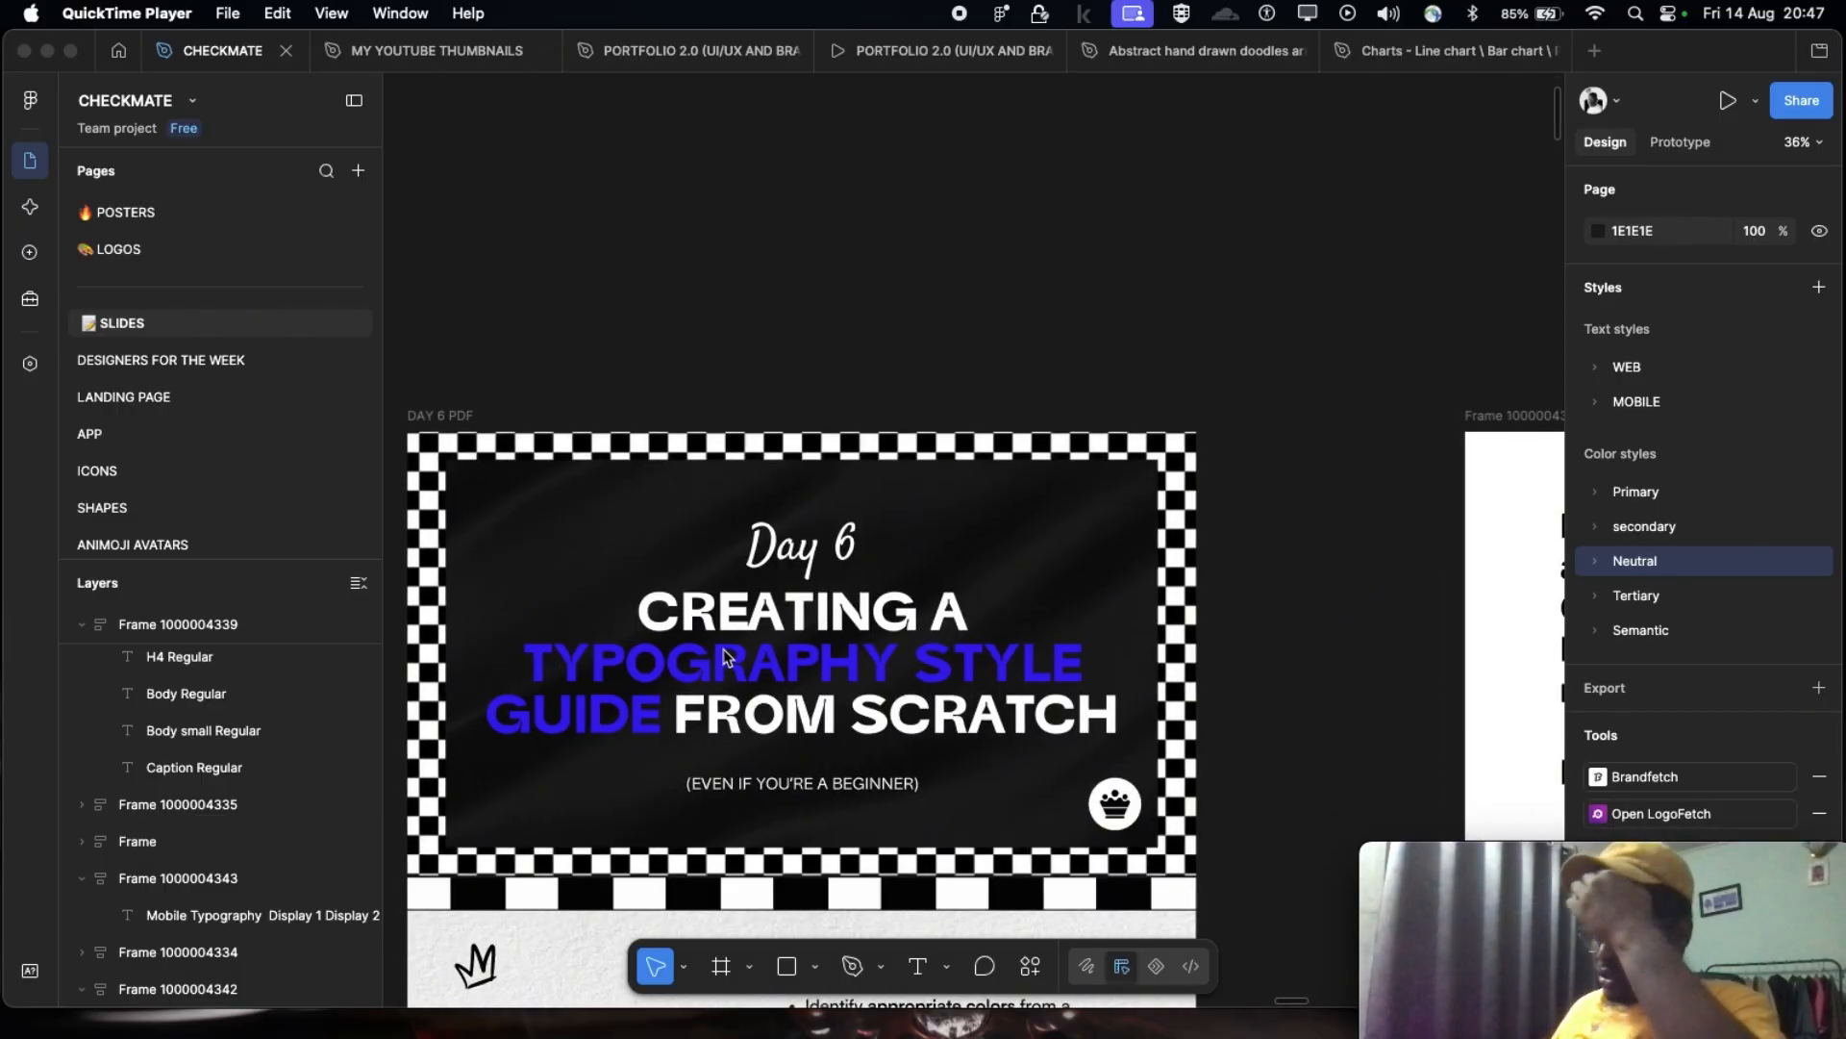
Step: Collapse all expanded layers on the SLIDES page
scroll(1019, 371, left, 2)
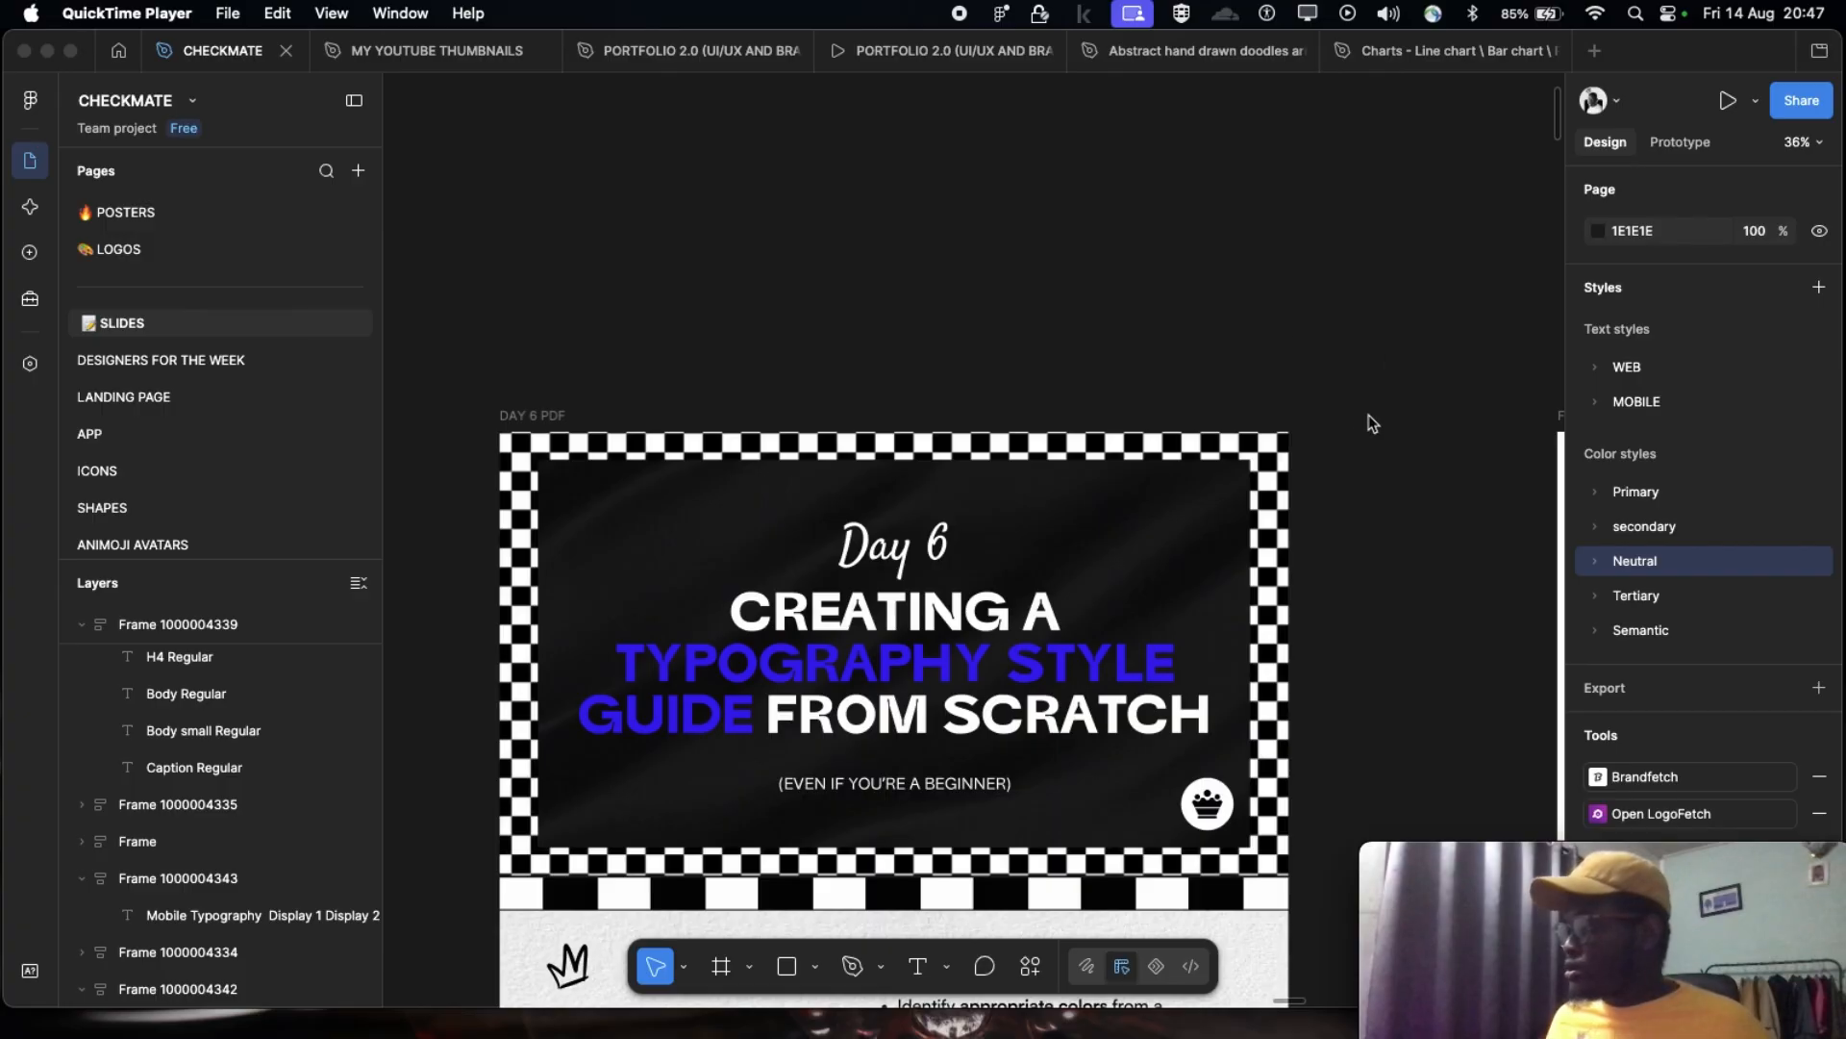
mouse_move(1652, 853)
drag(1652, 853, 253, 824)
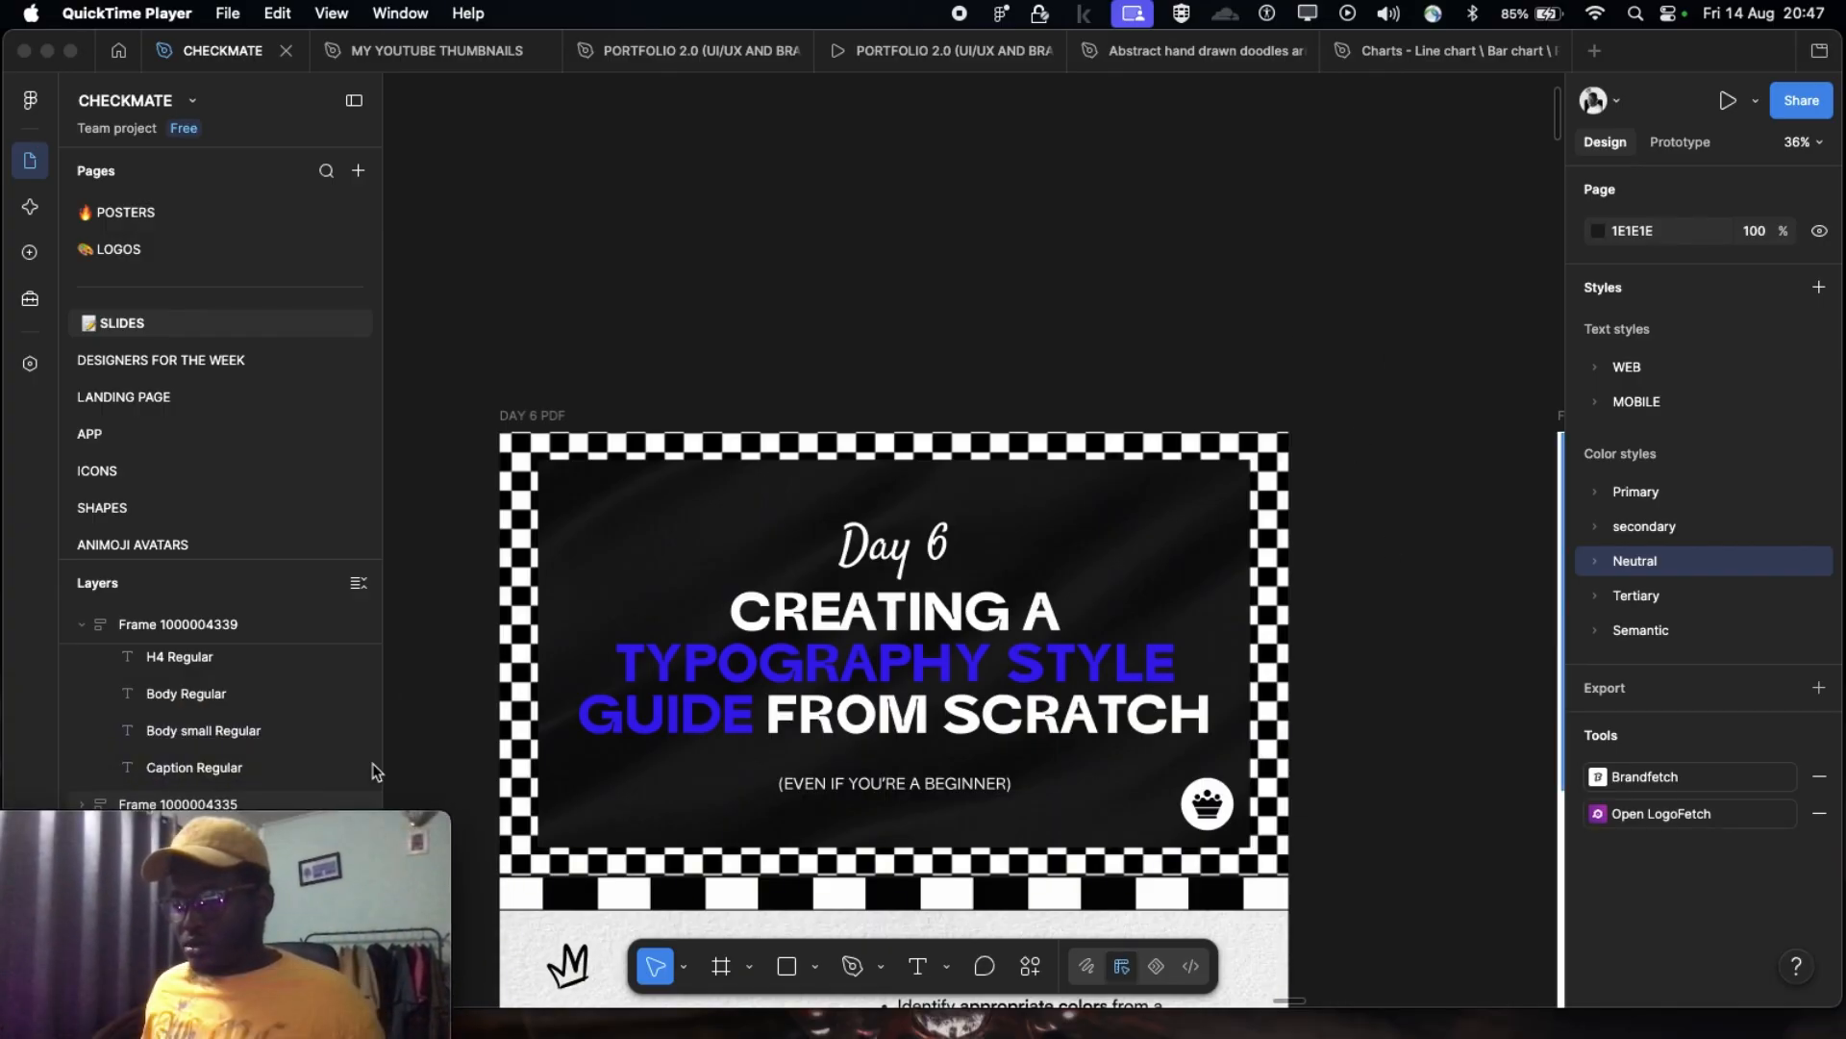
click(358, 583)
click(357, 583)
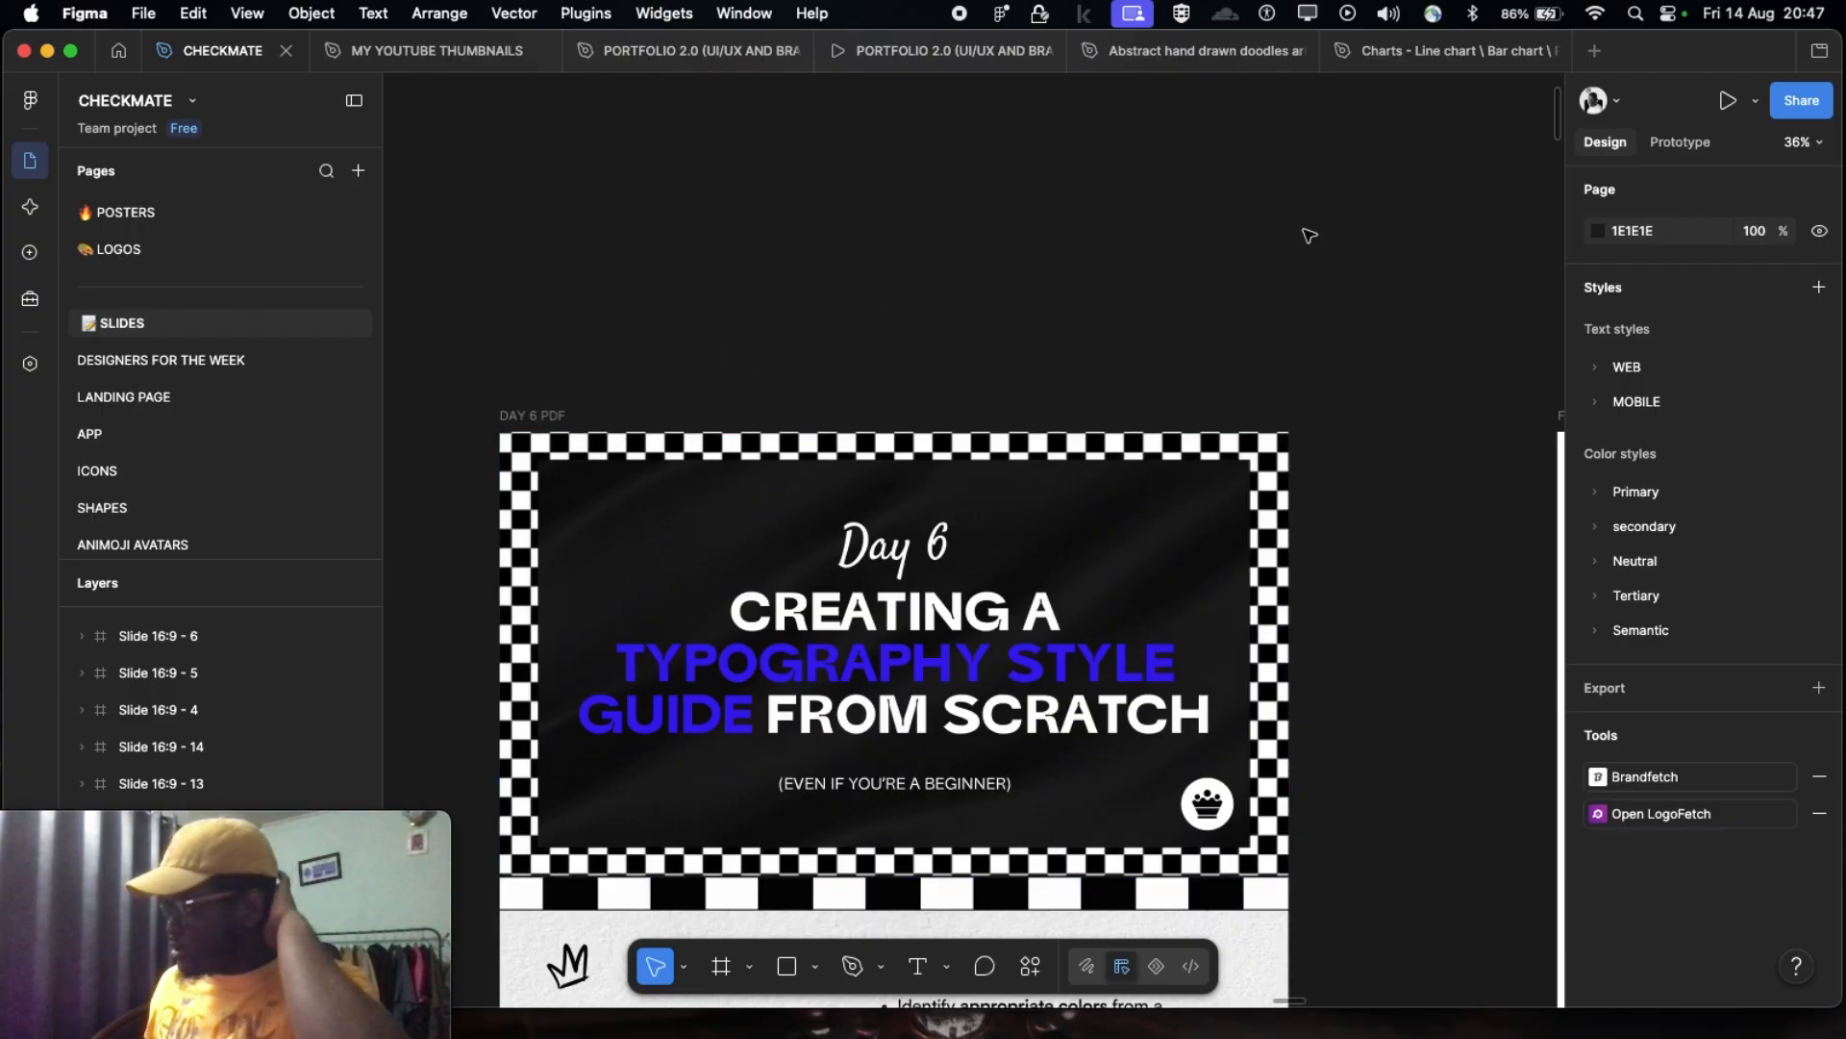
Step: Examine the contents of the Primary, secondary, Neutral, Tertiary and Semantic colour style groups
scroll(1293, 289, up, 1)
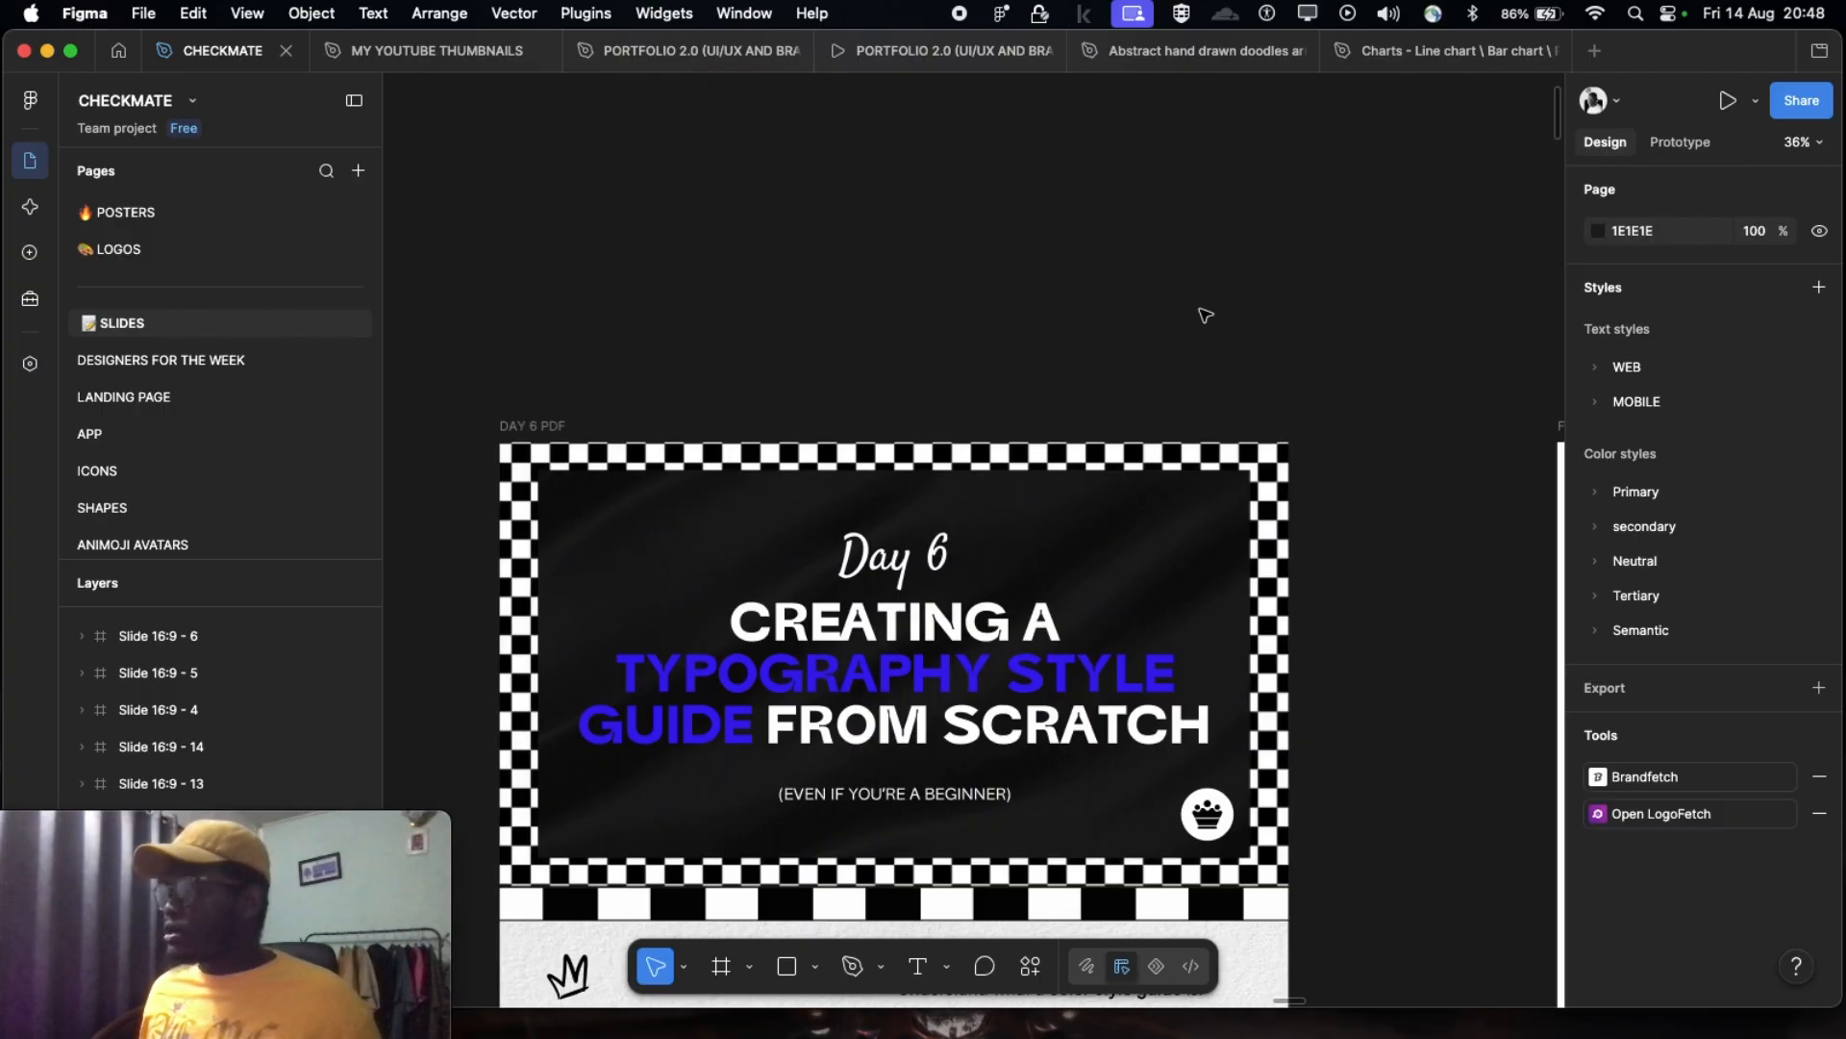
scroll(1205, 315, down, 15)
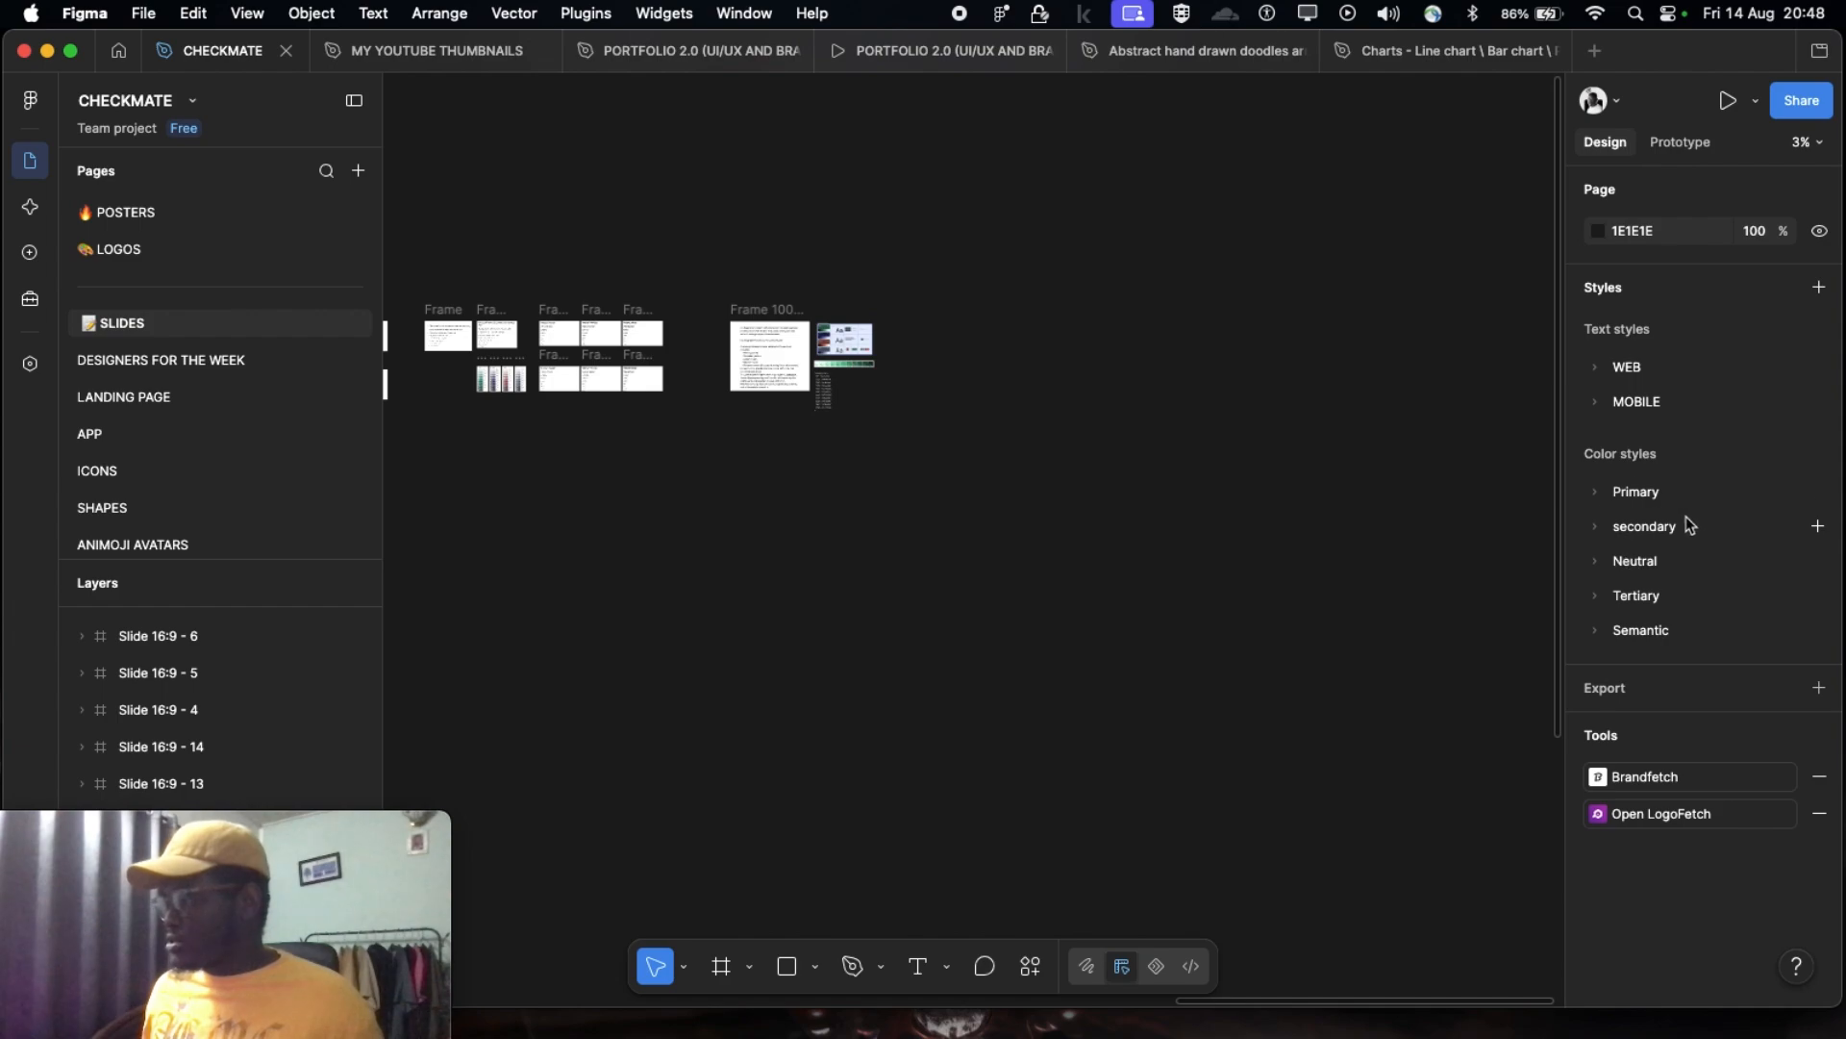
click(1604, 496)
click(1595, 500)
click(1596, 527)
click(1596, 527)
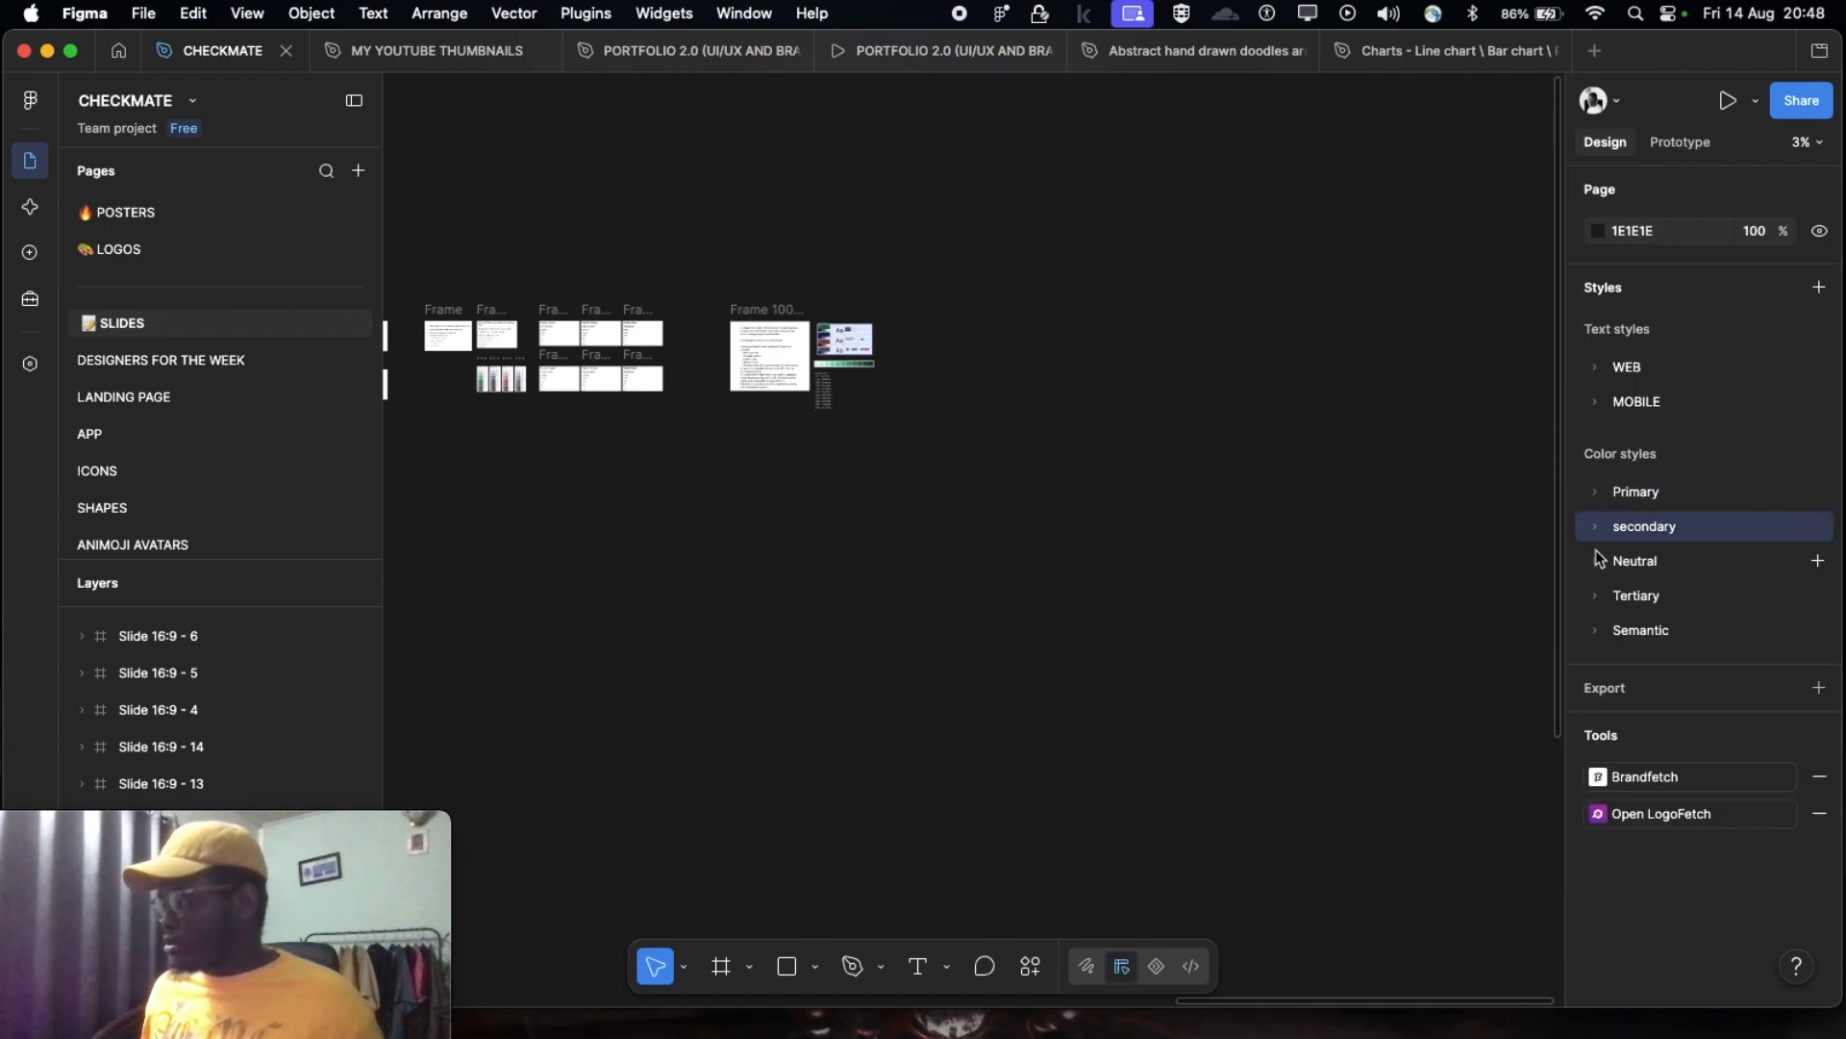
click(1598, 561)
click(1599, 563)
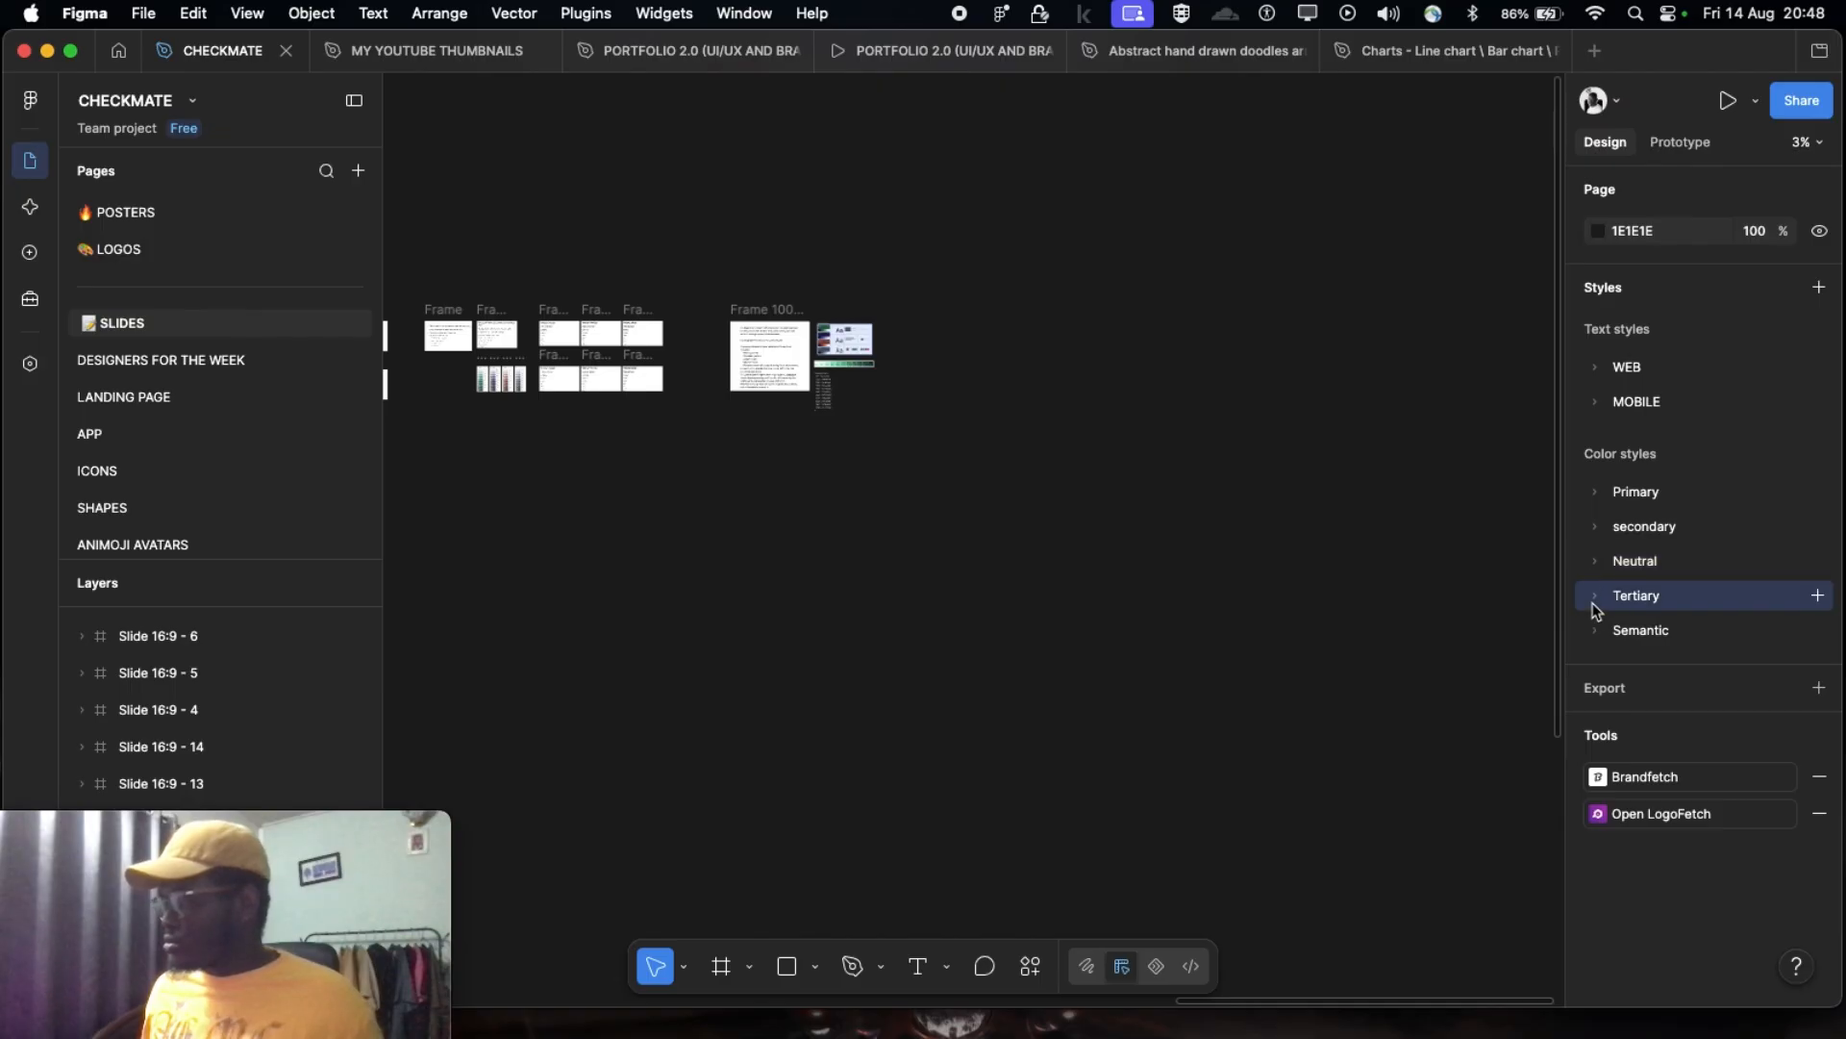
click(1593, 598)
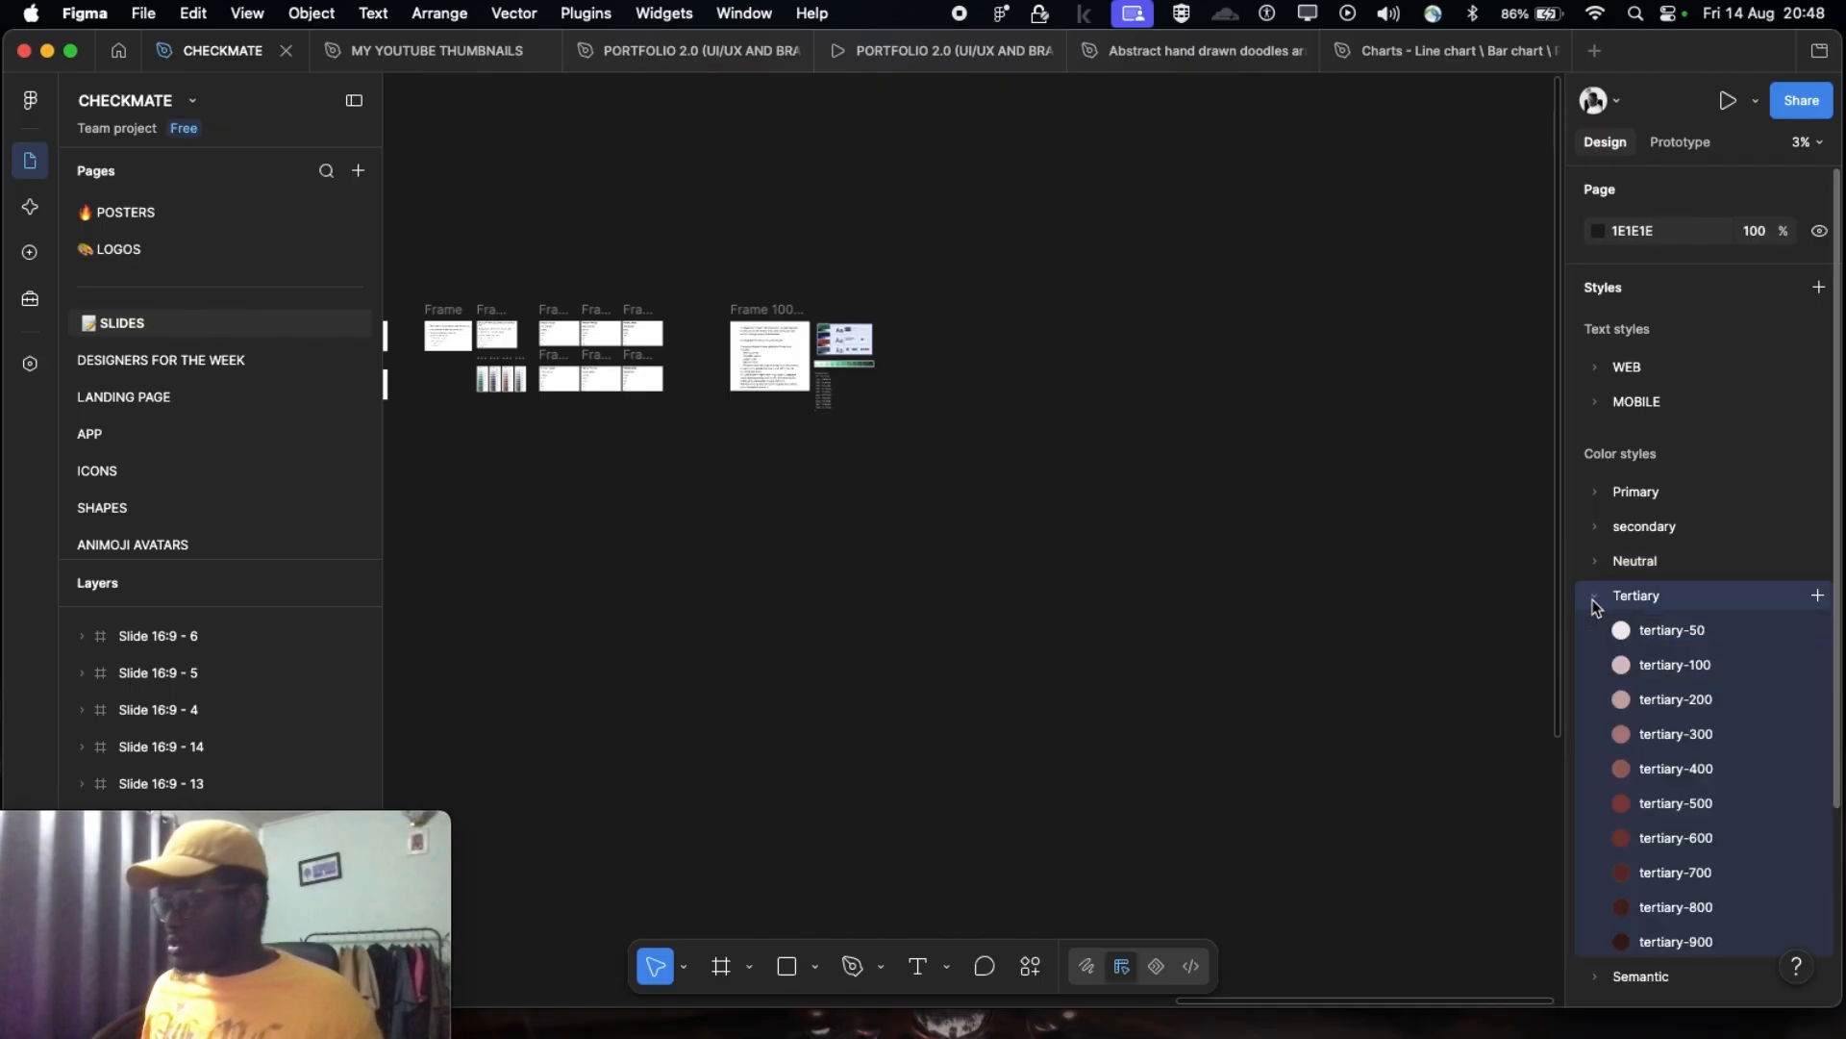
click(1593, 603)
click(1596, 630)
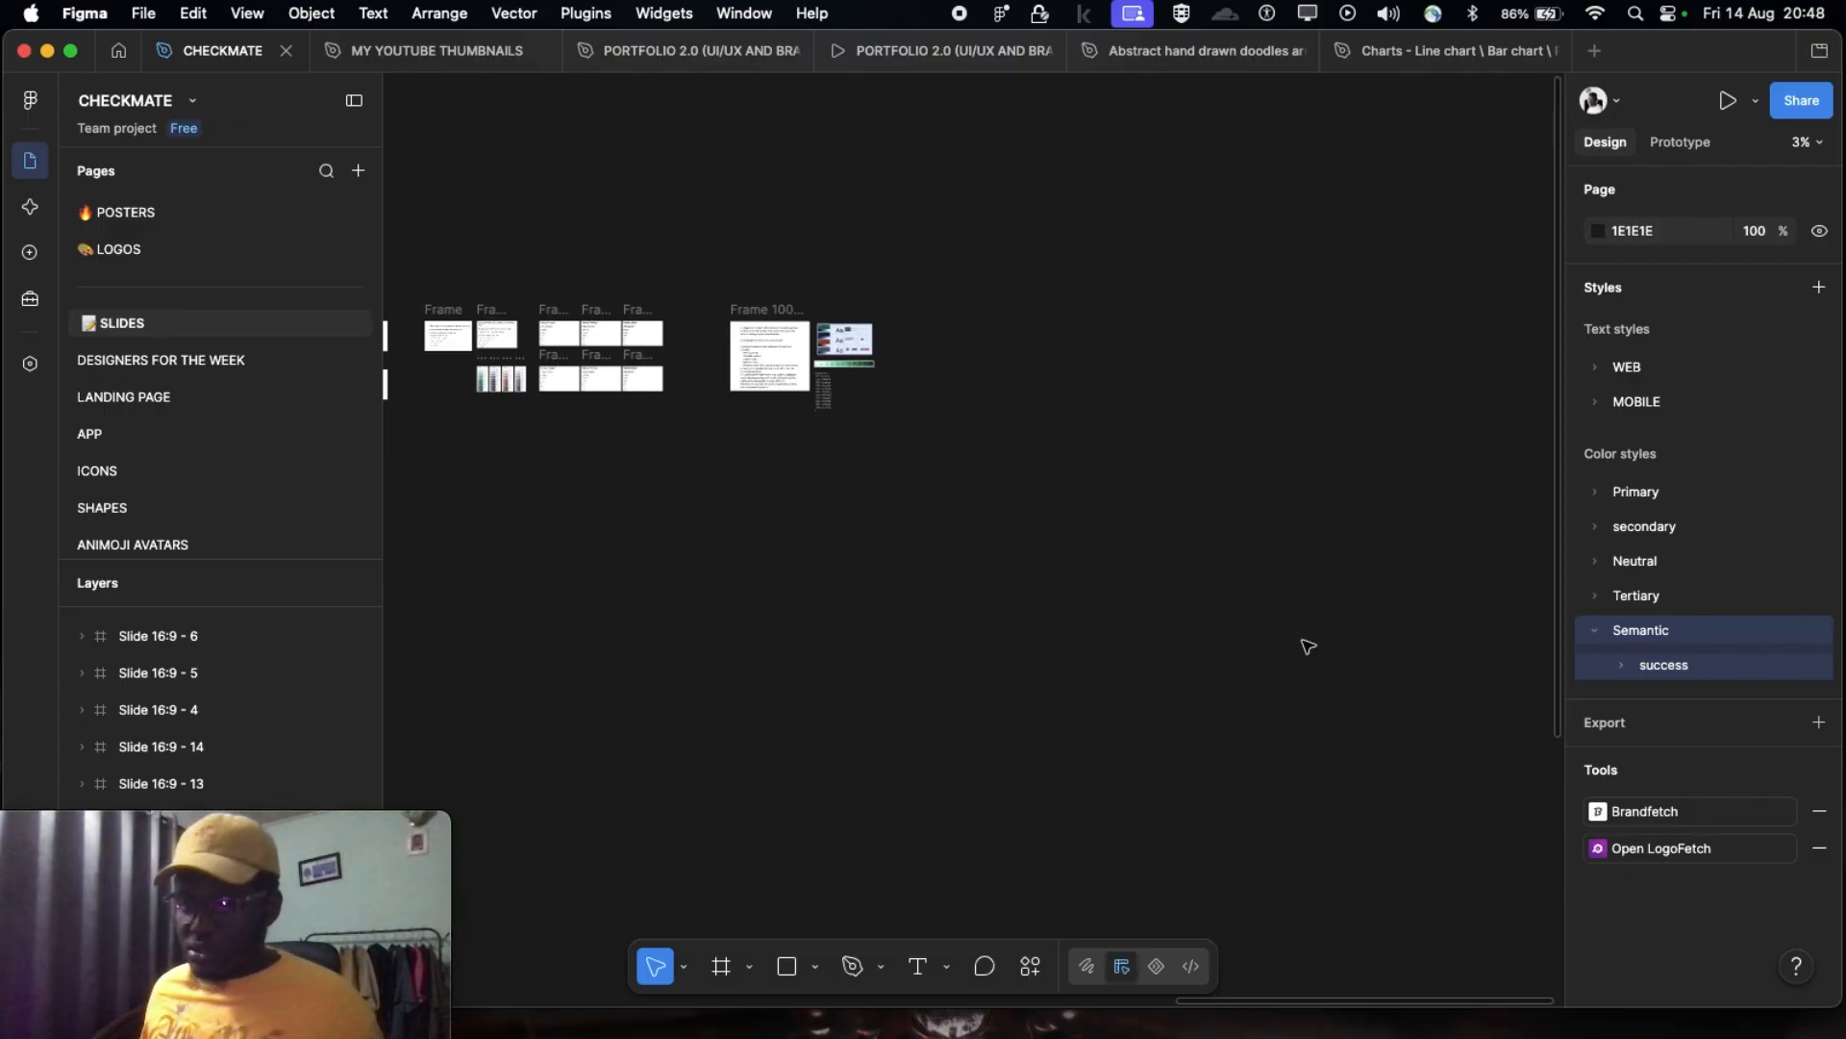
click(1594, 639)
click(1595, 639)
click(1594, 639)
scroll(1026, 501, up, 3)
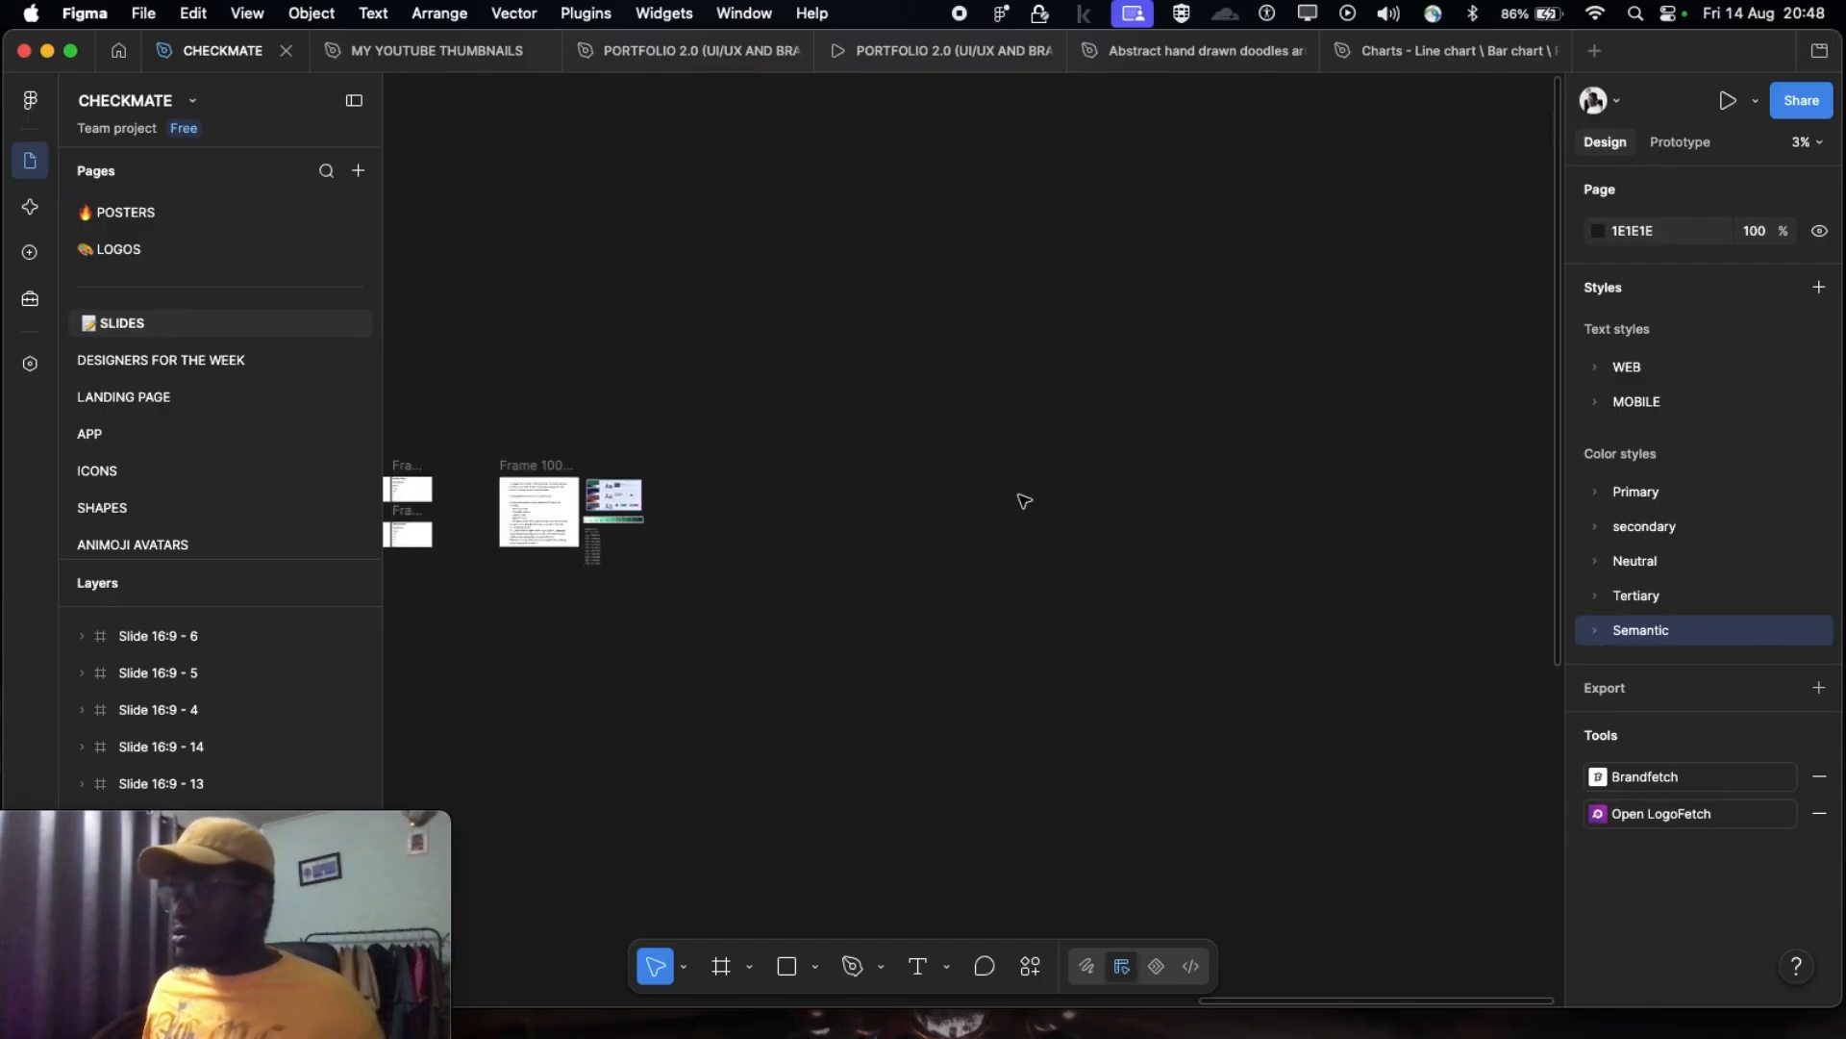
Step: Delete the WEB and MOBILE text style groups
click(1625, 371)
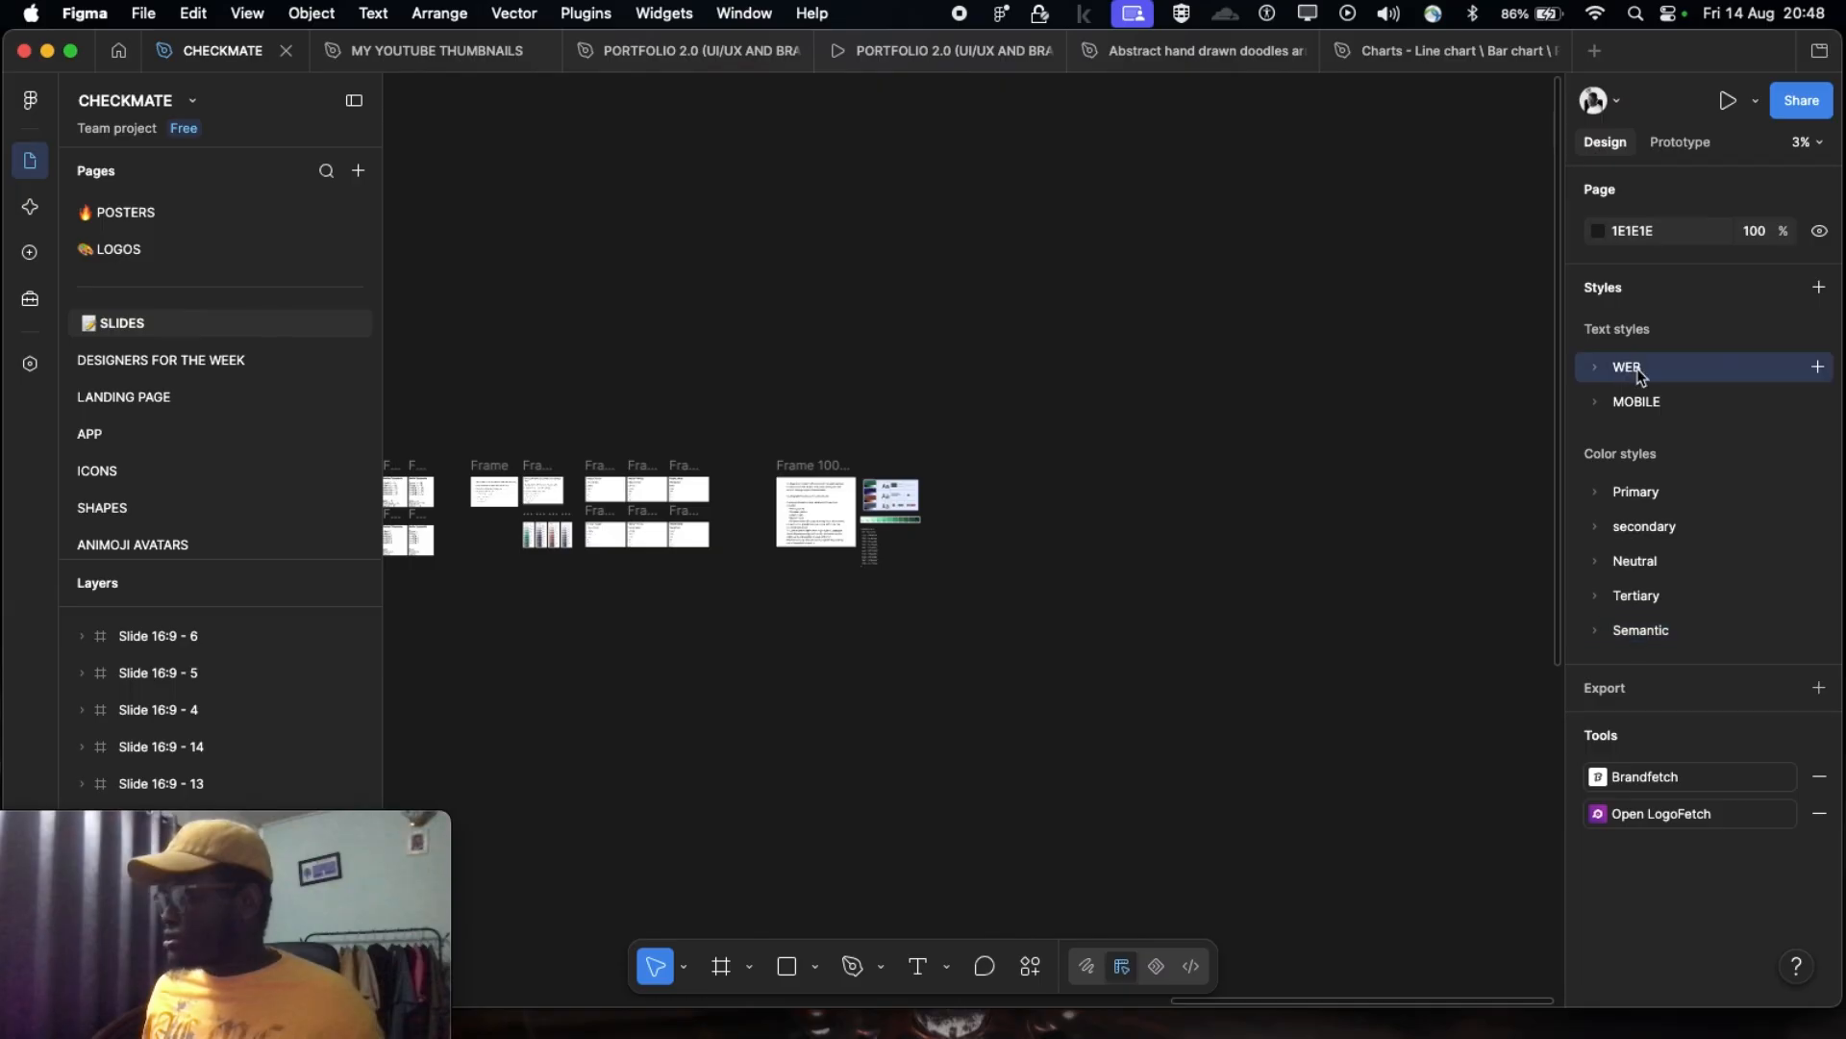
shift+click(1647, 402)
right_click(1644, 402)
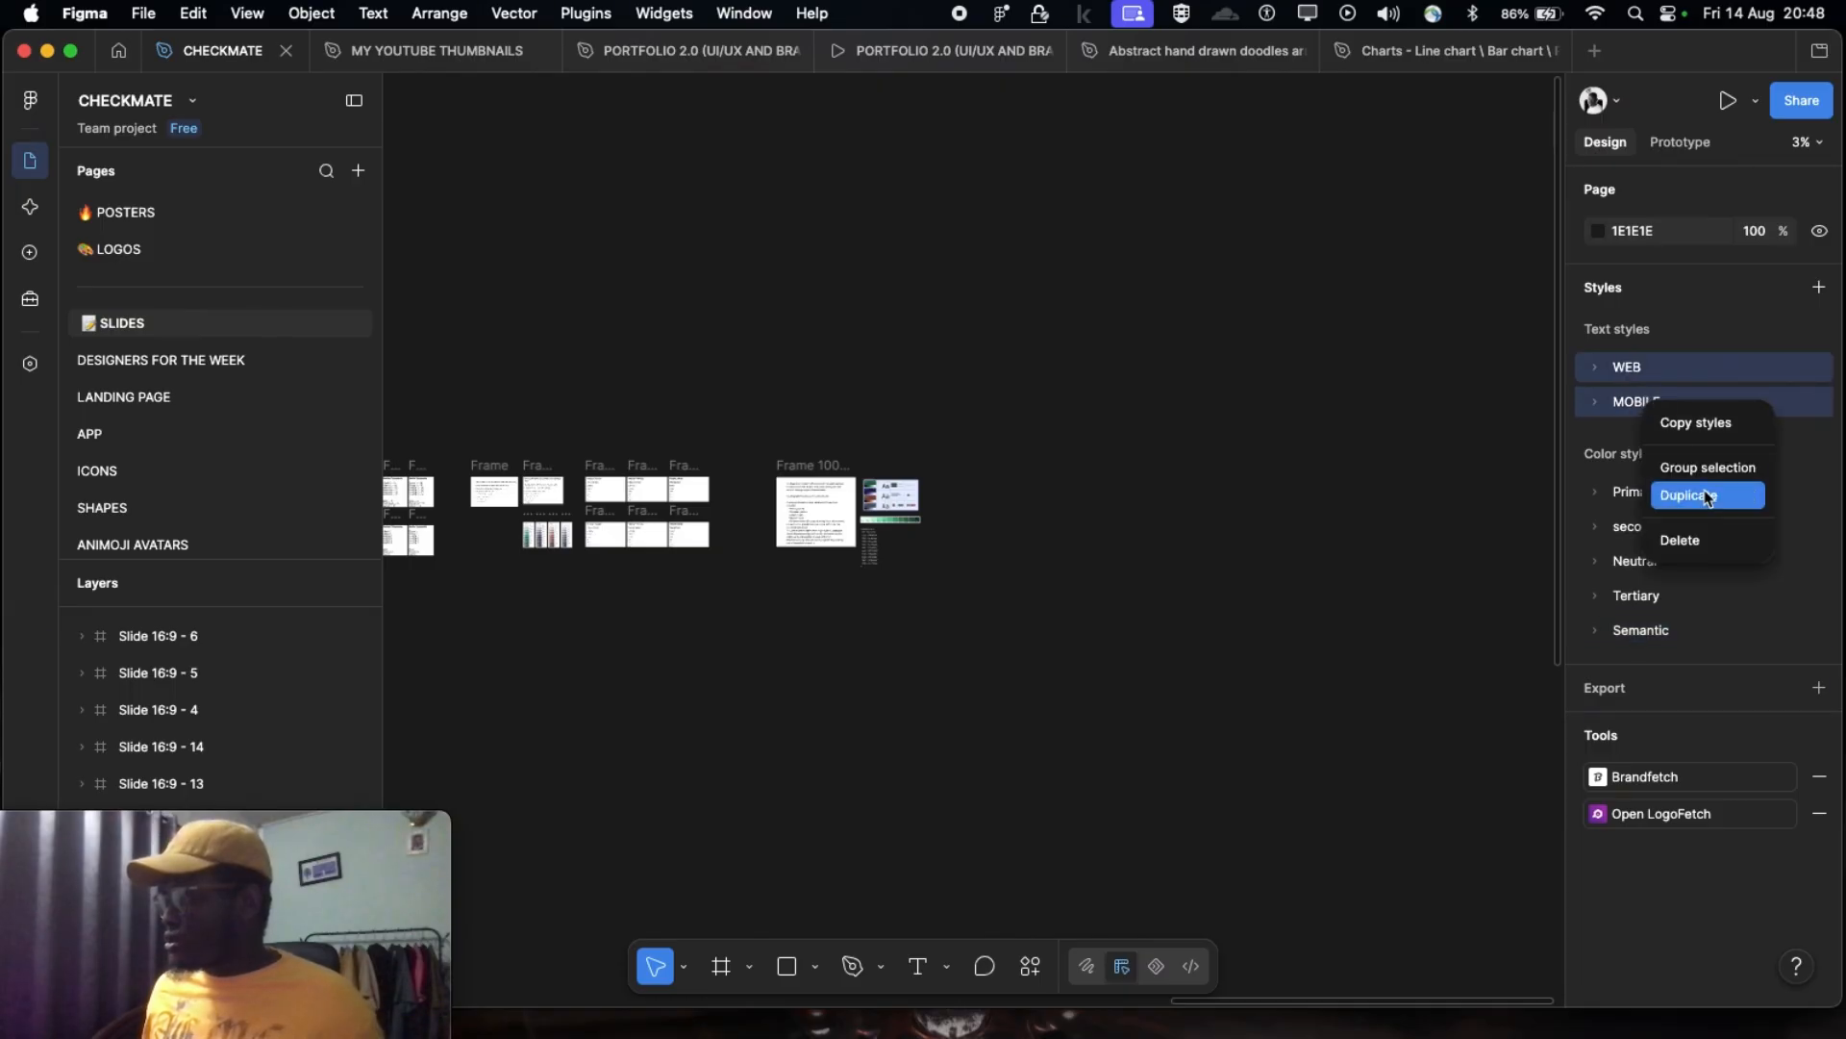
click(1712, 544)
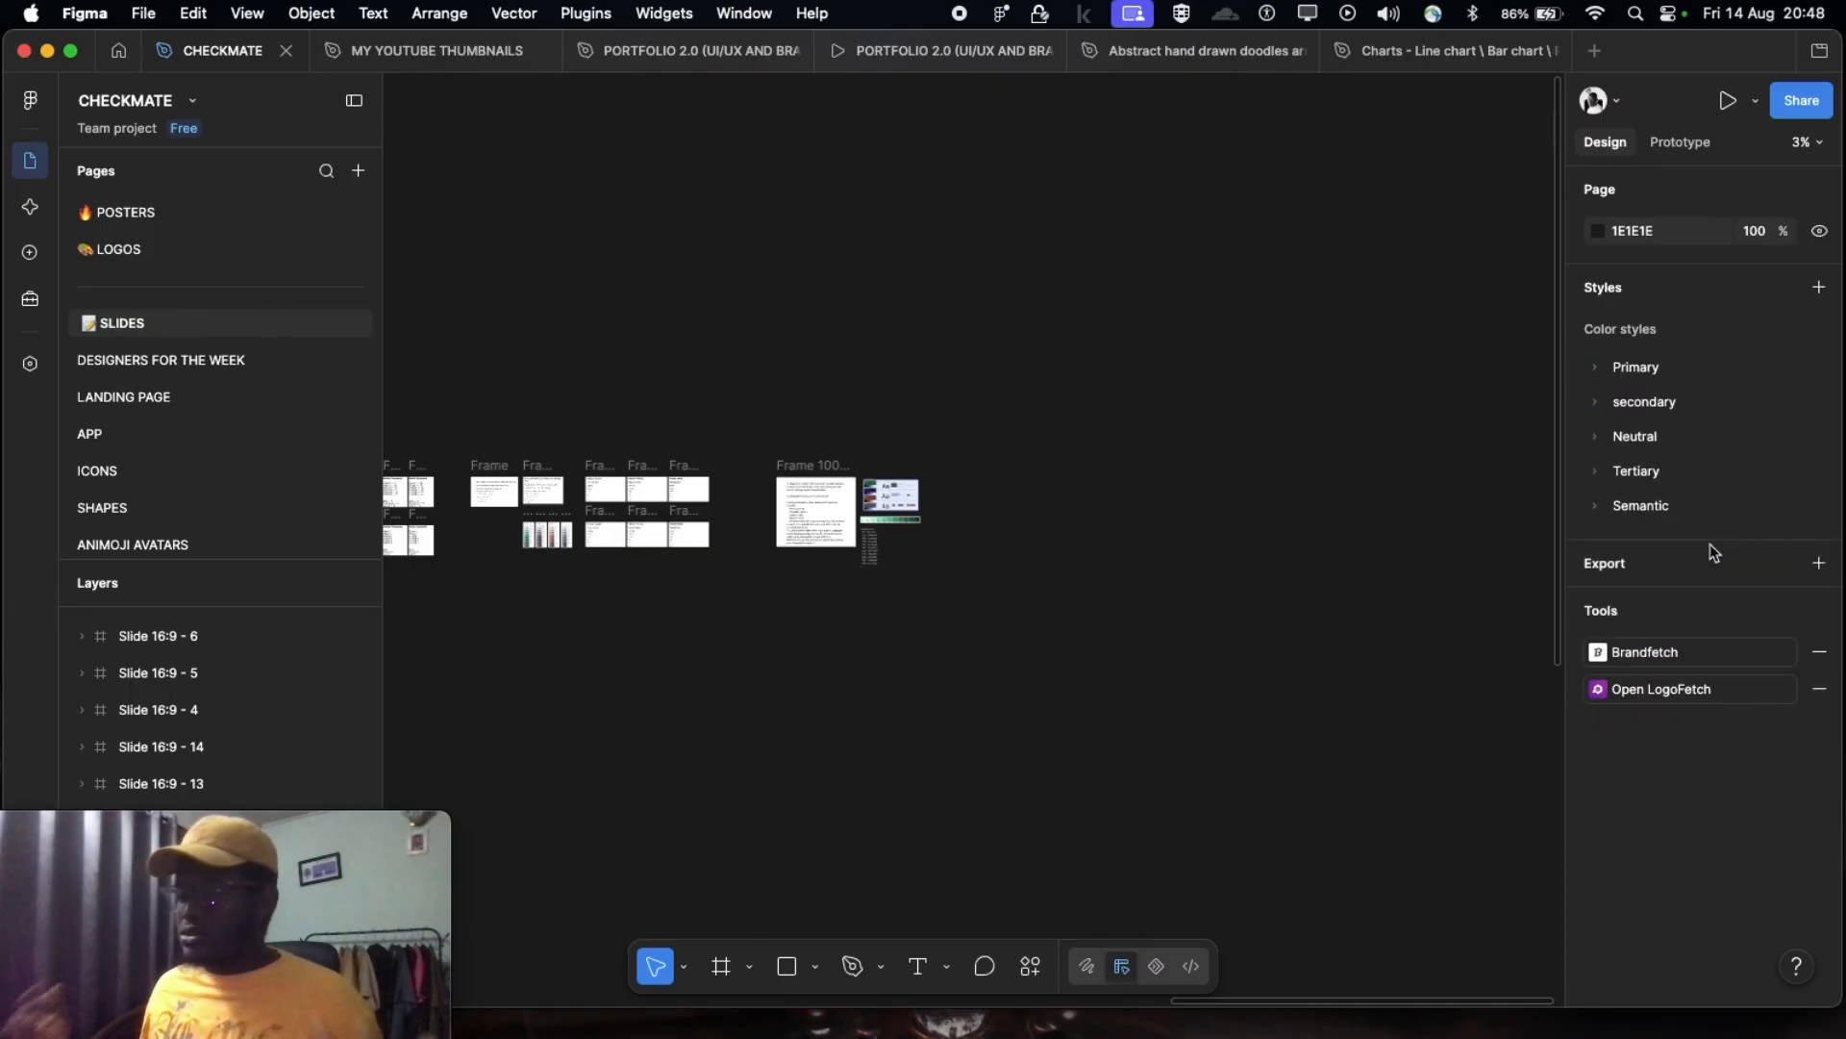
scroll(936, 548, down, 5)
scroll(936, 548, left, 5)
scroll(968, 476, right, 10)
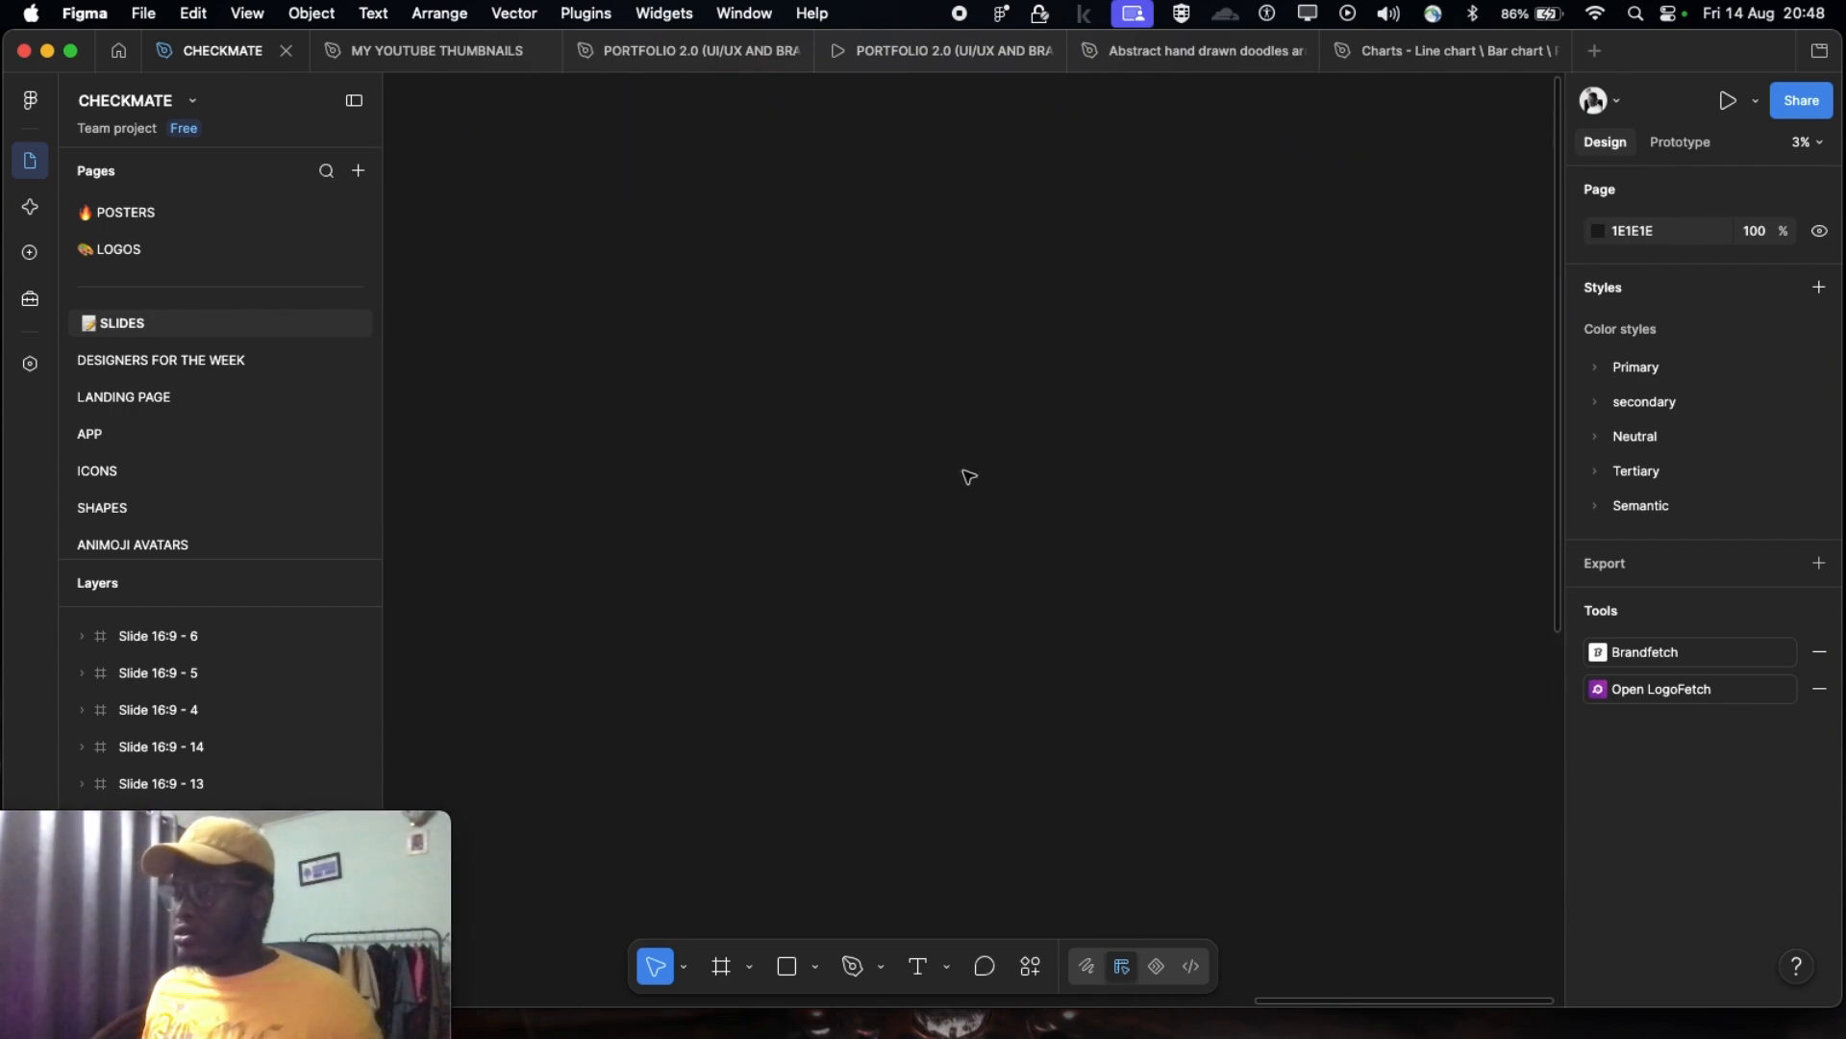
scroll(969, 476, up, 1)
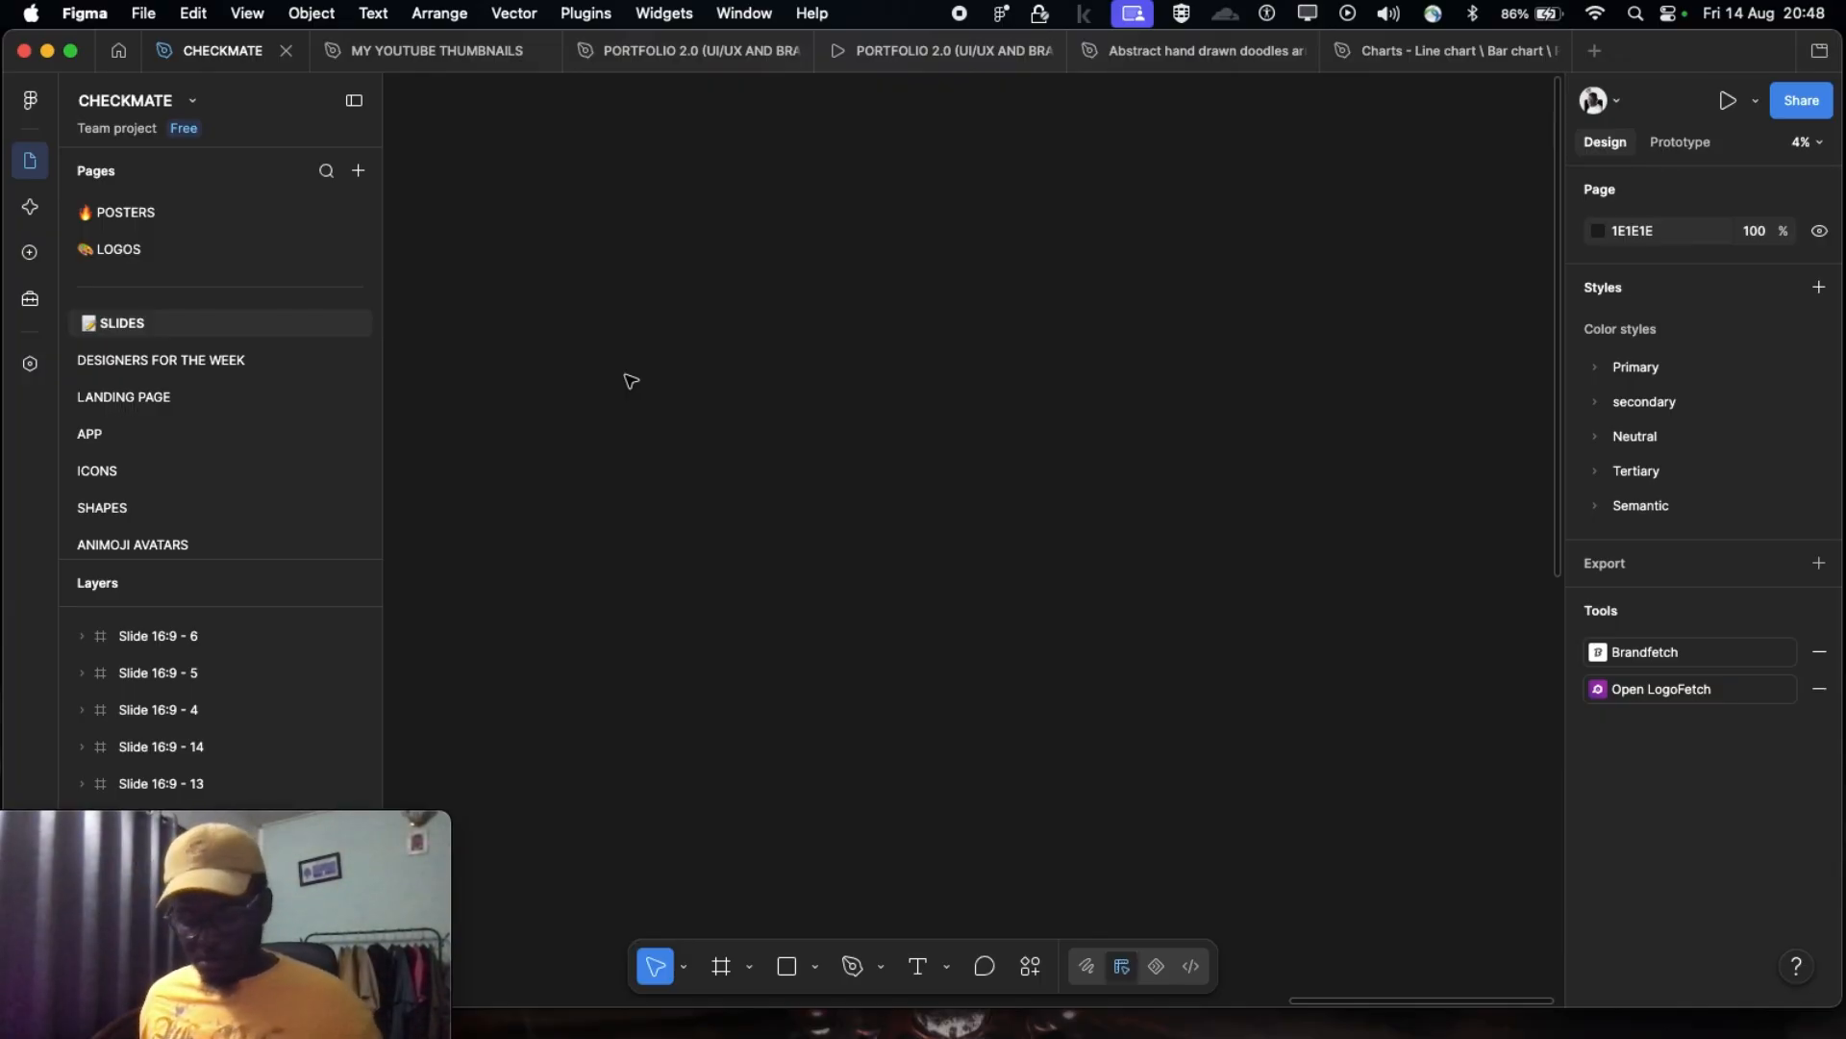
Step: Review the text styles inside the WEB group and select both the WEB and MOBILE groups
click(1595, 366)
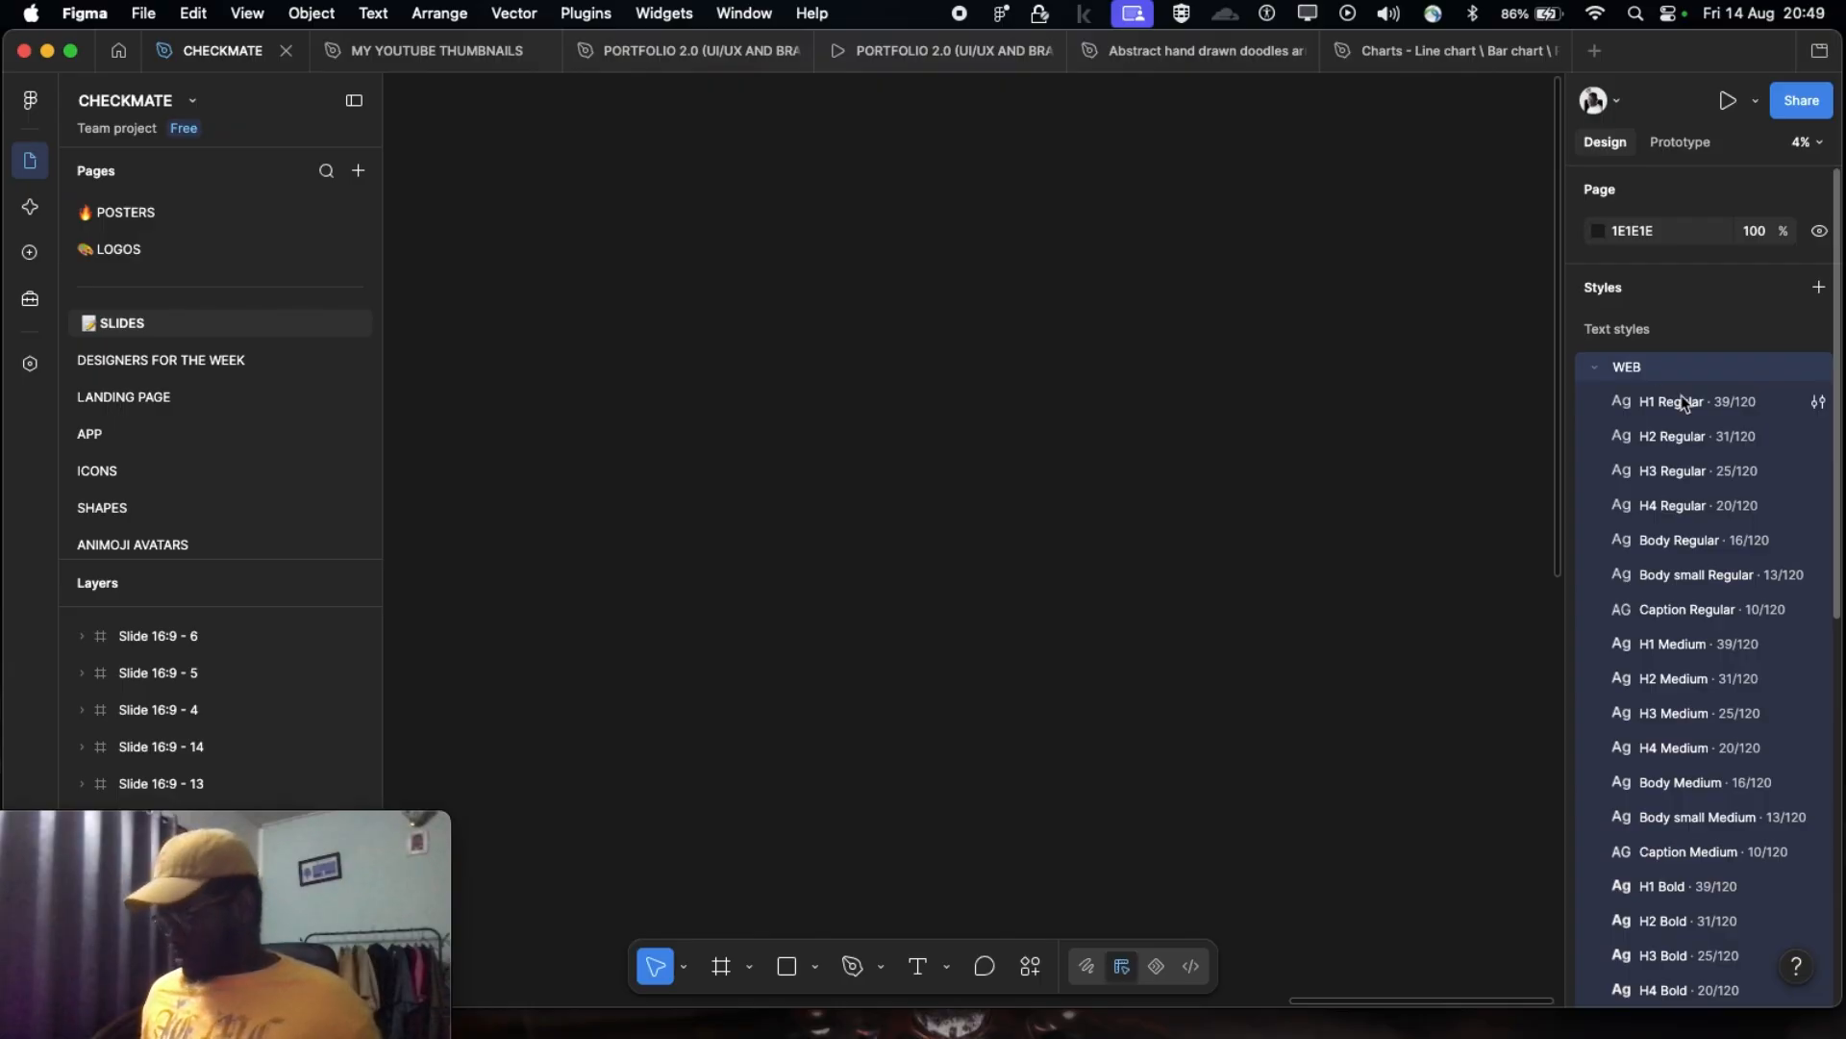
scroll(1673, 402, down, 3)
scroll(1669, 402, up, 3)
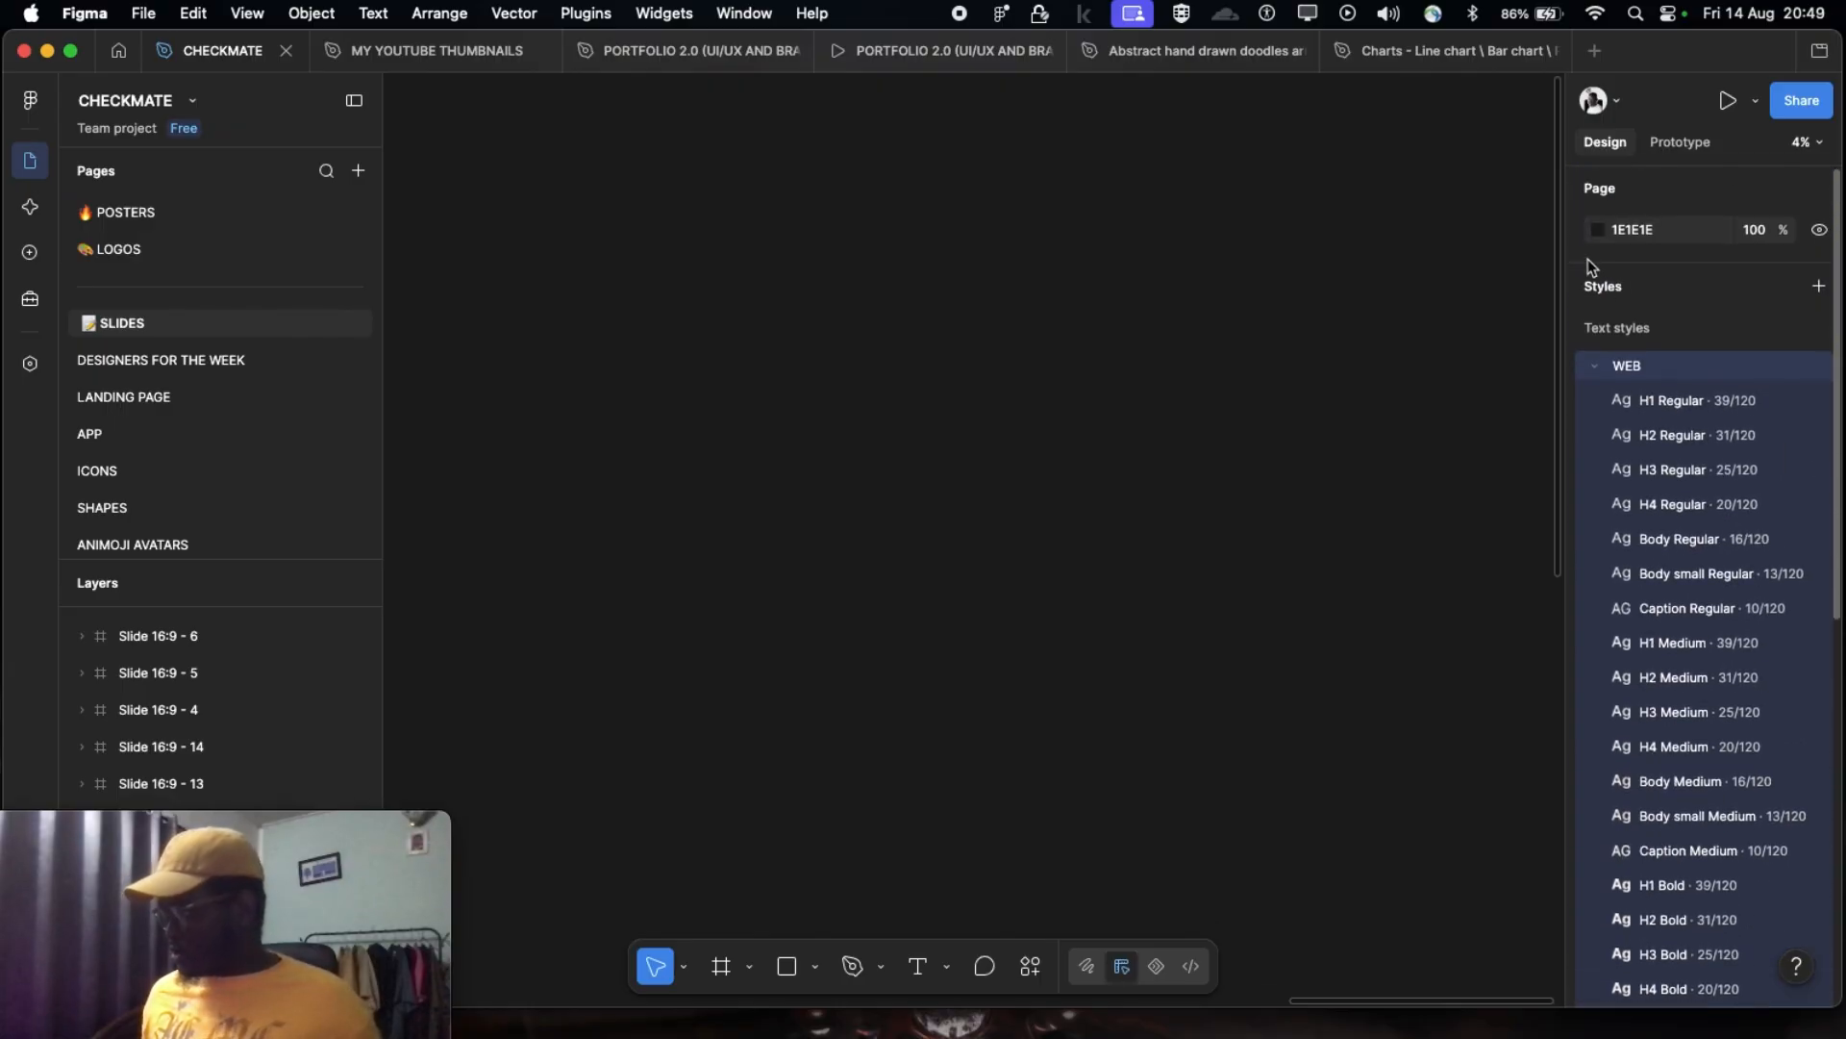
click(1597, 366)
click(1599, 400)
scroll(1604, 424, down, 2)
click(1601, 333)
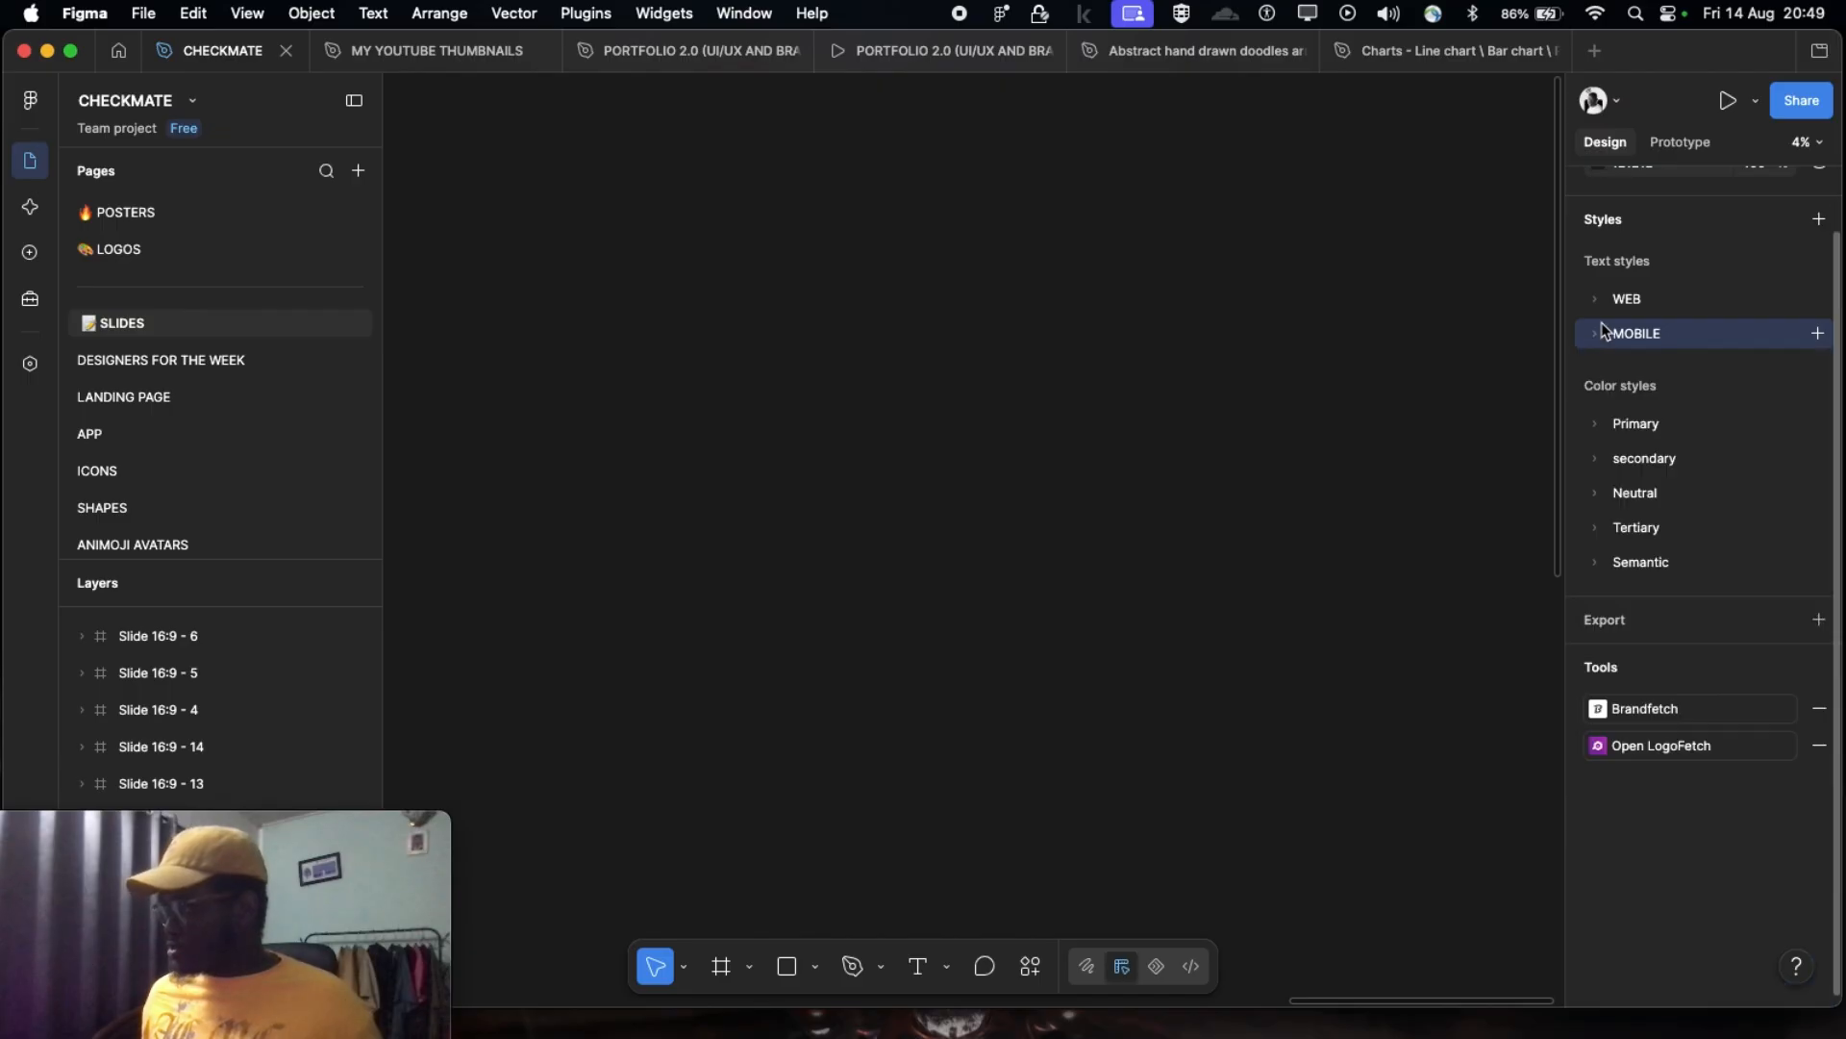
shift+click(1628, 300)
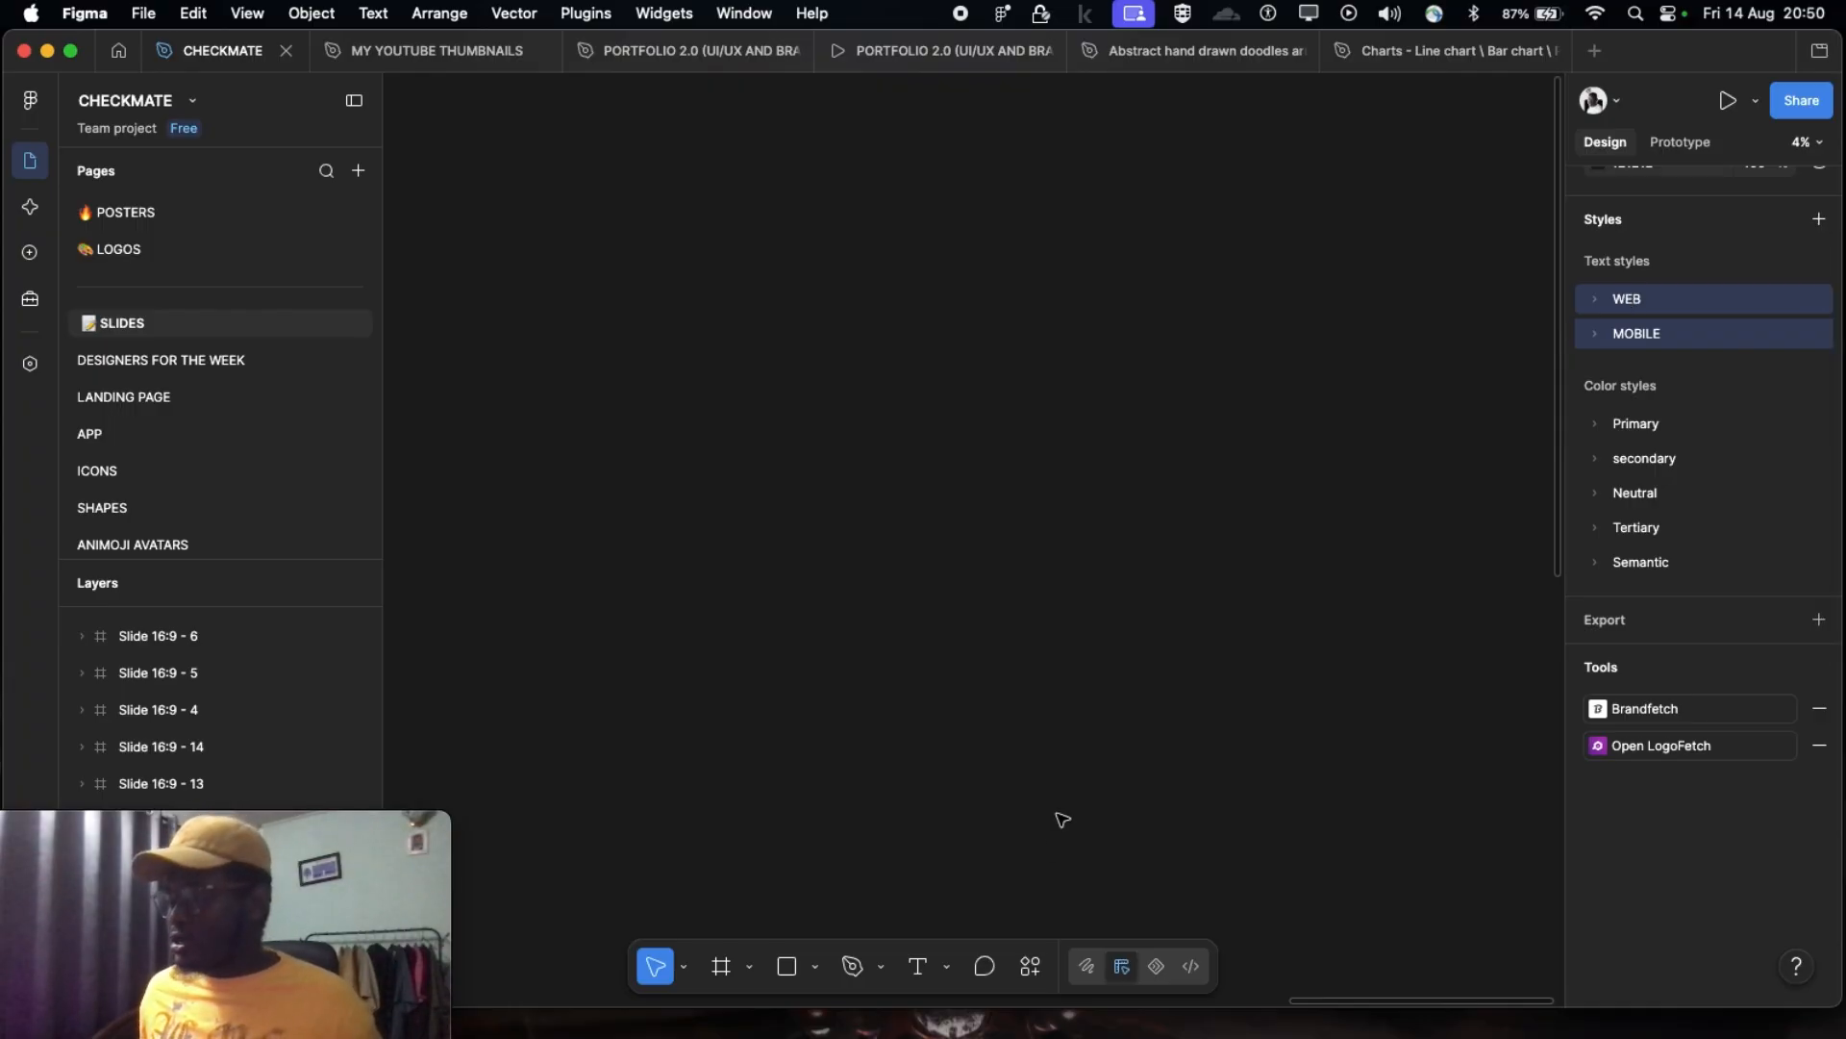
drag(1262, 1007, 1260, 1037)
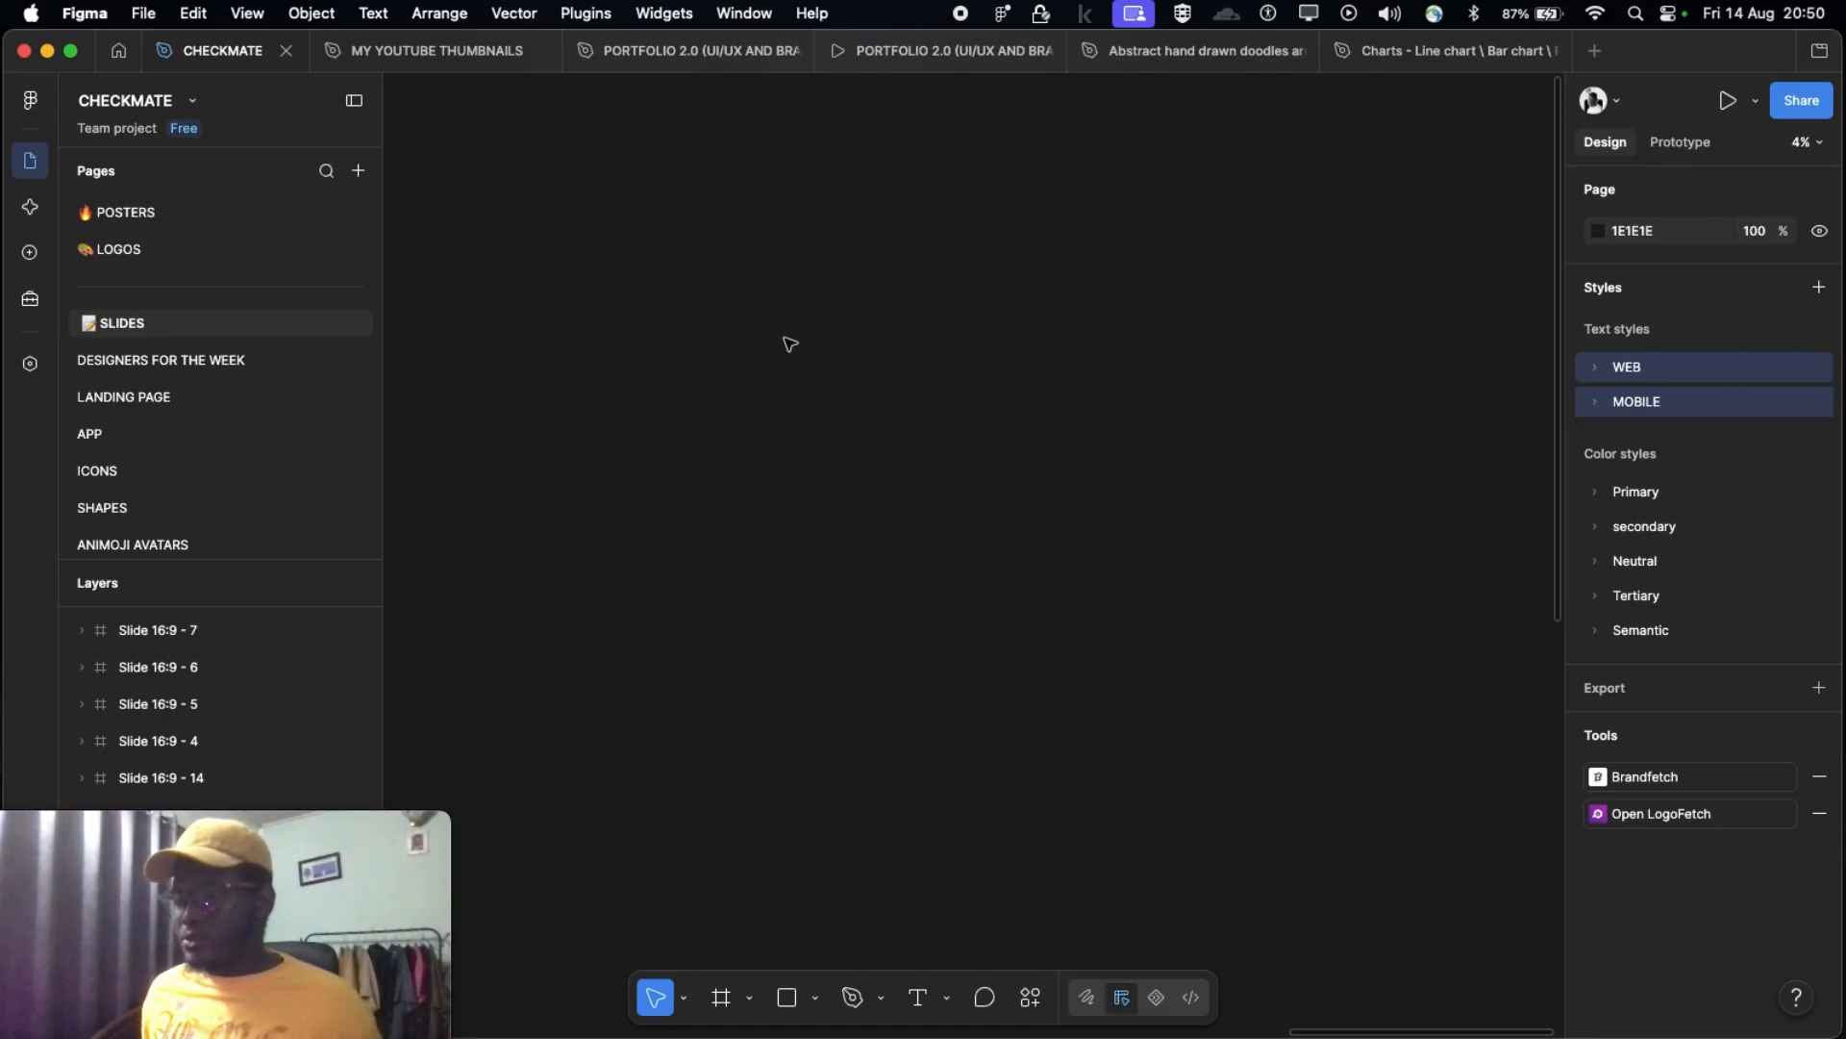
Step: Search the available plugins for "text style" and look through the matches
click(28, 119)
mouse_move(159, 407)
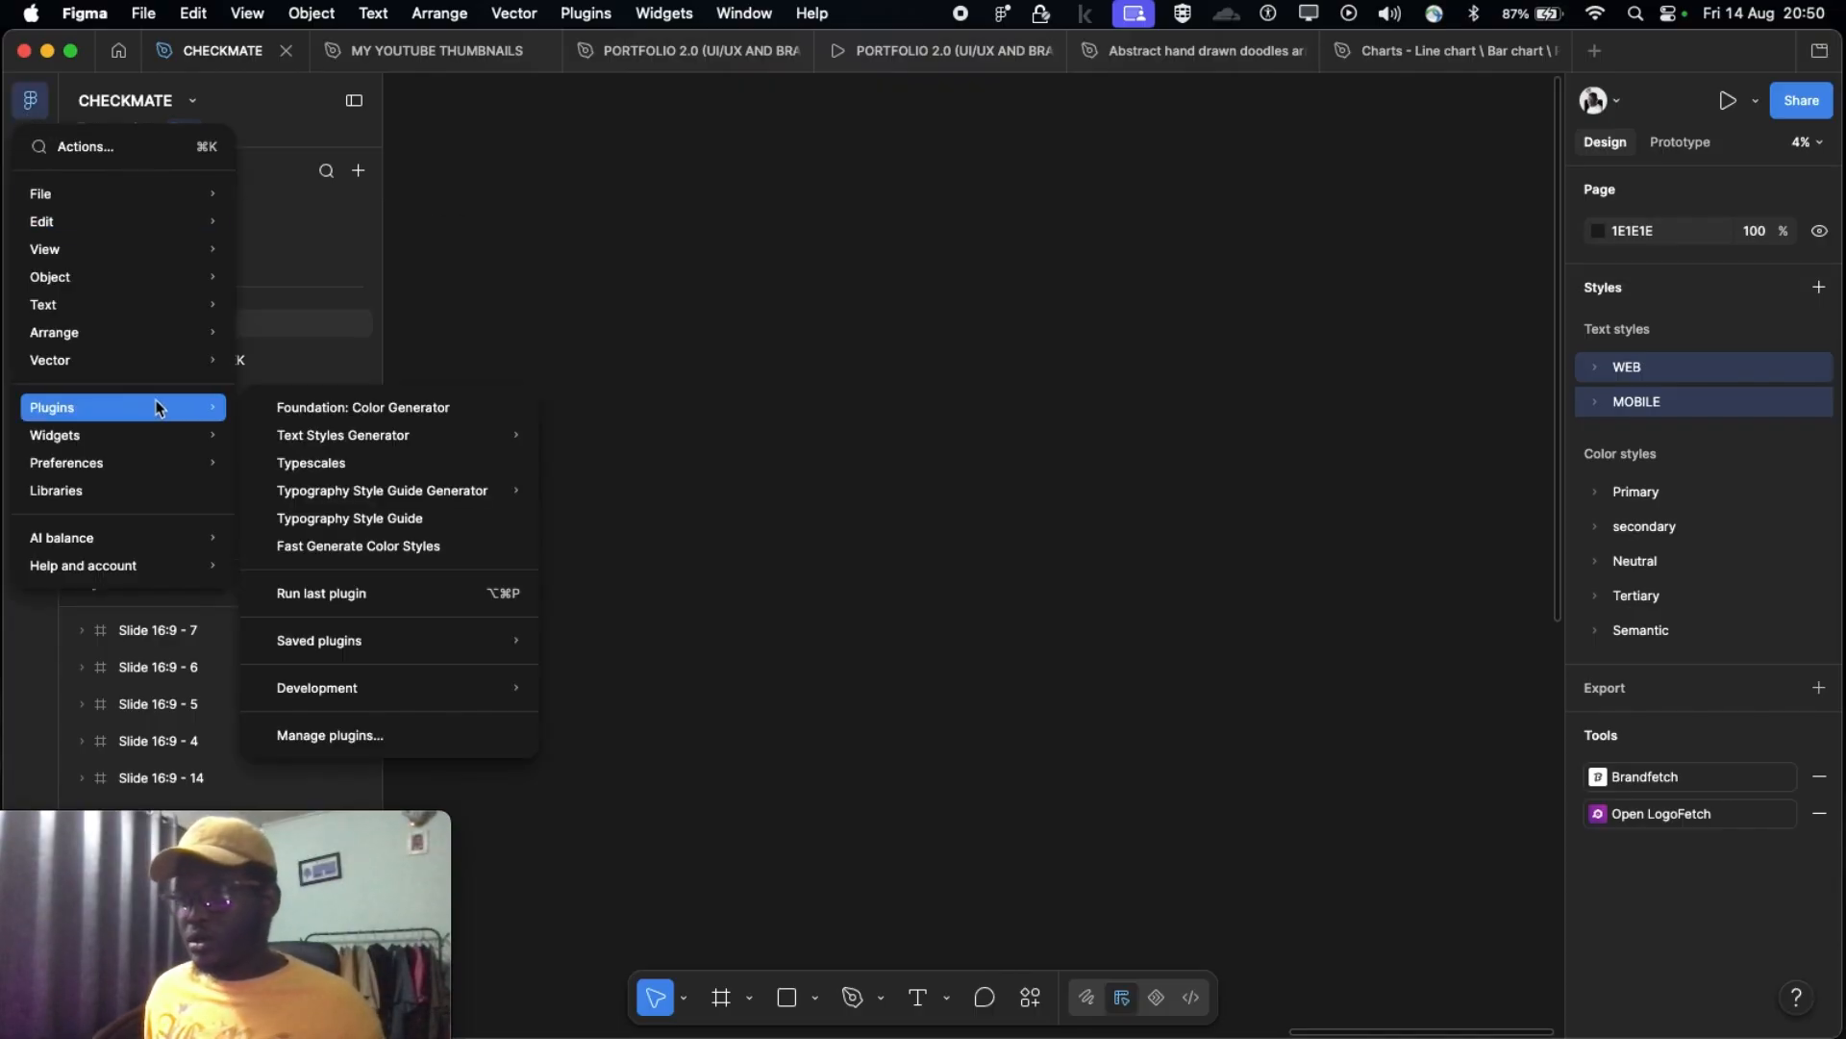
click(394, 734)
text(text)
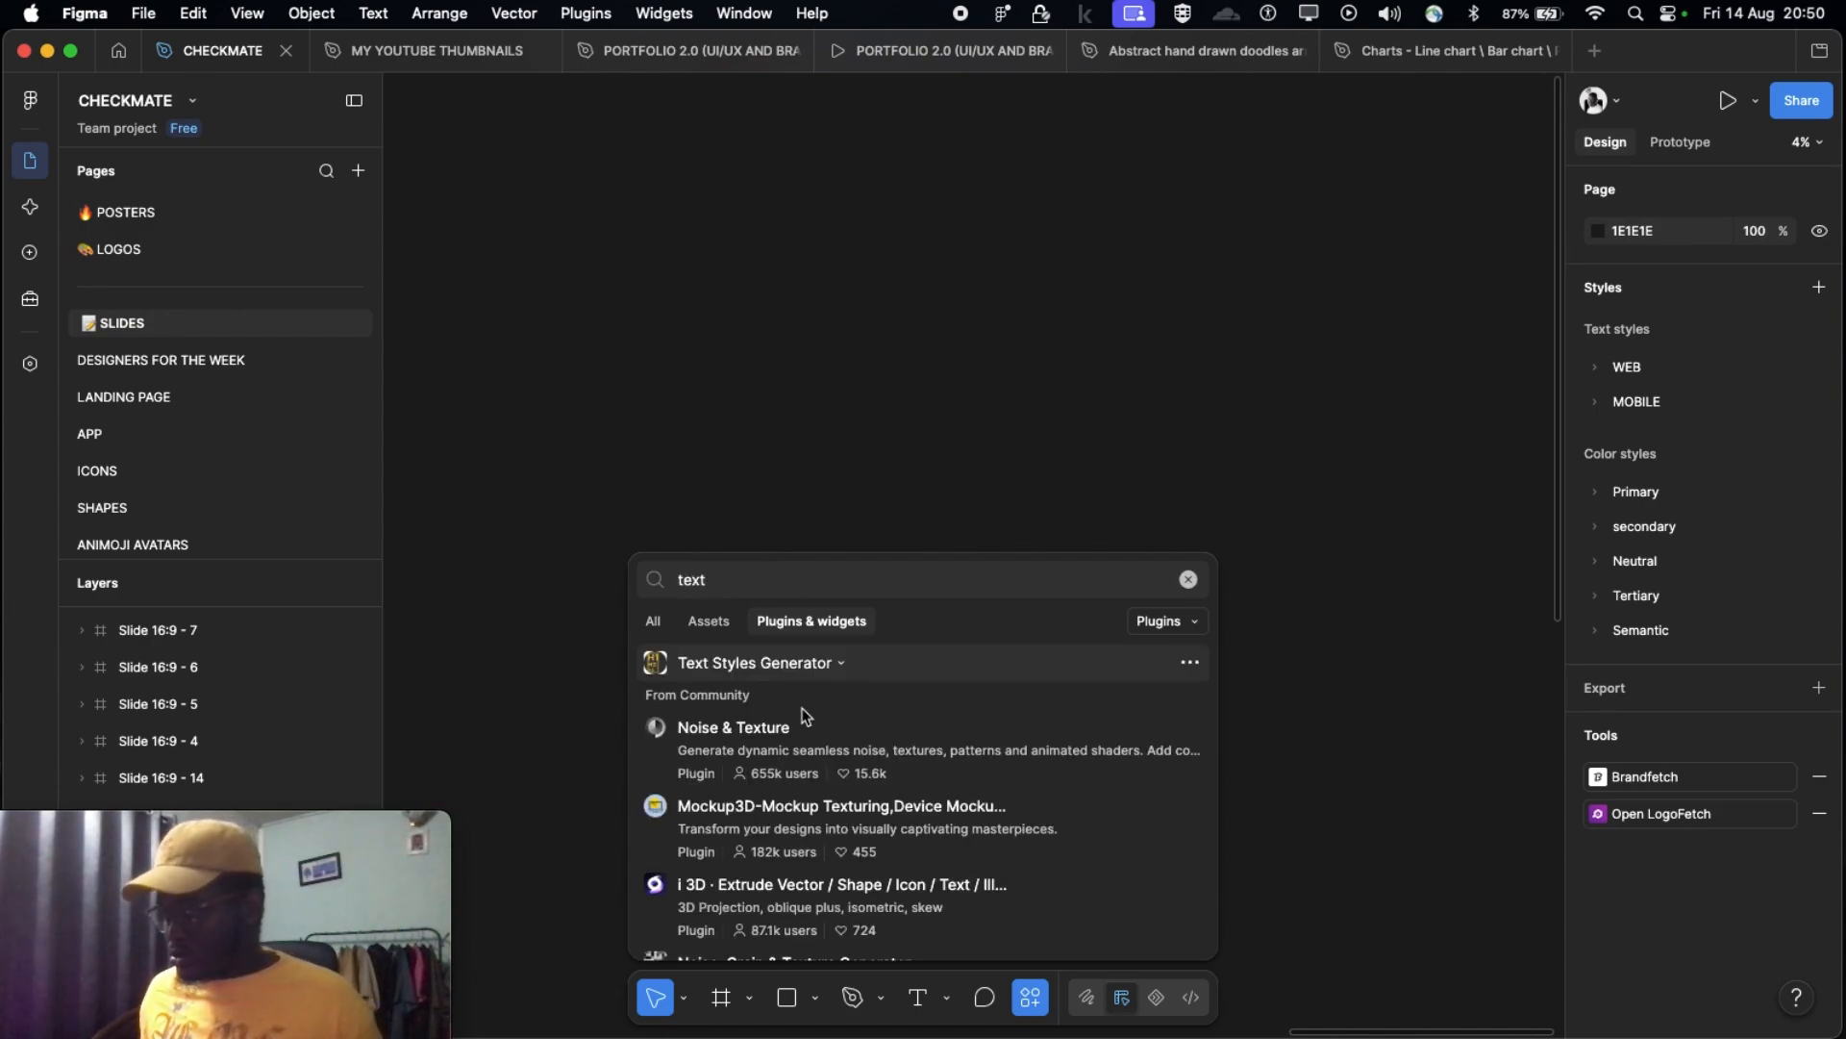
scroll(804, 712, down, 3)
scroll(804, 747, down, 3)
scroll(775, 729, up, 5)
text(style)
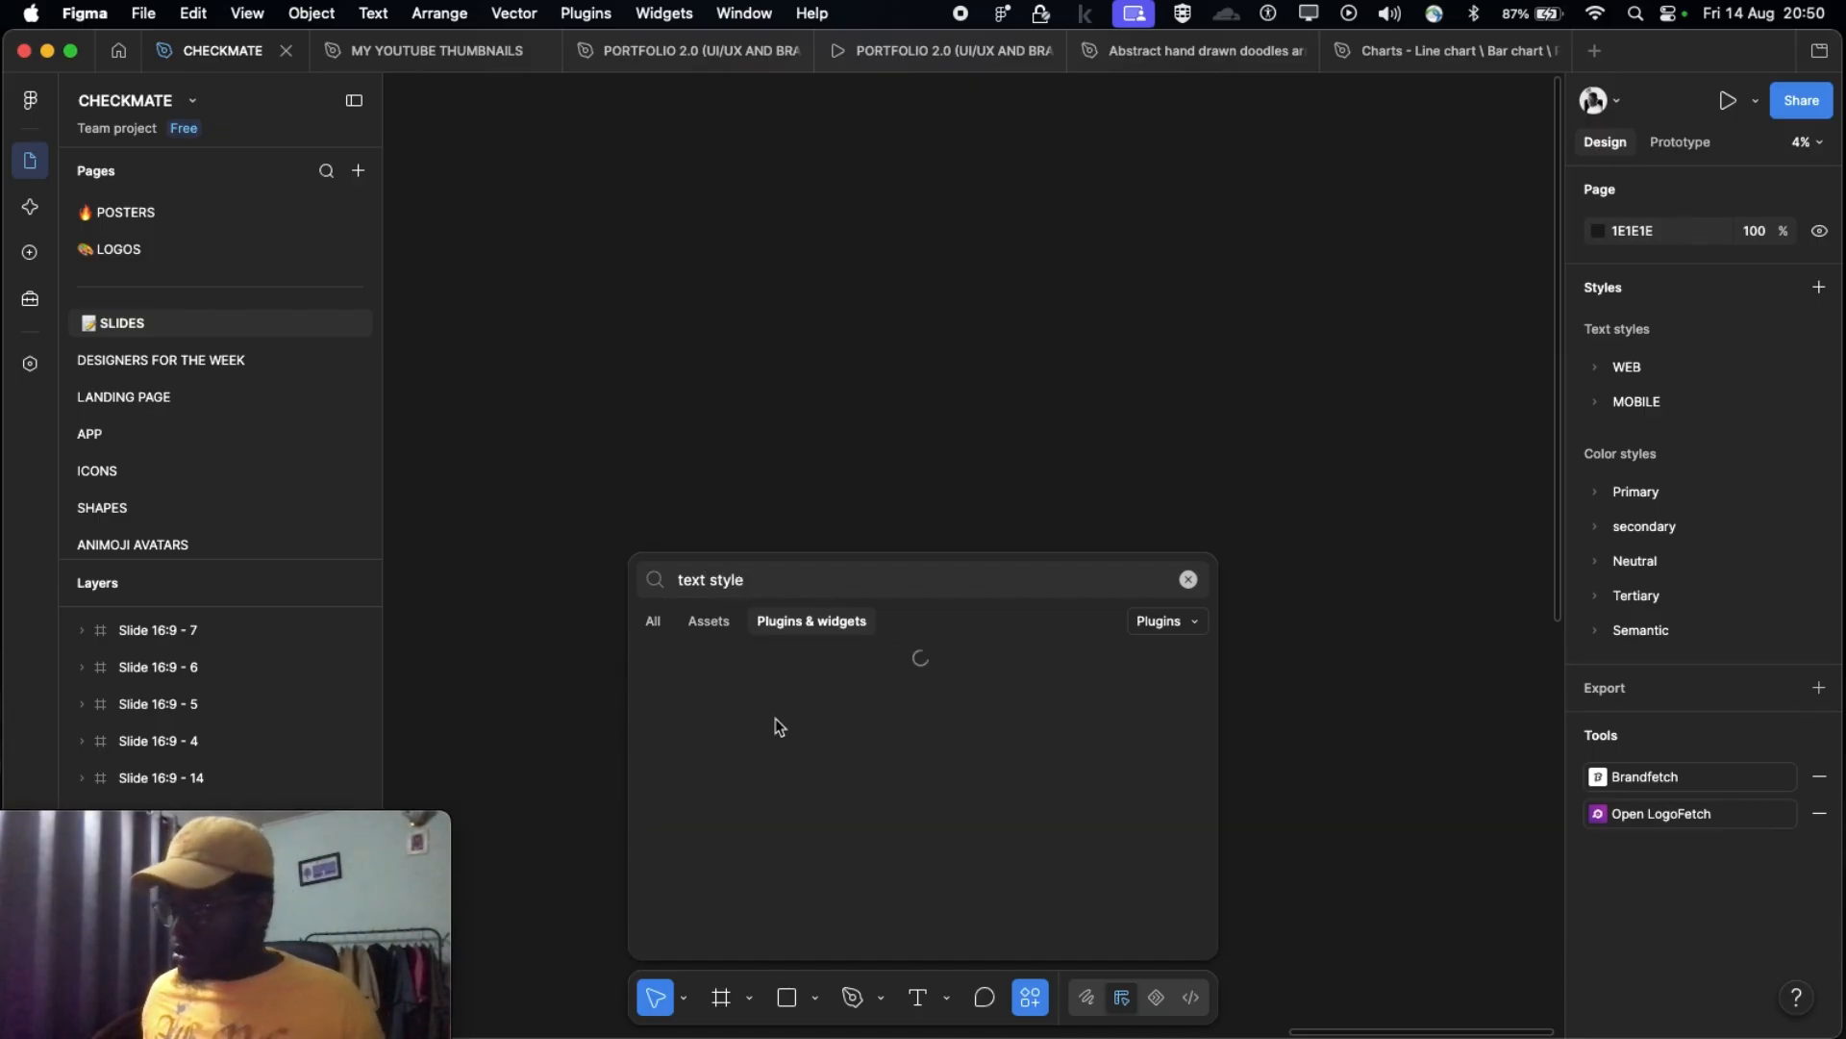
scroll(782, 706, down, 5)
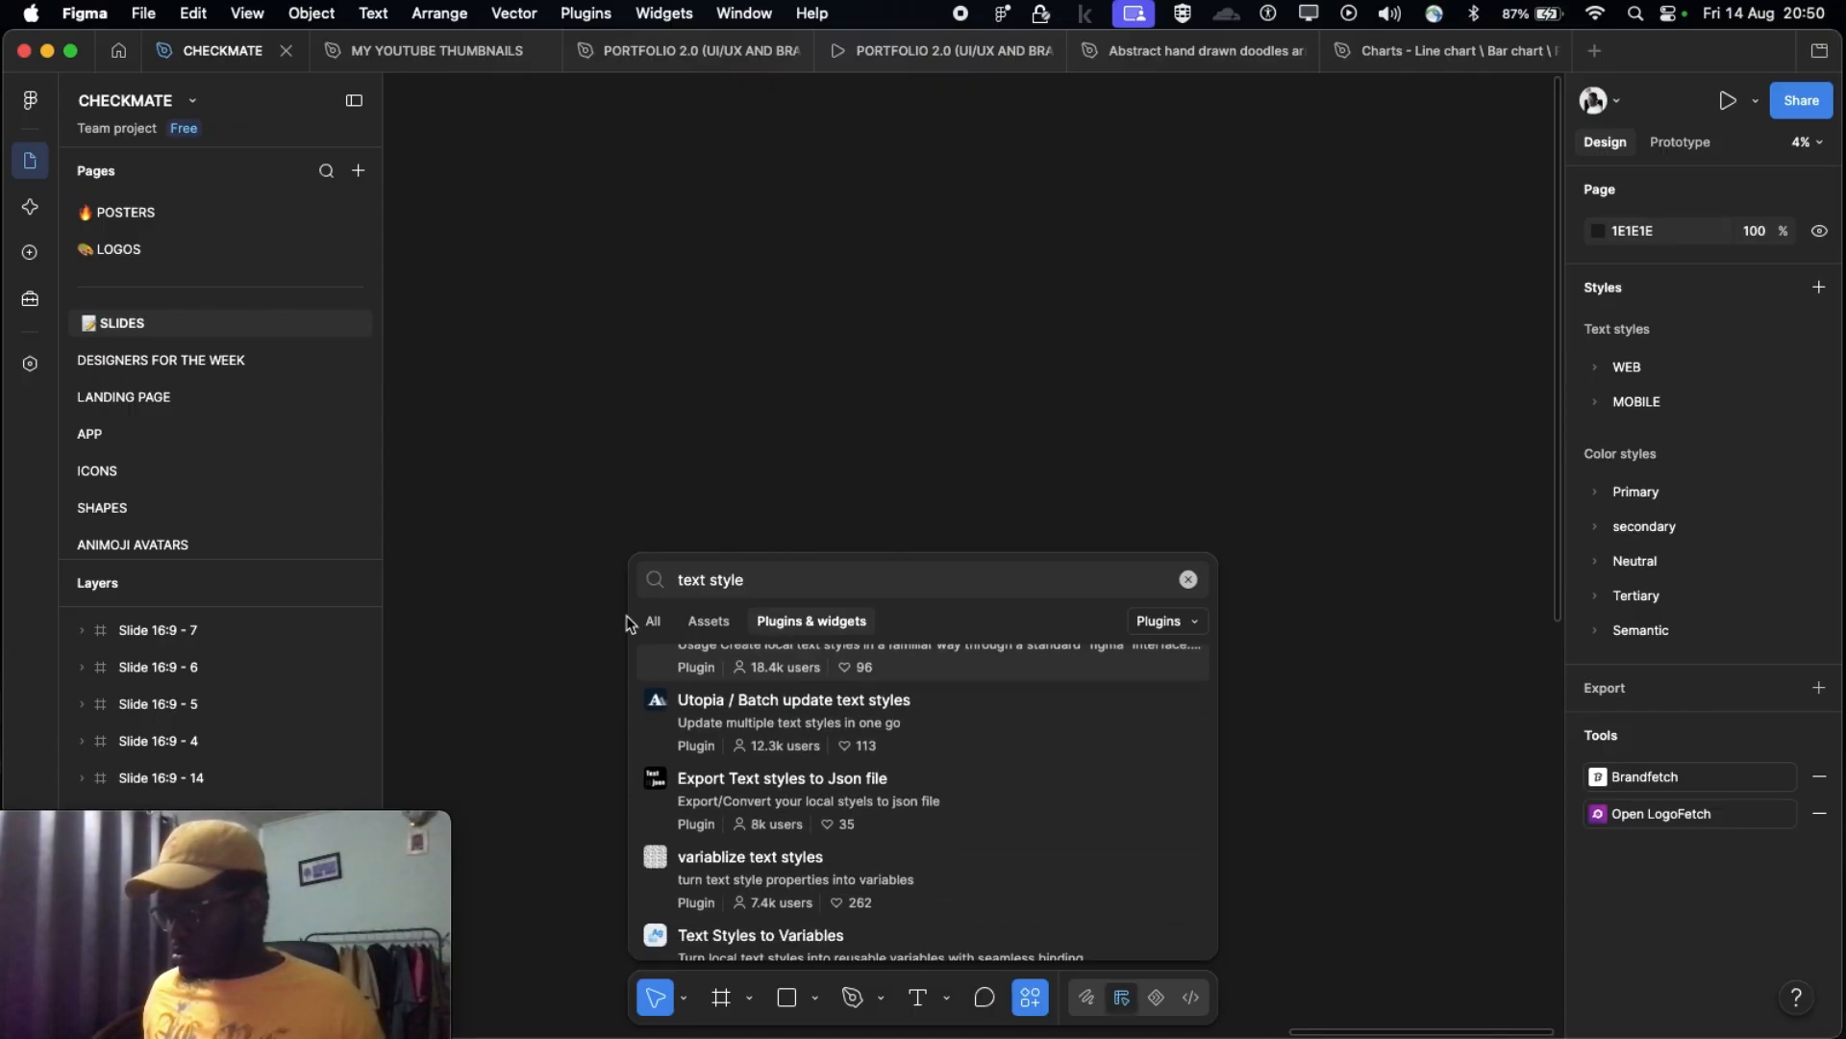
click(233, 313)
Step: Run the Typescales plugin, reposition its window over the empty canvas and look over the size preview
click(29, 100)
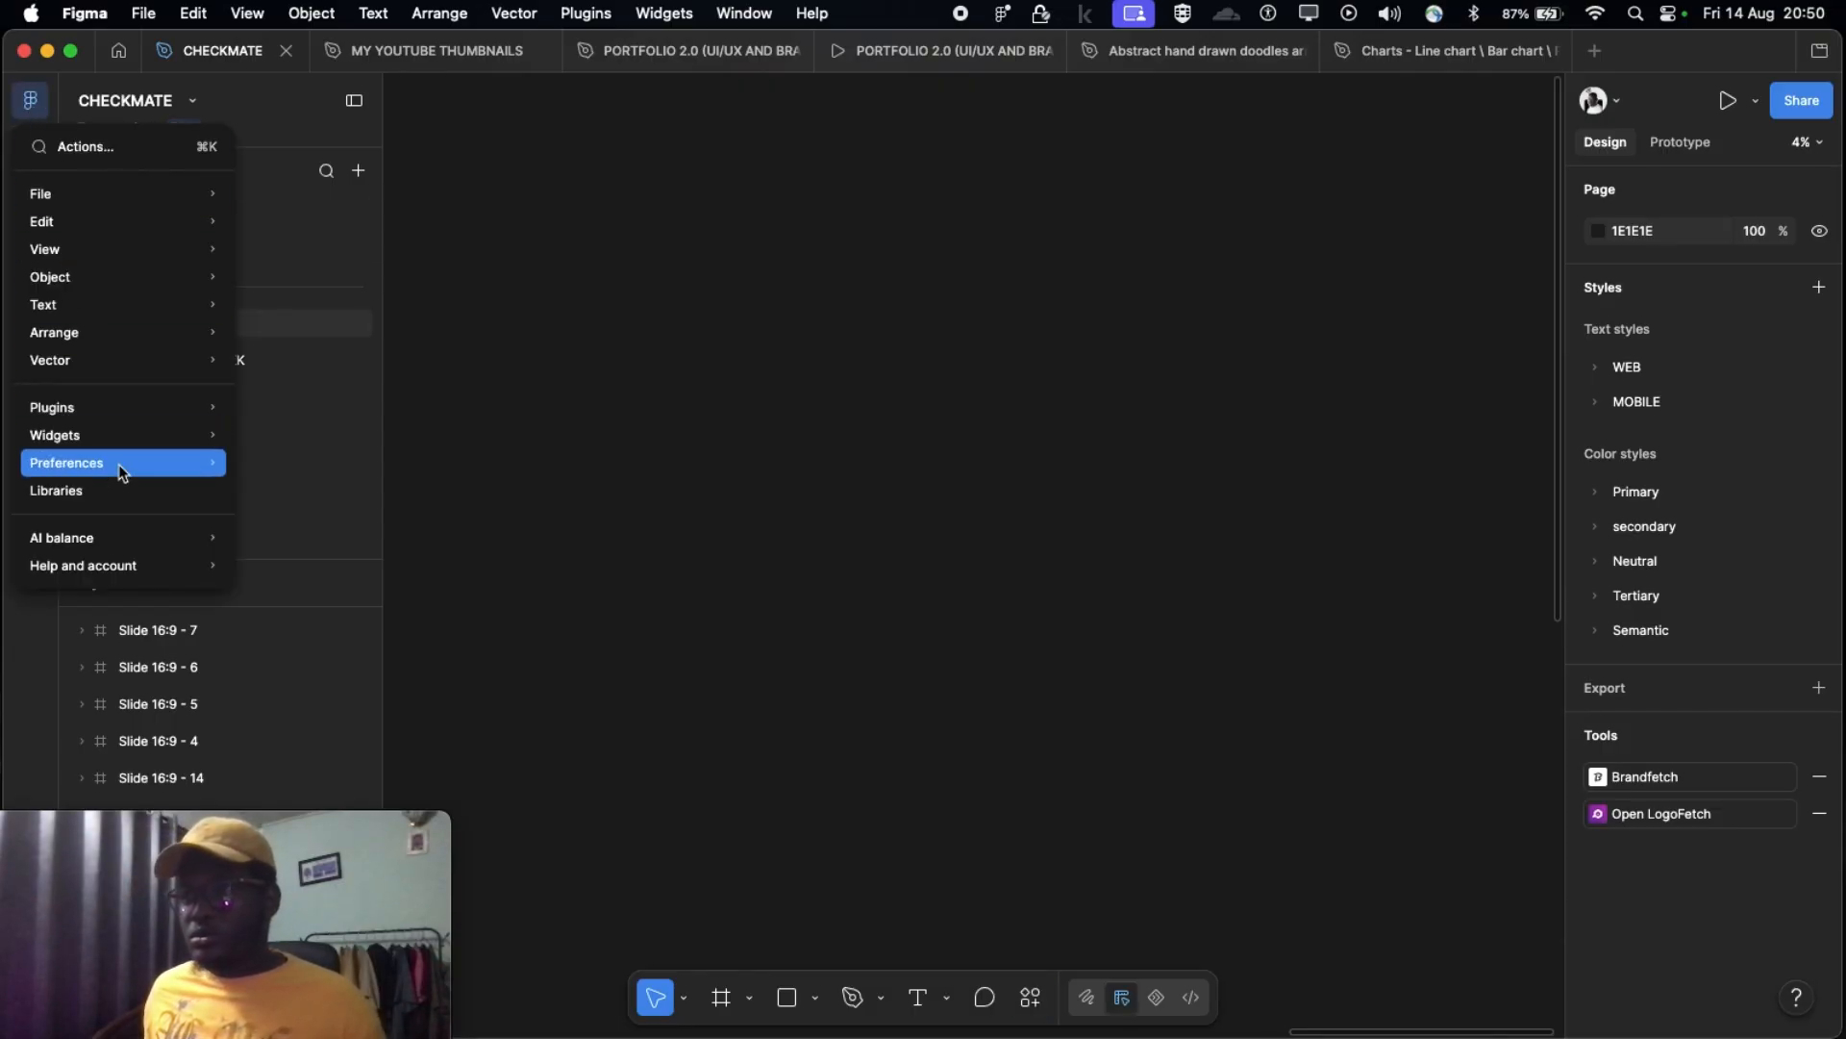
mouse_move(157, 407)
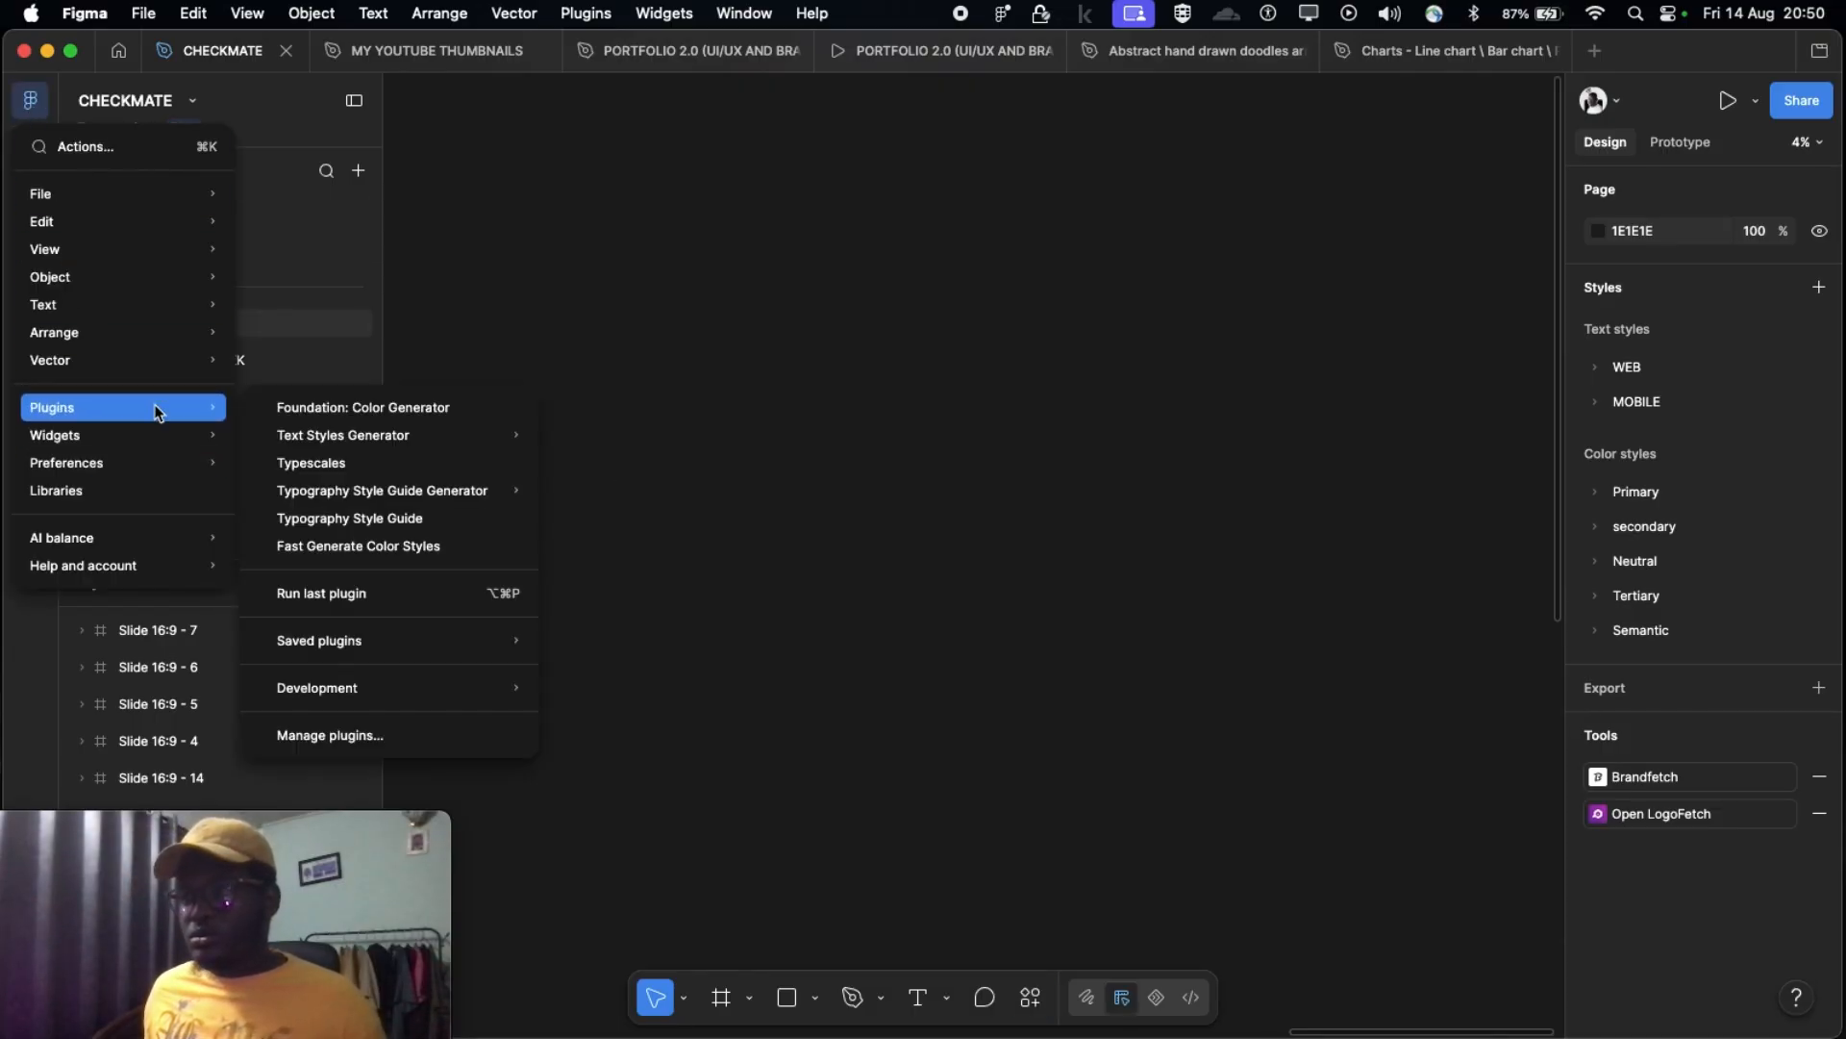
click(342, 460)
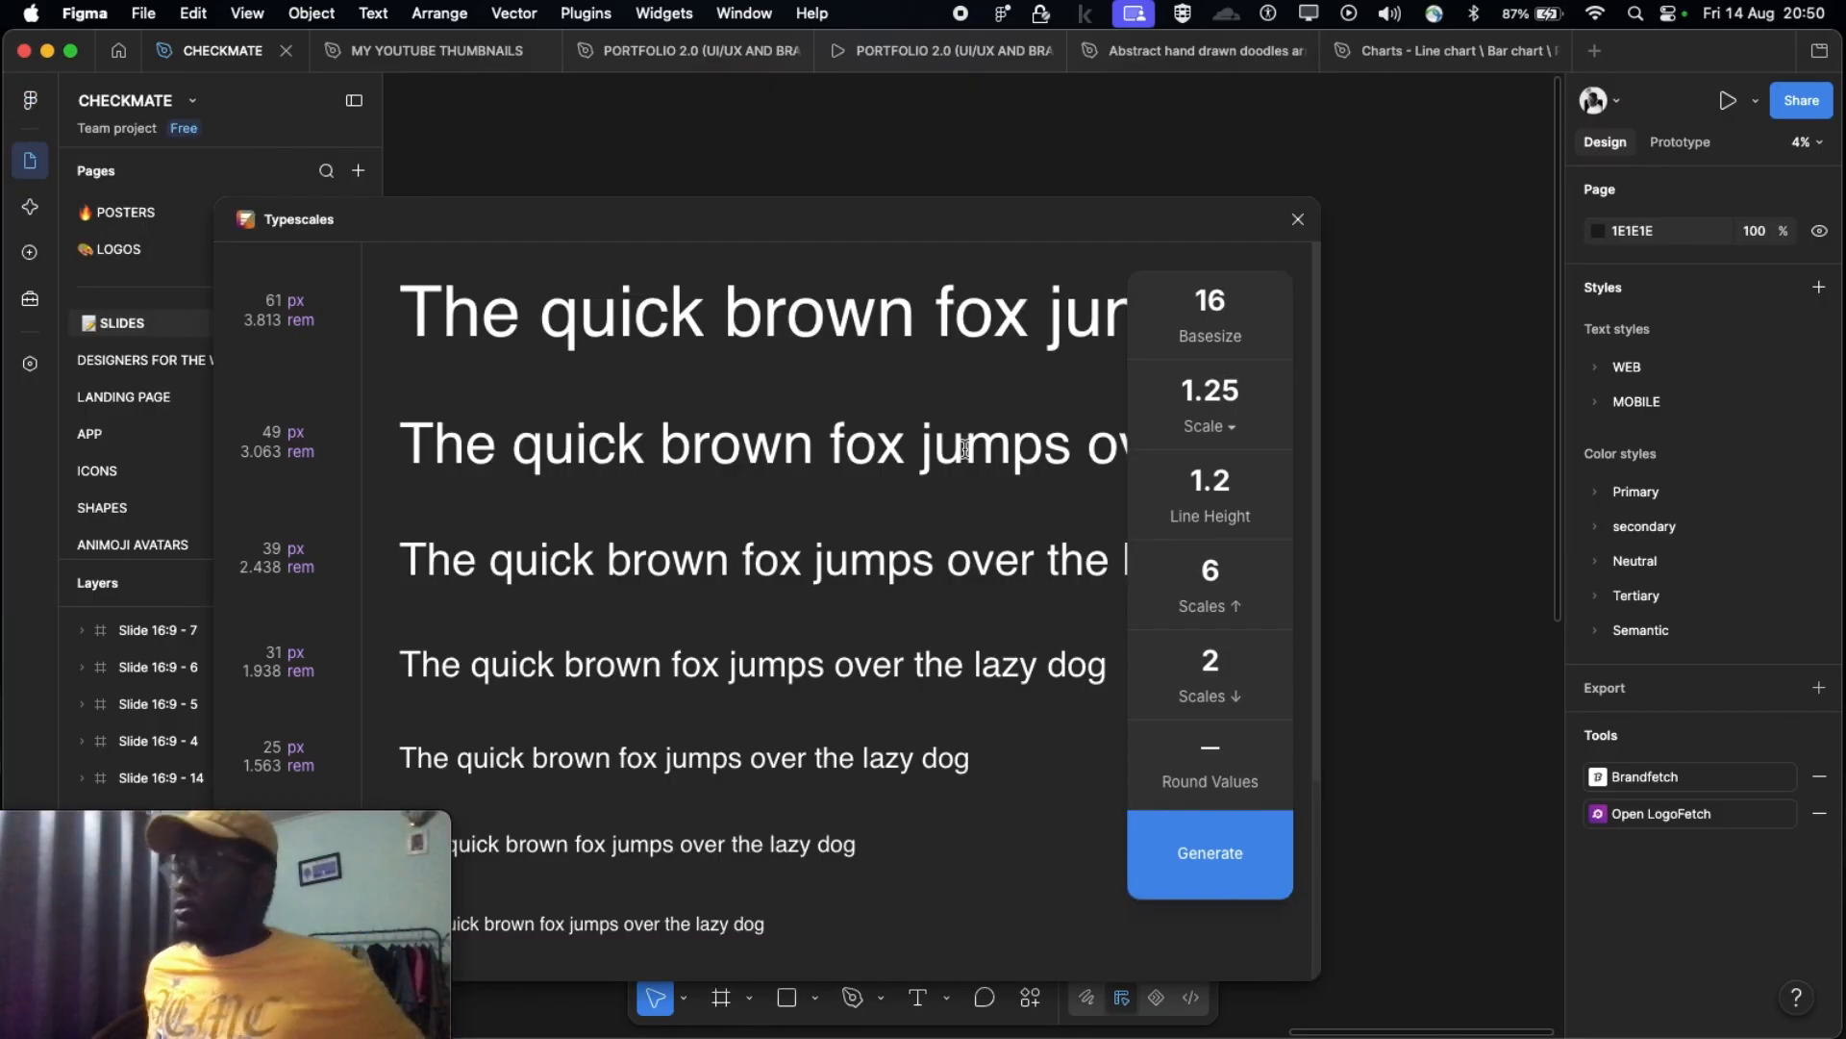
drag(752, 219, 939, 186)
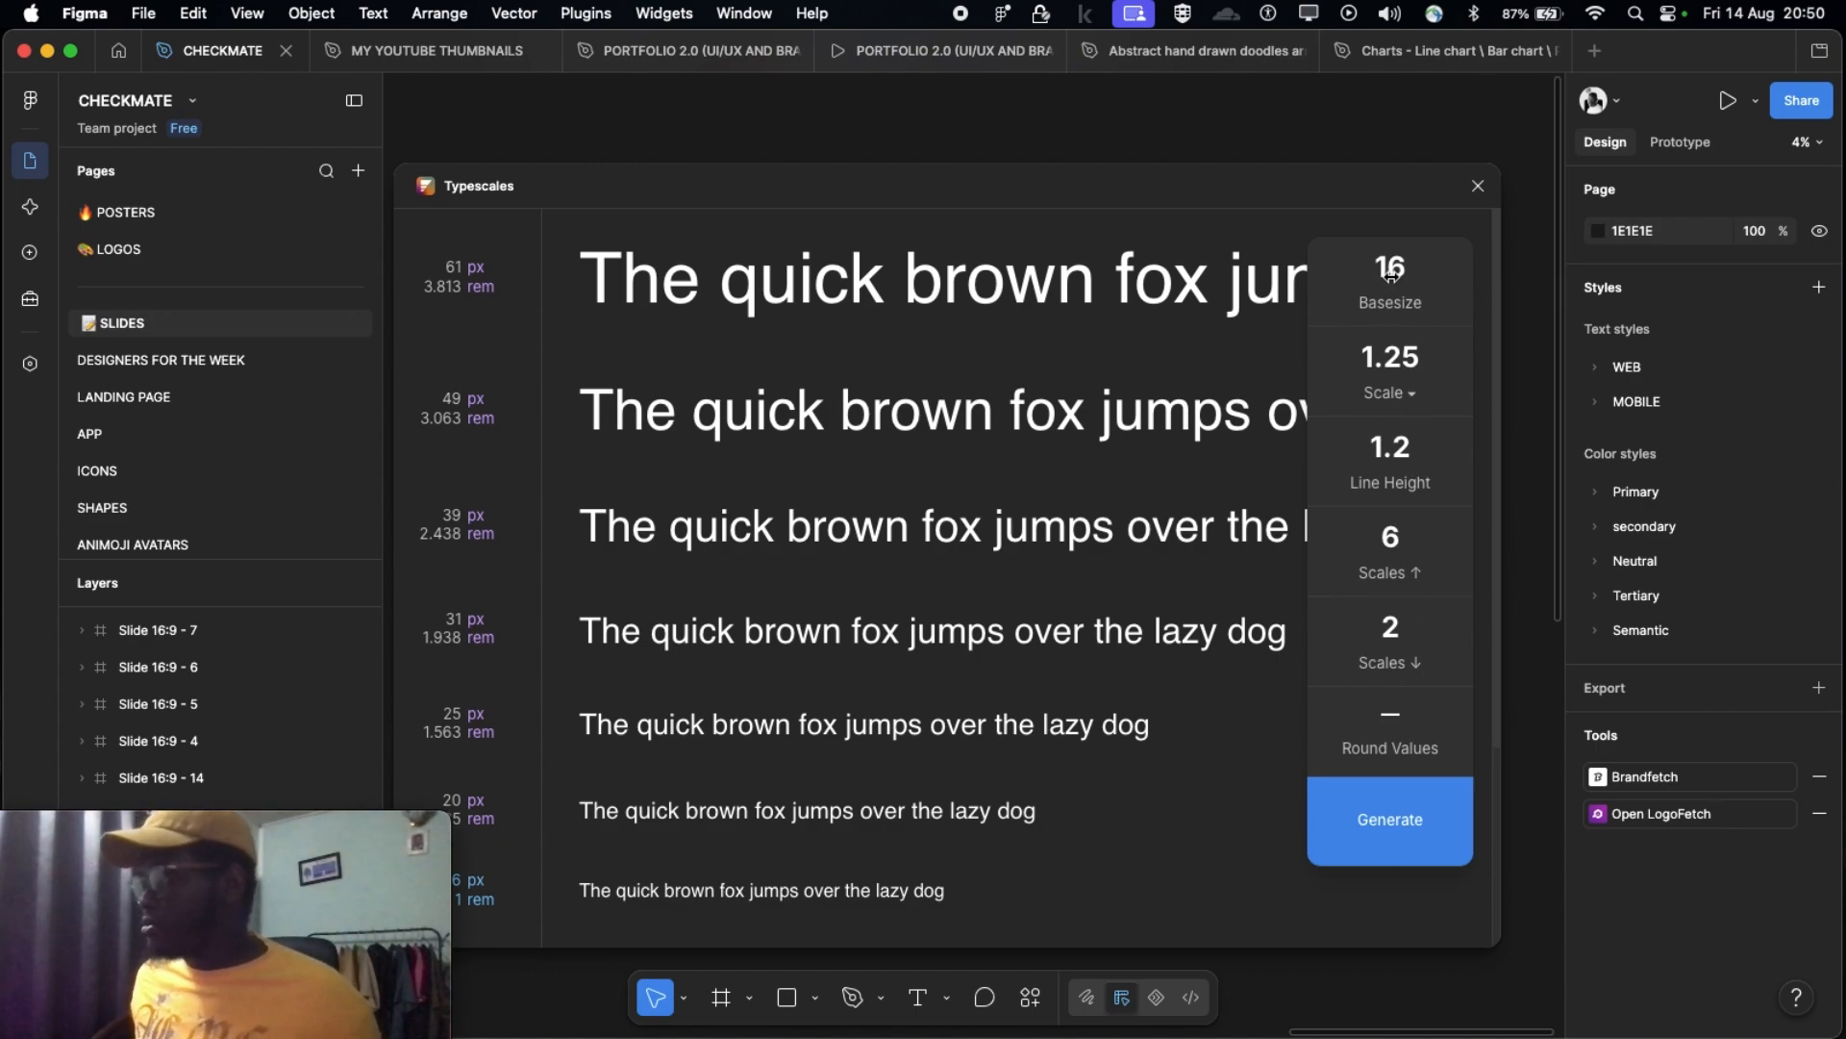
scroll(815, 725, down, 3)
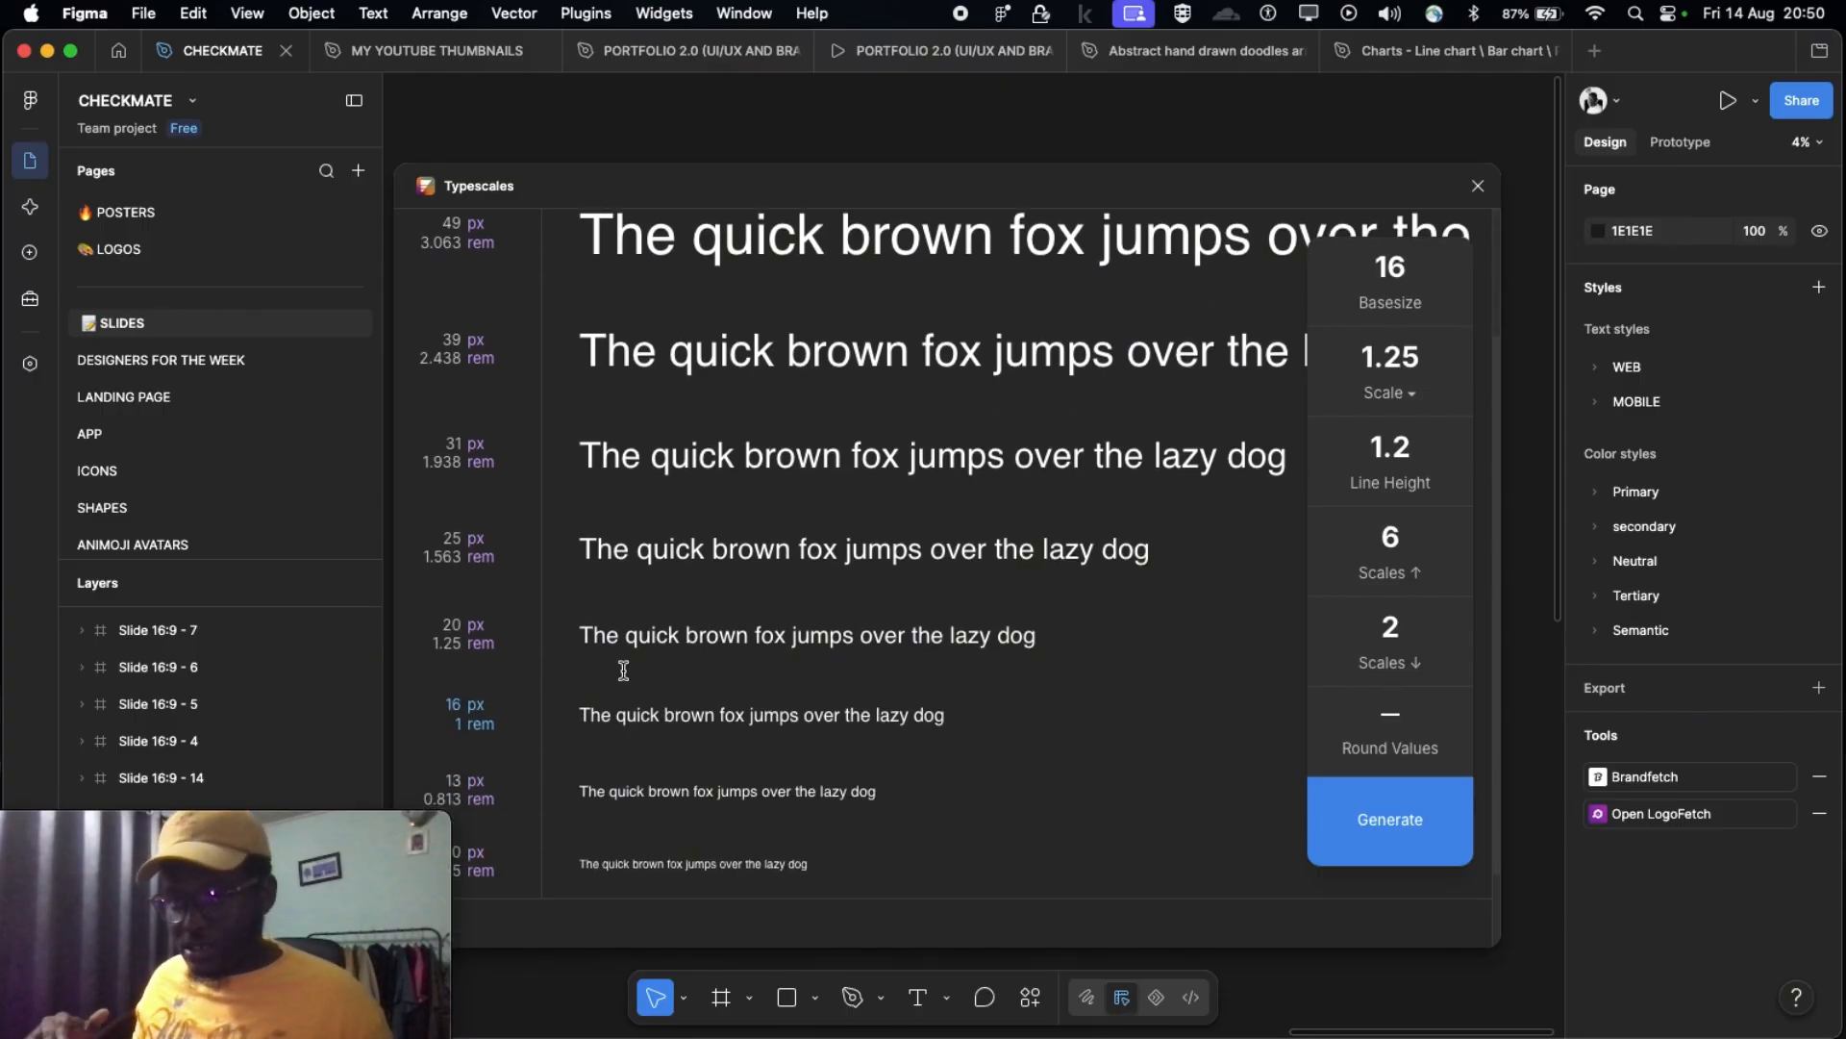
scroll(824, 619, up, 2)
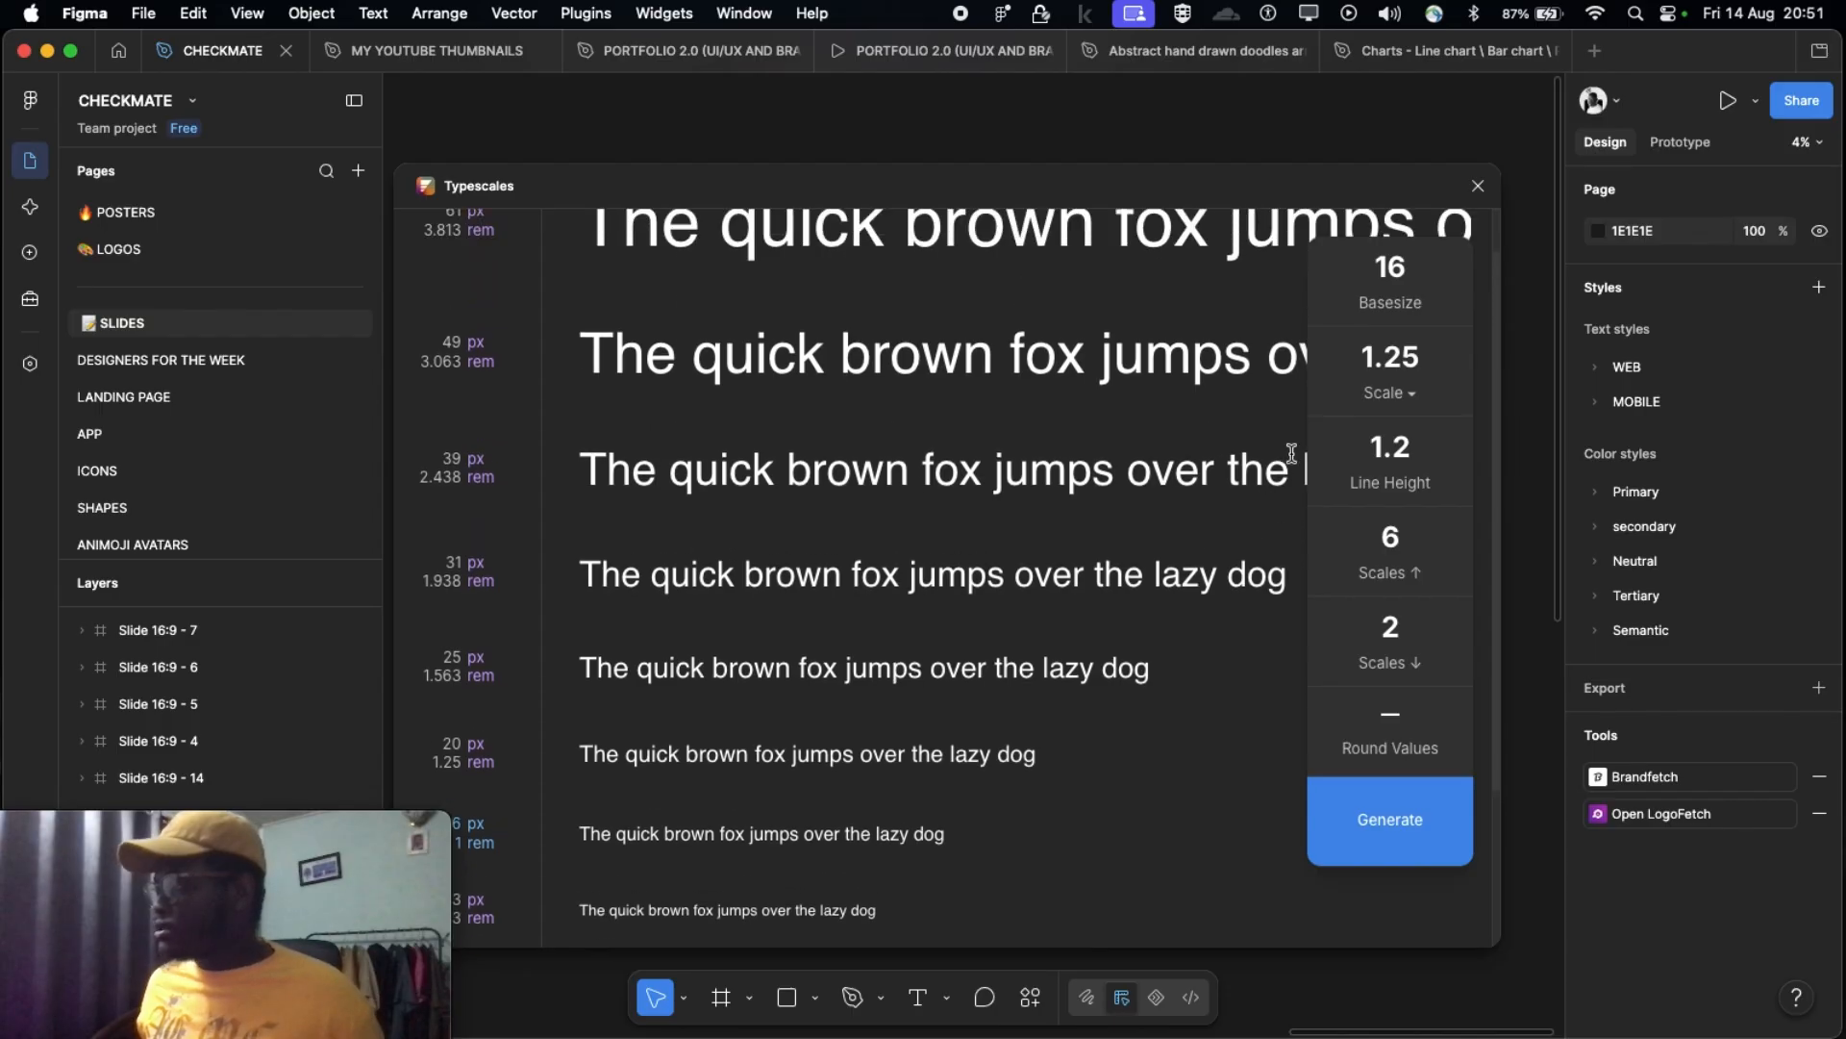
Step: Try the Minor Third (1.2) scale in Typescales and return the scale to Major Third (1.25)
click(1384, 402)
click(1385, 397)
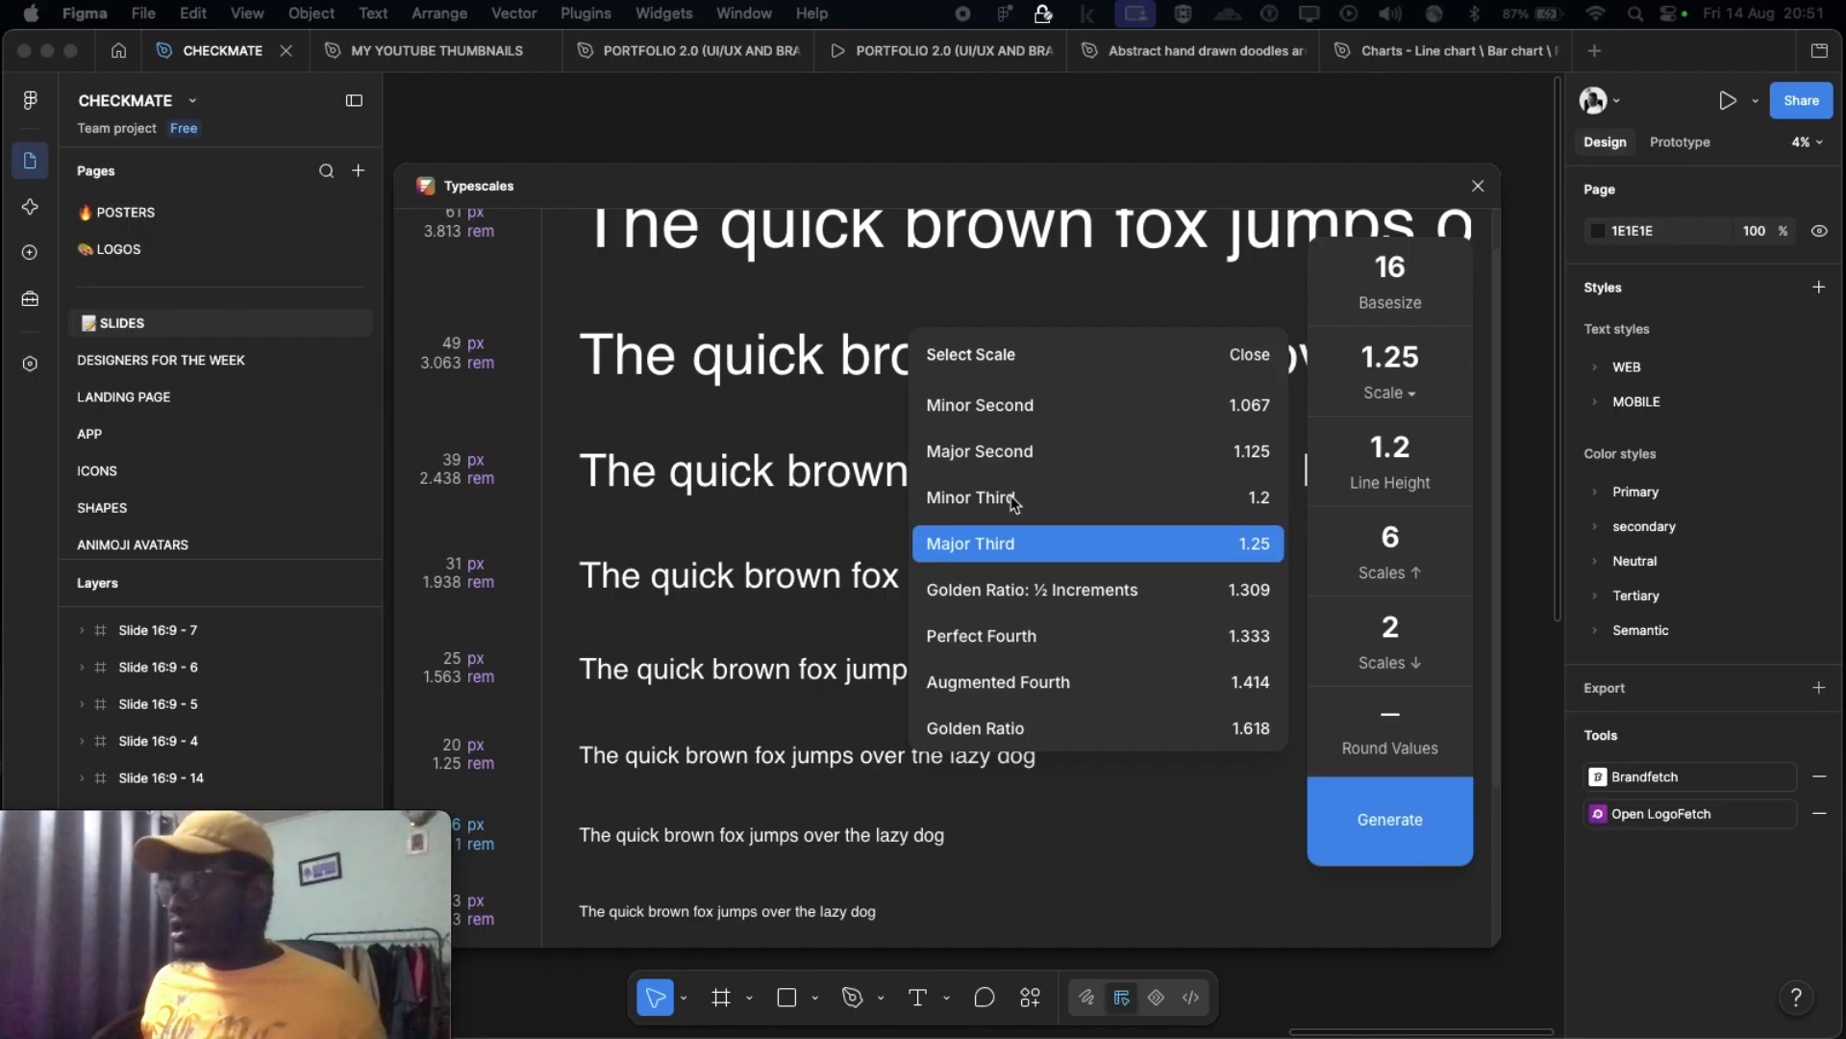
scroll(1012, 485, down, 2)
scroll(1095, 471, down, 2)
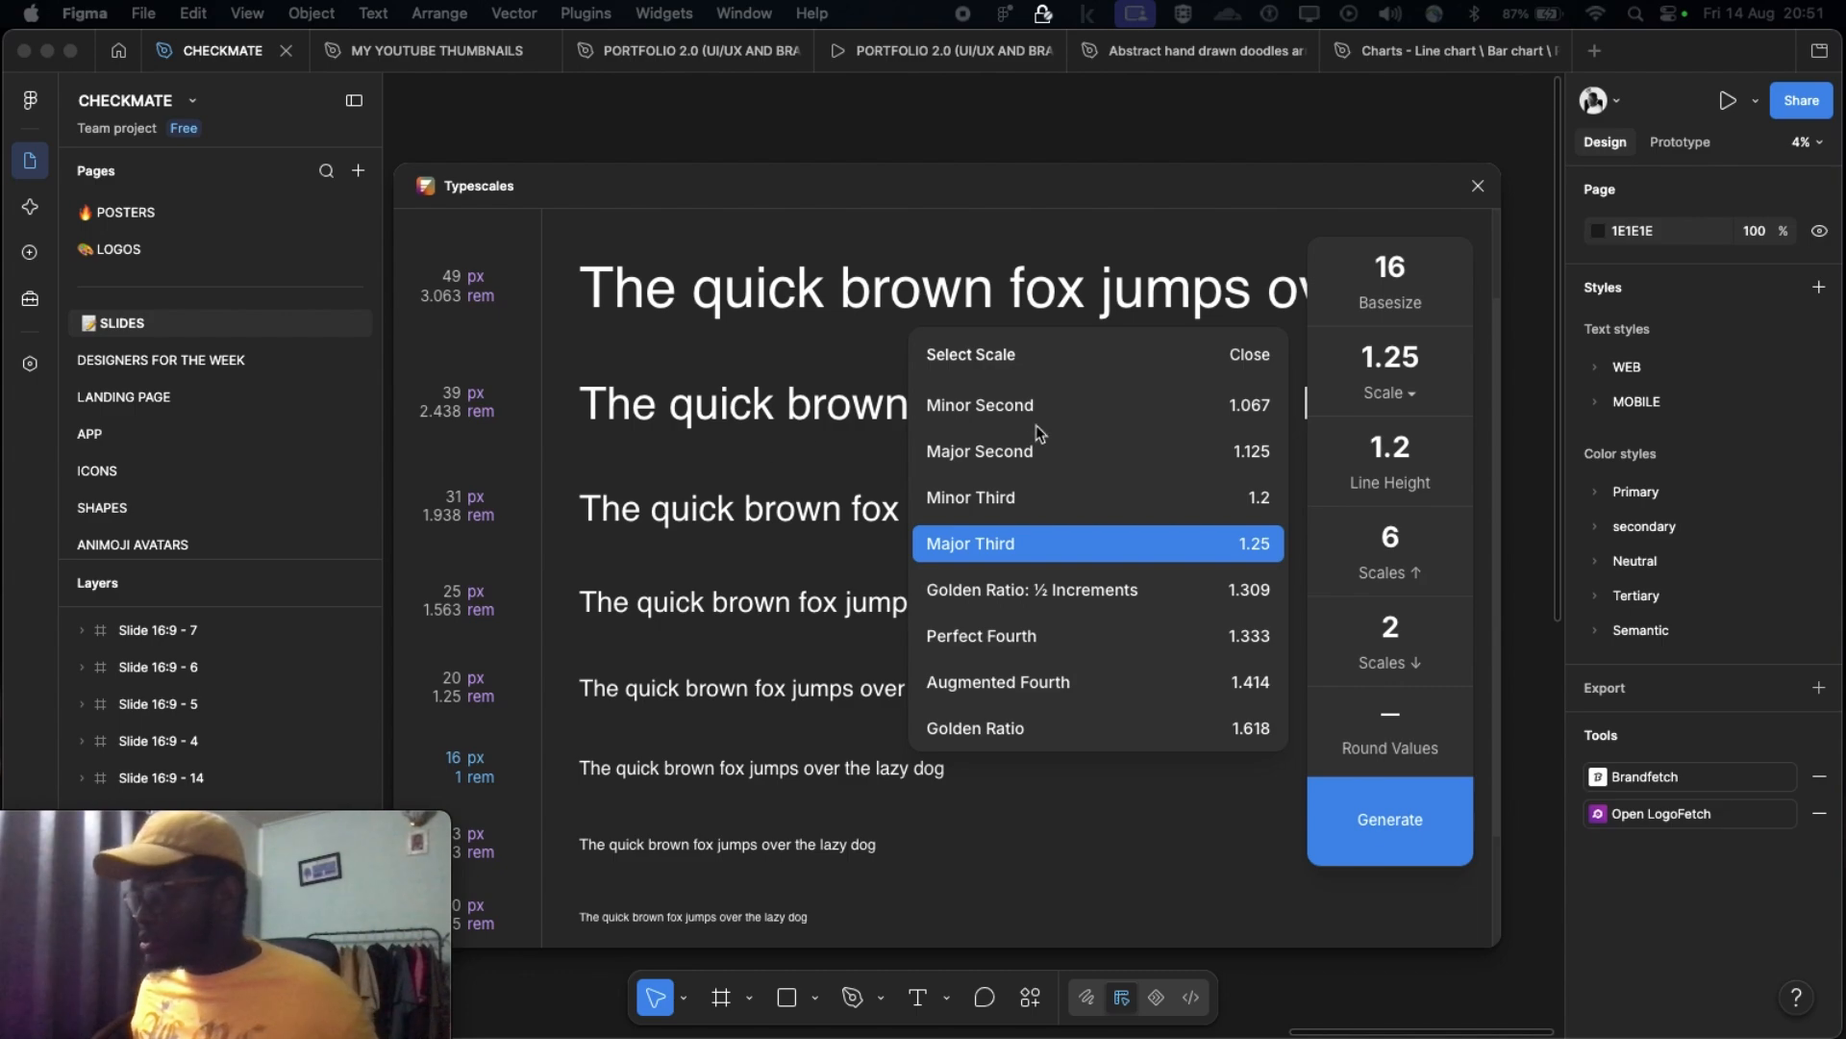
scroll(588, 383, up, 3)
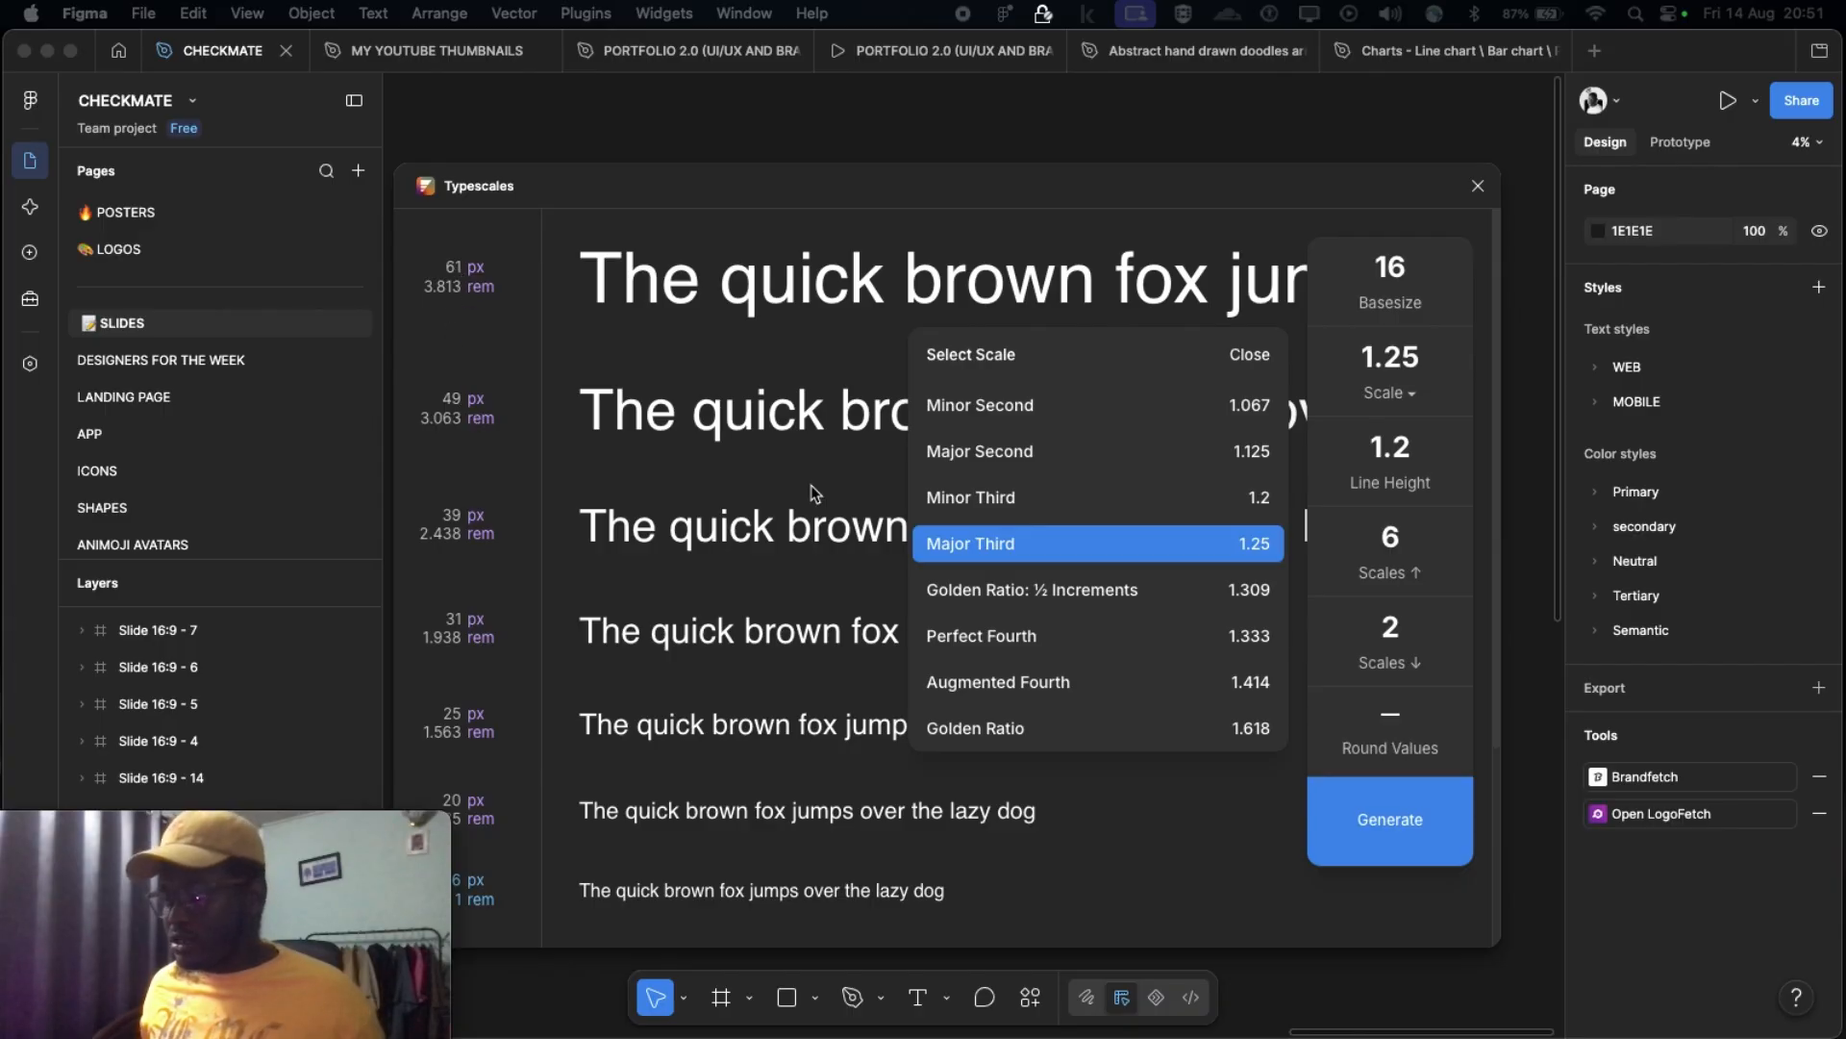
click(1025, 496)
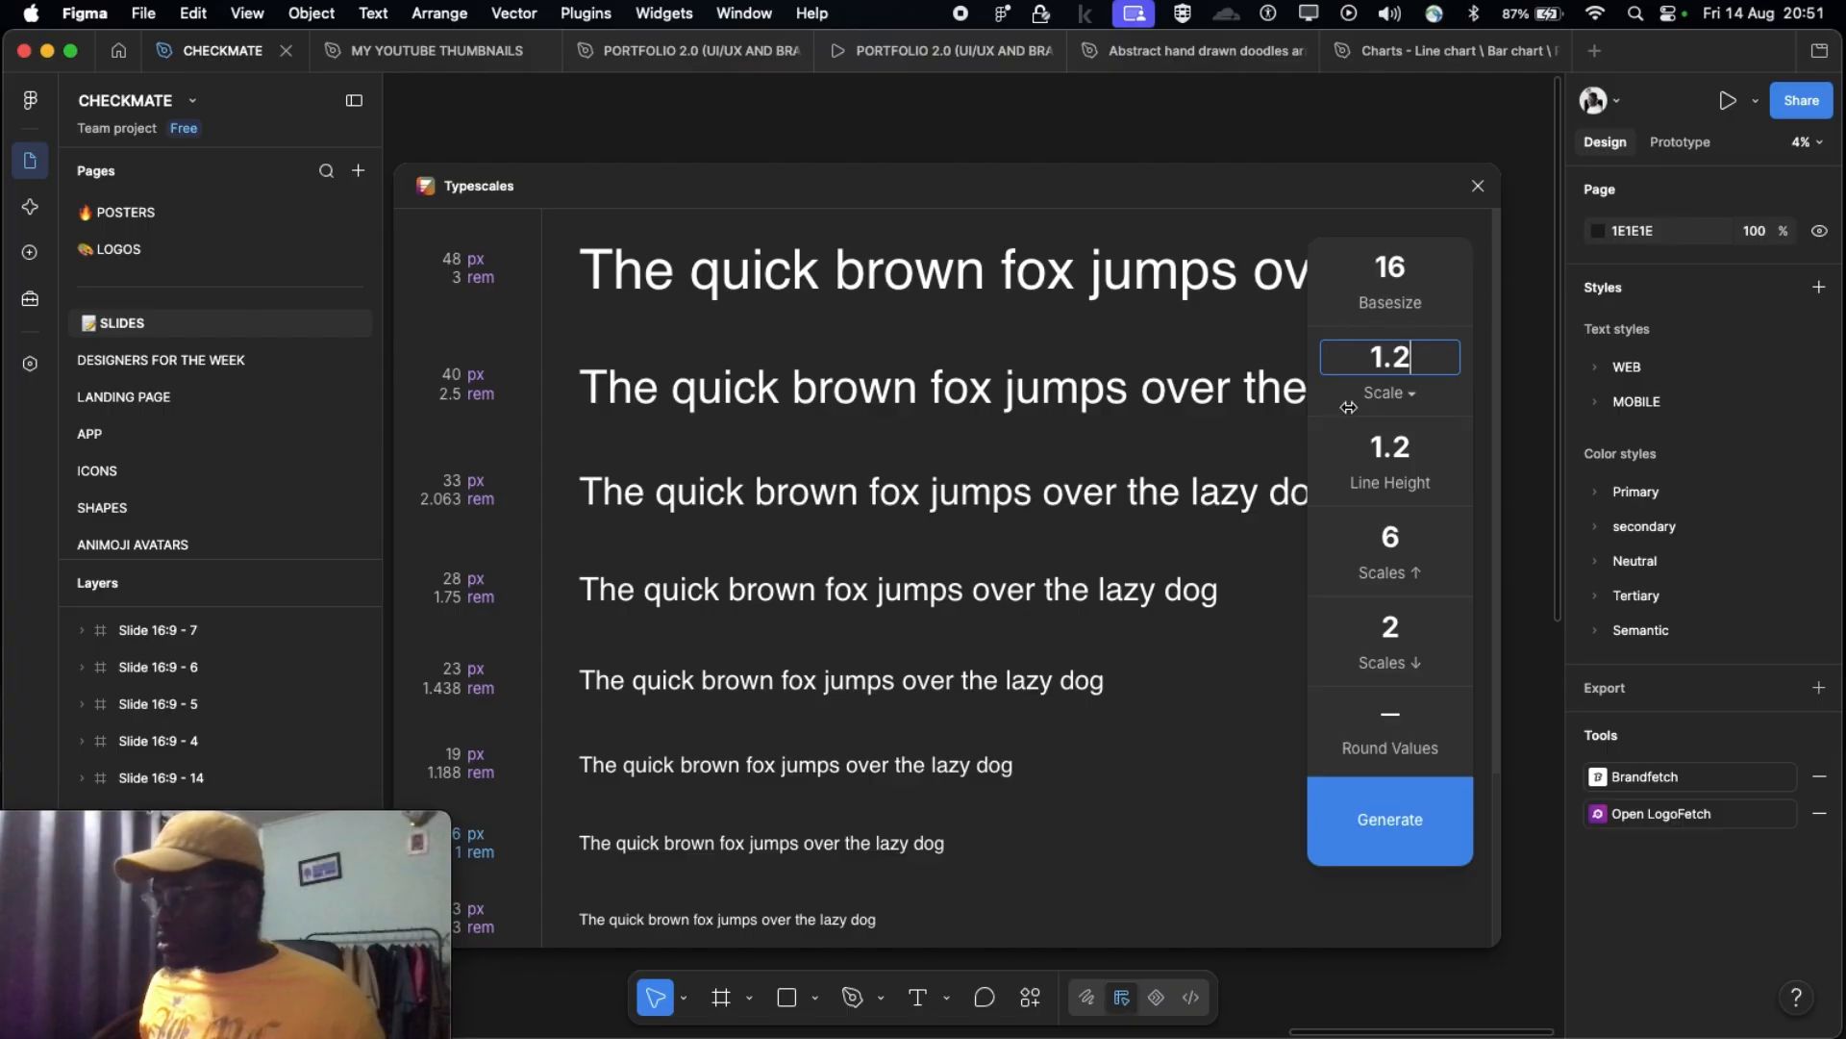
click(1394, 392)
click(1022, 544)
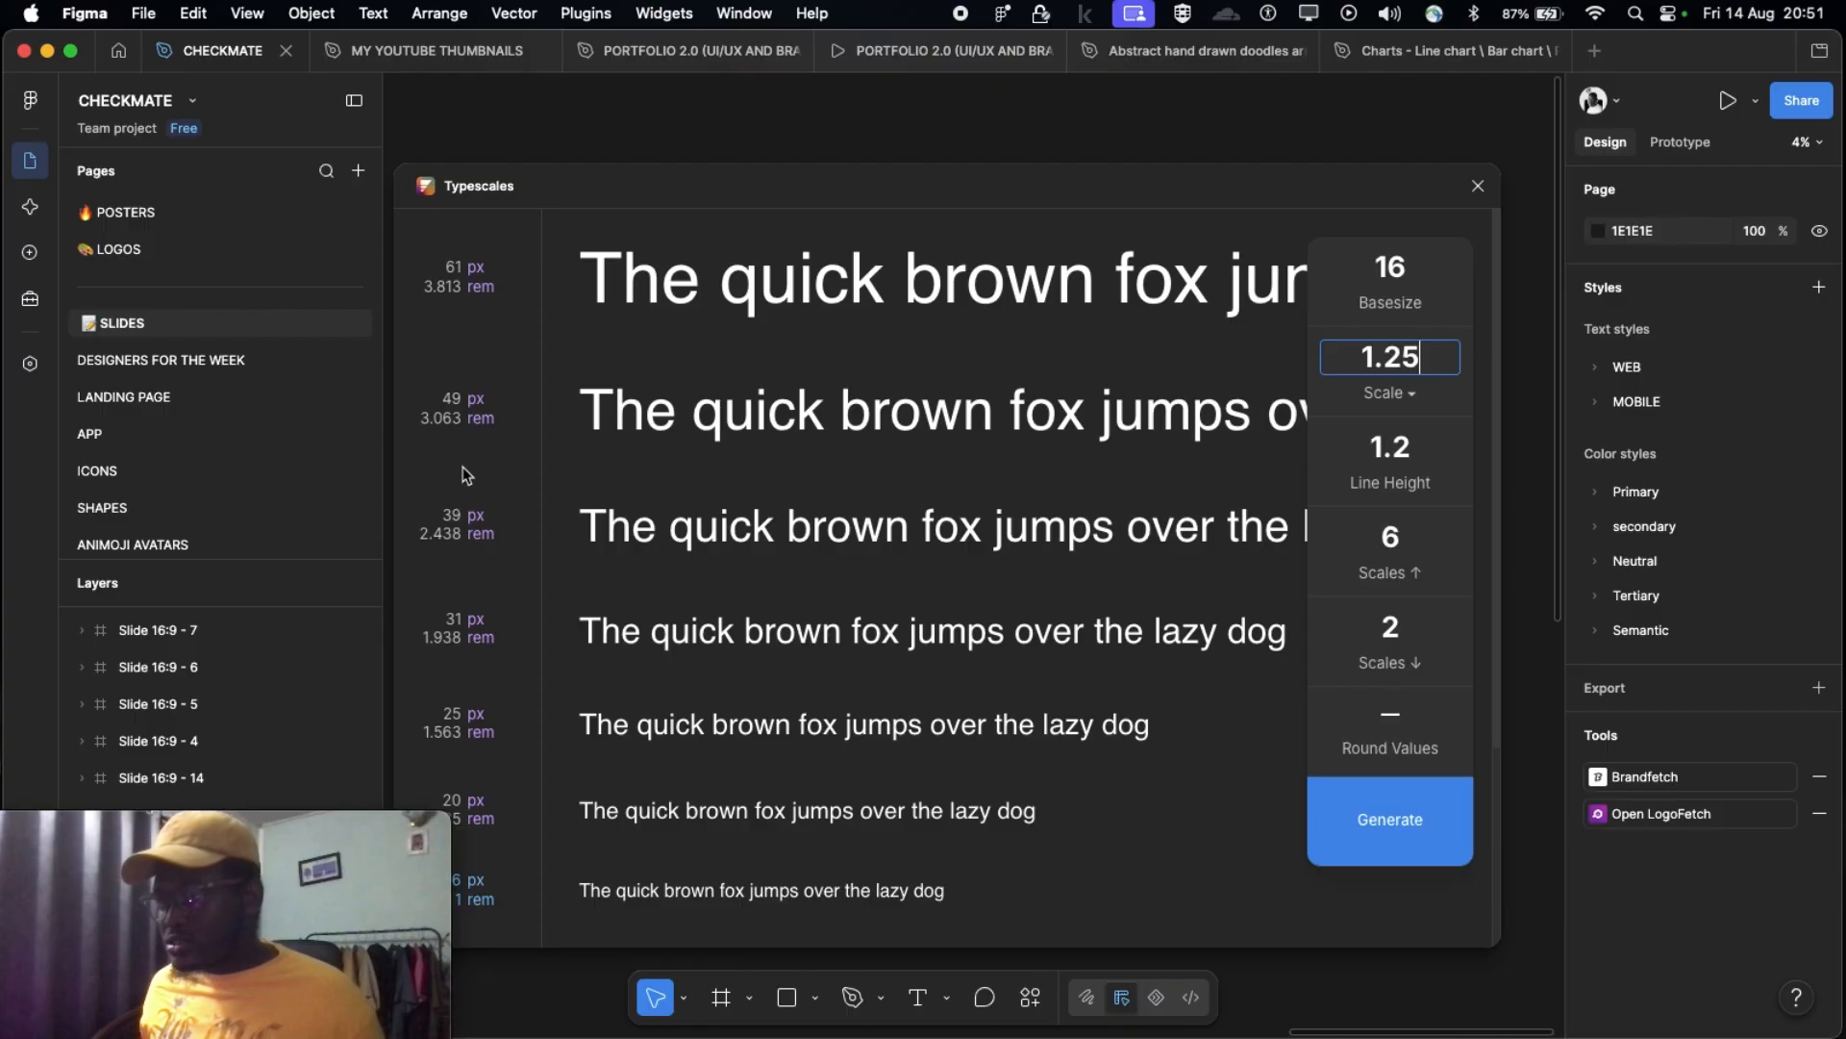
Step: Try the Minor Second (1.067) and Minor Third (1.2) scales, look over their sizes, and return the scale to Major Third (1.25)
scroll(467, 485, down, 2)
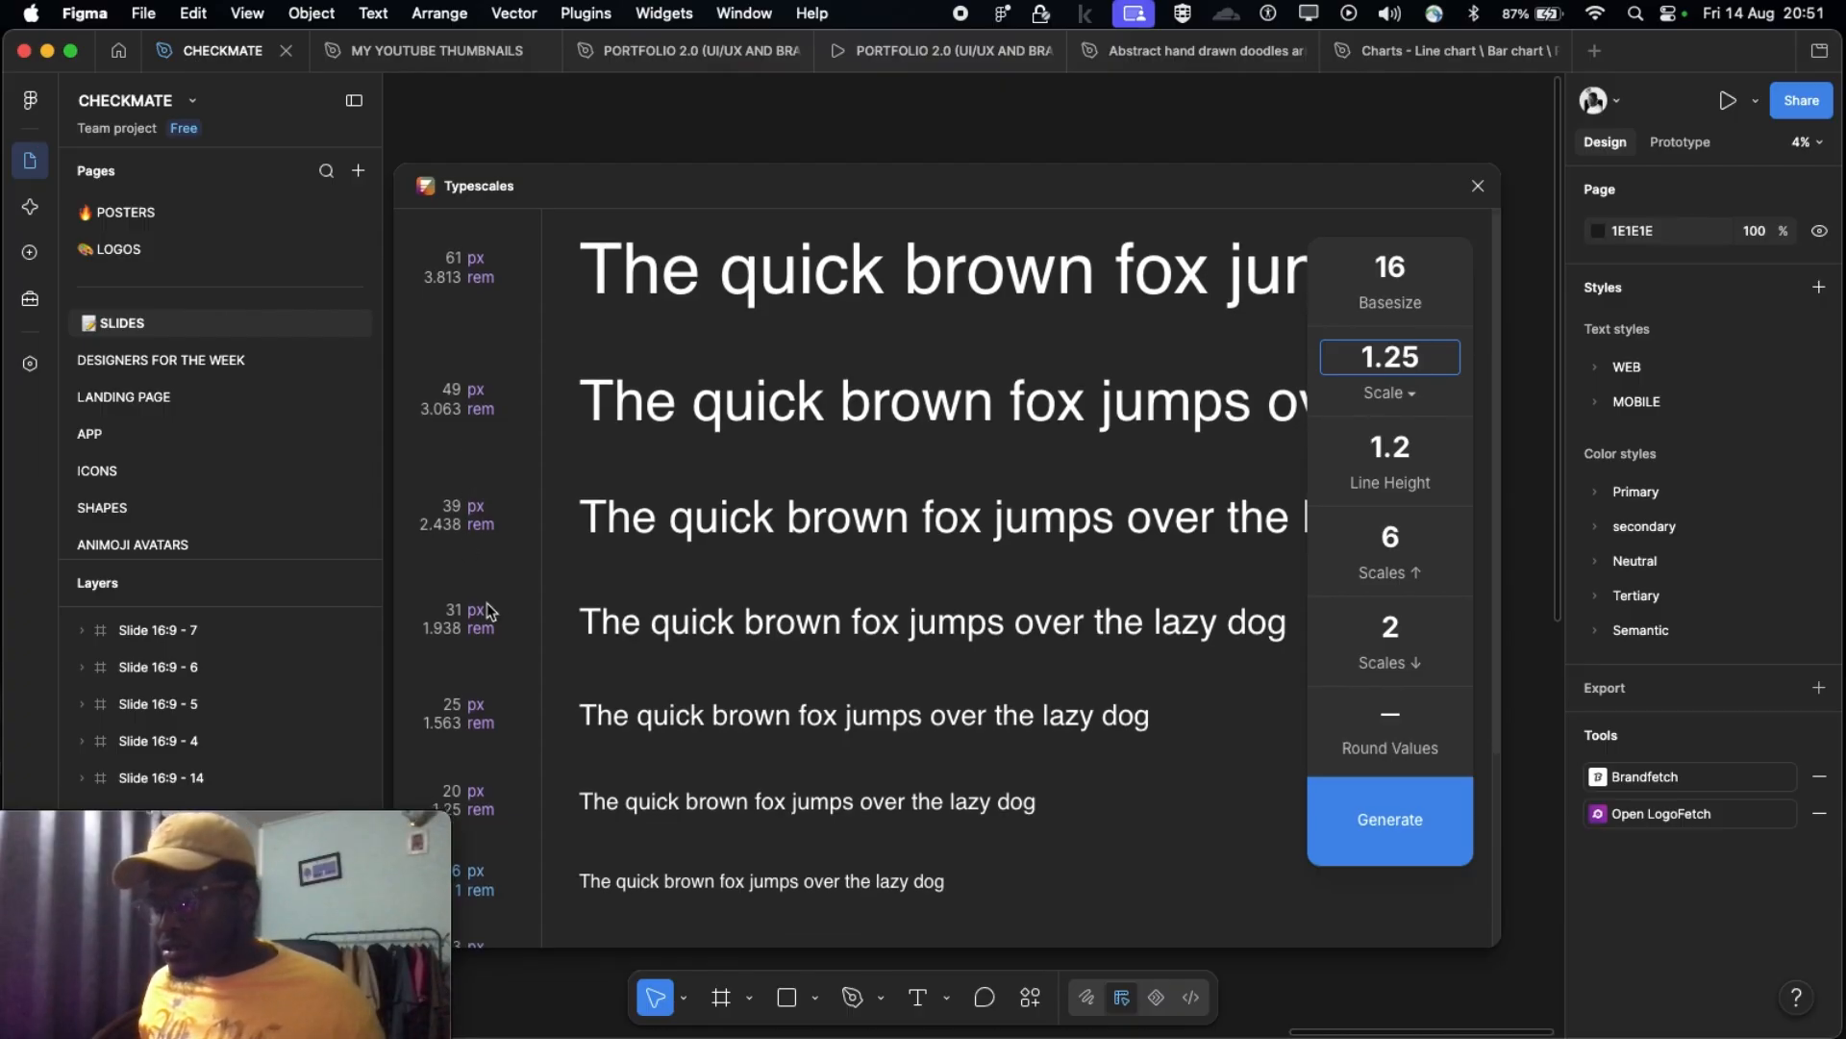
scroll(486, 611, down, 1)
scroll(495, 558, up, 2)
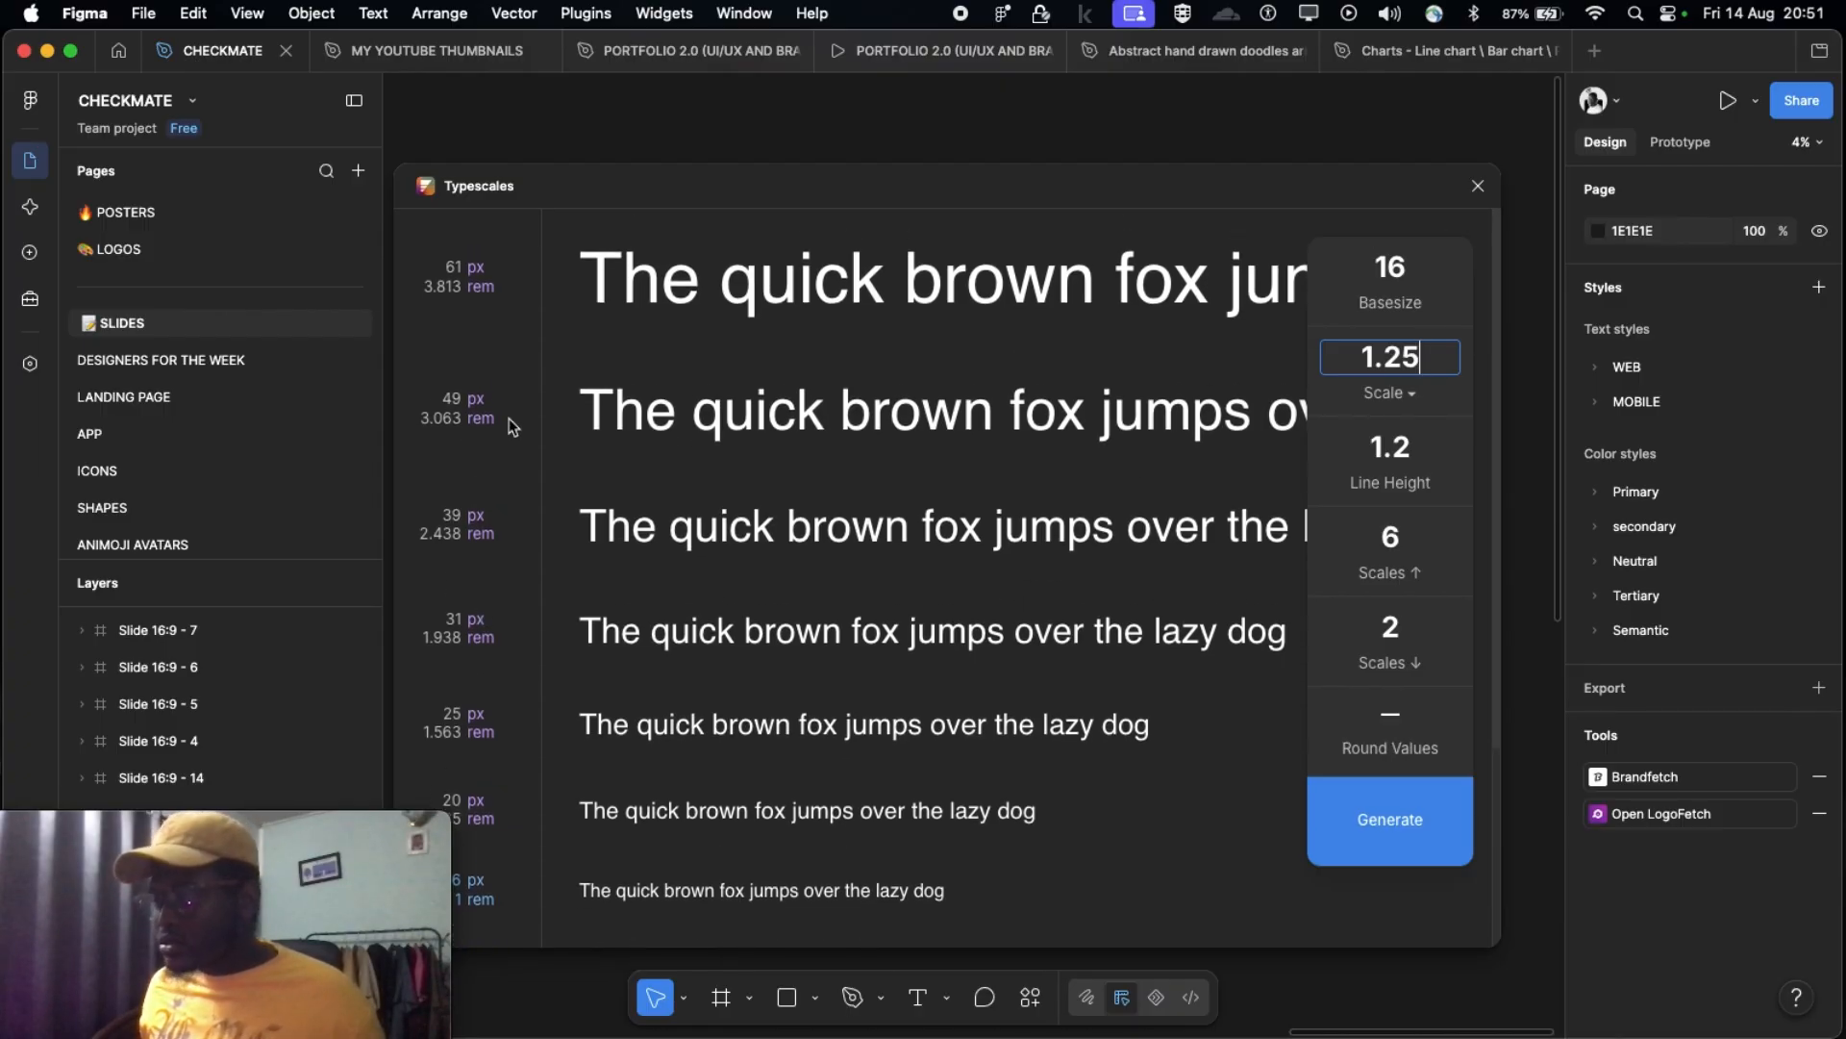
click(1387, 391)
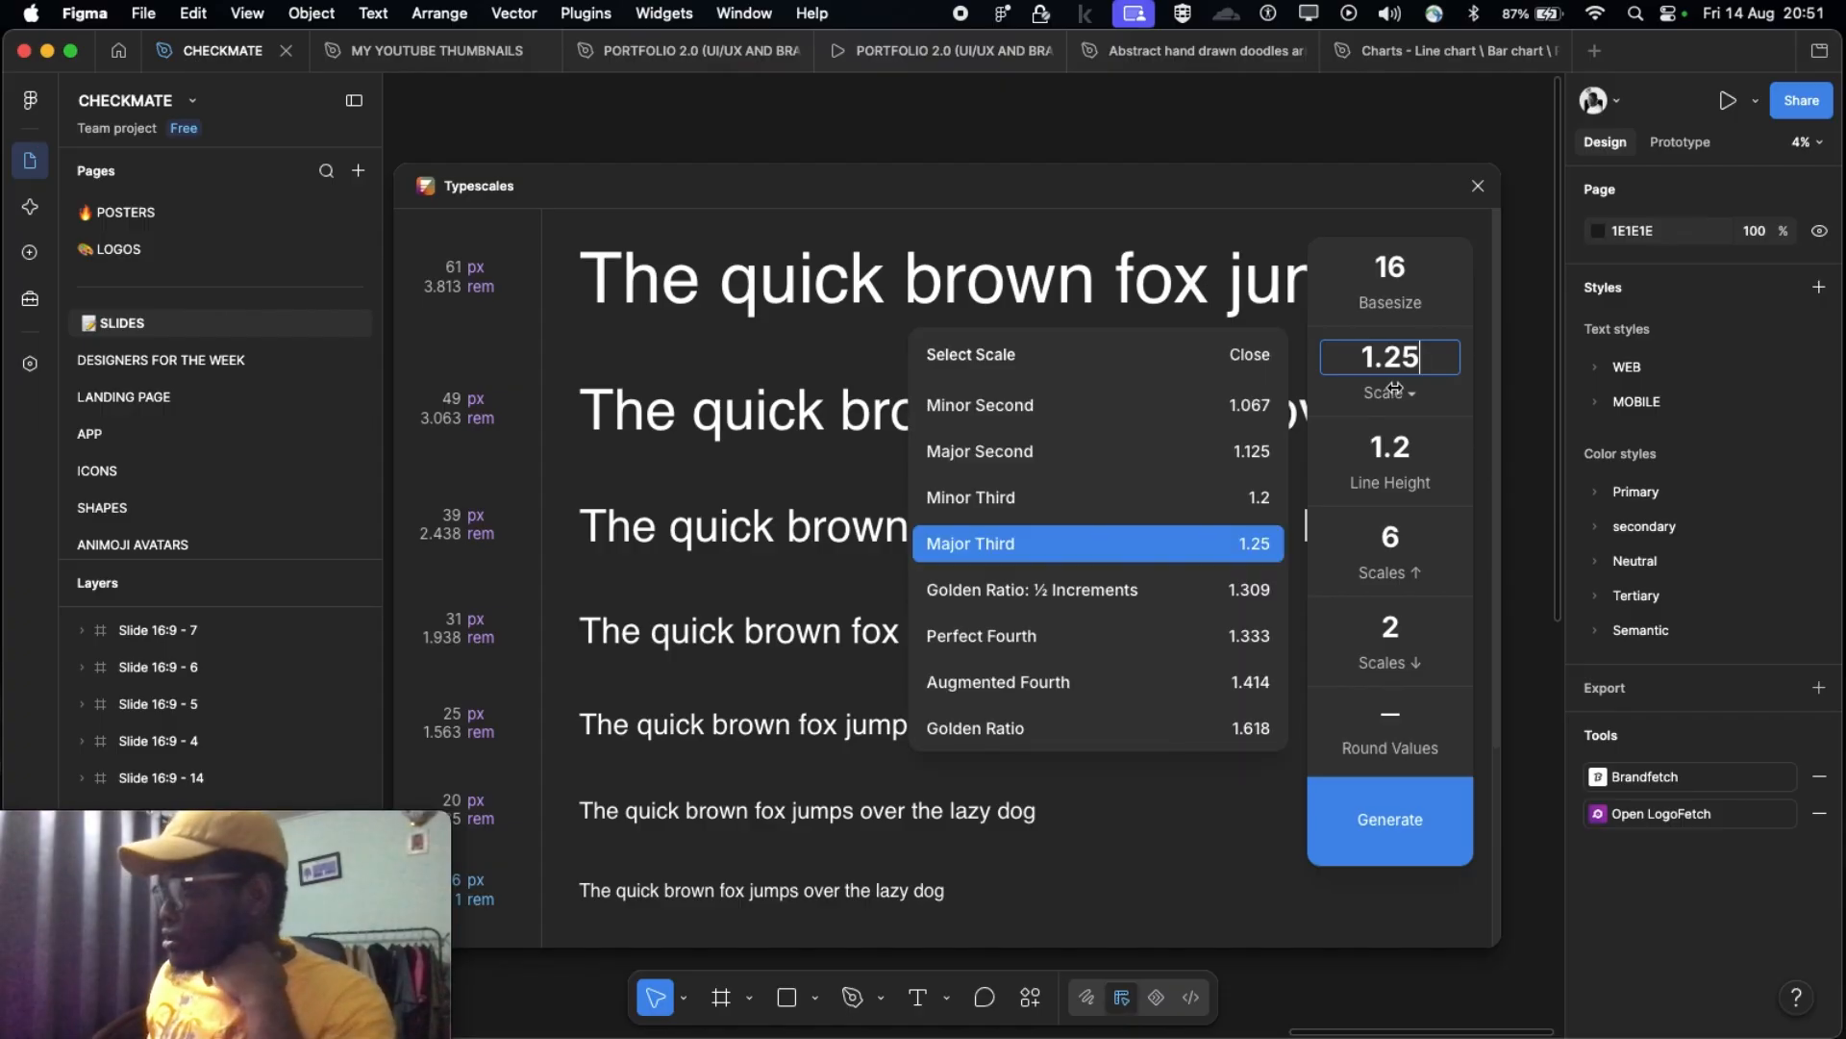
click(1027, 402)
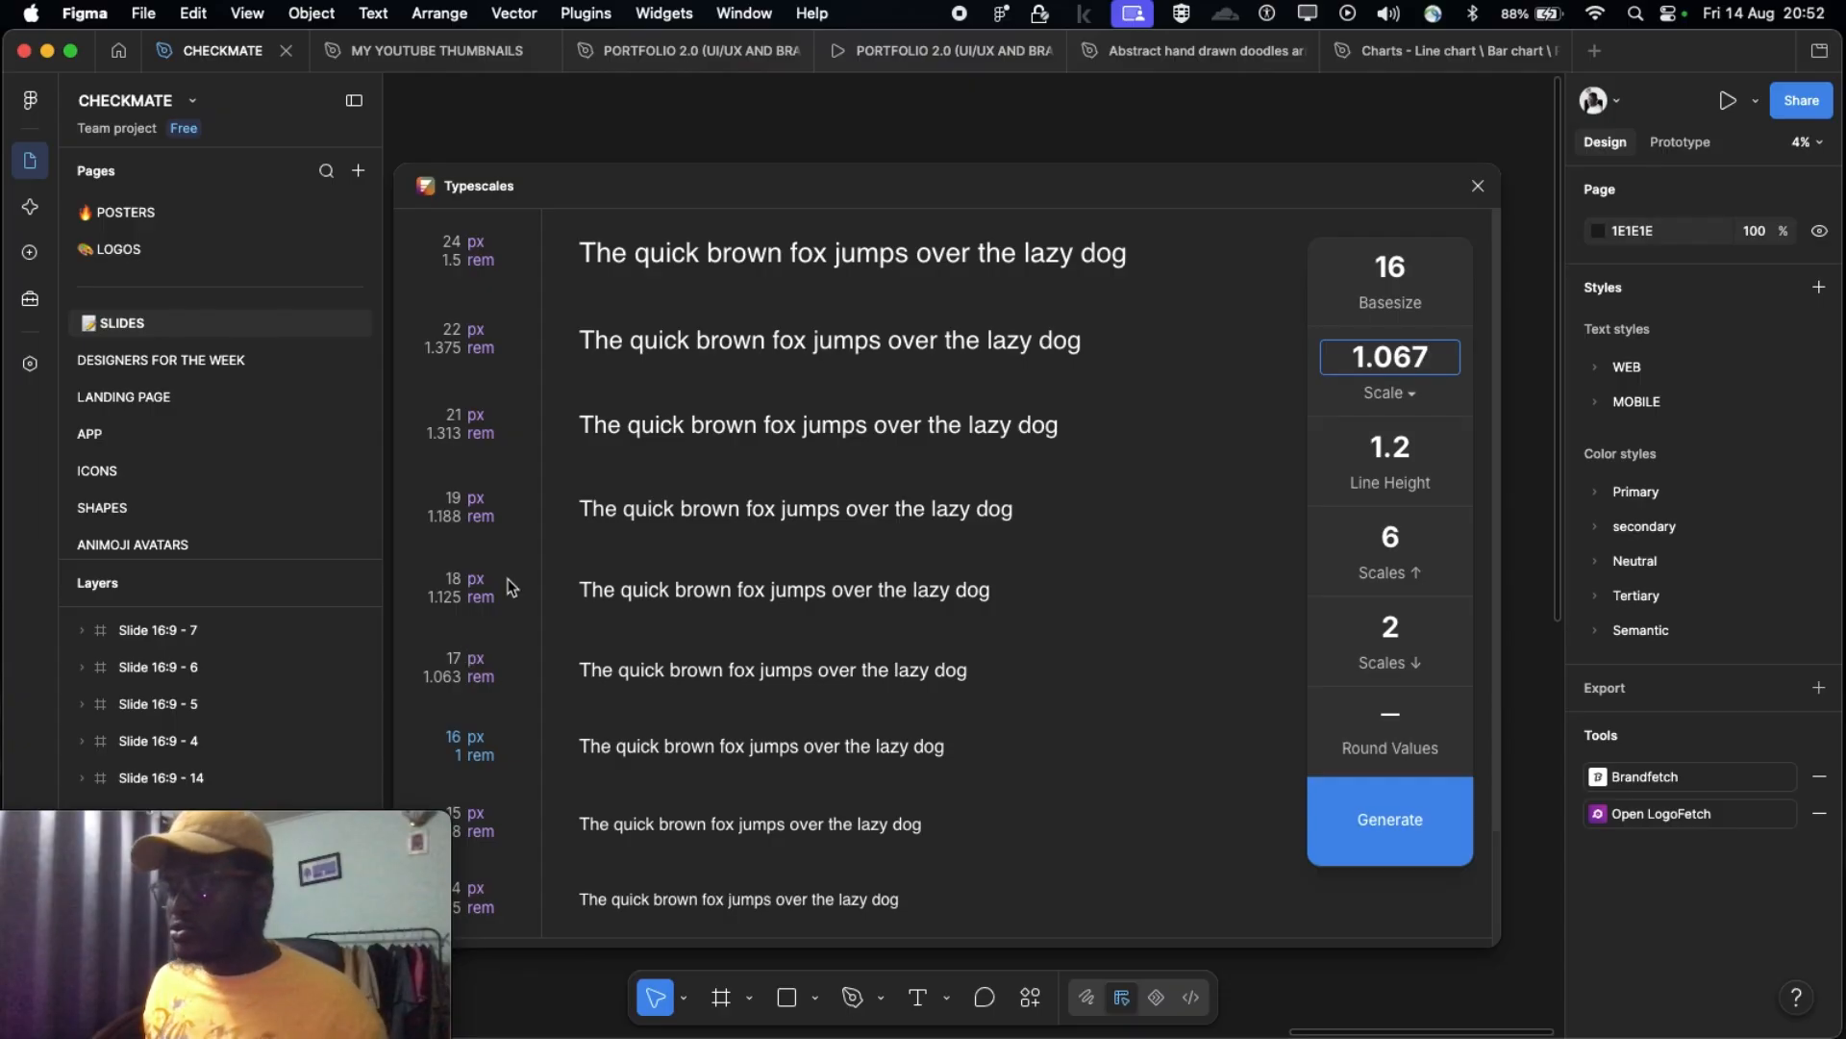
click(1411, 393)
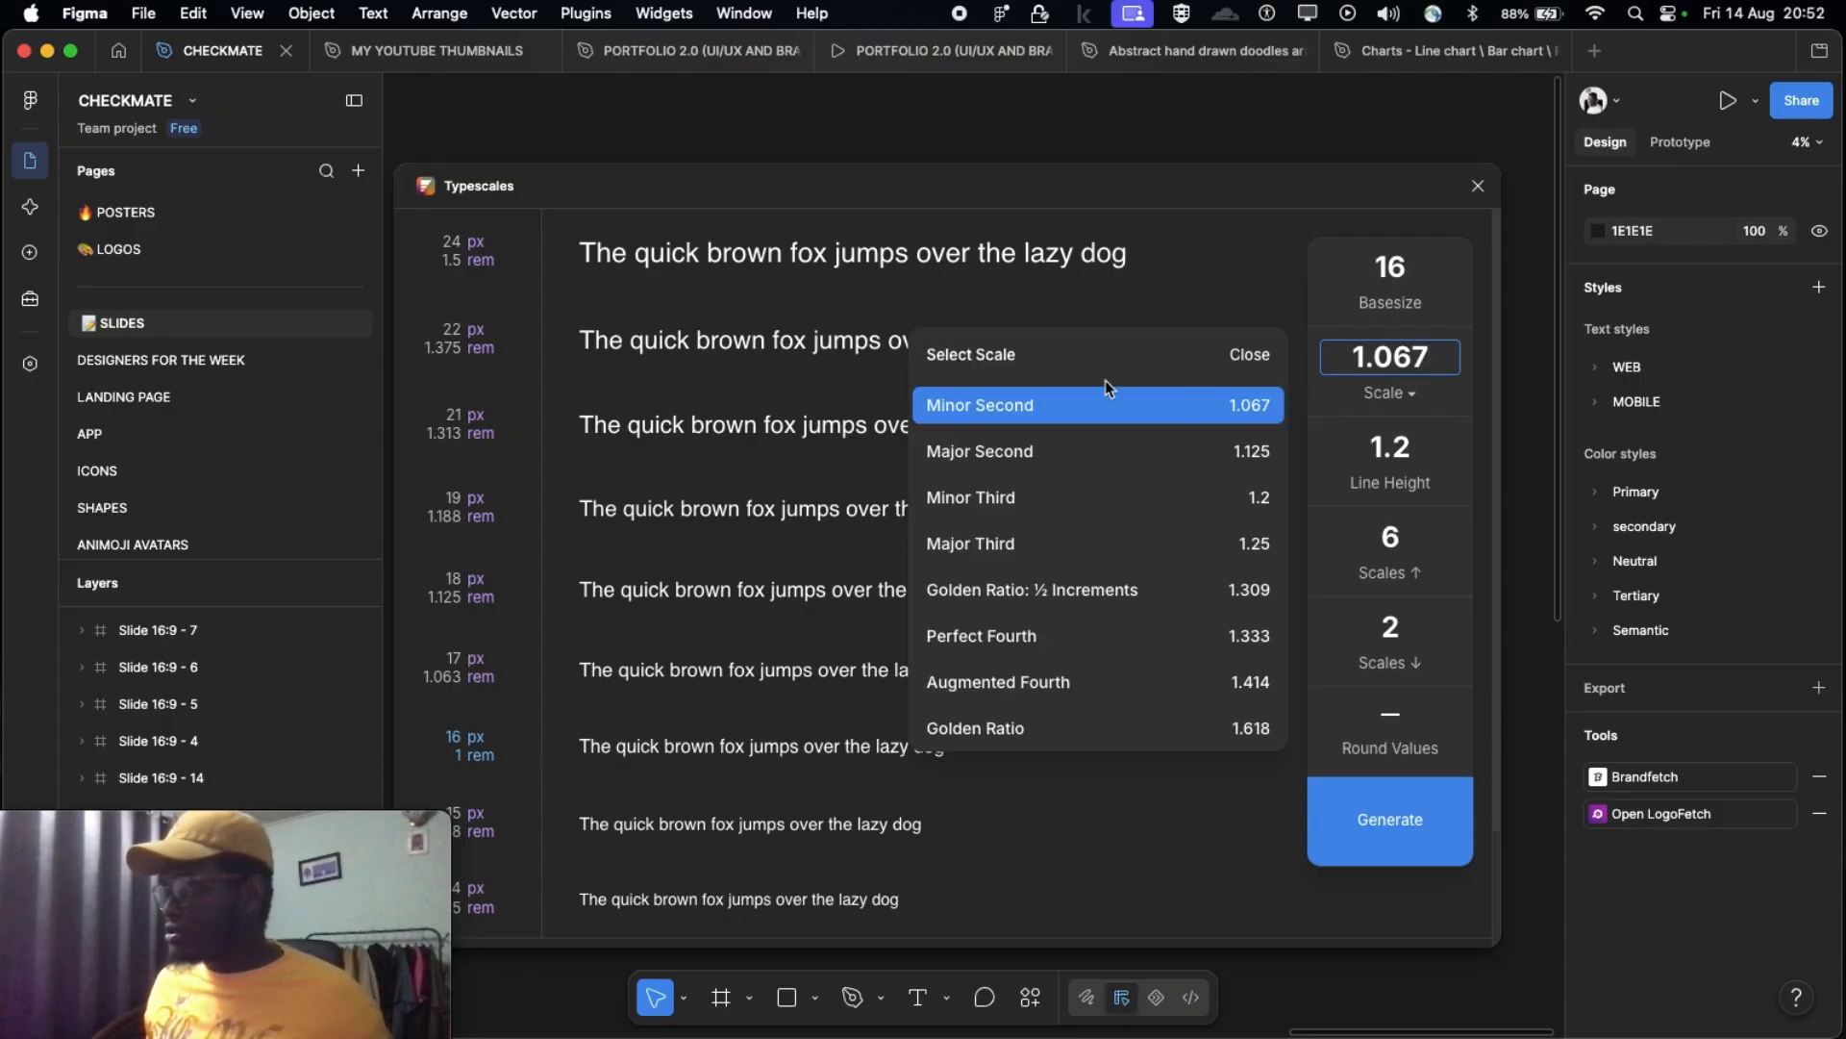
click(1037, 506)
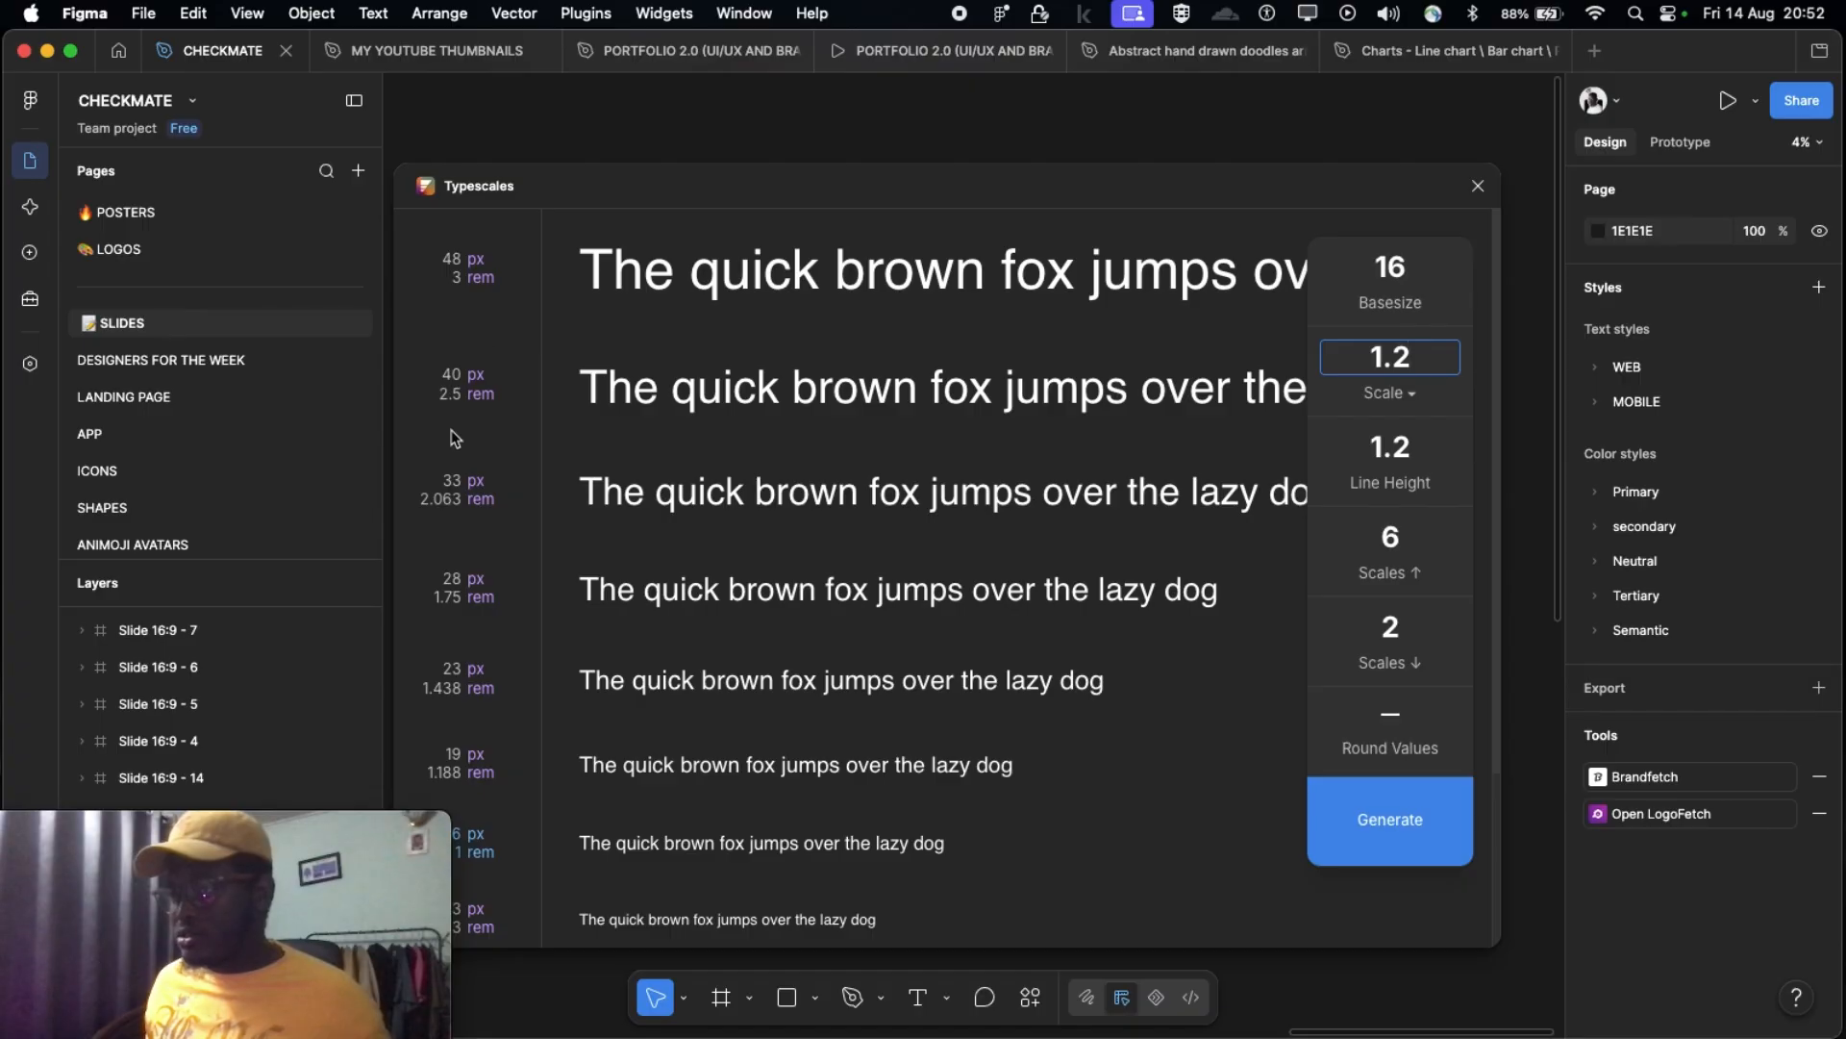
scroll(448, 440, down, 1)
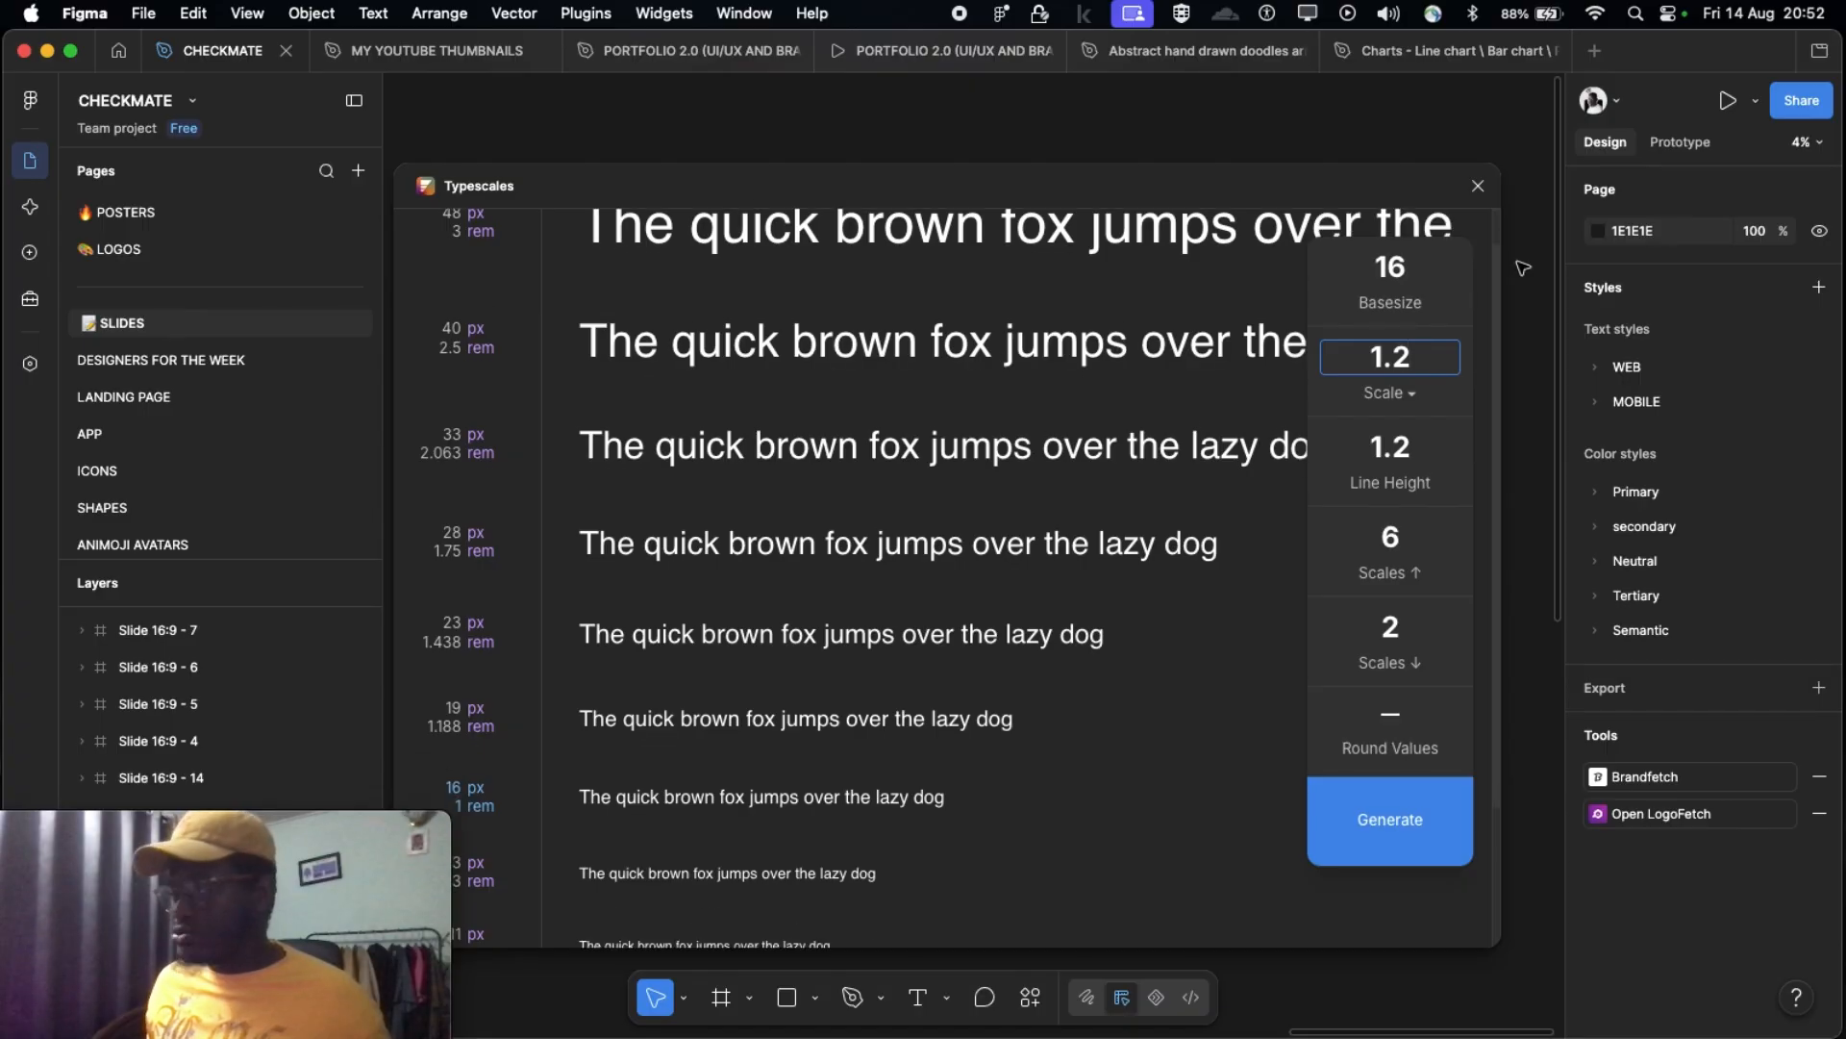
click(1399, 386)
click(1159, 539)
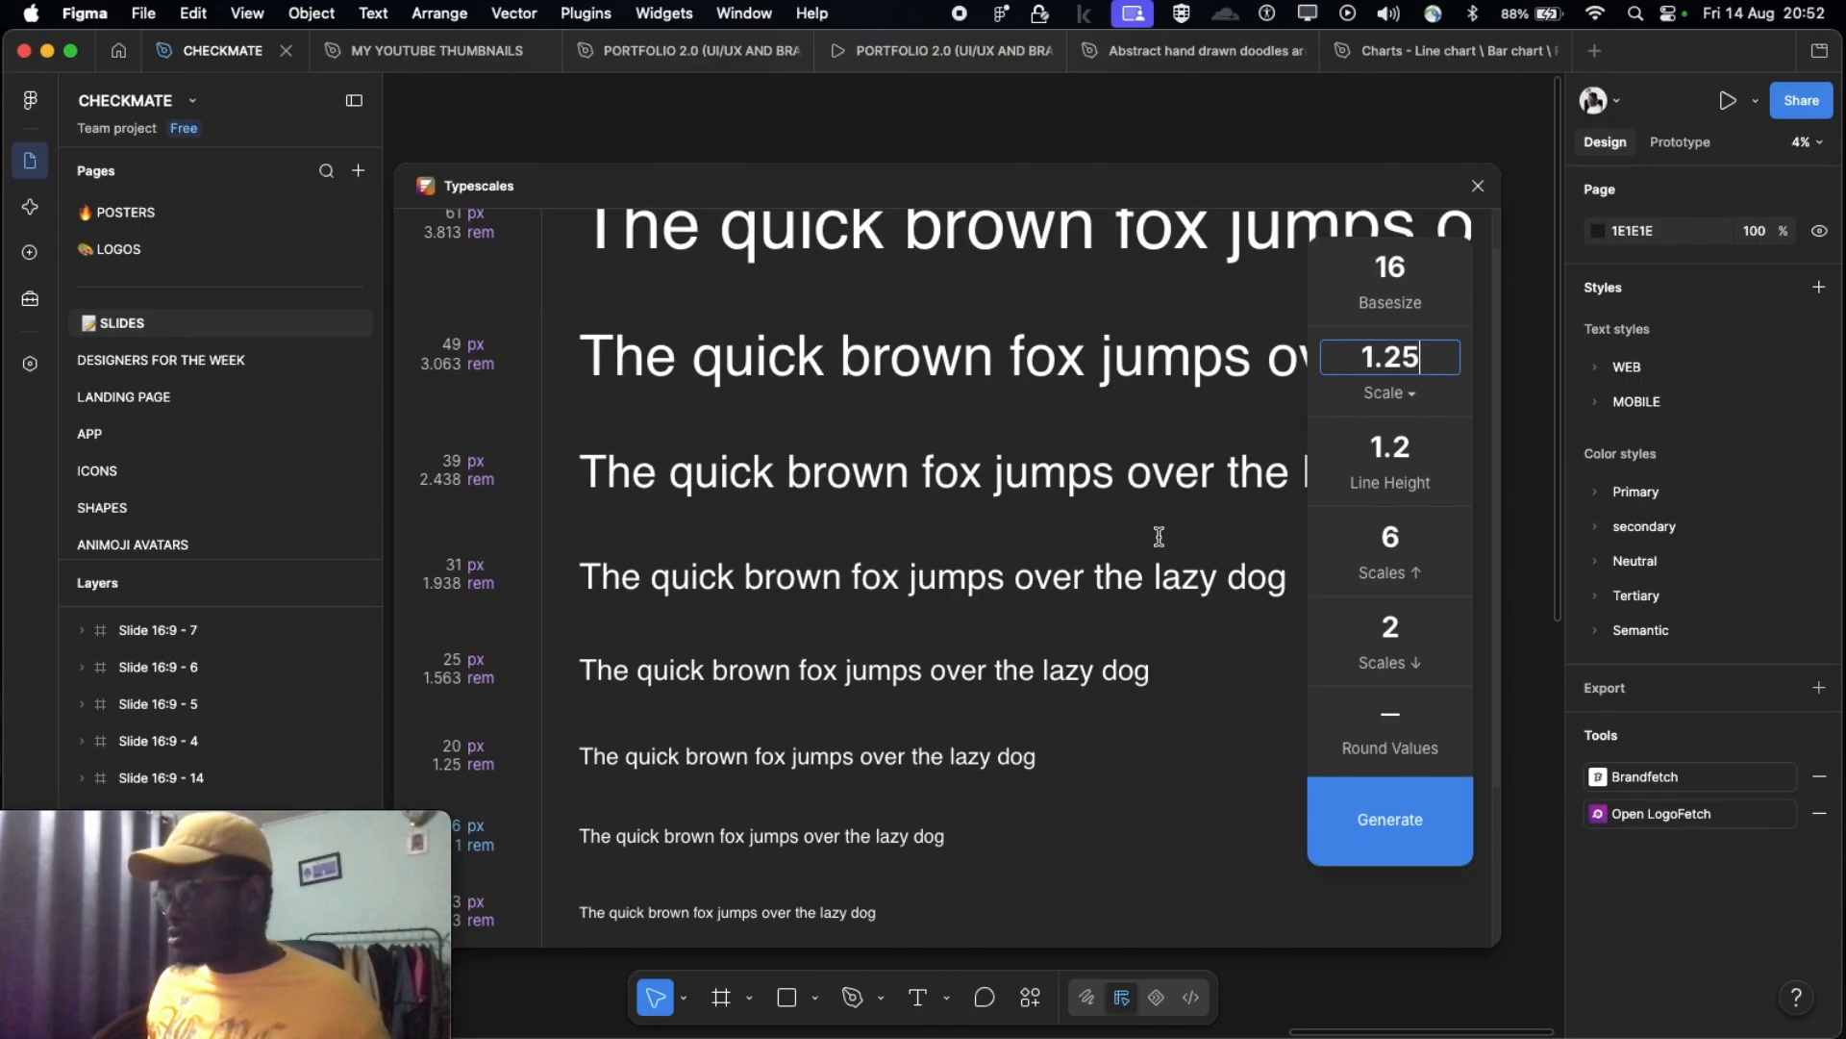
scroll(679, 553, up, 1)
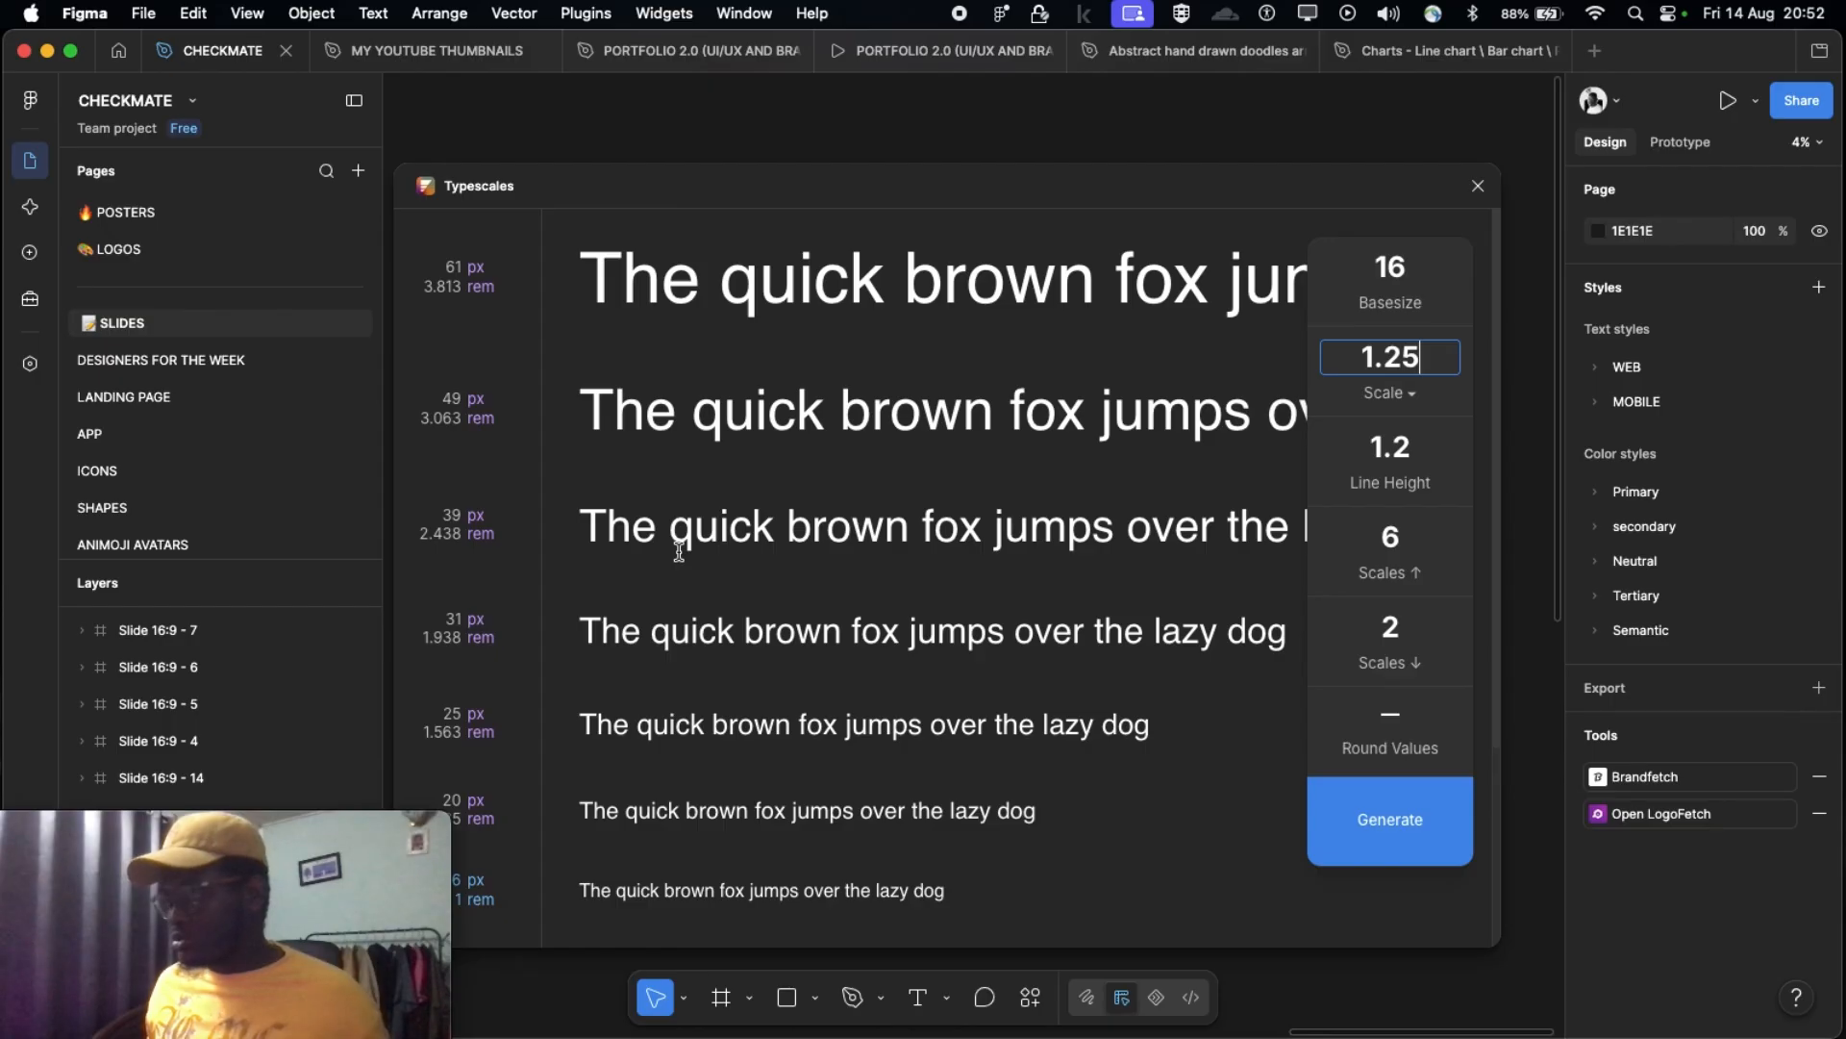
Step: Examine the pixel and rem sizes of the Major Third scale in the preview, from the largest text to the smallest
scroll(663, 540, down, 2)
scroll(647, 536, up, 2)
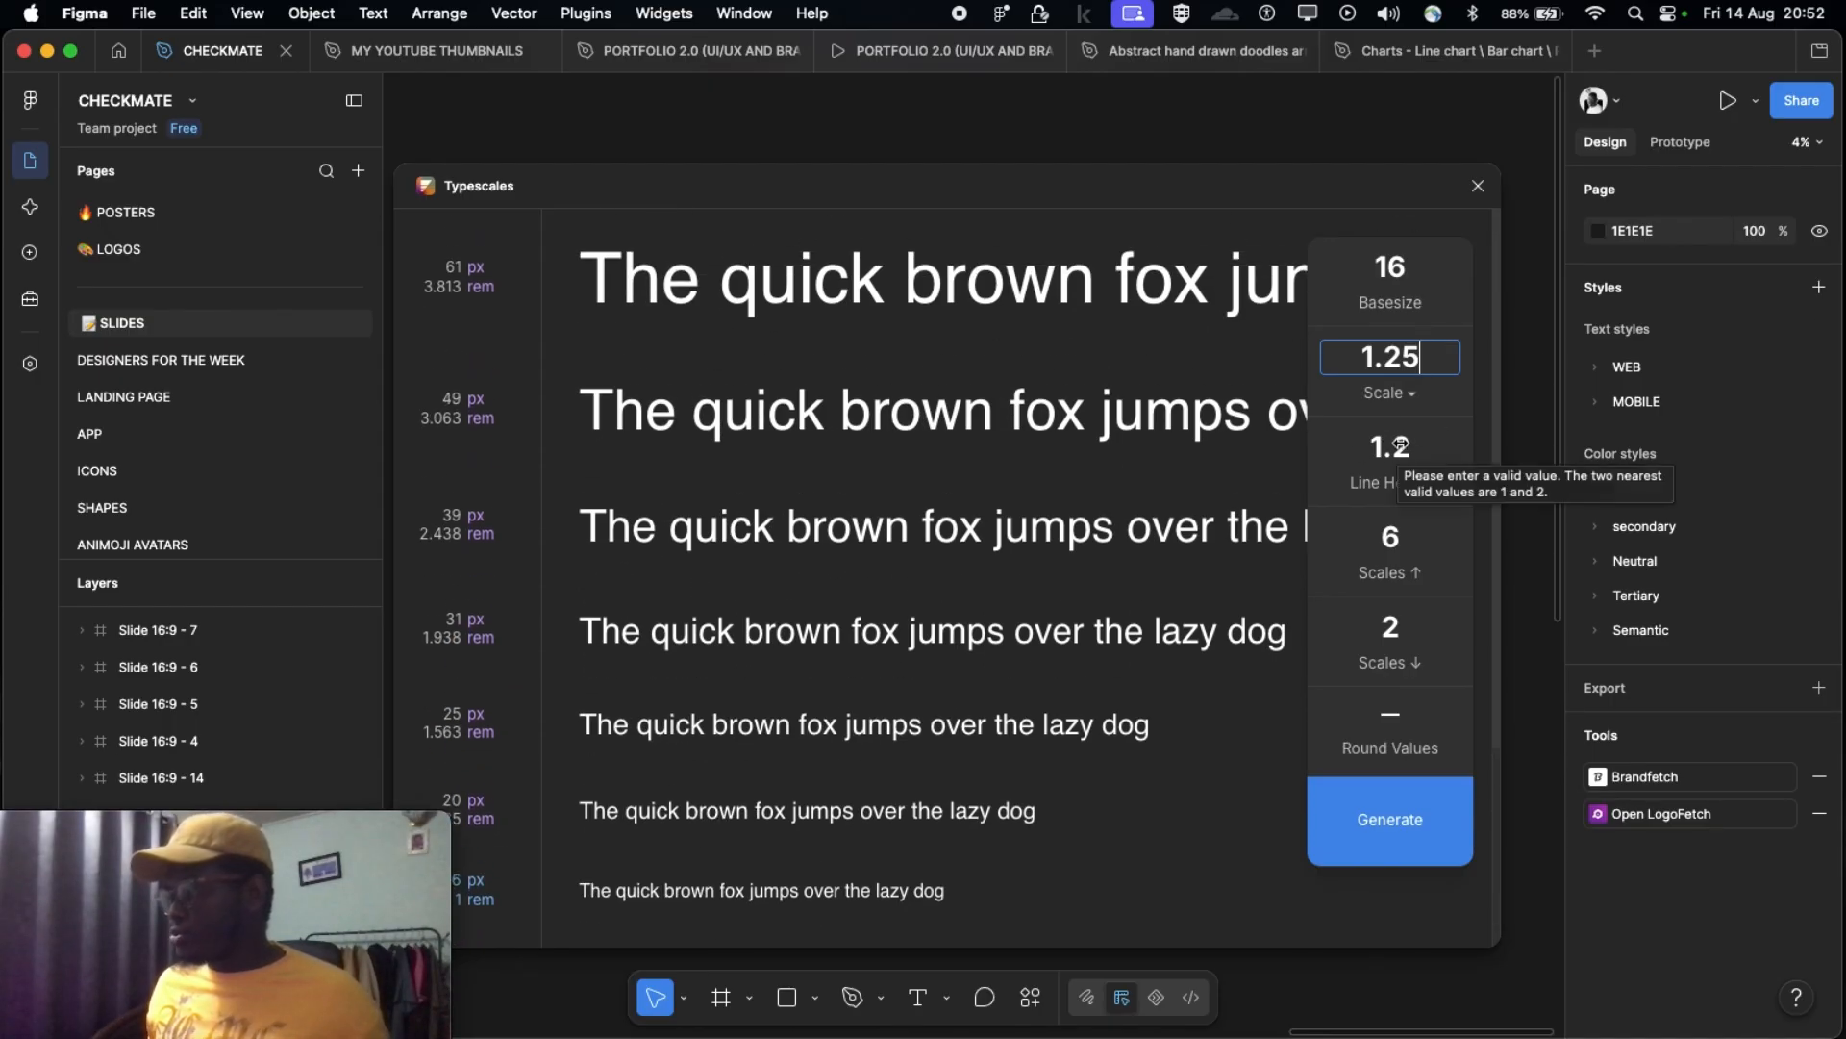
scroll(1386, 550, down, 2)
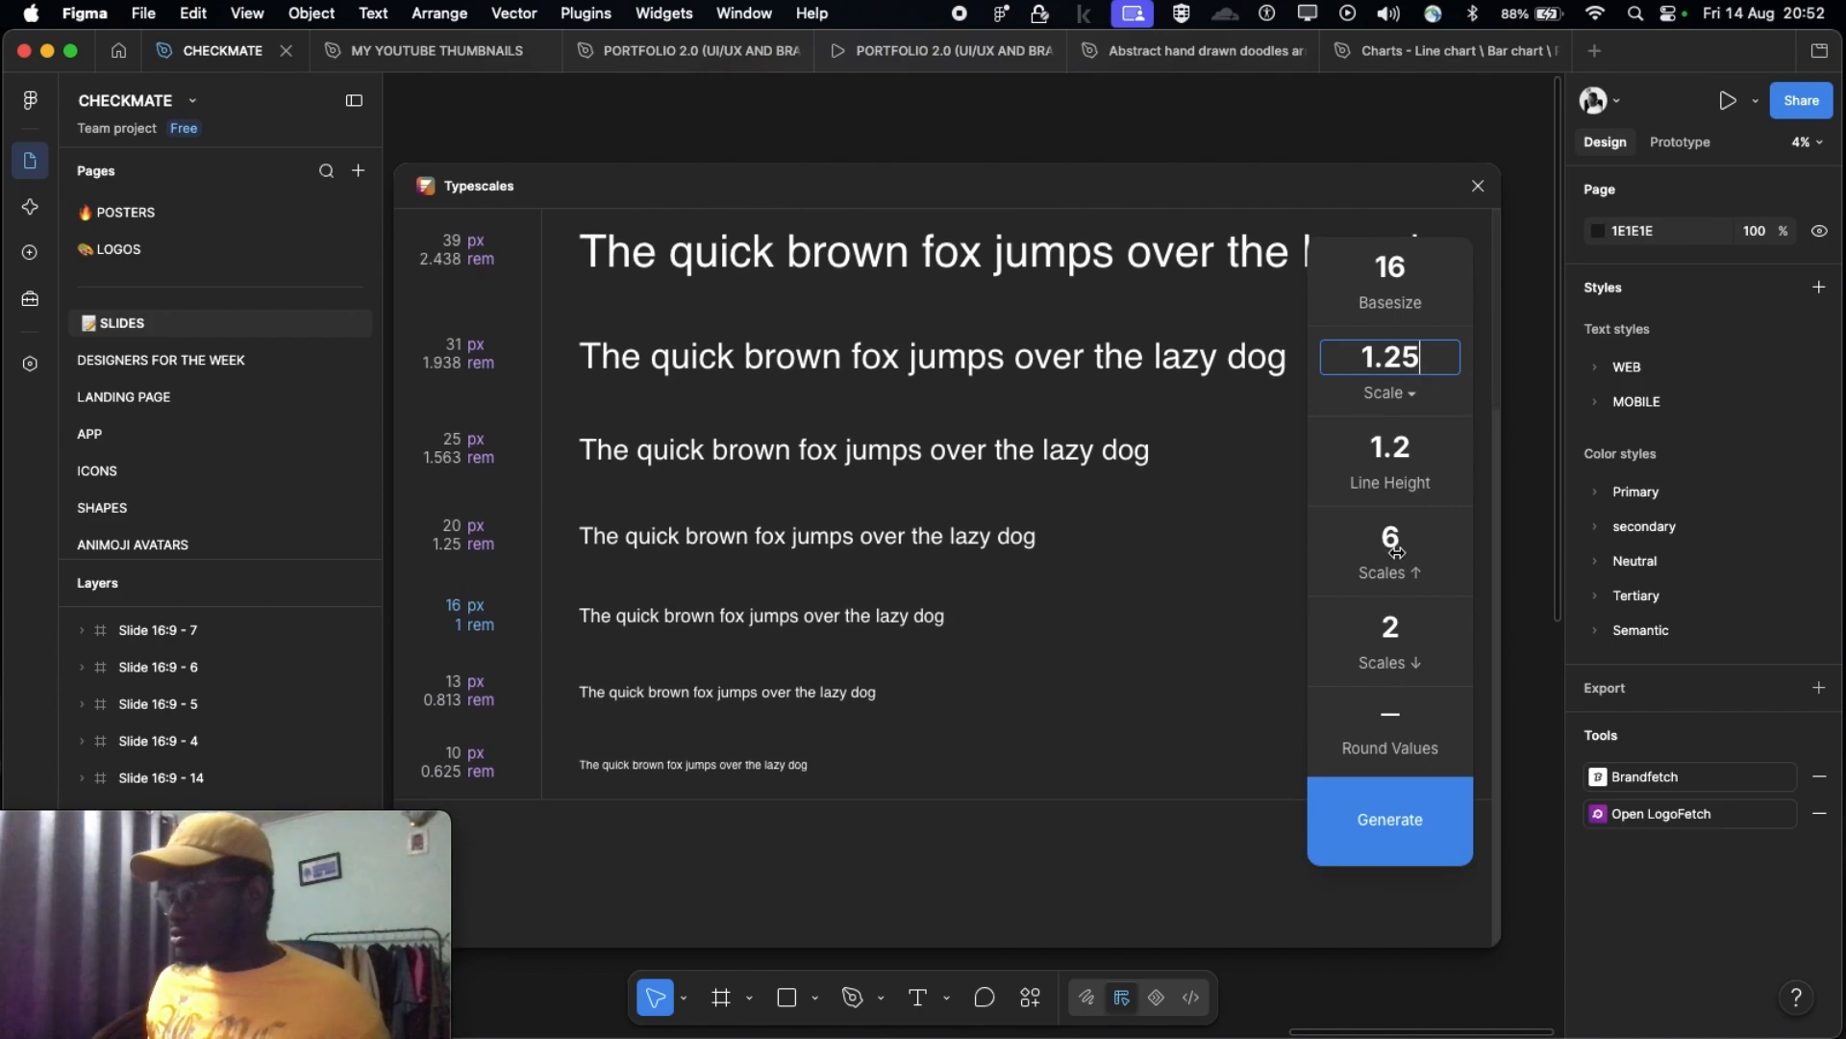
scroll(1409, 254, up, 1)
scroll(866, 577, down, 2)
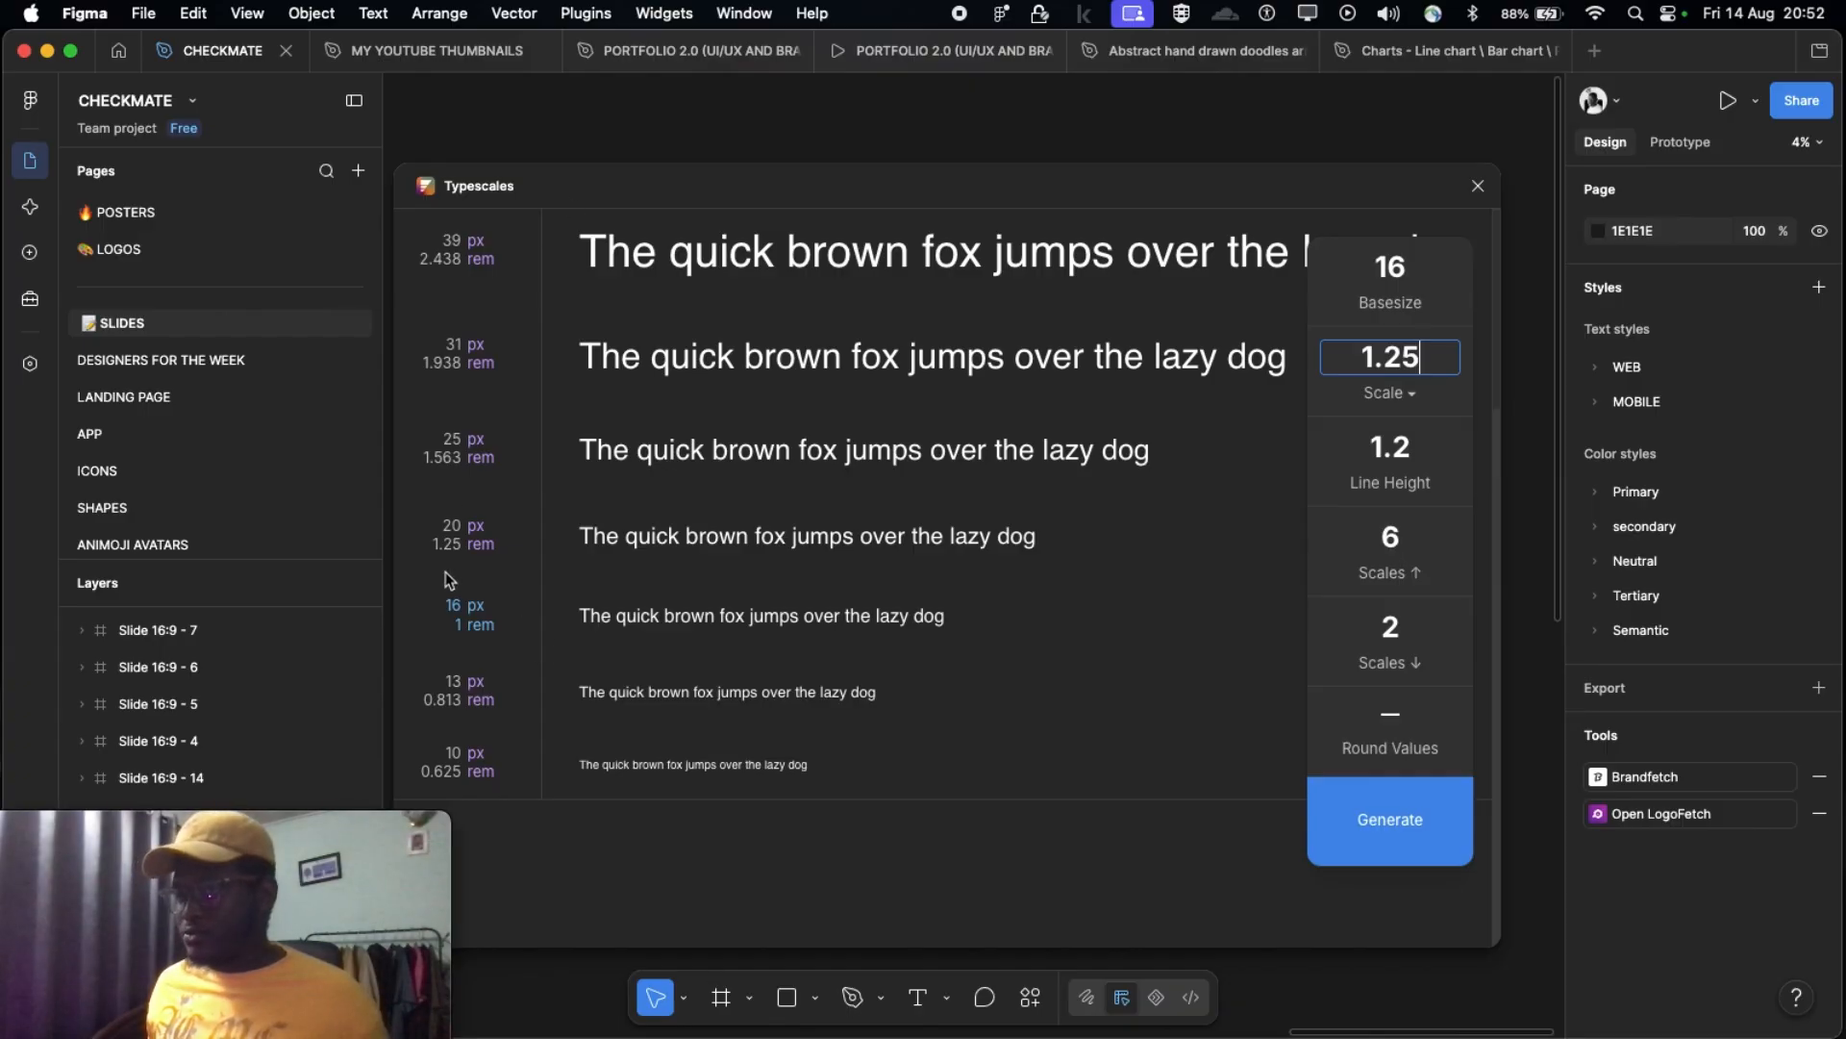
scroll(611, 654, up, 1)
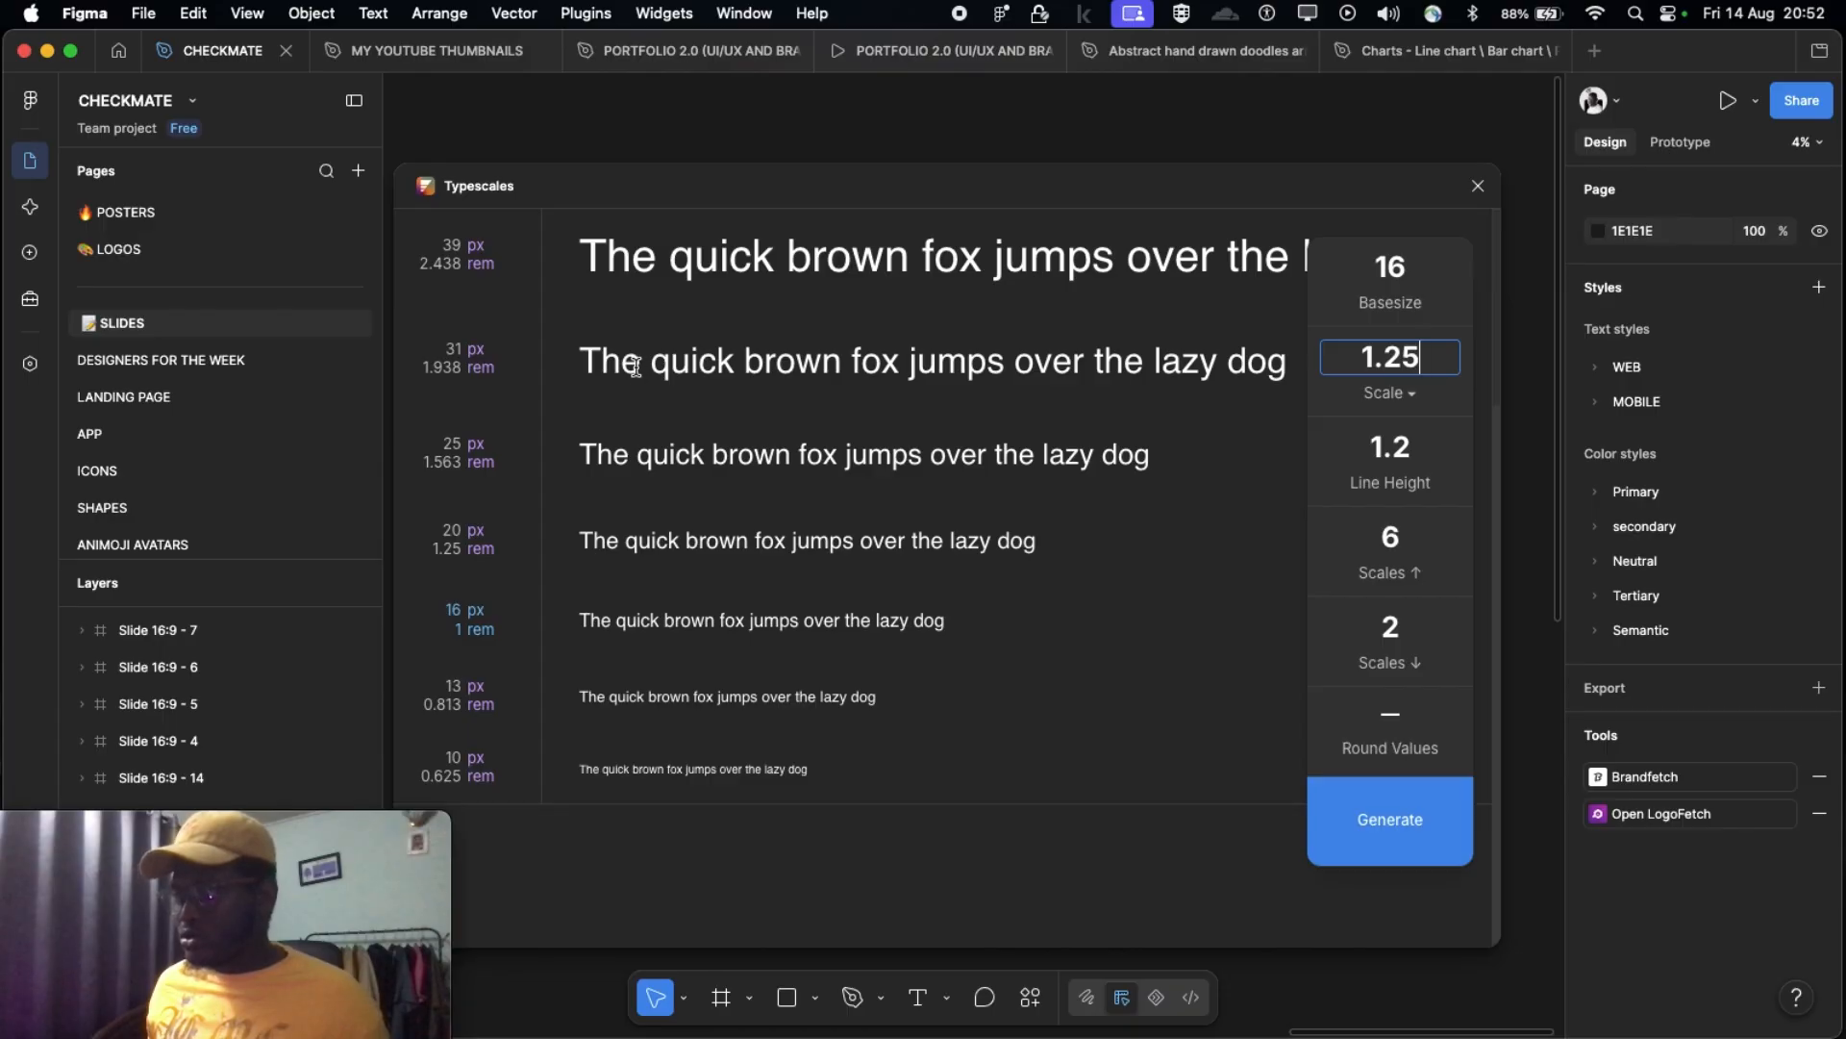
scroll(638, 260, up, 3)
scroll(637, 260, up, 3)
Step: Try 5 upward scales and 1 downward scale in Typescales, checking the sizes in the preview
click(1387, 559)
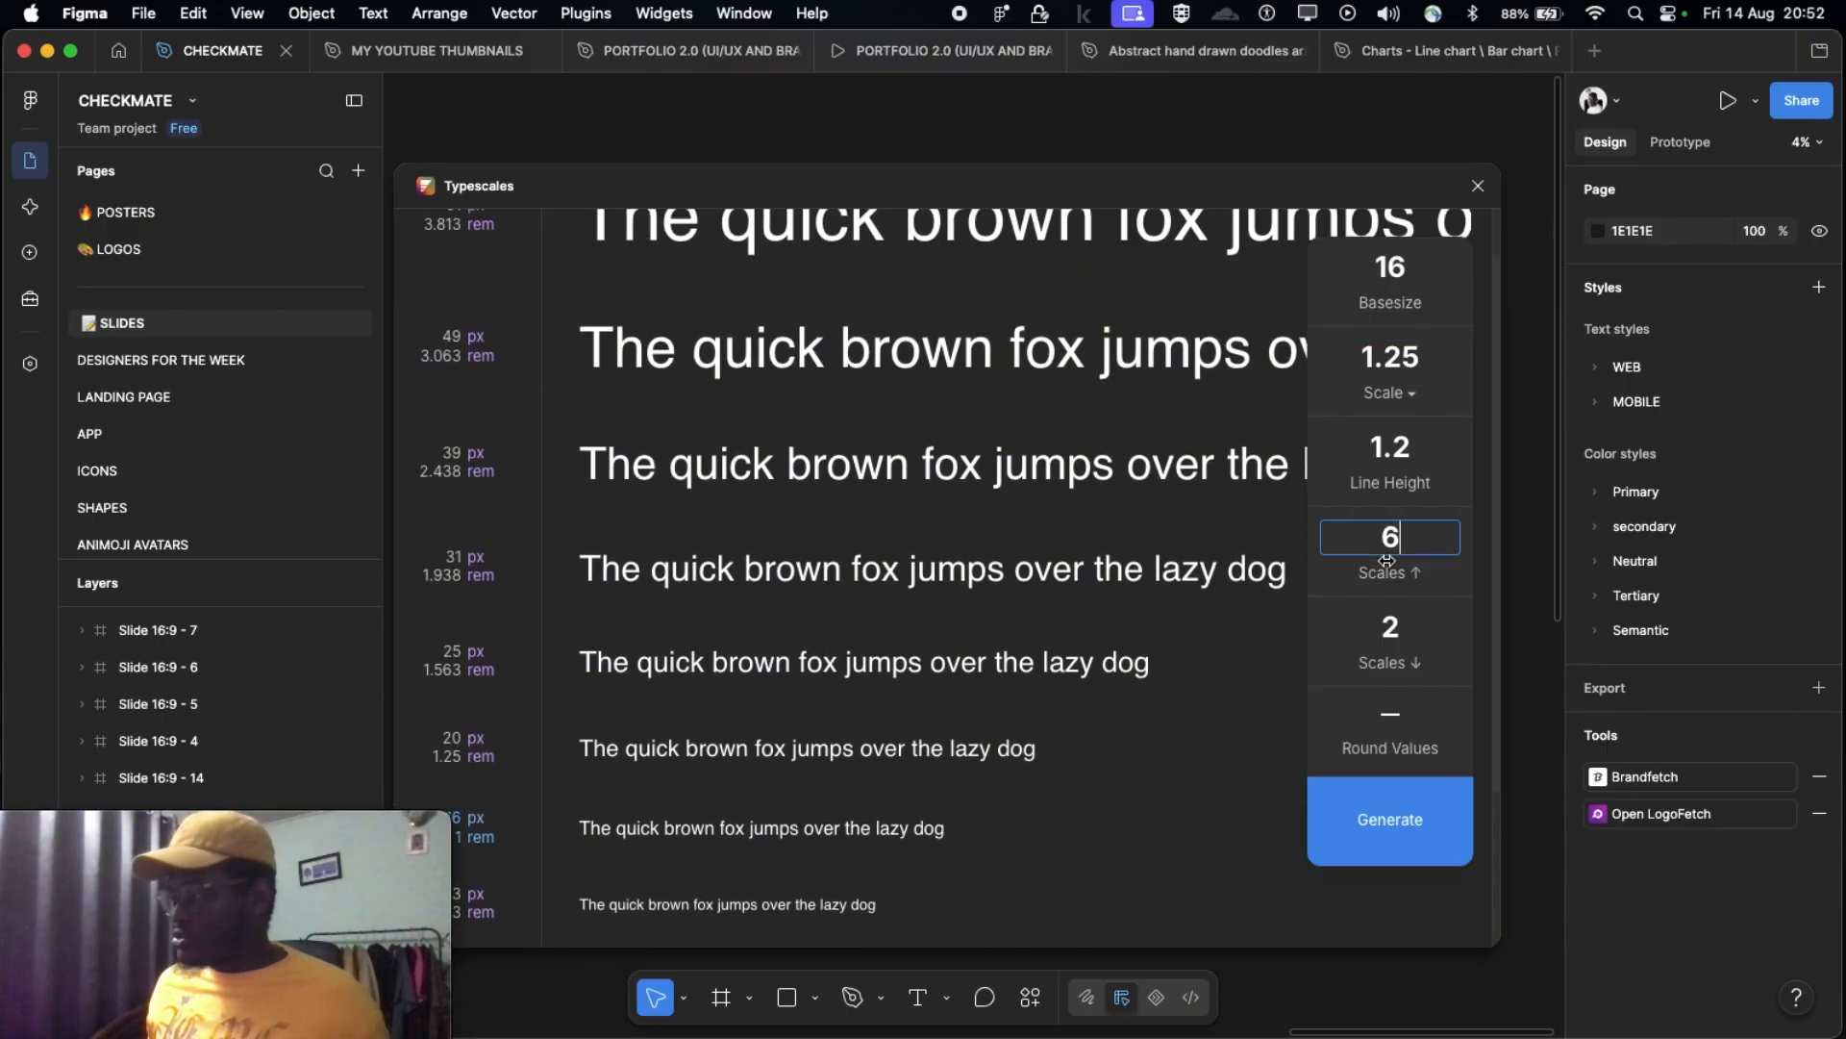
double_click(1406, 532)
text(5)
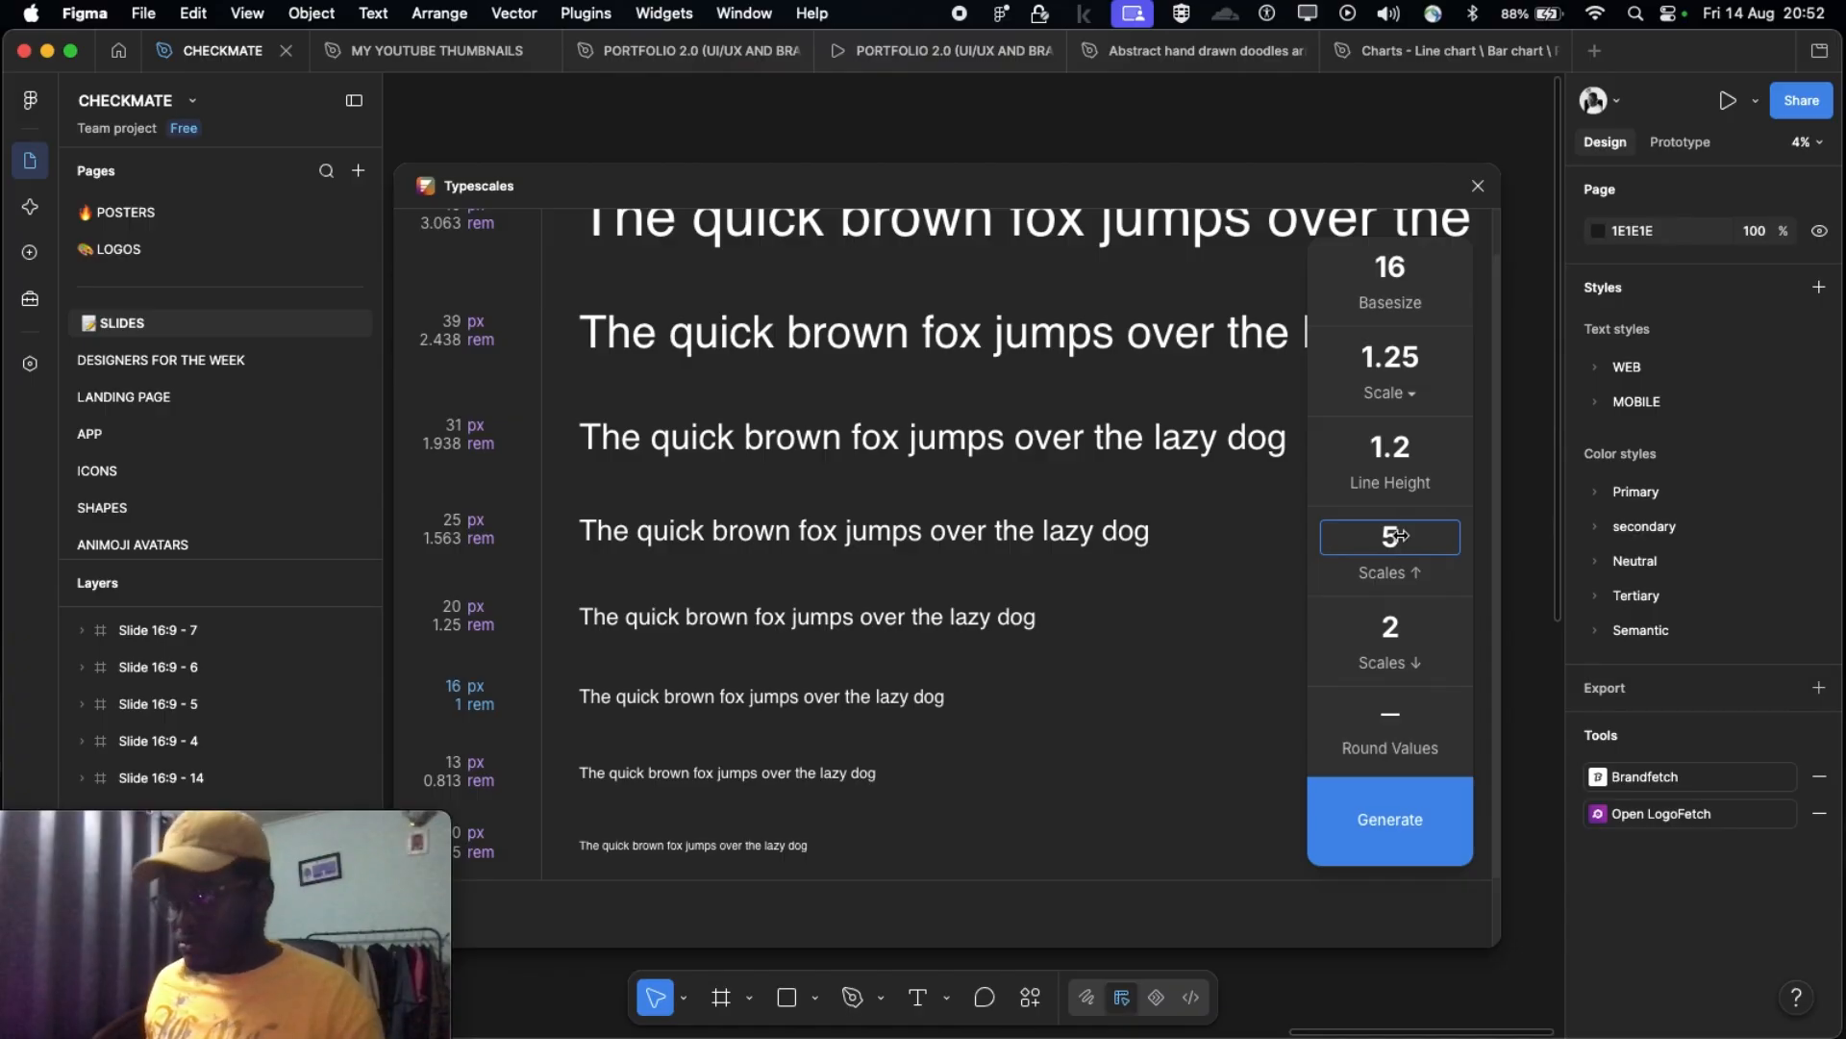
scroll(648, 465, up, 1)
scroll(626, 434, down, 2)
scroll(626, 434, up, 1)
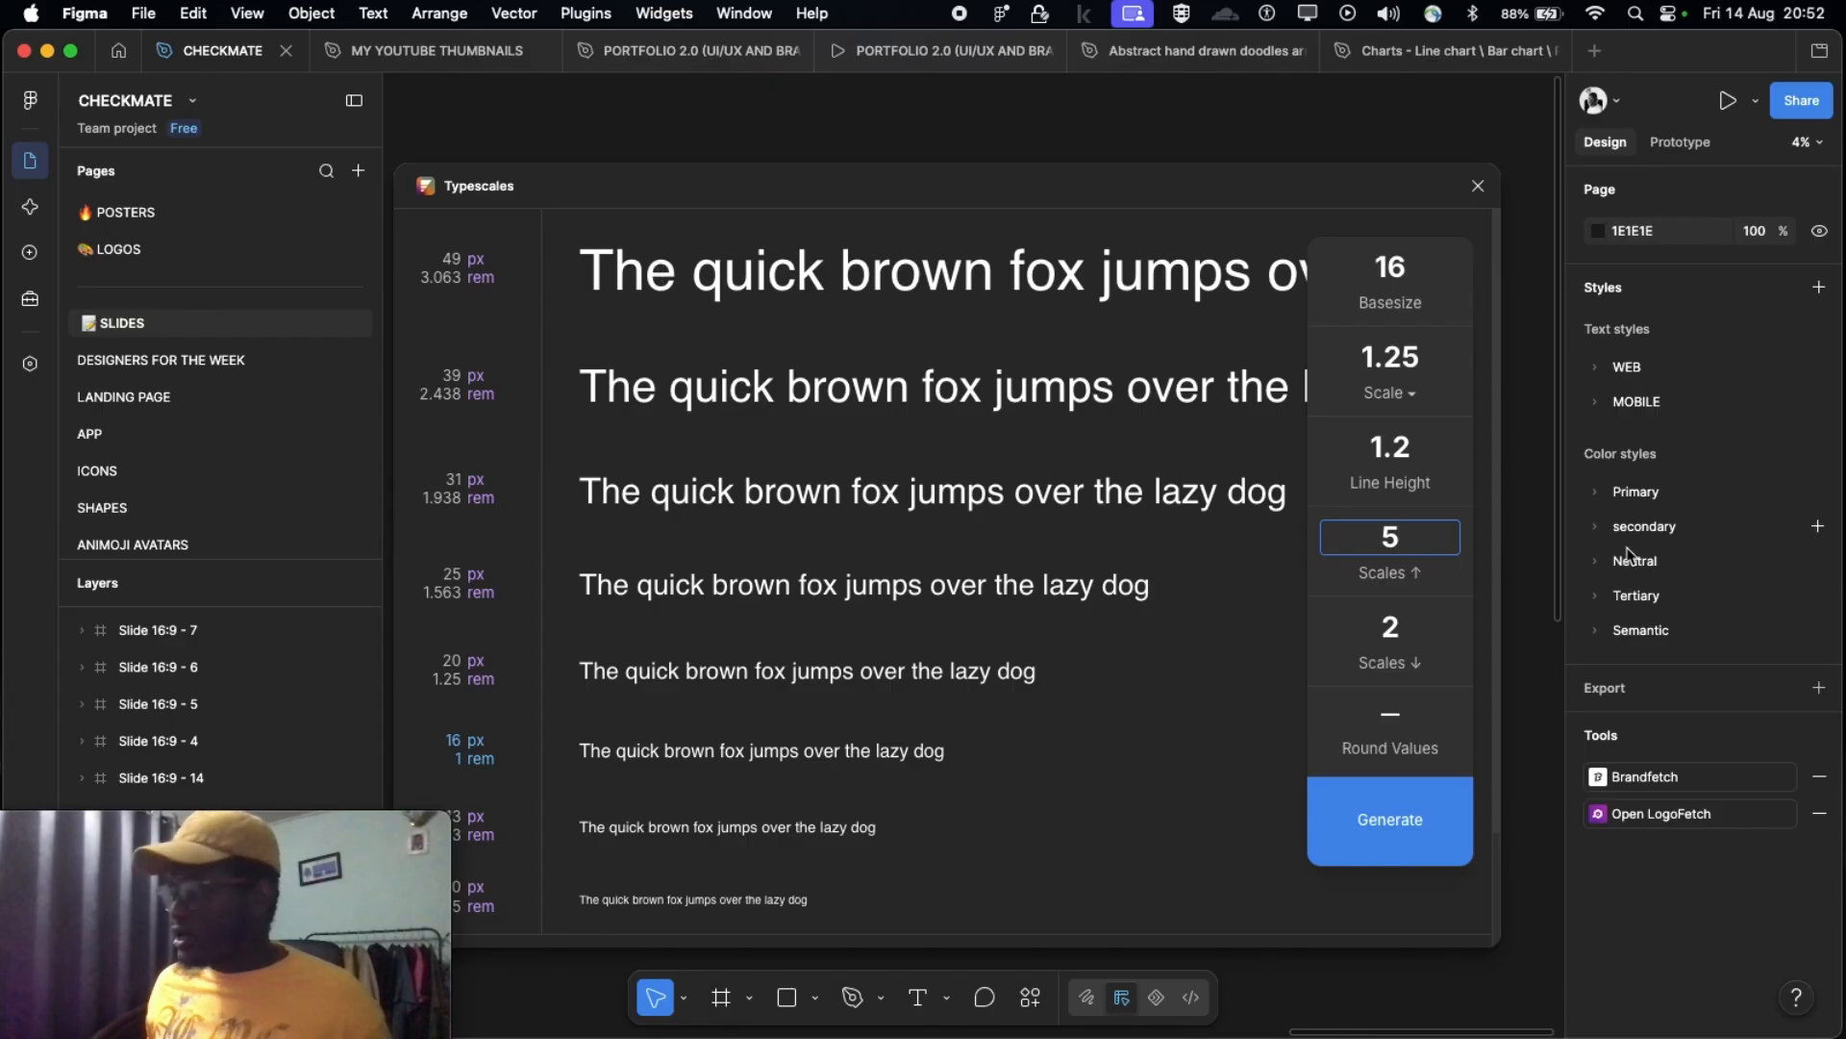
scroll(1391, 639, down, 1)
scroll(638, 767, down, 2)
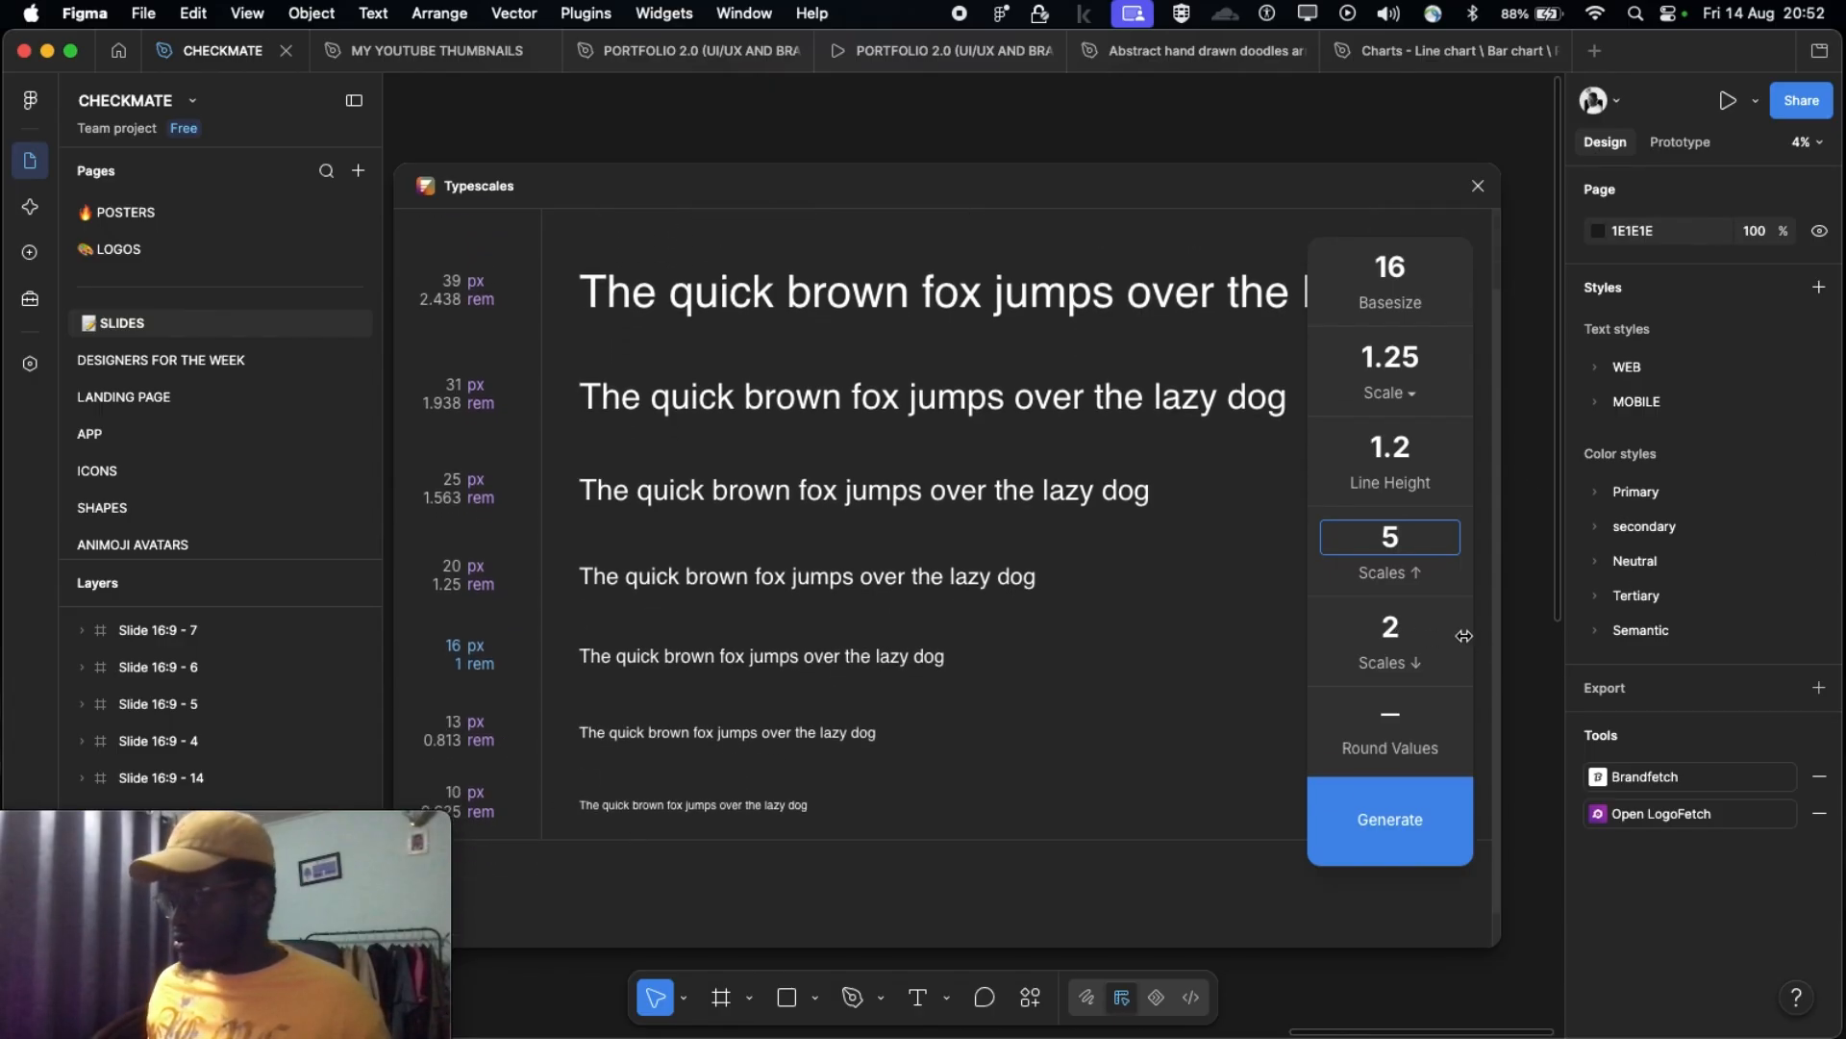
click(1391, 627)
text(1)
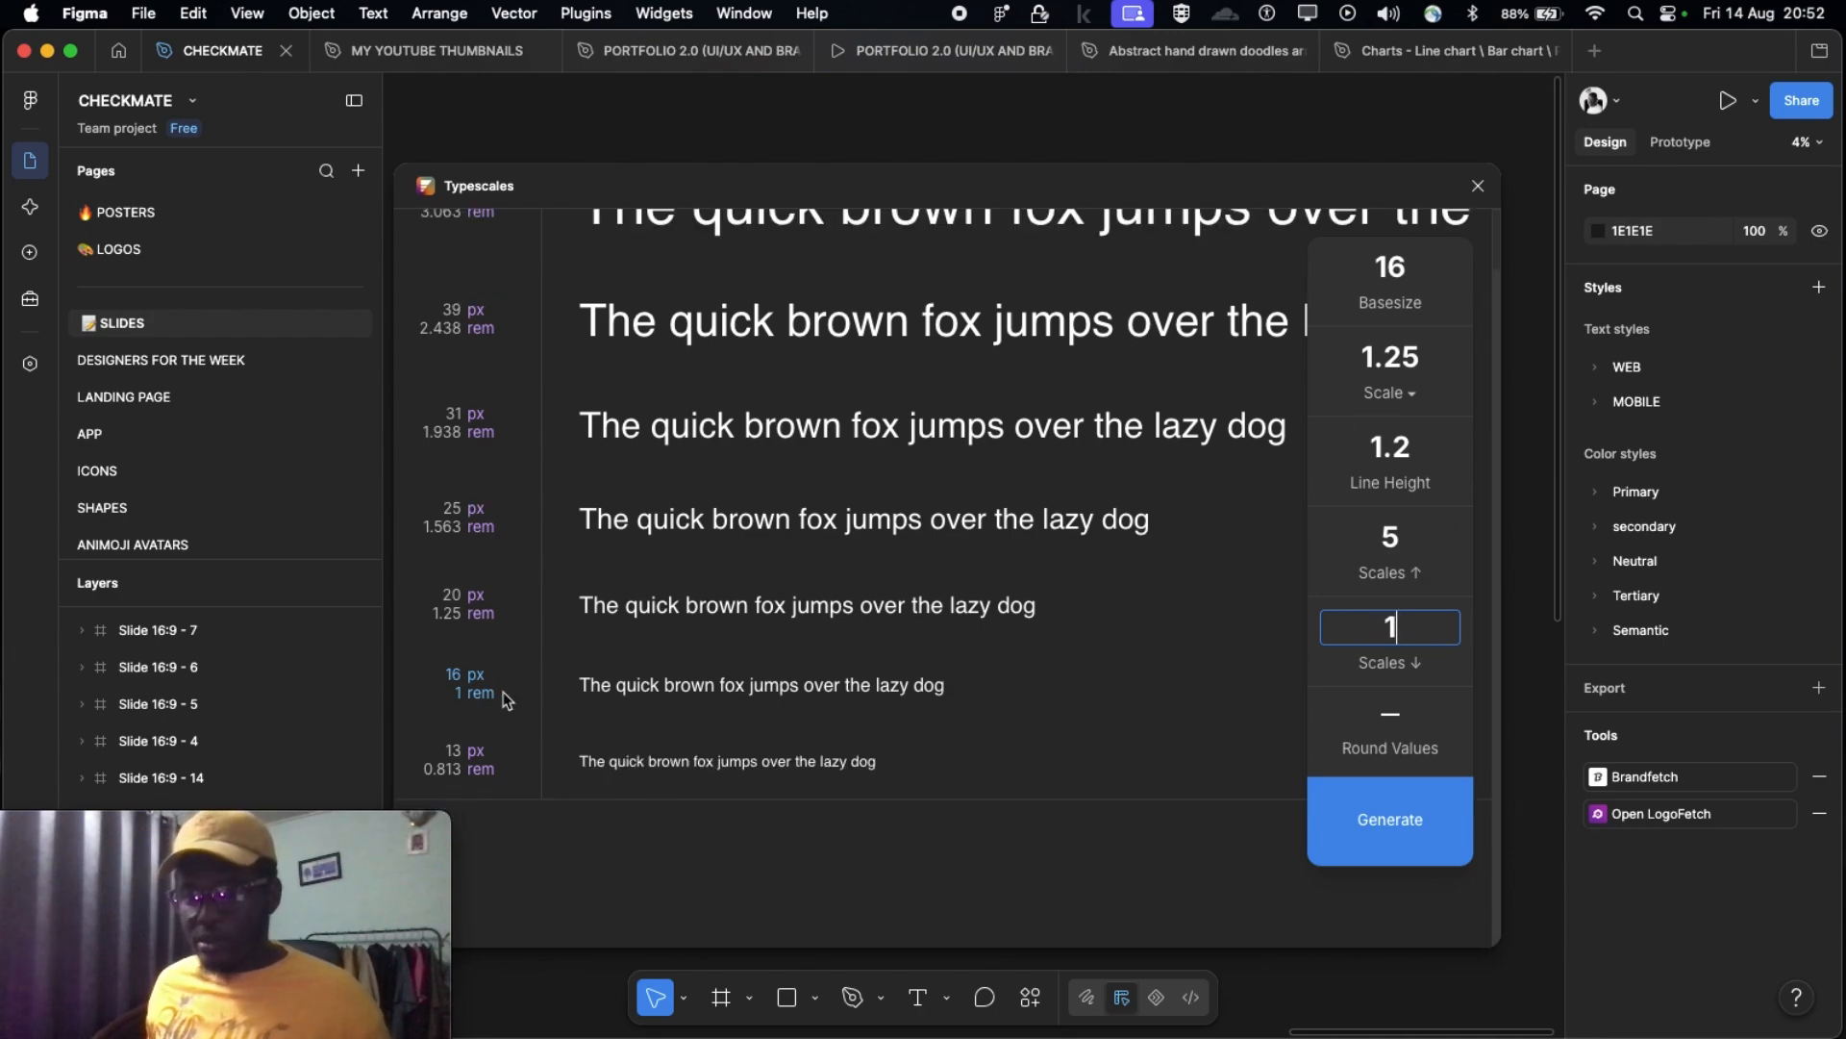
Step: Set the type scale back to 6 upward scales and 2 downward scales
click(1395, 539)
double_click(1394, 539)
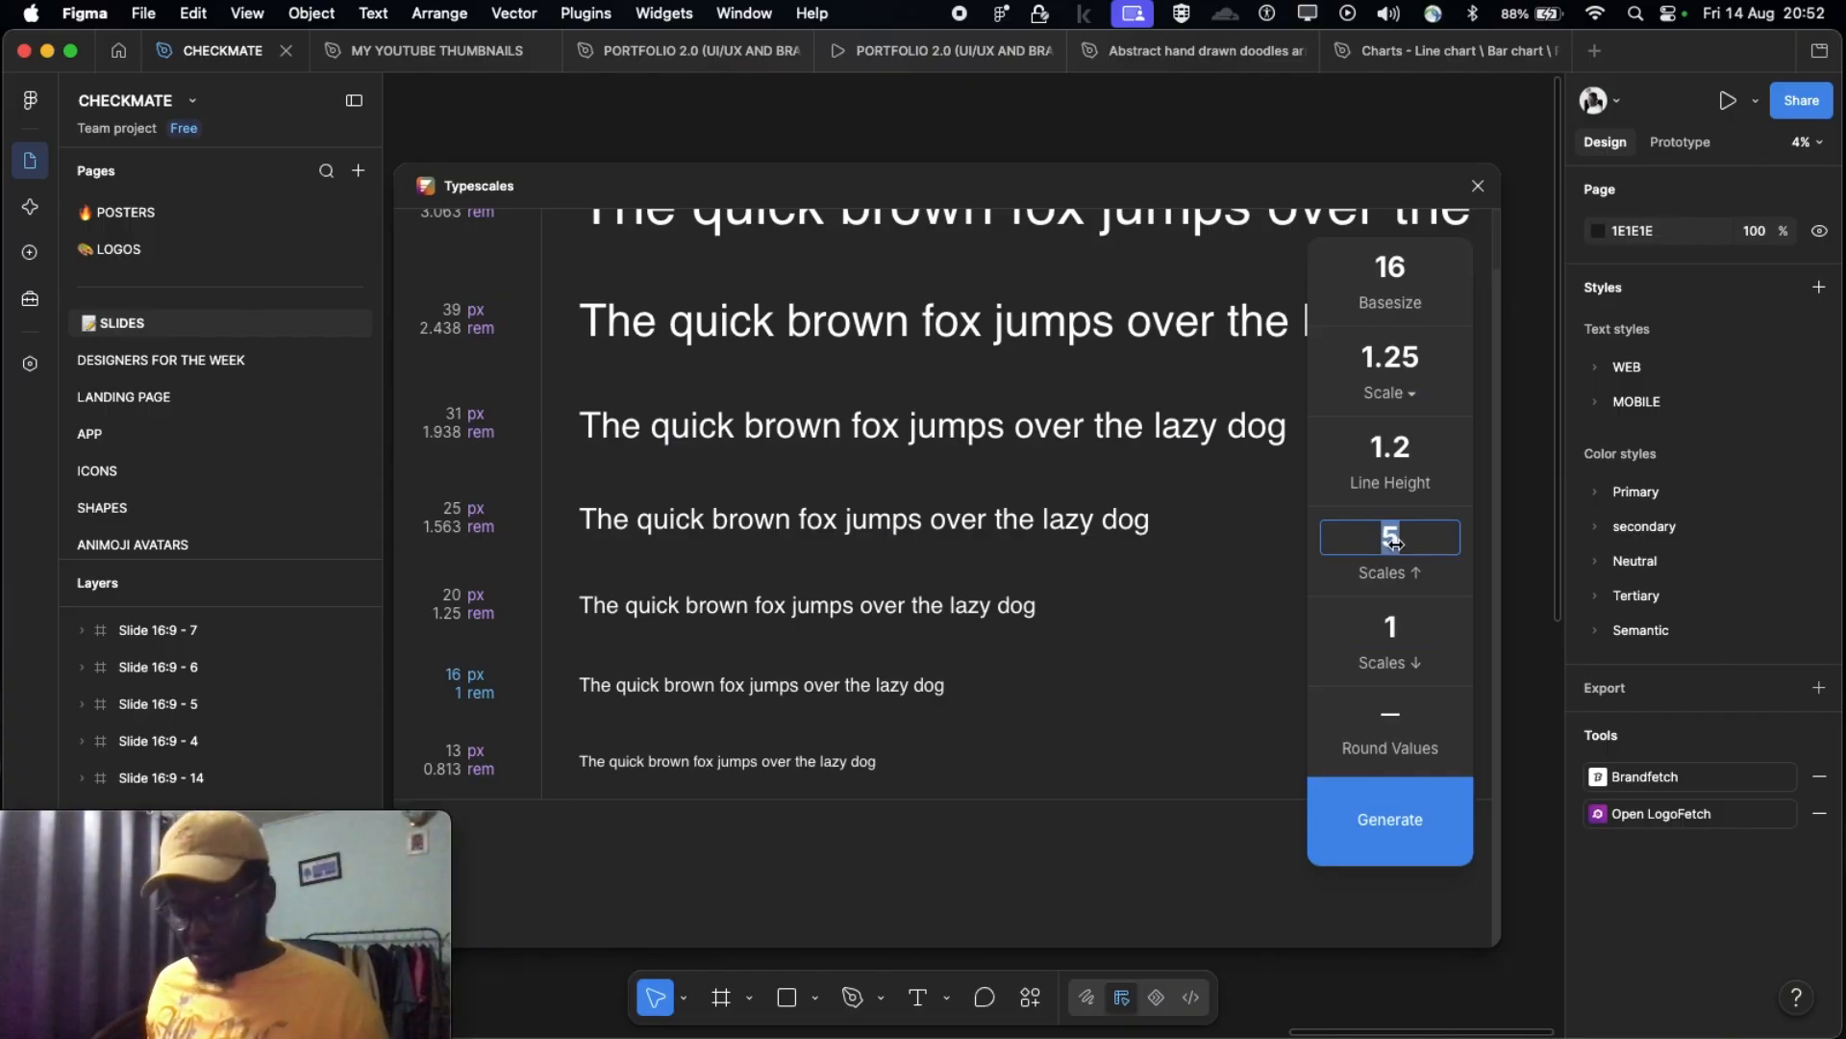
text(6)
click(1386, 627)
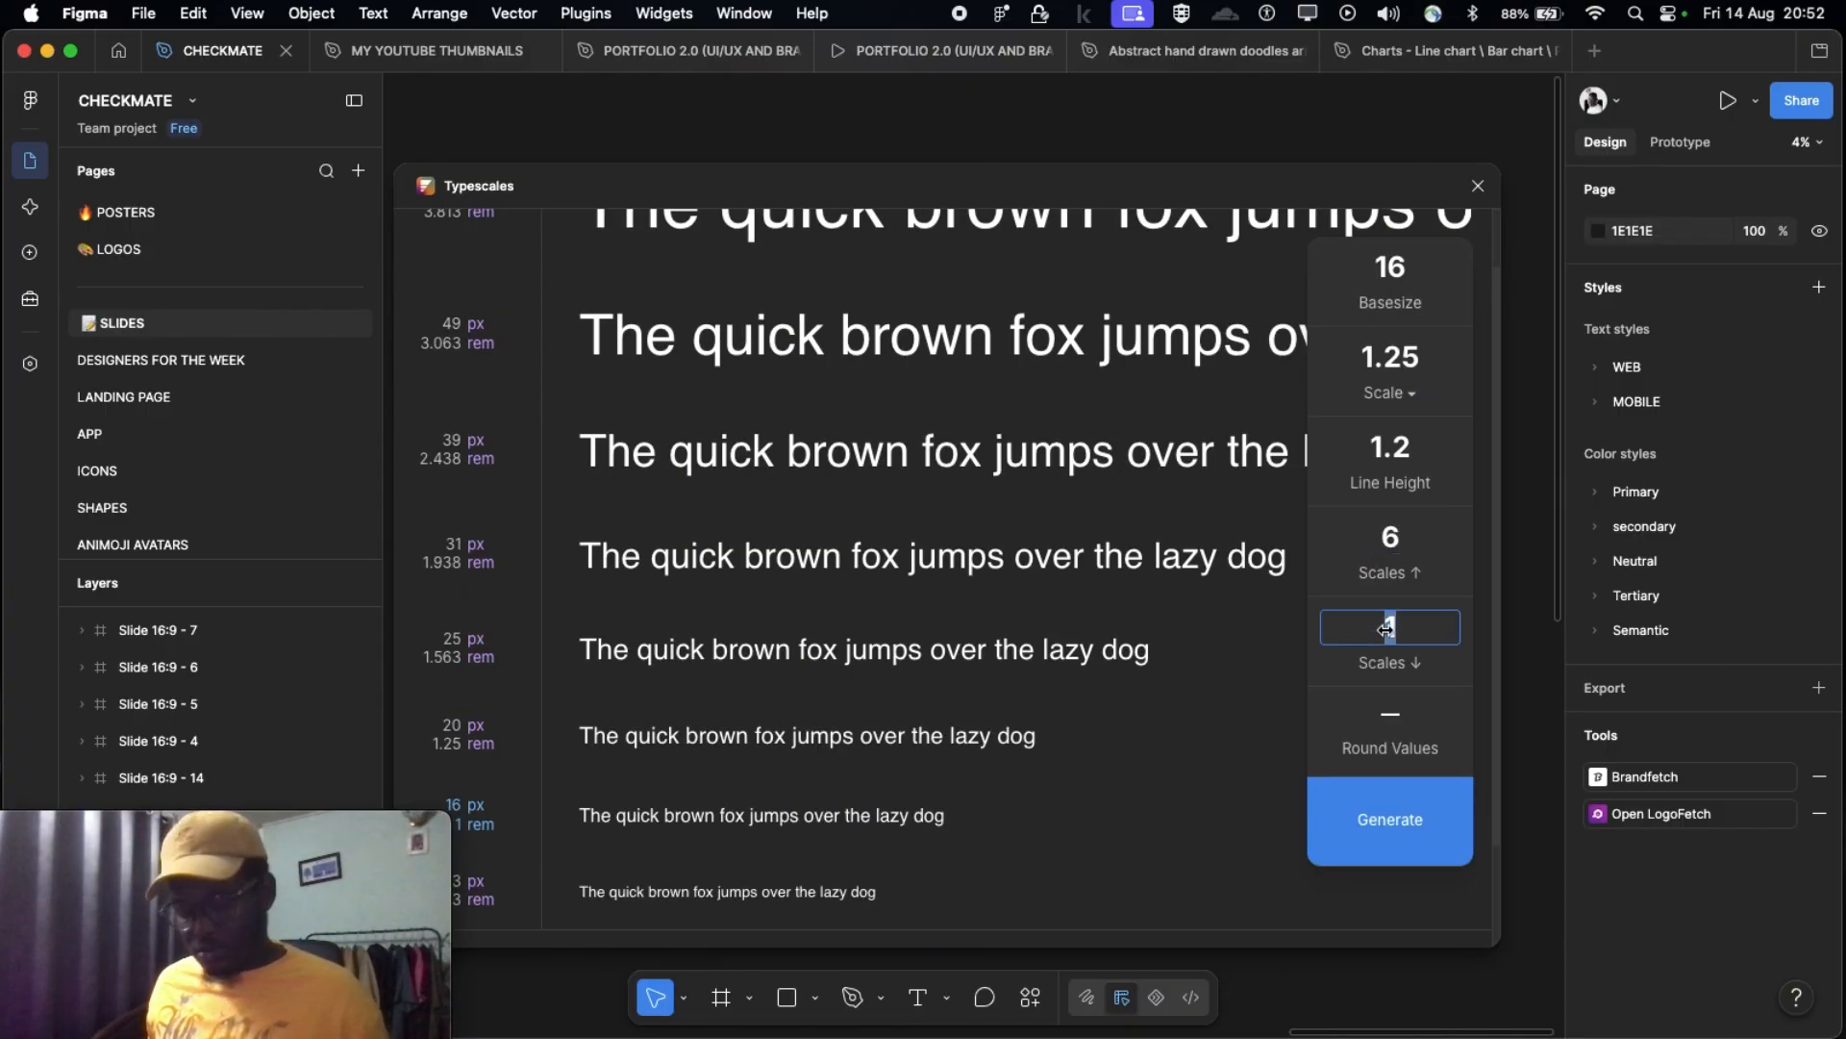
text(2)
Step: Check the preview and generate the type scale frame with base size 16, scale 1.25, line height 1.2, 6 scales up and 2 down
click(1235, 722)
scroll(1039, 484, up, 5)
scroll(1038, 483, down, 3)
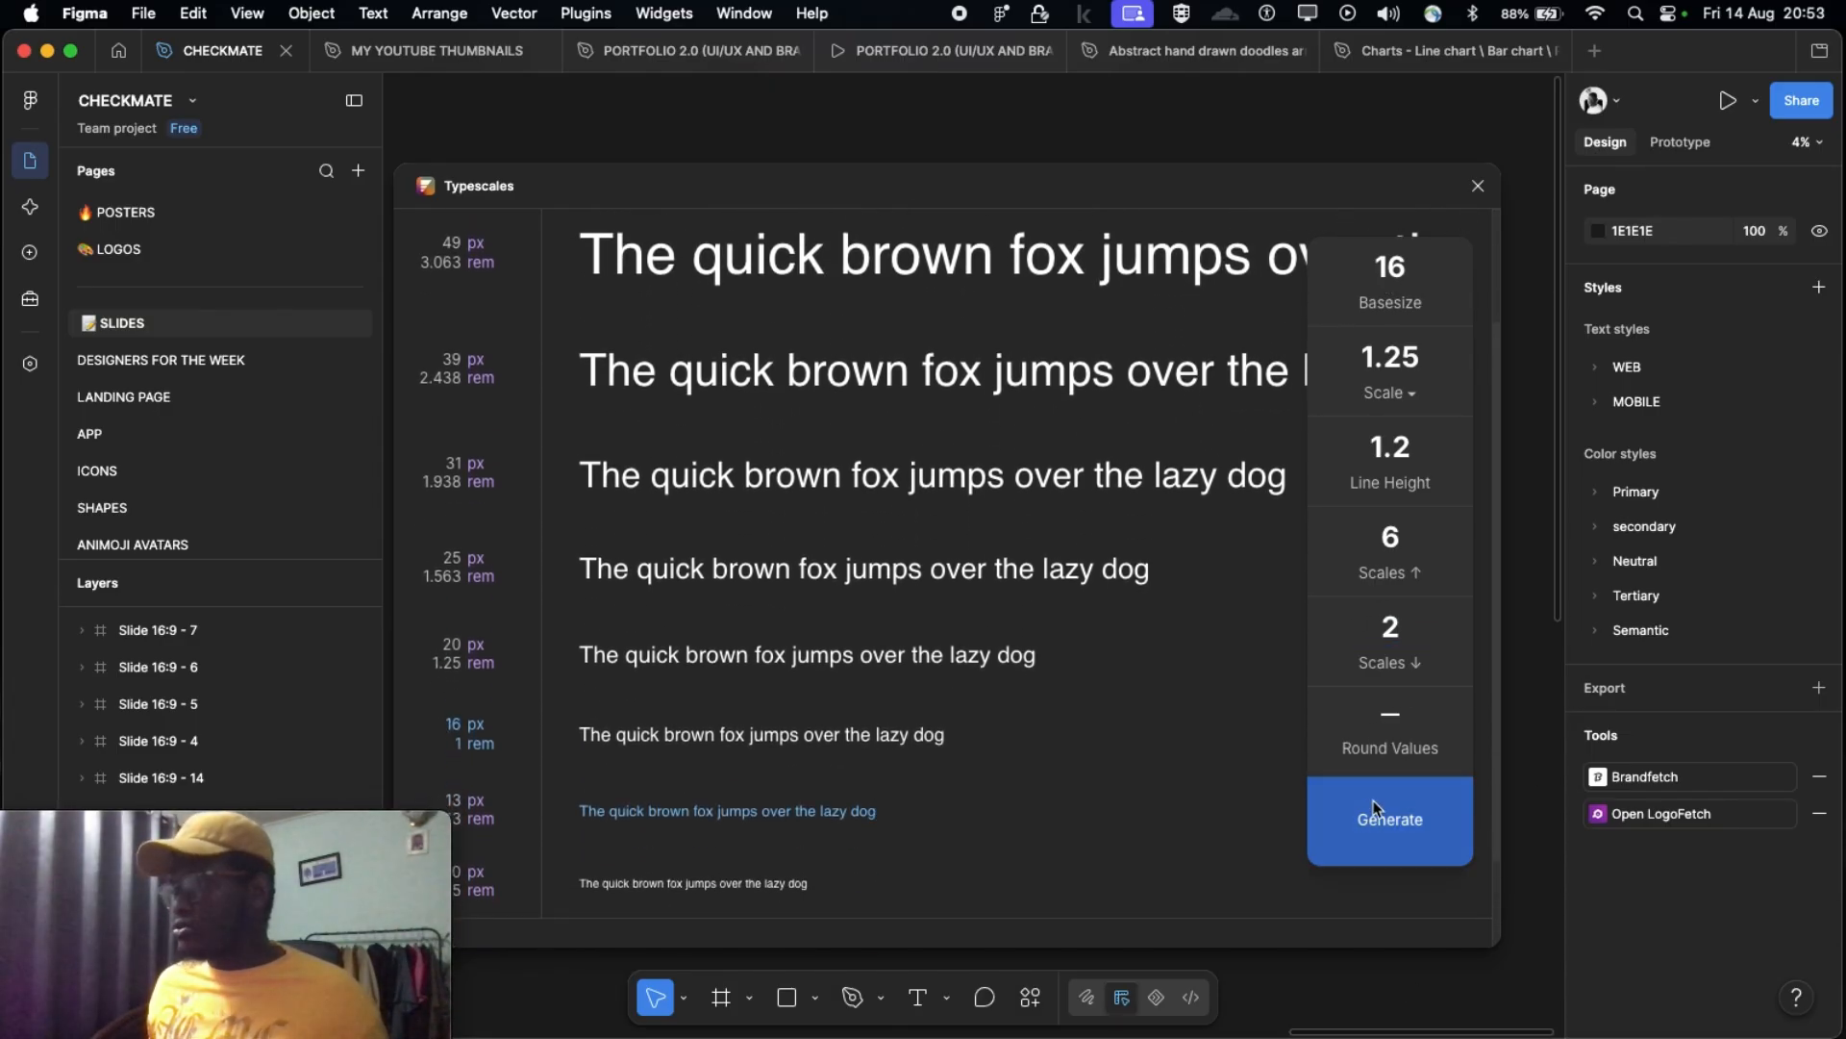
click(1379, 813)
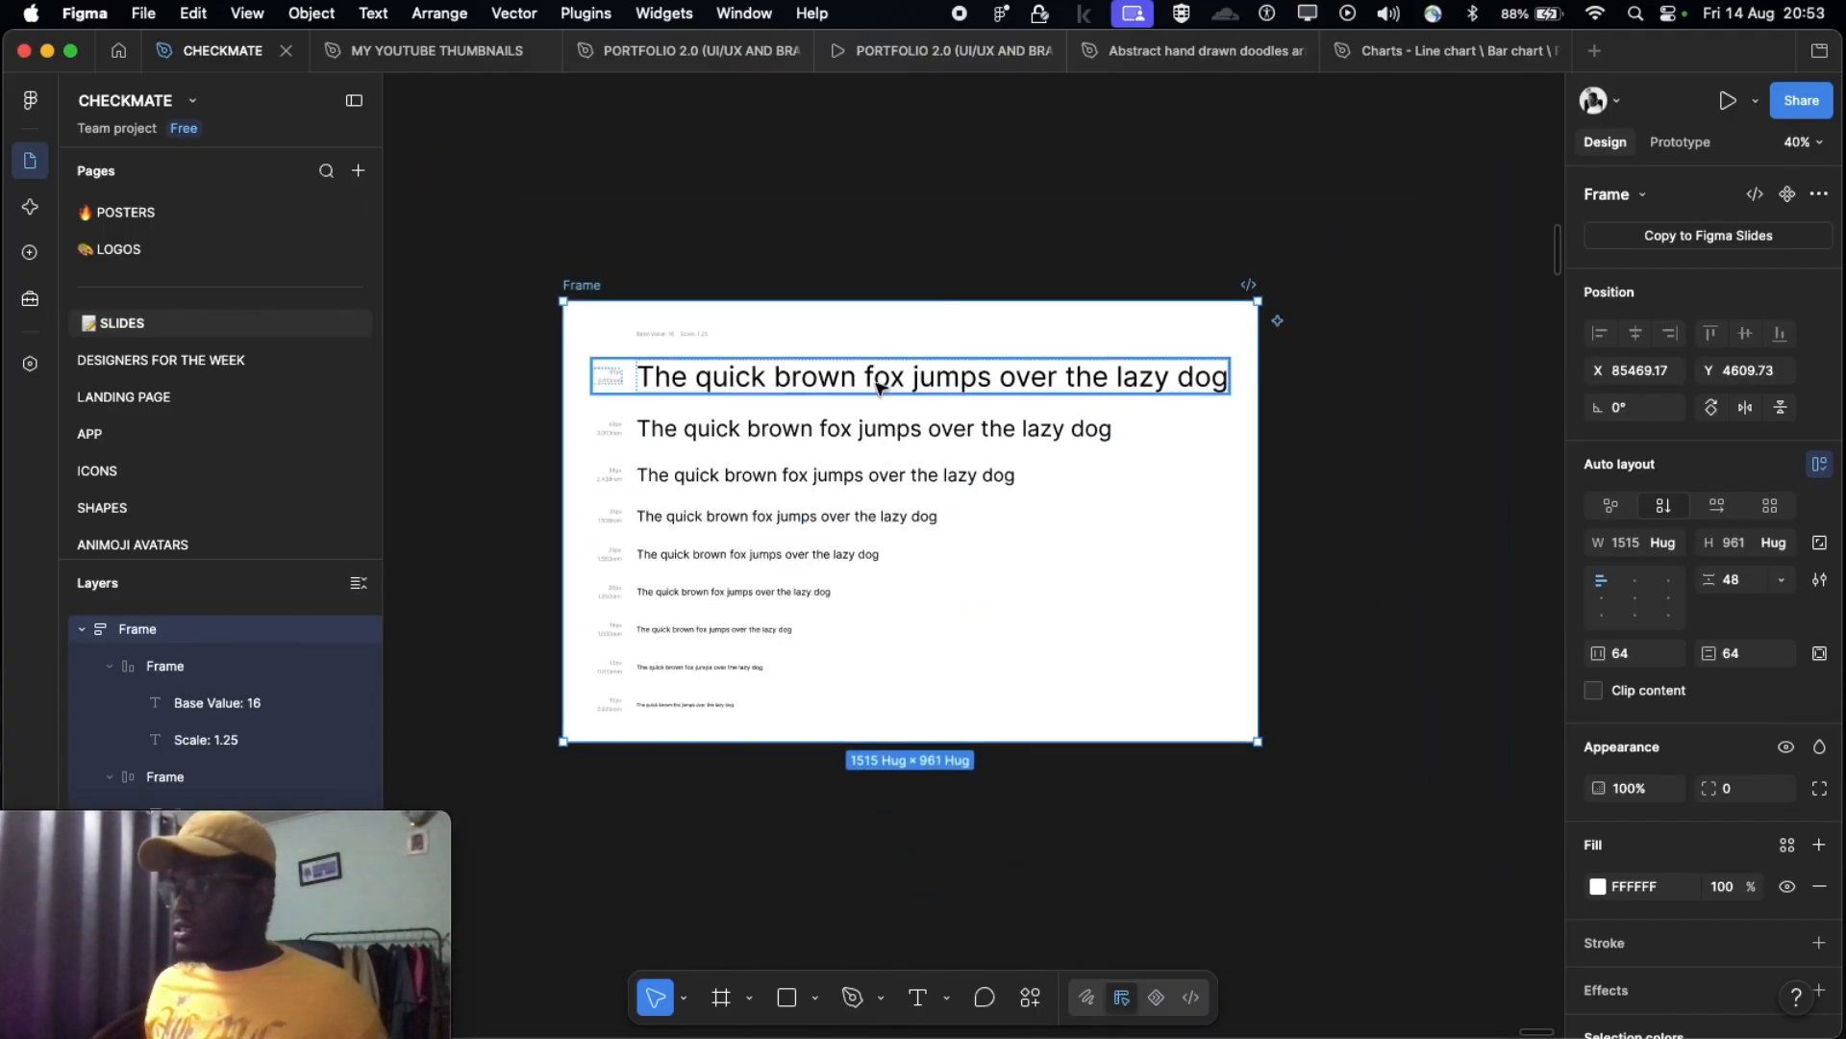
Step: Move the Desktop Typography and Mobile Typography frames that list only style names across the canvas, close to the generated type scale frame
scroll(824, 442, down, 5)
scroll(824, 440, left, 5)
scroll(825, 441, up, 2)
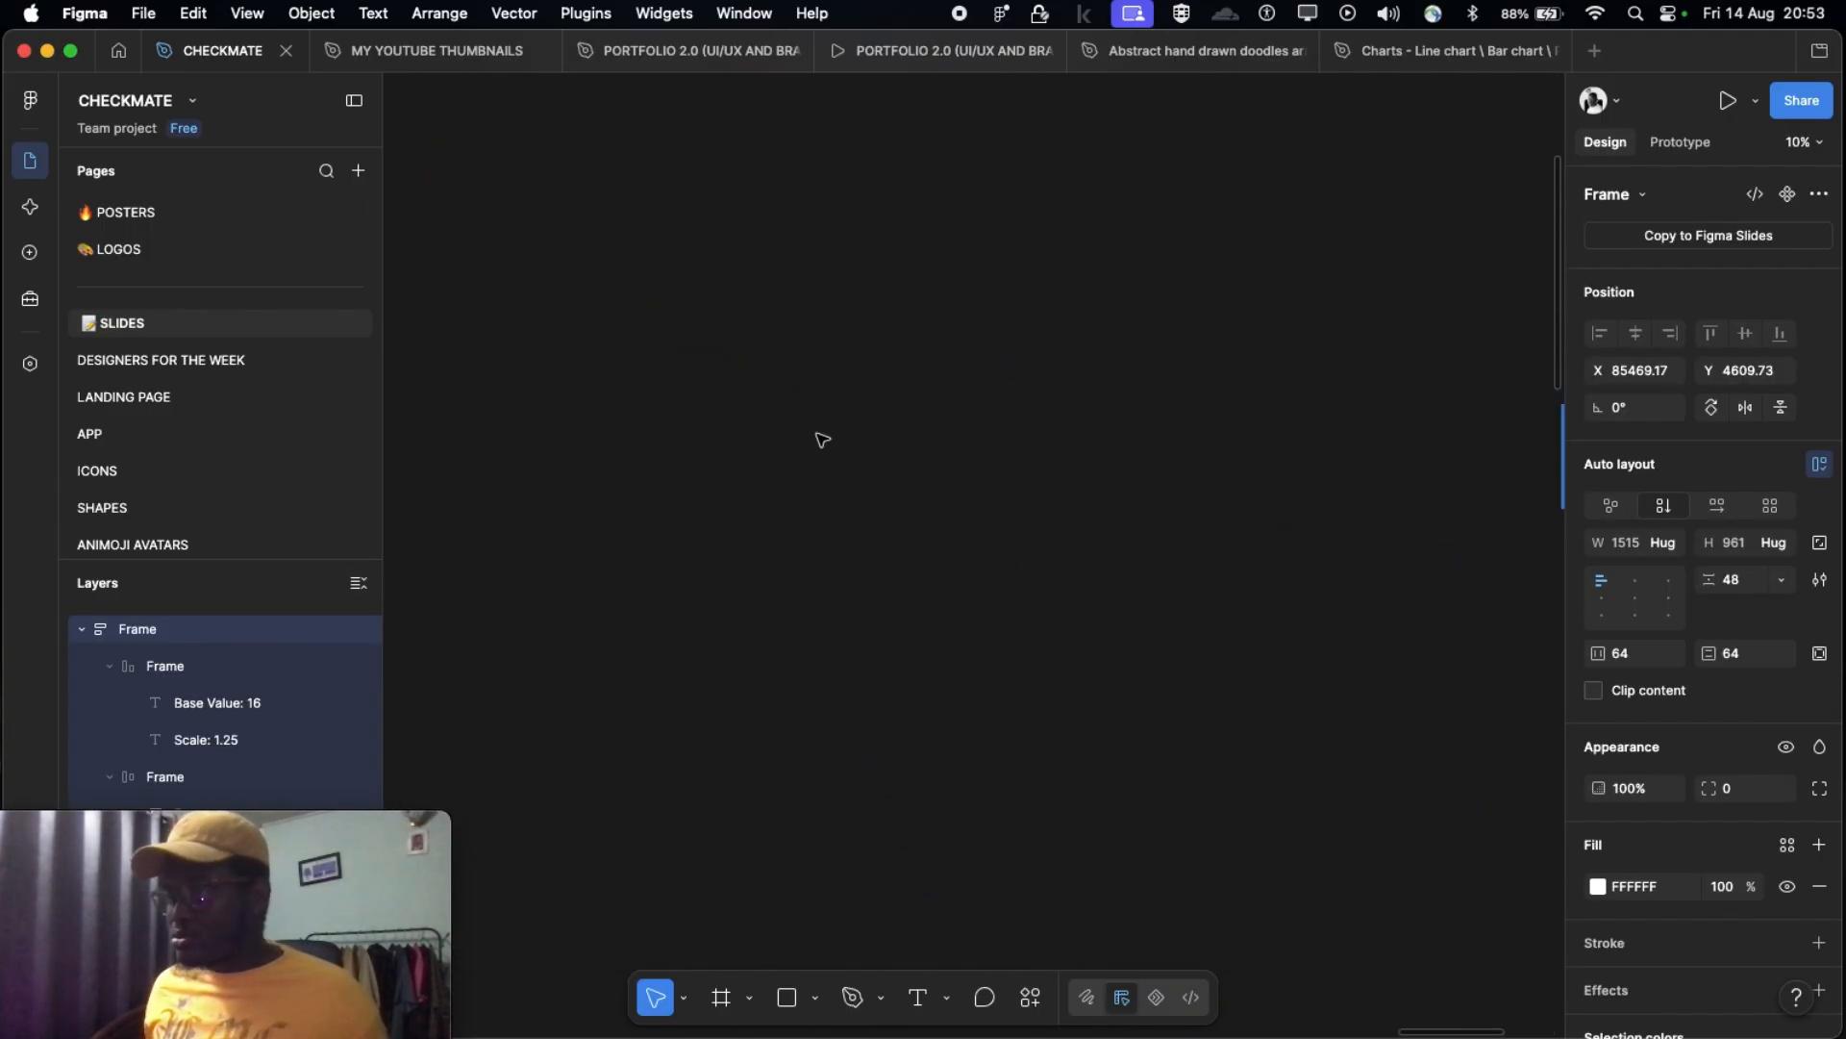
scroll(813, 405, left, 3)
scroll(813, 405, up, 5)
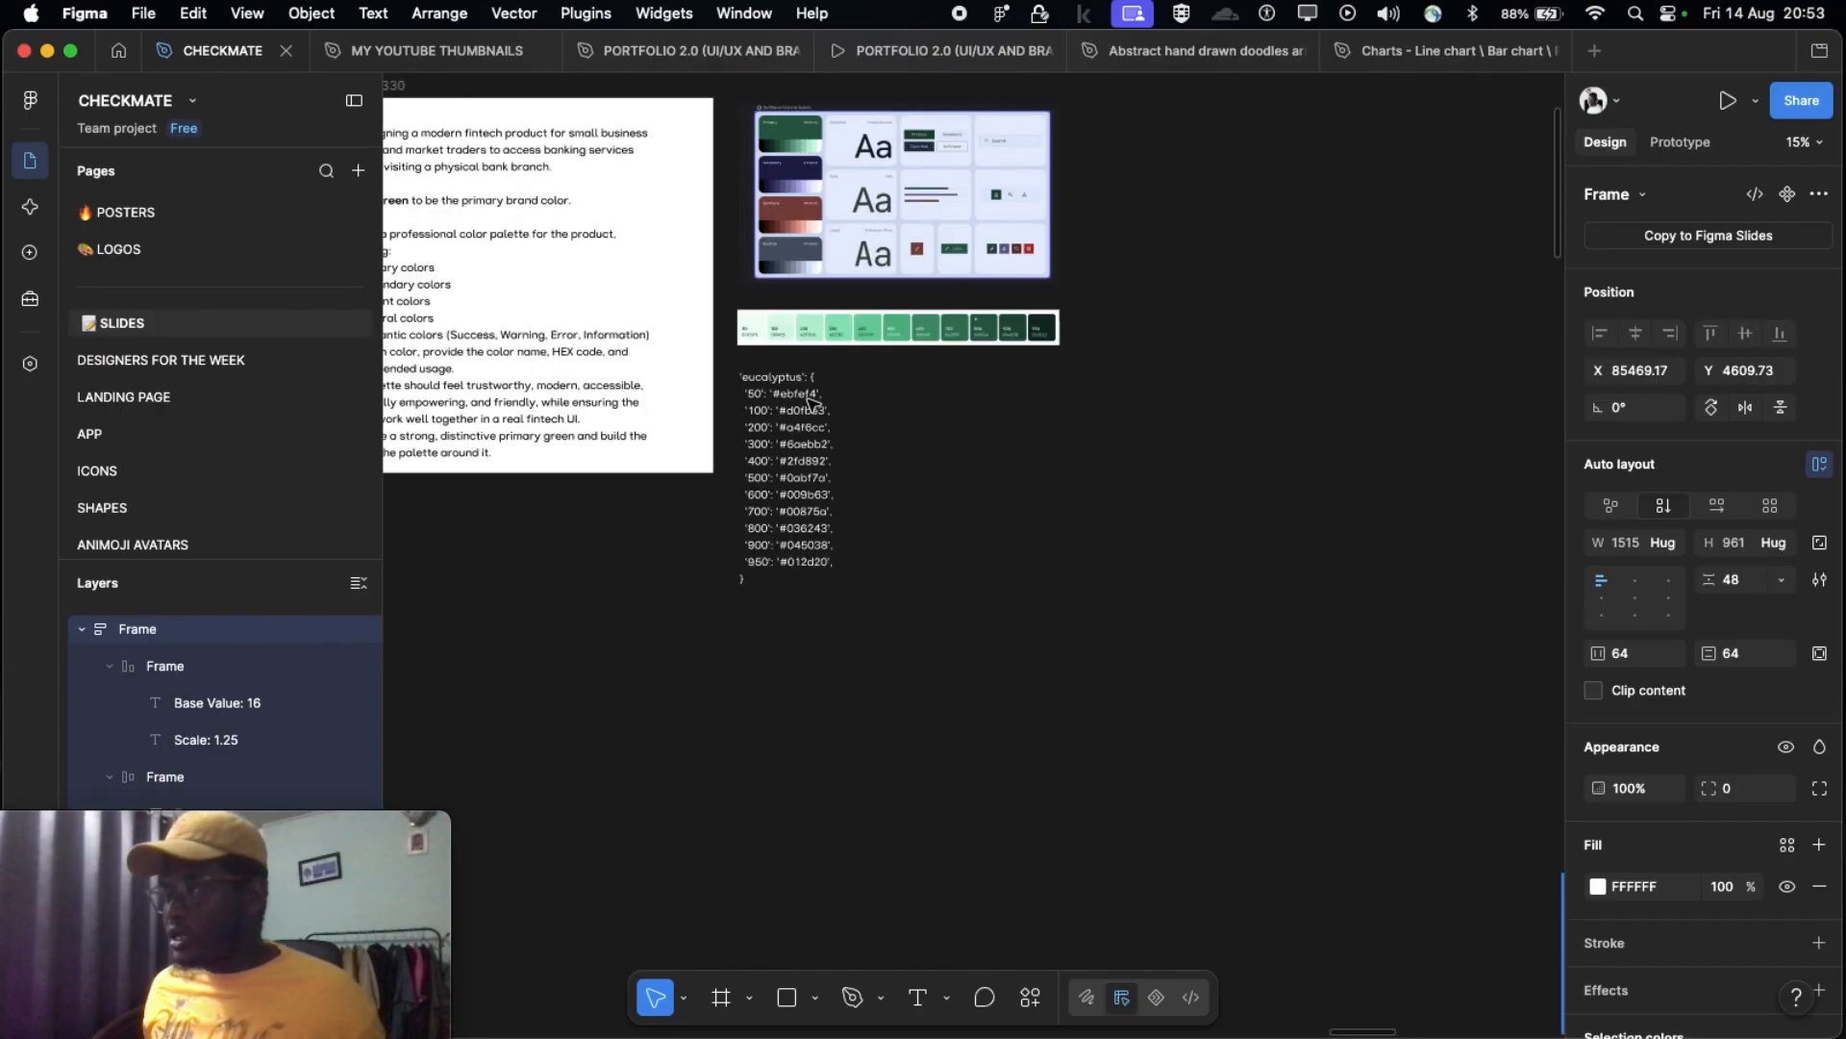
scroll(760, 471, down, 3)
scroll(761, 471, left, 8)
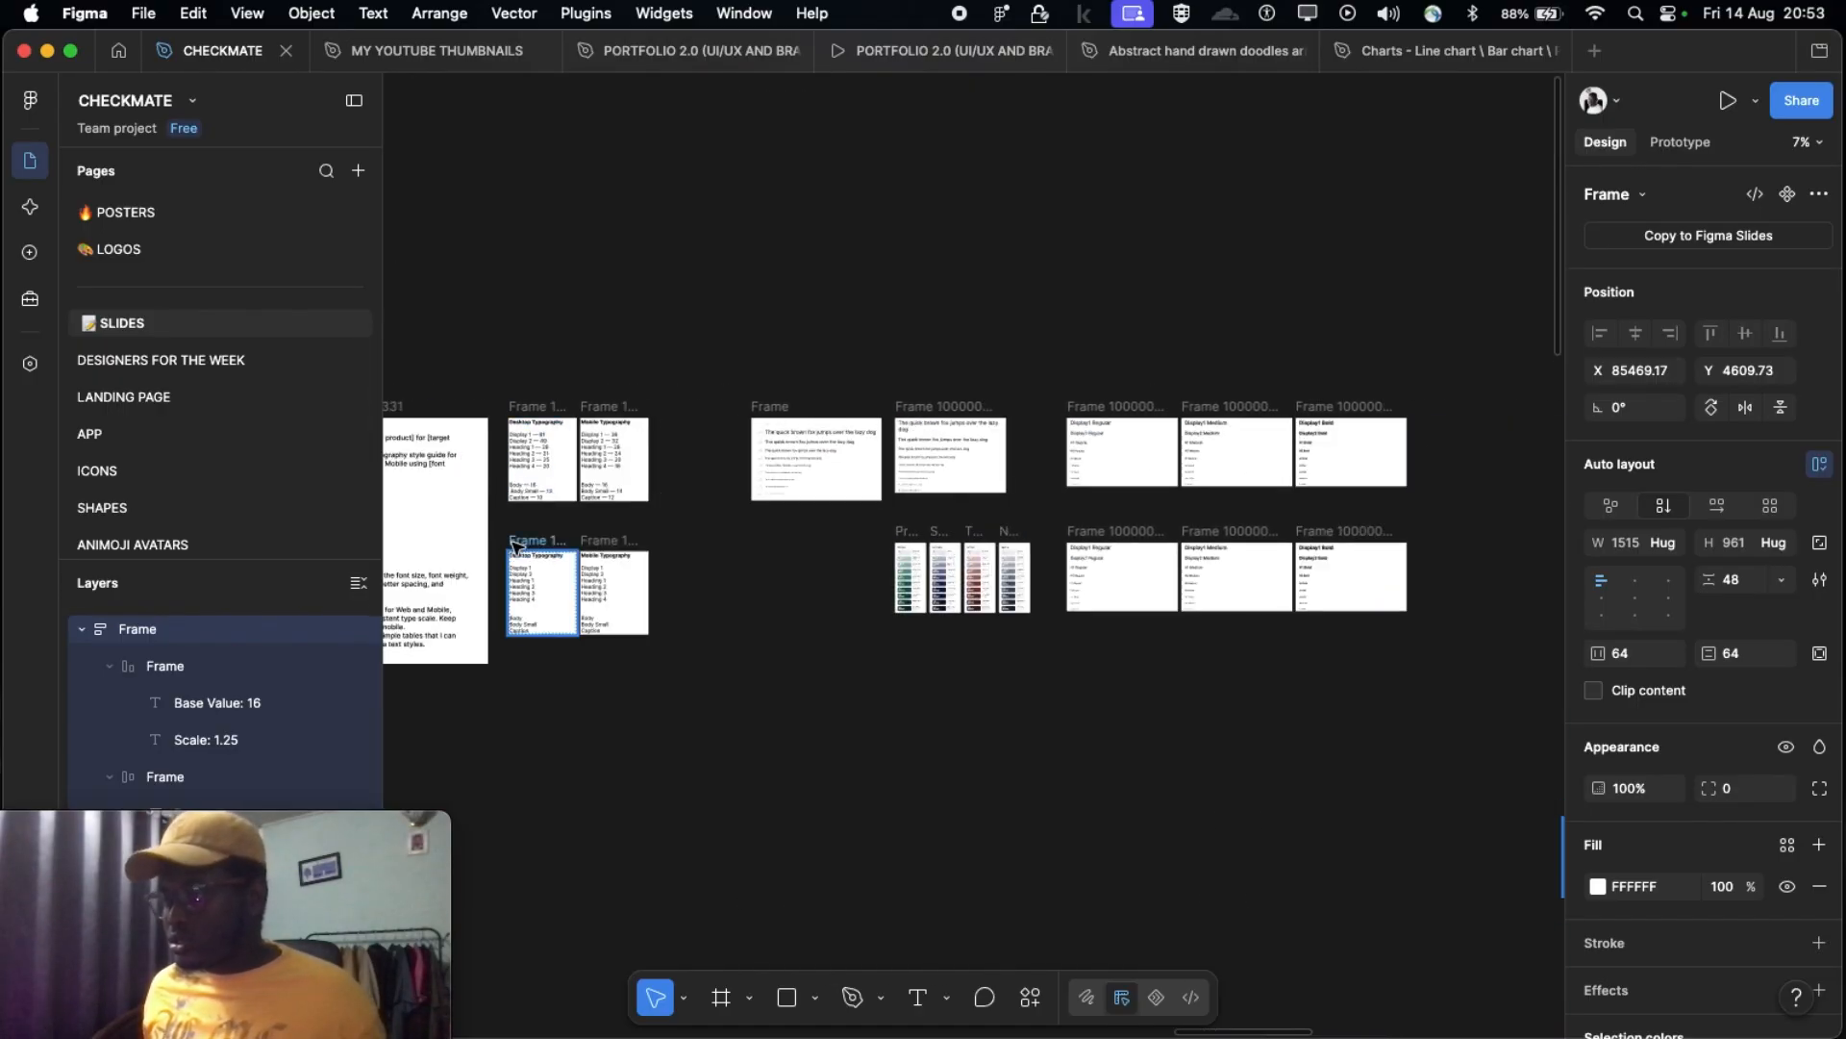
click(574, 551)
shift+click(592, 540)
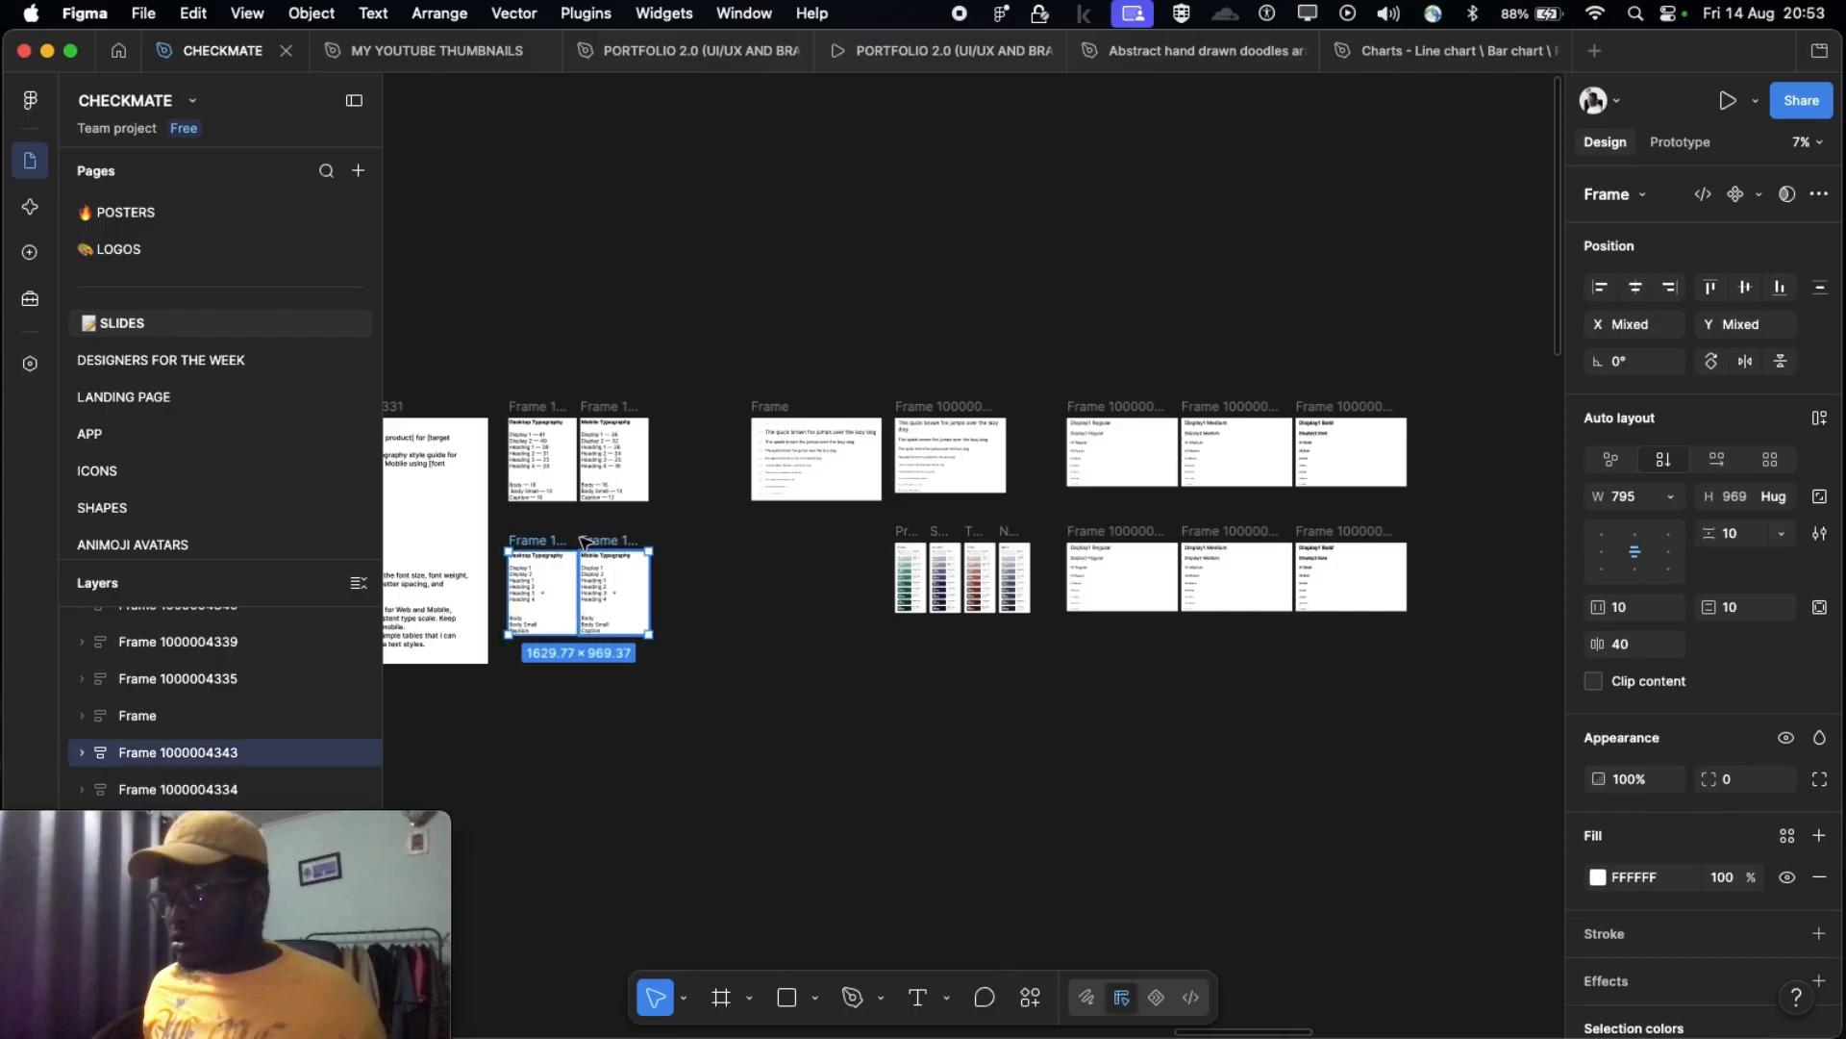
scroll(544, 538, right, 10)
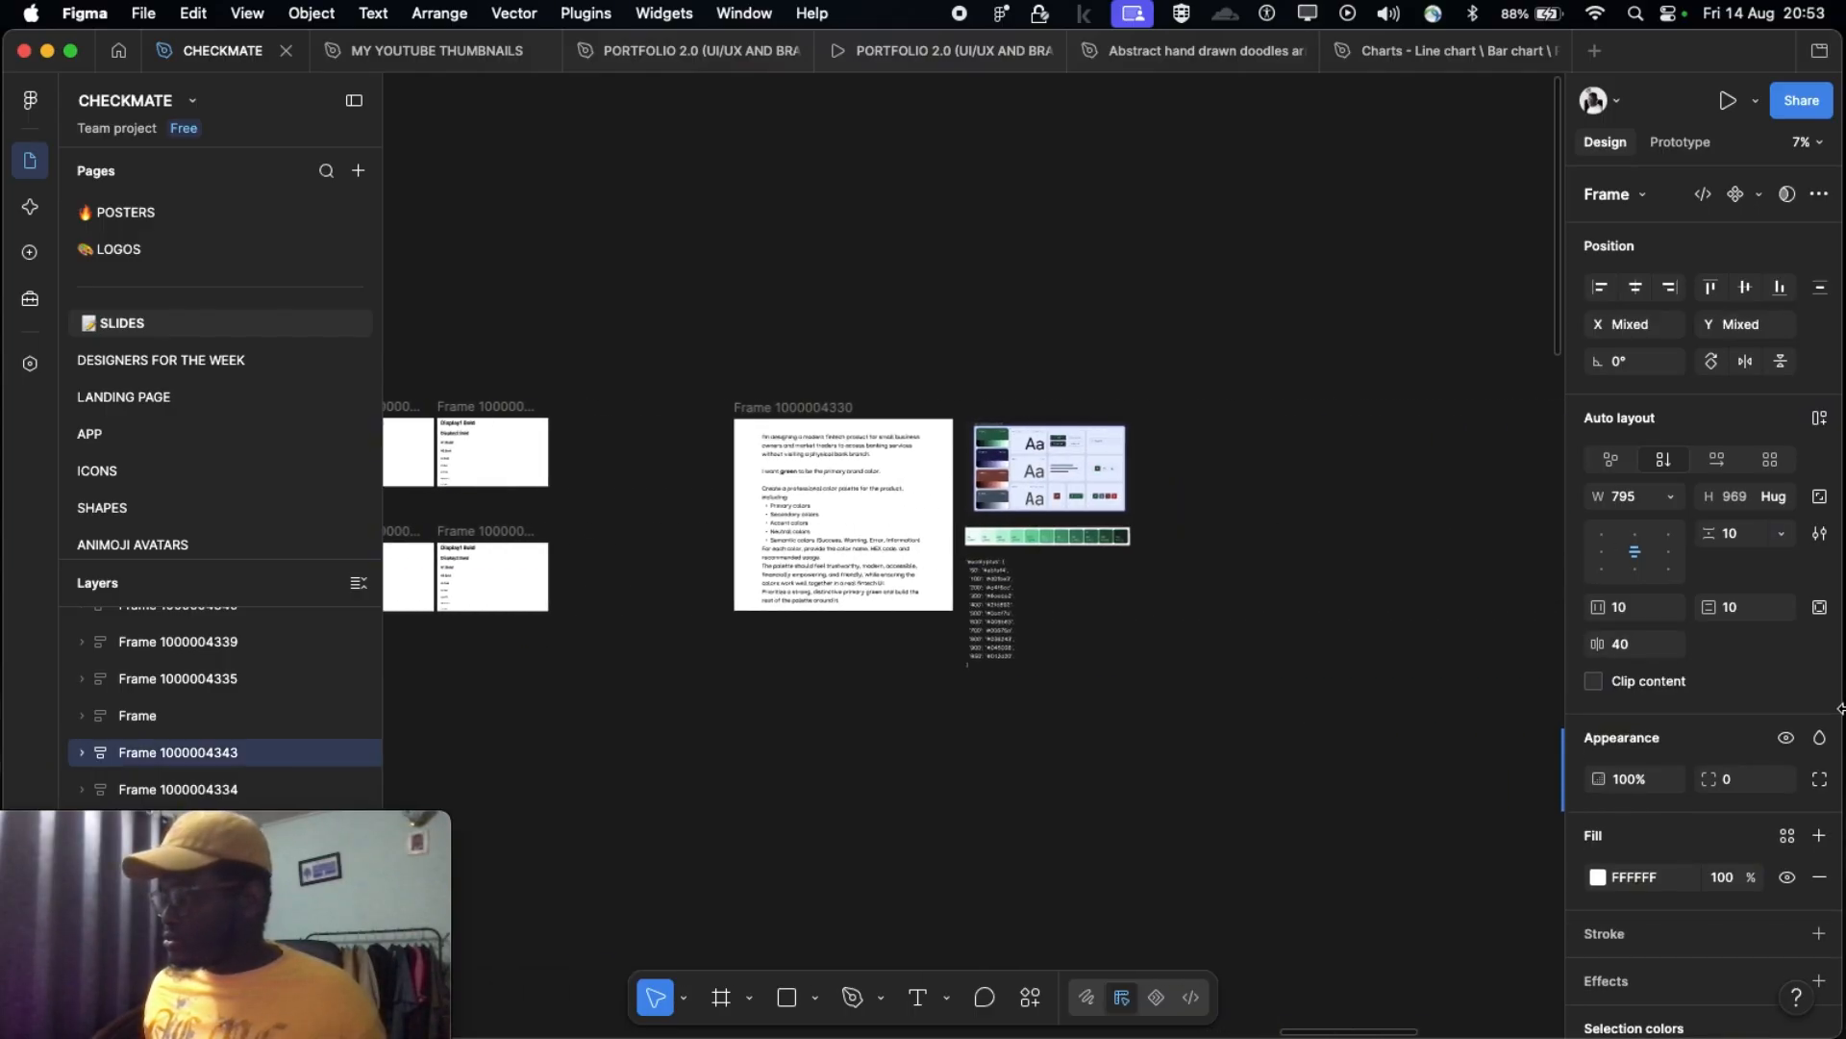
scroll(1347, 664, right, 15)
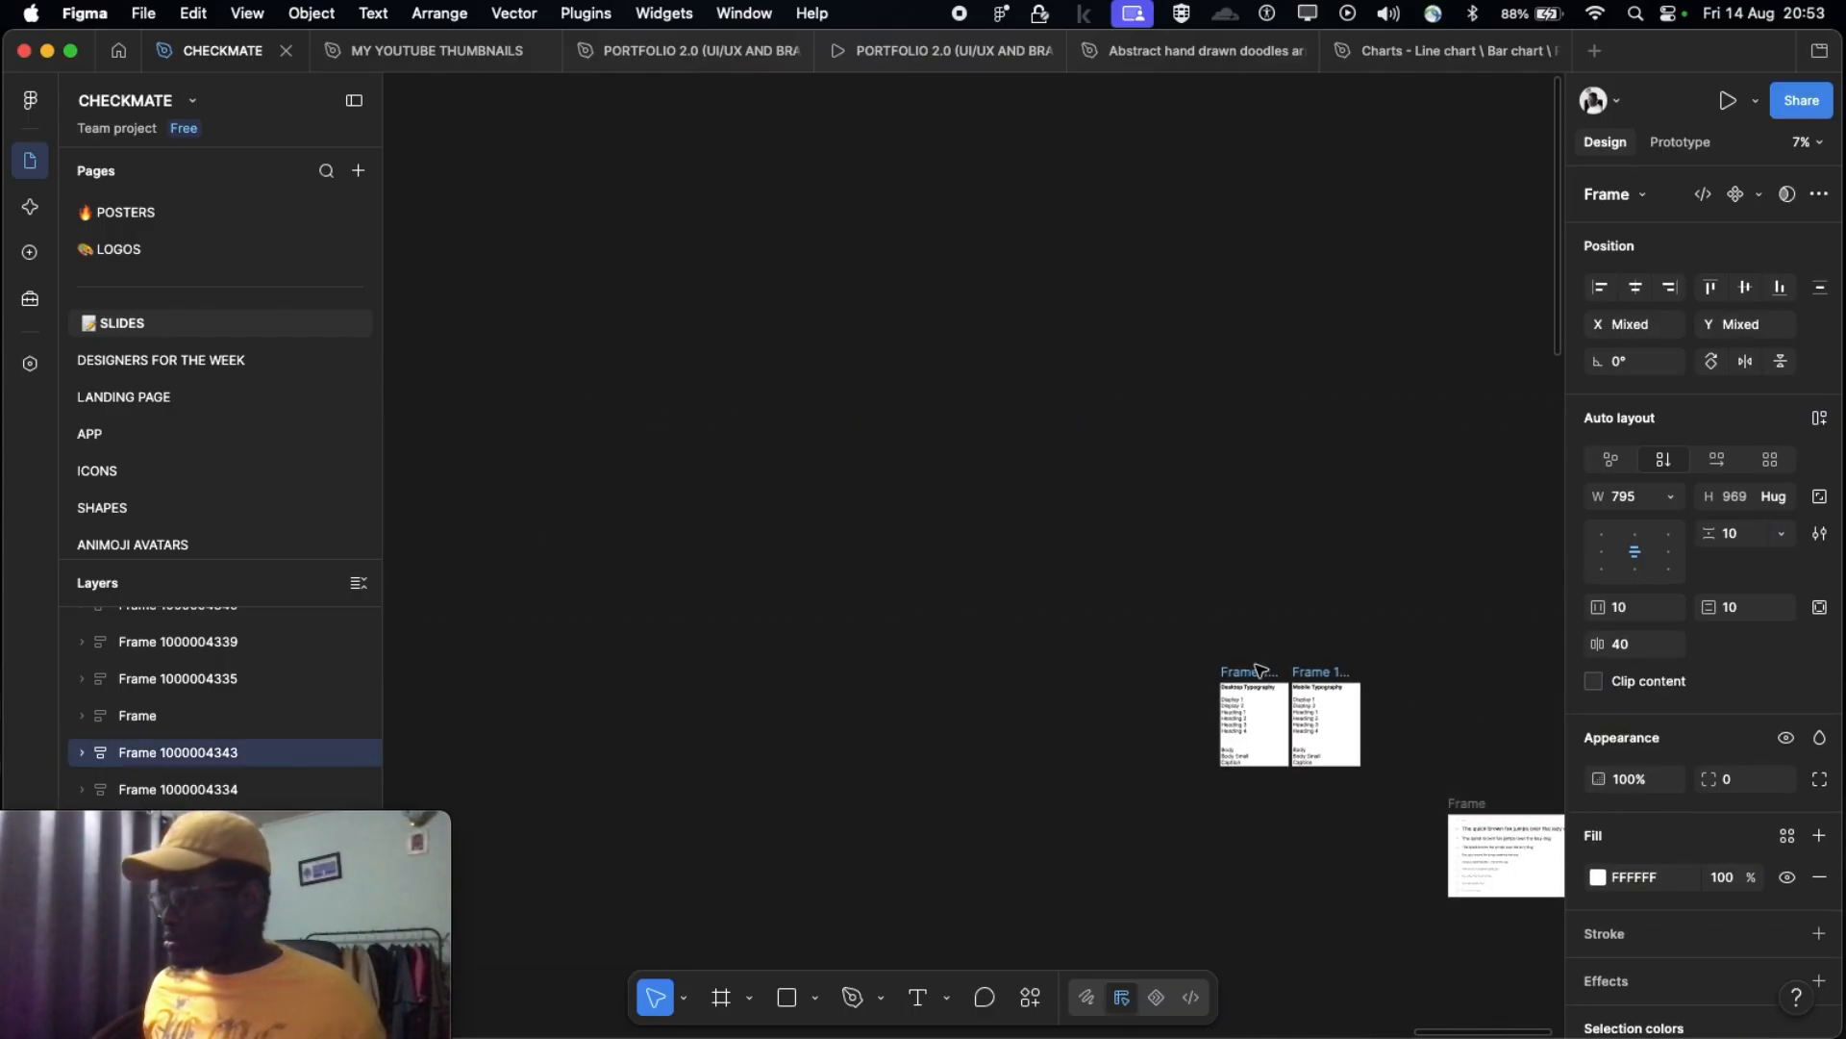
scroll(1346, 663, right, 4)
scroll(1049, 795, up, 5)
scroll(901, 628, up, 4)
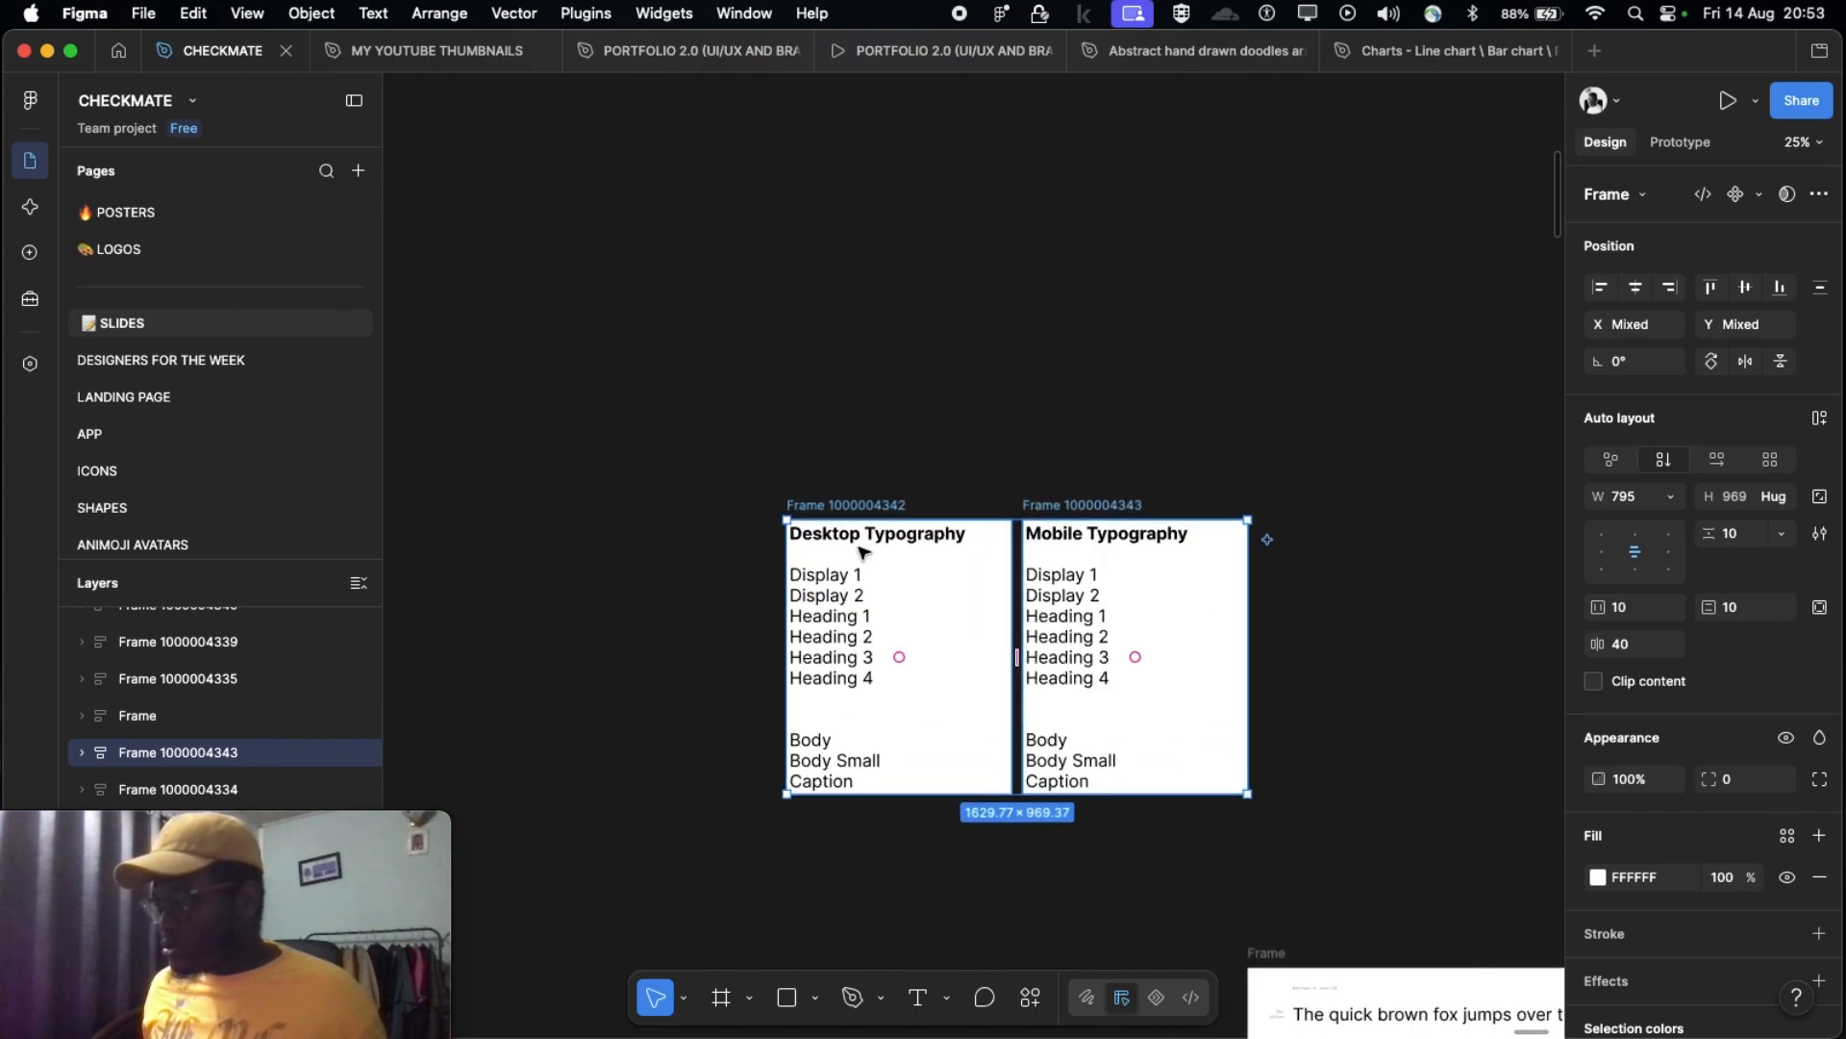
Step: Select both typography list frames together and place them beside the generated type scale frame, level with it
click(739, 869)
click(802, 541)
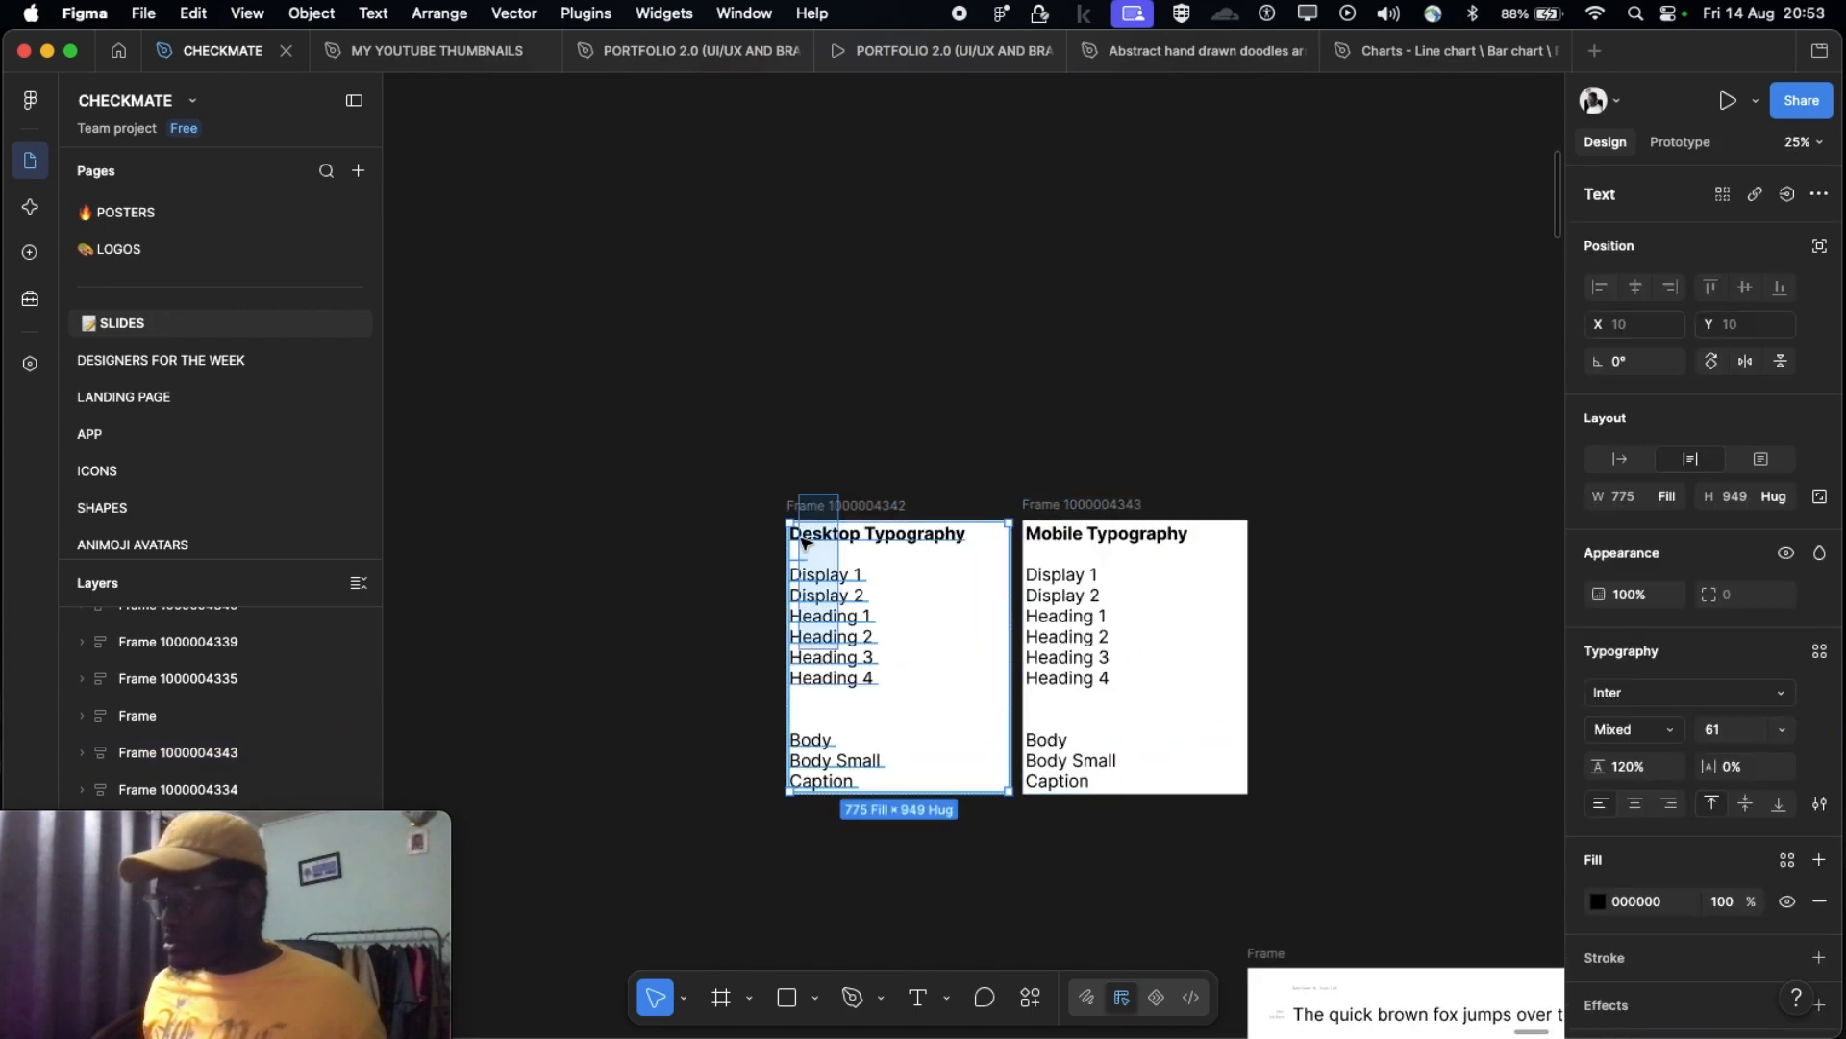
click(724, 465)
drag(729, 469, 1324, 837)
scroll(1324, 837, down, 5)
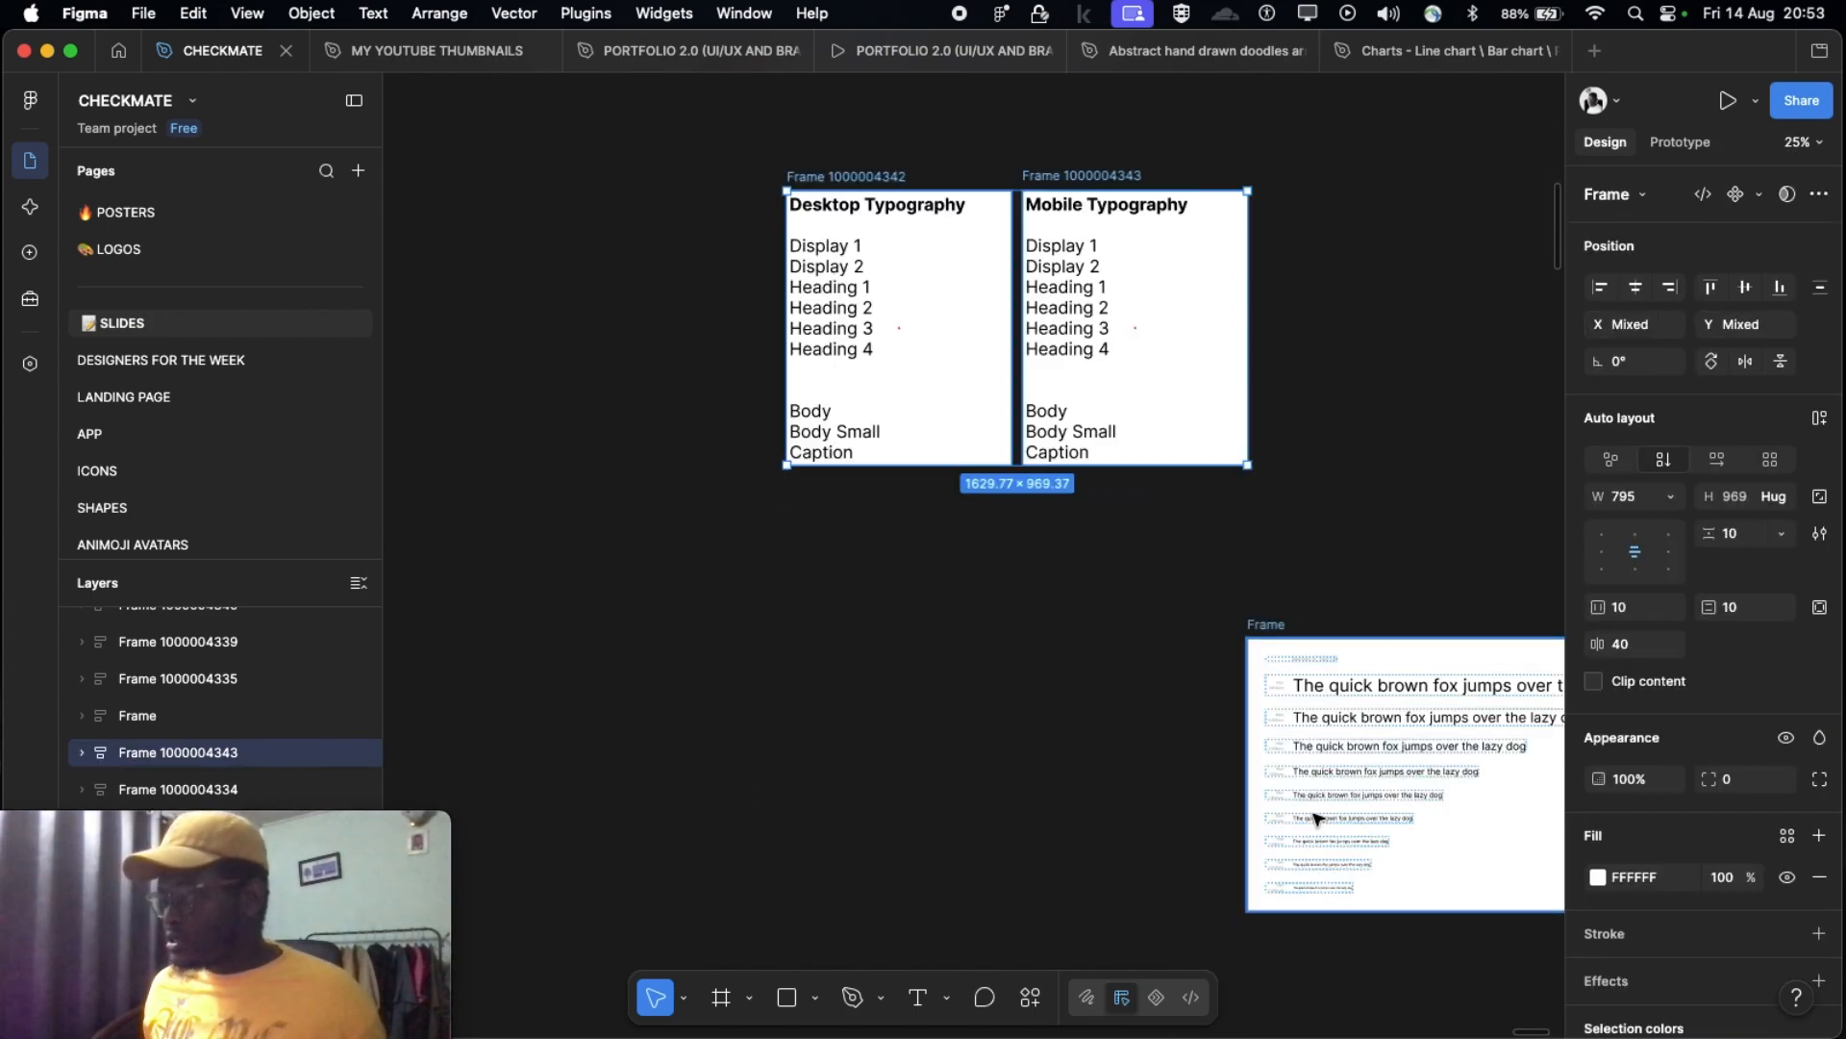
drag(1073, 211, 938, 670)
scroll(976, 615, down, 3)
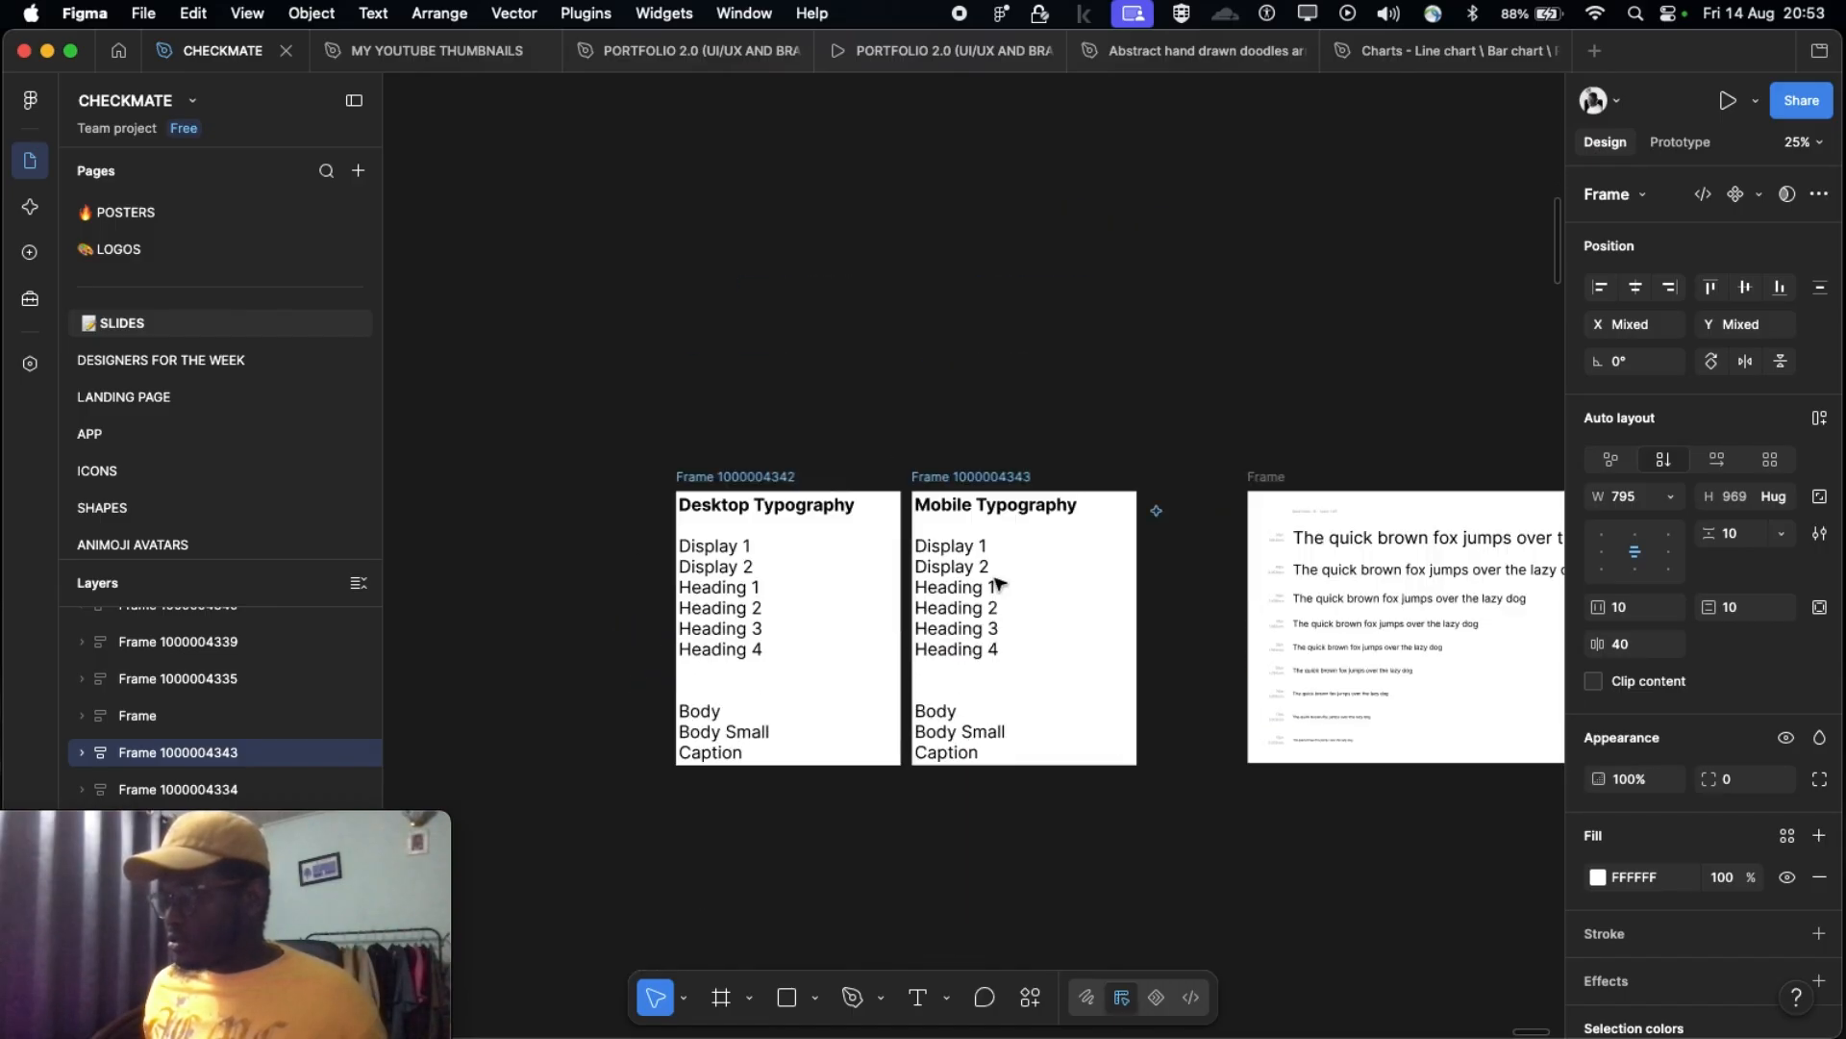
Step: Compare the style names in the Desktop and Mobile Typography lists with the text sizes in the generated type scale frame
scroll(982, 580, up, 3)
scroll(983, 579, down, 5)
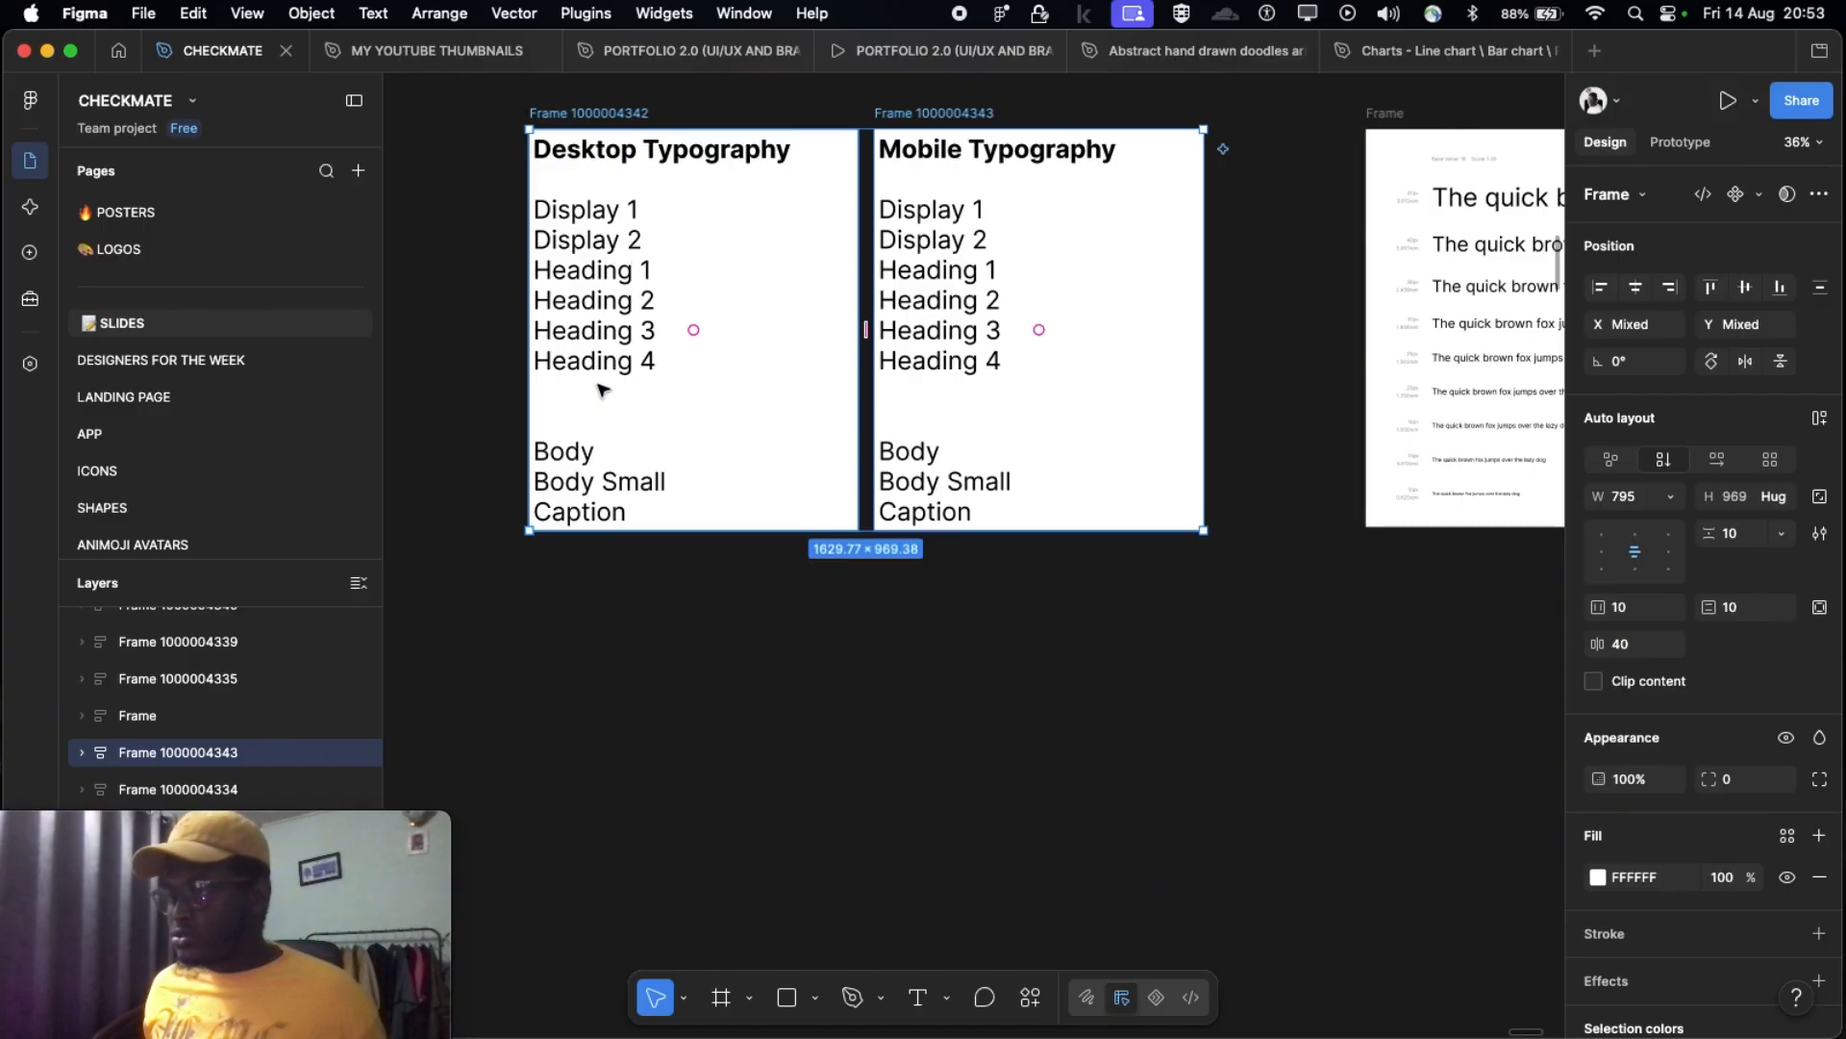
scroll(577, 509, right, 2)
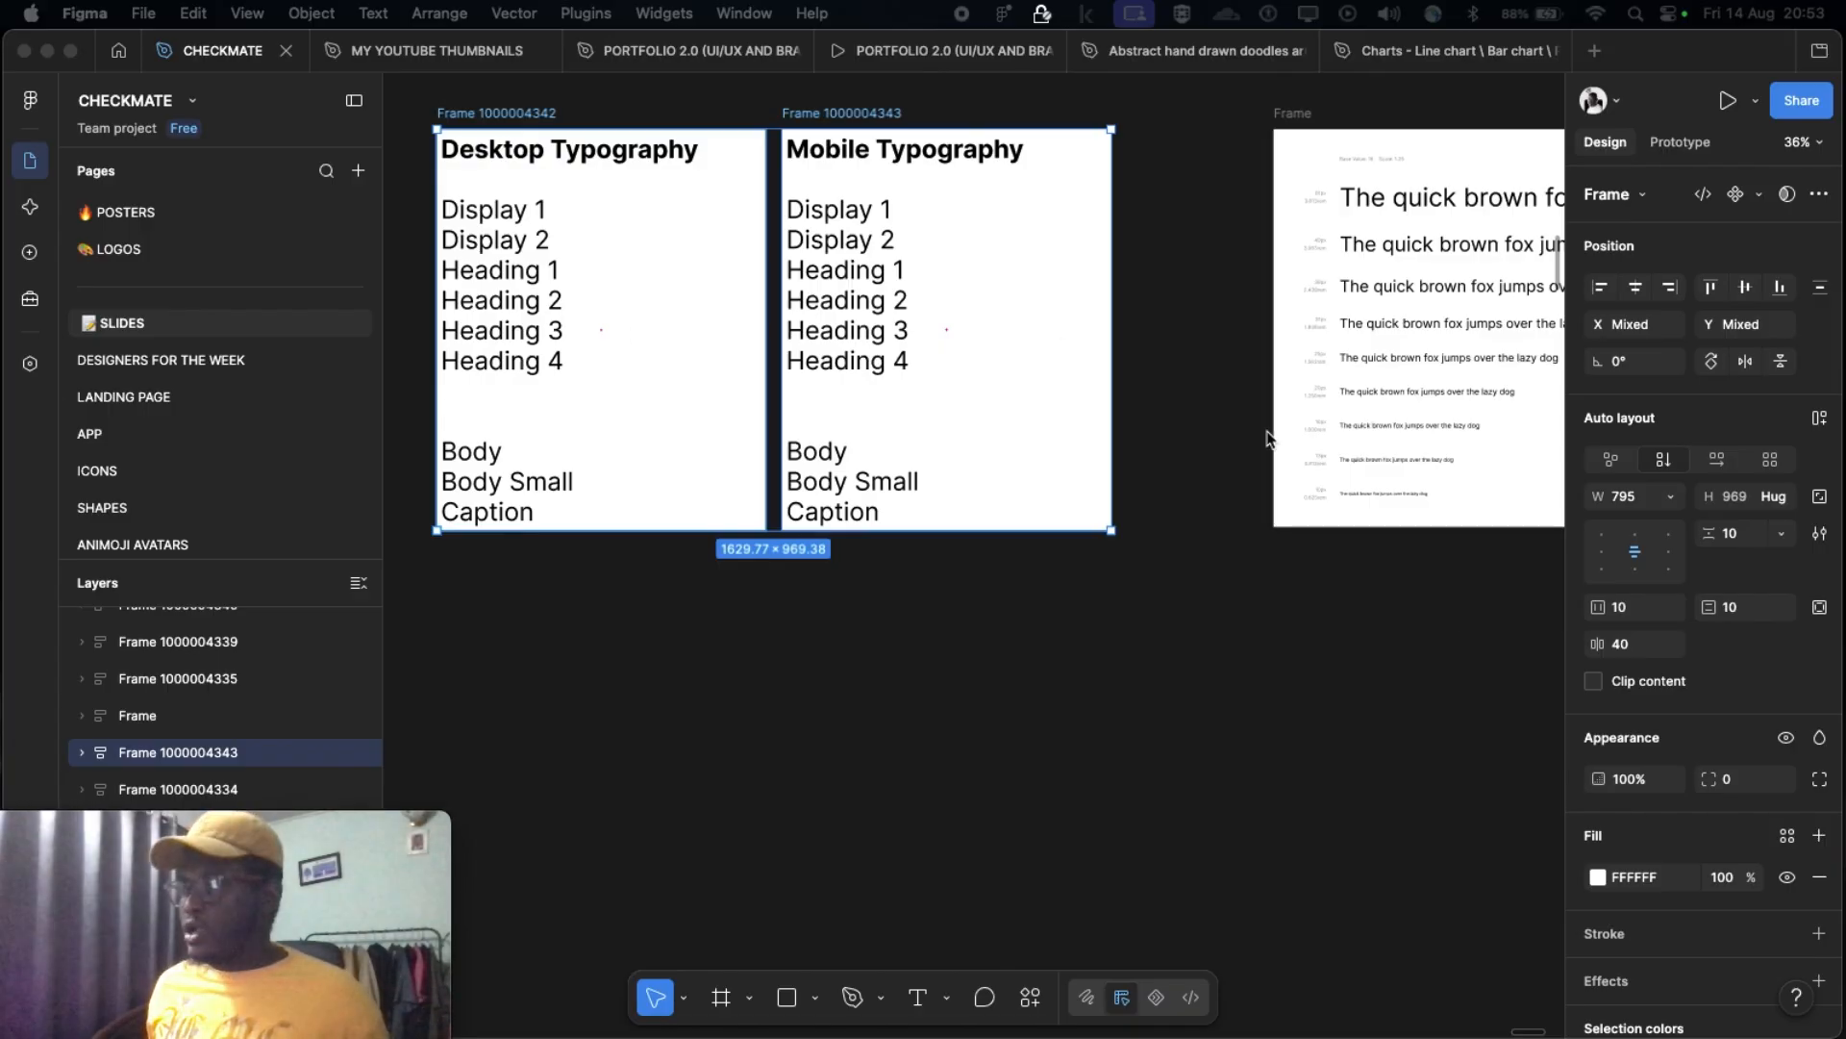
scroll(1174, 445, up, 2)
scroll(1173, 444, right, 5)
scroll(764, 416, down, 2)
scroll(765, 416, right, 5)
scroll(765, 416, down, 3)
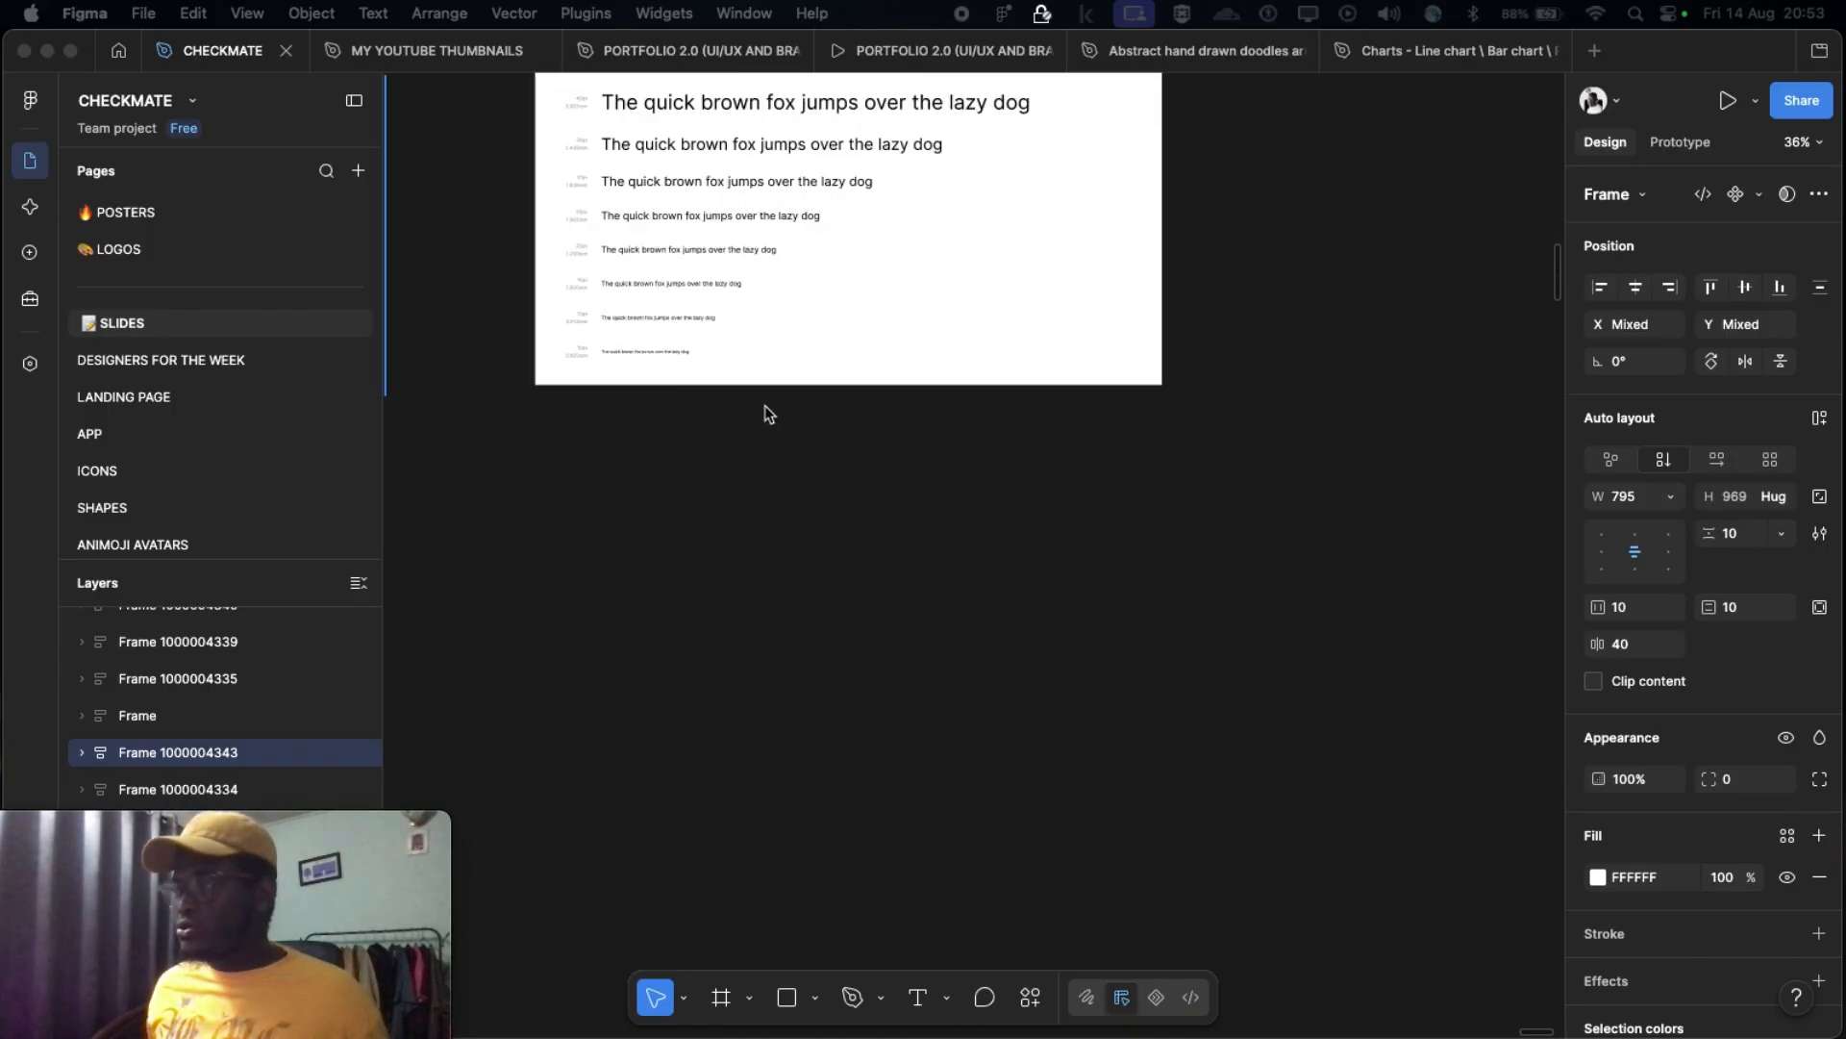
Step: Select all nine sample text lines in the generated type scale frame and move them out onto empty canvas
scroll(684, 289, up, 3)
scroll(685, 288, up, 3)
click(798, 231)
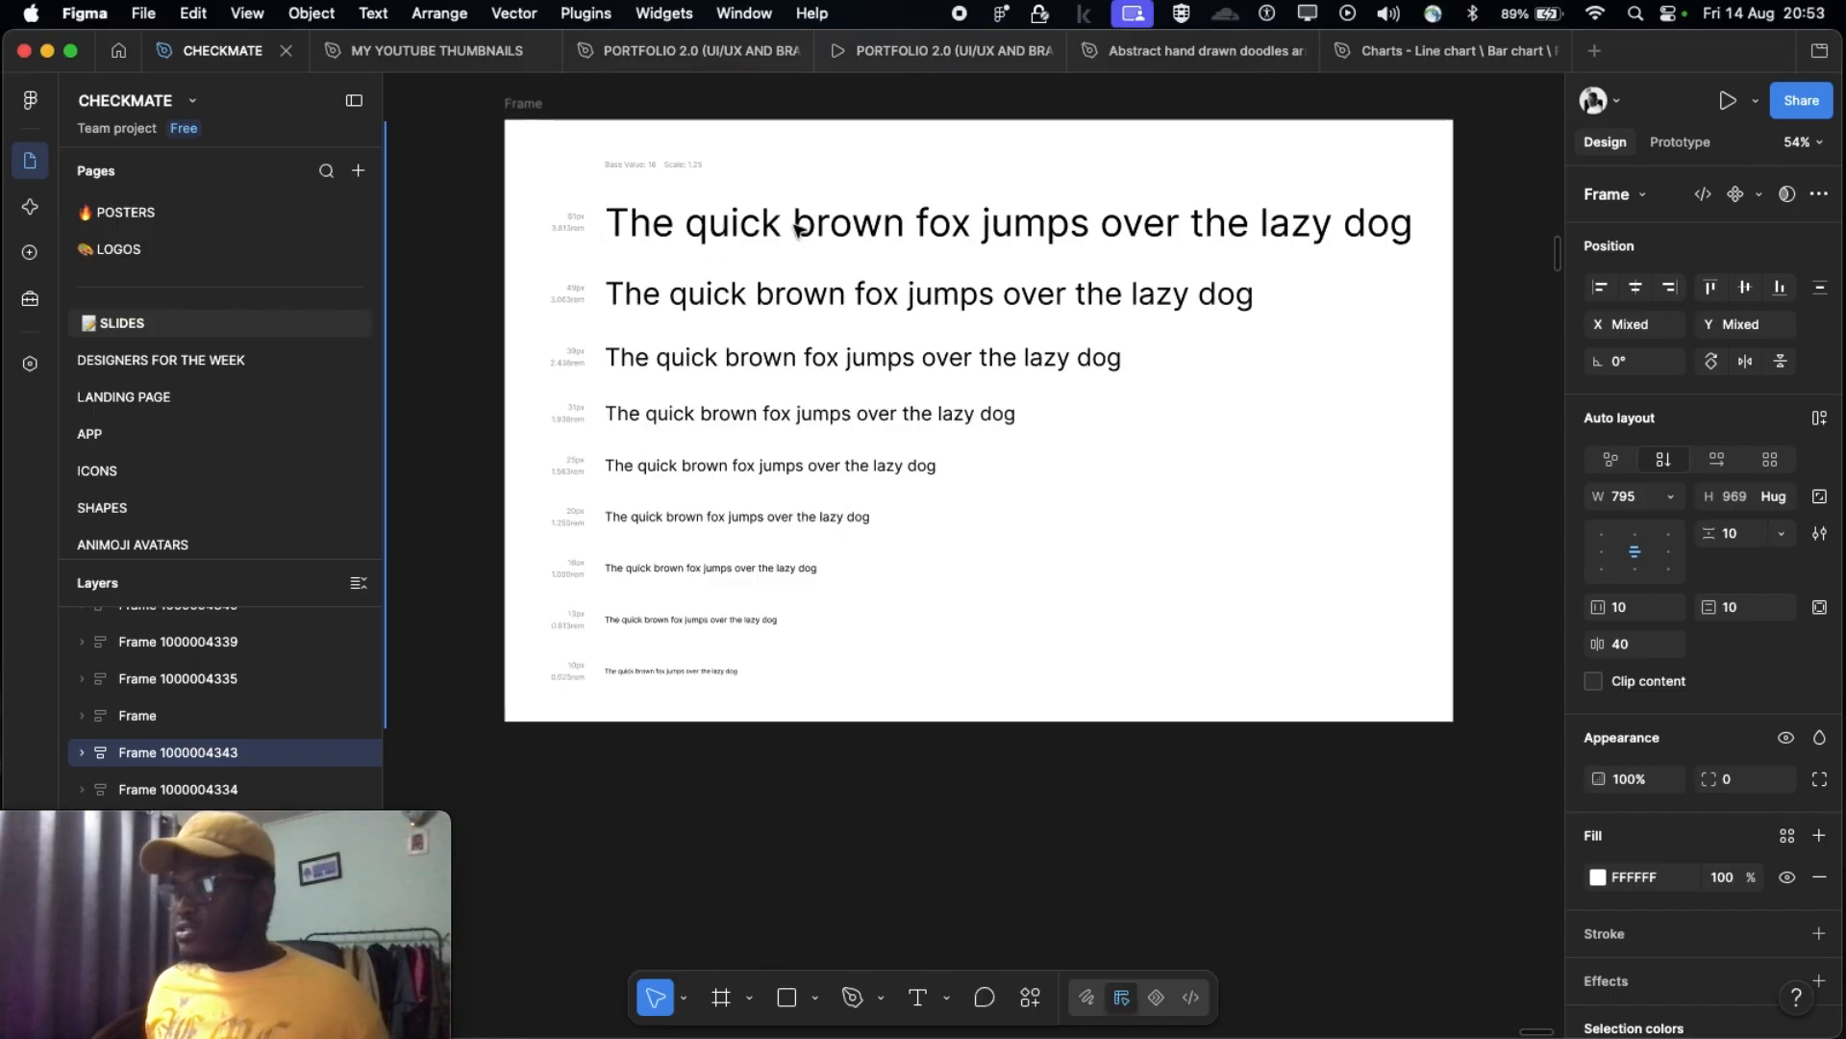
double_click(797, 231)
scroll(952, 282, up, 2)
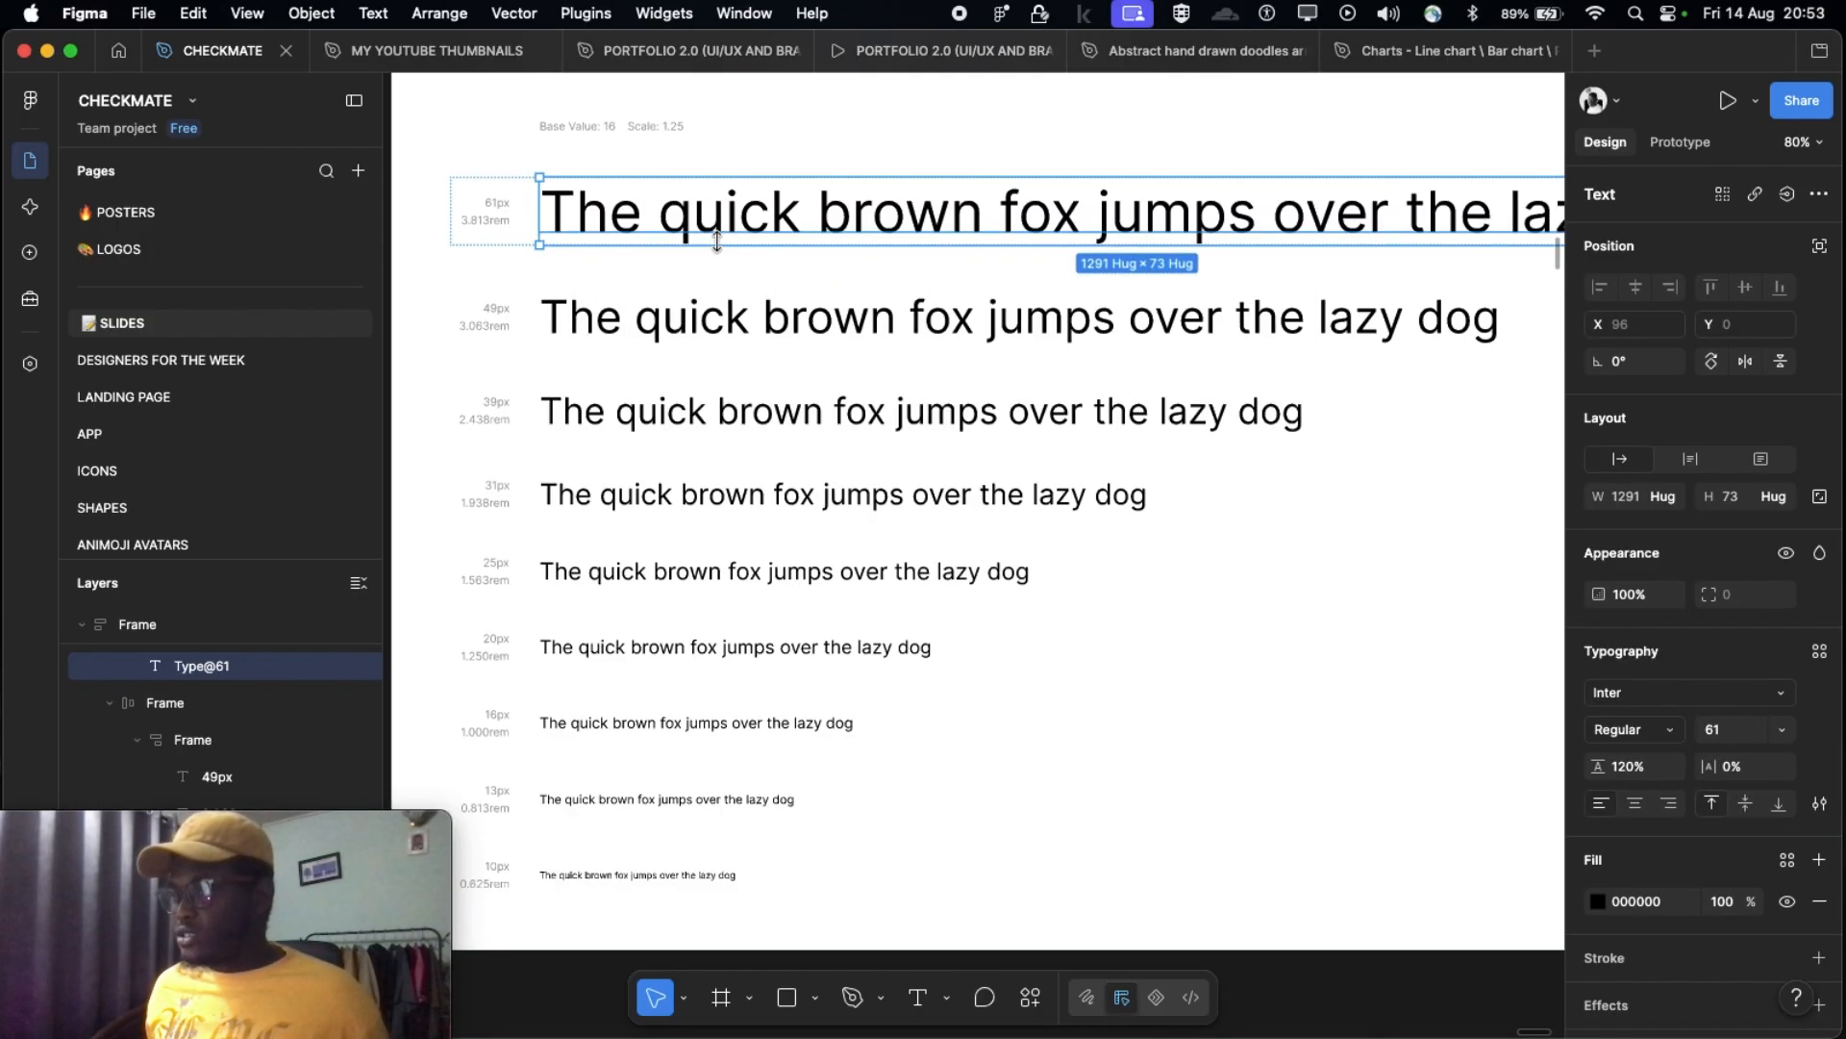
scroll(841, 264, down, 3)
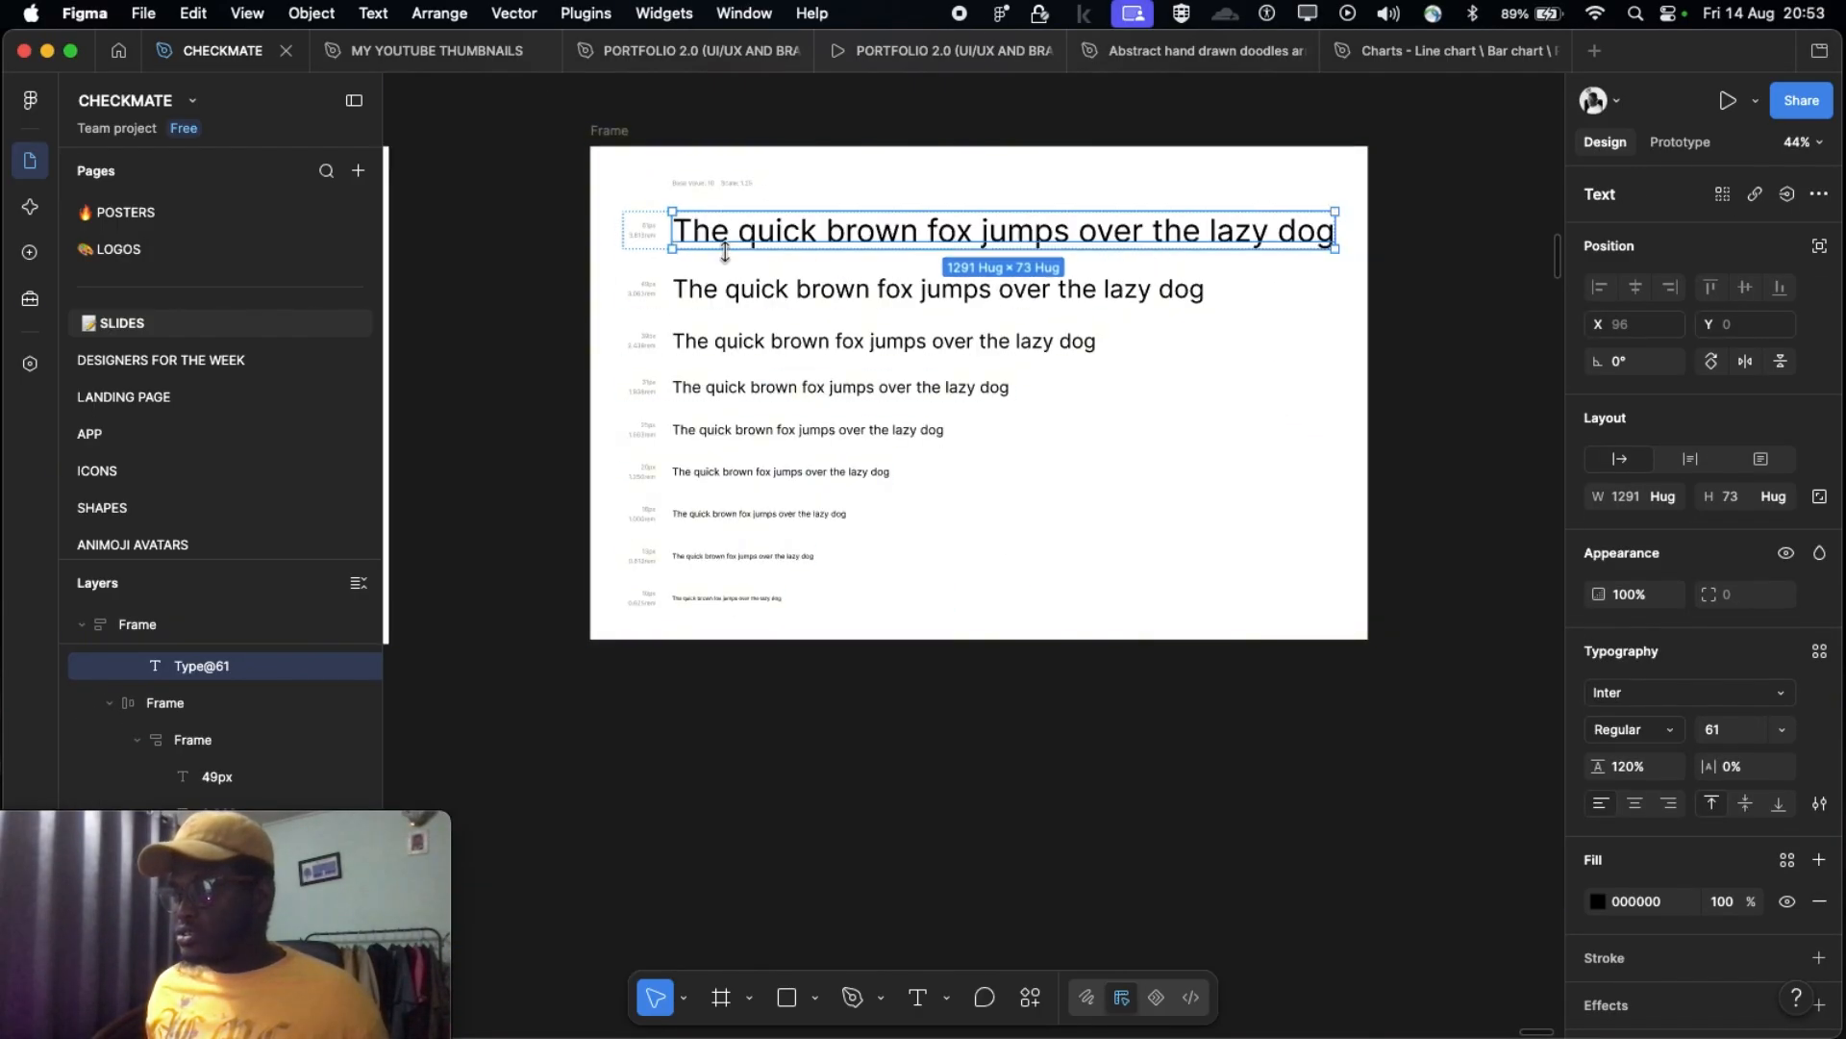
scroll(709, 256, right, 2)
scroll(693, 255, down, 1)
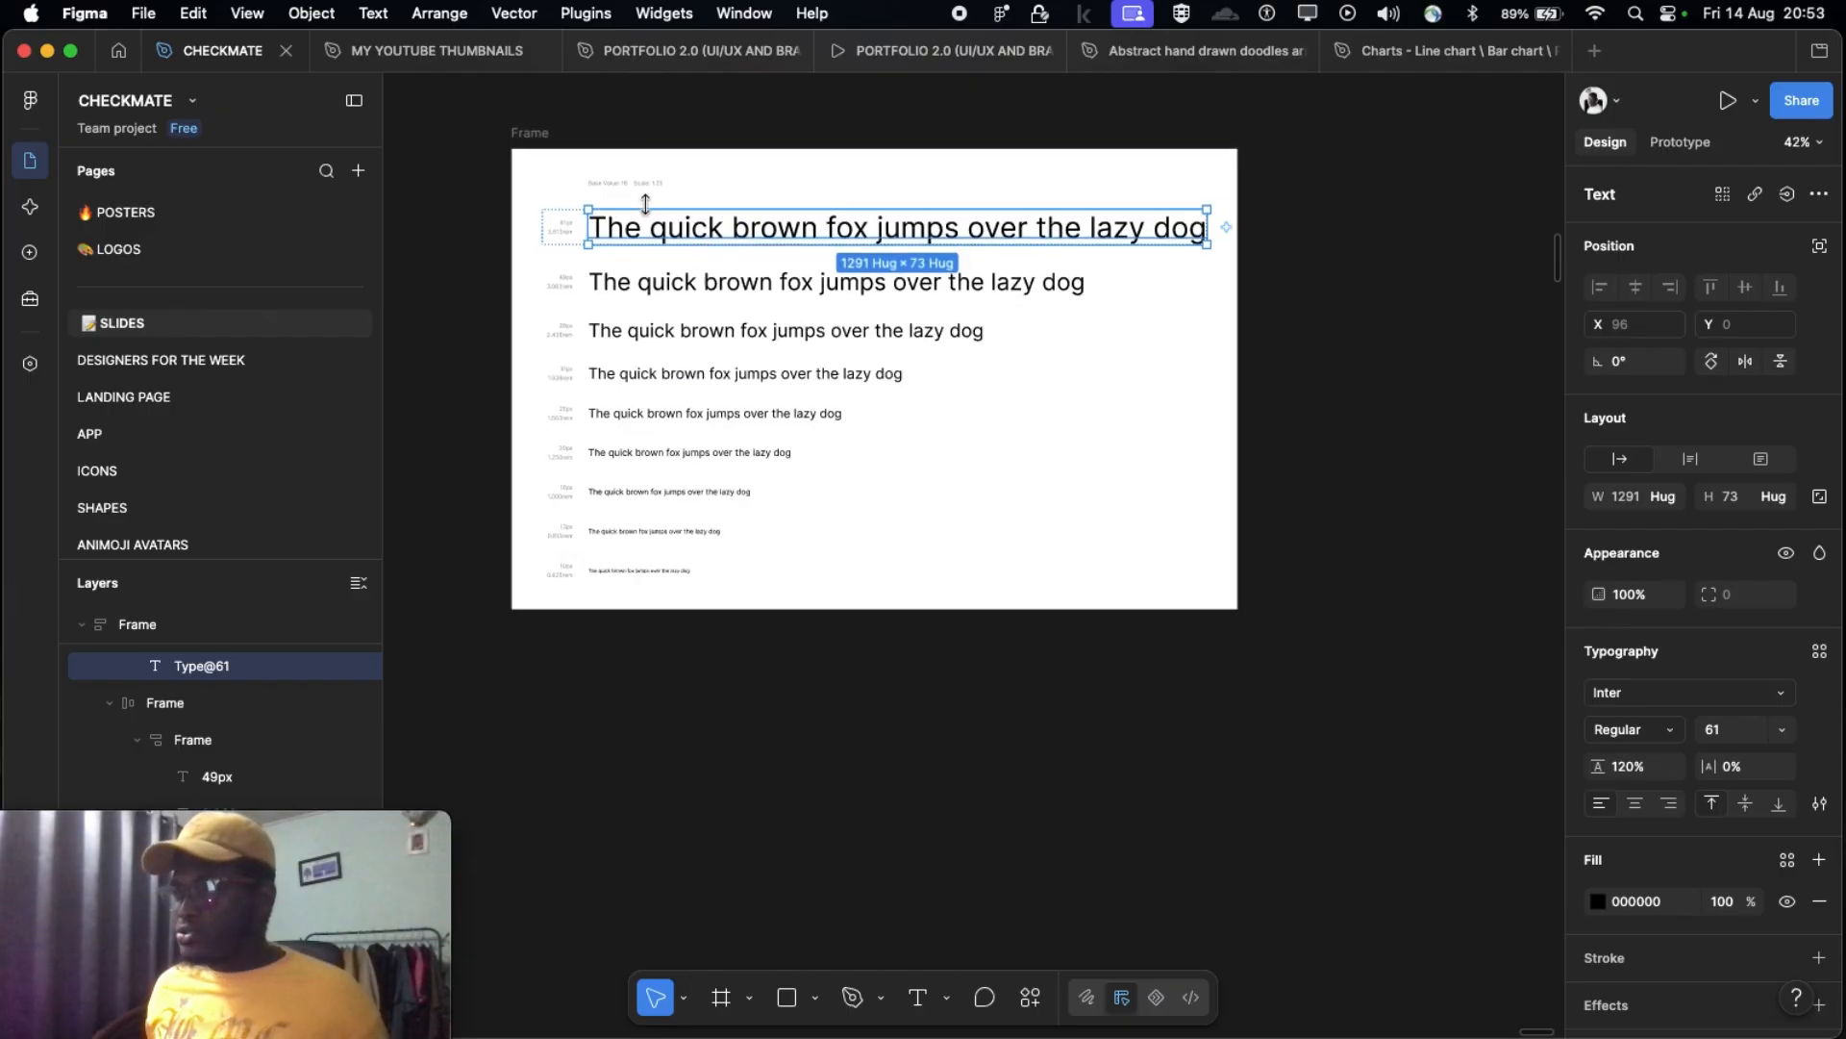
click(663, 301)
click(666, 301)
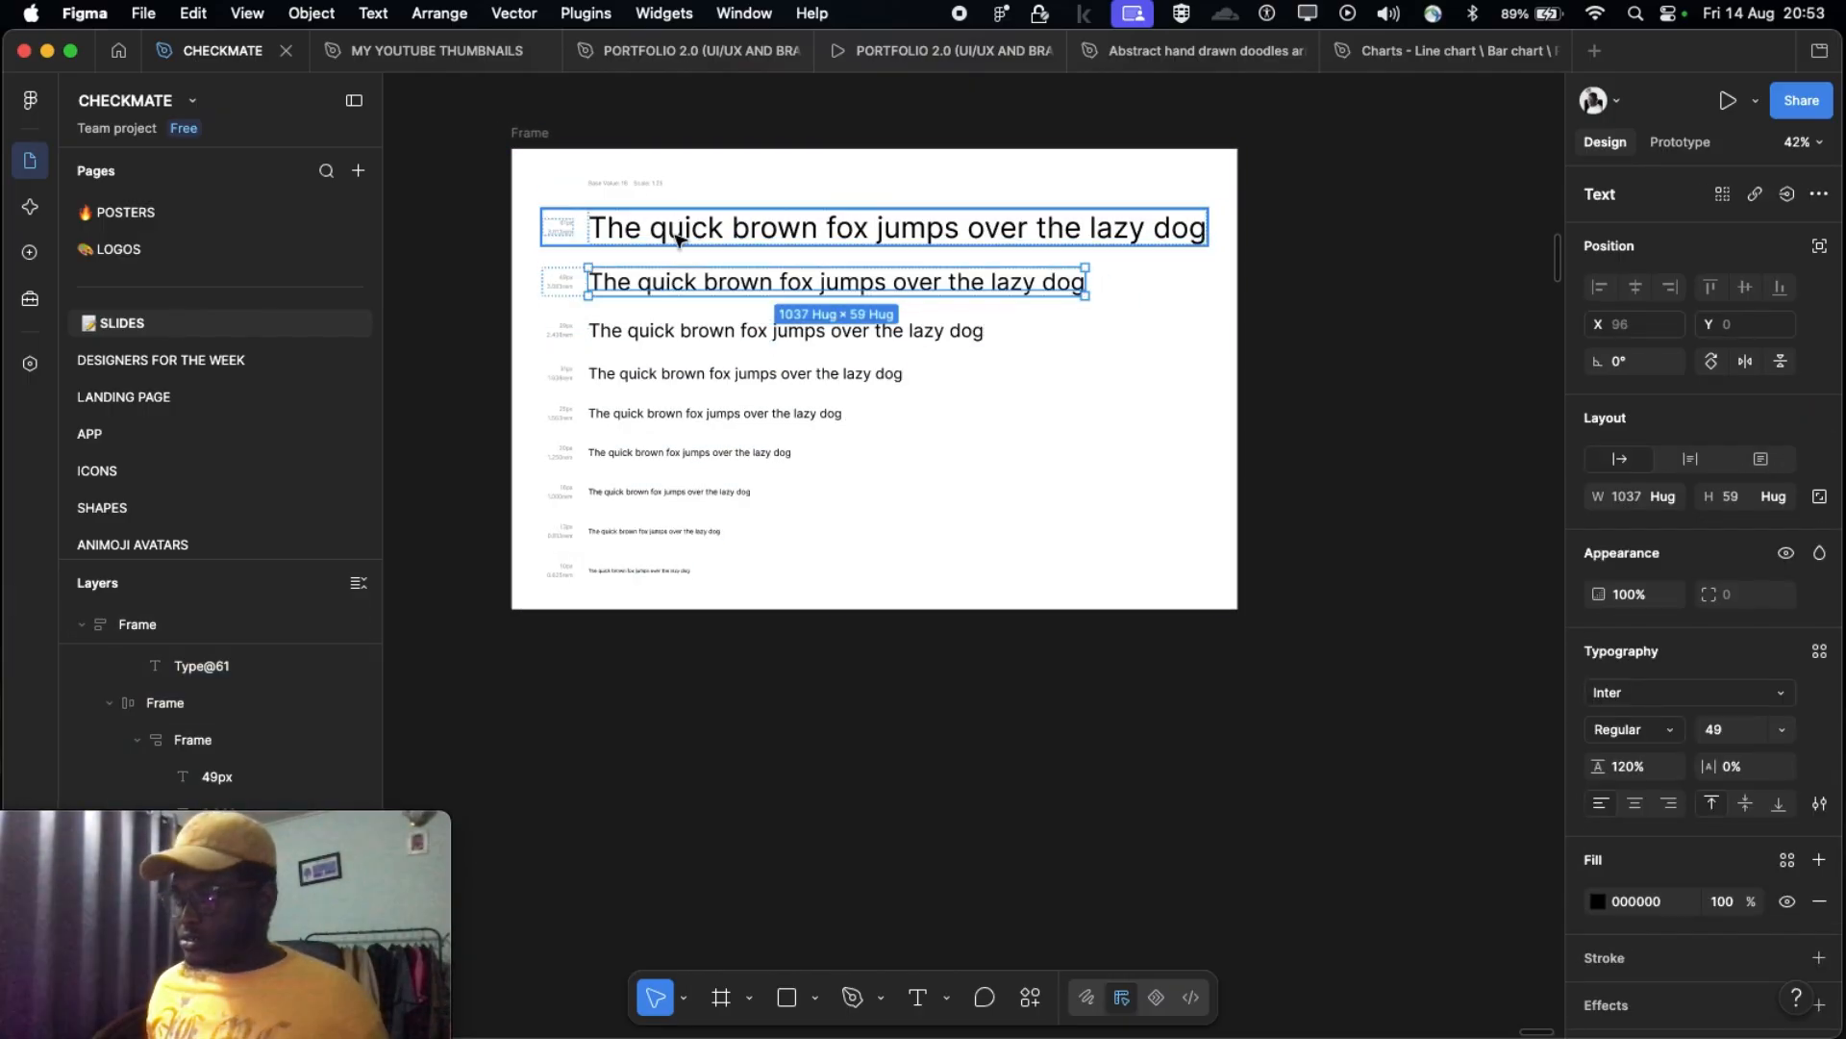
shift+click(679, 239)
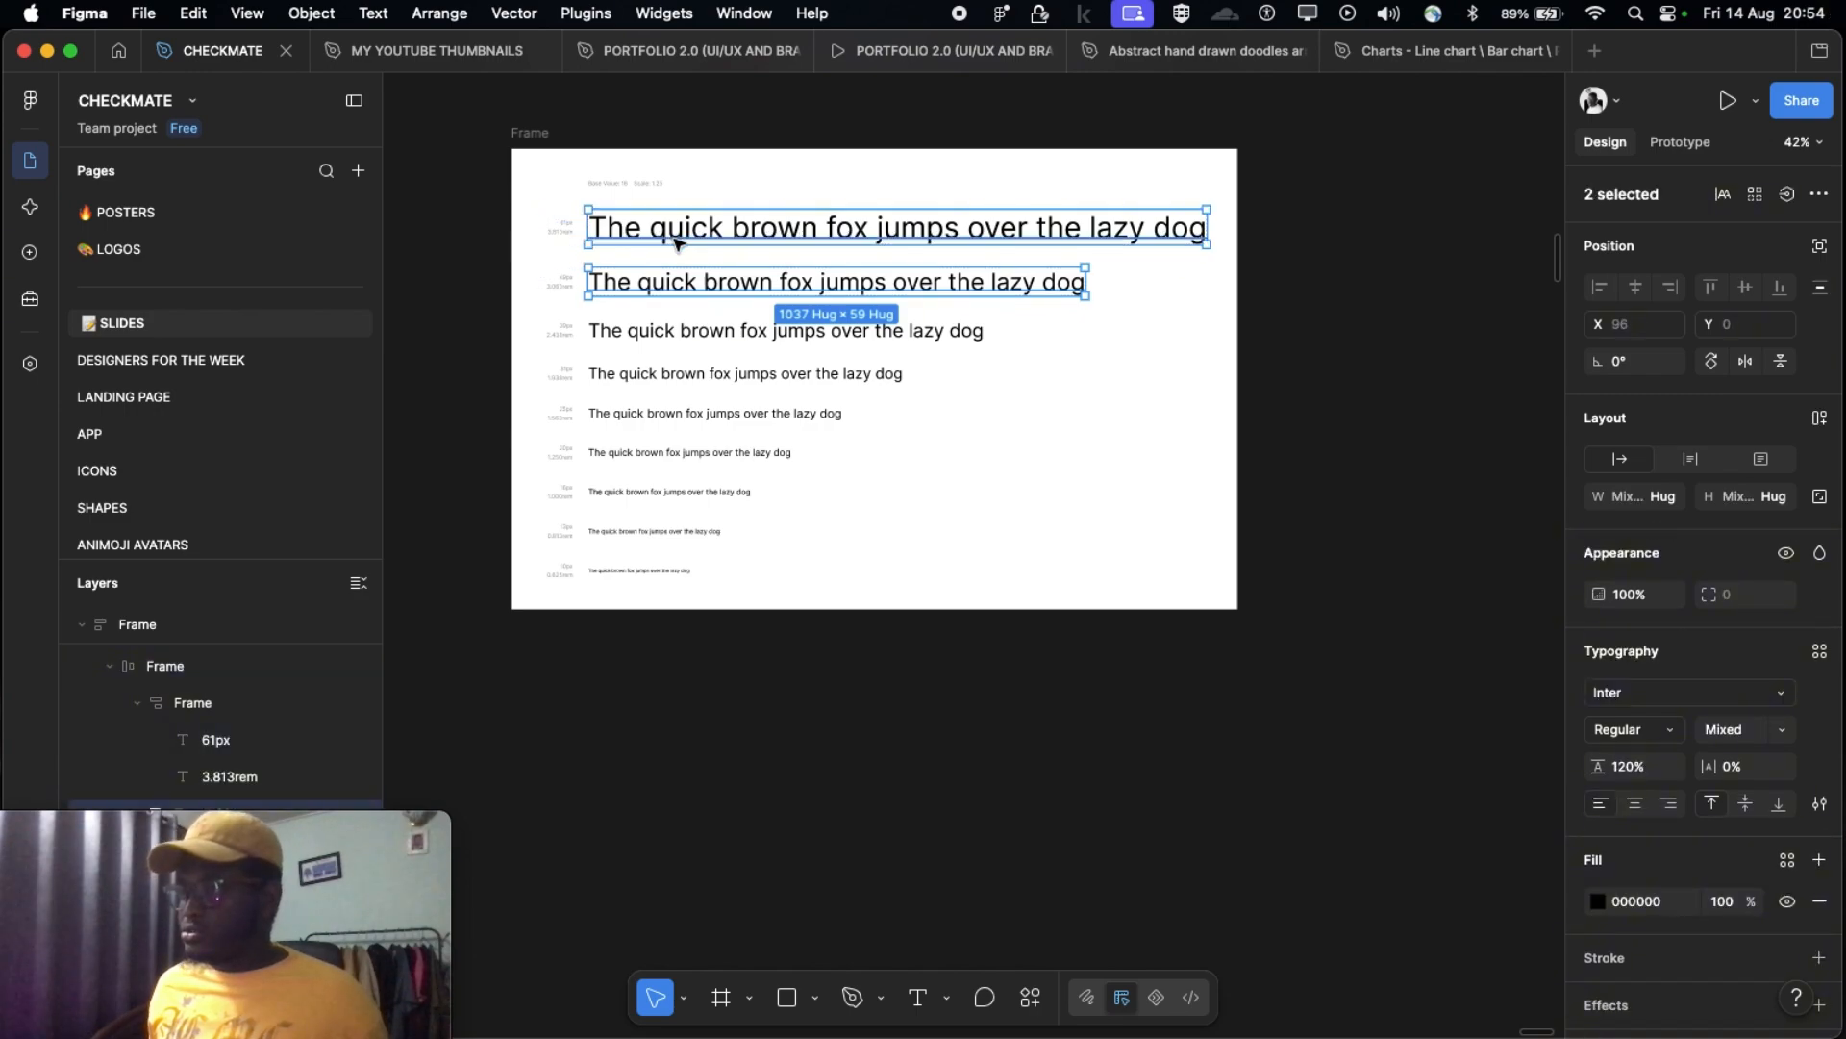
shift+click(685, 329)
shift+click(678, 374)
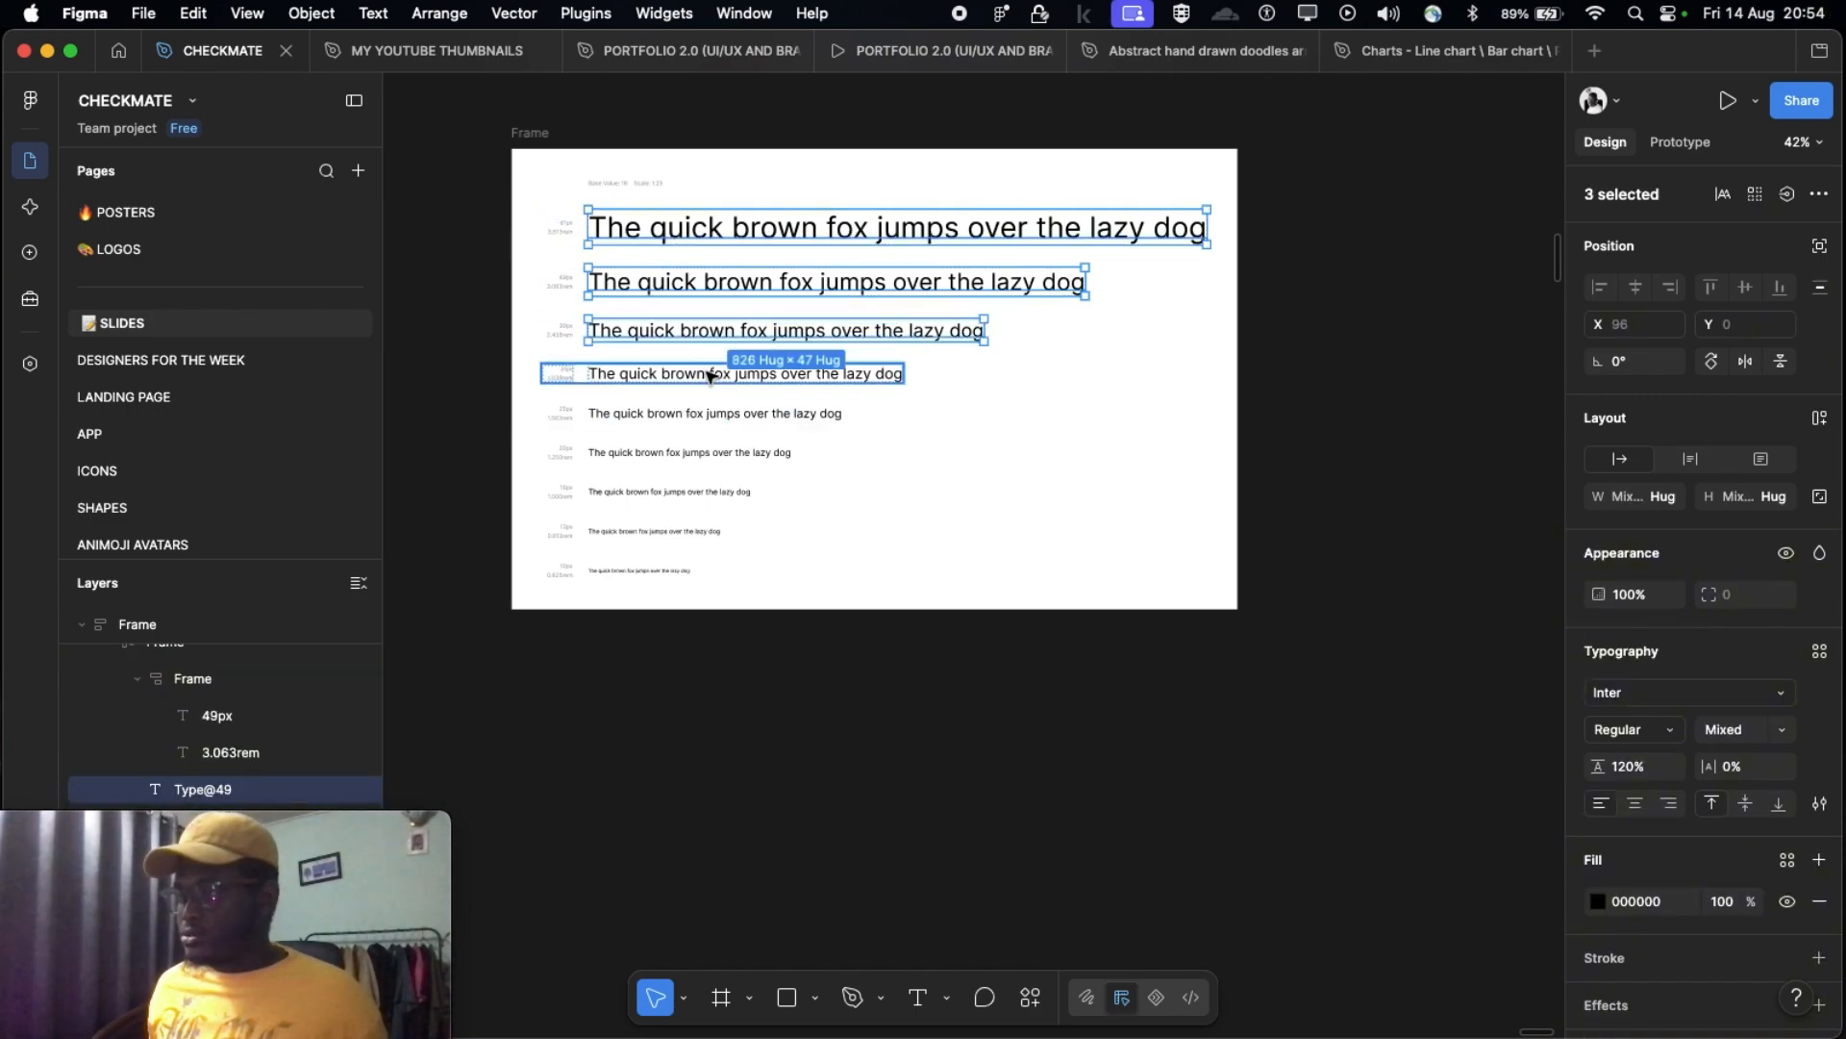
shift+click(679, 418)
shift+click(663, 454)
shift+click(650, 492)
shift+click(653, 535)
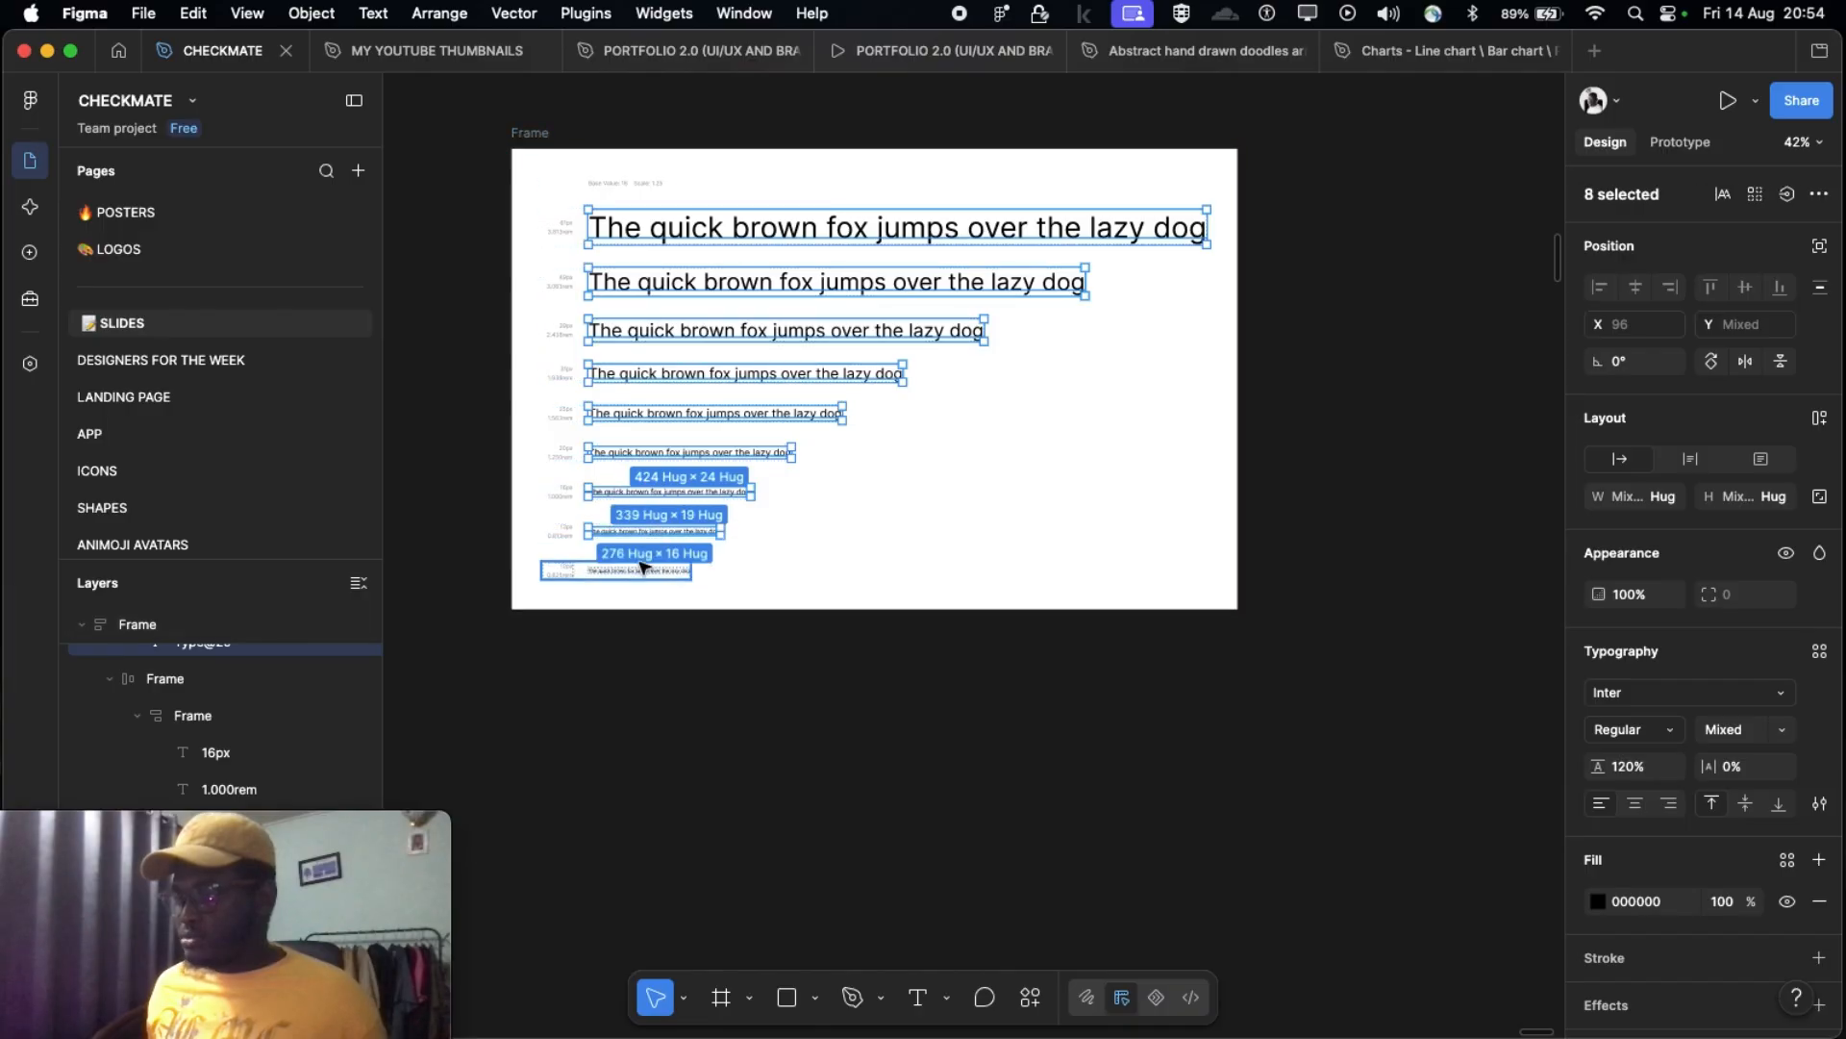
shift+click(643, 574)
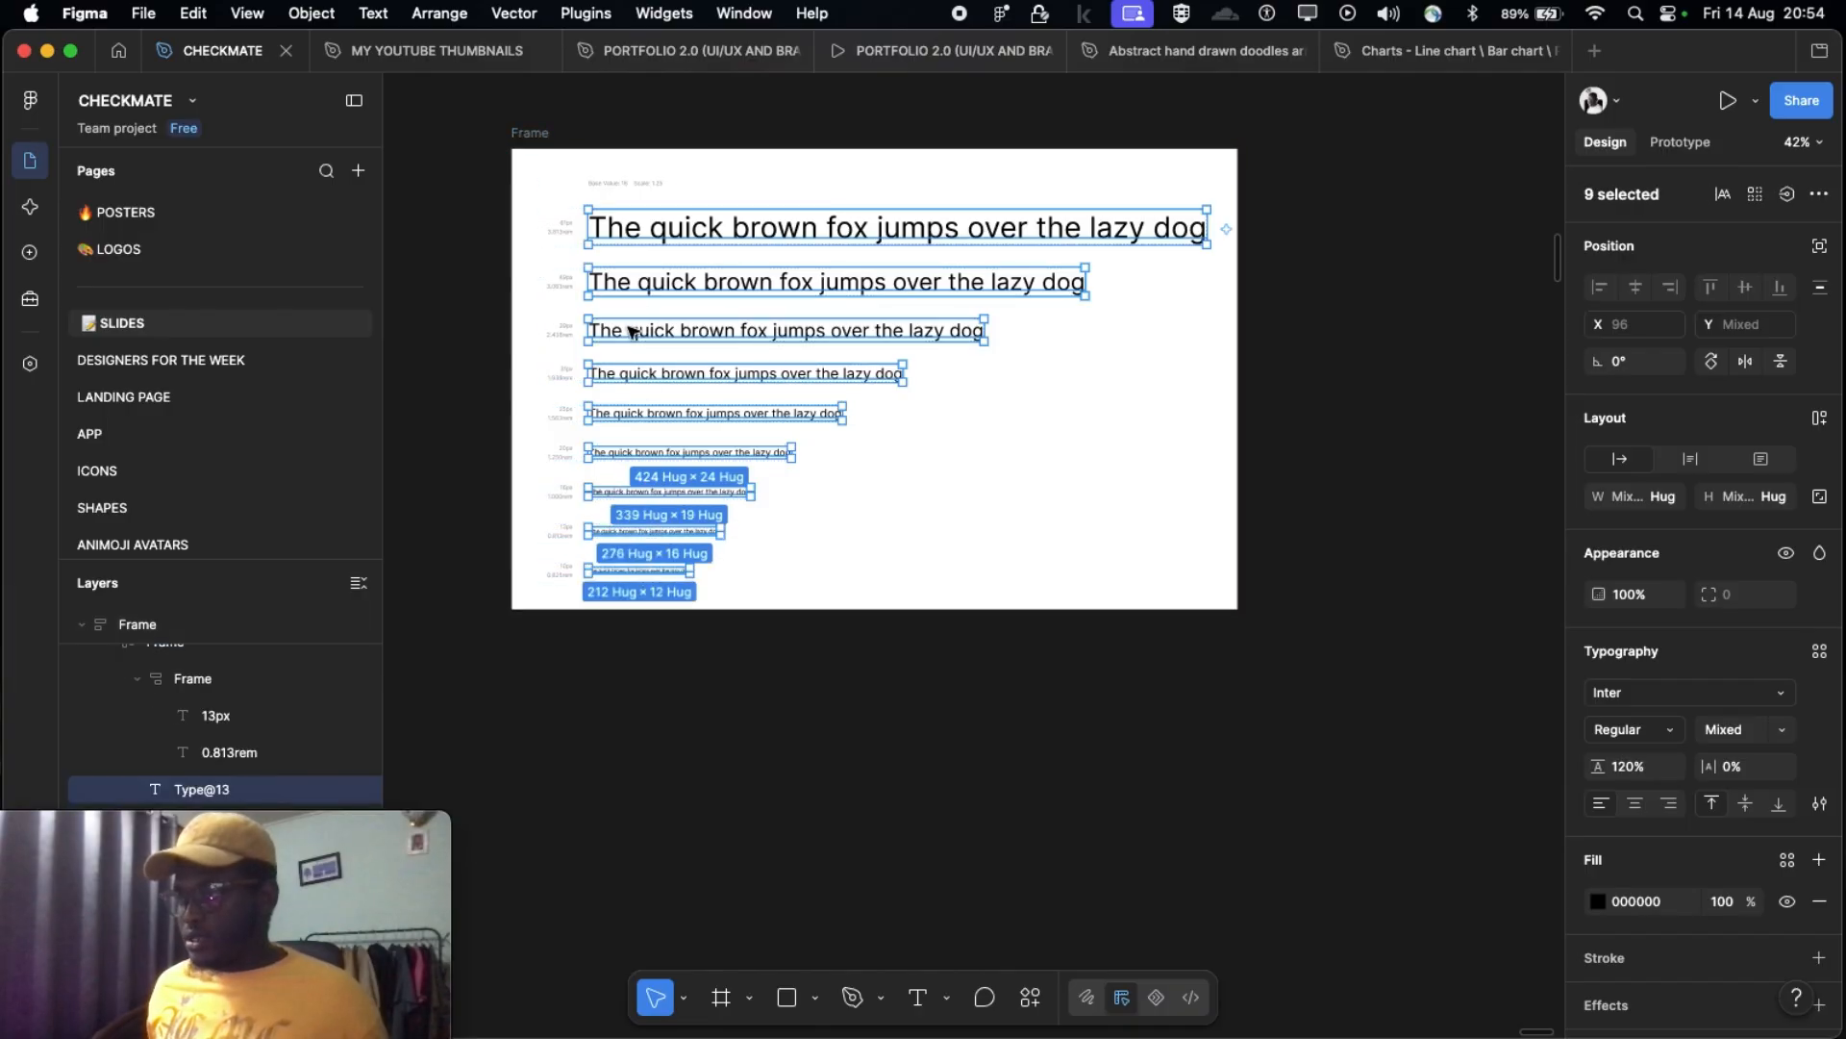
drag(630, 332, 1446, 326)
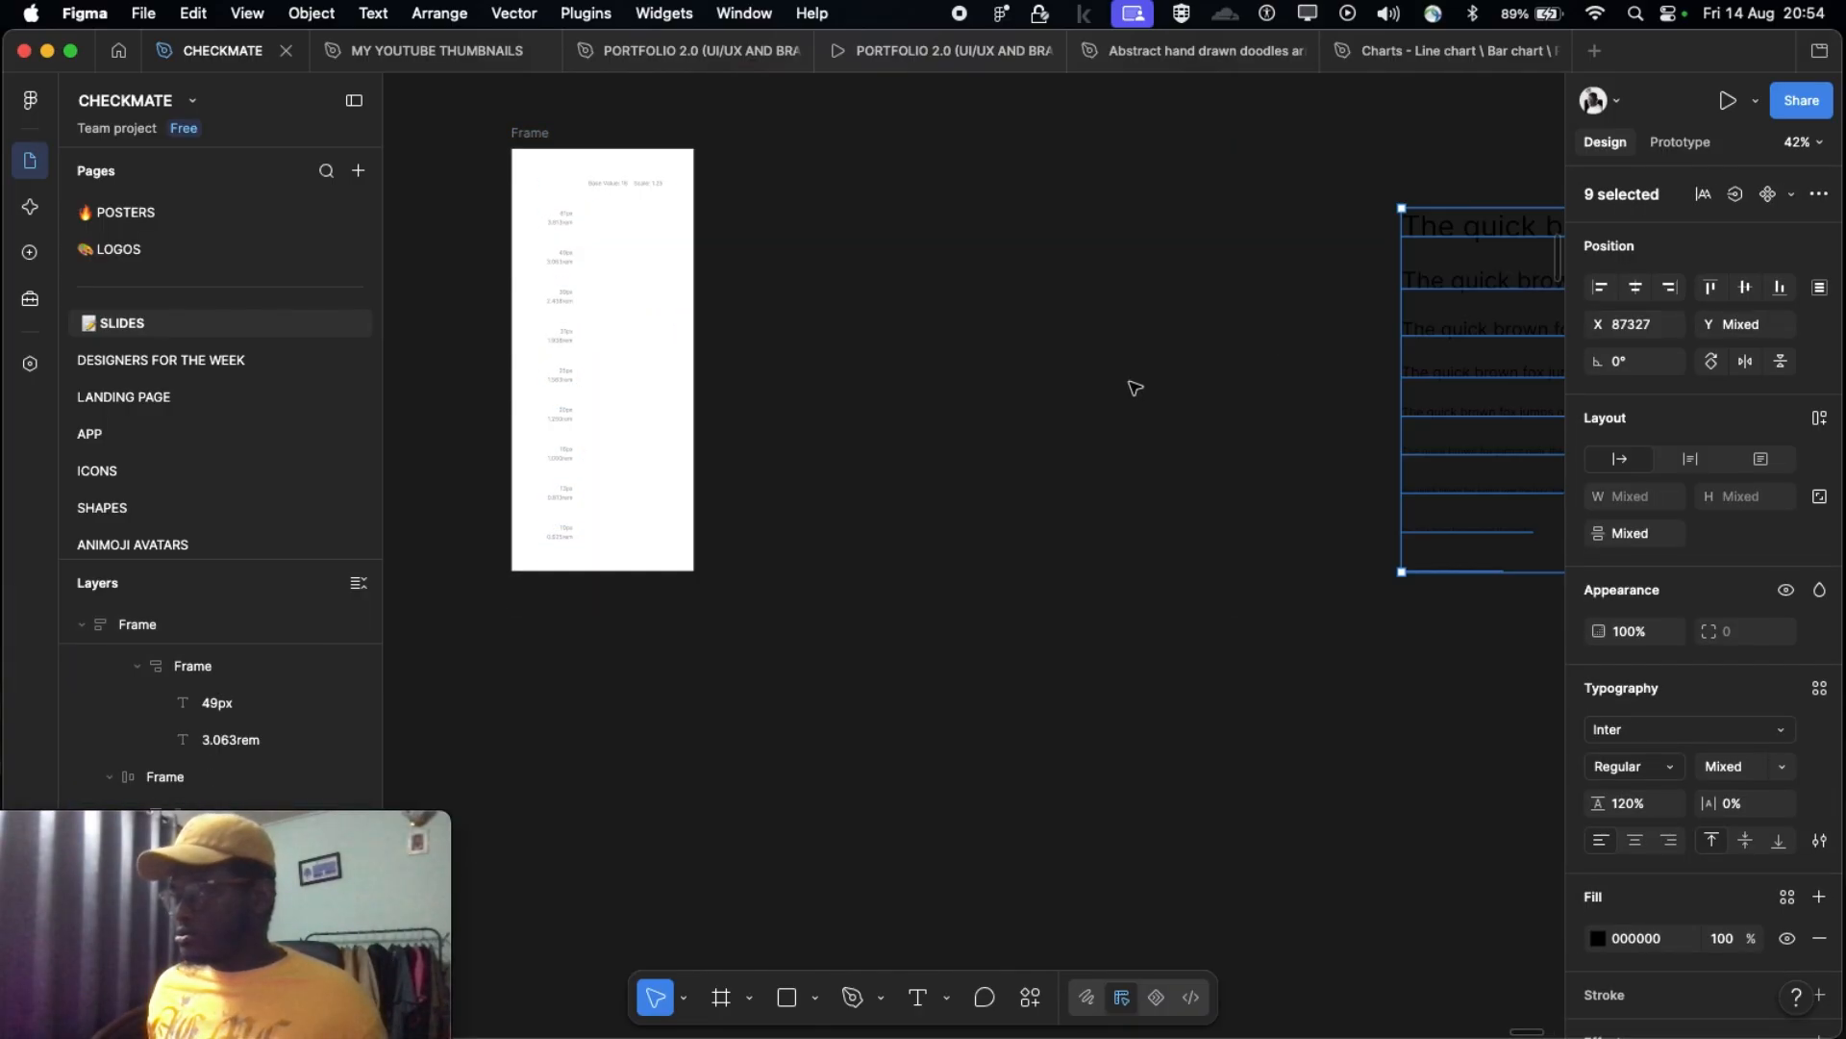
Step: Wrap the nine sample lines in an auto layout frame with 40 horizontal and 20 vertical padding
scroll(1136, 388, right, 5)
scroll(1136, 388, right, 3)
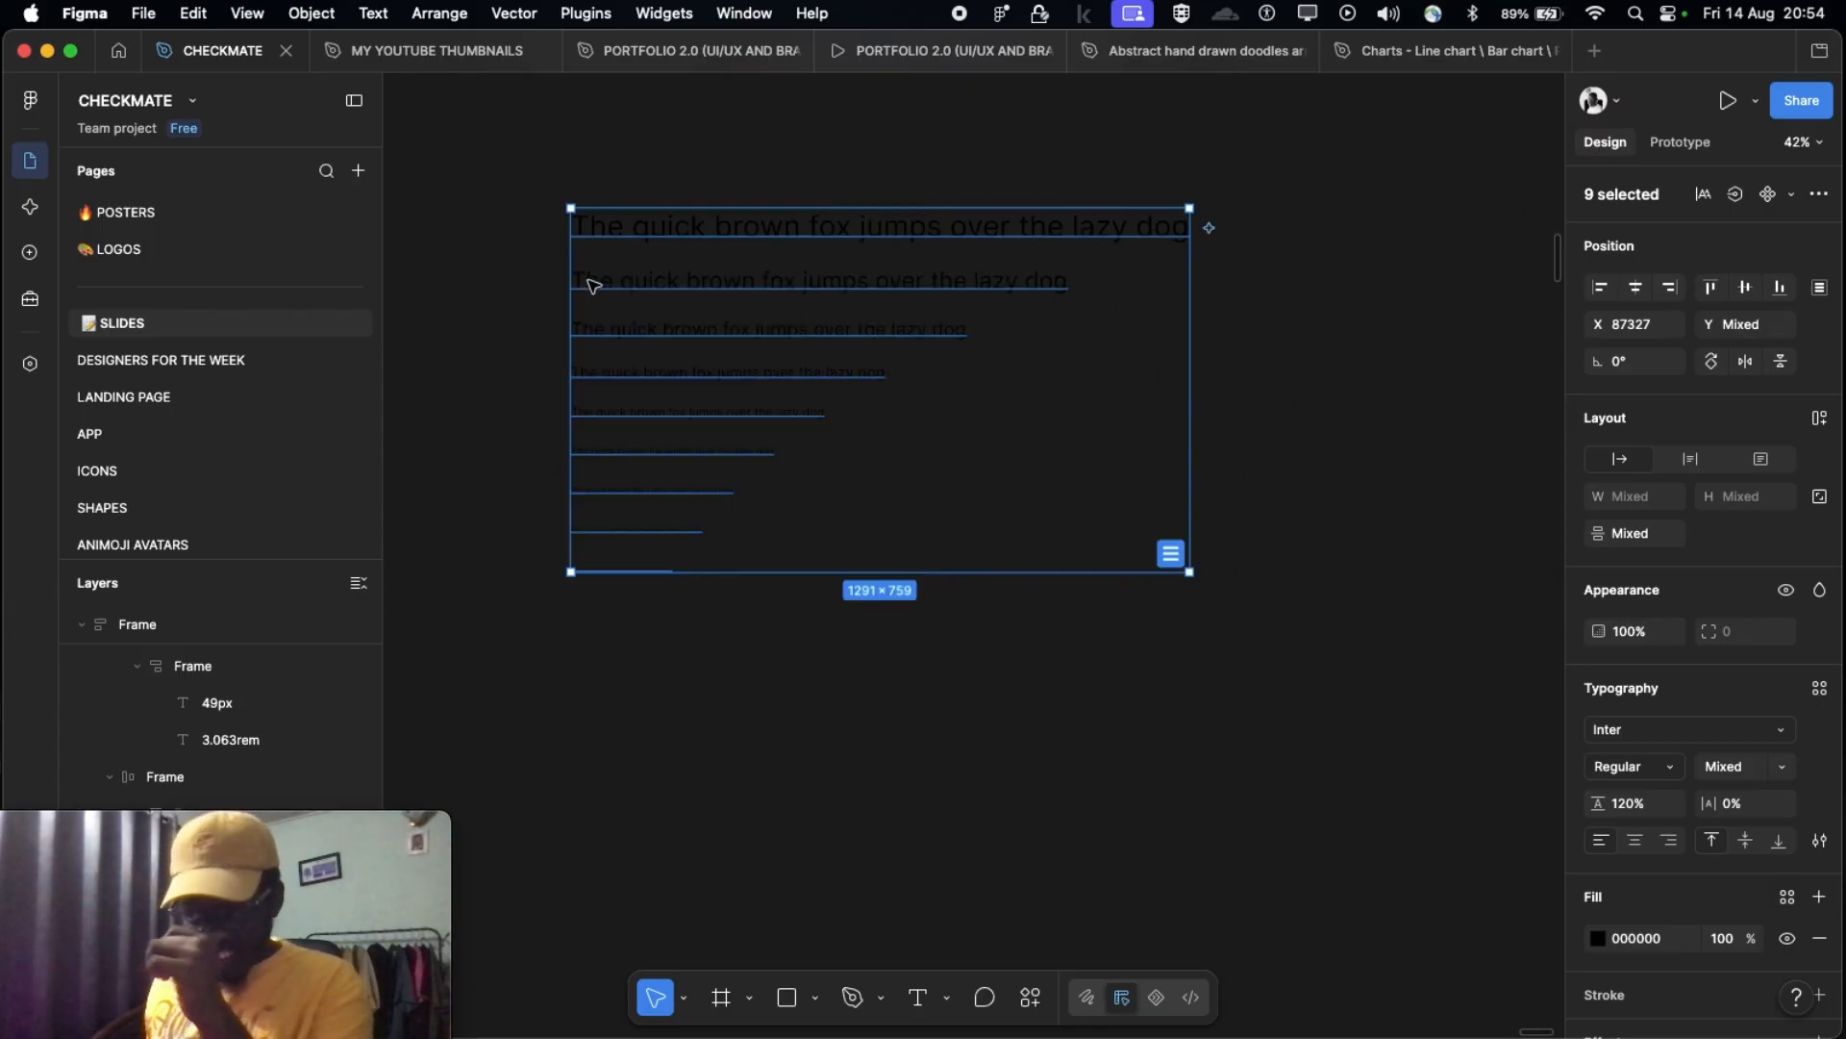
key(shift+a)
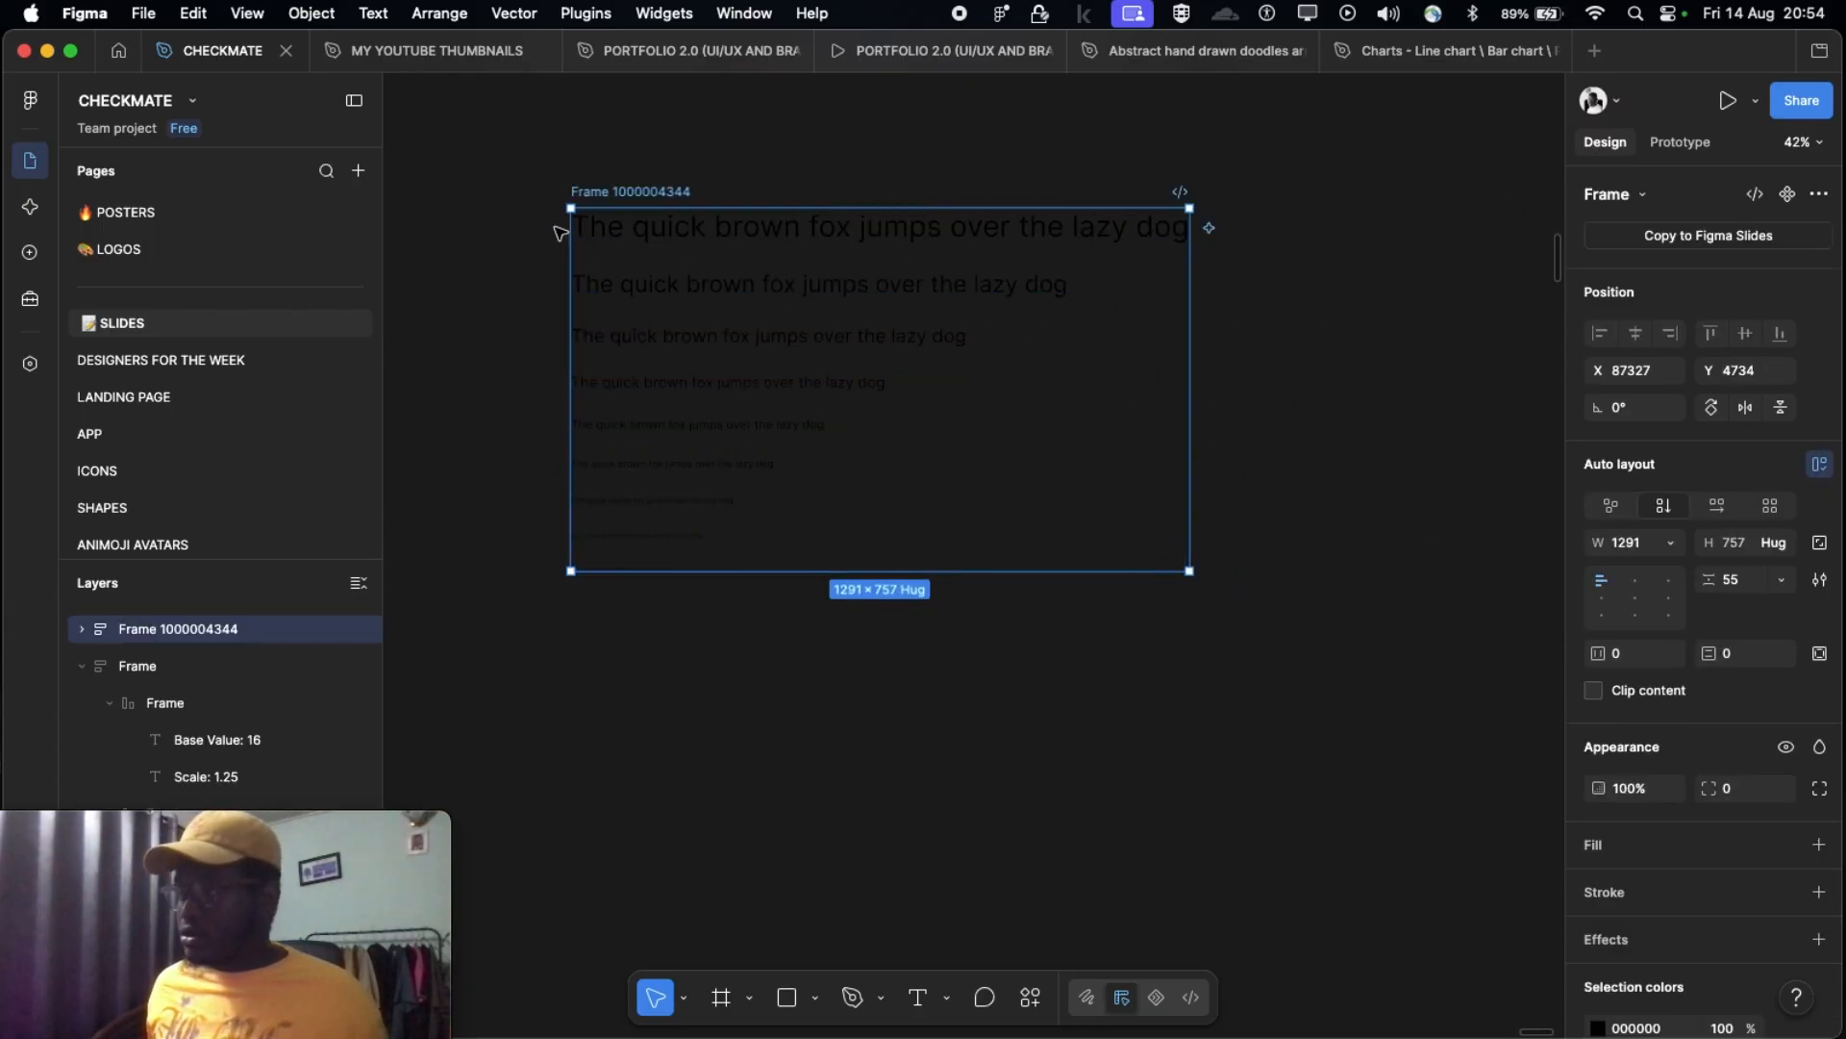
click(1628, 664)
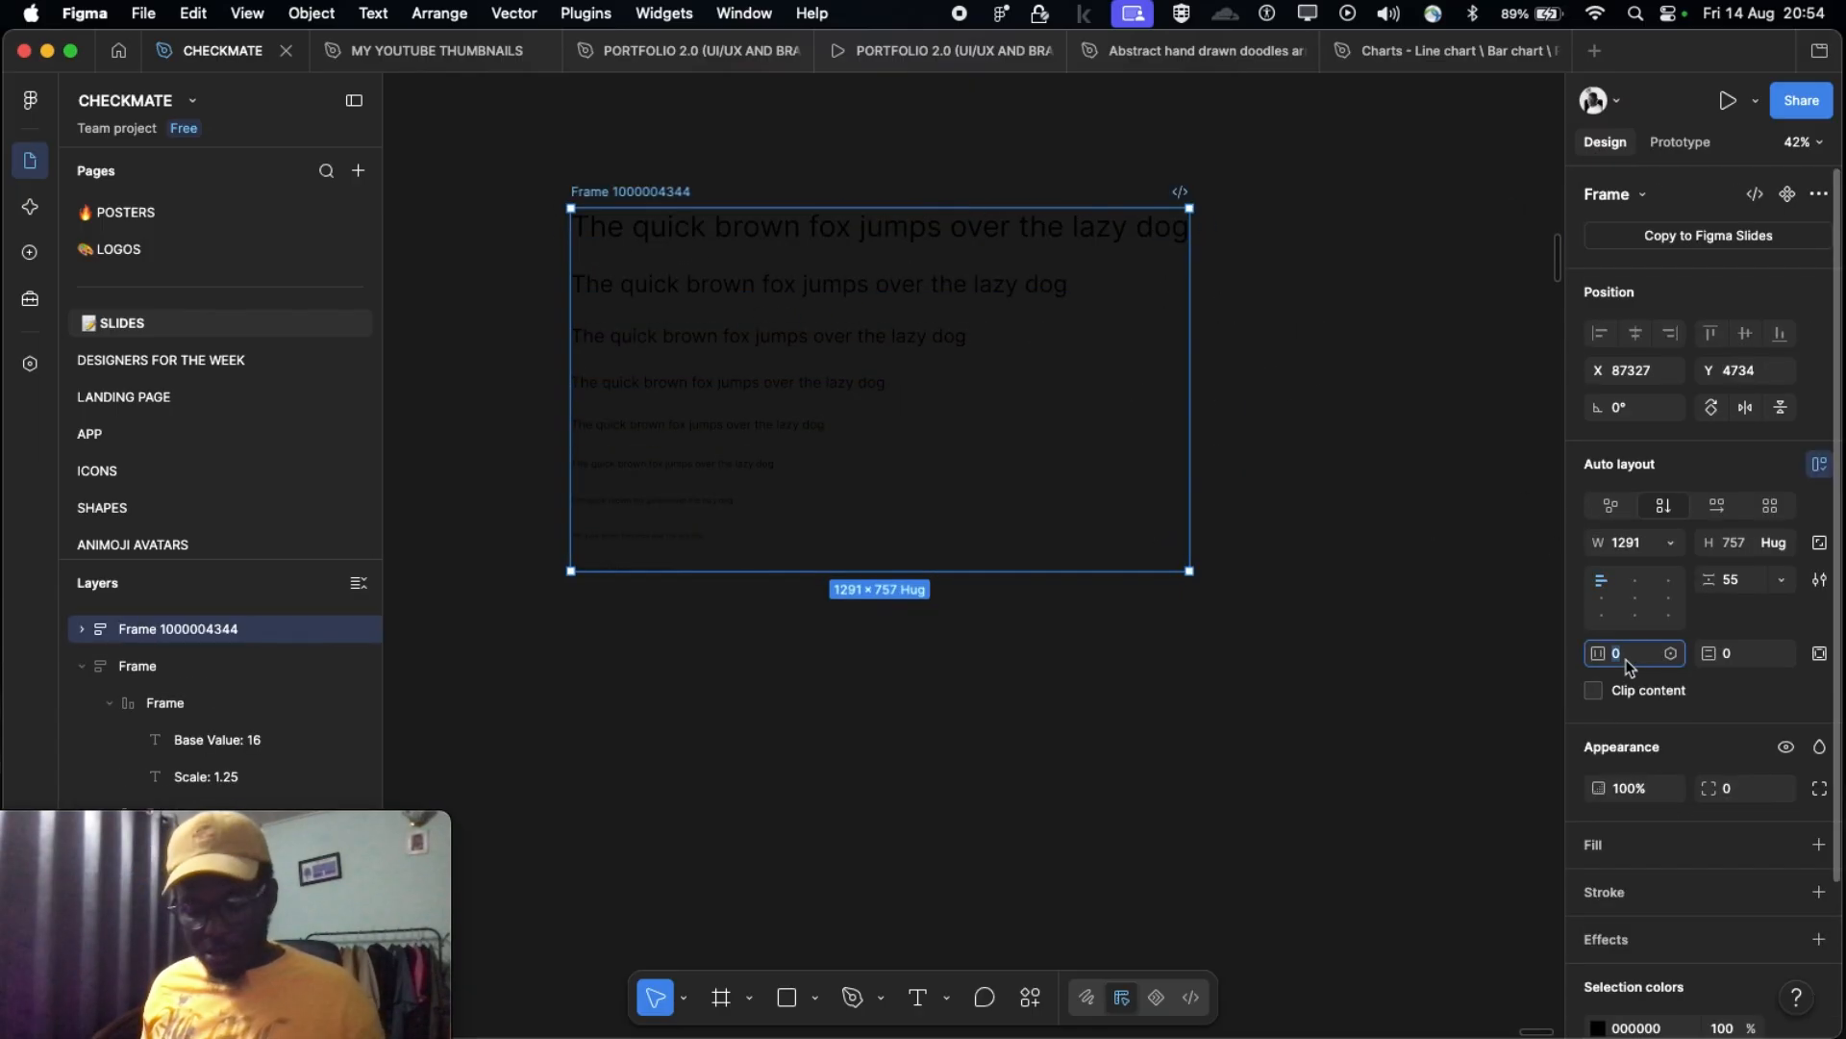
text(40)
key(Return)
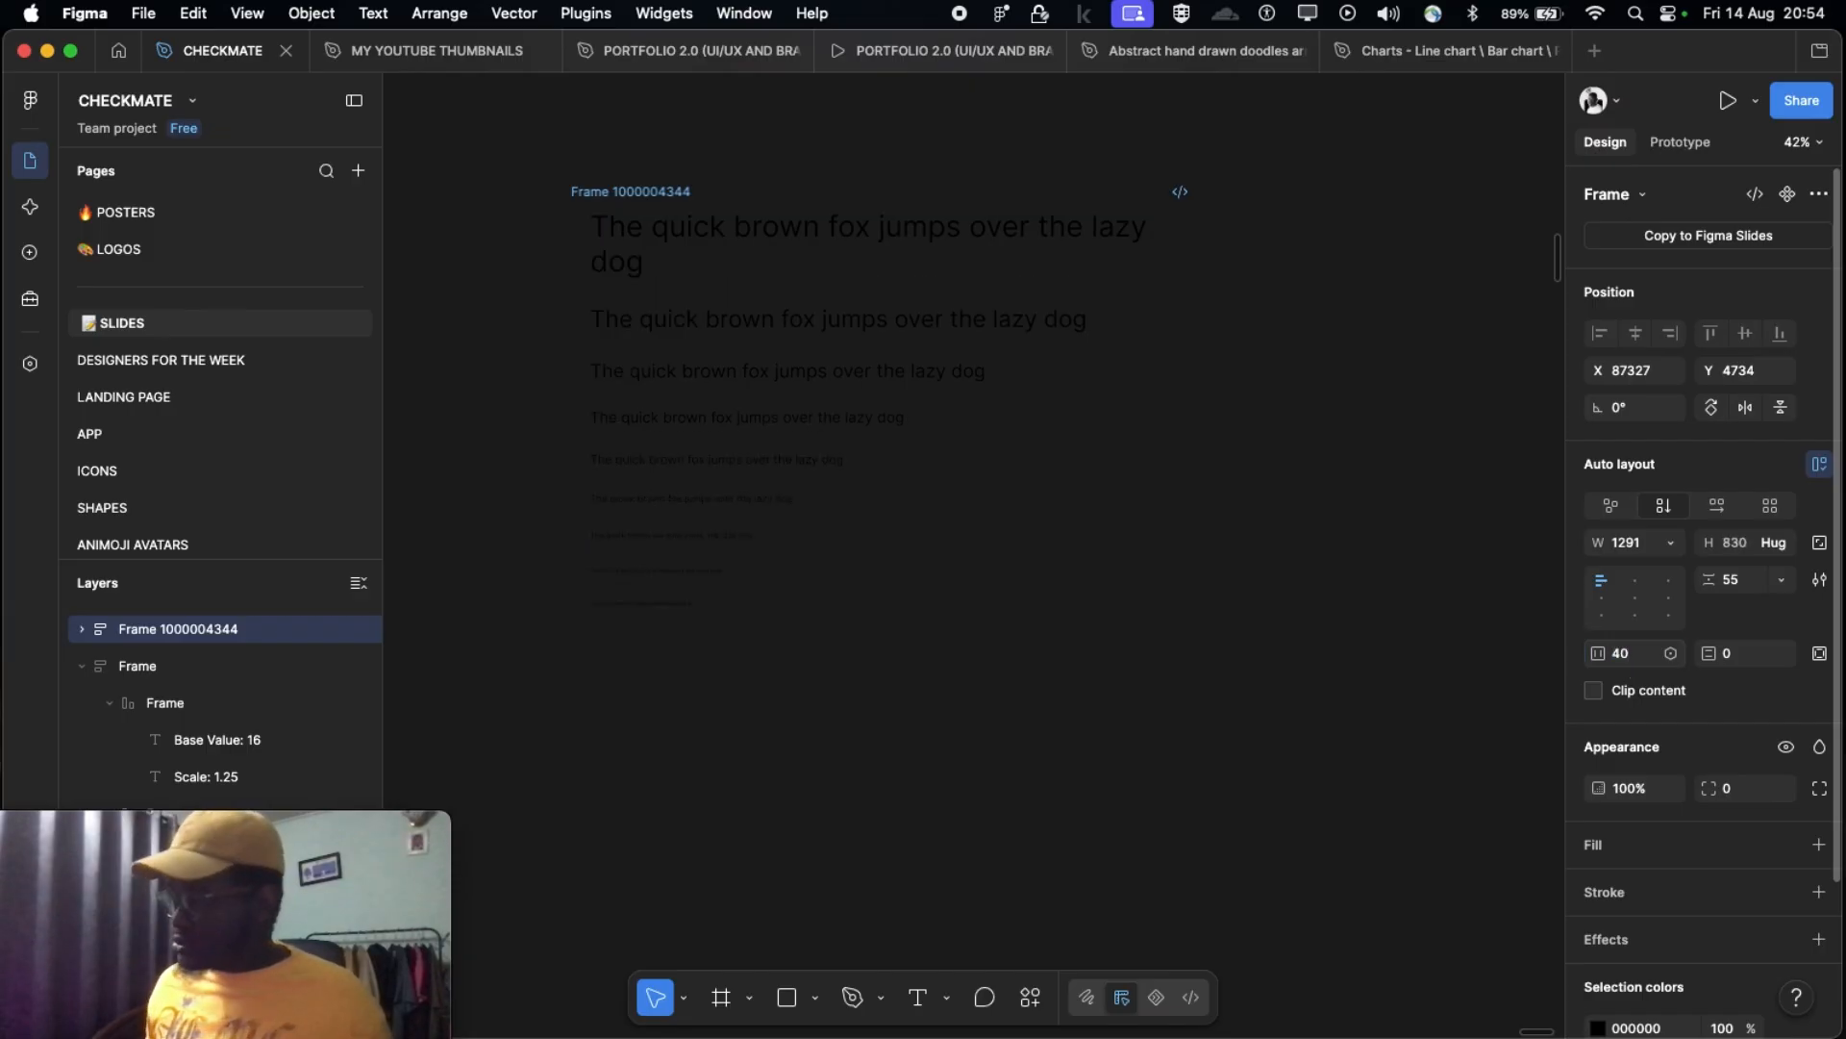
click(1727, 656)
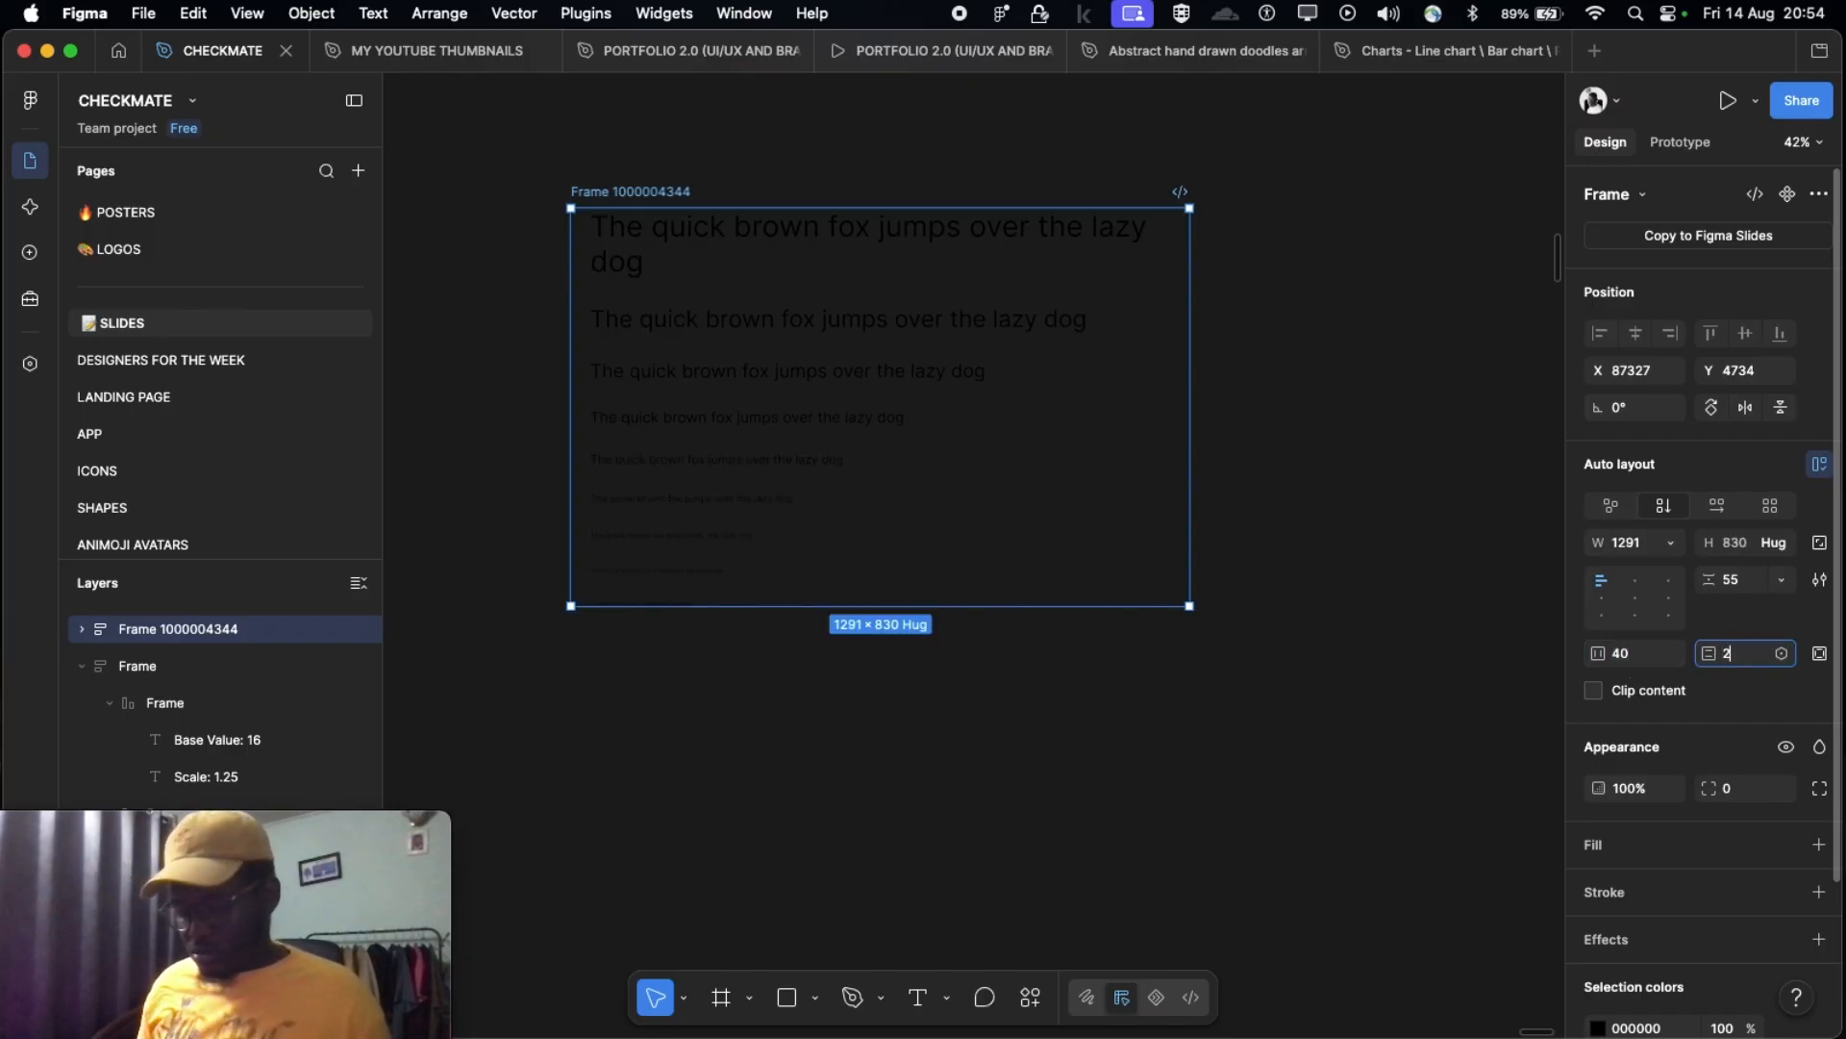
text(20)
key(Return)
Step: Give the new sample text frame a solid white fill, FFFFFF
scroll(1394, 569, left, 2)
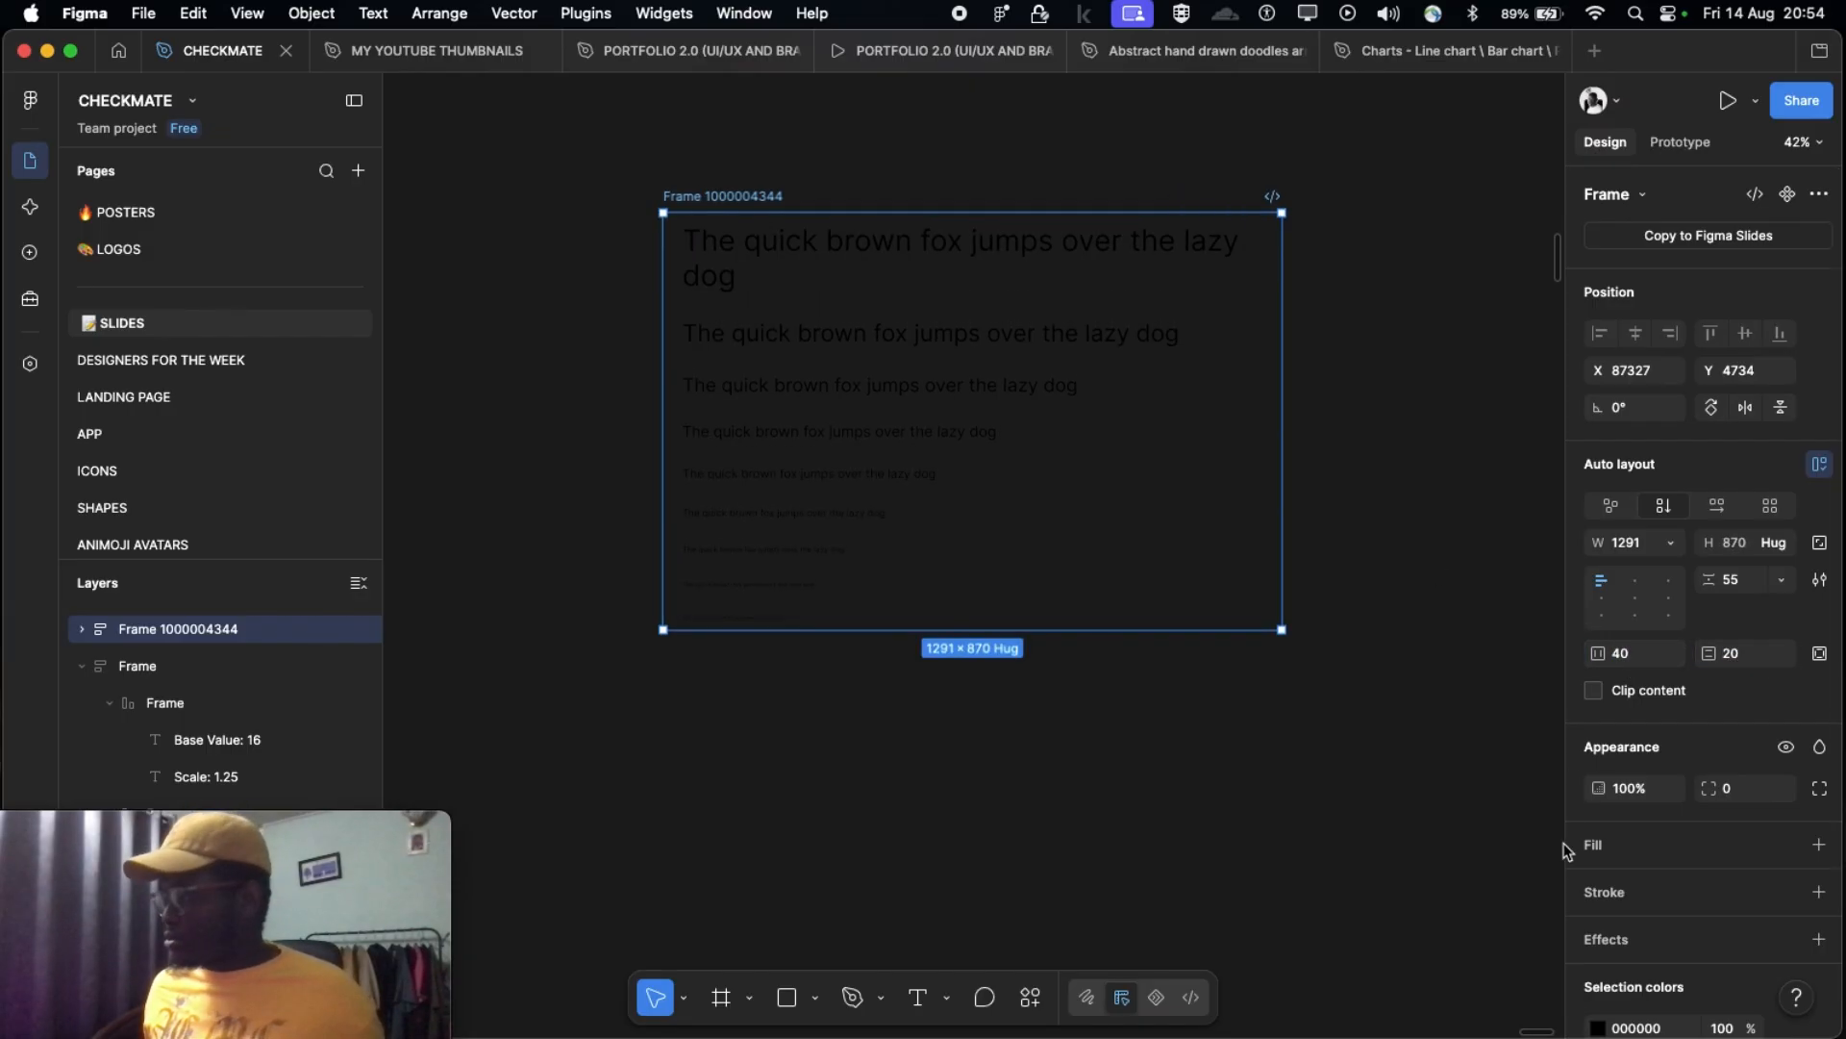
click(1589, 859)
scroll(700, 174, left, 2)
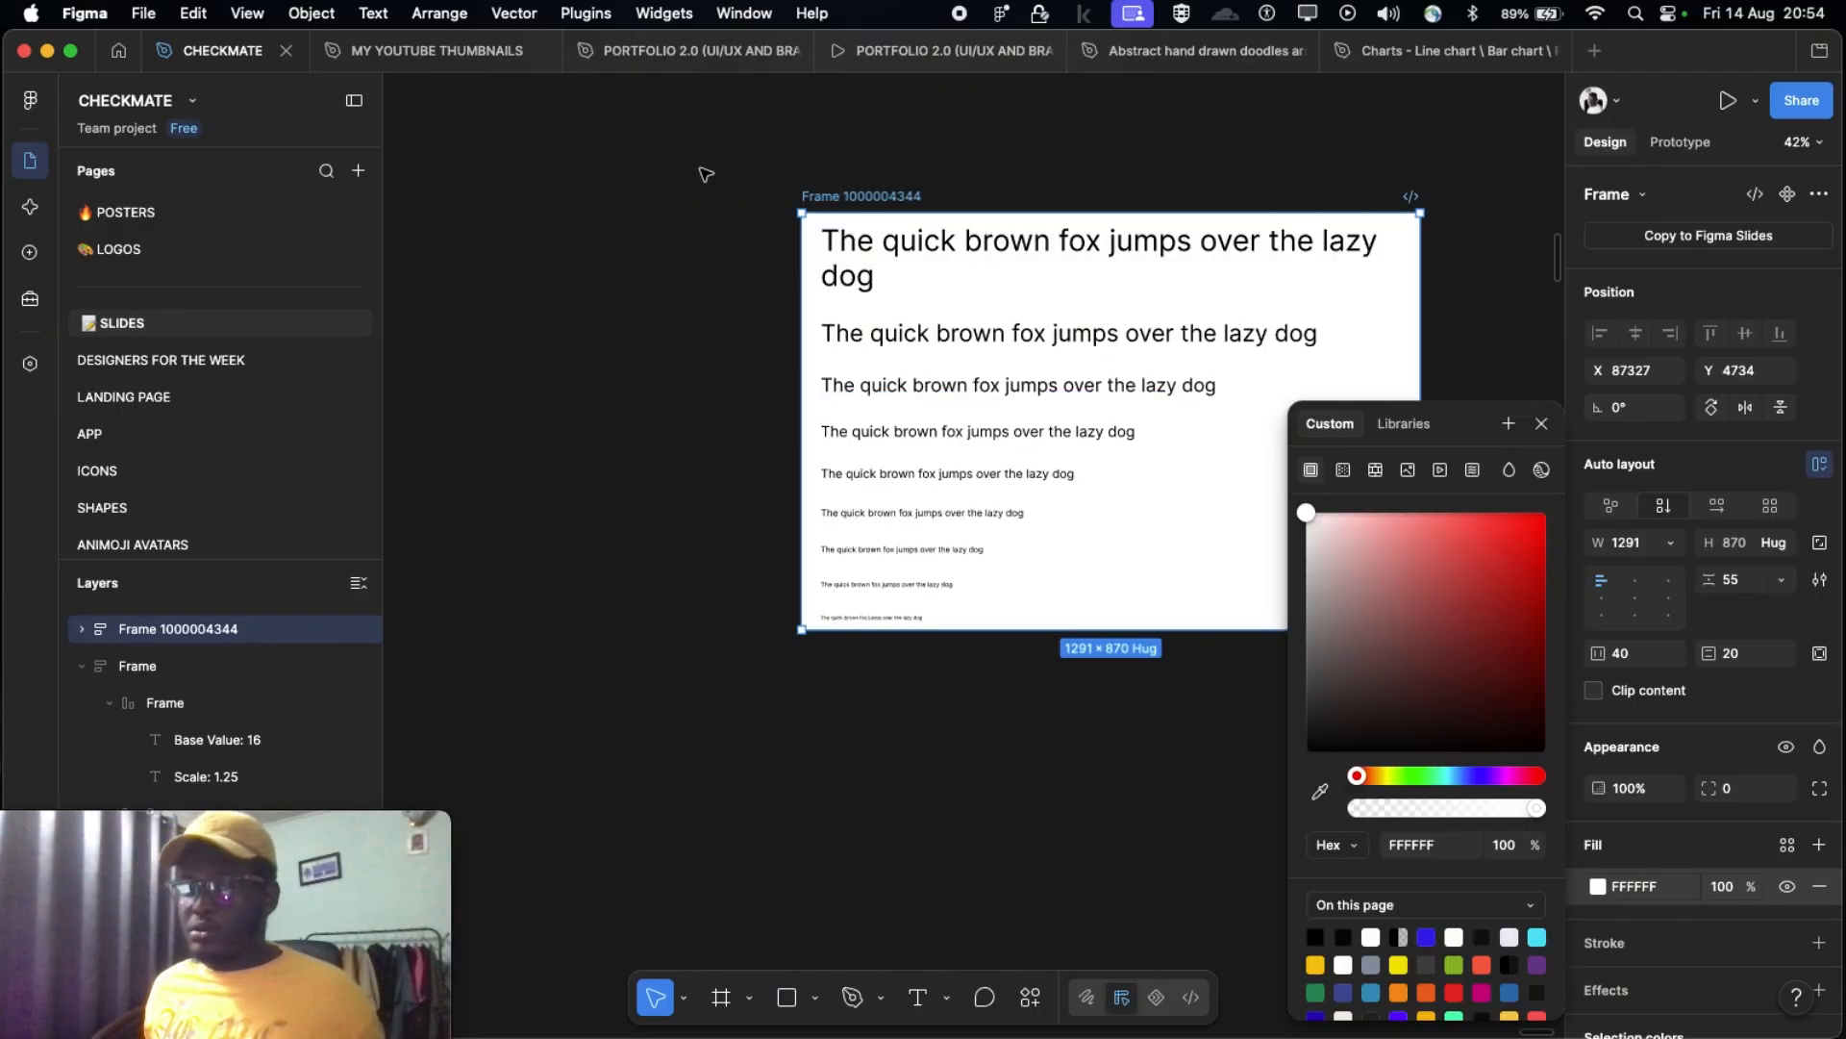
Step: Delete the leftover type scale frame holding only size labels and move the sample text frame into its place beside the typography lists
scroll(700, 173, right, 4)
scroll(707, 174, down, 3)
scroll(707, 175, left, 5)
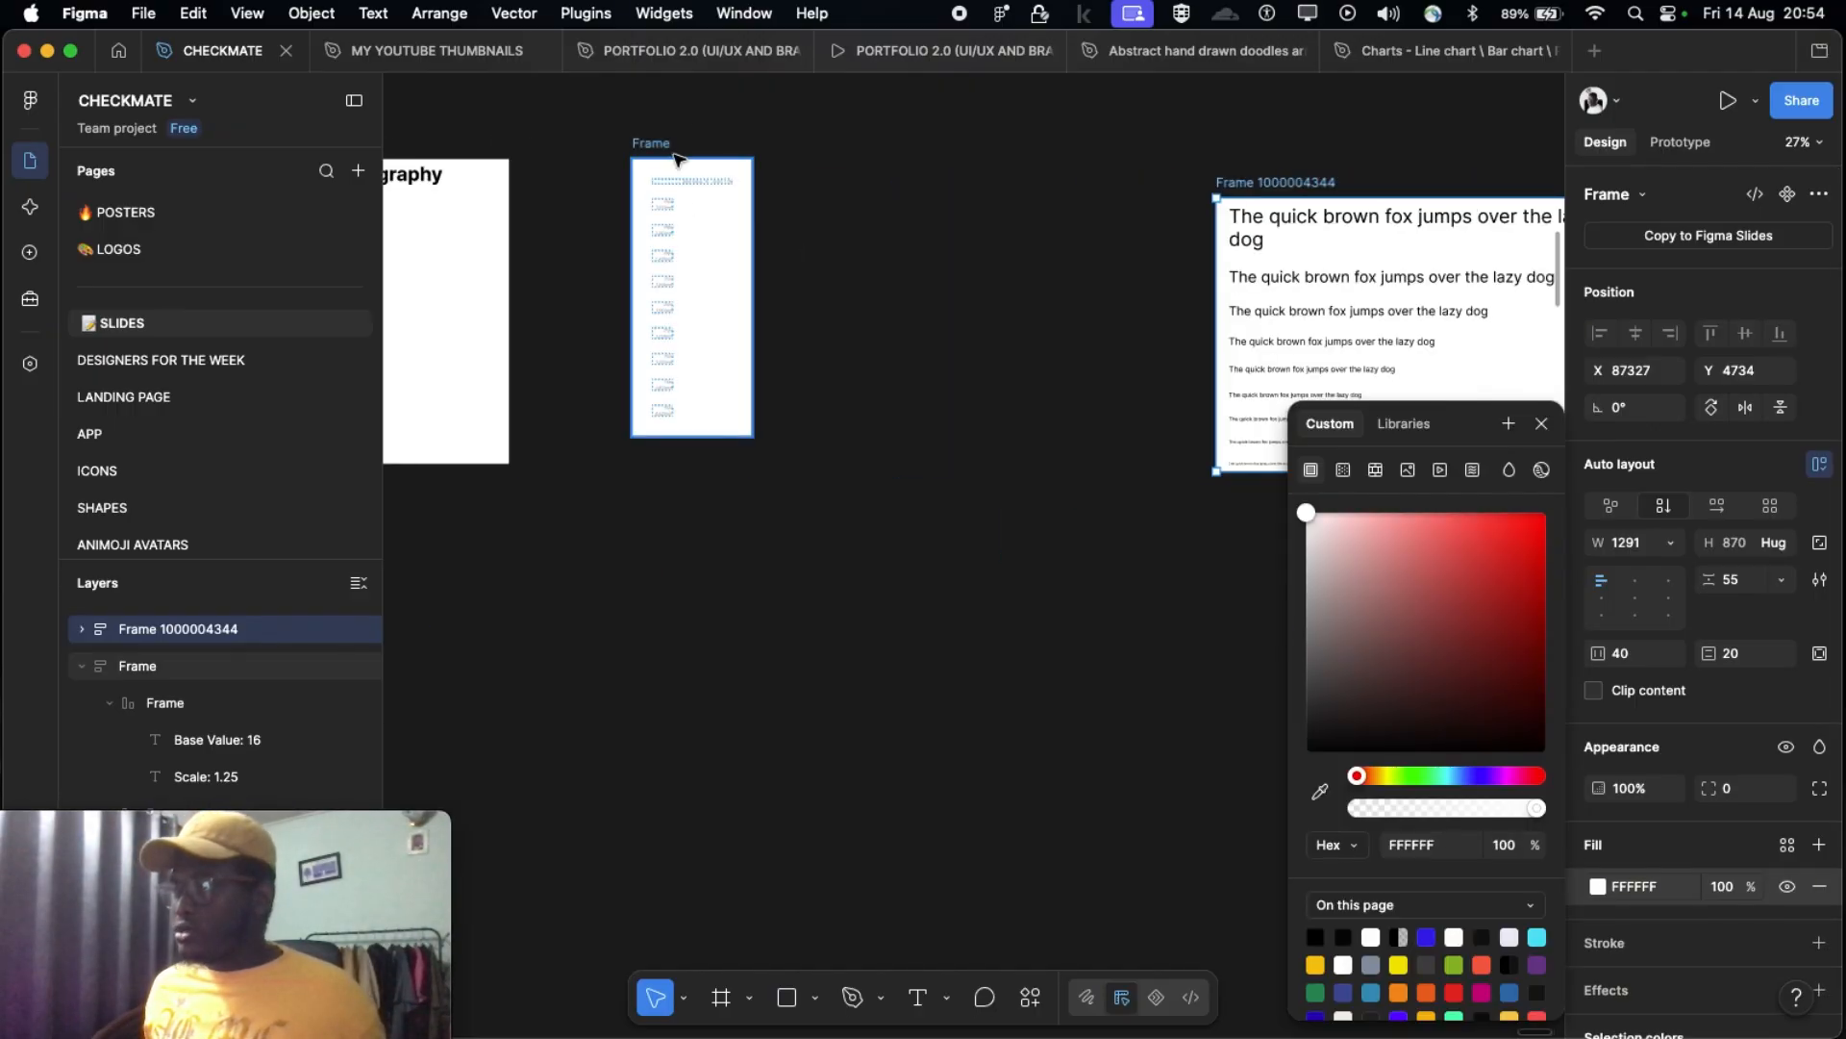
click(664, 147)
key(Delete)
drag(1260, 183, 835, 144)
scroll(885, 152, up, 5)
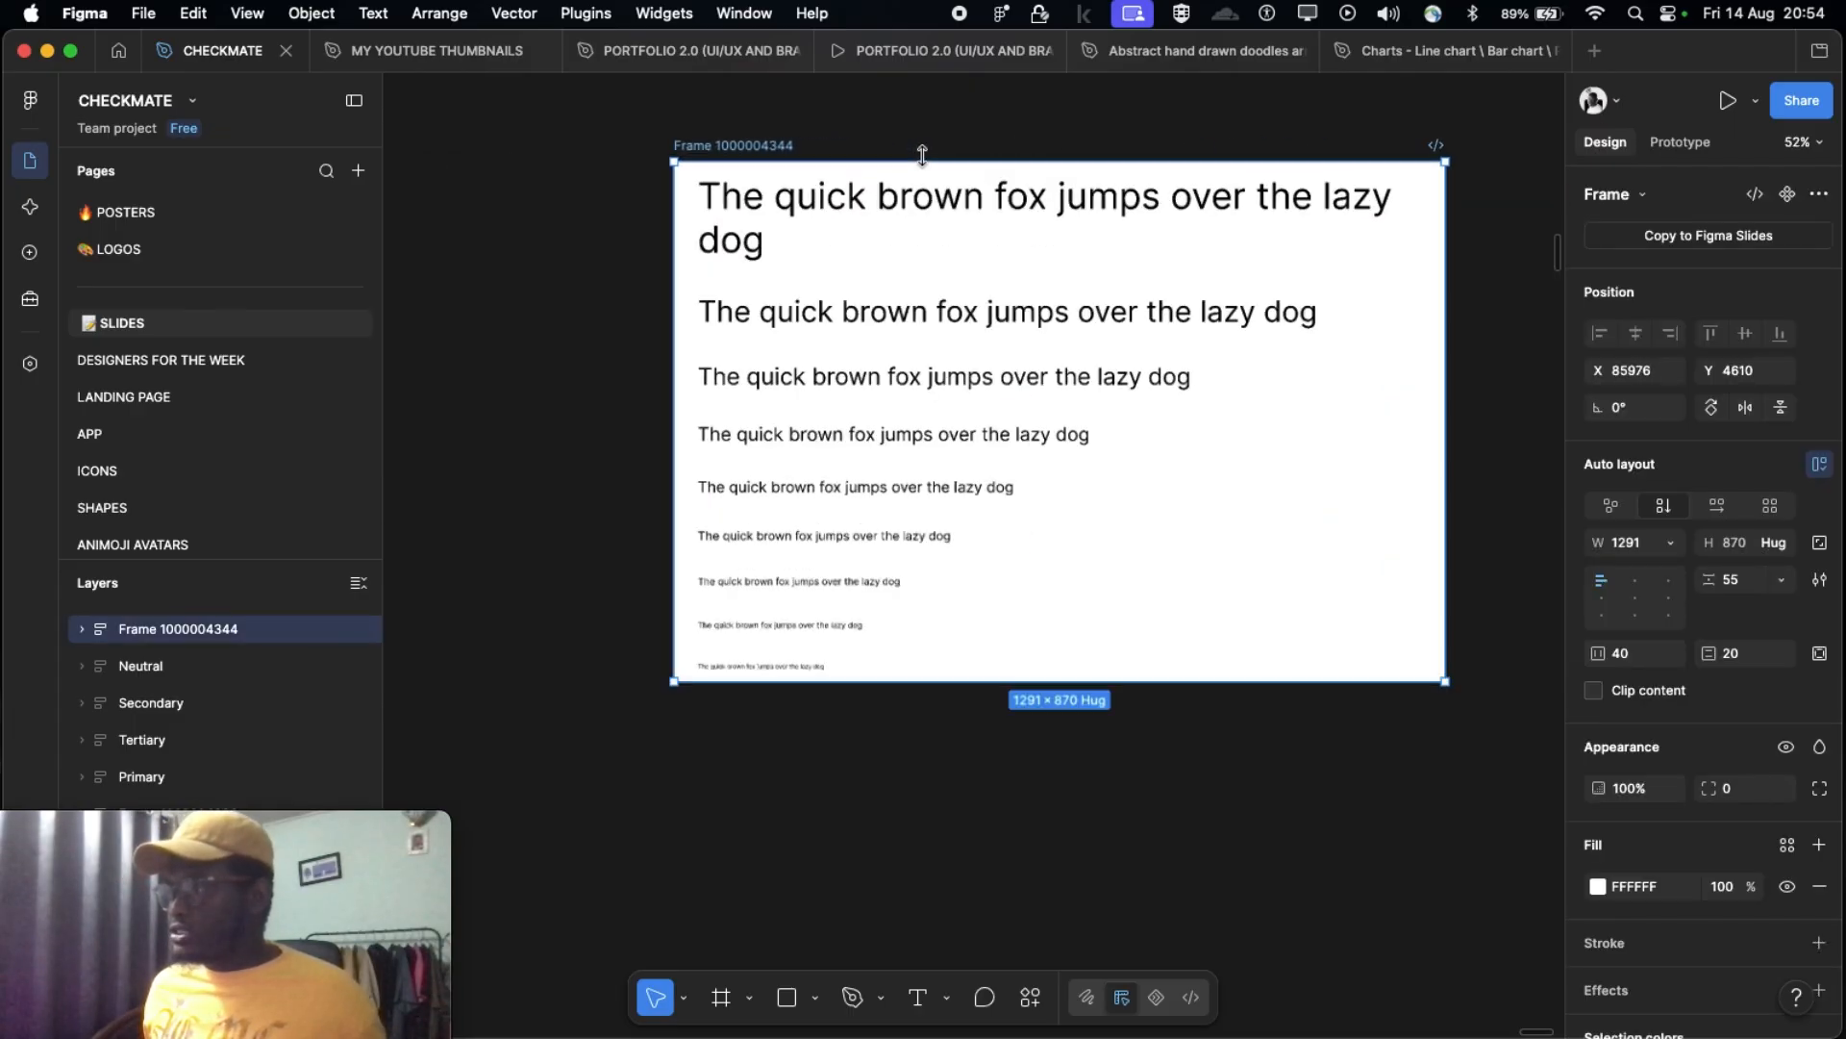
Step: Duplicate the sample text frame and place the copy to its right on the same level, at X 87873, Y 4610
scroll(844, 192, right, 5)
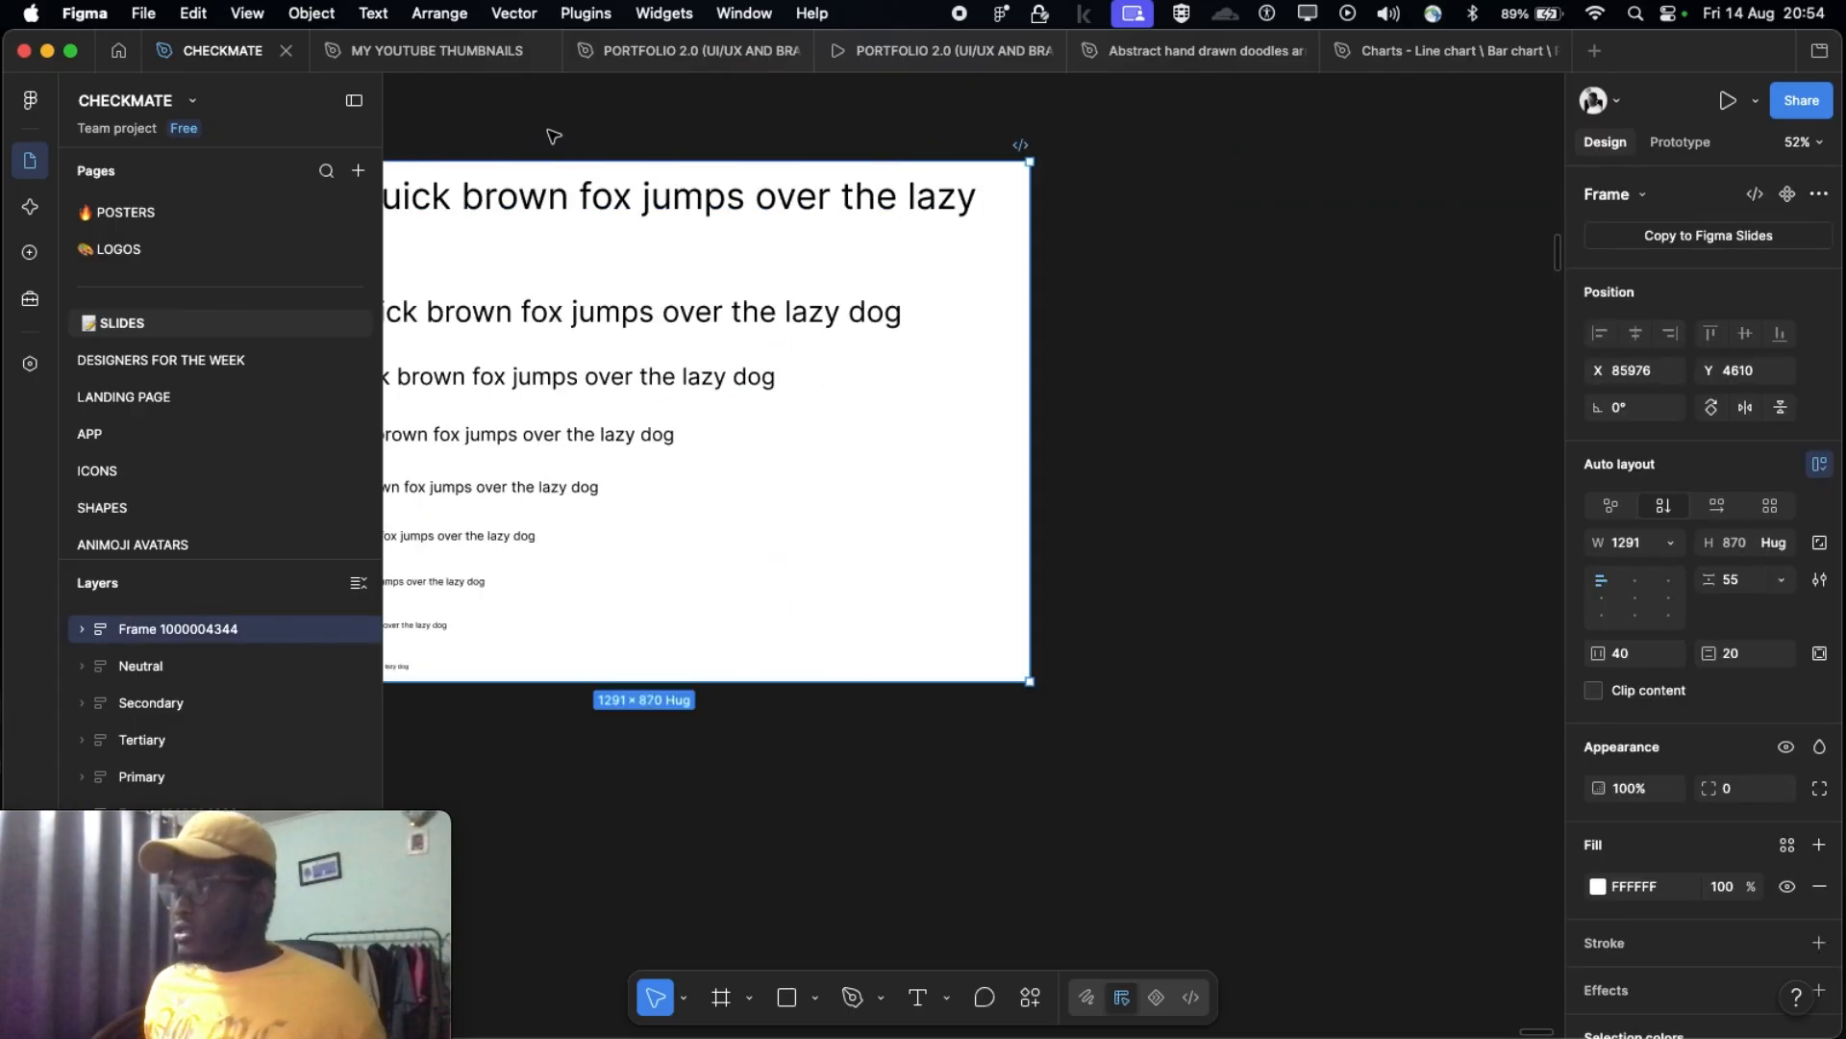
scroll(572, 140, down, 3)
key(super+d)
drag(981, 134, 1197, 133)
scroll(962, 241, right, 1)
scroll(670, 183, left, 5)
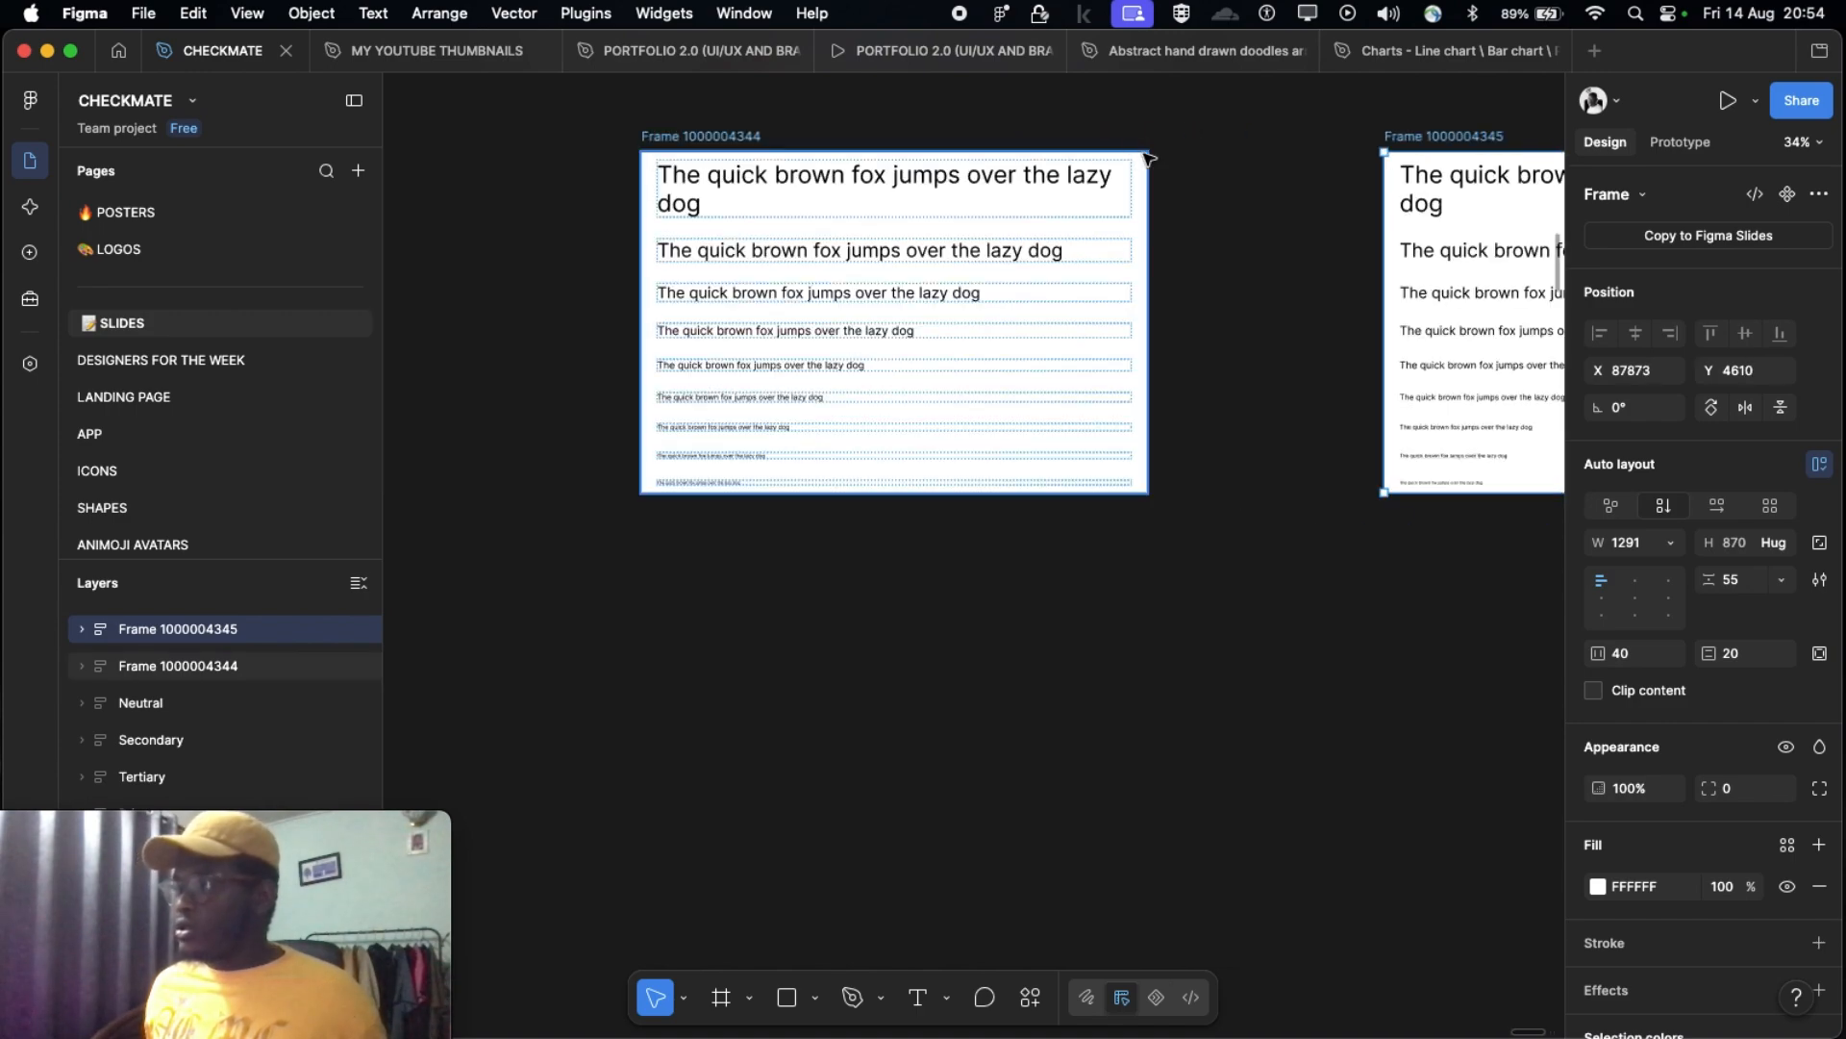
Step: Compare the two sample text frames with the style names in the Desktop and Mobile Typography lists
scroll(671, 182, right, 2)
scroll(664, 182, left, 10)
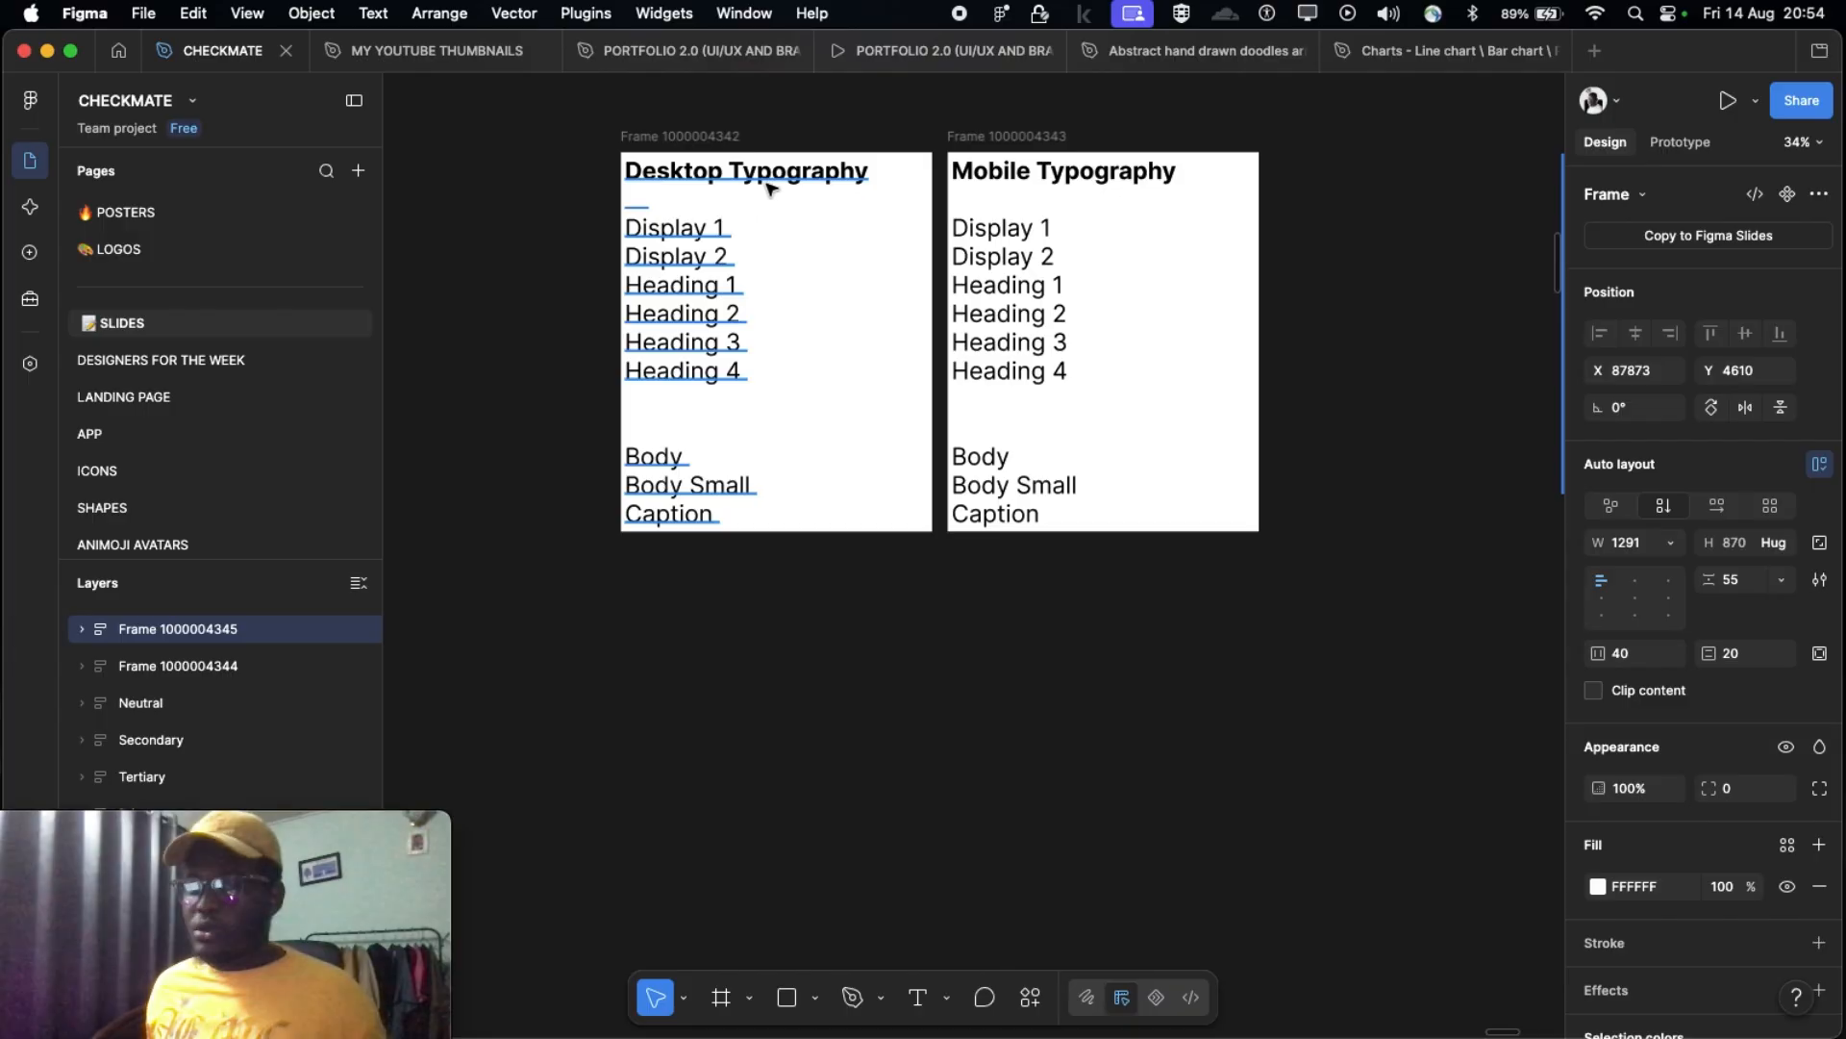
scroll(679, 178, right, 10)
scroll(863, 199, right, 5)
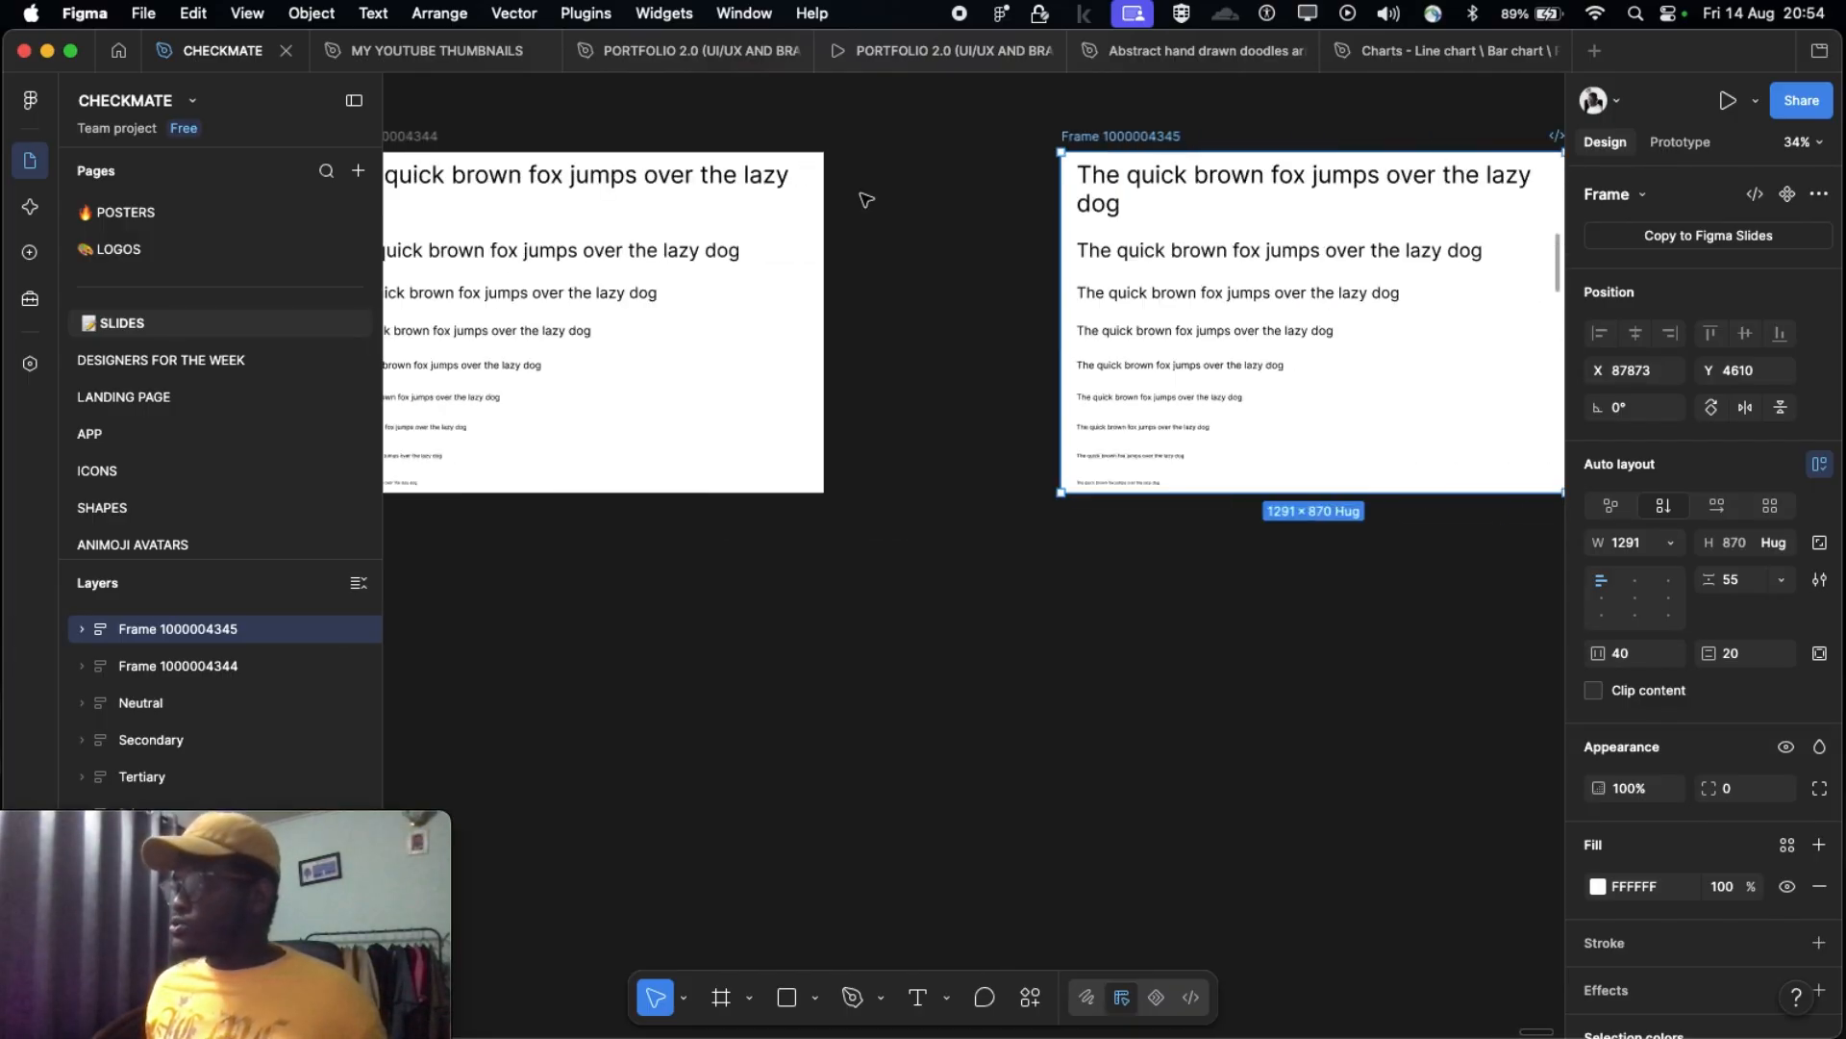
scroll(895, 197, down, 2)
scroll(928, 195, left, 4)
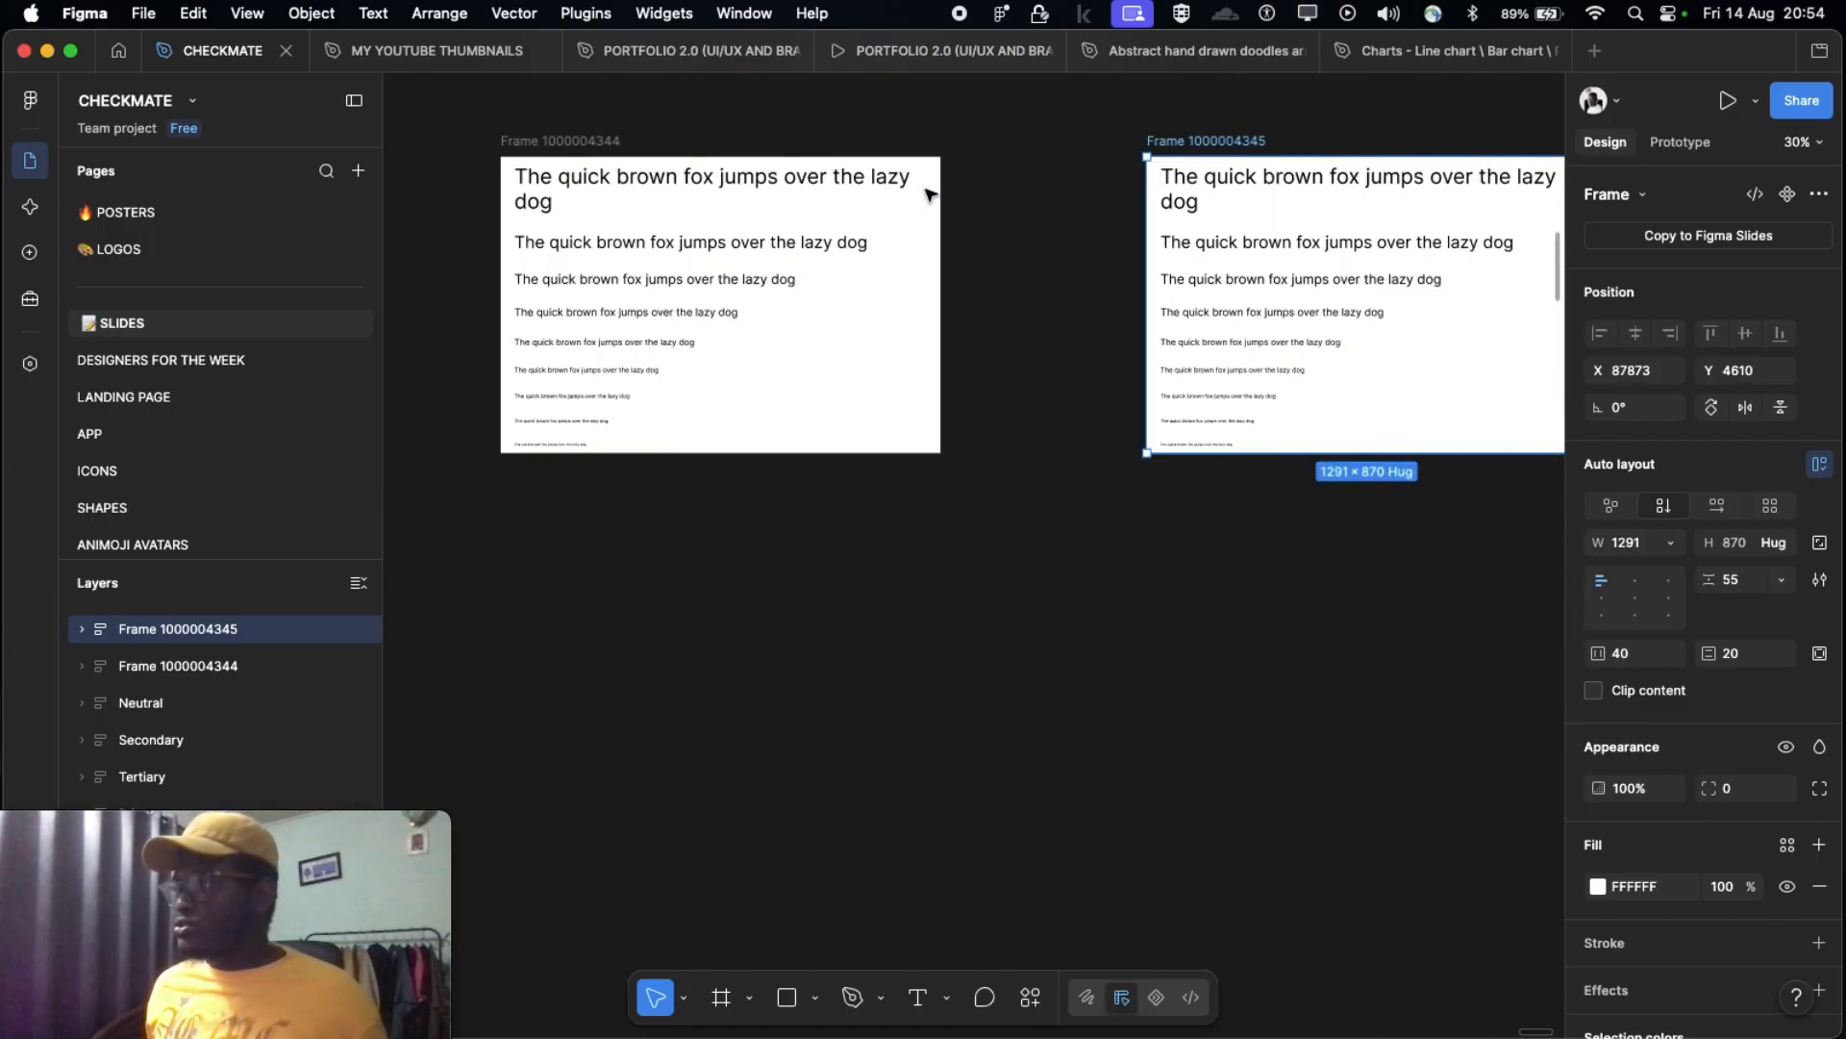
scroll(921, 191, right, 6)
scroll(789, 180, right, 2)
scroll(781, 176, up, 3)
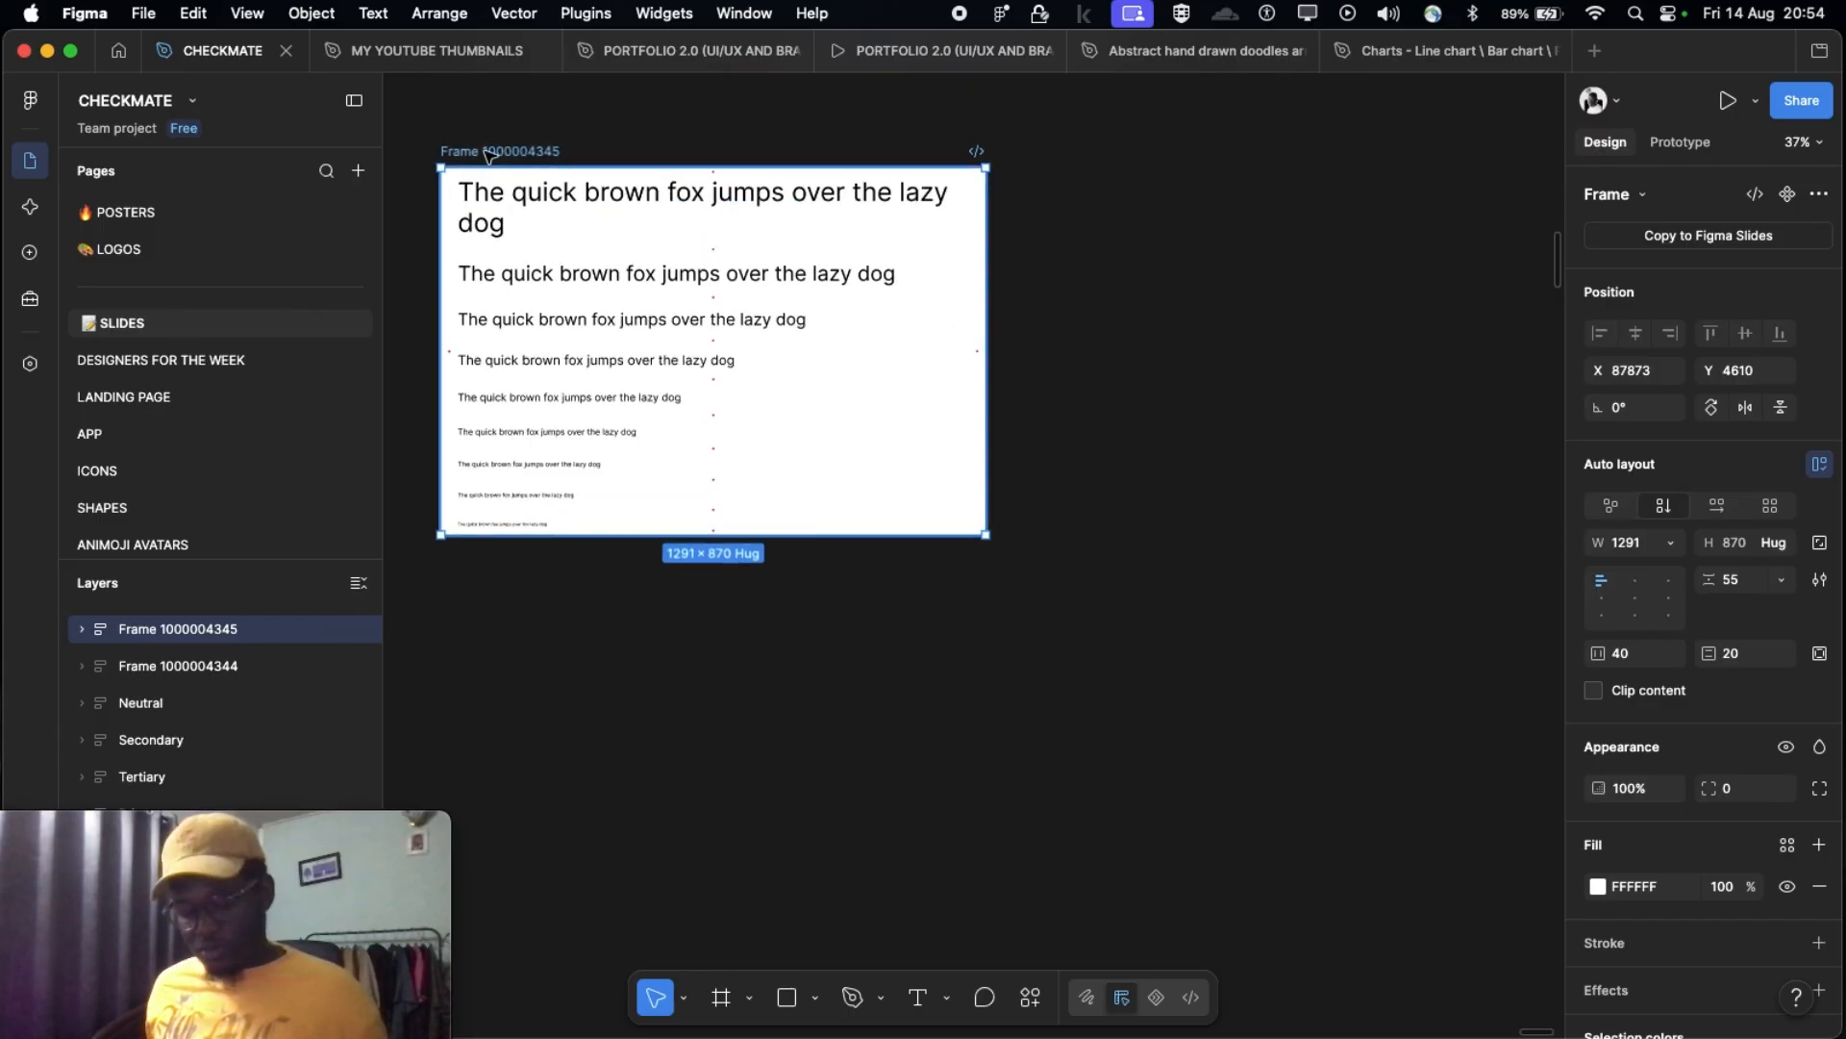
Step: Duplicate the copied sample frame and place the new copy close to its right, at X 89215, Y 4610
key(ctrl+d)
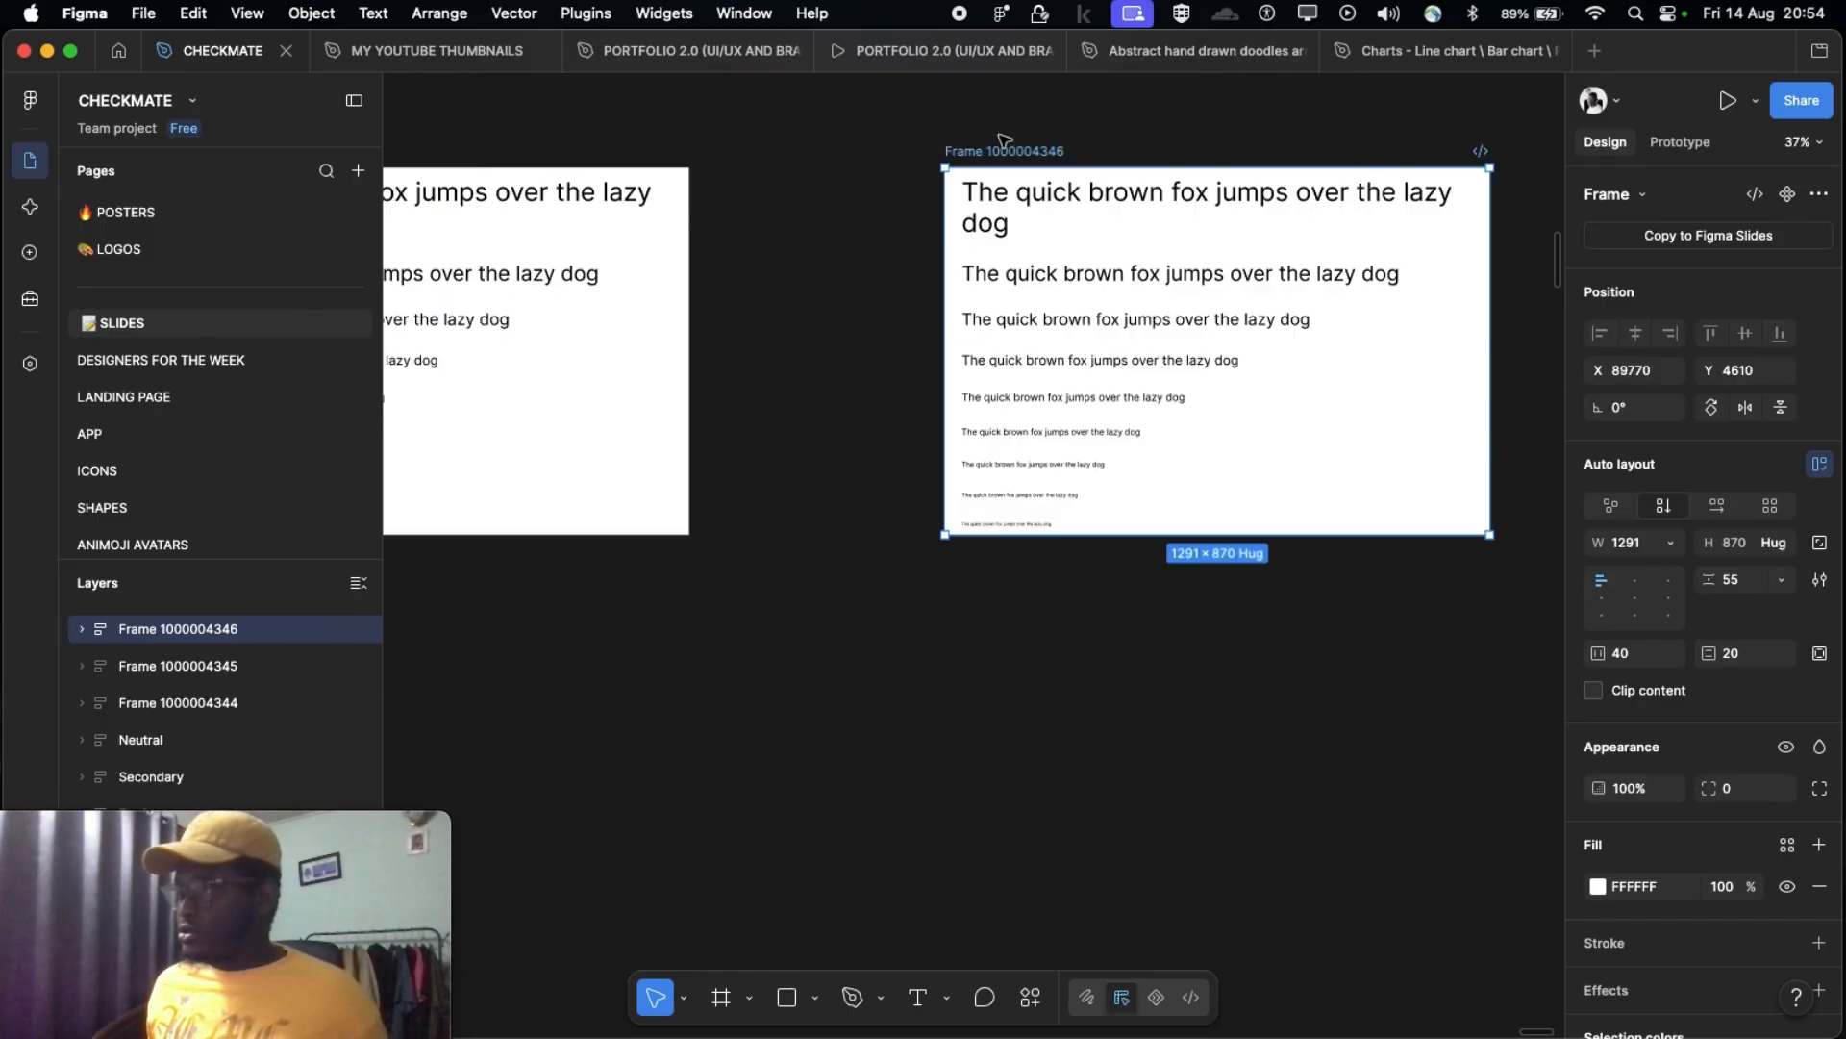
drag(987, 146, 763, 143)
scroll(758, 142, left, 2)
scroll(763, 148, left, 5)
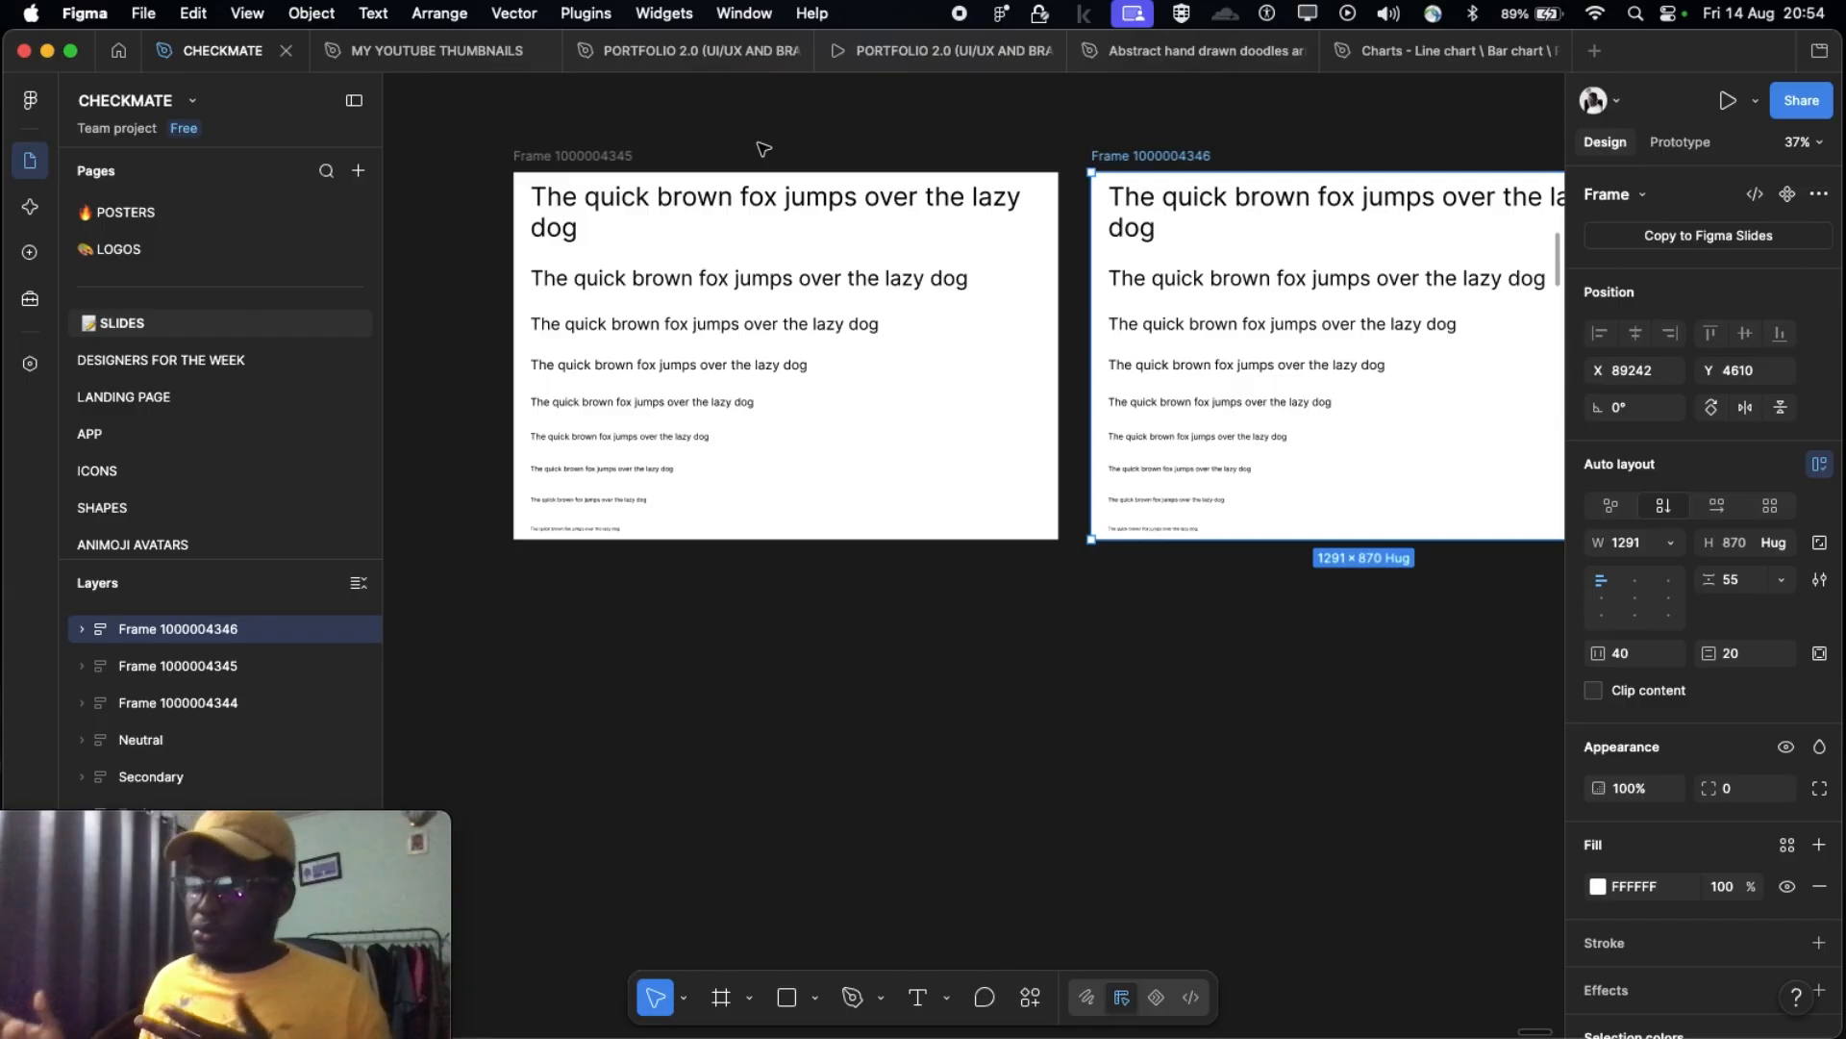
drag(1195, 157, 1185, 157)
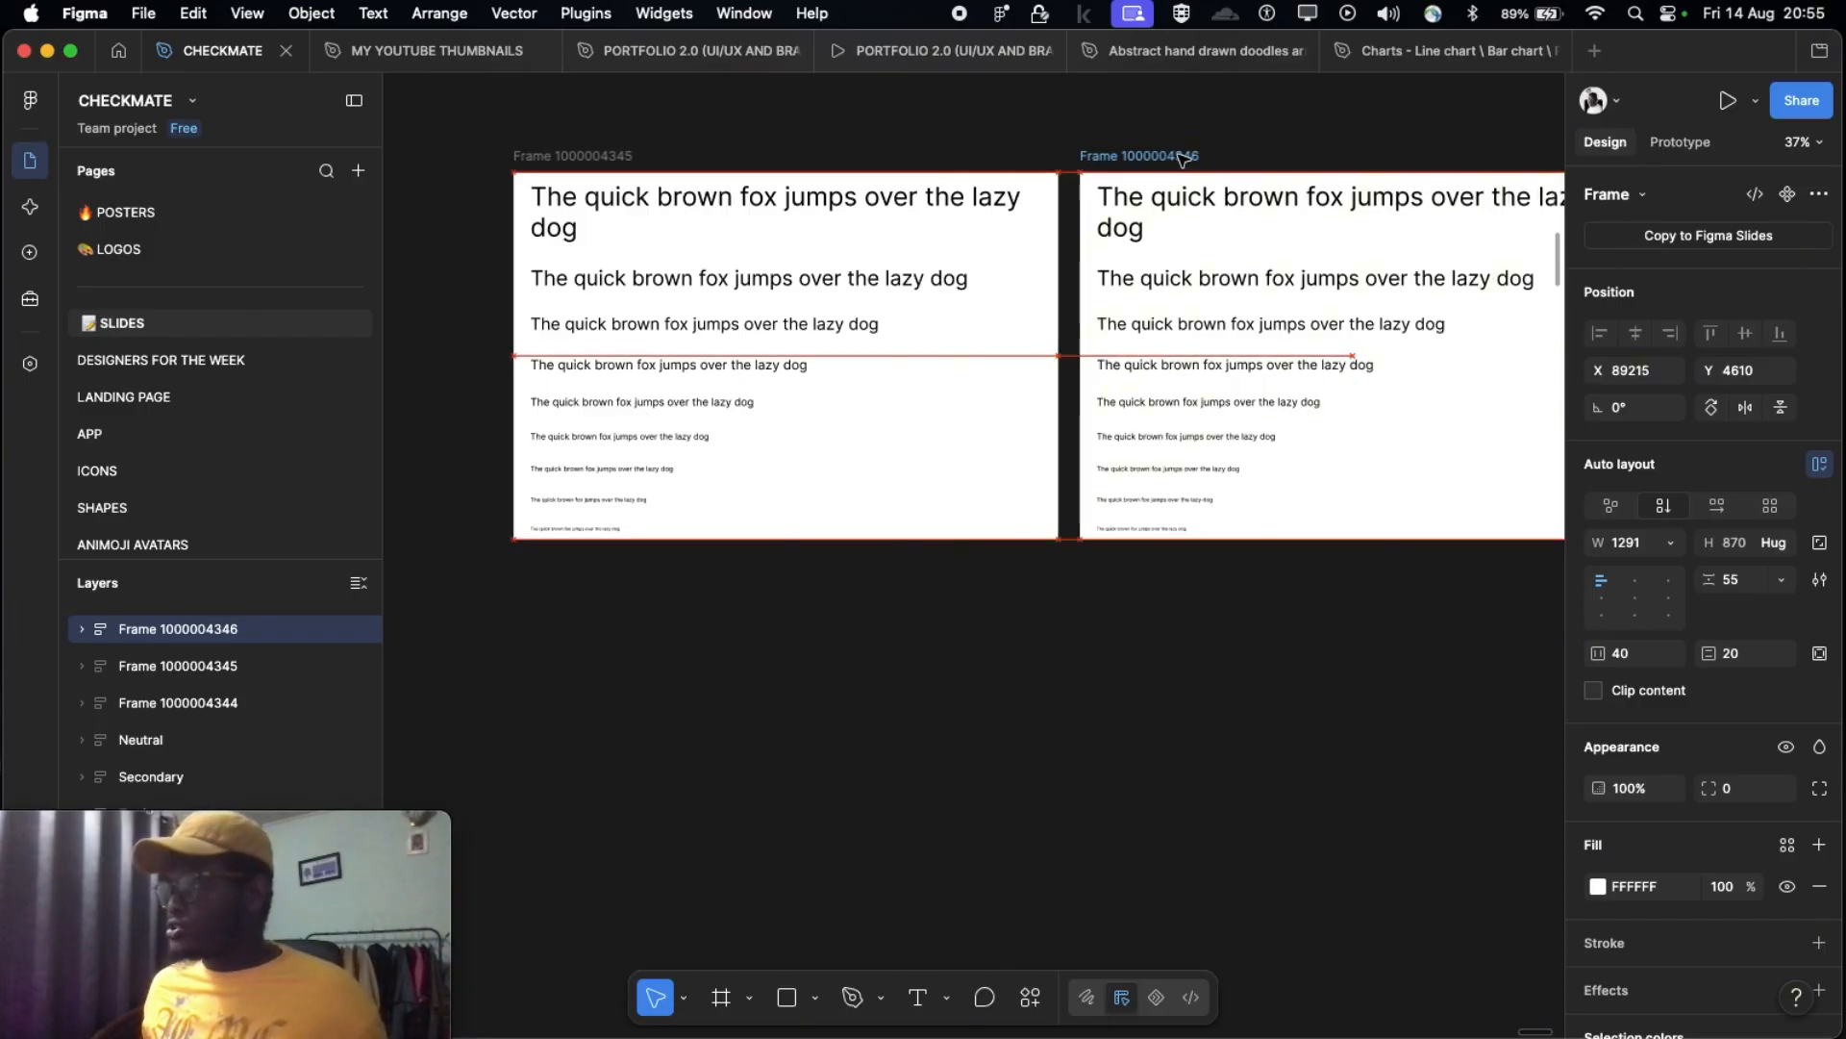
scroll(962, 193, right, 5)
scroll(694, 240, left, 5)
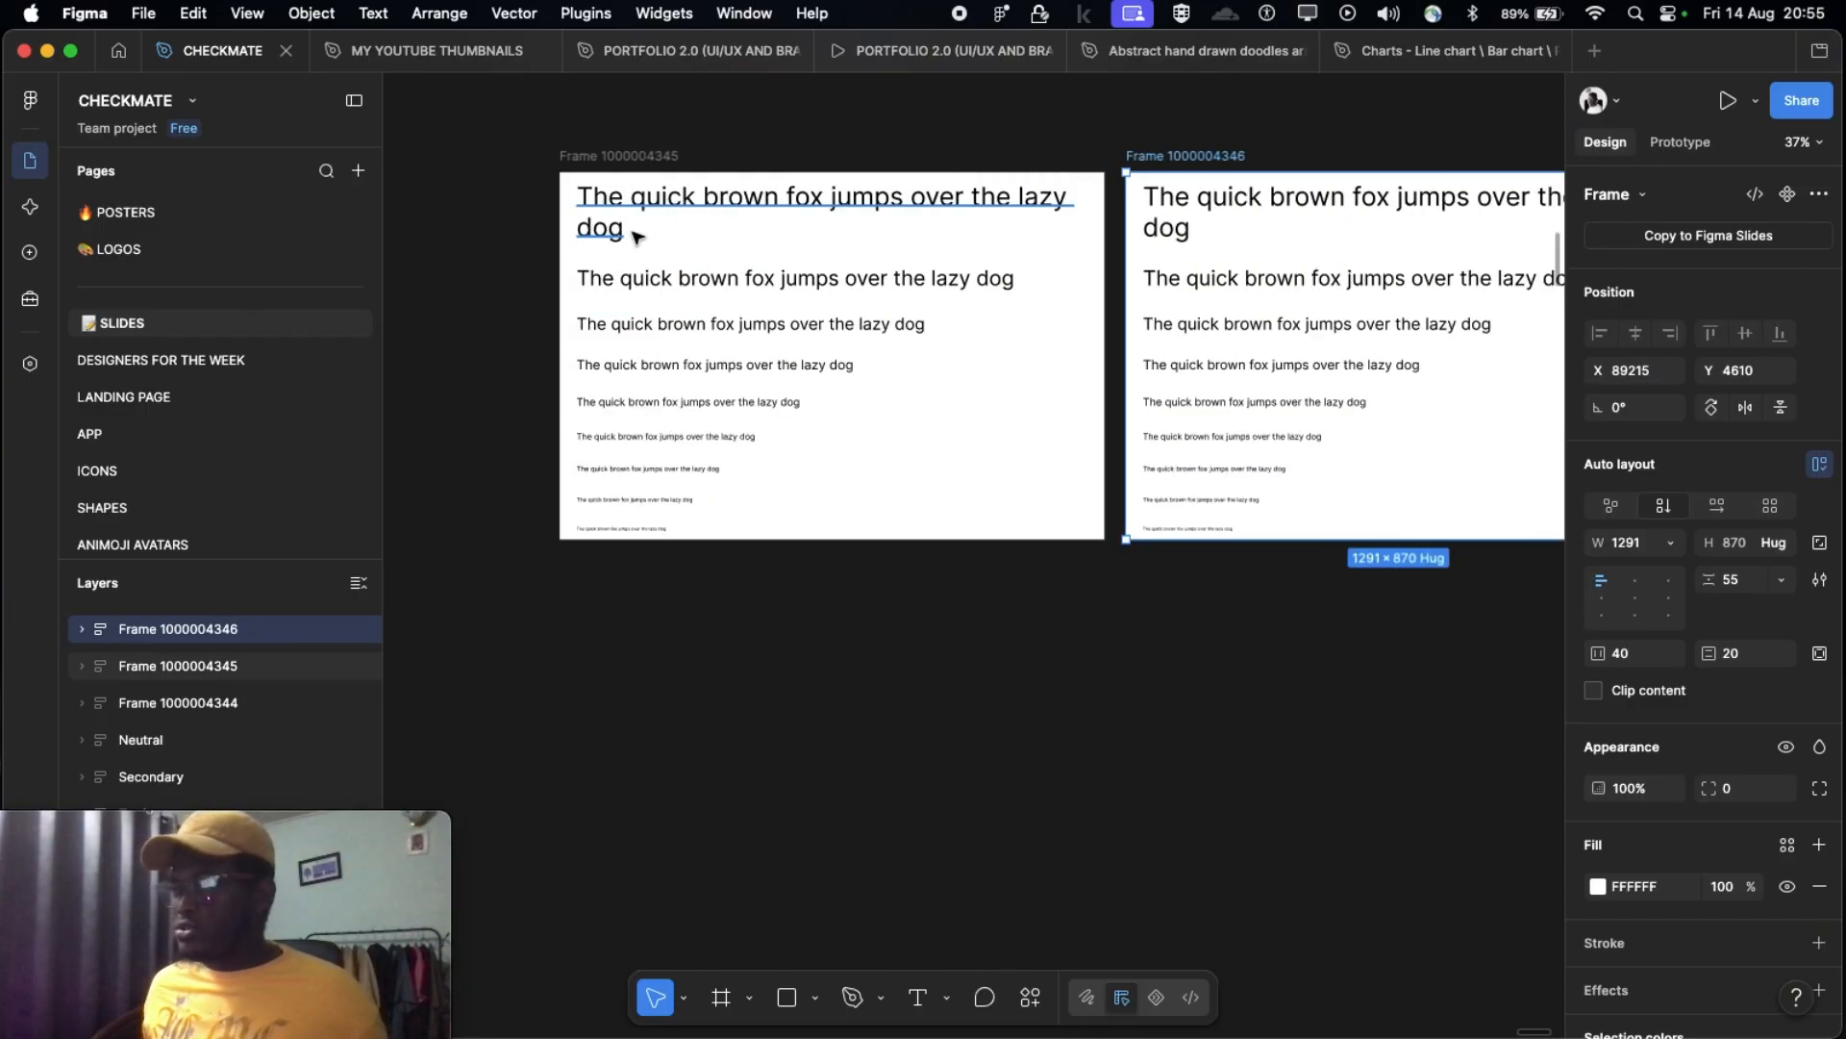
Step: Duplicate the rightmost sample frame once more, repeating the same narrow spacing, at X 90557
scroll(712, 298, right, 2)
scroll(1058, 239, right, 5)
key(super+d)
scroll(866, 240, right, 2)
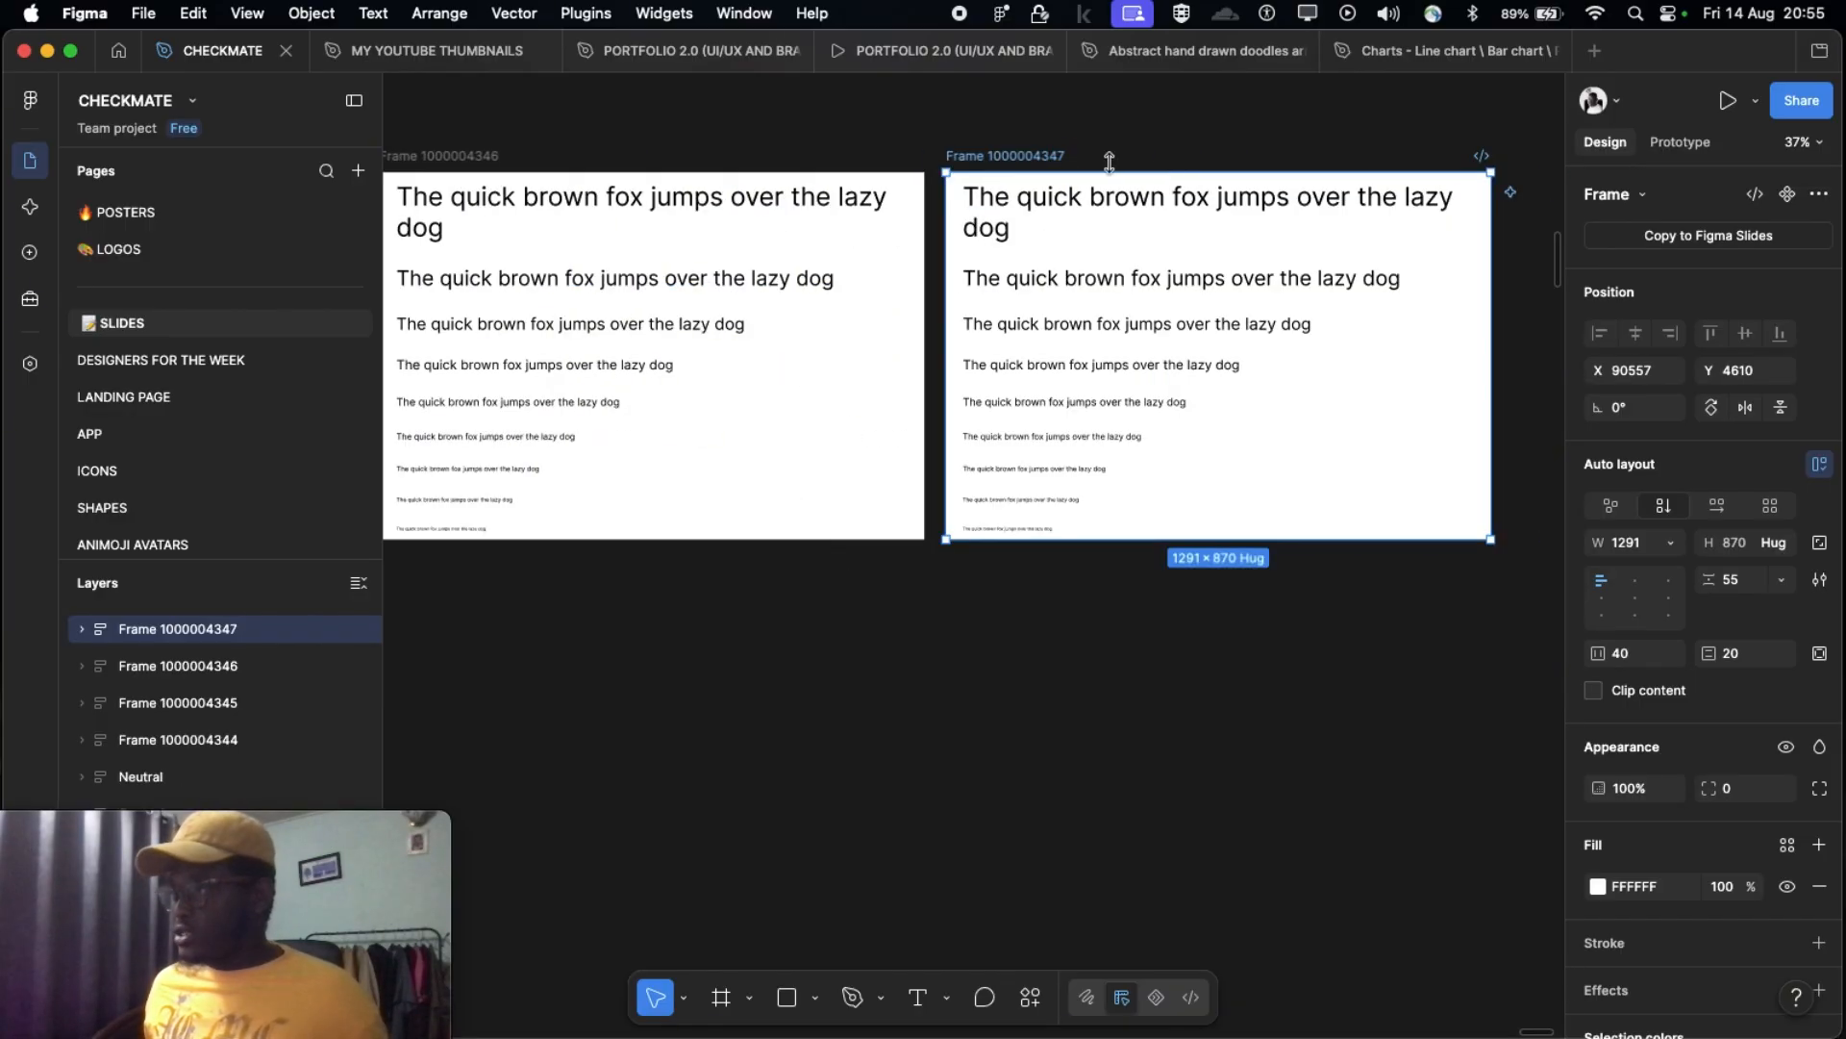
scroll(1202, 173, left, 4)
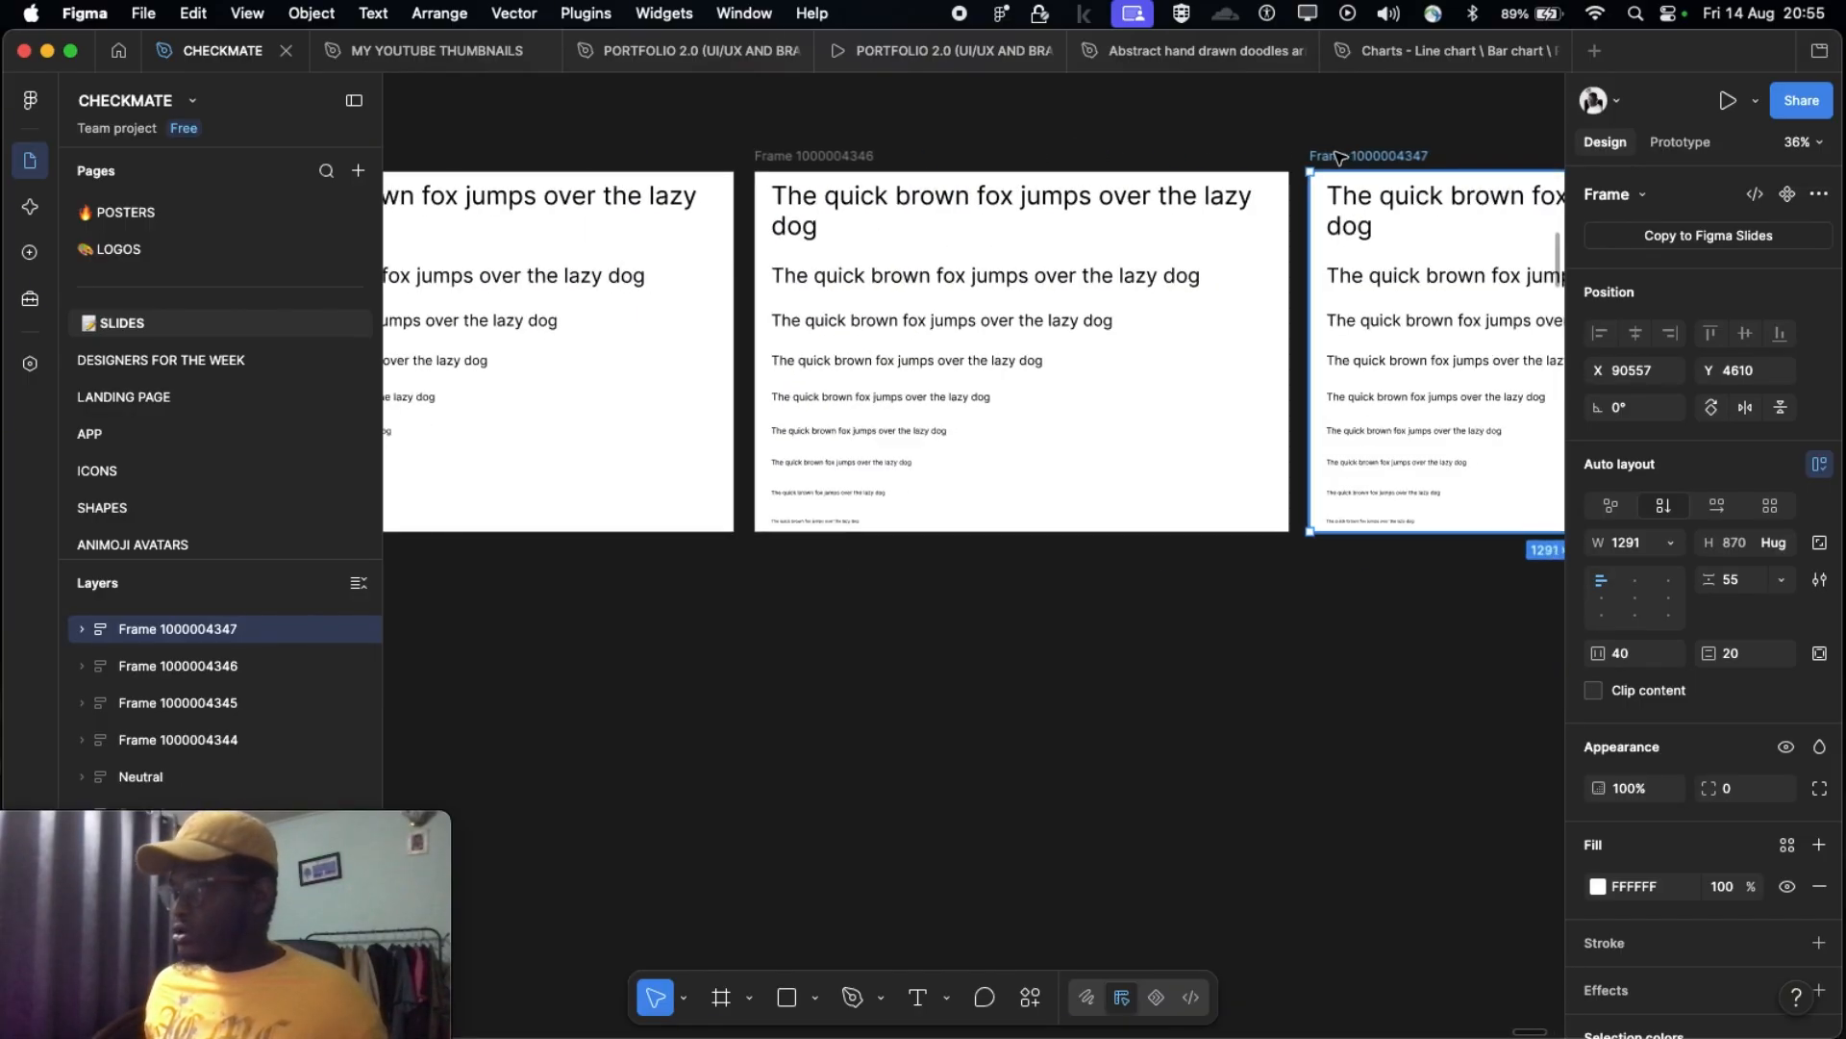
Step: Select the three closely spaced sample frames and place duplicates of them in a second row below, at Y 5999
scroll(1300, 156, down, 3)
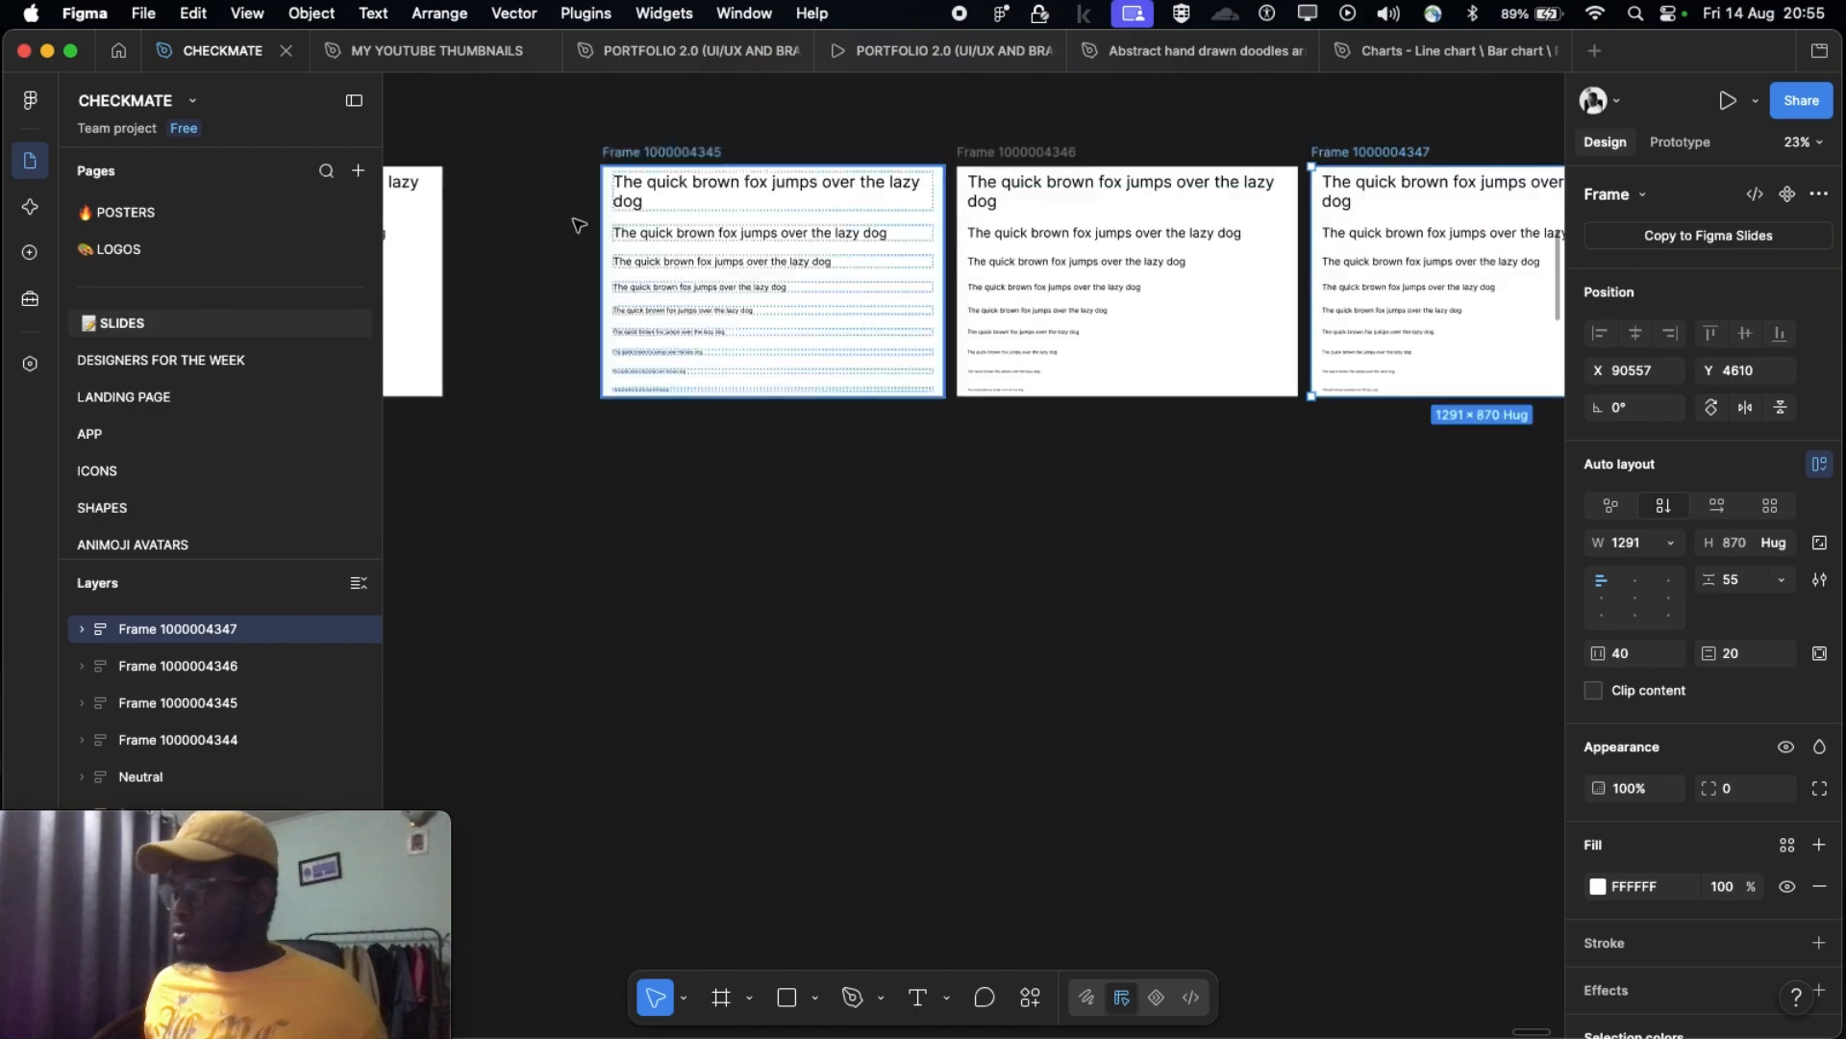
click(656, 160)
shift+click(1138, 160)
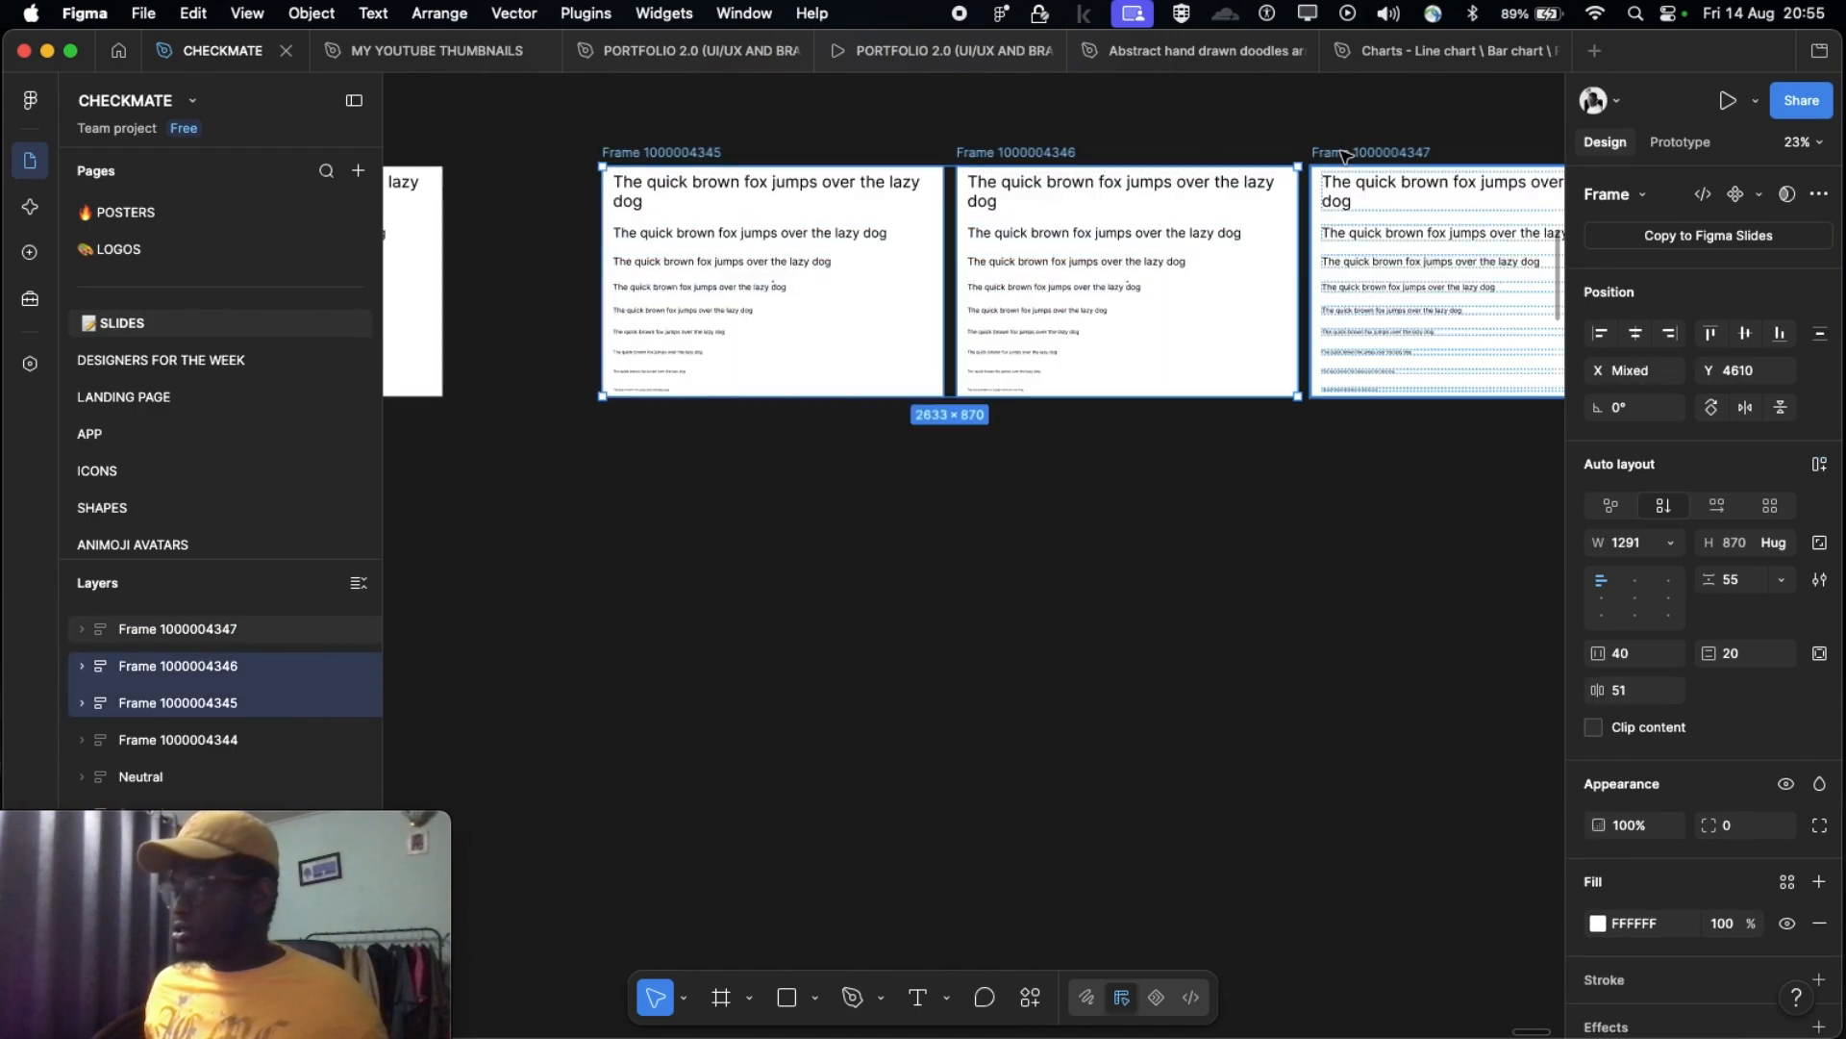
shift+click(1347, 157)
drag(1064, 155, 1063, 523)
scroll(663, 373, up, 2)
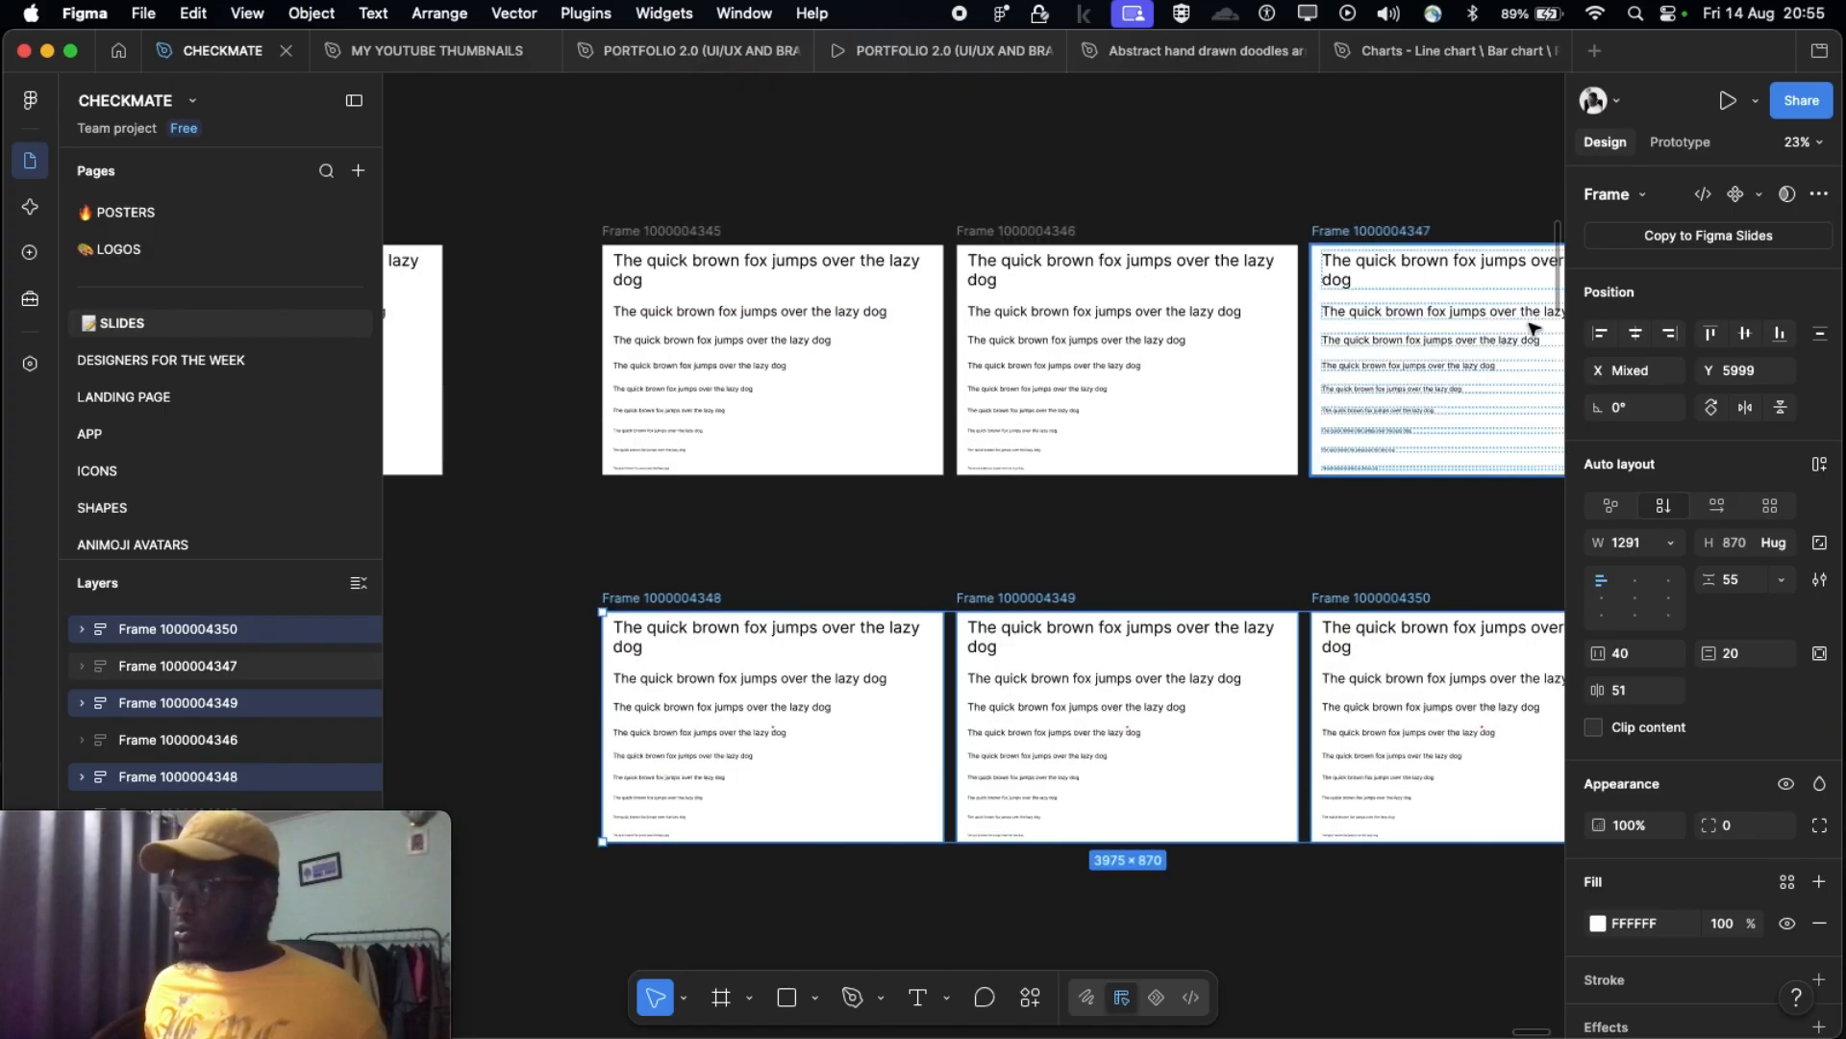
scroll(1520, 284, up, 5)
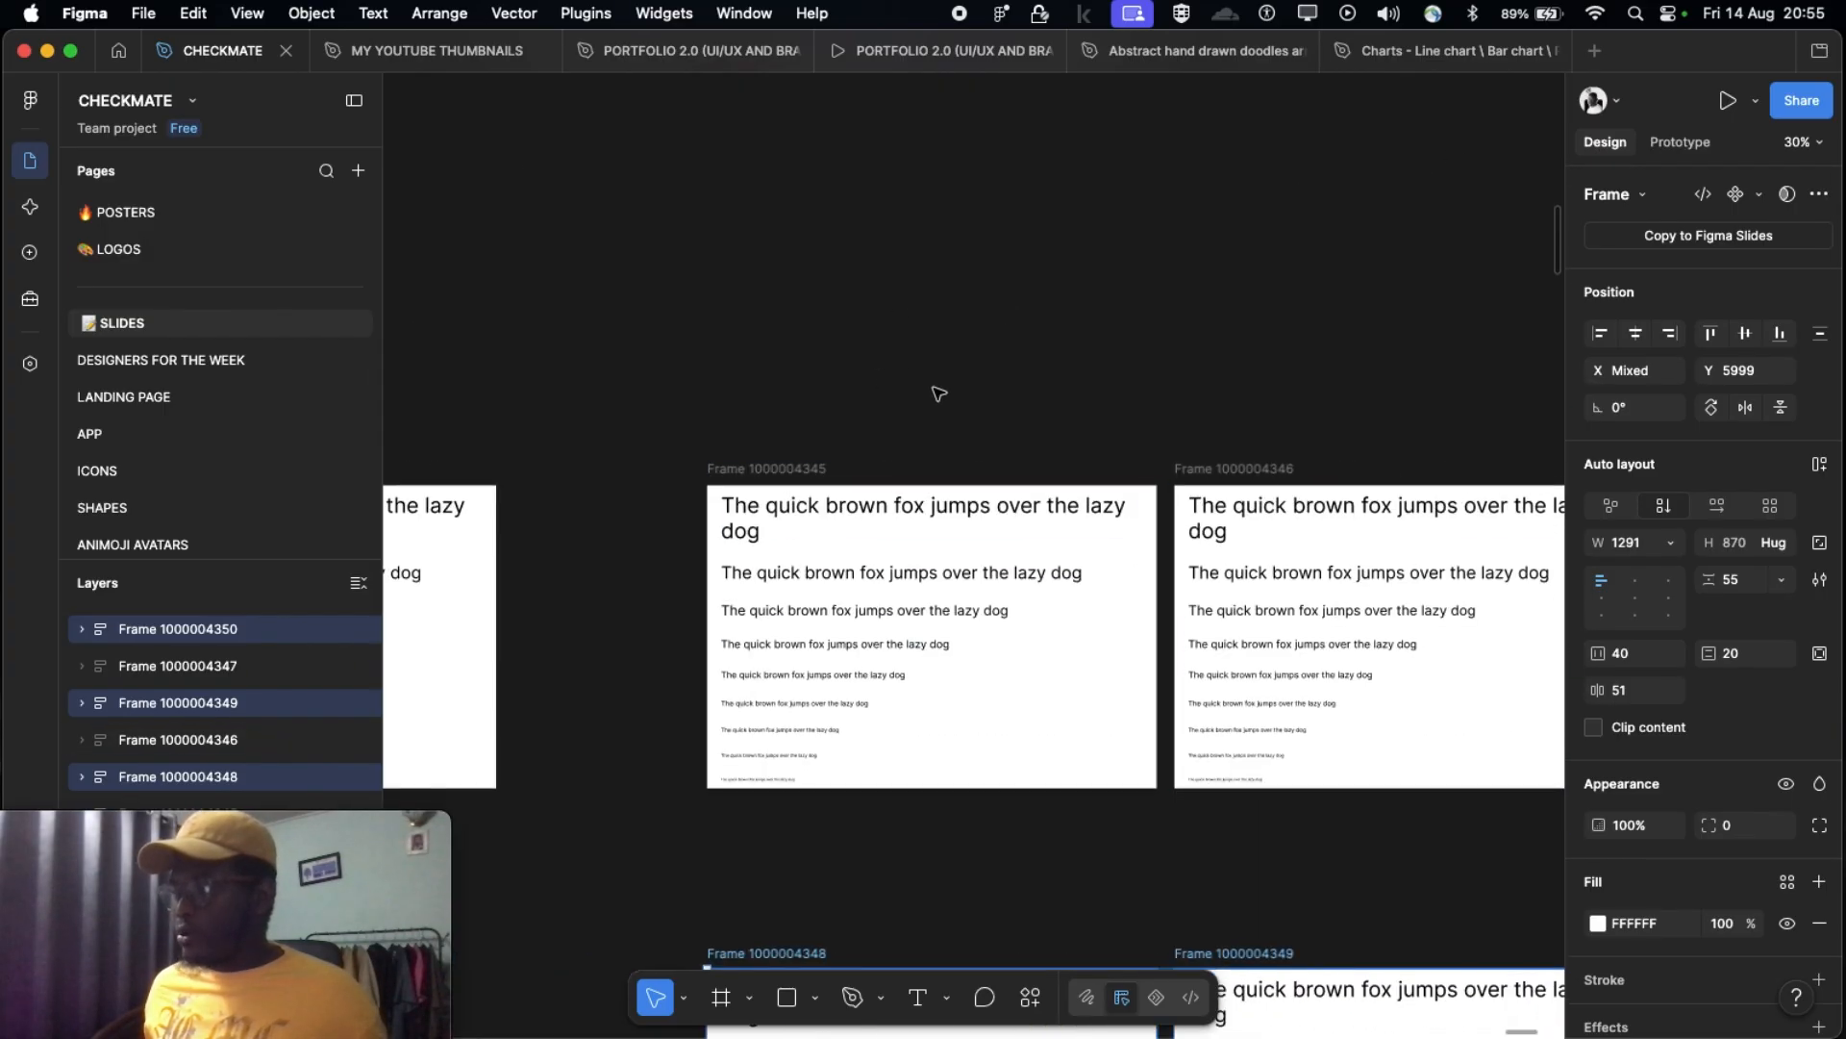
Step: Examine the two rows of duplicated sample frames and the largest sample line in the first frame of the upper row
scroll(943, 390, right, 5)
scroll(825, 368, down, 5)
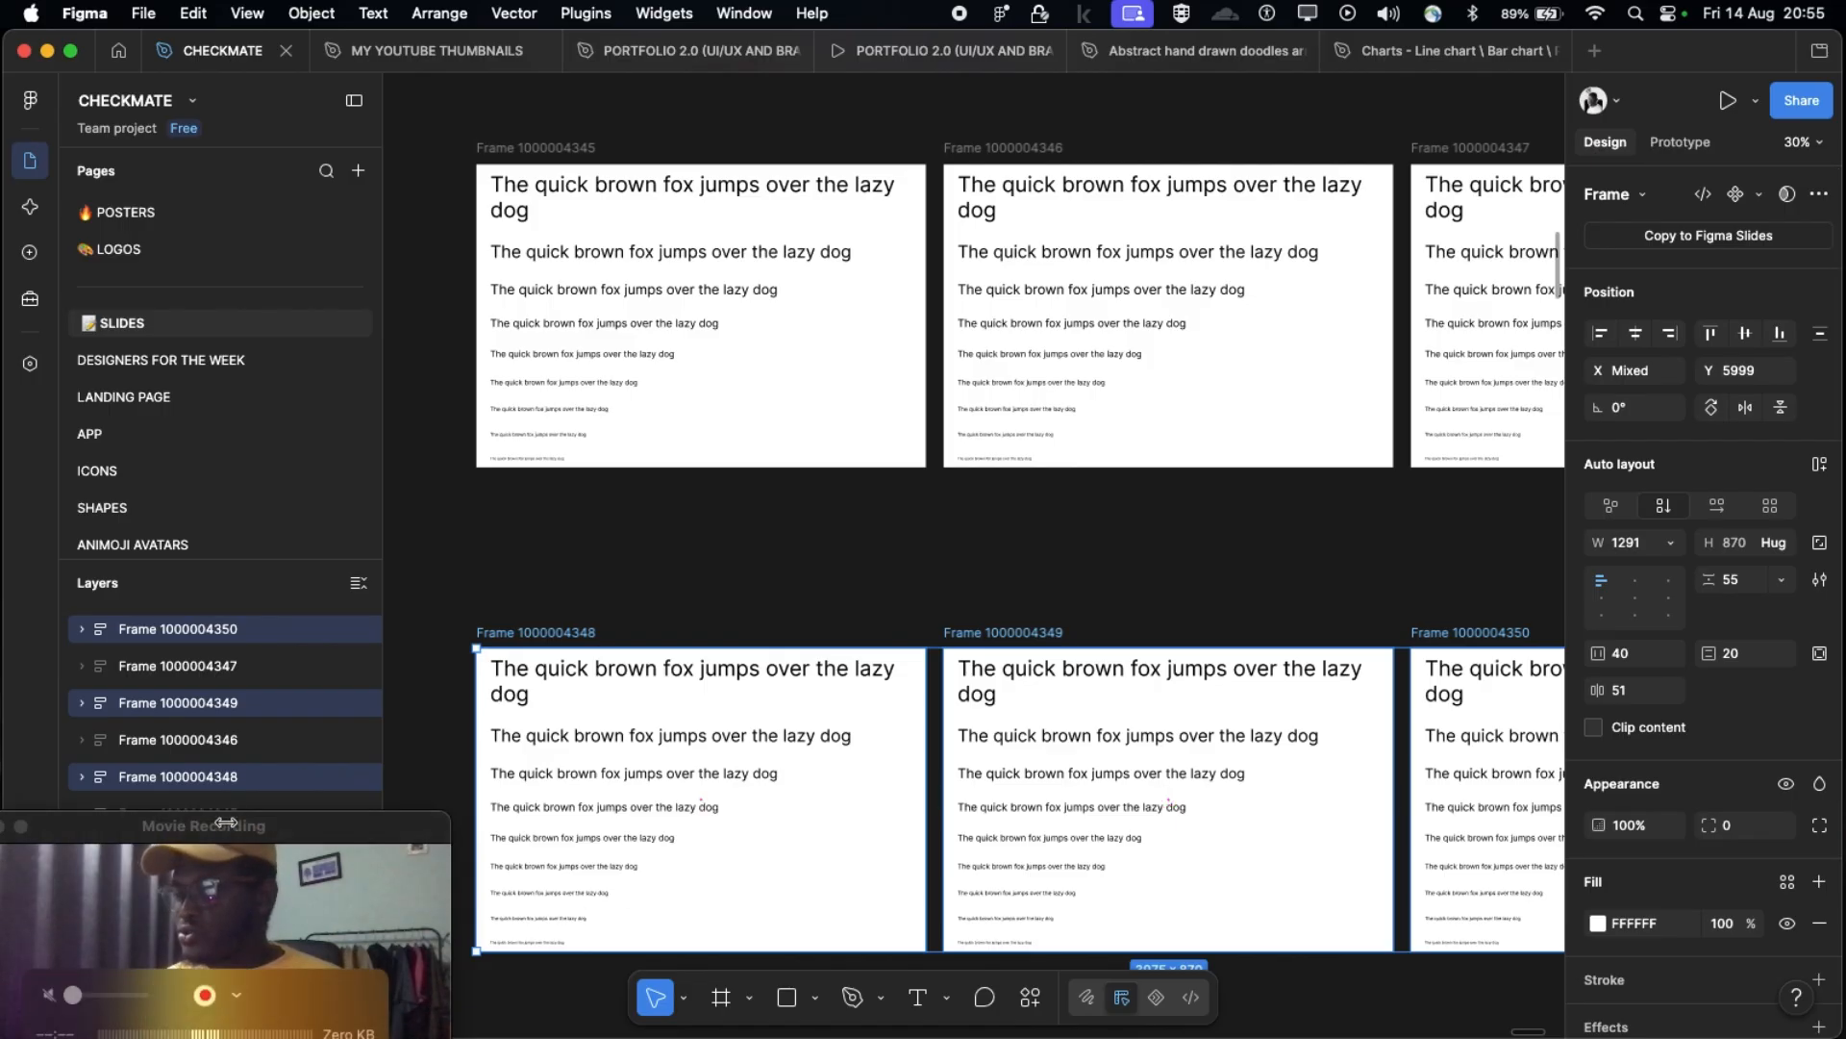
click(420, 781)
drag(255, 828, 1691, 825)
scroll(985, 536, up, 1)
scroll(618, 264, down, 3)
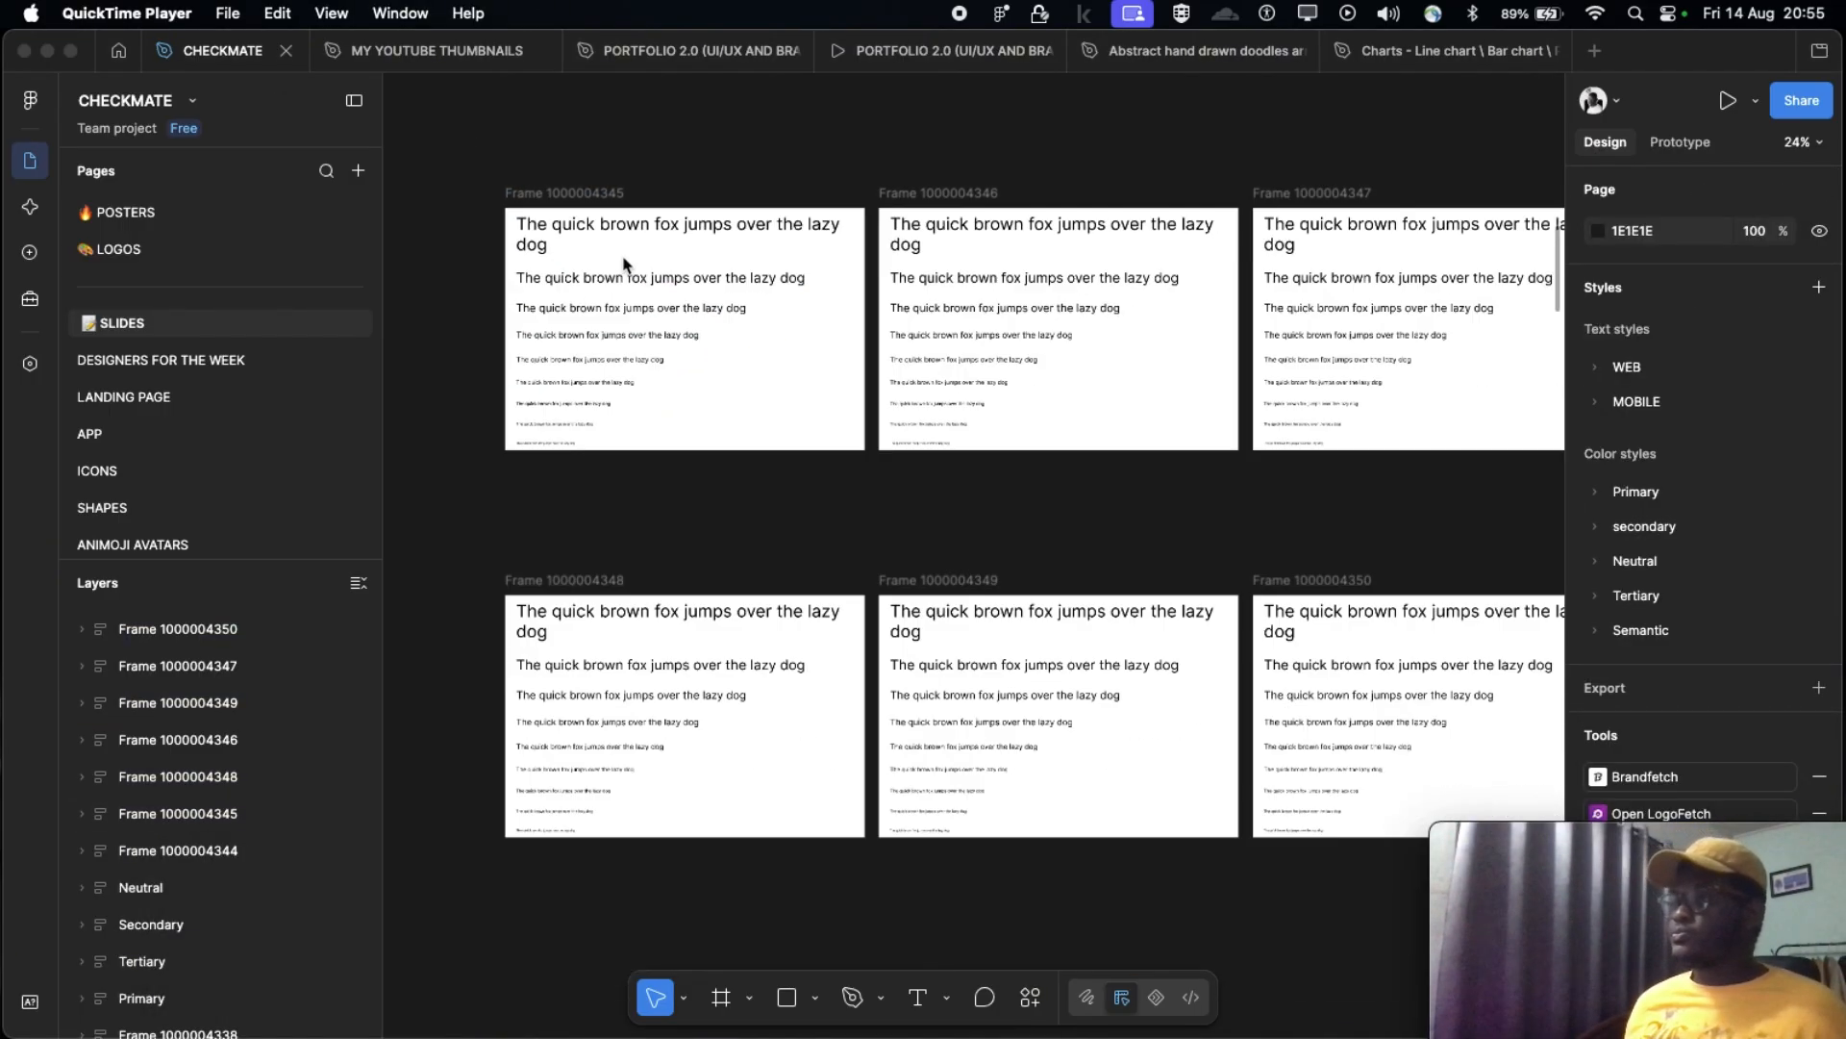
scroll(660, 264, up, 4)
click(600, 243)
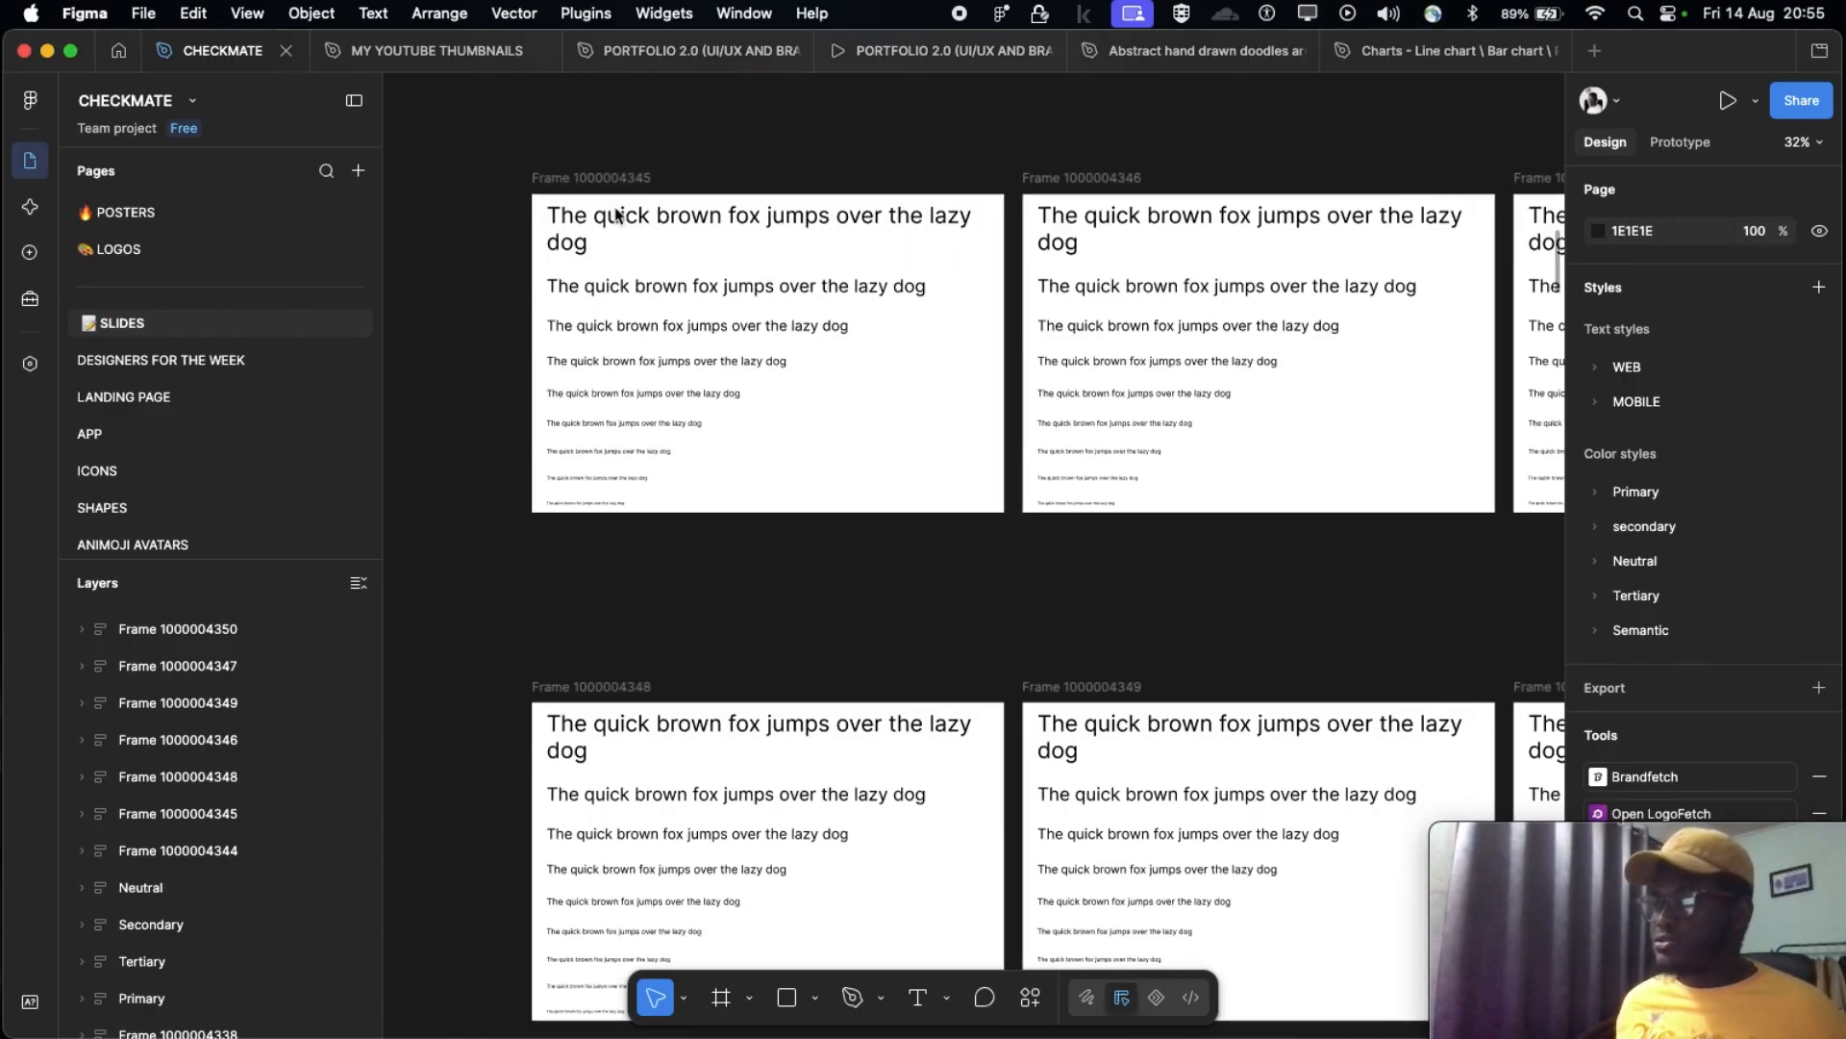
click(606, 245)
scroll(654, 236, left, 5)
scroll(635, 233, left, 5)
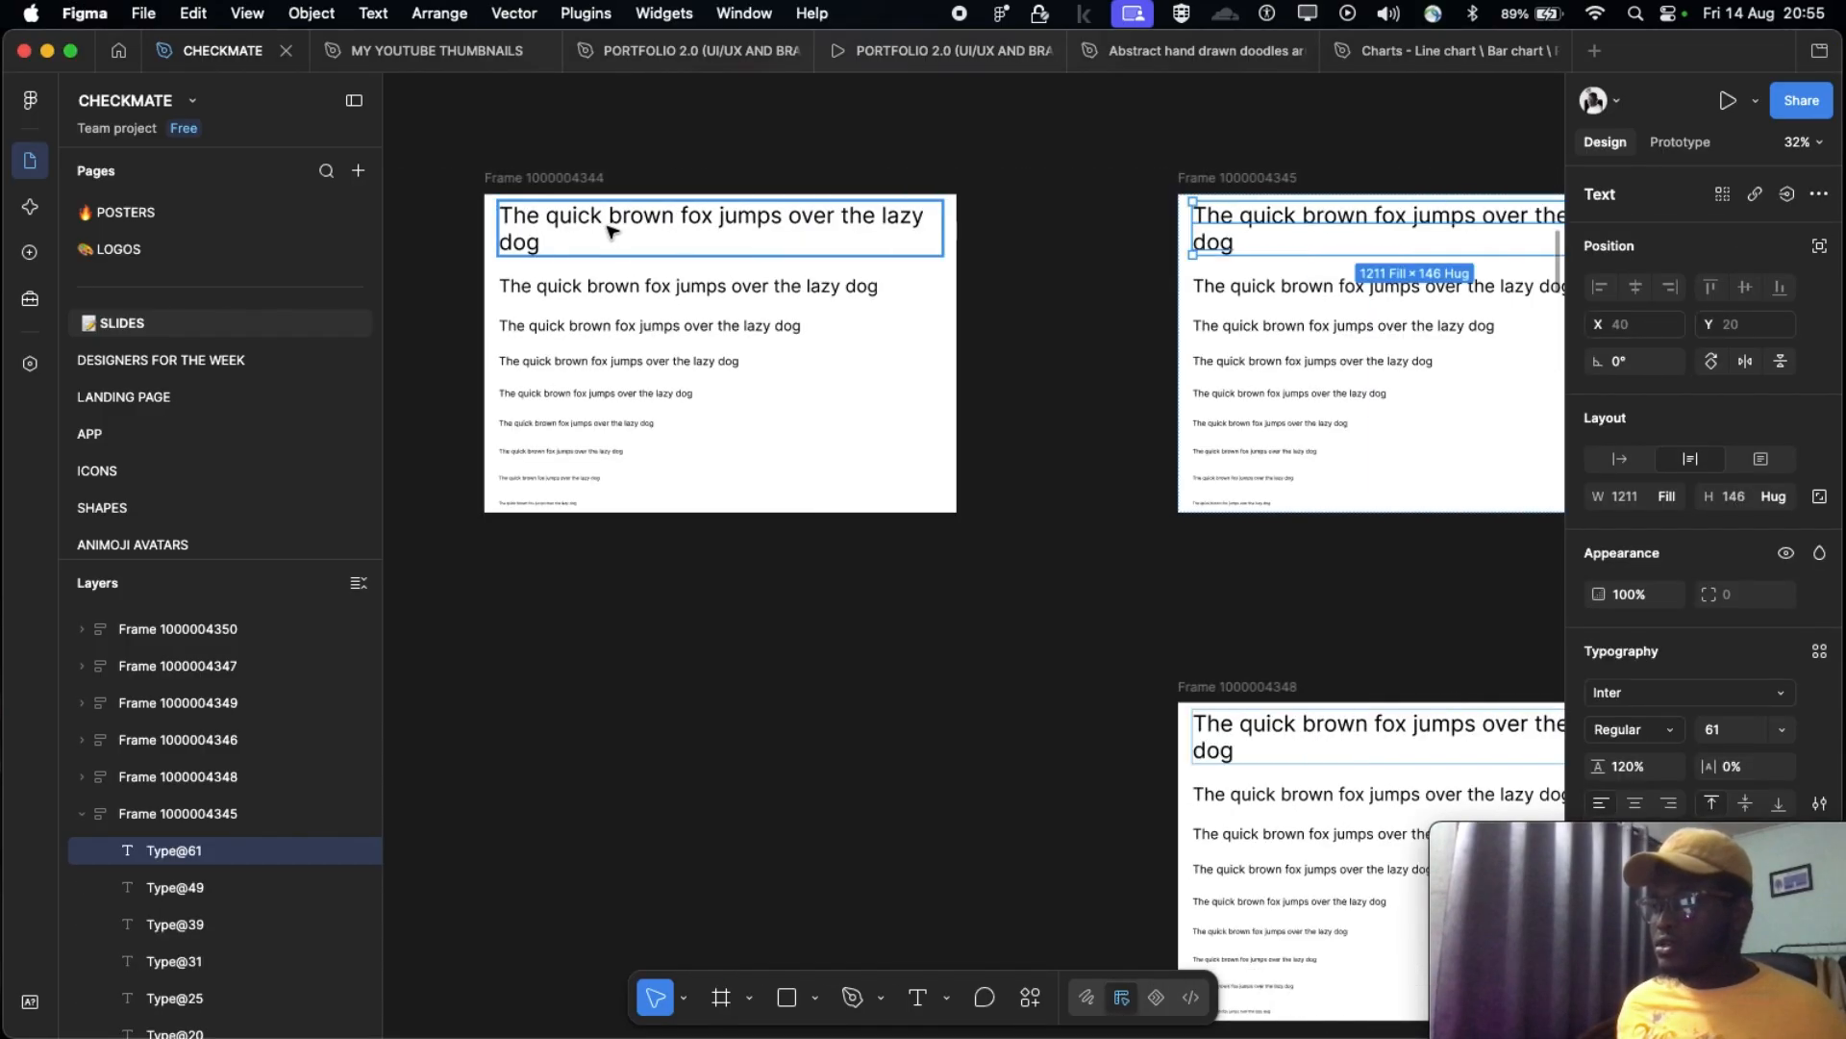
scroll(606, 192, down, 3)
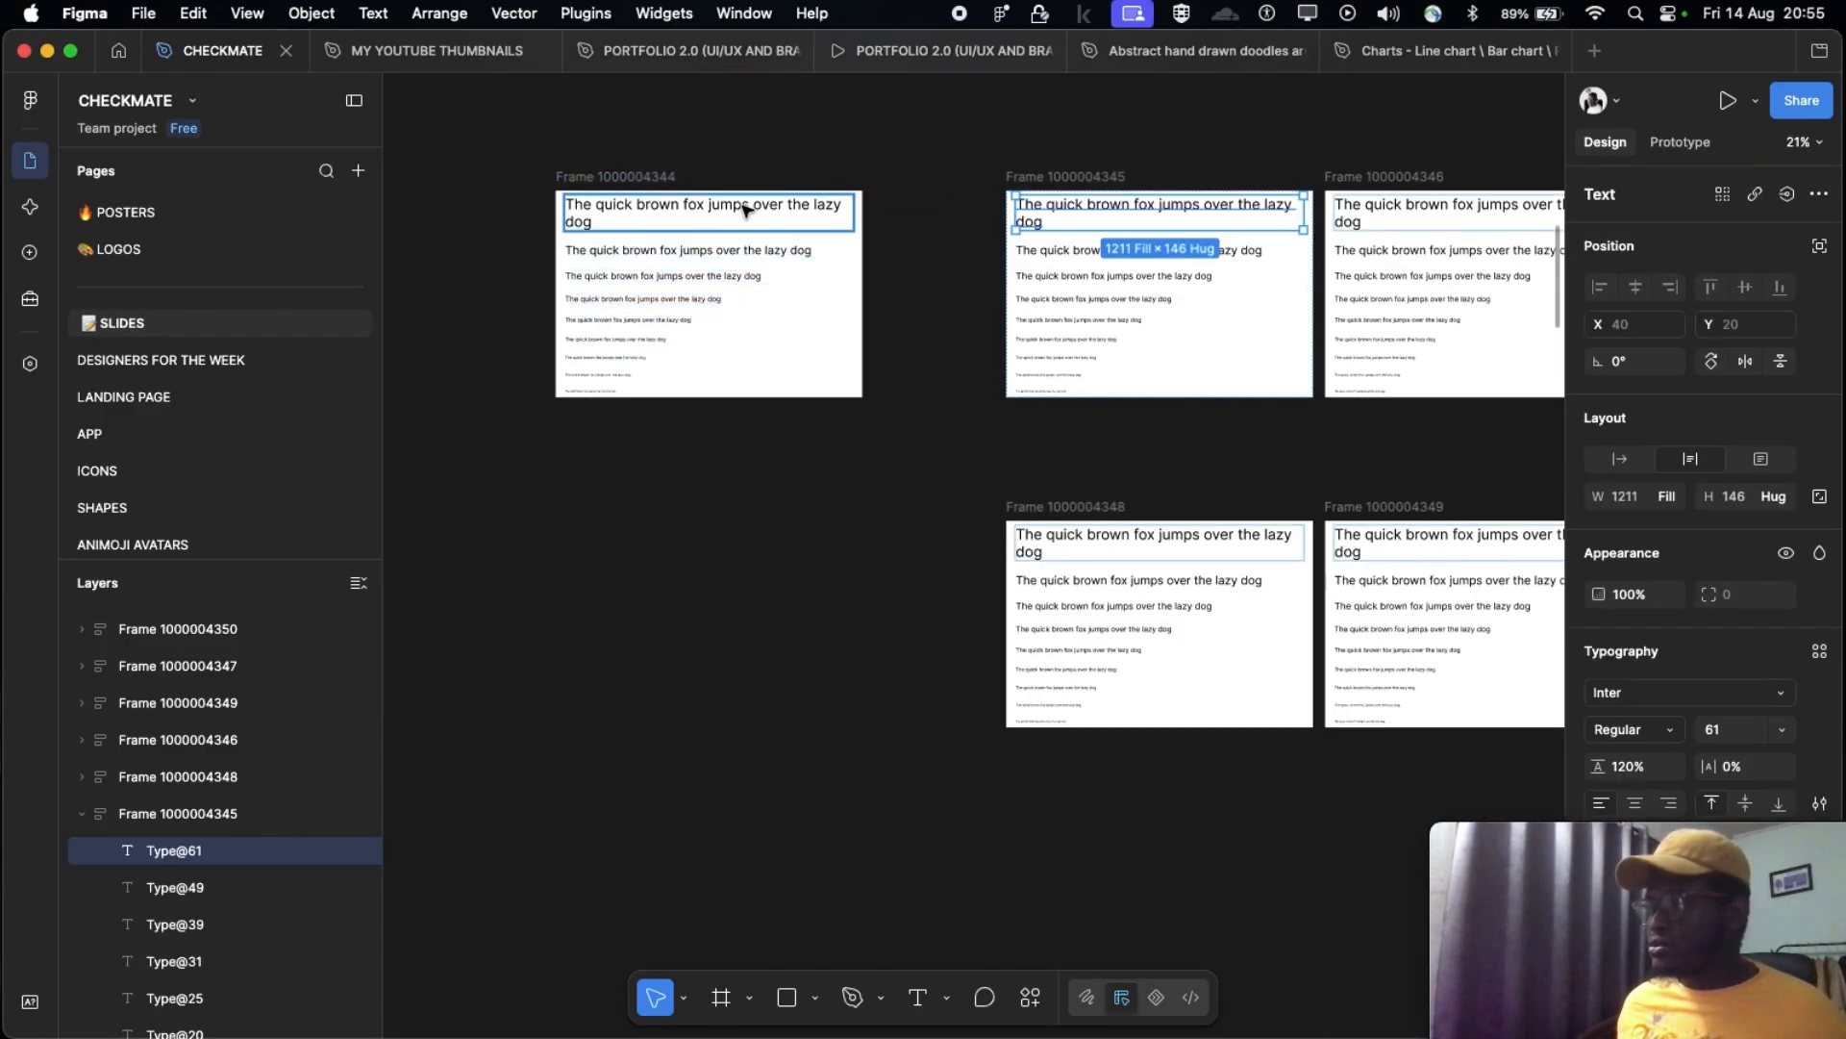
Step: Move the original standalone sample frame up, clear of the upper row, to X 85835, Y 3614
scroll(841, 192, left, 5)
drag(978, 173, 945, 41)
scroll(915, 172, left, 3)
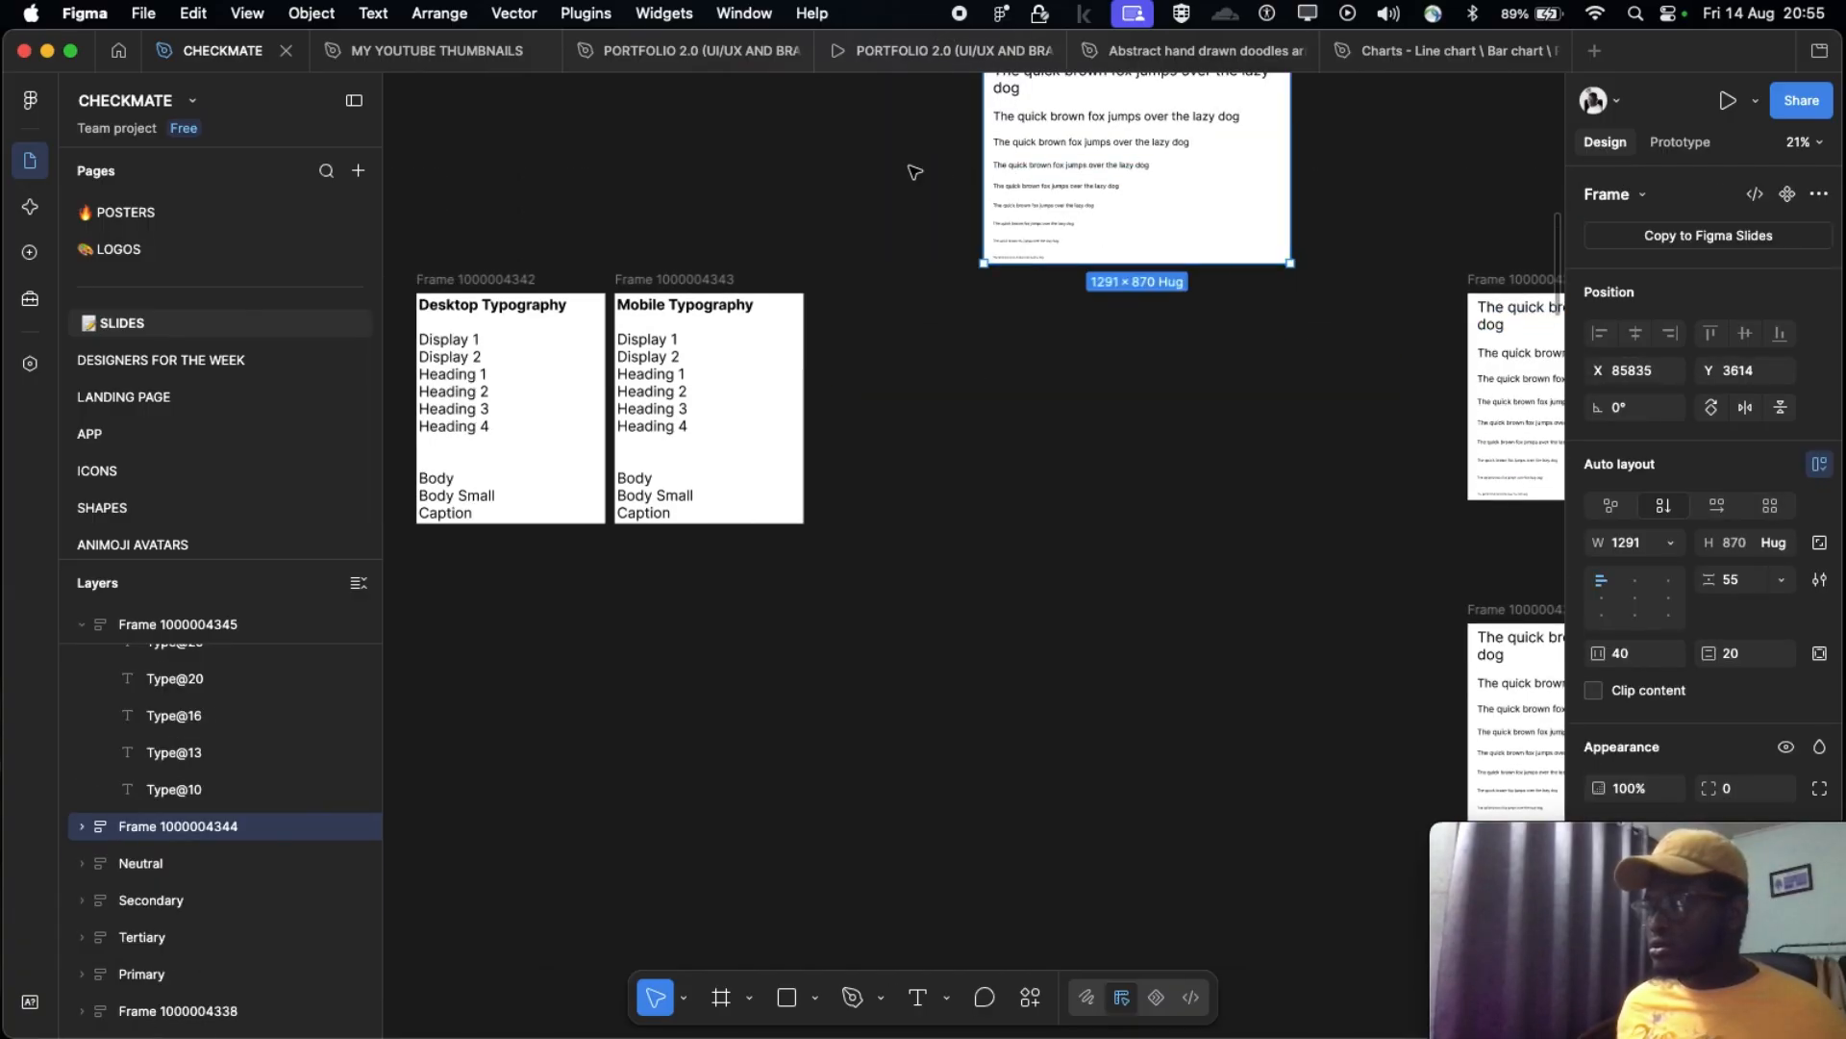
Step: Select the Desktop Typography and Mobile Typography frames together and move them right, near the upper row of duplicated samples
click(567, 278)
shift+click(733, 280)
drag(581, 270, 1068, 299)
click(615, 278)
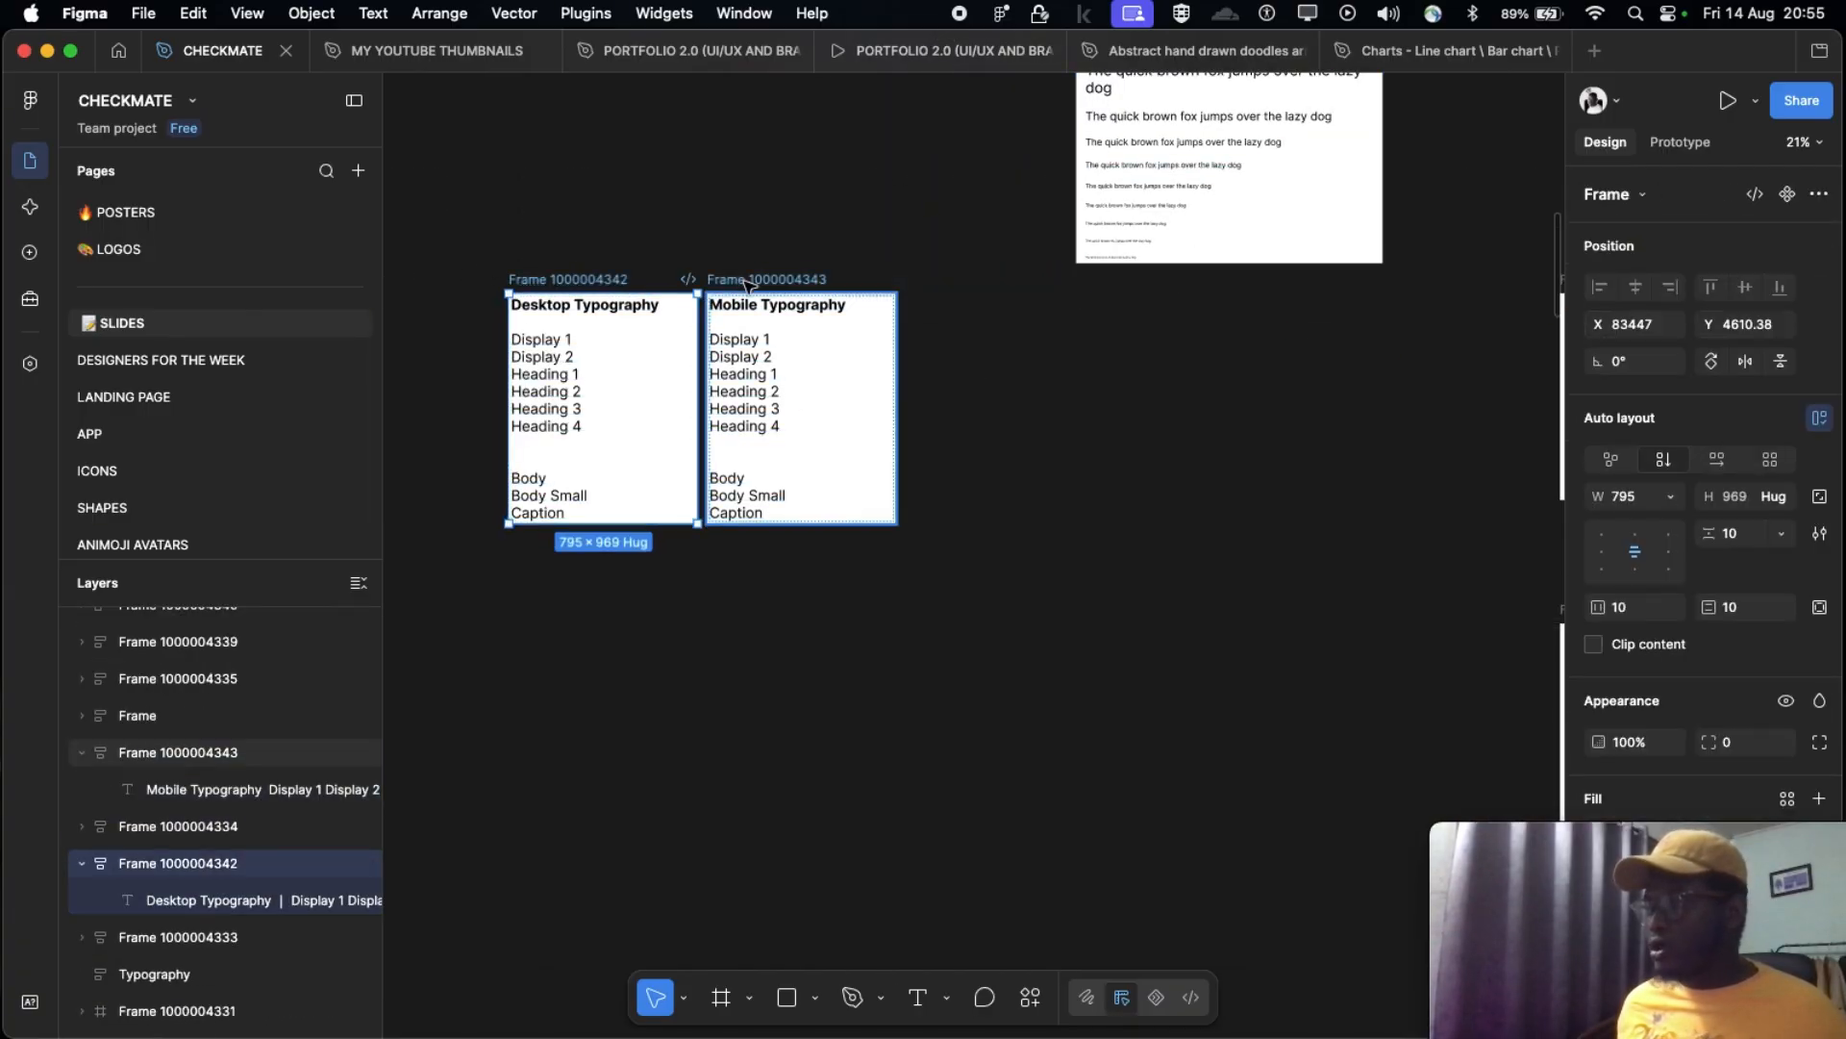
shift+click(751, 279)
drag(577, 279, 1197, 320)
scroll(1198, 321, right, 8)
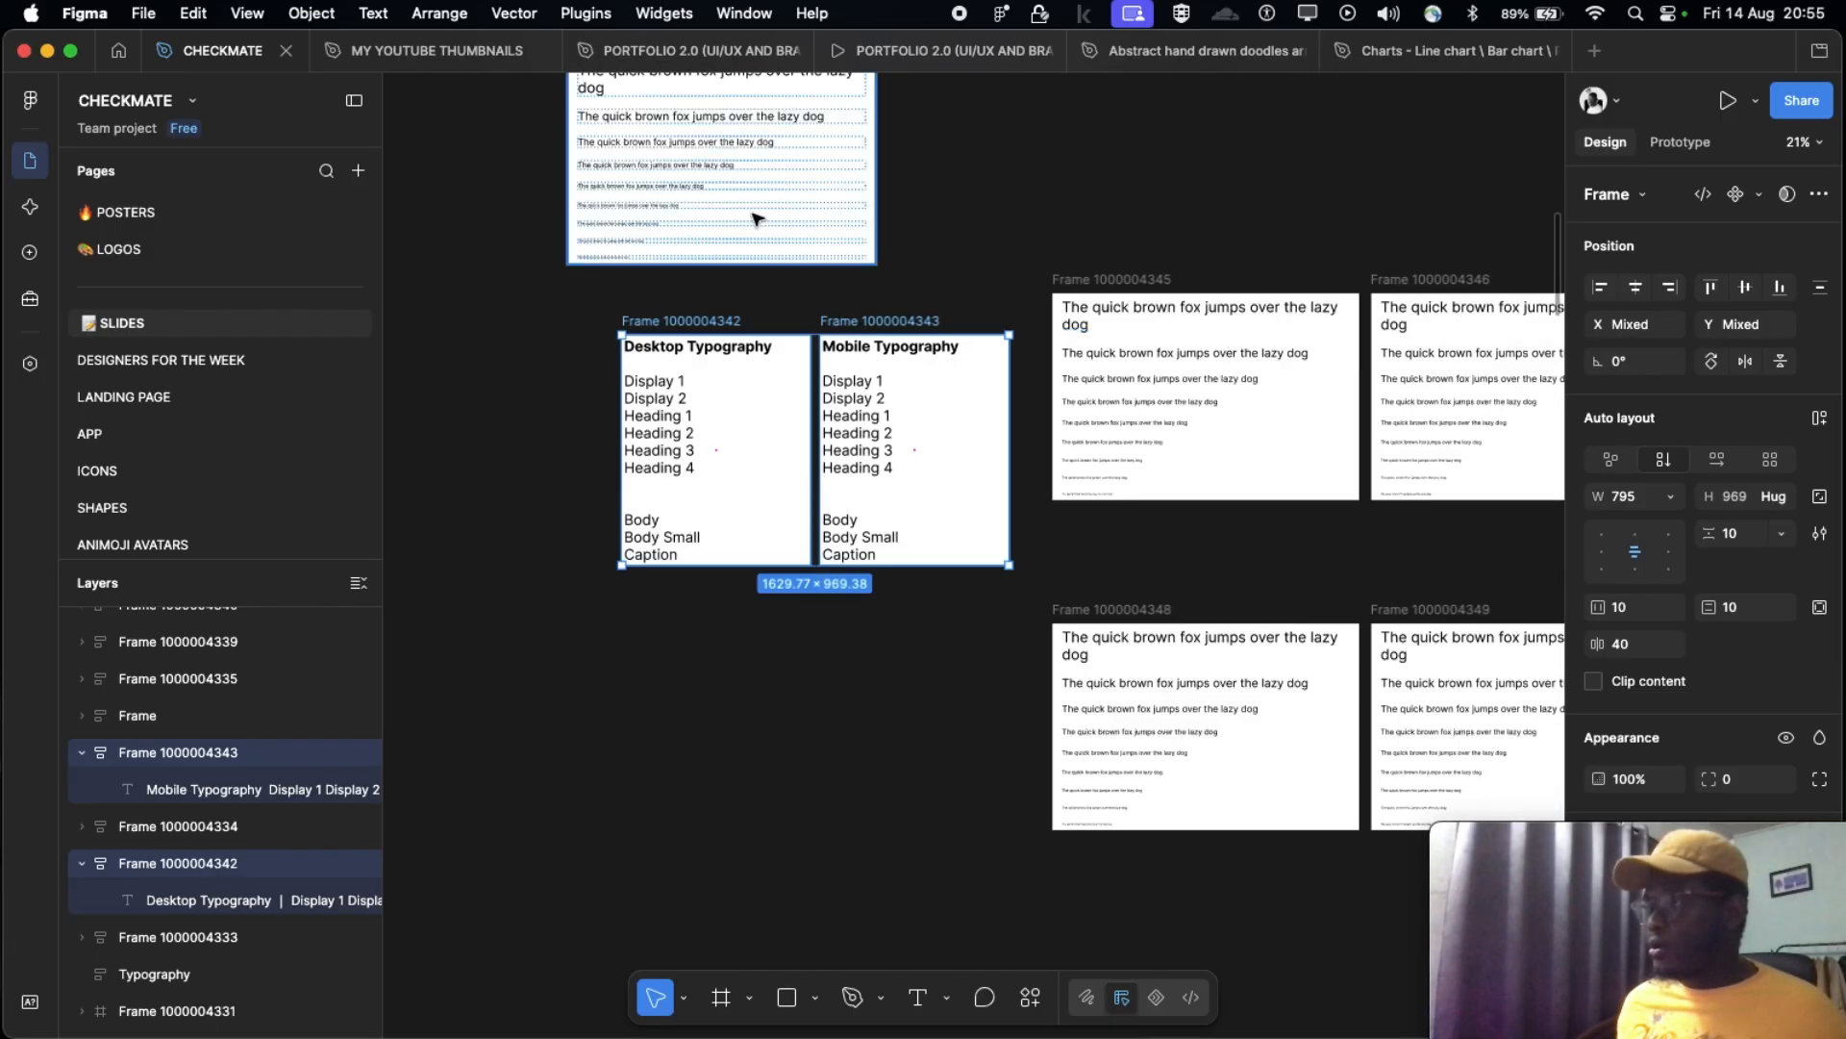
Step: Move the original sample frame farther up to X 85859, Y 3289, and raise both typography list frames level with the upper sample row
scroll(745, 250, up, 5)
click(604, 286)
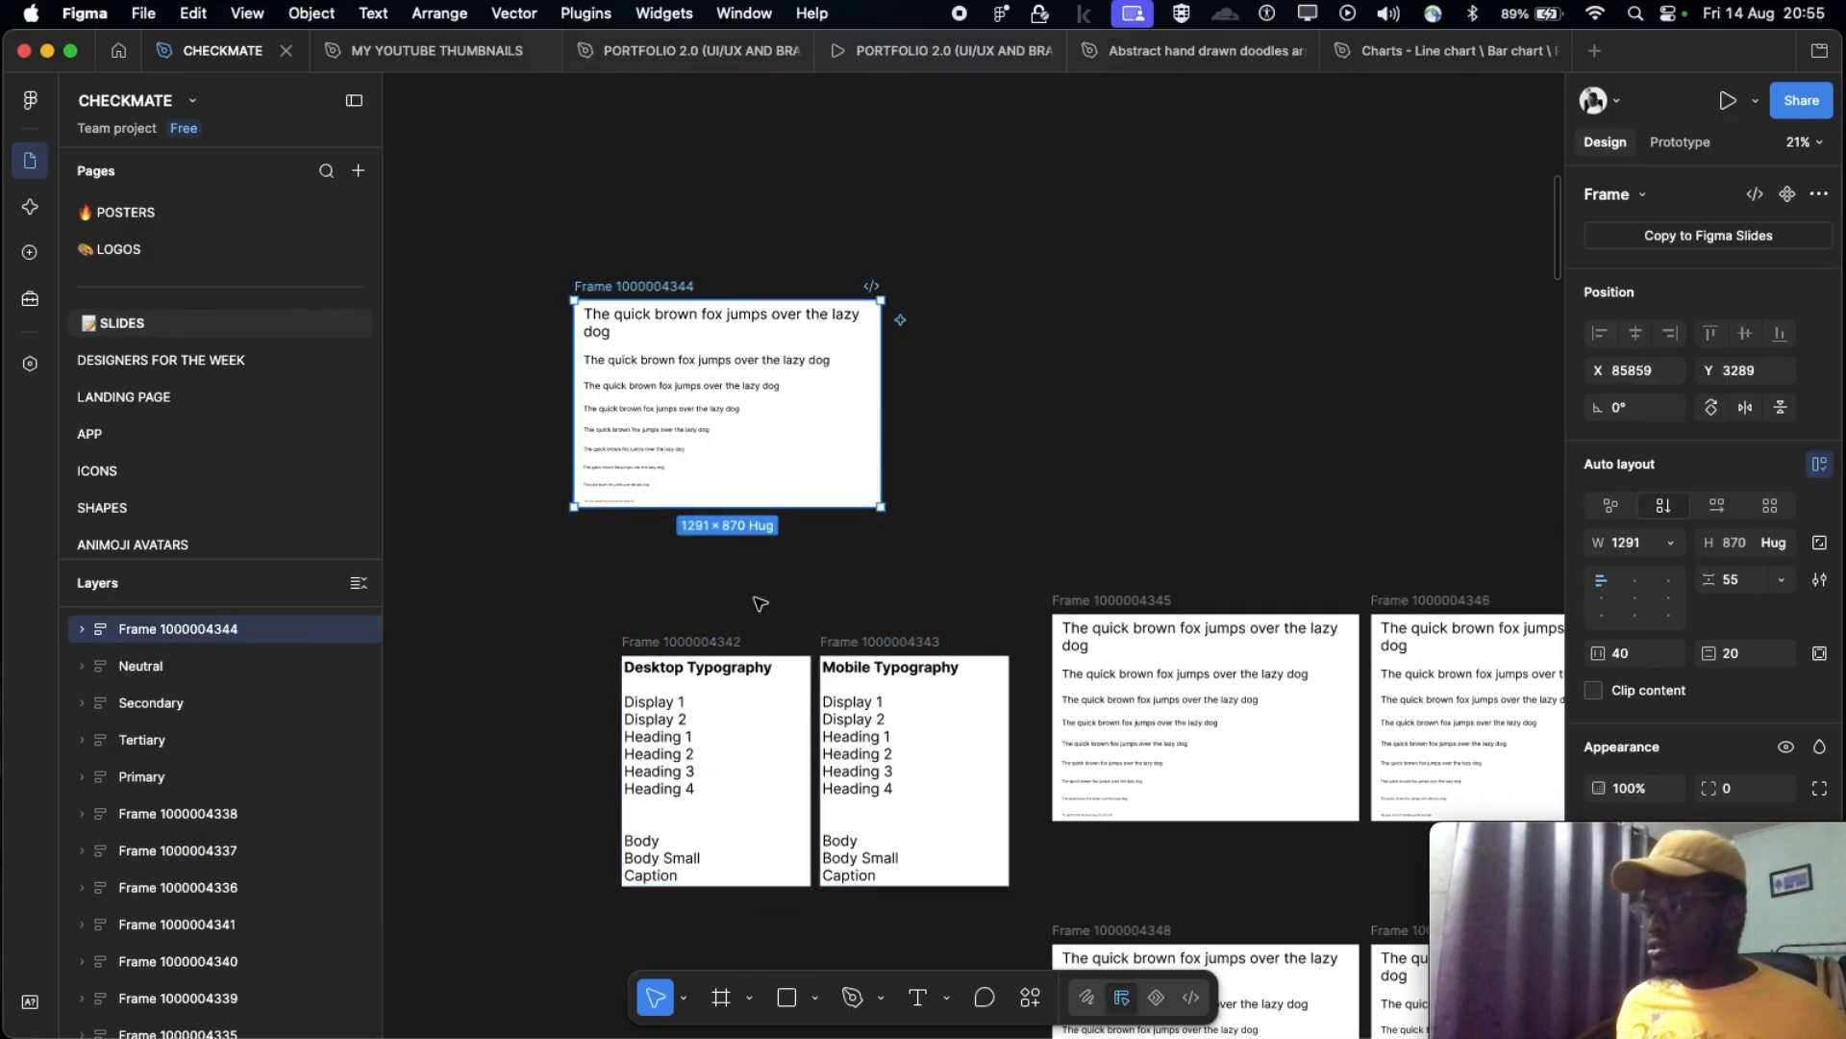
click(673, 642)
shift+click(855, 638)
drag(855, 639, 862, 597)
Step: Compare the style names in the Desktop and Mobile Typography lists with the sample lines in the upper row's first frame
scroll(863, 597, right, 1)
scroll(863, 597, down, 1)
scroll(610, 710, up, 3)
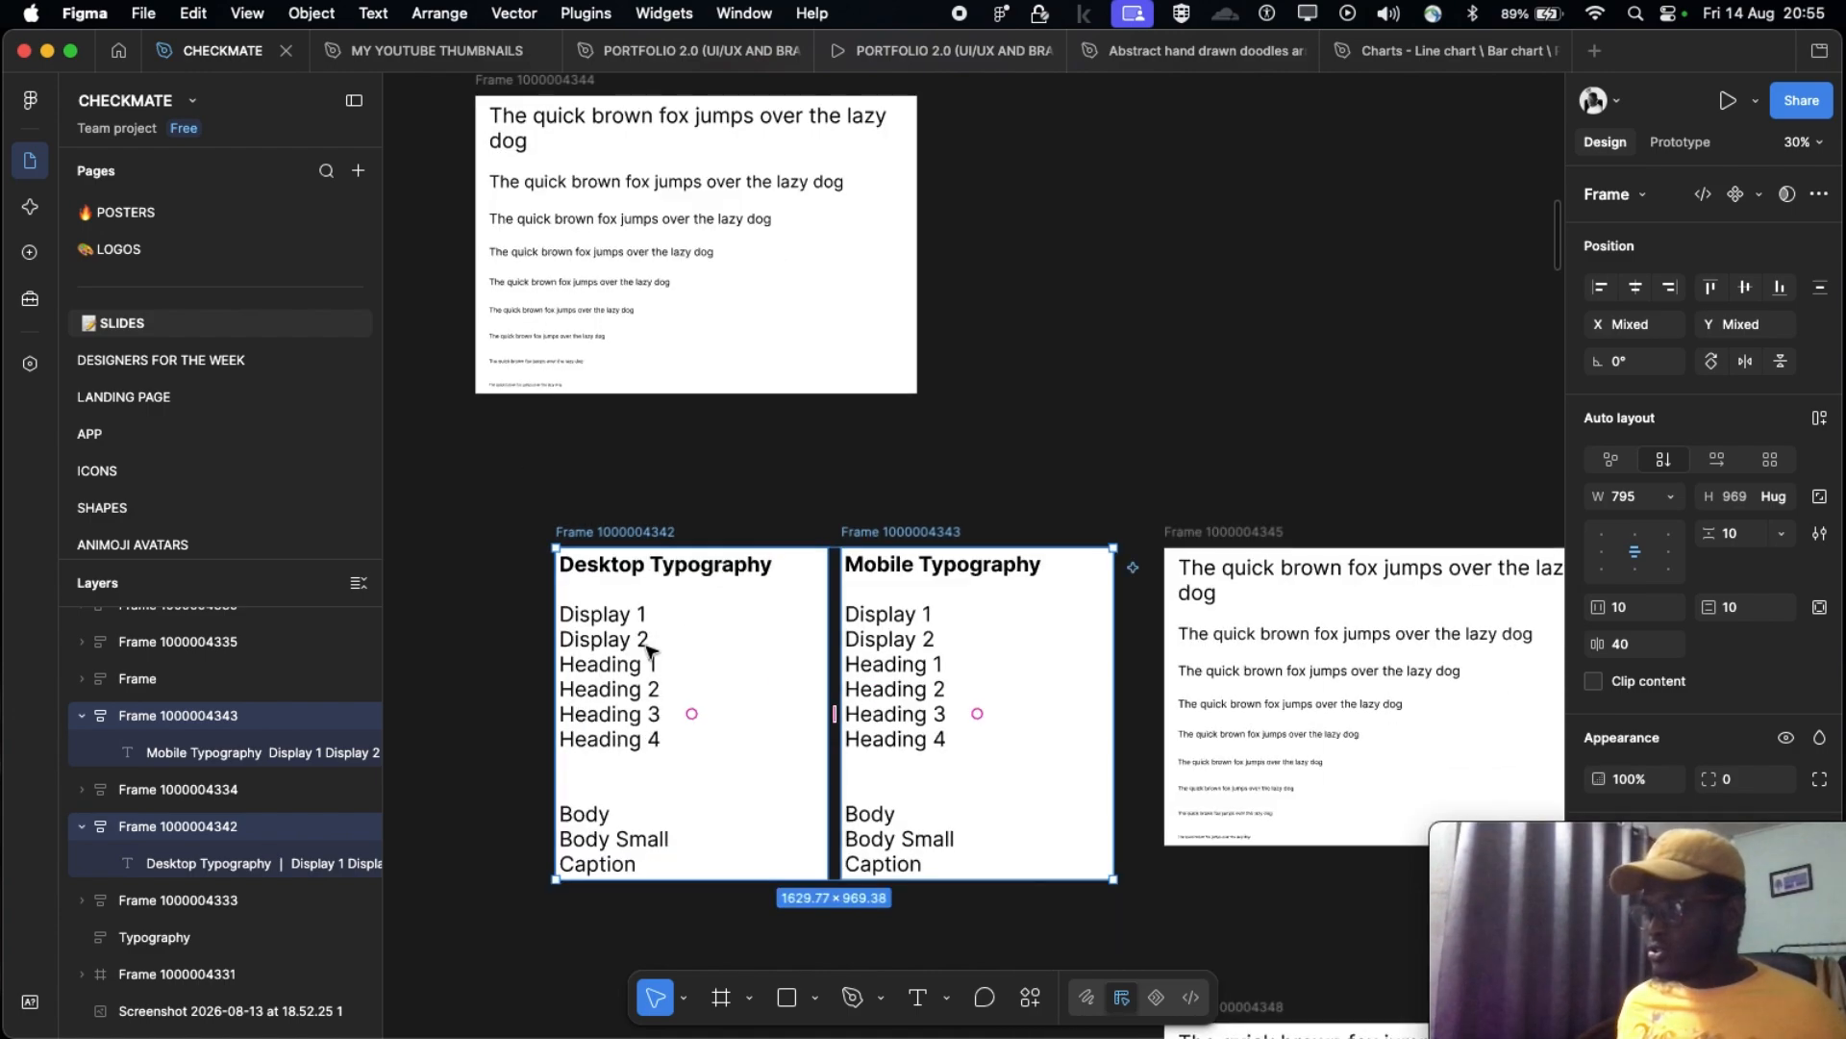
scroll(647, 659, down, 2)
scroll(647, 609, right, 2)
scroll(537, 481, up, 1)
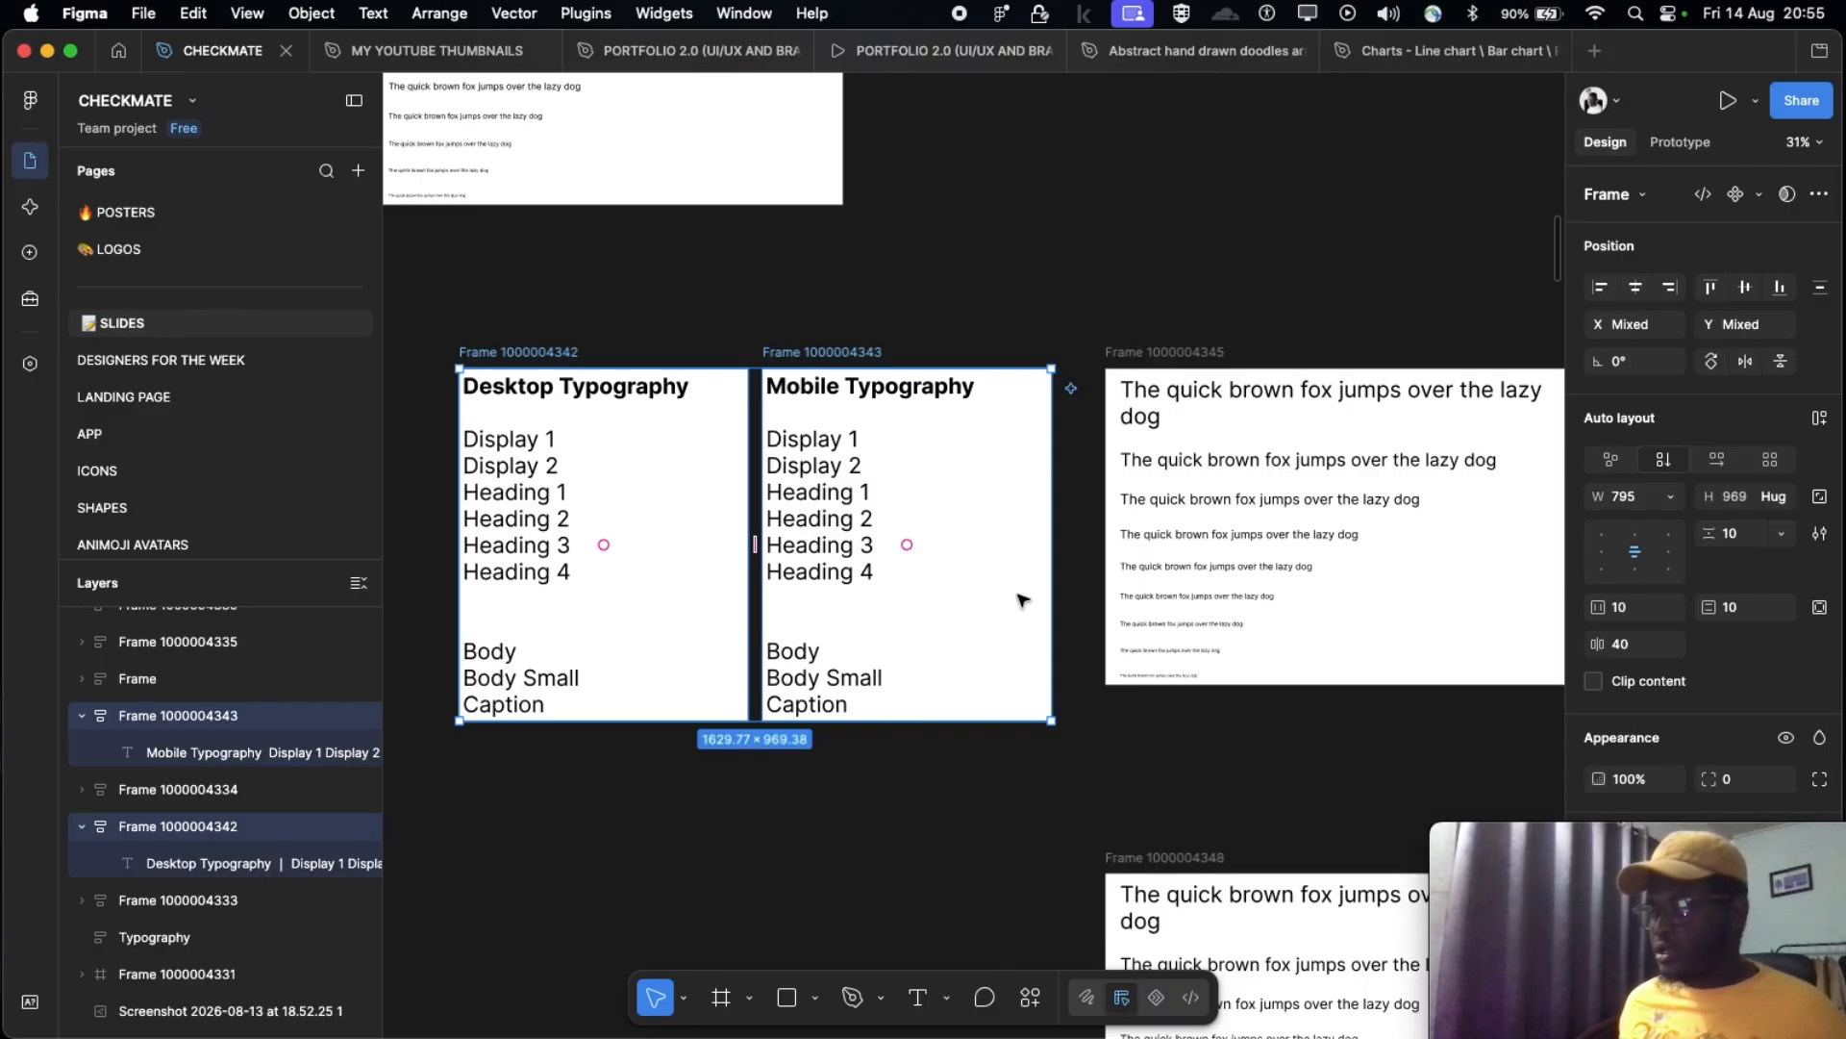
scroll(877, 640, right, 4)
scroll(1056, 409, up, 2)
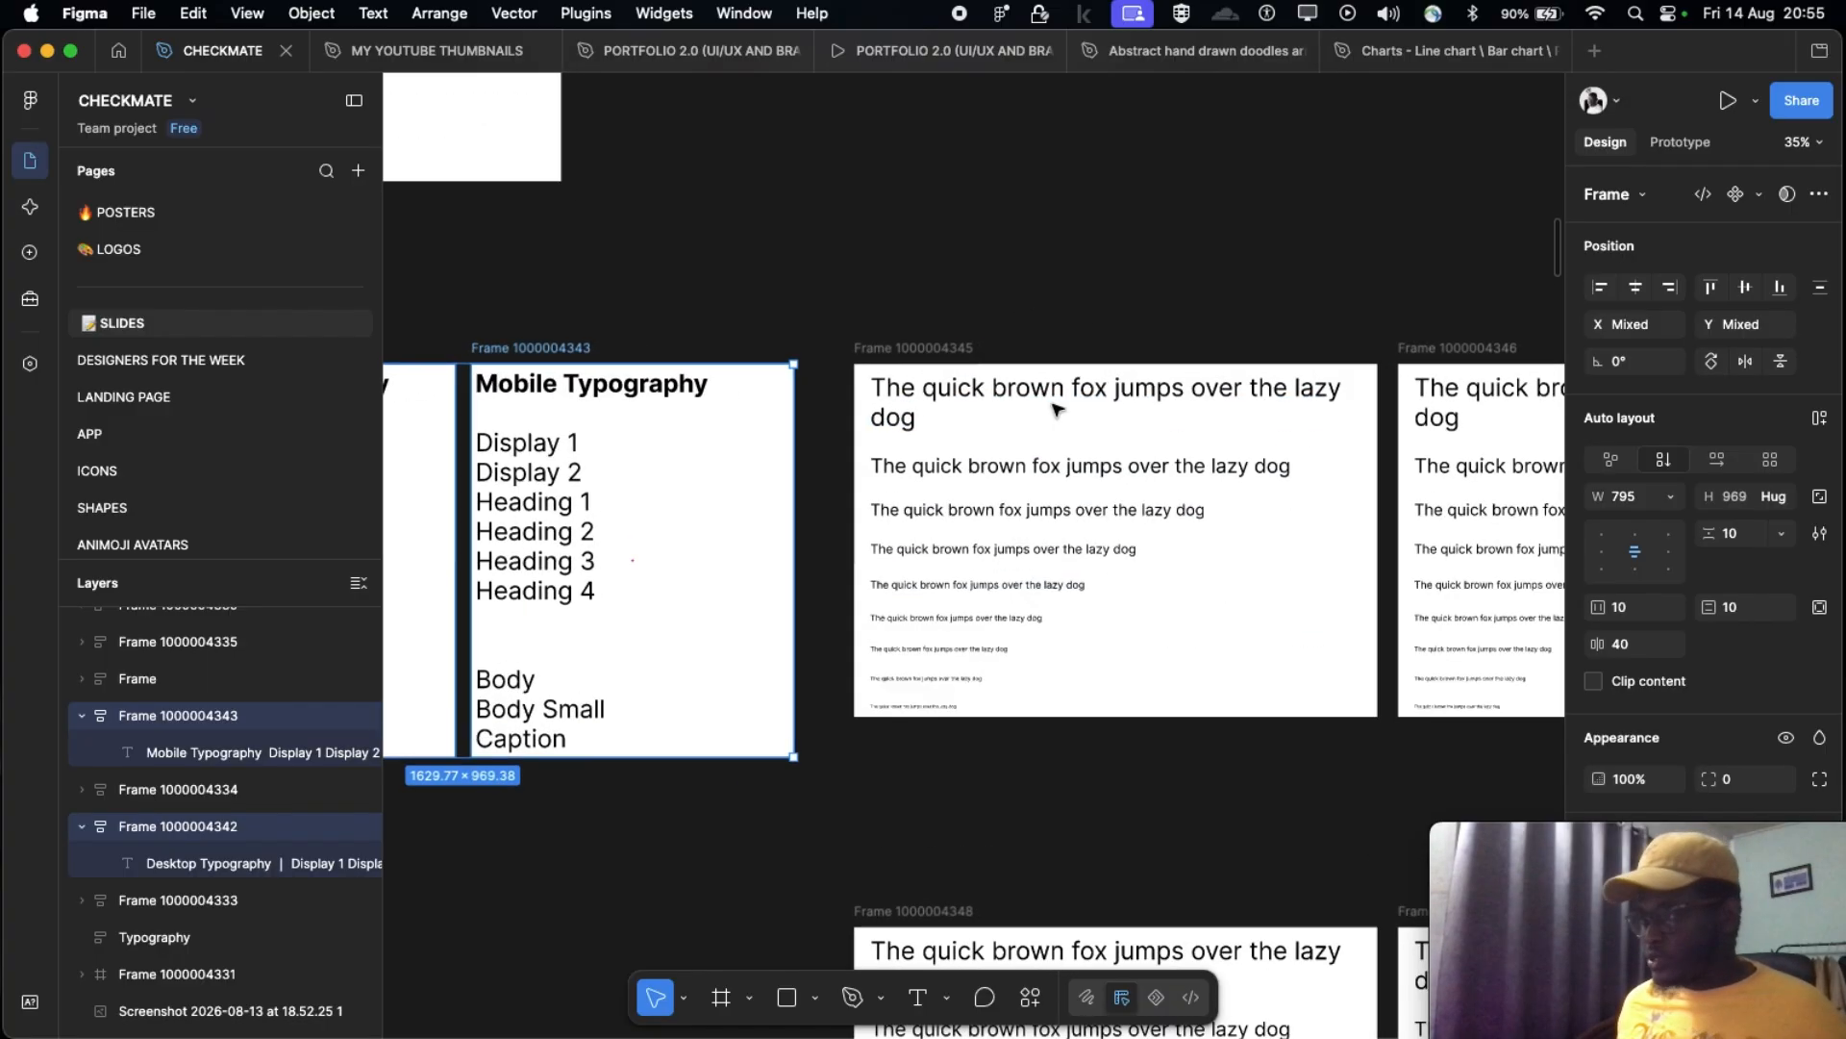
scroll(1097, 416, right, 5)
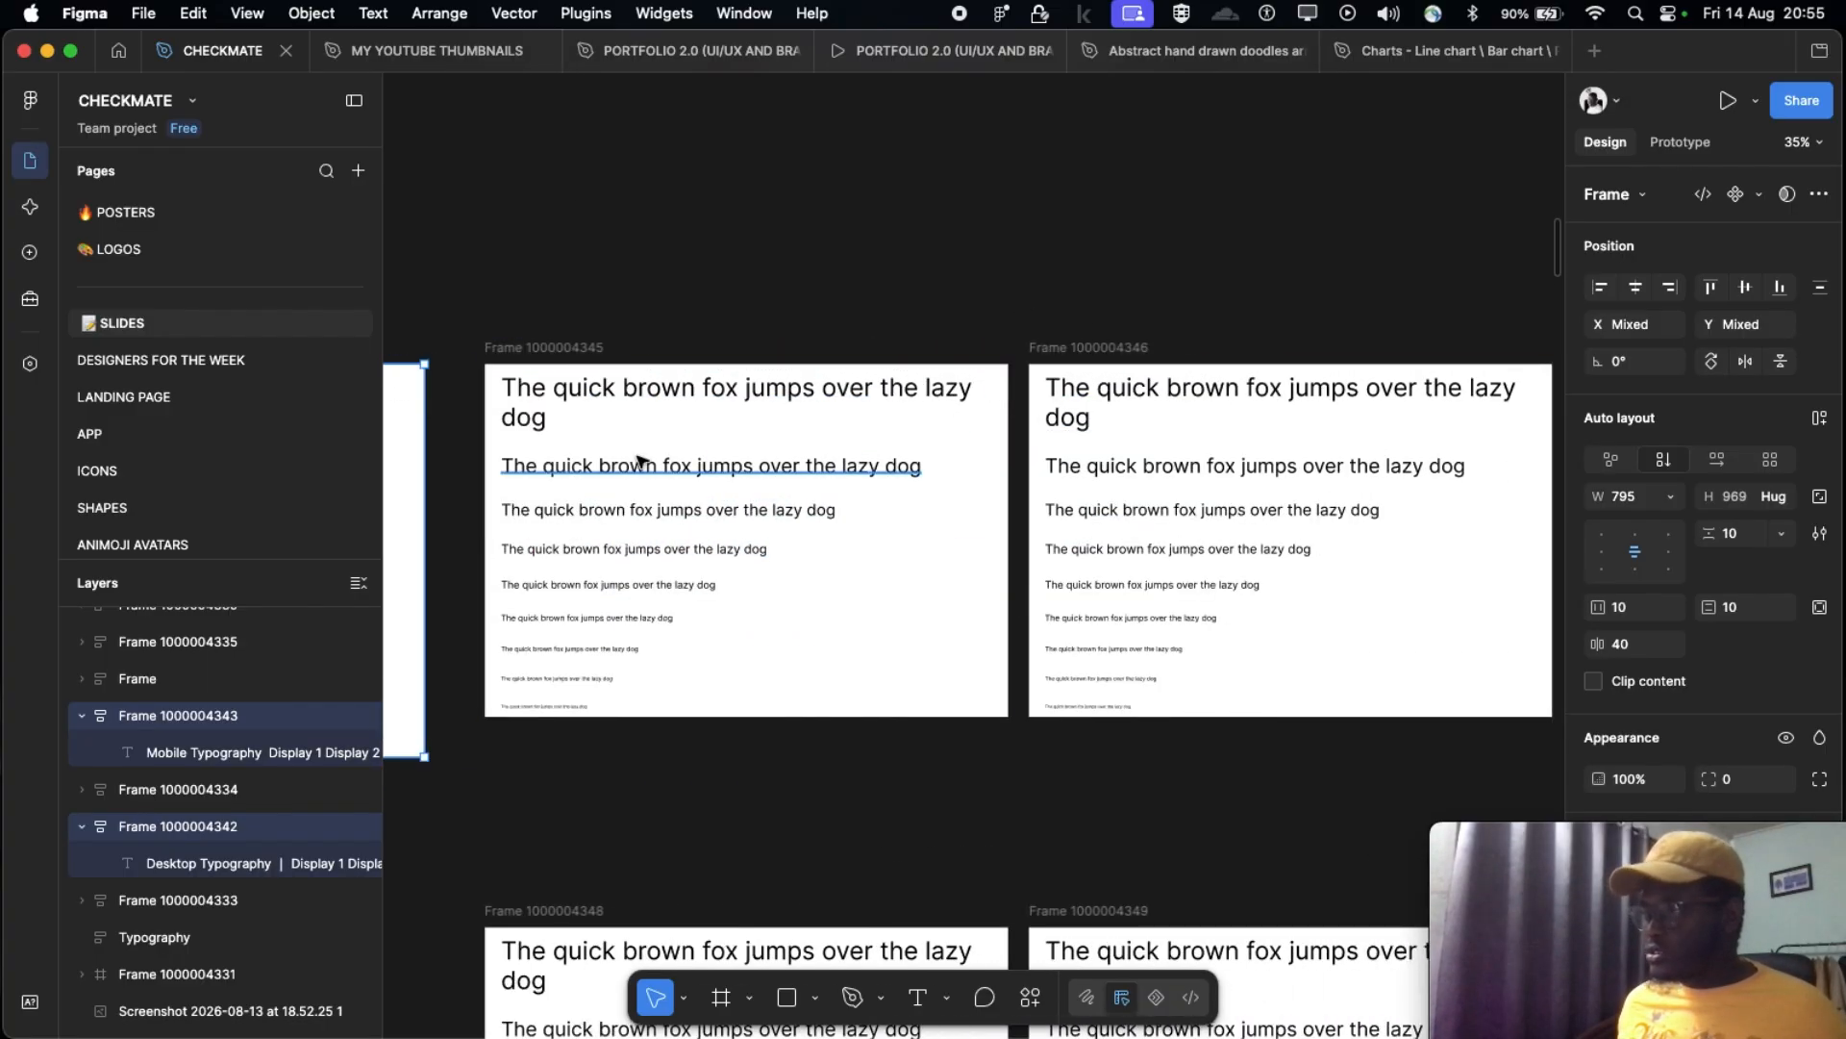
Step: Rename the two largest sample text layers in the upper row's first frame as Display1 and Display2, using ascending numbering from 1
click(632, 400)
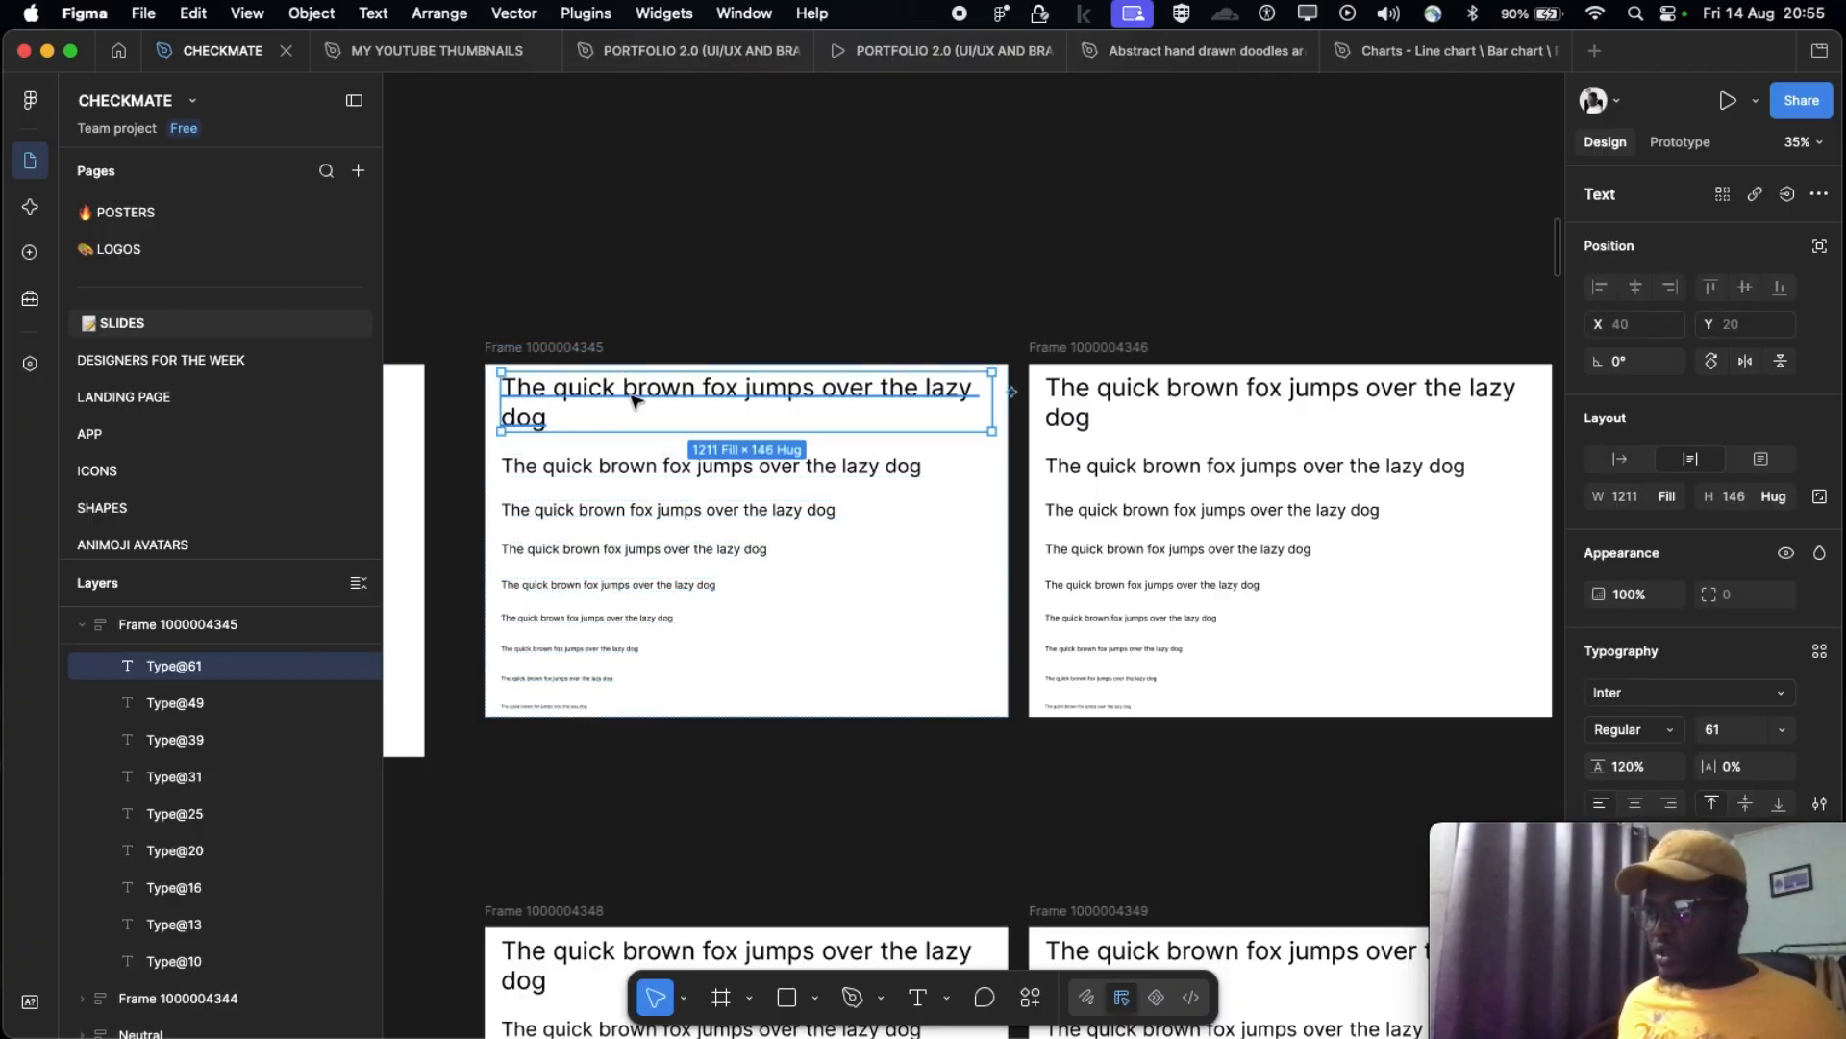
scroll(627, 417, left, 3)
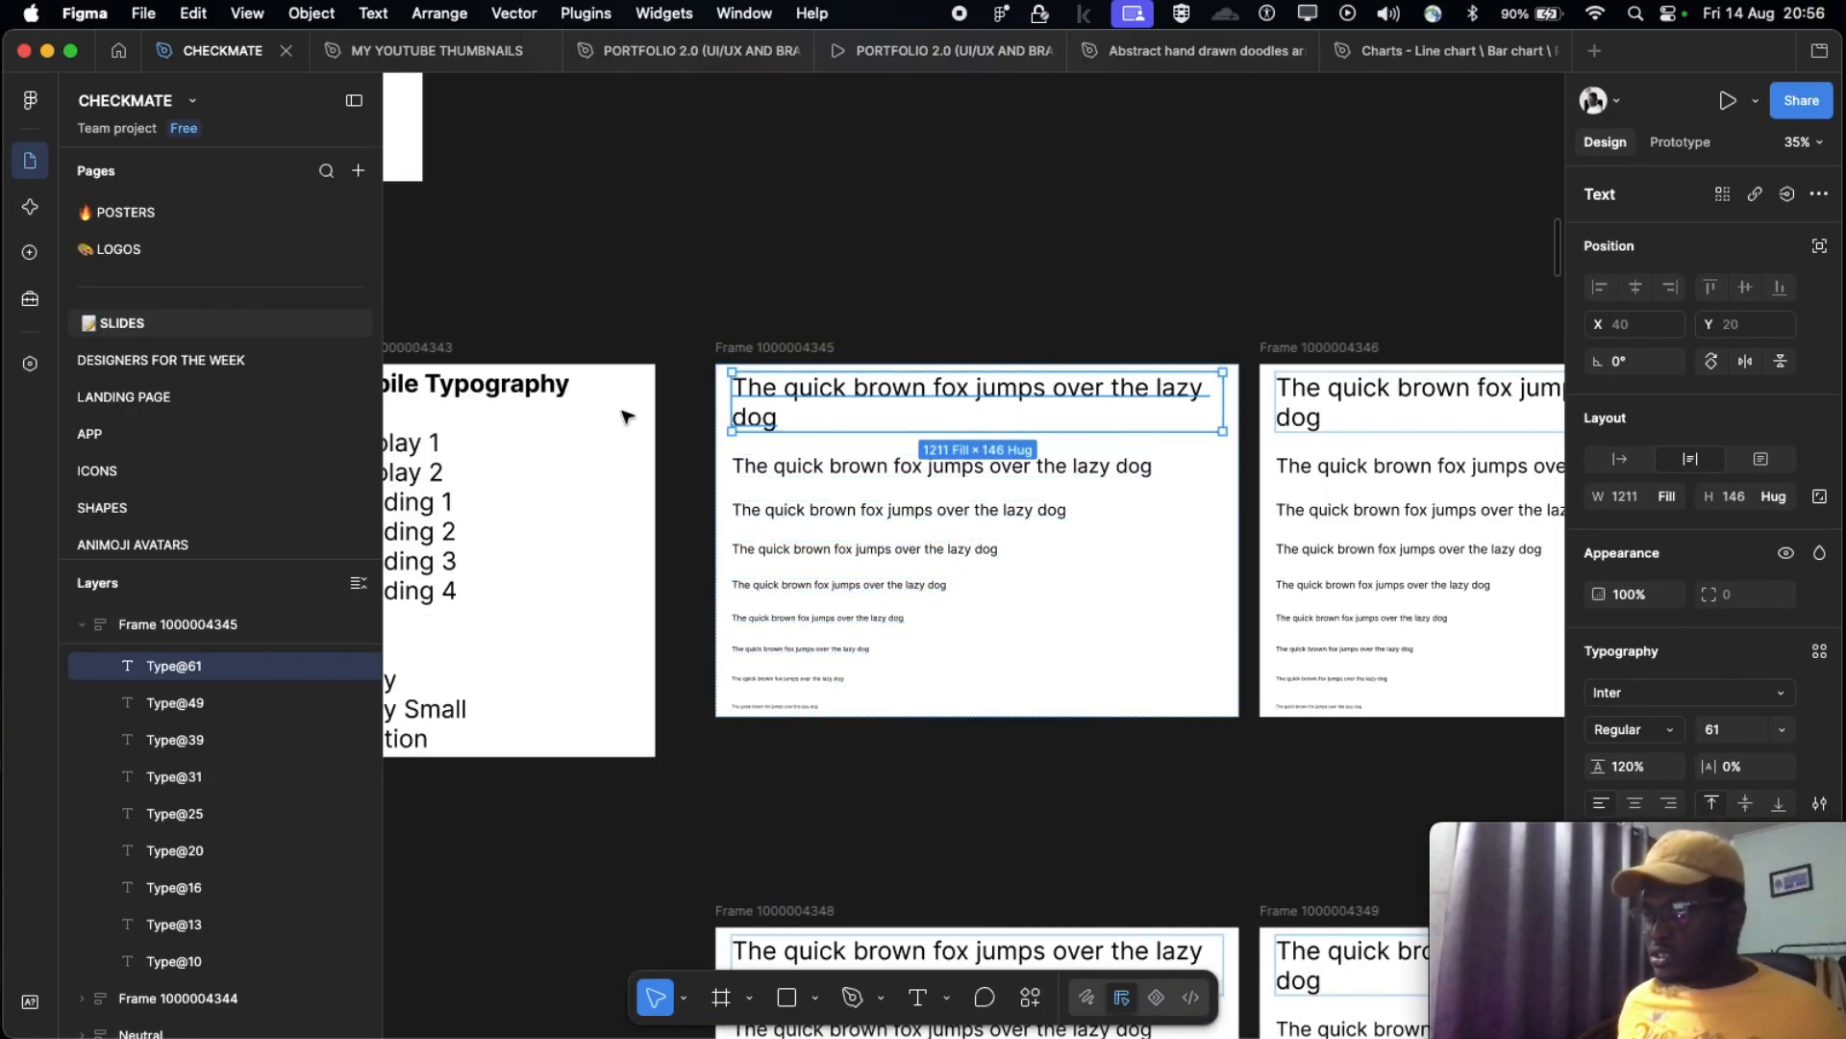
shift+click(848, 472)
scroll(850, 473, left, 3)
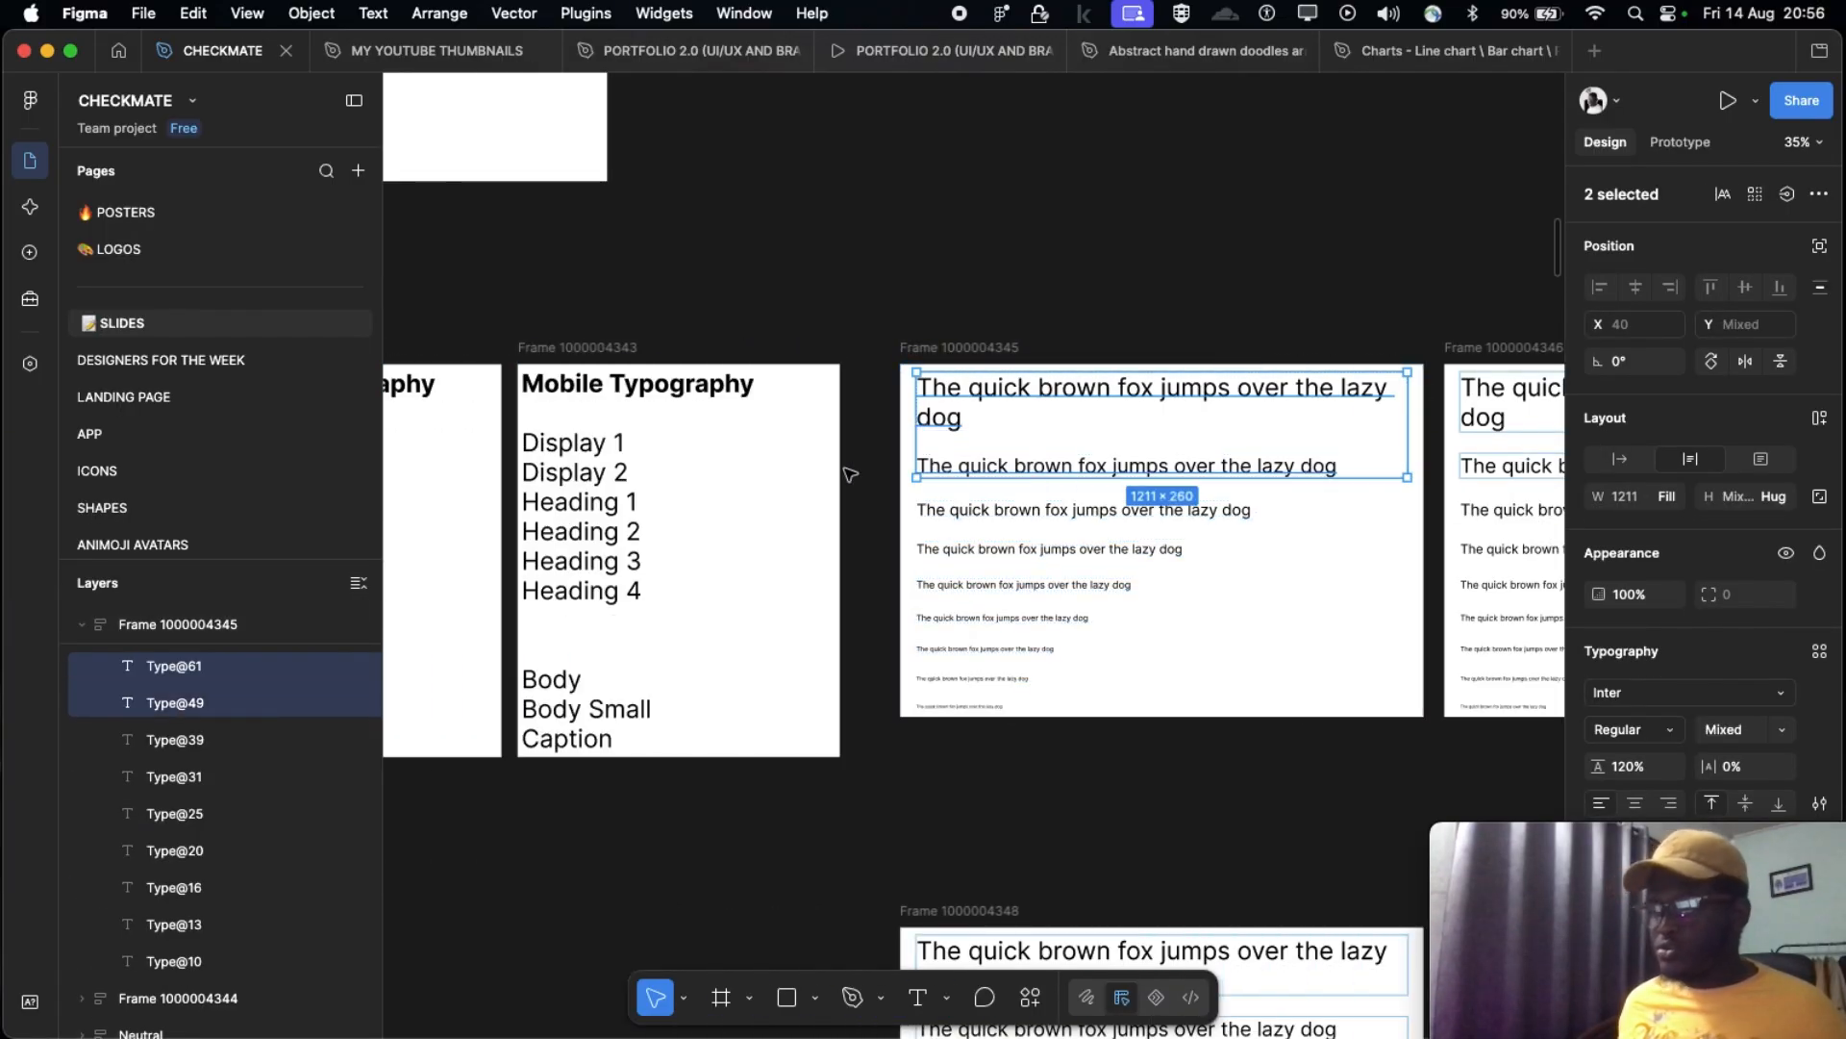
scroll(848, 473, left, 3)
scroll(870, 443, right, 5)
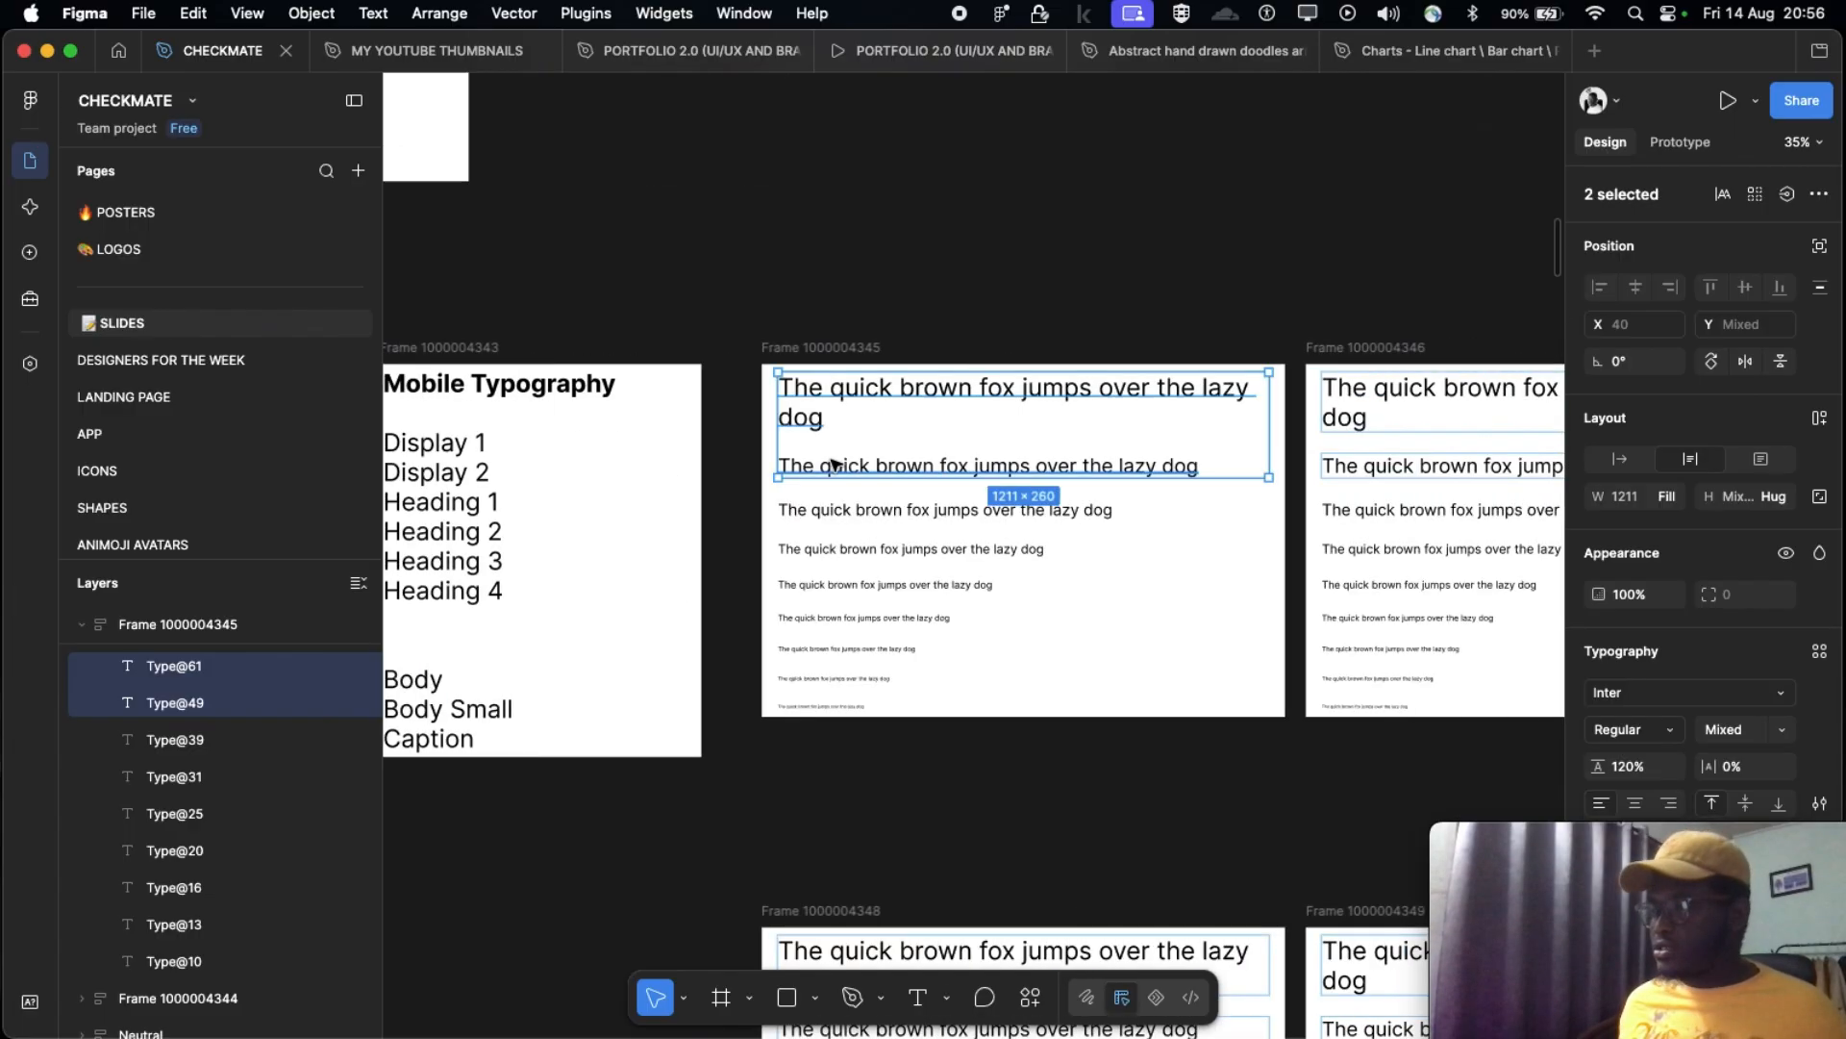
scroll(895, 409, up, 3)
scroll(845, 375, right, 5)
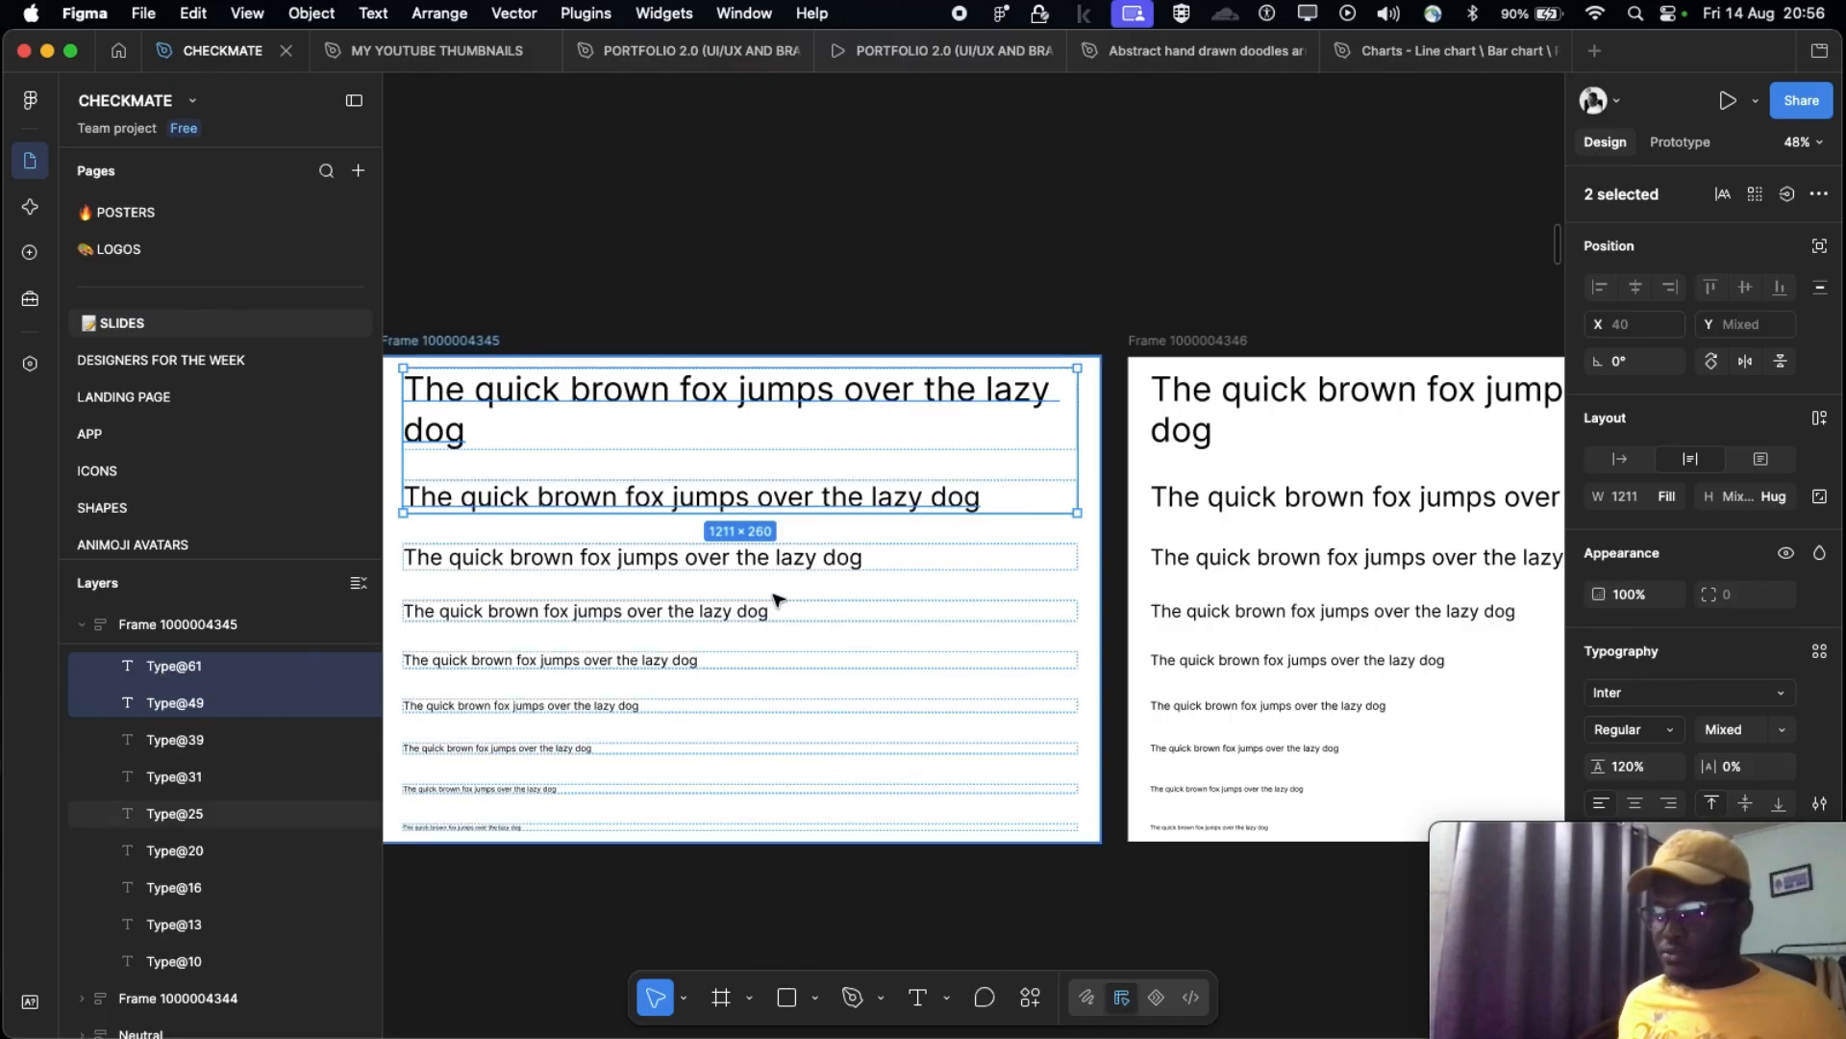
scroll(740, 515, left, 2)
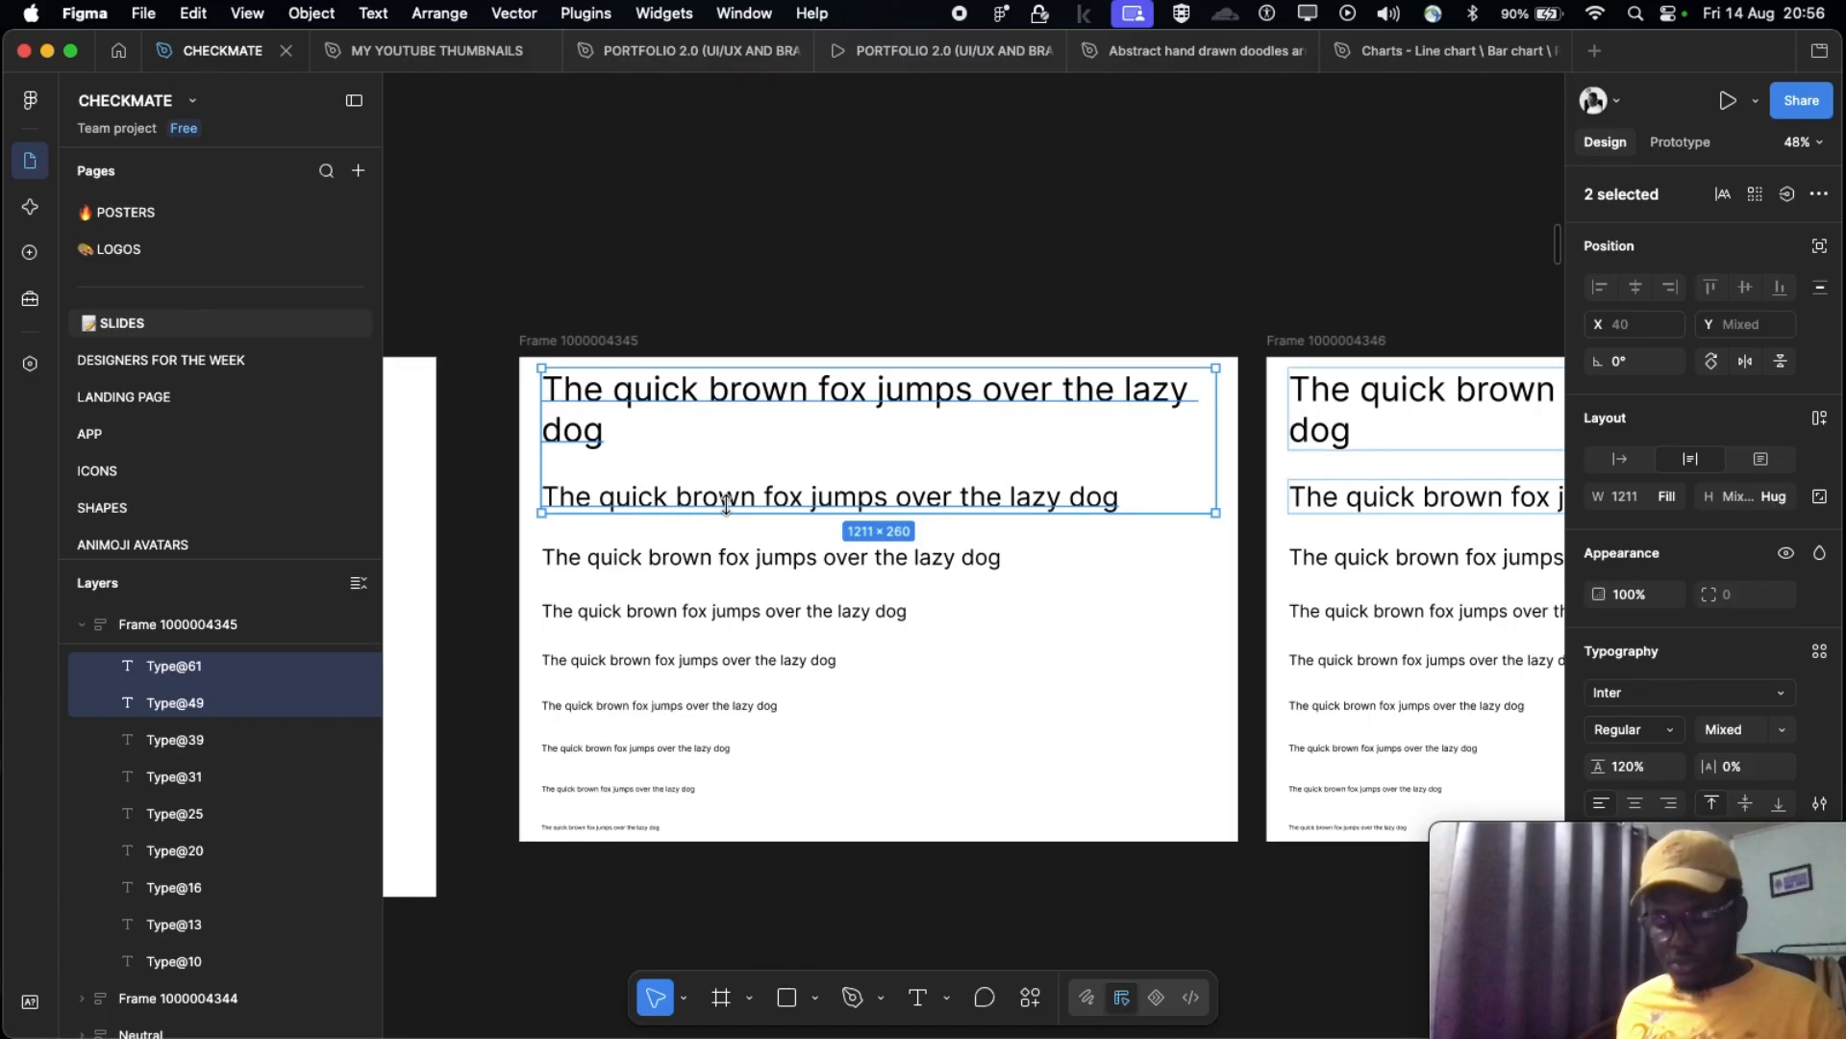
key(super+r)
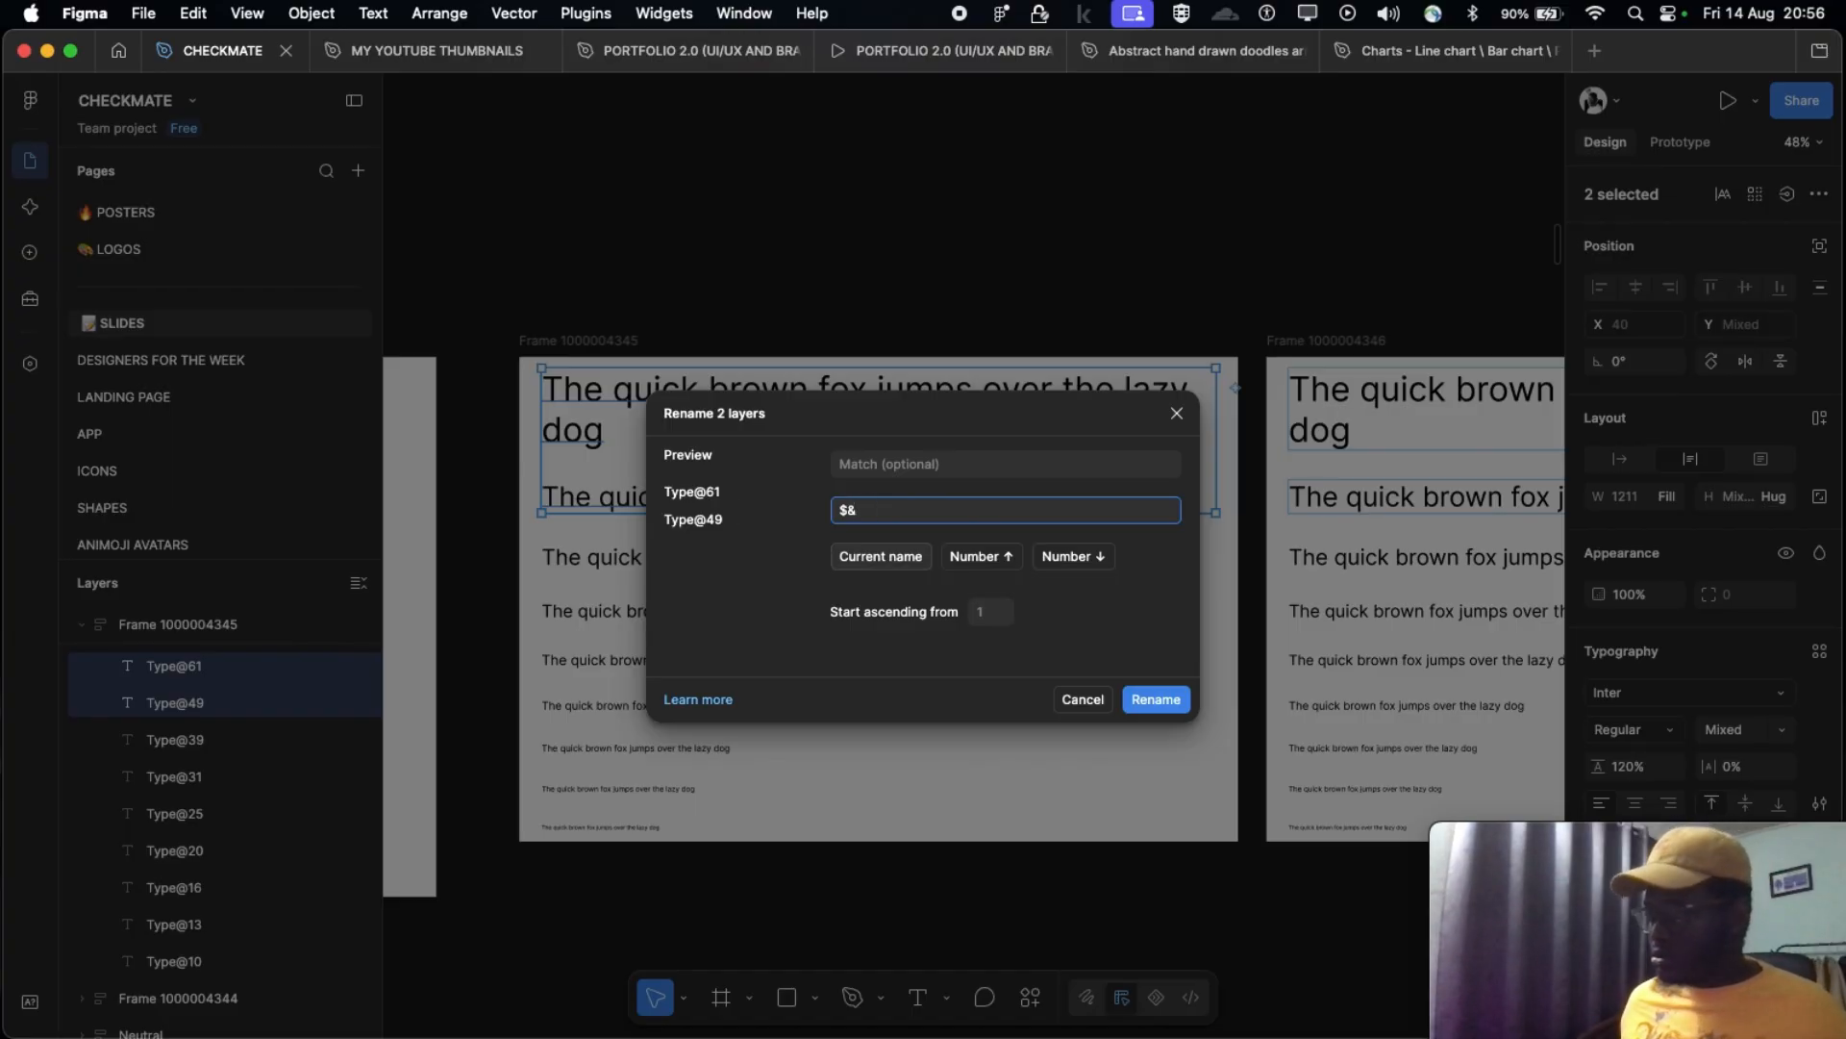
click(1081, 700)
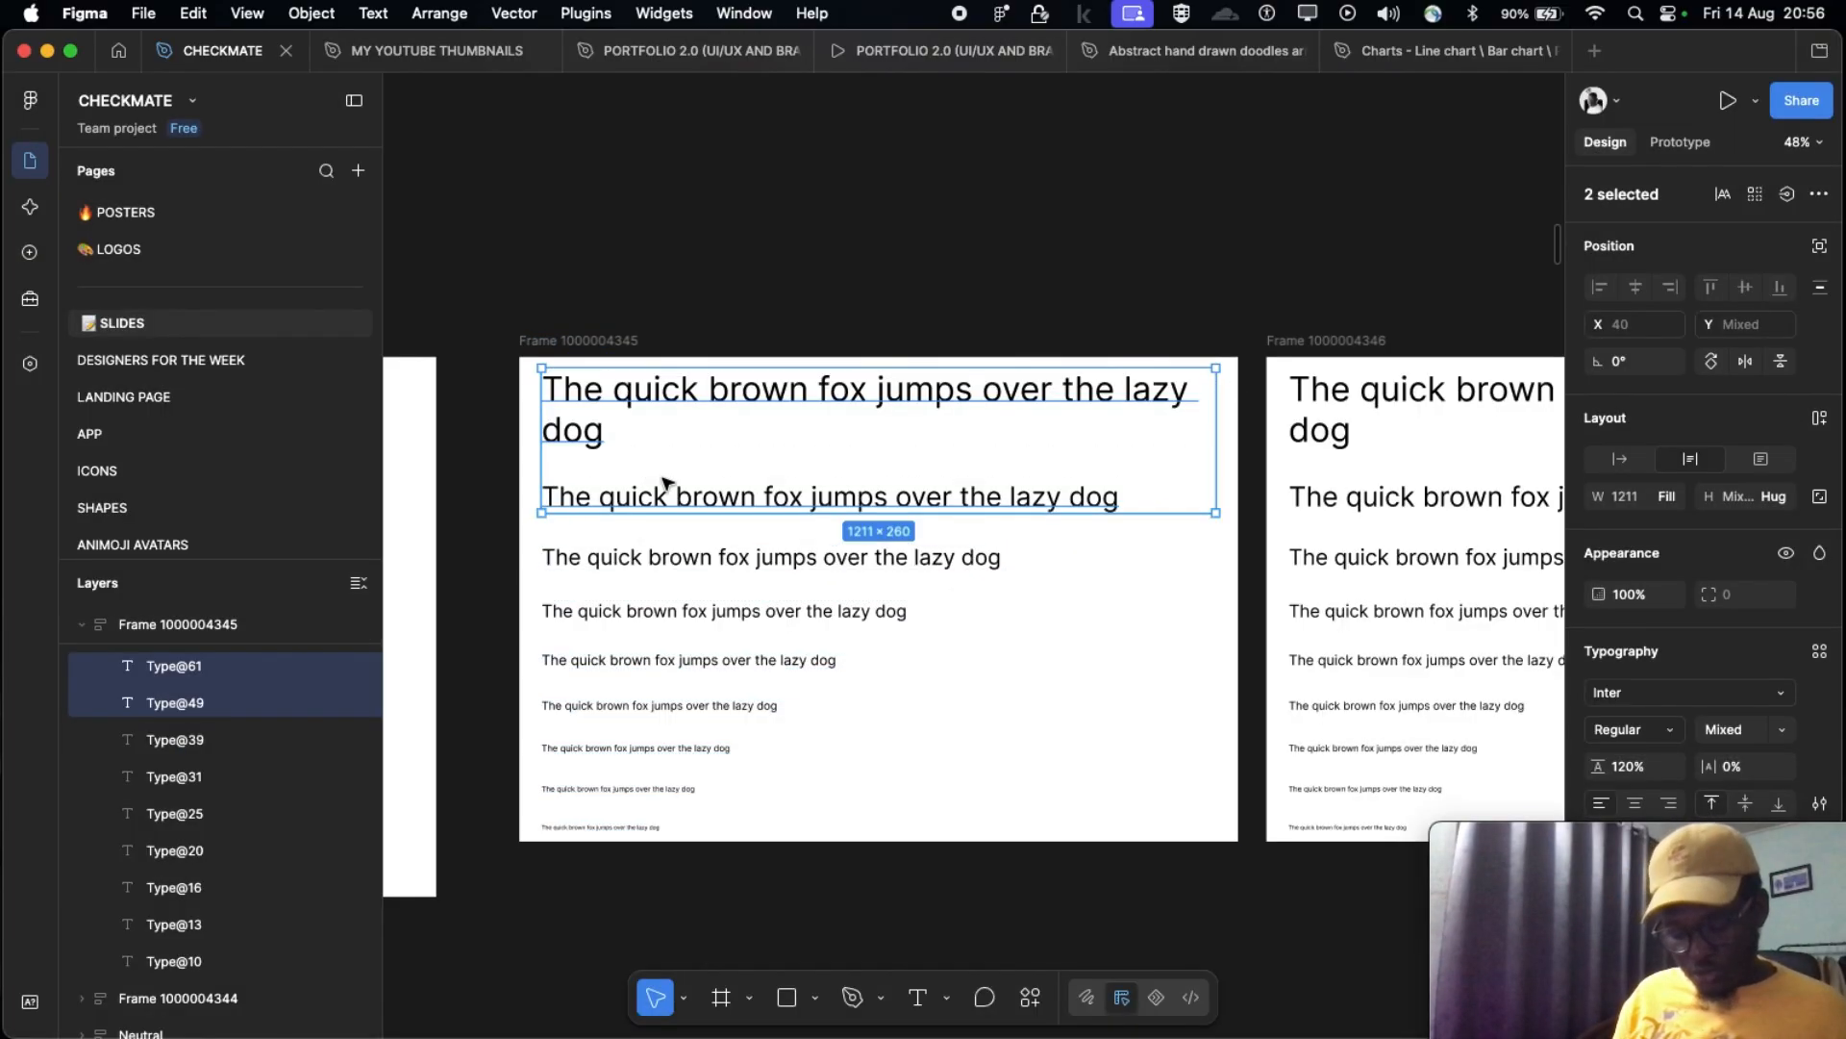
key(super+r)
text(Di)
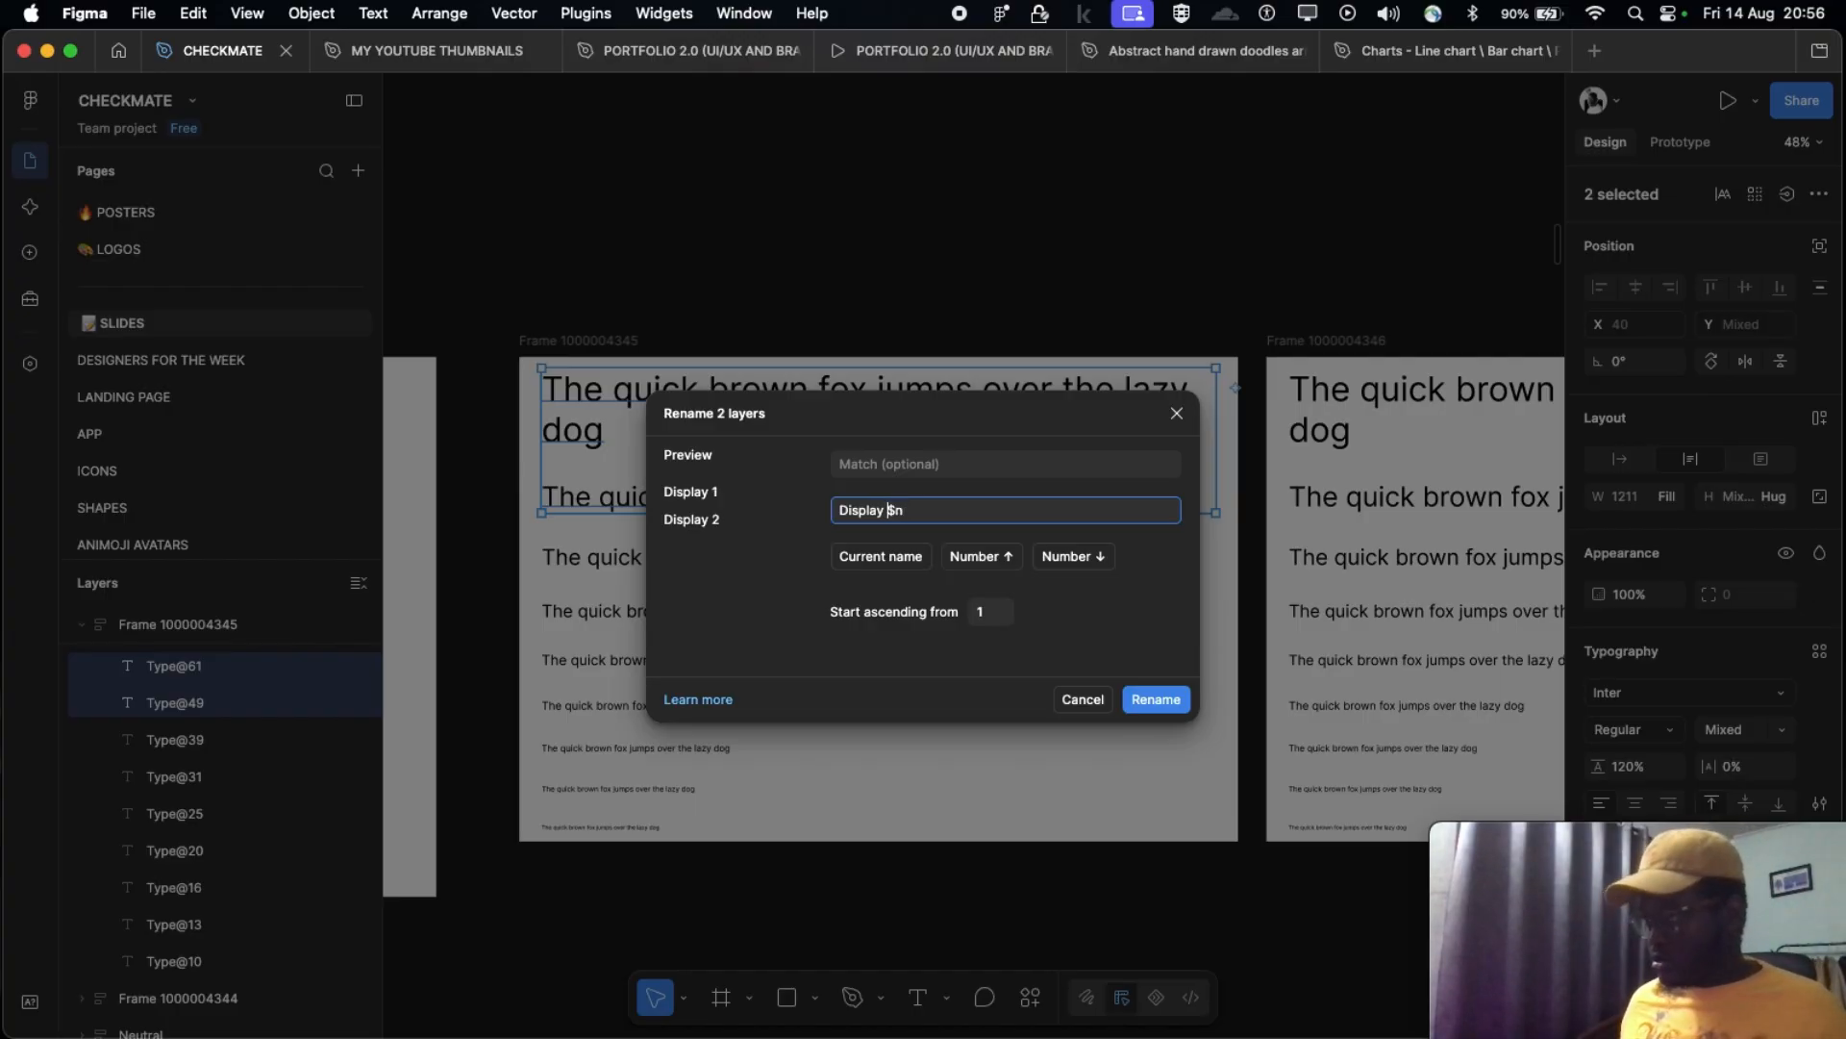
click(1156, 699)
Step: Rename the next four sample text layers, Type@39 to Type@20, as H1 to H4 using the pattern H$n, numbered from 1
scroll(500, 688, left, 3)
scroll(501, 689, left, 3)
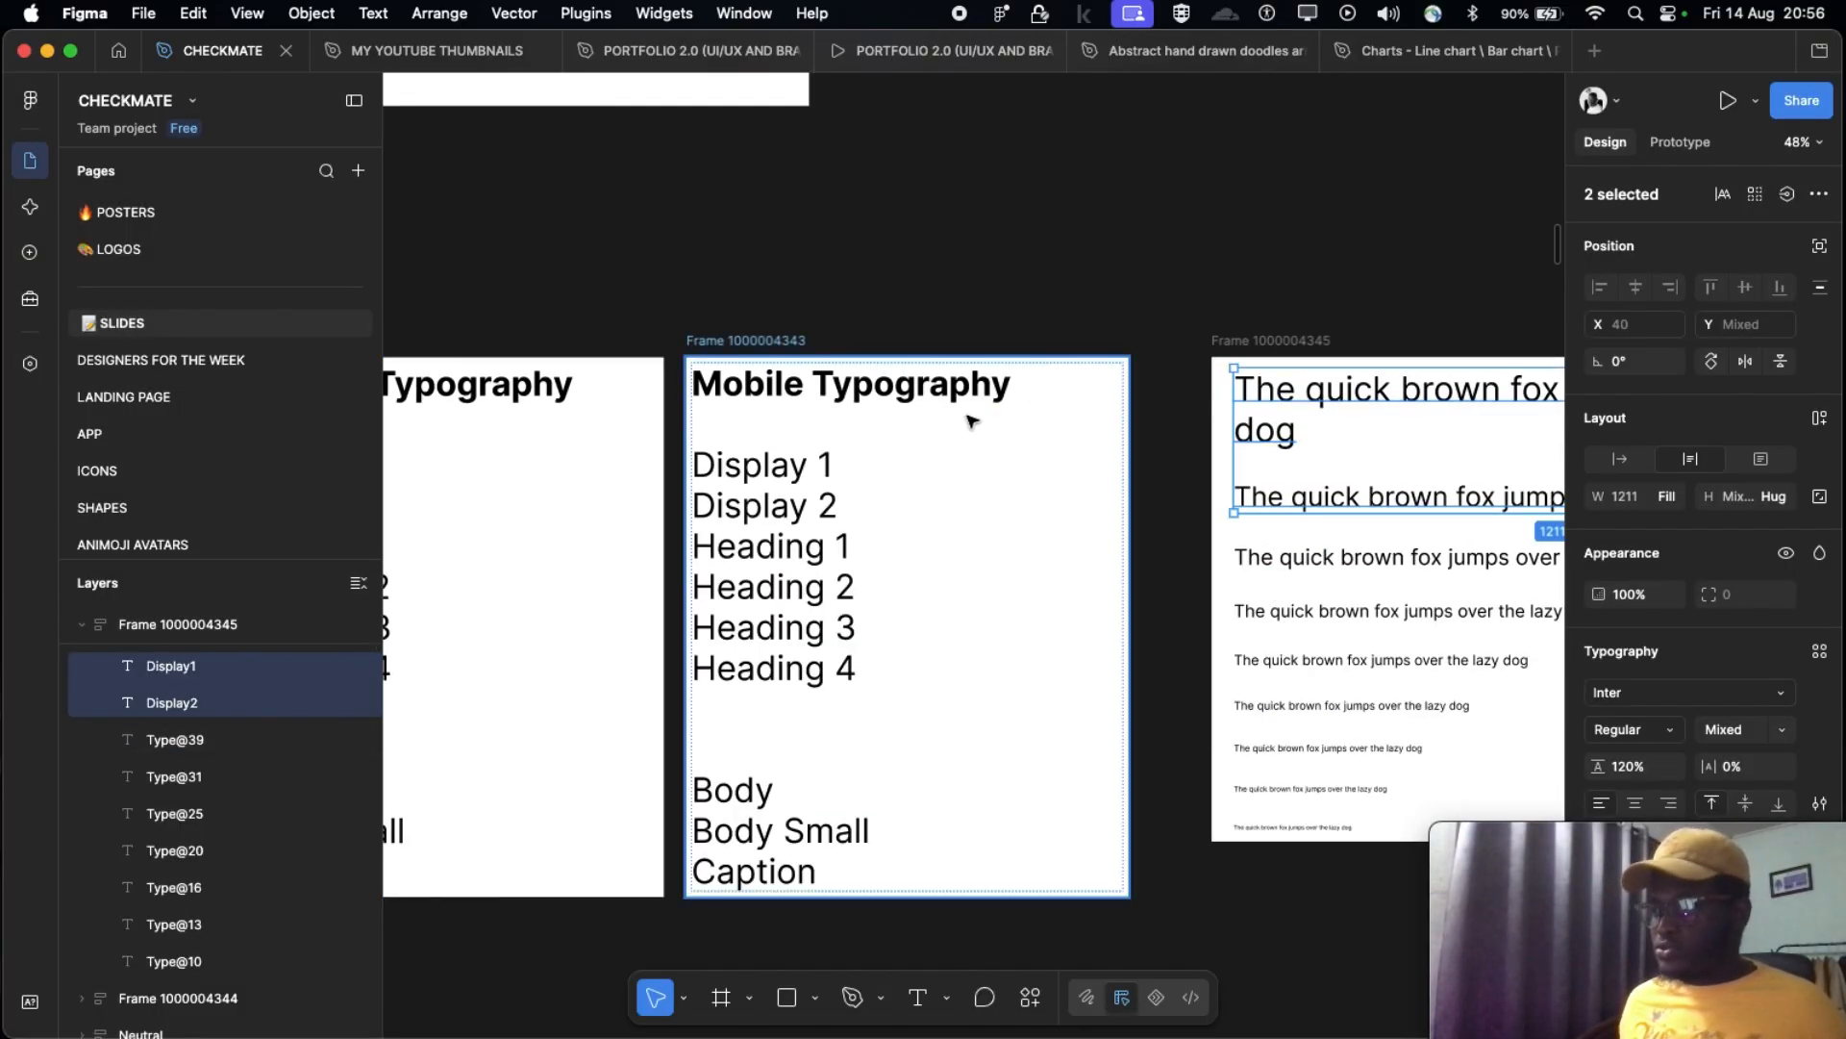
scroll(813, 508, right, 4)
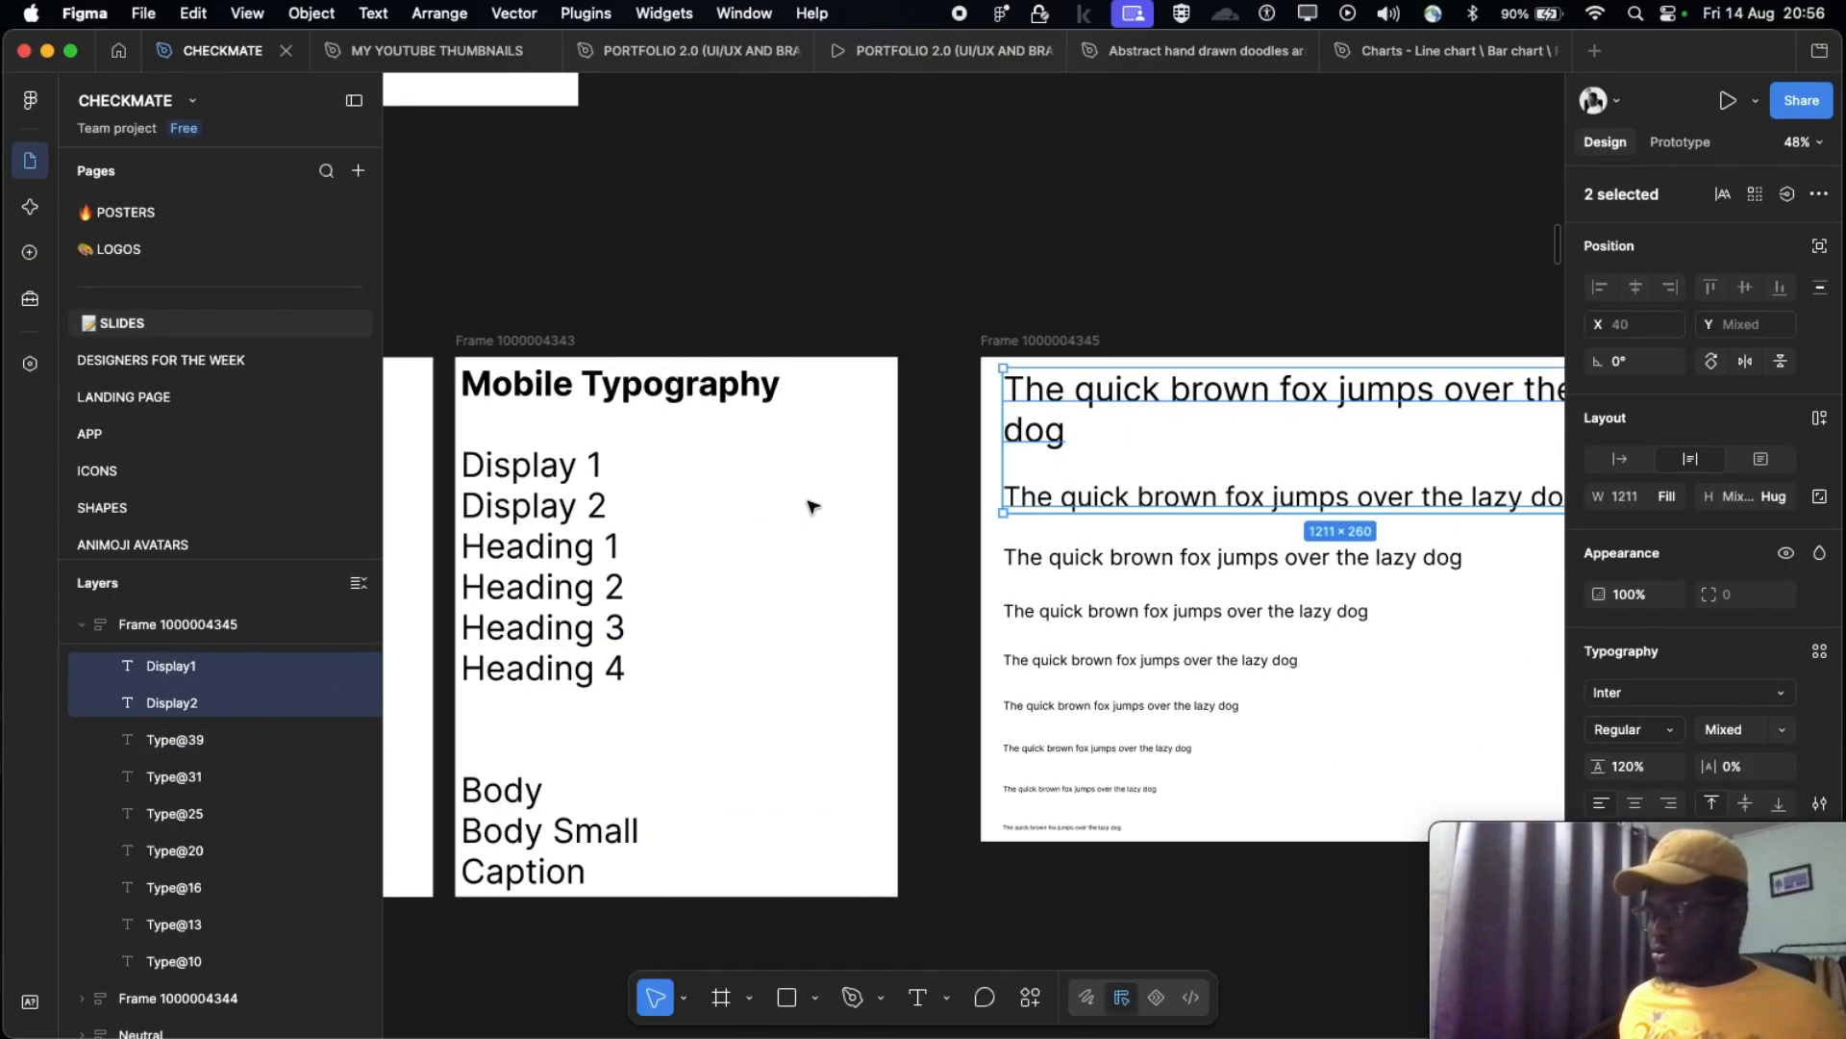
scroll(957, 563, left, 3)
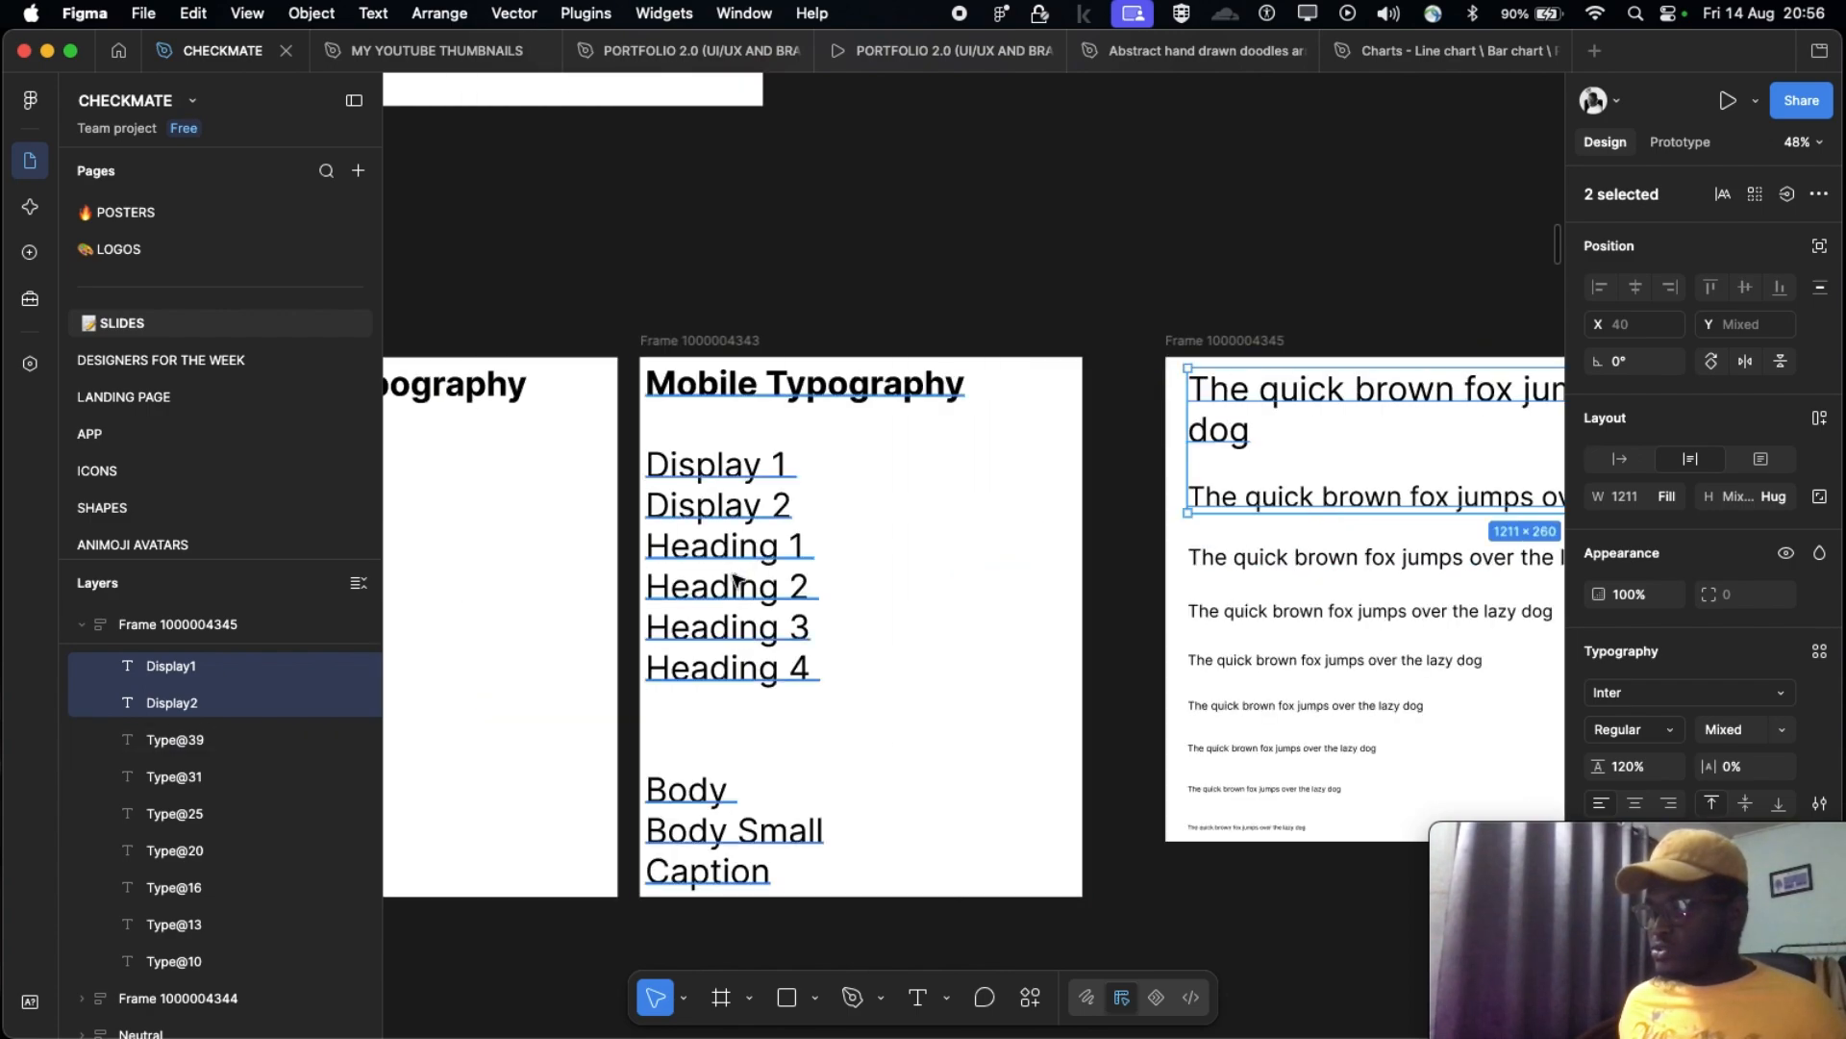
scroll(747, 705, right, 4)
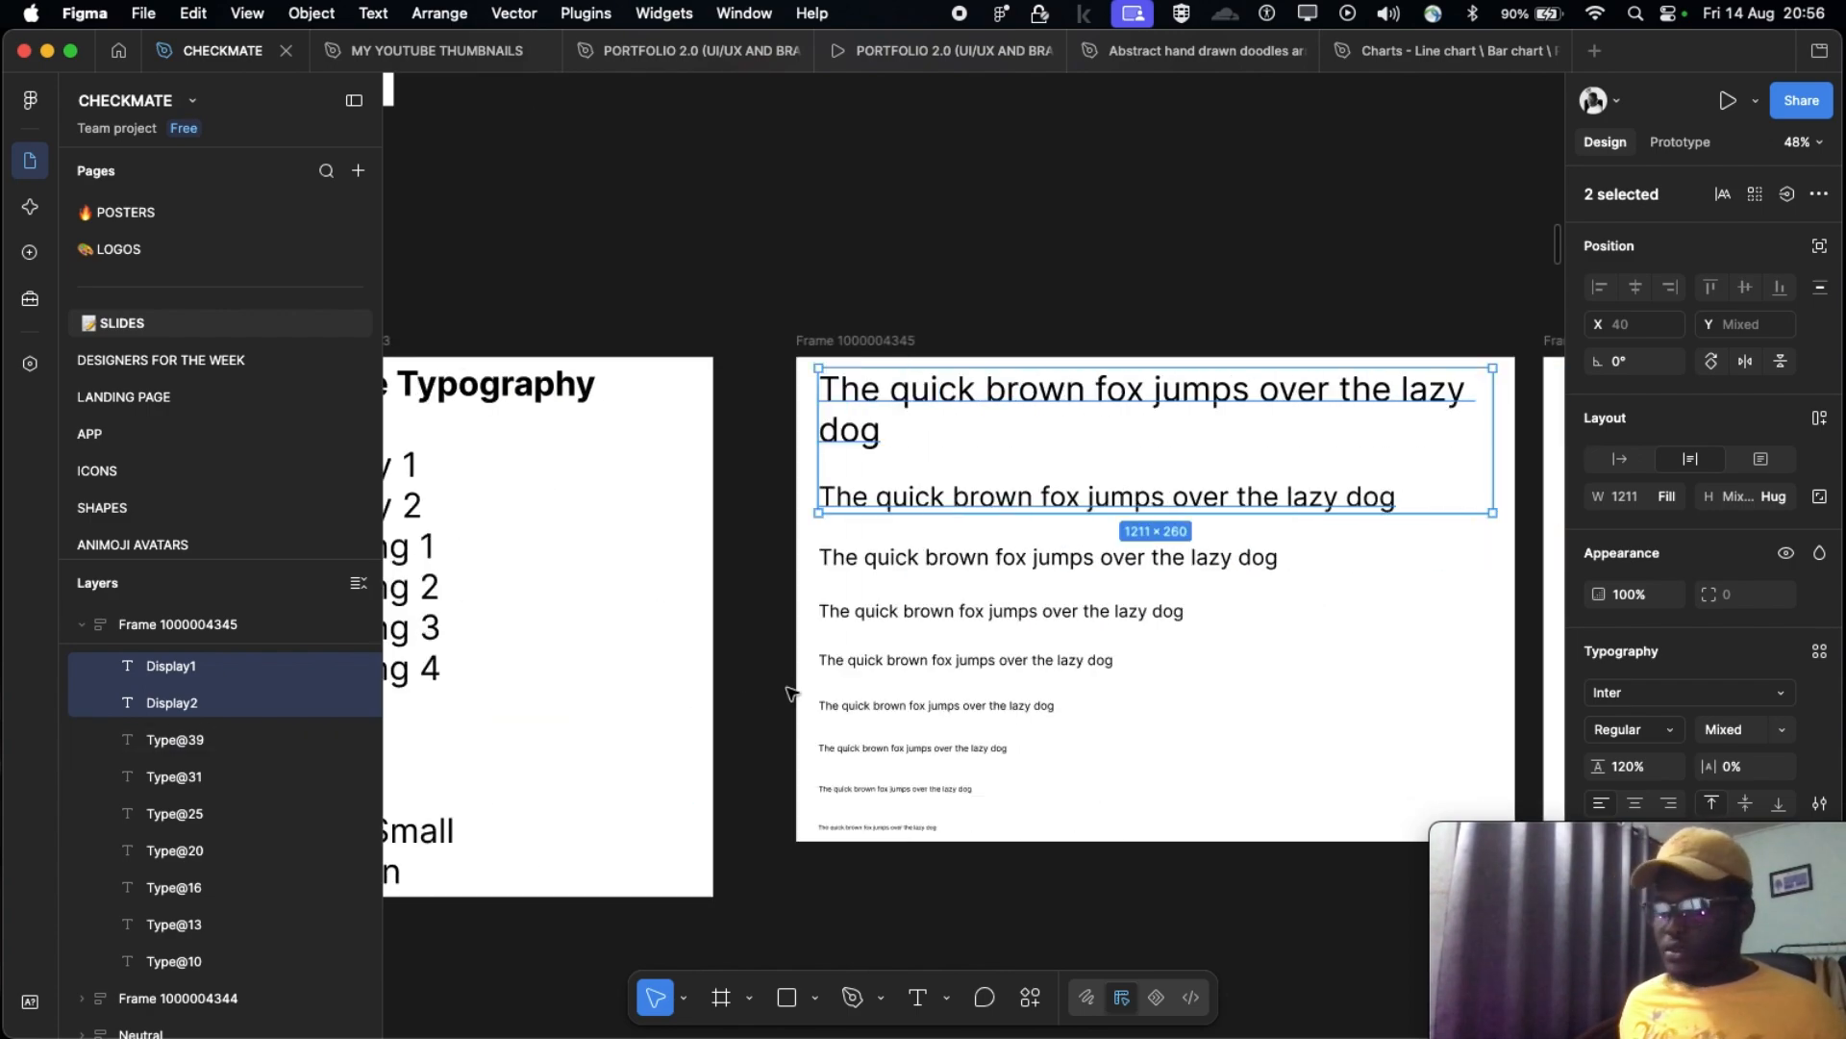
scroll(865, 663, down, 2)
click(1003, 402)
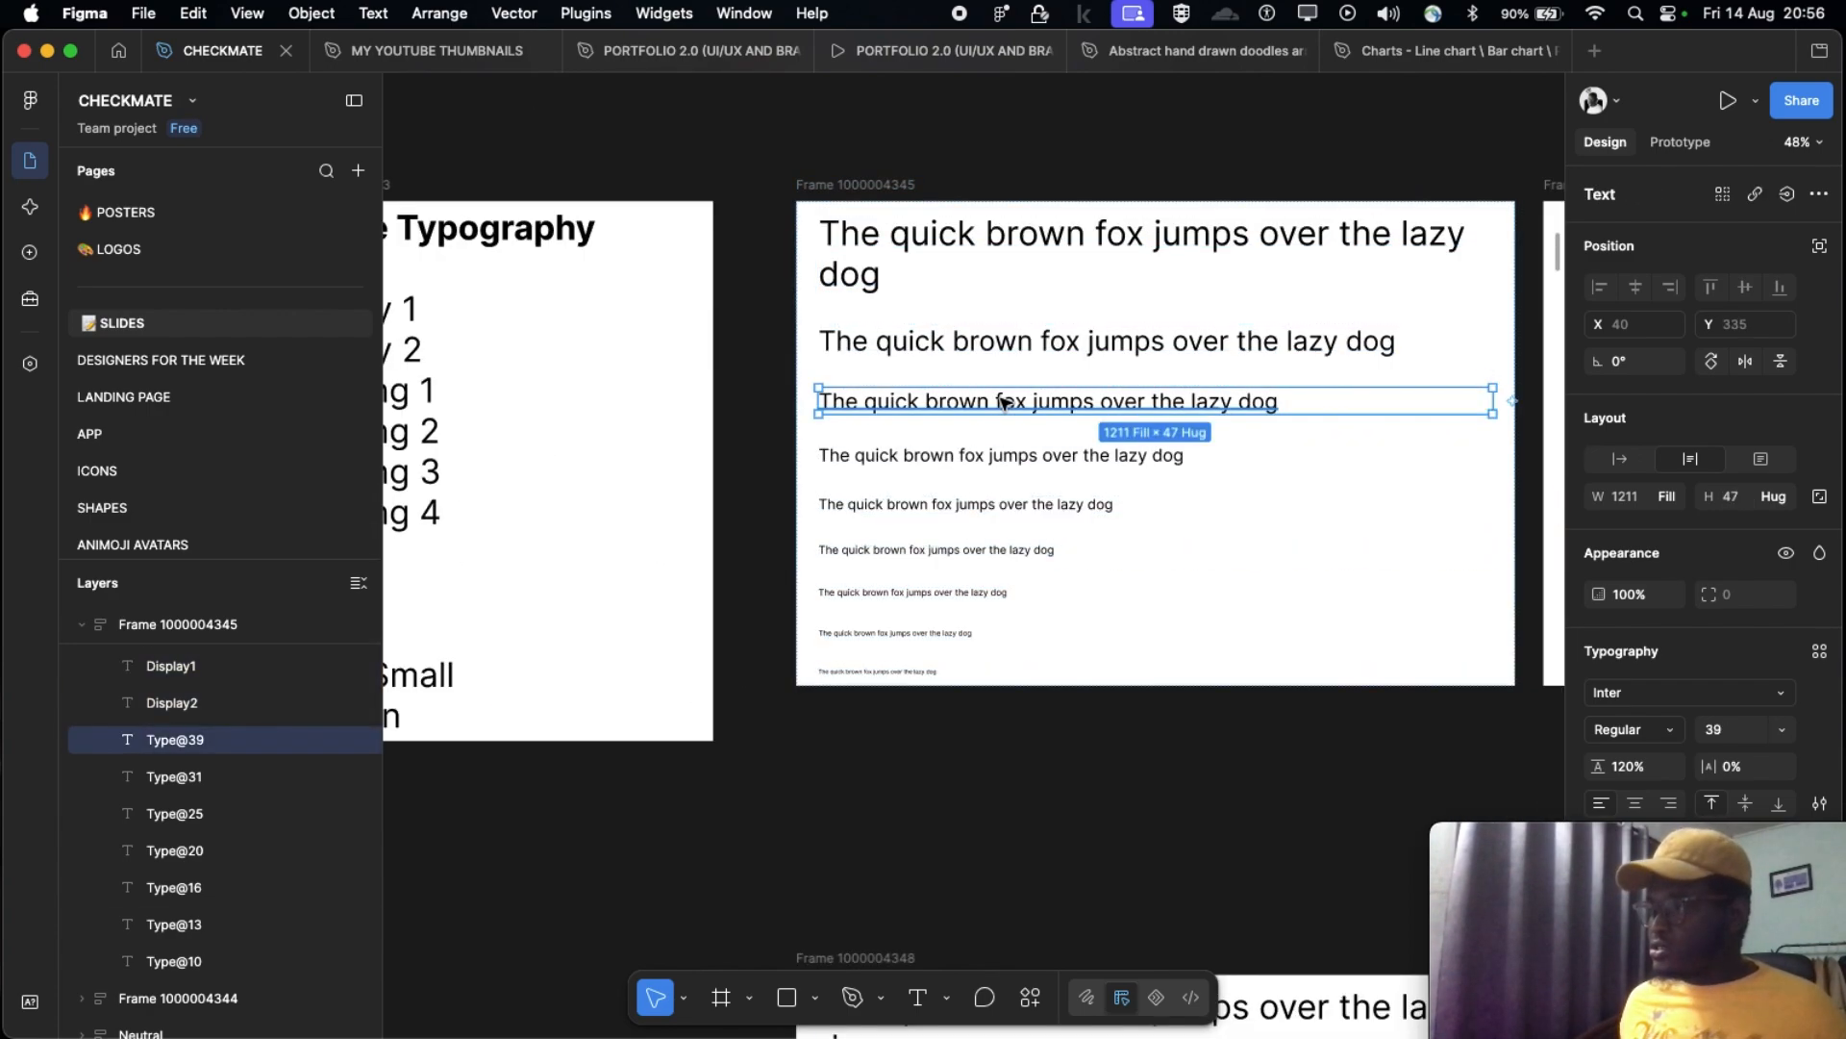
scroll(1003, 402, right, 2)
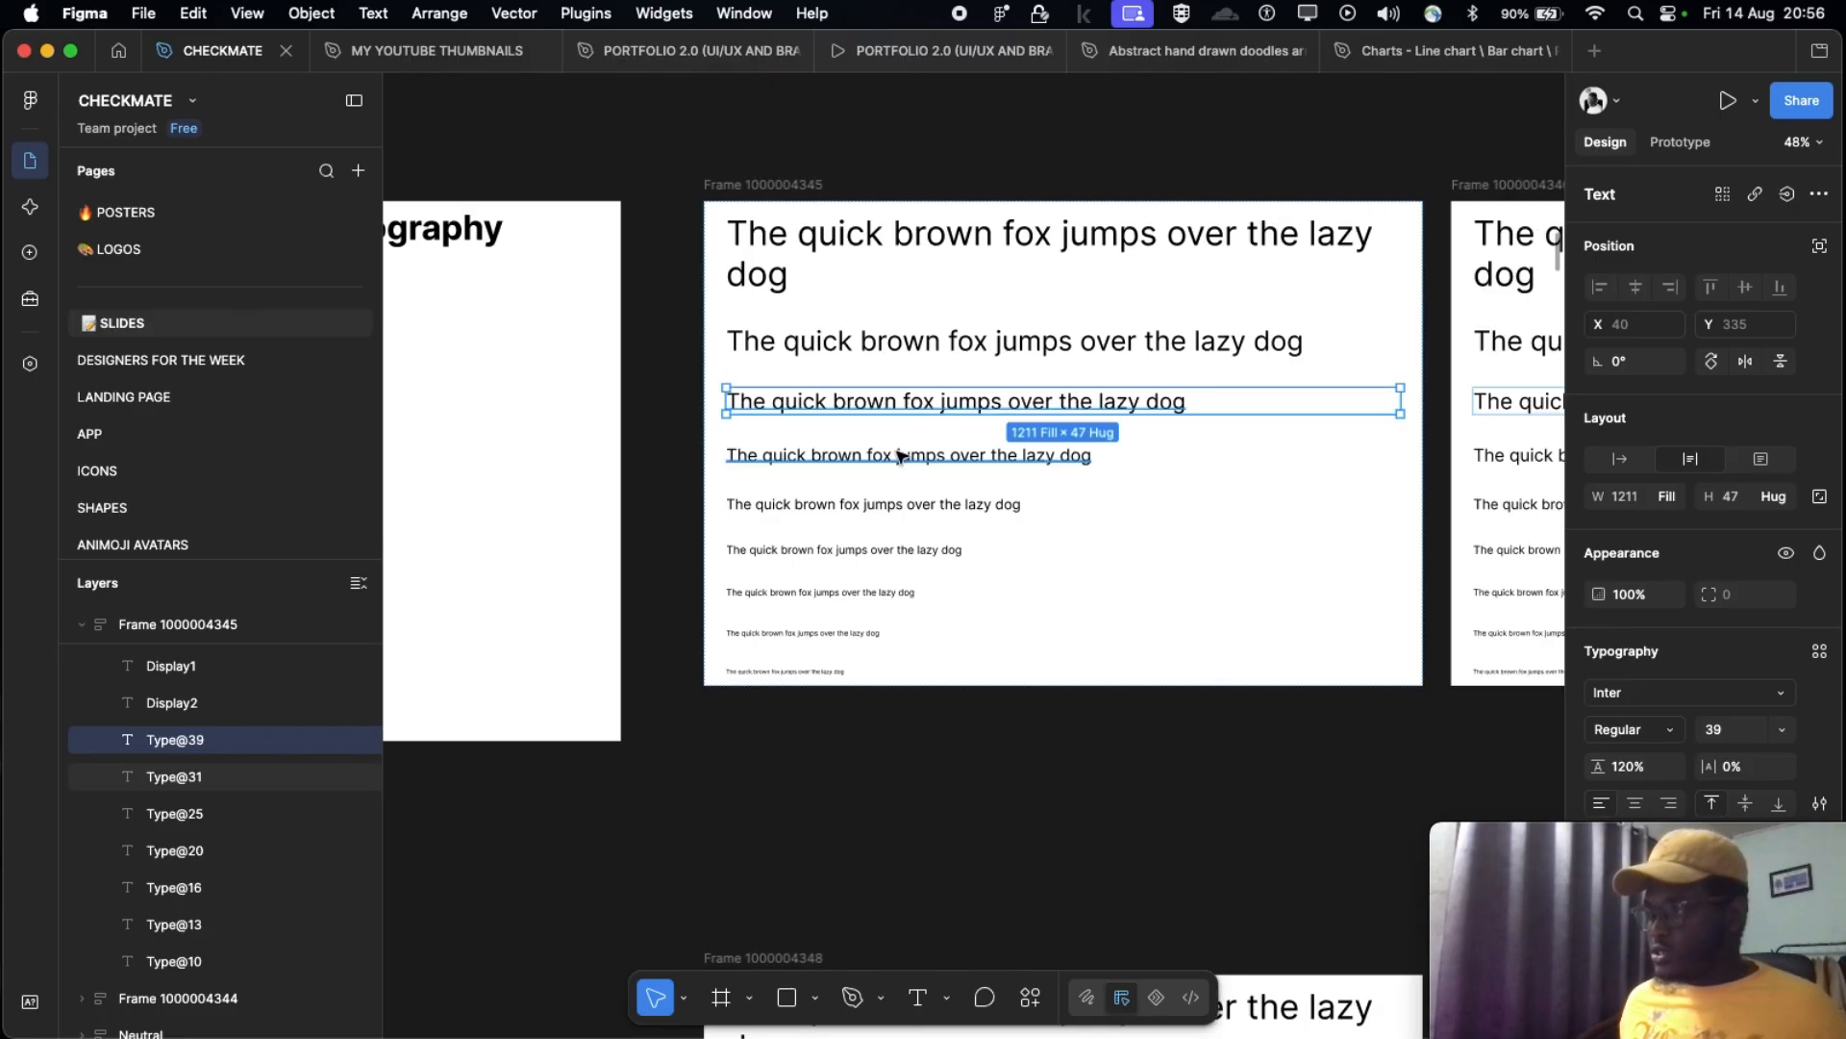
shift+click(902, 455)
shift+click(880, 504)
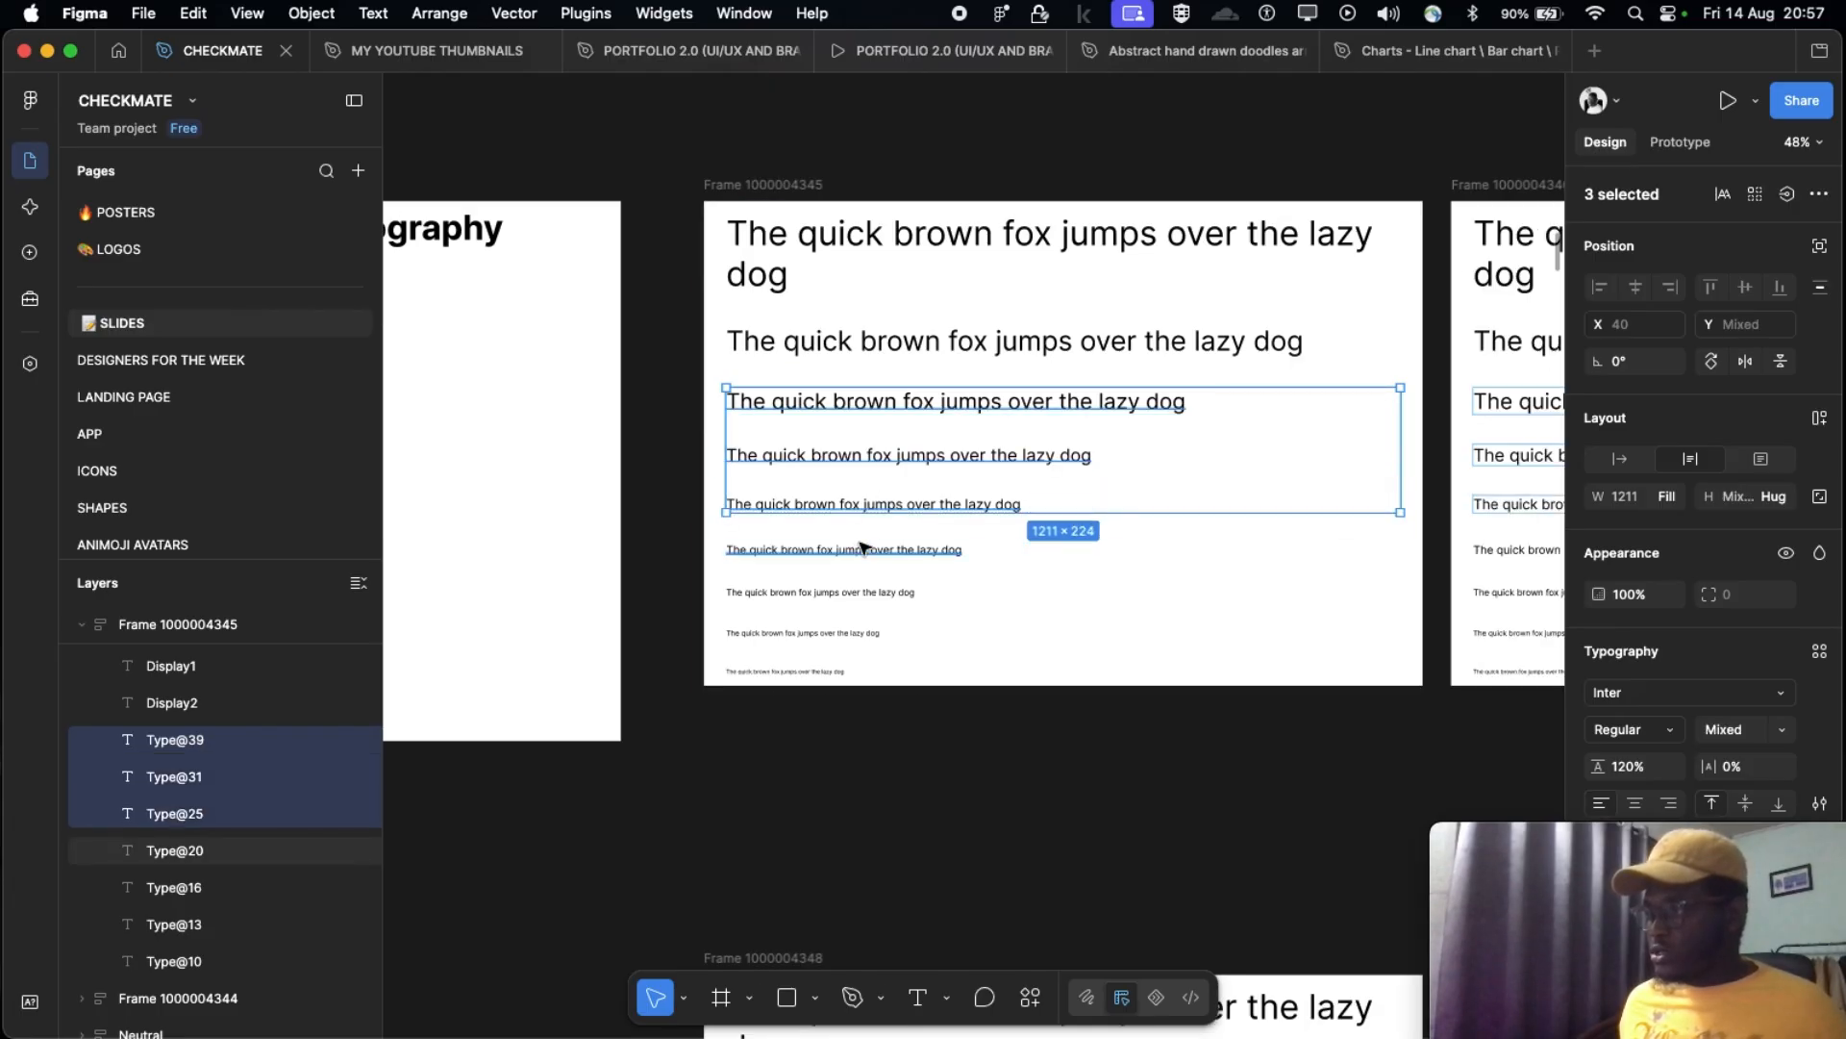
shift+click(862, 548)
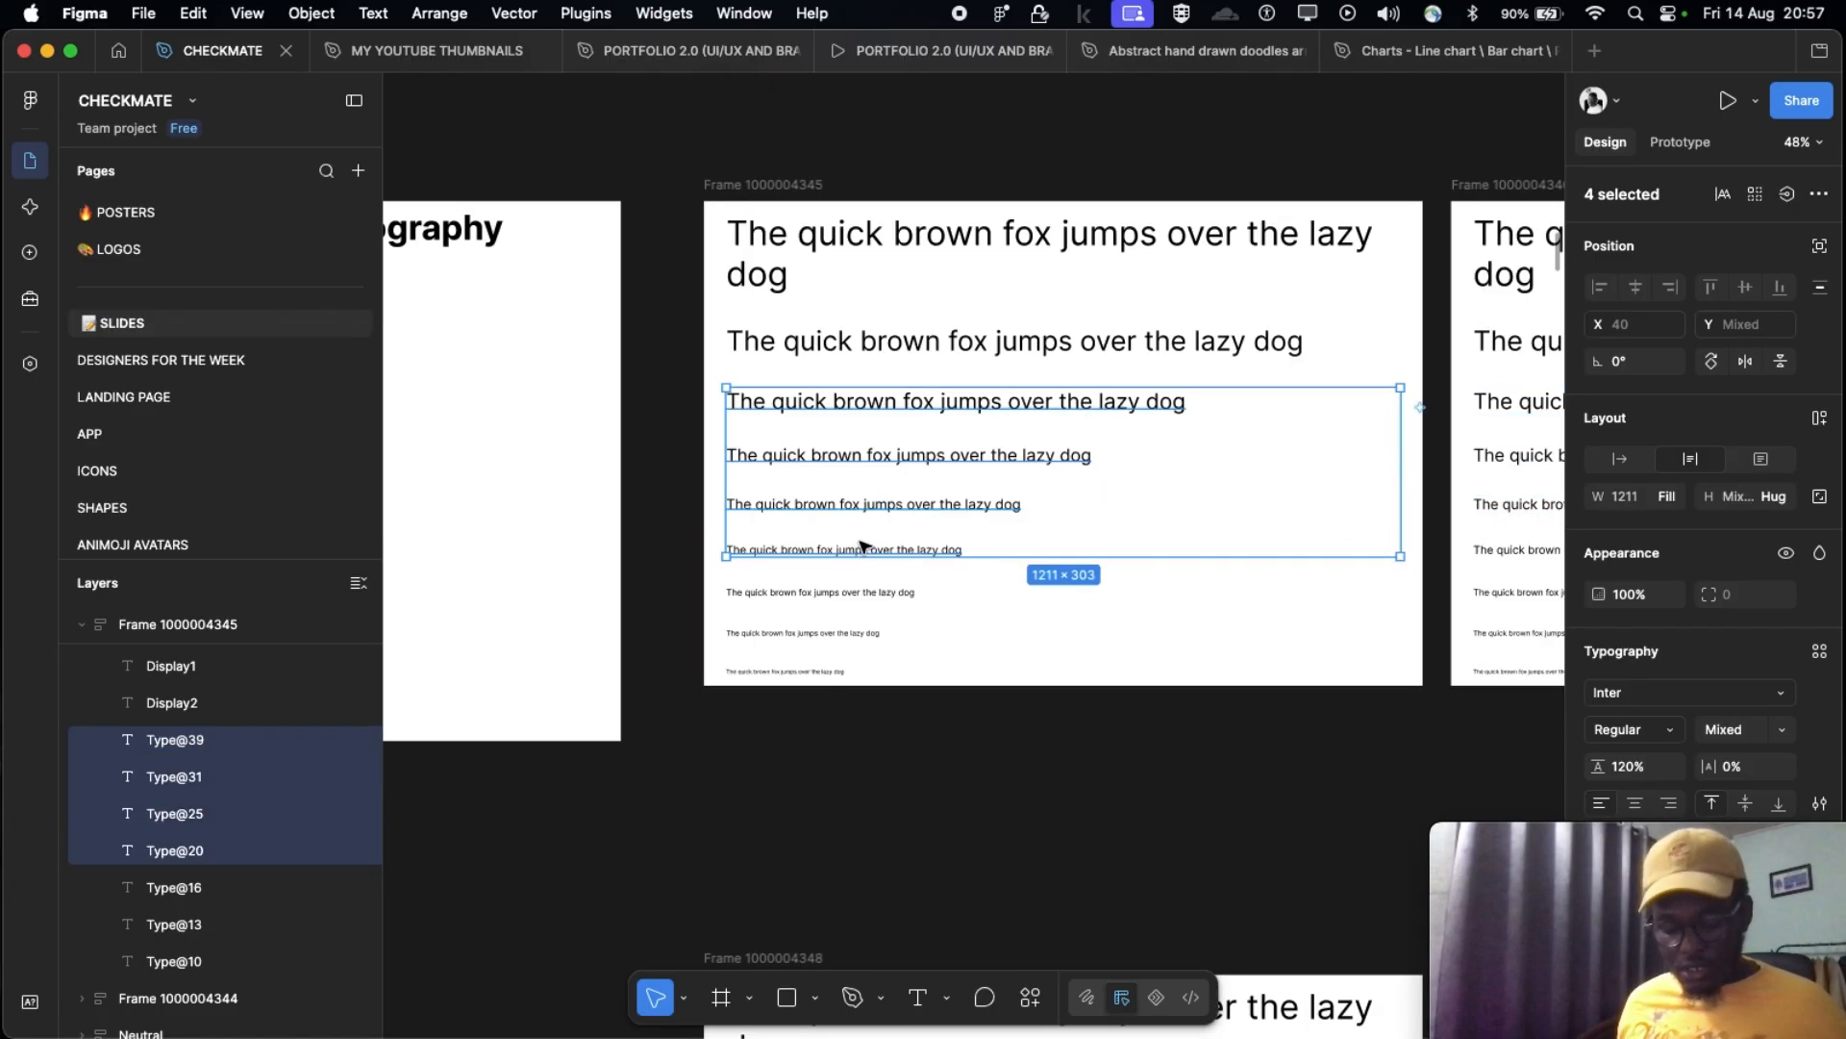
key(super+r)
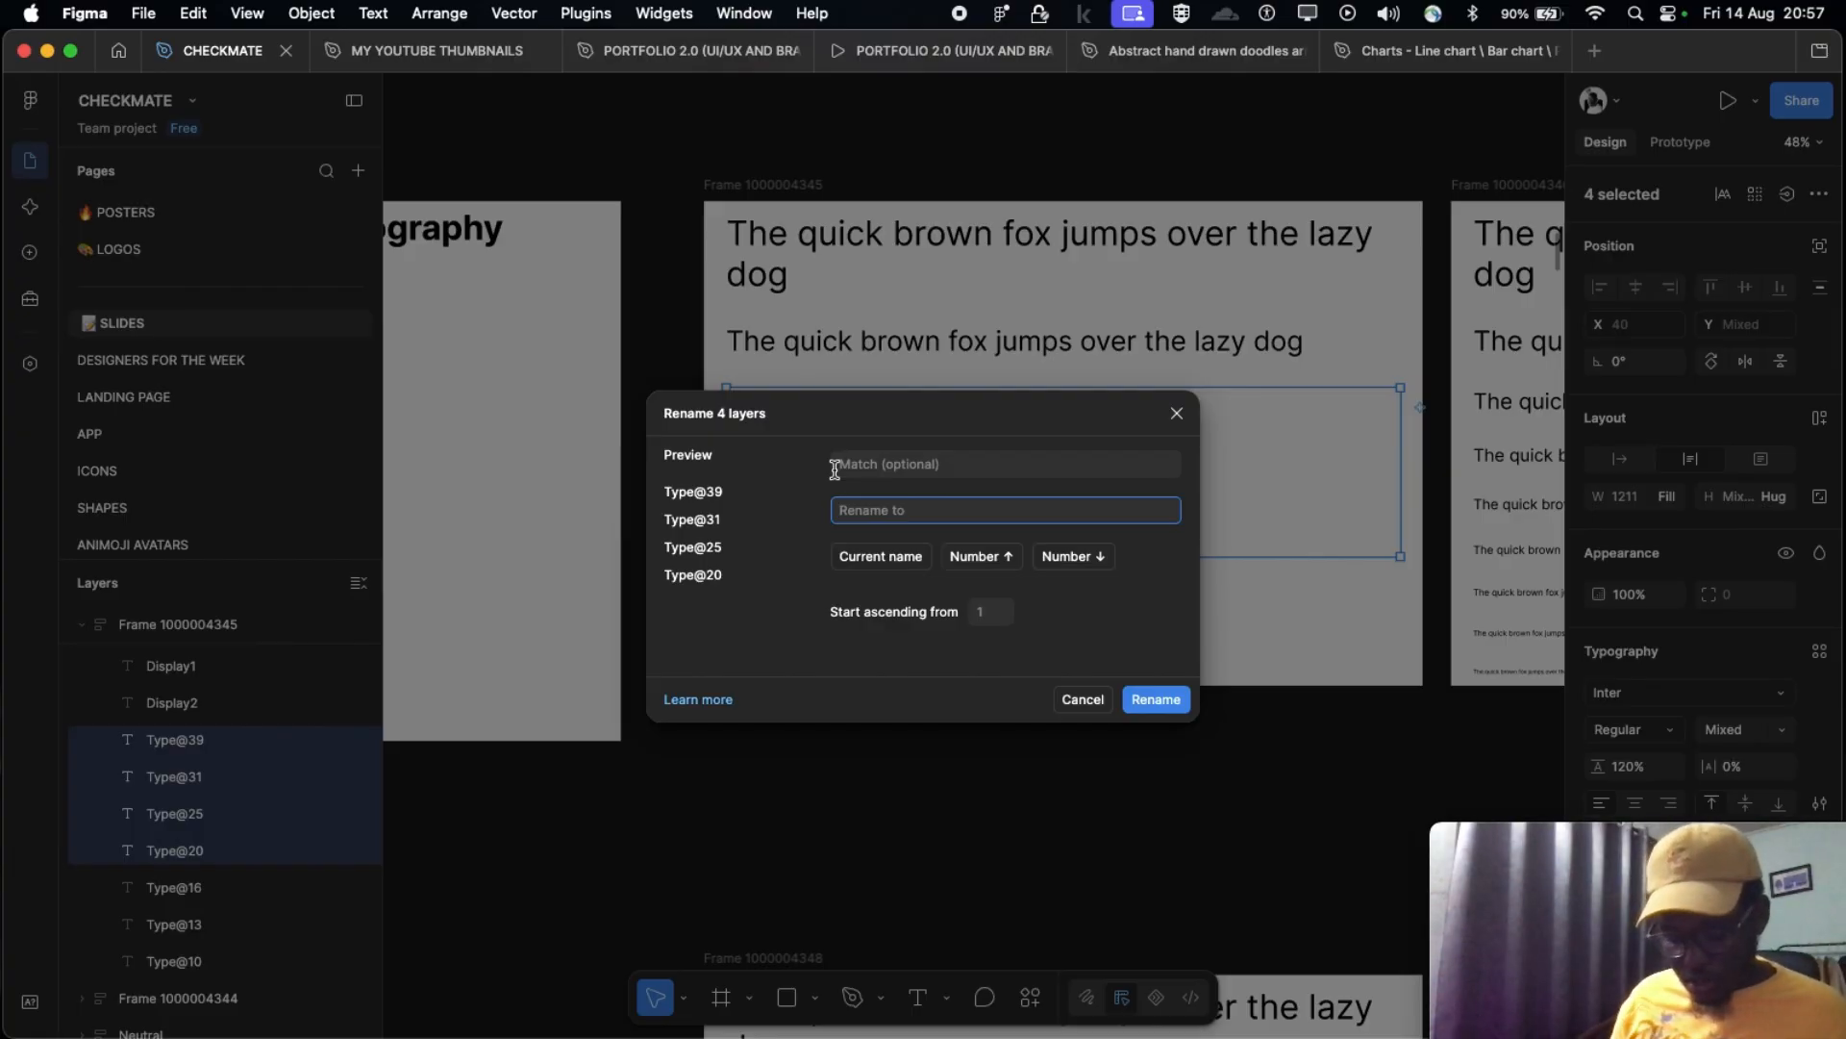
text(H$n)
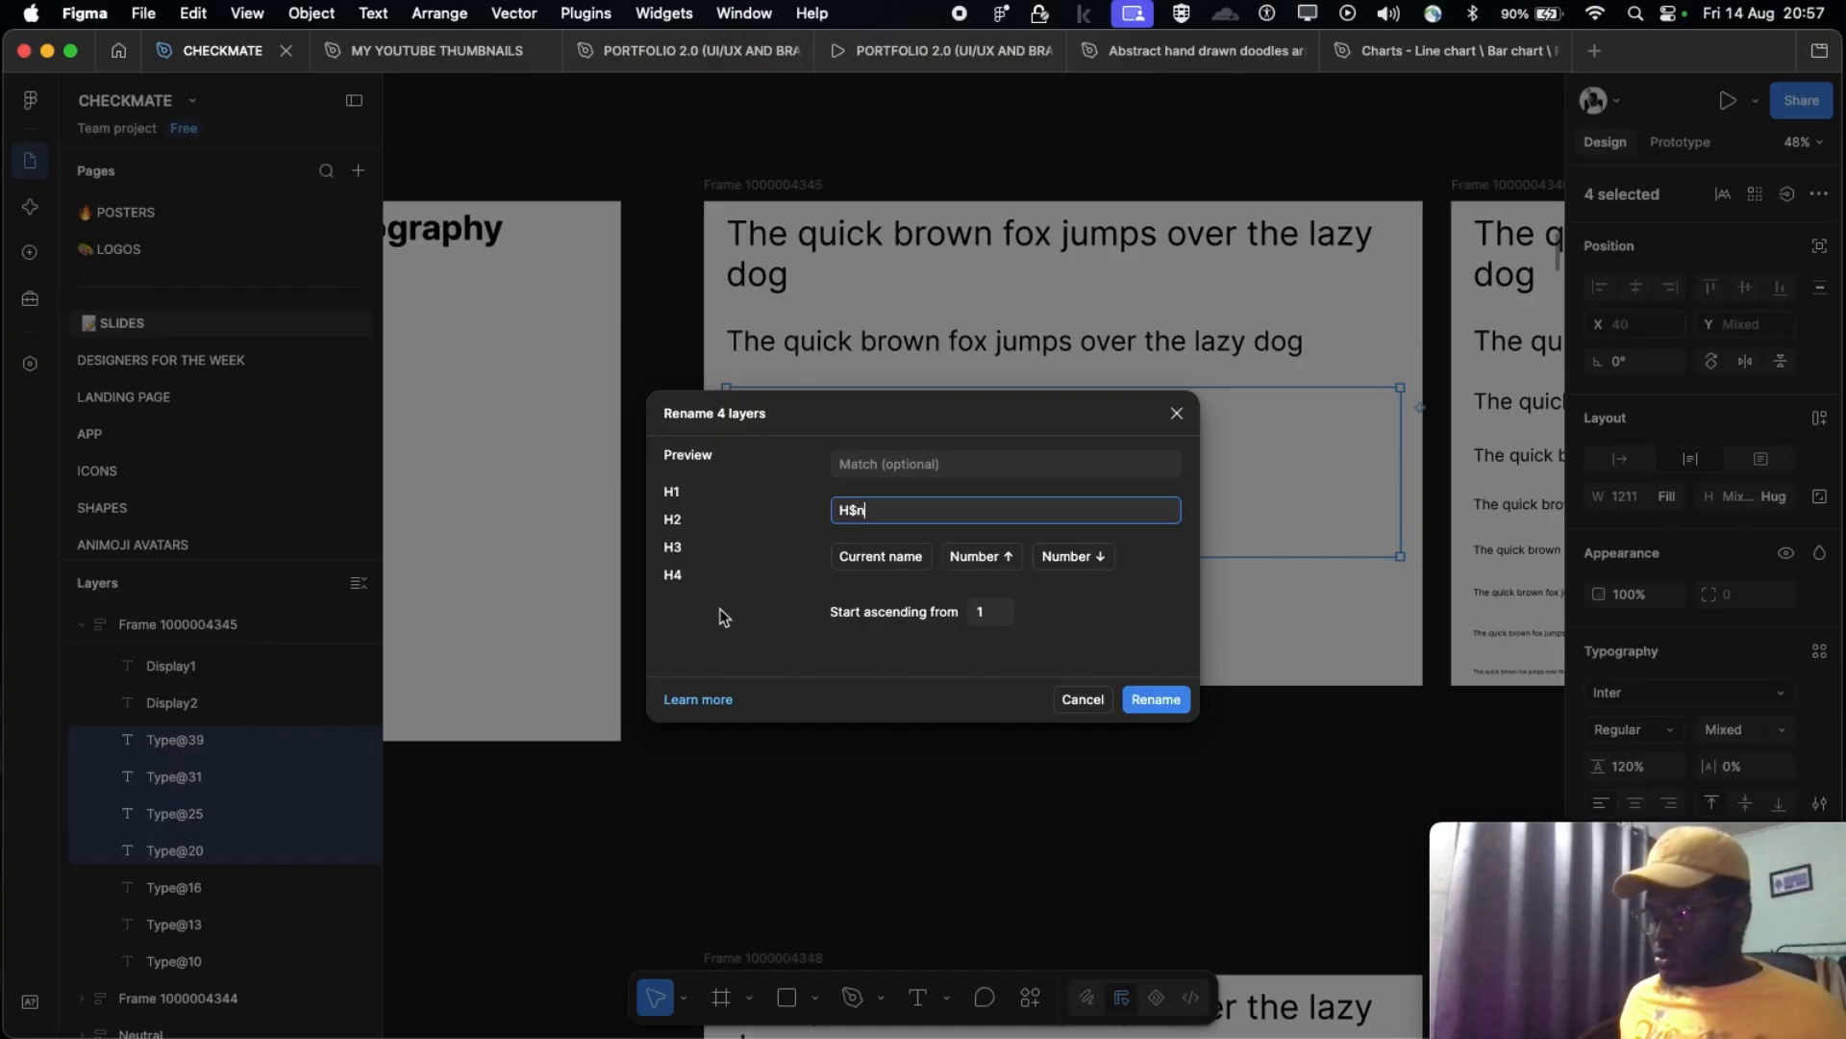
click(1166, 714)
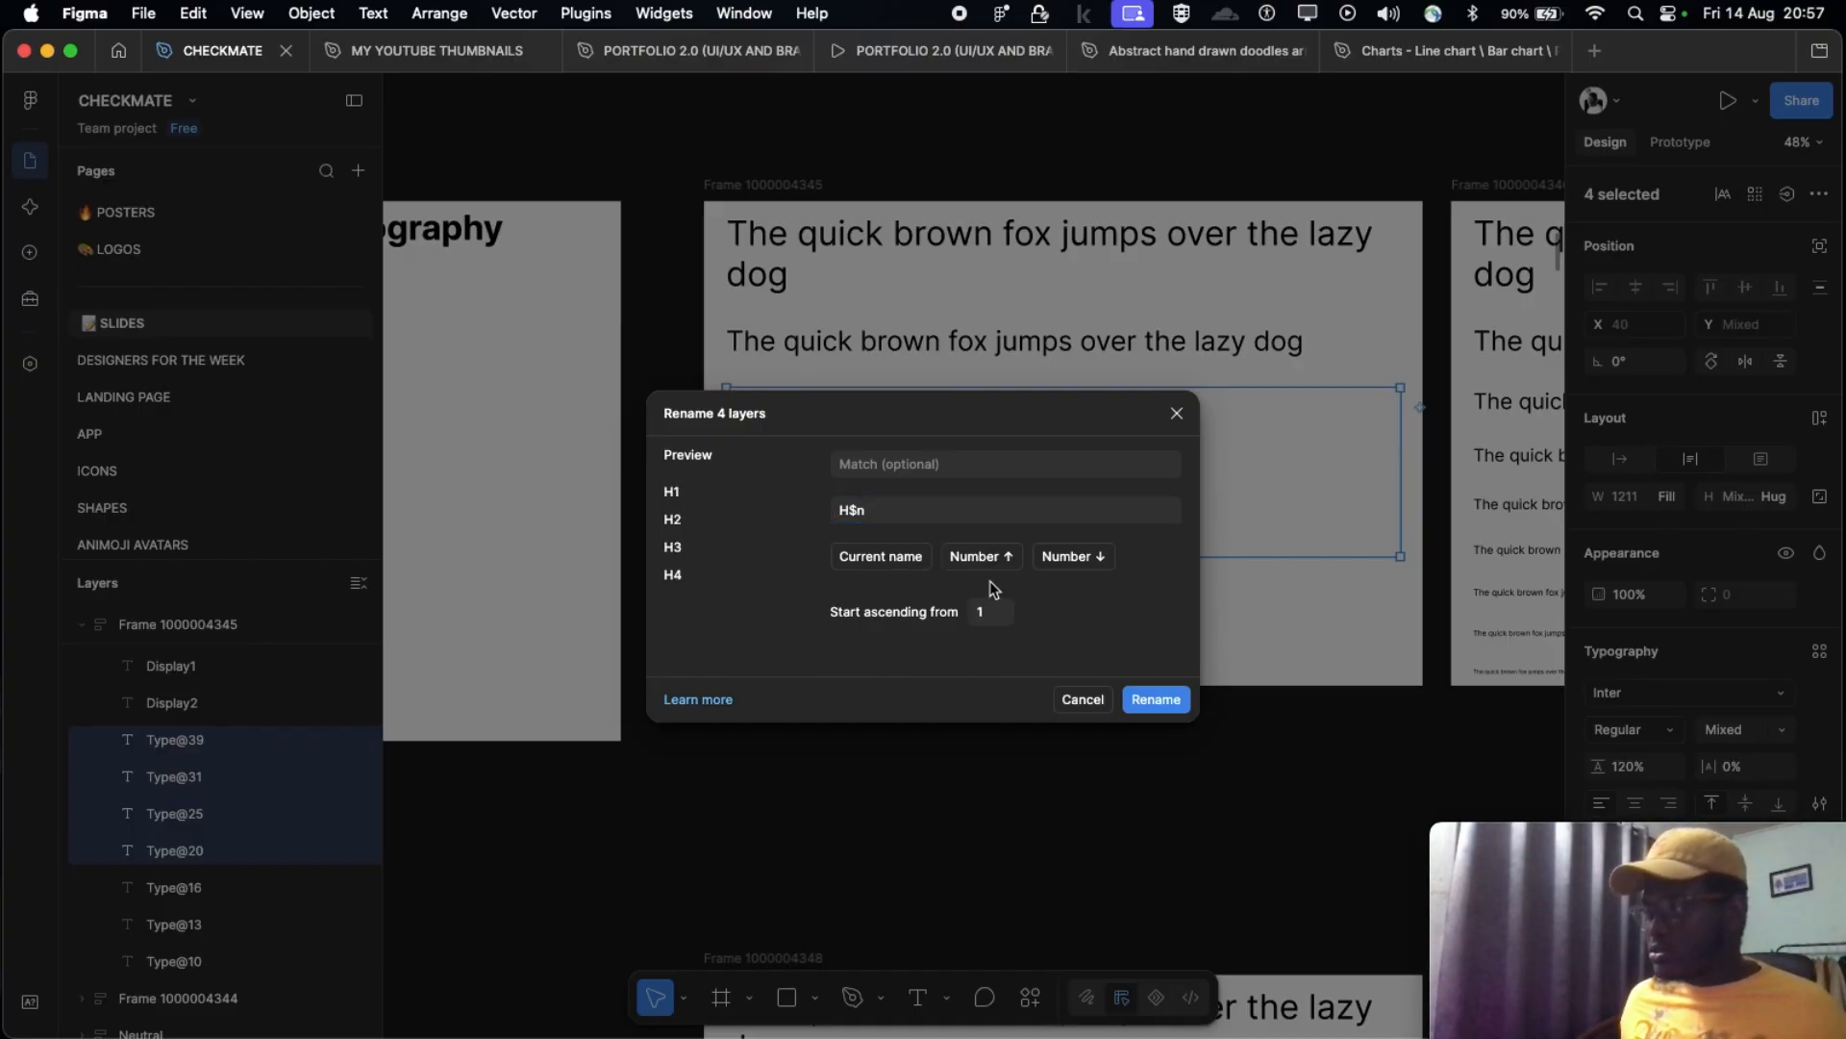
click(1158, 700)
Step: Check the sample lines behind the renamed Display and H layers against the style names in the Mobile Typography list
scroll(971, 553, left, 5)
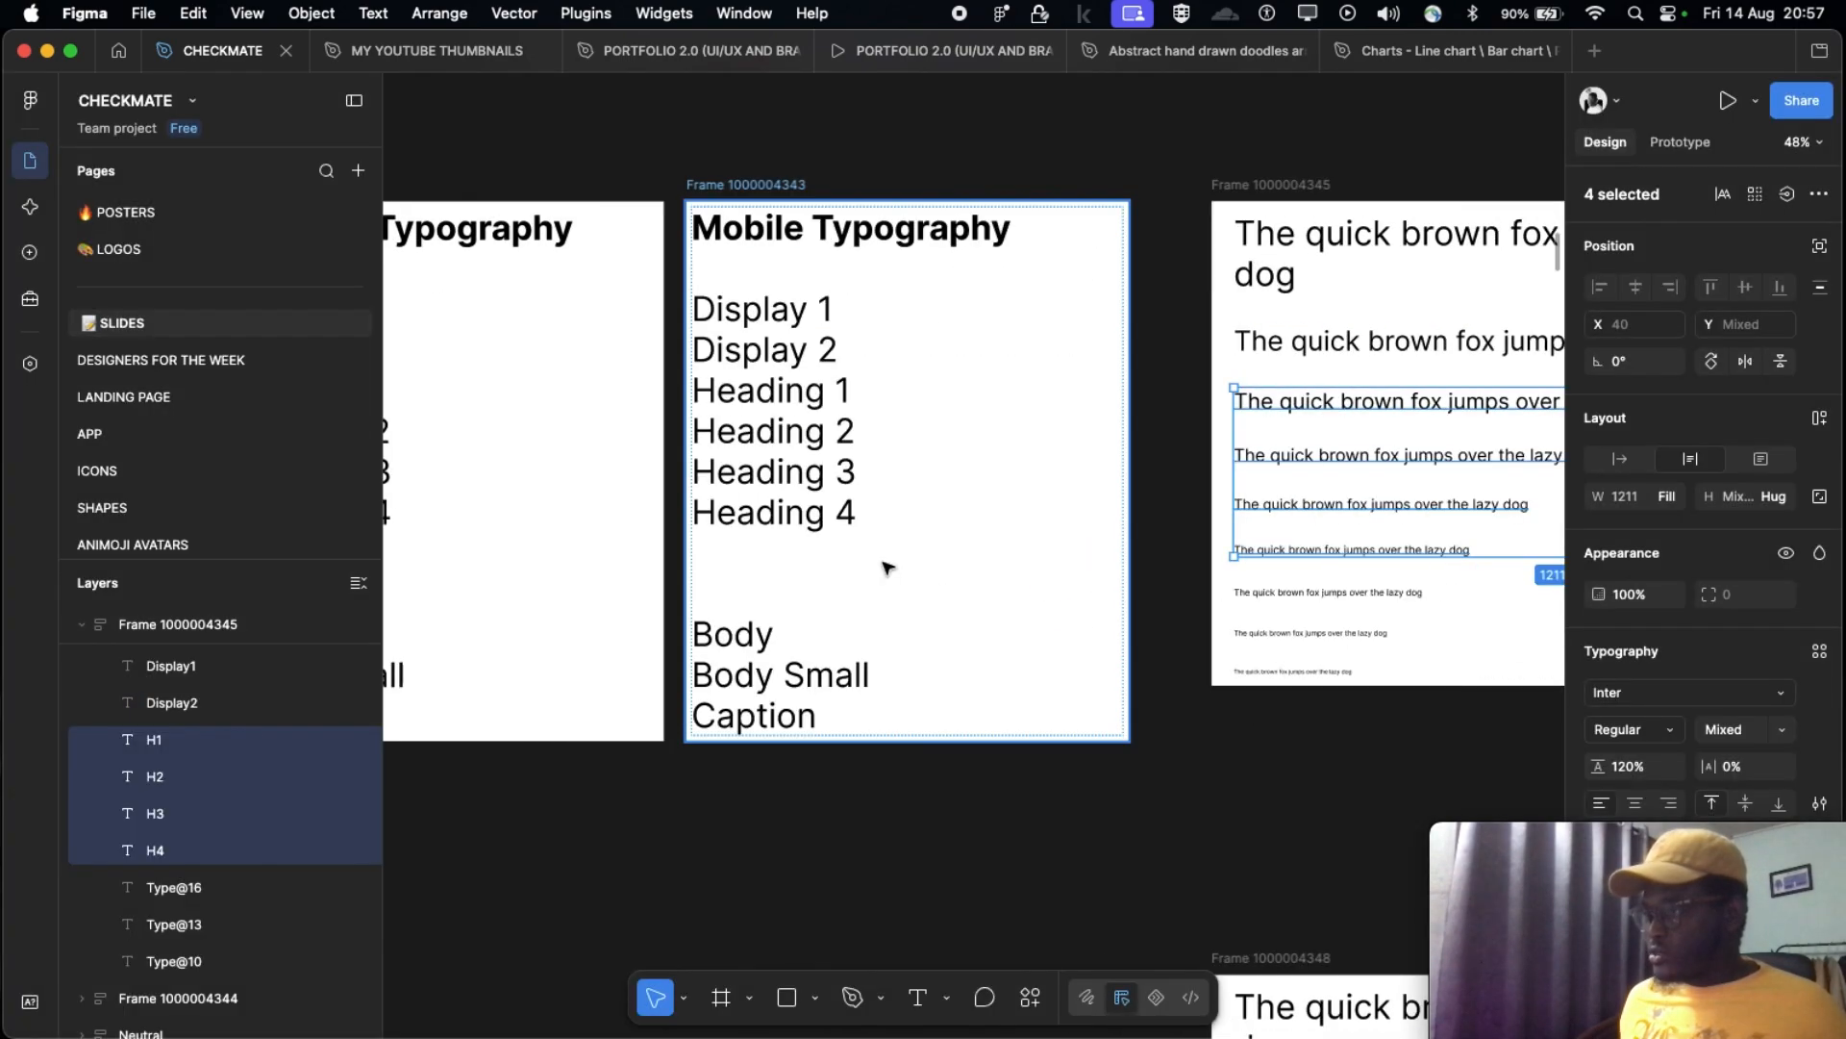
click(1225, 273)
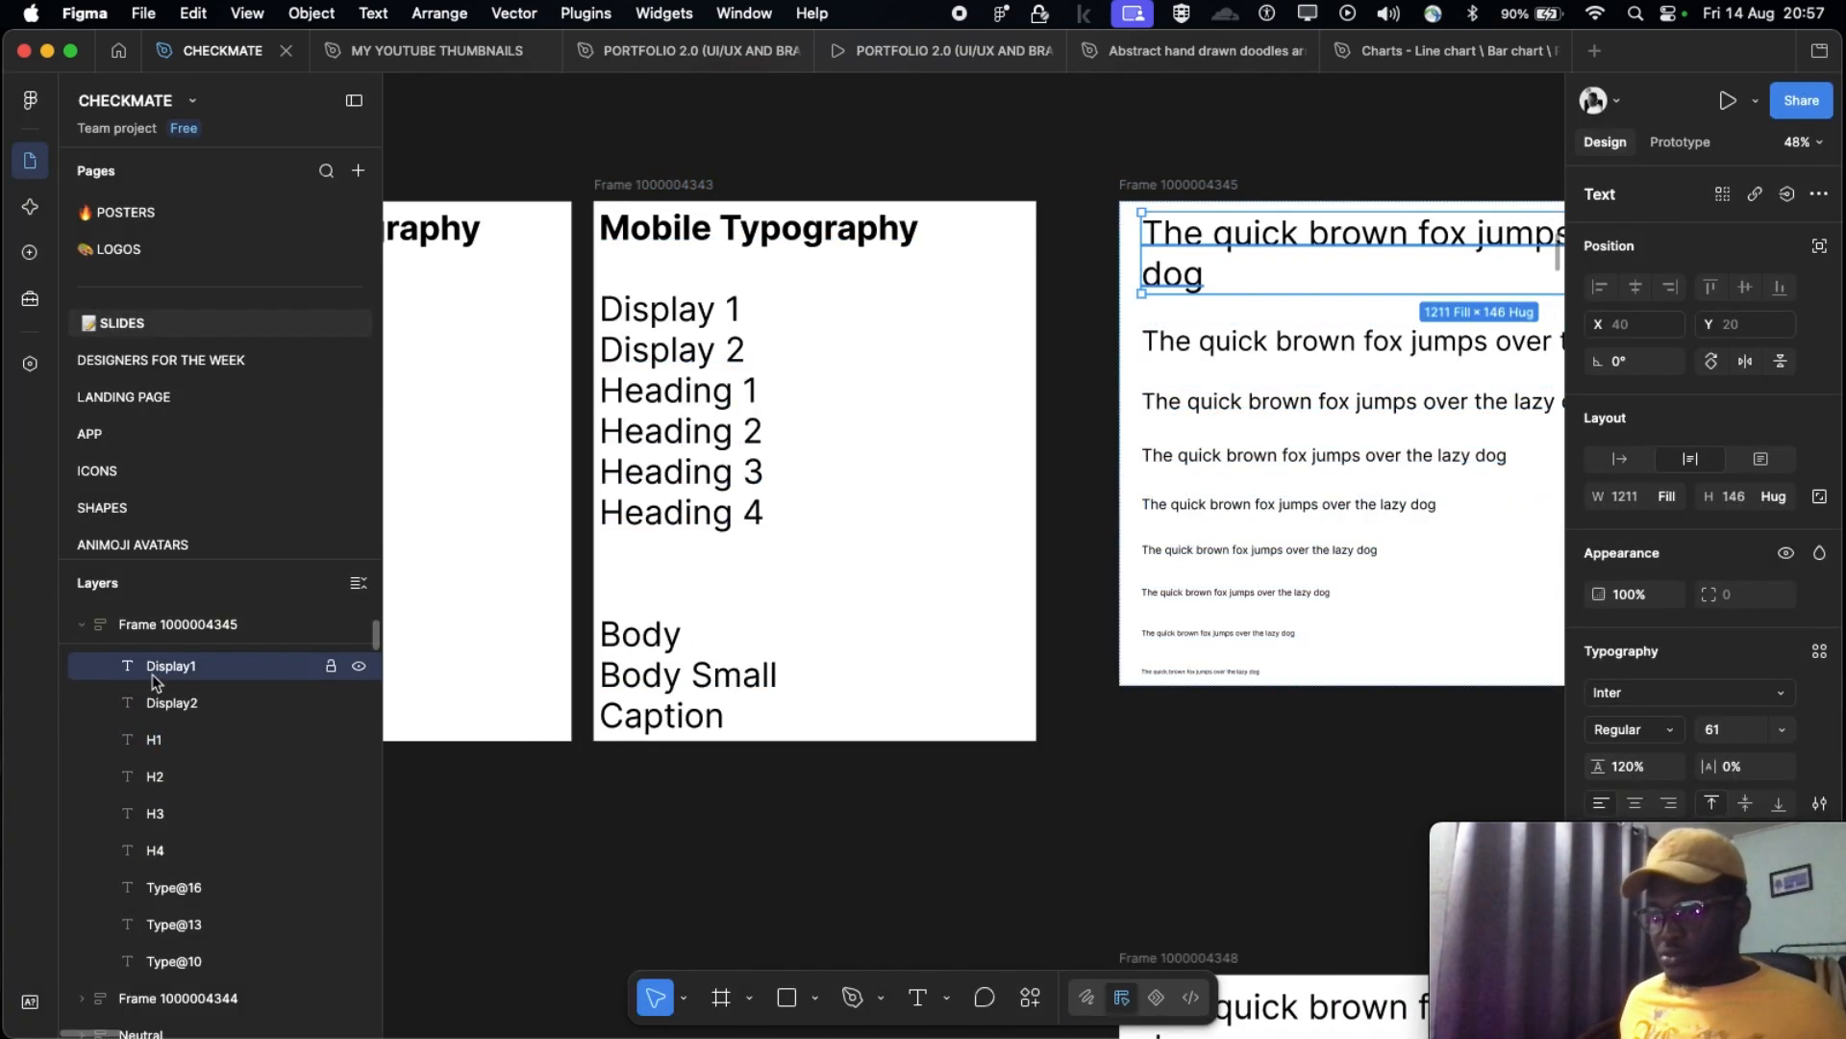
key(Escape)
click(1230, 416)
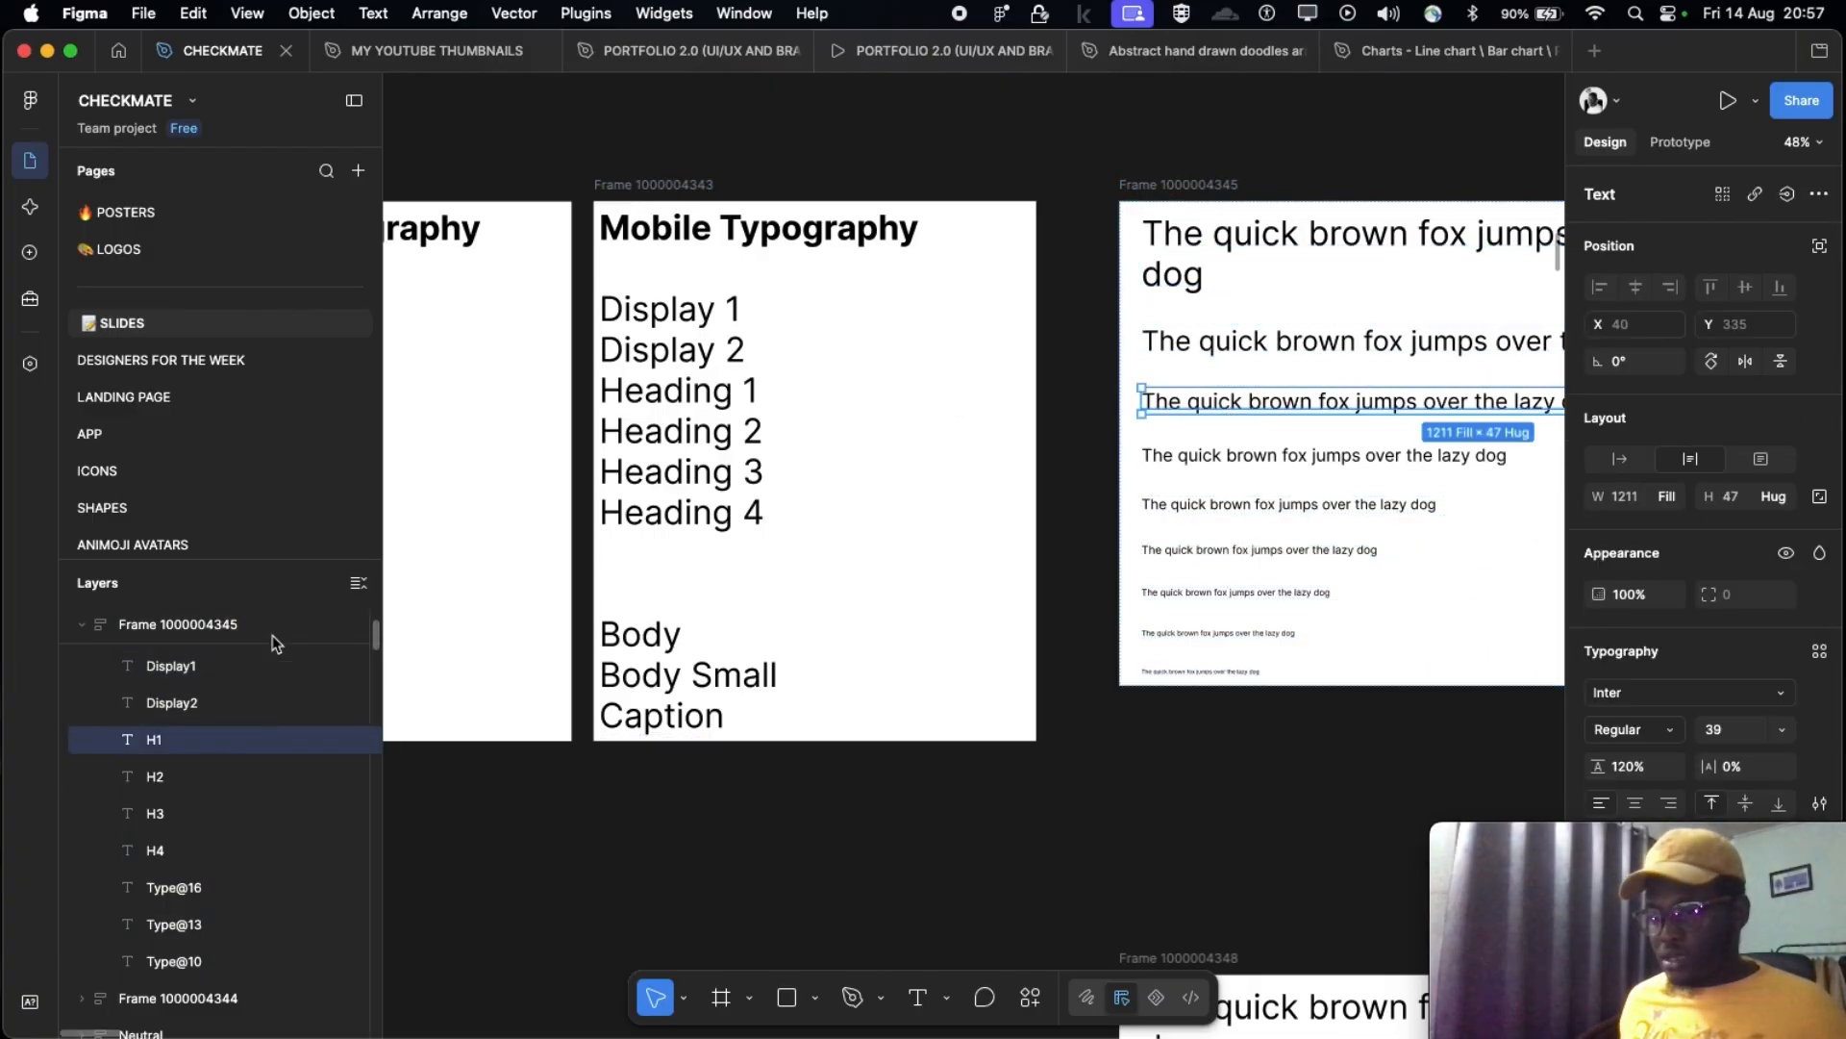
scroll(1031, 348, down, 5)
scroll(962, 337, up, 1)
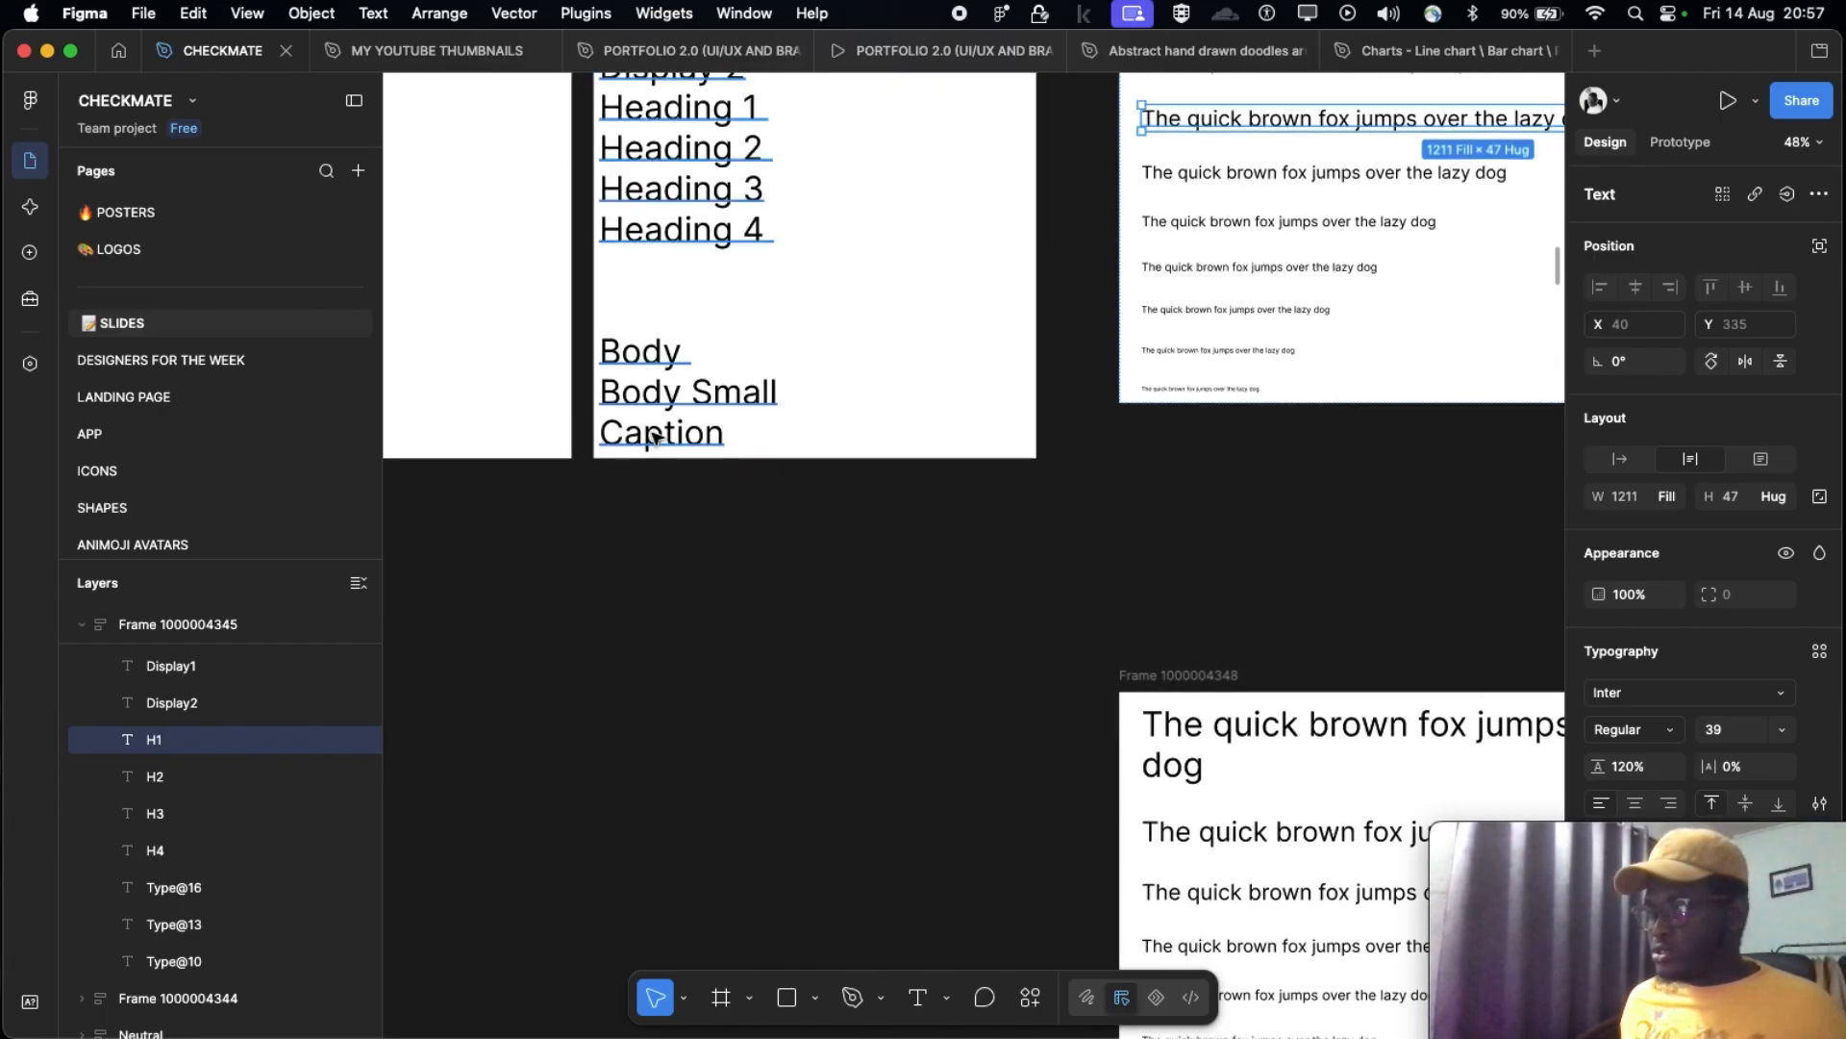
scroll(1077, 235, right, 5)
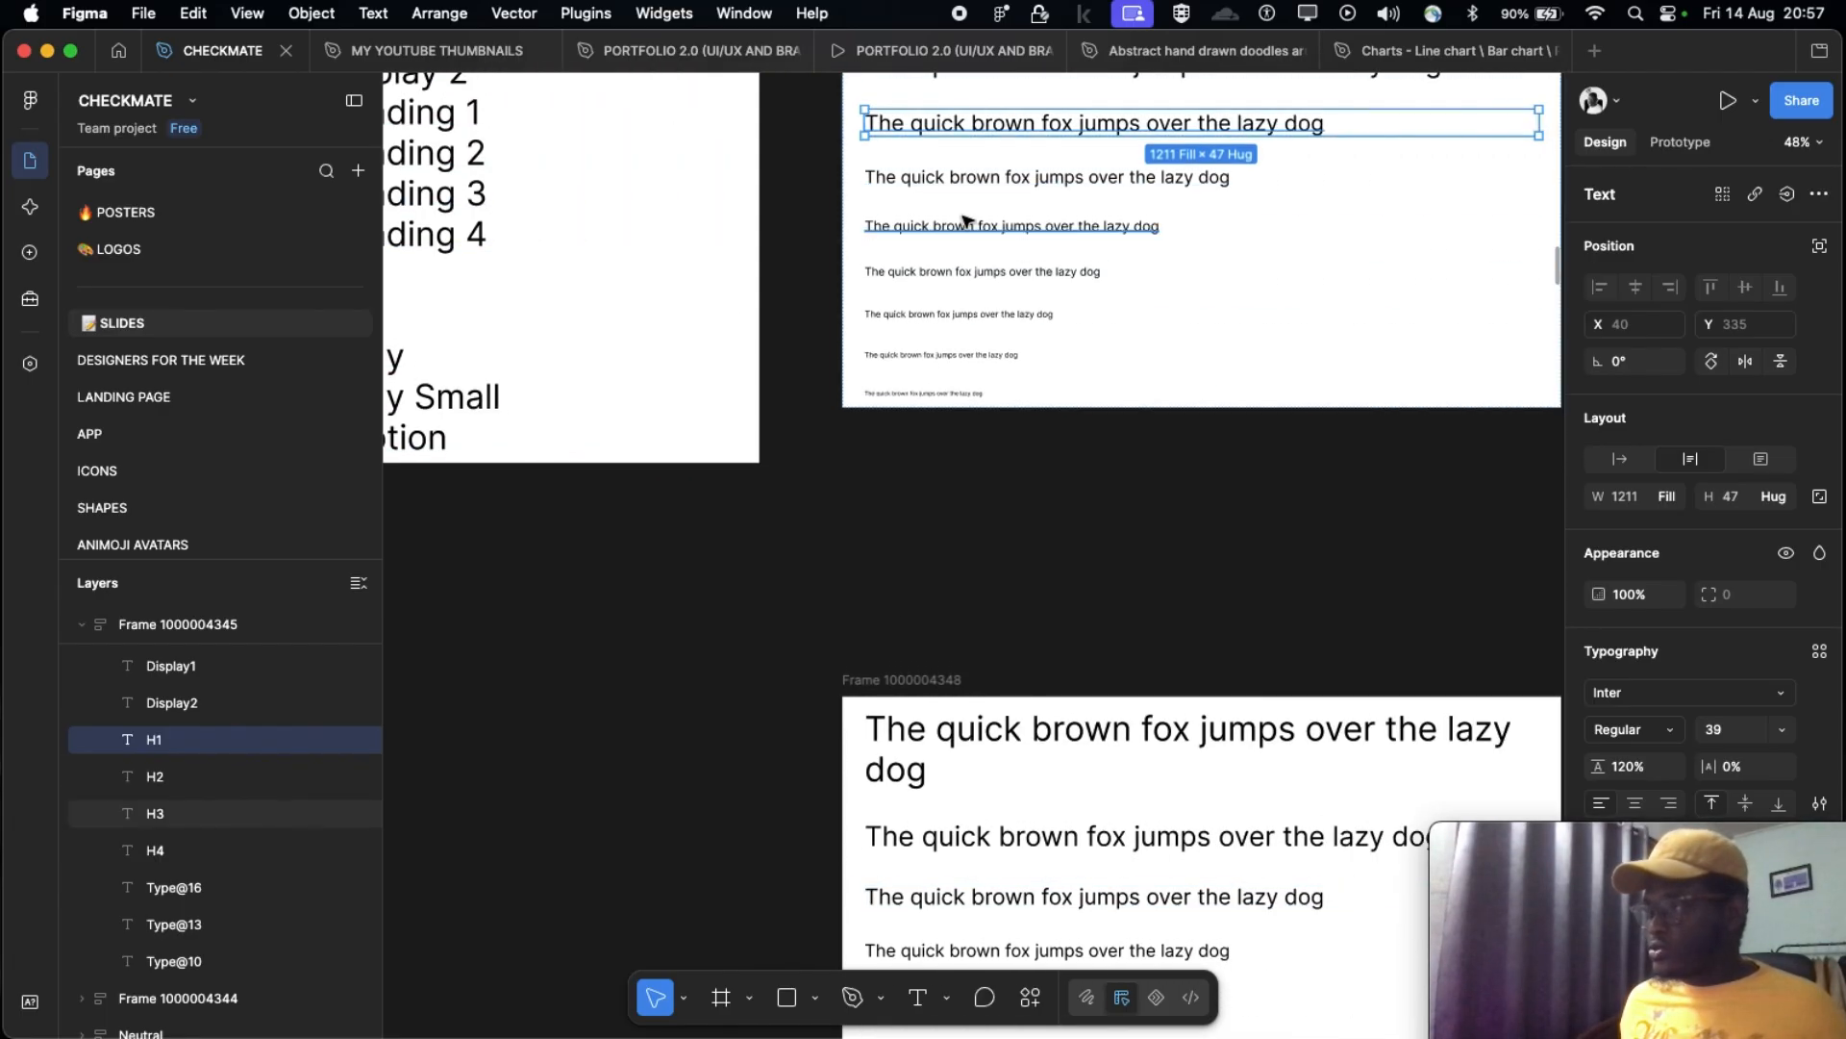
click(960, 226)
click(958, 270)
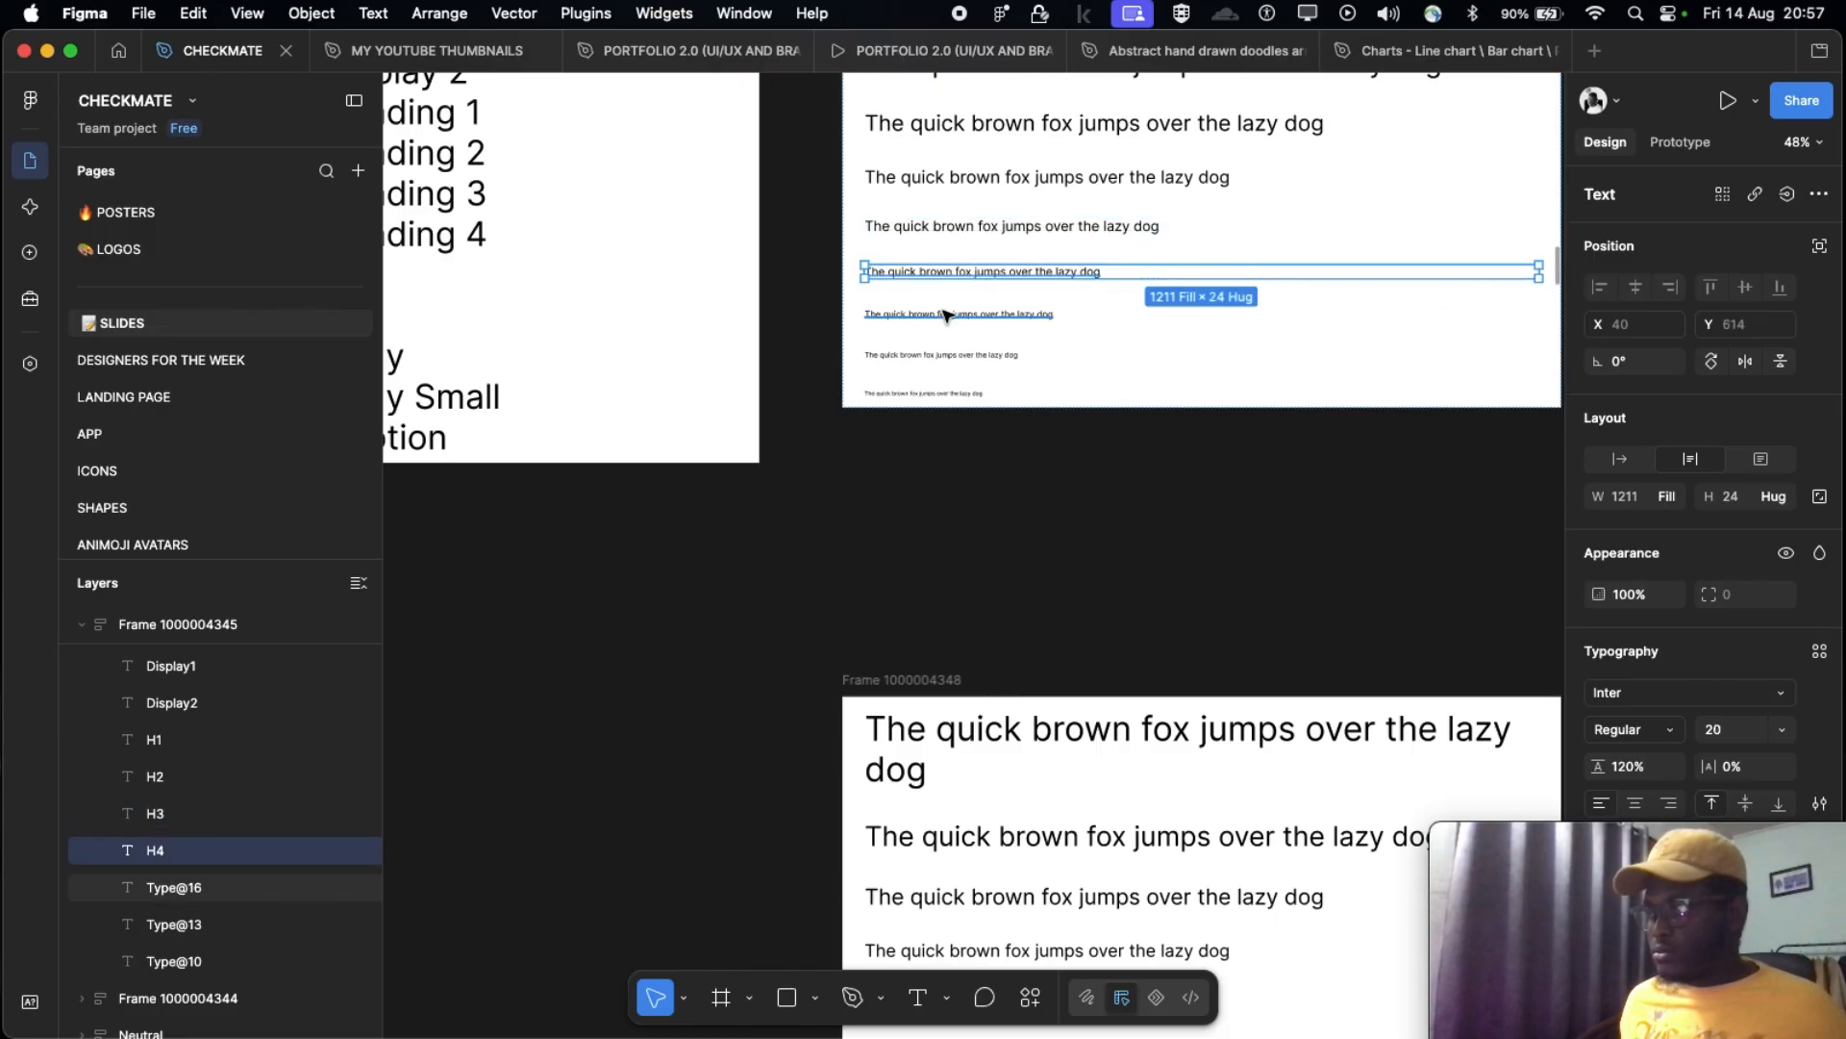
Step: Rename the three smallest sample text layers, Type@16, Type@13 and Type@10, as Body, Body Small and Caption
click(946, 313)
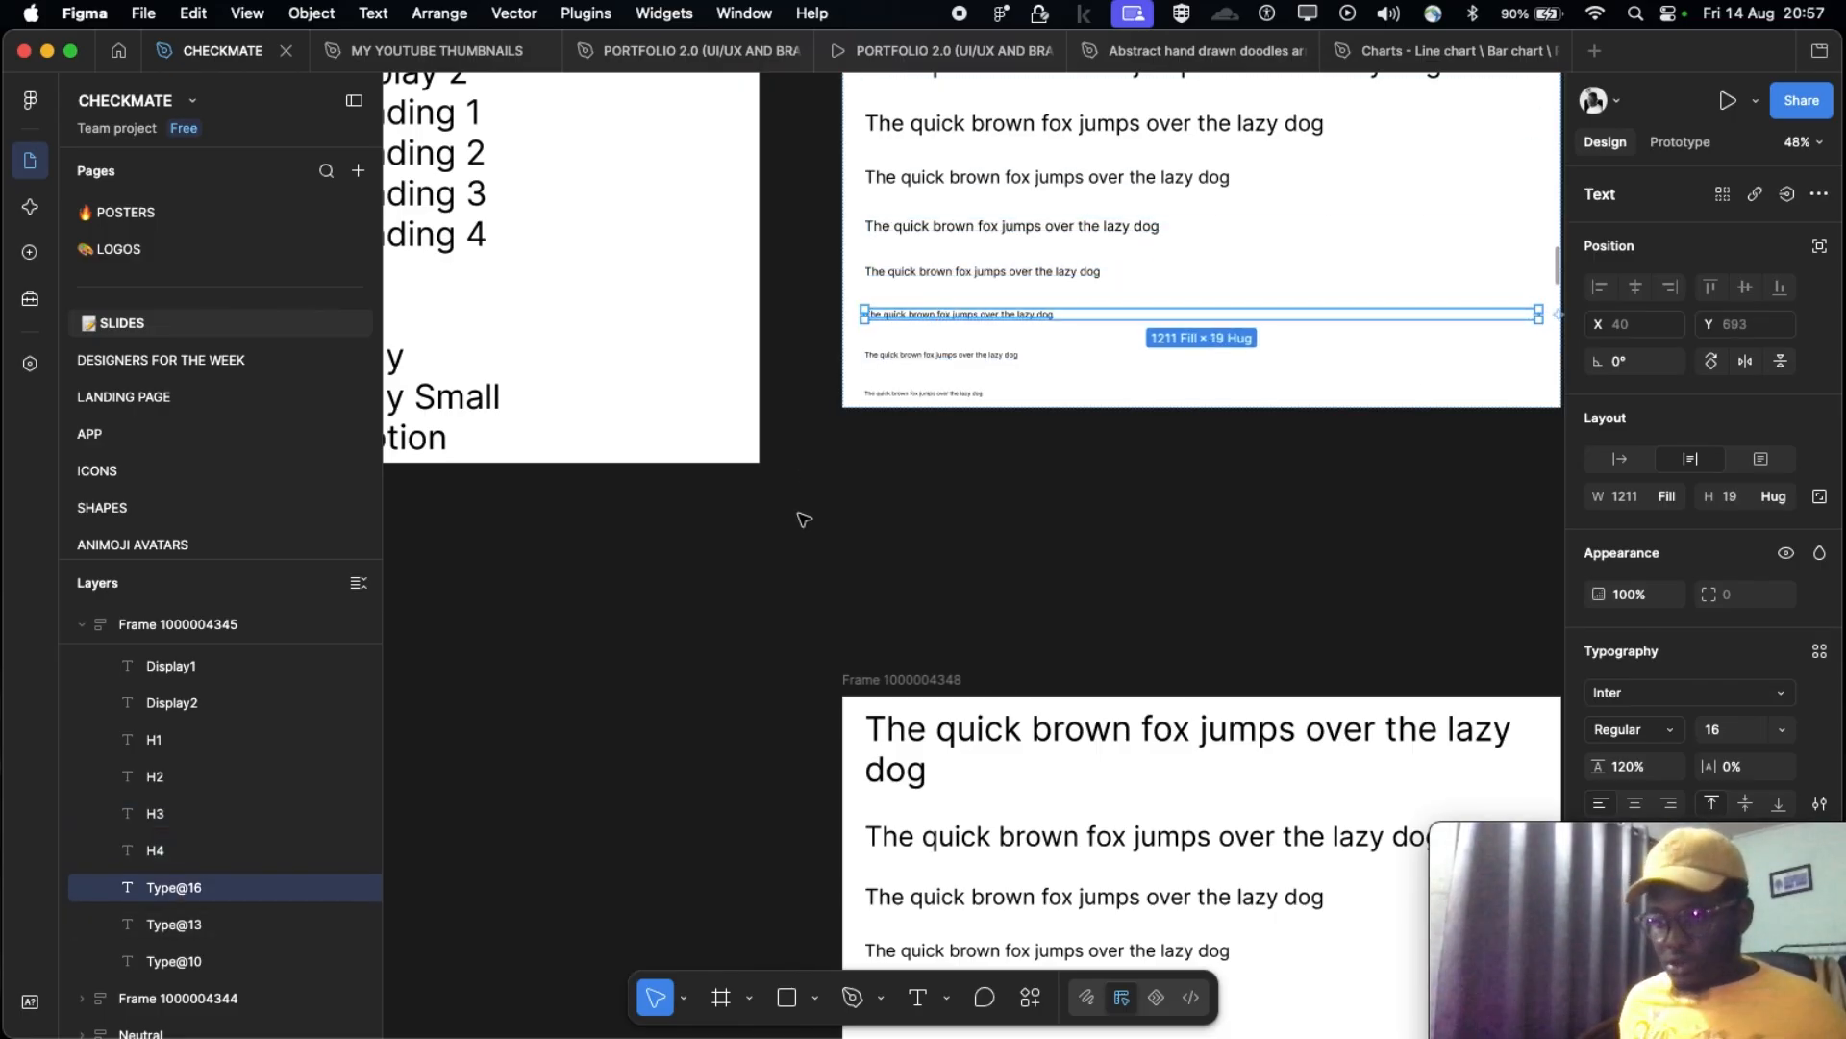
scroll(673, 404, left, 3)
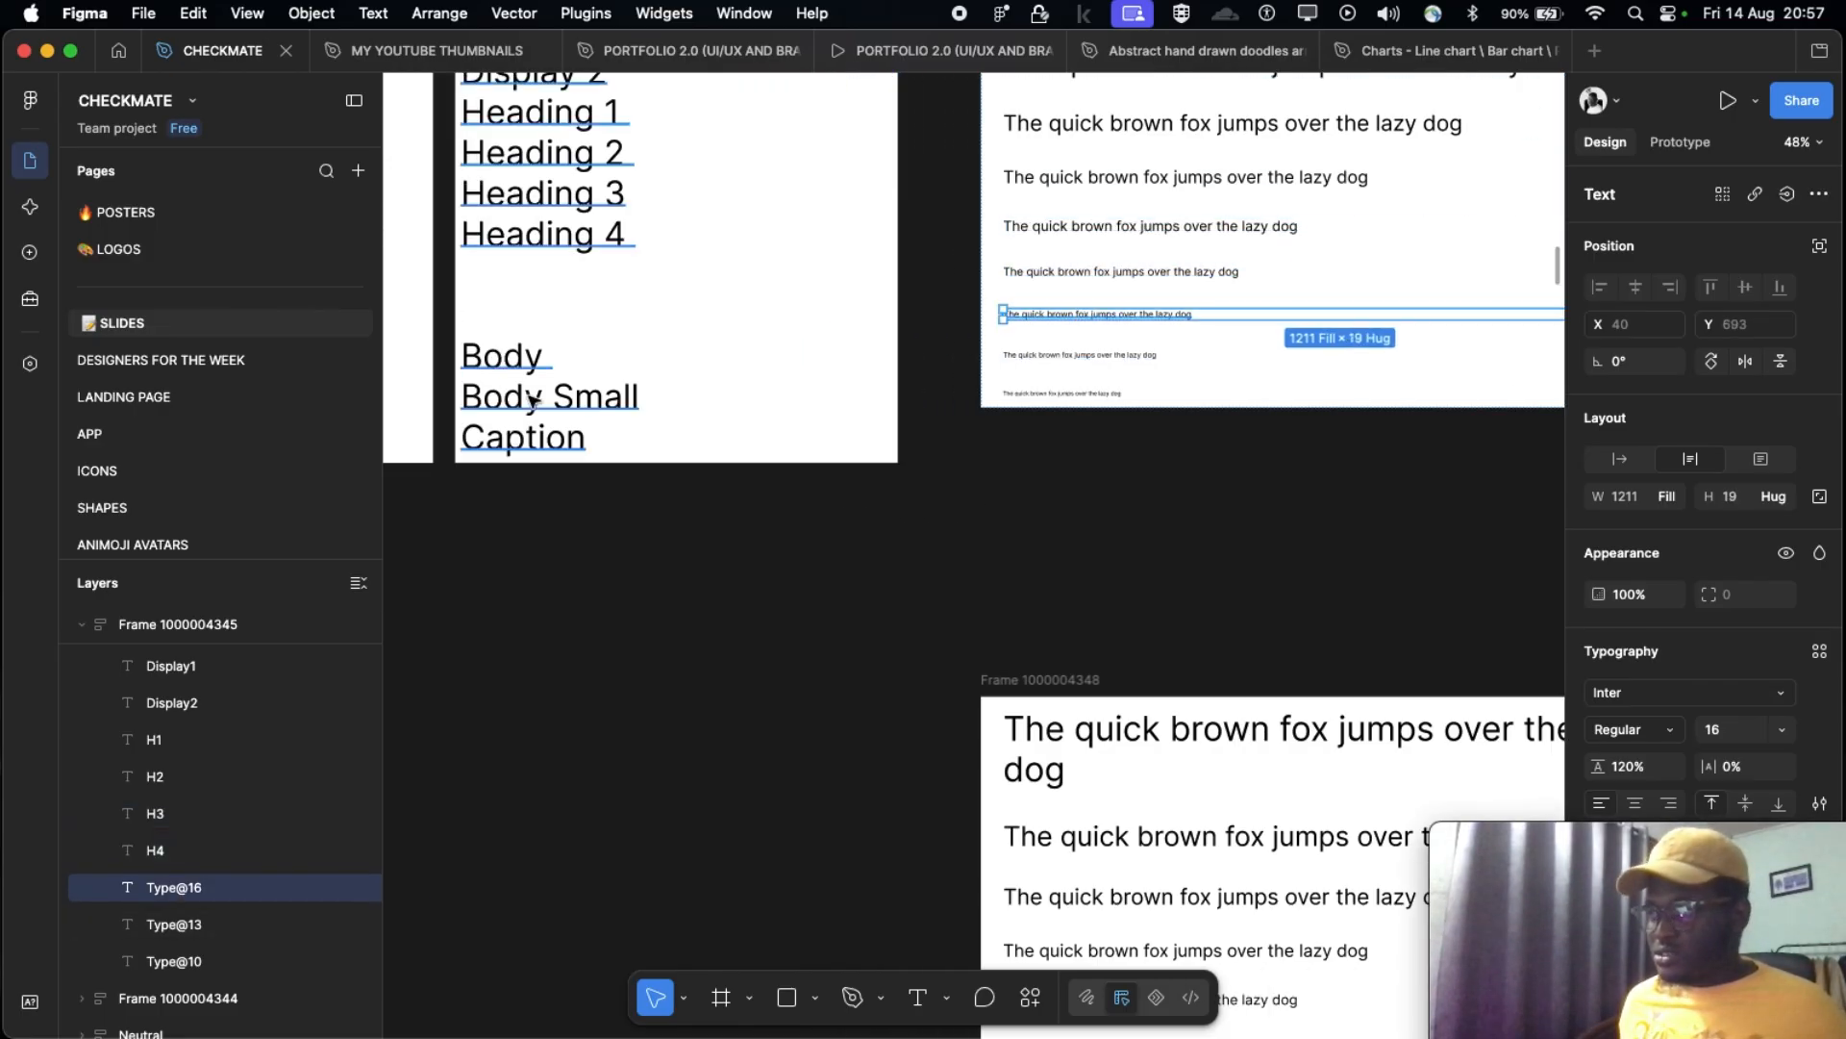
double_click(173, 887)
text(Body)
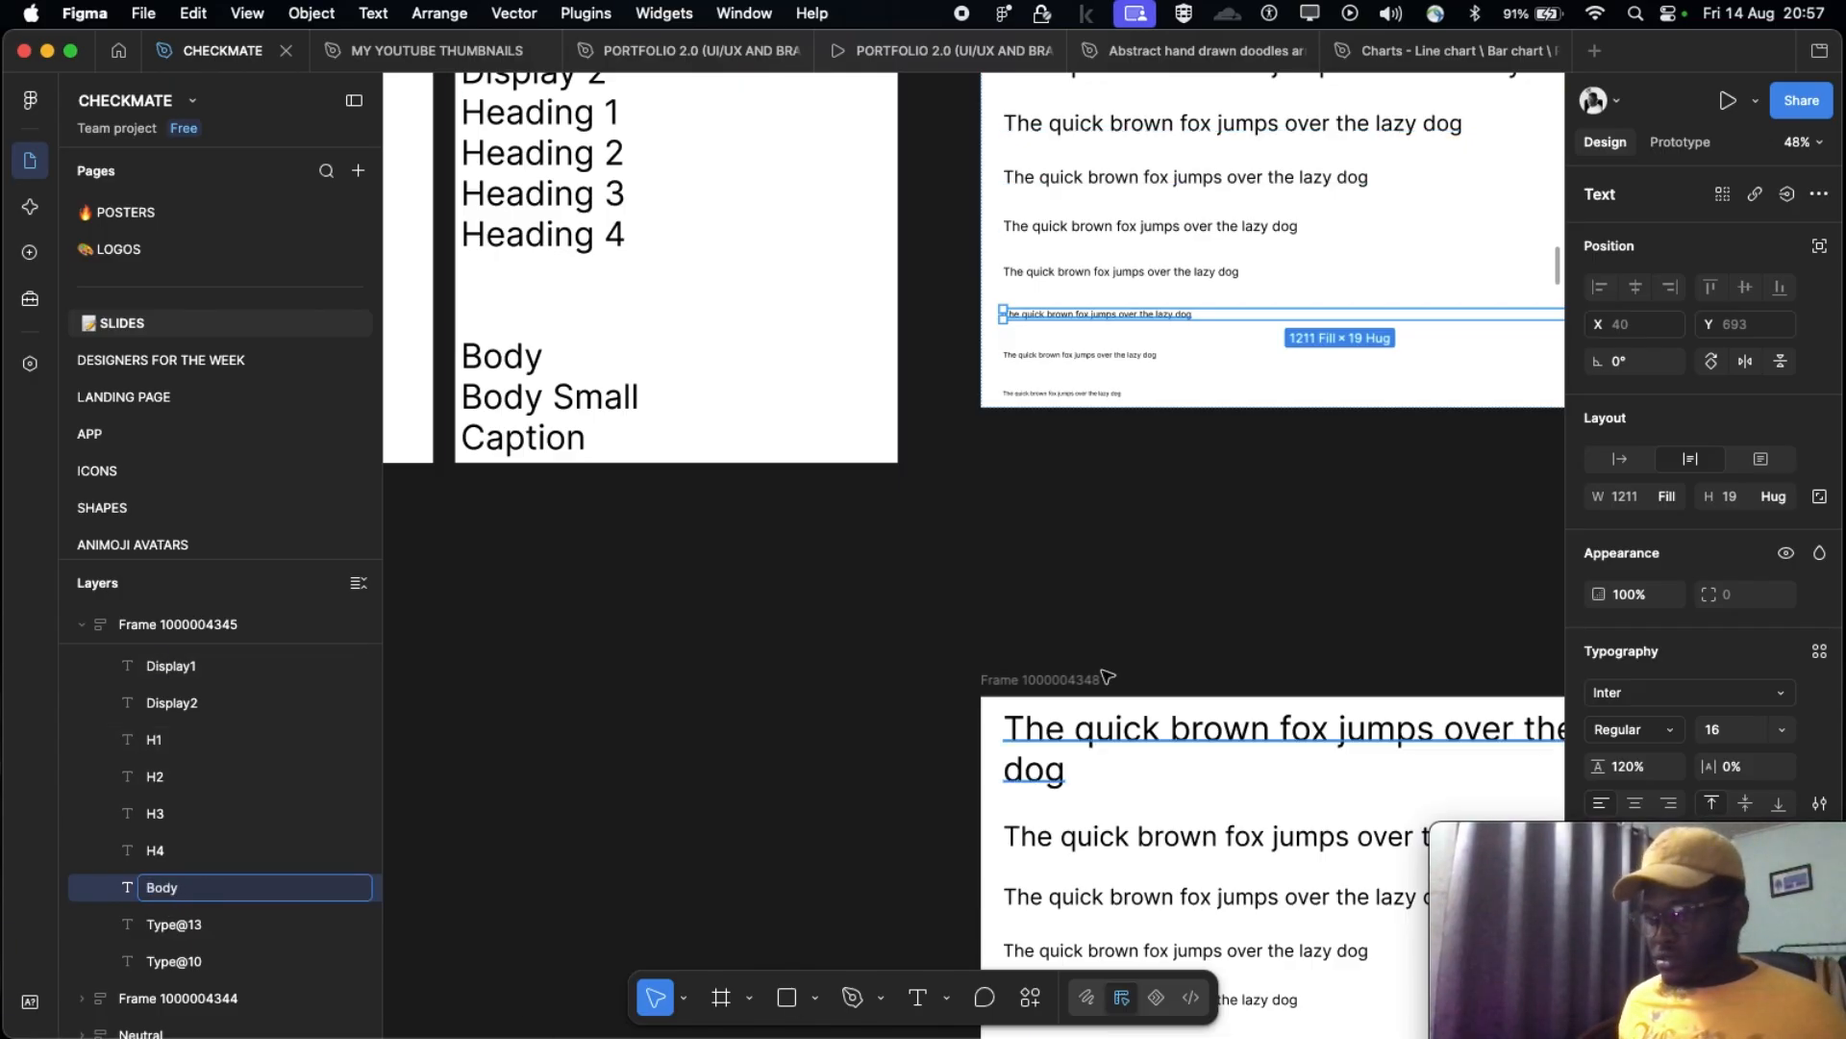
double_click(166, 922)
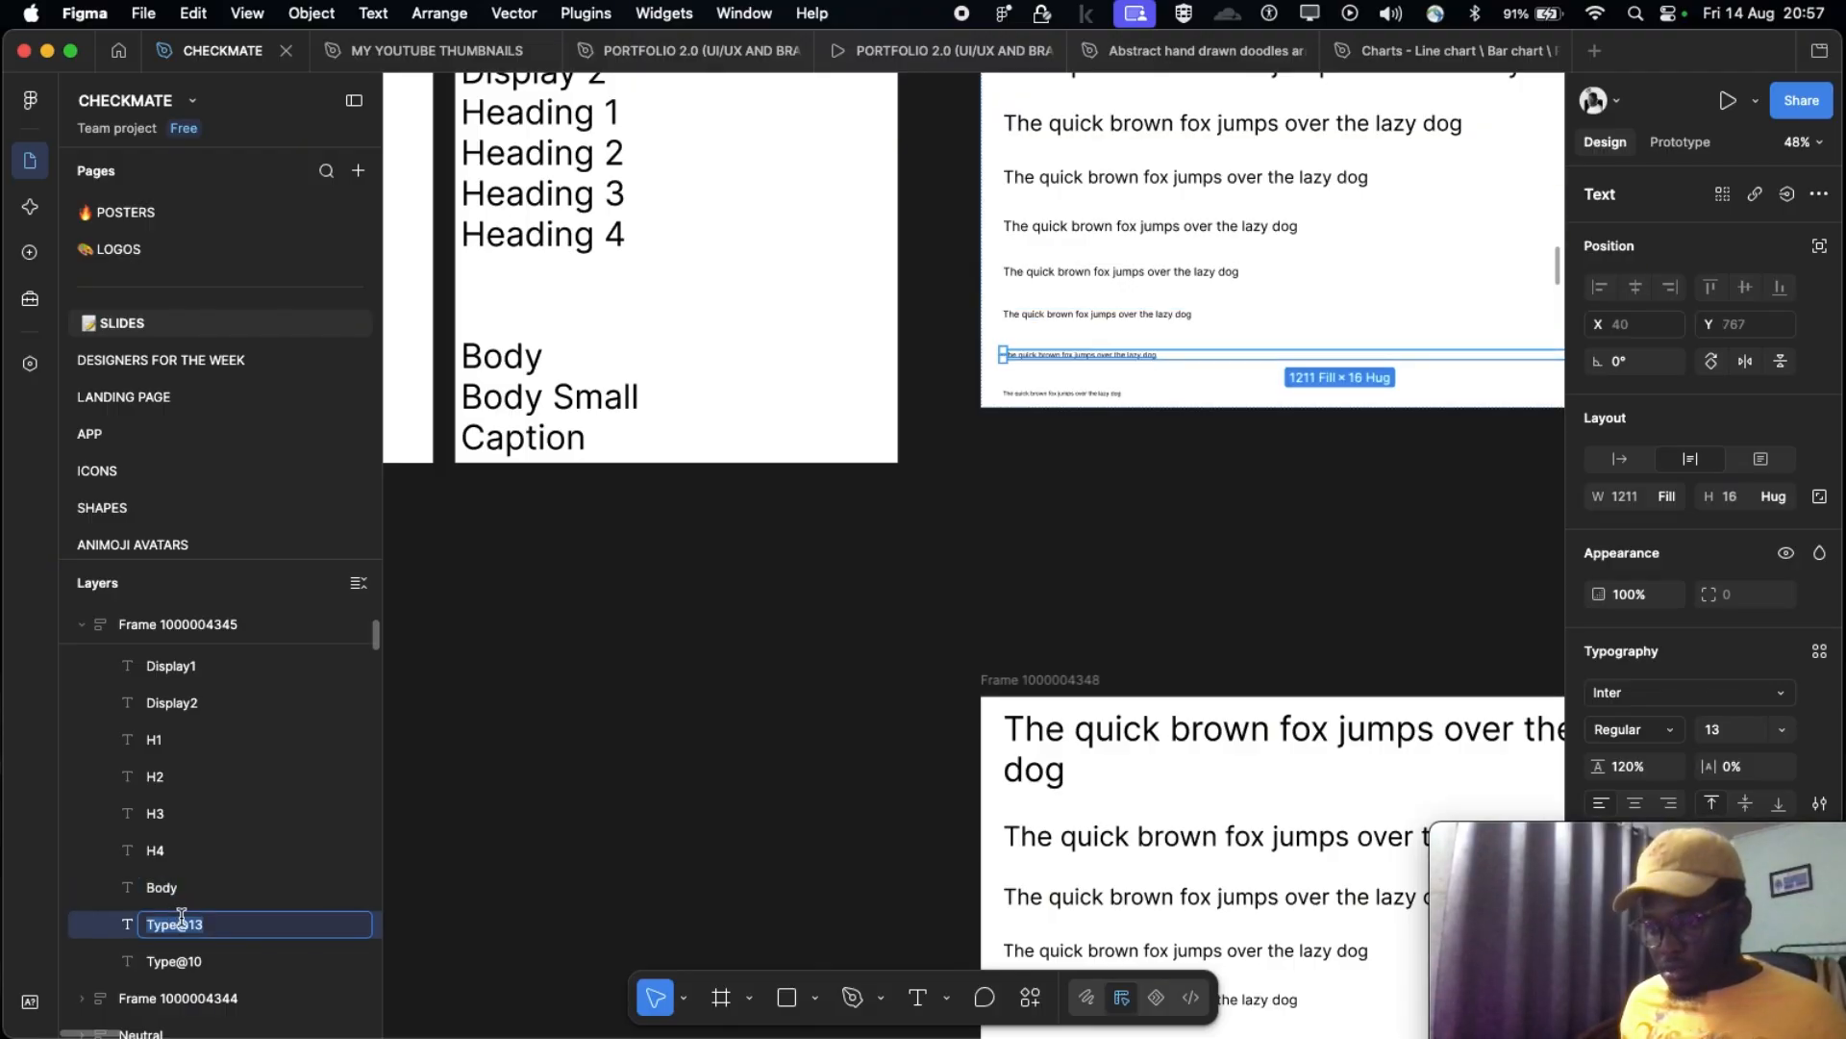
text(B)
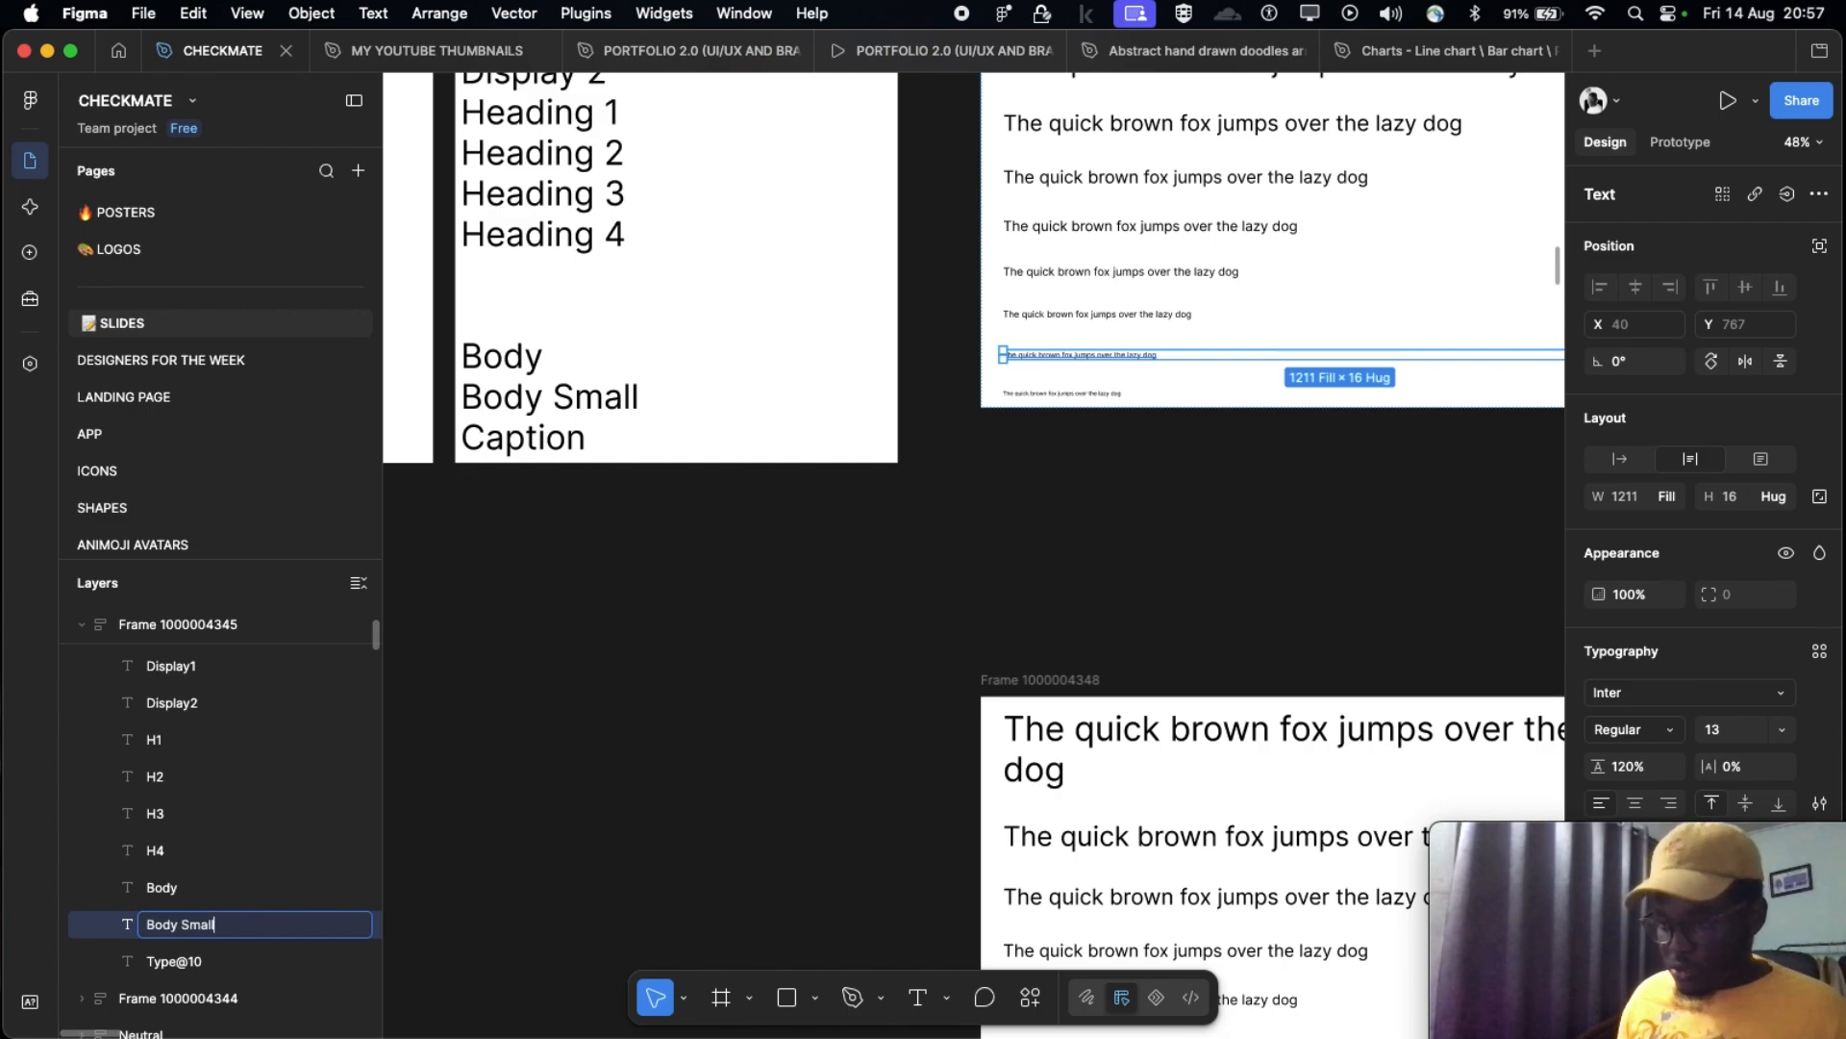
text(ody Small)
double_click(169, 959)
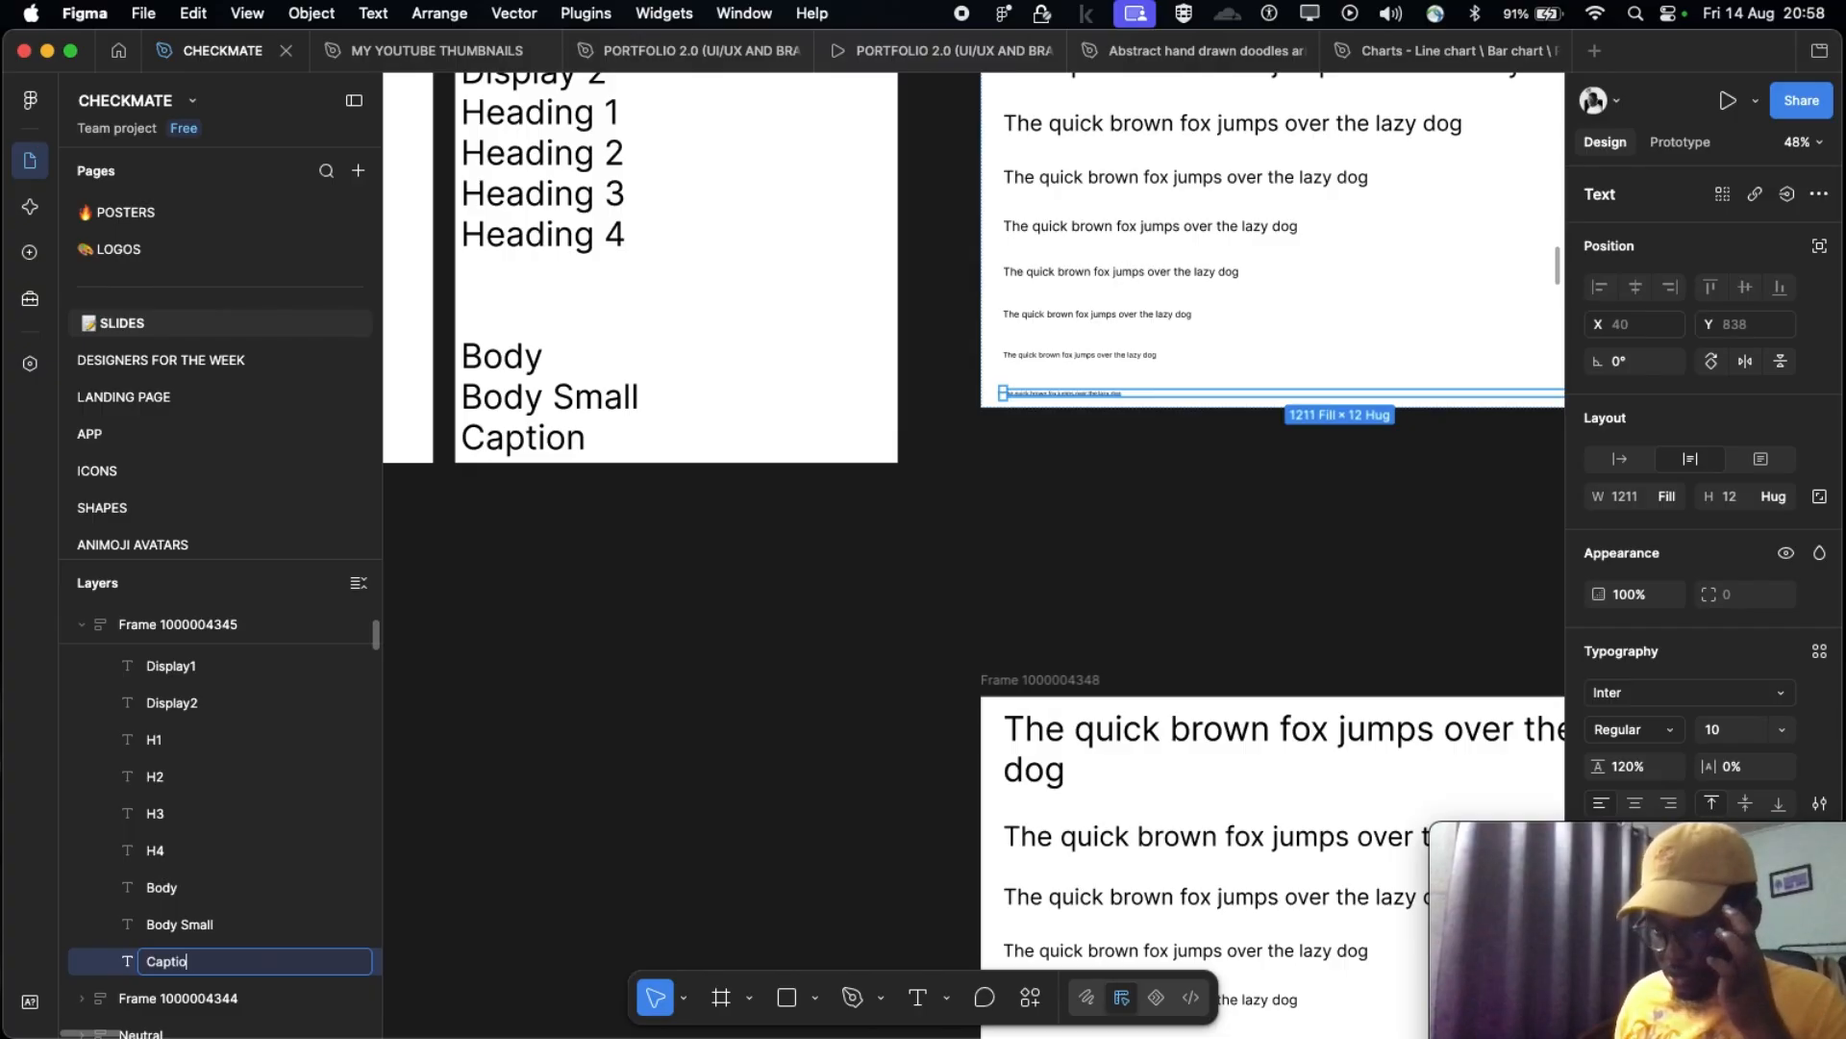
click(571, 635)
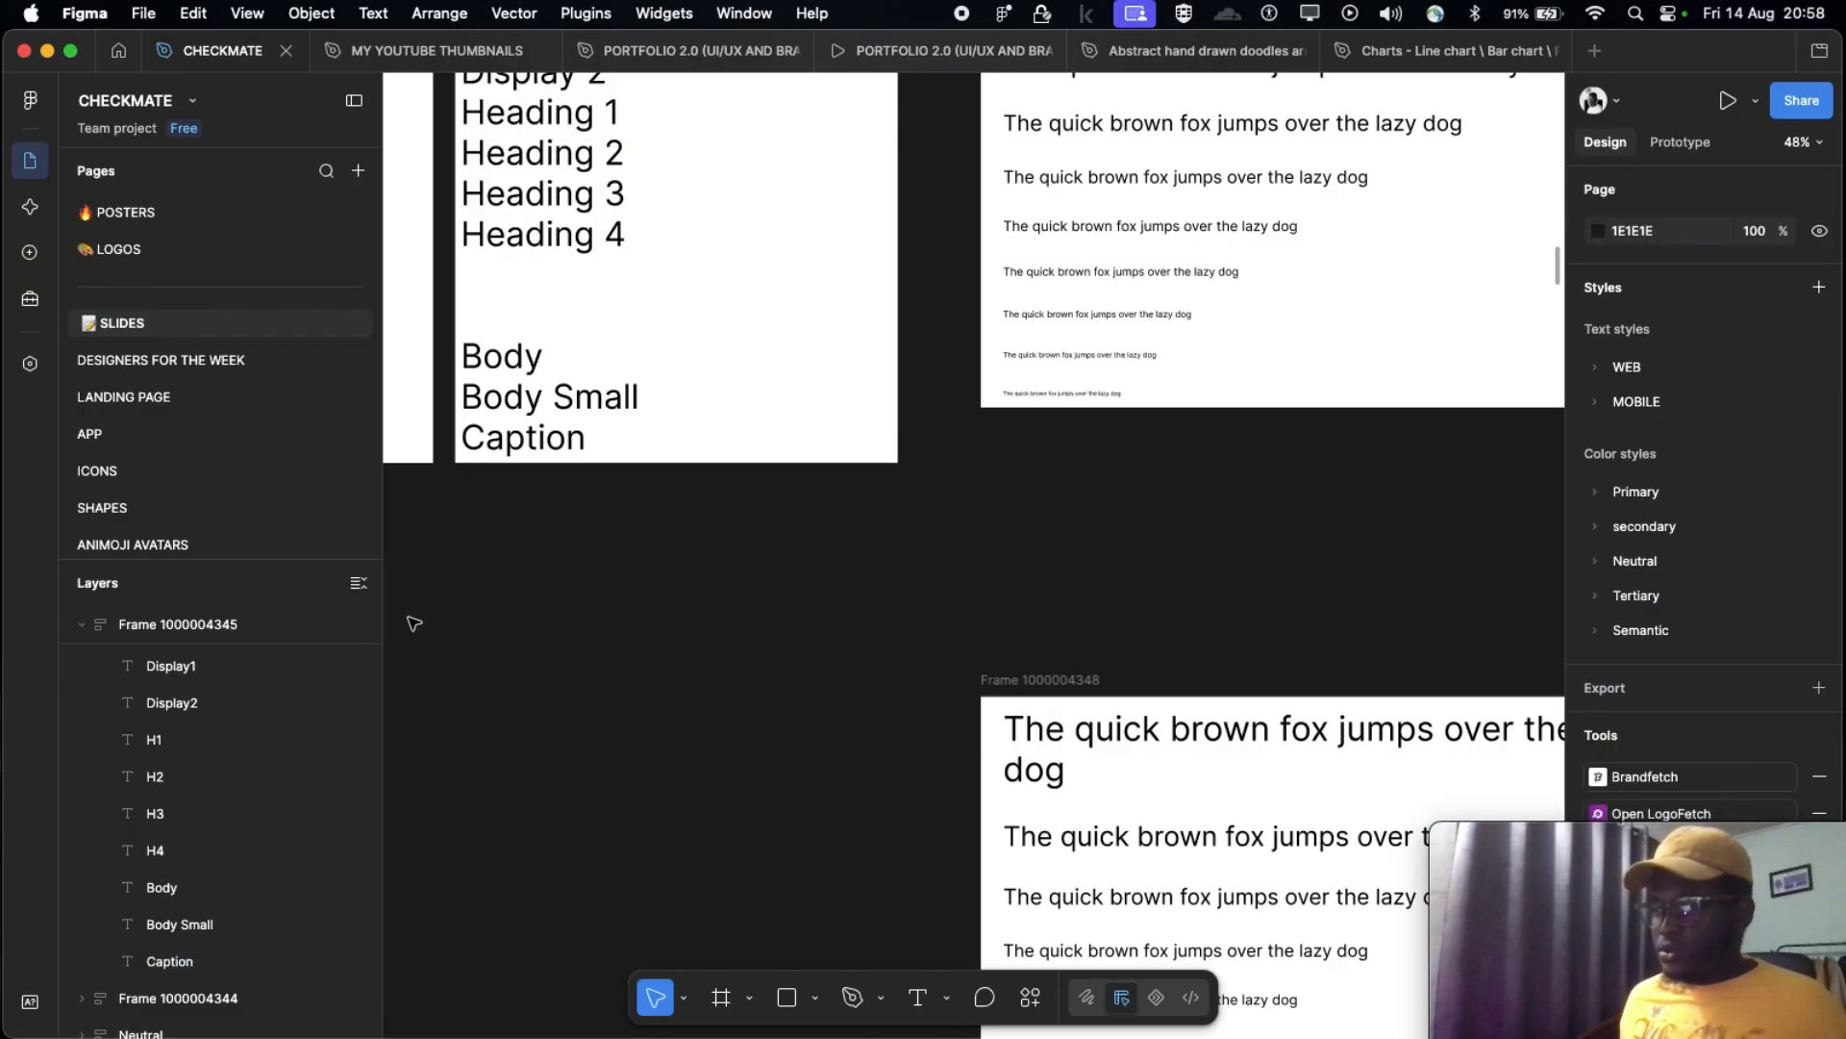
Step: Delete the other two sample frames in the upper row and all three in the lower row, keeping the frame with renamed layers
scroll(314, 688, up, 1)
scroll(703, 563, up, 3)
scroll(962, 505, down, 2)
scroll(982, 498, down, 3)
scroll(977, 491, down, 5)
scroll(974, 490, up, 3)
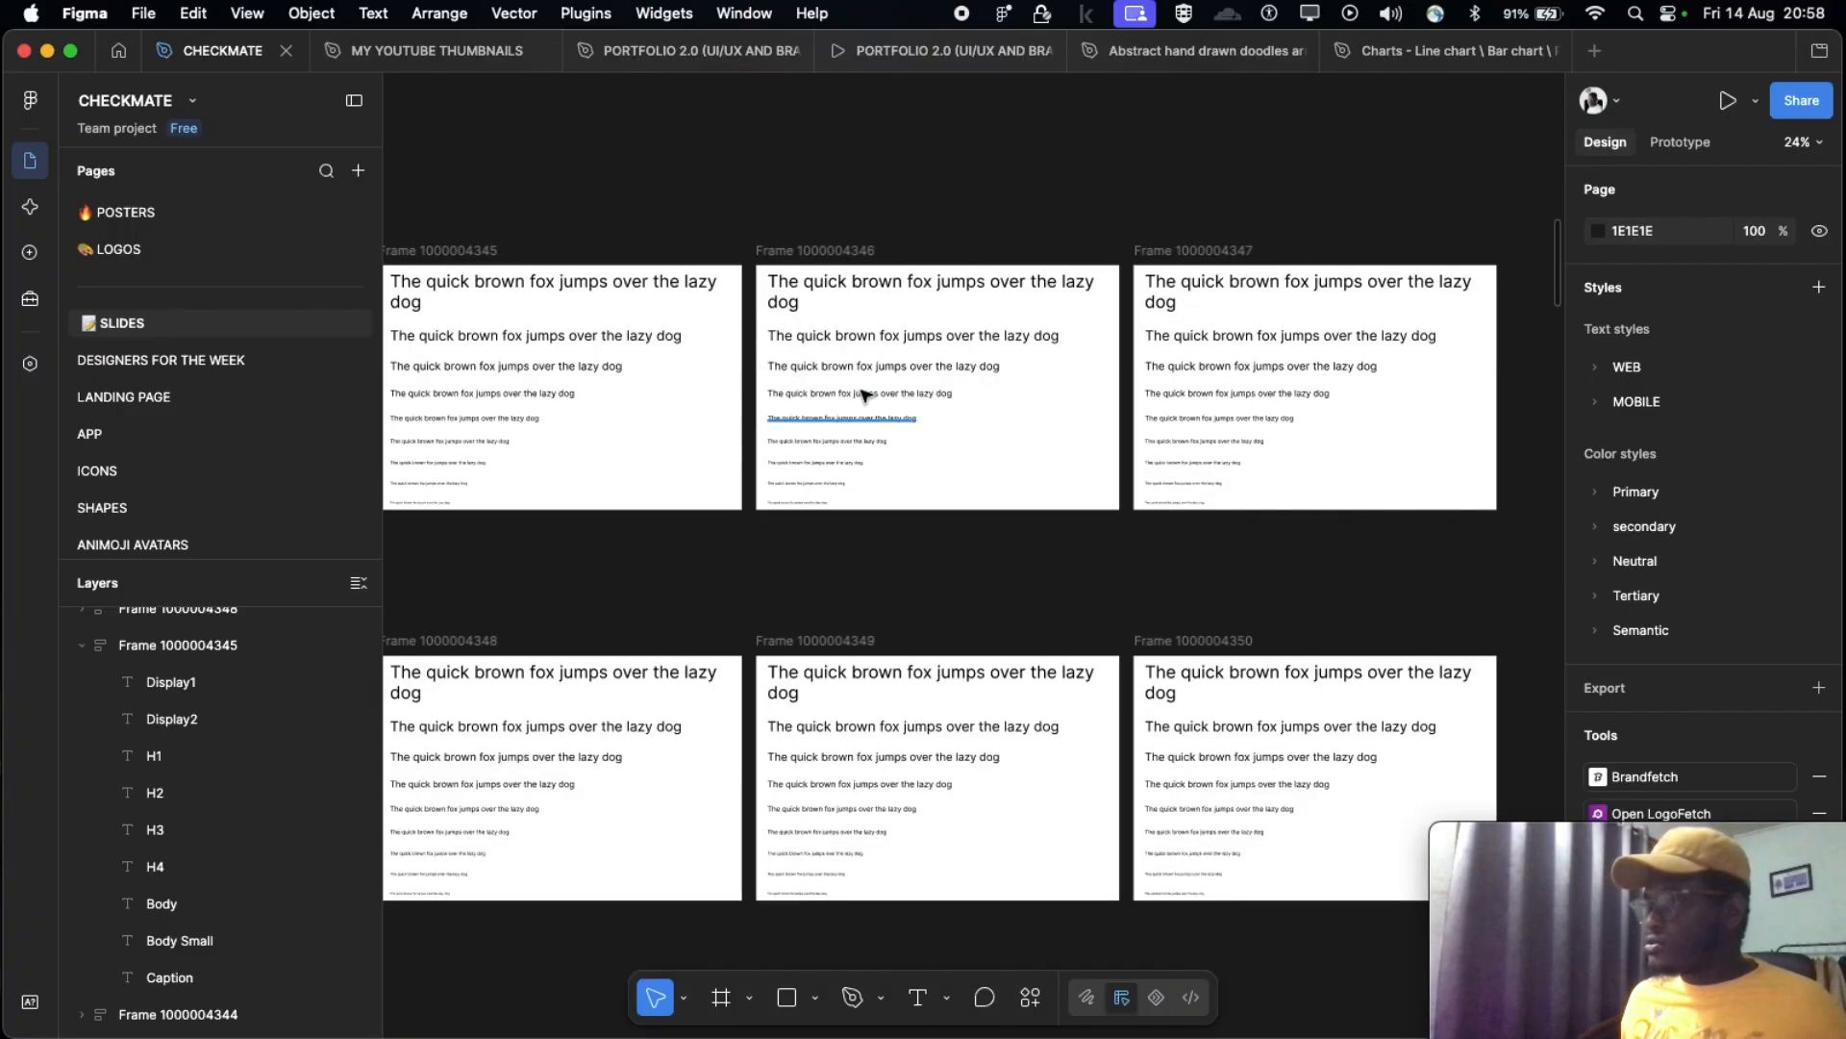
scroll(769, 192, right, 2)
drag(679, 194, 1319, 573)
scroll(971, 231, left, 4)
click(972, 231)
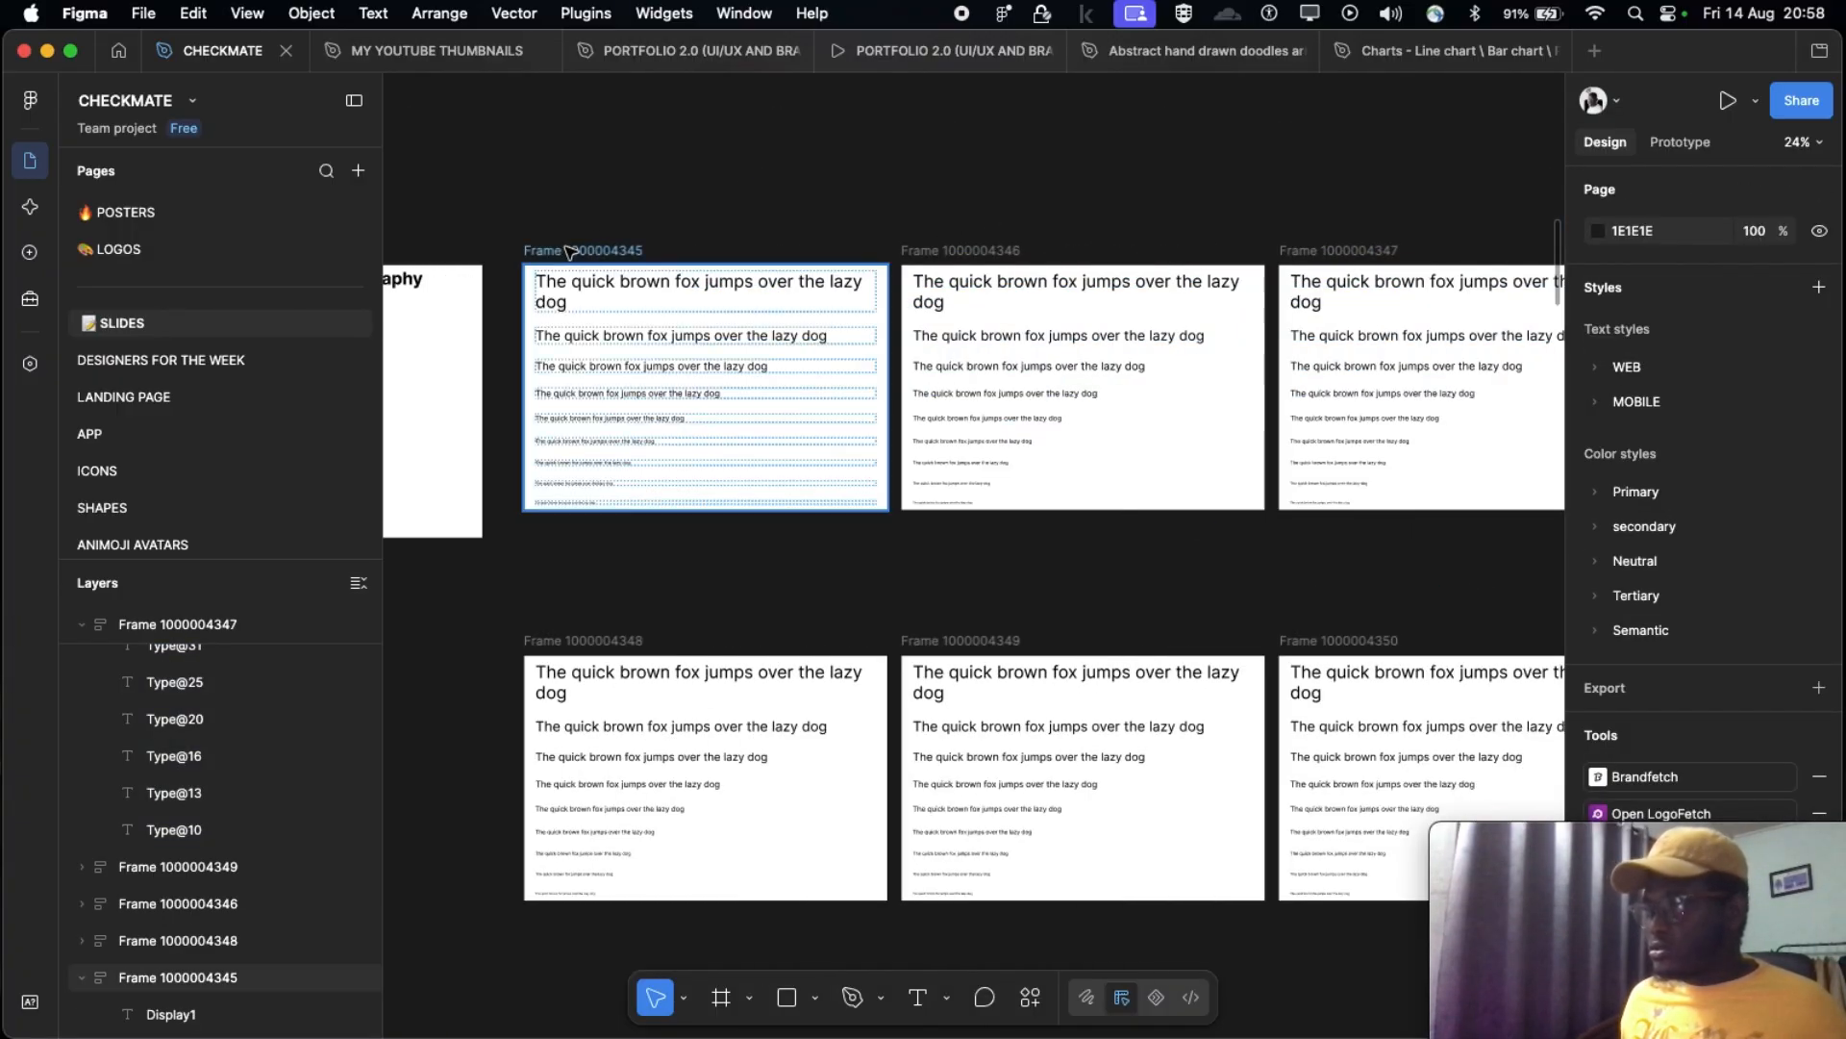
click(583, 250)
click(955, 248)
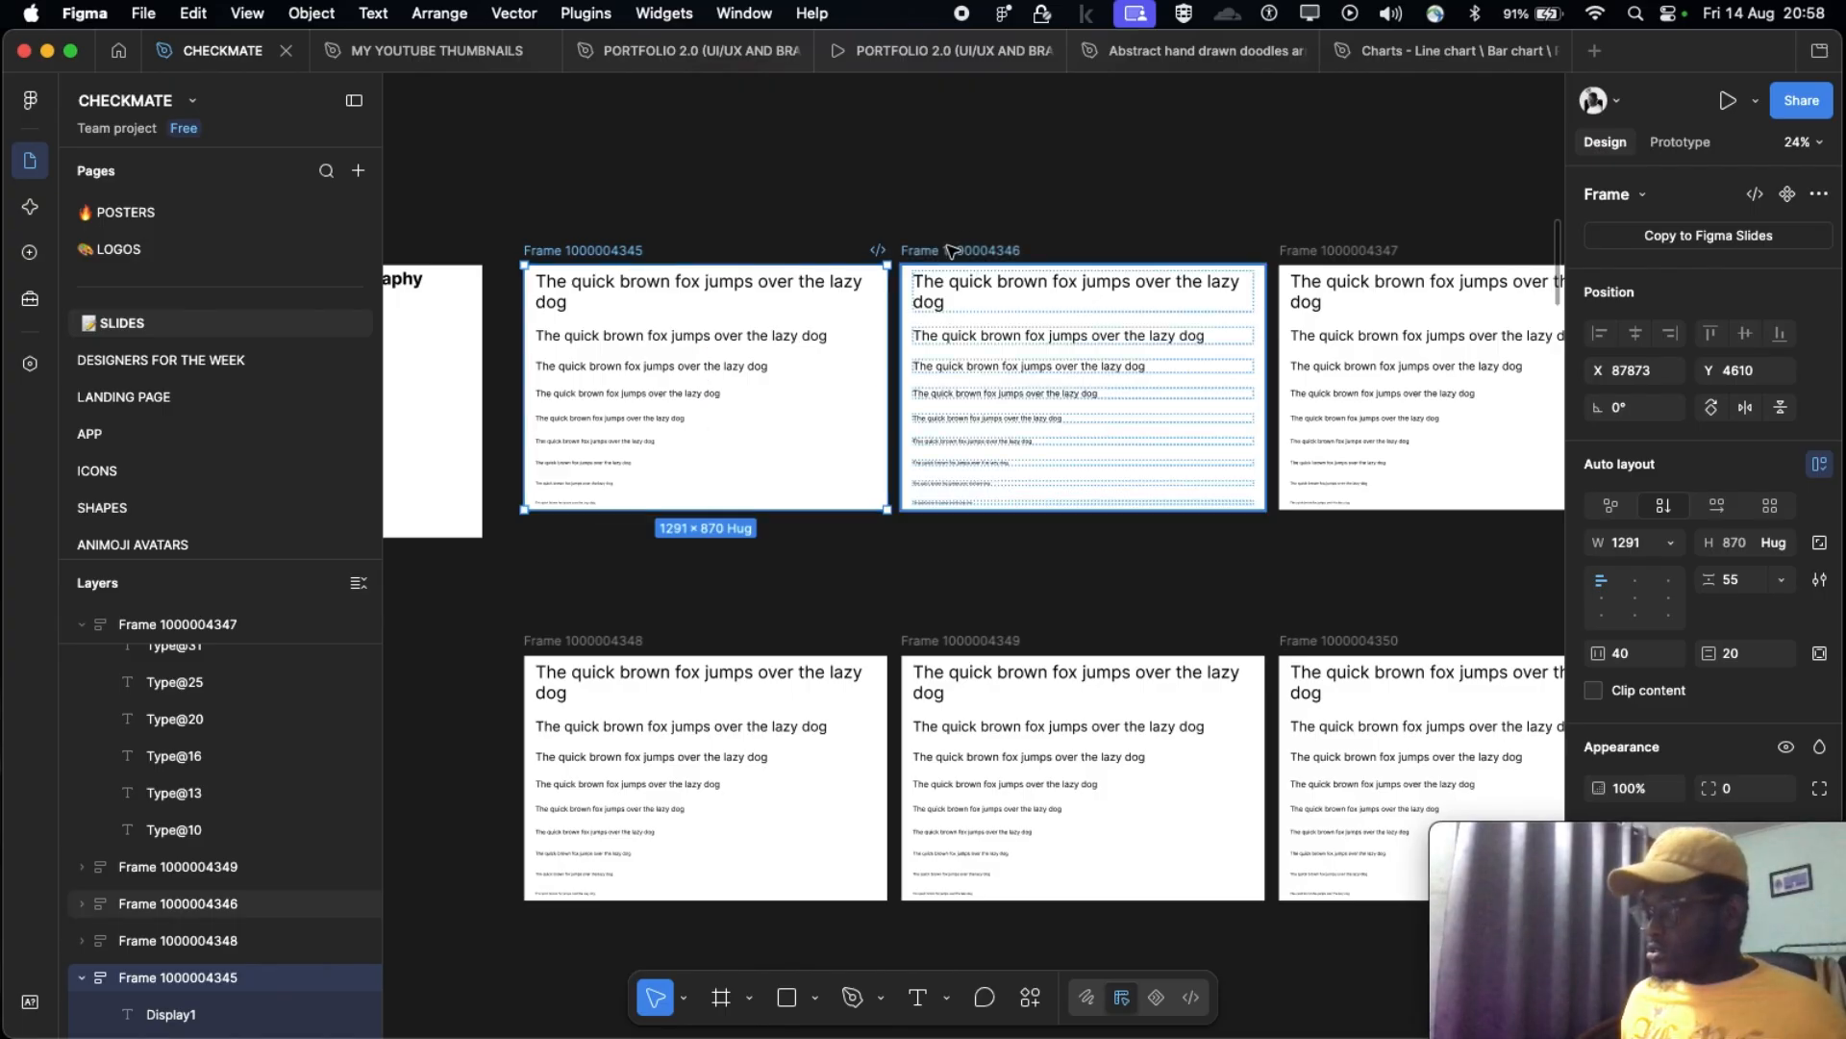
shift+click(1294, 252)
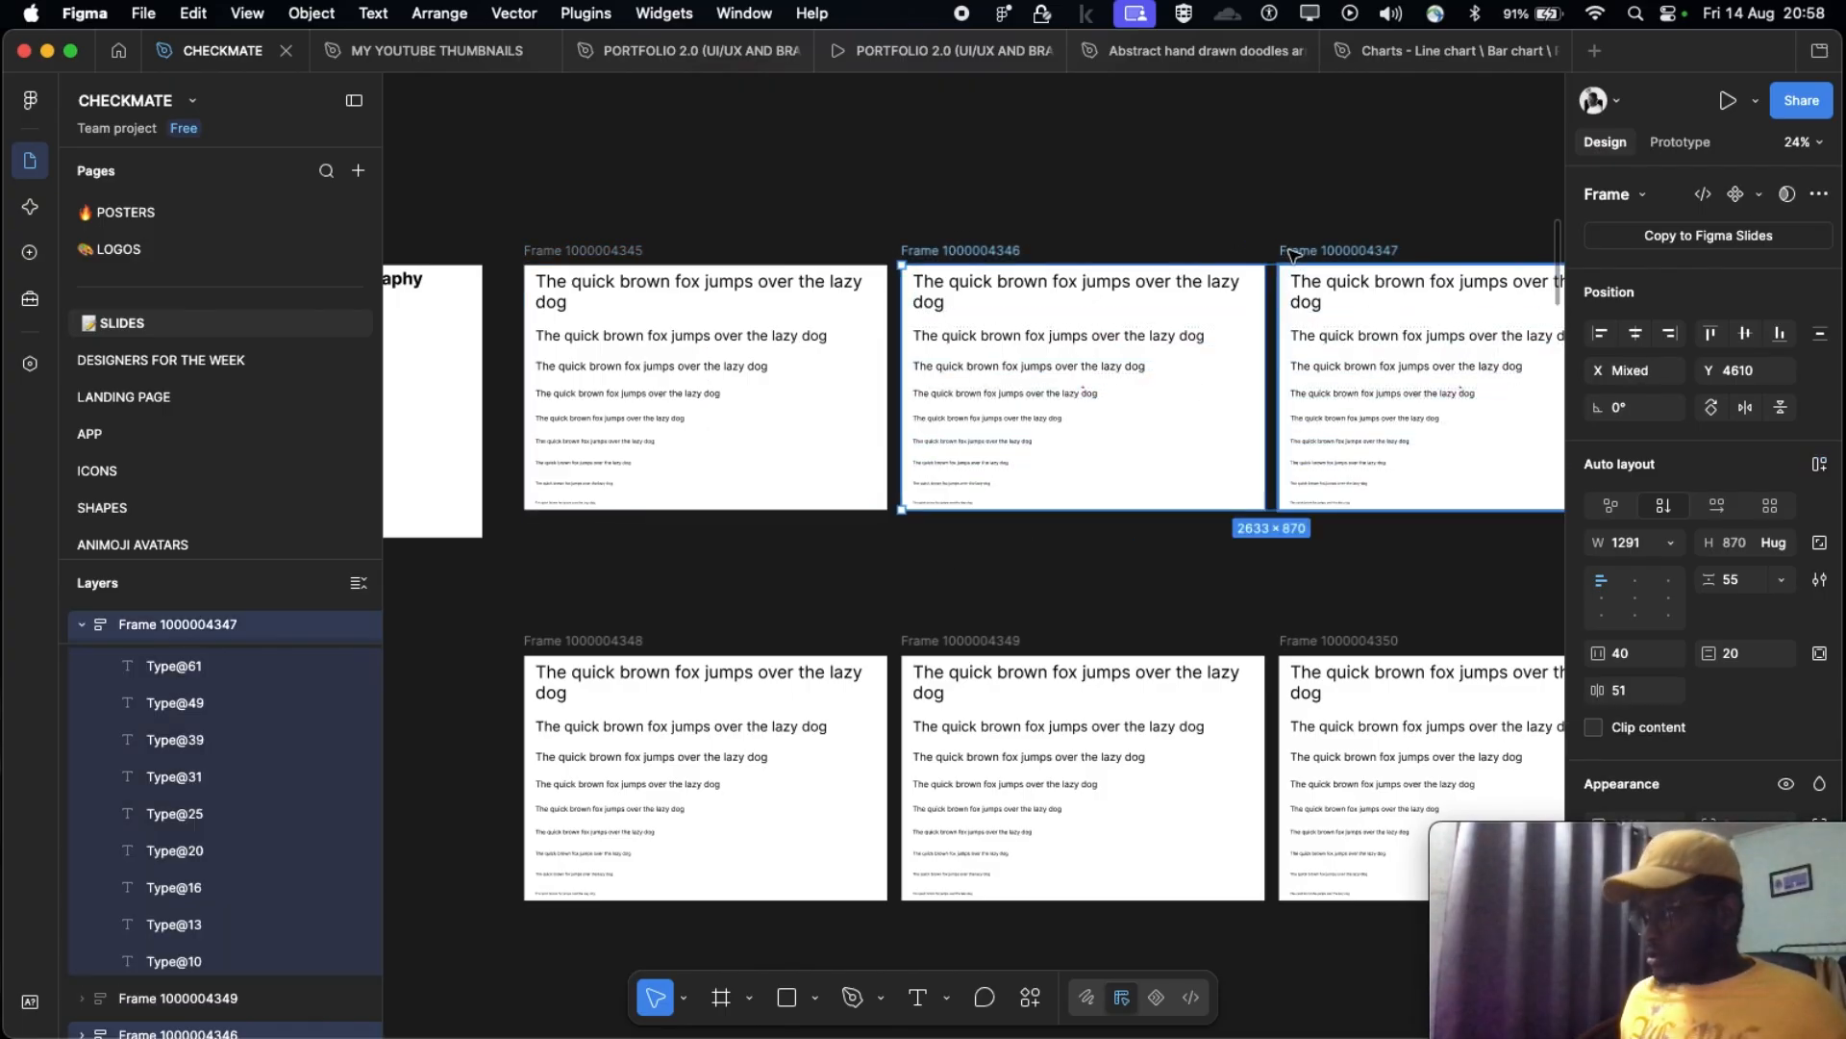
key(BackSpace)
drag(561, 599, 1399, 913)
key(BackSpace)
Step: Examine the typography settings shared by all text layers inside the remaining sample frame
scroll(1171, 553, left, 5)
ctrl+scroll(1080, 317, up, 3)
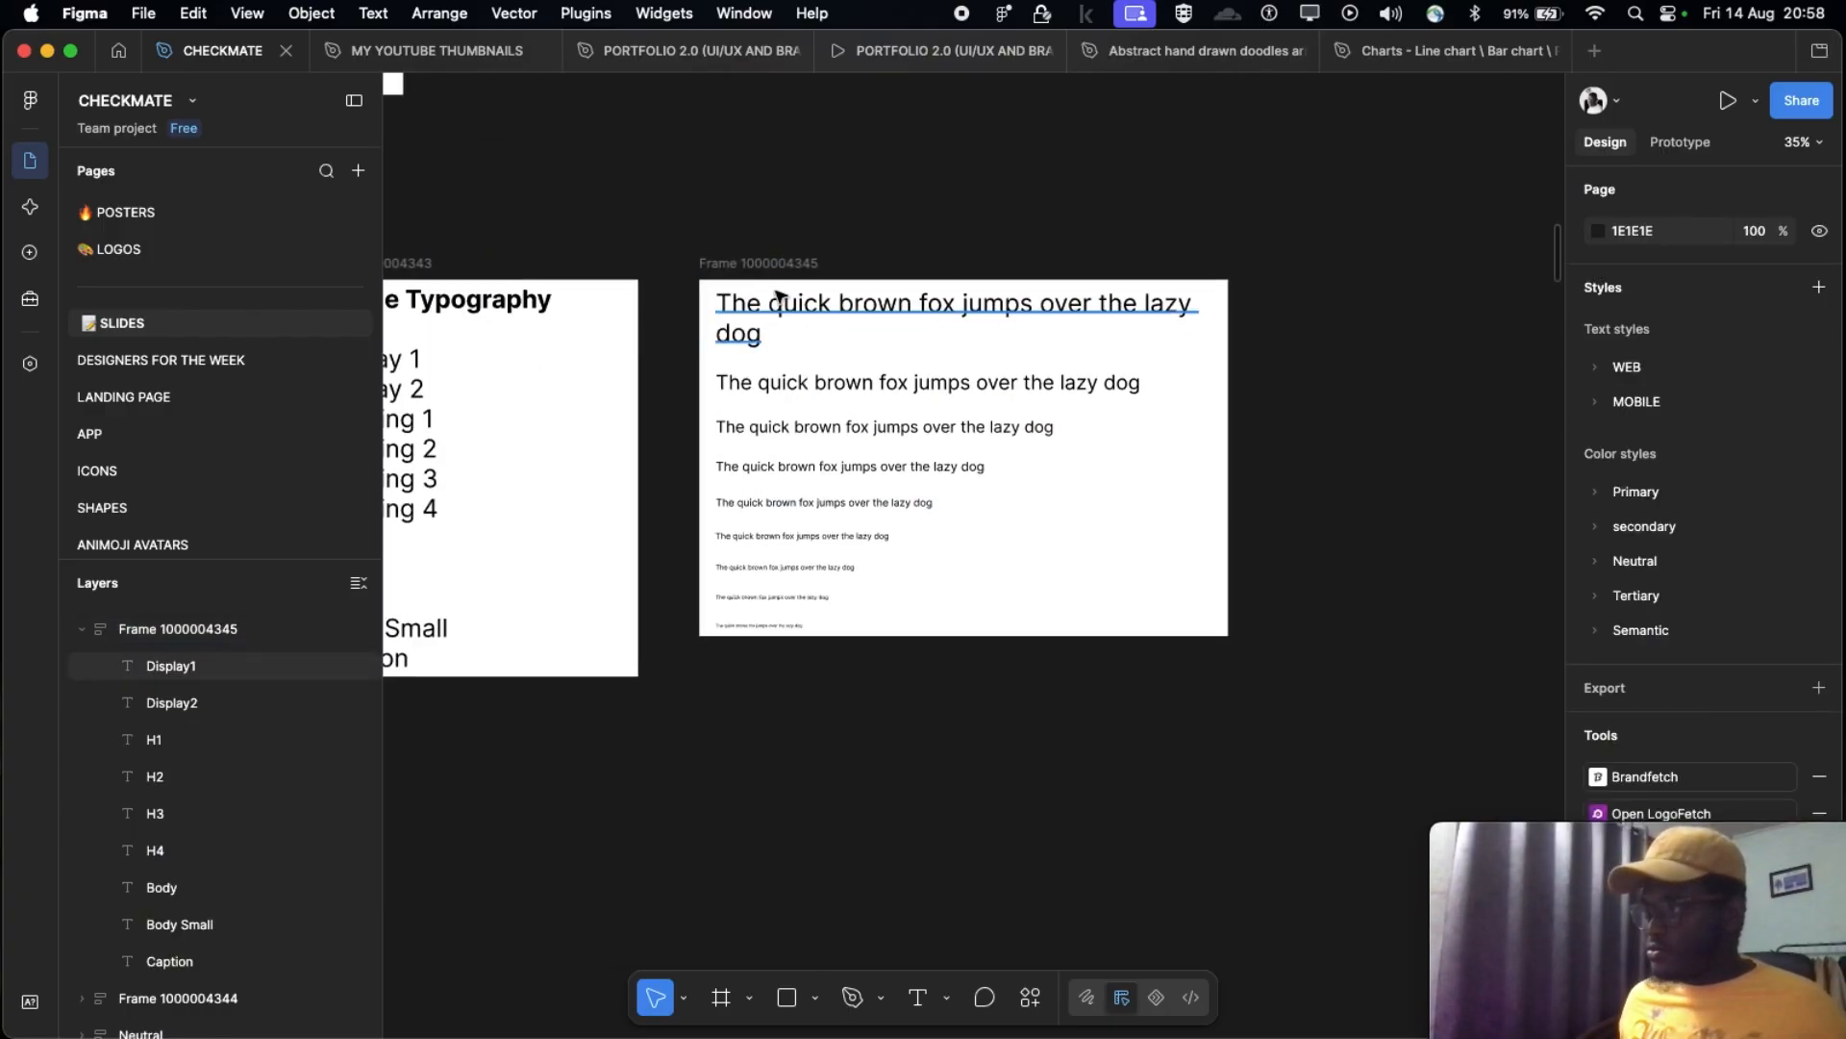
click(800, 272)
drag(1500, 839, 1500, 899)
scroll(1650, 740, down, 3)
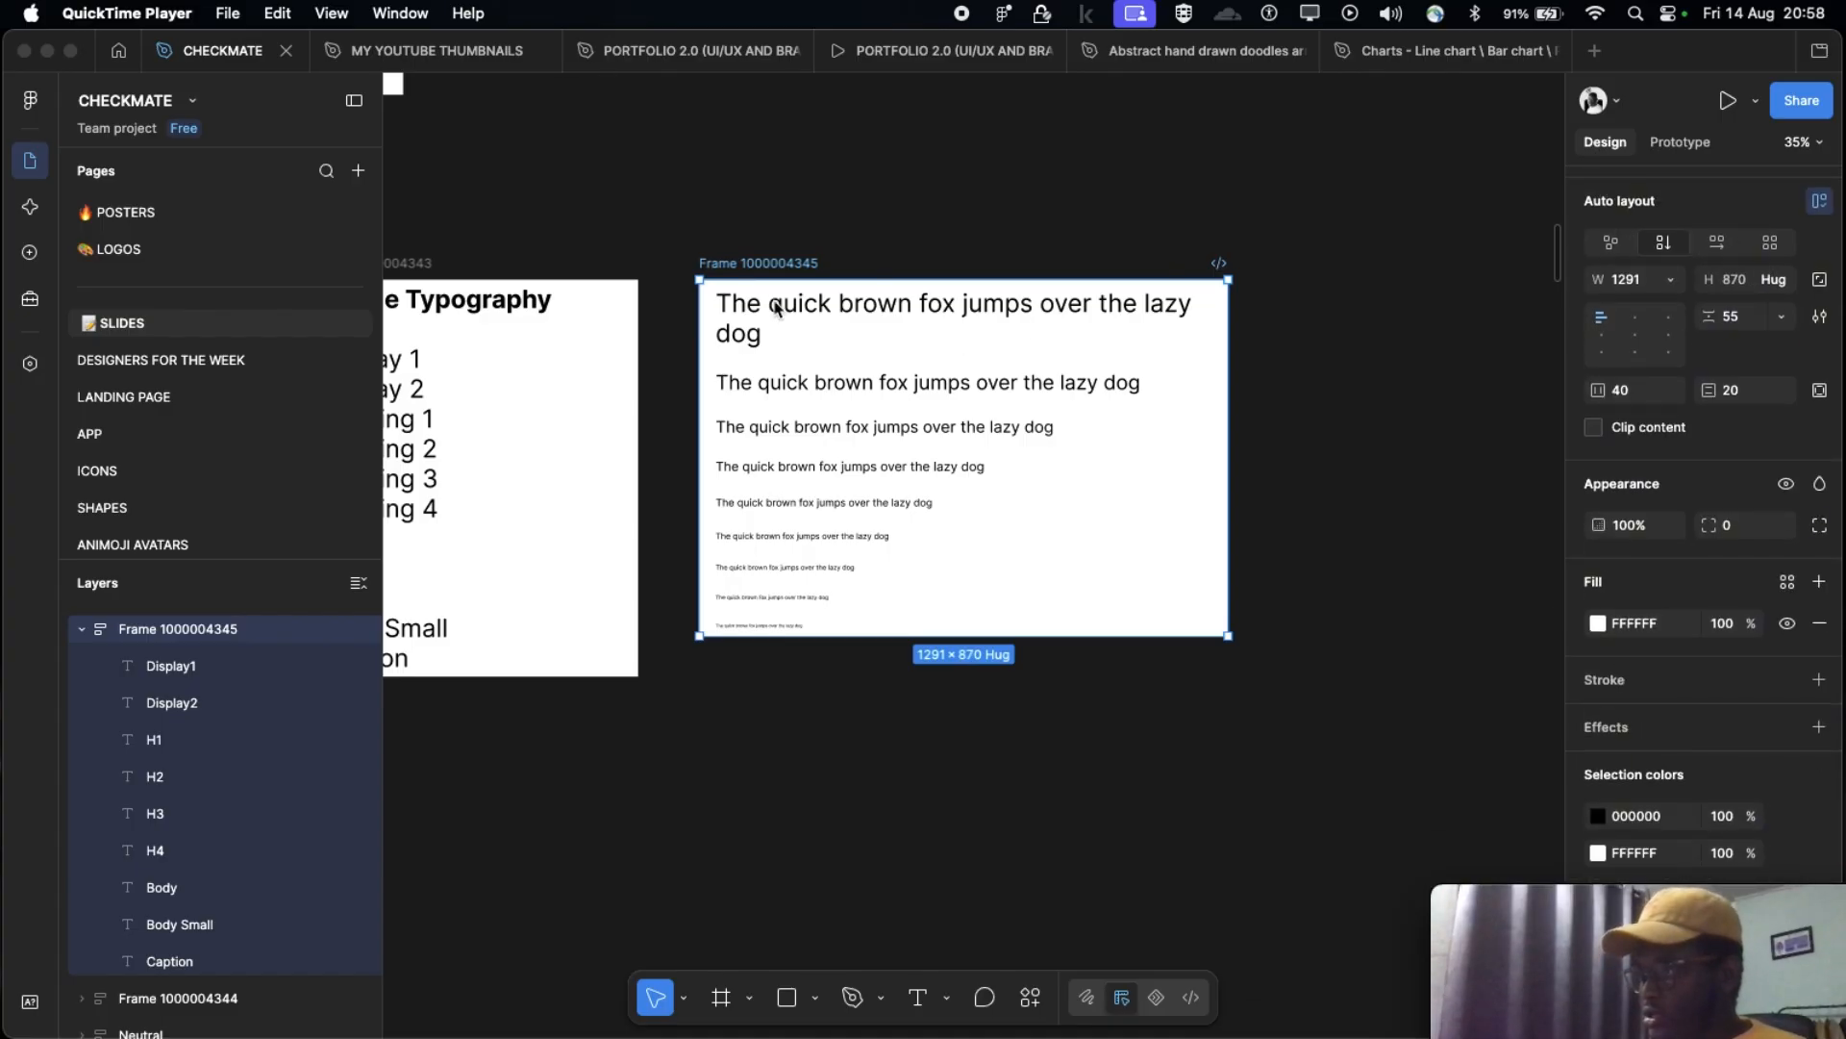
click(762, 267)
key(Return)
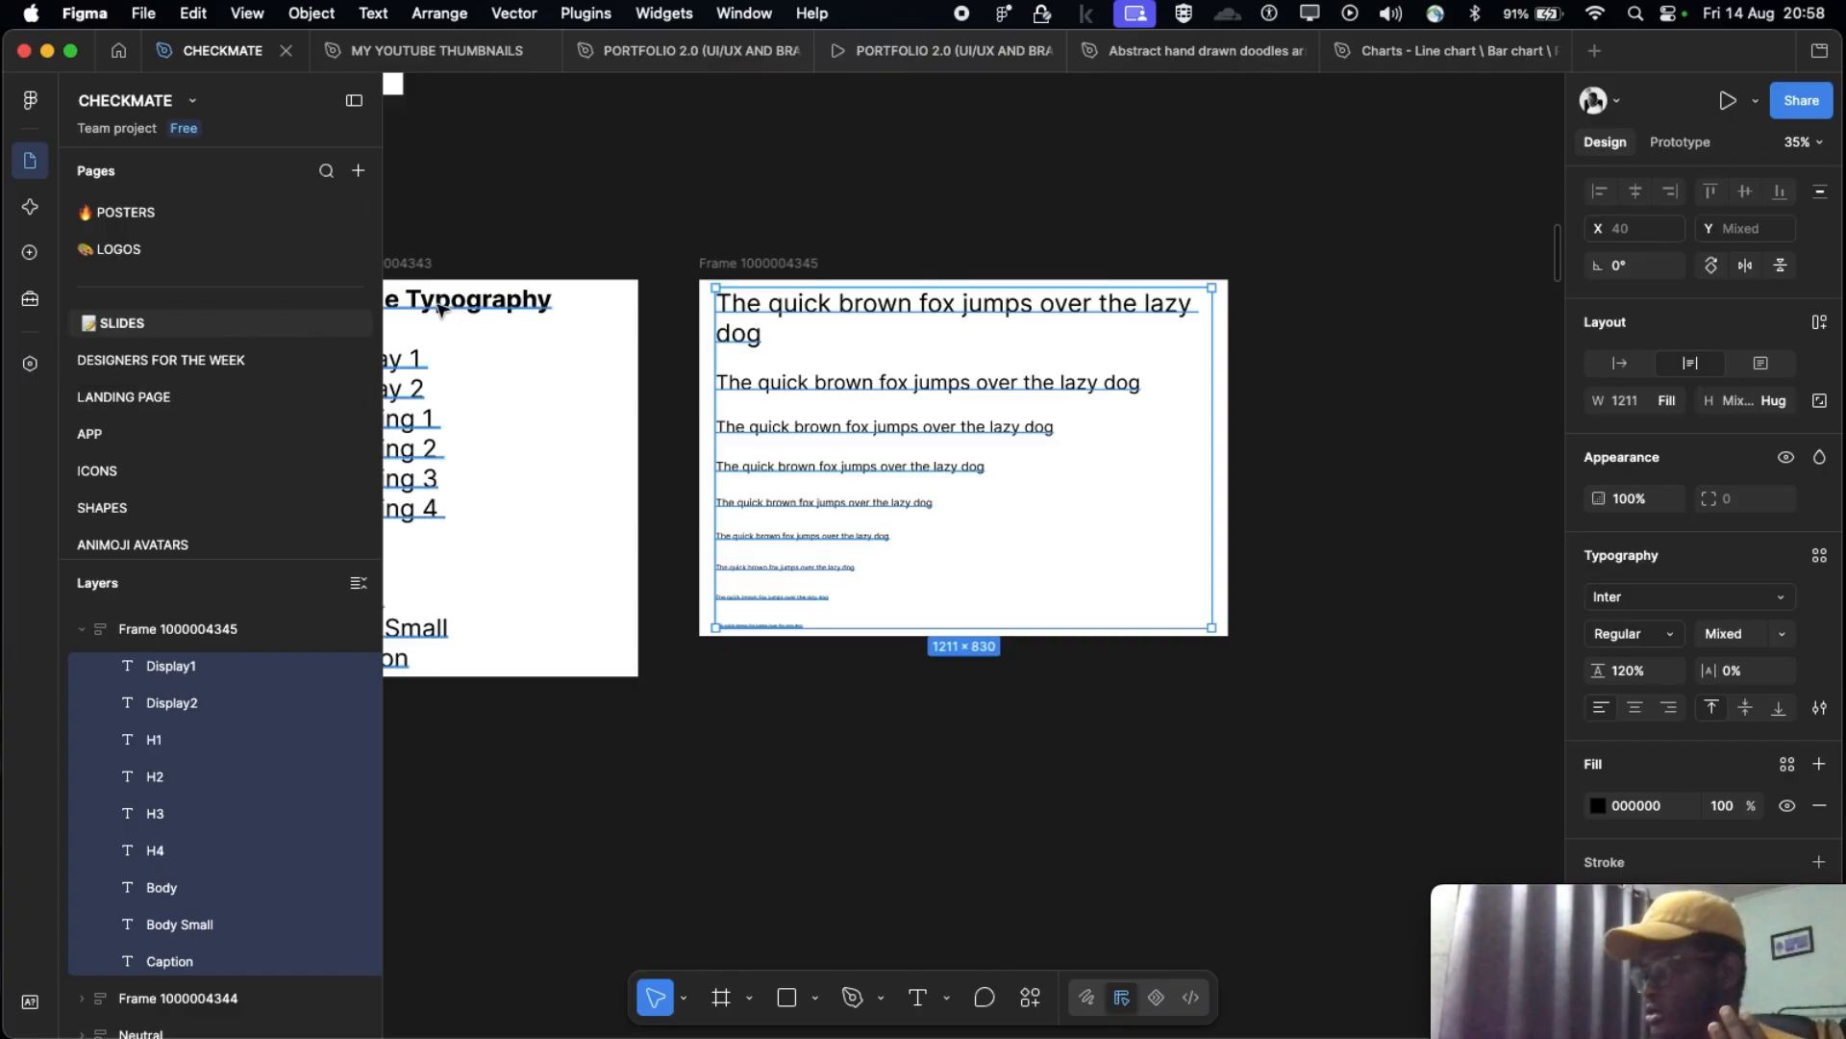
scroll(1308, 377, down, 2)
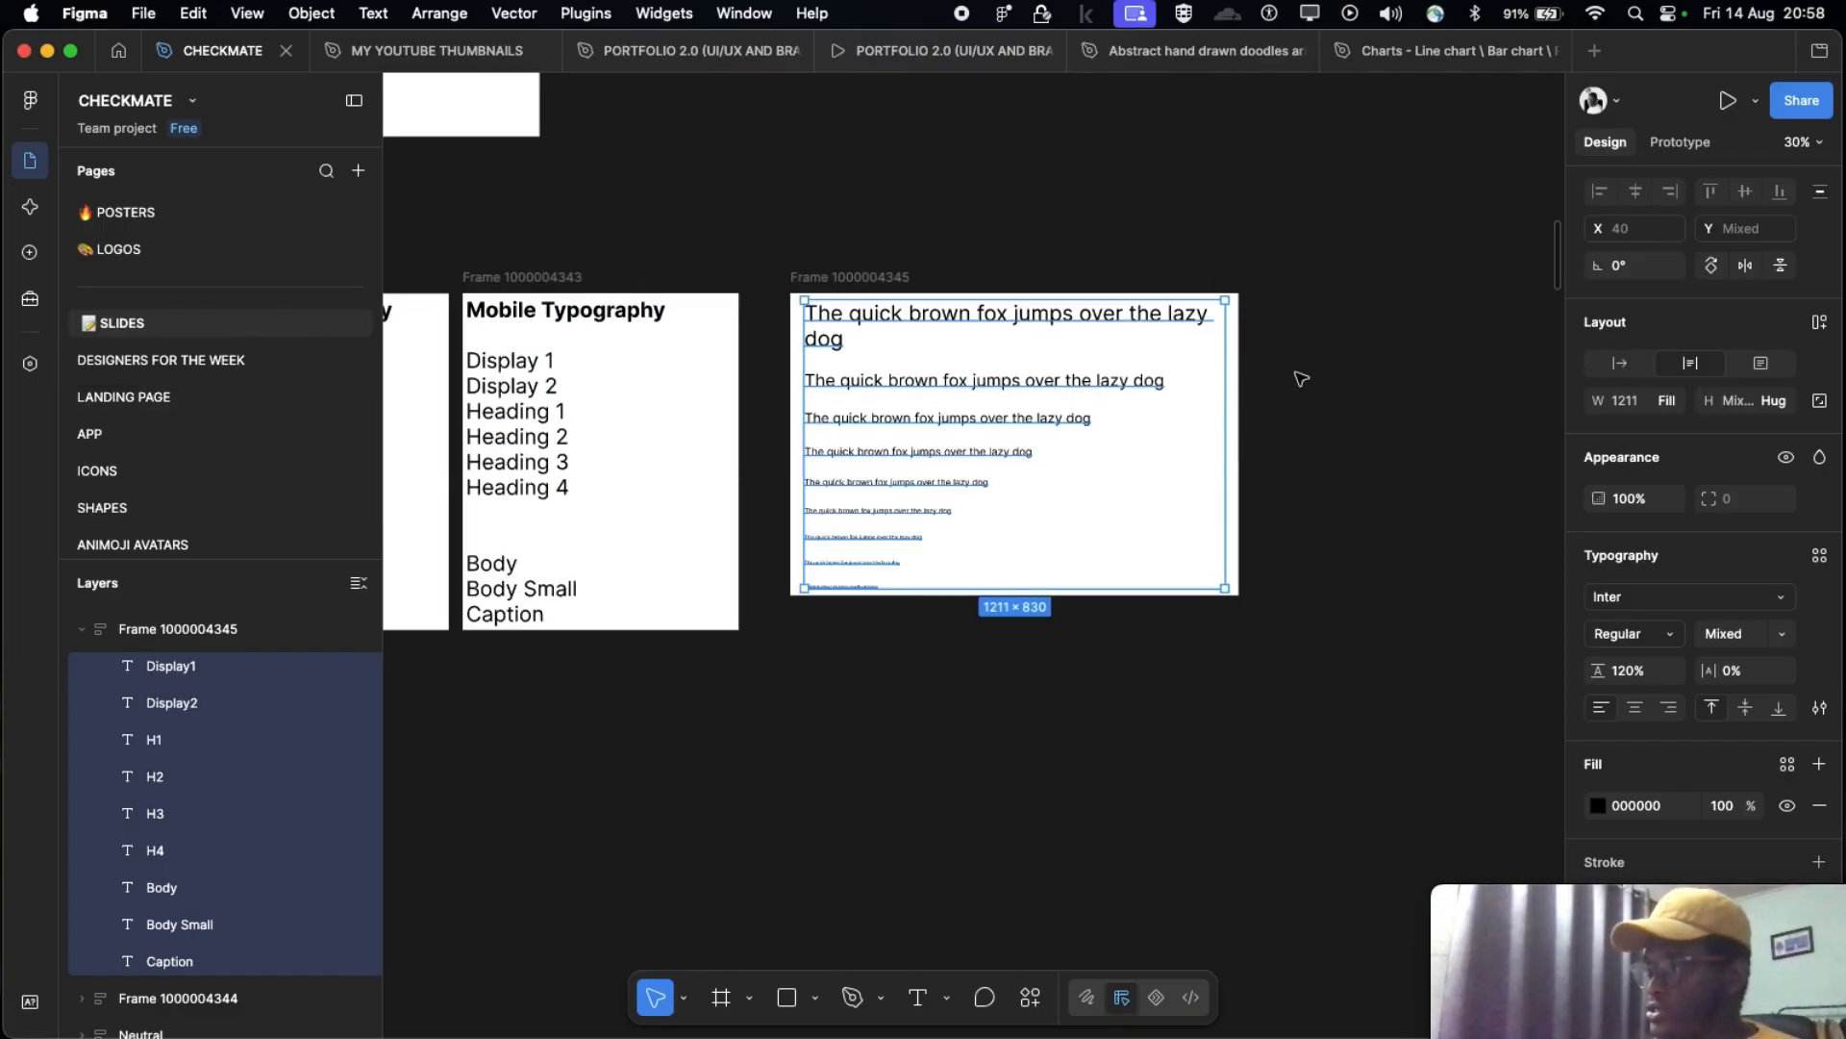
Step: Duplicate the sample frame with the renamed layers twice to make a row of three frames
click(882, 276)
scroll(1030, 358, right, 3)
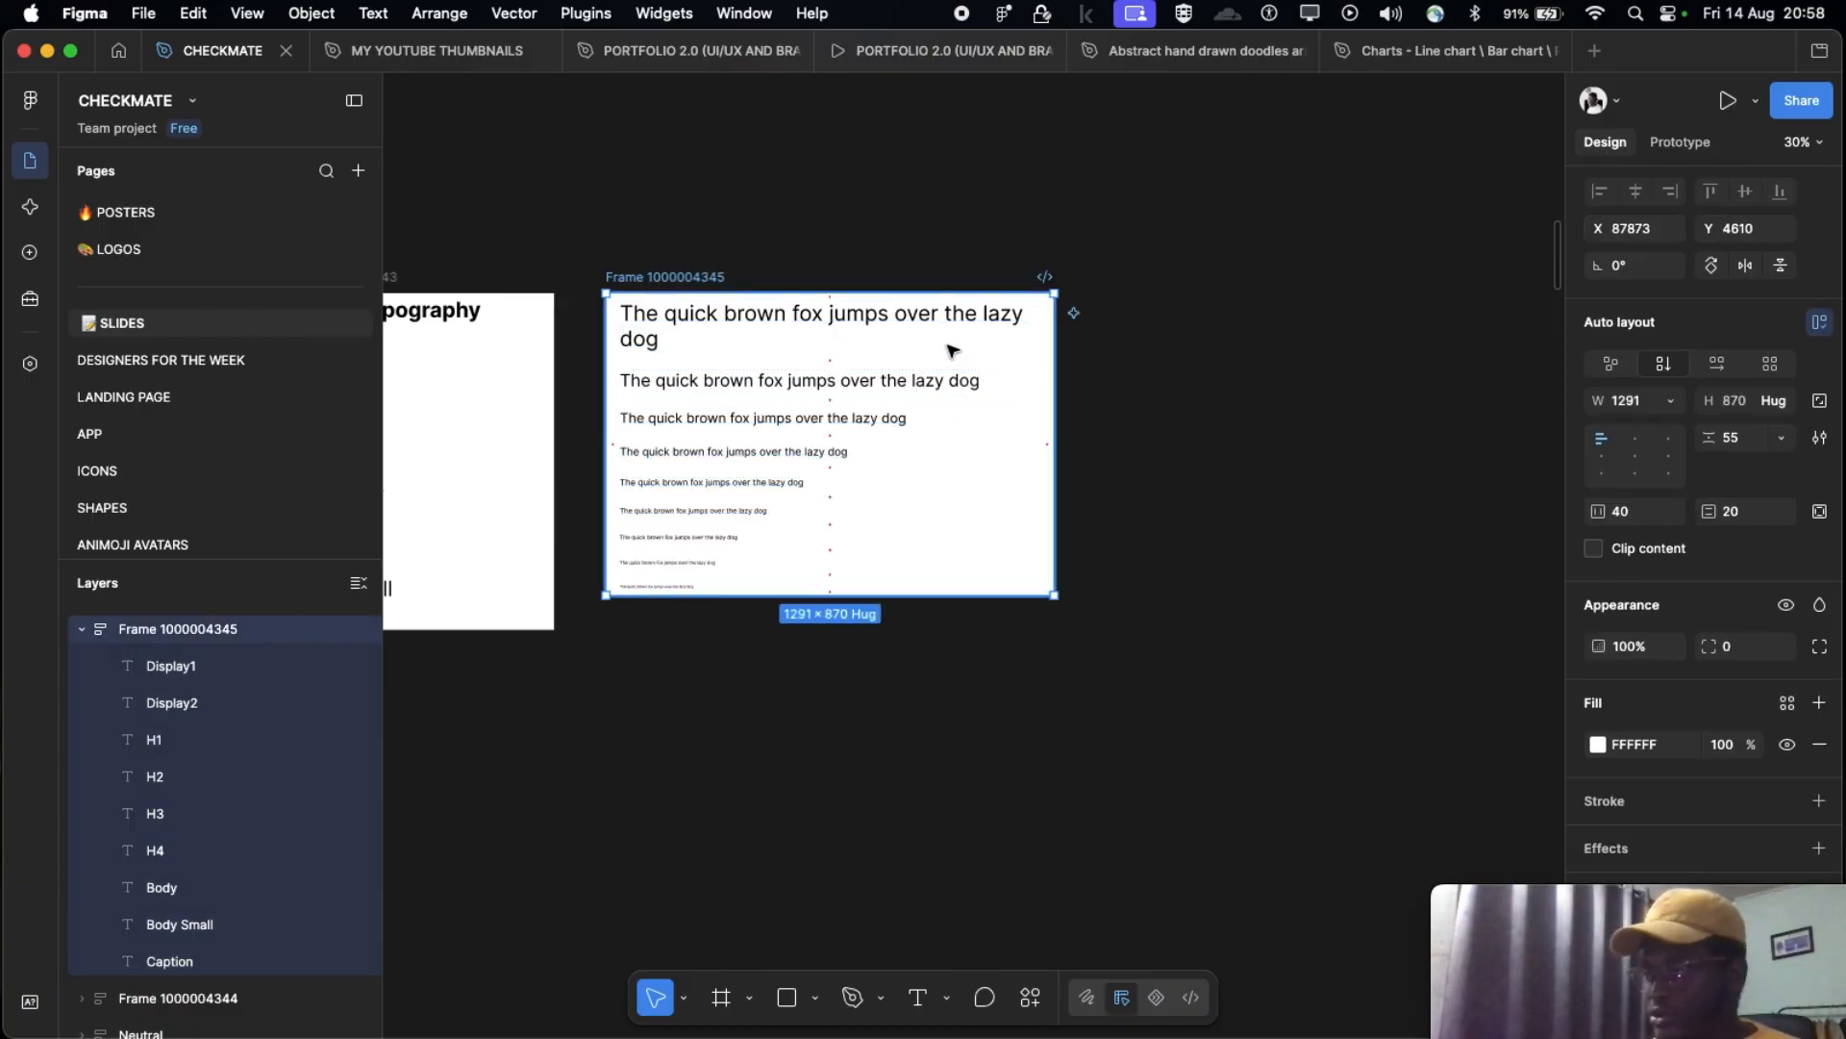
key(super+d)
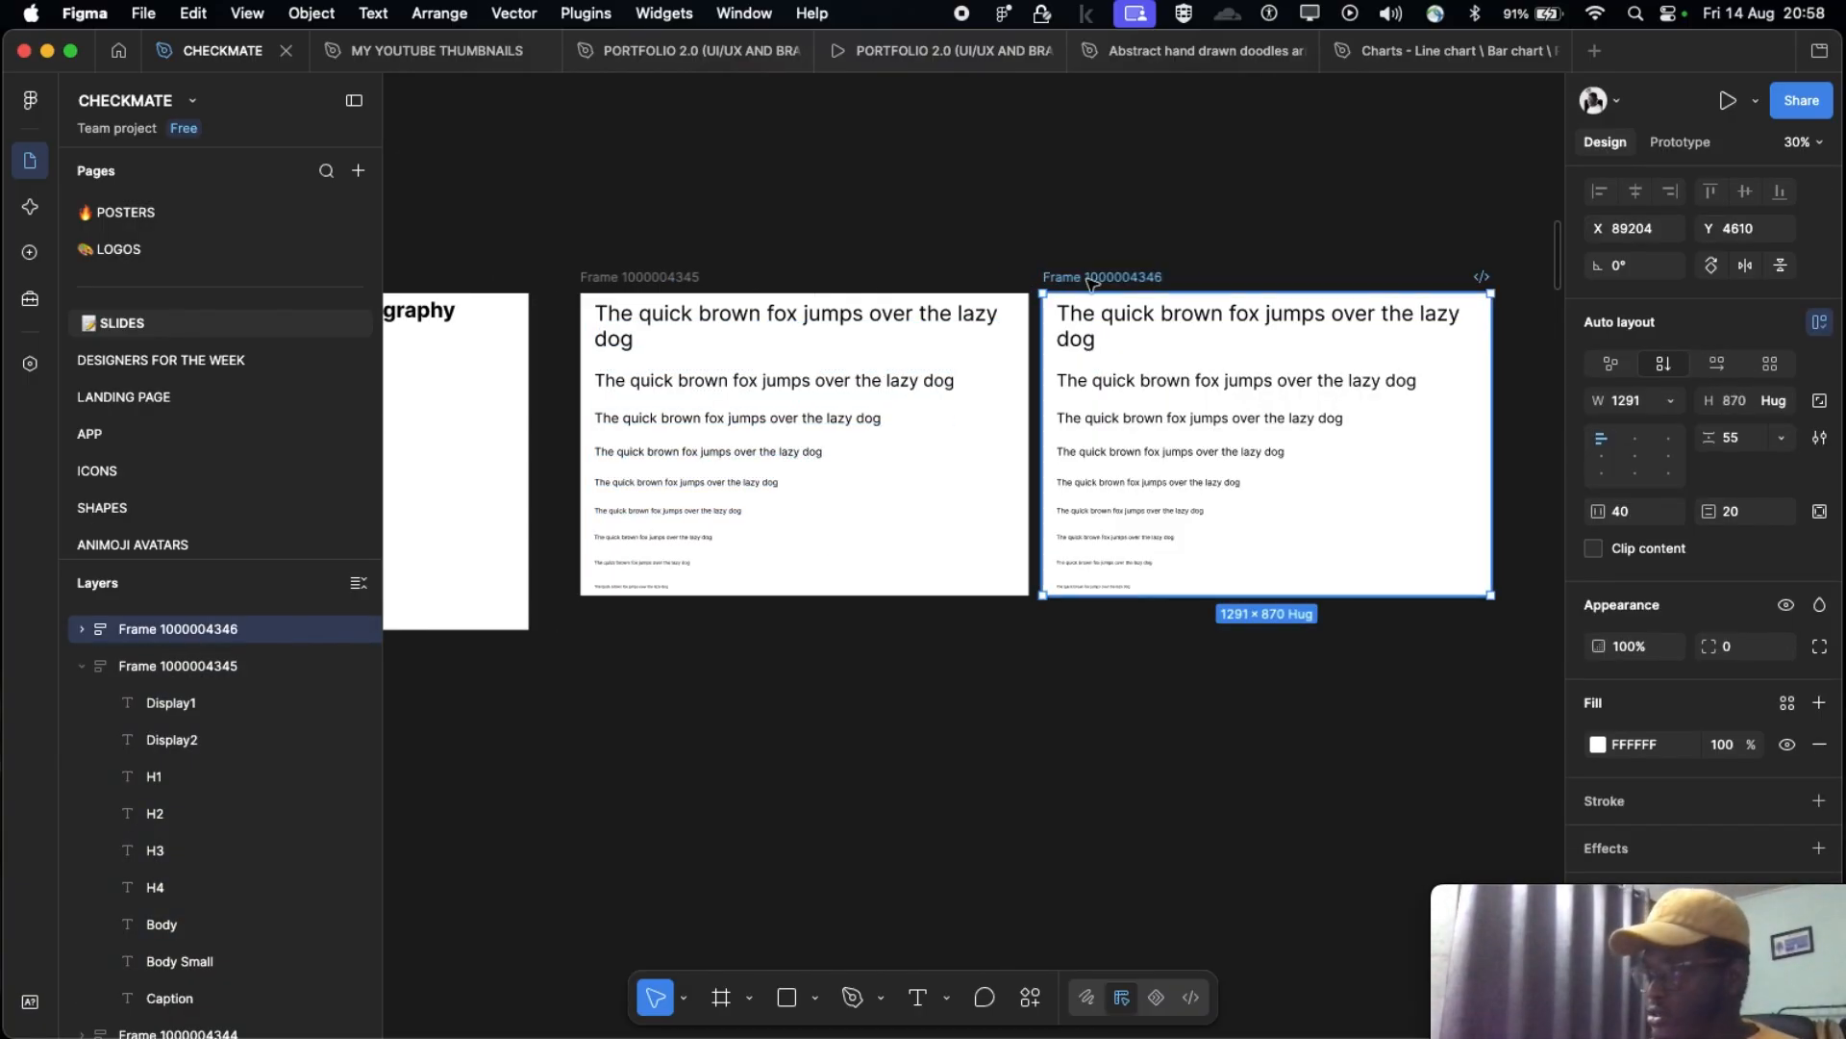
key(super+d)
Step: Place a copy of the row's first sample frame above the row at X 87228, Y 3289
scroll(1122, 371, down, 3)
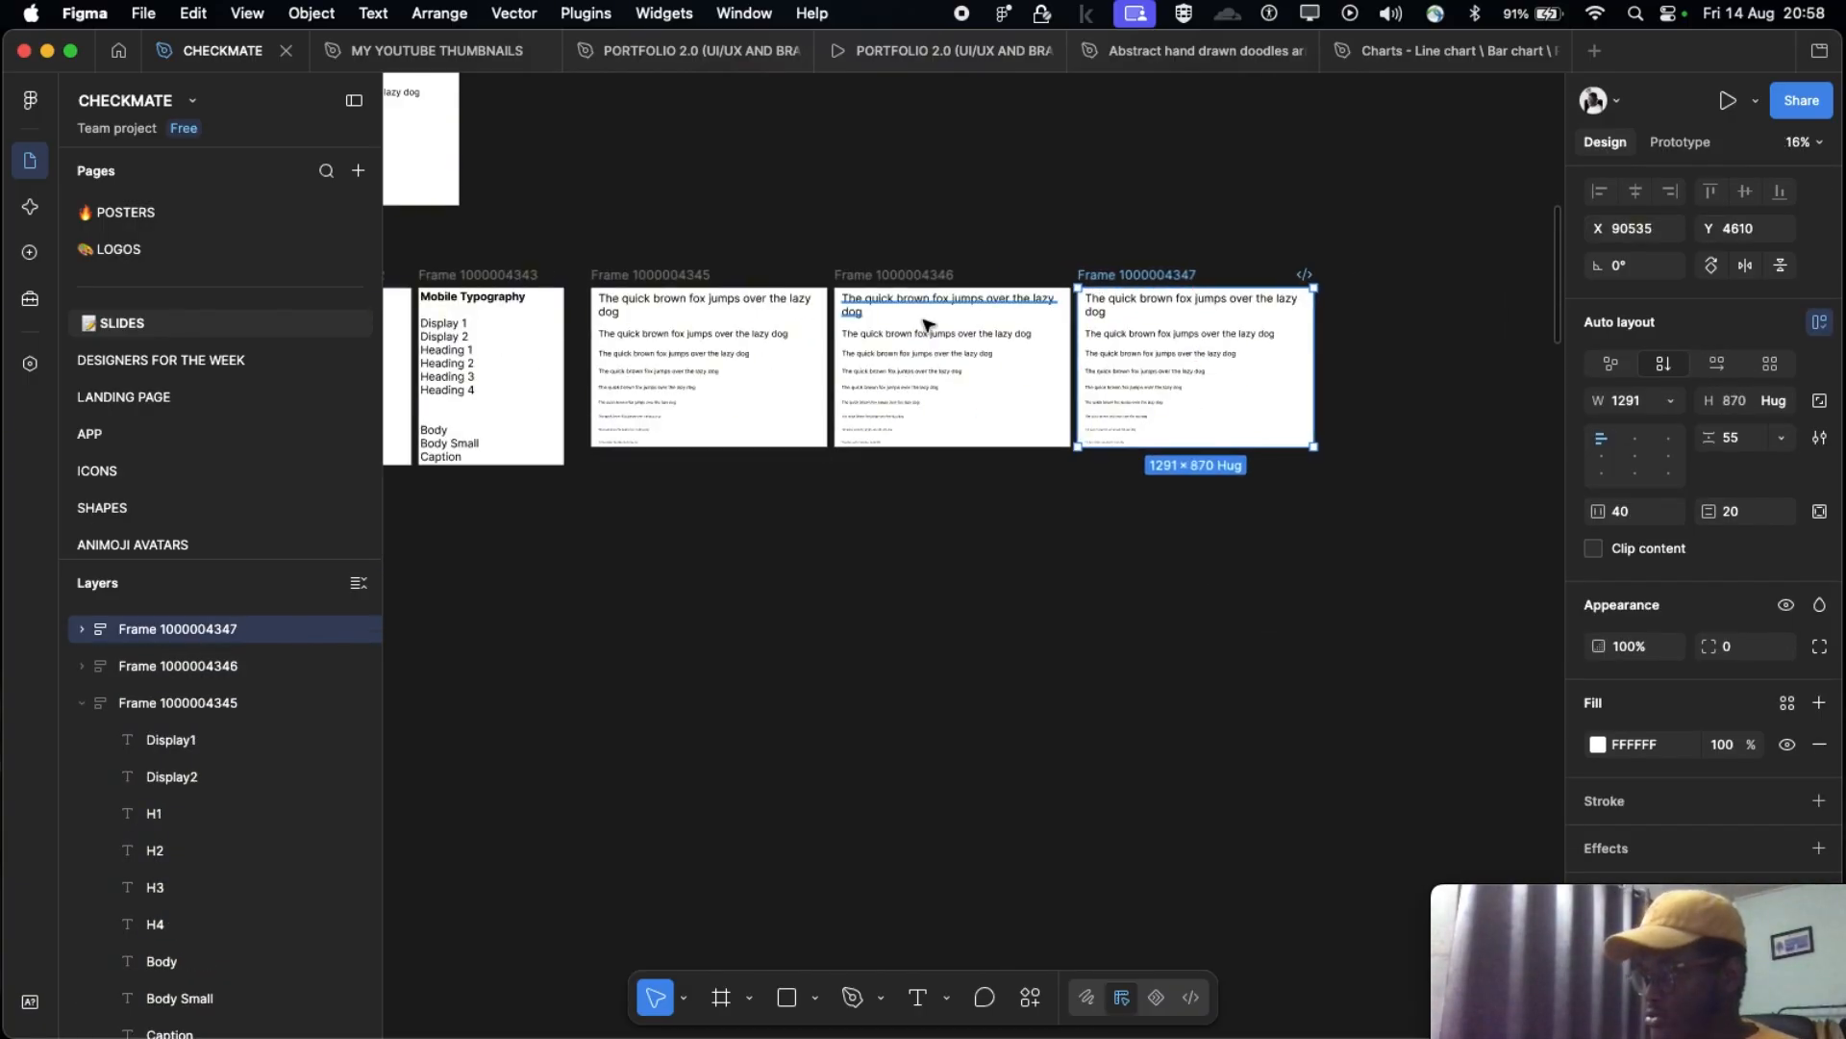
scroll(865, 365, left, 3)
scroll(801, 365, up, 3)
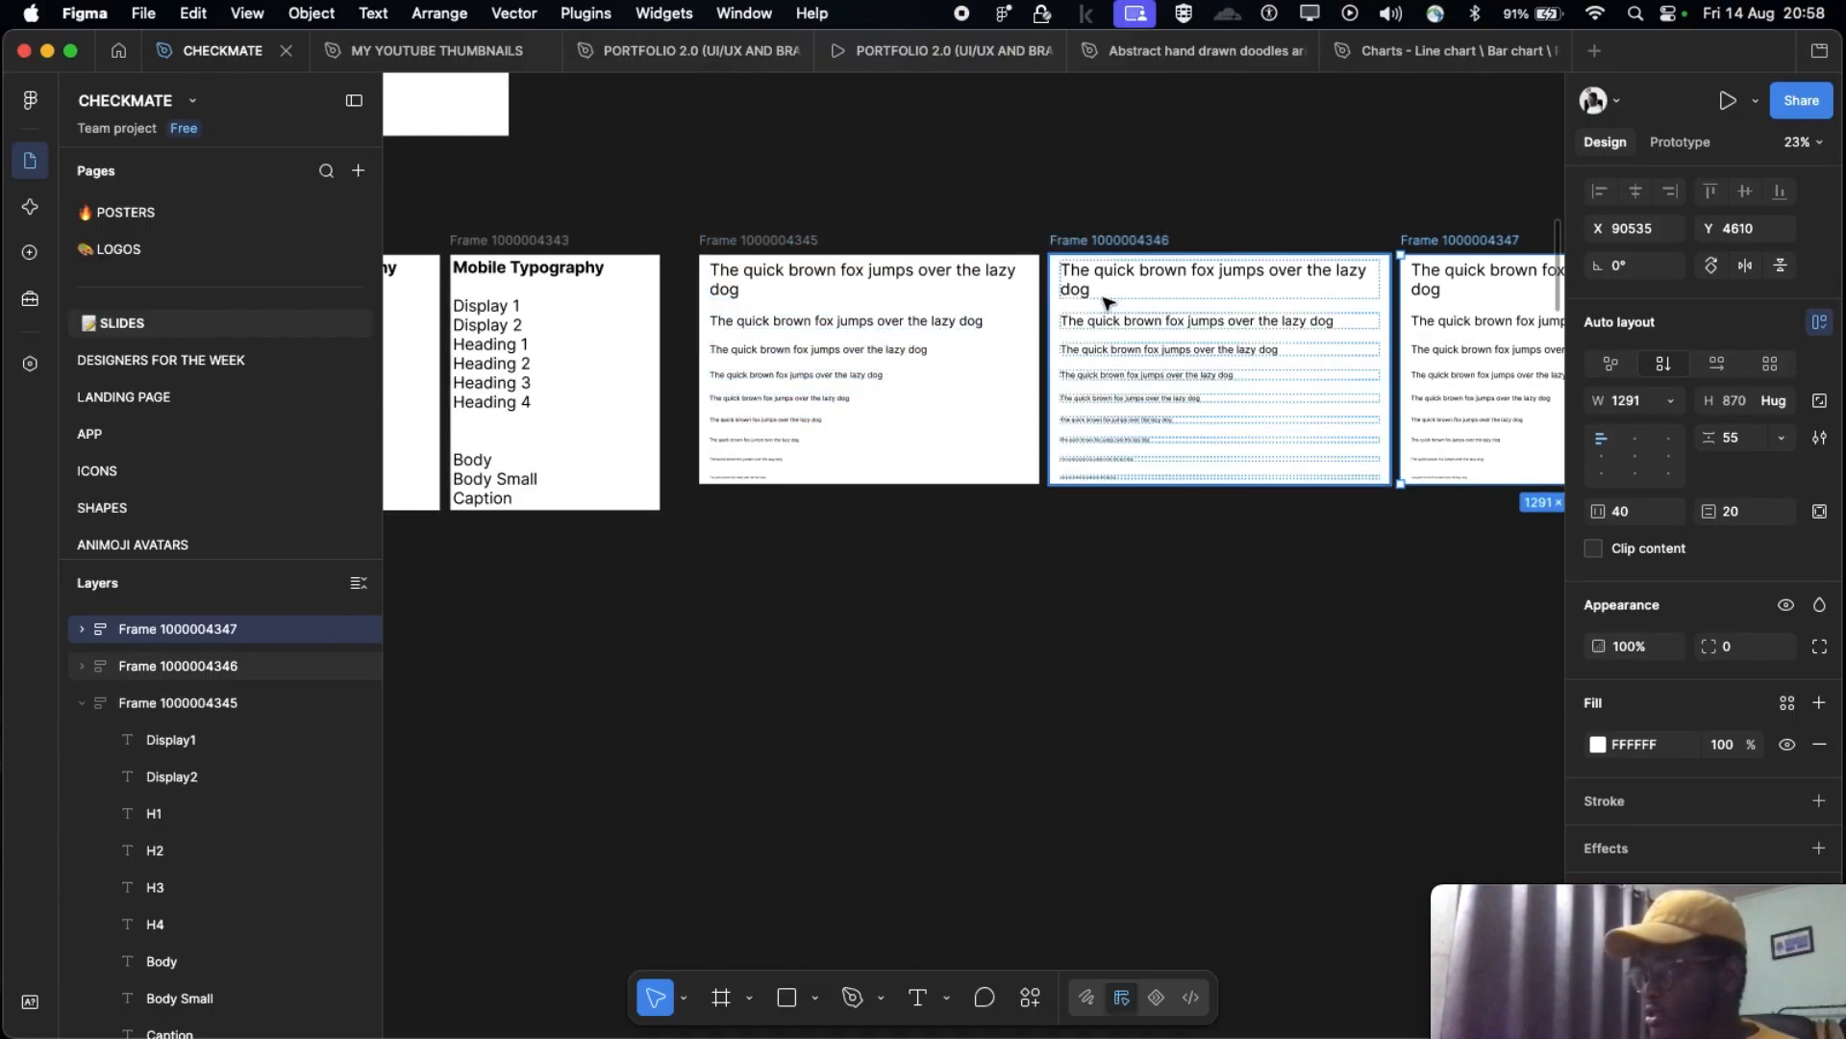
scroll(1161, 355, right, 2)
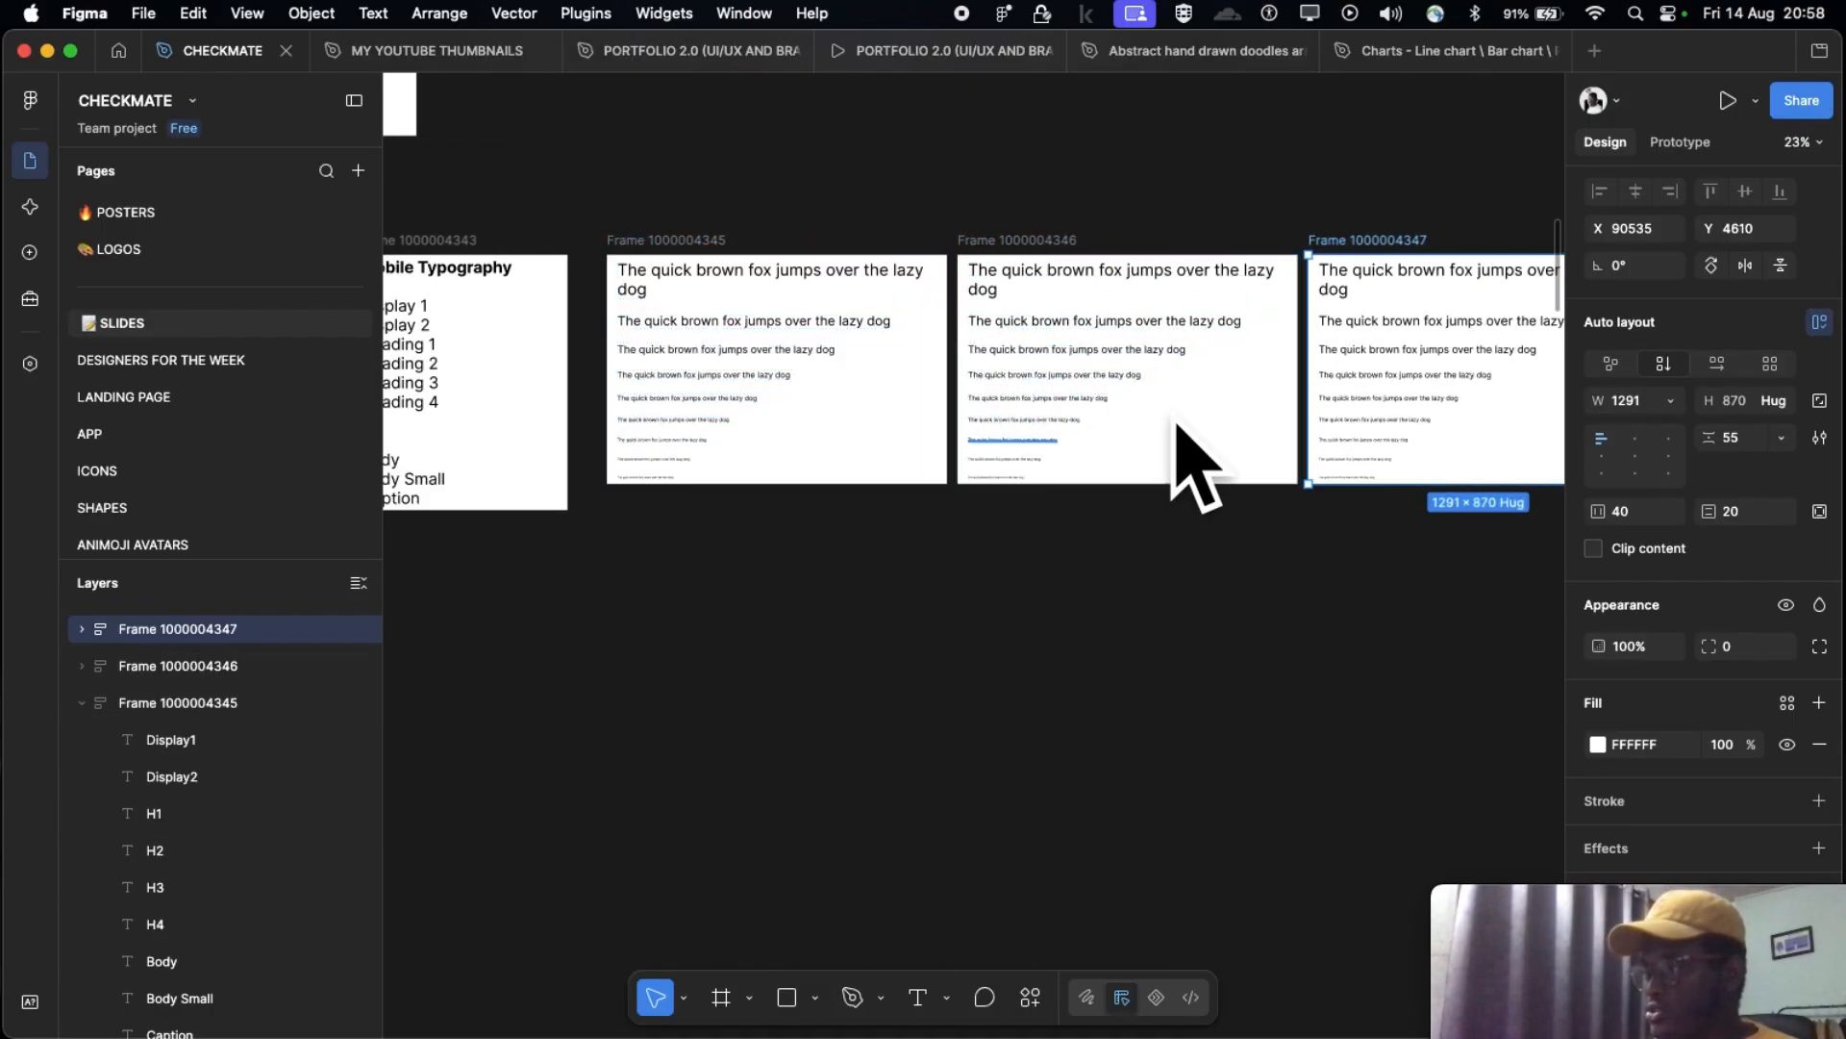
scroll(1091, 346, right, 4)
scroll(1275, 411, left, 5)
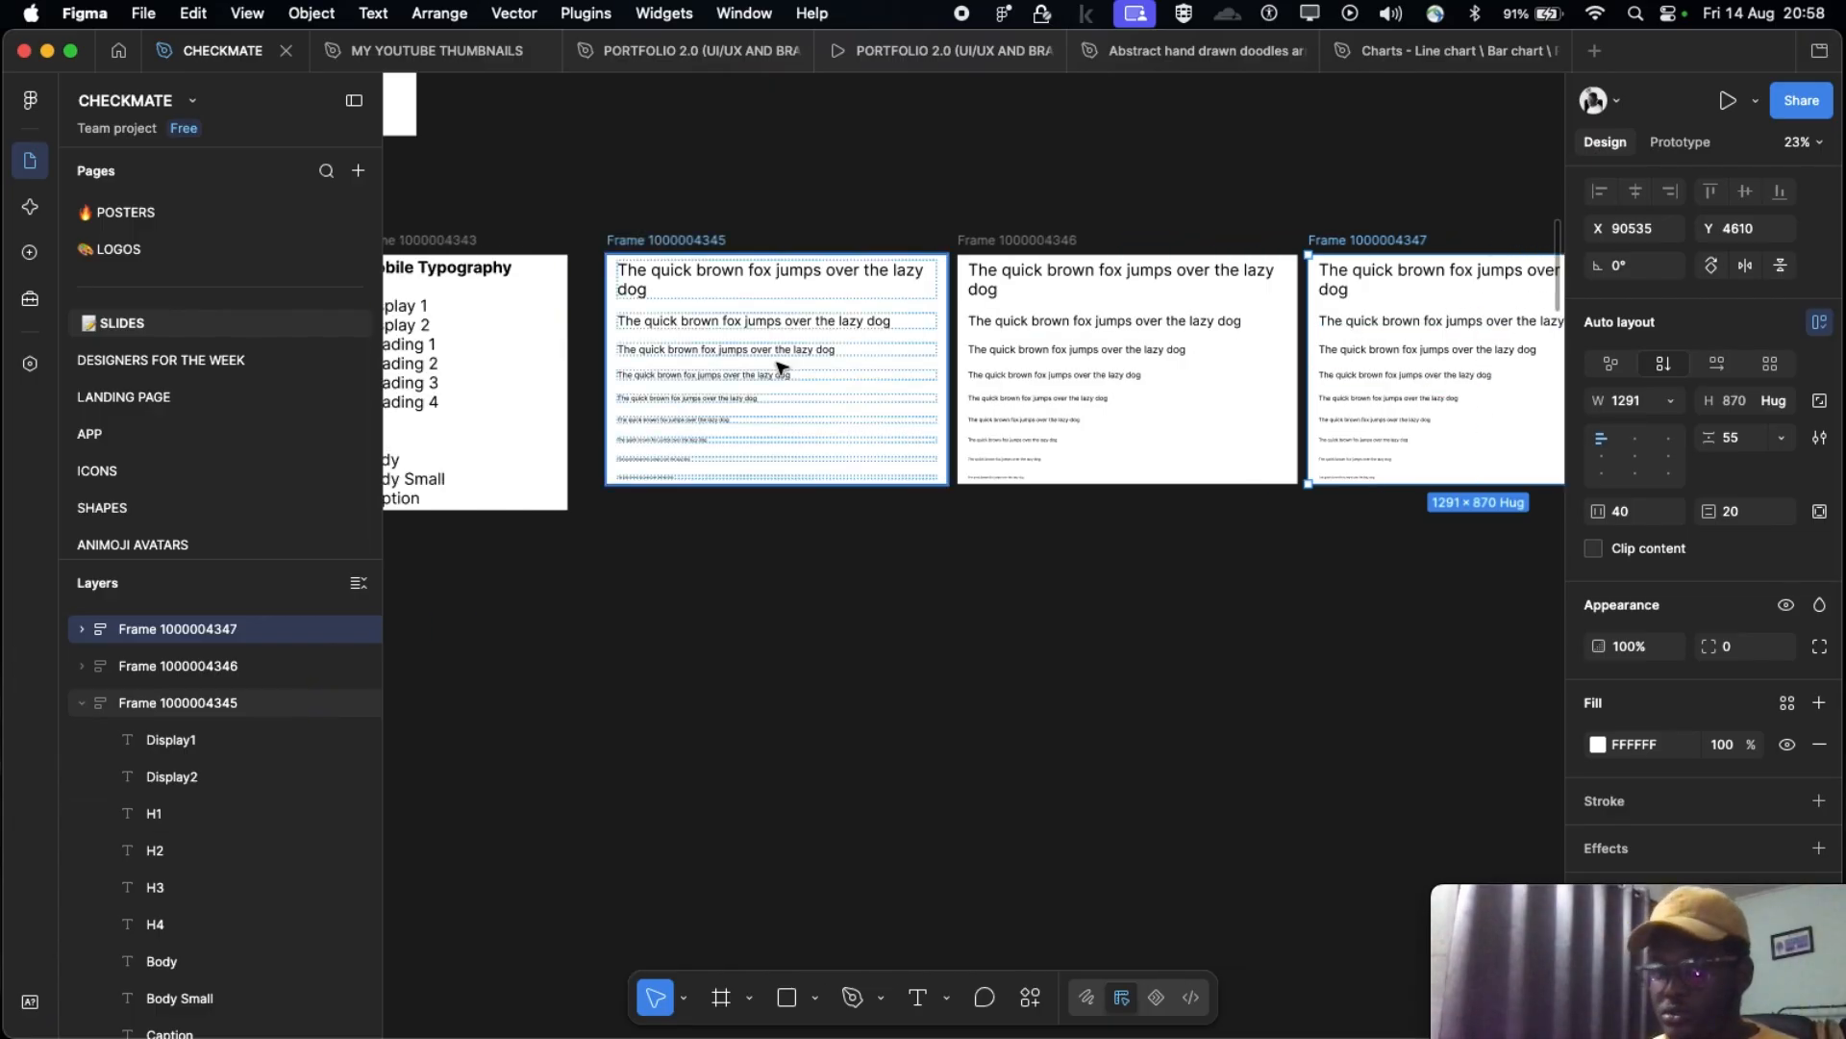
scroll(749, 256, up, 3)
click(751, 229)
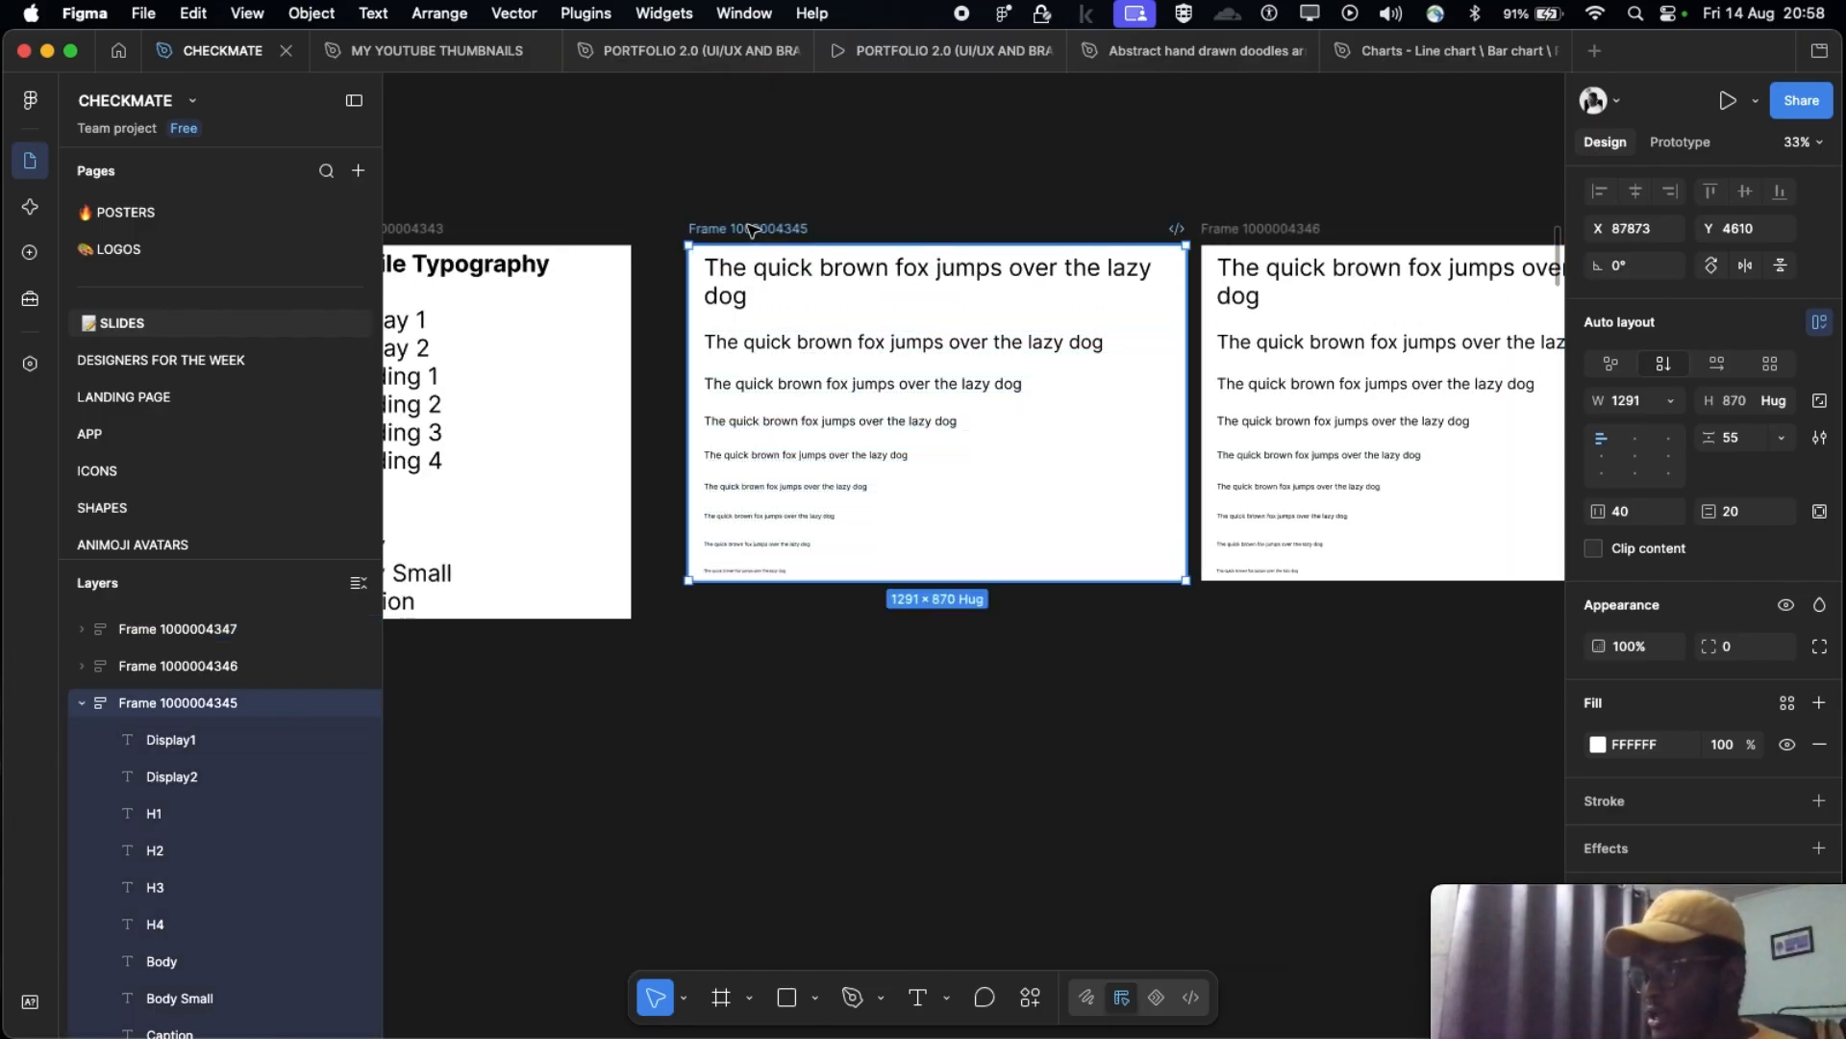
scroll(221, 692, down, 1)
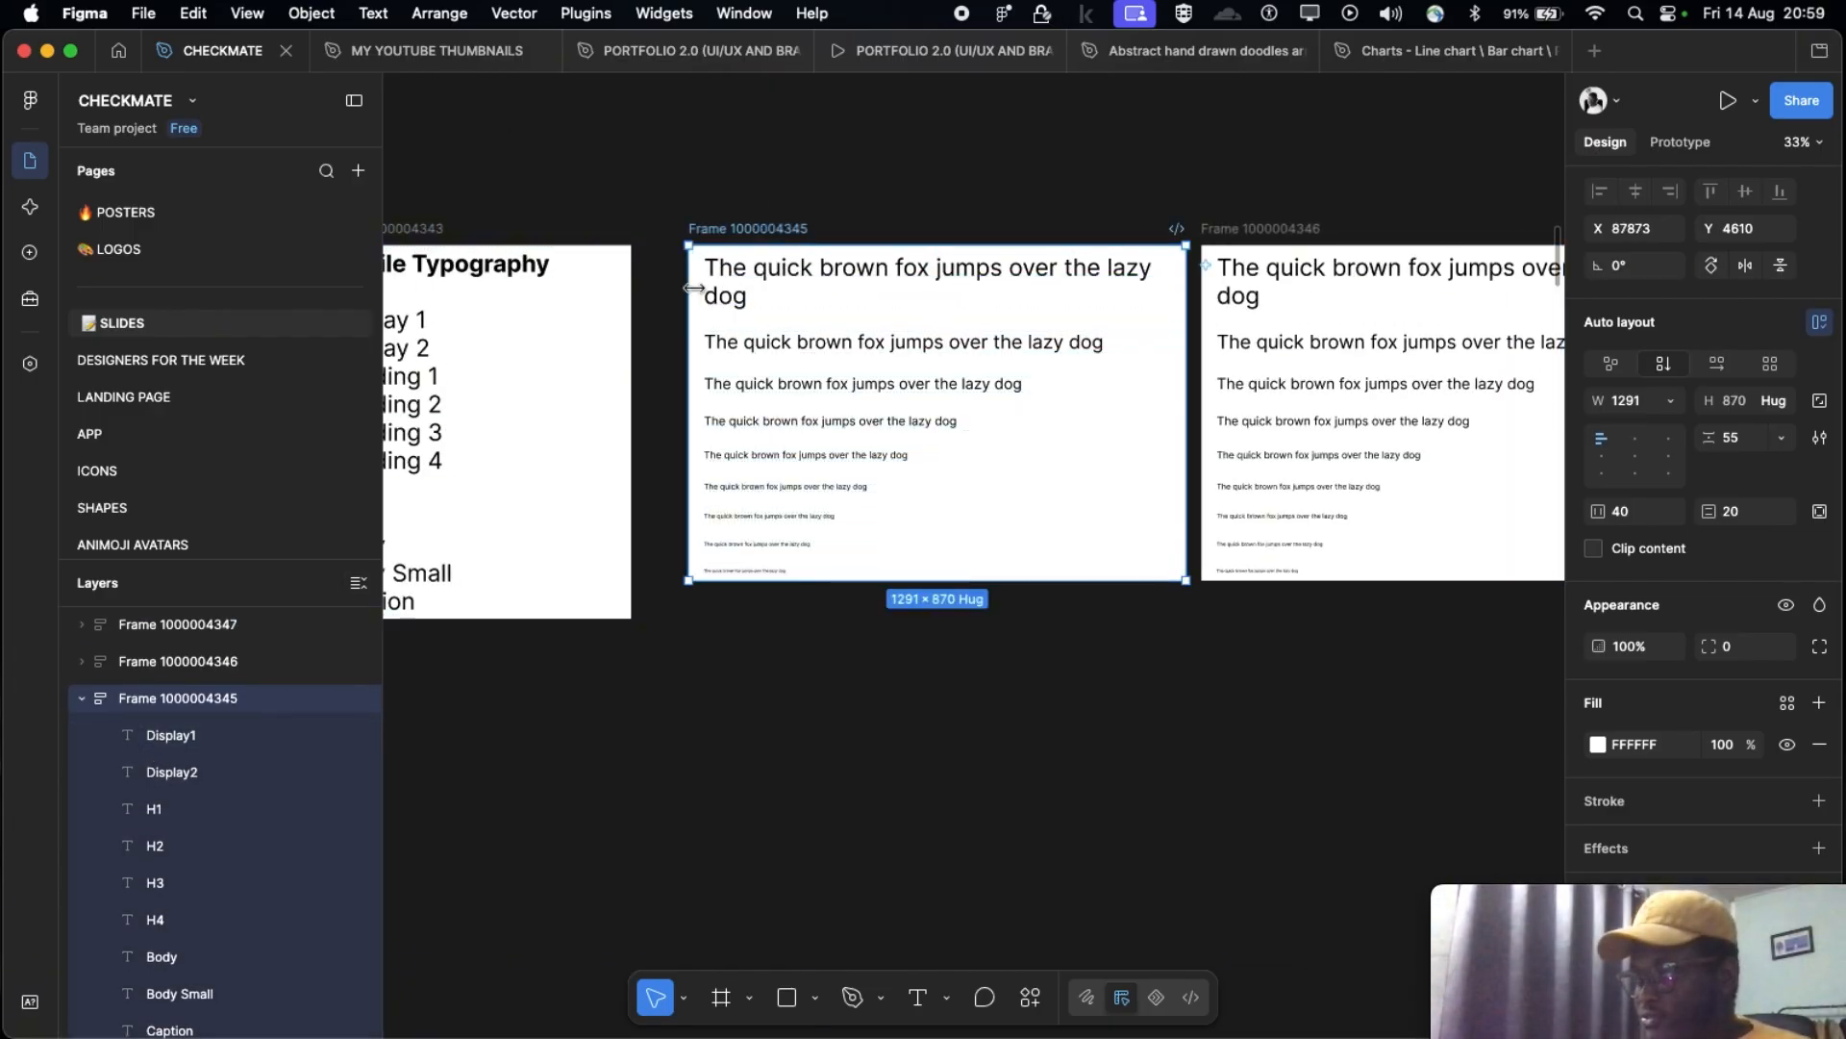
scroll(755, 280, down, 5)
scroll(846, 298, left, 2)
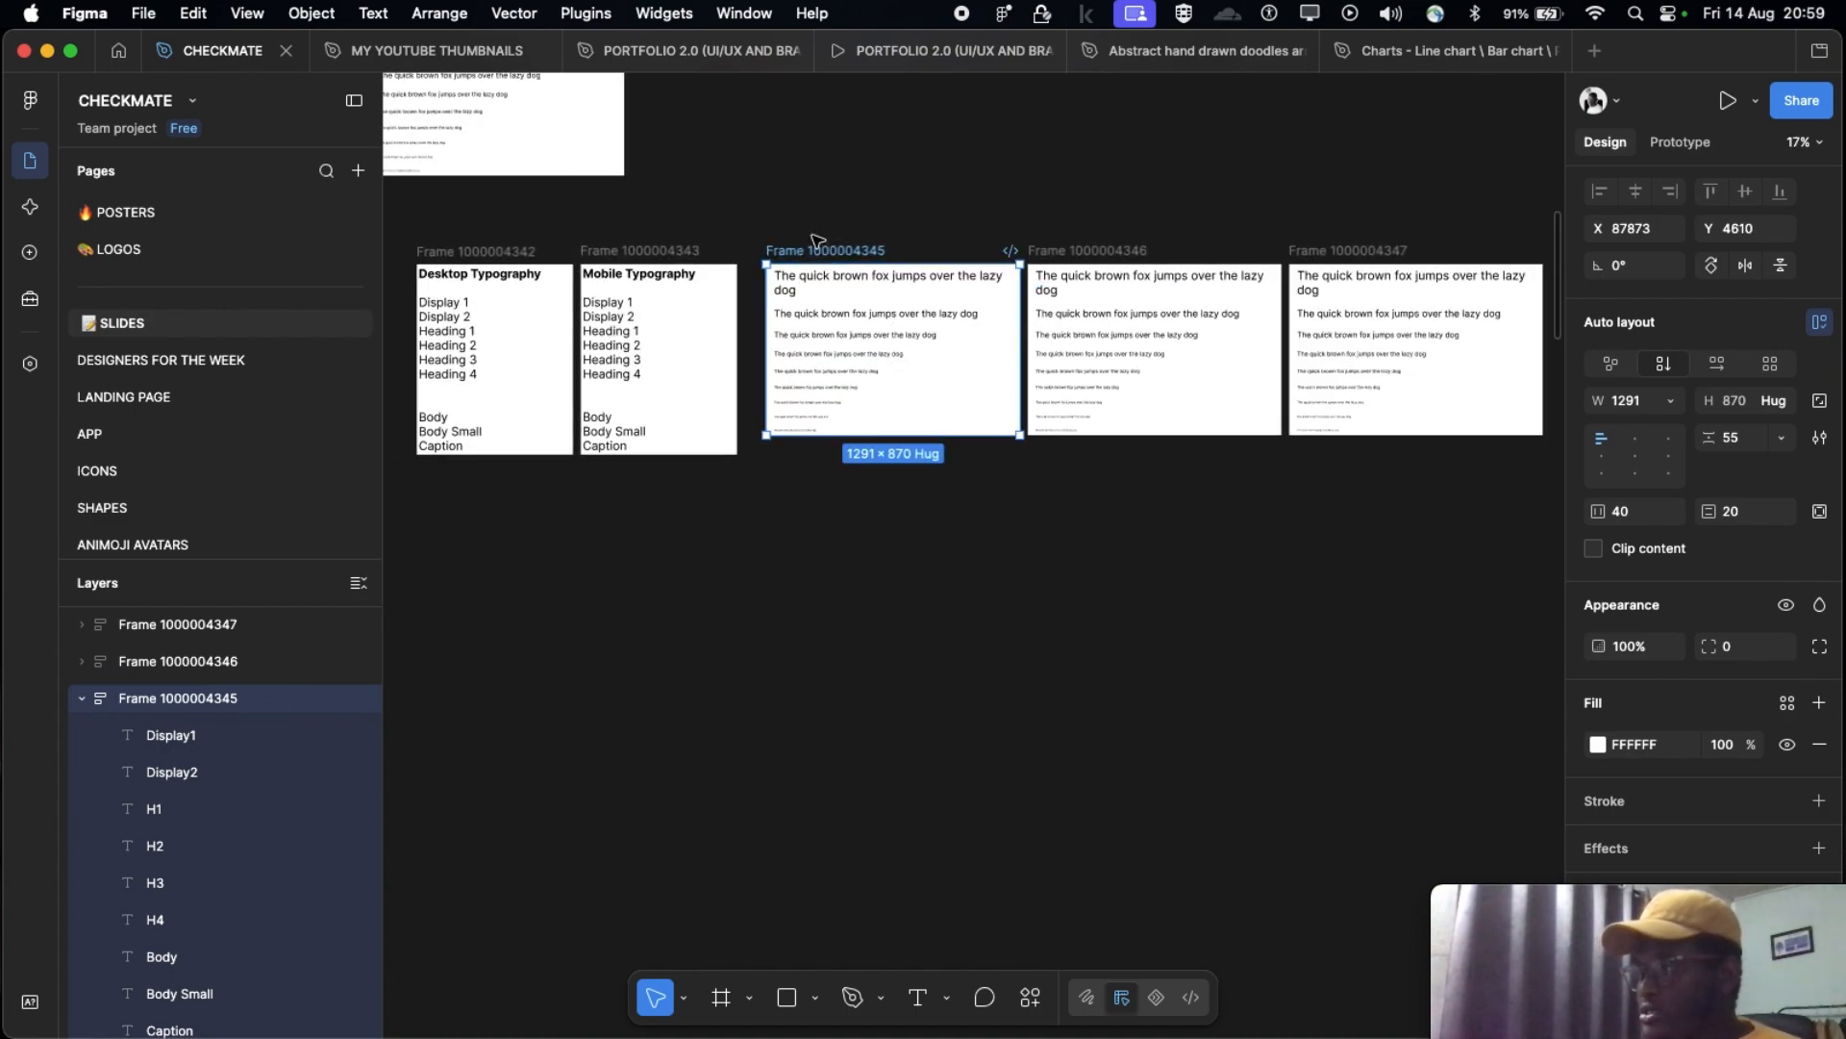
drag(811, 252, 691, 229)
Step: Rename all nine text layers in the row's first sample frame by appending Regular to their current names
scroll(931, 437, down, 4)
scroll(870, 392, up, 3)
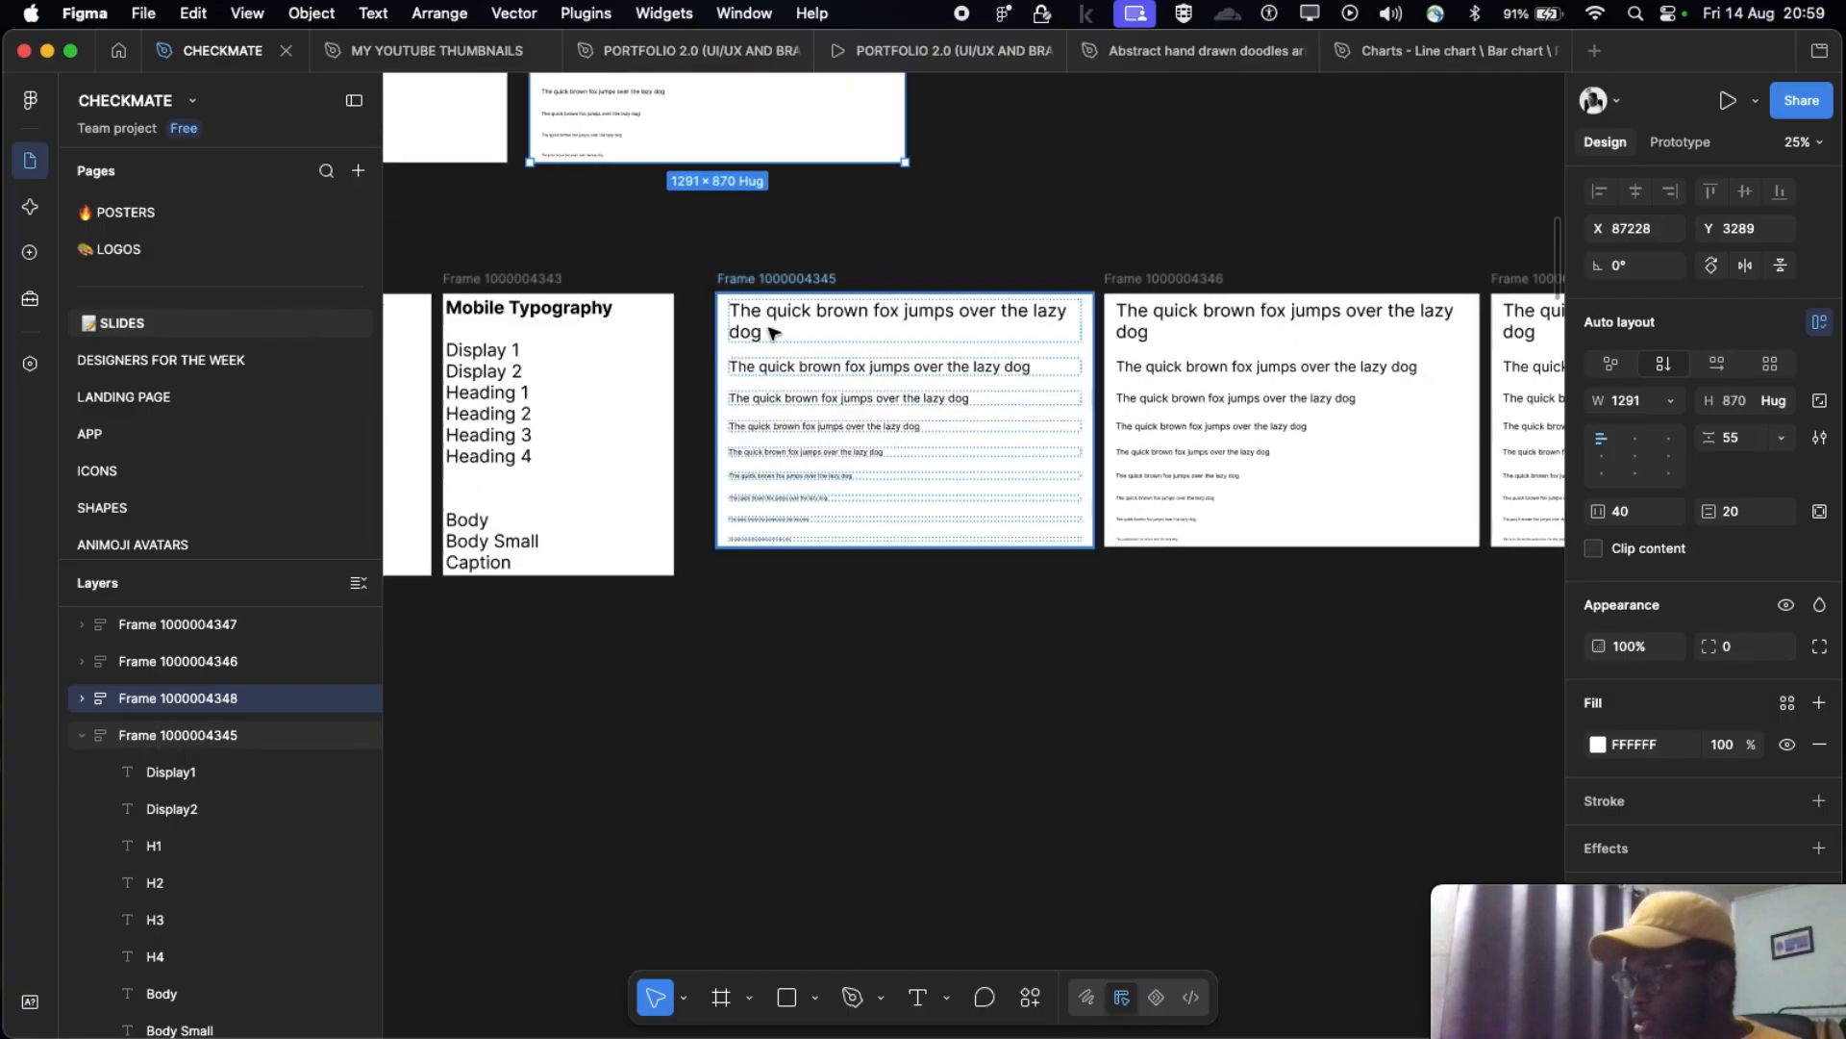
click(767, 297)
scroll(783, 336, up, 5)
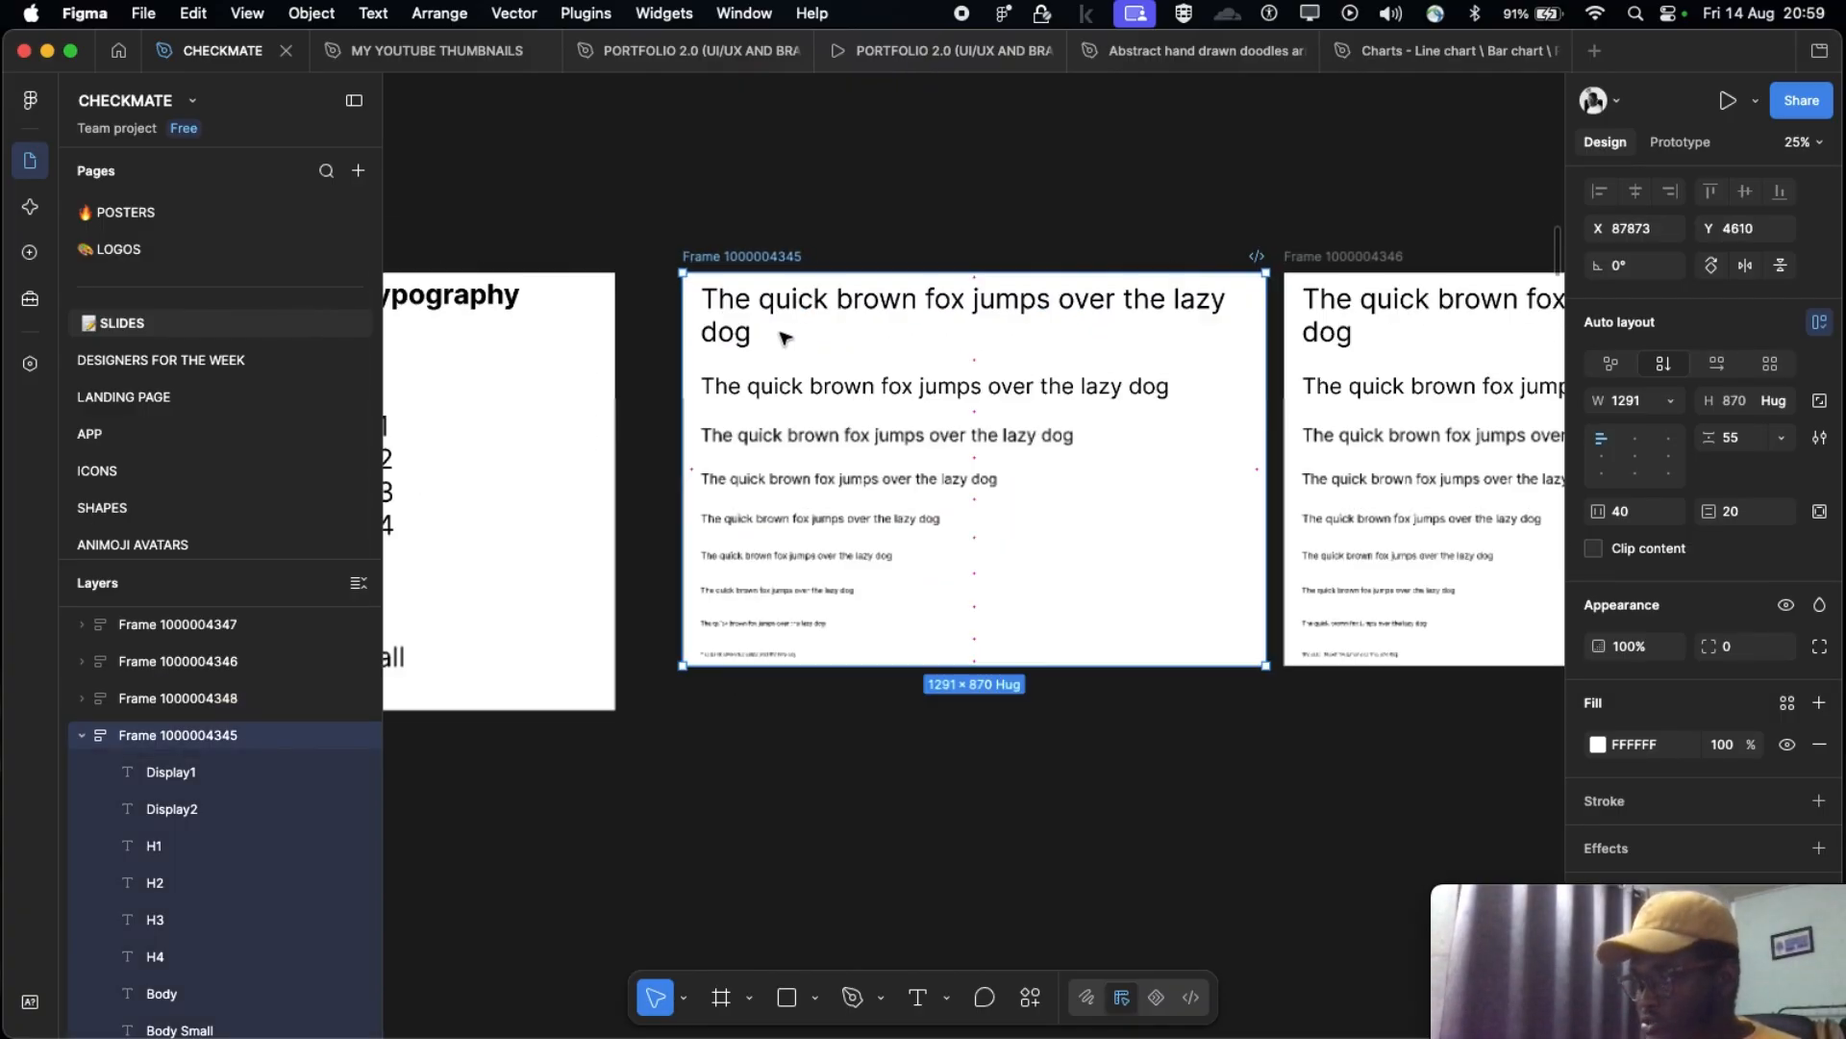
key(Return)
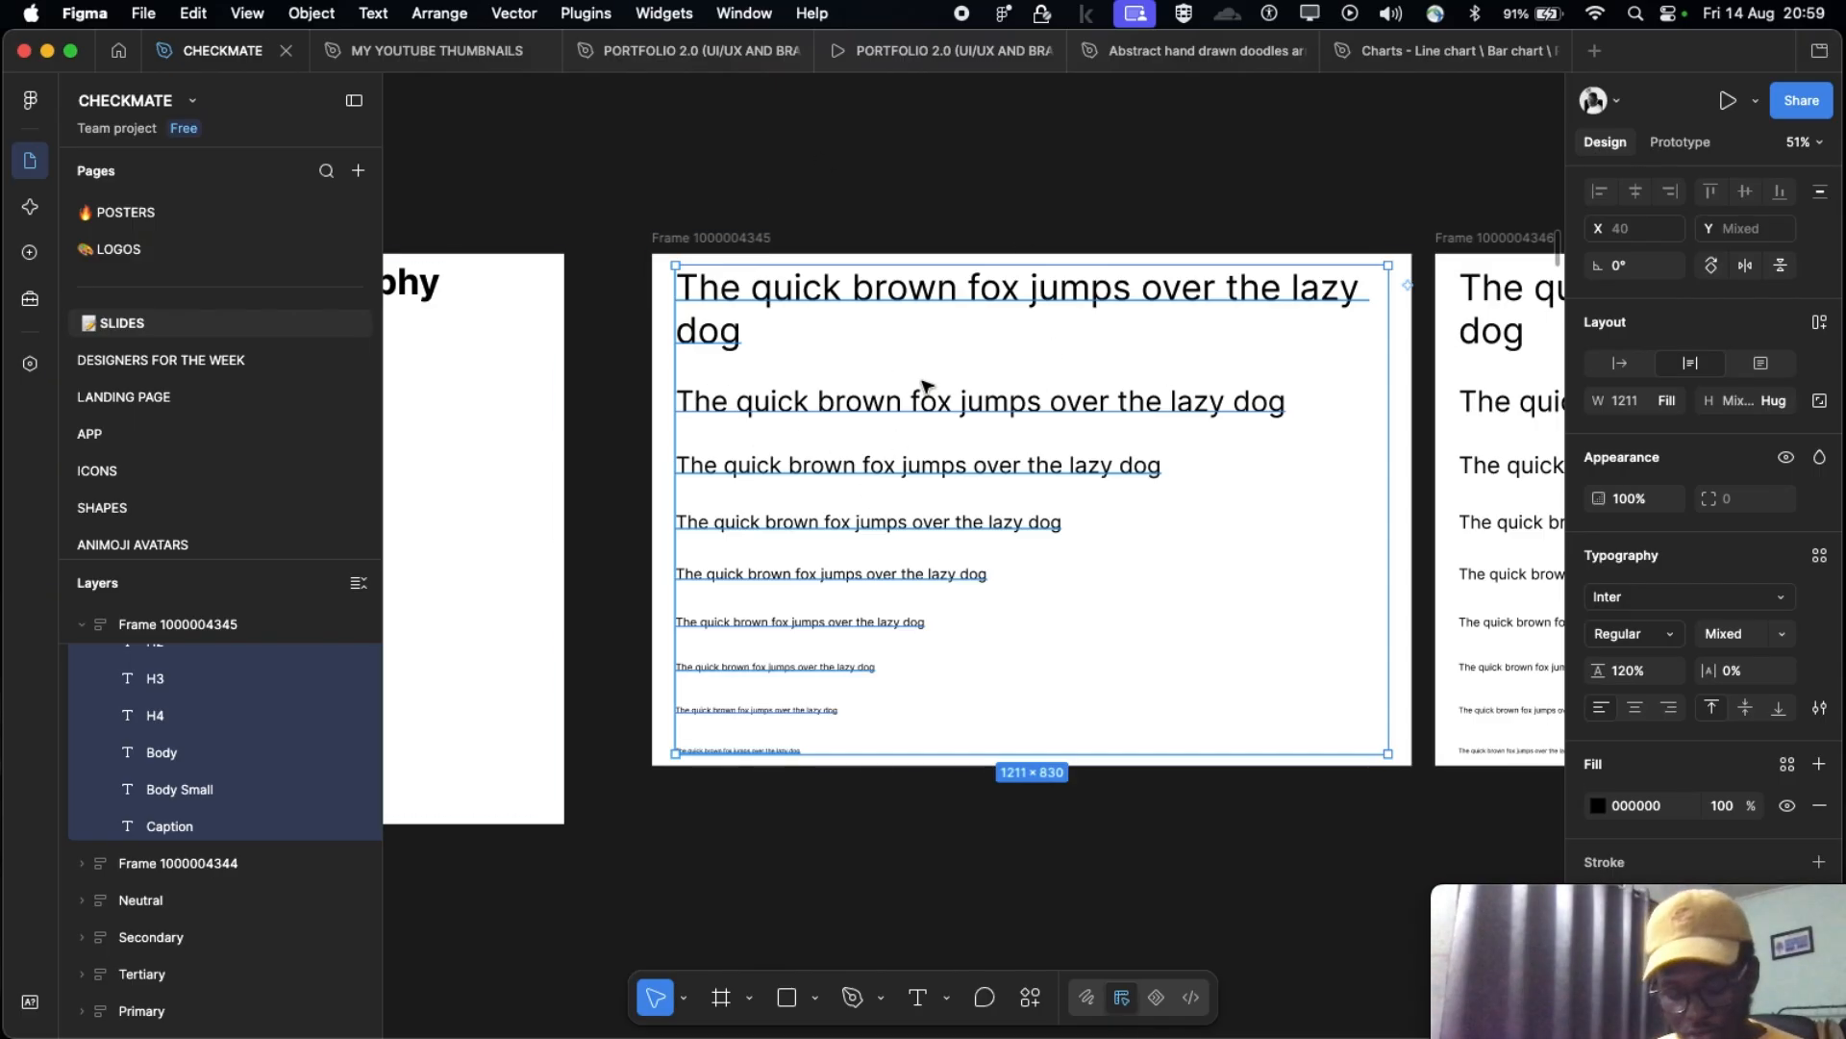
key(super+r)
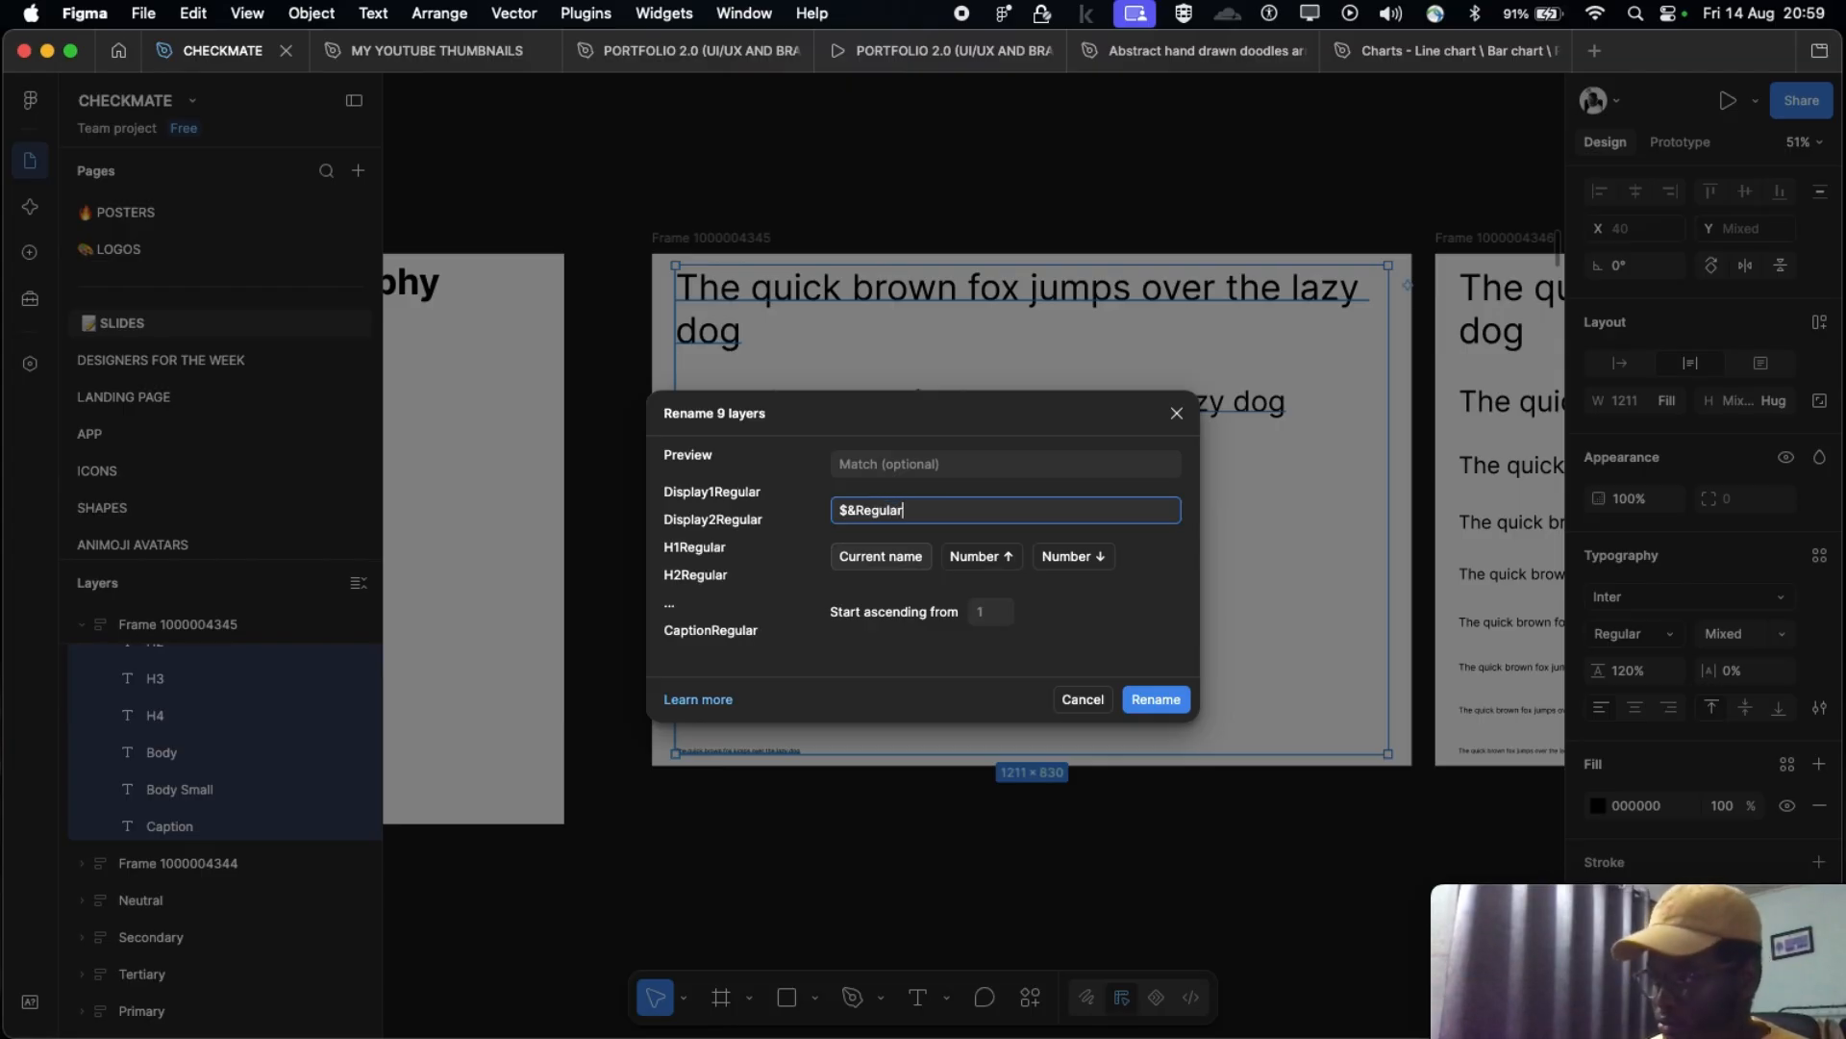
click(1155, 700)
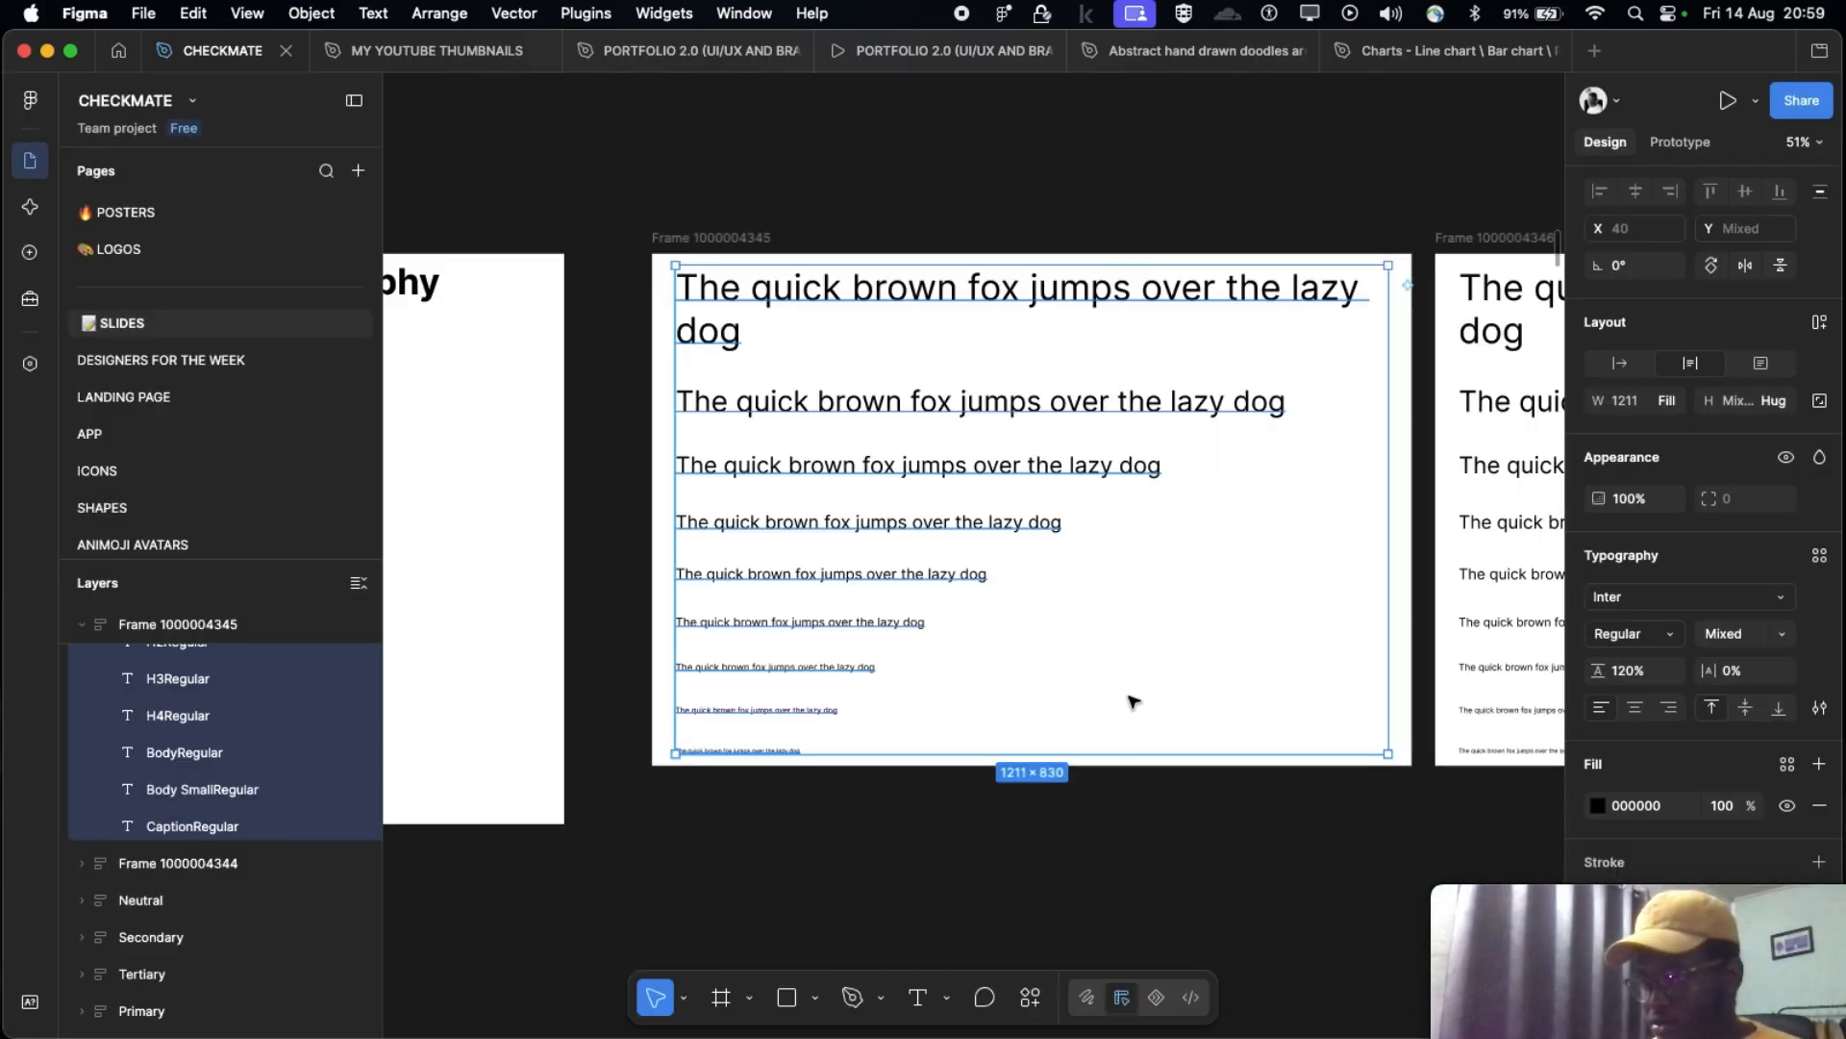
Step: Rename all nine text layers in the row's middle sample frame by appending a space and Medium to their current names
scroll(221, 763, up, 4)
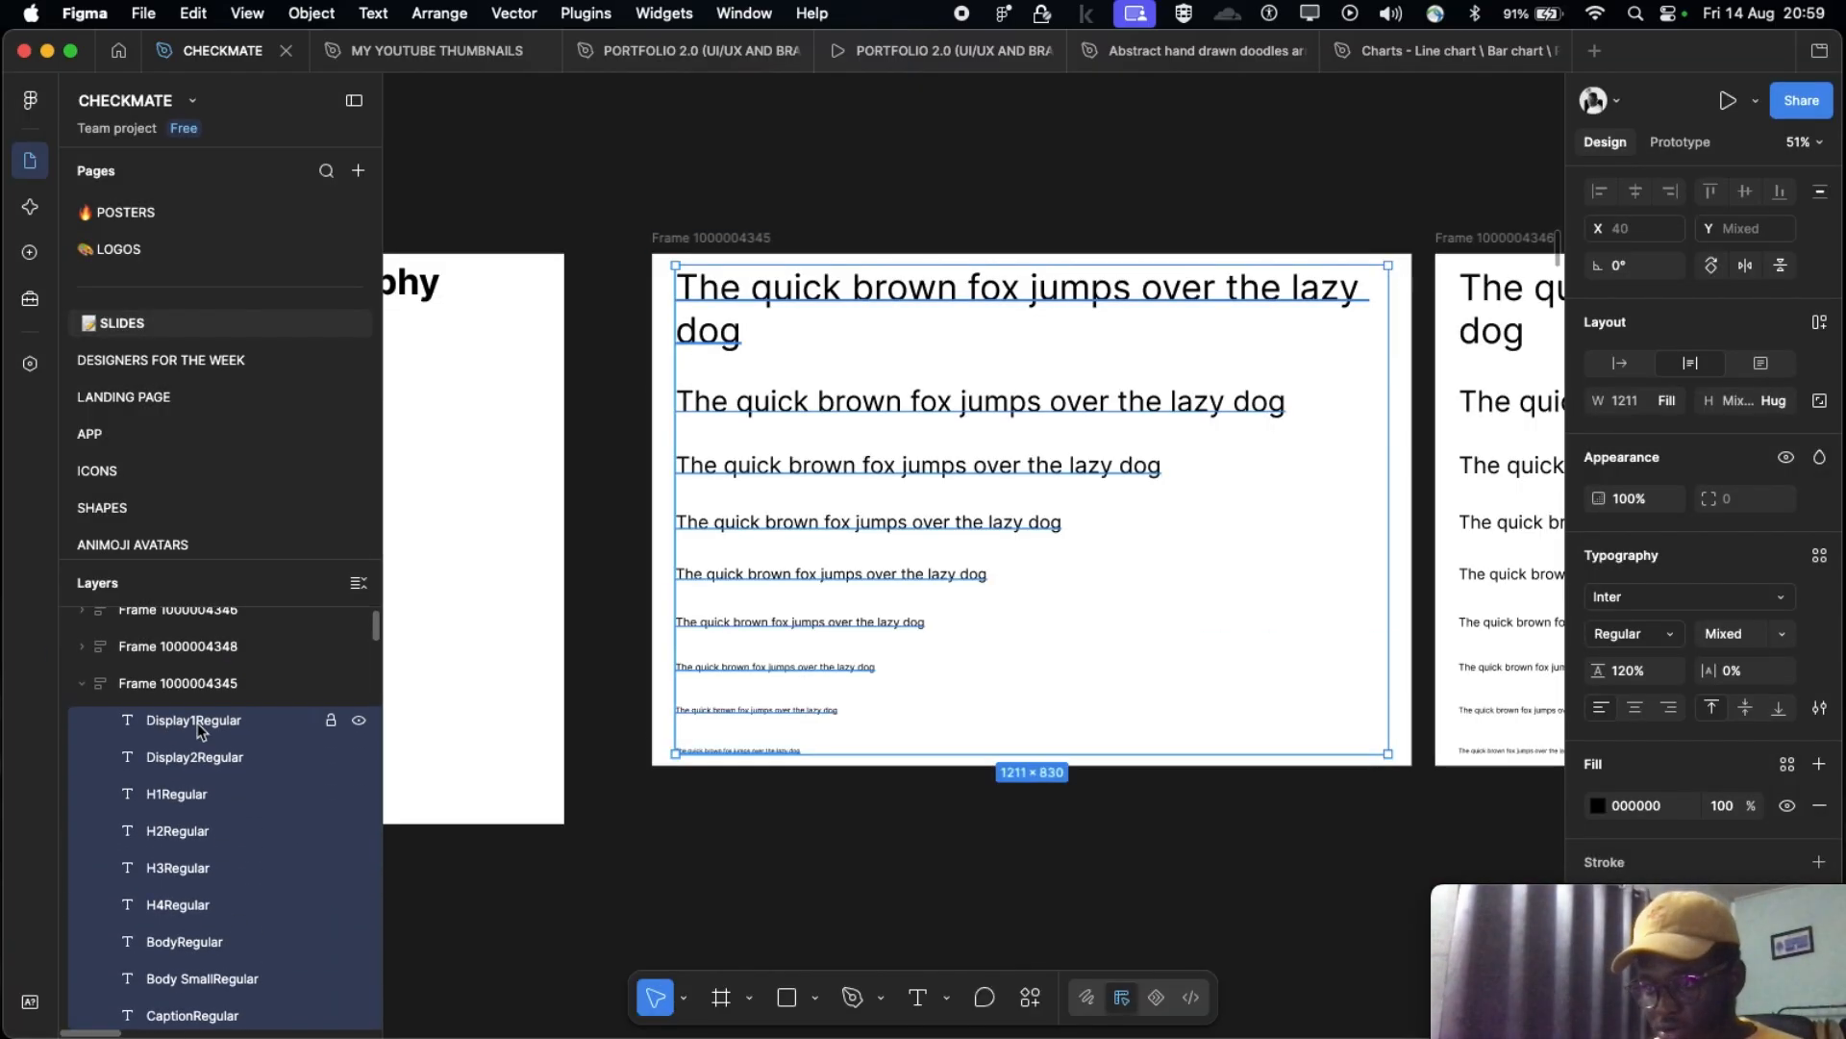
scroll(194, 895, down, 1)
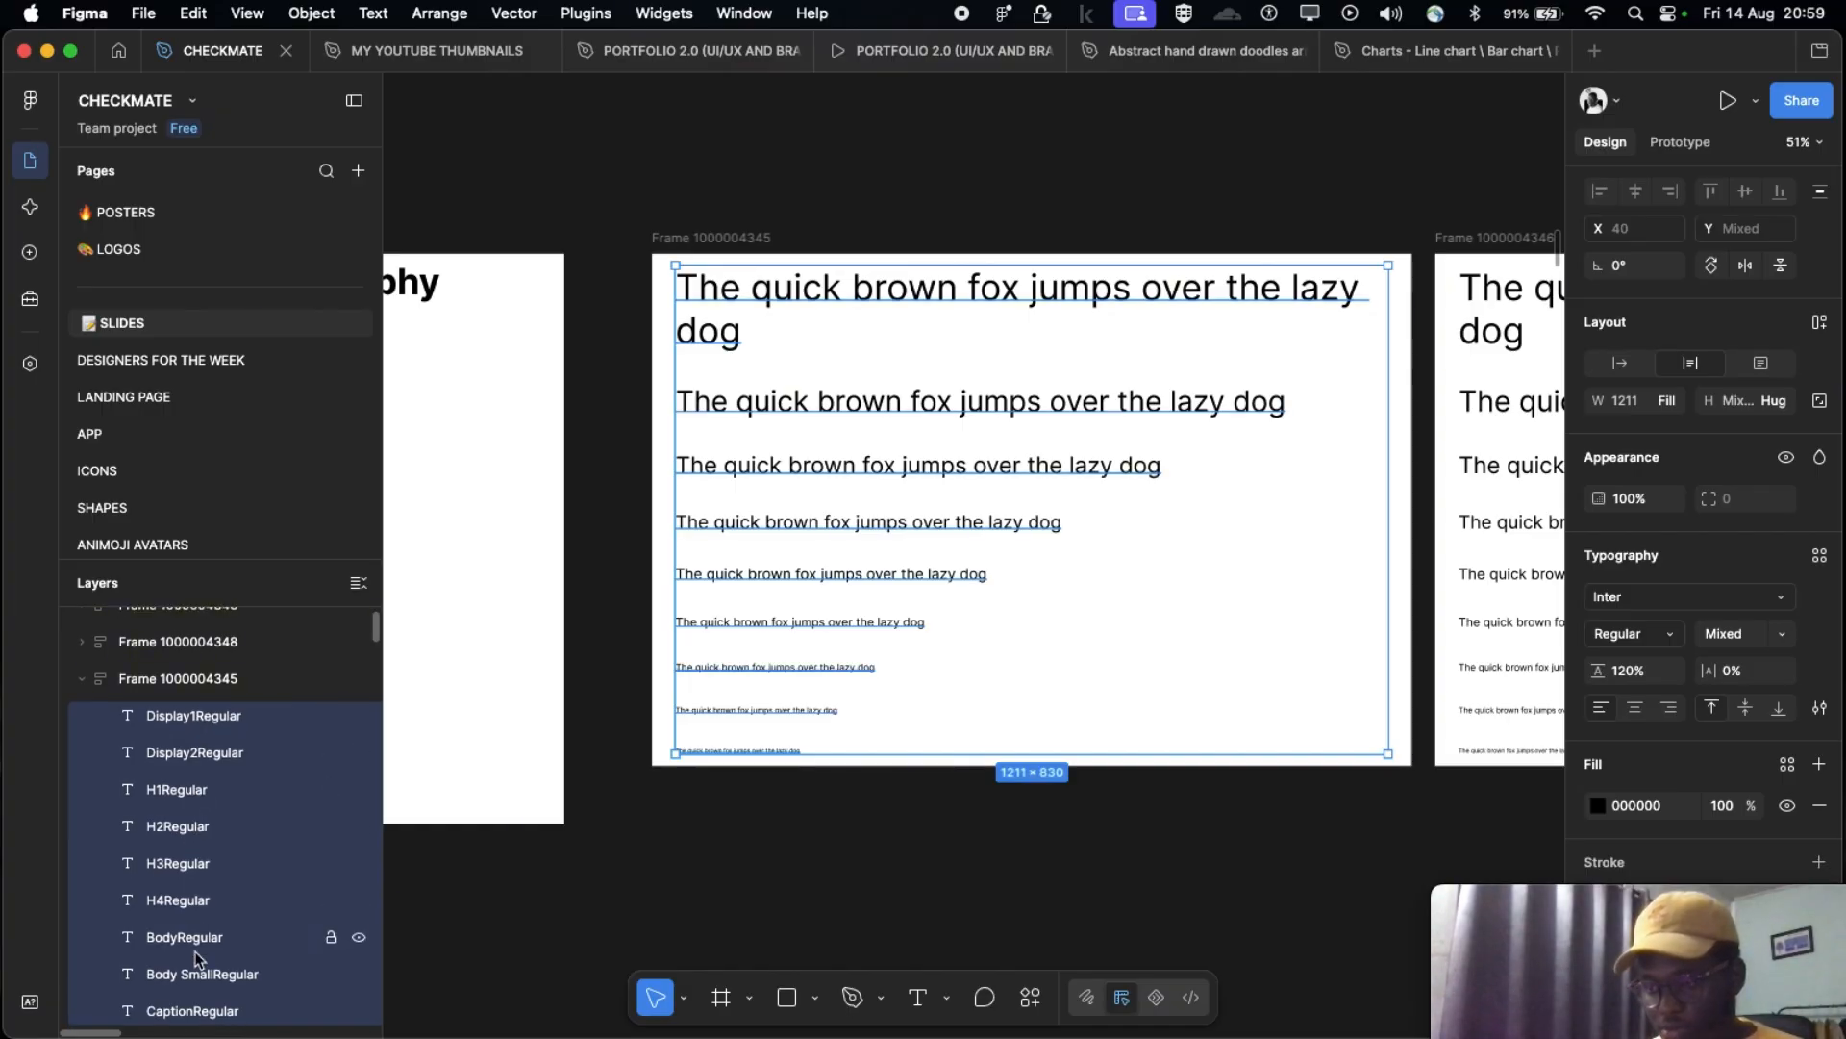
scroll(198, 966, right, 2)
scroll(1062, 527, right, 10)
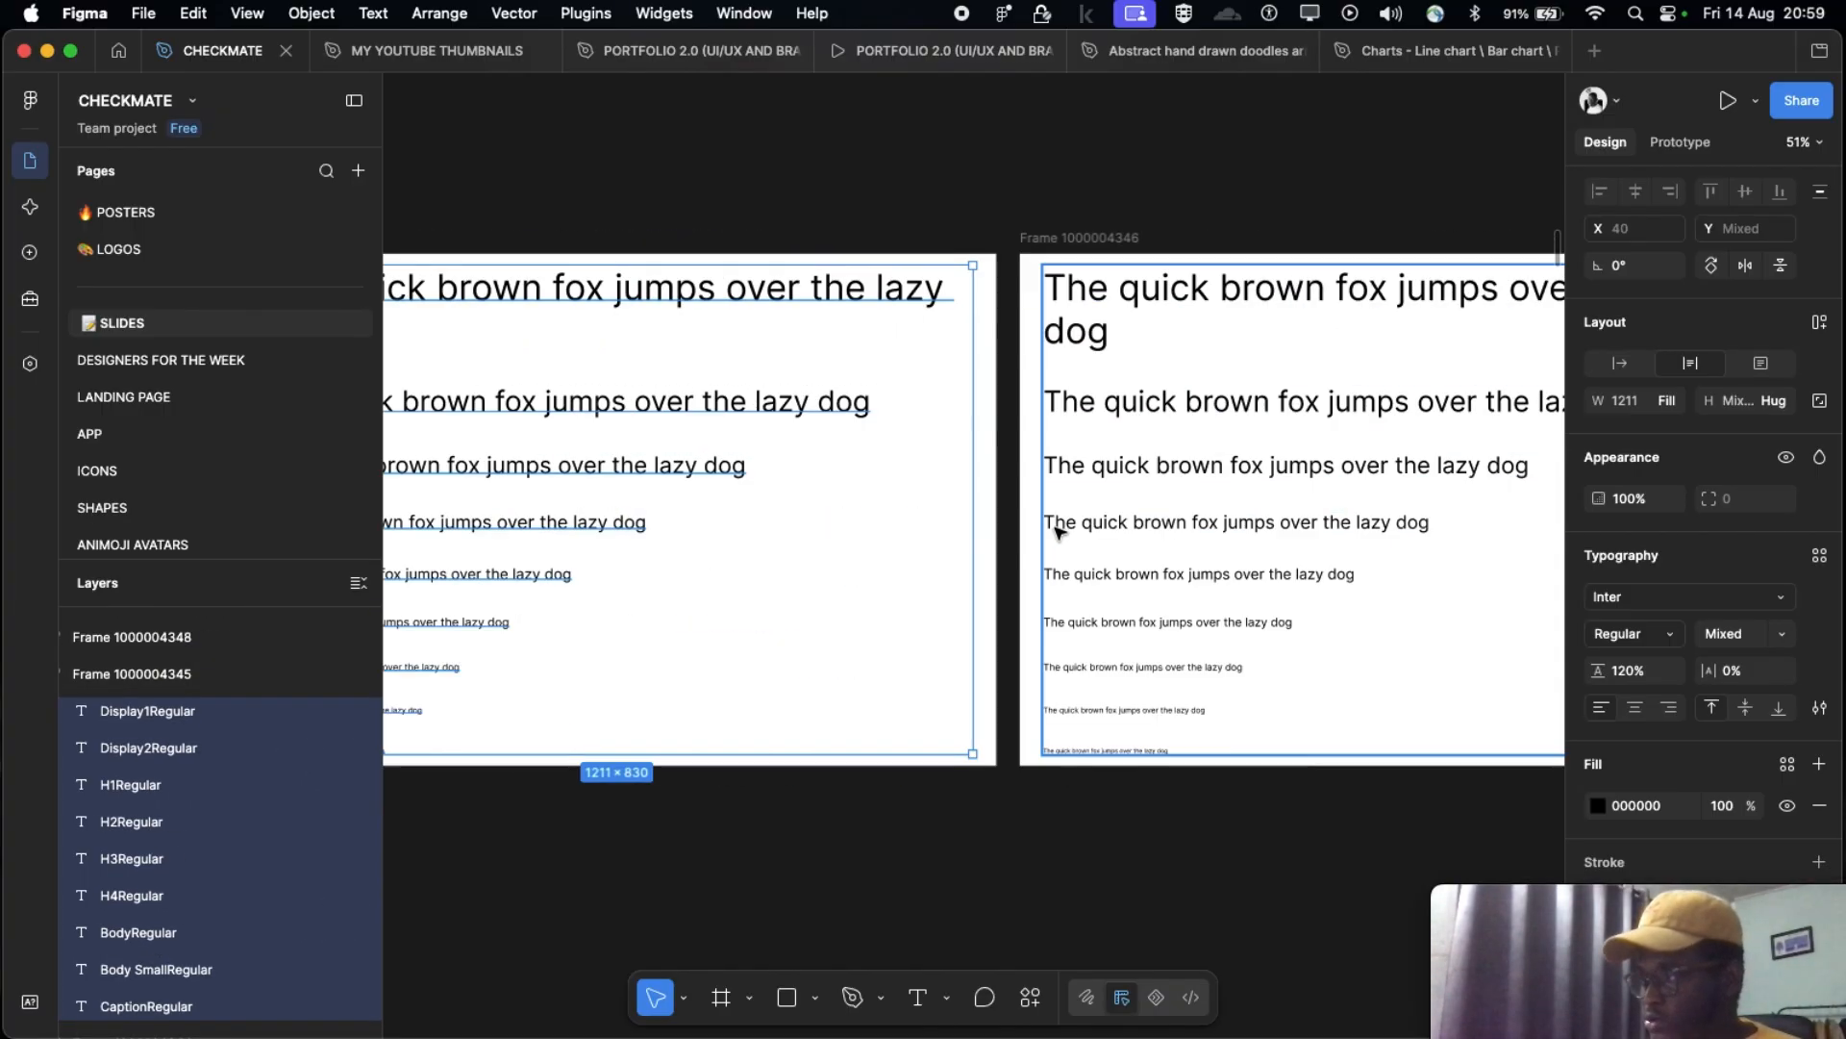
scroll(915, 495, left, 3)
click(621, 238)
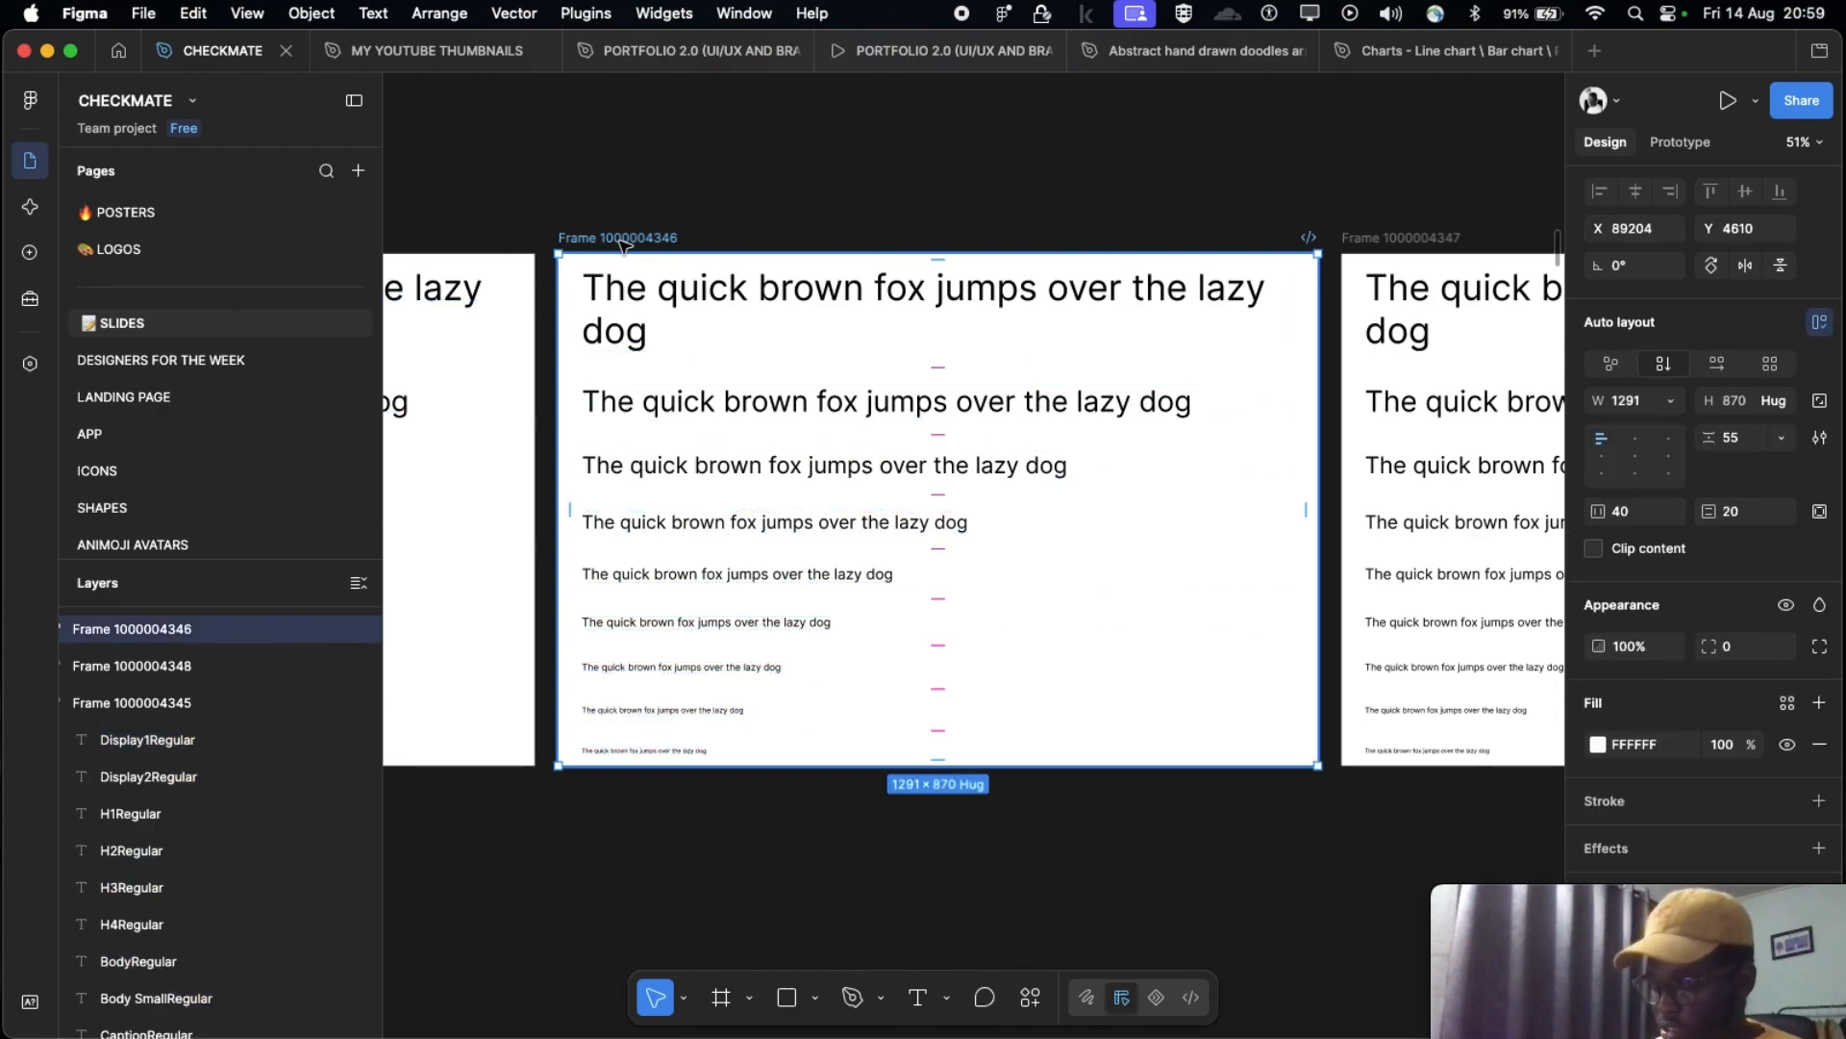
key(Return)
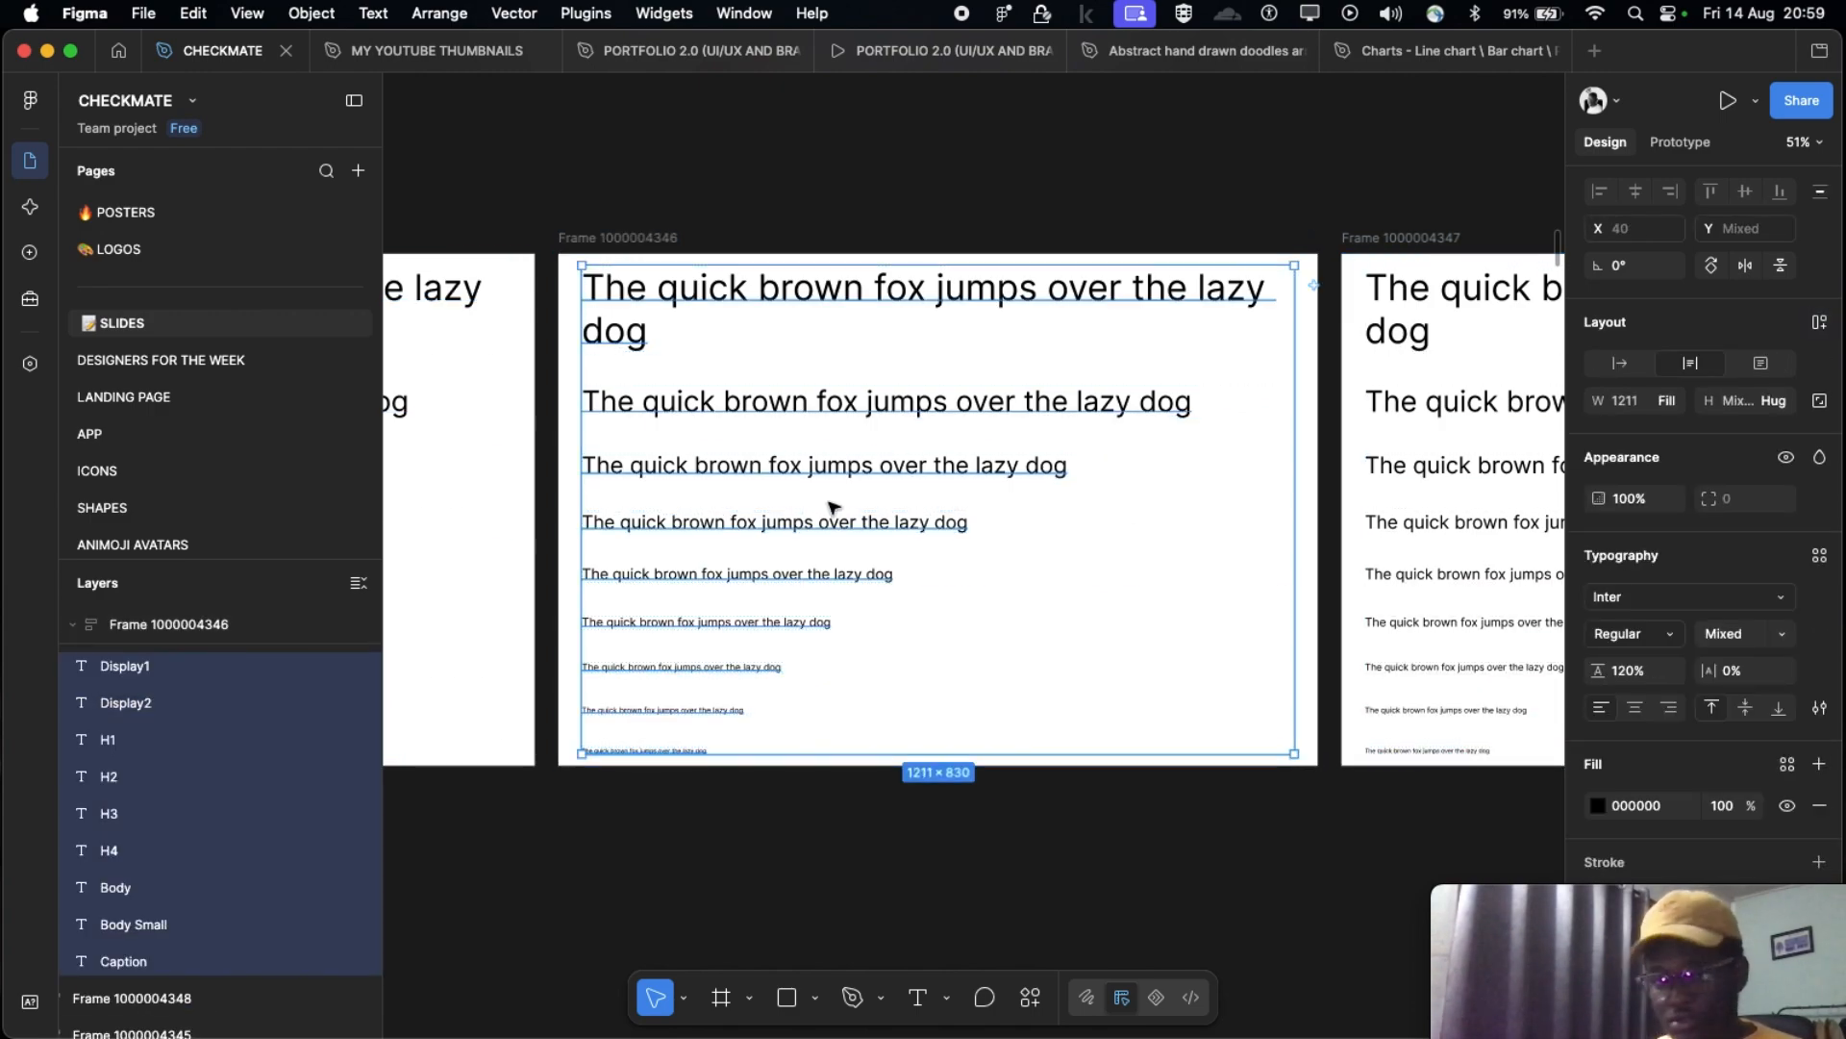
key(super+r)
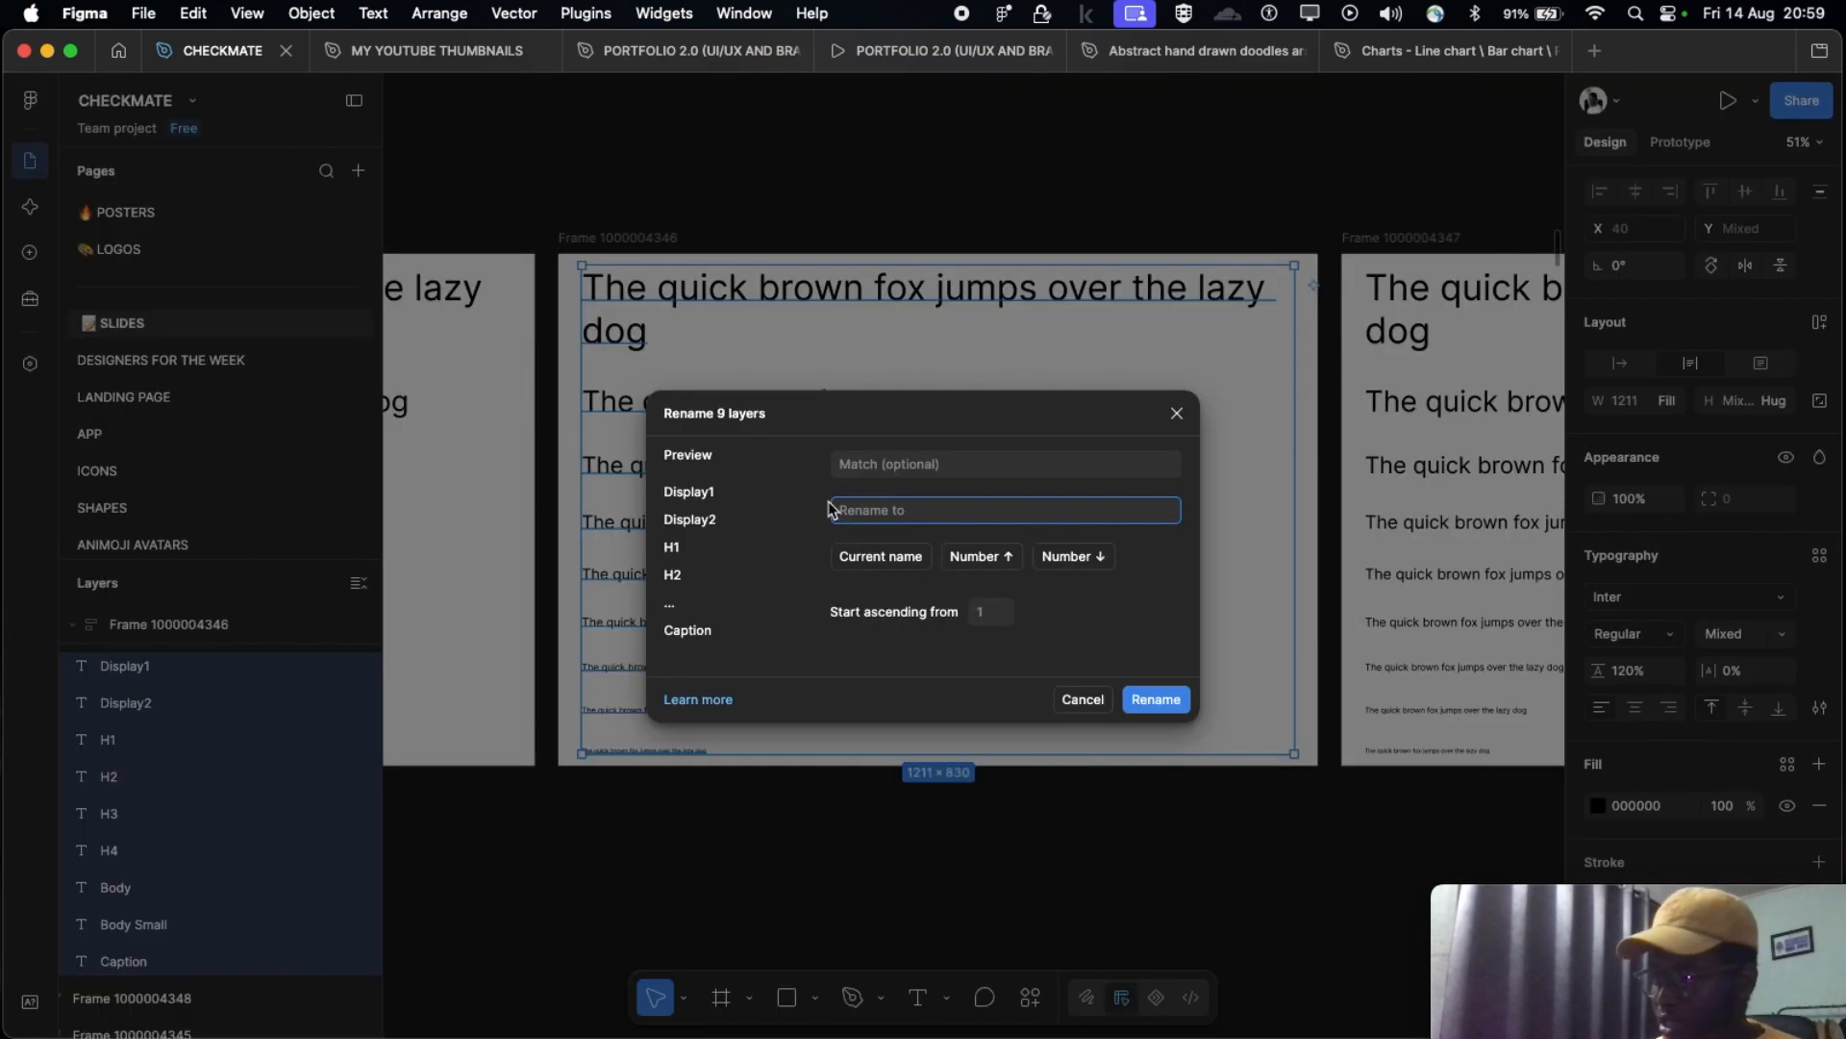
click(872, 561)
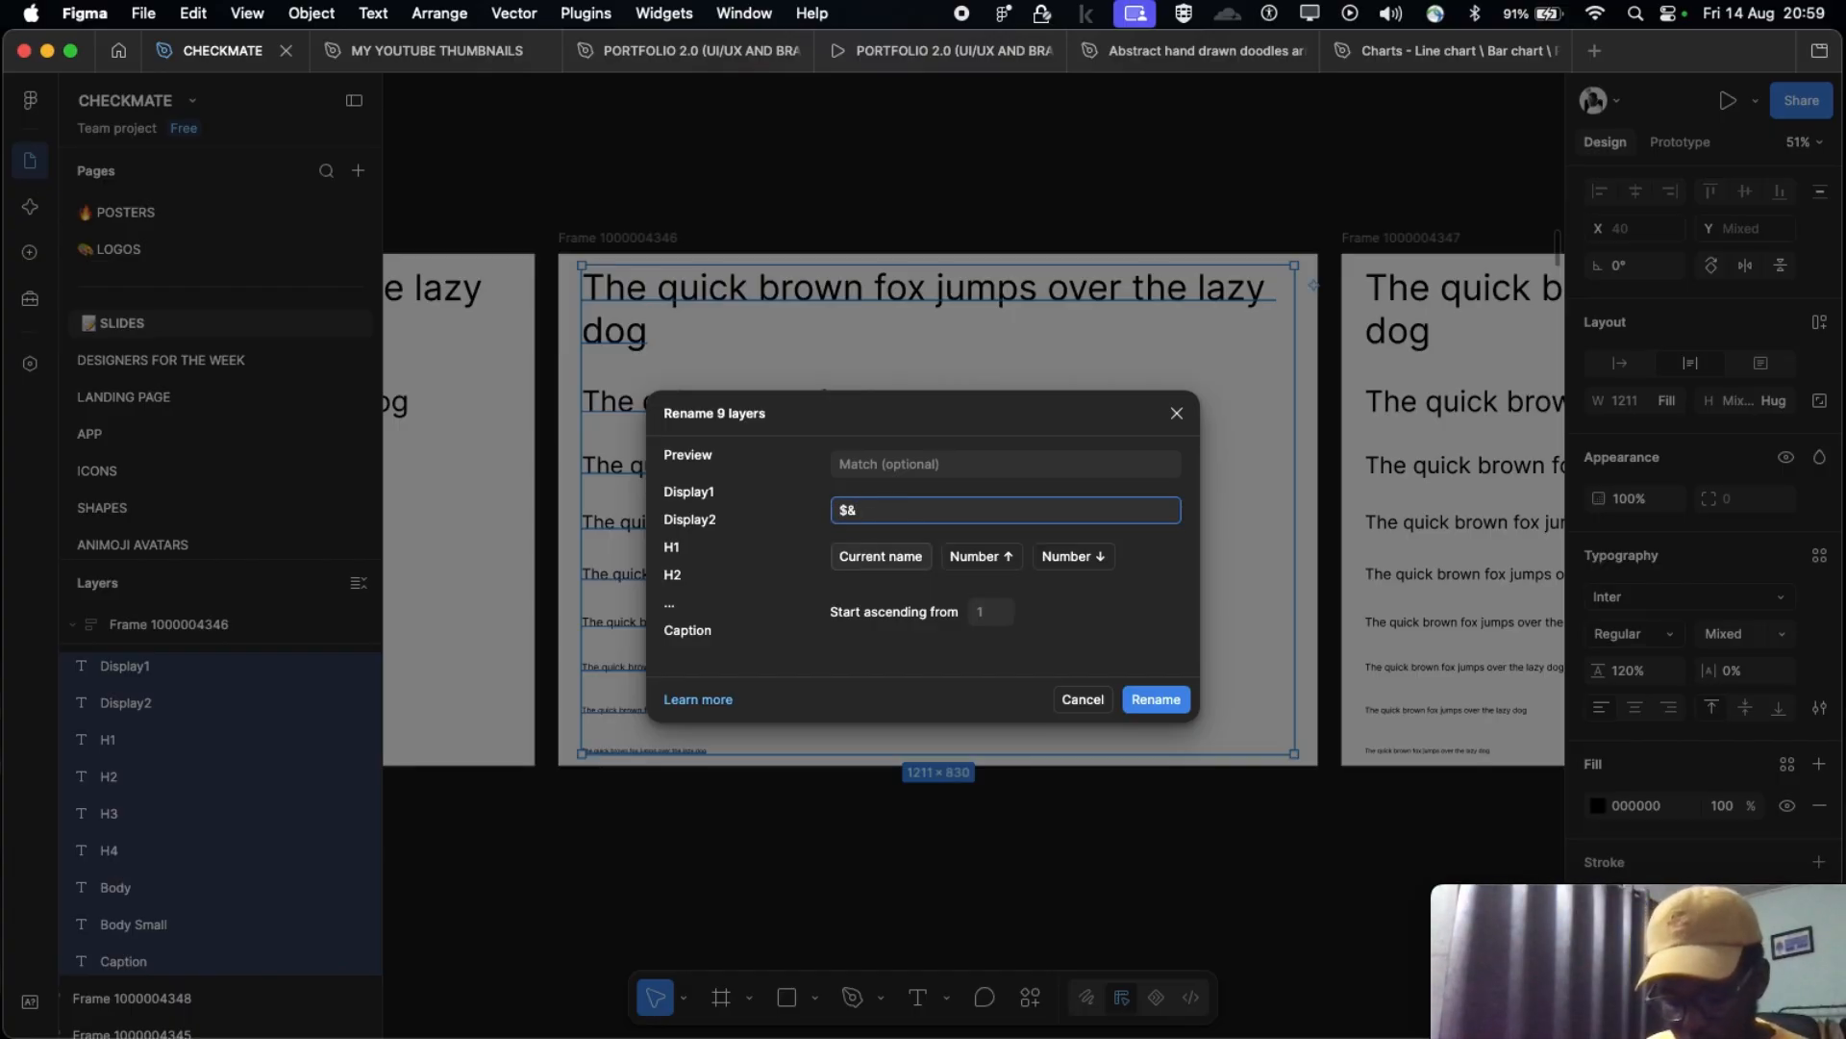
text(Medium)
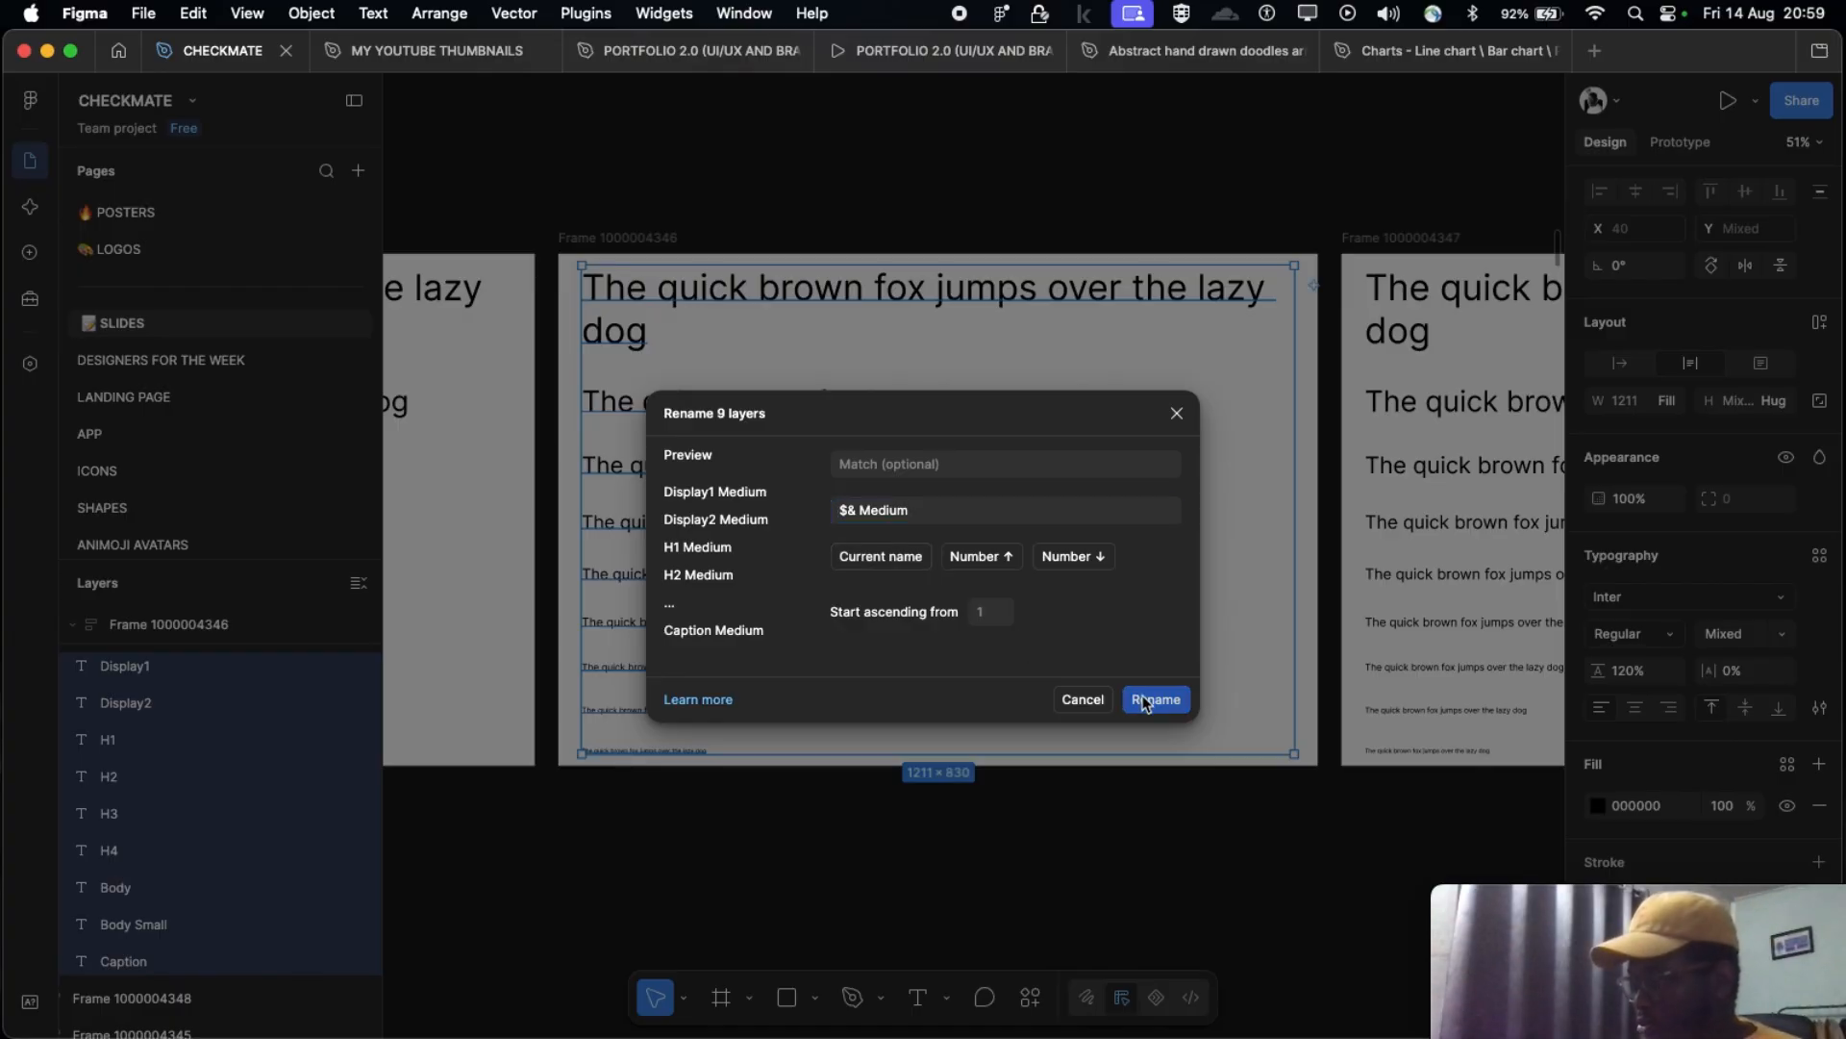
click(1146, 699)
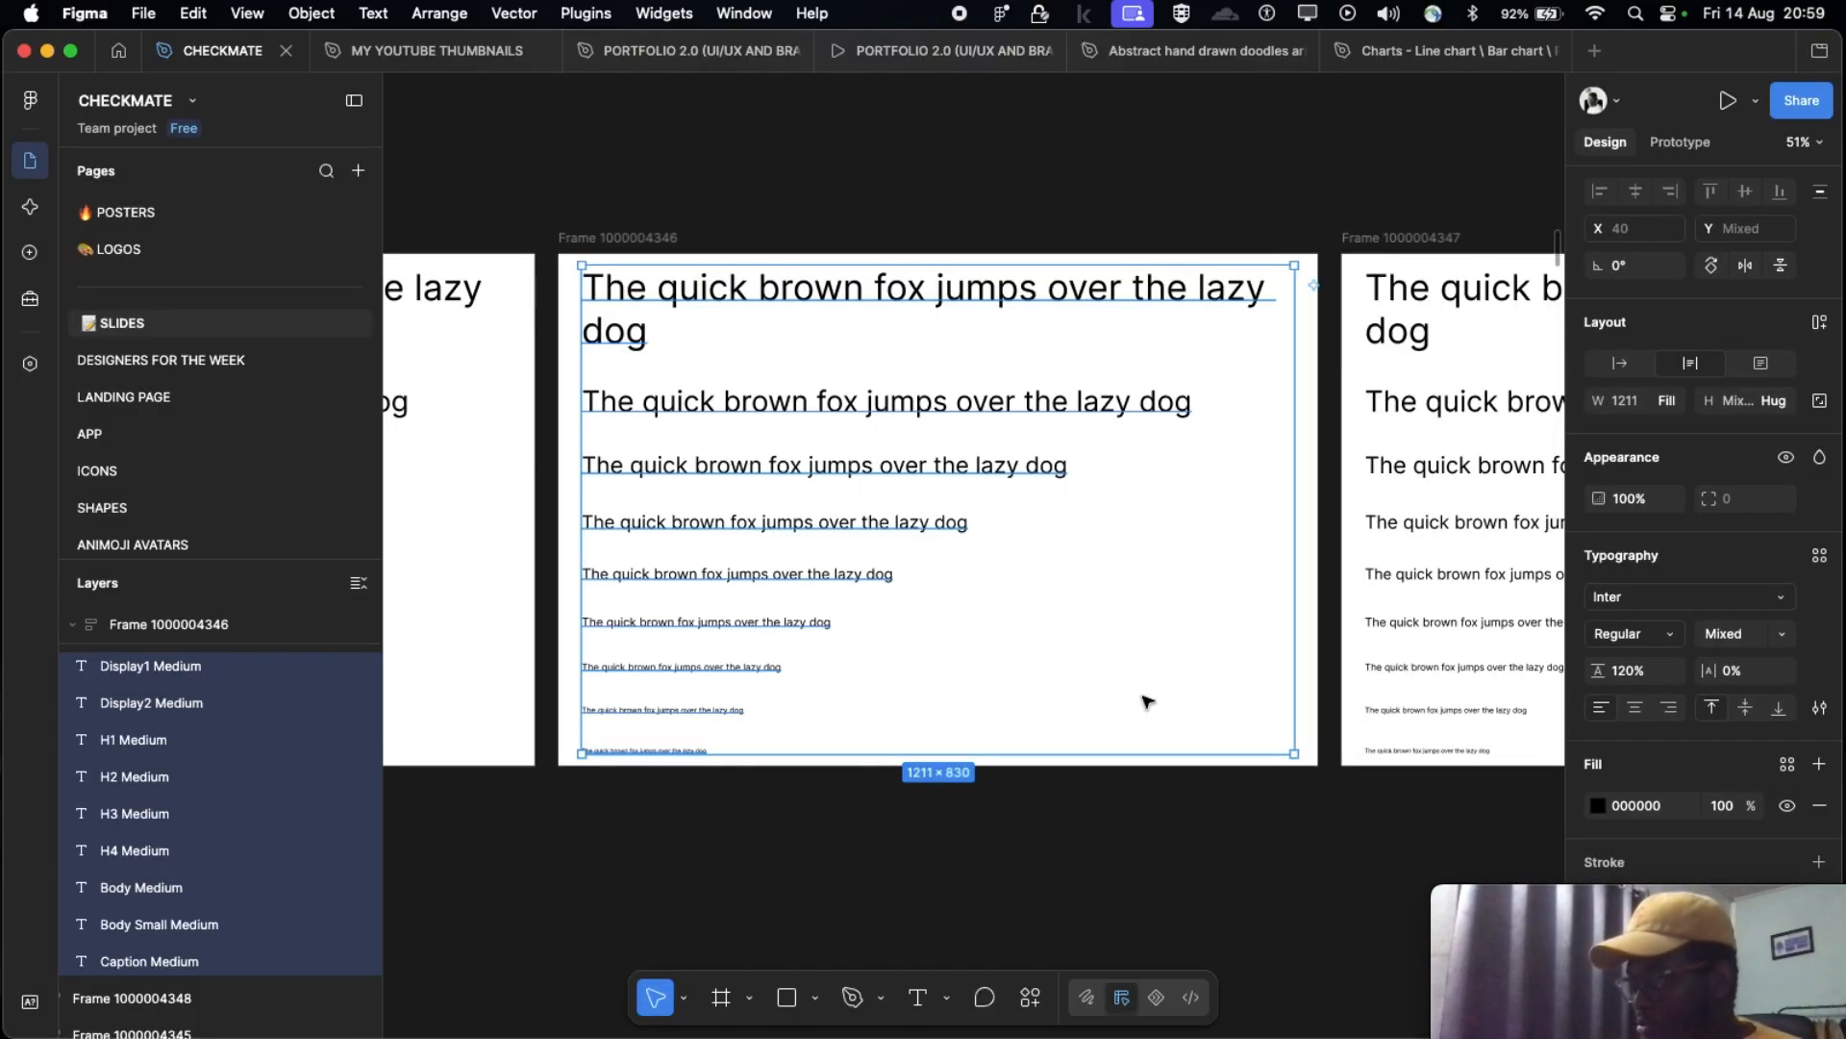
Step: Set the font weight of the middle sample frame's nine text layers to Medium
click(1623, 639)
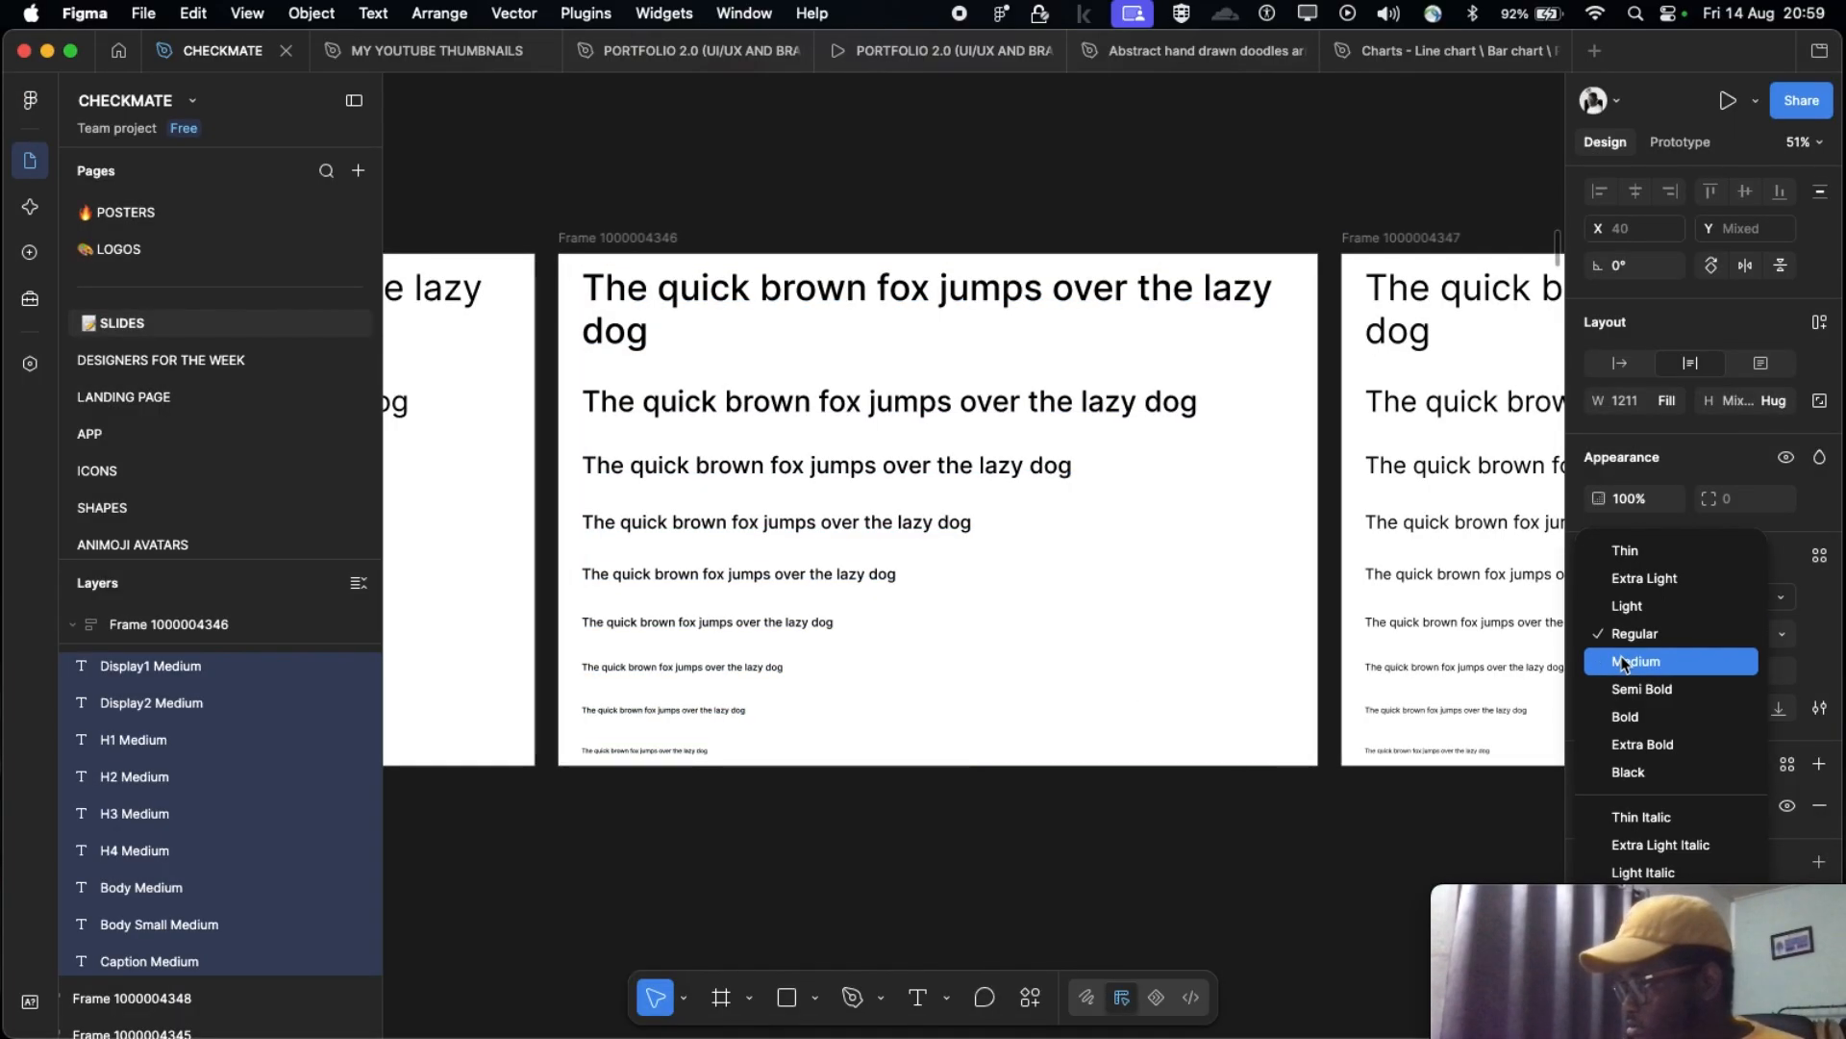
click(1621, 656)
scroll(528, 490, left, 5)
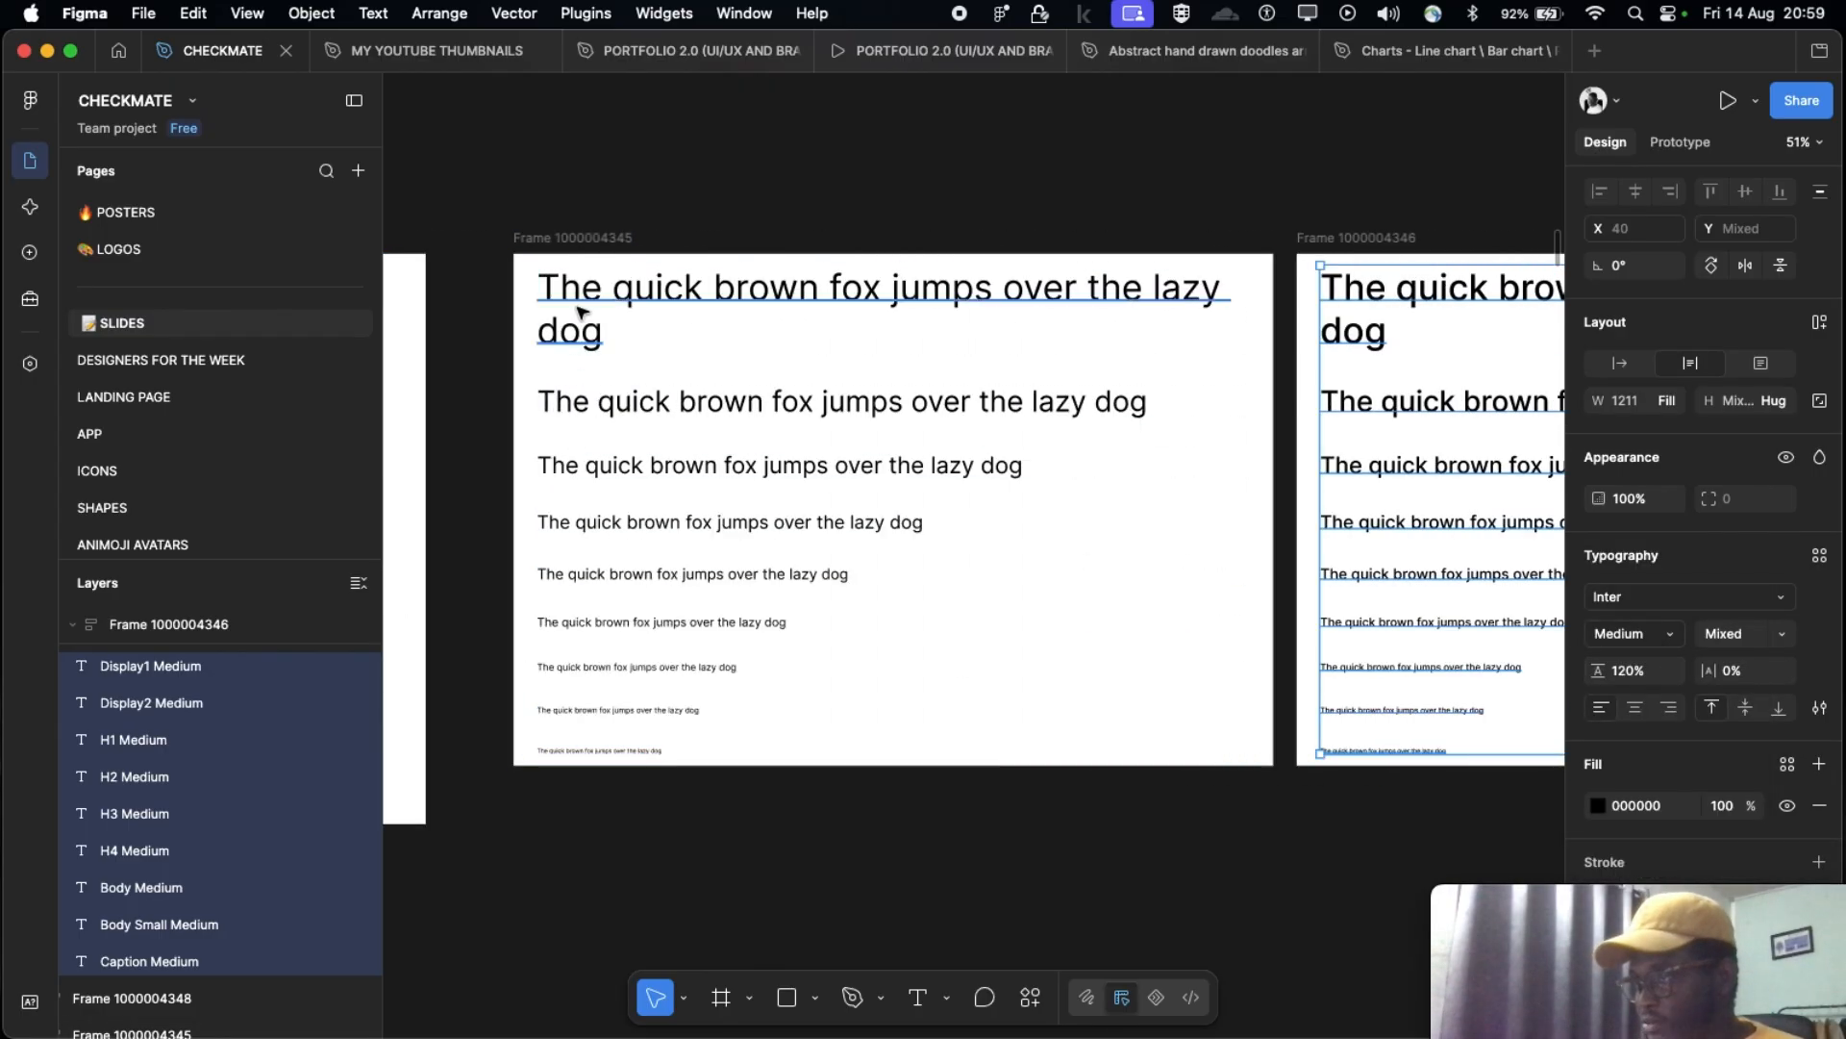
Step: Rename all nine text layers in the row's third sample frame by appending a space and Bold to their current names
scroll(849, 363, right, 10)
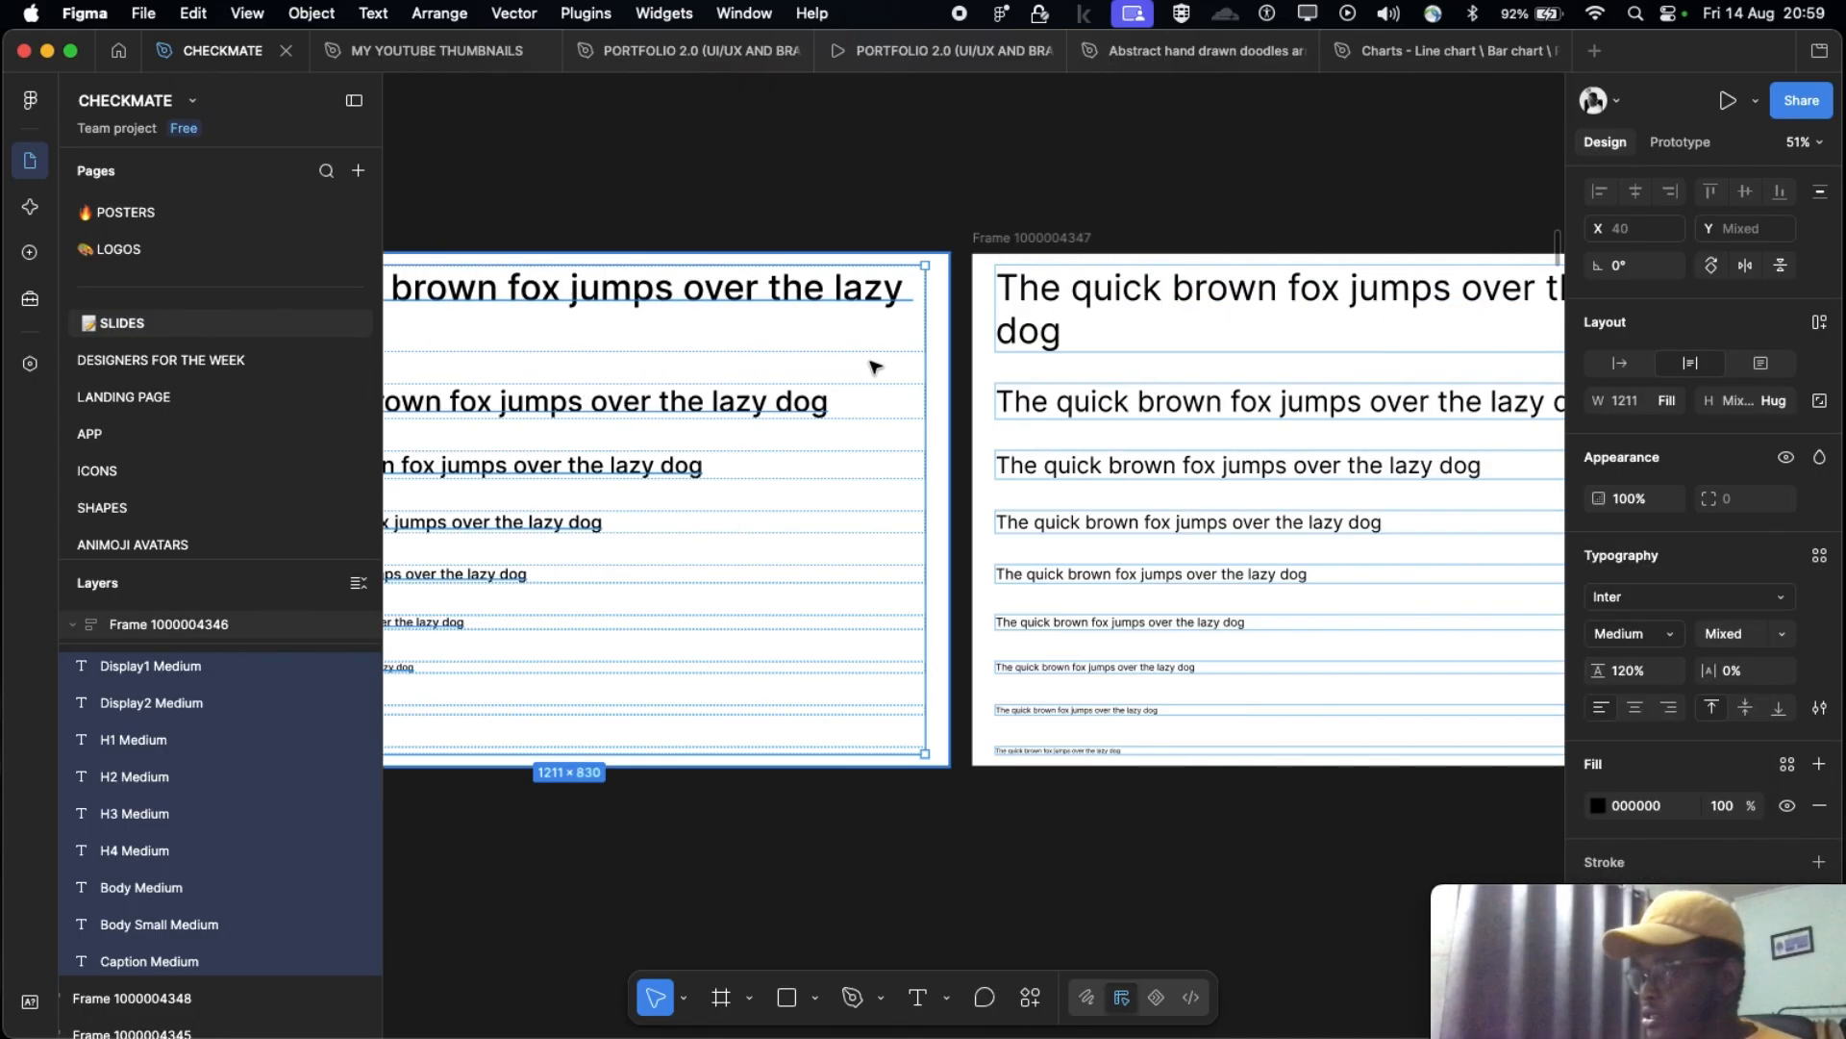
scroll(1192, 356, right, 3)
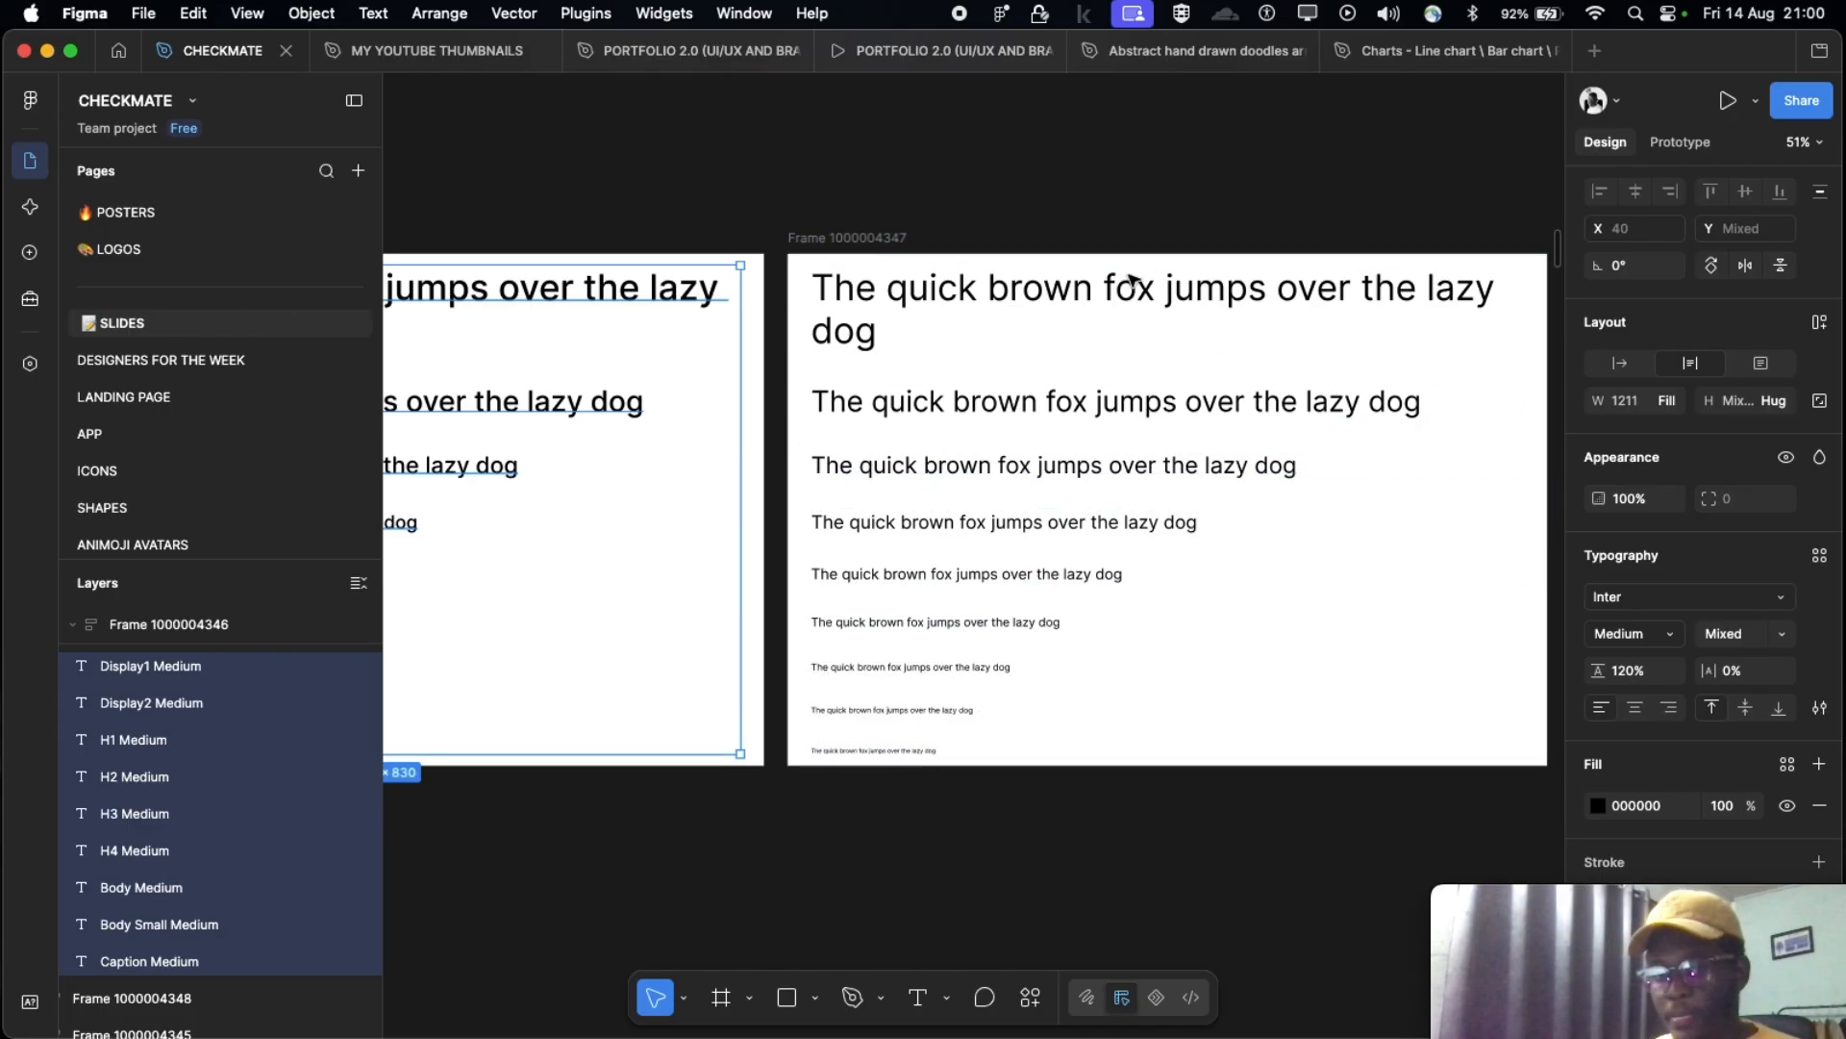
scroll(961, 337, right, 2)
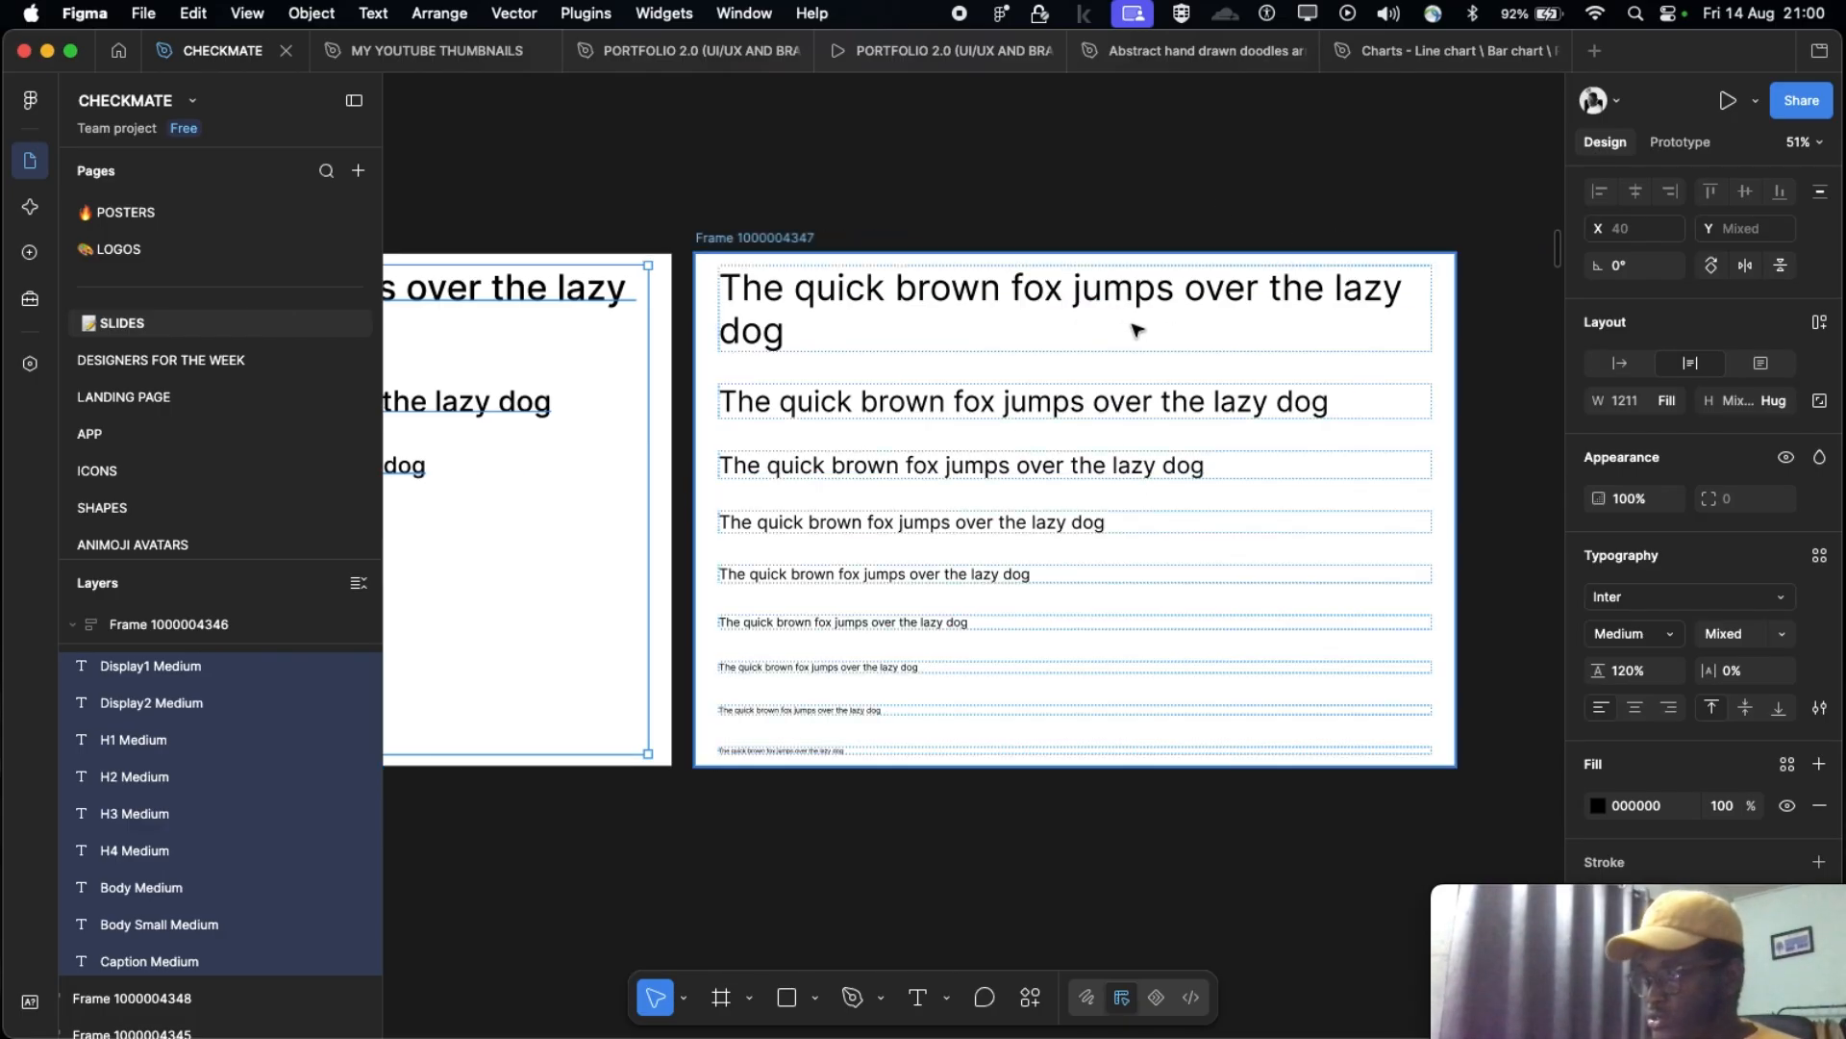
click(777, 239)
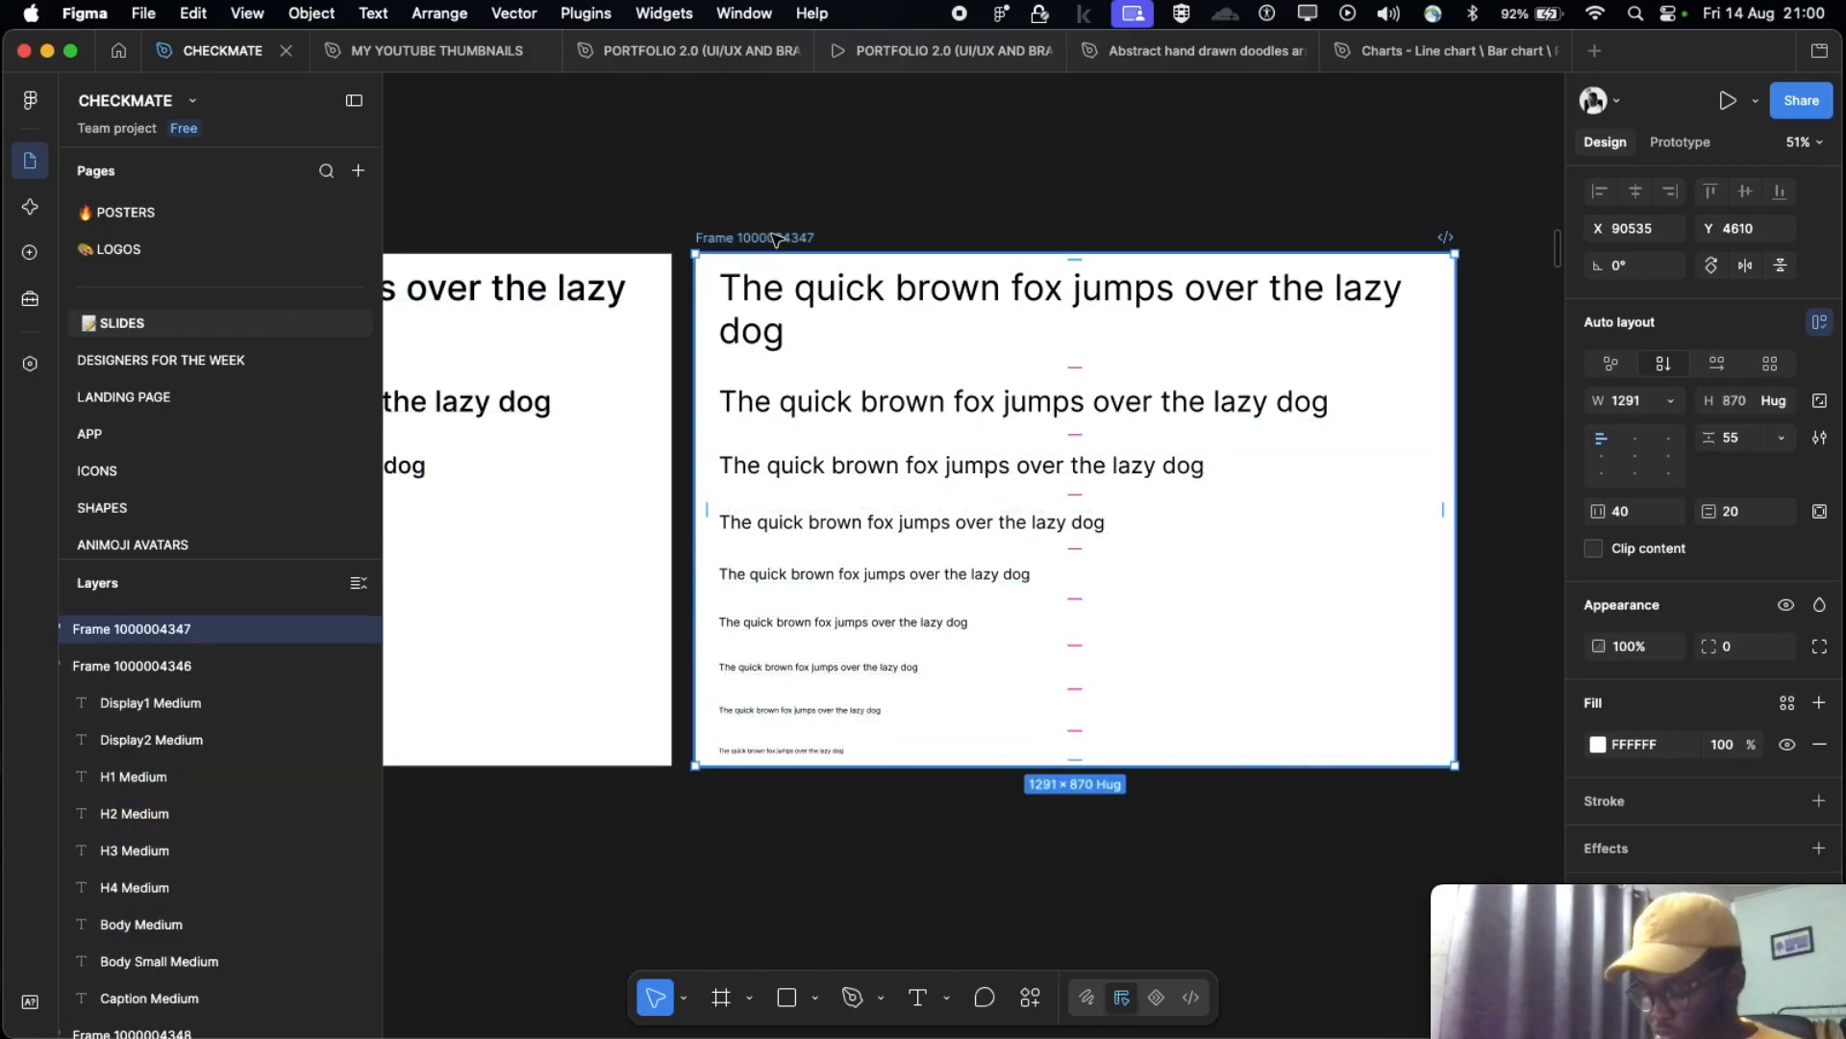
key(Return)
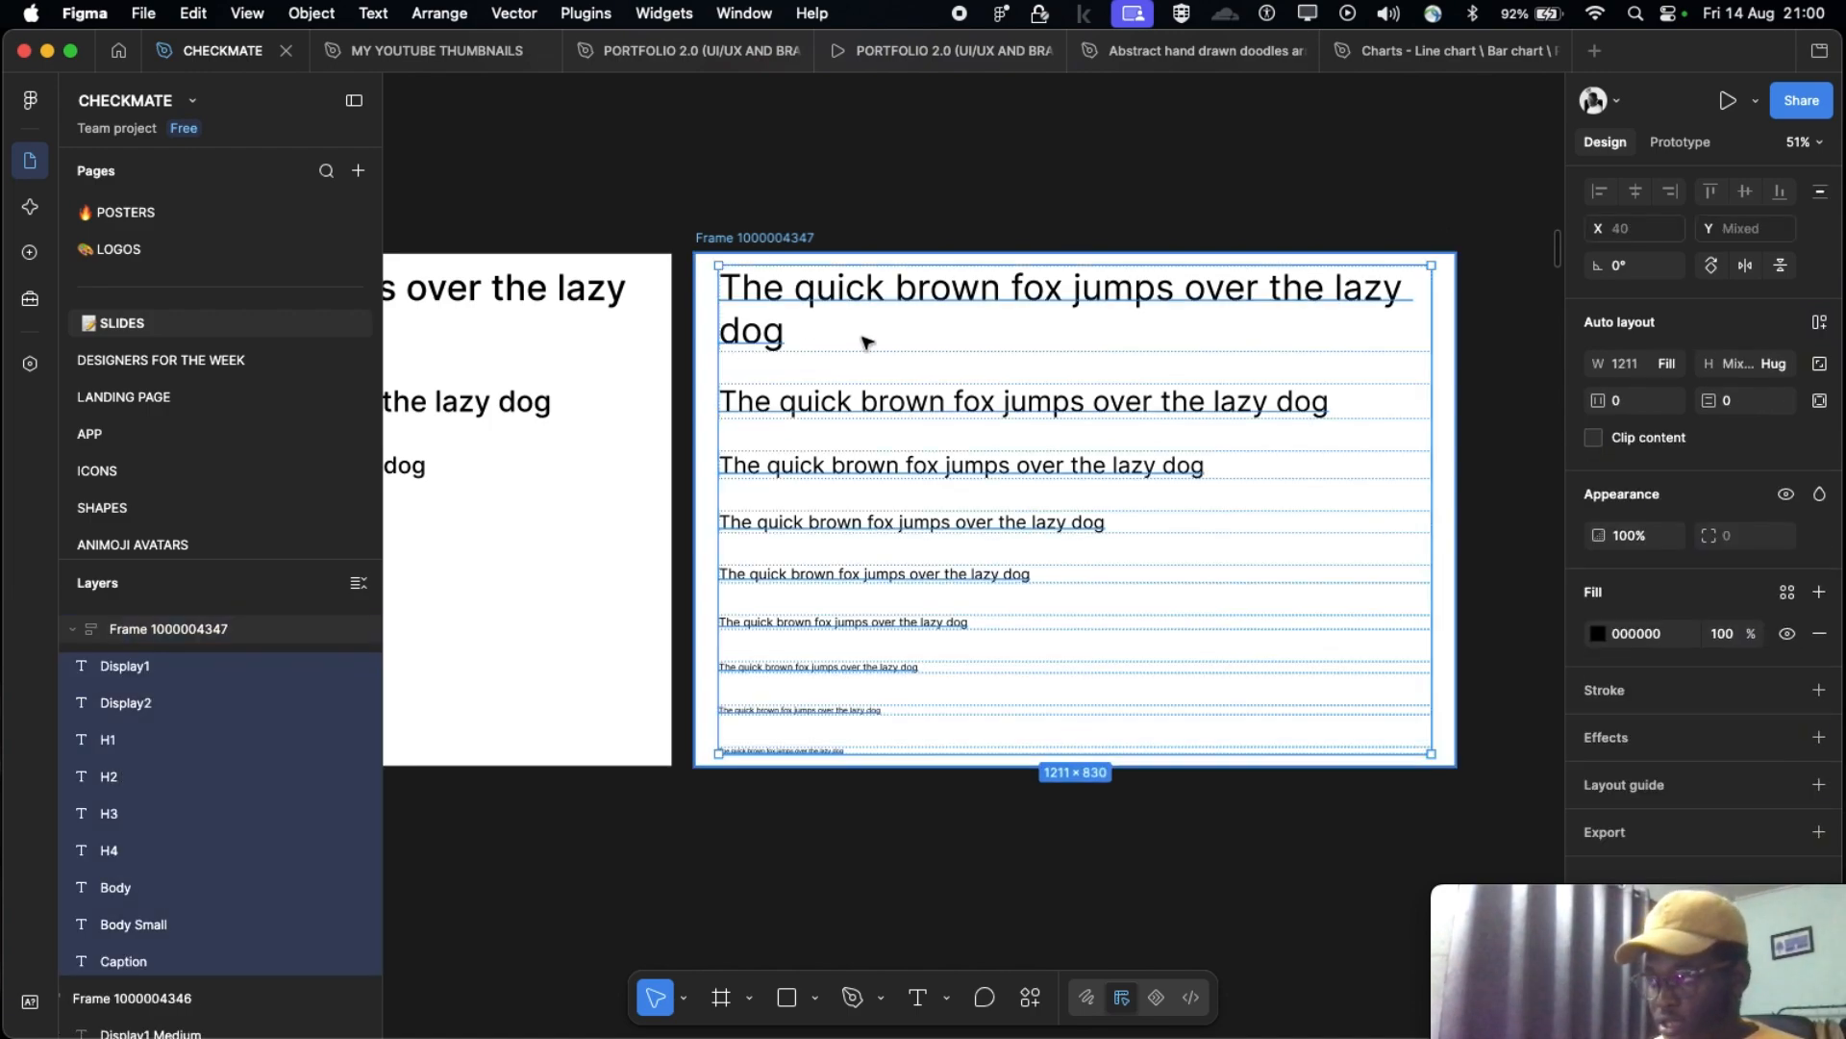
key(super+r)
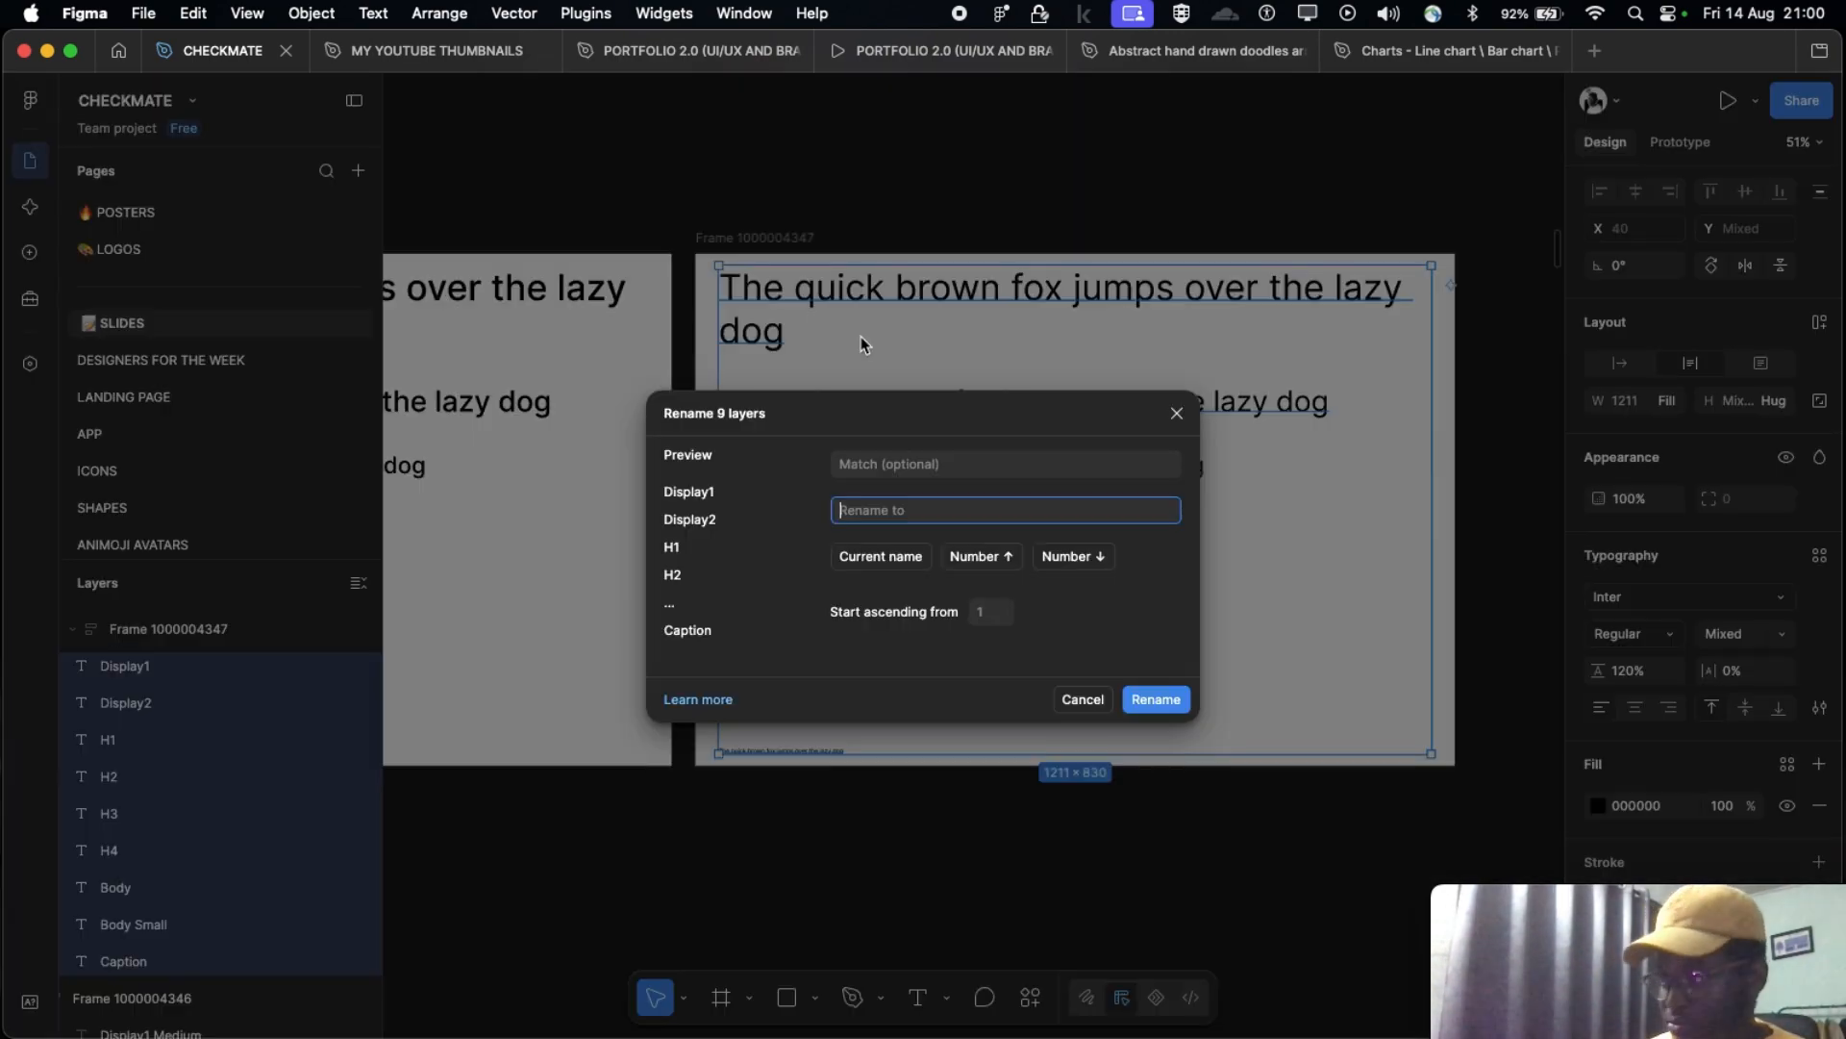
click(886, 556)
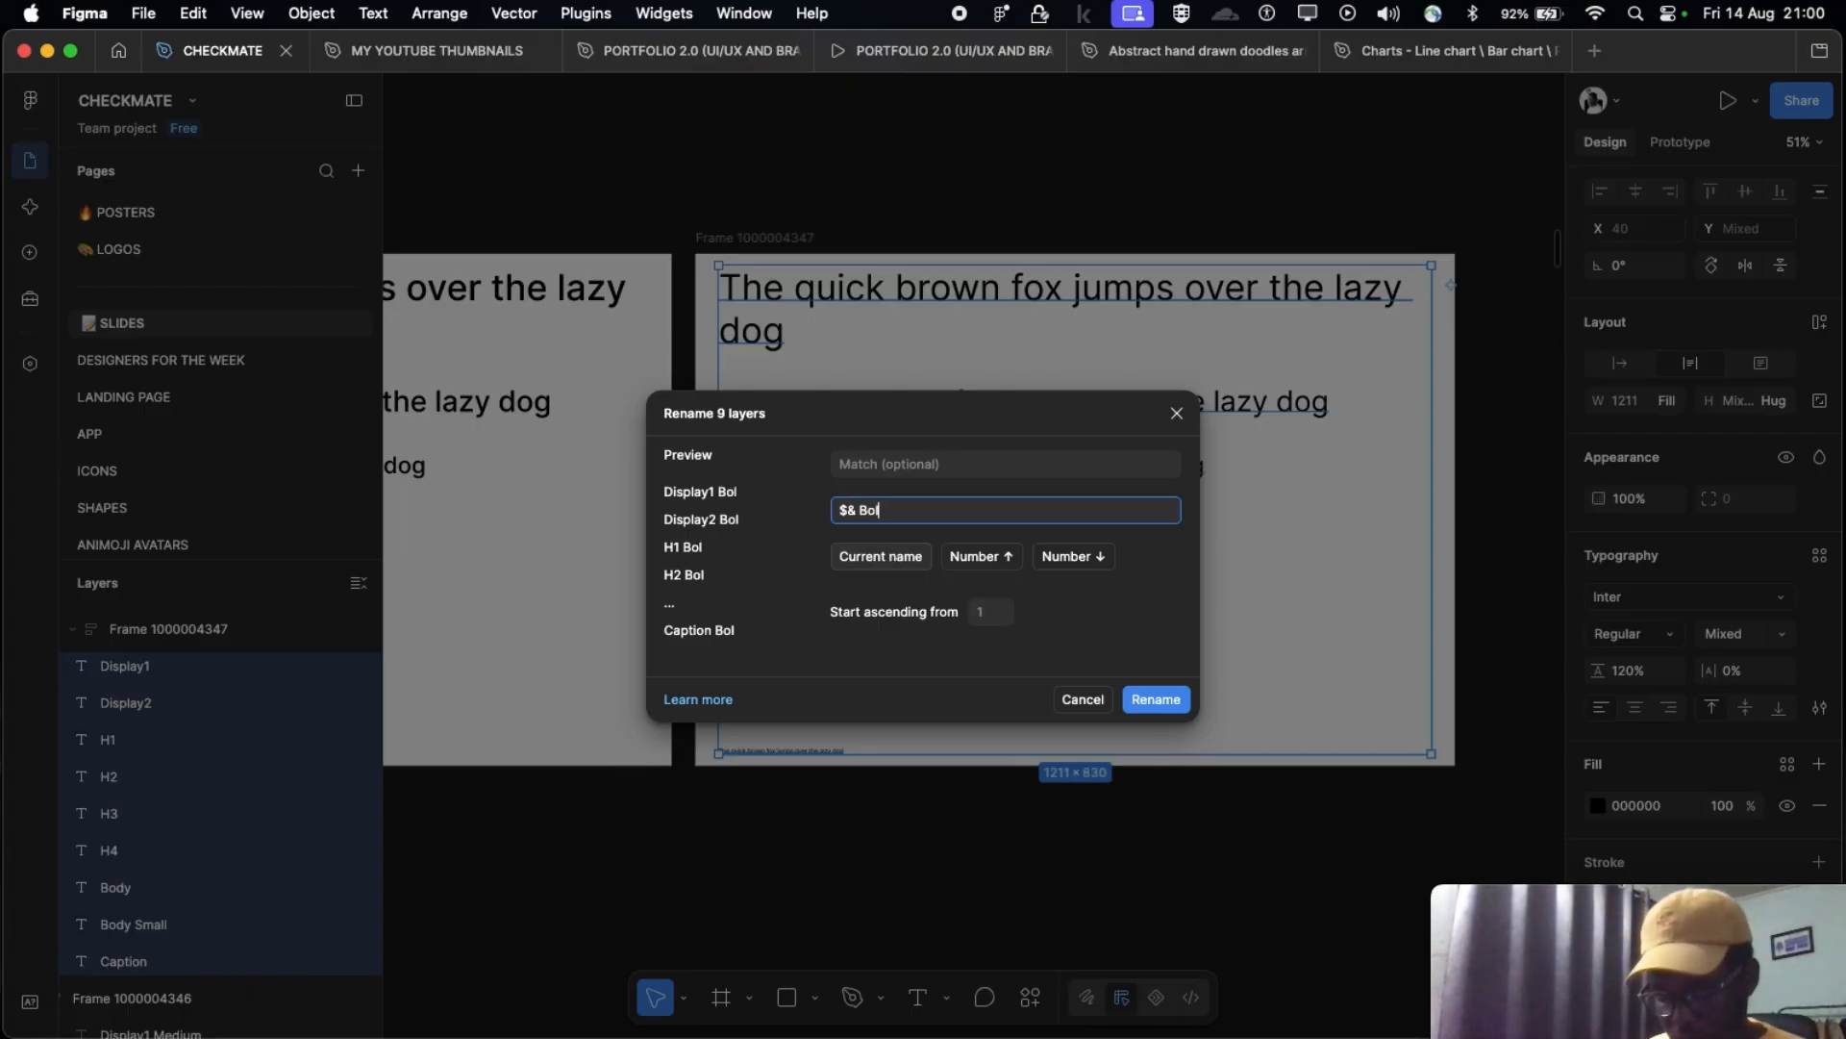
click(1145, 702)
Step: Set the font weight of the third sample frame's nine text layers to Bold
scroll(1158, 433, down, 2)
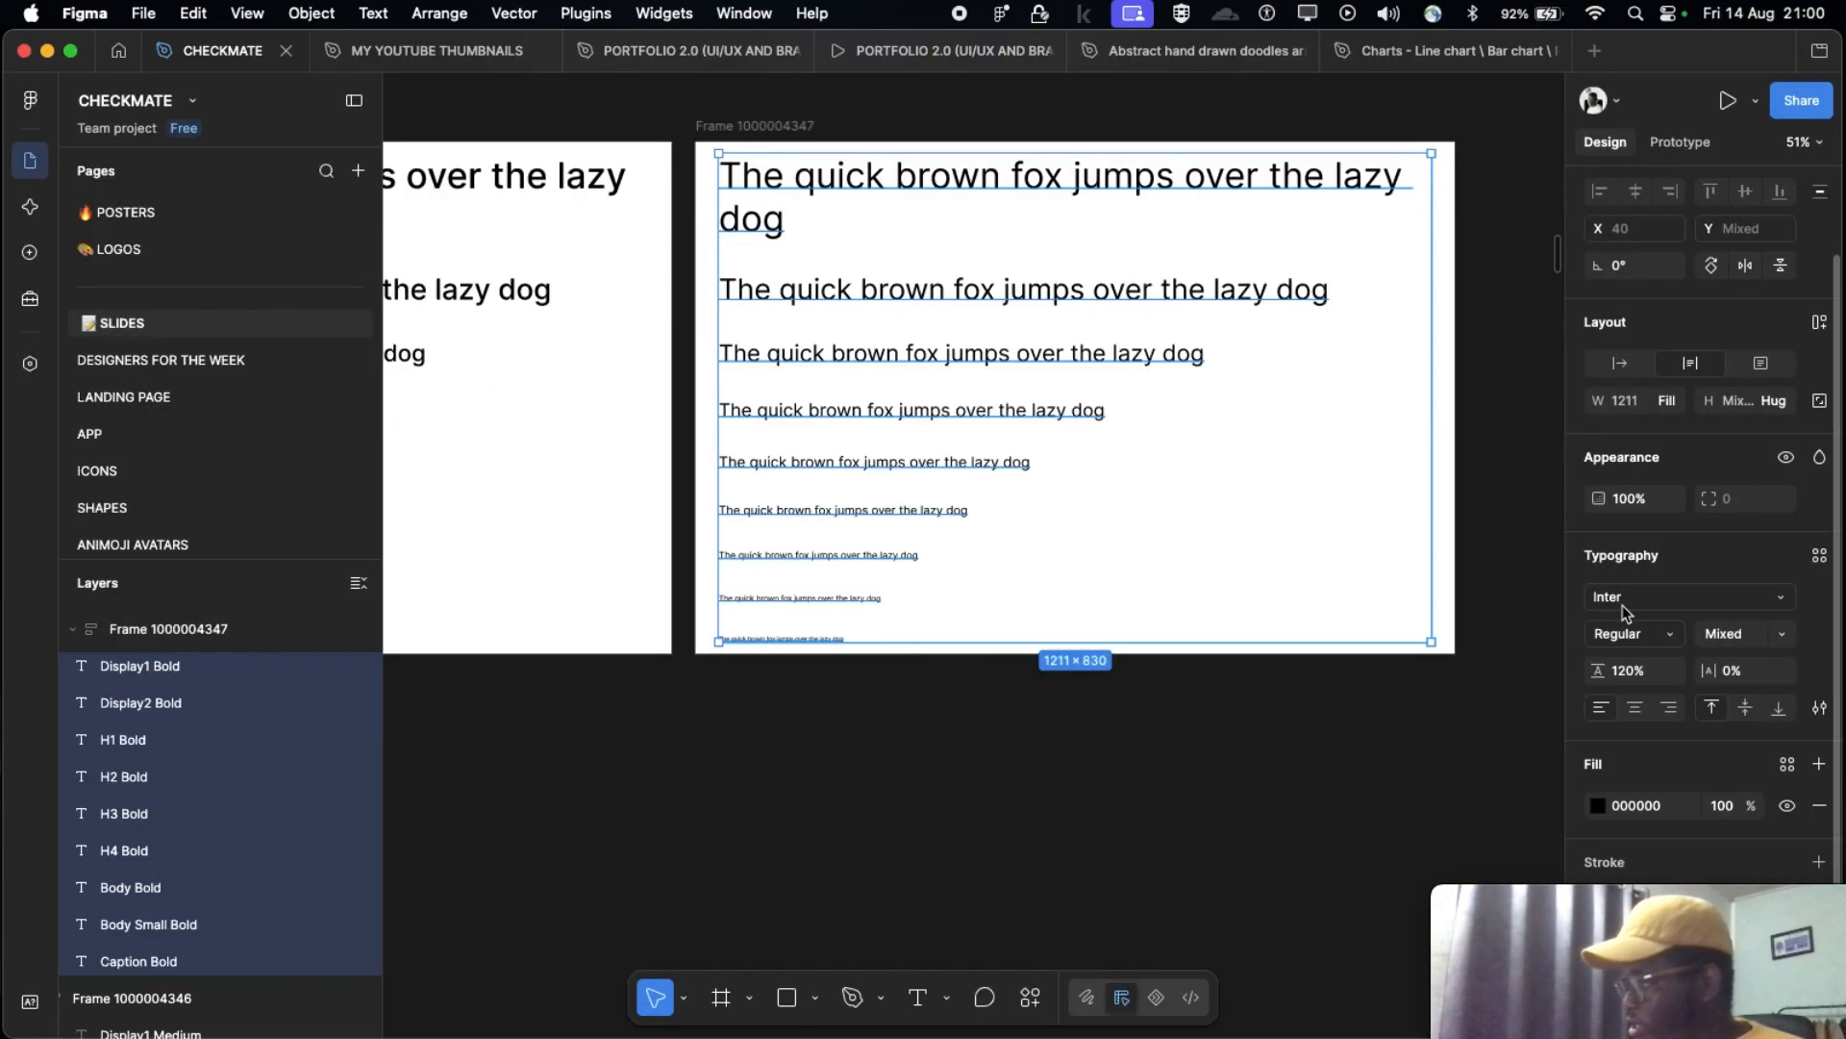
click(1628, 635)
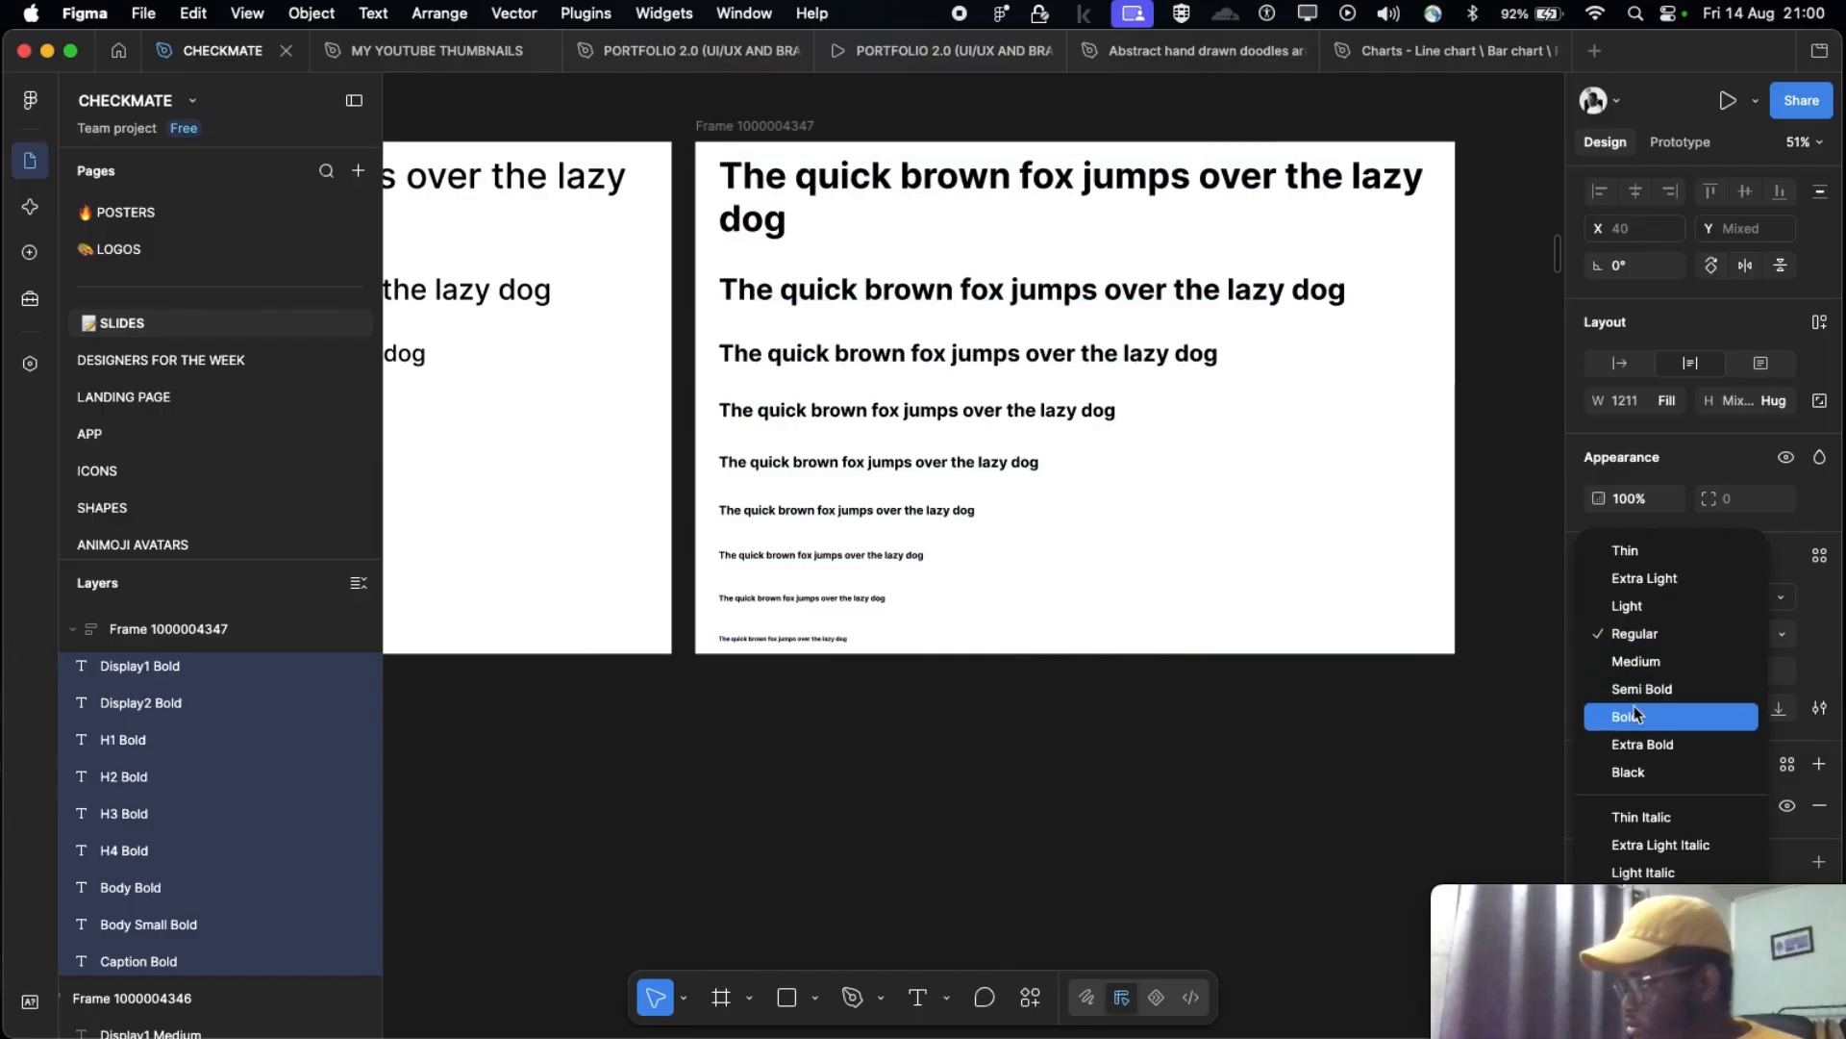
click(1520, 709)
Step: Compare the text weights of the three sample frames in the row beside the Mobile Typography frame
scroll(1089, 553, down, 5)
scroll(1089, 553, left, 5)
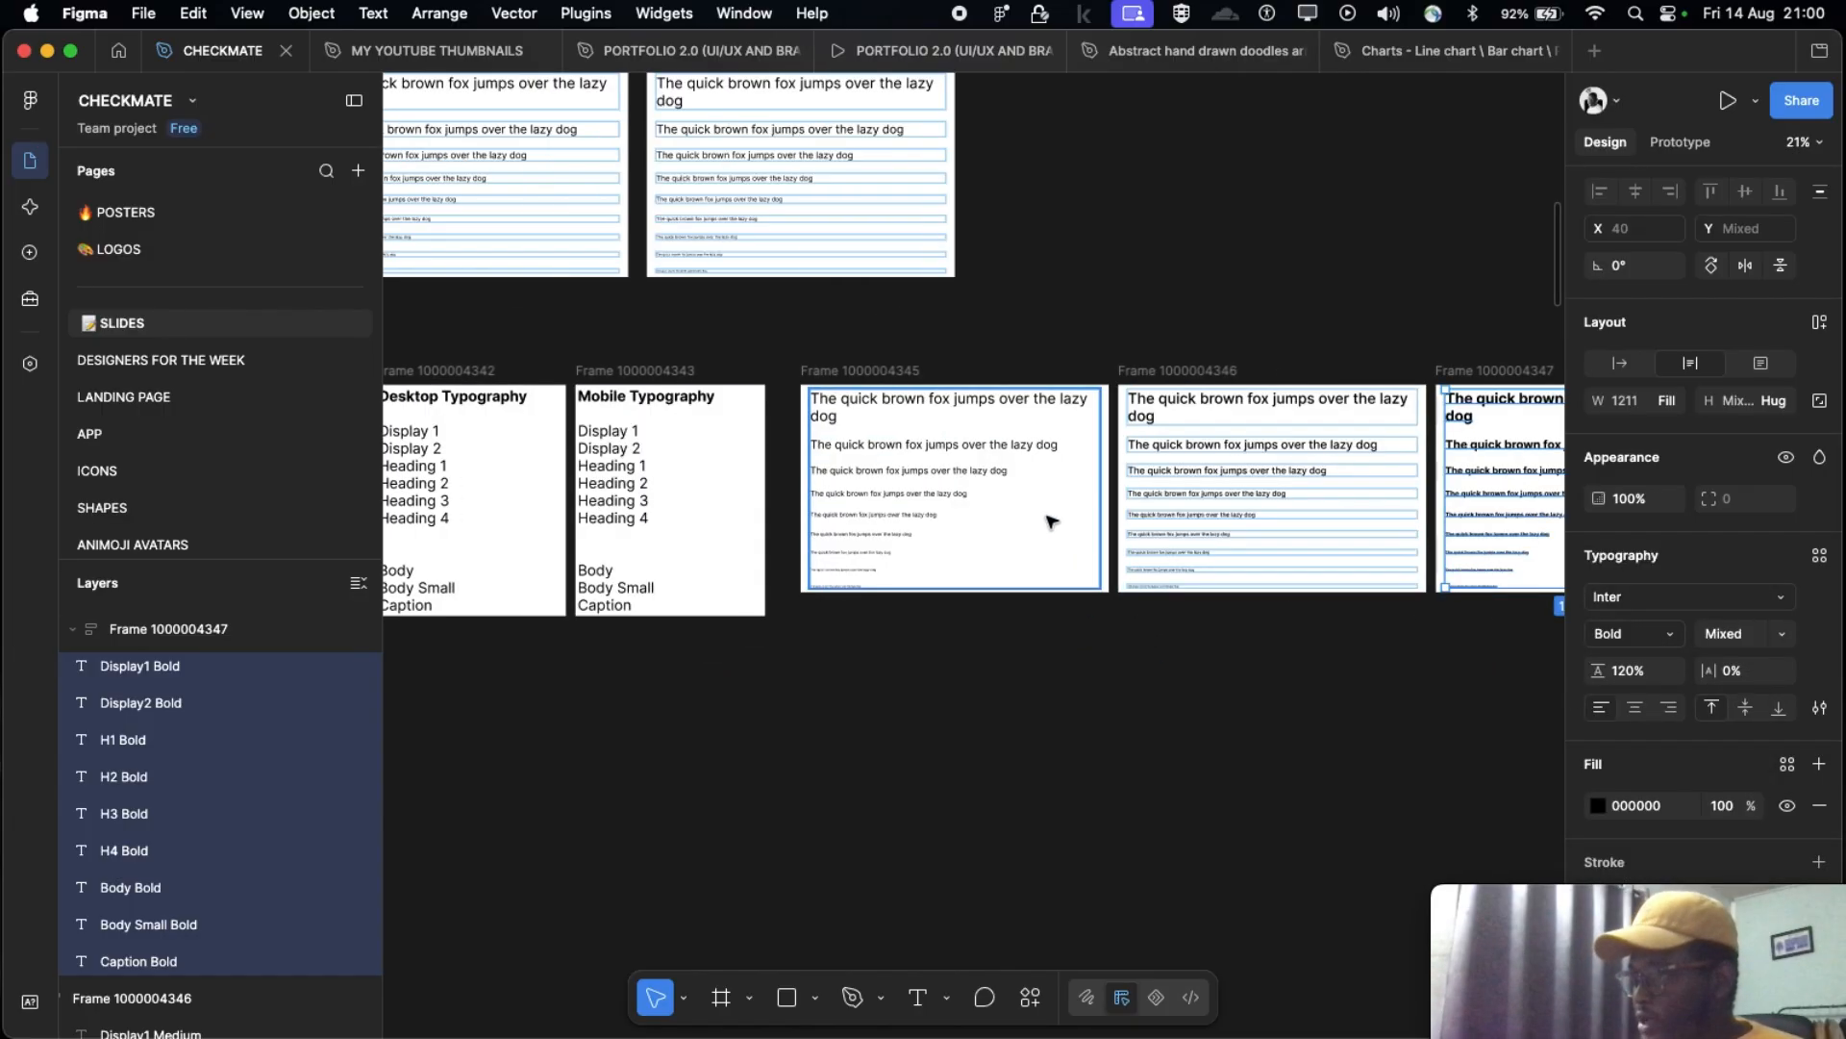
click(870, 354)
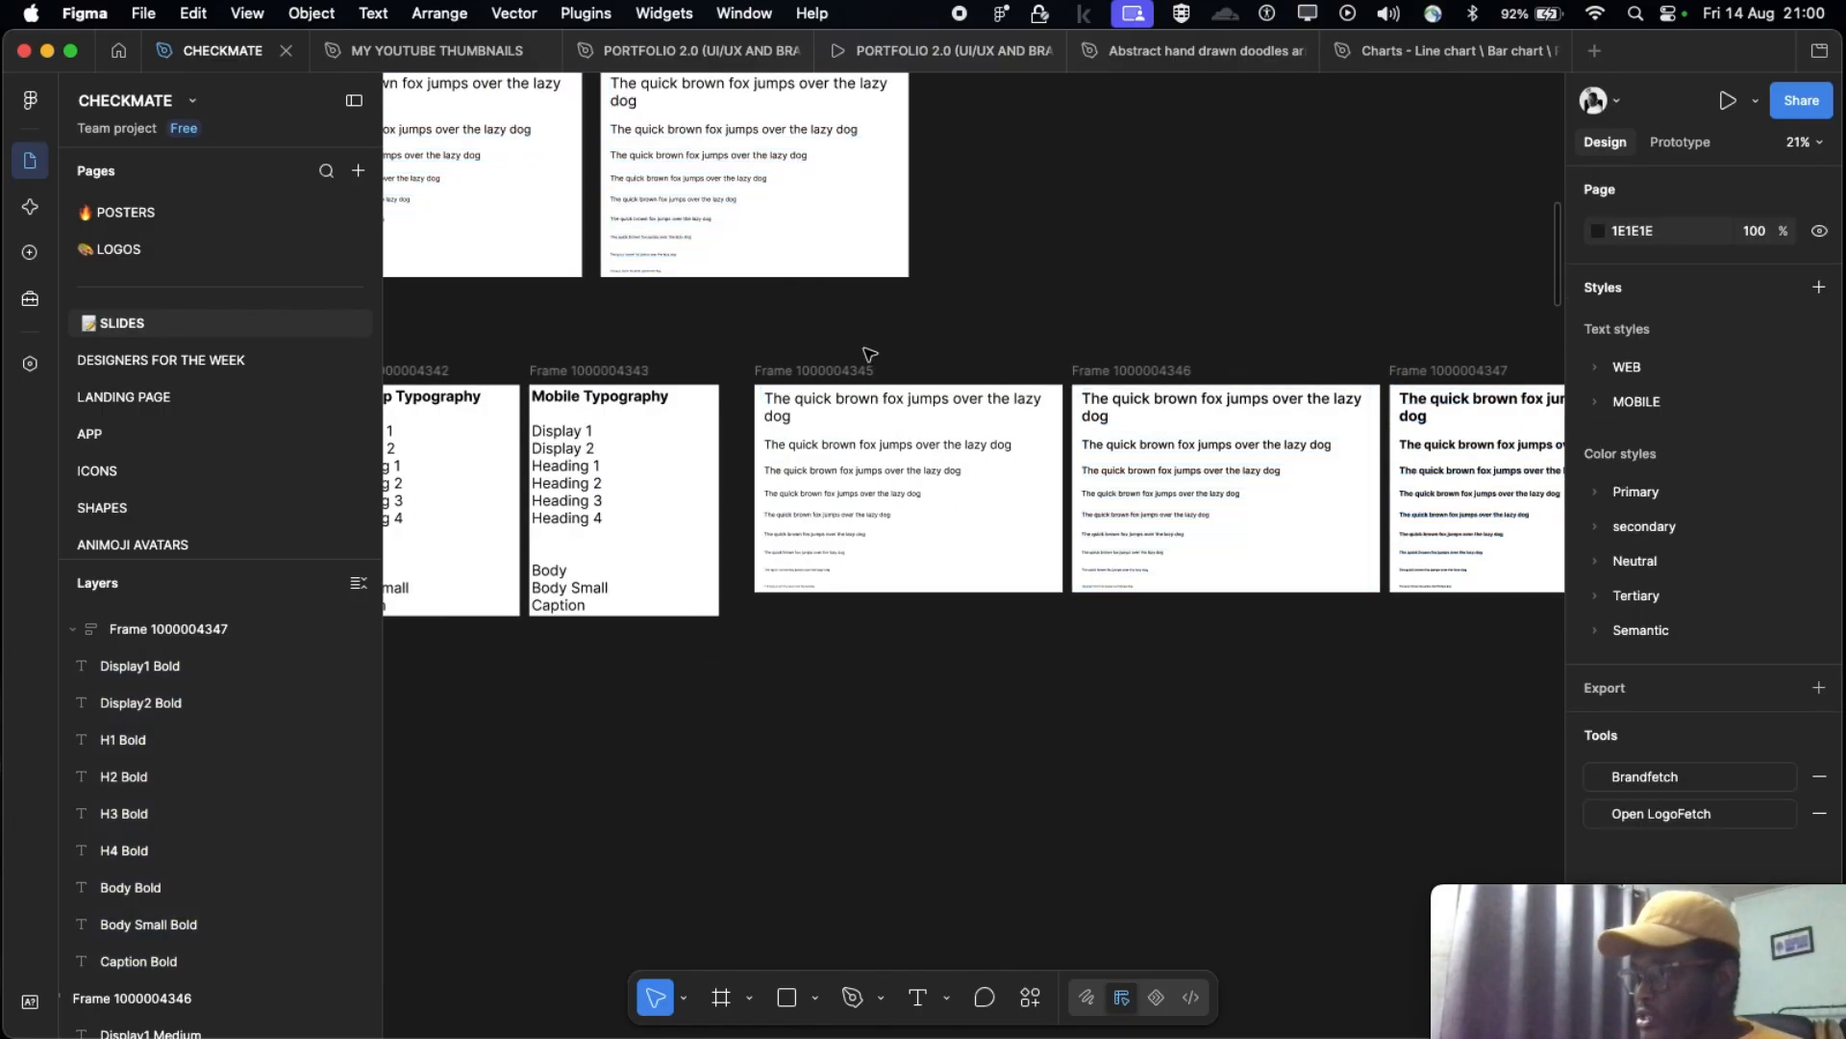
click(775, 373)
scroll(774, 376, right, 1)
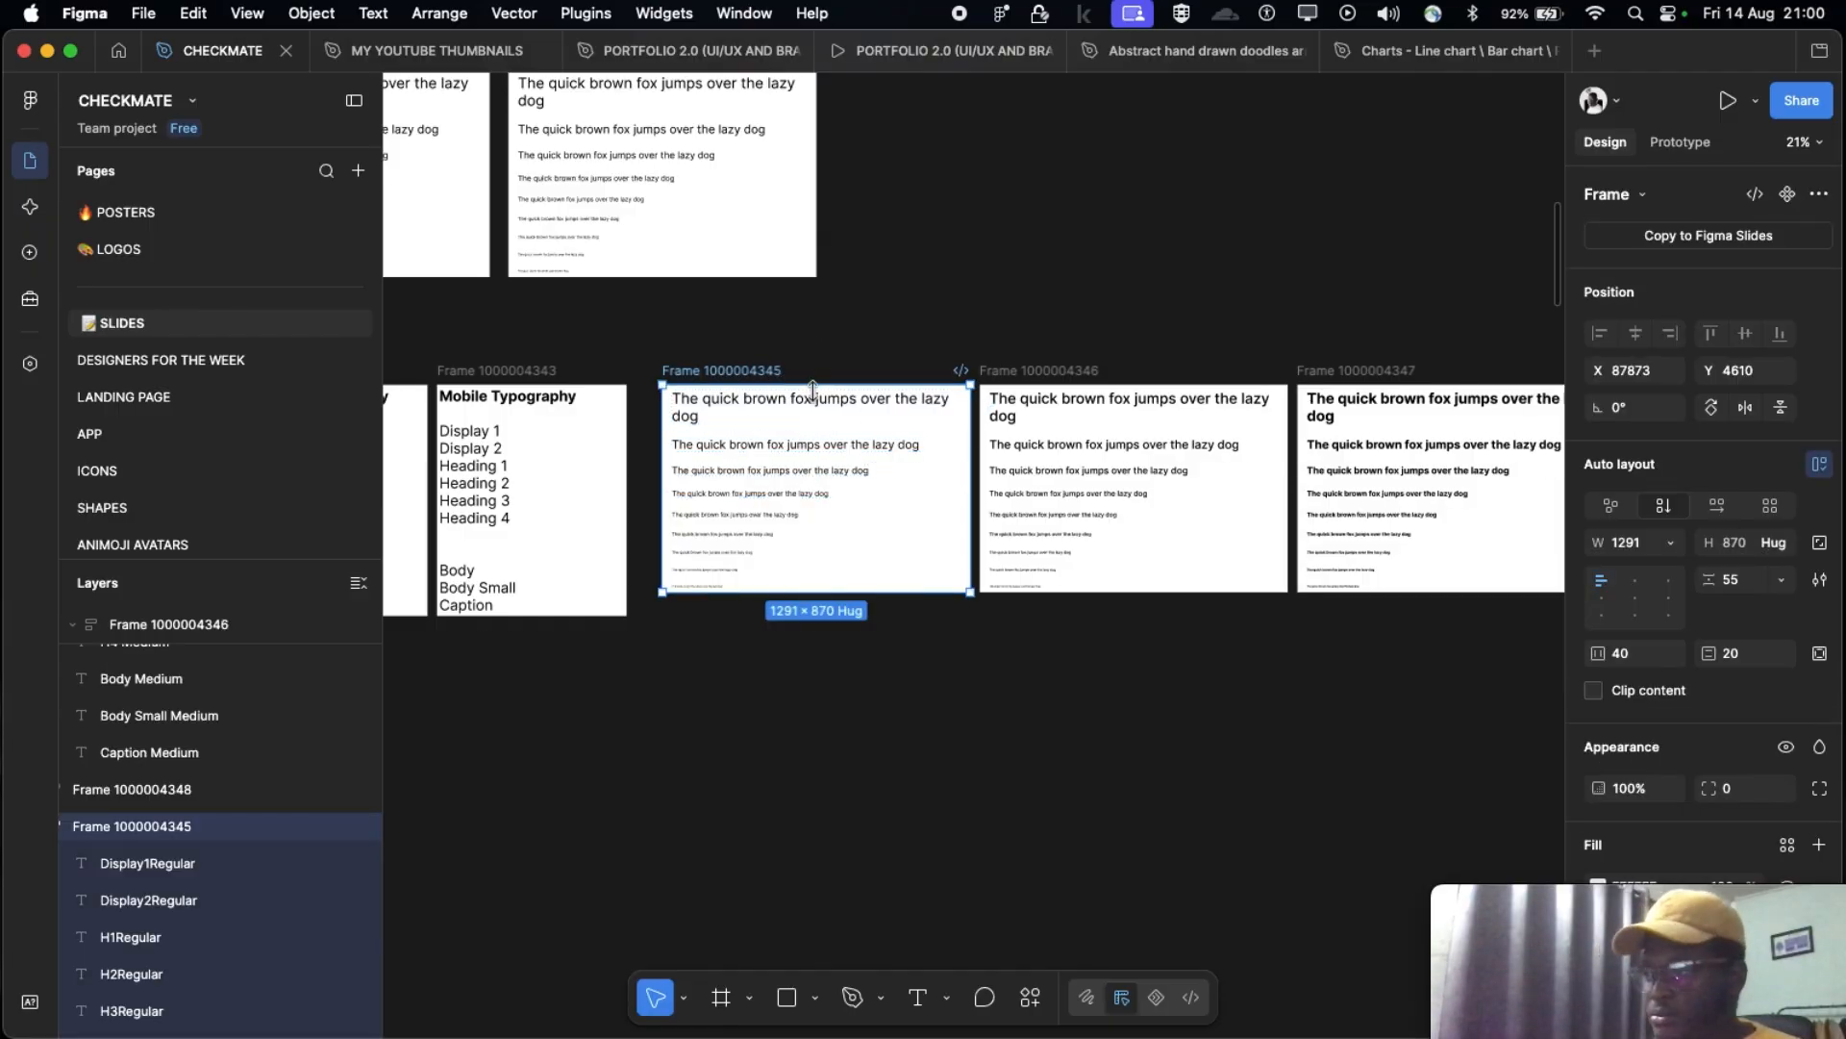
scroll(804, 399, up, 3)
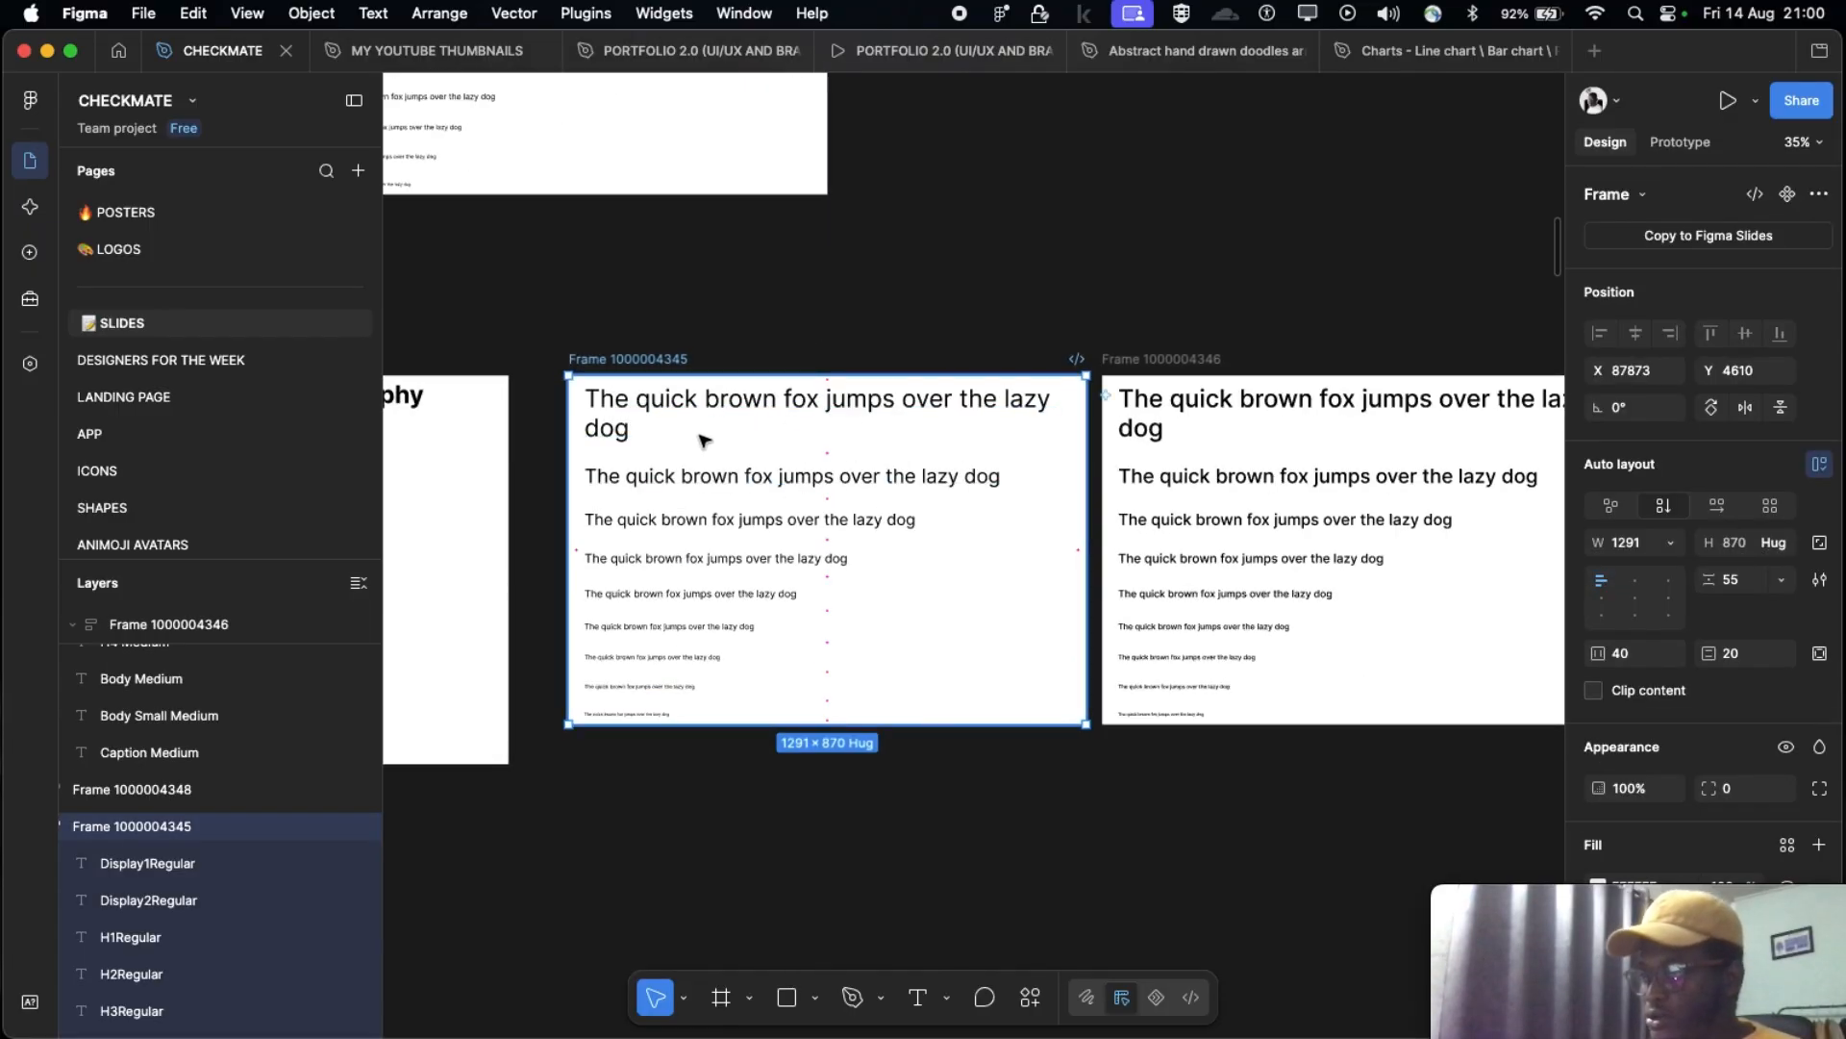
scroll(1030, 442, right, 5)
scroll(1058, 424, right, 3)
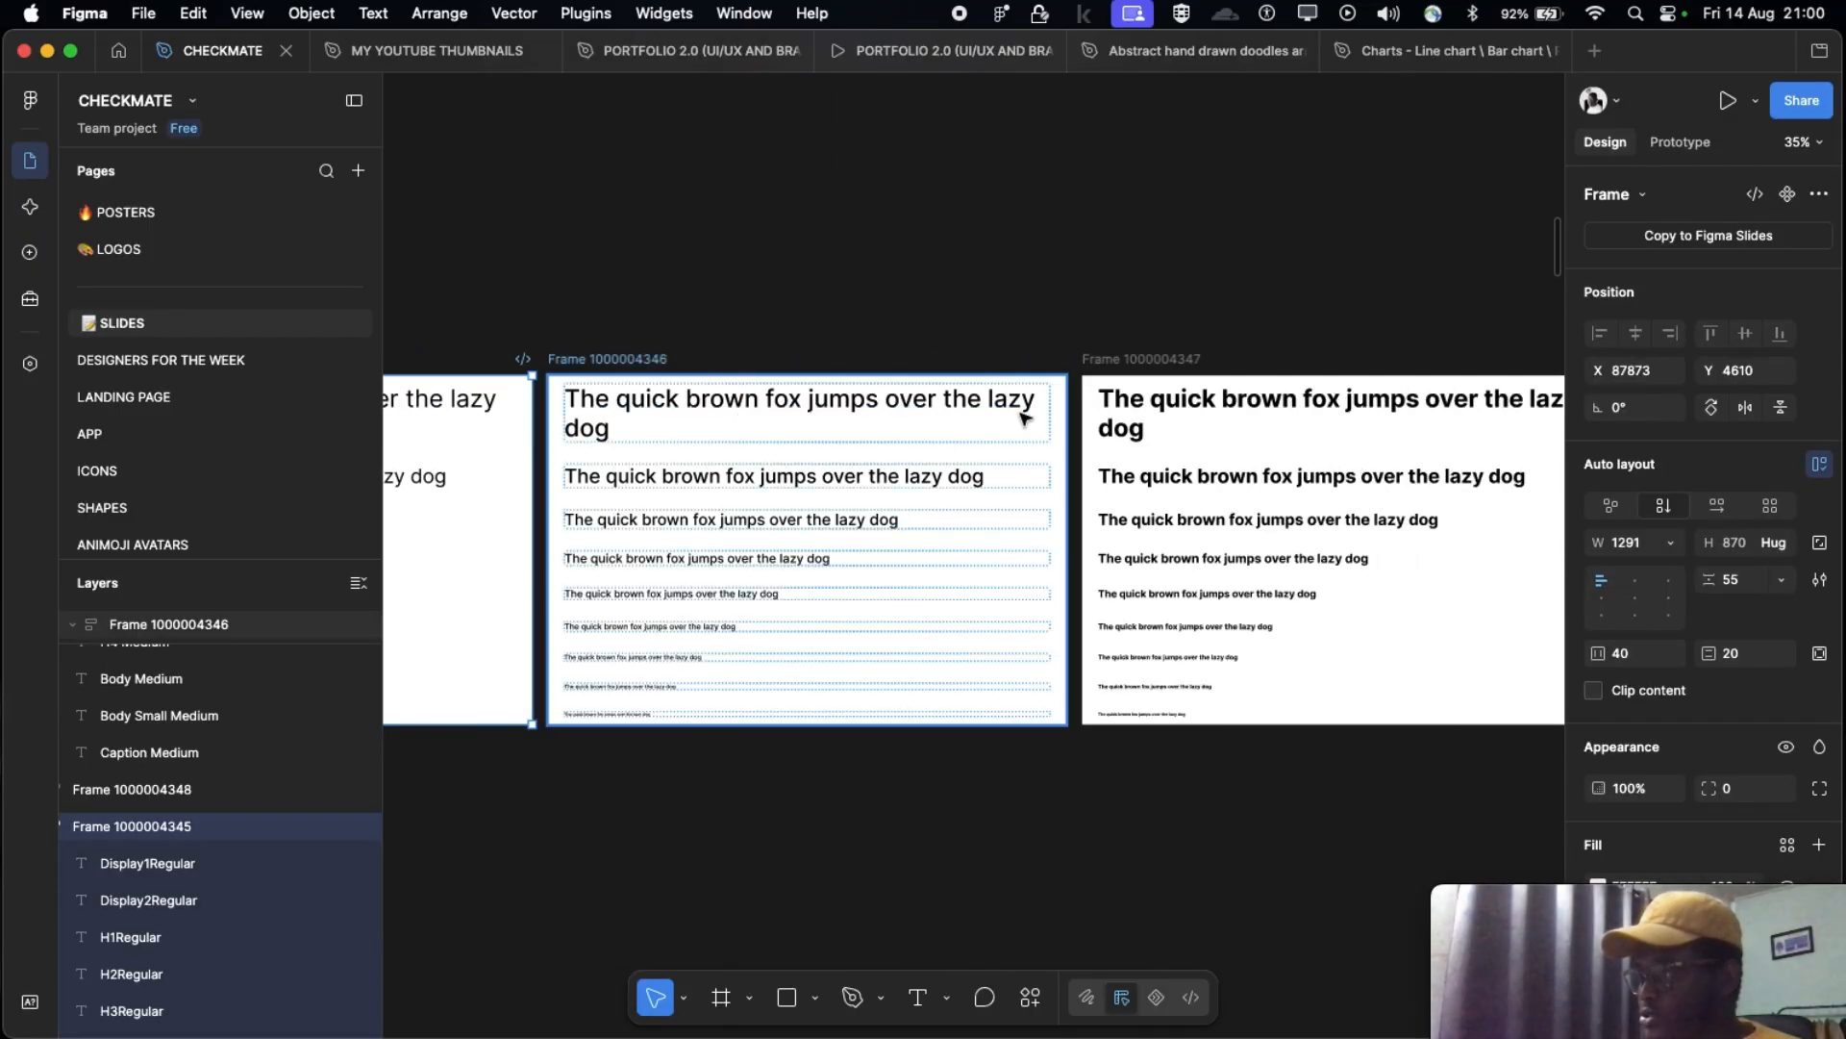
scroll(1250, 366, right, 2)
scroll(1241, 341, down, 4)
scroll(1058, 433, left, 4)
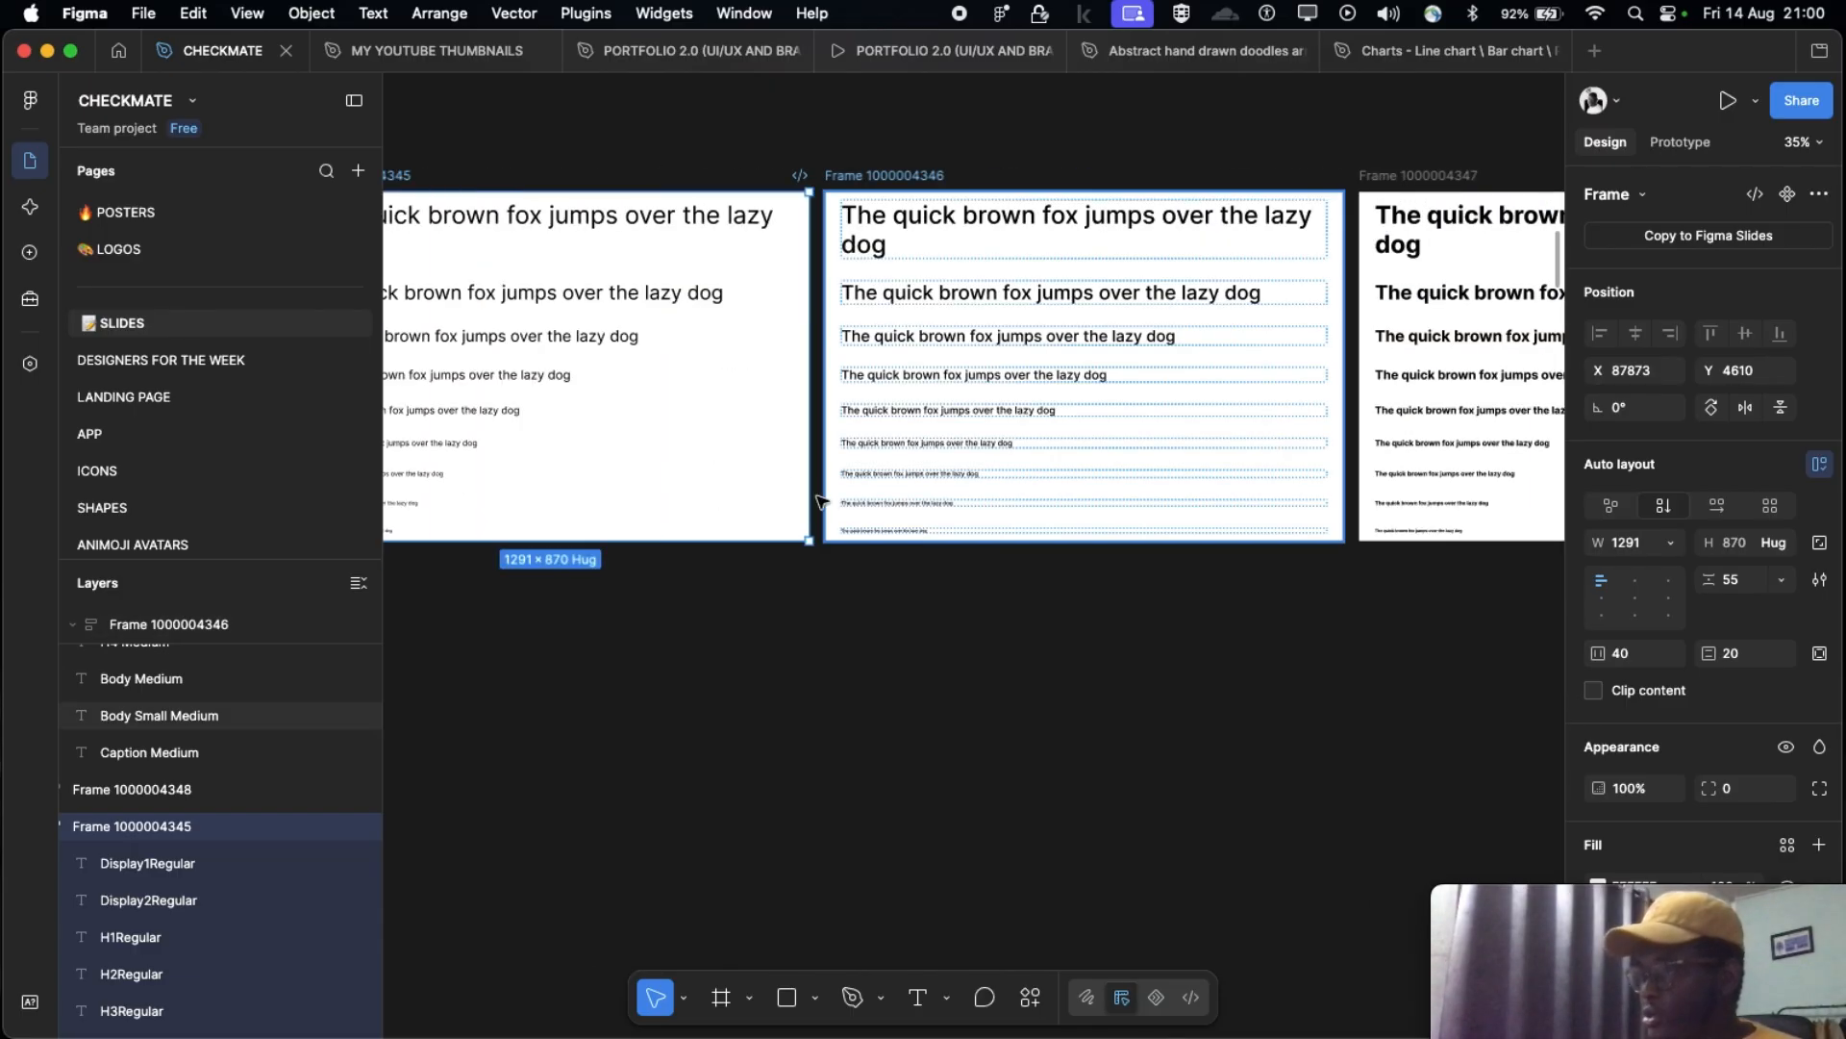
scroll(846, 500, down, 2)
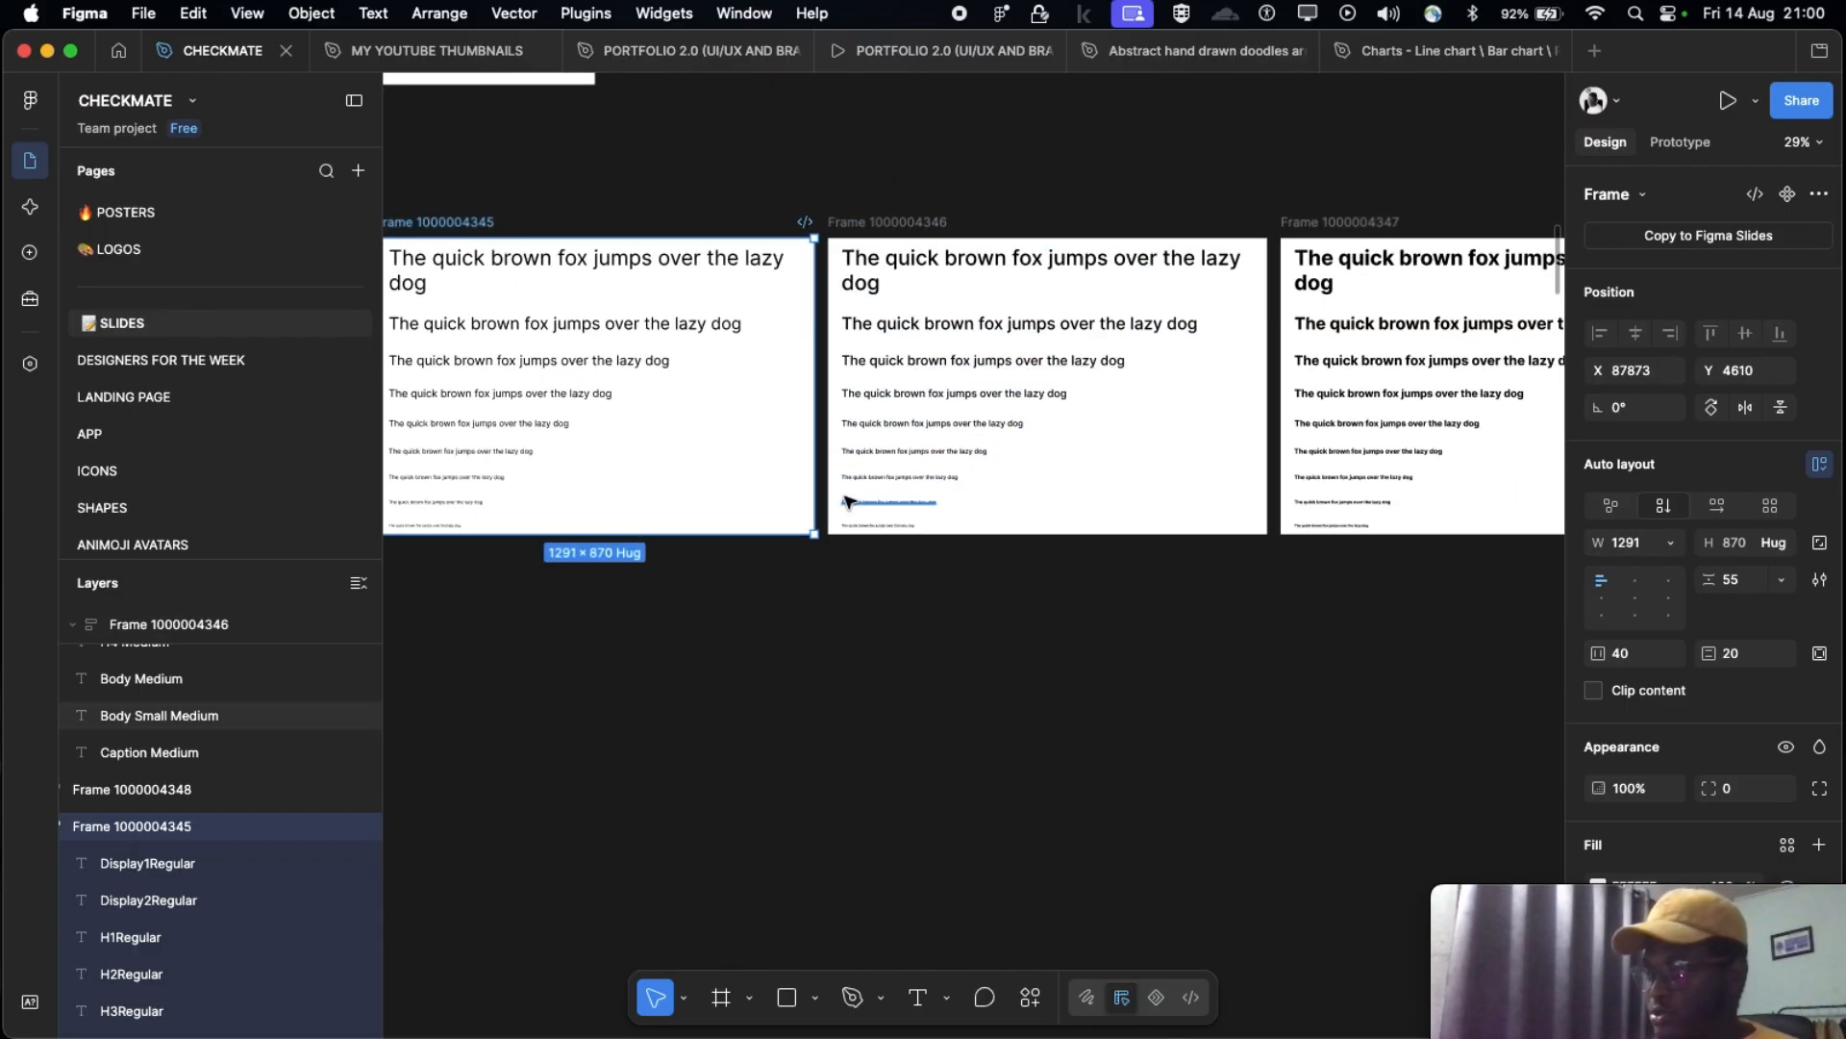
scroll(847, 502, down, 3)
scroll(578, 332, up, 3)
scroll(578, 327, down, 3)
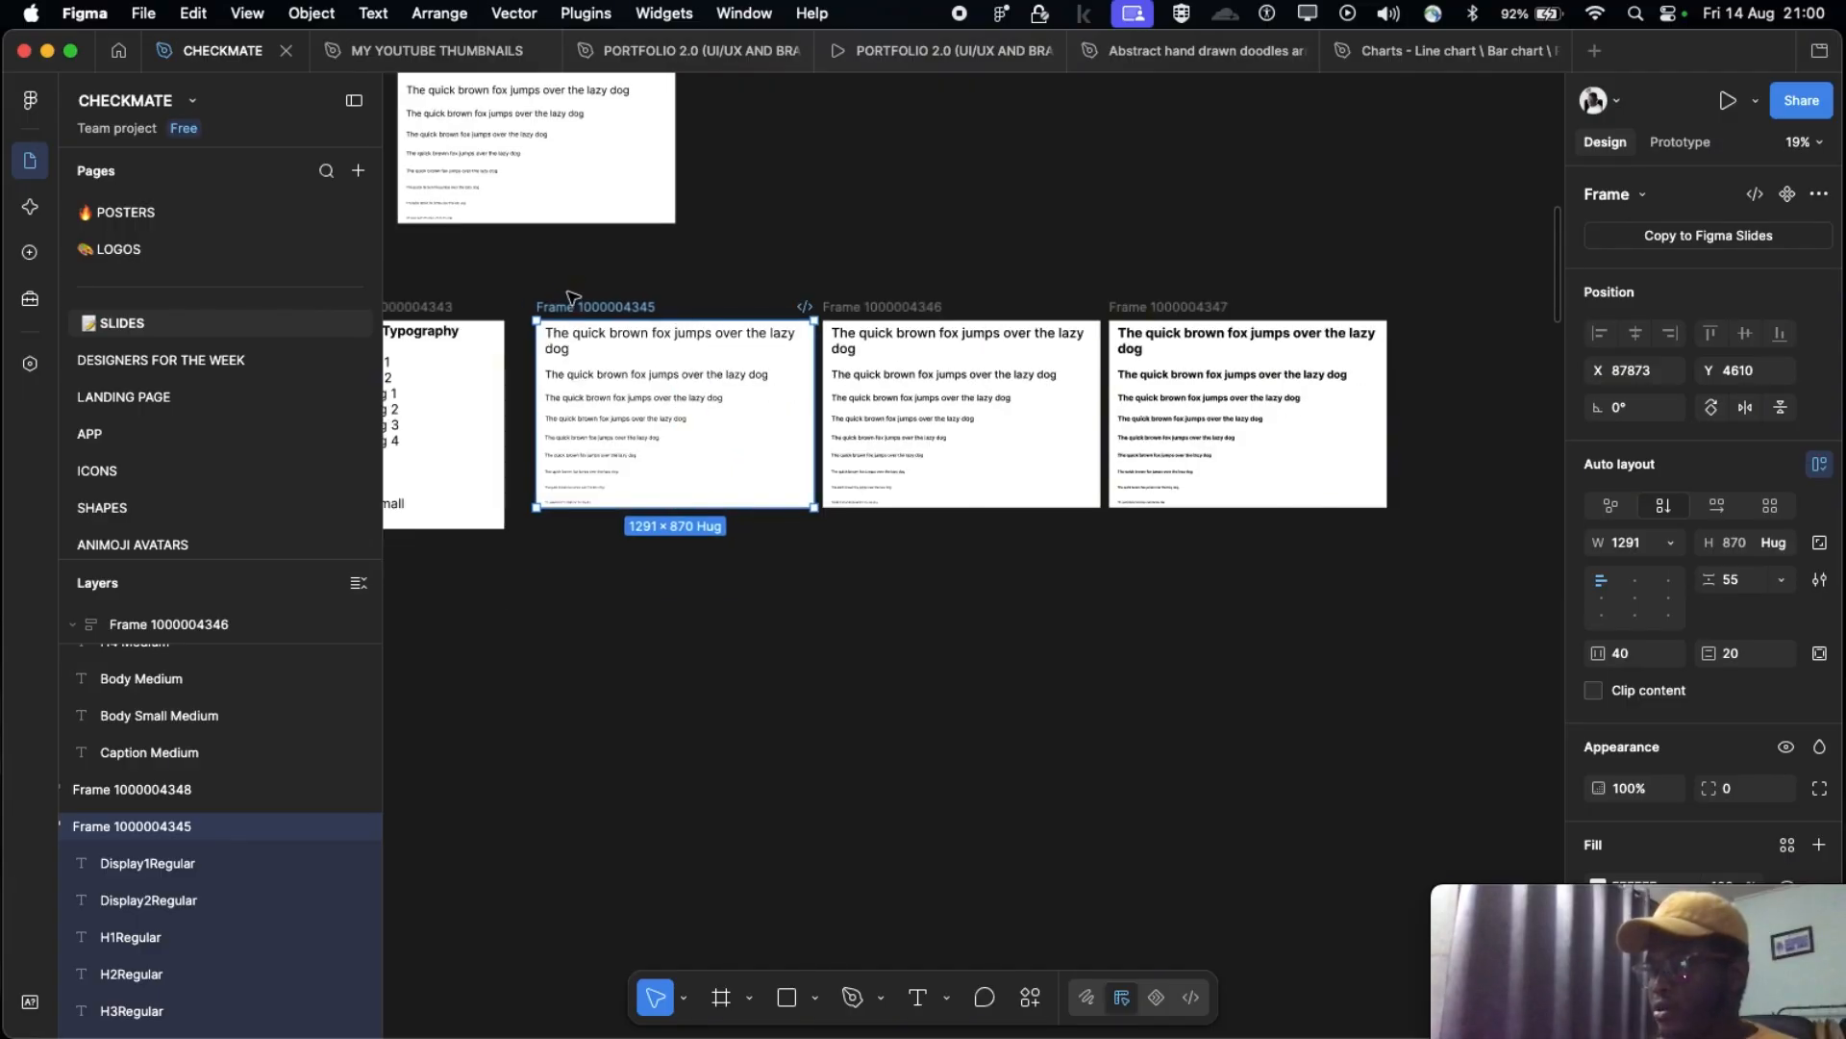
Step: Move the three weight sample frames together horizontally, farther away from the Mobile Typography frame, keeping them at Y 4610
drag(542, 277, 1437, 611)
scroll(881, 300, left, 3)
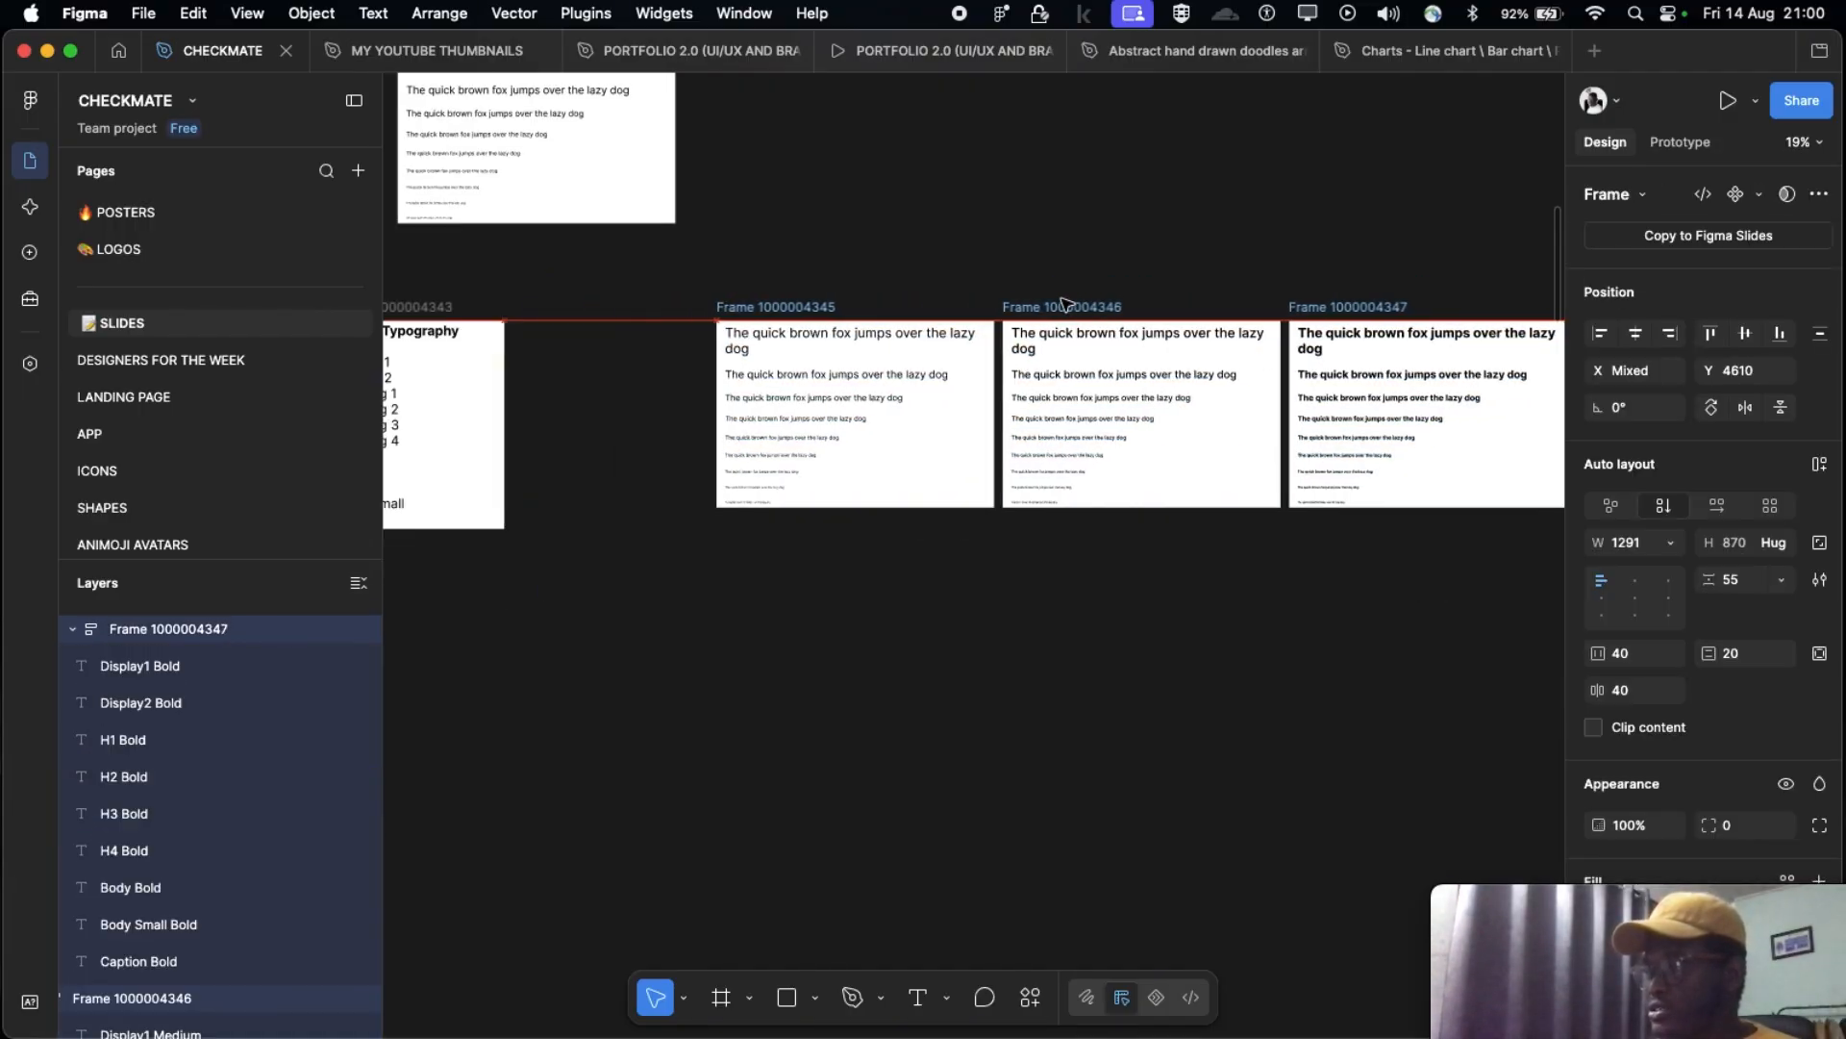
scroll(866, 237, up, 1)
scroll(866, 238, up, 1)
scroll(865, 240, right, 4)
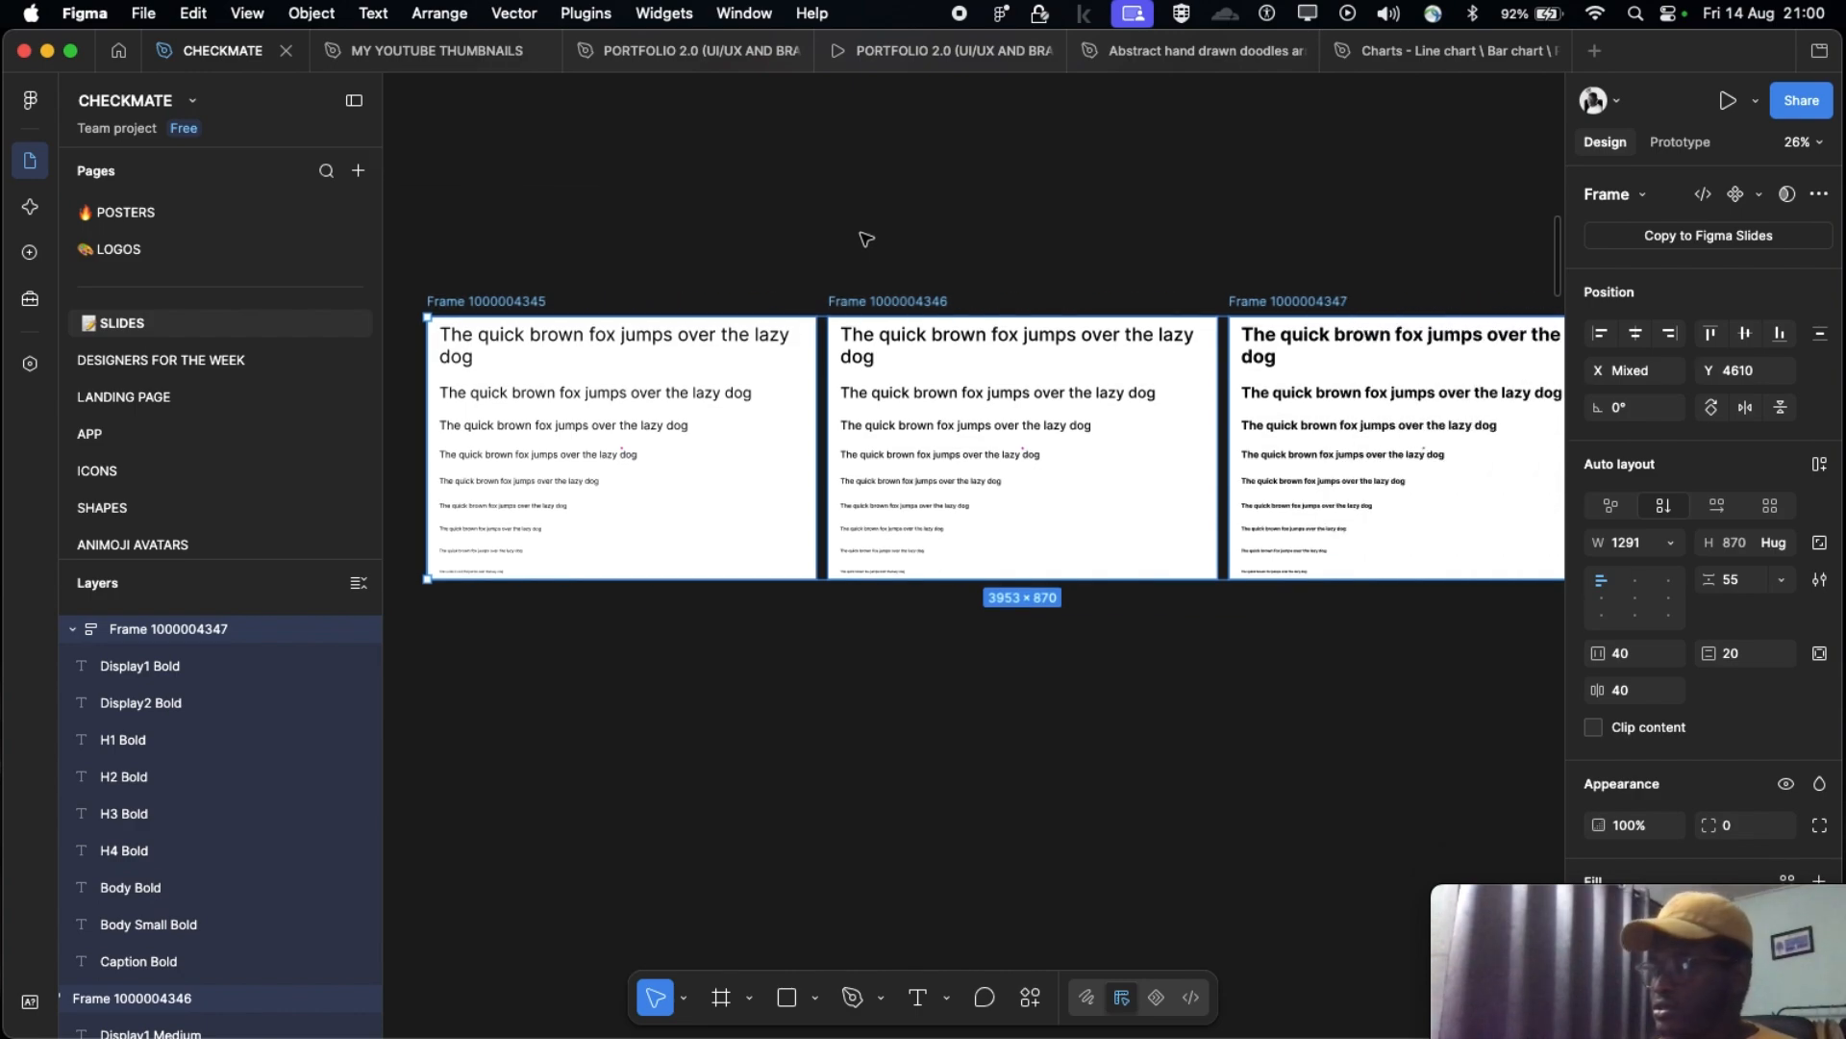
scroll(866, 247, down, 2)
click(704, 634)
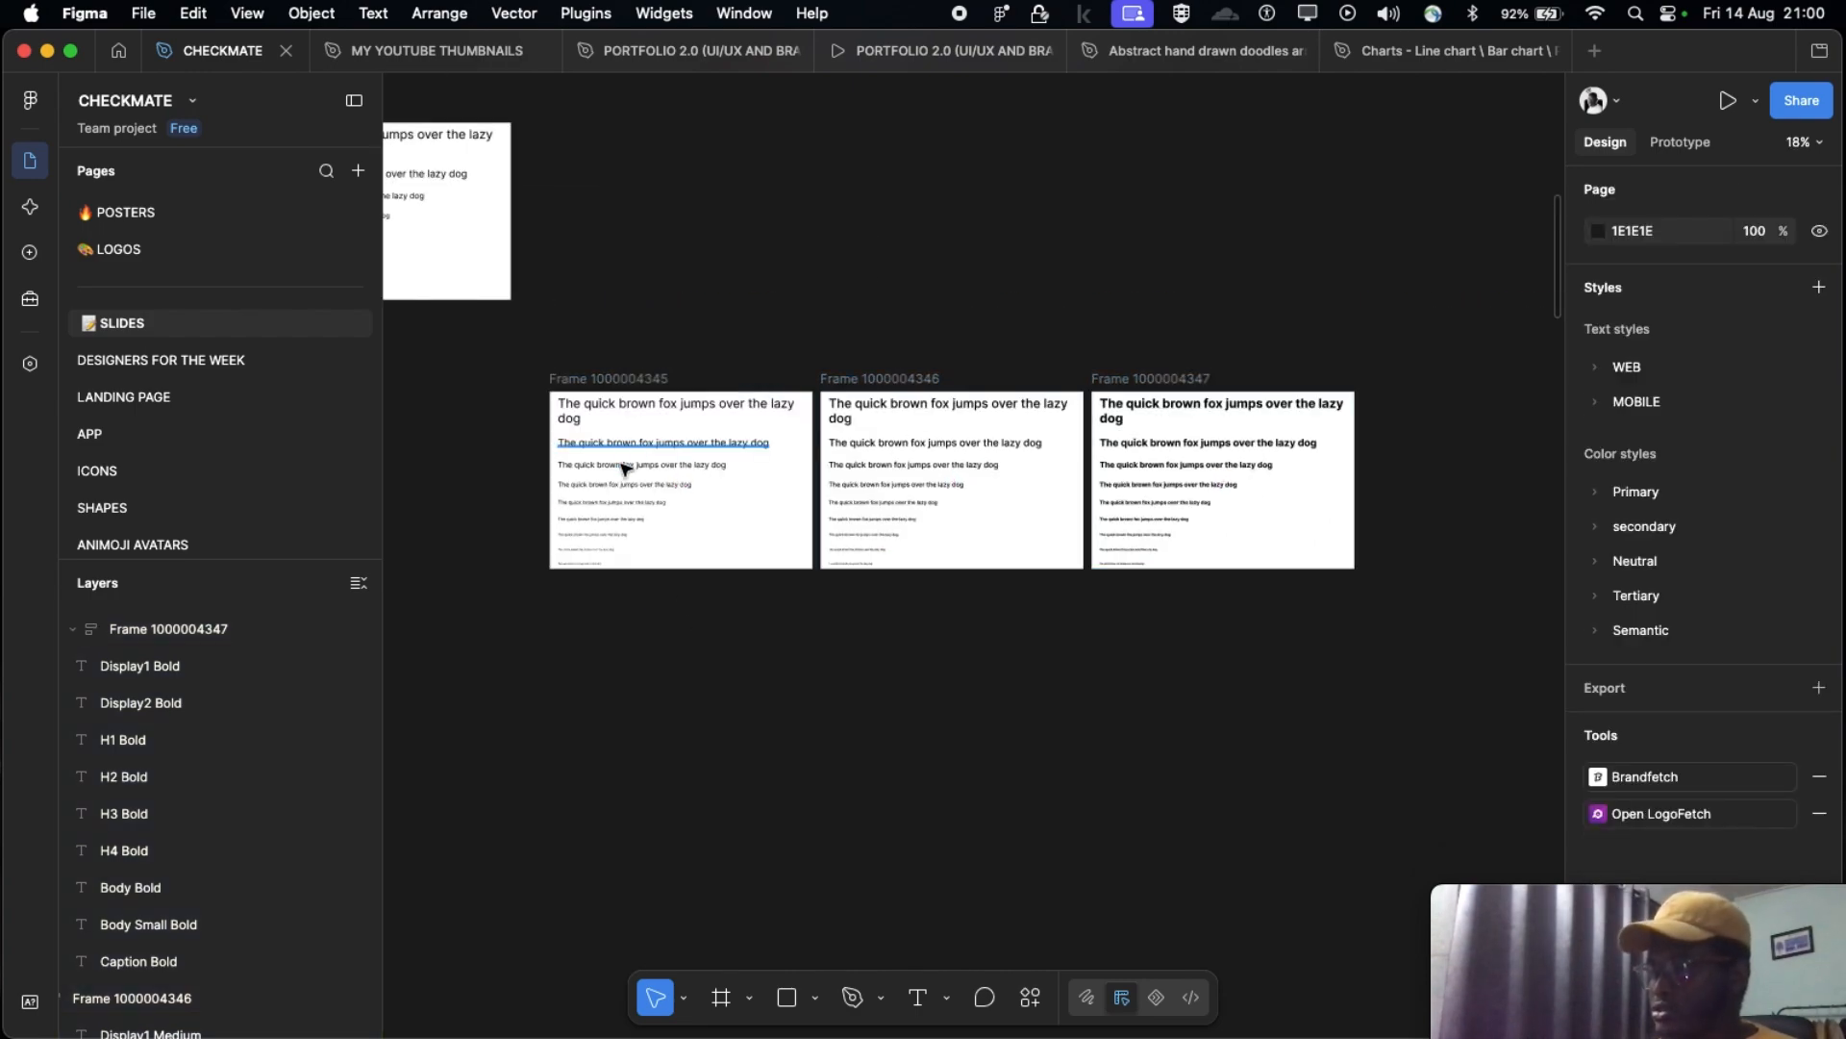
ctrl+scroll(502, 523, up, 3)
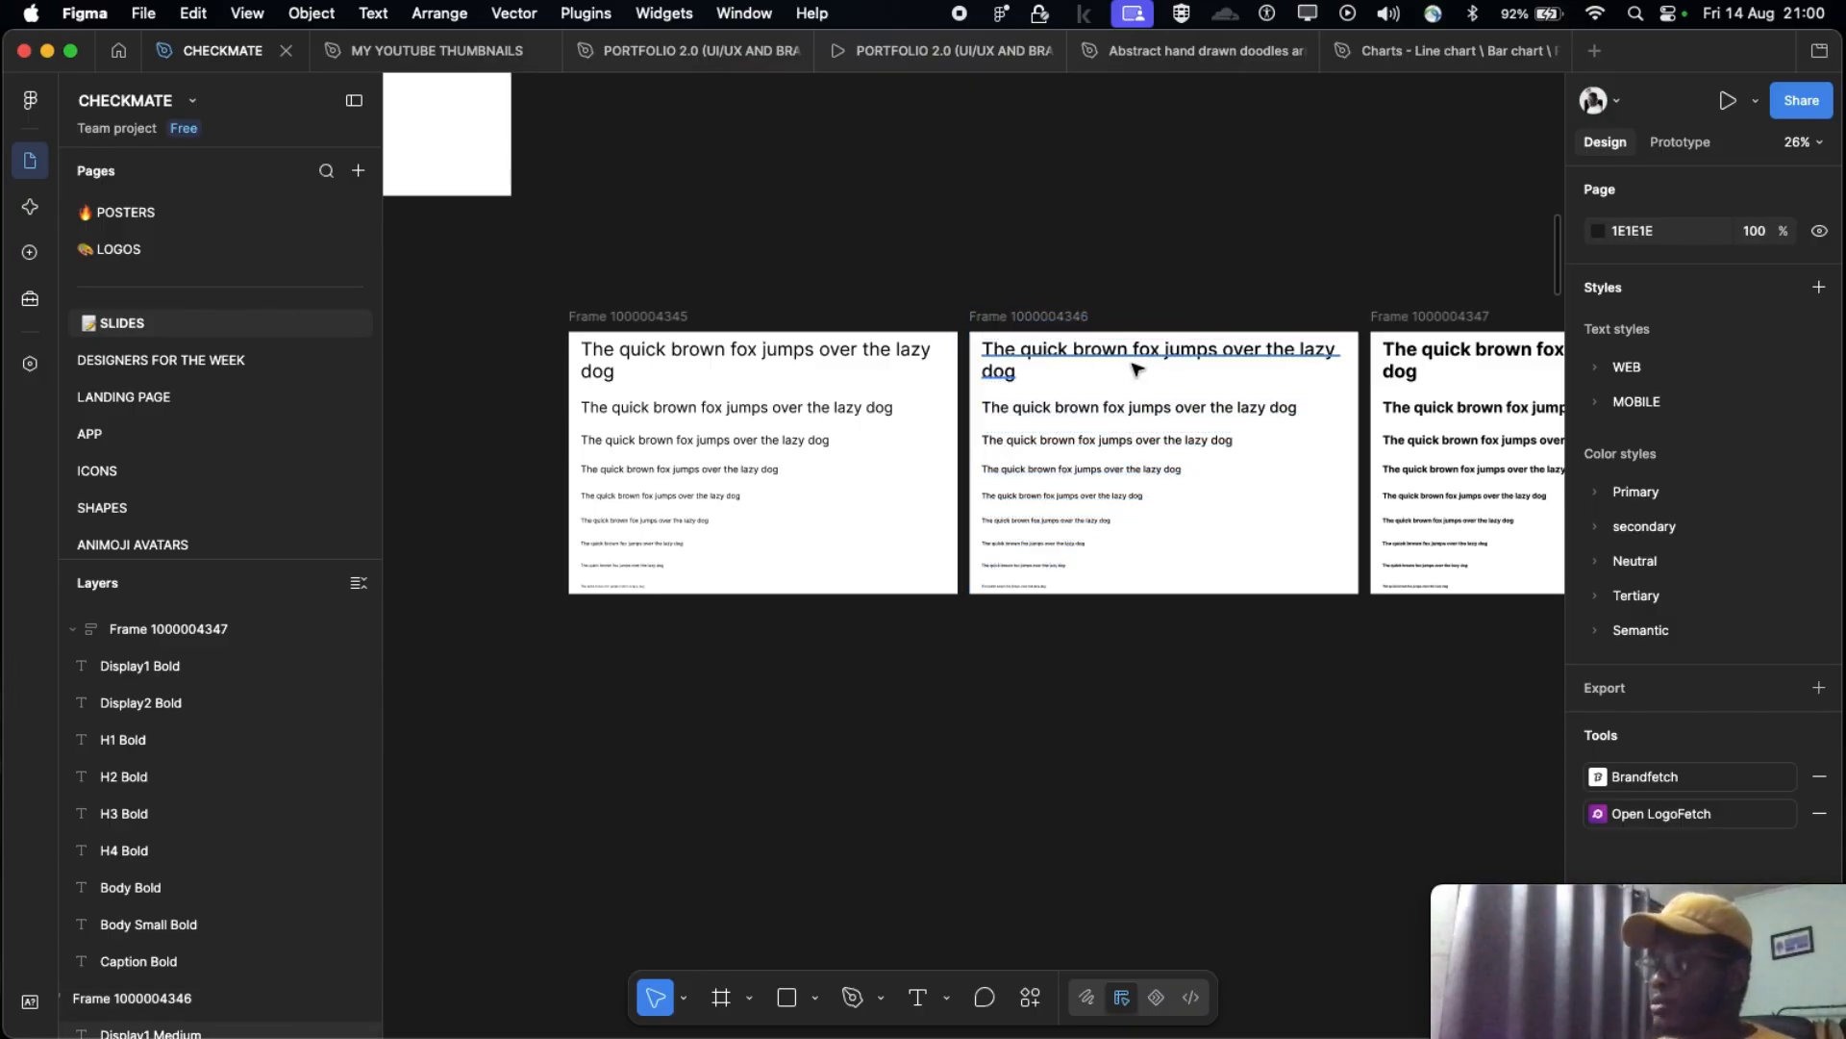
scroll(1138, 366, right, 4)
scroll(1167, 495, left, 4)
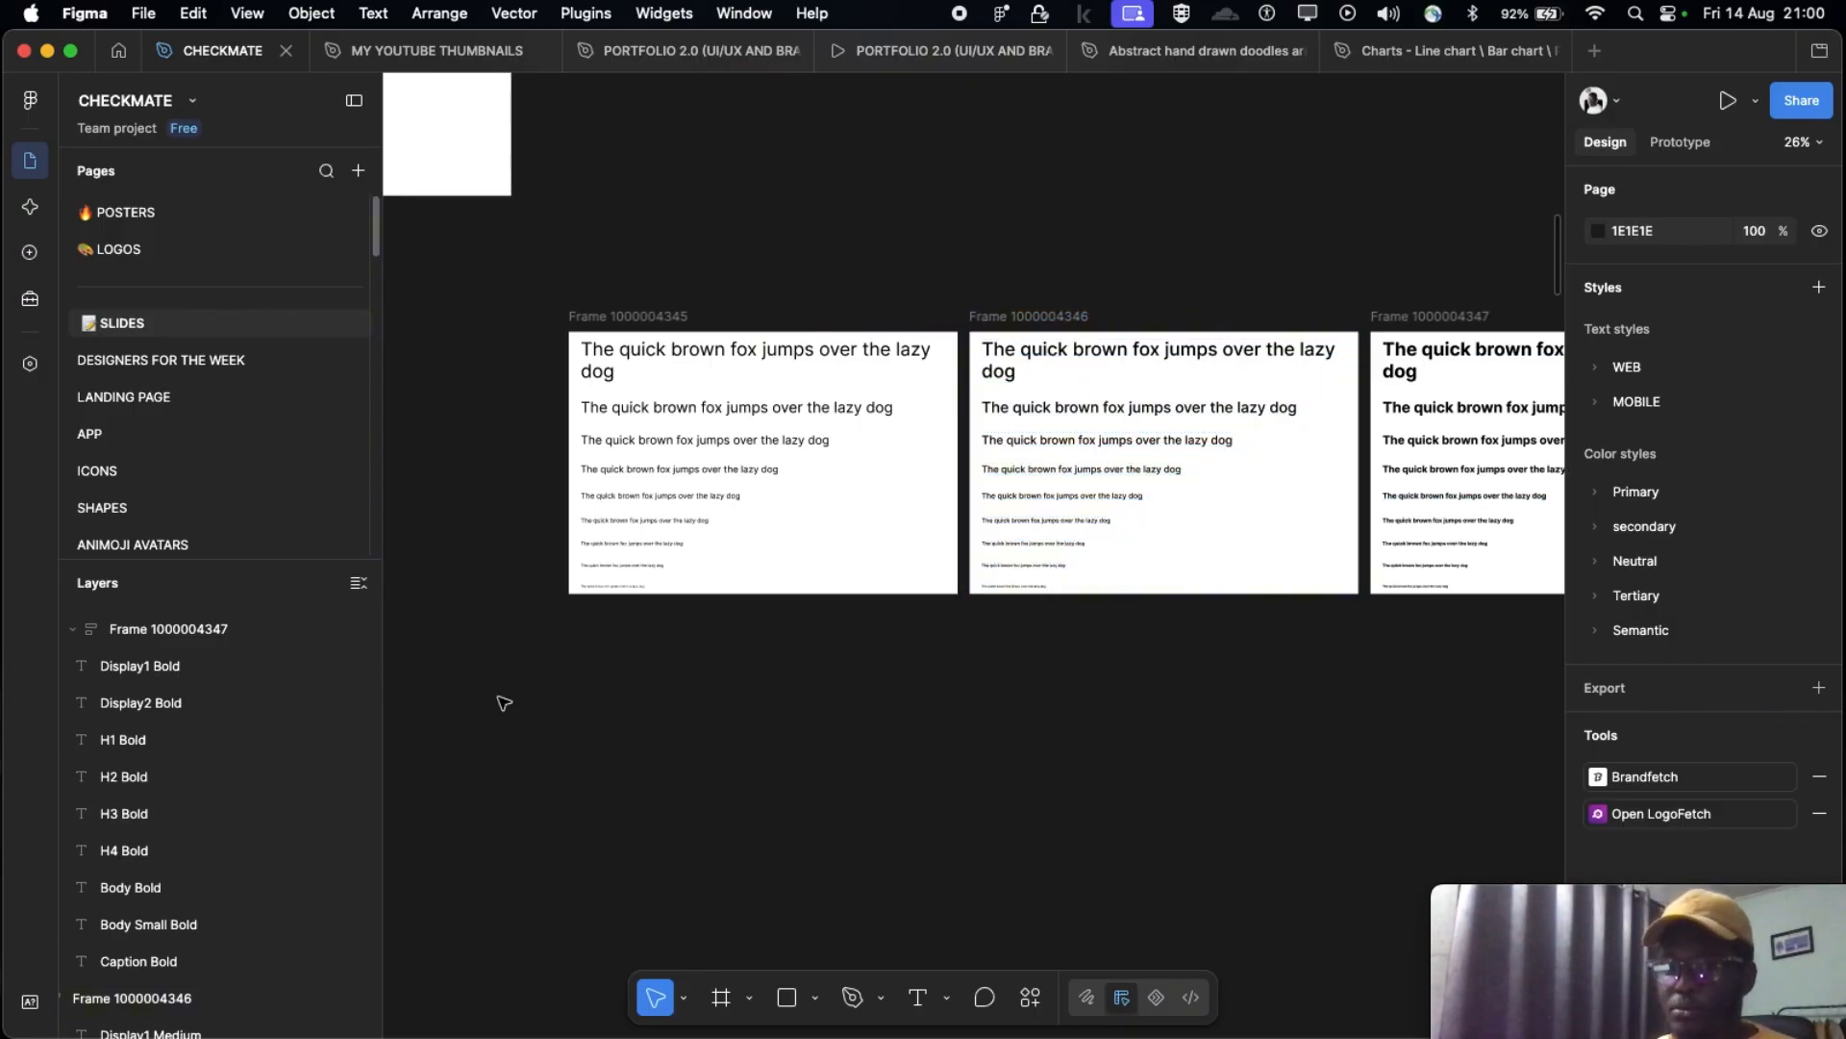
scroll(941, 481, left, 4)
scroll(817, 404, down, 3)
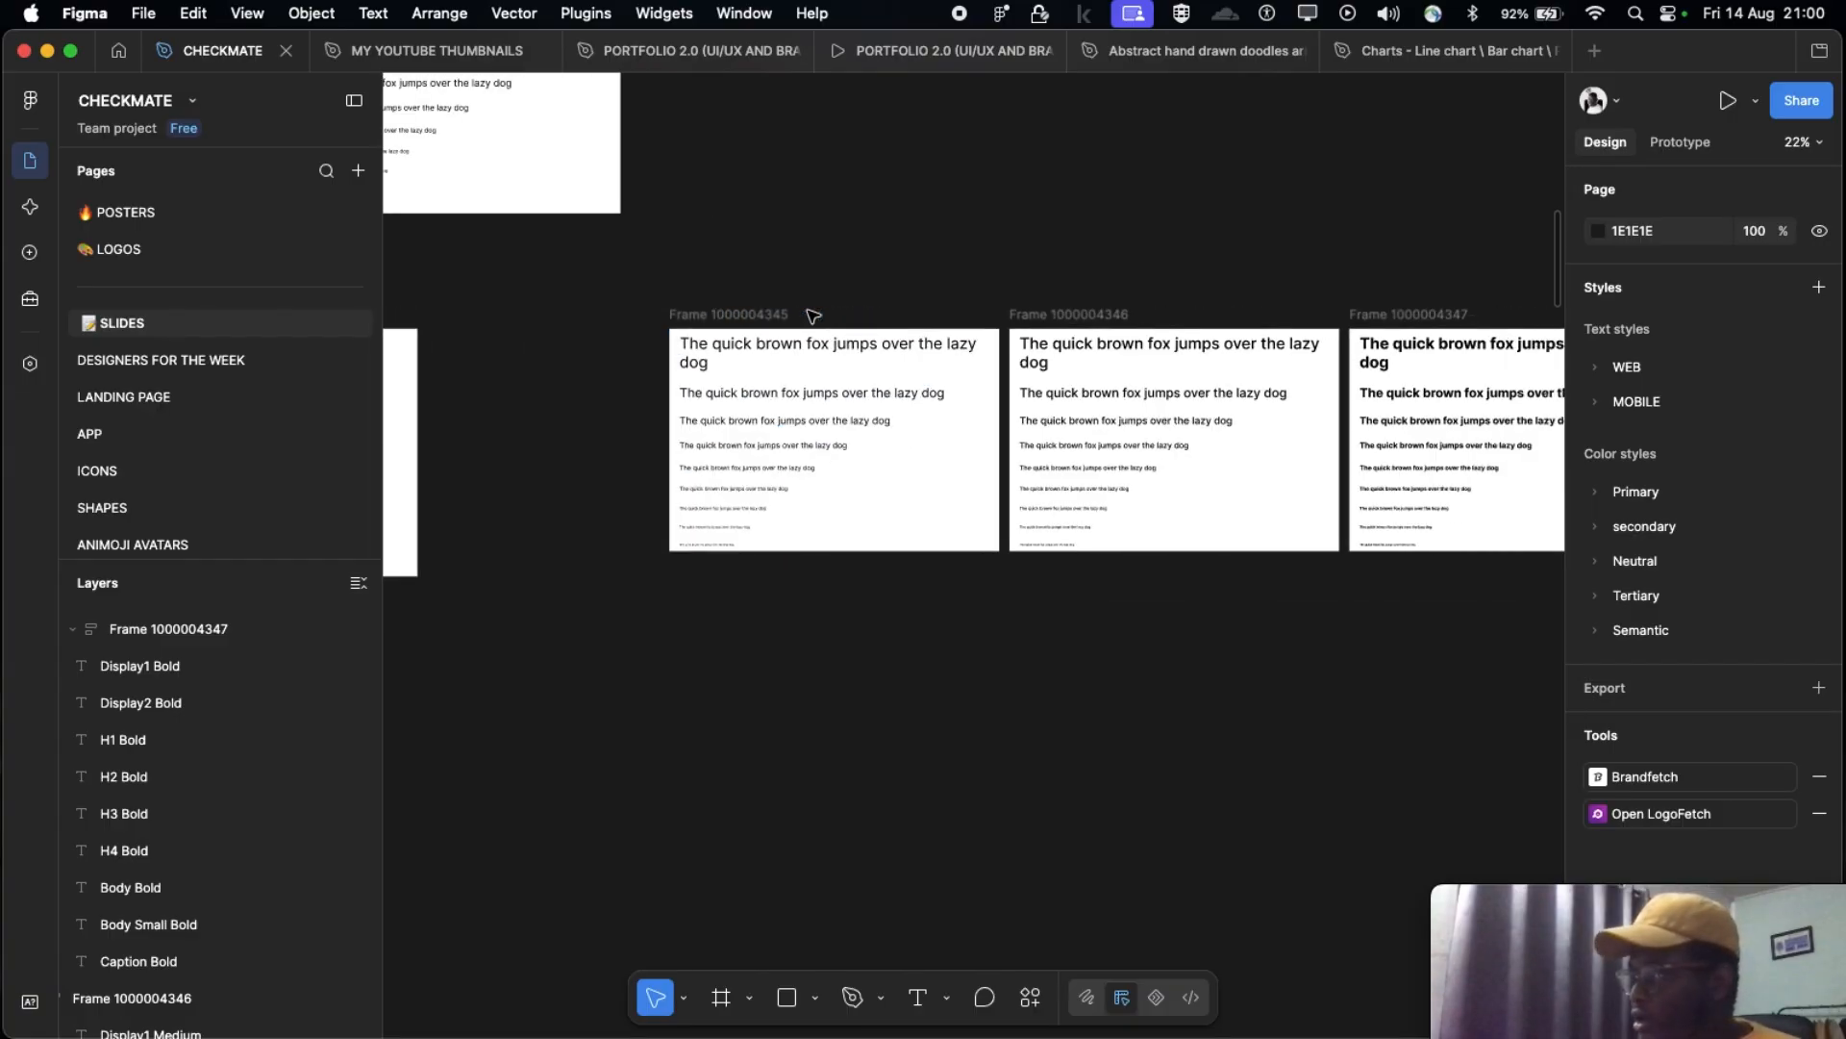
scroll(721, 334, right, 2)
scroll(721, 334, right, 2)
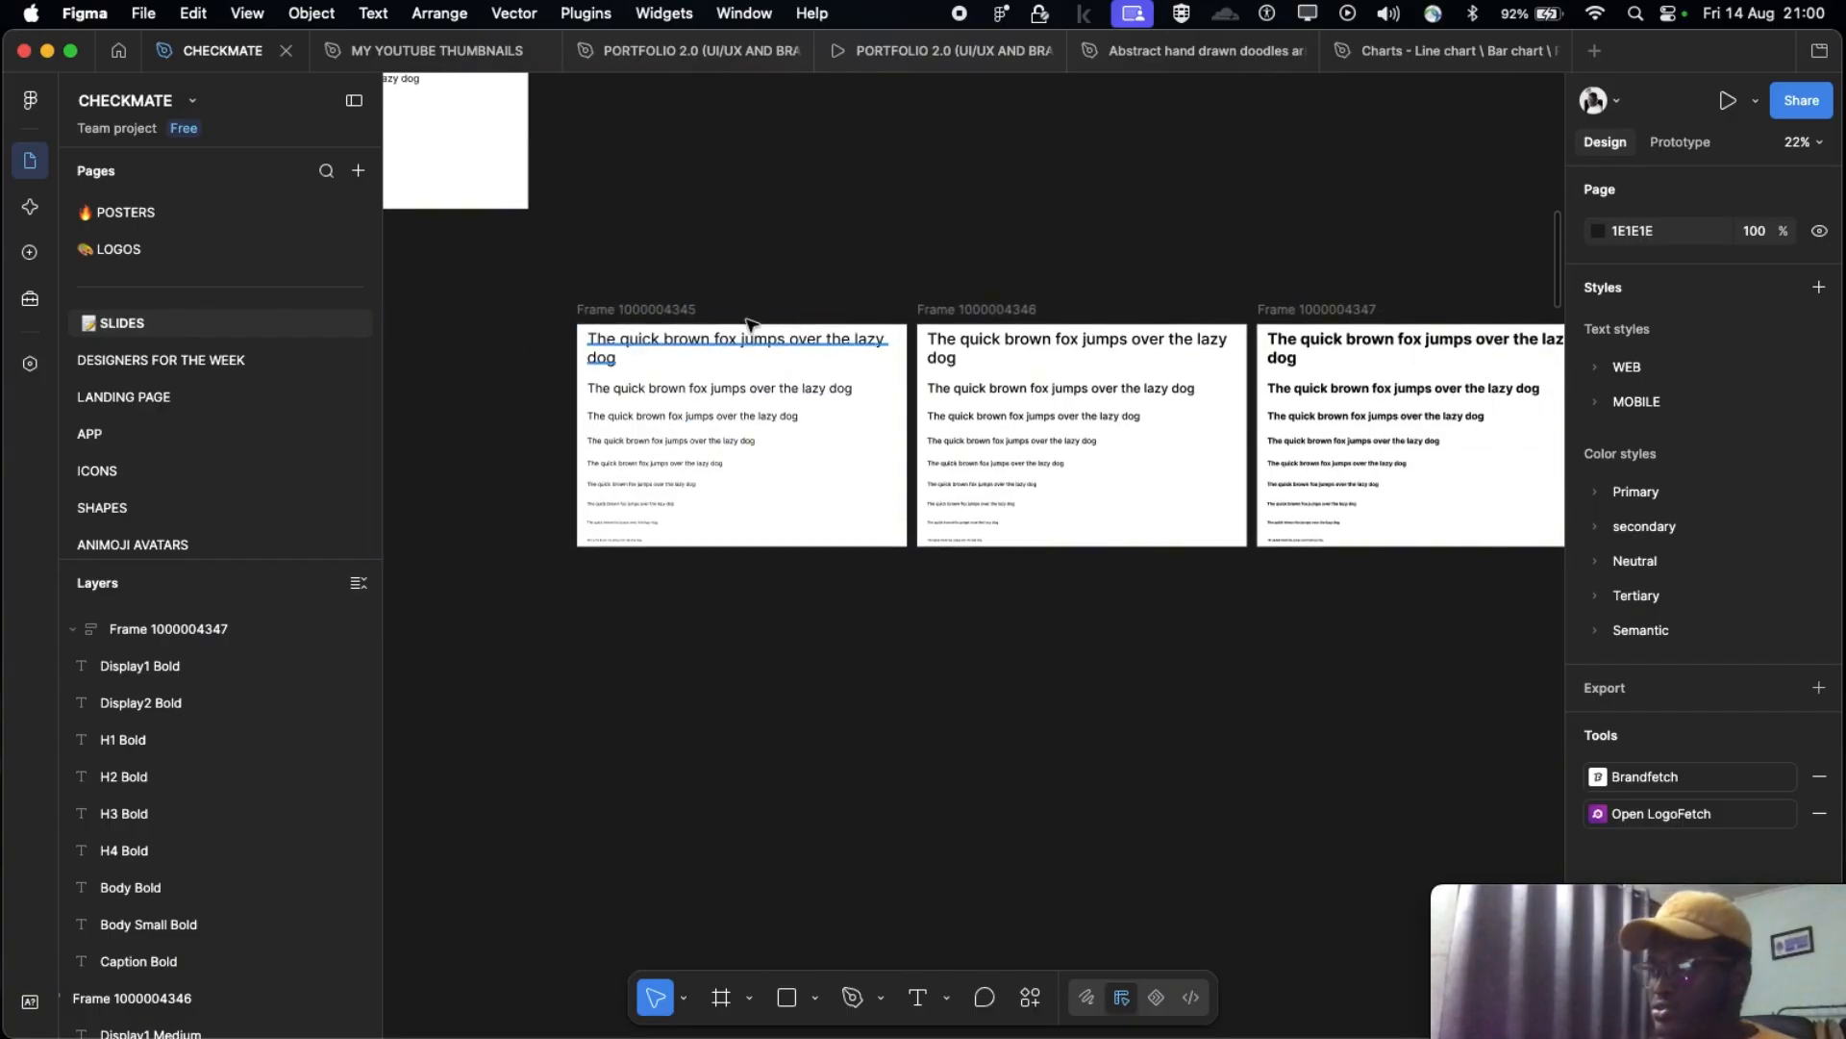
Step: Select all the text layers inside the Regular, Medium and Bold sample frames
scroll(745, 334, up, 1)
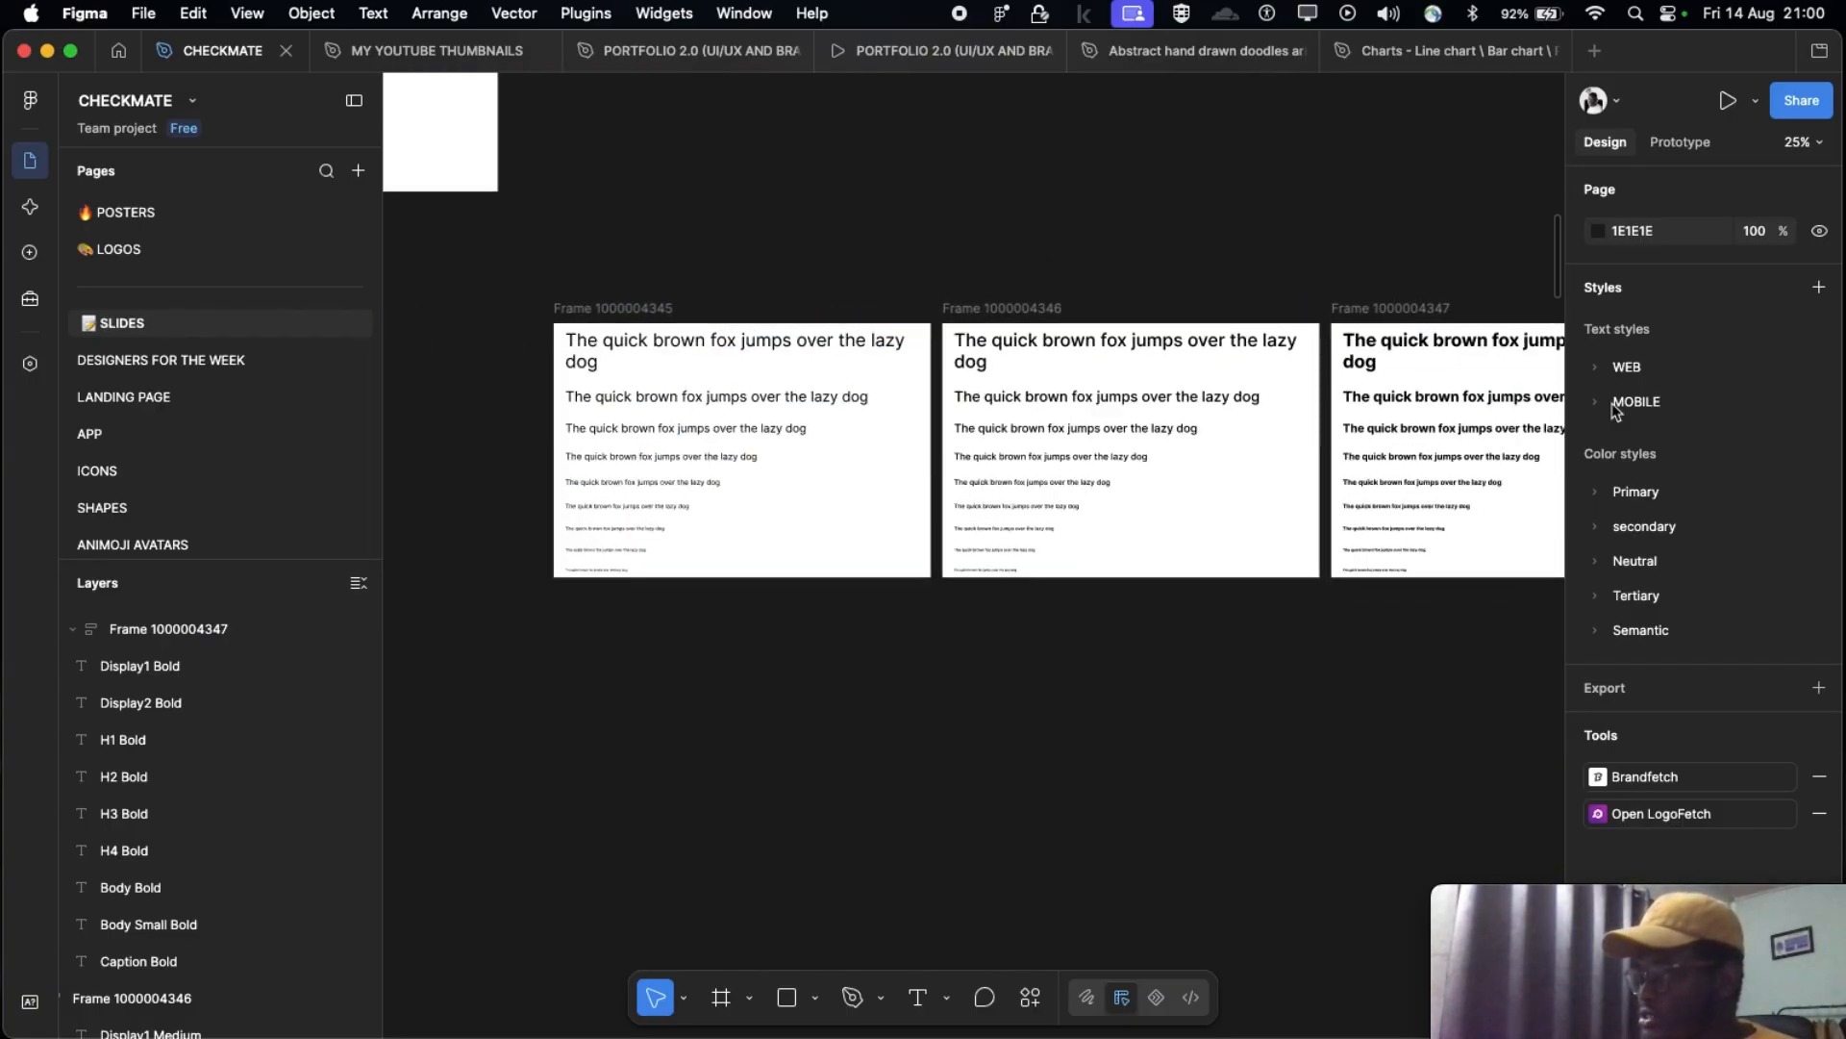
click(651, 316)
scroll(718, 372, down, 5)
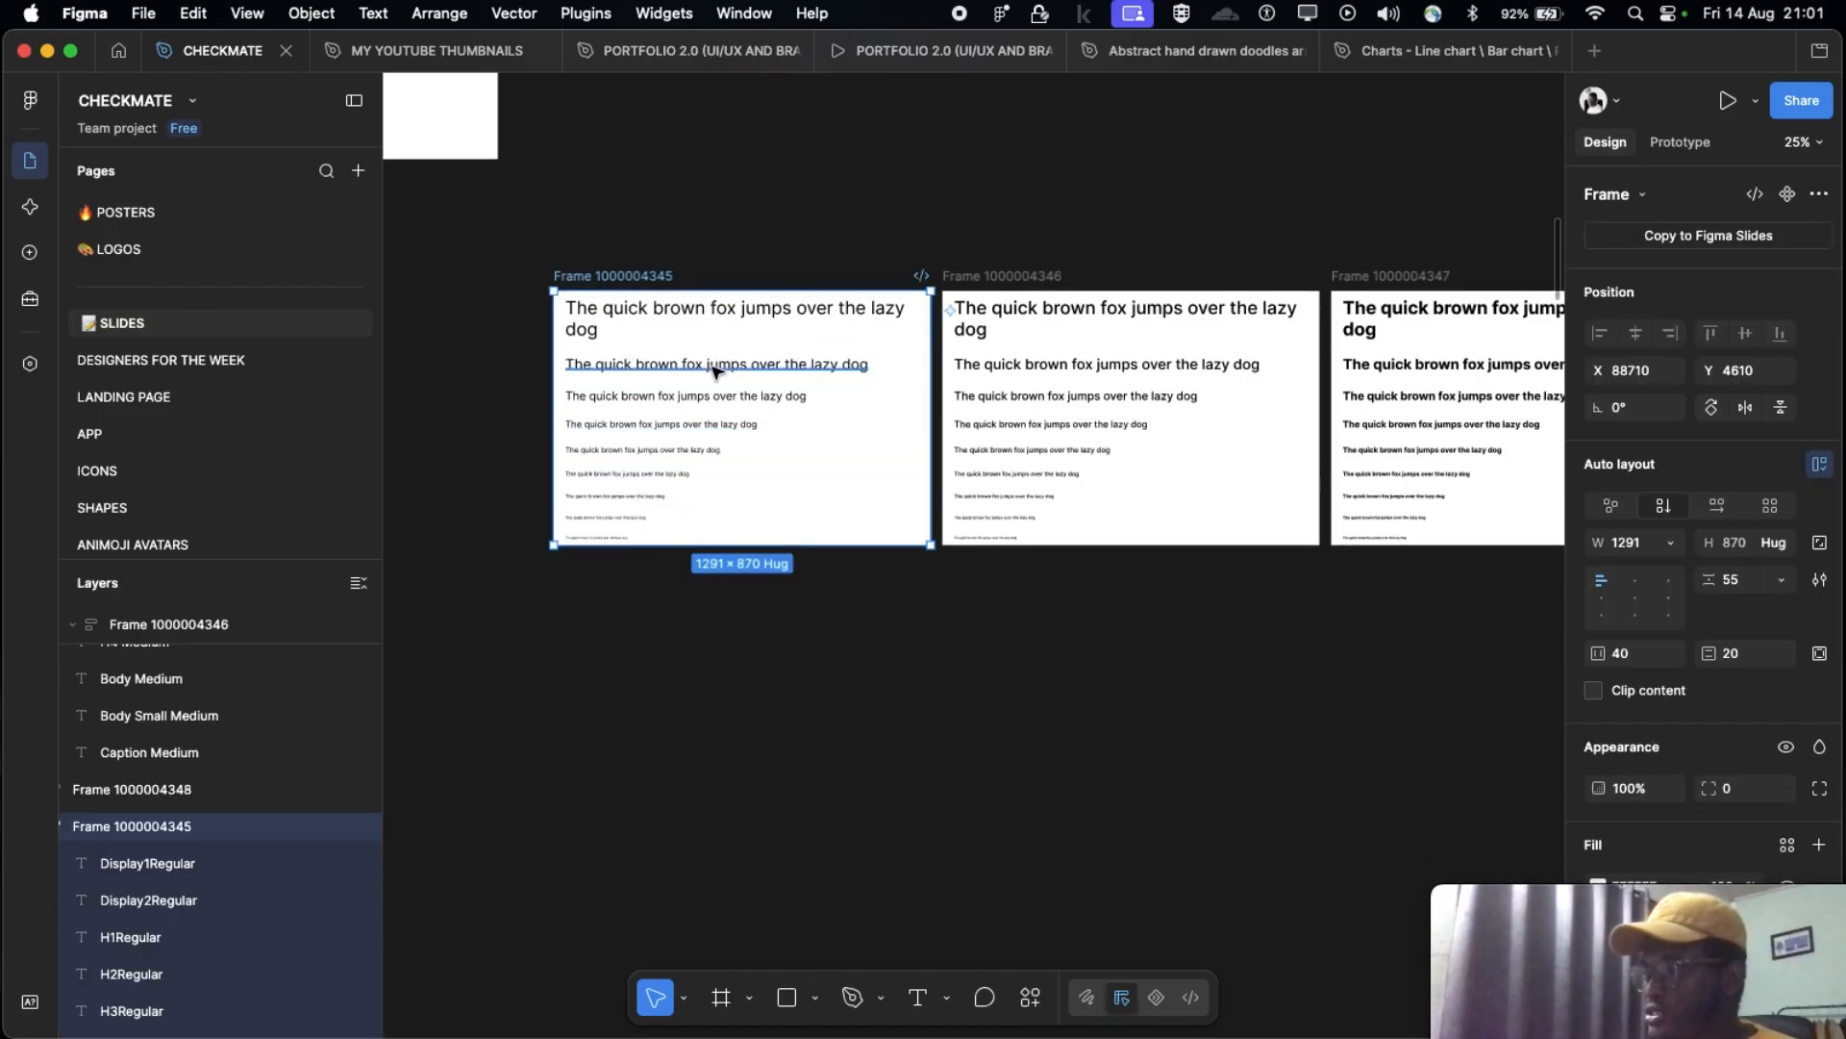
scroll(708, 308, up, 4)
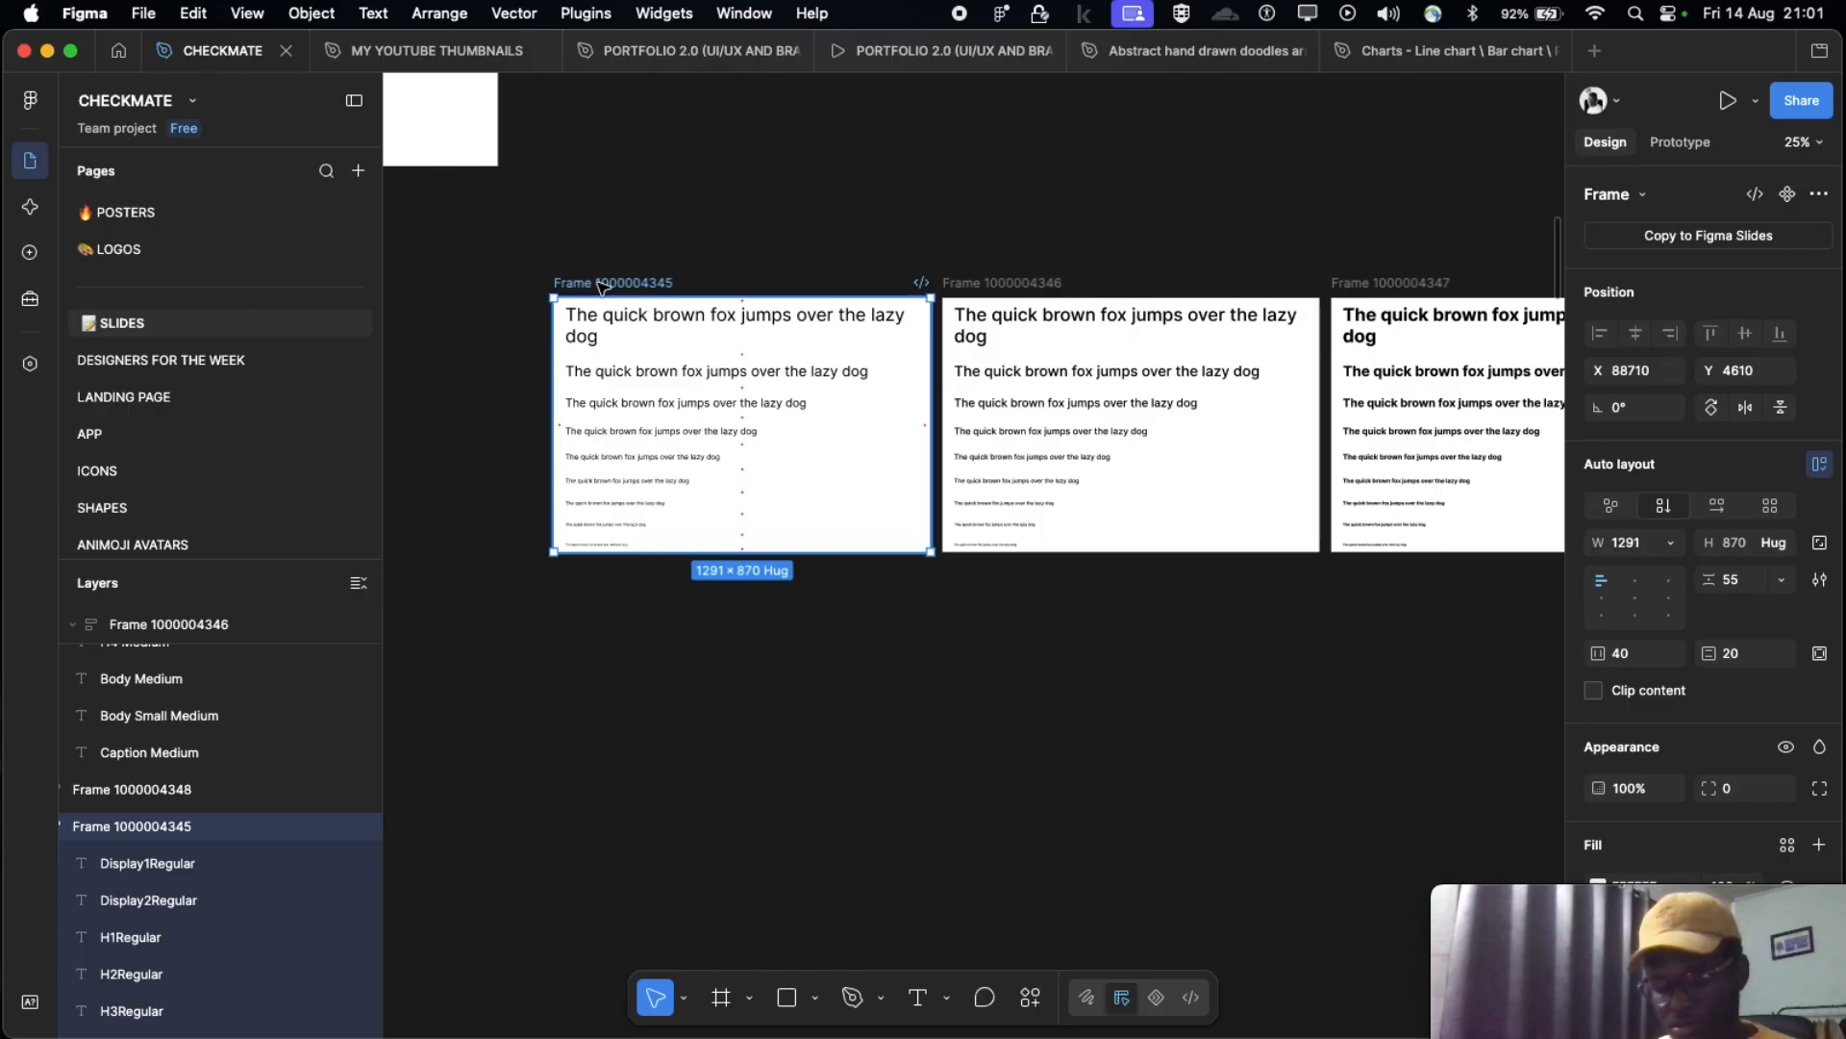
shift+click(993, 280)
shift+click(1371, 286)
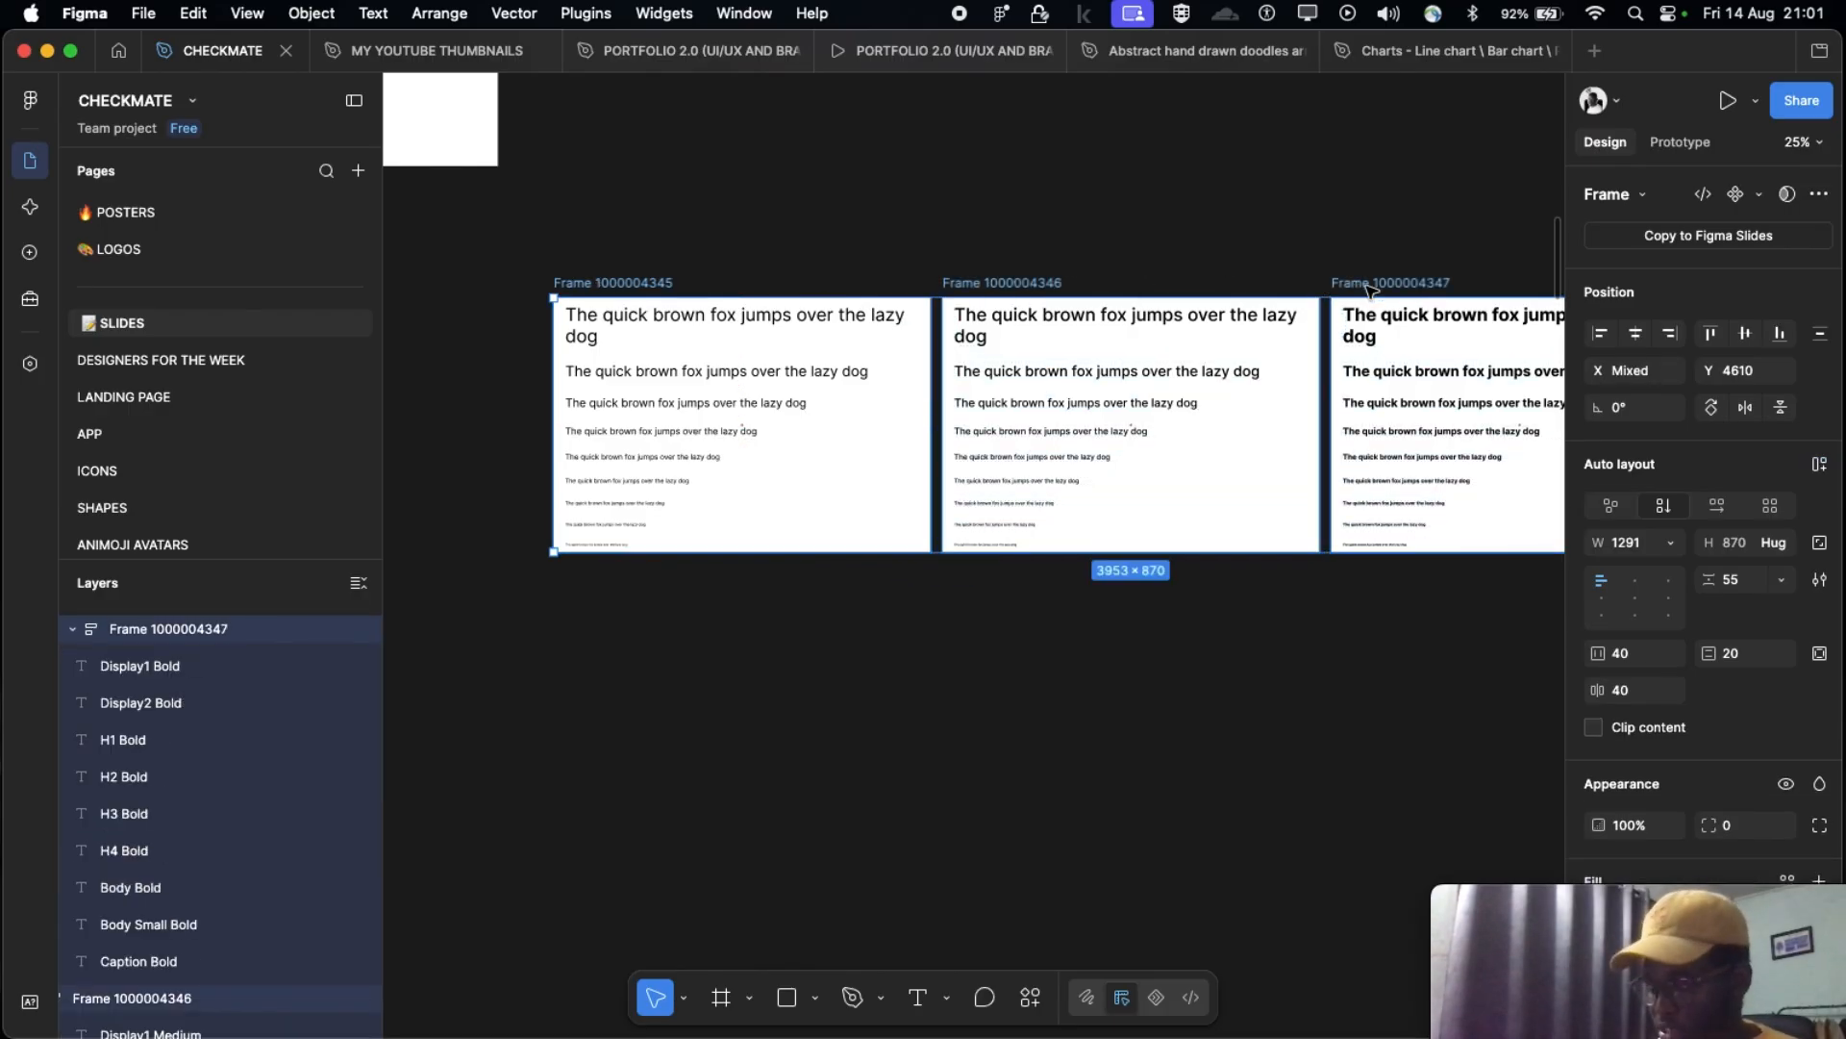
key(Return)
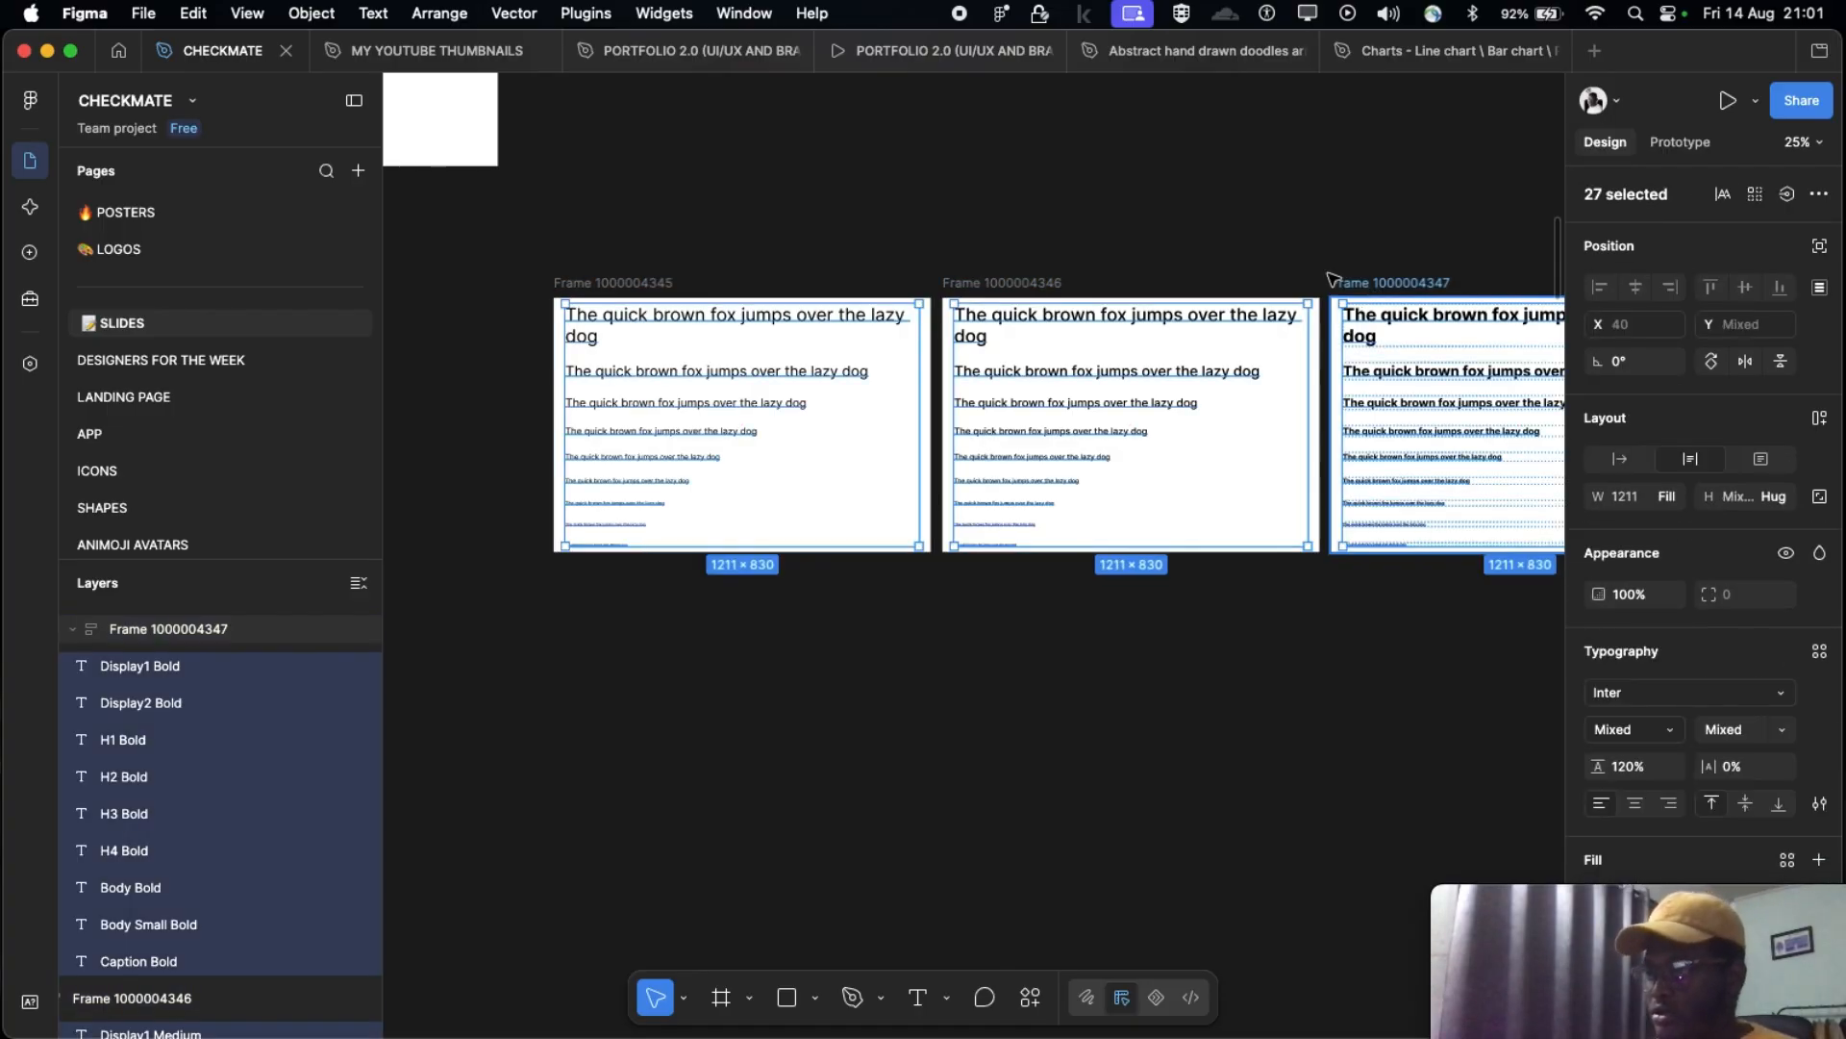
Step: Search the plugins for "text style generator" and run Text Styles Generator on the selected text layers
click(37, 106)
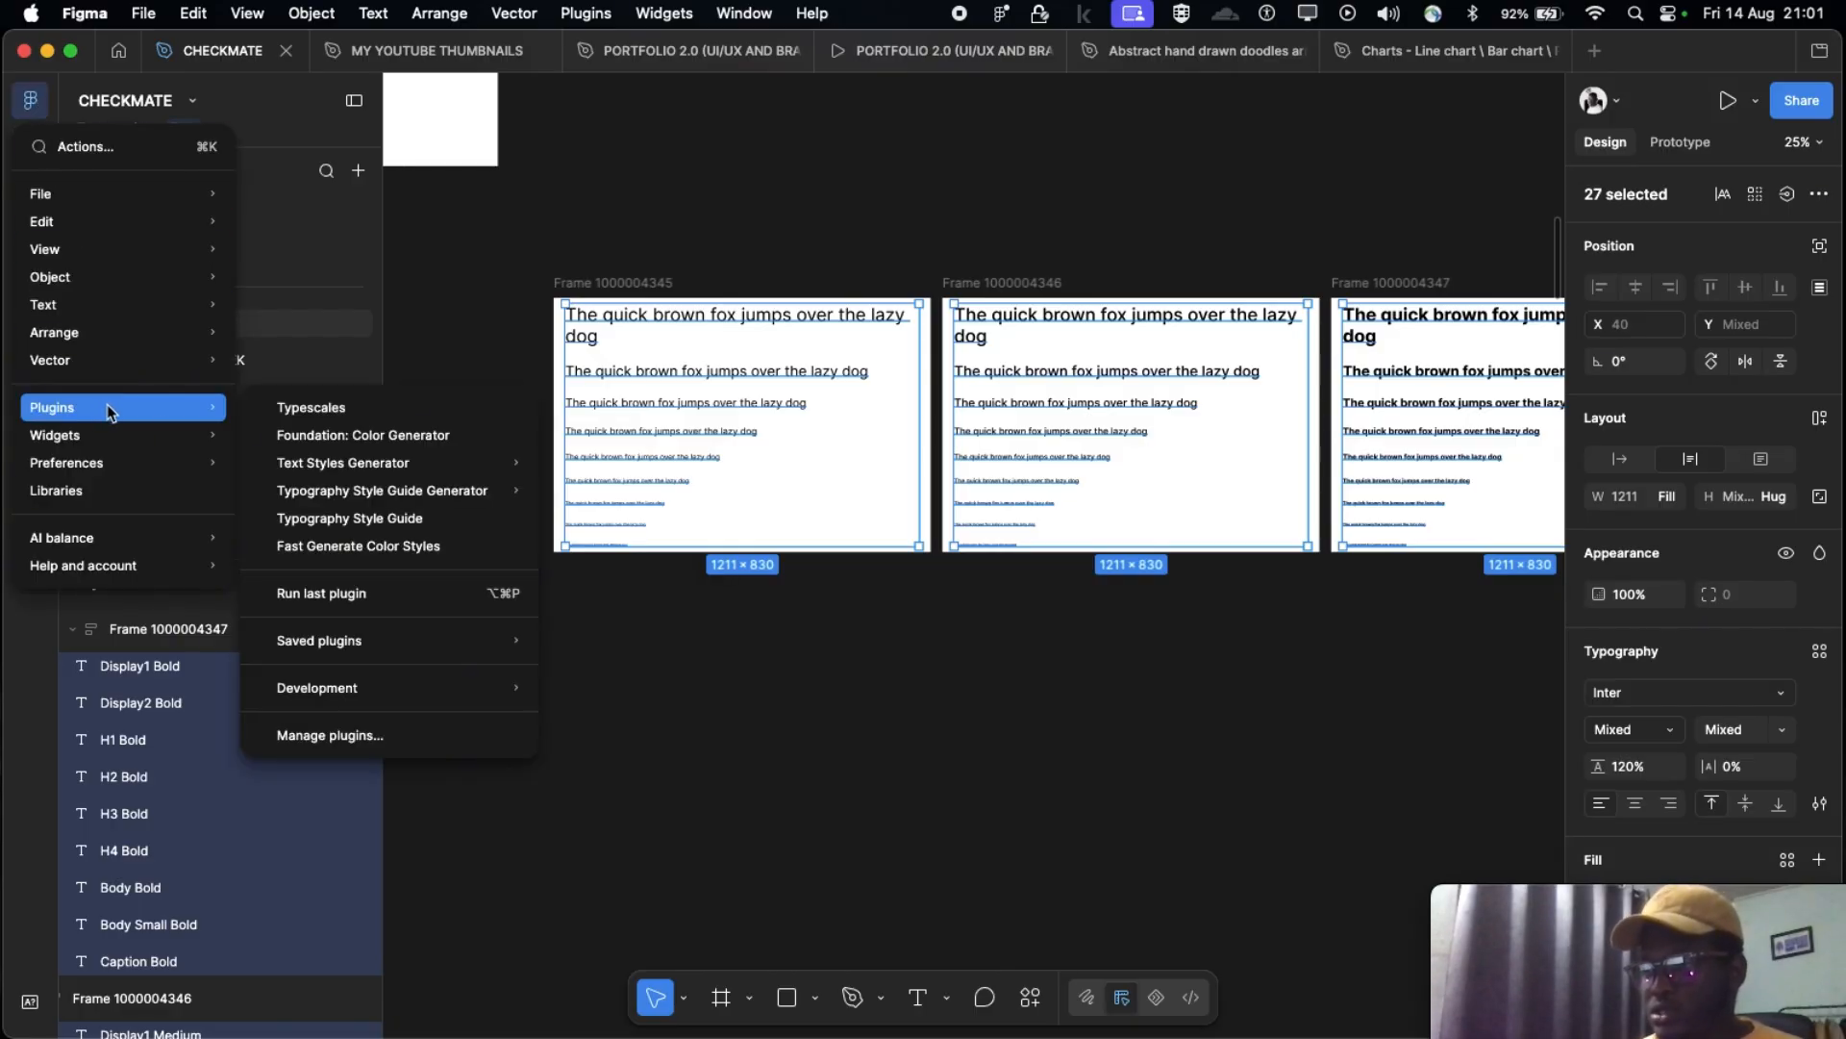
mouse_move(188, 417)
mouse_move(353, 465)
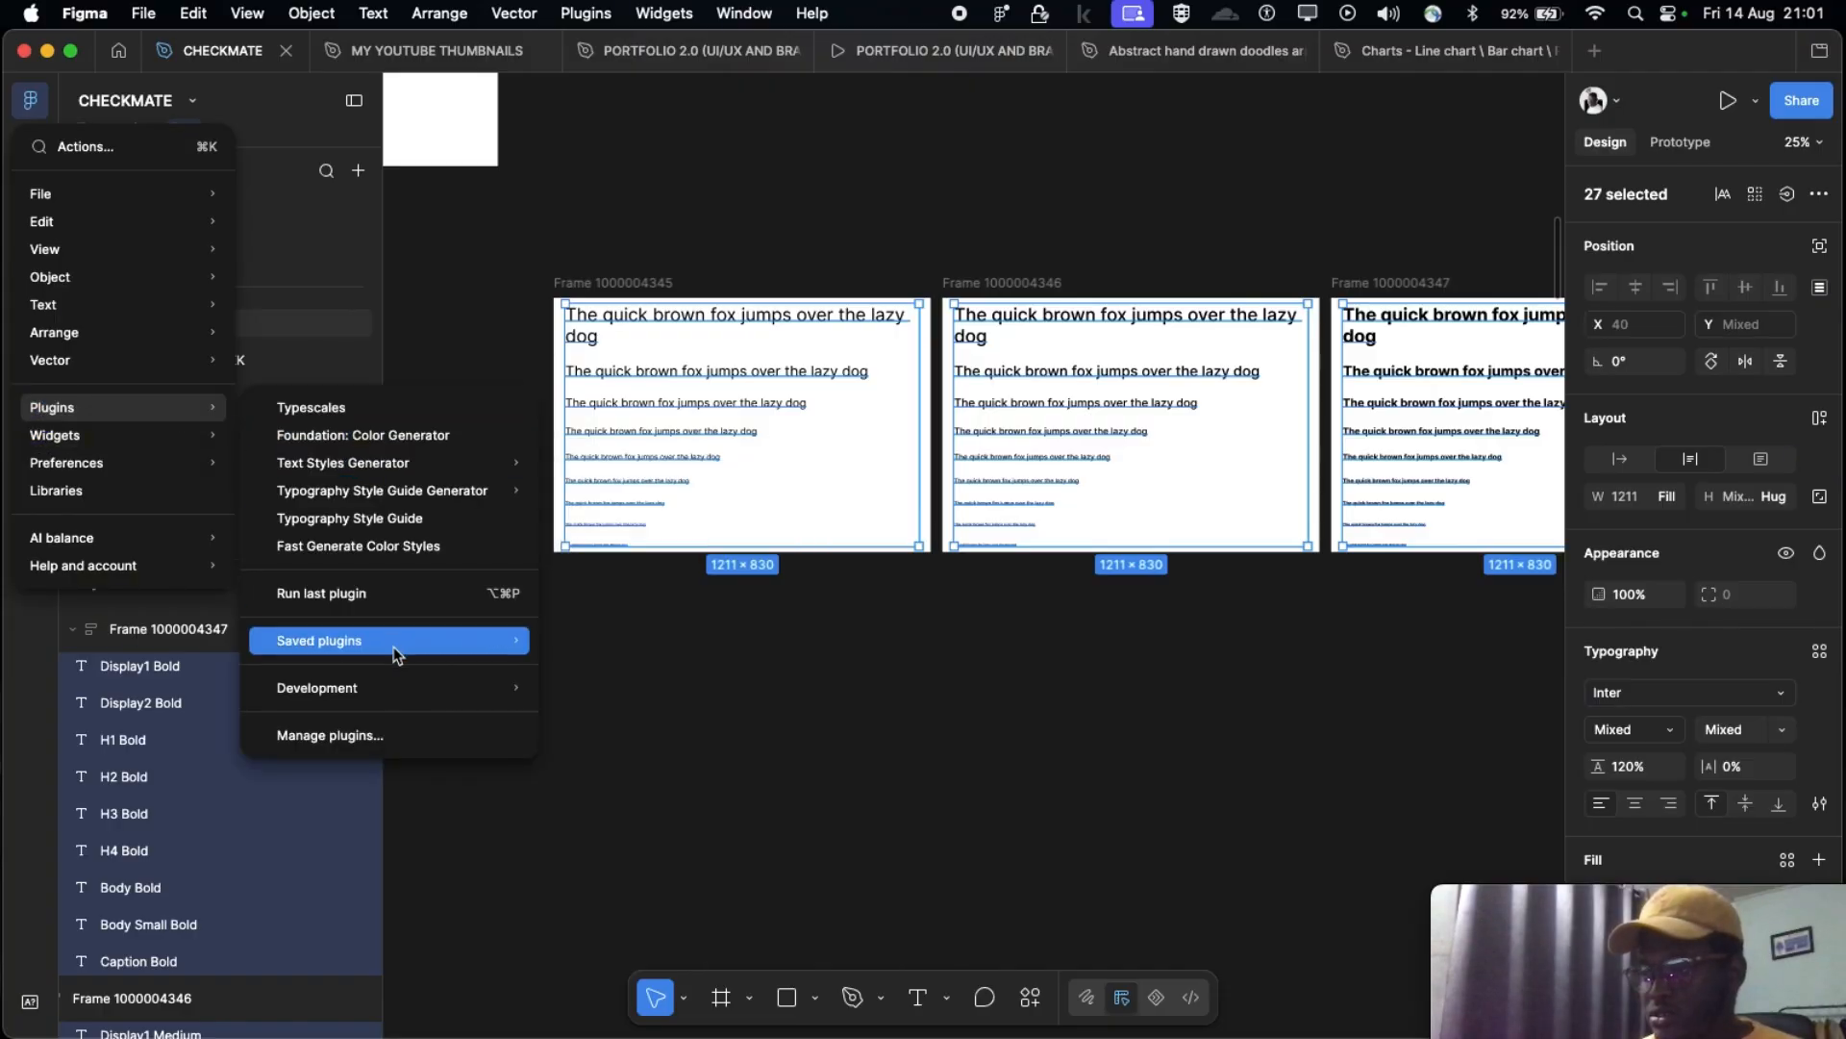
click(481, 735)
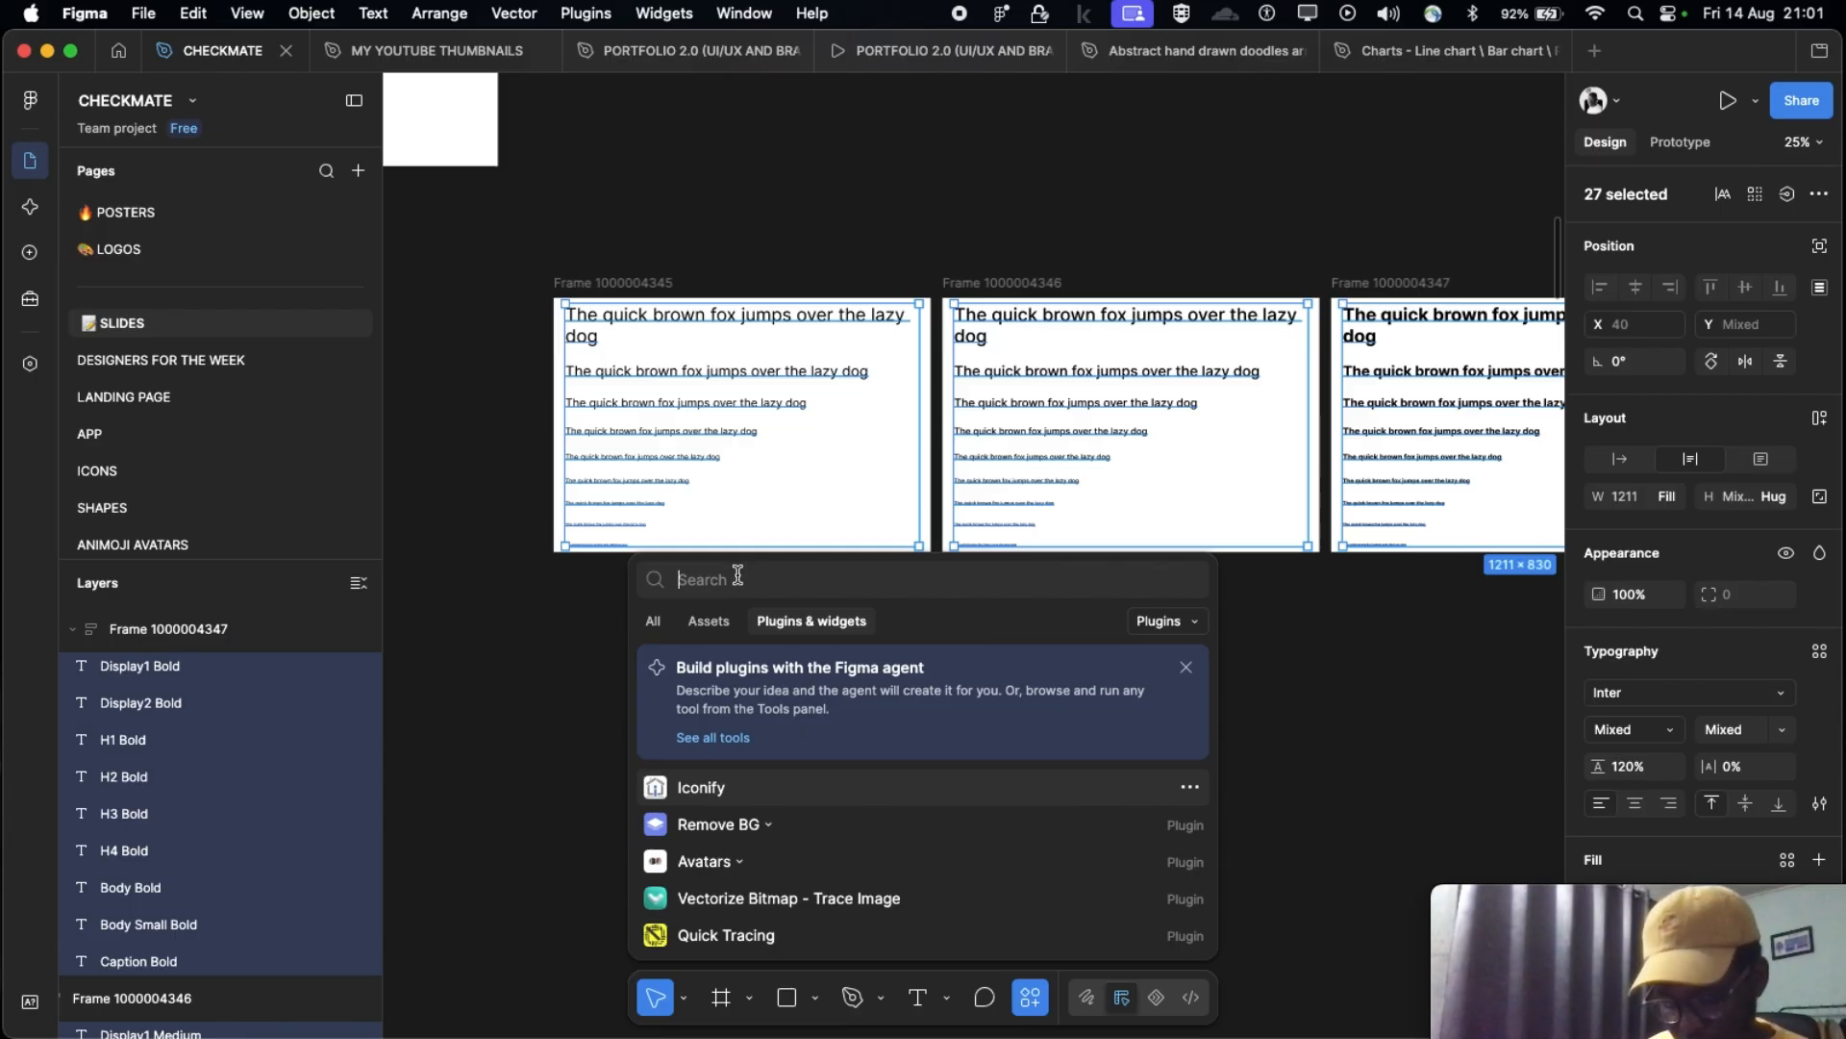
text(text style)
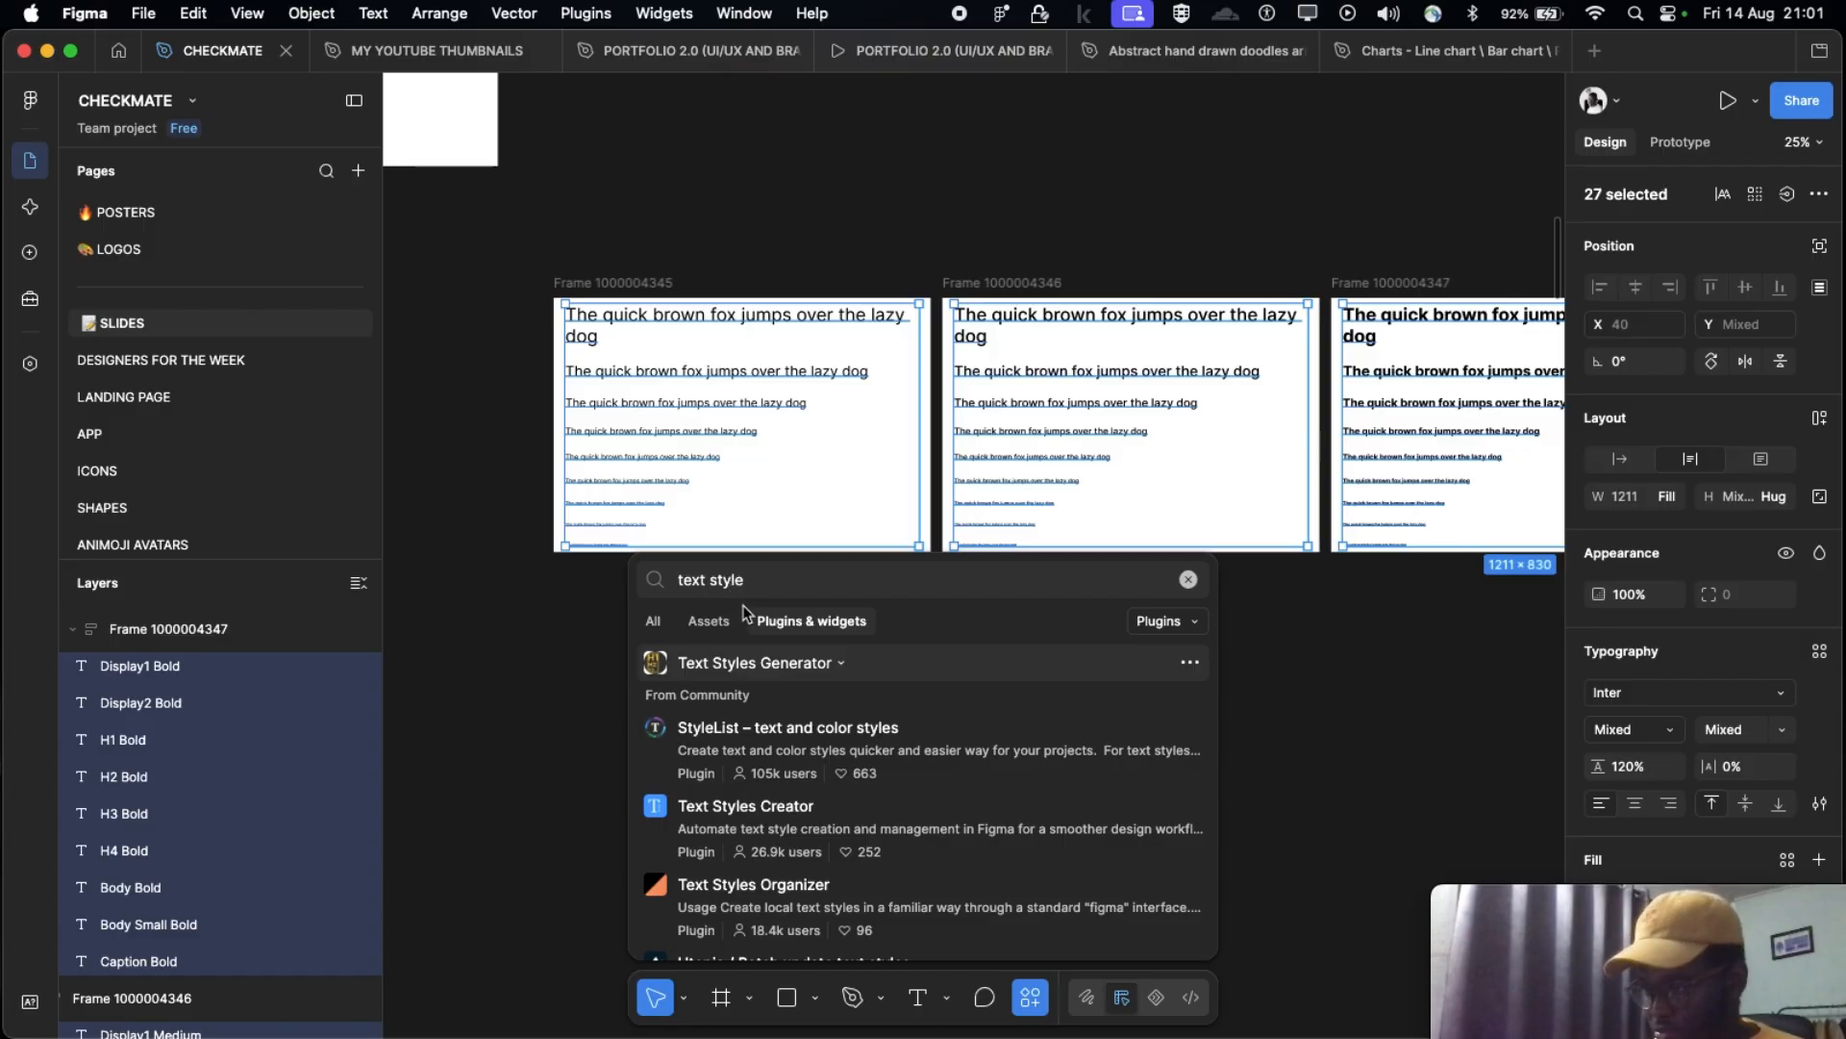
text( generat)
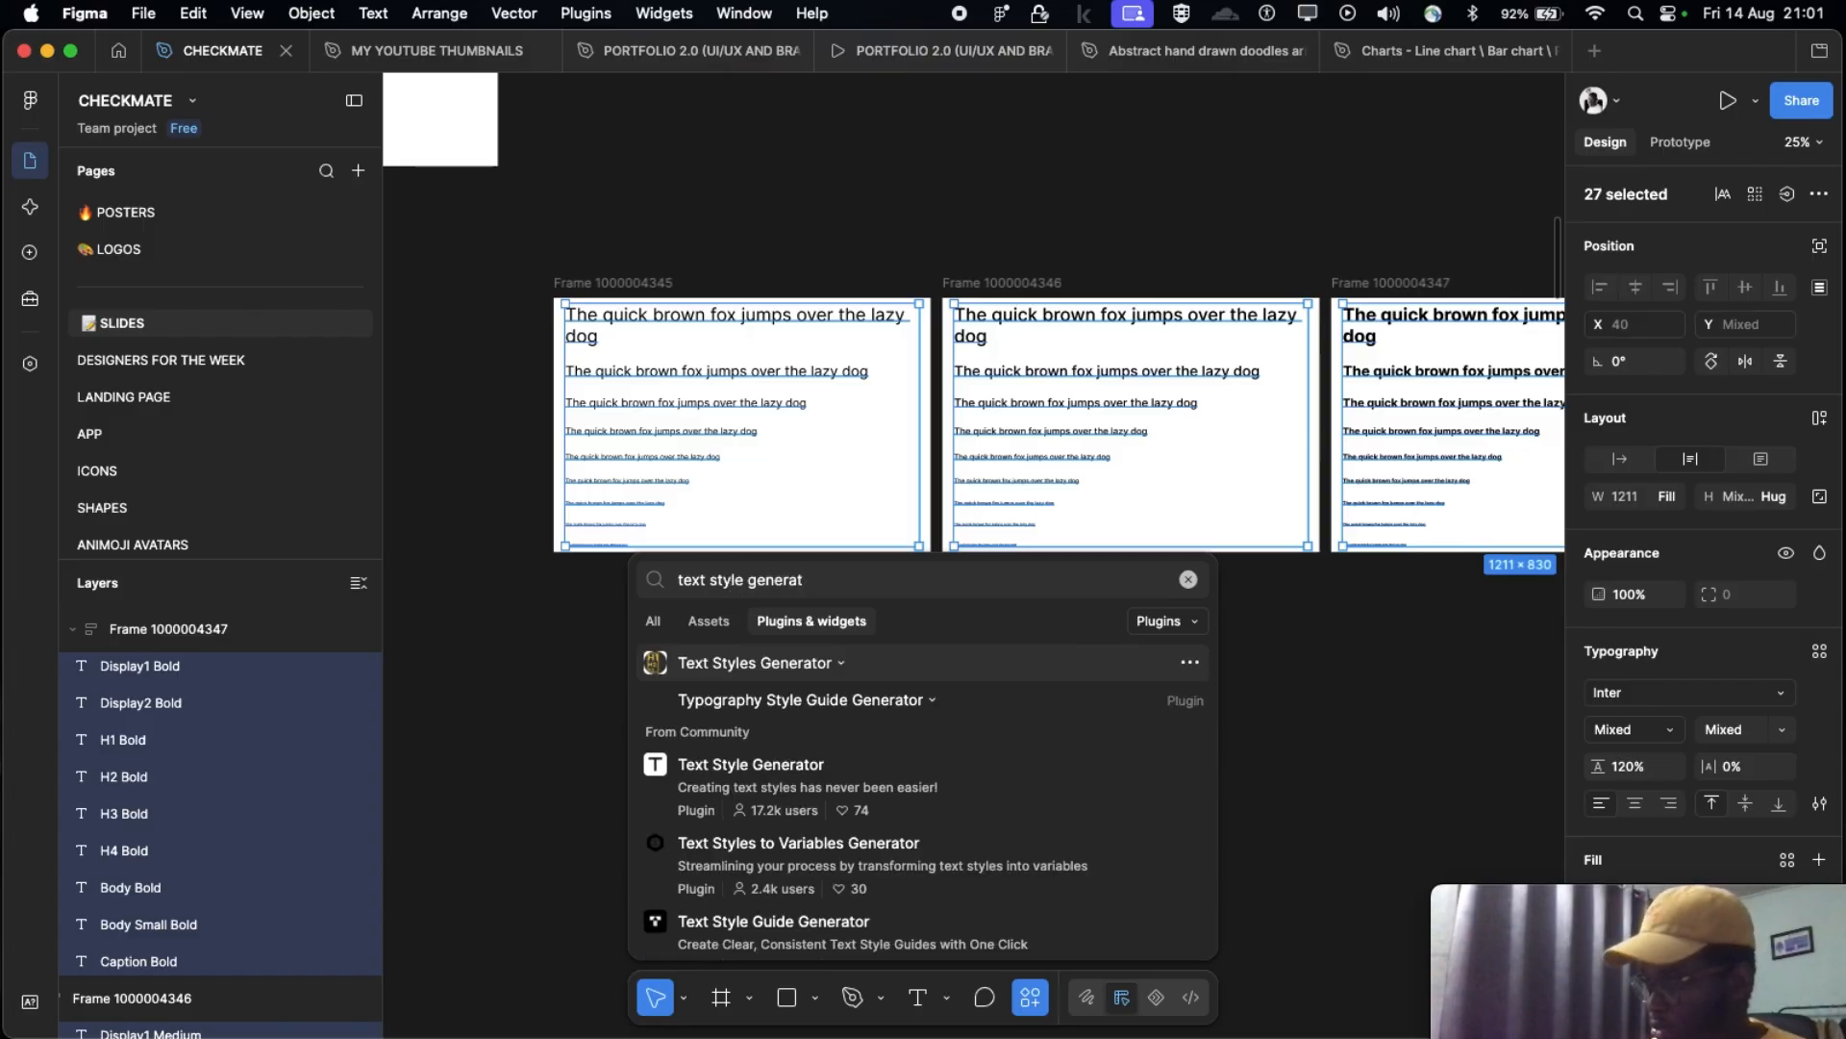
scroll(950, 759, down, 1)
scroll(971, 779, down, 5)
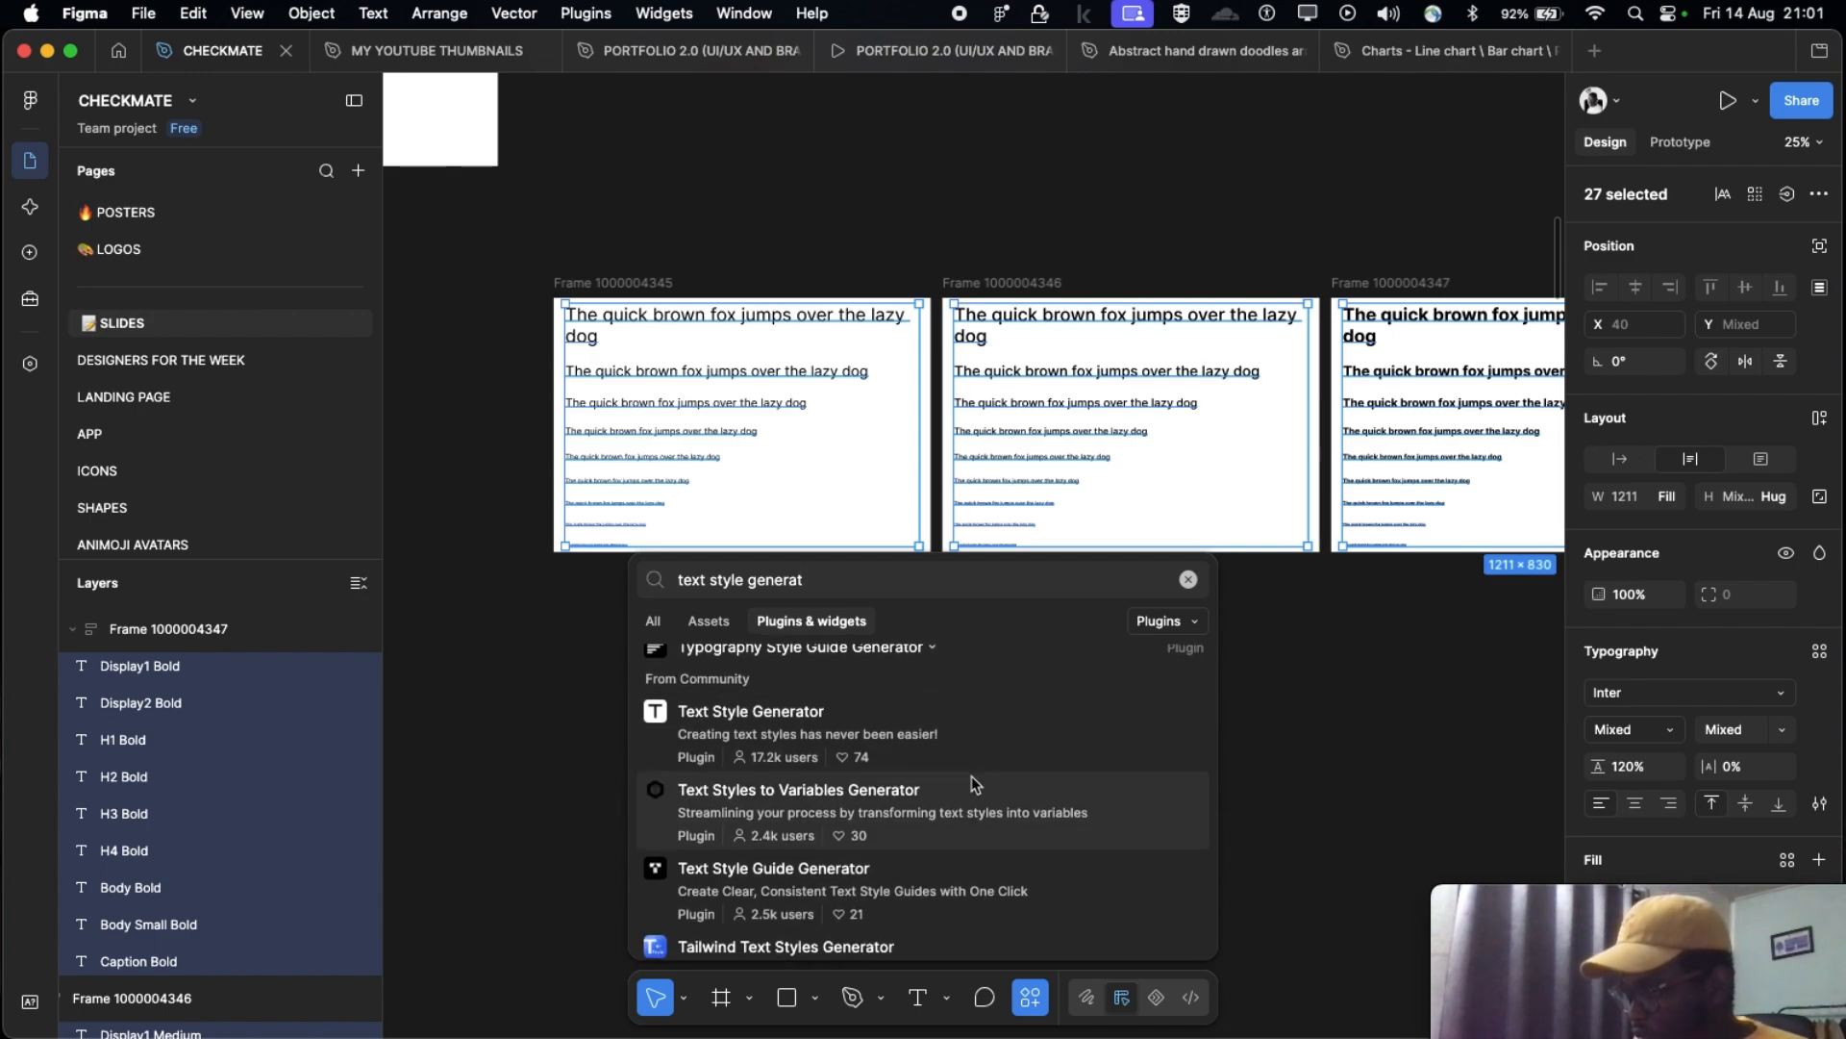
scroll(972, 773, up, 5)
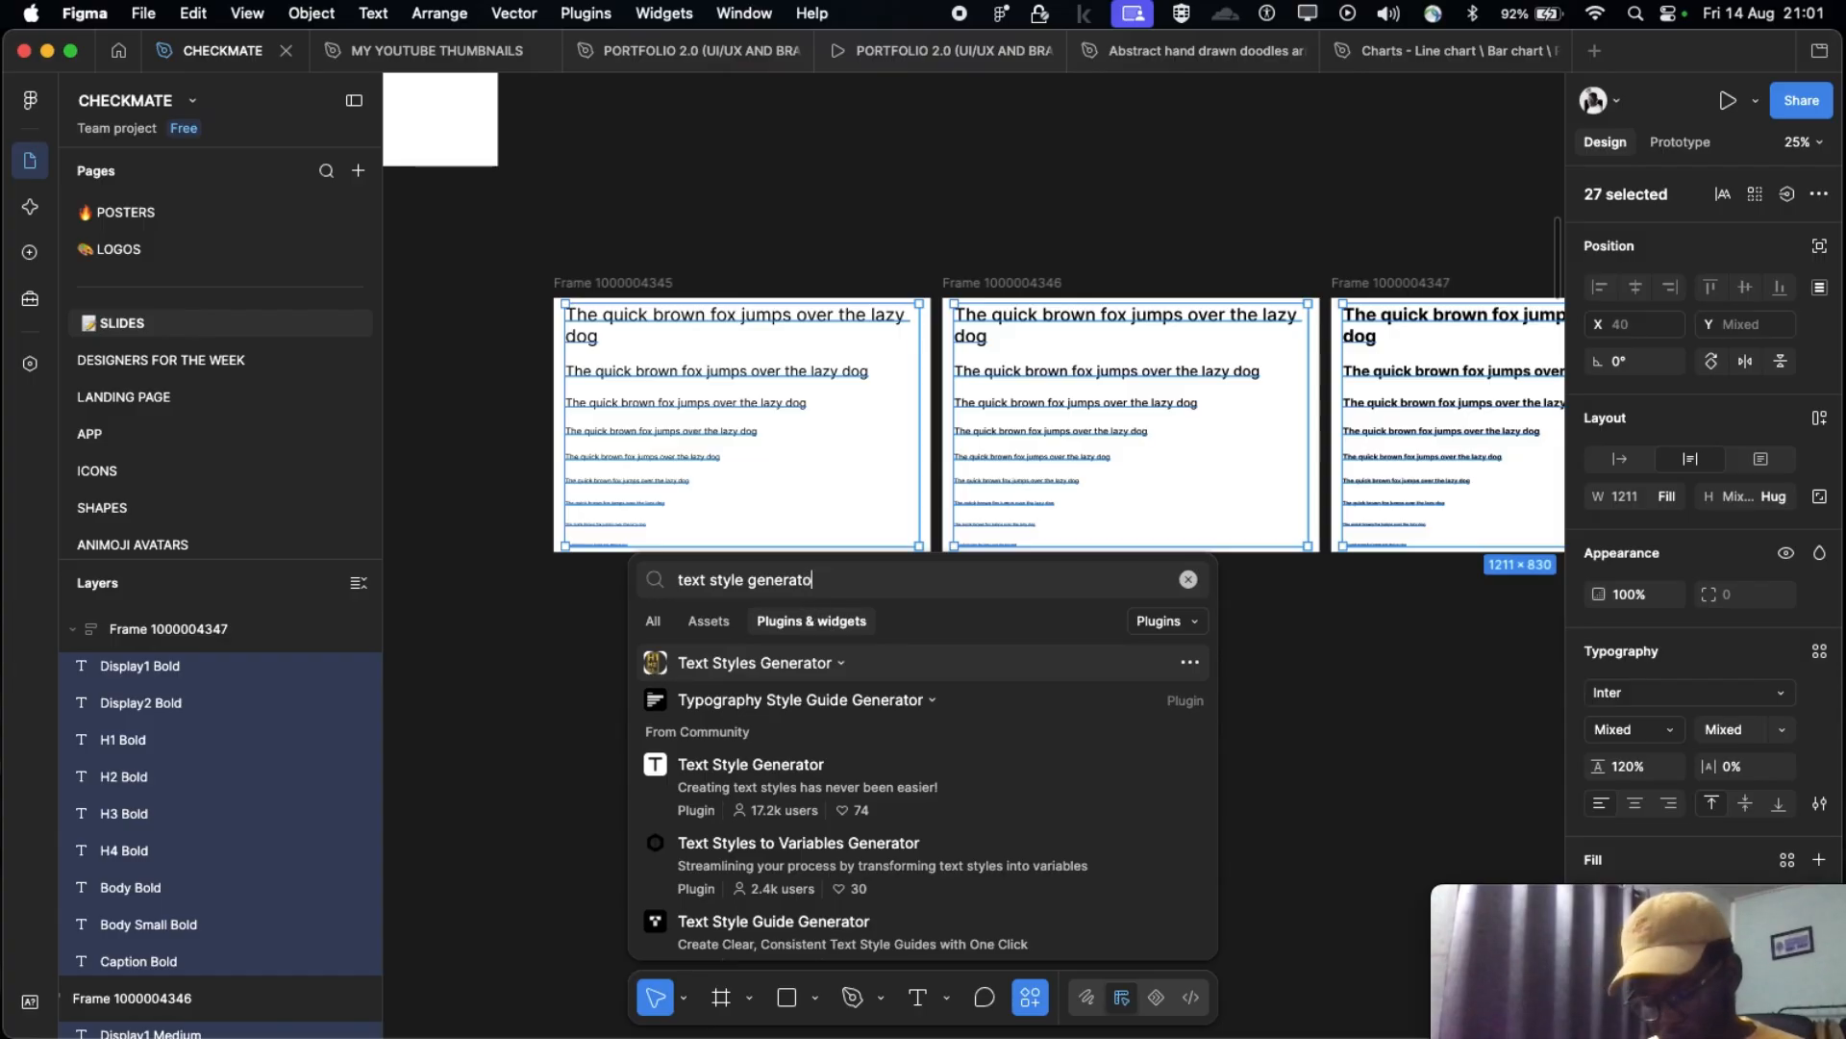
text(r)
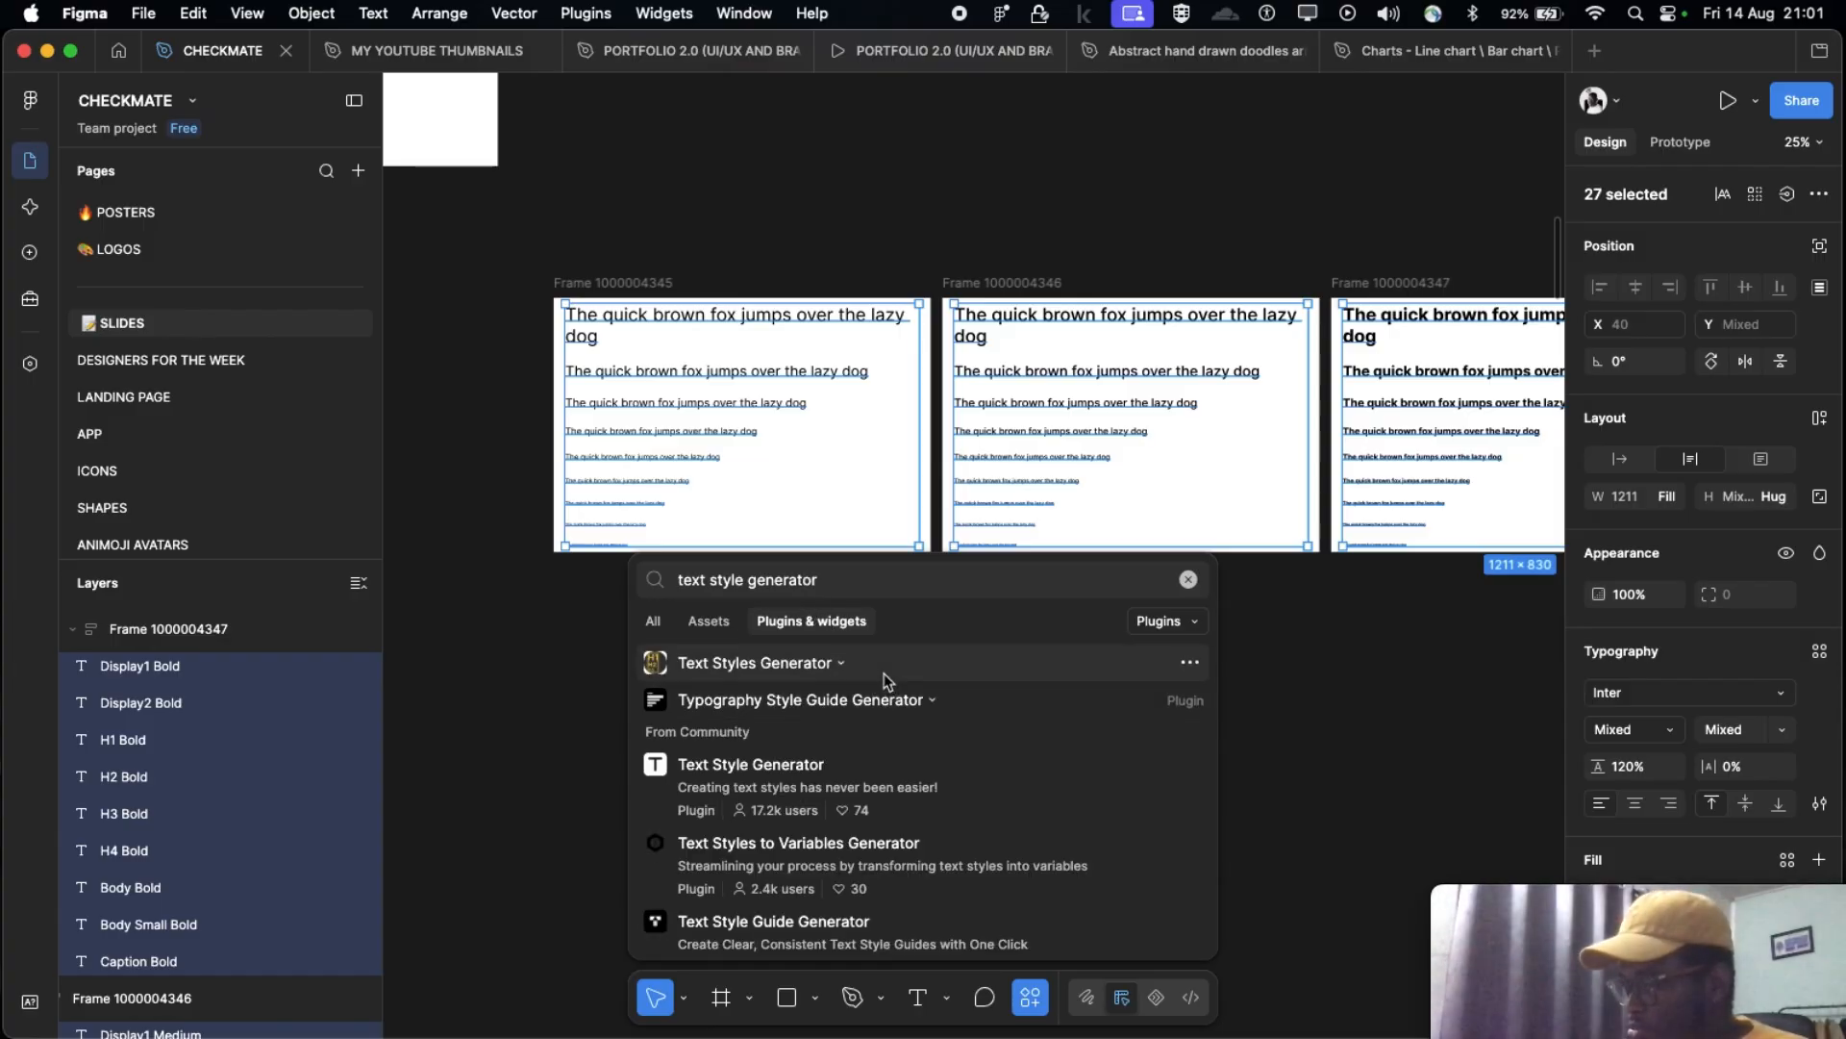
click(885, 674)
click(818, 691)
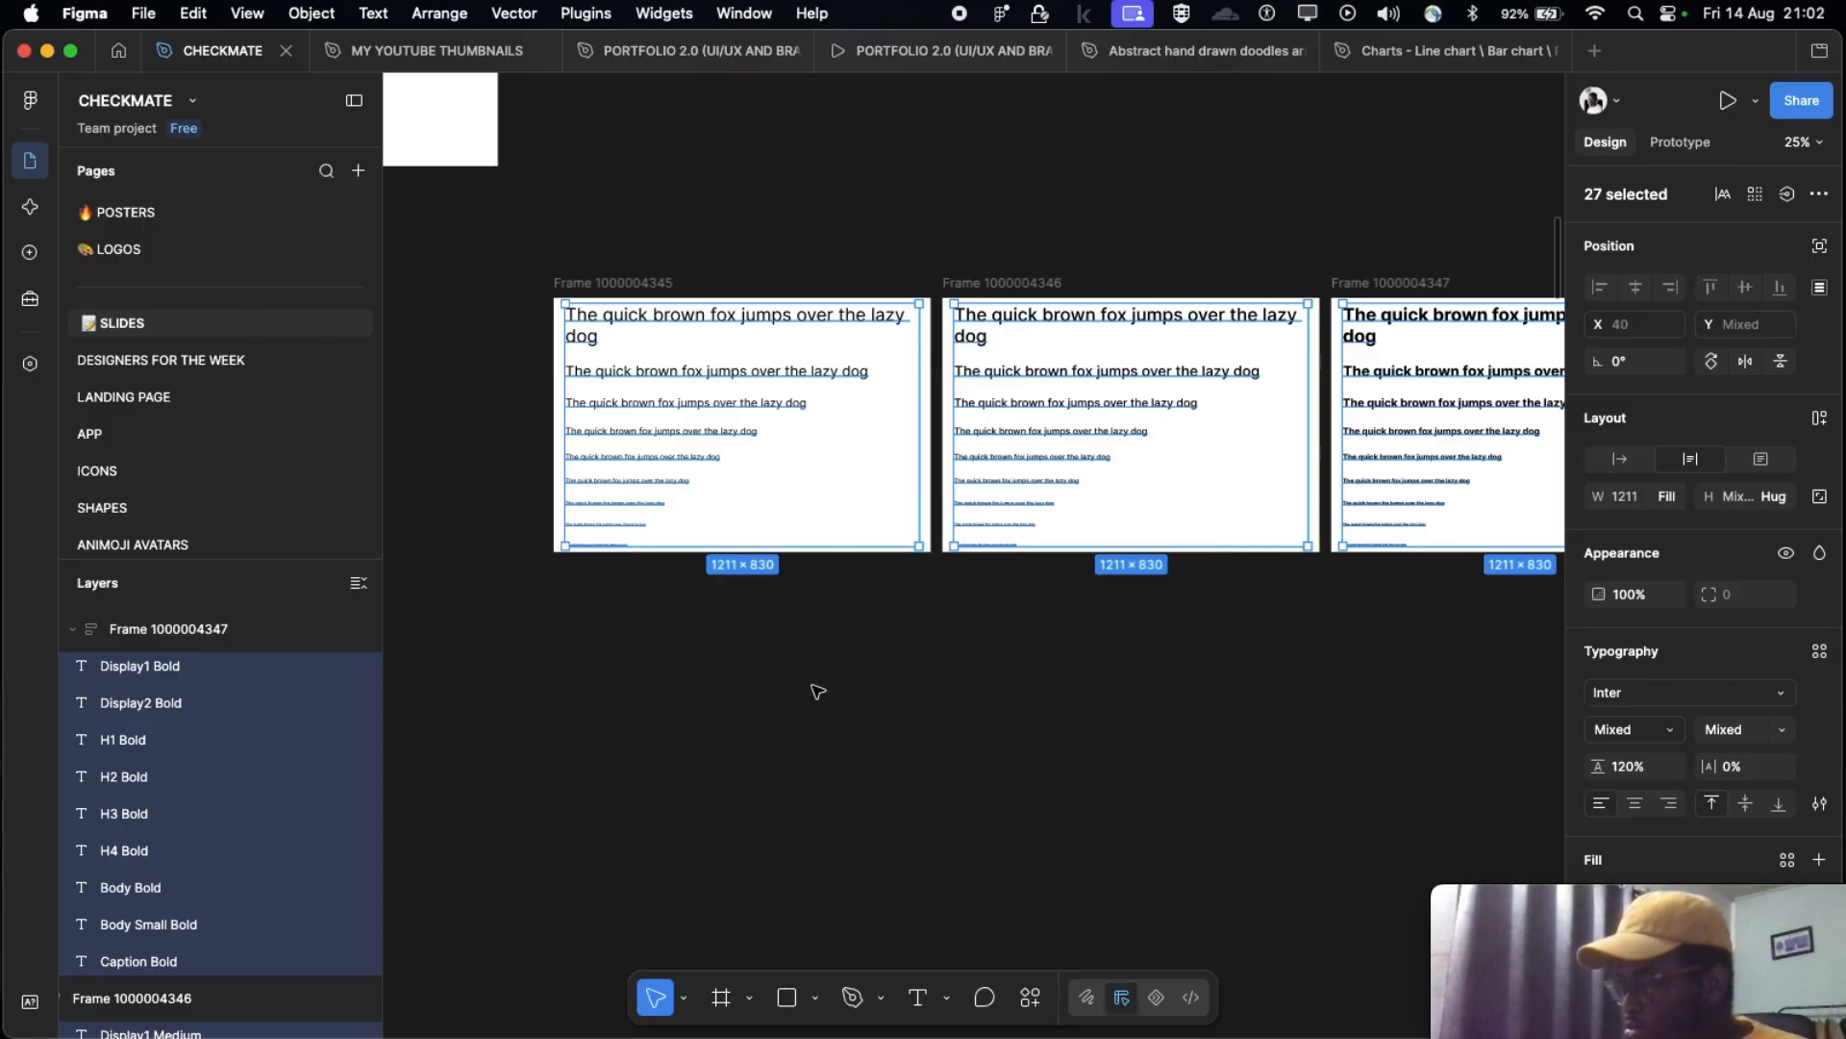
Step: Review the relabelled sample frames and the page's list of text styles, moving the camera preview window off the list
scroll(926, 531, down, 2)
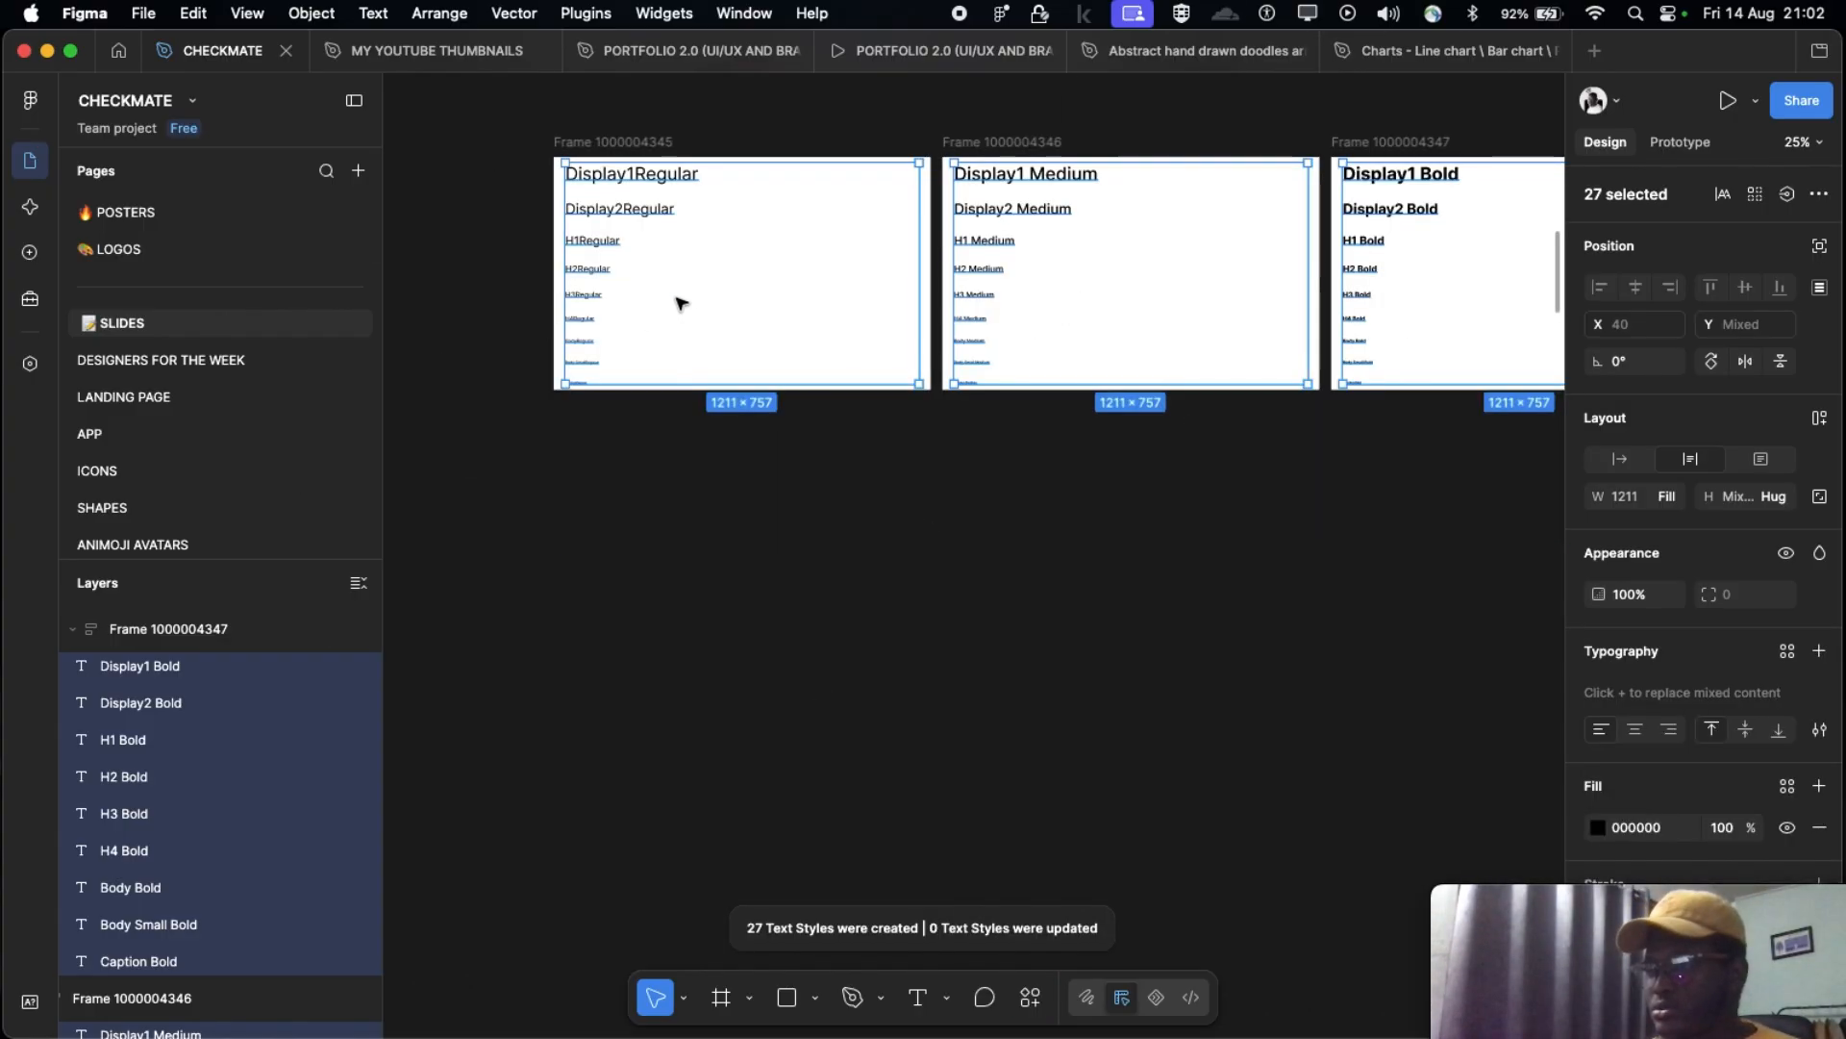
scroll(640, 270, right, 3)
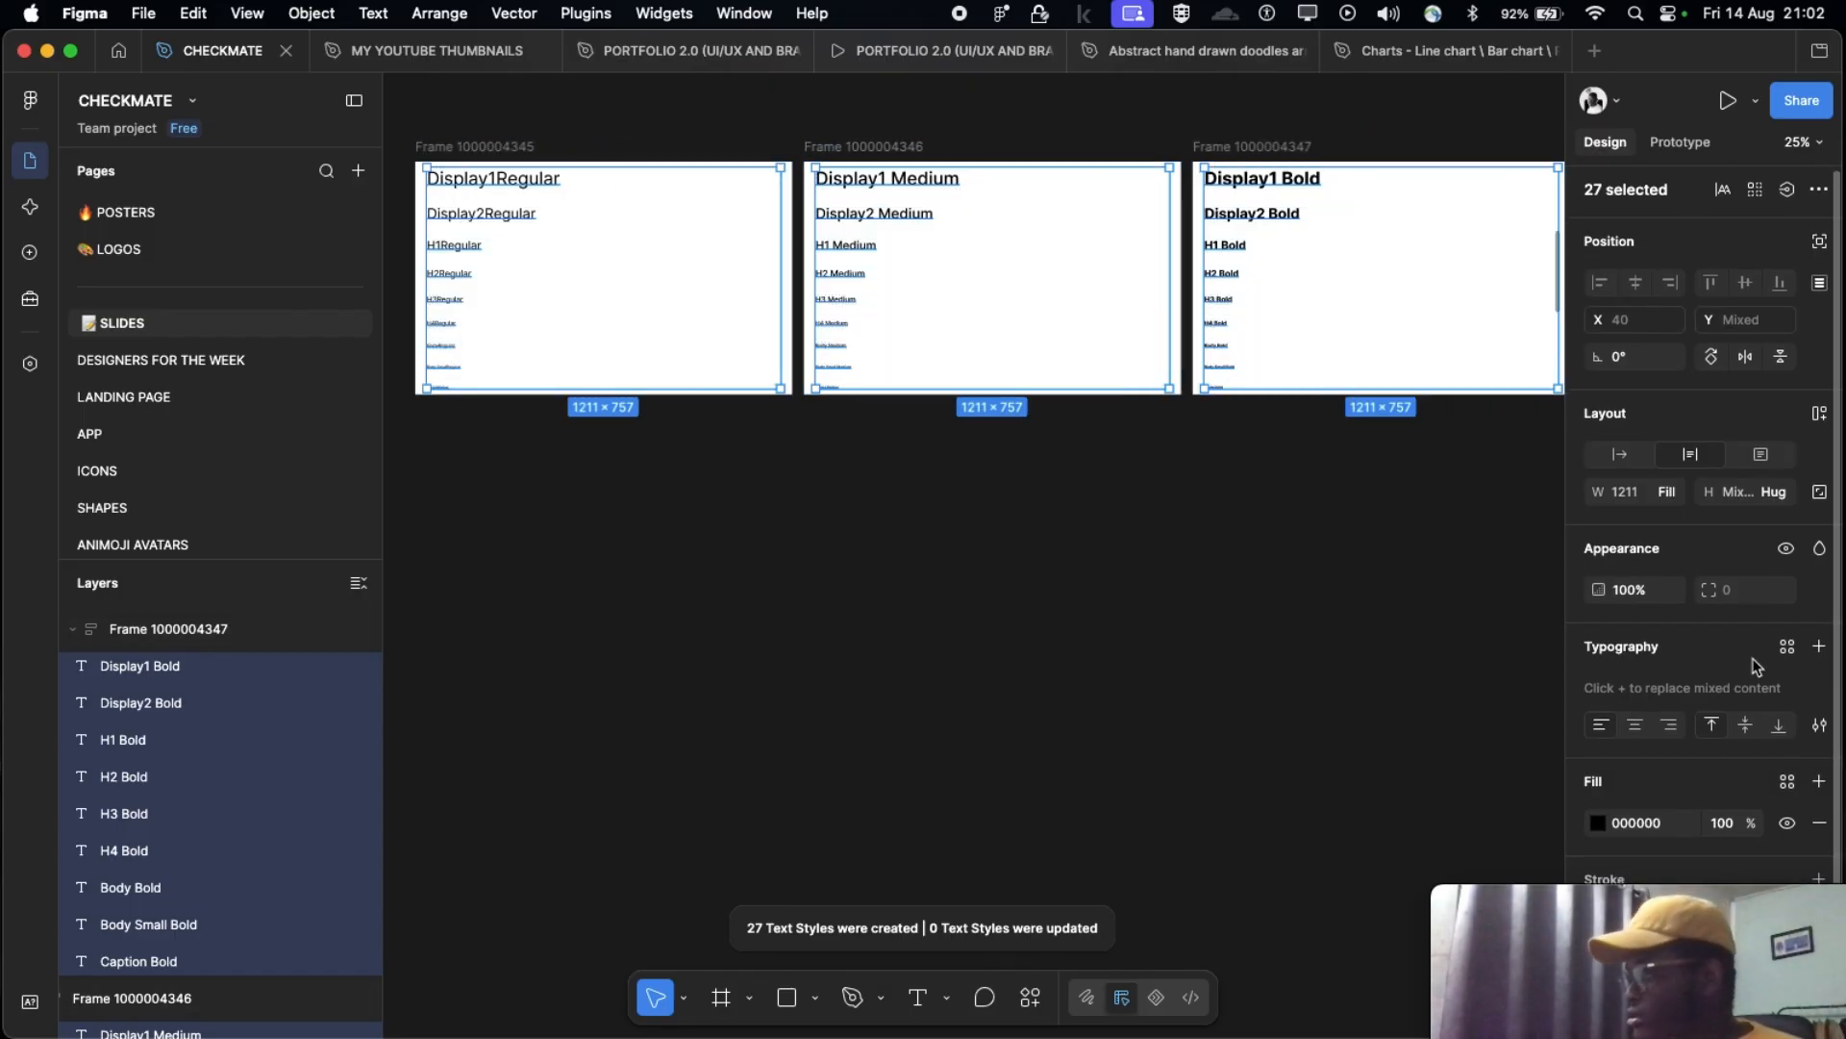
scroll(1750, 673, down, 1)
click(1344, 783)
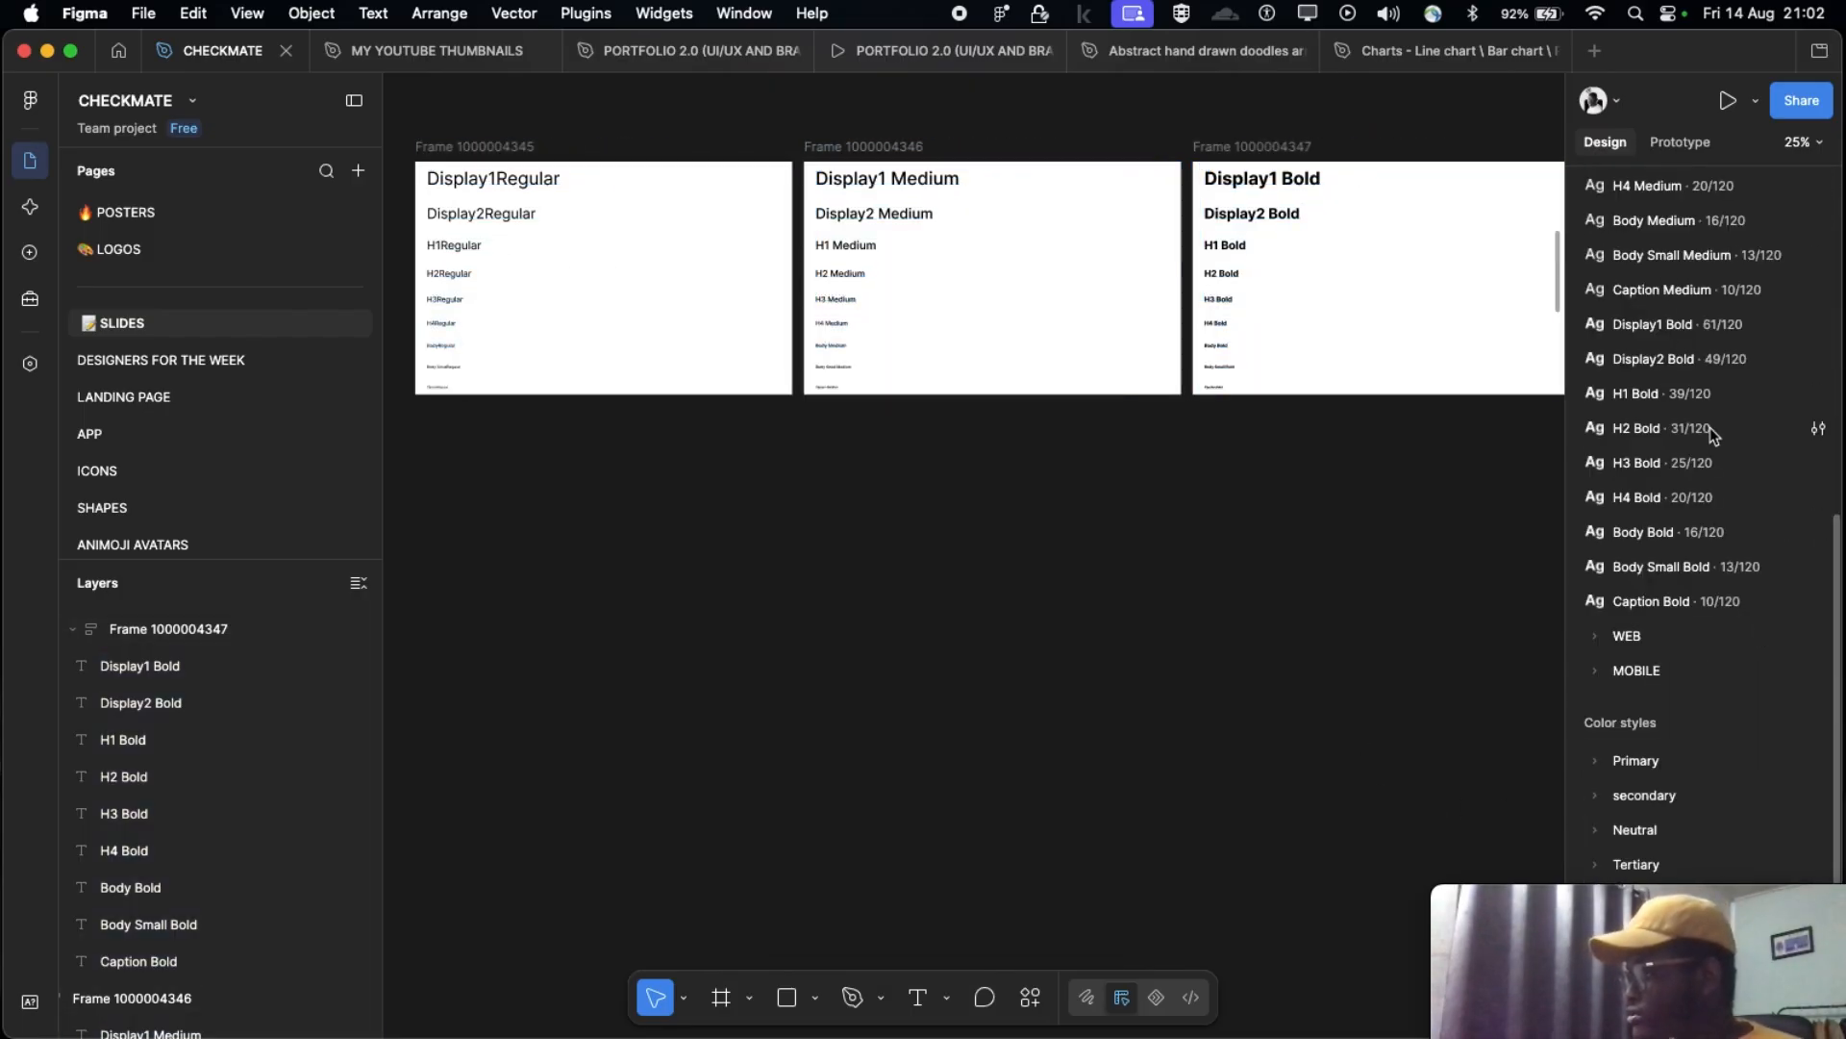
scroll(1710, 425, up, 10)
scroll(1671, 385, down, 1)
drag(1692, 899, 236, 854)
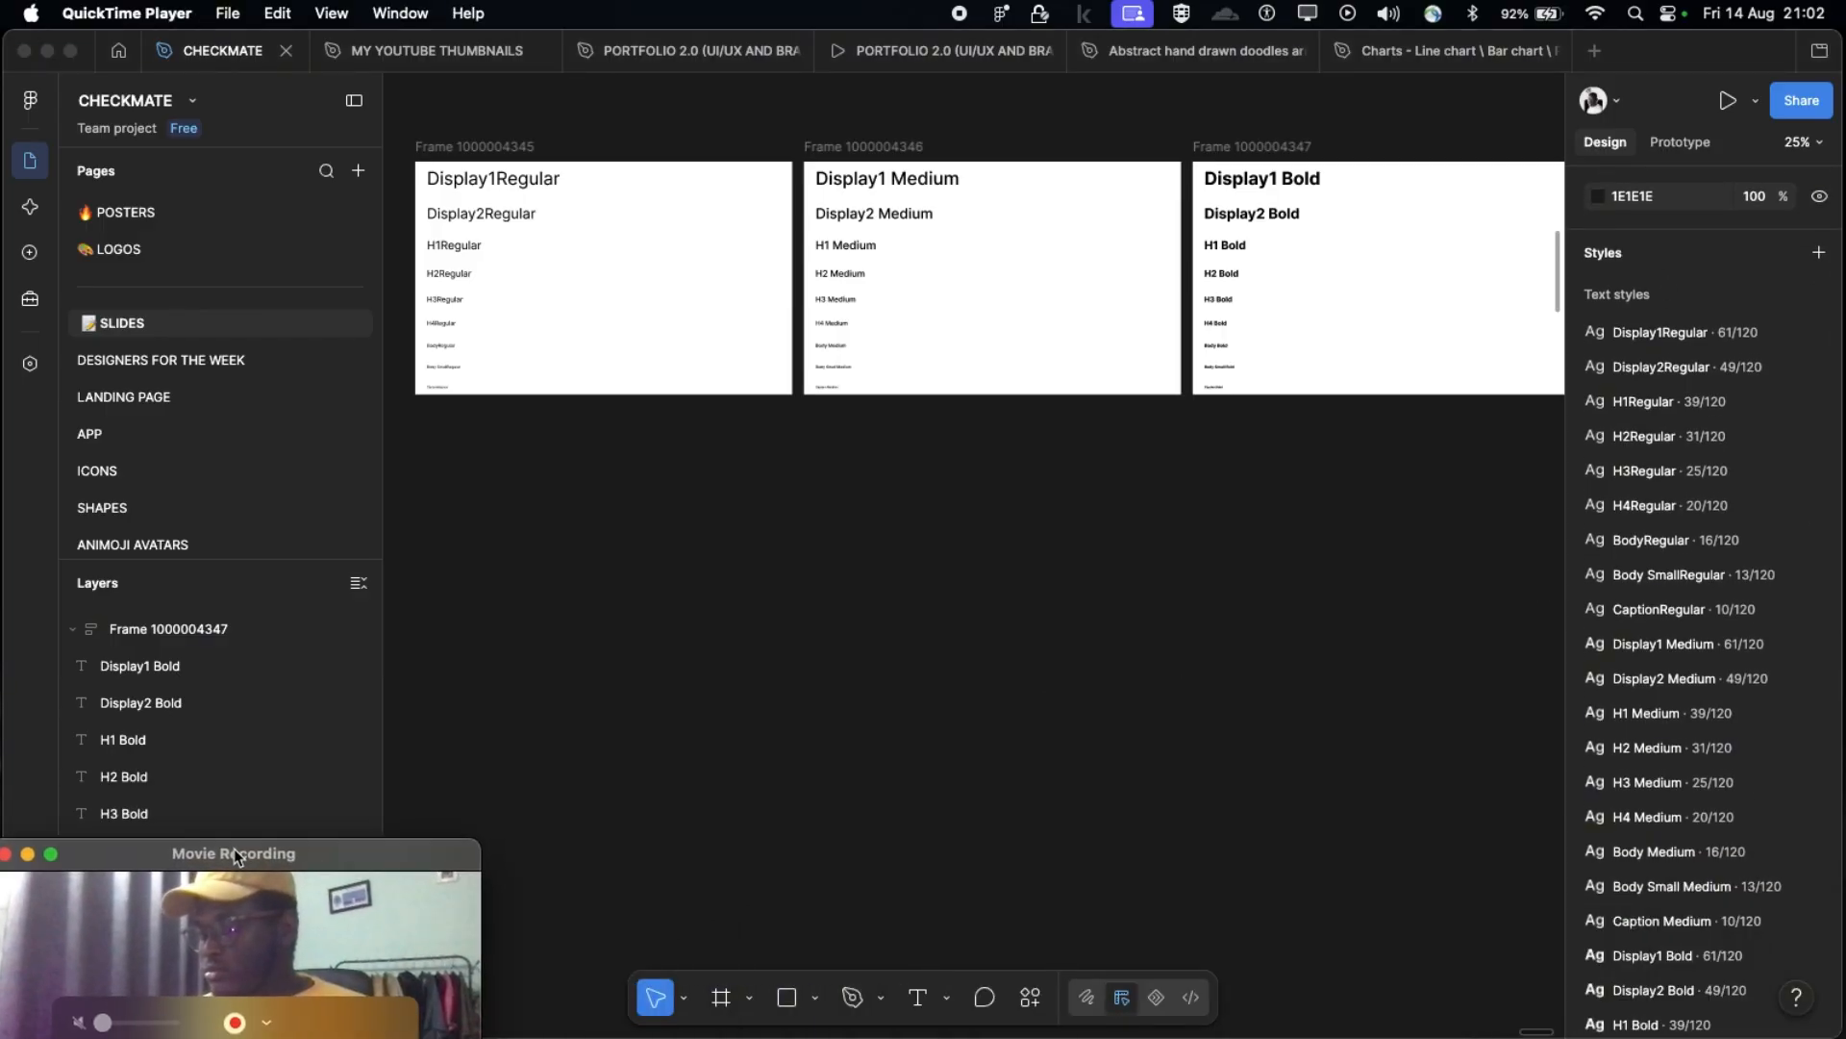
Step: Delete the existing WEB and MOBILE text style folders
scroll(1658, 373, down, 5)
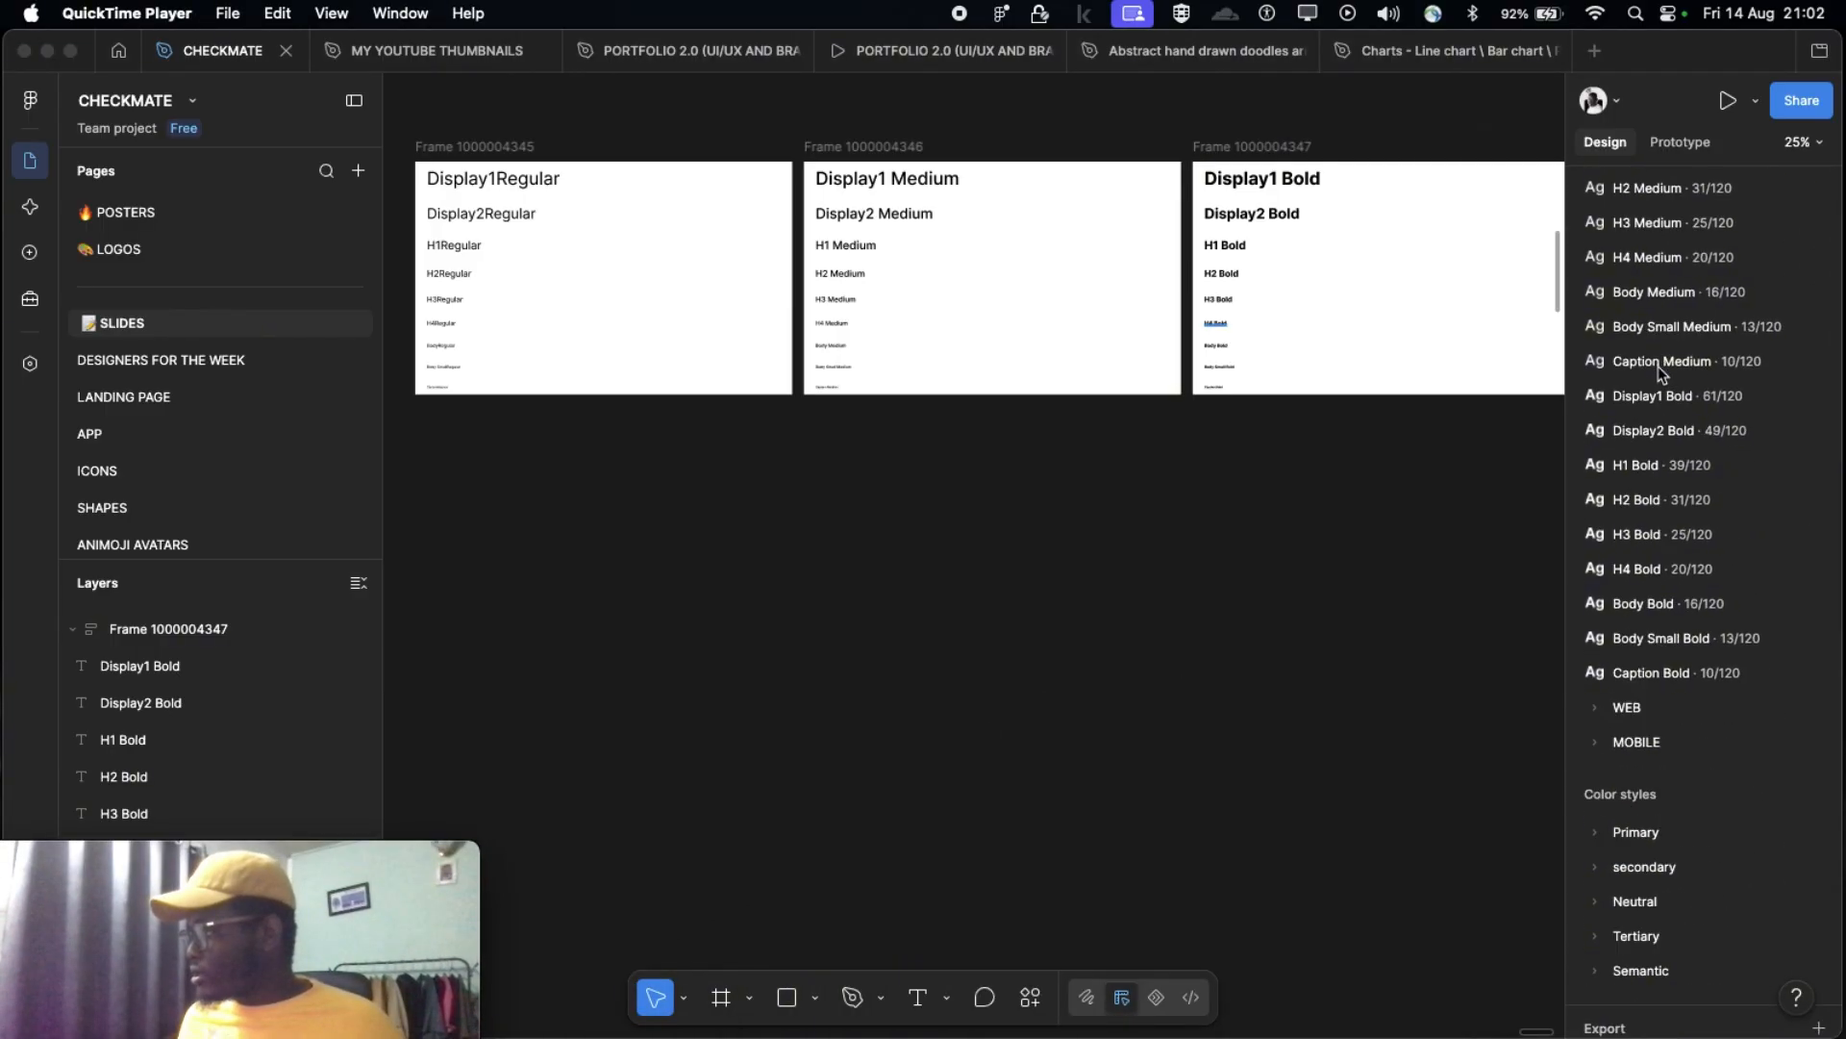
scroll(1658, 385, down, 5)
click(1641, 571)
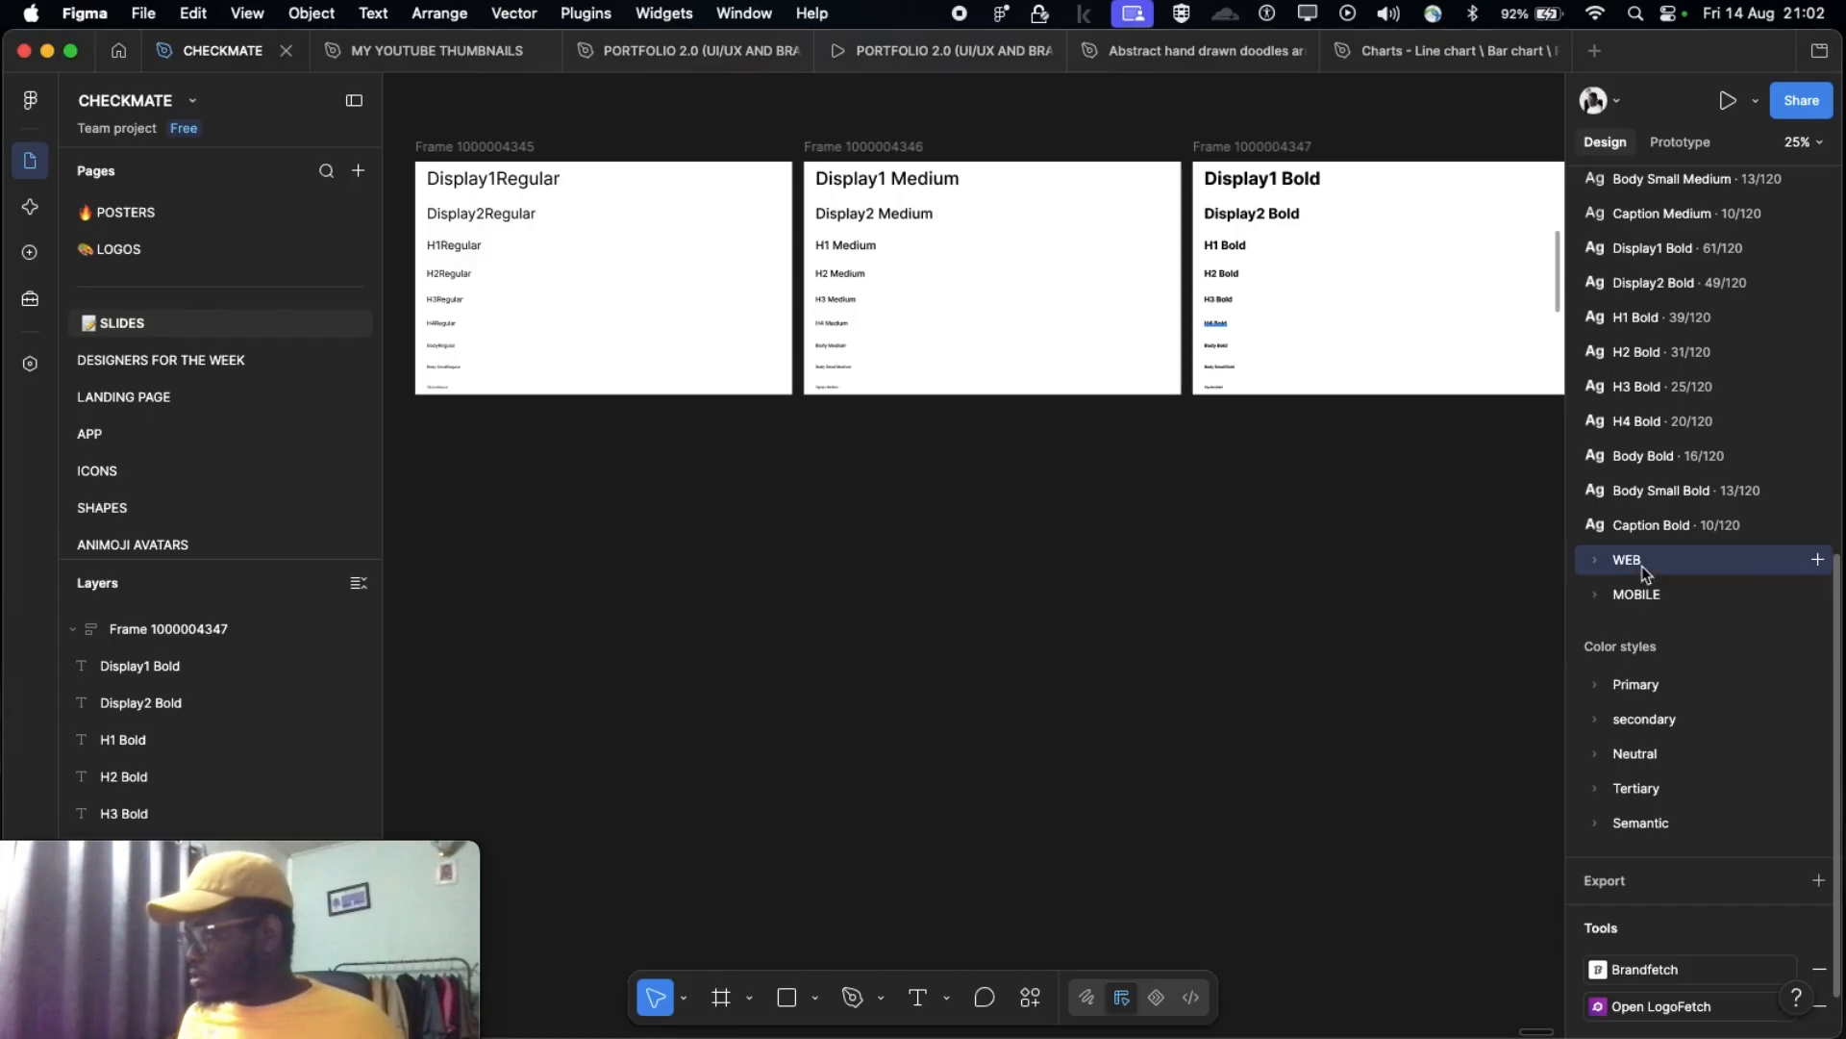
shift+click(1645, 593)
right_click(1647, 592)
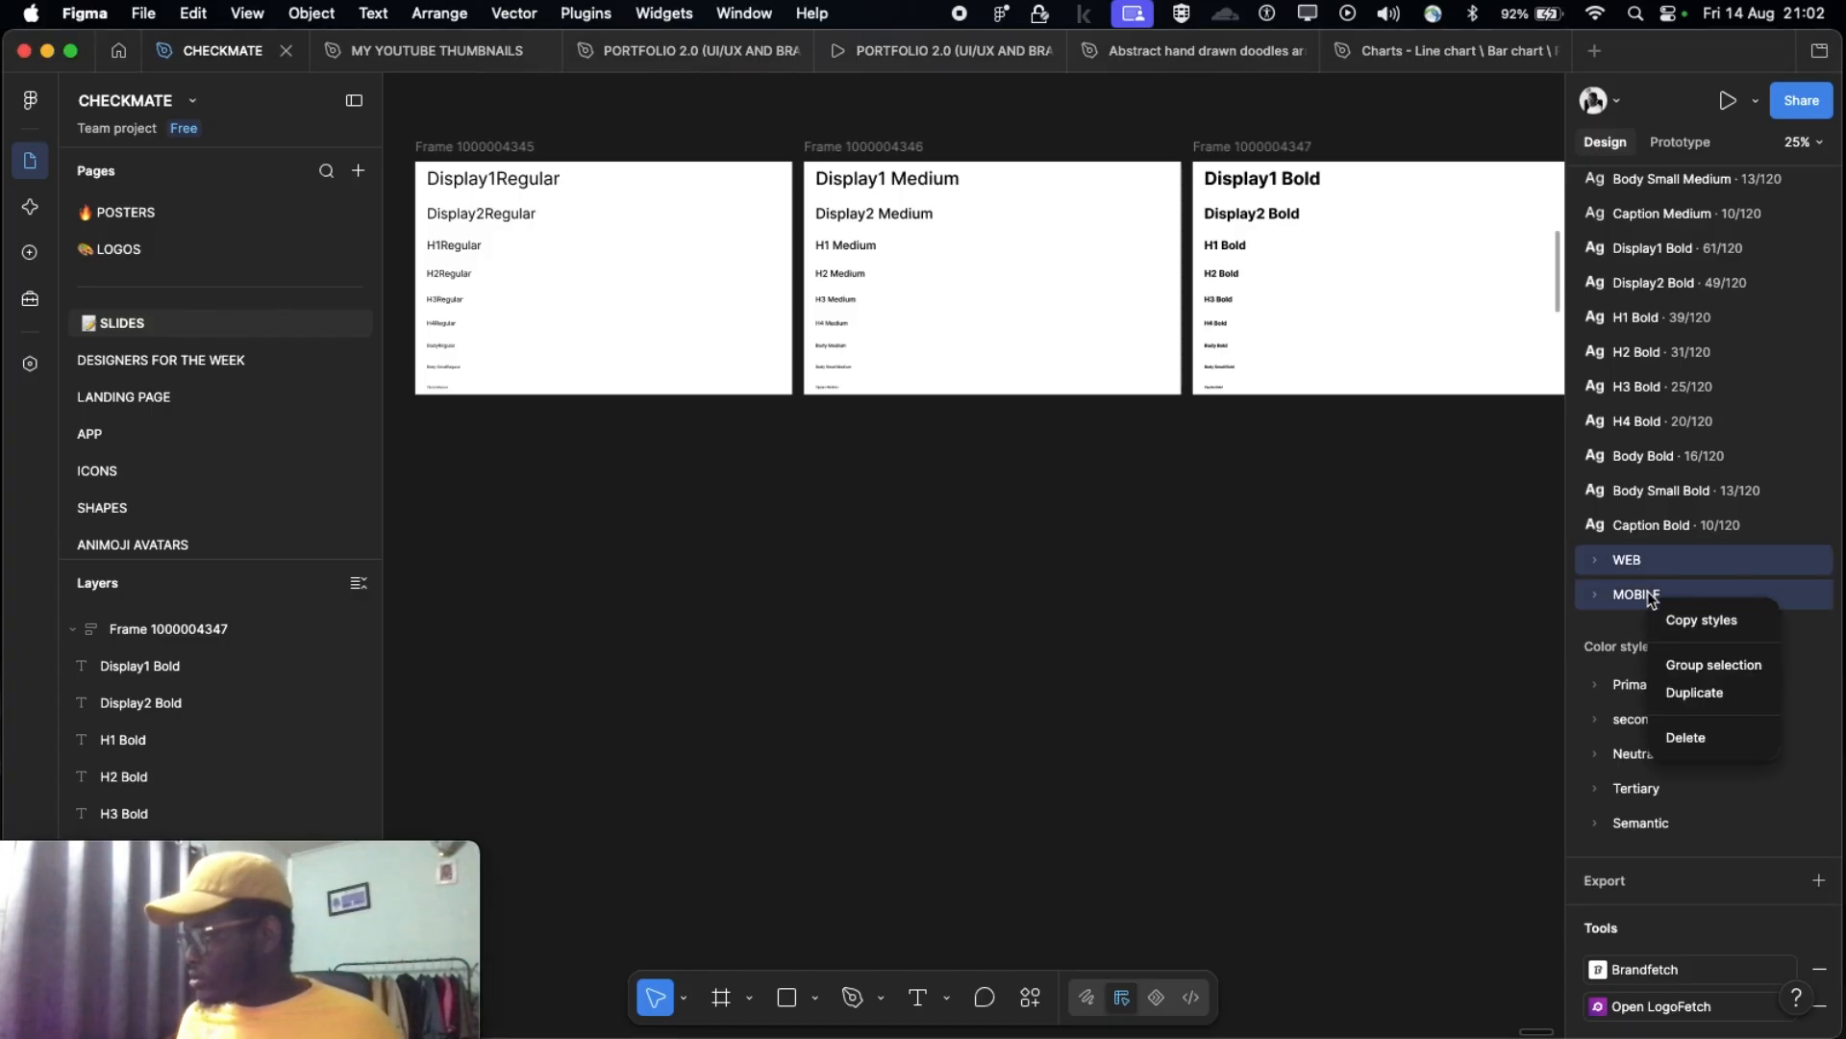
click(1727, 737)
Step: Group all the text styles from Display1Regular through Caption Bold into a folder named WEB and collapse it
scroll(1635, 481, up, 10)
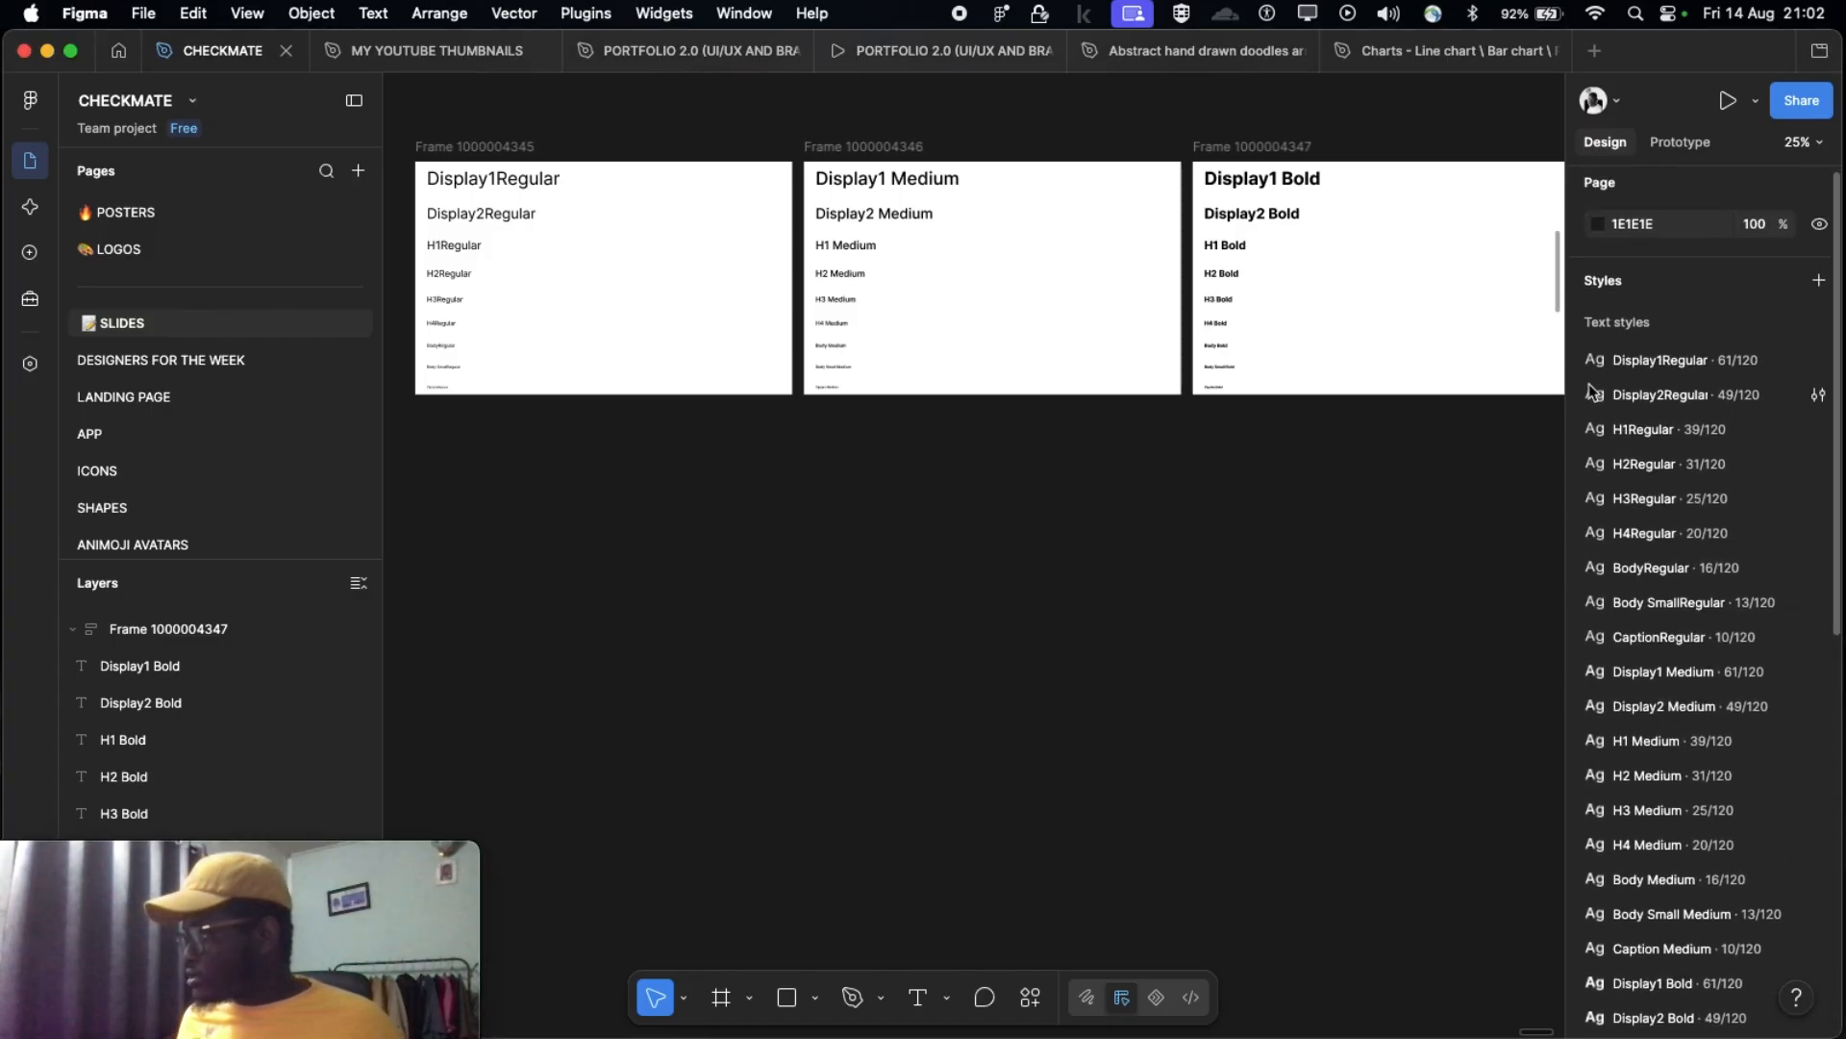
scroll(1629, 384, down, 6)
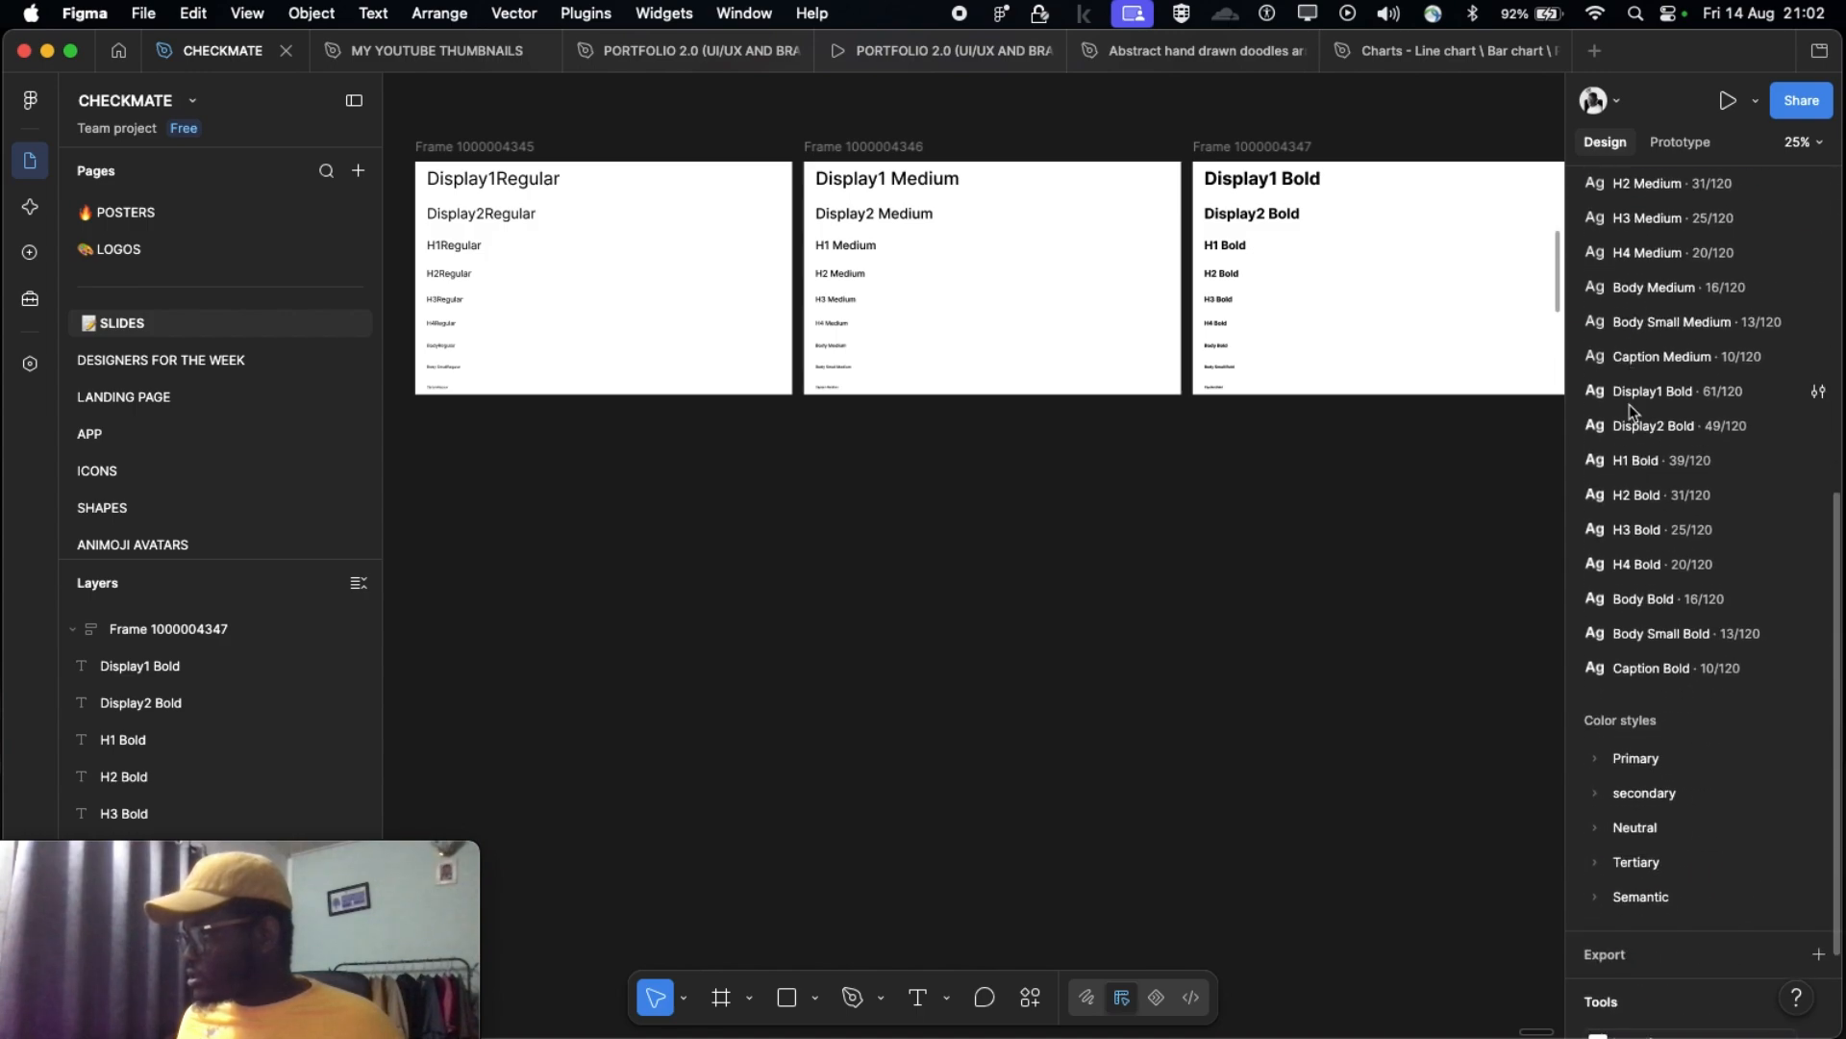
shift+click(1625, 650)
right_click(1654, 413)
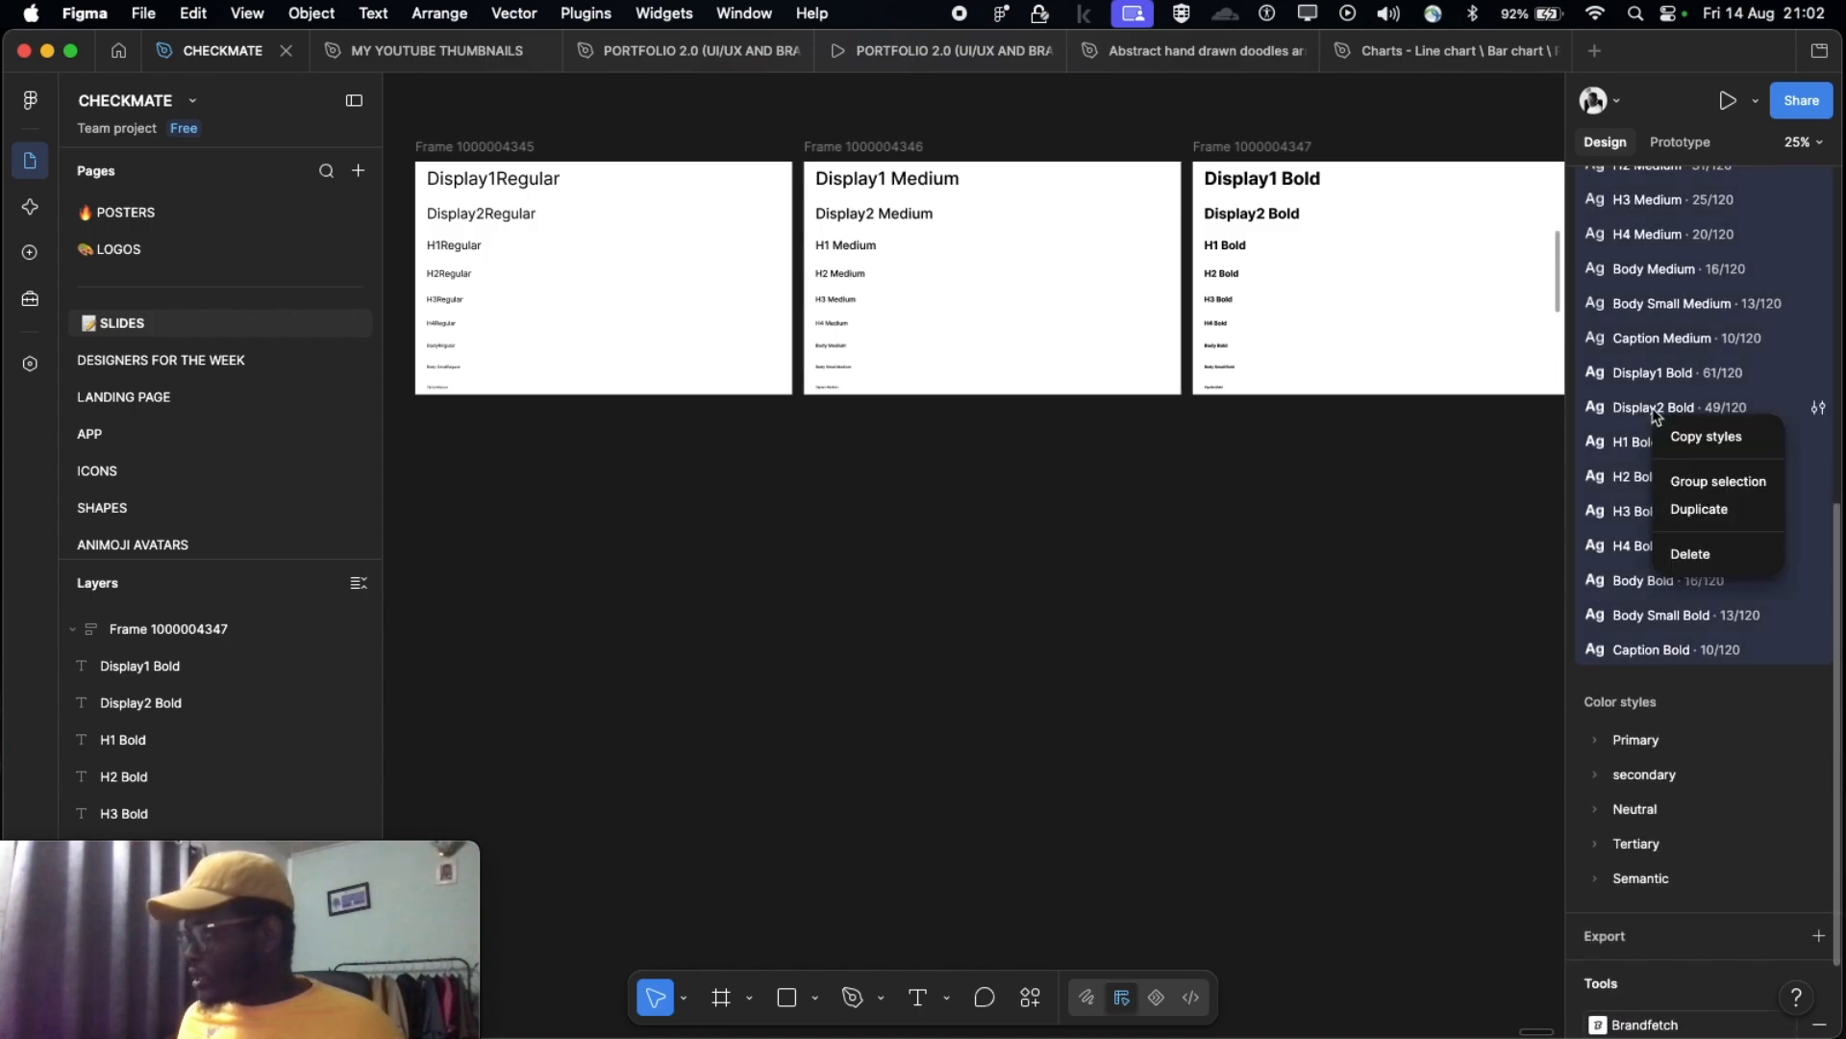
click(1684, 492)
text(we)
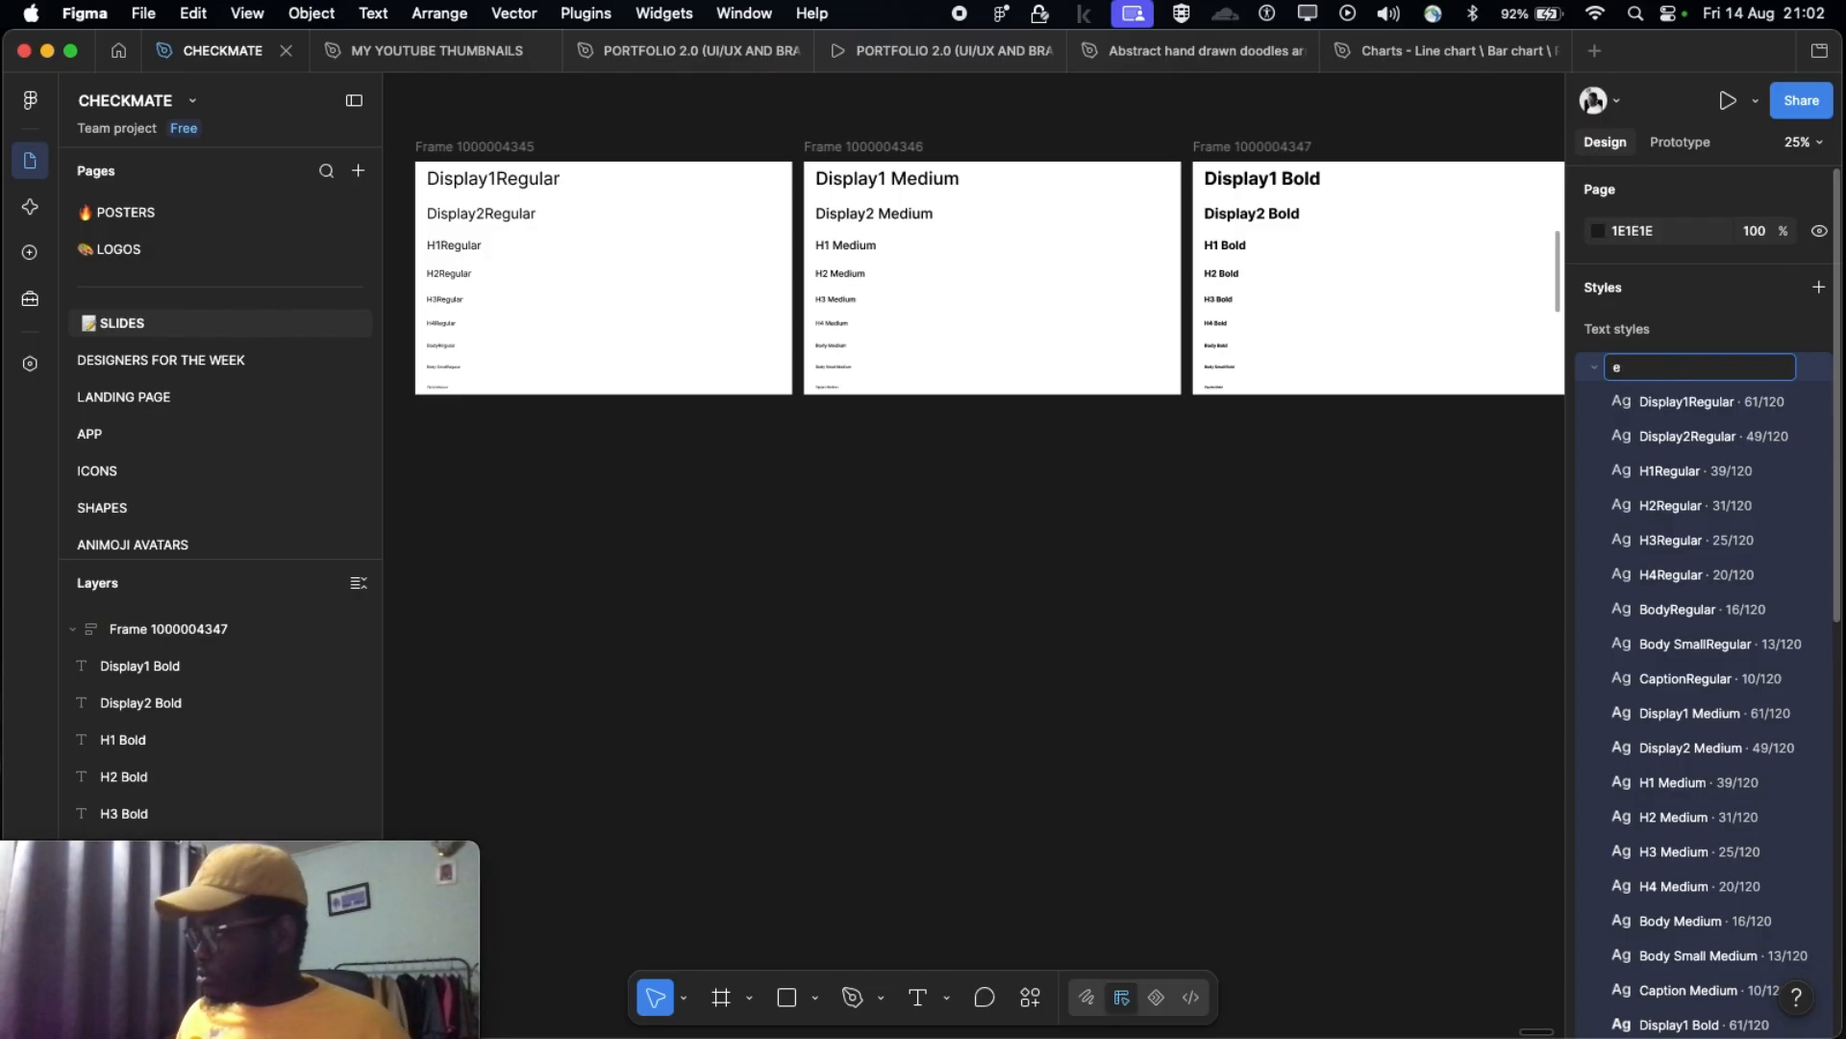
text(WE)
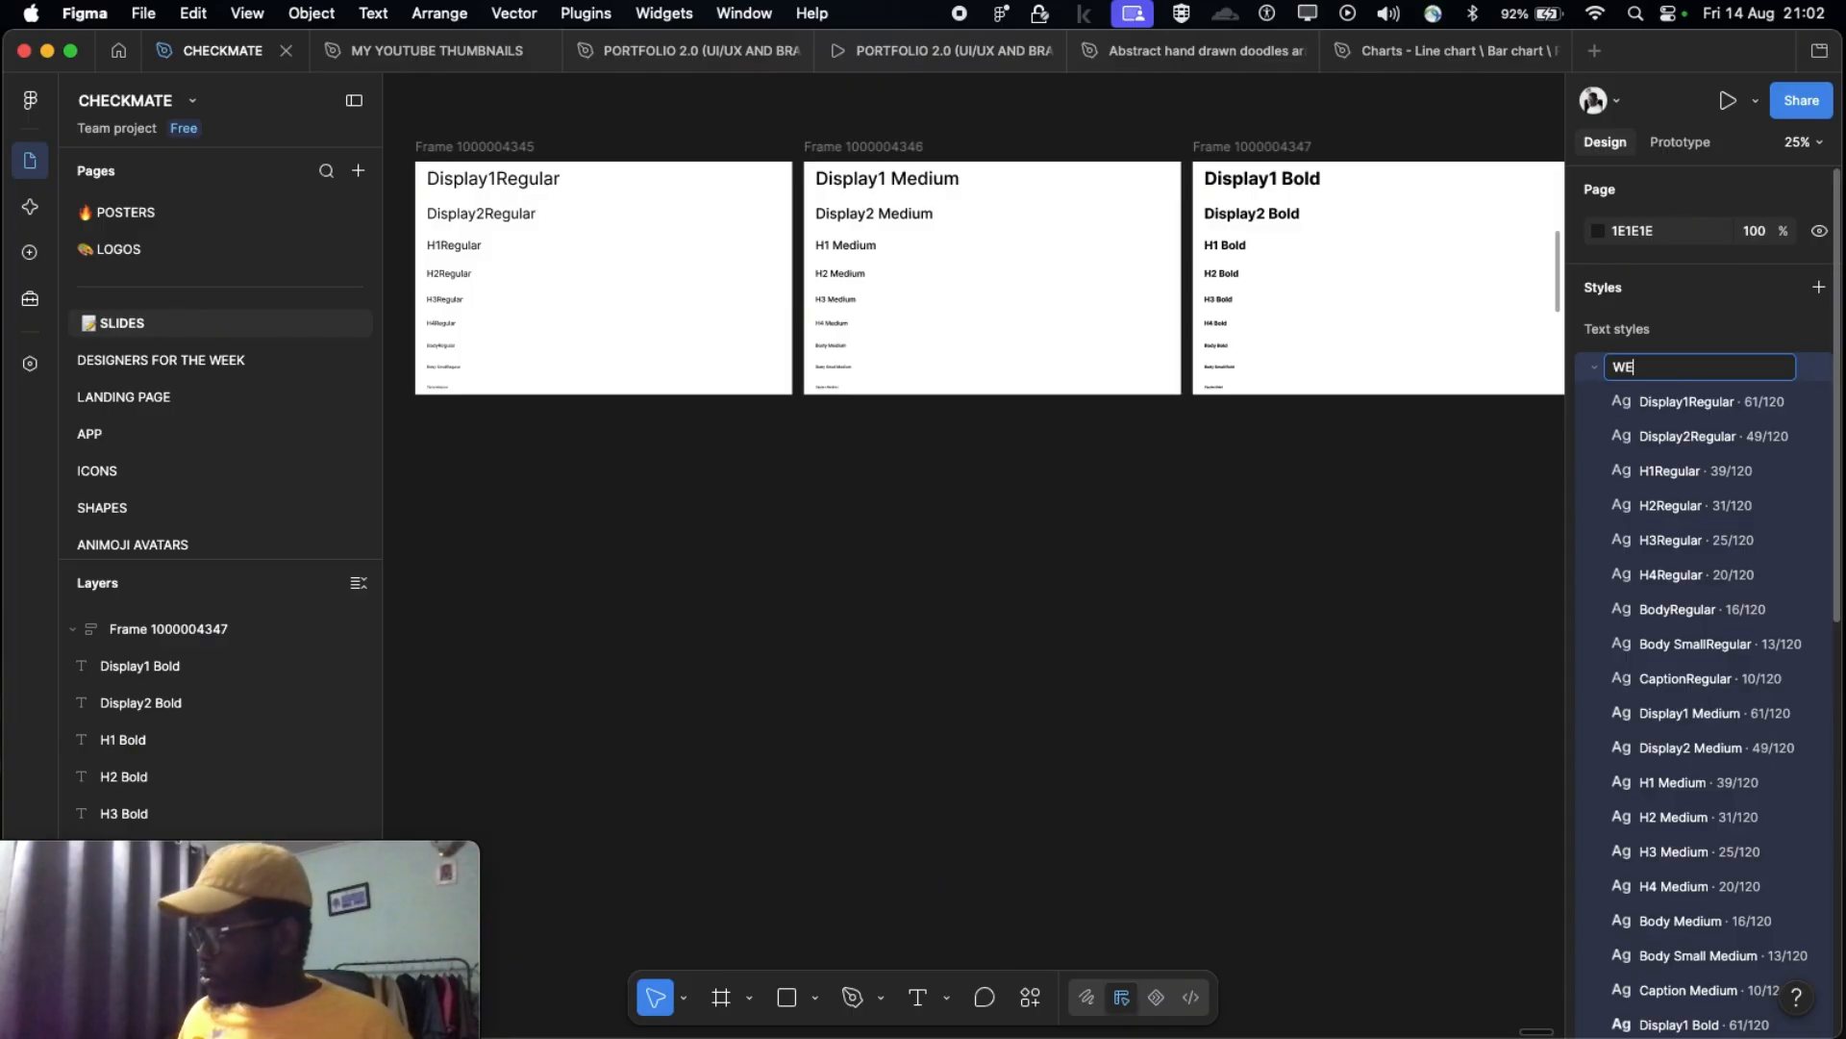
text(B)
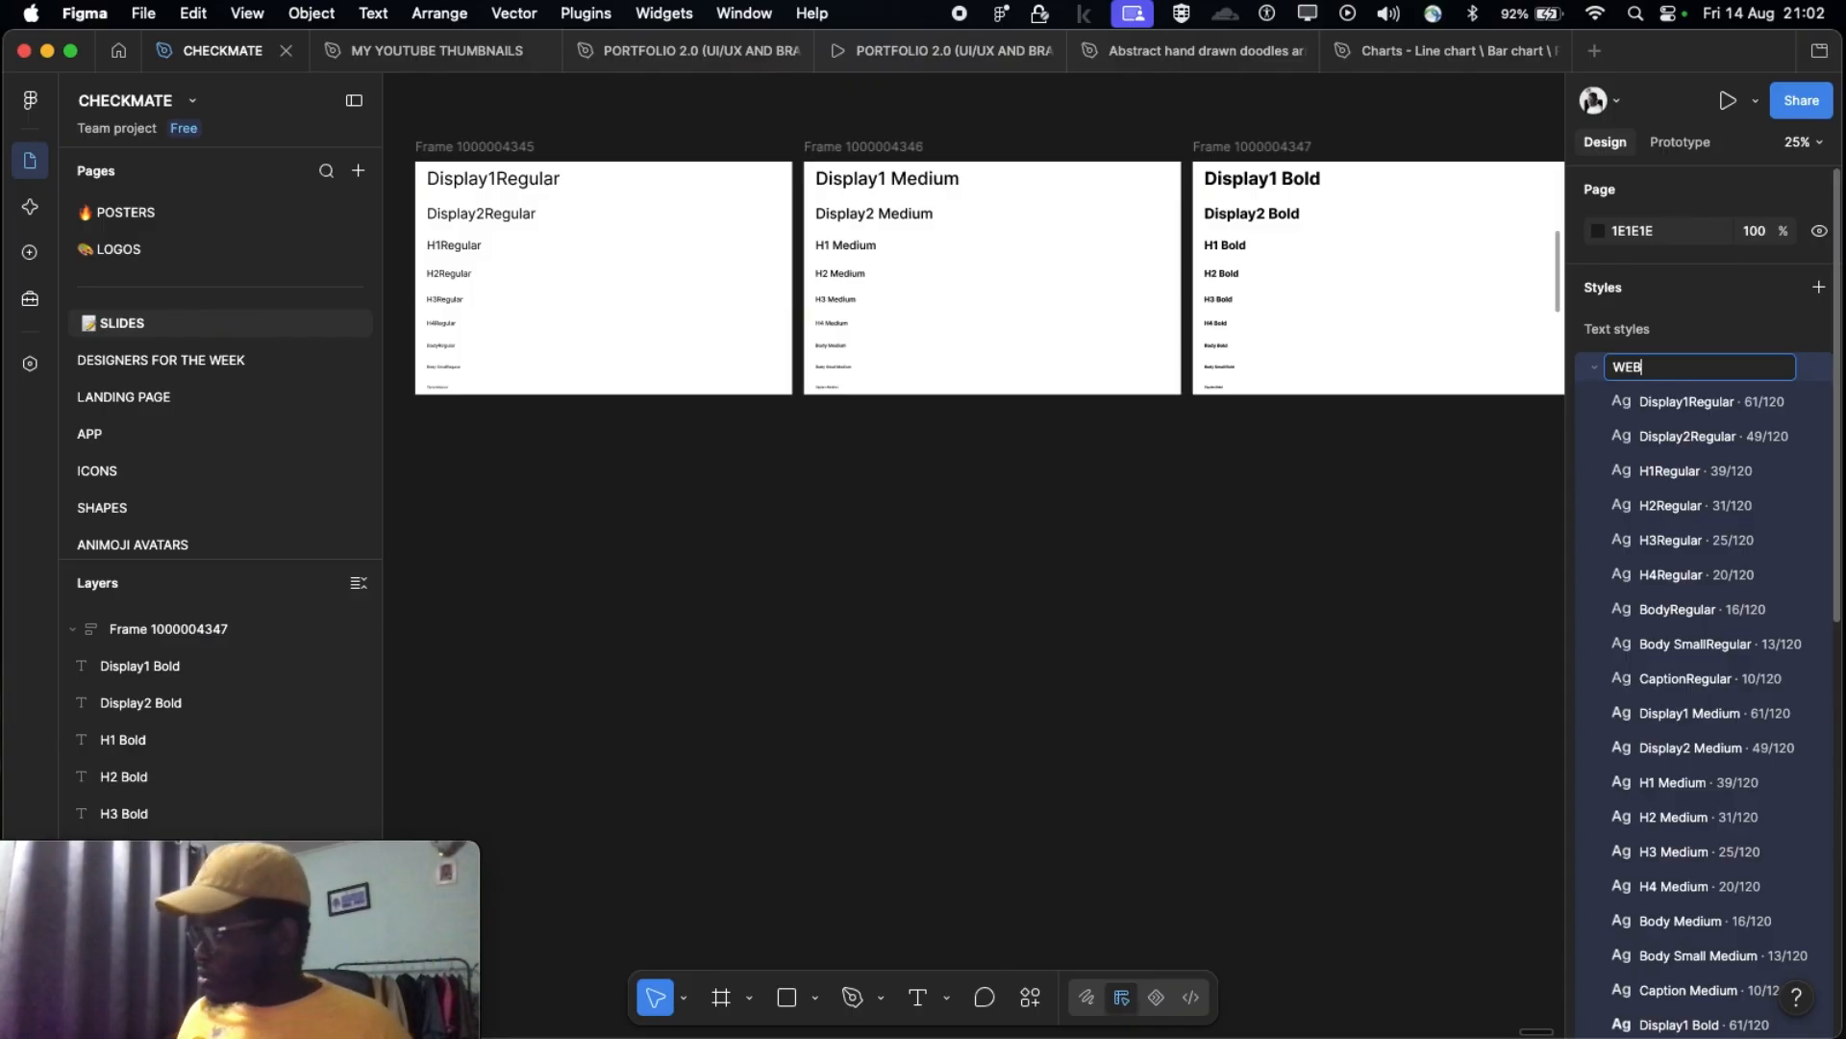
key(Return)
click(1593, 368)
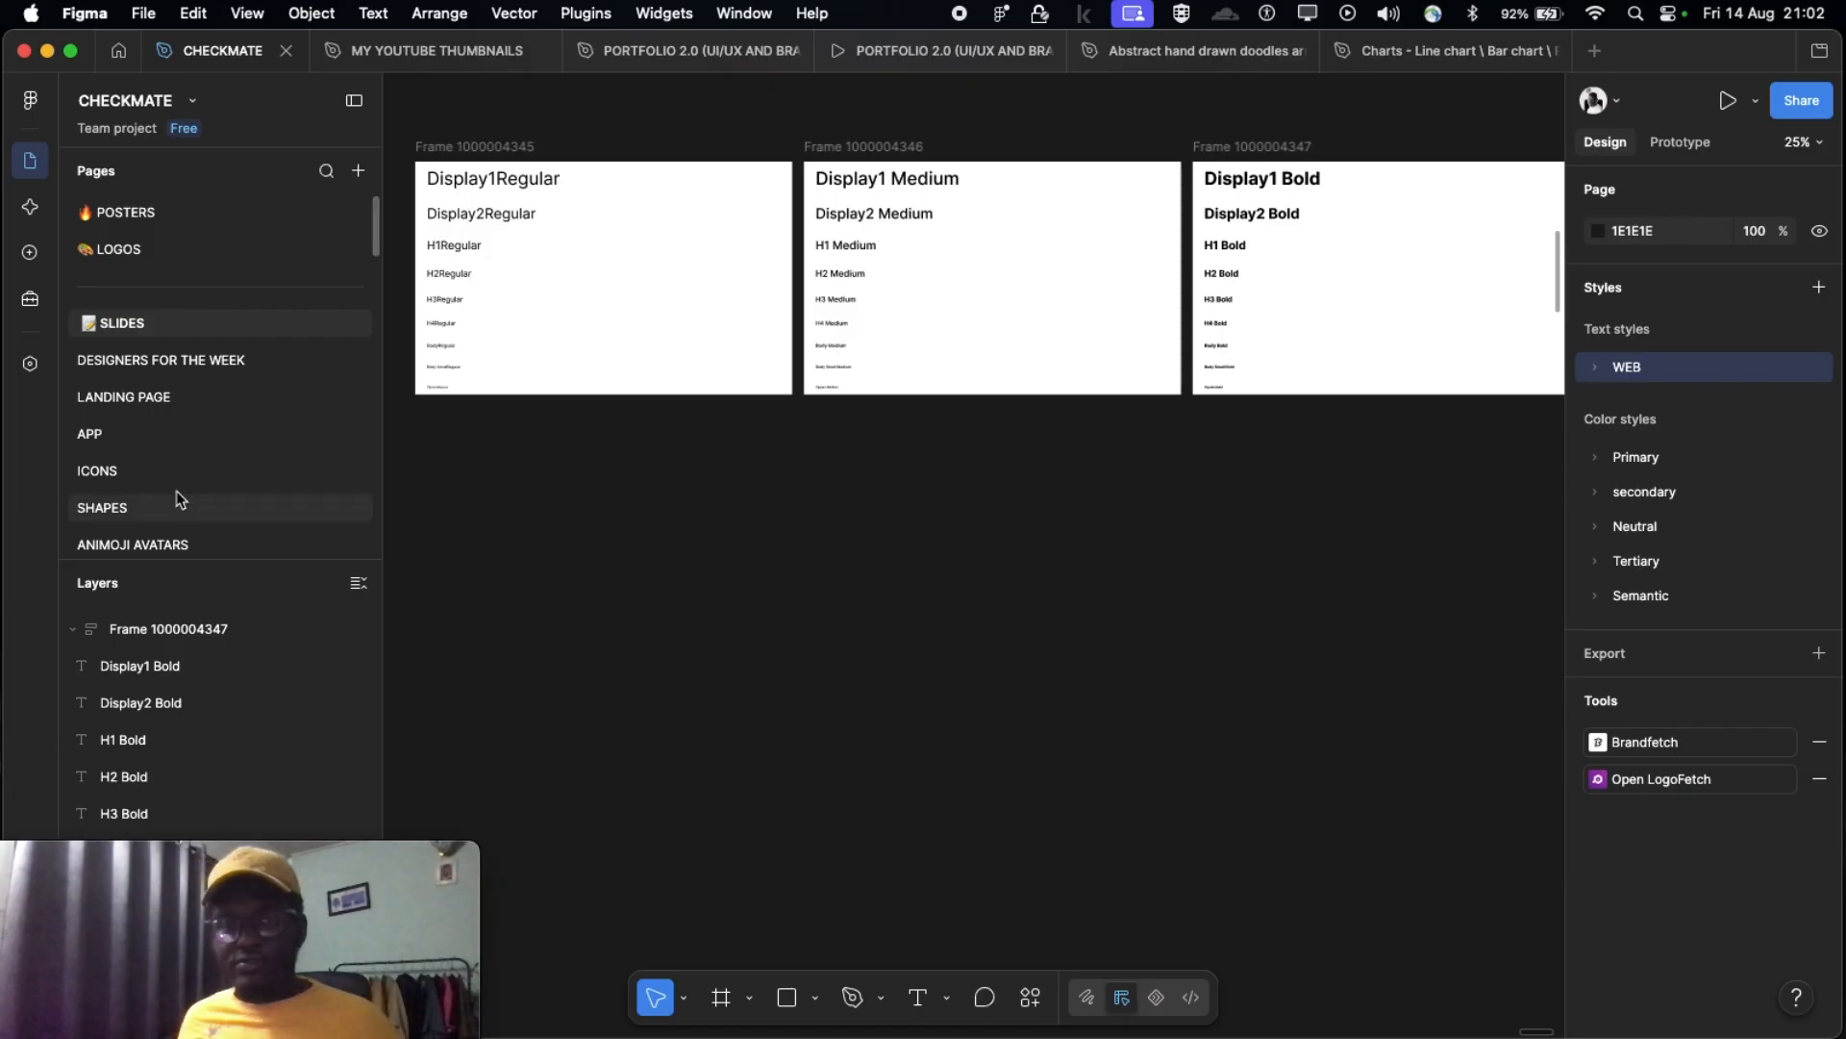
Step: Expand the WEB text style folder and move Display1Regular directly above Display1 Medium
click(1592, 368)
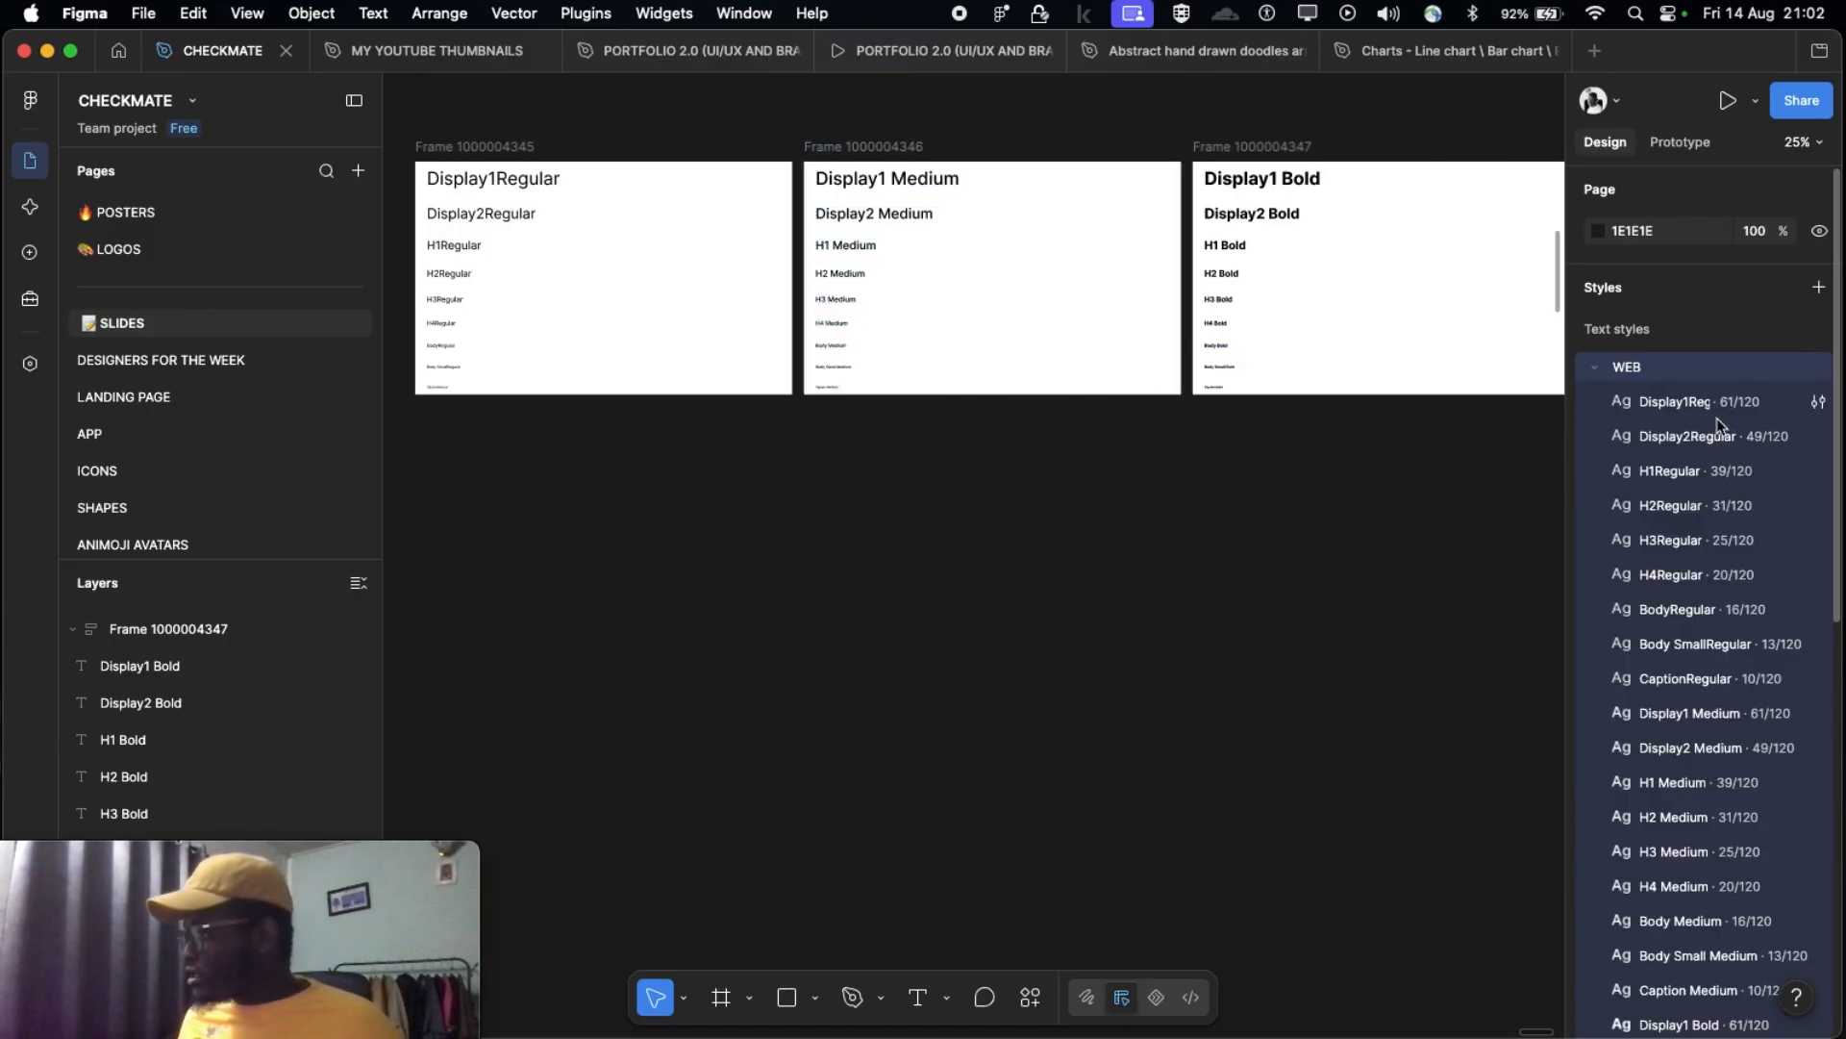
scroll(1690, 415, down, 2)
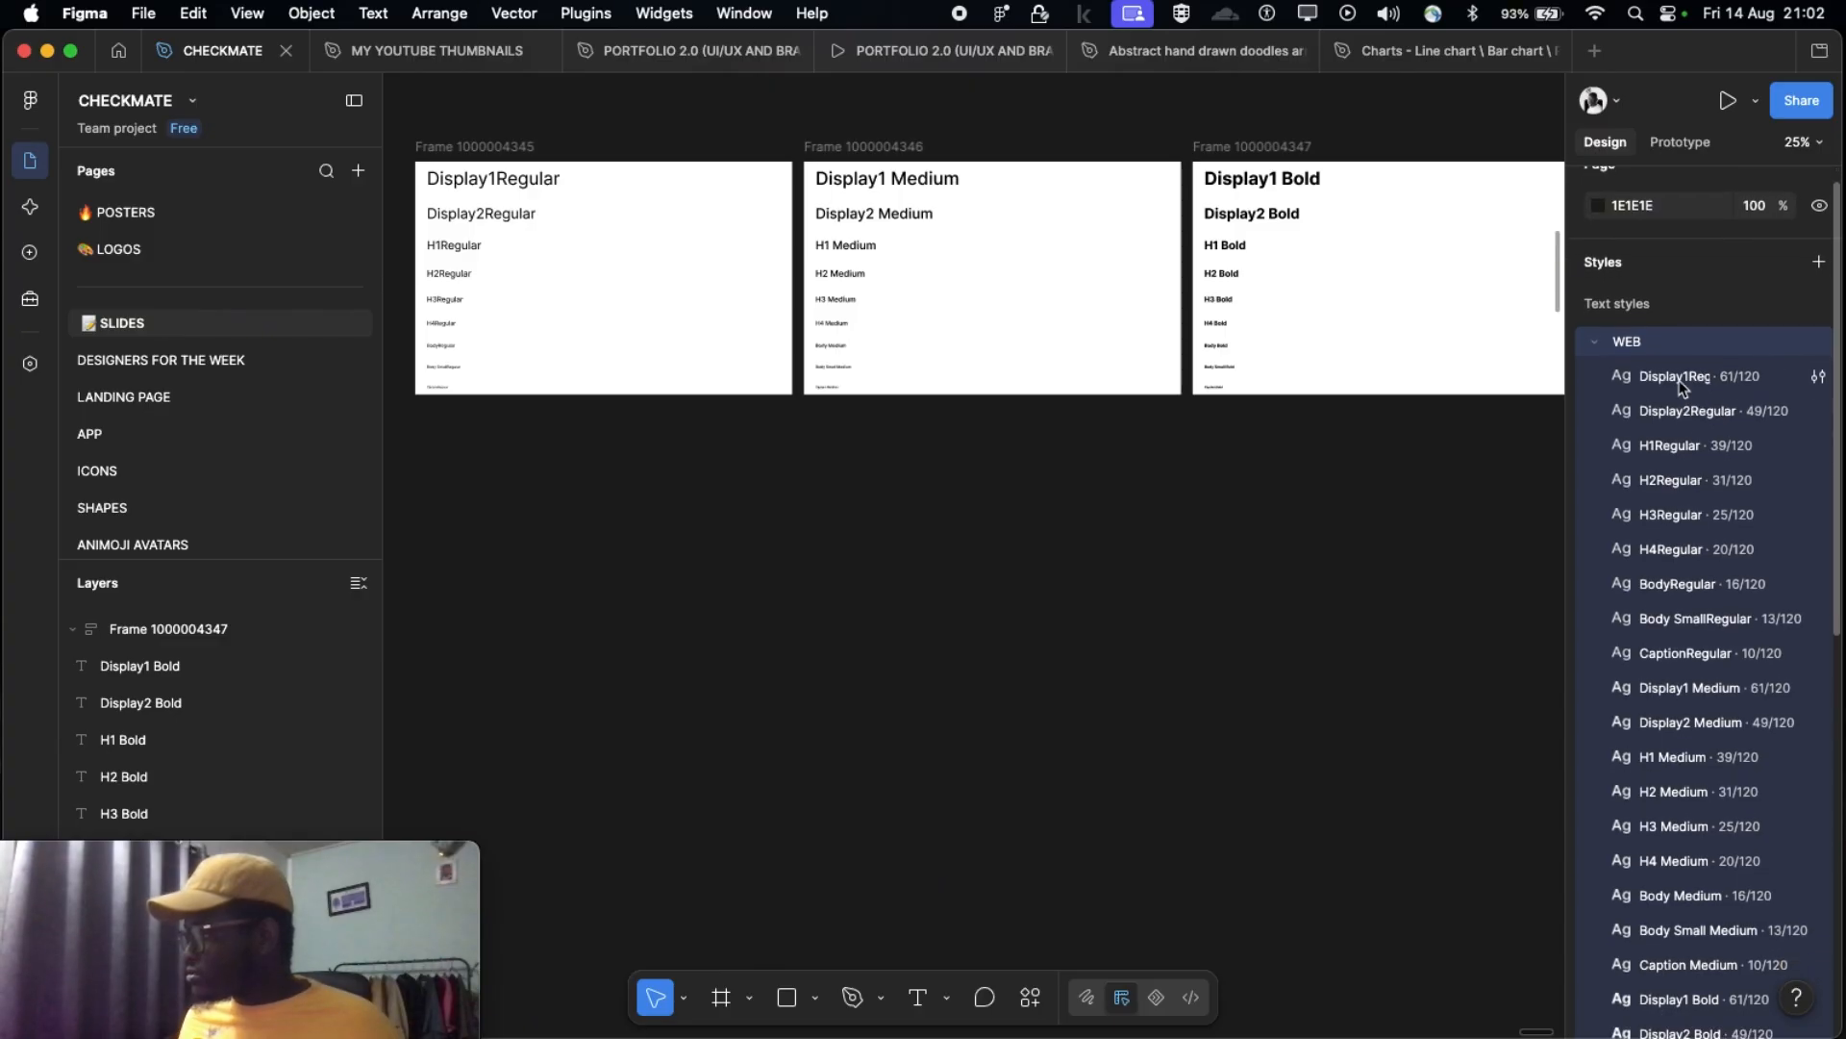
scroll(1683, 389, down, 1)
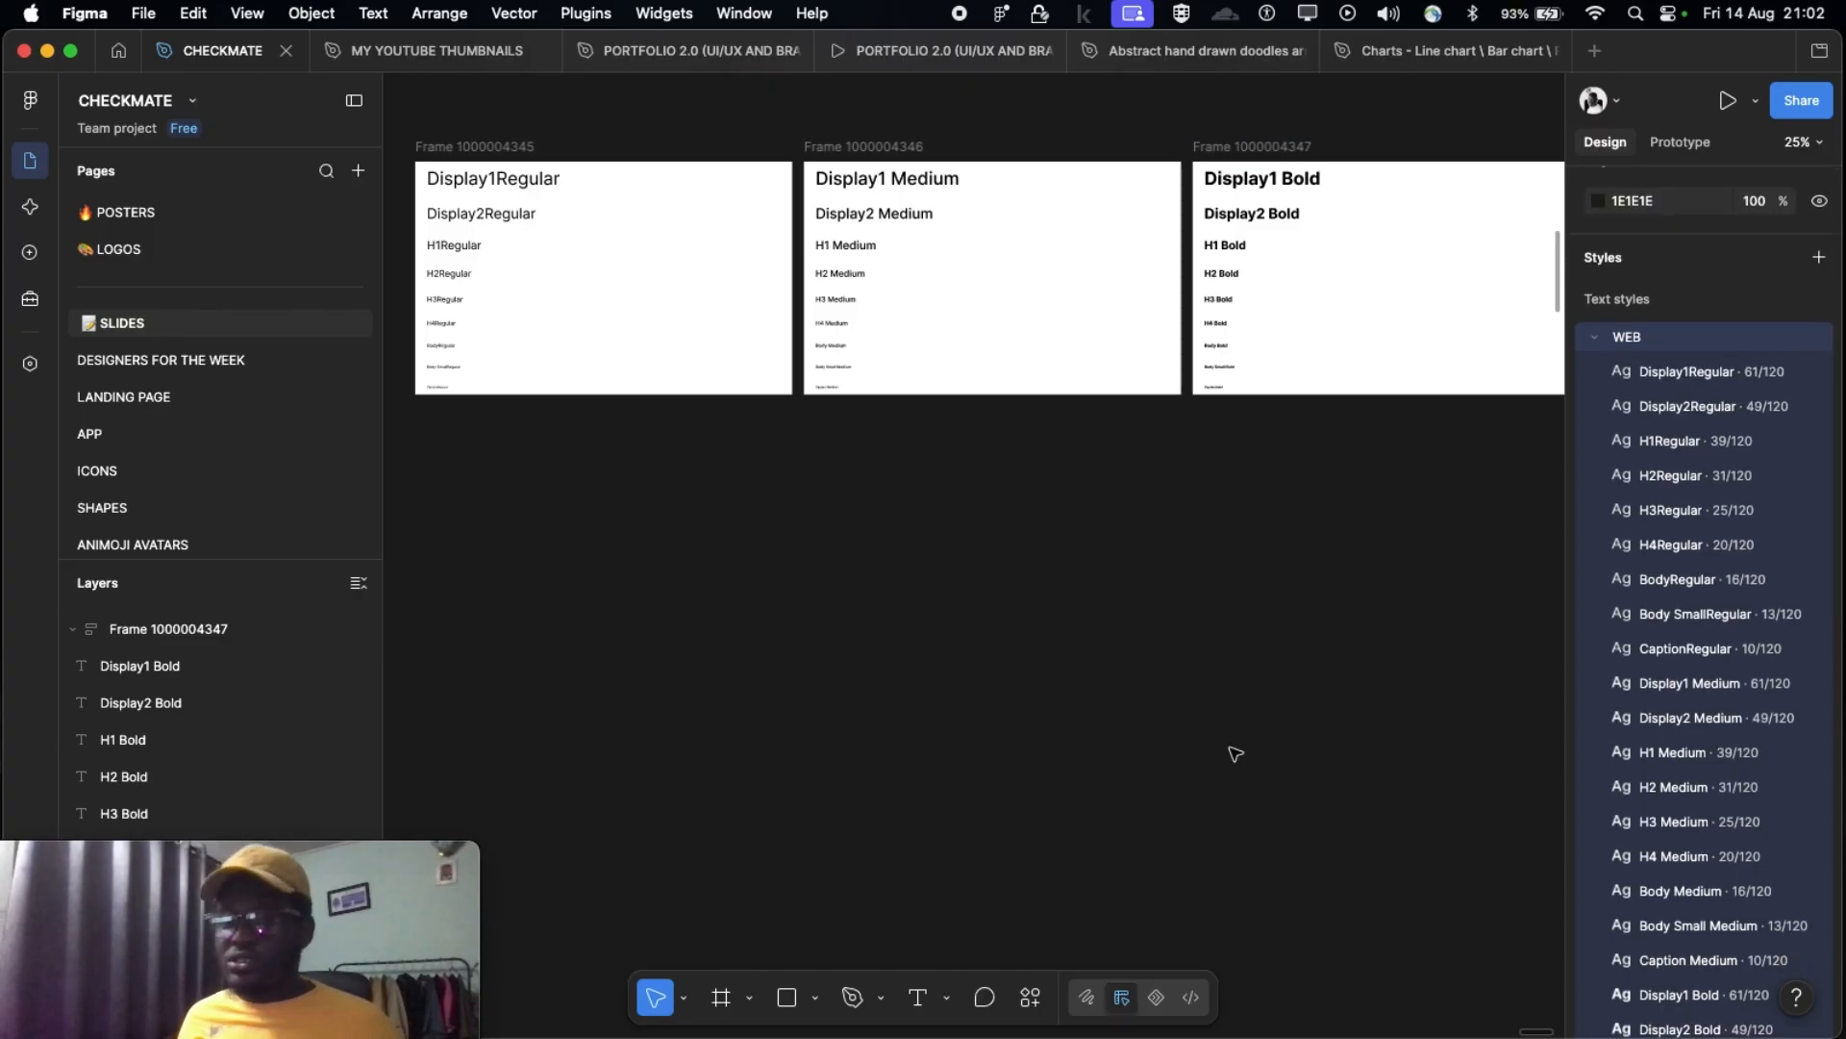
click(1688, 372)
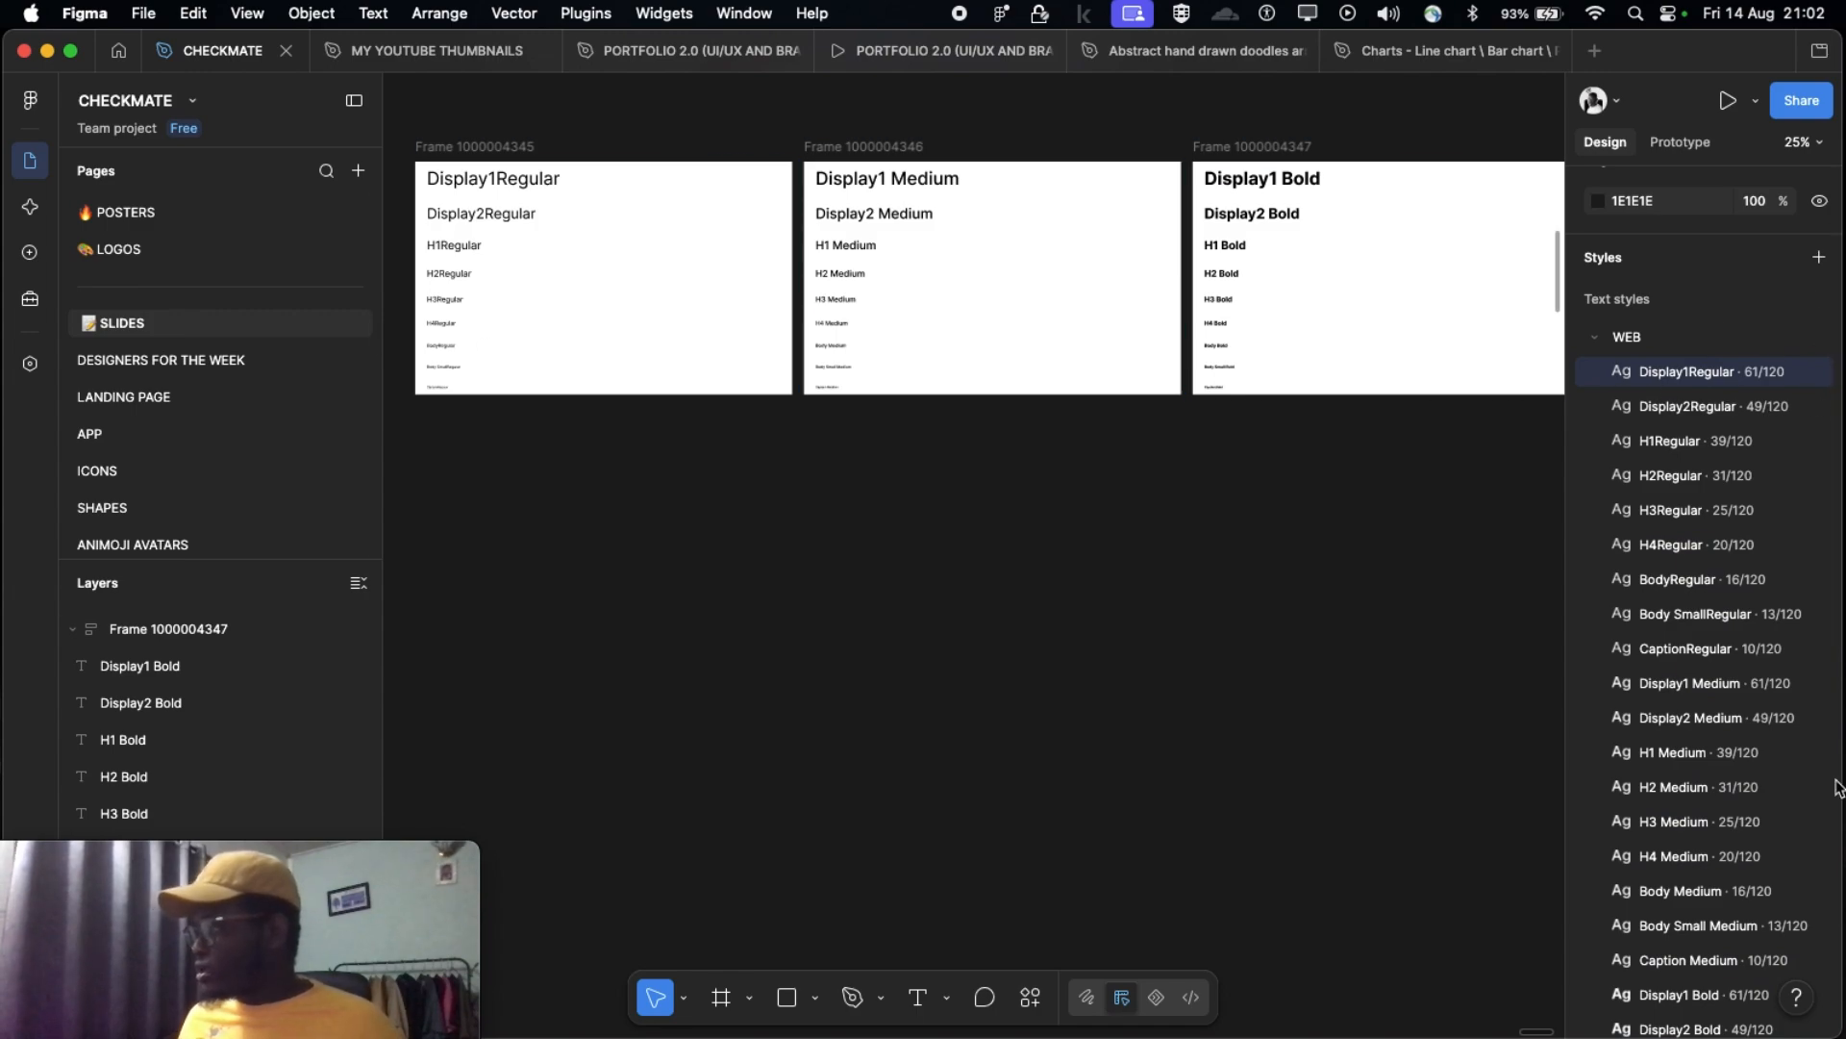
scroll(1650, 384, down, 1)
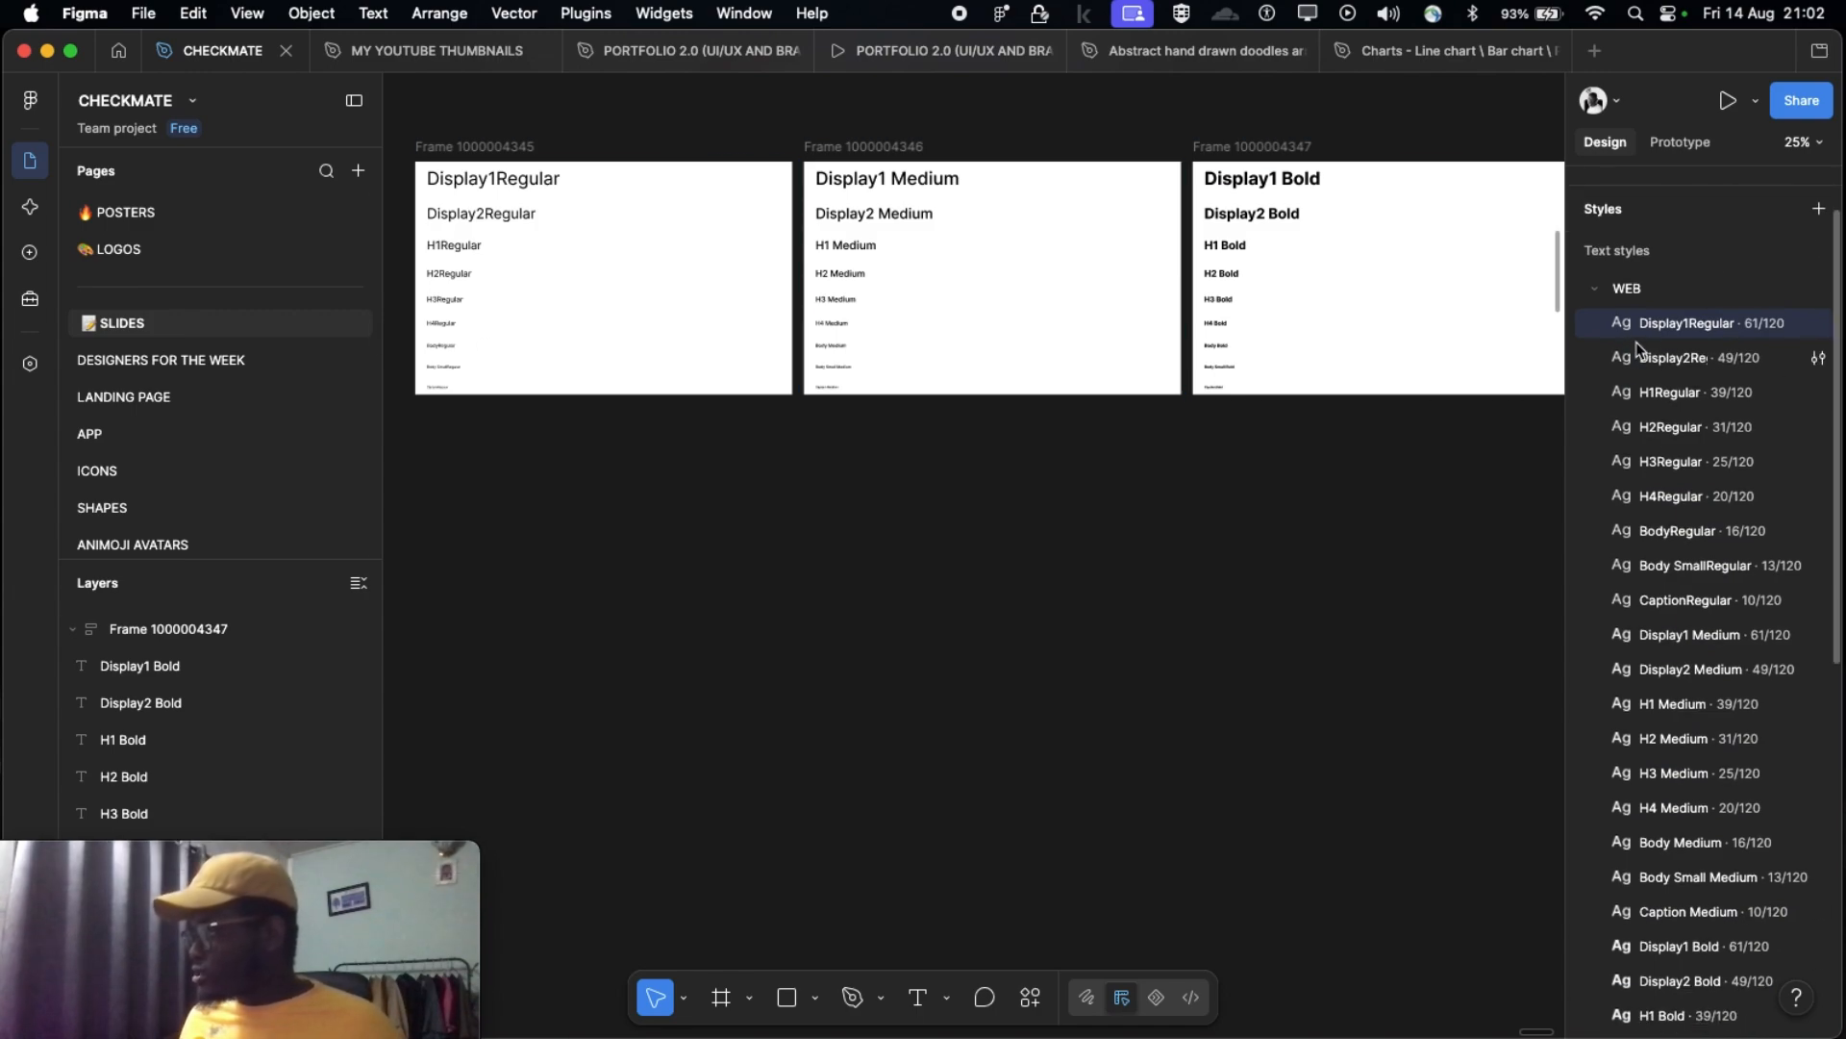
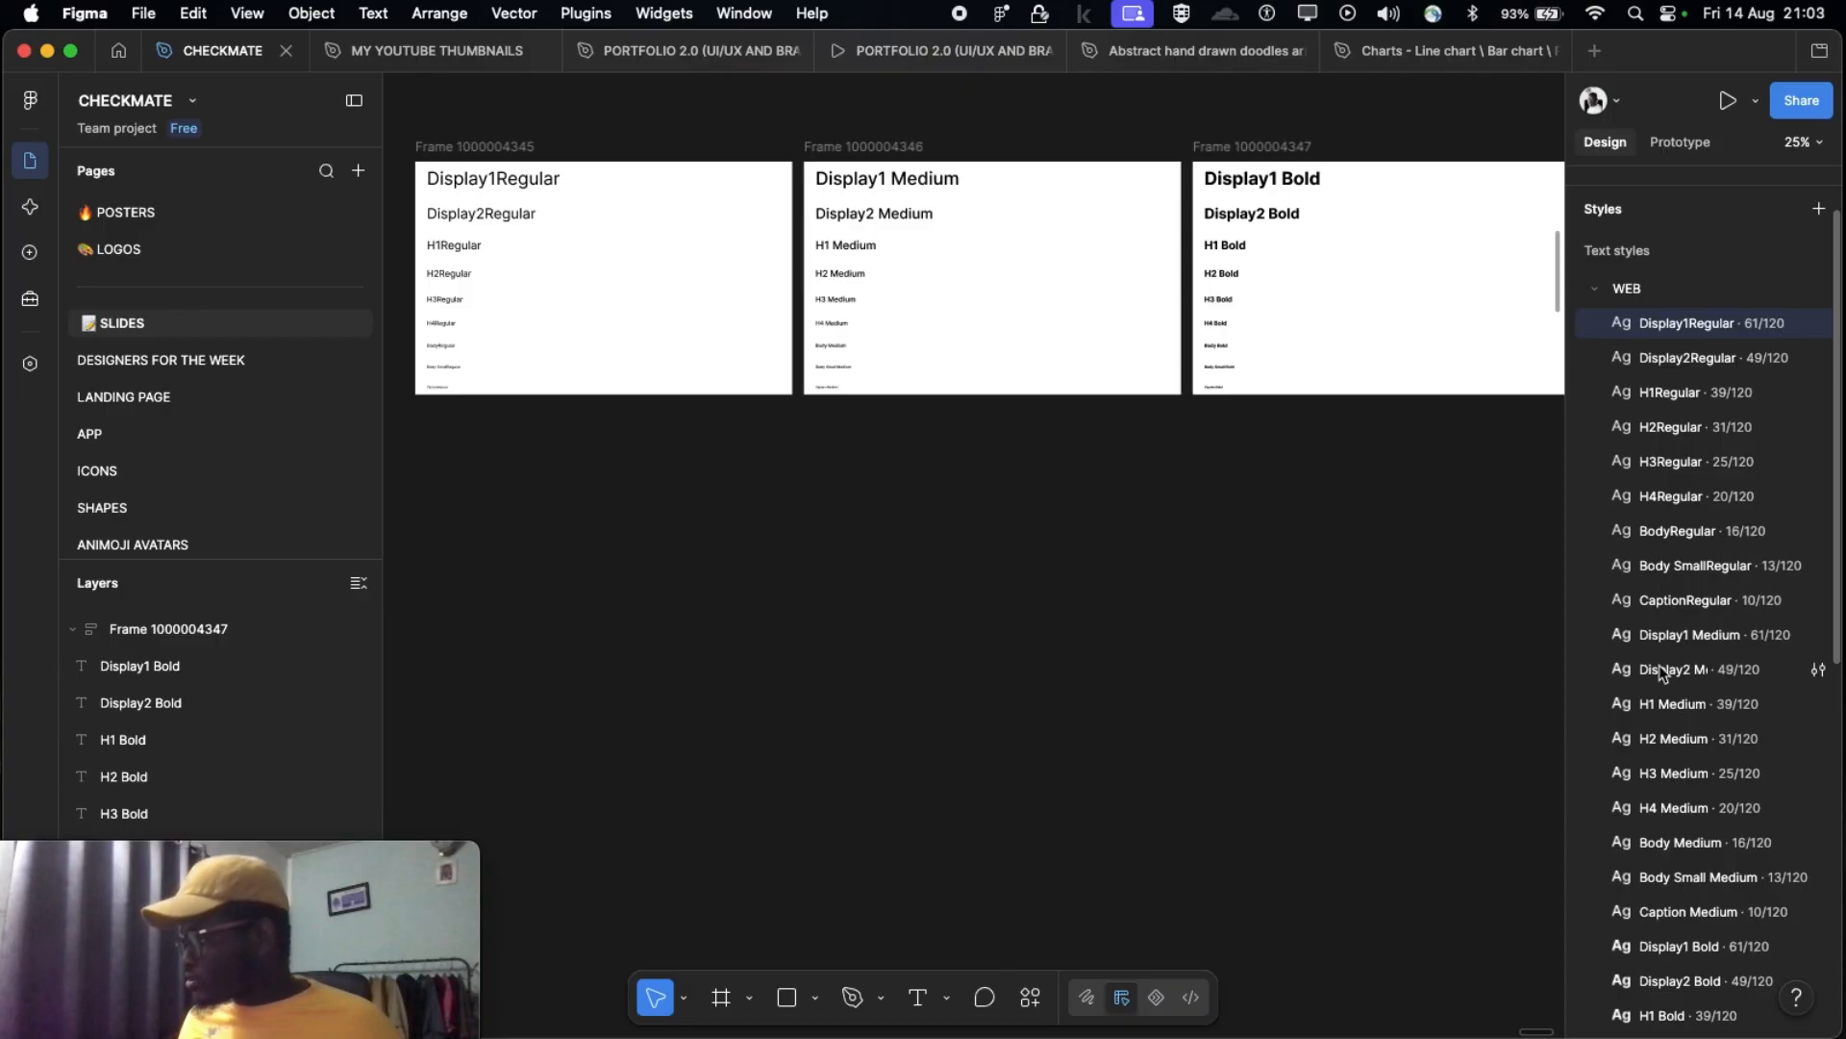
drag(1658, 645, 1658, 640)
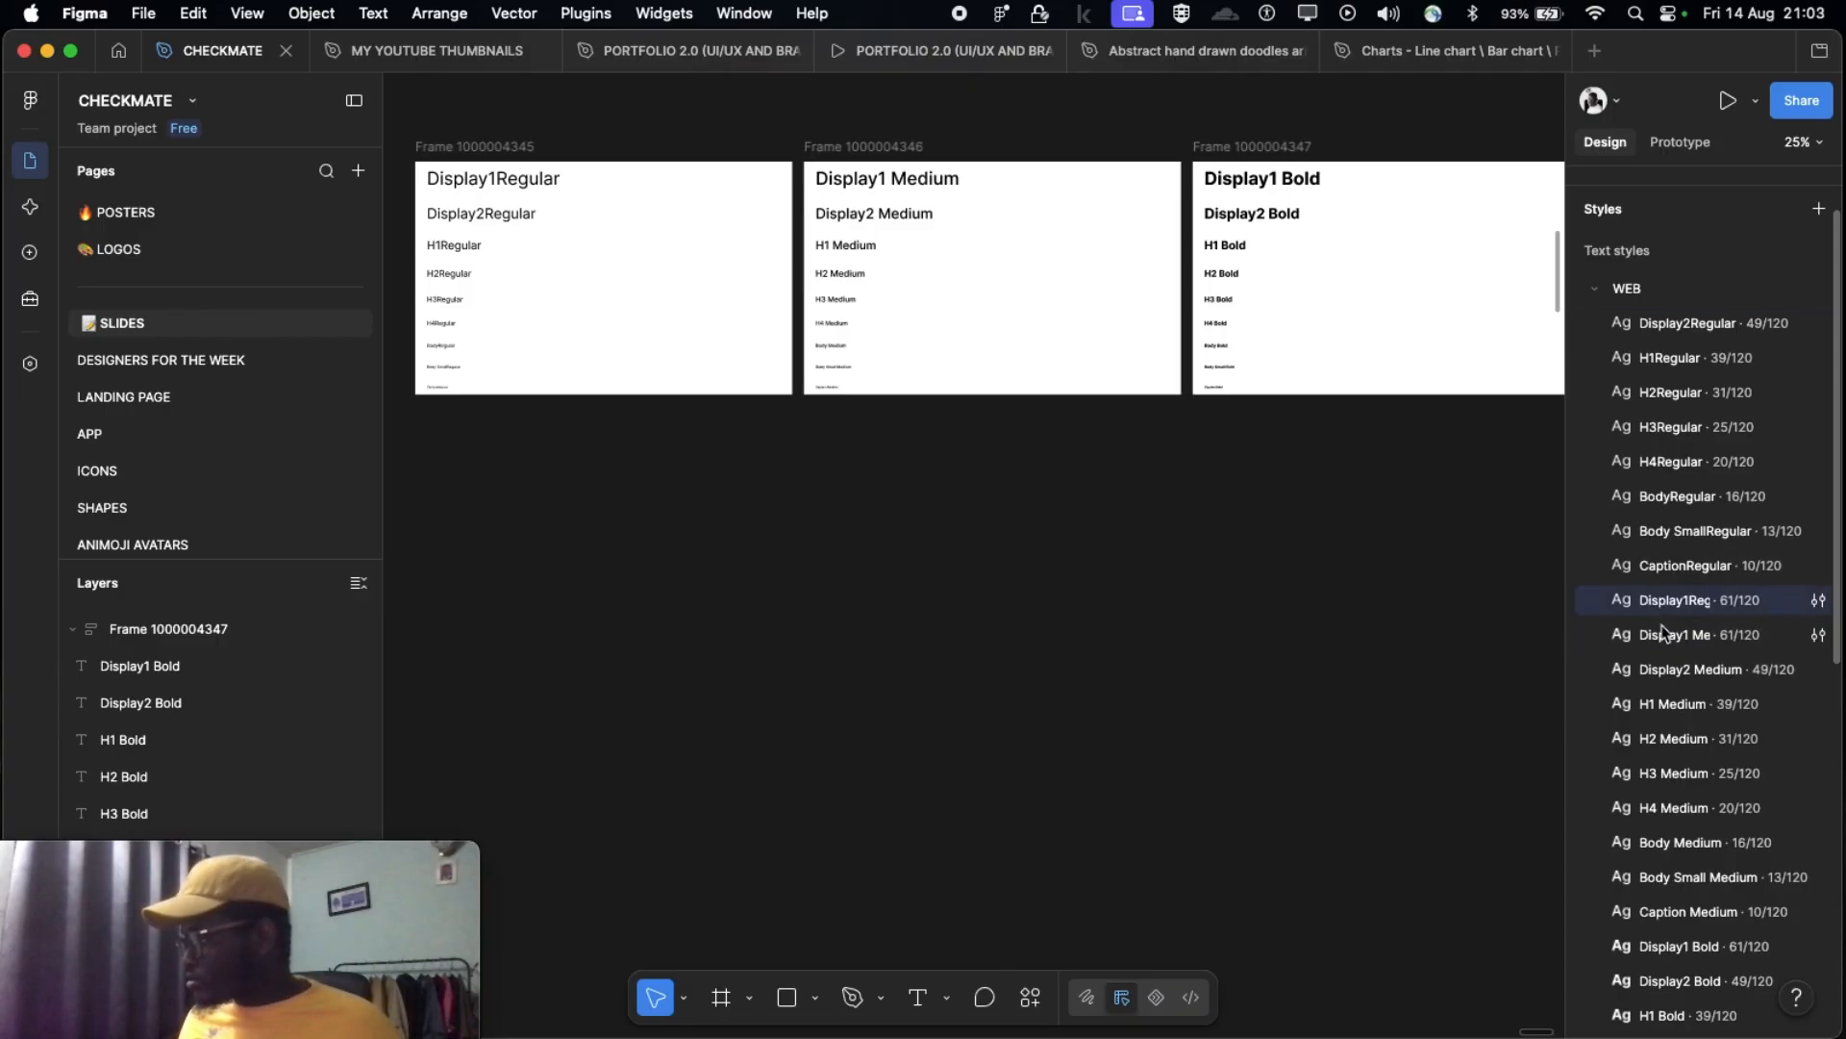
Step: Undo the reordering of the Display1Regular style inside the WEB folder
key(super+z)
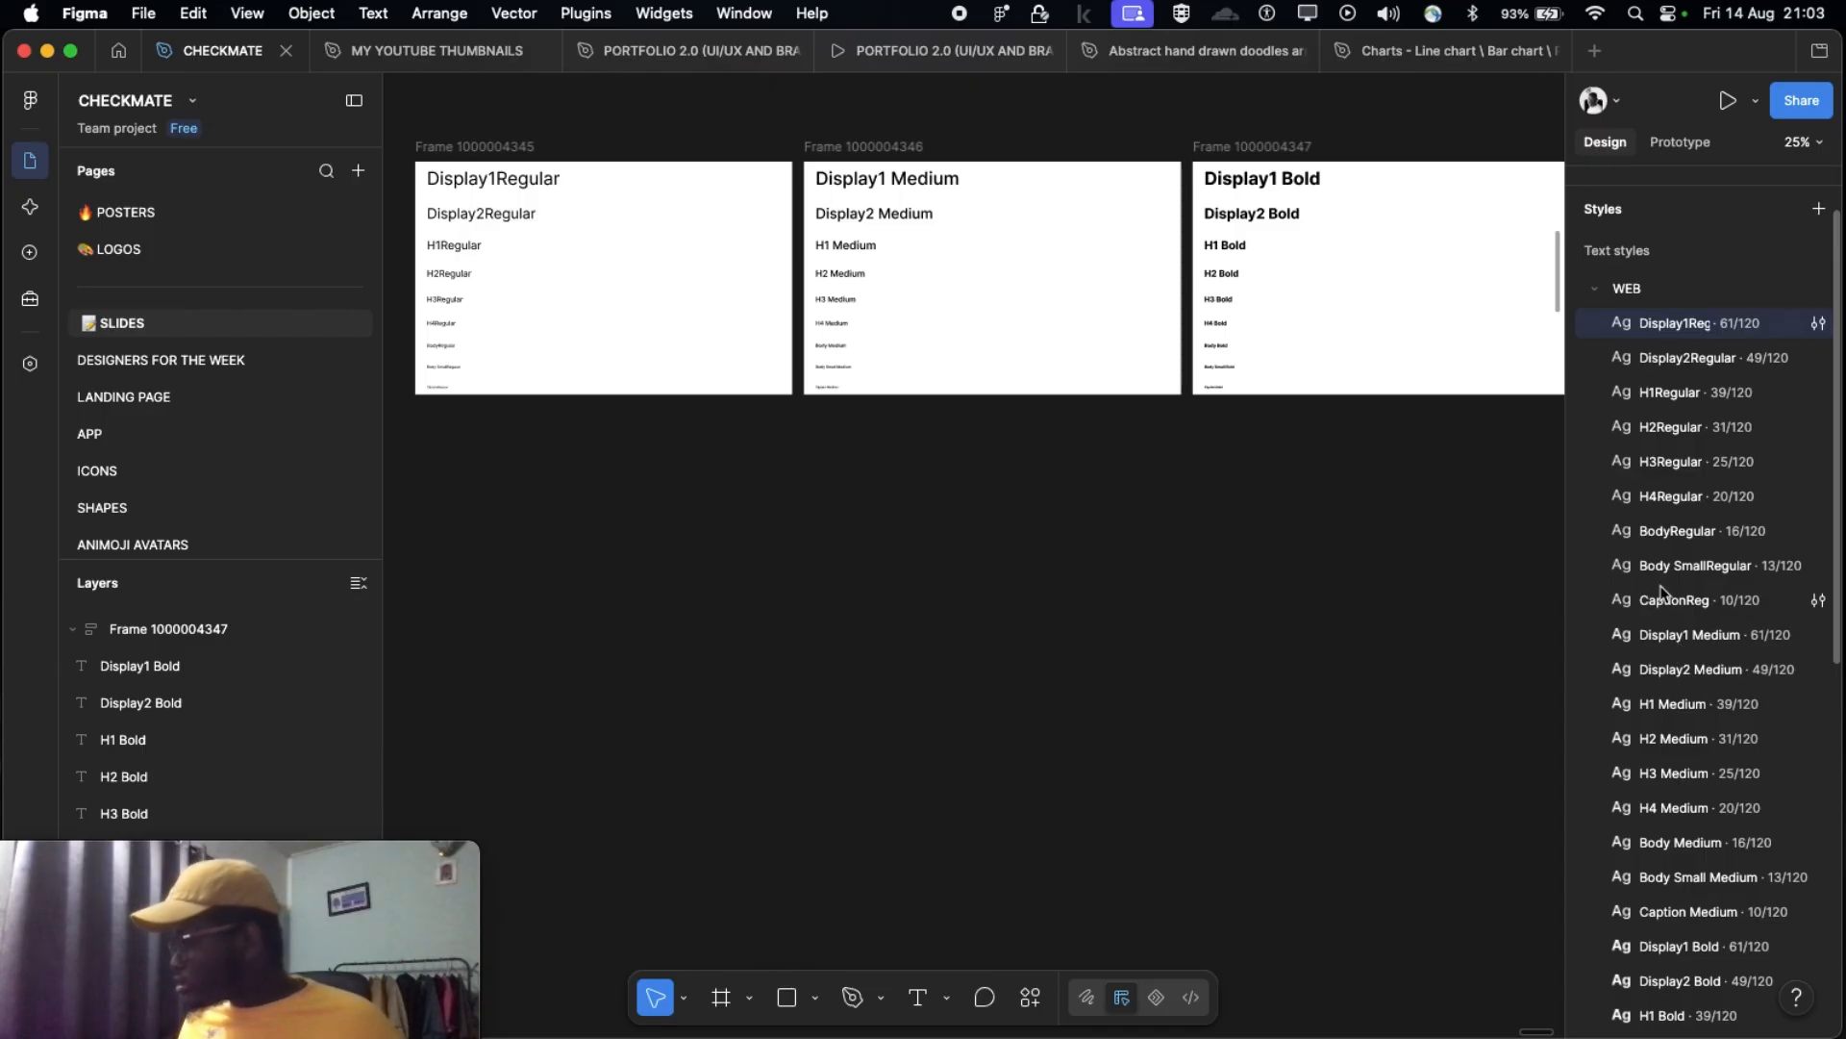
shift+click(1667, 641)
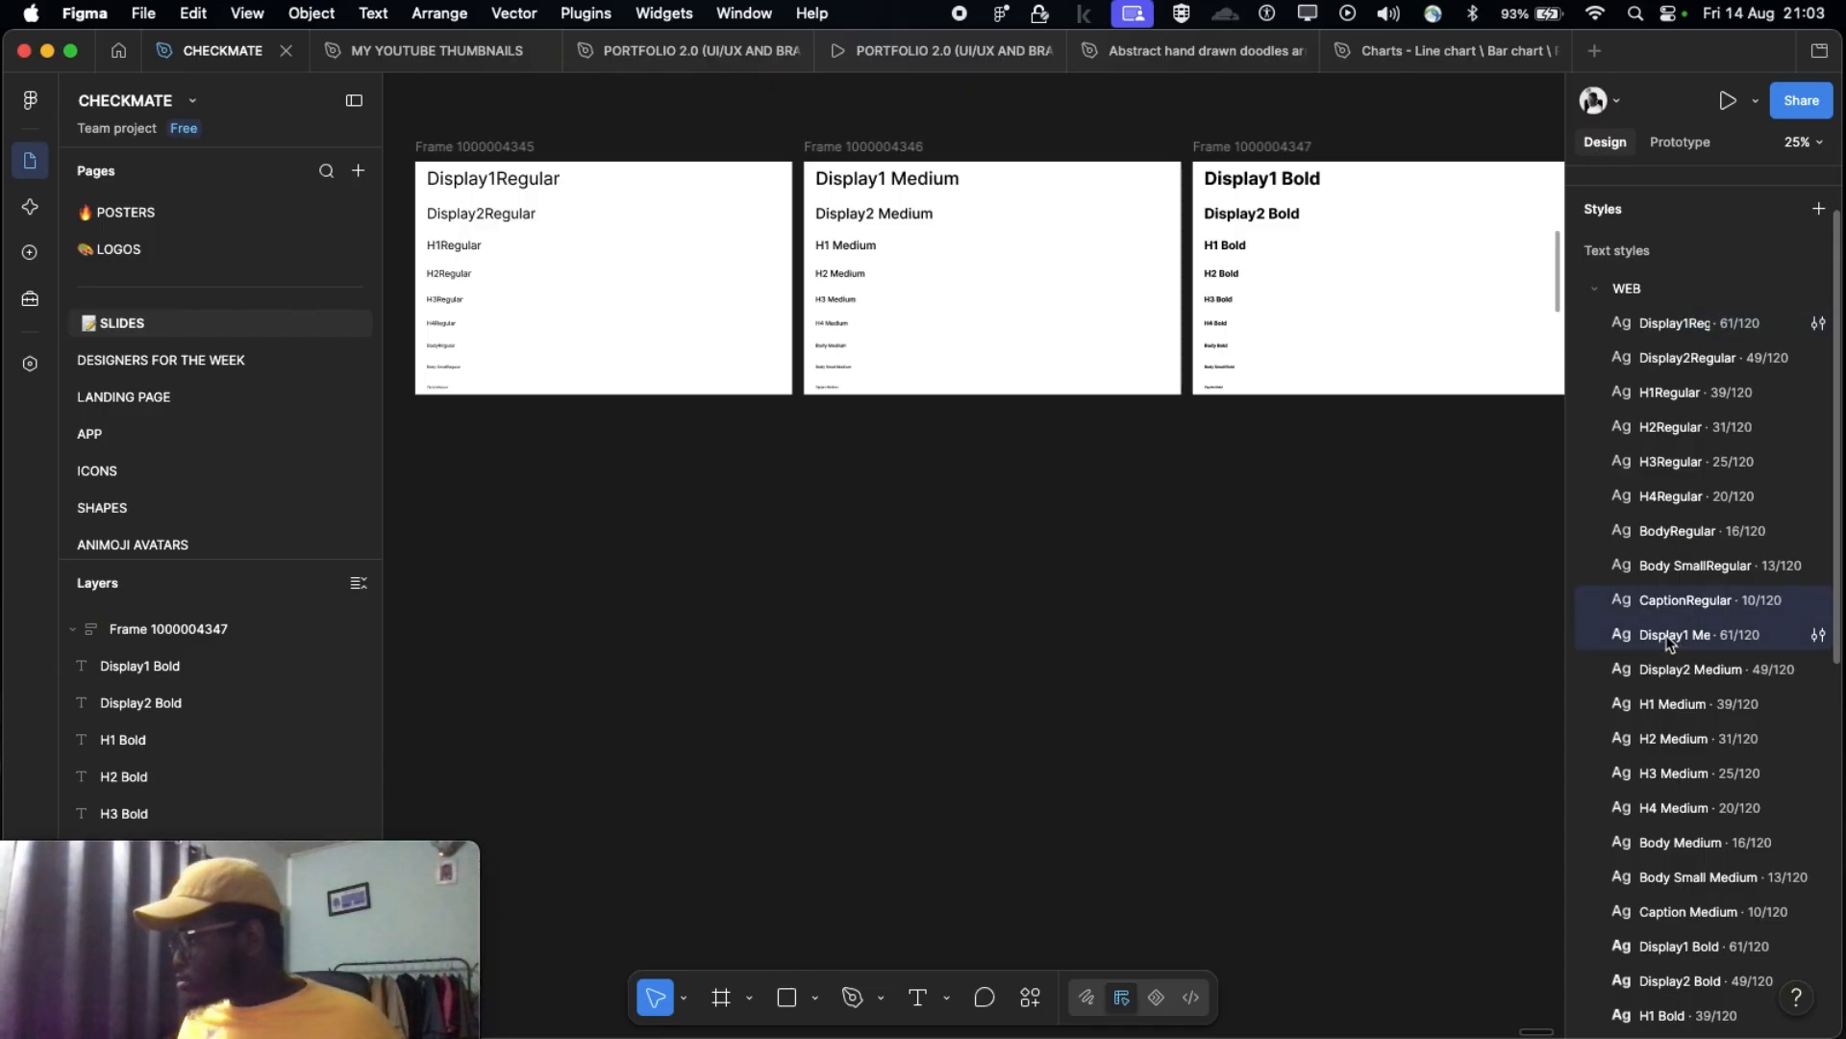
key(super+z)
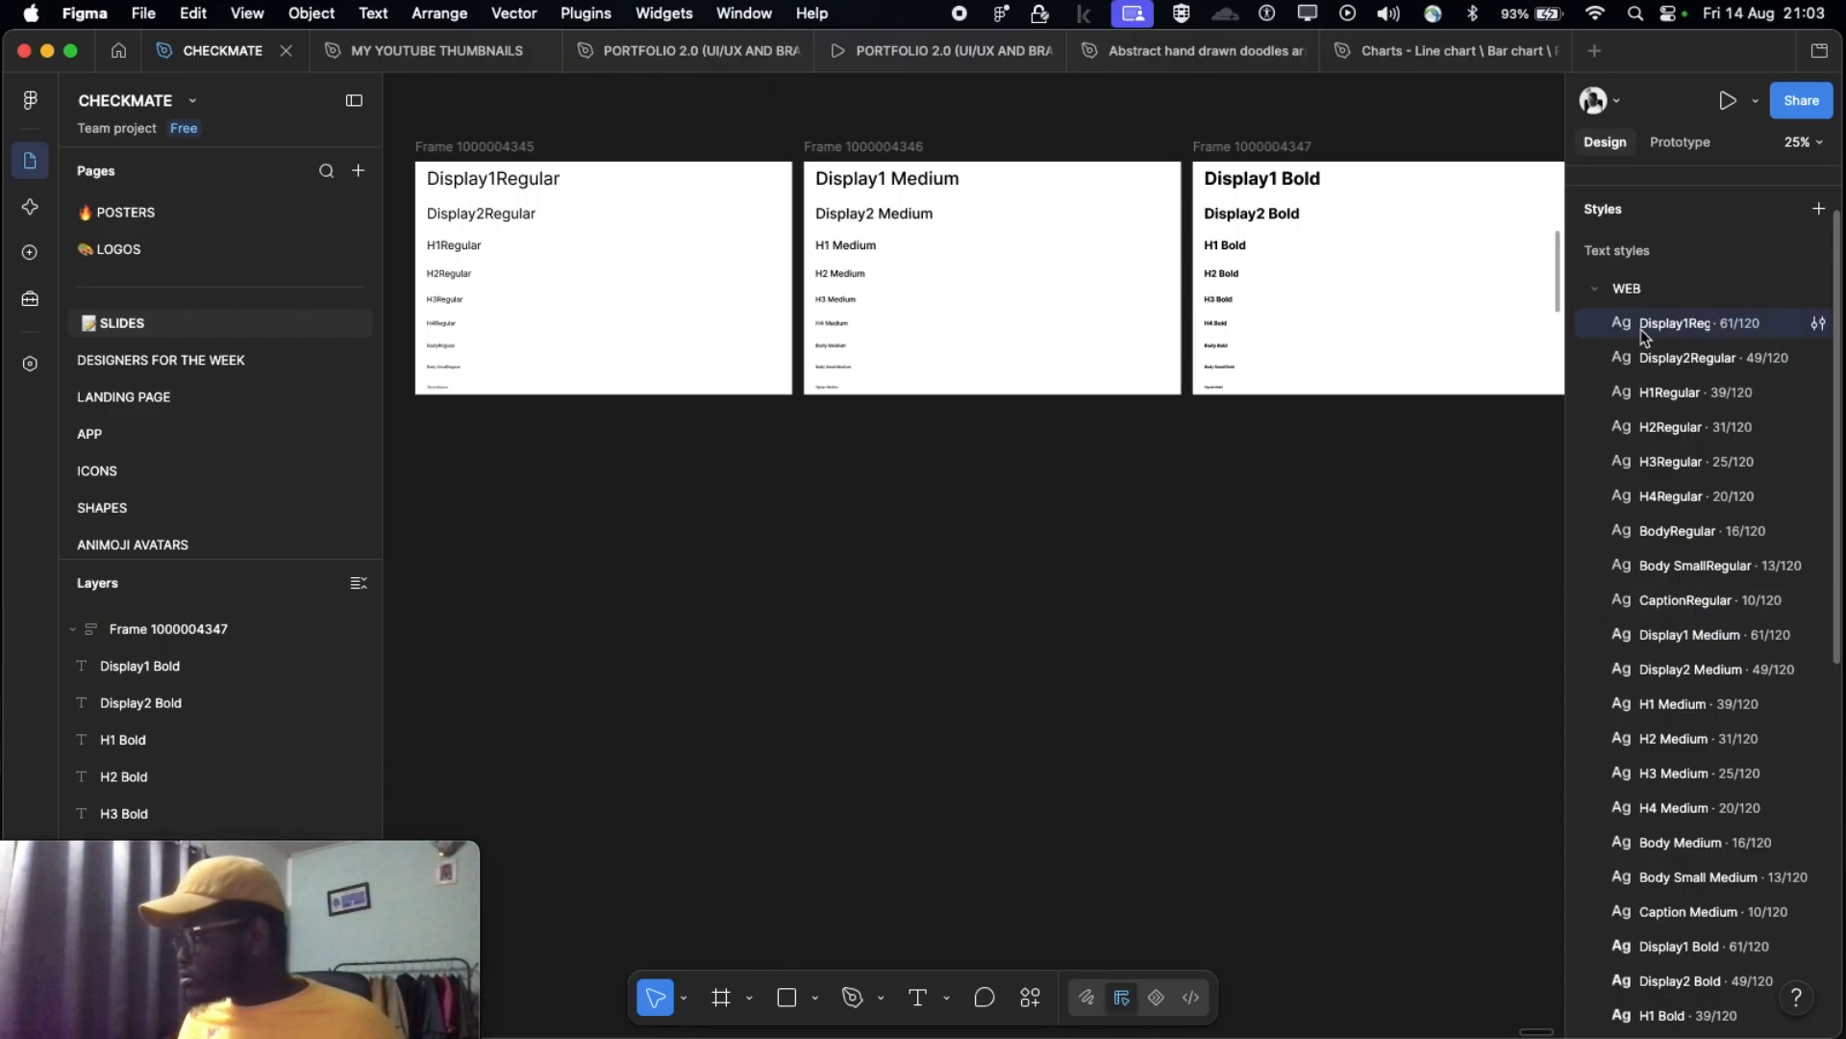
Step: Group the Display1Regular, Display1 Medium and Display1 Bold styles into a WEB subfolder named DISPLAY1 and collapse it
shift+click(1632, 640)
scroll(1630, 640, down, 2)
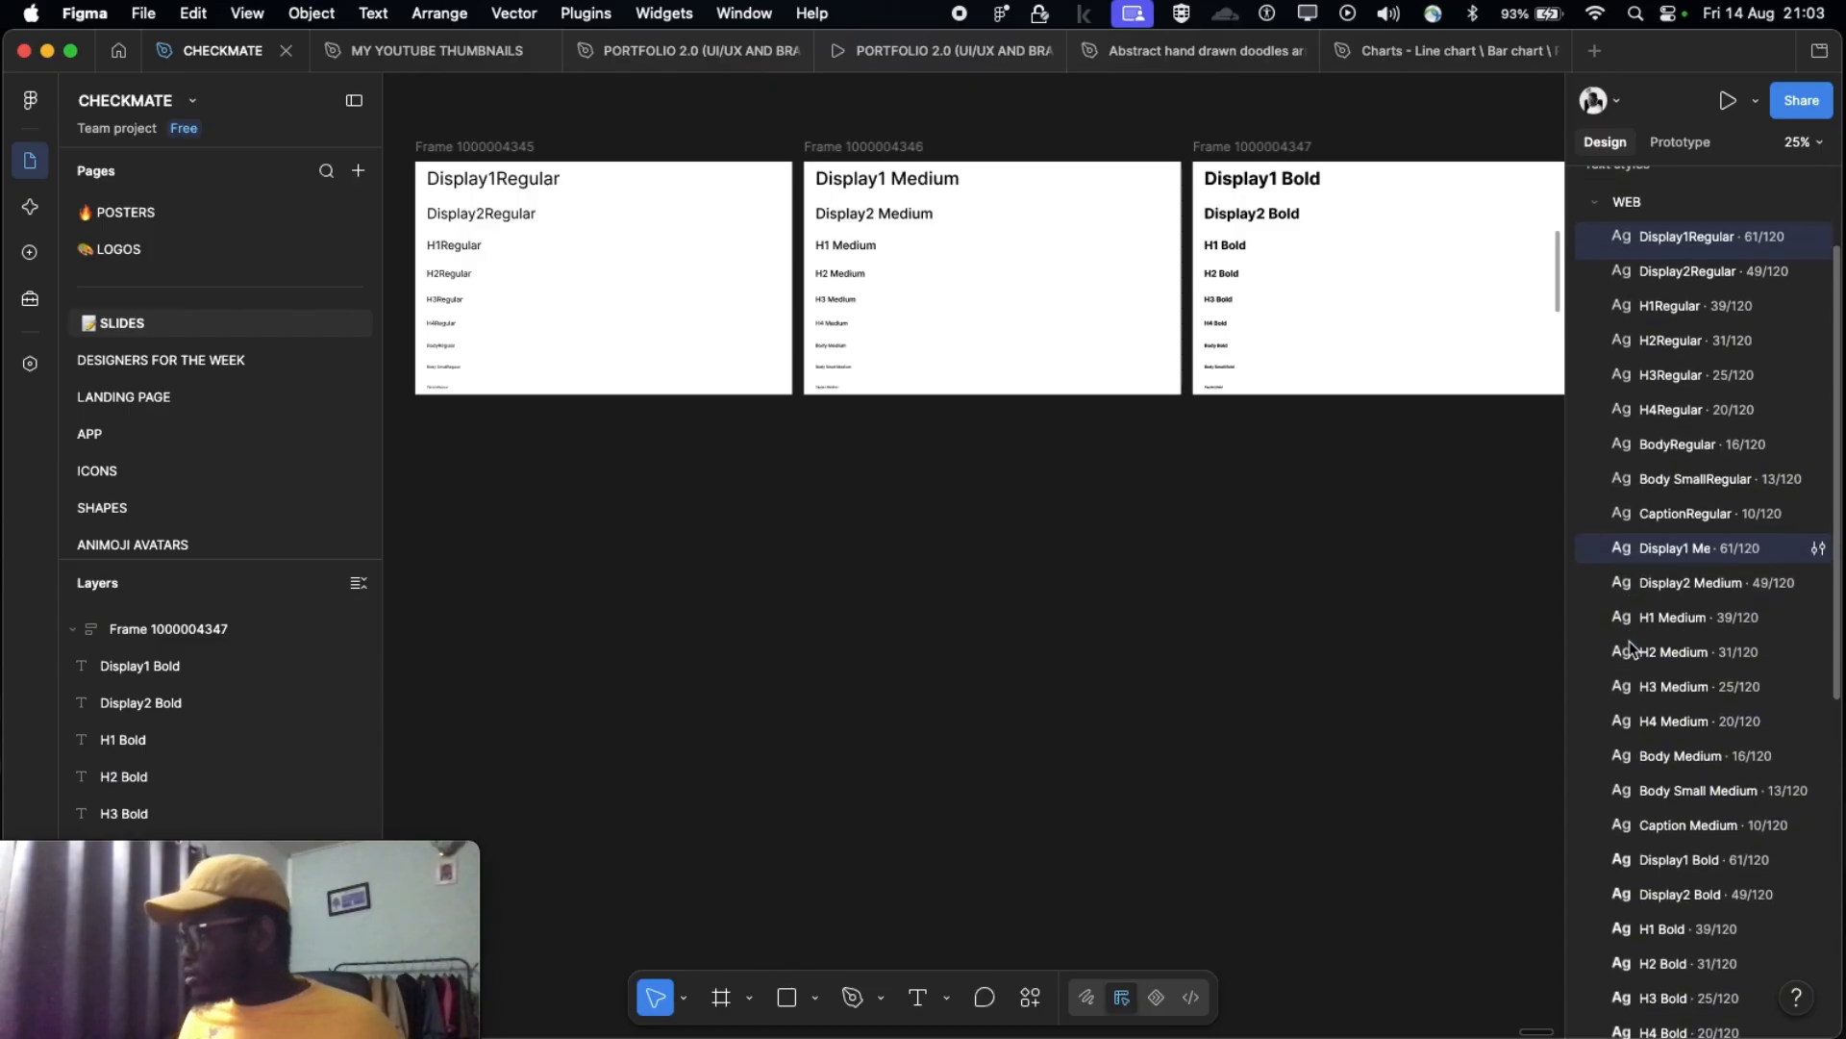
scroll(1665, 817, down, 1)
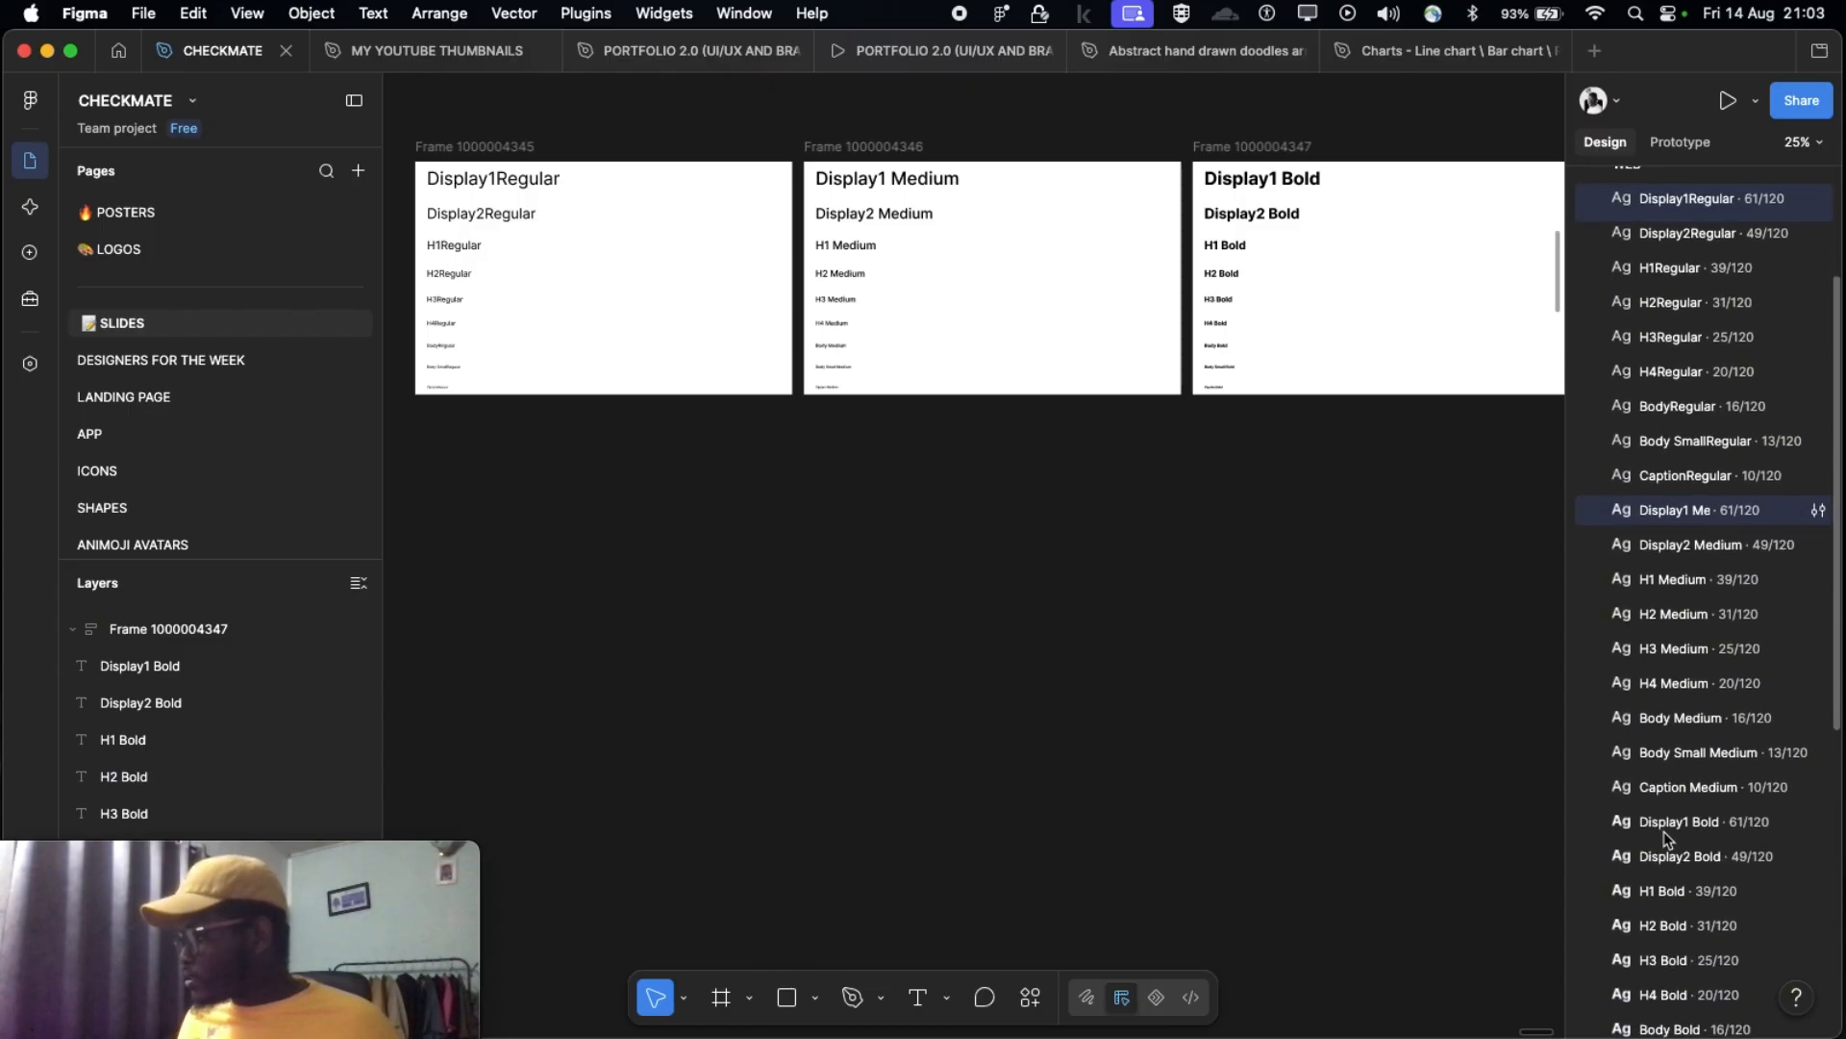
shift+click(1664, 831)
scroll(1663, 831, down, 1)
scroll(1668, 736, up, 3)
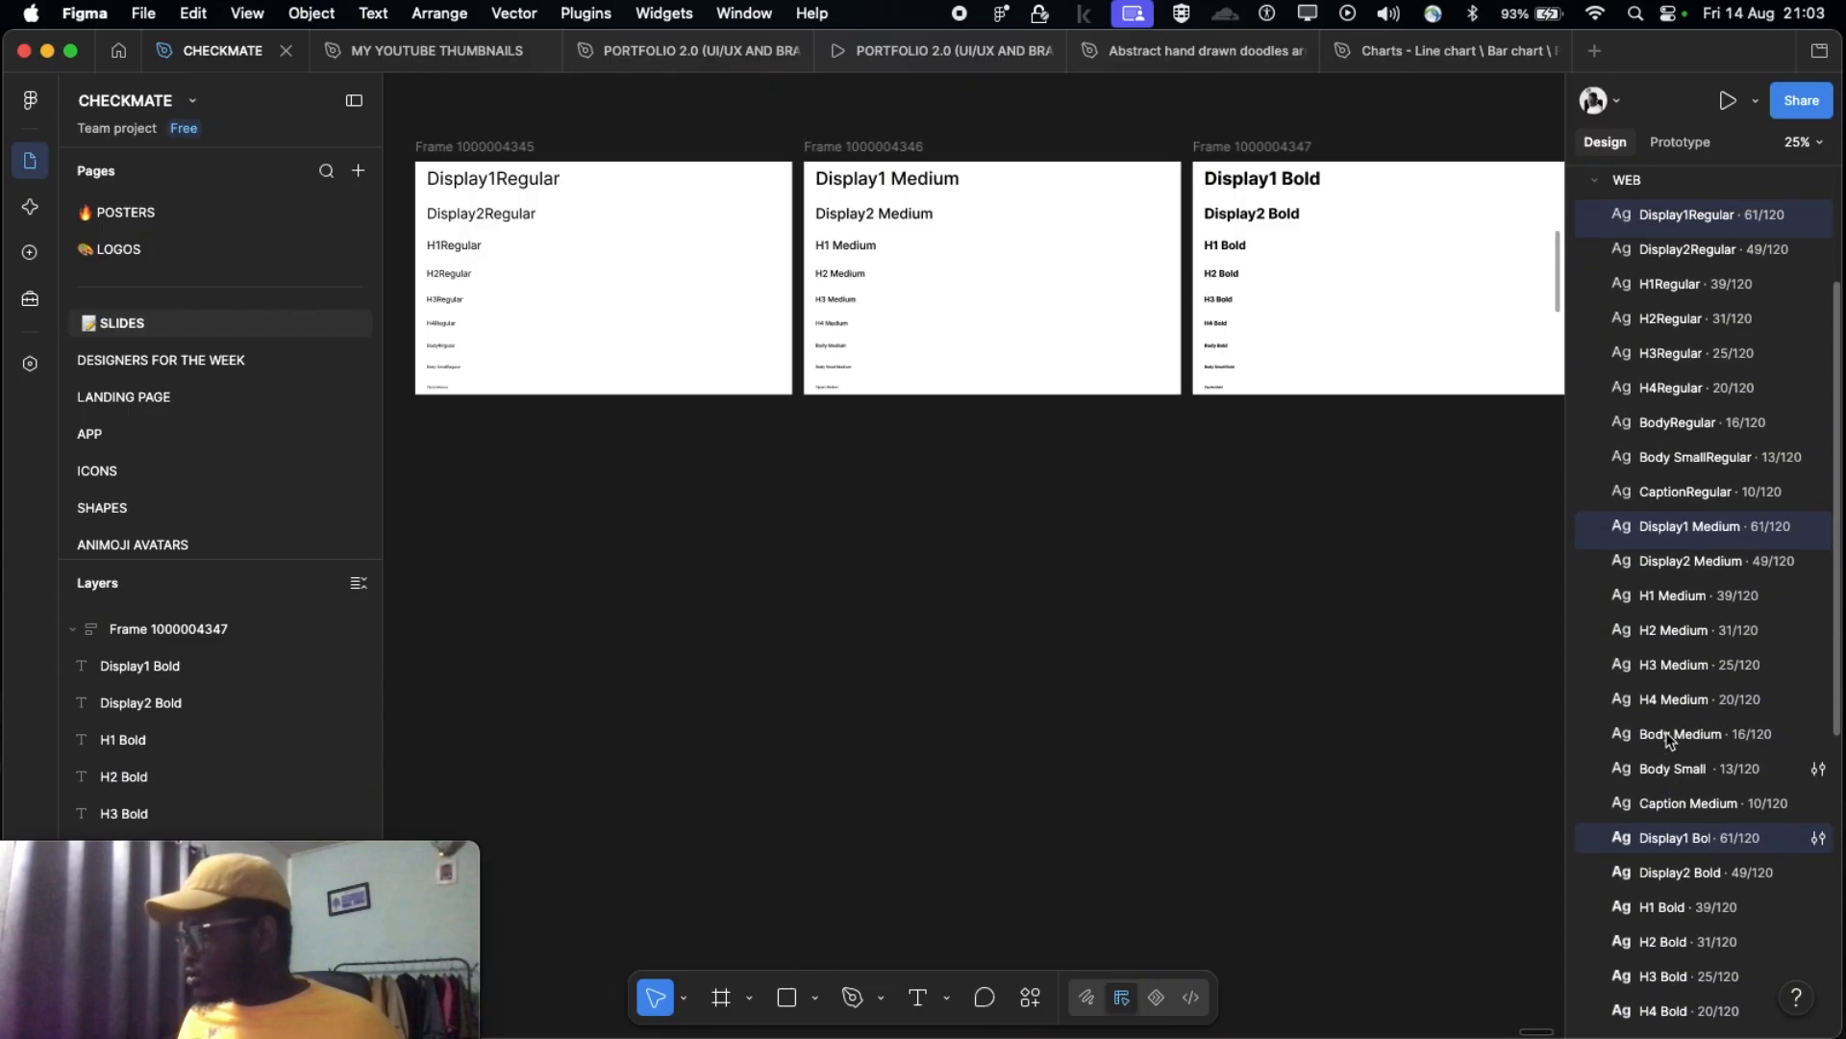
right_click(1635, 323)
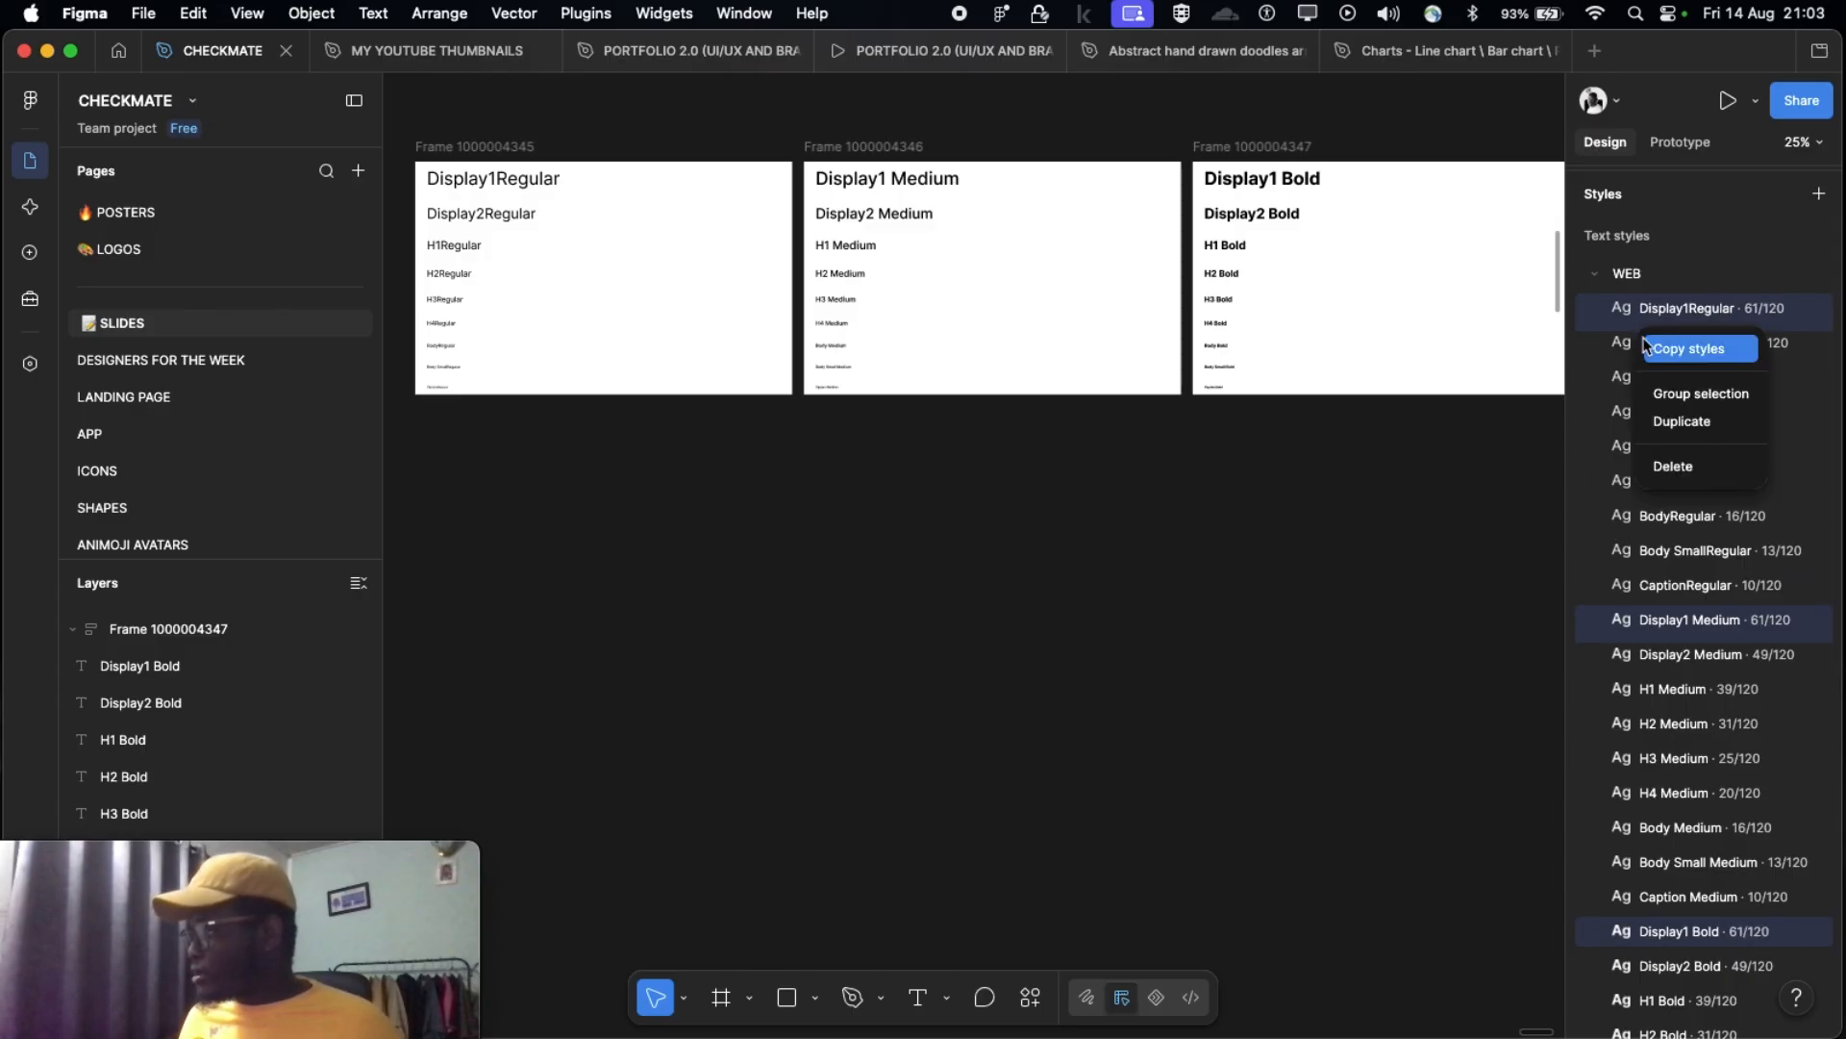
click(1700, 393)
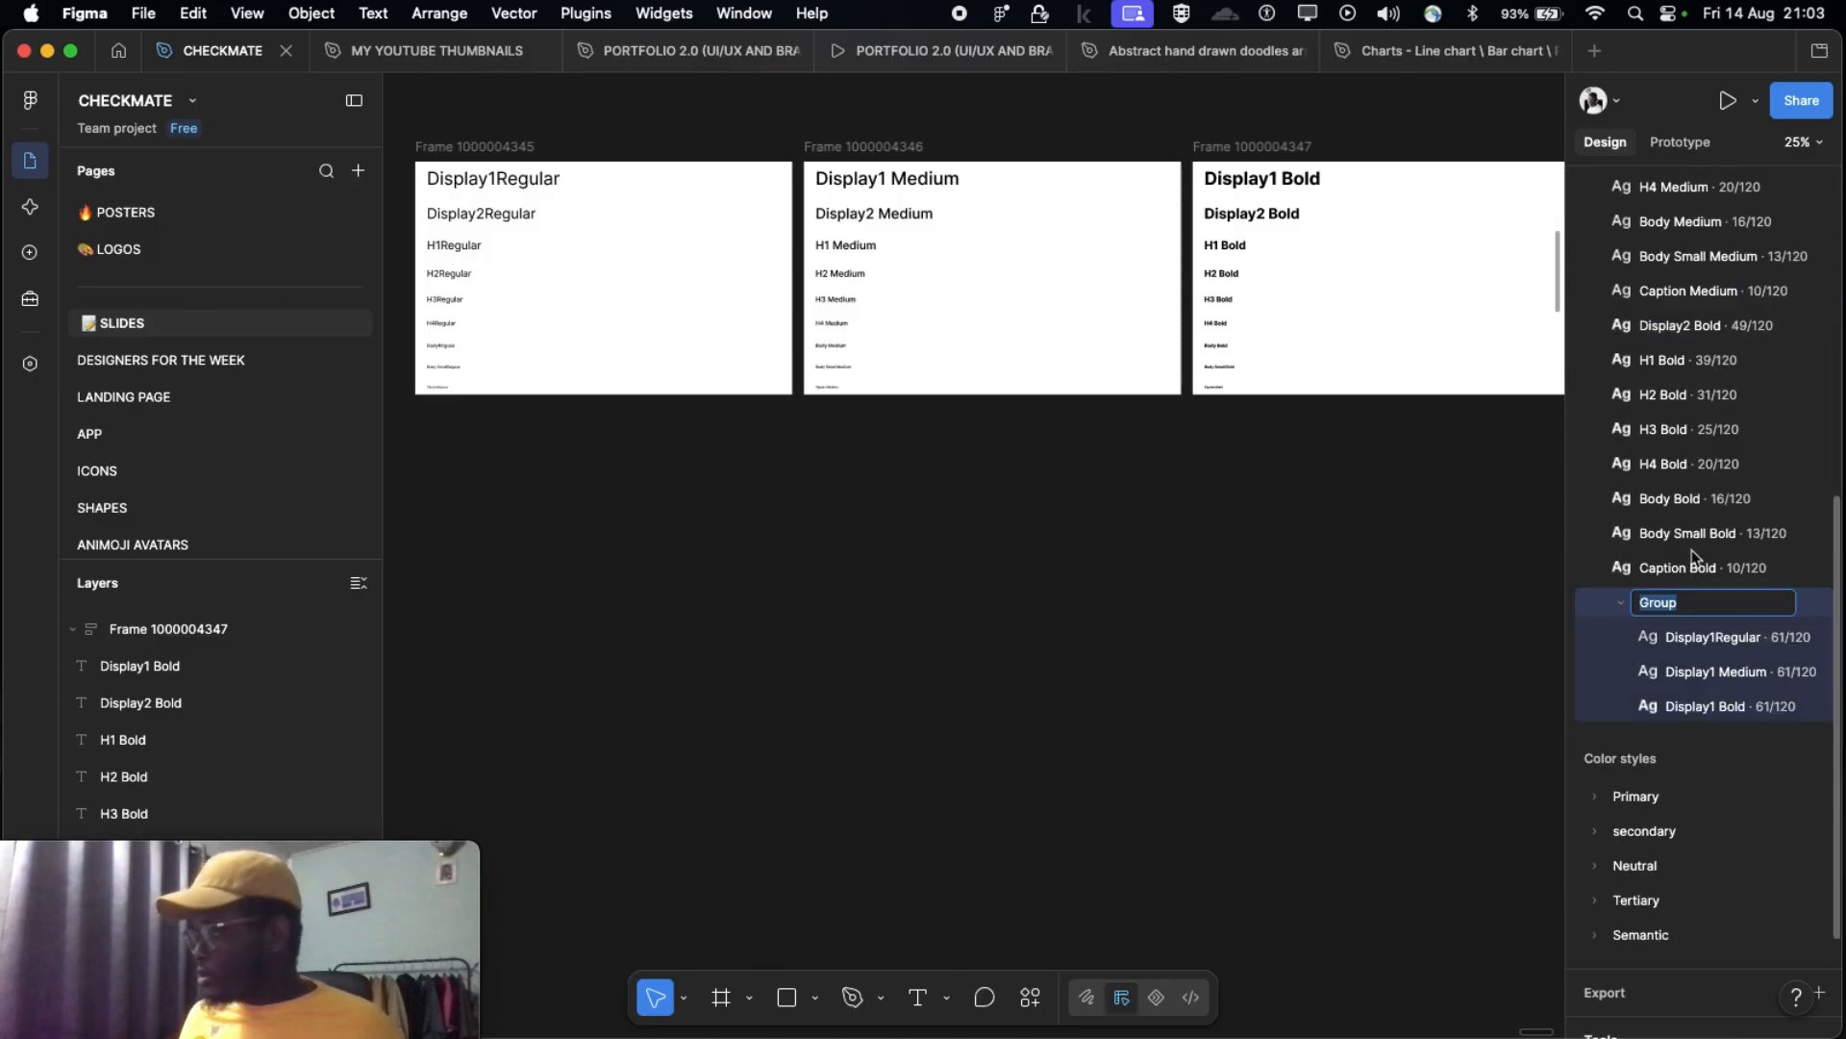
text(D)
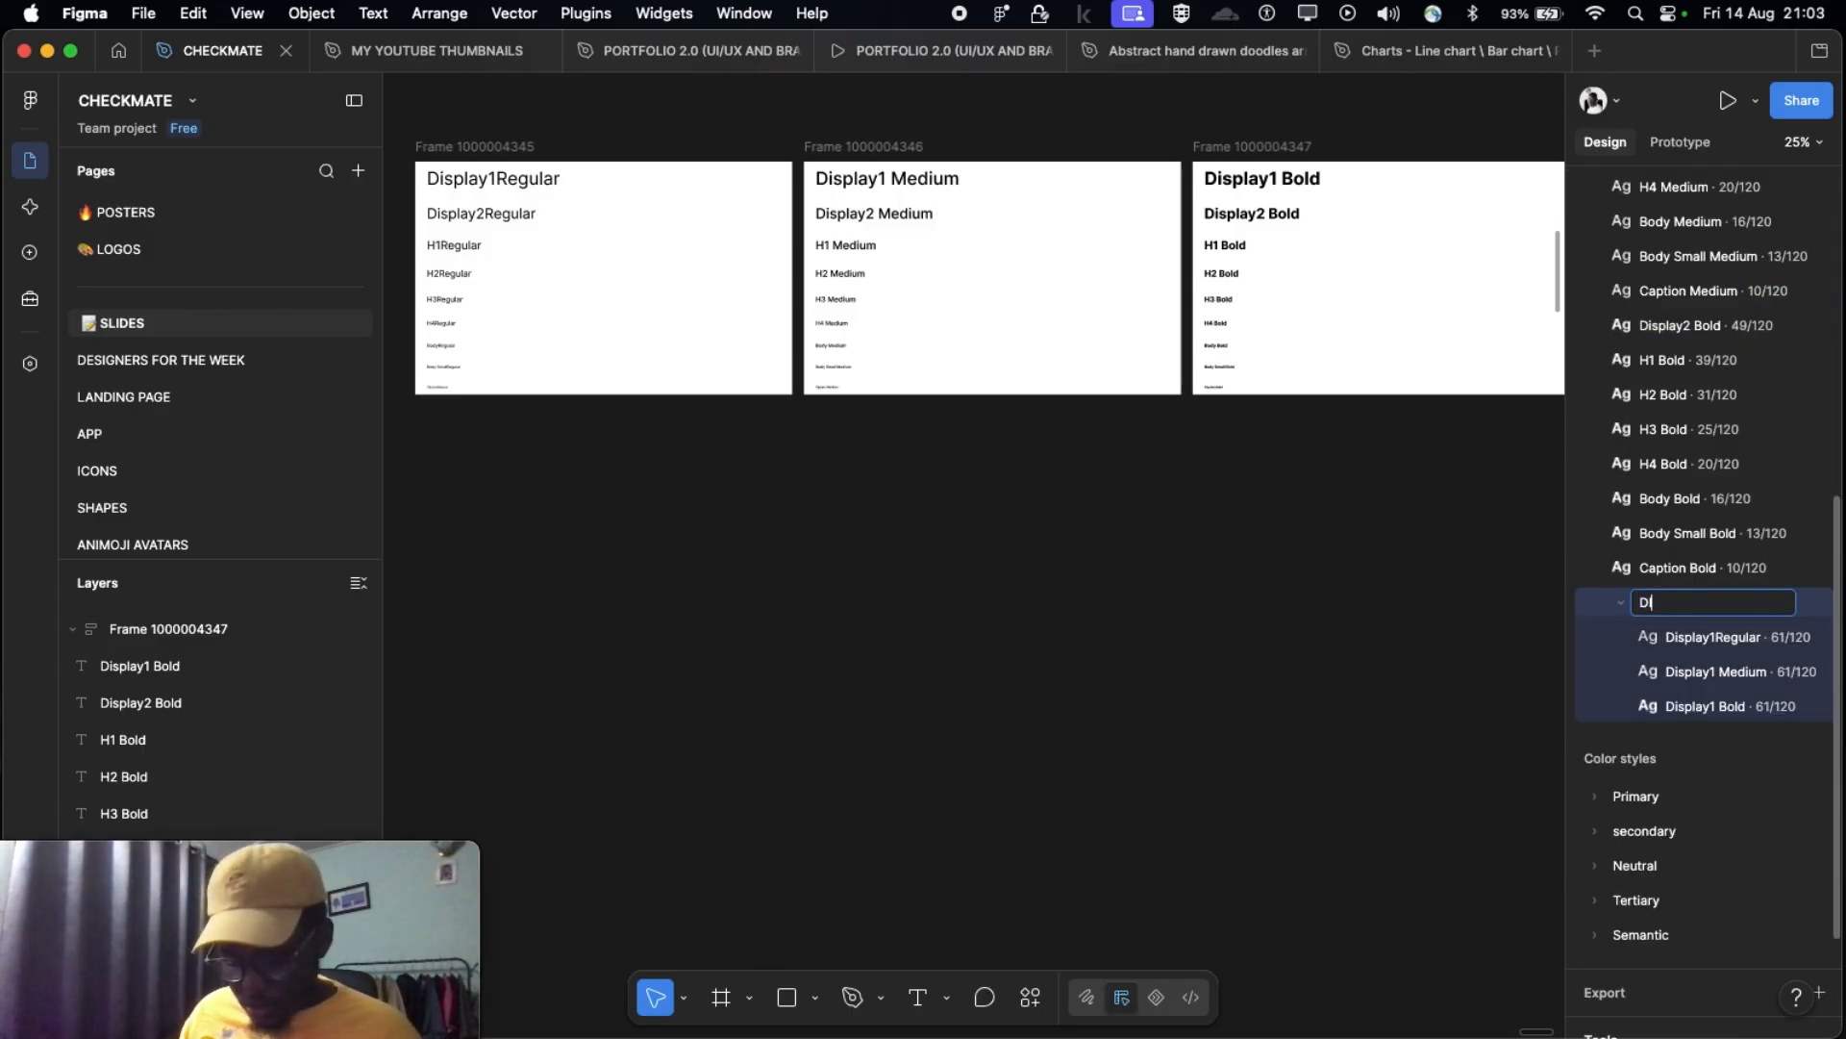
text(ISPLAY1)
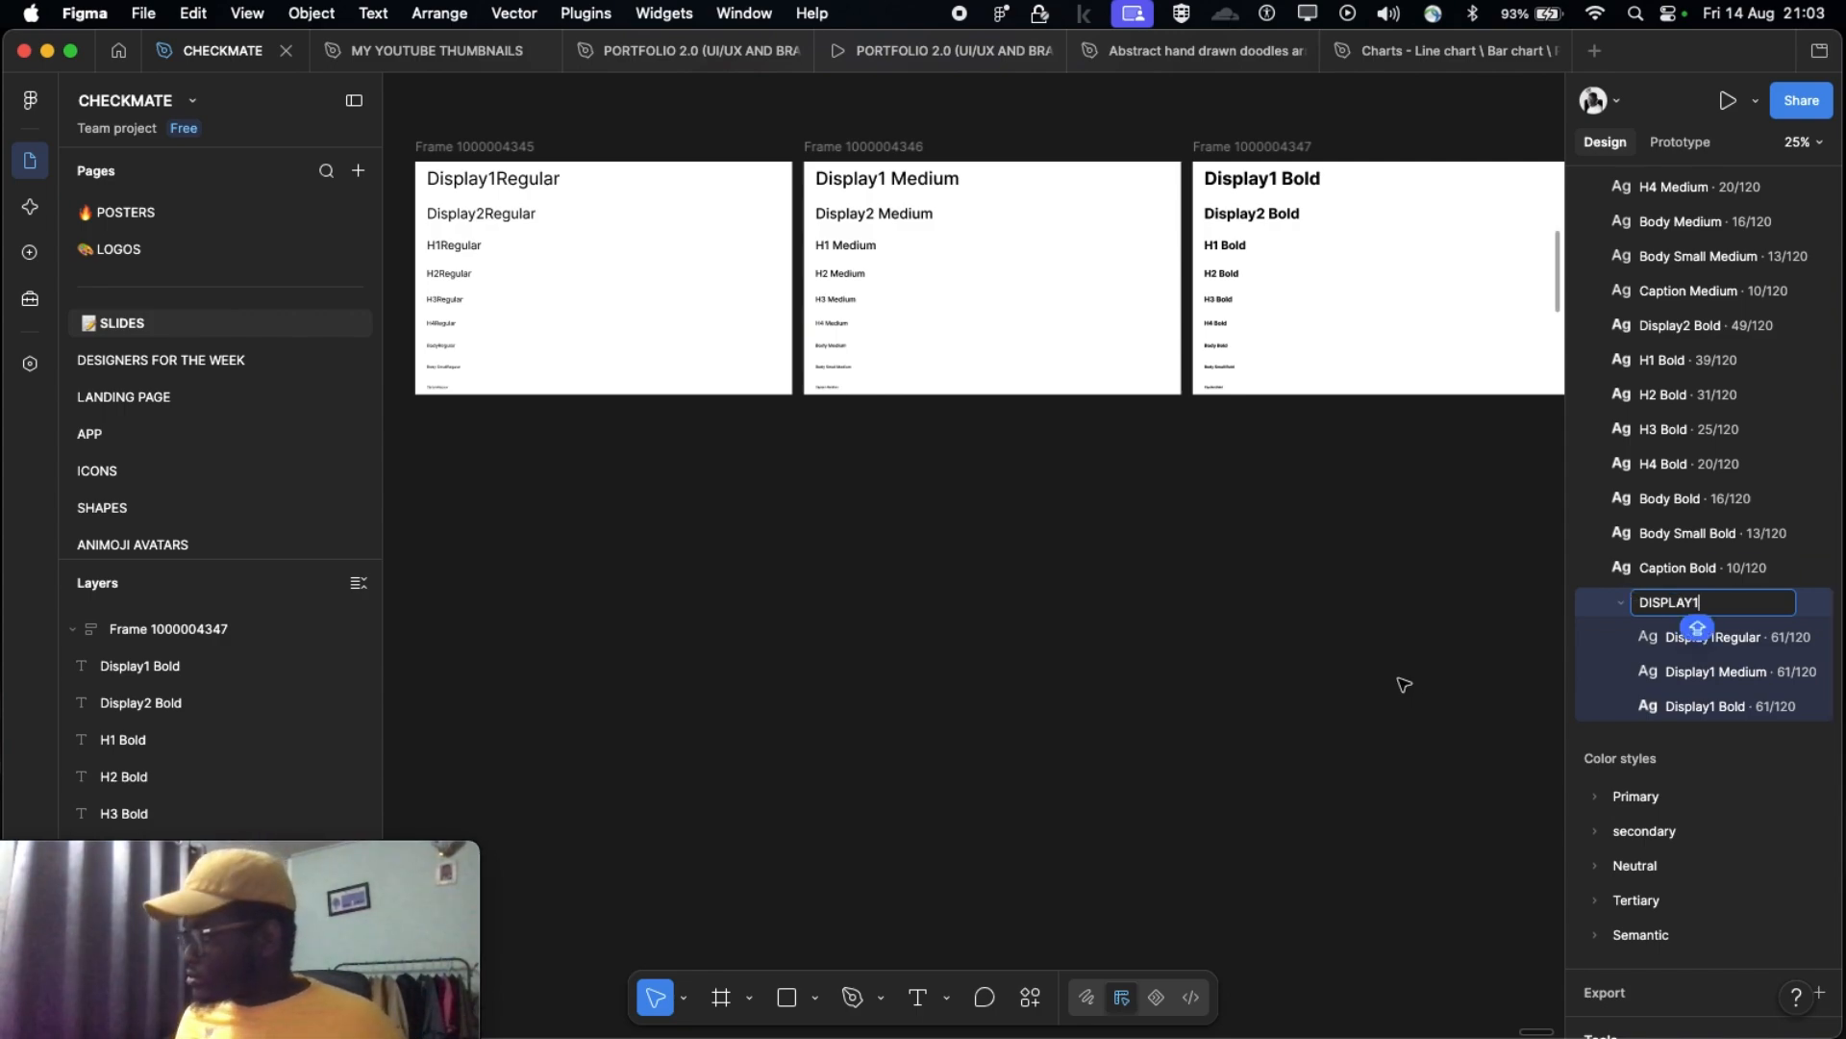
key(Return)
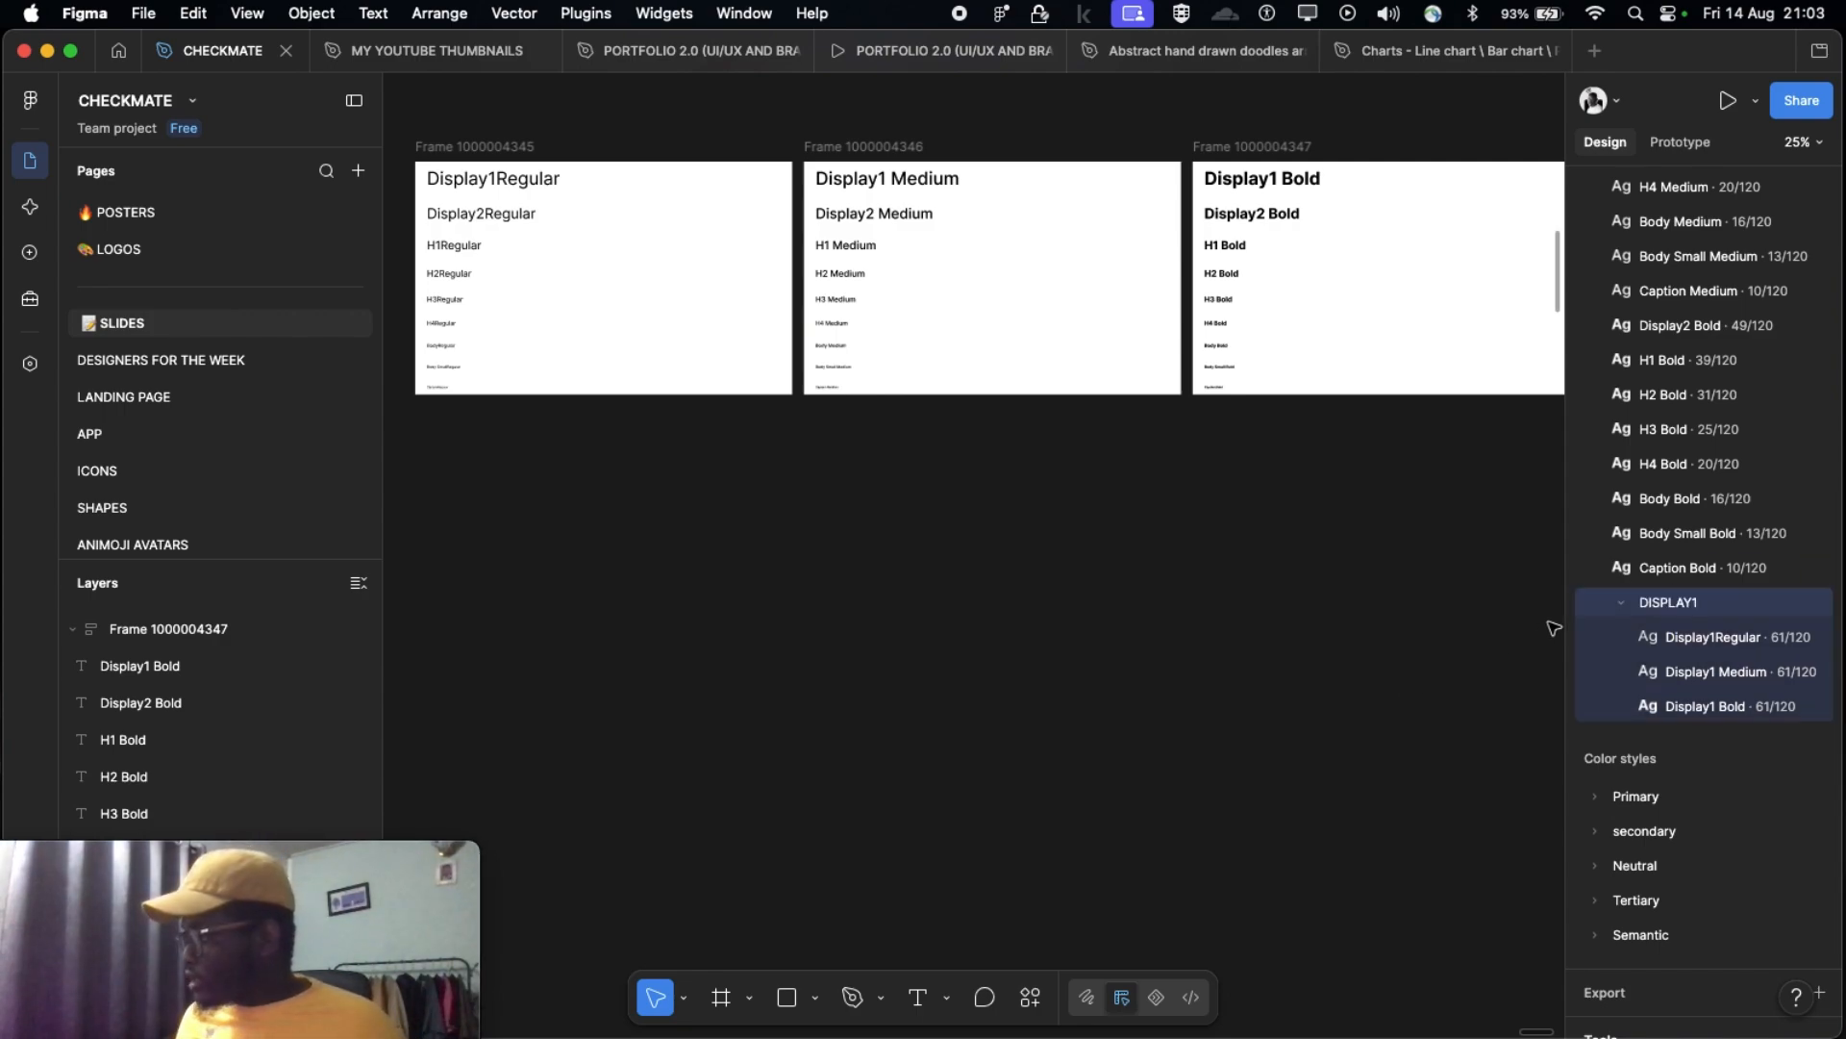
click(1624, 608)
Step: Group the Display2Regular, Display2 Medium and Display2 Bold styles into a WEB subfolder named DISPLAY 2 and collapse it
scroll(1725, 618, up, 2)
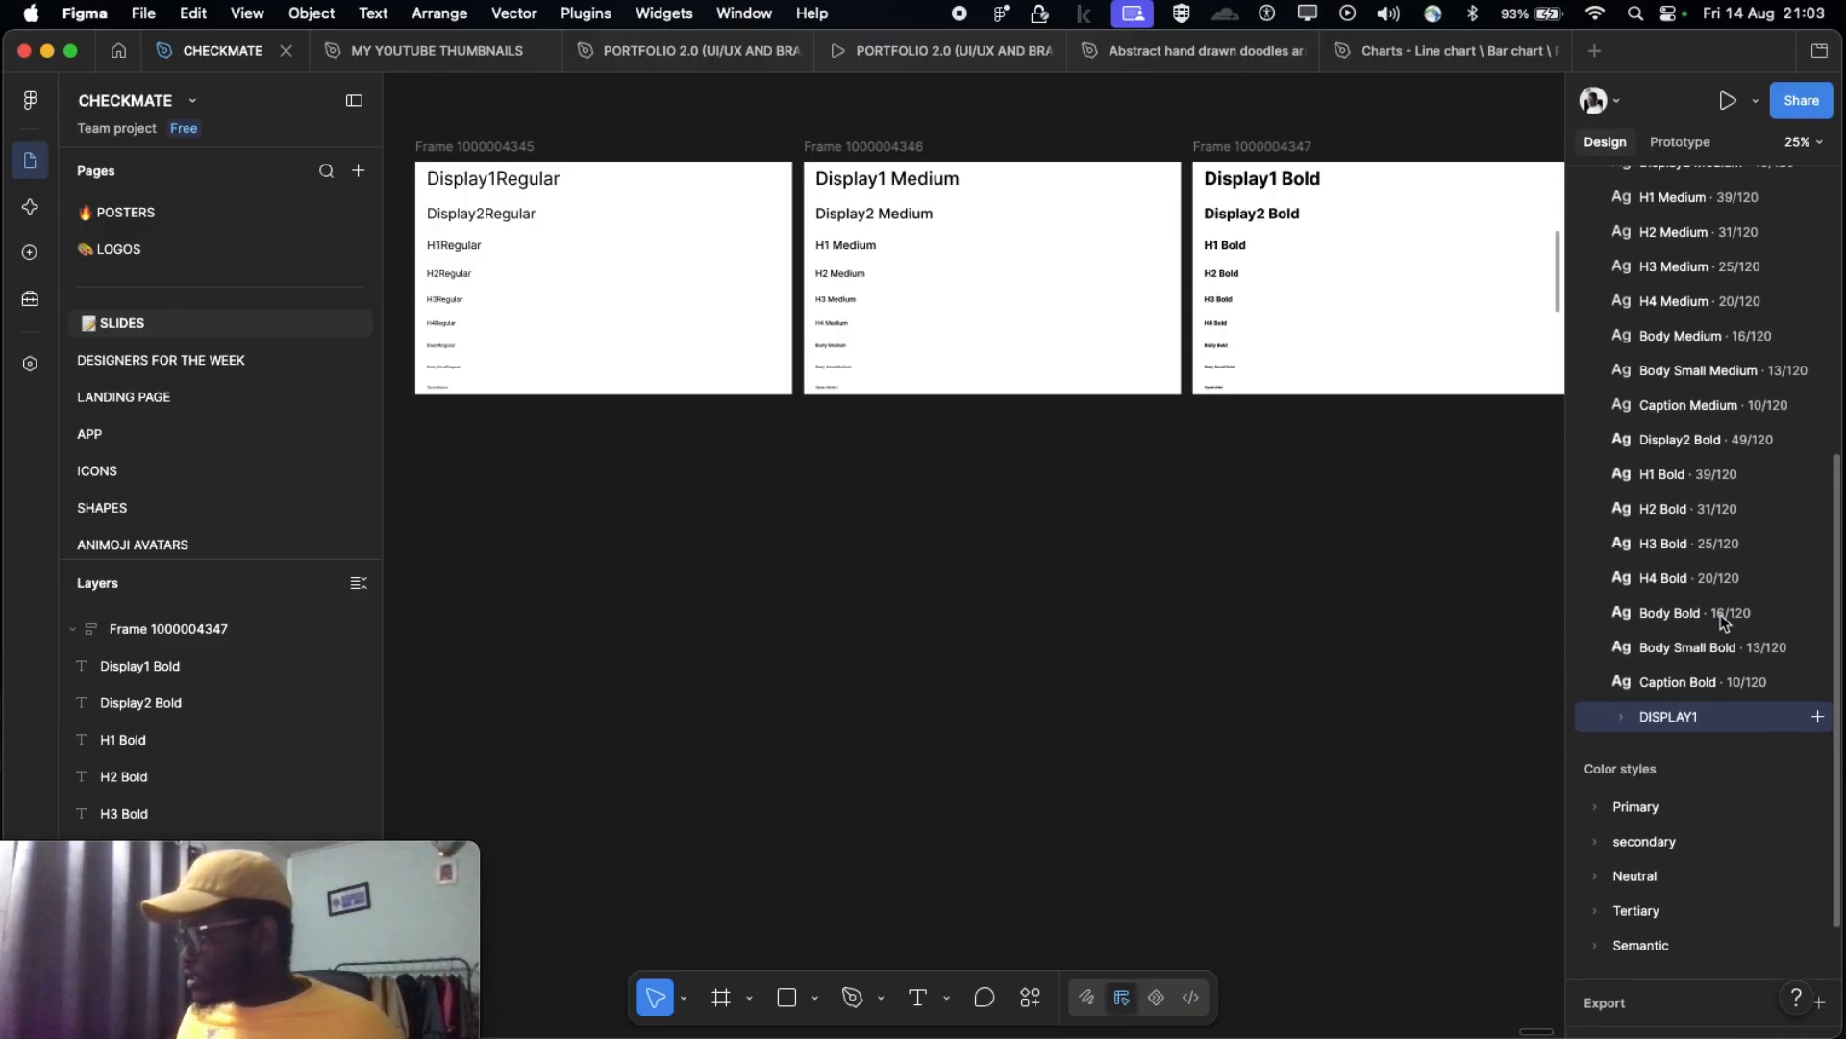
scroll(1725, 618, up, 5)
click(1689, 412)
shift+click(1682, 681)
scroll(1681, 681, down, 3)
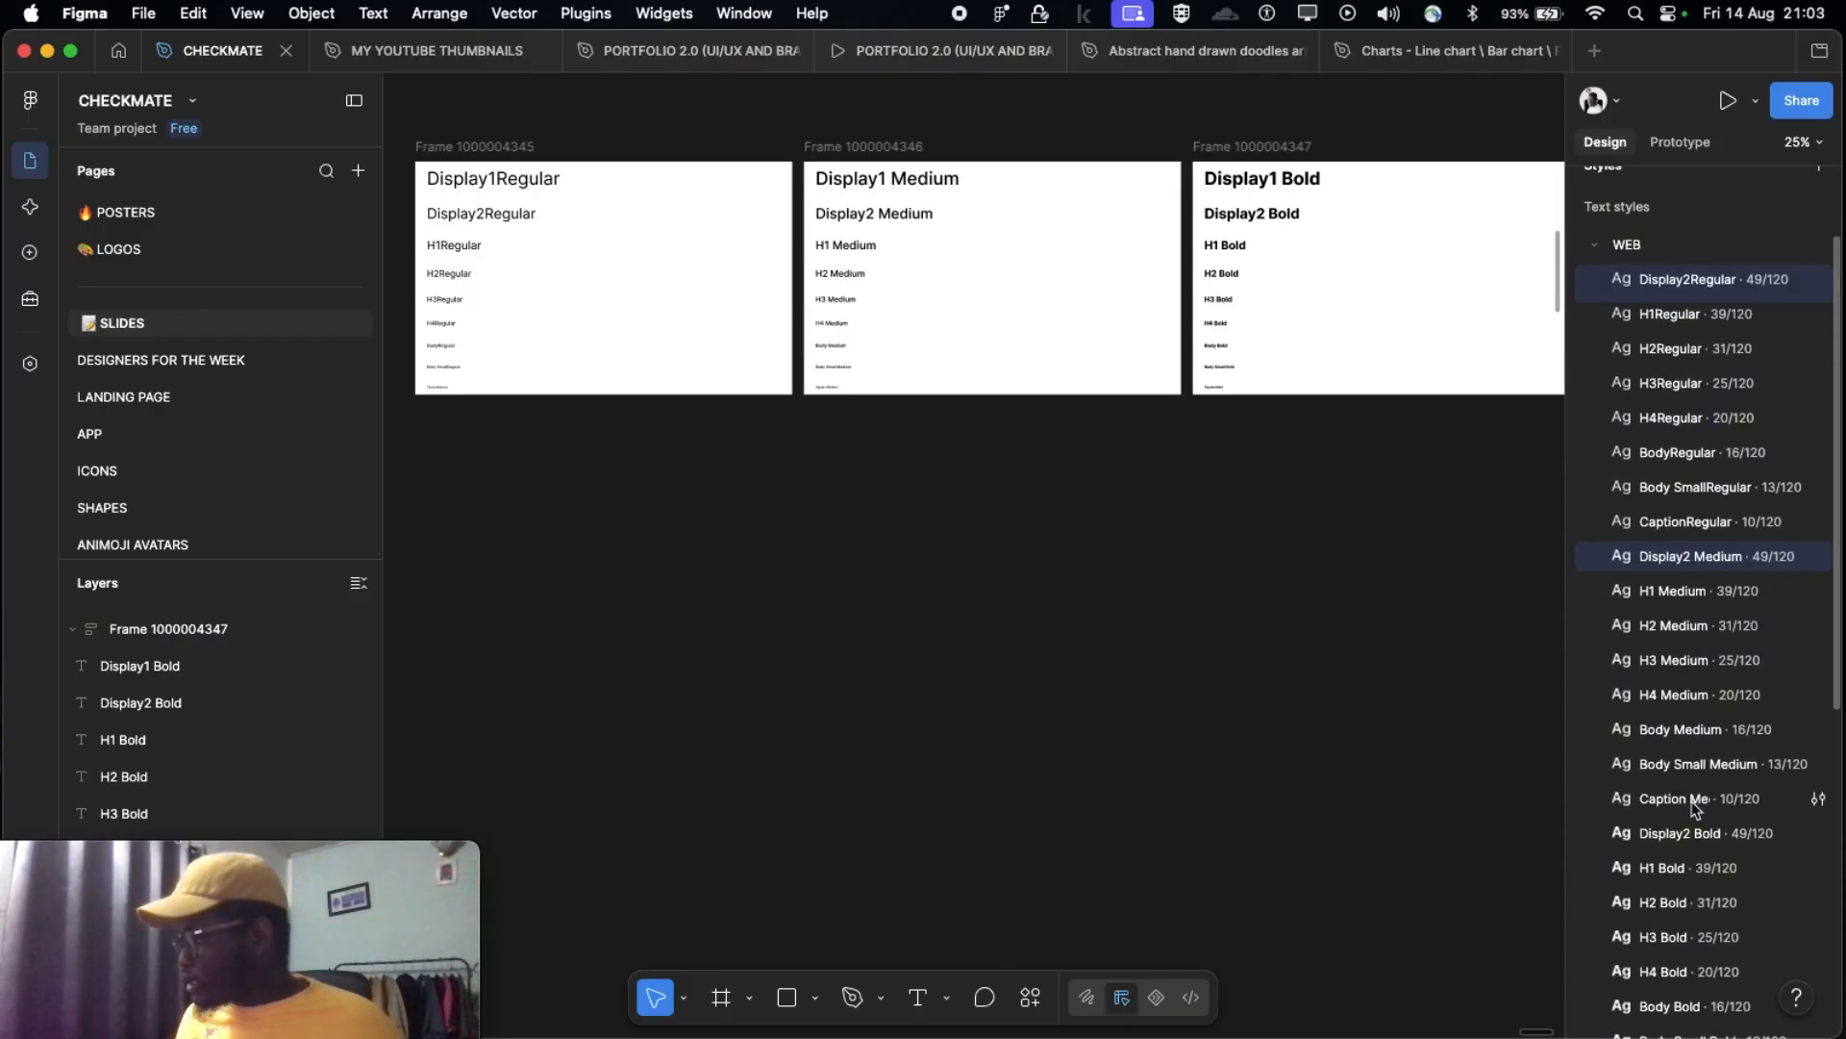
super+click(1690, 833)
key(super+z)
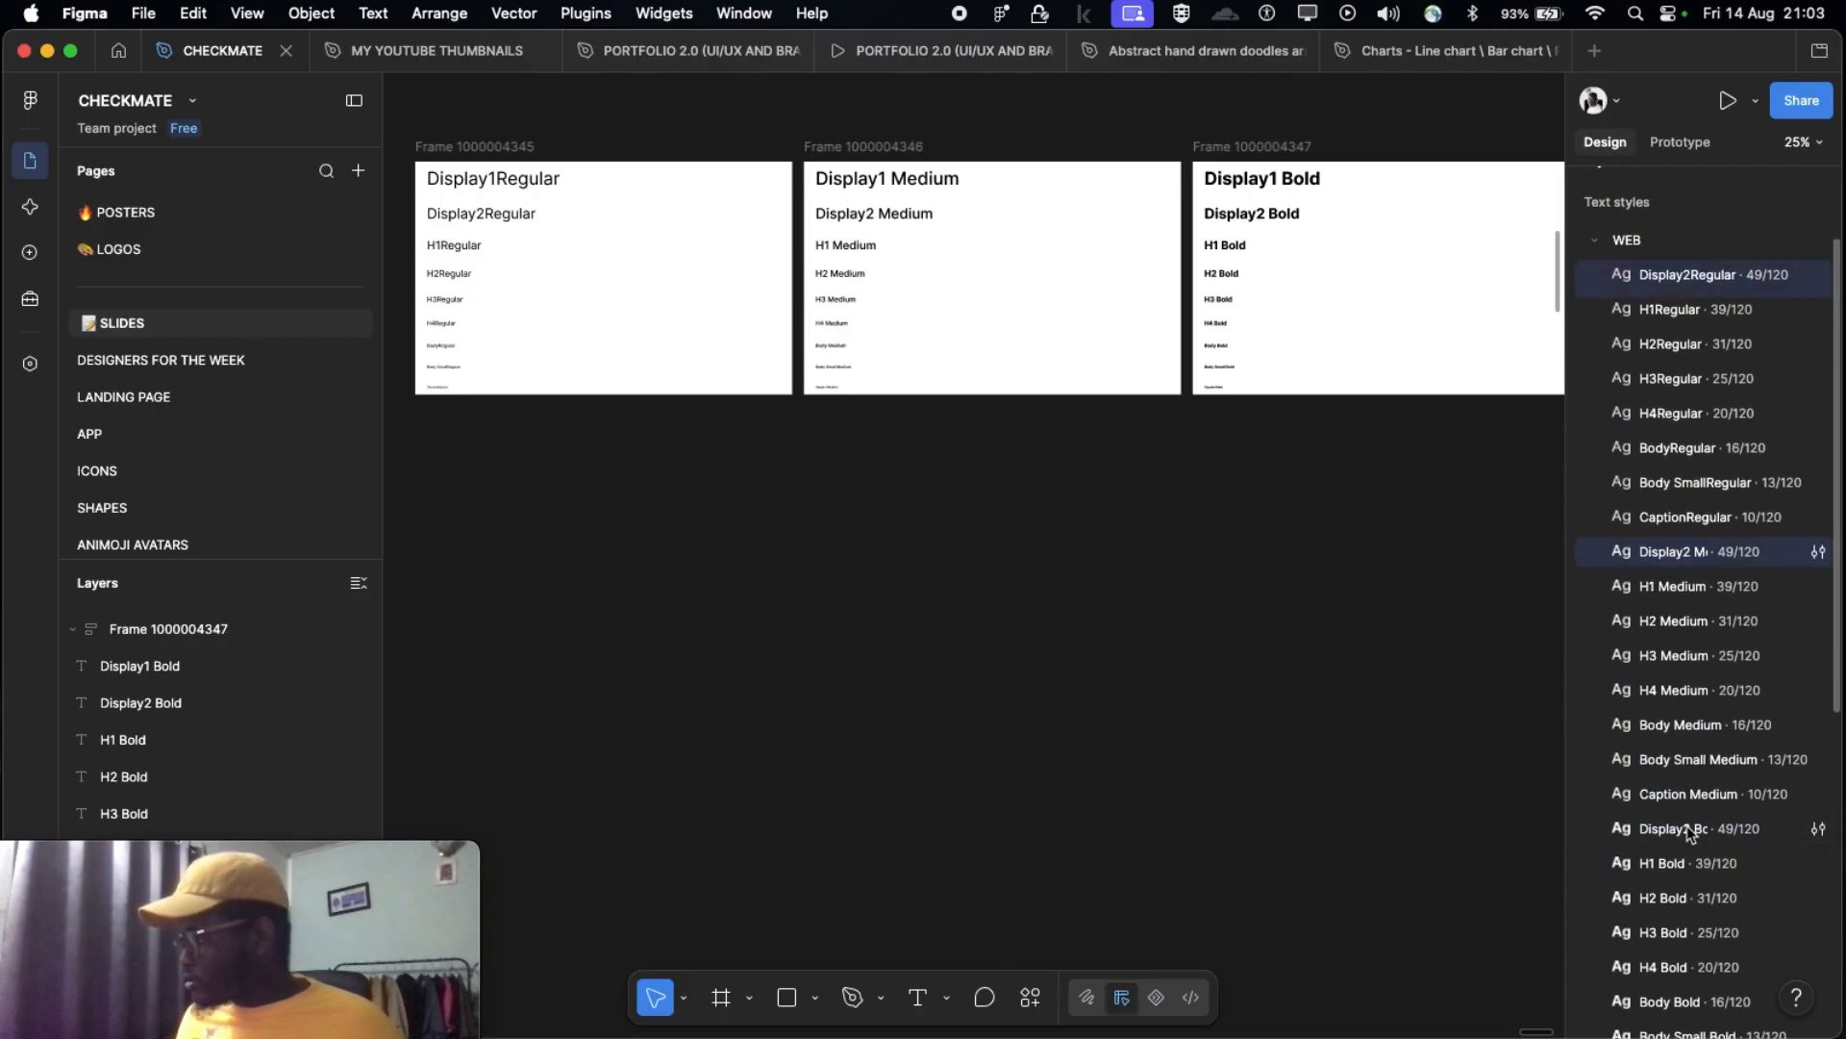
super+click(1669, 836)
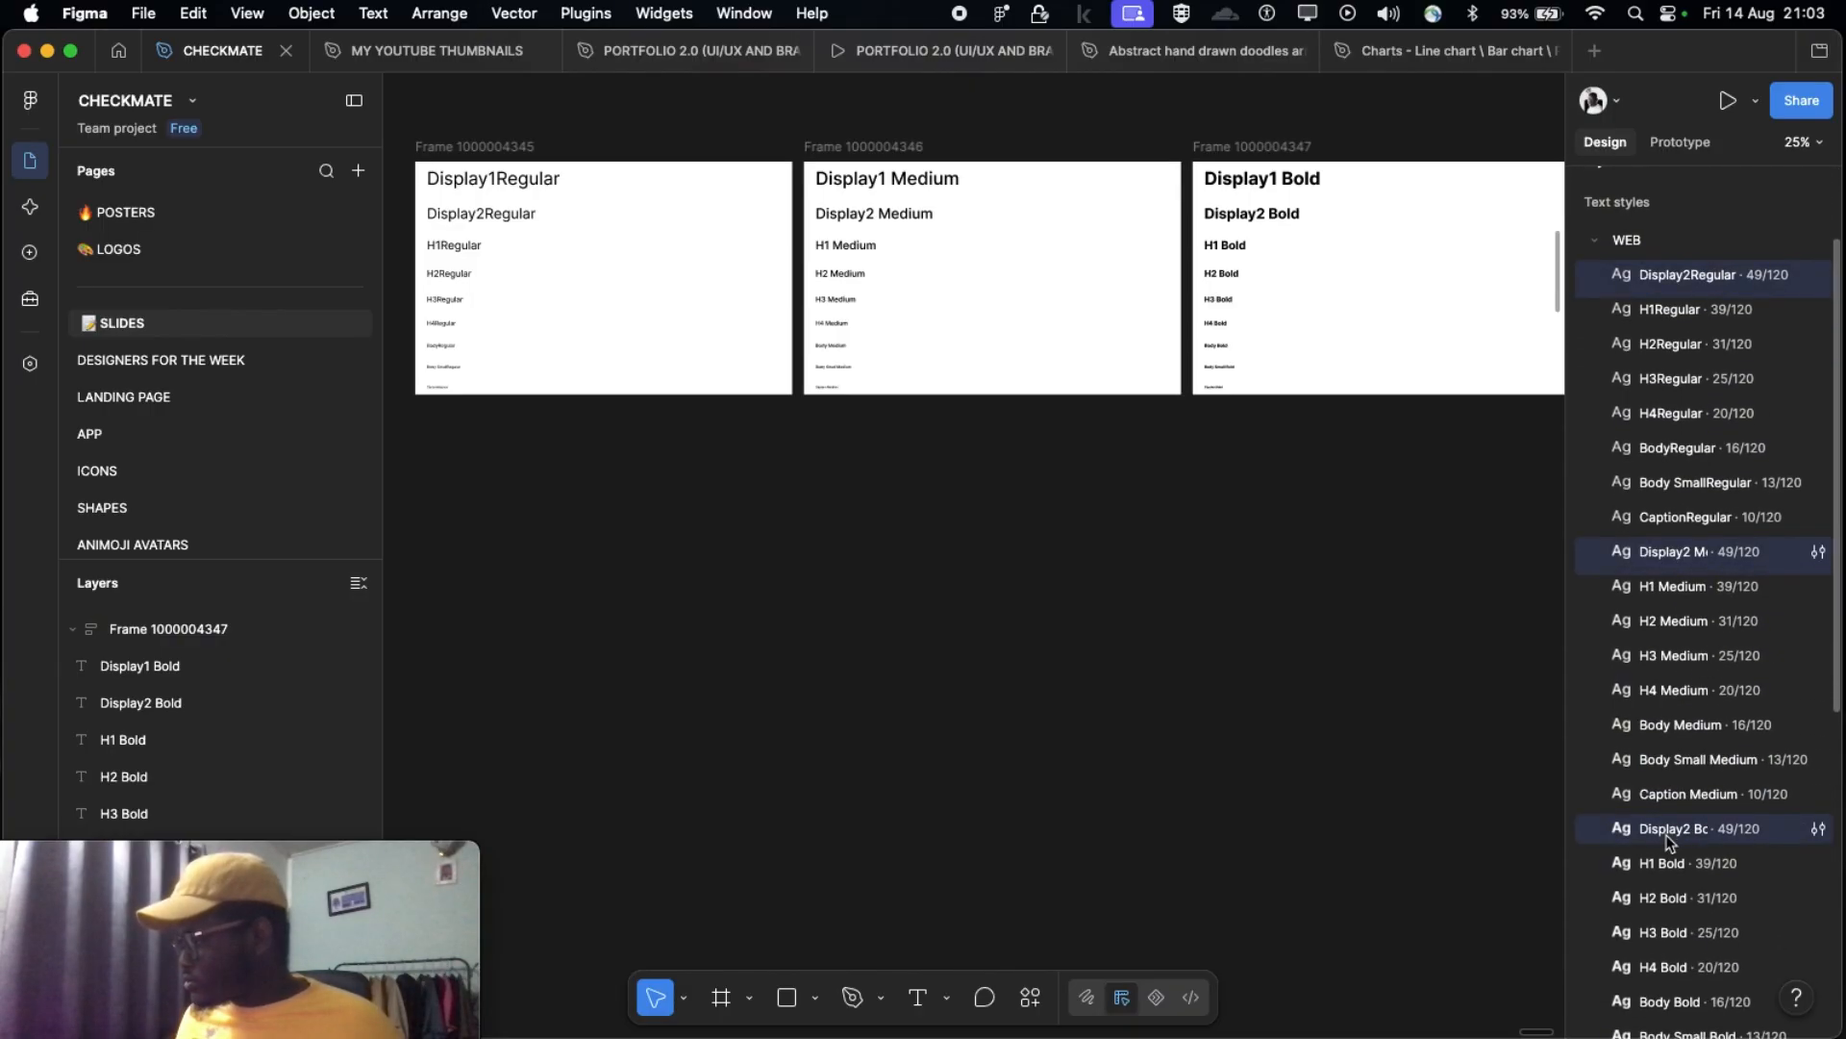
right_click(1670, 837)
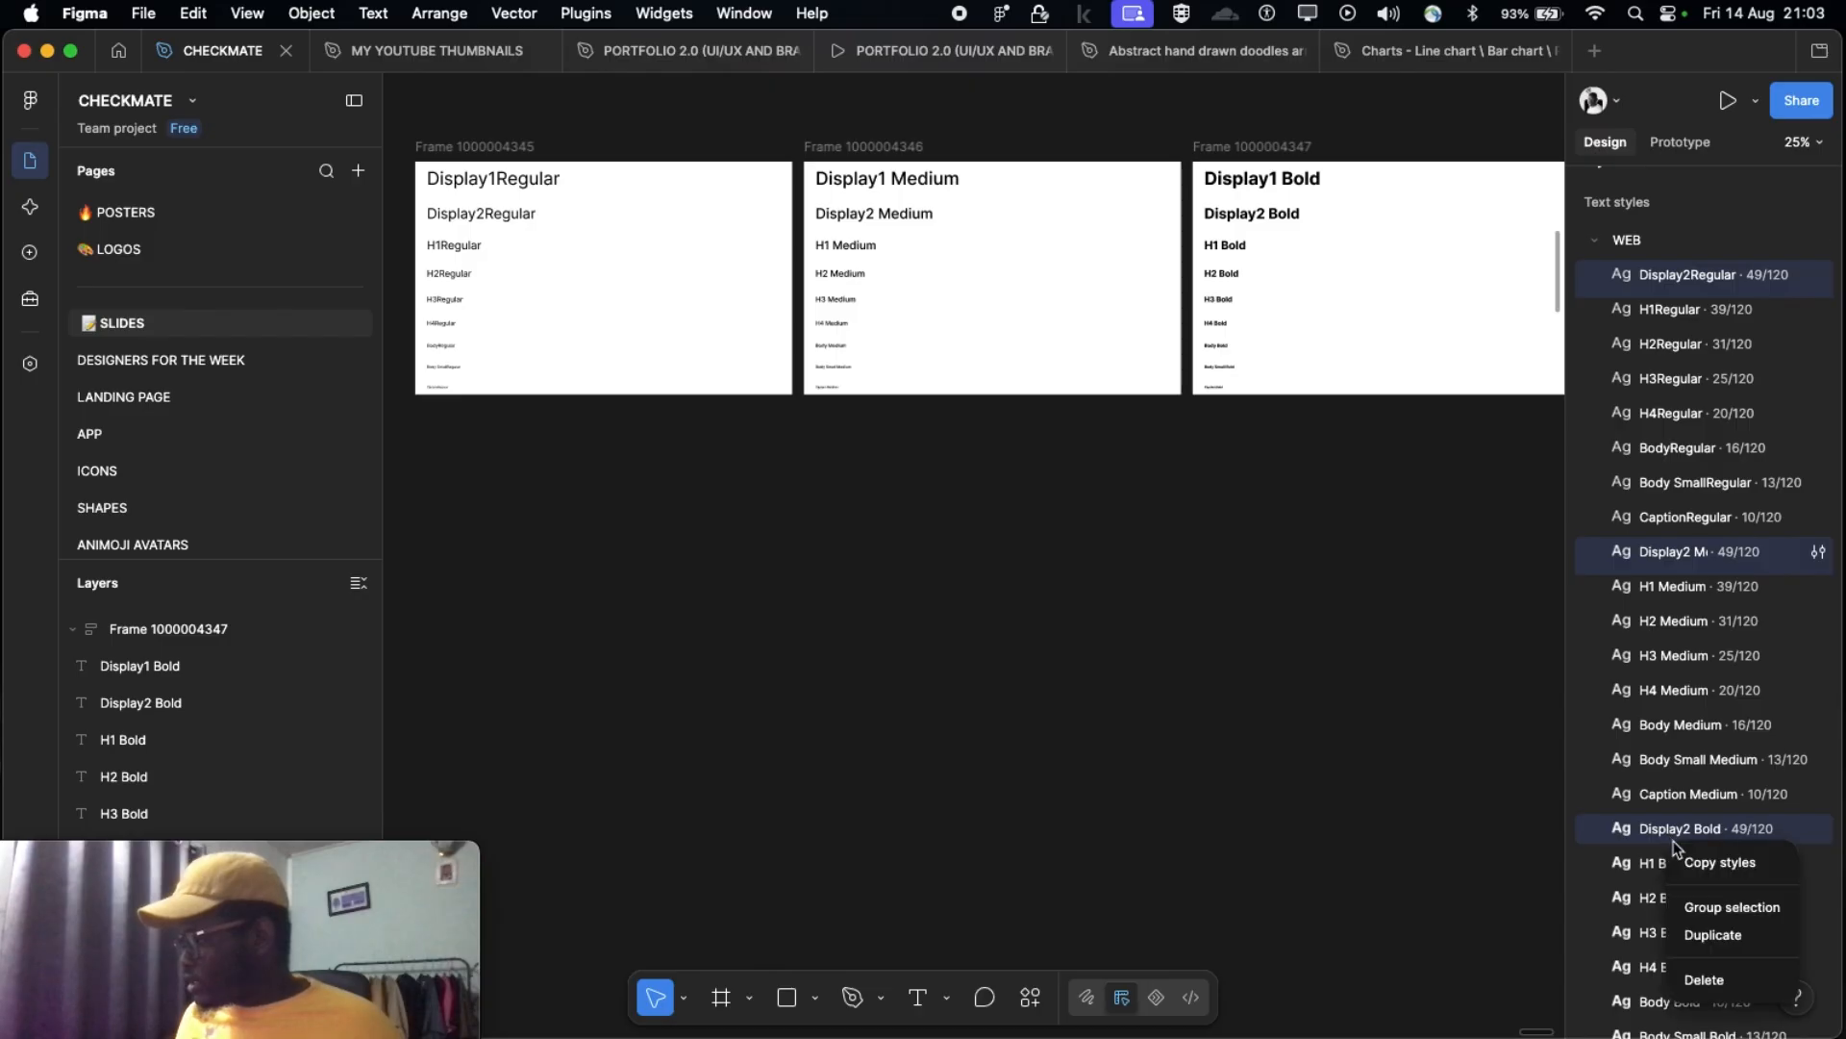
click(1695, 907)
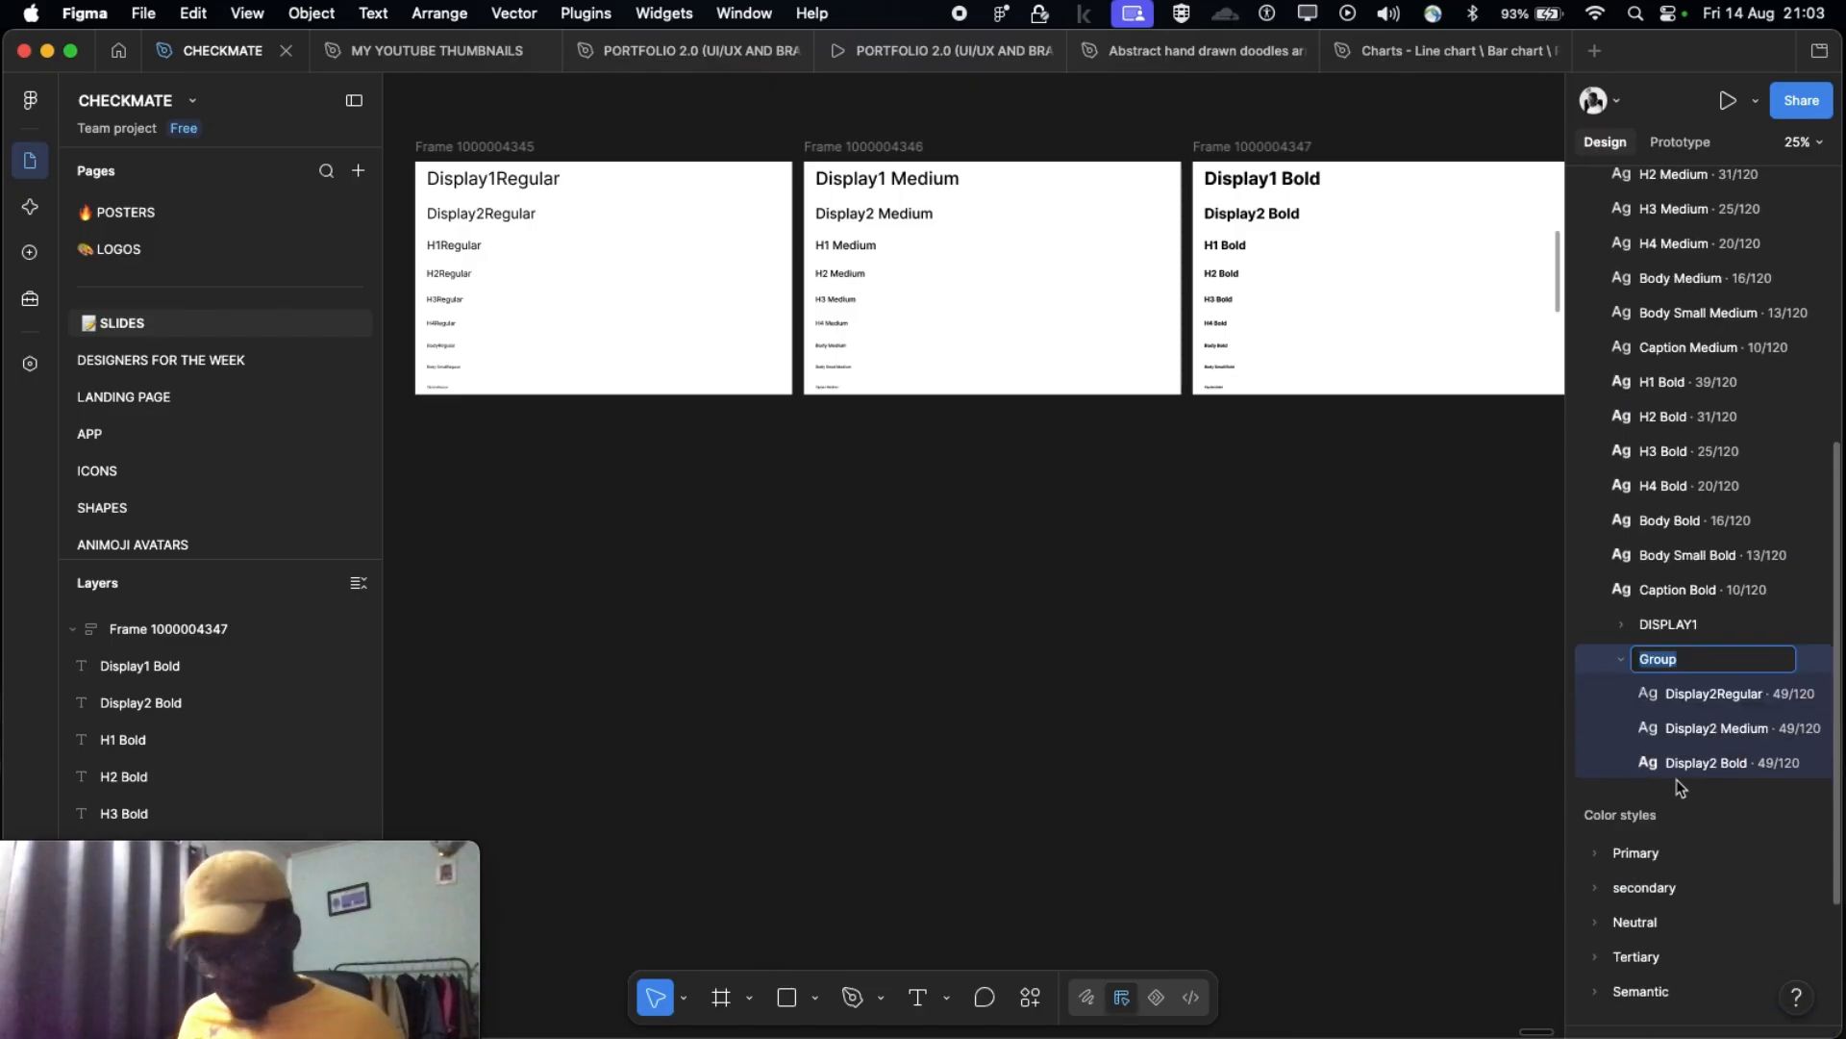
text(DISPLAY 2)
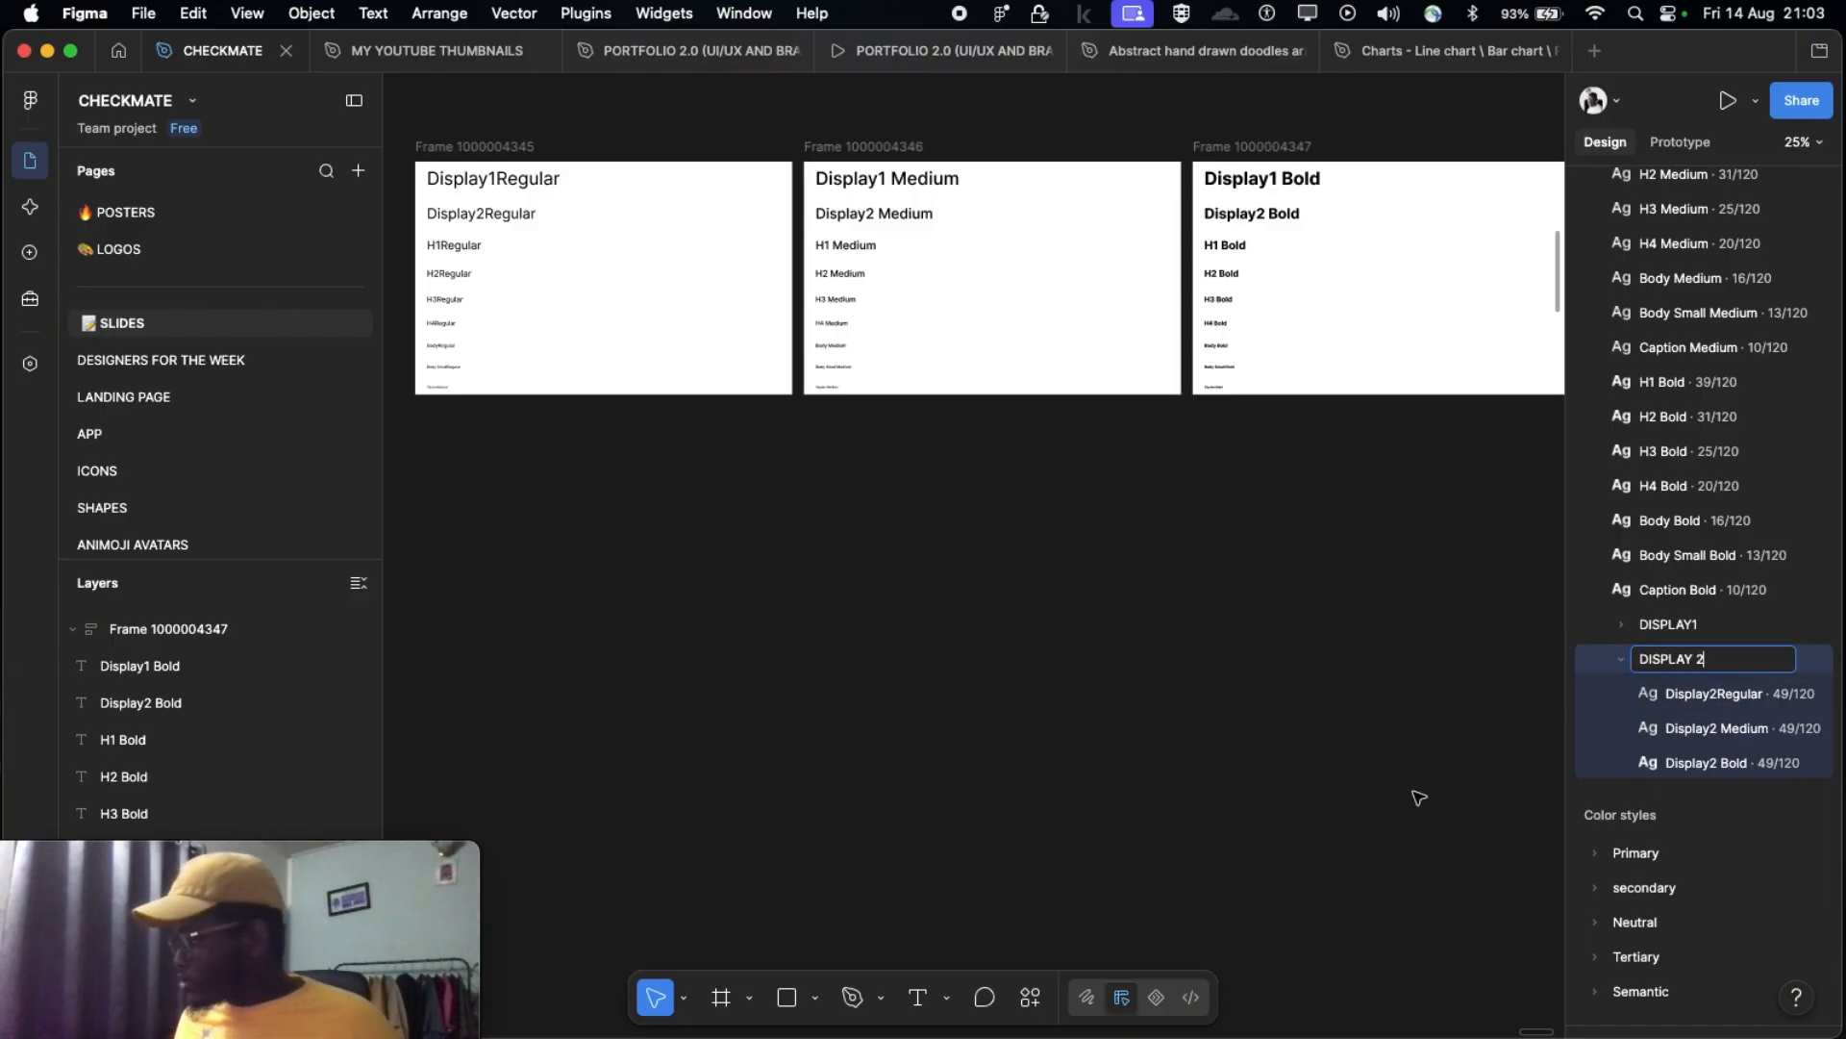
click(1637, 656)
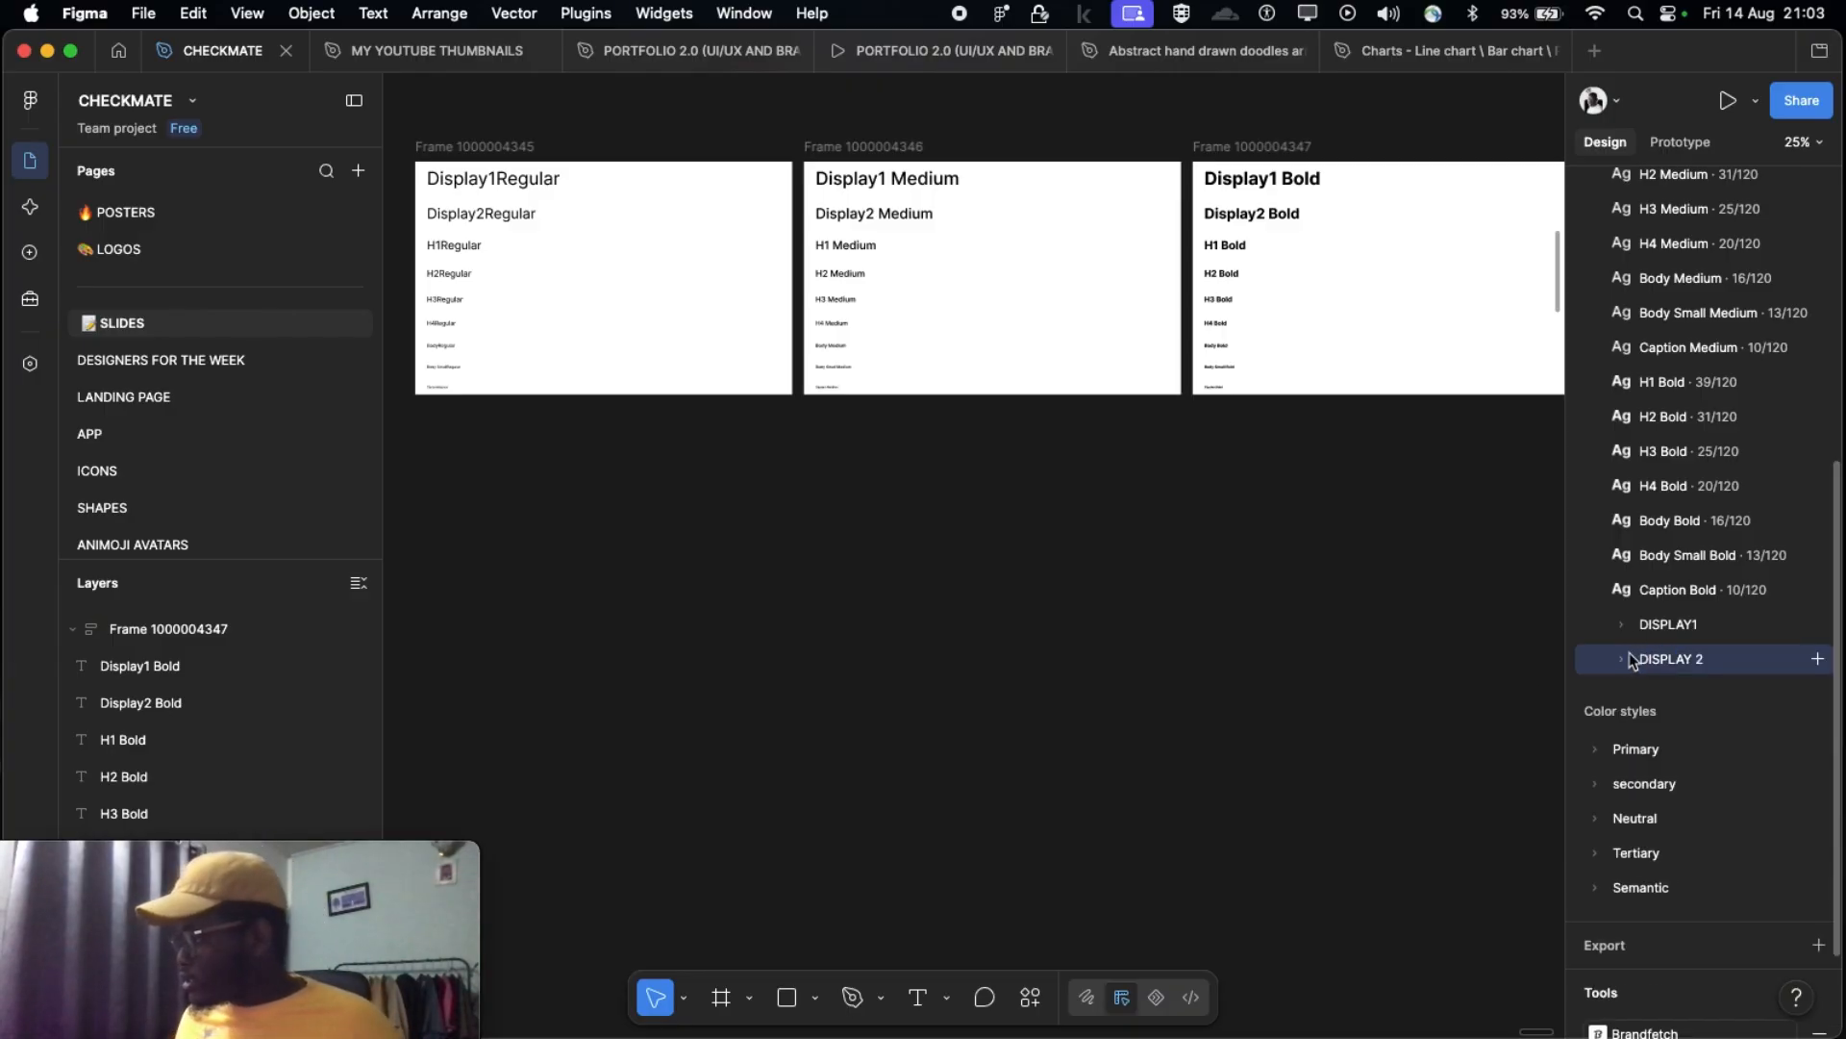
Step: Expand the DISPLAY1 subfolder and review the three styles it contains
click(1625, 626)
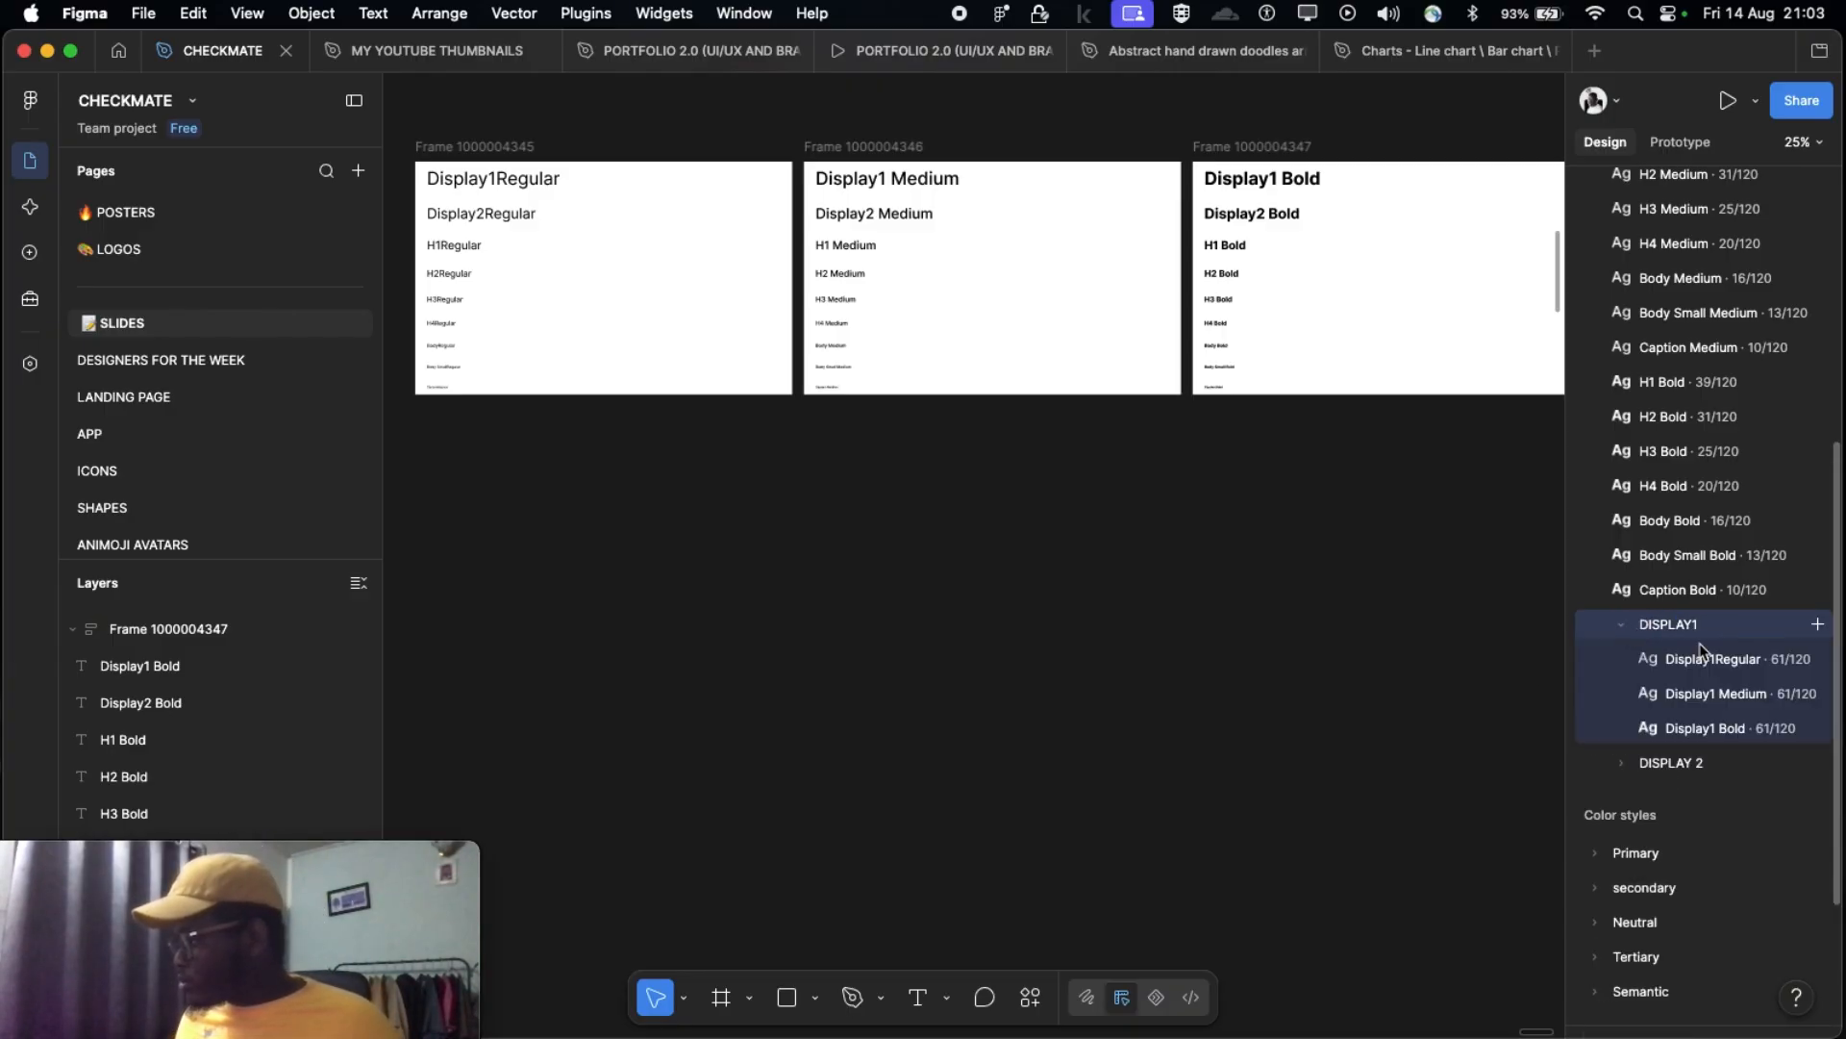
scroll(1704, 653, down, 1)
scroll(1702, 650, down, 1)
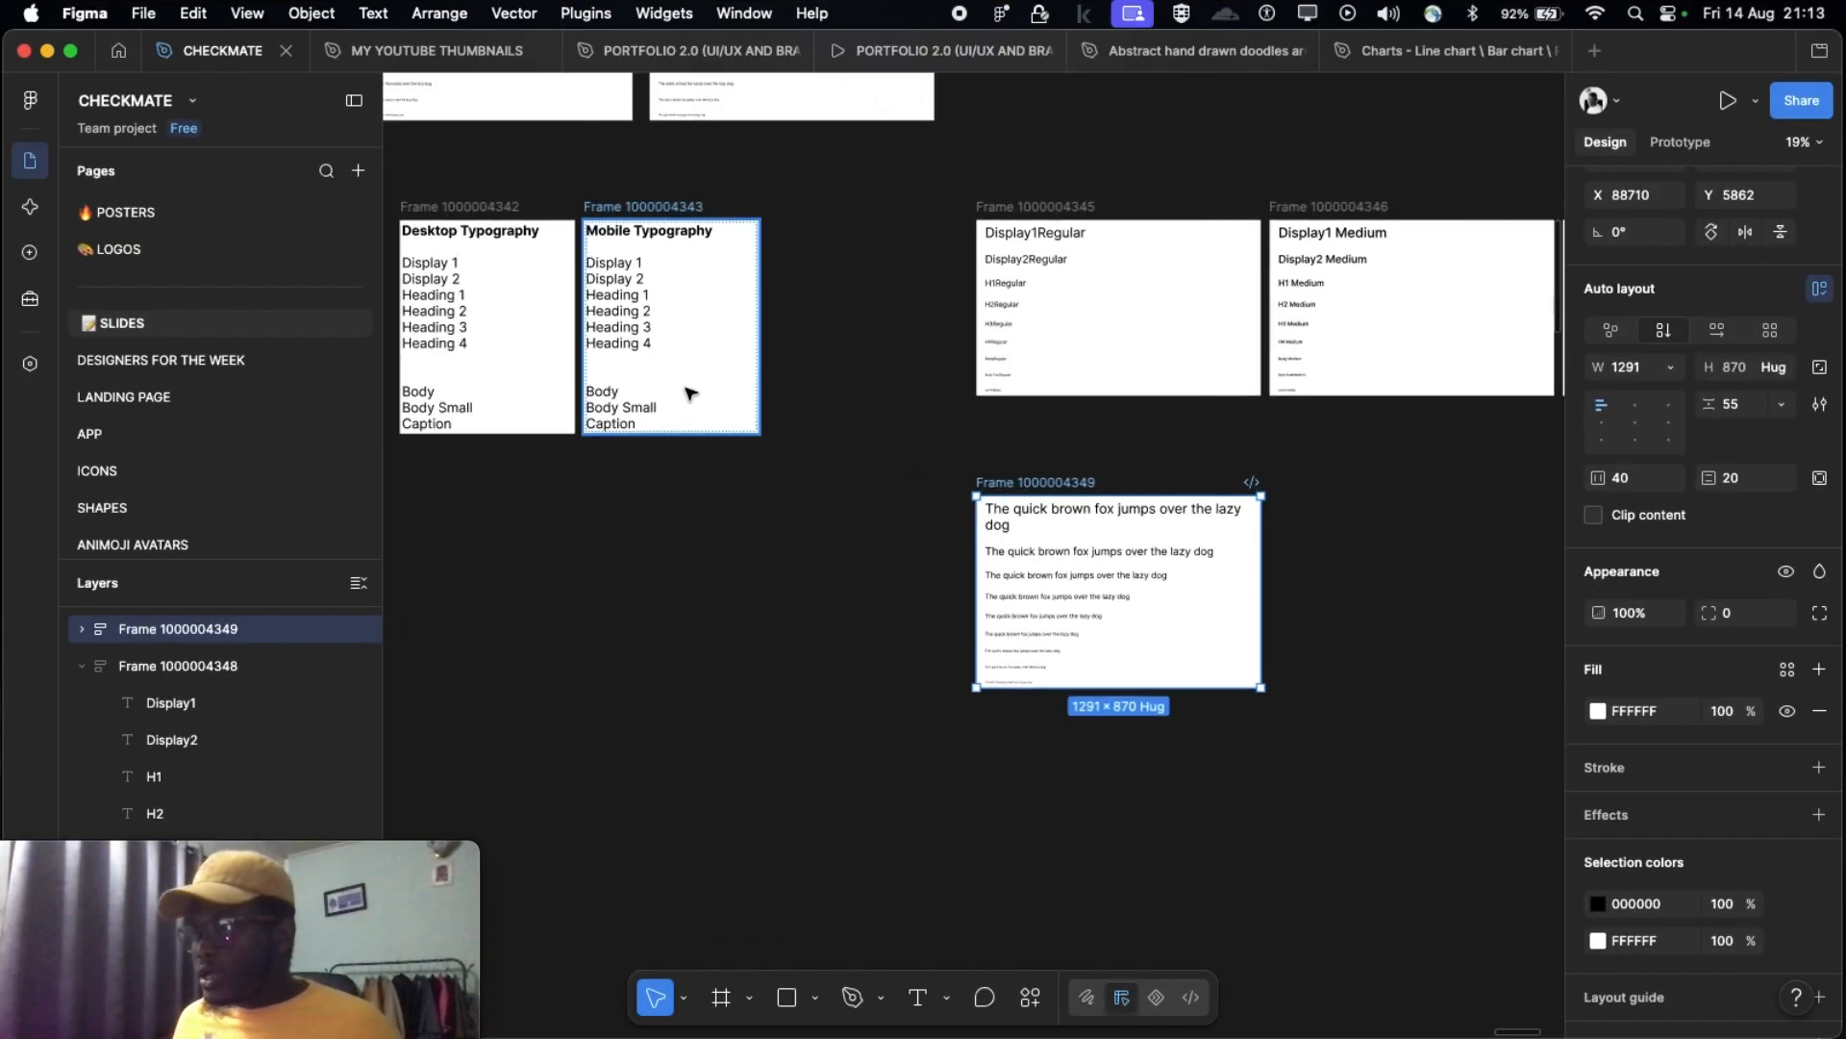
scroll(689, 392, left, 2)
drag(724, 214, 926, 490)
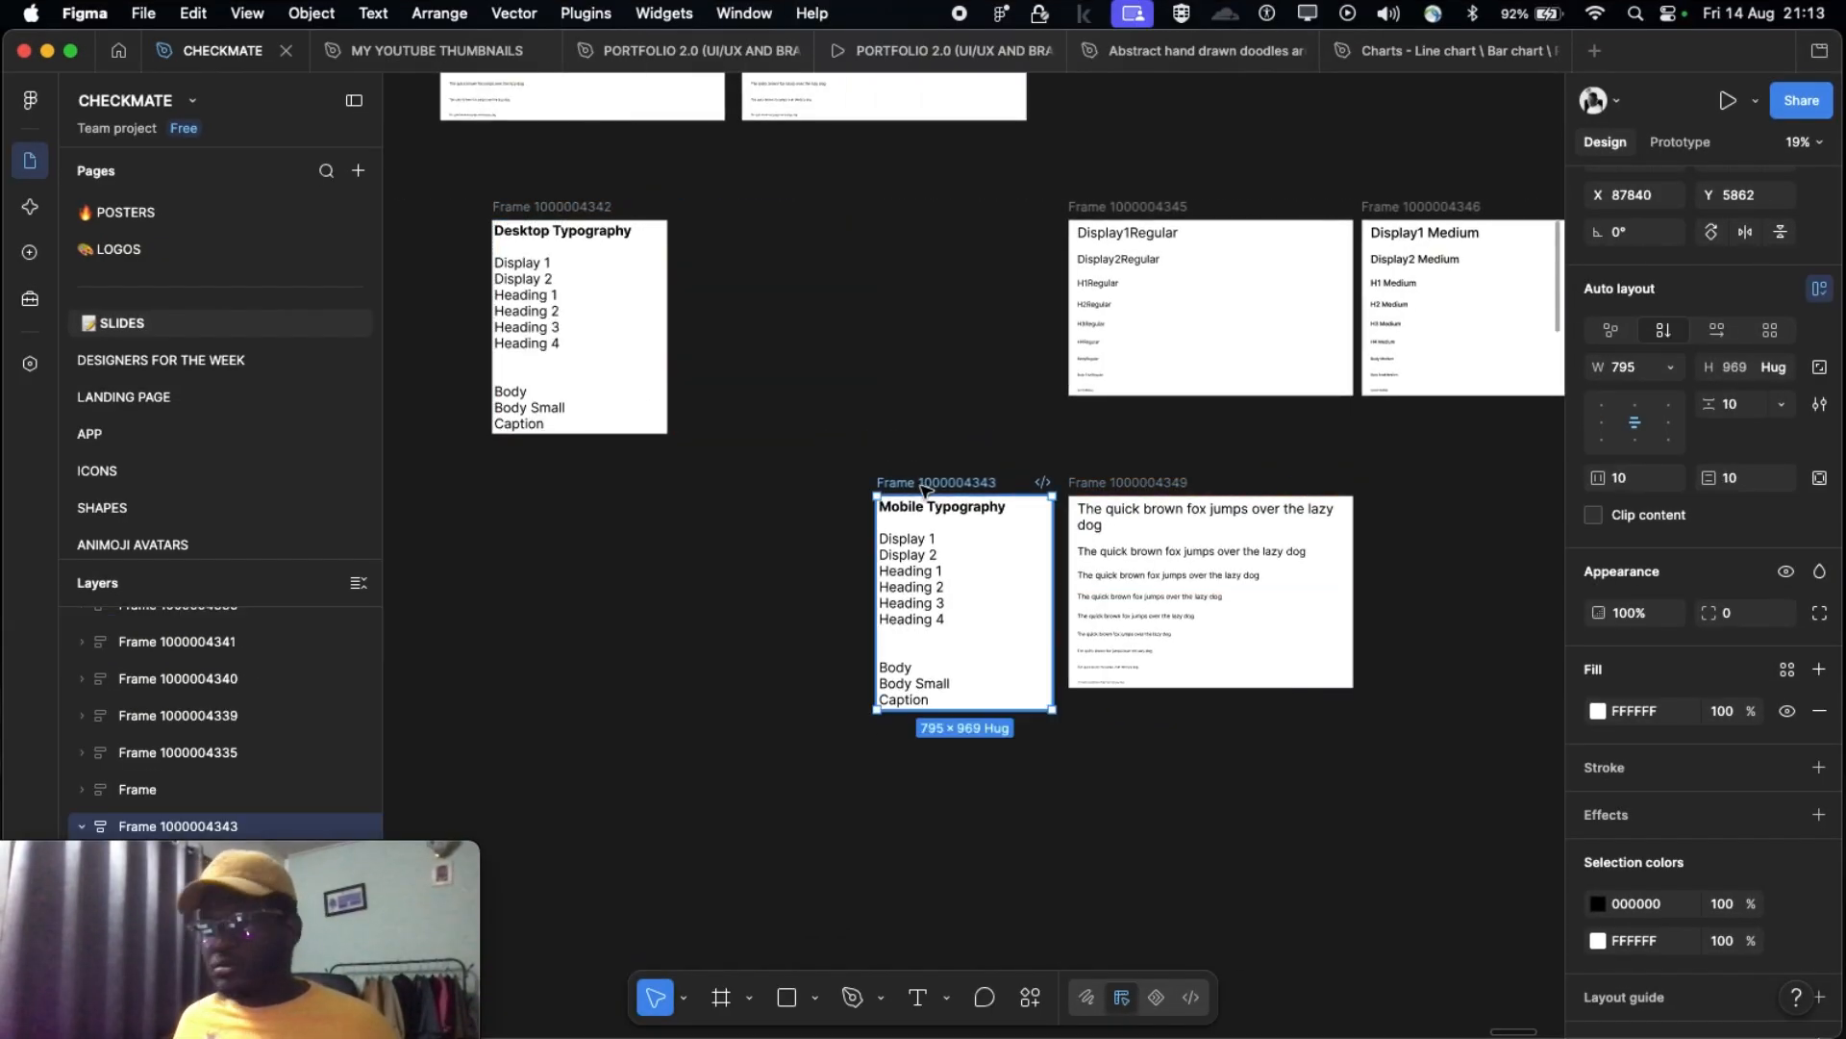
scroll(1076, 534, up, 5)
scroll(1079, 510, down, 2)
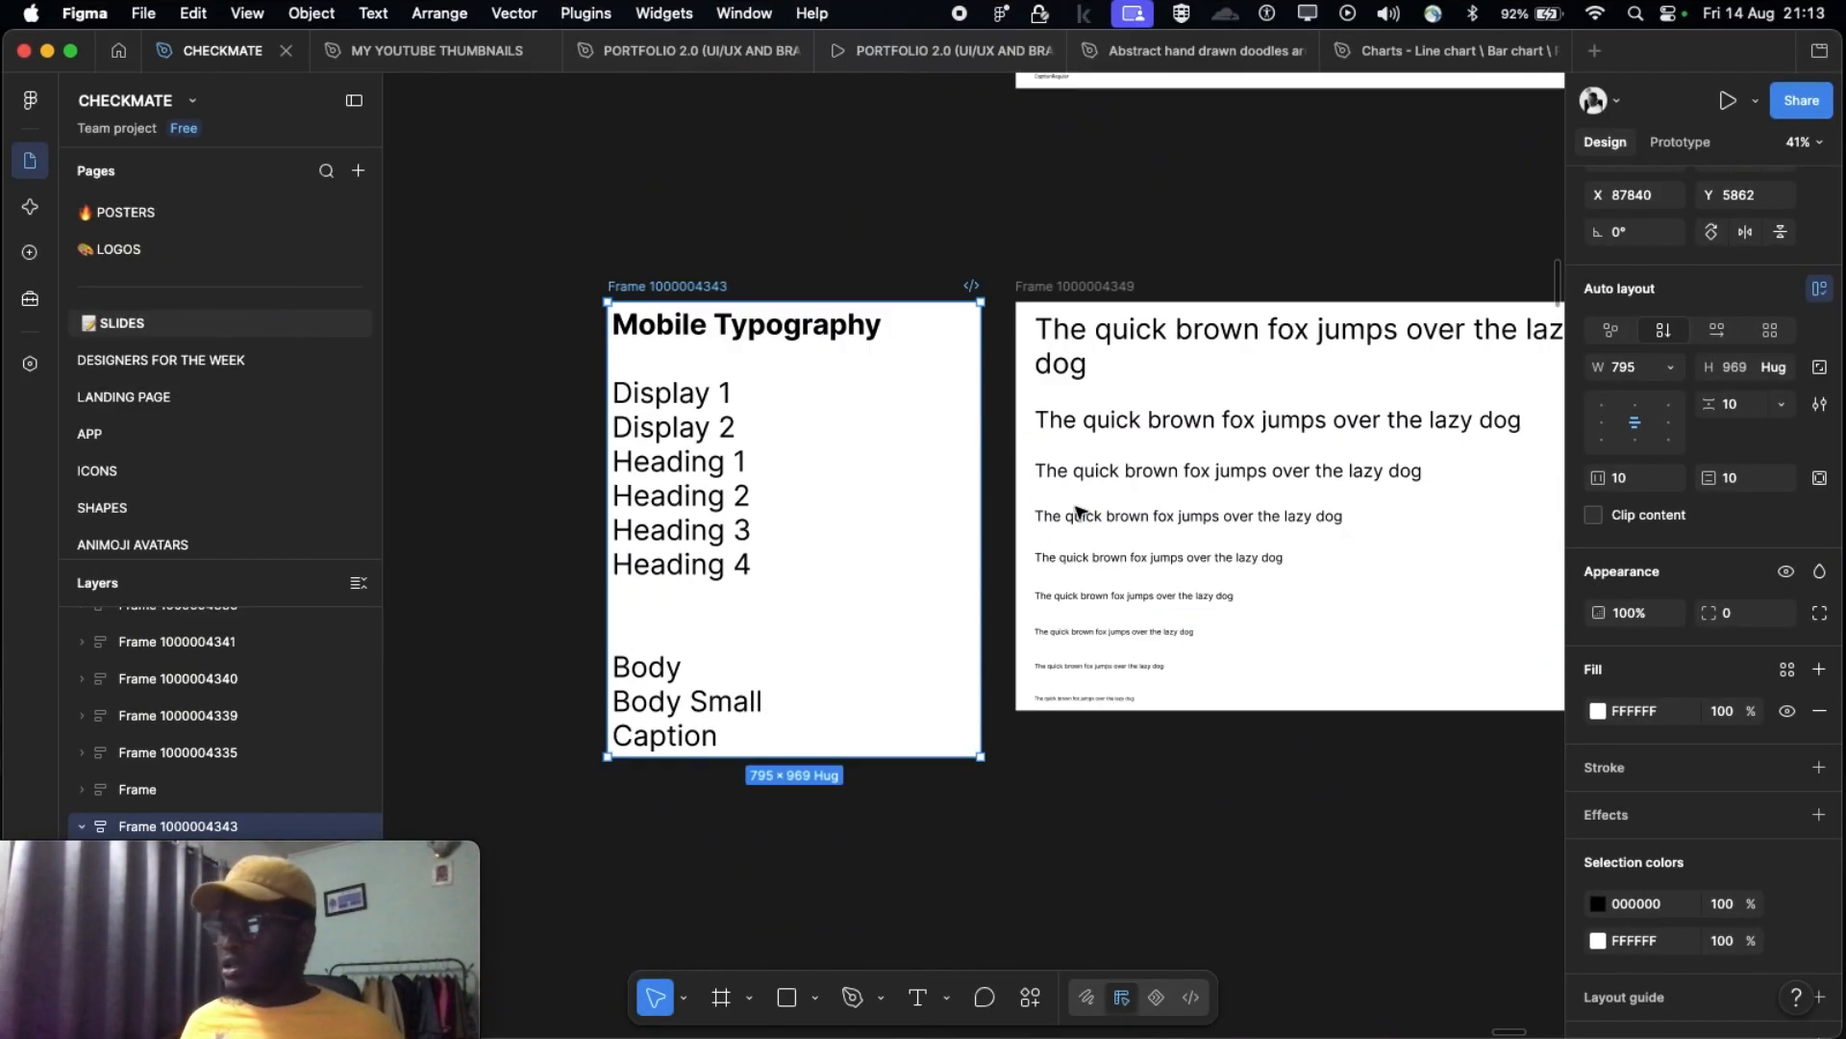
scroll(1081, 516, up, 3)
scroll(1164, 454, left, 3)
scroll(771, 486, down, 10)
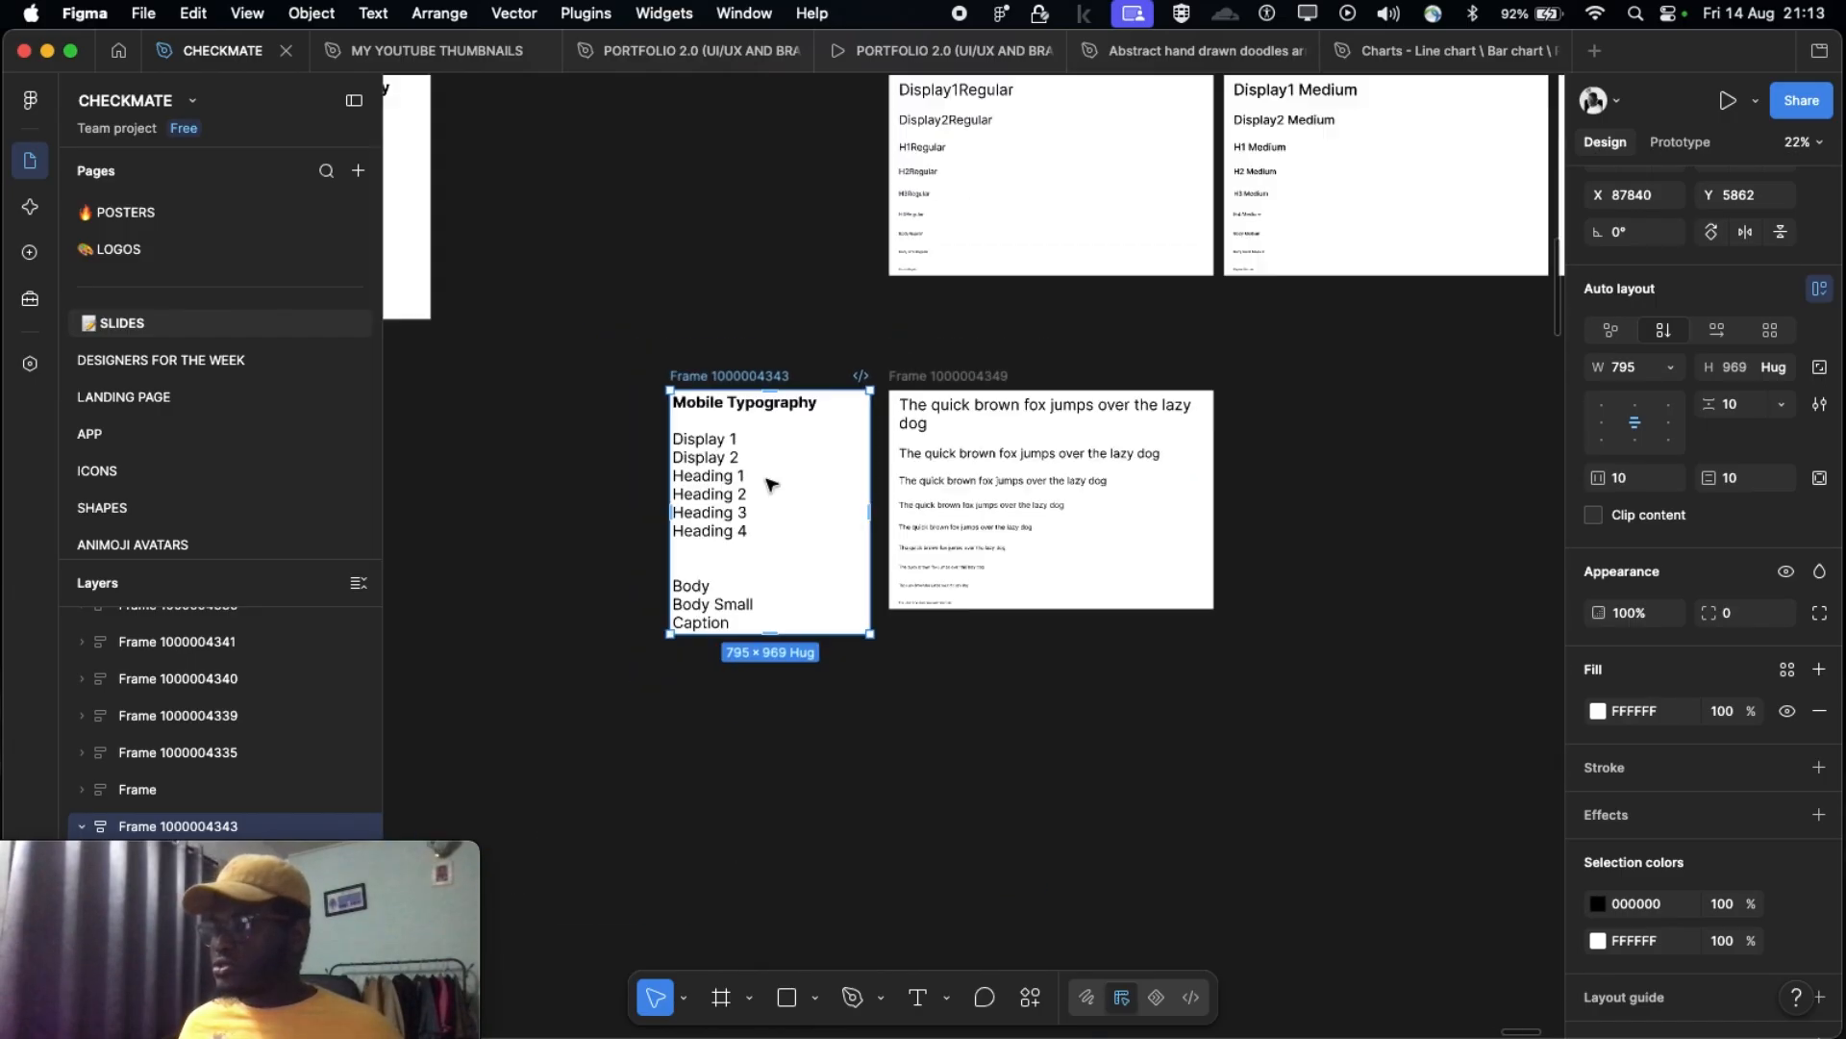
Step: Place a copy of the Mobile Typography frame that lists font sizes near the Desktop Typography frame
scroll(771, 485, down, 2)
scroll(759, 491, left, 15)
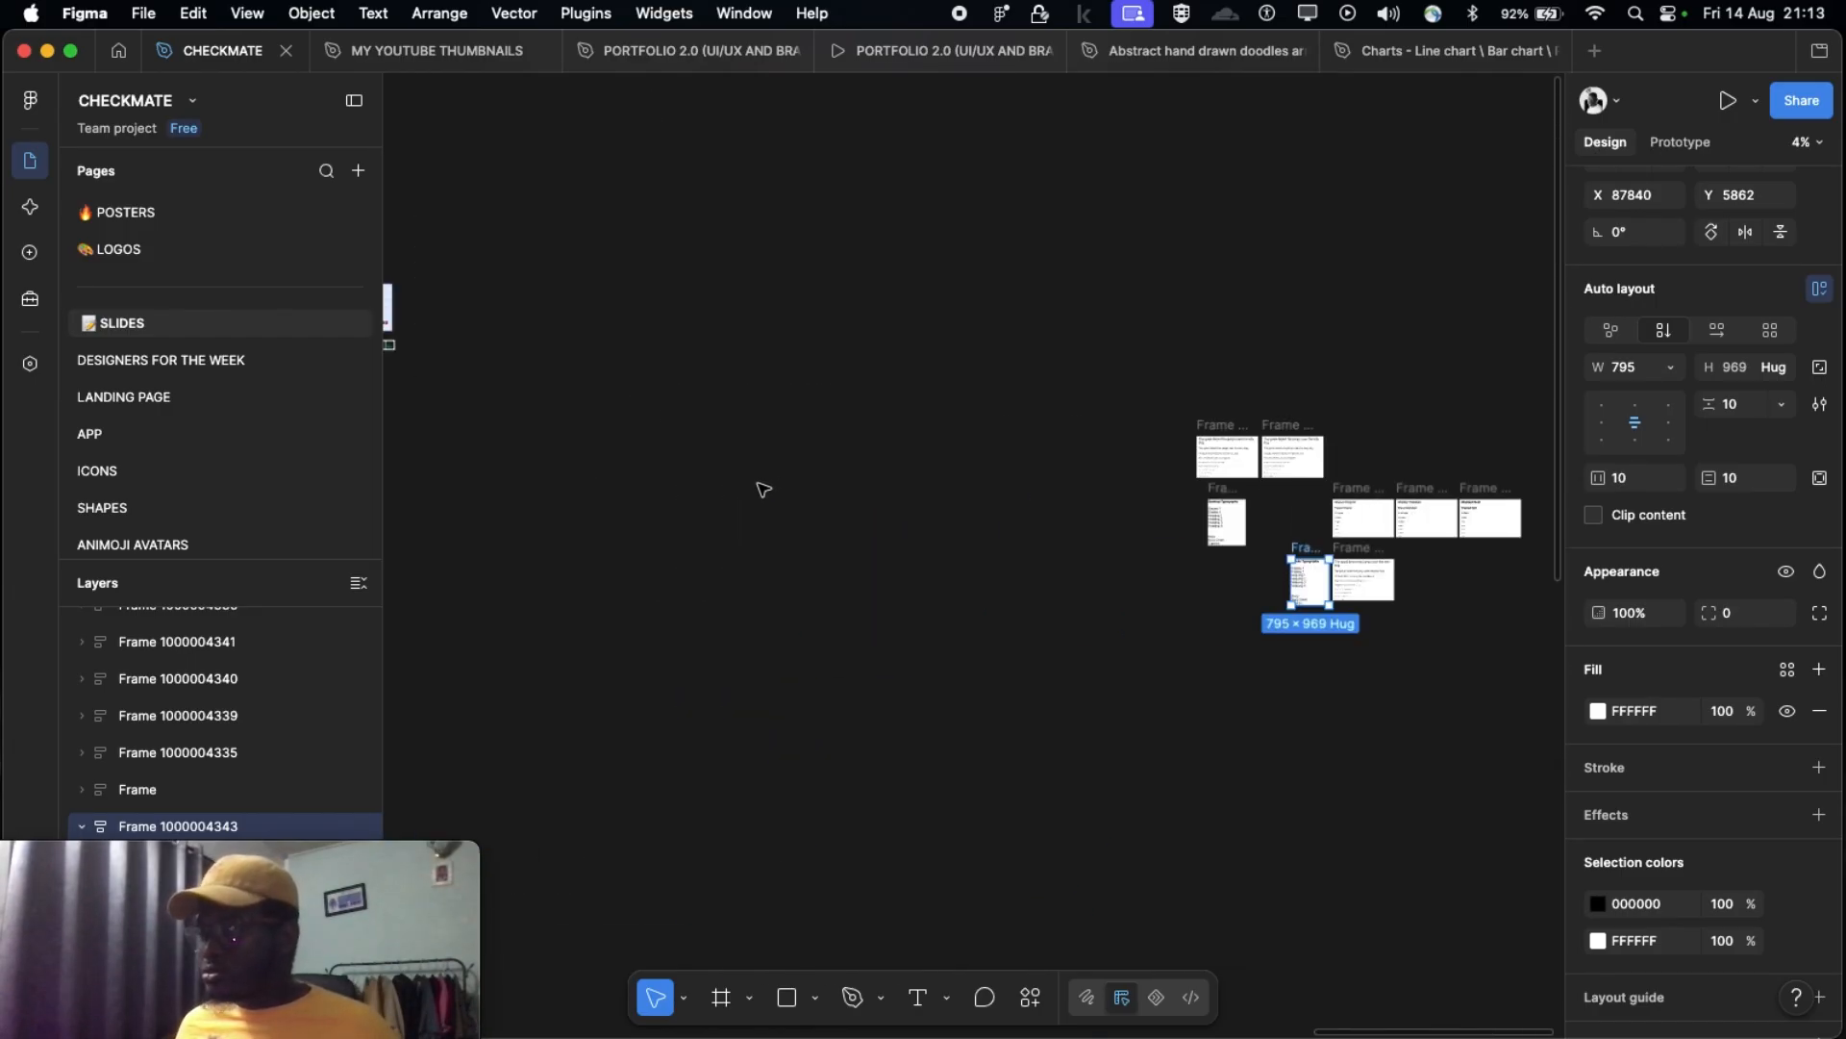
scroll(753, 358, up, 3)
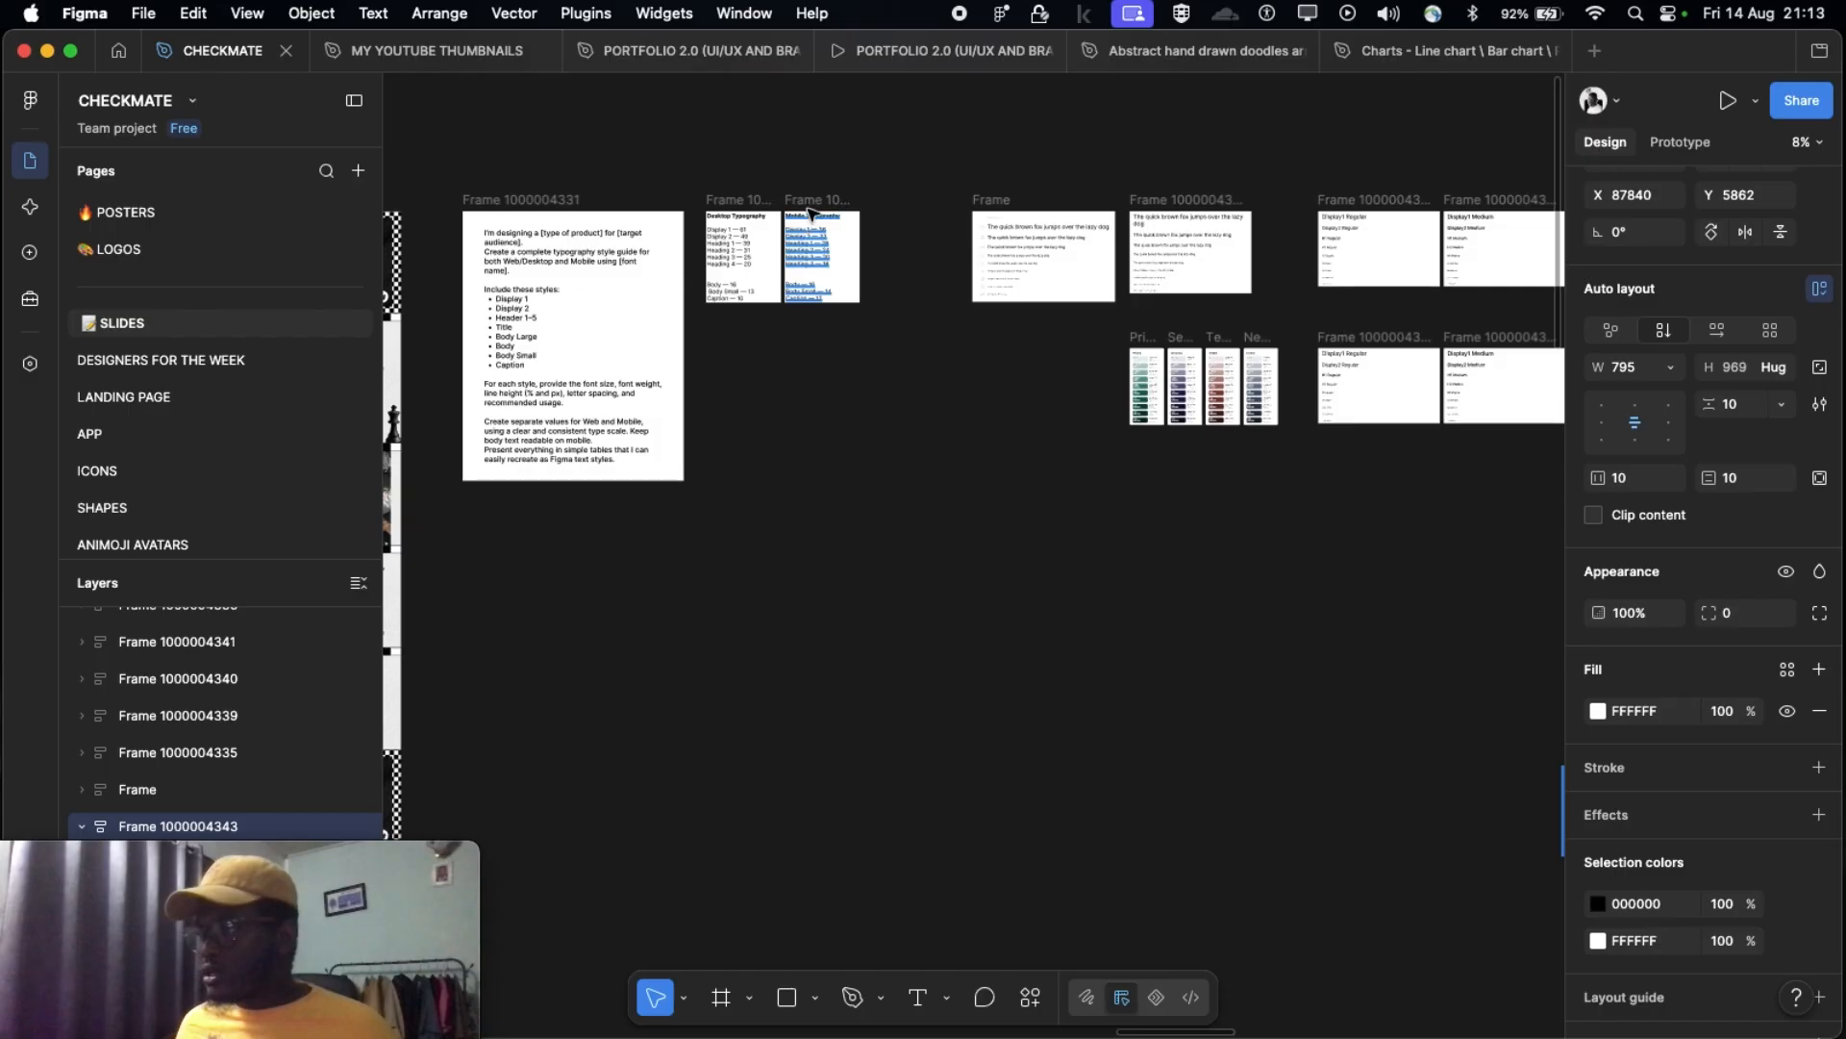
click(813, 203)
drag(813, 203, 1382, 635)
scroll(793, 598, down, 3)
scroll(1383, 633, up, 5)
scroll(1381, 639, right, 5)
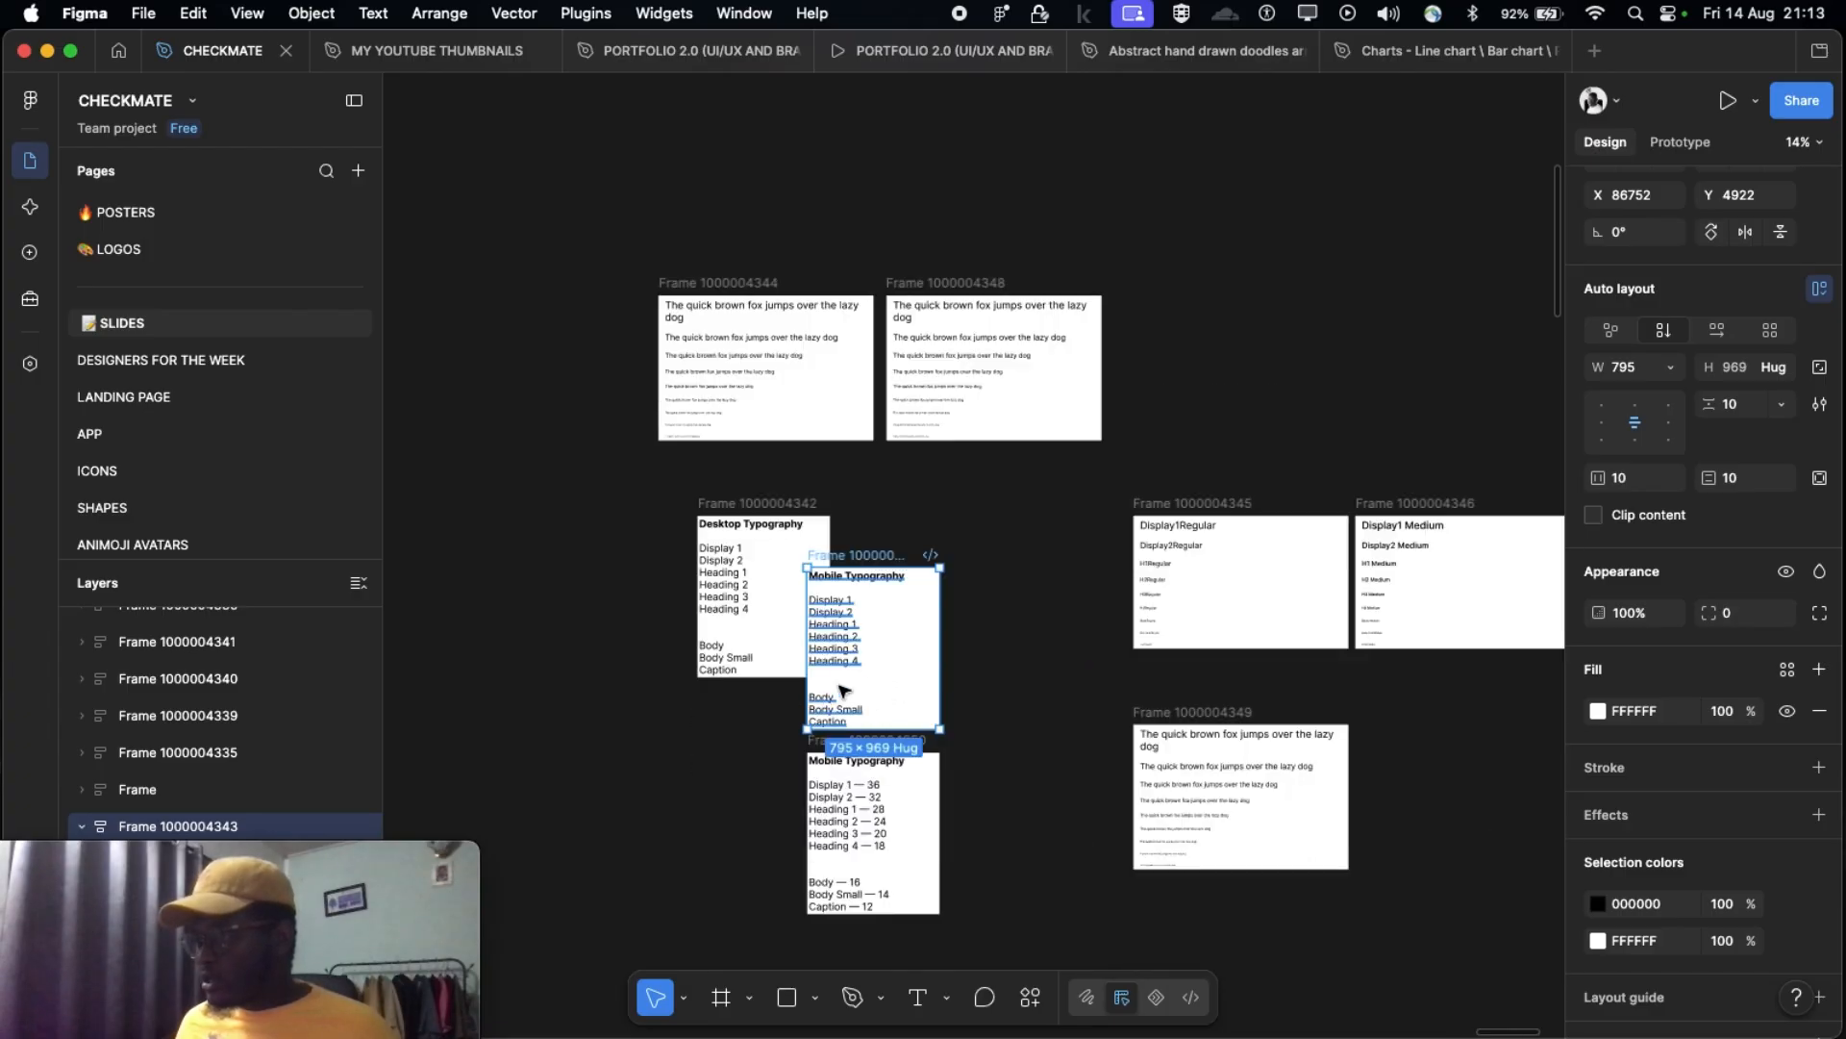
Step: Move the Mobile Typography frame without font sizes back beside the Desktop Typography frame
scroll(798, 673, up, 3)
drag(864, 513, 897, 435)
scroll(879, 454, down, 3)
scroll(879, 454, right, 3)
drag(632, 615, 904, 574)
scroll(1072, 400, up, 1)
scroll(962, 385, right, 5)
scroll(1000, 395, right, 2)
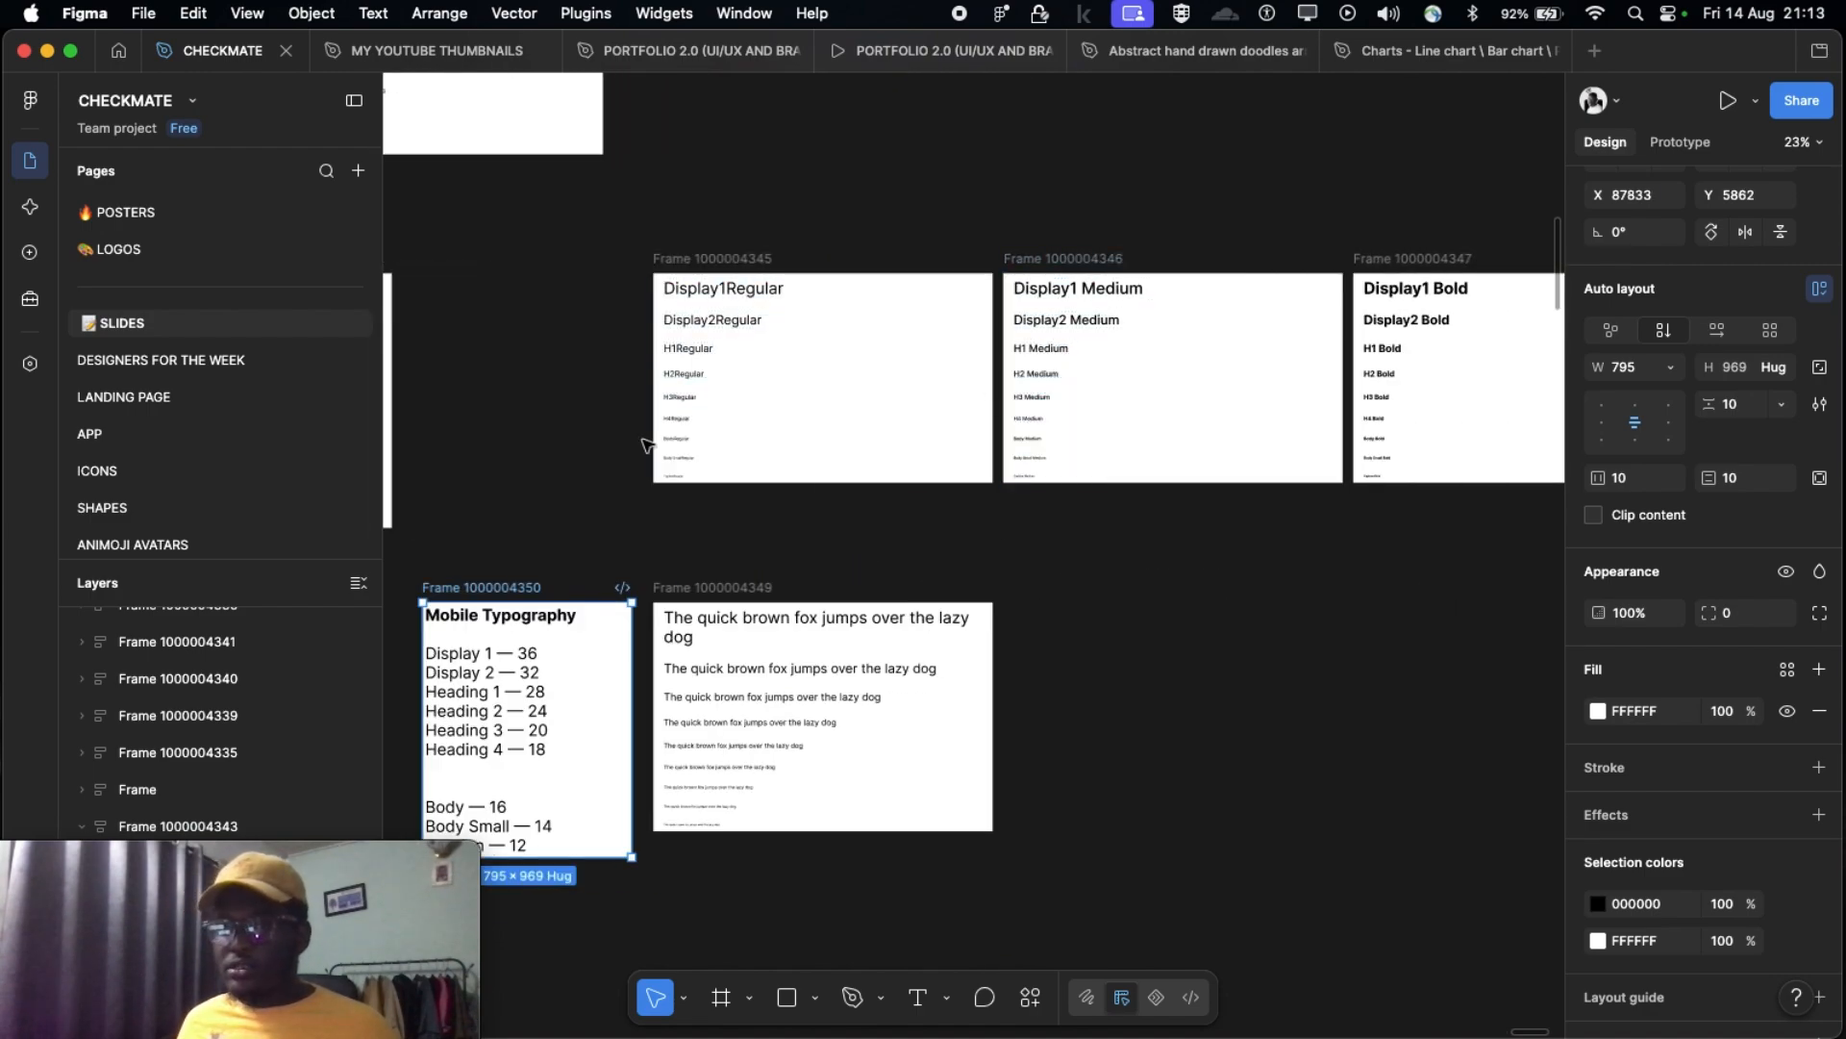
shift+click(688, 594)
drag(520, 596, 741, 673)
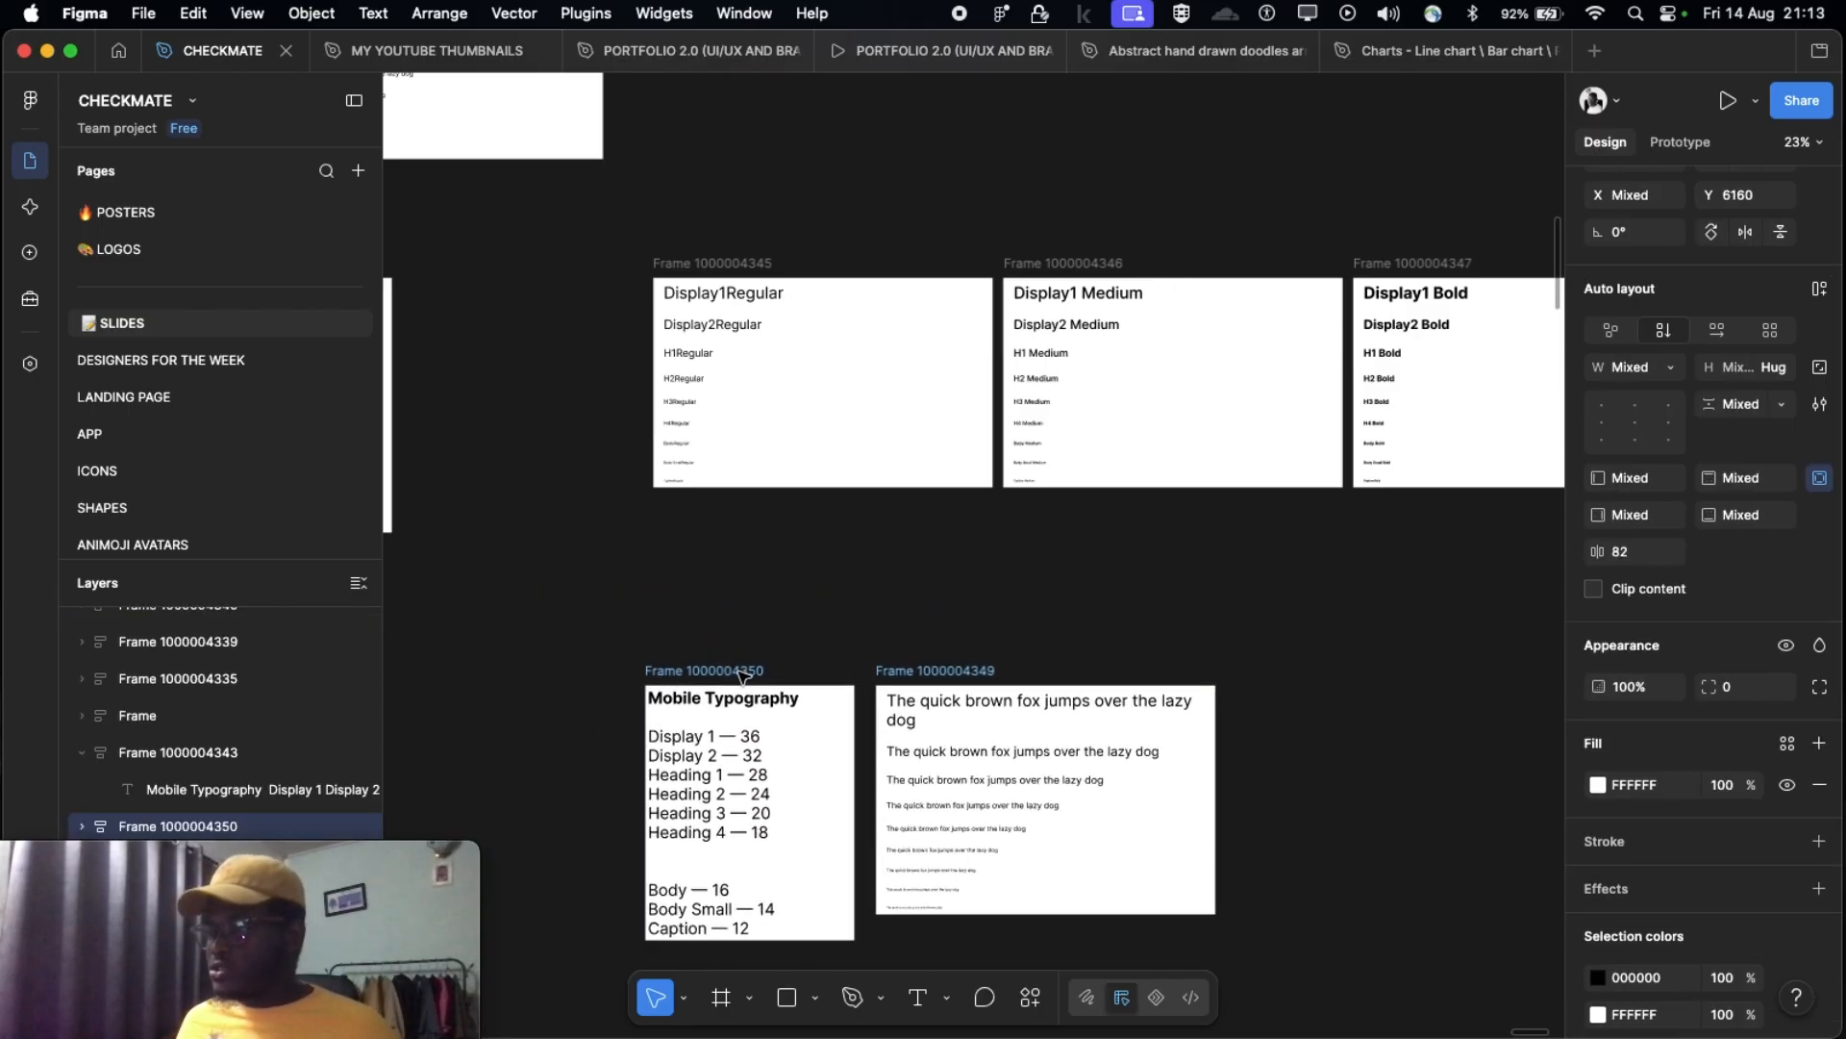
scroll(787, 524, down, 5)
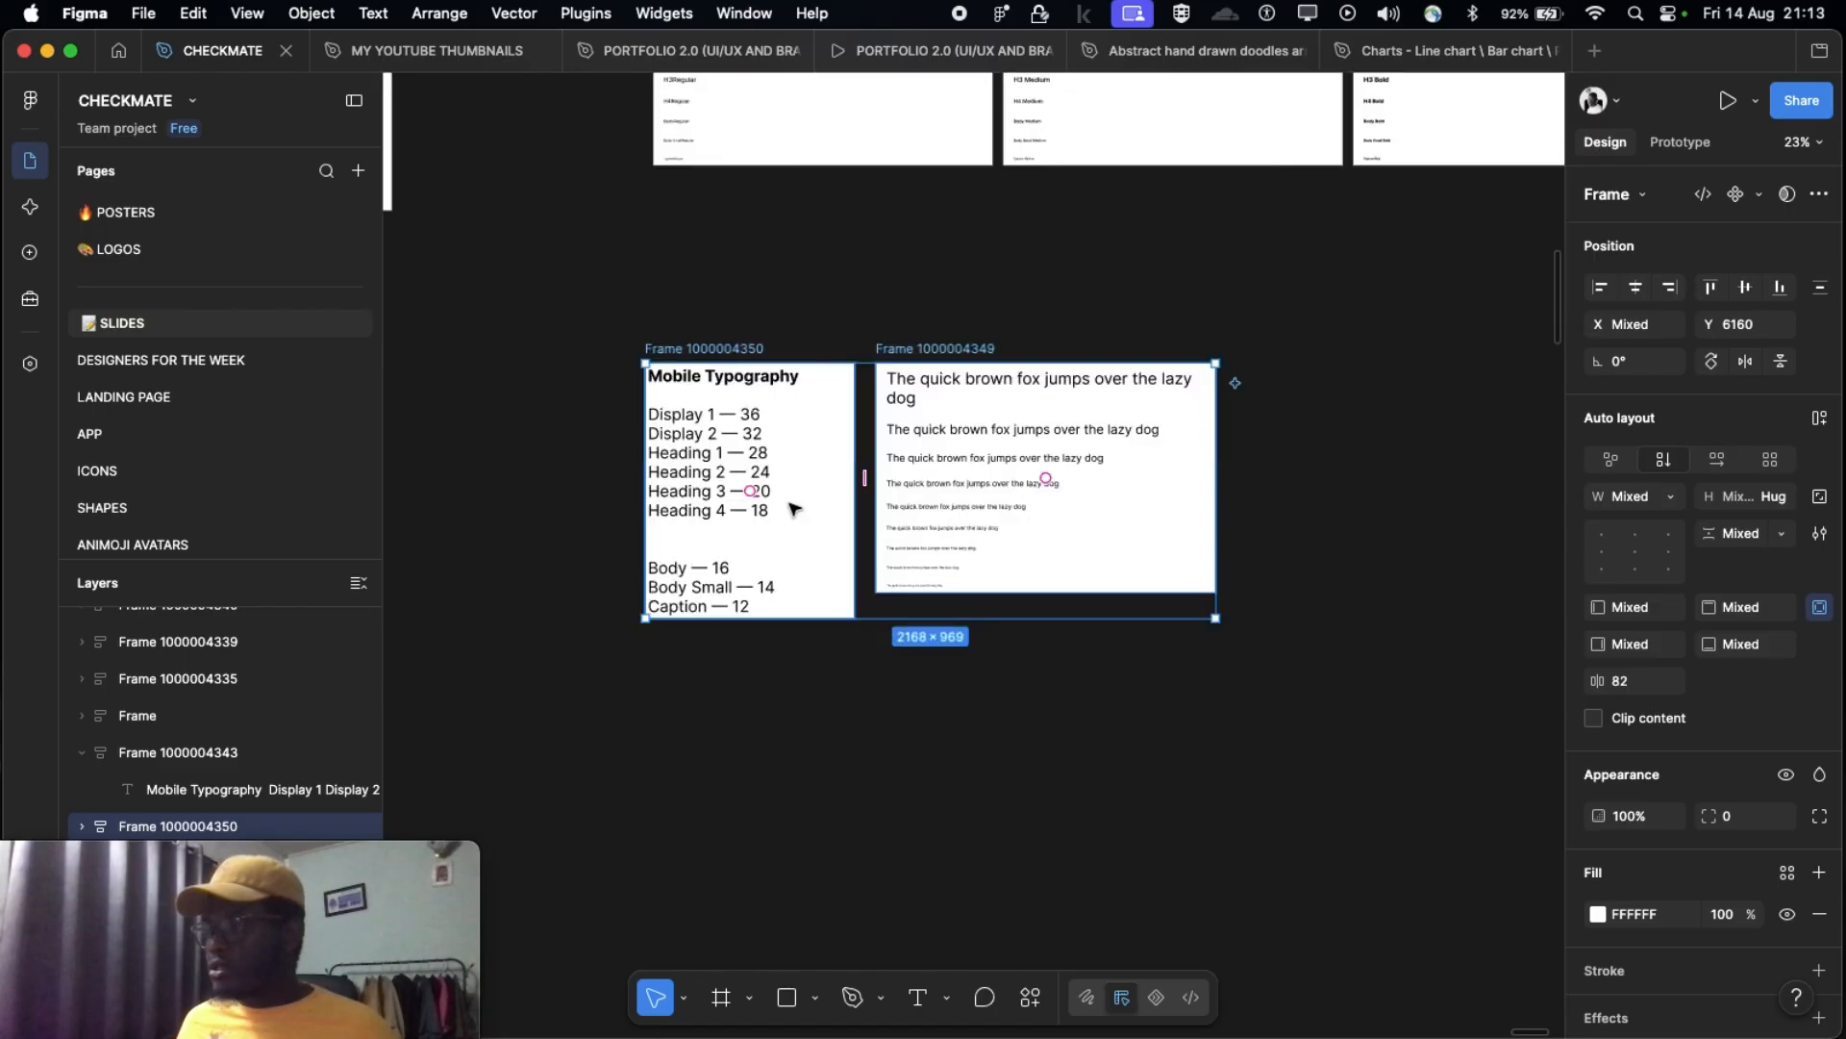
scroll(786, 524, up, 5)
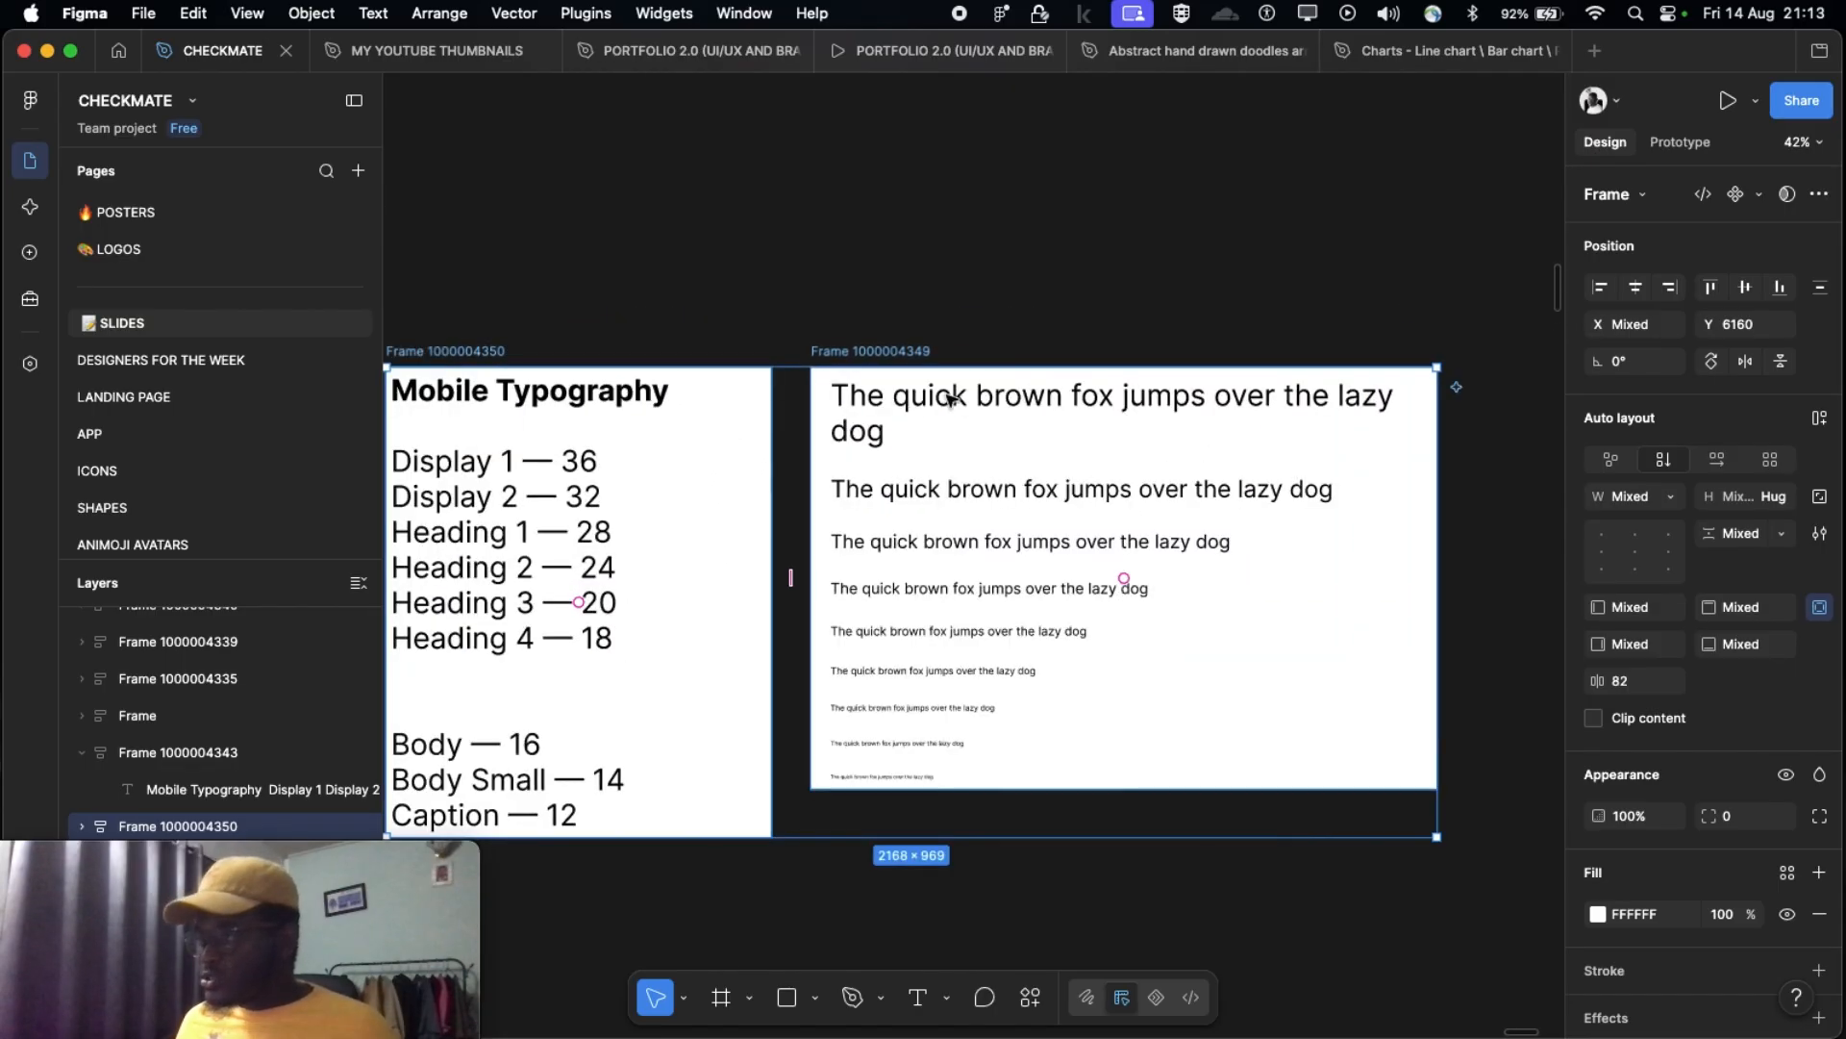
scroll(1009, 396, left, 2)
double_click(1022, 404)
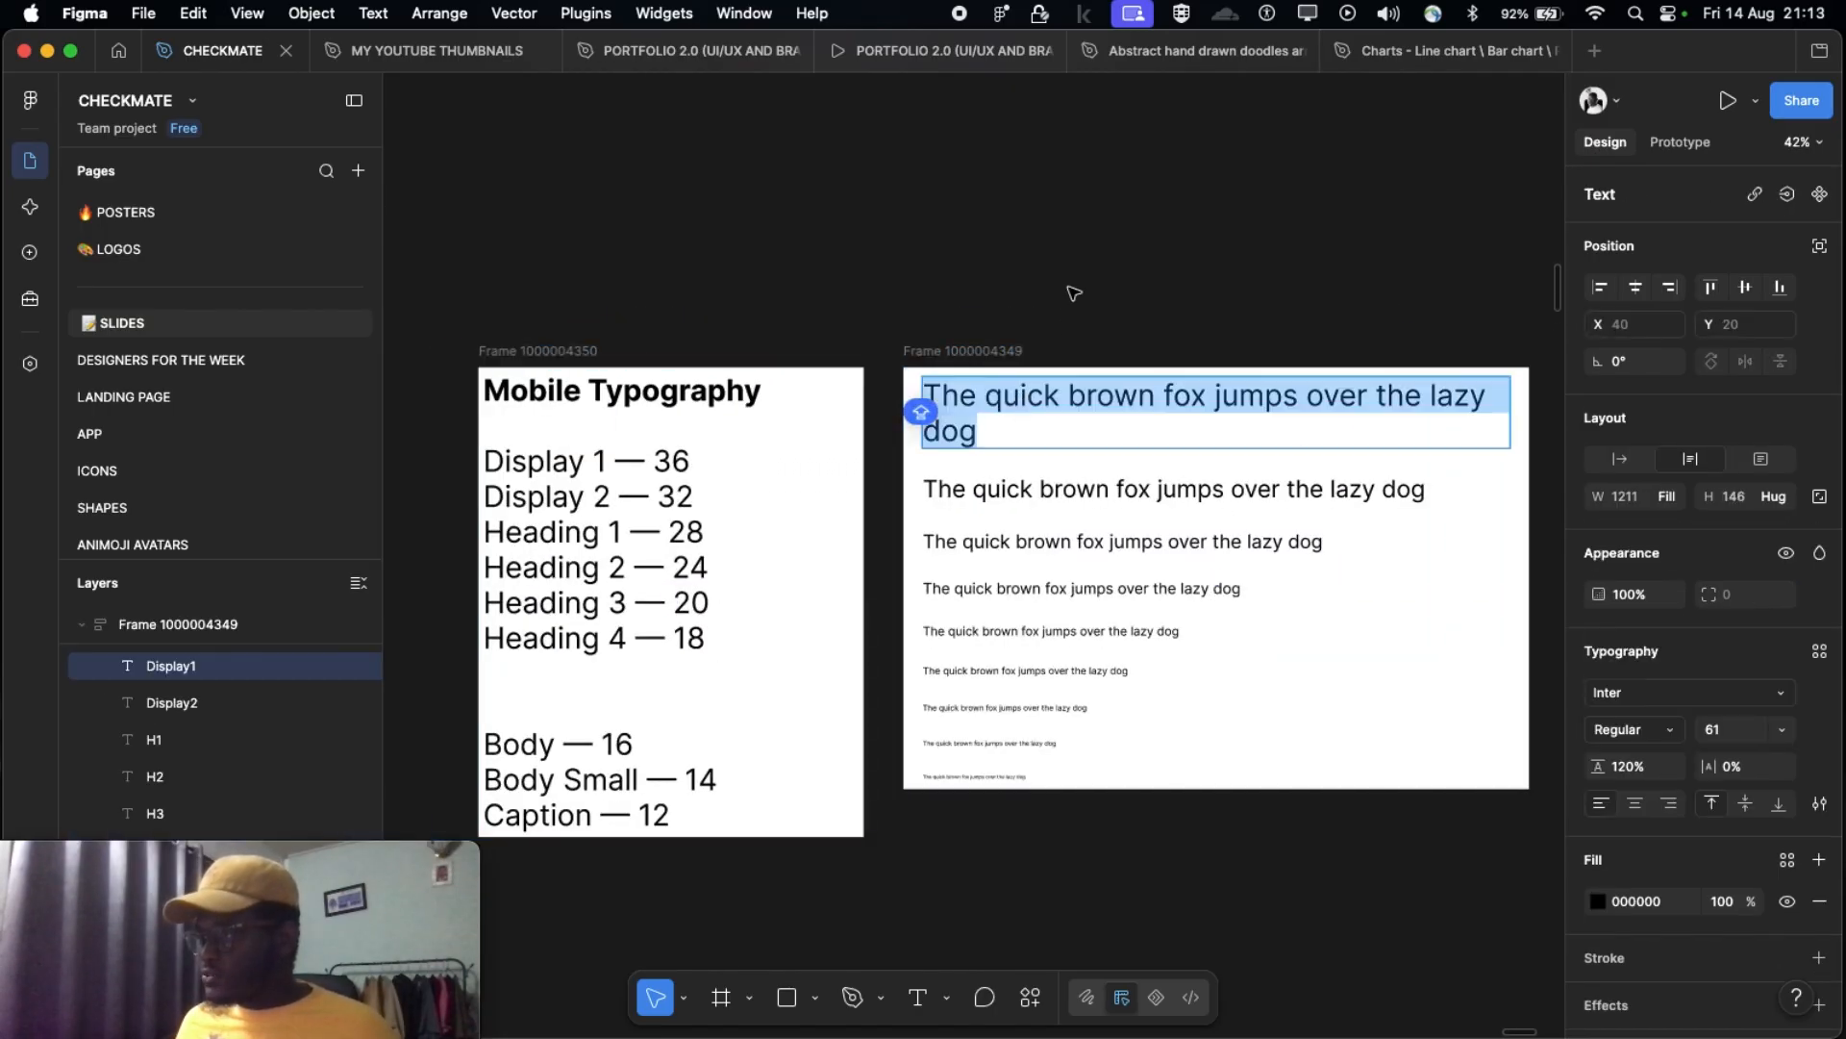
key(Escape)
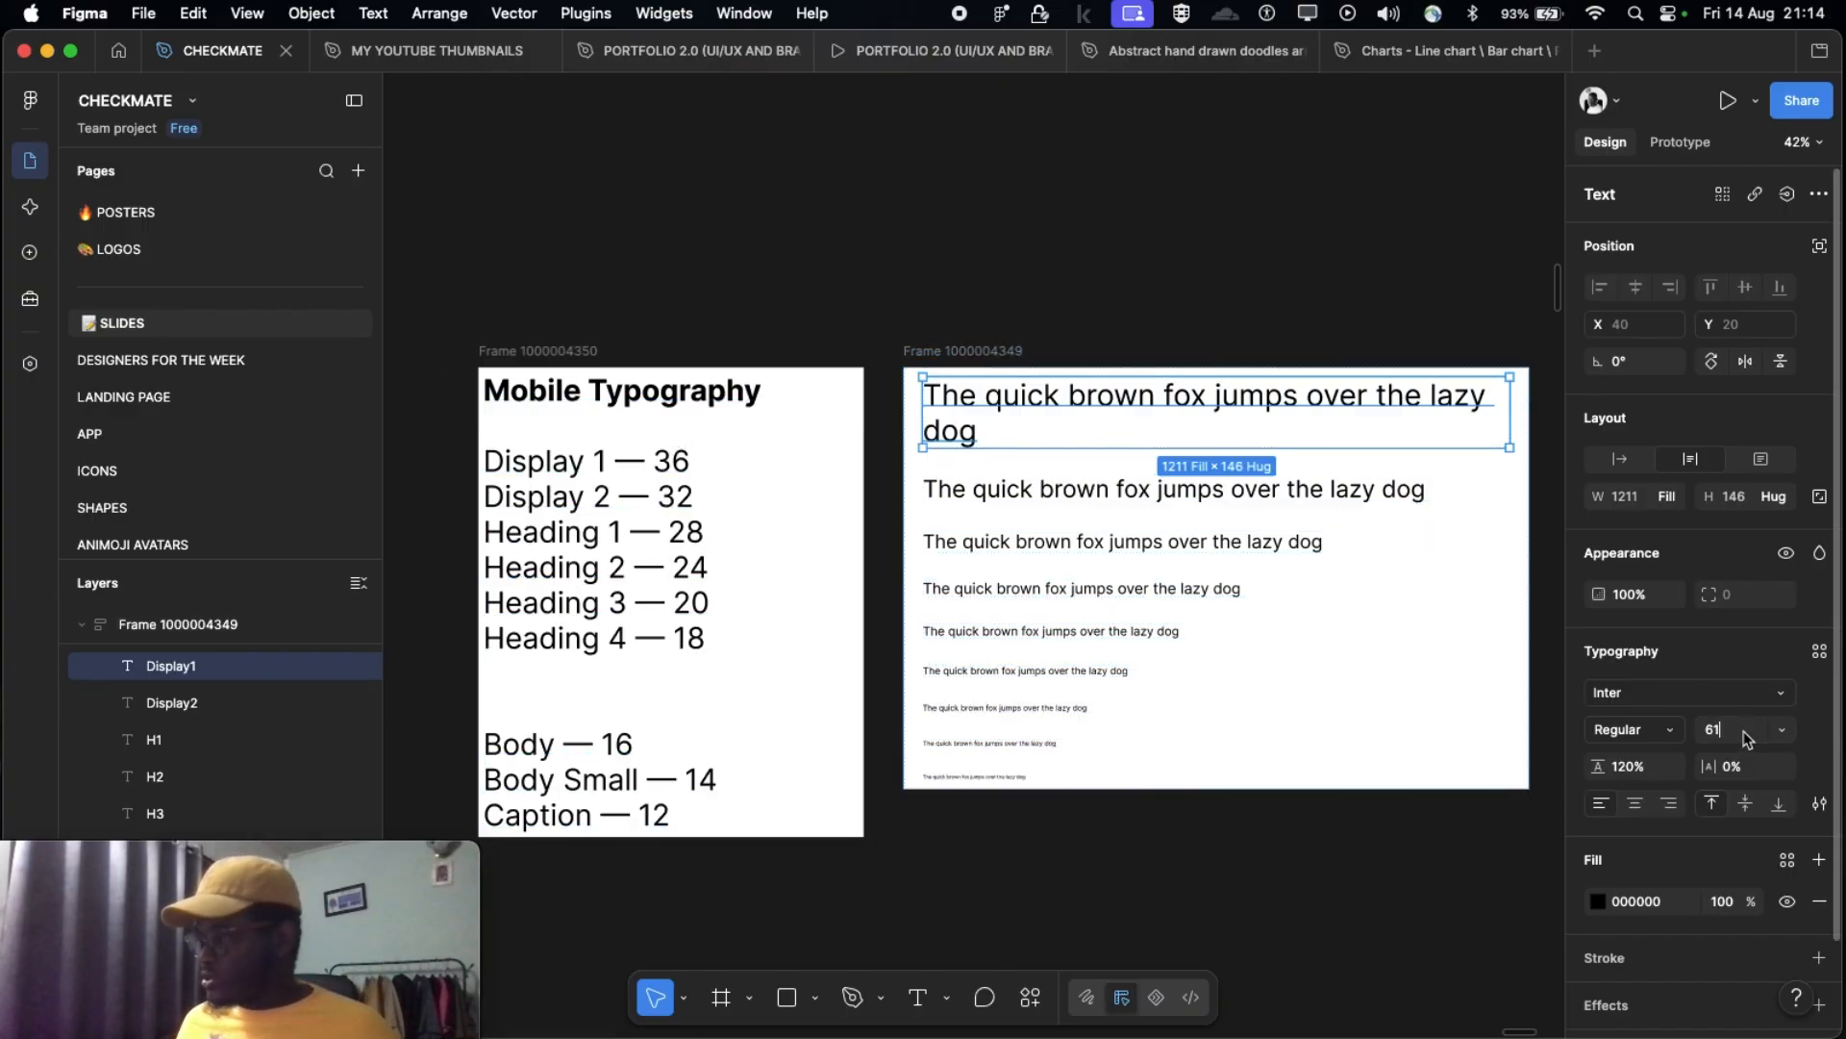
text(36)
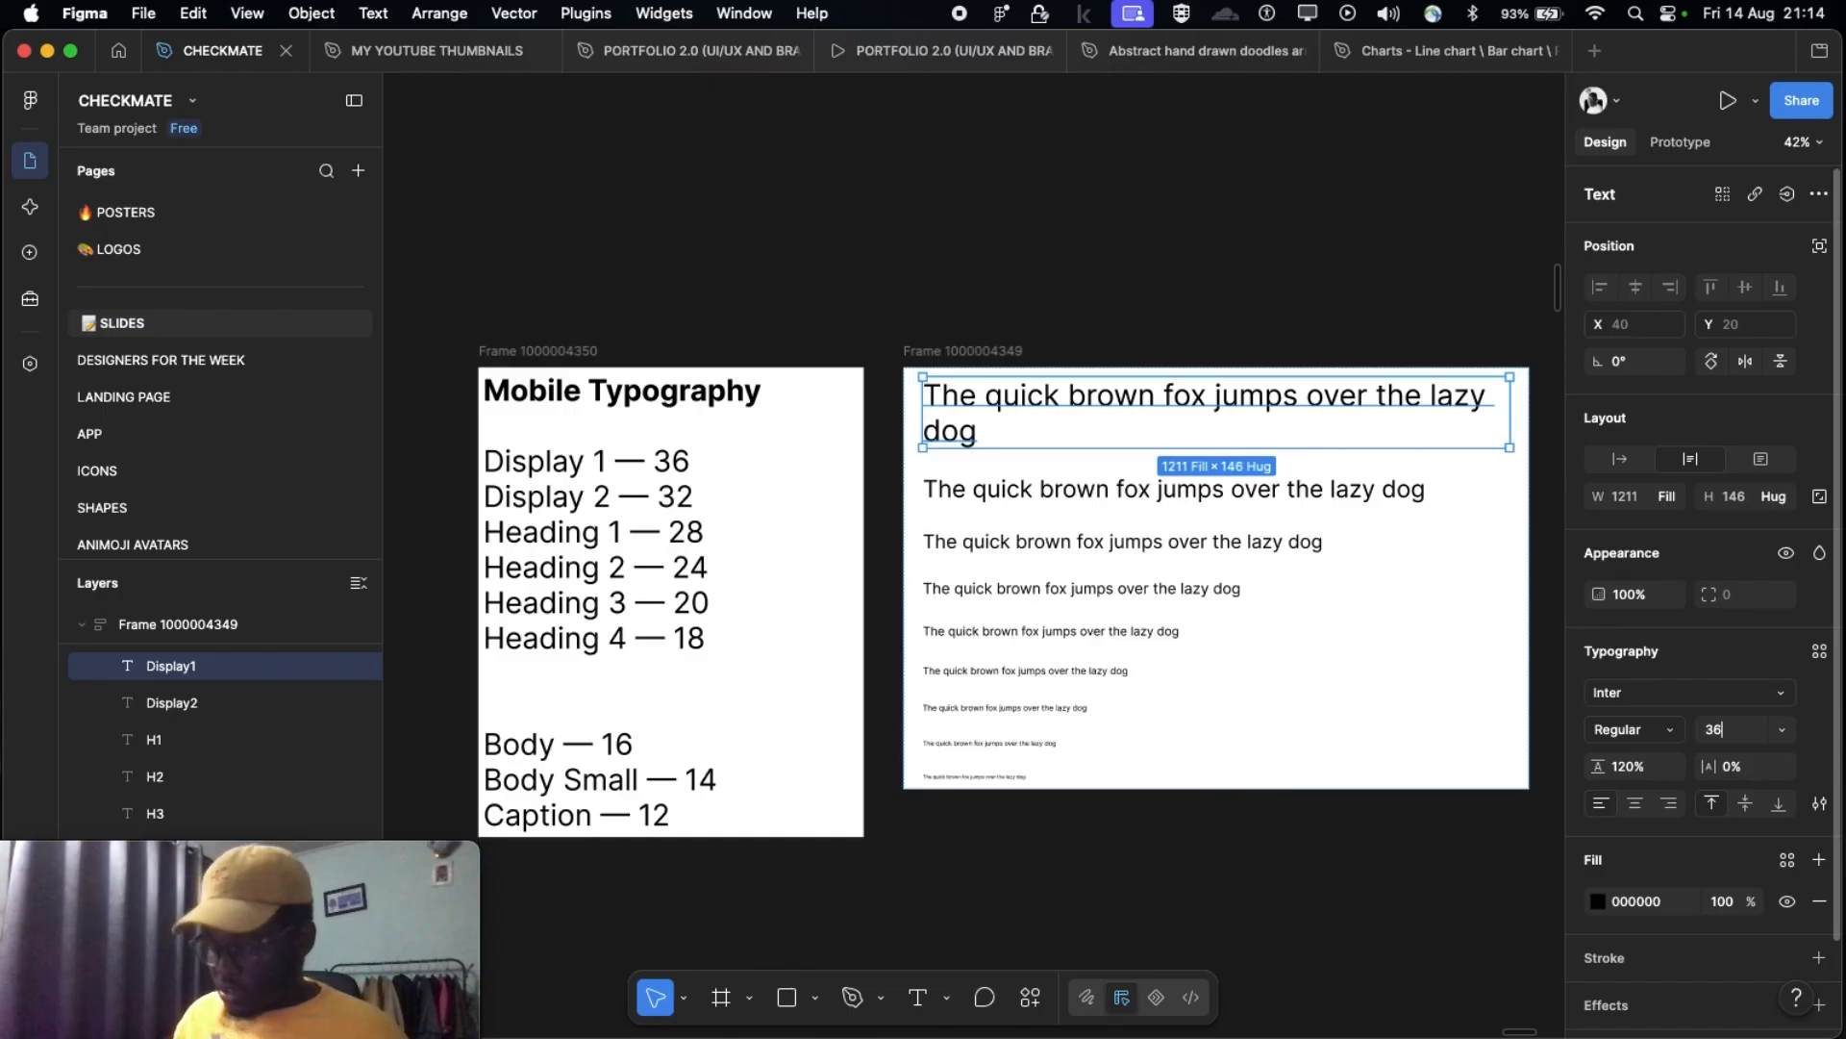
key(Return)
click(1106, 437)
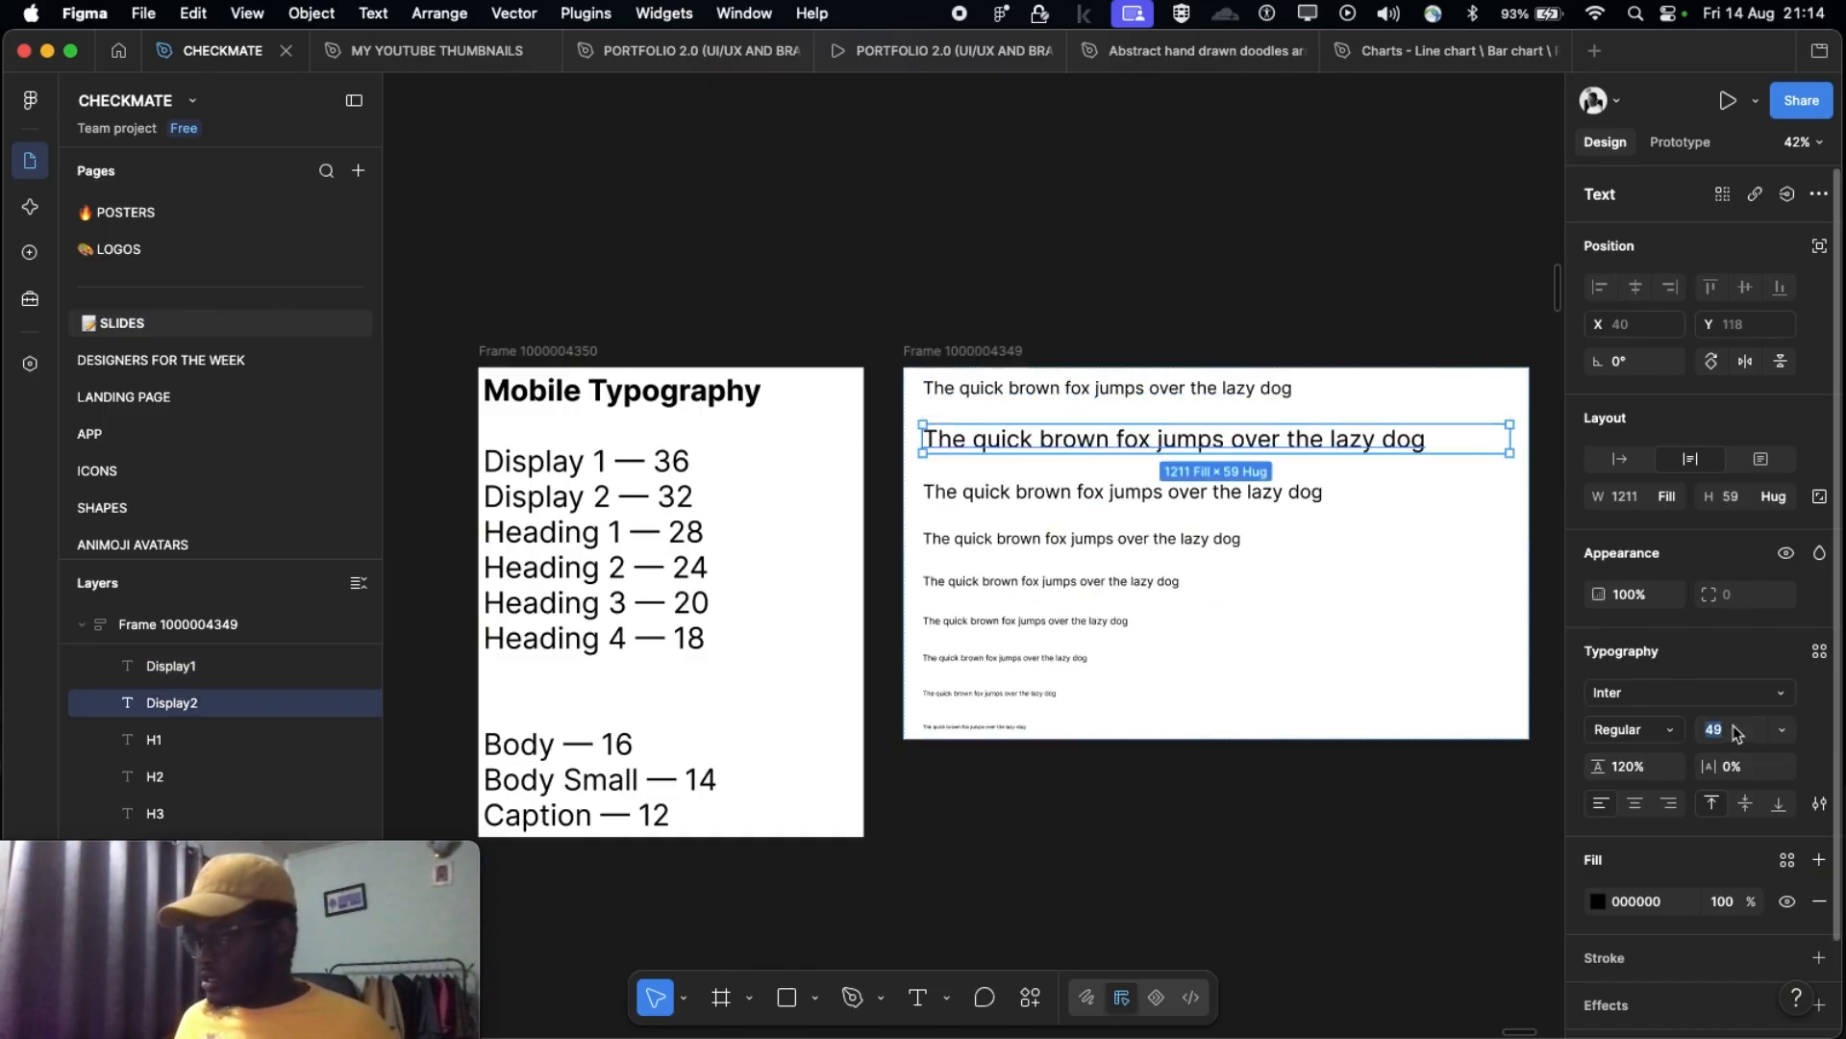
key(Return)
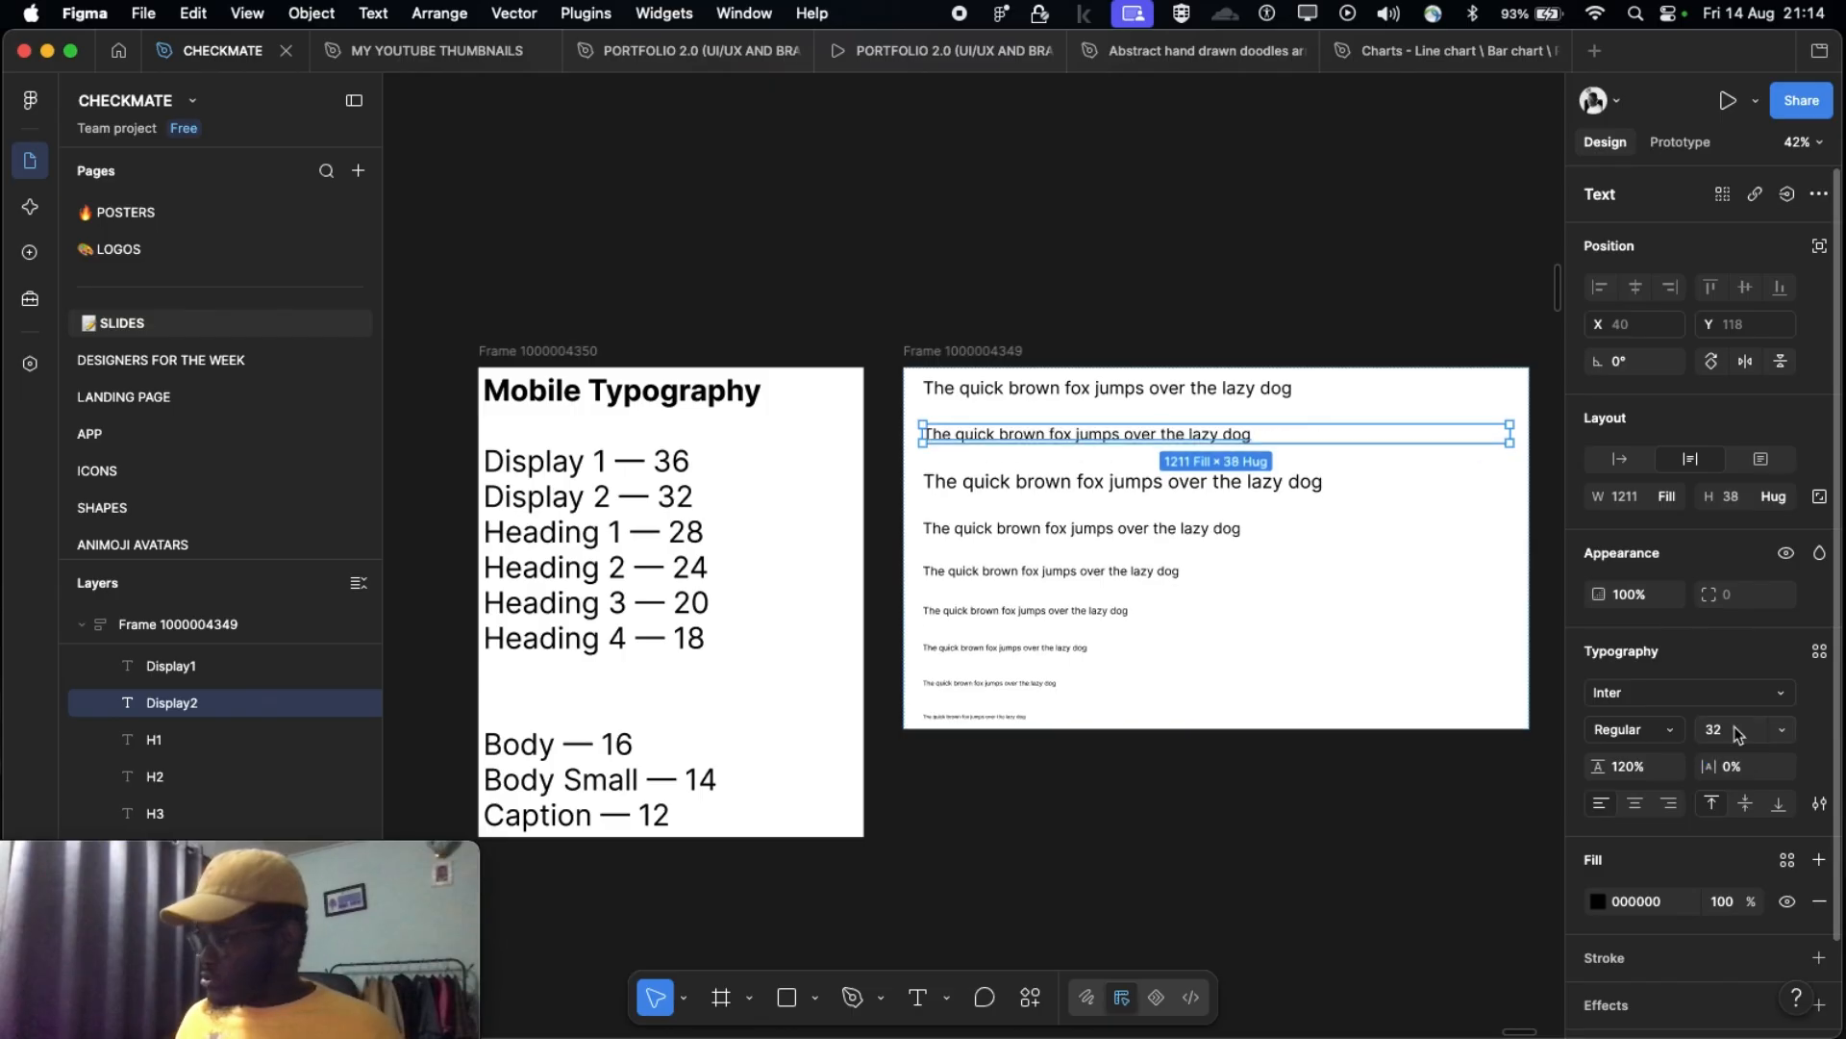
click(977, 483)
click(1720, 732)
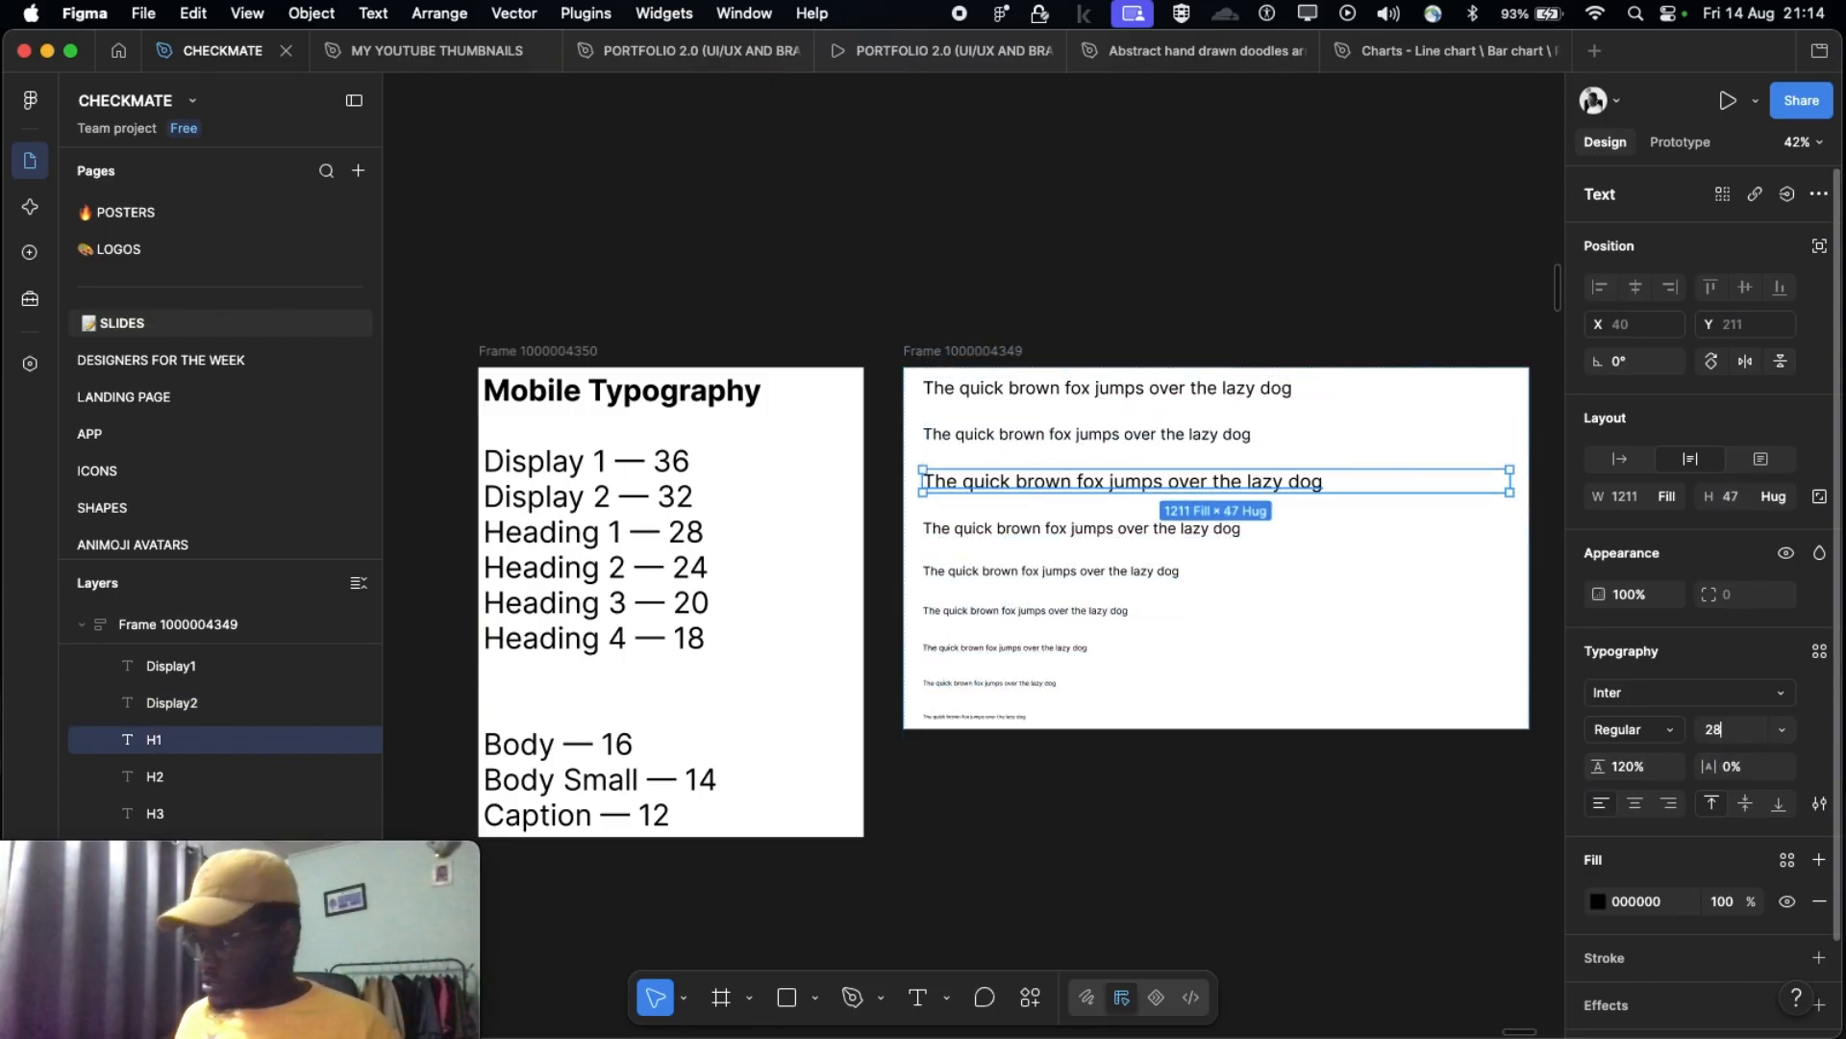
Step: Set the font size of the H2 sample text to 24 and the H3 sample text to 20
click(969, 527)
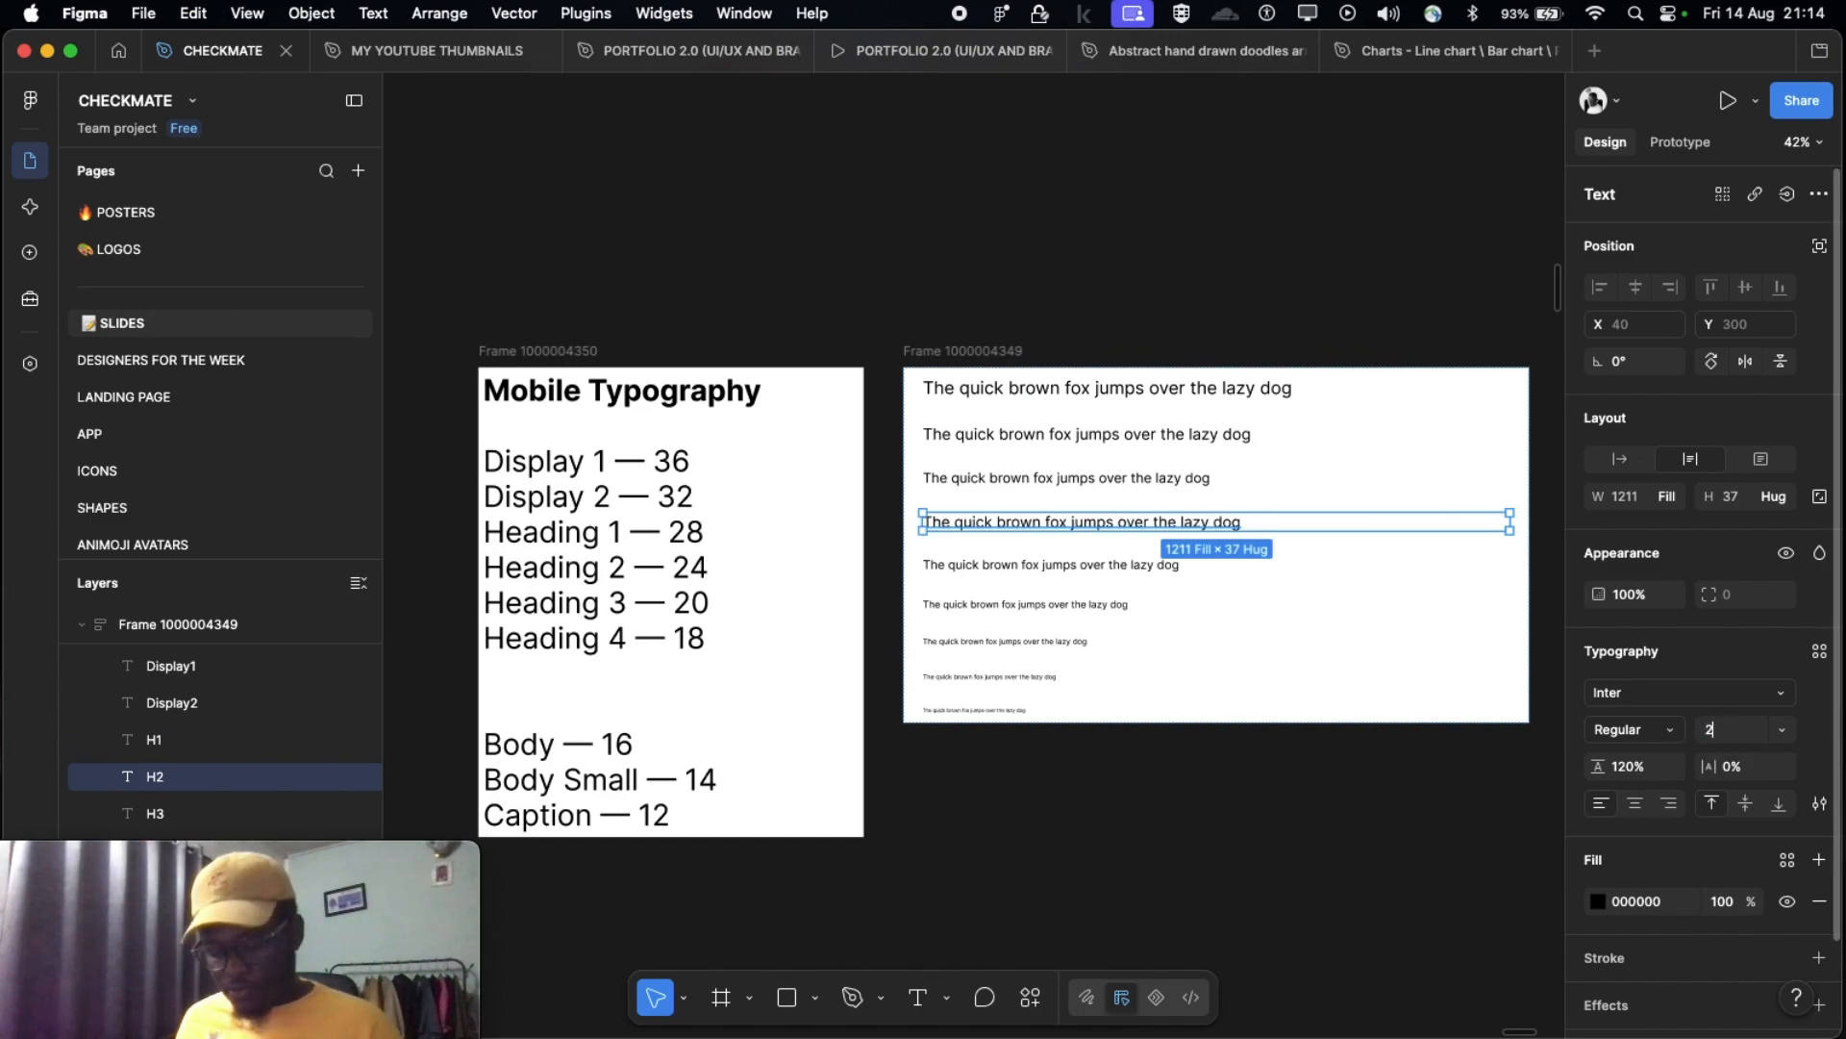
click(1055, 577)
click(1005, 564)
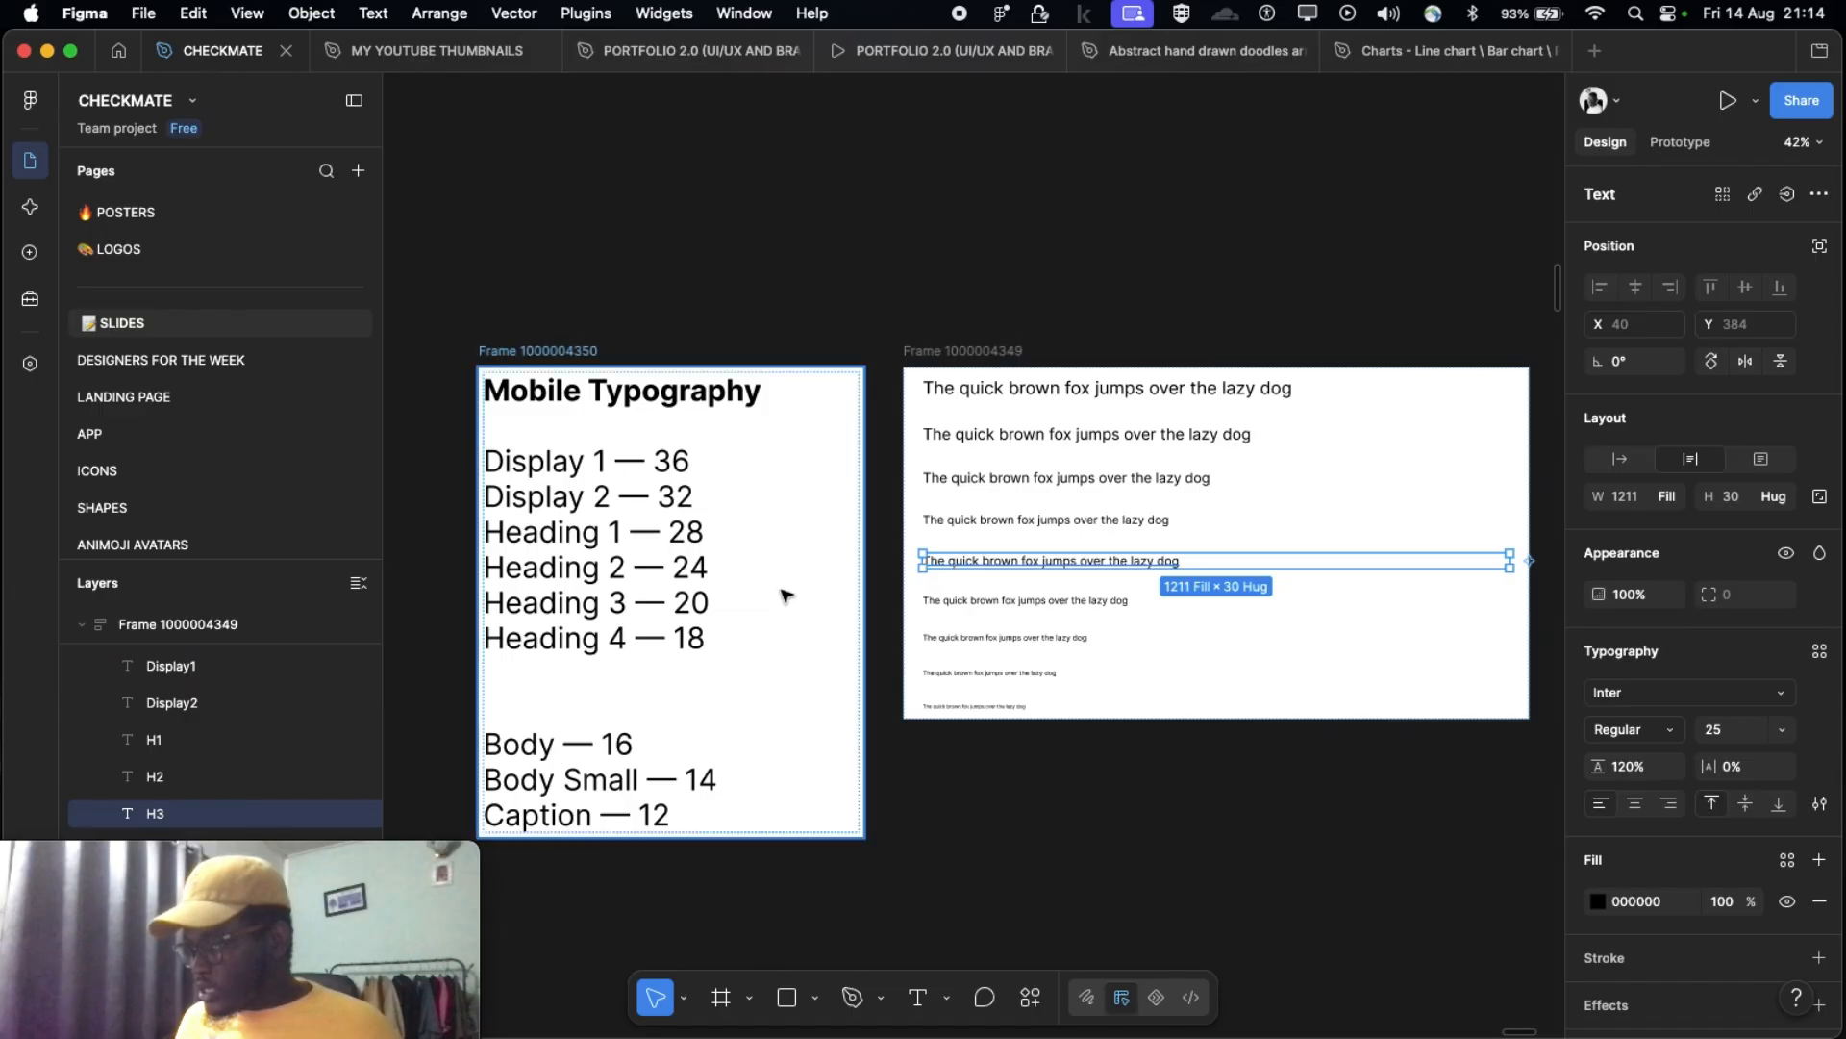
click(1722, 730)
text(20)
key(Return)
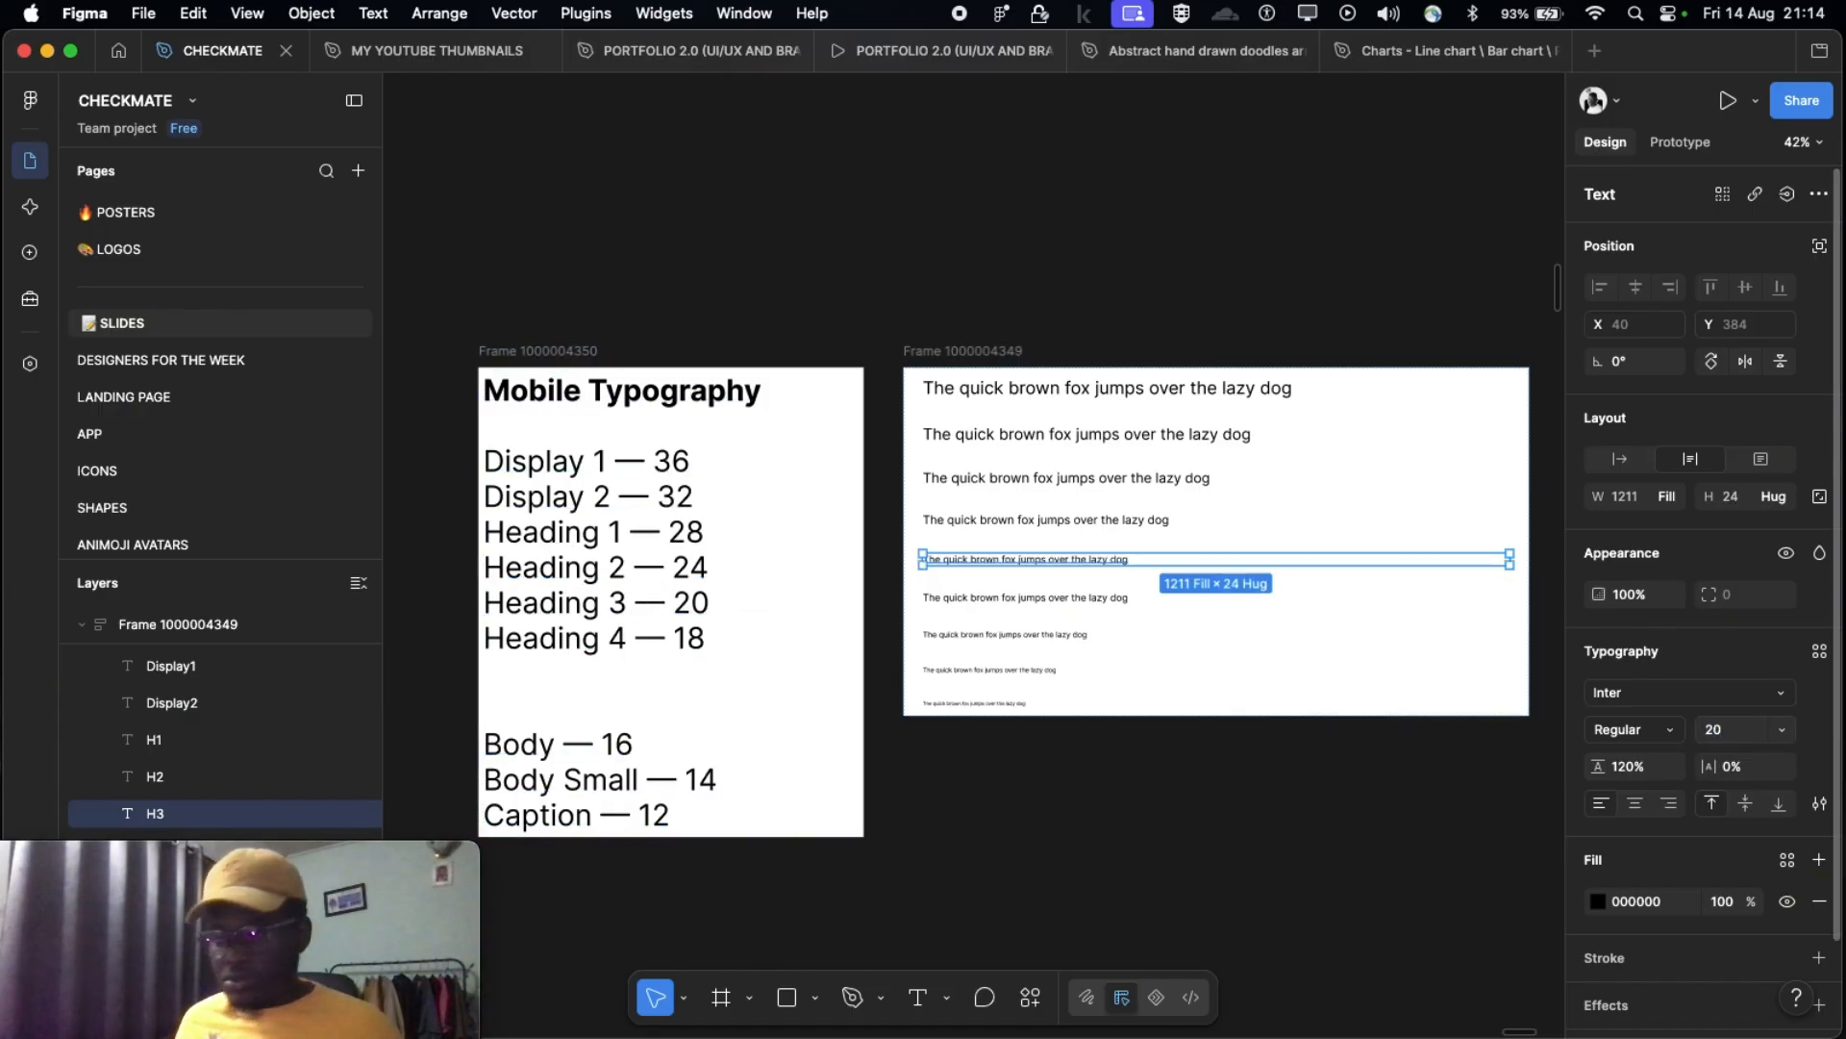
click(1111, 600)
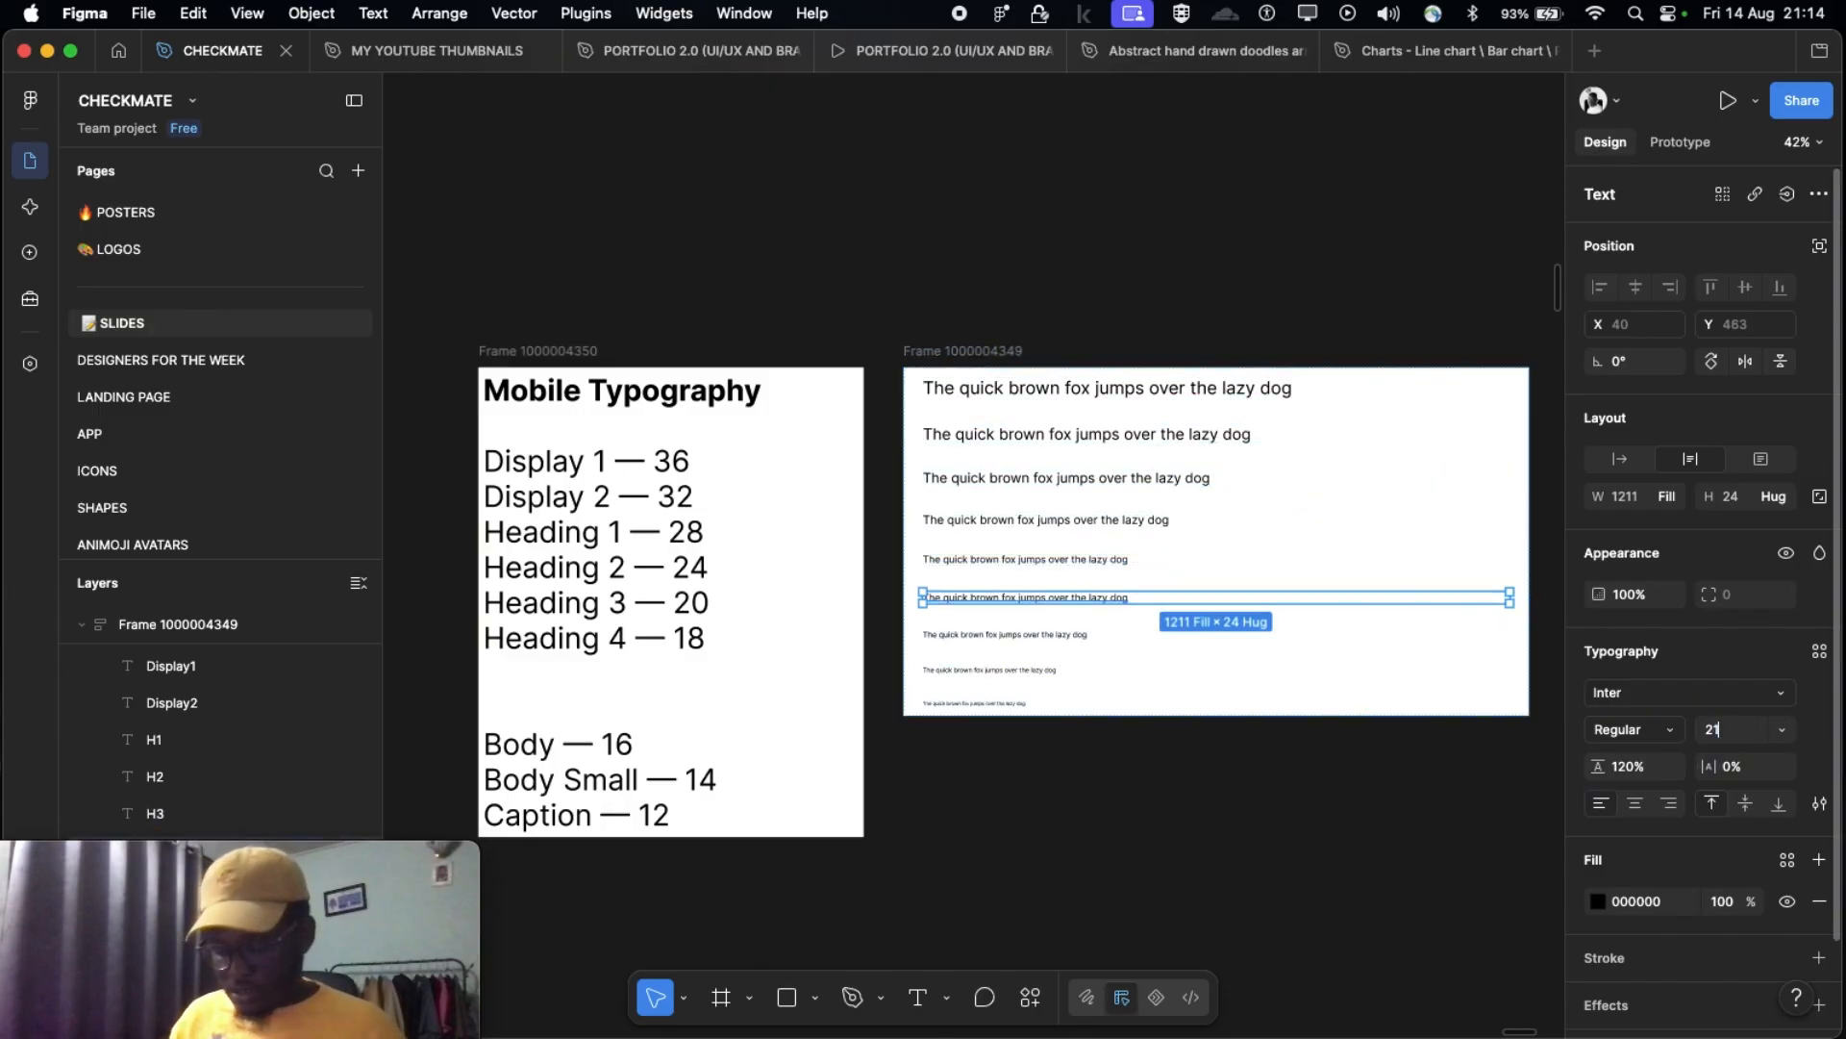
key(Return)
click(1709, 739)
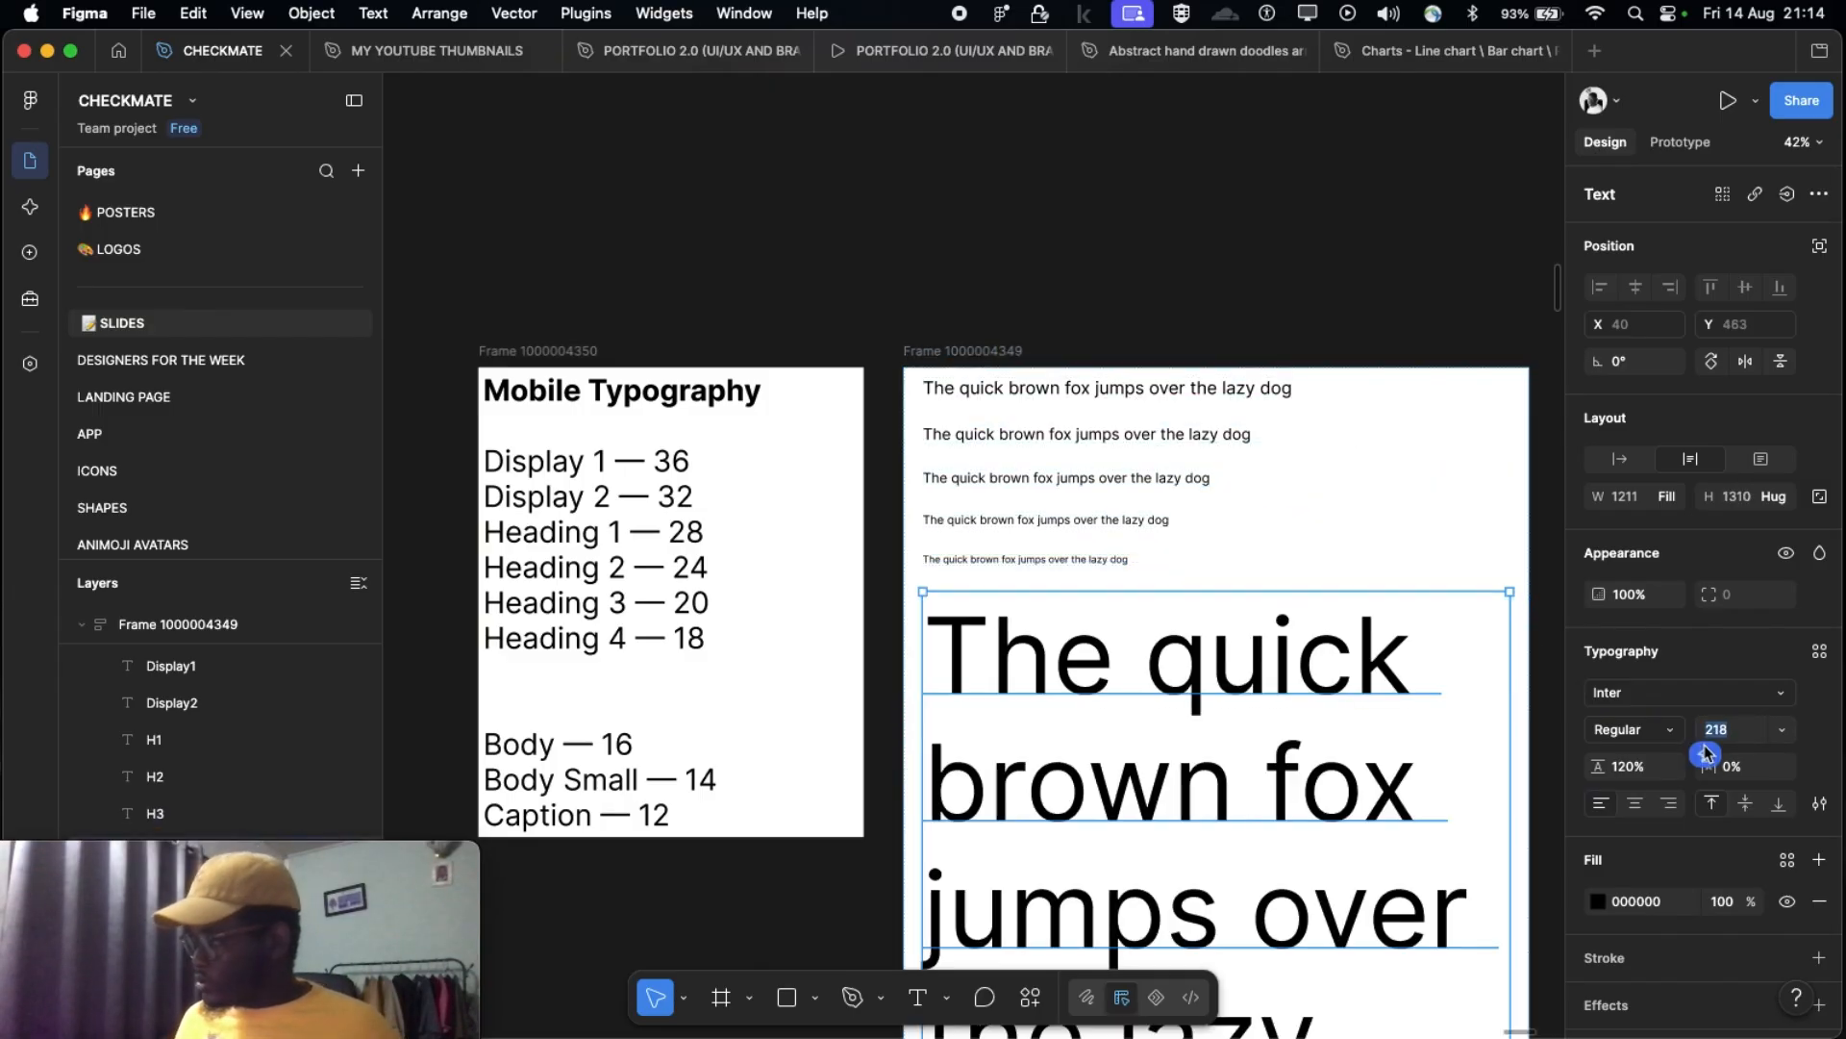
text(18)
key(Return)
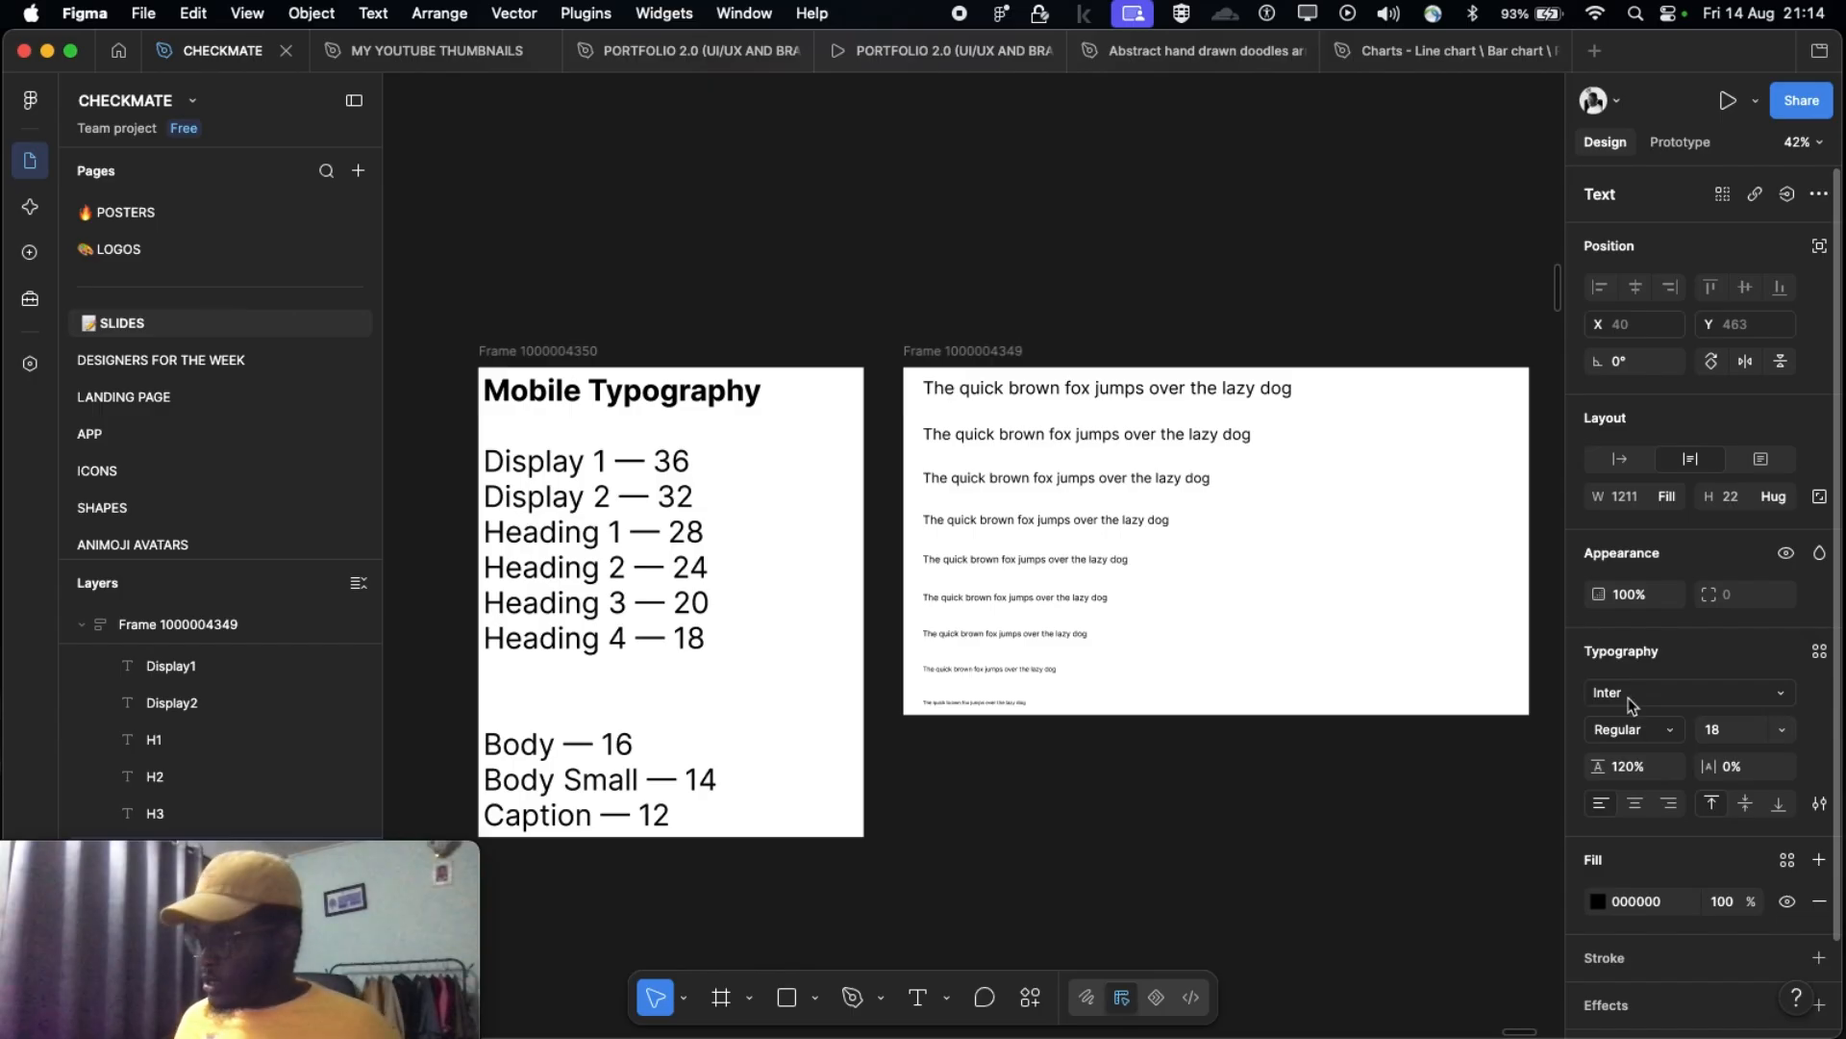
Step: Check the Body sample text's font size, and set the Body Small sample text to 14
scroll(926, 418, down, 4)
scroll(925, 419, up, 1)
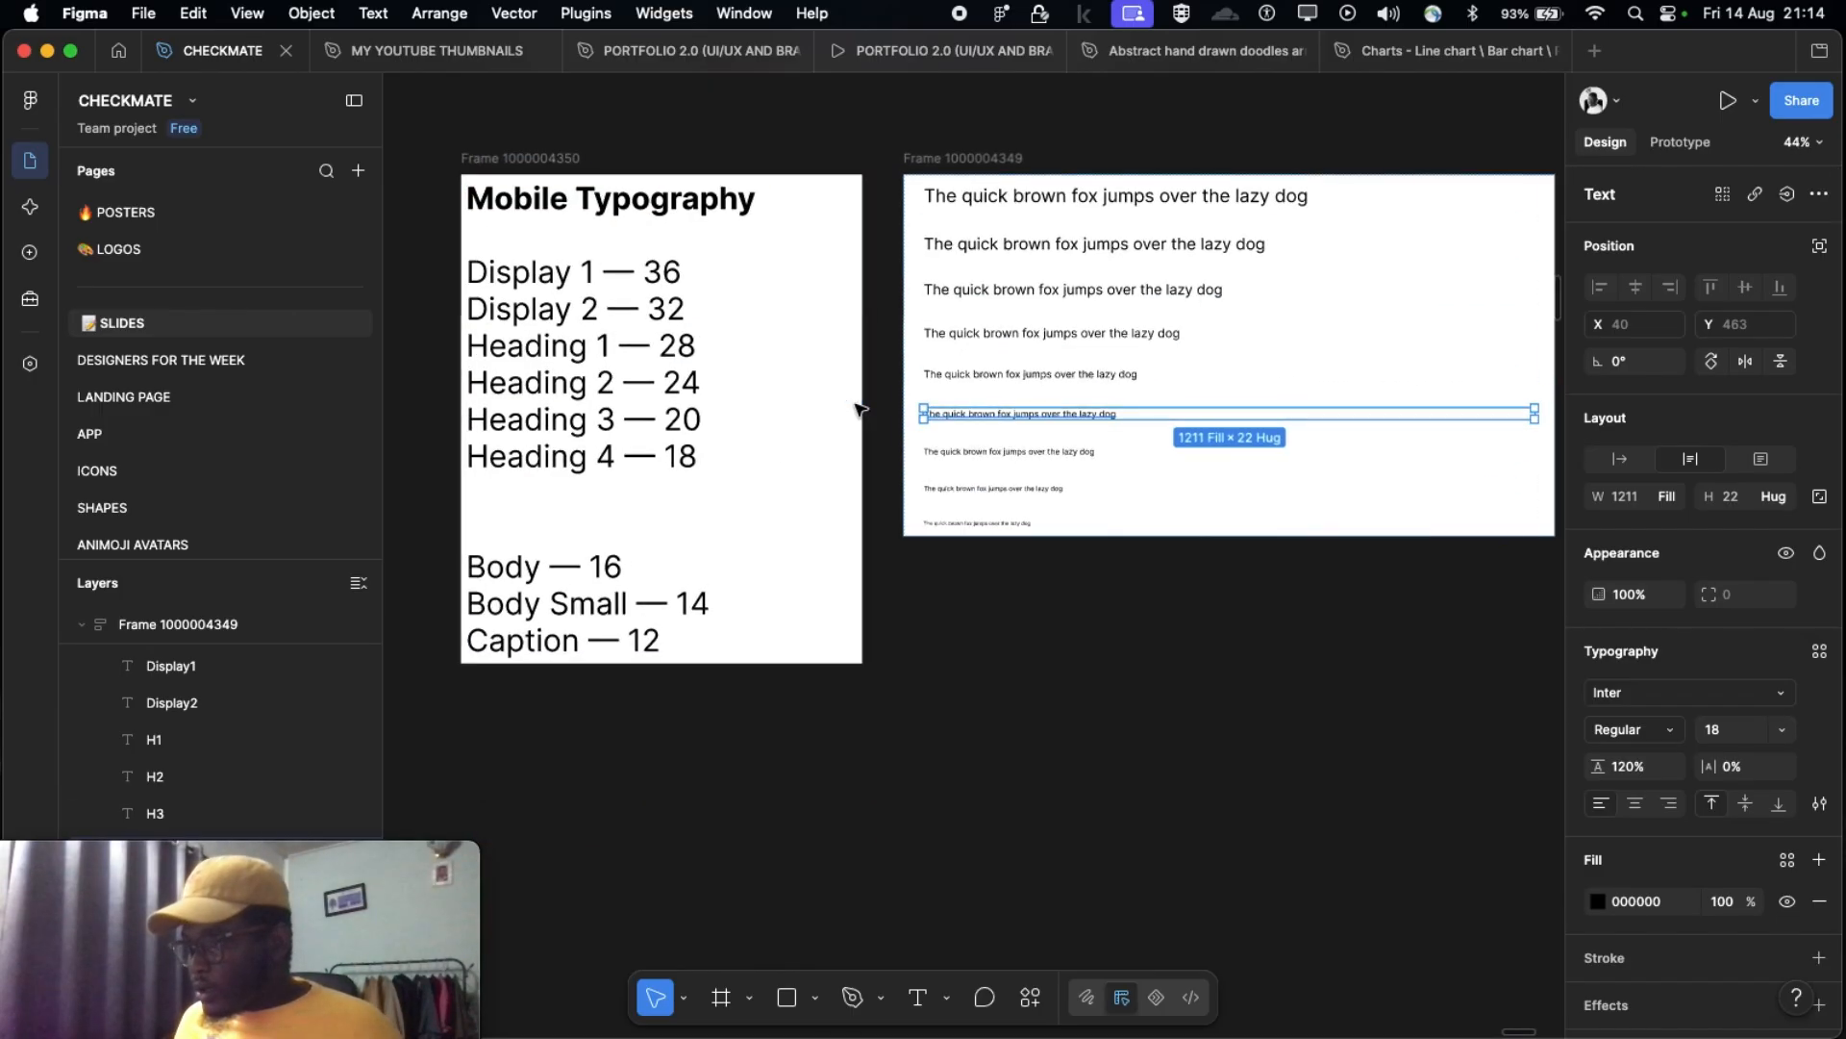
click(964, 452)
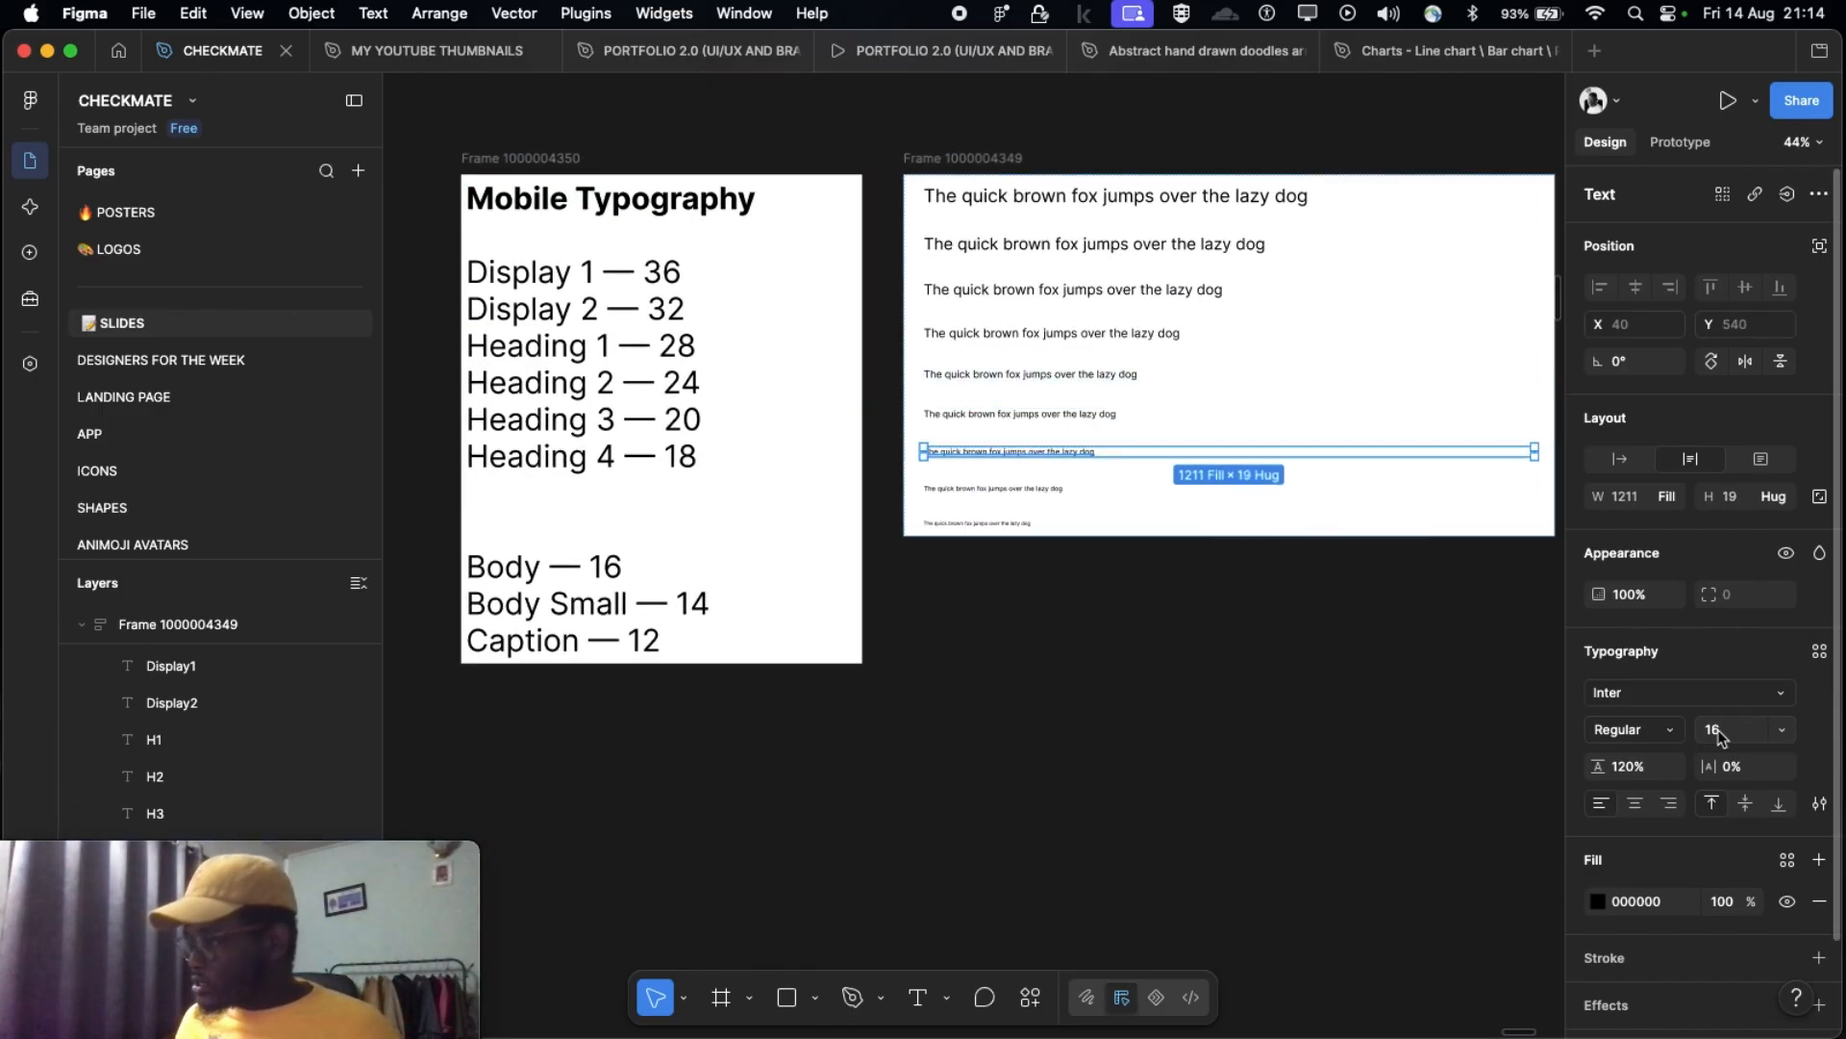
scroll(1067, 494, up, 5)
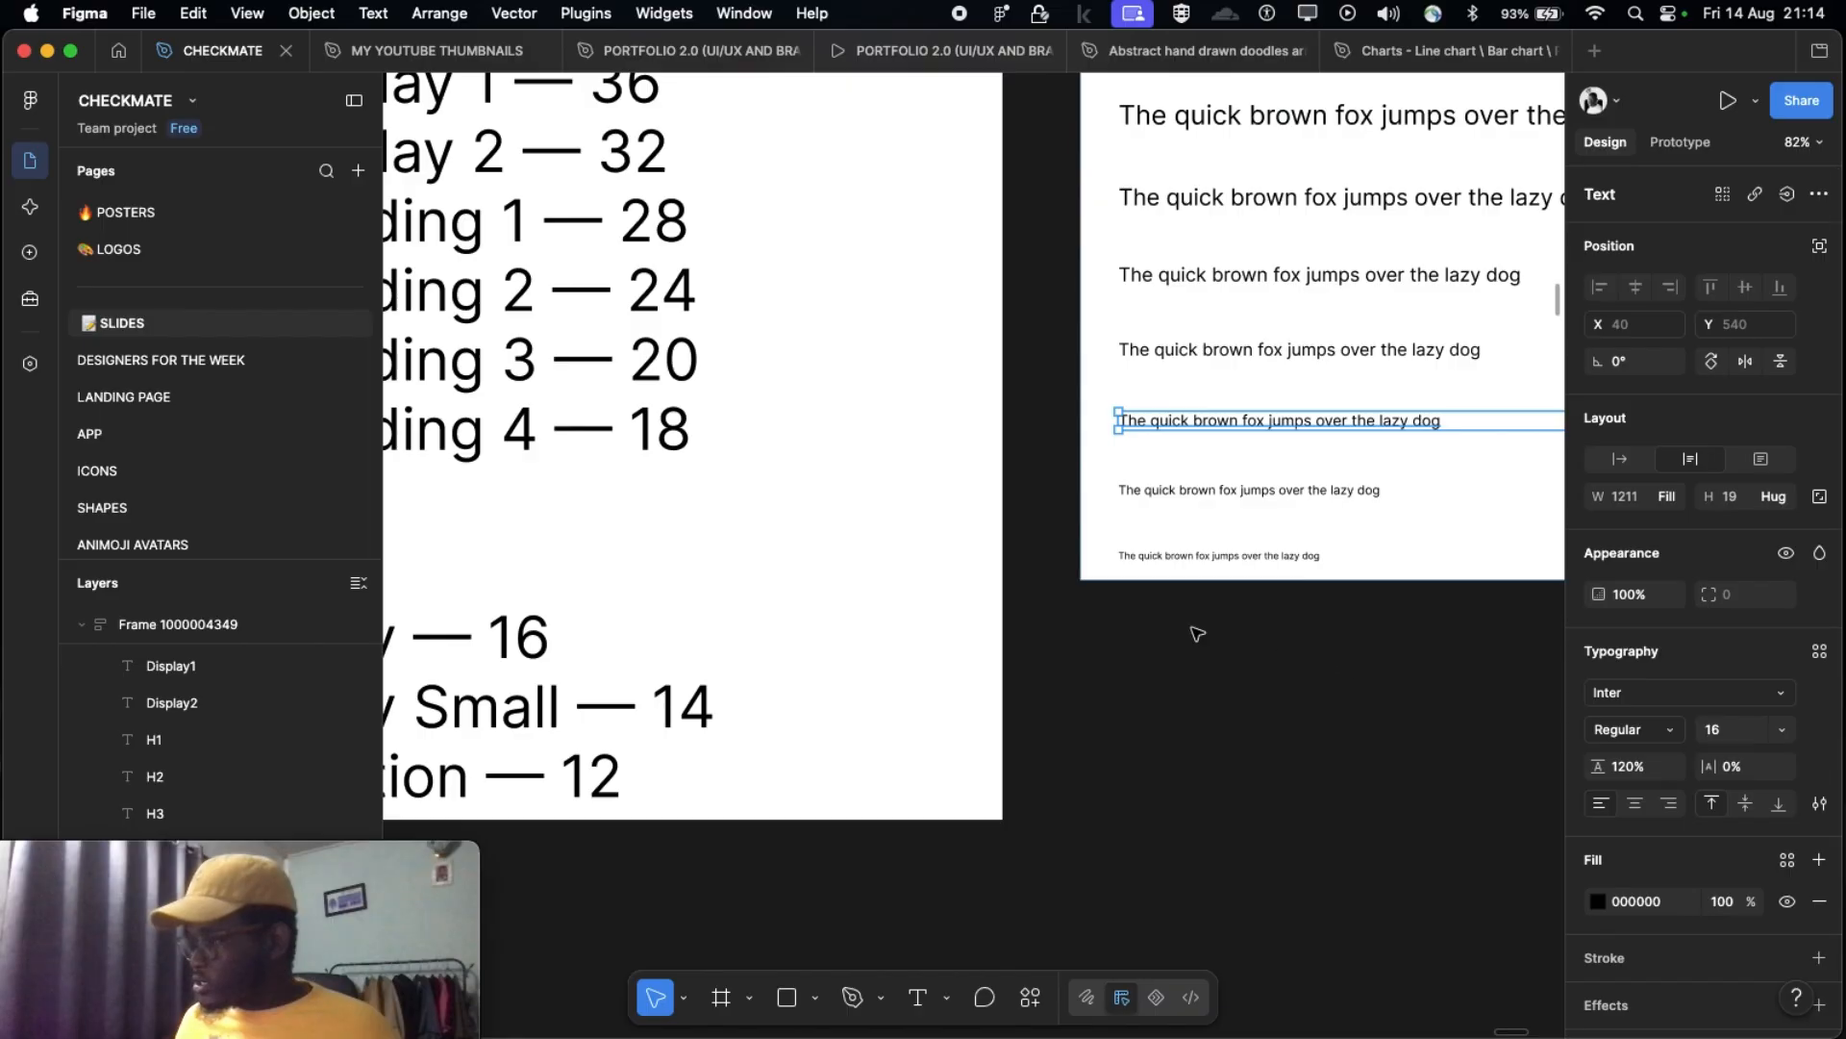
scroll(1282, 655, left, 3)
scroll(1084, 626, down, 1)
scroll(1084, 626, right, 2)
click(1356, 471)
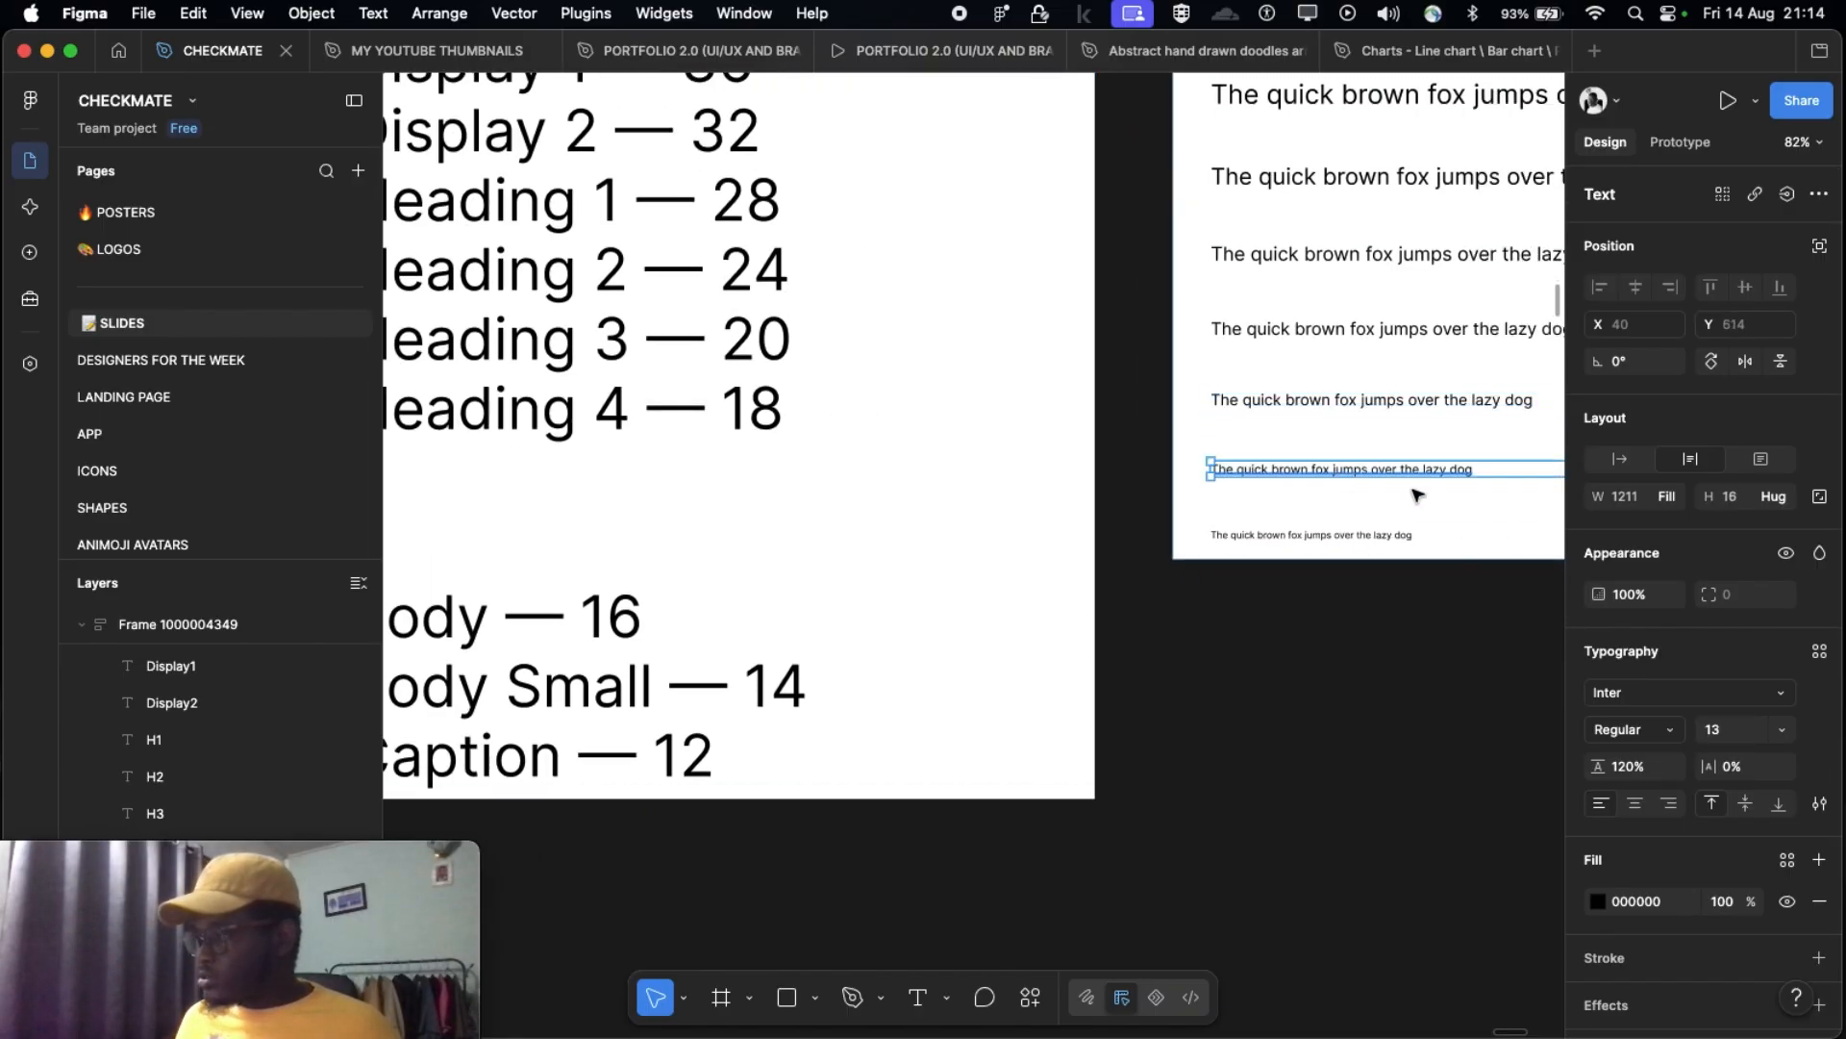
text(1)
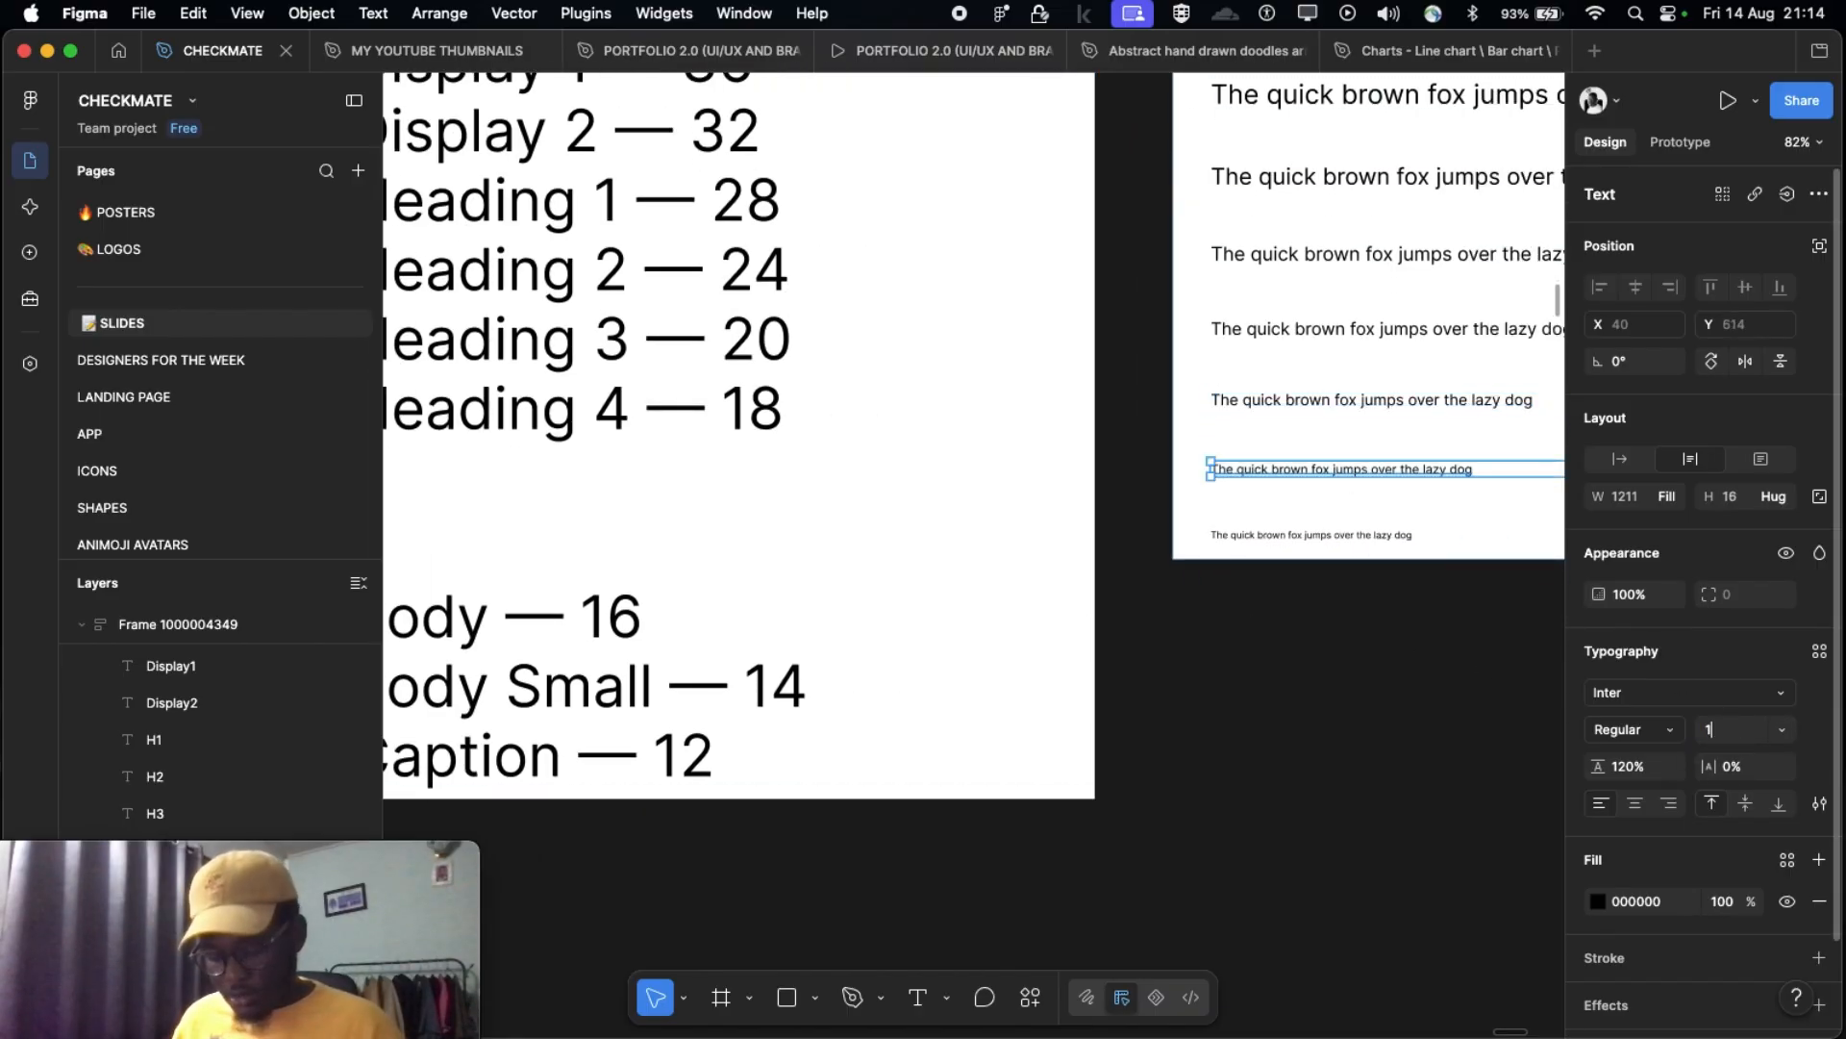
text(4)
key(Return)
Step: Set the font size of the Caption sample text to 12 and clear the selection
click(1331, 537)
scroll(1335, 545, down, 1)
scroll(1335, 544, down, 3)
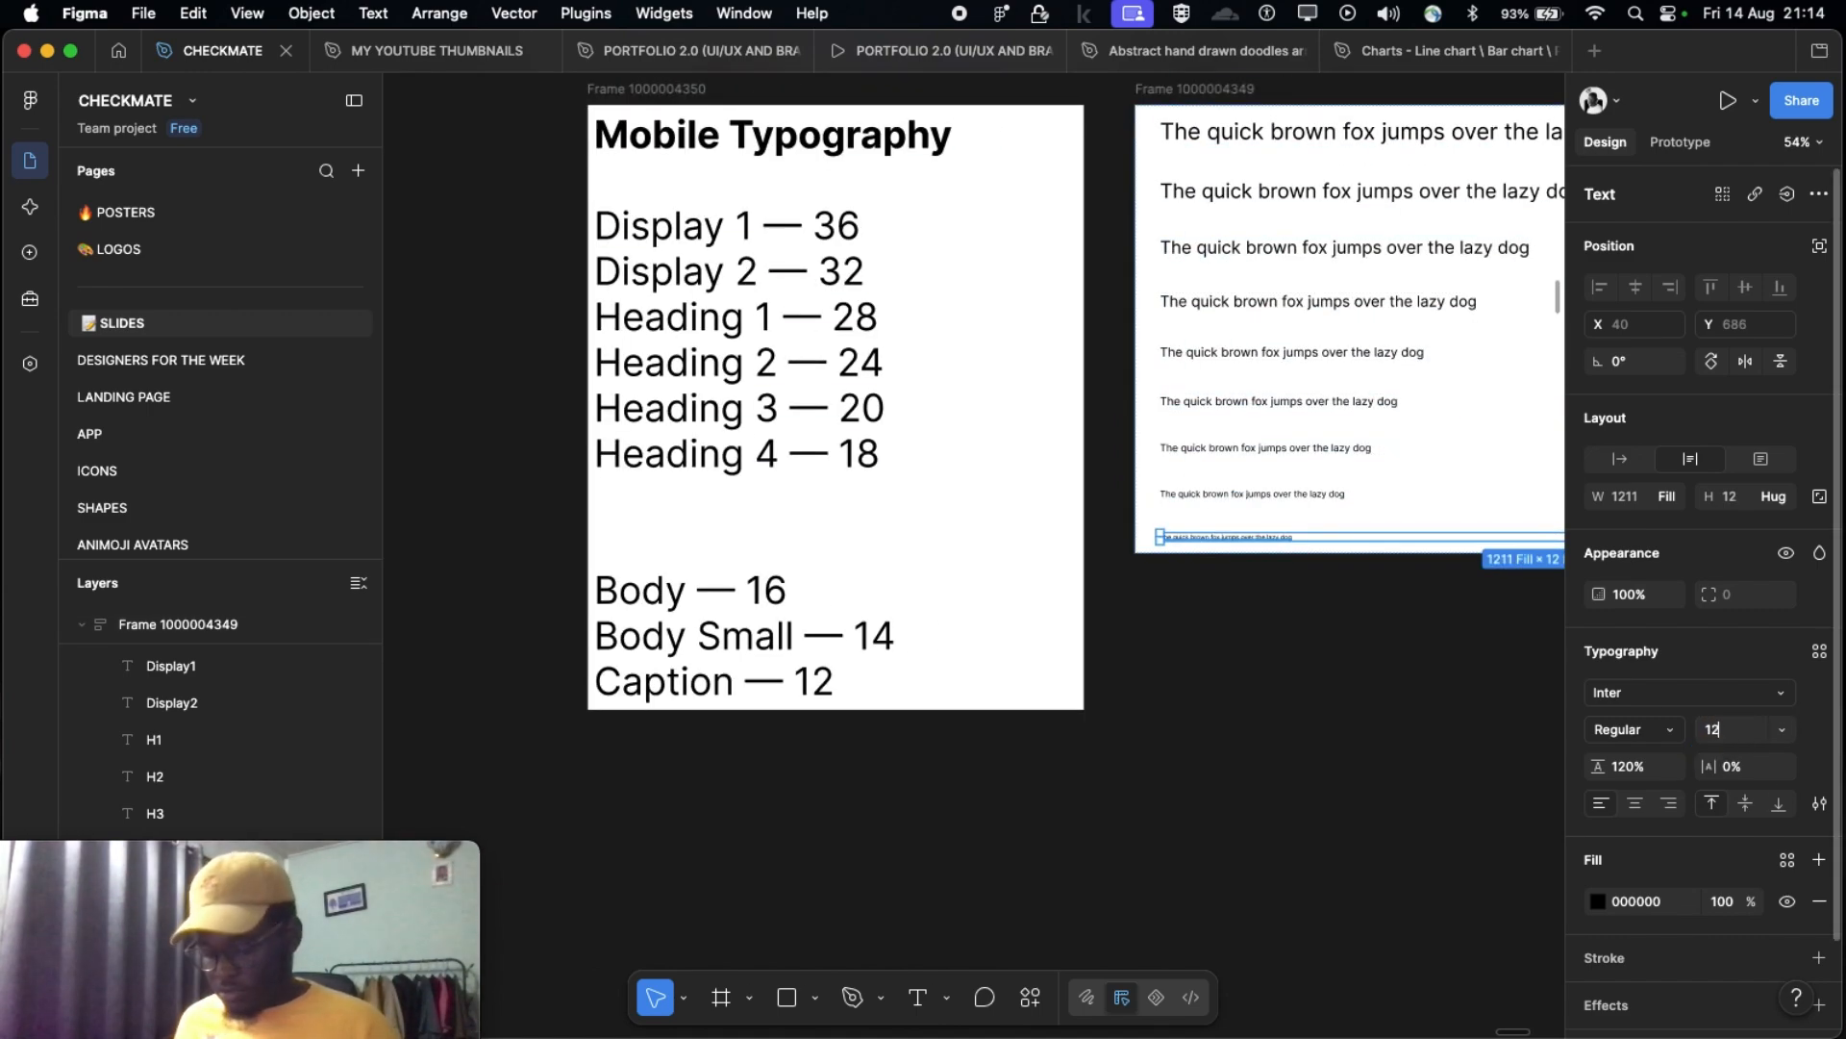
text(12)
key(Return)
scroll(1315, 618, up, 2)
scroll(1314, 619, right, 2)
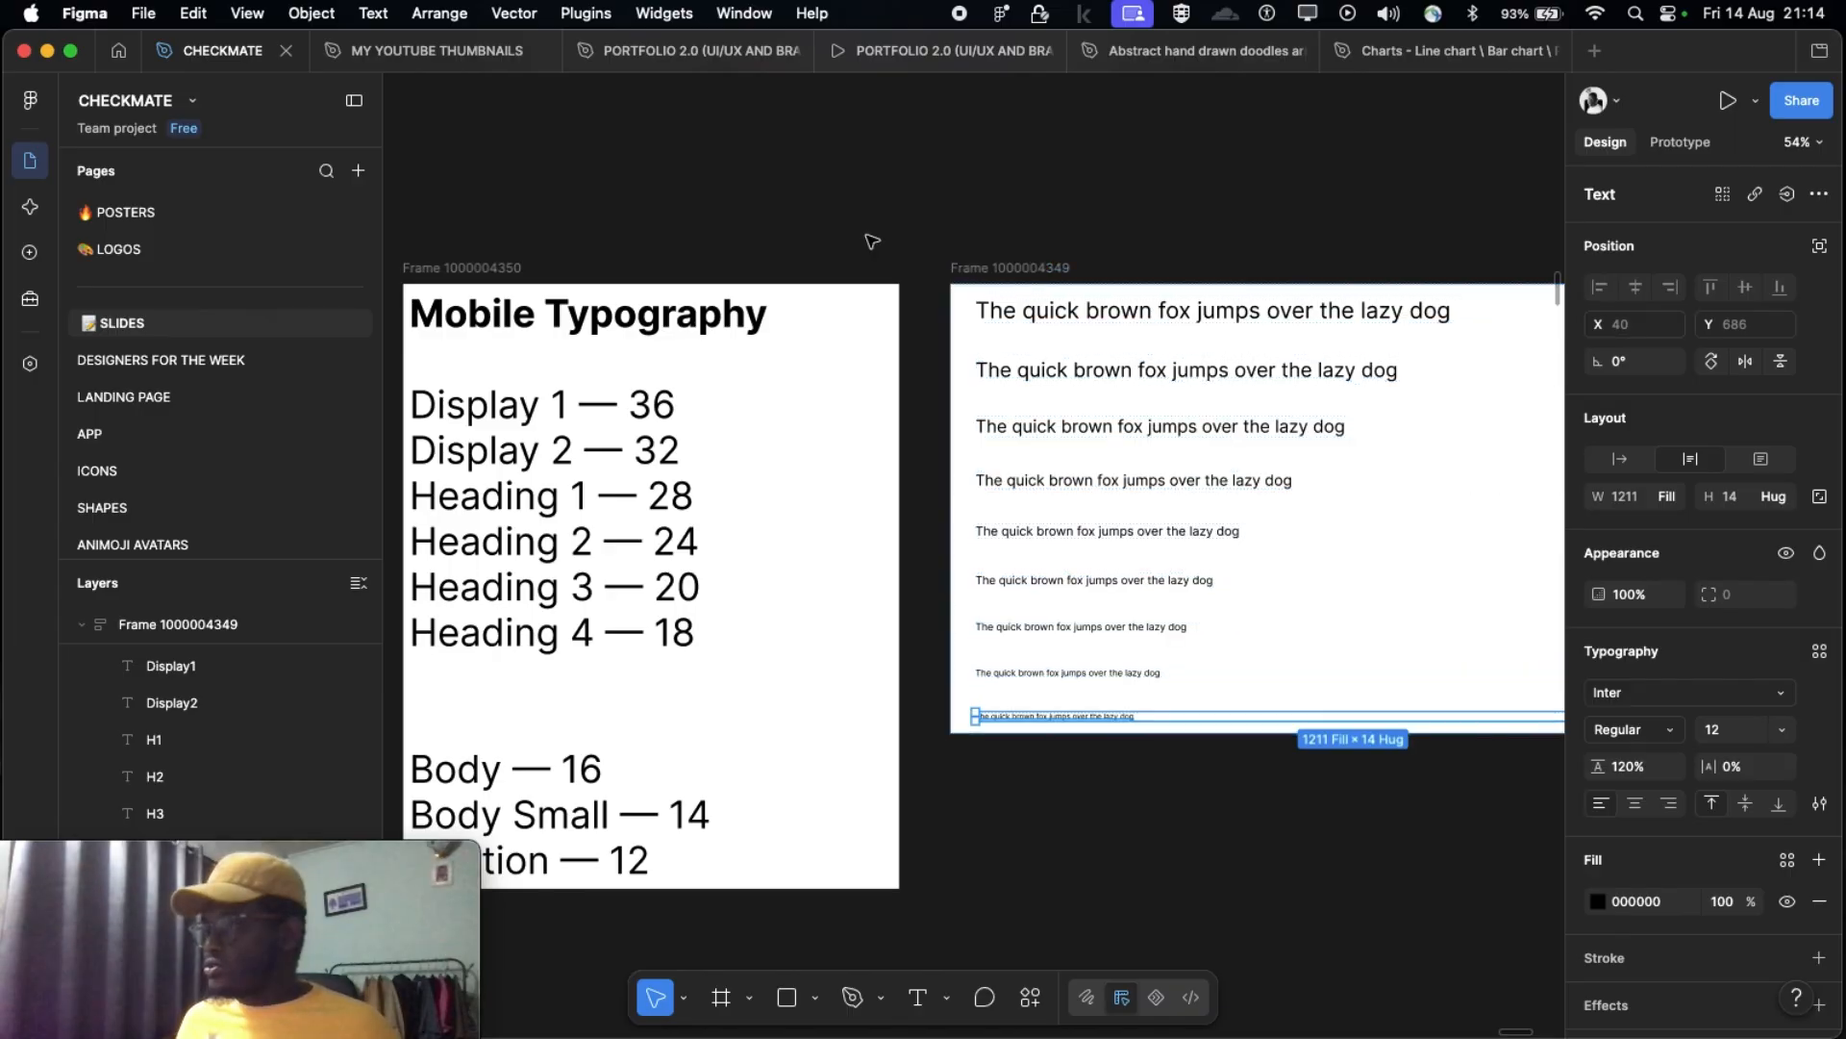
click(942, 187)
scroll(941, 186, down, 3)
scroll(1161, 404, right, 2)
scroll(1134, 412, up, 2)
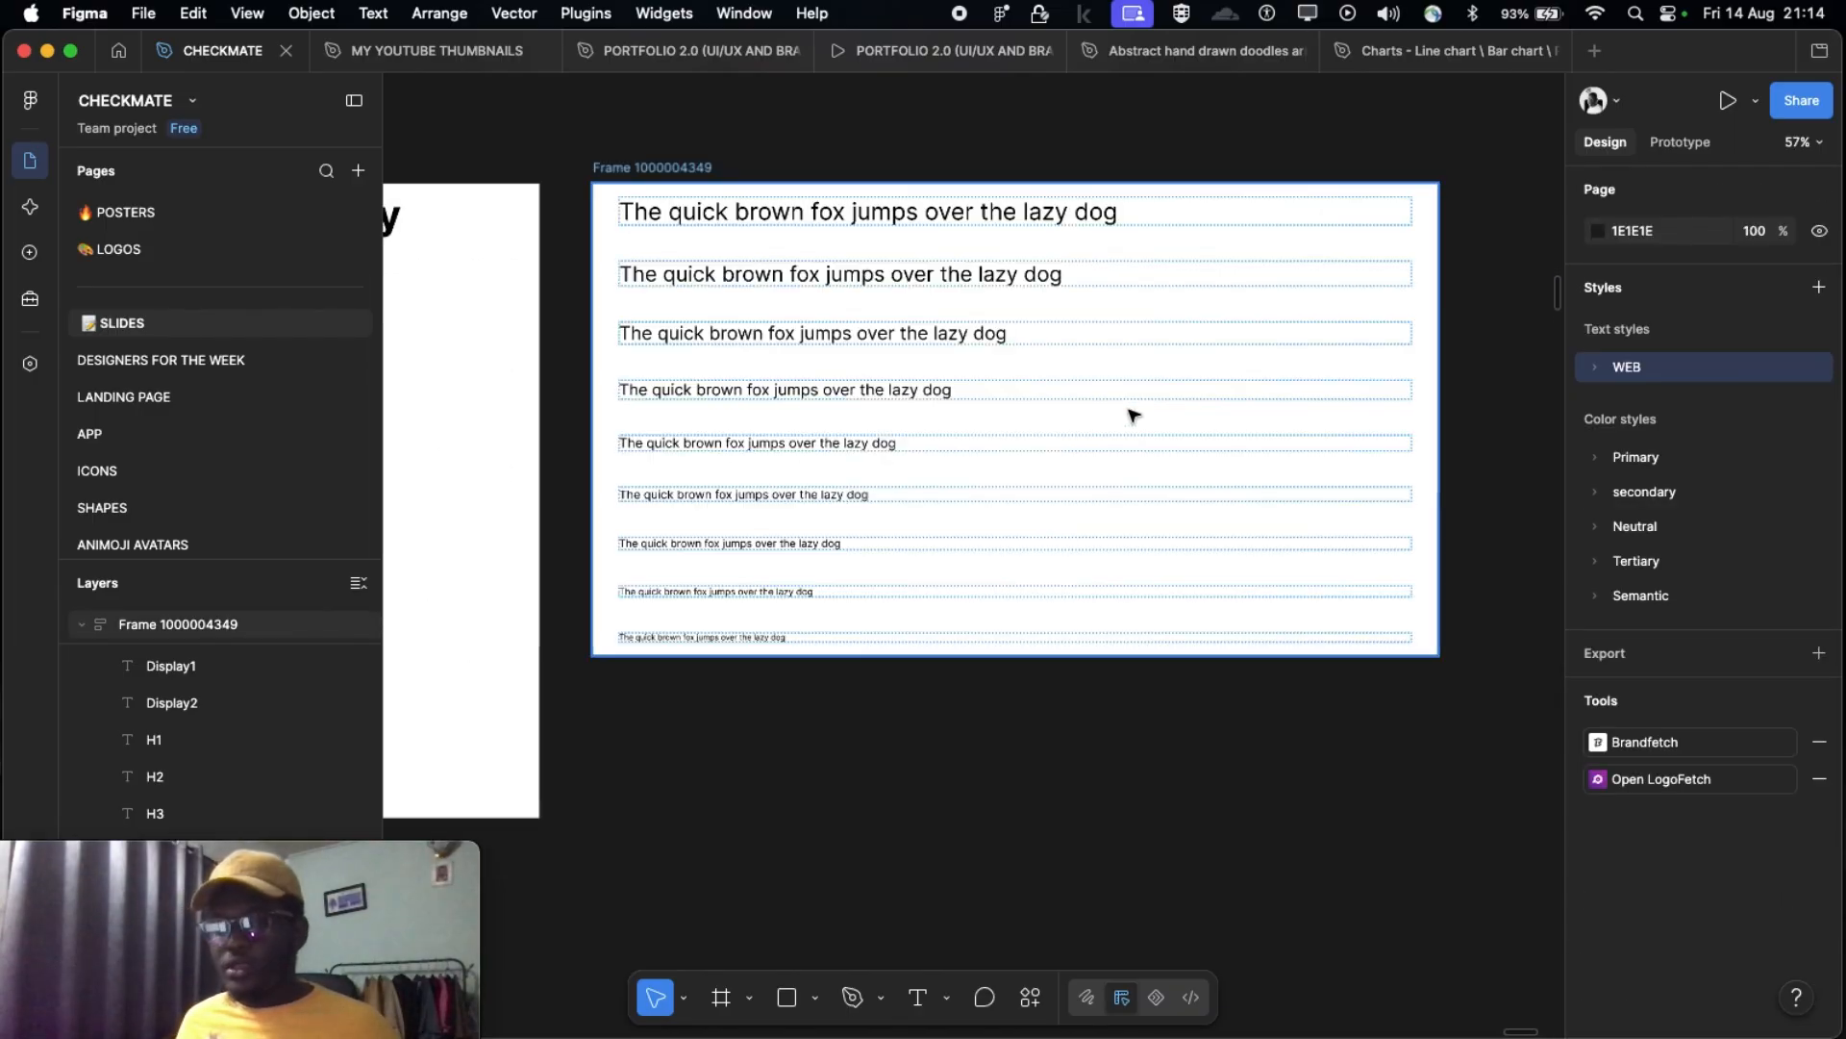
scroll(1105, 301, down, 3)
scroll(966, 418, up, 2)
drag(673, 400, 446, 404)
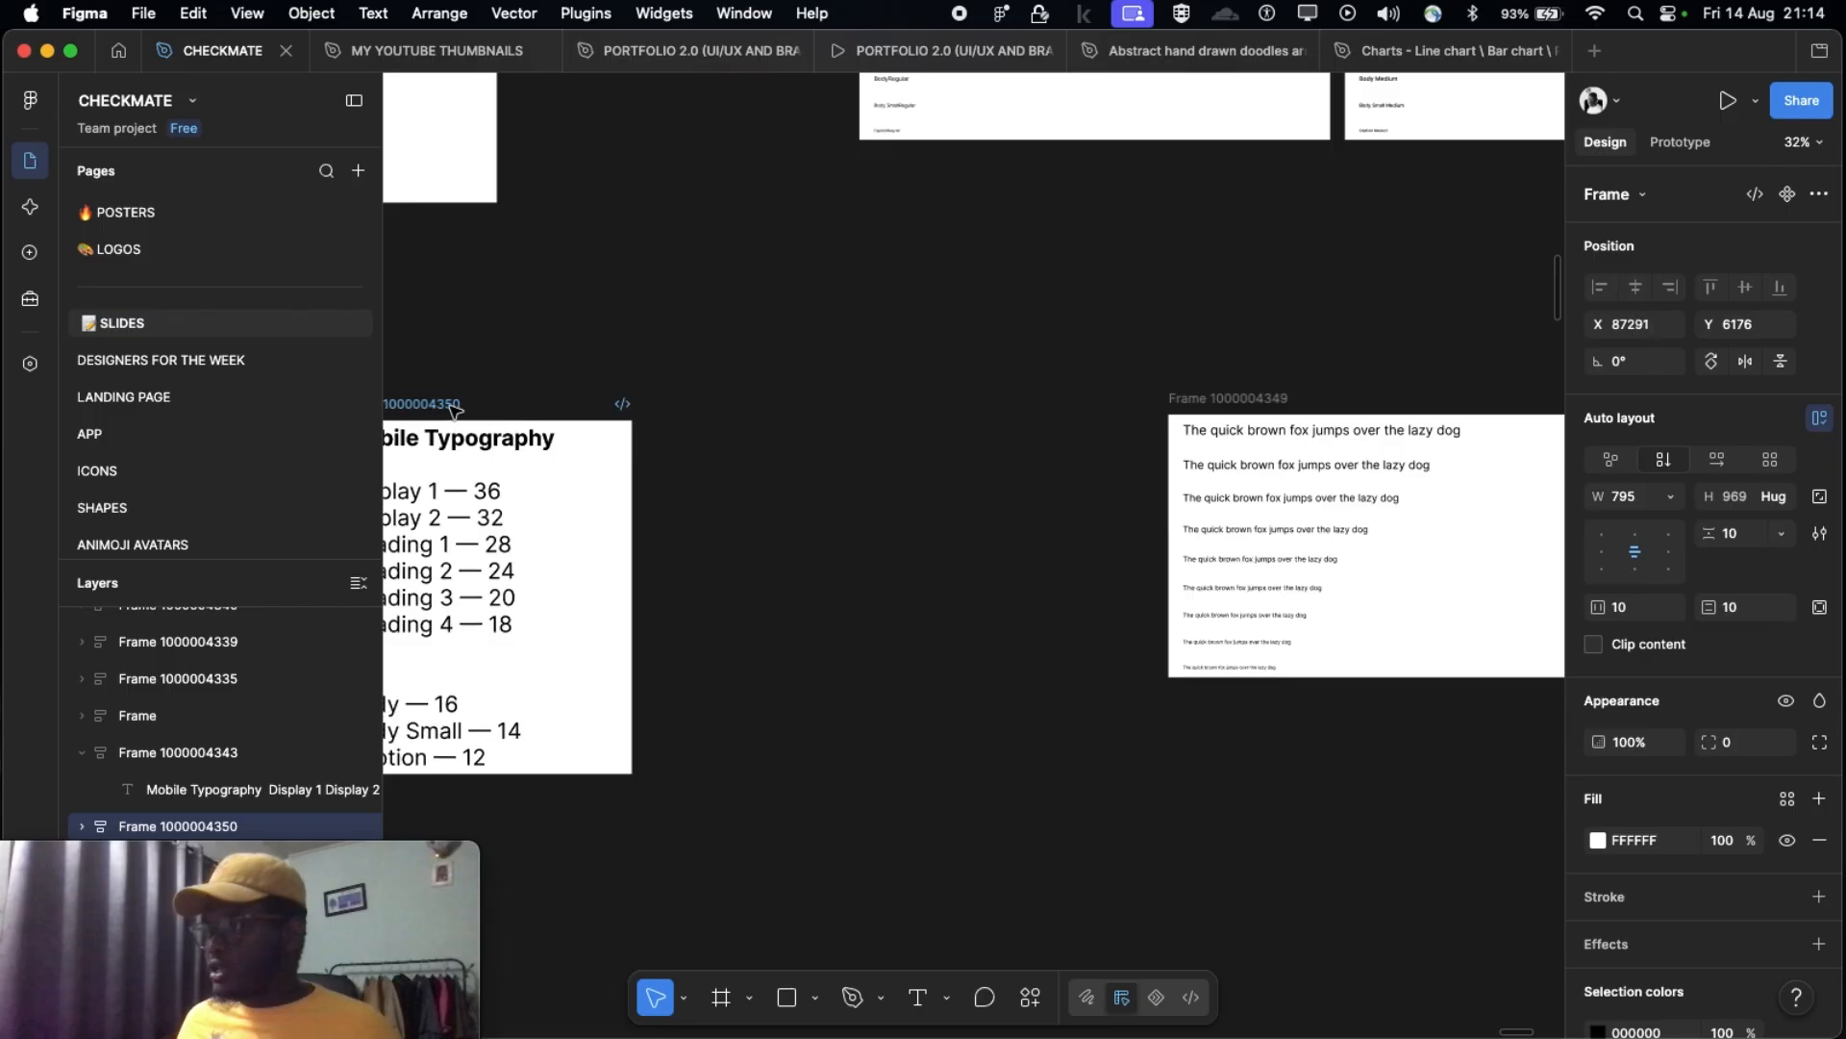
drag(1220, 398, 908, 402)
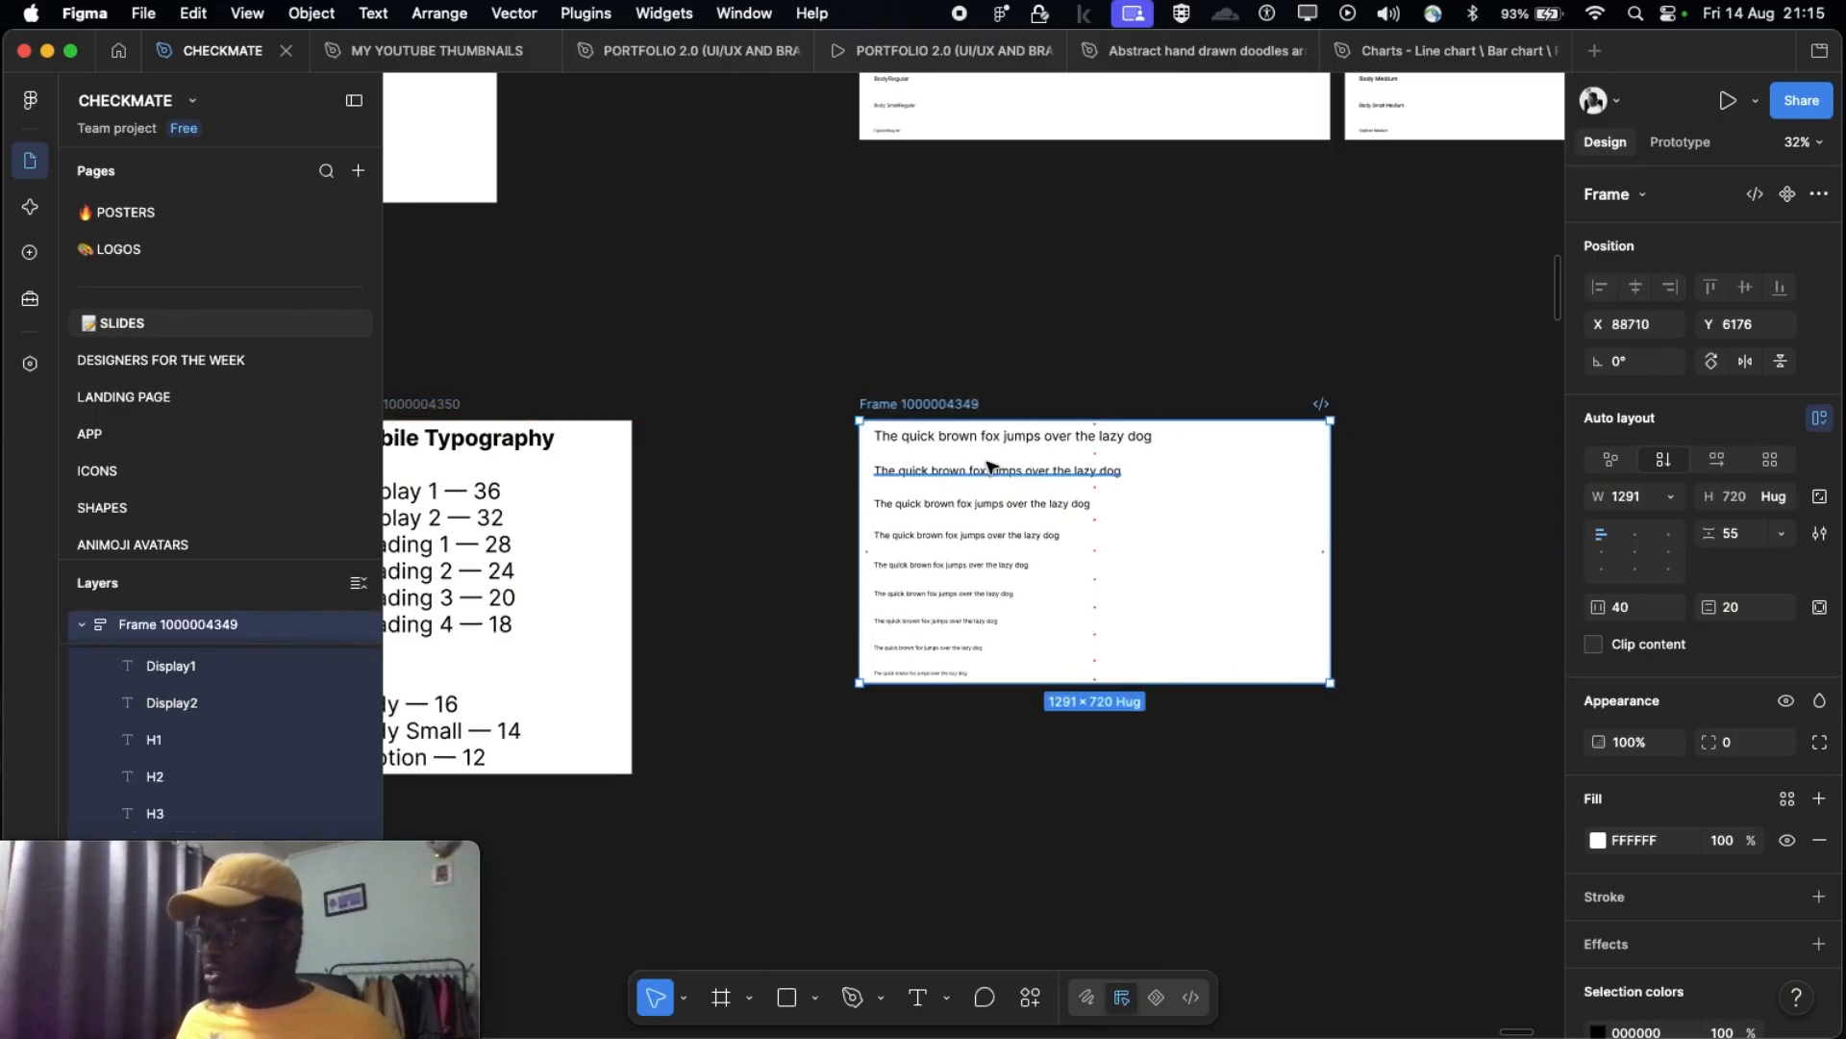
scroll(989, 465, up, 3)
scroll(990, 468, down, 1)
scroll(989, 467, down, 4)
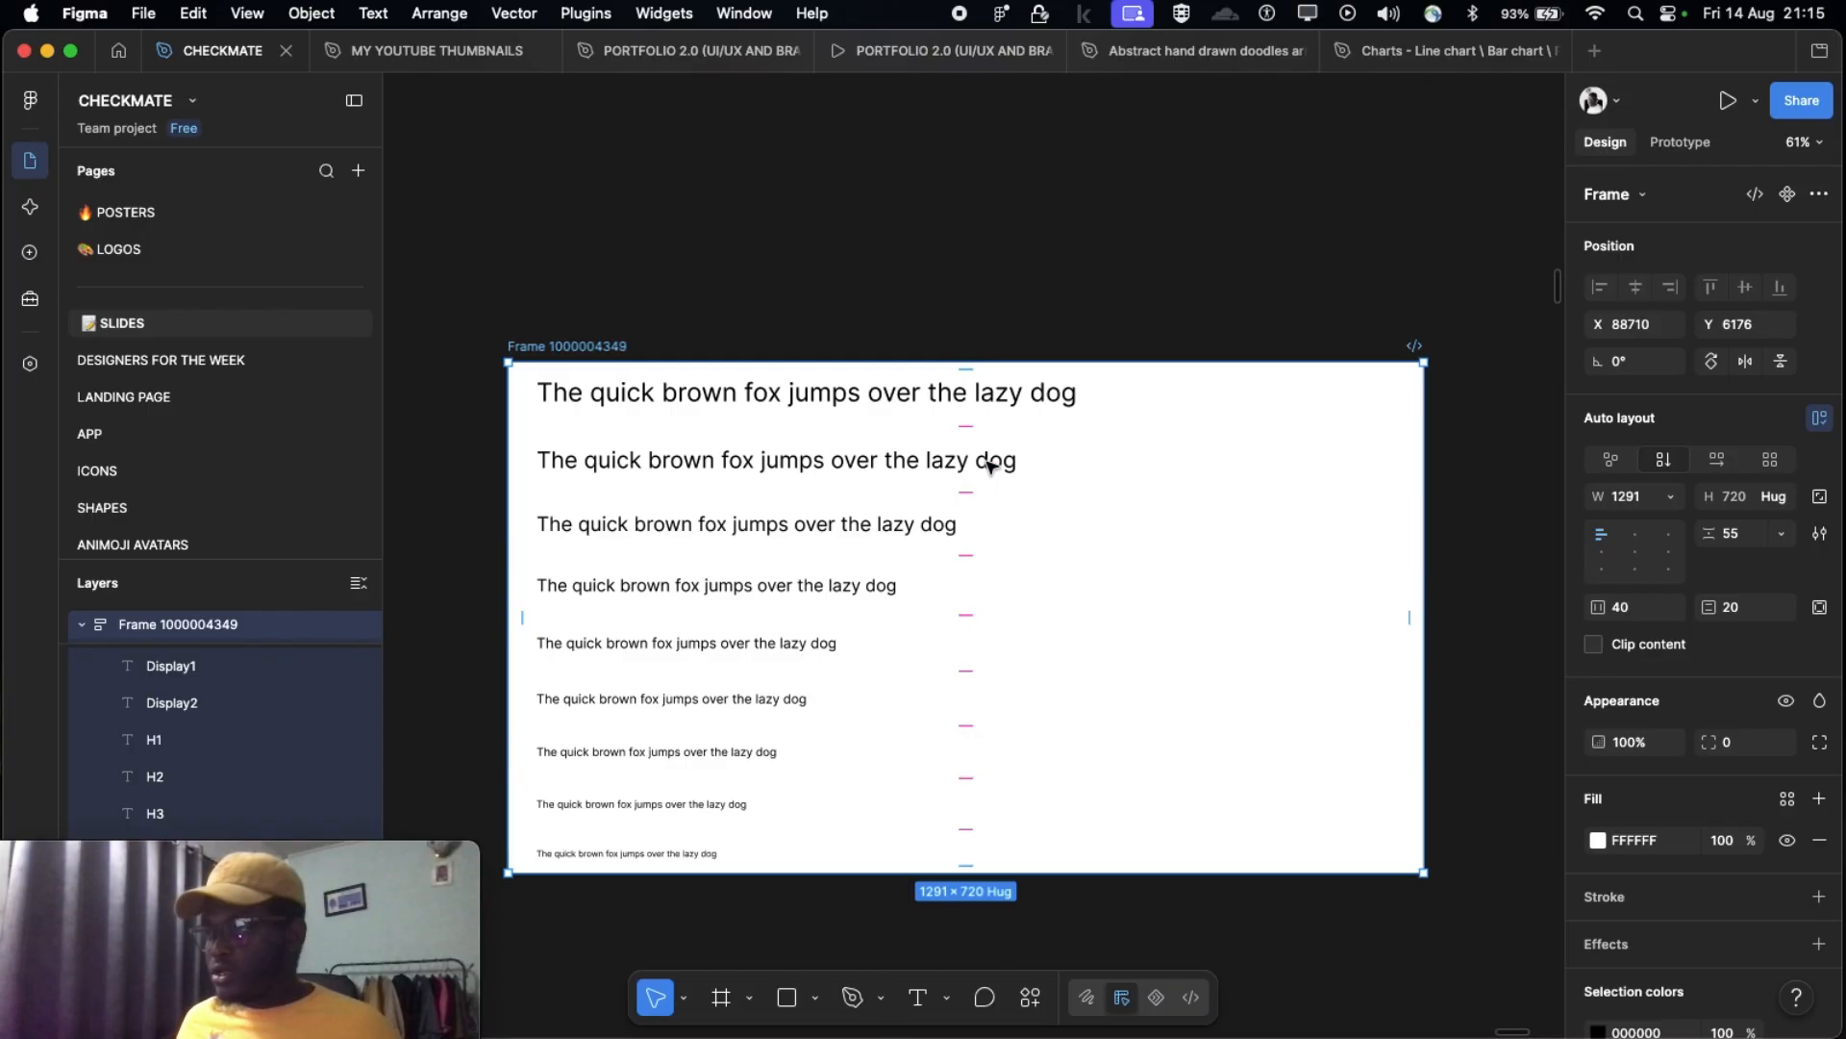
key(super+d)
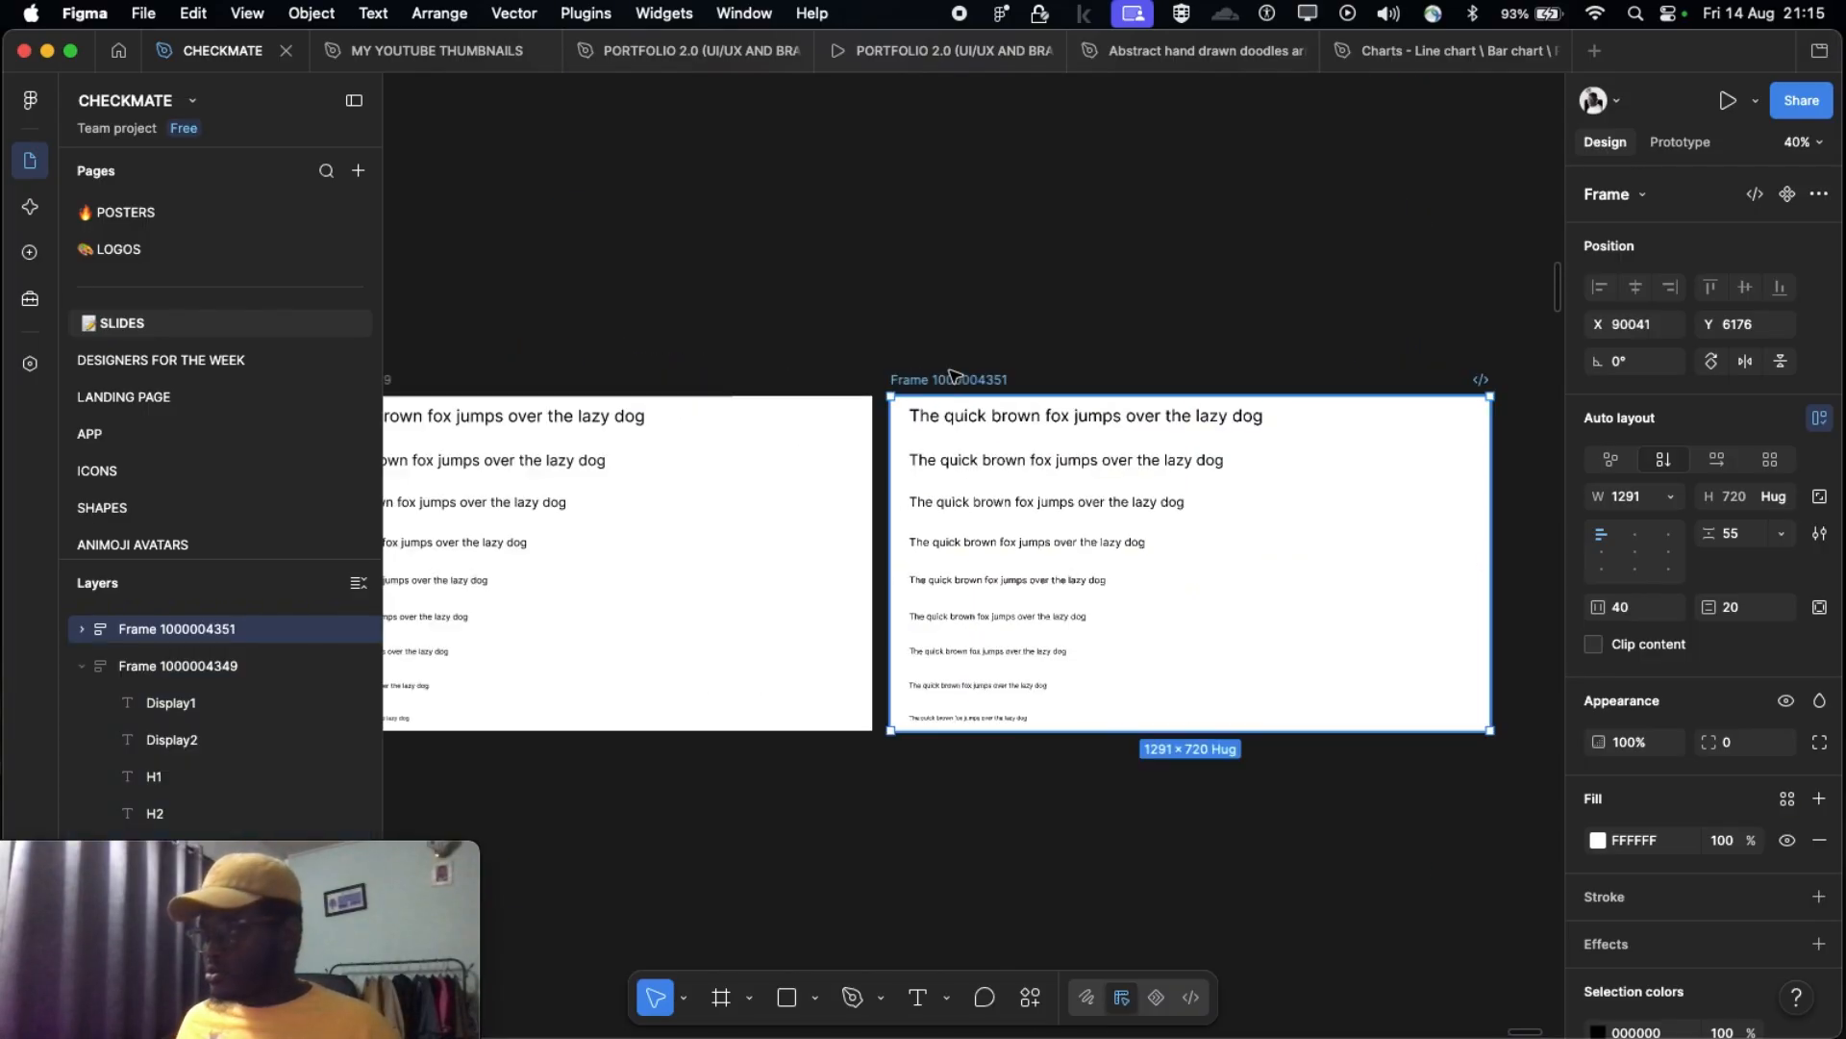
key(super+d)
scroll(1051, 375, down, 5)
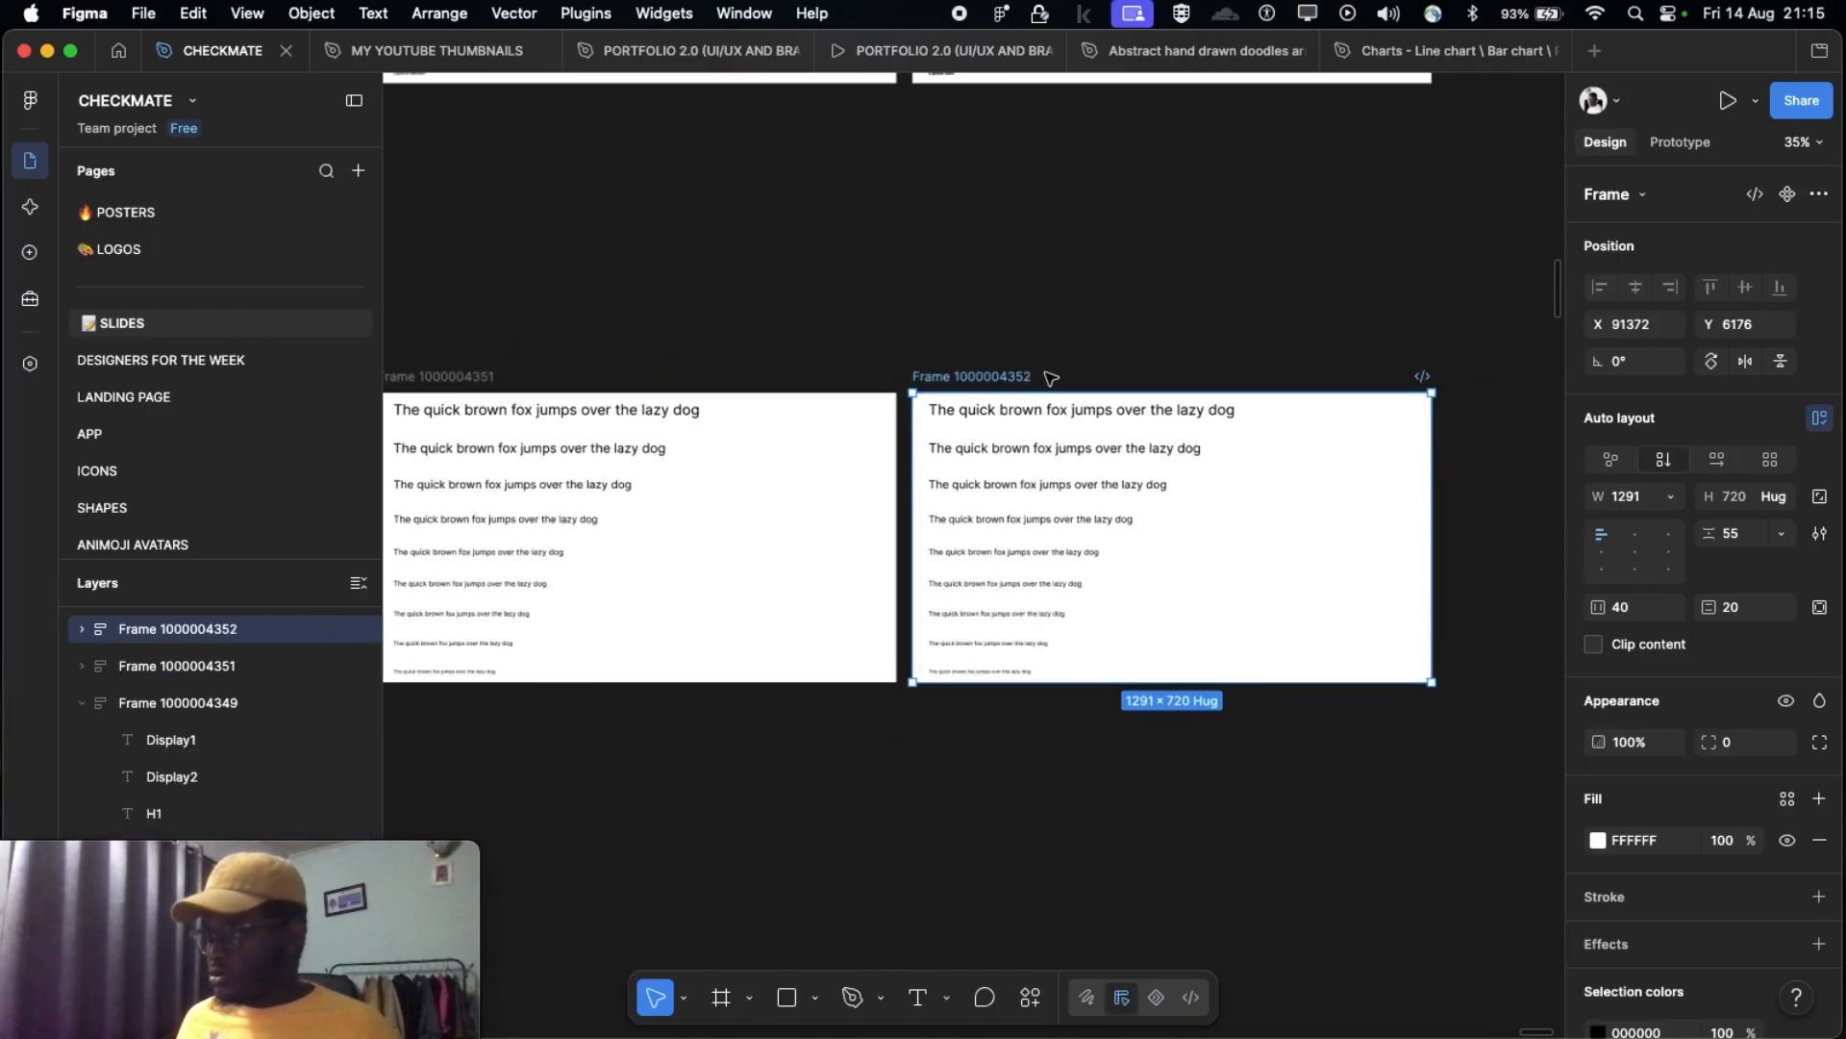
scroll(846, 393, up, 3)
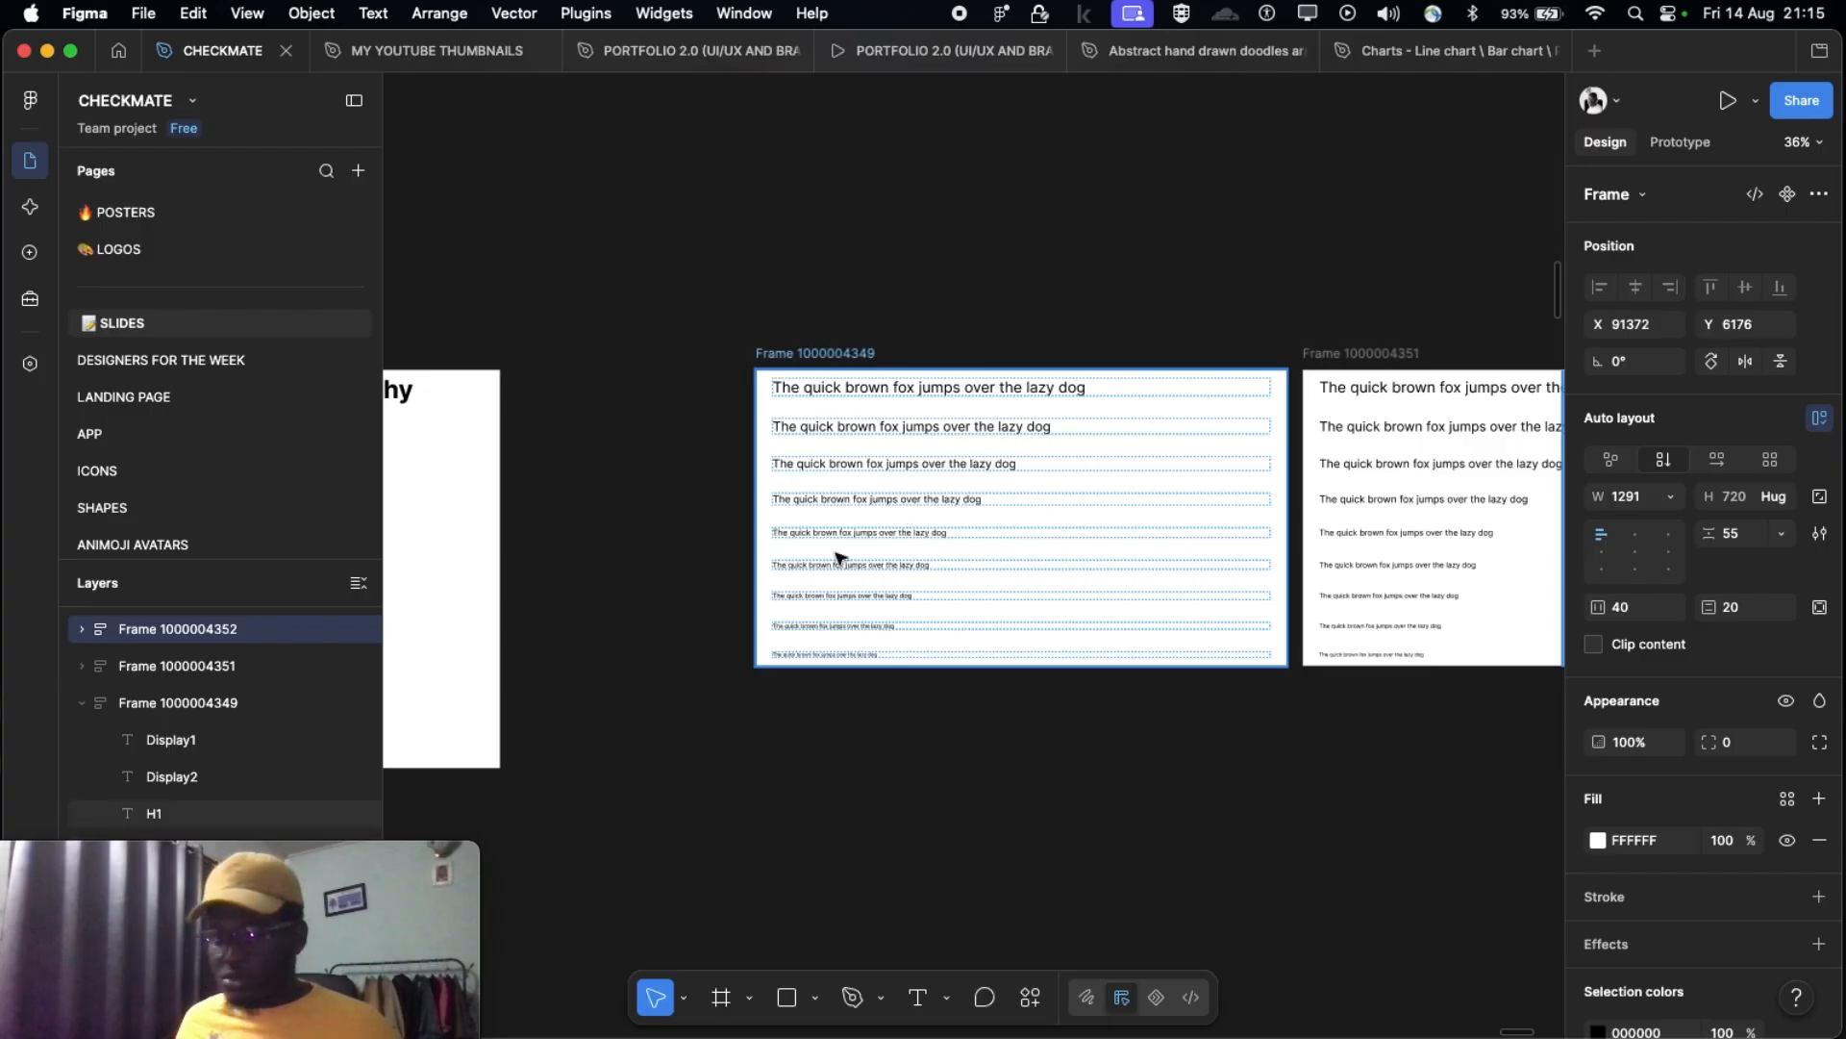
scroll(919, 509, up, 3)
scroll(1019, 495, right, 5)
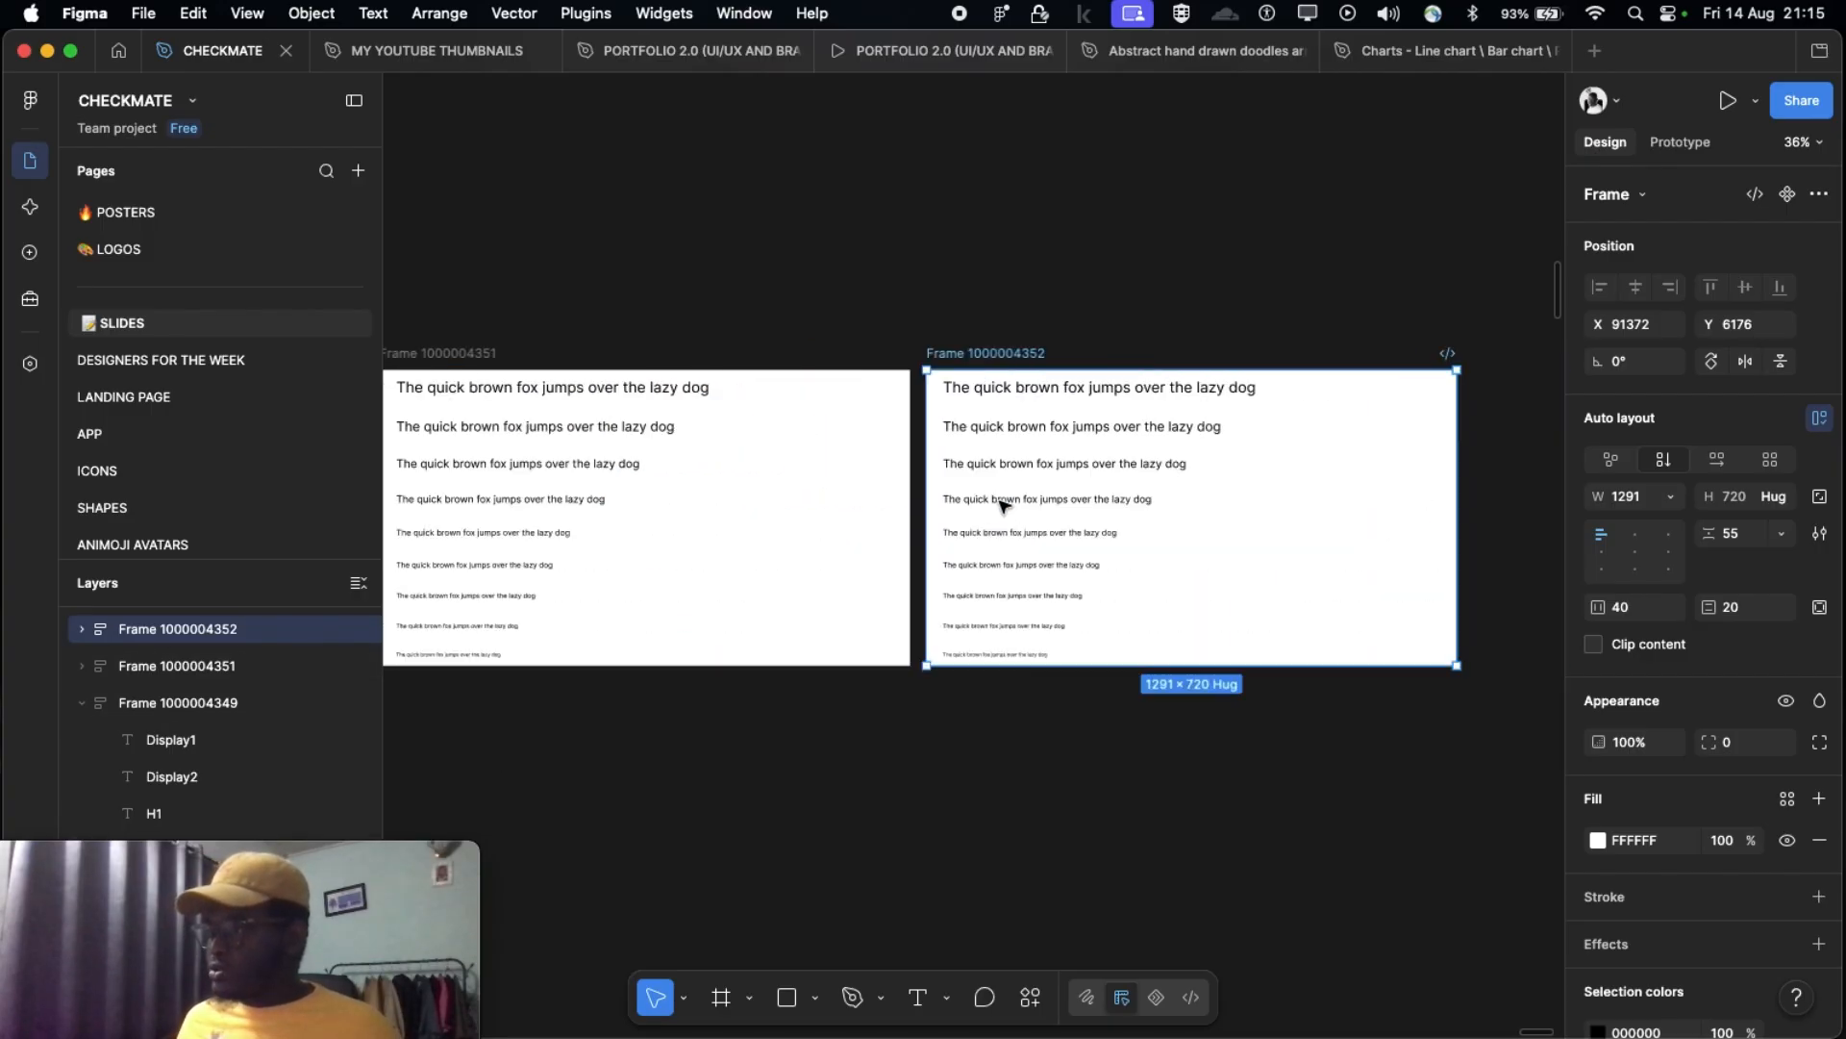
scroll(986, 483, left, 4)
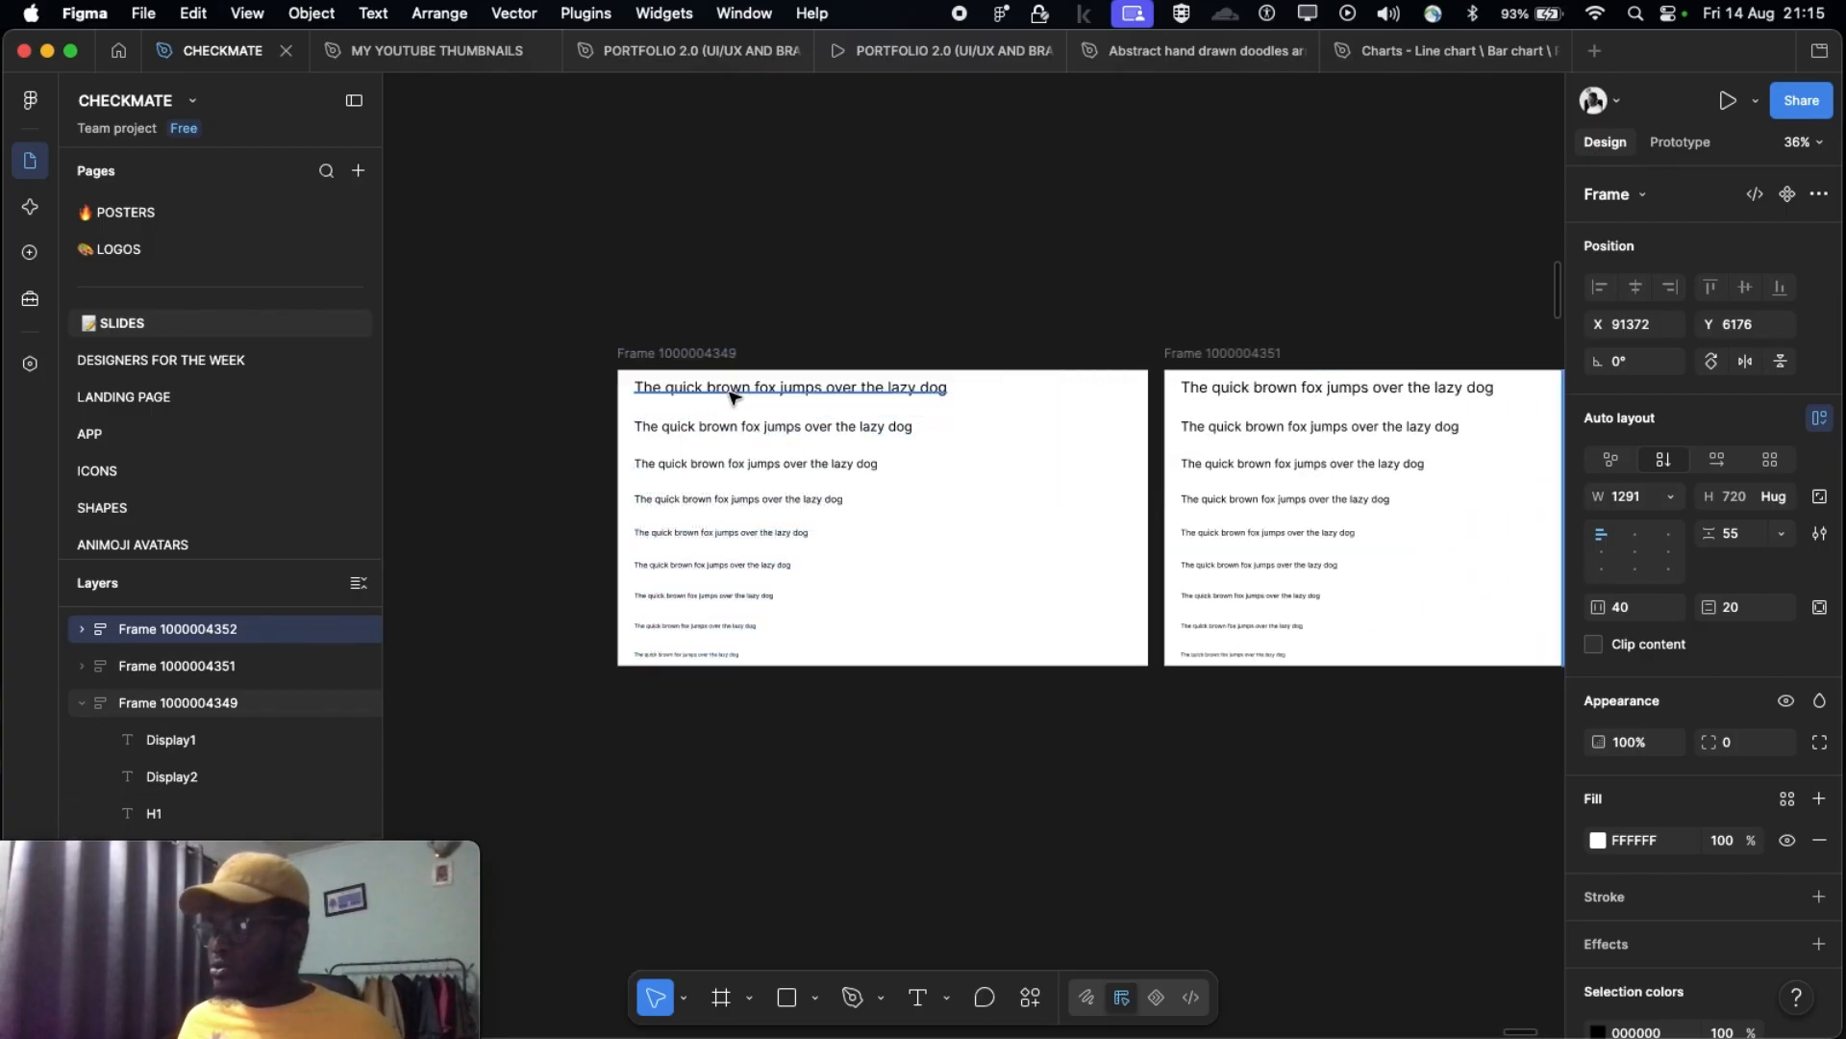
scroll(731, 404, up, 2)
click(636, 344)
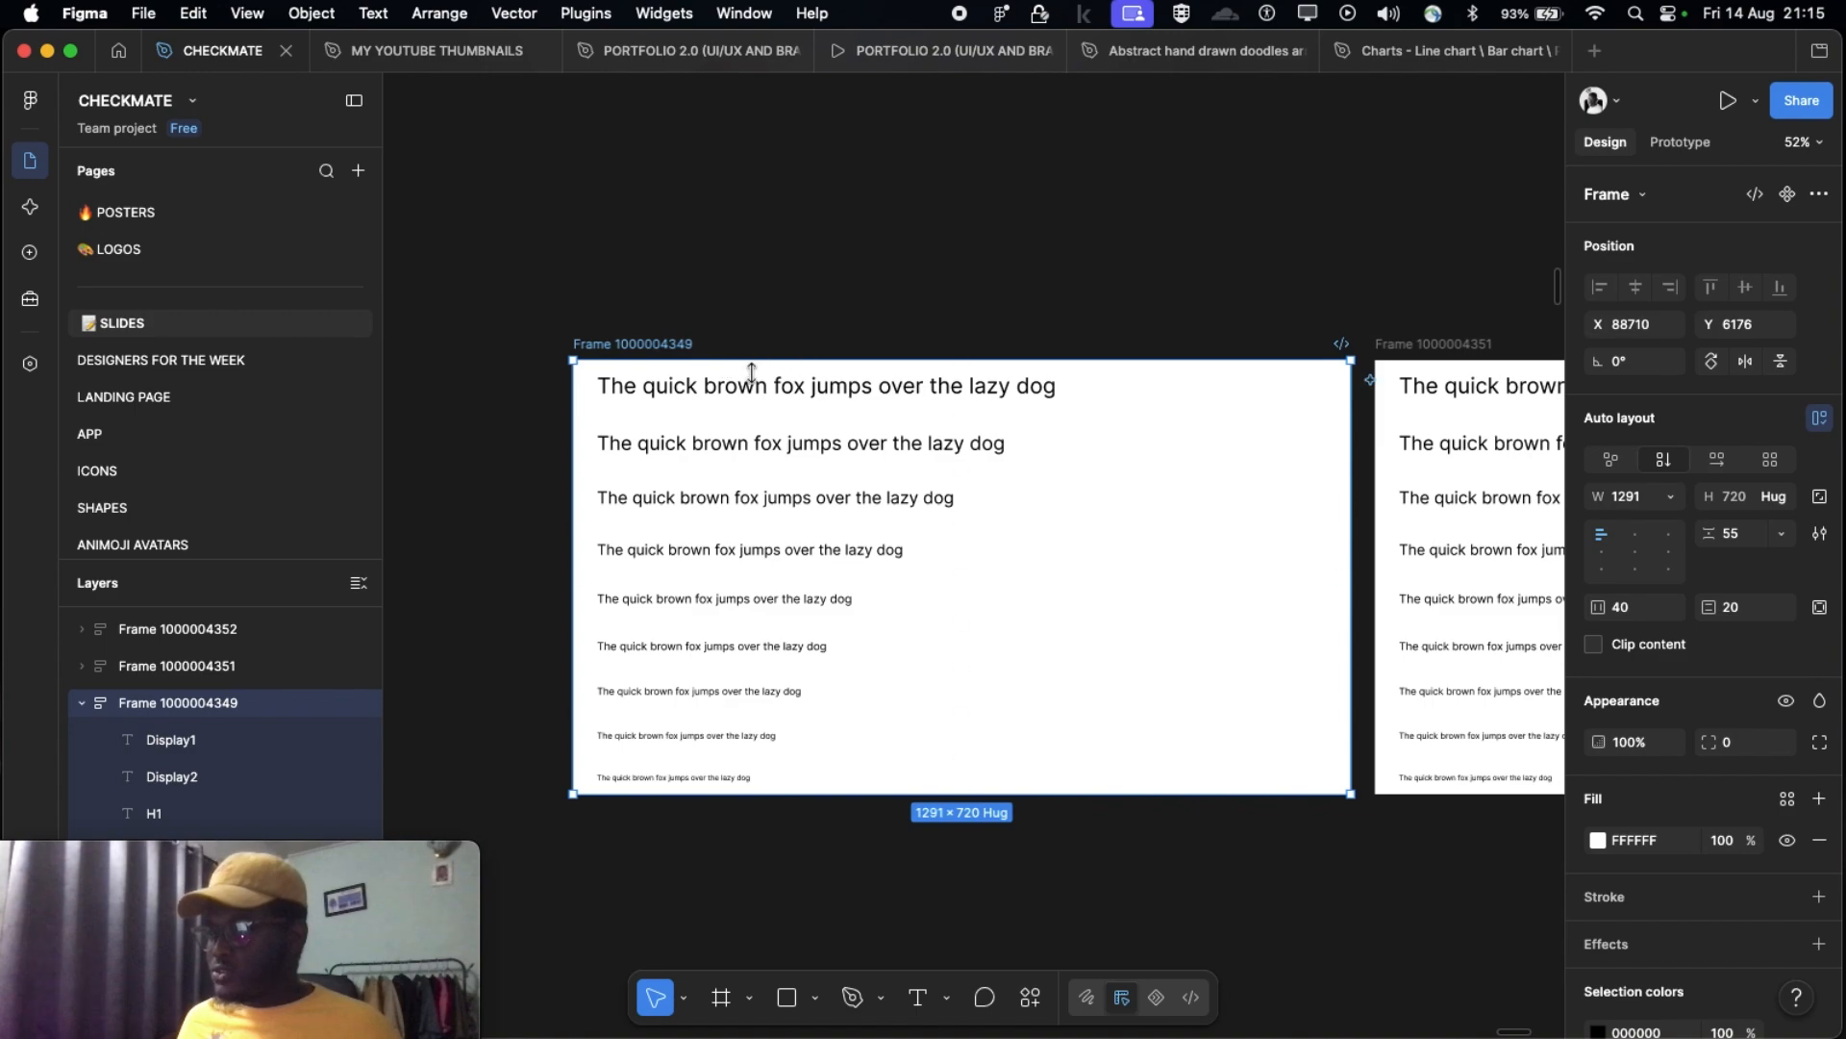
scroll(755, 375, down, 3)
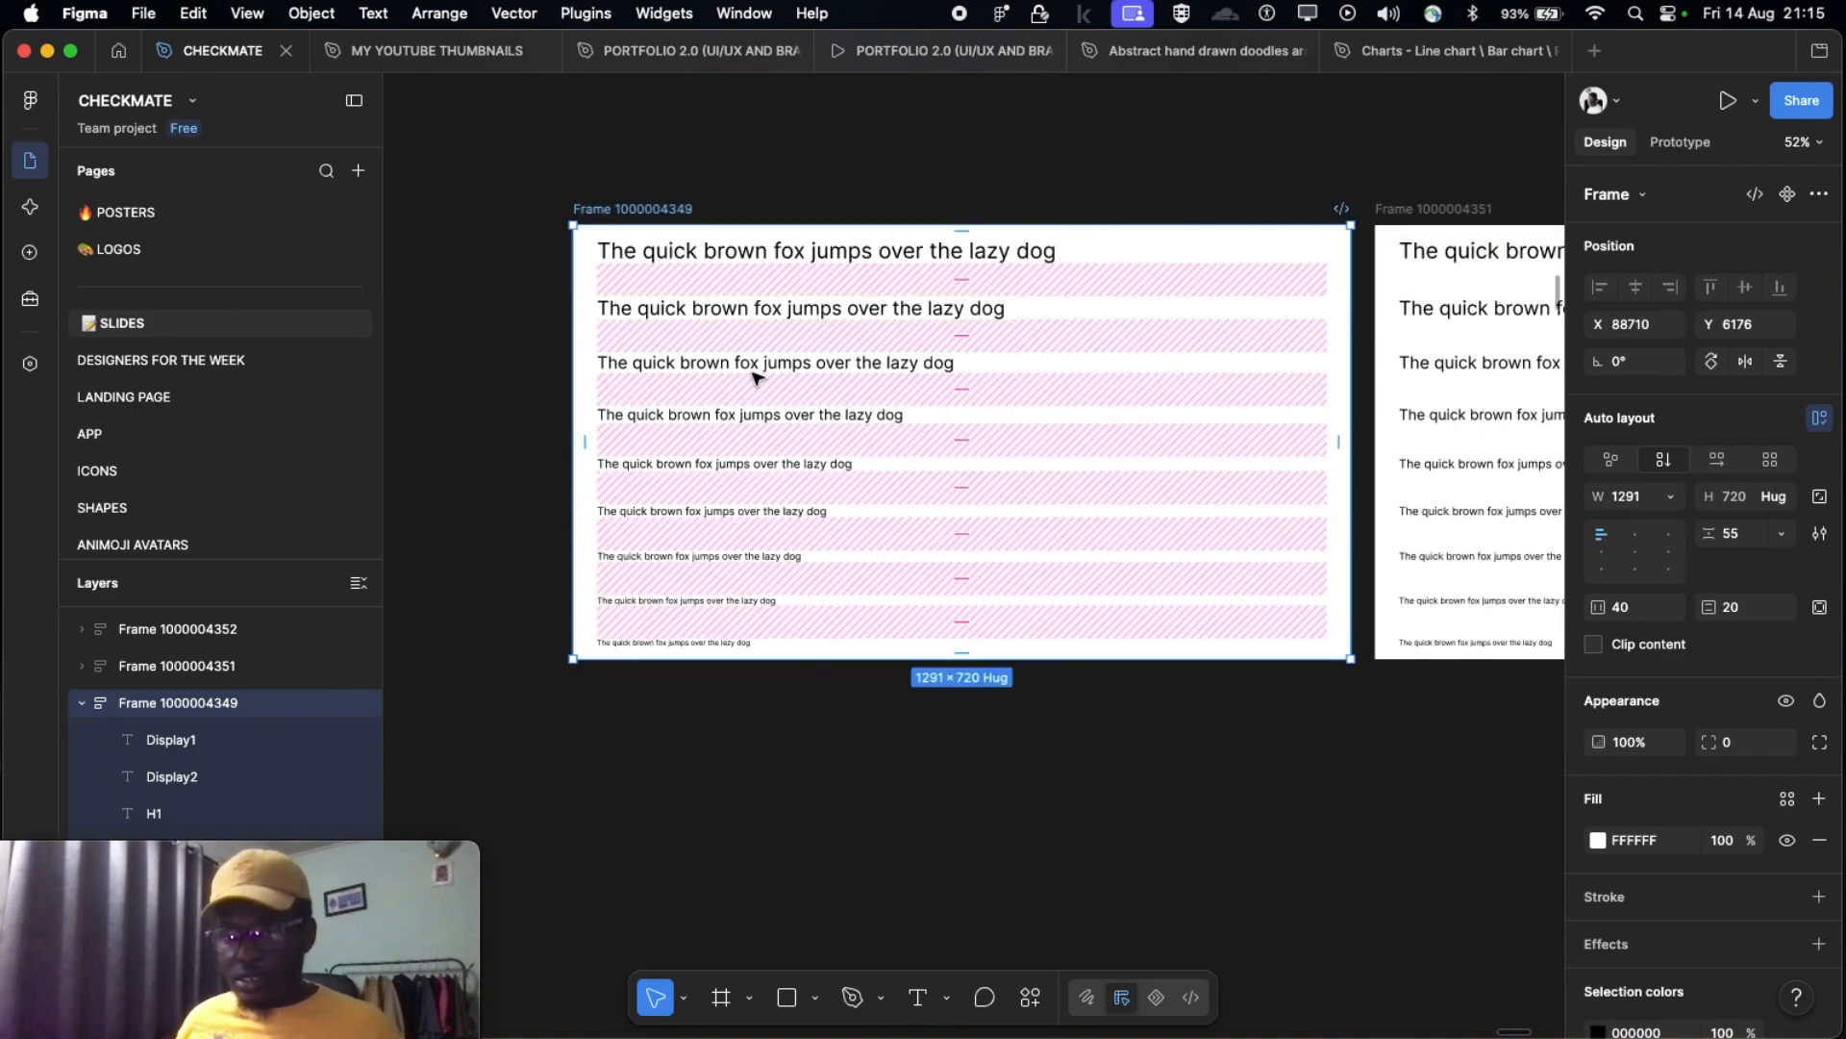
key(Return)
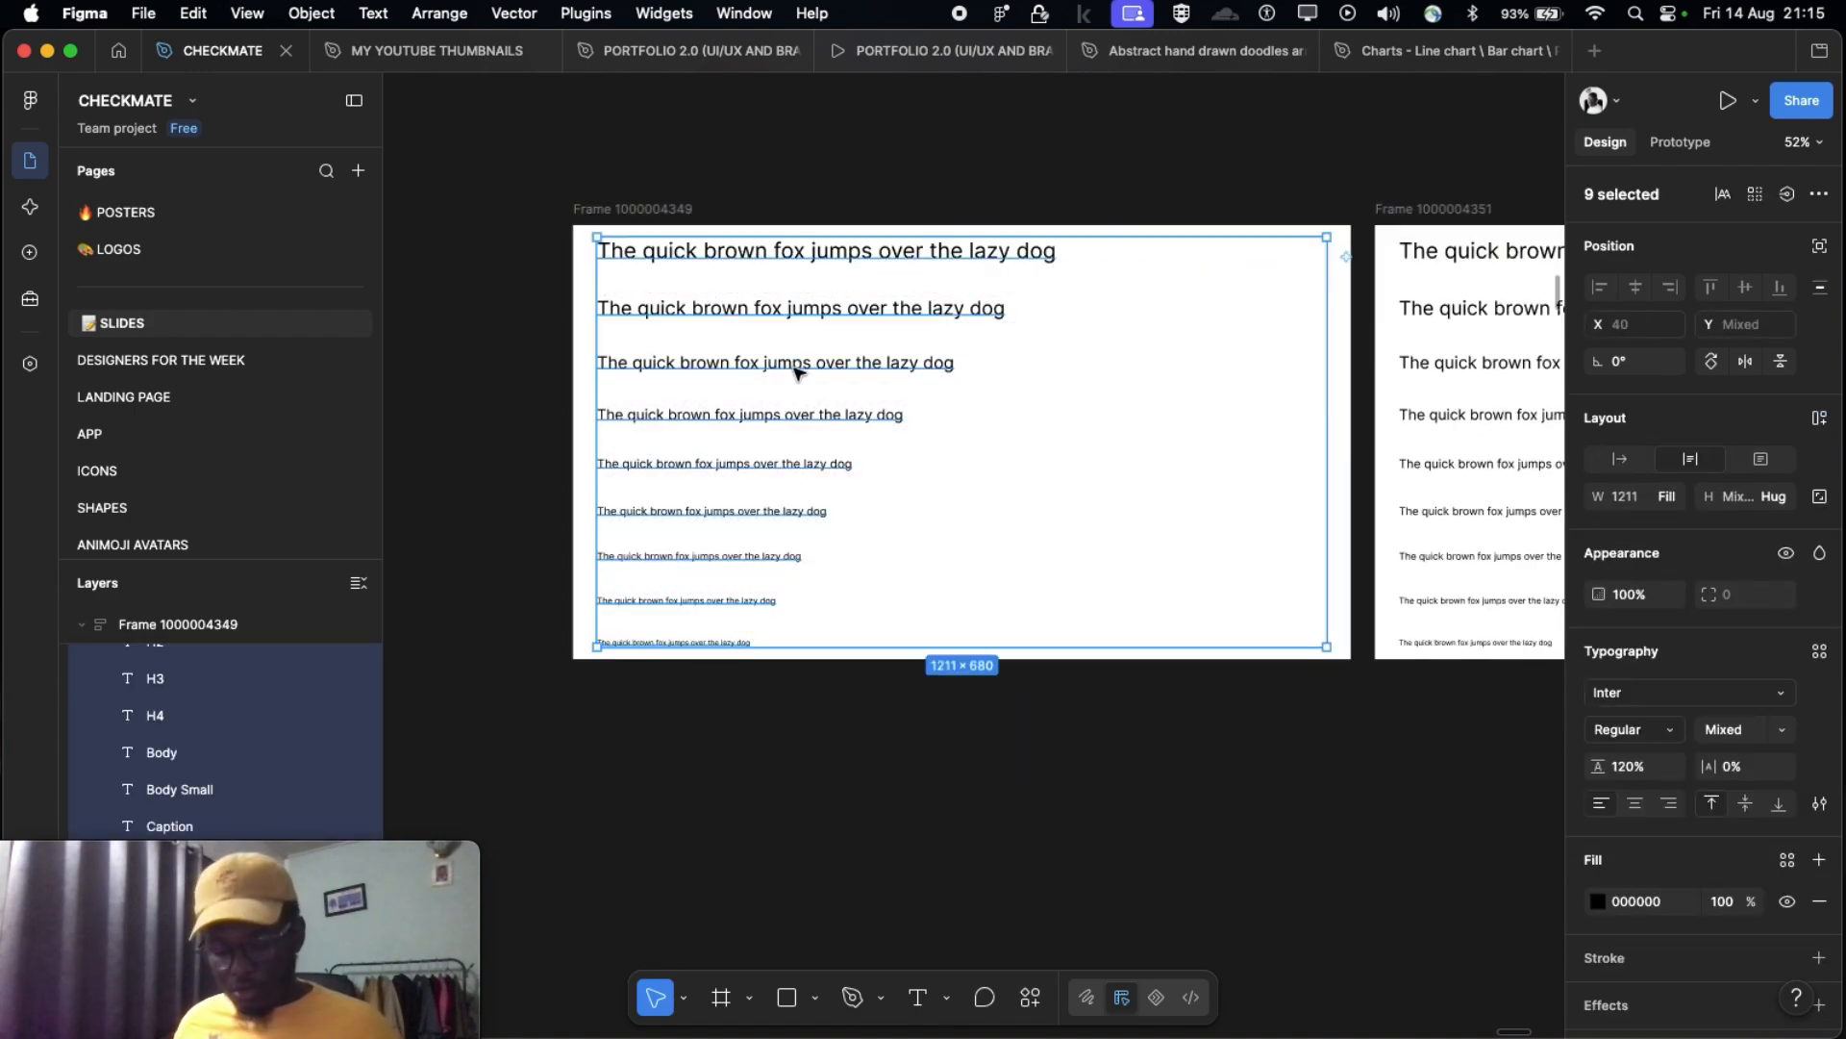
key(super+r)
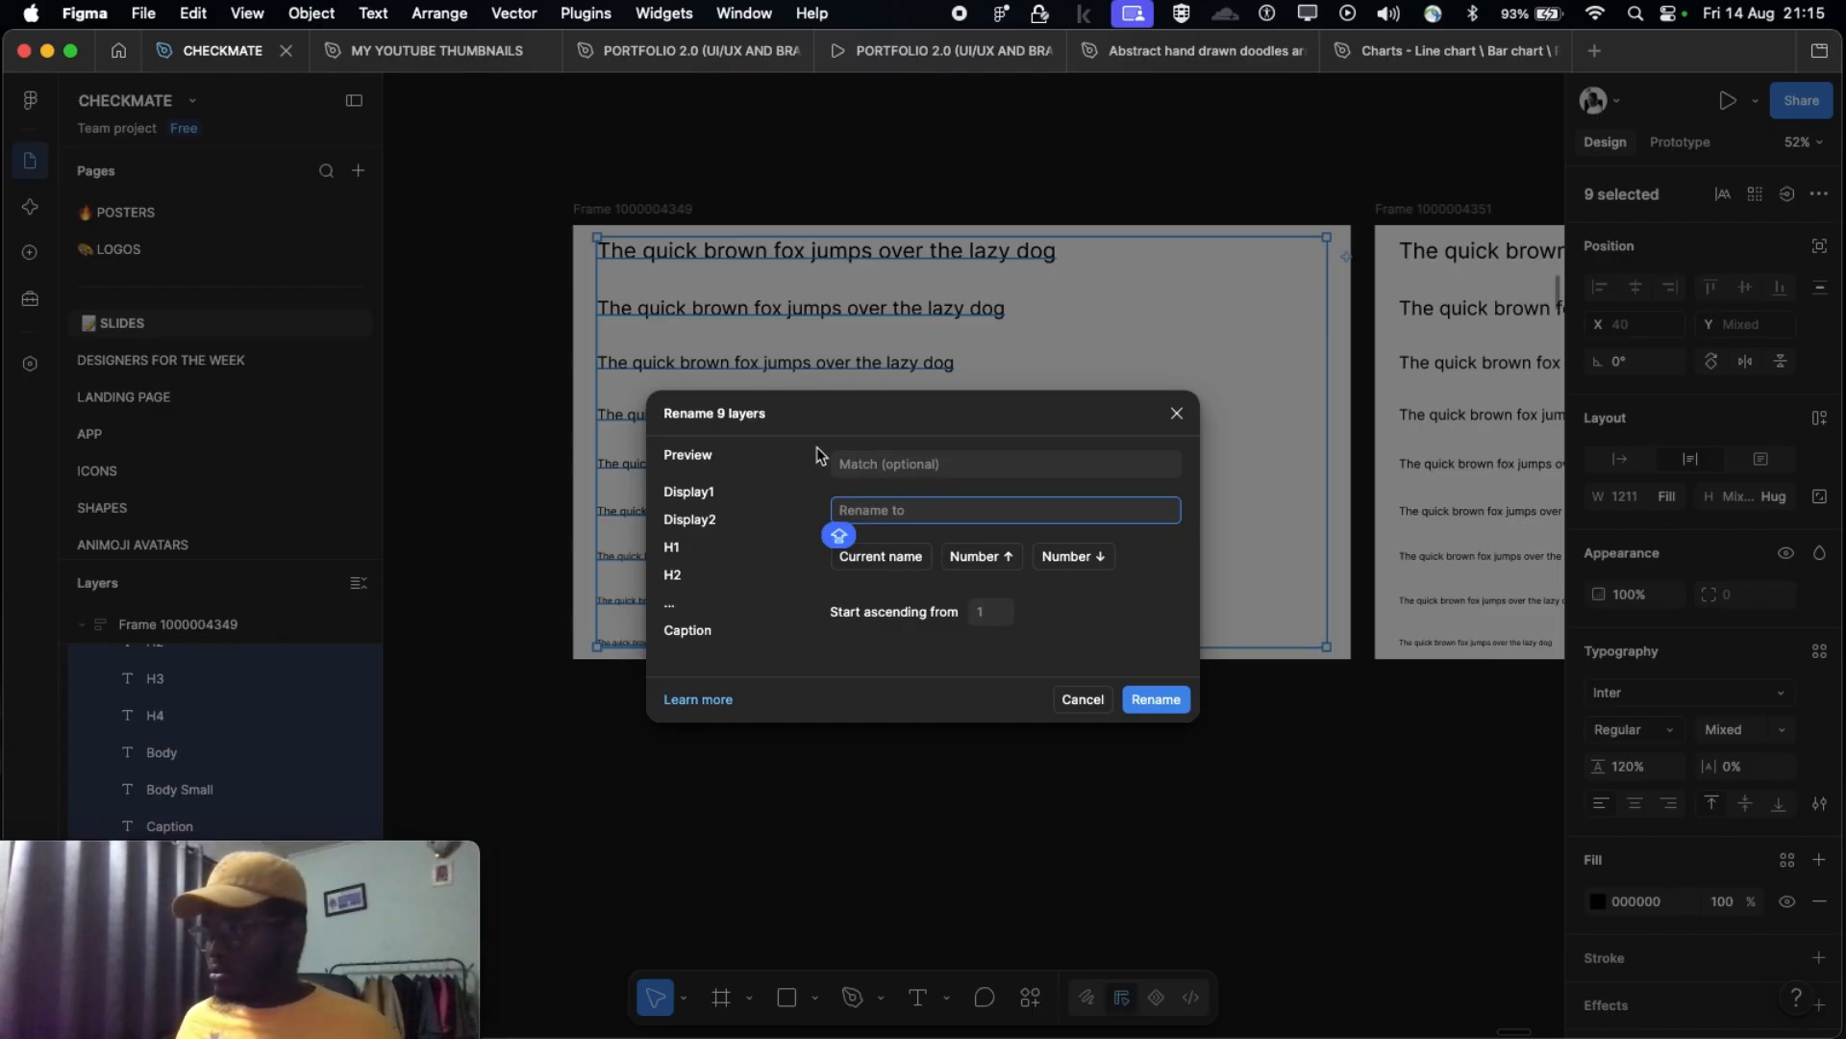
key(Escape)
scroll(524, 575, up, 2)
scroll(243, 705, up, 1)
scroll(856, 444, down, 1)
scroll(885, 463, up, 1)
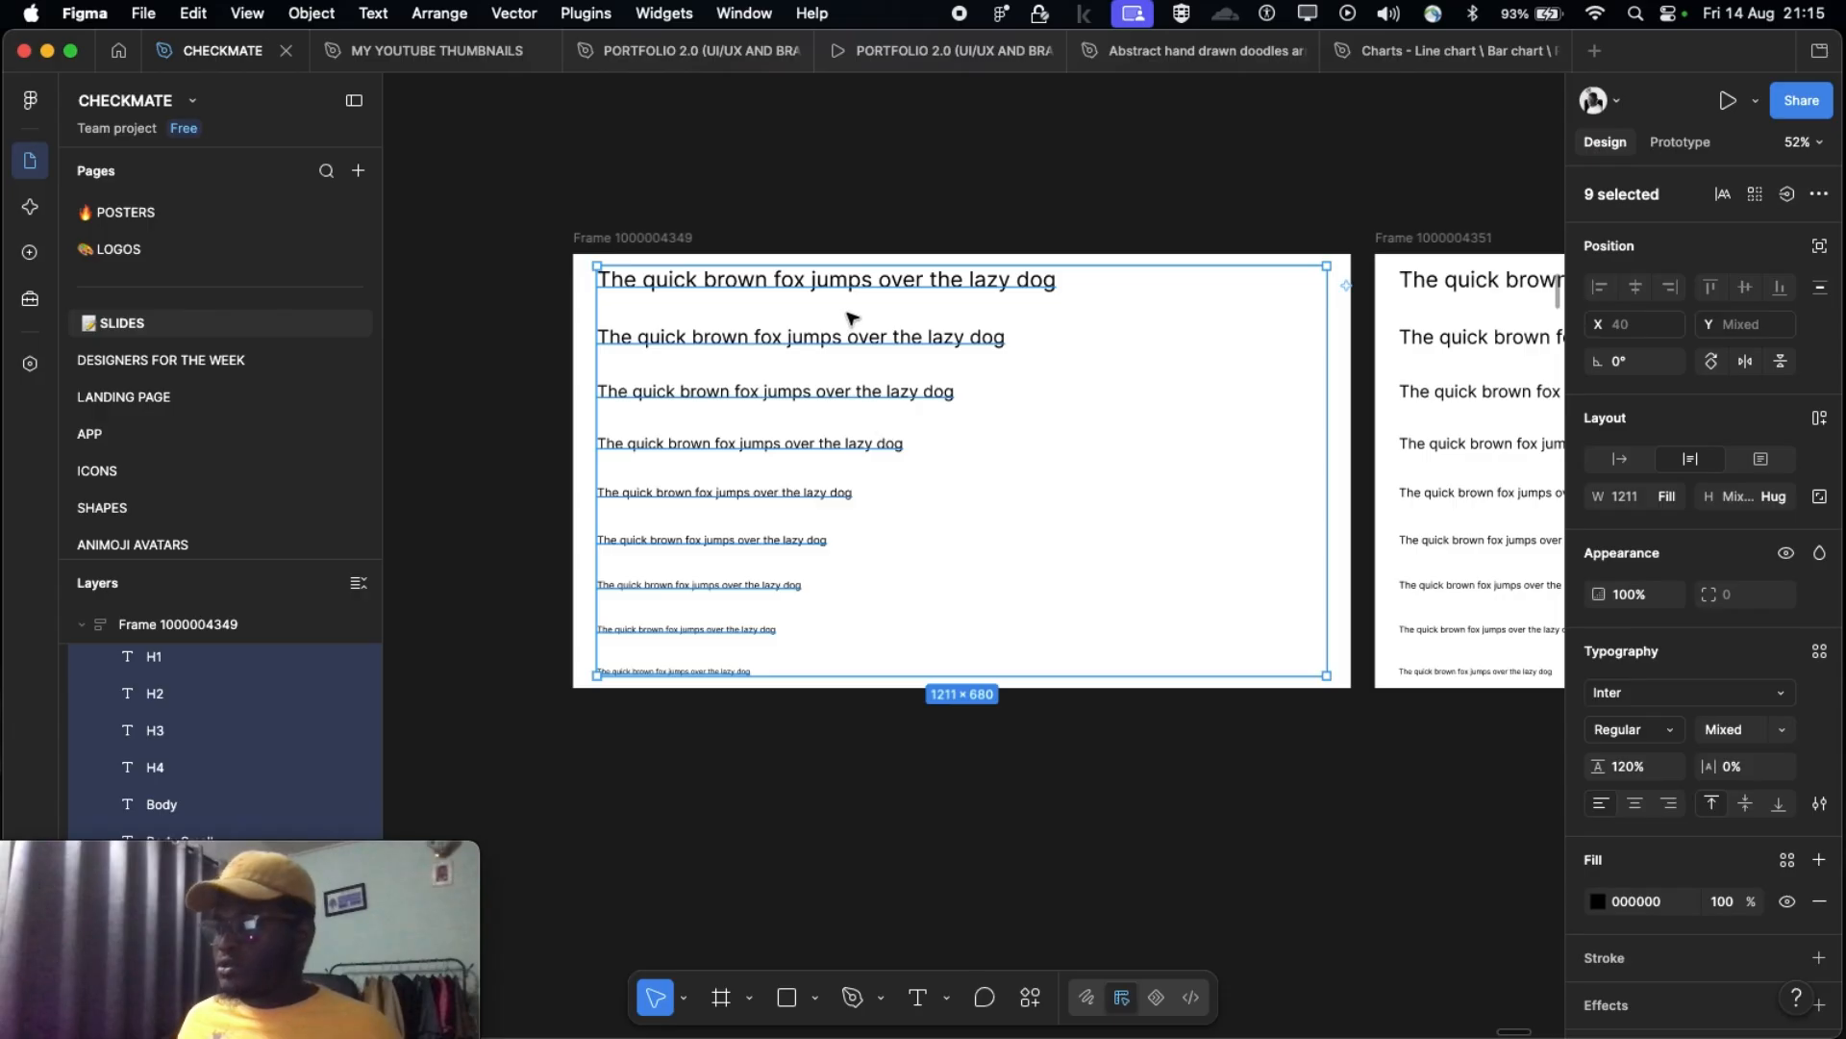
Step: Batch rename the nine selected text layers to their current name followed by "Regular"
key(super+r)
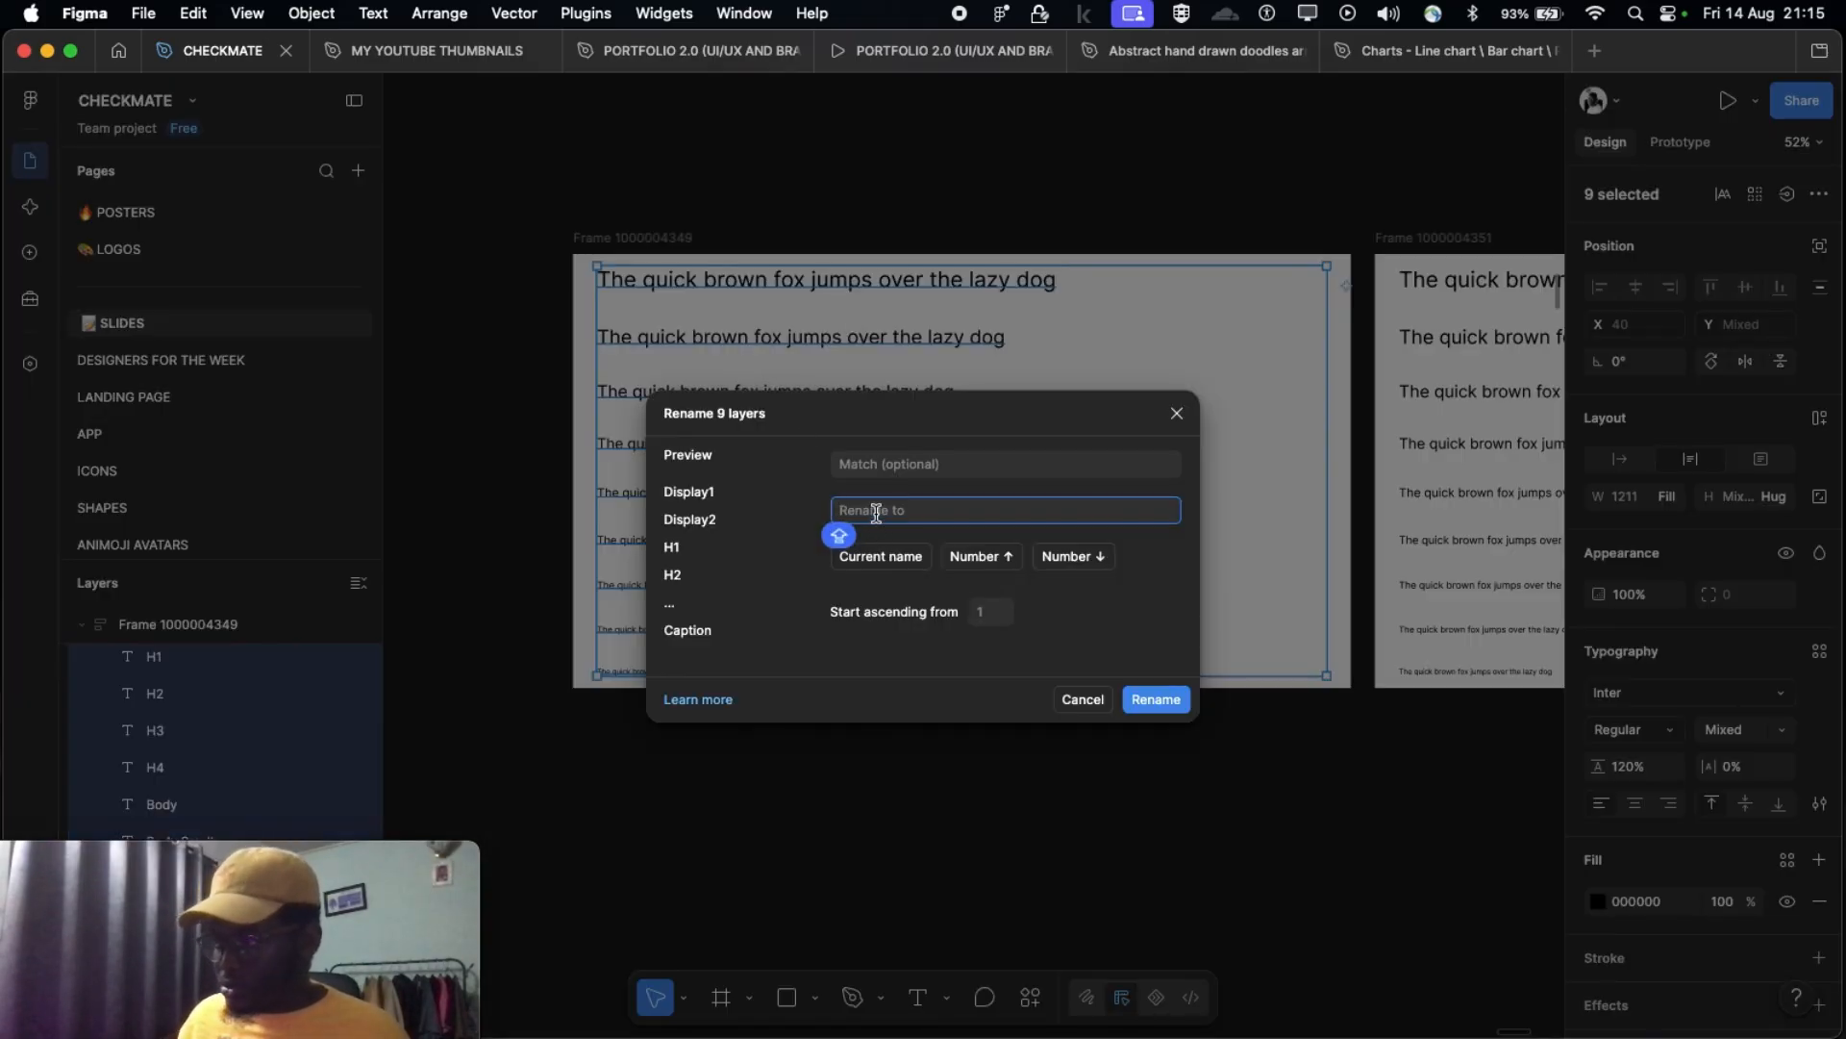
click(889, 558)
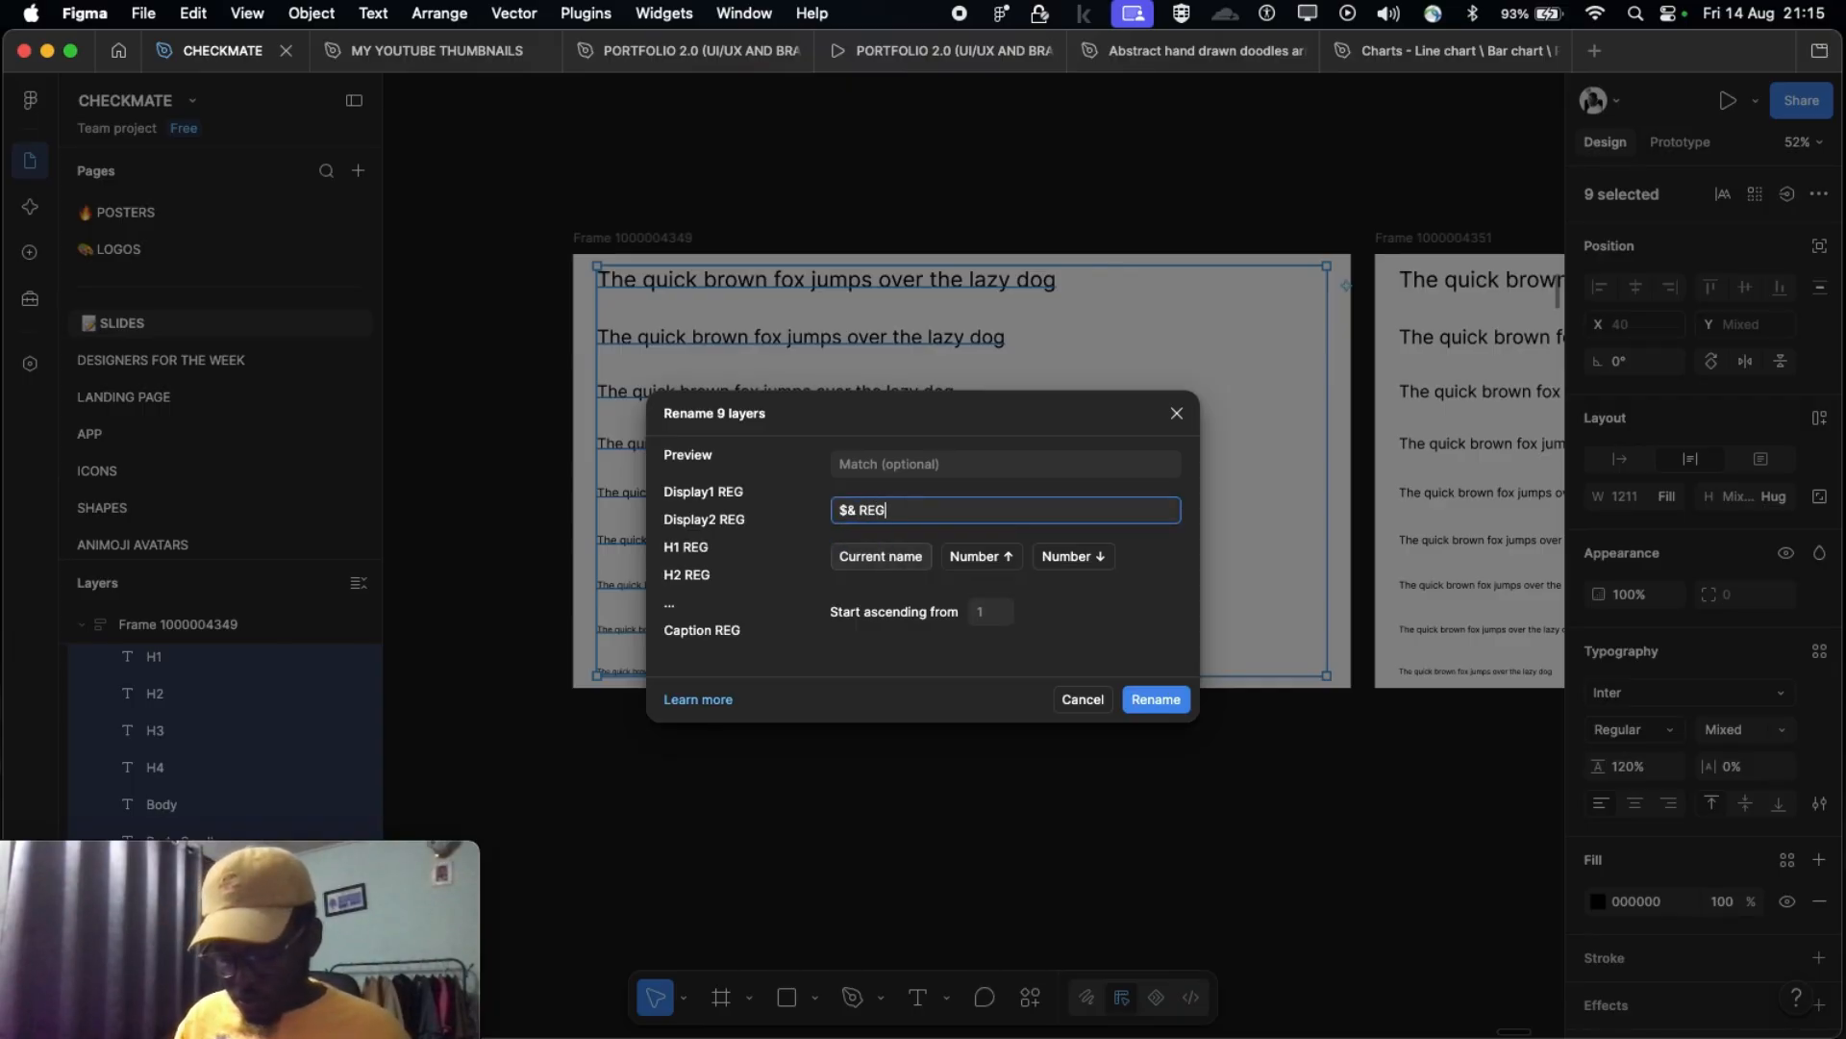
key(BackSpace)
key(BackSpace)
key(BackSpace)
key(BackSpace)
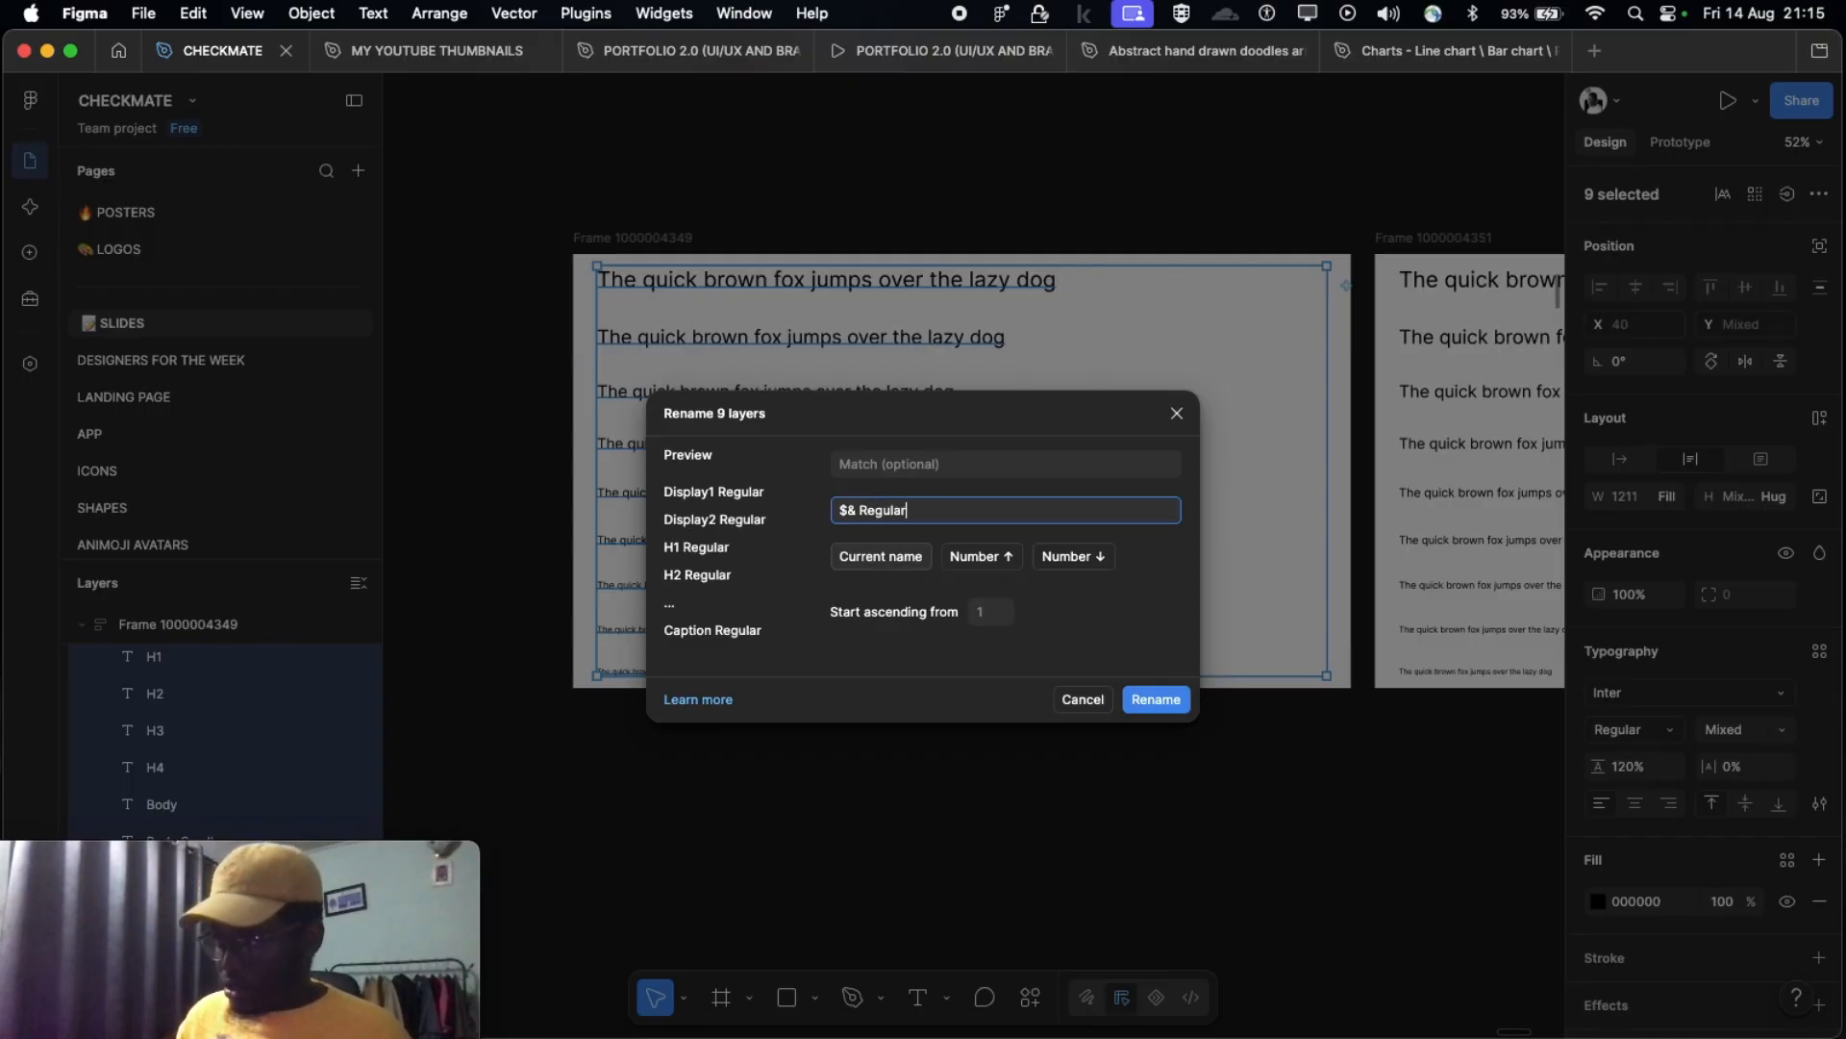
click(1156, 700)
scroll(1158, 711, right, 8)
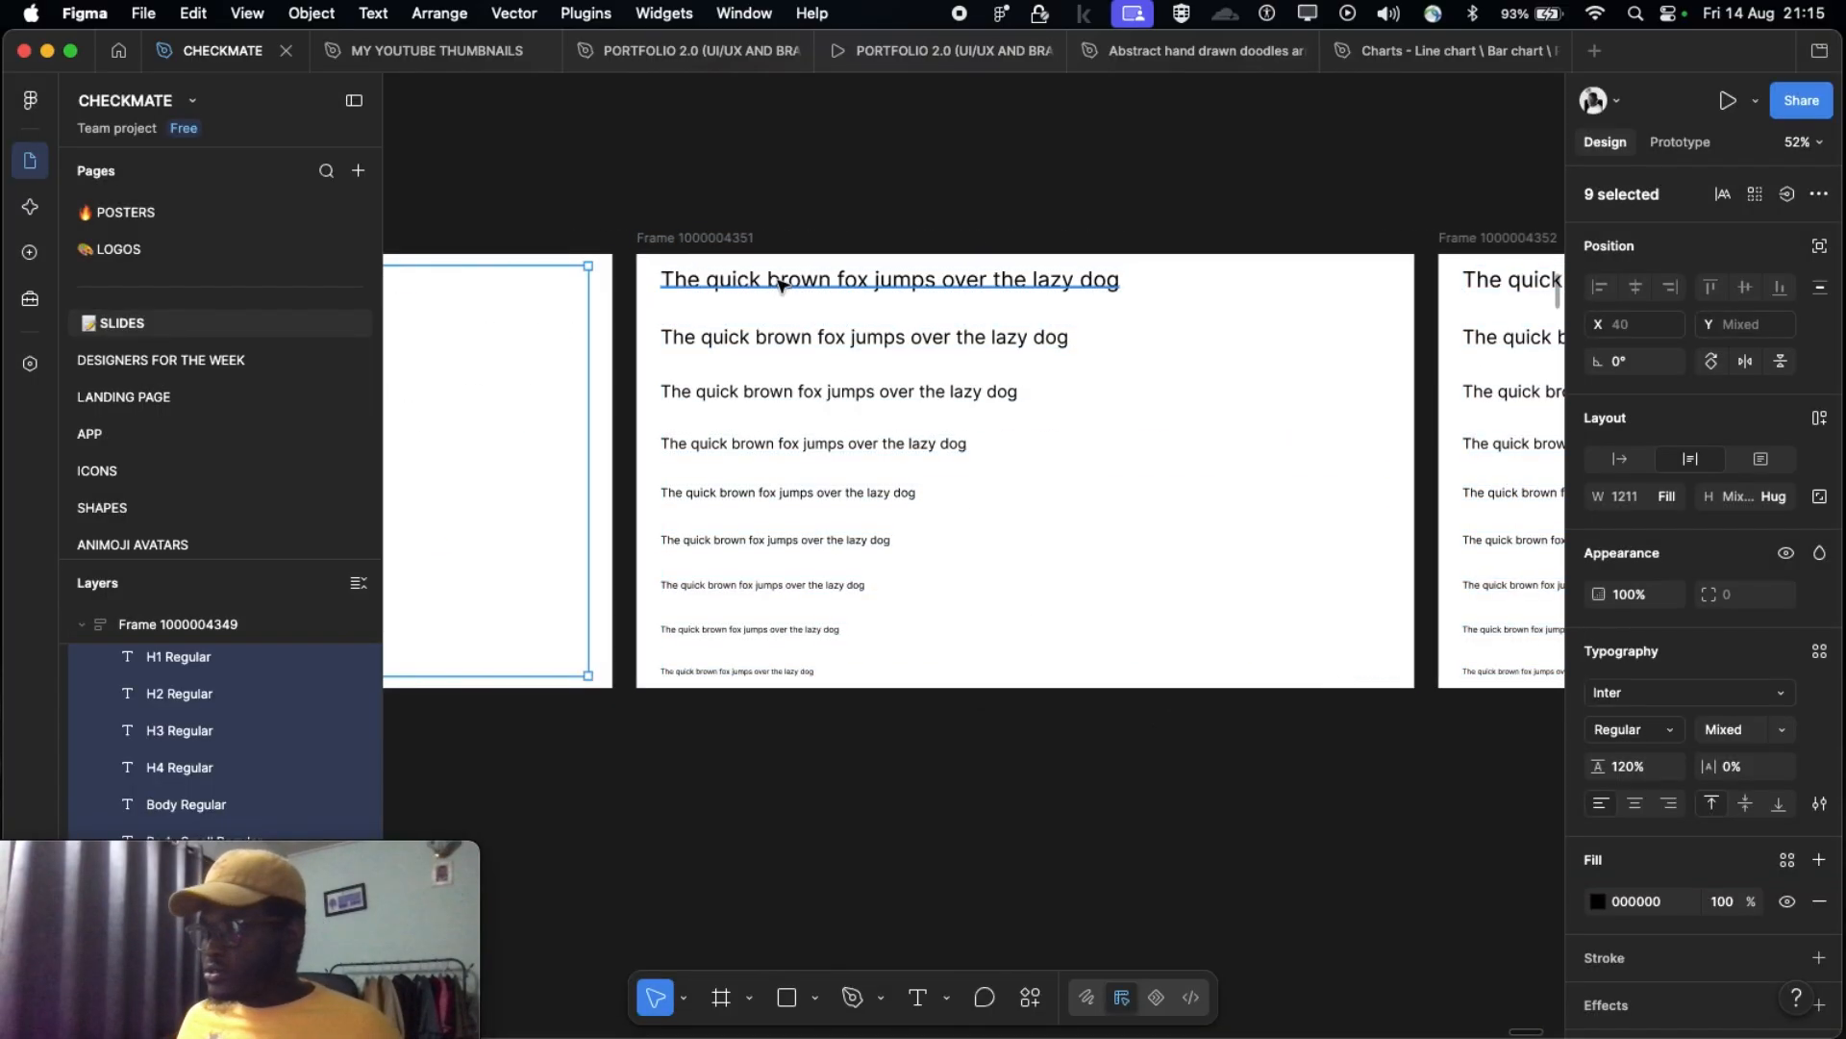
click(730, 240)
key(Return)
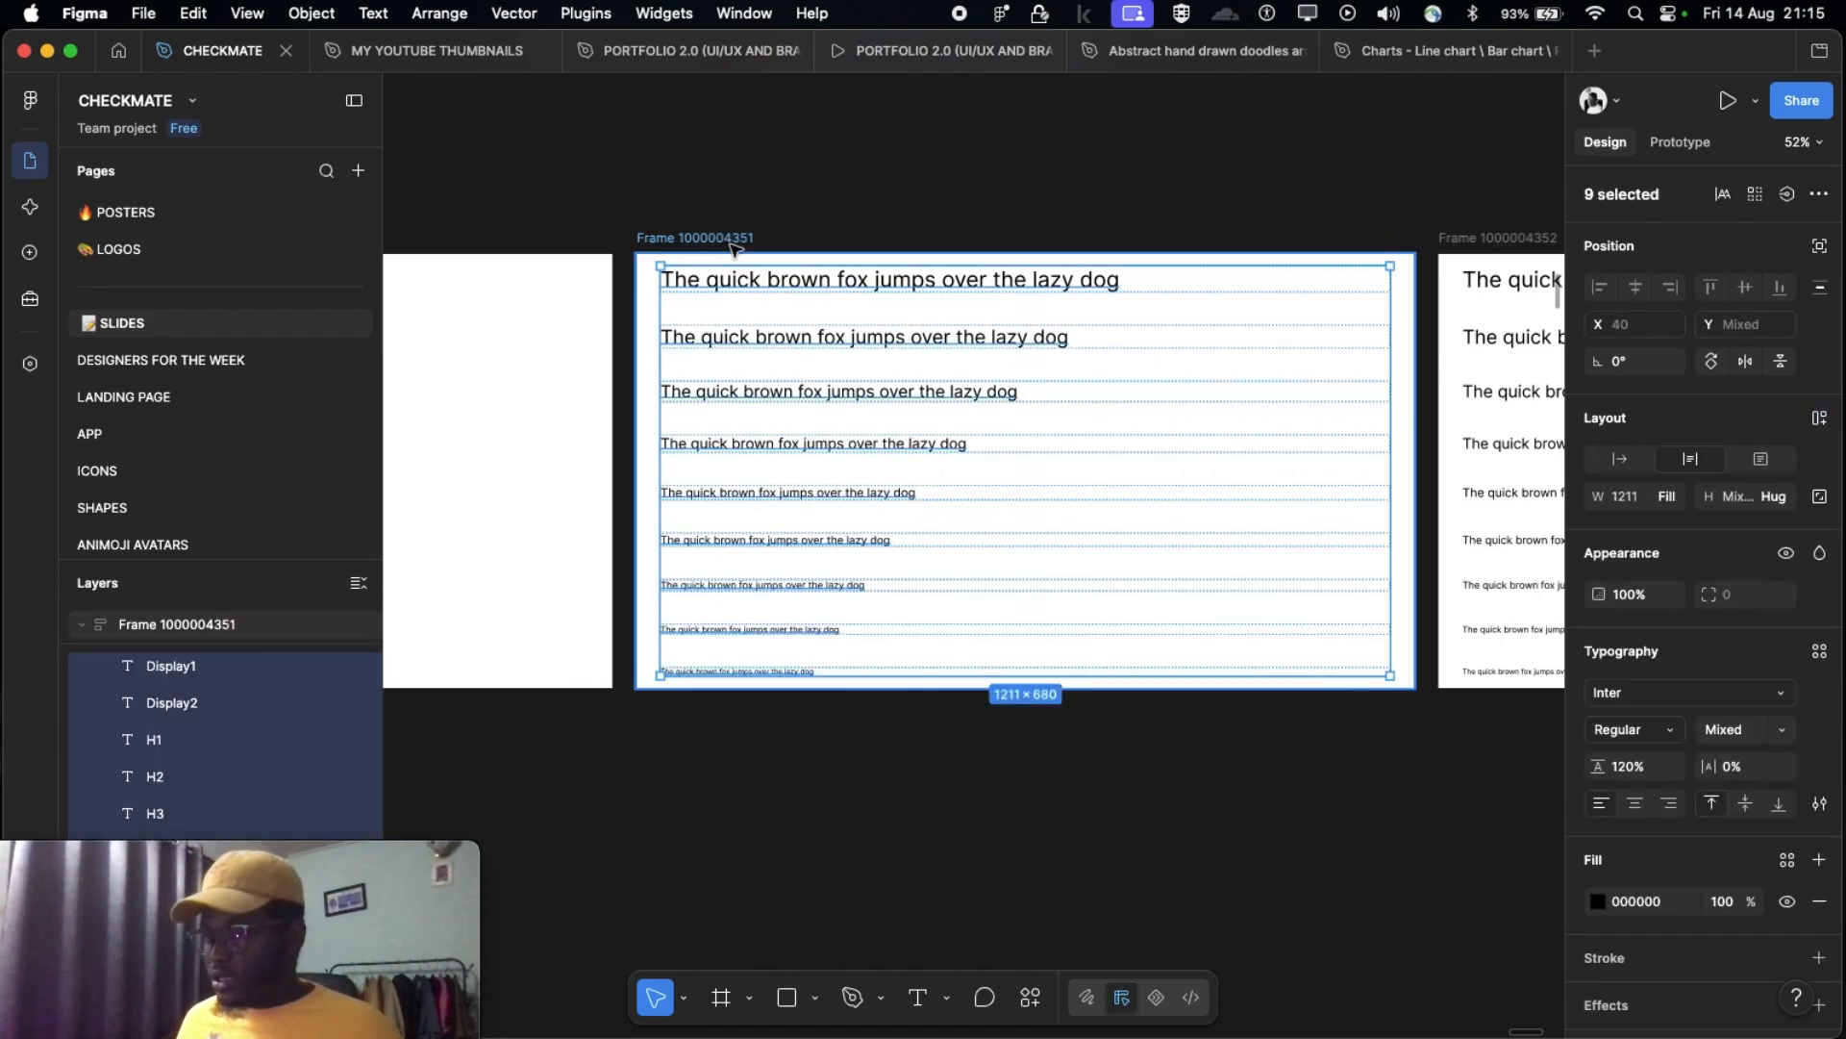
key(super+r)
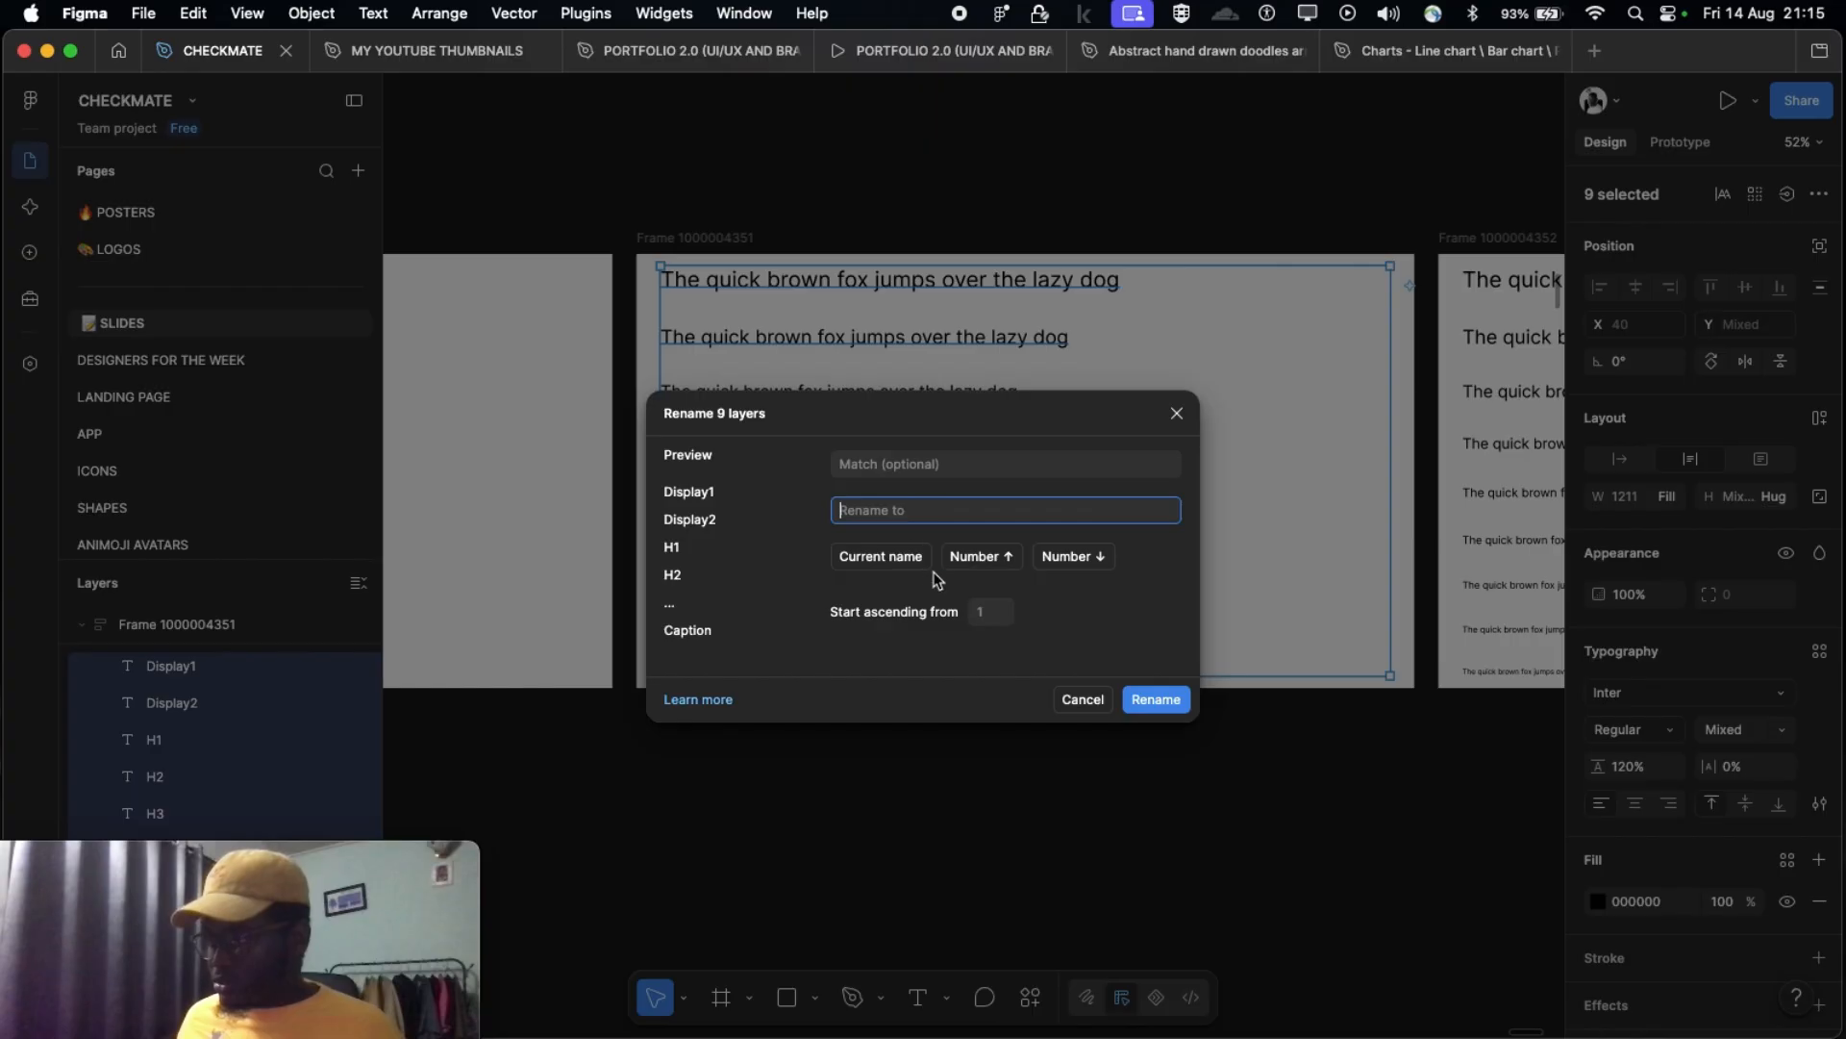
click(904, 559)
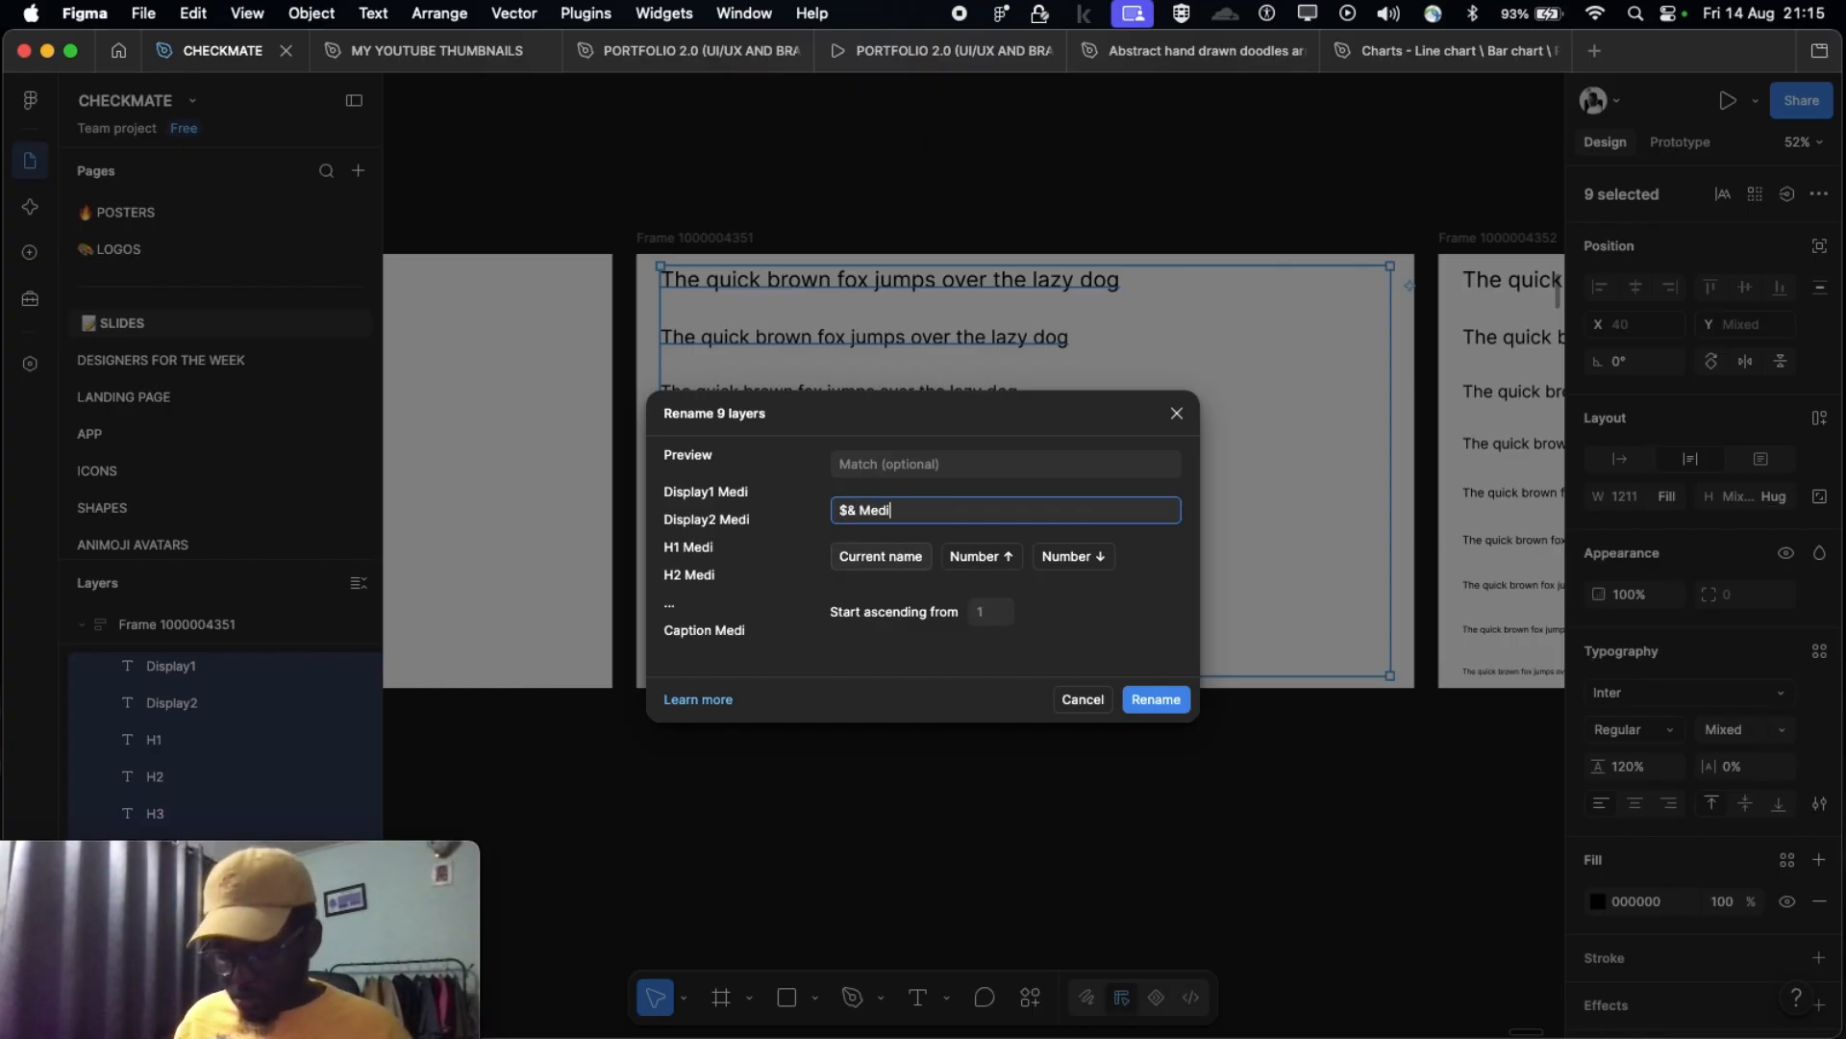
click(1154, 700)
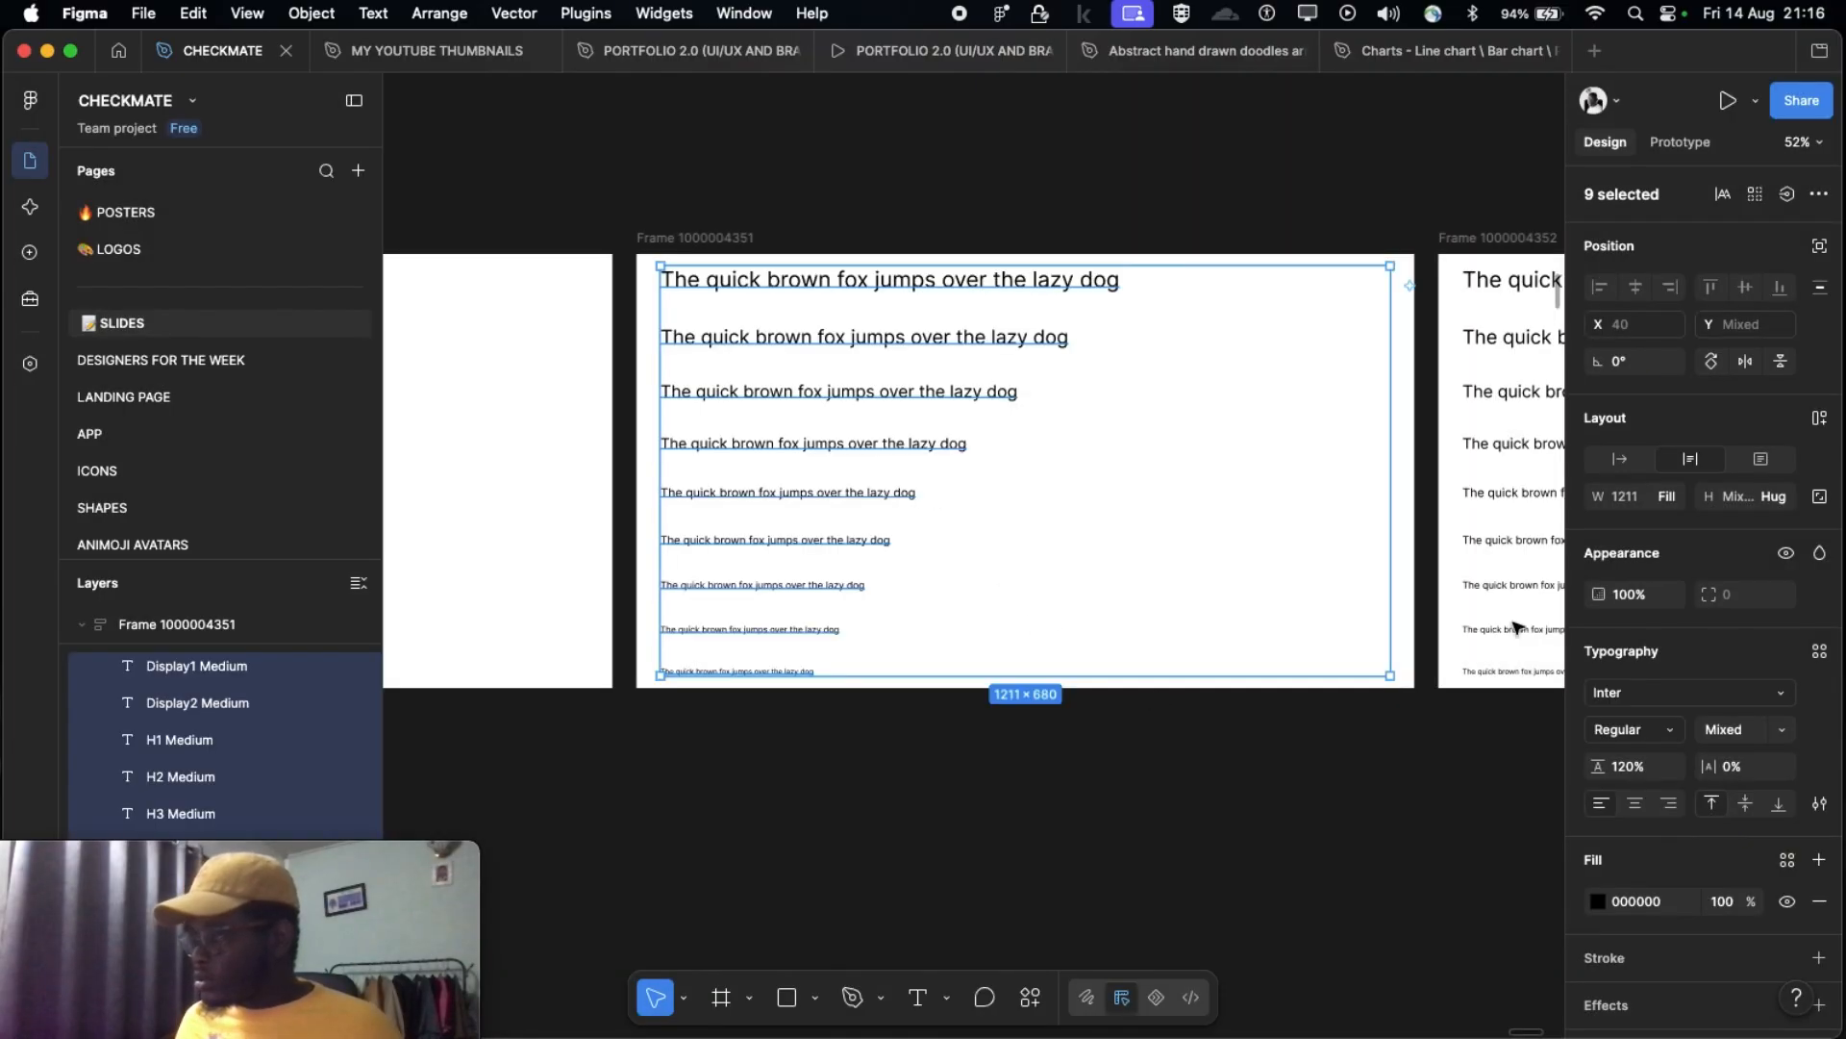
click(1633, 729)
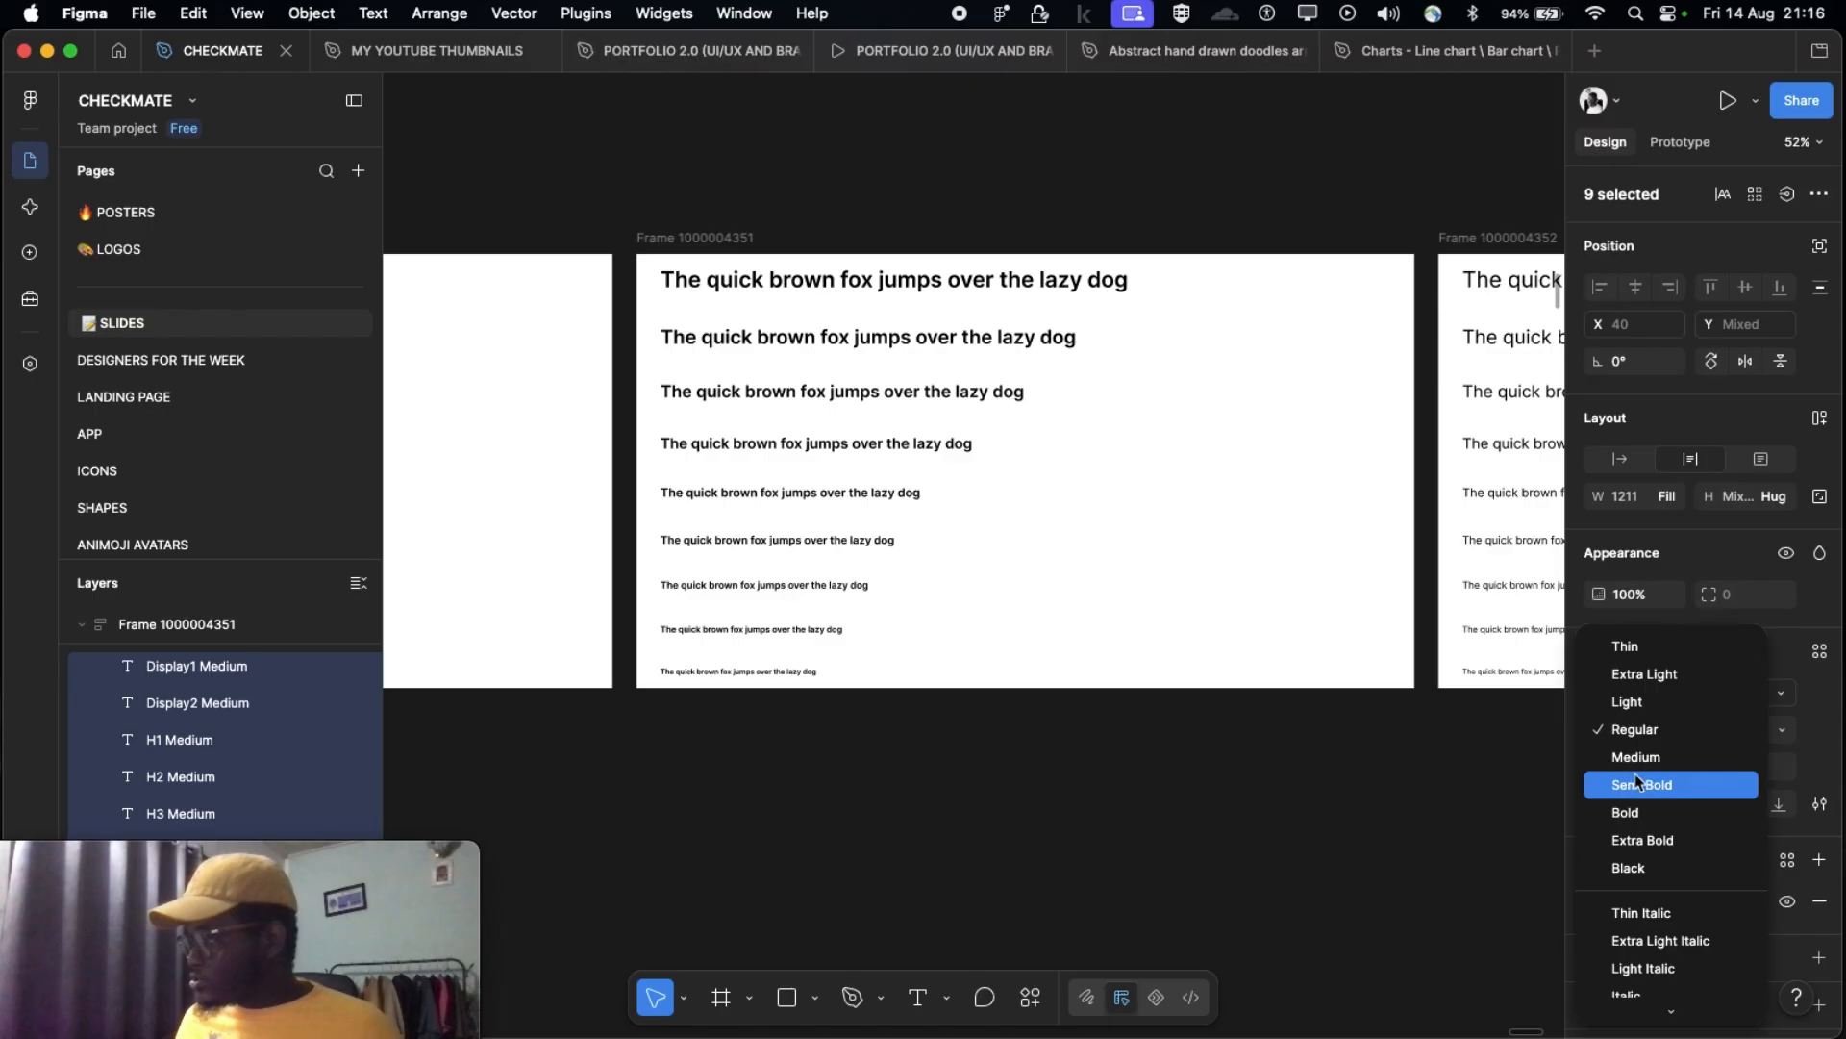
click(1636, 761)
scroll(779, 385, right, 3)
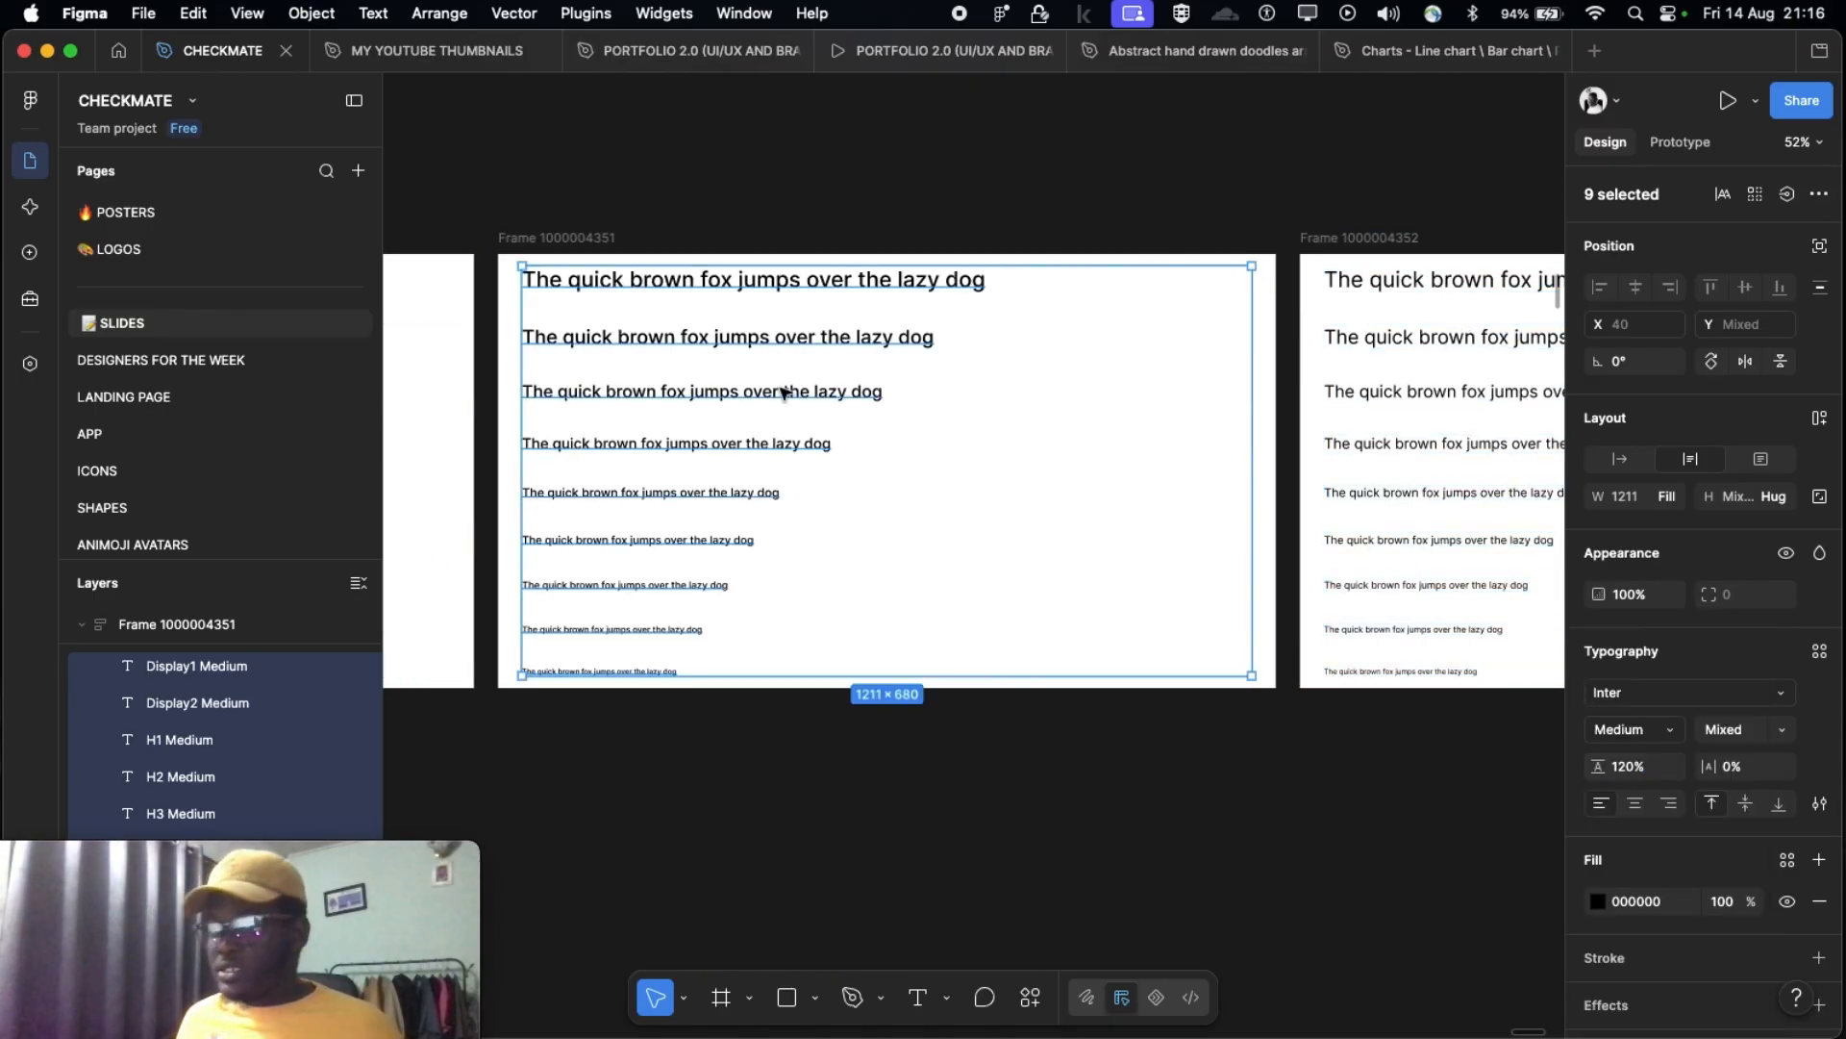
Step: Compare the mobile sample frames with each other and with the web sample frames above them
scroll(781, 387, down, 3)
scroll(866, 406, left, 5)
scroll(1404, 399, right, 1)
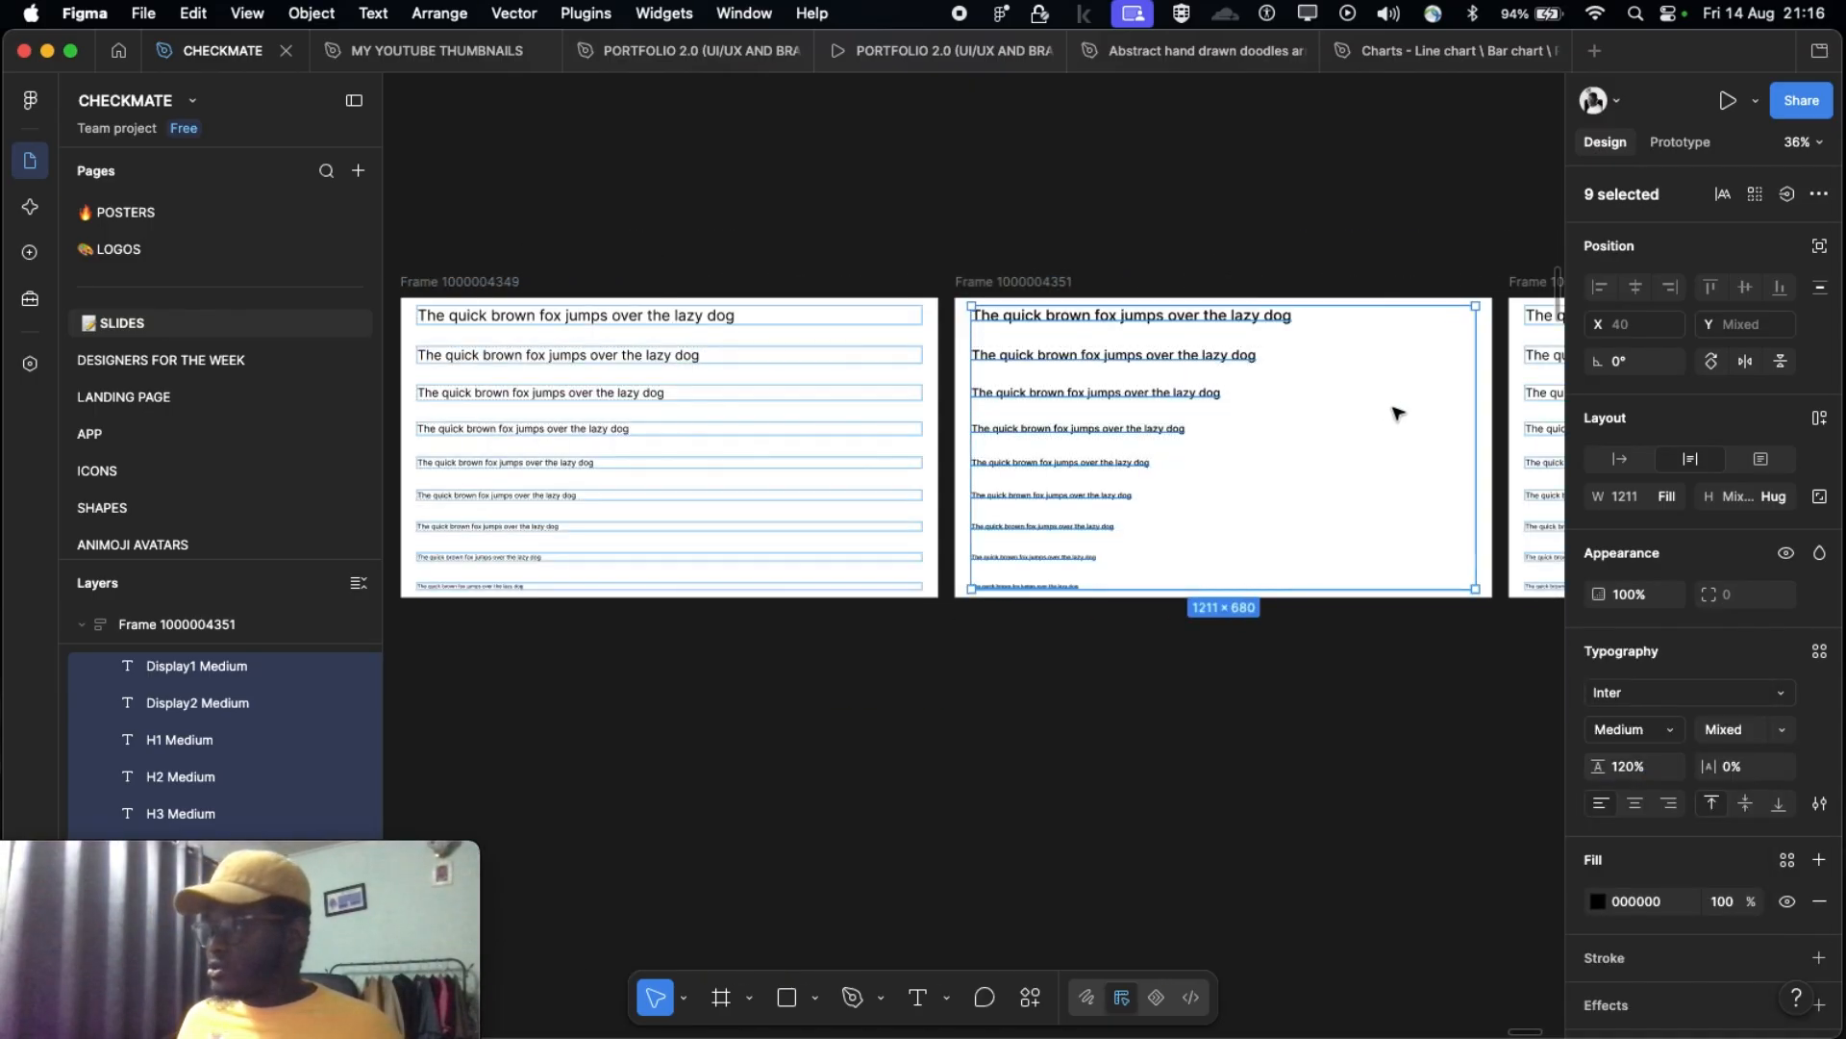
scroll(844, 379, left, 2)
scroll(840, 379, up, 5)
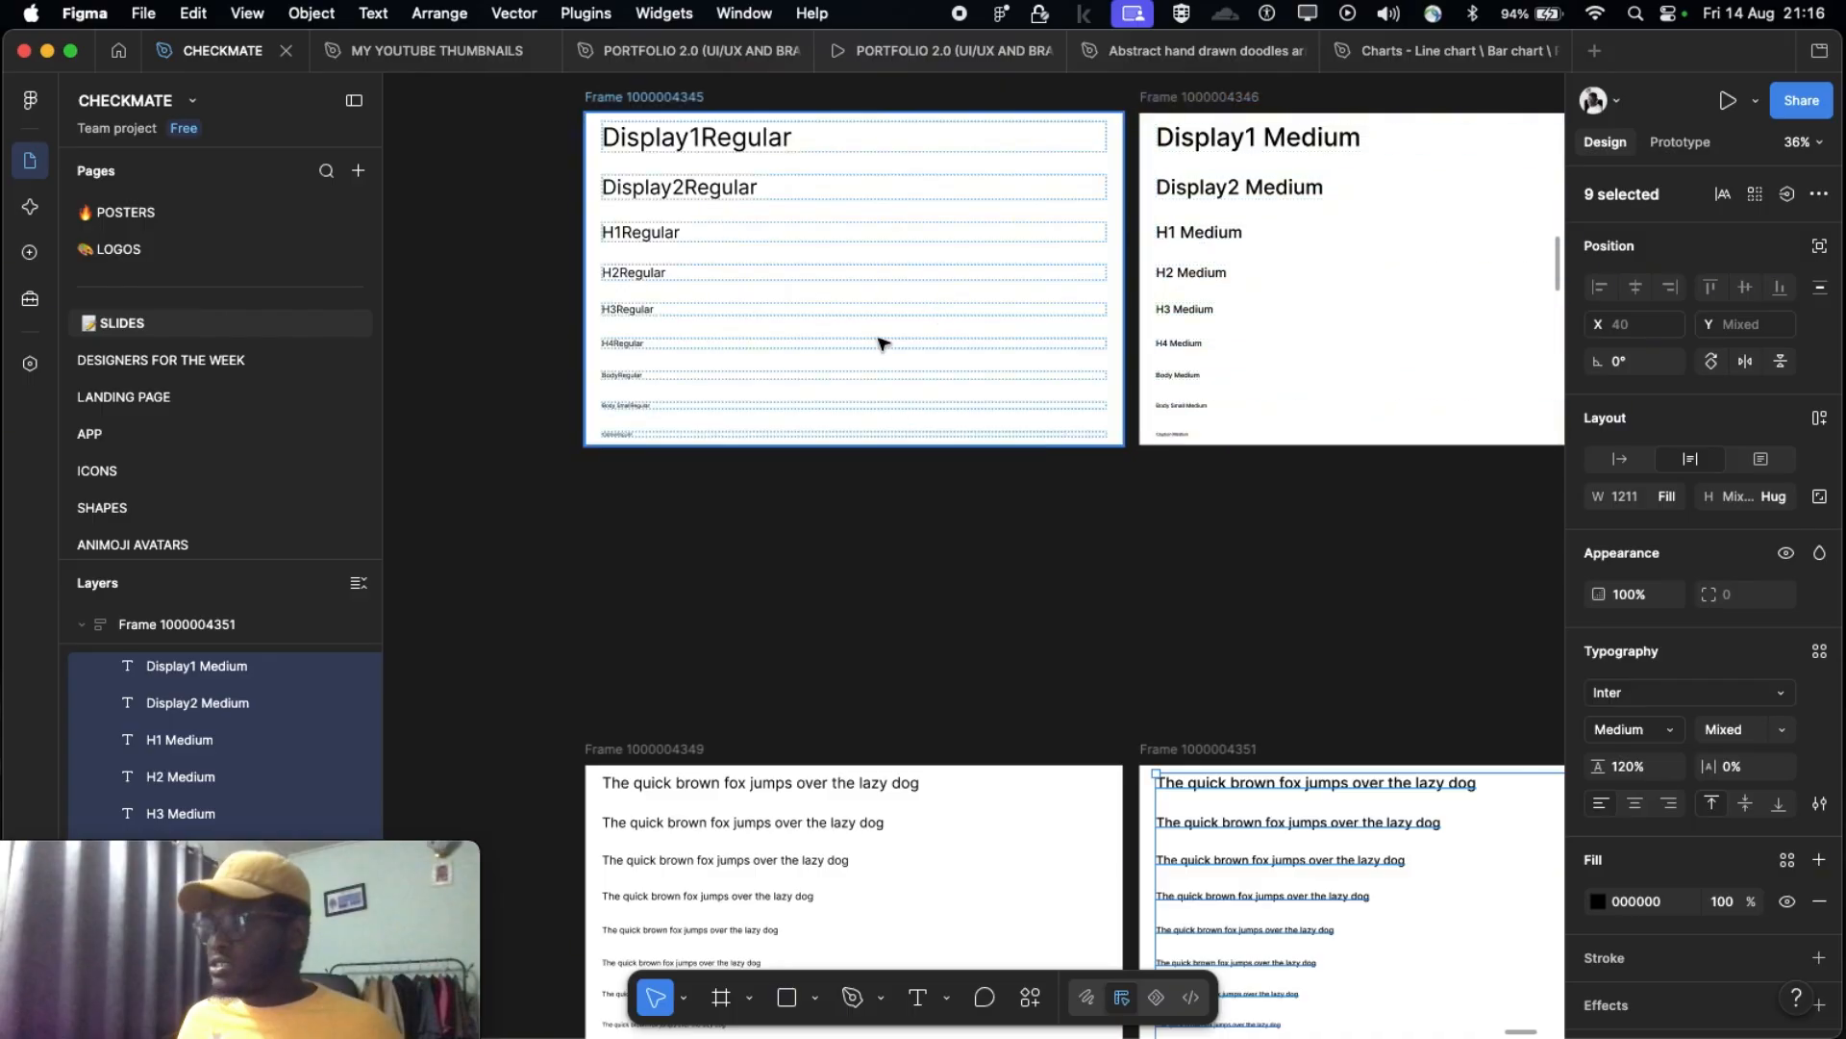
scroll(938, 314, down, 5)
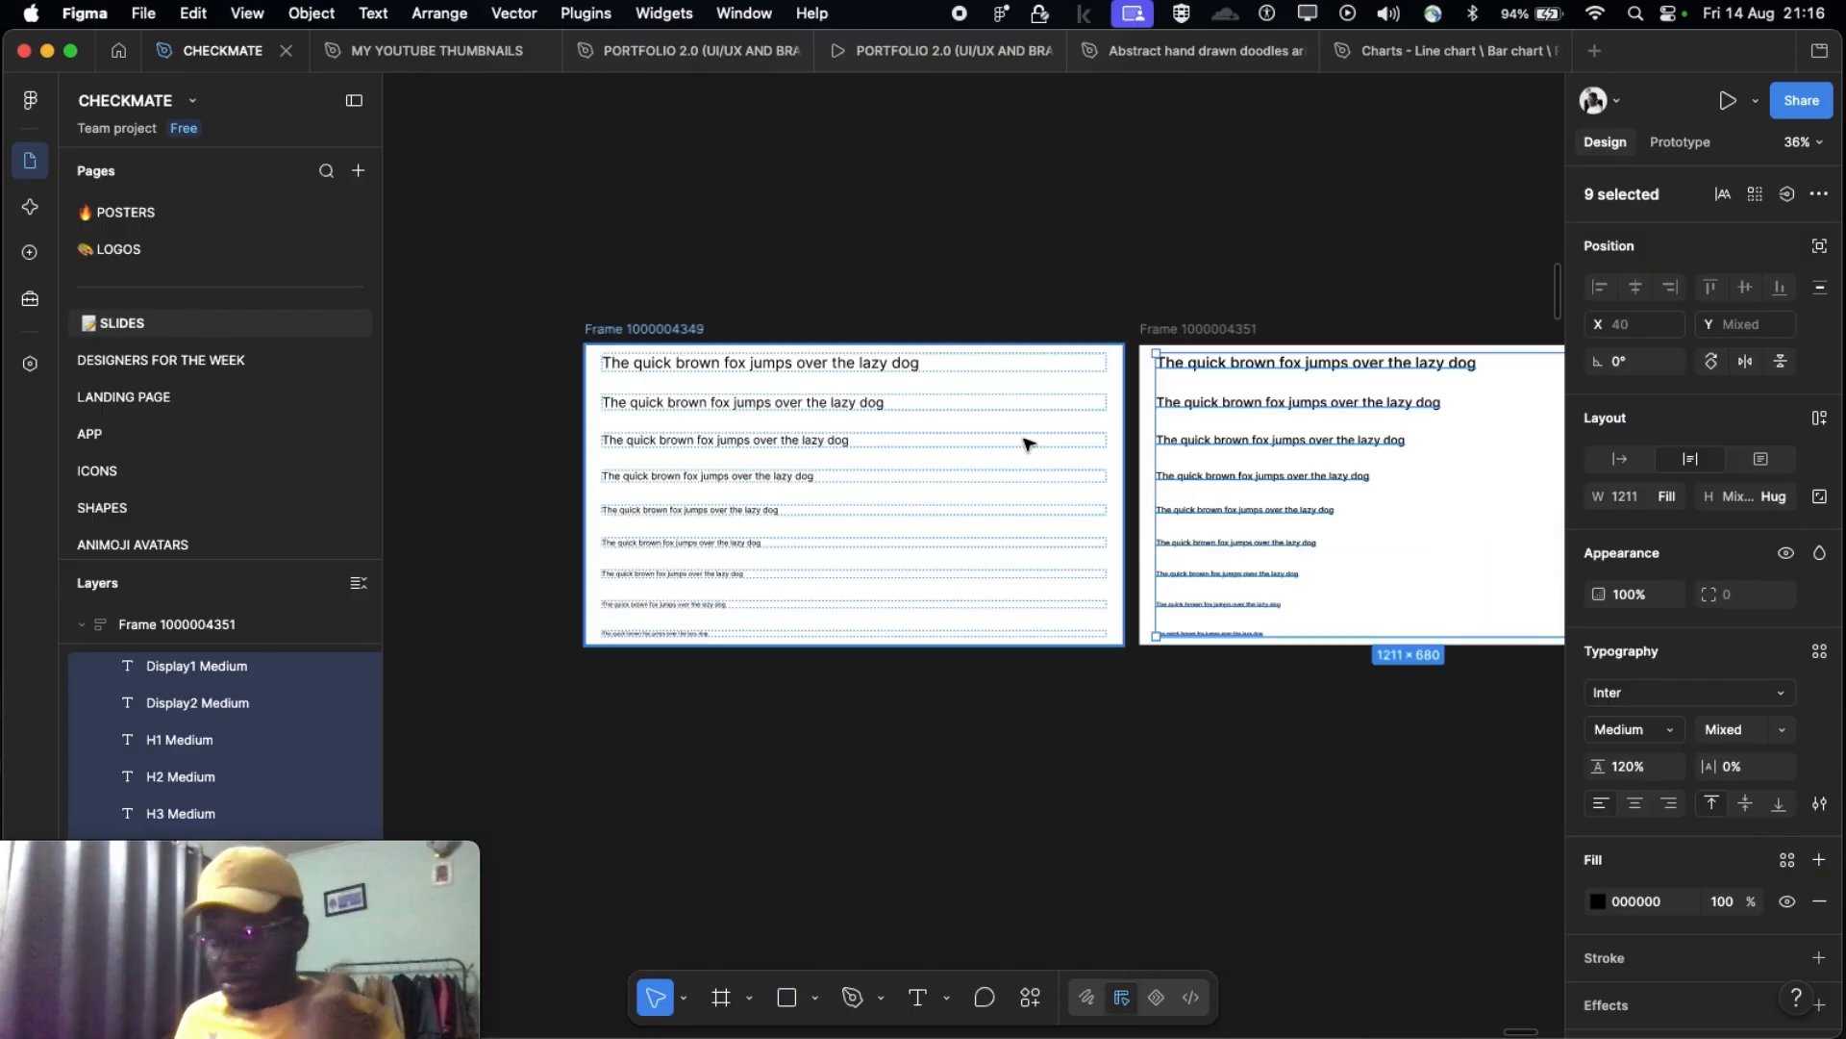
scroll(1214, 428, right, 5)
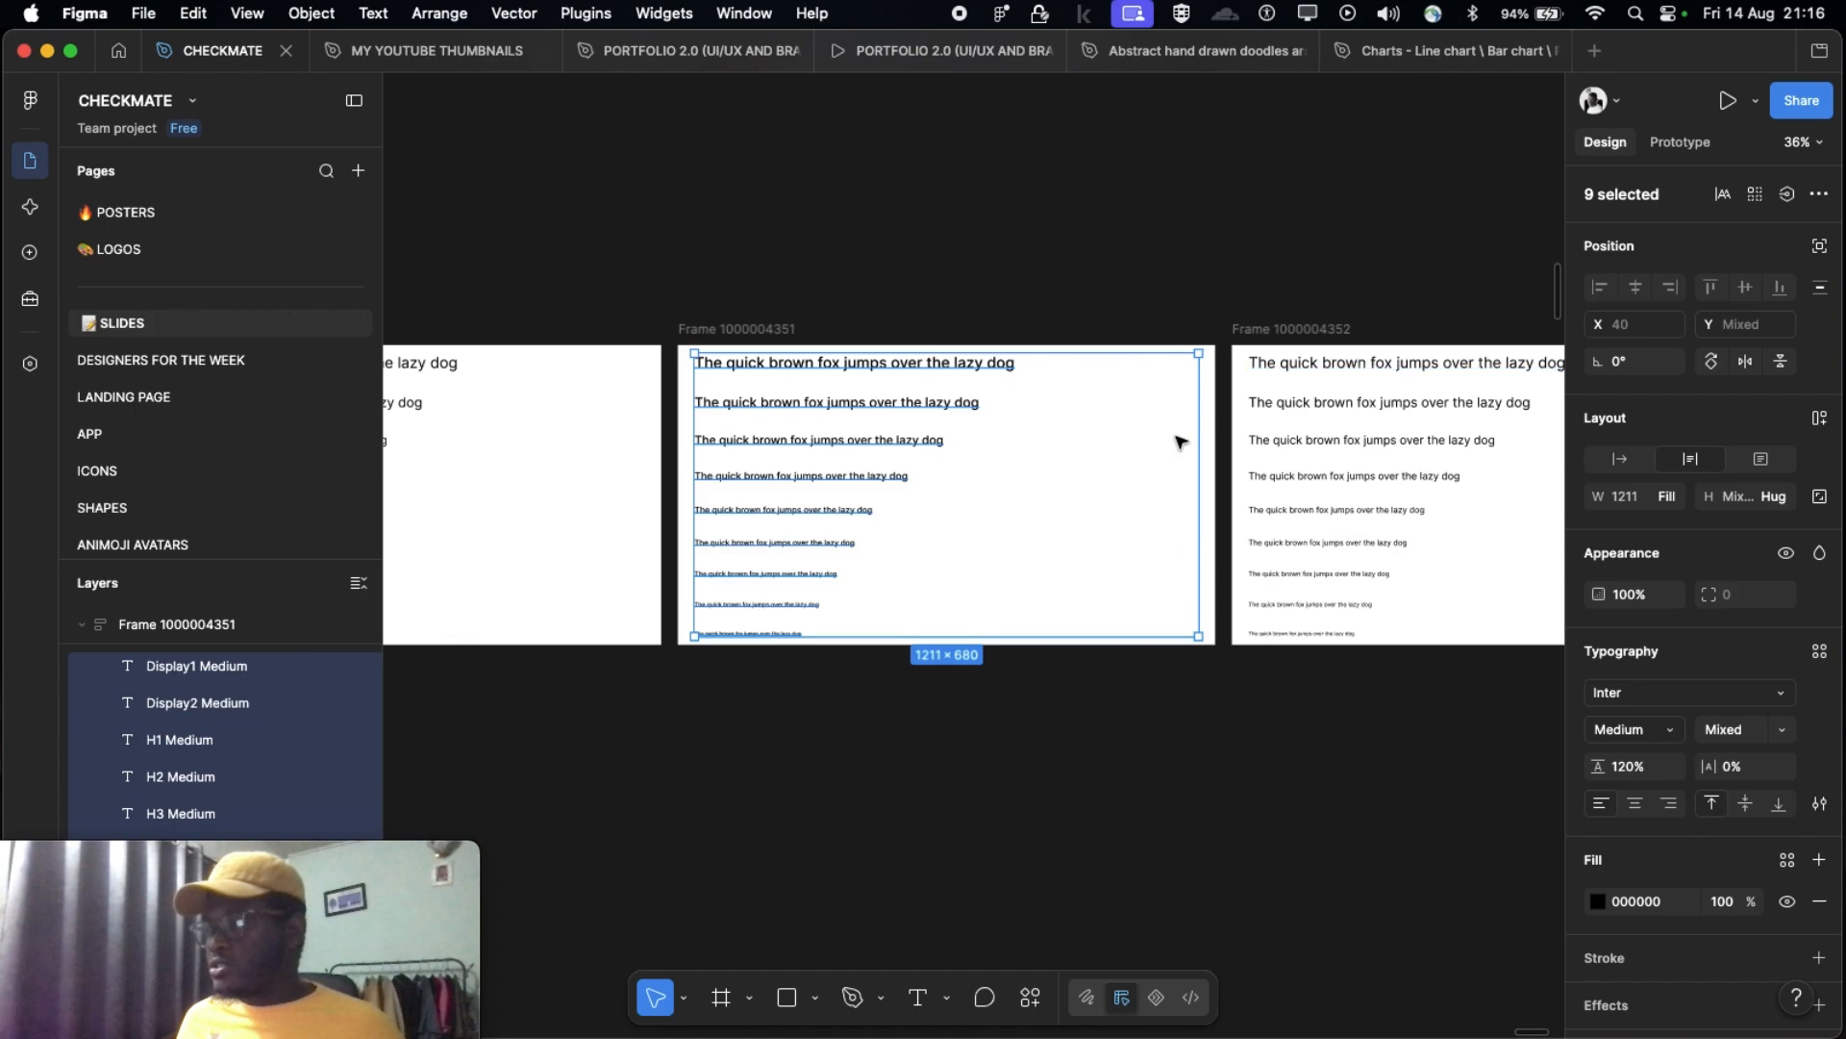
scroll(825, 471, right, 4)
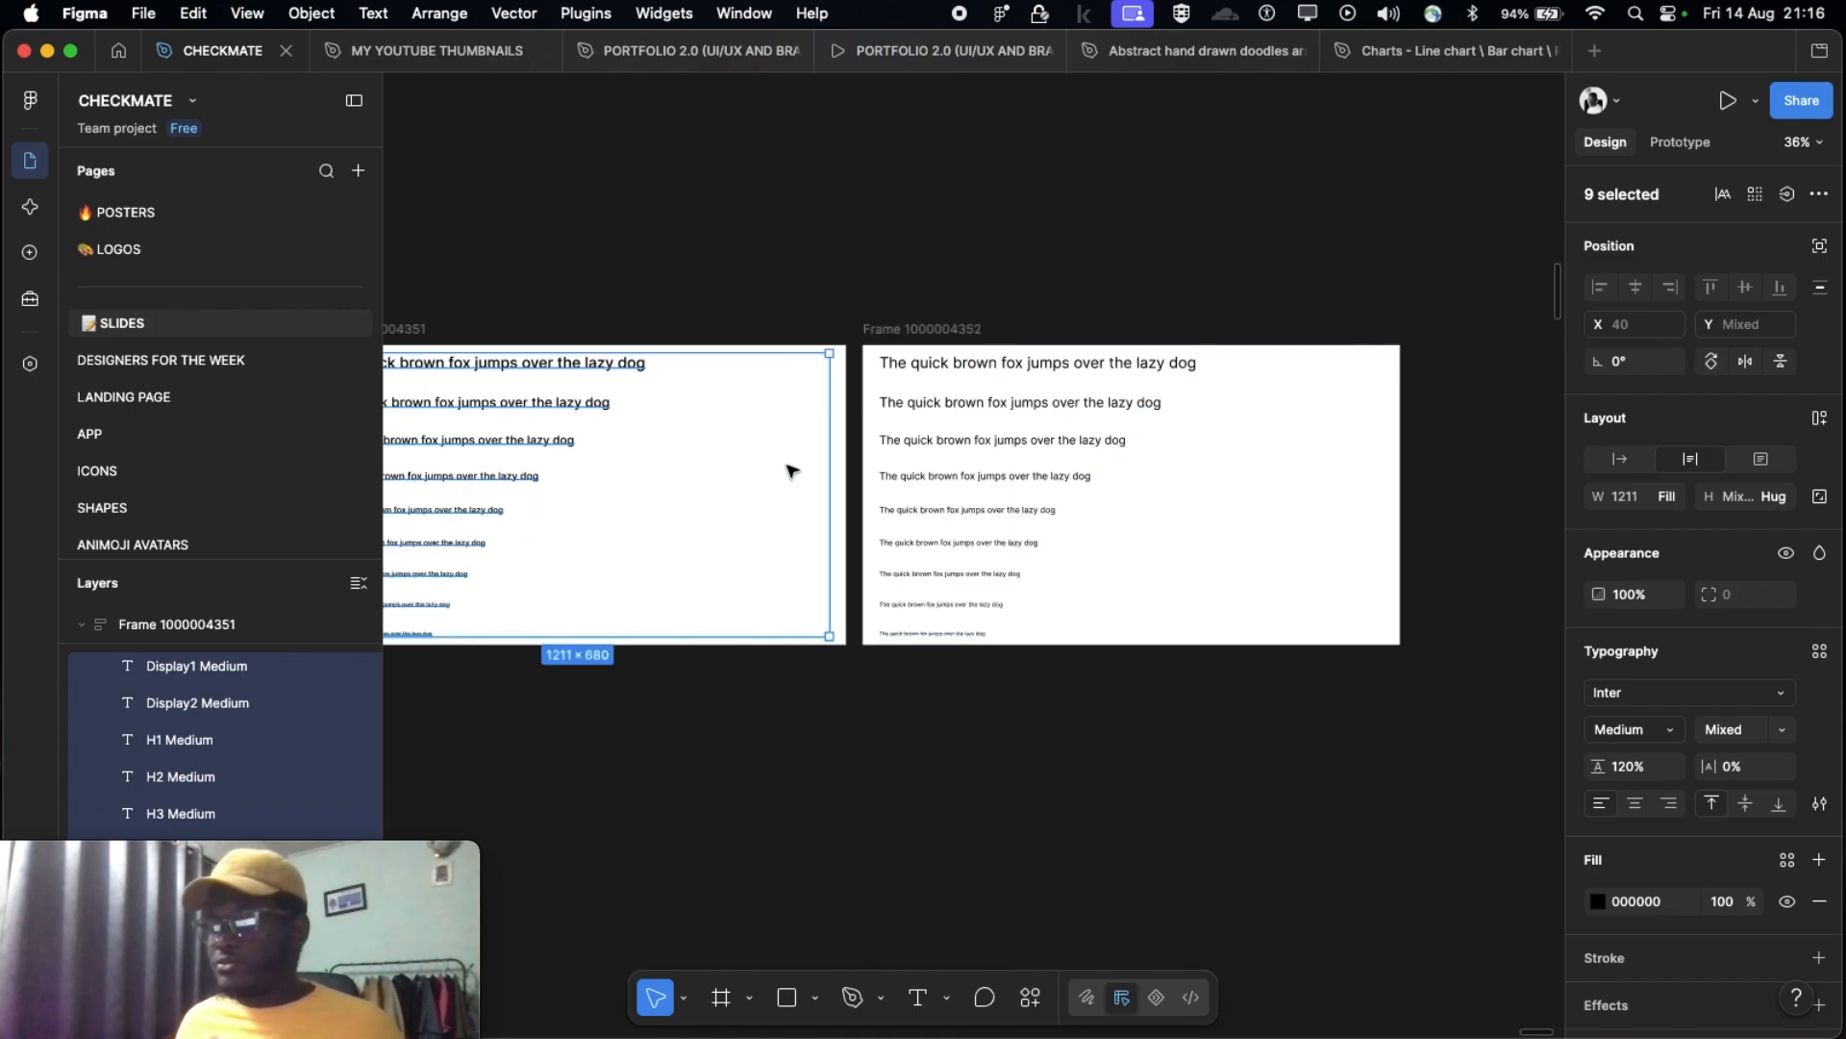
scroll(791, 471, left, 3)
scroll(1154, 470, right, 2)
scroll(1048, 524, up, 5)
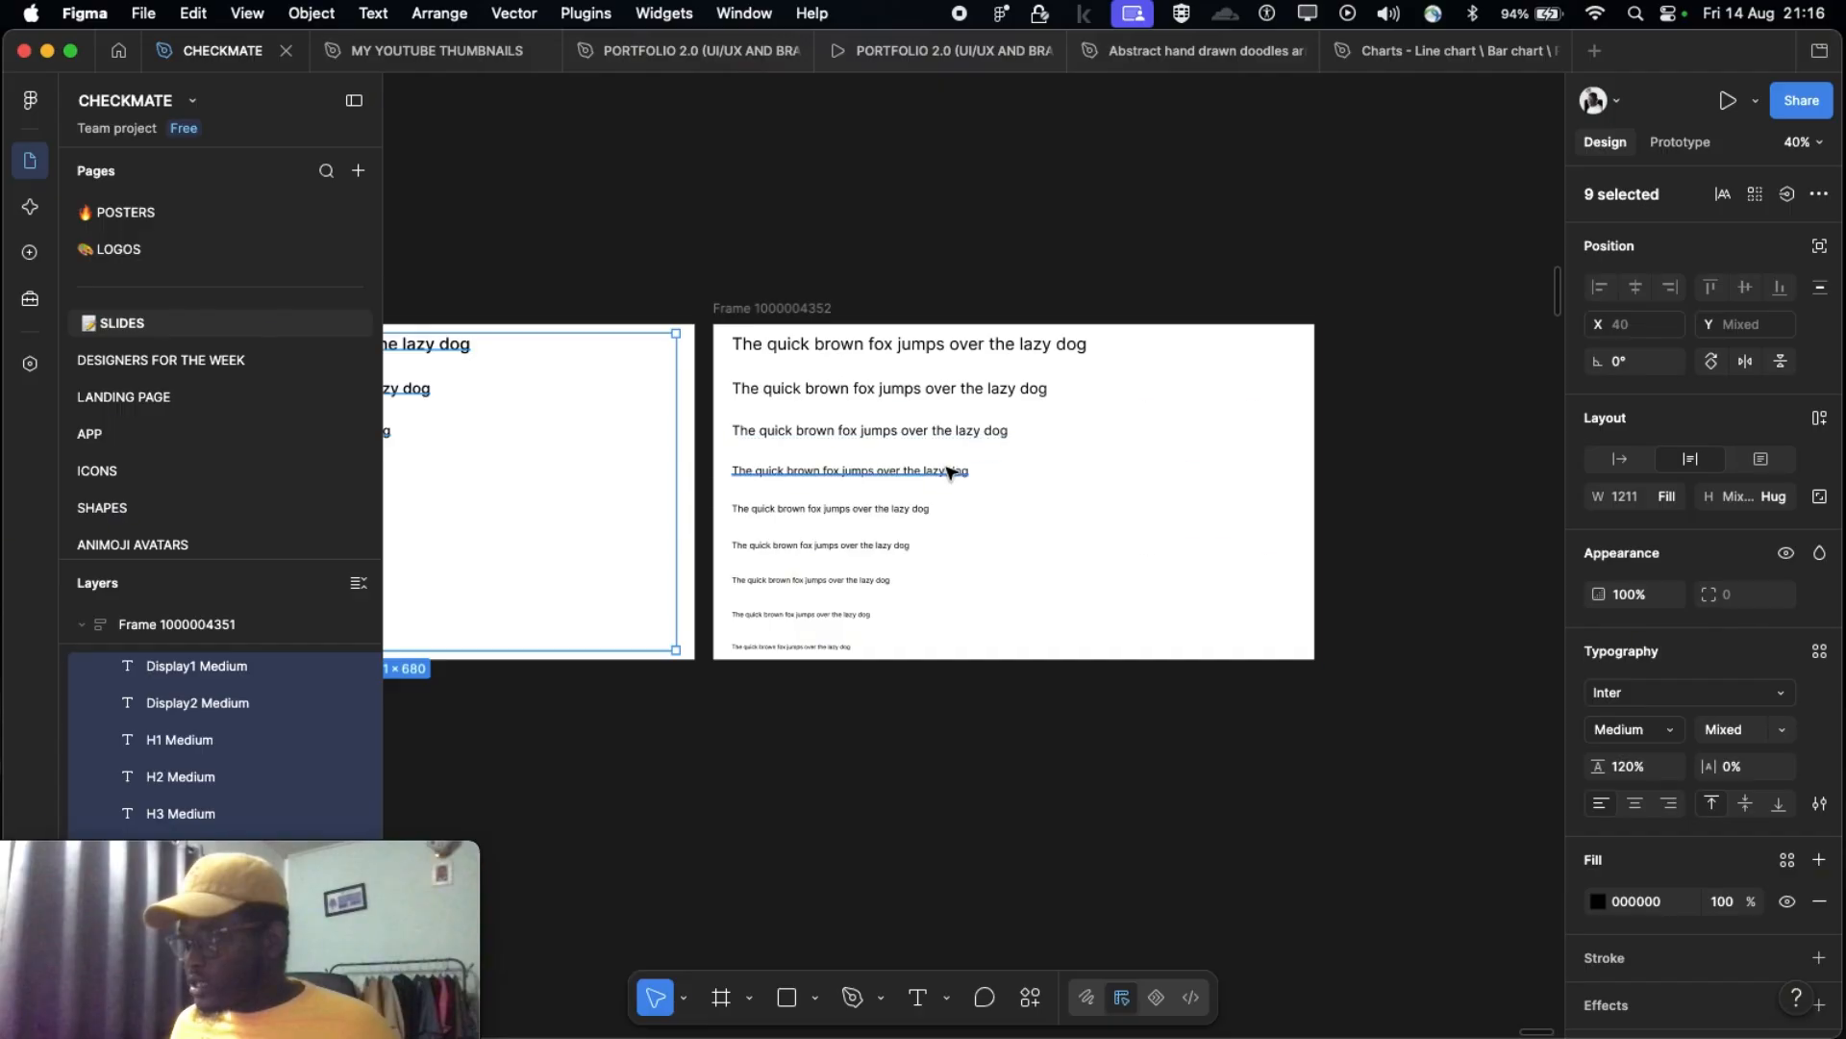
scroll(1167, 474, left, 10)
scroll(911, 494, right, 5)
scroll(914, 495, left, 2)
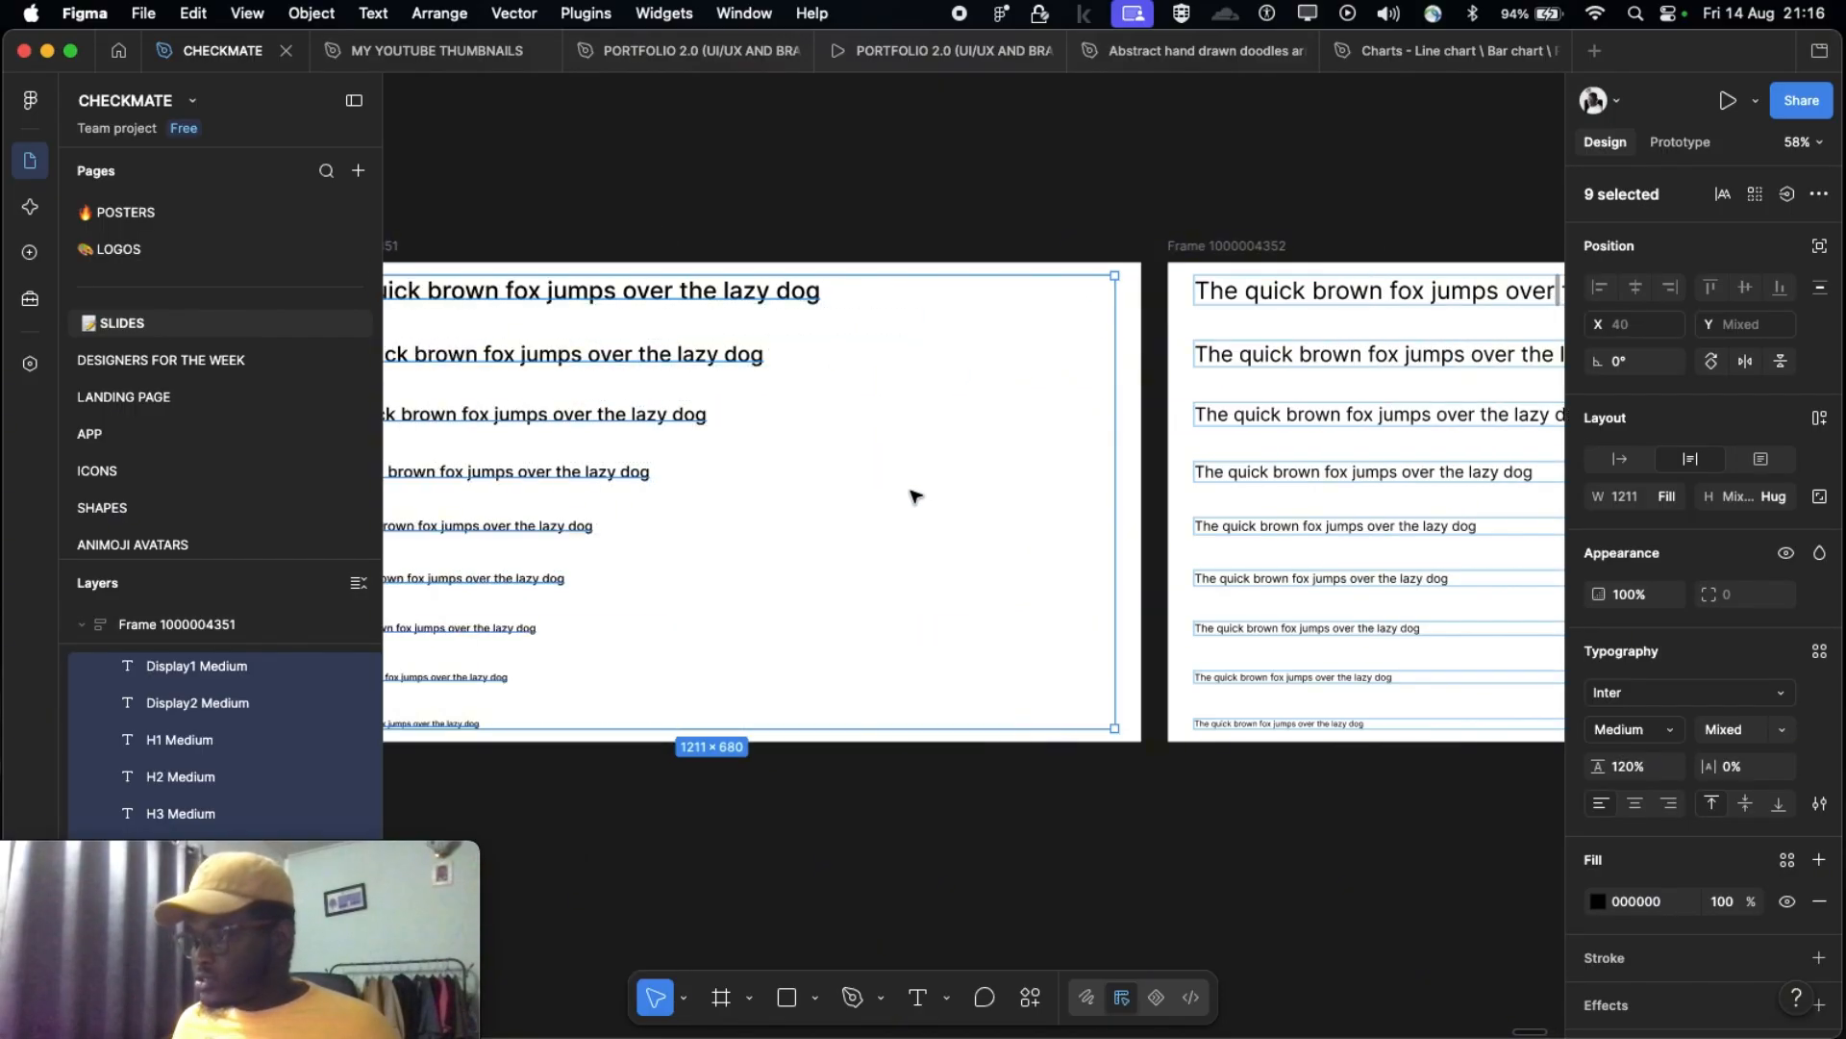
scroll(914, 496, right, 5)
click(723, 247)
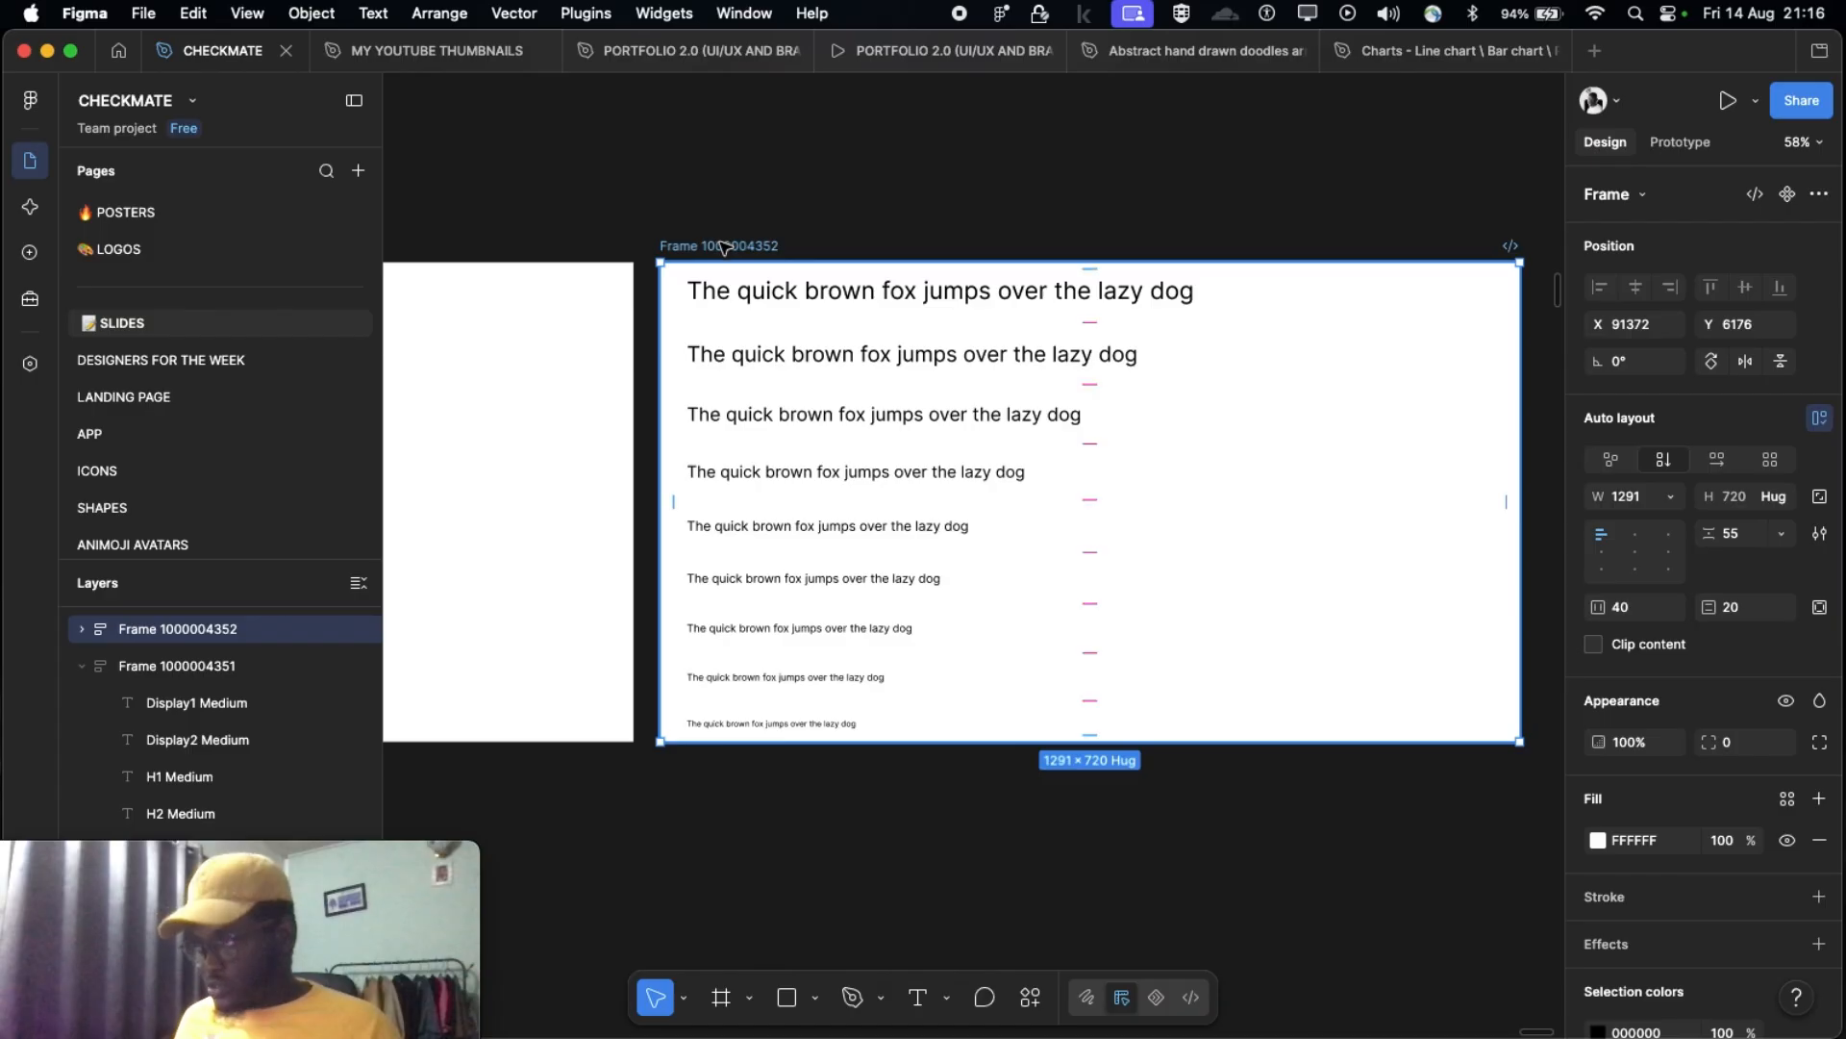
key(Return)
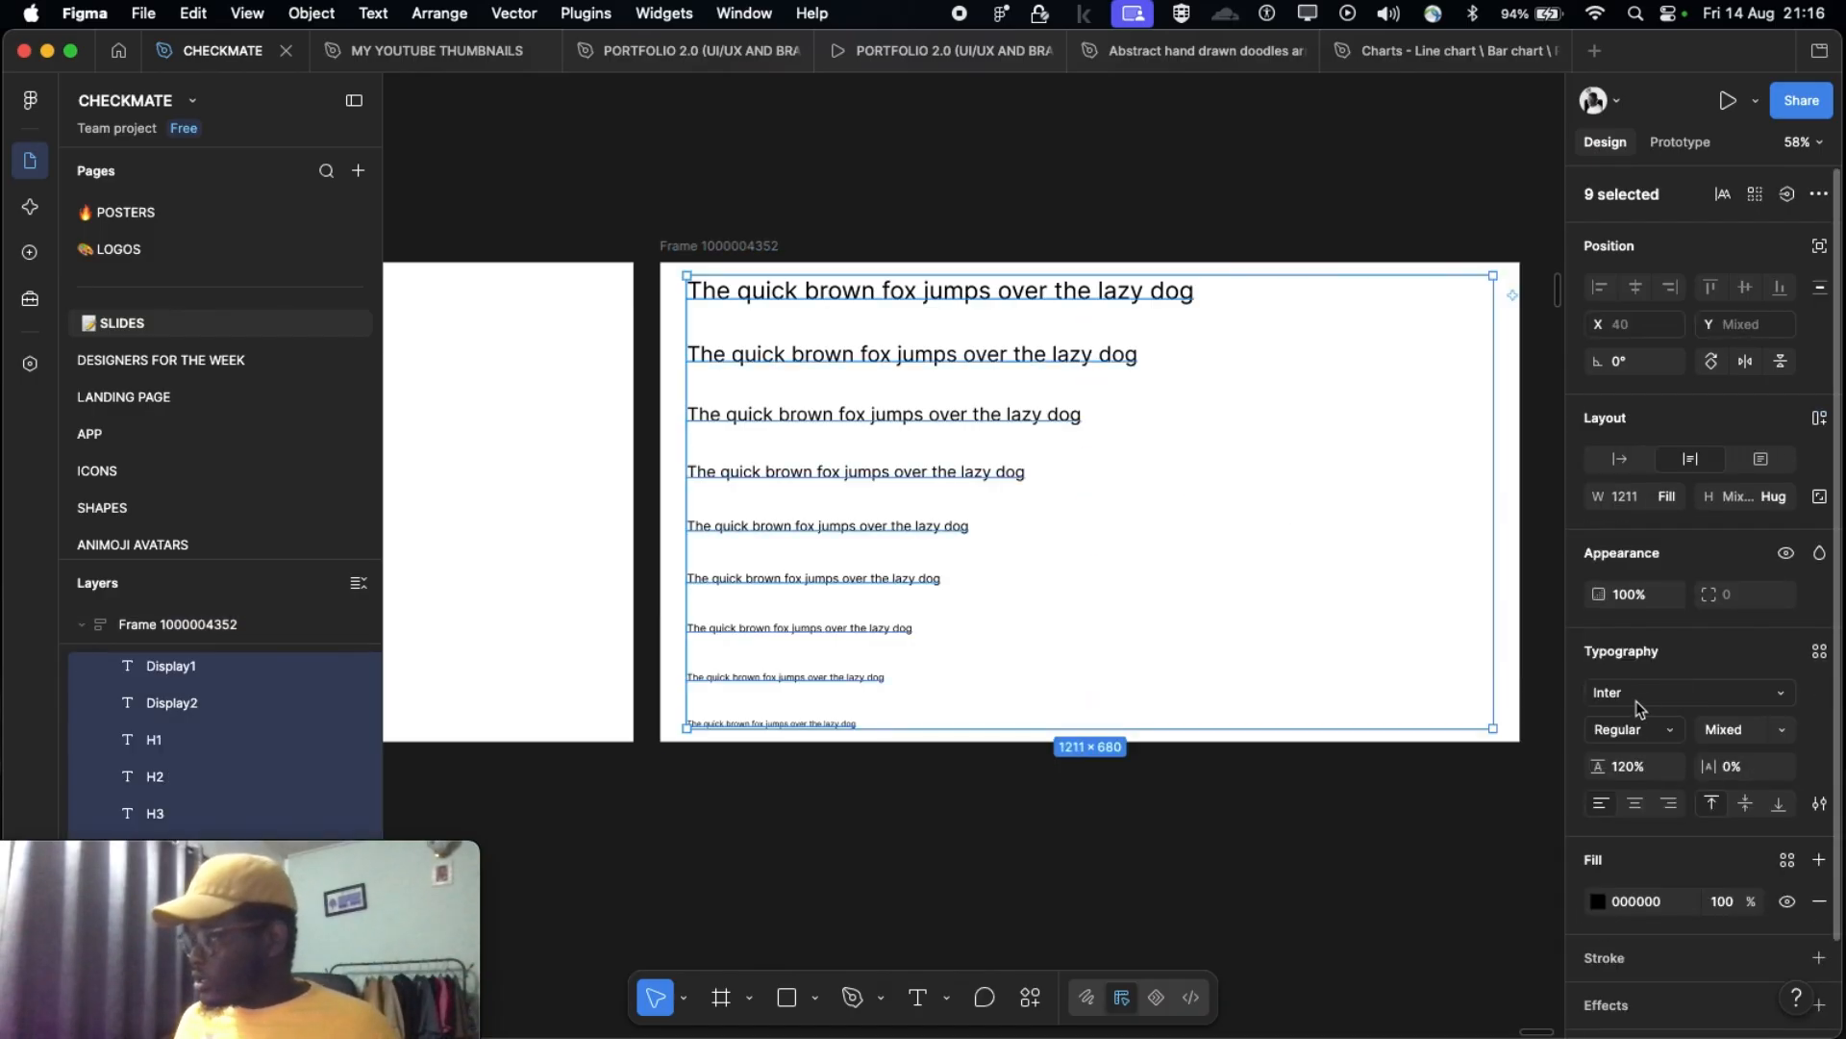
click(1623, 734)
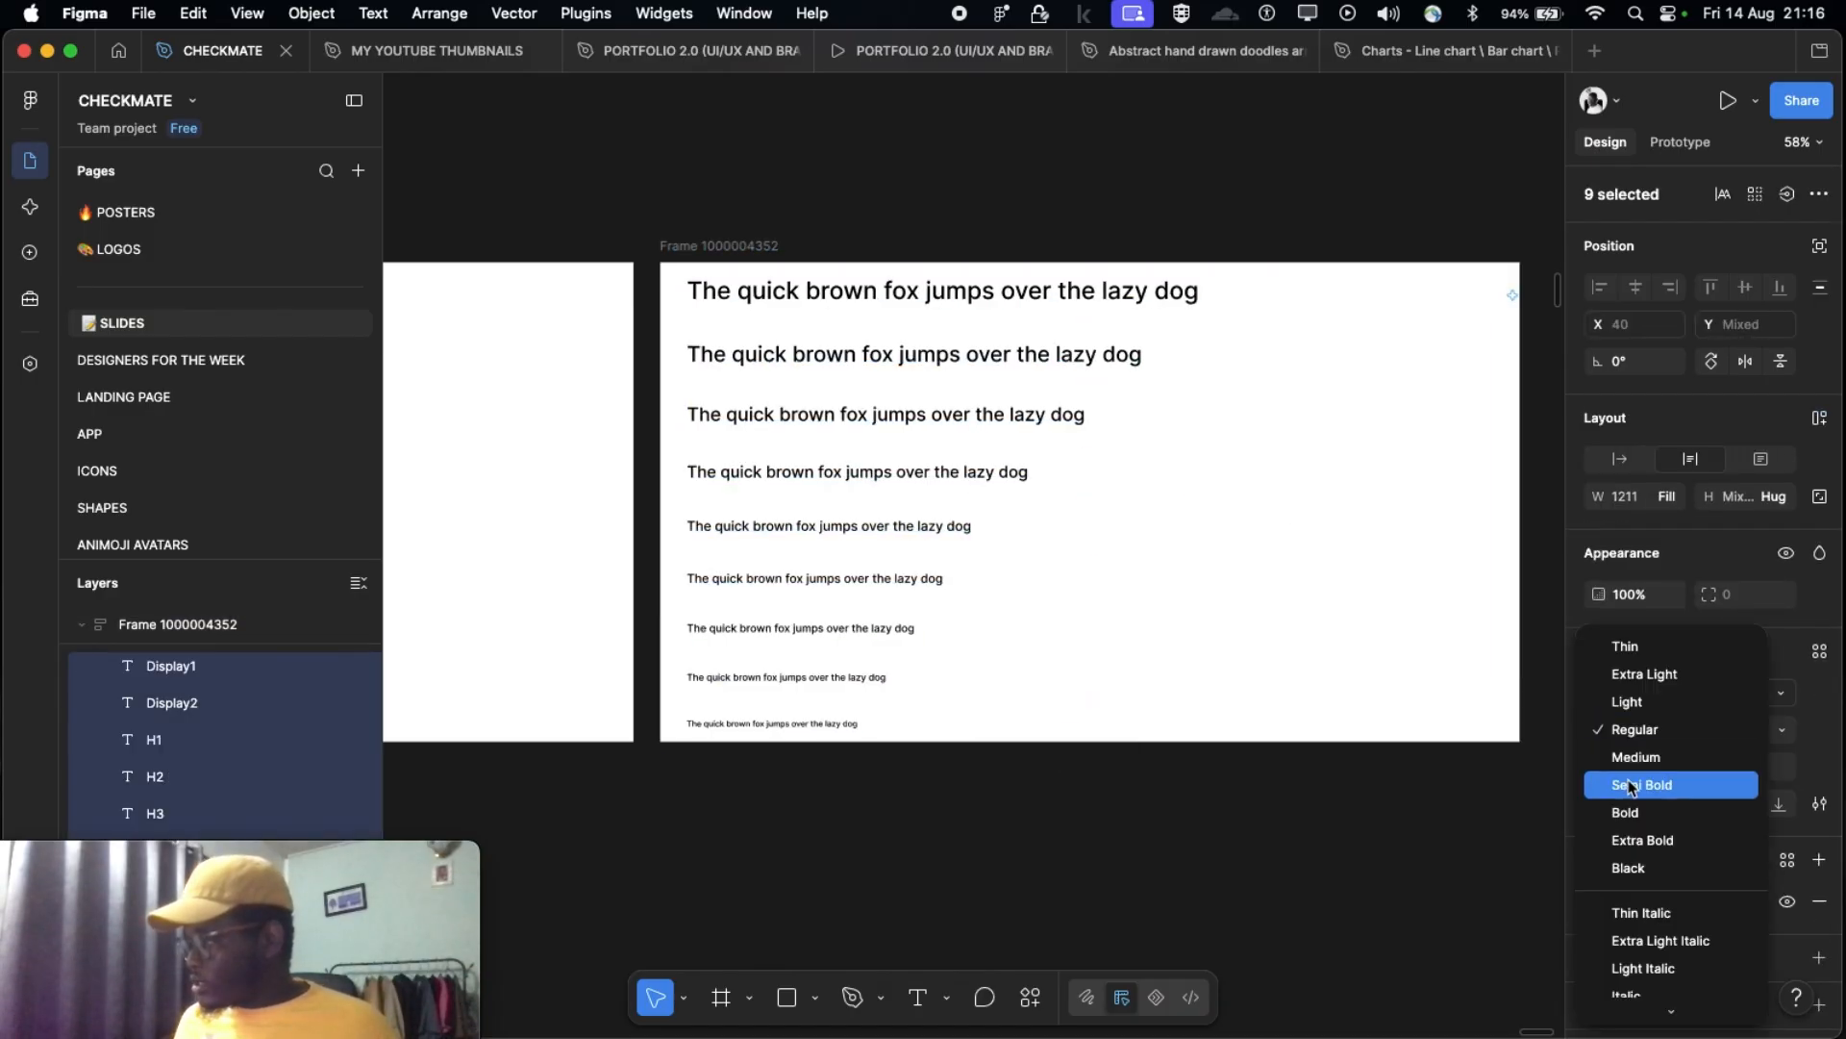
click(1629, 816)
scroll(890, 481, right, 7)
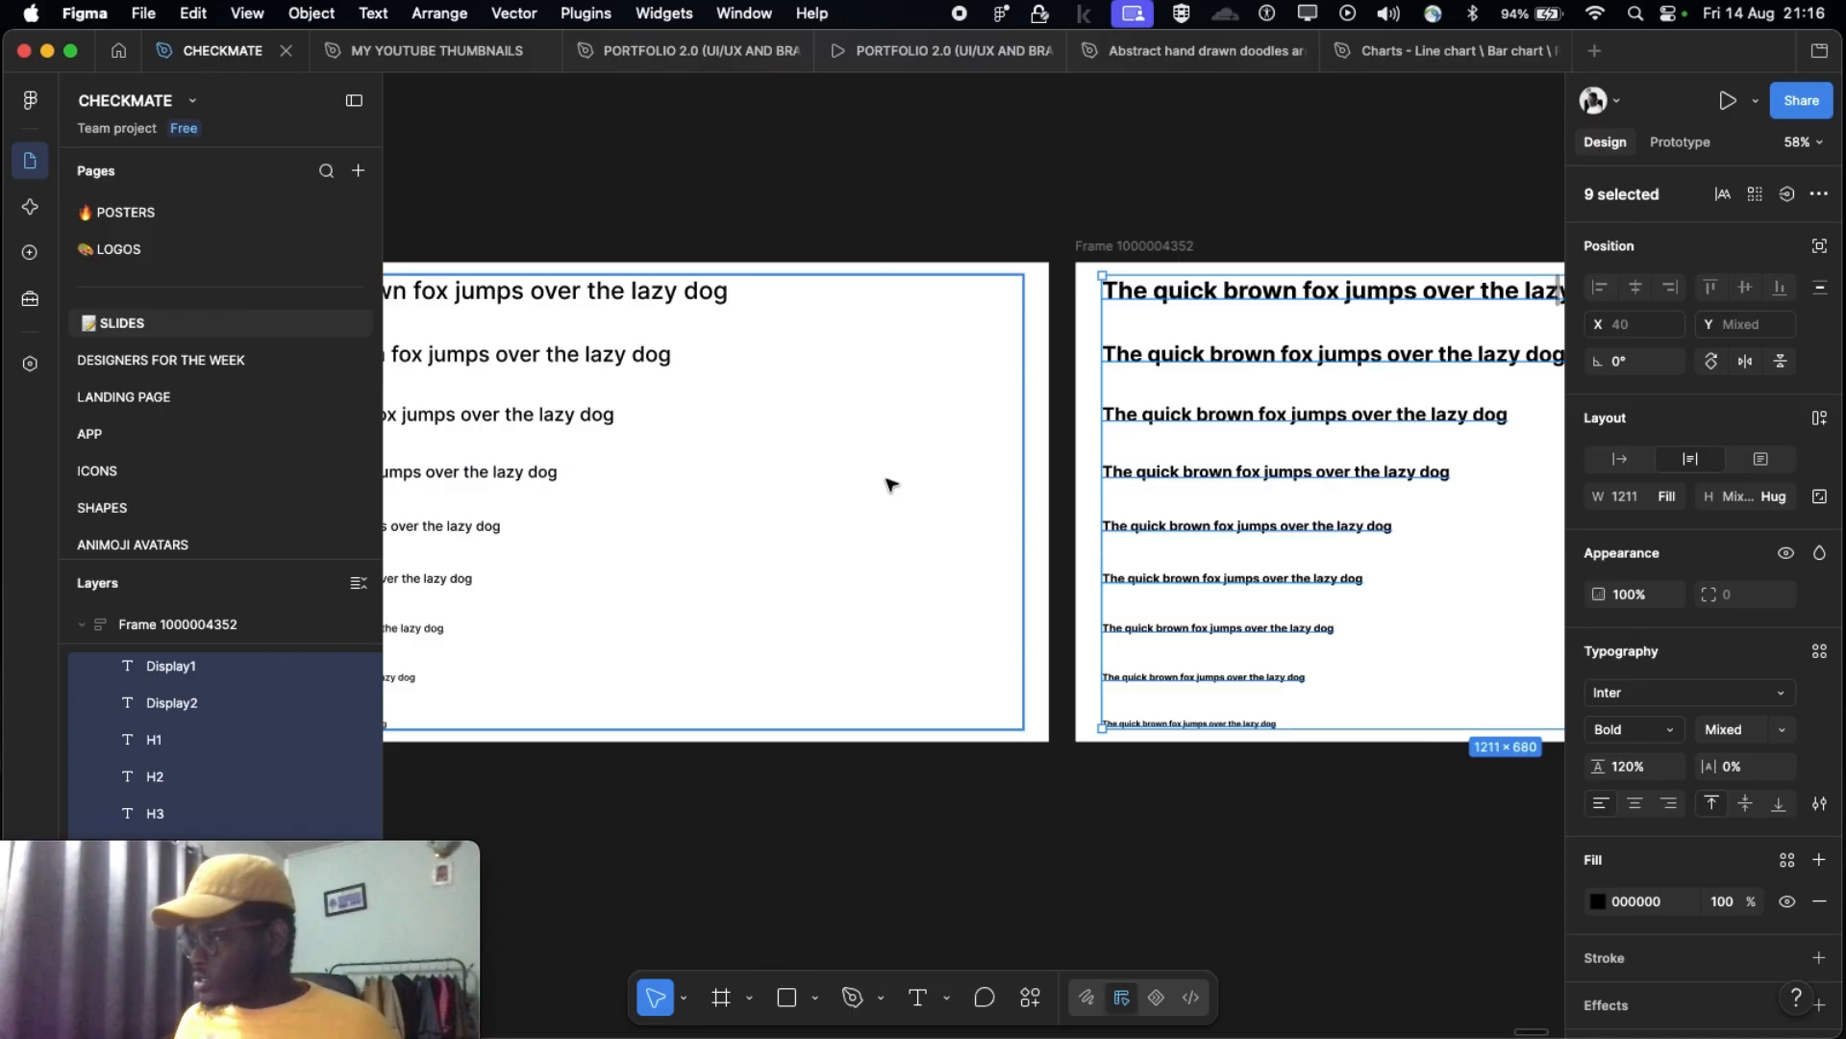
Step: Review the text weights across the three mobile sample frames and their placement below the web row
scroll(891, 482, down, 5)
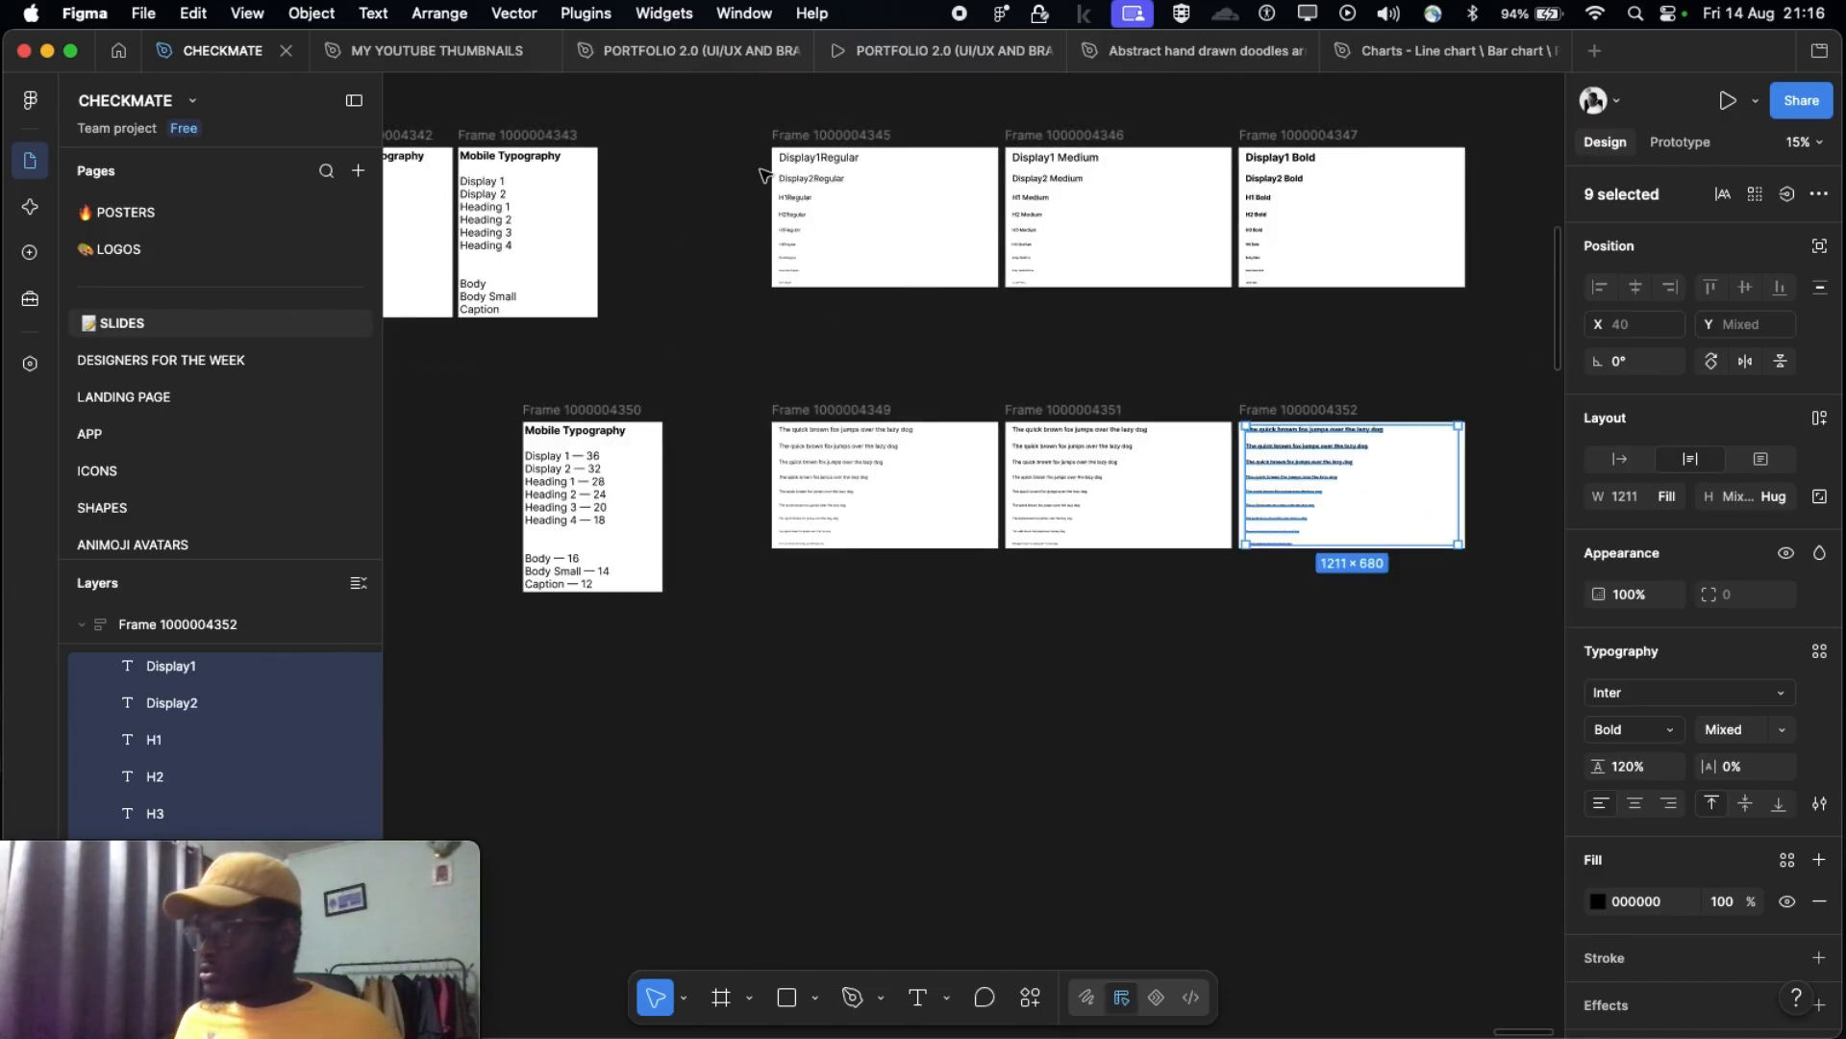
scroll(904, 351, up, 5)
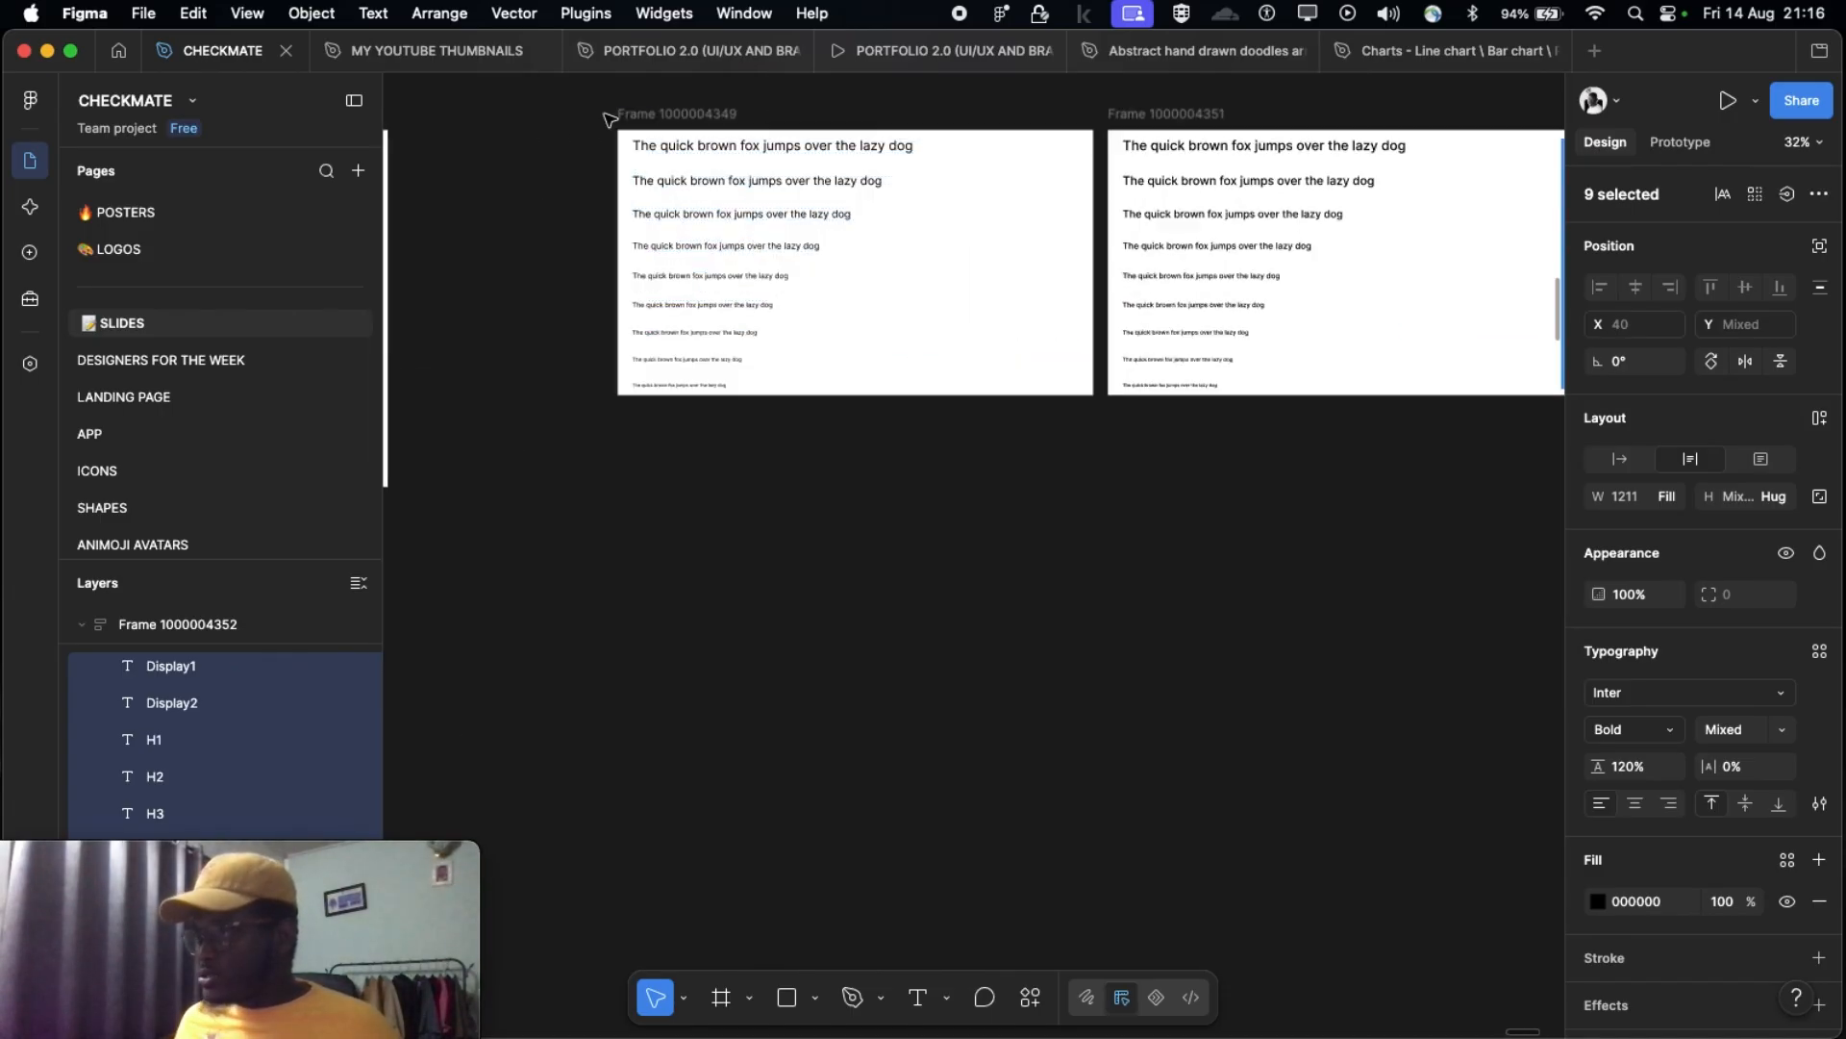
scroll(1399, 492, right, 4)
scroll(1399, 495, up, 1)
scroll(989, 442, right, 1)
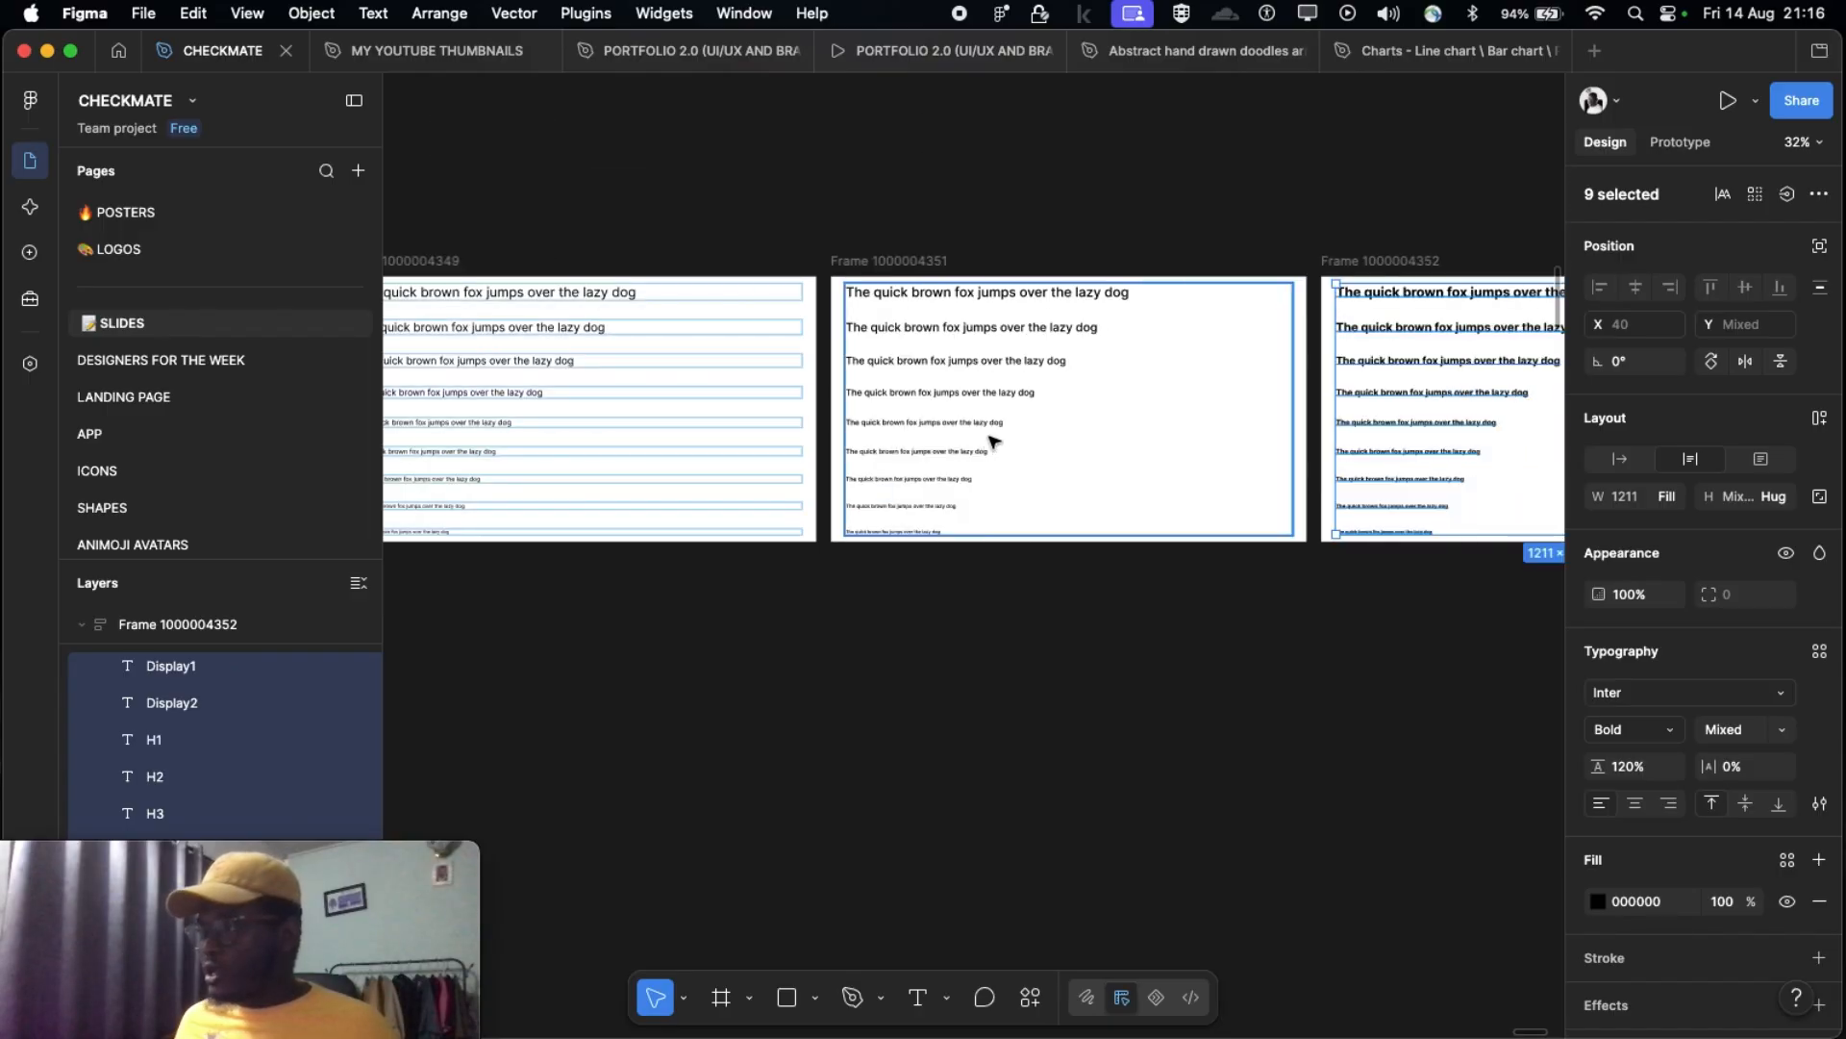
scroll(1183, 377, right, 5)
scroll(1159, 372, left, 6)
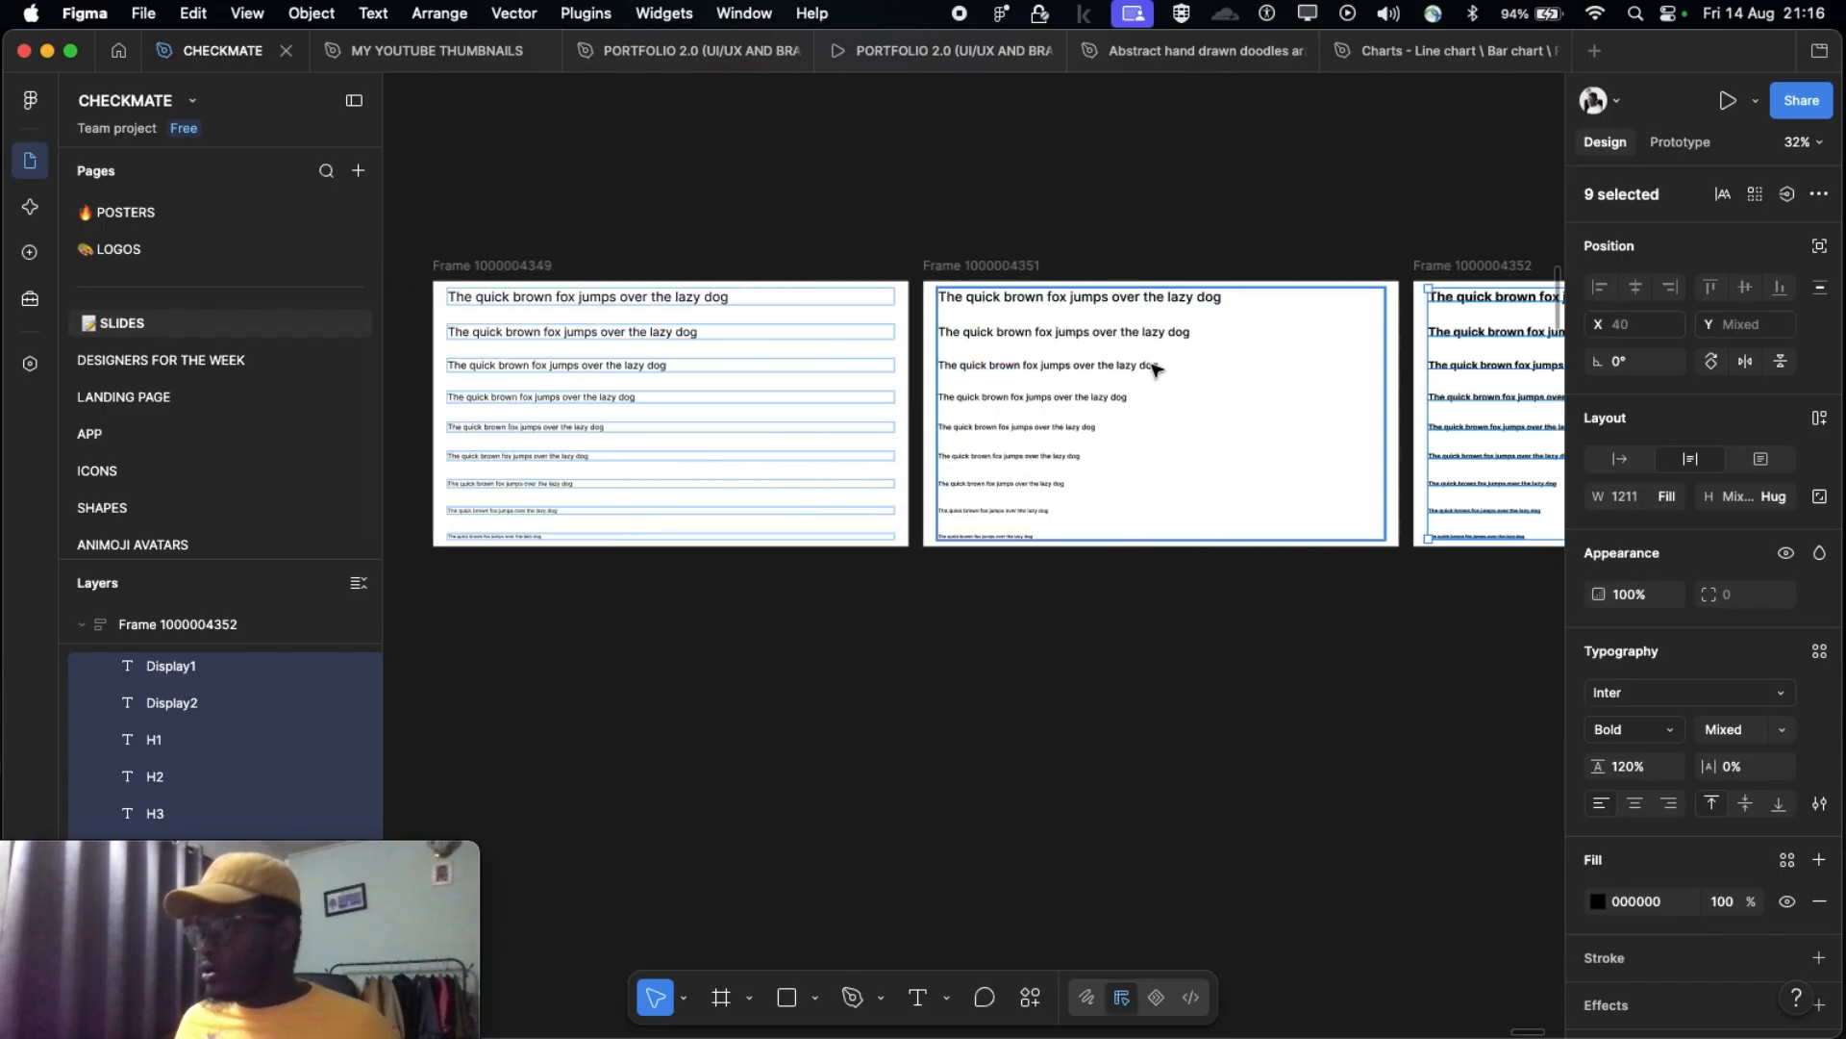
click(865, 235)
scroll(1001, 256, left, 5)
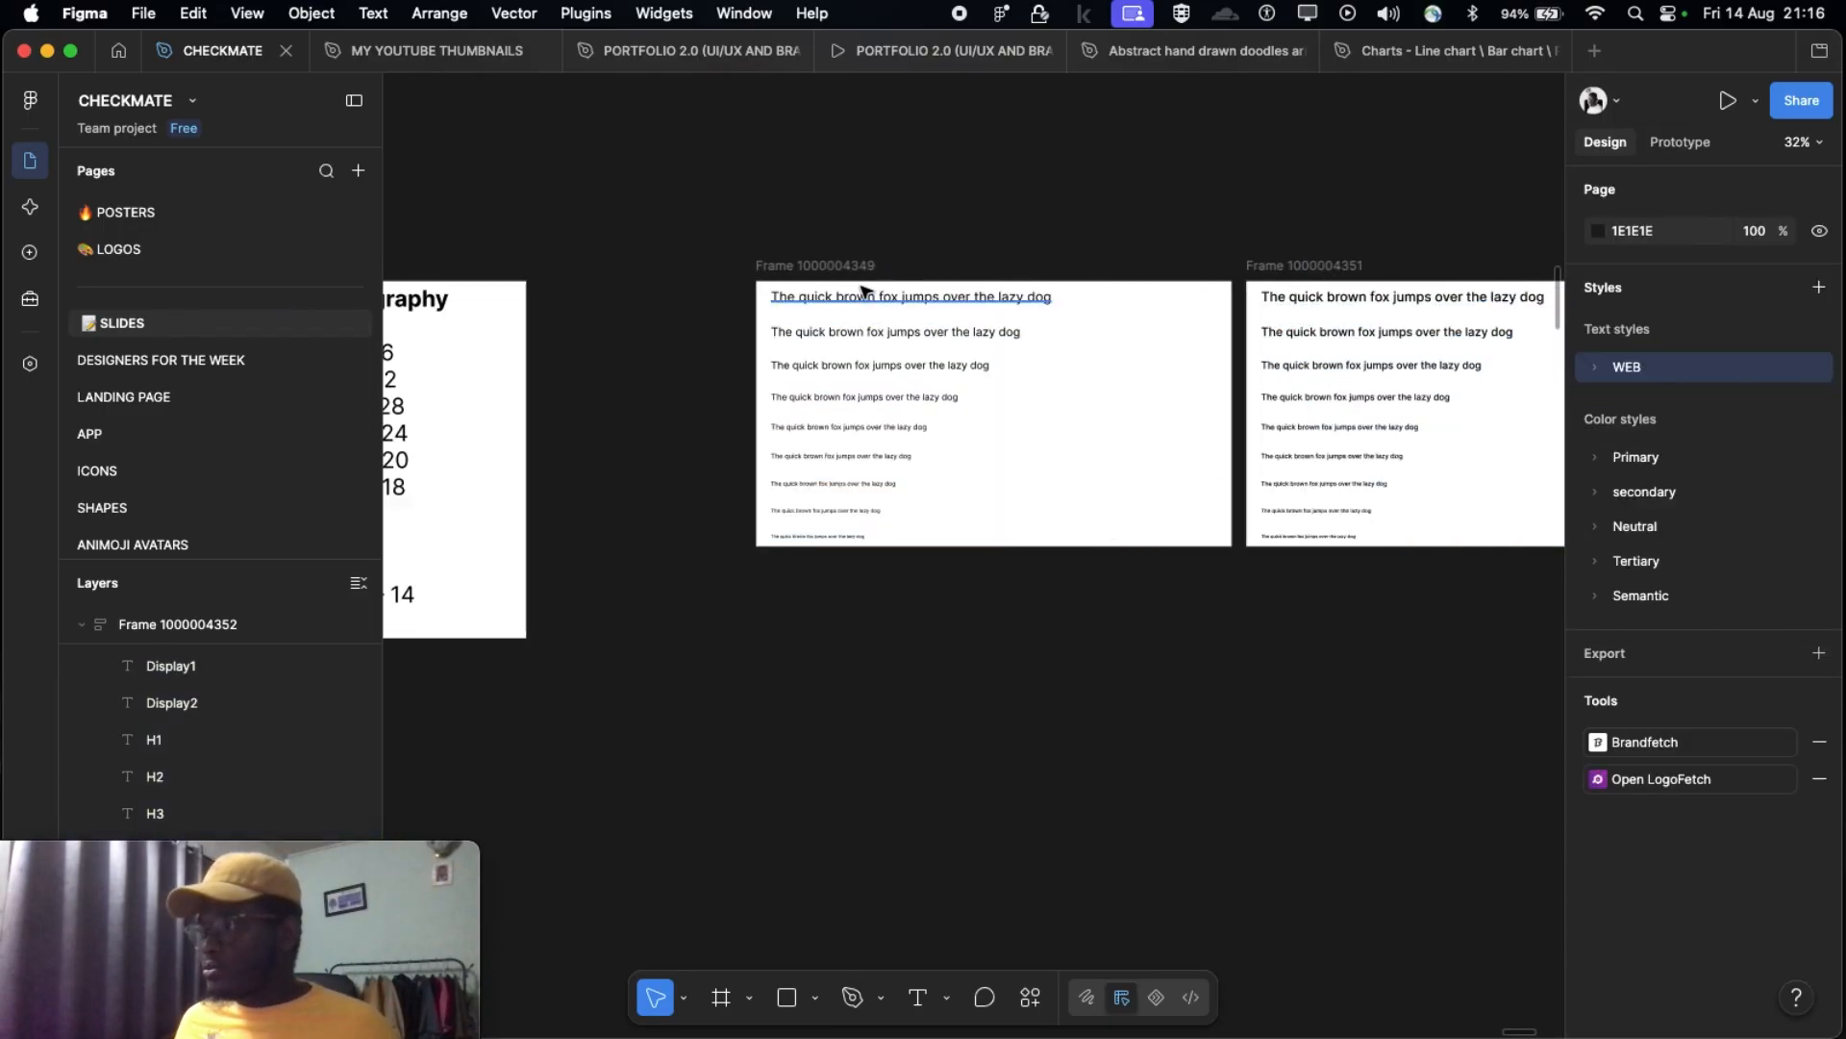
click(783, 276)
scroll(787, 276, right, 3)
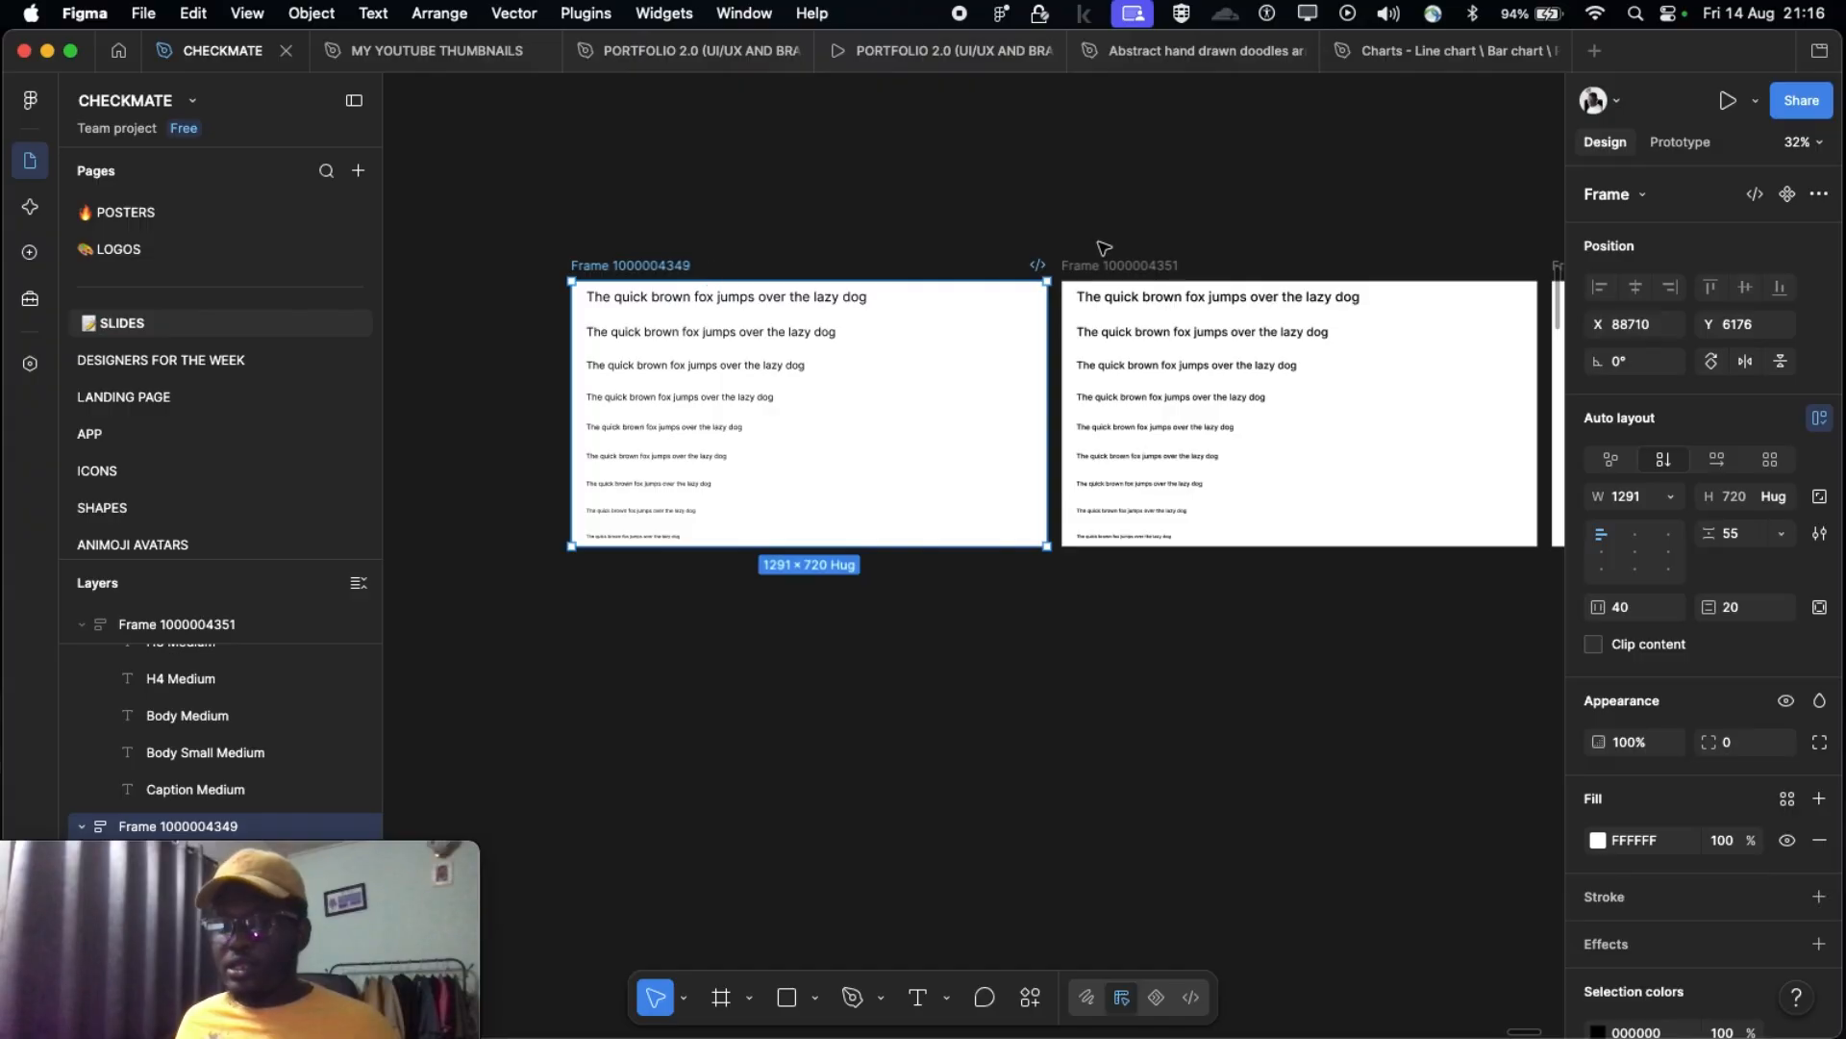
scroll(1104, 248, right, 2)
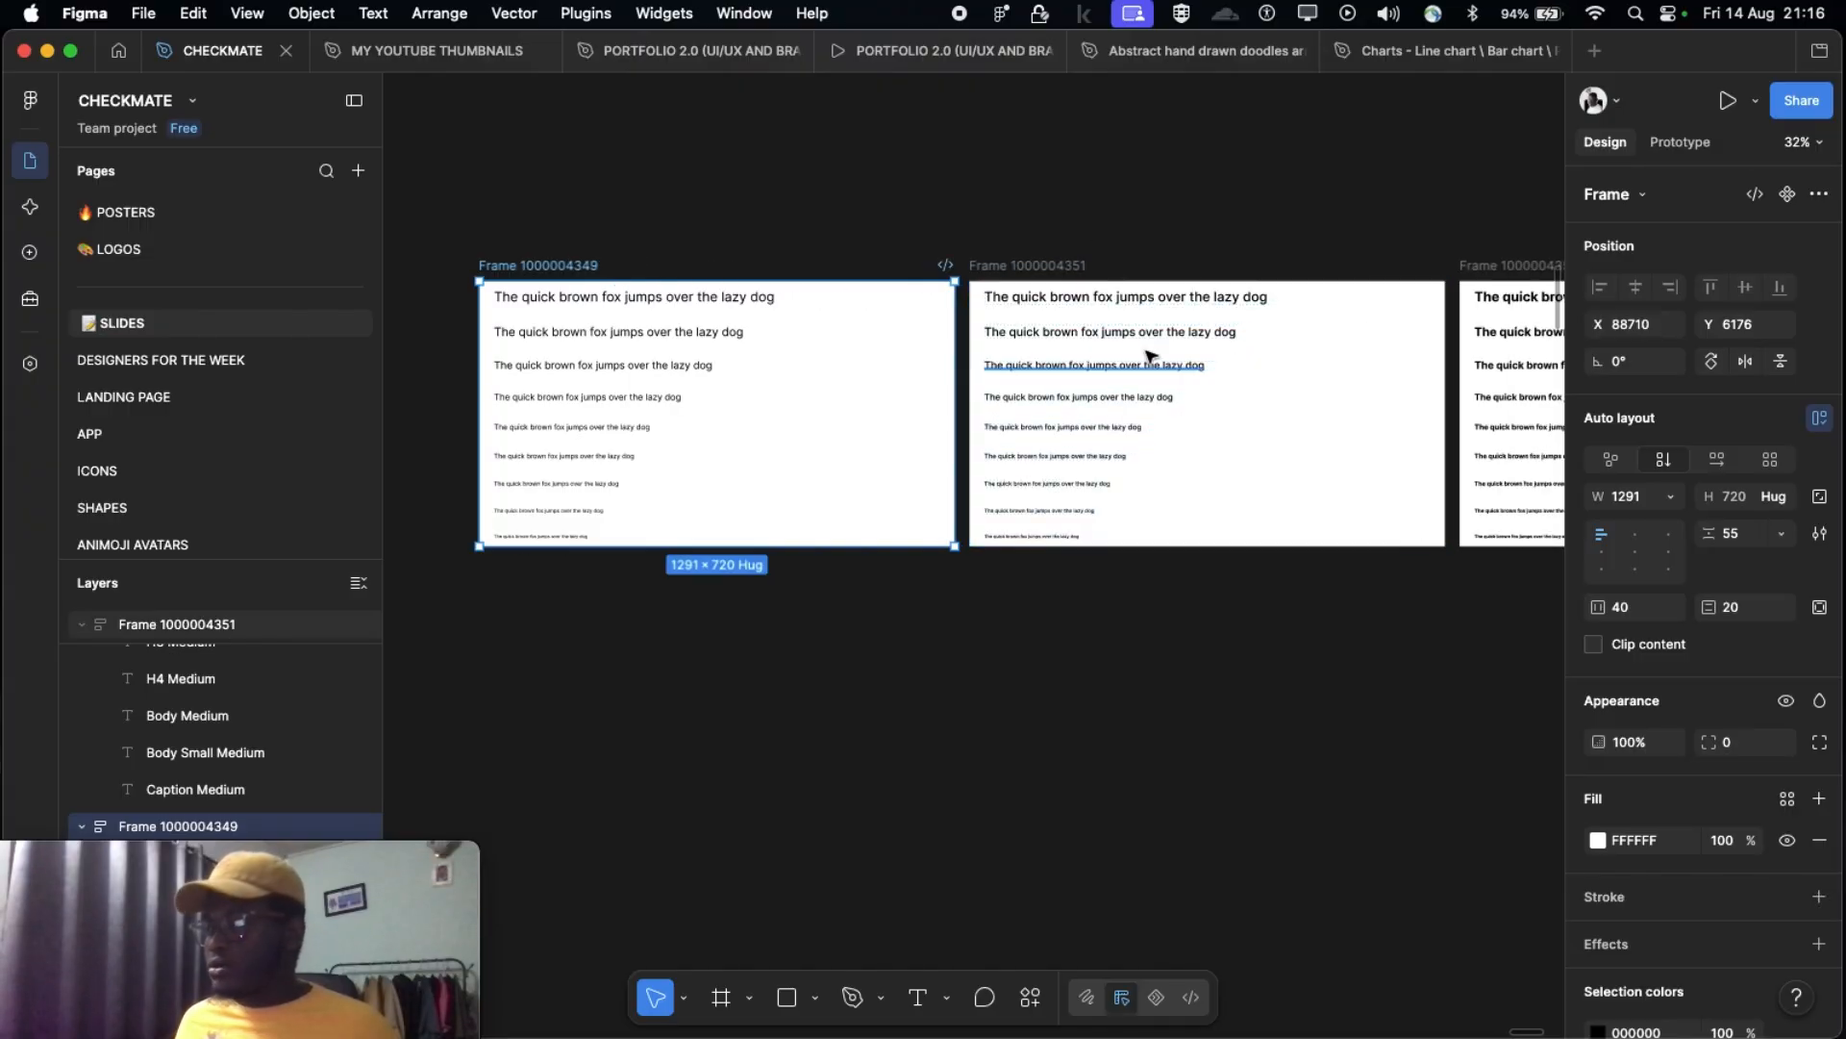
scroll(1196, 359, right, 4)
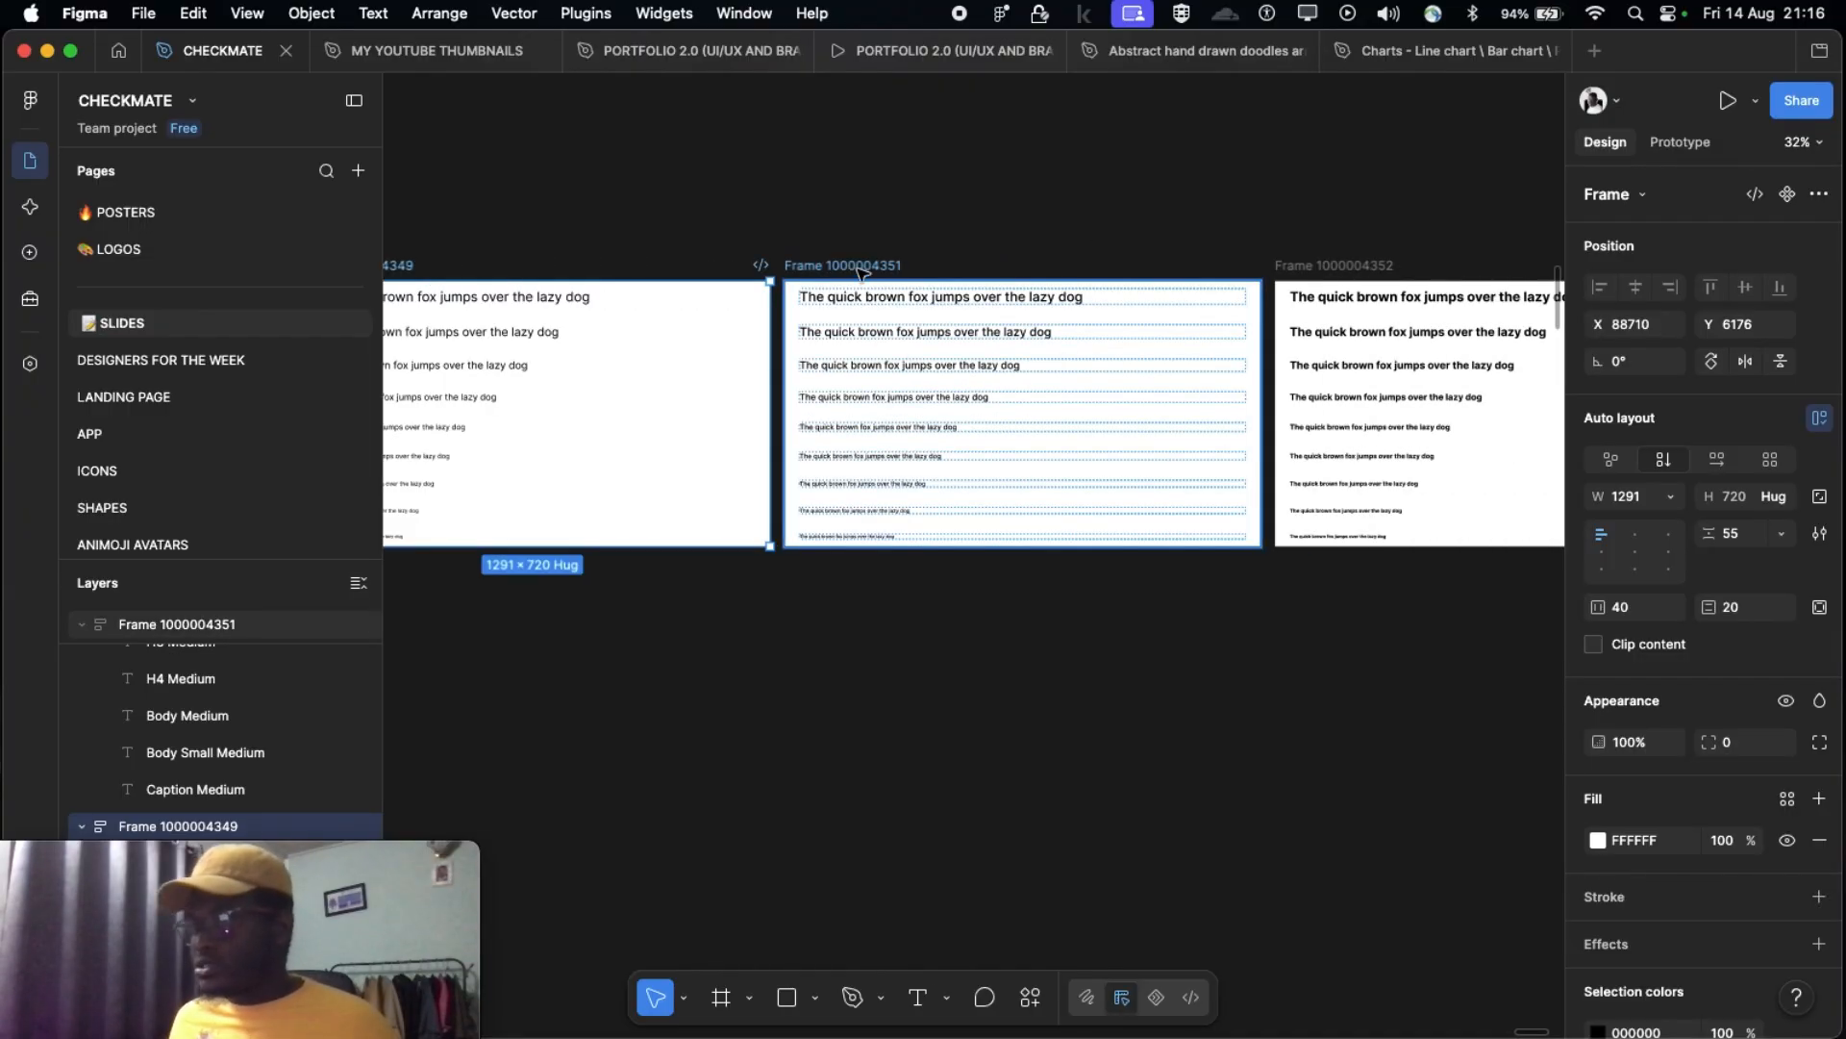
scroll(861, 272, down, 2)
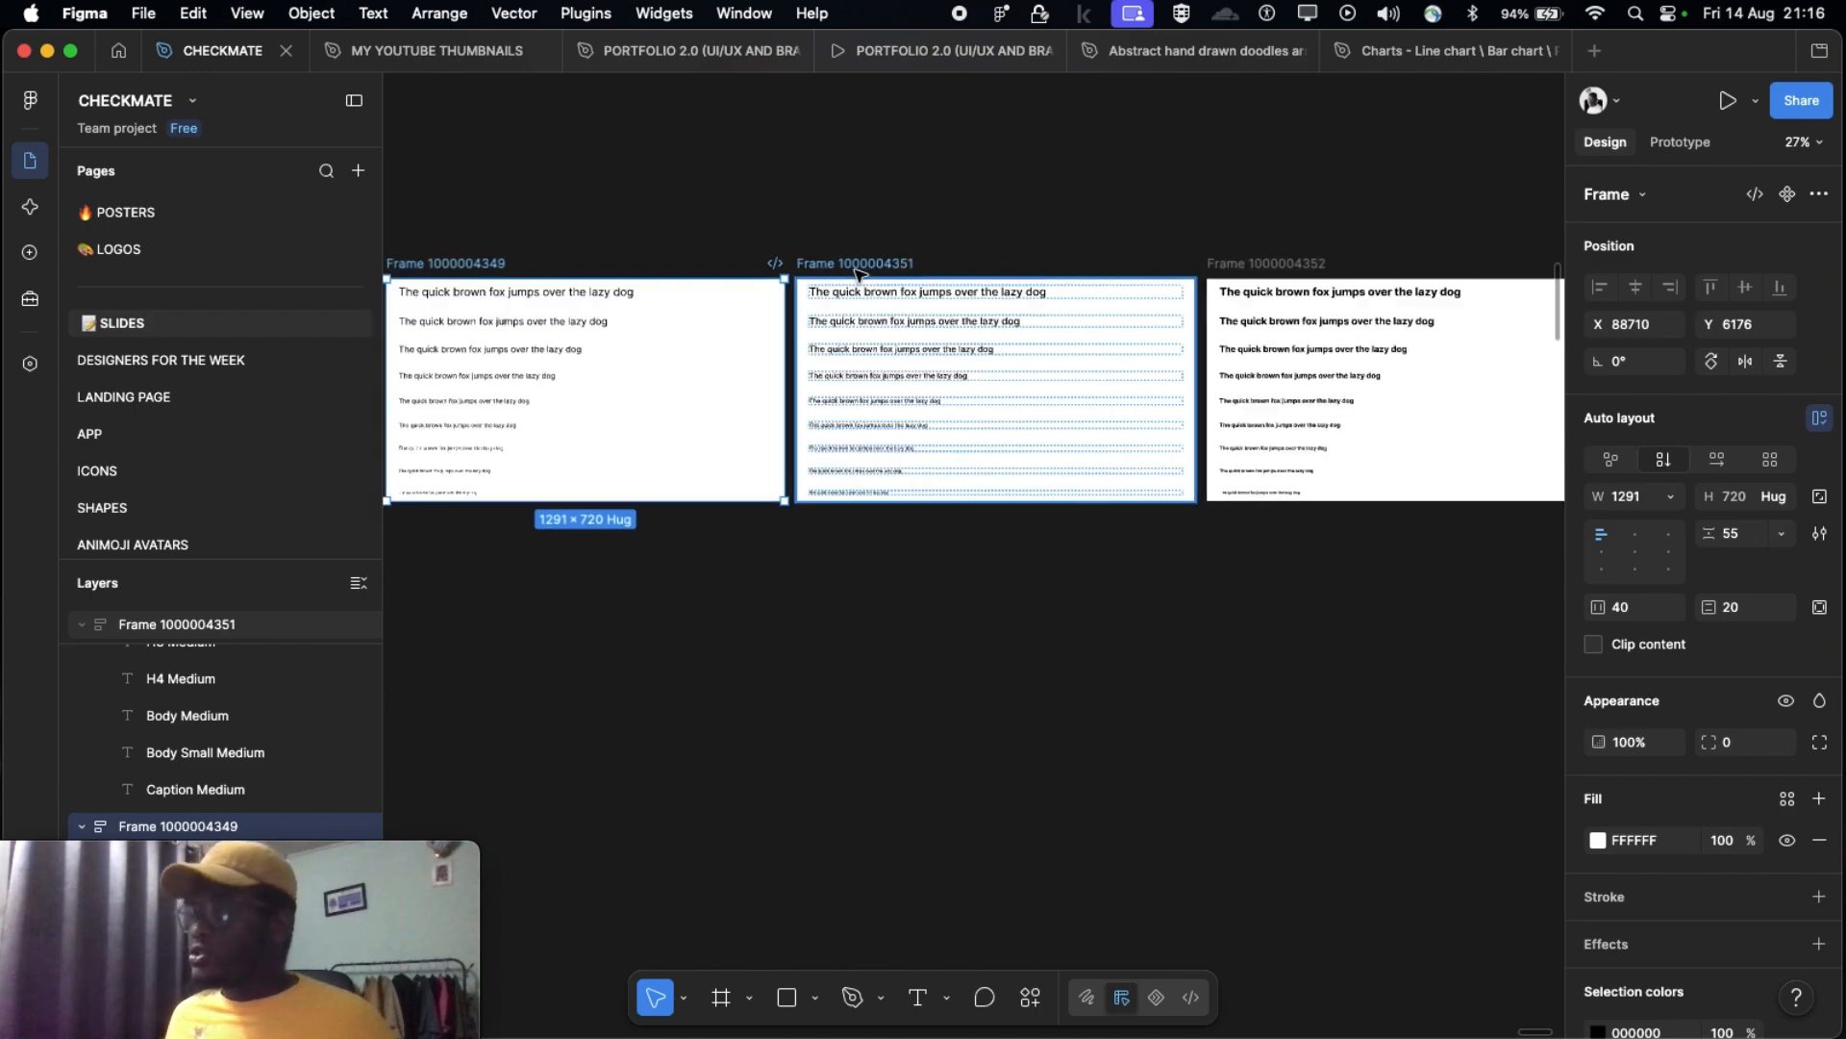
scroll(1043, 260, left, 2)
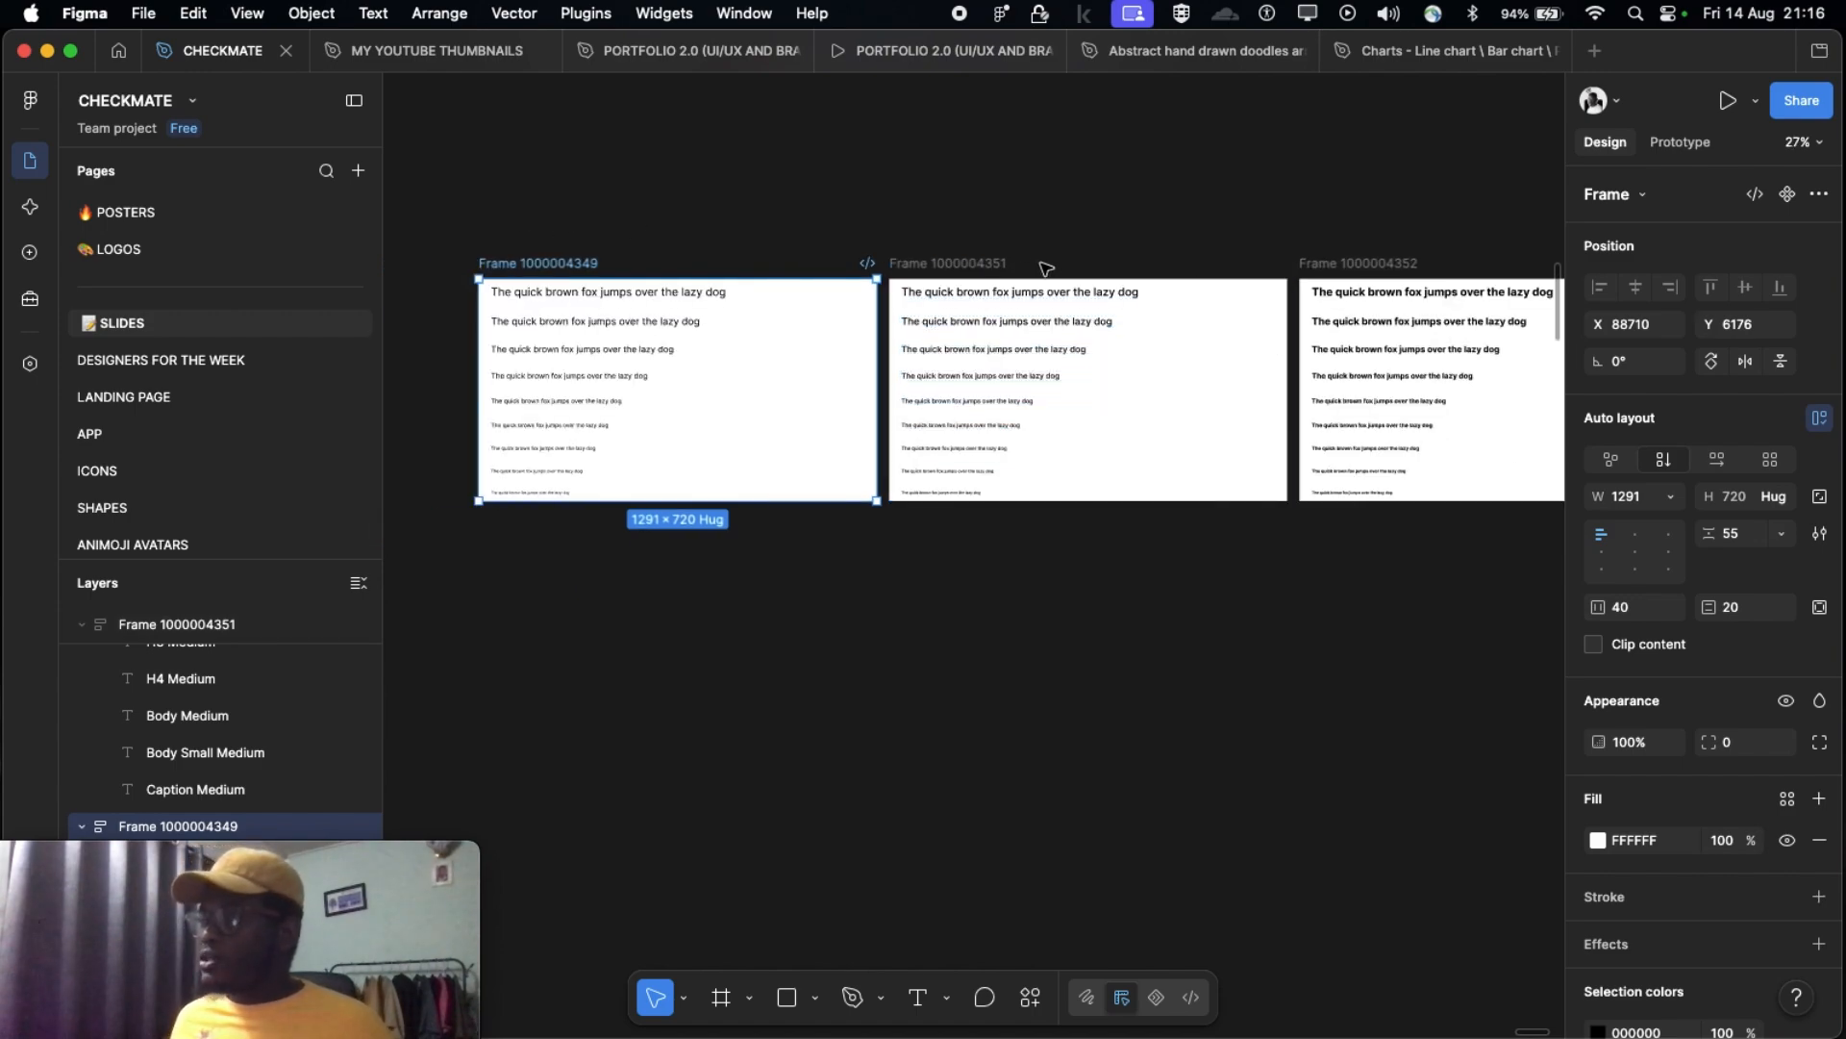
shift+click(978, 266)
shift+click(1336, 261)
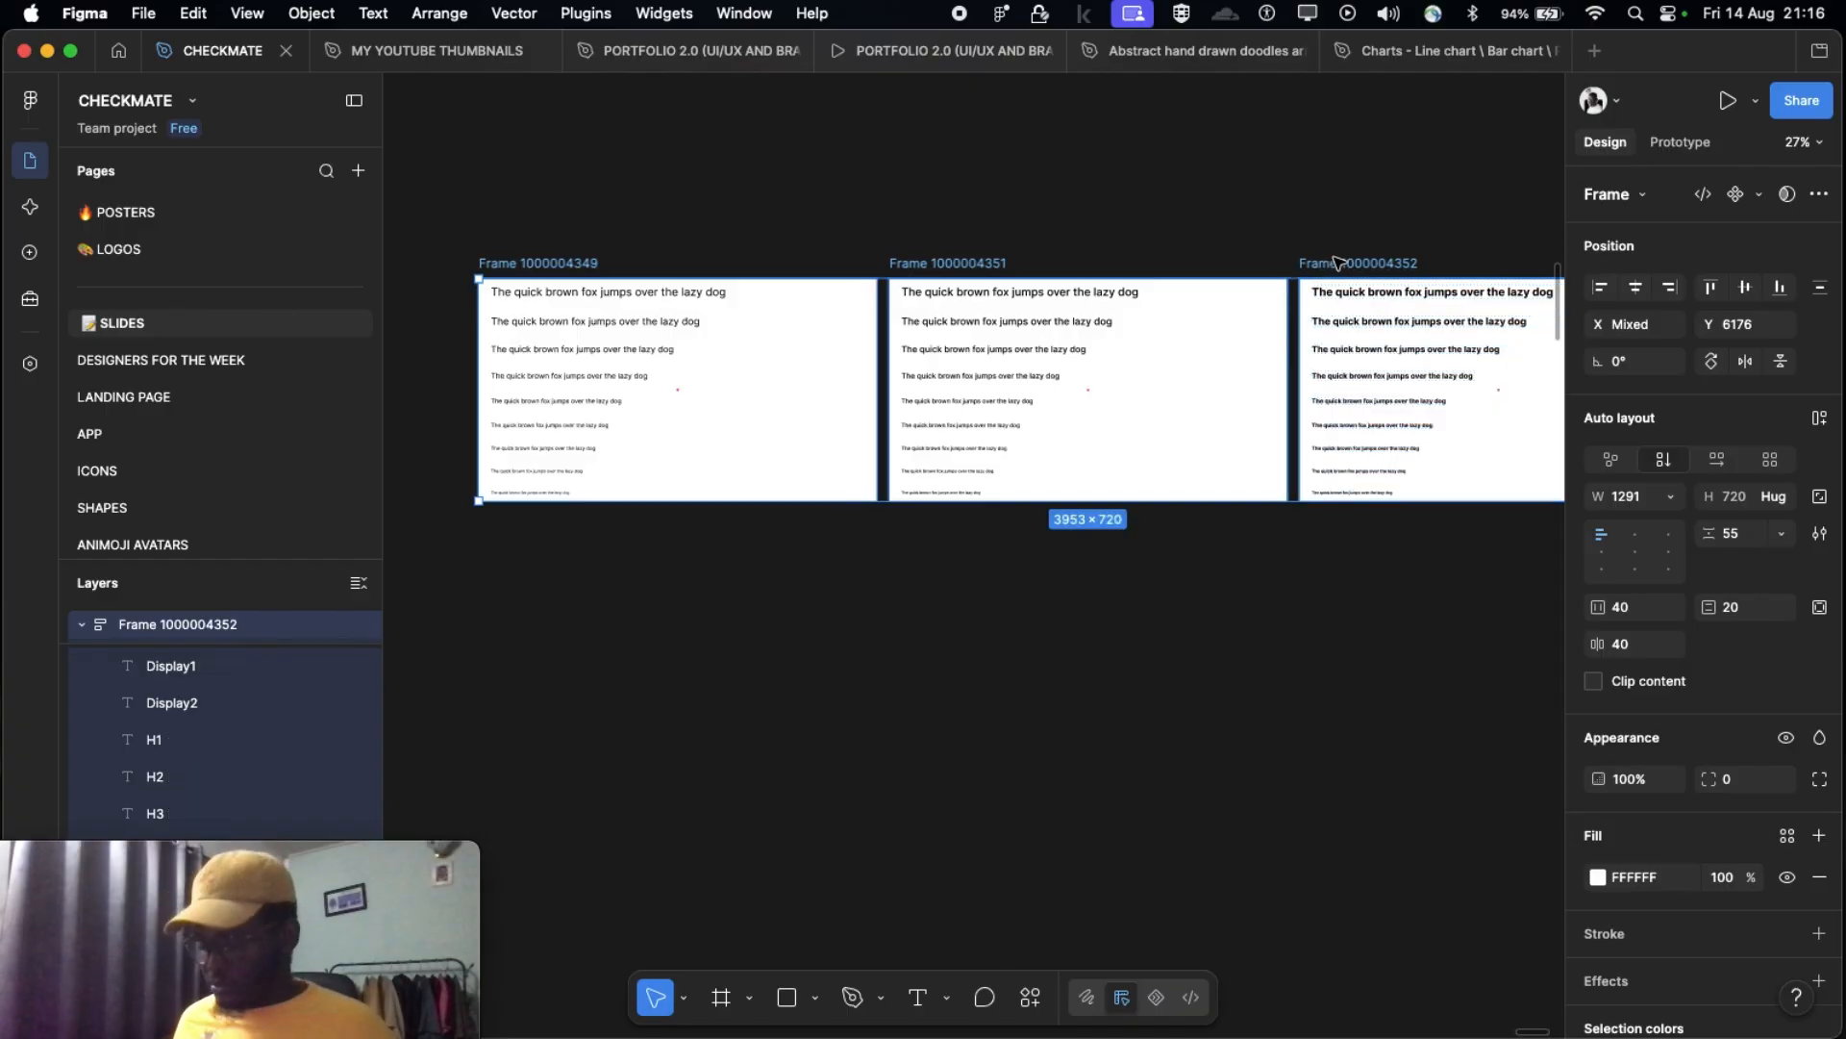
key(Return)
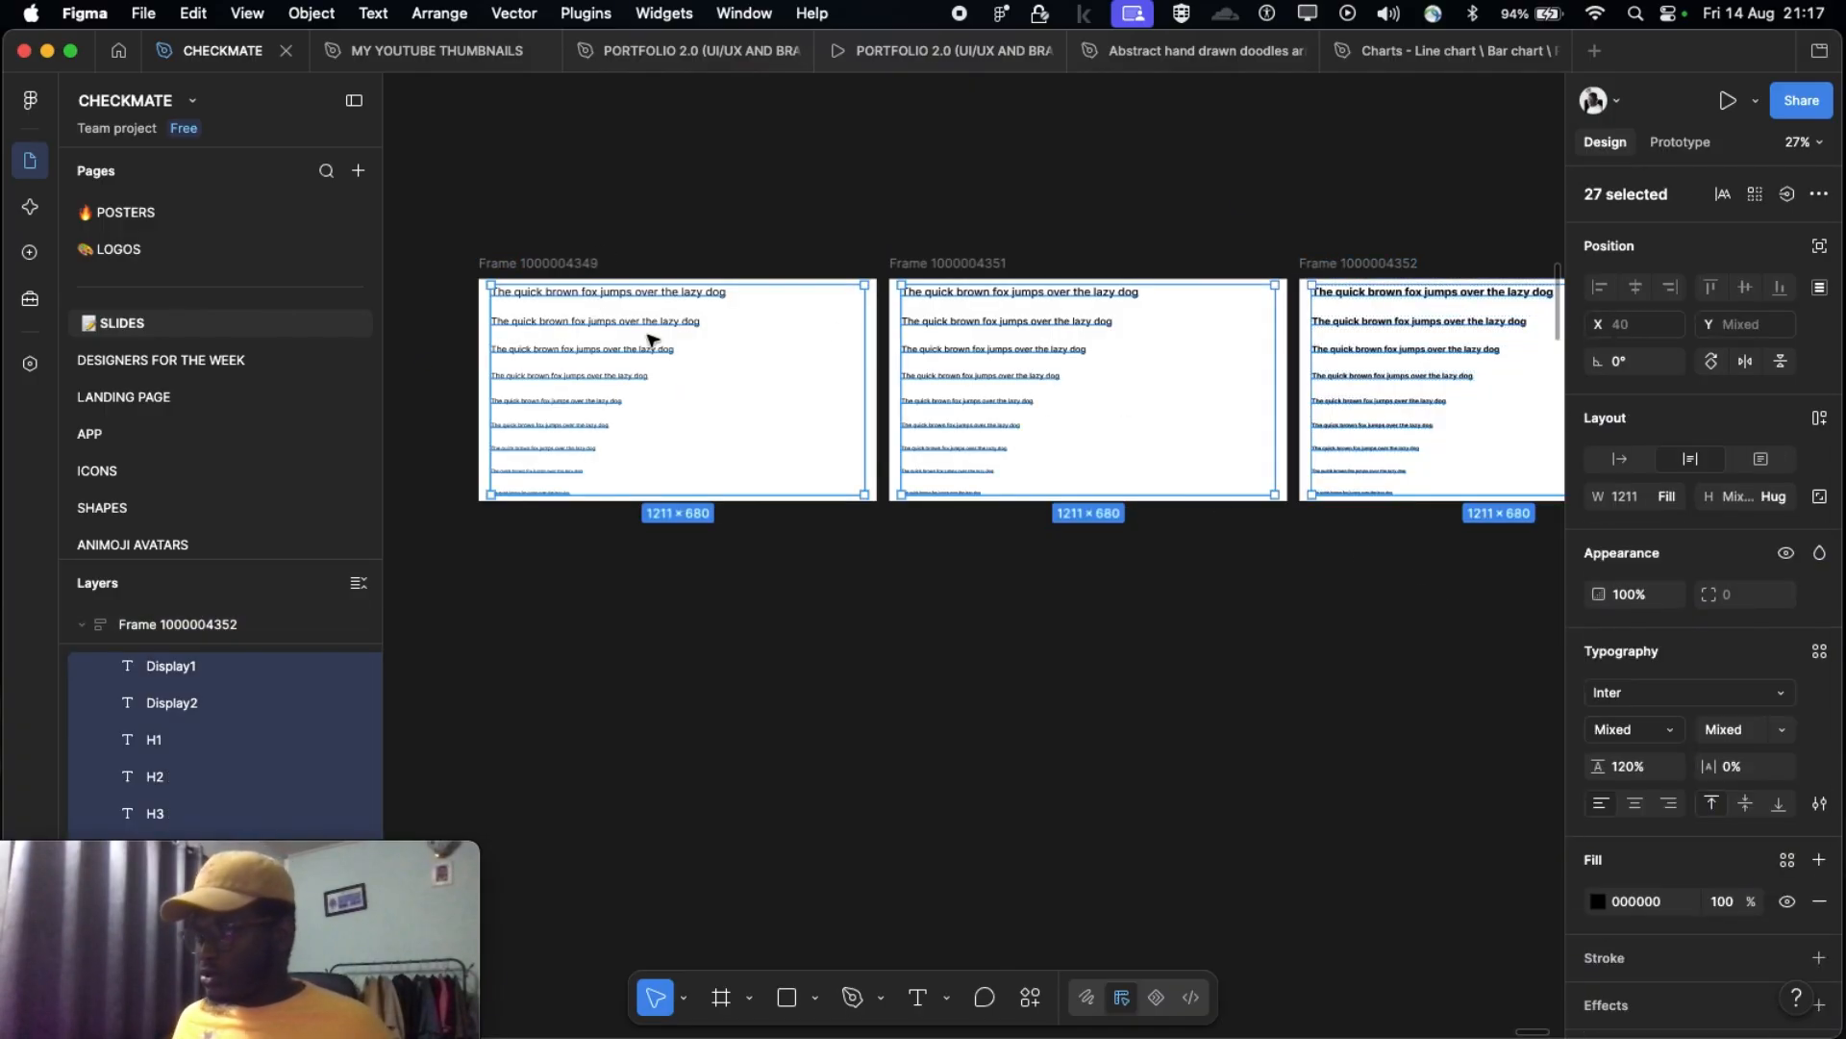
Step: Generate text styles from the selected mobile sample layers with the Text Styles Generator plugin
scroll(1025, 476, right, 3)
scroll(1171, 396, left, 4)
click(29, 99)
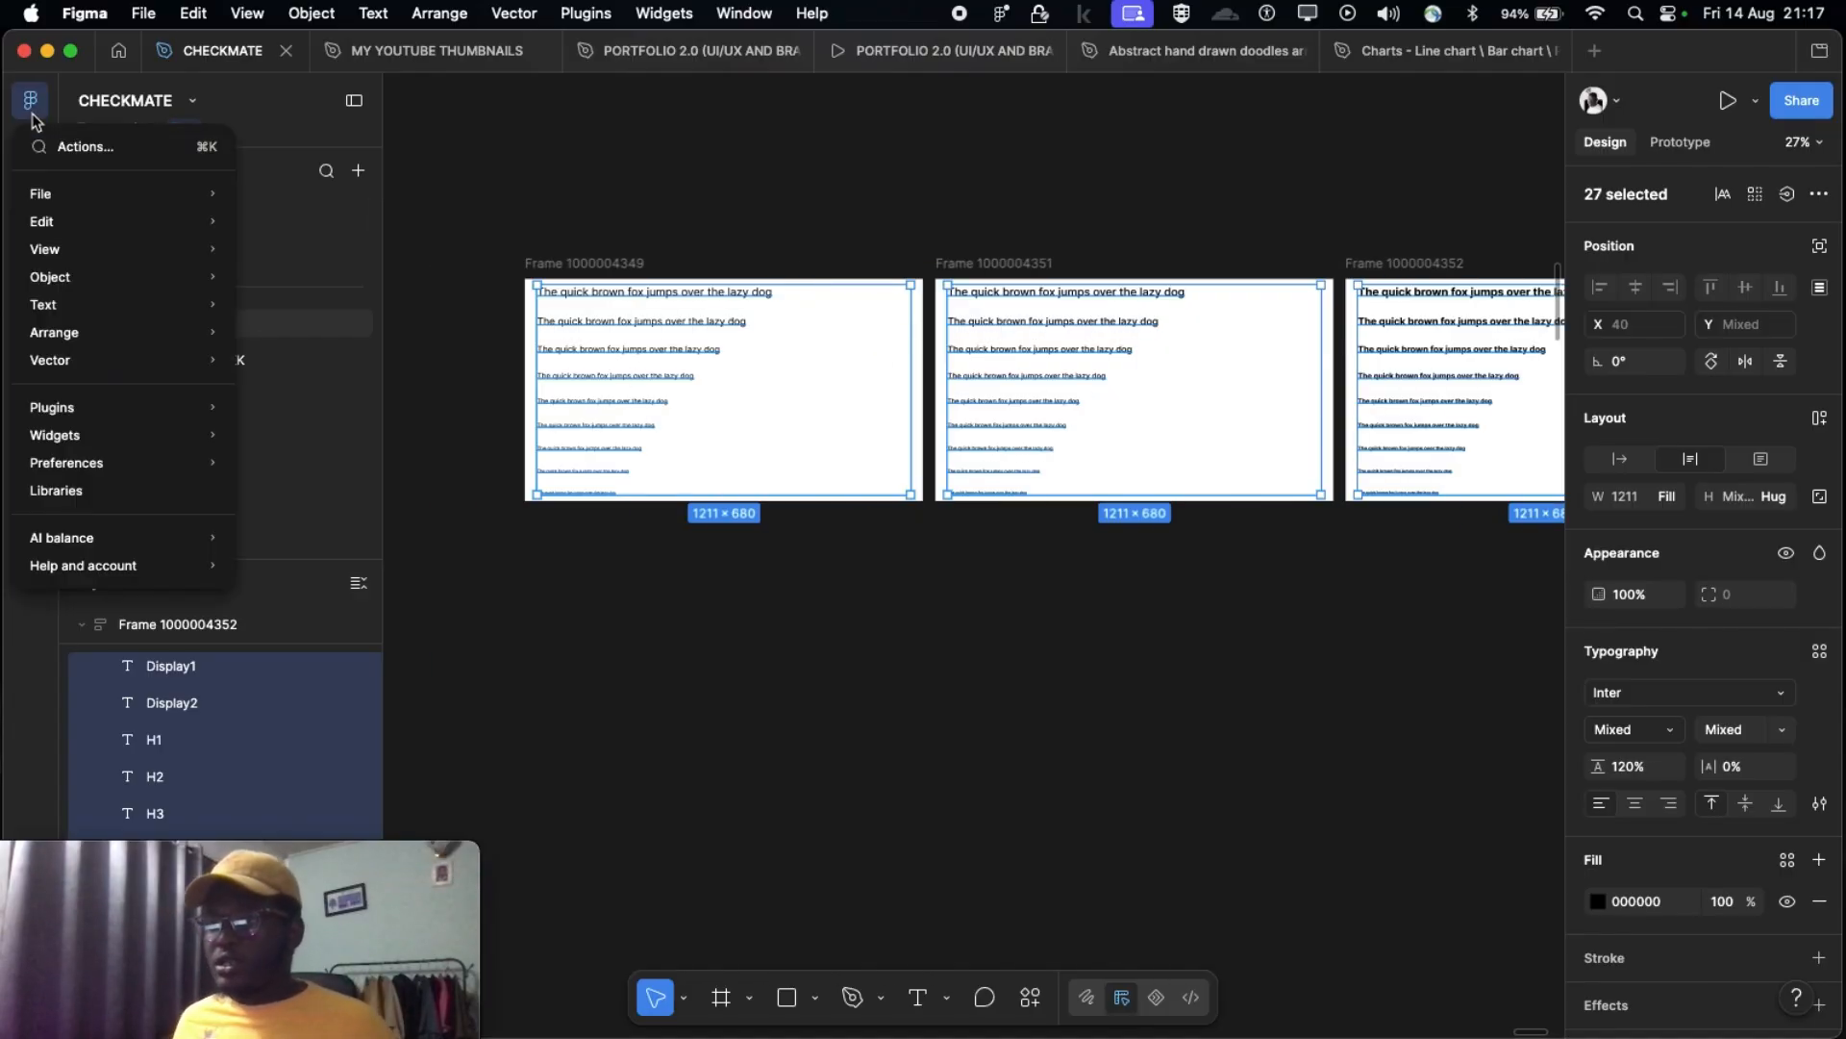
mouse_move(101, 423)
mouse_move(375, 419)
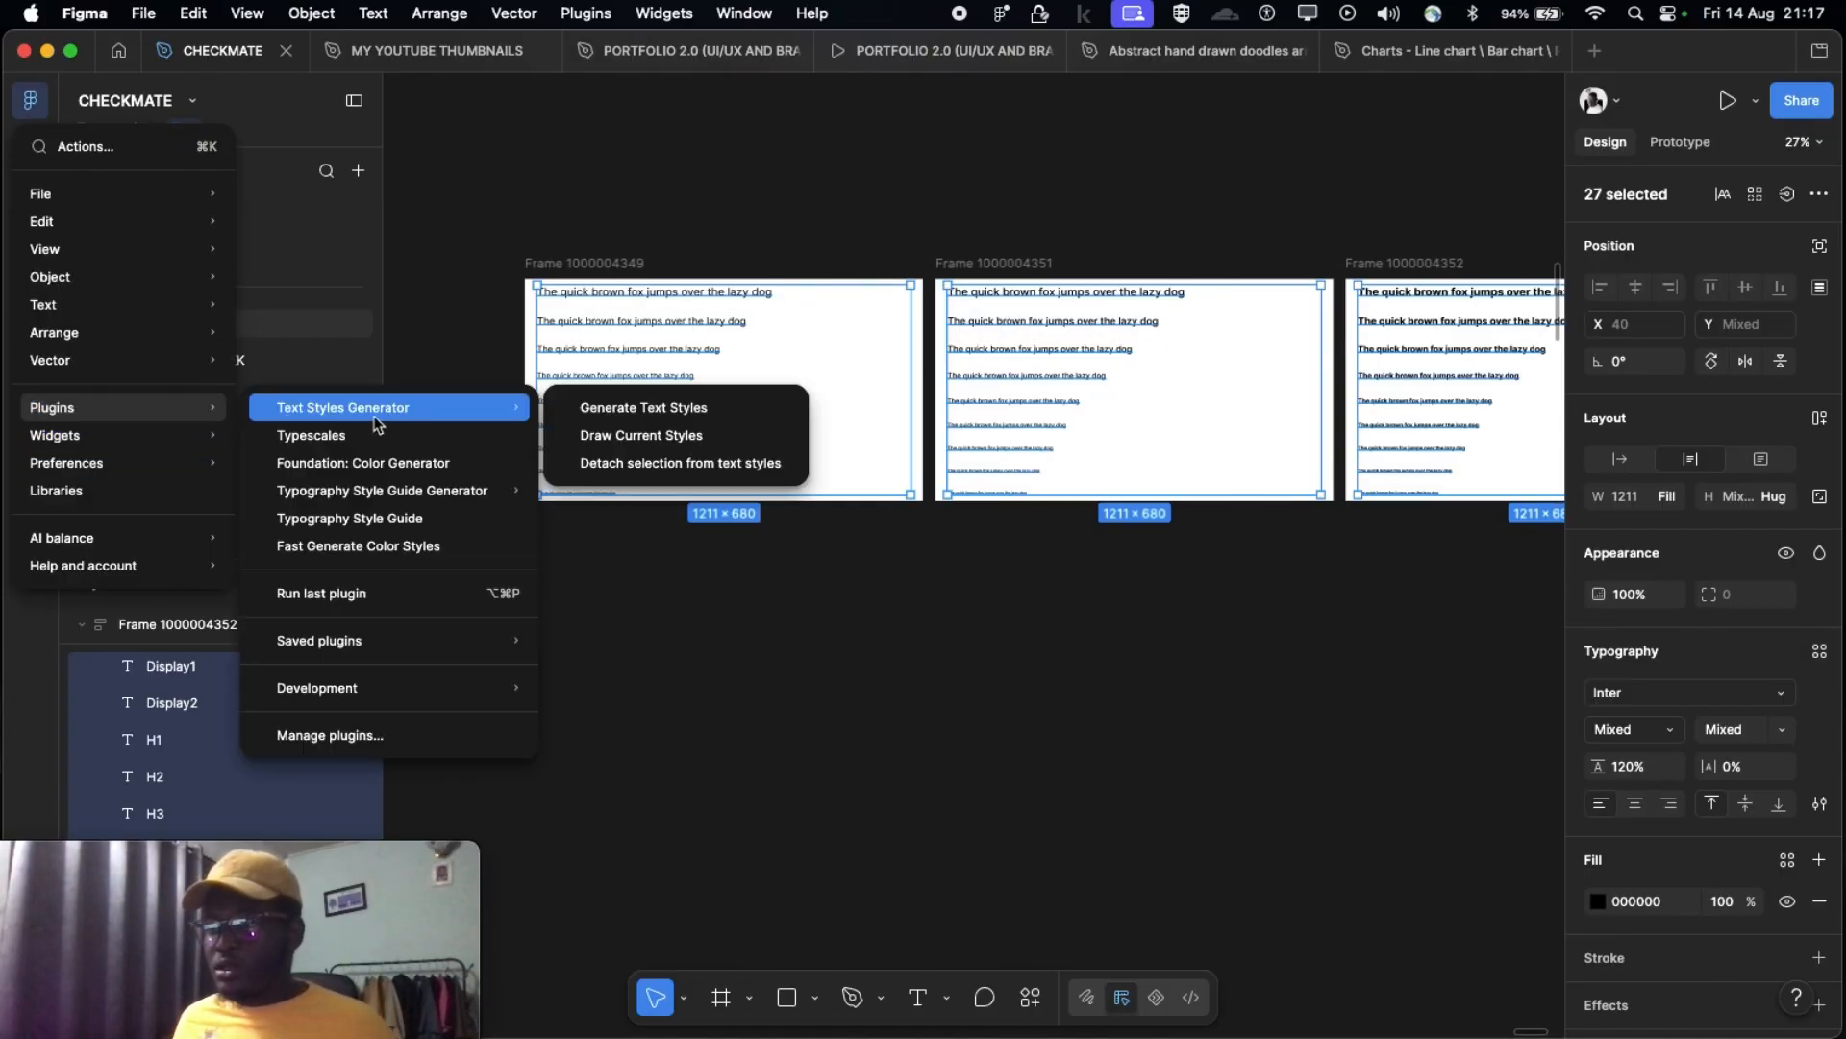
click(597, 416)
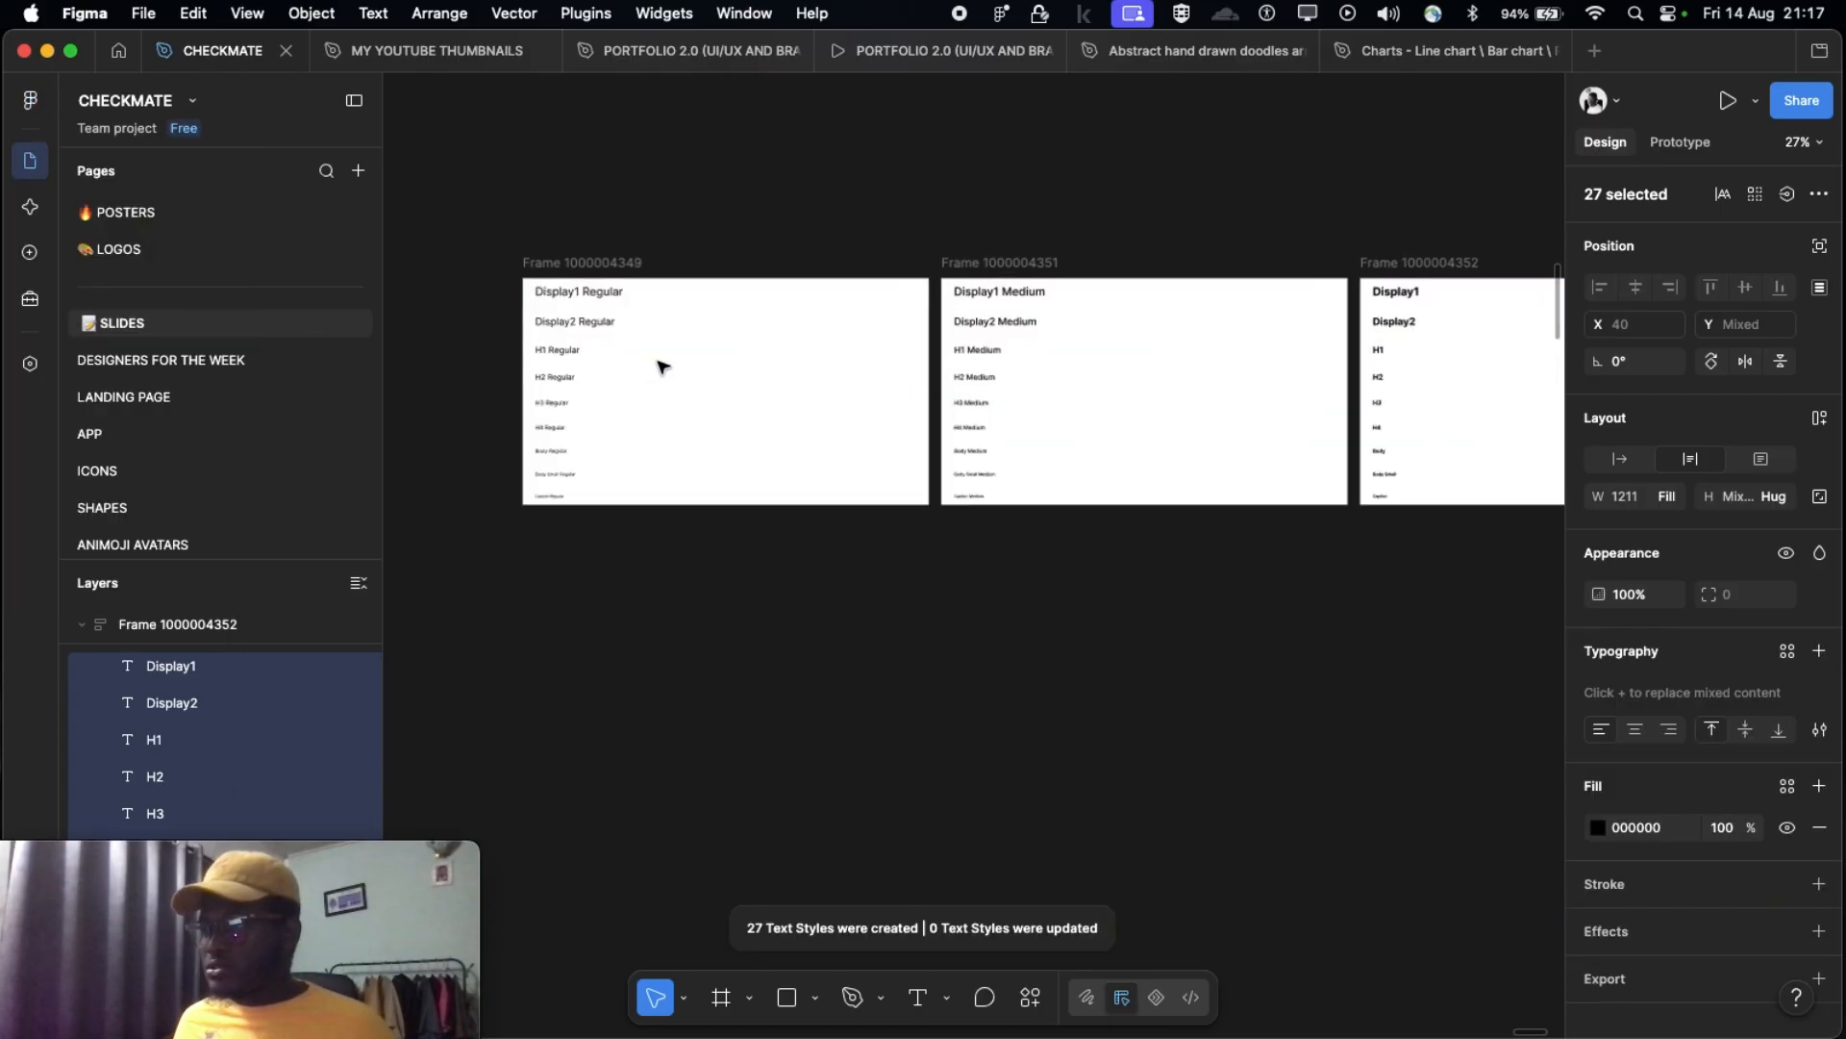
Step: Deselect the layers and select all the new mobile text styles from Display1 Regular through Caption, leaving out the WEB folder
scroll(660, 363, up, 2)
scroll(1613, 654, down, 1)
click(1303, 721)
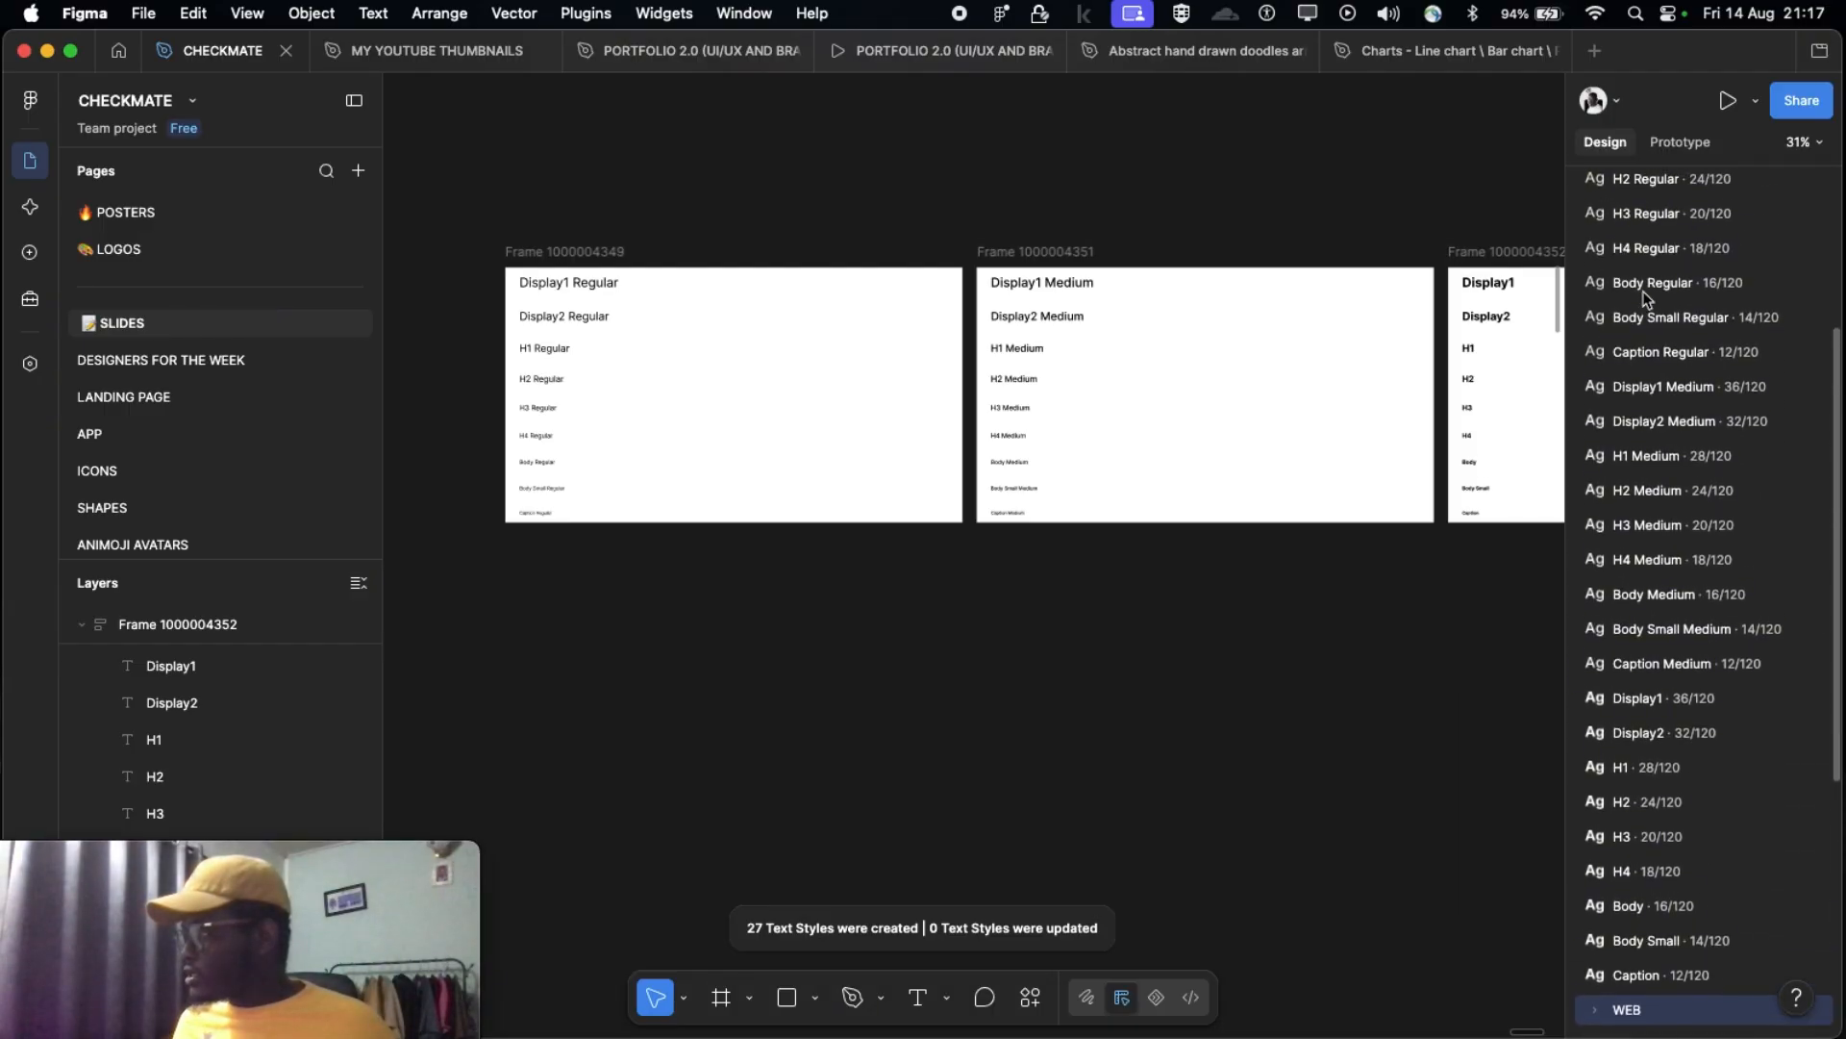
scroll(1645, 293, up, 5)
scroll(1647, 359, down, 5)
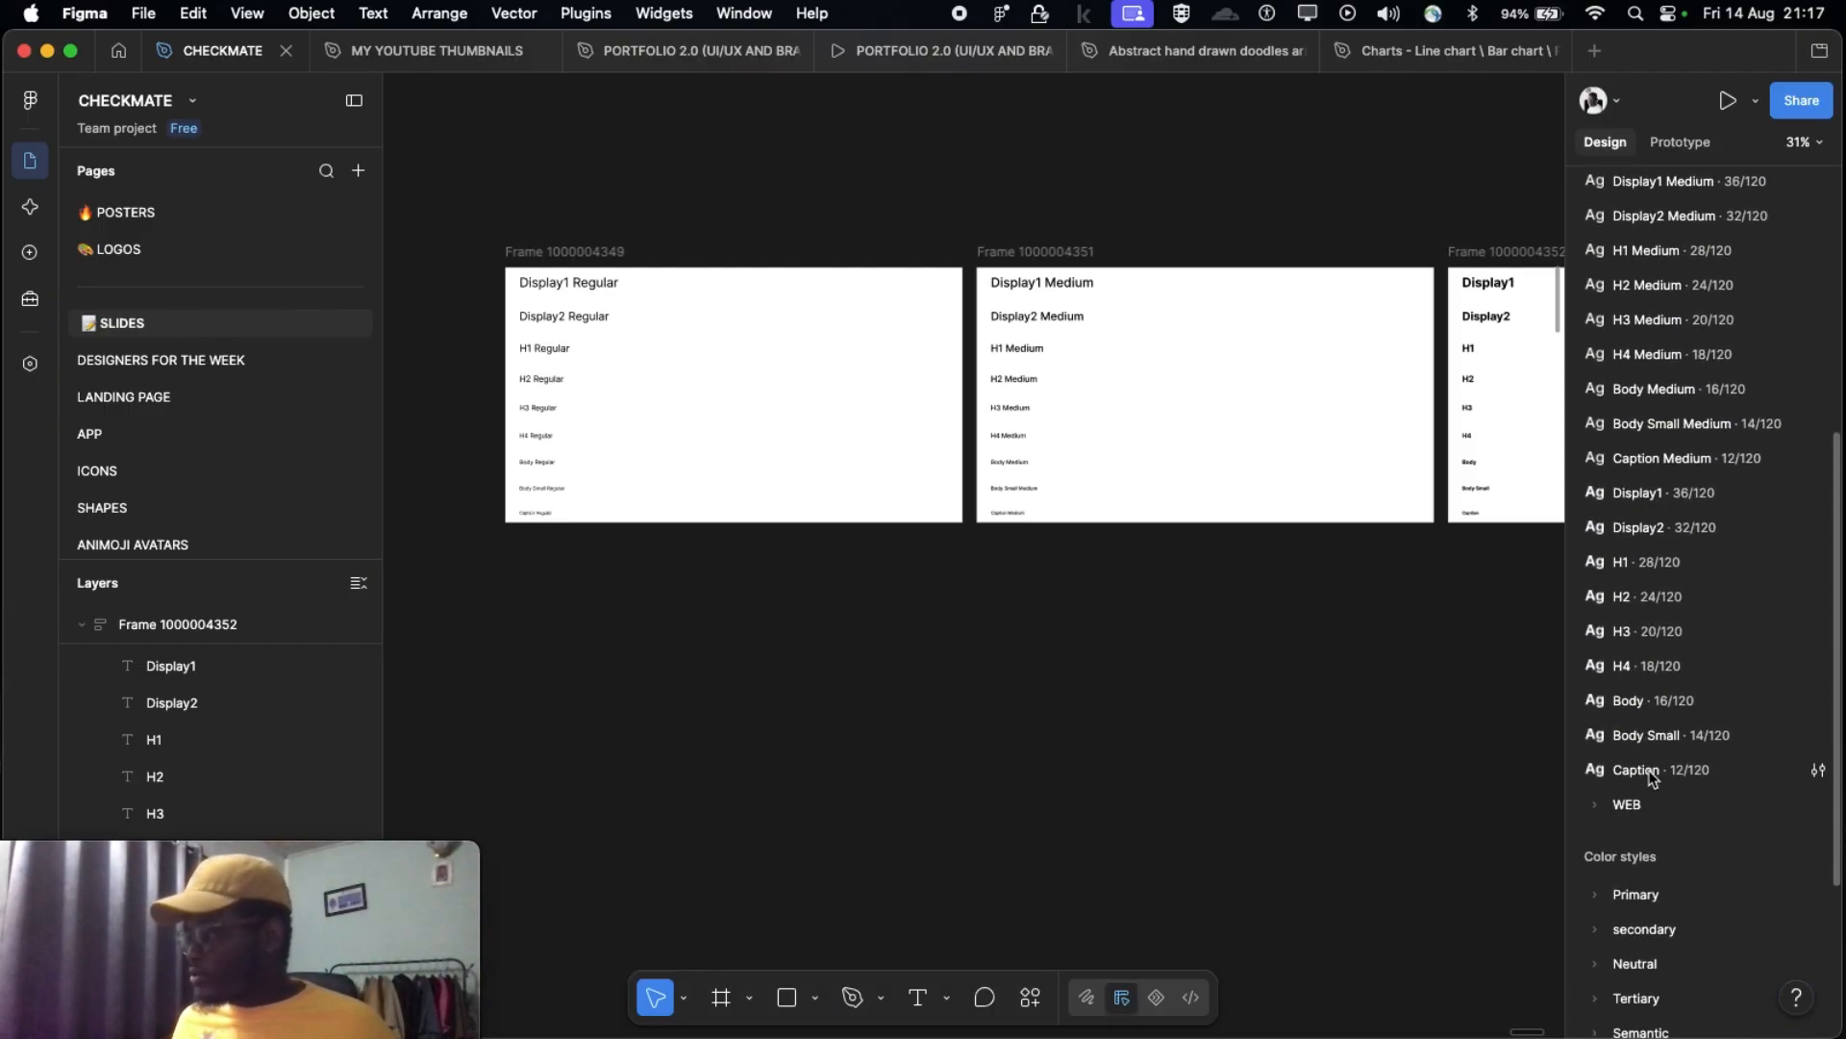
shift+click(1650, 775)
scroll(1650, 577, up, 5)
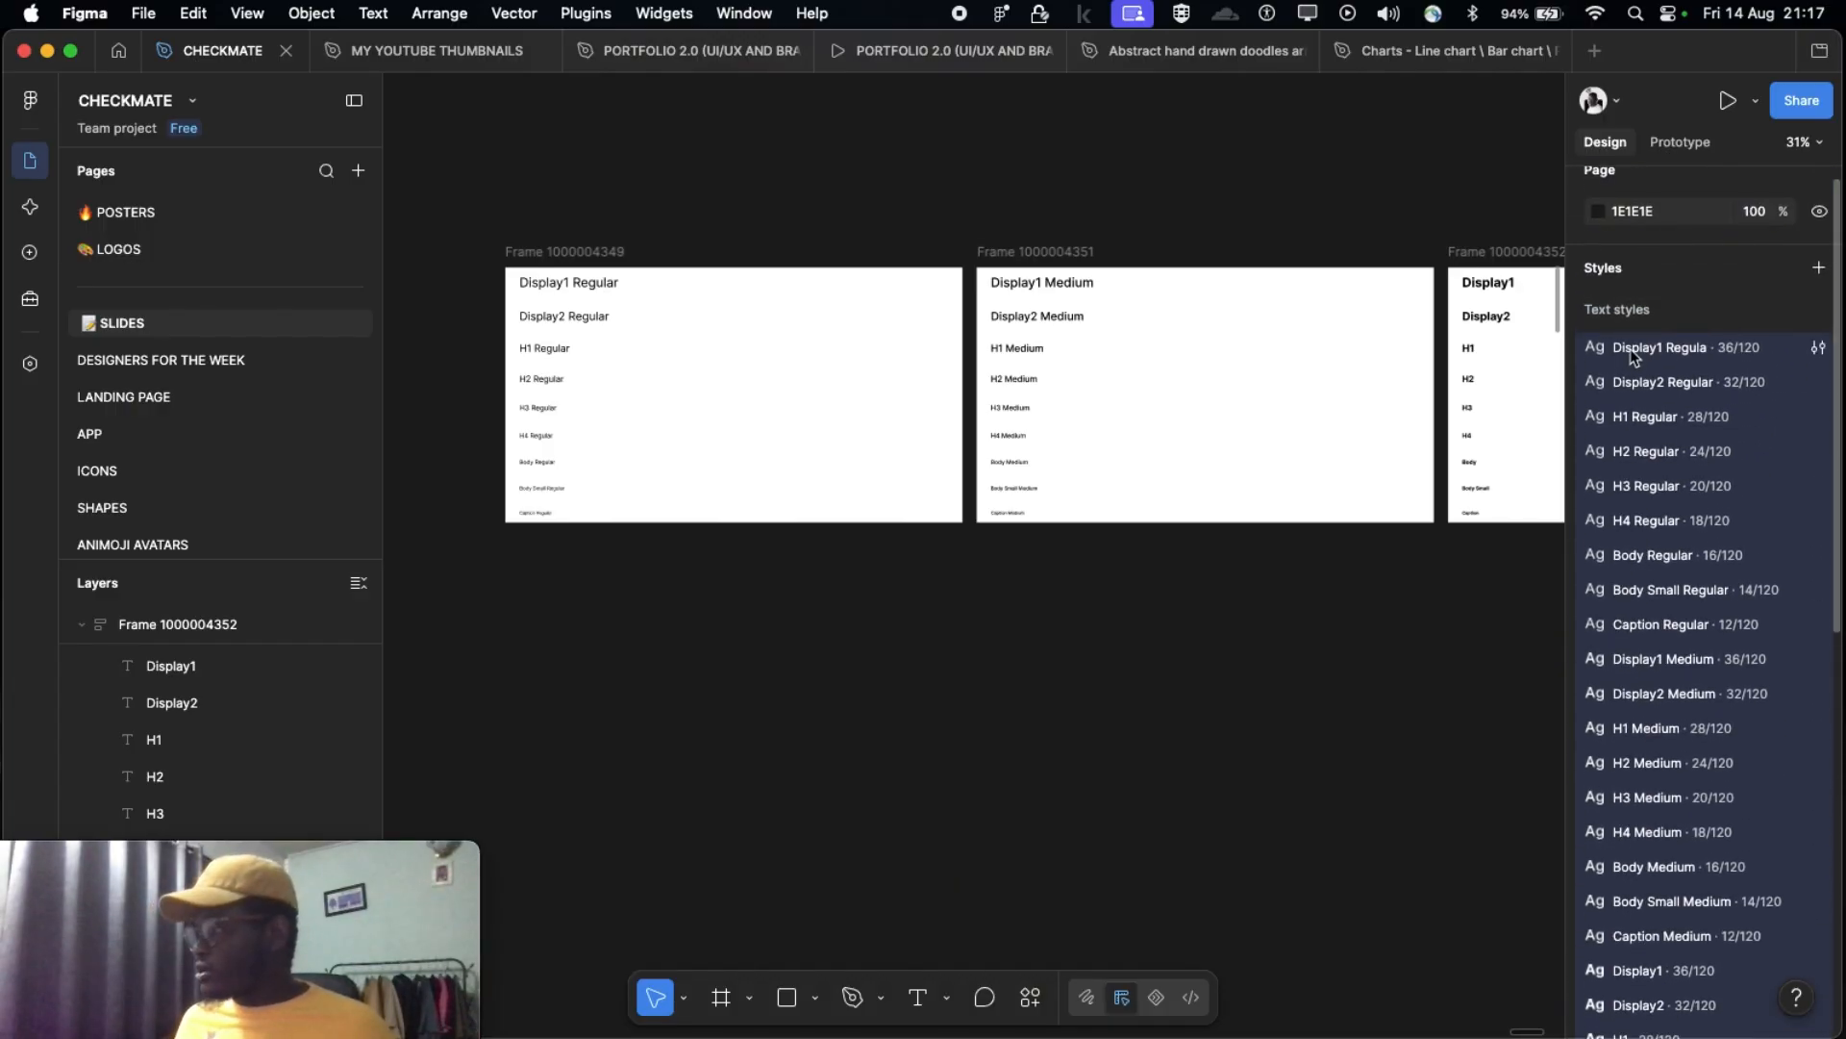
Step: Group the selected Regular, Medium and Bold text styles into a folder named MOBILE and collapse it
scroll(1635, 358, down, 5)
right_click(1639, 361)
click(1669, 427)
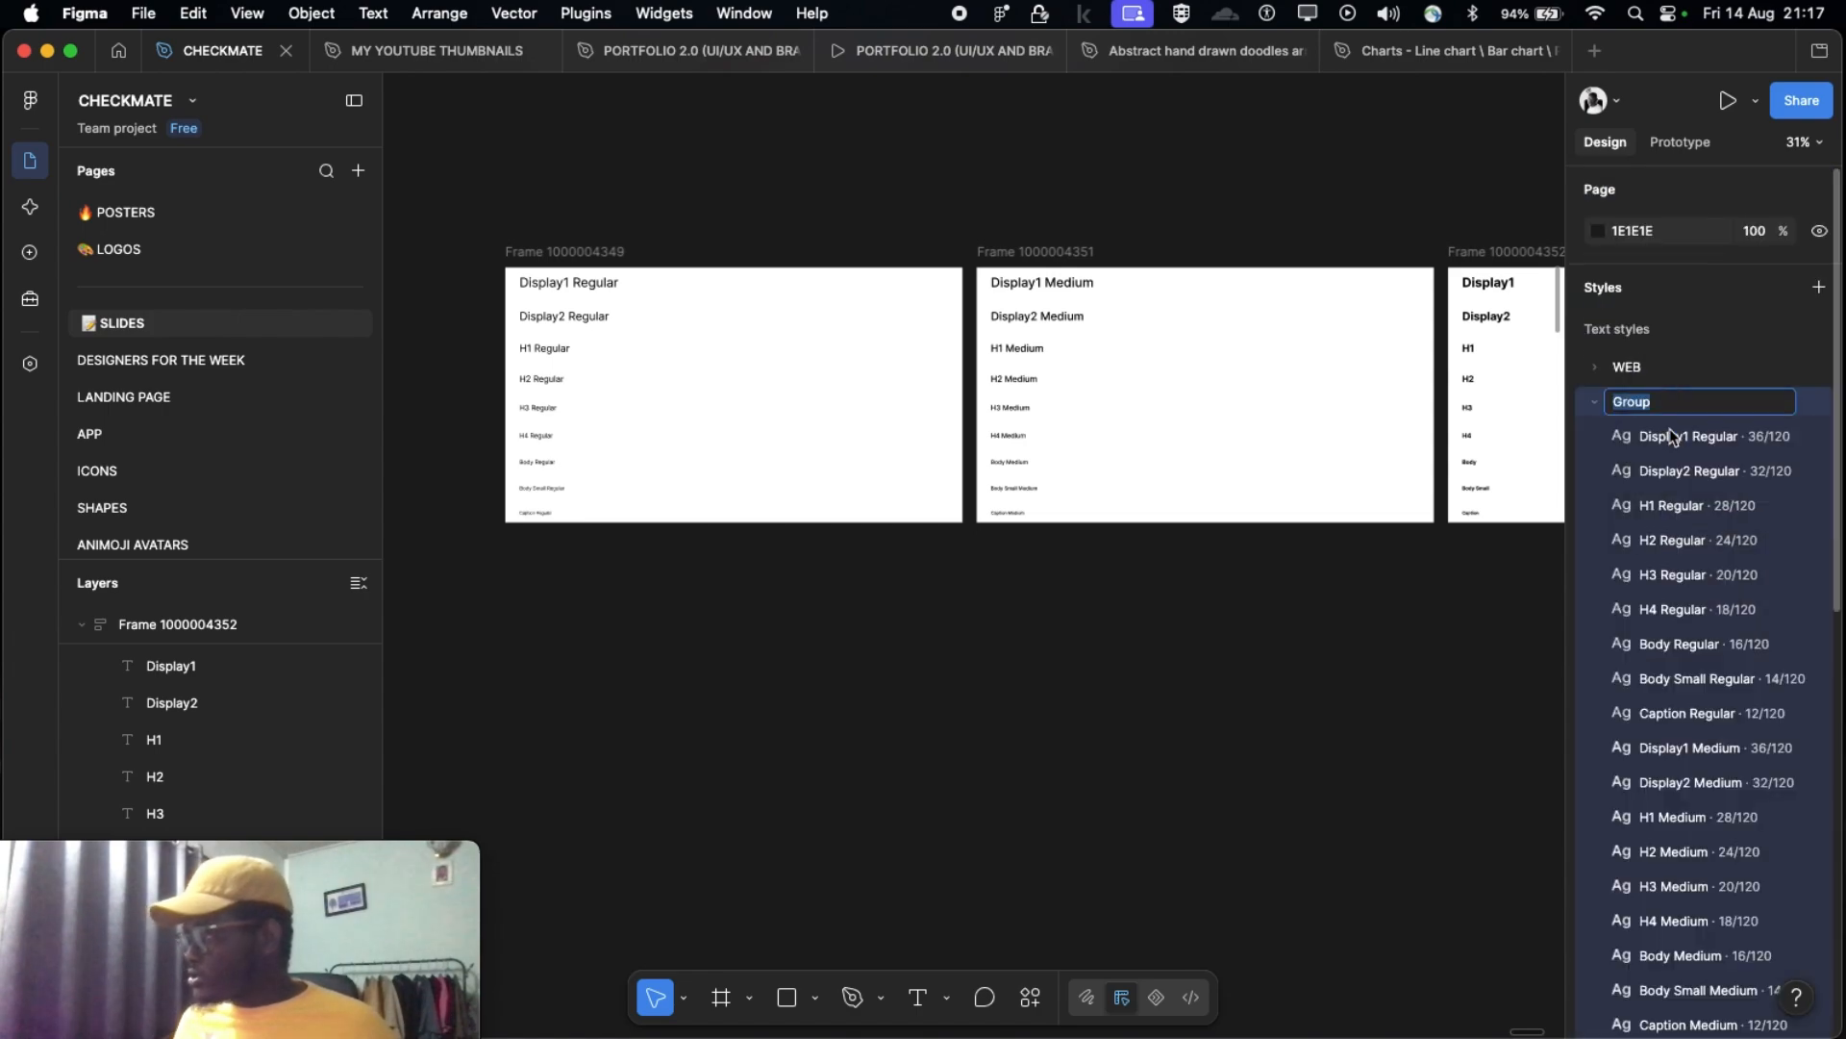
text(MO)
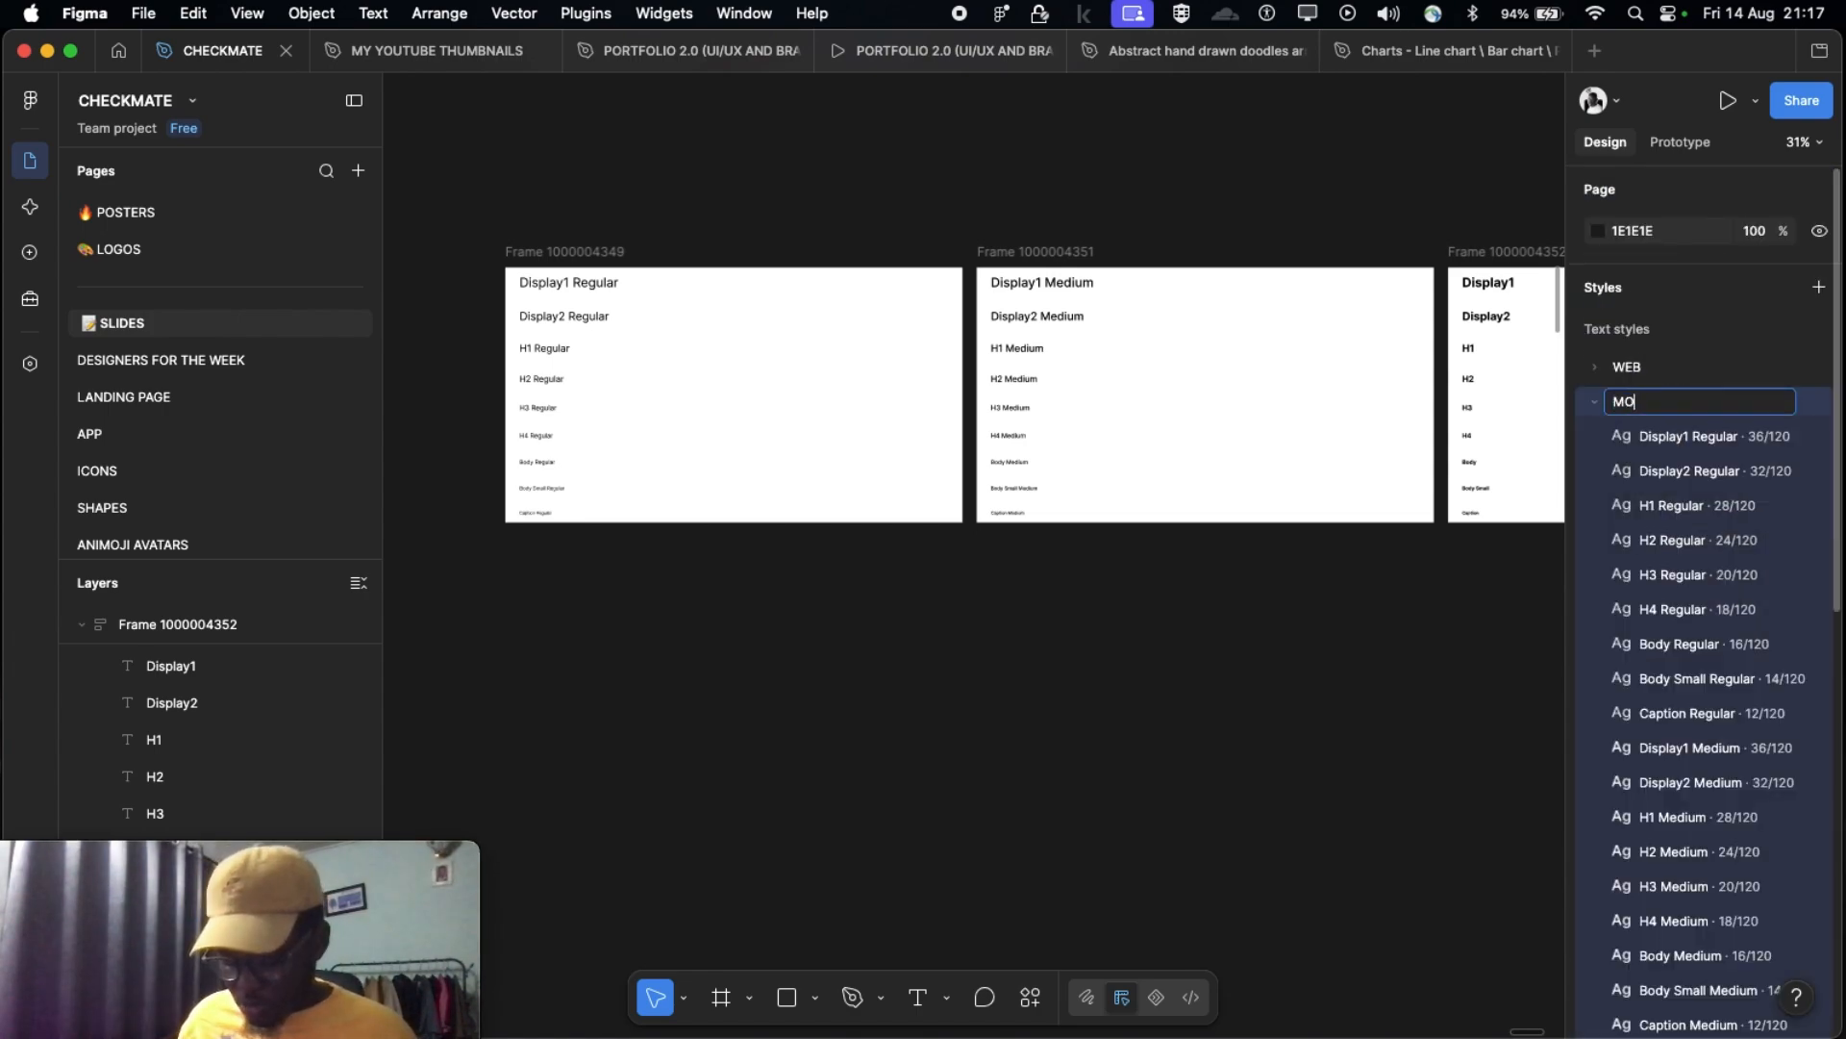
text(BILE)
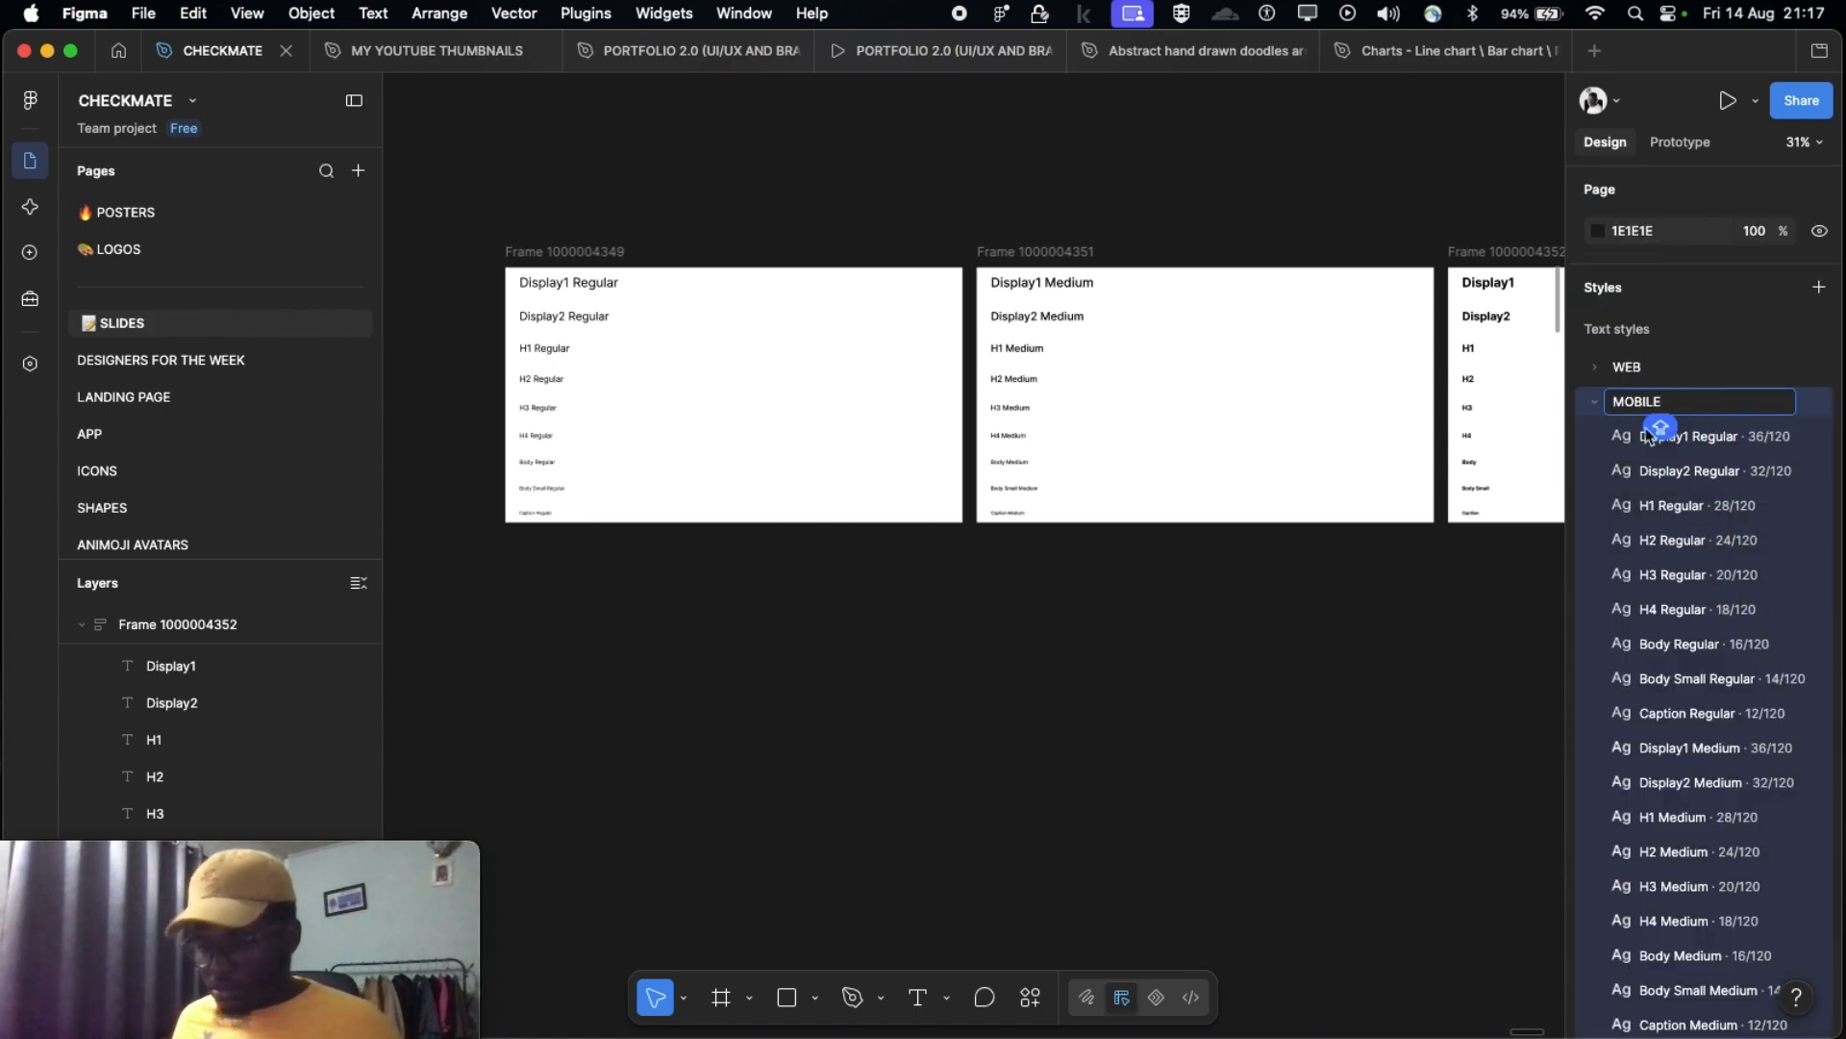
click(1595, 403)
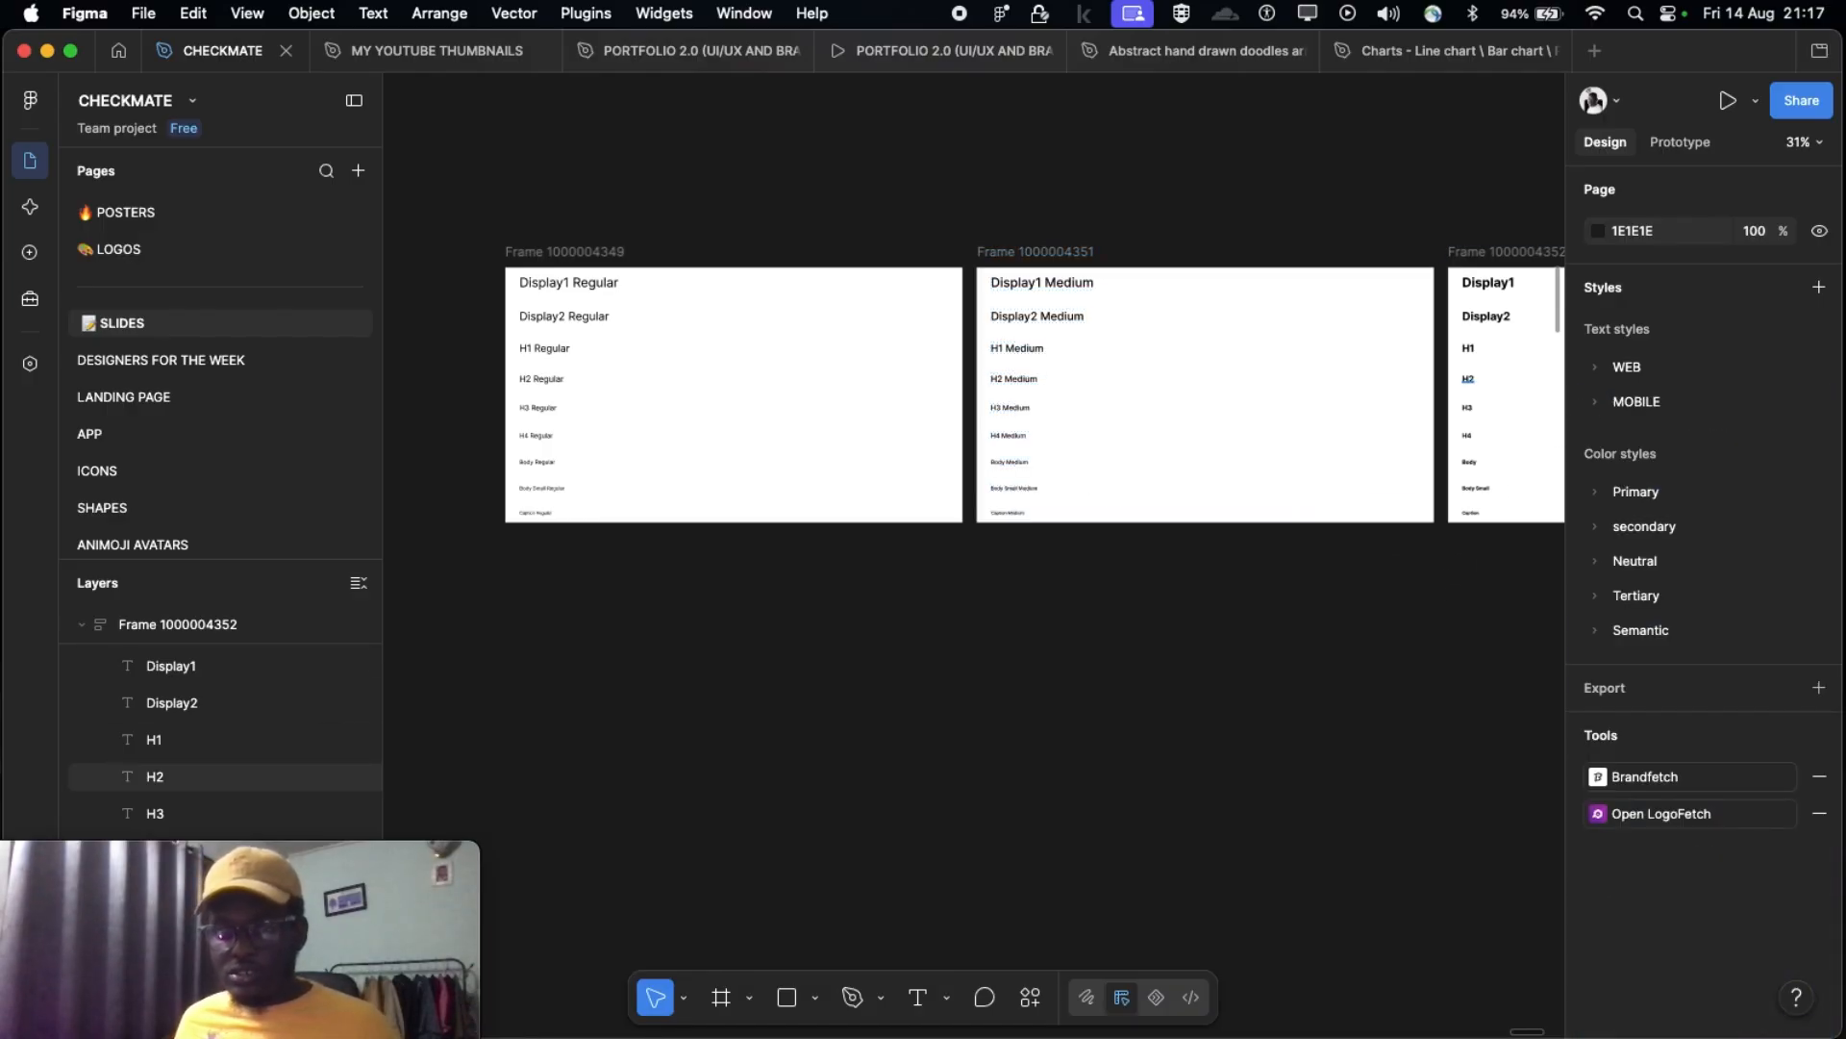
scroll(1308, 372, up, 3)
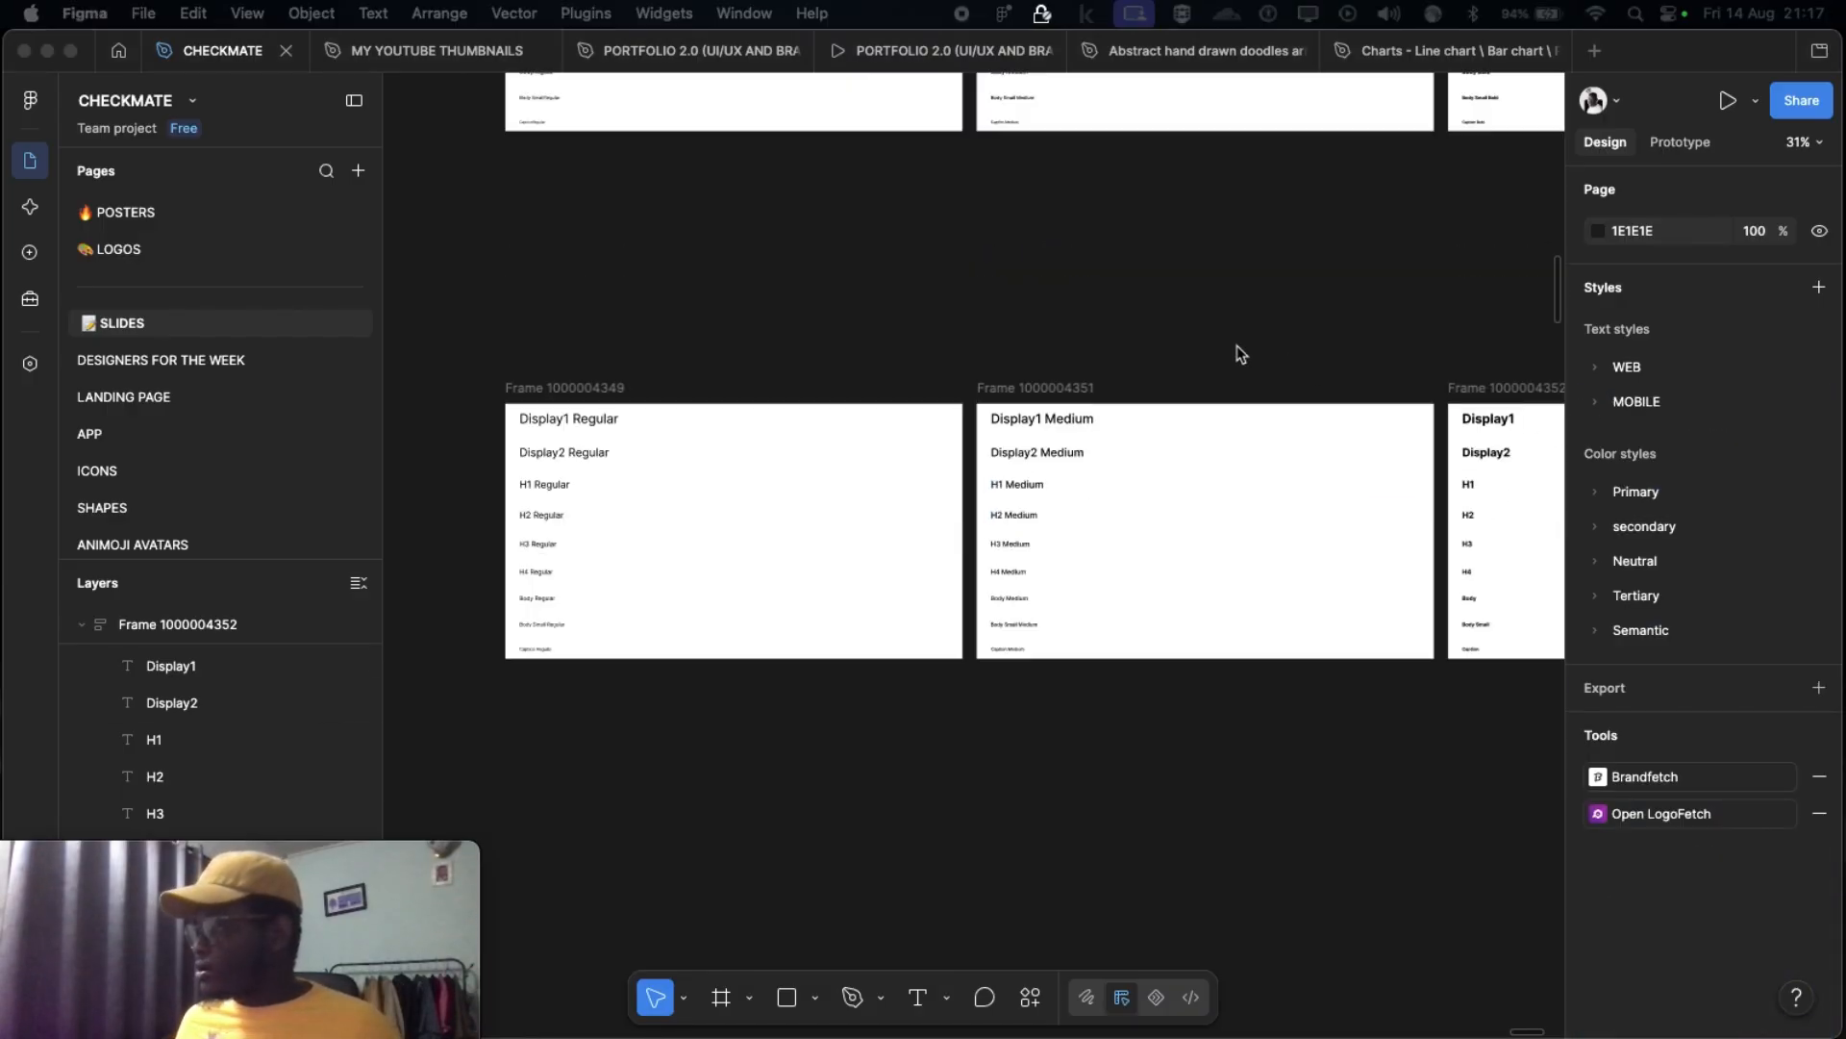
scroll(1237, 354, up, 1)
scroll(1236, 354, right, 4)
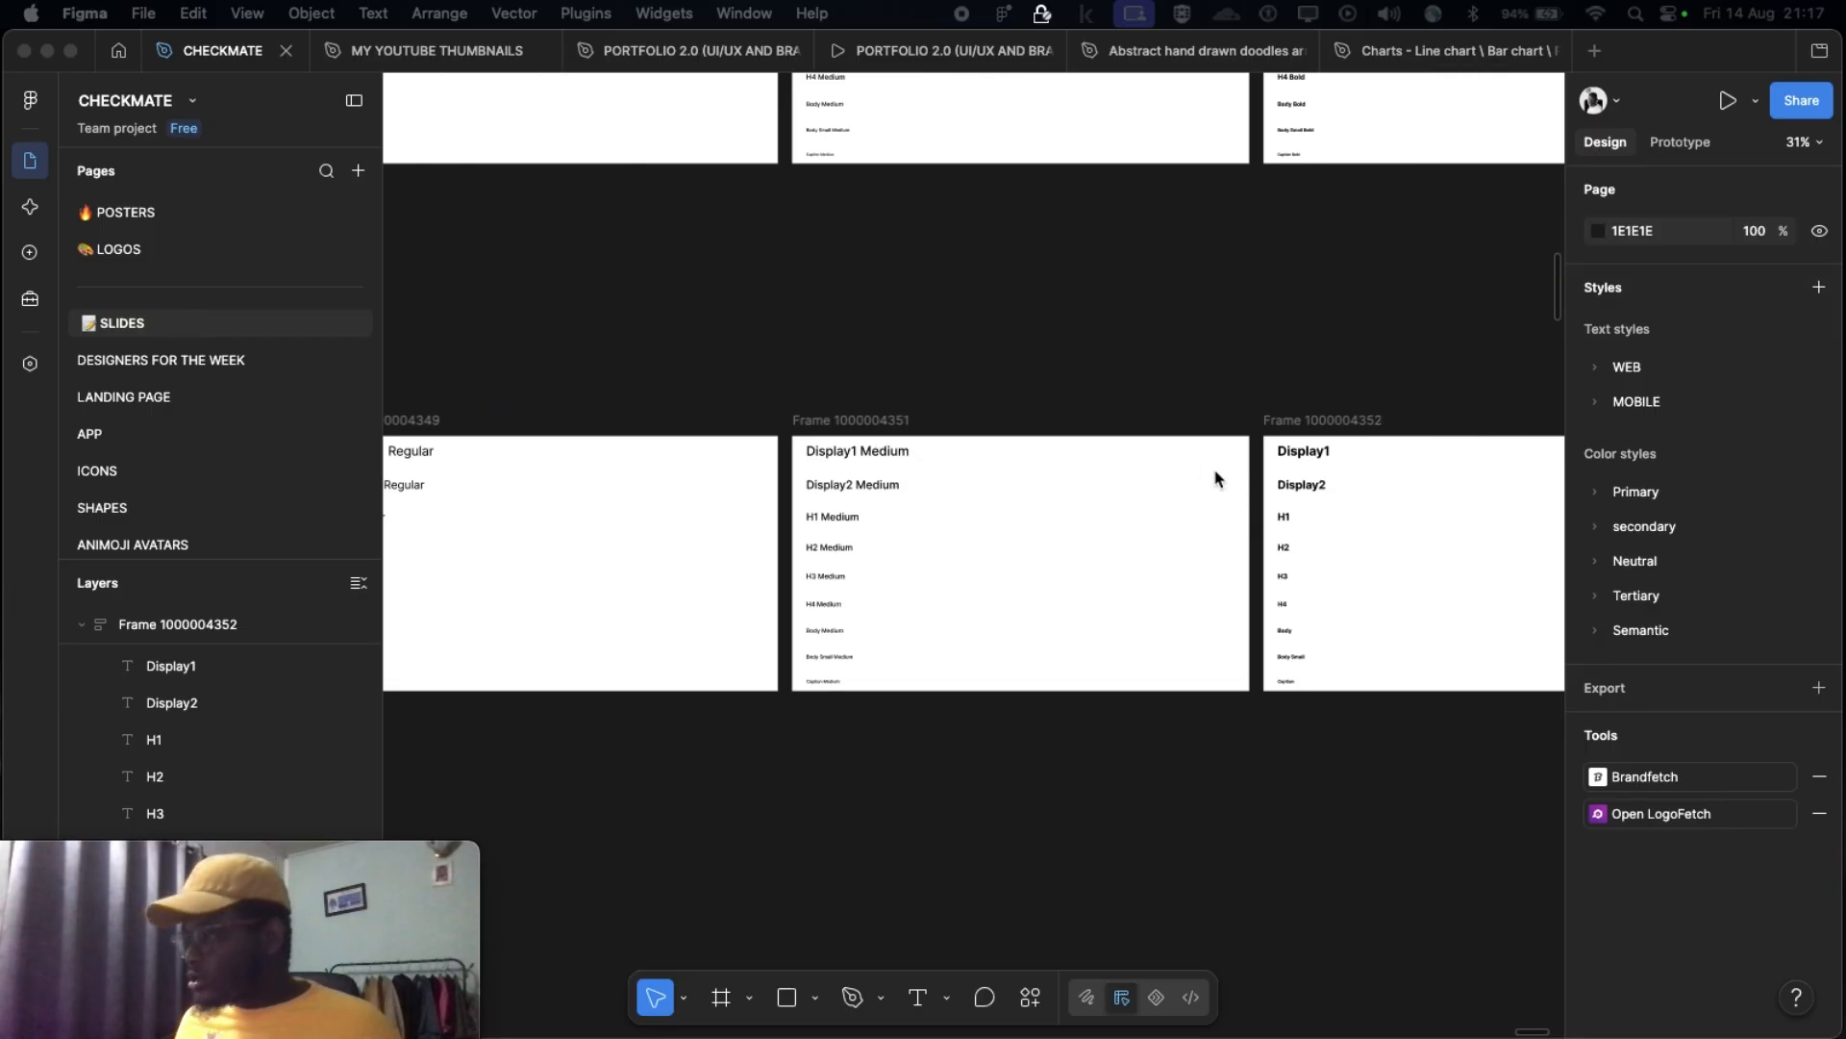
scroll(1343, 478, up, 3)
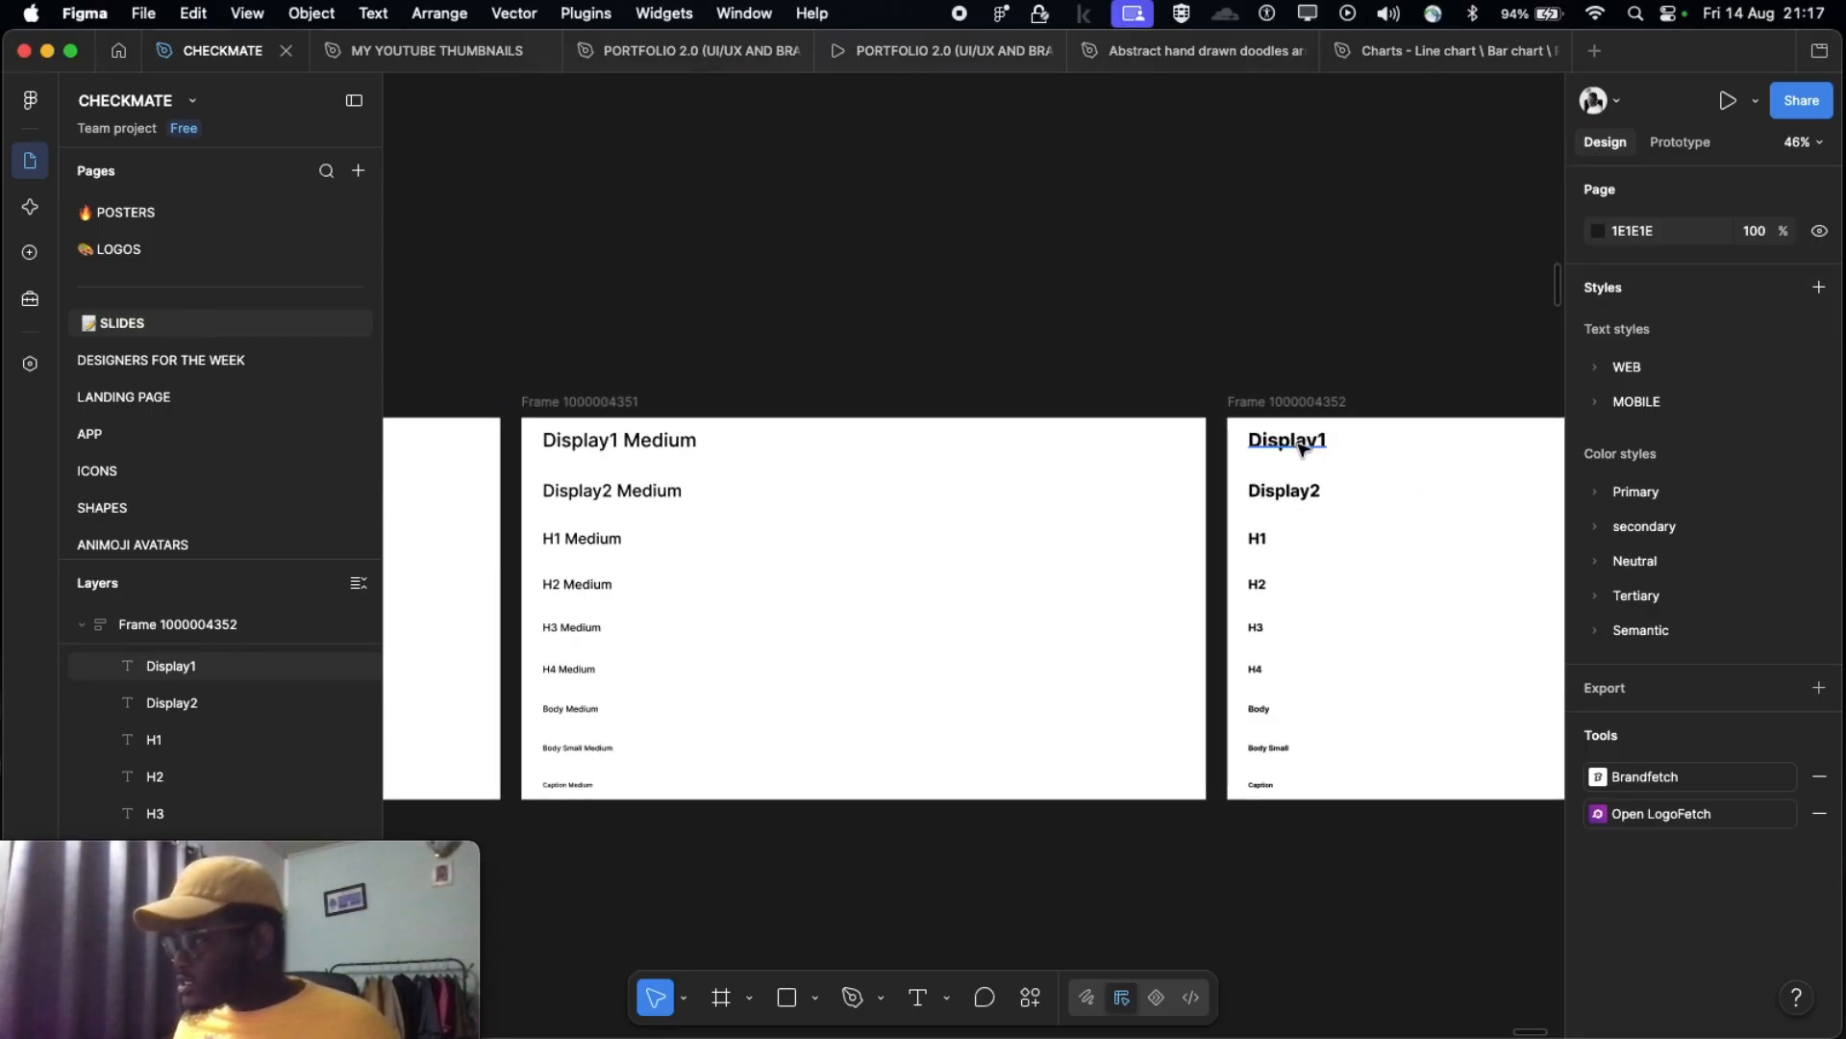
click(1301, 449)
scroll(1301, 449, down, 5)
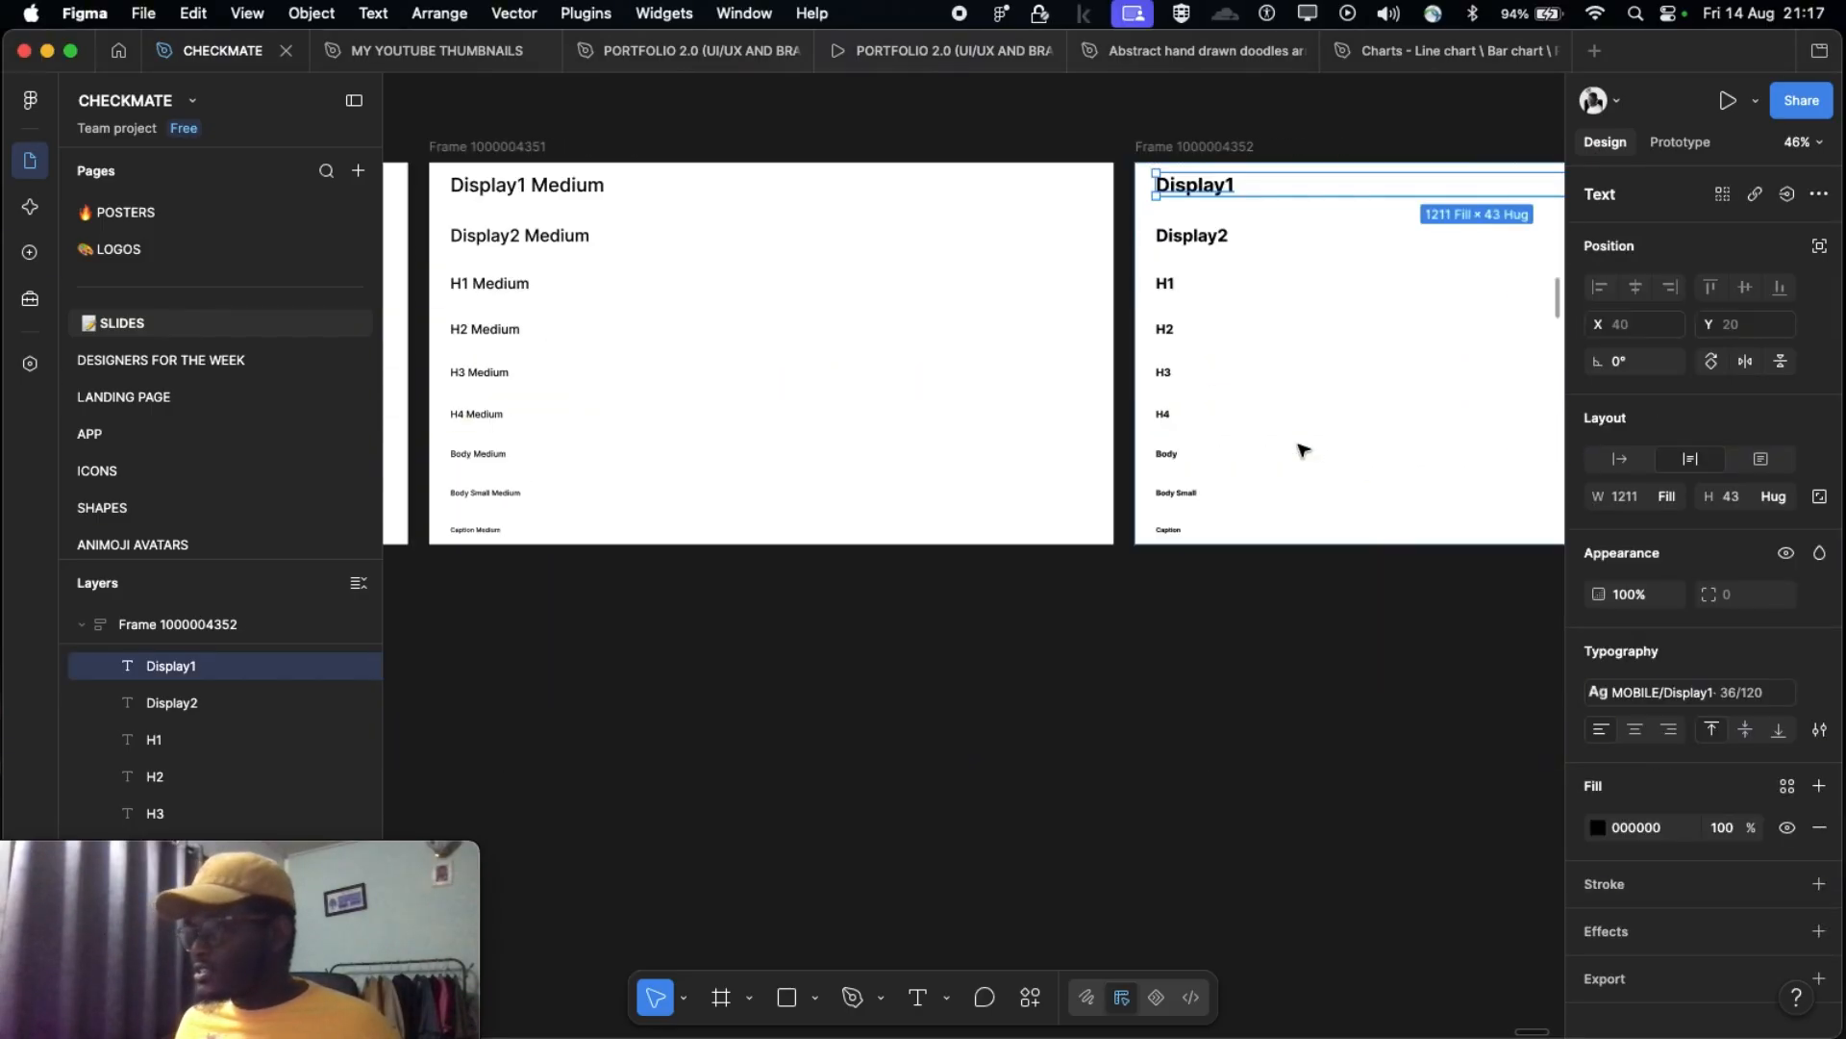
scroll(1302, 449, right, 4)
click(1303, 449)
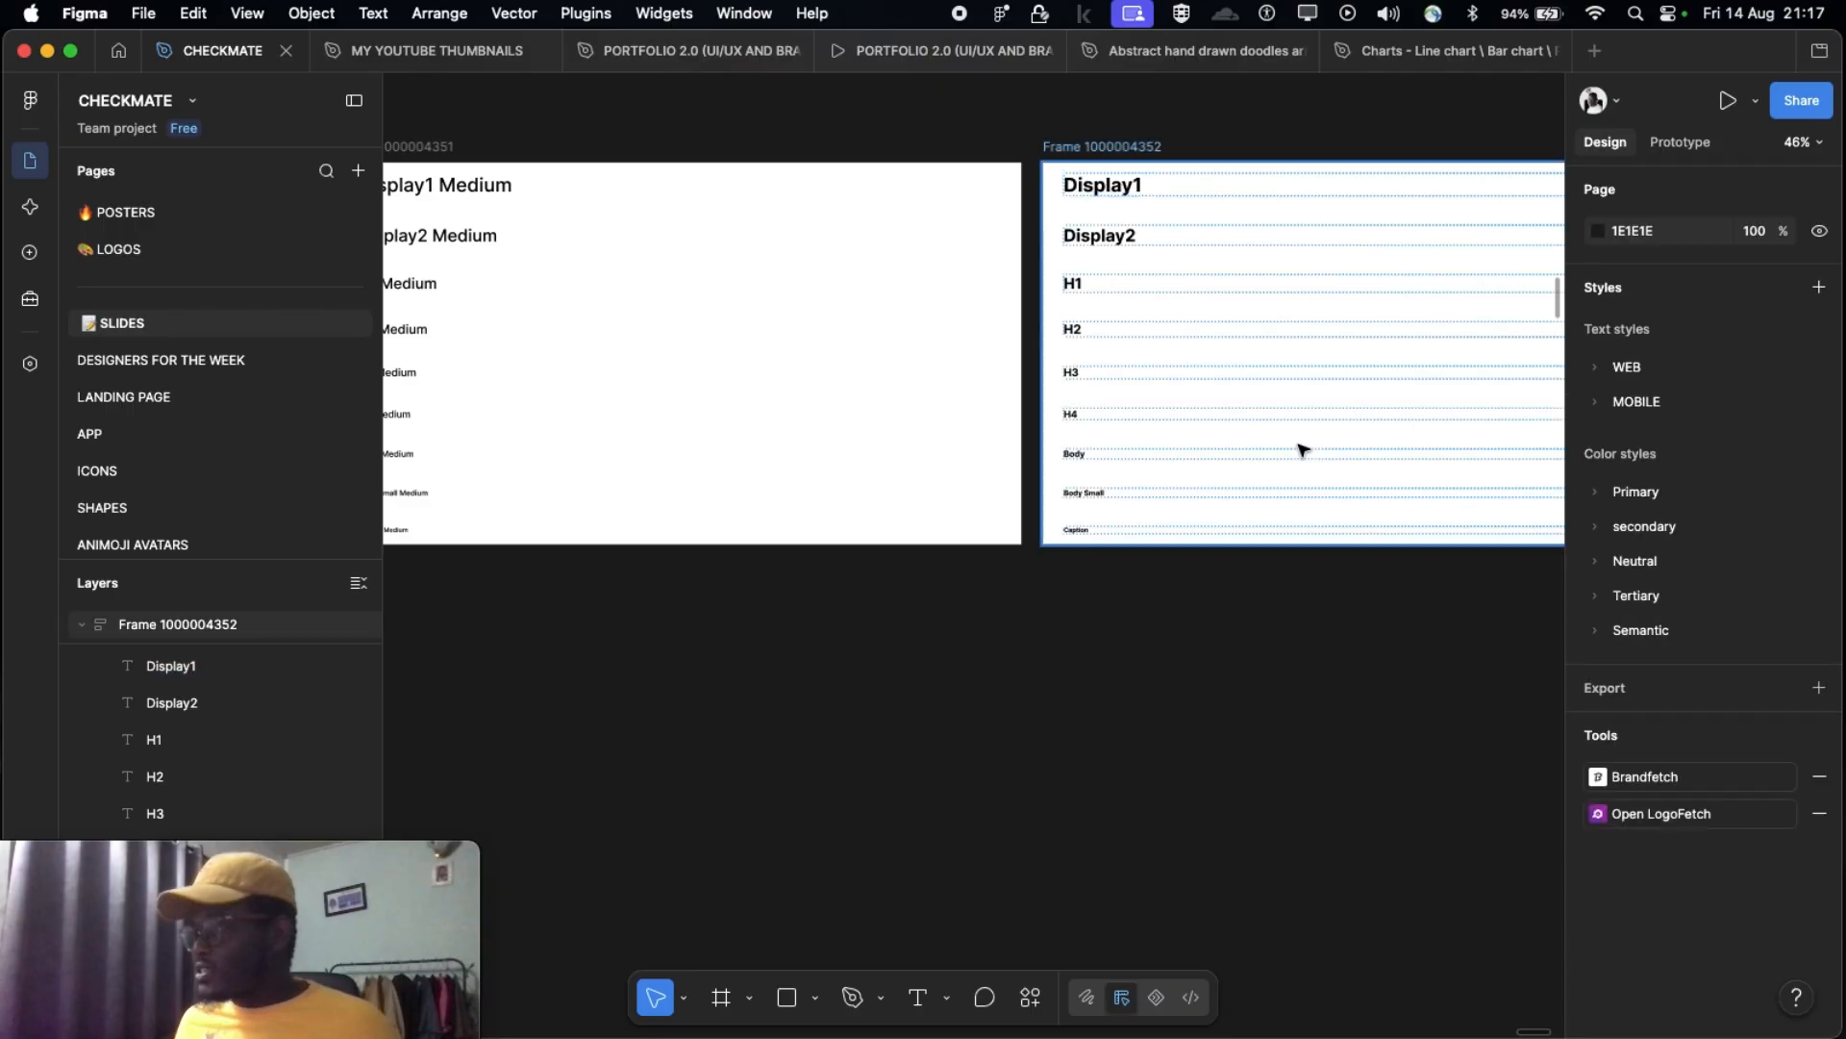
click(1104, 202)
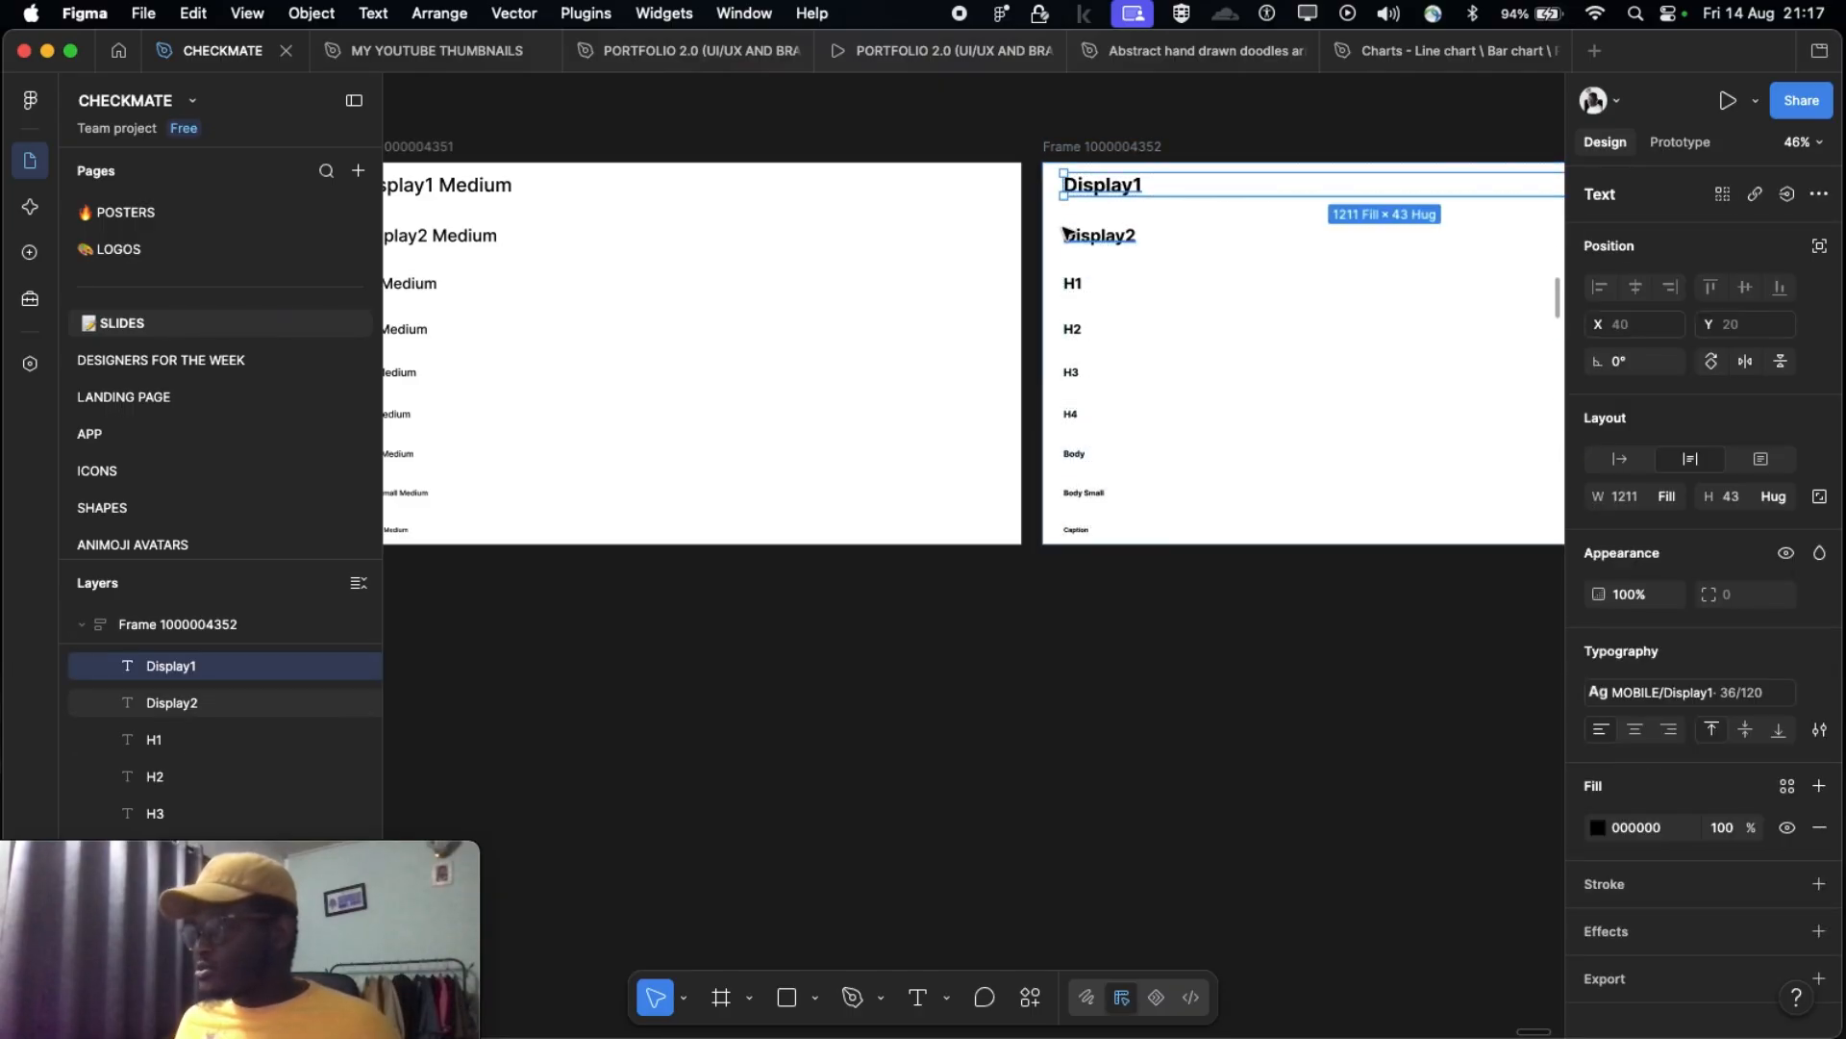
Step: Undo the MOBILE style grouping and the text style generation for the three frames
key(super+z)
key(super+z)
key(super+z)
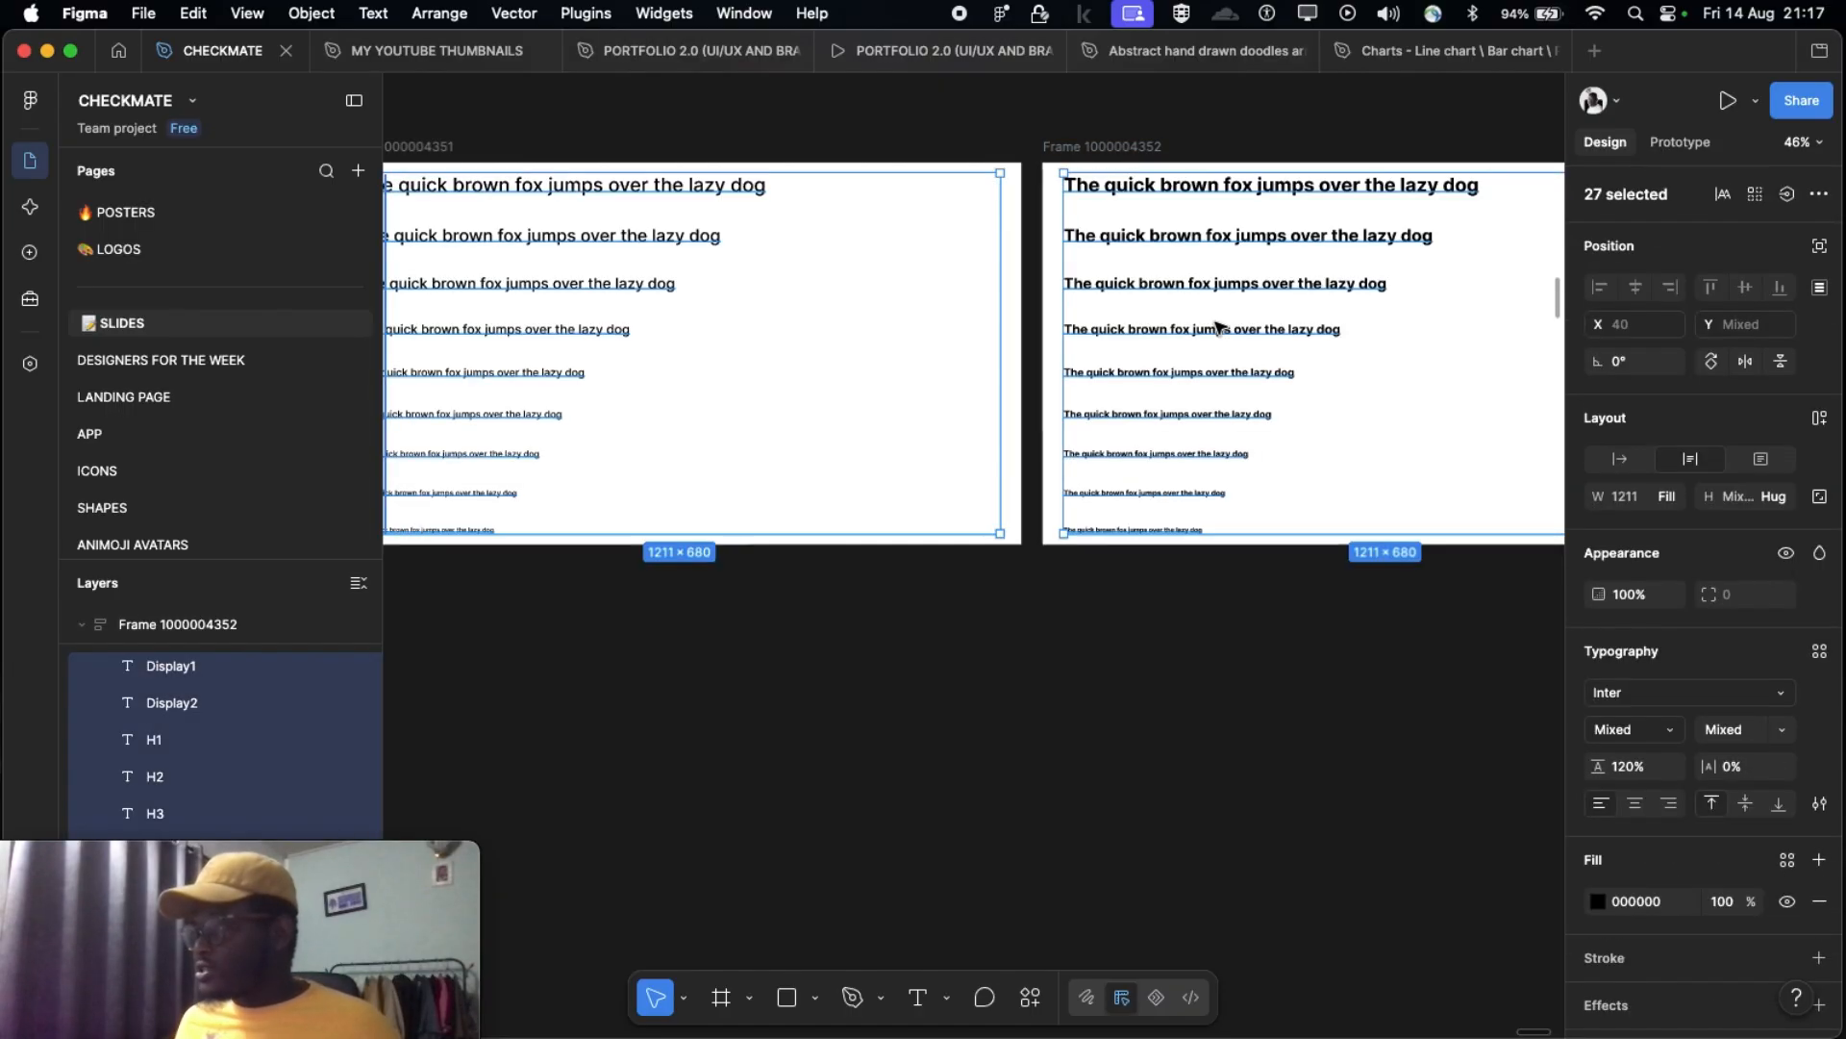
scroll(1137, 279, right, 2)
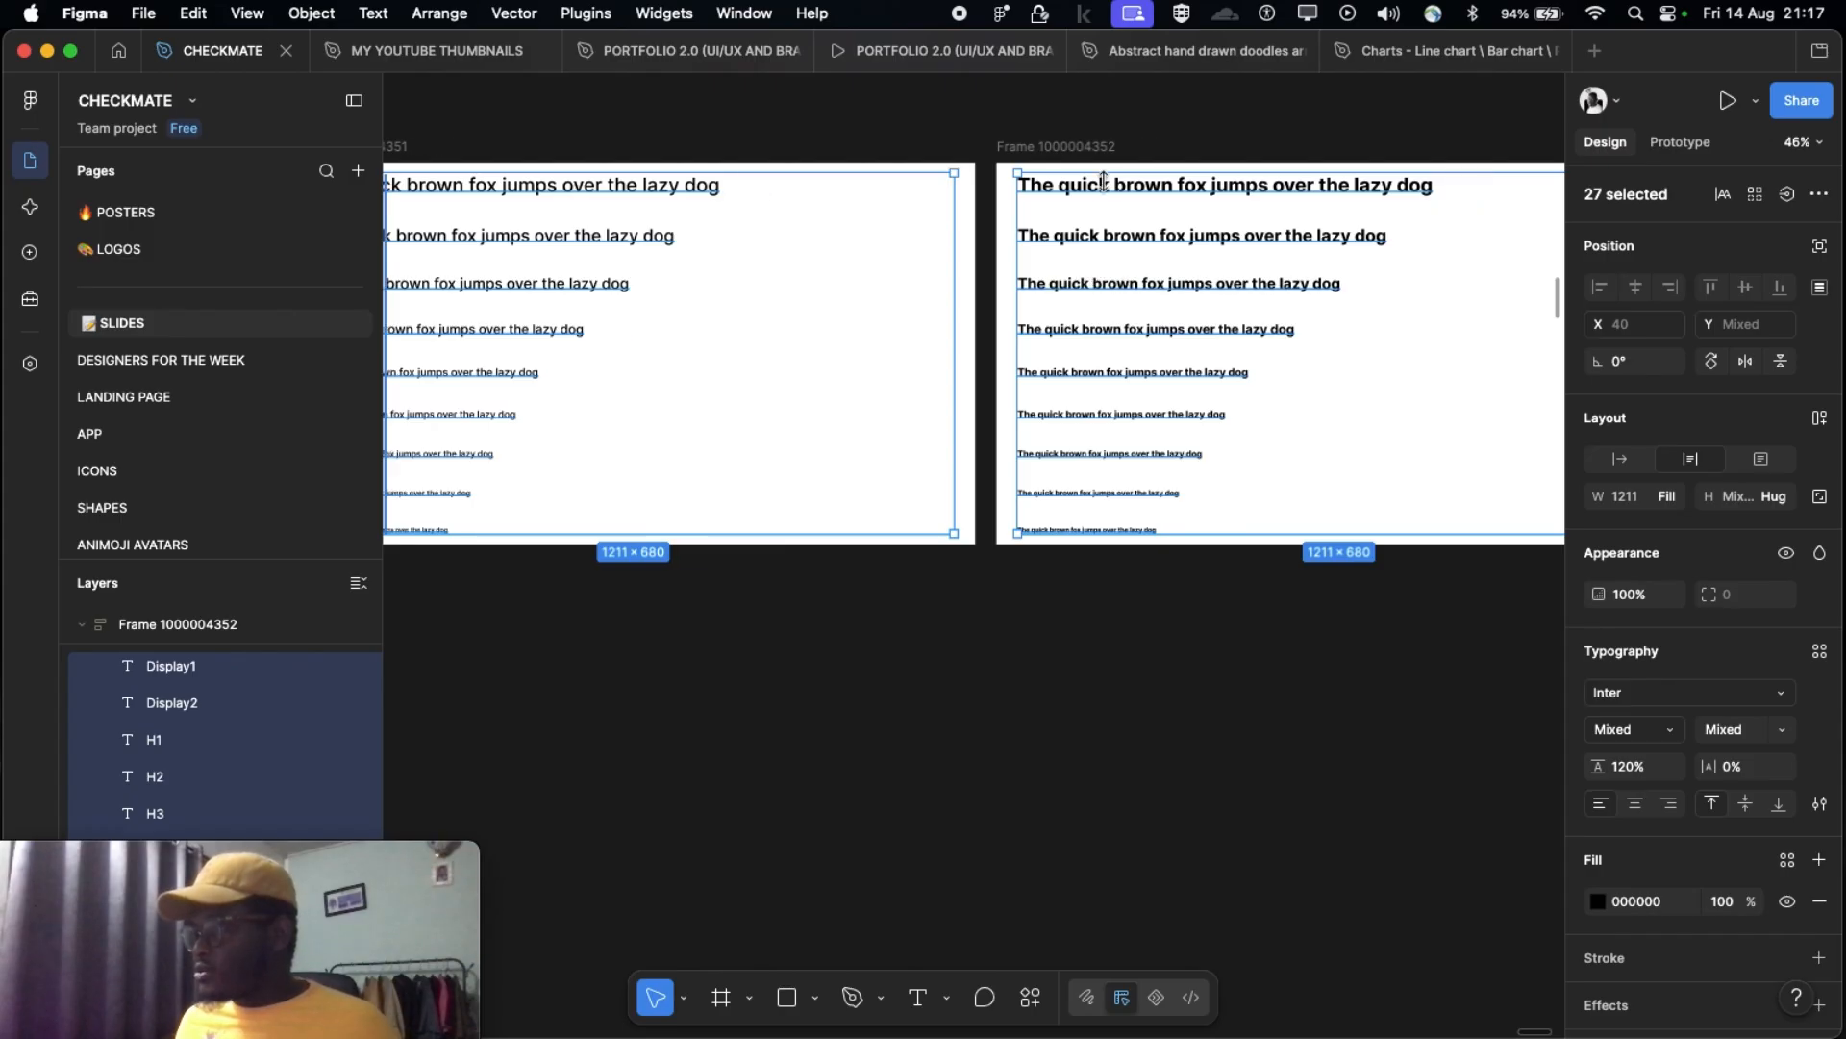
click(1070, 147)
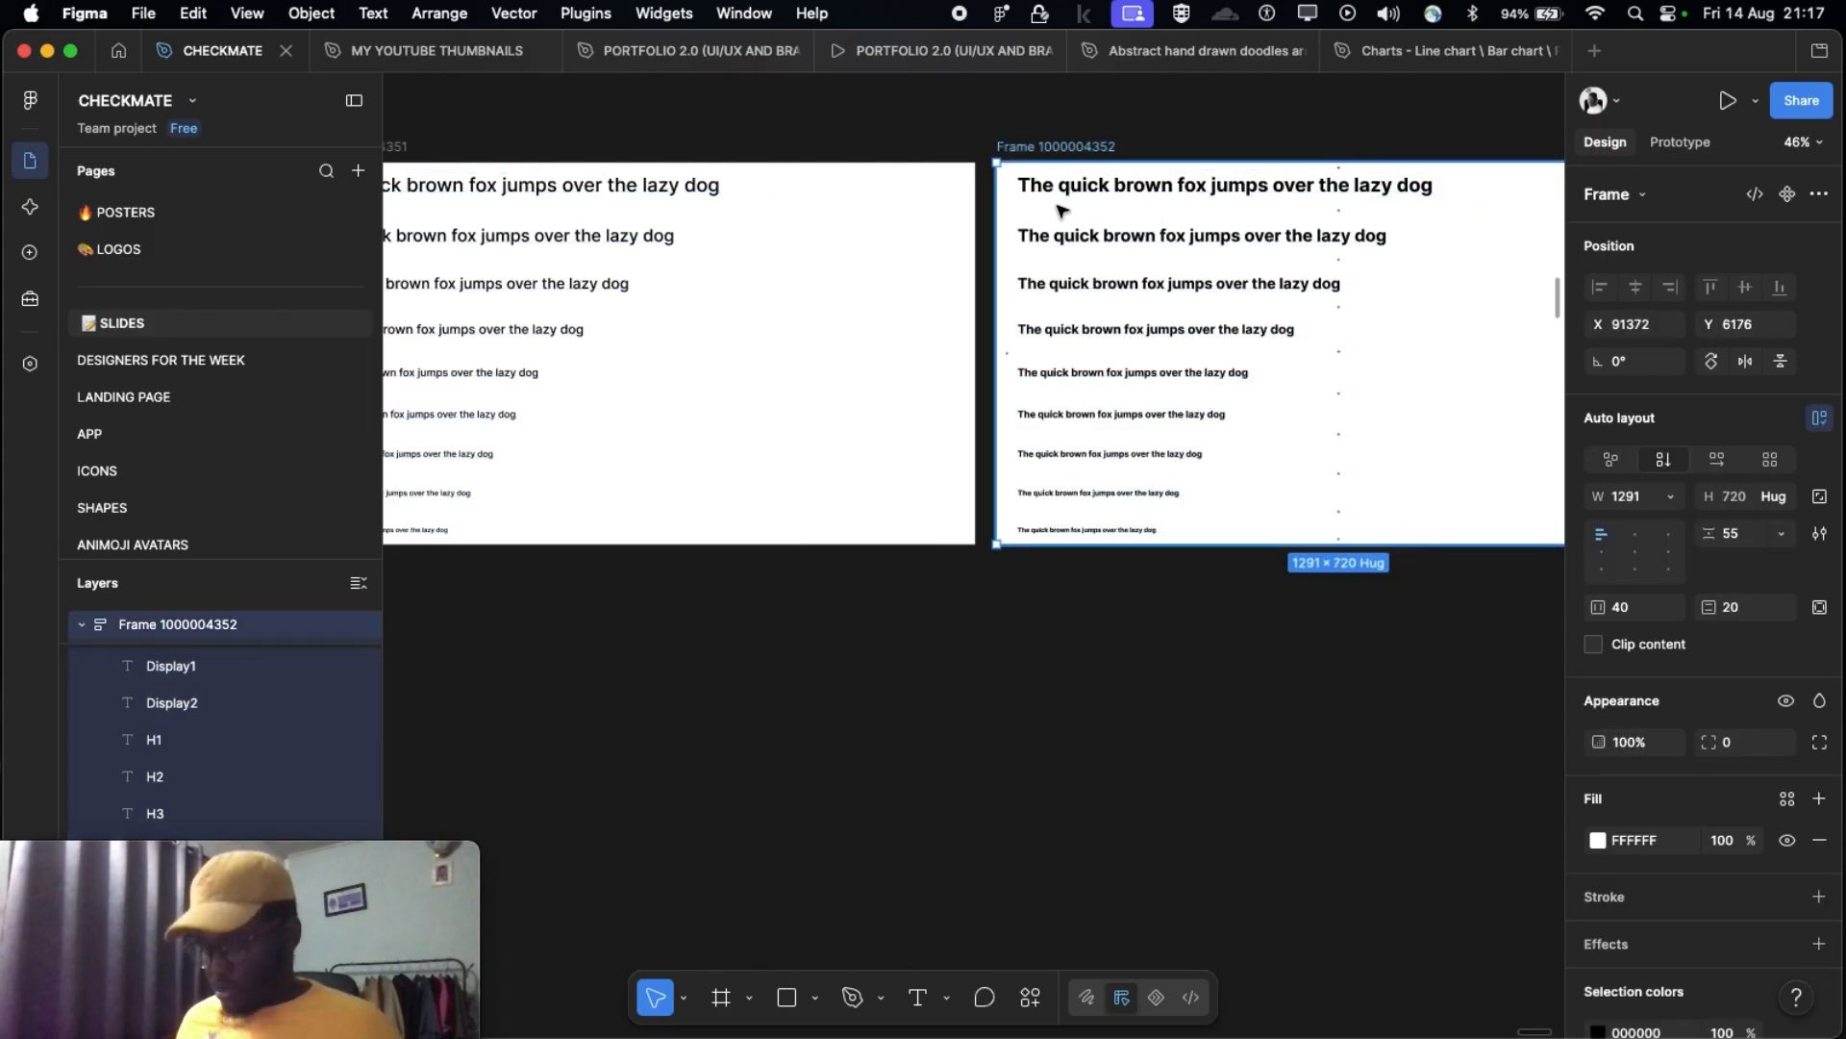
key(Return)
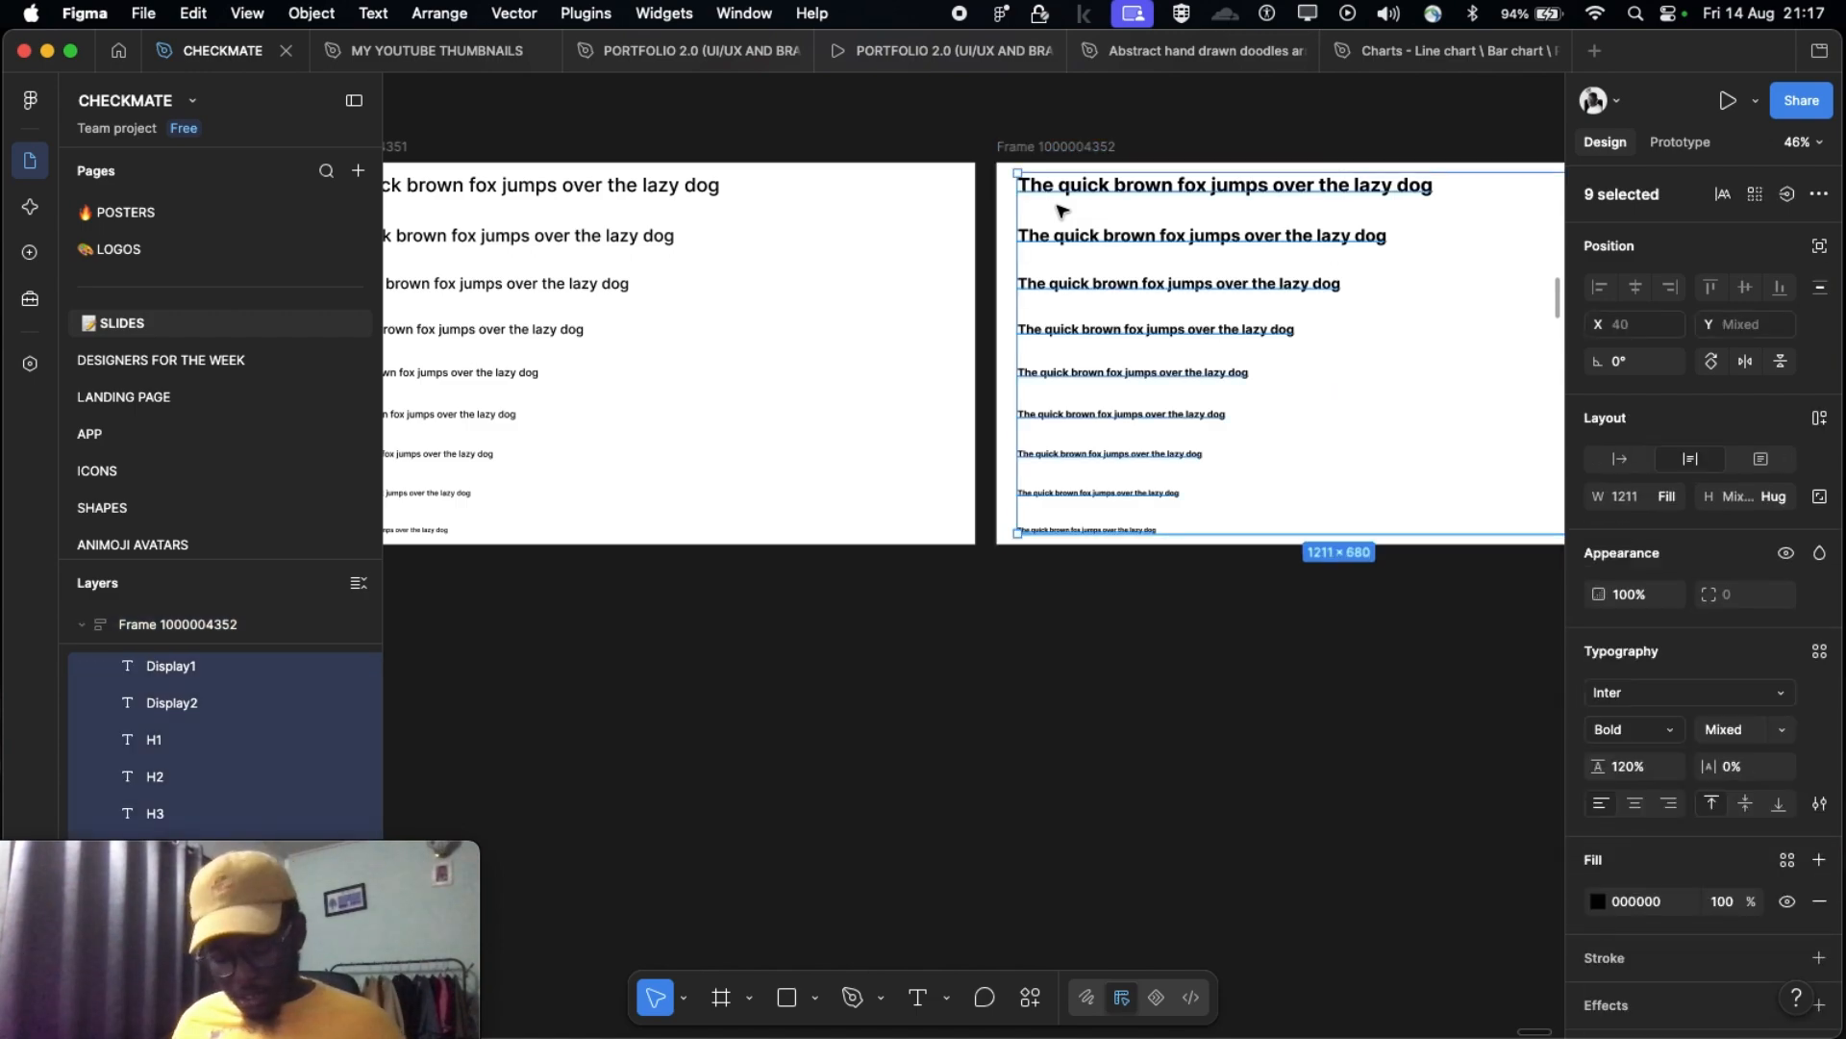
key(super+r)
click(903, 546)
text(BOLD)
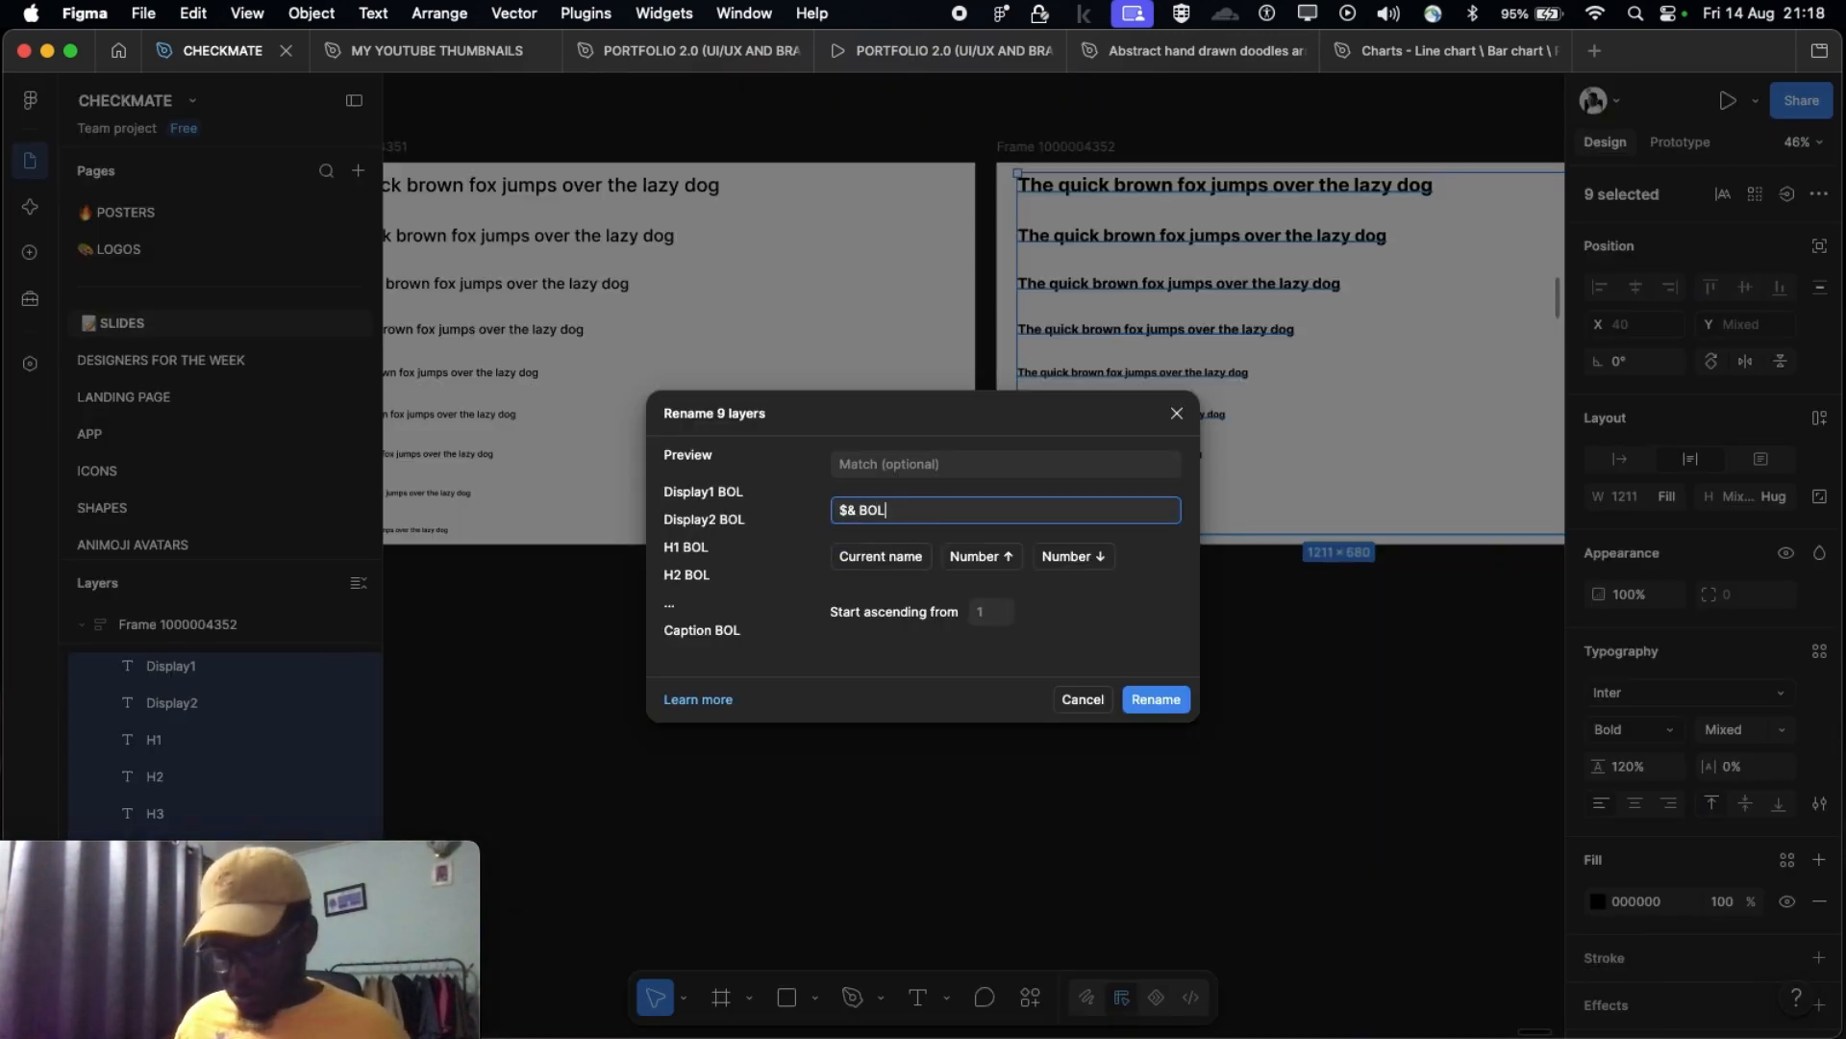
key(BackSpace)
key(BackSpace)
key(BackSpace)
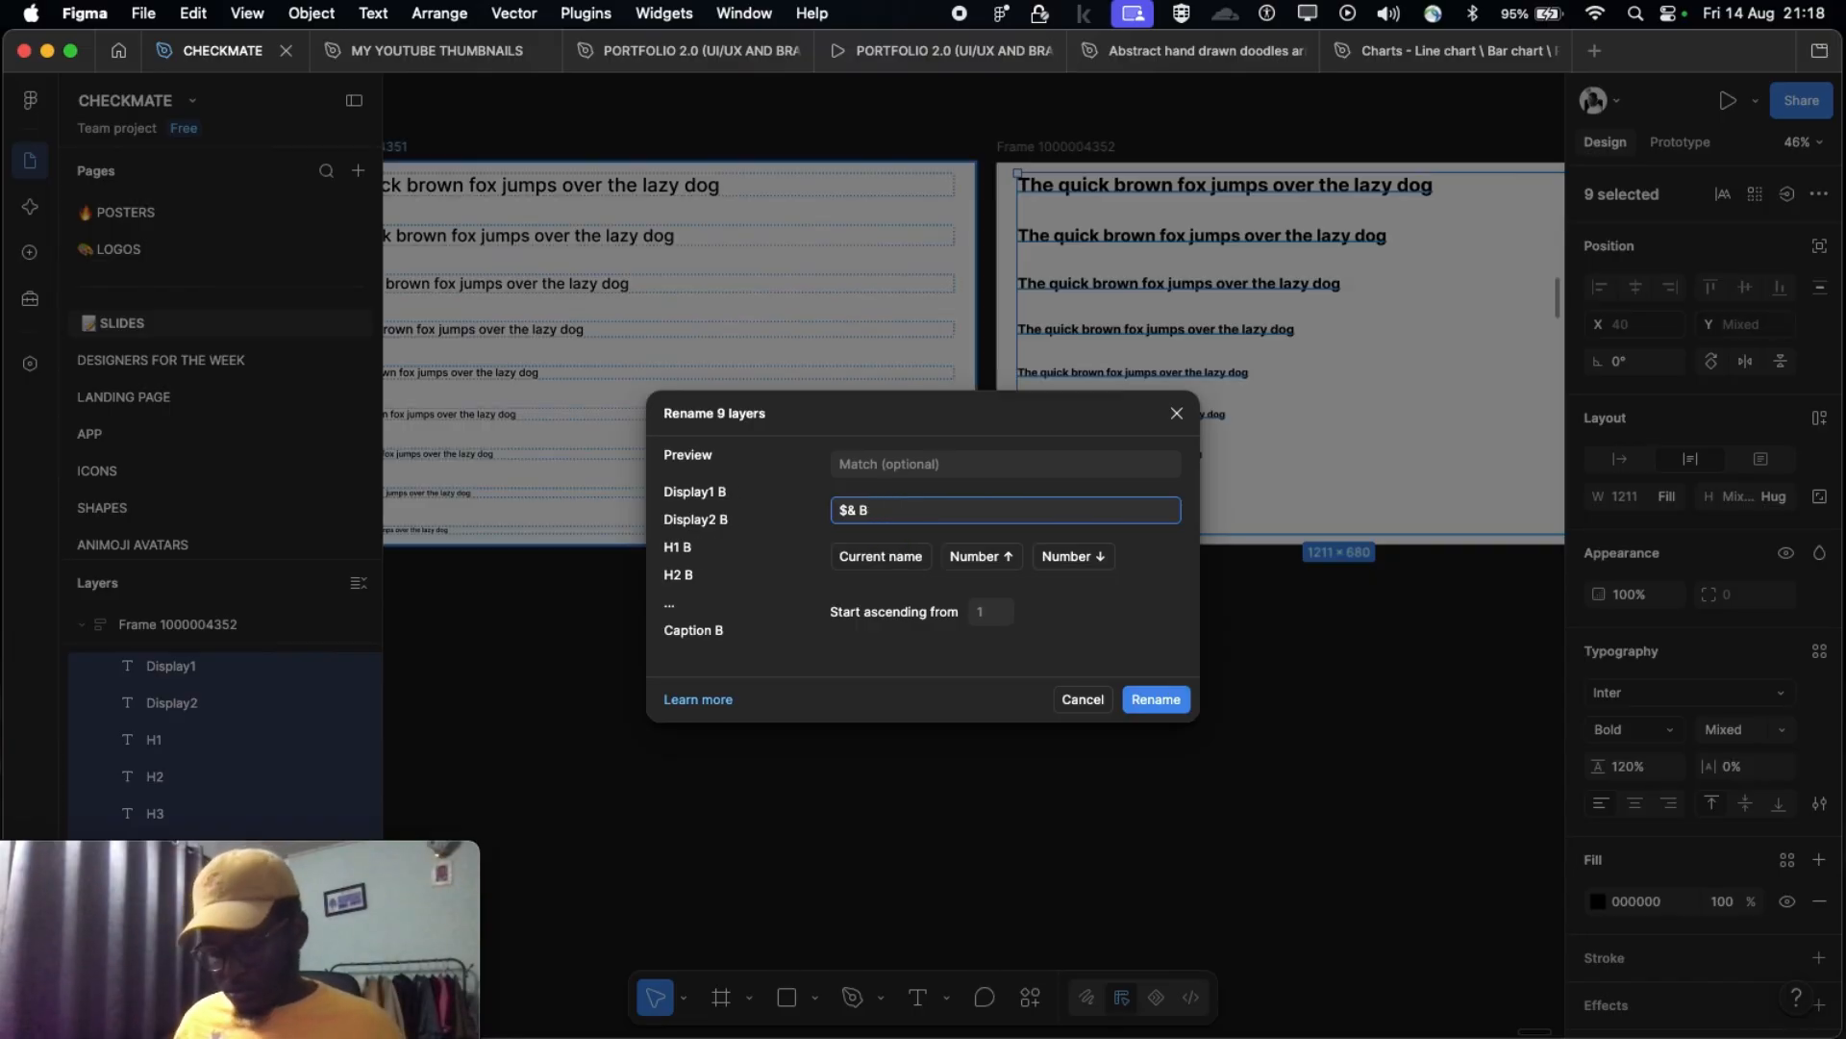
text(old)
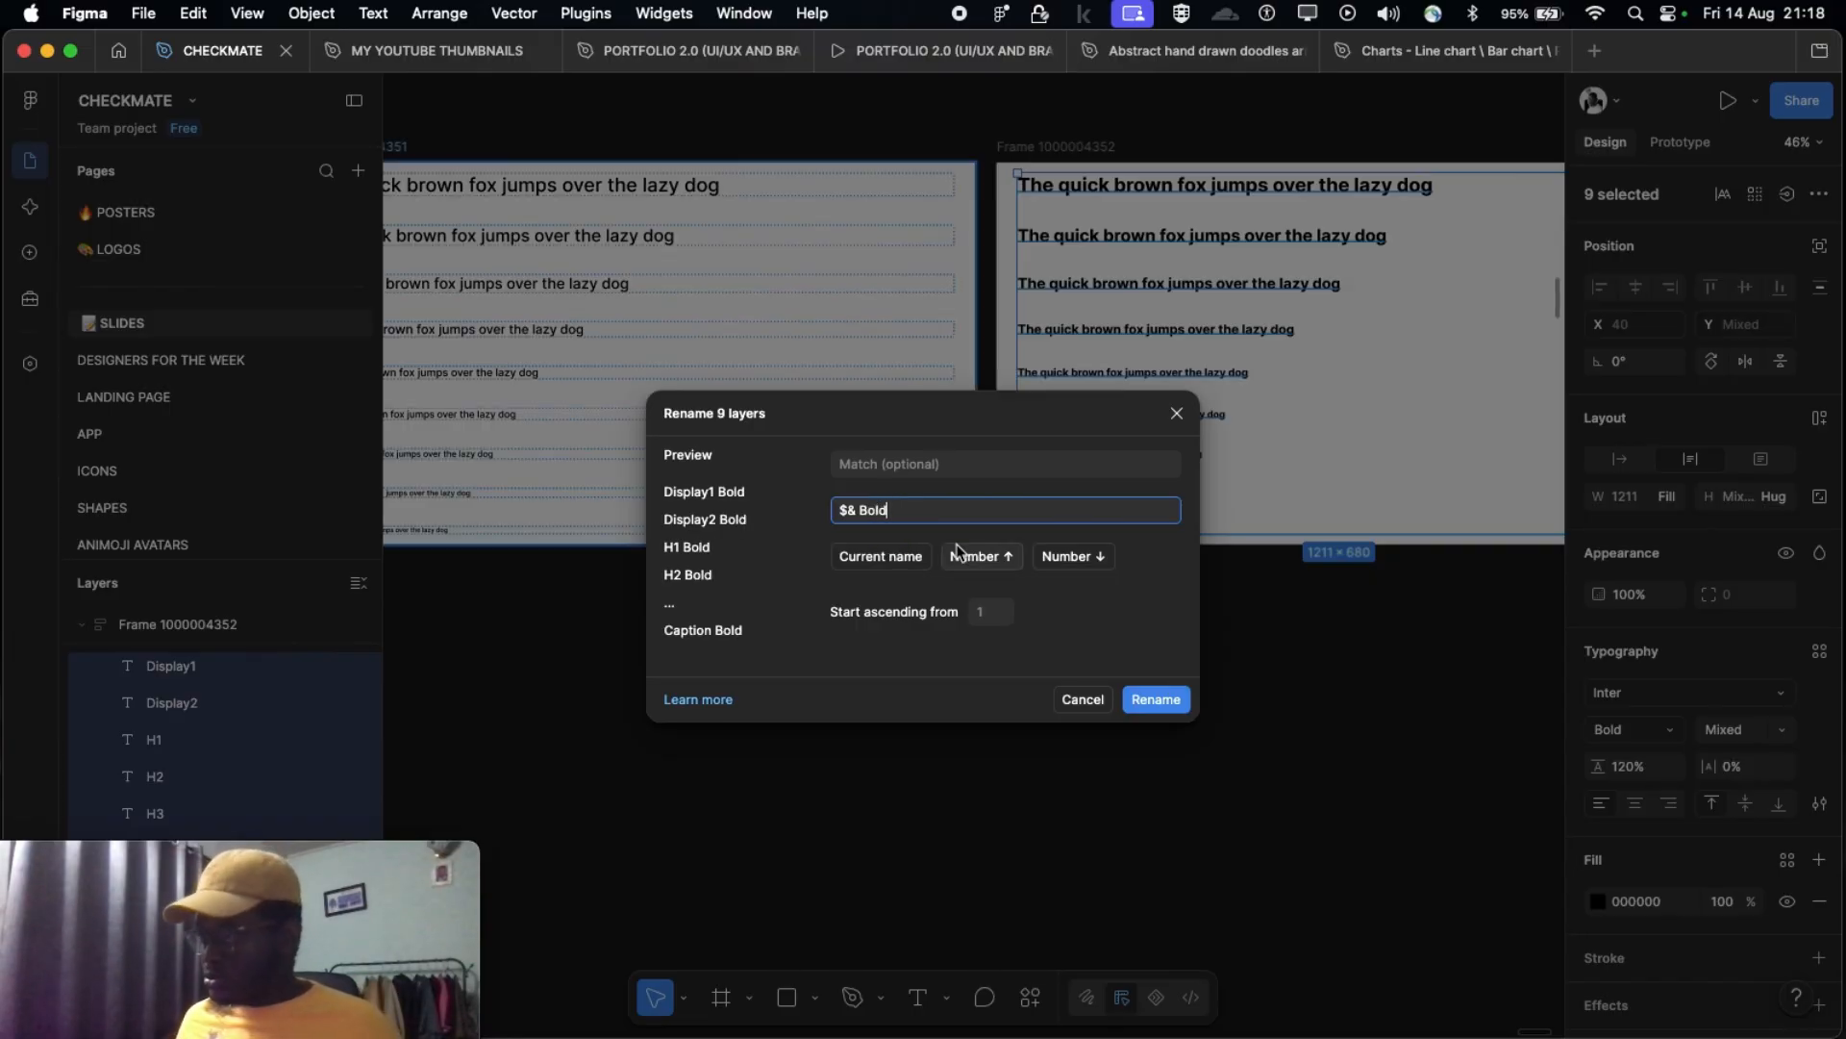
click(1156, 699)
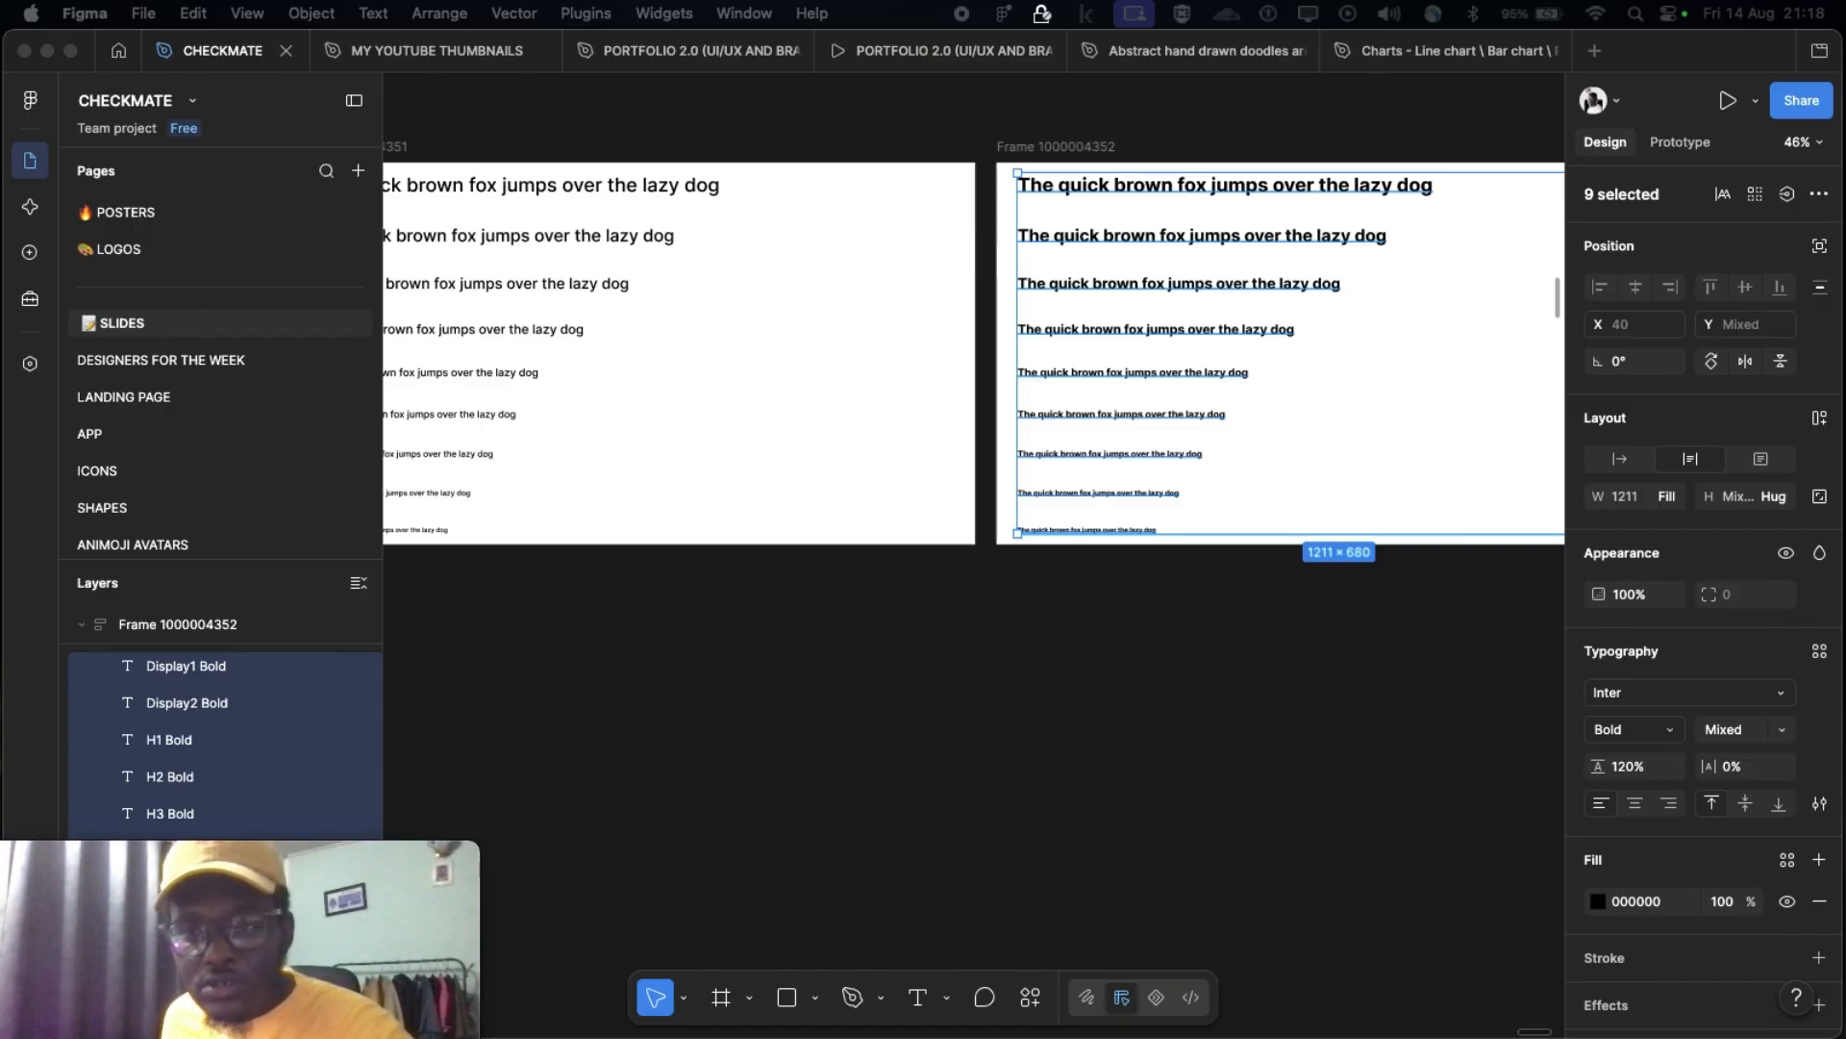
scroll(1538, 493, up, 1)
scroll(1405, 613, left, 3)
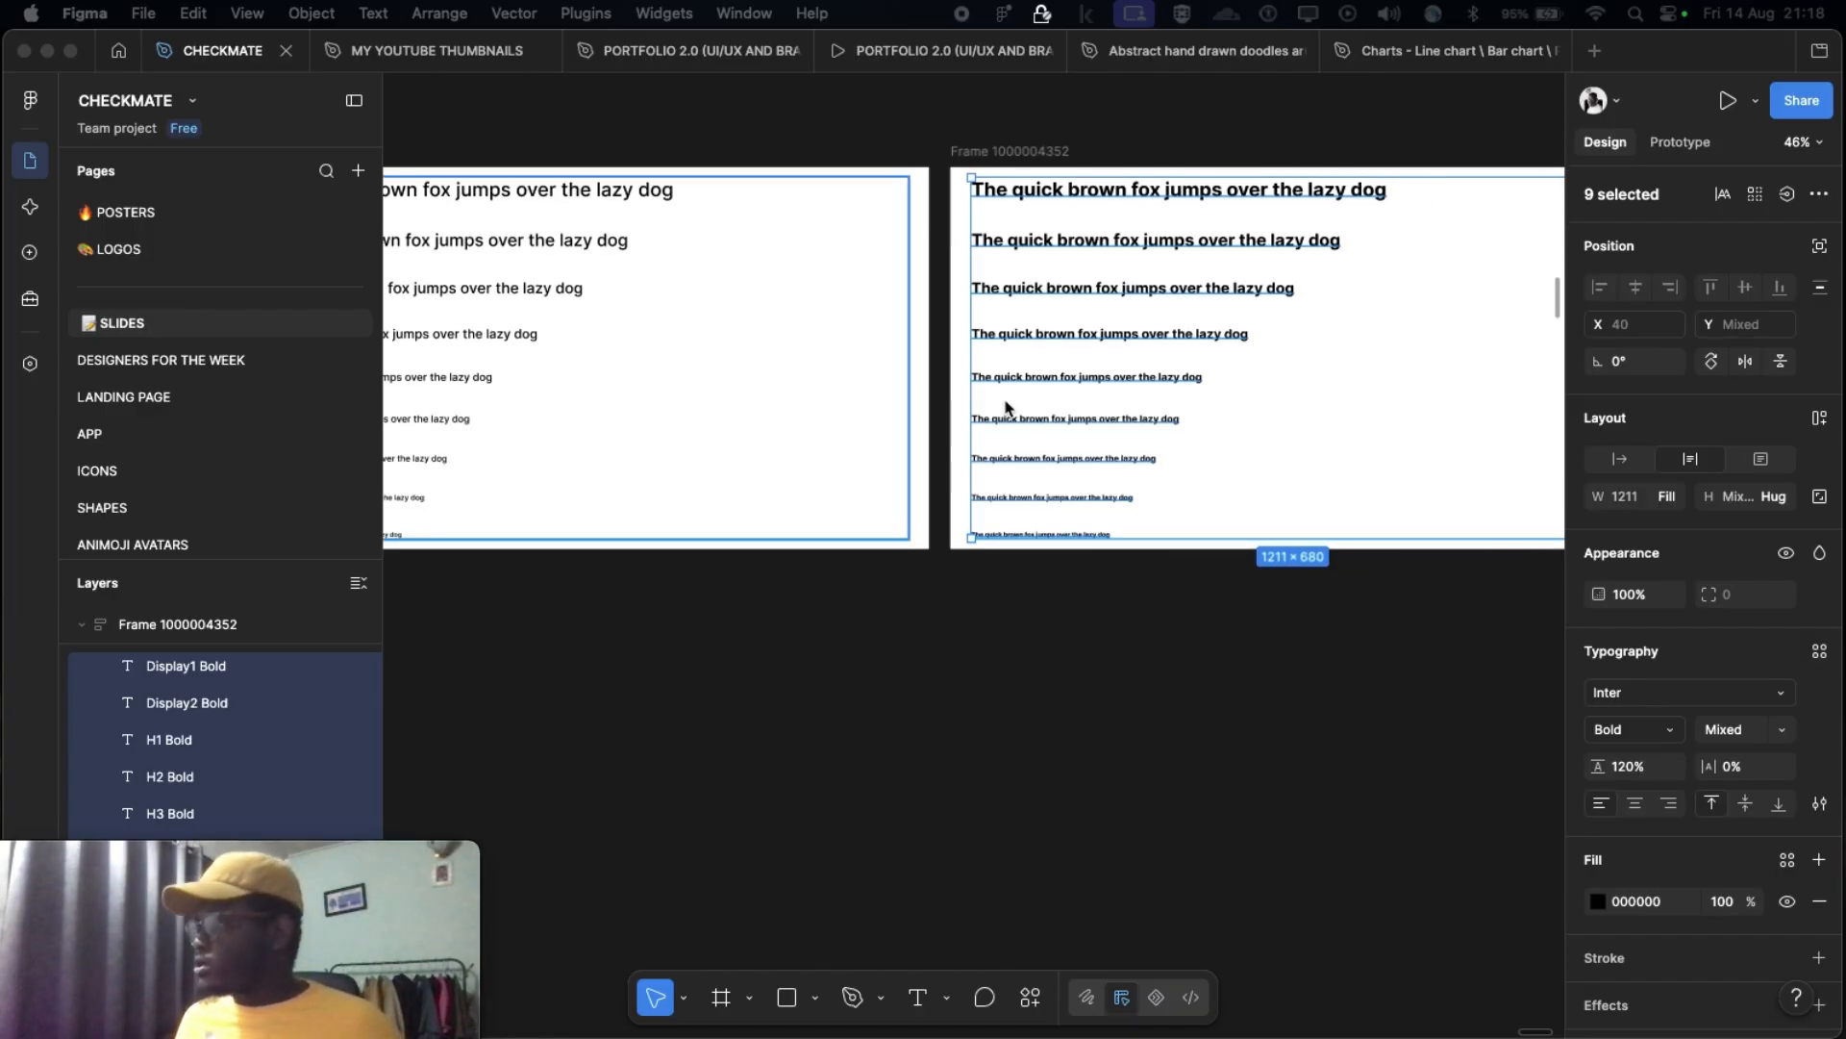
scroll(997, 550, left, 12)
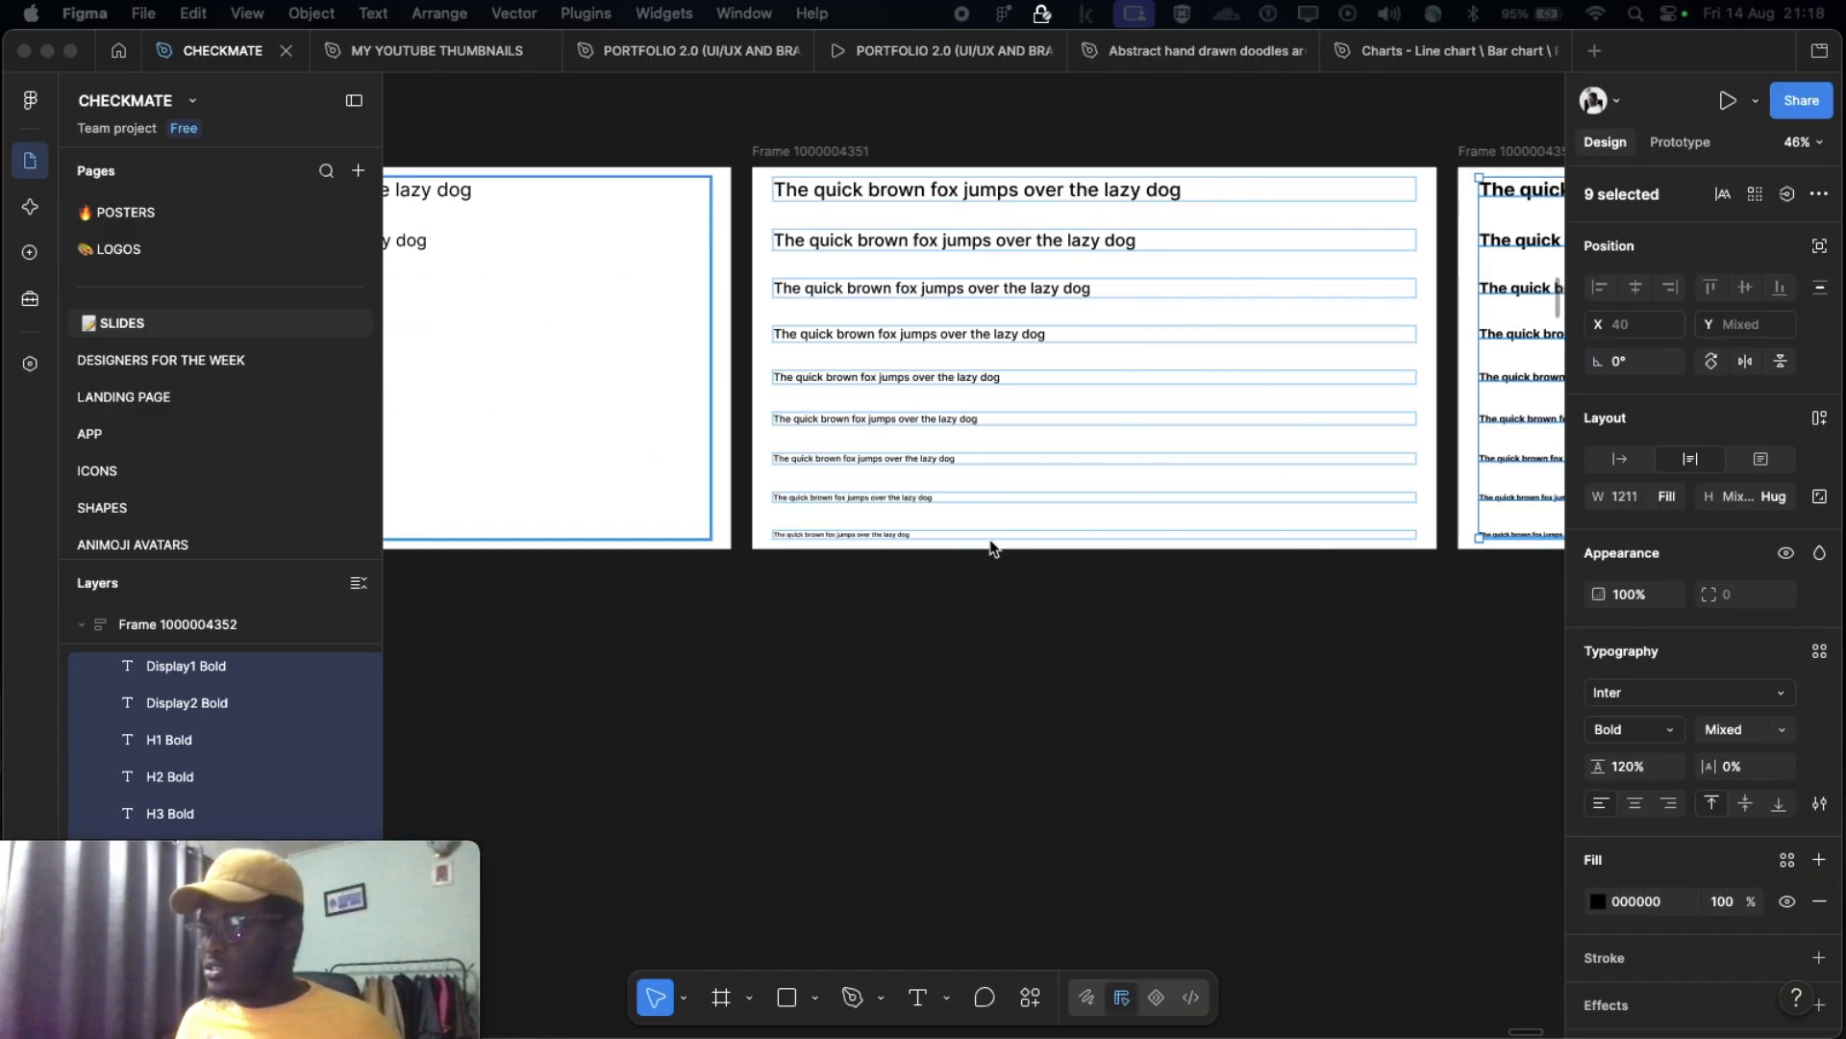
click(756, 152)
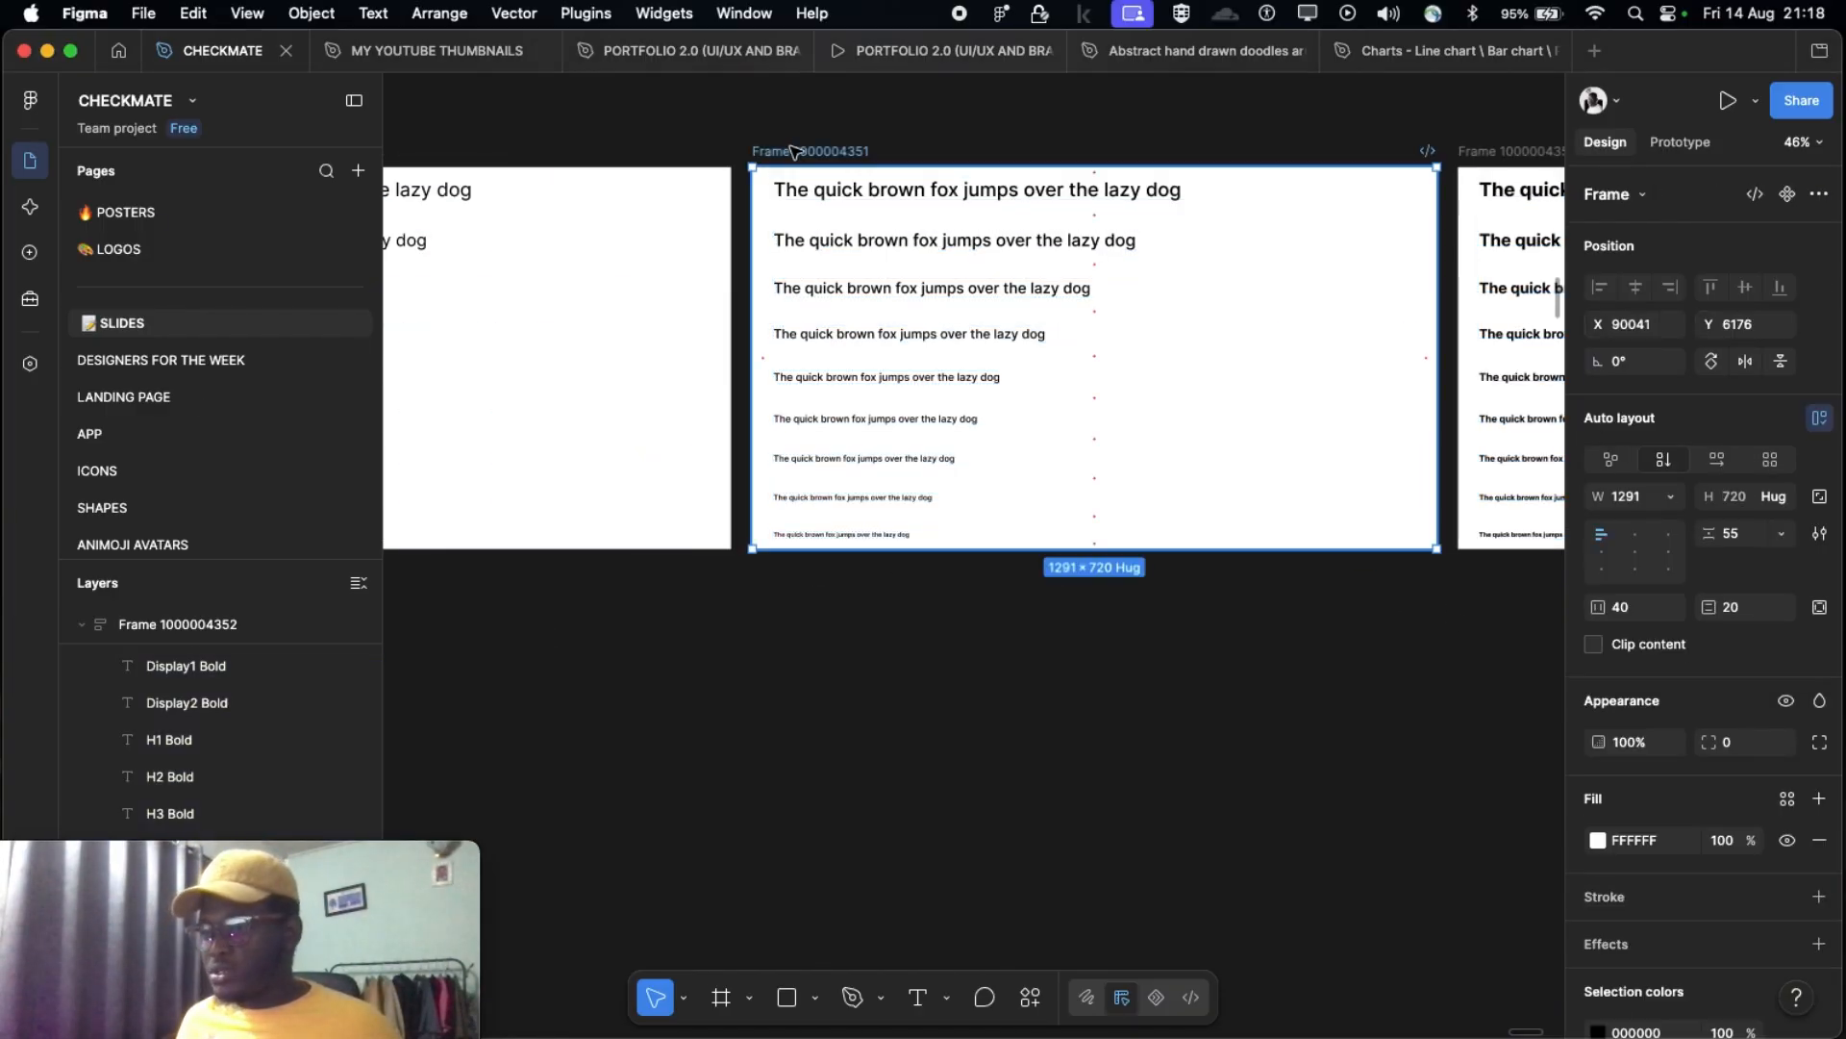
scroll(793, 152, left, 16)
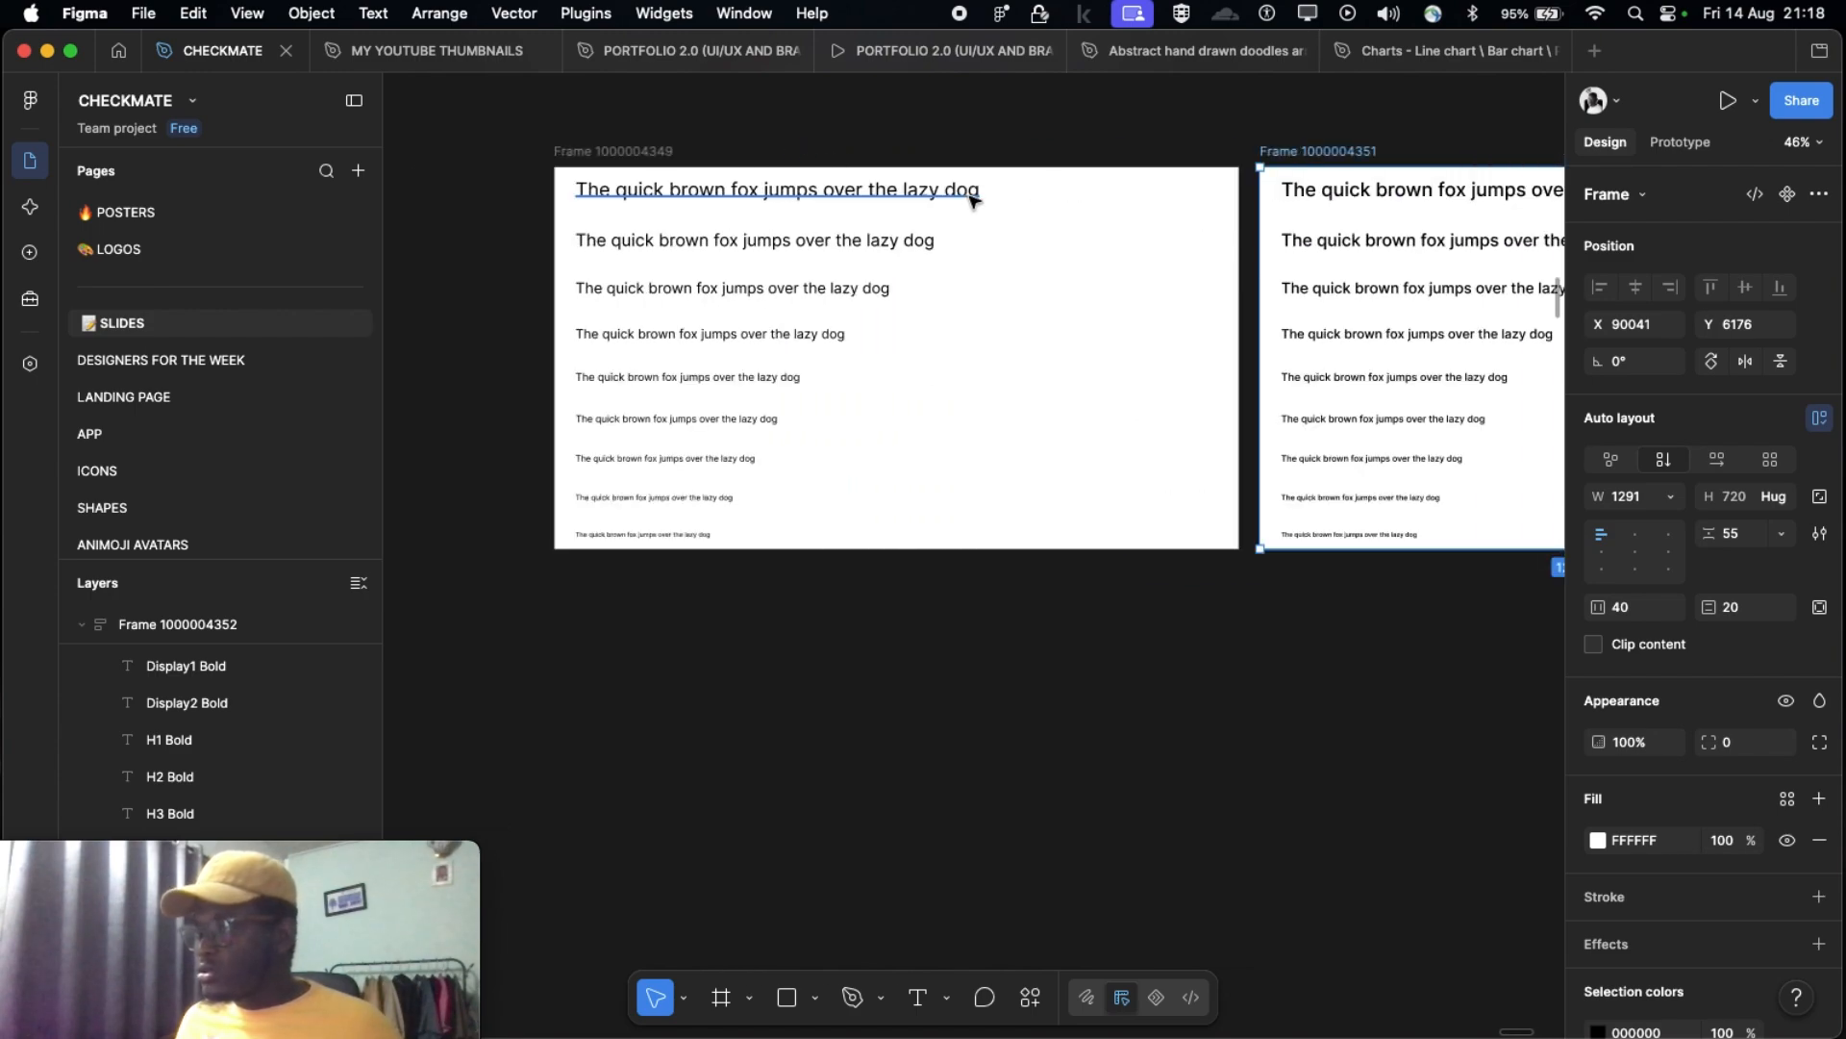
click(606, 154)
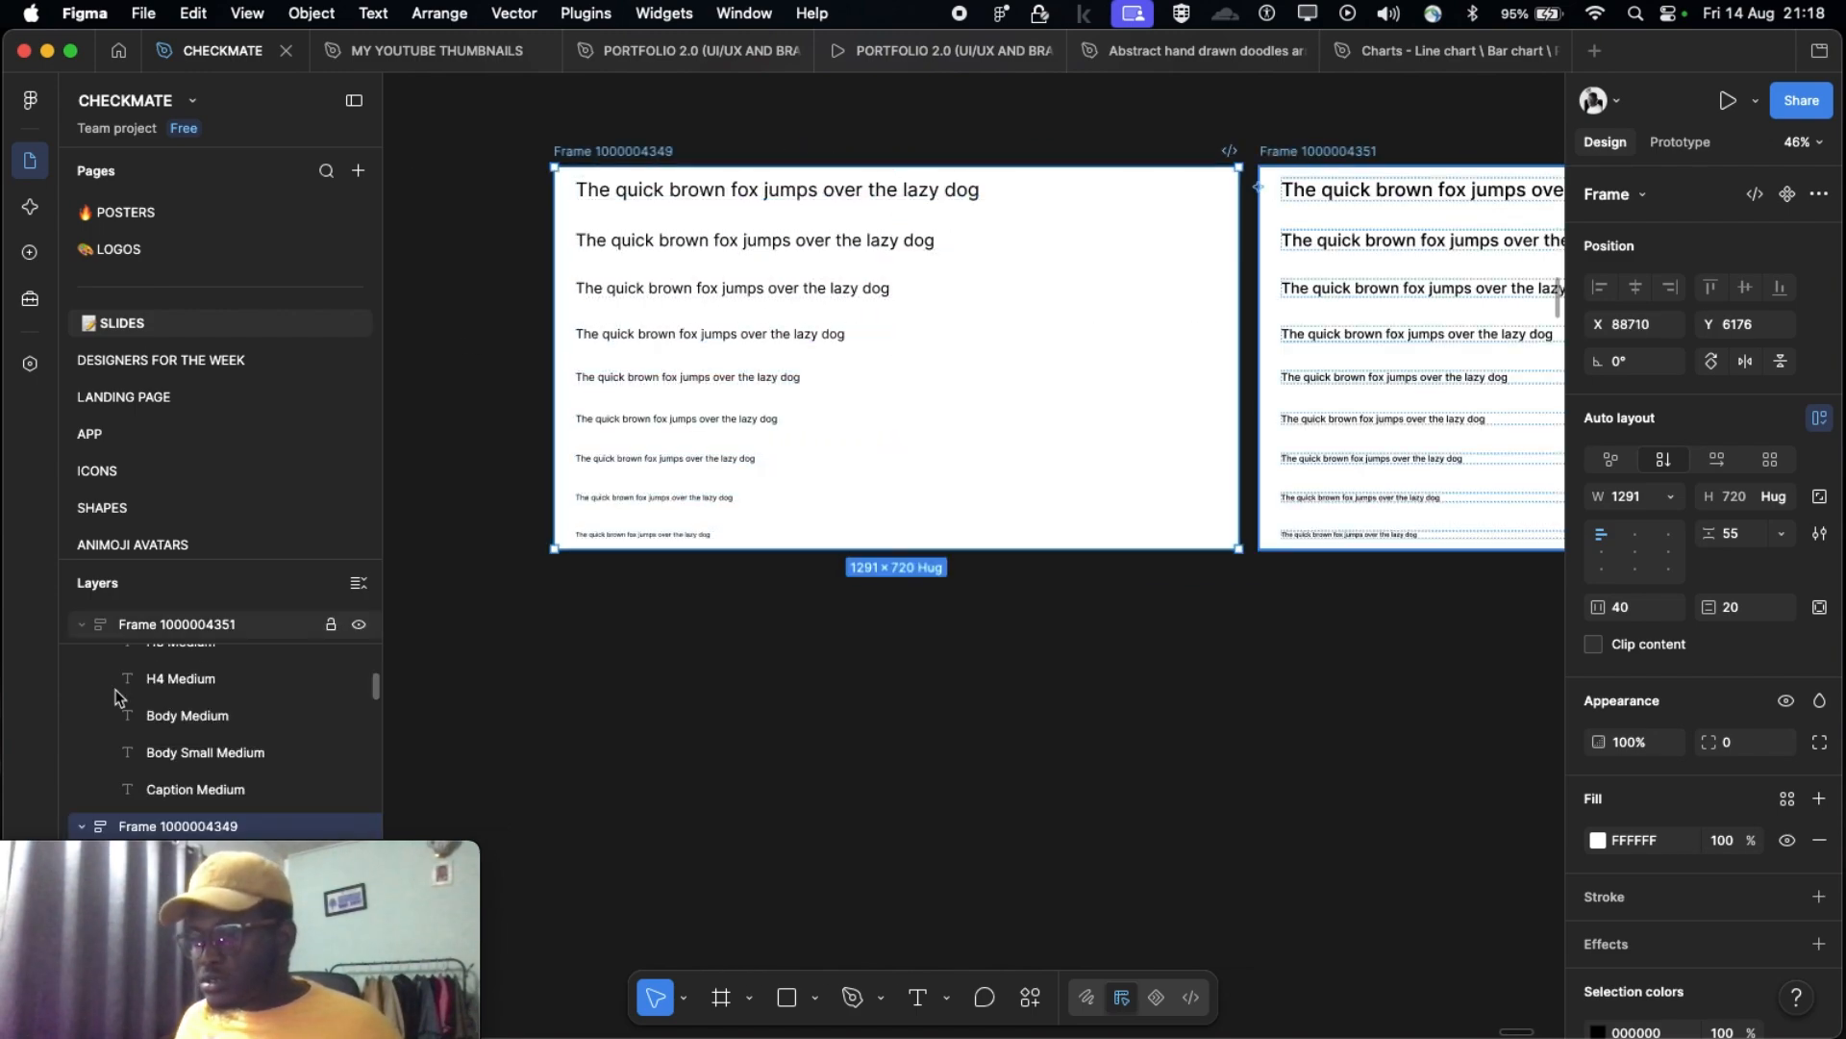
scroll(223, 770, down, 4)
scroll(1405, 264, right, 5)
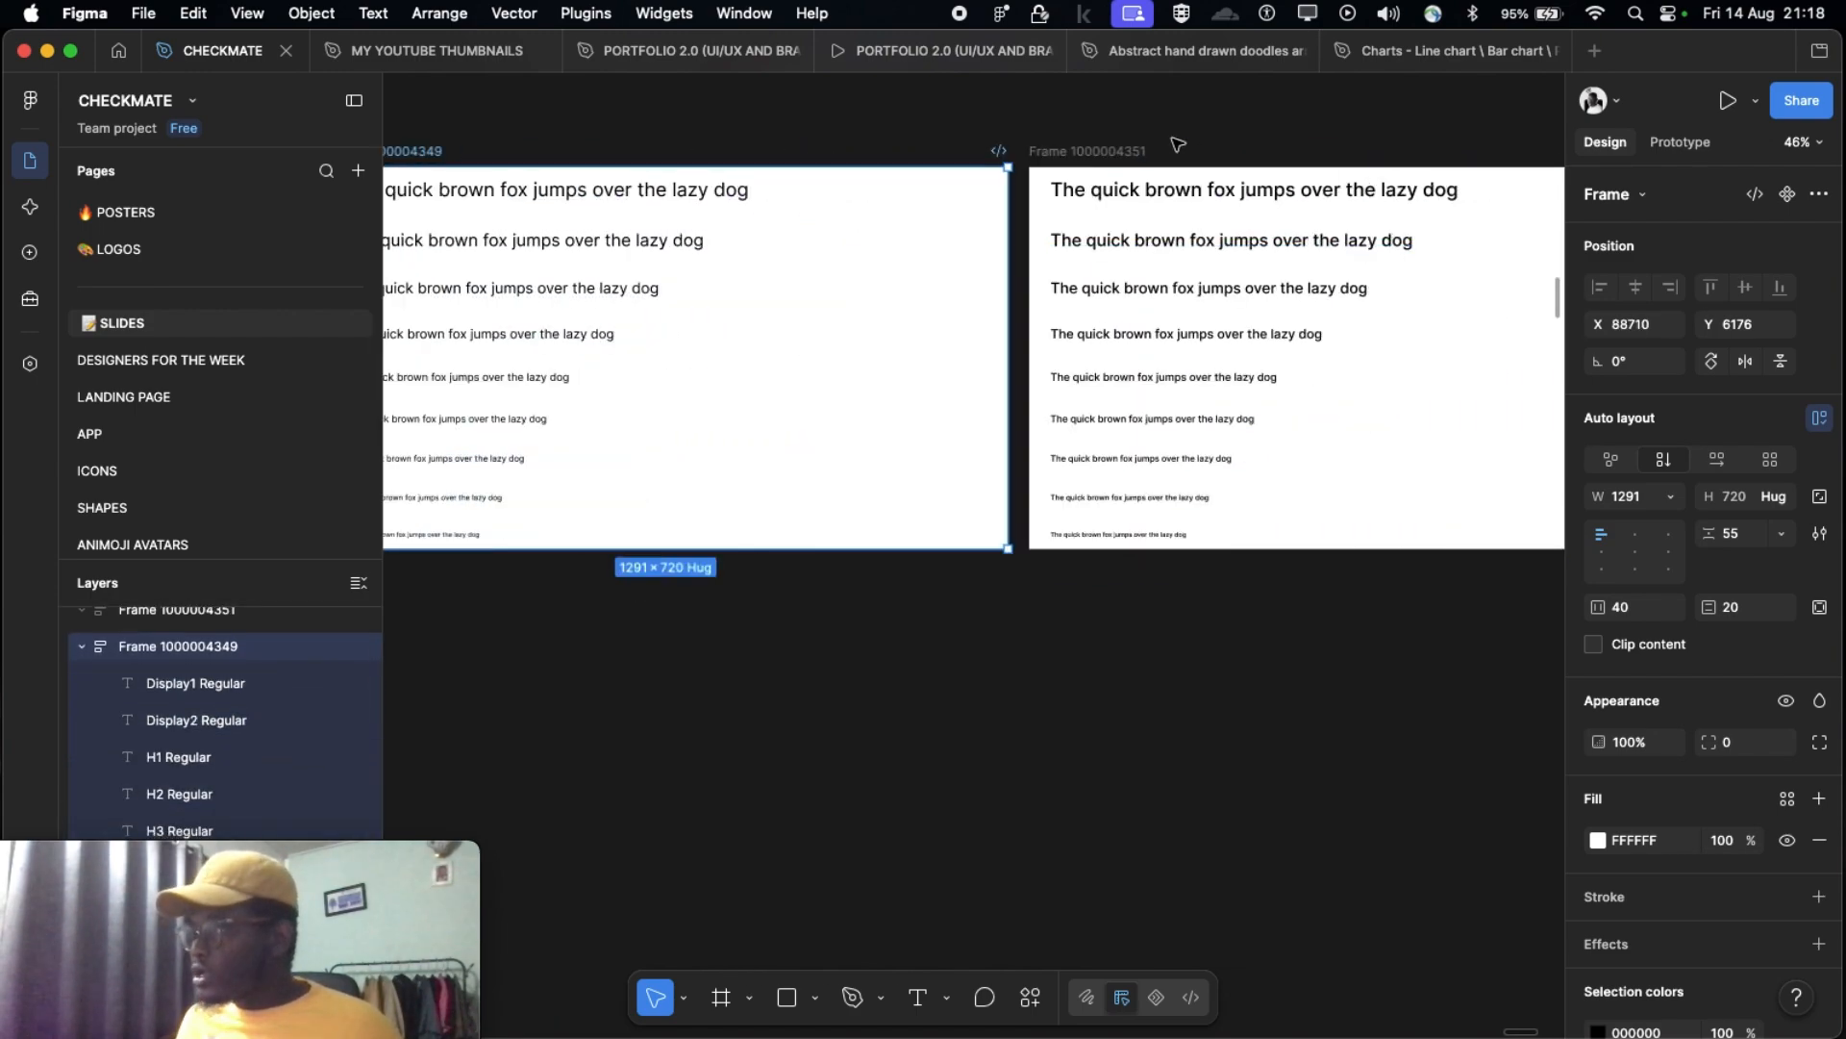
click(1110, 152)
scroll(1250, 251, right, 10)
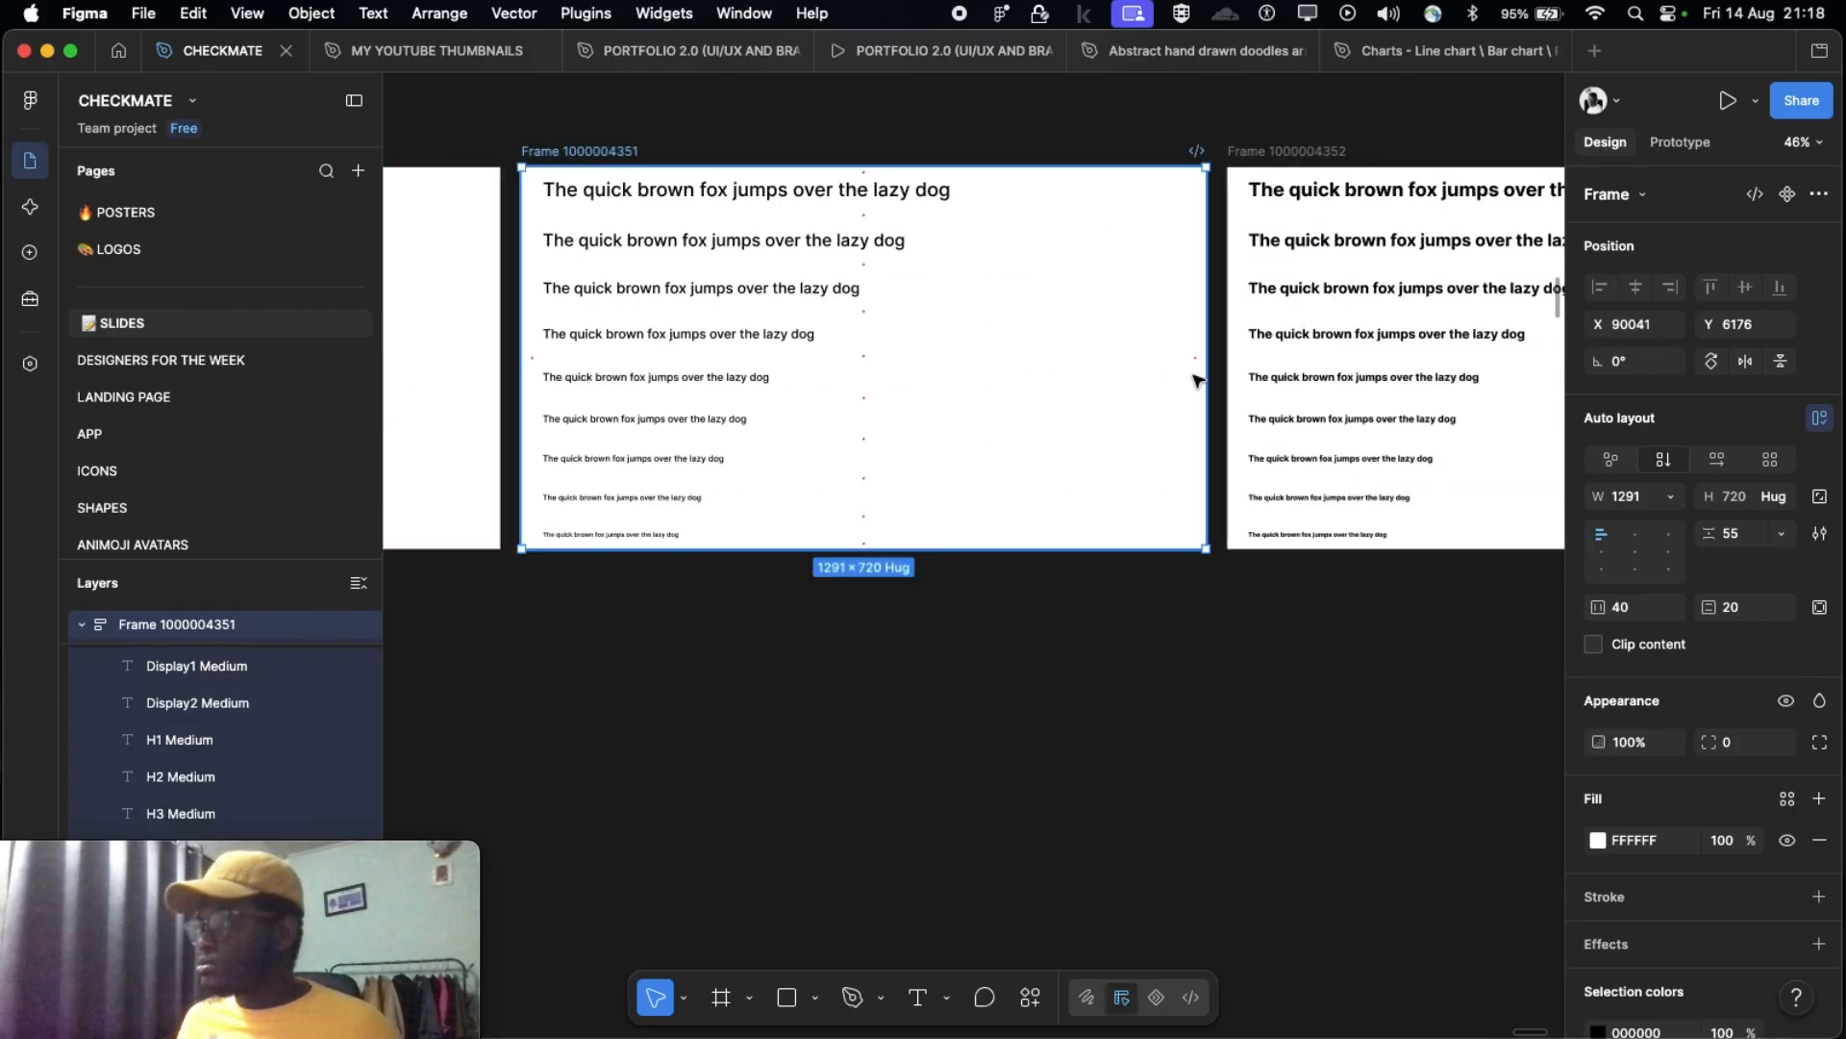
click(1305, 151)
scroll(1014, 252, down, 5)
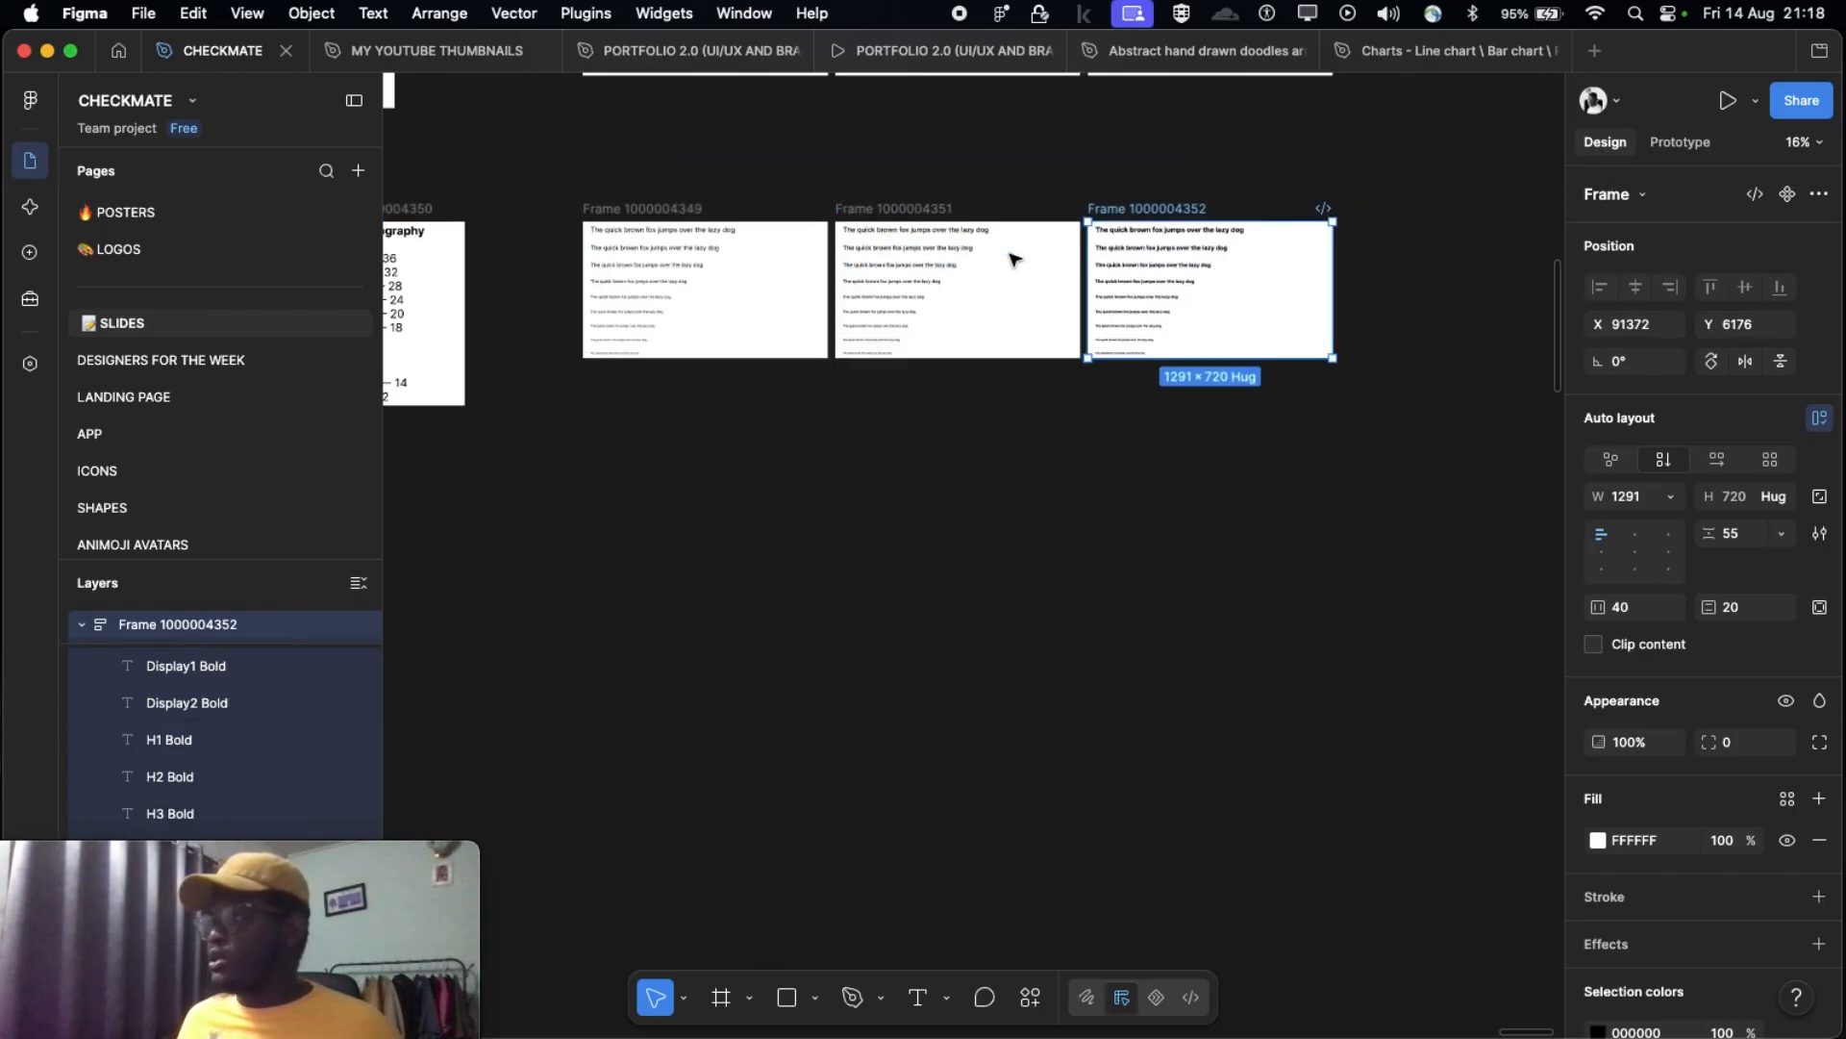
click(829, 217)
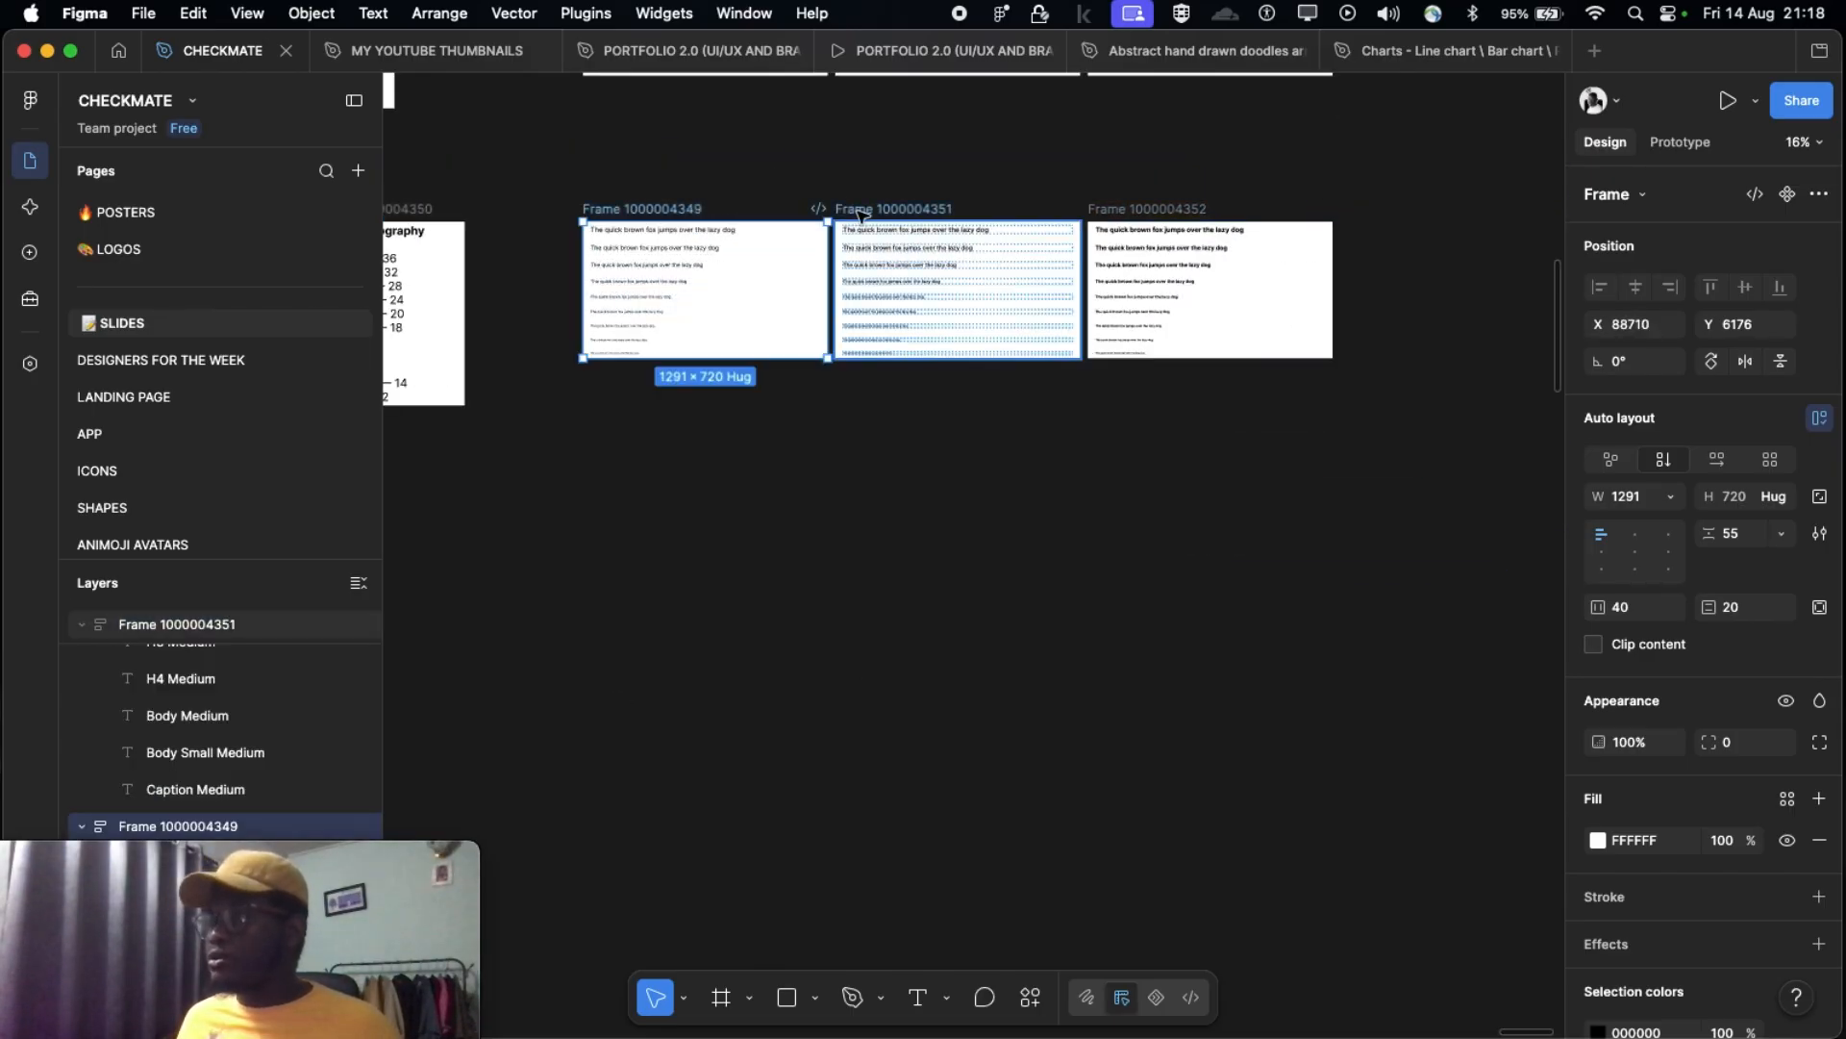
shift+click(904, 209)
shift+click(1165, 209)
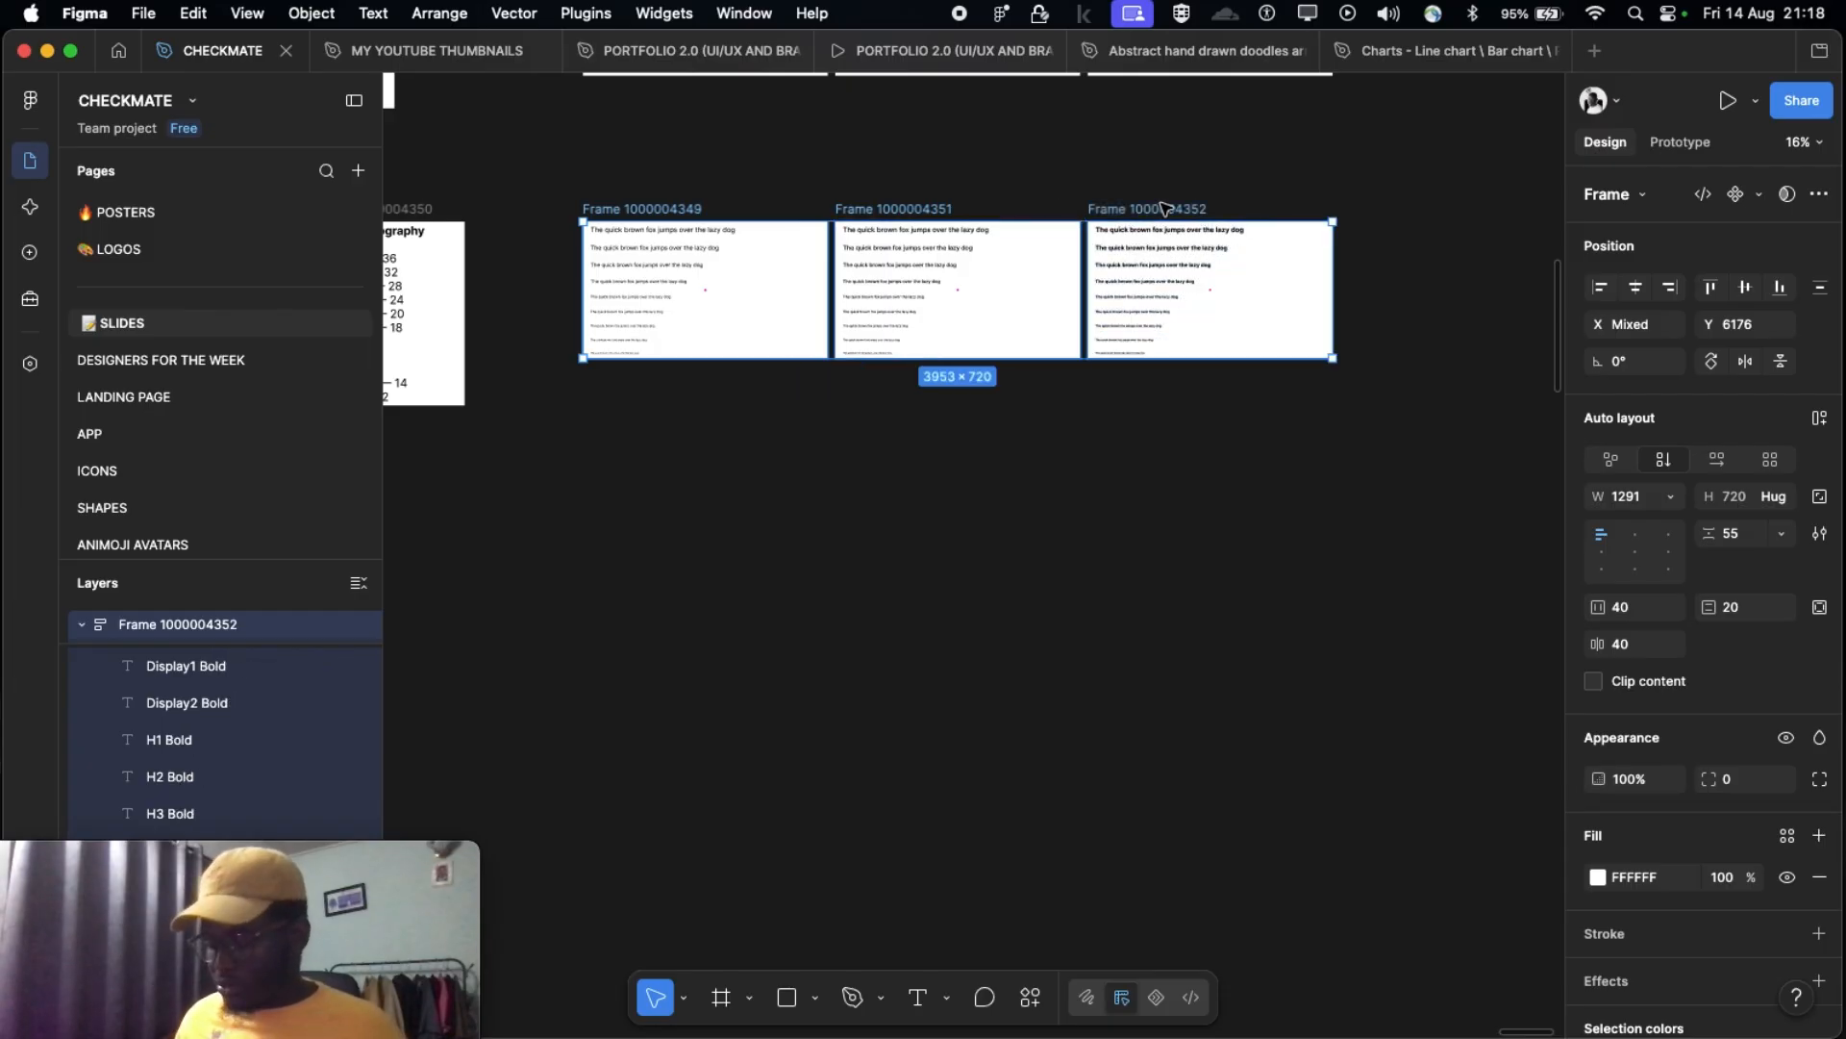
key(Return)
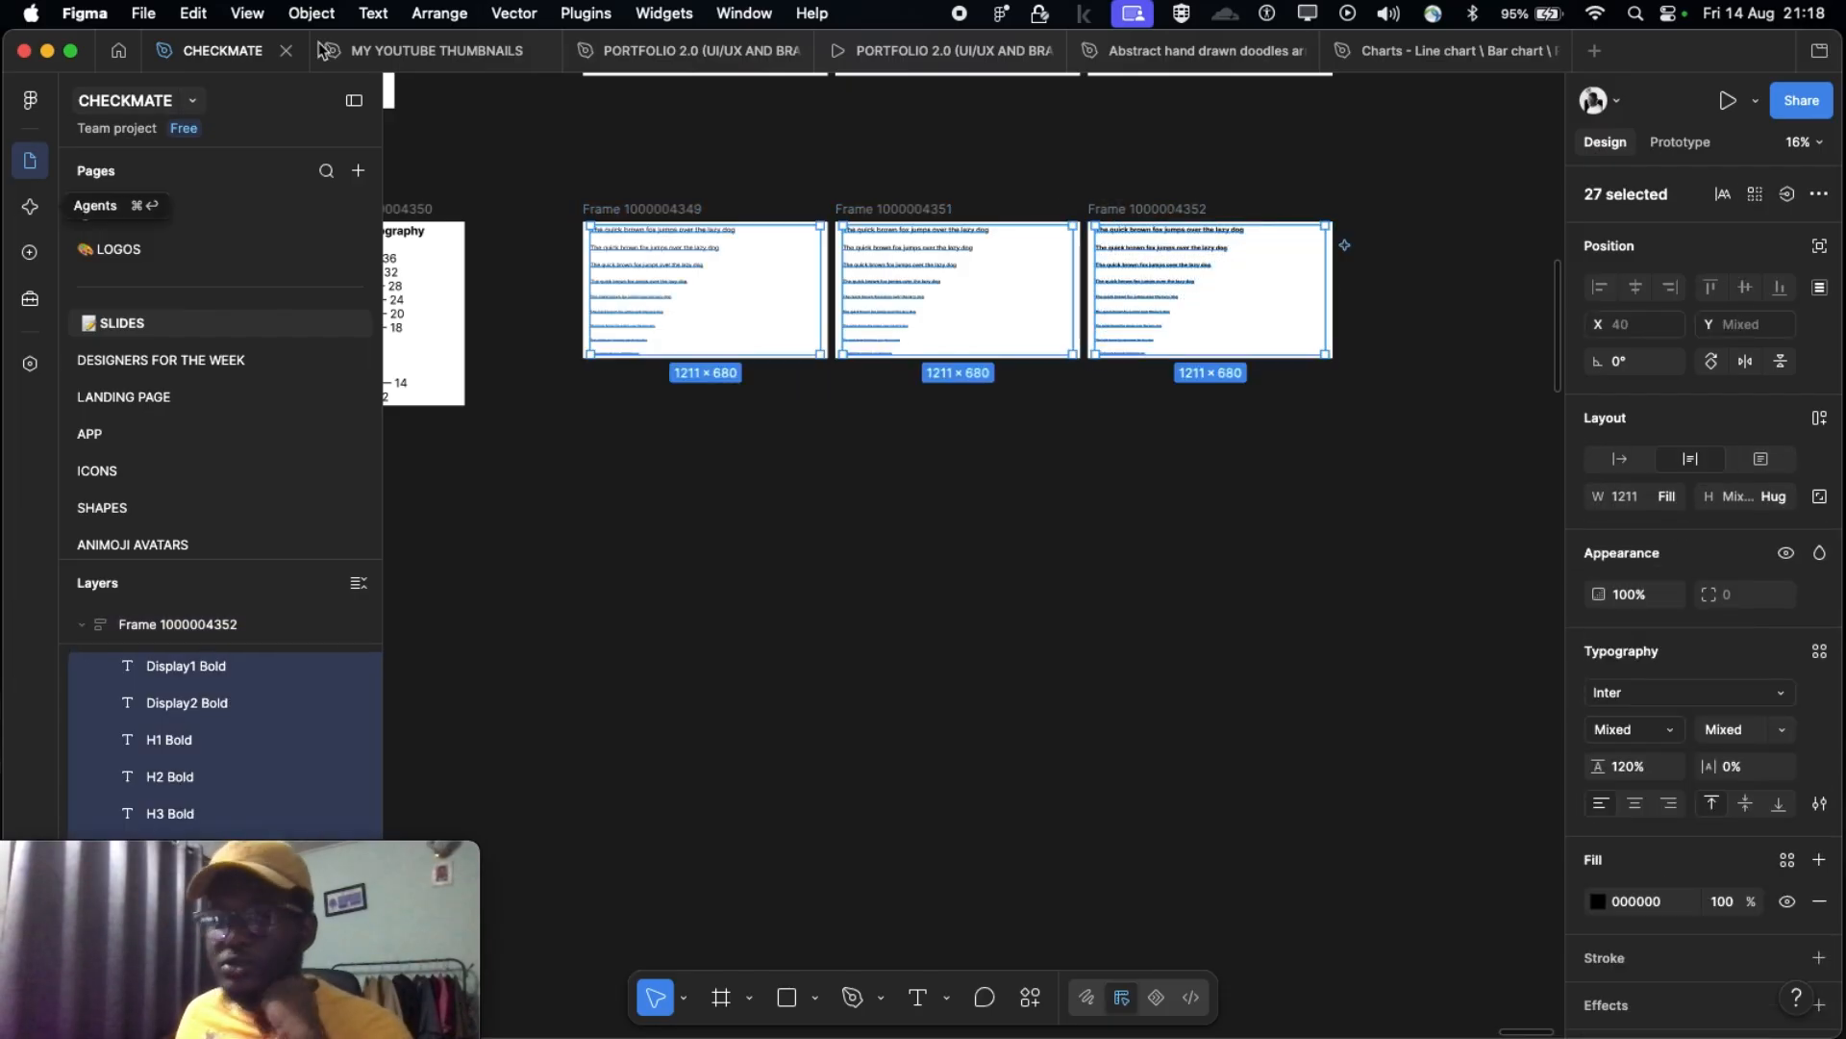
click(30, 100)
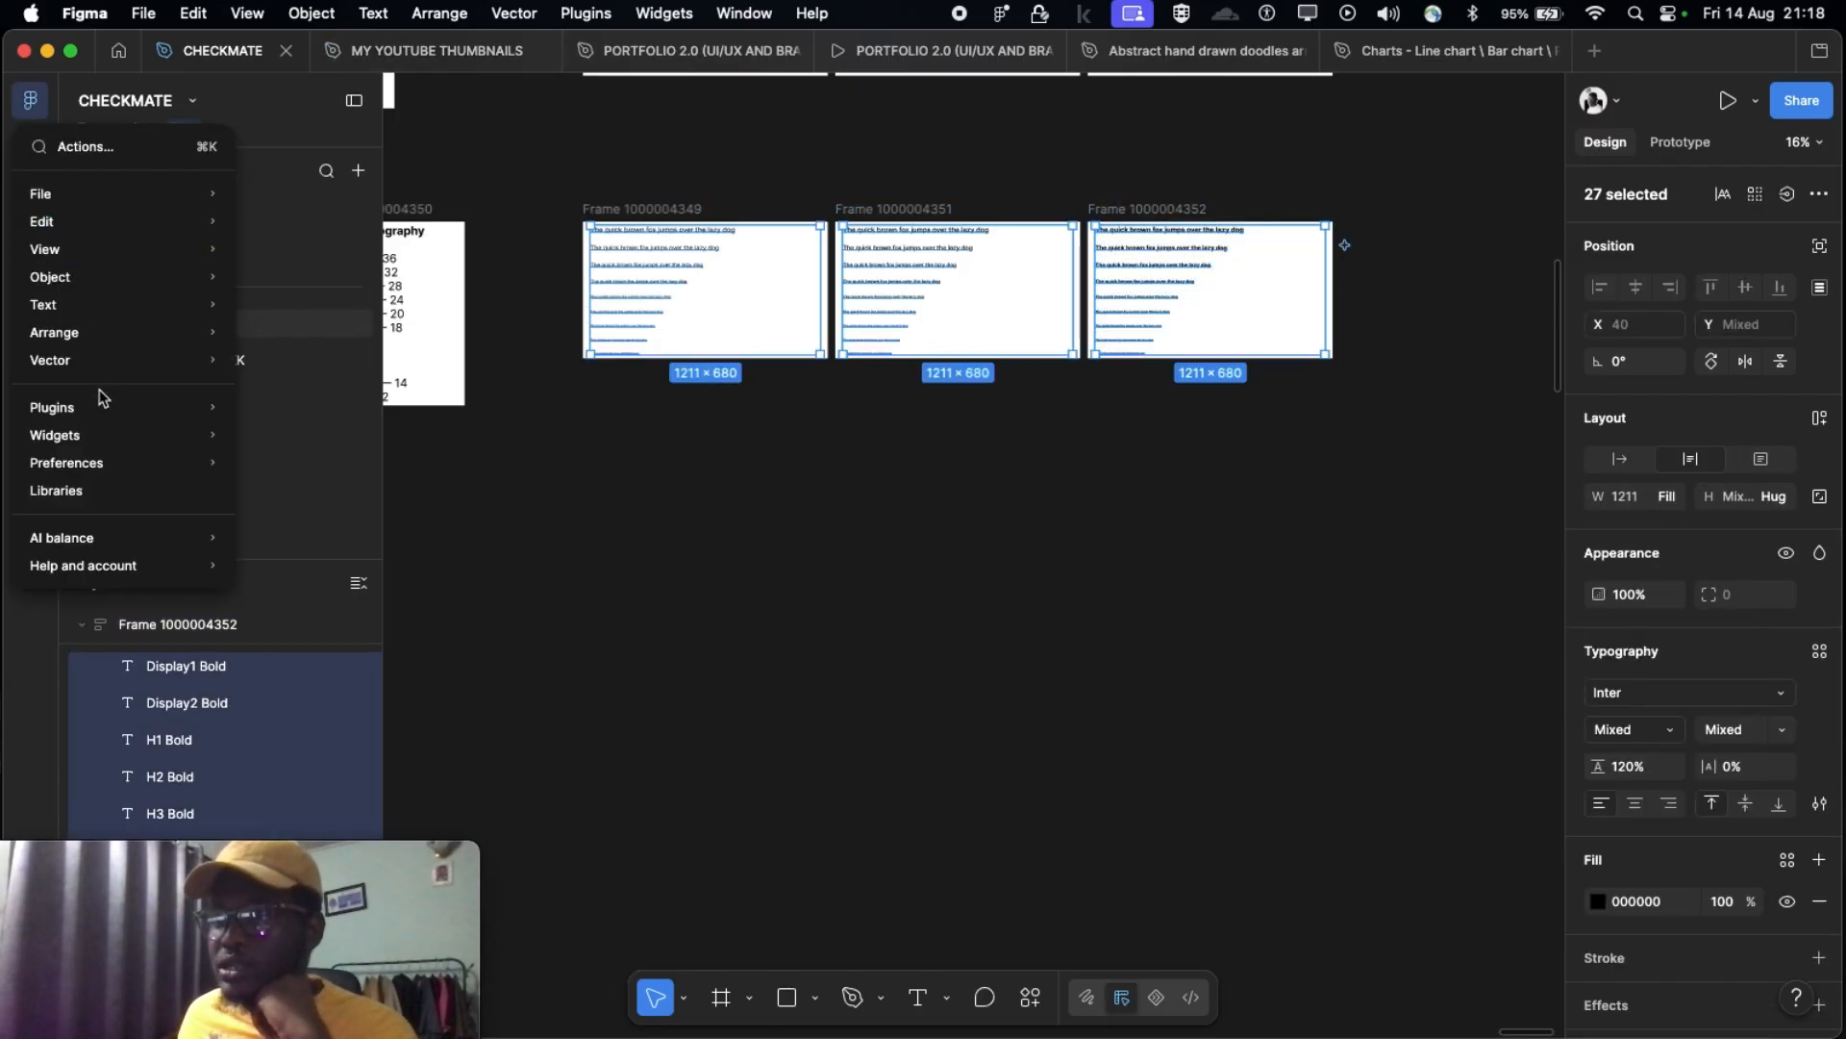
mouse_move(110, 404)
mouse_move(324, 405)
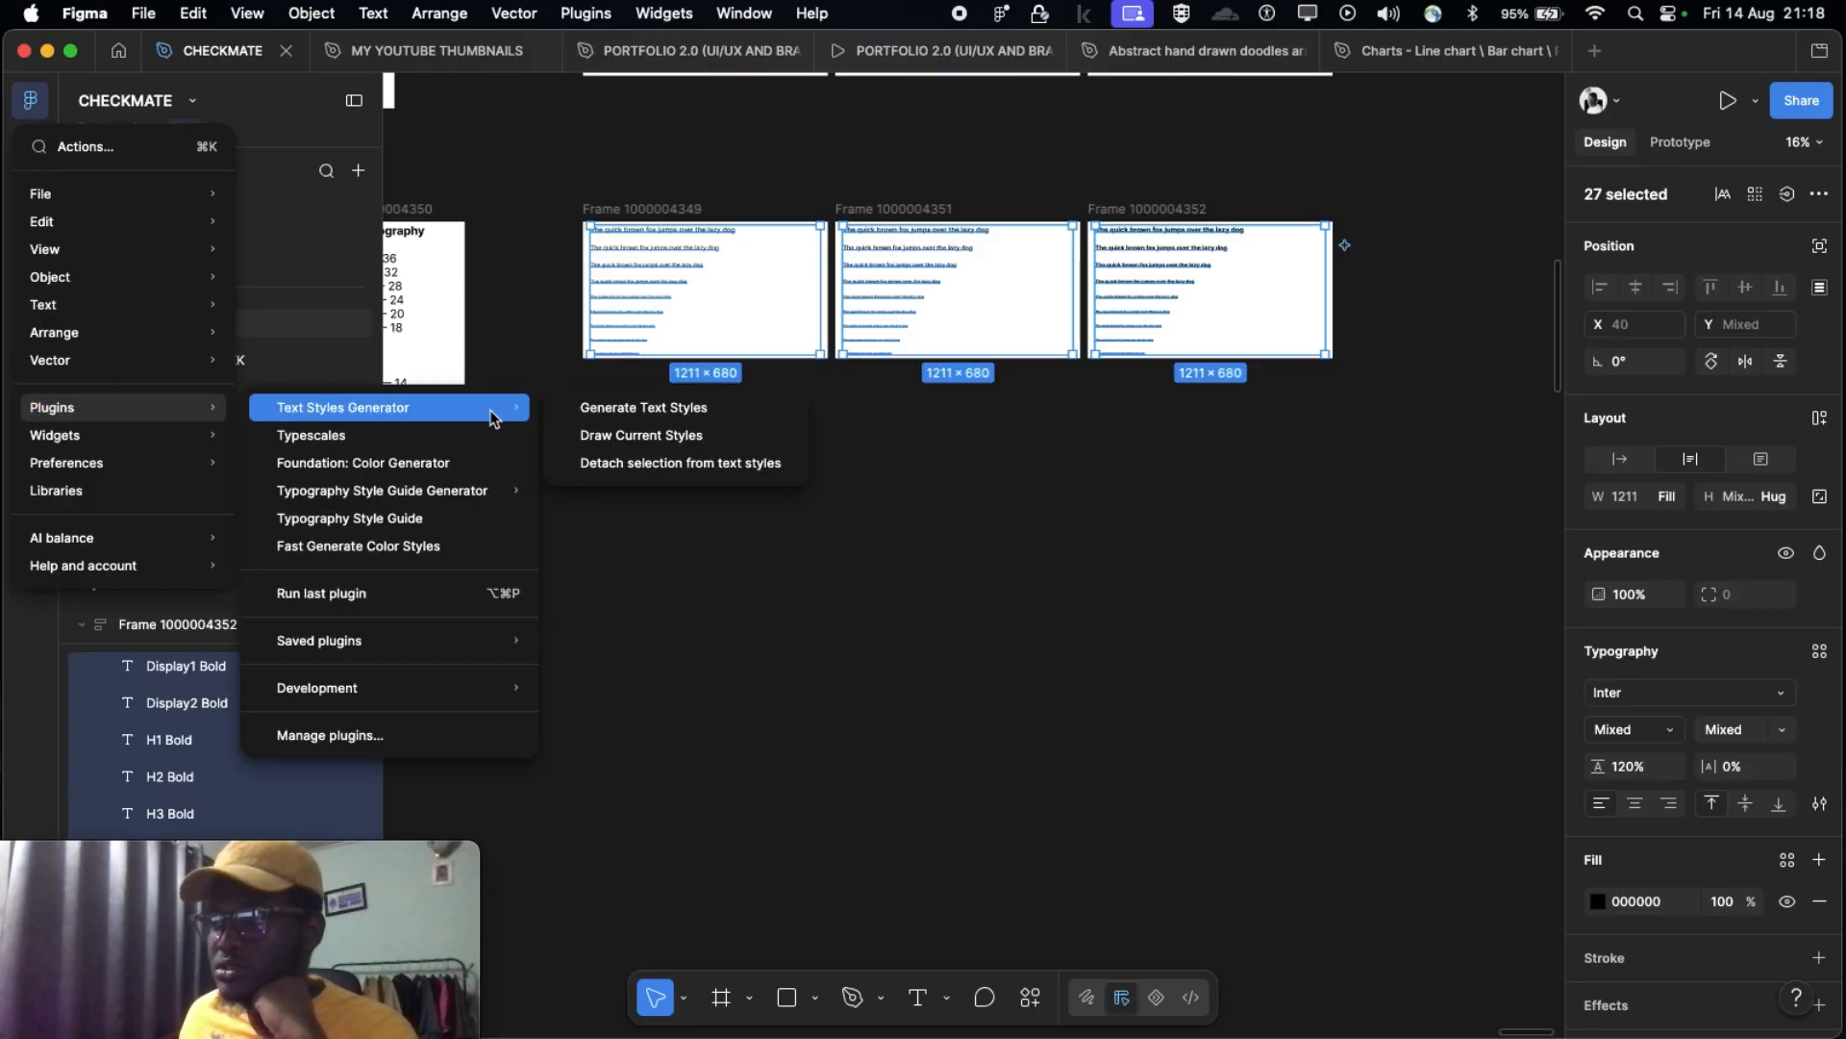
click(620, 420)
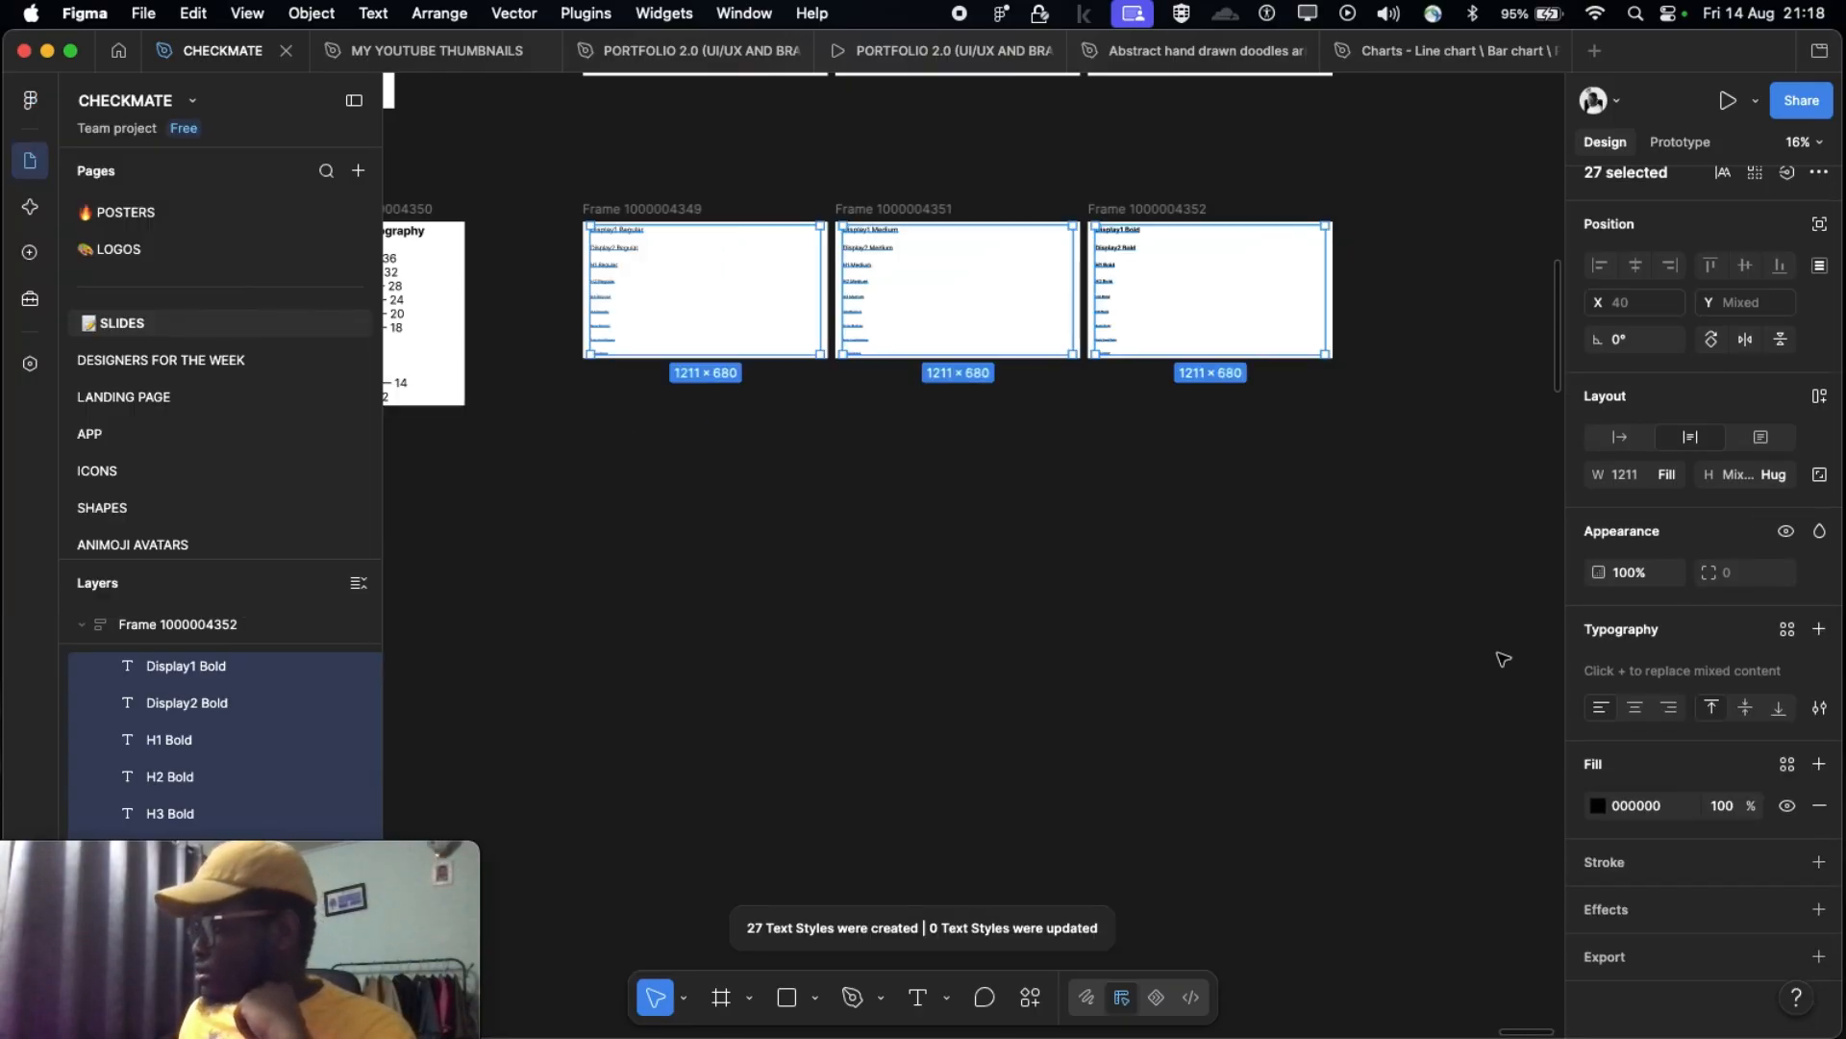
Step: Deselect the text layers and review the page's text styles list for the Regular, Medium and Bold sets
click(1437, 662)
scroll(1640, 579, up, 3)
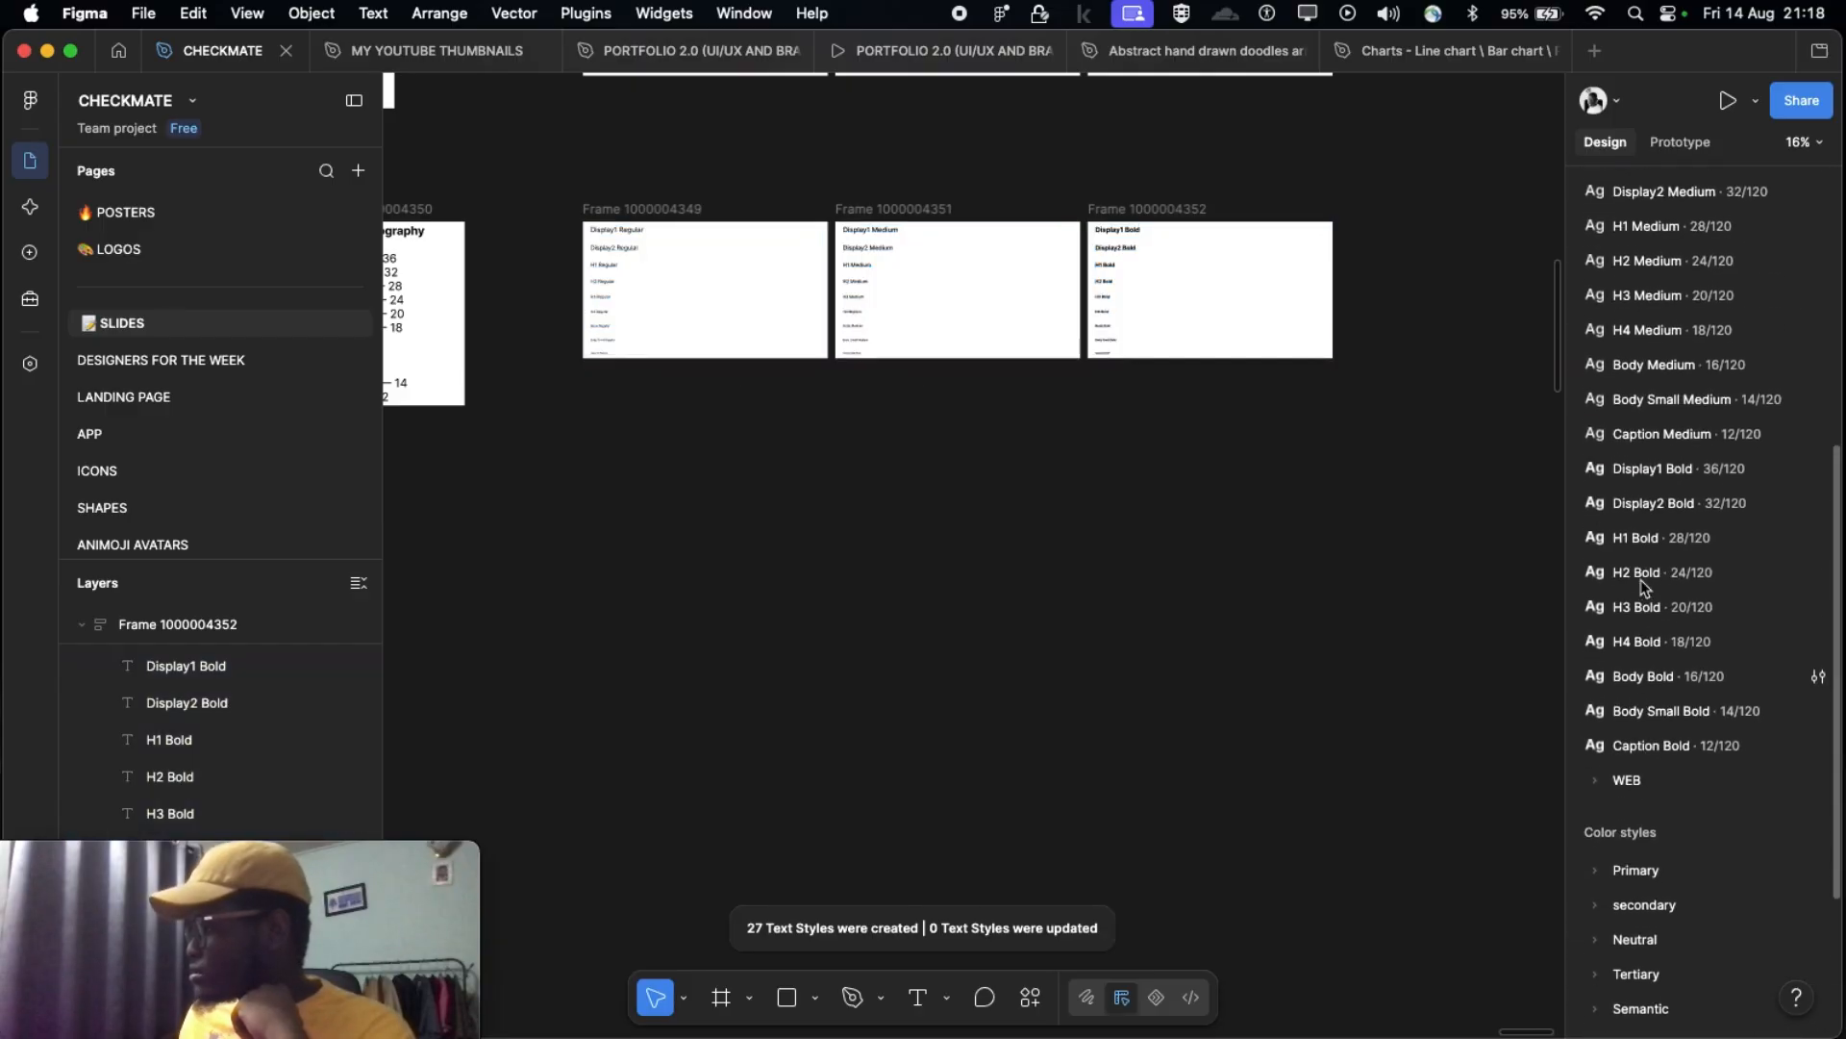
scroll(1644, 589, up, 2)
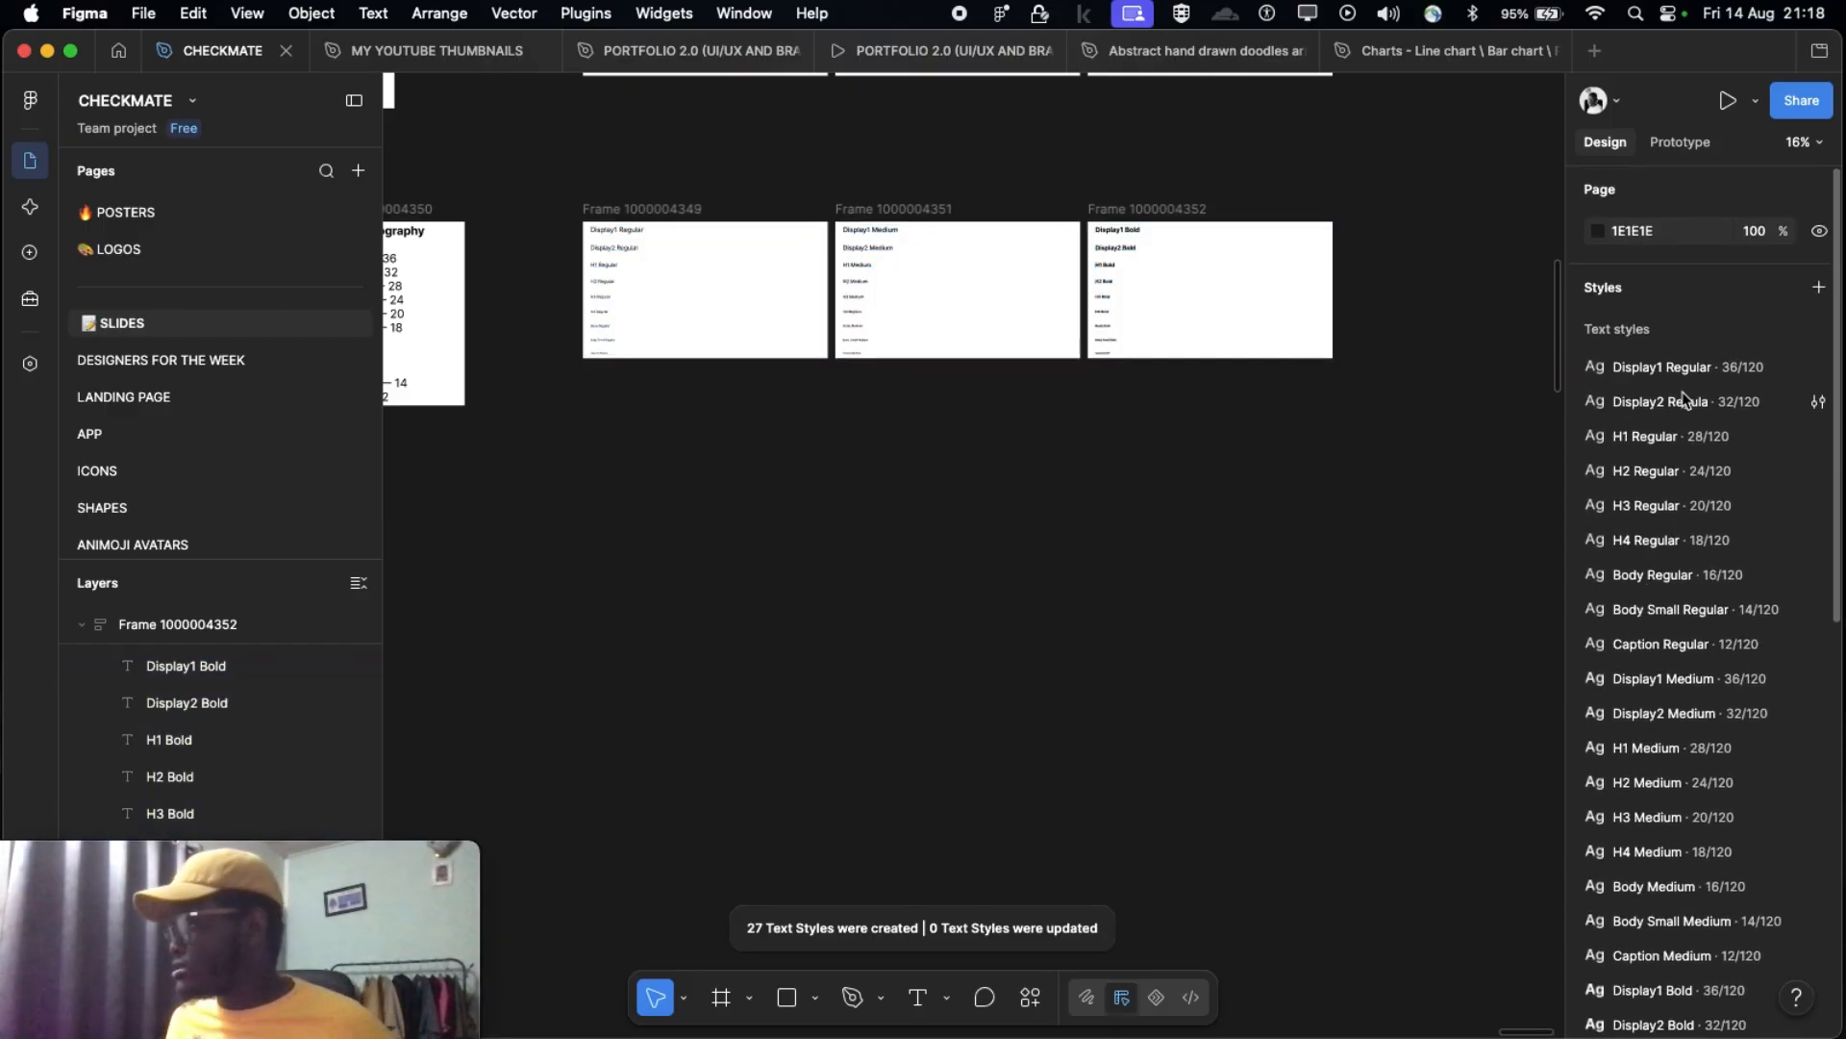
scroll(1683, 577, down, 5)
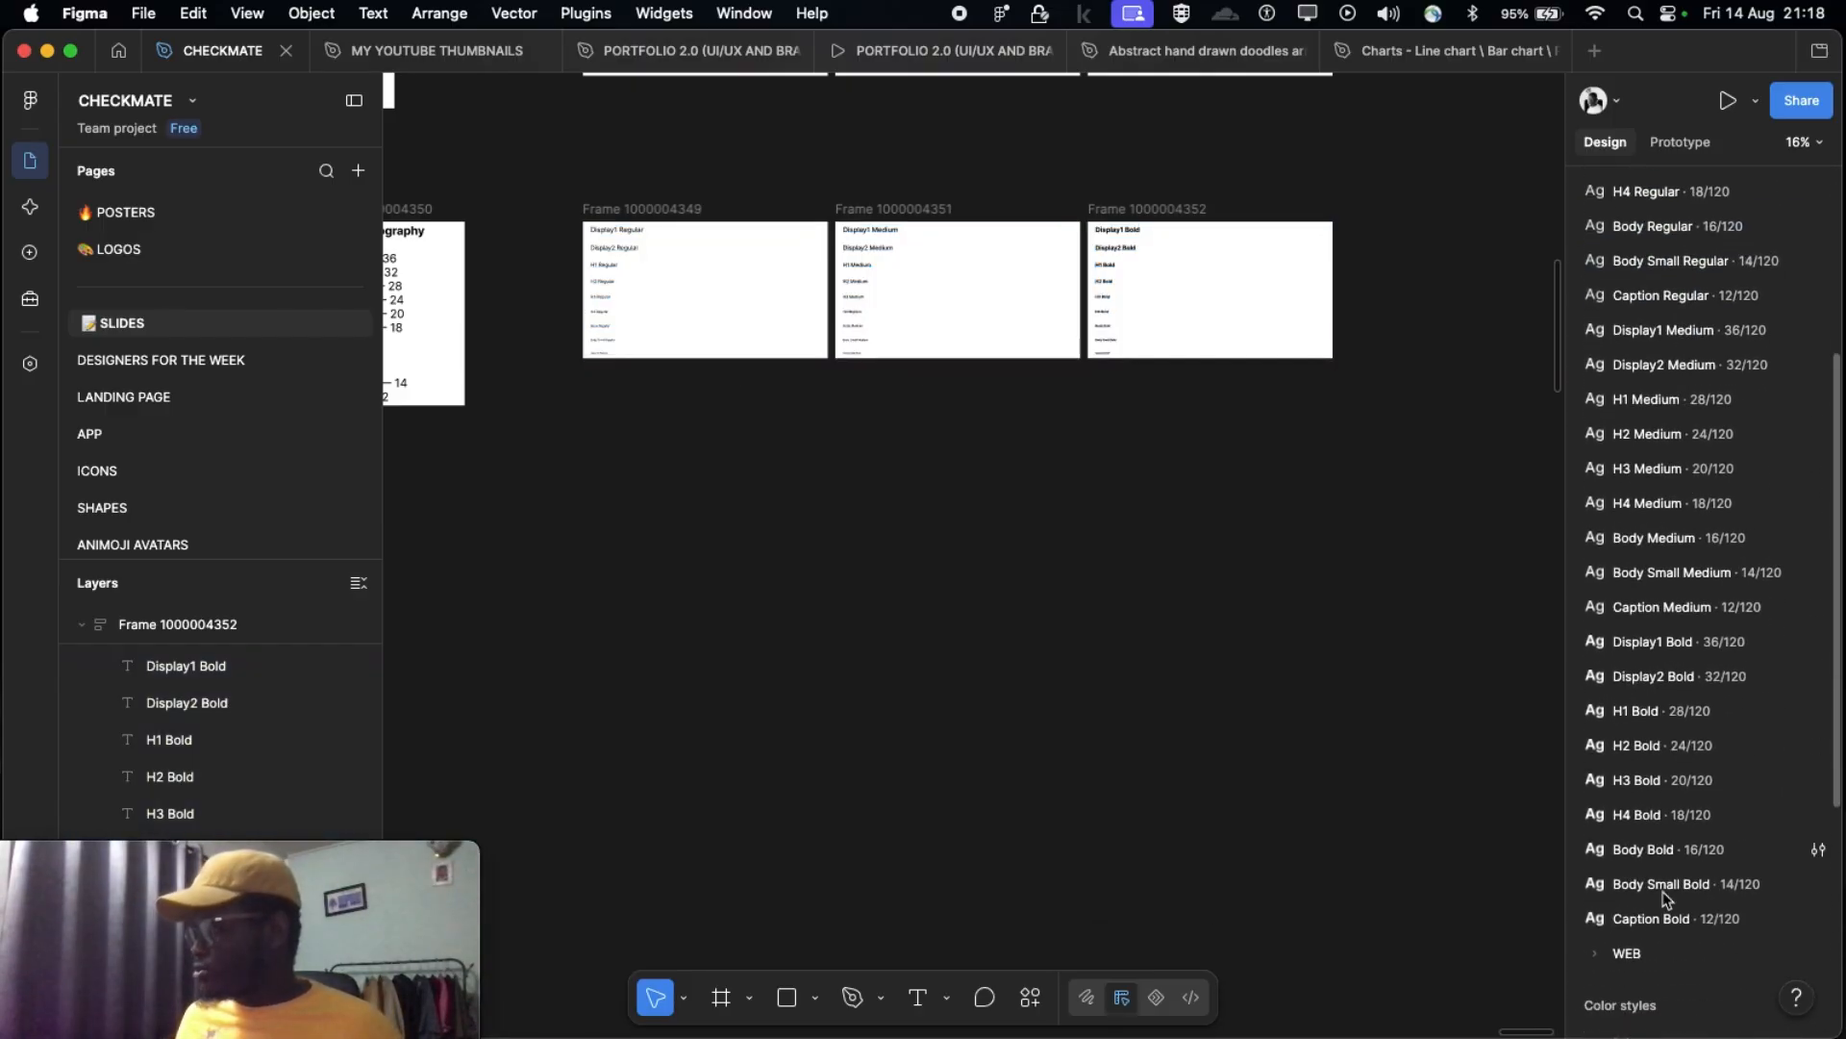
Step: Group the Regular, Medium and Bold mobile text styles into a folder named MOBILE, and collapse it
shift+click(1667, 925)
right_click(1667, 928)
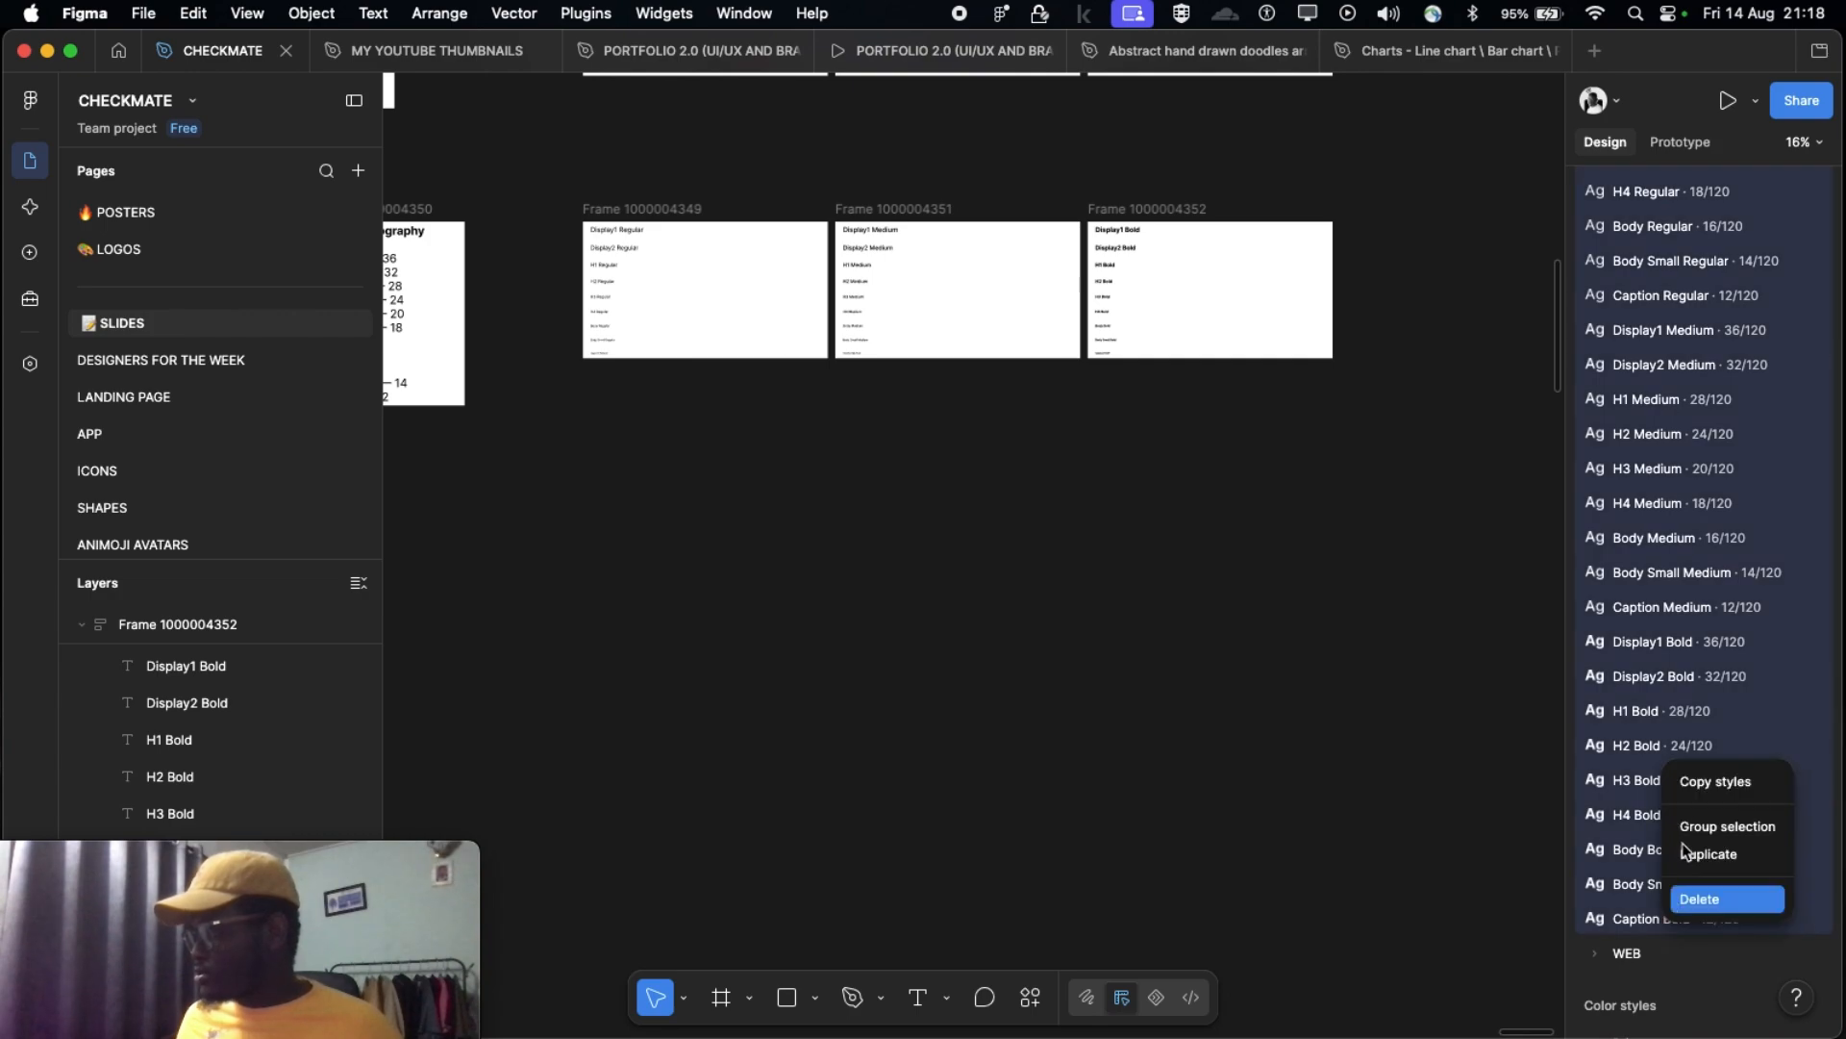
click(1702, 829)
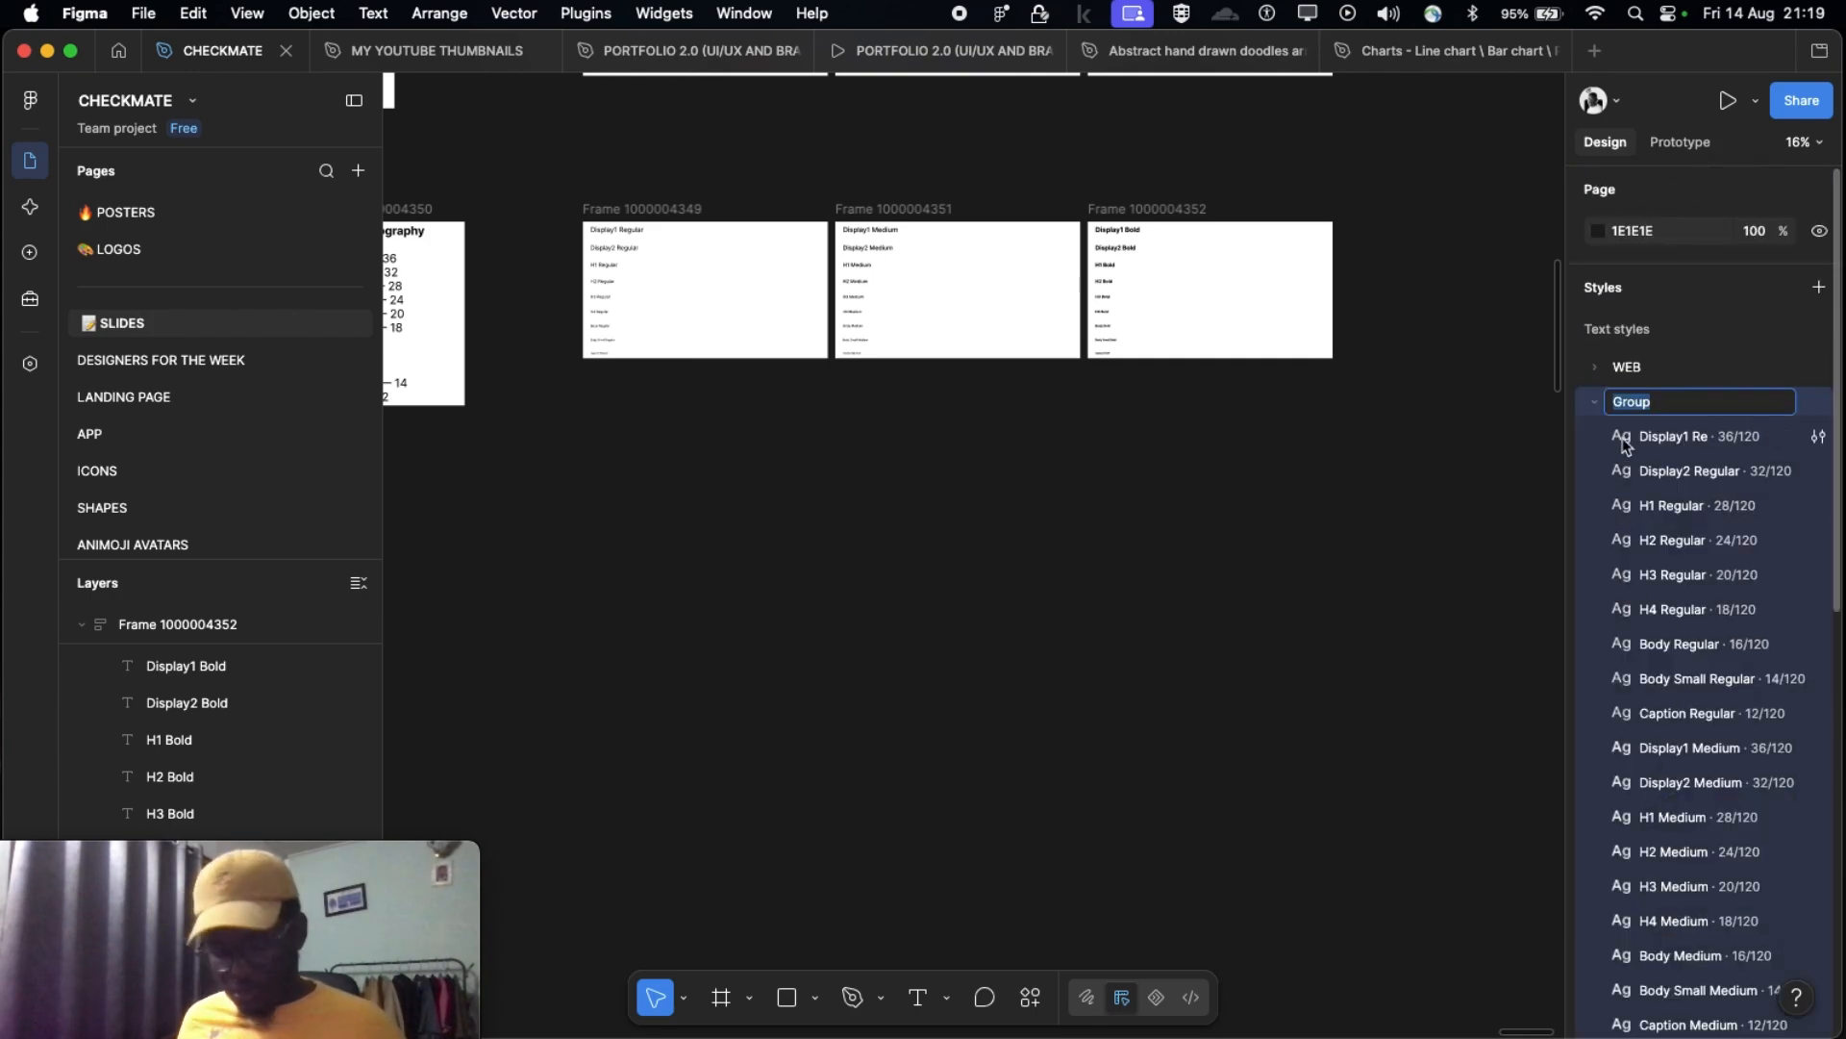
text(MOBILE)
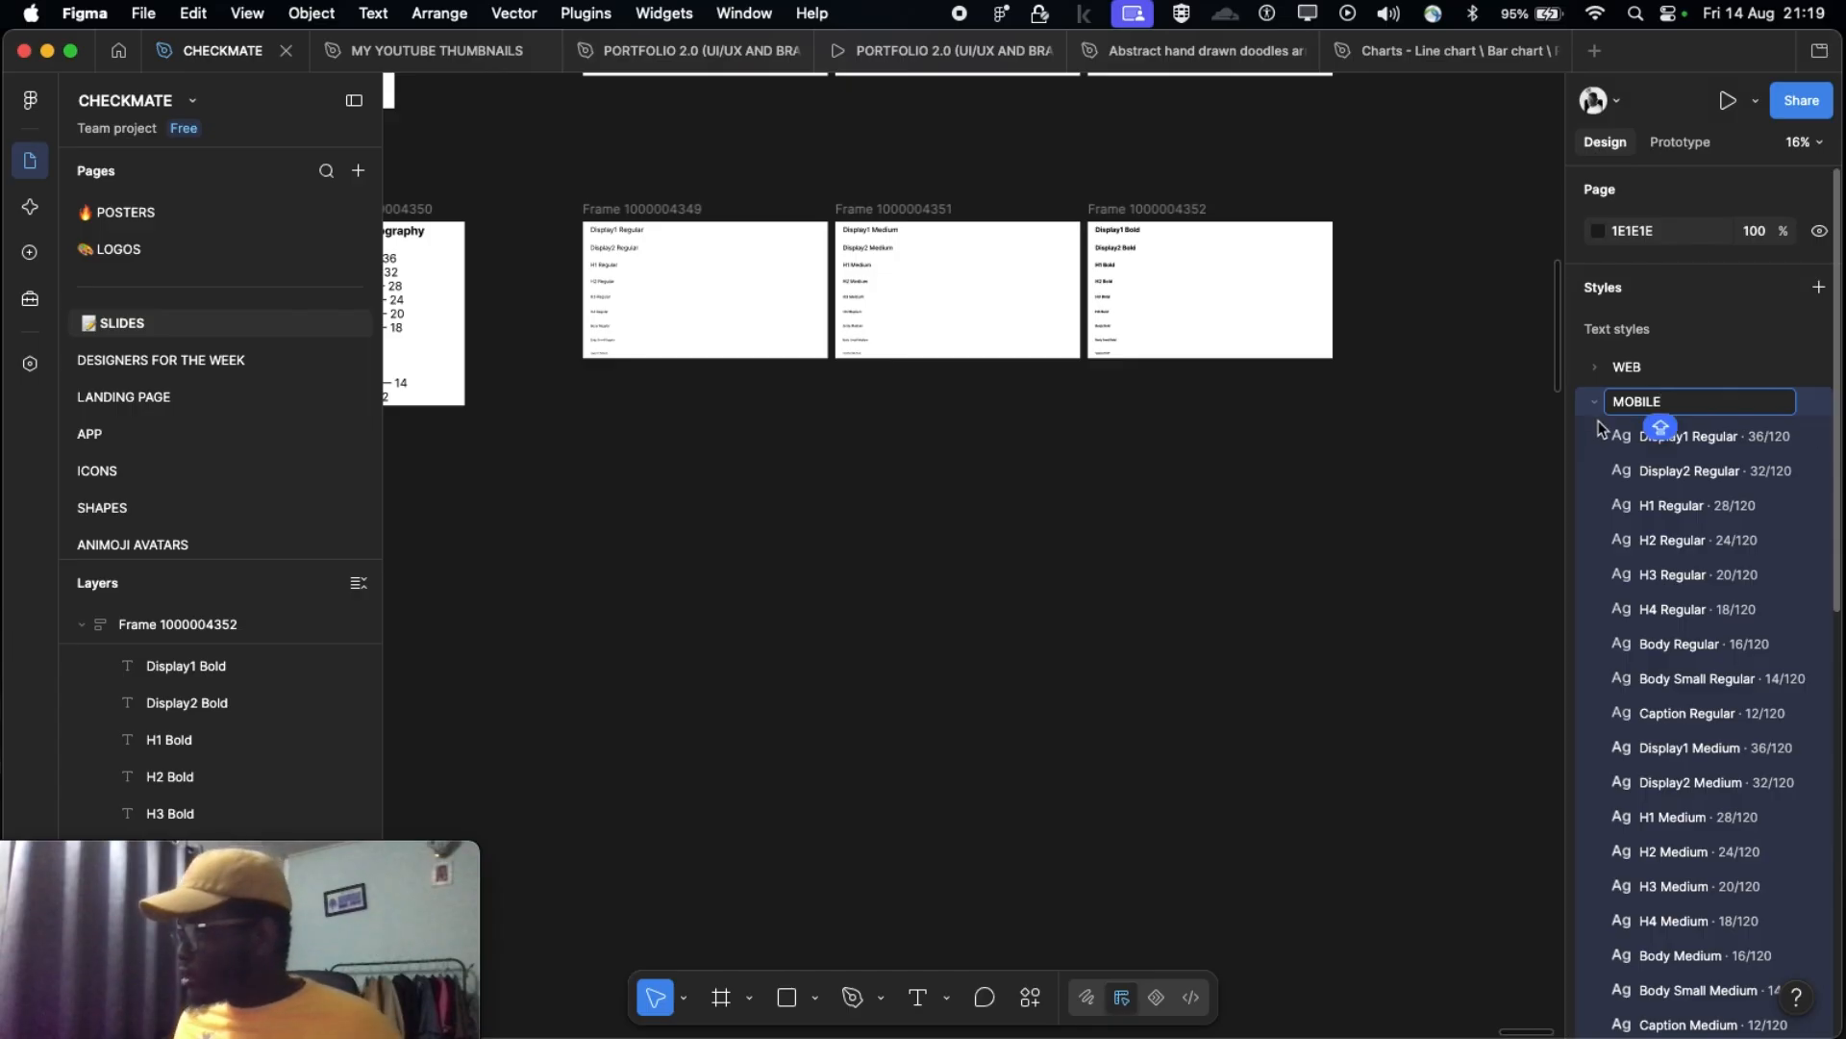
key(Return)
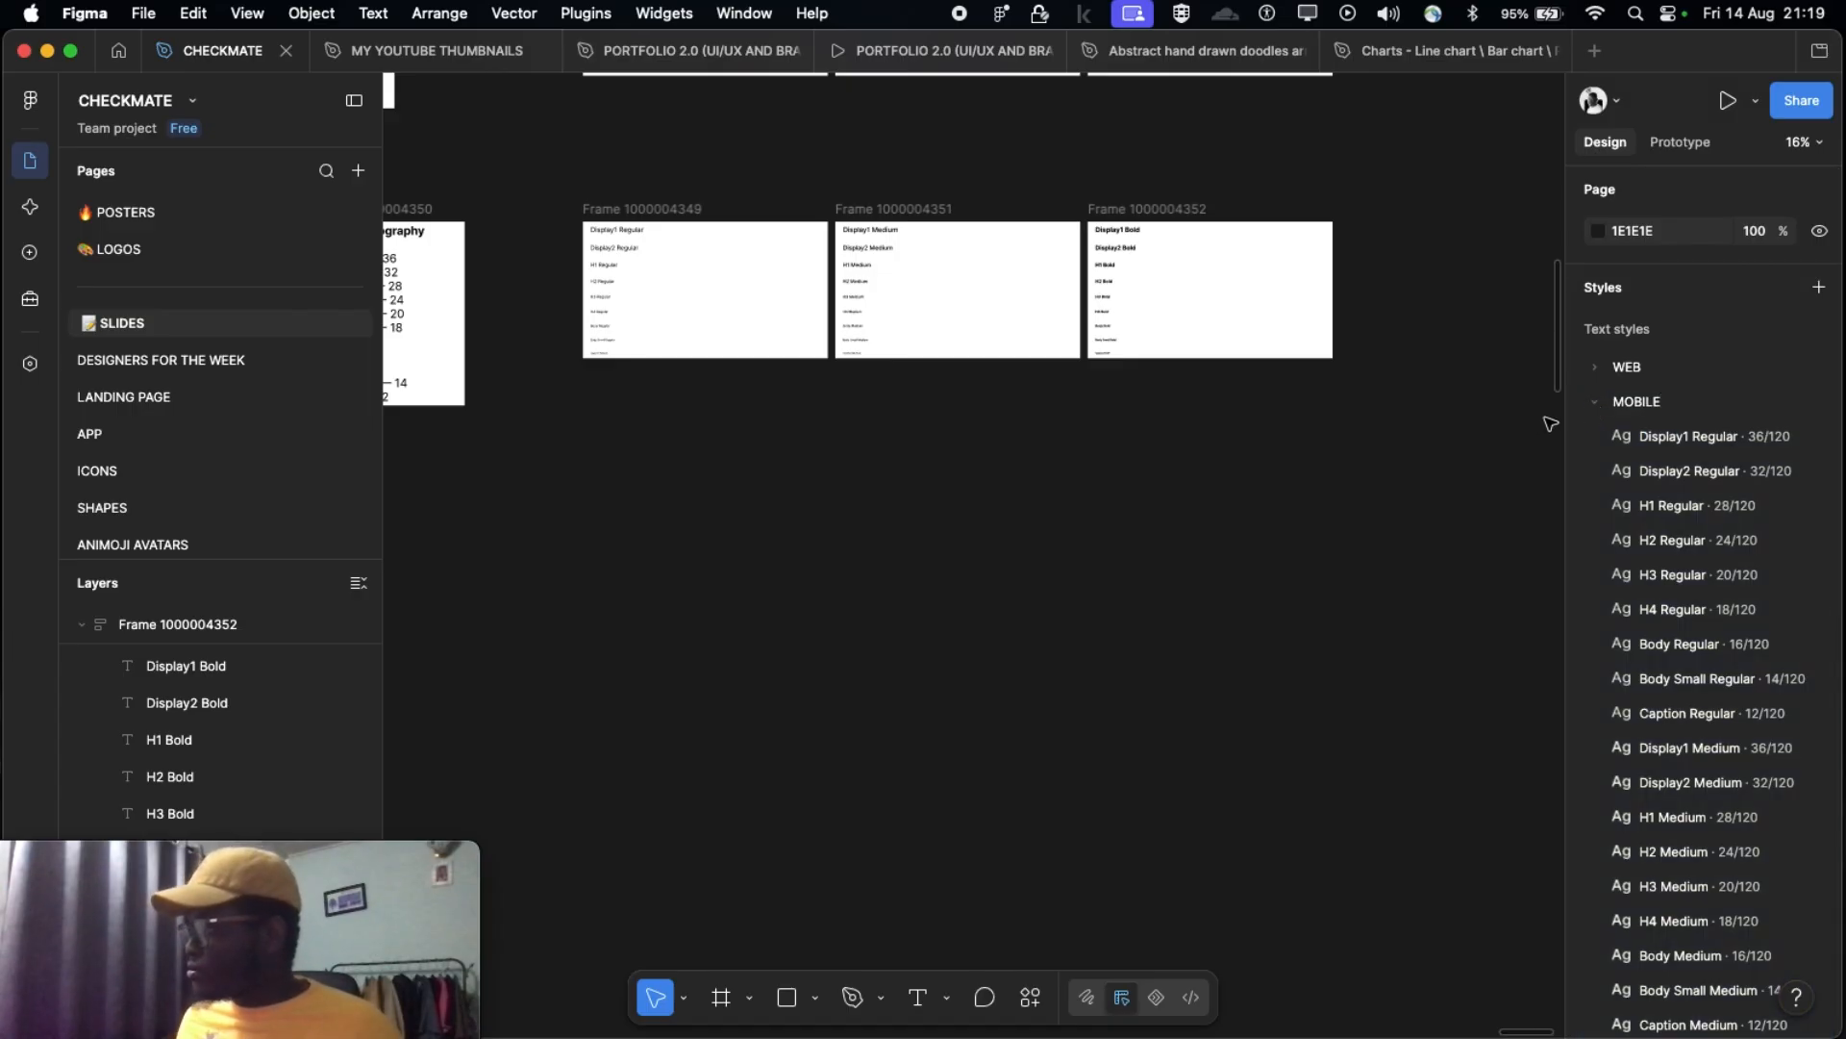
click(1596, 406)
Step: Review the typography frames on the canvas, comparing the web text samples with the mobile Regular, Medium and Bold ones
scroll(895, 552, left, 5)
scroll(894, 552, up, 3)
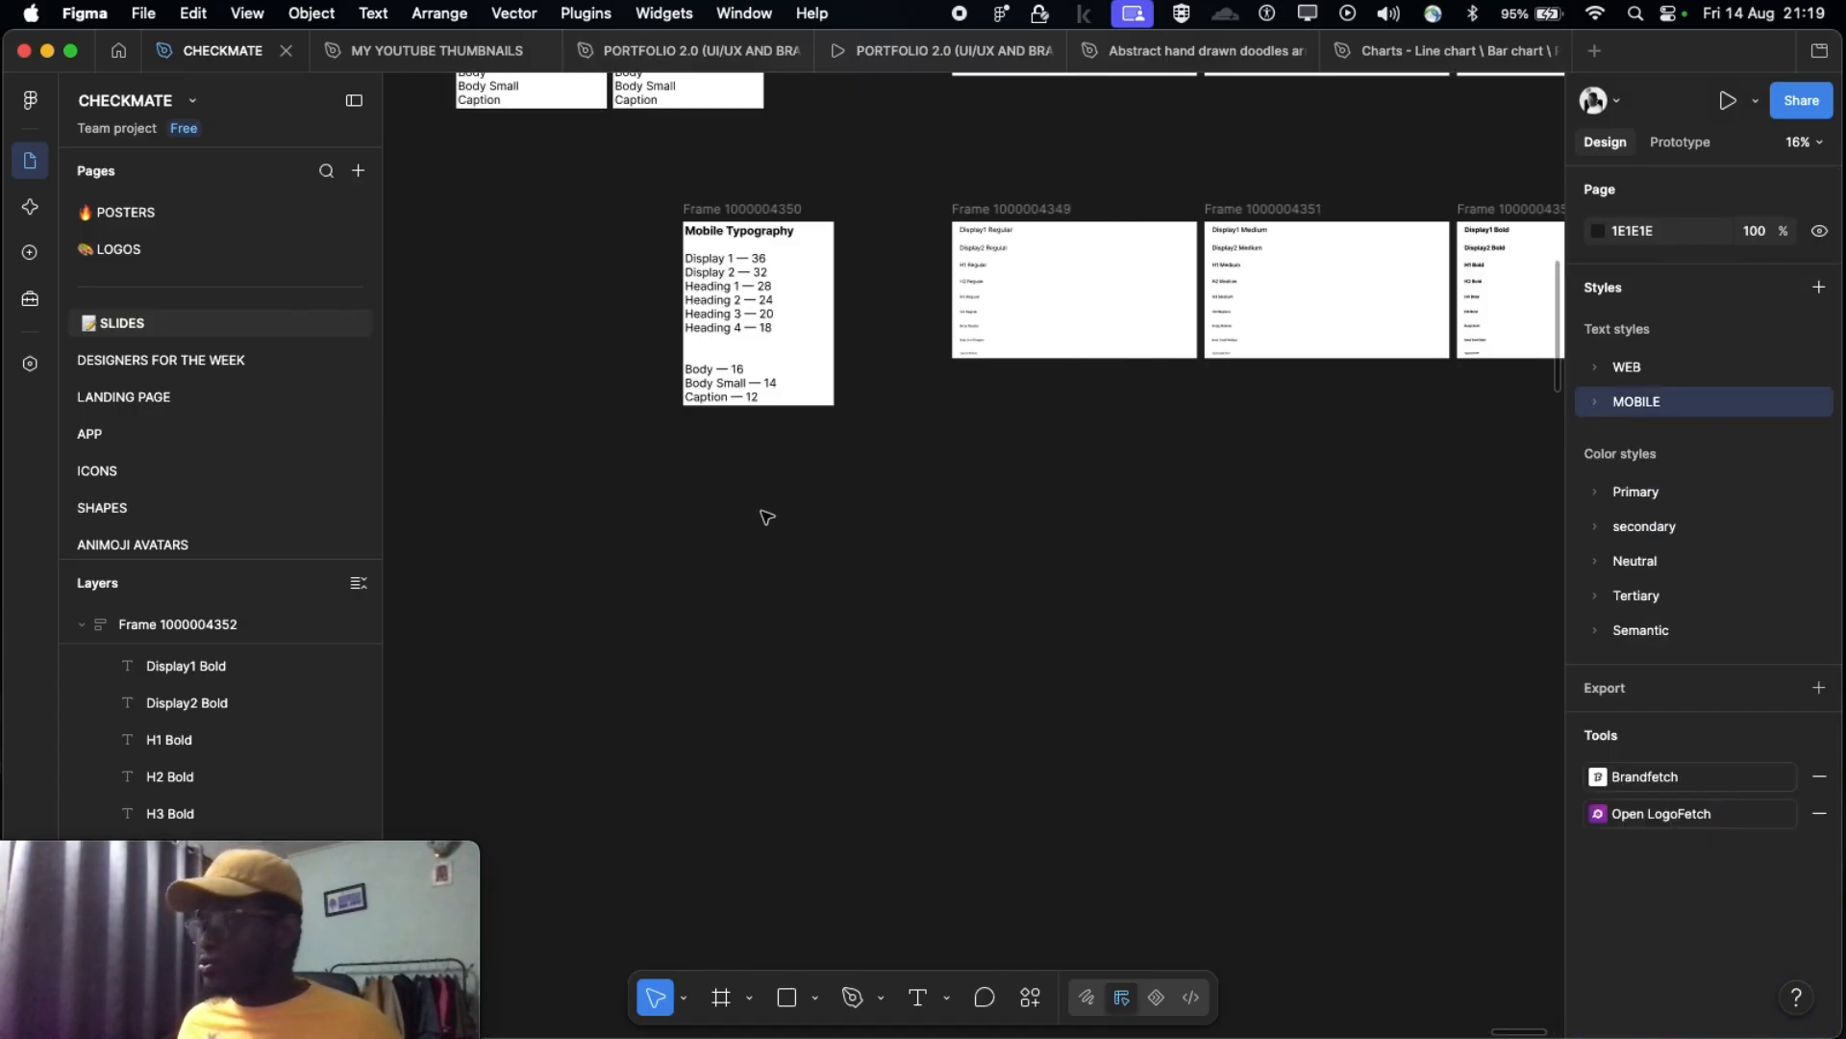
scroll(840, 493, right, 5)
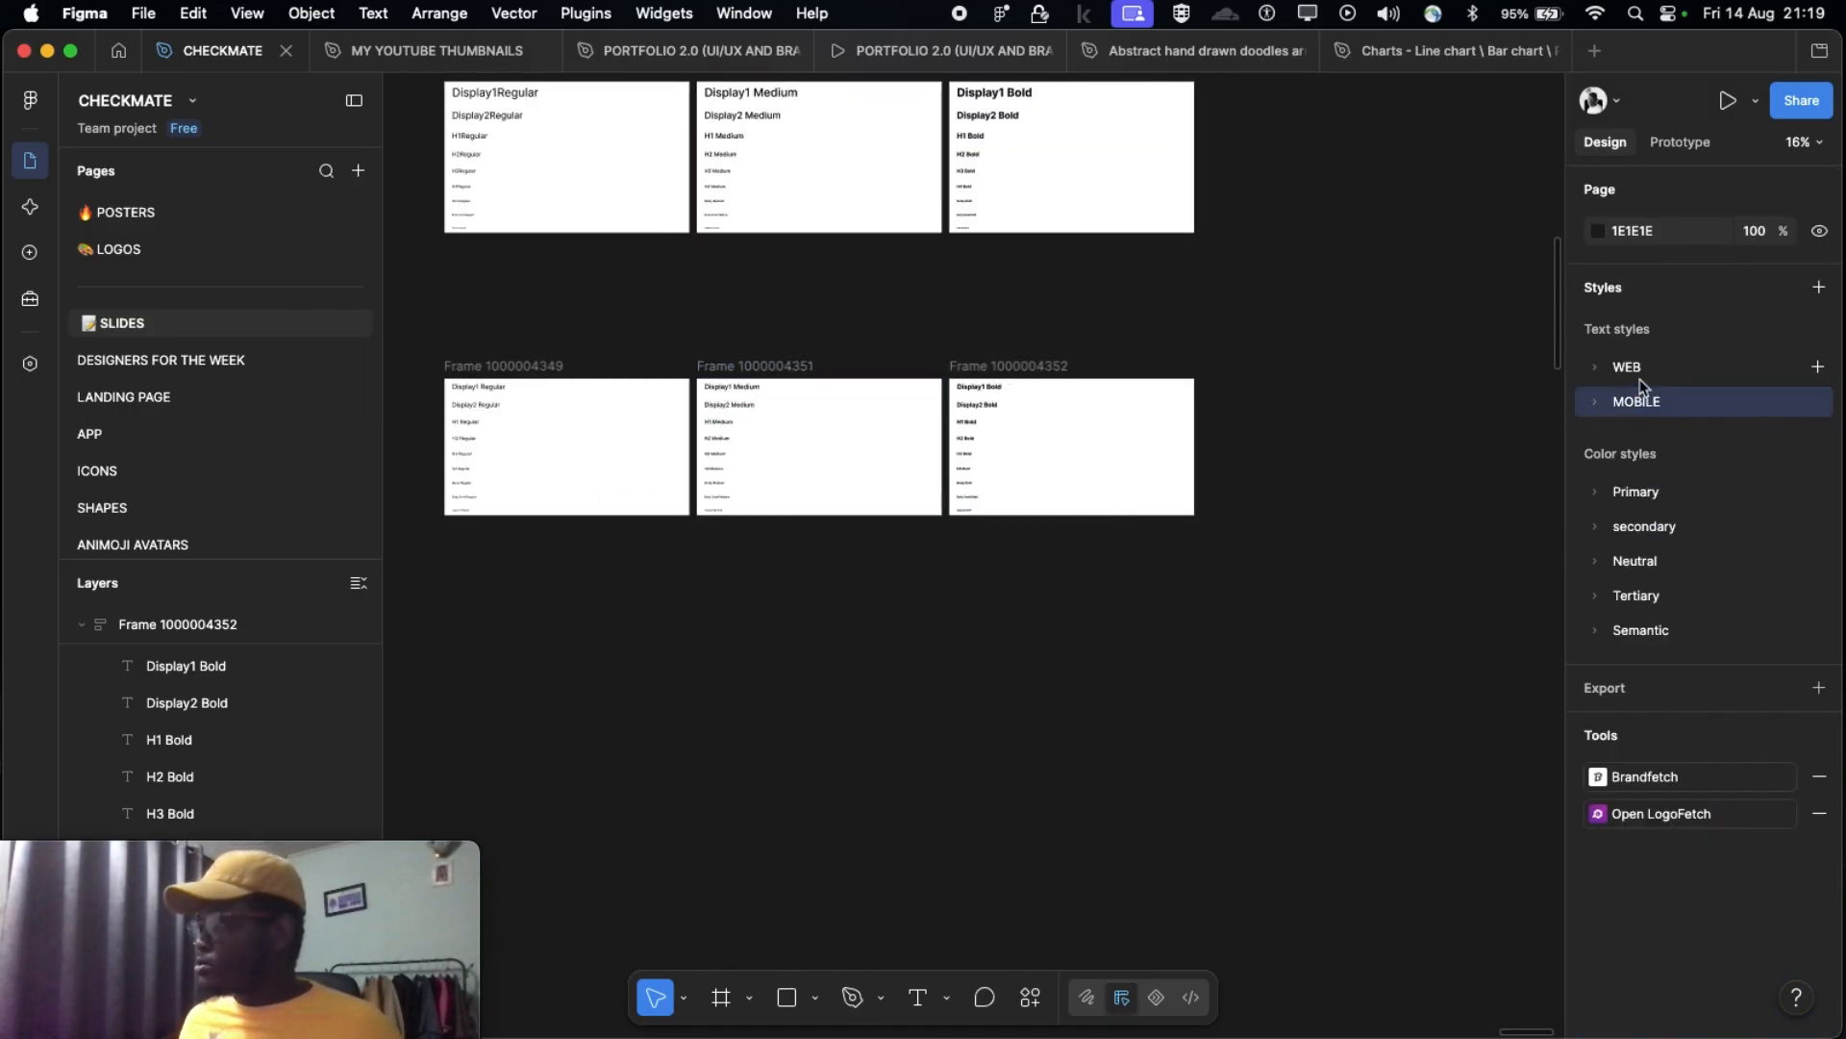
scroll(1513, 540, up, 1)
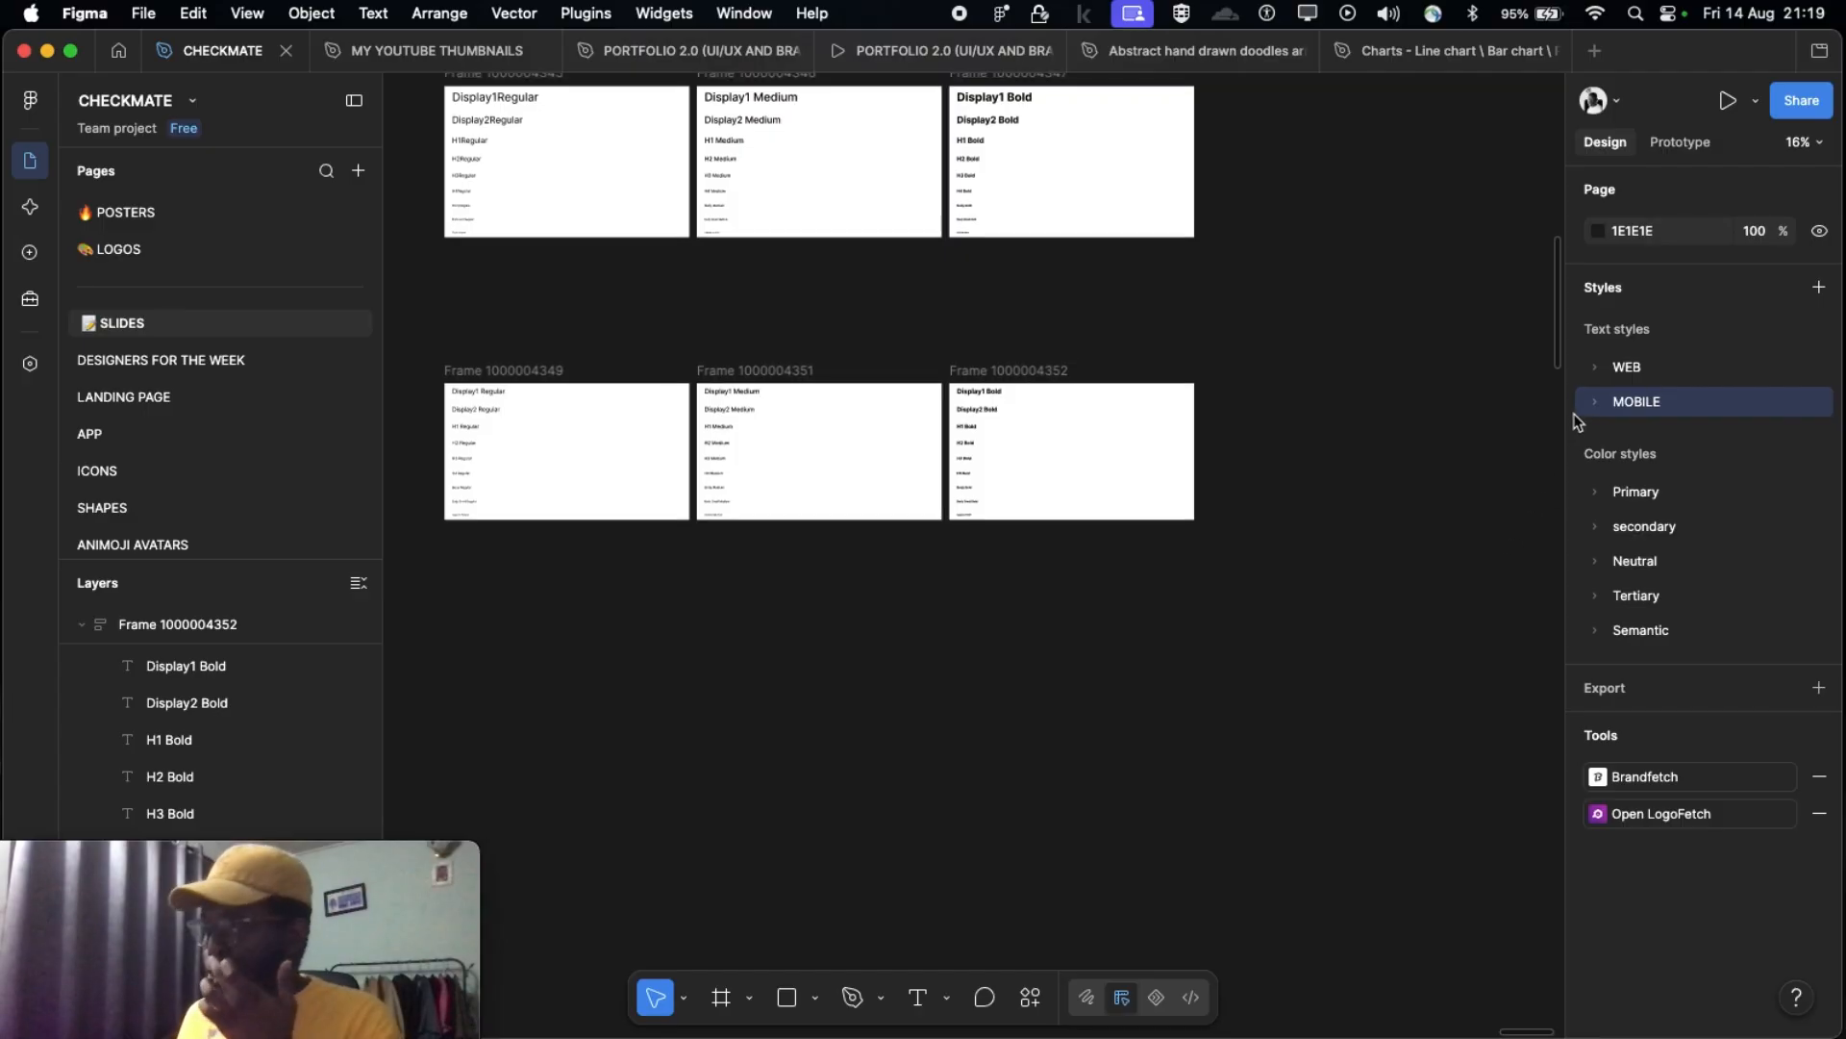
scroll(1203, 502, up, 3)
scroll(1203, 502, down, 3)
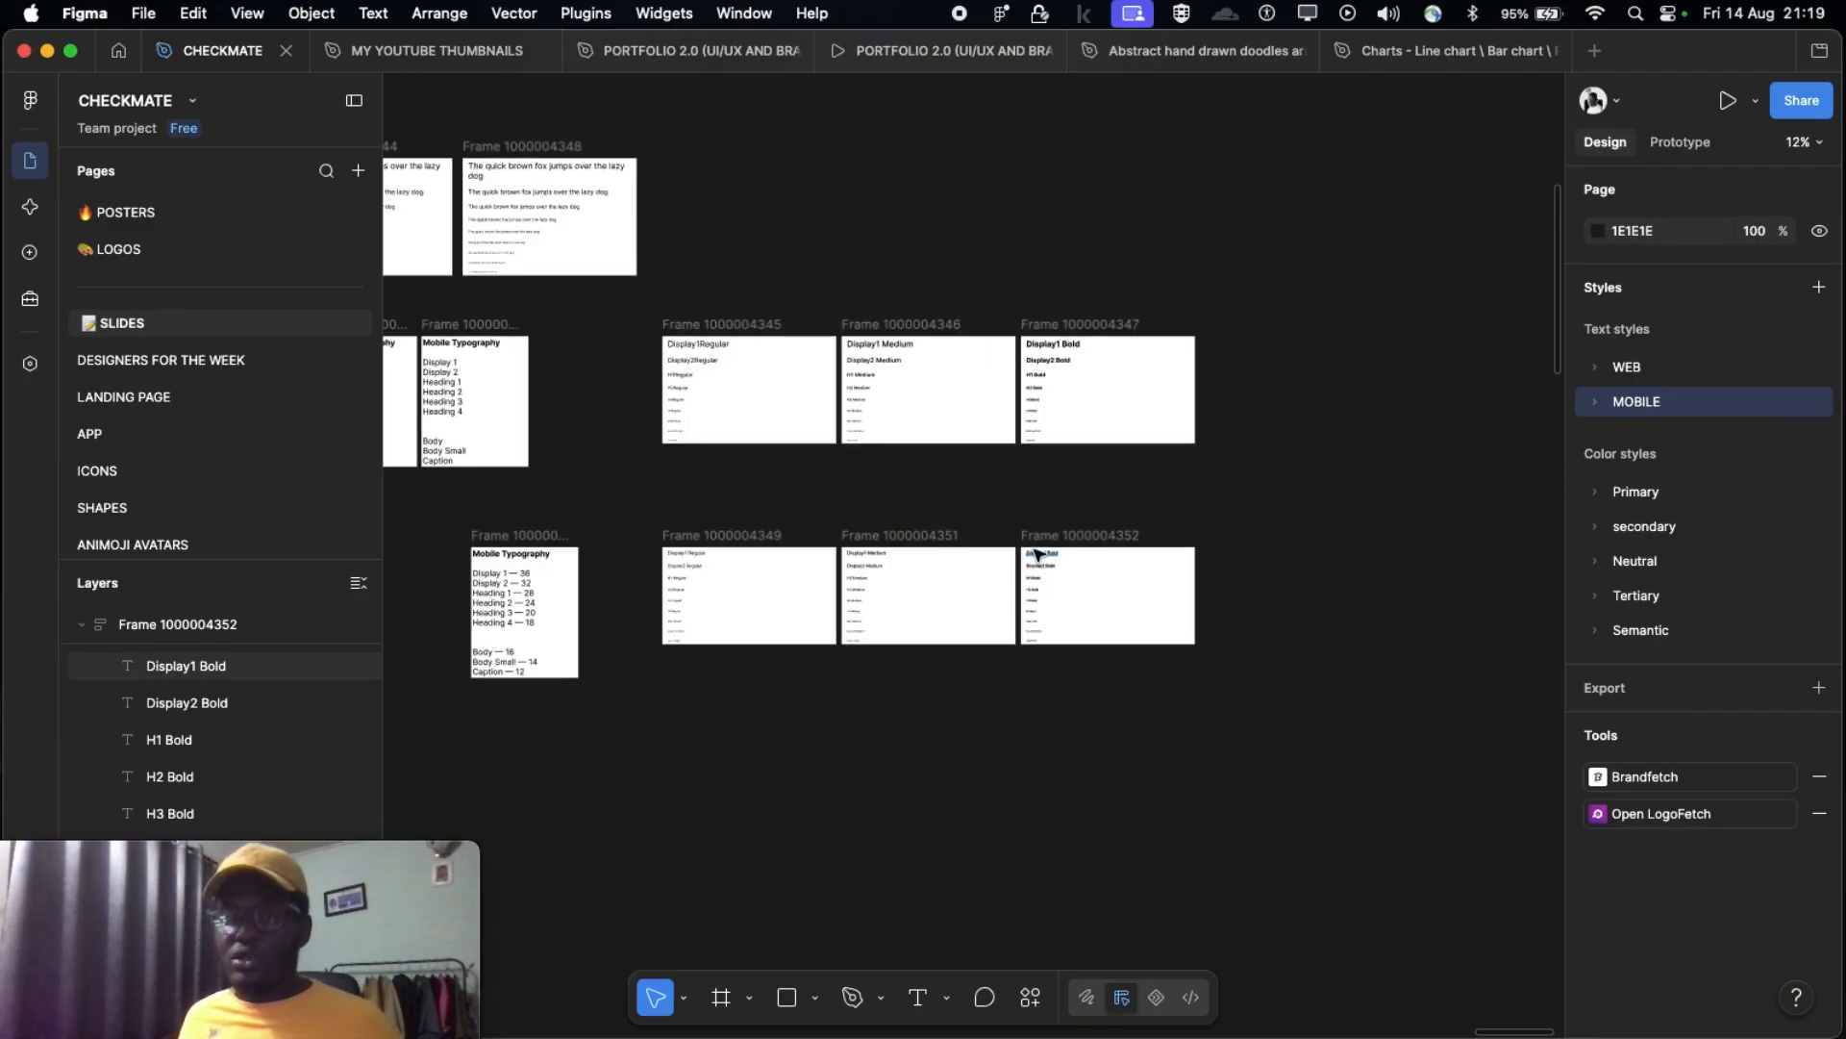
scroll(1036, 553, down, 2)
scroll(875, 536, left, 1)
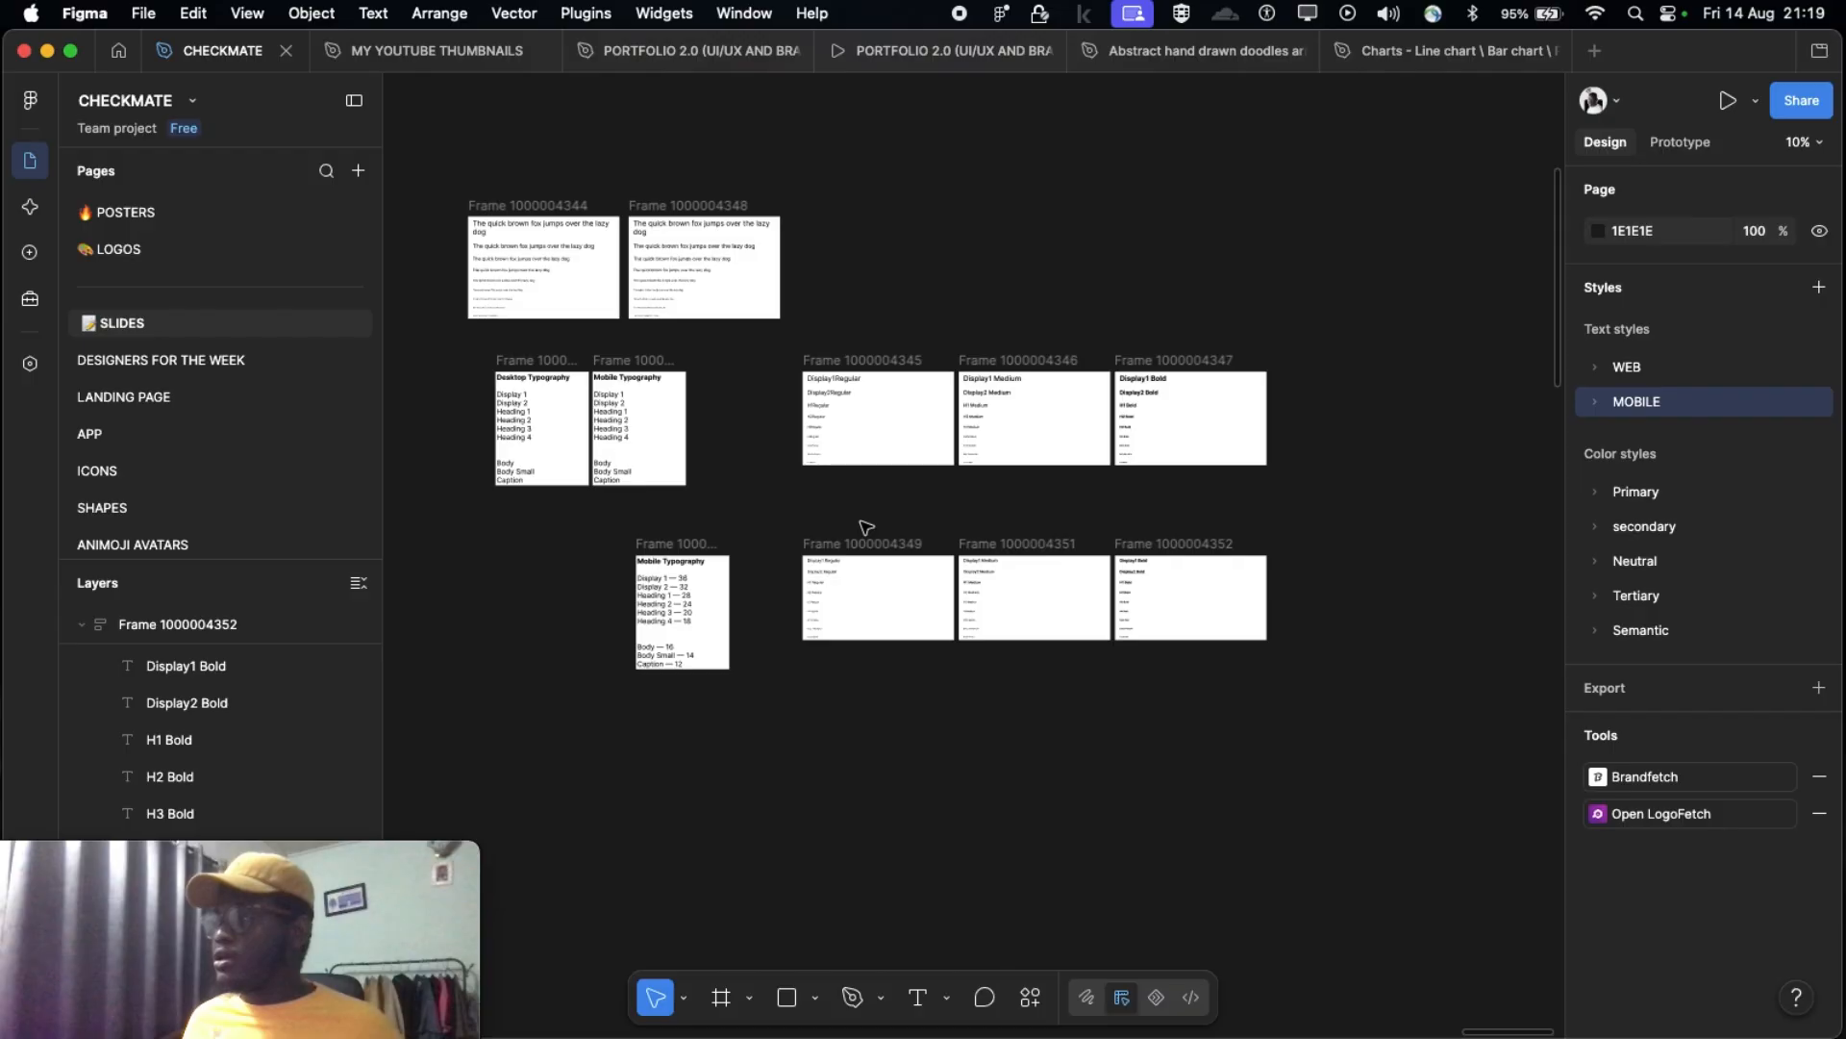
scroll(865, 528, right, 2)
scroll(775, 535, right, 3)
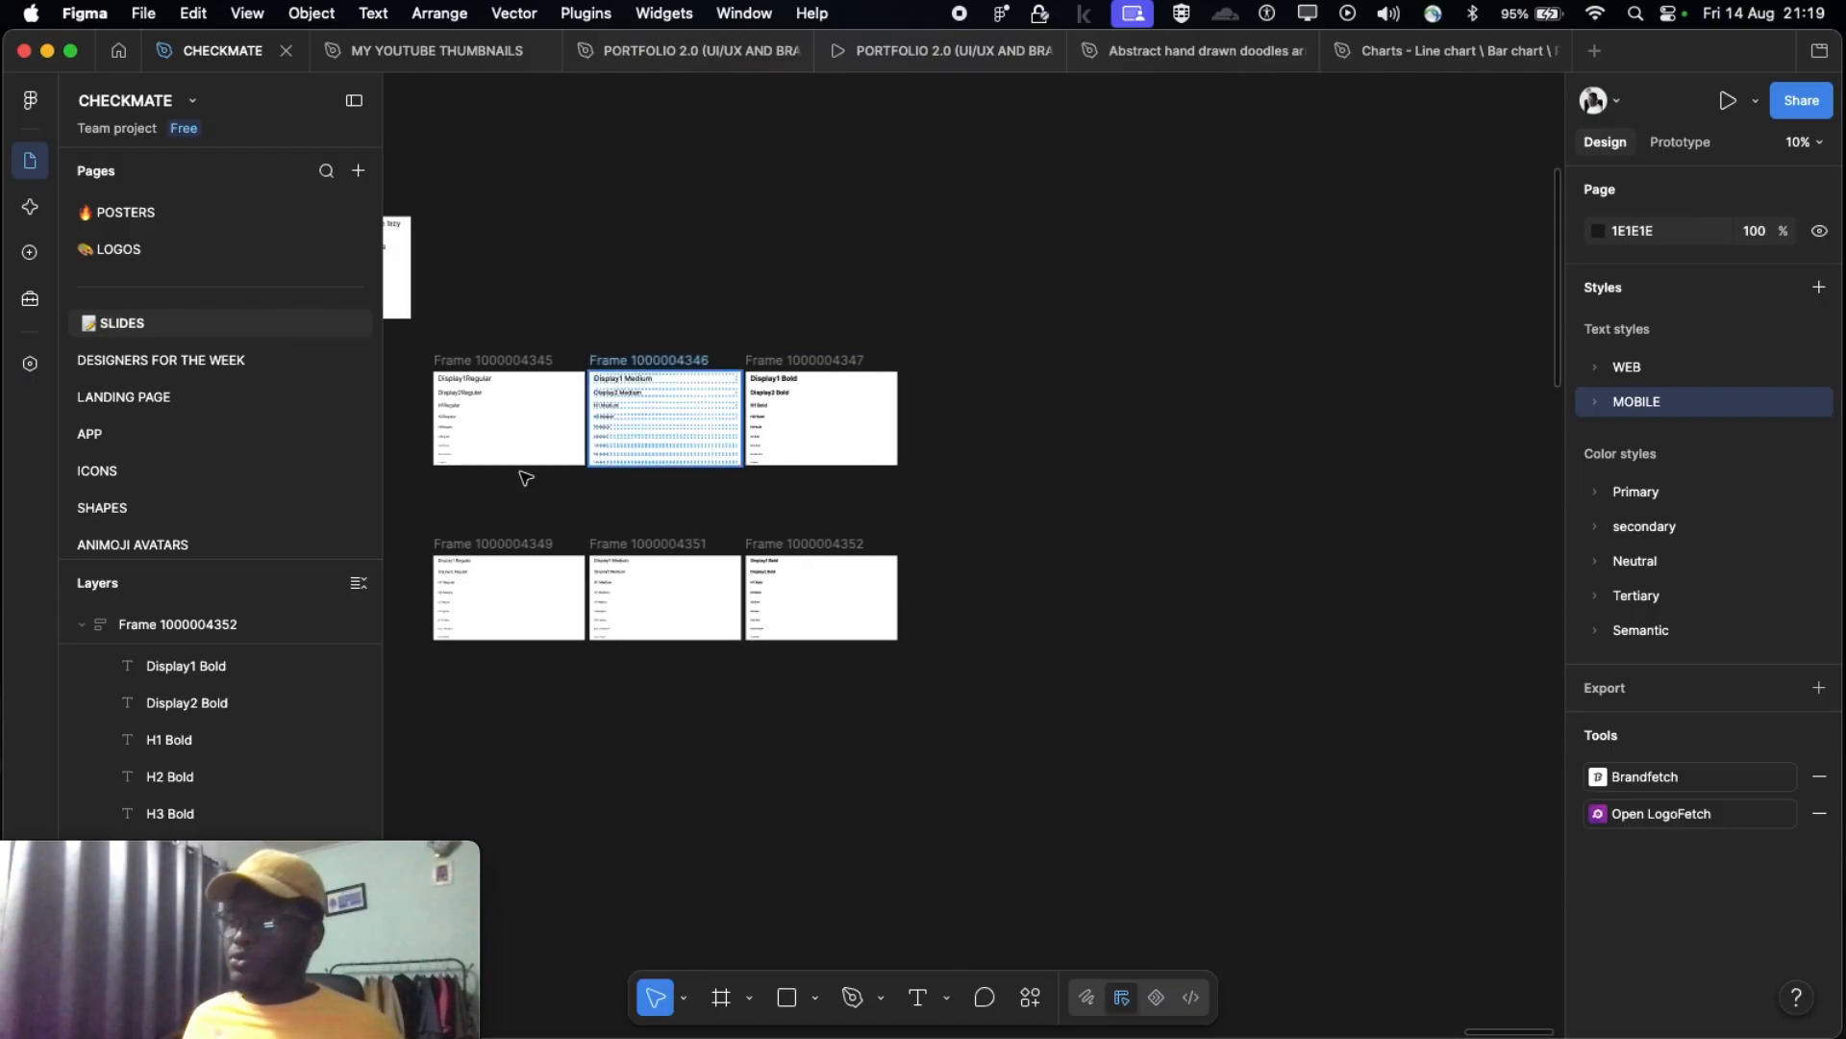
Step: Set the font size of the Body Small Bold text style in the WEB folder to 12
click(1602, 369)
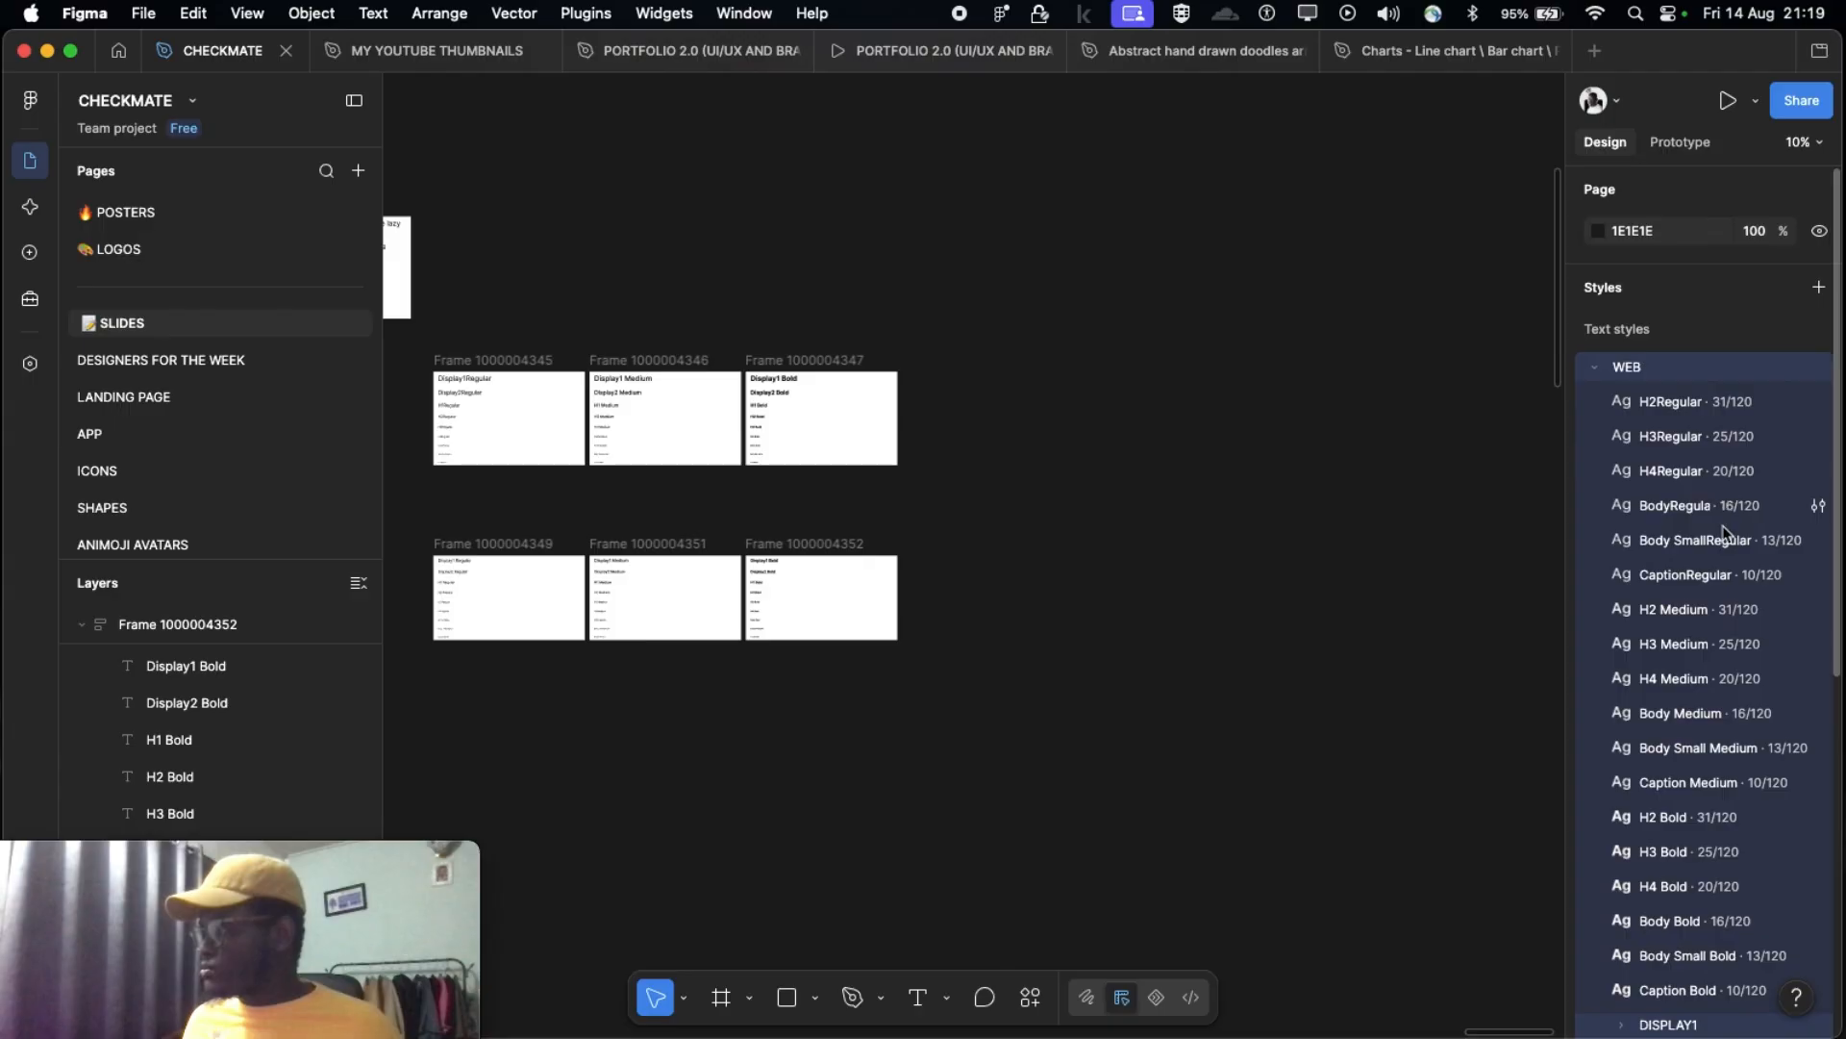
scroll(1726, 532, down, 1)
scroll(1726, 532, down, 4)
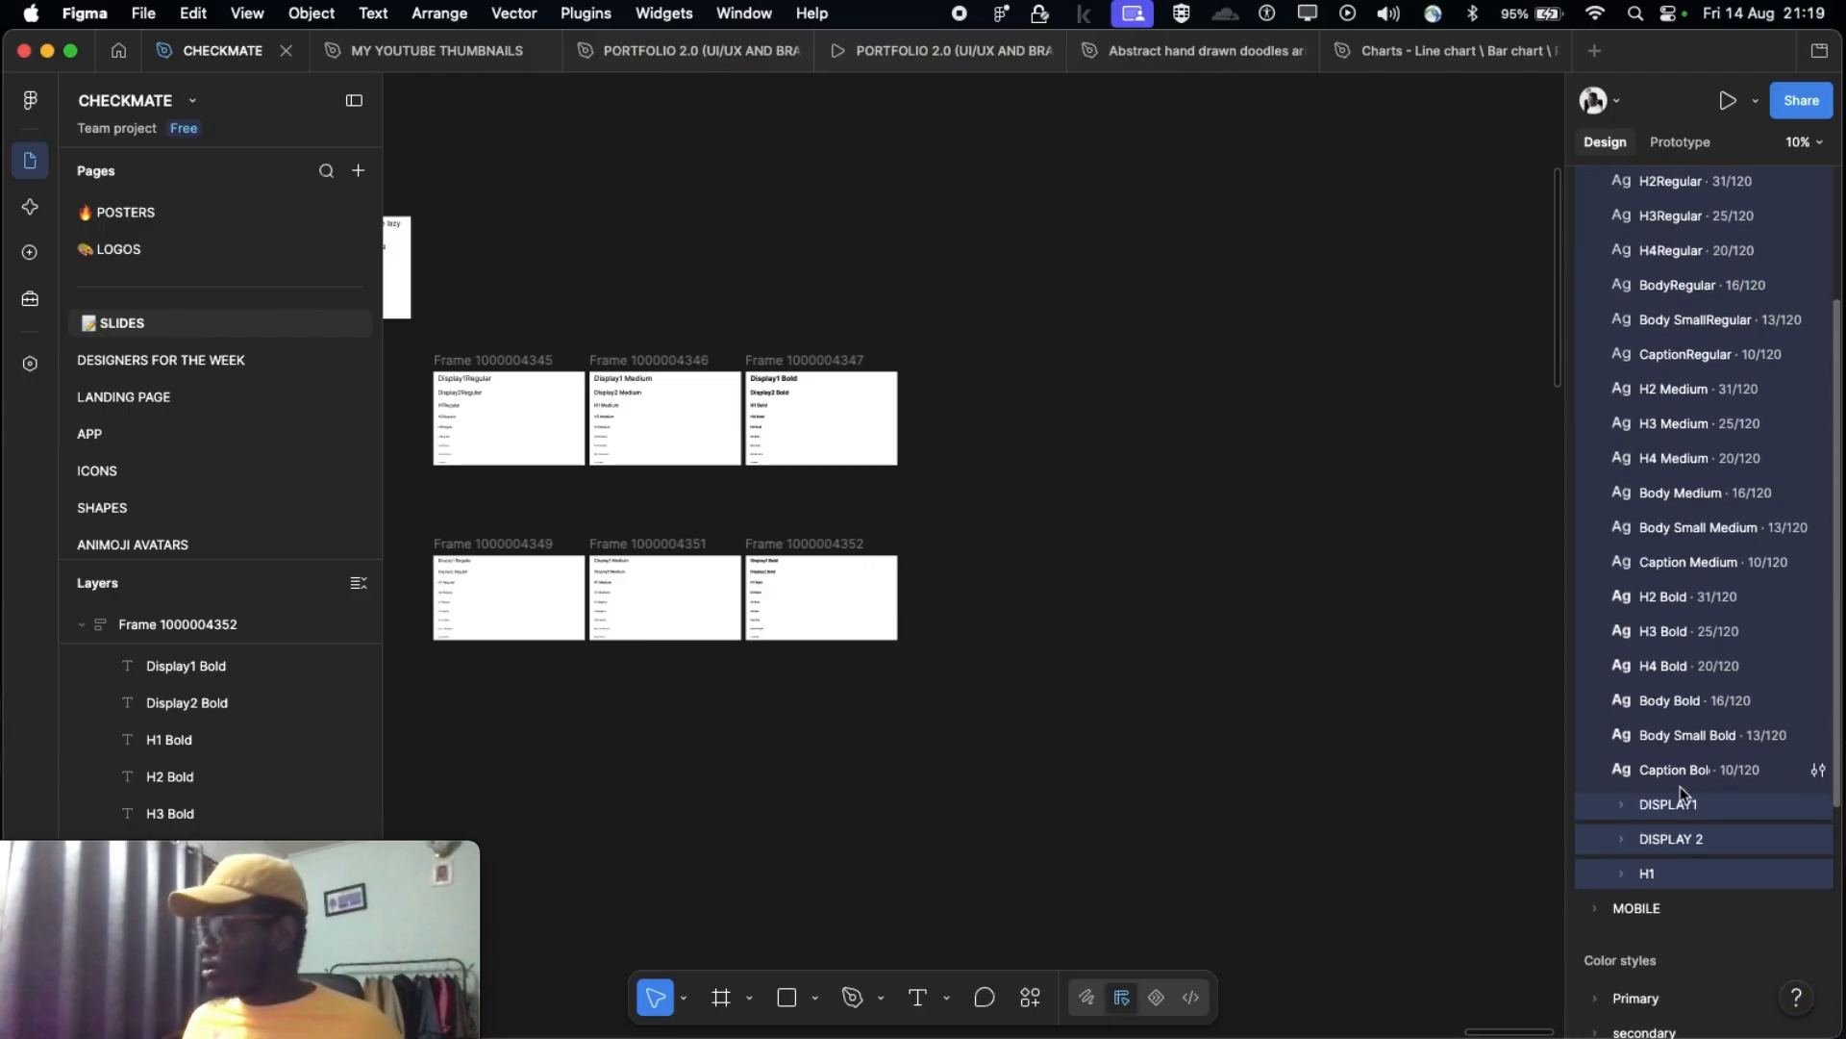
scroll(1635, 654, up, 2)
scroll(1678, 831, up, 1)
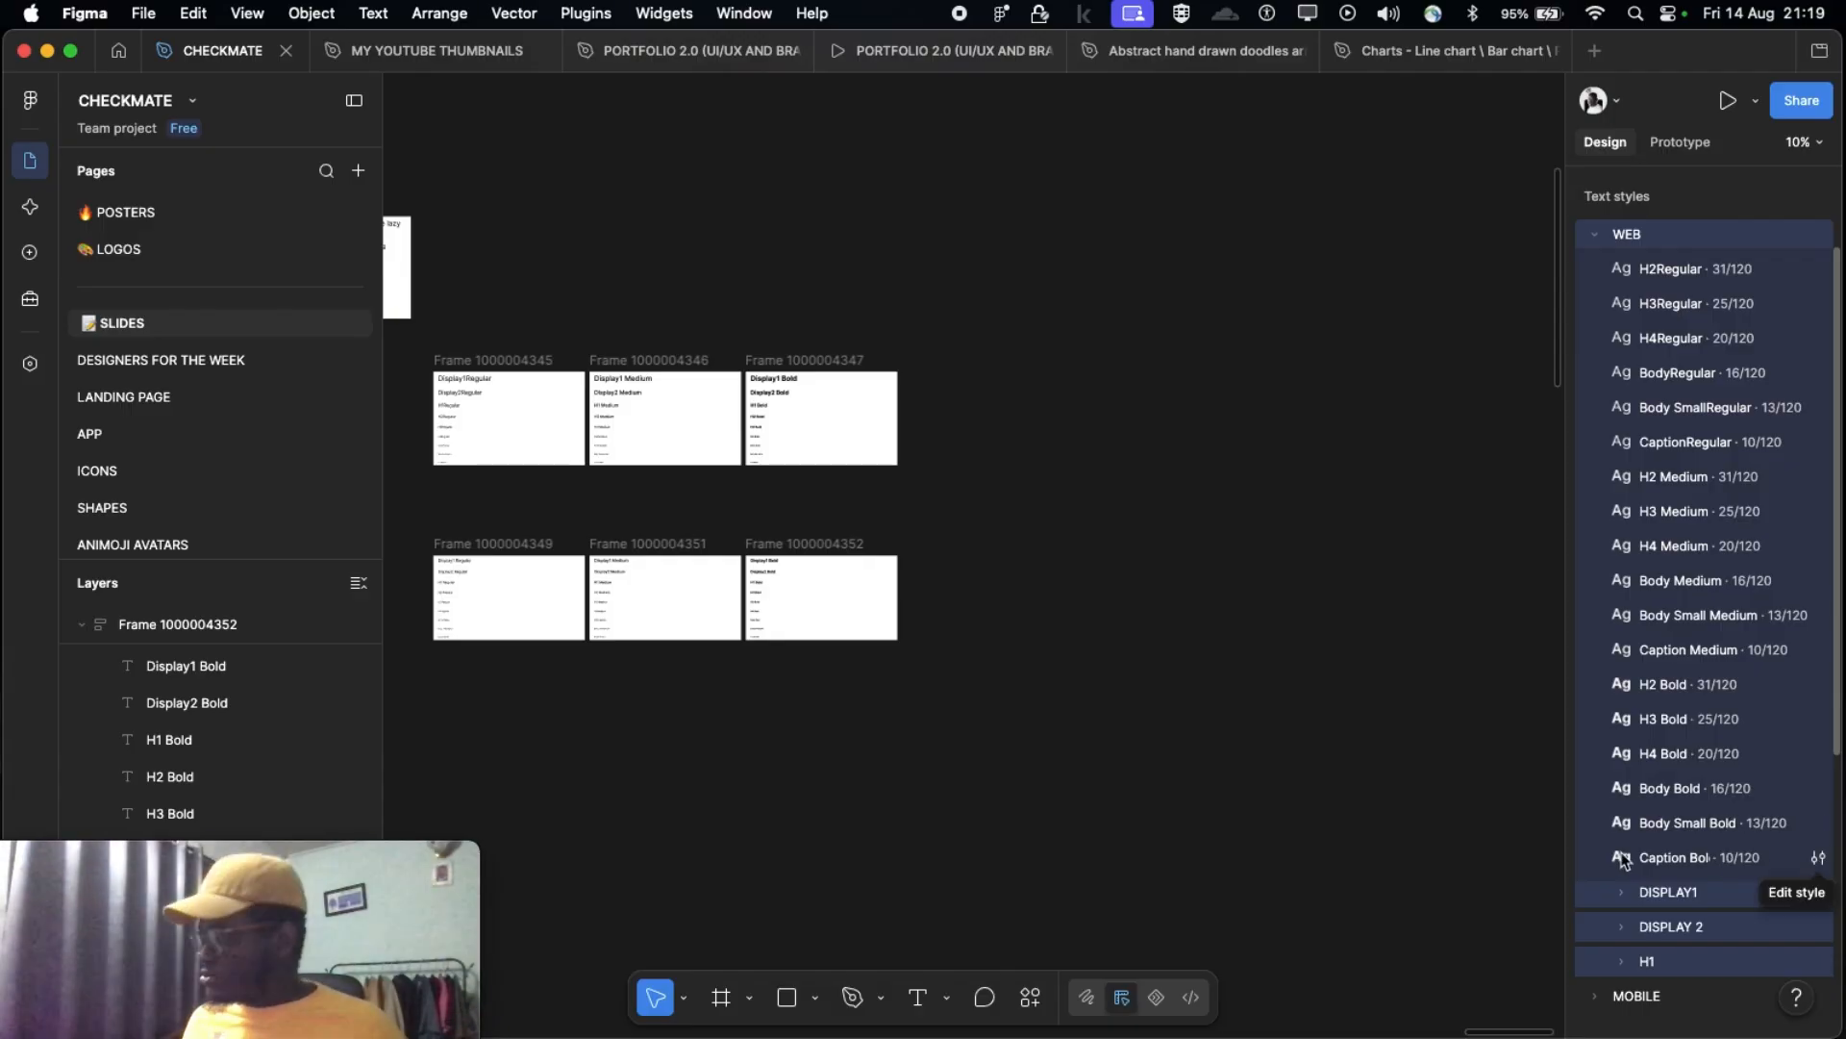
click(1819, 824)
click(1428, 952)
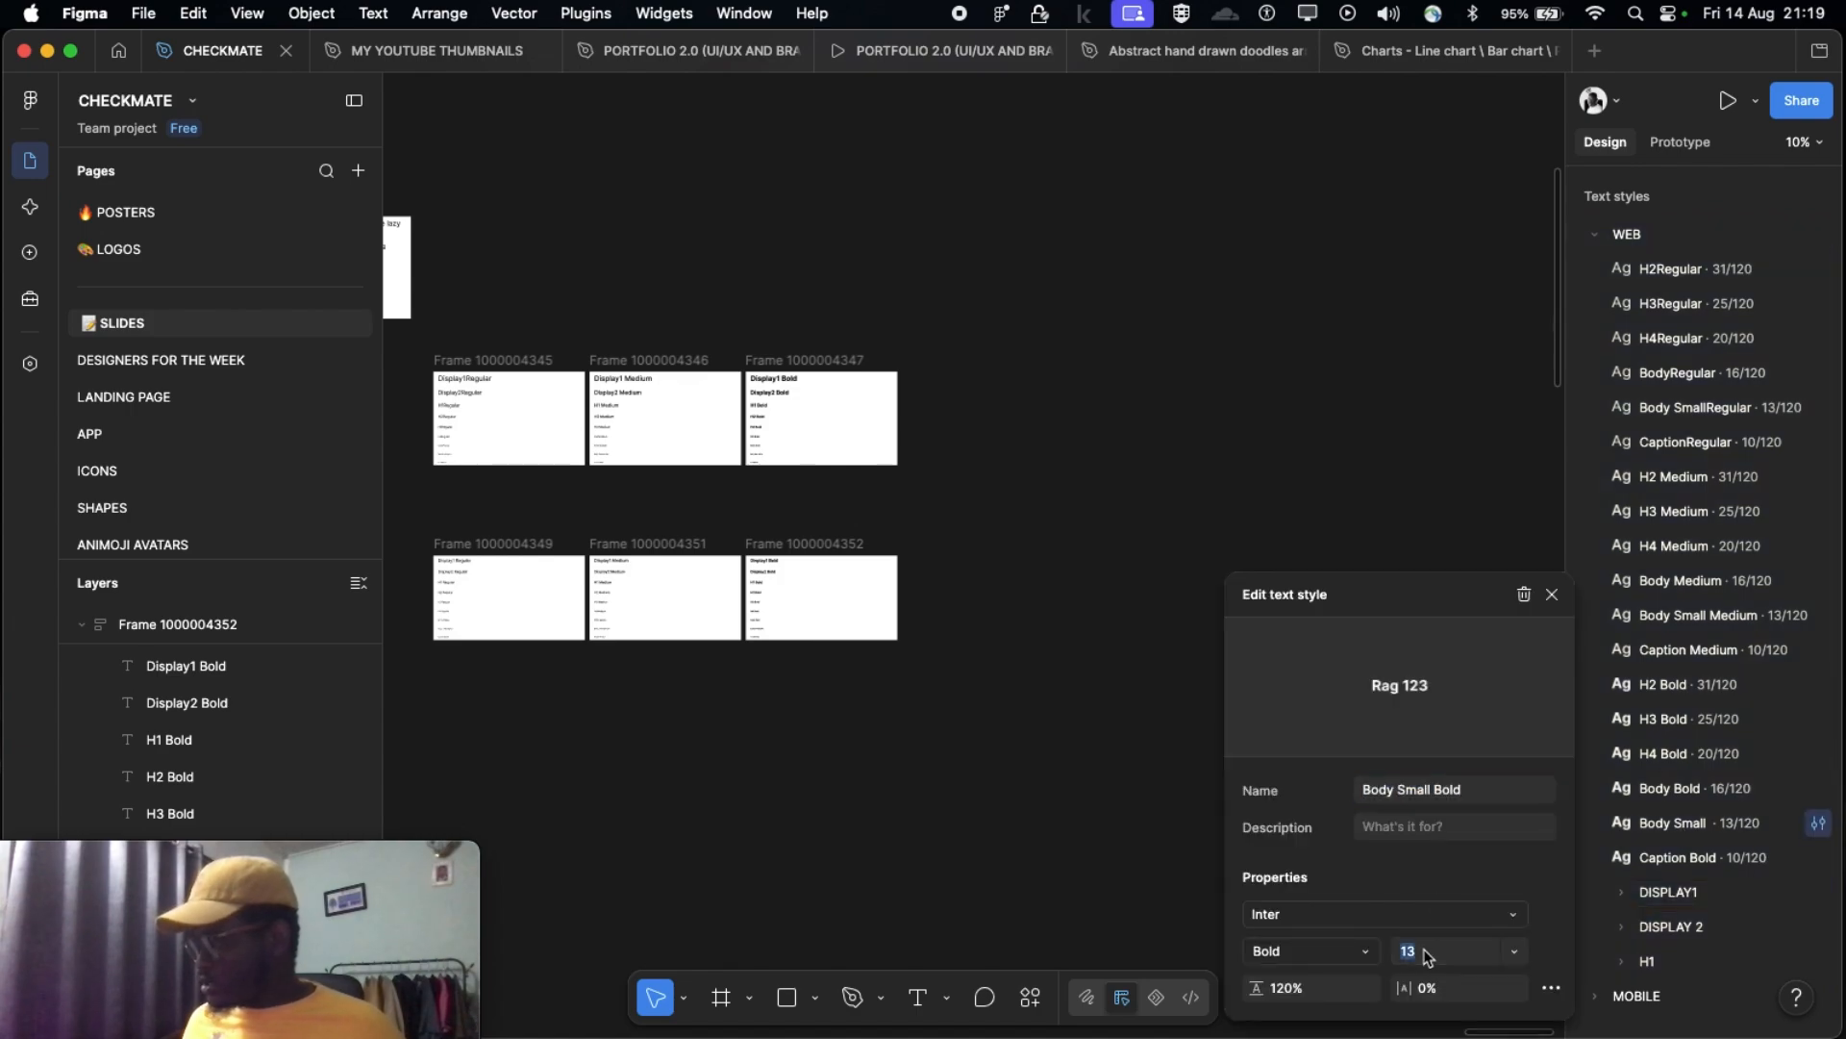
text(12)
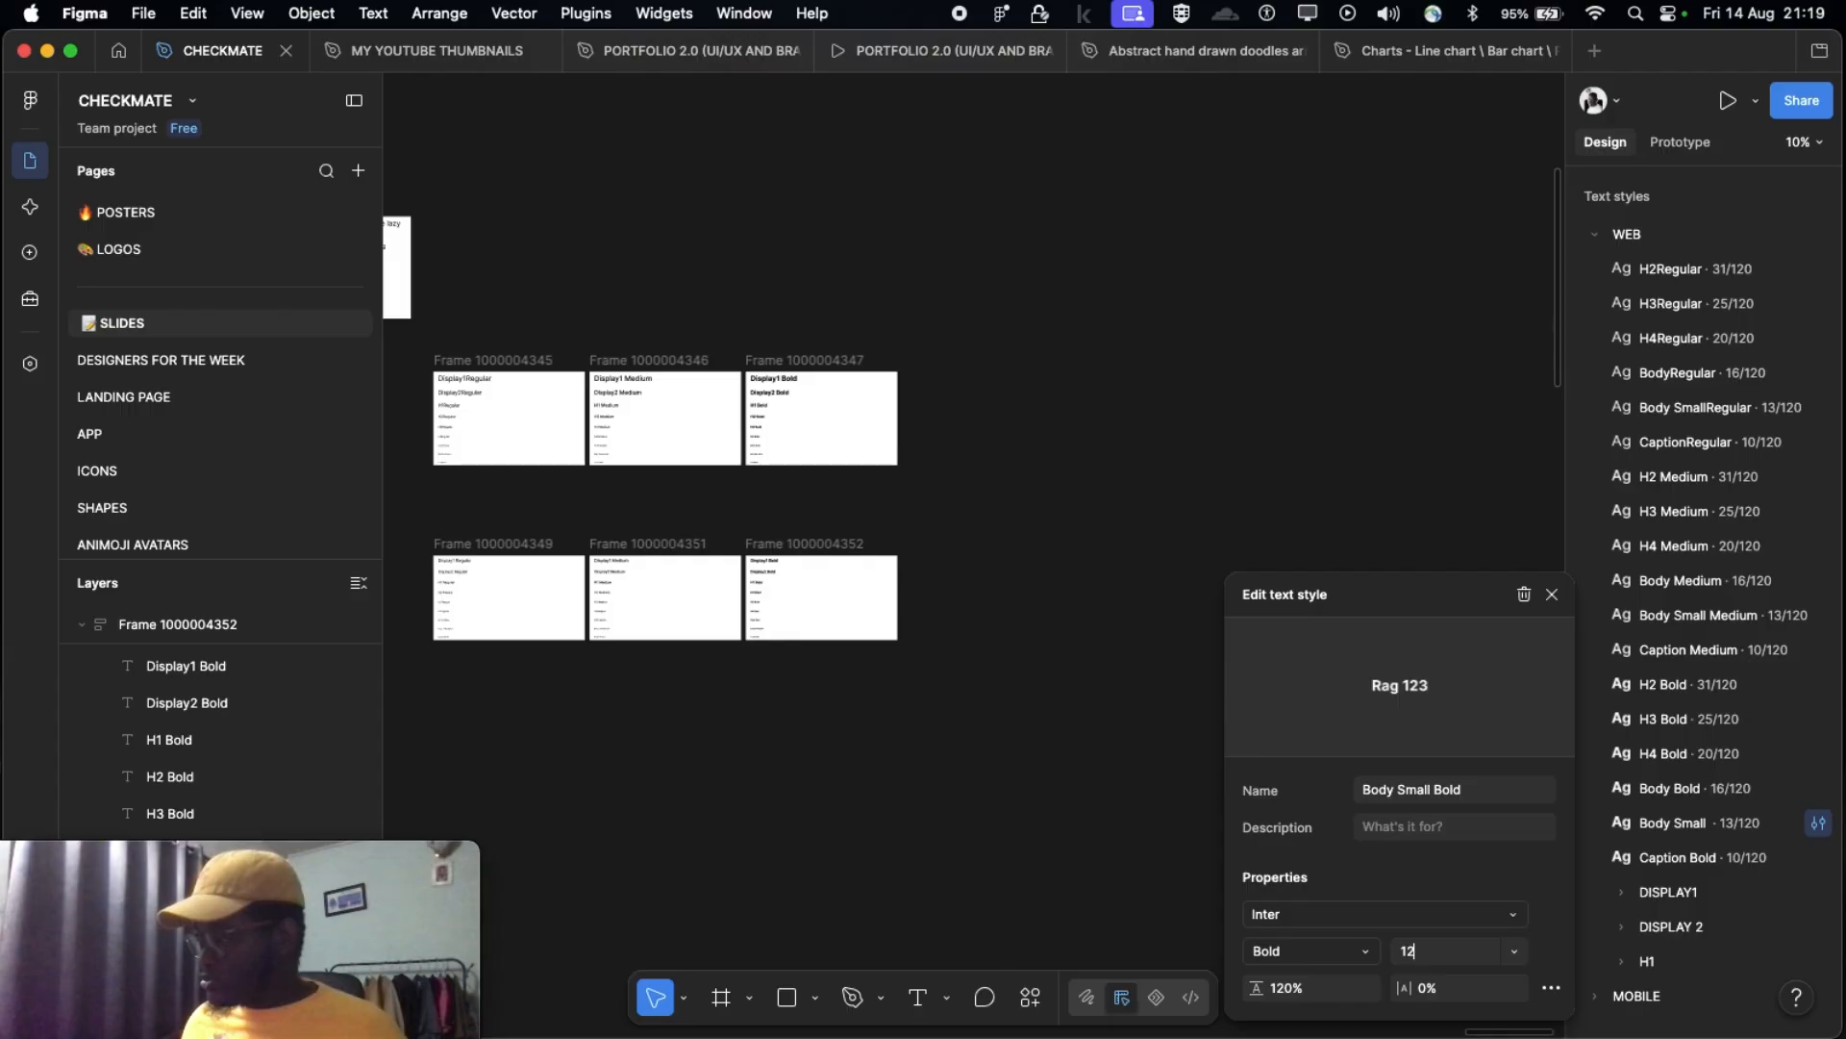
key(Return)
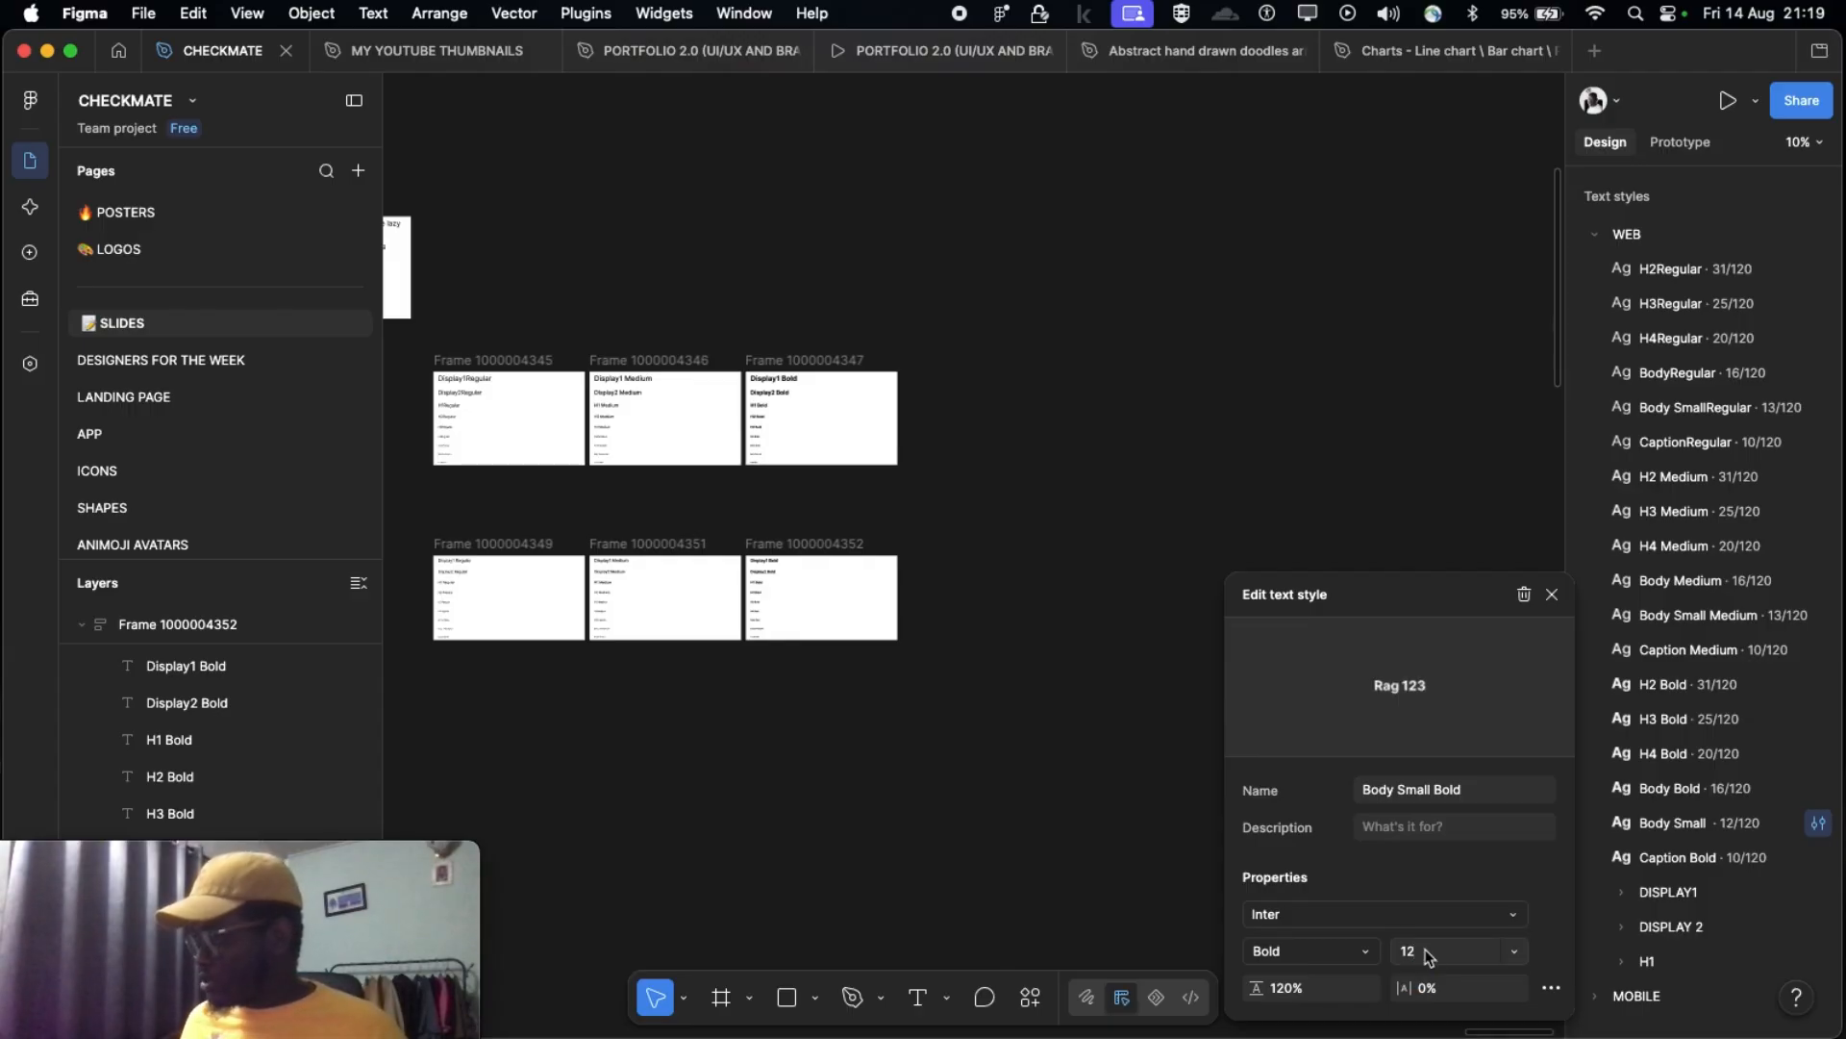
click(1552, 594)
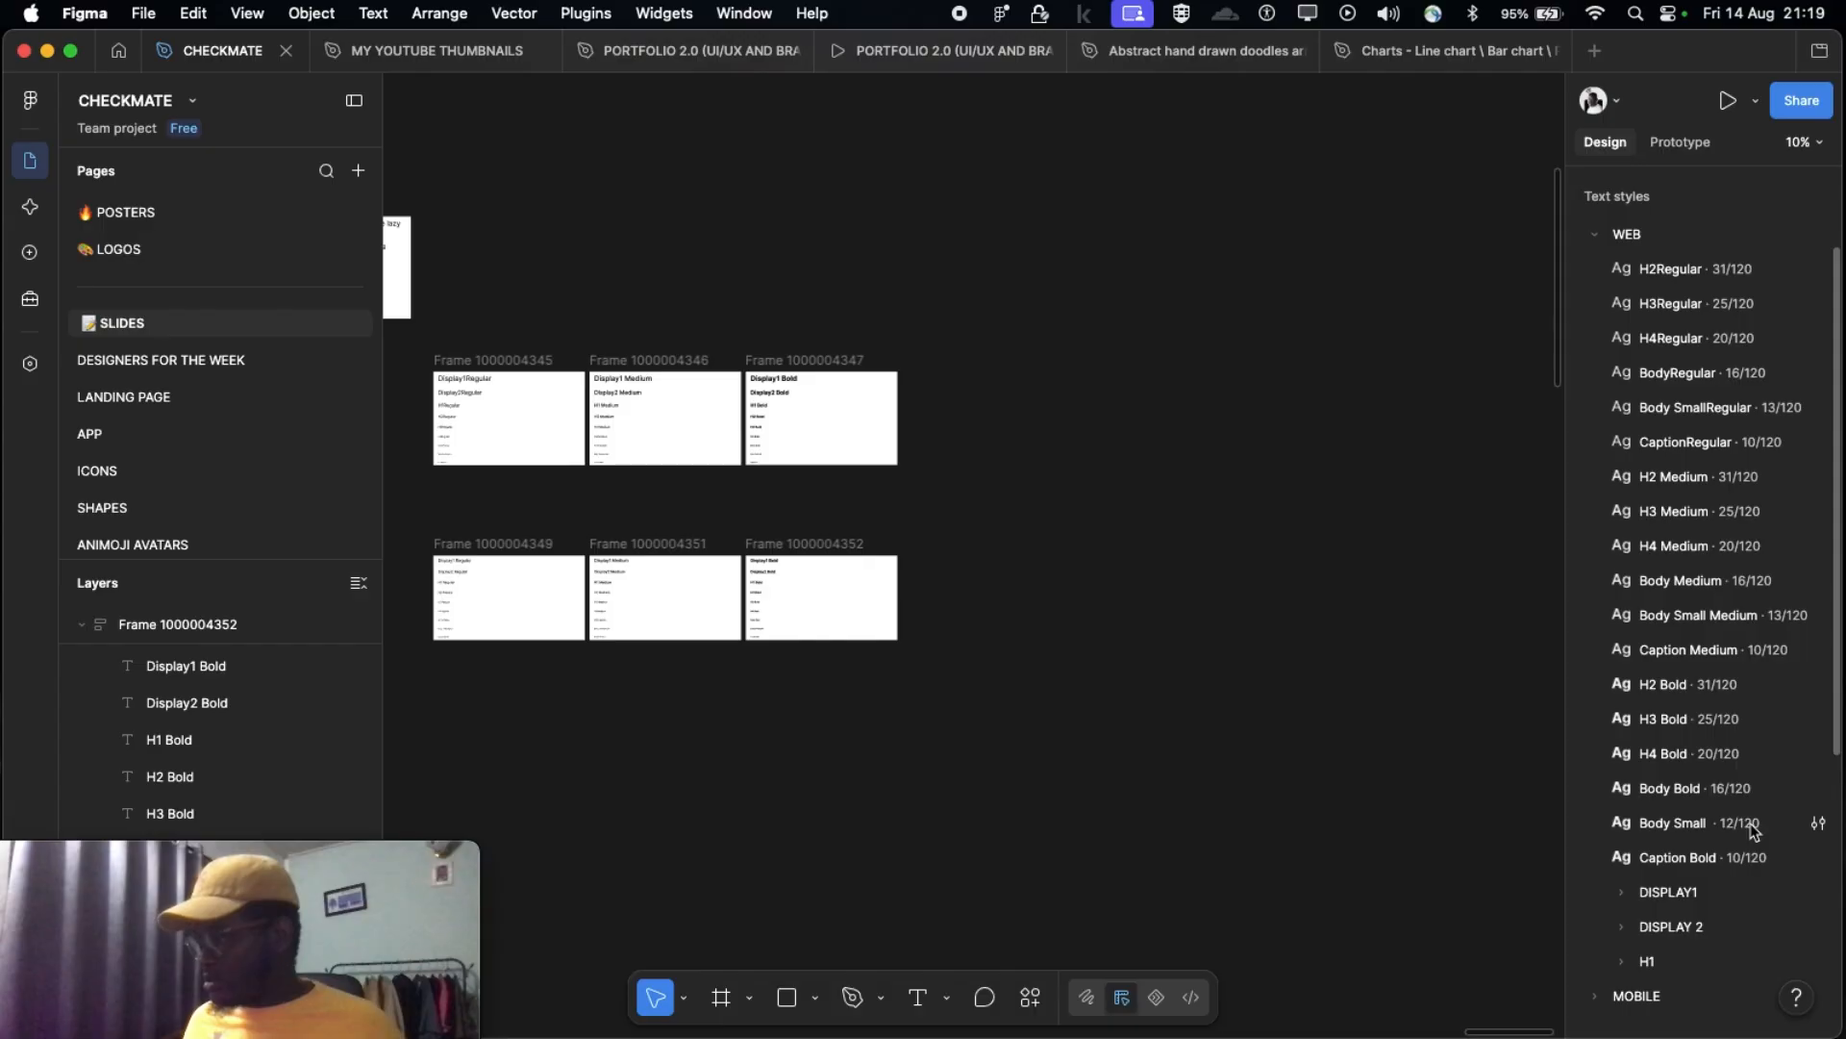
Step: Add a 1440 × 1024 frame from the Desktop preset in the empty canvas area beside the typography frames
scroll(1755, 830, down, 2)
scroll(1461, 673, up, 4)
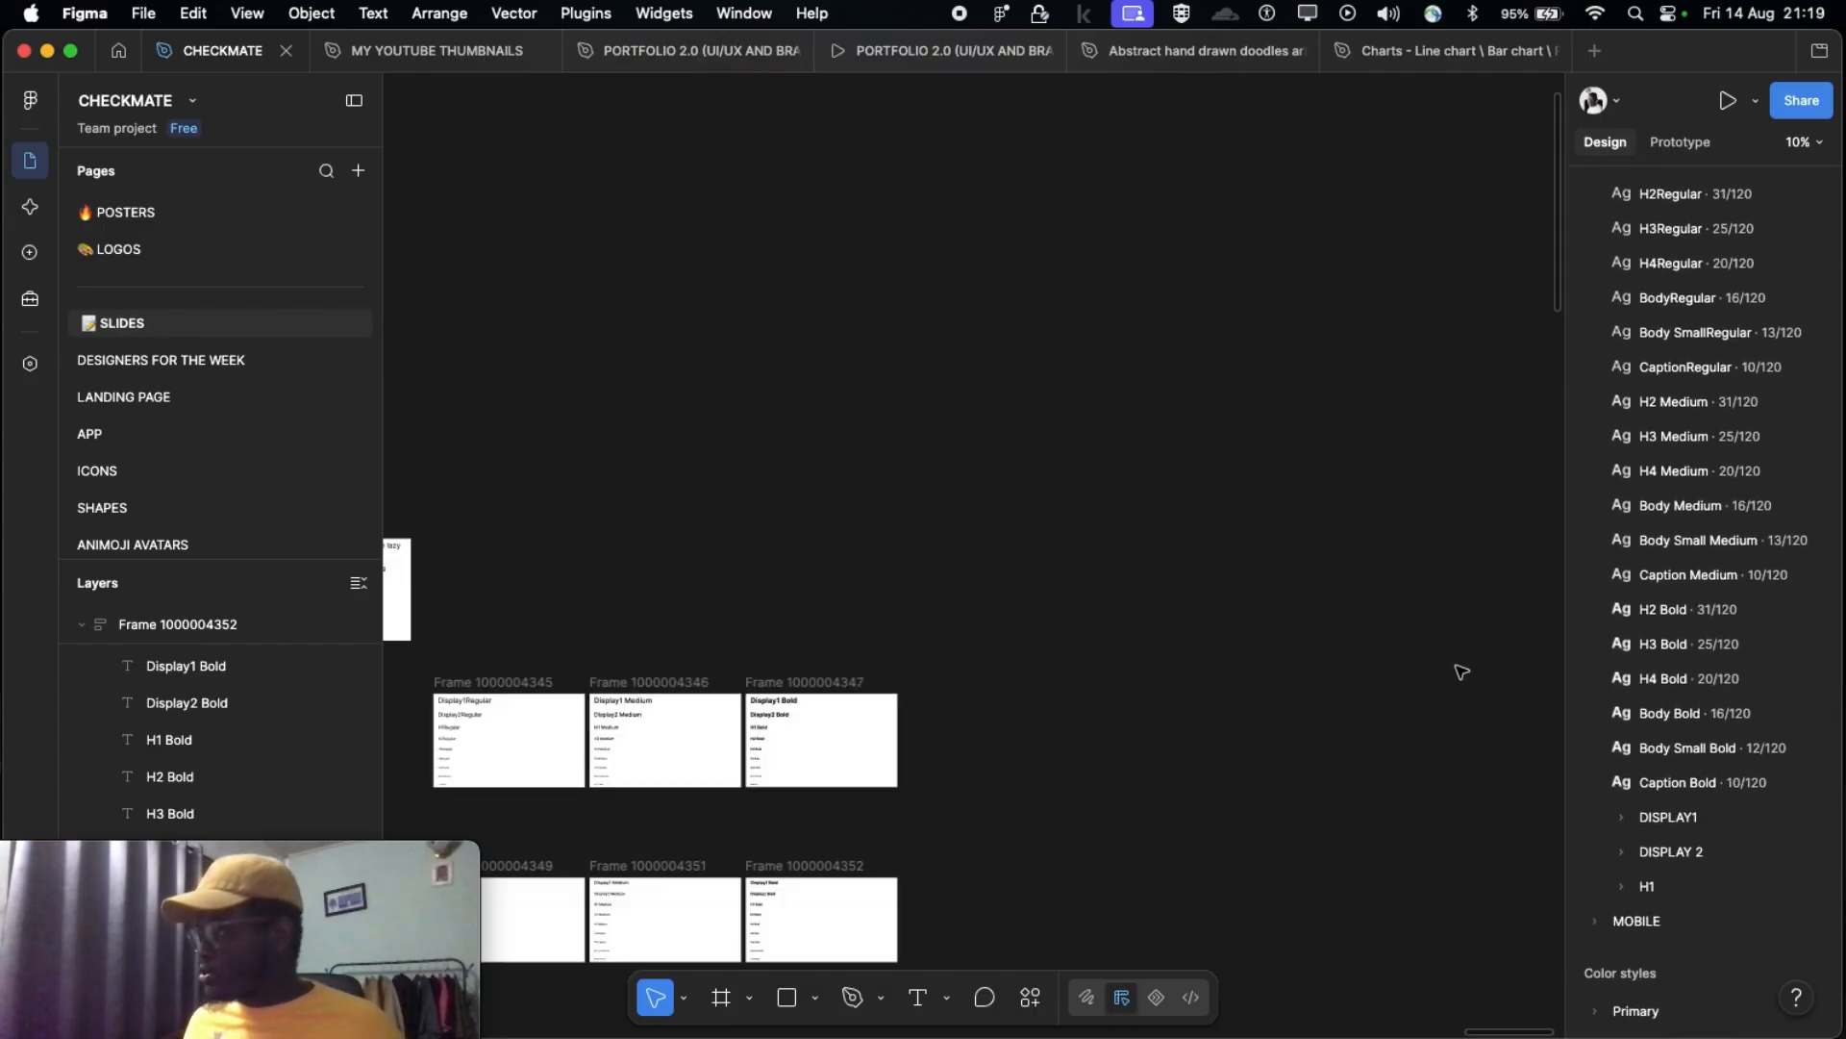
scroll(1220, 487, down, 5)
scroll(1221, 487, left, 2)
scroll(1087, 471, right, 3)
scroll(948, 453, down, 5)
scroll(818, 410, up, 2)
key(f)
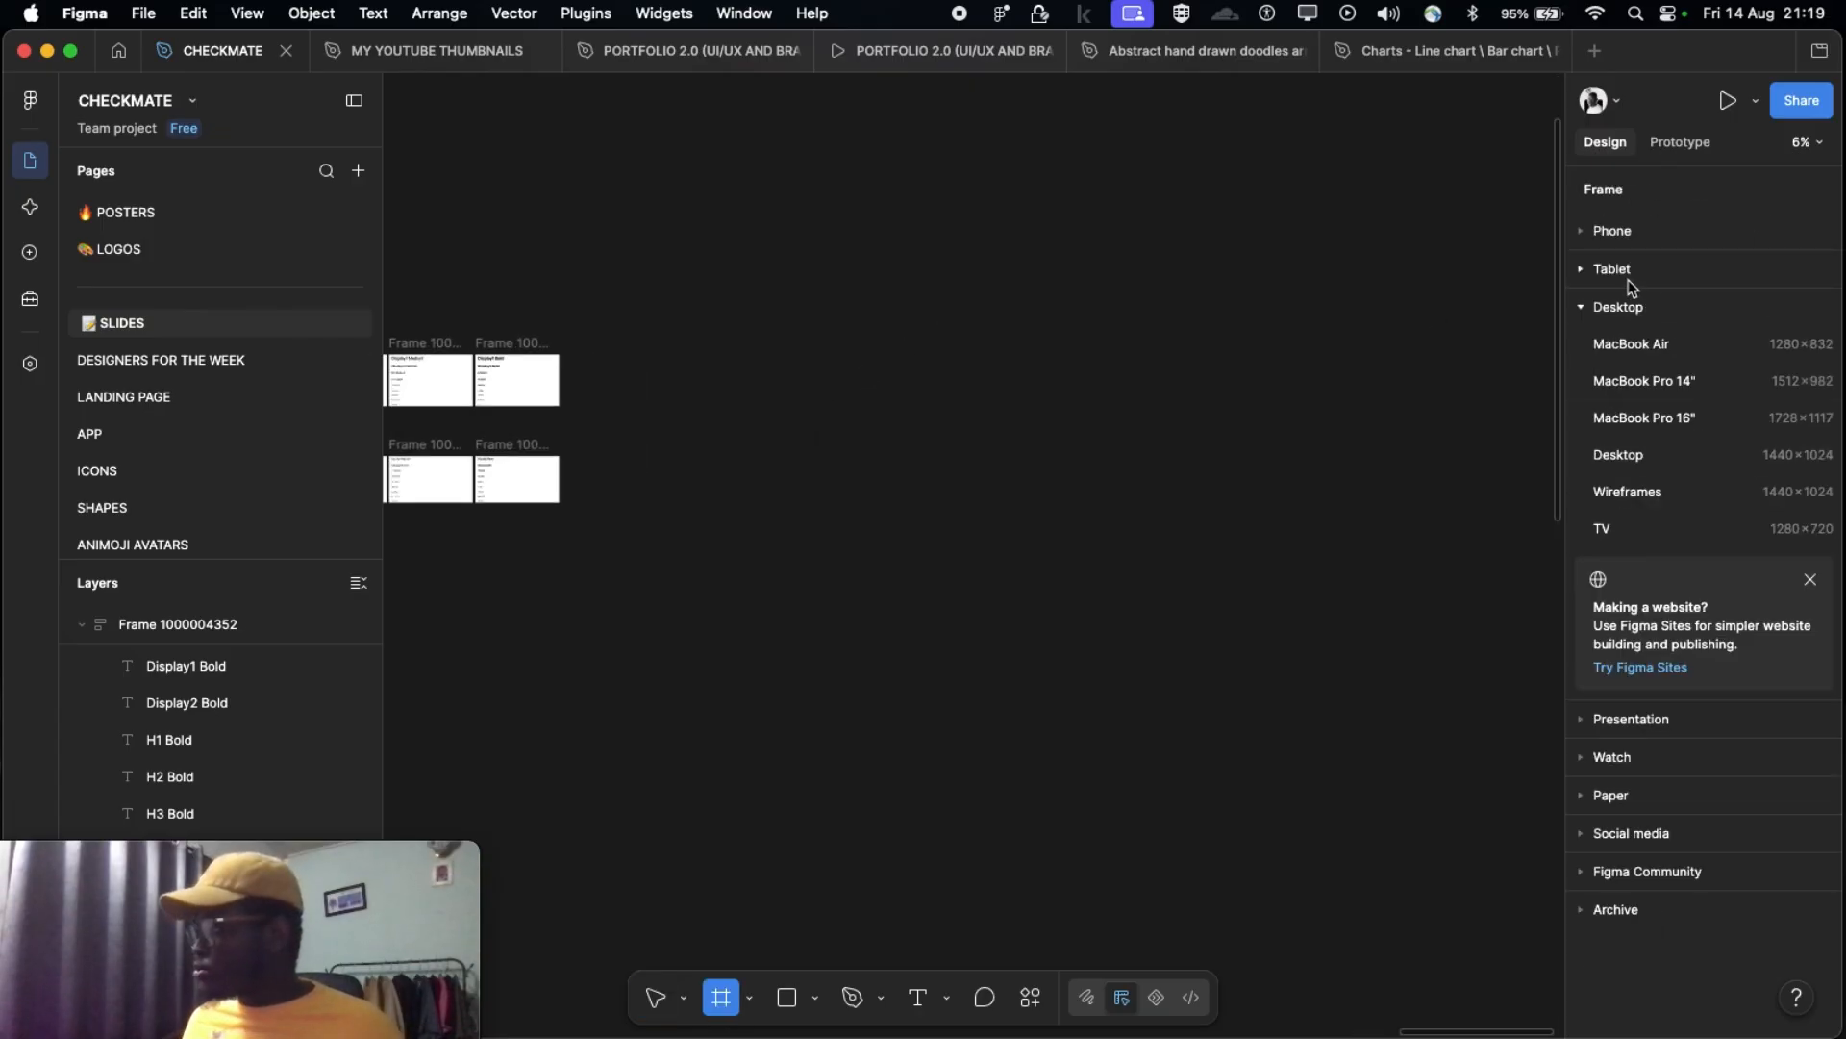
click(1624, 461)
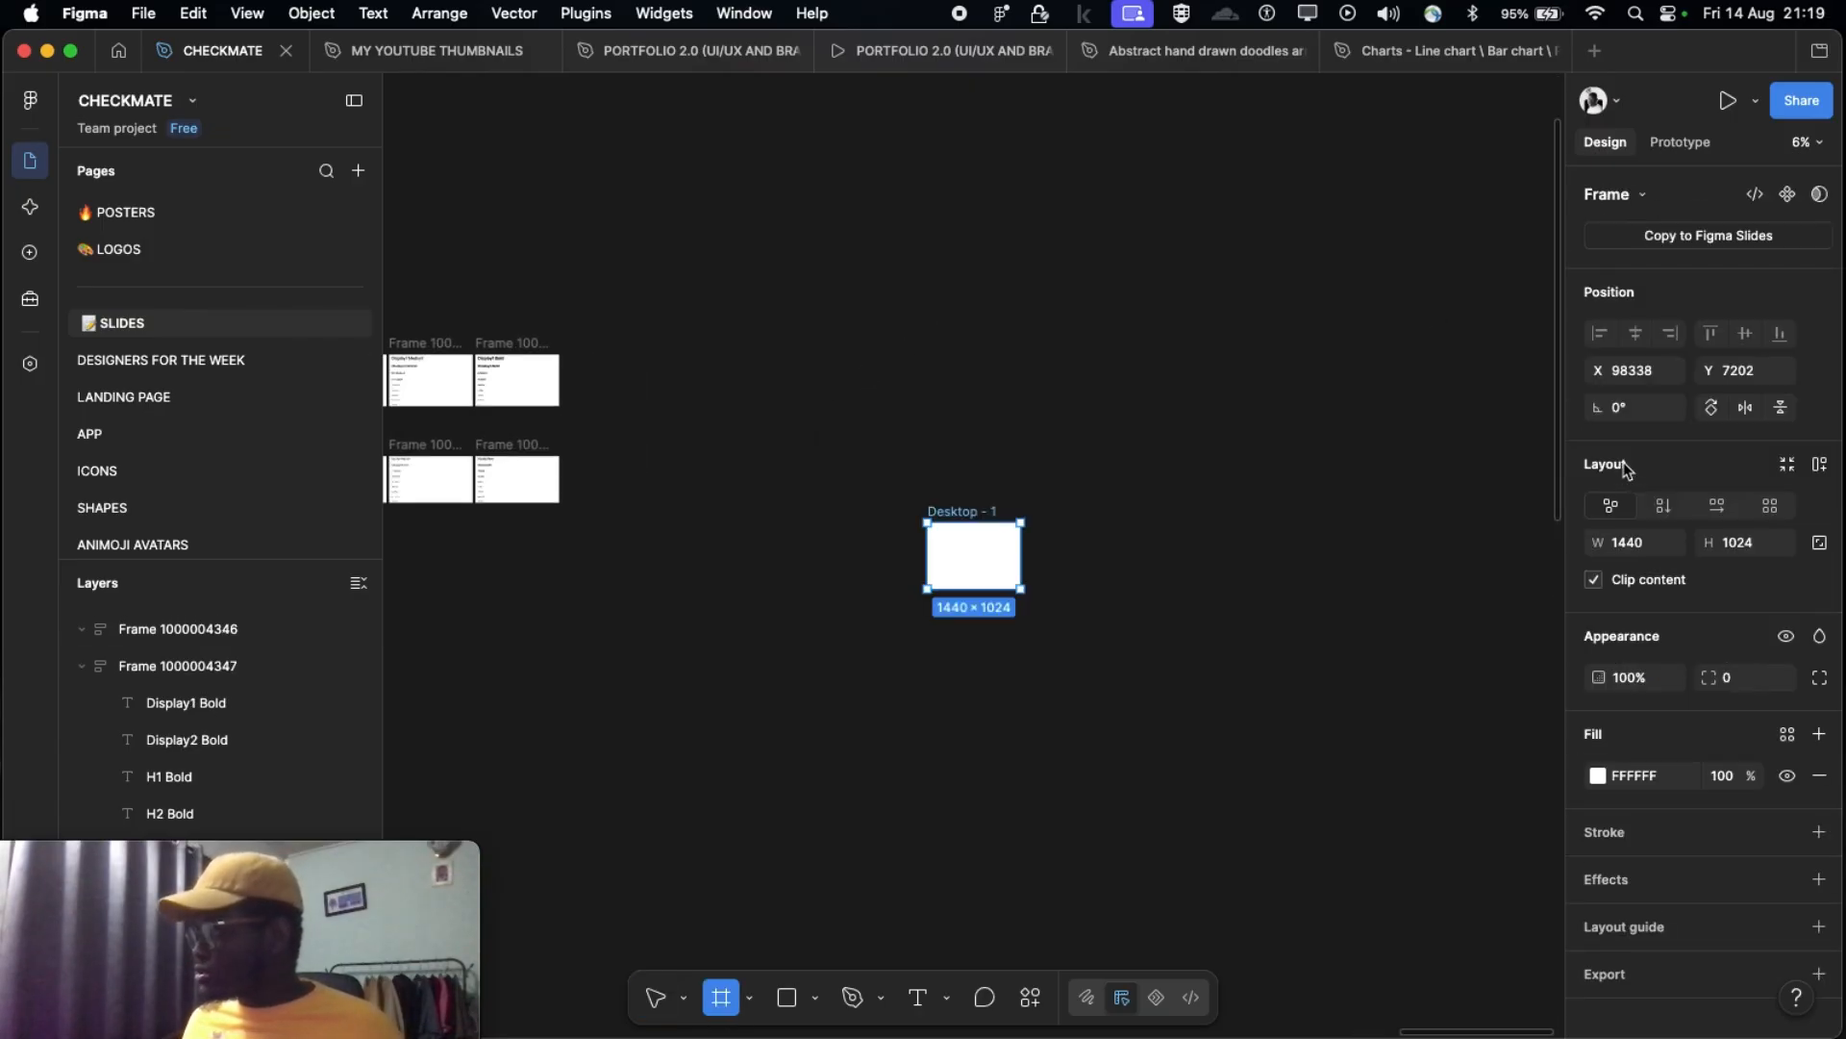
scroll(808, 455, up, 3)
drag(1097, 566, 732, 206)
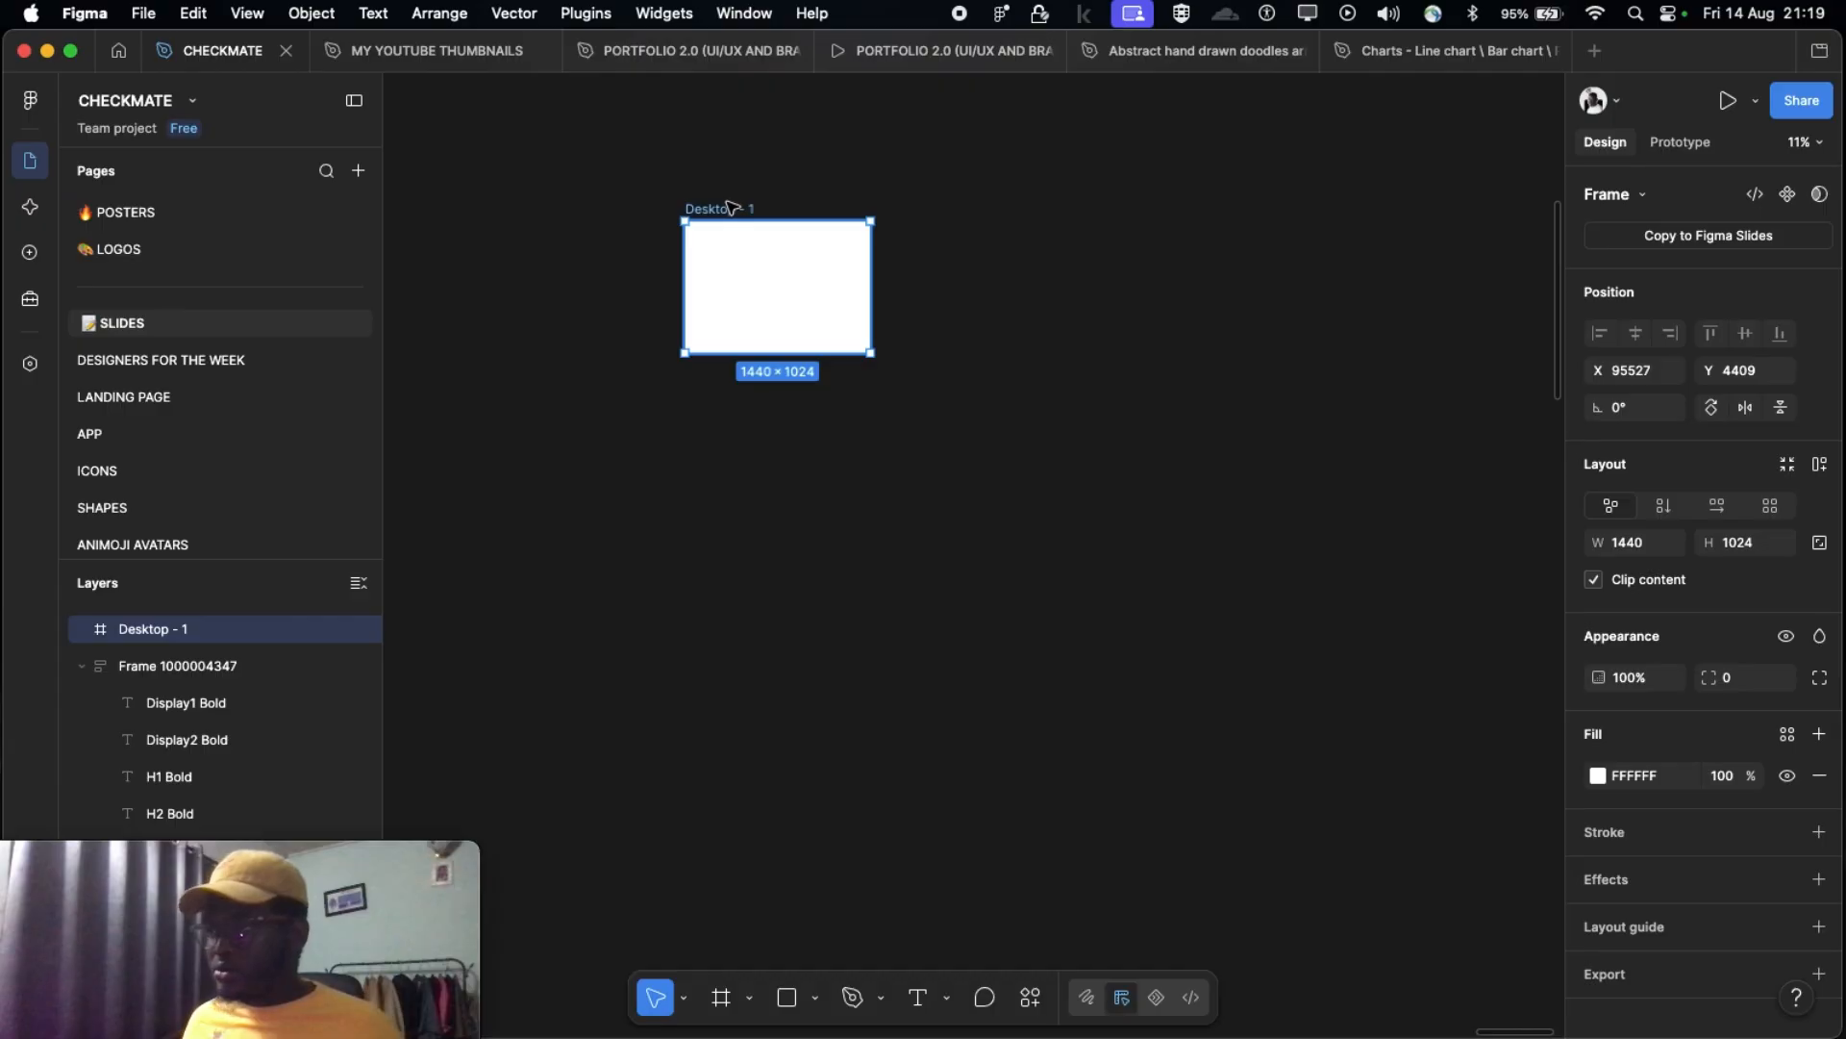
scroll(733, 207, left, 4)
scroll(1111, 223, up, 1)
drag(1113, 236, 898, 263)
scroll(899, 260, up, 4)
scroll(1055, 541, up, 1)
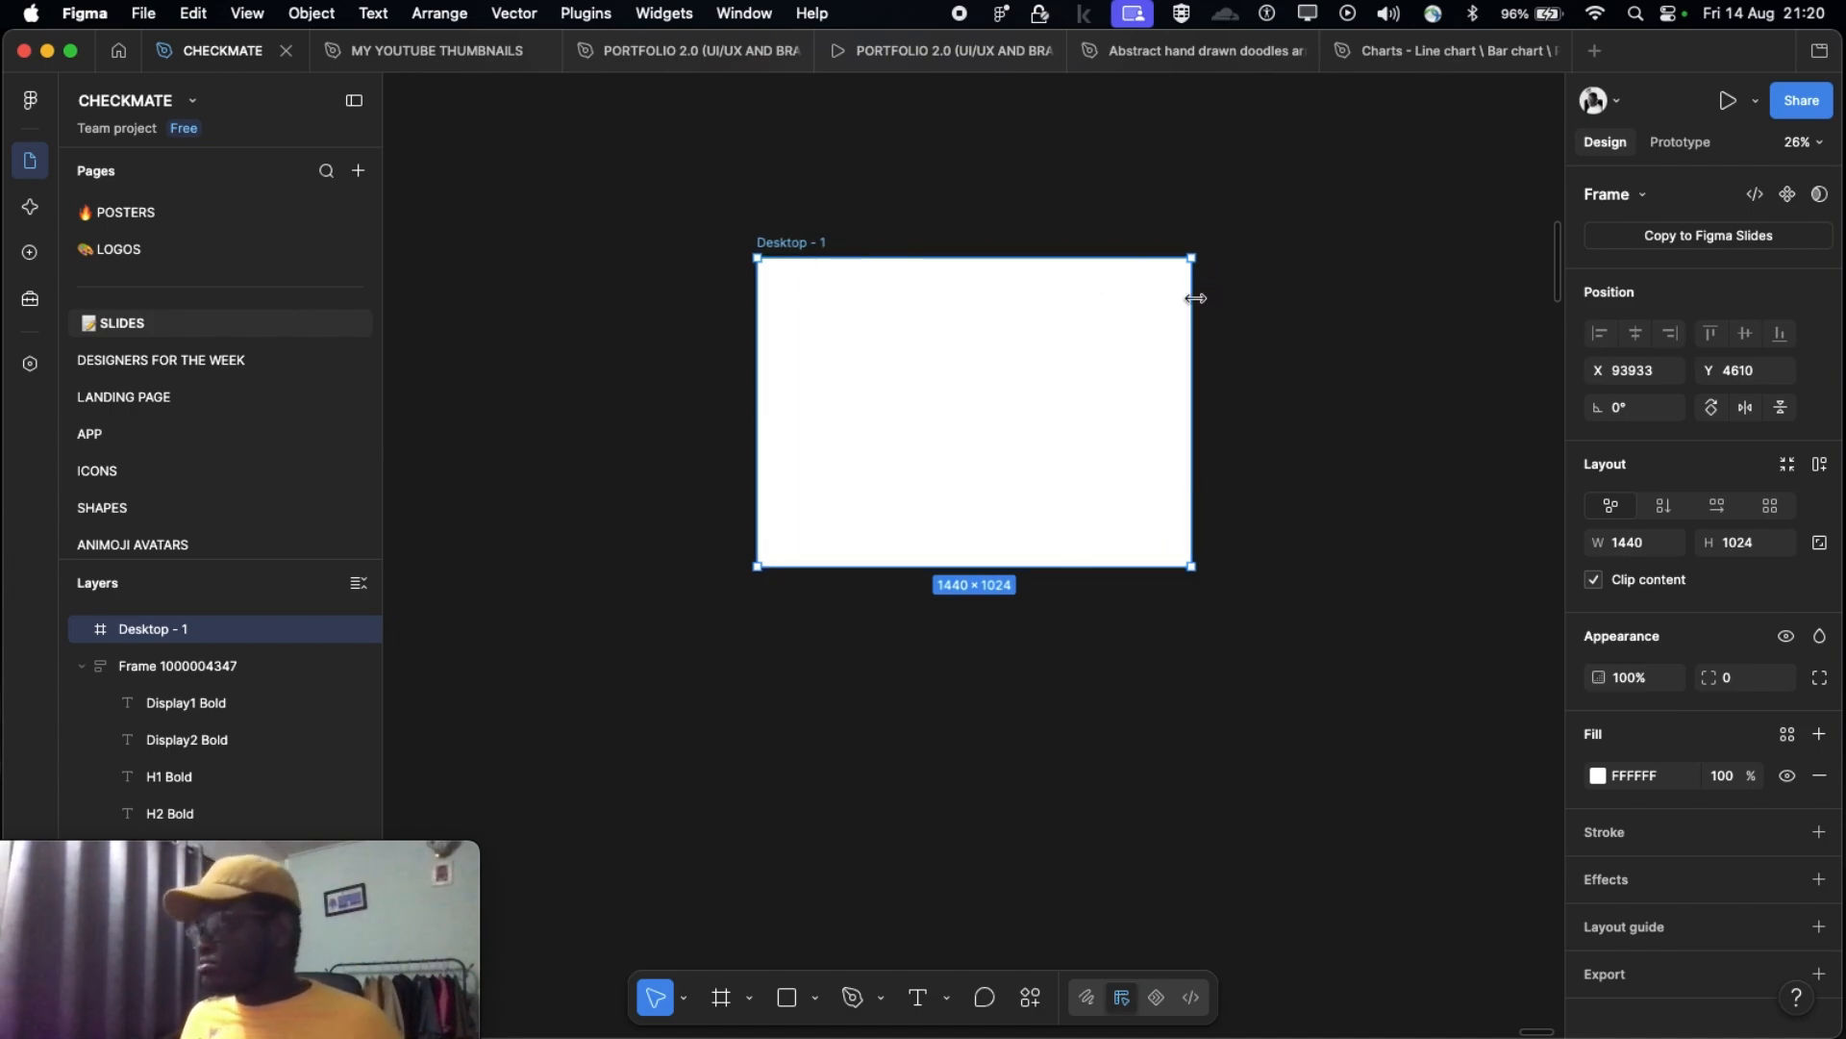
Step: Add the text "Get The Best Quality Shirt Here" inside the Desktop frame at about X 598, Y 445
scroll(1196, 299, down, 1)
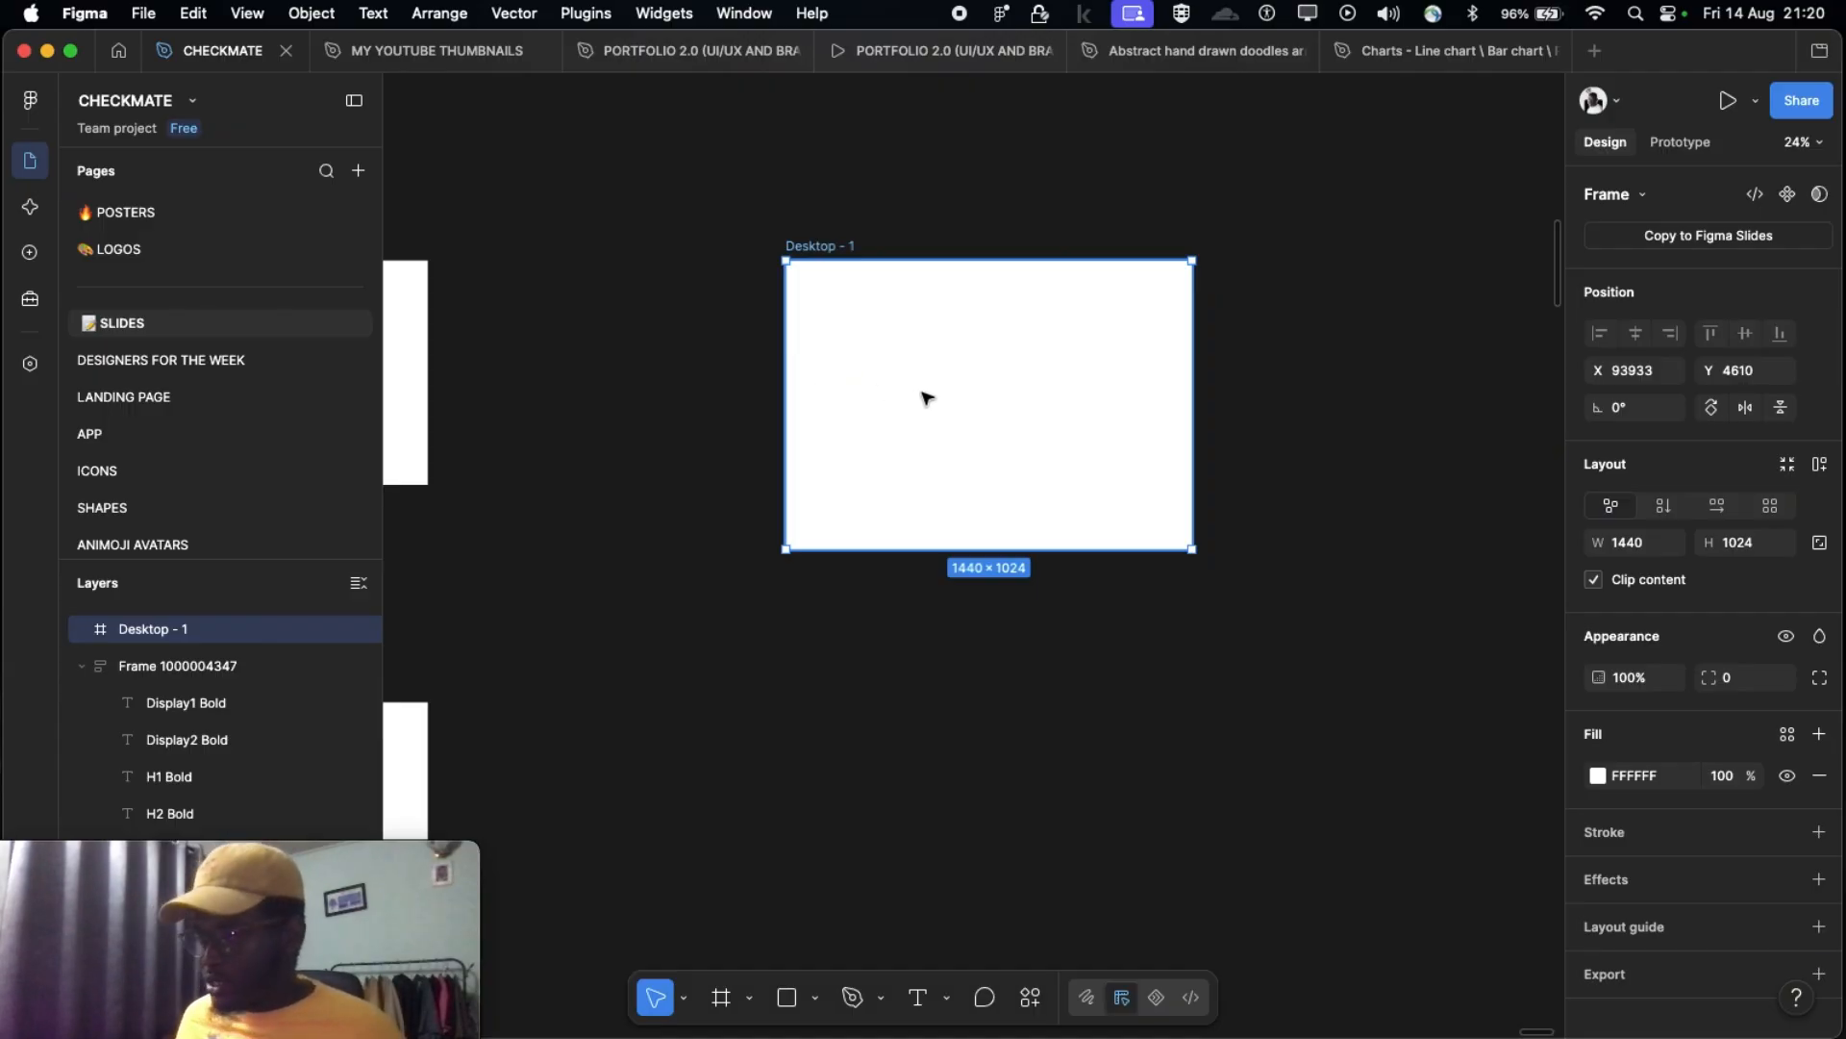
scroll(926, 397, up, 3)
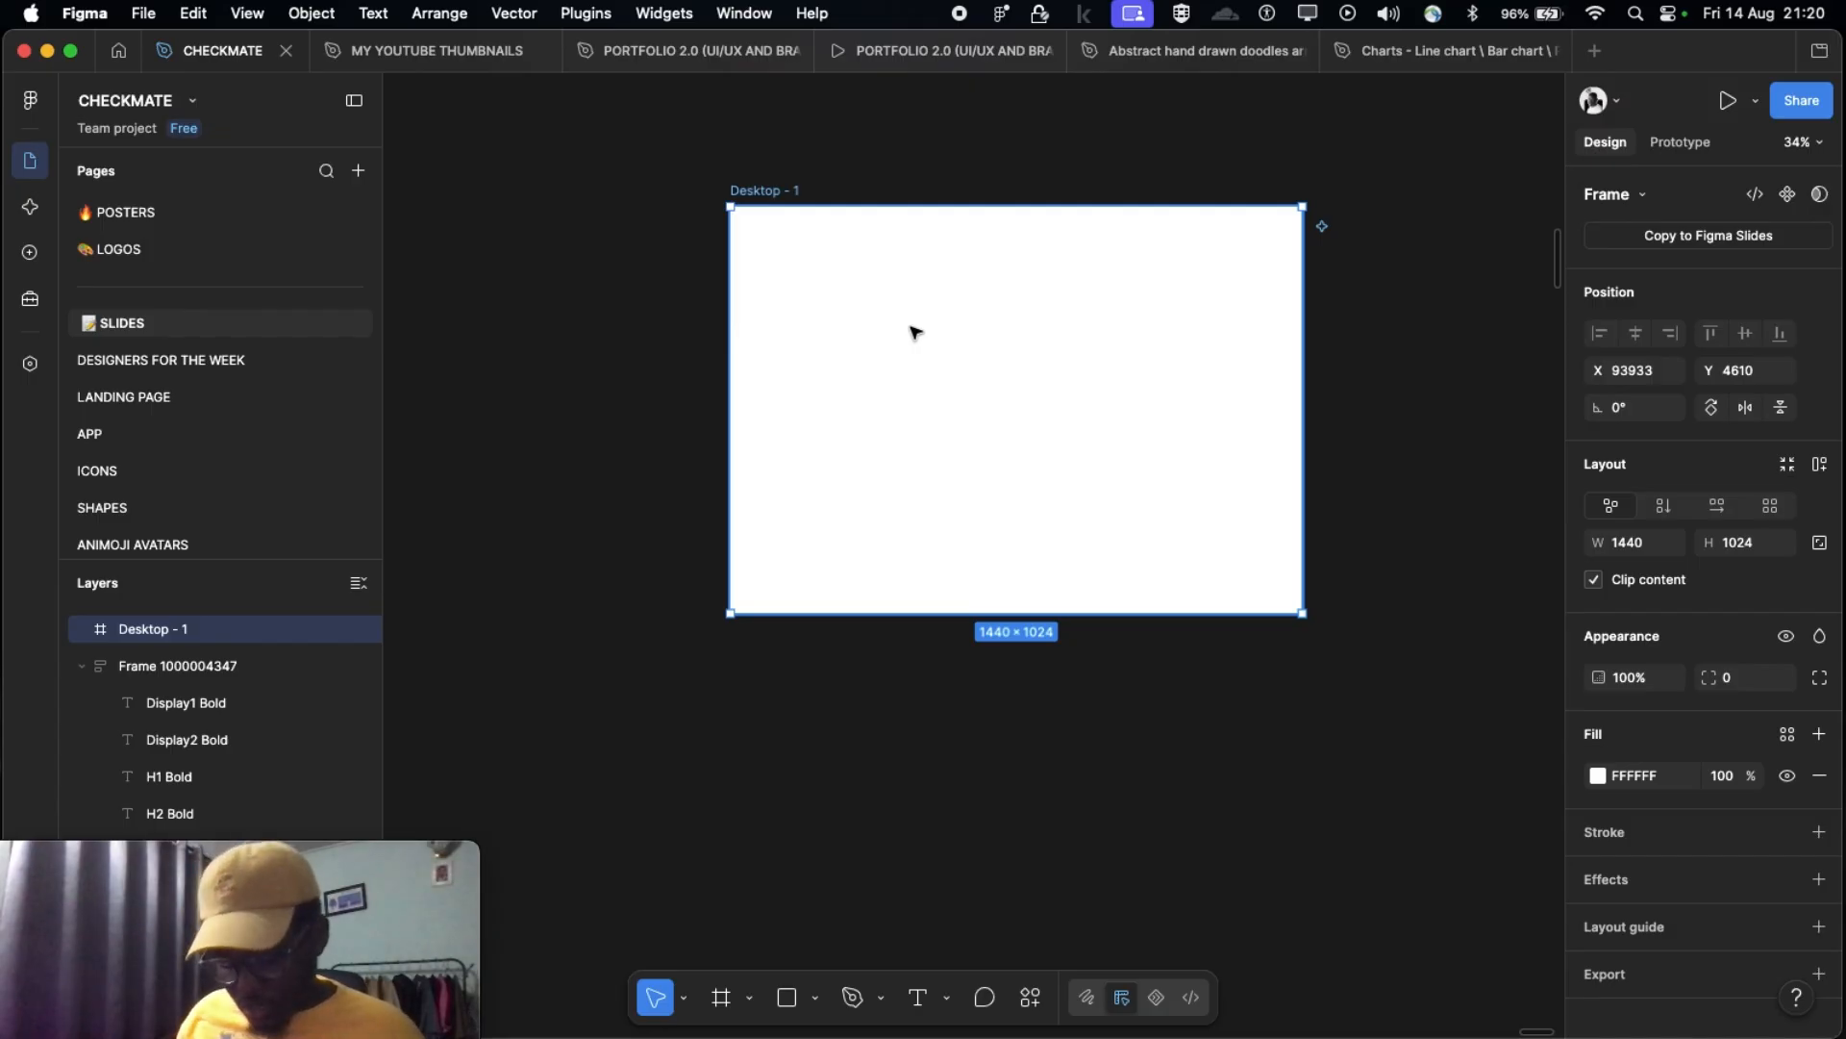
key(t)
click(967, 387)
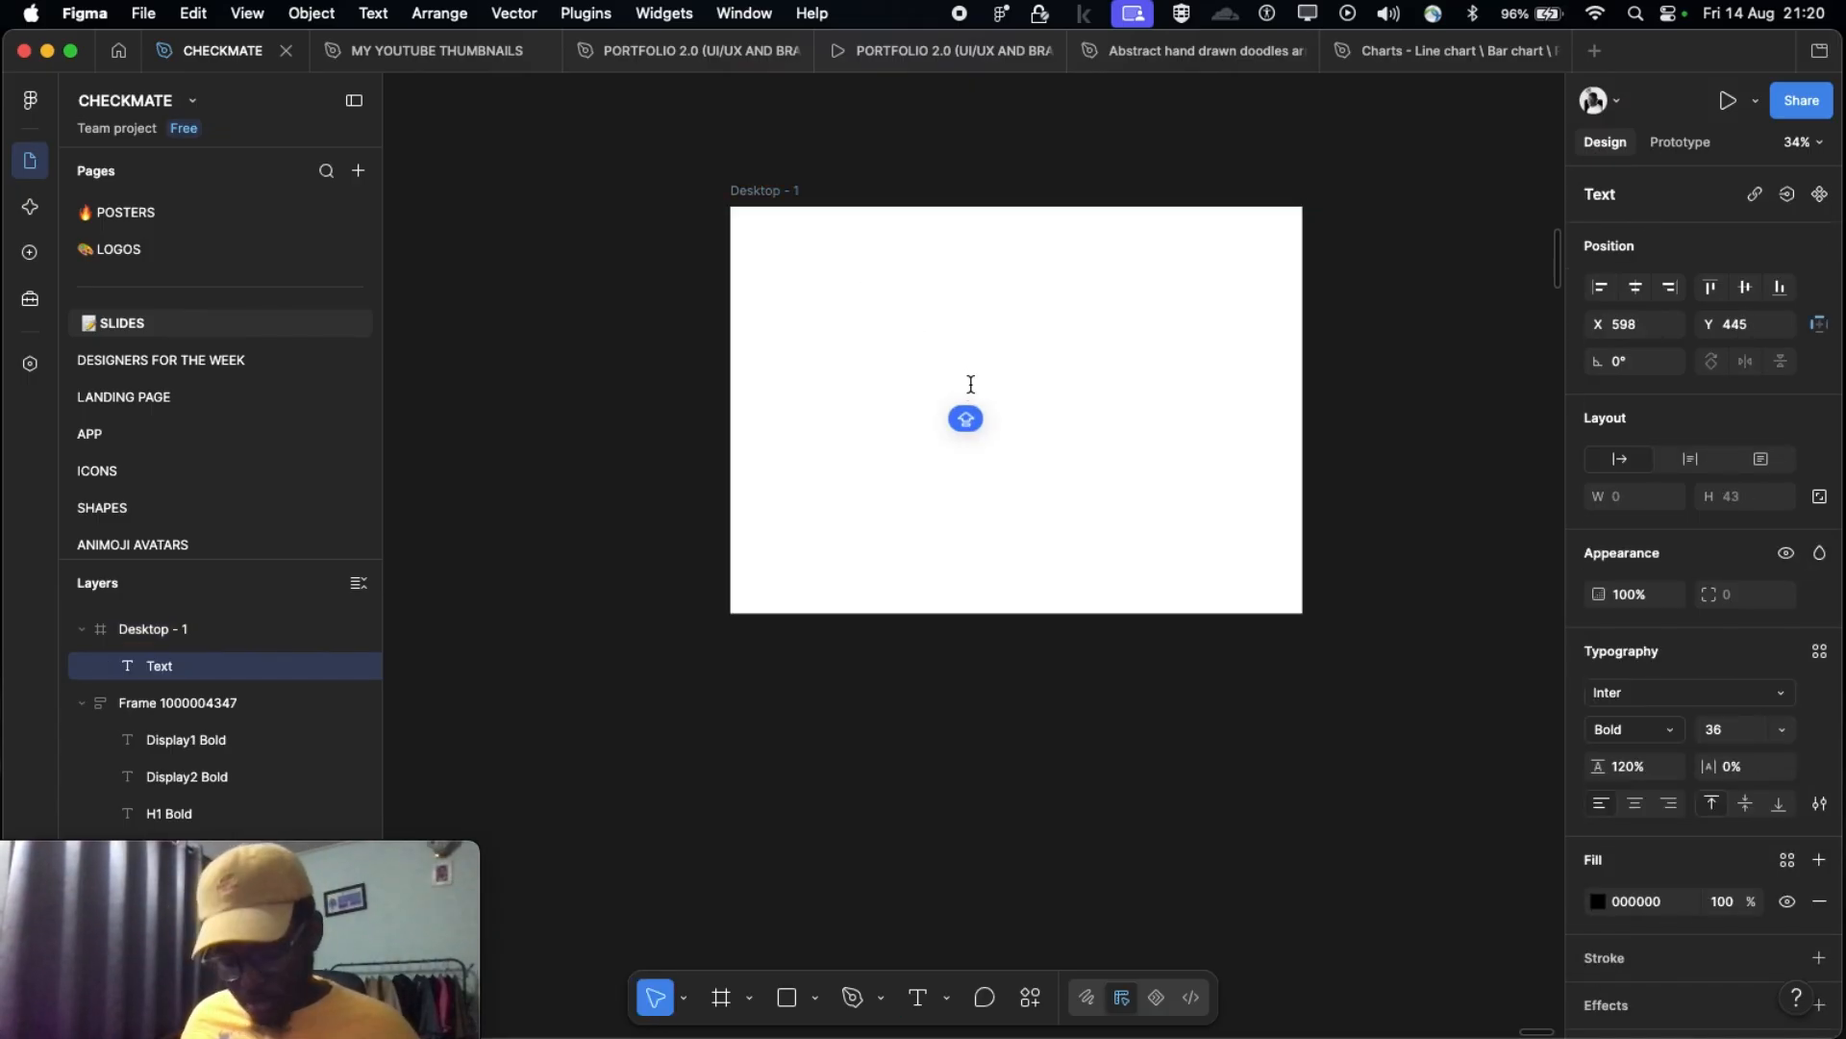
scroll(971, 390, left, 10)
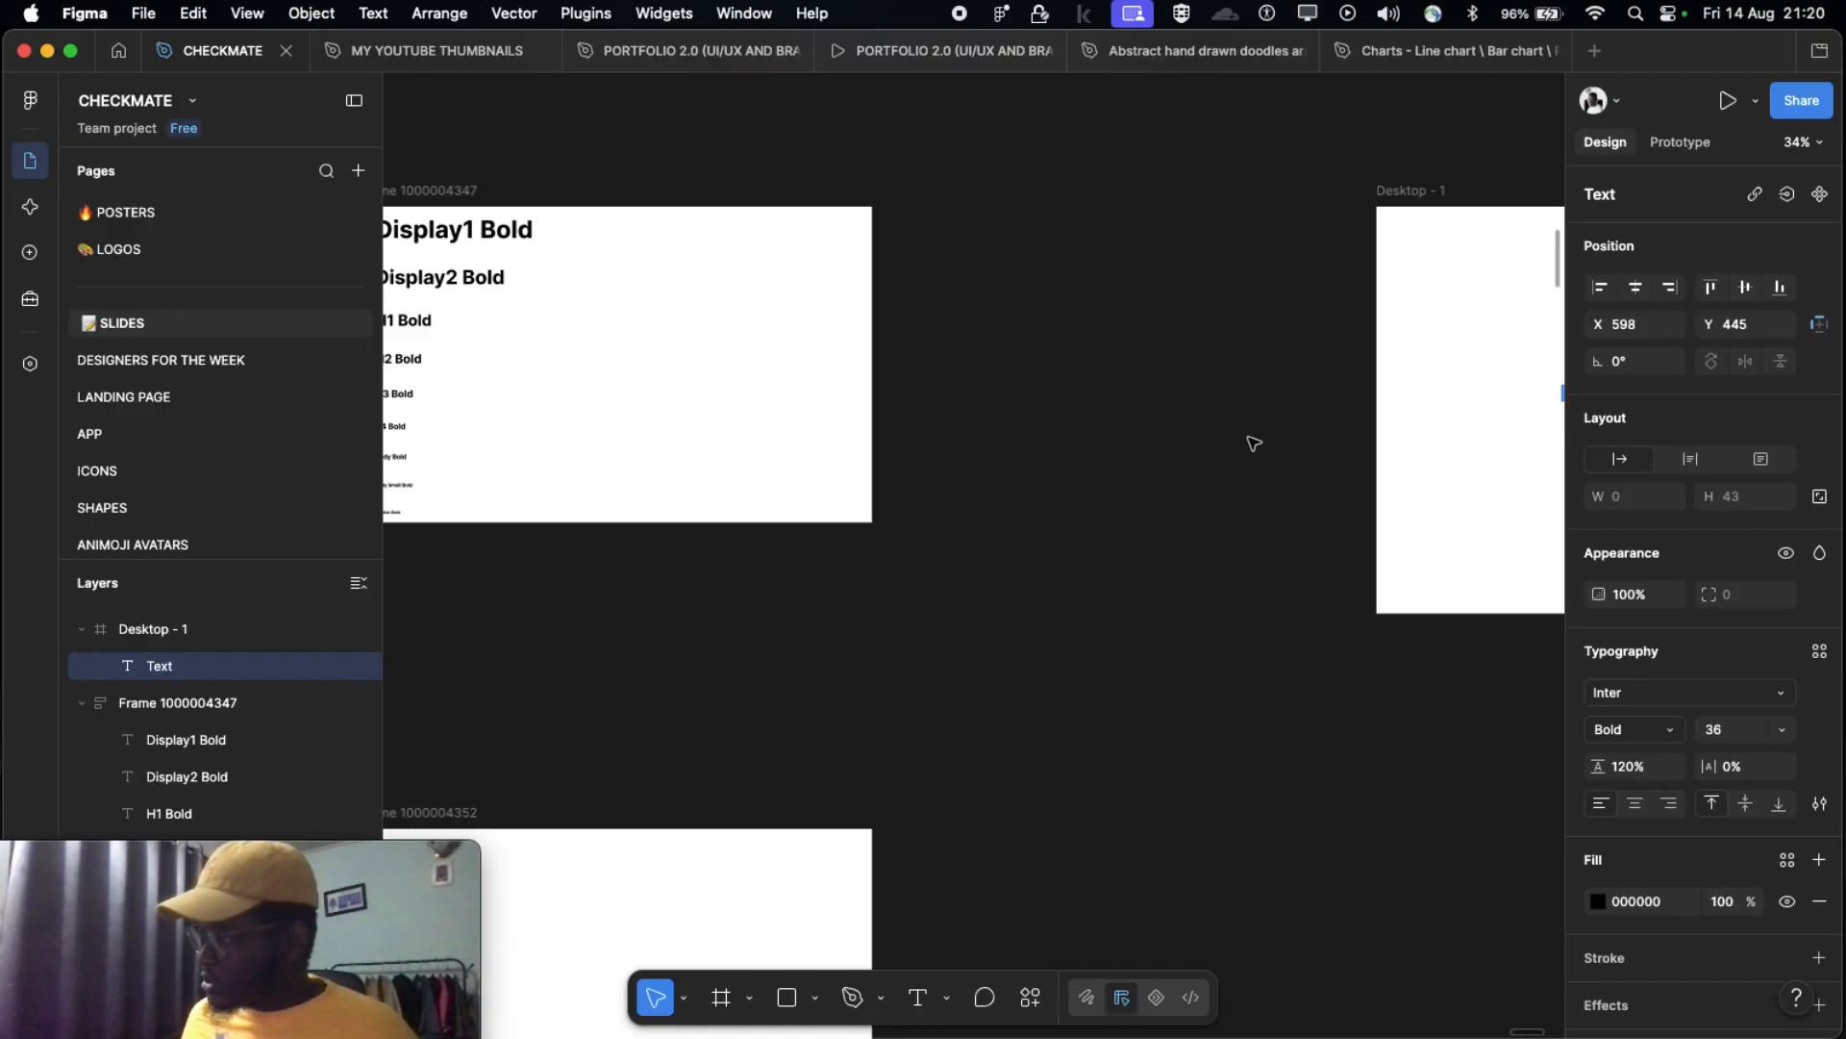
scroll(1202, 432, right, 10)
scroll(1043, 408, up, 5)
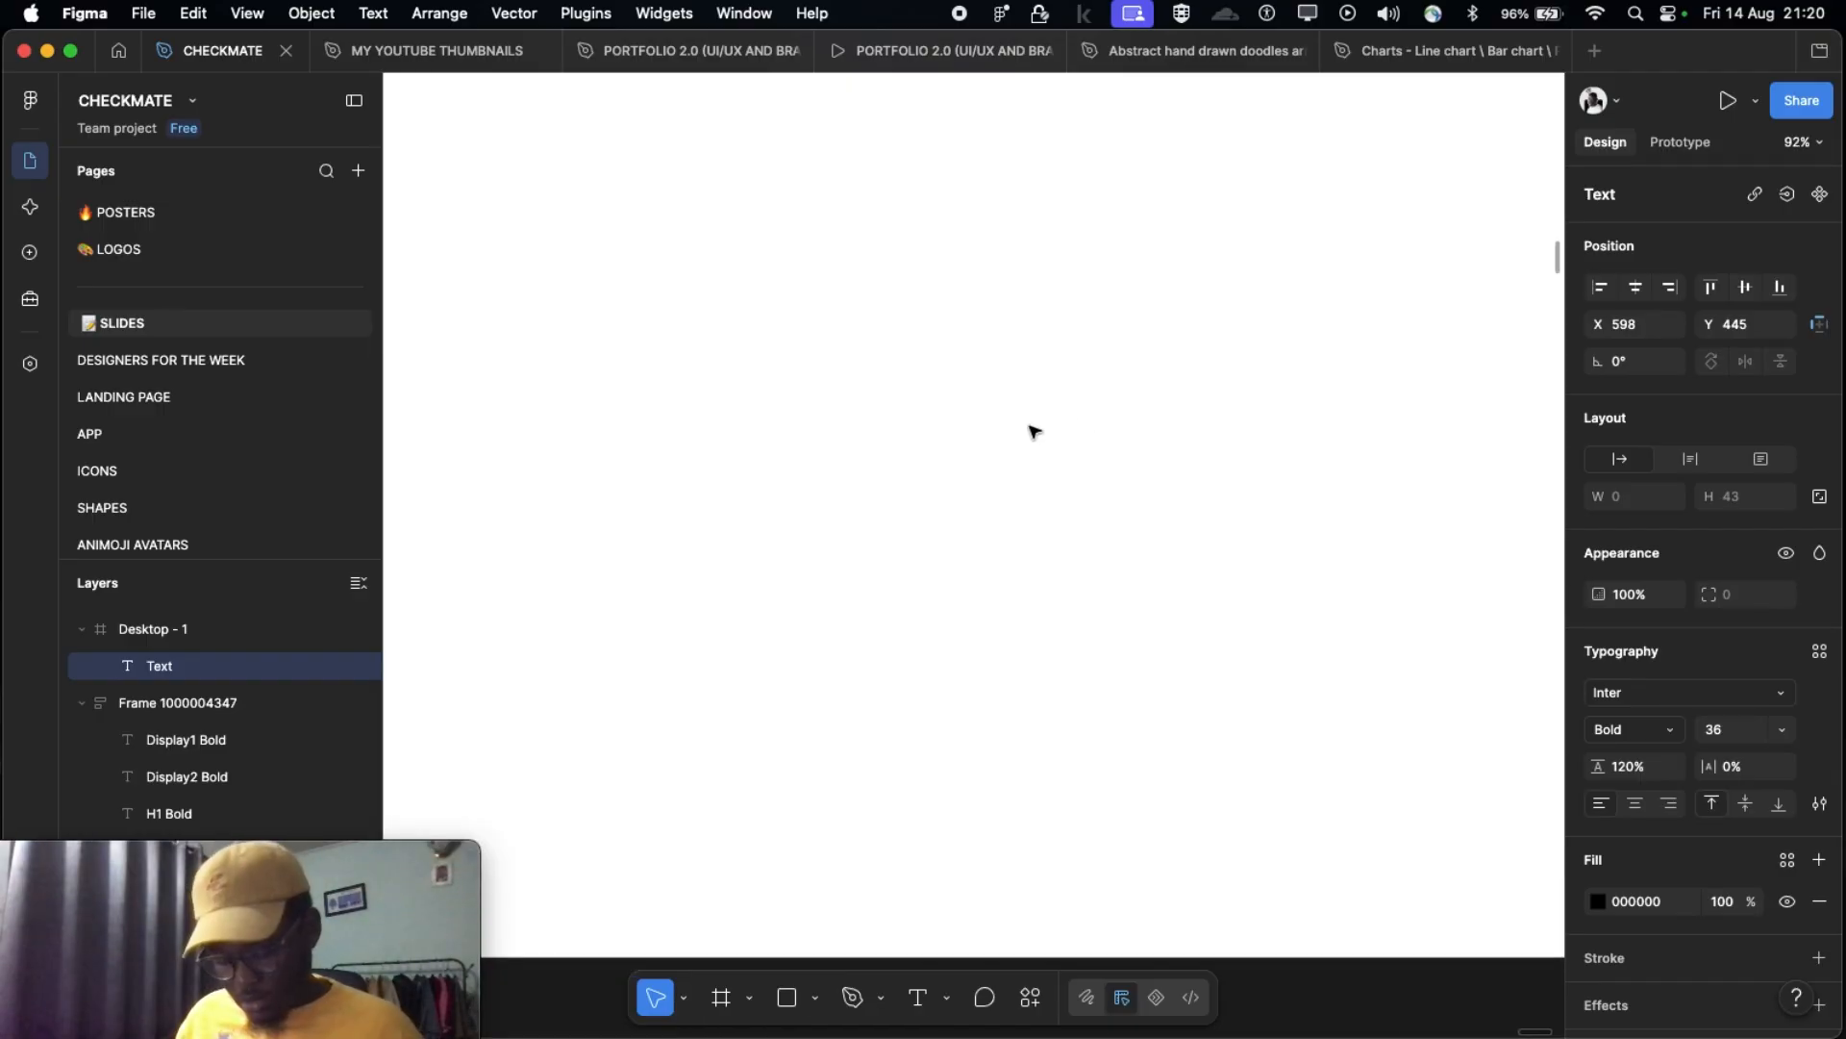
text(get)
key(BackSpace)
key(BackSpace)
key(BackSpace)
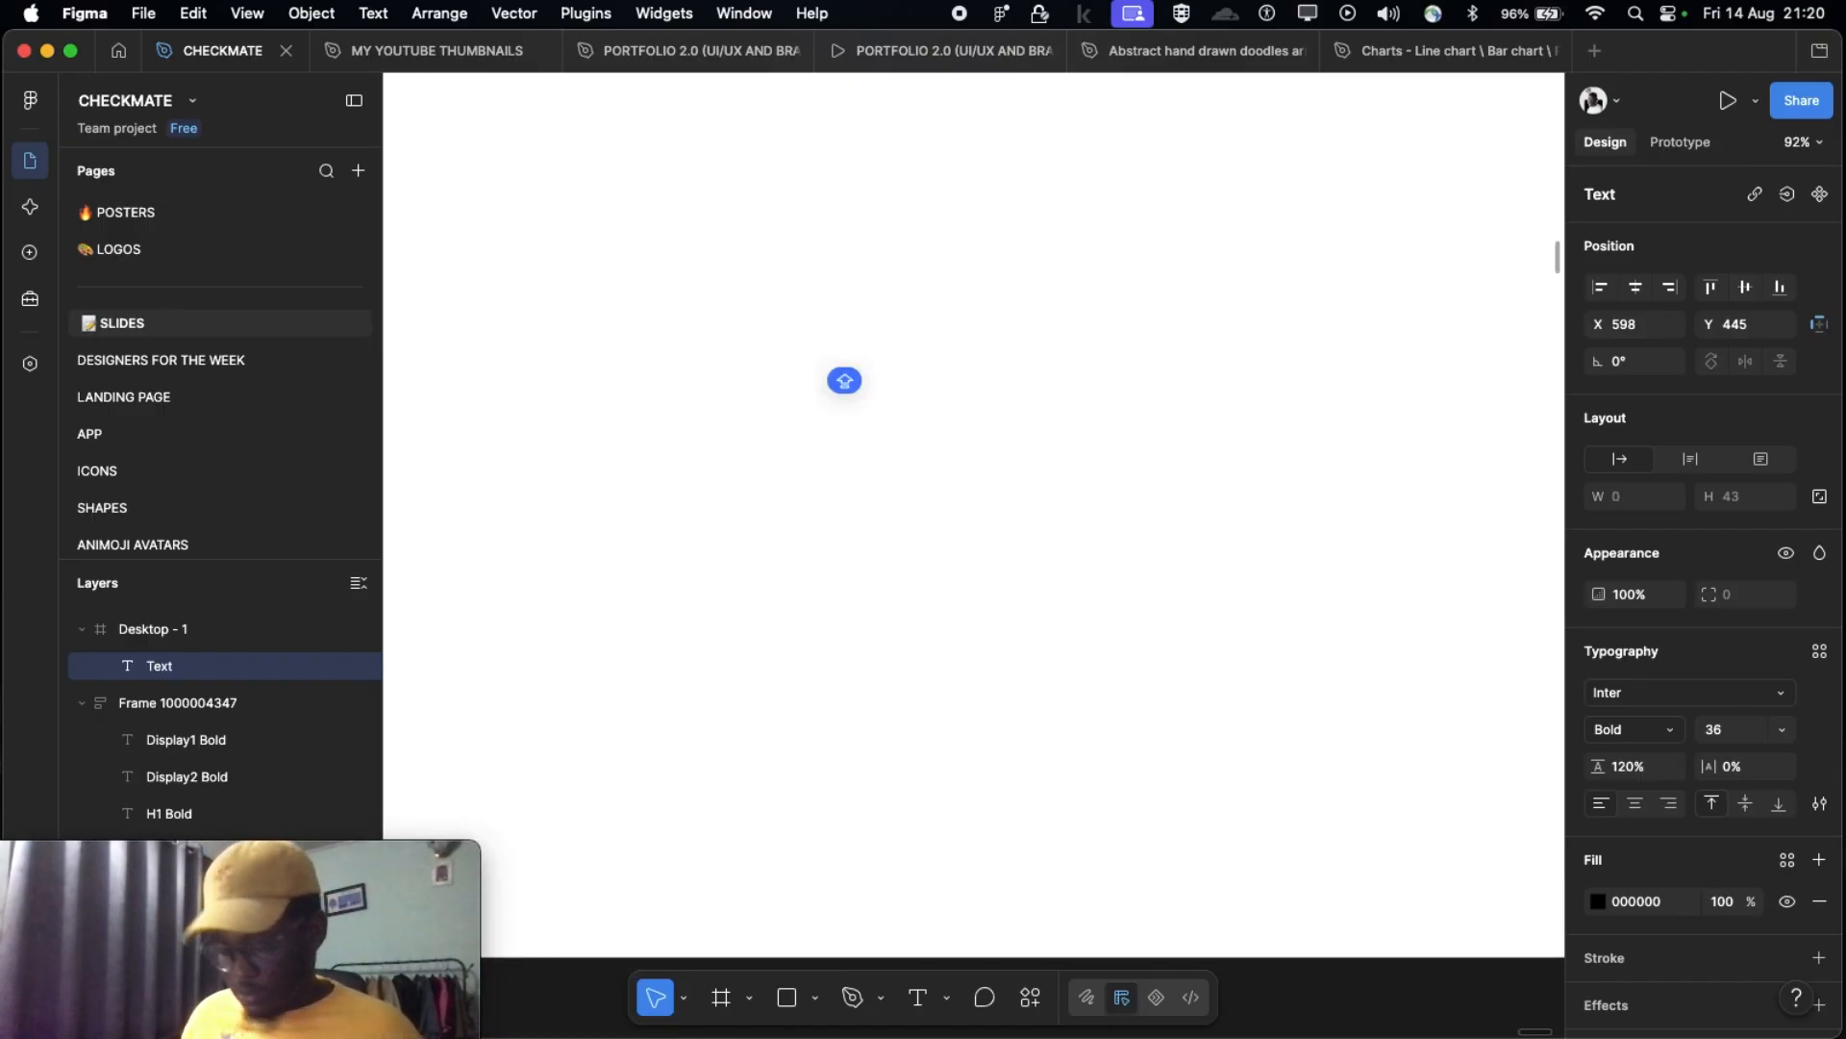
text(GET)
key(BackSpace)
key(BackSpace)
text(Et)
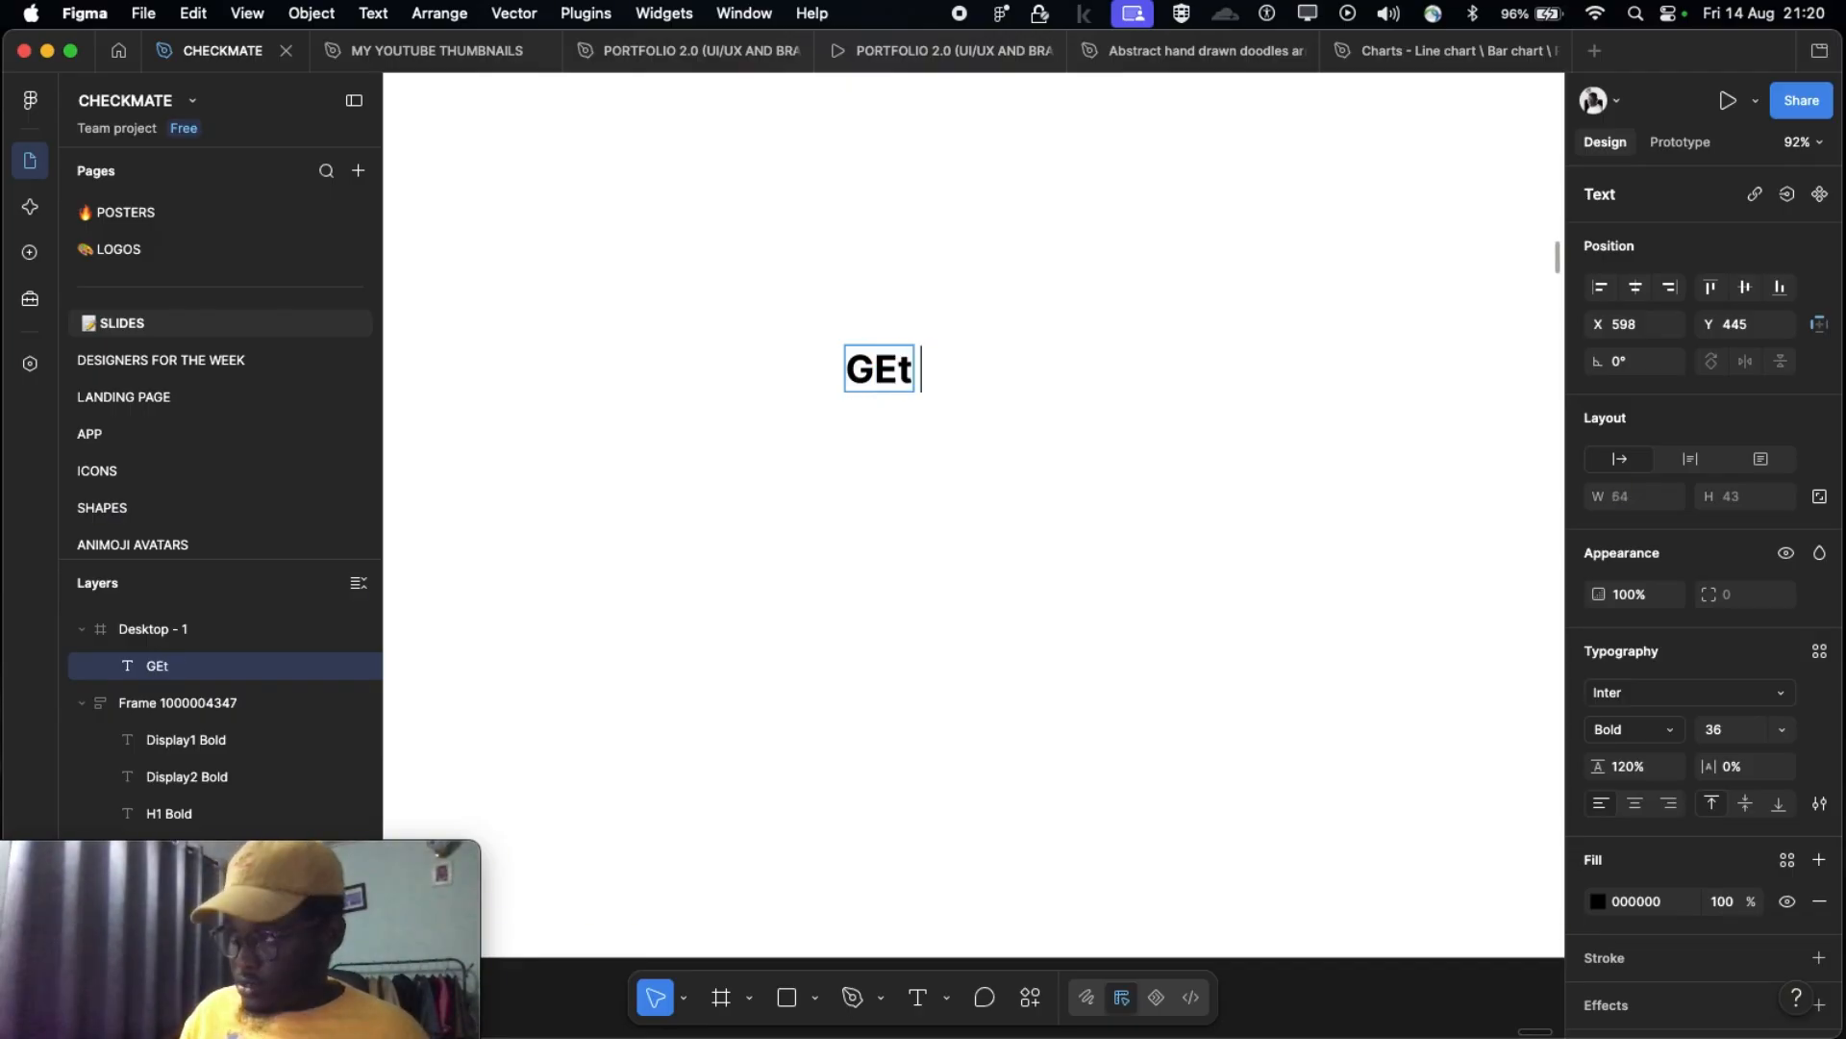
key(BackSpace)
text(e)
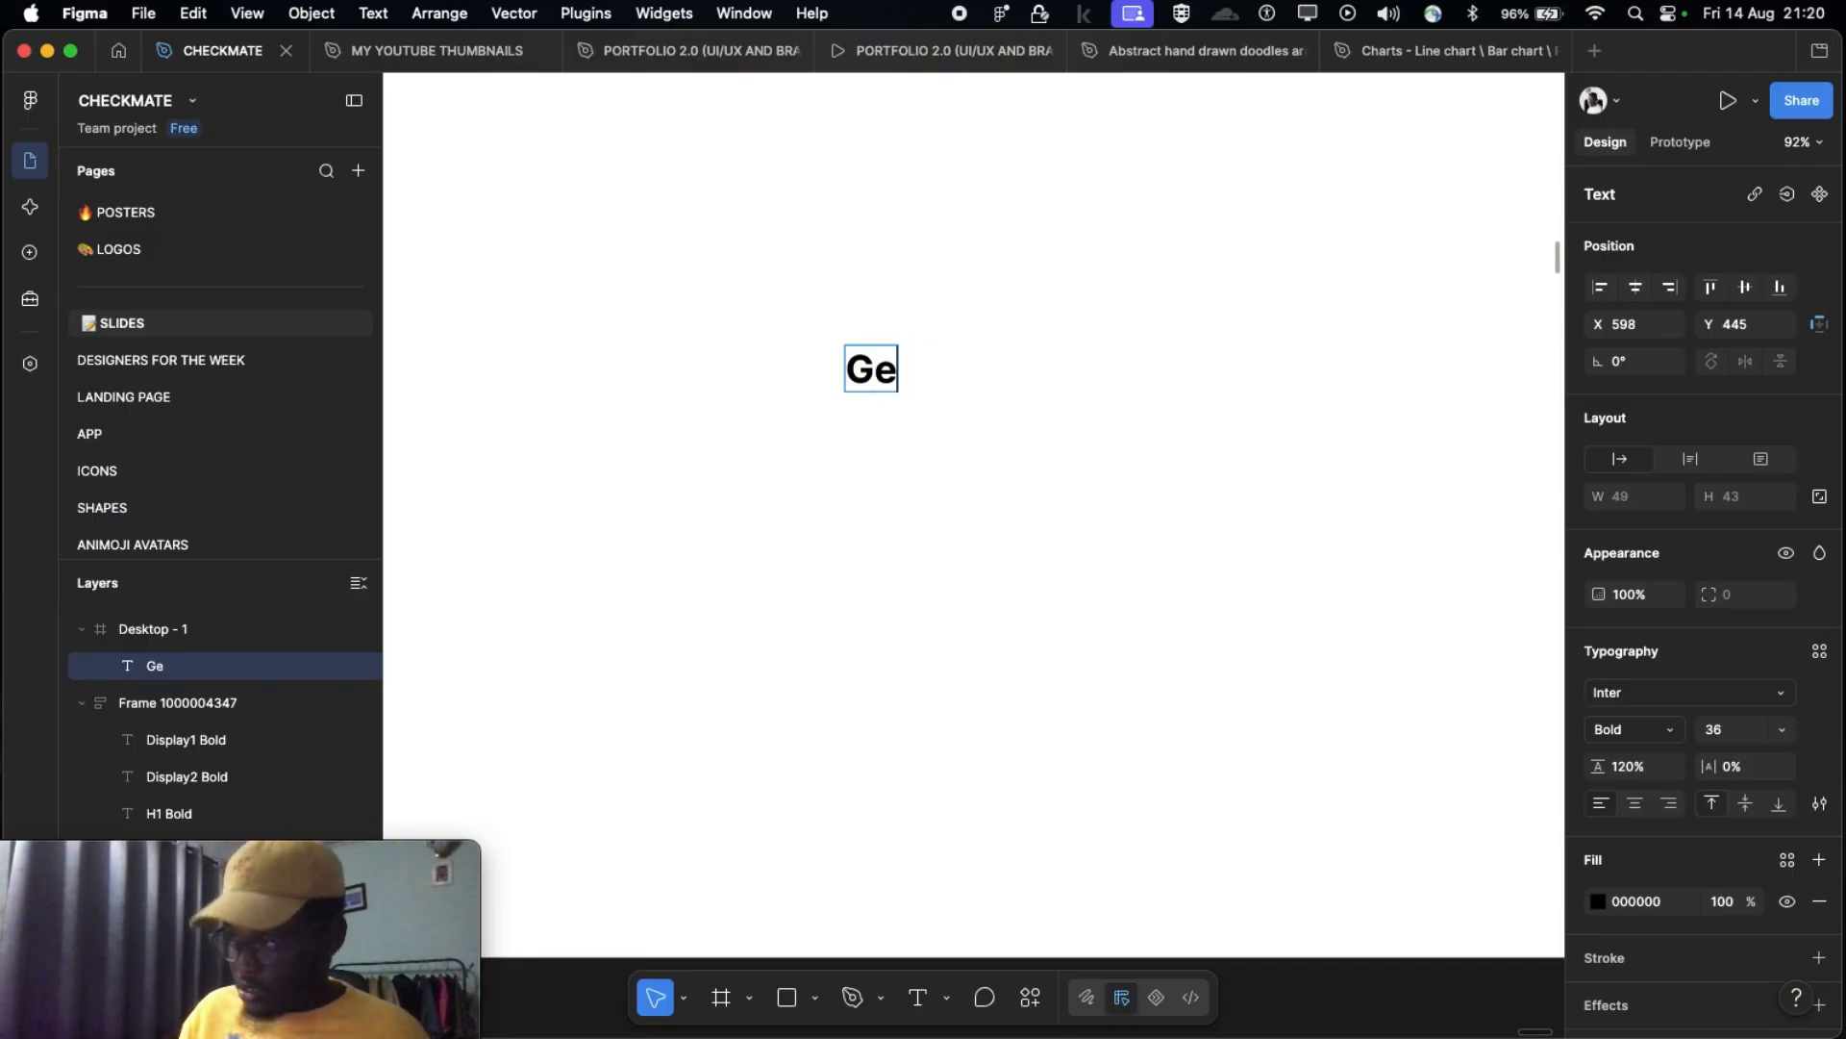
text(t The Be4s)
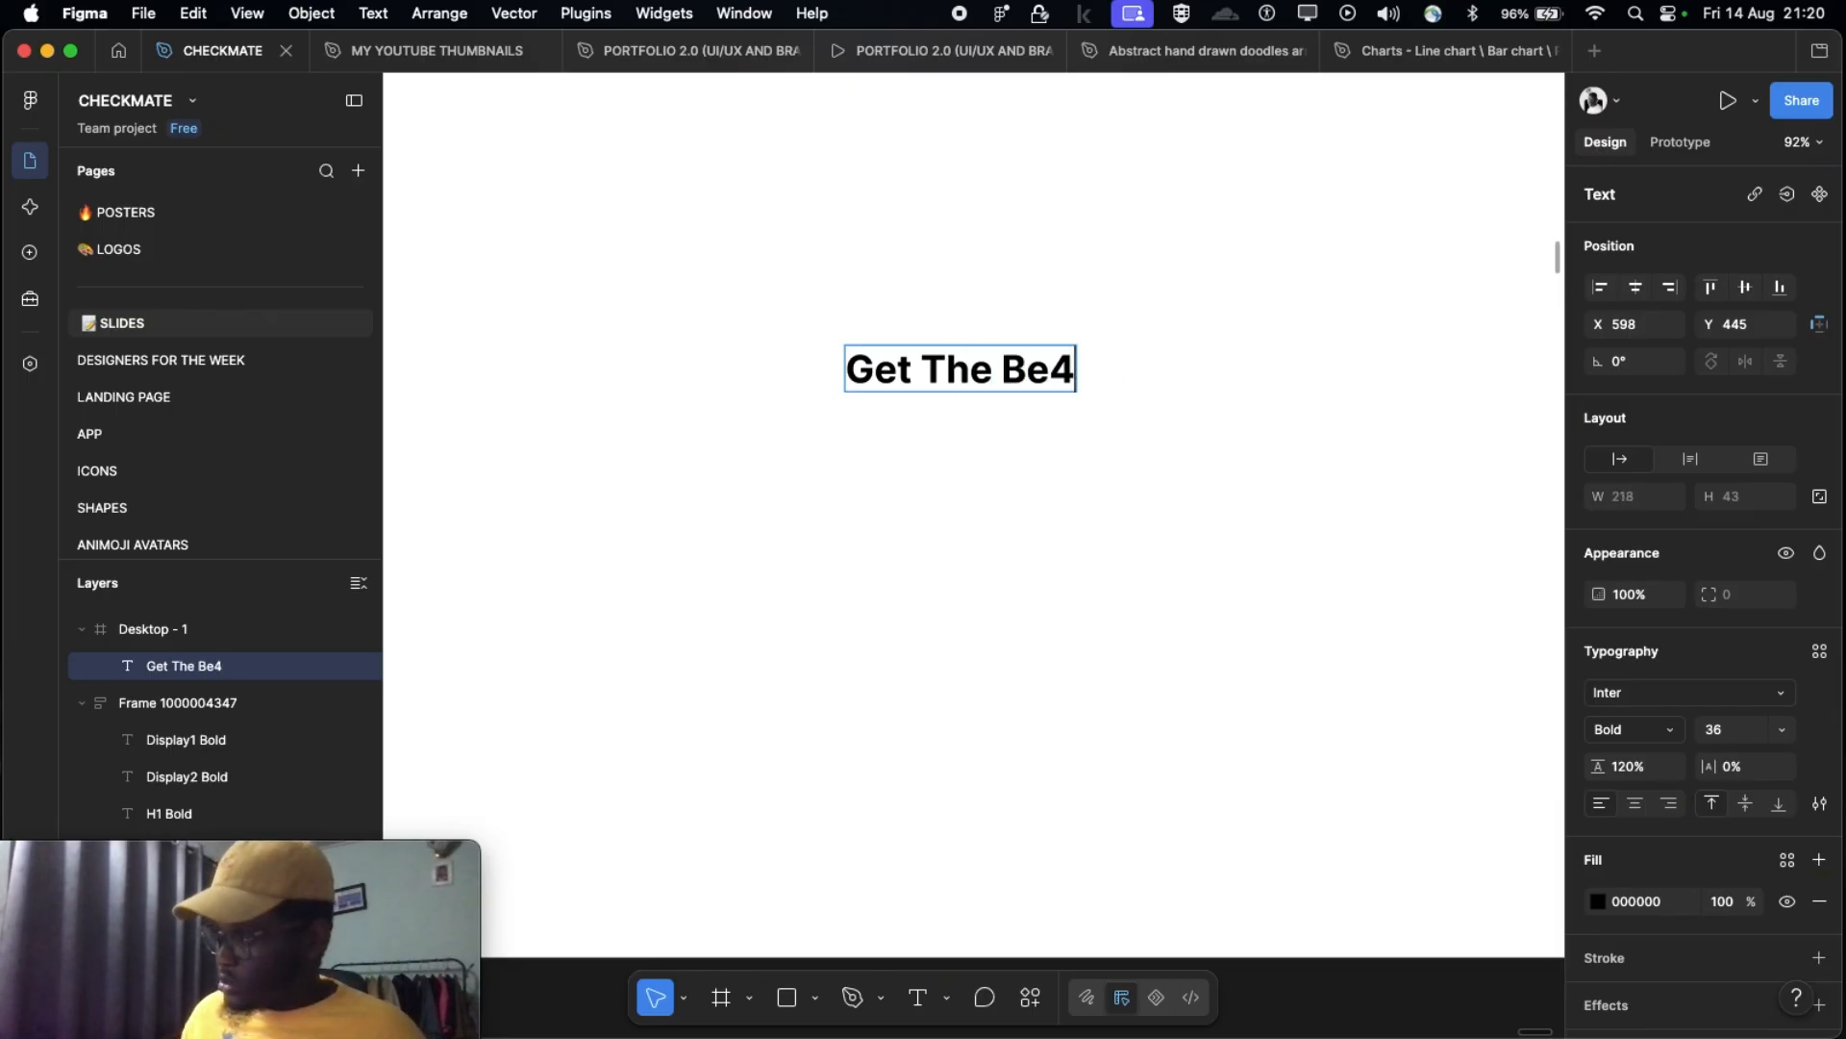
key(BackSpace)
key(BackSpace)
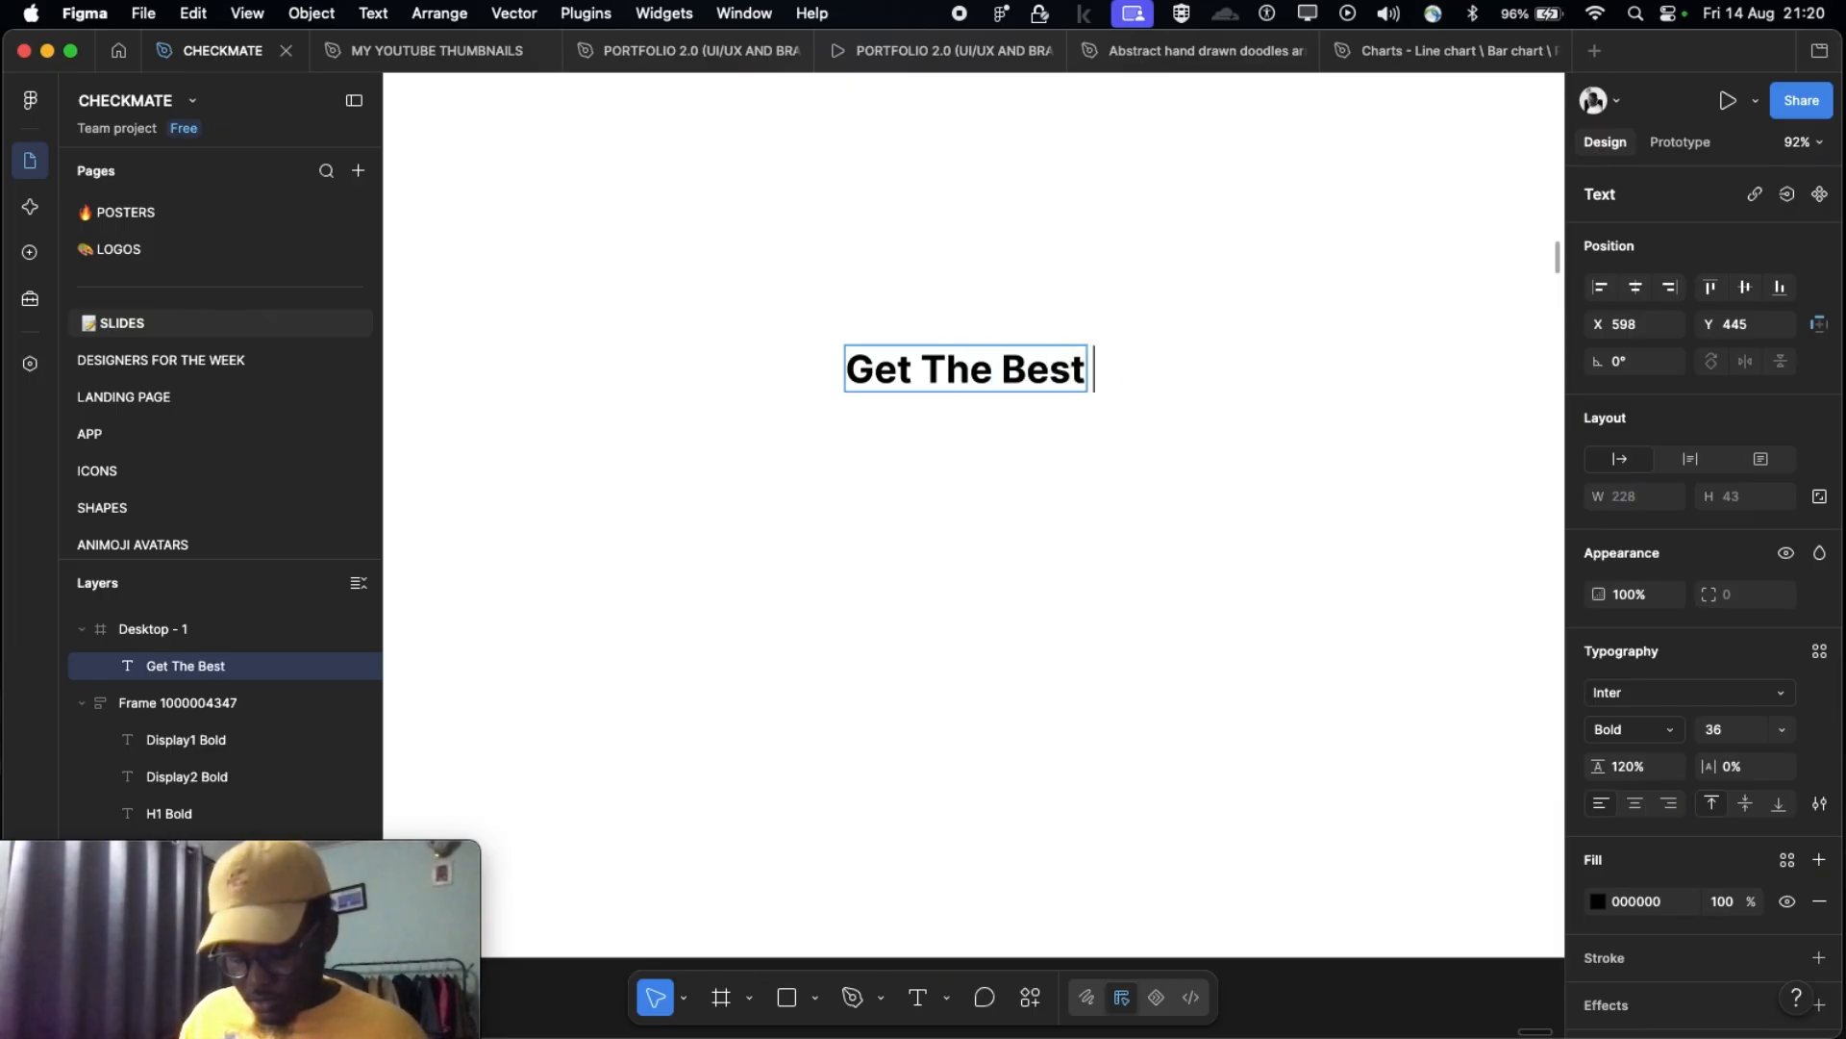
text(st Q)
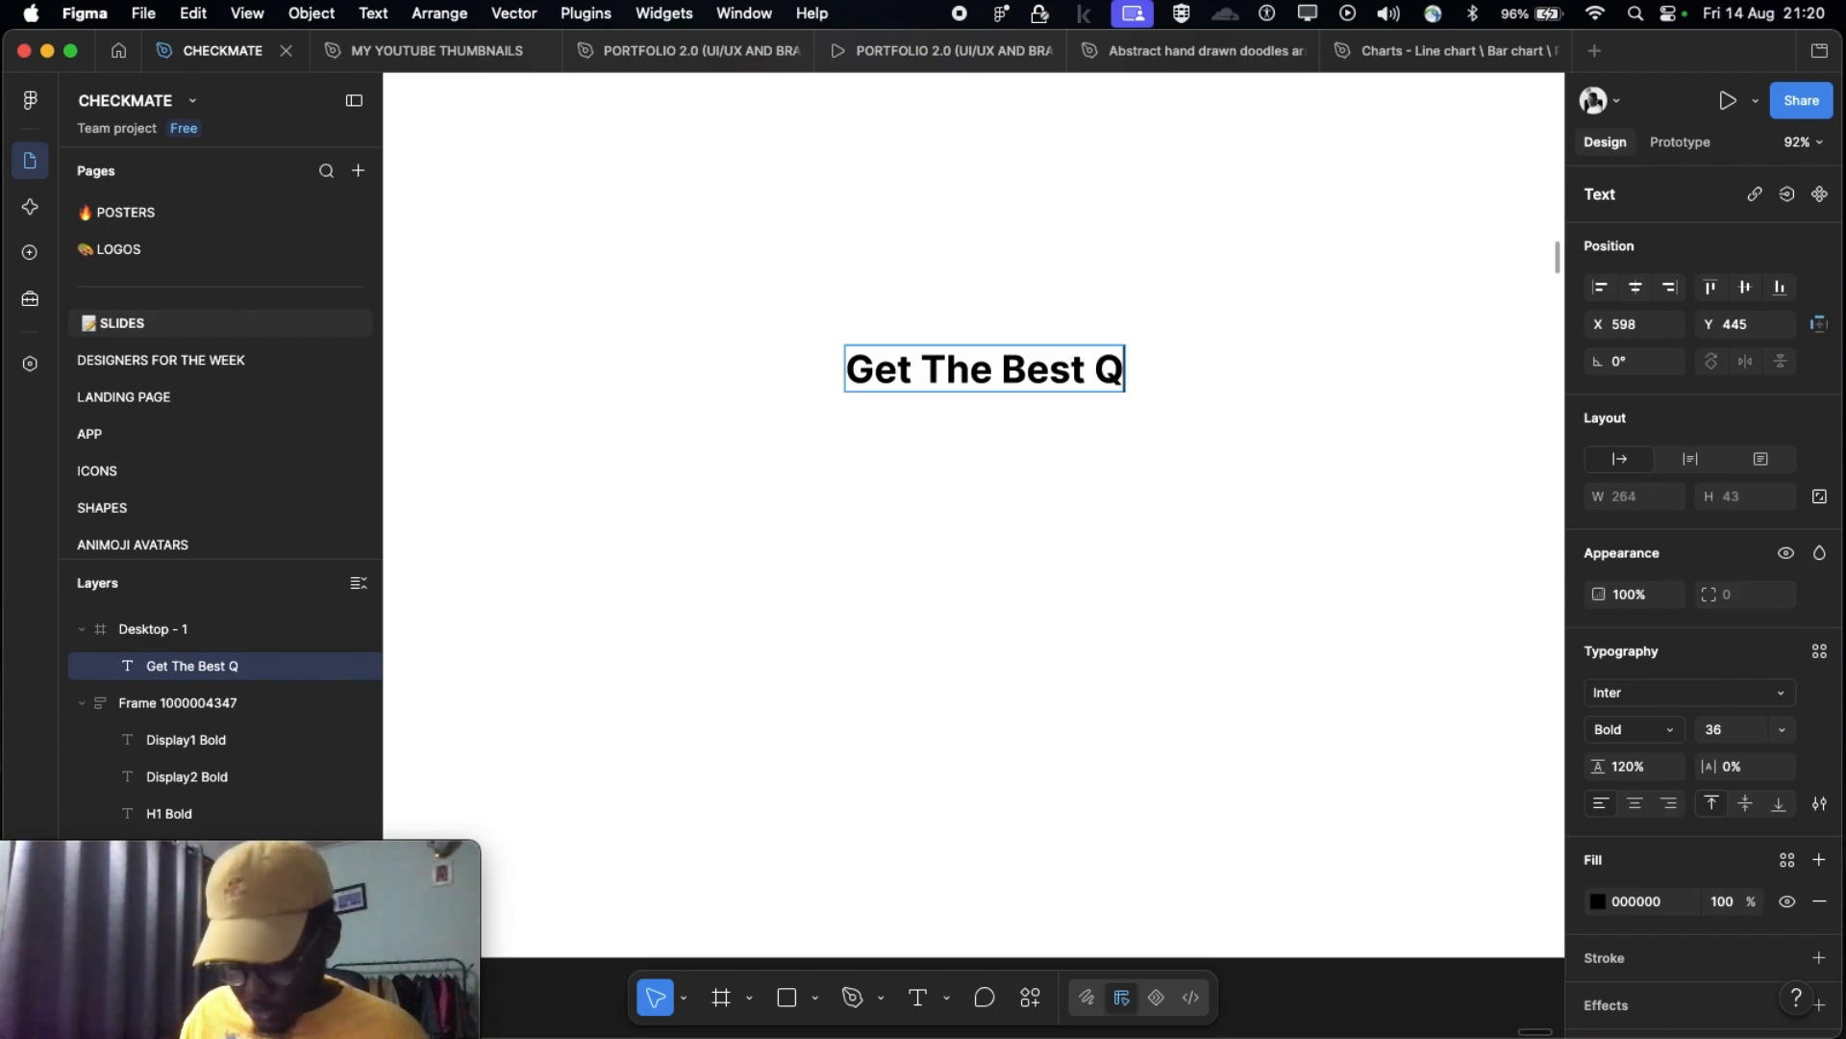
text(uality S)
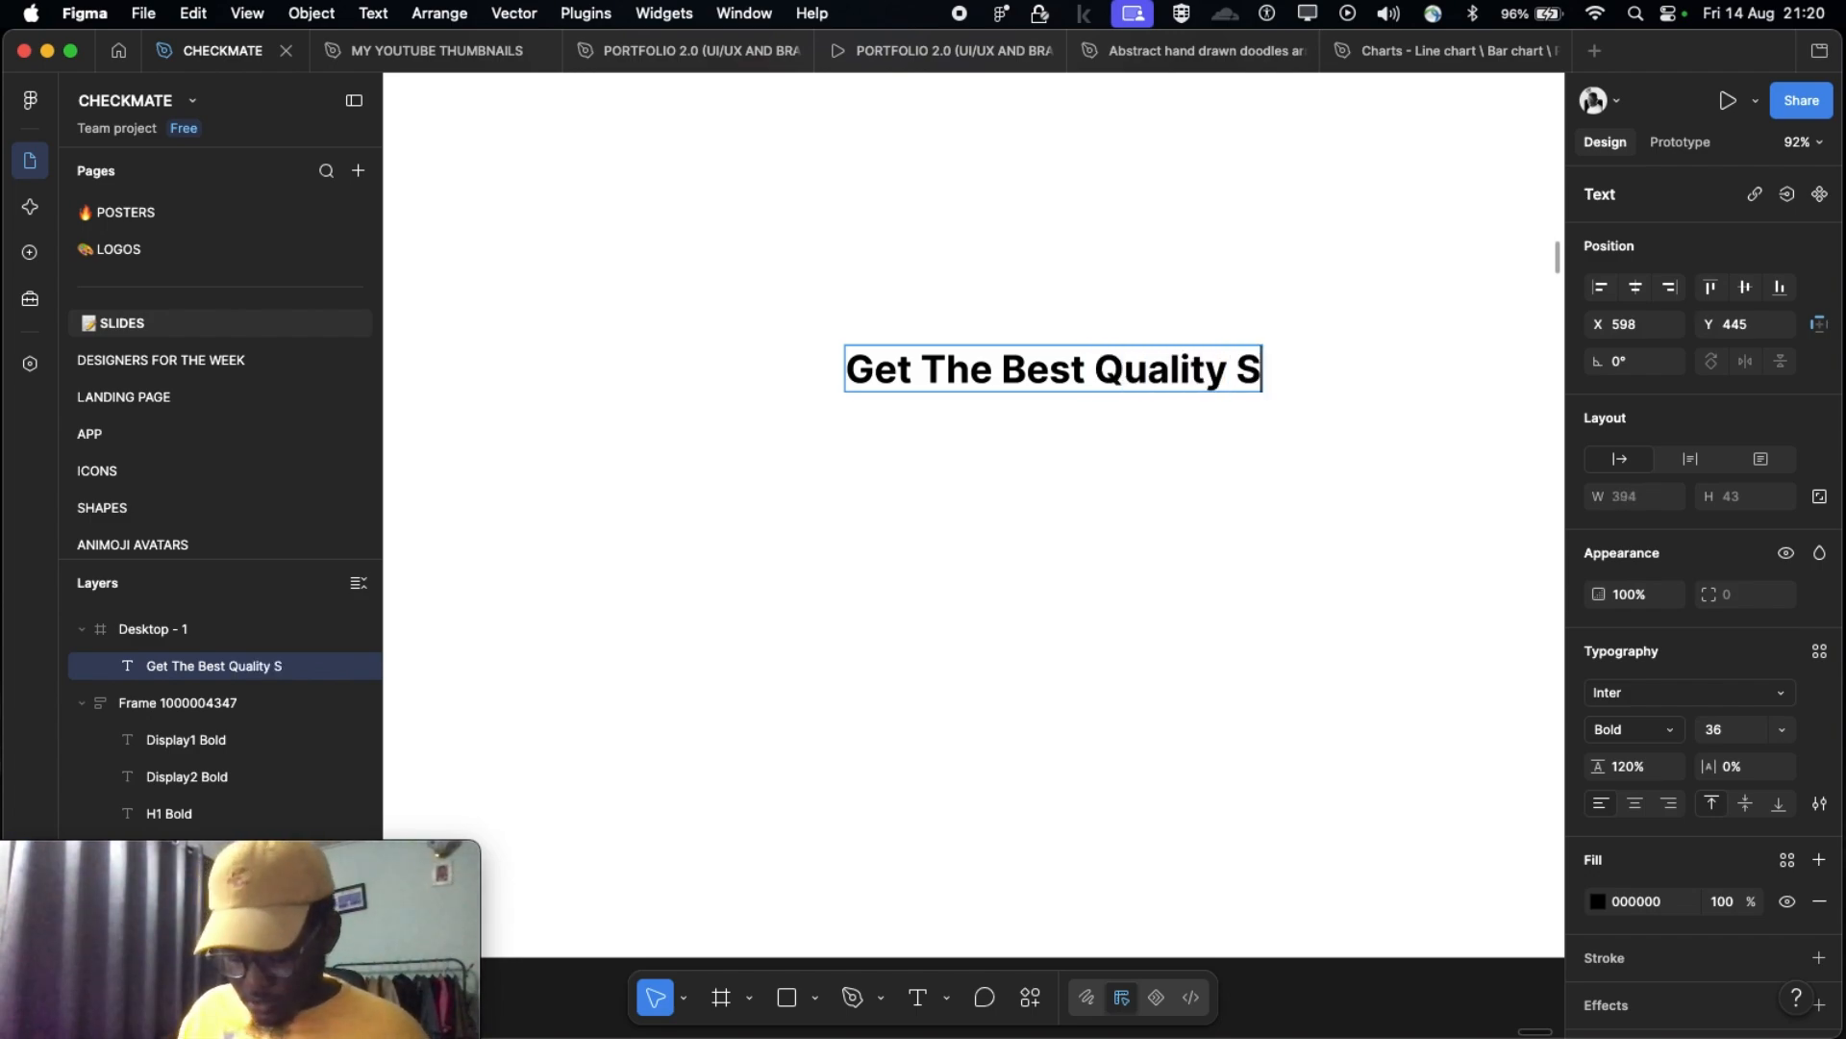
text(hirt Here)
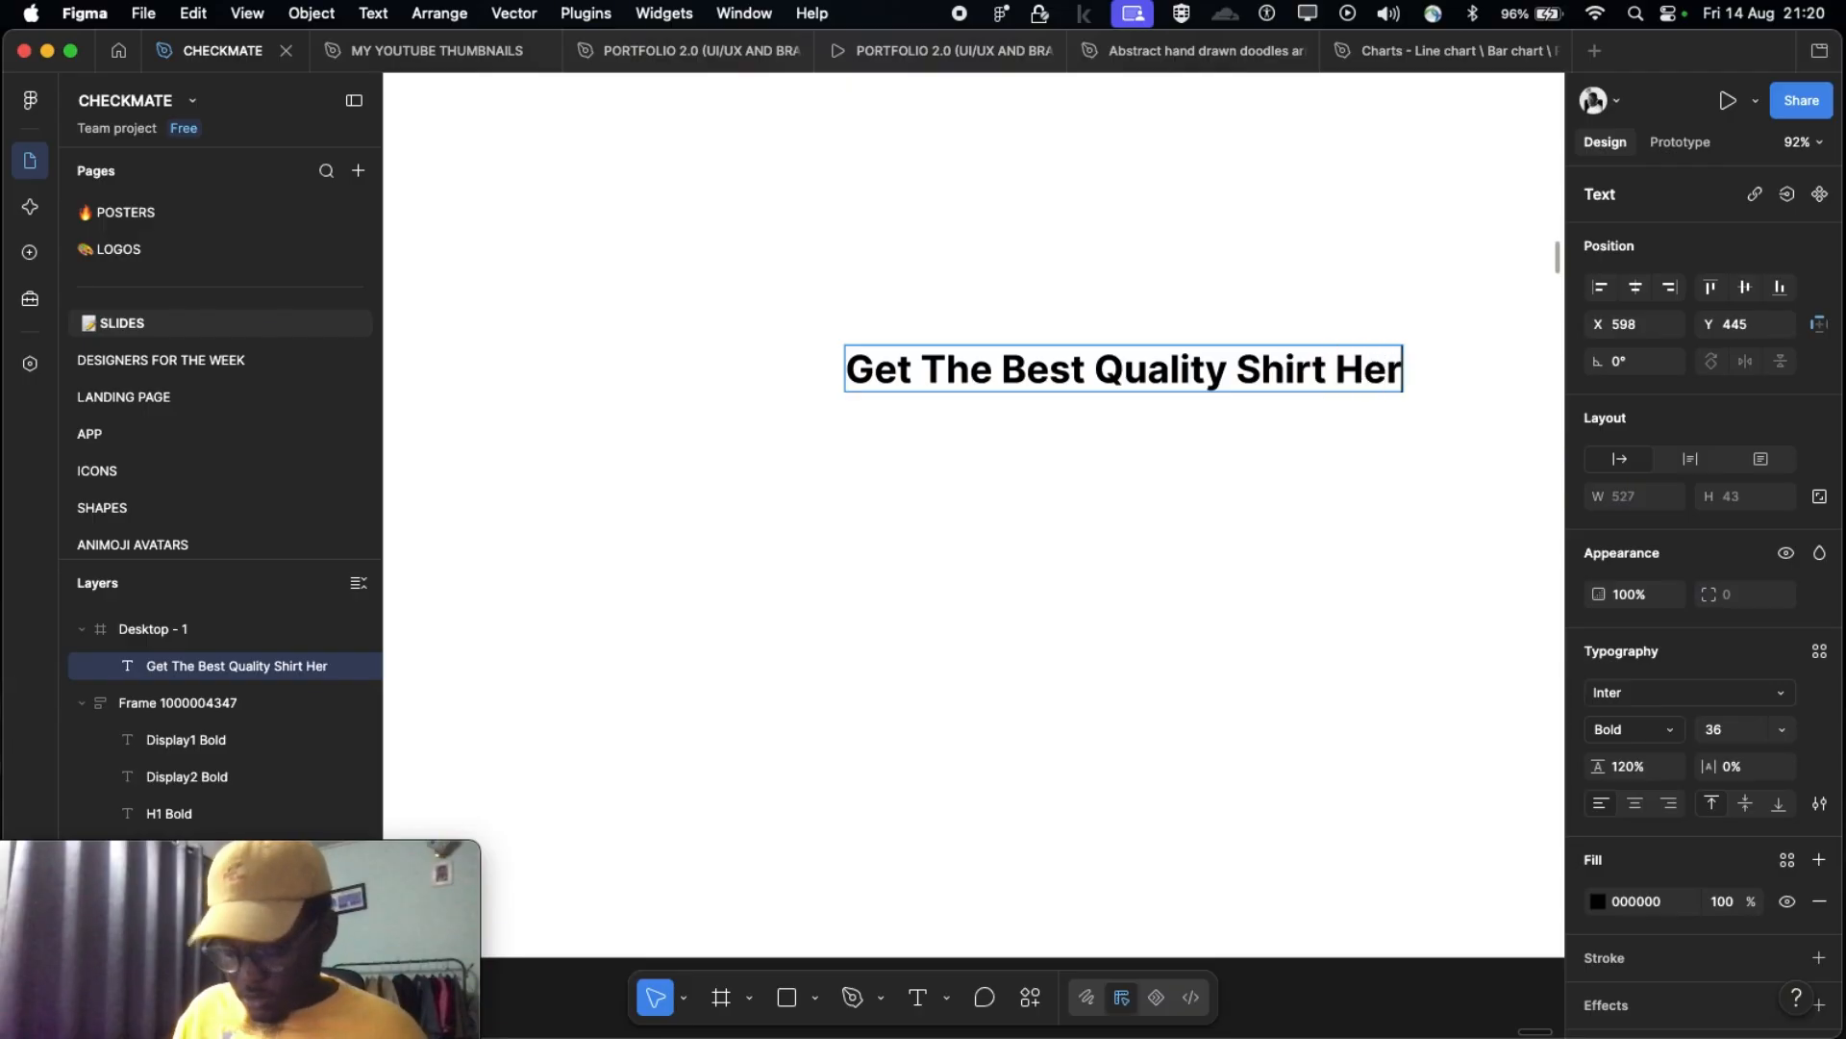
Step: Finish the heading text and move it to X 446, Y 259, centred horizontally in the Desktop frame
key(Escape)
scroll(938, 383, down, 5)
drag(1055, 428, 972, 334)
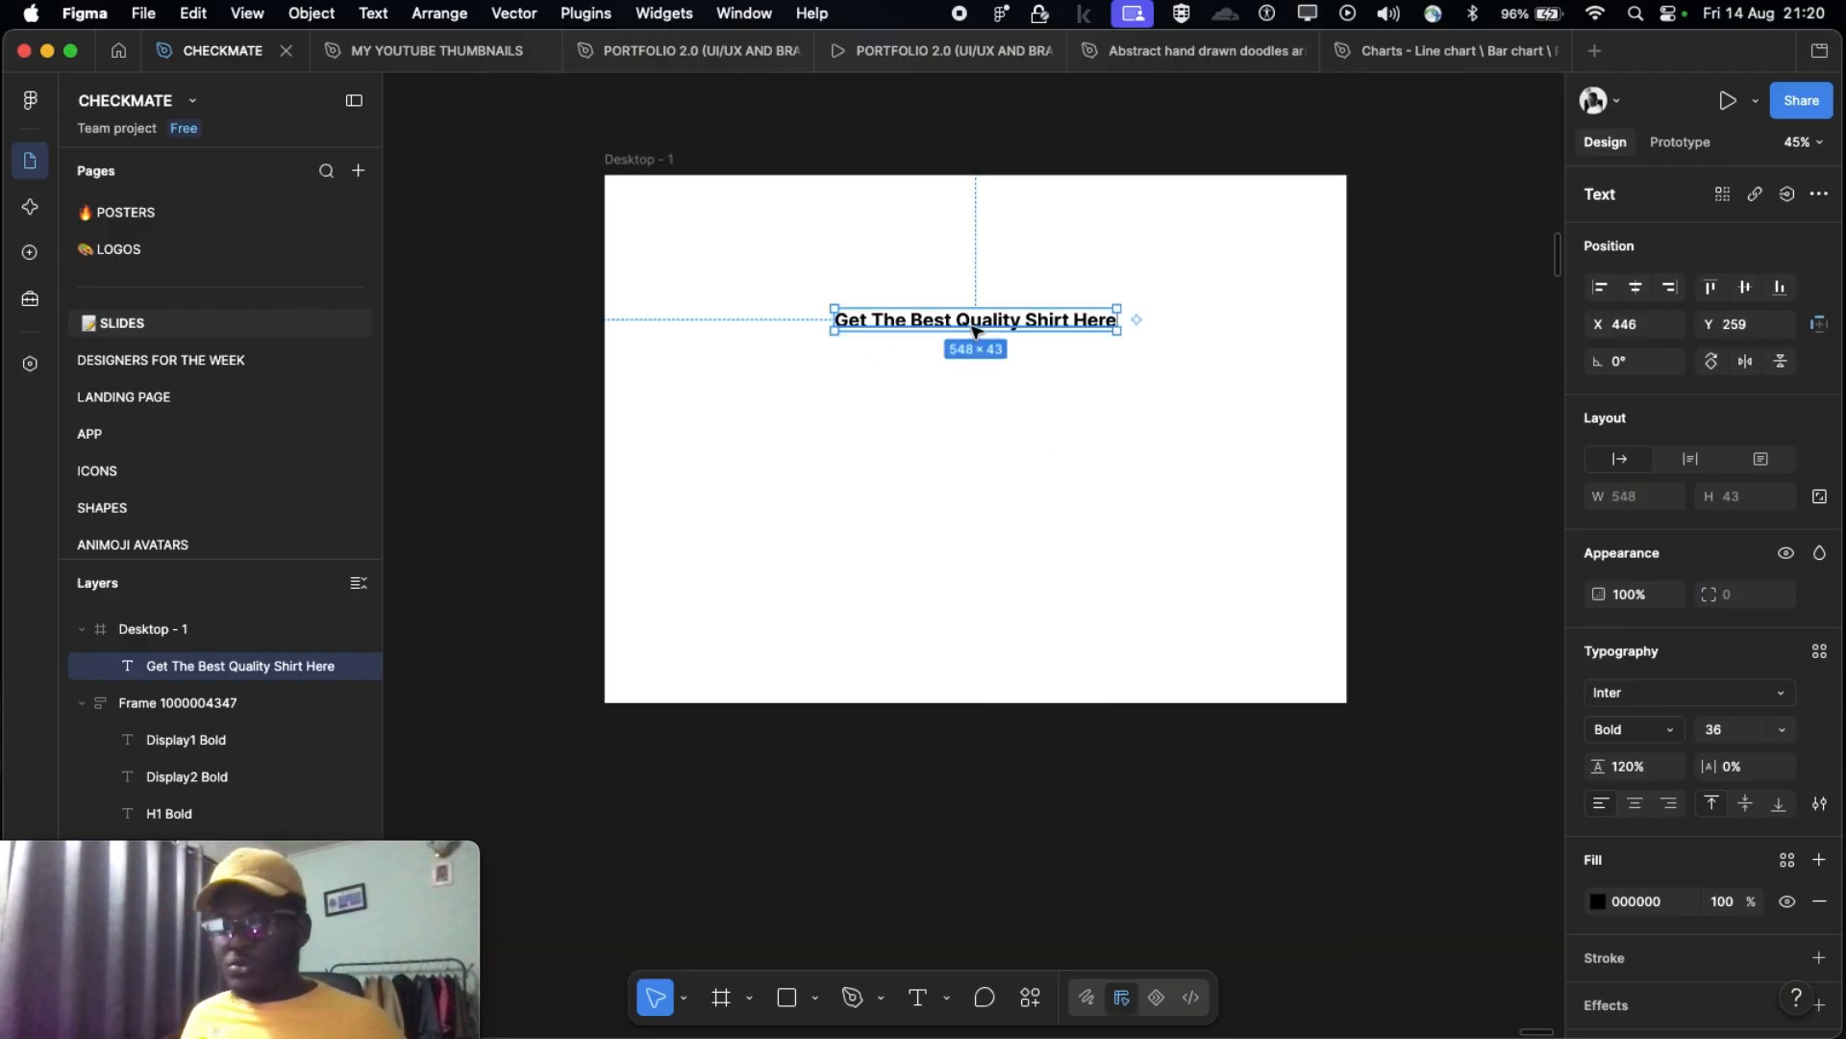
scroll(1089, 300, up, 2)
scroll(1088, 300, up, 3)
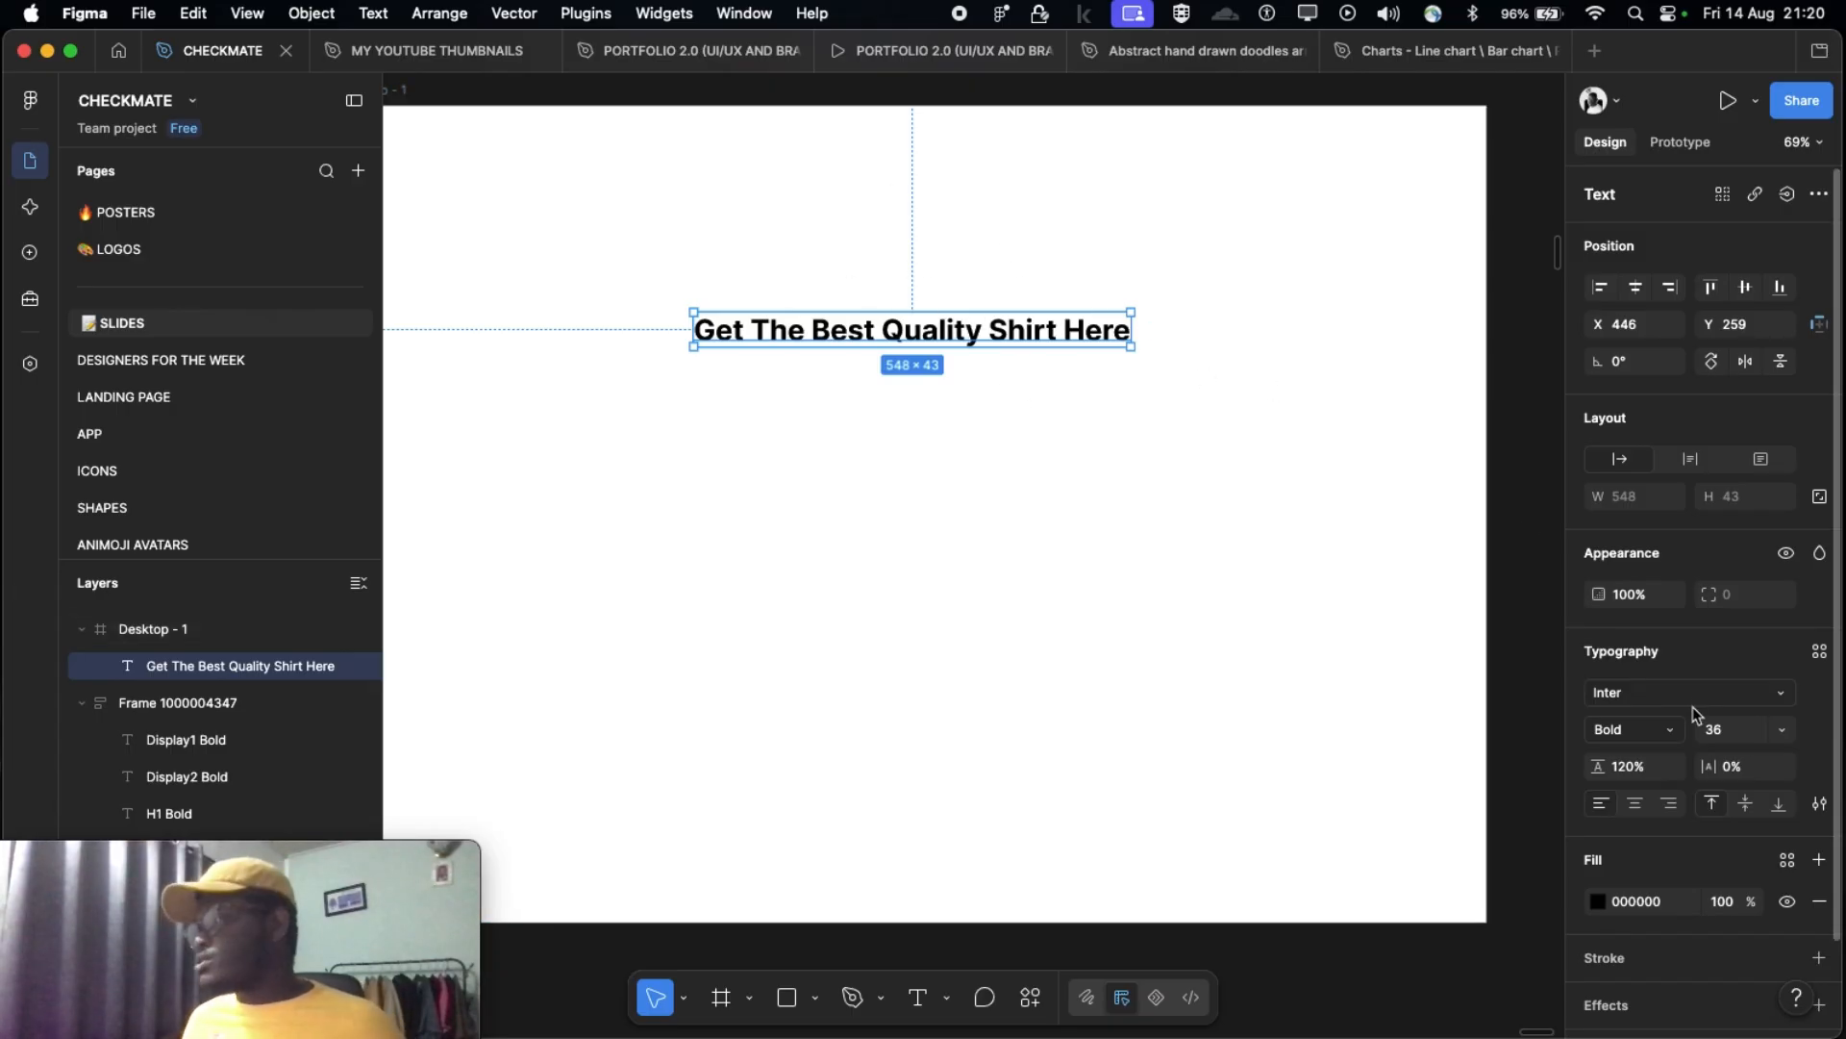
Step: Examine the text styles in the WEB folder among the file's local styles, and compare them with the heading's typography
scroll(1690, 734, down, 2)
scroll(1529, 751, down, 4)
click(1511, 739)
scroll(1481, 673, up, 5)
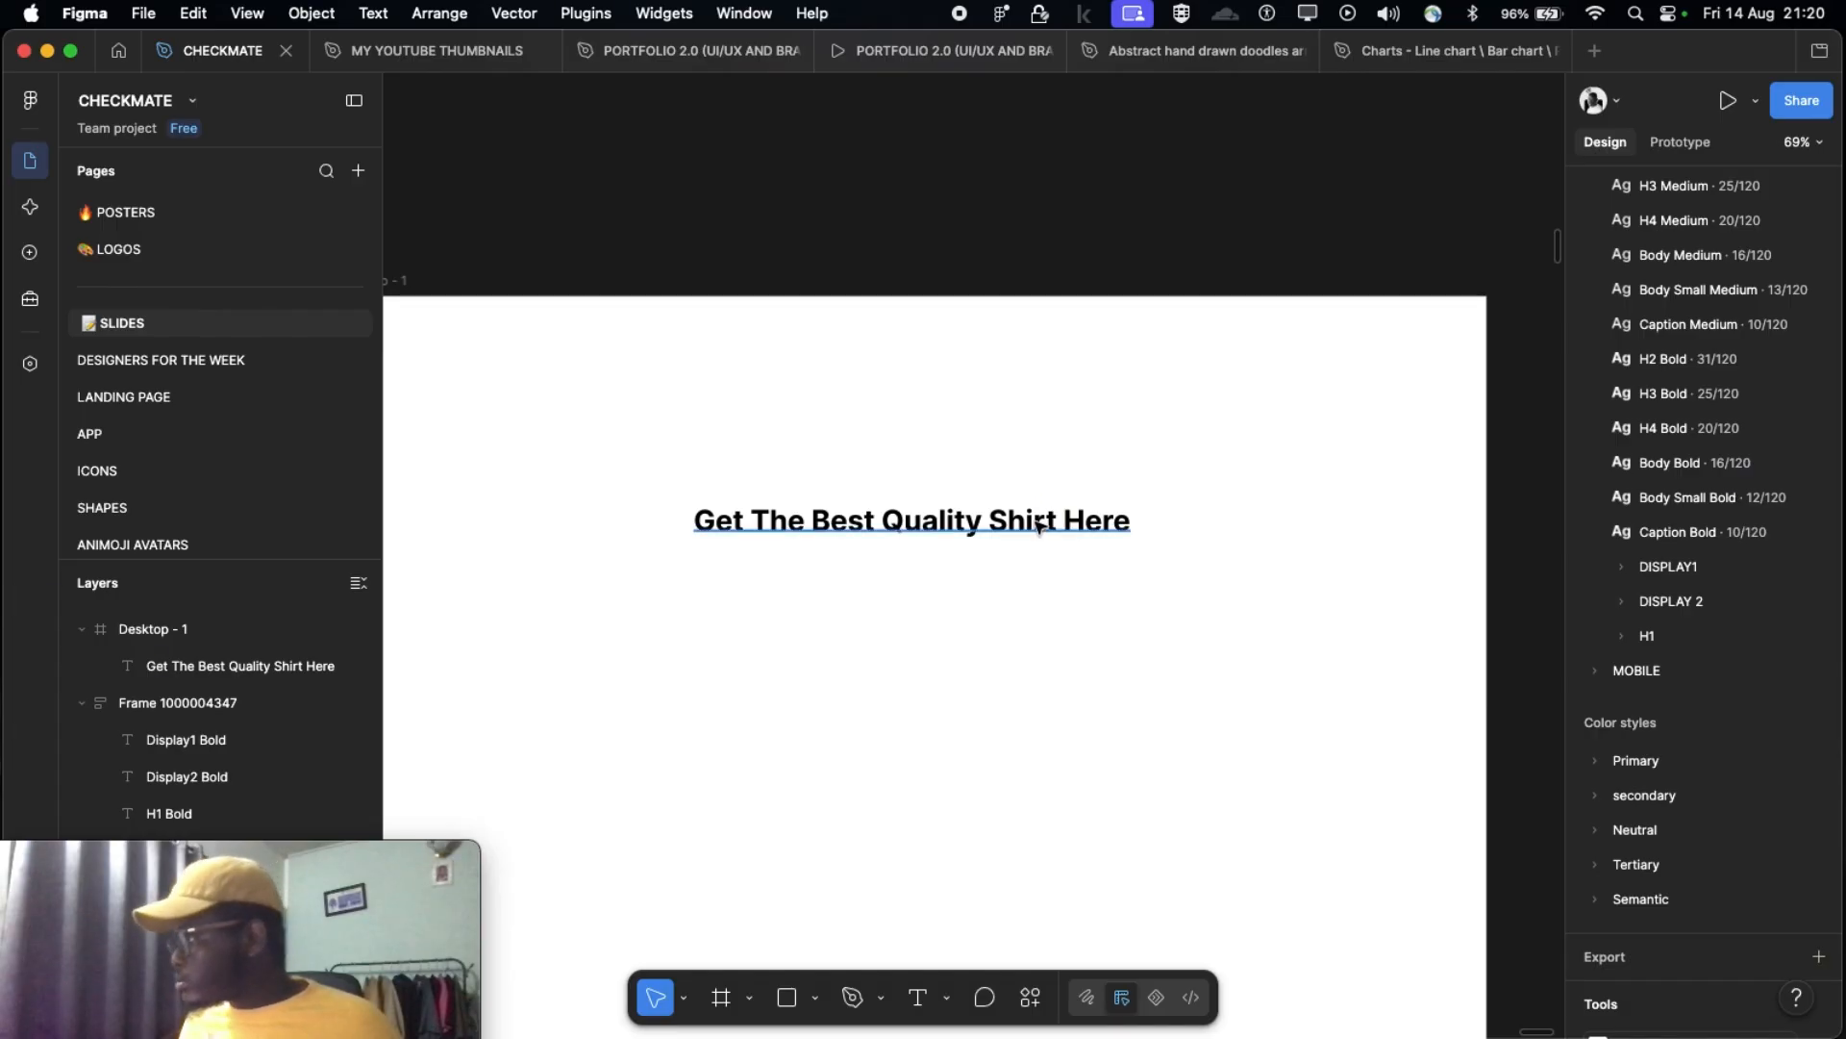
click(1038, 526)
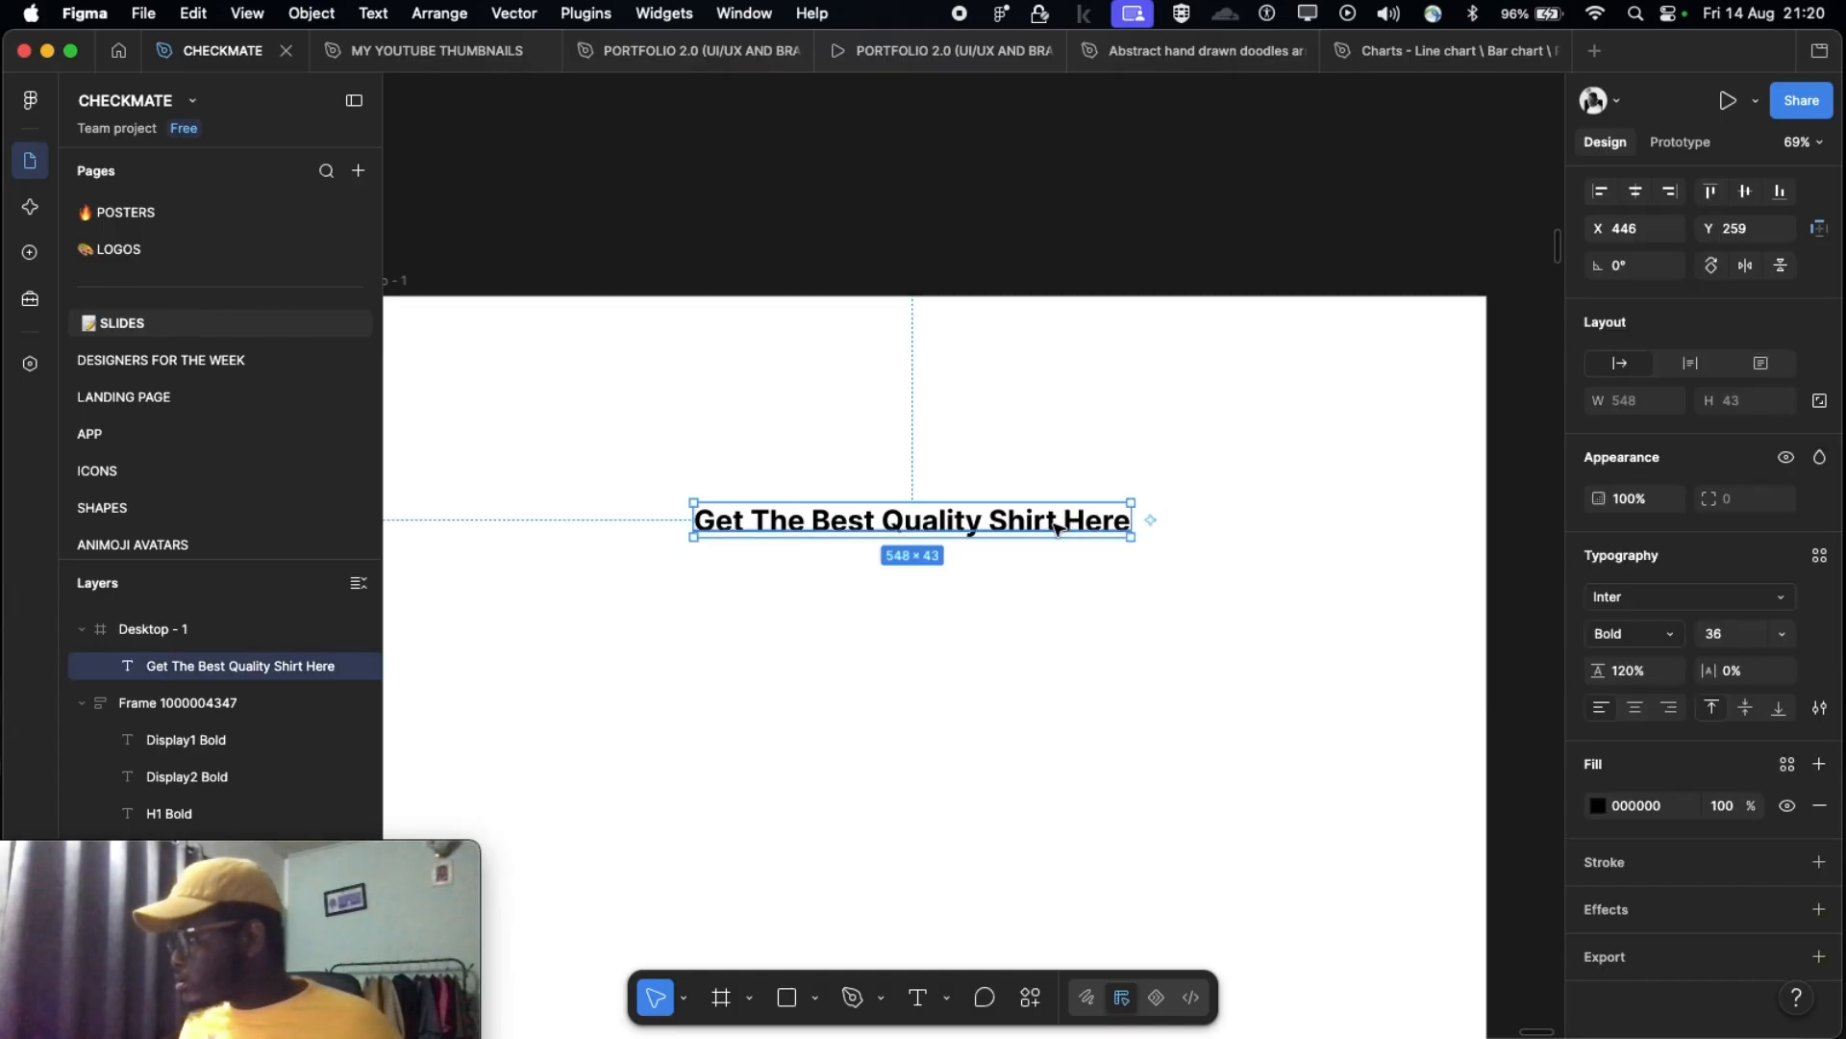
click(1517, 588)
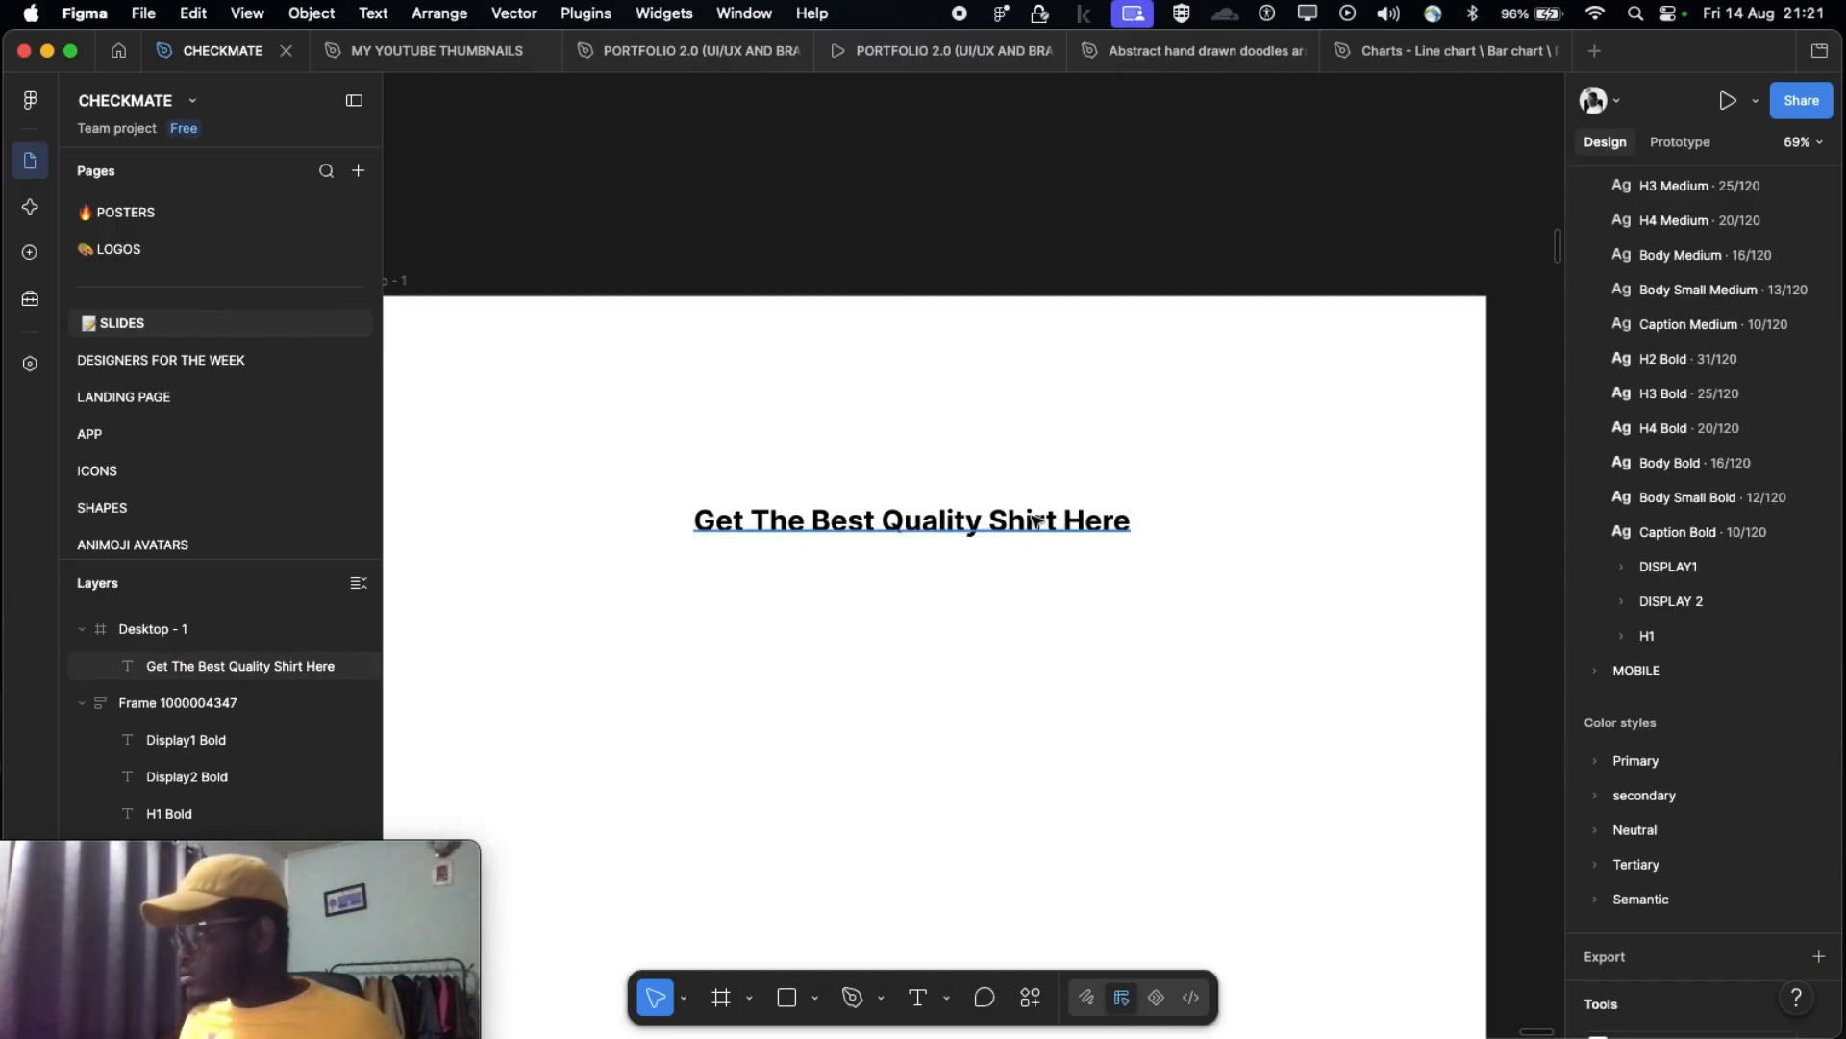
scroll(1731, 556, up, 5)
scroll(1729, 558, up, 3)
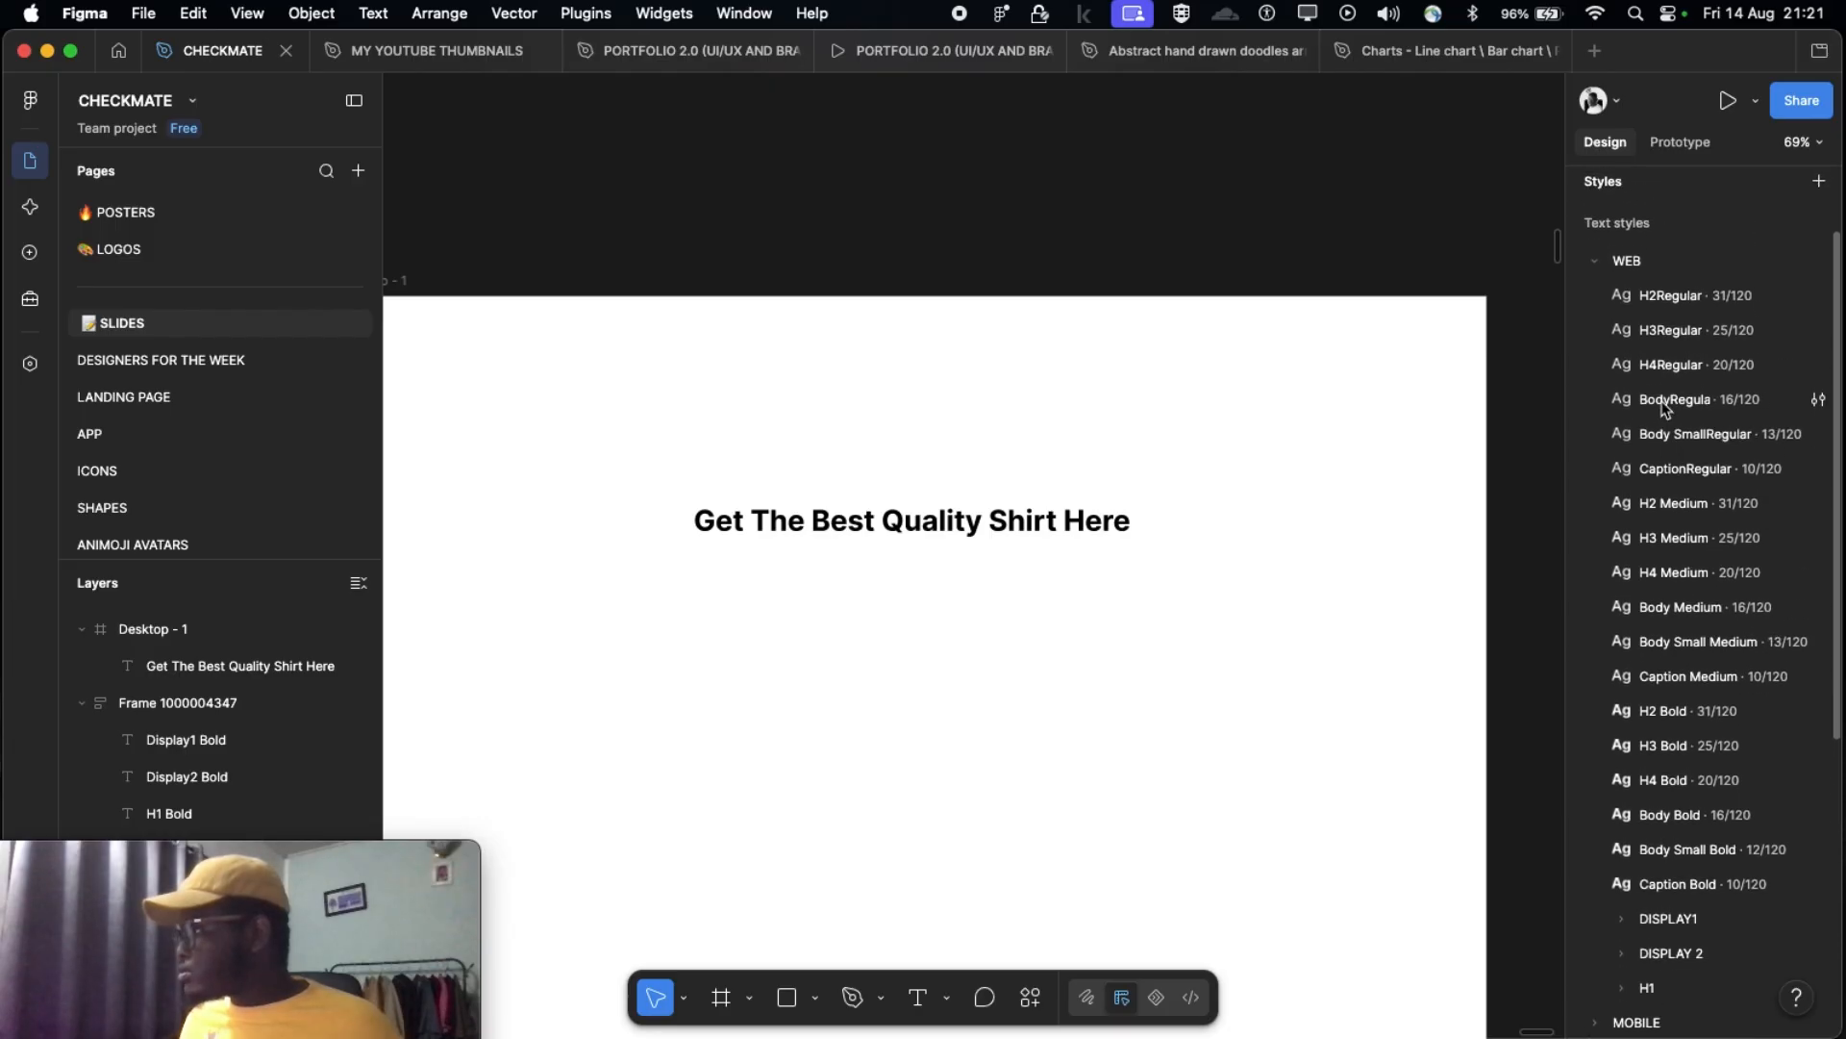
Step: Apply the Display1 Bold text style from the WEB/DISPLAY1 folder to the "Get The Best Quality Shirt Here" heading
click(974, 517)
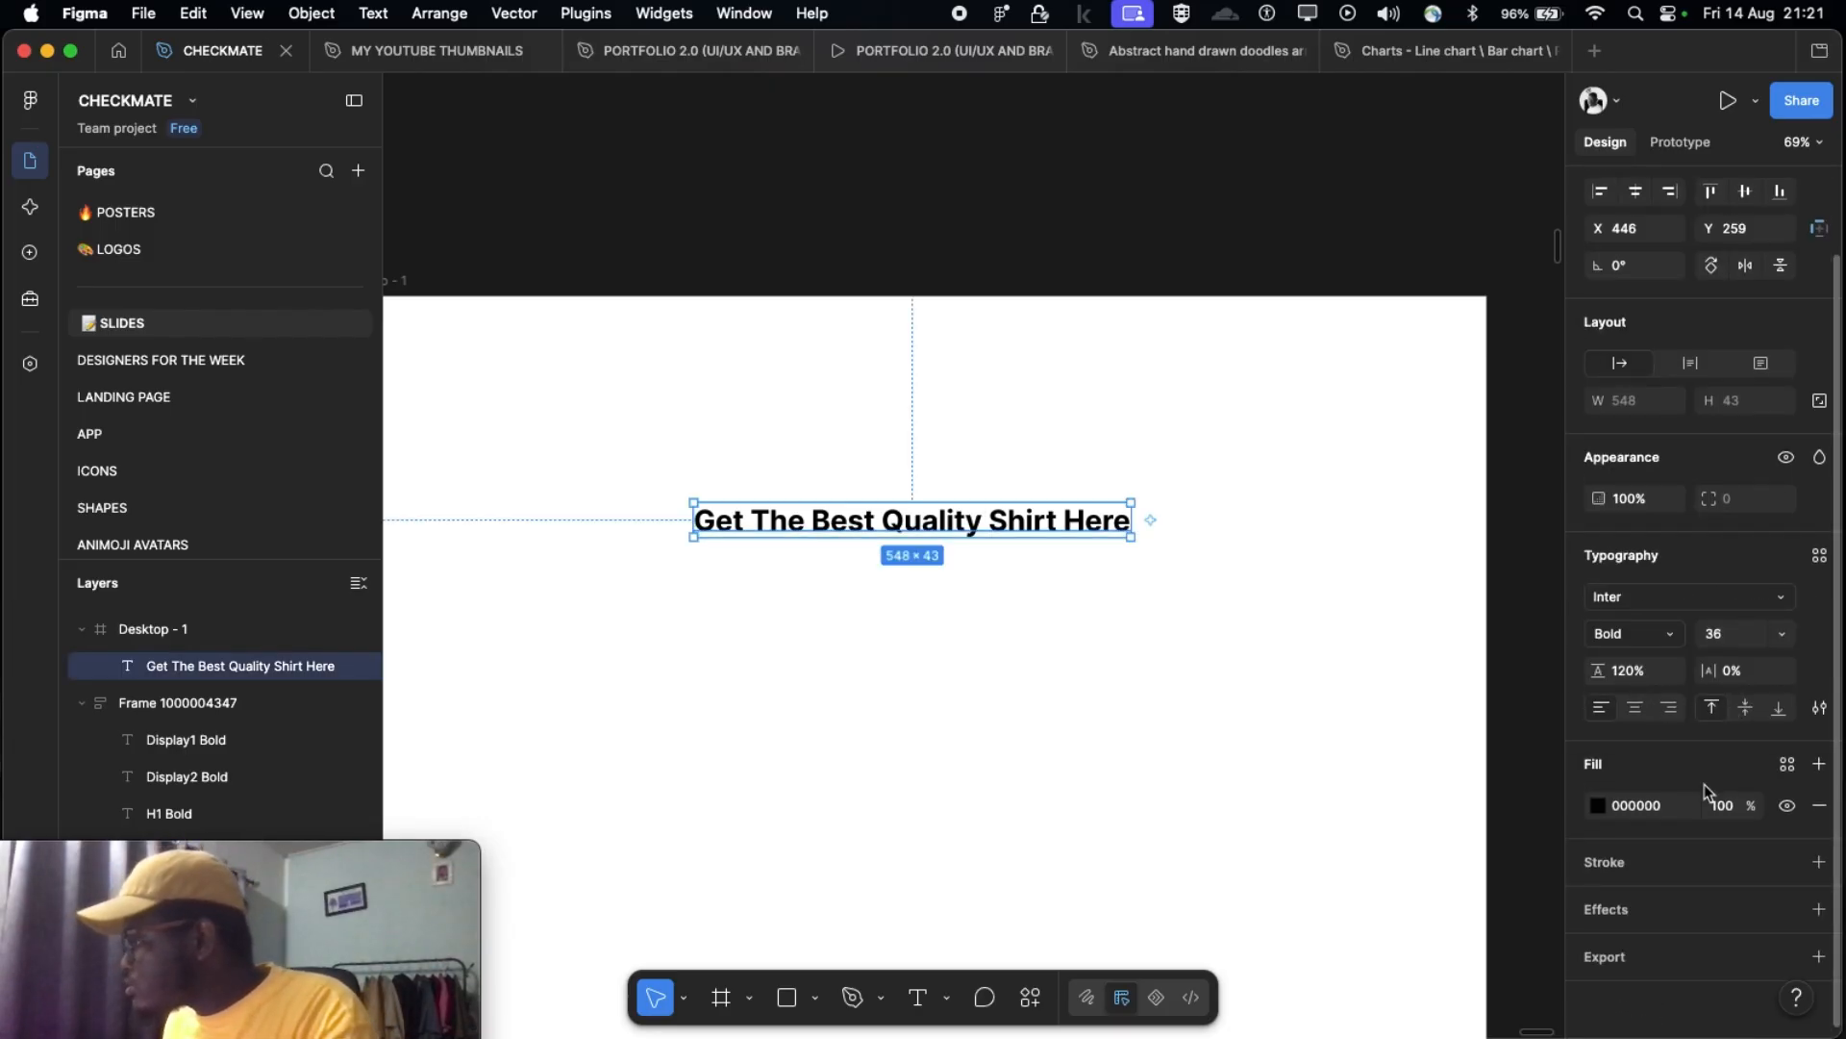
scroll(1707, 787, up, 3)
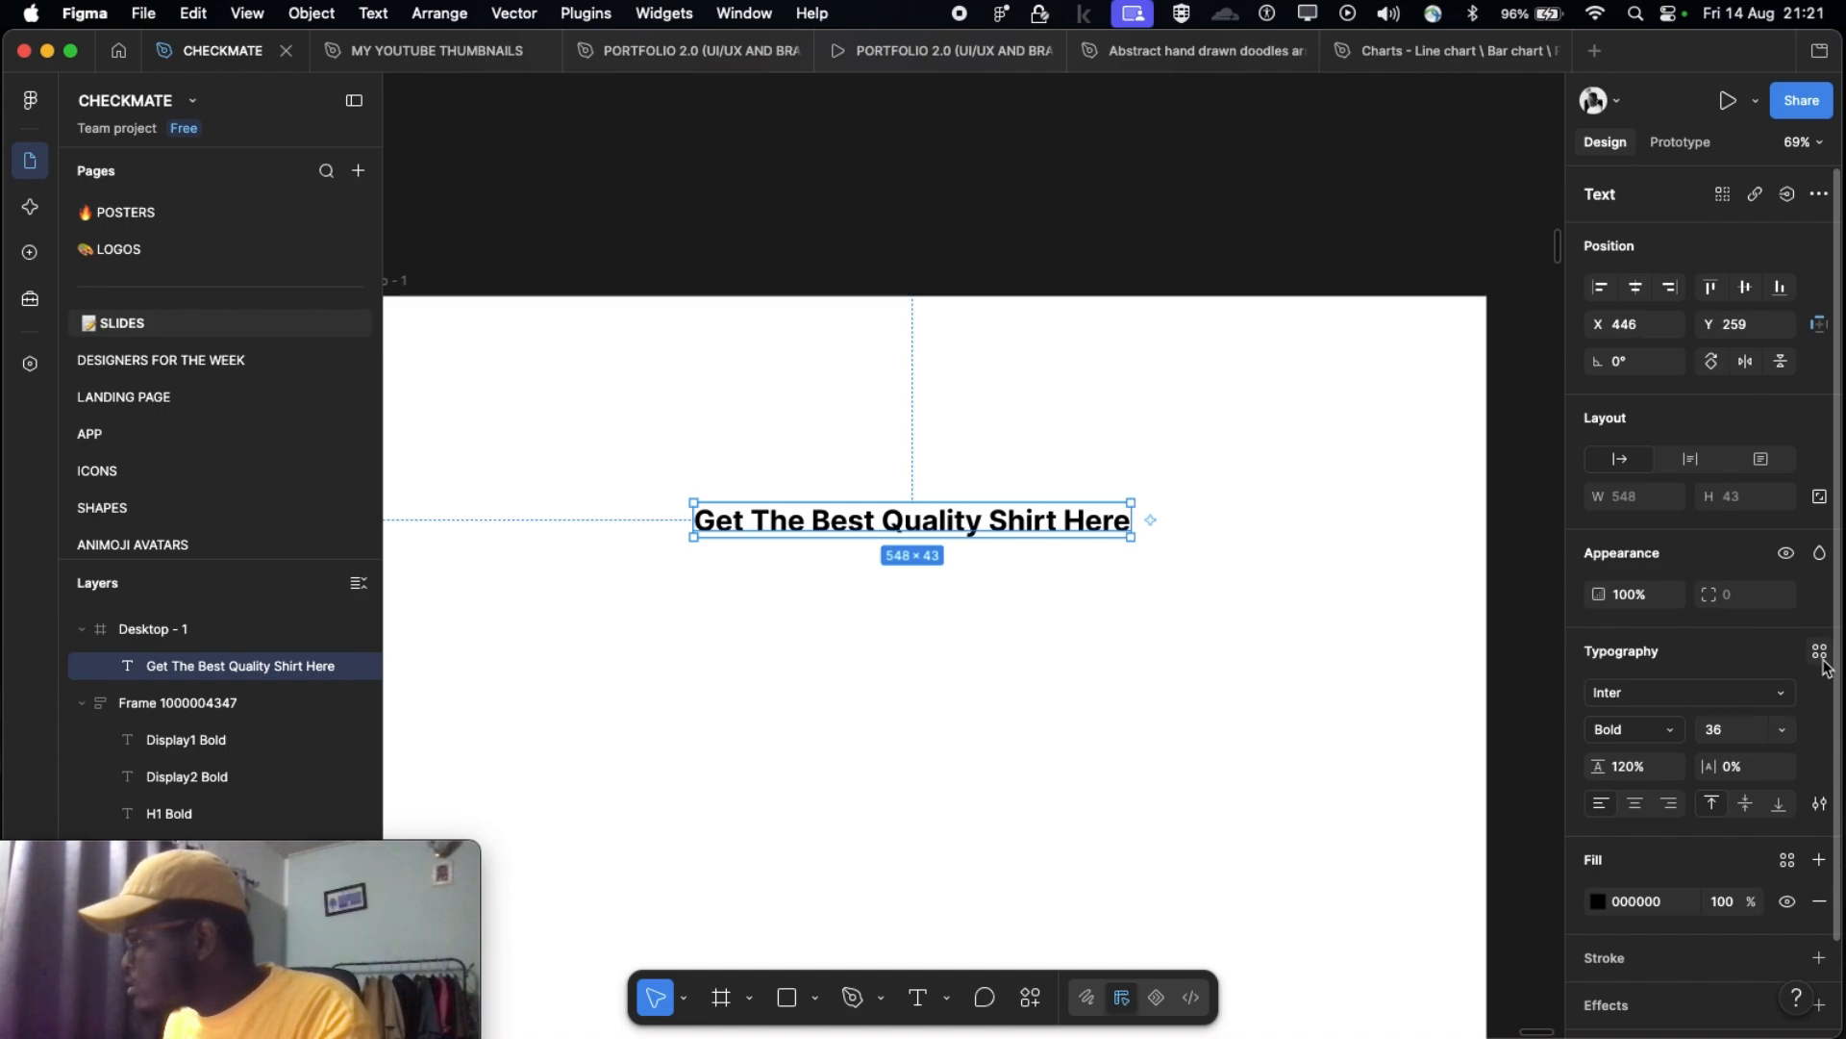
scroll(1158, 623, down, 1)
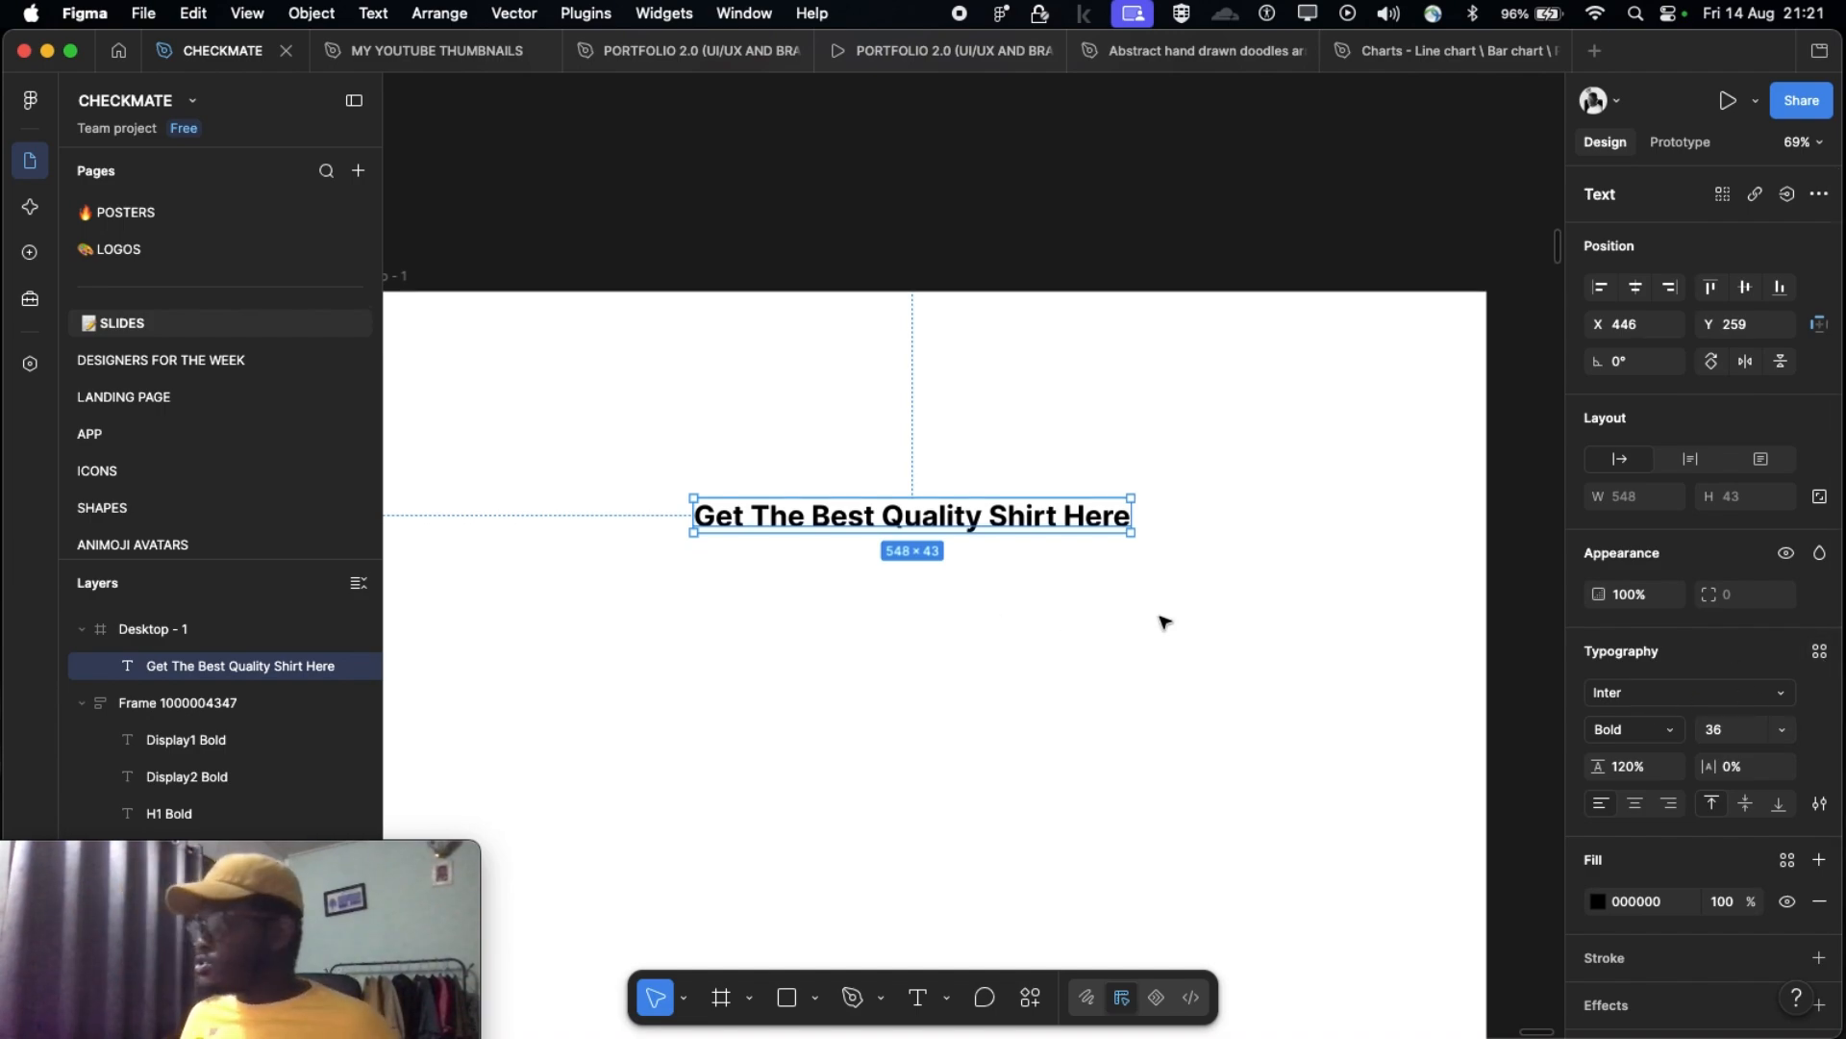
click(1815, 653)
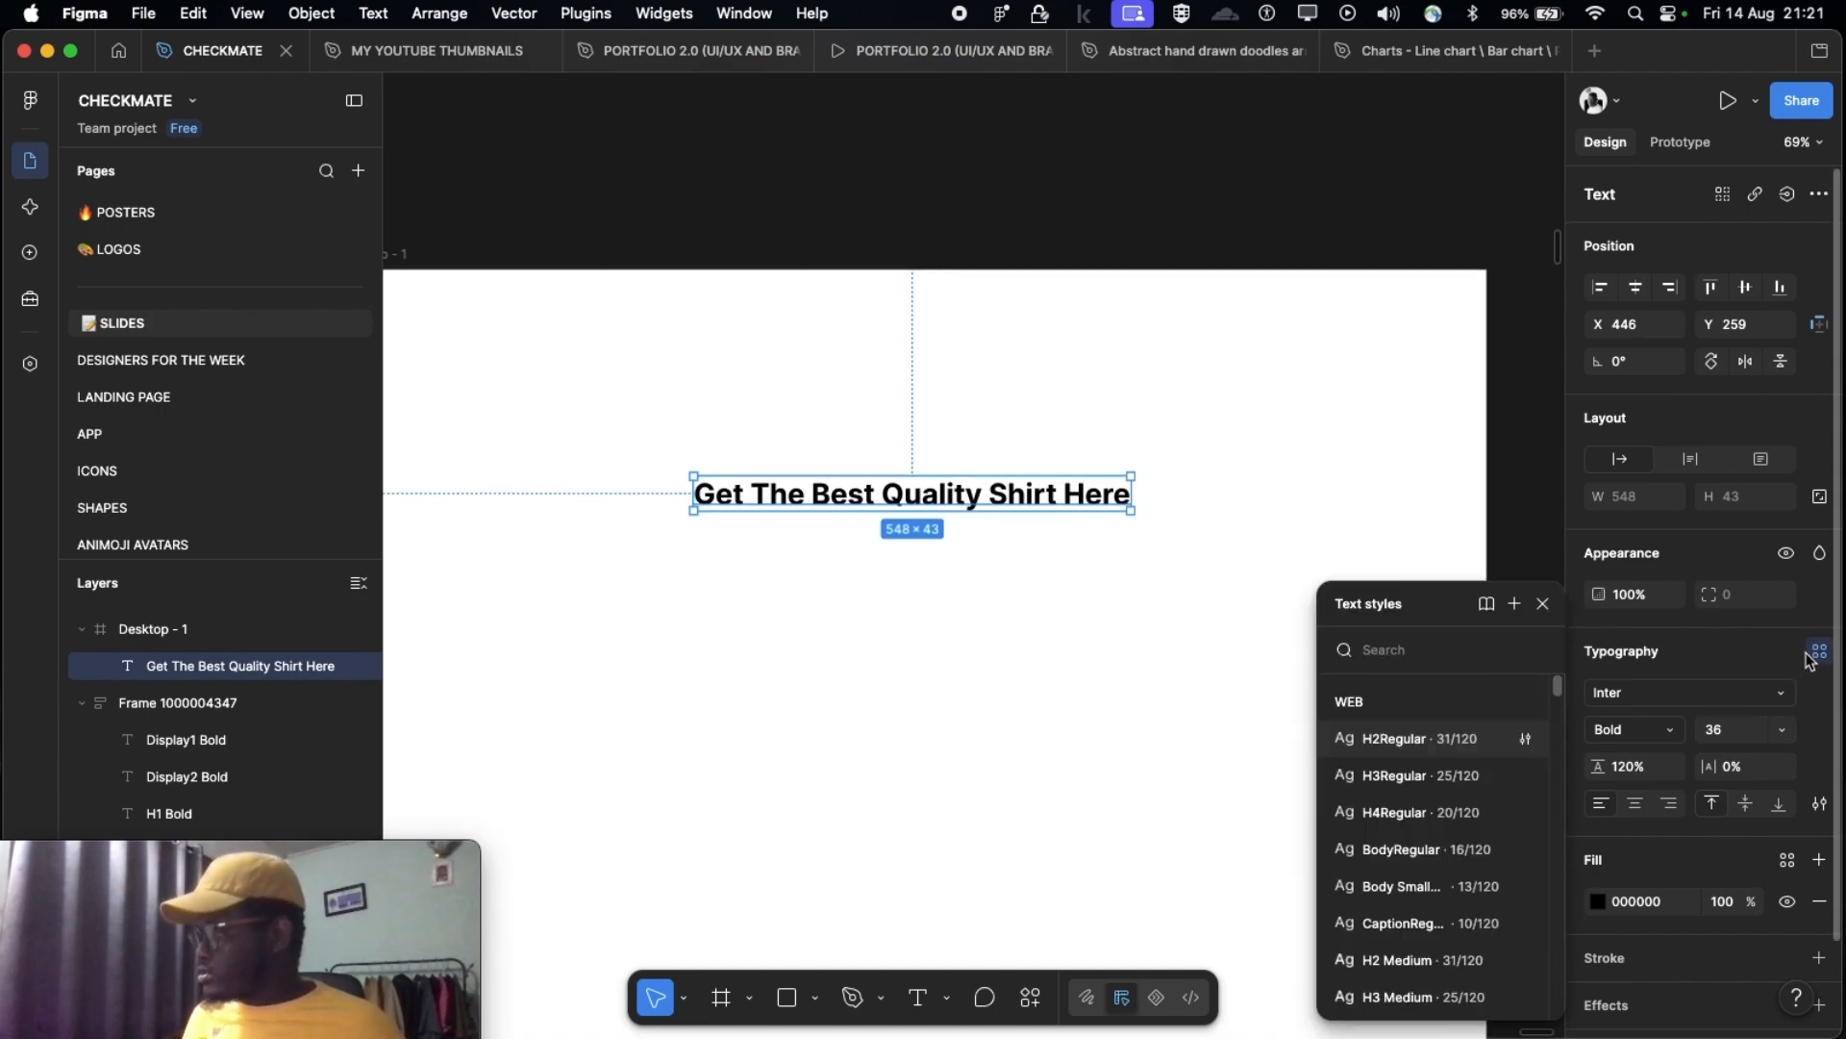
scroll(1433, 787, down, 8)
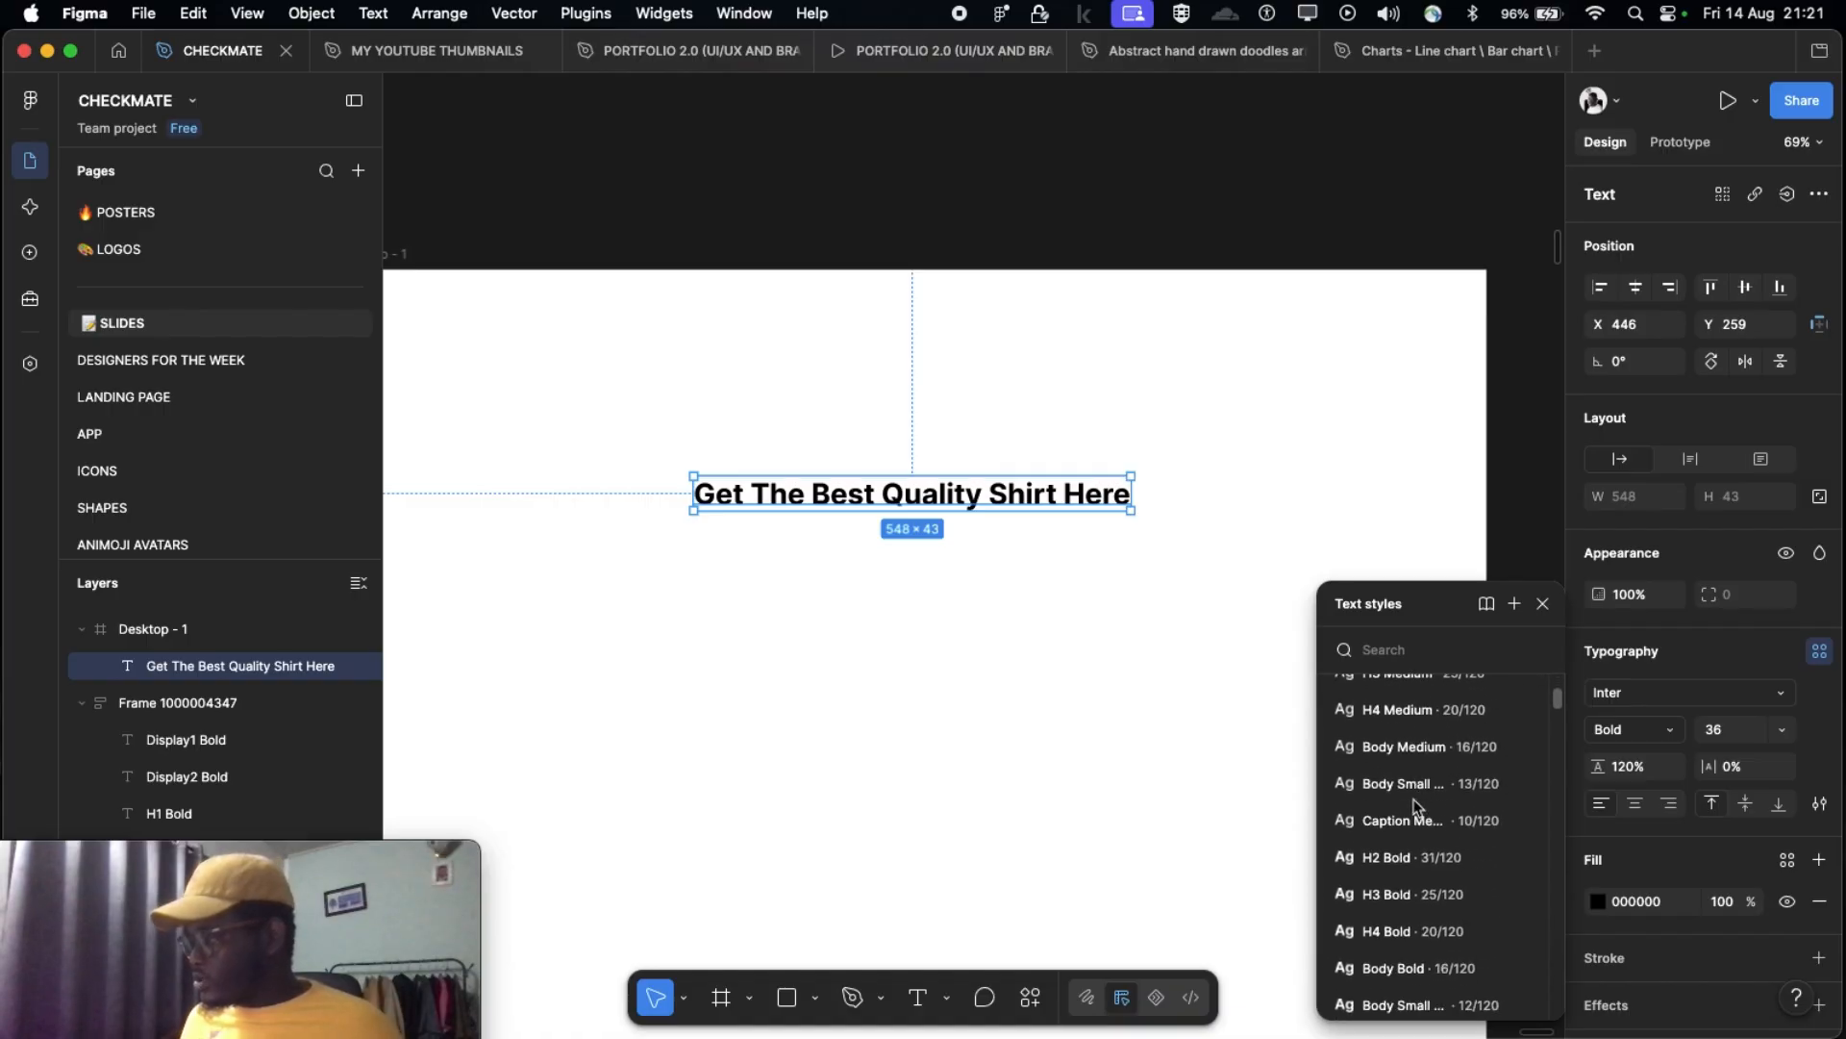
scroll(1413, 807, down, 10)
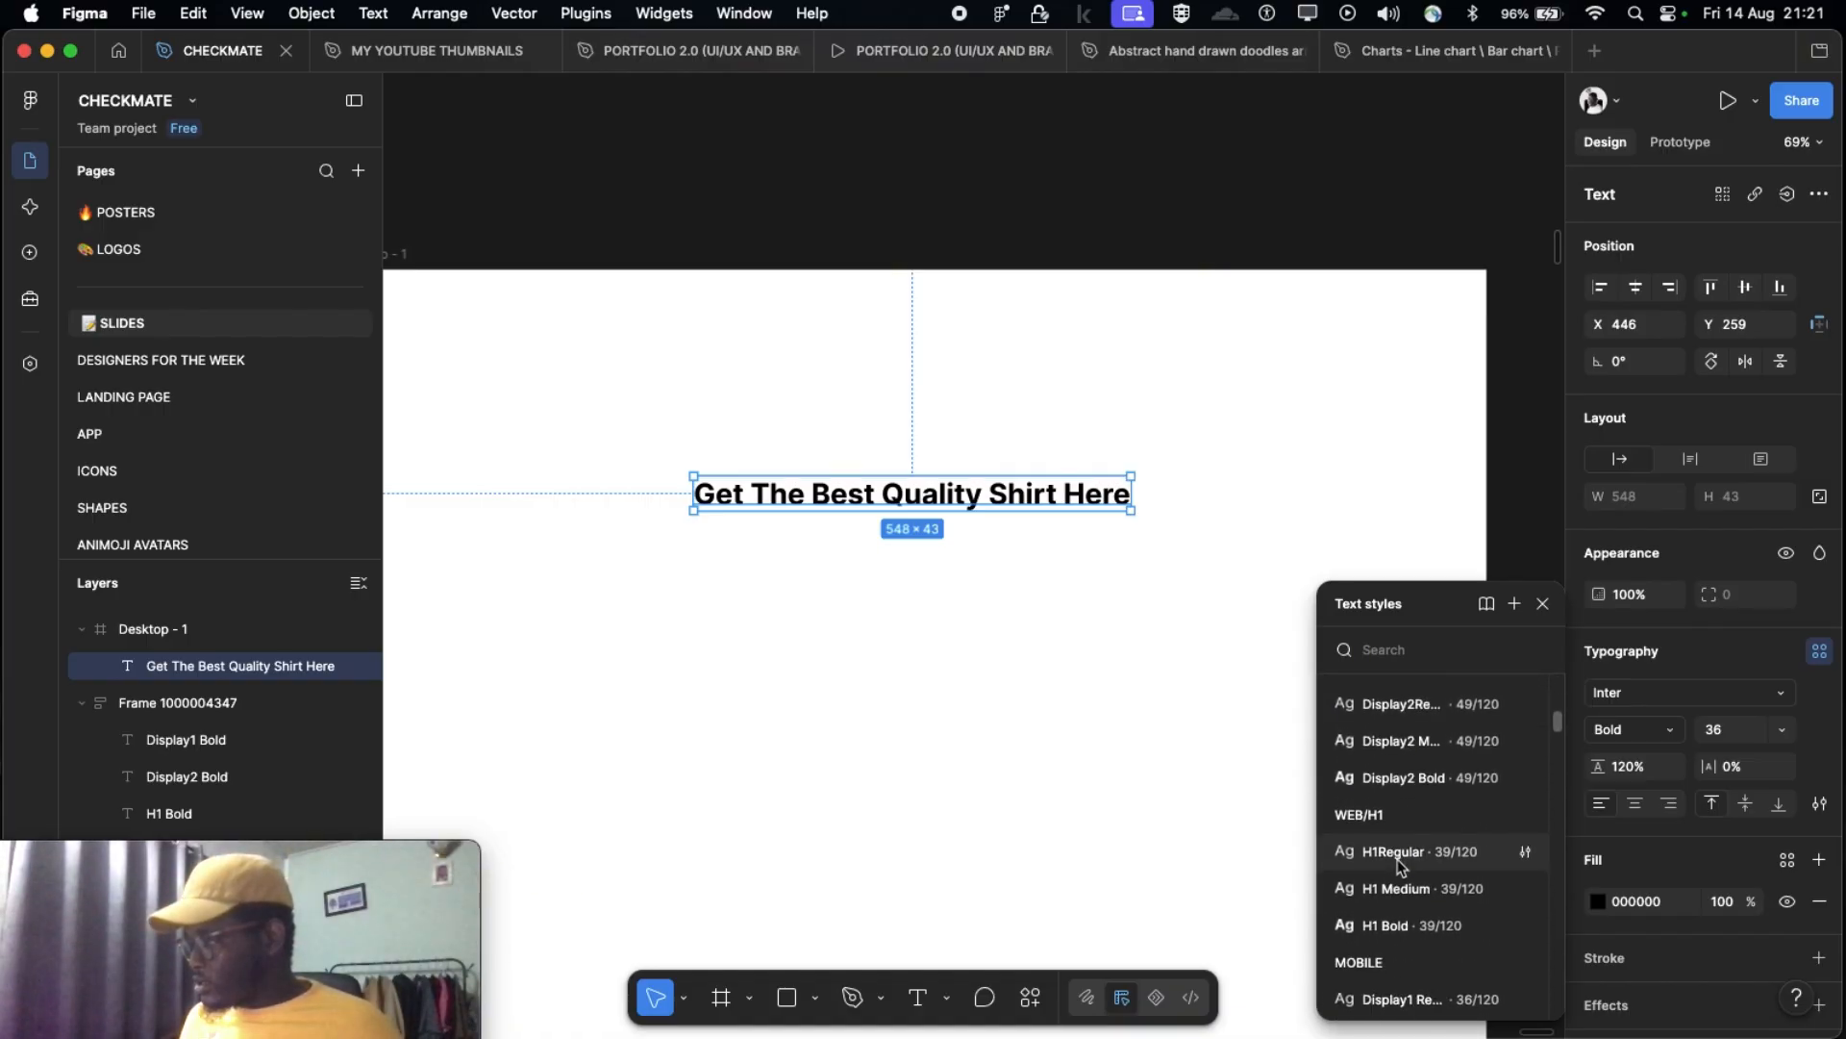
scroll(1399, 865, down, 6)
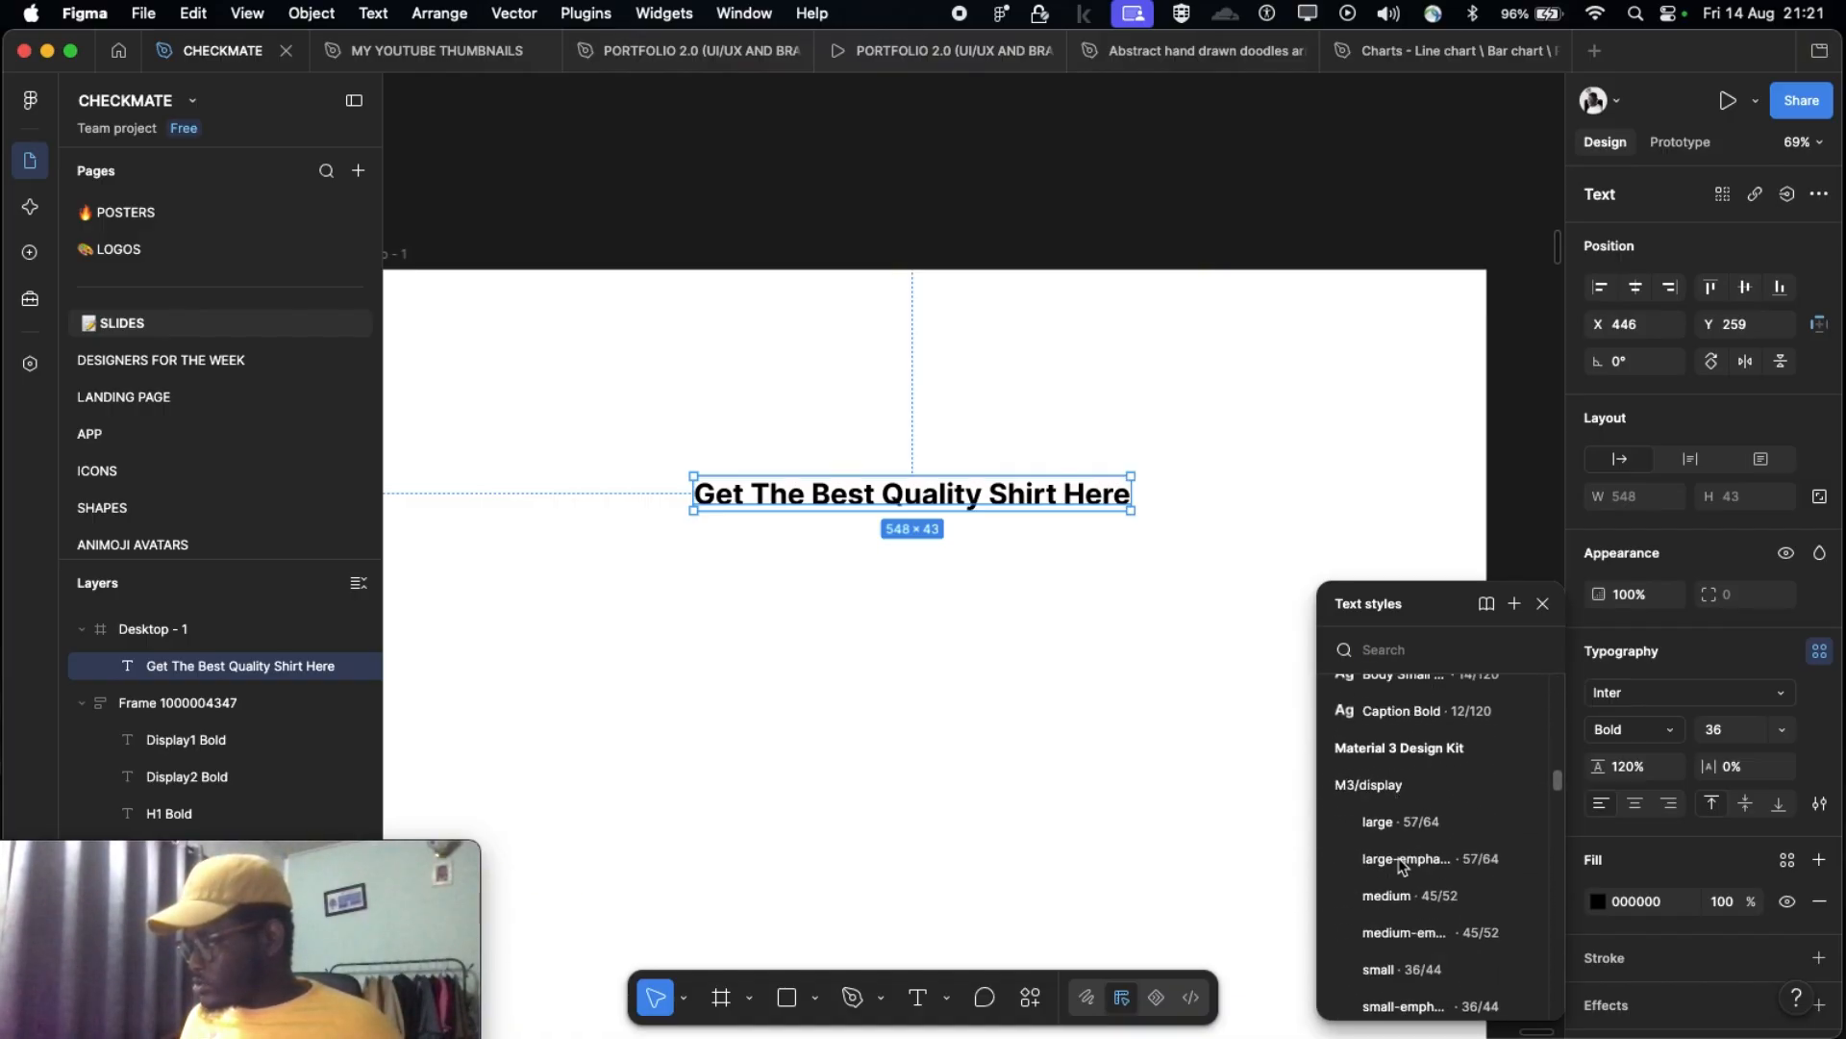
scroll(1409, 856, up, 10)
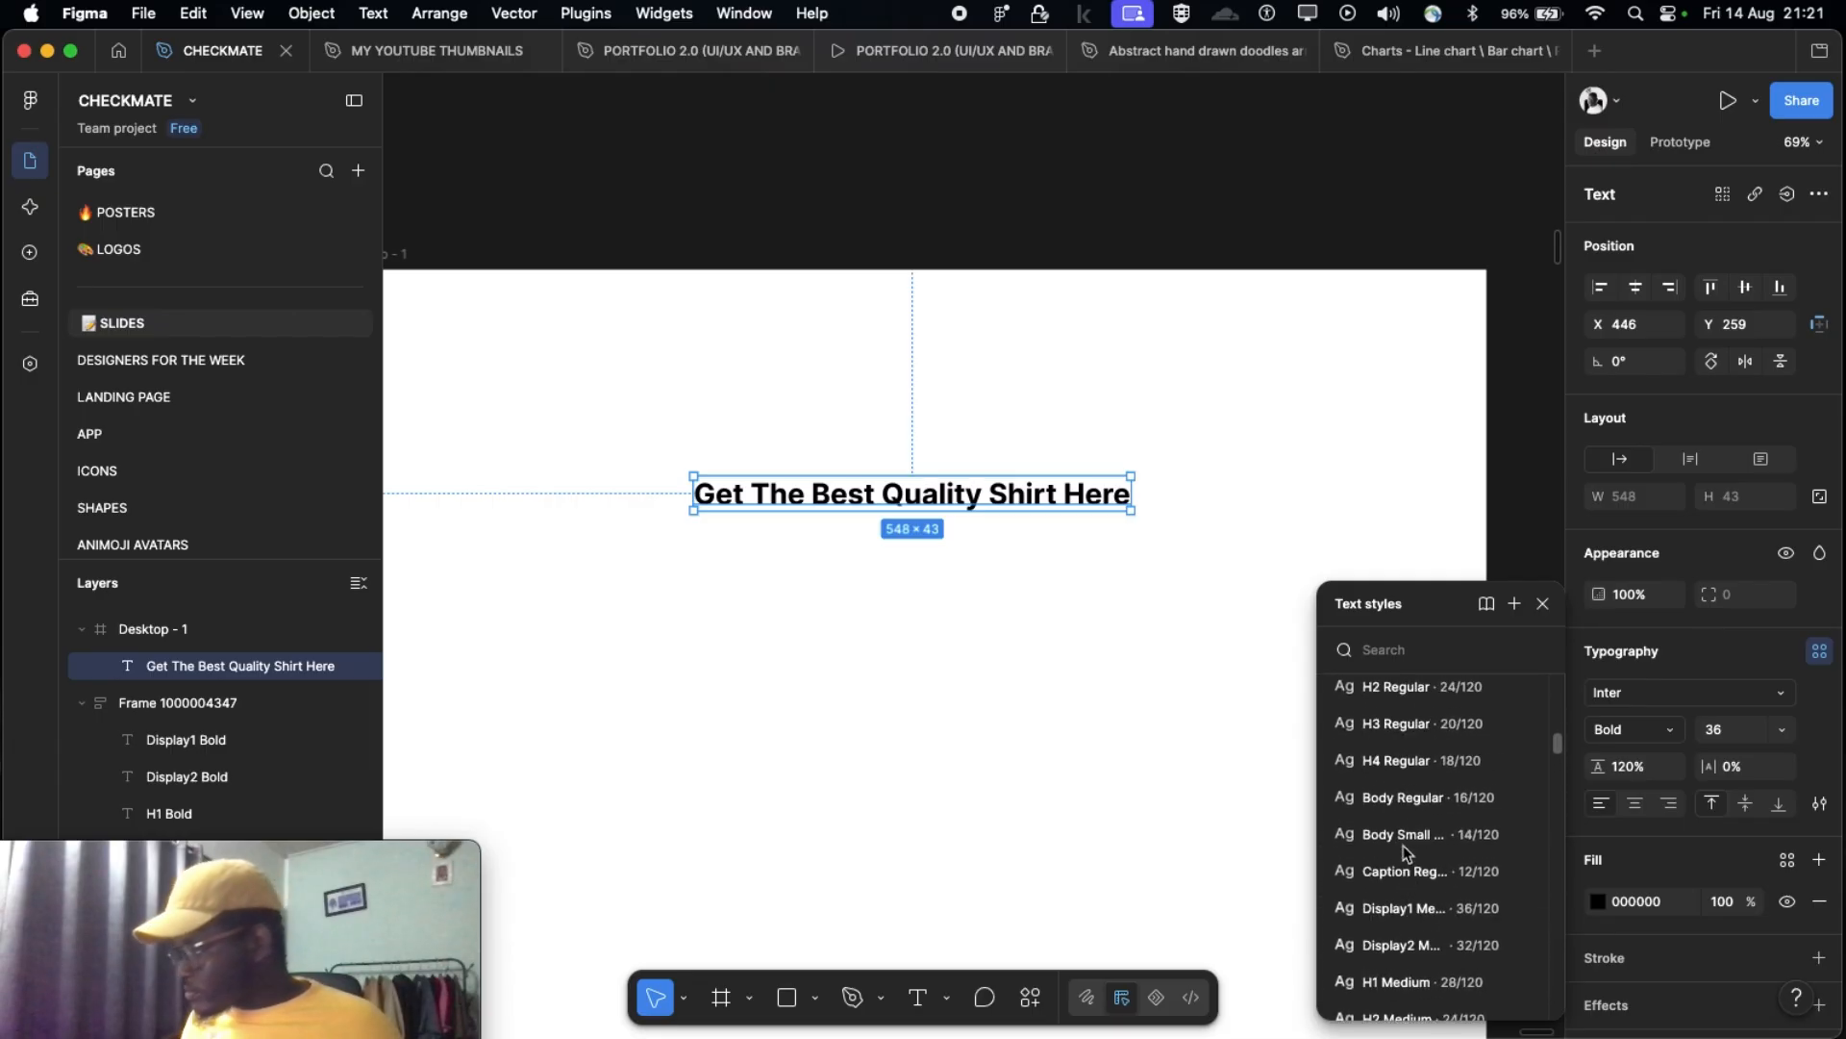
scroll(1404, 847, up, 8)
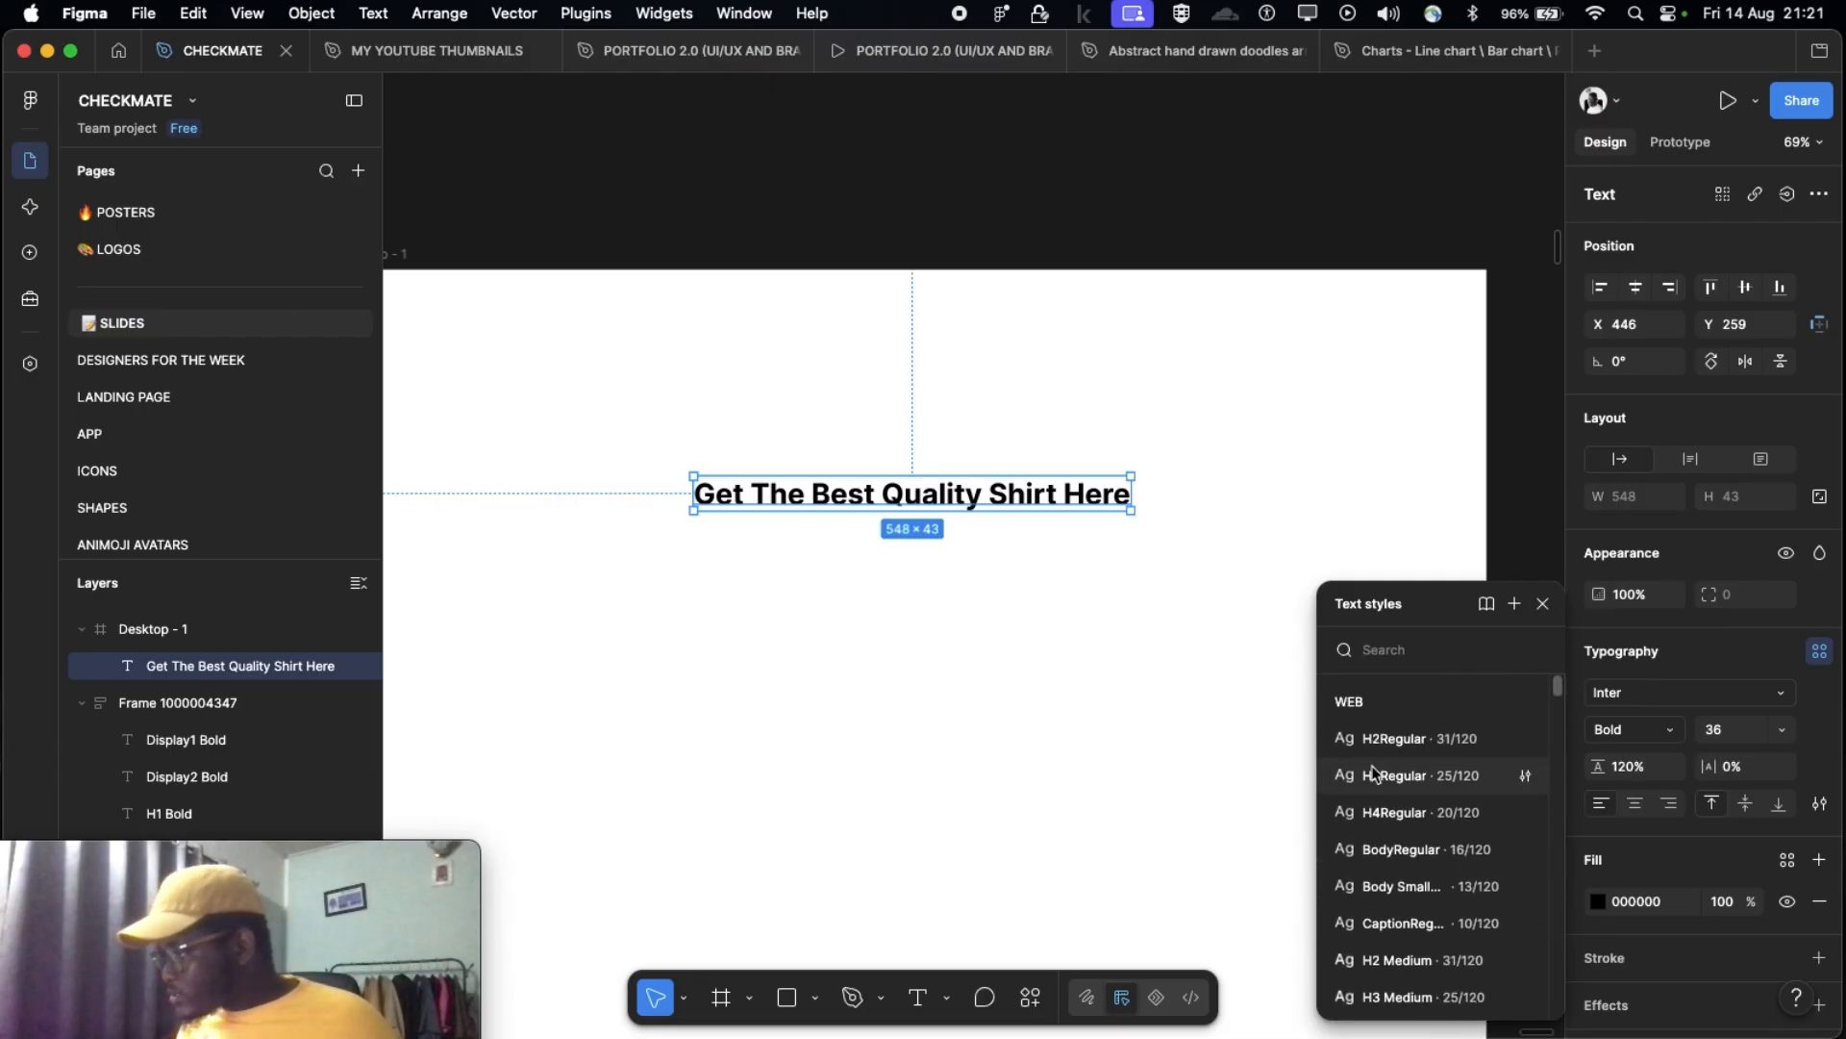
scroll(1380, 736, down, 4)
scroll(1380, 735, up, 5)
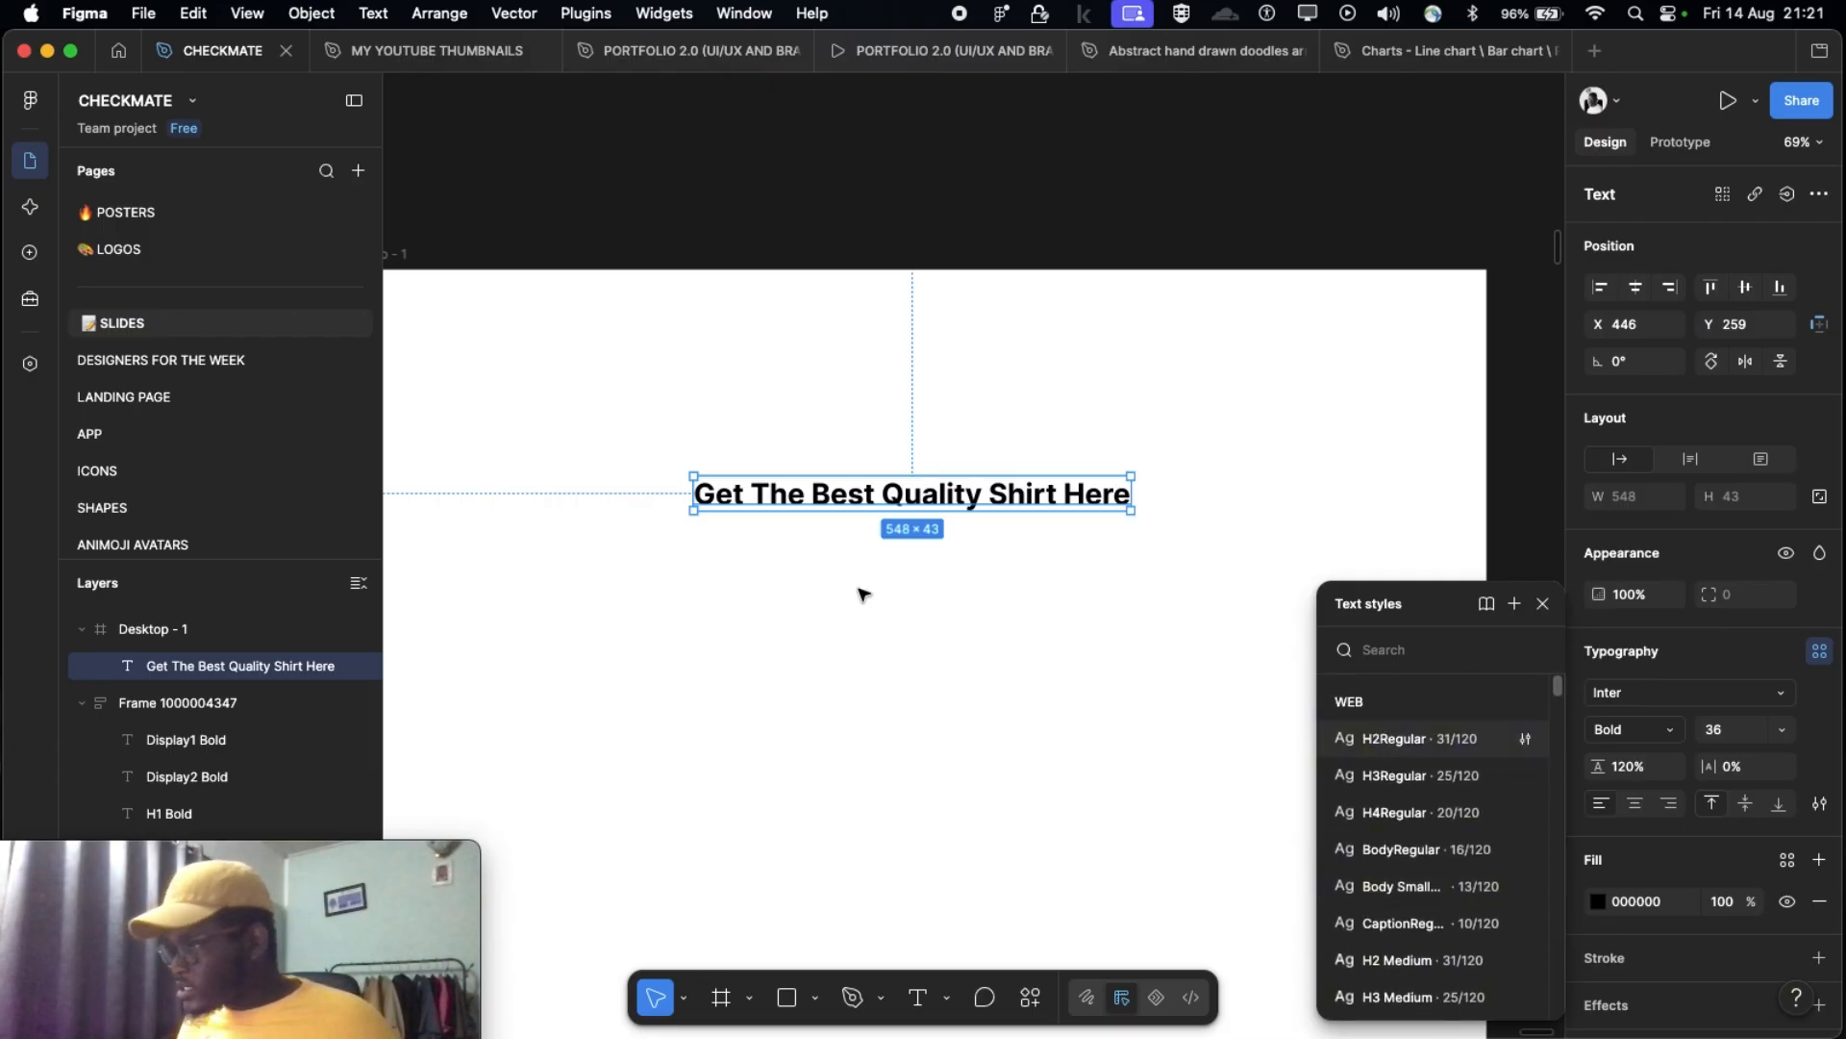
scroll(1393, 804, down, 5)
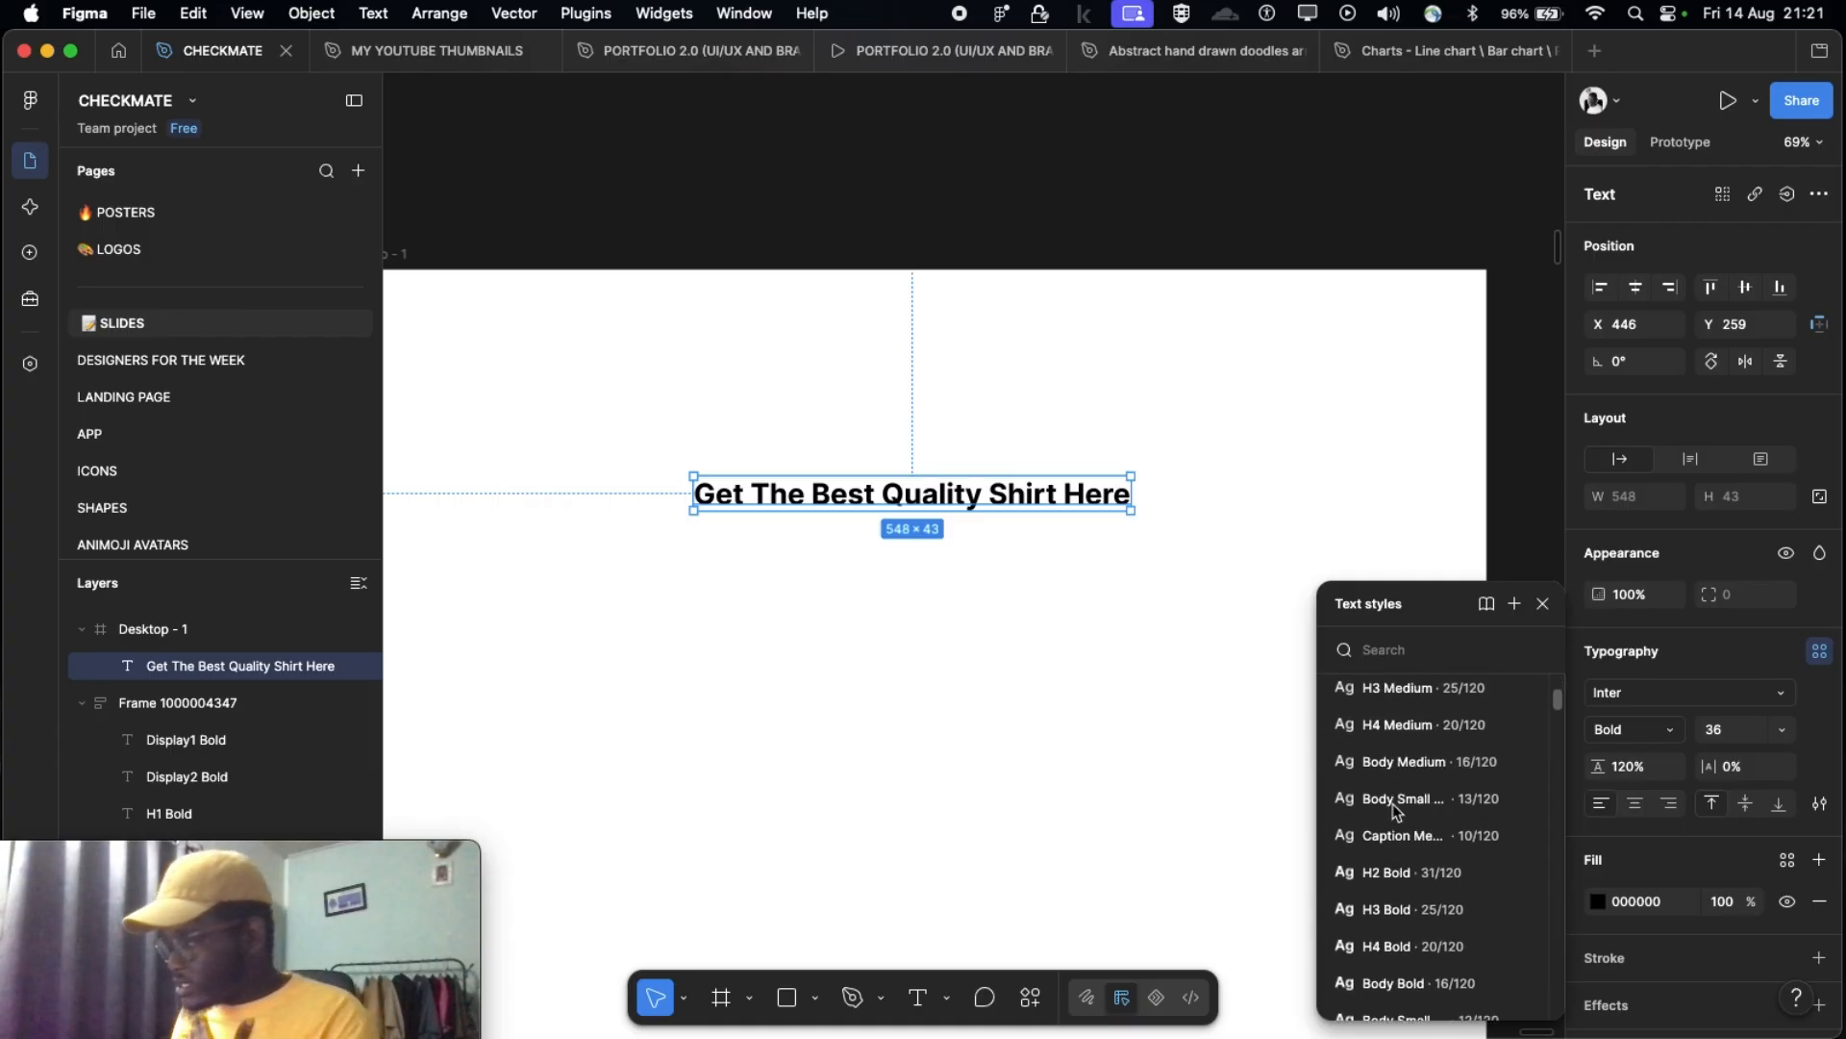
scroll(1393, 842, down, 4)
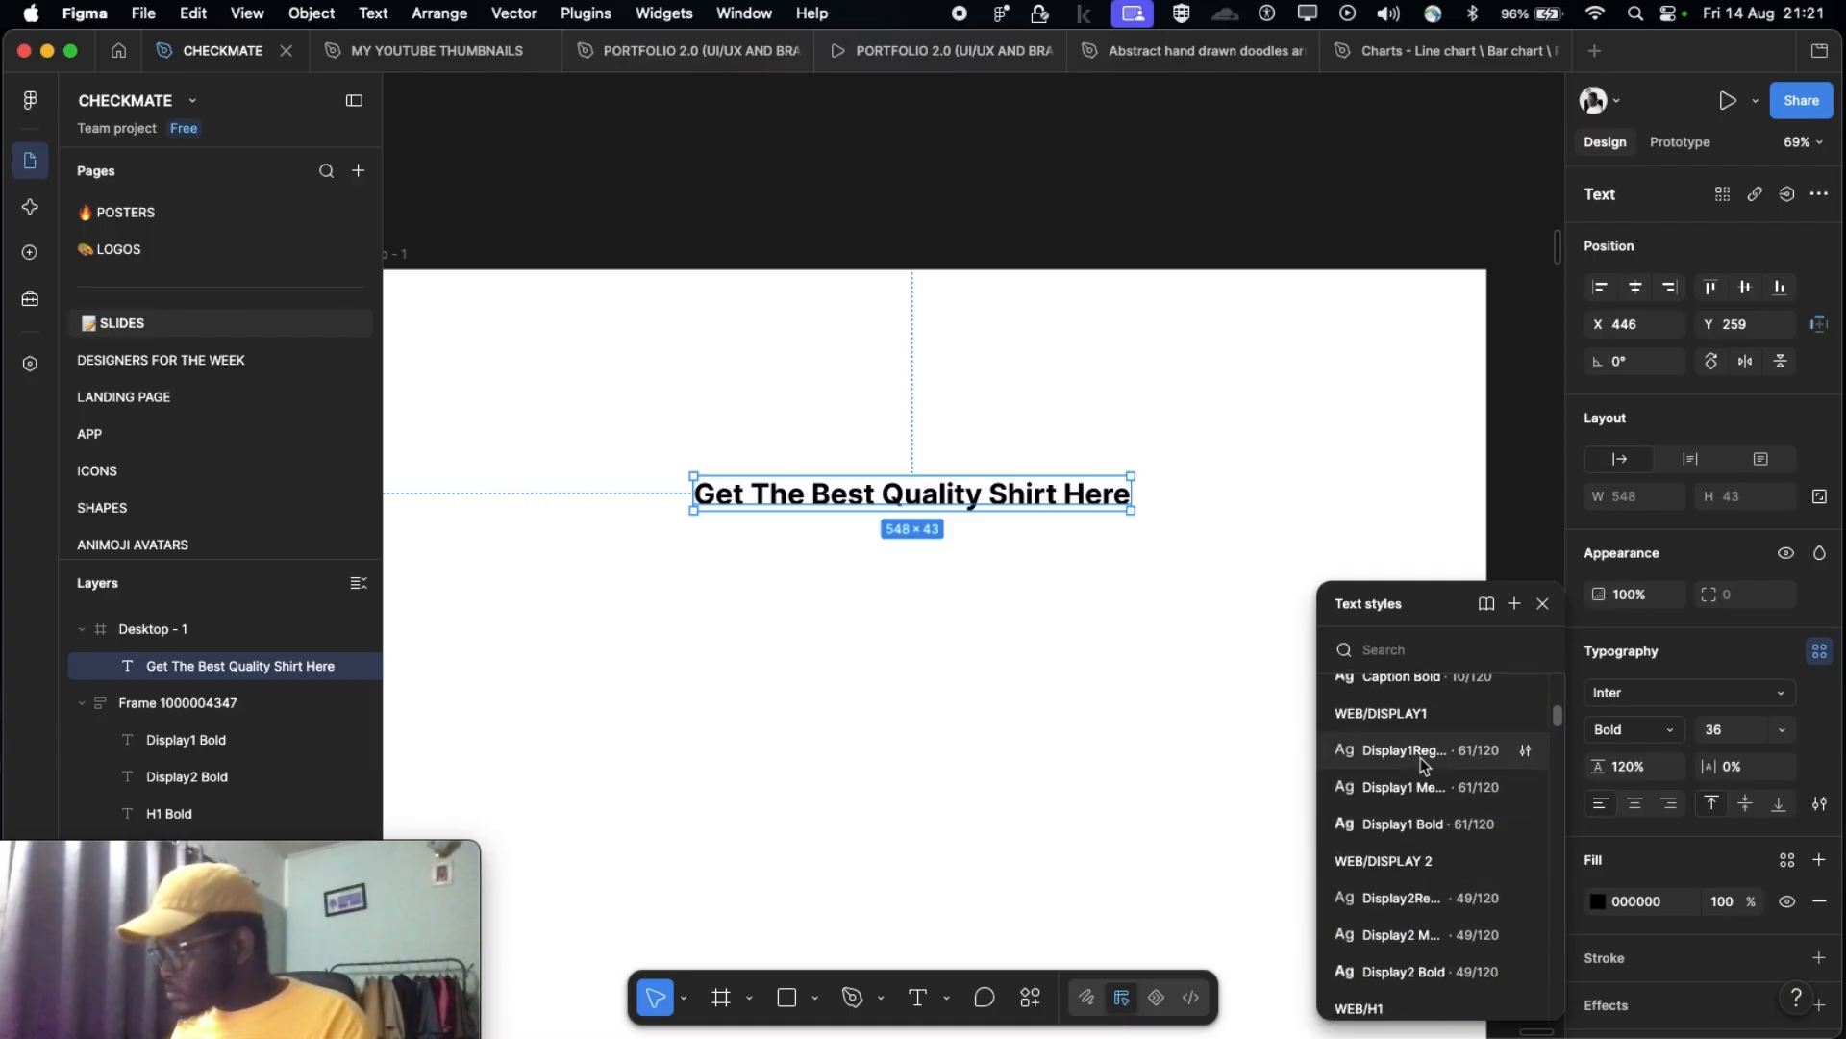
click(1422, 832)
Step: Move the restyled heading to X 256, Y 239 so it is centred horizontally in the Desktop frame
drag(1135, 503, 1016, 500)
scroll(1001, 511, down, 3)
scroll(1039, 504, down, 2)
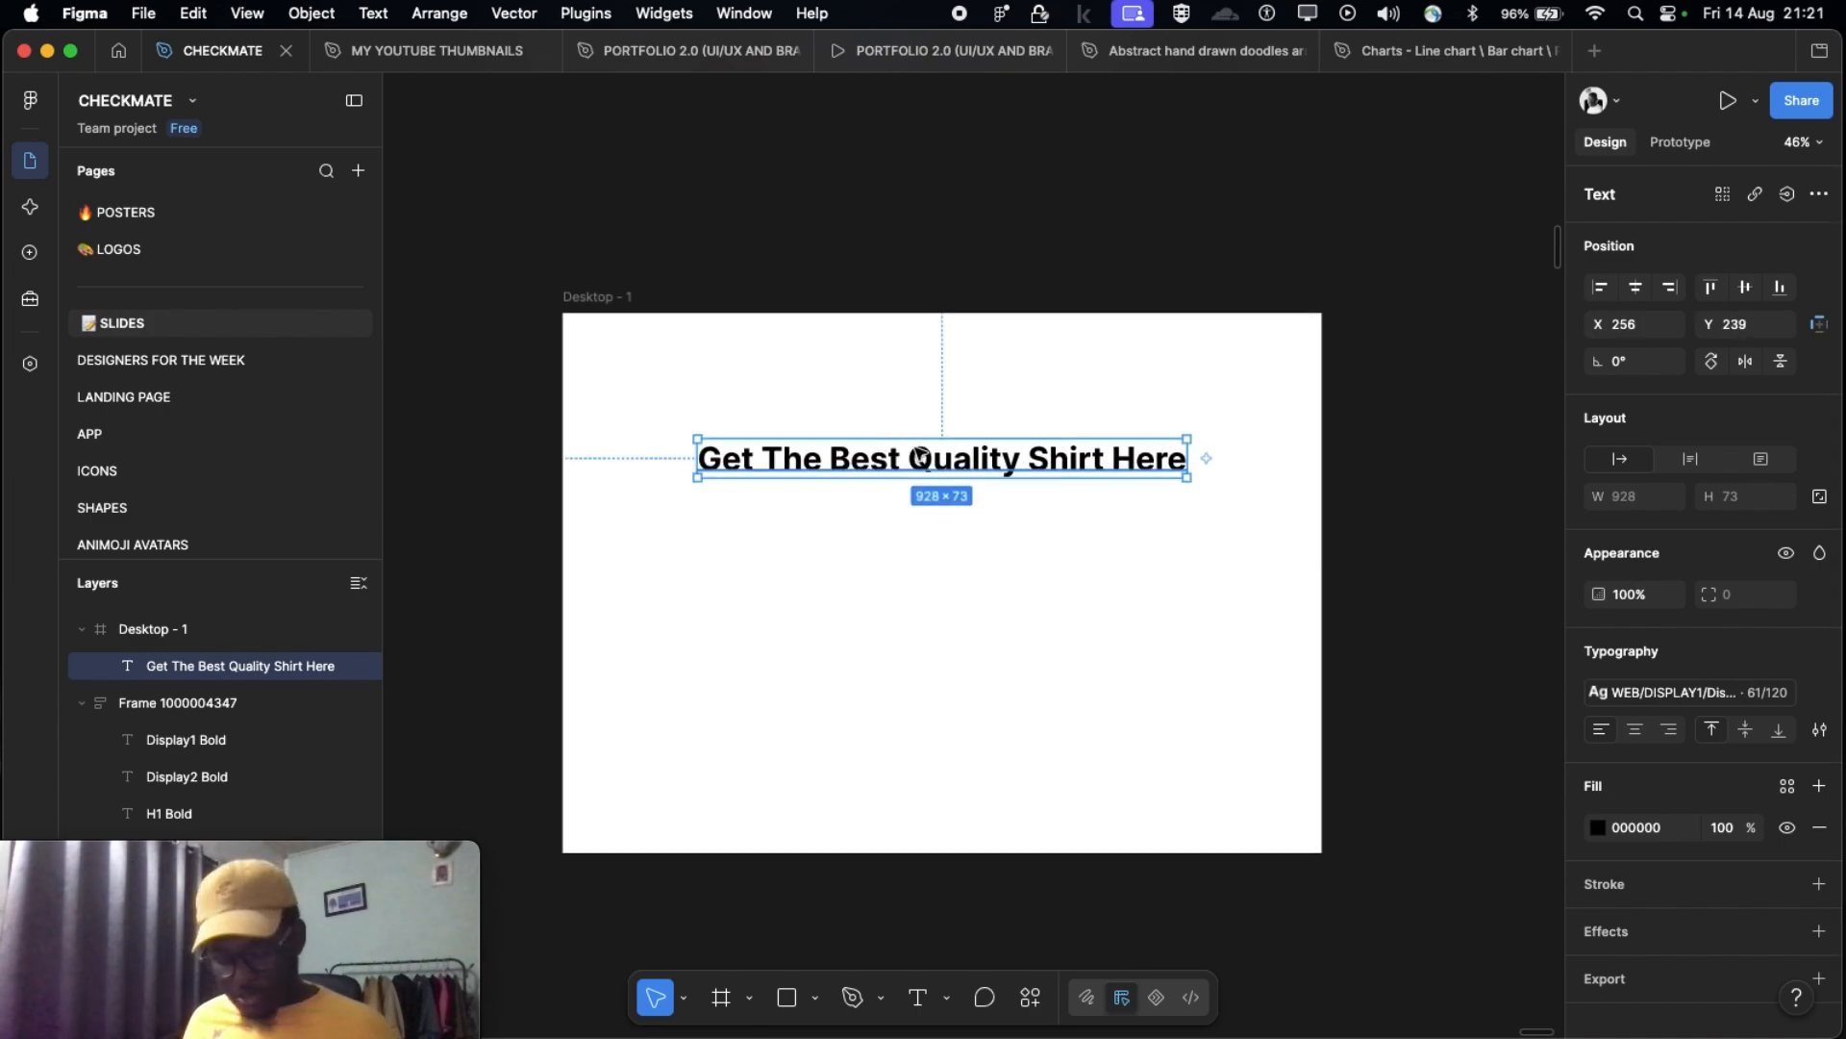
Step: Duplicate the heading directly below at X 256, Y 333 and replace the copy's text with "Order Now To Get The Best Deals"
drag(921, 457, 945, 510)
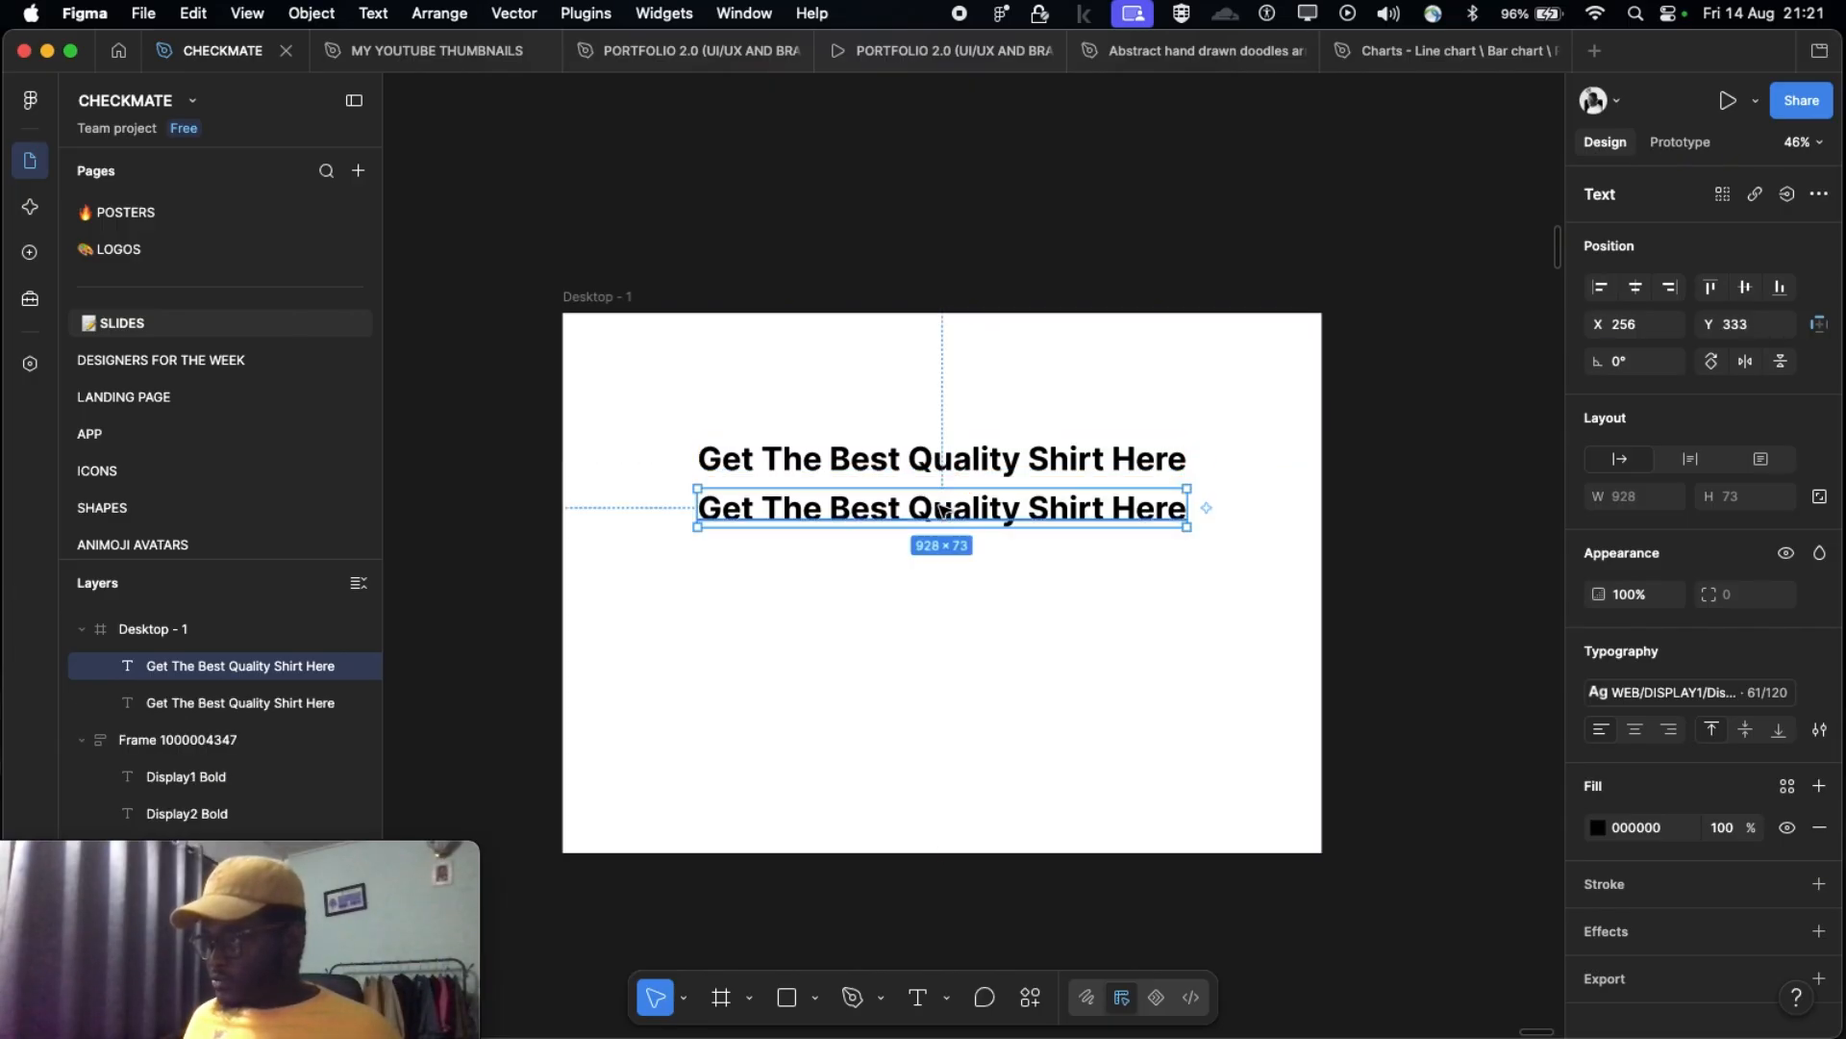
scroll(1019, 508, up, 3)
double_click(1021, 508)
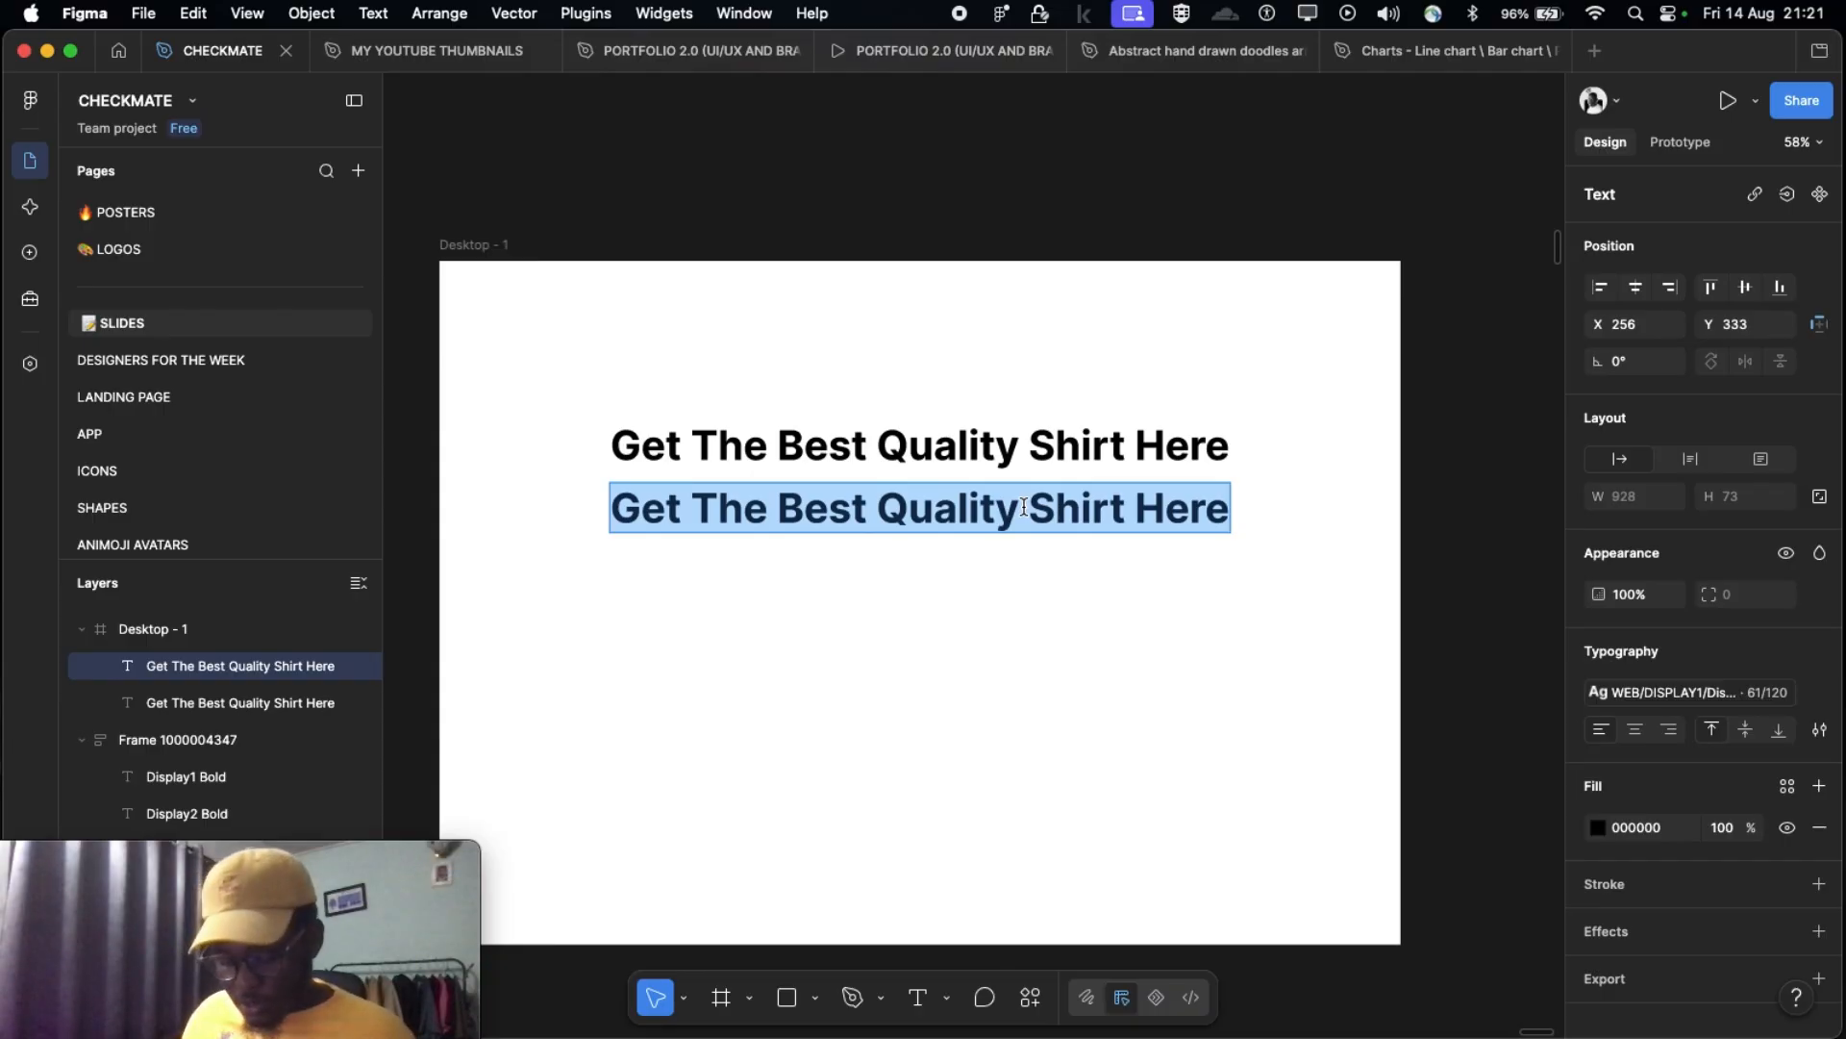
text(Order)
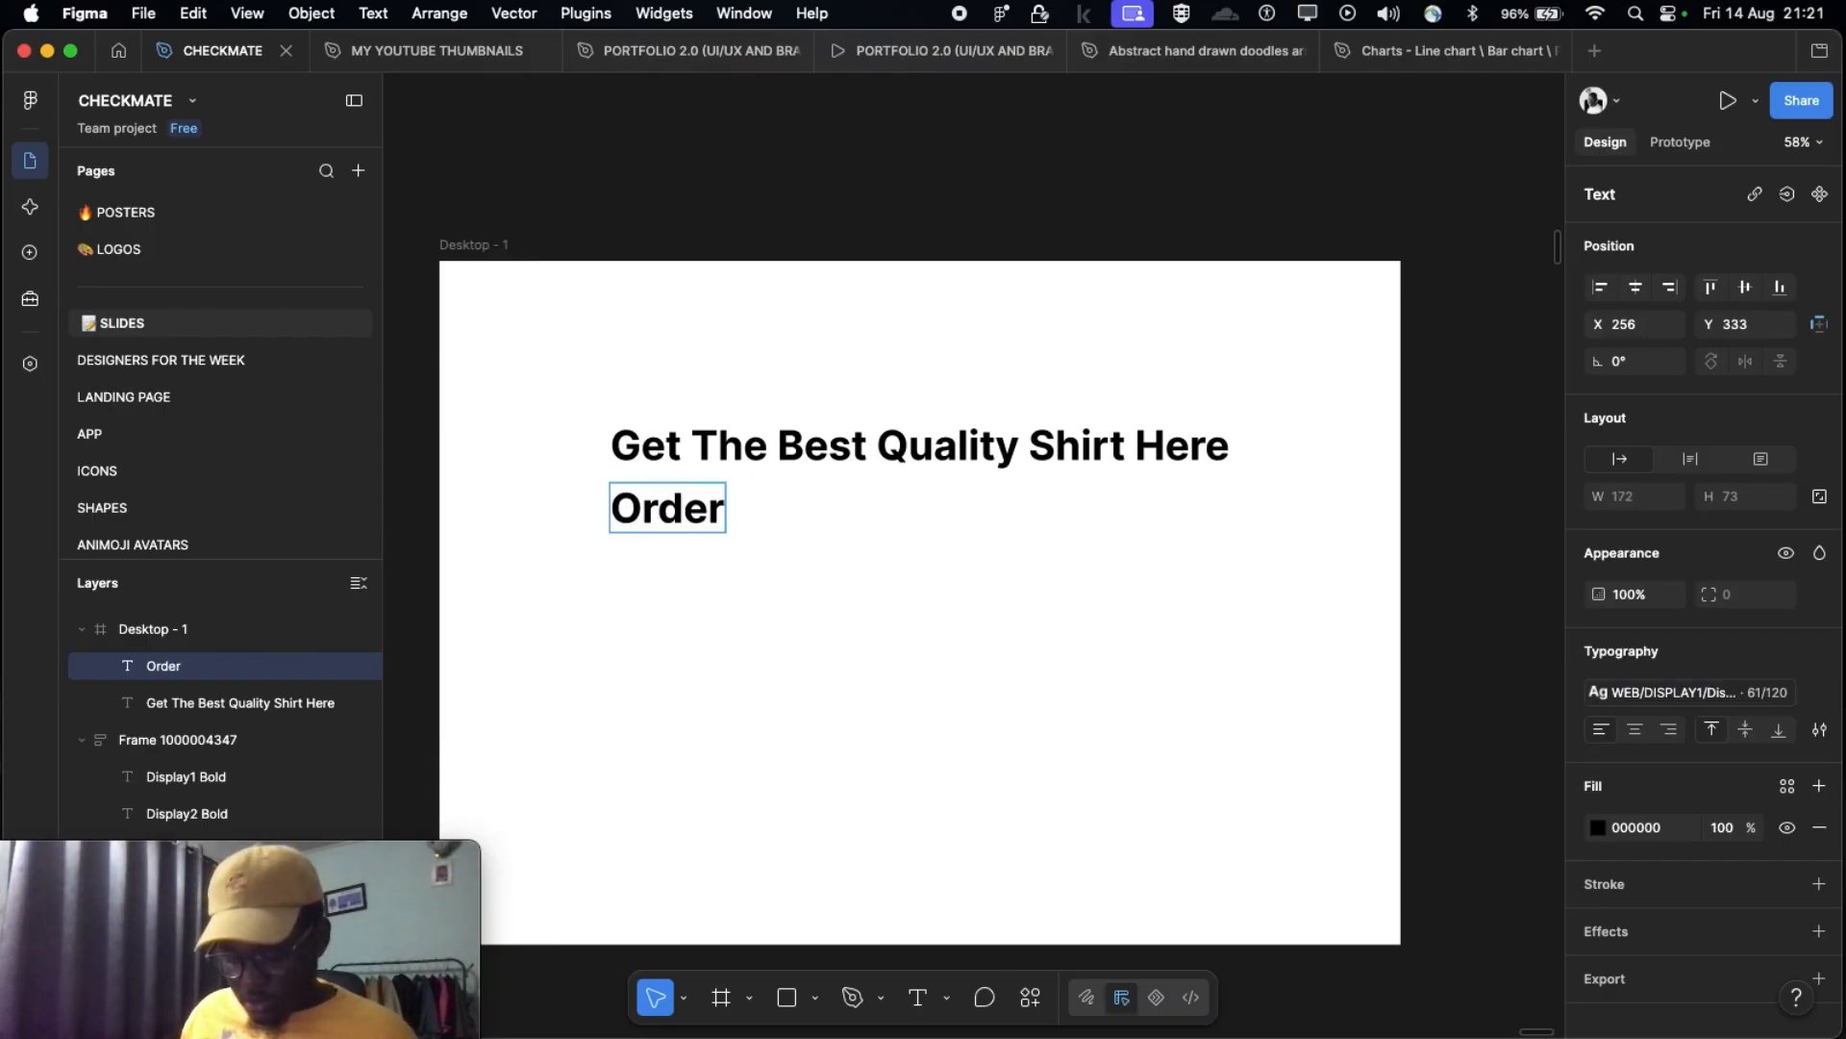
text( Now)
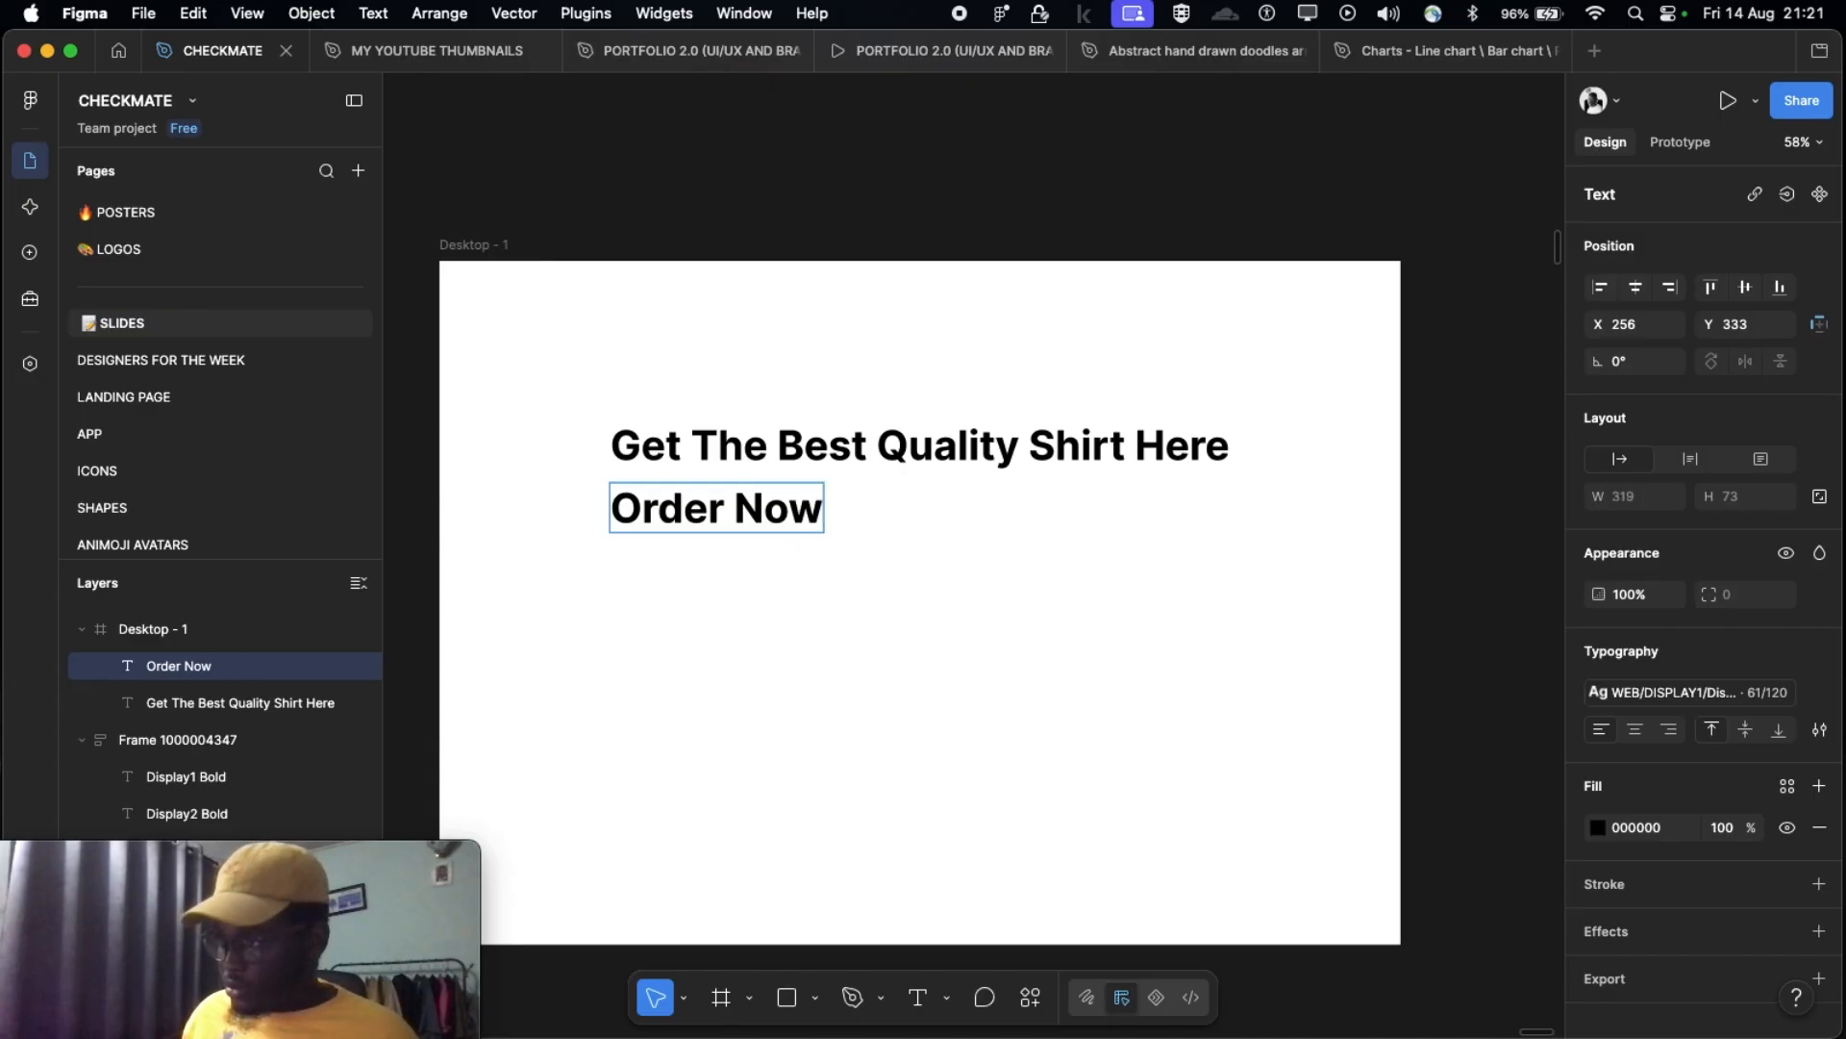
text( To gbet)
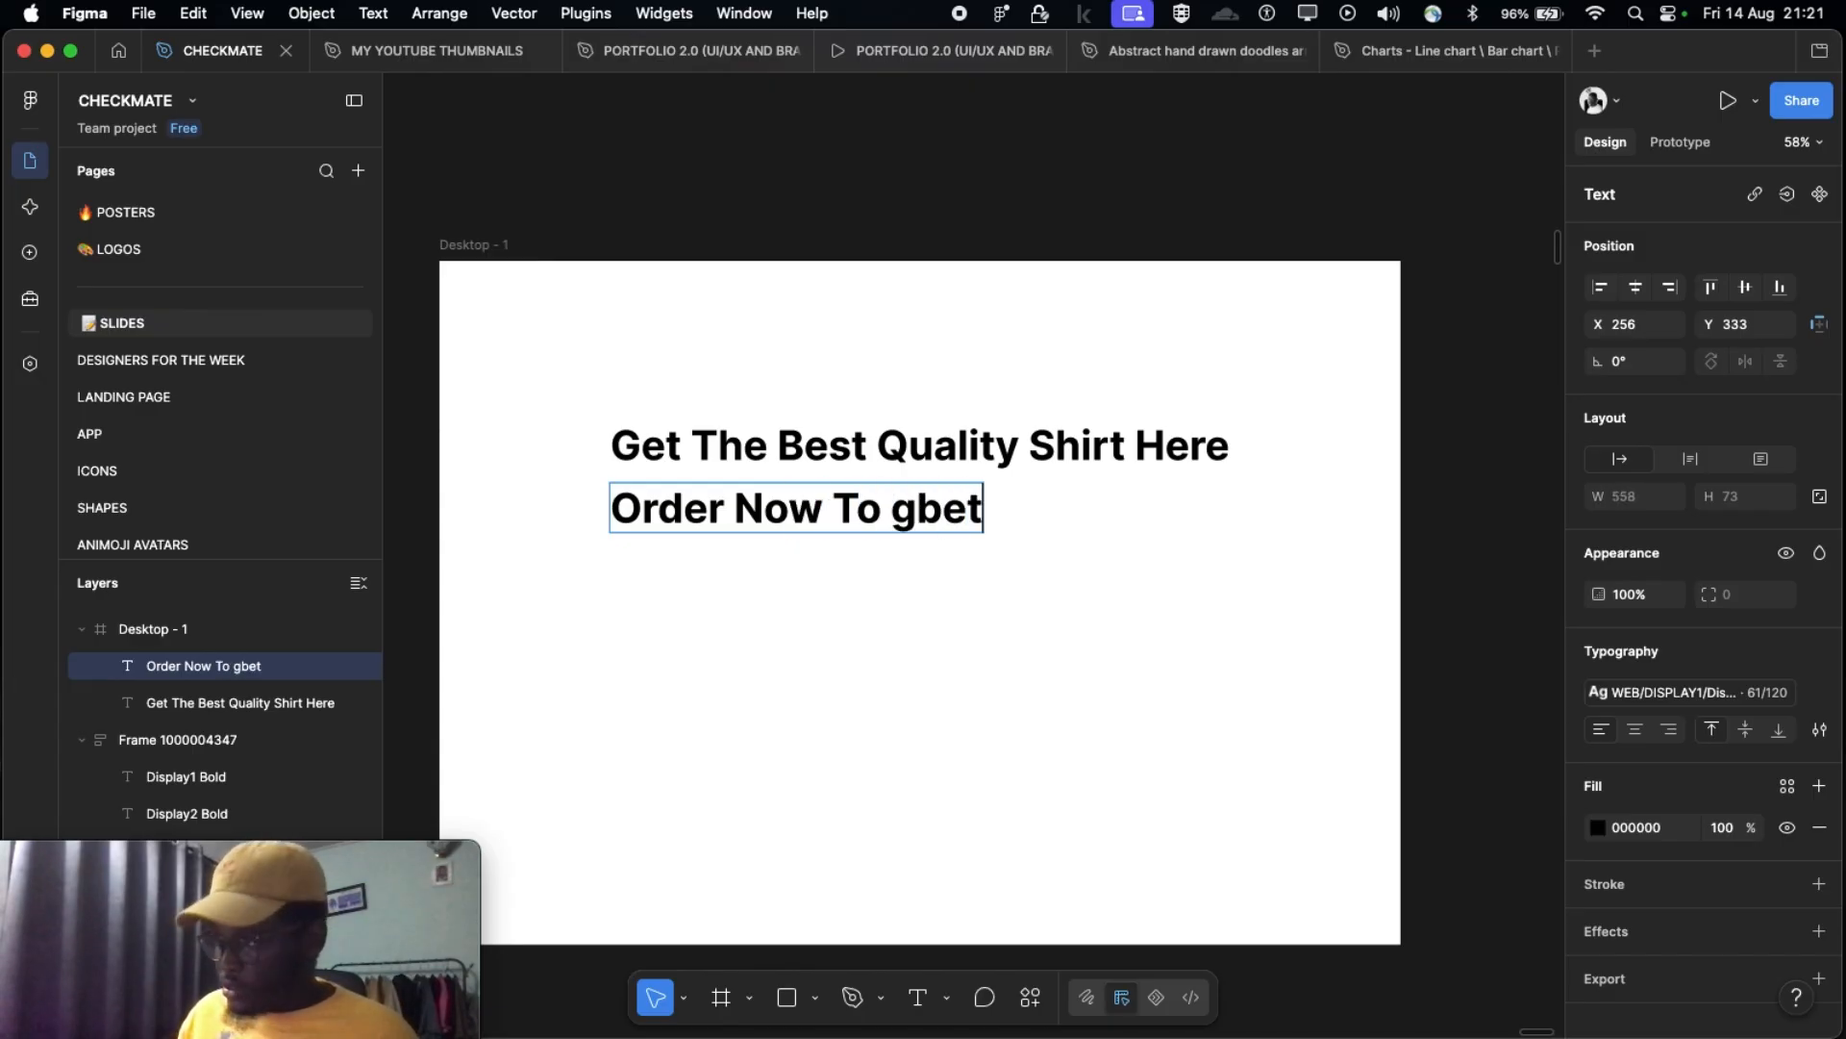
key(BackSpace)
key(BackSpace)
key(BackSpace)
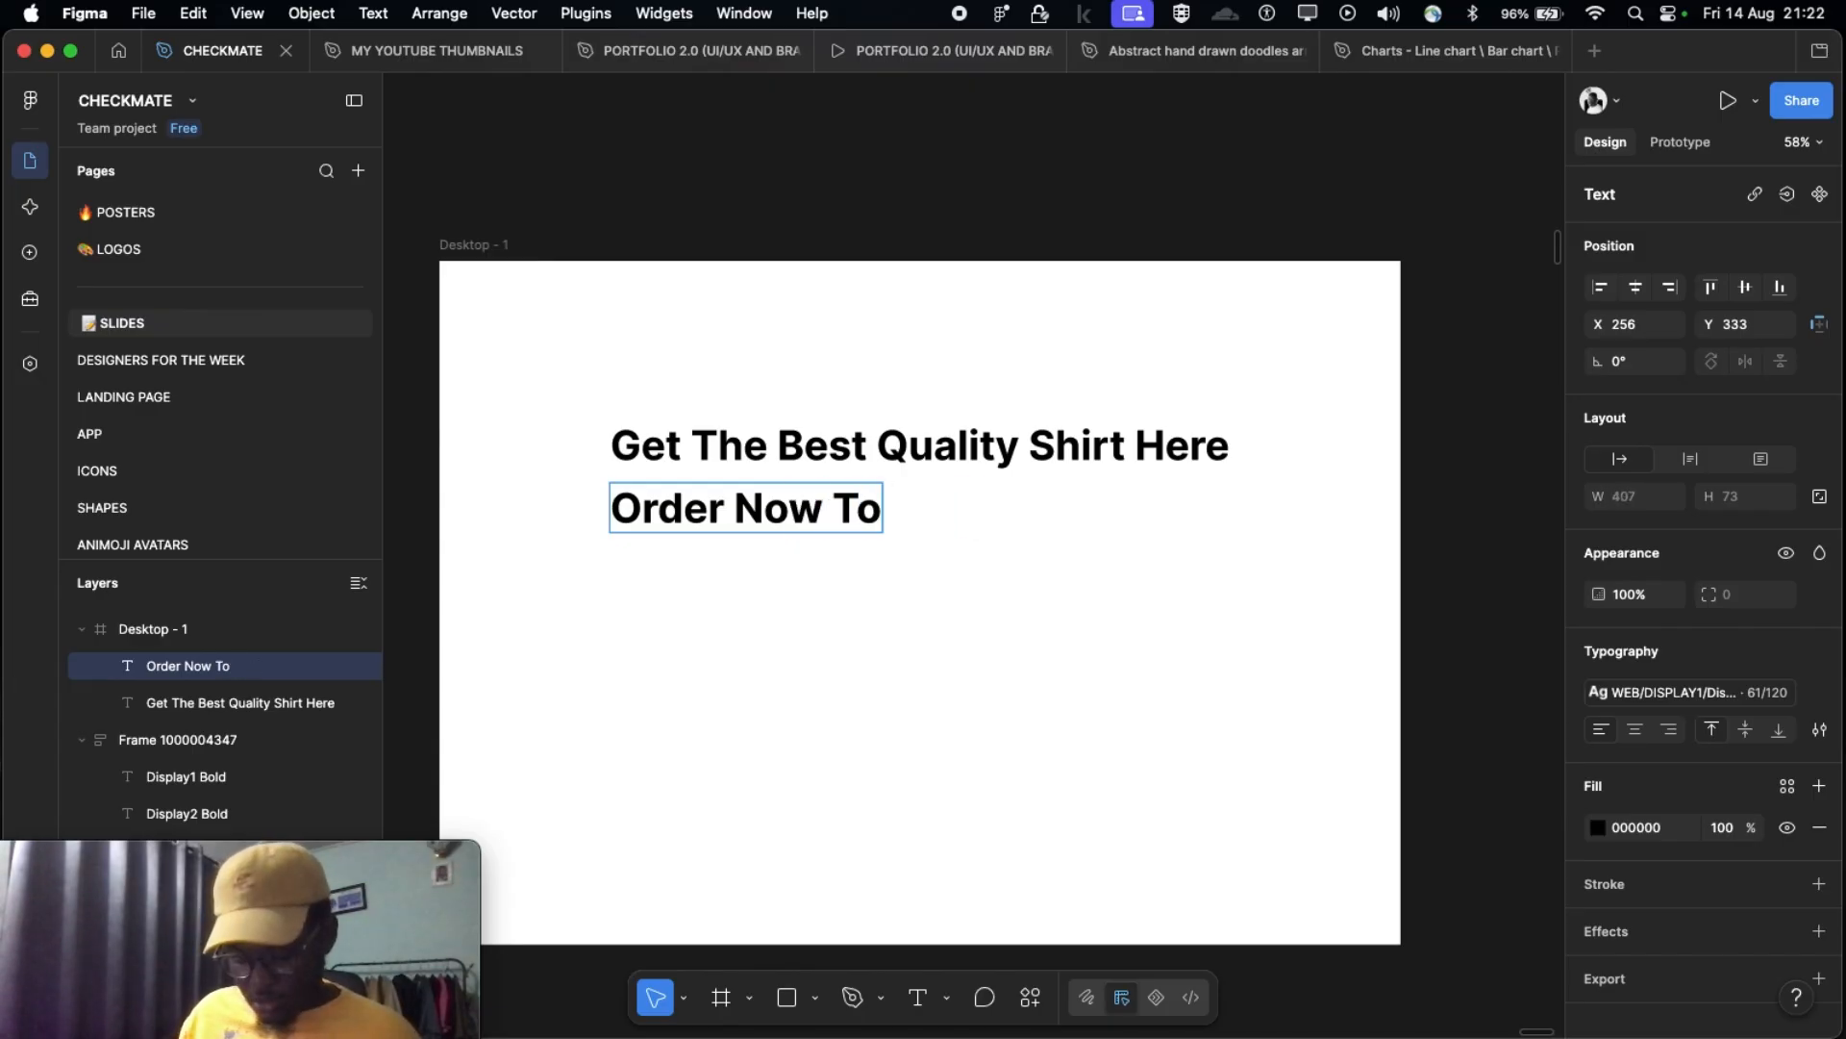
text(Get Th)
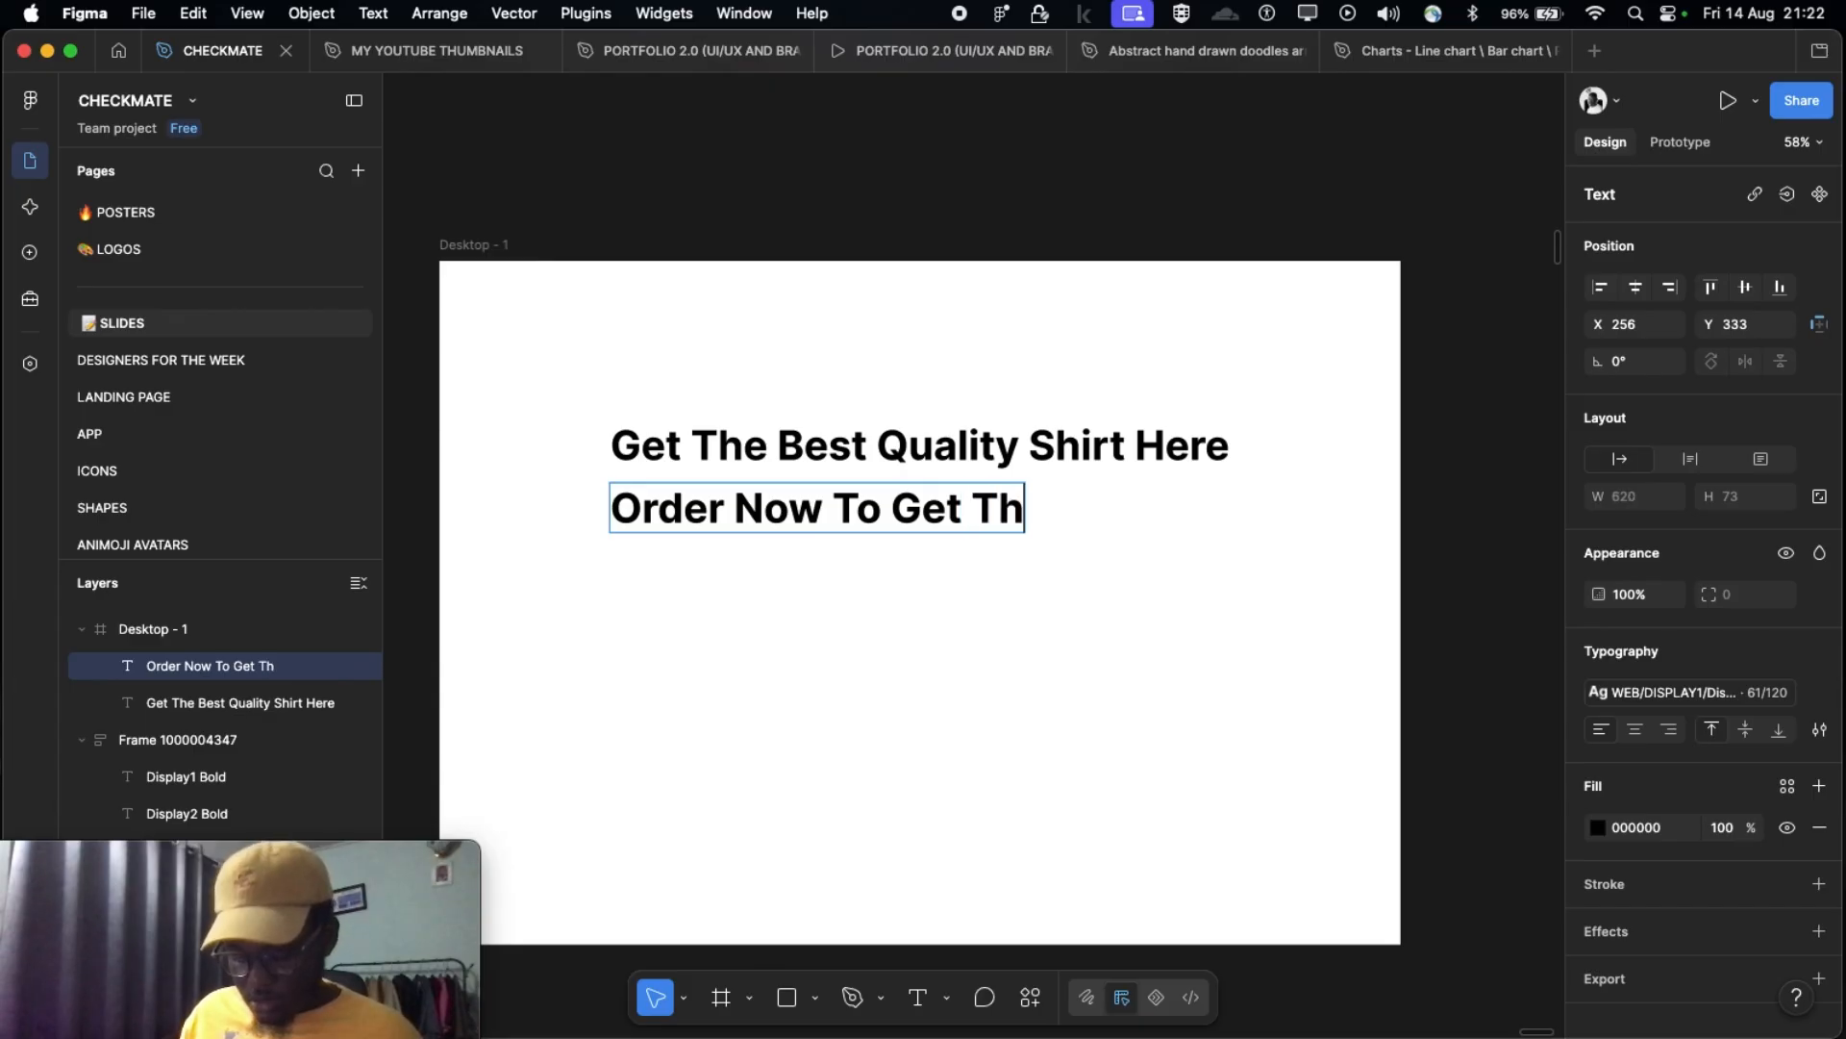
text(e Best Dea)
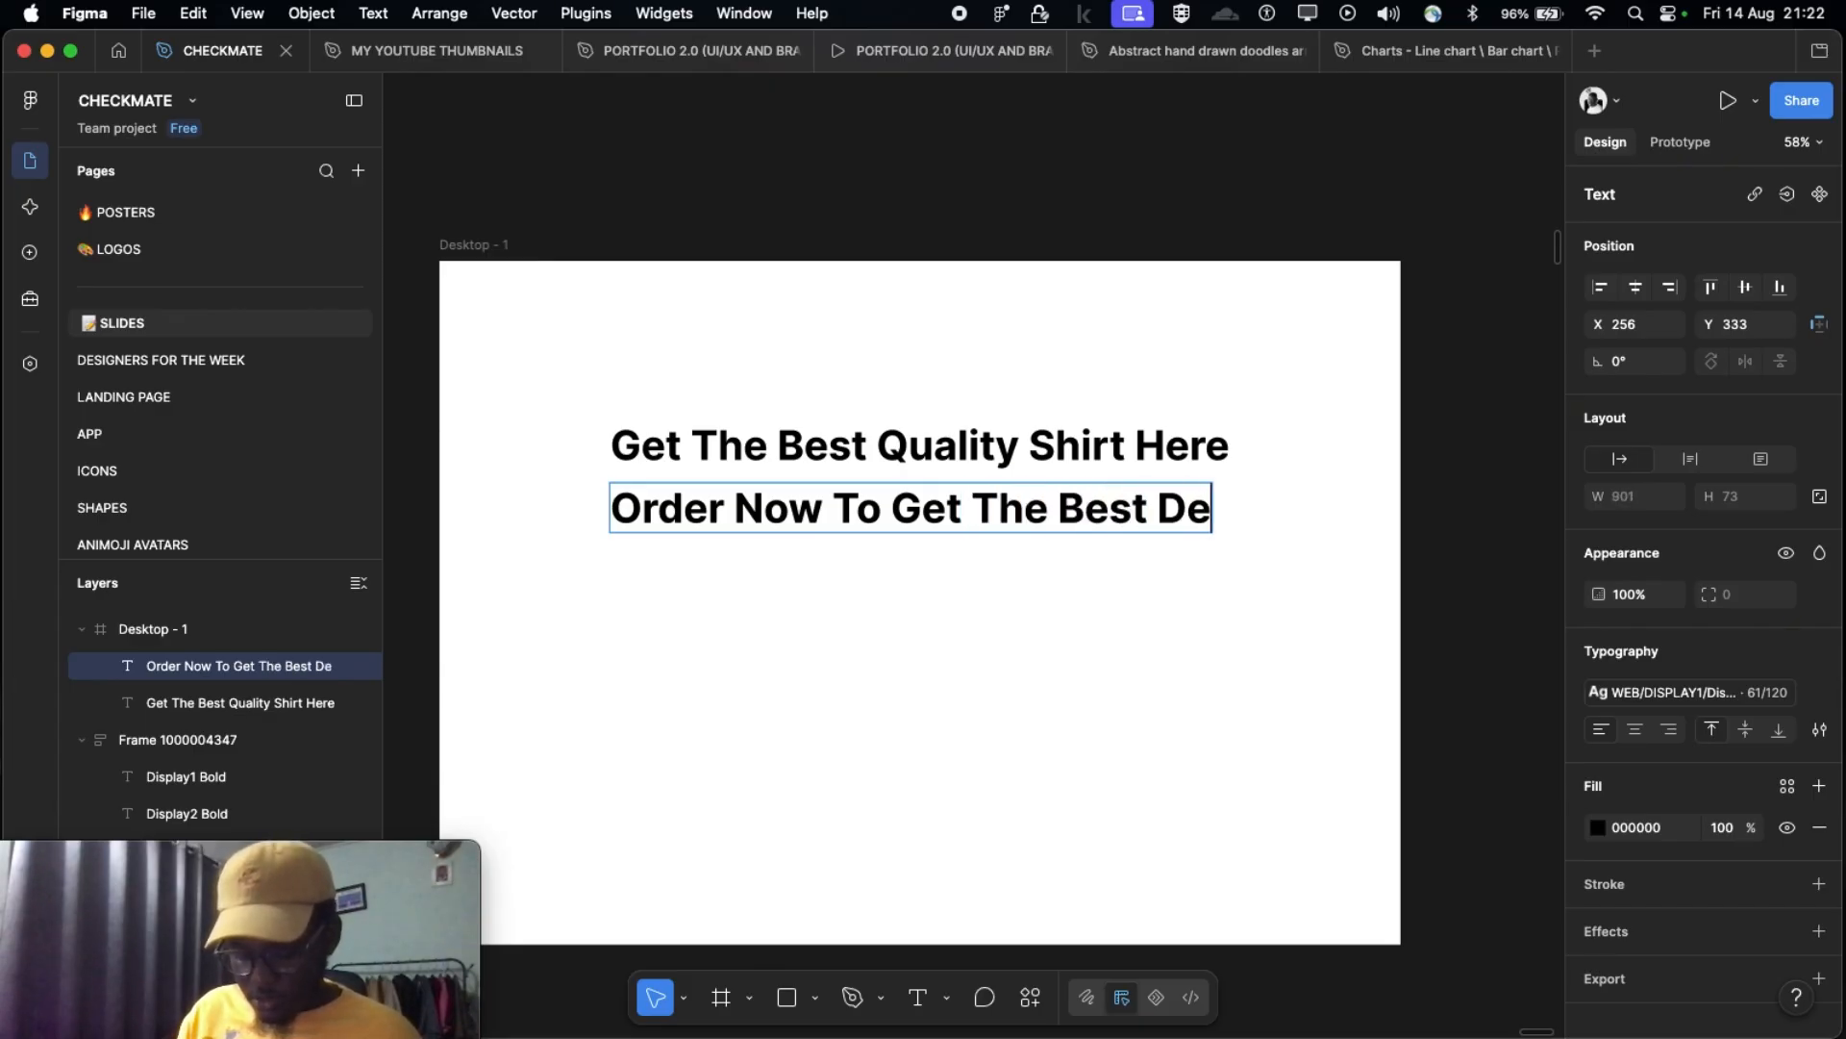
key(Escape)
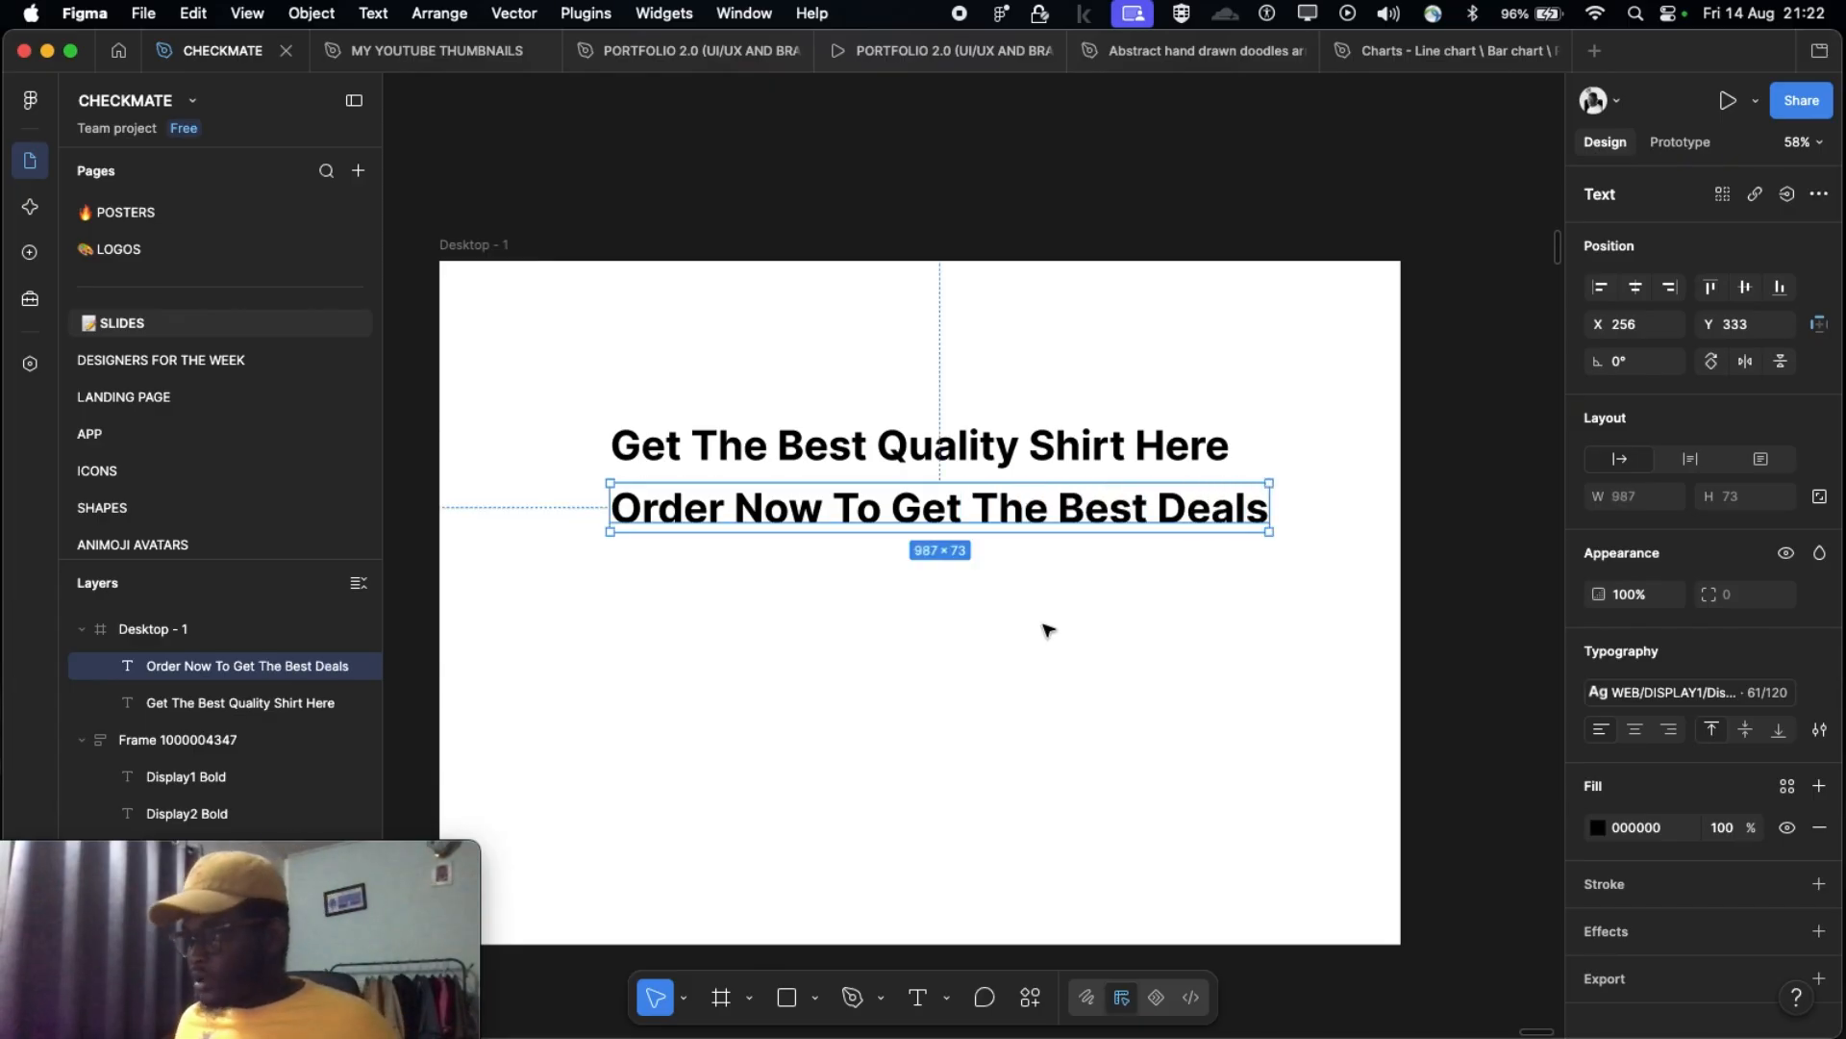
Step: Apply the Body Regular 16/120 text style from the MOBILE folder to the "Order Now To Get The Best Deals" text
scroll(1053, 587, down, 1)
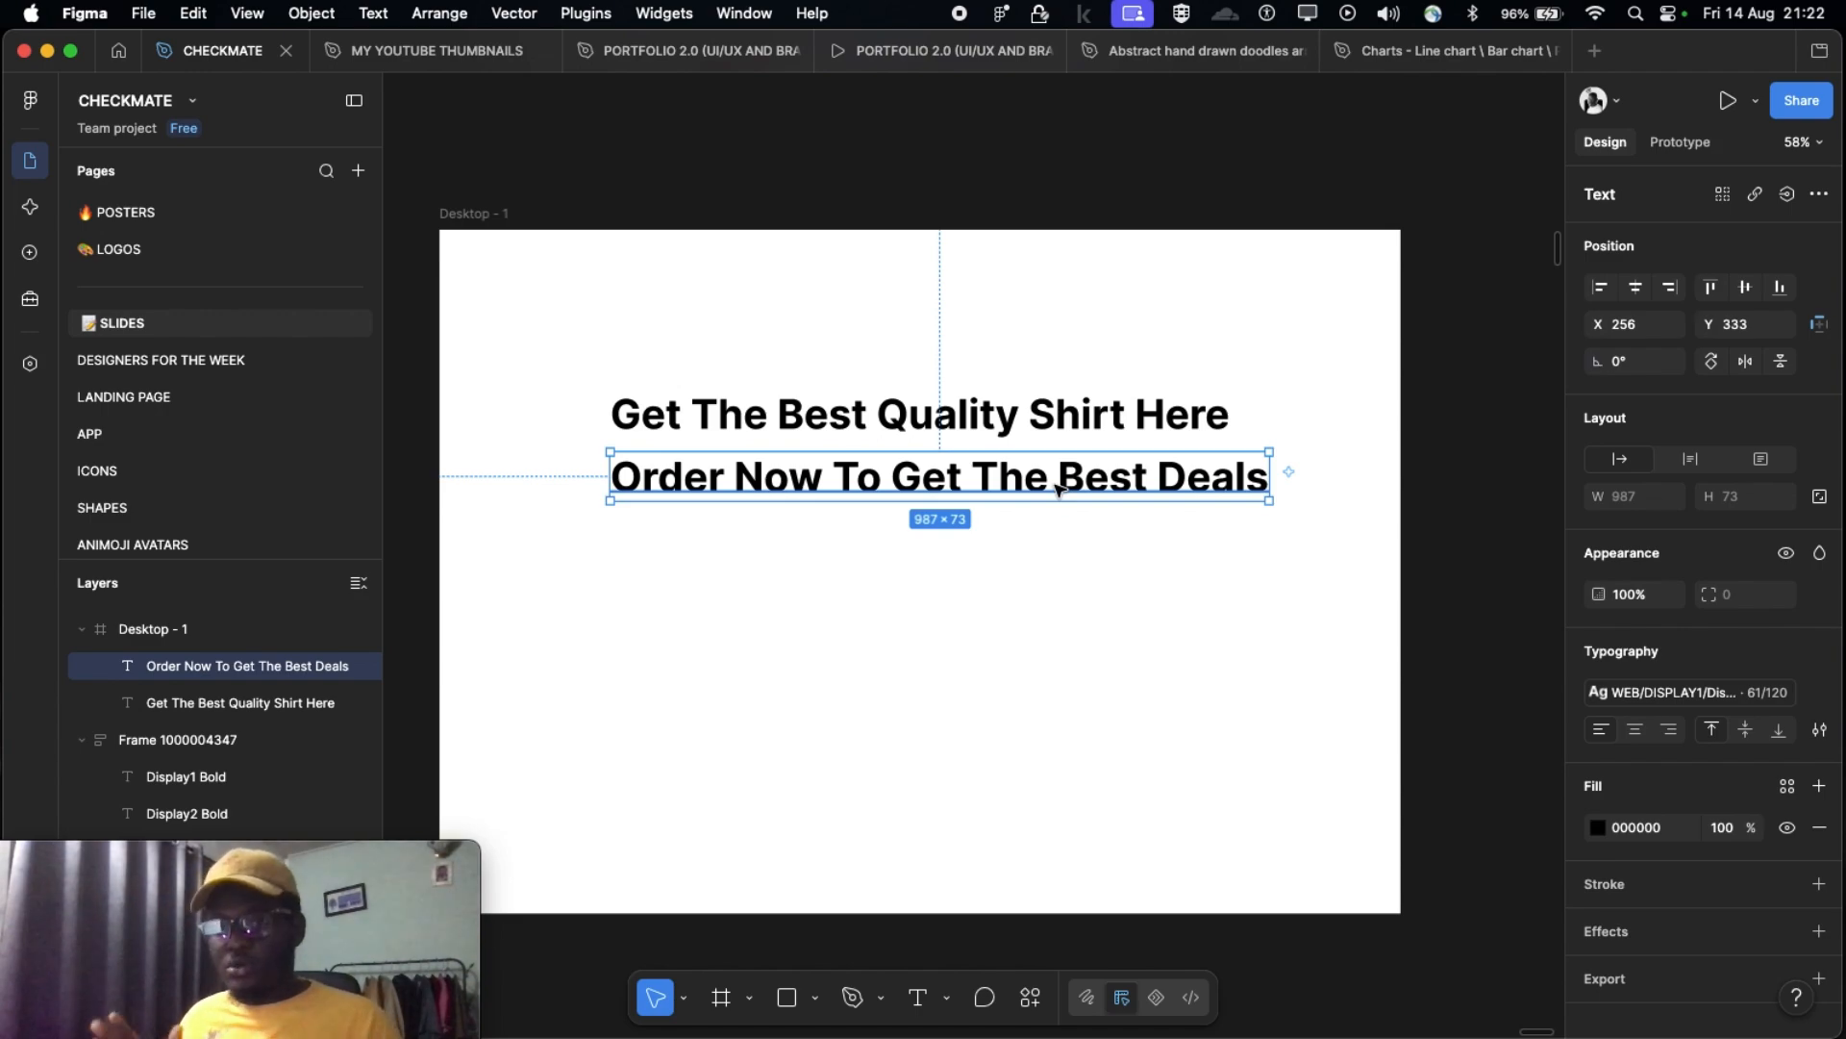
click(1721, 691)
scroll(1444, 779, down, 5)
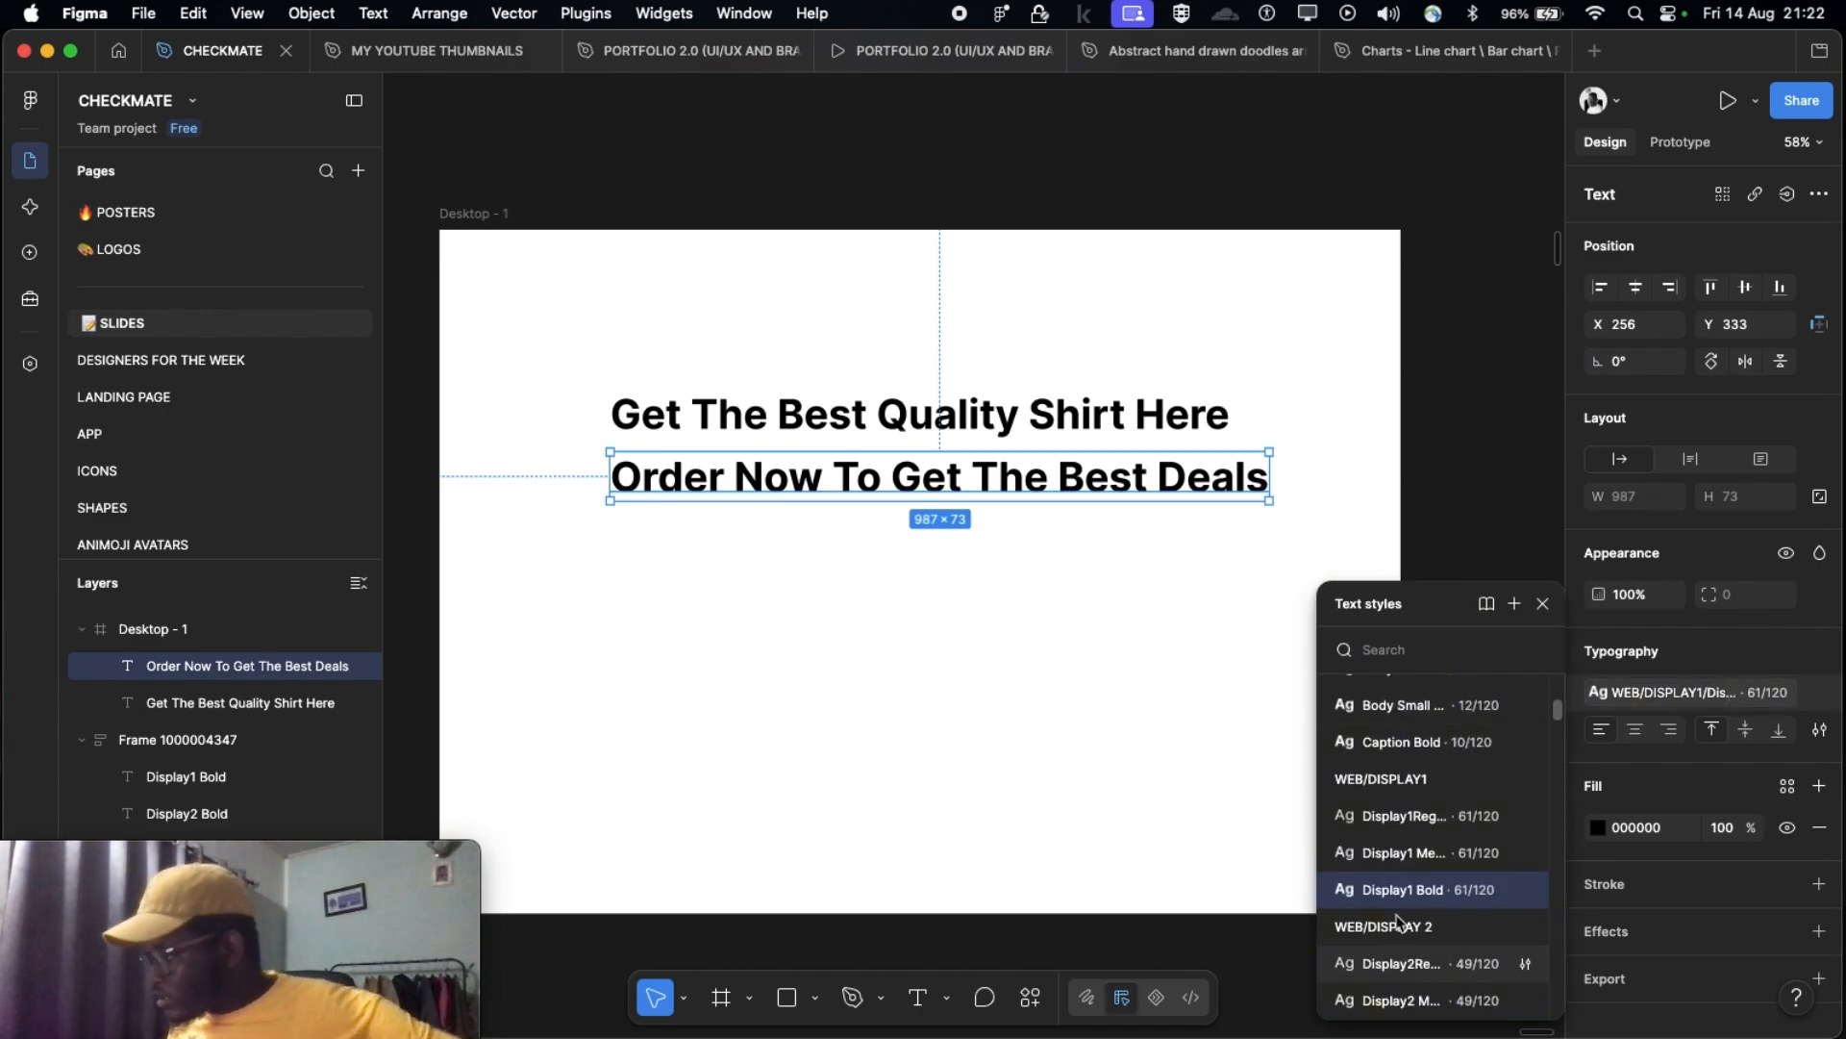
scroll(1404, 877, down, 10)
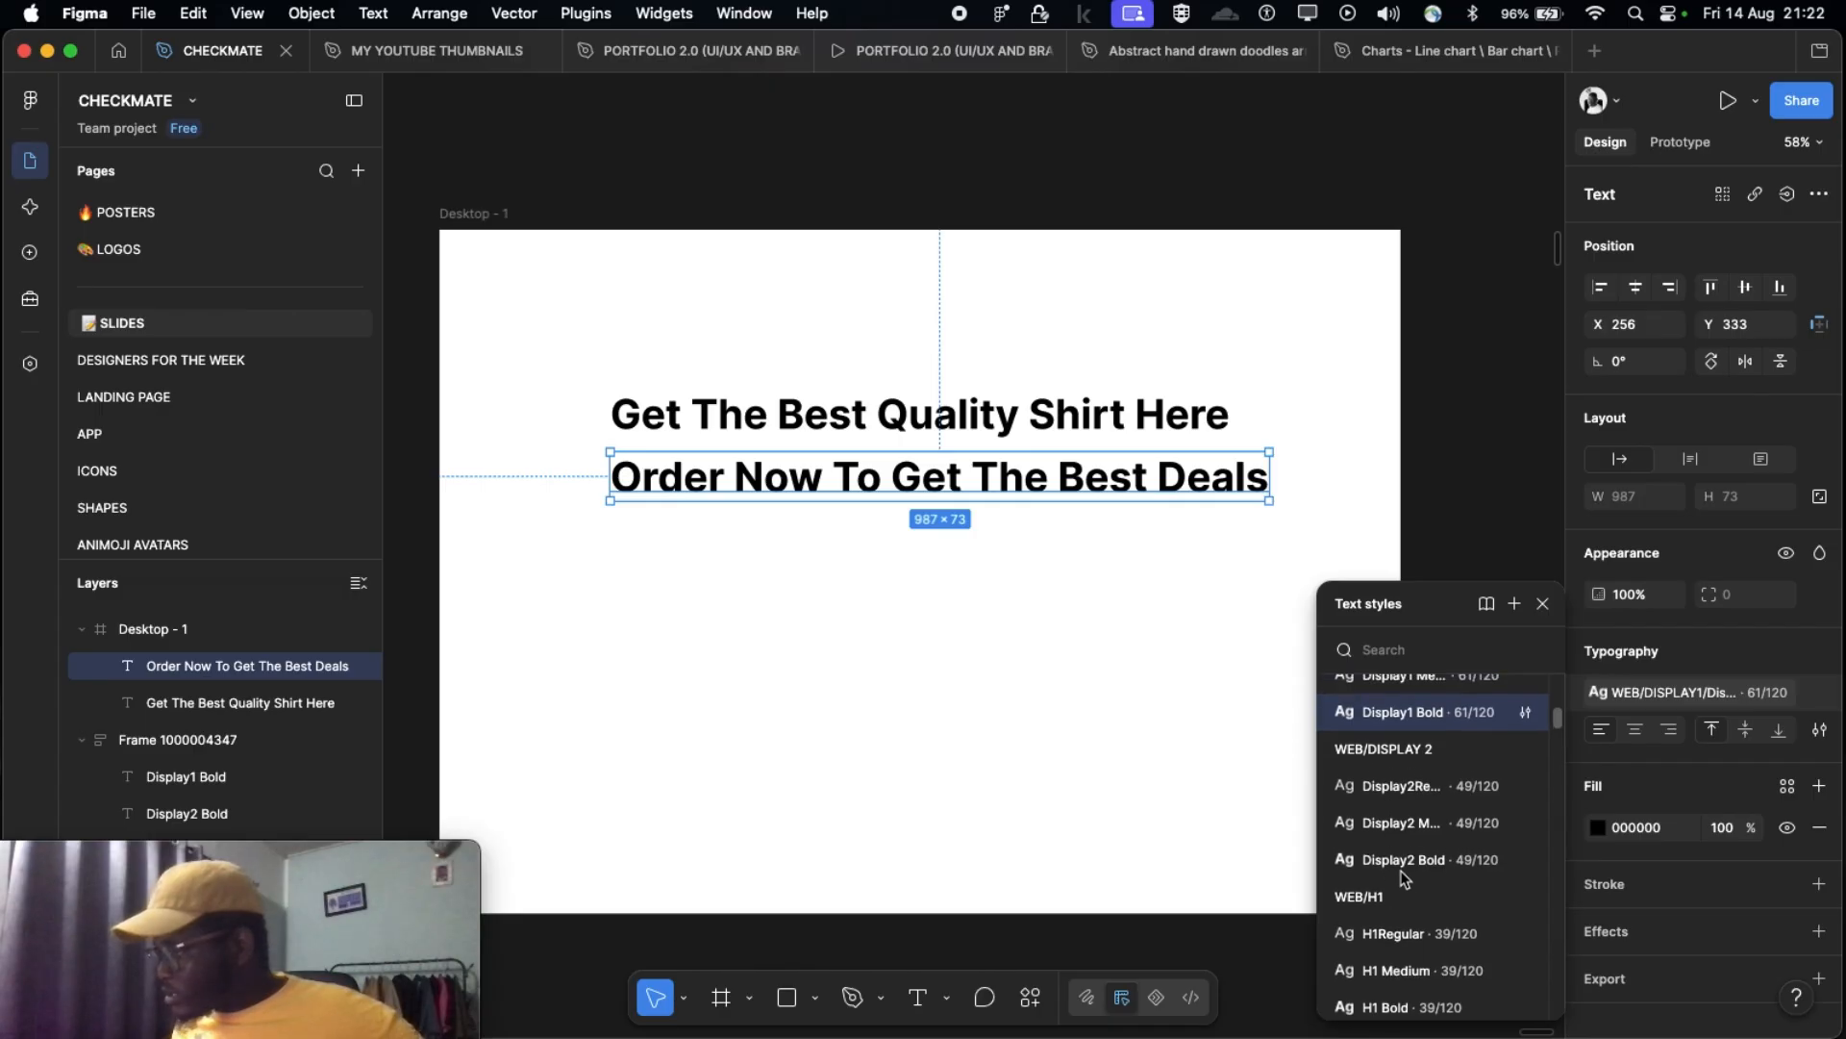
scroll(1410, 825, down, 1)
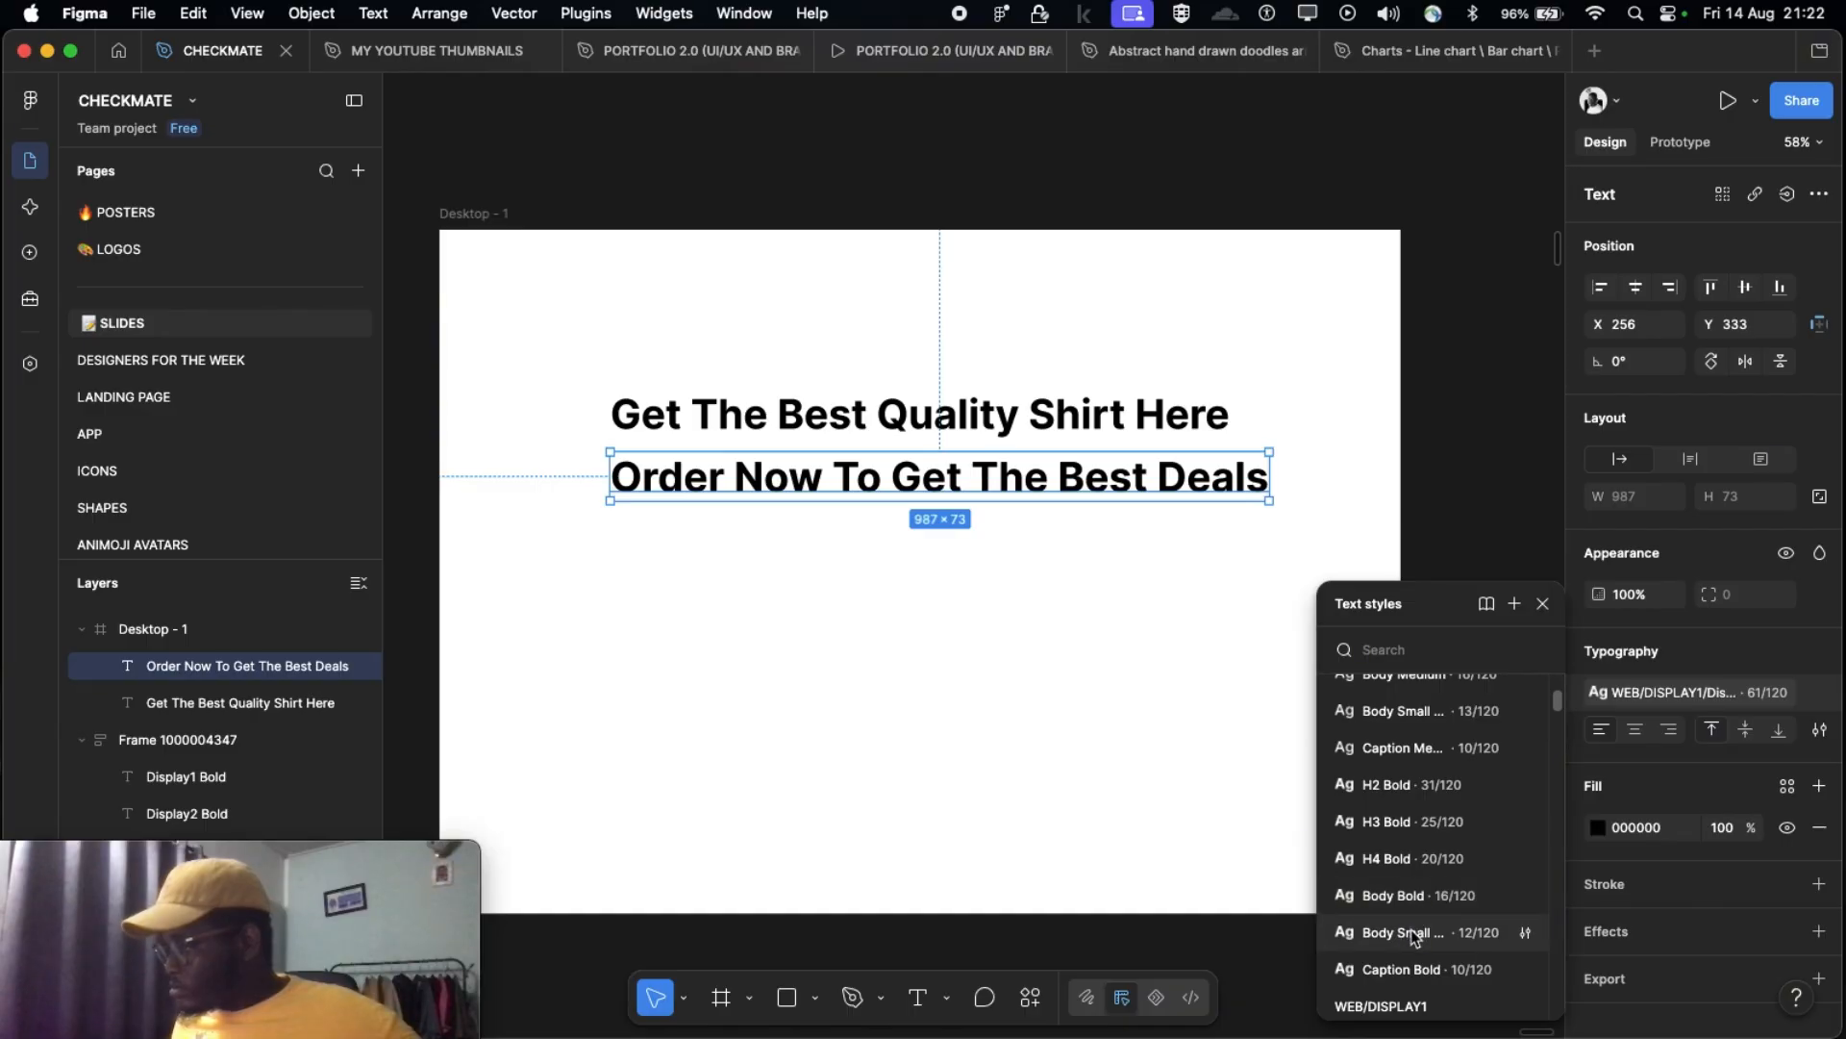
scroll(1423, 890, down, 1)
scroll(1422, 890, down, 8)
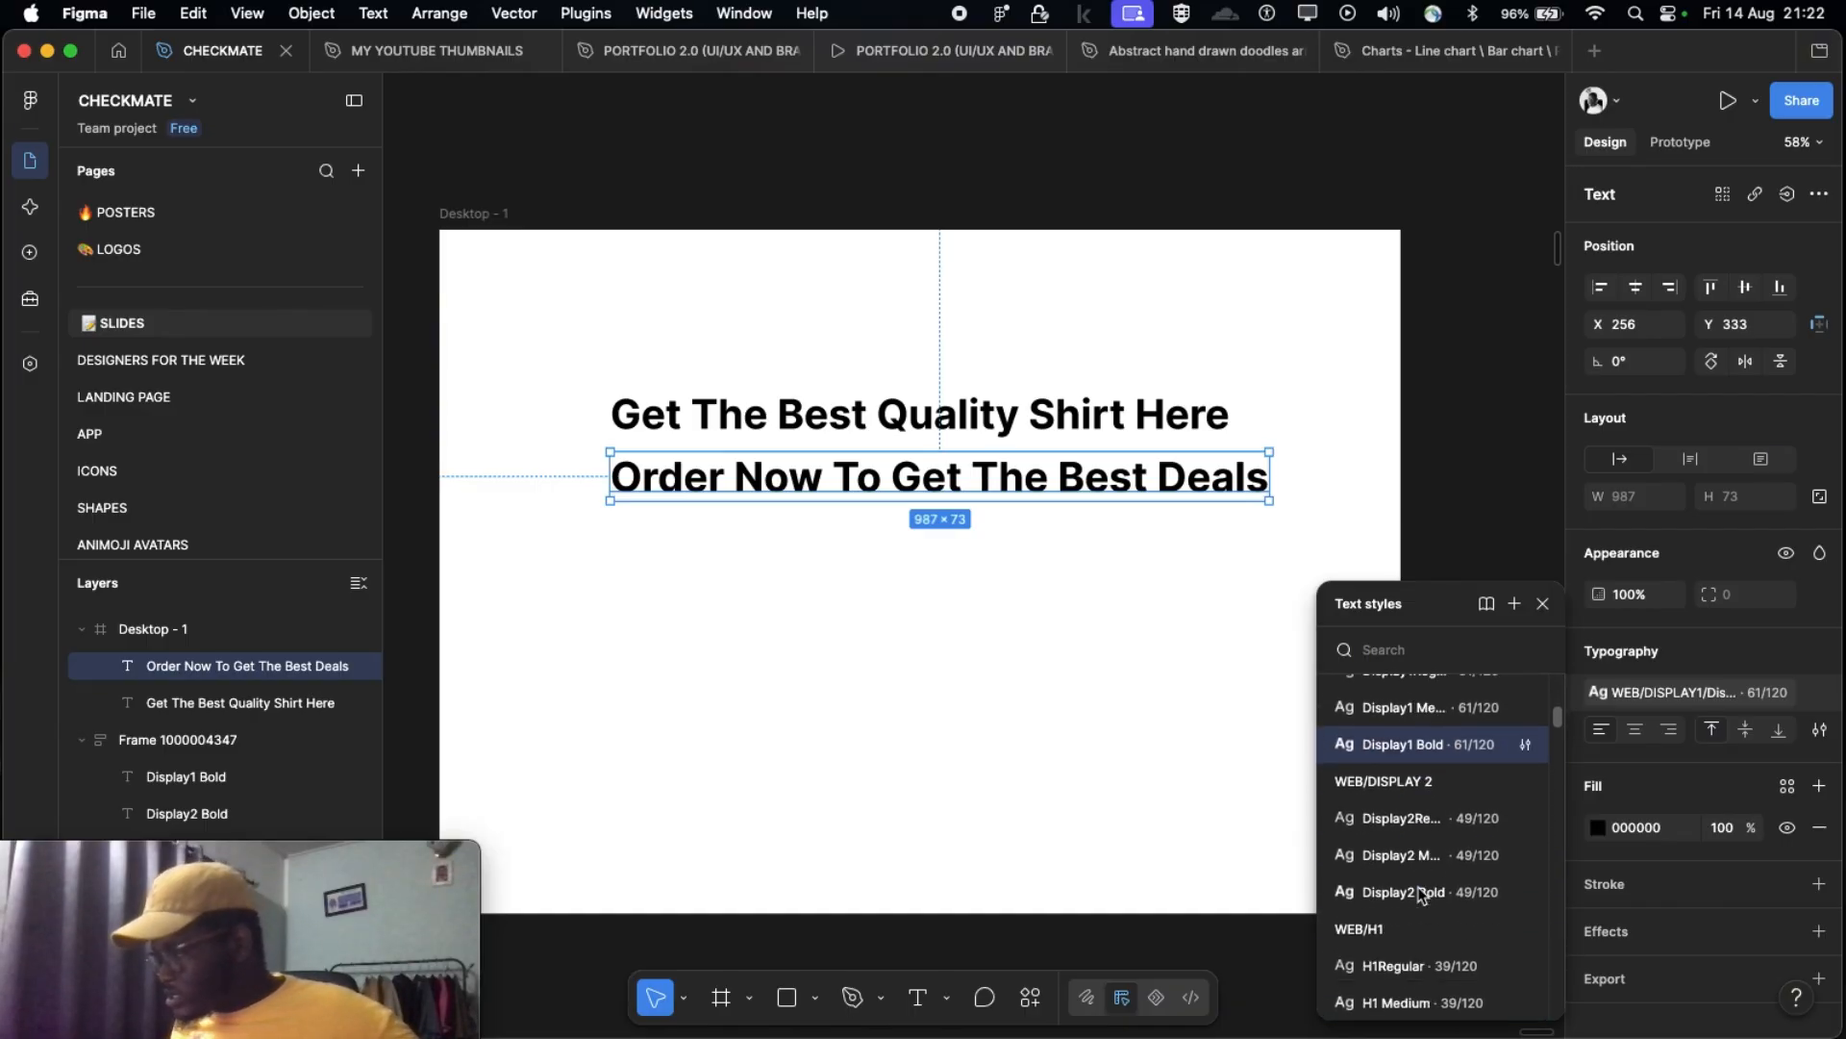
scroll(1421, 892, down, 5)
scroll(1421, 892, down, 1)
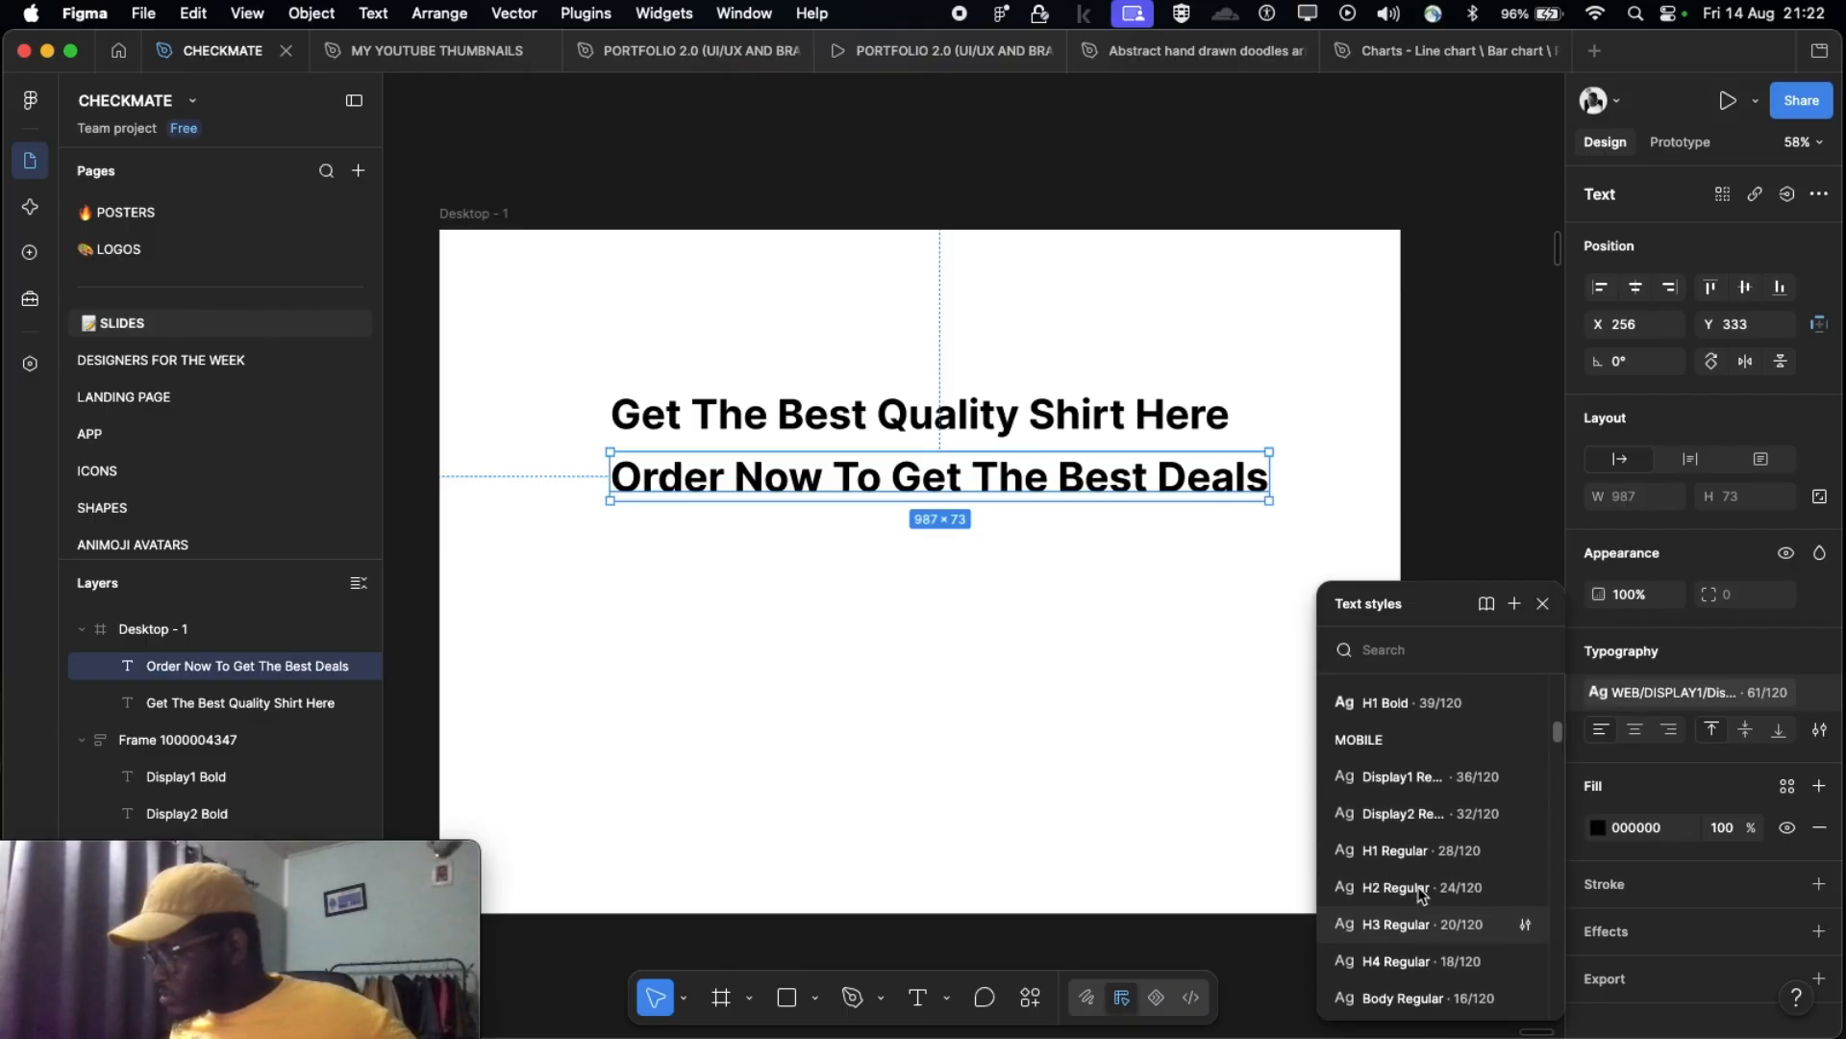
click(1406, 922)
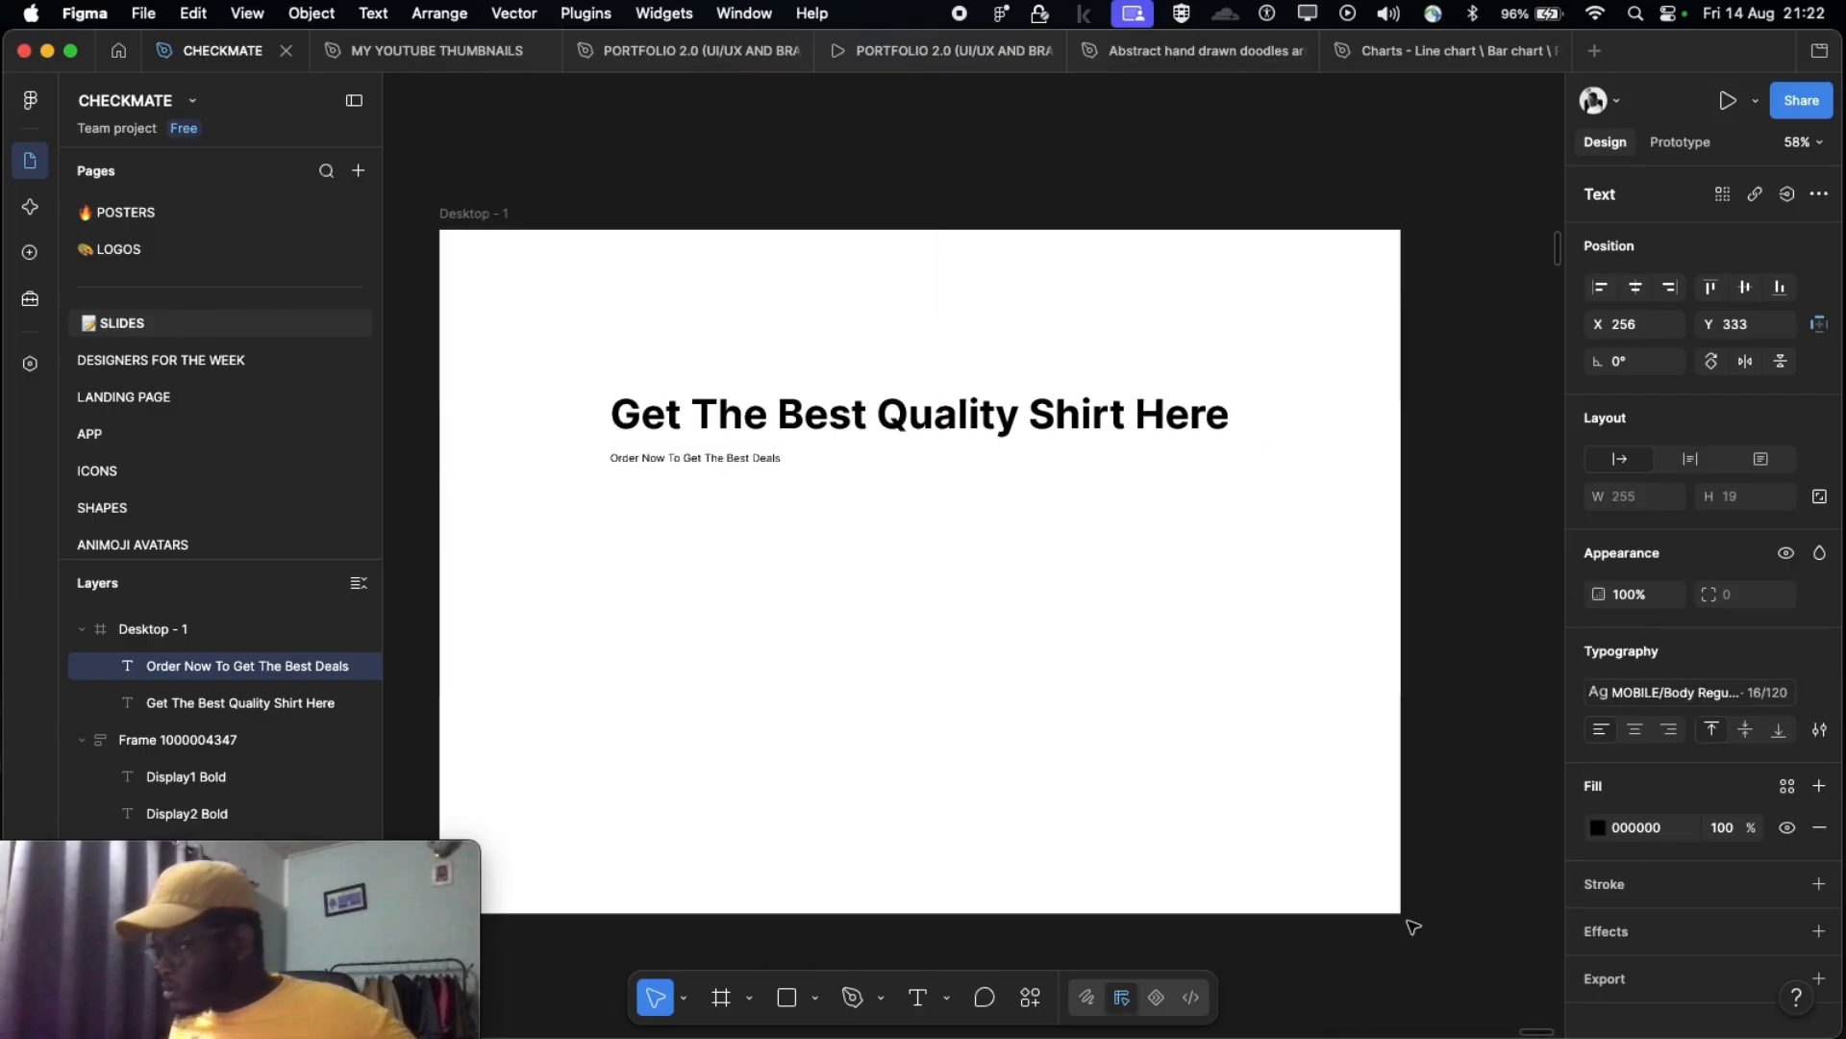
Step: Move the "Order Now To Get The Best Deals" text to X 560, Y 387, and make the heading centre-aligned, 695 wide, at X 340, Y 192
drag(710, 464, 912, 501)
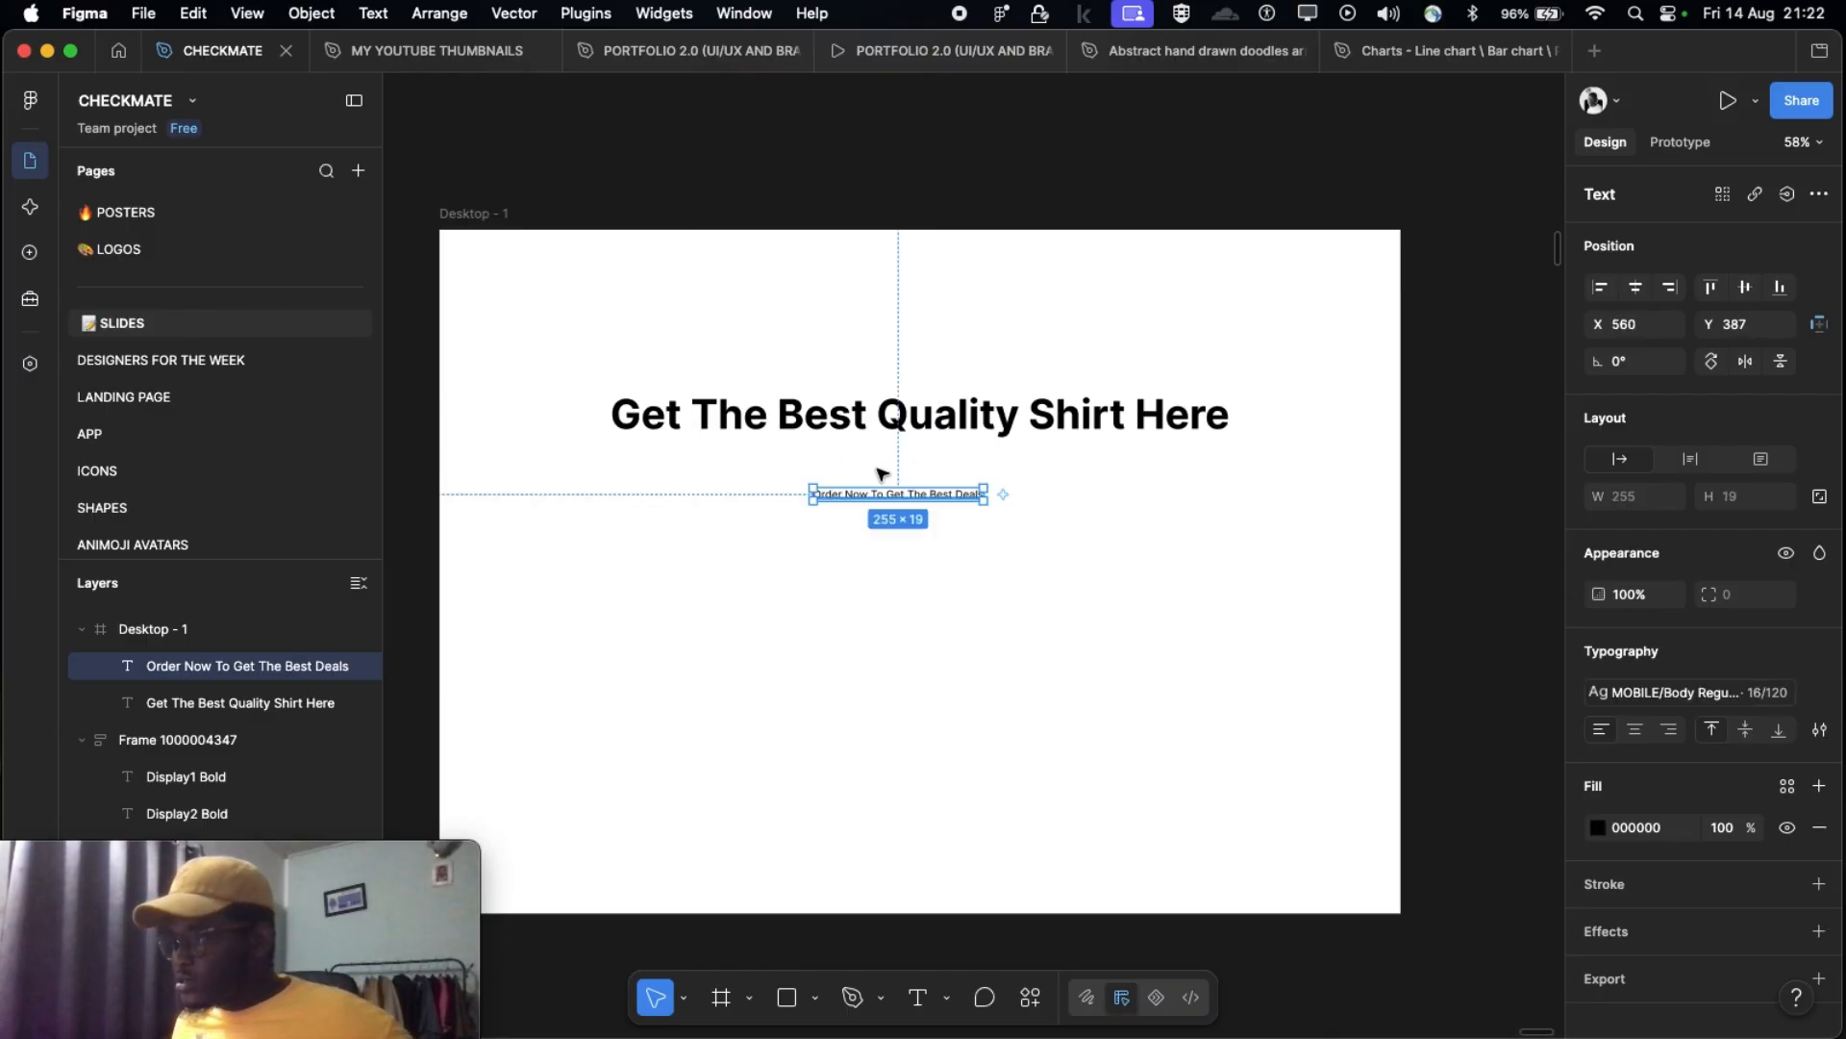
click(1235, 414)
double_click(1234, 419)
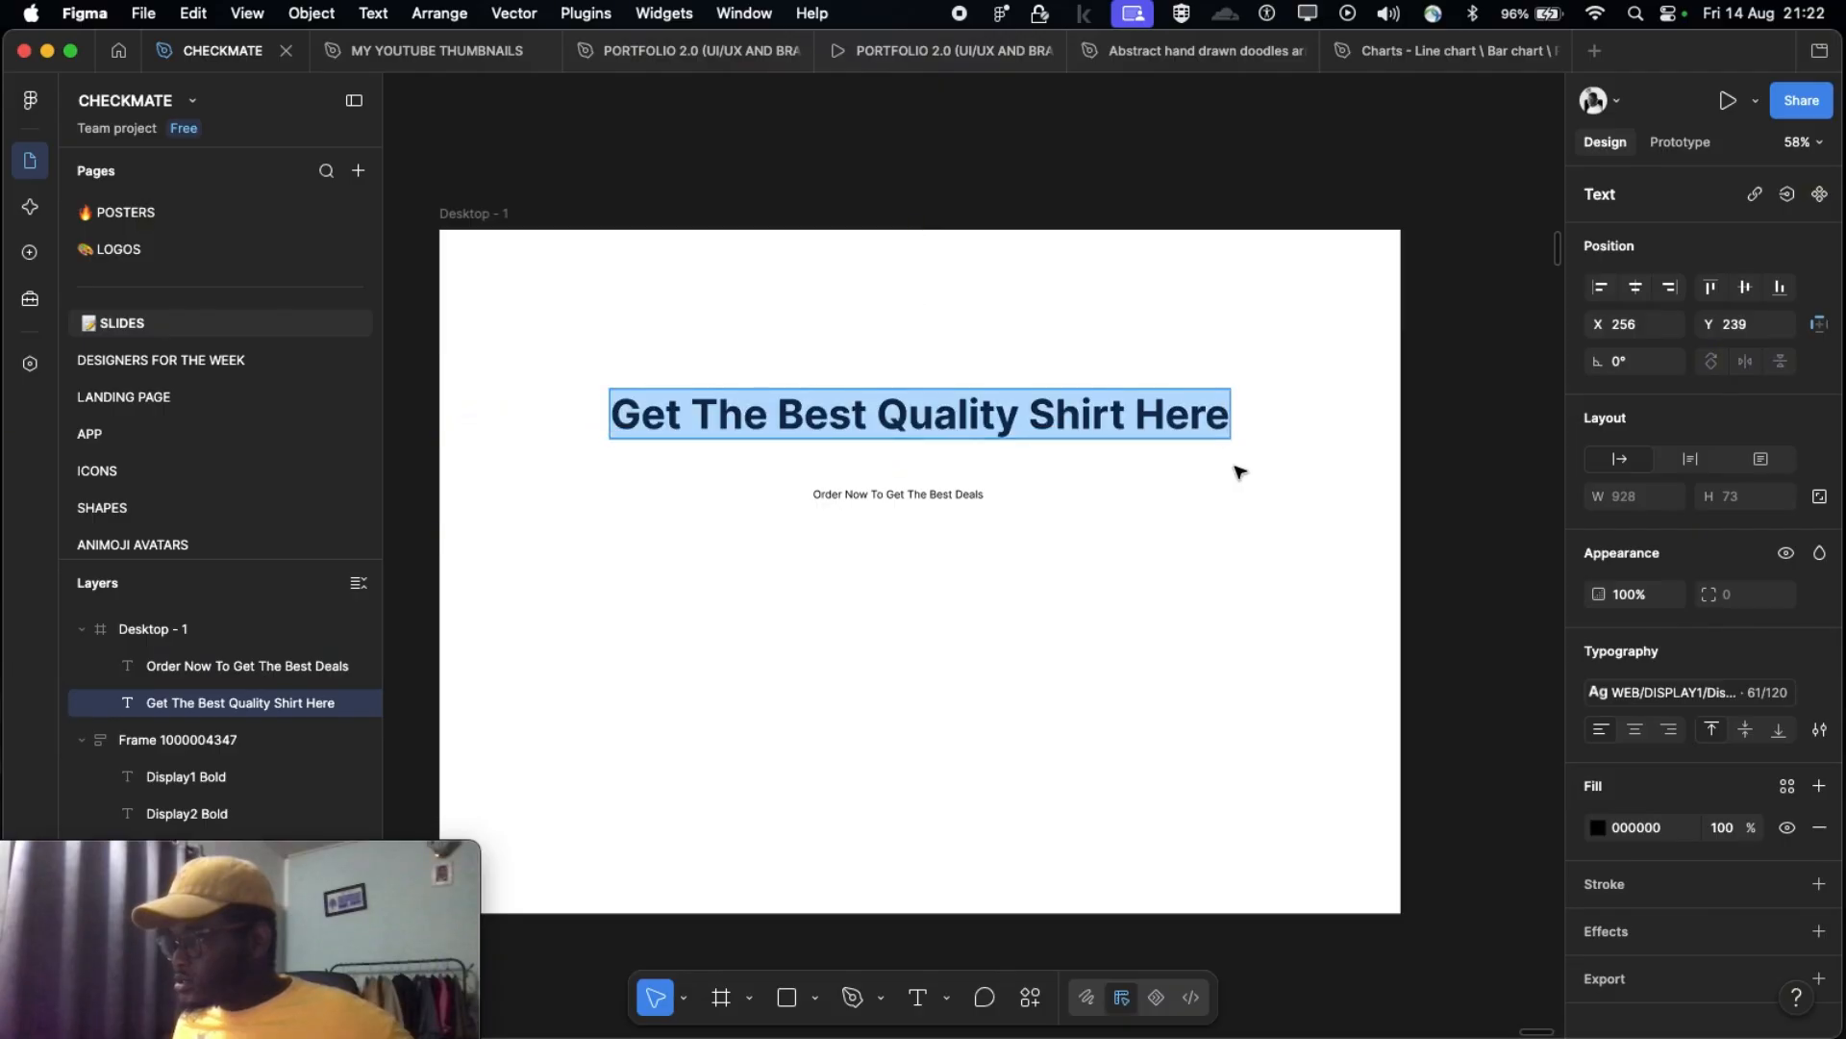
key(Escape)
drag(1222, 424, 1075, 424)
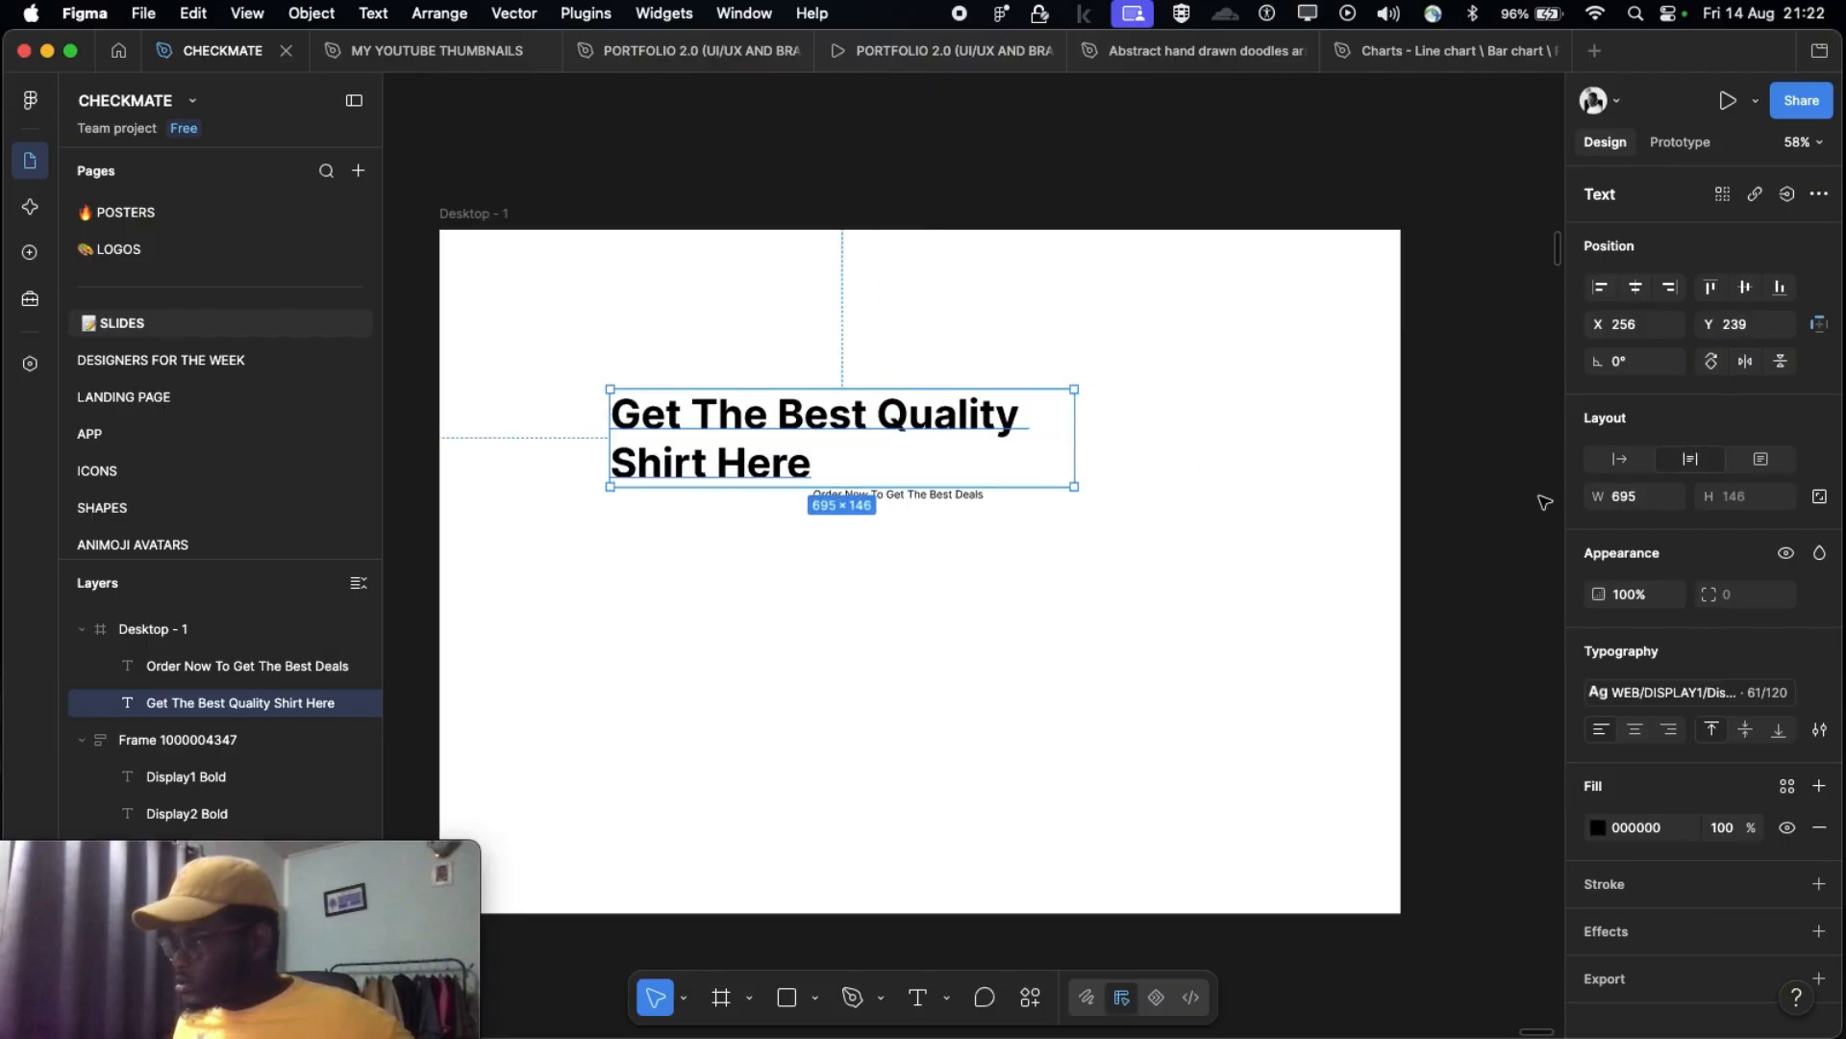
click(1635, 729)
drag(828, 395, 880, 415)
Step: Apply the H3 Regular 20/120 style from the MOBILE folder to the "Order Now To Get The Best Deals" text and move it to X 528, Y 359
click(904, 490)
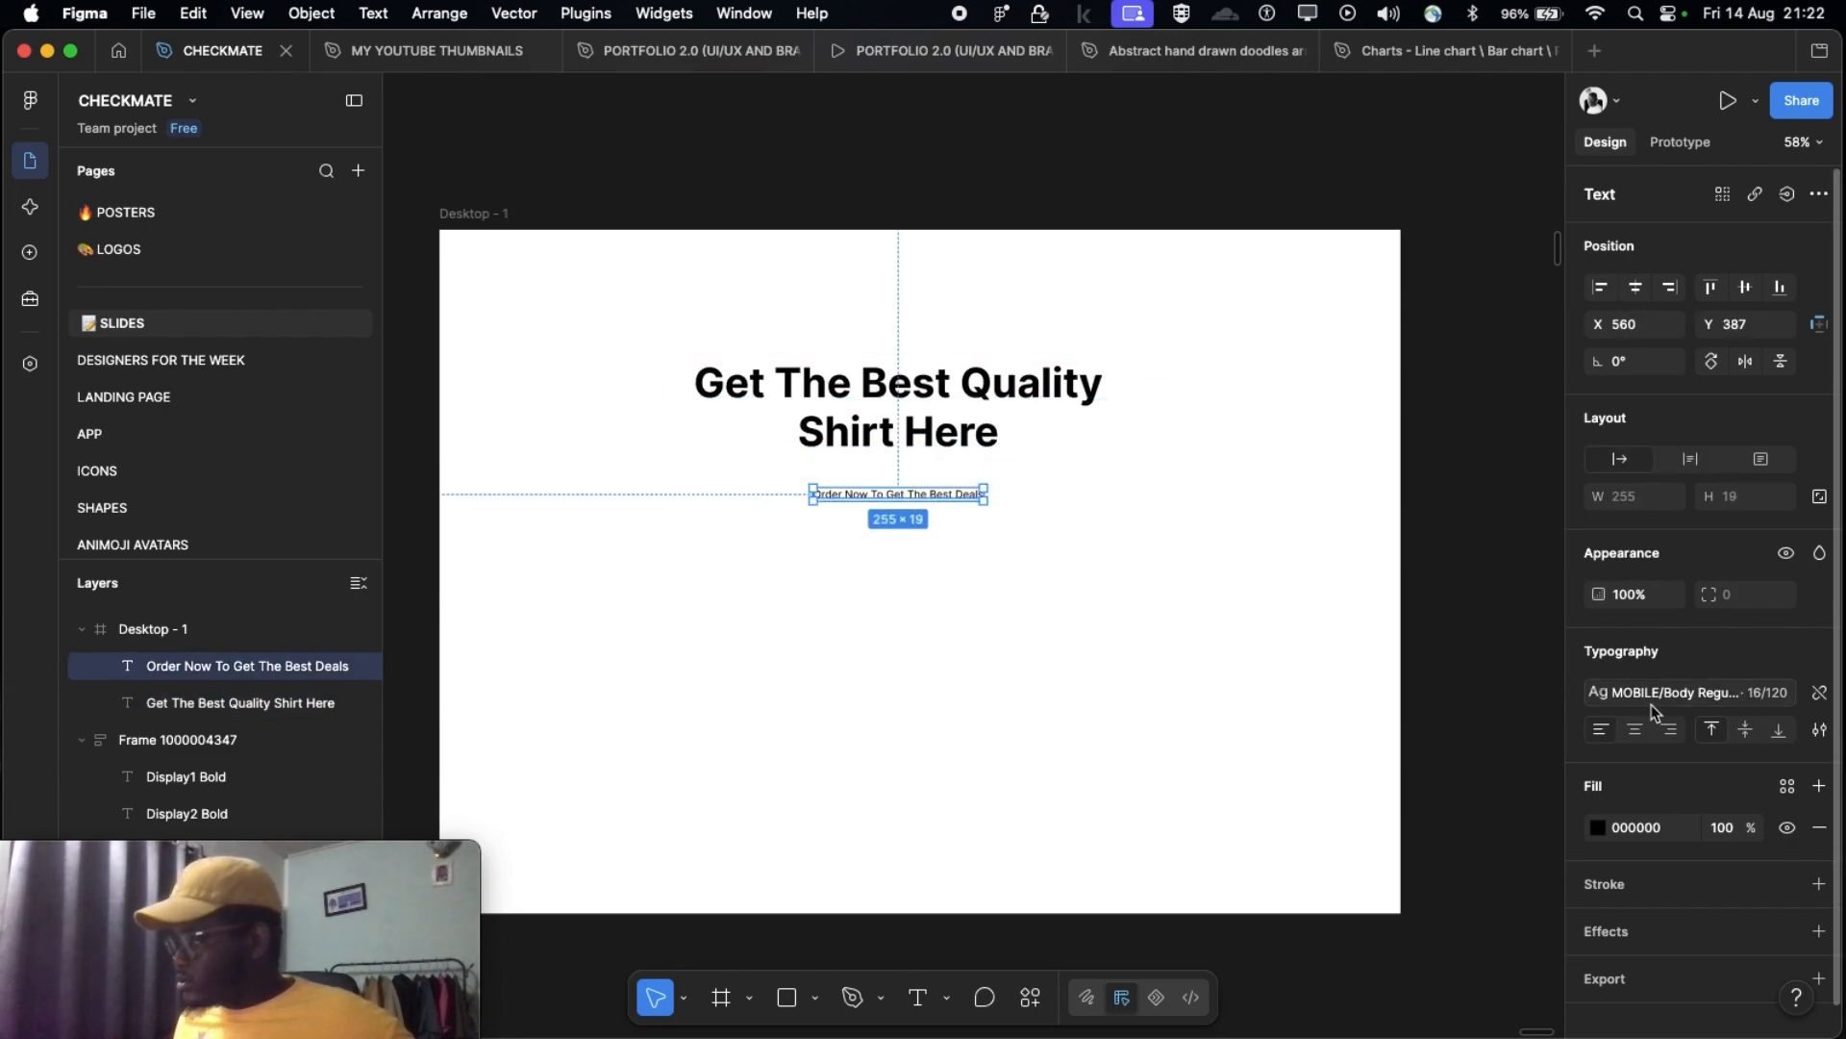
click(1685, 692)
scroll(1425, 896, down, 1)
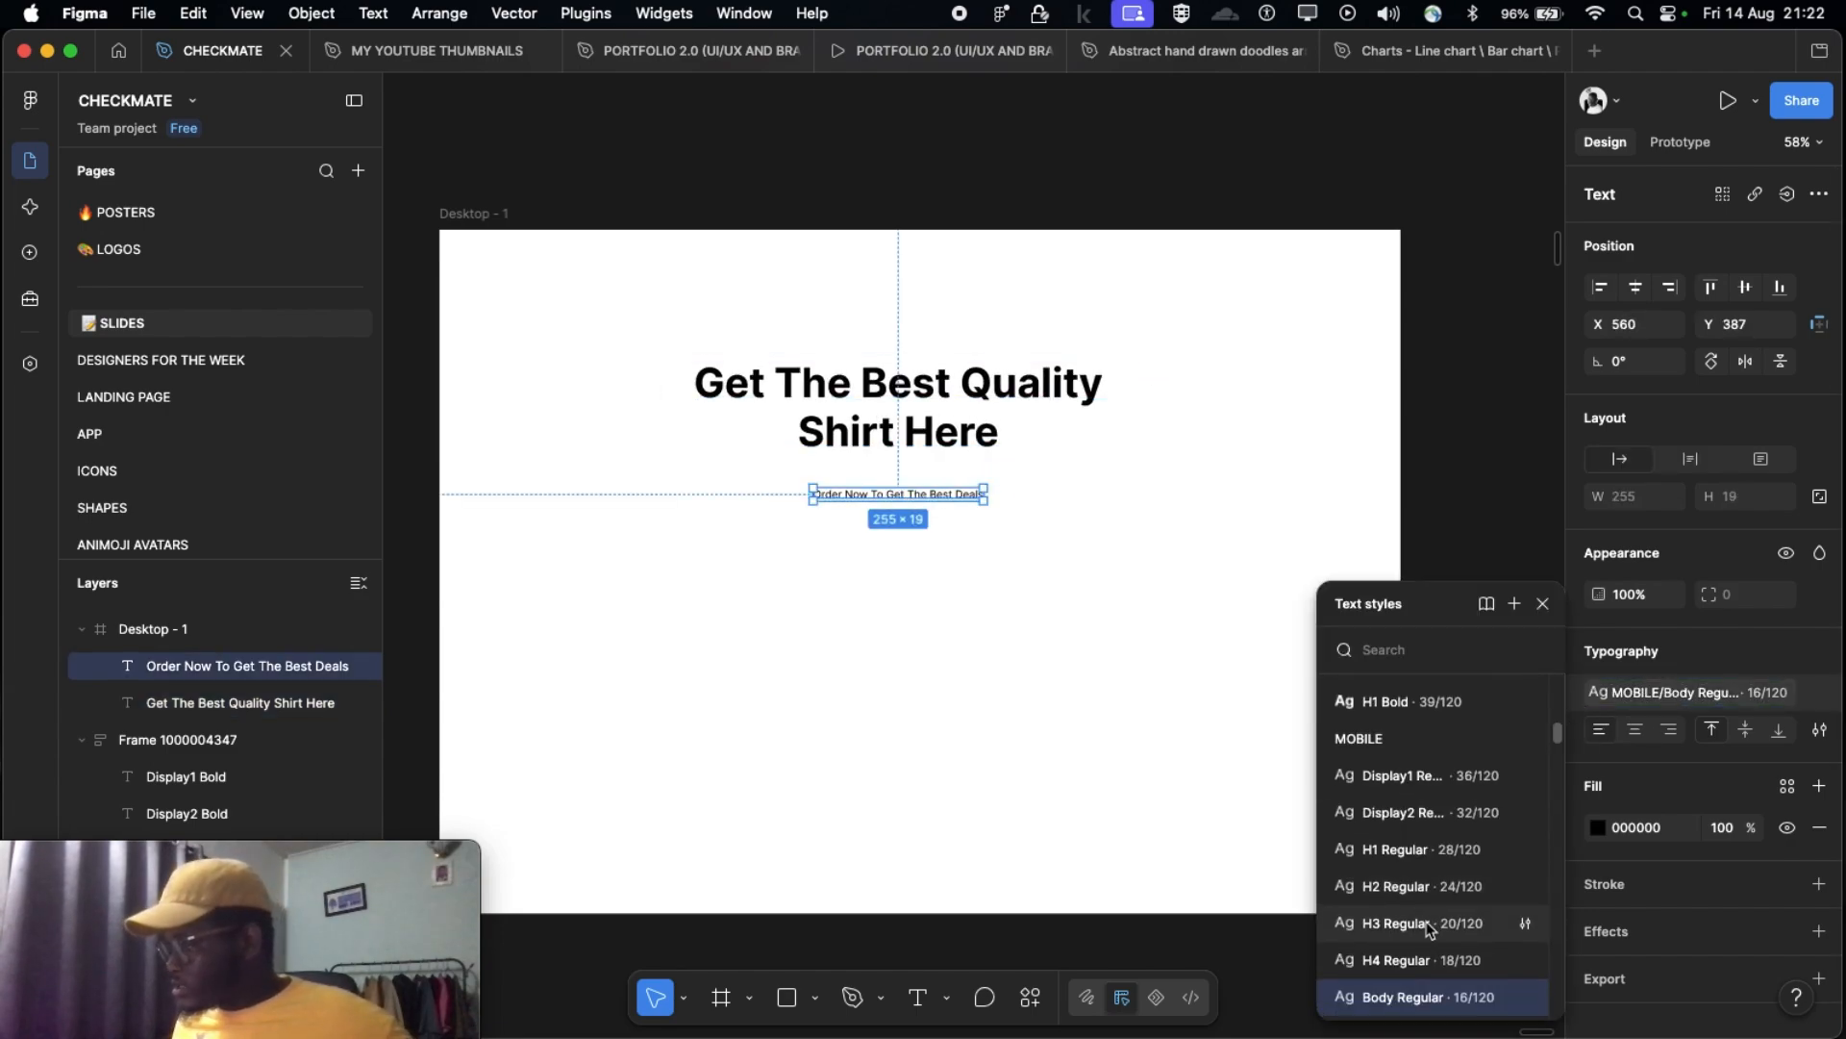
click(1428, 925)
drag(934, 501, 916, 484)
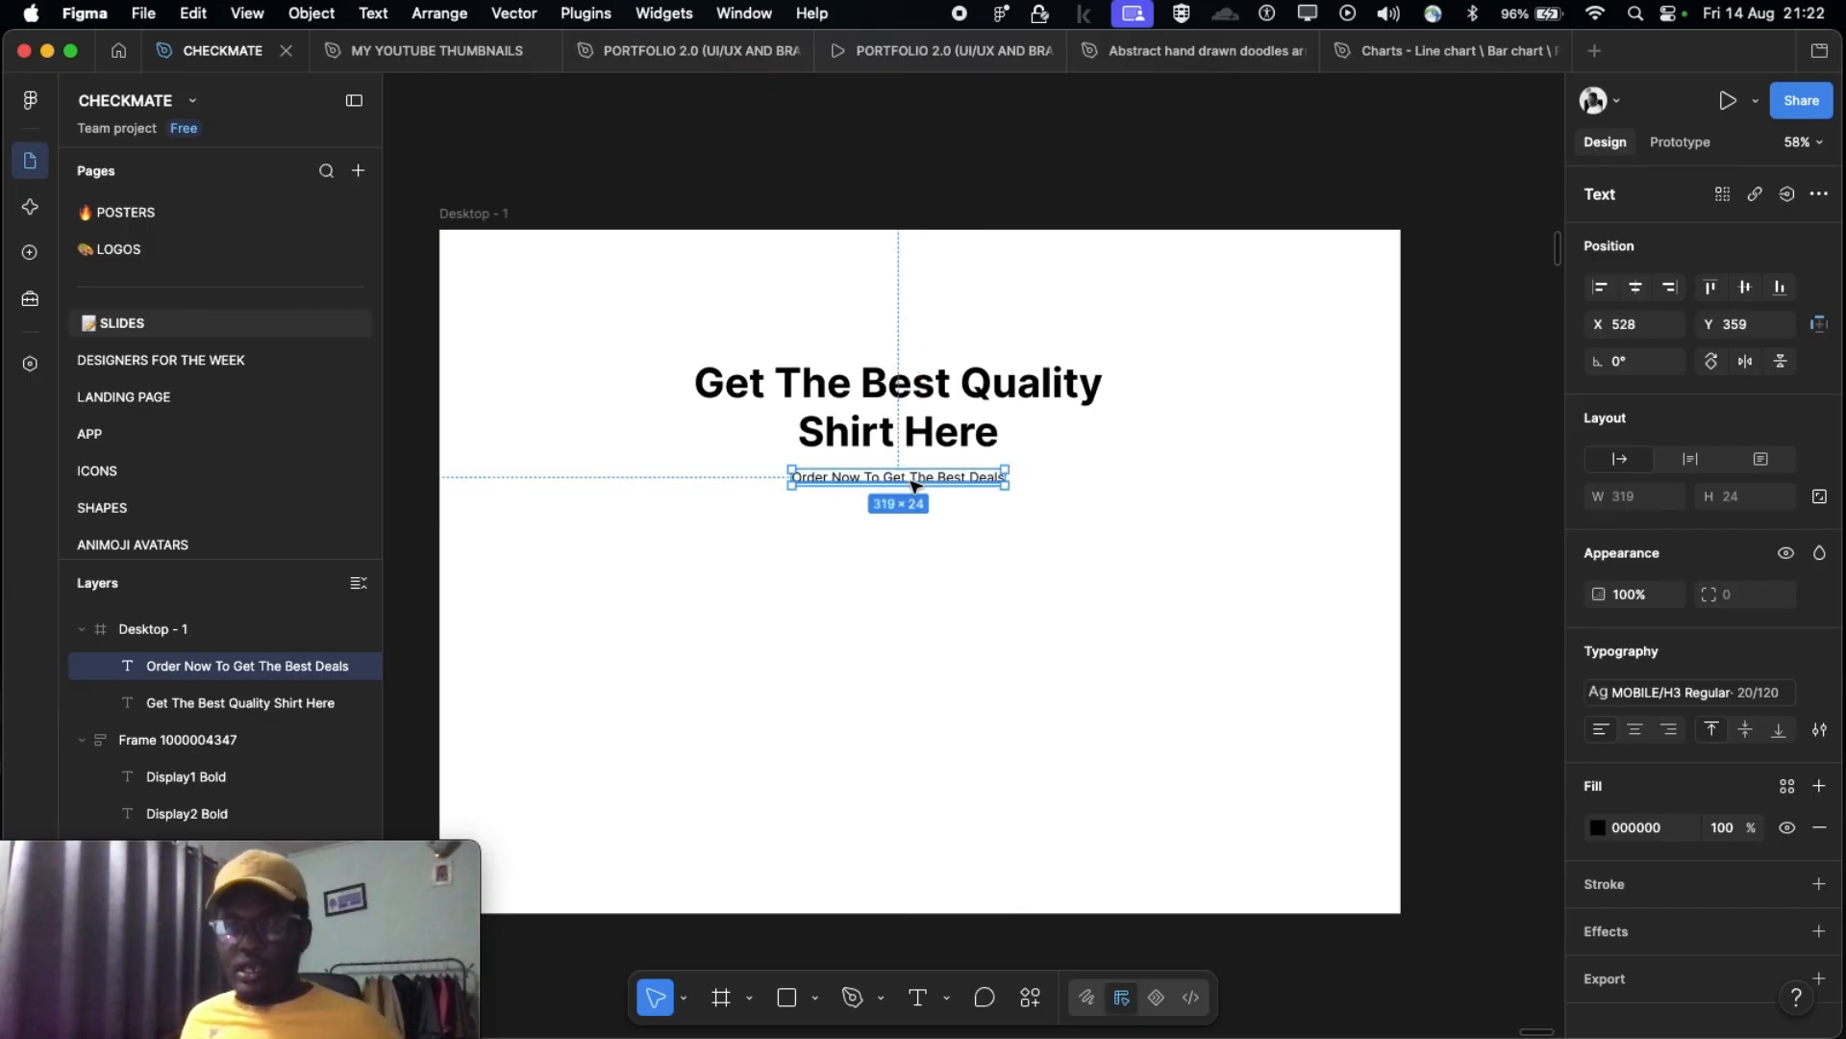
Step: Examine the two-line heading and the text below it in the Desktop frame at different magnifications
scroll(914, 485, up, 3)
scroll(826, 377, left, 1)
scroll(841, 383, right, 1)
scroll(1082, 650, down, 4)
scroll(1082, 649, down, 2)
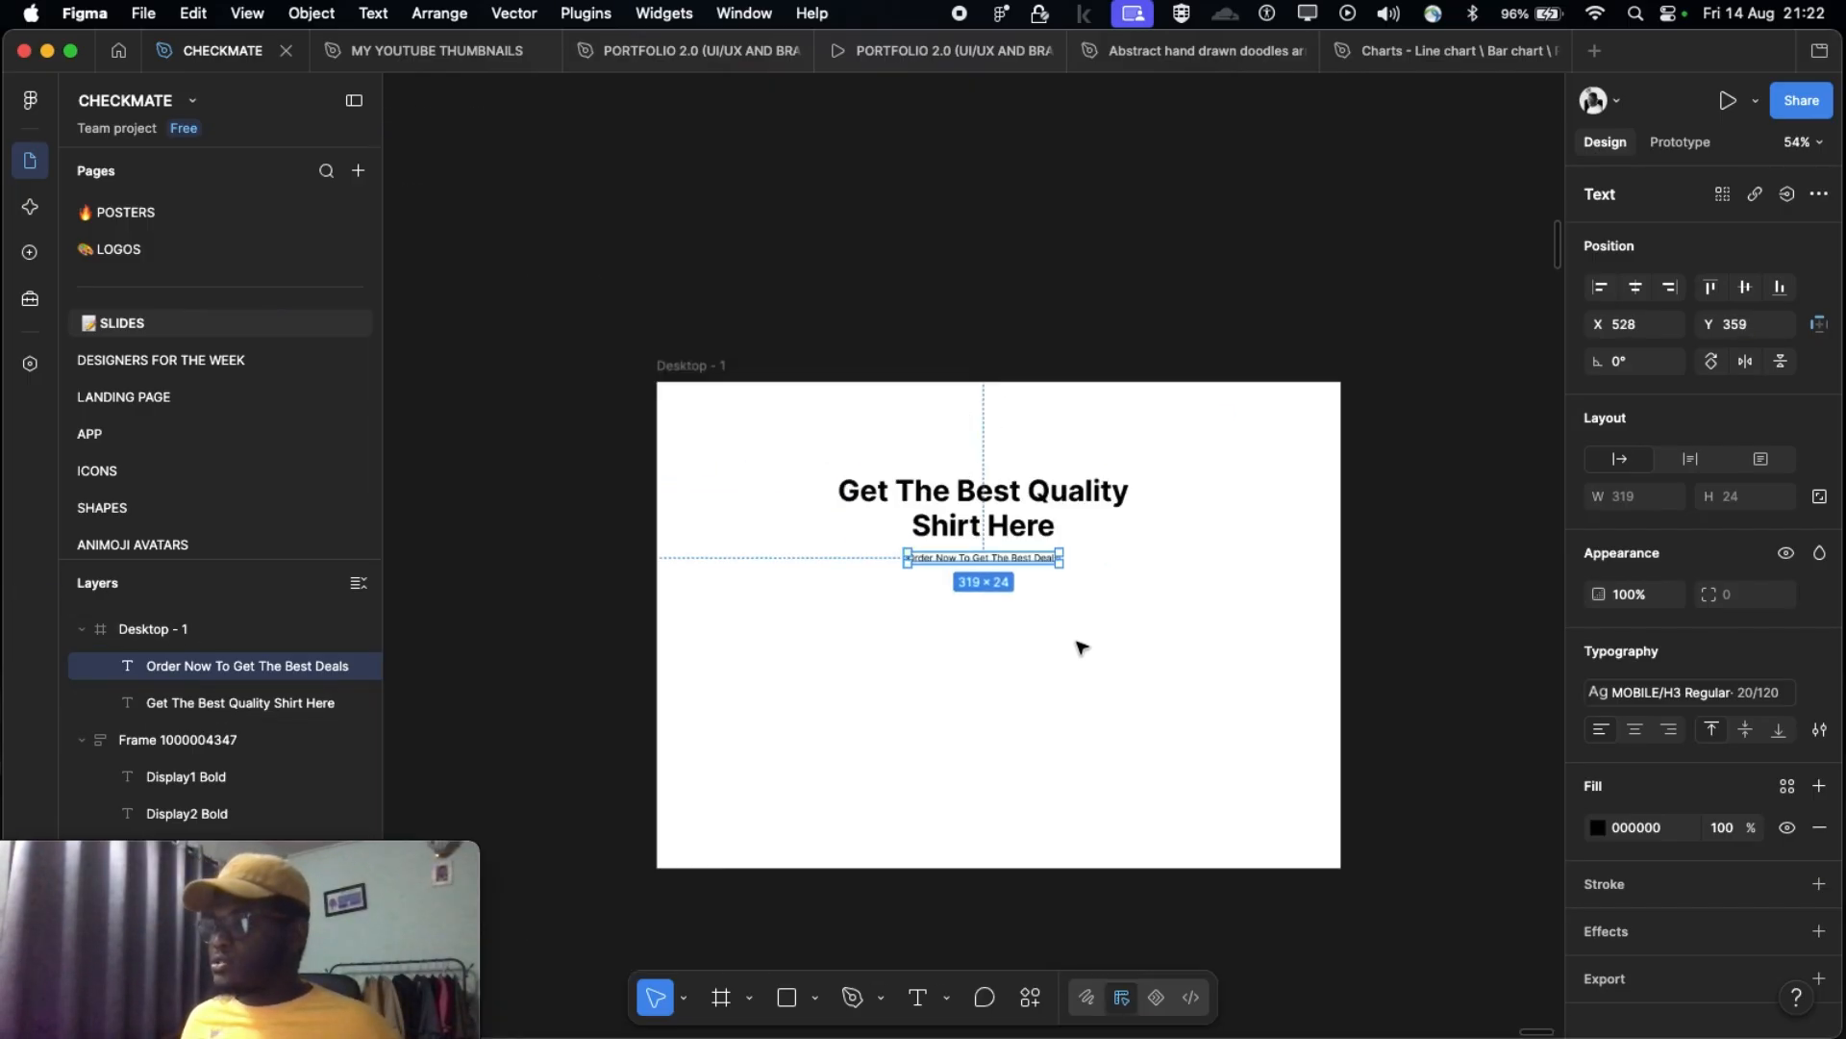
click(880, 486)
scroll(990, 586, down, 1)
click(982, 579)
scroll(981, 577, down, 1)
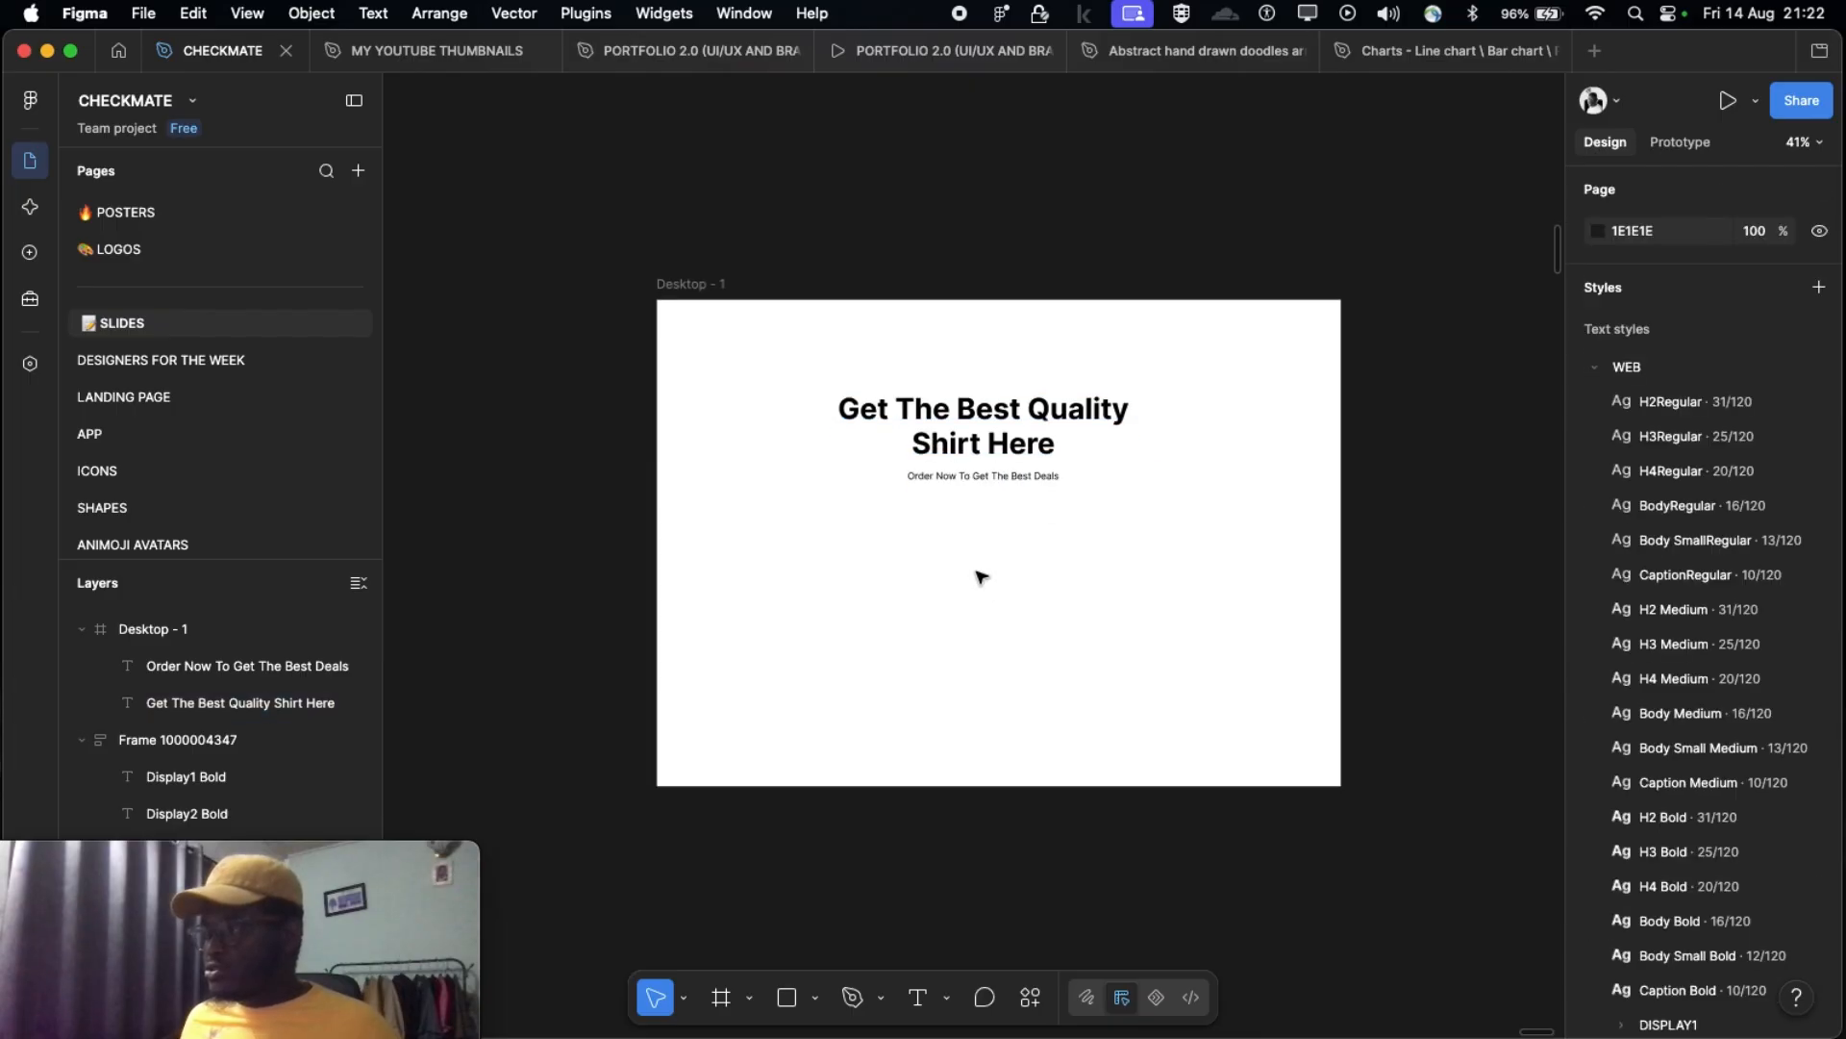
click(703, 402)
scroll(699, 398, down, 2)
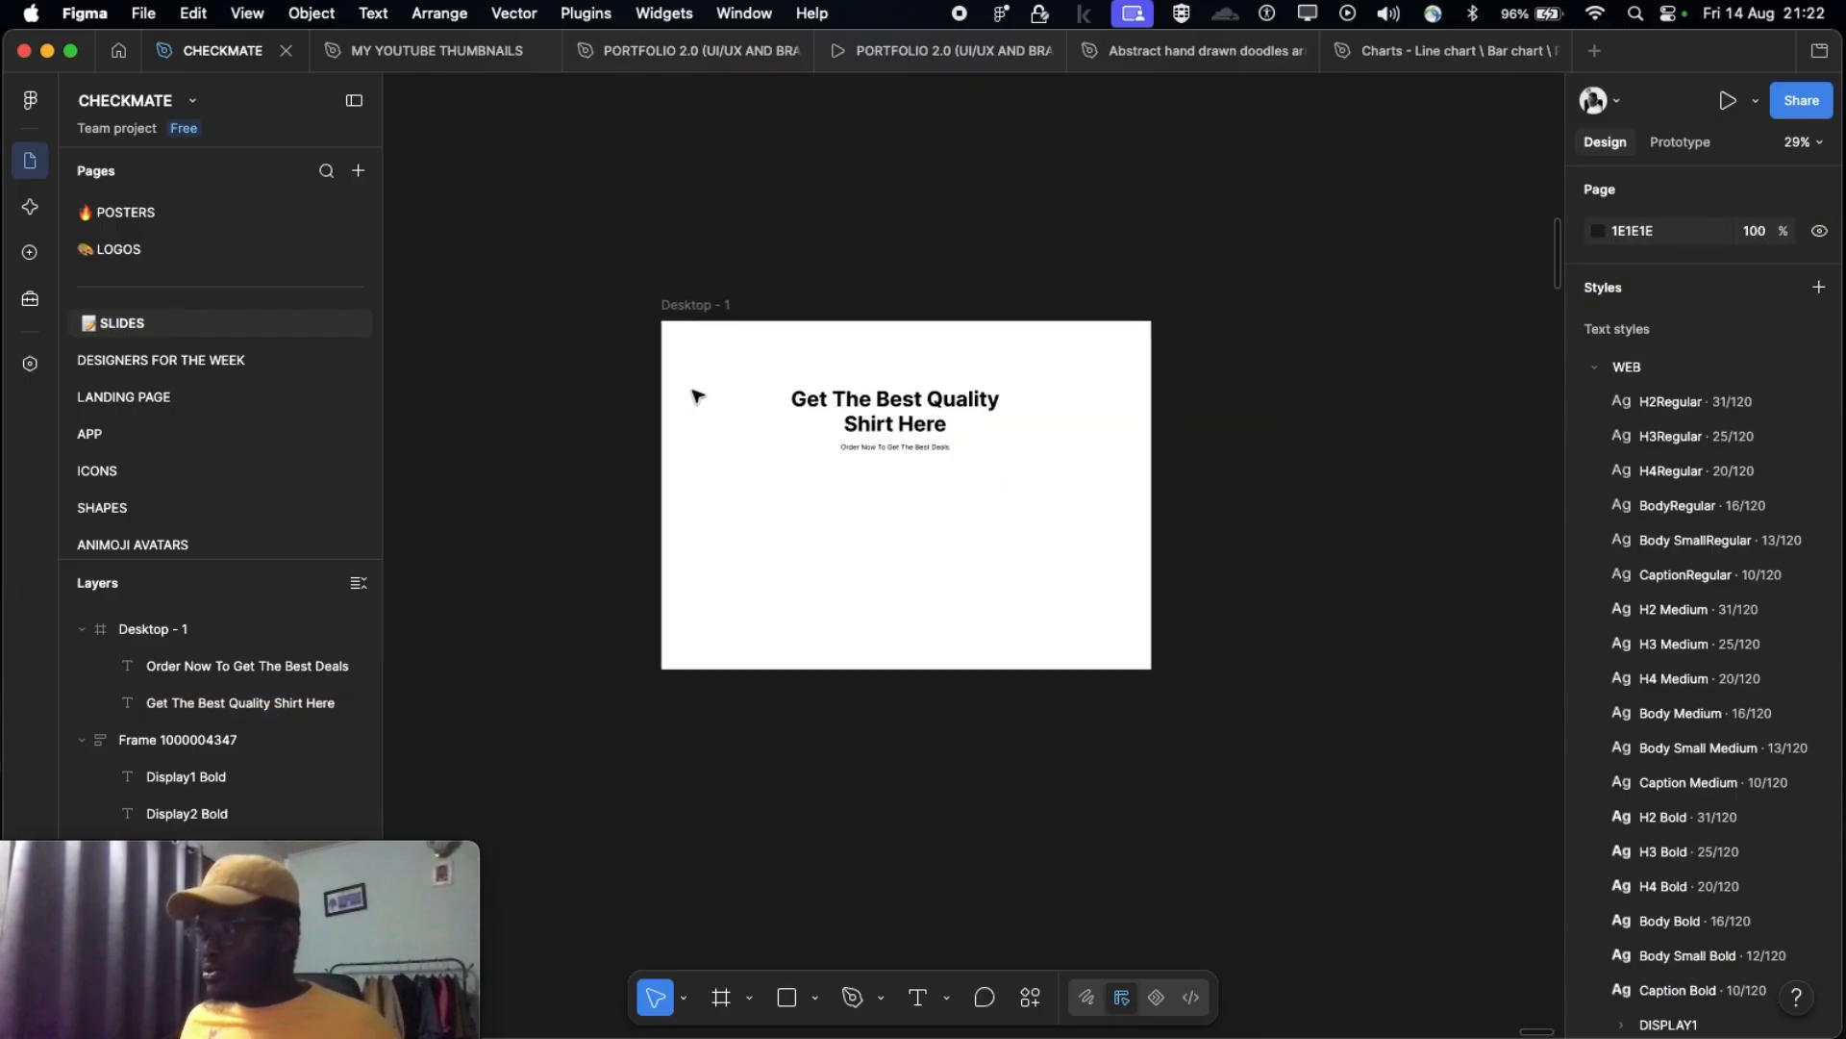
scroll(878, 429, up, 3)
click(955, 441)
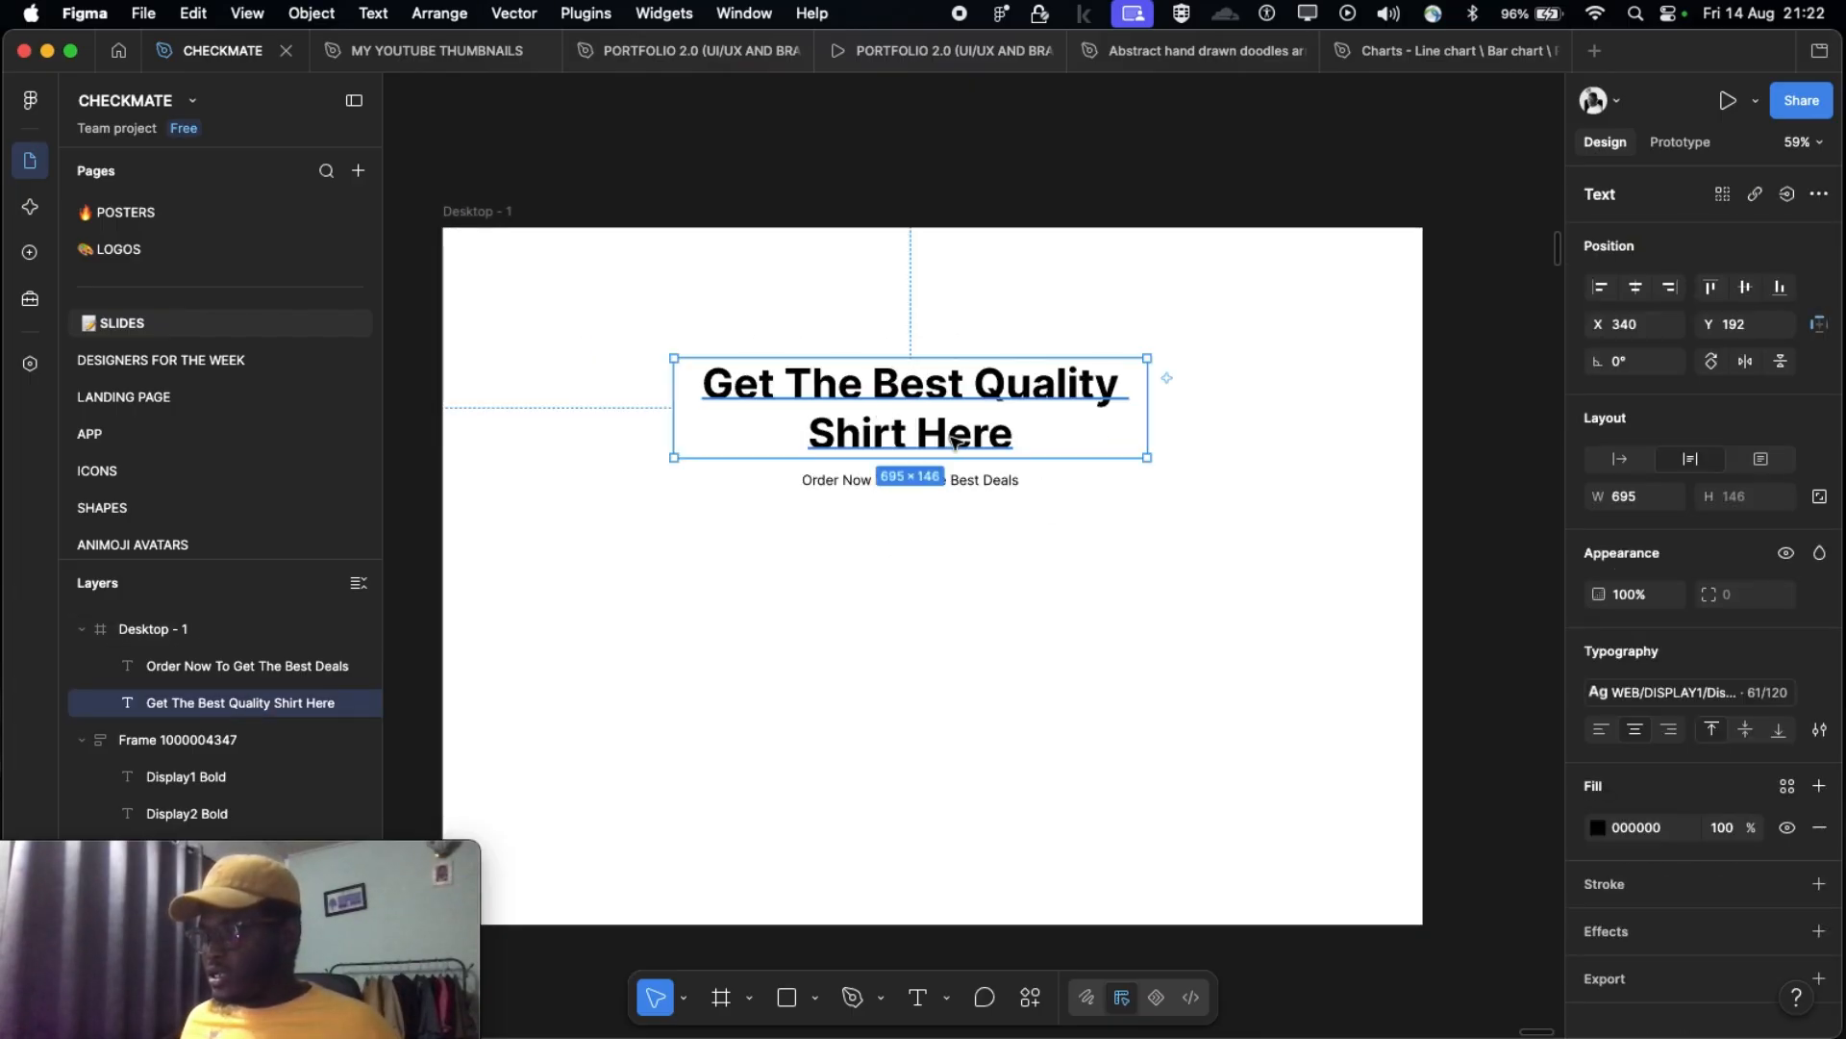
click(959, 481)
drag(960, 483, 944, 539)
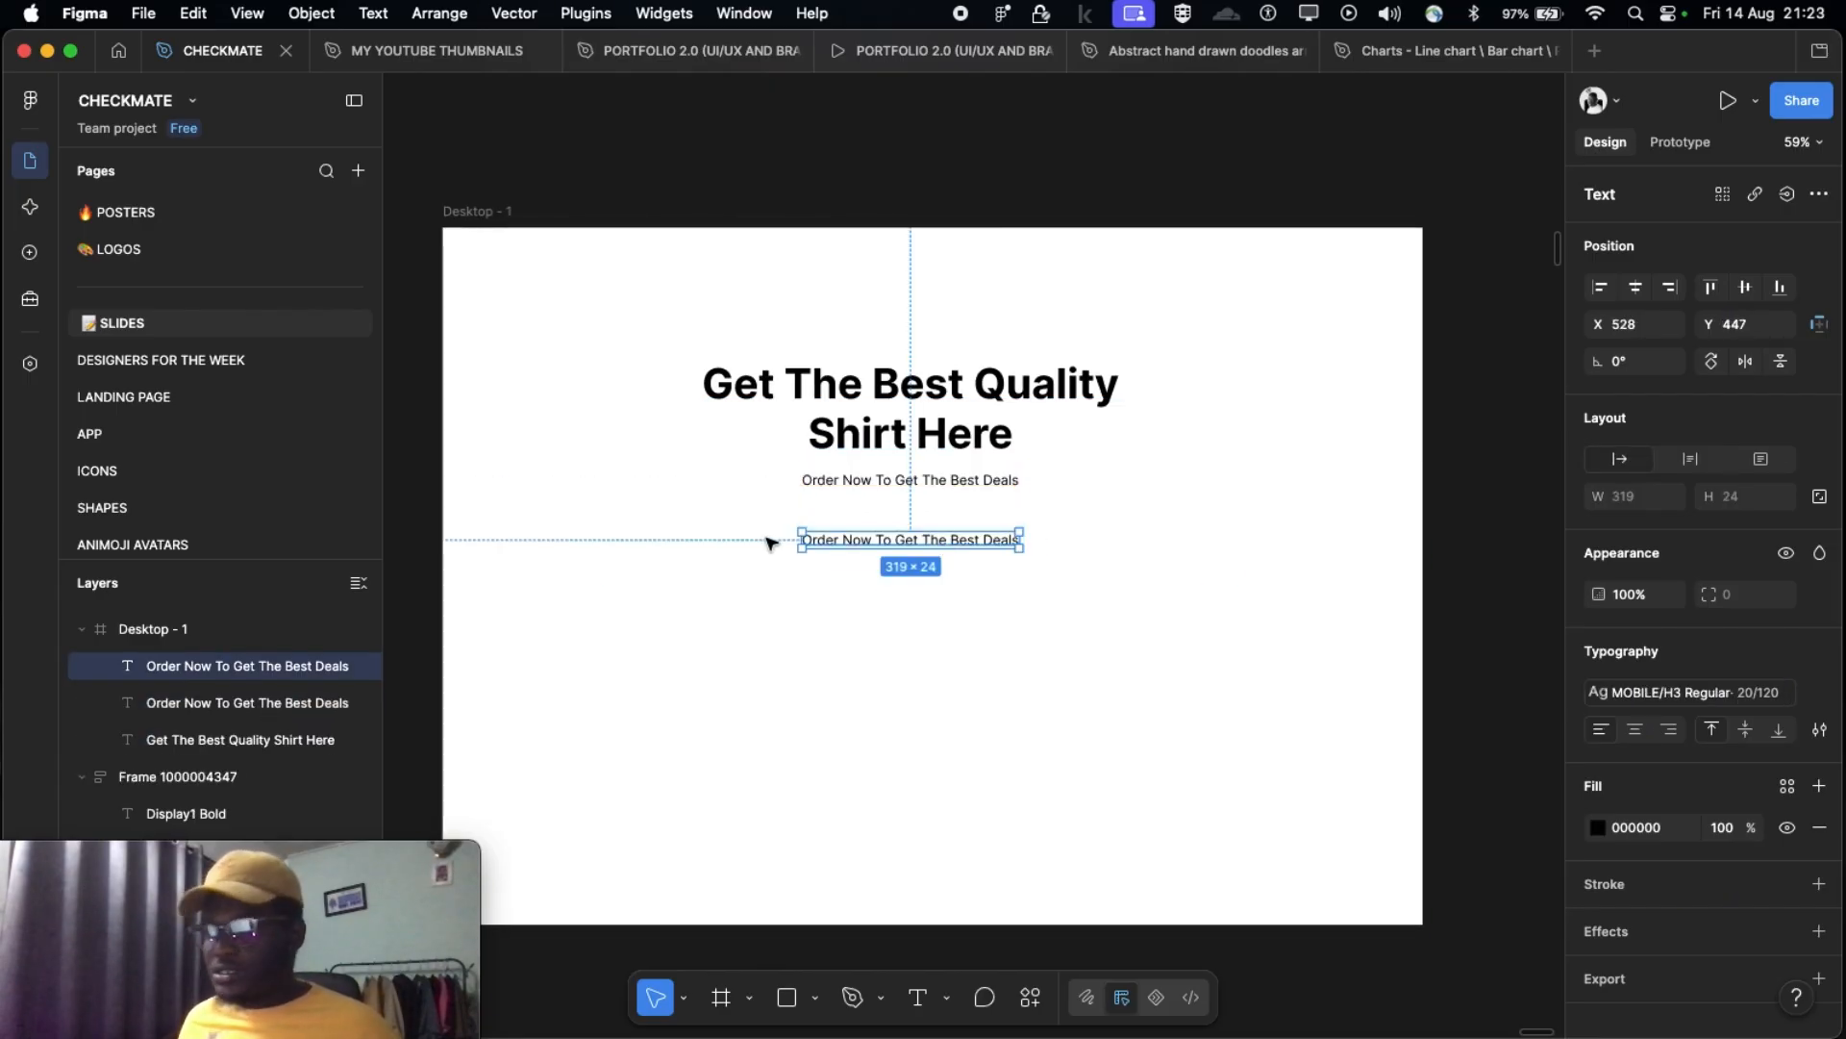
scroll(989, 536, down, 1)
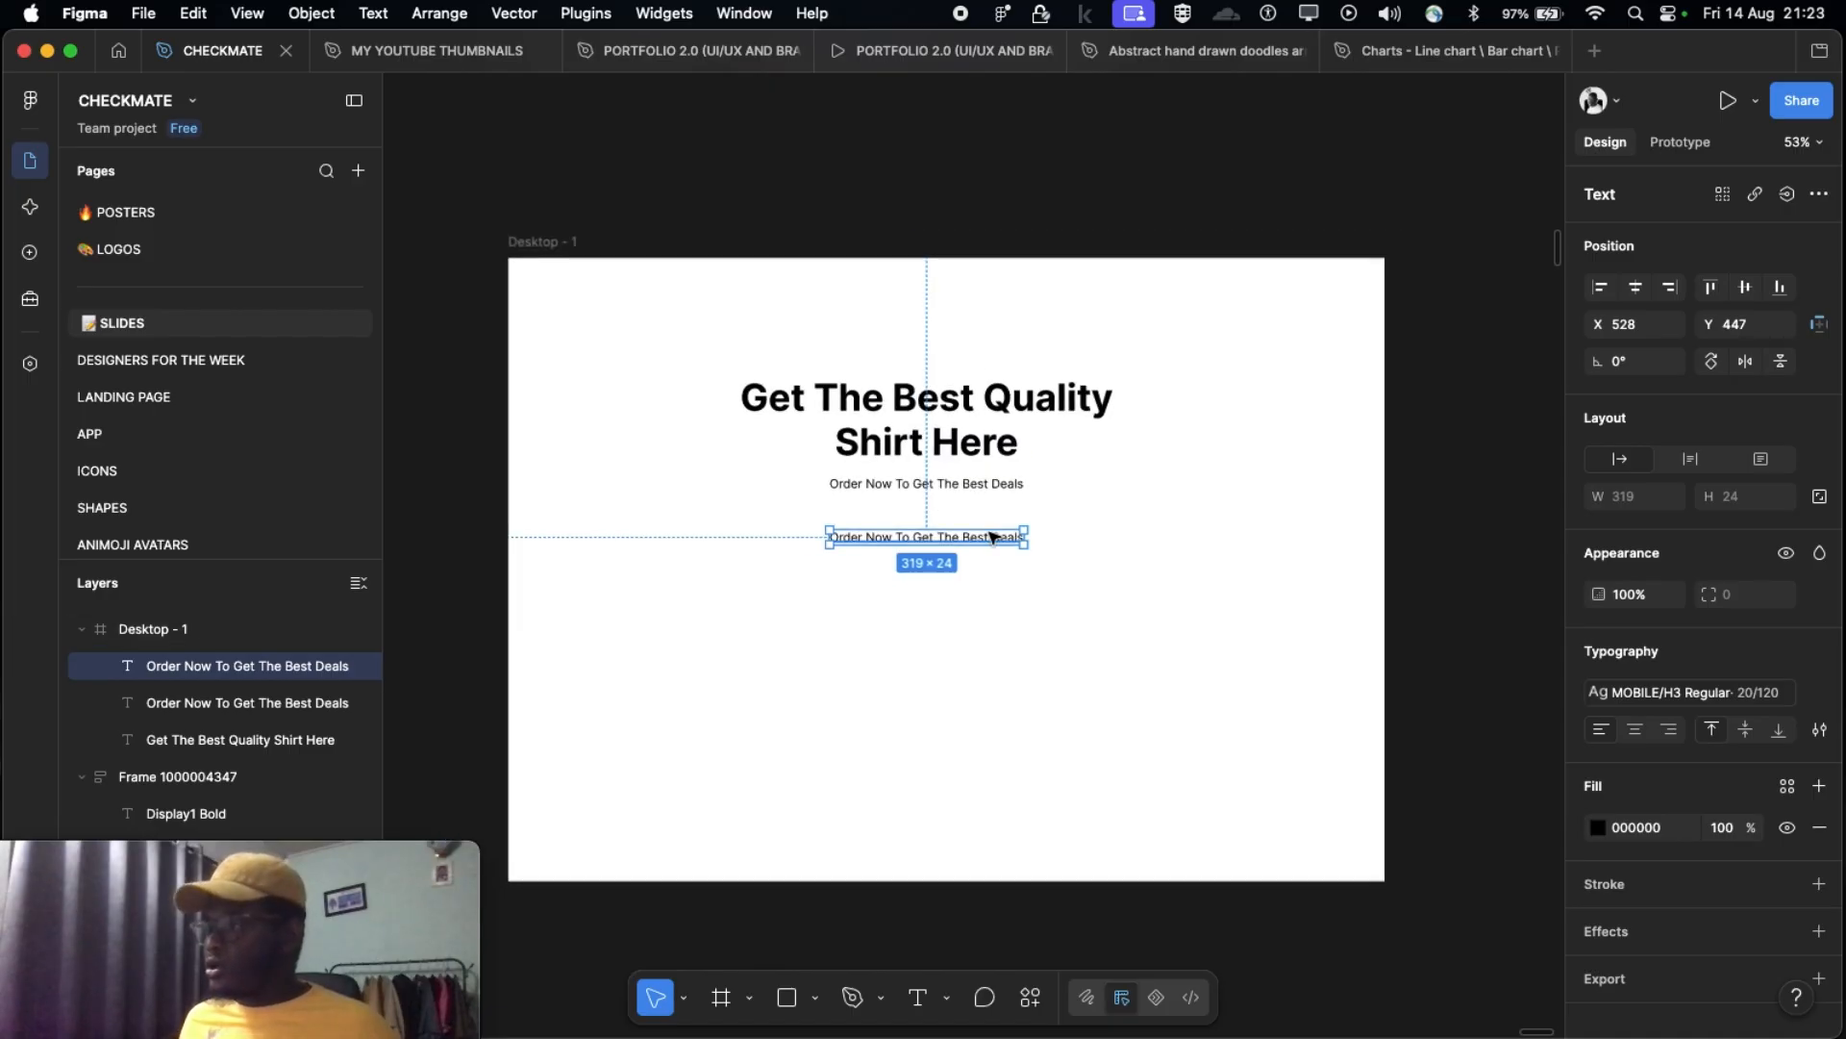
scroll(907, 536, up, 3)
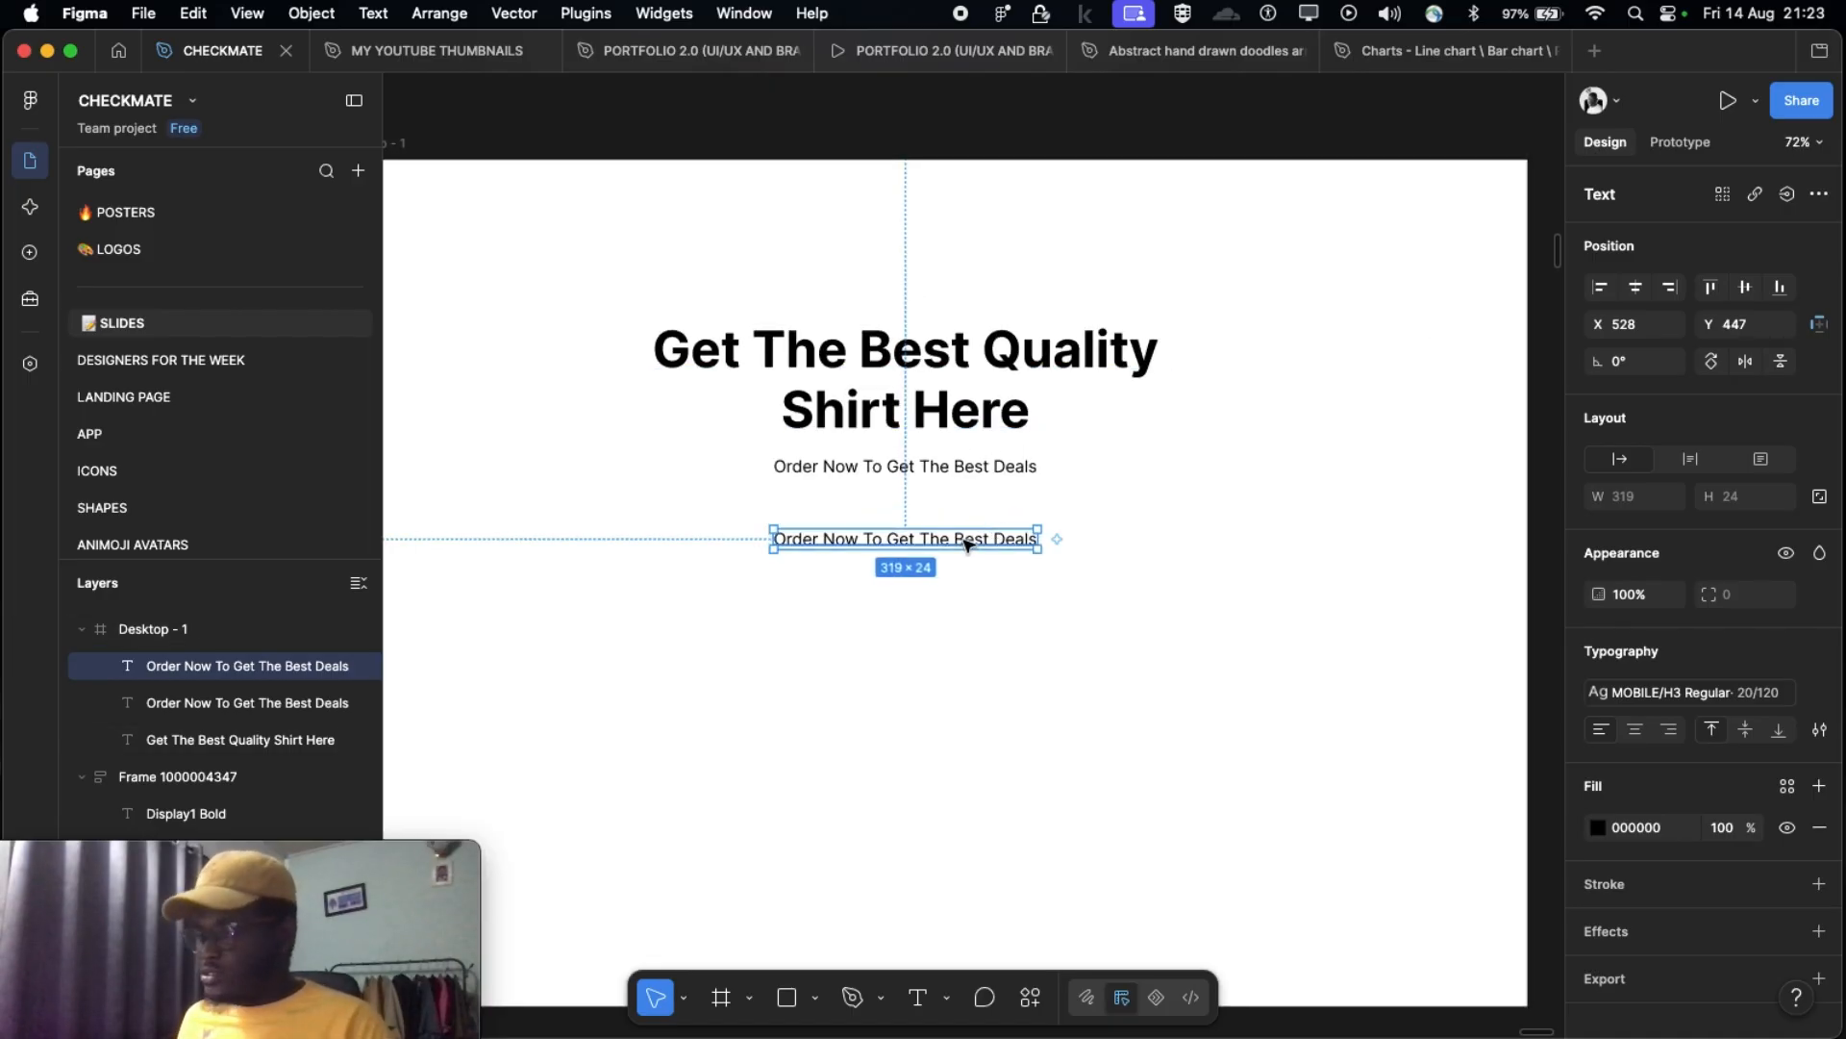
key(Delete)
Step: Add an iPhone 16 frame (393 × 852) and place it beside the Desktop frame at X 95549, Y 4610, with their upper edges aligned
scroll(961, 471, down, 5)
drag(708, 359, 991, 450)
scroll(1075, 391, right, 4)
click(1092, 365)
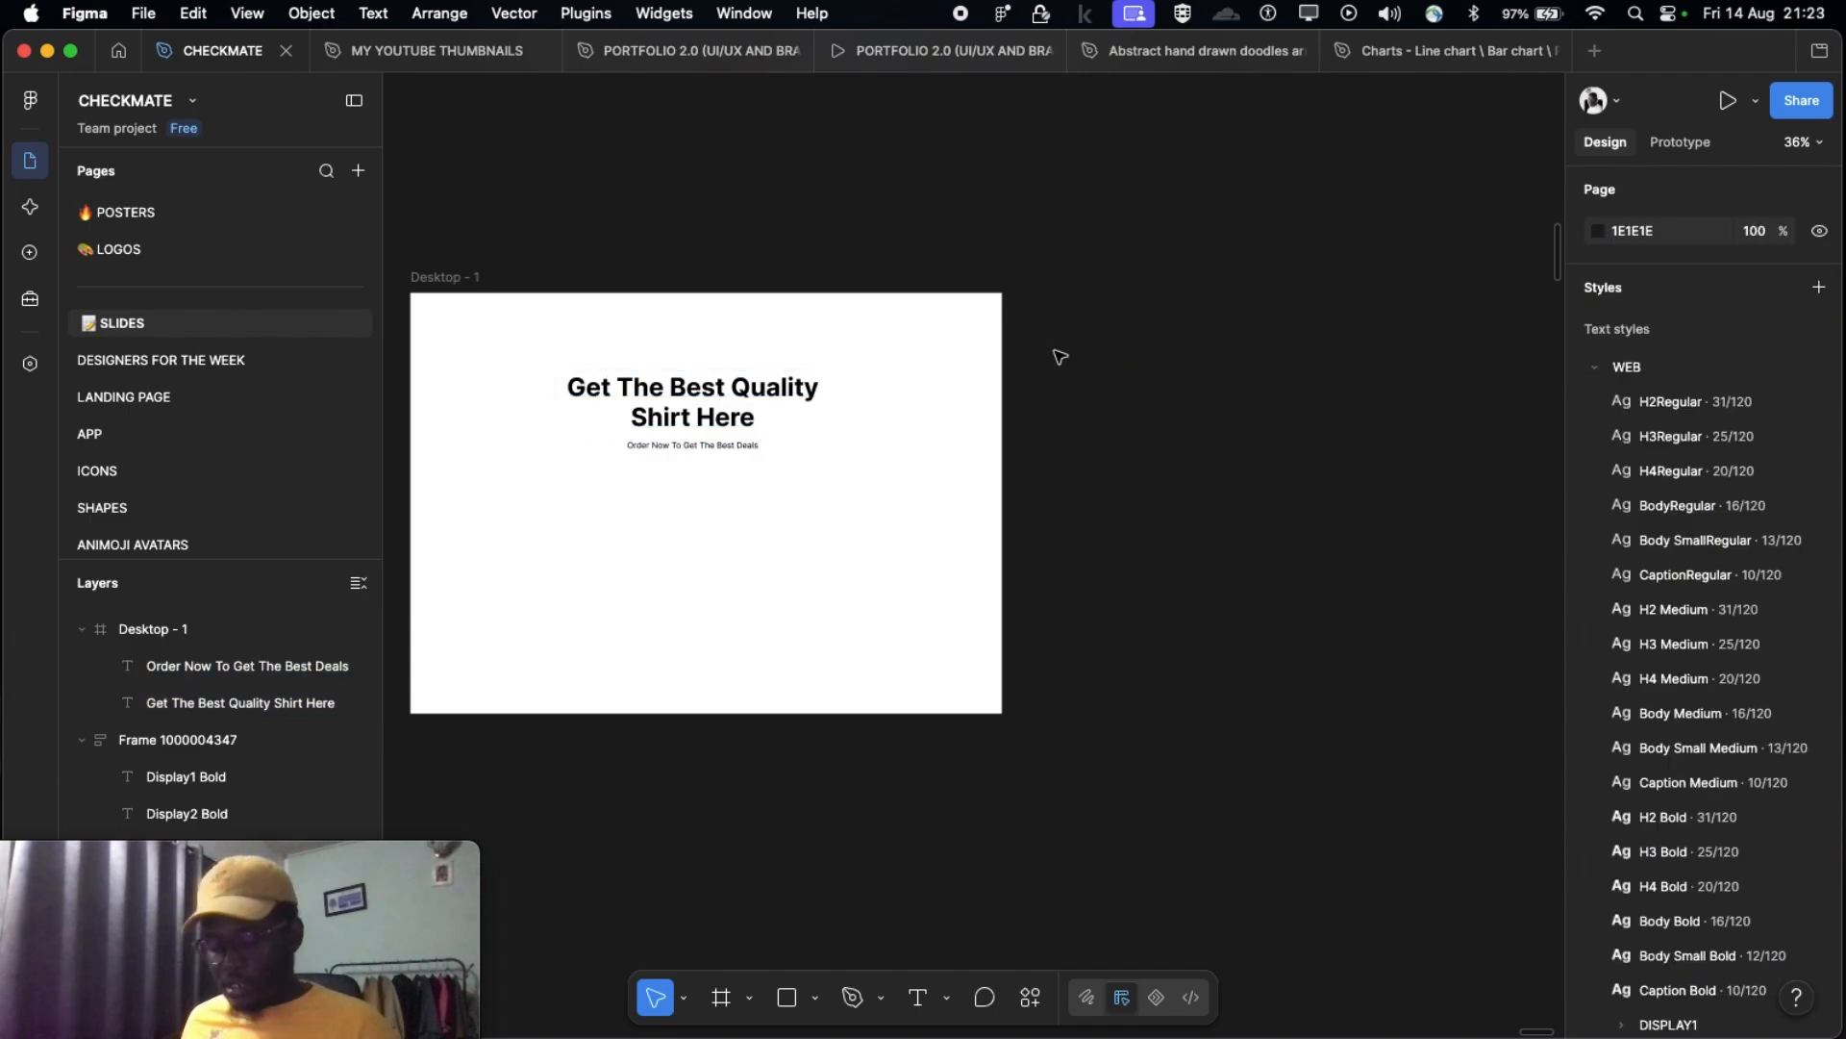
key(f)
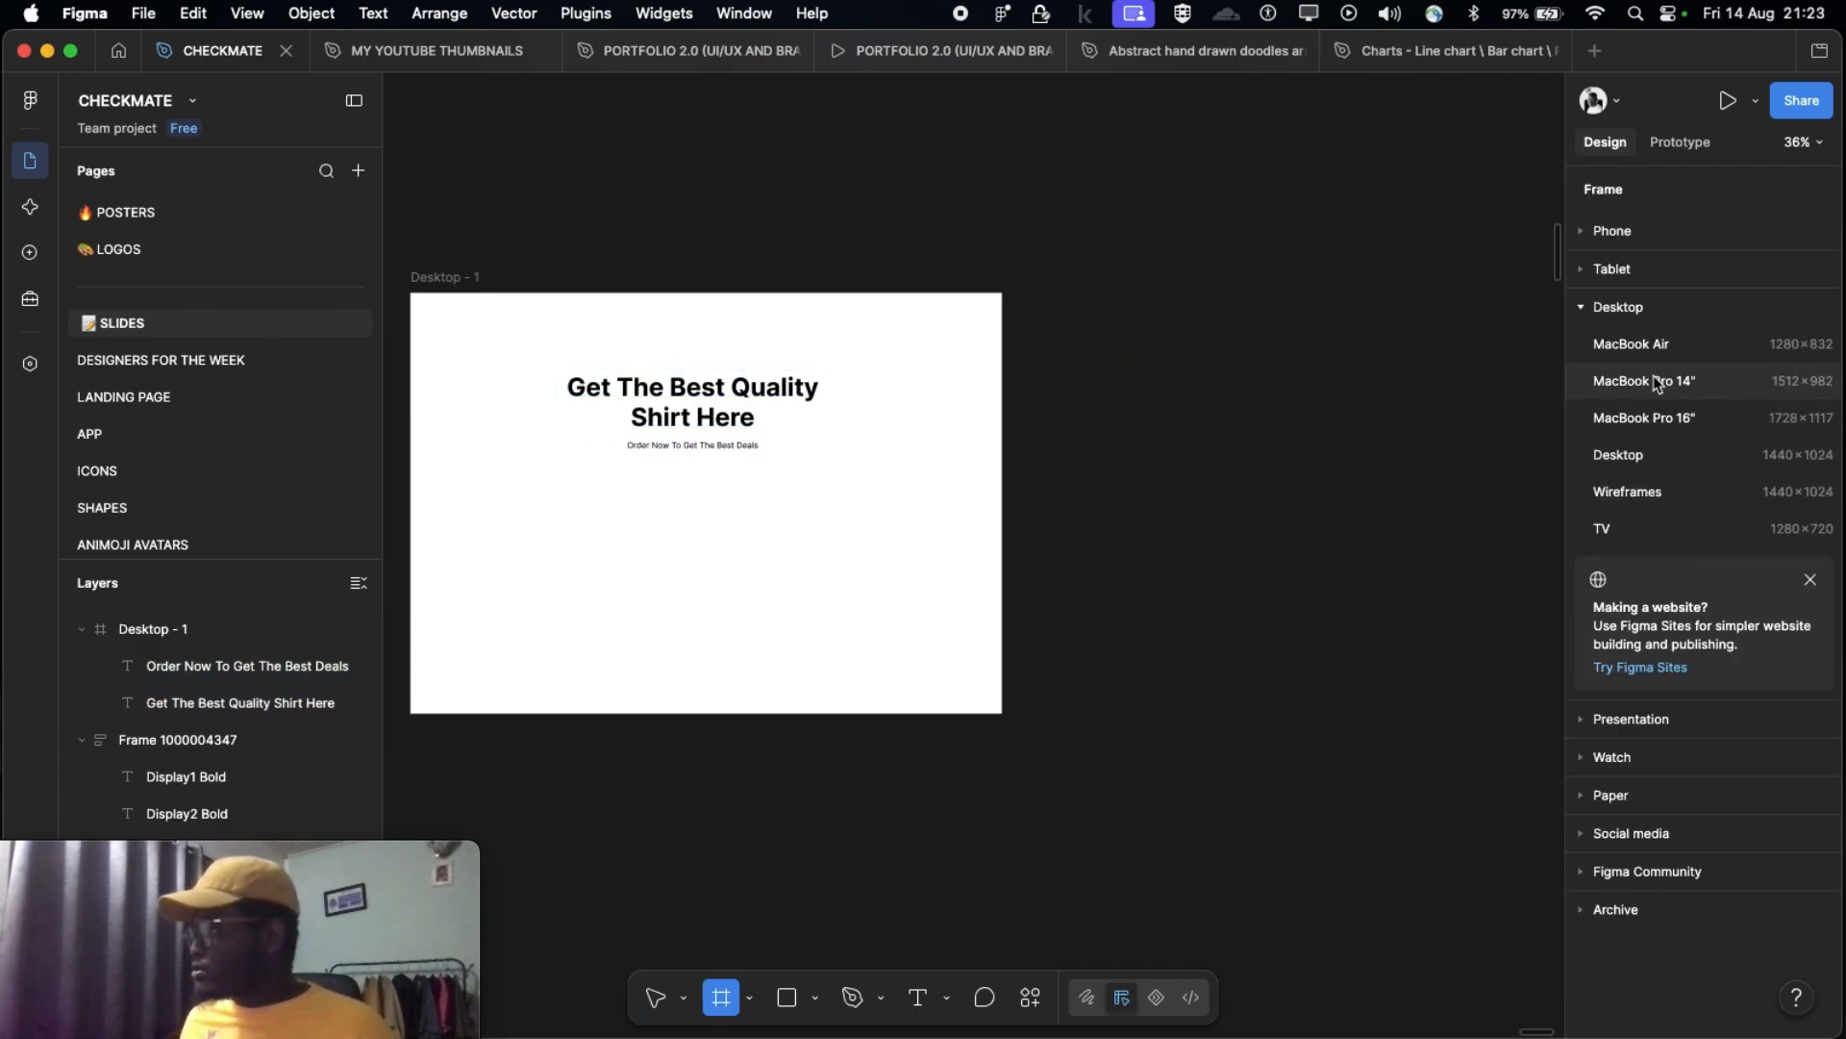
click(1630, 239)
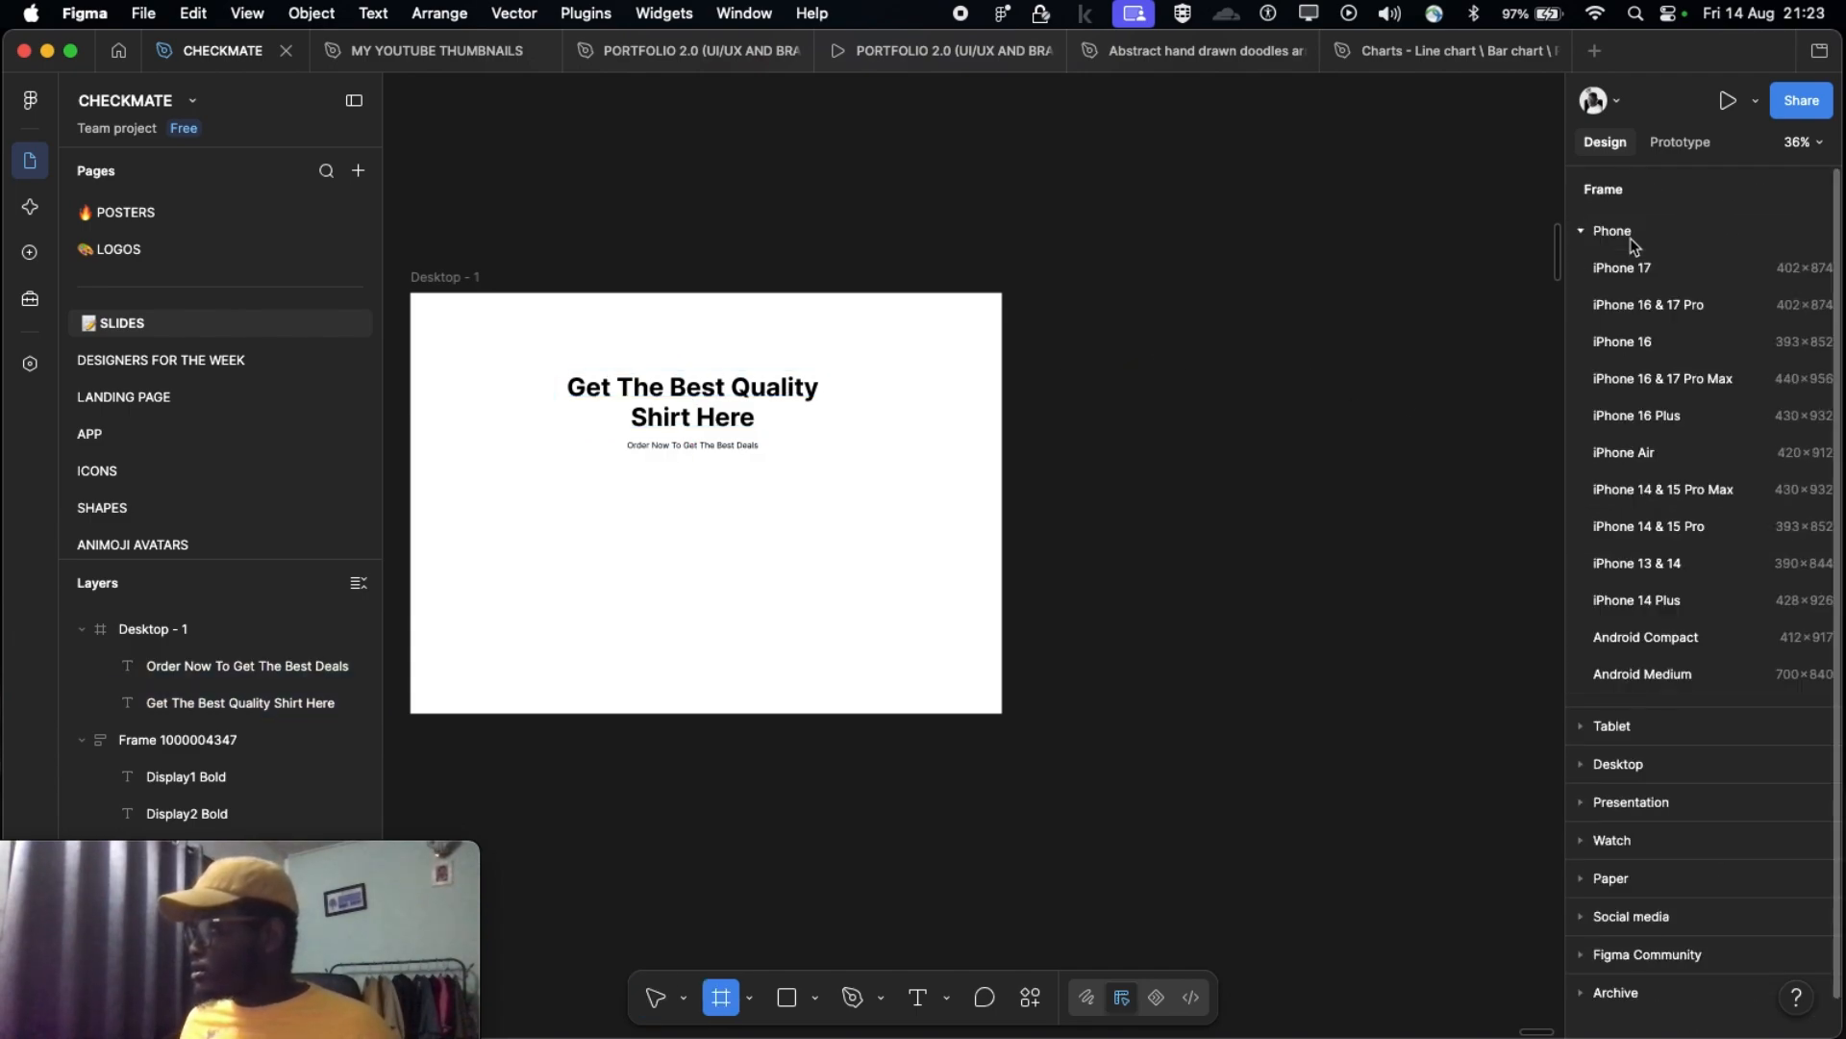
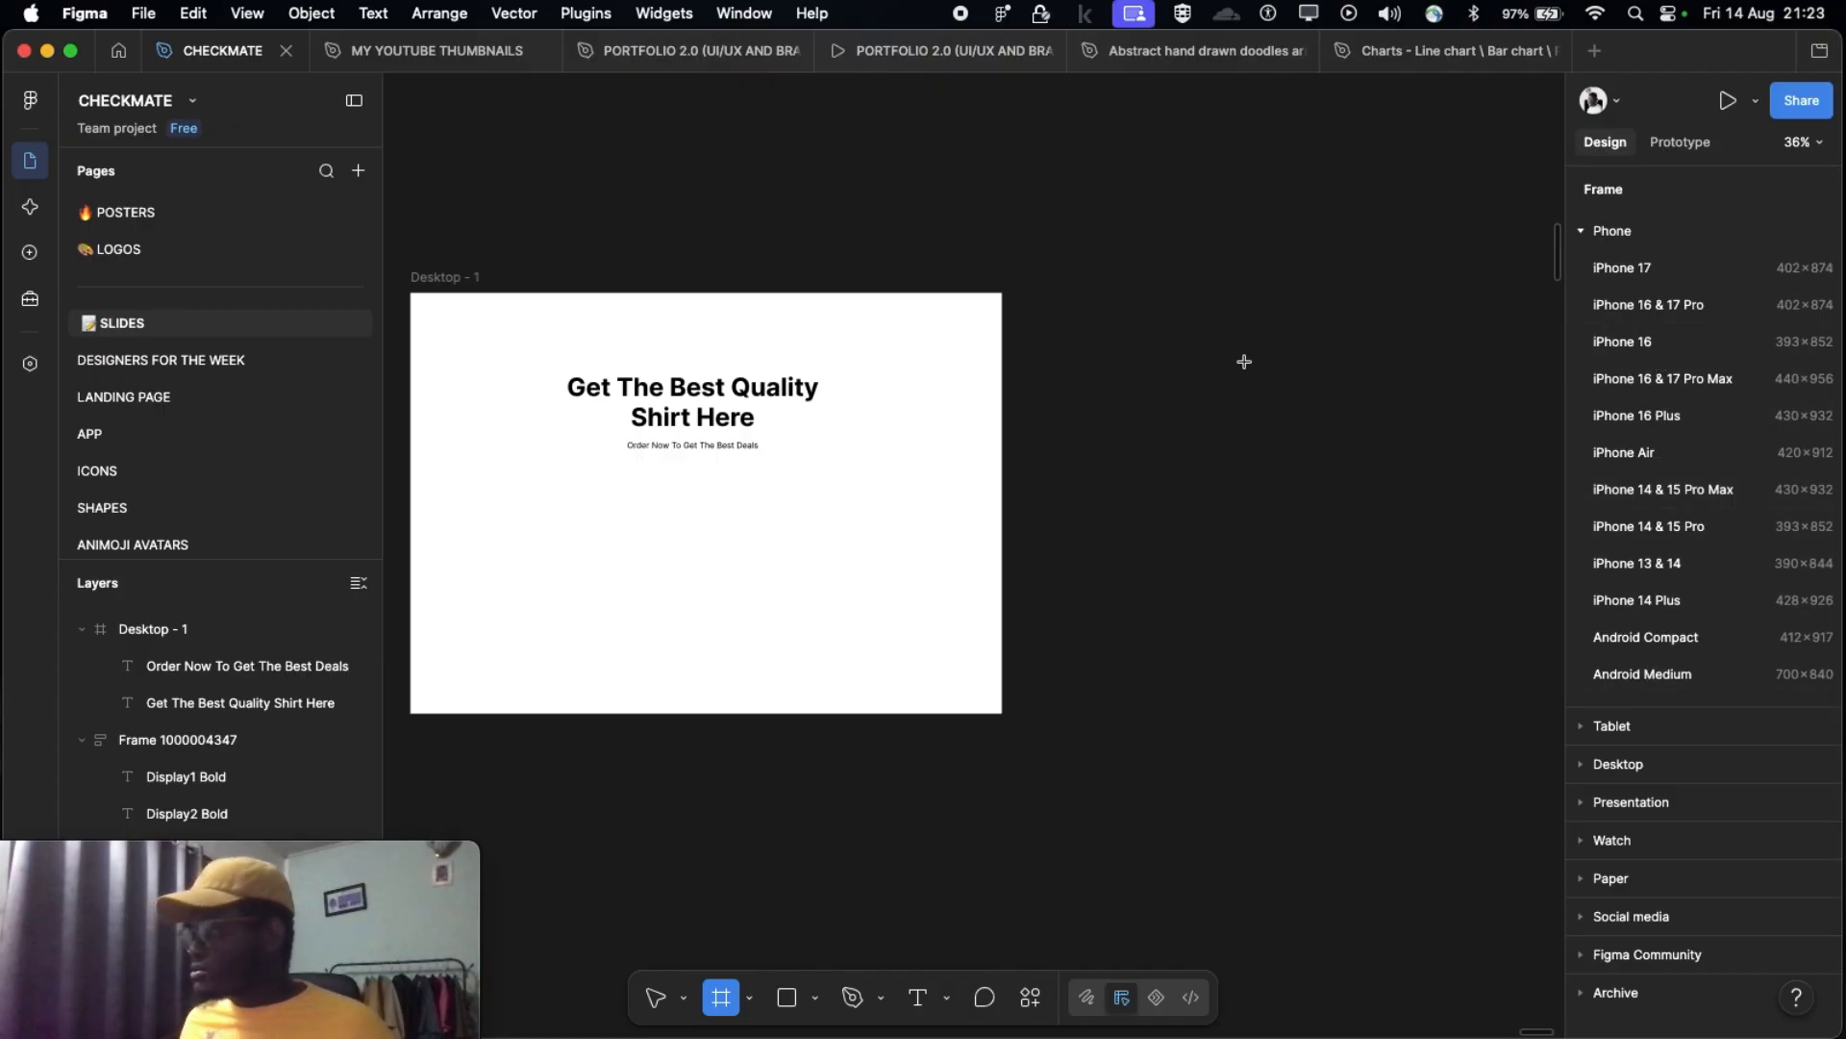
scroll(1463, 371, right, 3)
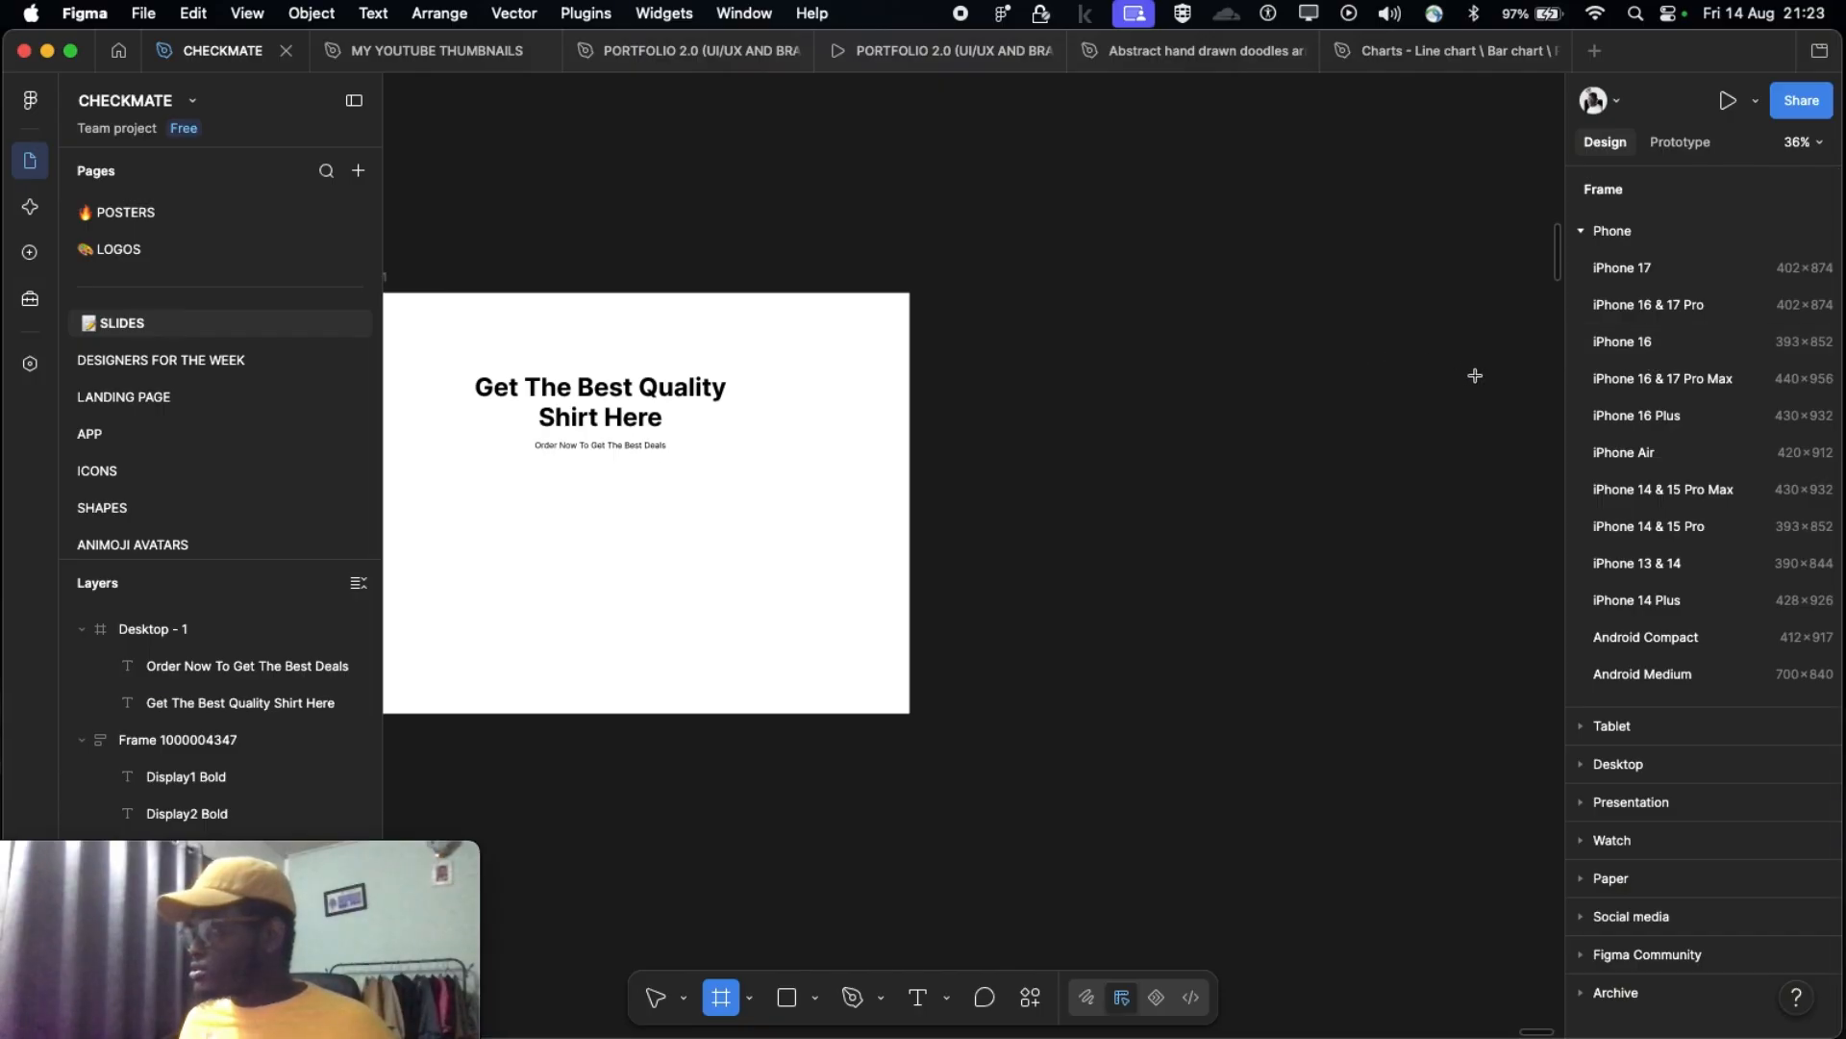
click(1653, 345)
key(super+z)
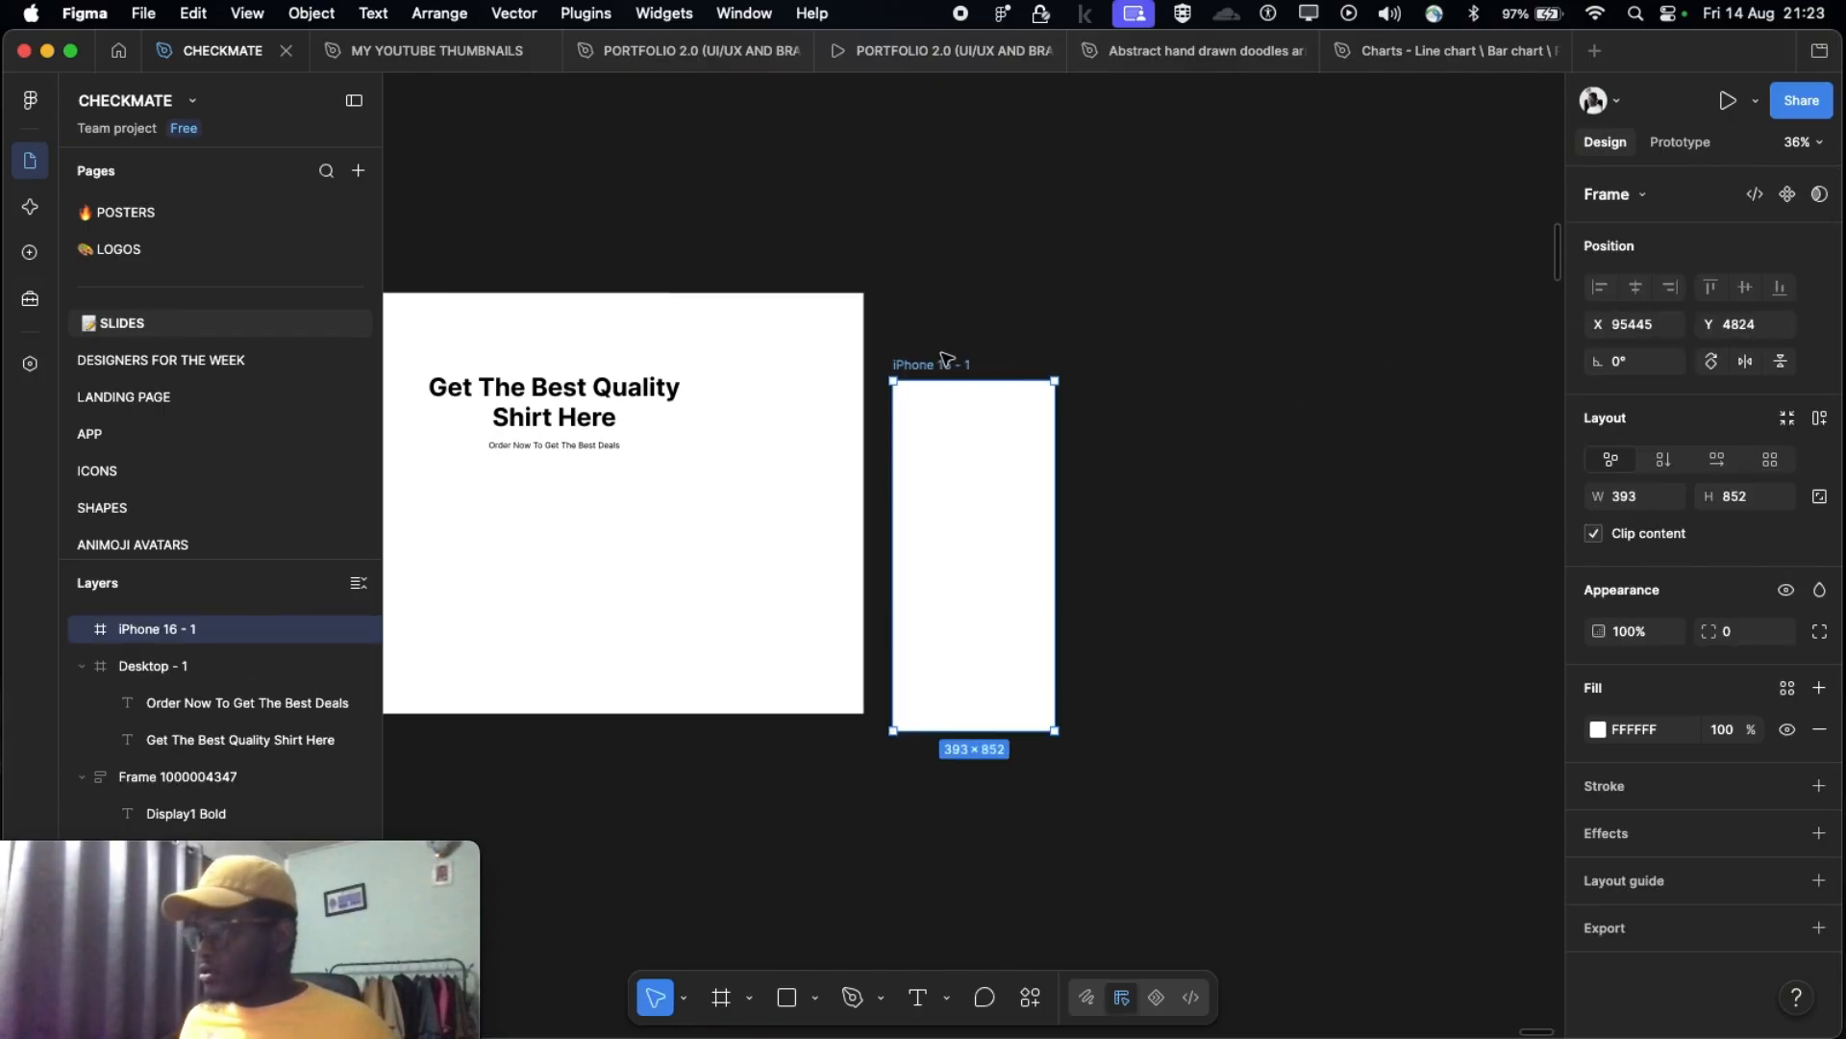
drag(942, 366, 985, 280)
scroll(985, 282, right, 2)
scroll(940, 346, up, 2)
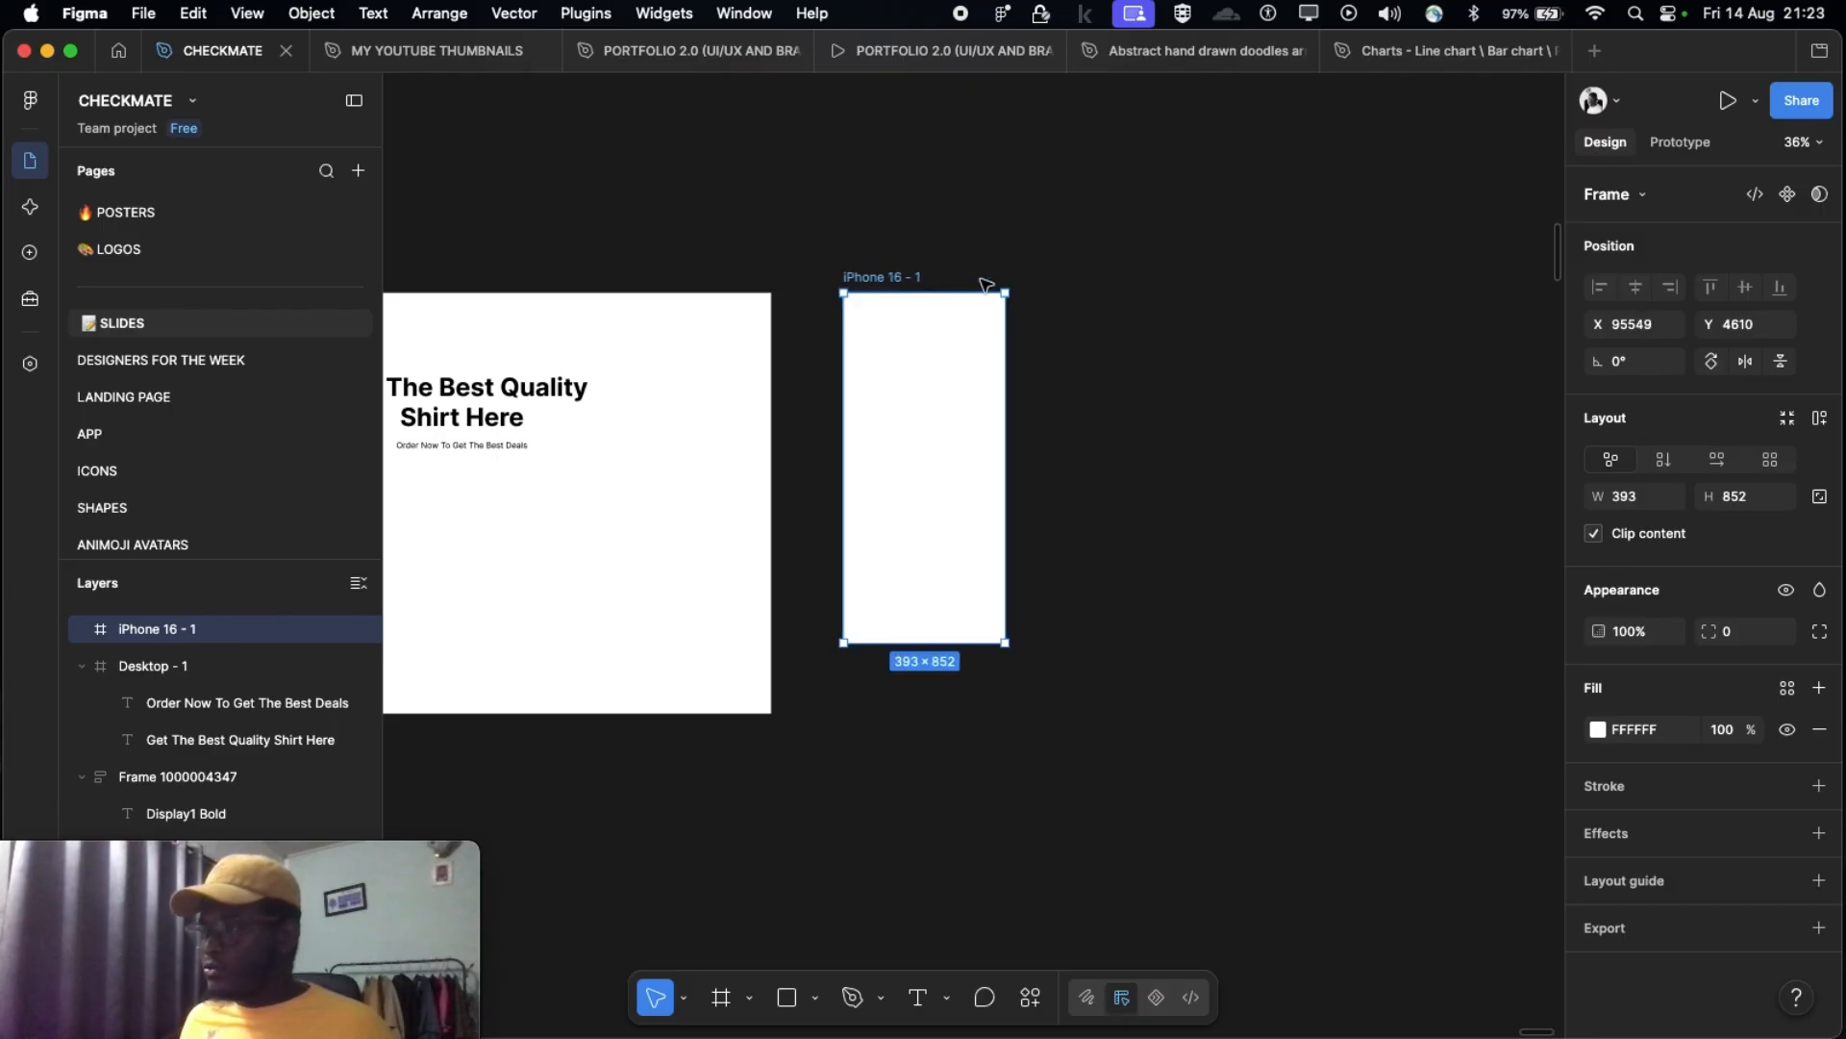
Step: Copy the "Get The Best Quality Shirt Here" heading from the Desktop frame into the iPhone 16 frame at X -151, Y 67
scroll(939, 348, left, 8)
drag(719, 394, 696, 440)
mouse_move(1195, 375)
mouse_down()
mouse_move(1324, 375)
mouse_move(1263, 359)
mouse_move(1224, 381)
mouse_up()
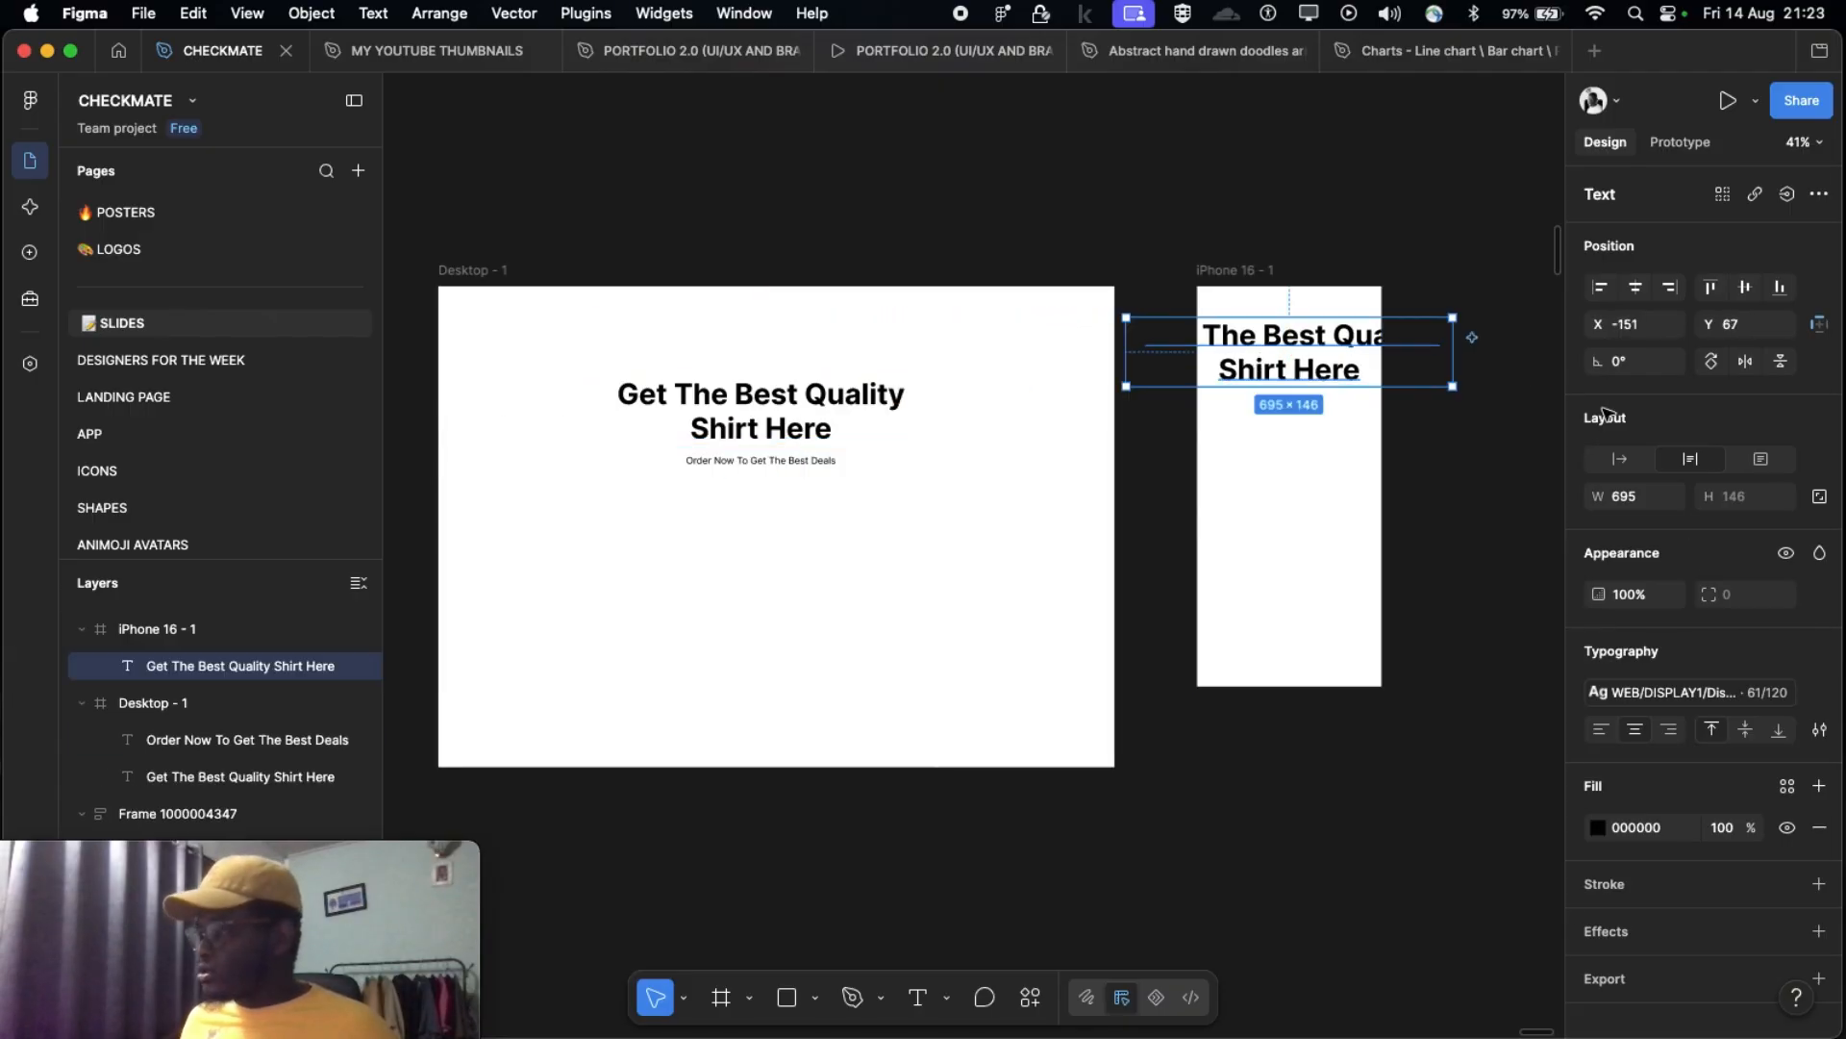
Step: Apply the Display1 Regular 36/120 text style from the MOBILE folder to the heading in the iPhone 16 frame
click(1683, 691)
scroll(1404, 775, down, 3)
scroll(1423, 769, up, 5)
scroll(1479, 769, down, 8)
scroll(1462, 789, down, 6)
scroll(1456, 783, down, 8)
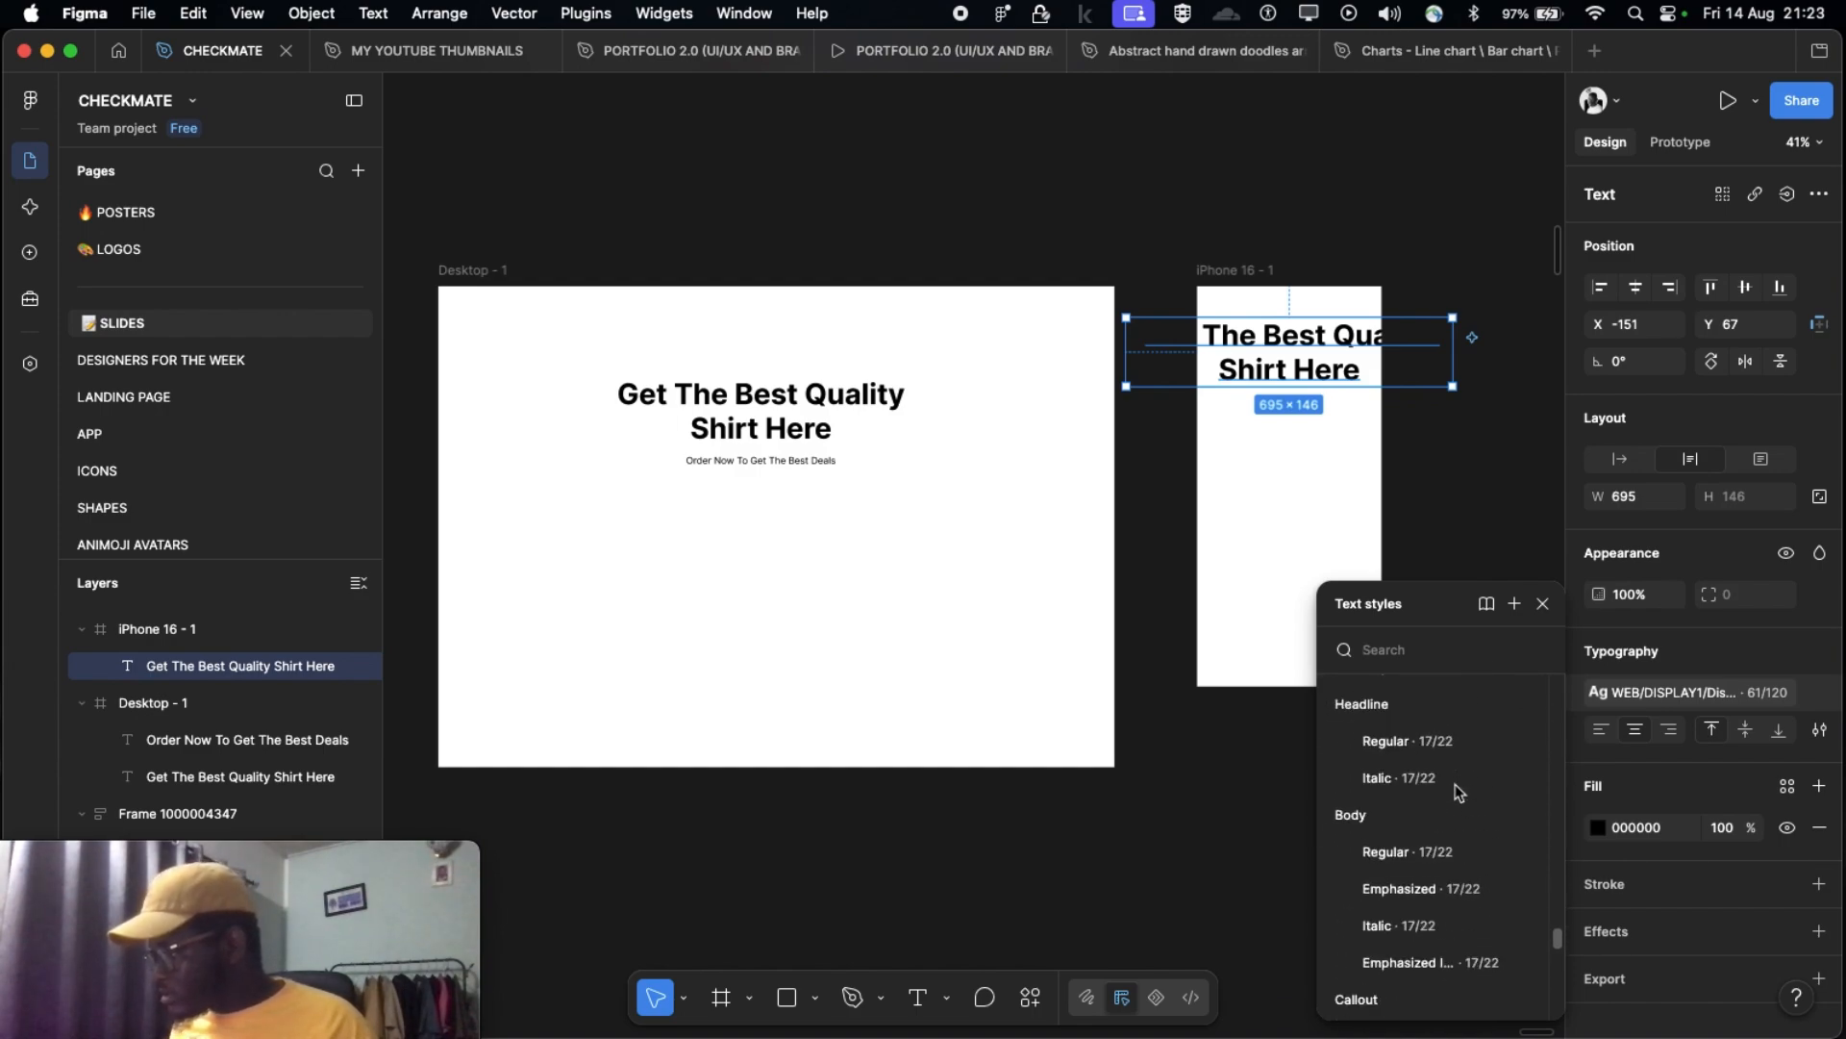
scroll(1456, 783, down, 5)
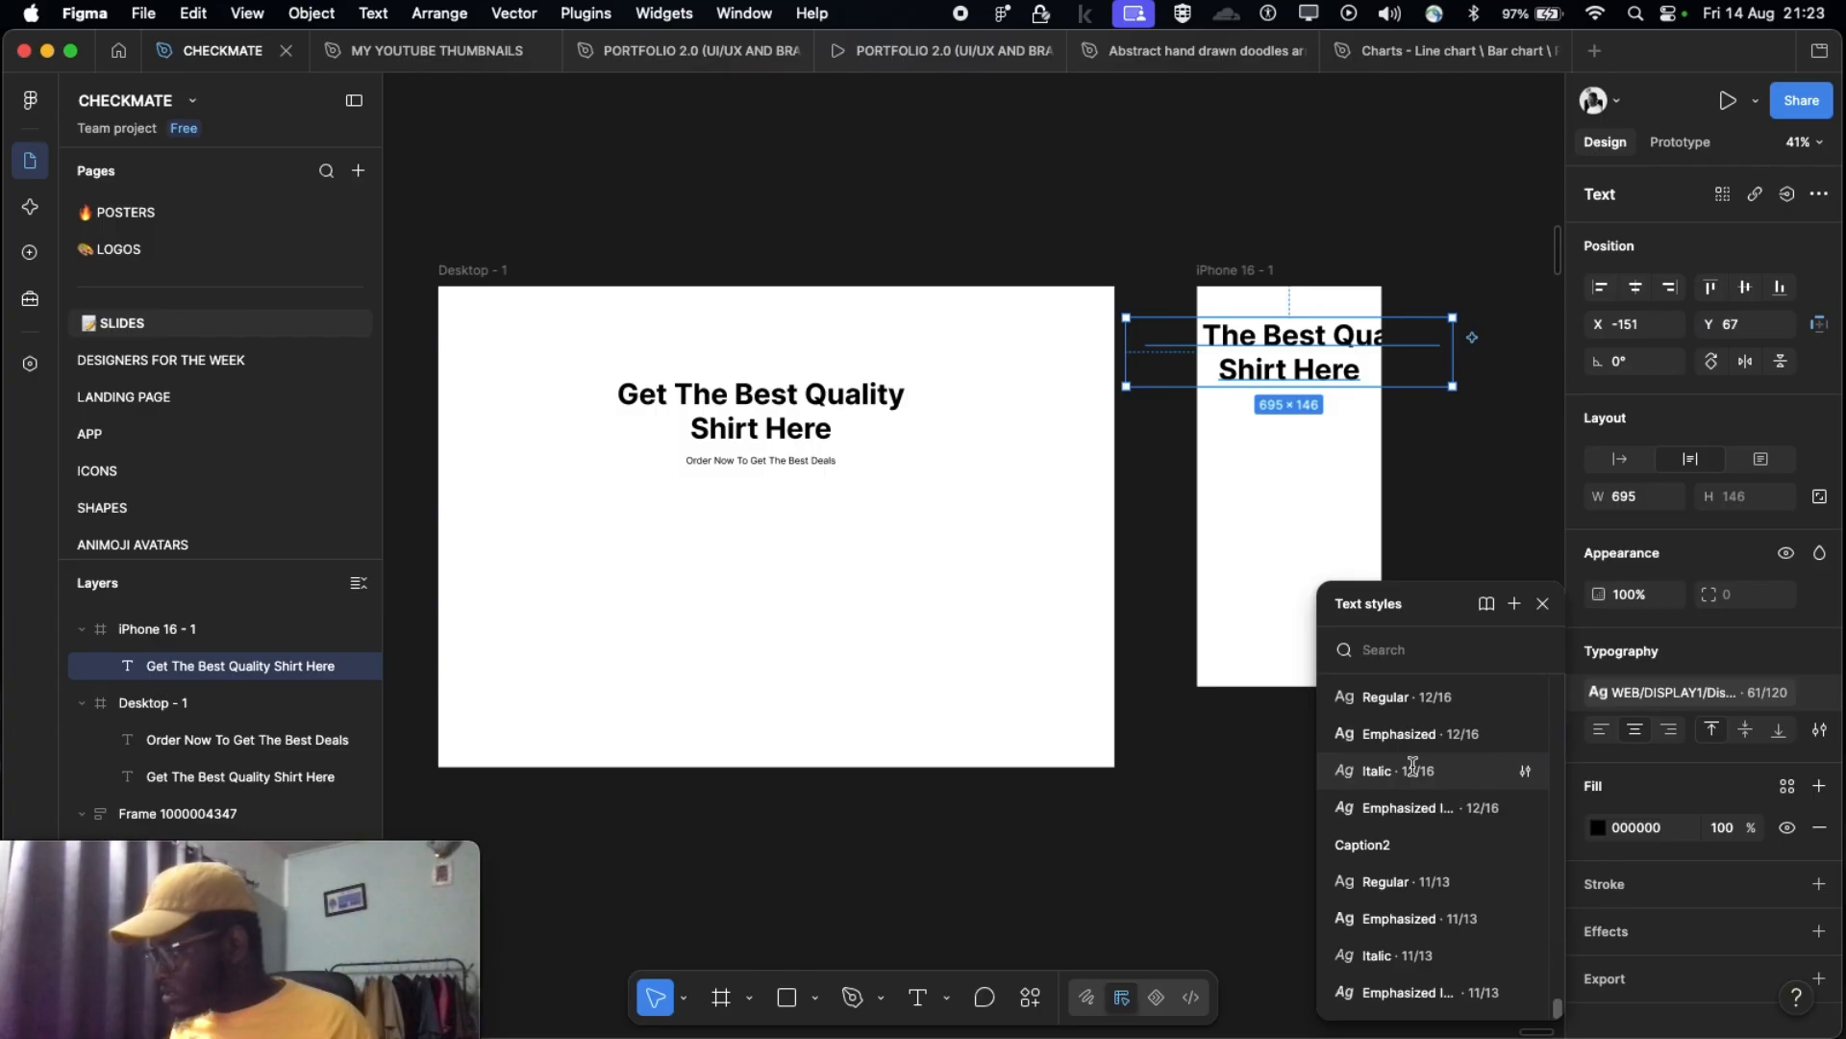
scroll(1385, 757, up, 15)
scroll(1381, 759, up, 10)
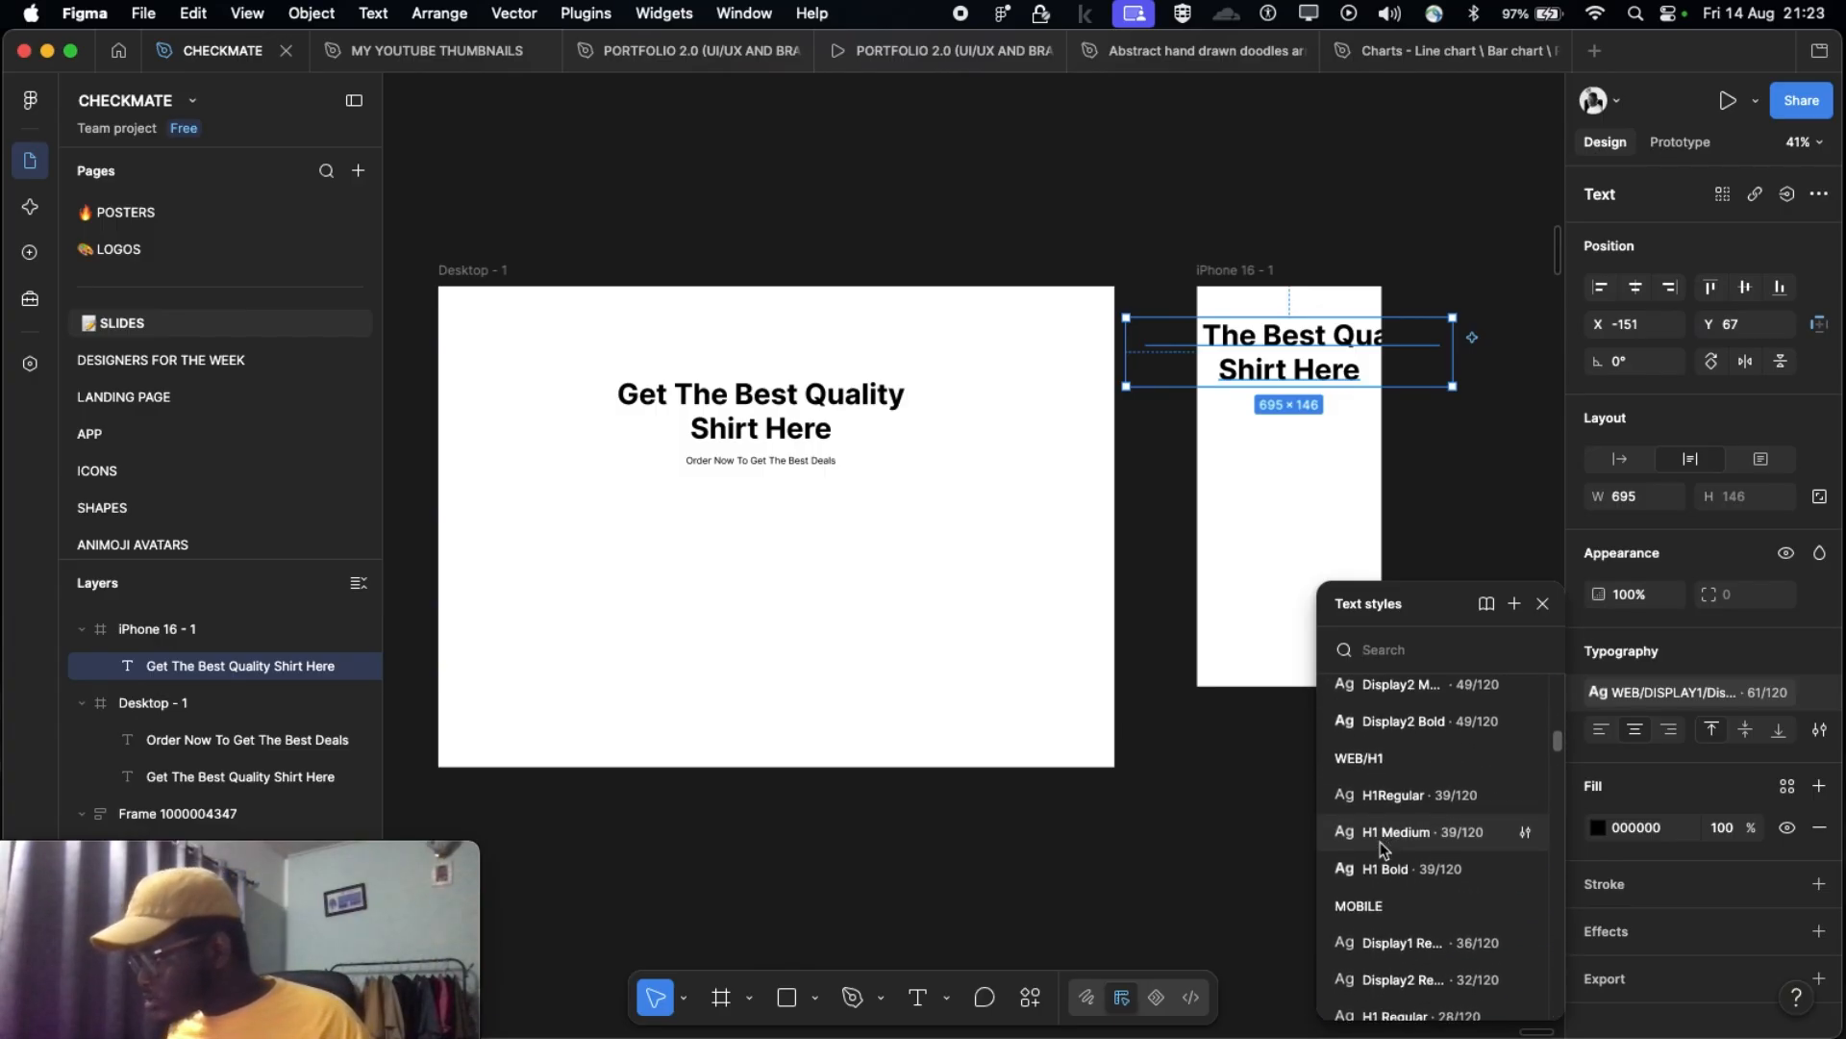
scroll(1381, 846, down, 3)
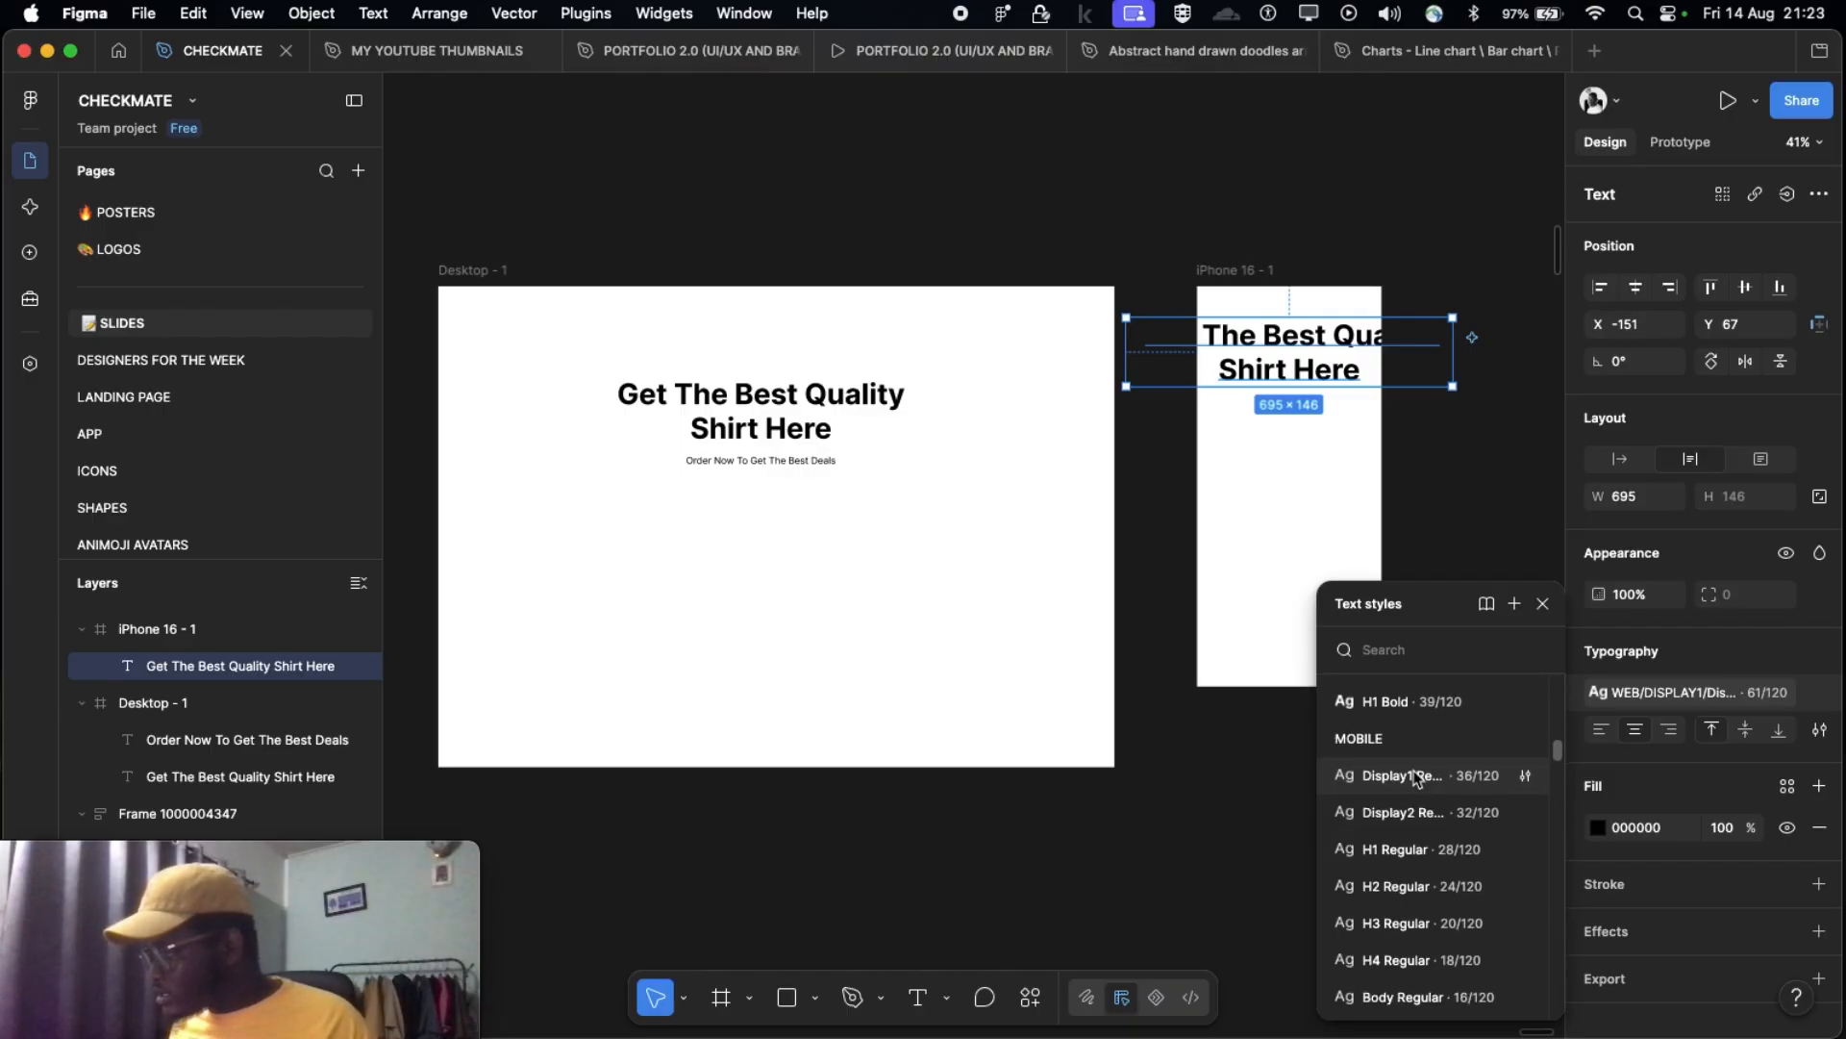
scroll(1416, 894, down, 3)
scroll(1415, 892, down, 4)
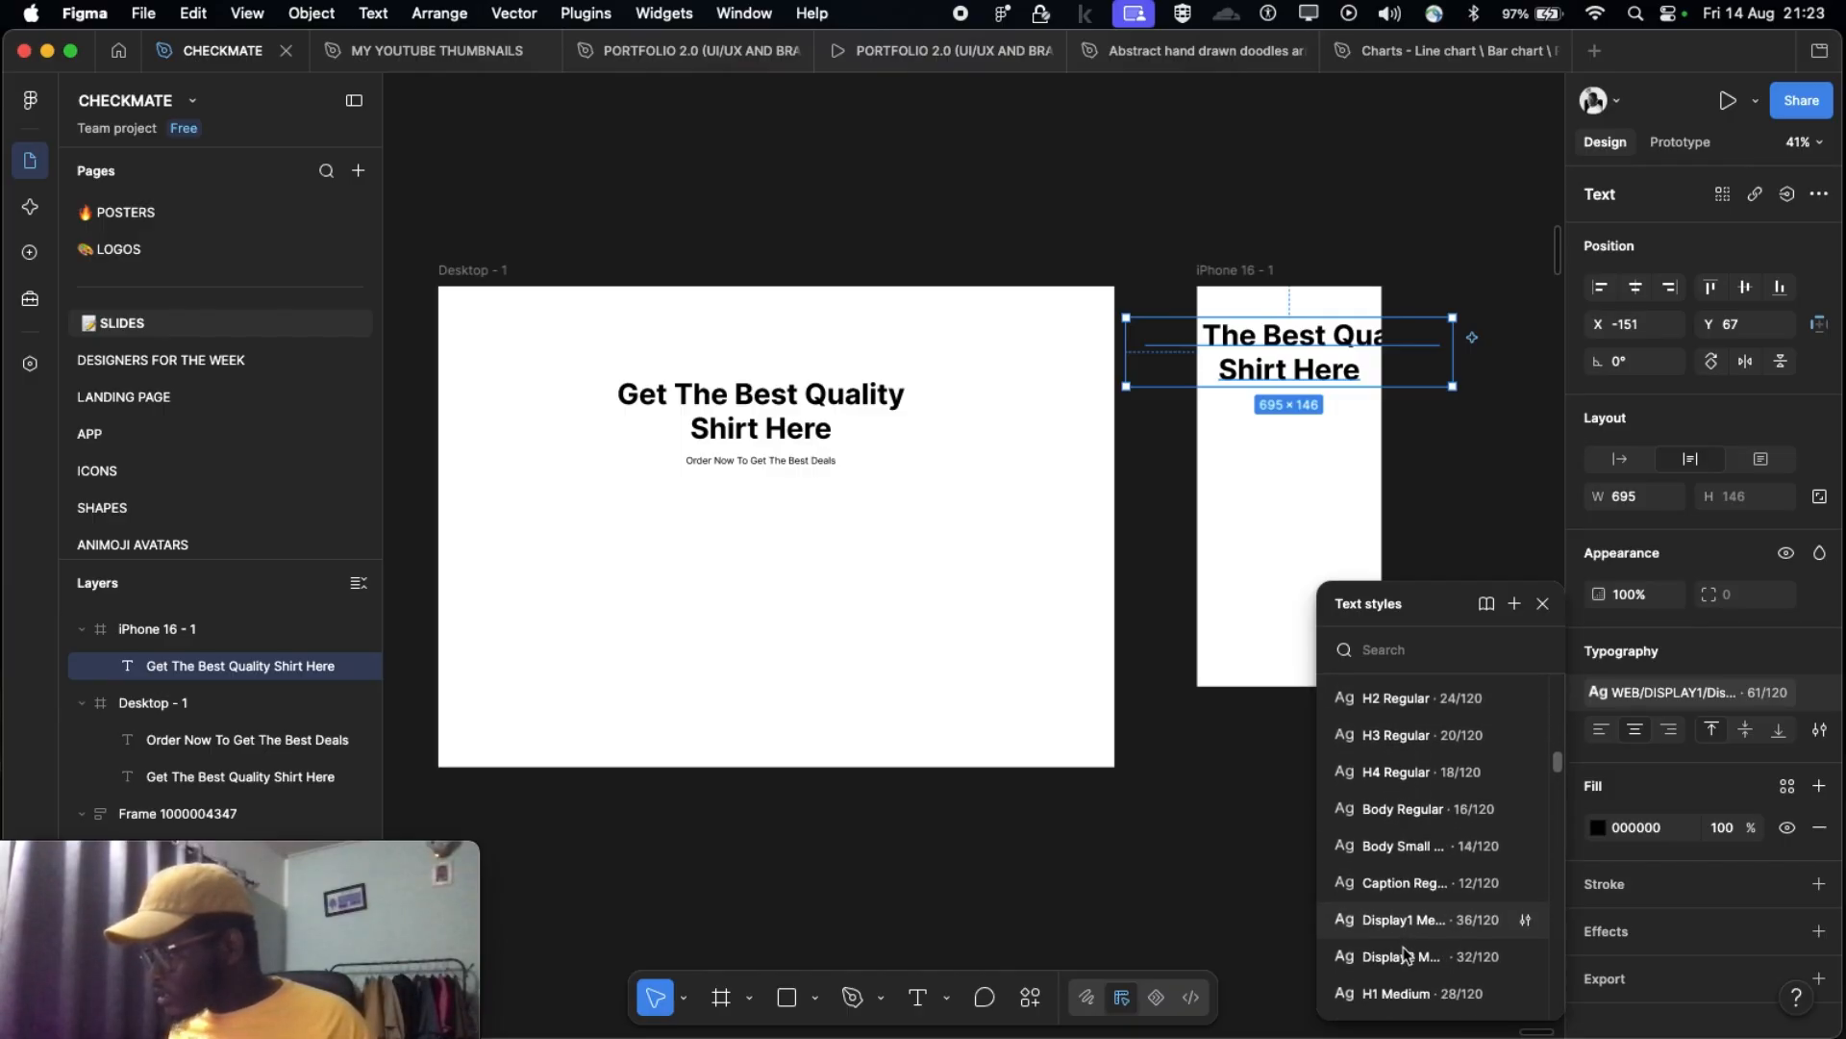
scroll(1399, 827, up, 5)
click(1395, 728)
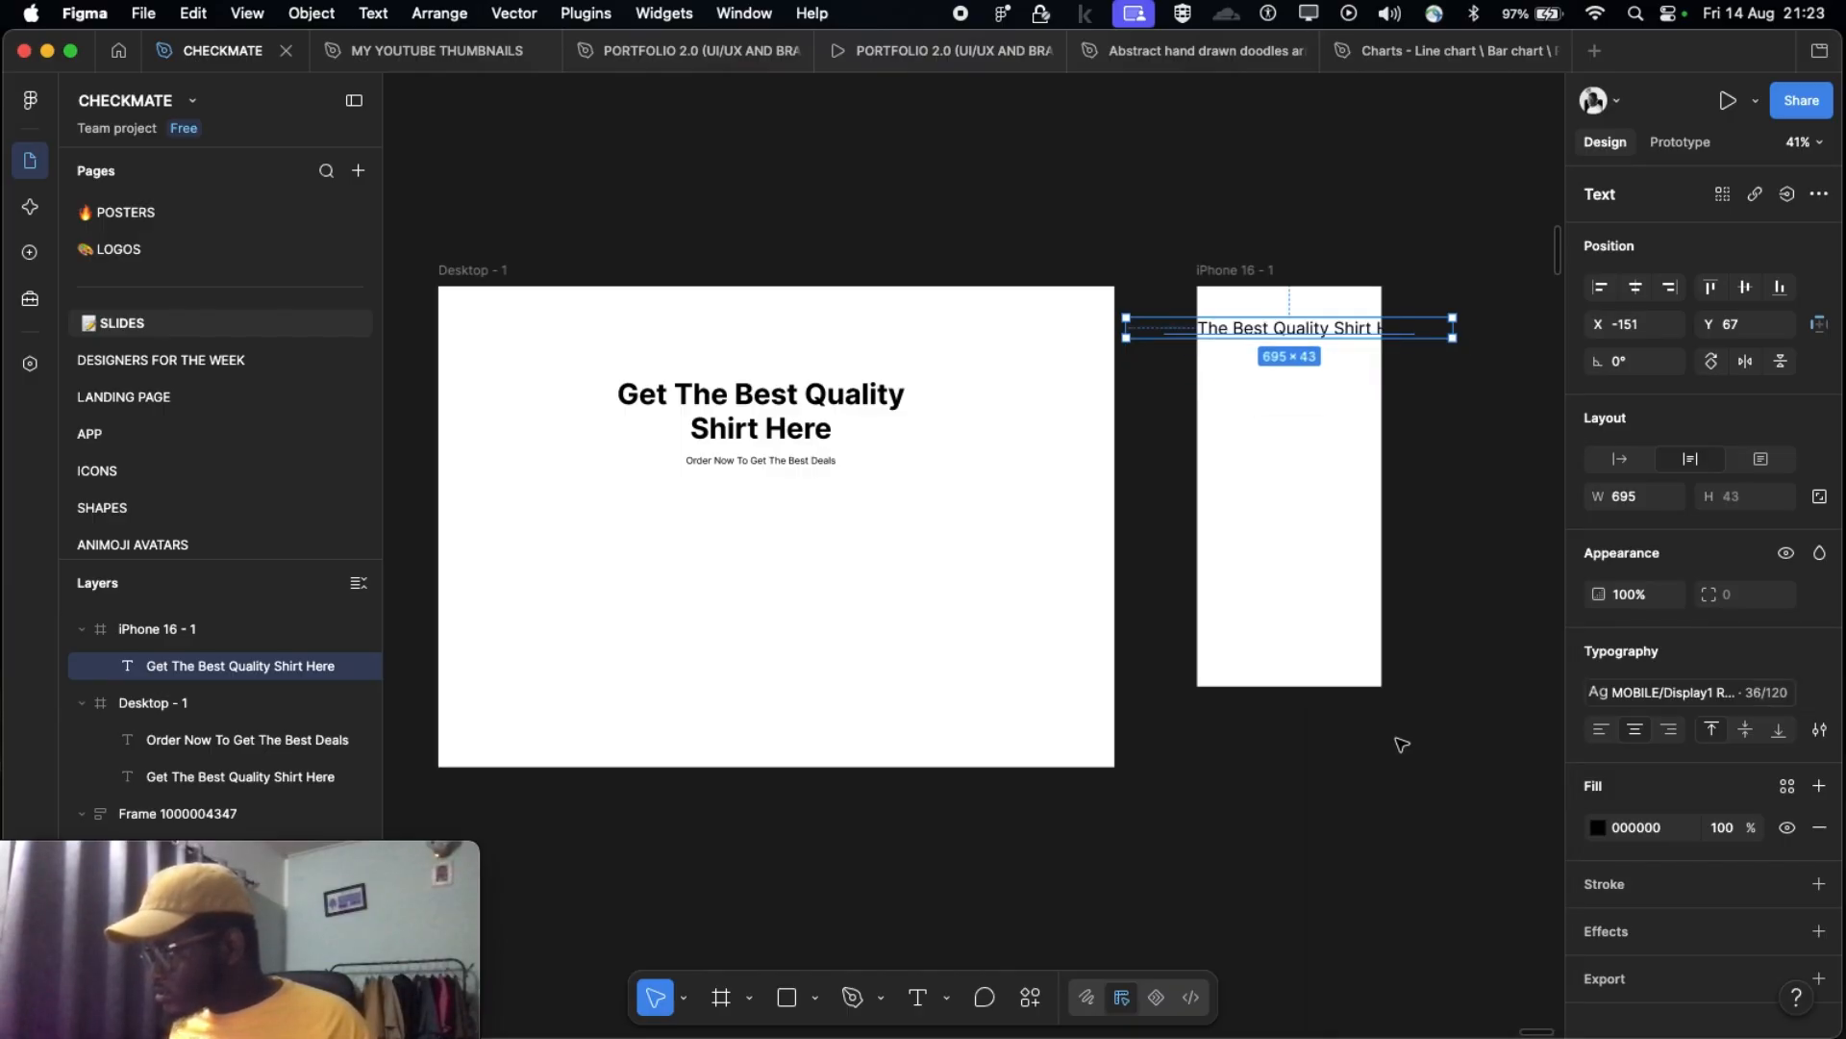
Step: Narrow the iPhone frame's heading to 336 wide so it wraps onto two lines, and place it at X 29, Y 97
drag(1420, 338, 1280, 354)
click(1224, 234)
scroll(1225, 233, down, 1)
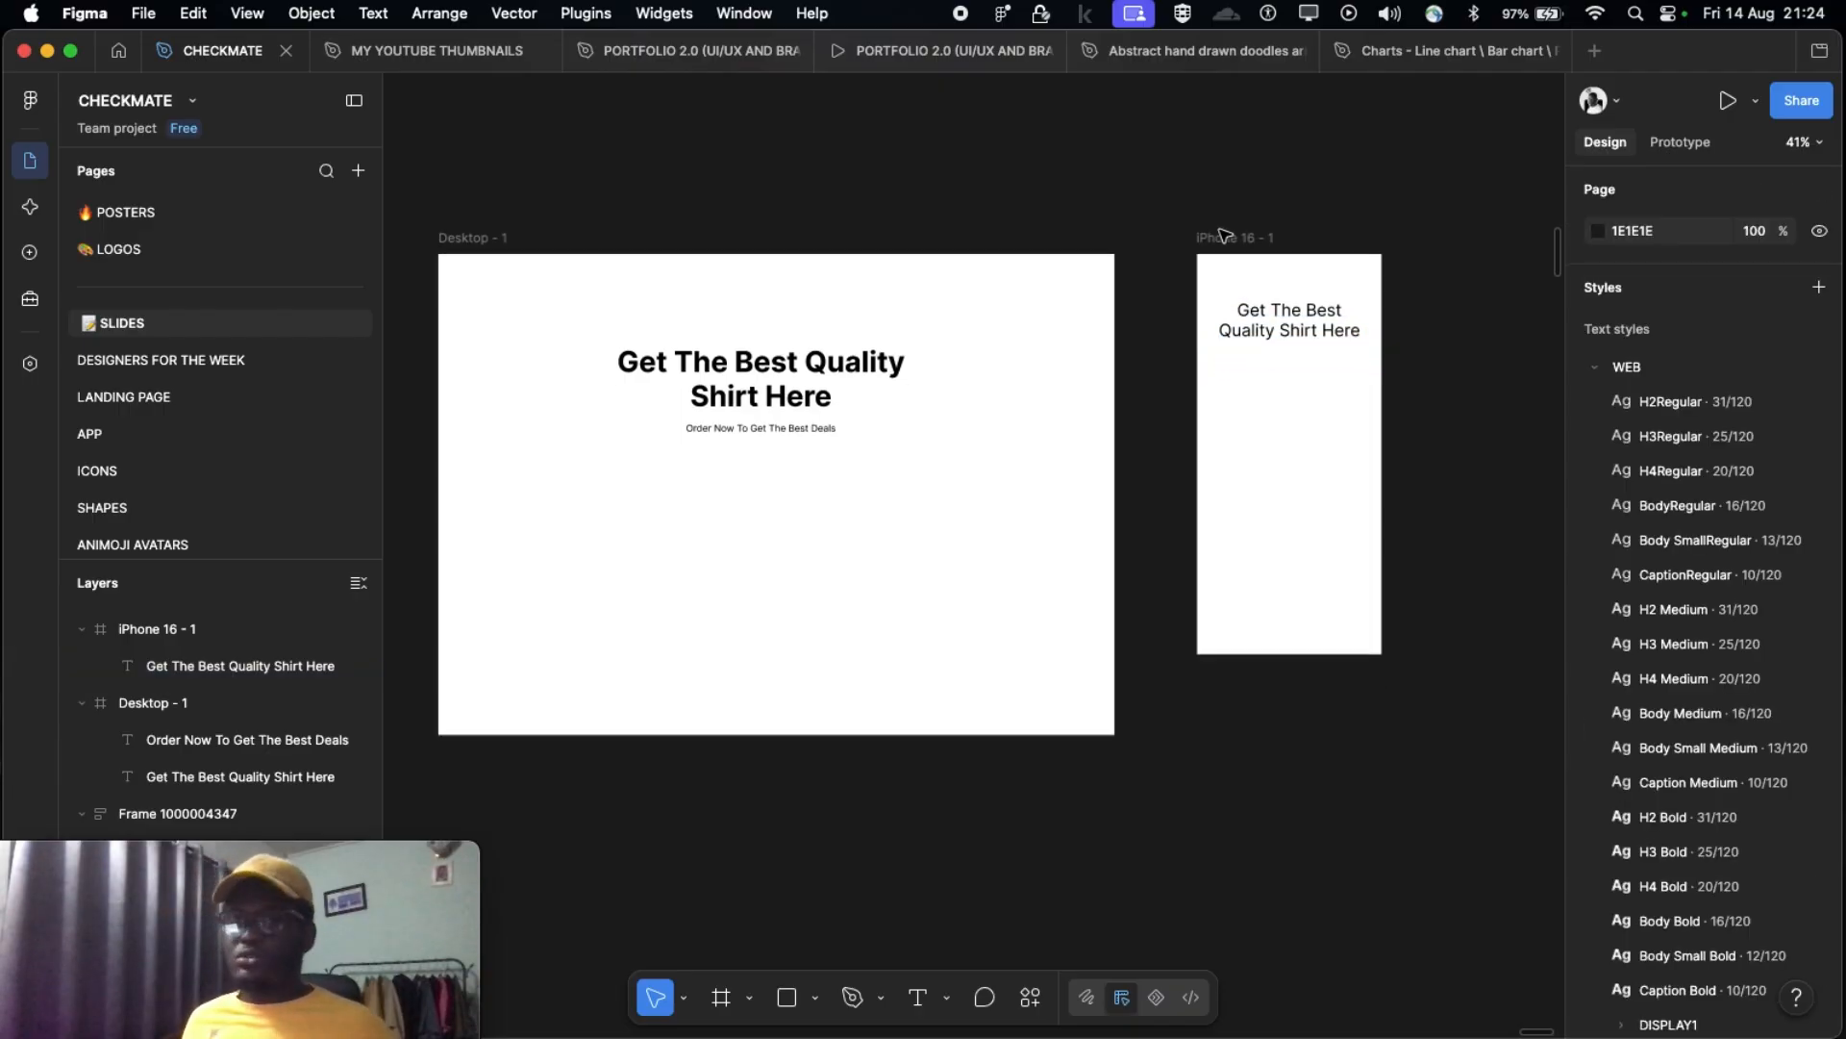
Step: Compare the desktop and mobile headings, and move the iPhone 16 frame closer to the Desktop frame, to X 95451, Y 4610
scroll(1349, 301, up, 4)
scroll(1349, 301, right, 2)
scroll(1173, 297, right, 2)
click(1057, 348)
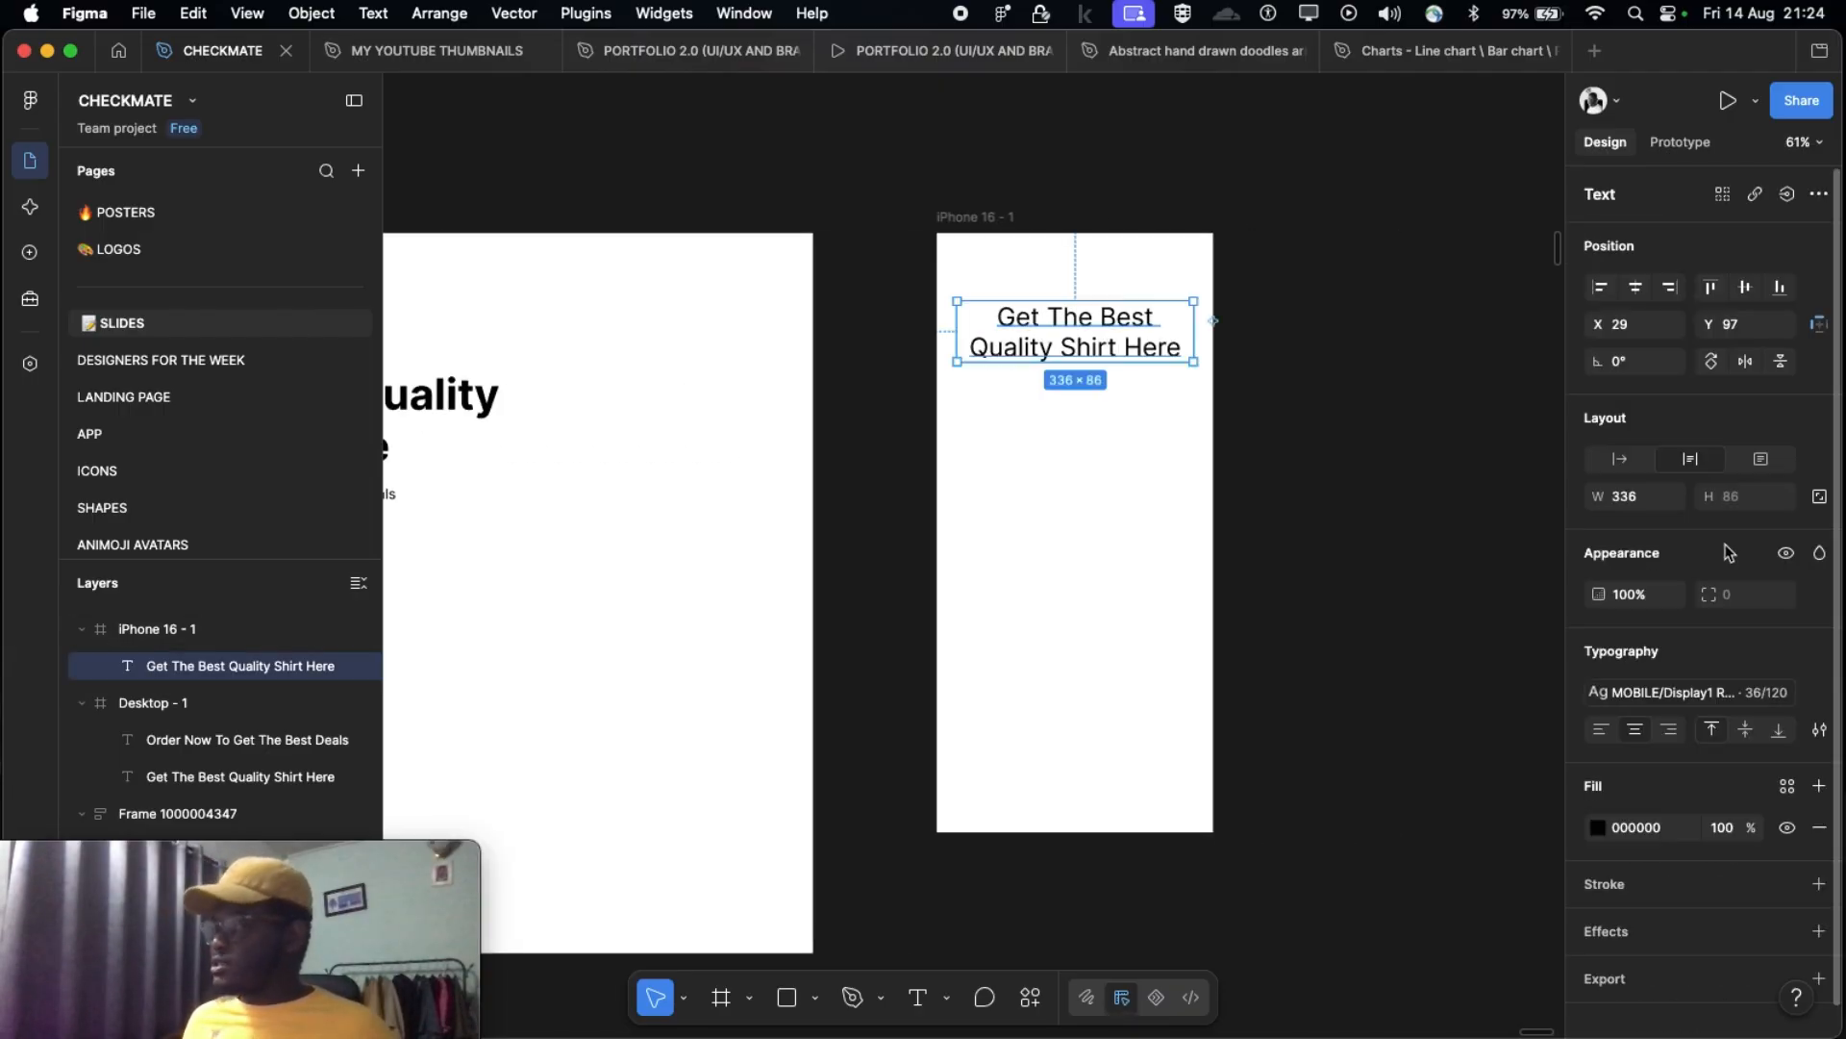
scroll(1012, 371, left, 12)
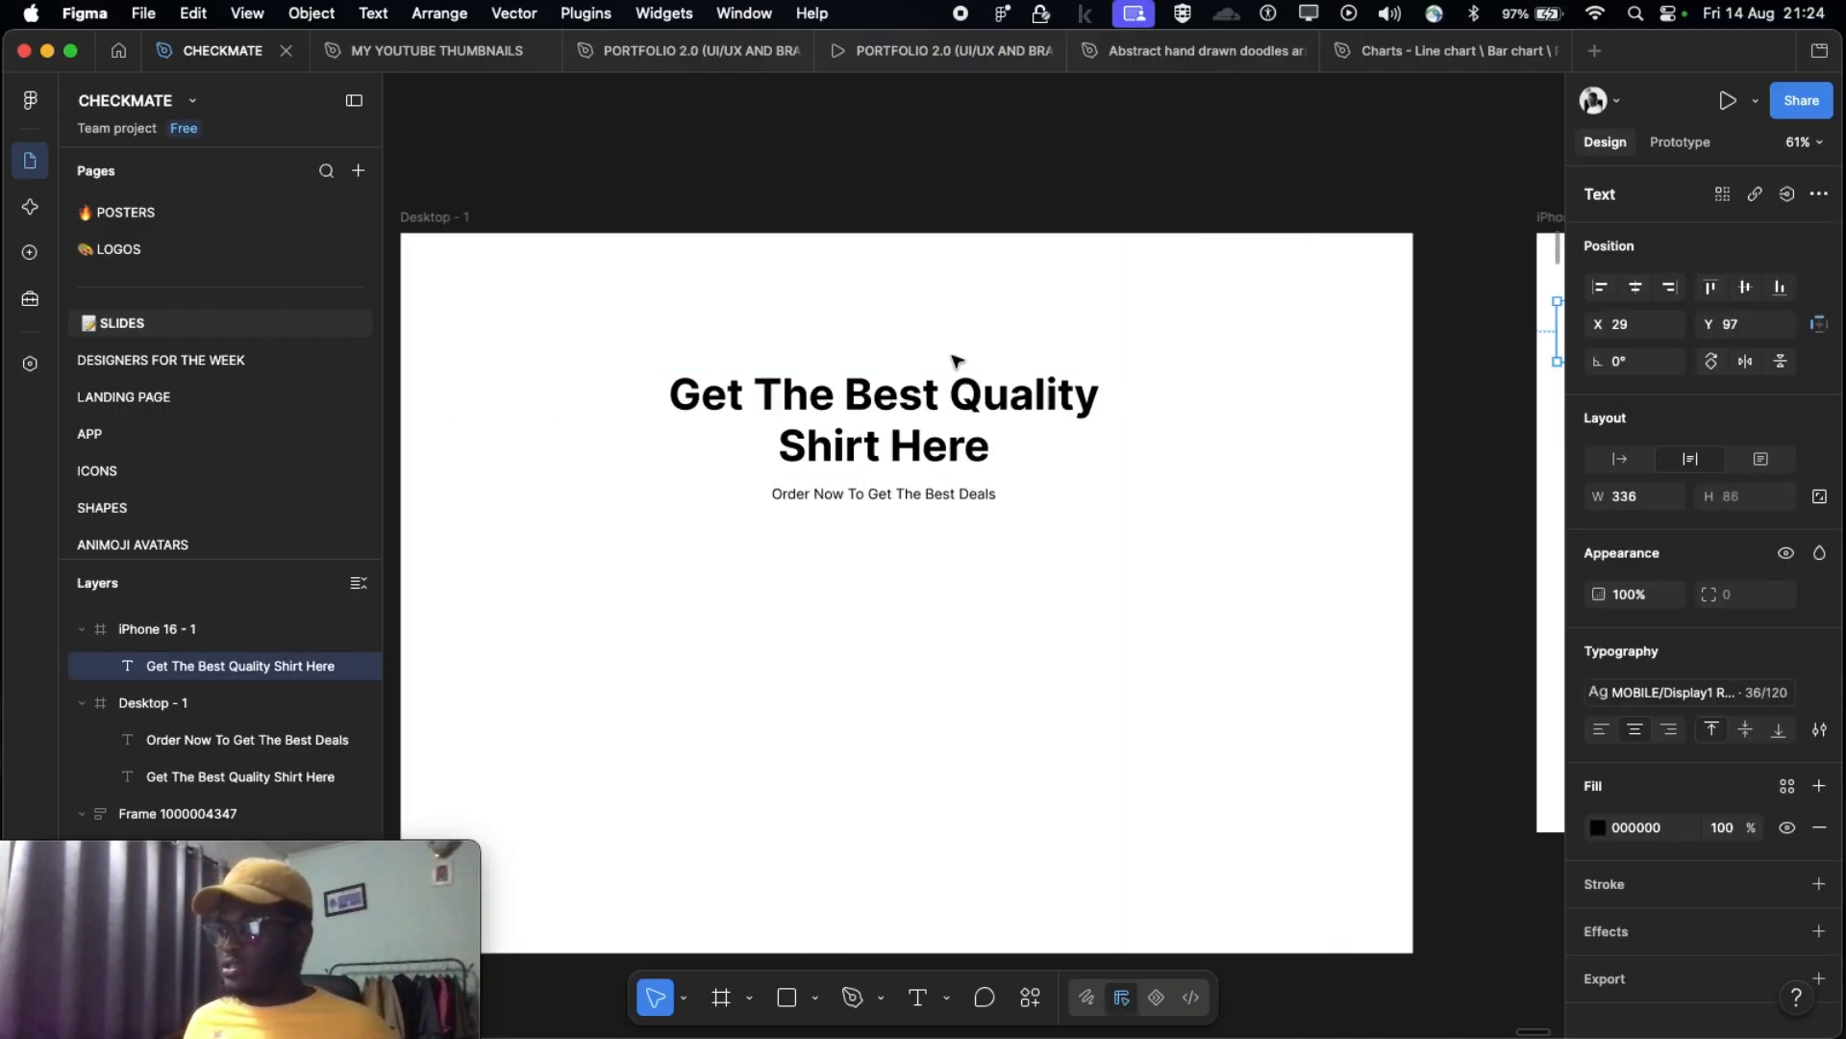
scroll(956, 359, right, 12)
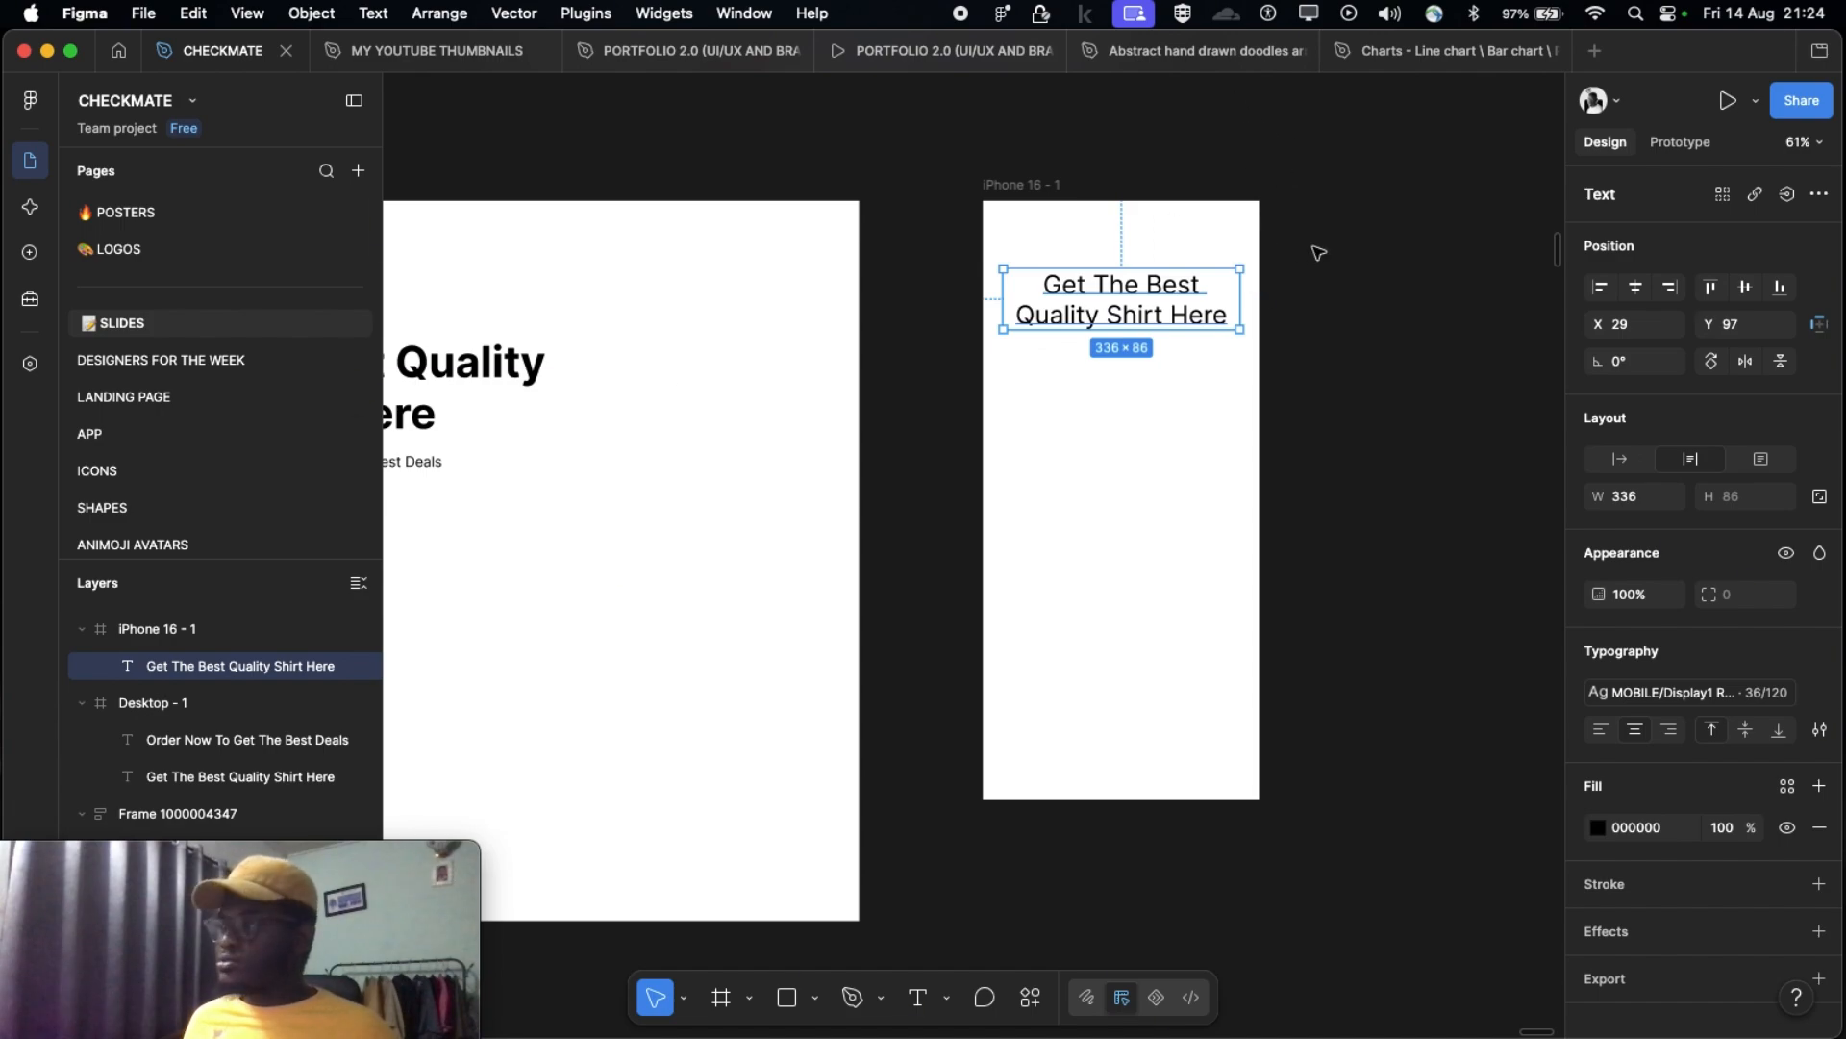
scroll(1313, 246, down, 3)
drag(1096, 200, 1058, 199)
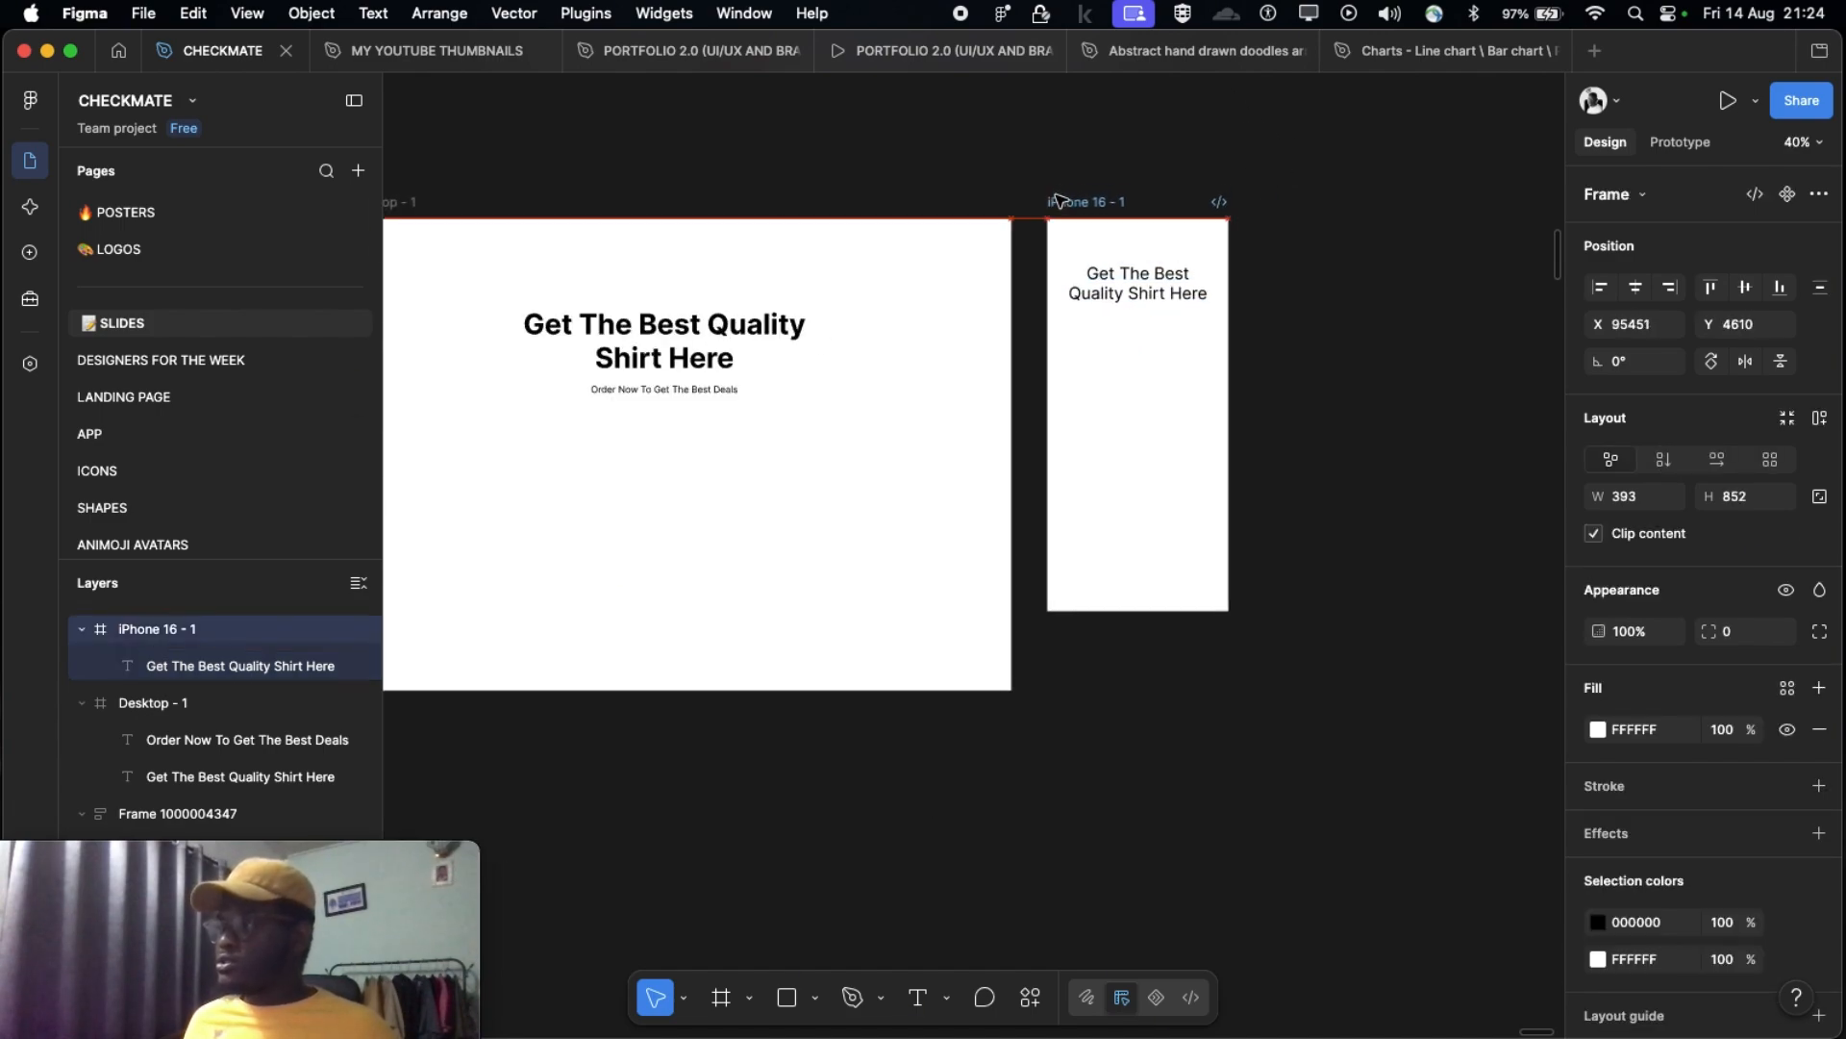
Step: Look over the Regular, Medium and Bold type sample frames for web and mobile beside the Mobile Typography size list
scroll(876, 235, left, 7)
scroll(877, 234, down, 6)
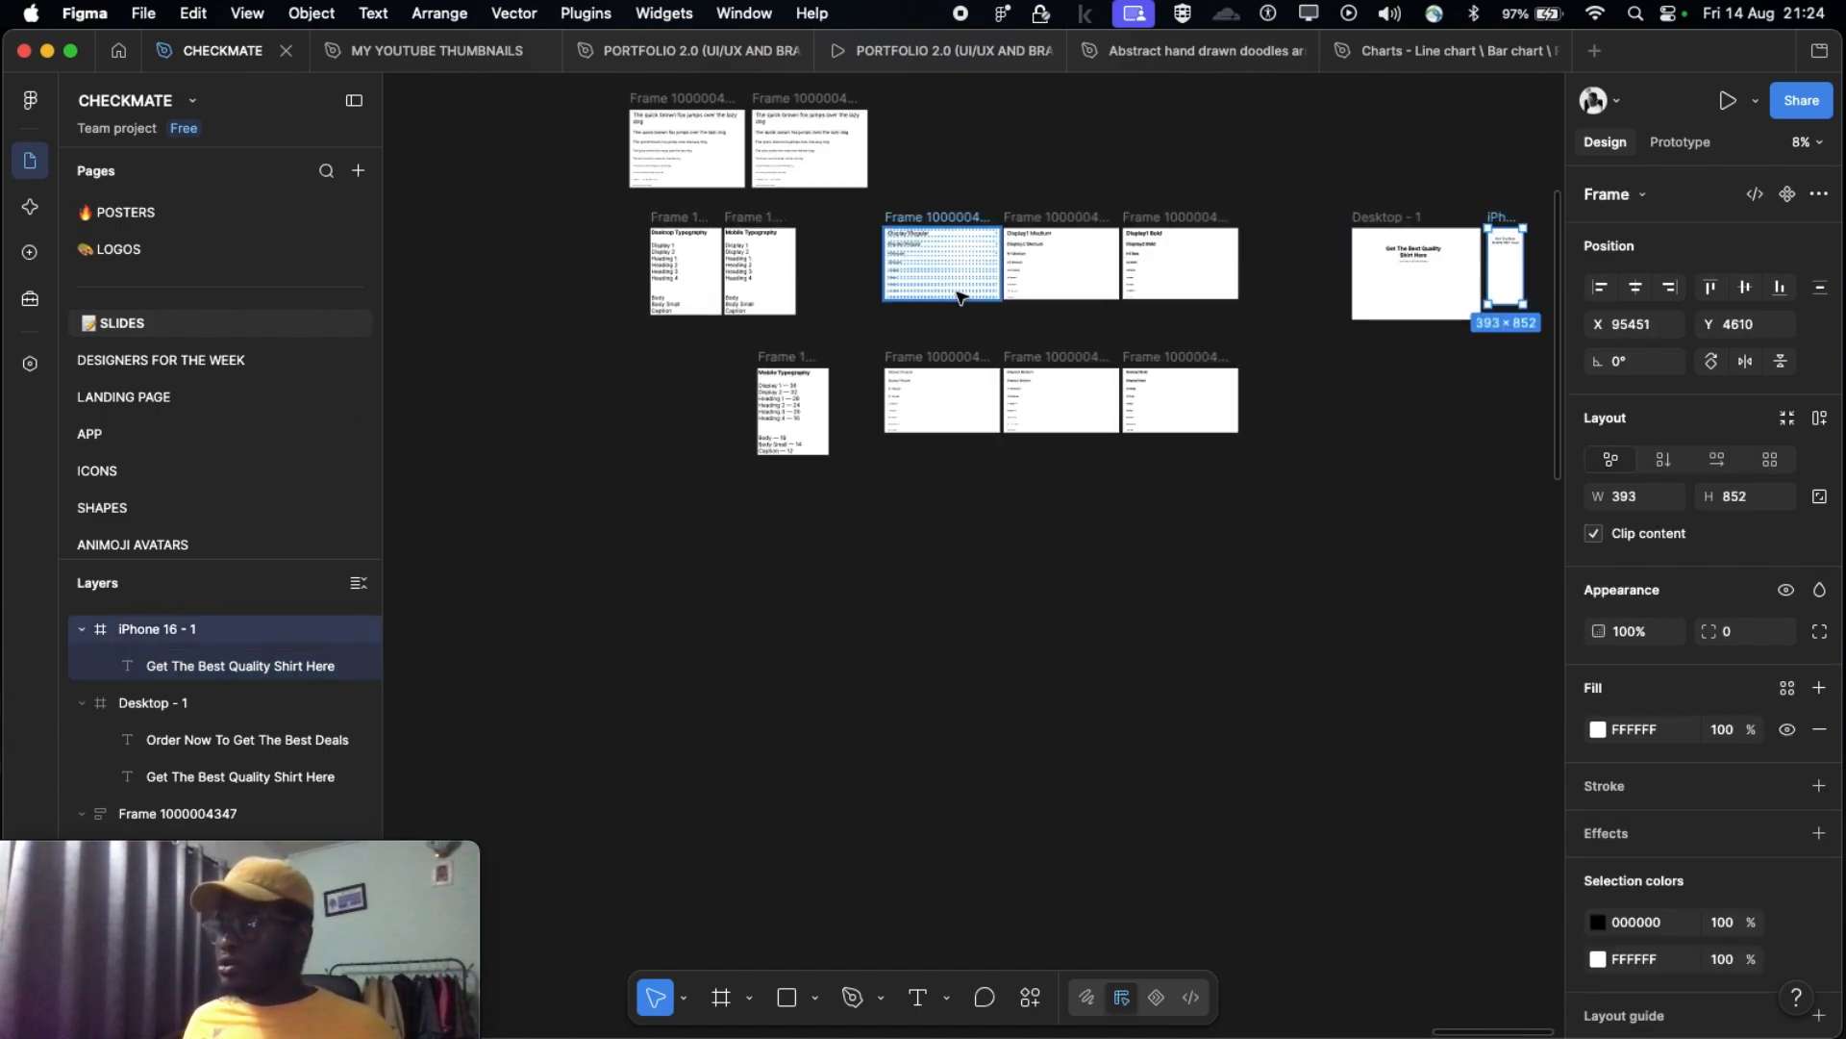
scroll(959, 295, up, 5)
scroll(895, 276, right, 4)
scroll(709, 280, up, 1)
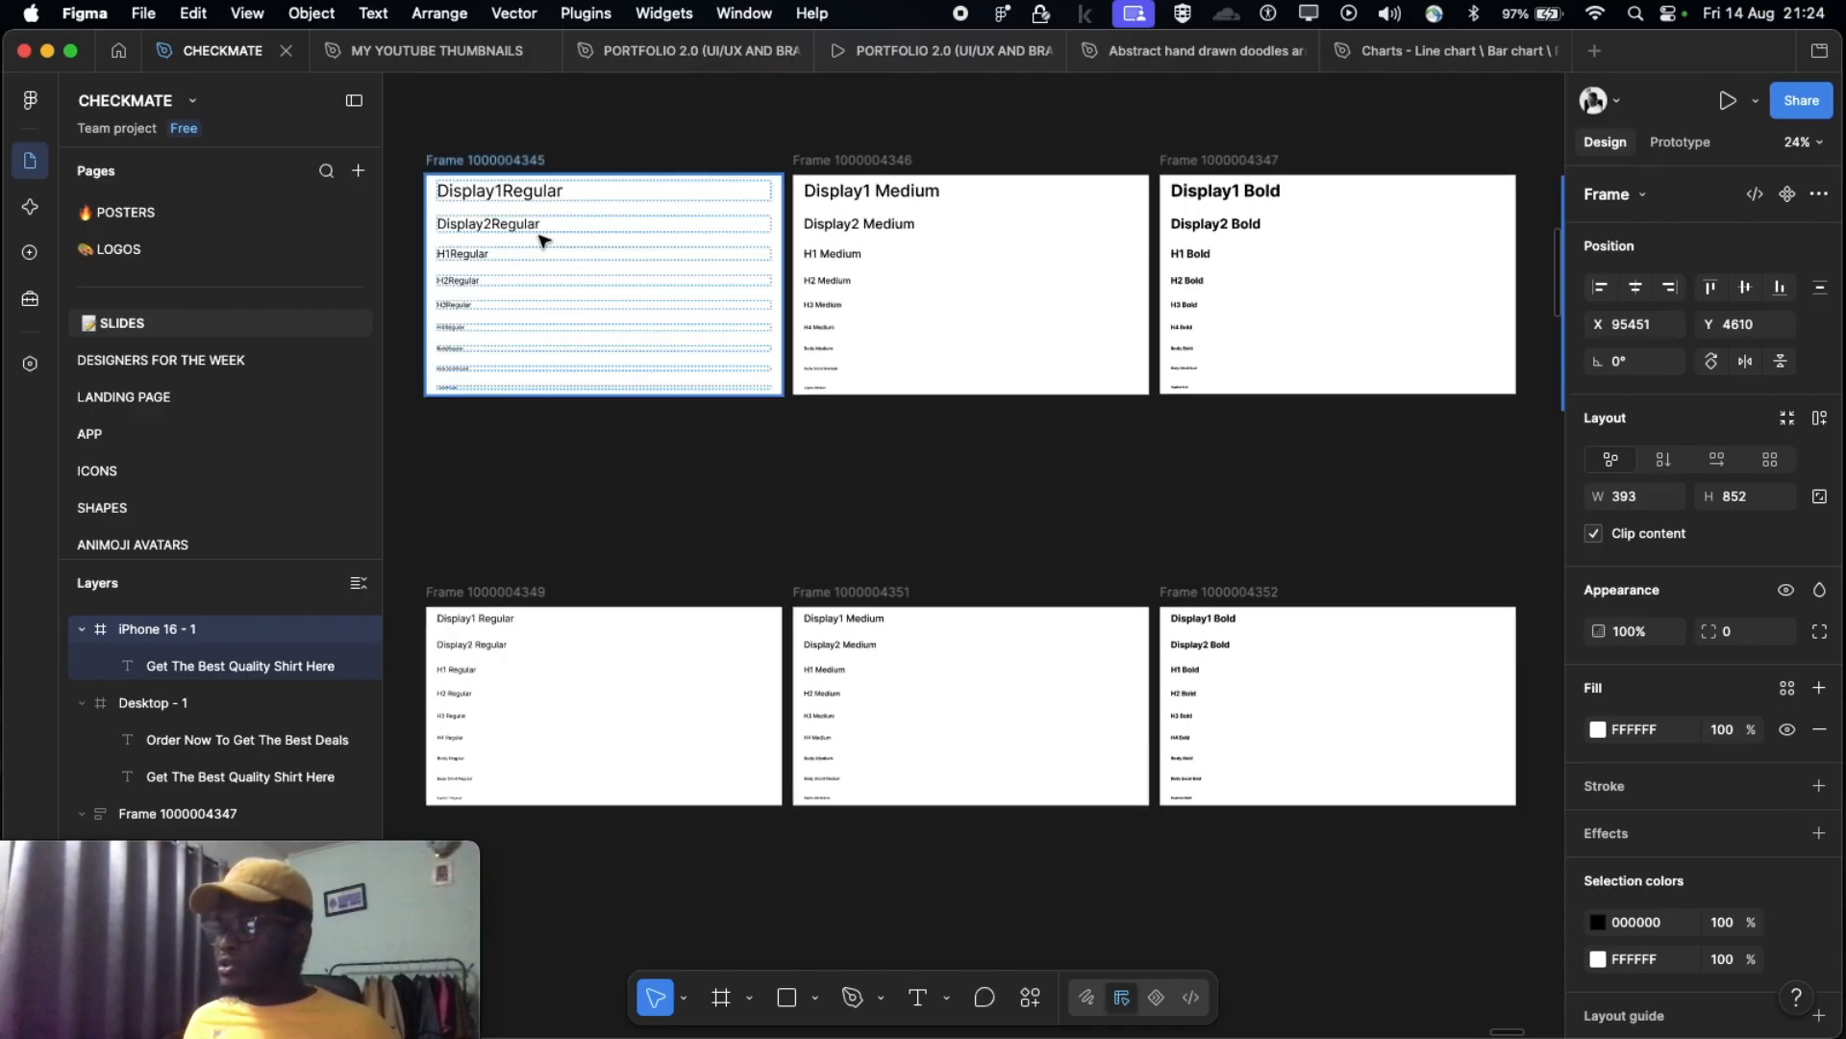
scroll(1298, 247, down, 3)
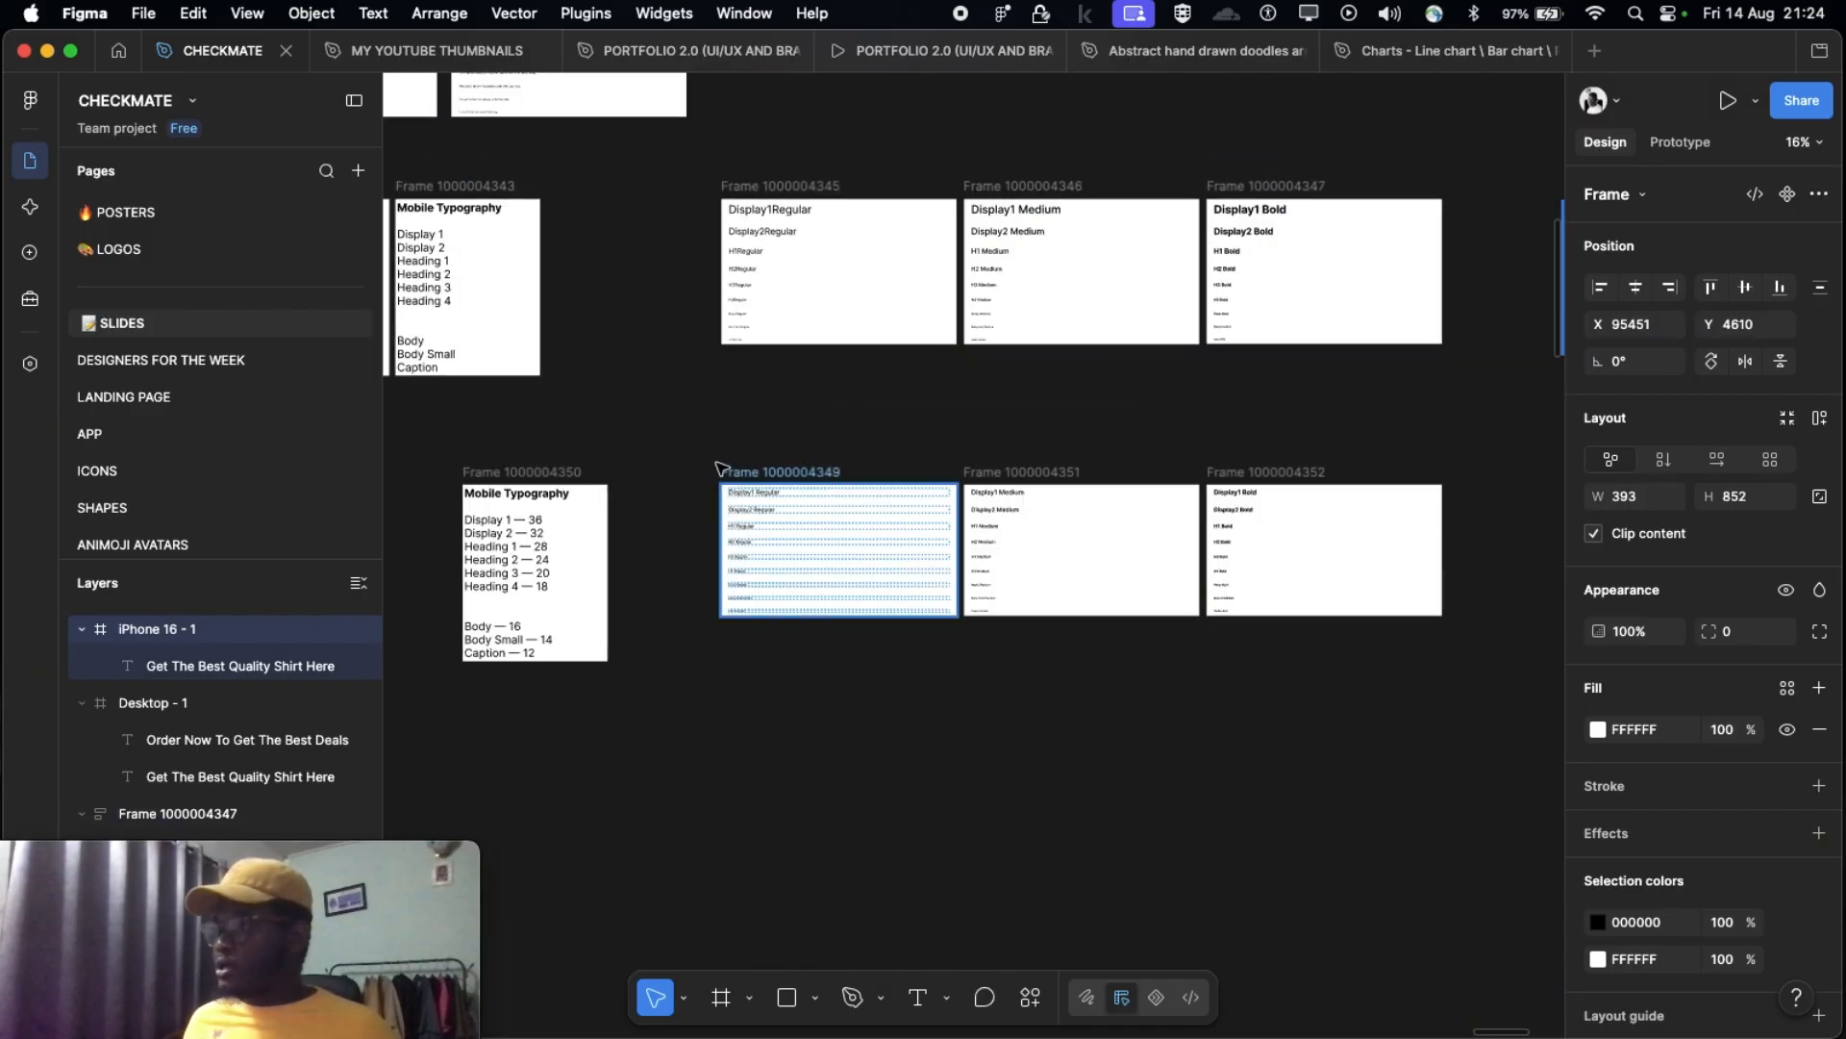
Step: Compare the web Regular, Medium and Bold sample frames with the mobile sample frames below them
scroll(673, 221, up, 2)
scroll(536, 433, up, 2)
scroll(494, 301, down, 3)
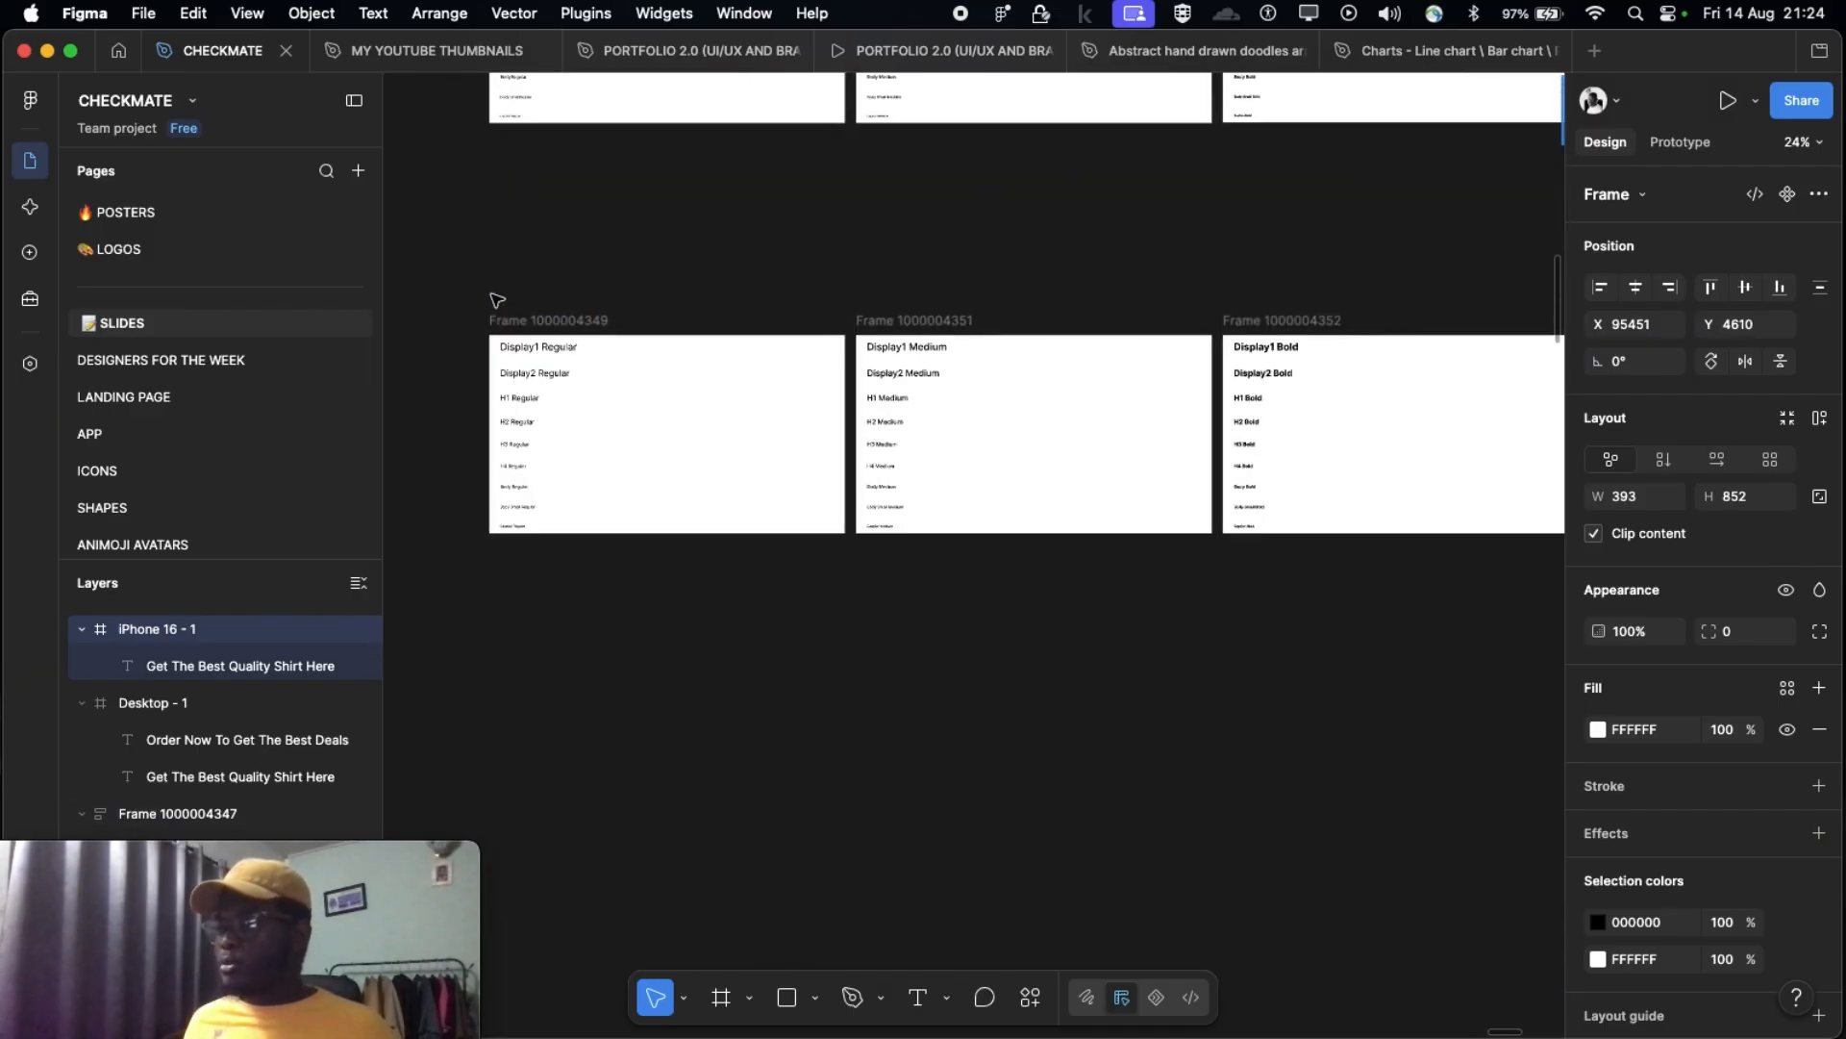
scroll(494, 297, up, 4)
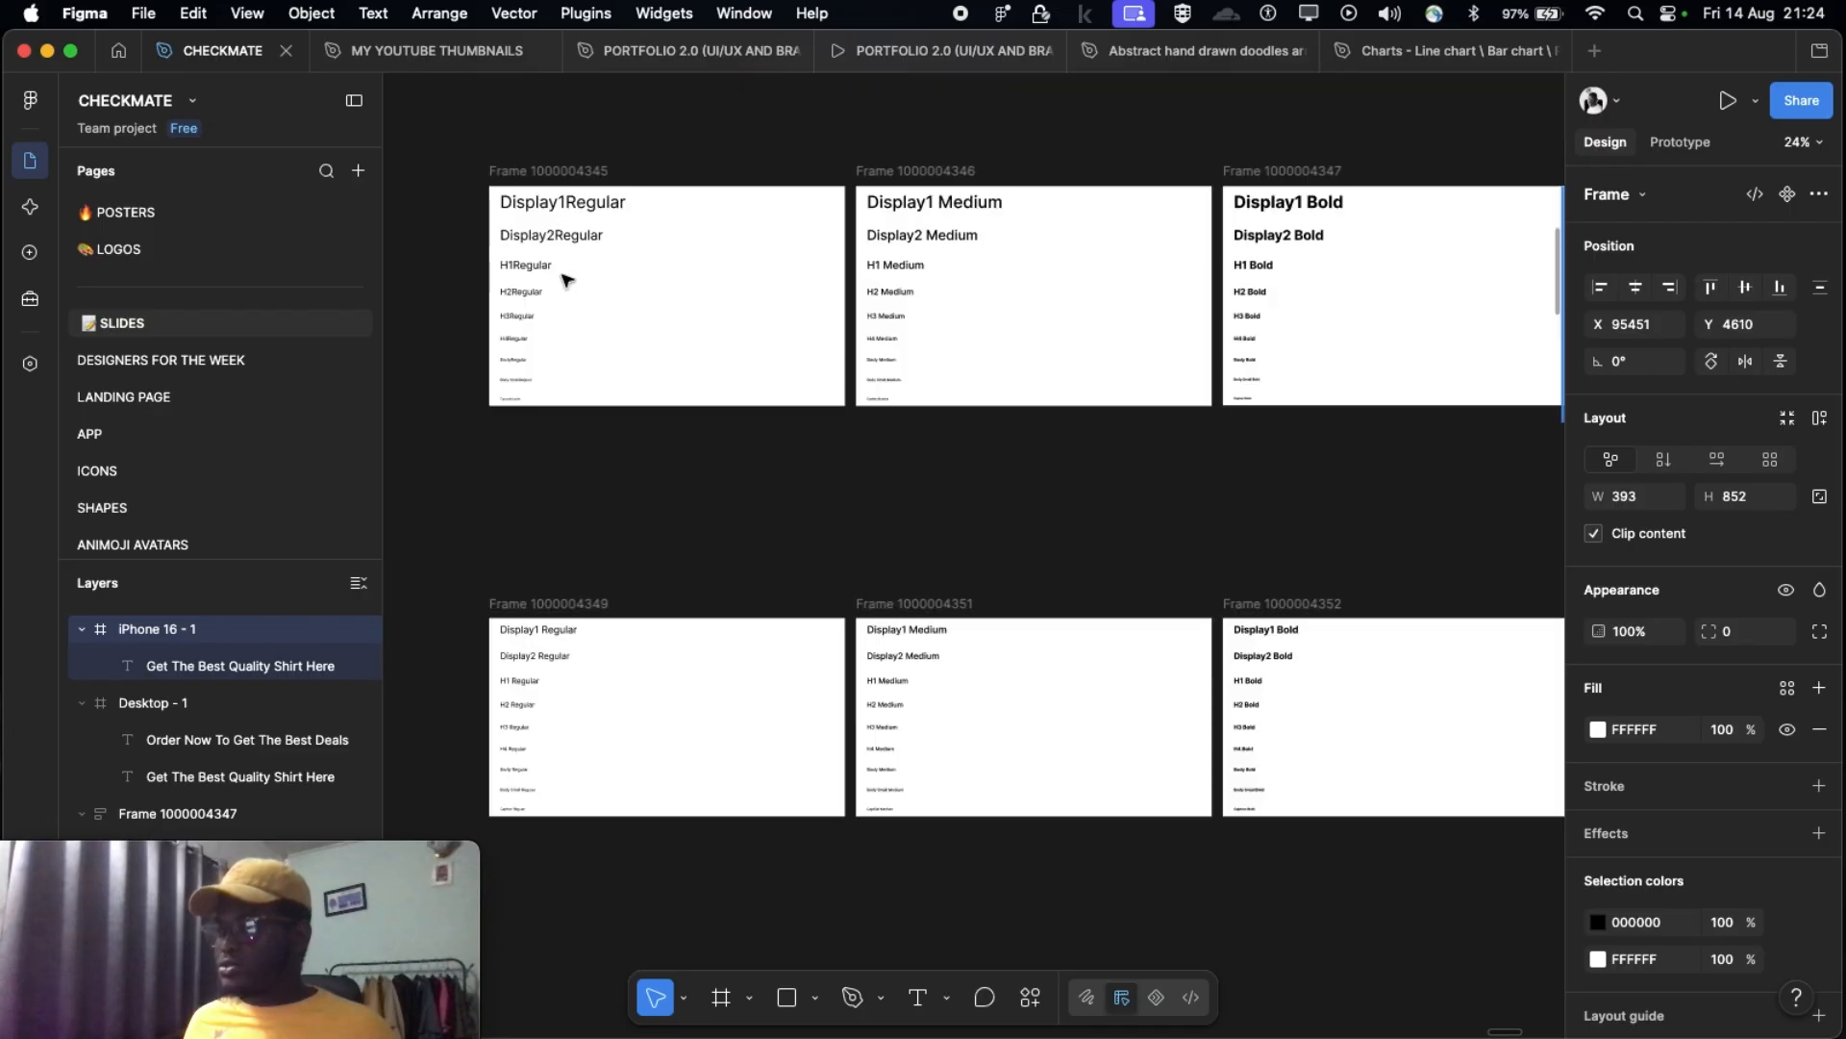
click(478, 159)
drag(1382, 150, 1430, 441)
key(shift+a)
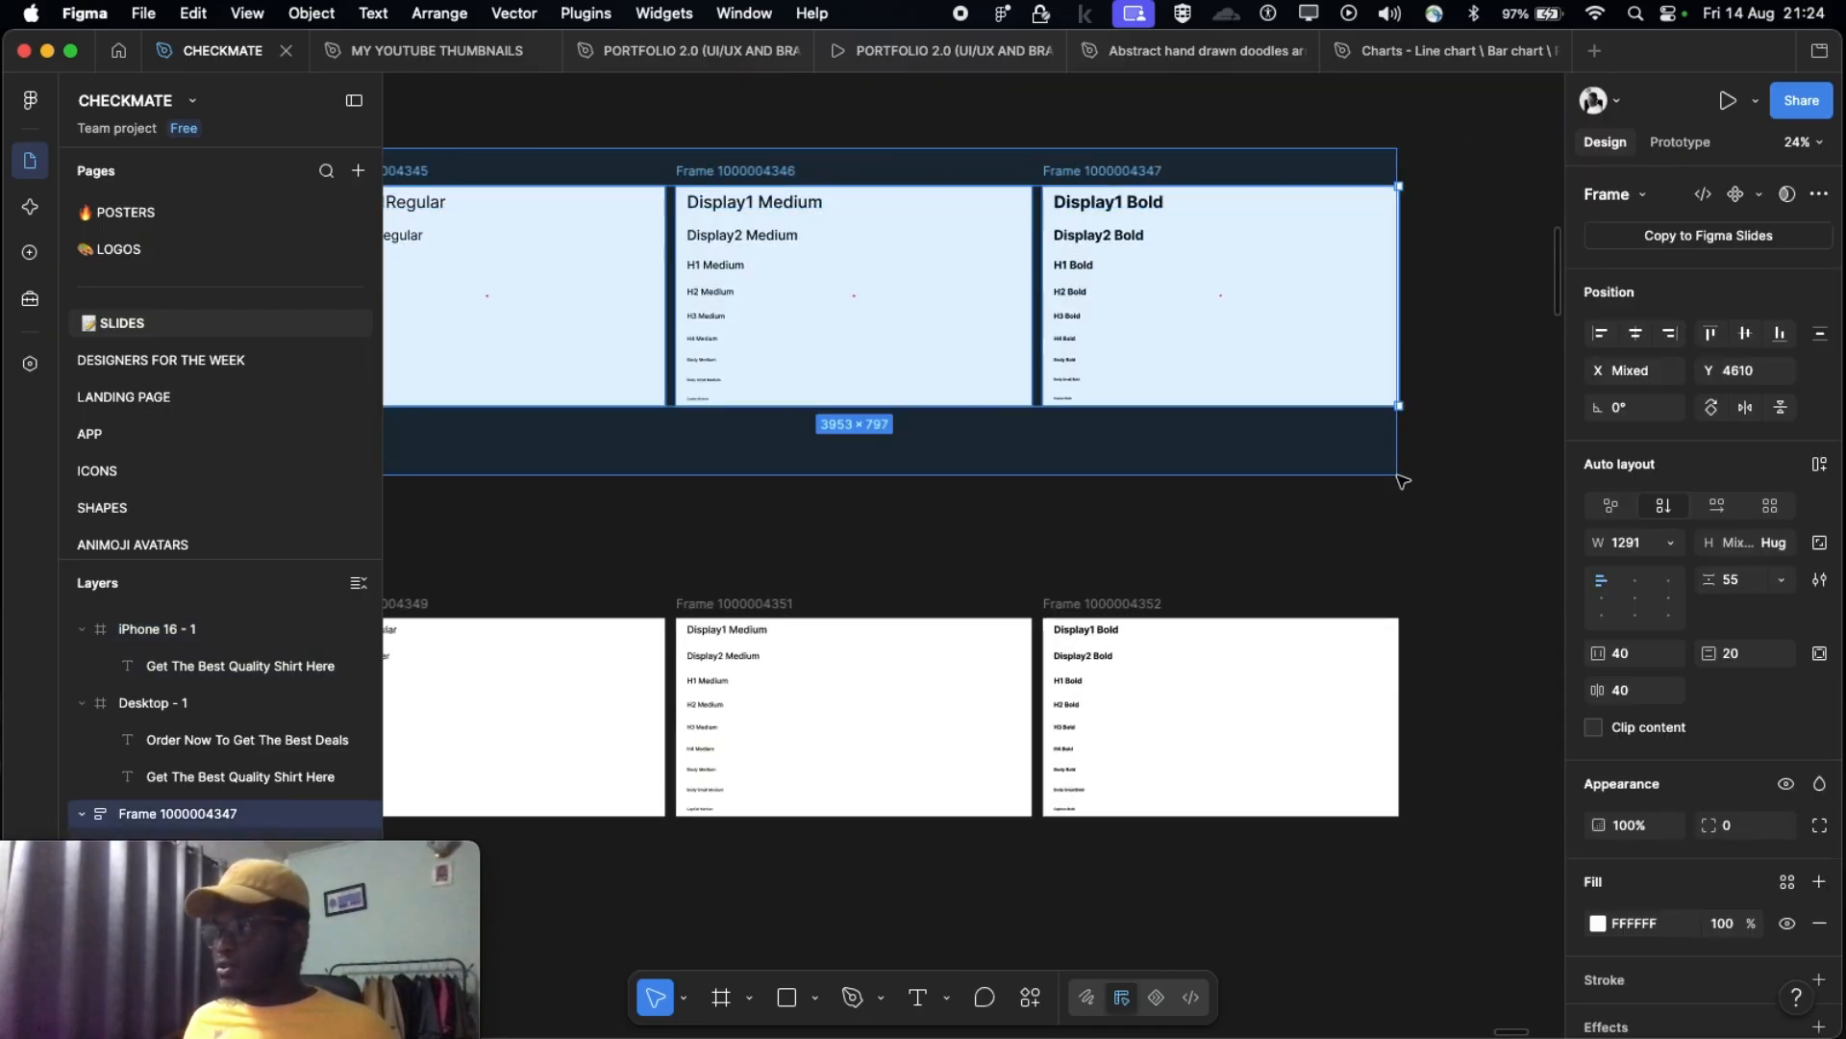
scroll(1365, 452, down, 2)
scroll(1342, 445, up, 5)
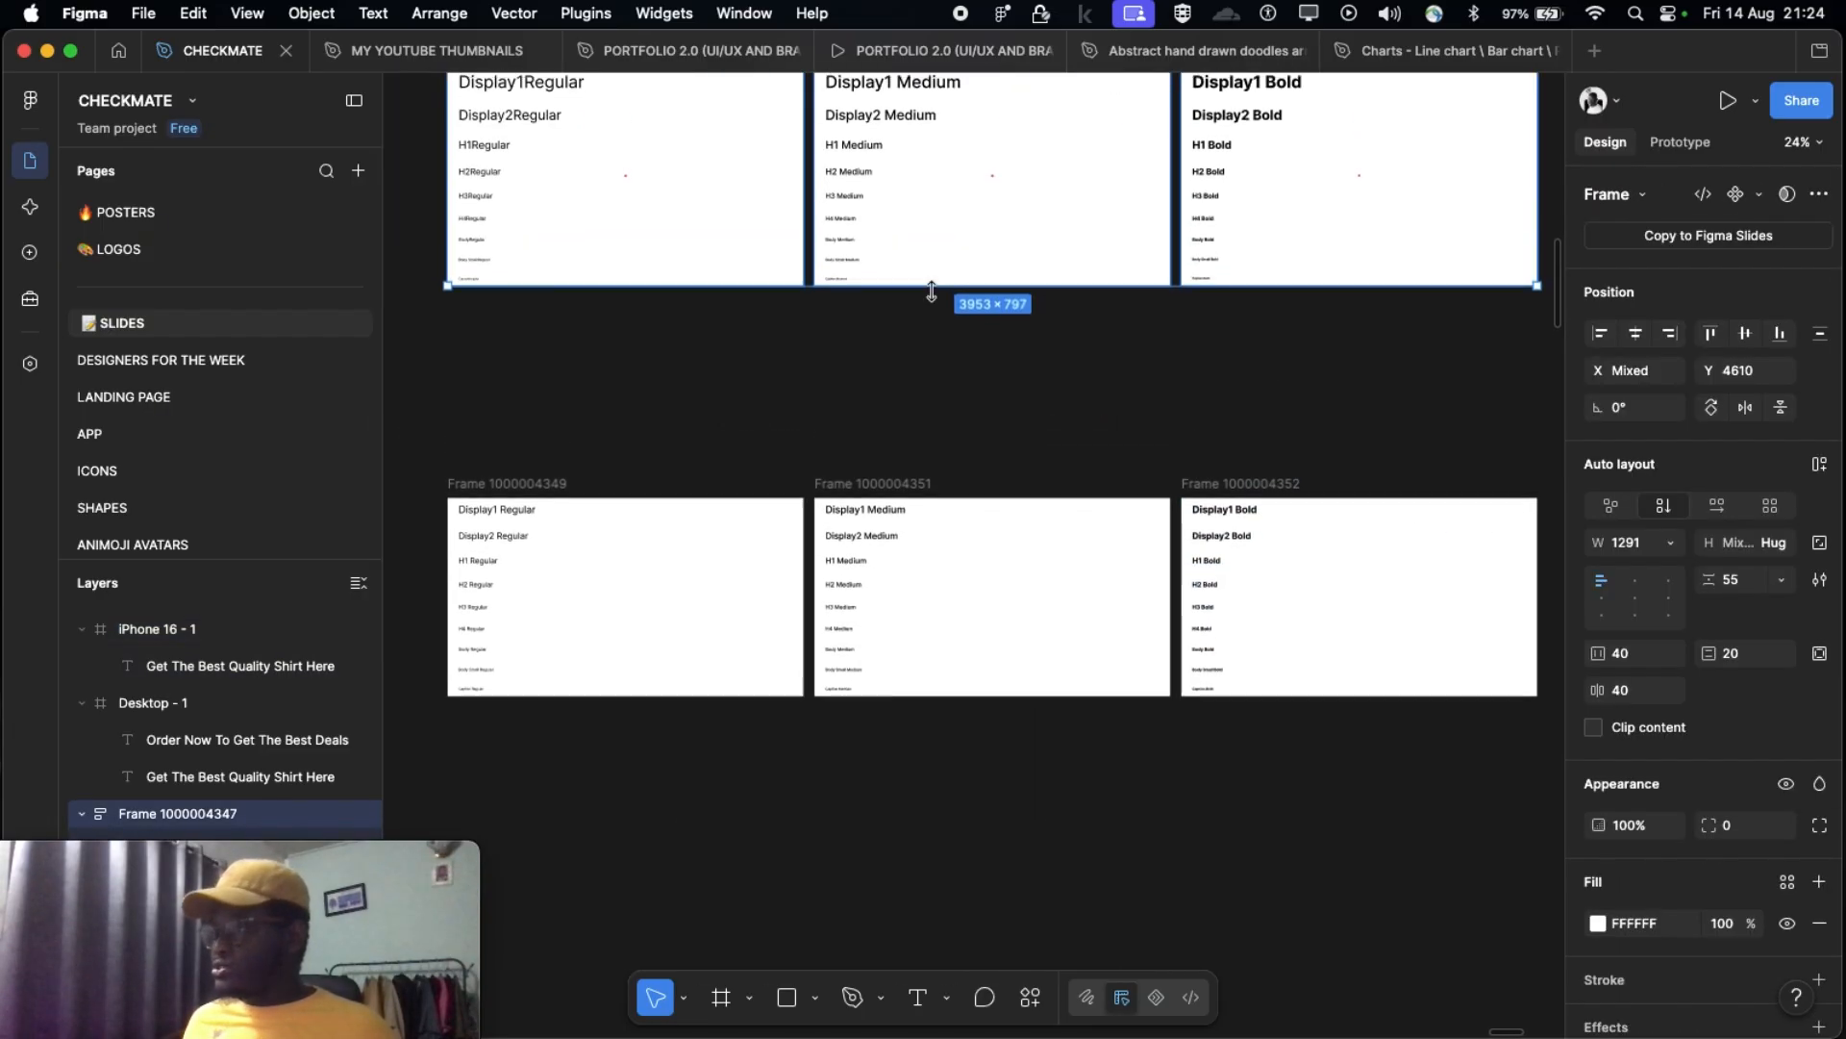
scroll(797, 245, right, 1)
key(Escape)
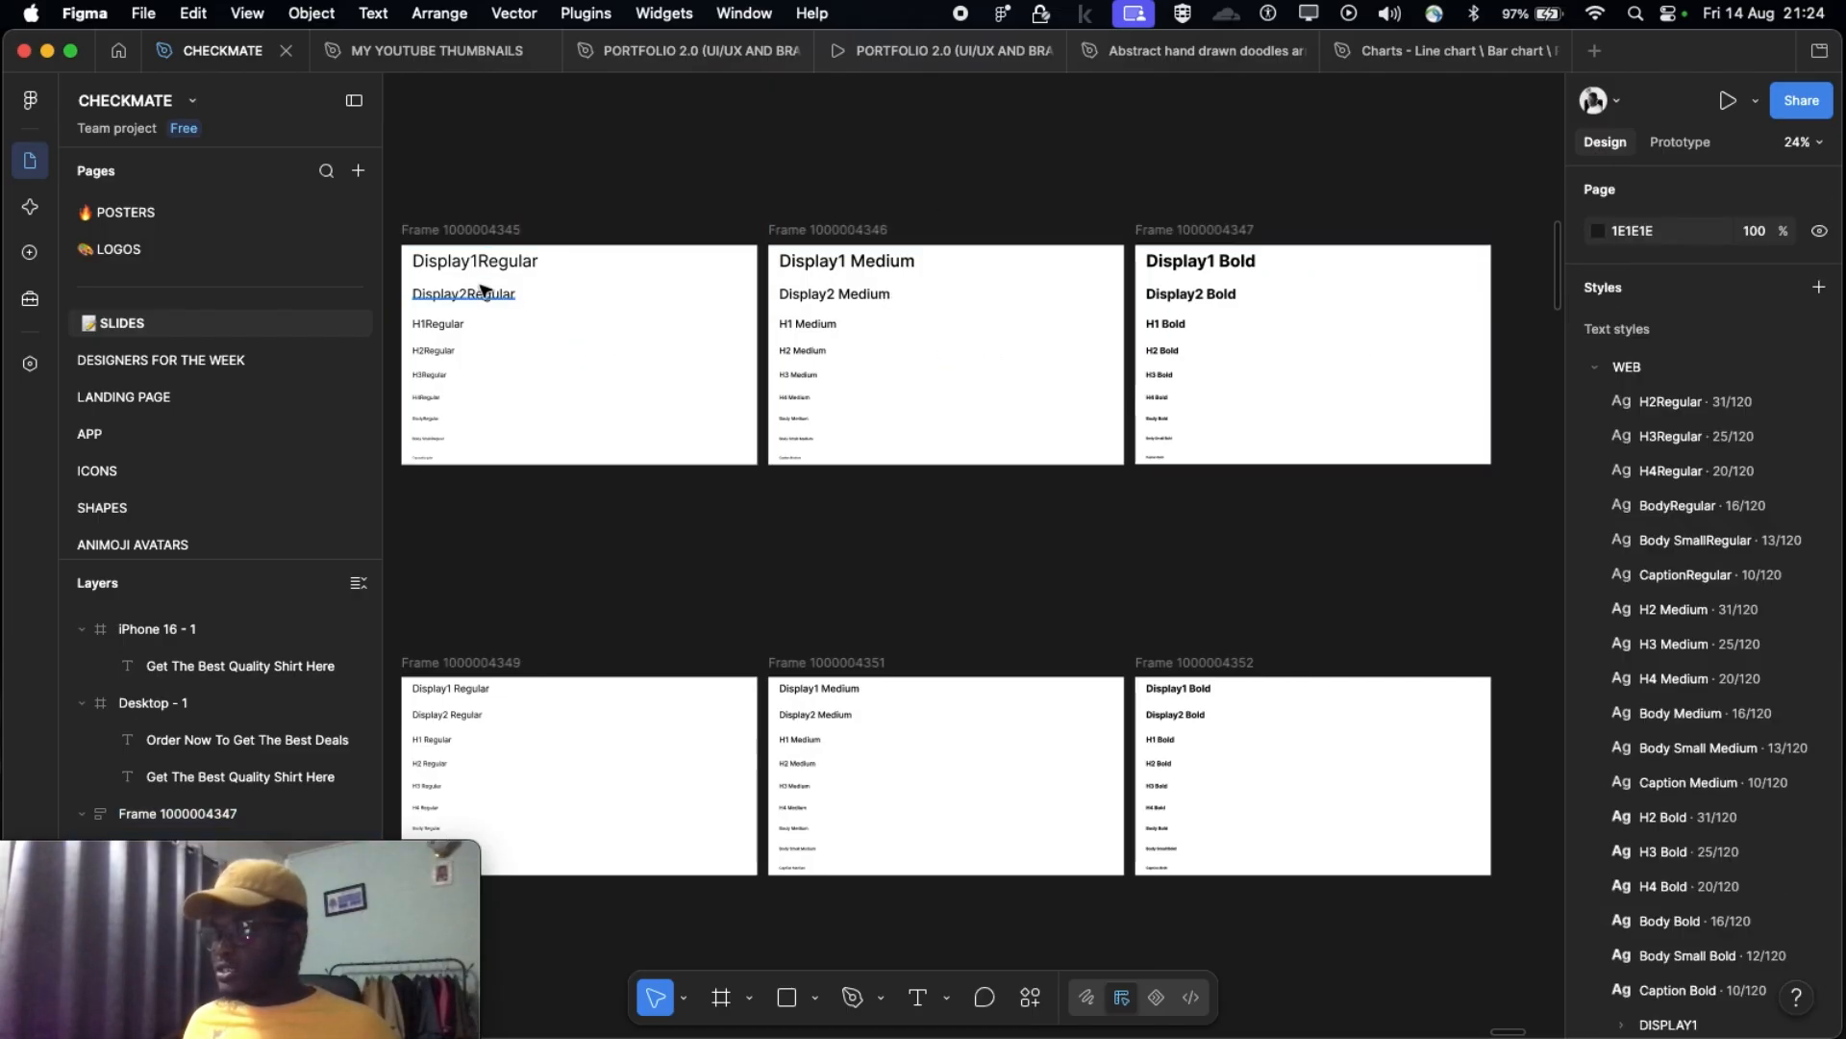
scroll(565, 256, right, 6)
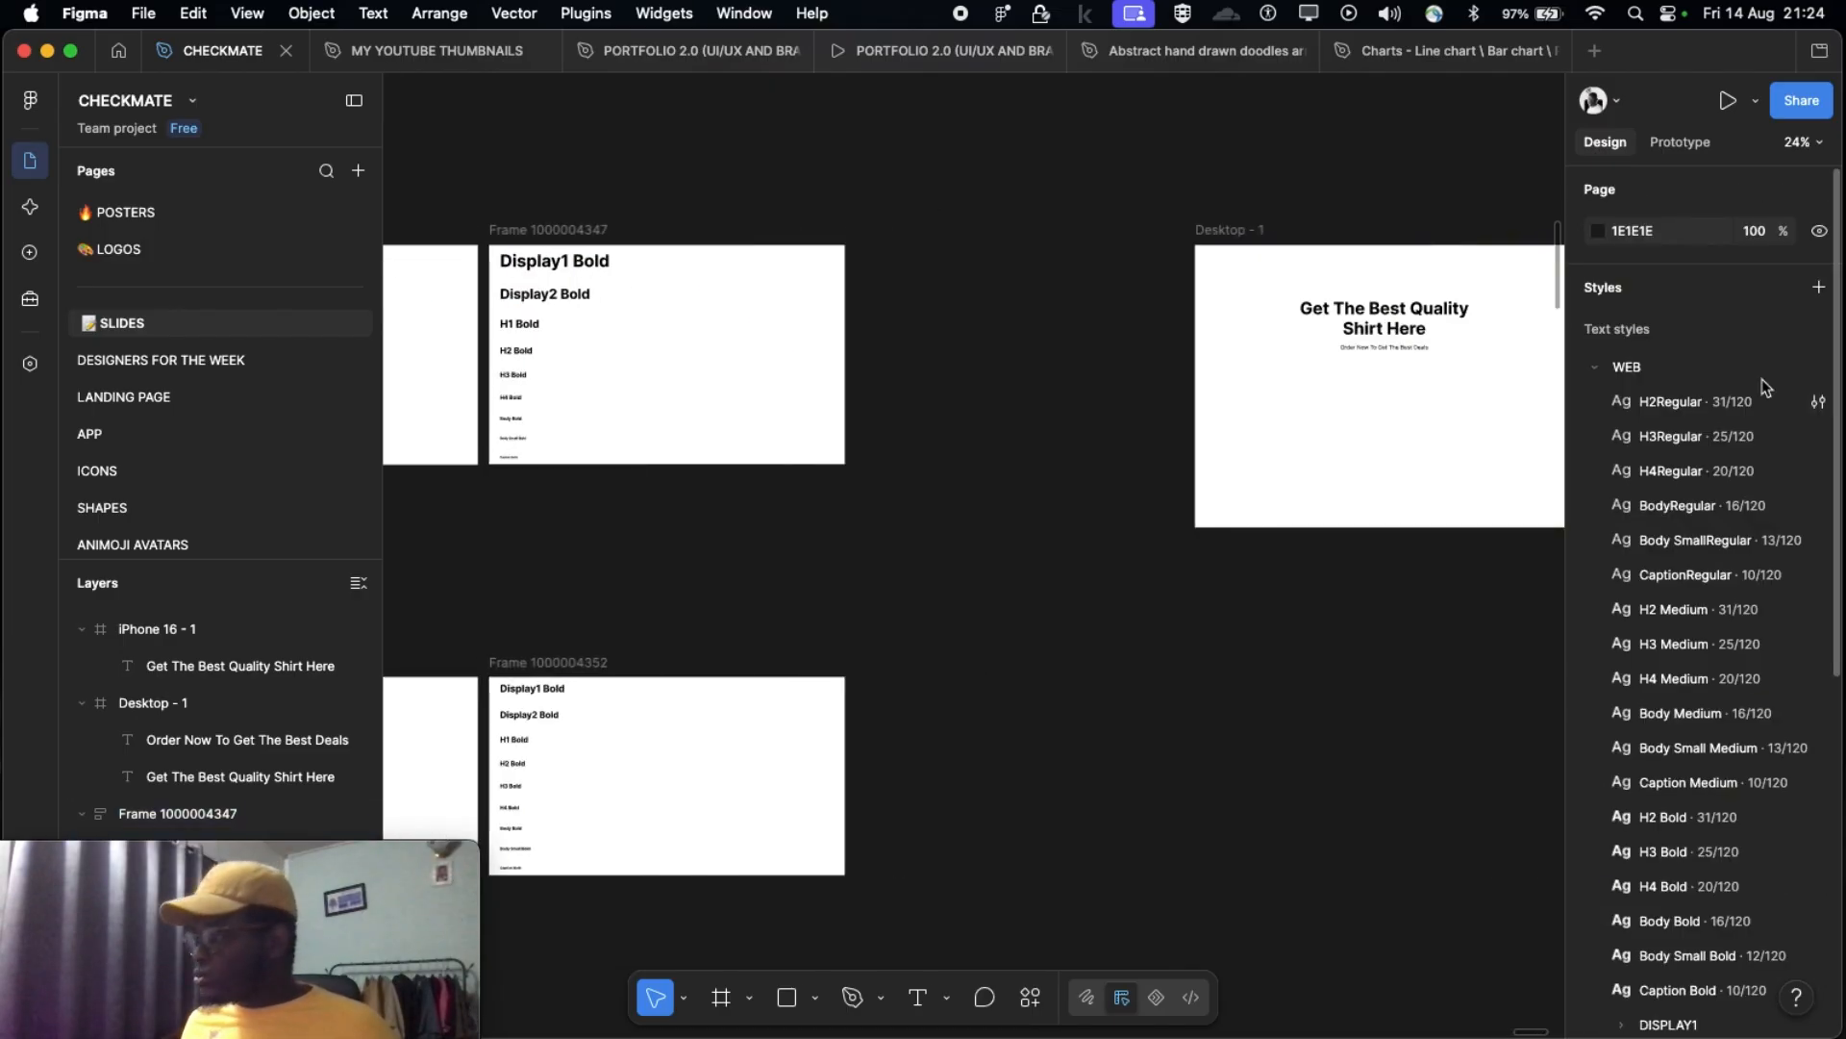
Step: Change the font of the desktop heading's text style, Display1 Bold in the WEB folder, to Bebas Neue
click(1382, 332)
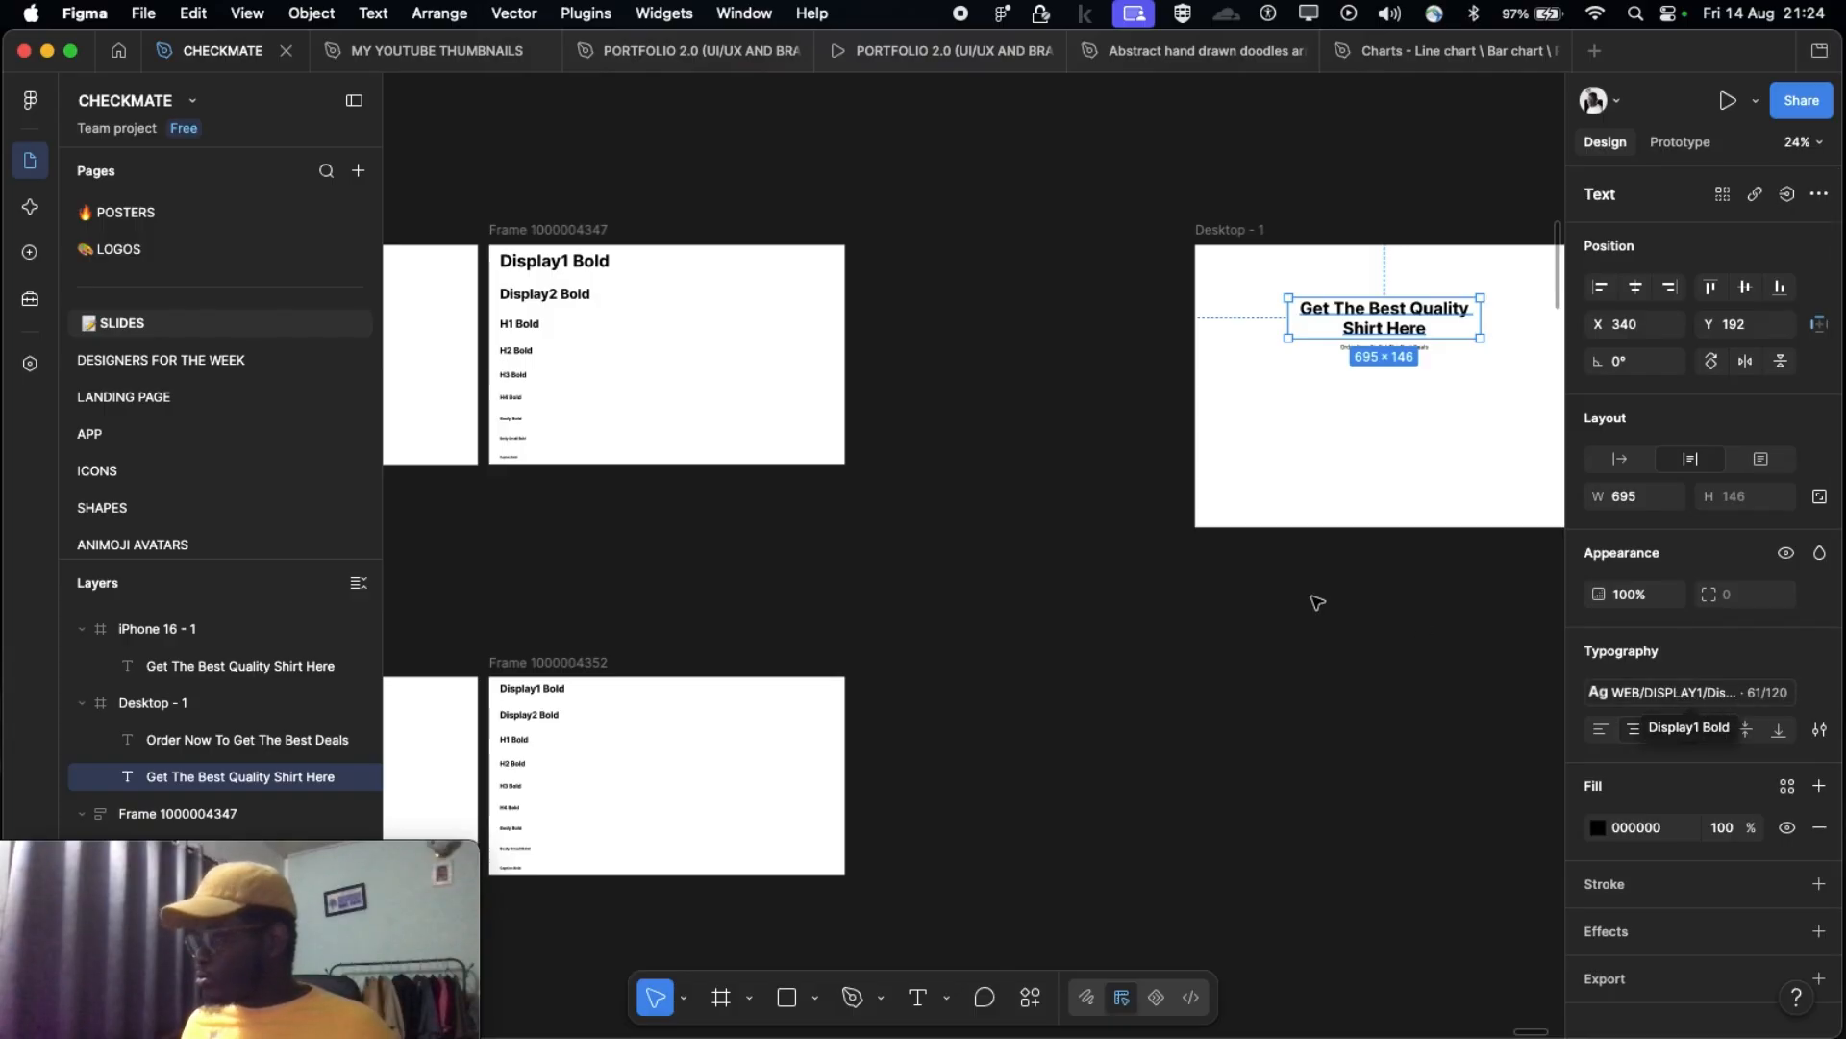
scroll(939, 416, left, 7)
scroll(1208, 298, right, 2)
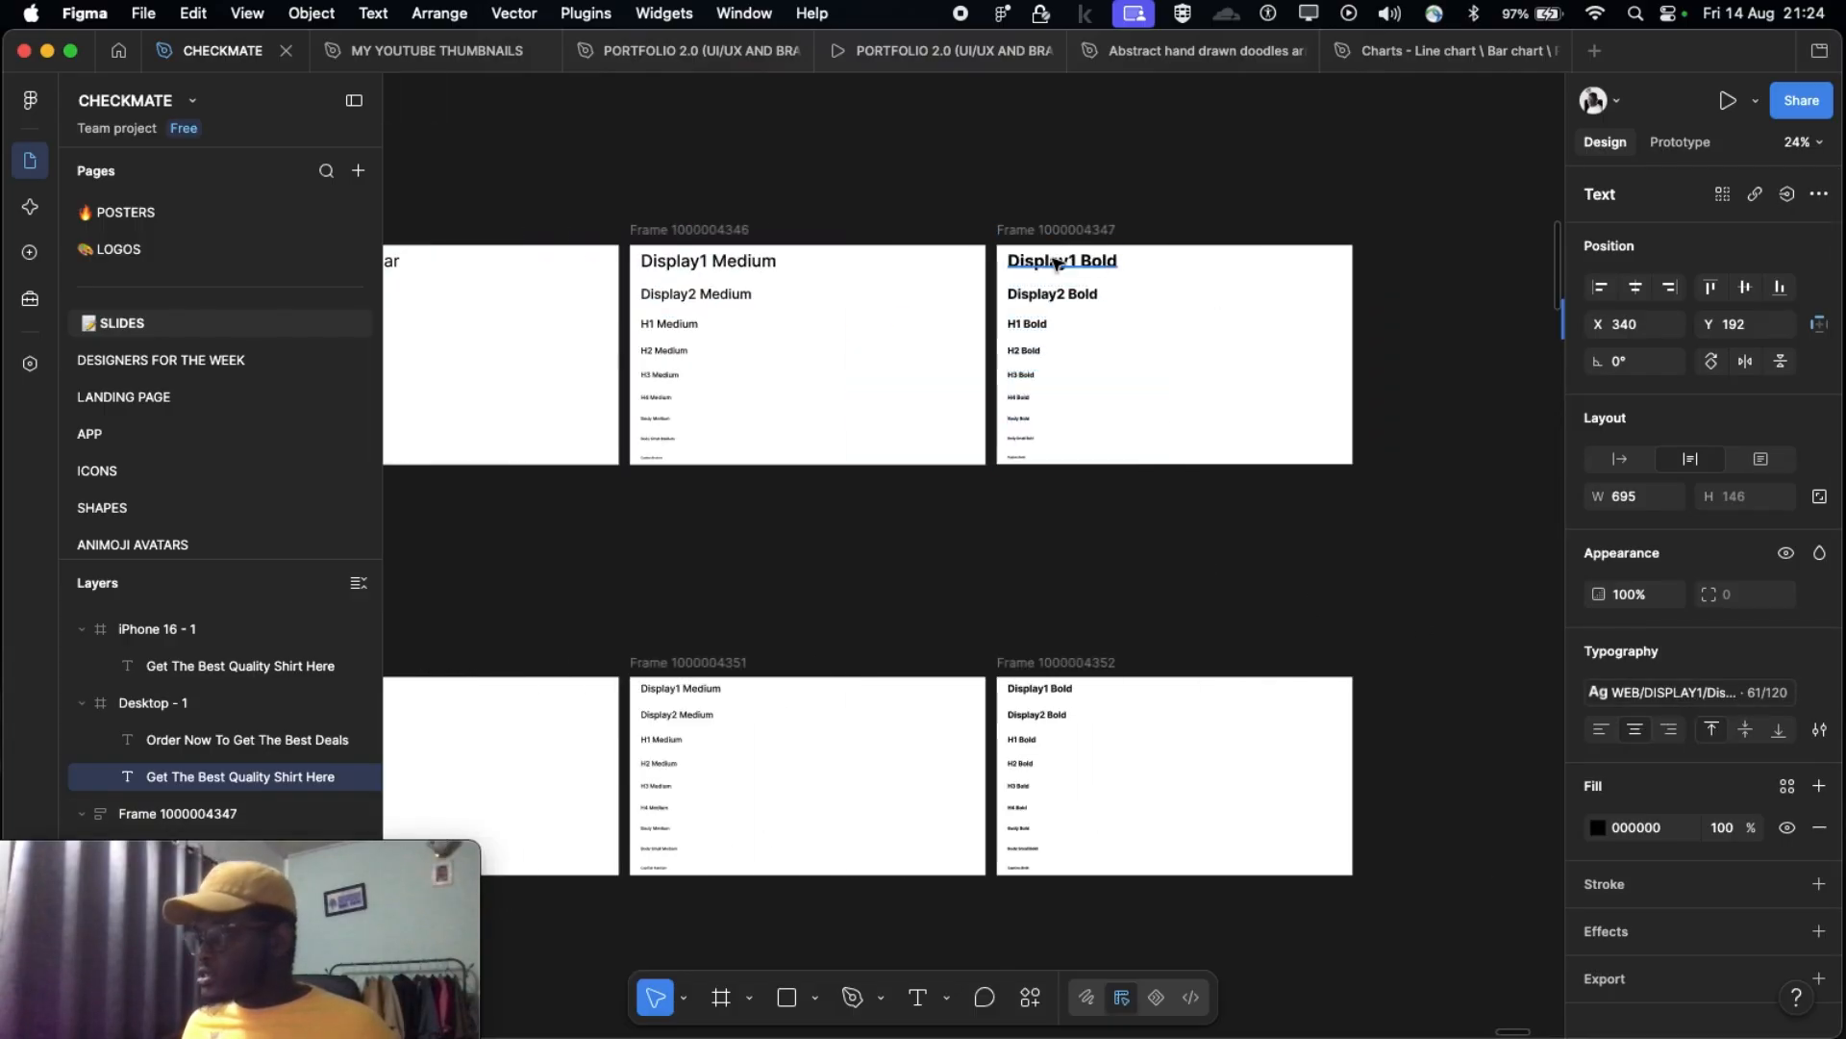
click(1063, 261)
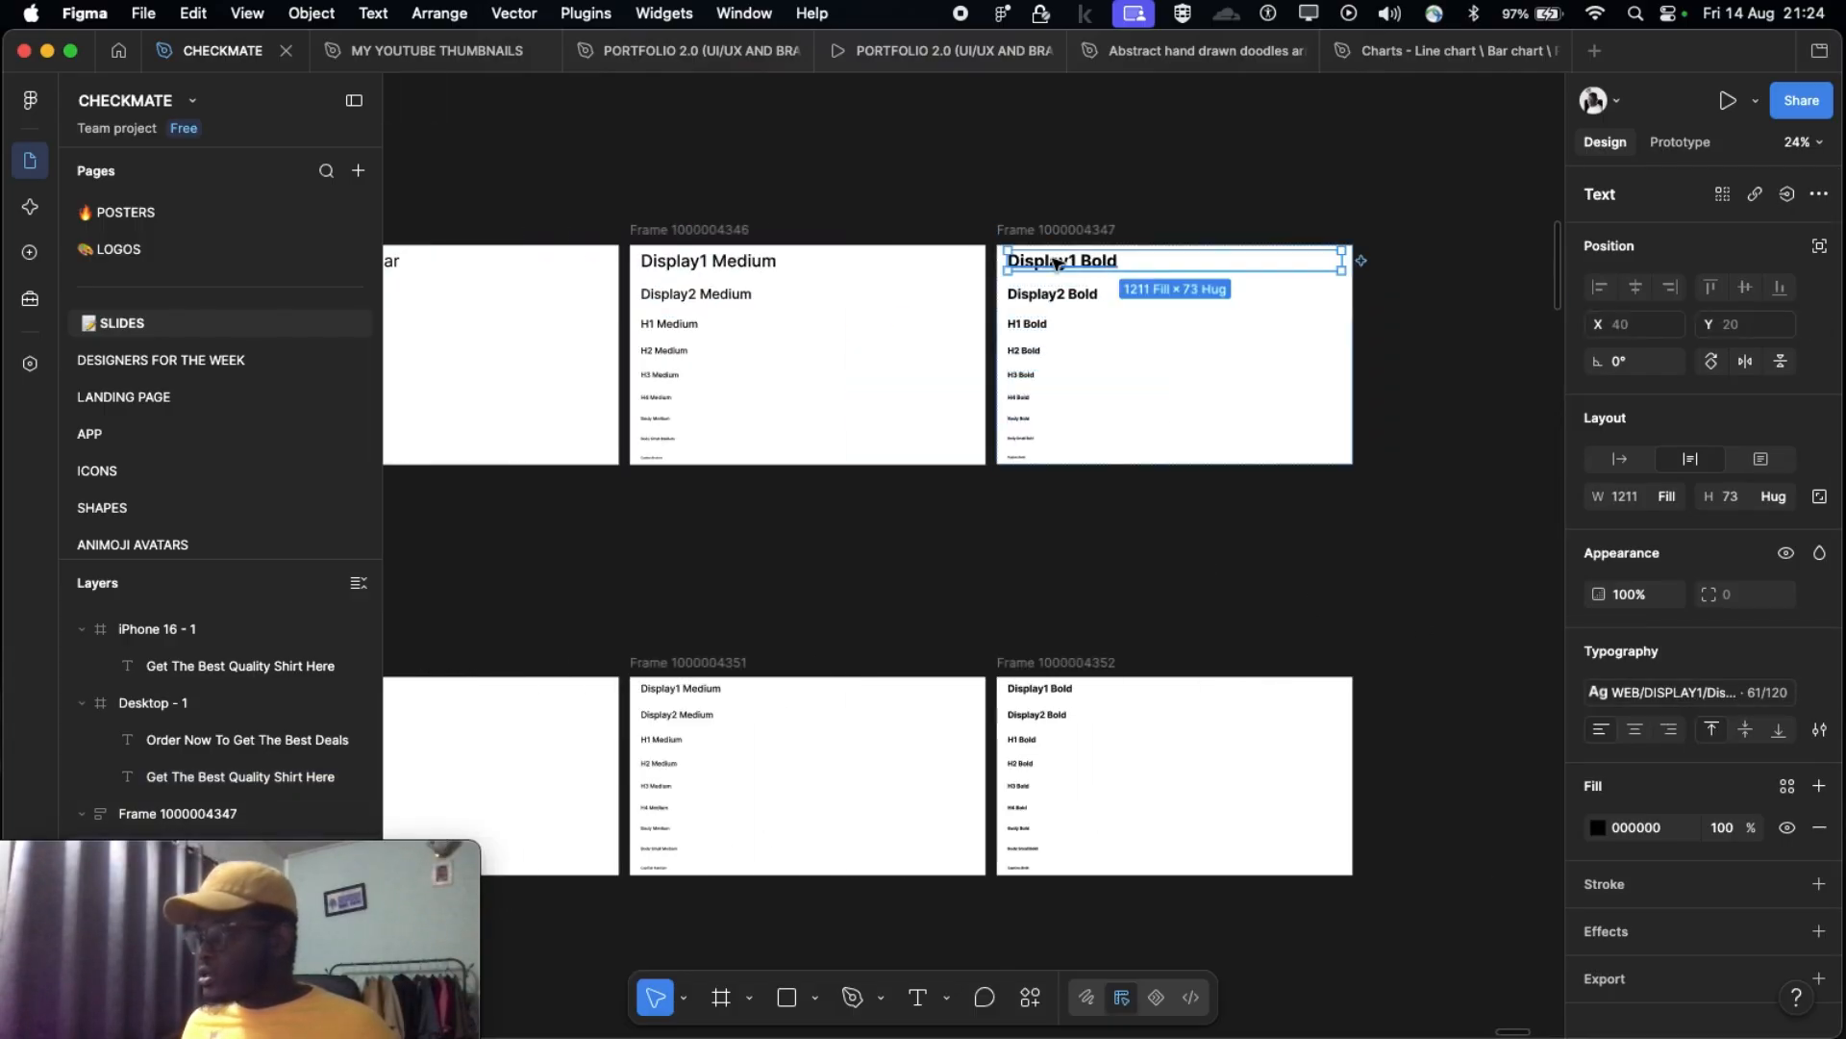
click(1679, 689)
scroll(1520, 961, down, 1)
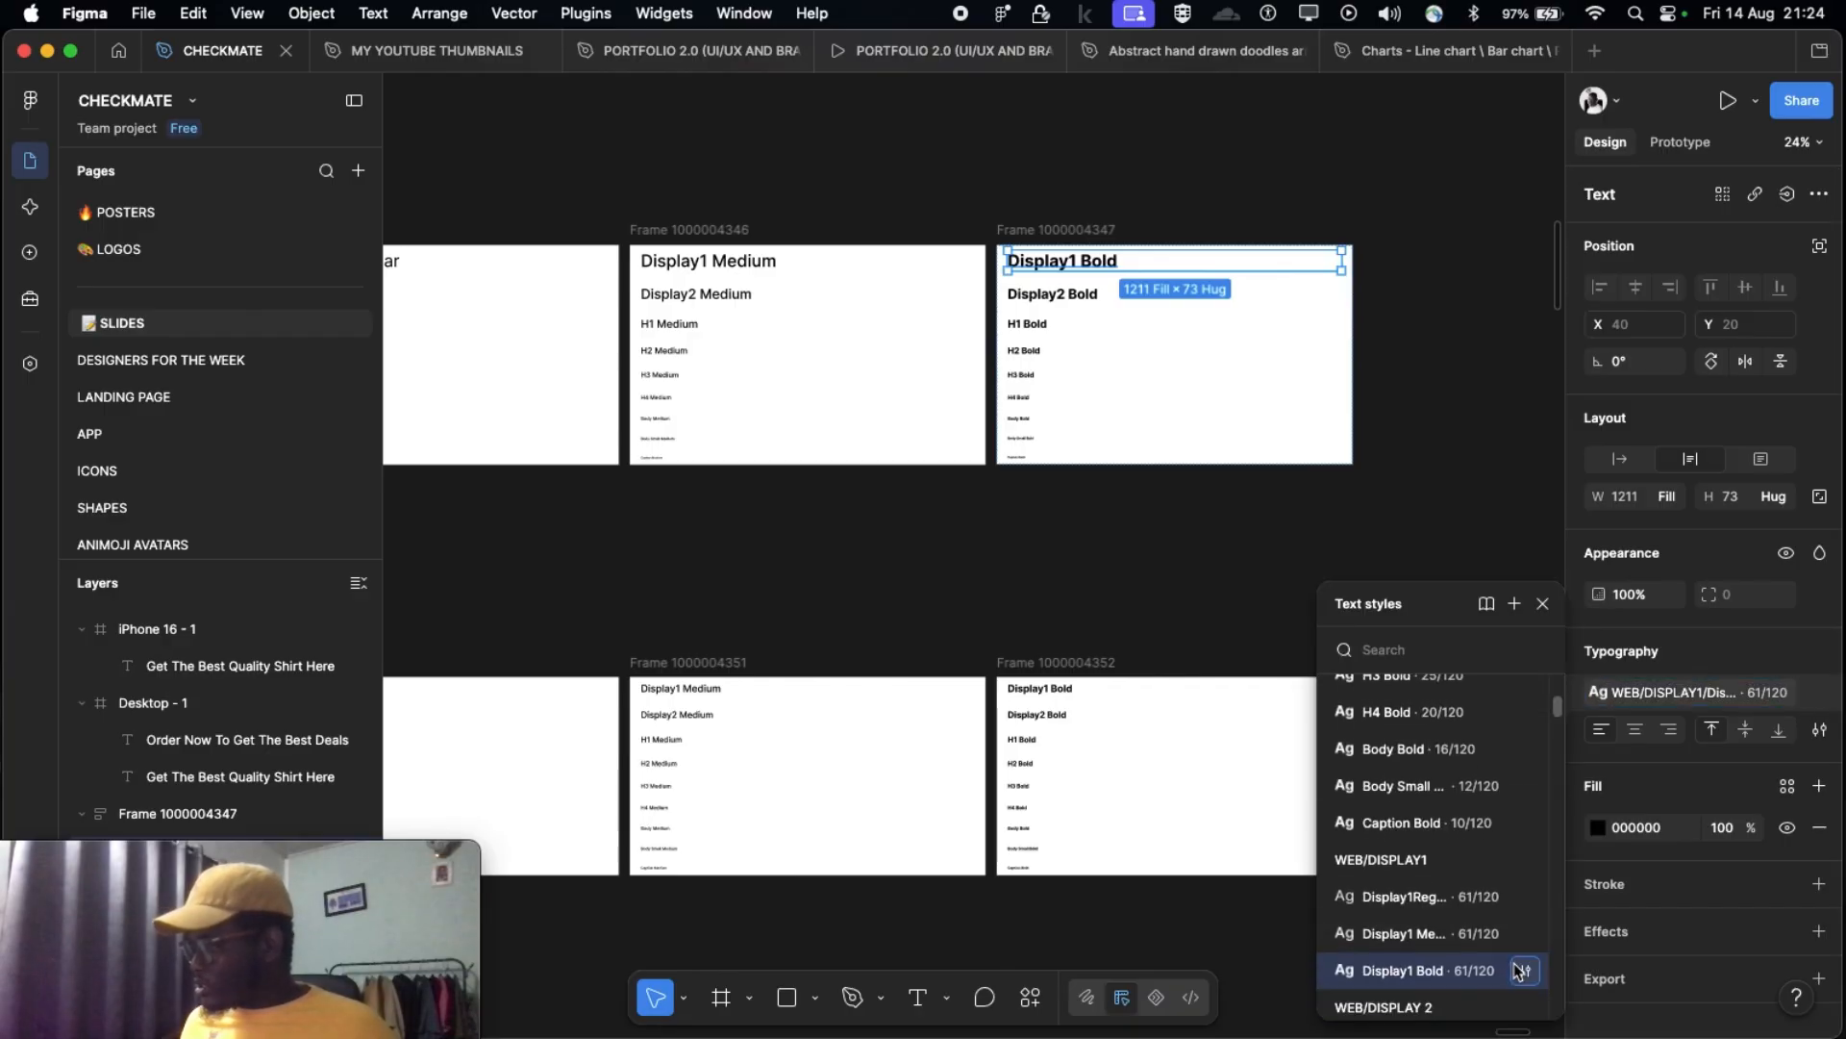
click(1523, 970)
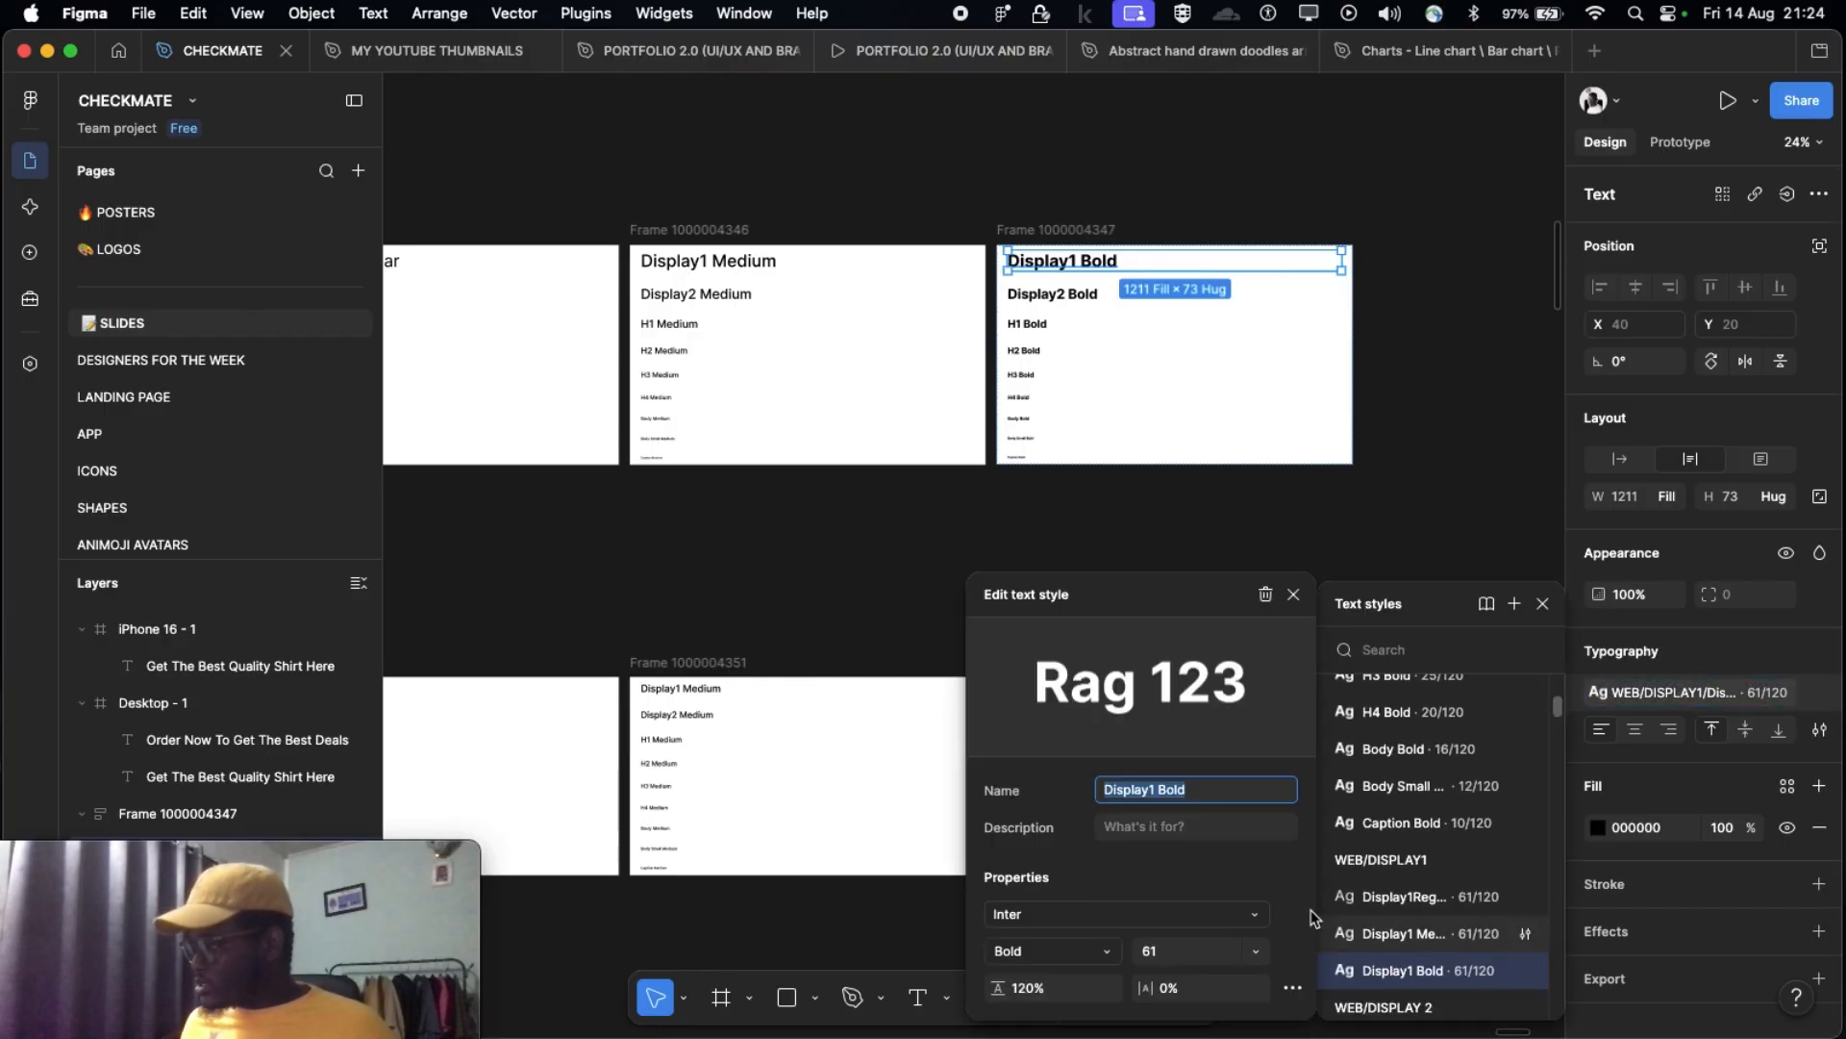
click(1040, 914)
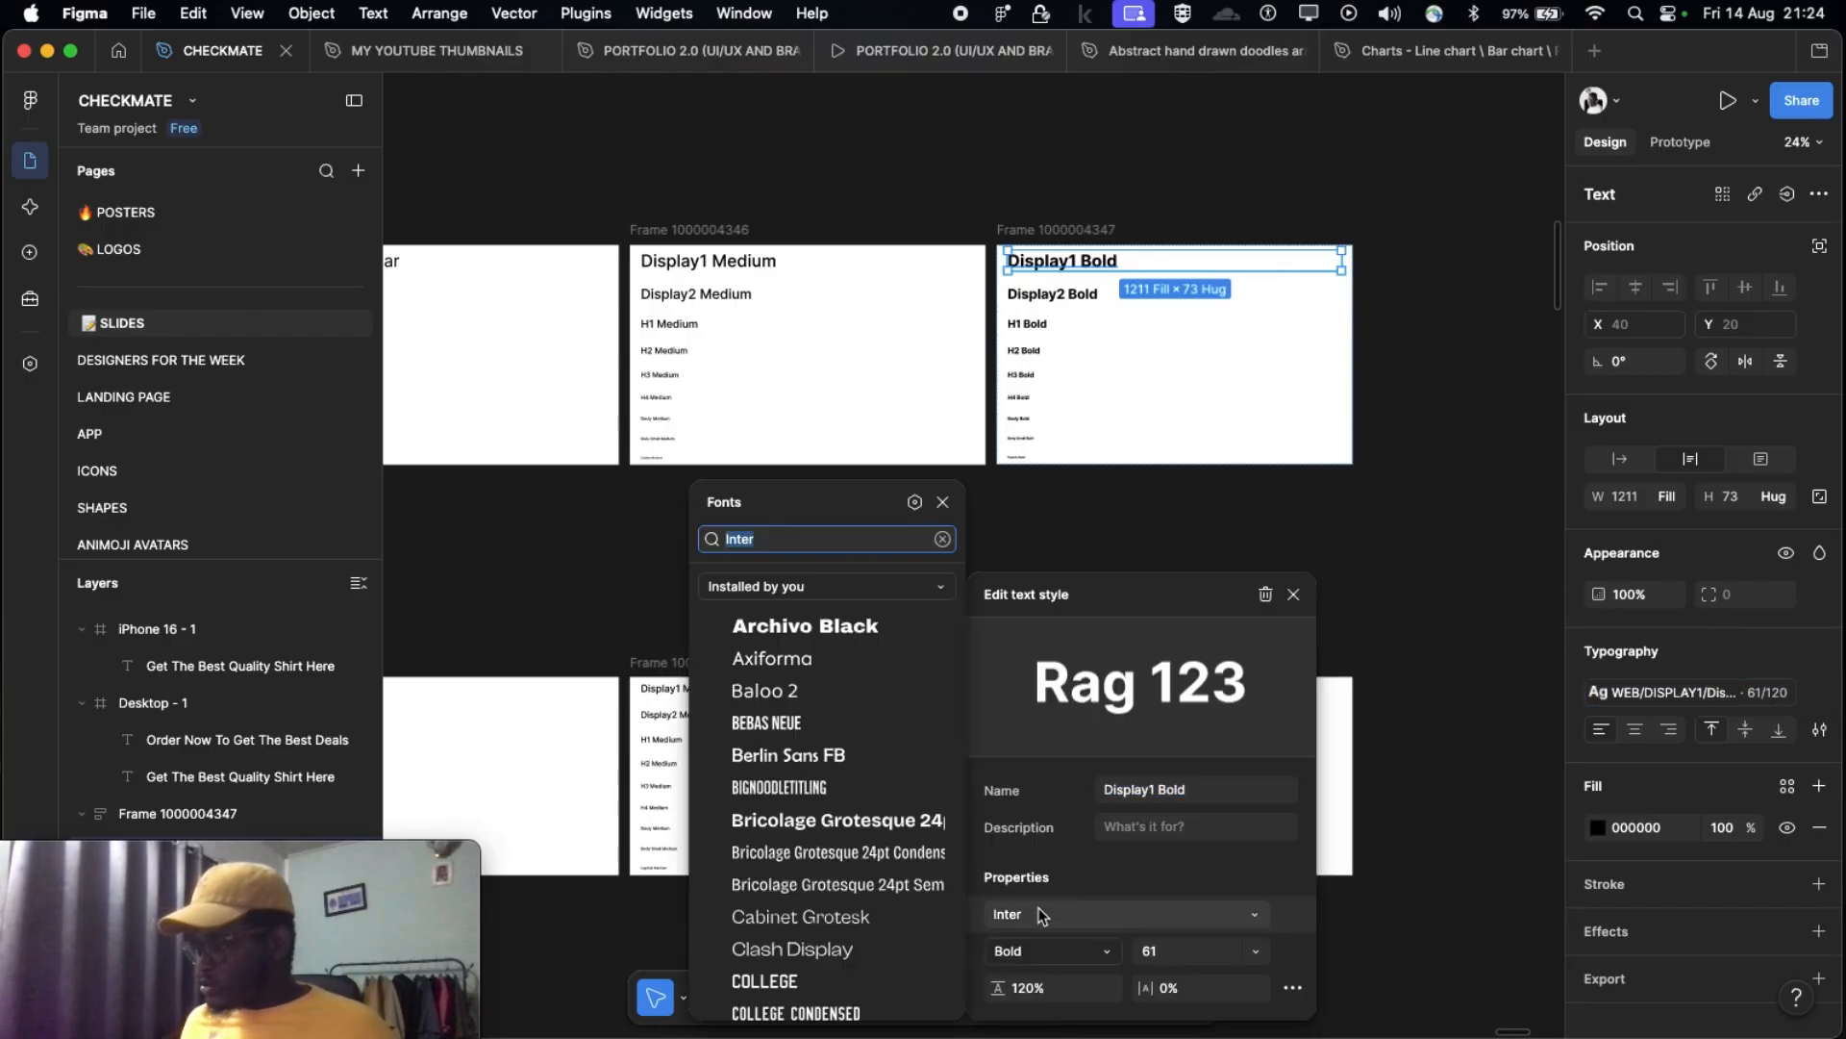
click(787, 723)
Step: Compare the Desktop frame's heading with the Display1 Bold sample to check how the font change carried over
scroll(977, 557, right, 10)
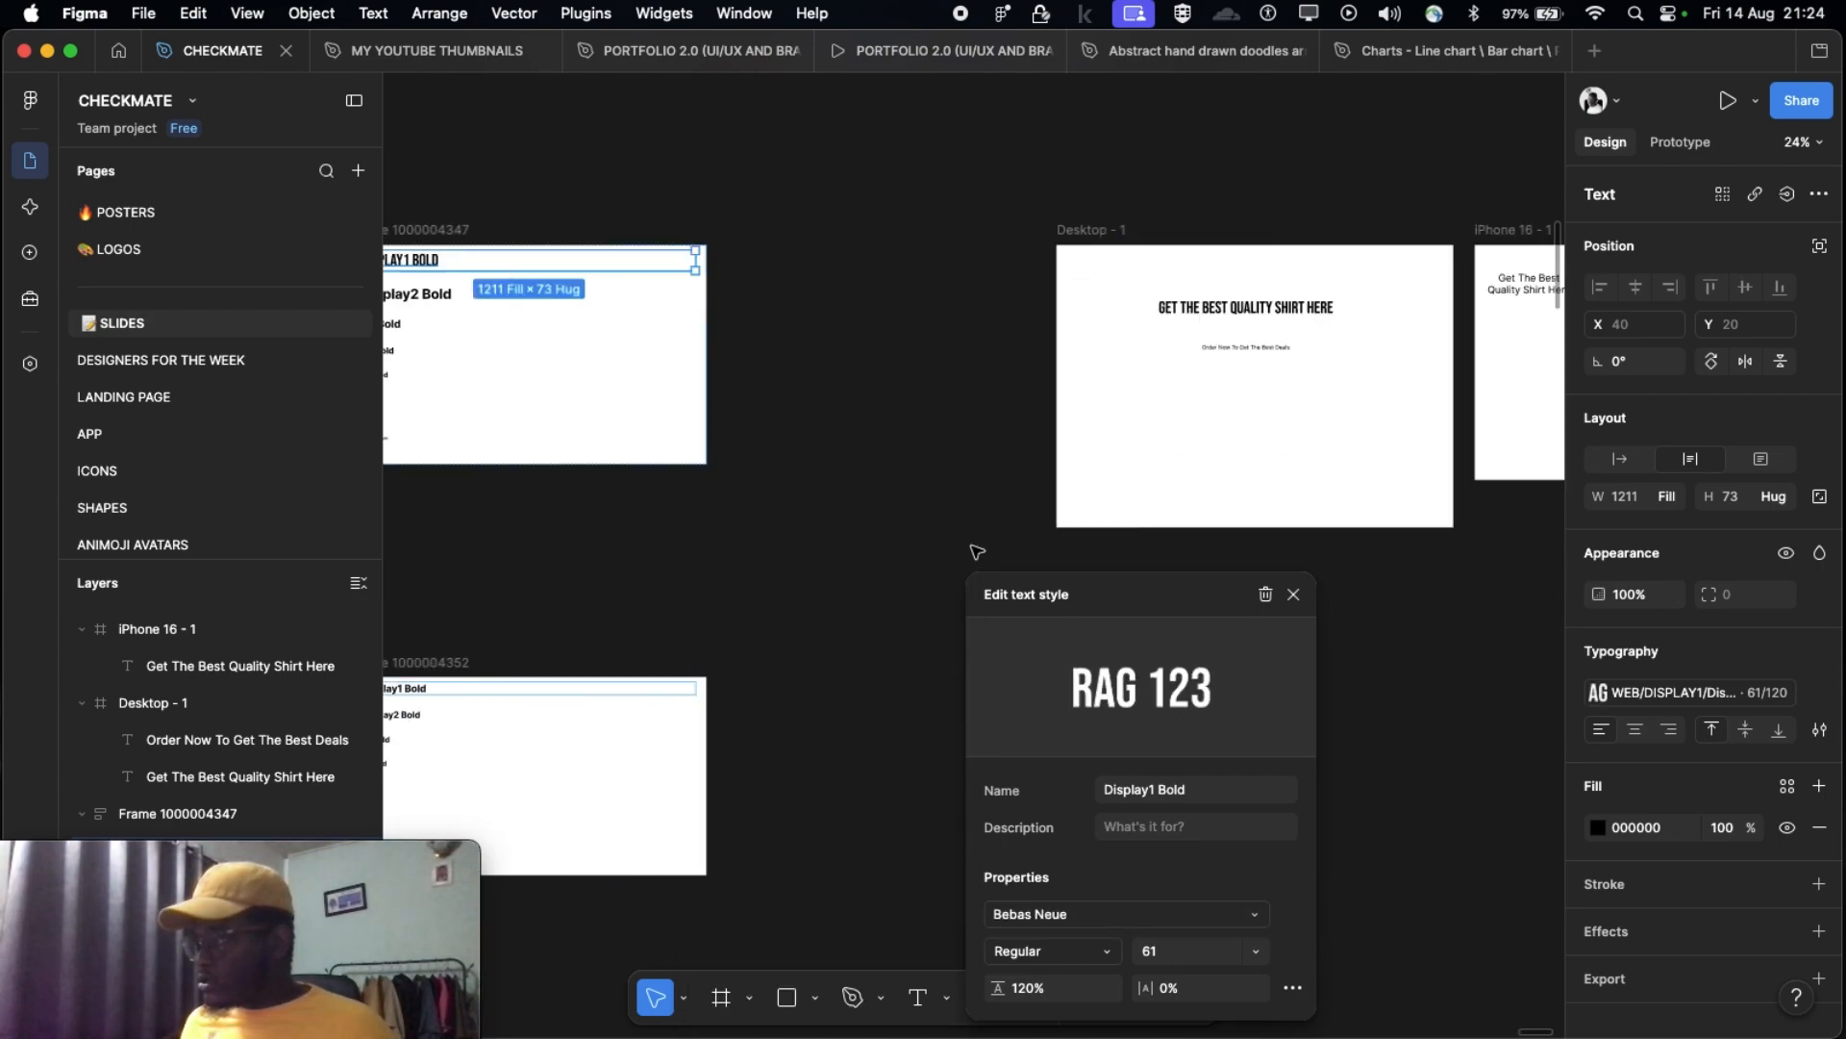
scroll(1000, 303, up, 5)
scroll(775, 341, up, 5)
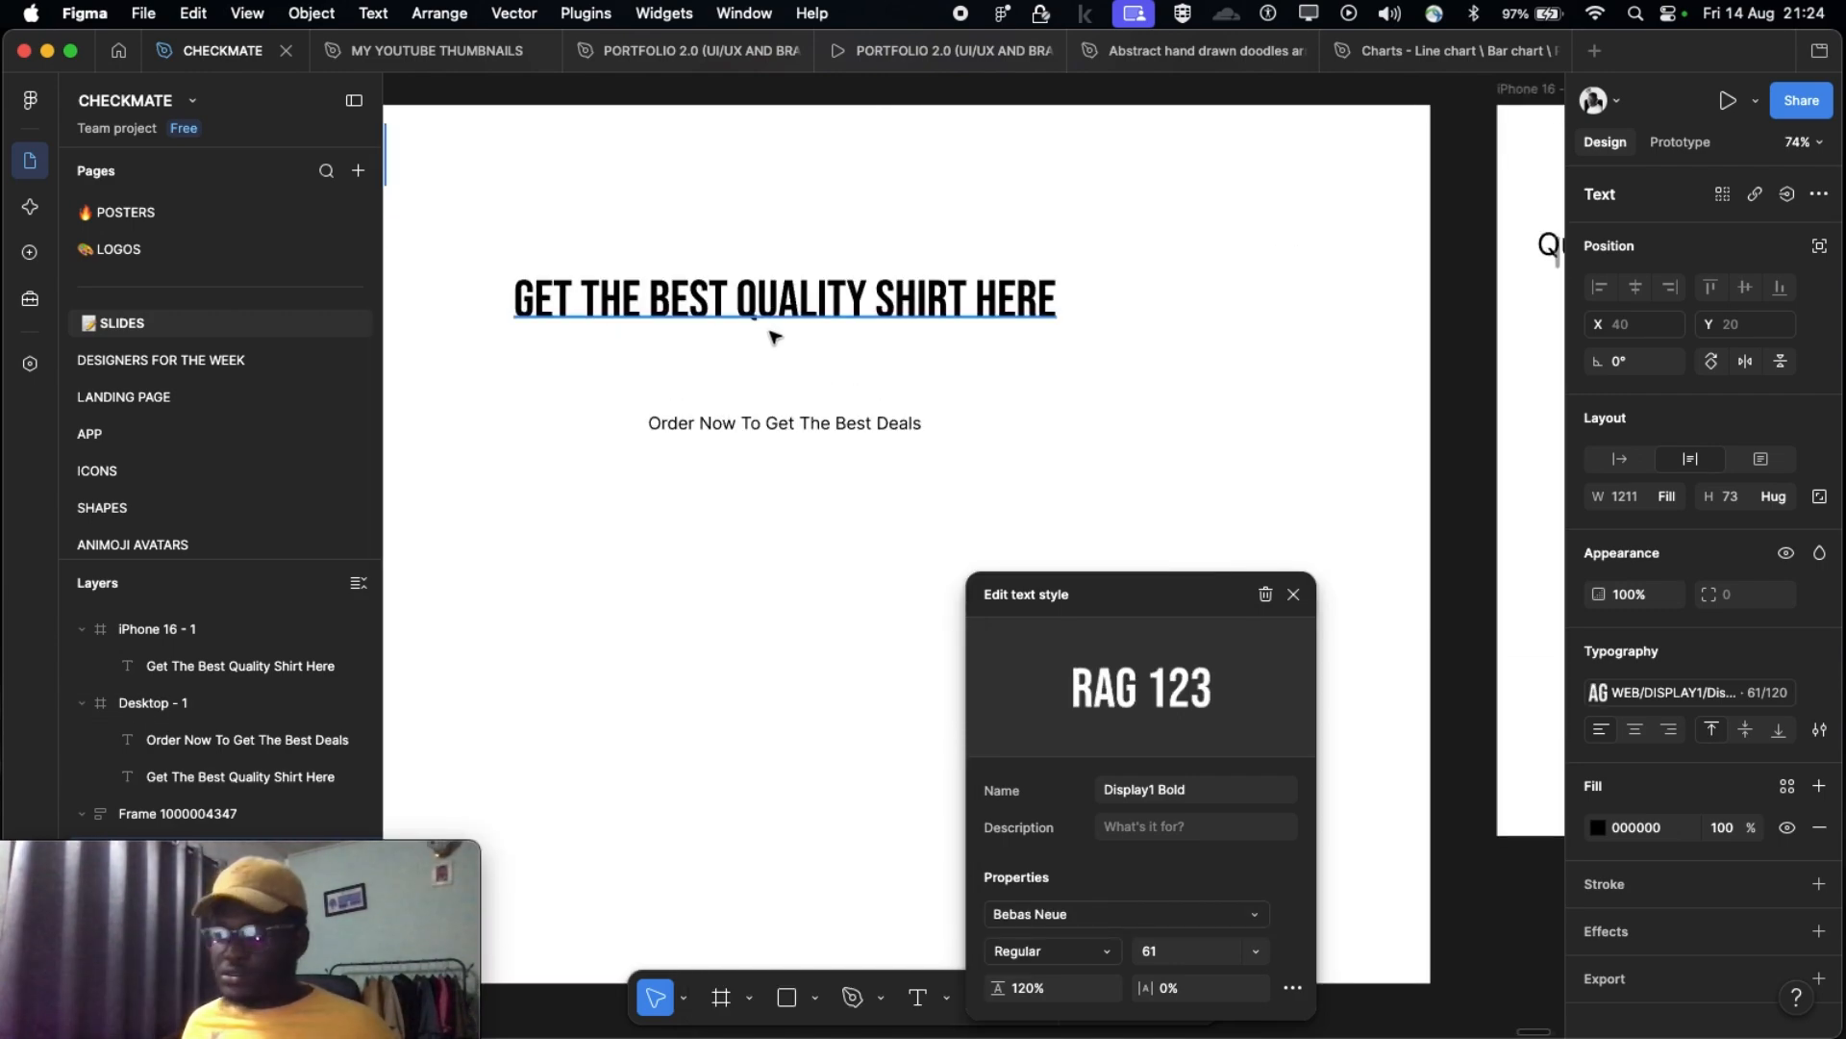
scroll(877, 317, down, 5)
scroll(804, 317, left, 10)
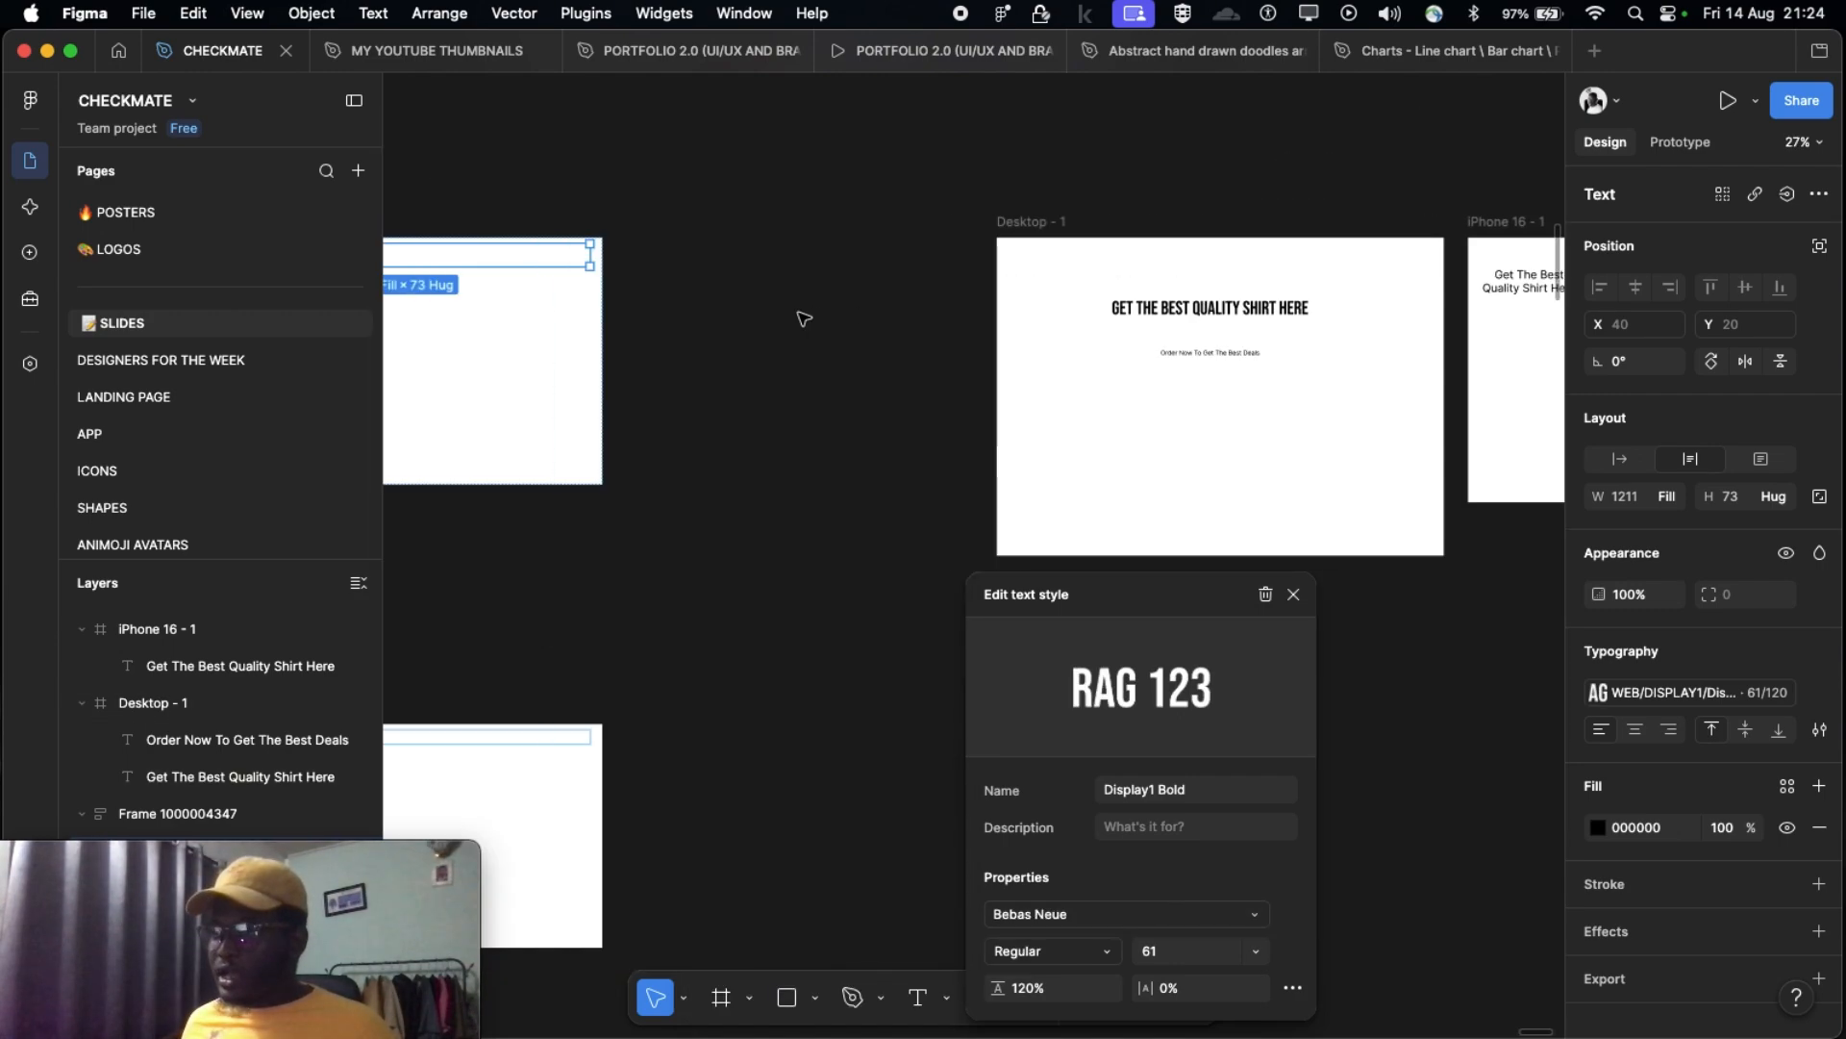
scroll(717, 268, up, 3)
scroll(715, 267, up, 3)
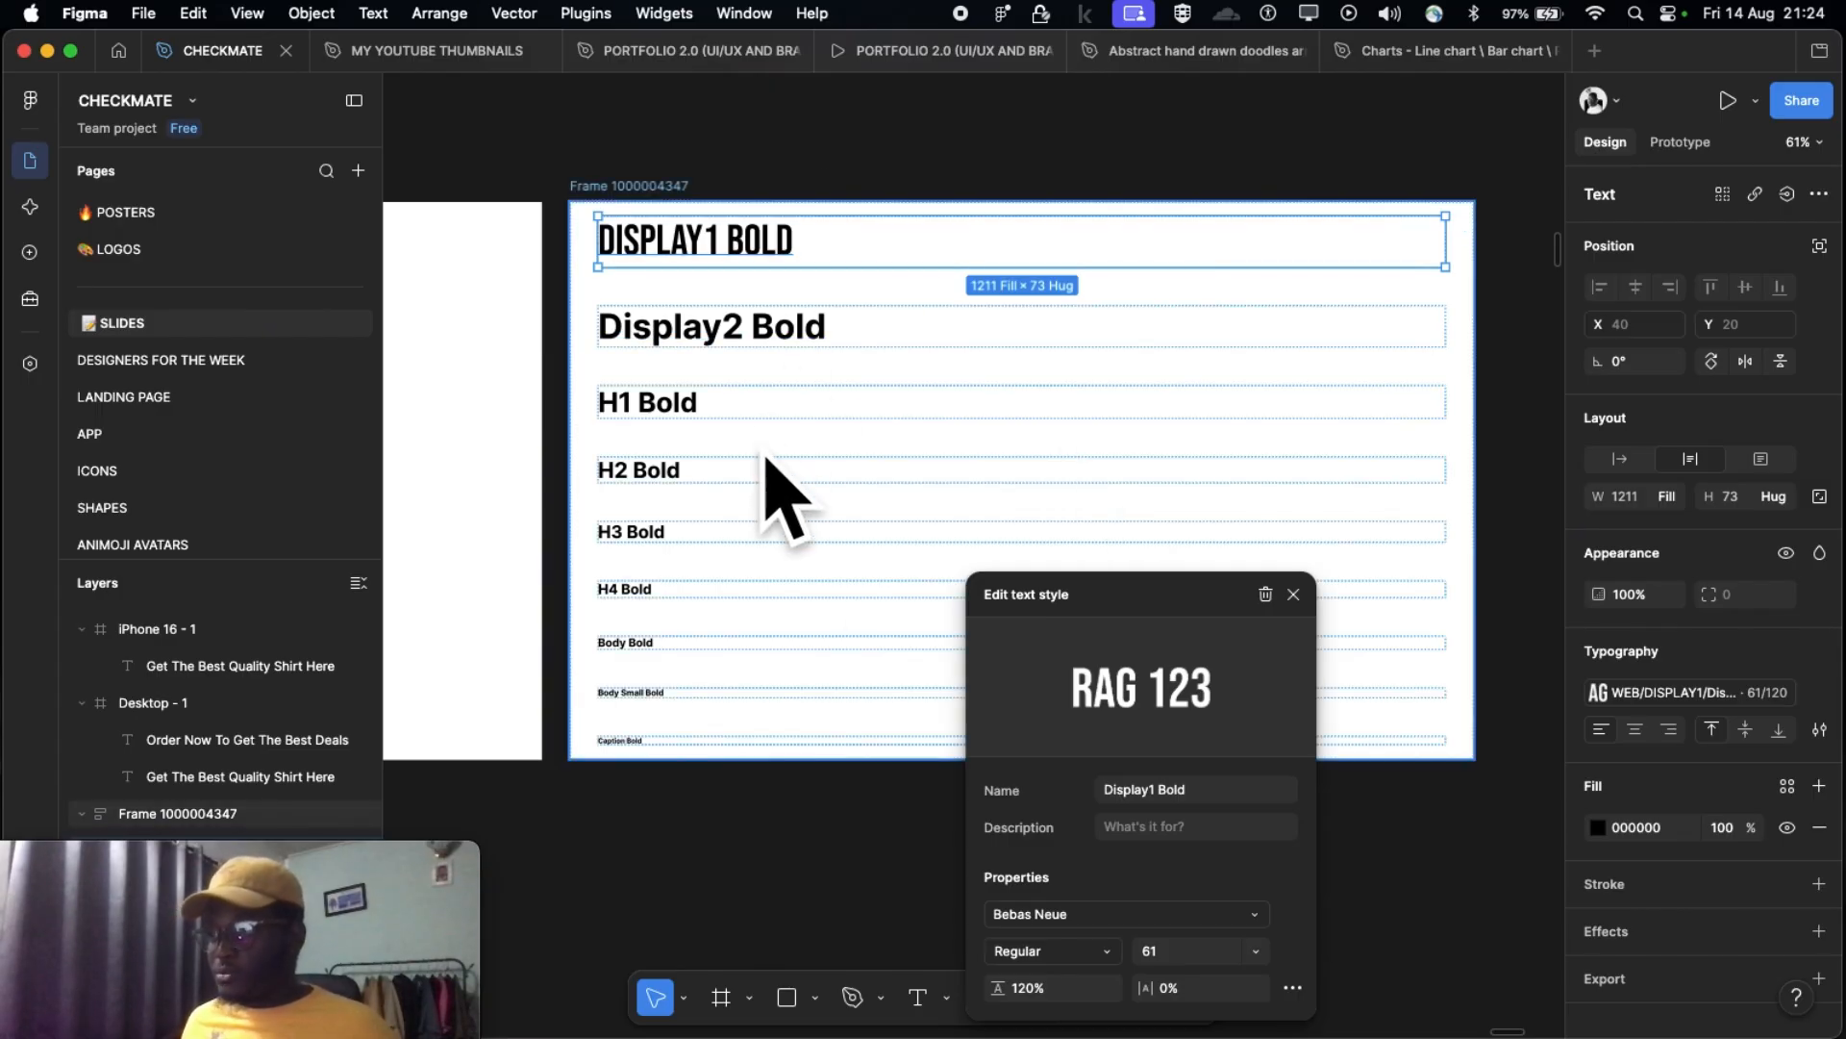
scroll(759, 486, down, 5)
scroll(812, 437, right, 10)
scroll(1087, 397, up, 4)
scroll(1086, 397, up, 3)
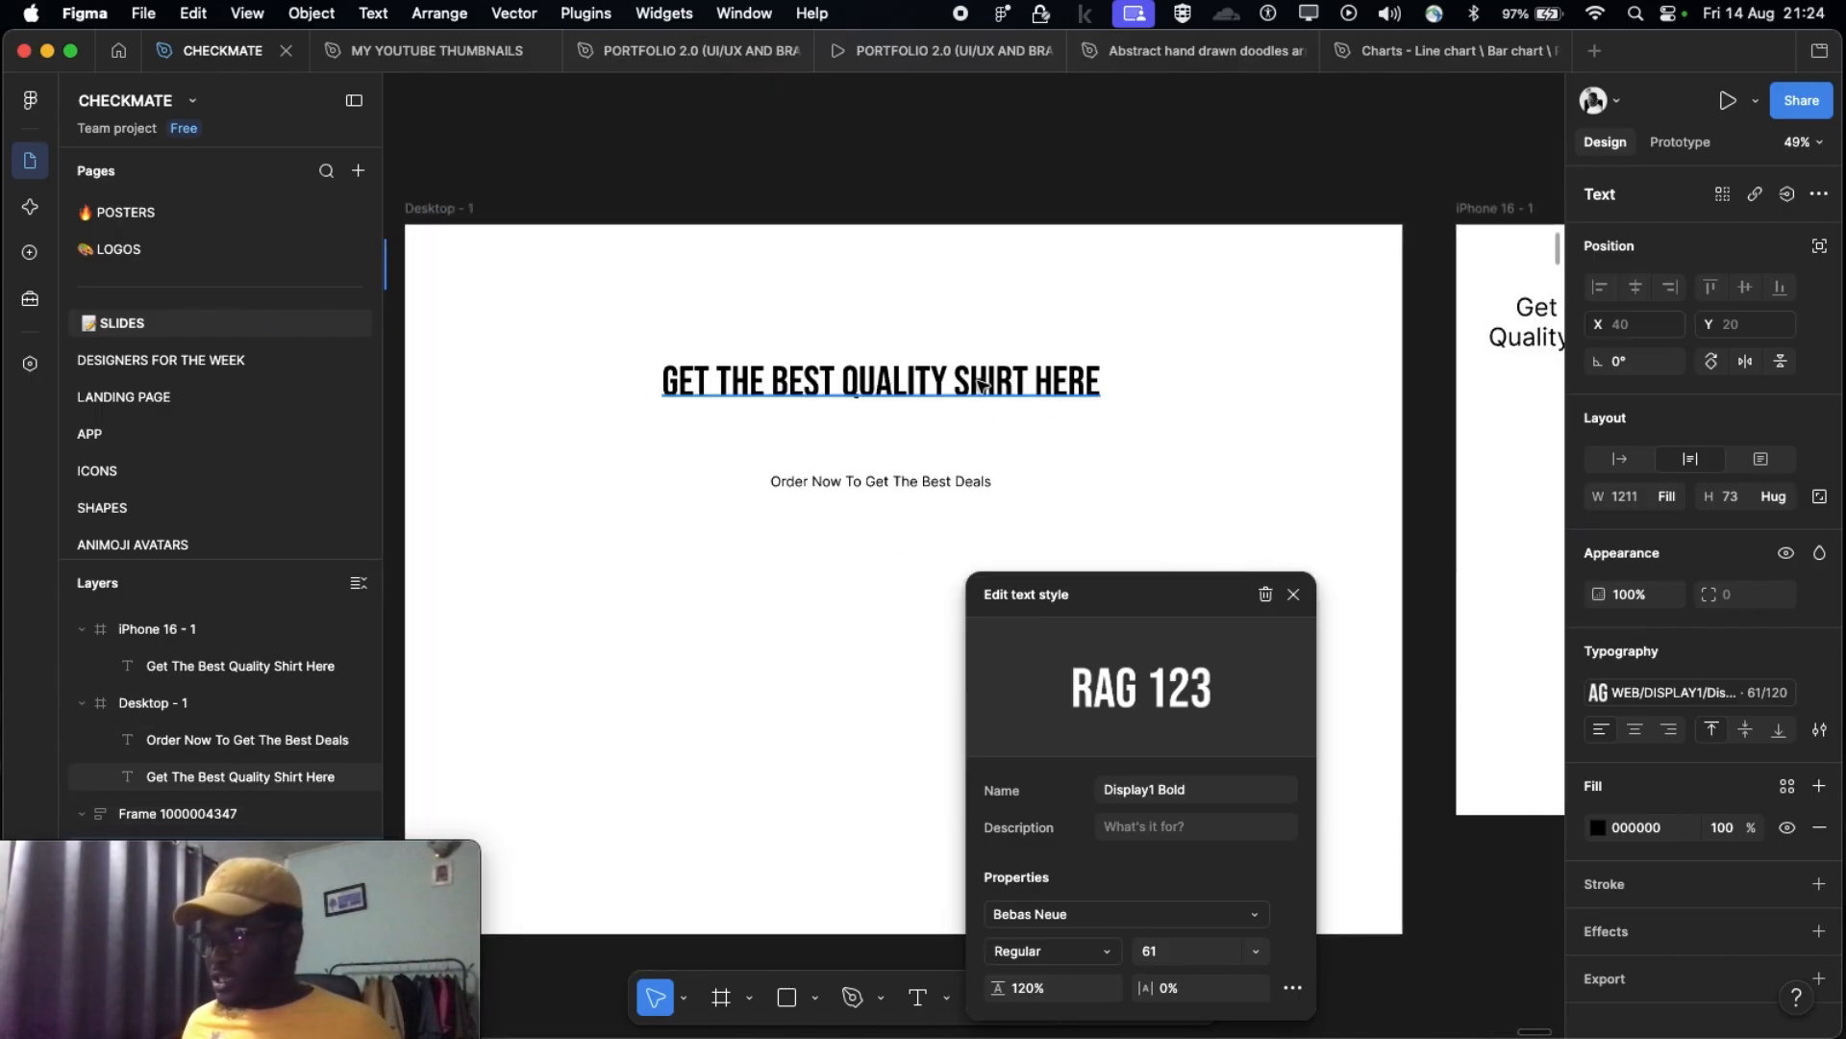
scroll(874, 385, left, 5)
scroll(873, 385, down, 3)
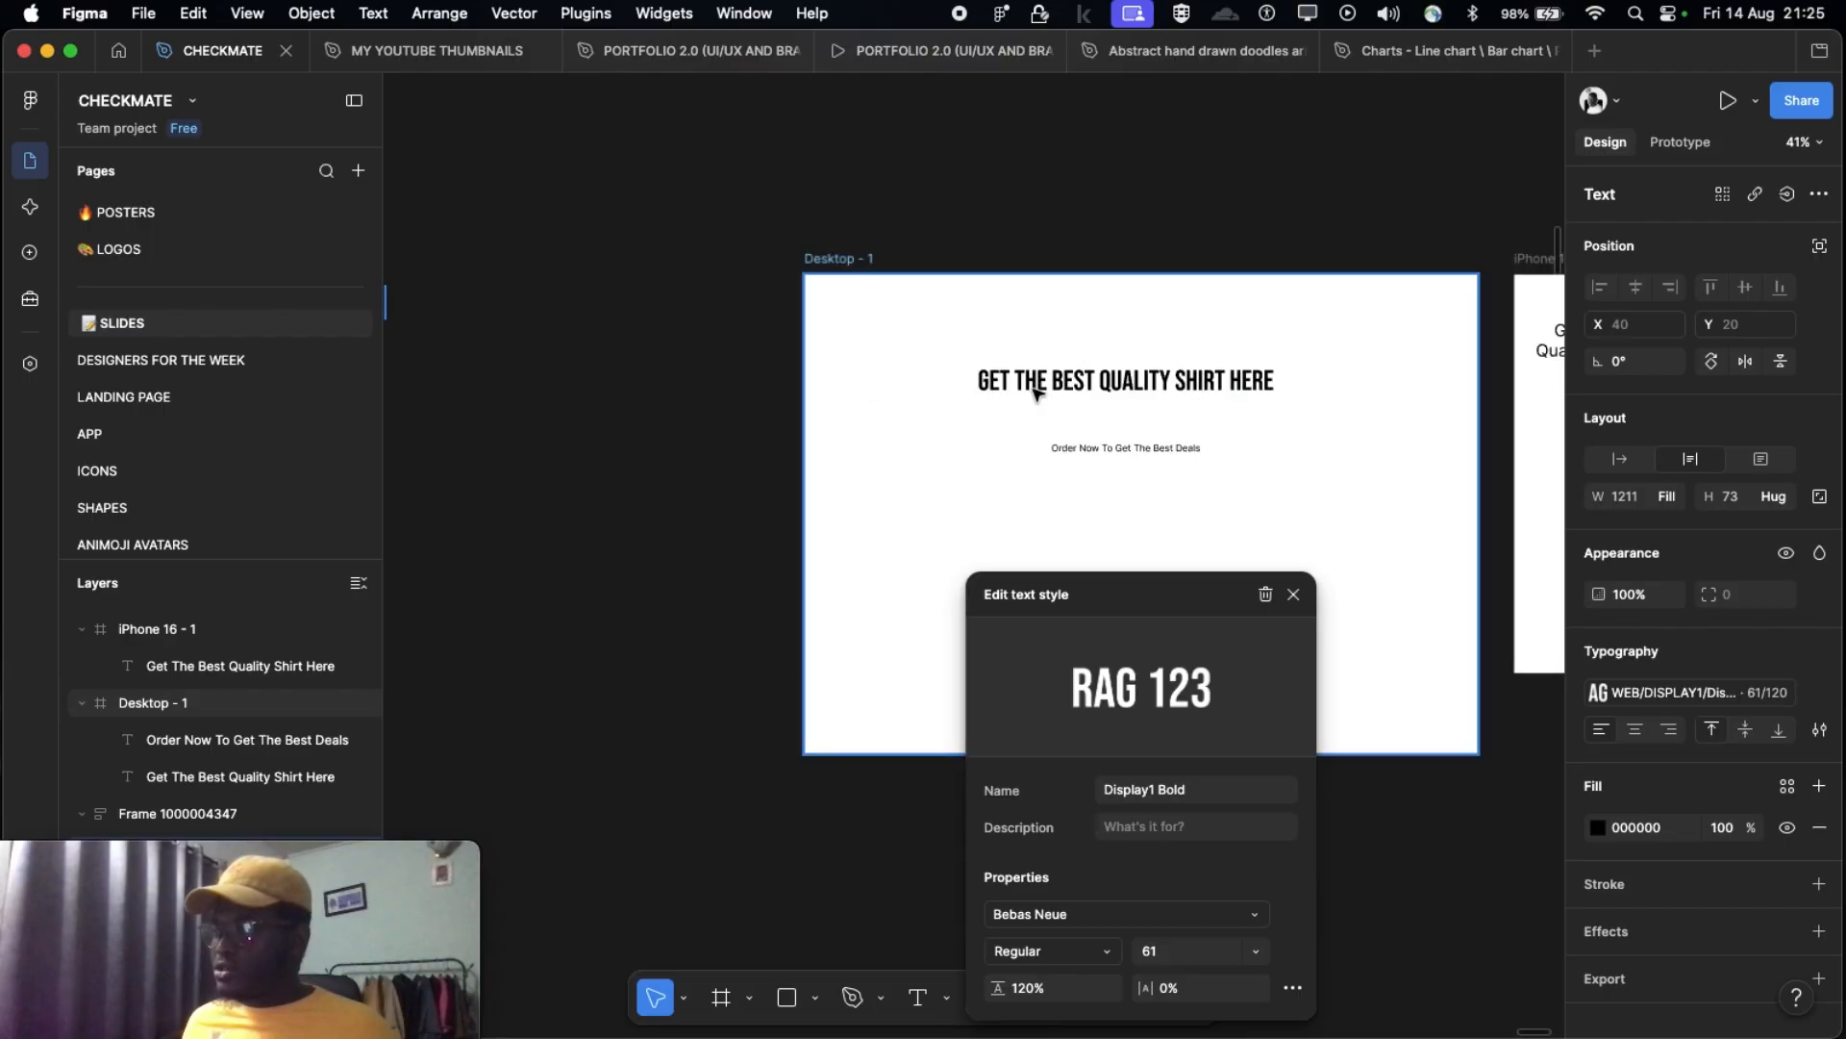
scroll(957, 380, up, 2)
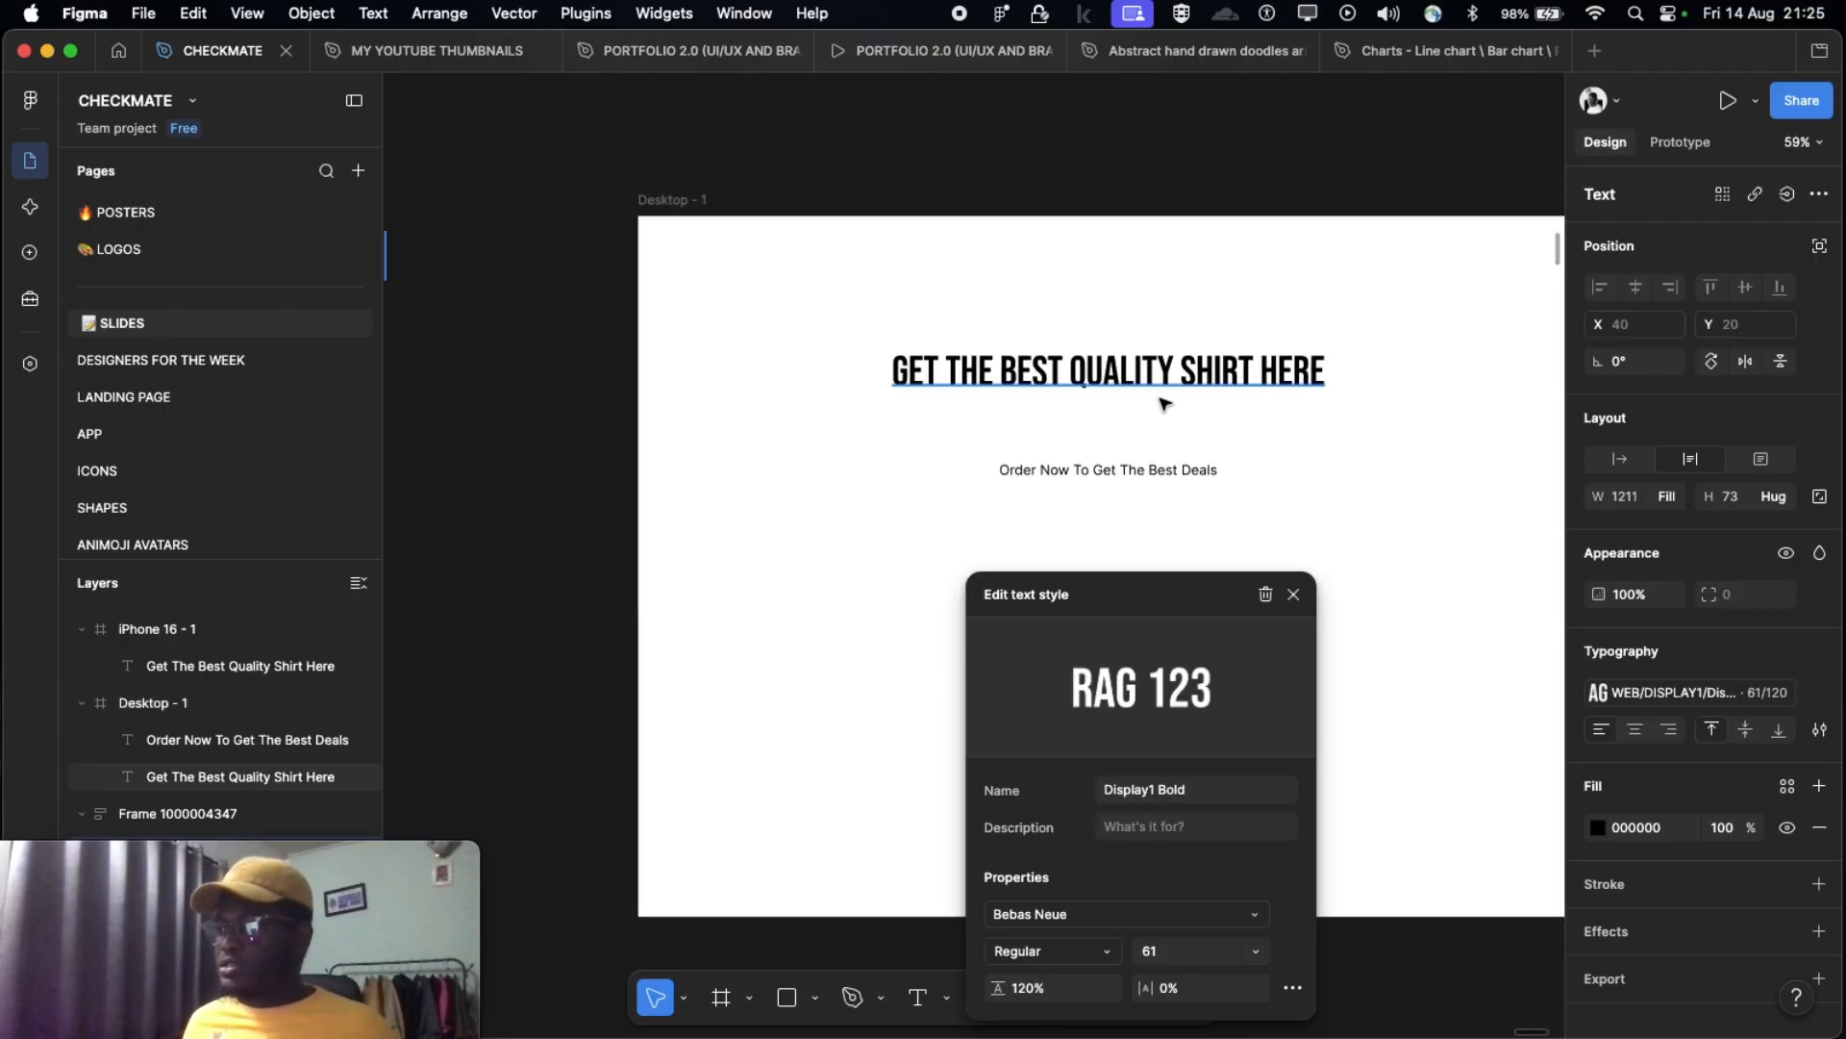
scroll(1115, 375, right, 4)
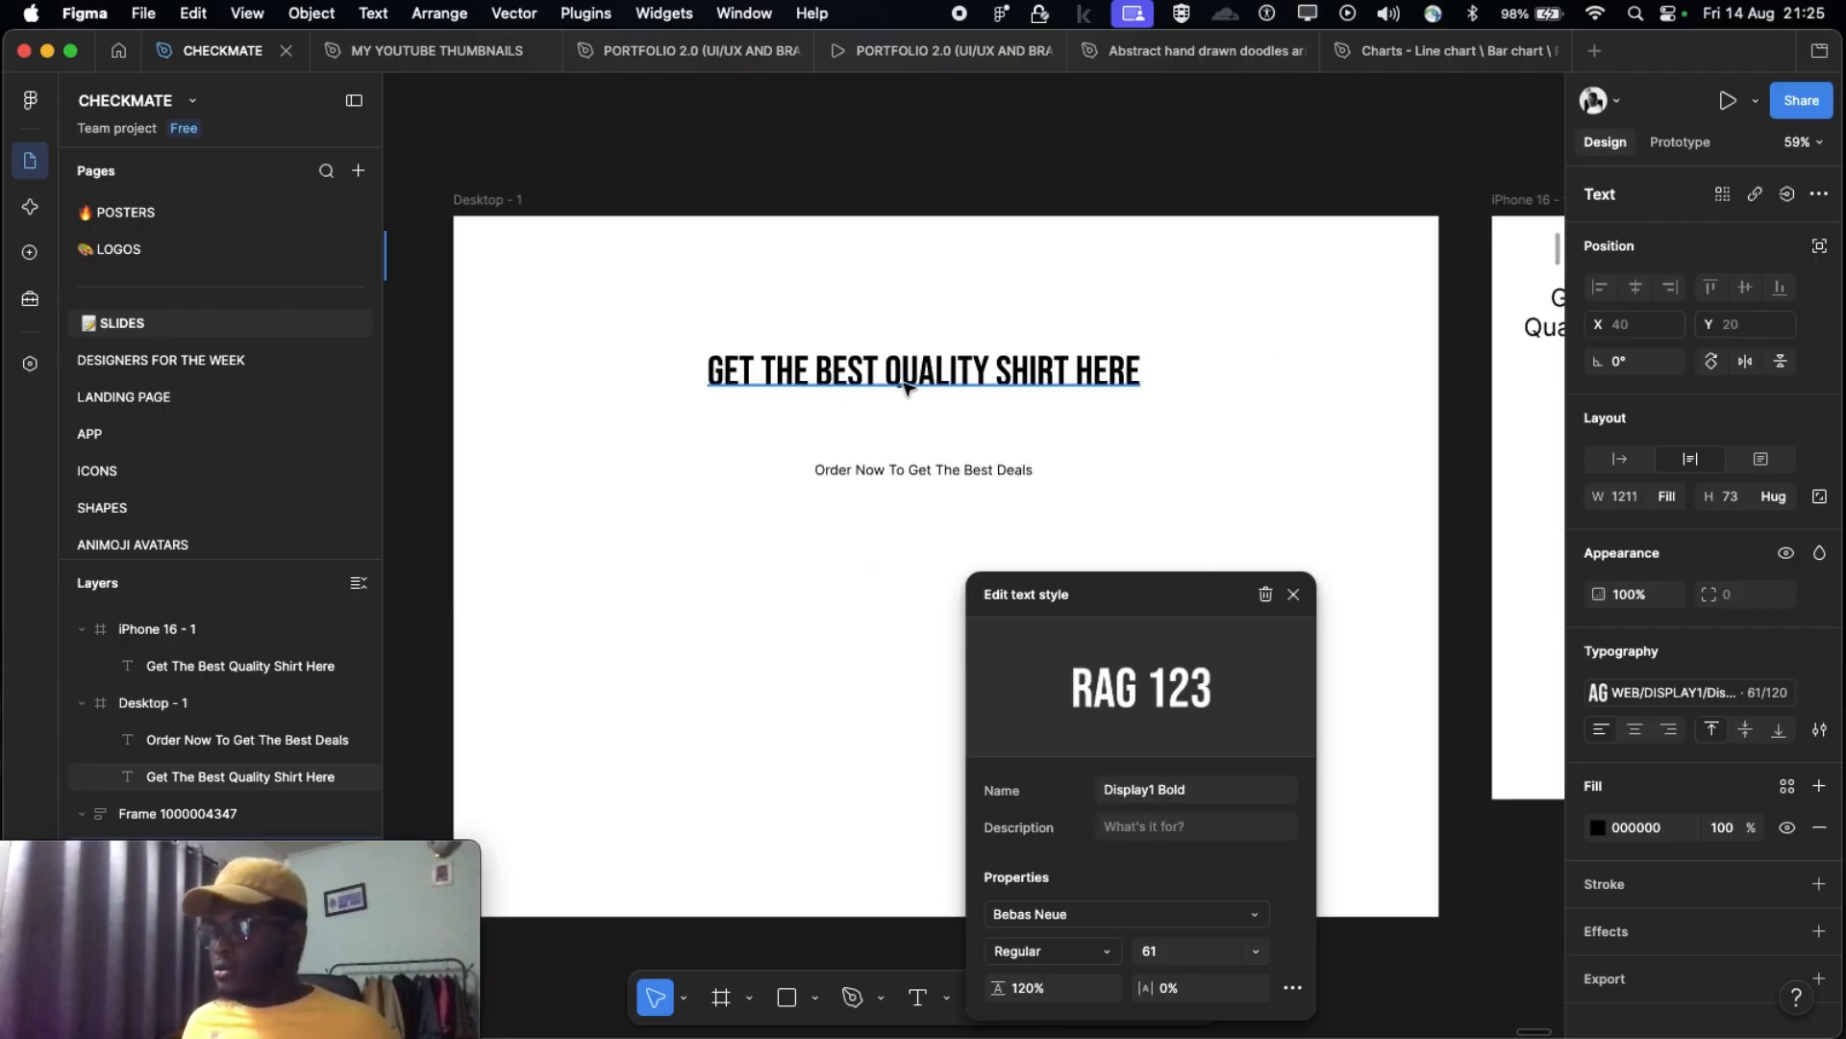
Step: Review the web Regular and Medium type samples, and return to the Desktop and iPhone 16 frames
scroll(905, 389, left, 10)
scroll(957, 377, right, 10)
scroll(952, 377, left, 10)
scroll(993, 369, left, 6)
scroll(994, 369, down, 3)
scroll(993, 369, left, 15)
scroll(845, 318, left, 15)
scroll(553, 363, down, 1)
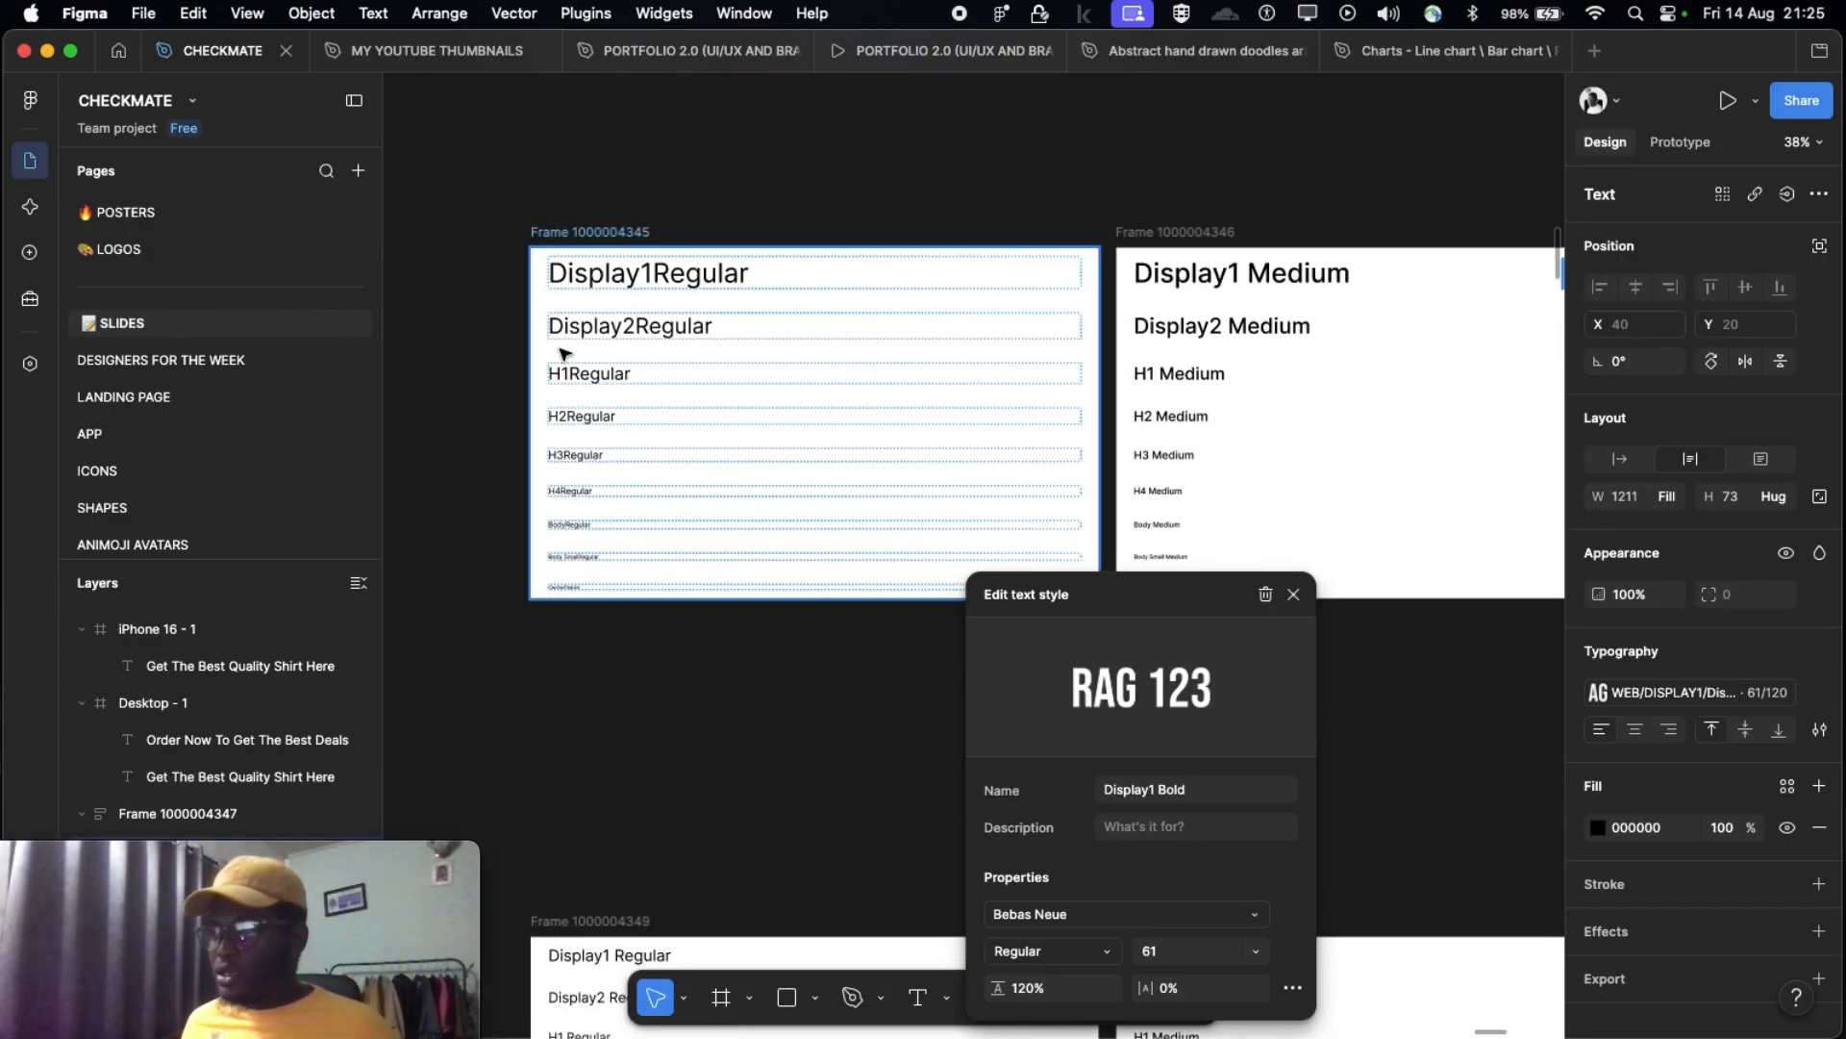
scroll(692, 420, right, 5)
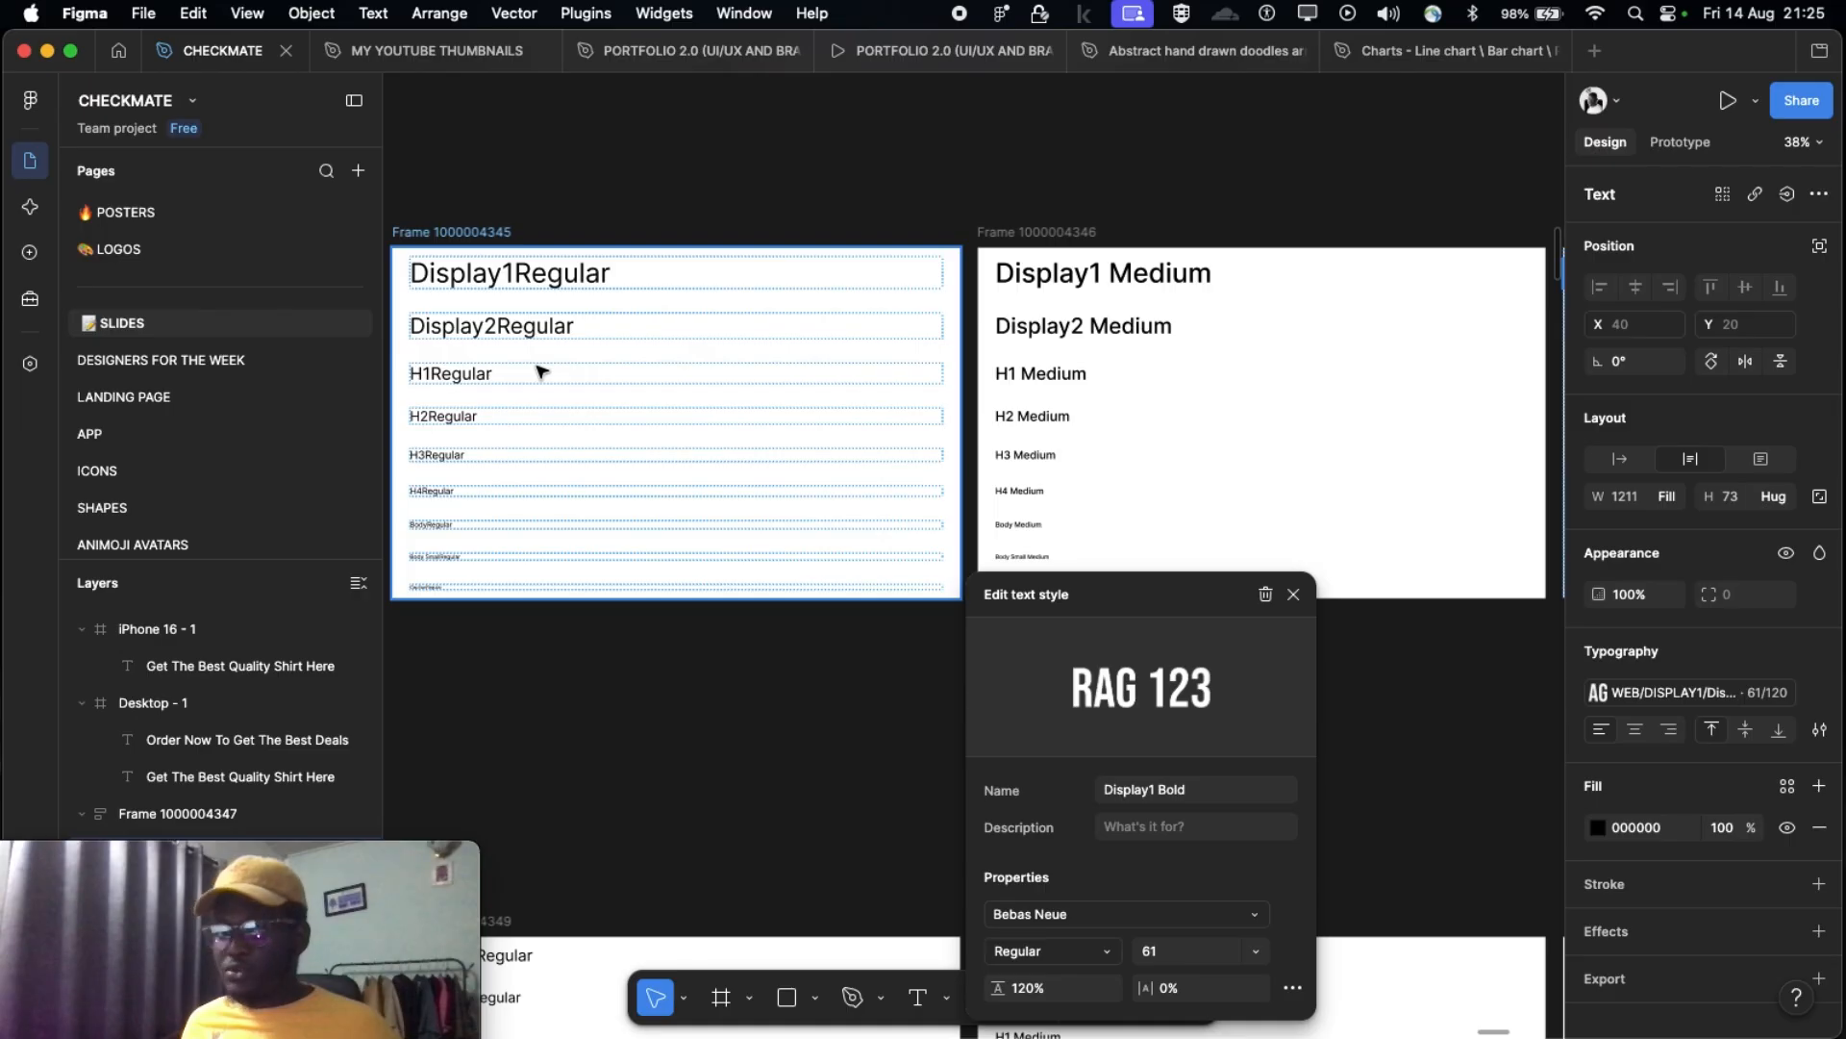
scroll(573, 367, right, 20)
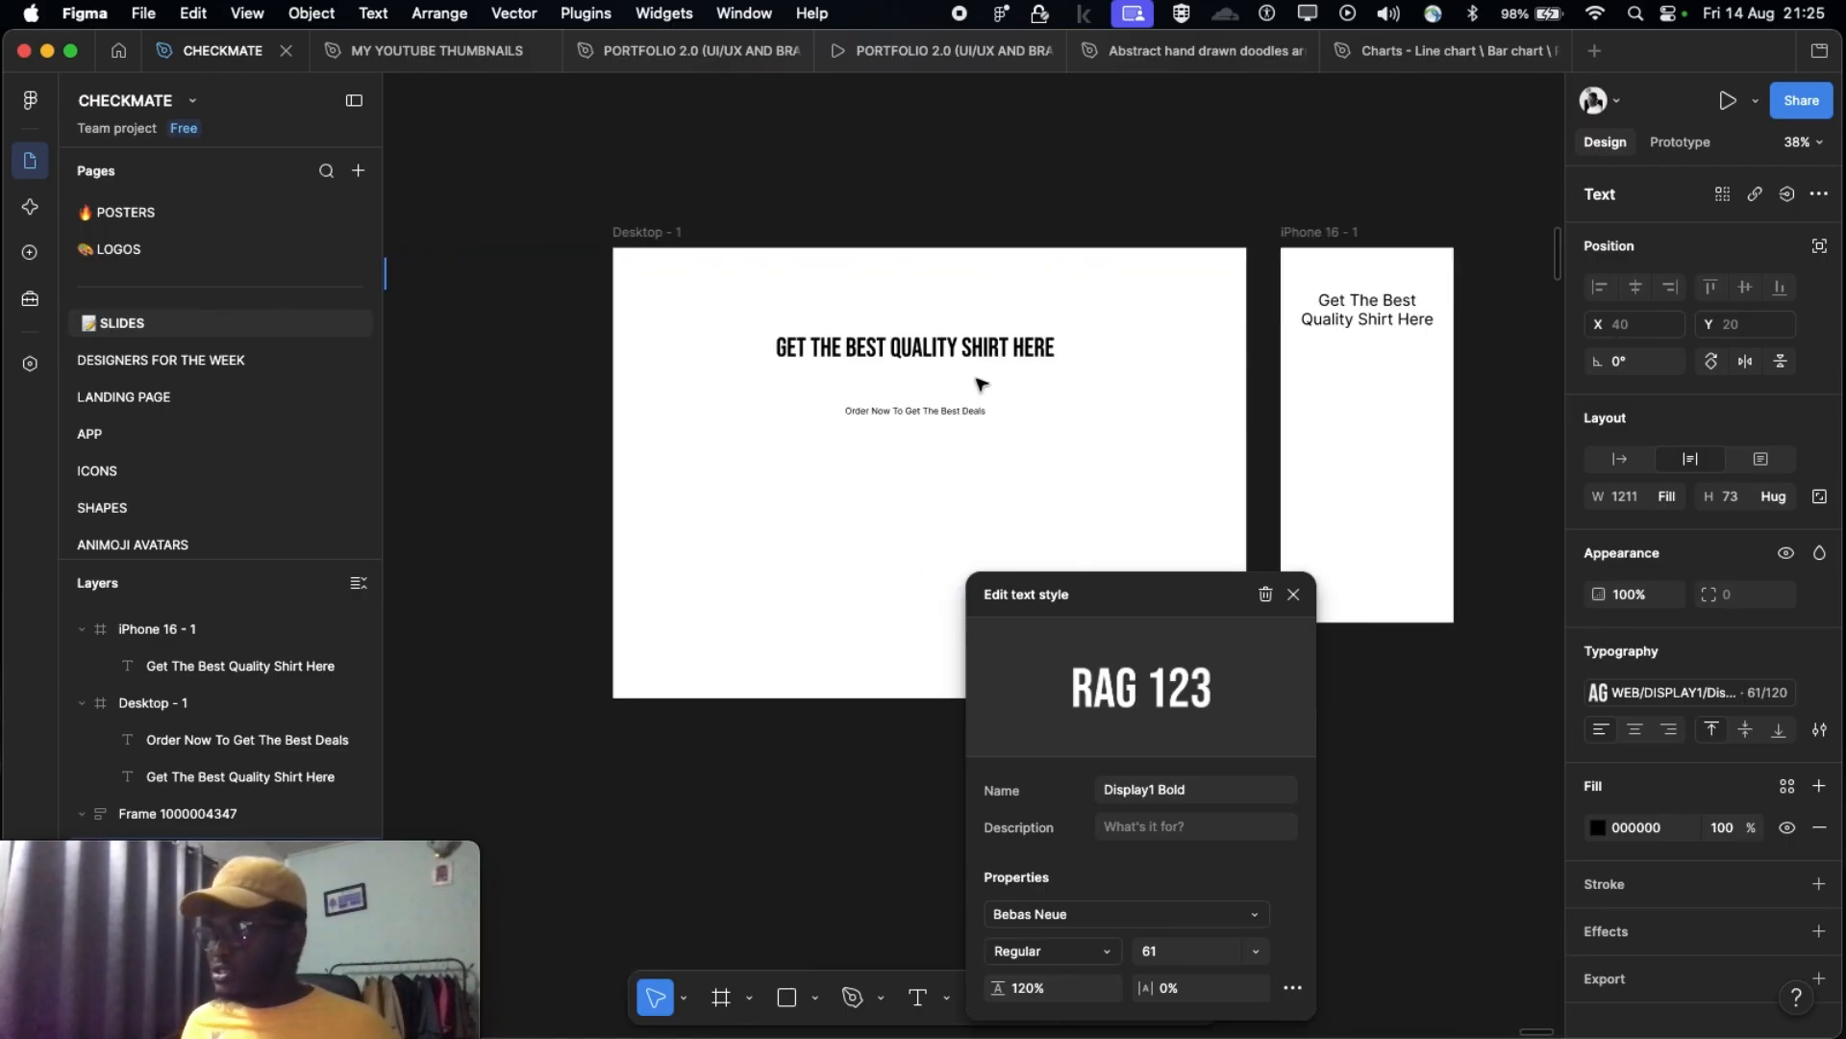
Step: Check which text style the Desktop frame's "Order Now To Get The Best Deals" line uses, and locate its sample among the mobile frames
scroll(983, 387, up, 5)
click(880, 440)
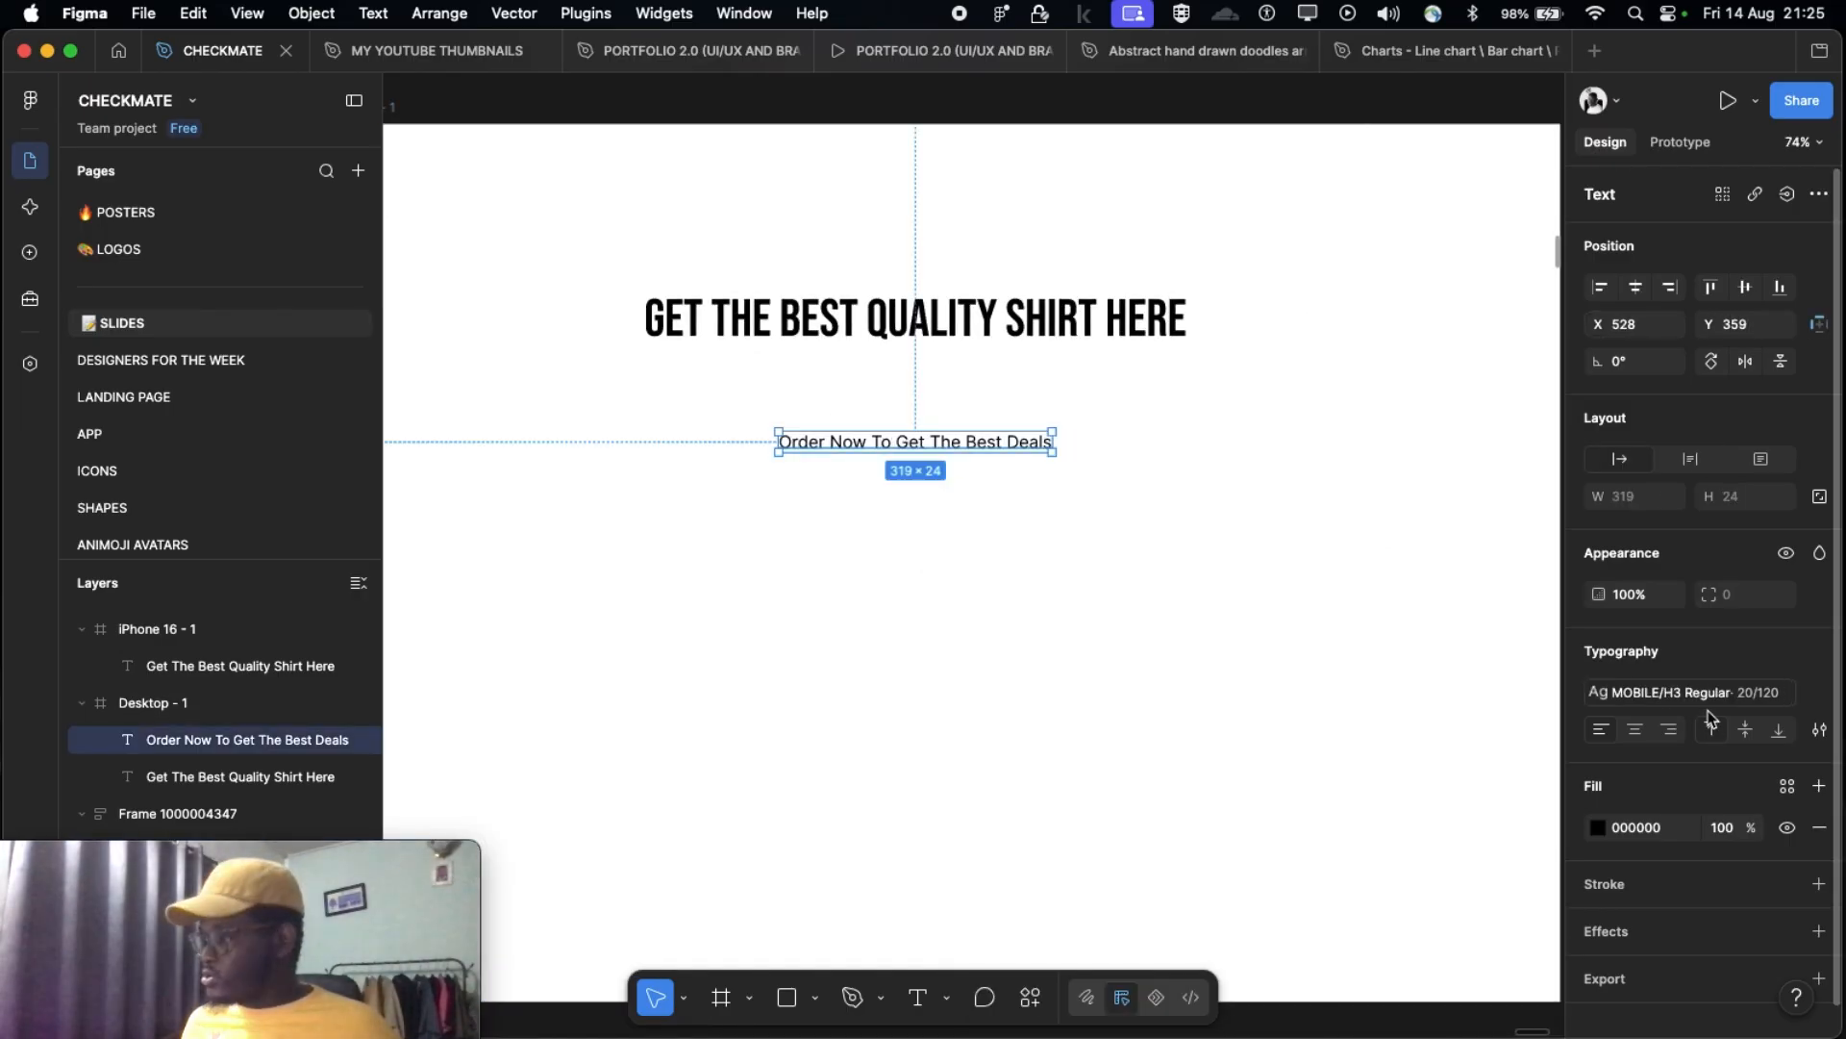
scroll(1472, 648, down, 10)
scroll(840, 573, left, 10)
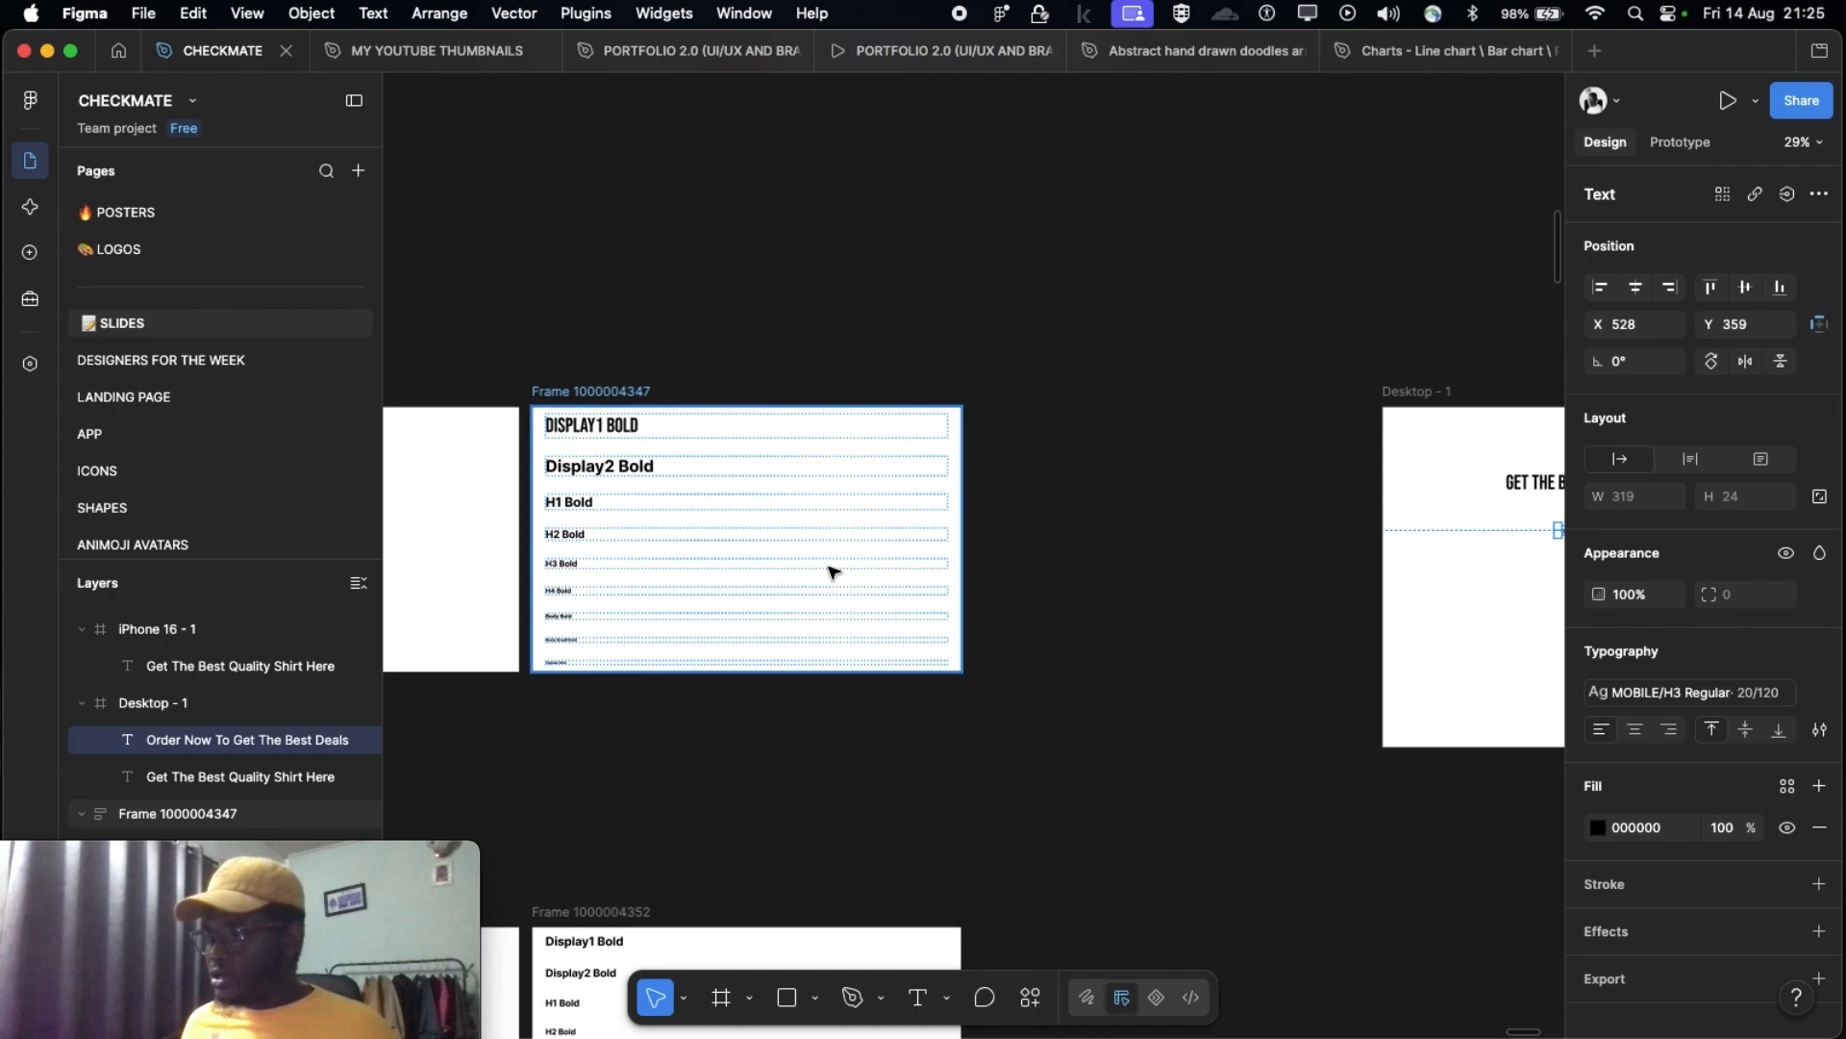
scroll(828, 573, down, 5)
scroll(837, 572, down, 3)
scroll(812, 566, left, 5)
scroll(797, 550, up, 4)
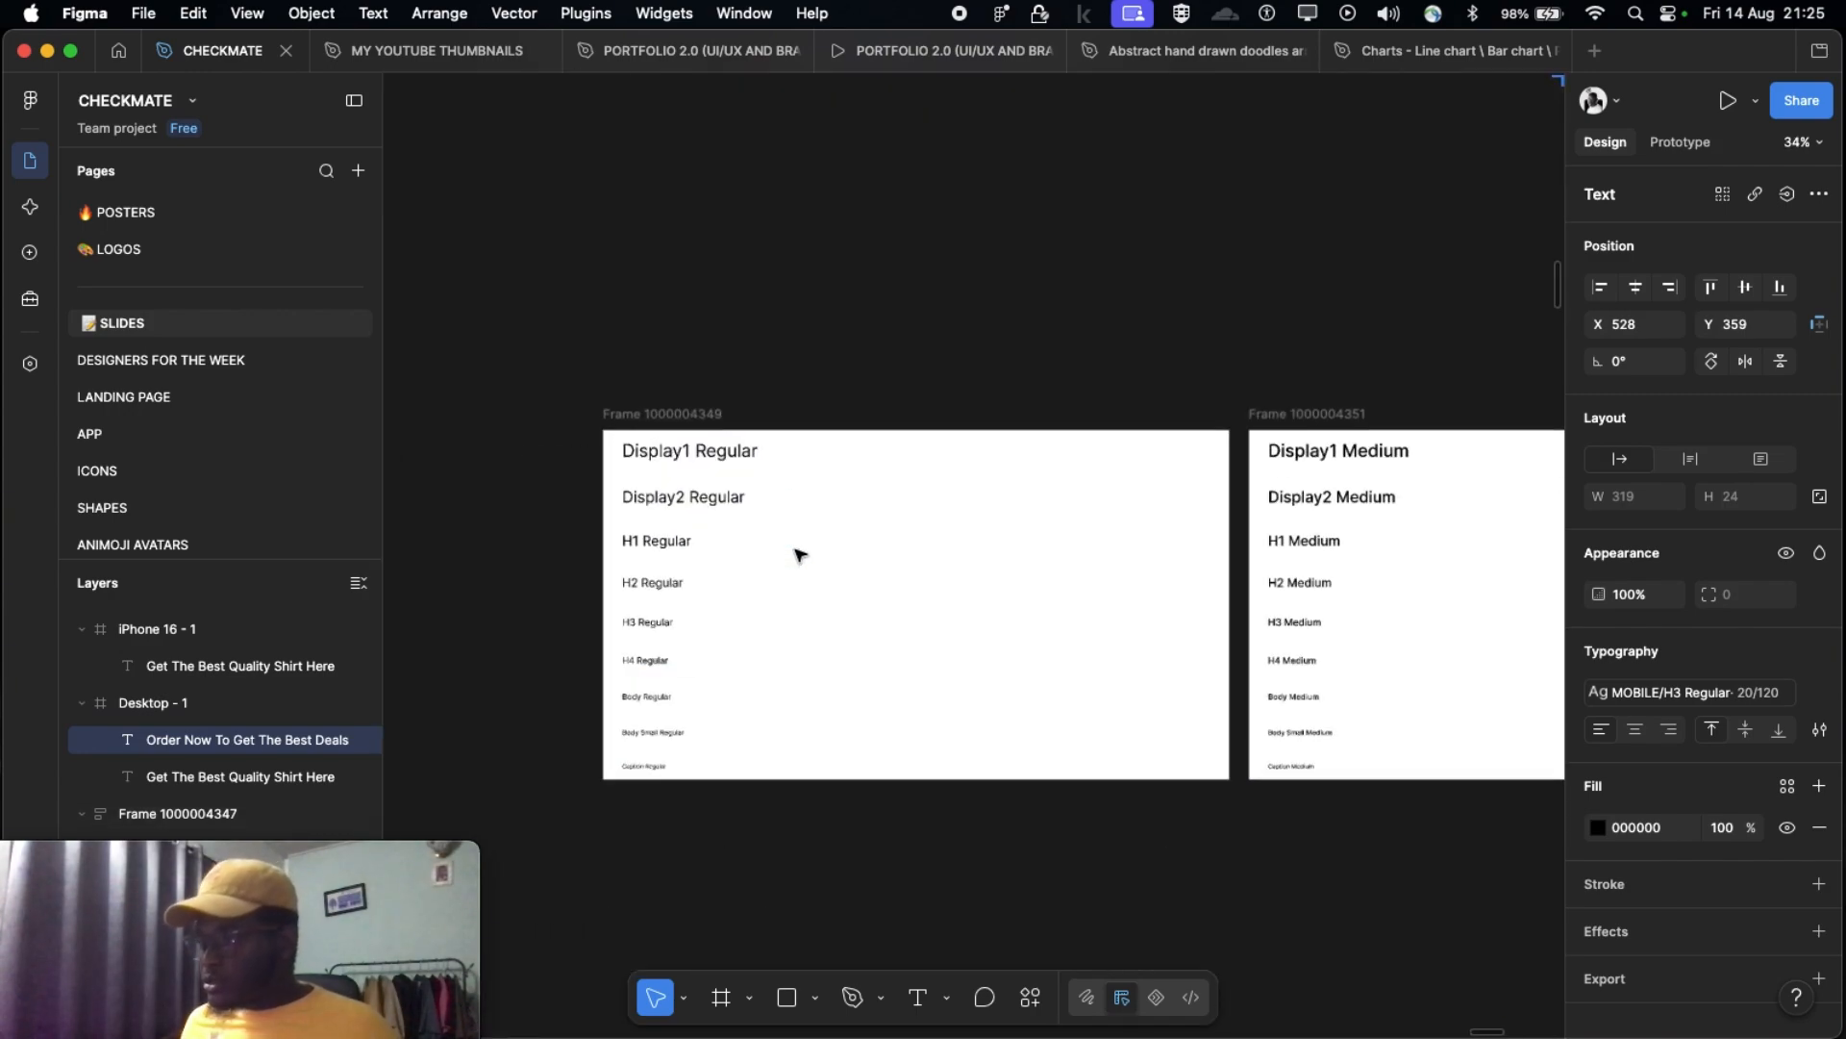
scroll(796, 552, down, 1)
scroll(728, 587, up, 3)
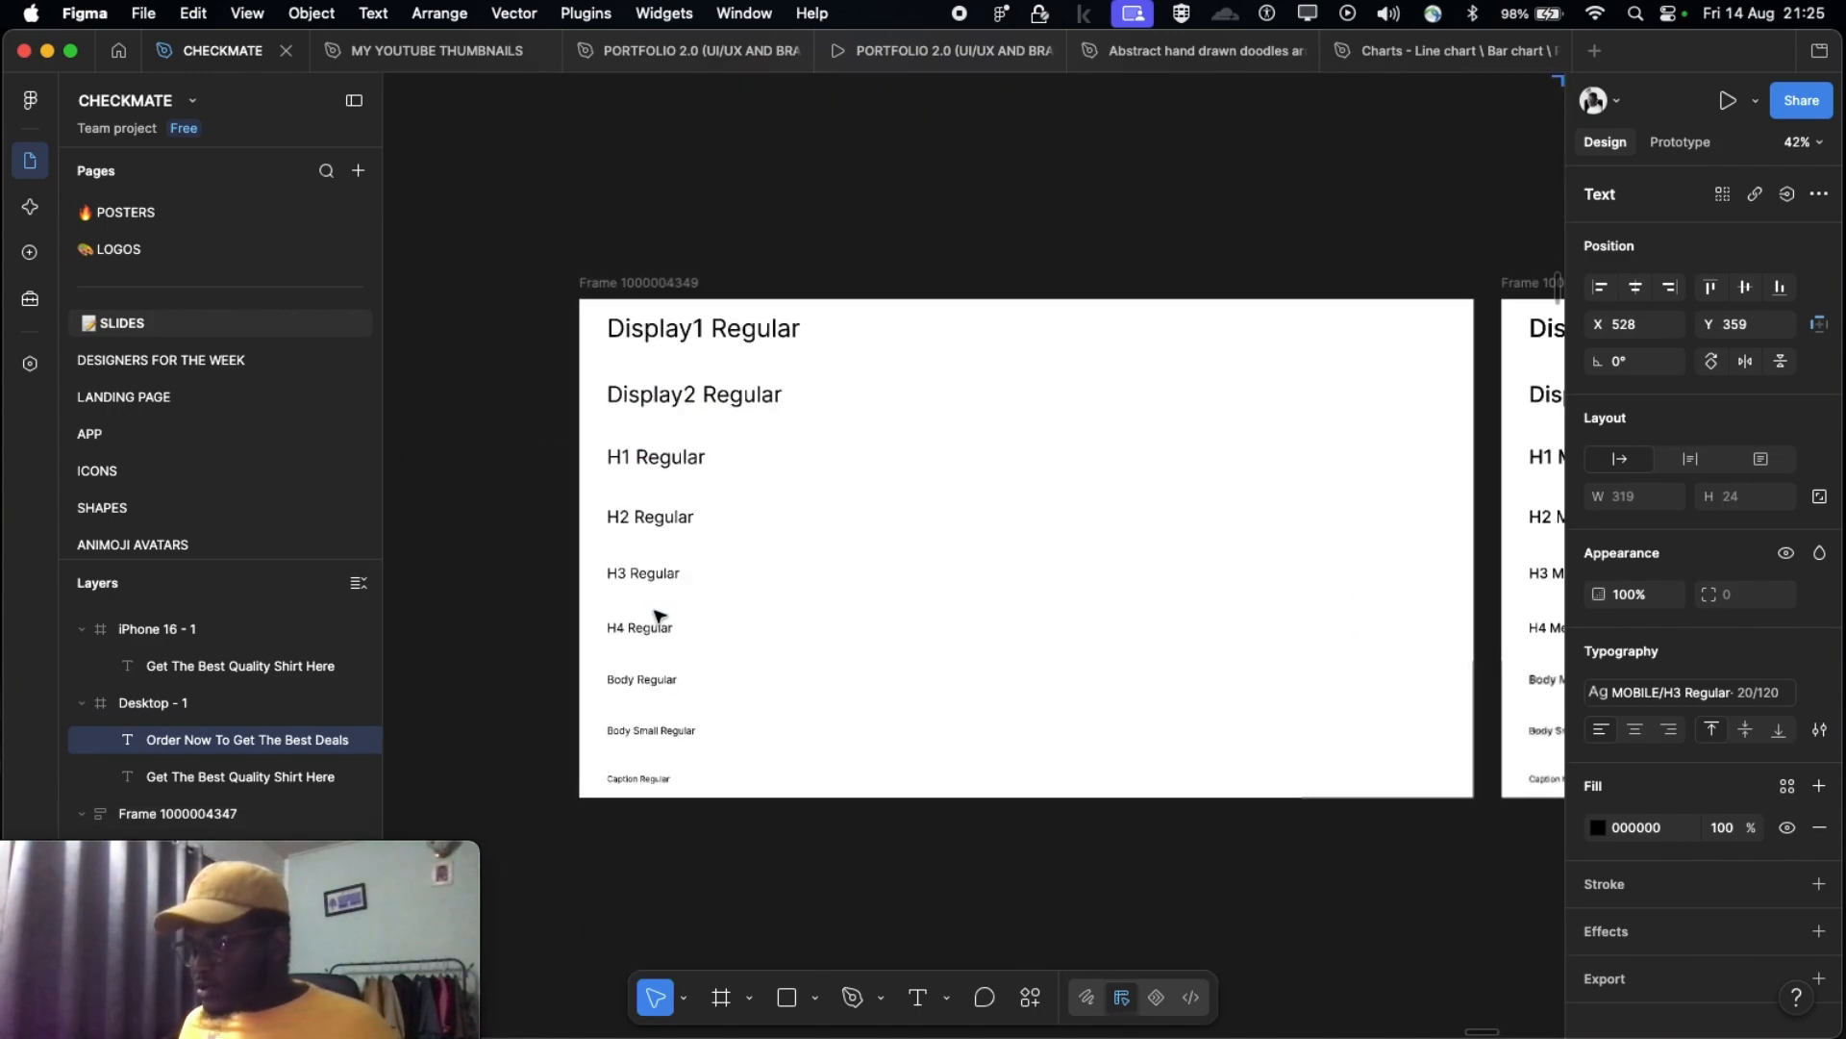
Step: Change the font of the H3 Regular text style in the MOBILE folder to College
click(639, 570)
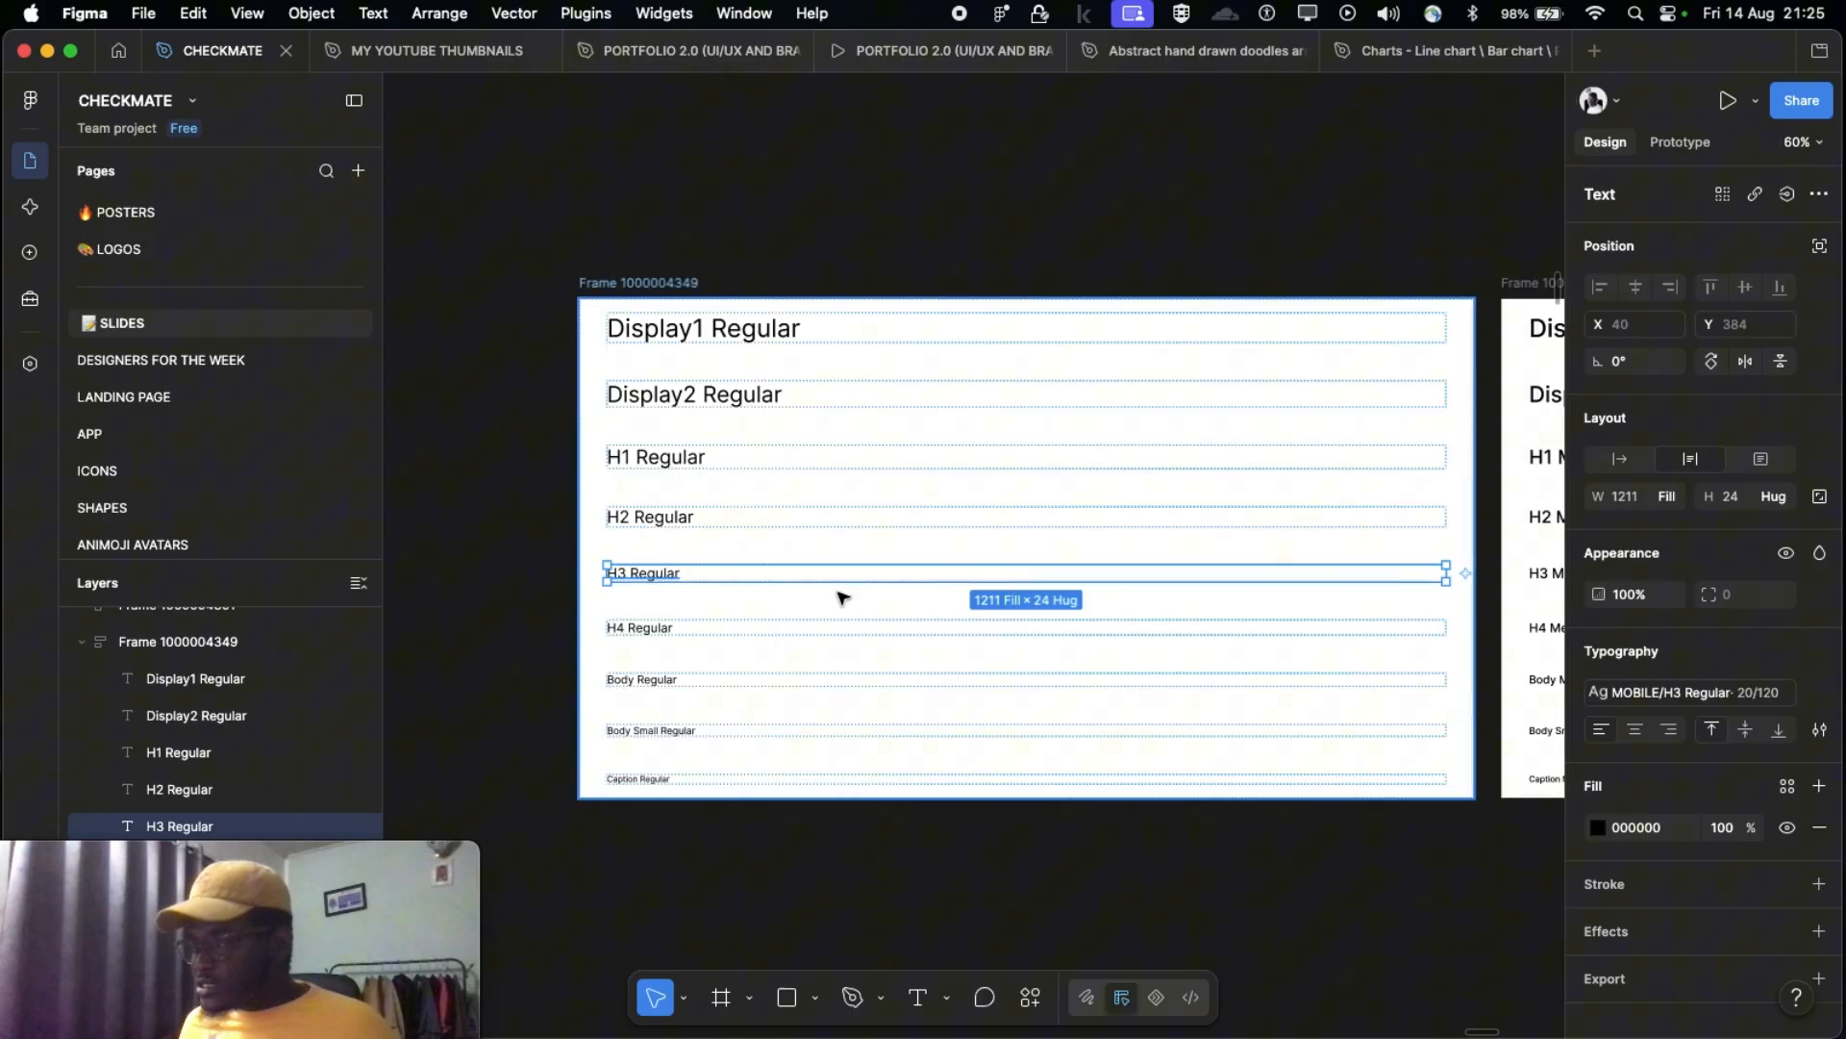
click(1635, 692)
scroll(1471, 894, down, 1)
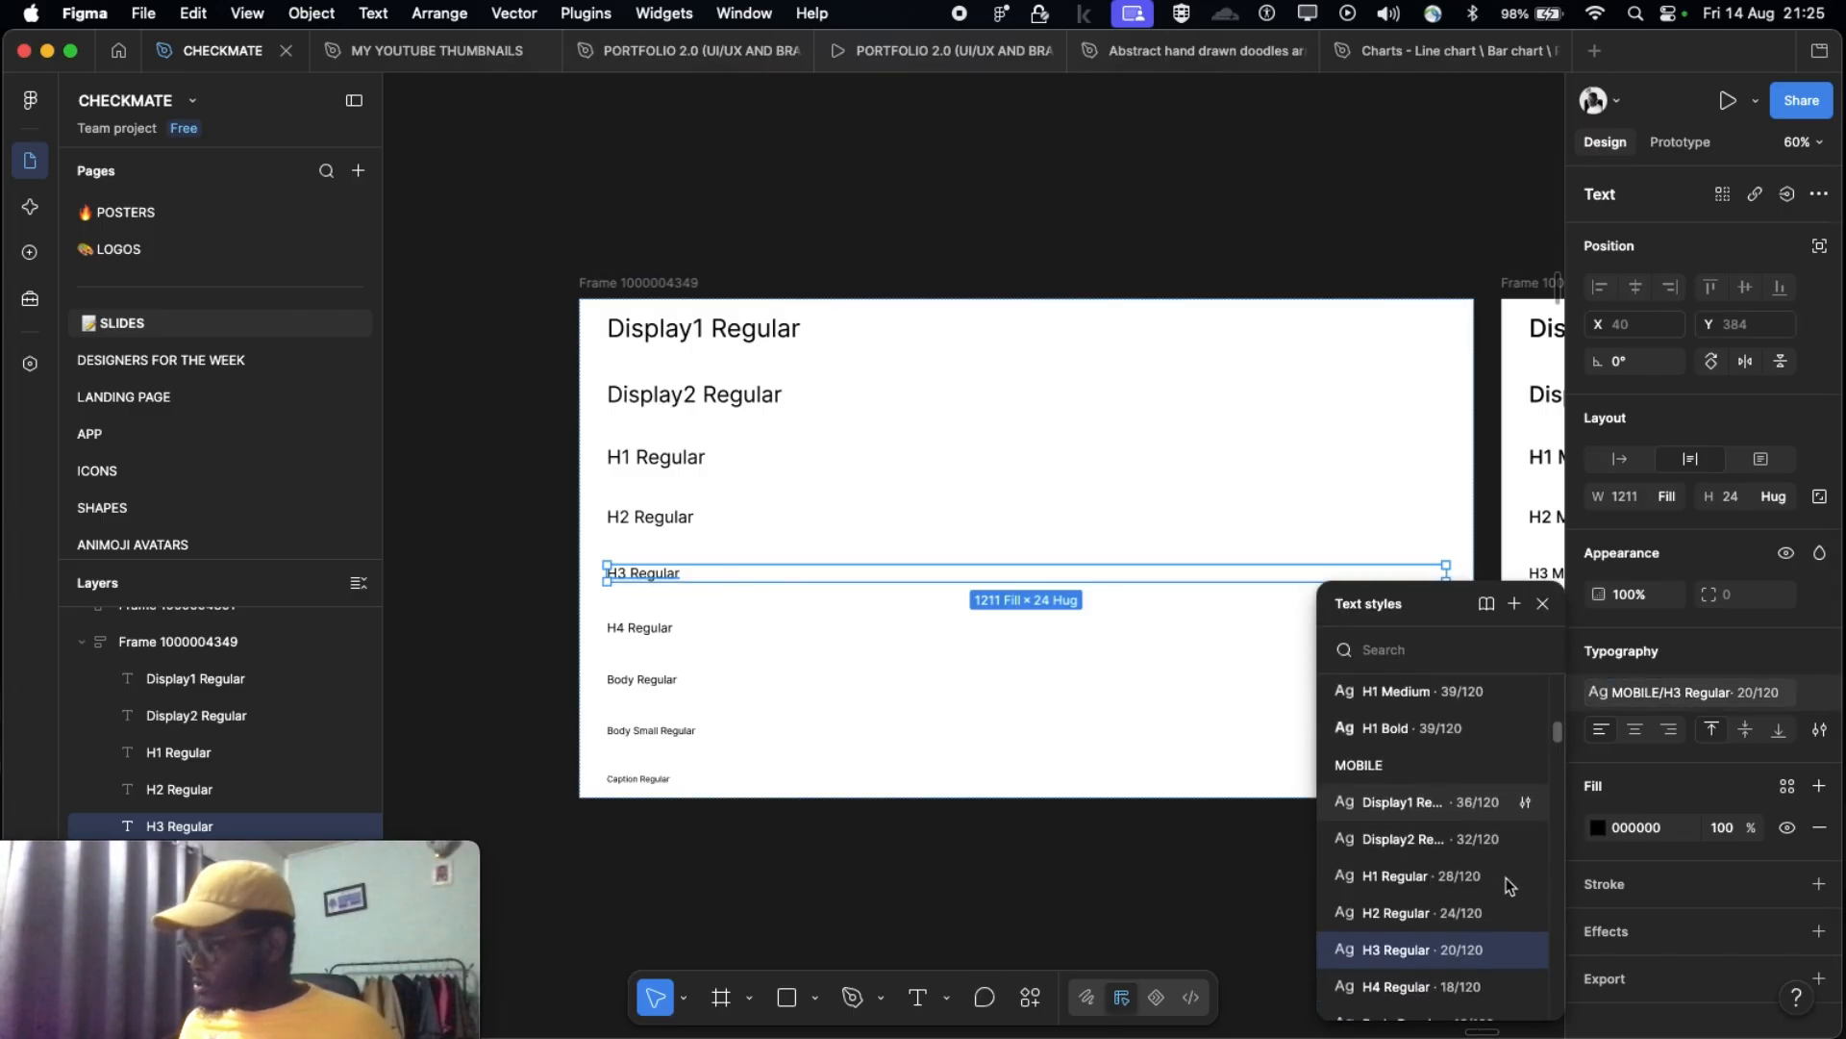
click(1527, 947)
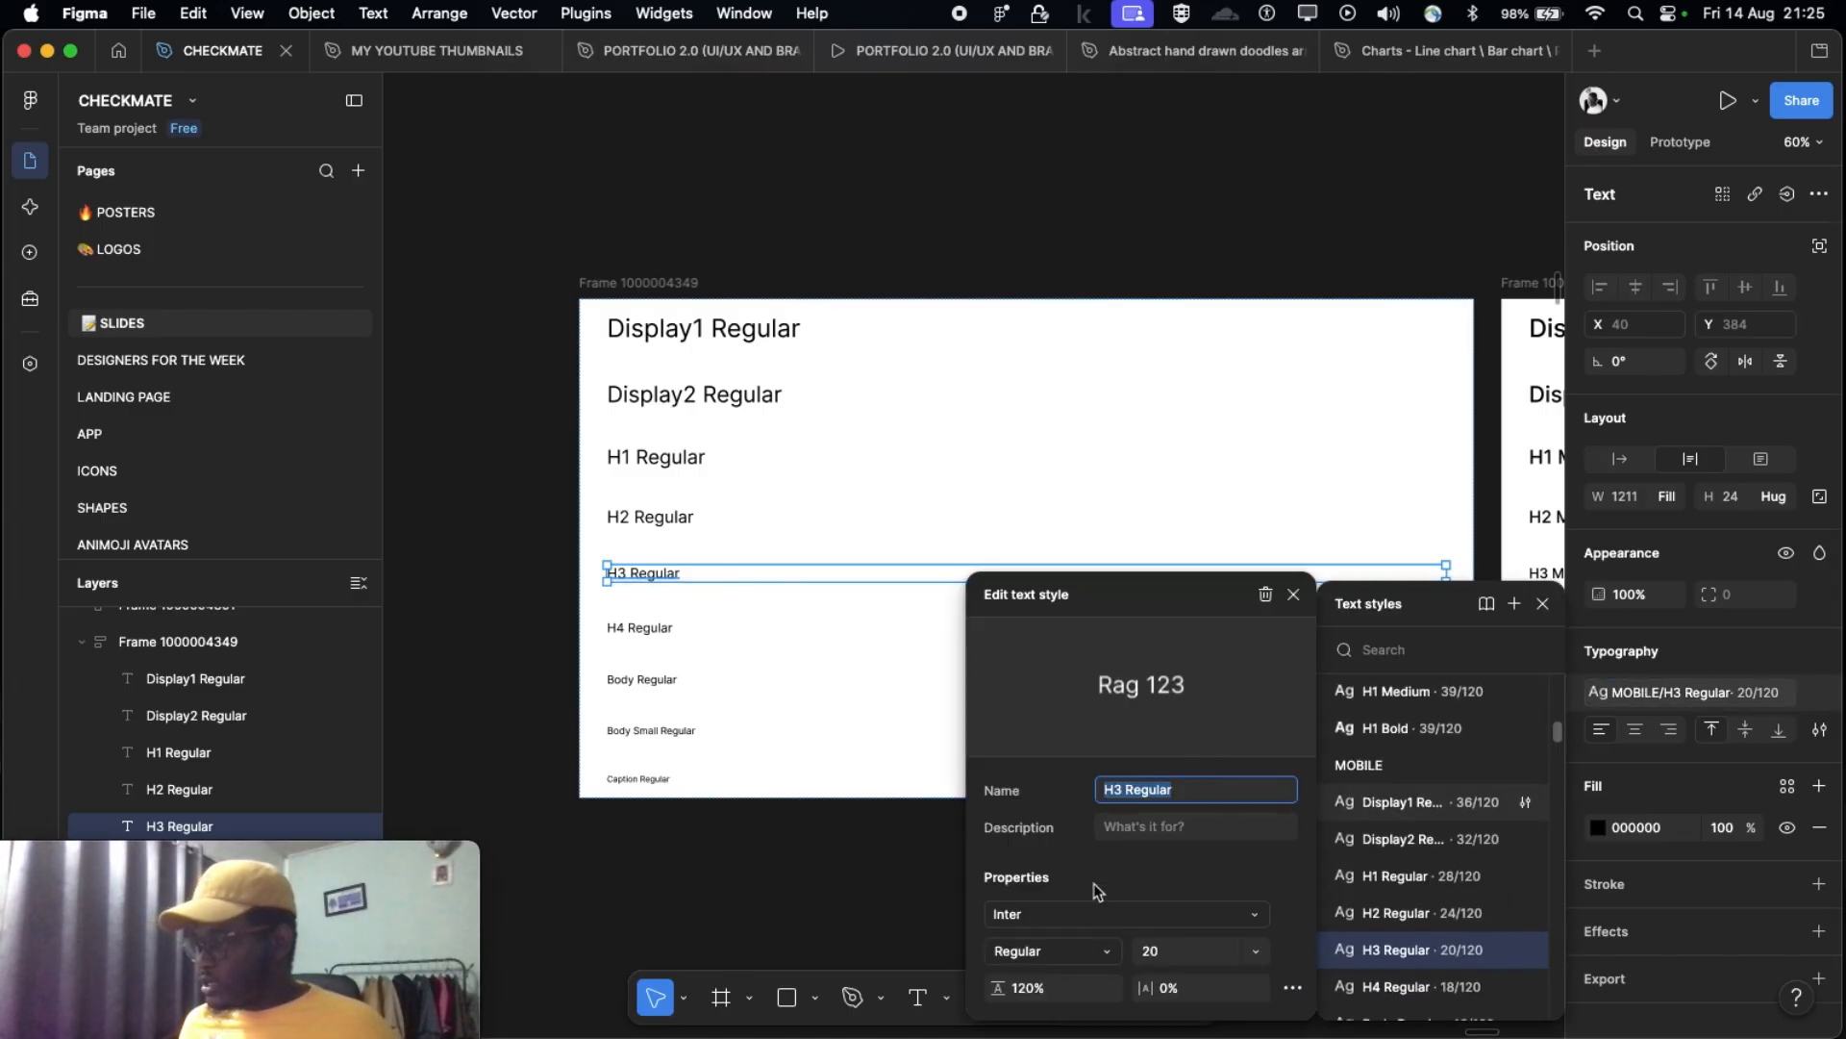
click(1039, 912)
scroll(846, 846, down, 5)
click(852, 756)
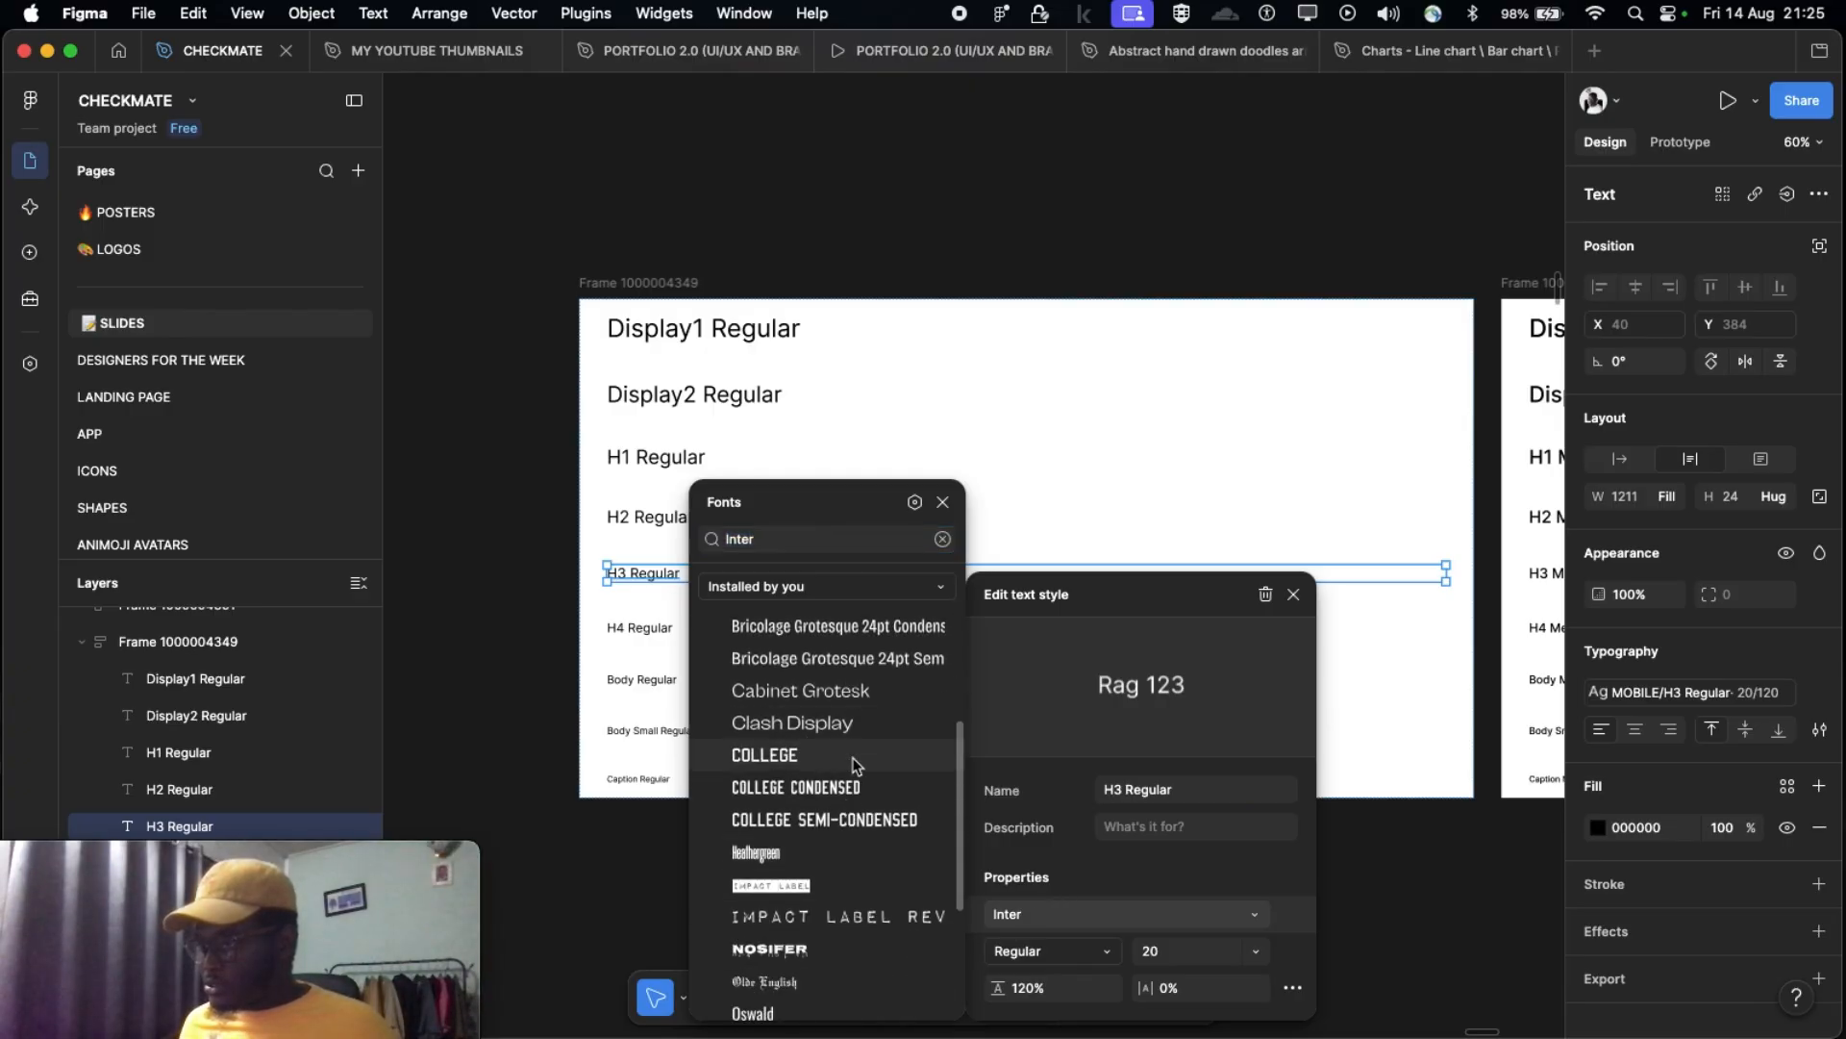
Step: Inspect the "Order Now To Get The Best Deals" line in the Desktop frame after the H3 Regular font change
scroll(806, 442, down, 2)
scroll(962, 385, right, 5)
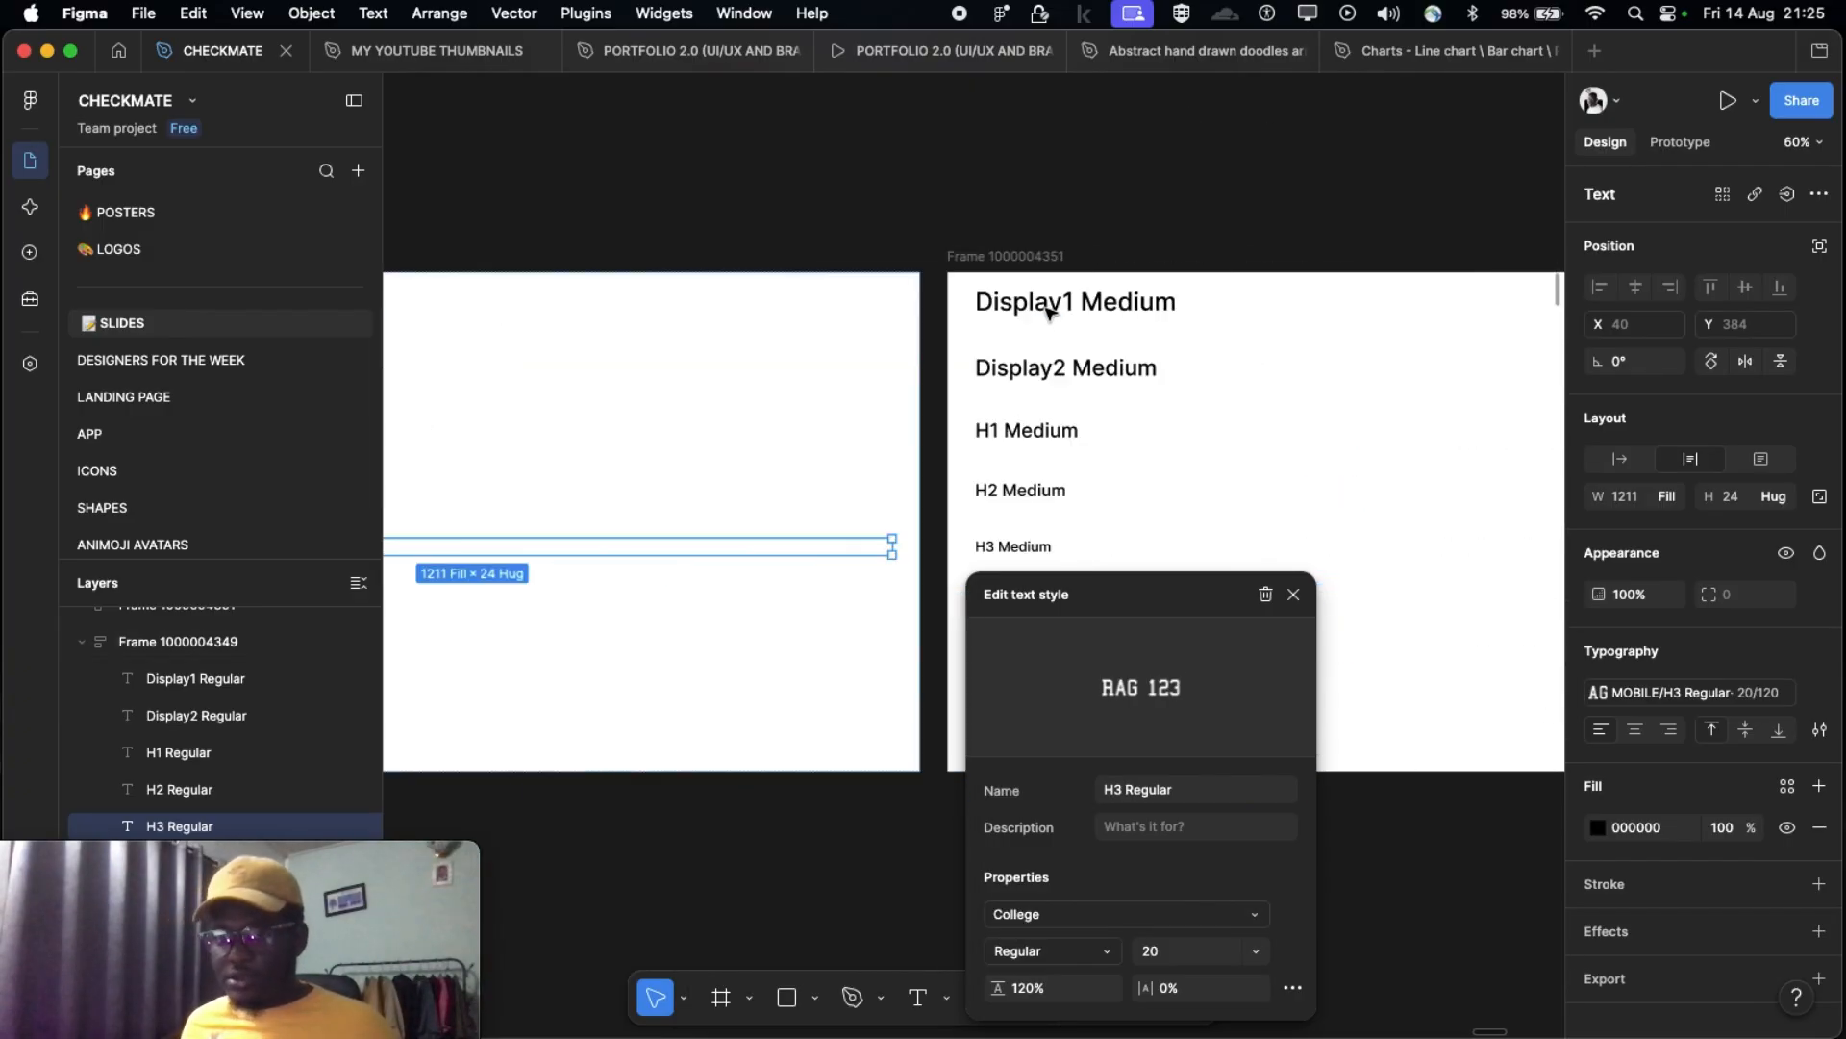
scroll(1057, 308, down, 8)
key(shift+2)
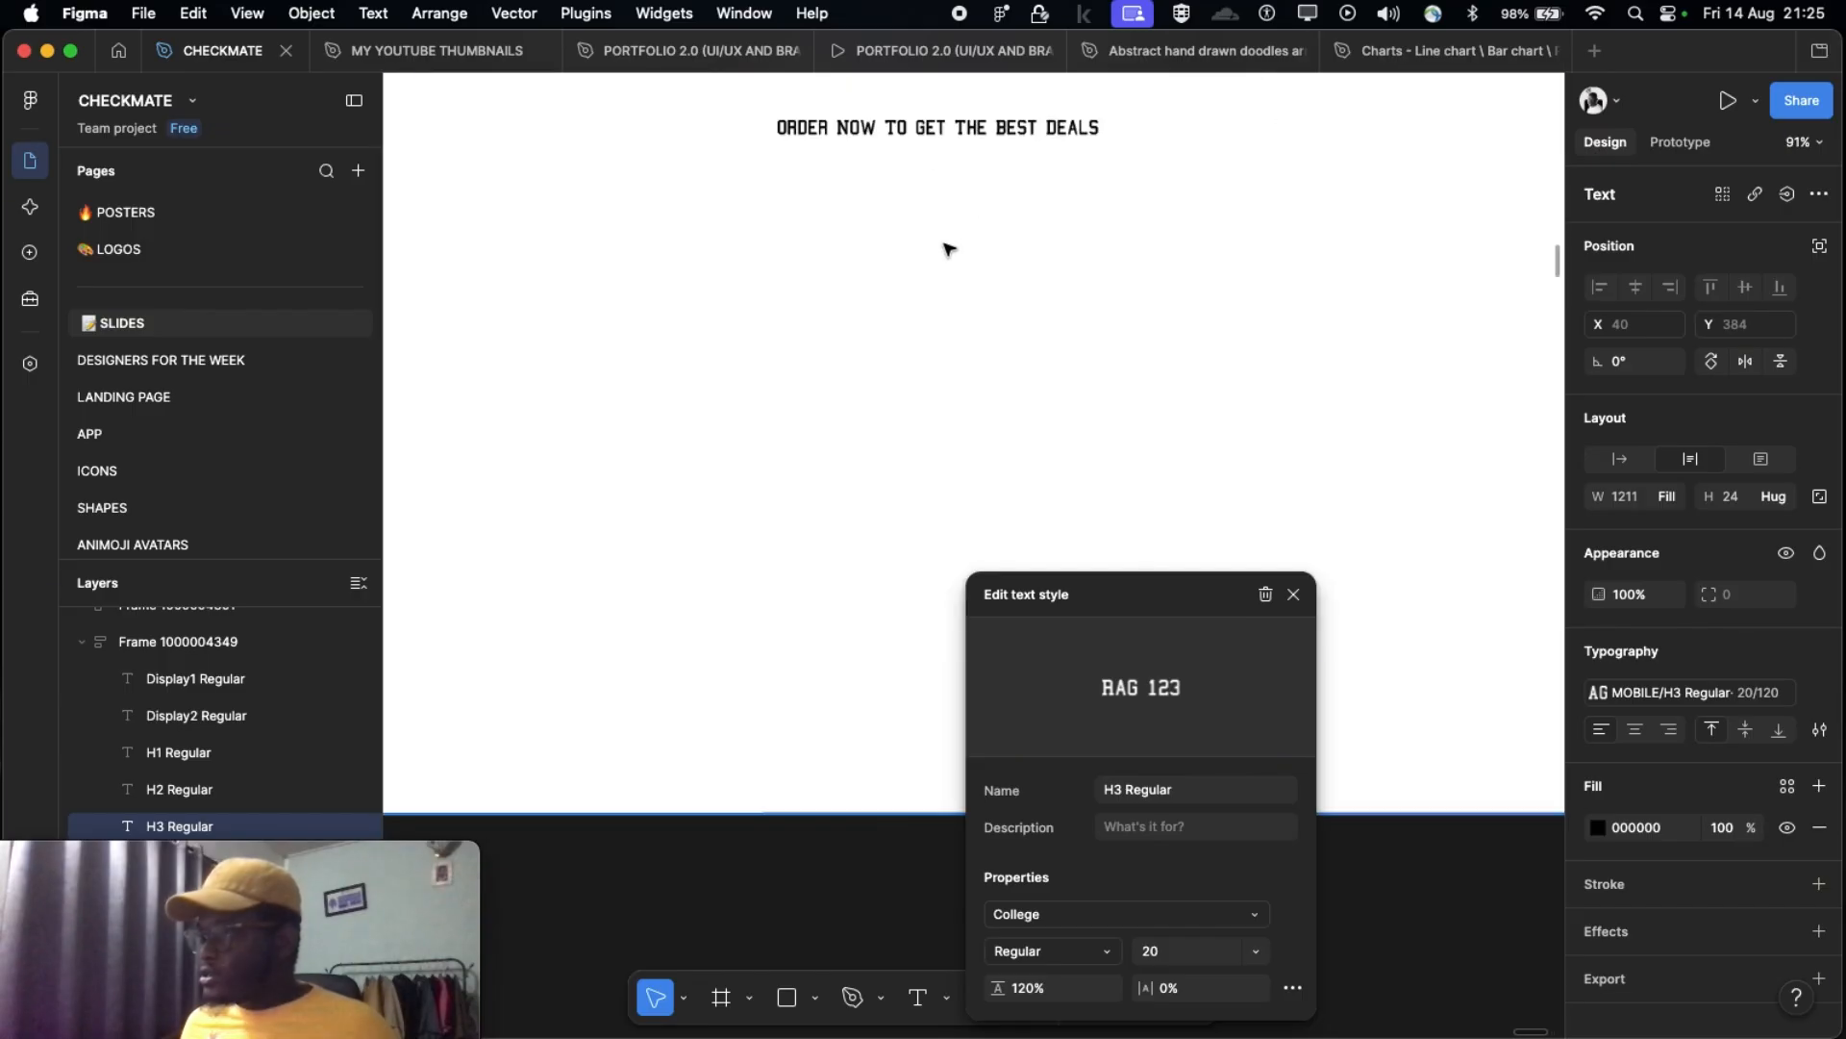
scroll(873, 348, up, 3)
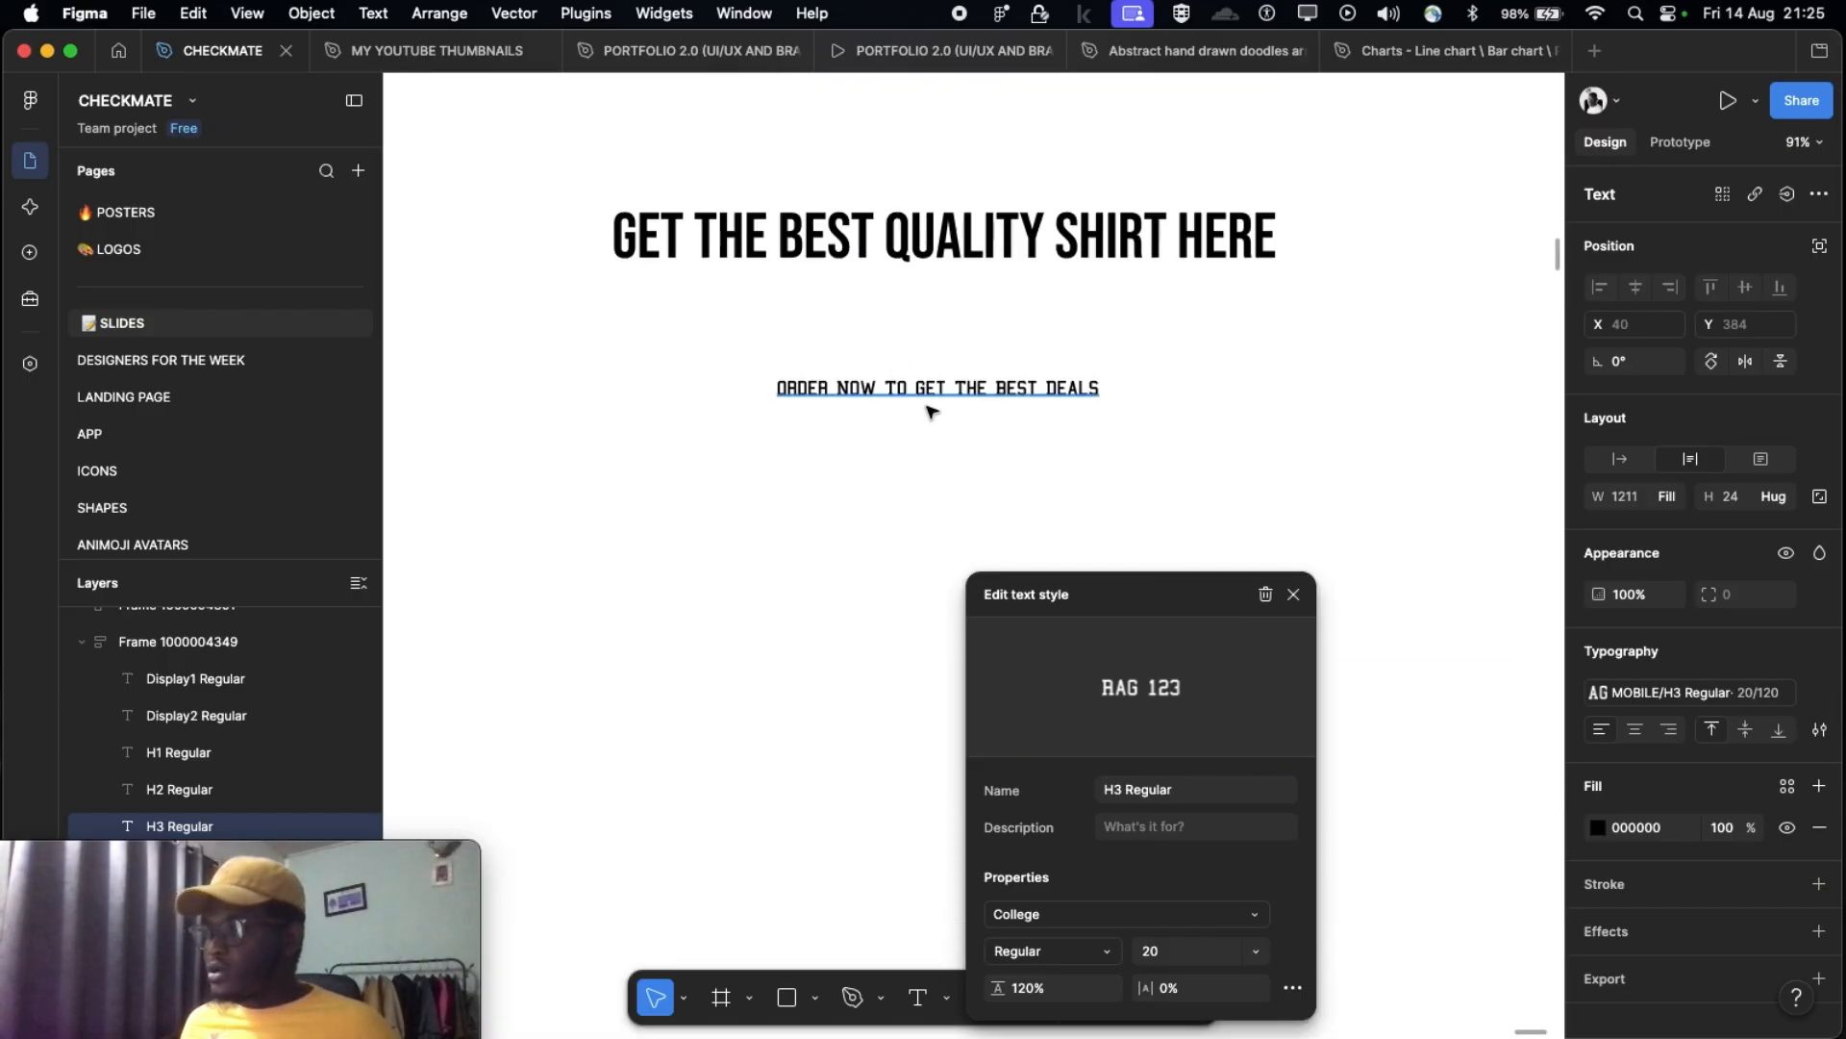
scroll(1027, 353, down, 5)
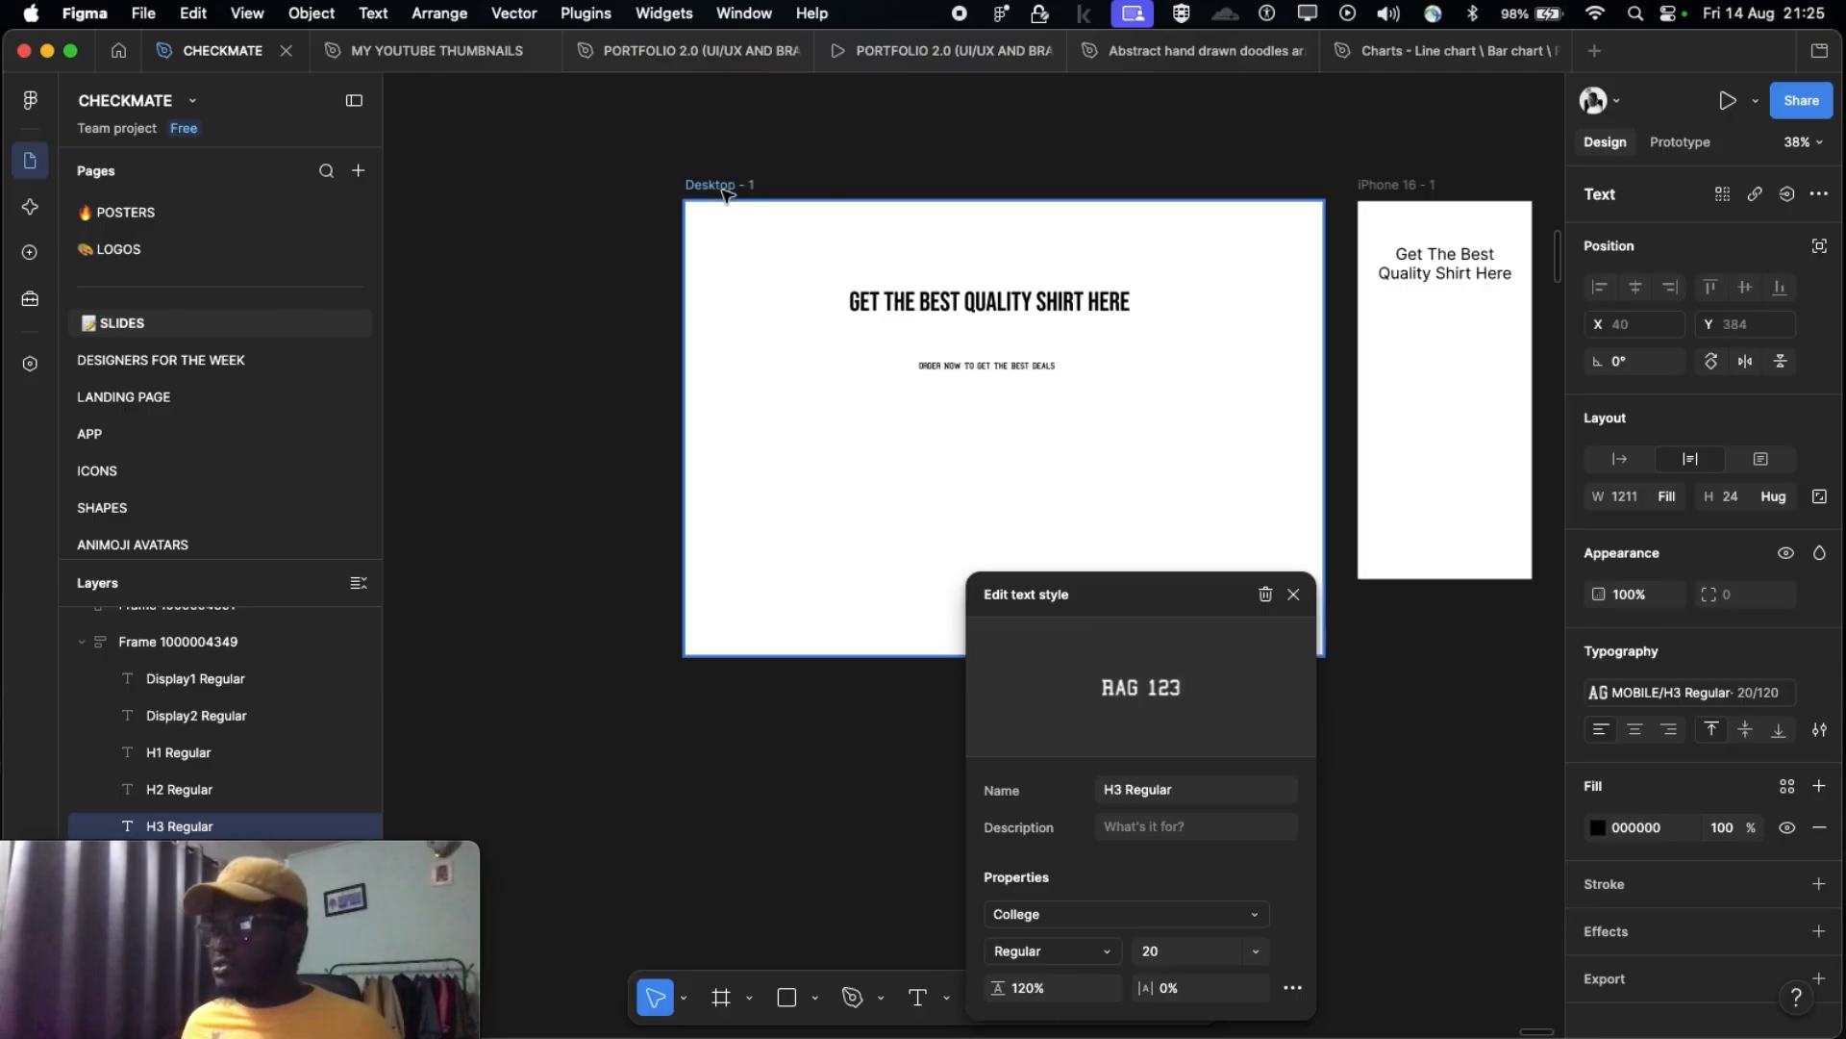
Step: Close the H3 Regular style editor and examine the Desktop frame's heading and "Order Now To Get The Best Deals" line up close
click(721, 186)
scroll(1055, 274, right, 2)
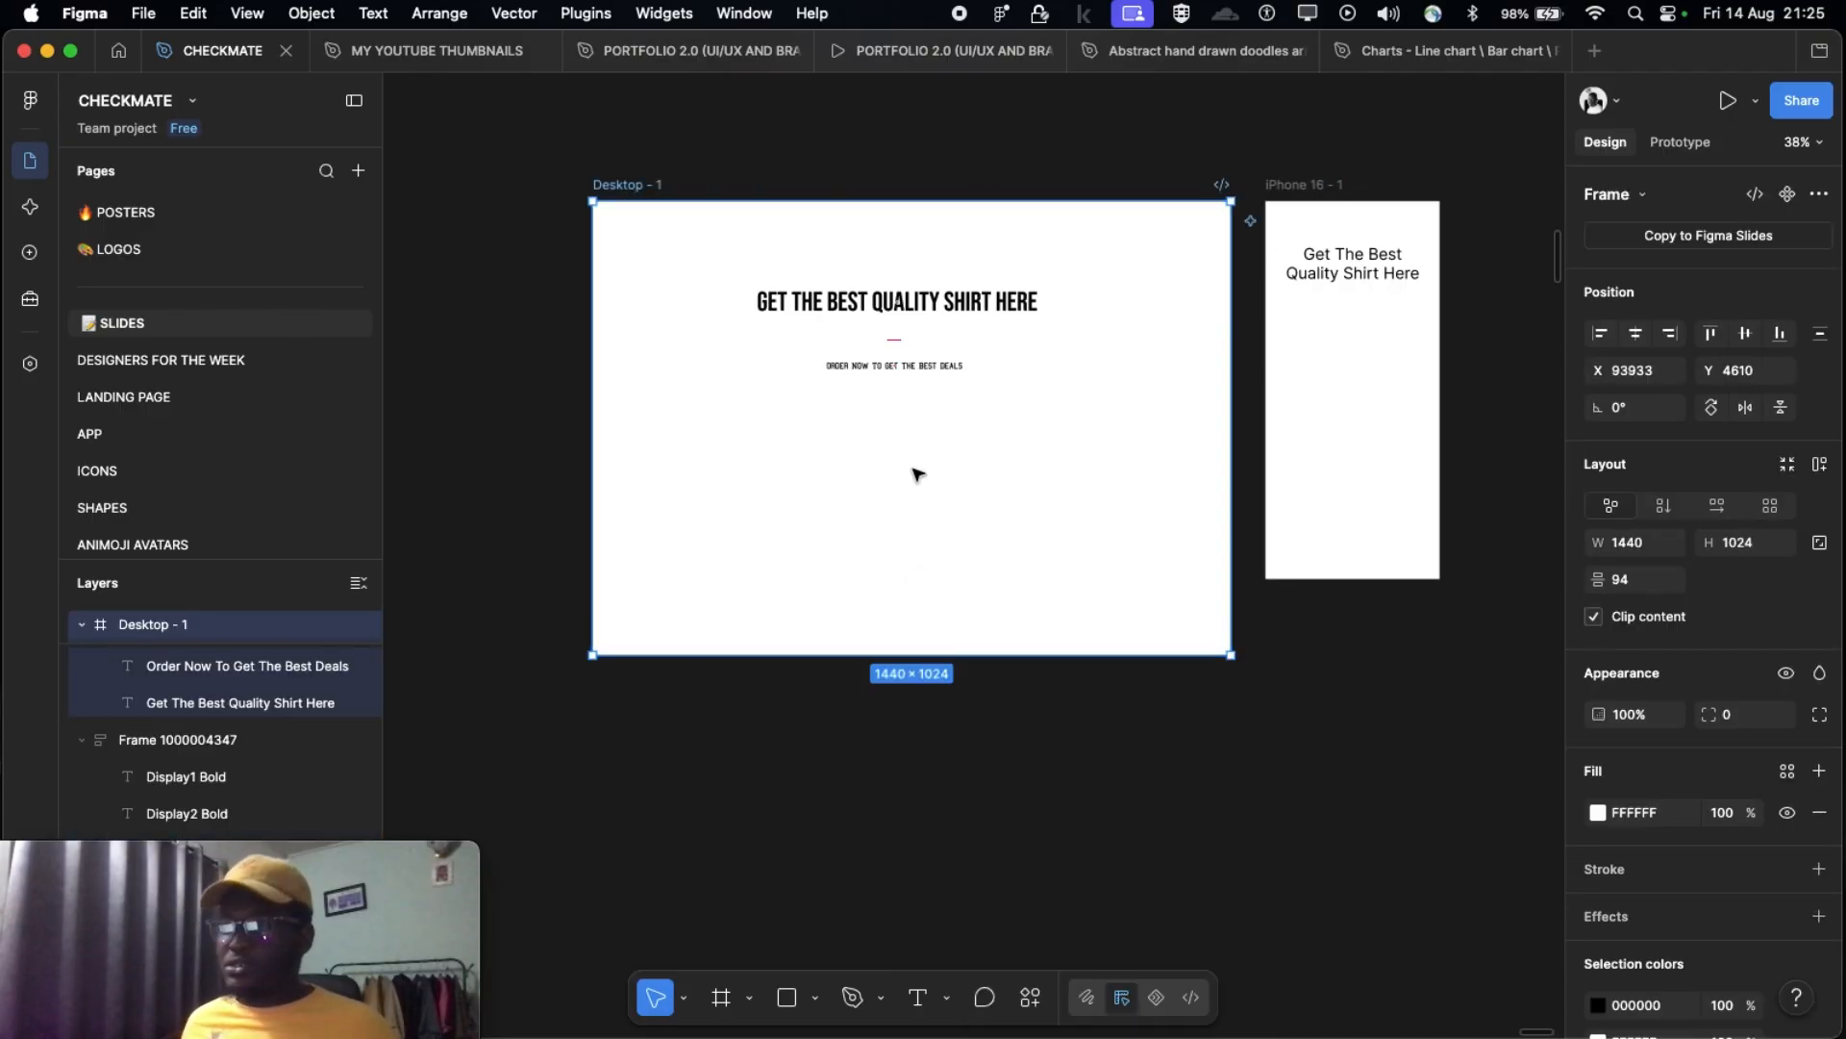
scroll(897, 384, up, 3)
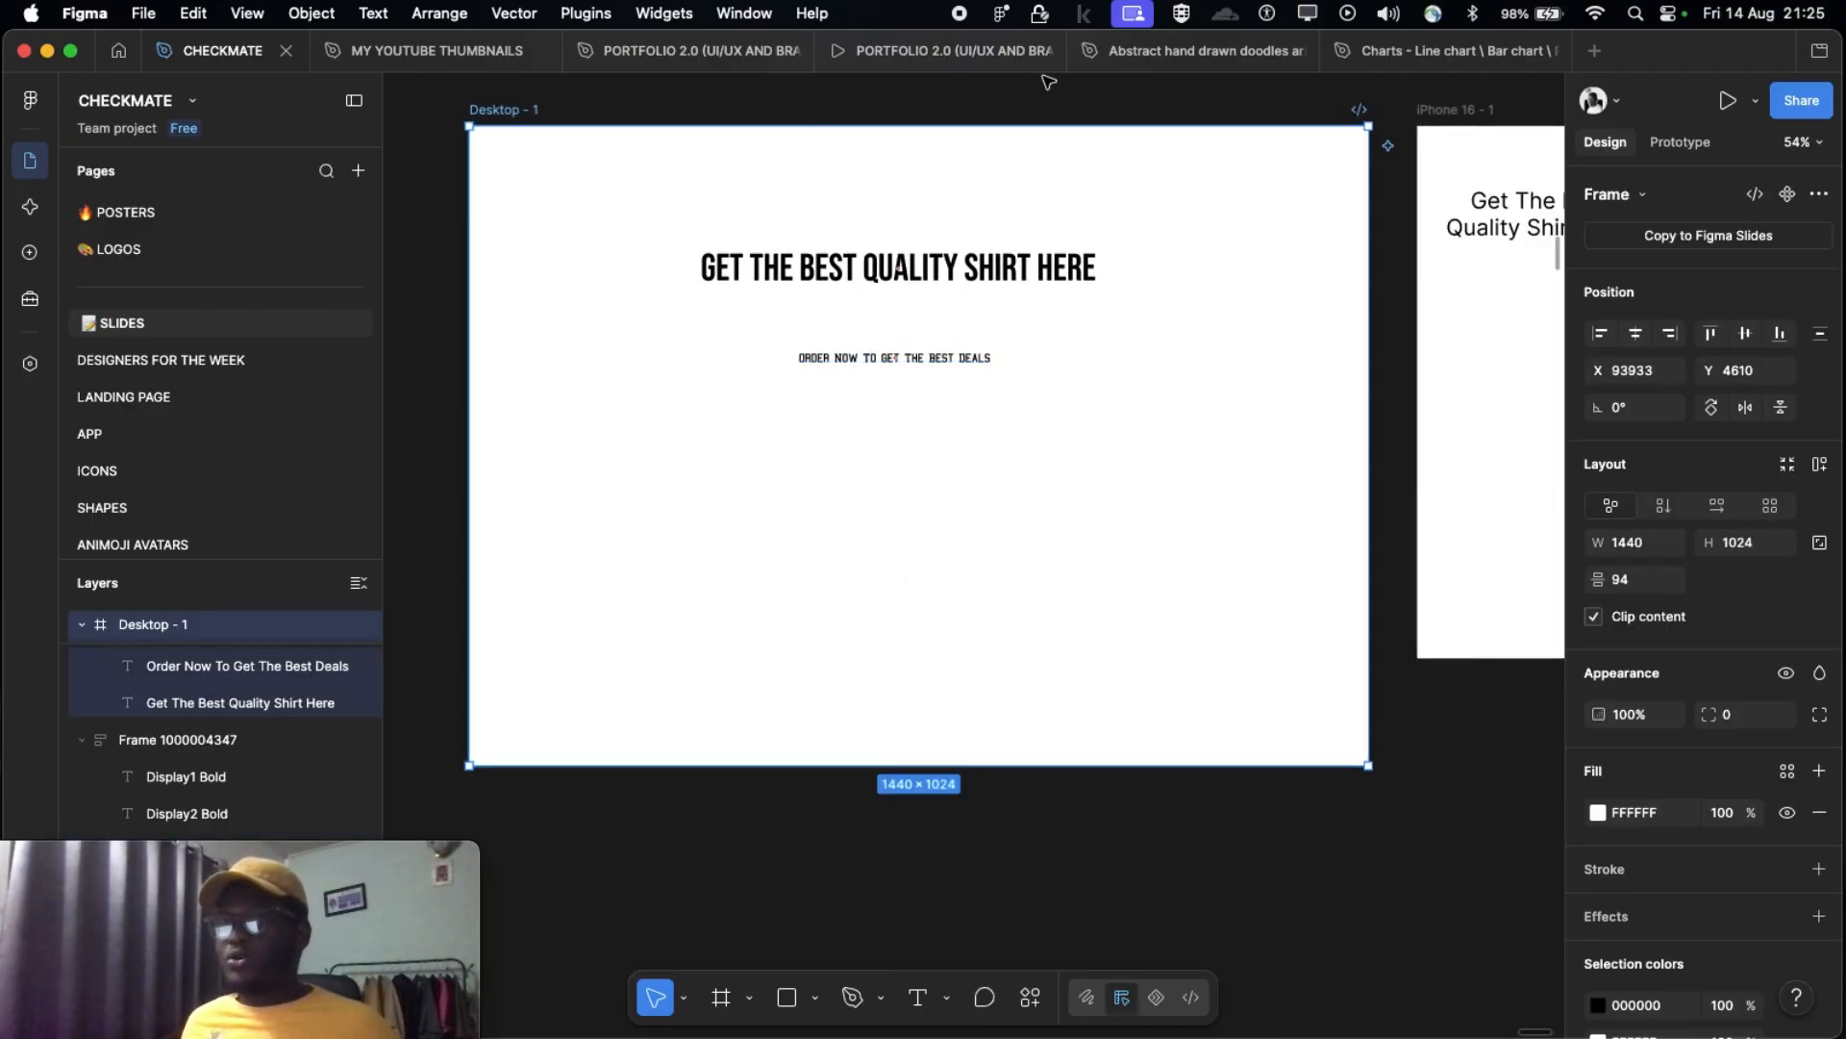
scroll(881, 359, down, 10)
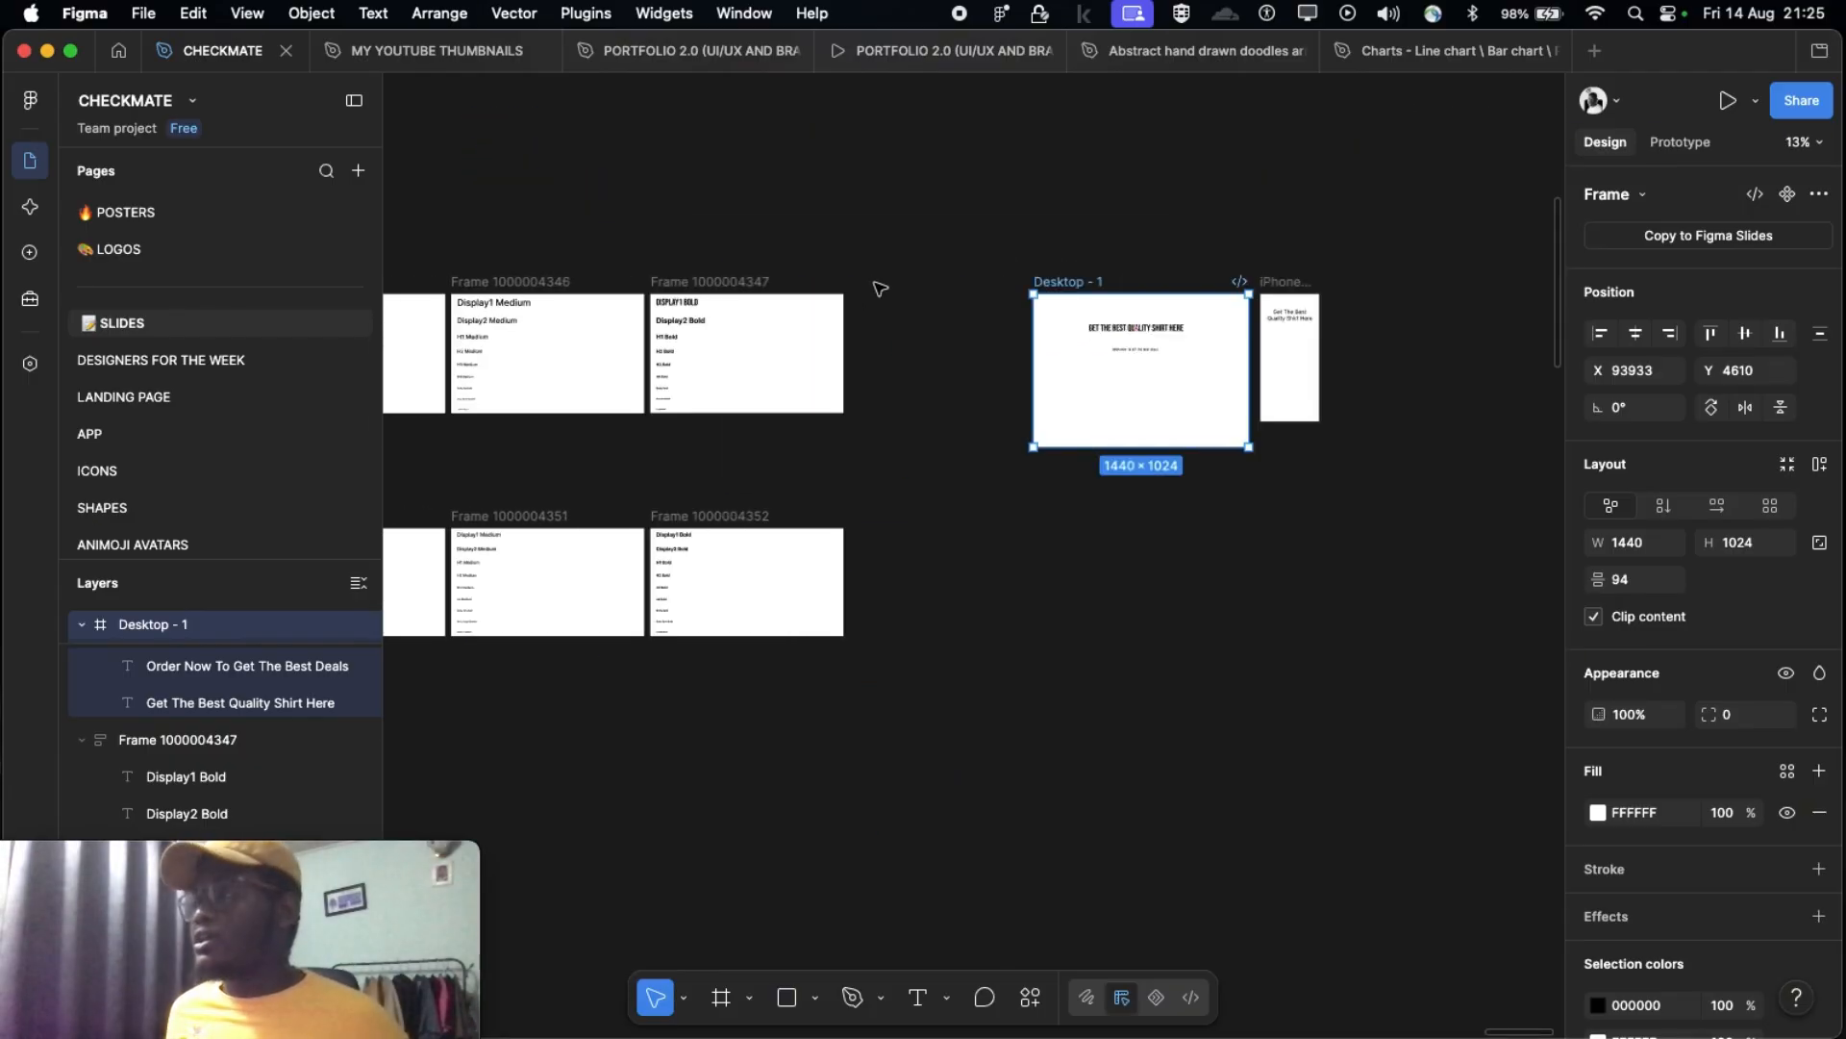
click(870, 294)
scroll(881, 288, right, 5)
scroll(881, 288, up, 10)
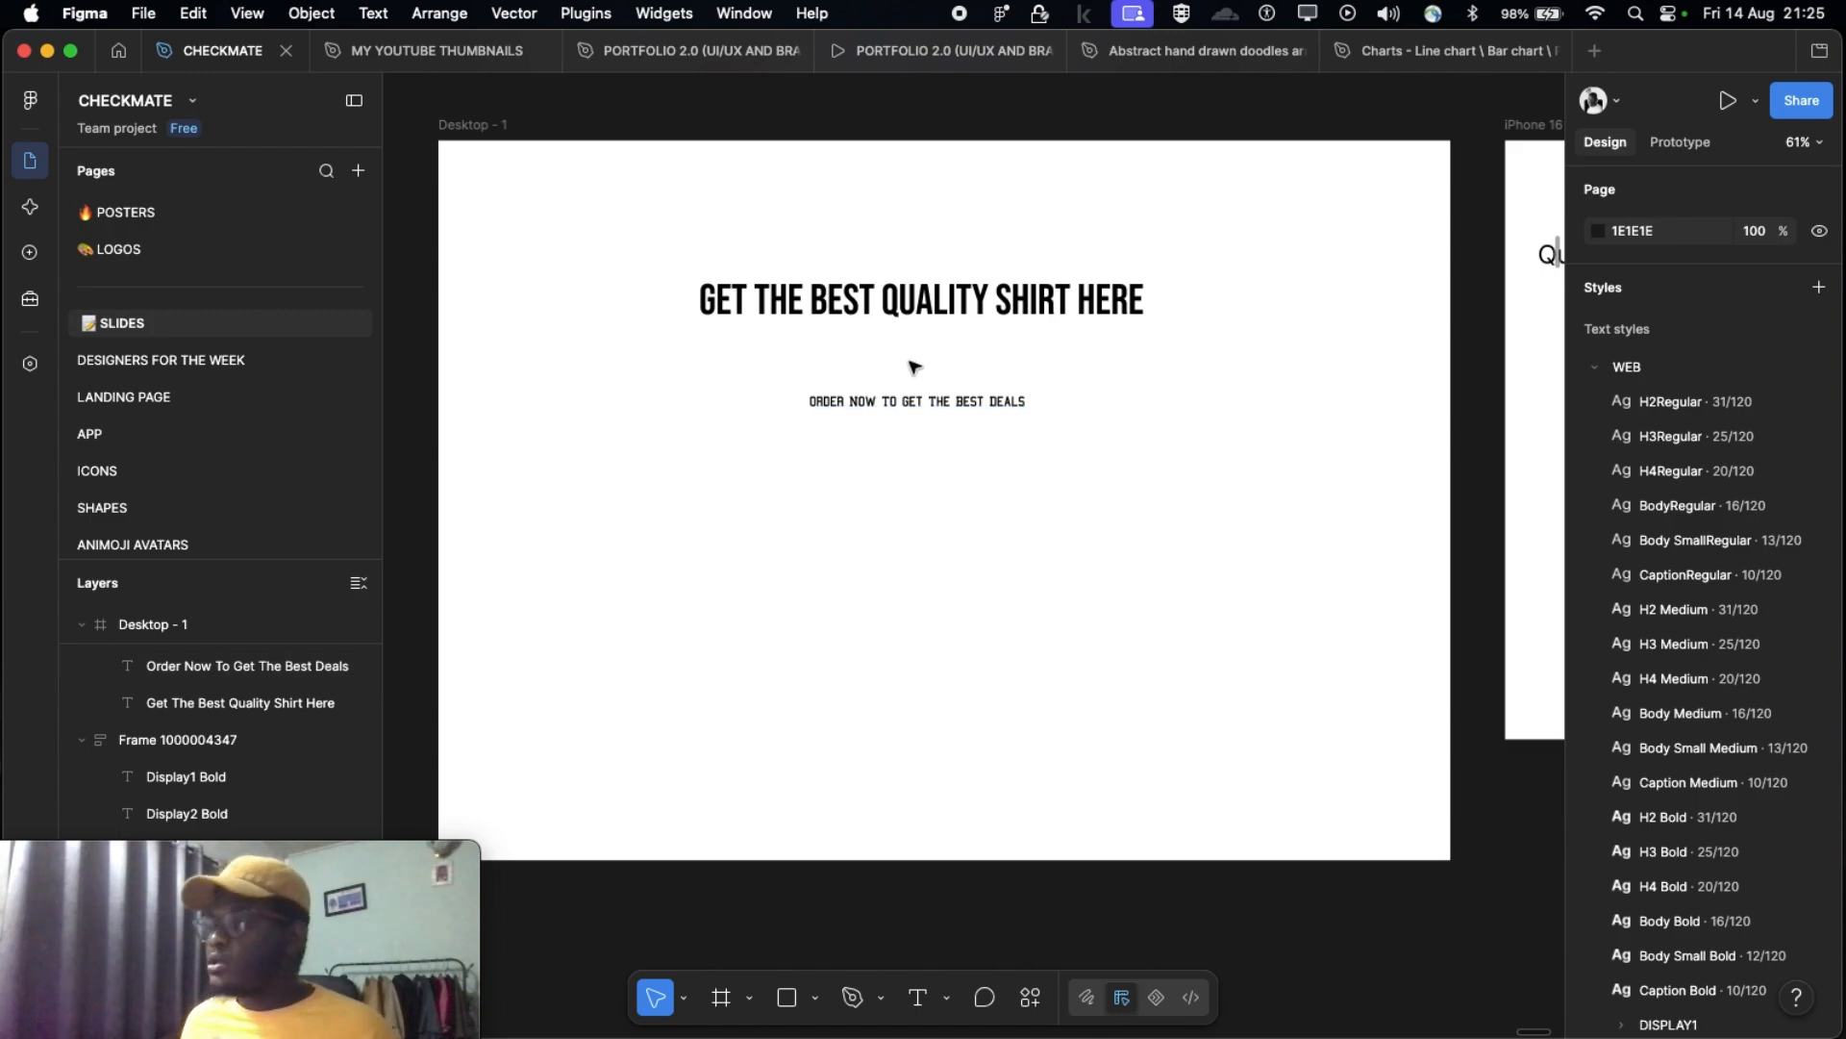
scroll(915, 363, up, 2)
scroll(1635, 404, down, 1)
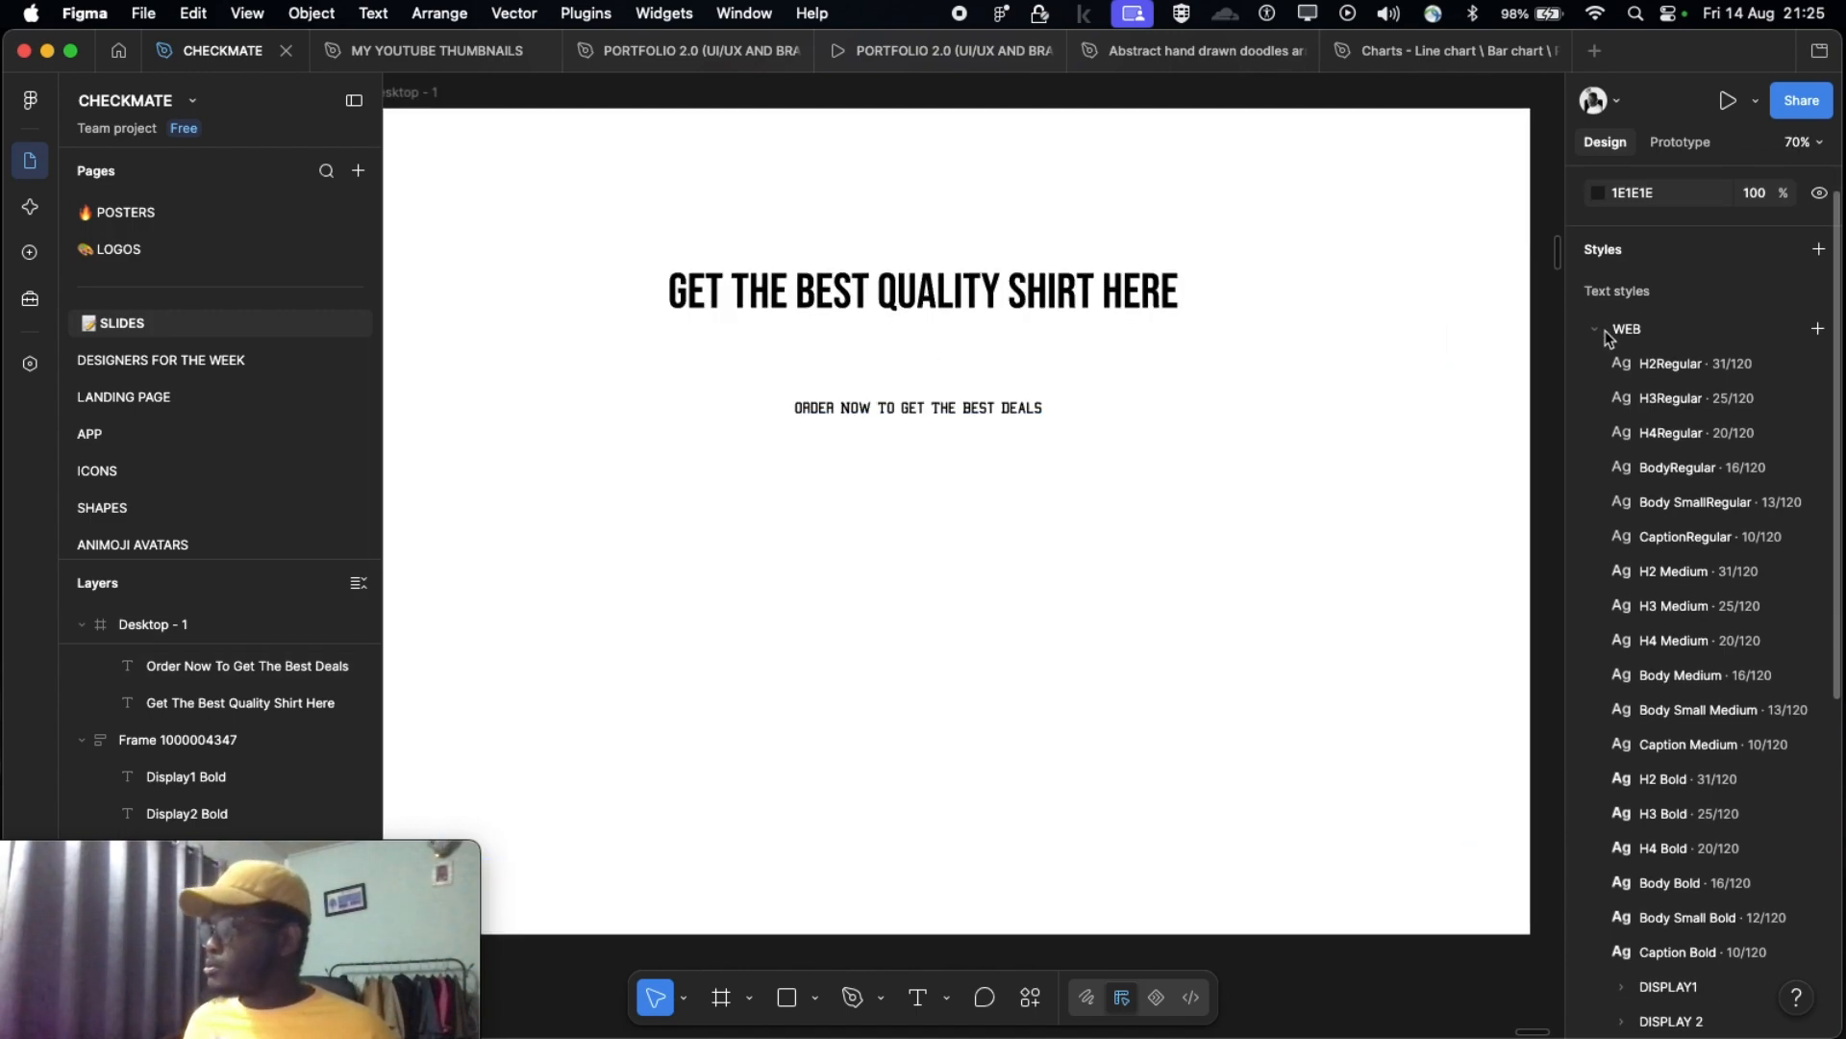
Step: Collapse the WEB text style folder and compare the text in the Desktop and iPhone 16 frames
click(1598, 331)
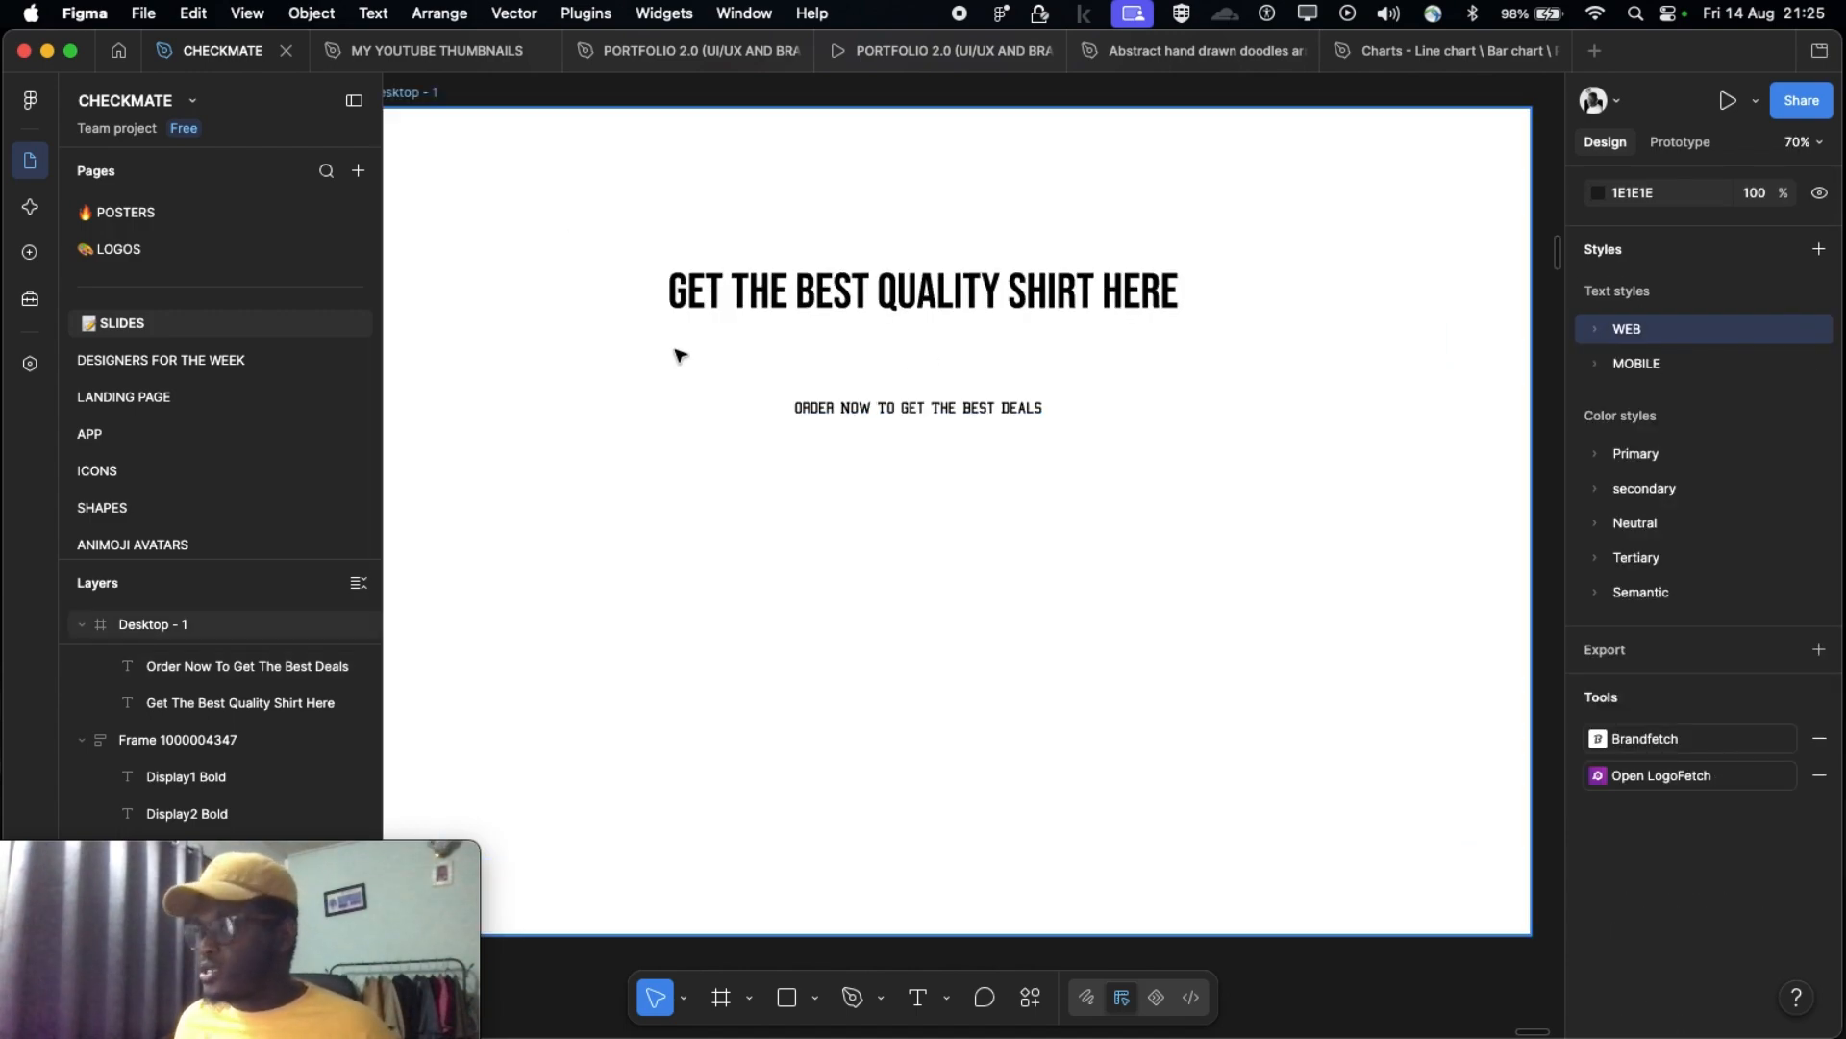
scroll(680, 359, down, 5)
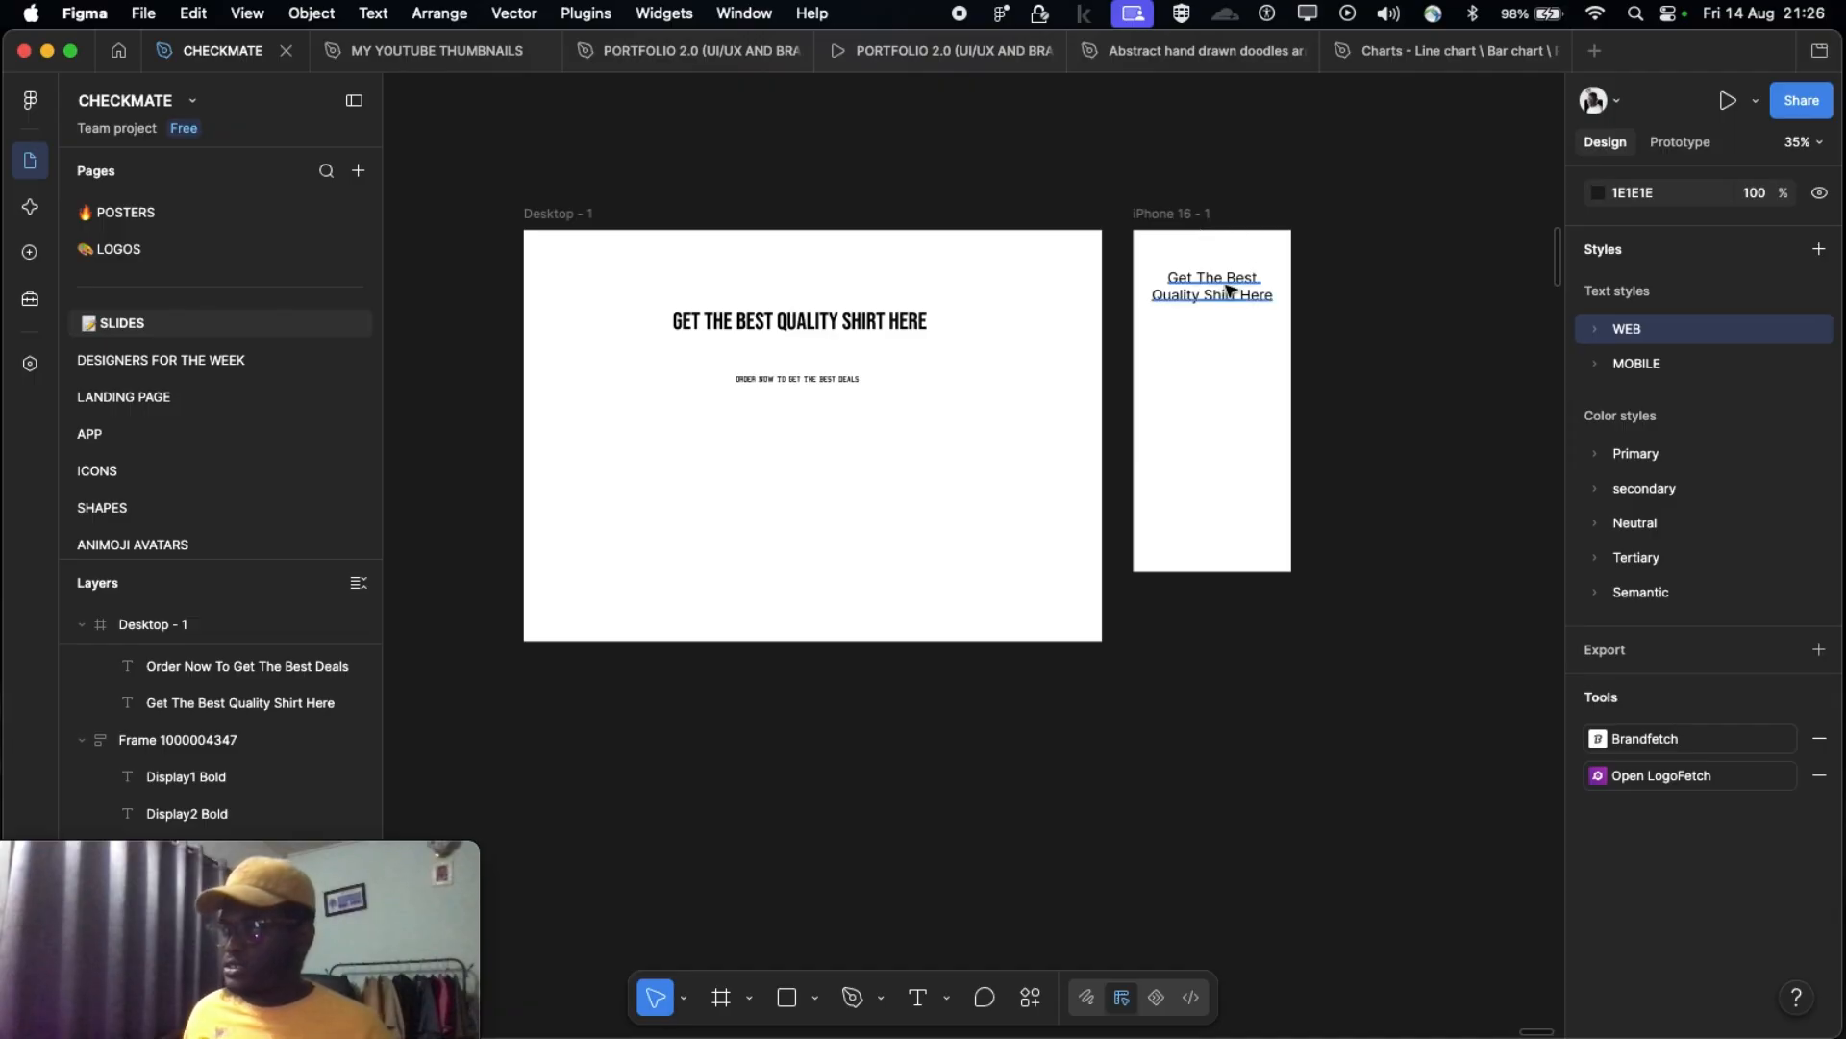
scroll(597, 289, left, 4)
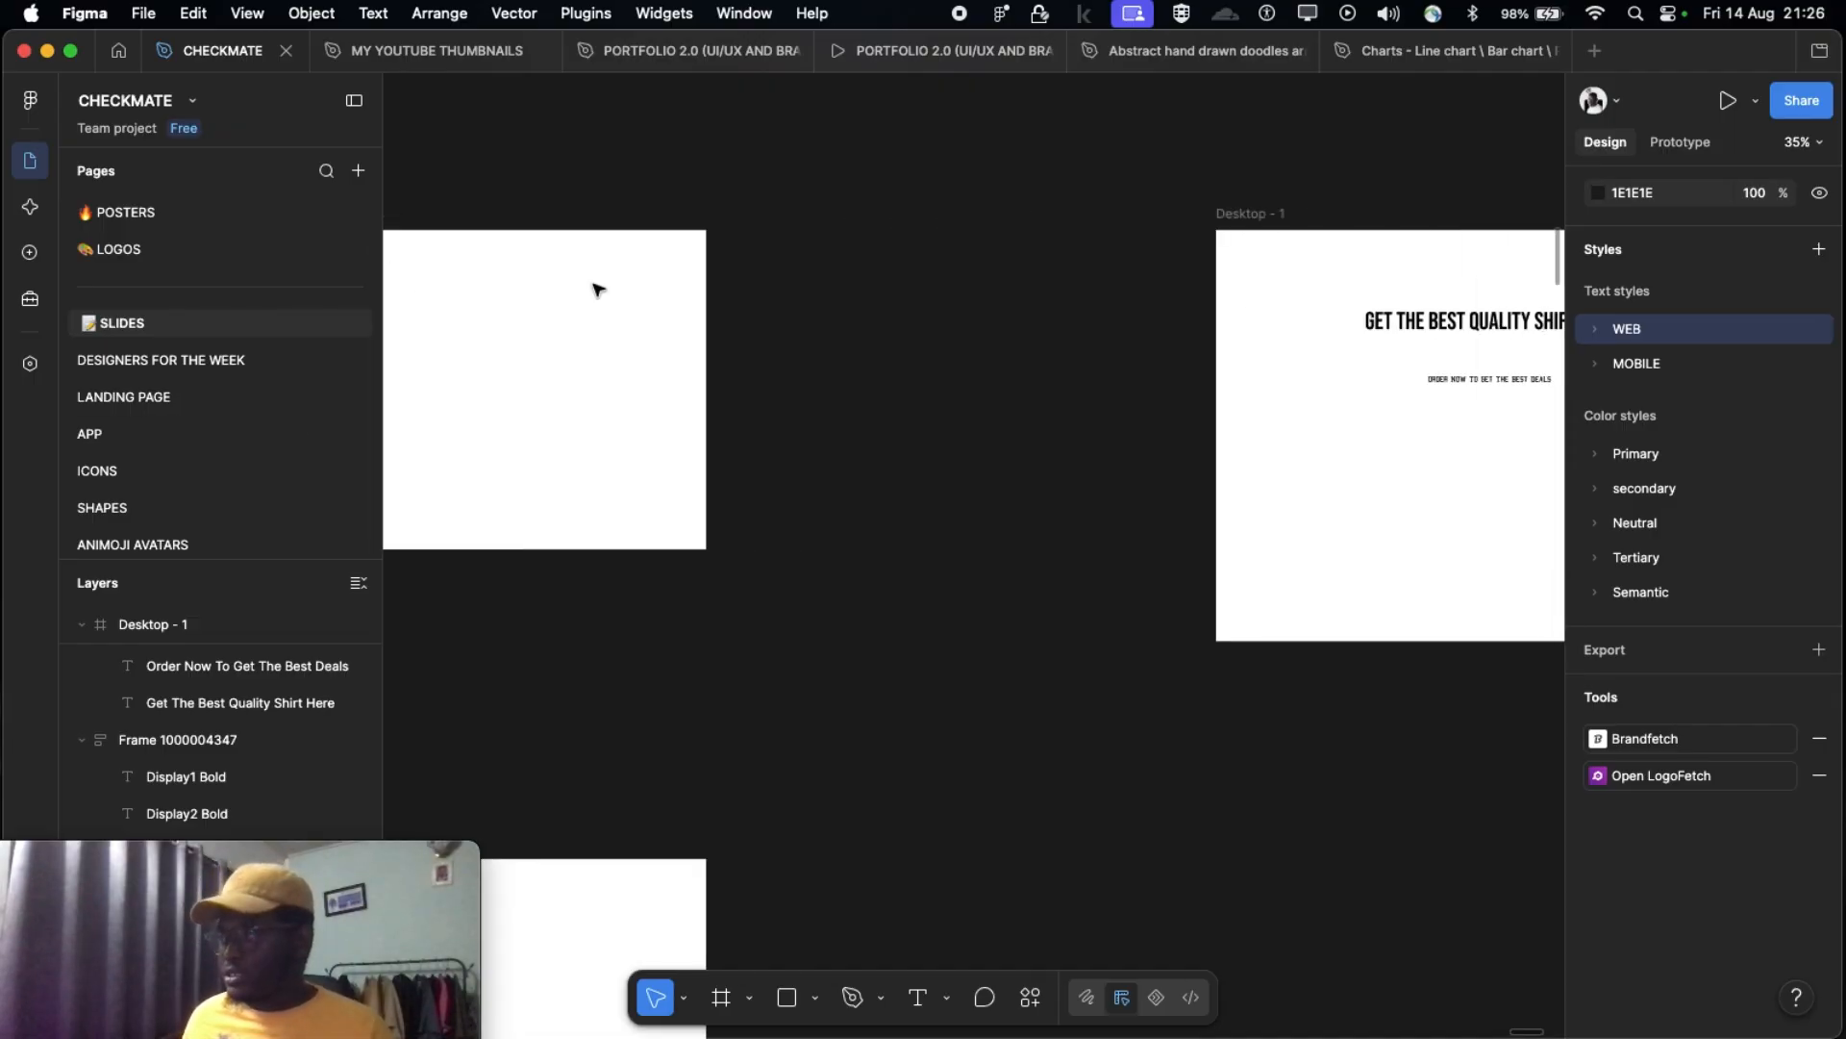
scroll(726, 297, right, 5)
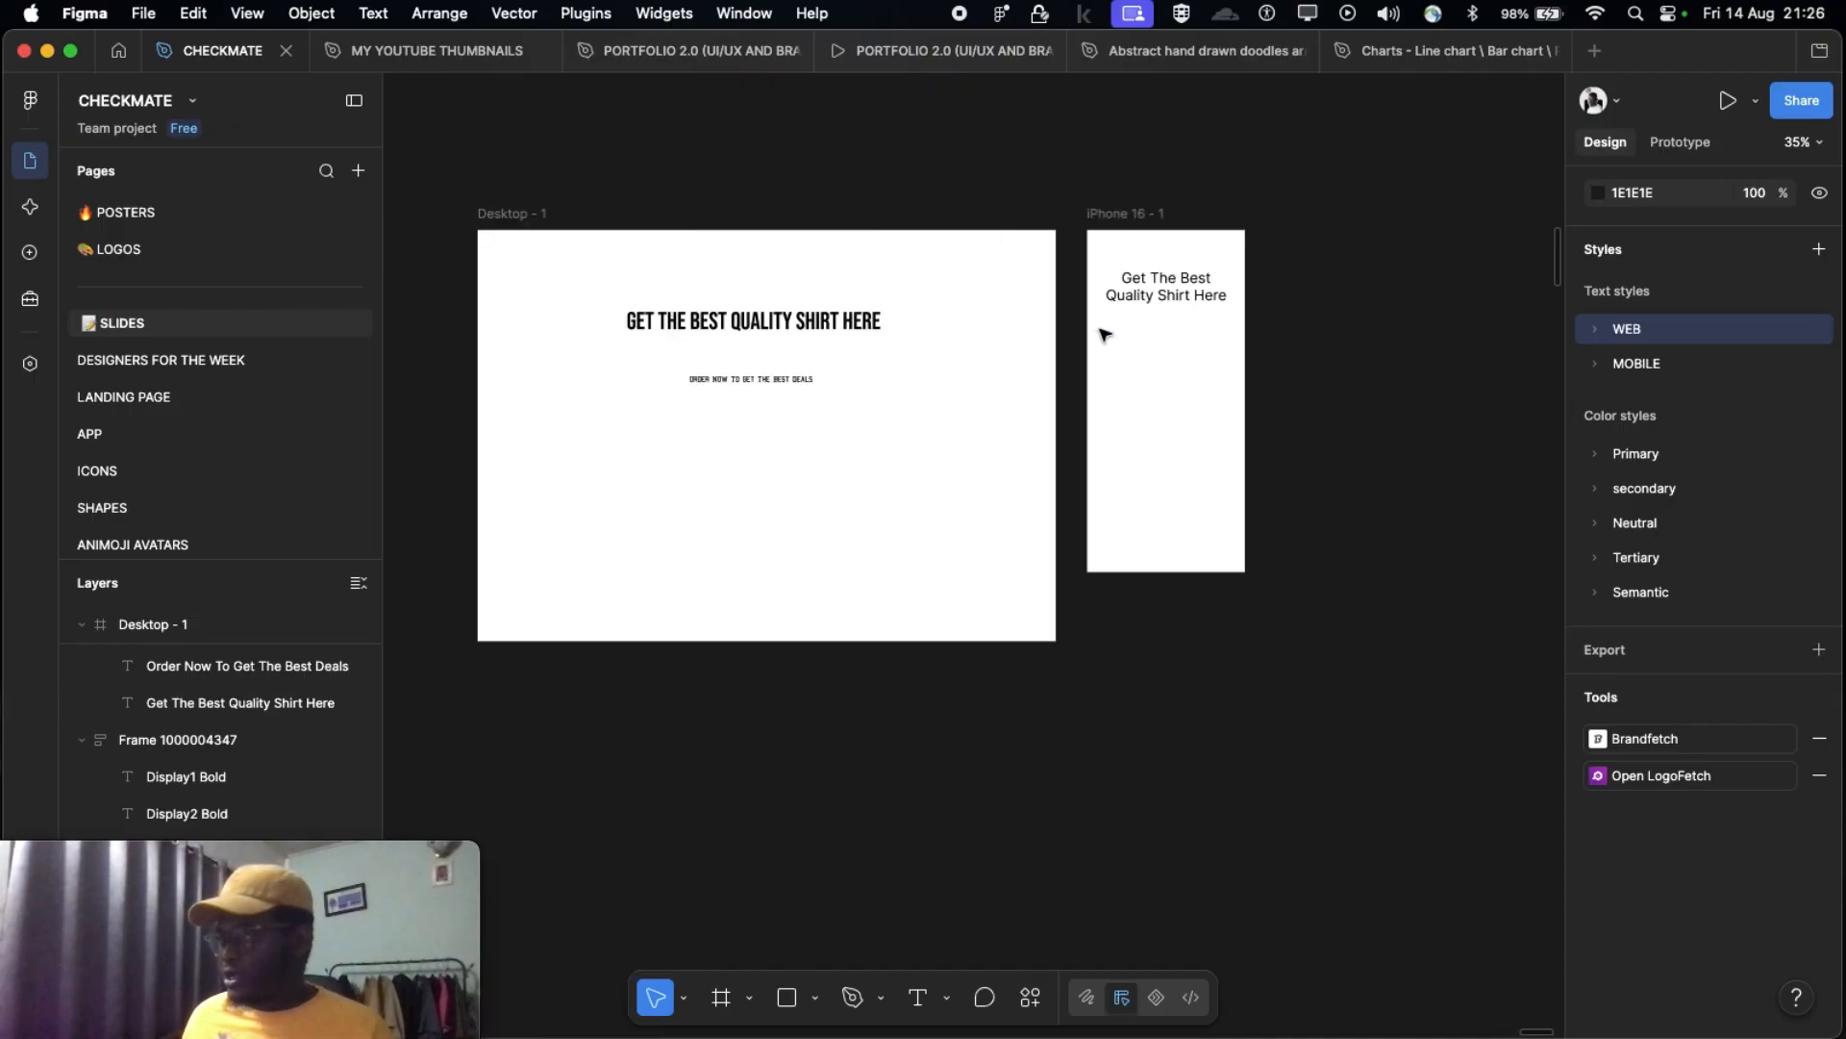
Step: Expand the WEB text style folder and review its Regular, Medium and Bold styles and its subfolders
click(1596, 330)
scroll(1748, 442, down, 3)
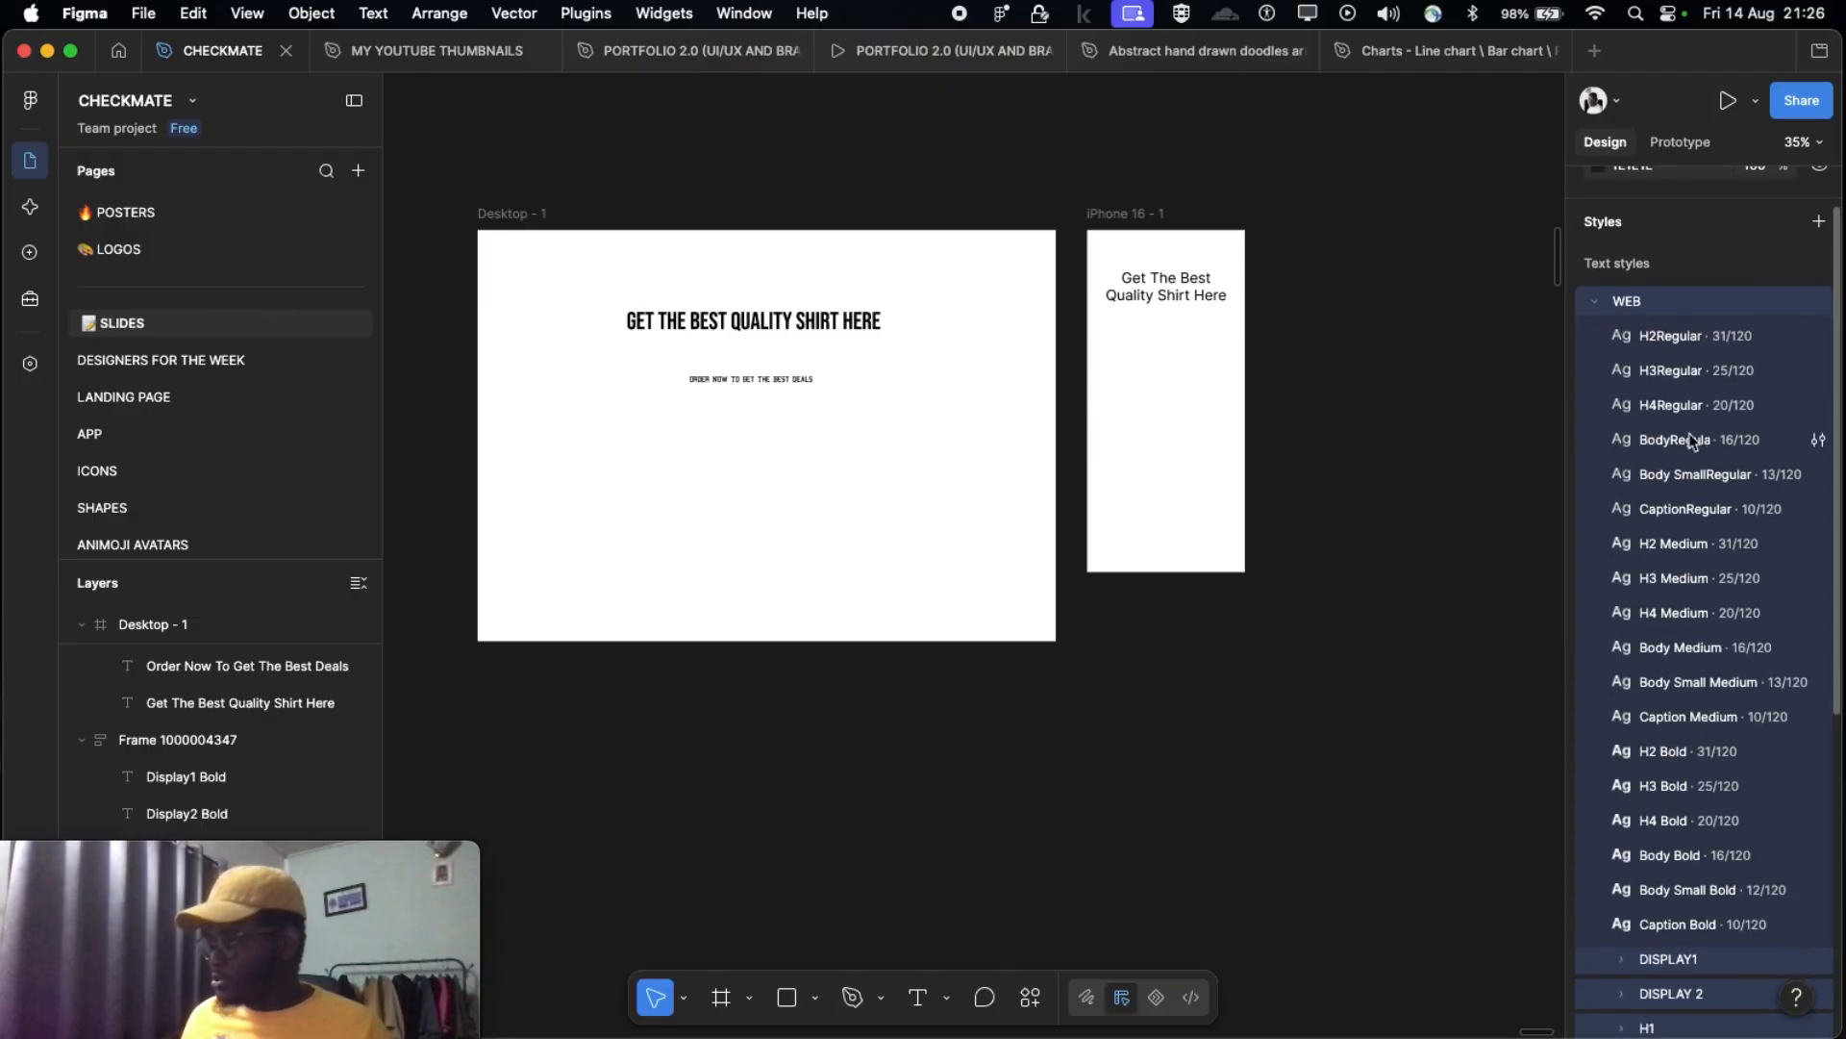
scroll(1650, 339, down, 1)
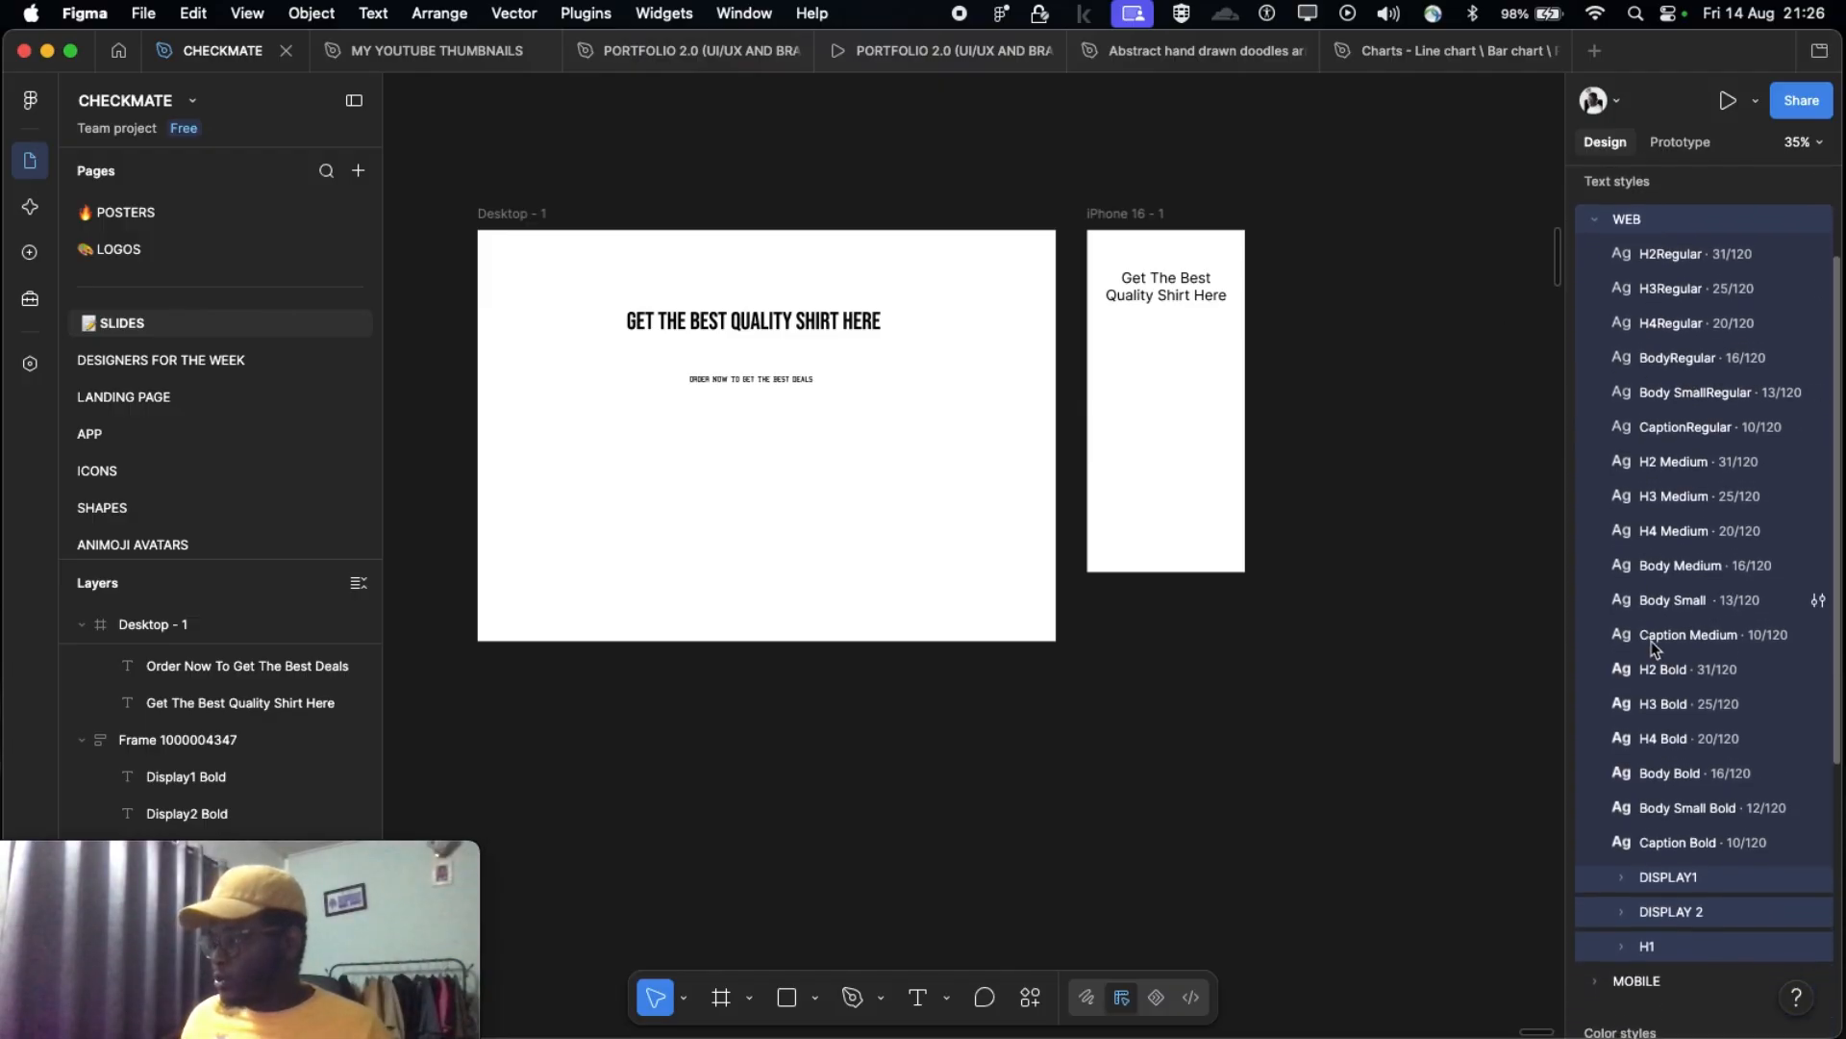
scroll(1678, 856, down, 1)
scroll(1646, 769, up, 2)
scroll(1646, 745, down, 1)
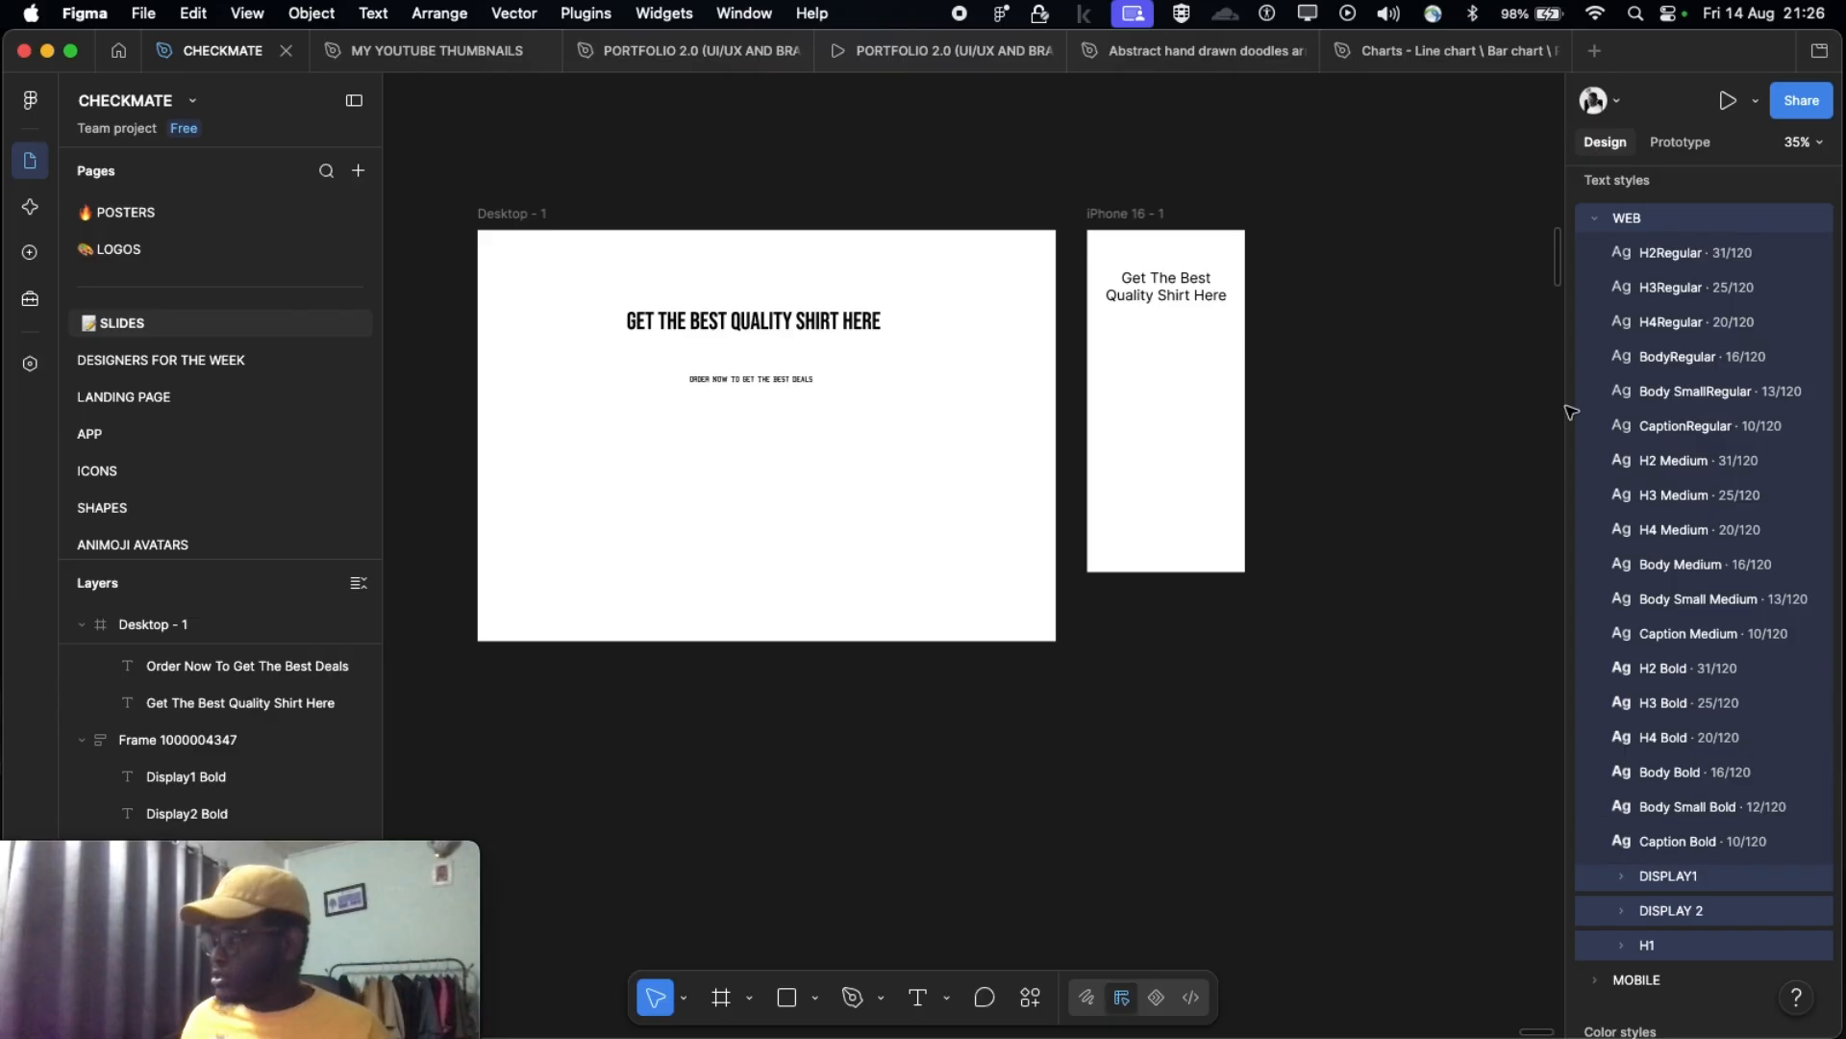
scroll(1693, 731, down, 5)
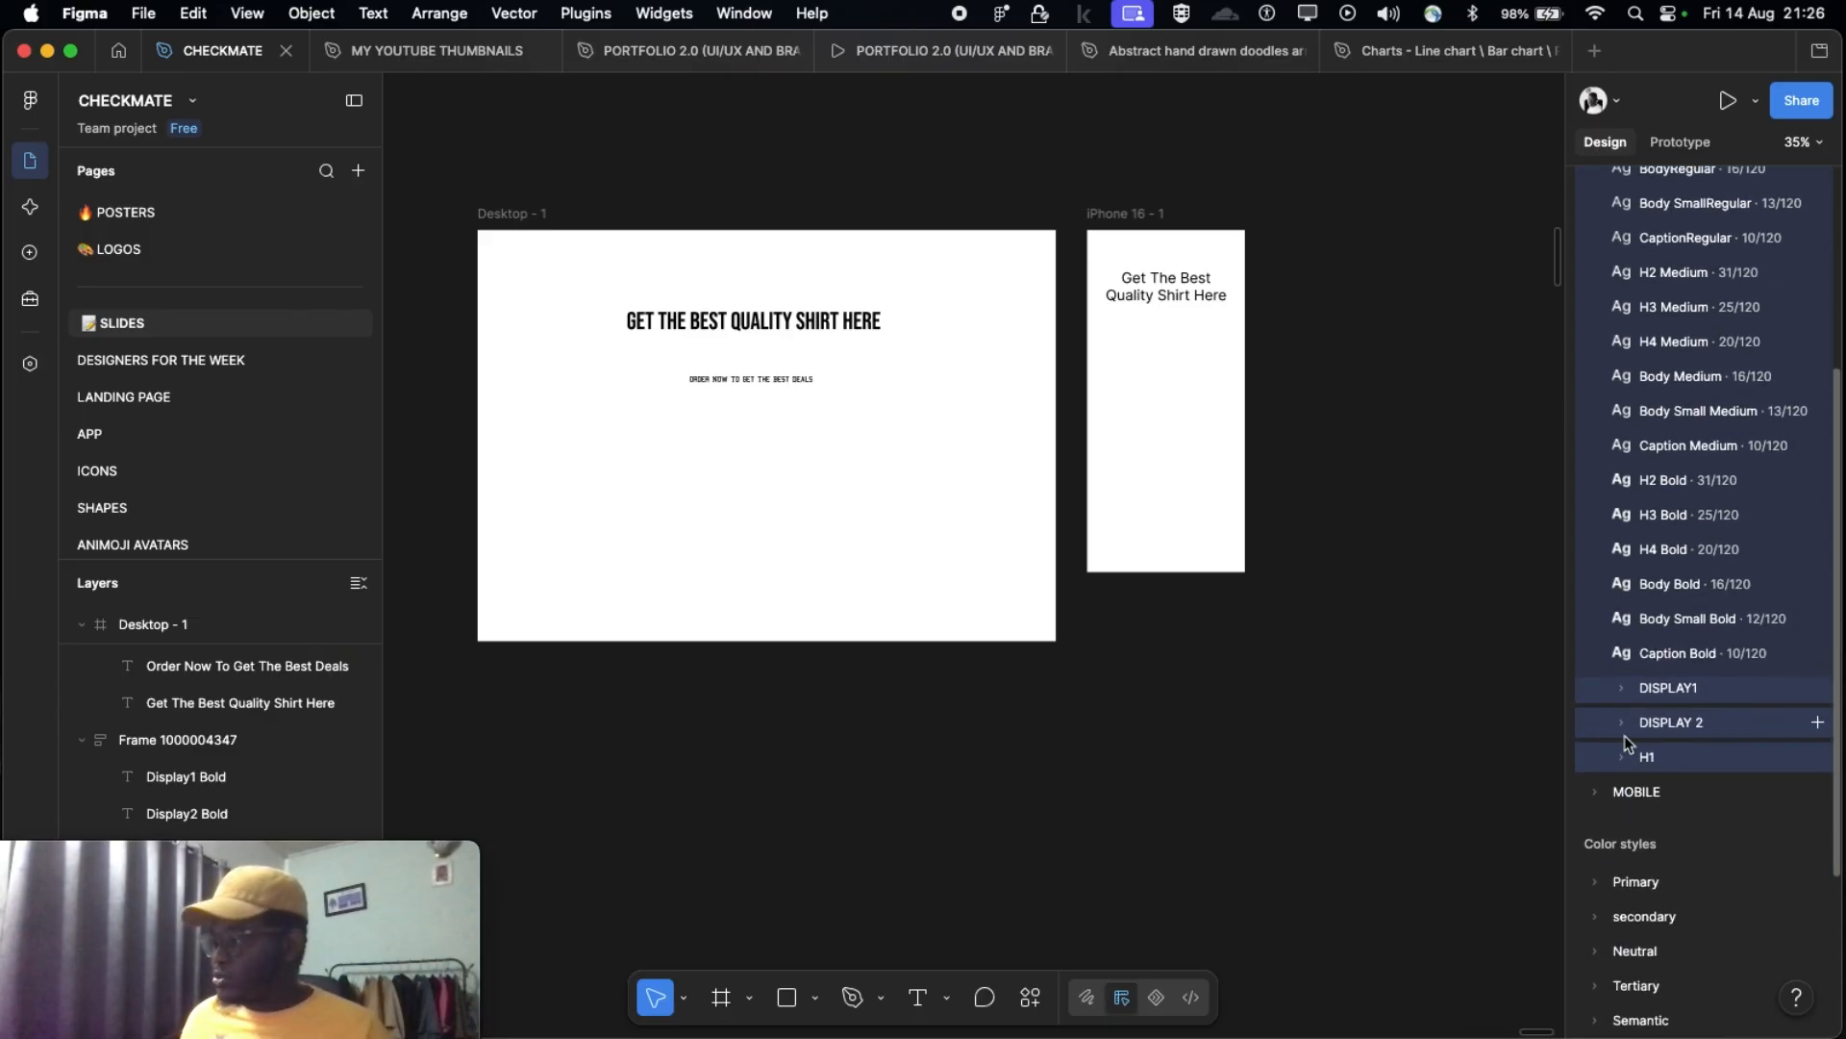
Step: Check the styles inside the H1 subfolder of WEB, and collapse both the H1 subfolder and the WEB folder
click(1625, 761)
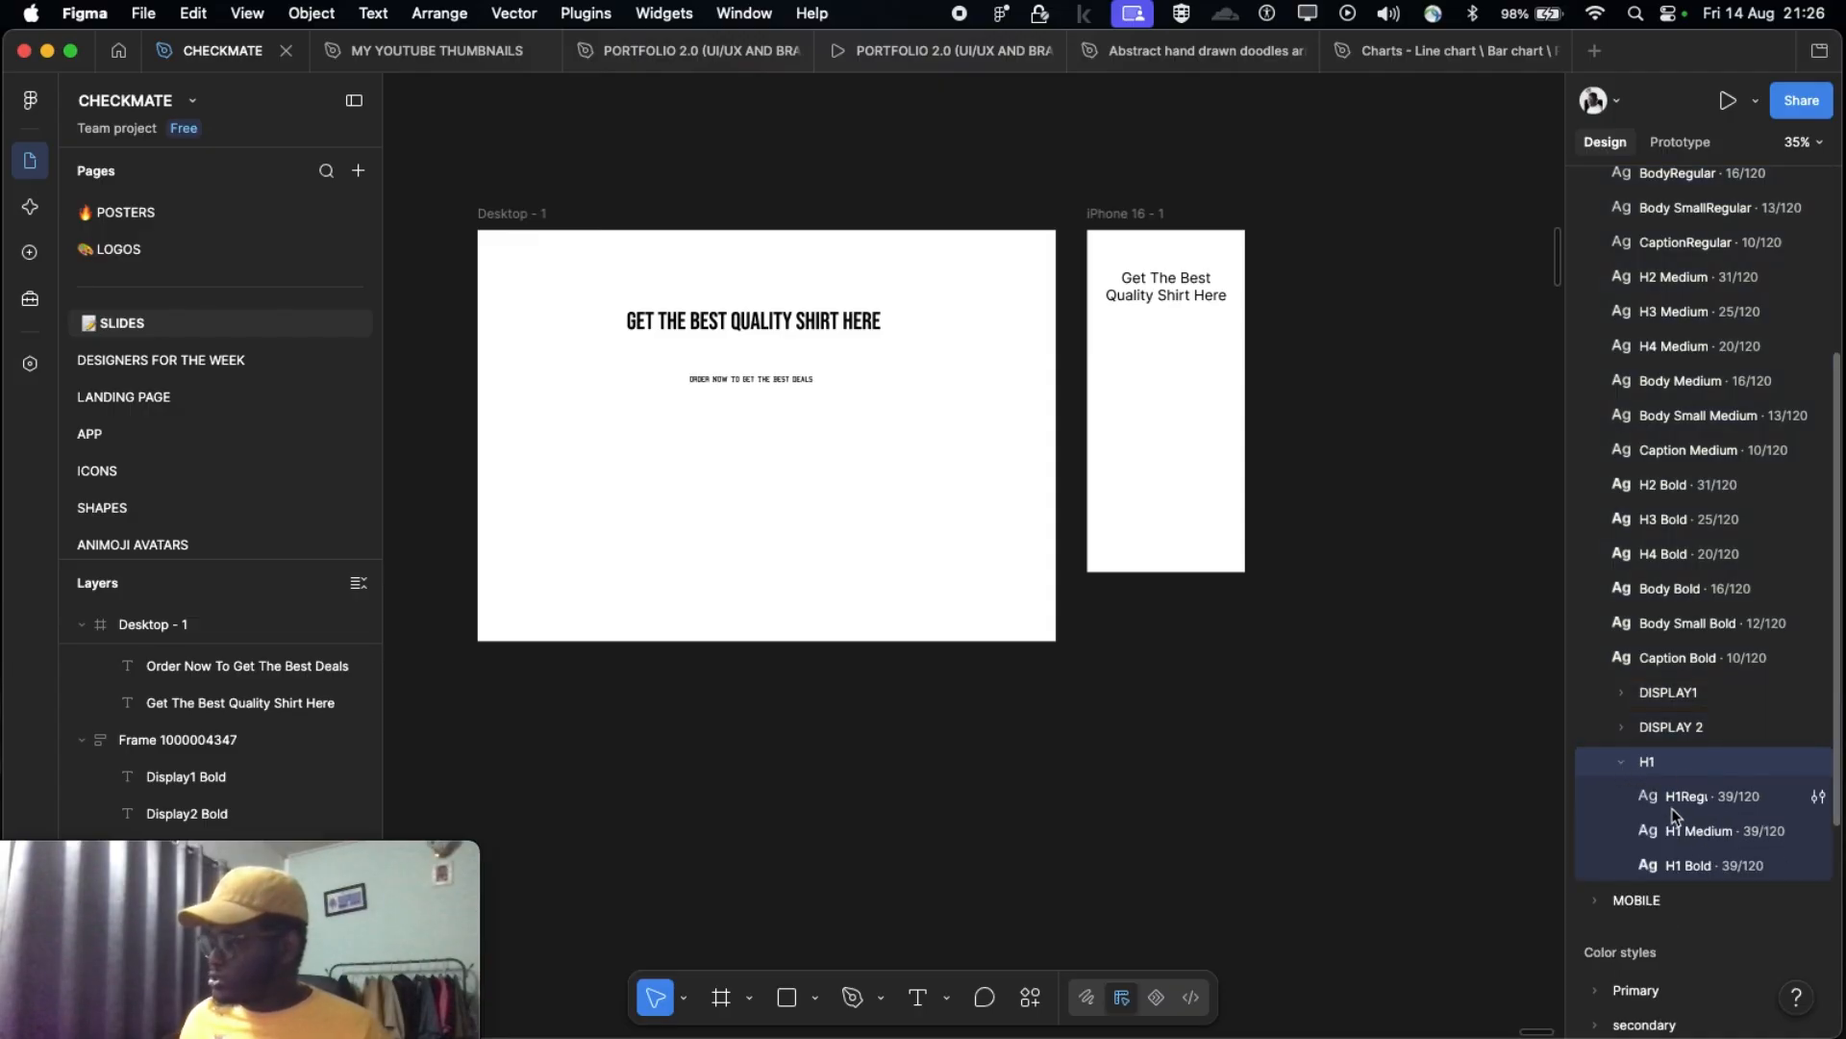
click(1621, 761)
scroll(1673, 703, up, 5)
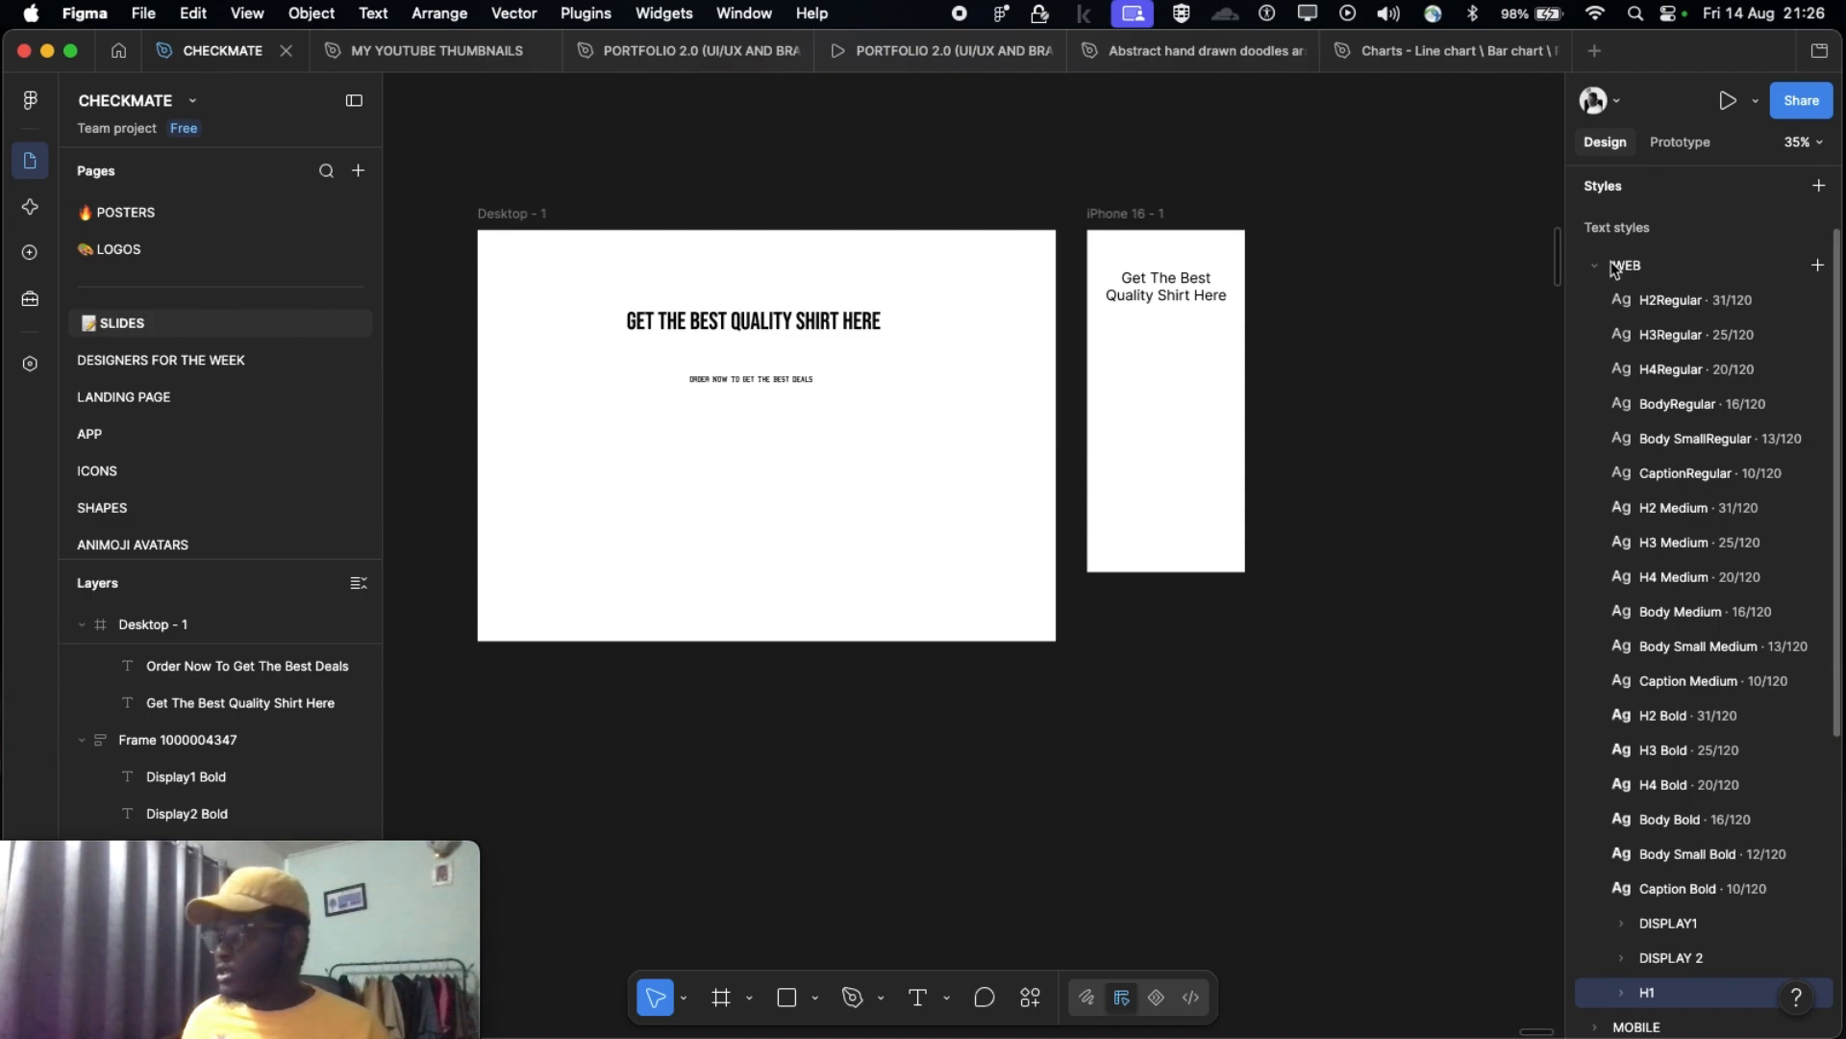
click(1600, 266)
click(1599, 267)
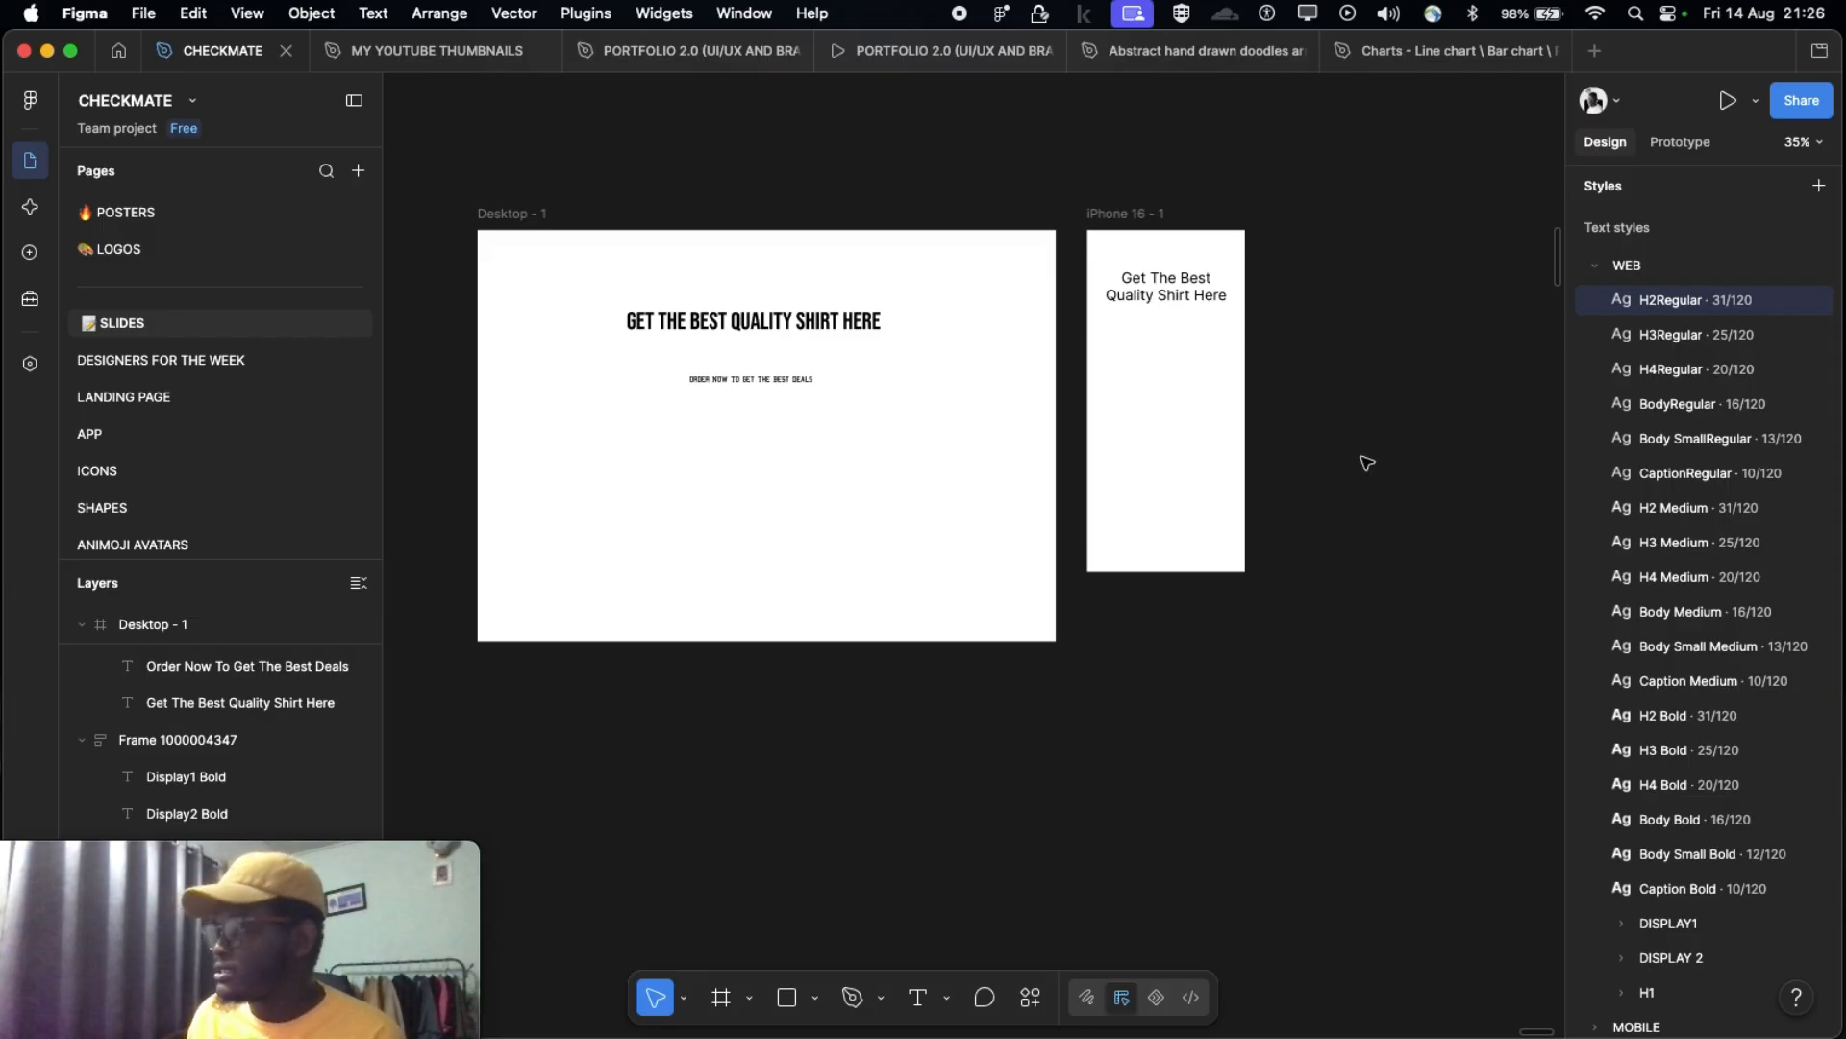
click(1592, 272)
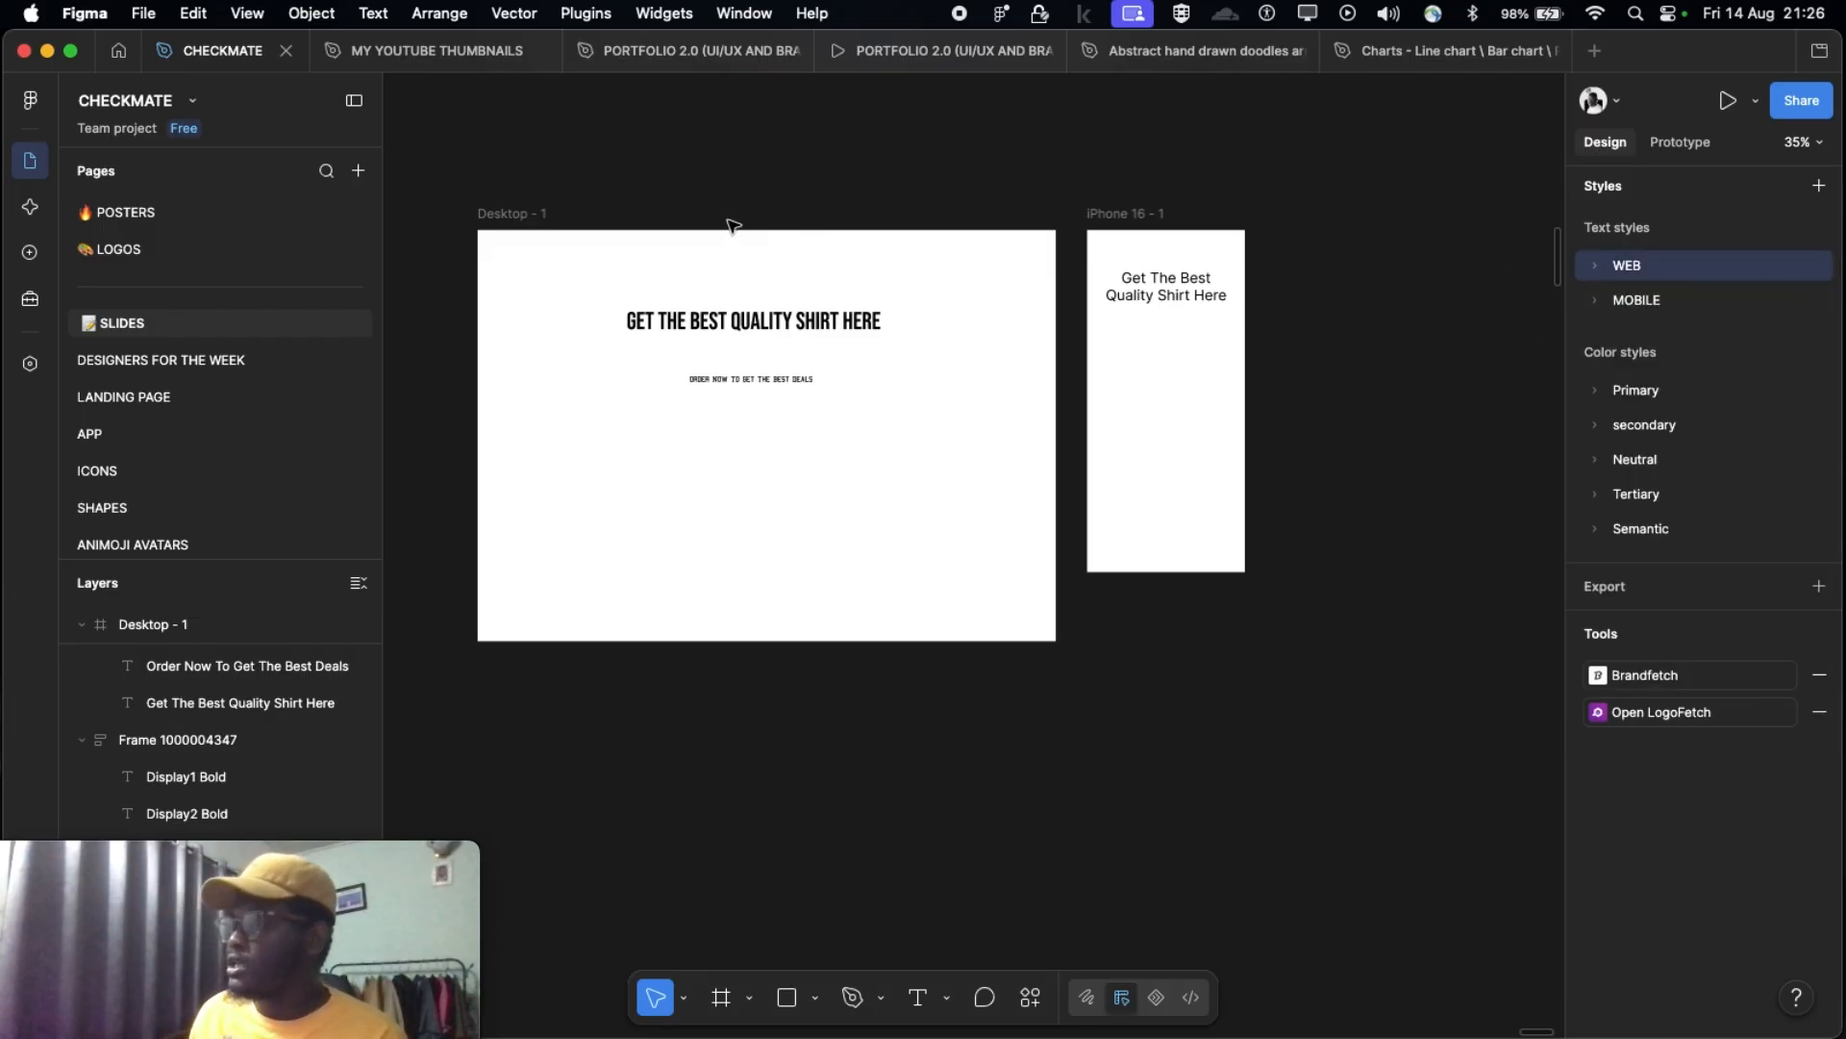
Step: Move the six web and mobile type sample frames together with the Desktop and iPhone 16 frames up and to the right on the canvas
scroll(737, 209, up, 1)
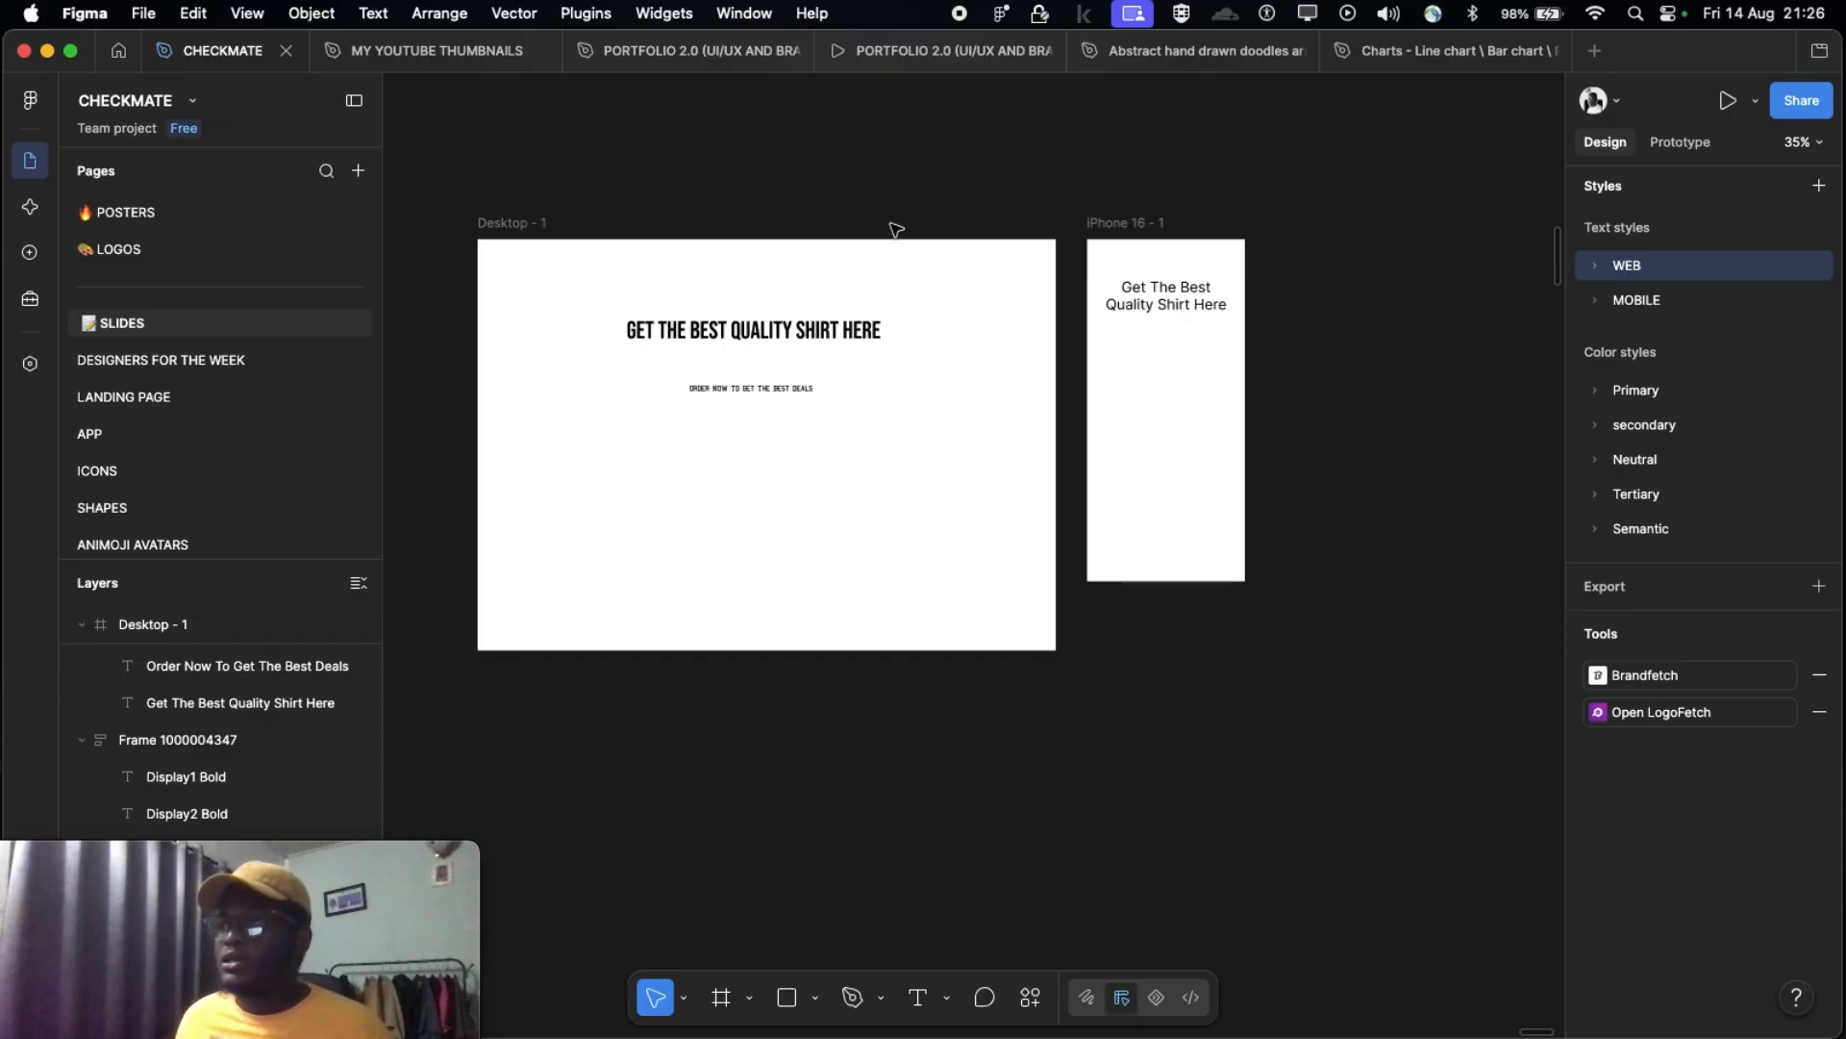
scroll(1154, 293, down, 5)
scroll(979, 383, left, 13)
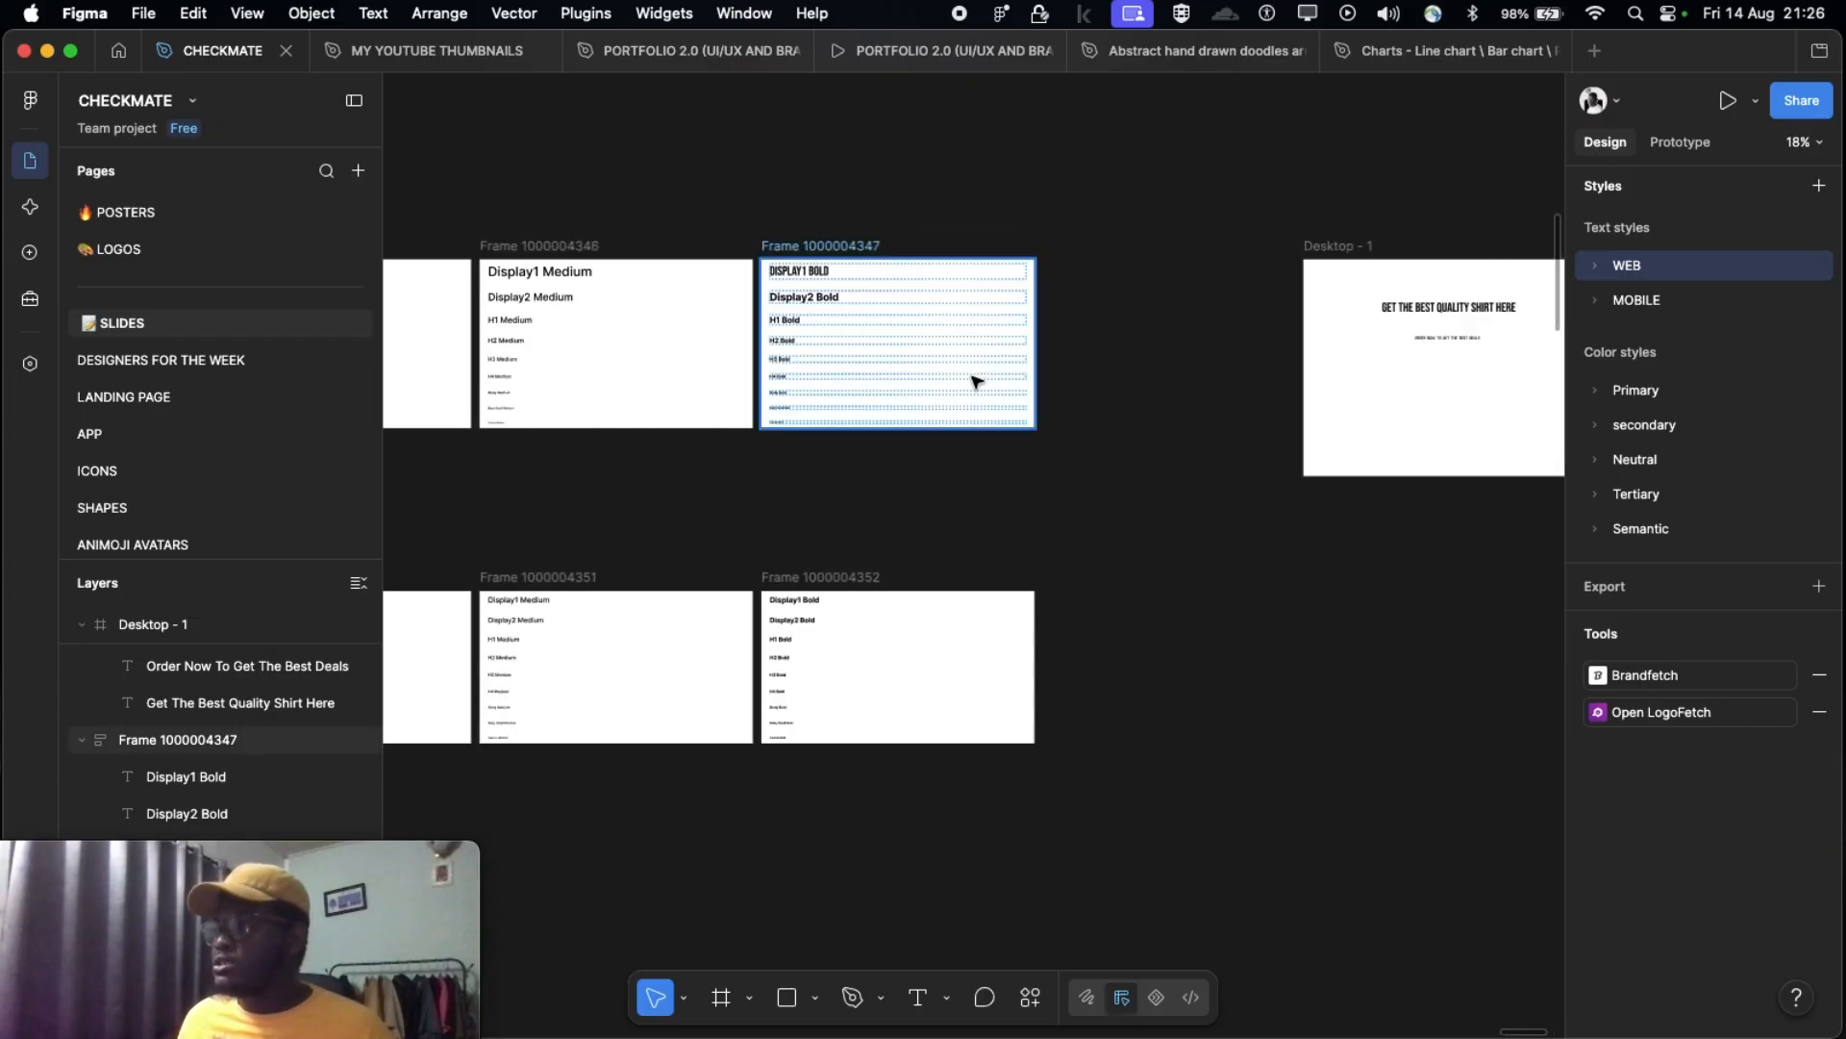
scroll(826, 348, down, 5)
scroll(828, 348, right, 4)
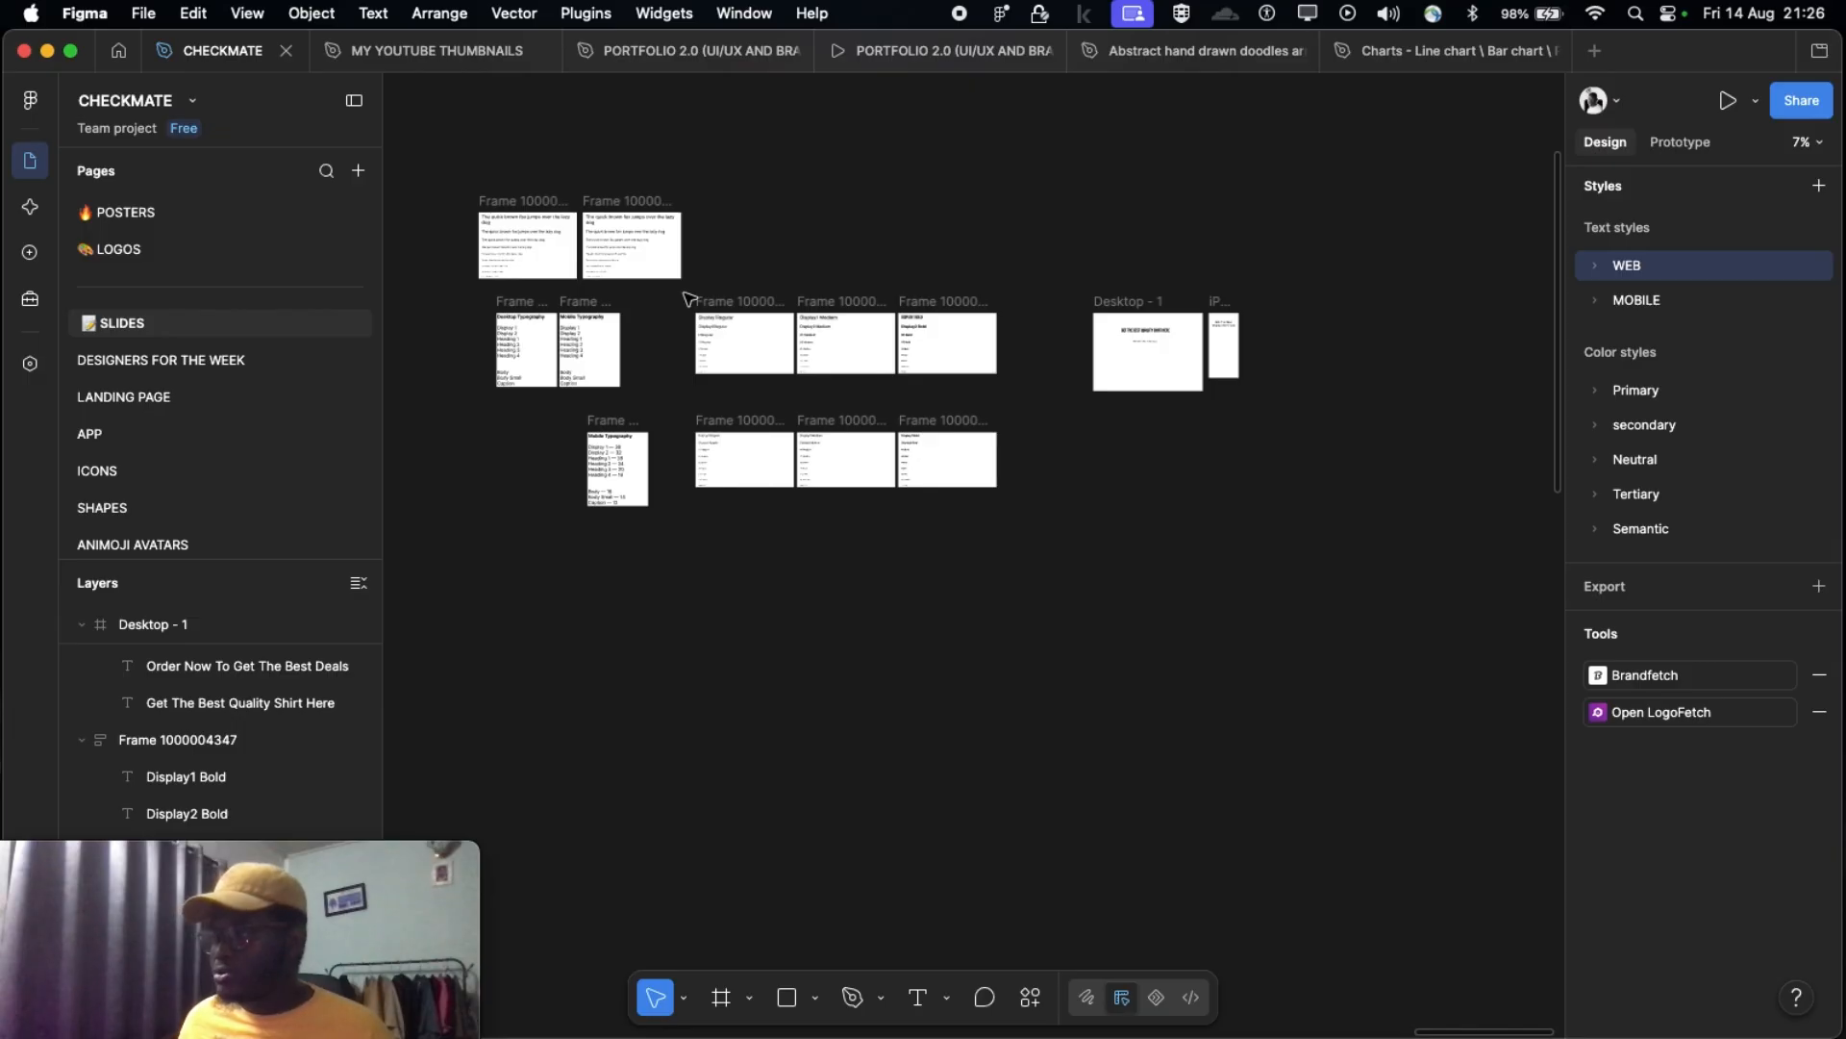
drag(688, 299, 1394, 540)
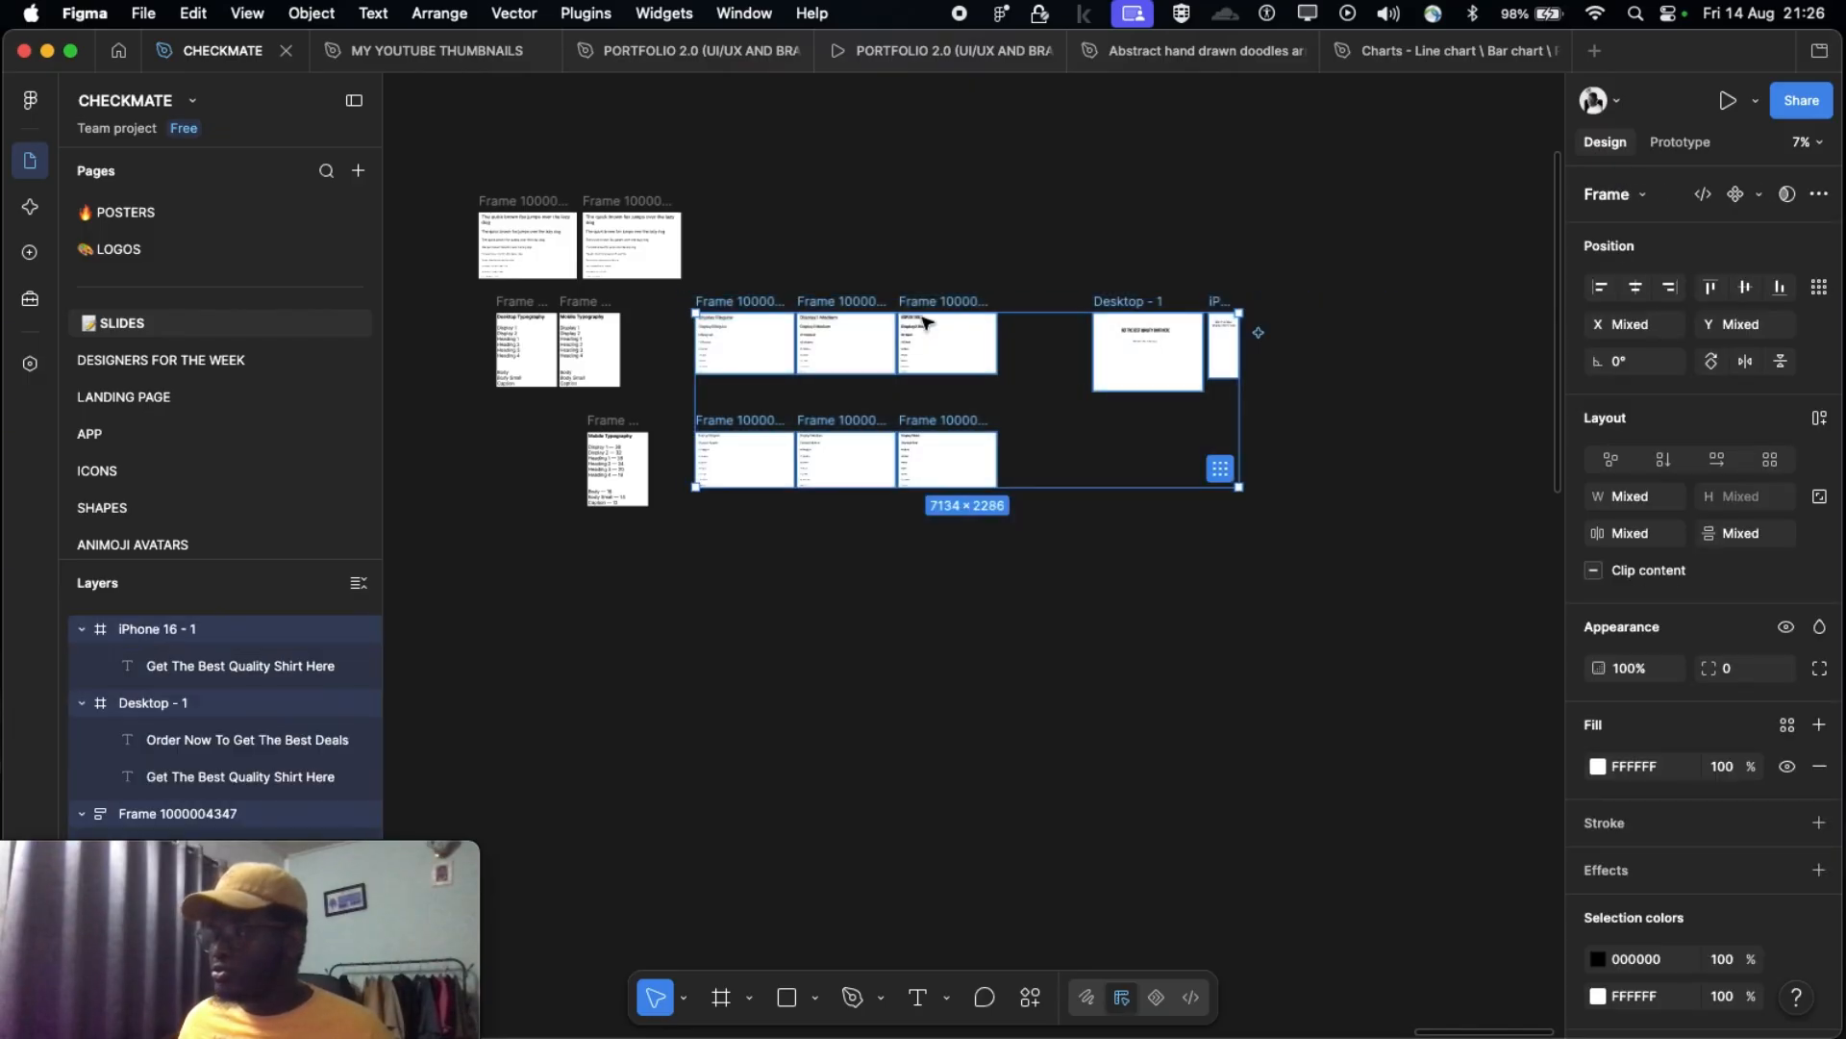
drag(833, 295, 990, 193)
Step: Review the web and mobile type sample frames and the Desktop and iPhone 16 frames at their new place on the canvas
scroll(1000, 198, up, 5)
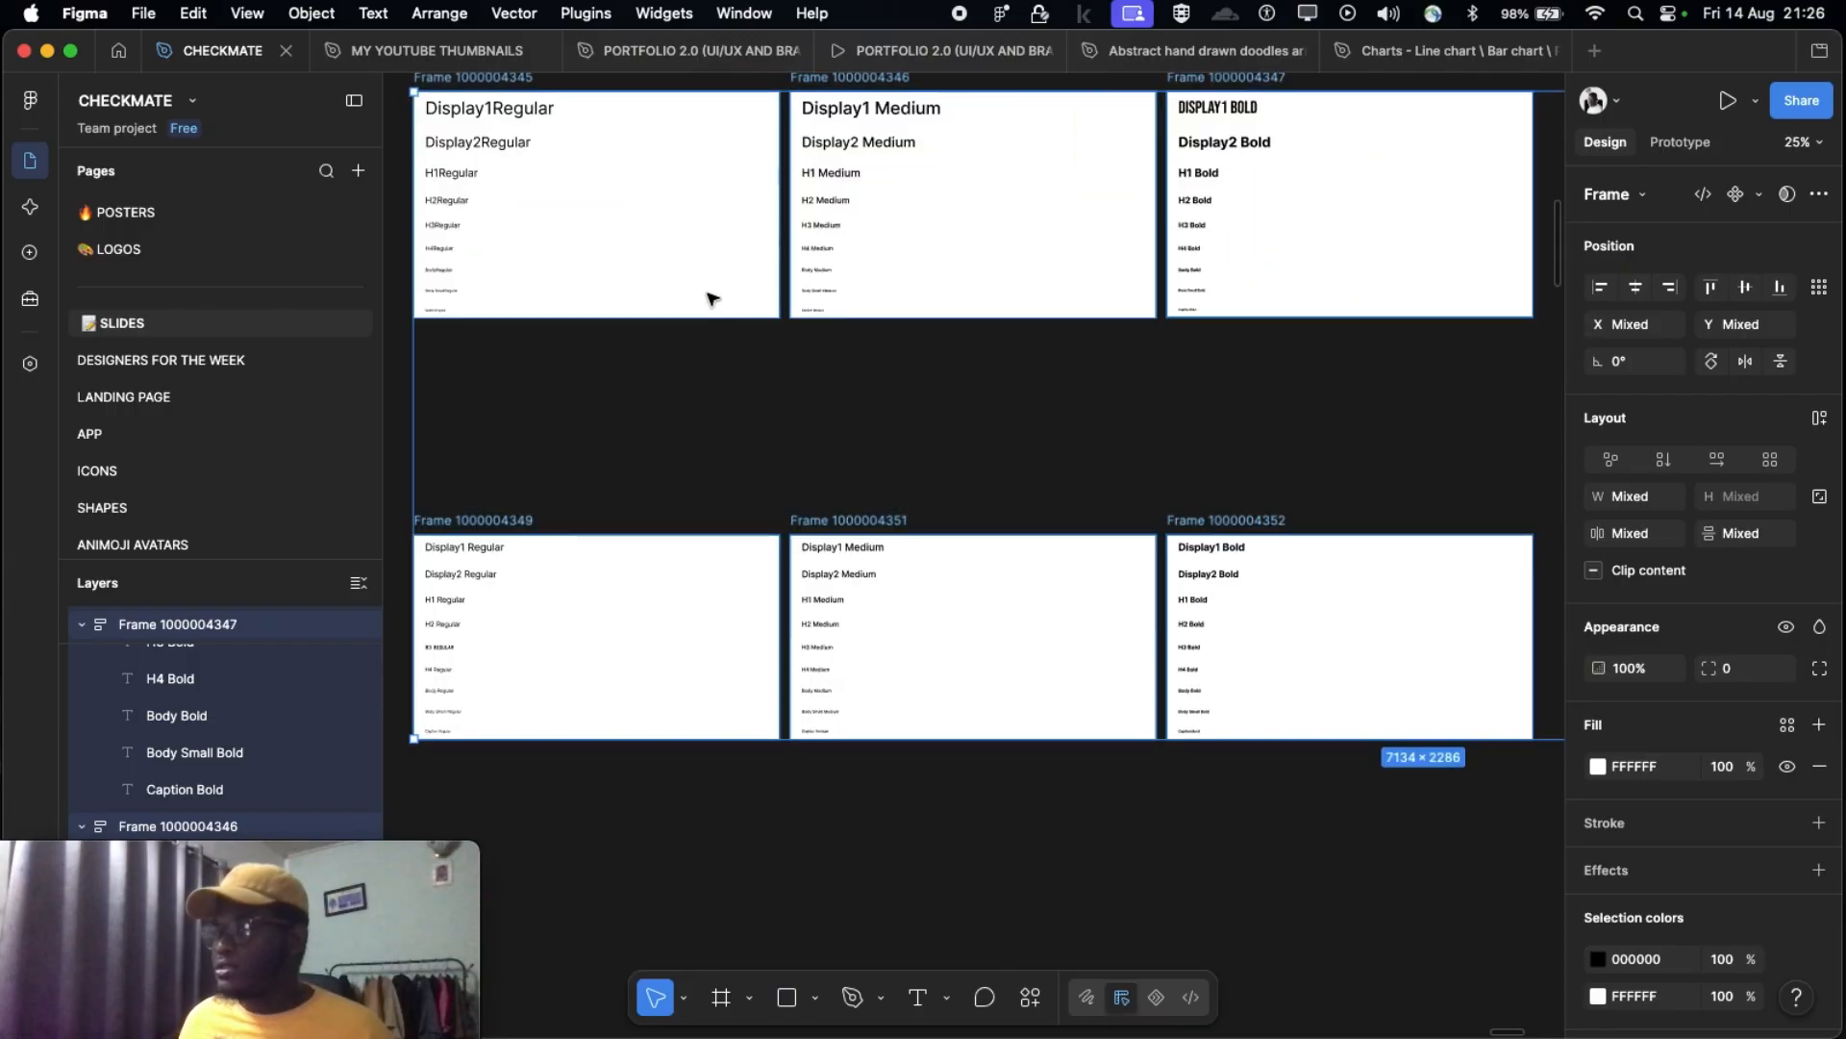
scroll(627, 272, left, 2)
scroll(692, 327, up, 5)
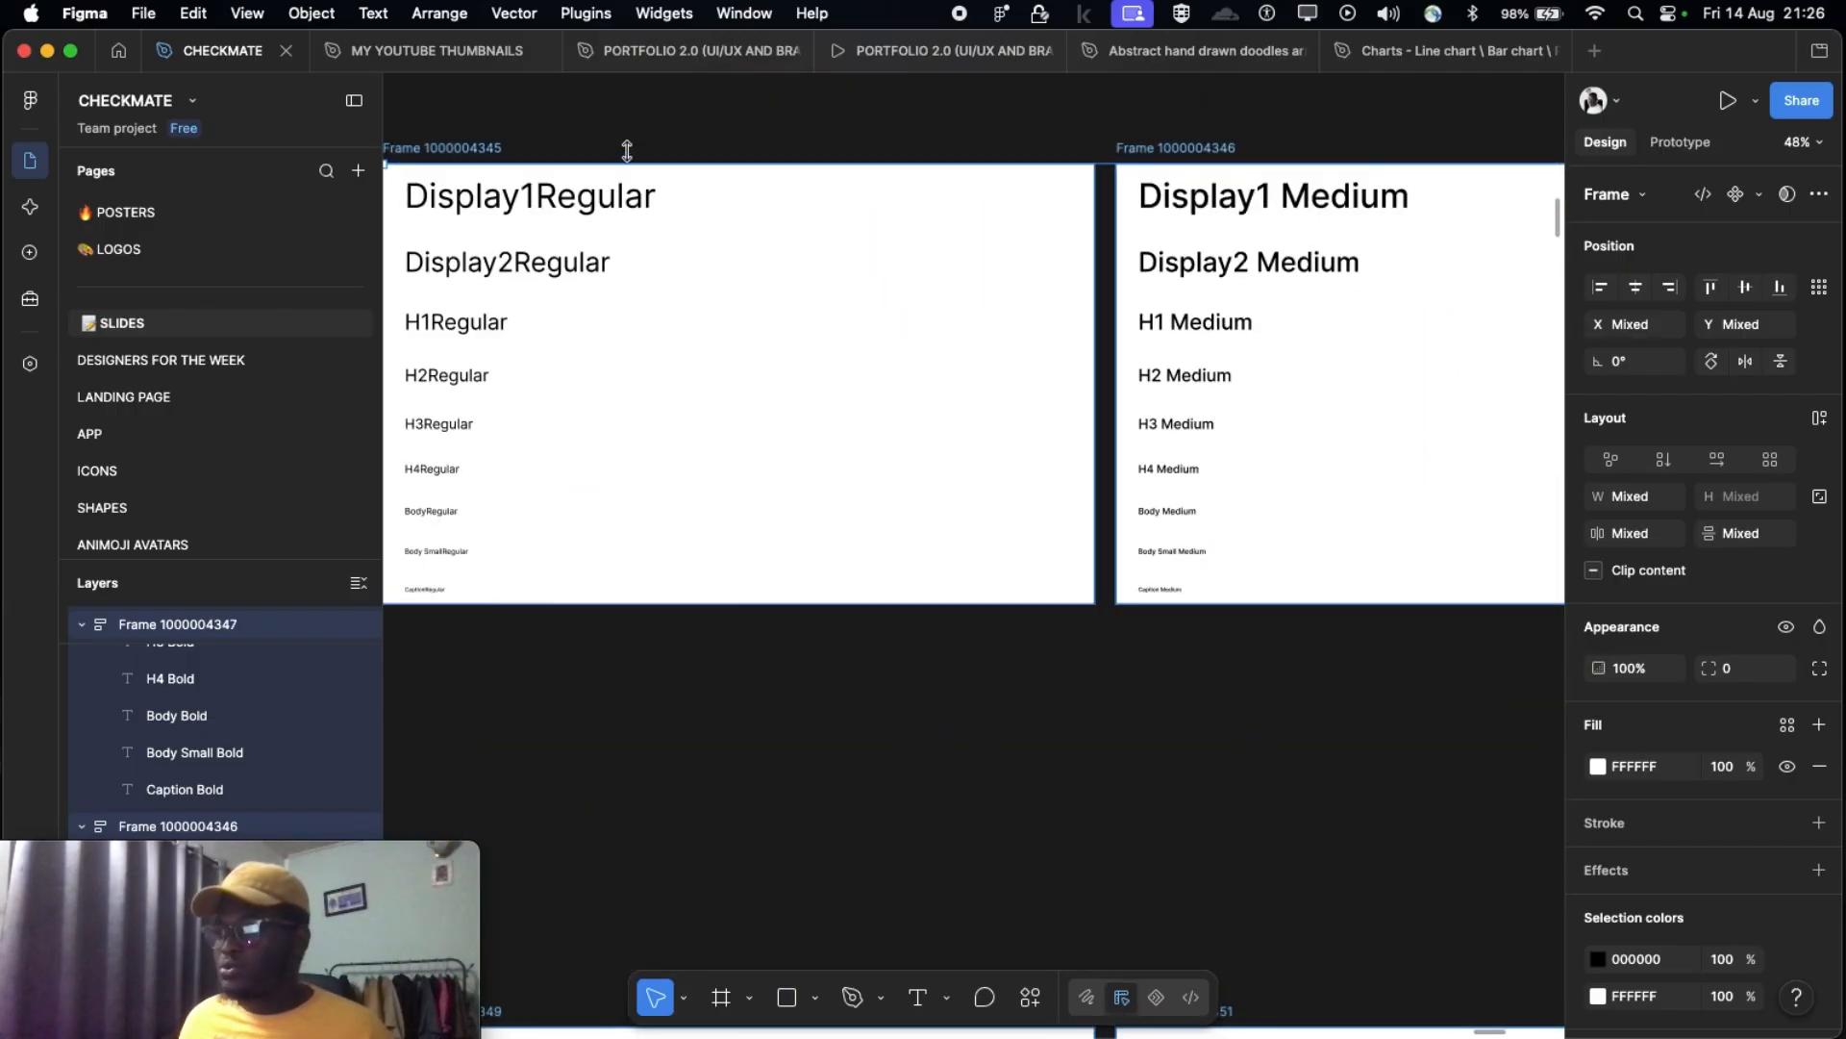
click(636, 149)
scroll(598, 147, left, 2)
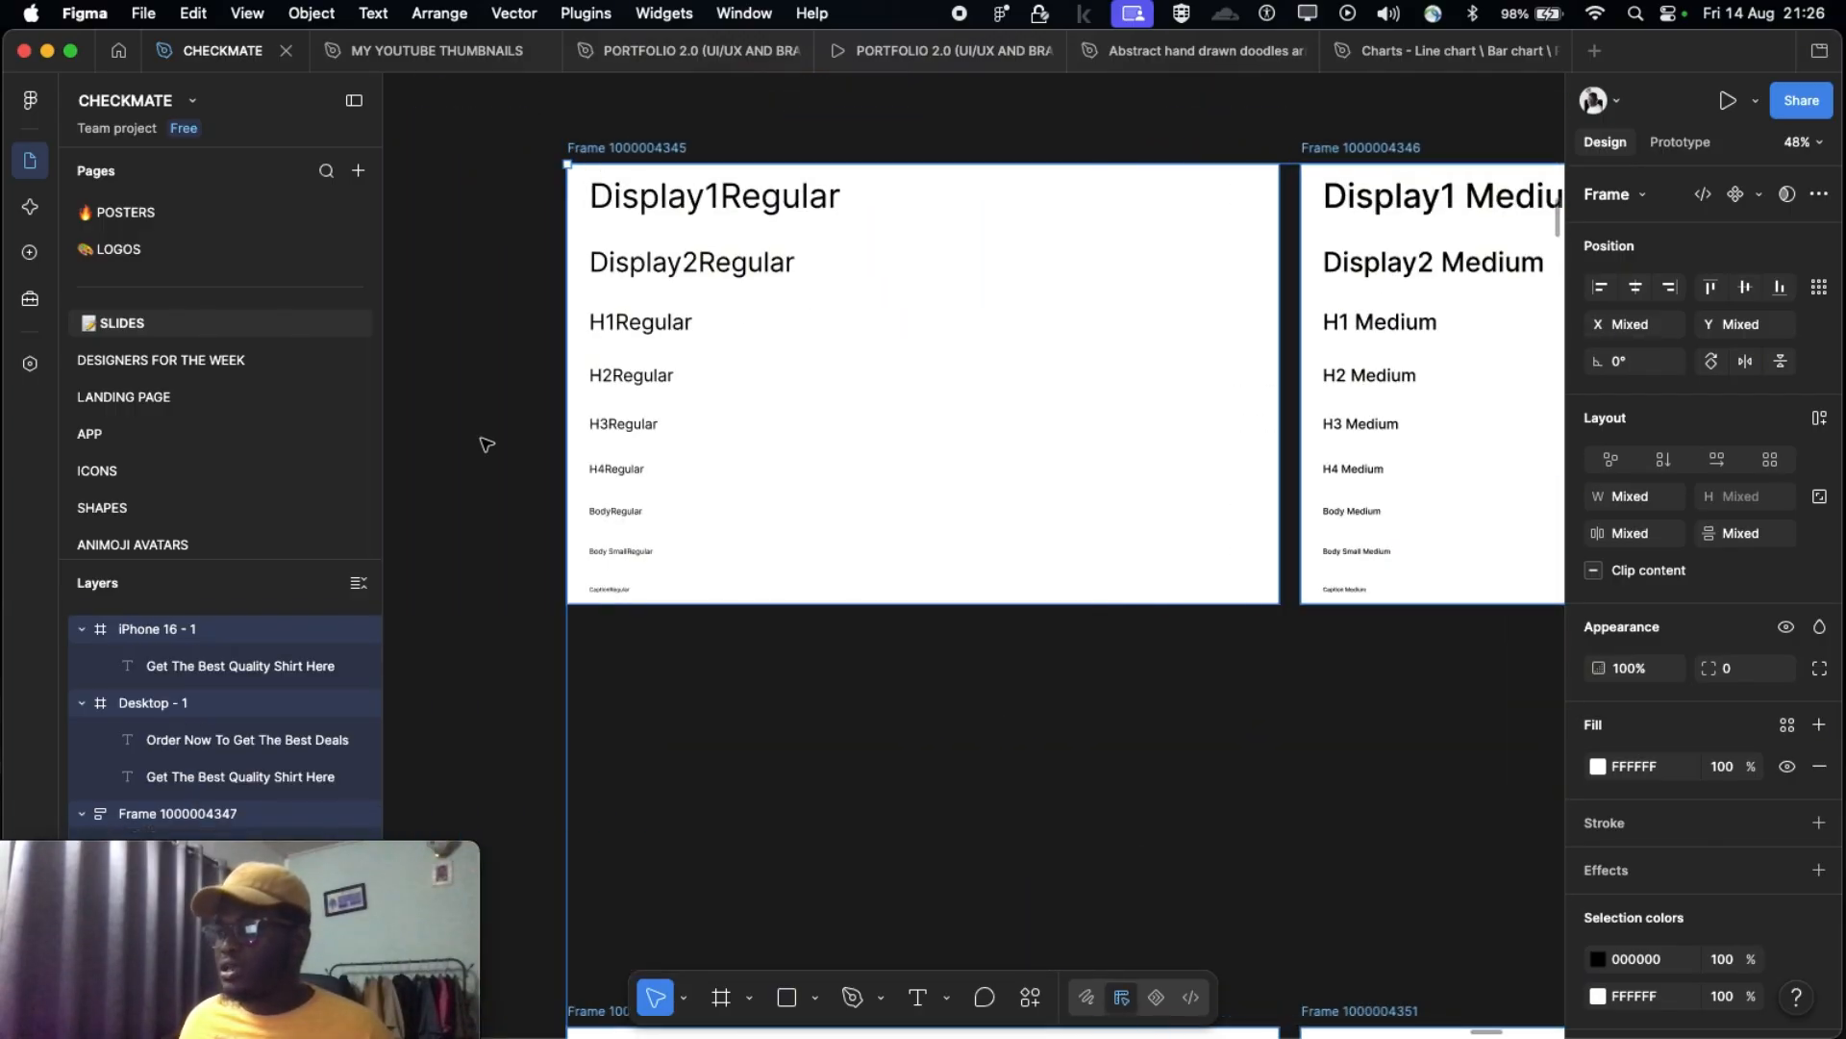
scroll(575, 353, down, 5)
click(634, 231)
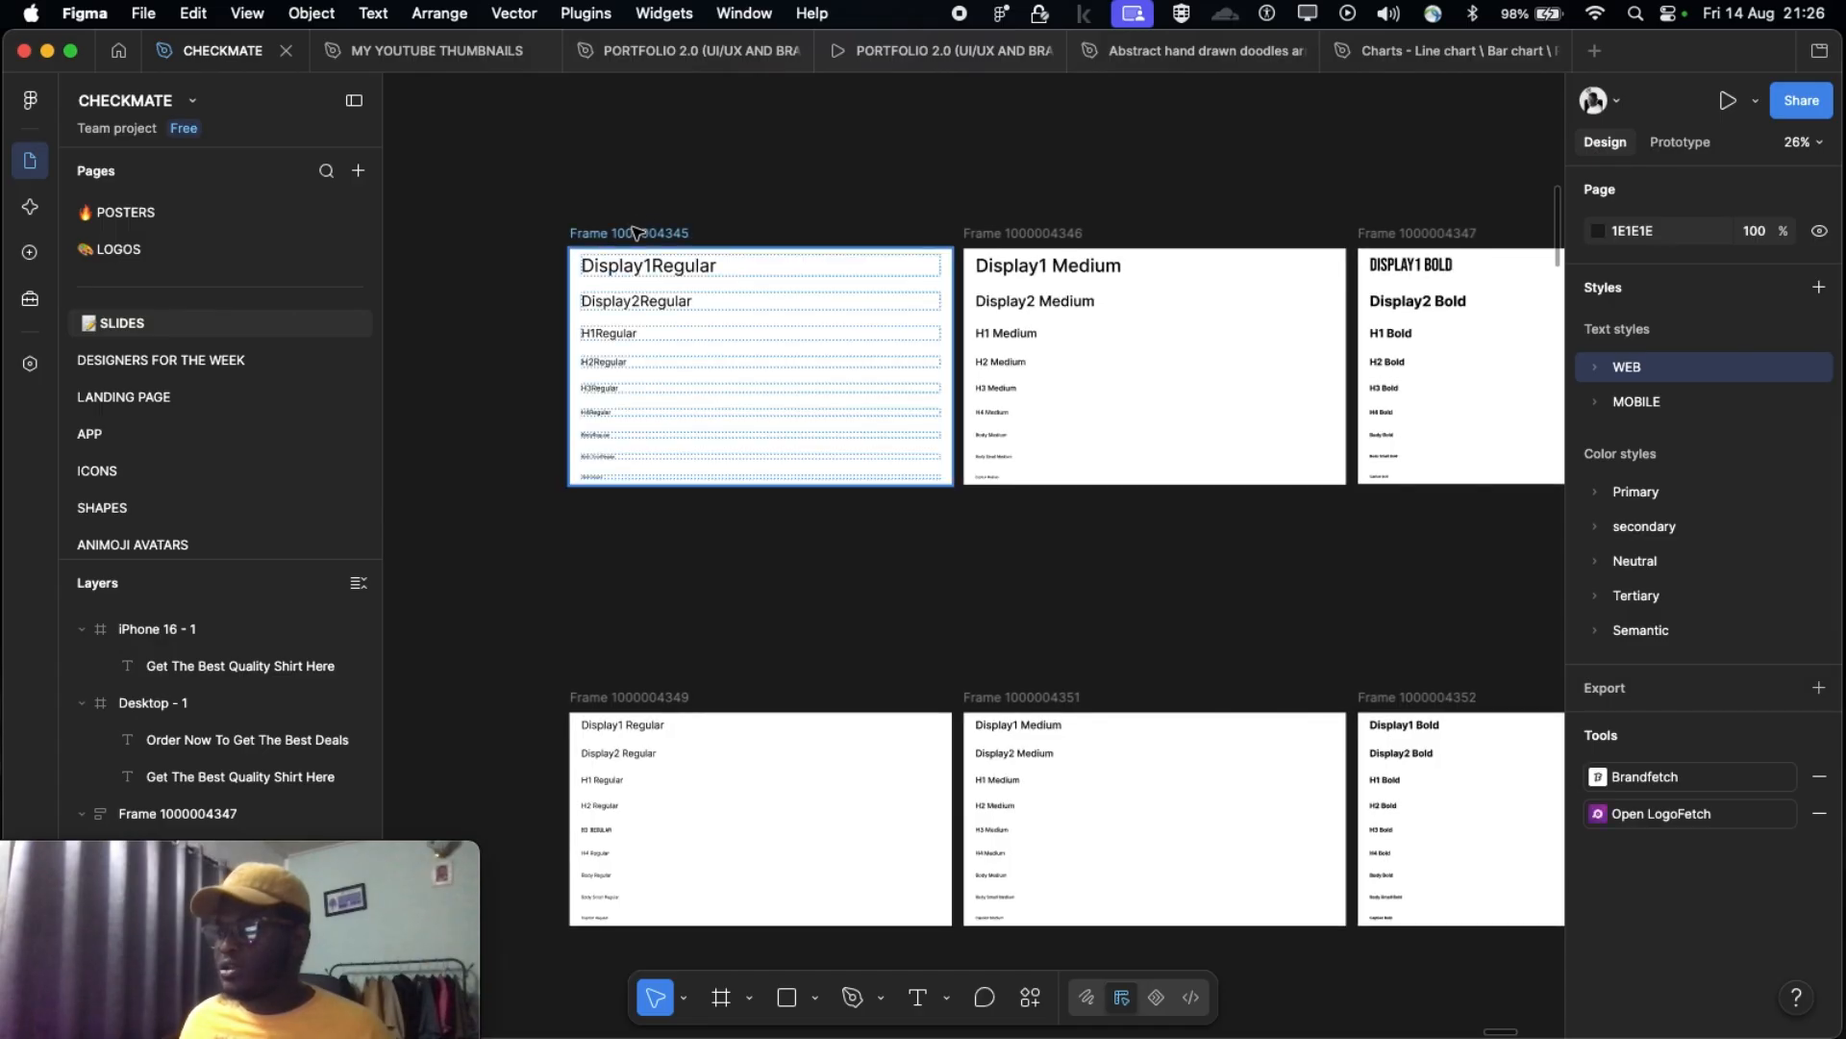
scroll(638, 233, right, 3)
scroll(865, 288, right, 8)
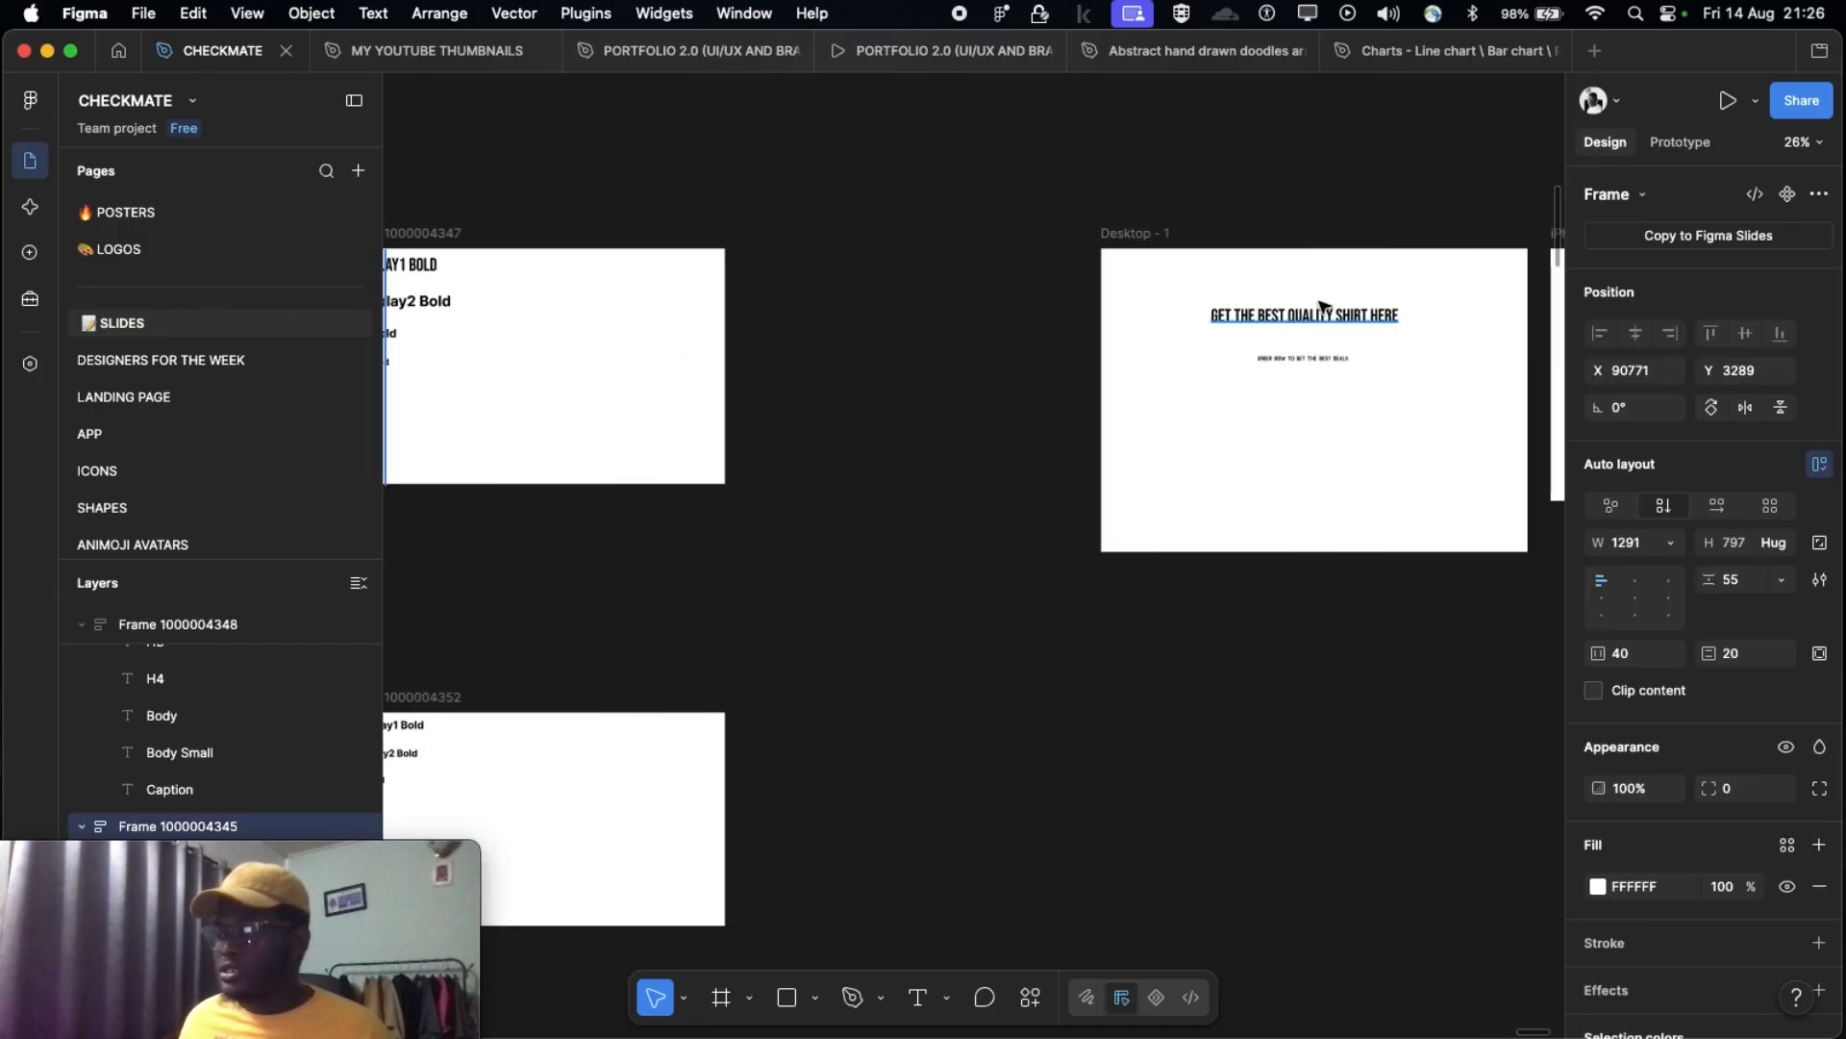
scroll(1125, 324, left, 4)
scroll(746, 375, left, 10)
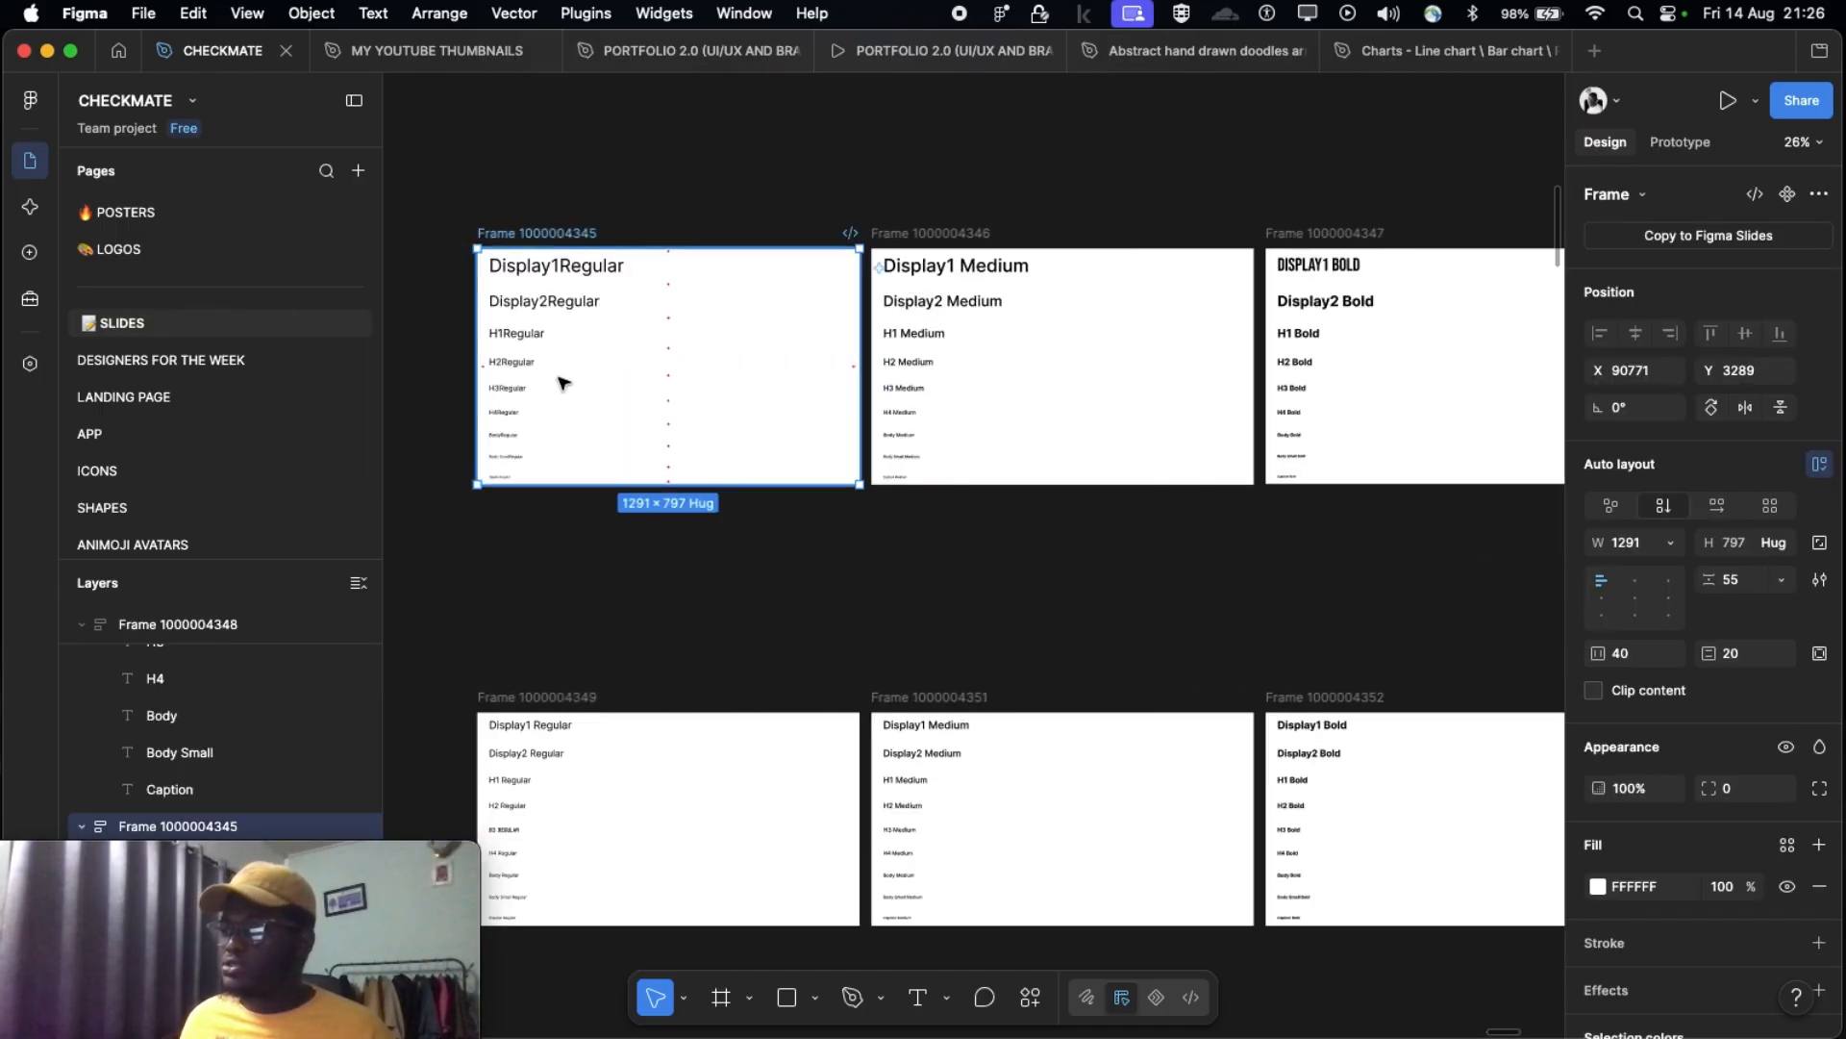
scroll(539, 395, up, 5)
scroll(499, 362, down, 6)
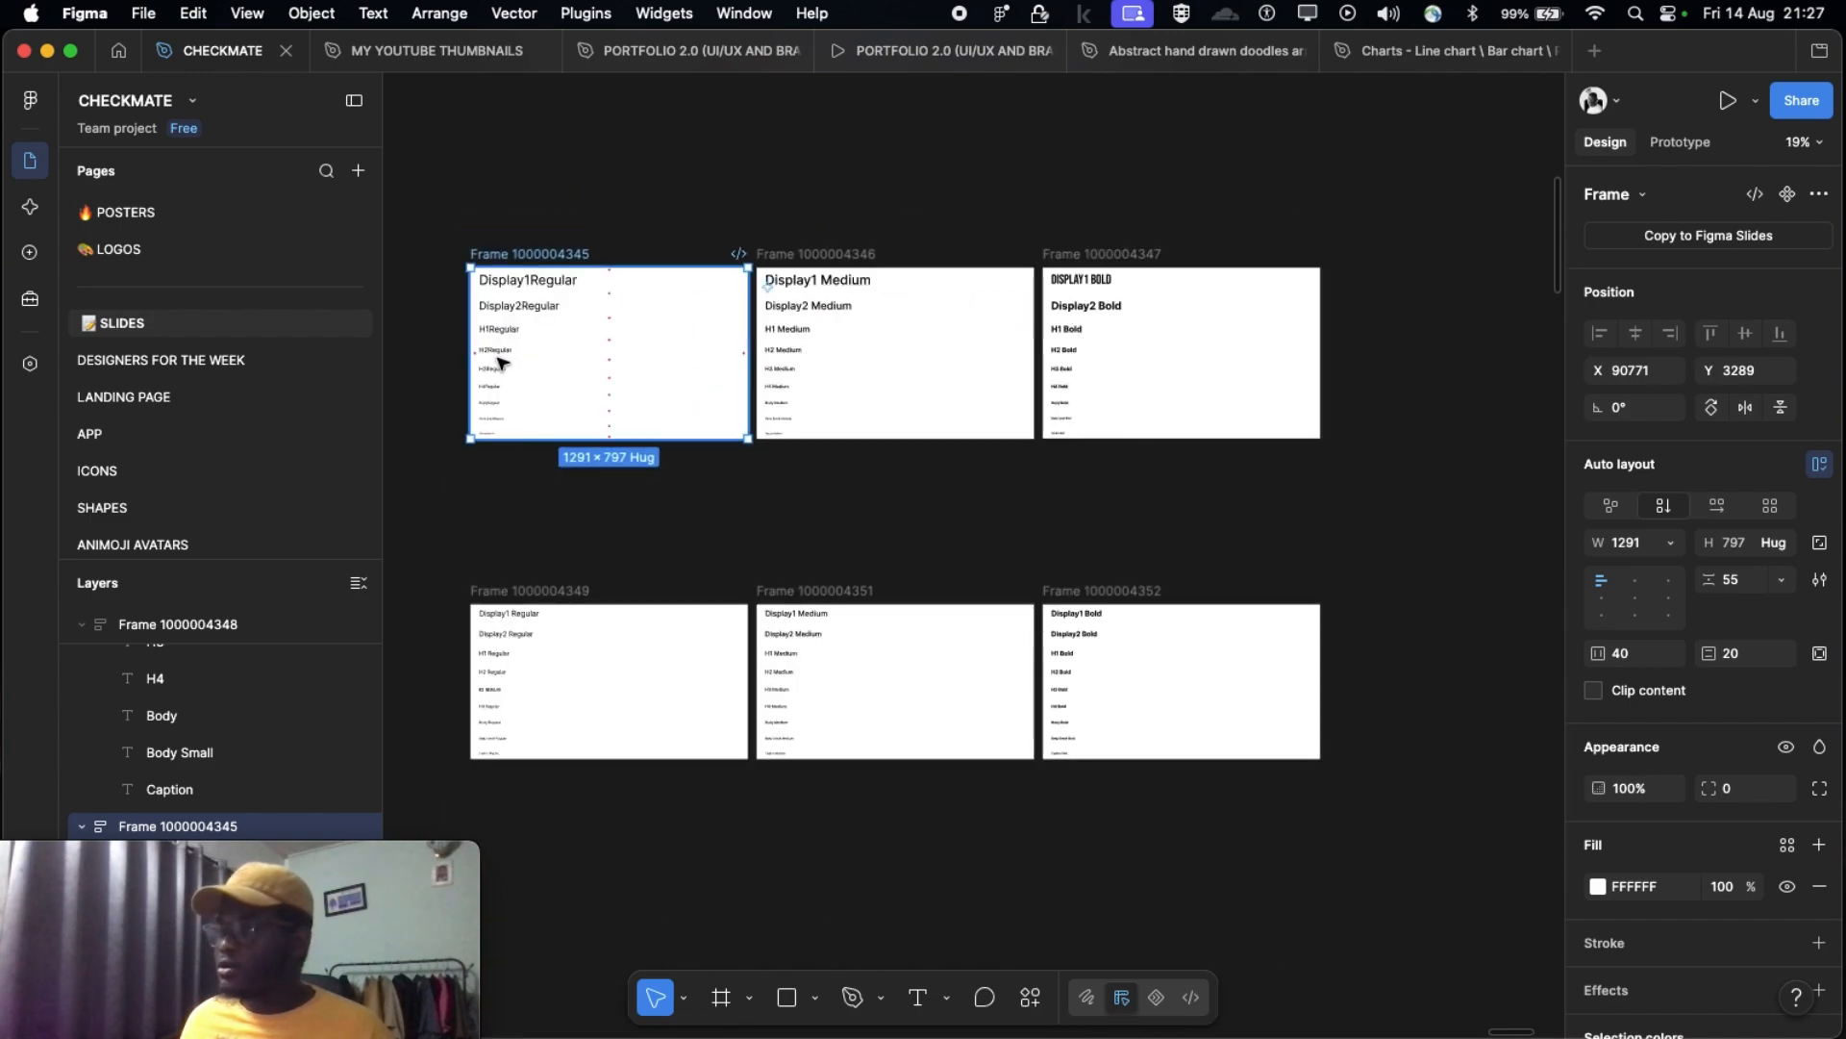
scroll(500, 363, right, 10)
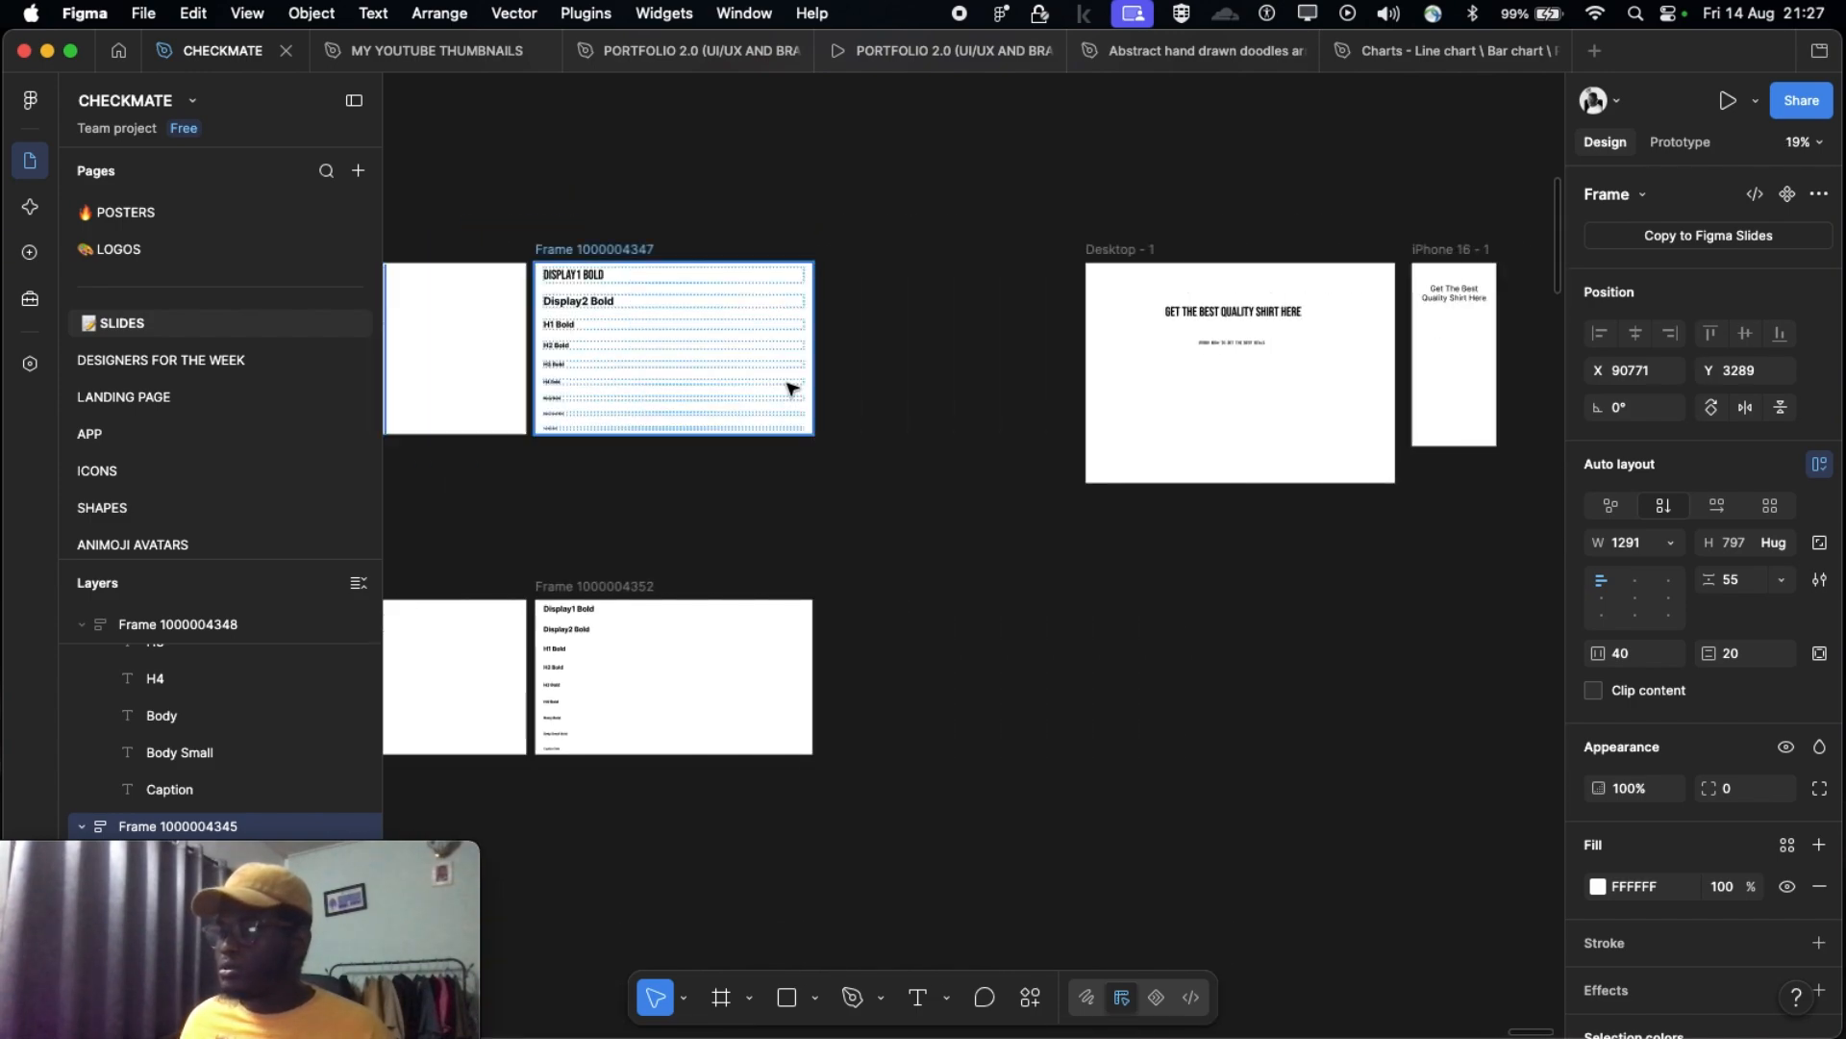
Step: Examine the web Regular and Medium type samples up close with nothing selected
scroll(760, 327, up, 3)
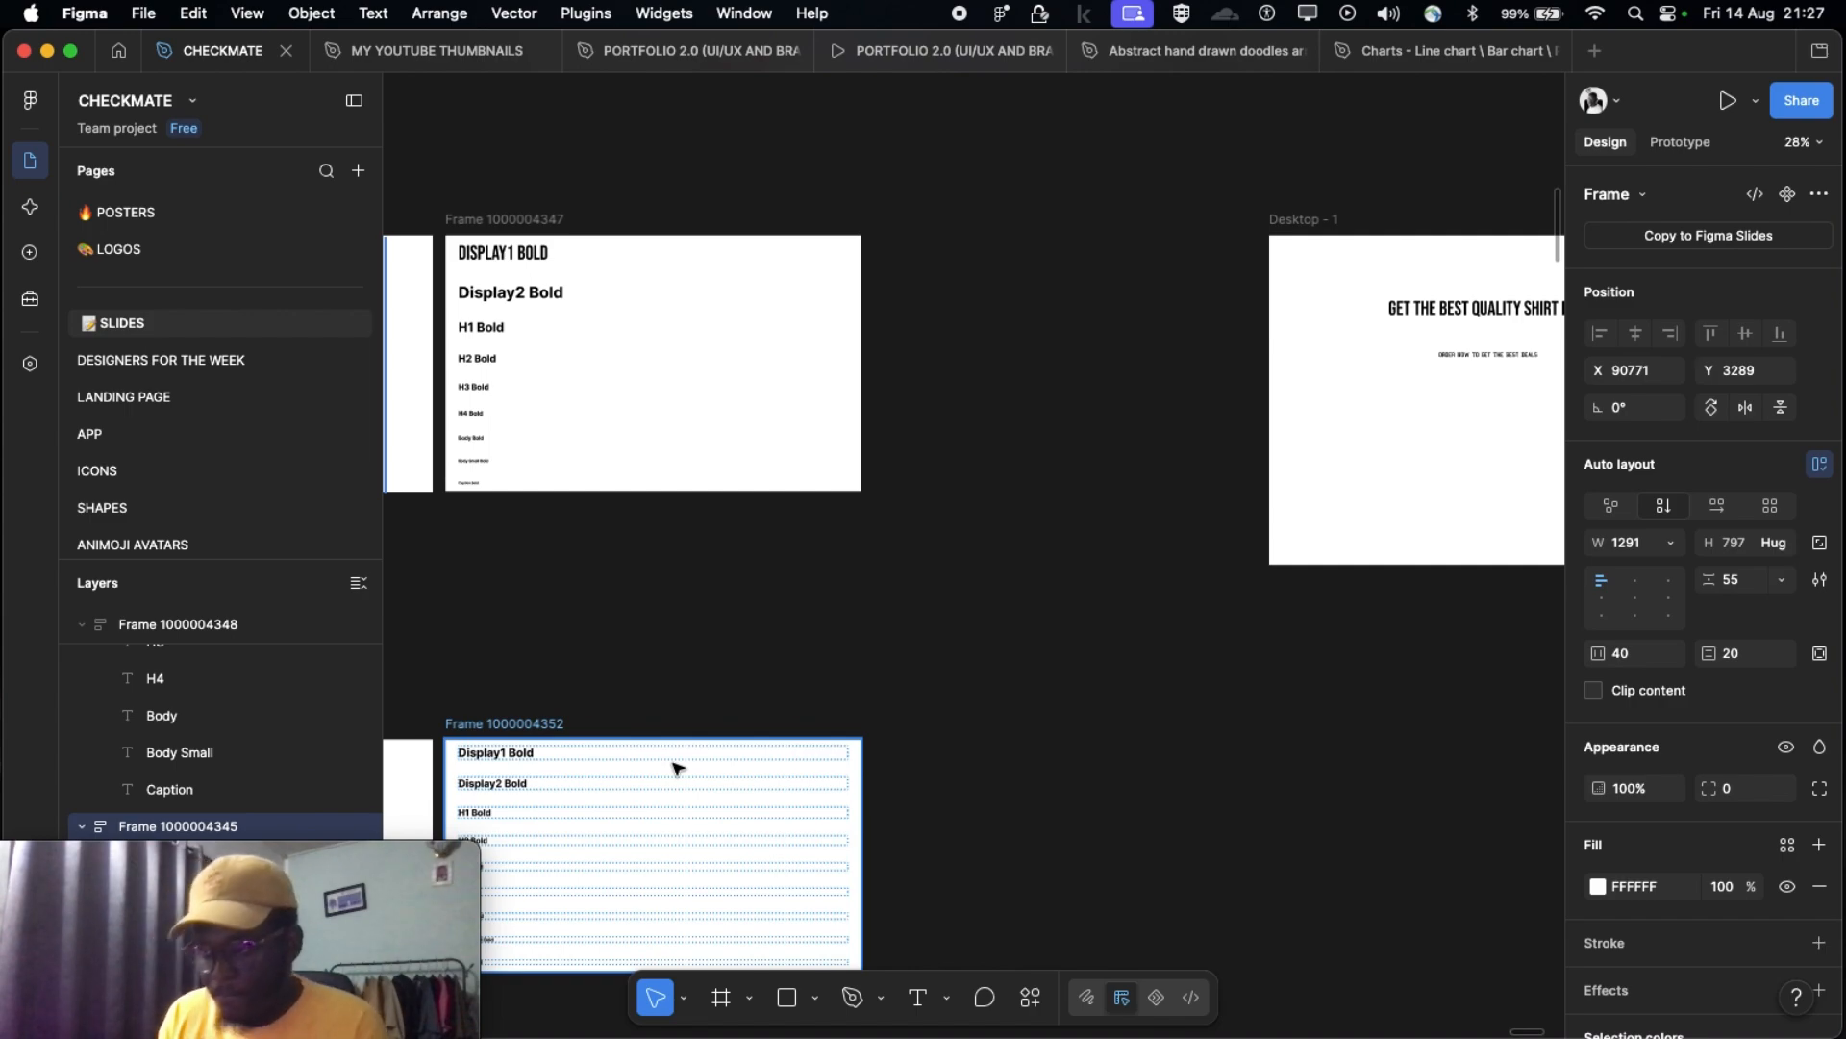
scroll(821, 610, left, 10)
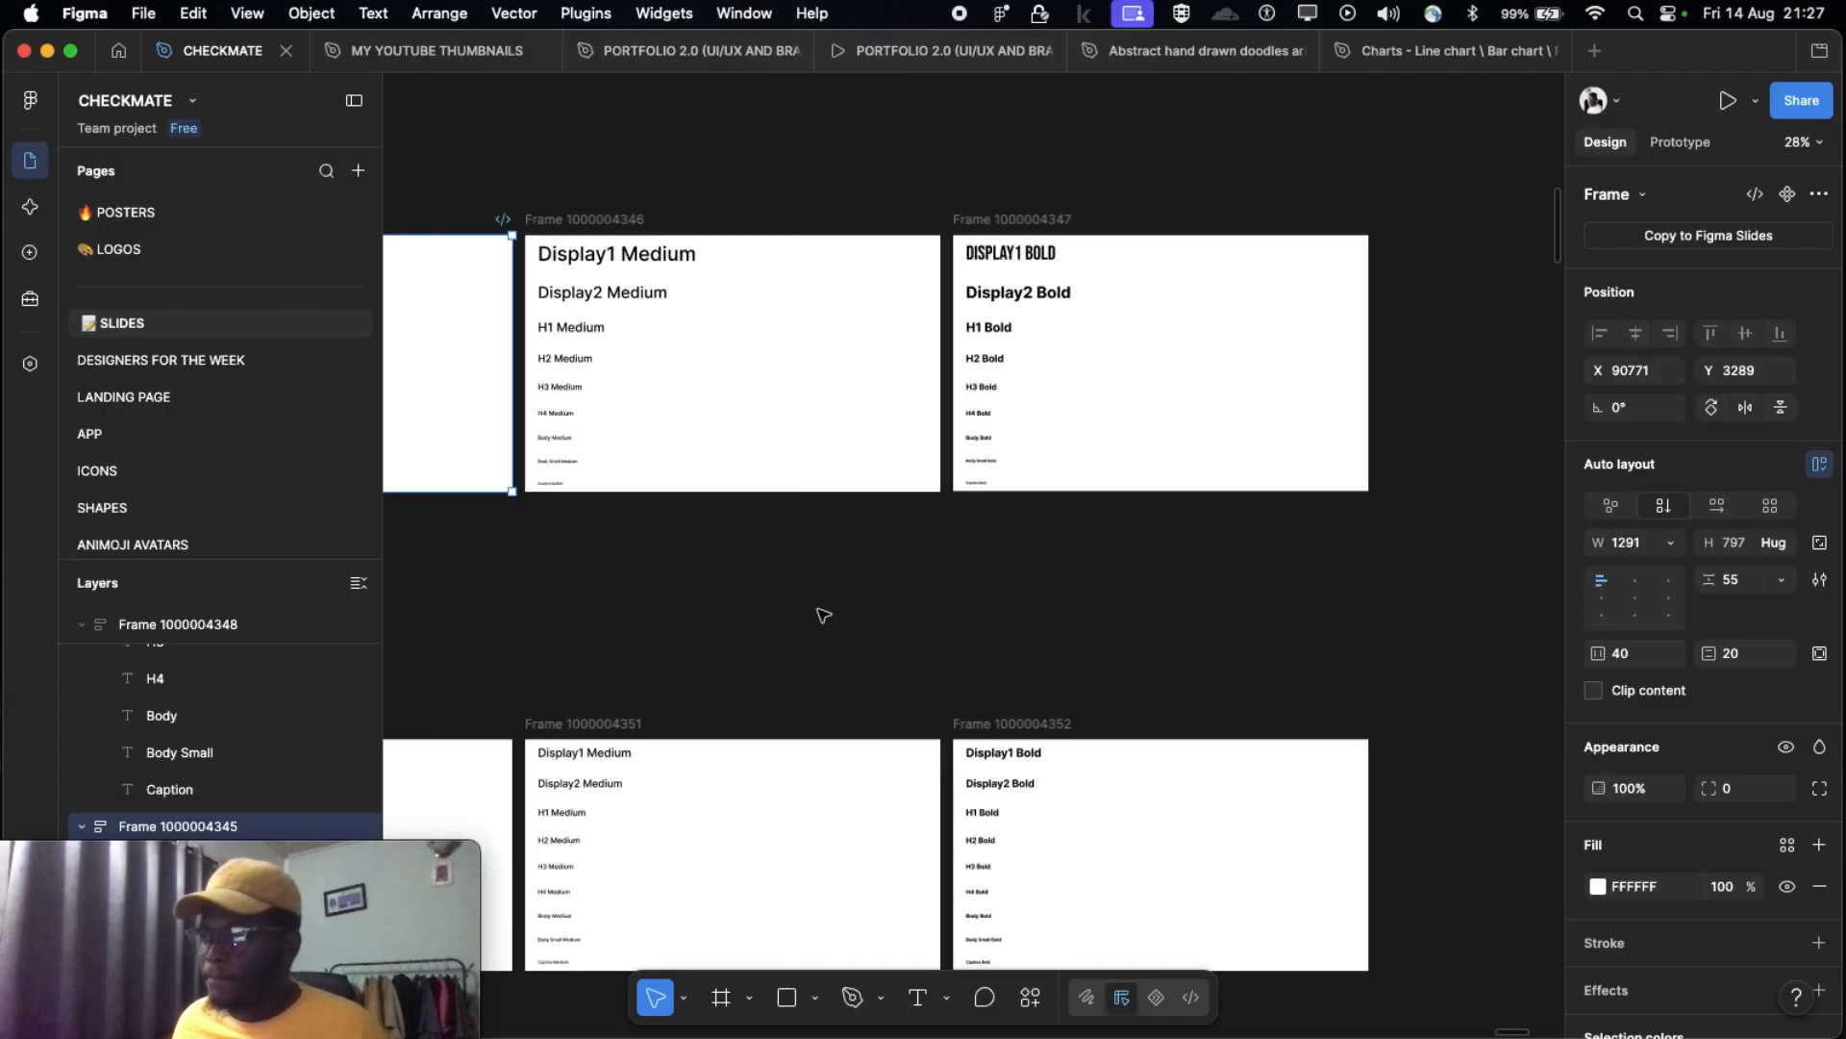
scroll(630, 478, up, 5)
scroll(673, 577, up, 1)
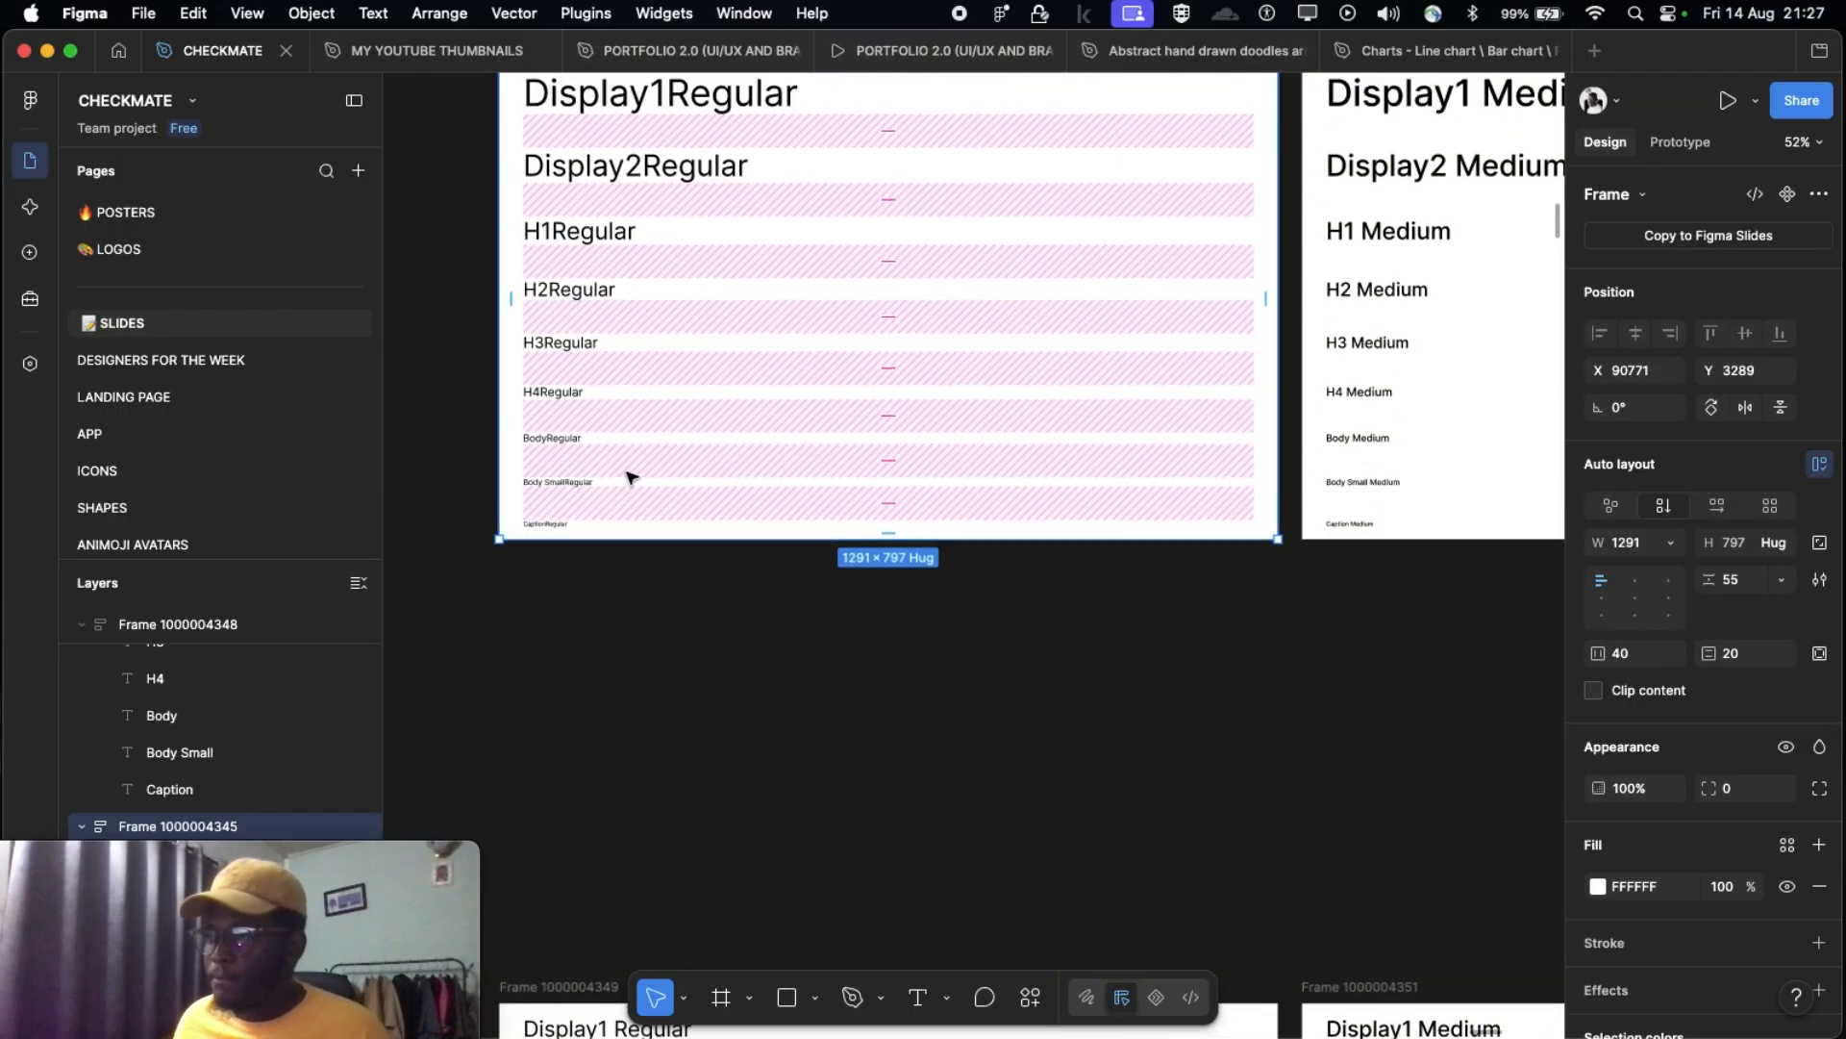
click(732, 715)
scroll(733, 715, up, 2)
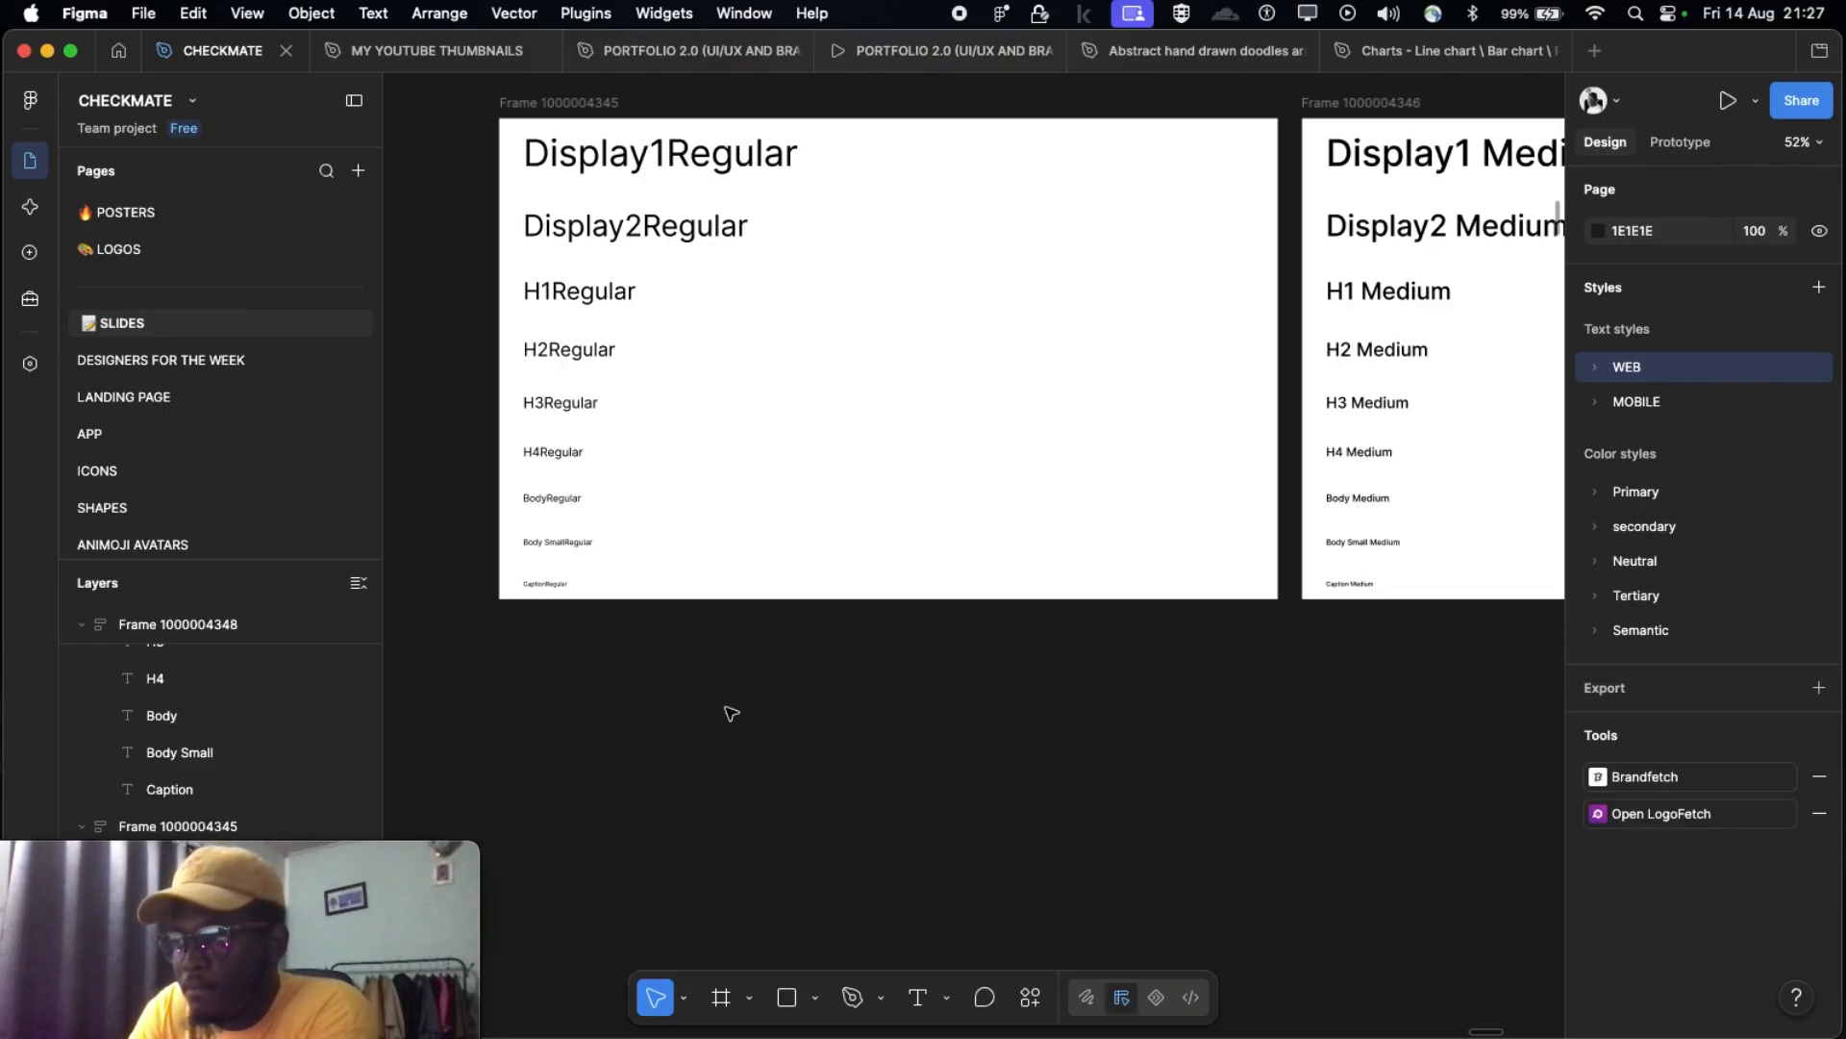
scroll(731, 713, down, 2)
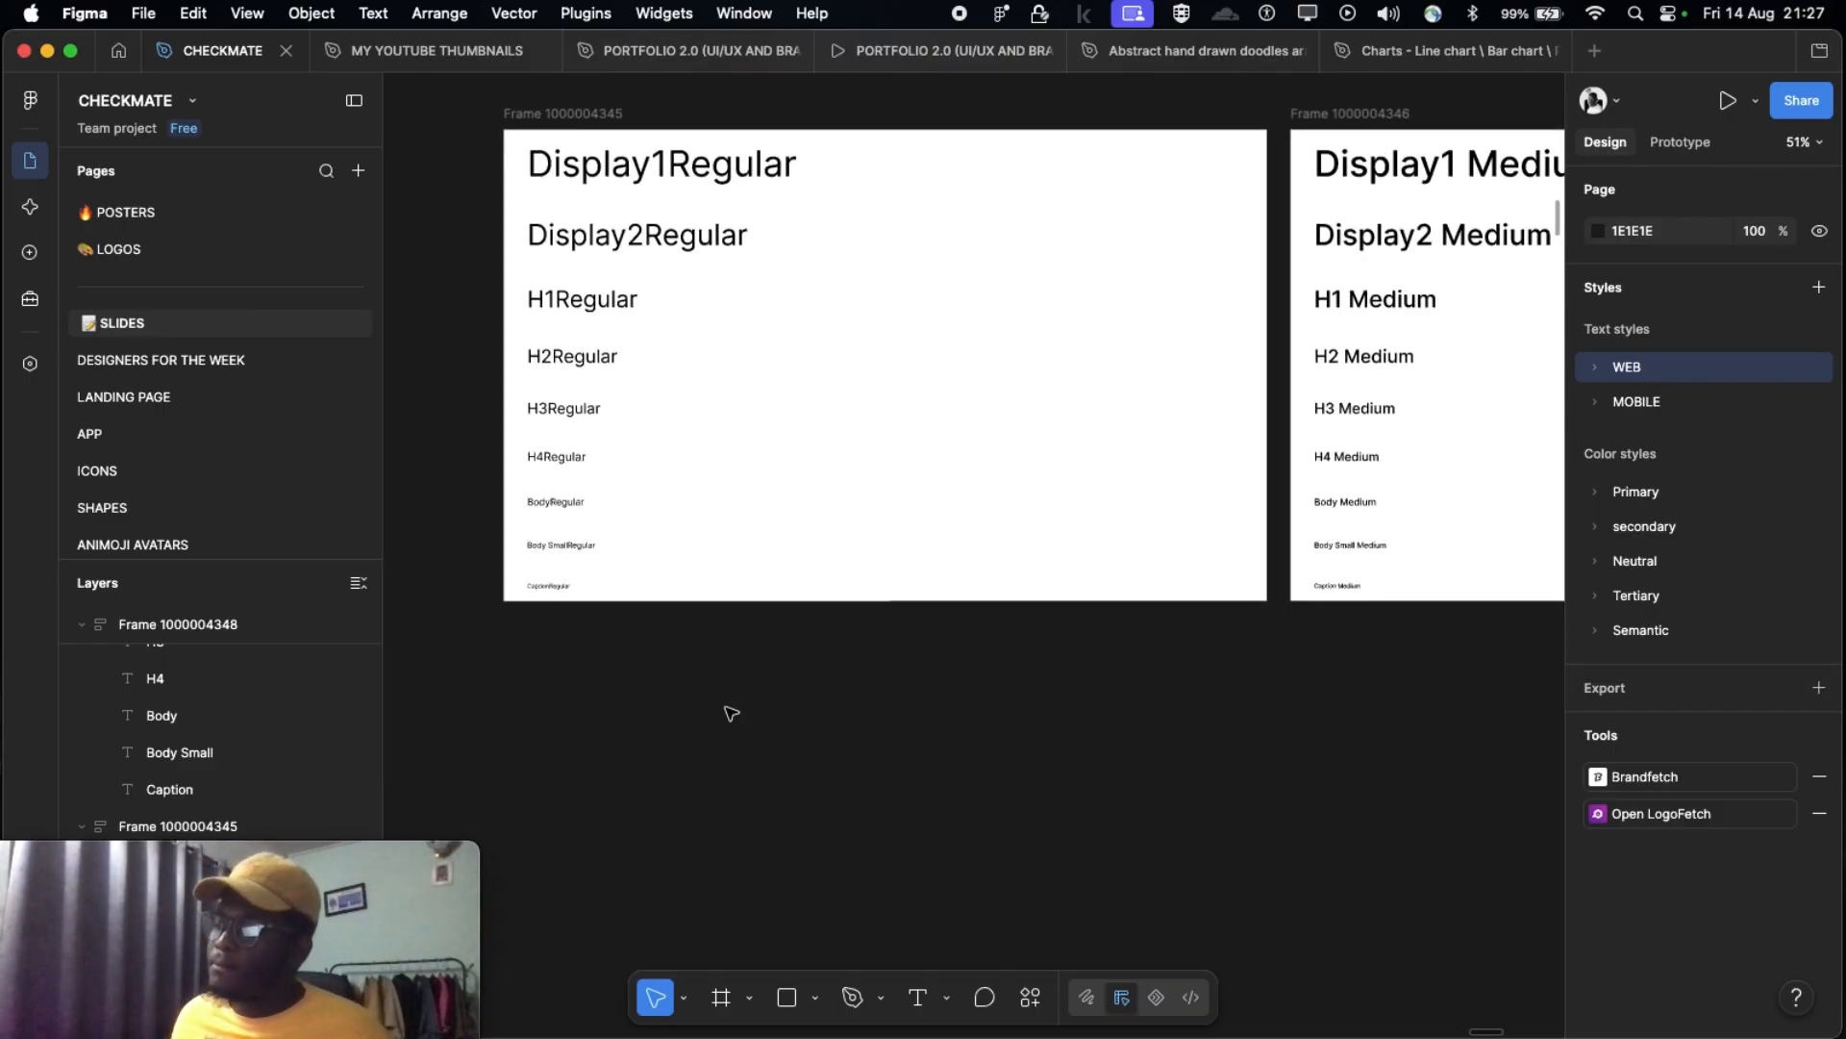
scroll(731, 714, right, 5)
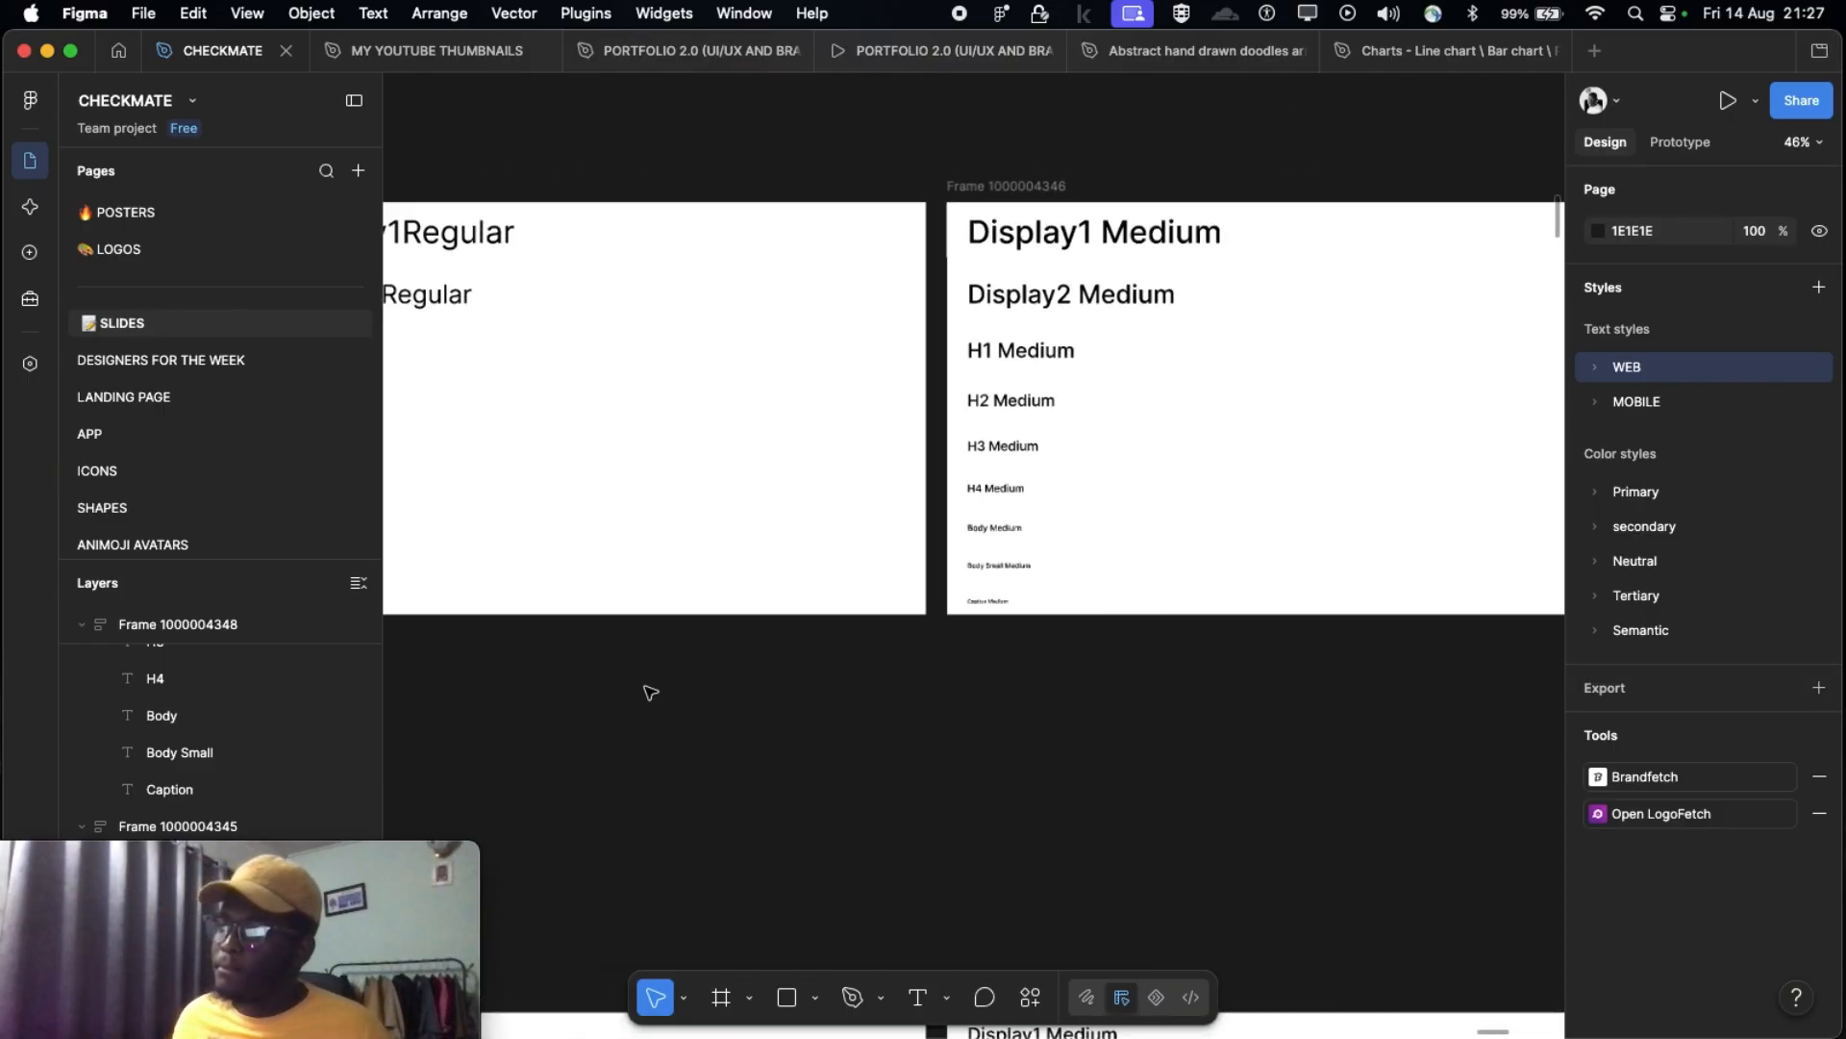
Step: Check the text styles applied to the heading and the order line in the Desktop frame, and clear the selection
scroll(647, 688, down, 5)
scroll(645, 688, down, 1)
scroll(645, 689, right, 8)
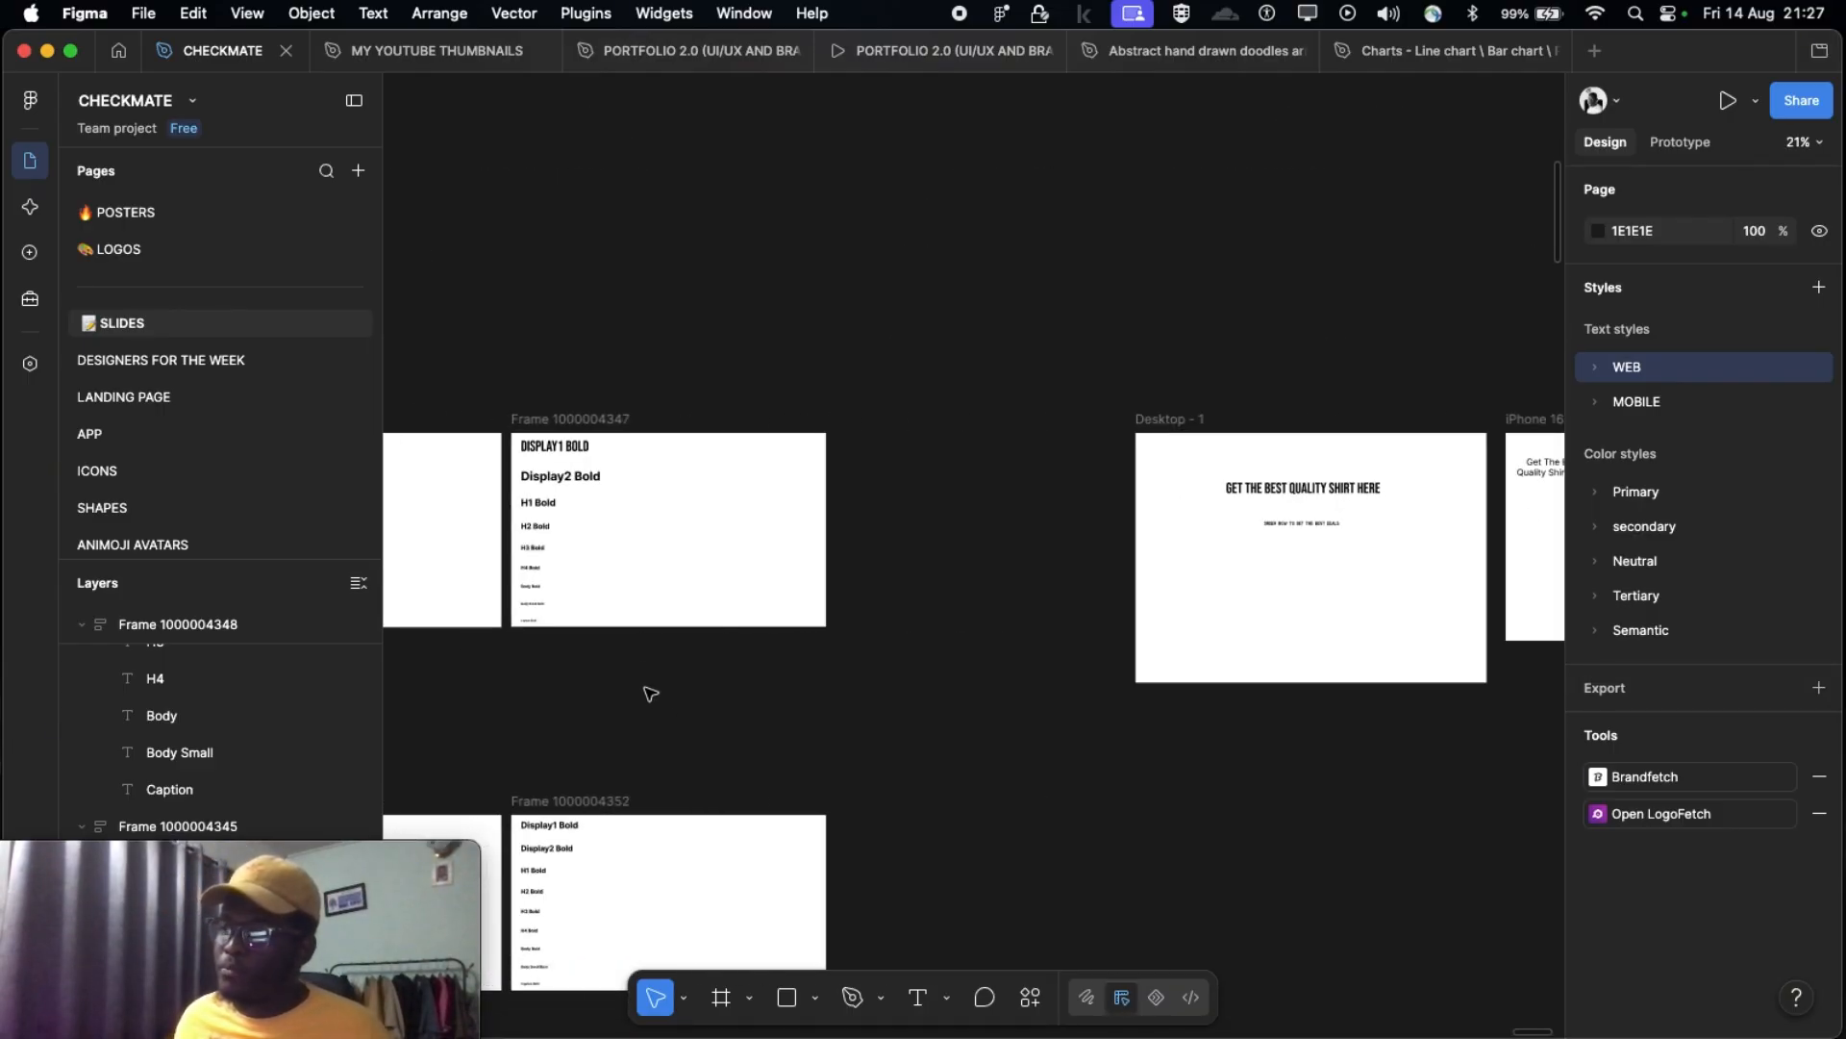
scroll(885, 568, up, 5)
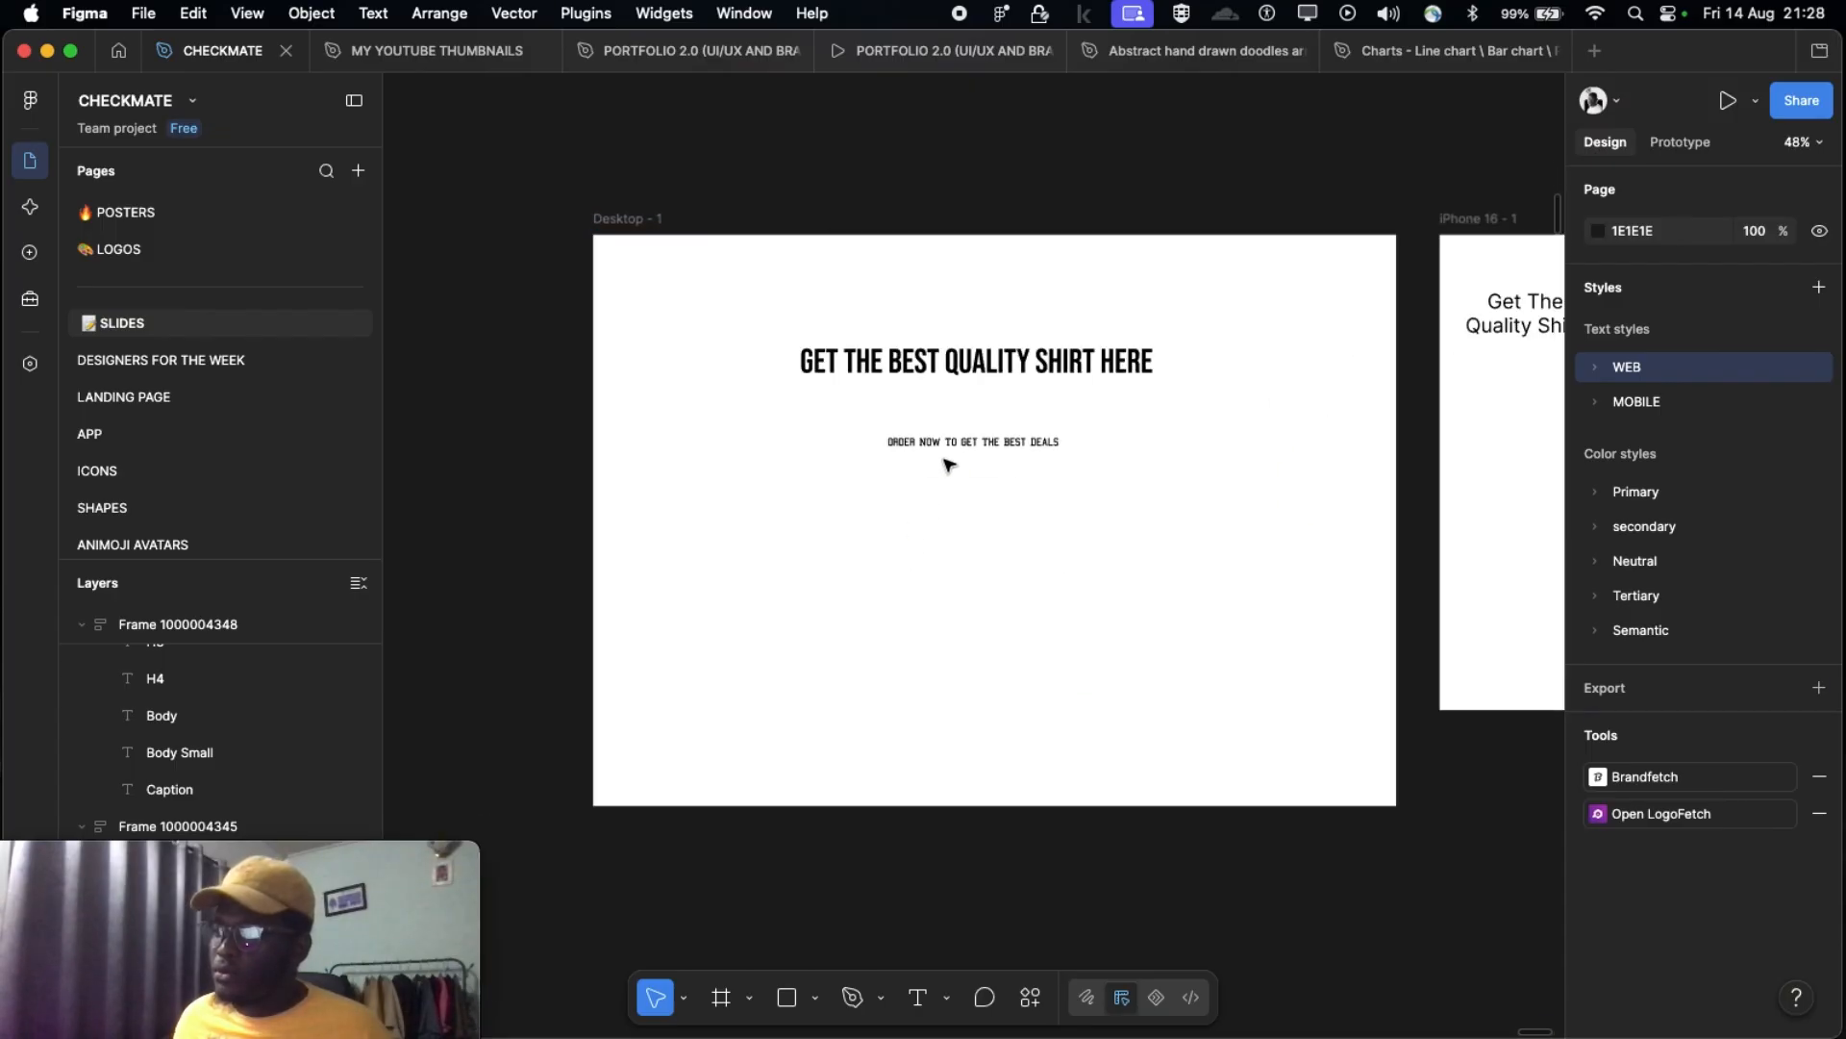
click(957, 441)
scroll(957, 444, up, 5)
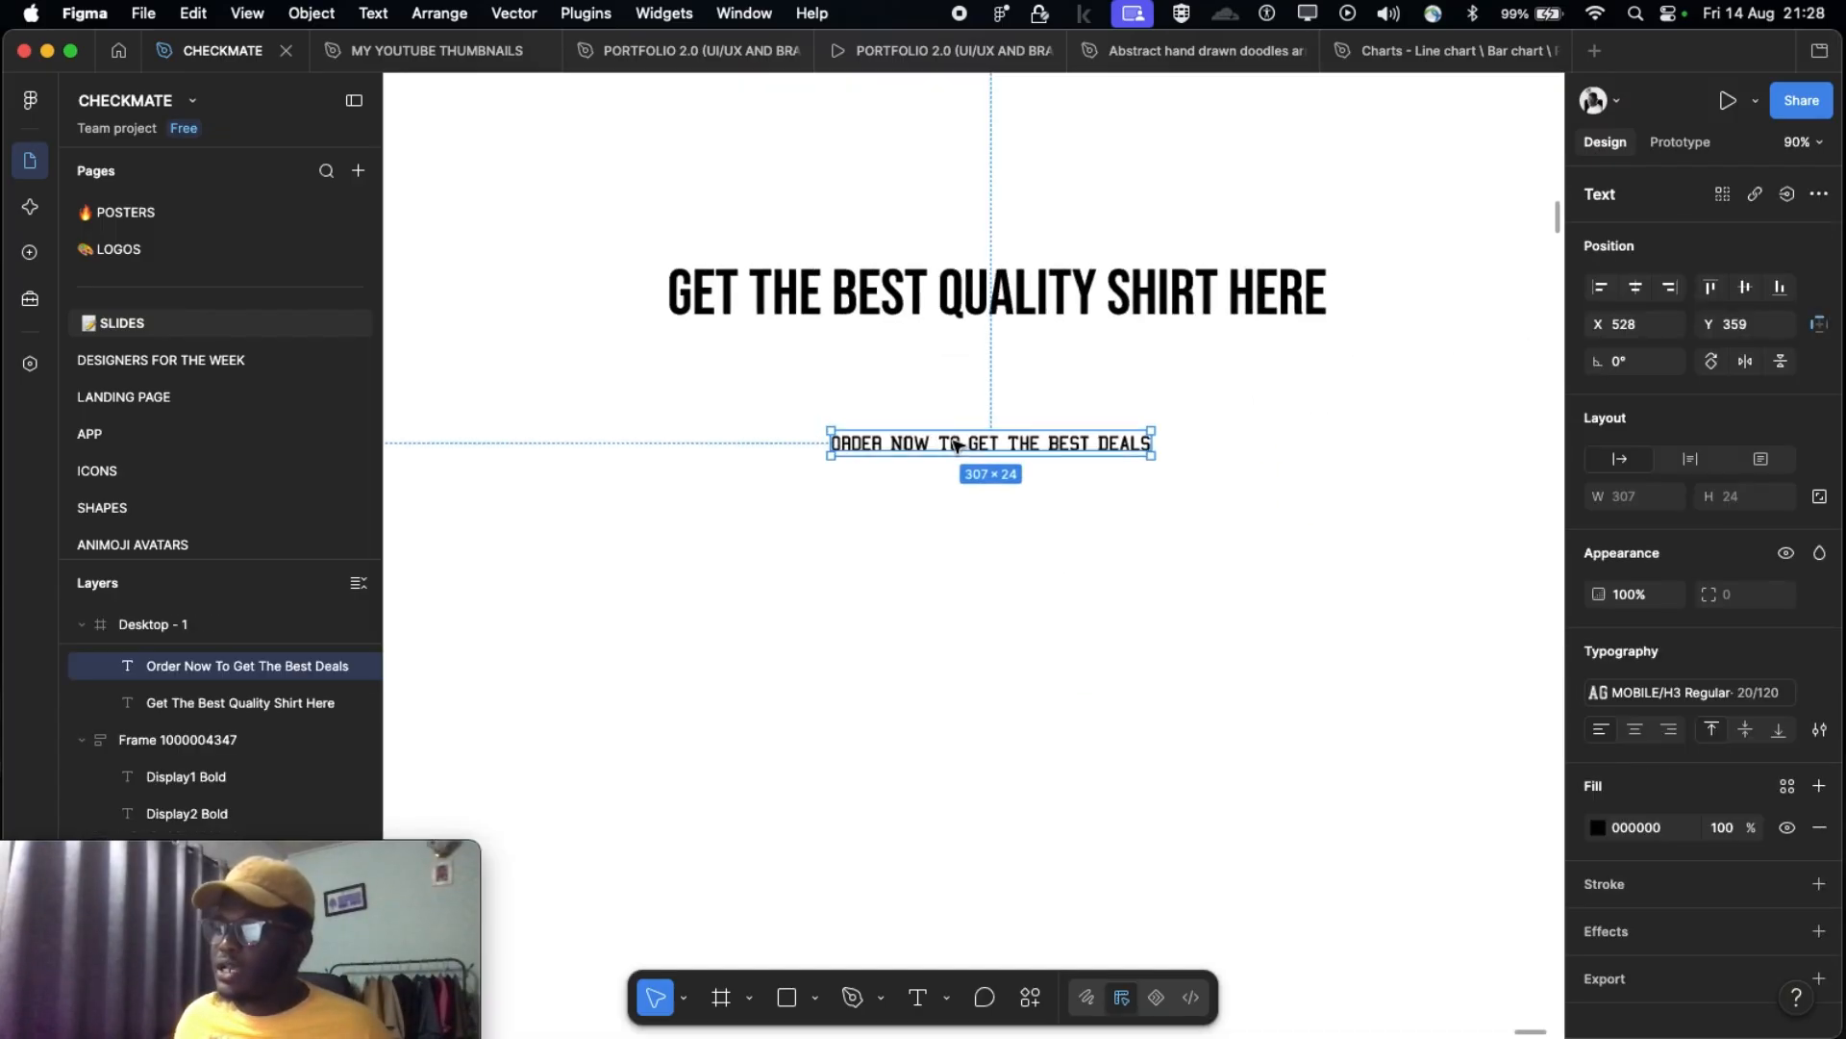
scroll(1178, 535, down, 3)
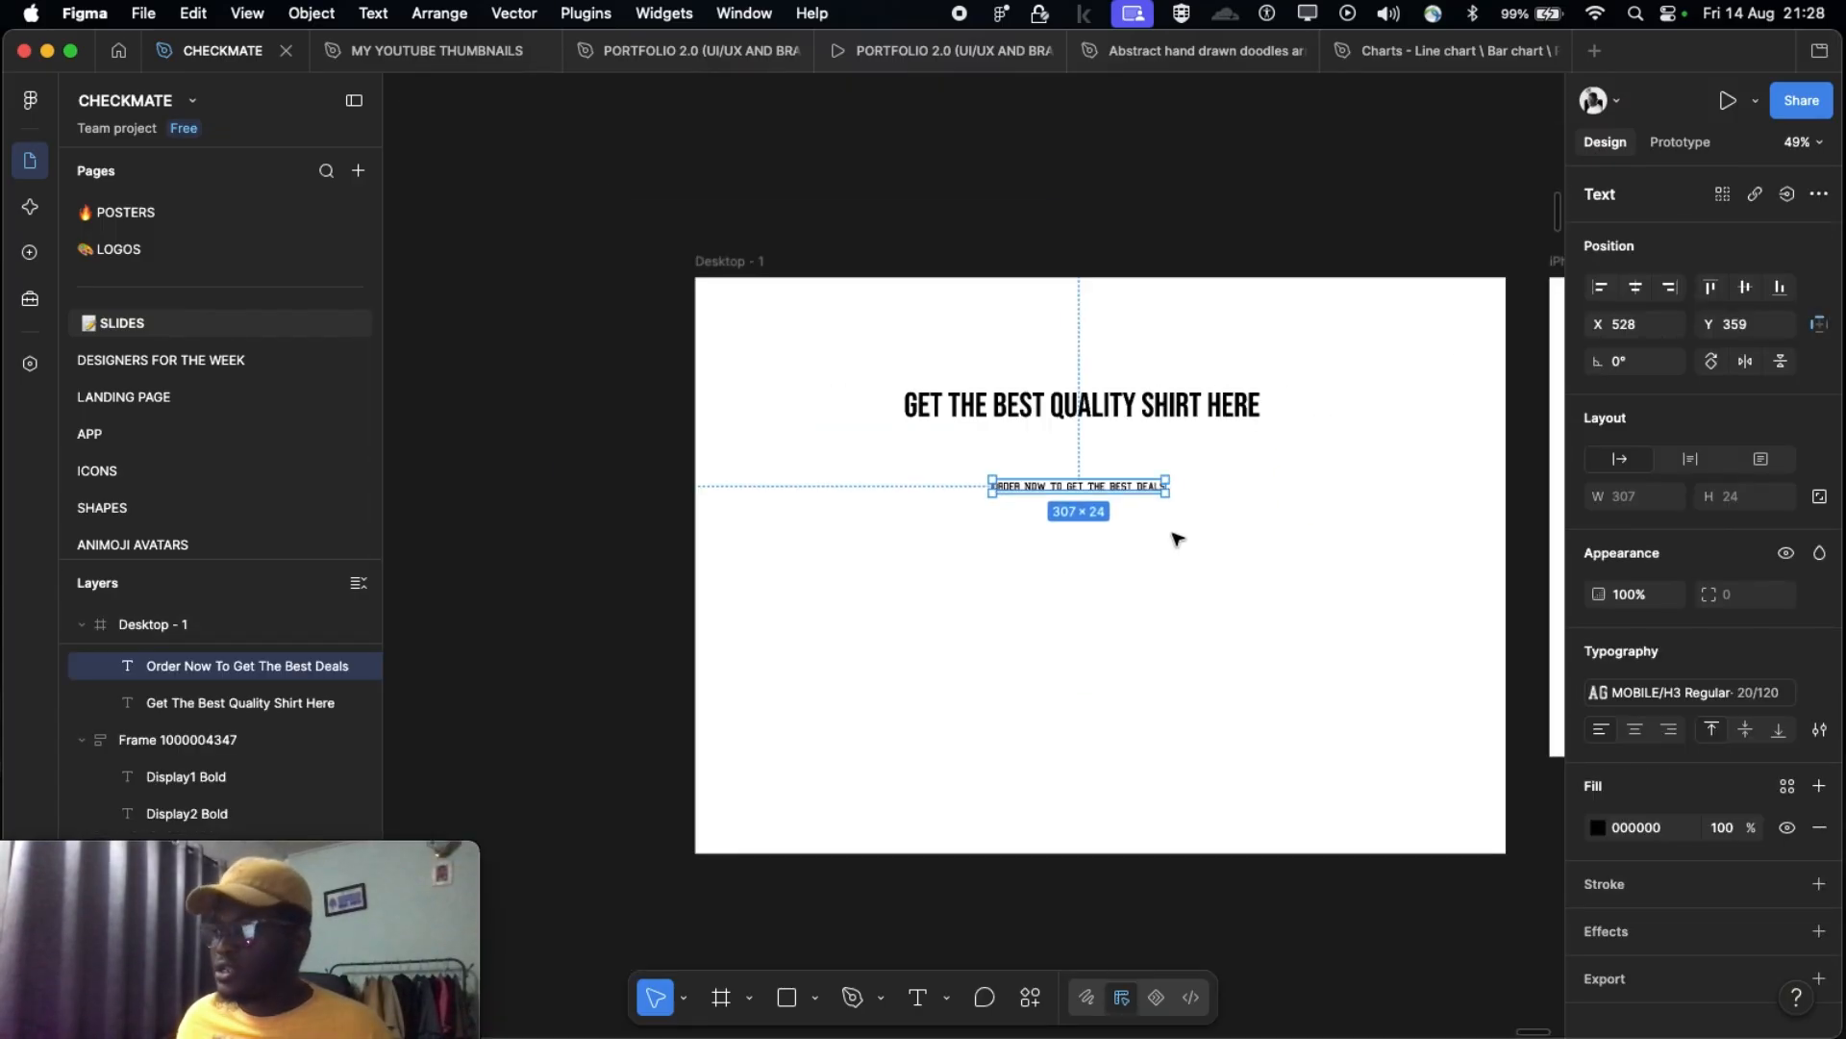
scroll(1178, 535, up, 2)
click(1003, 372)
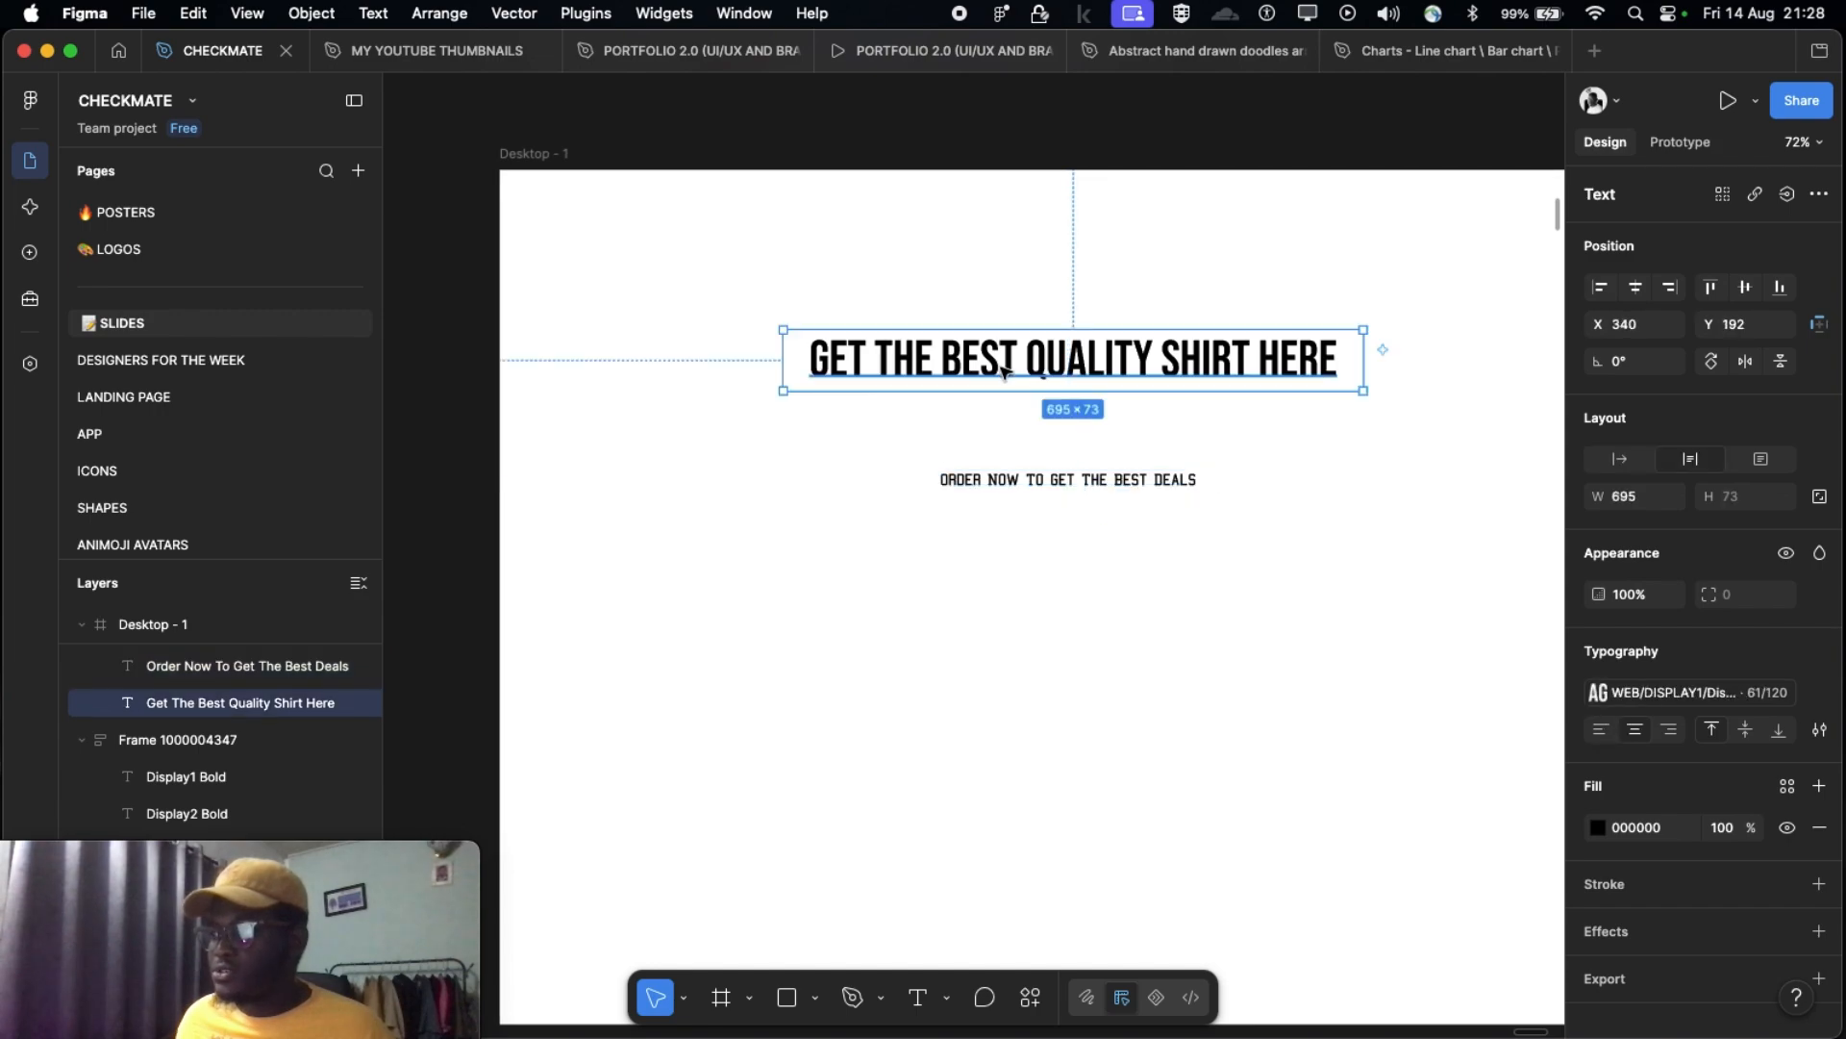
click(1037, 486)
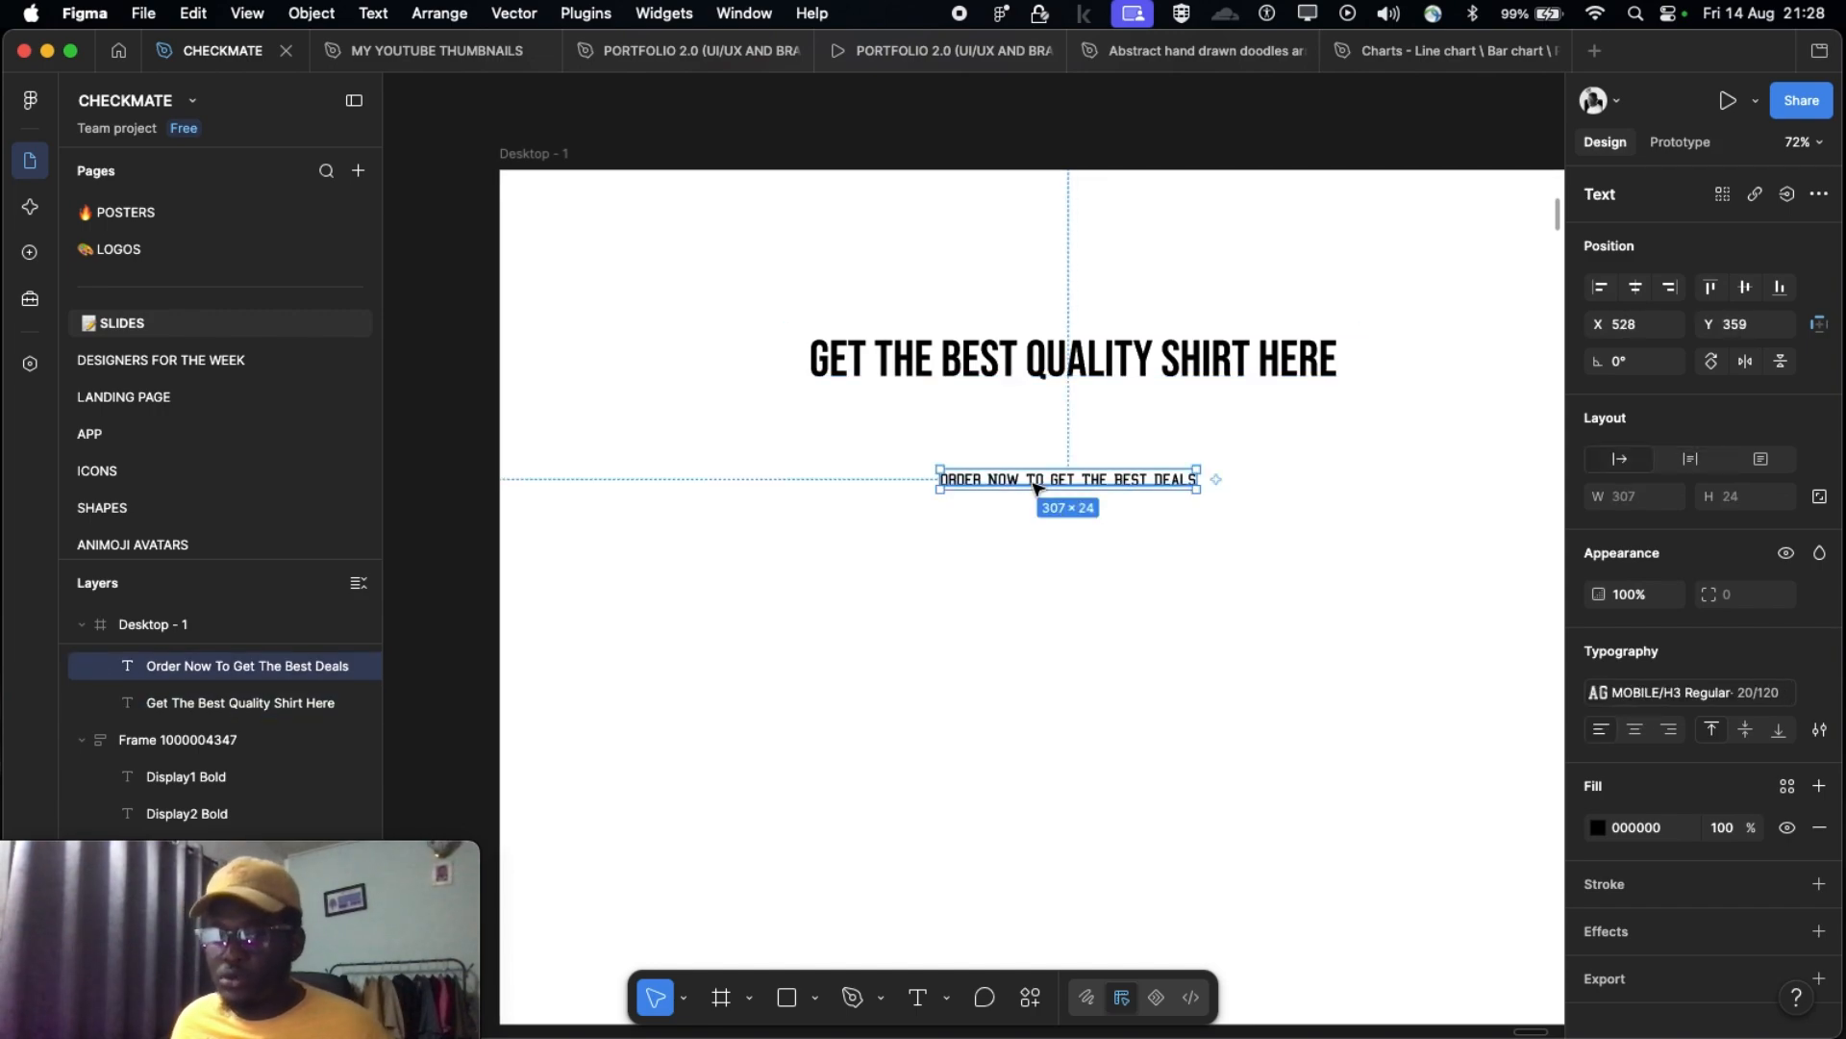
click(428, 295)
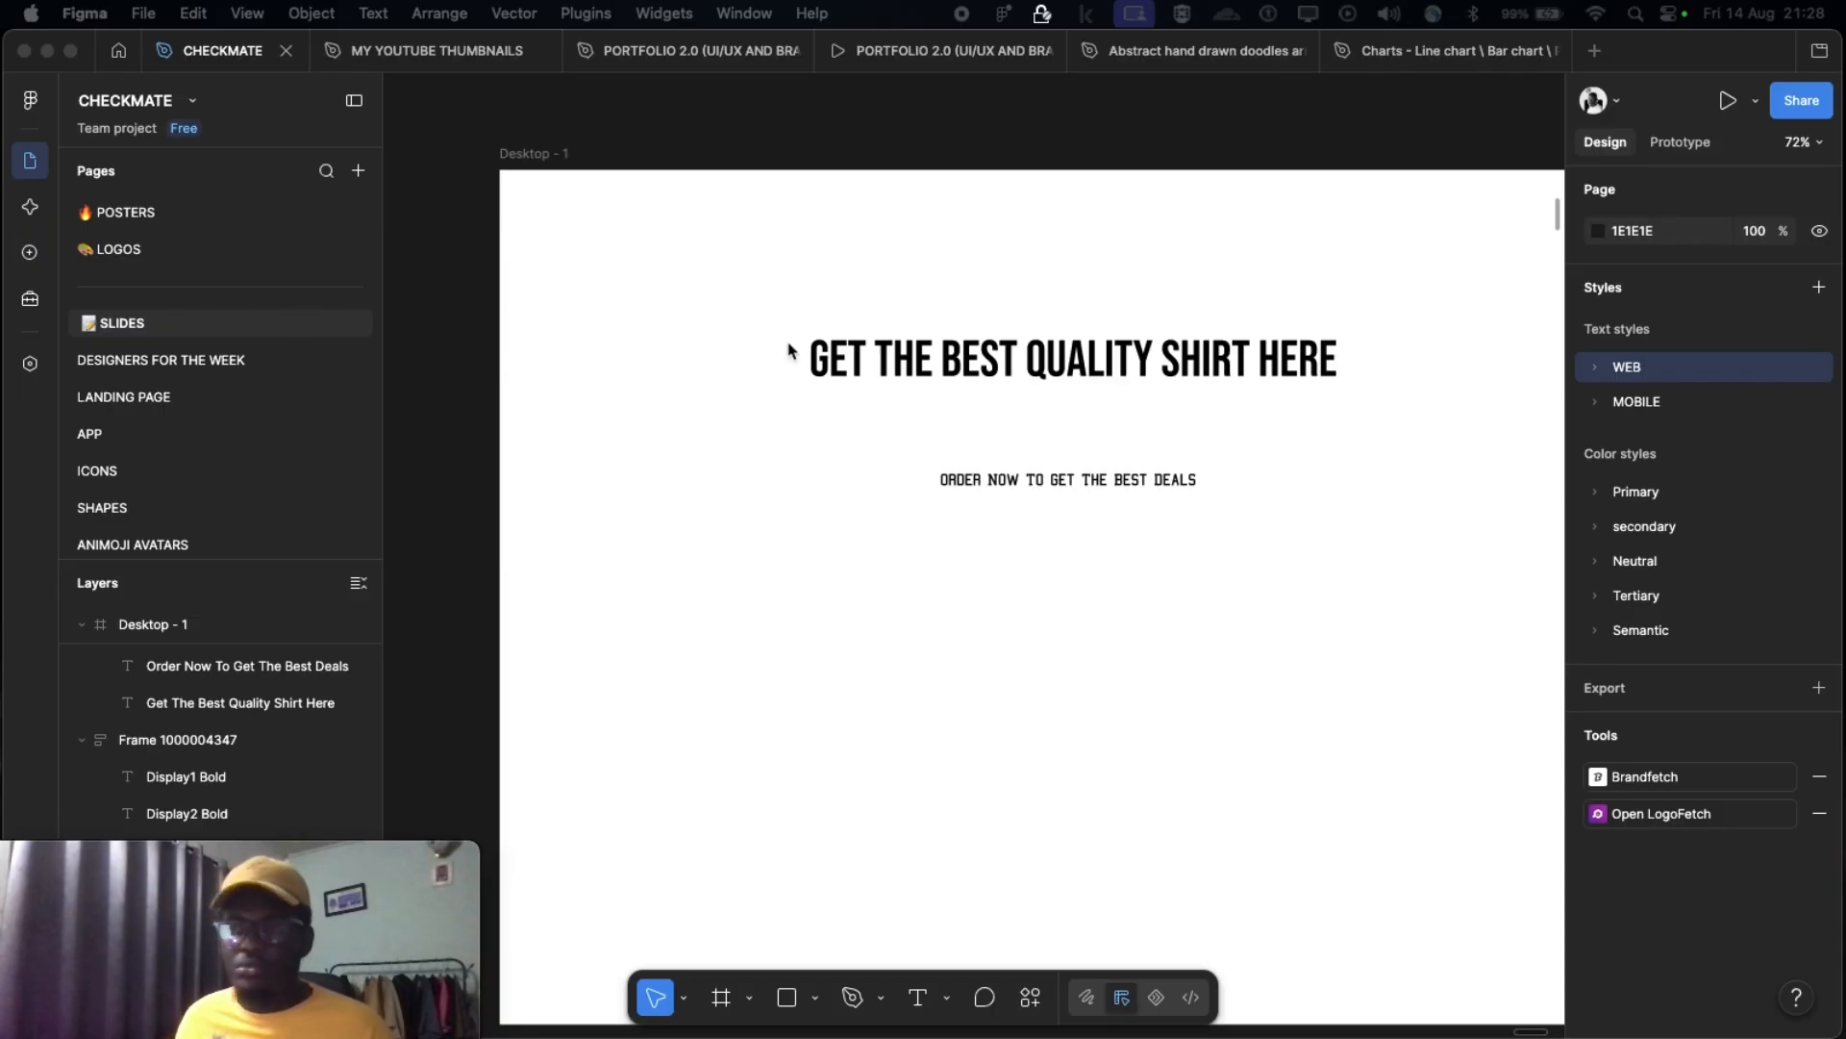
Step: Draw a frame about 2296 × 3478 on the empty canvas beside the iPhone 16 frame
scroll(845, 545, down, 3)
scroll(844, 544, down, 5)
scroll(844, 545, right, 4)
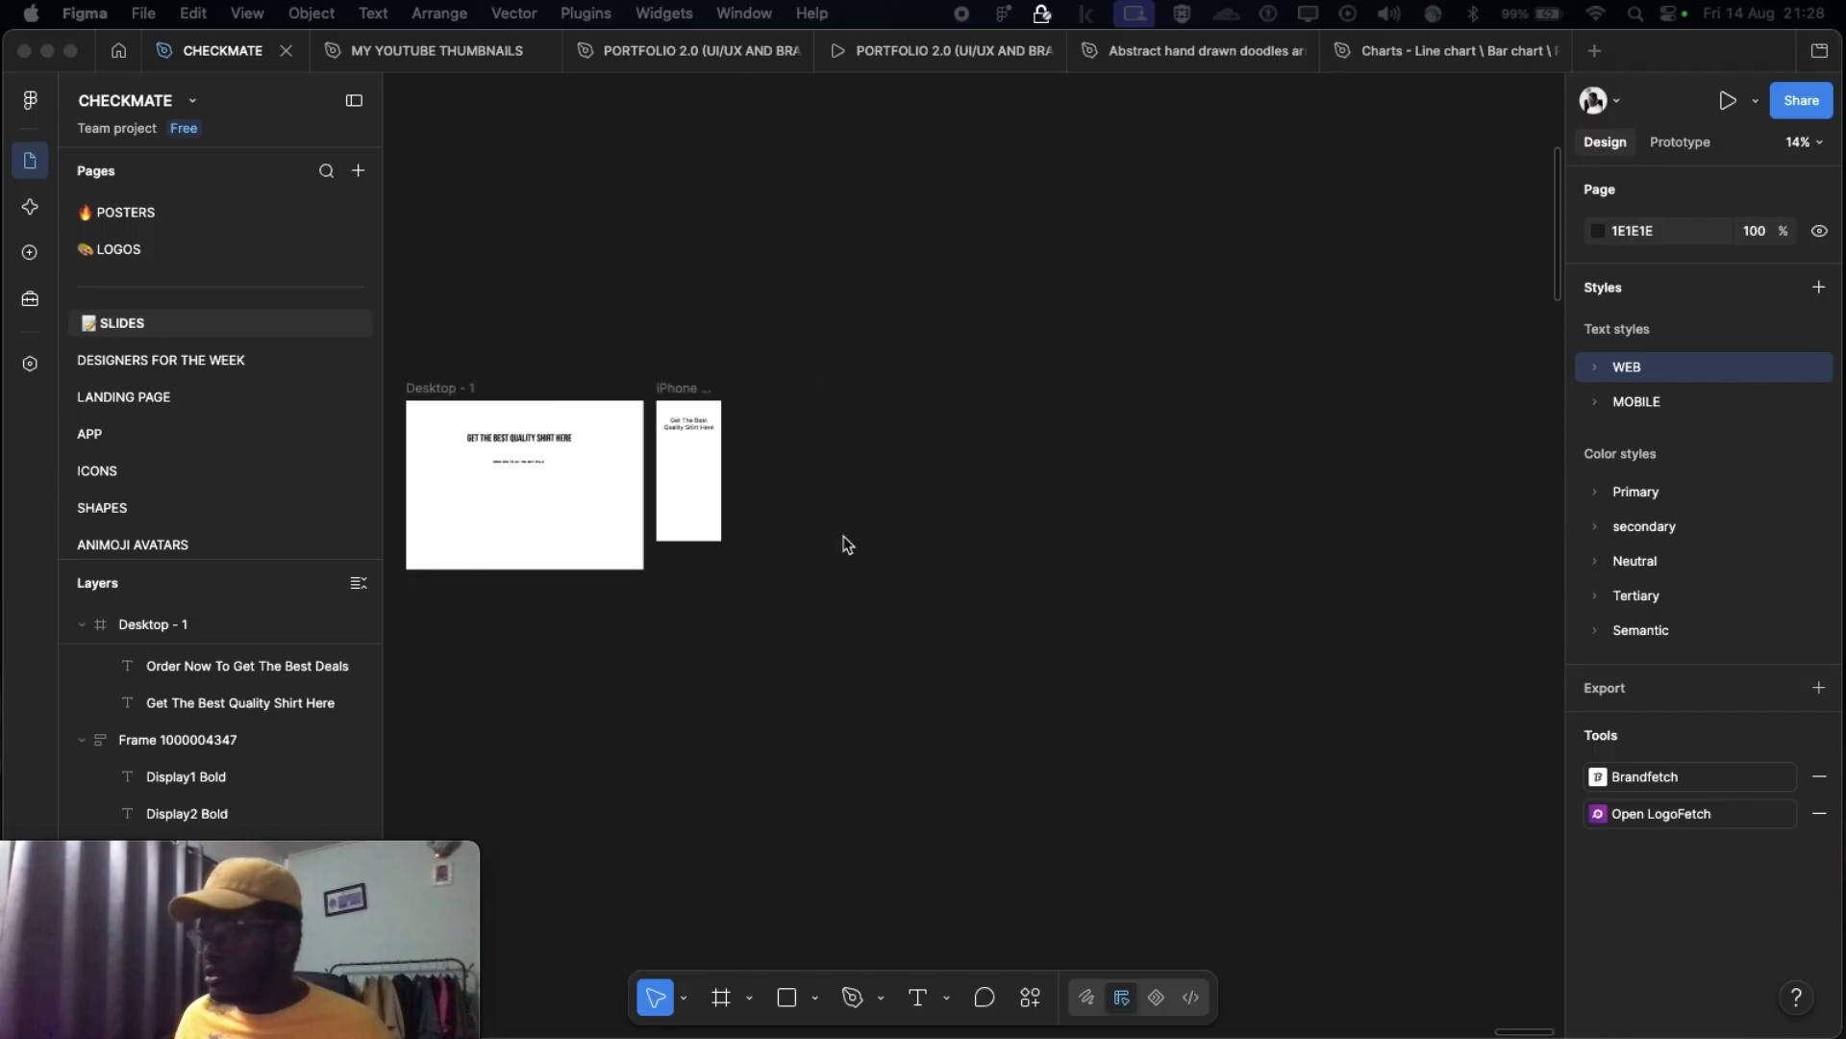
key(f)
drag(806, 391, 1185, 964)
Step: Add a text layer inside the new frame and paste the copied style usage table into it
key(t)
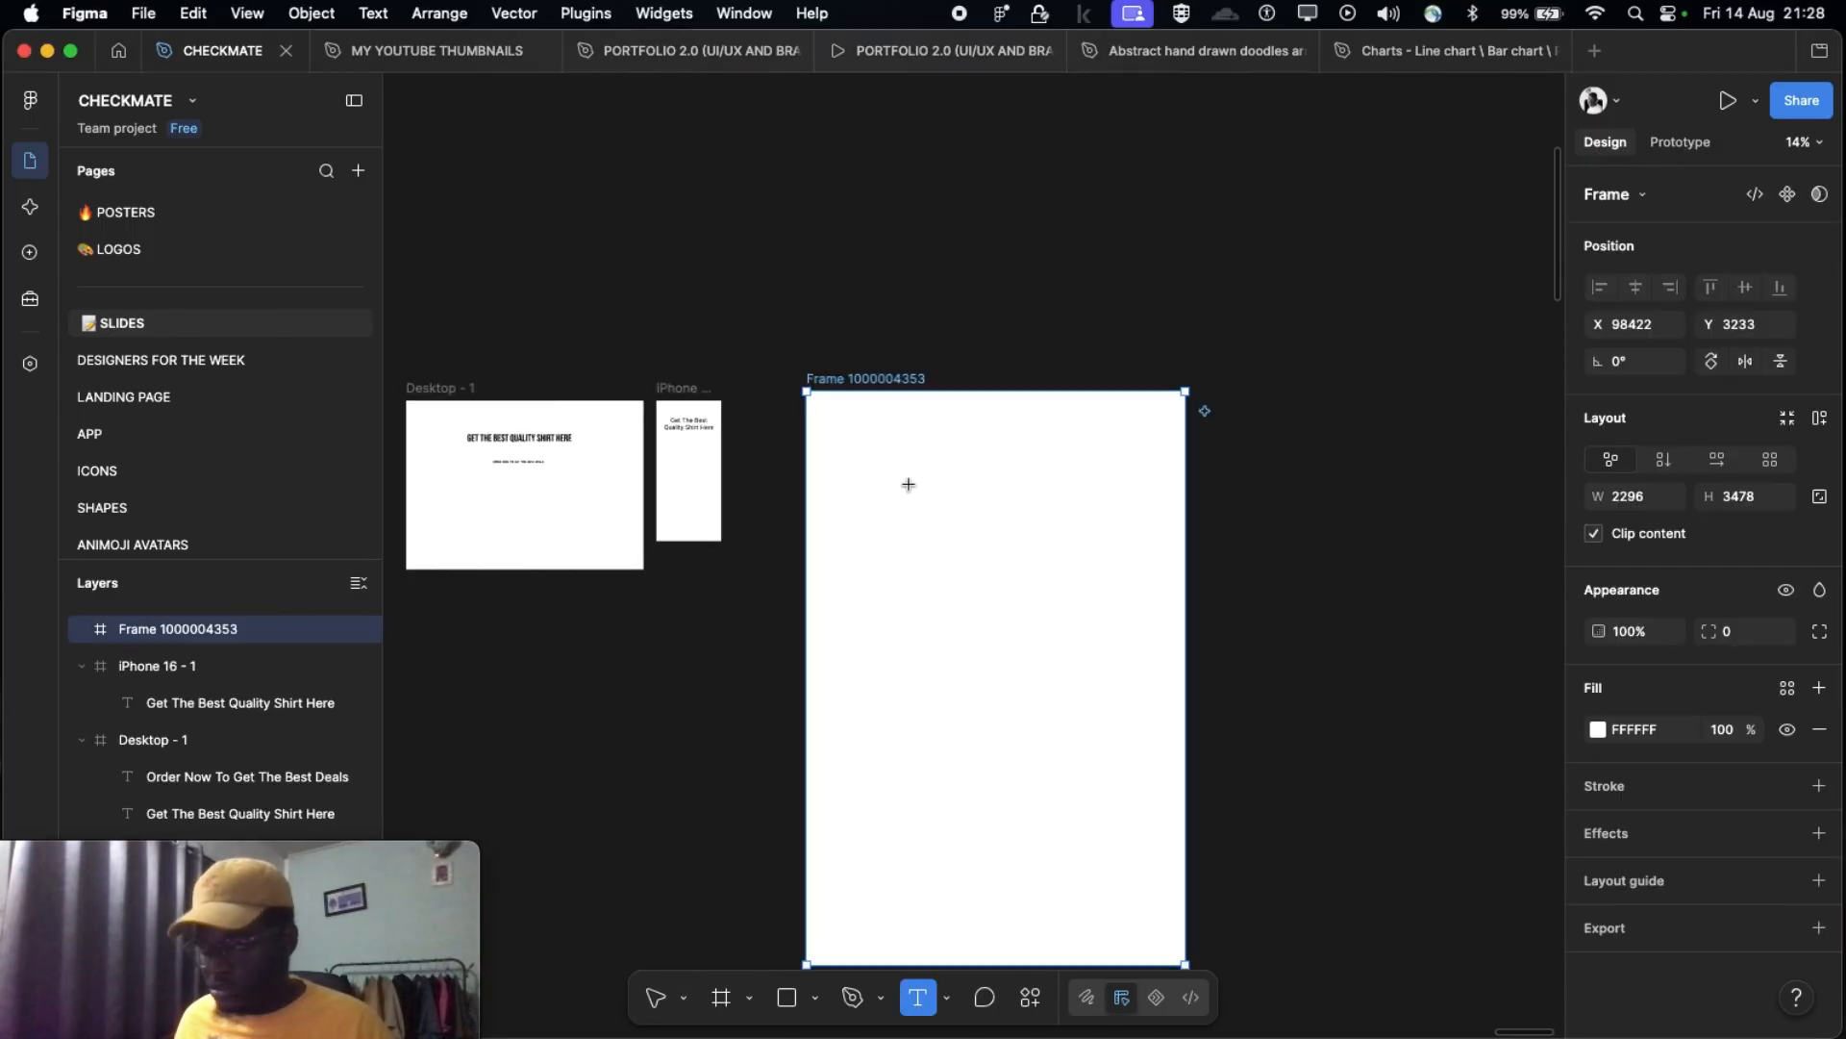
click(908, 486)
scroll(951, 502, up, 2)
key(cmd+v)
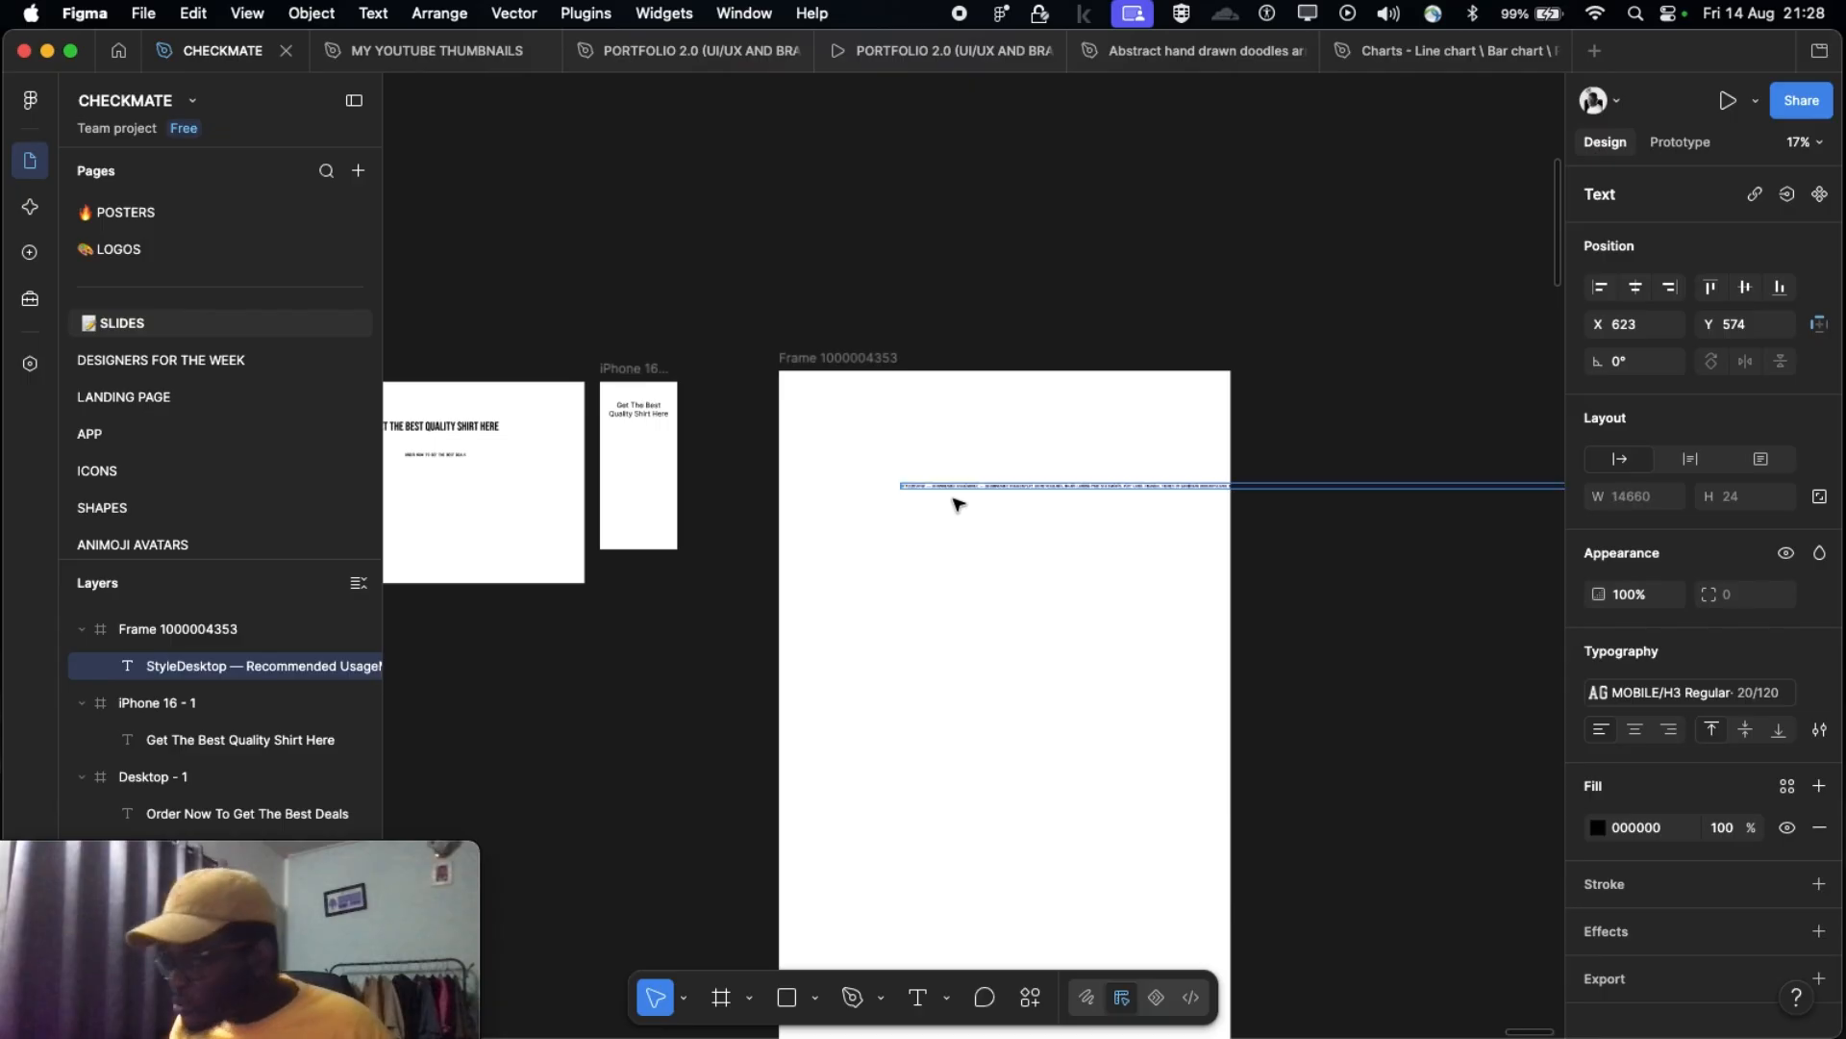
scroll(957, 501, up, 6)
scroll(883, 508, down, 10)
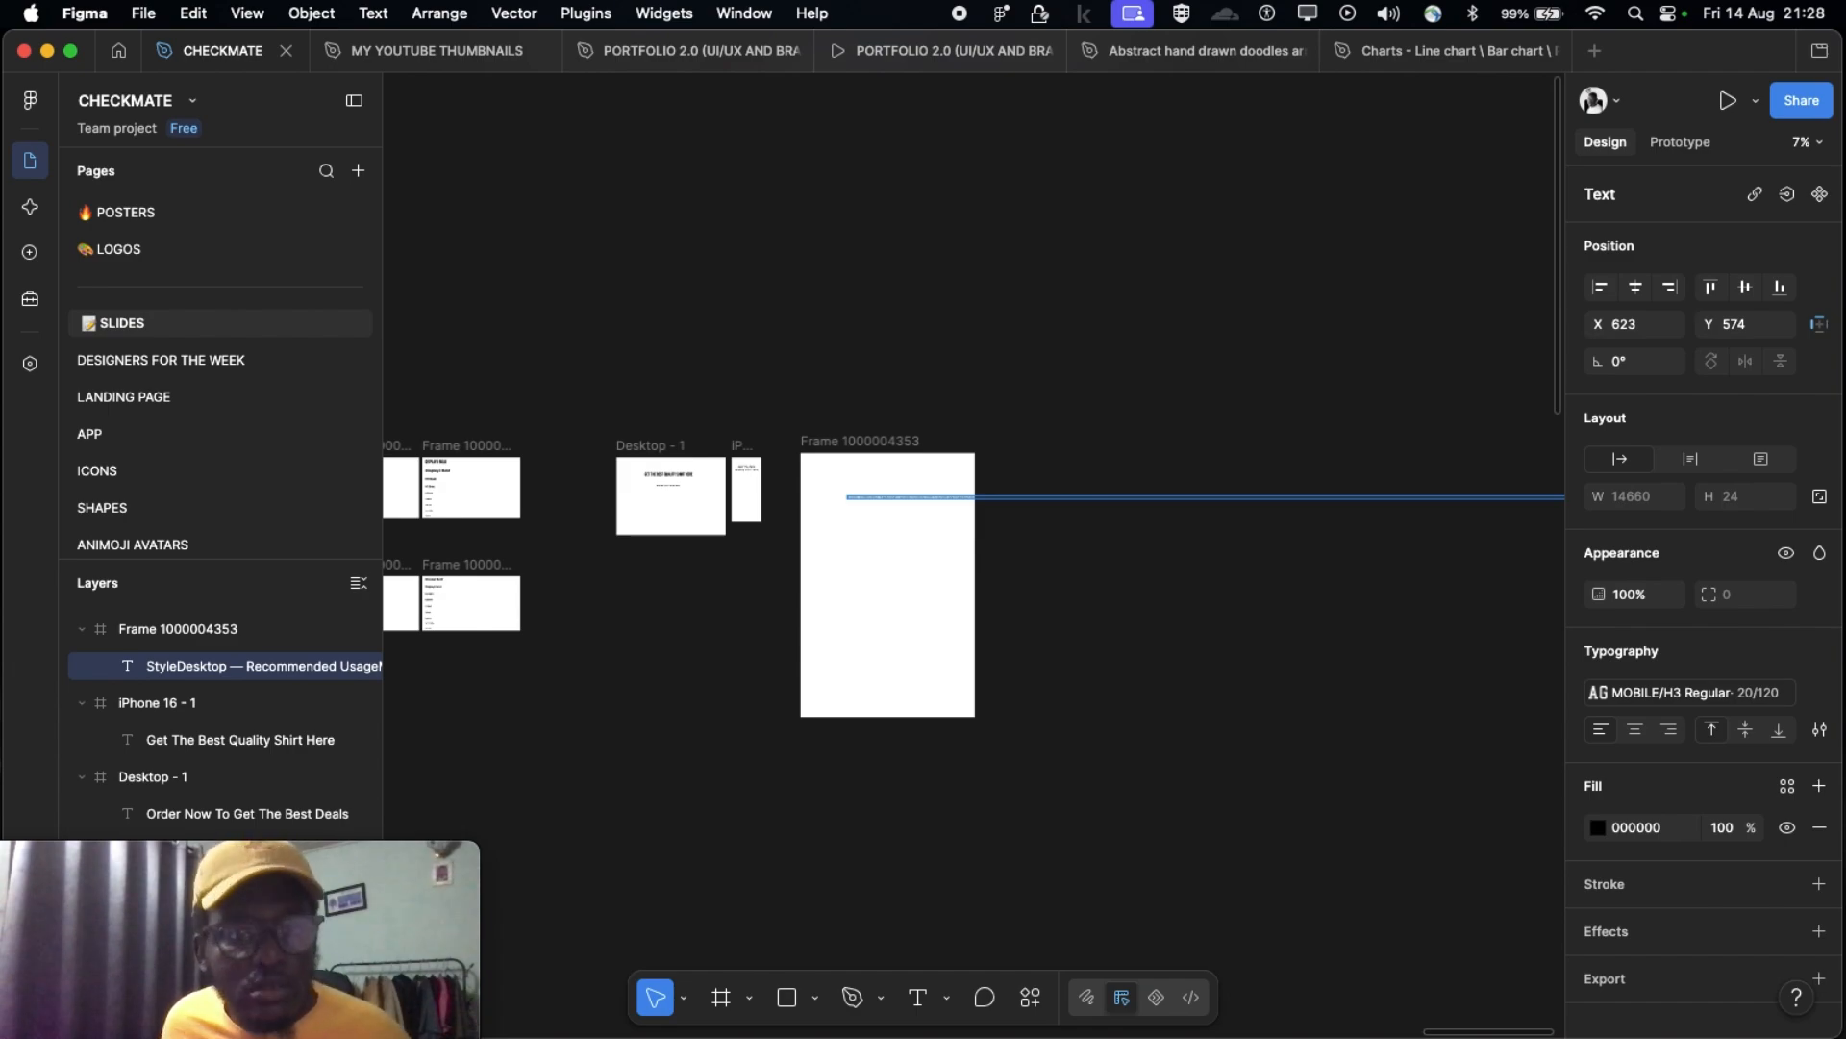
Step: Switch from Figma to Chrome with the ChatGPT Typography Style Guide conversation
key(super+Tab)
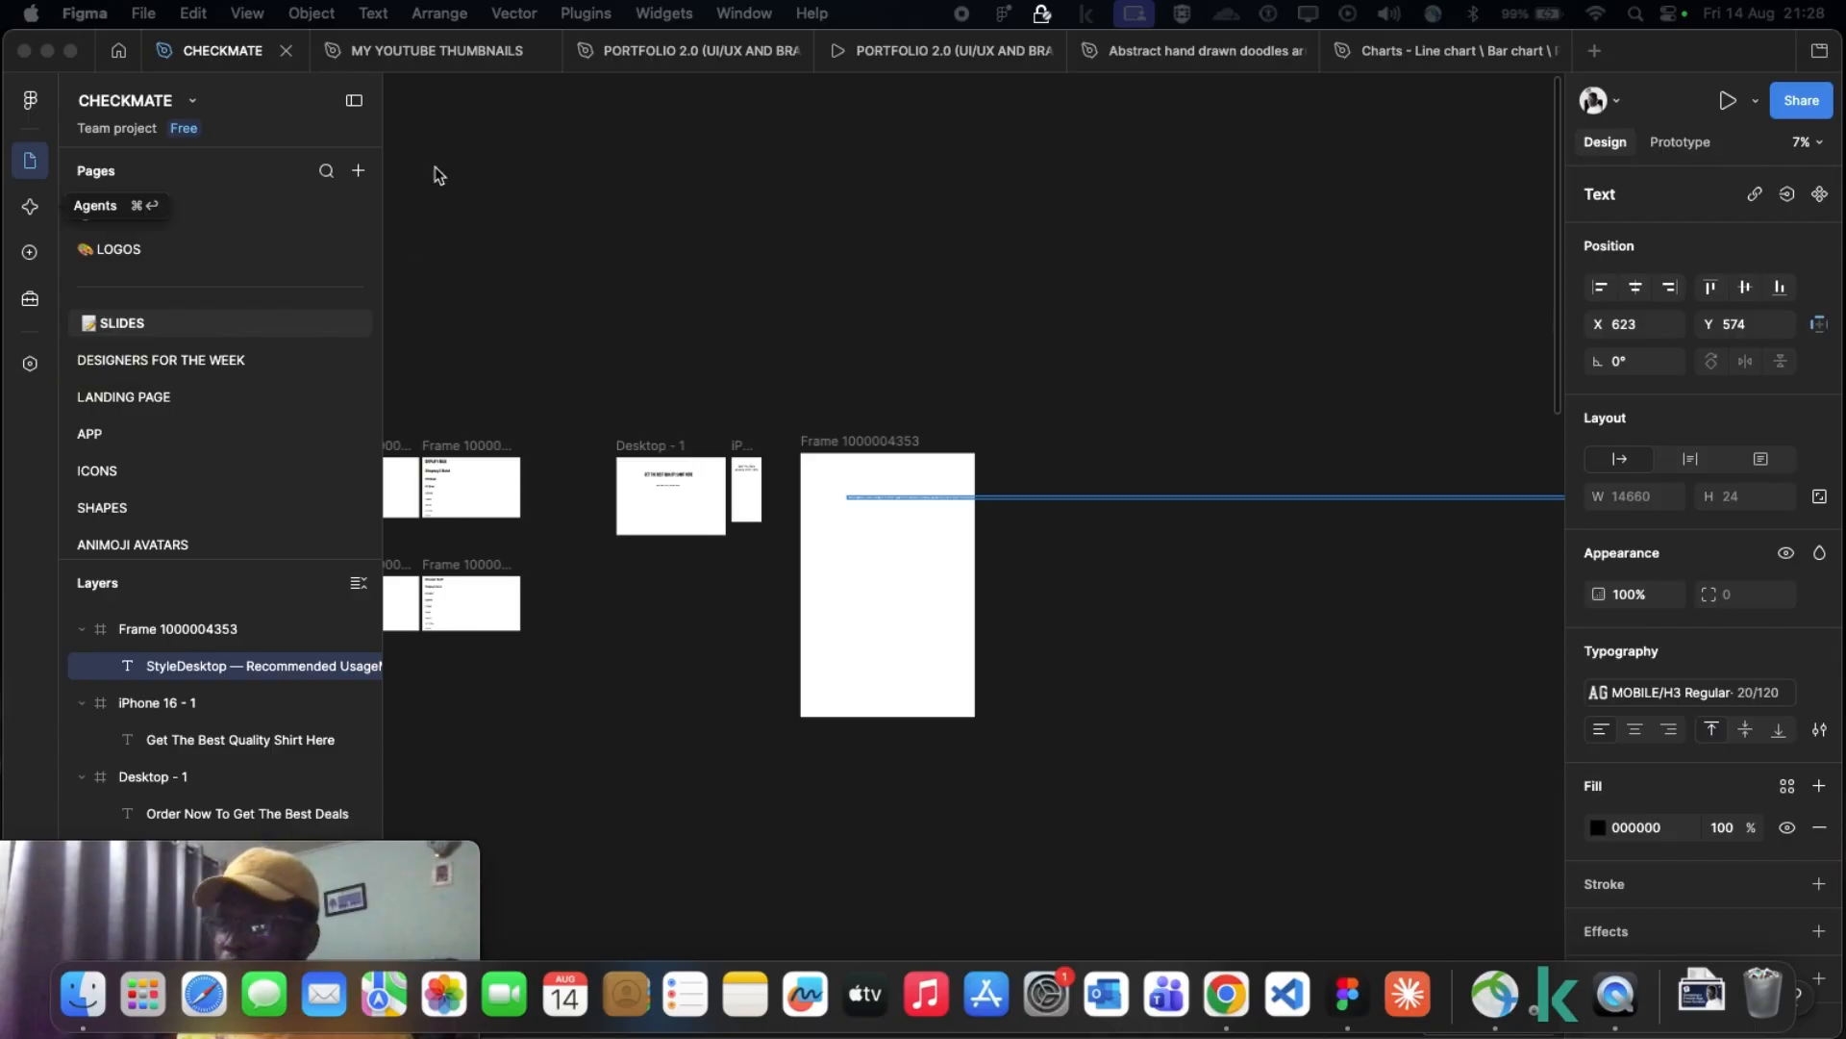
click(76, 52)
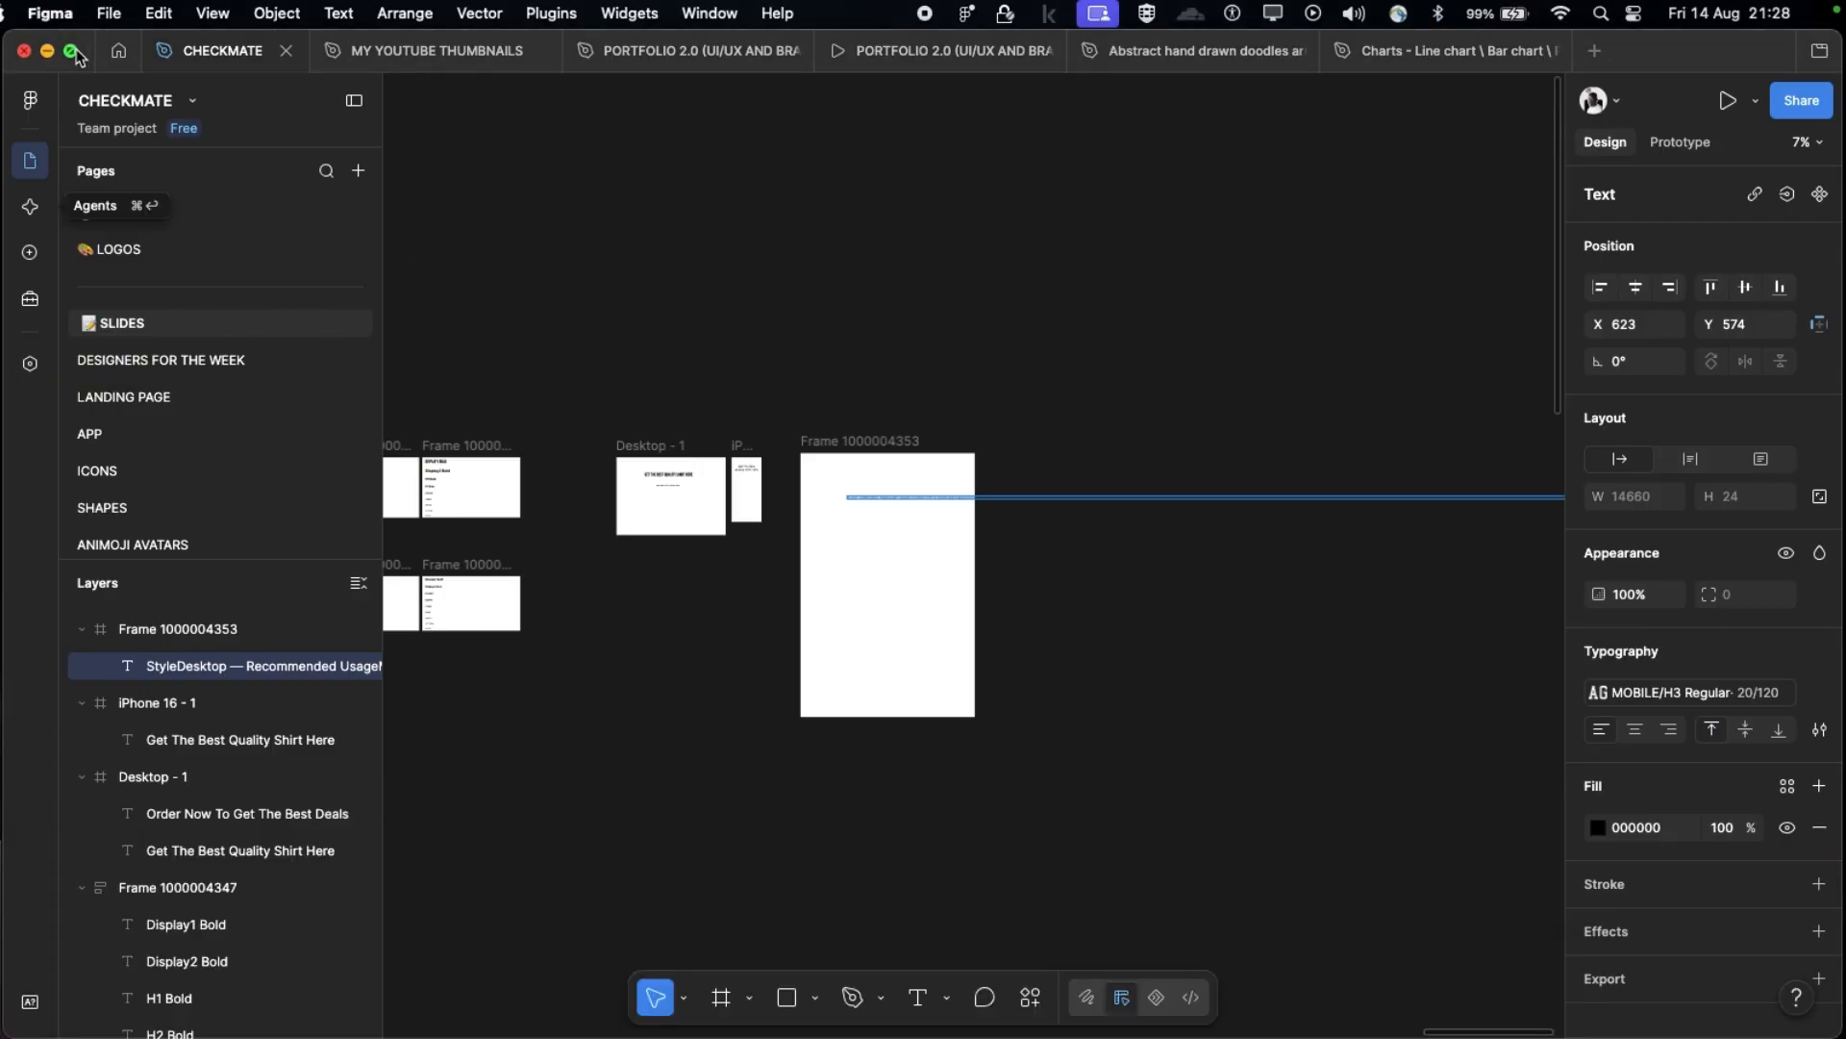
key(ctrl+Left)
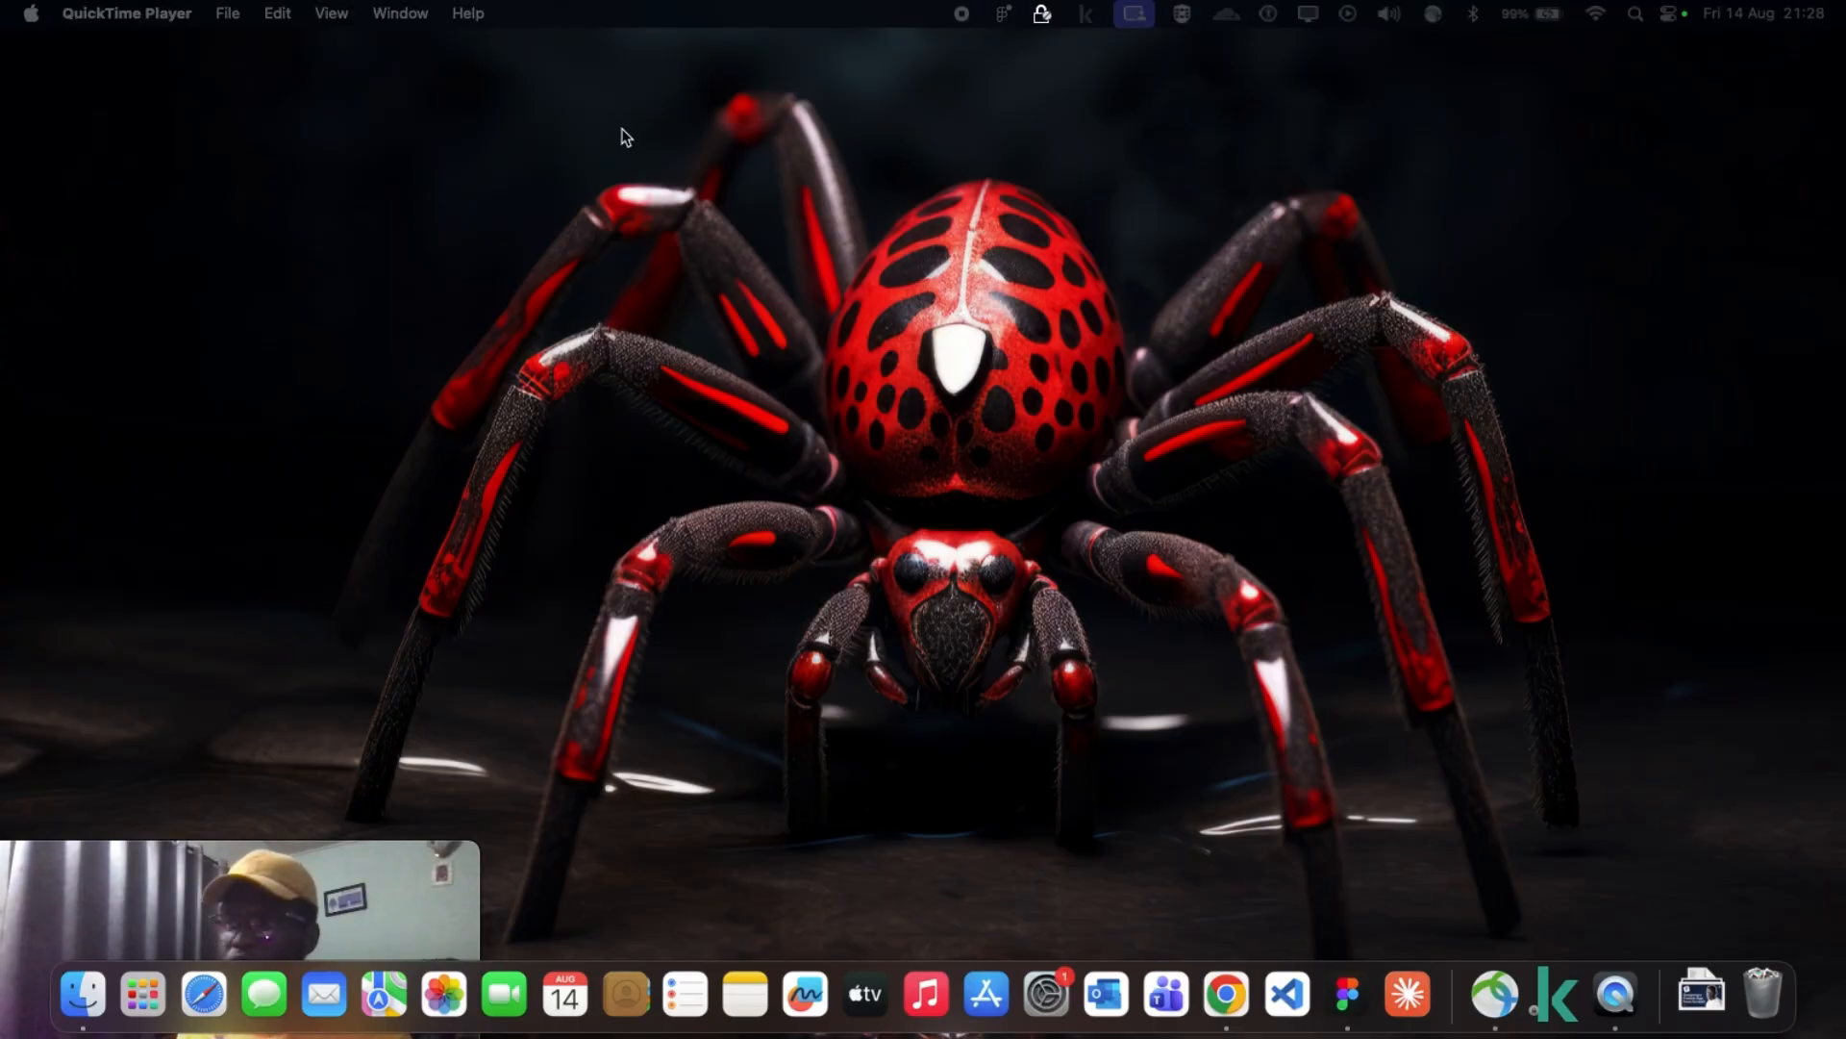
key(ctrl+Left)
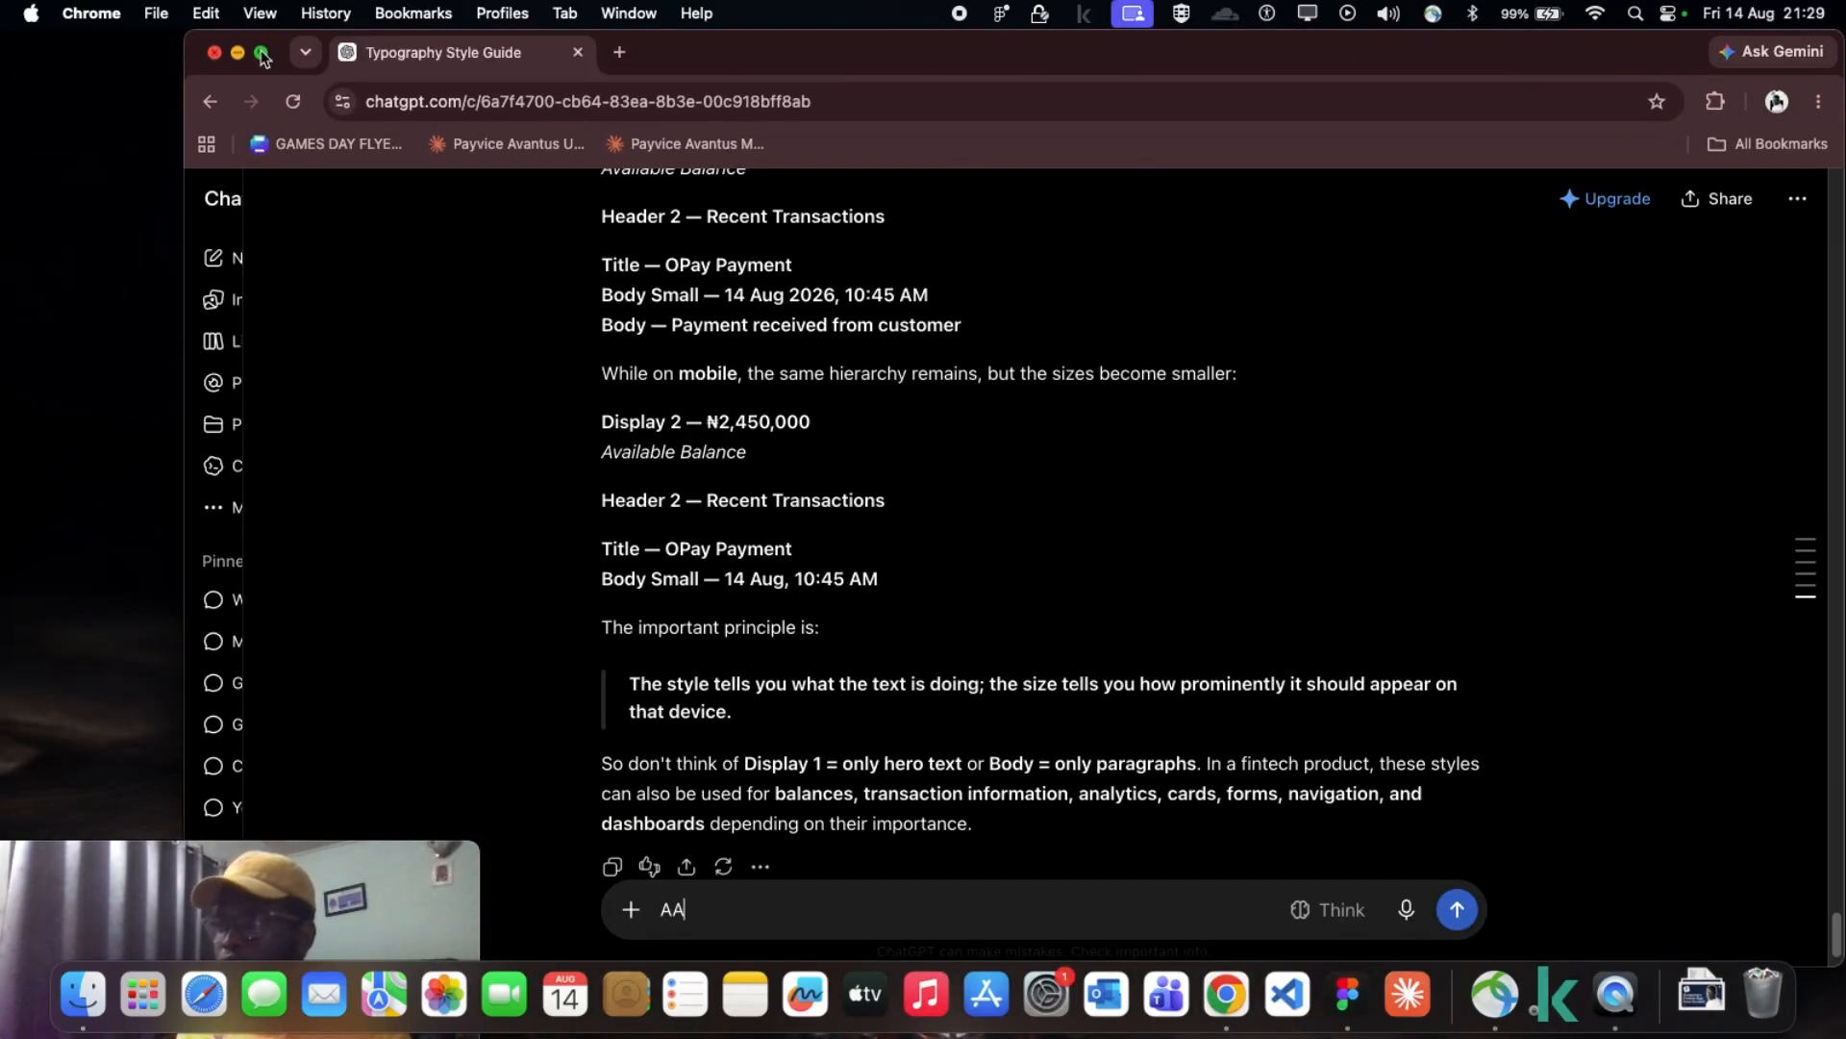
click(261, 52)
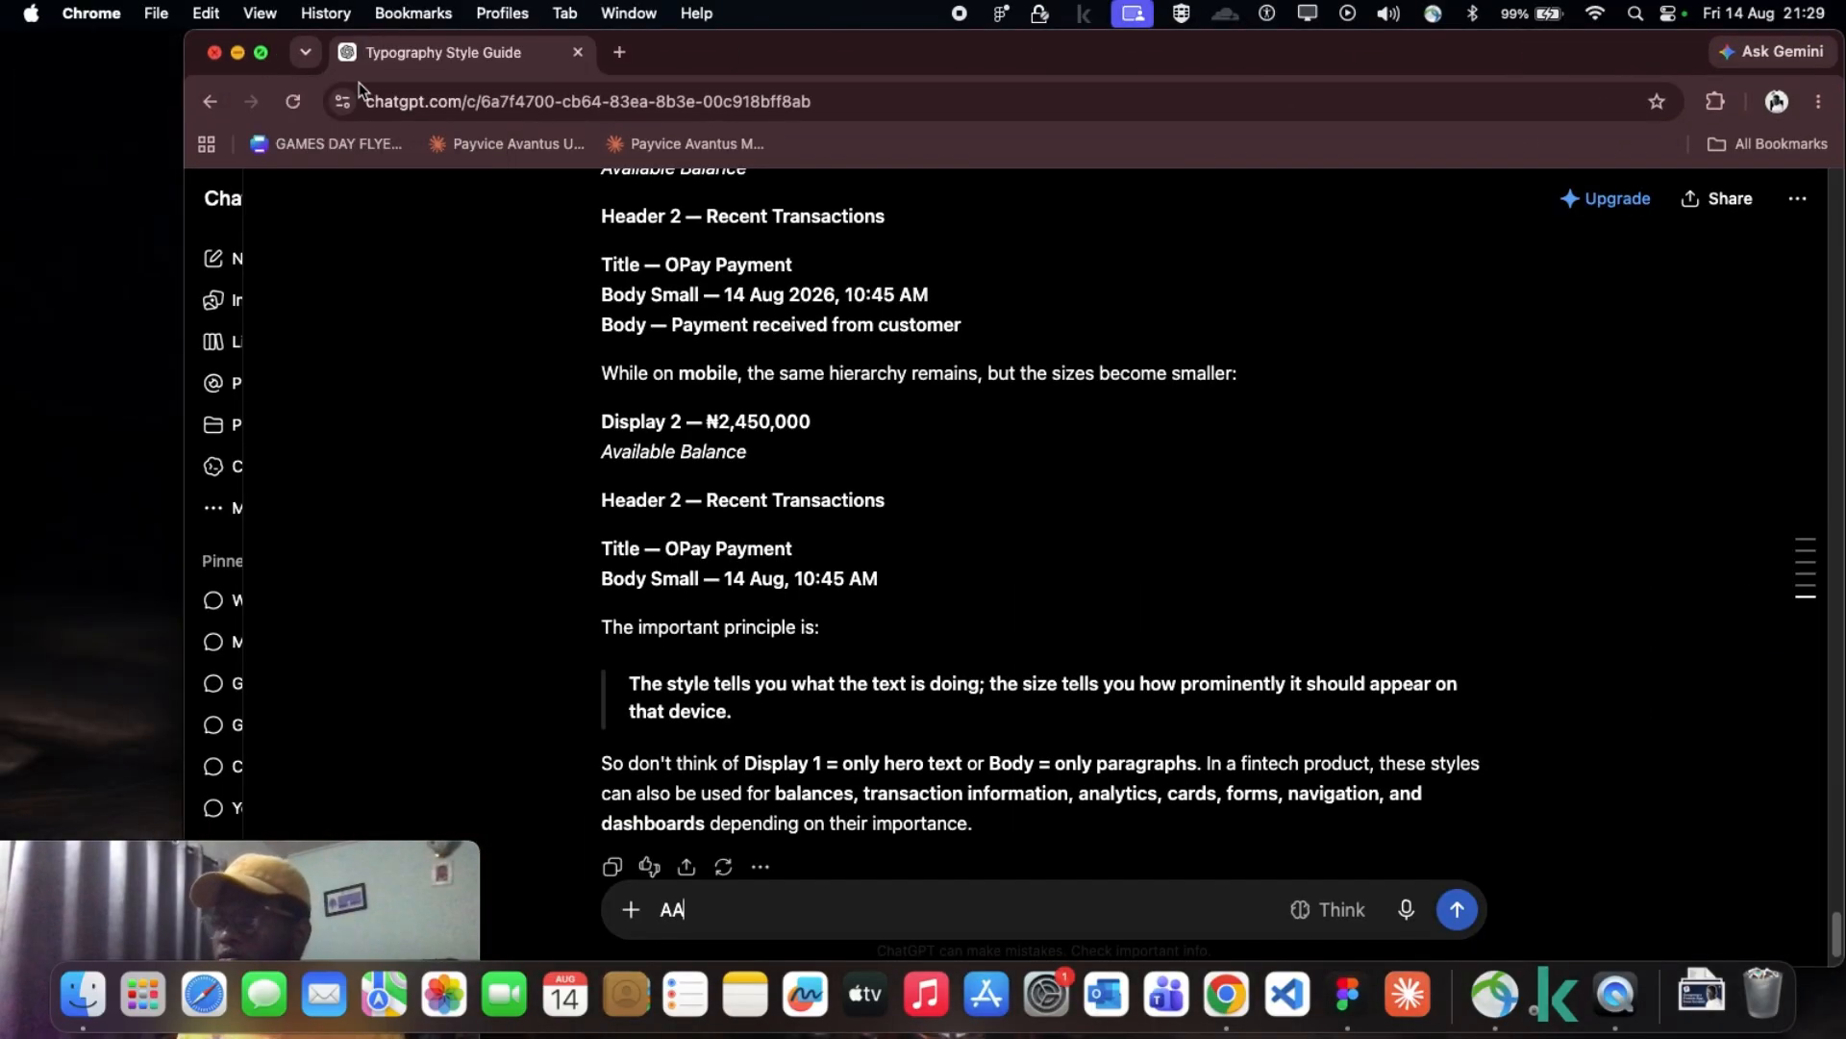
scroll(669, 492, up, 2)
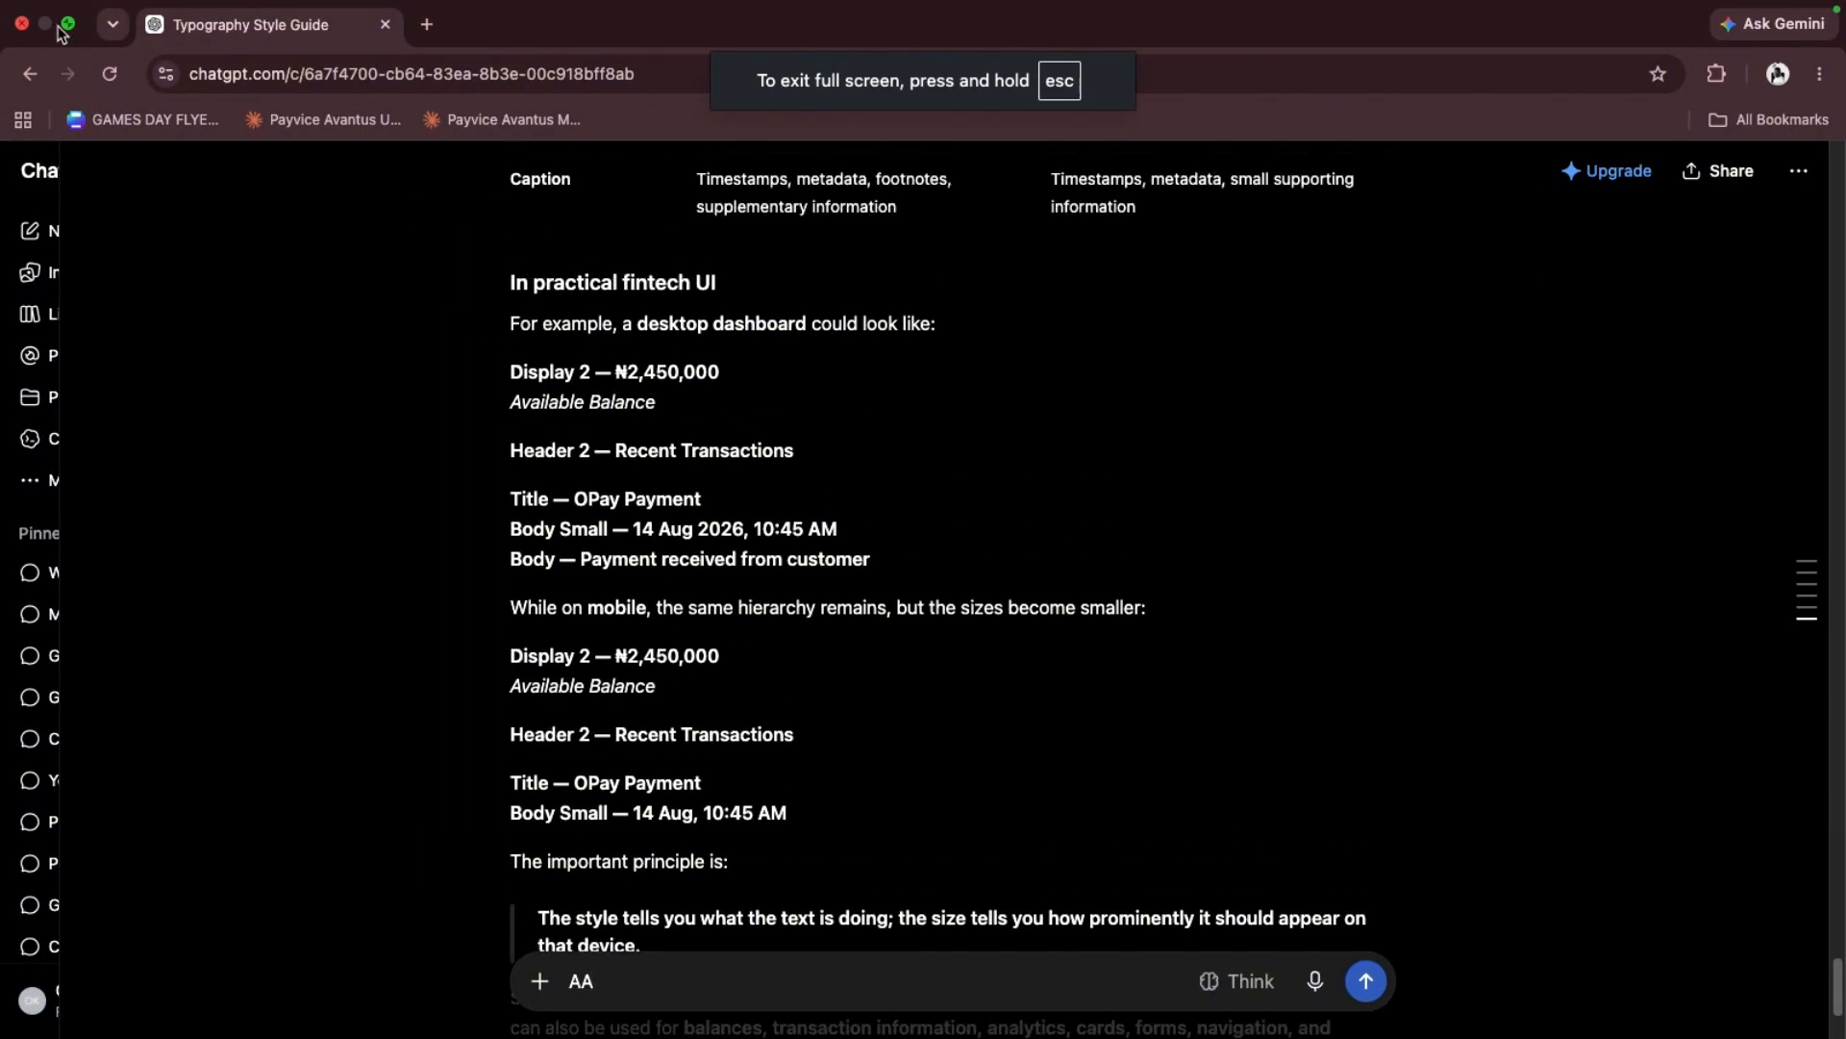
click(68, 25)
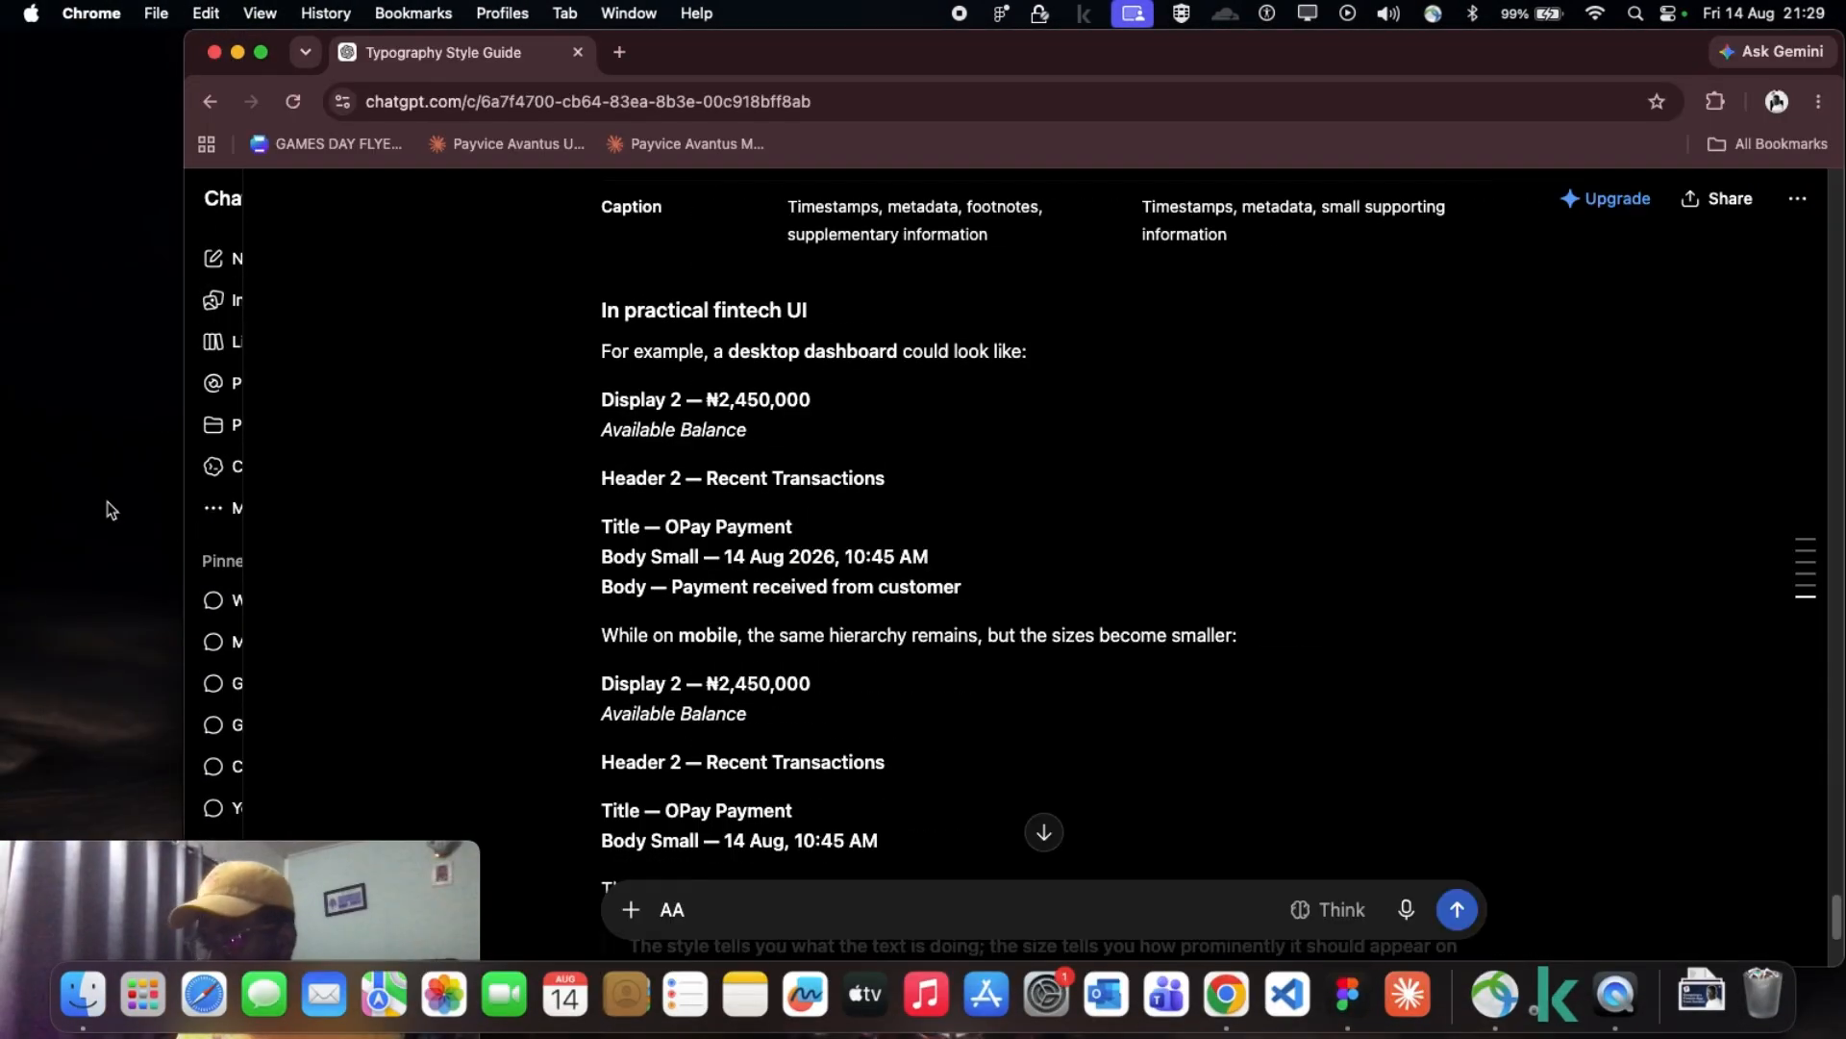
Step: Widen the browser window to the full screen width and skim the Typography Usage Guide table from Display 1 to Caption
drag(184, 399, 1, 389)
scroll(919, 482, up, 8)
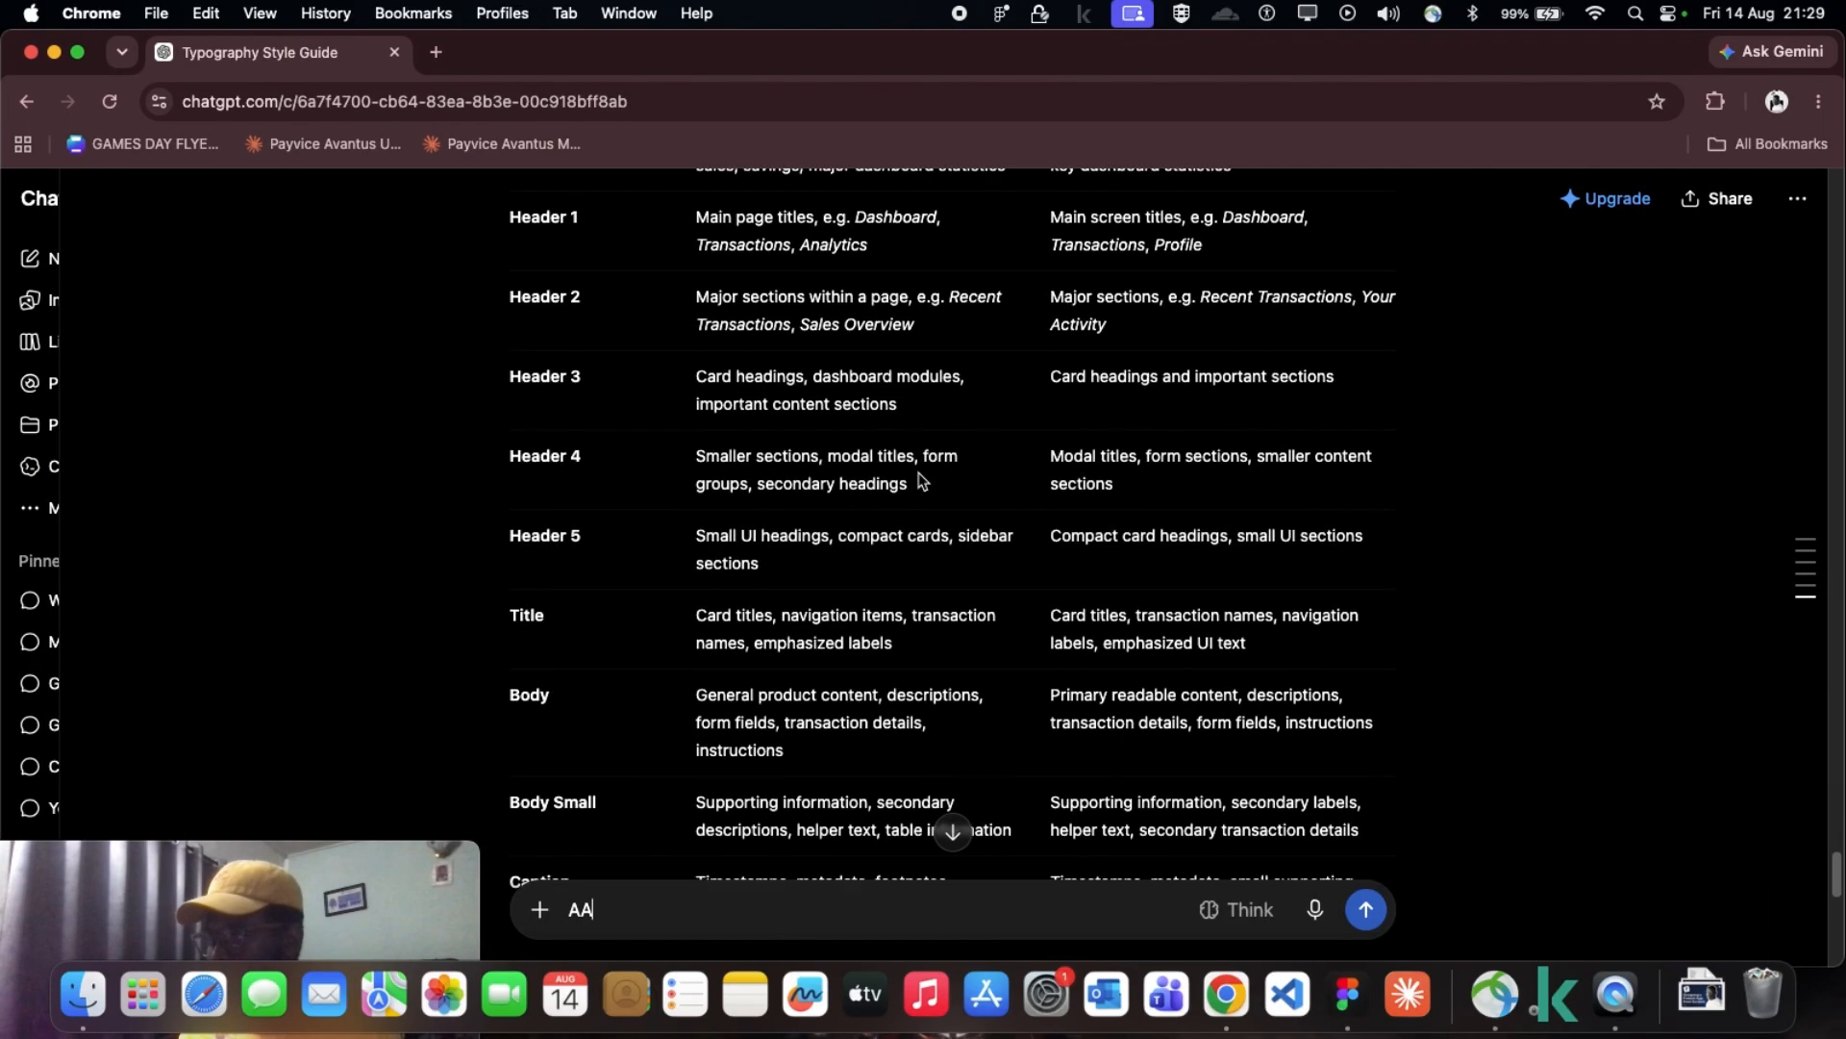
scroll(896, 639, up, 4)
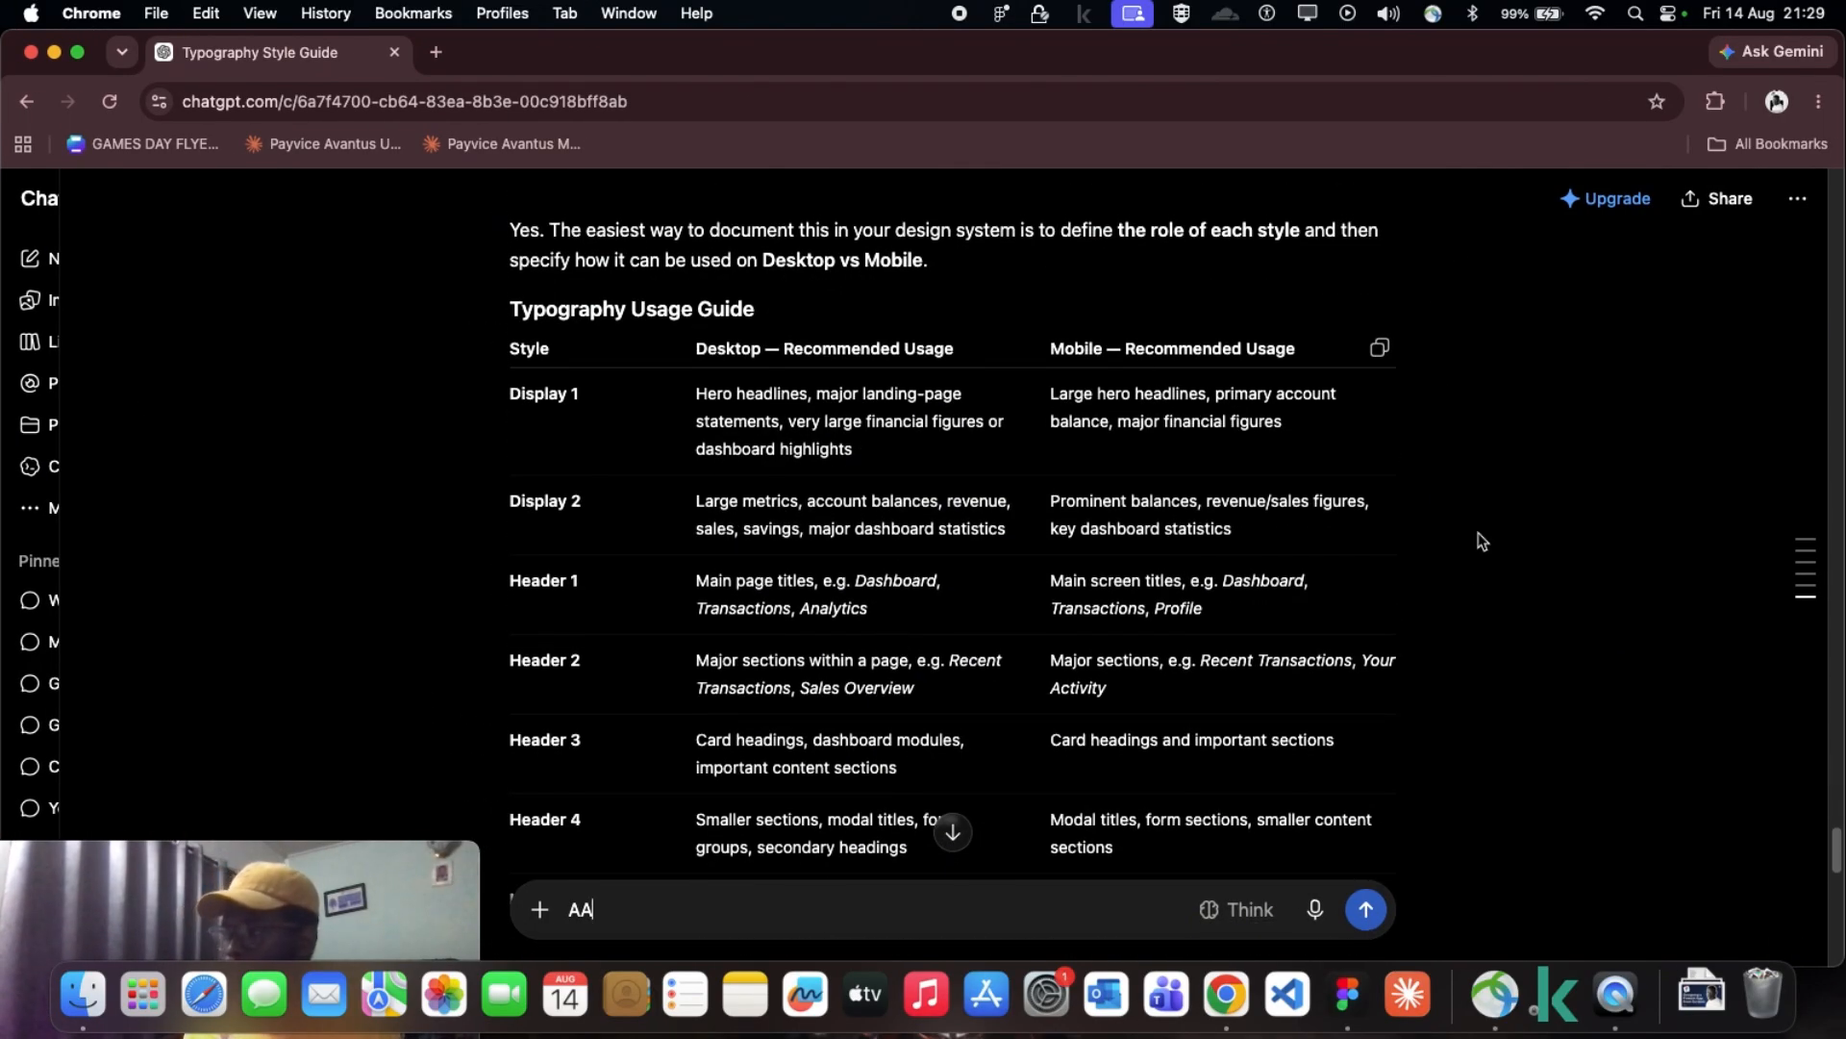
scroll(1001, 635, down, 3)
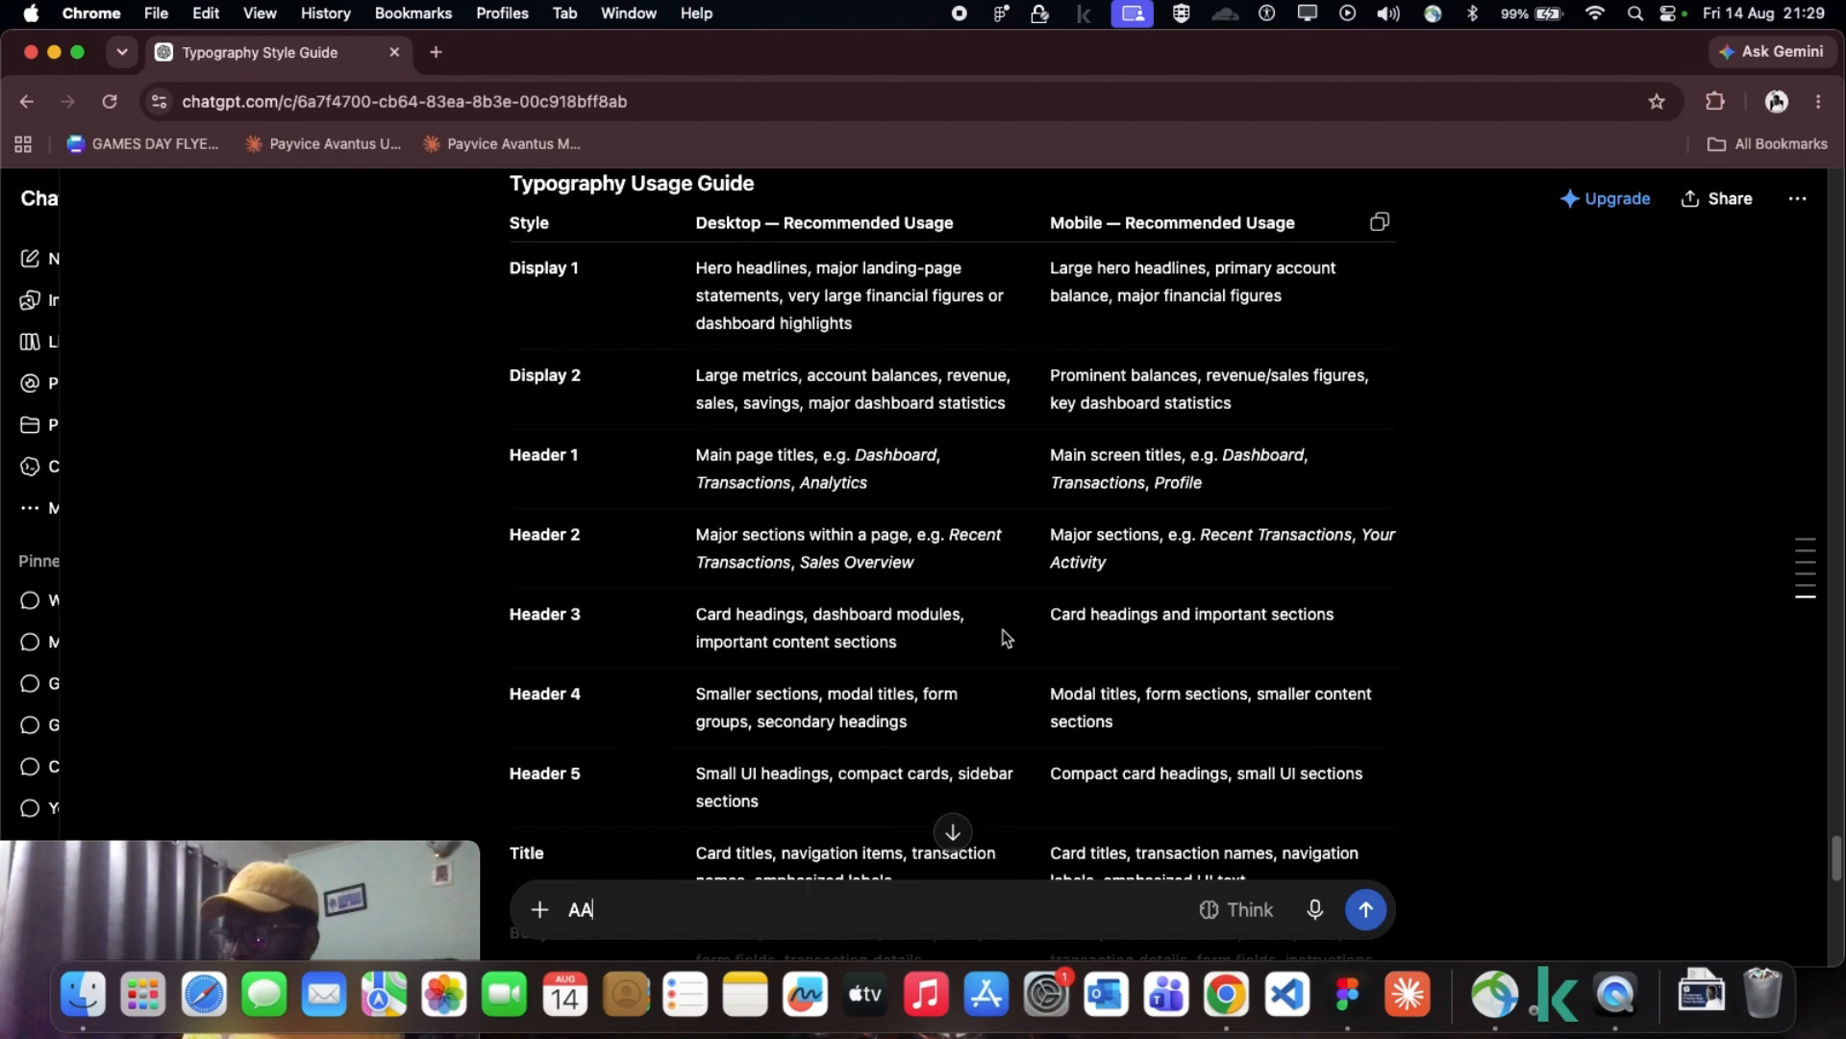
scroll(1001, 634, down, 2)
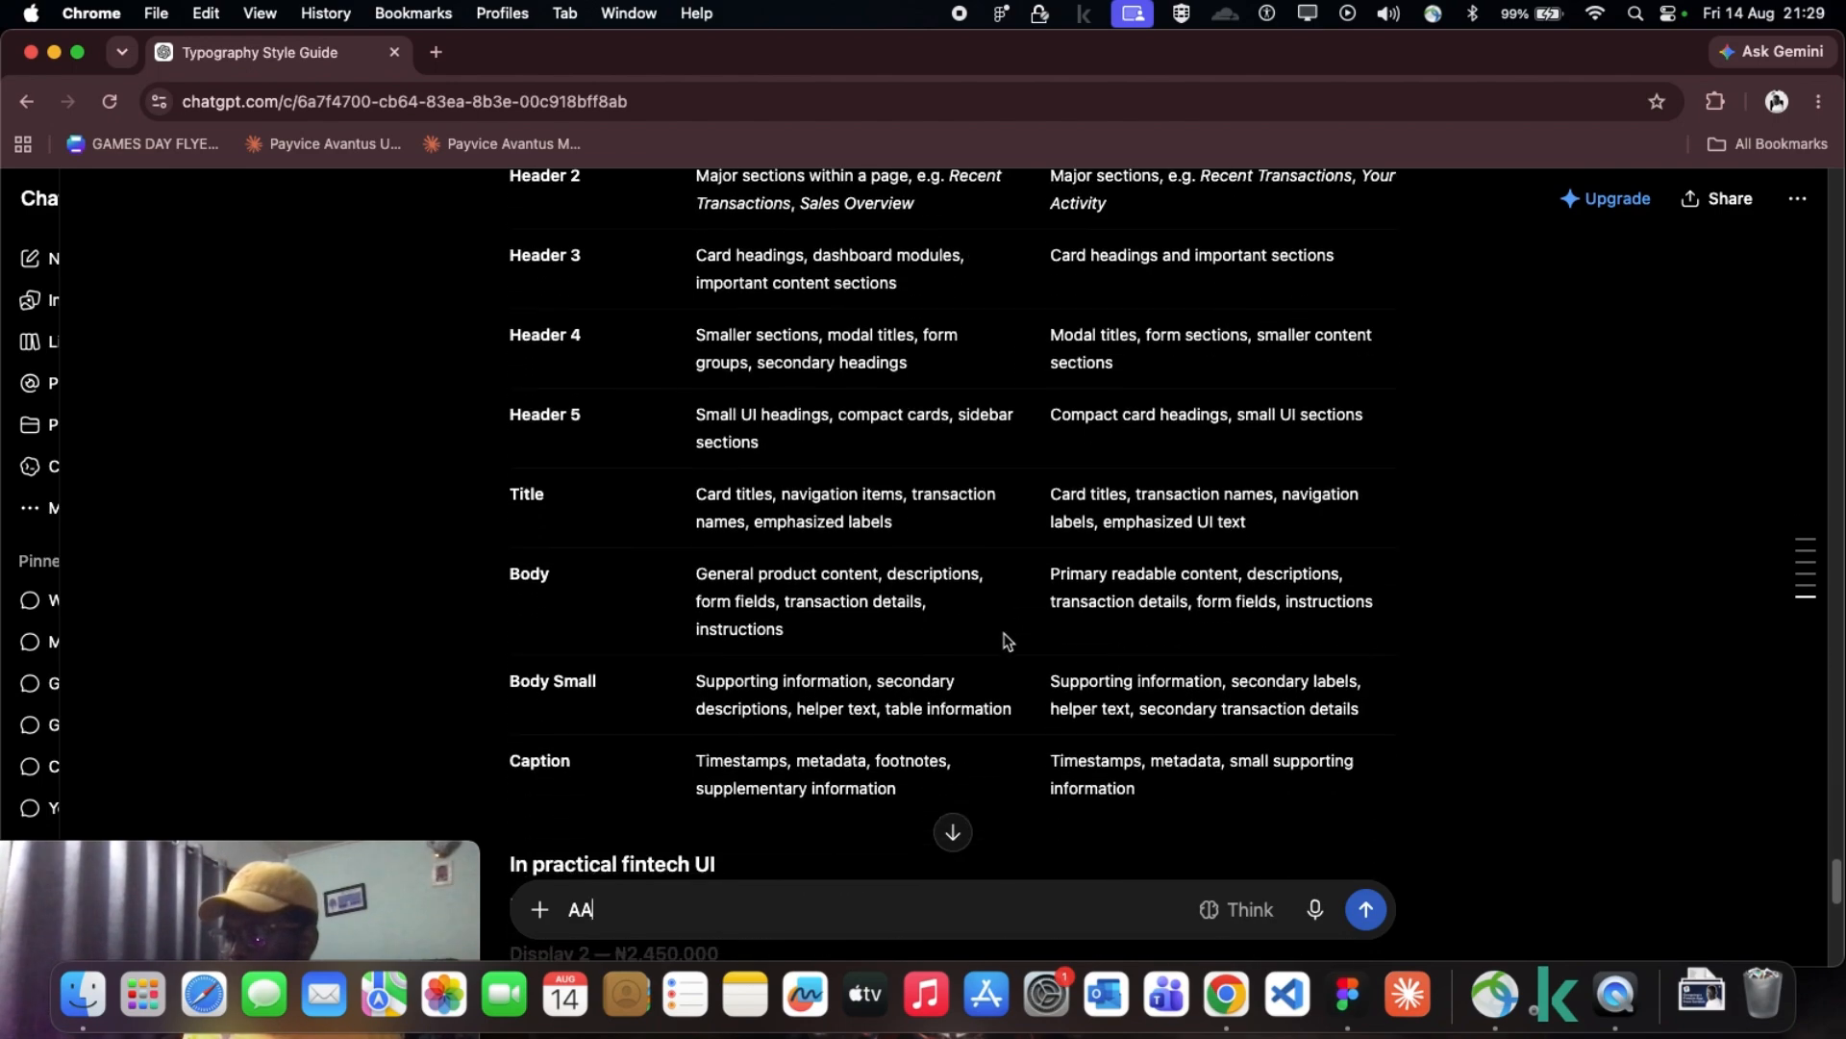
scroll(1003, 639, up, 6)
scroll(1003, 640, down, 2)
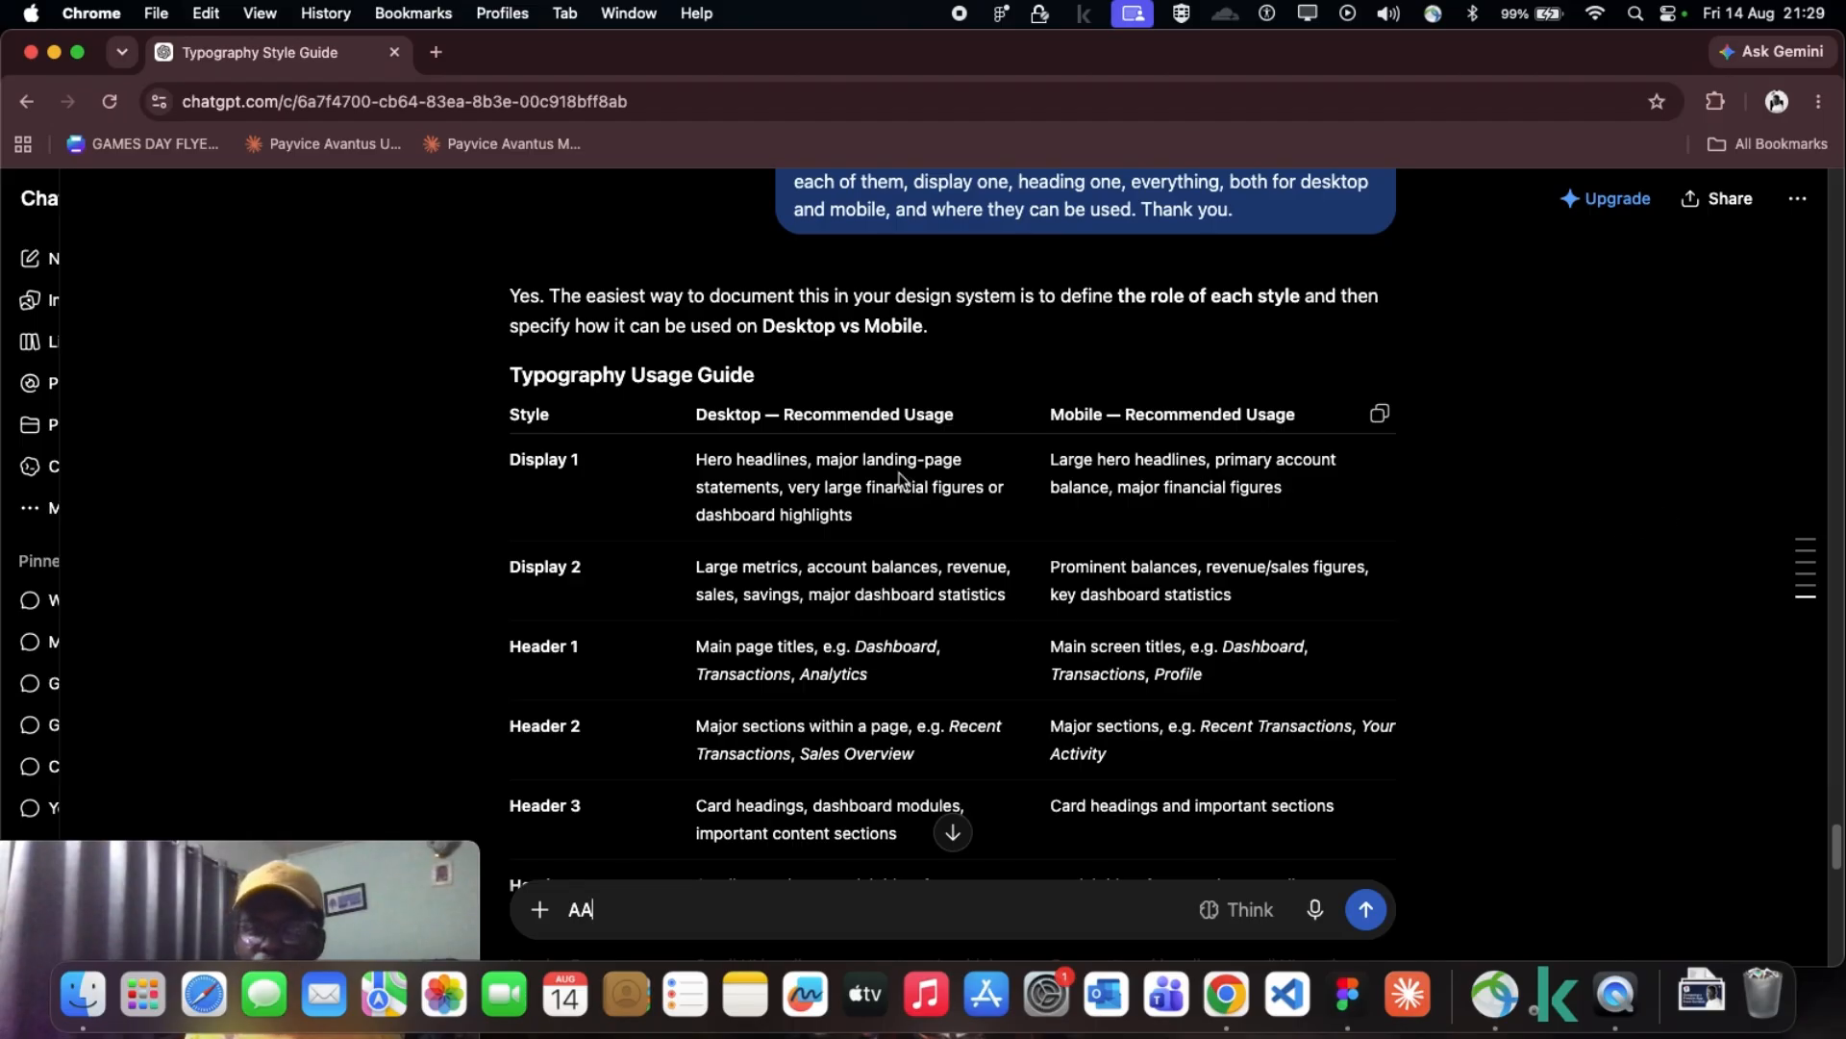
Step: Read the desktop and mobile recommended usage for Display 1 and Display 2, highlighting the Display 2 desktop text and clearing the highlight
scroll(541, 452, down, 1)
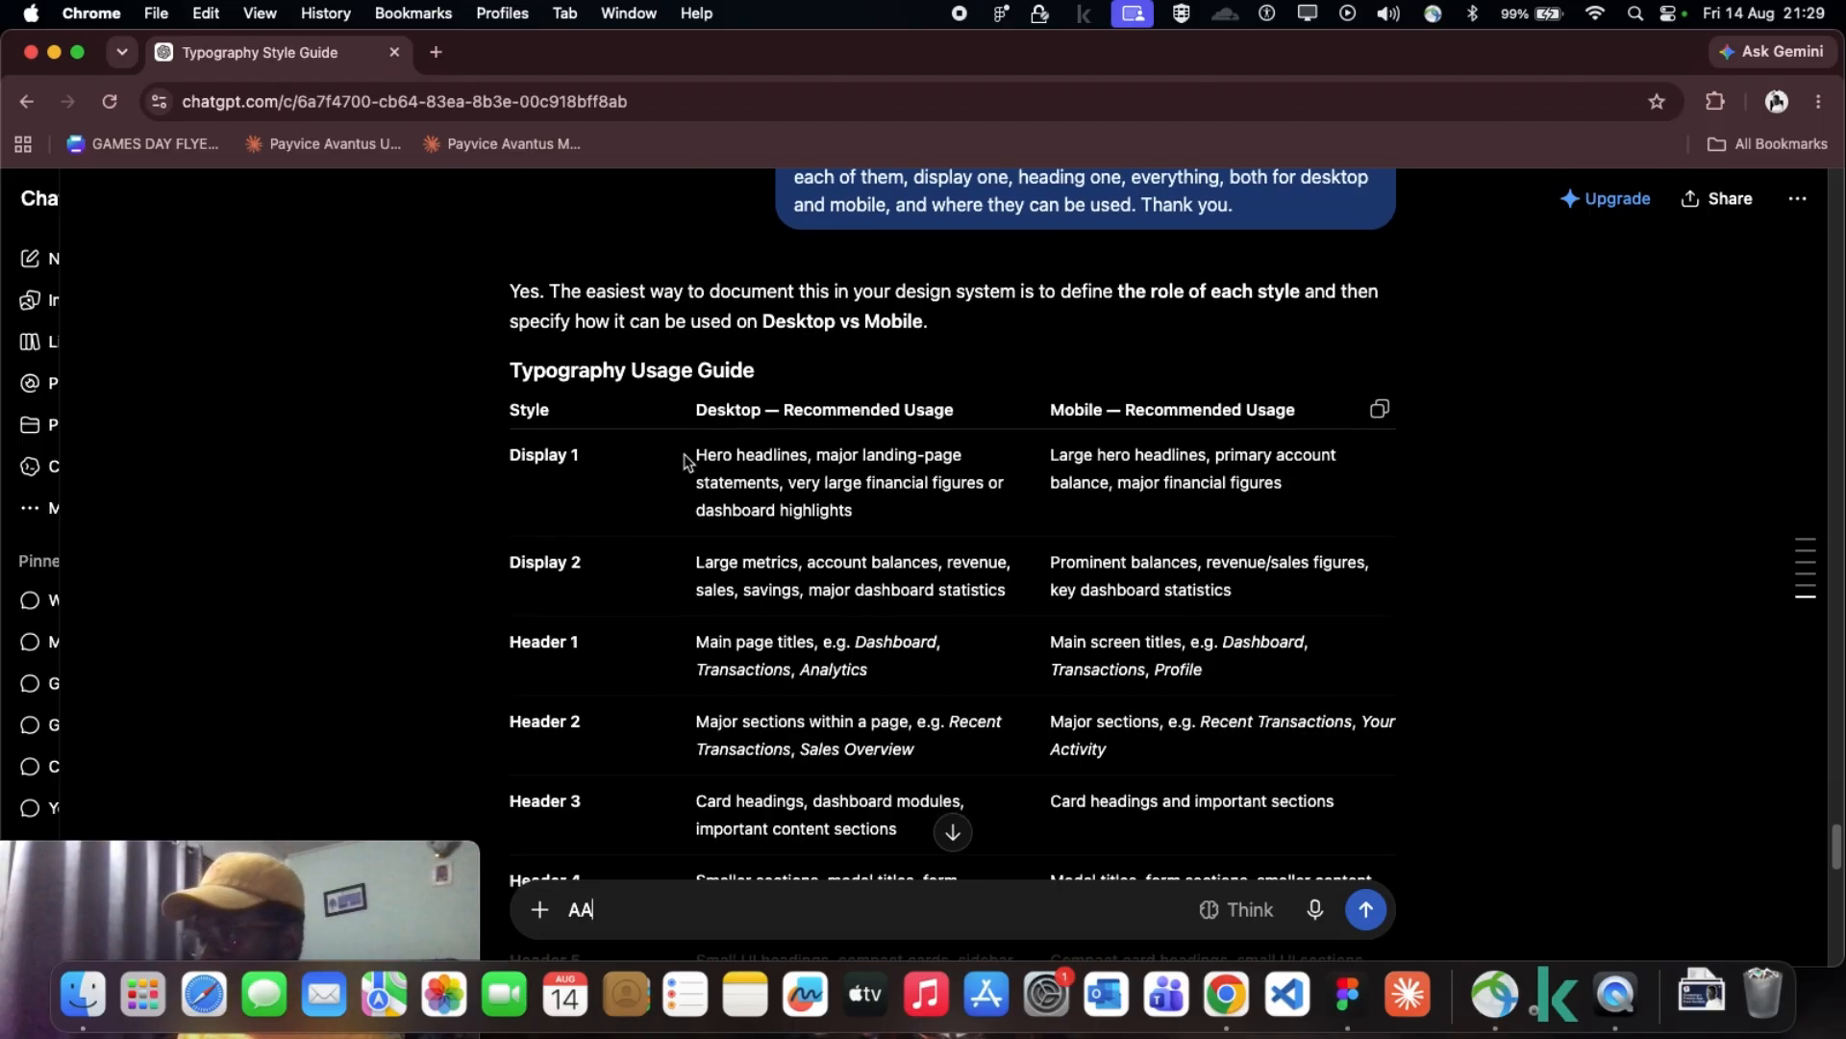
scroll(725, 452, down, 1)
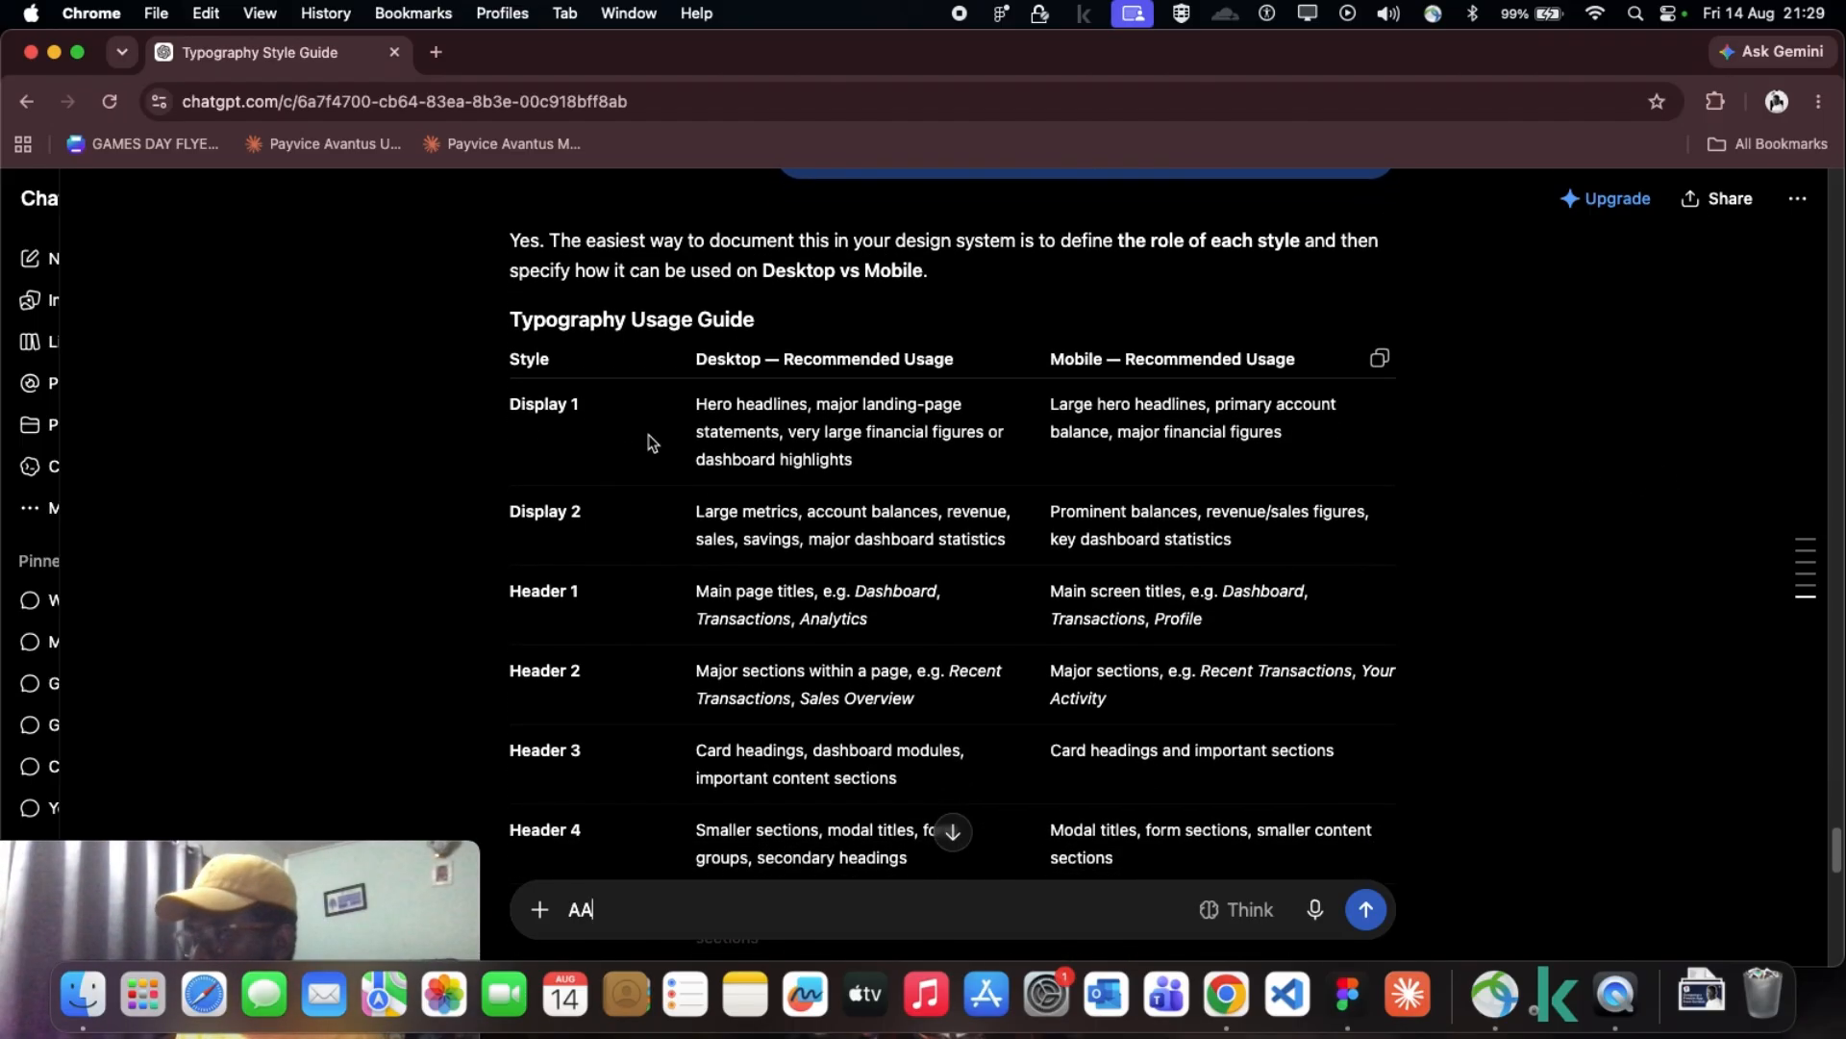
scroll(847, 429, down, 1)
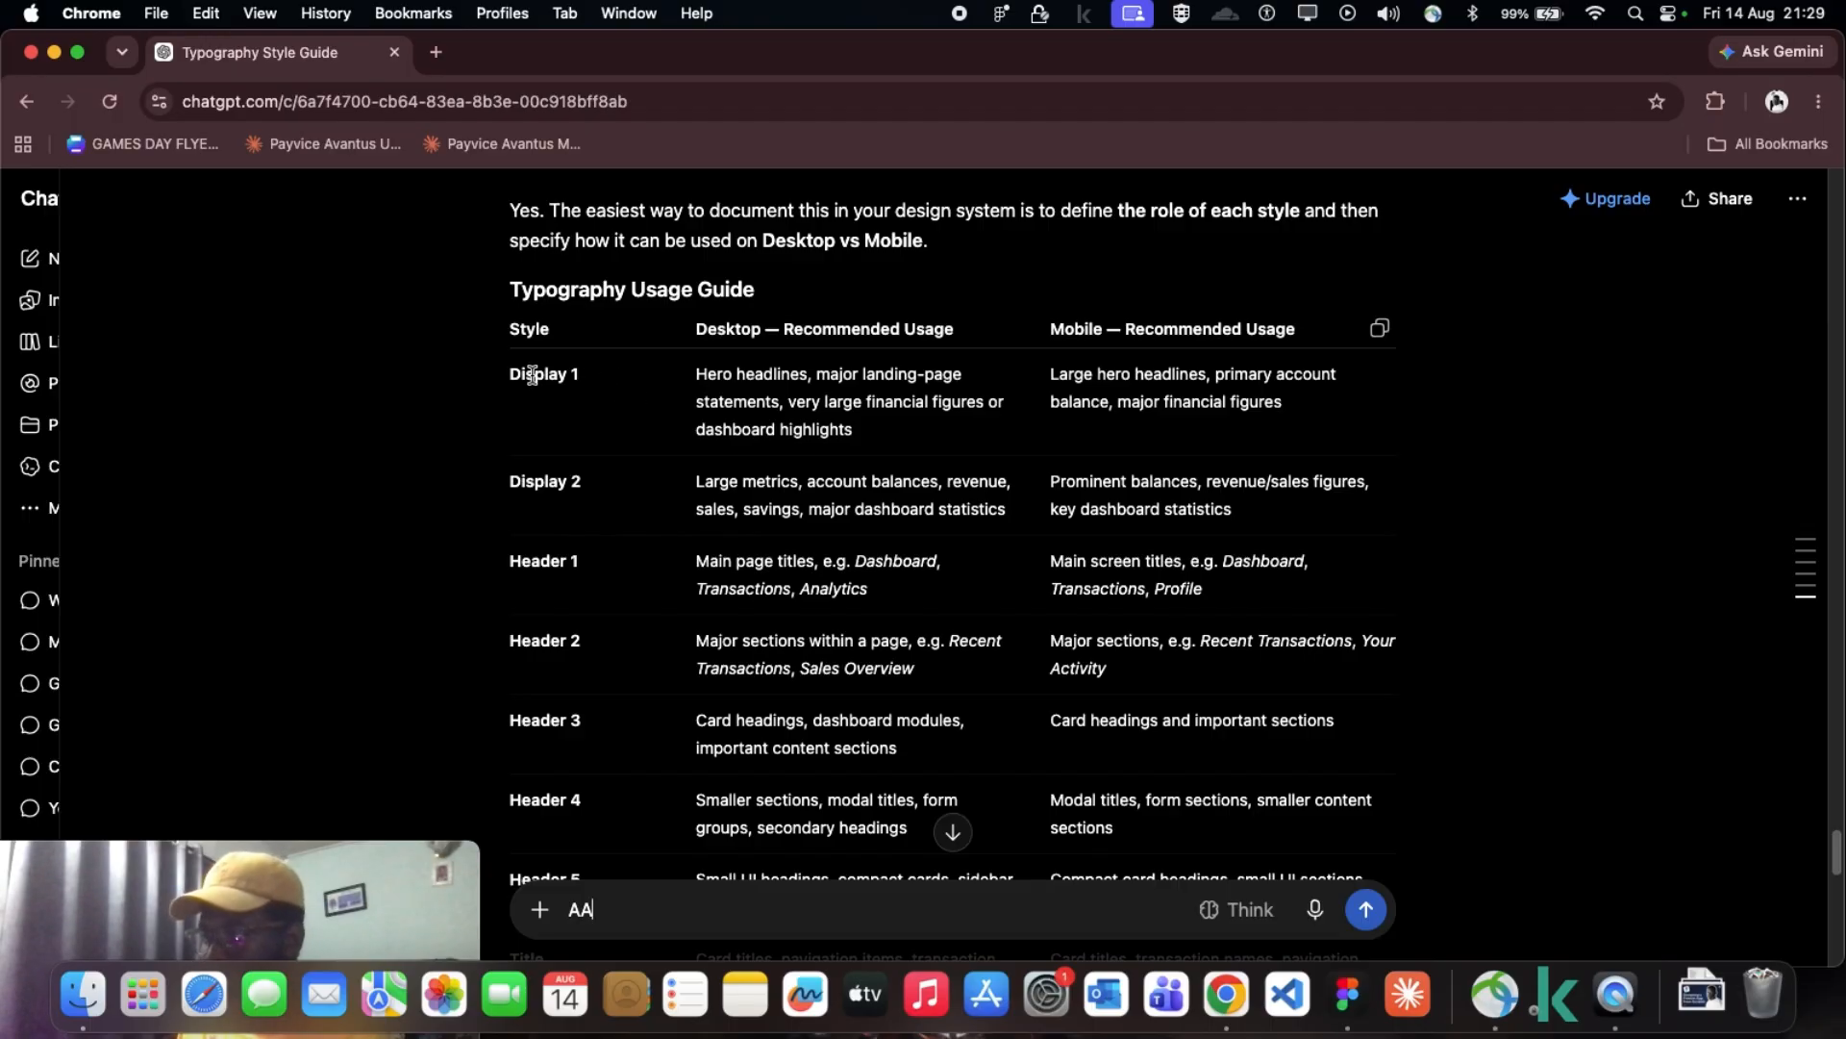
scroll(961, 379, down, 1)
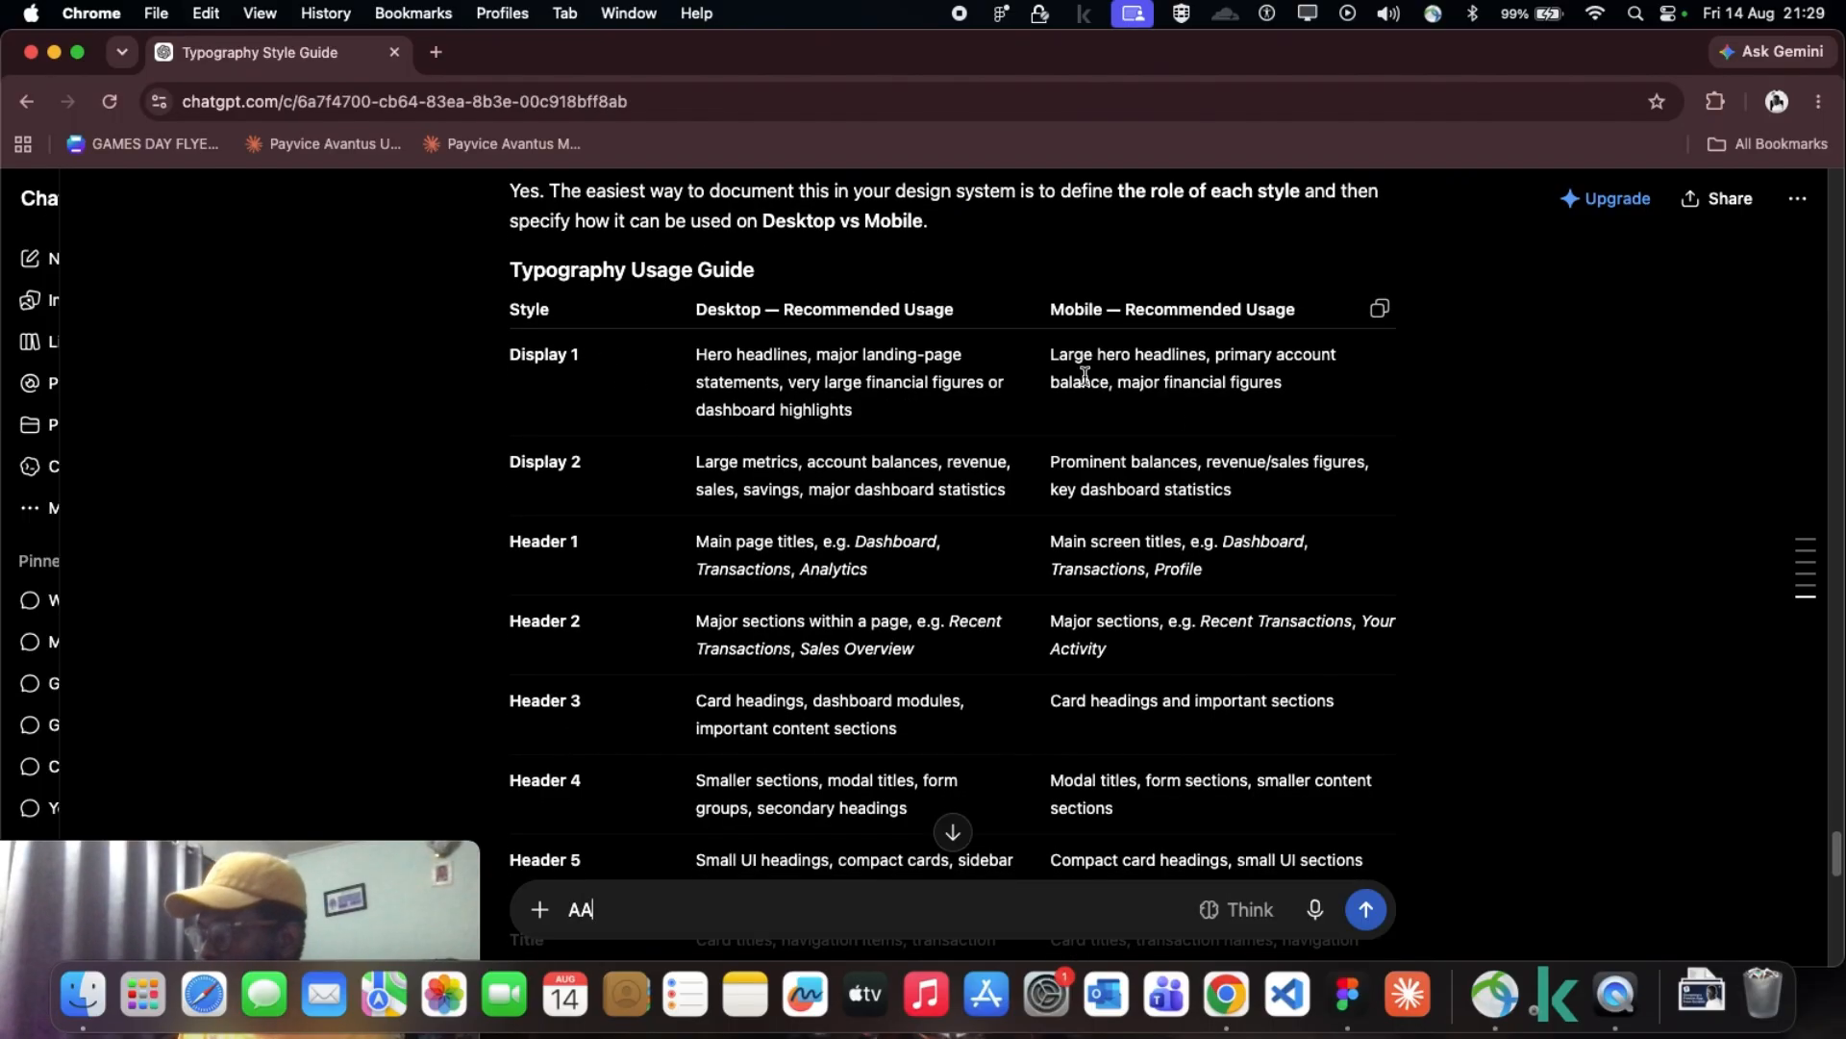
scroll(728, 512, down, 2)
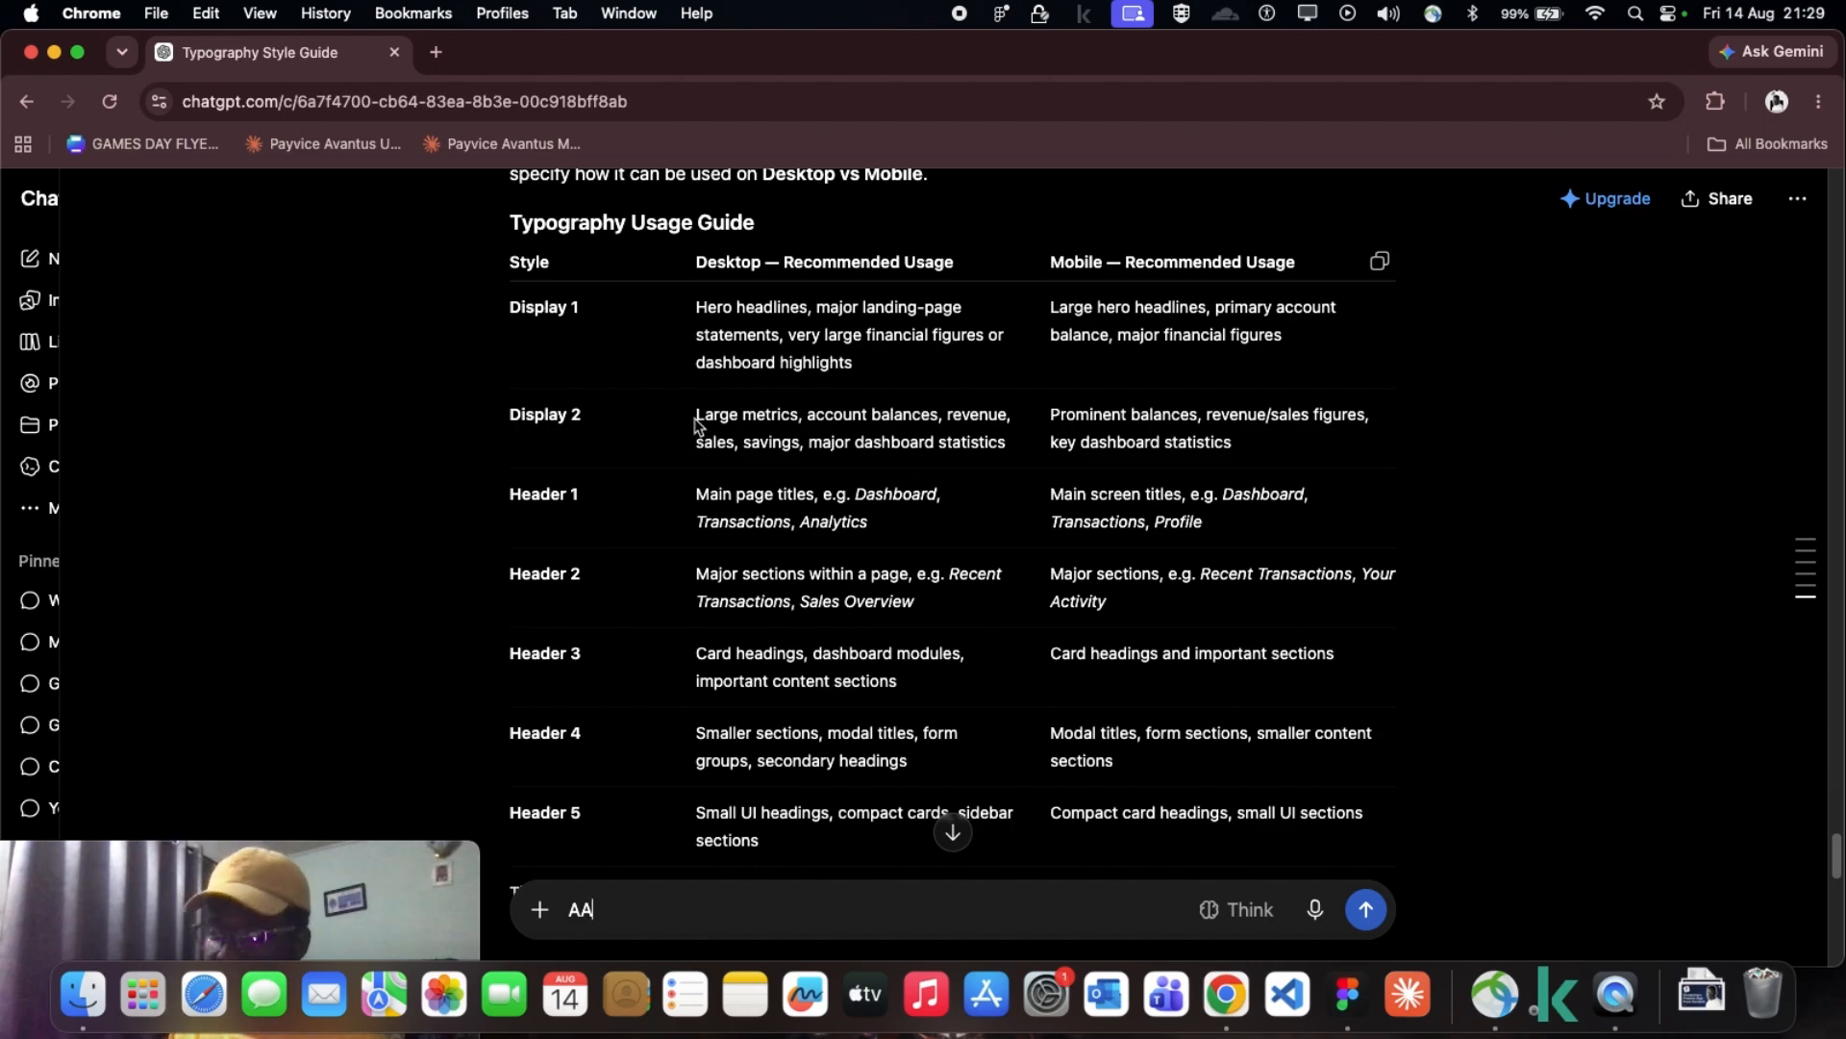
scroll(705, 412, down, 1)
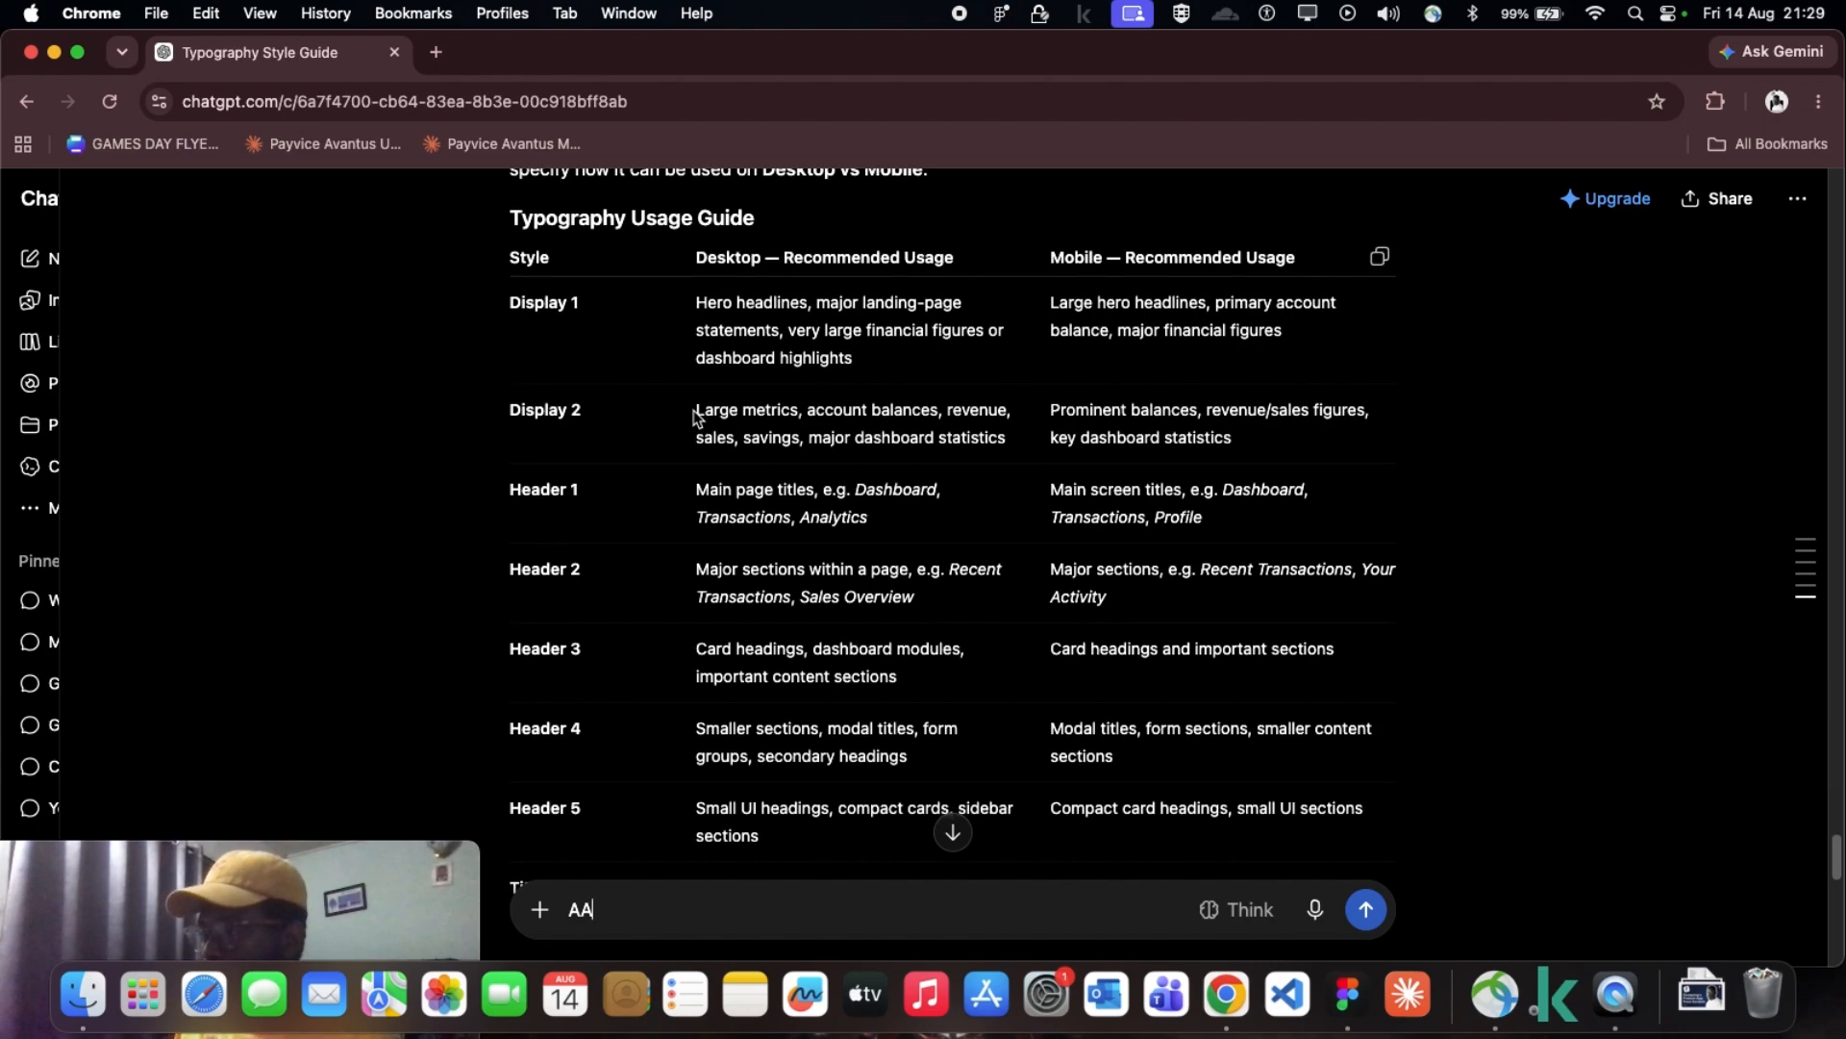
scroll(694, 417, down, 1)
drag(696, 409, 1048, 445)
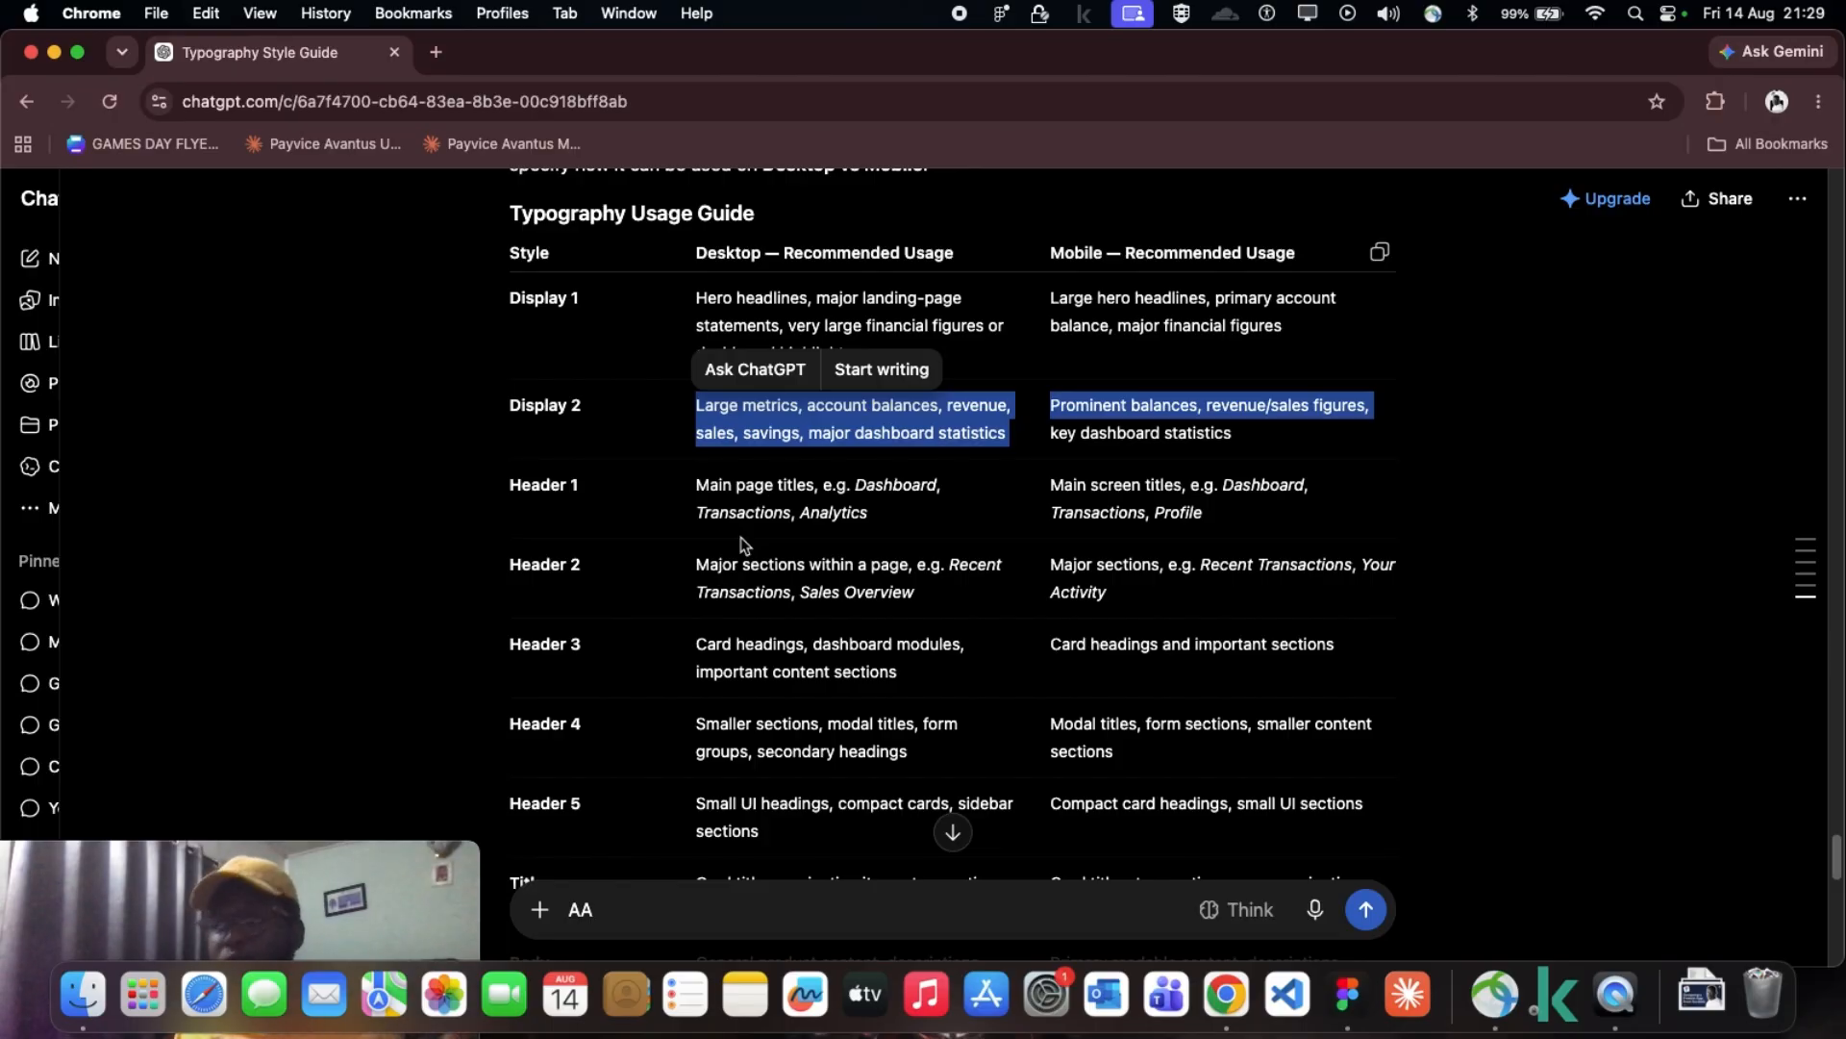
click(827, 495)
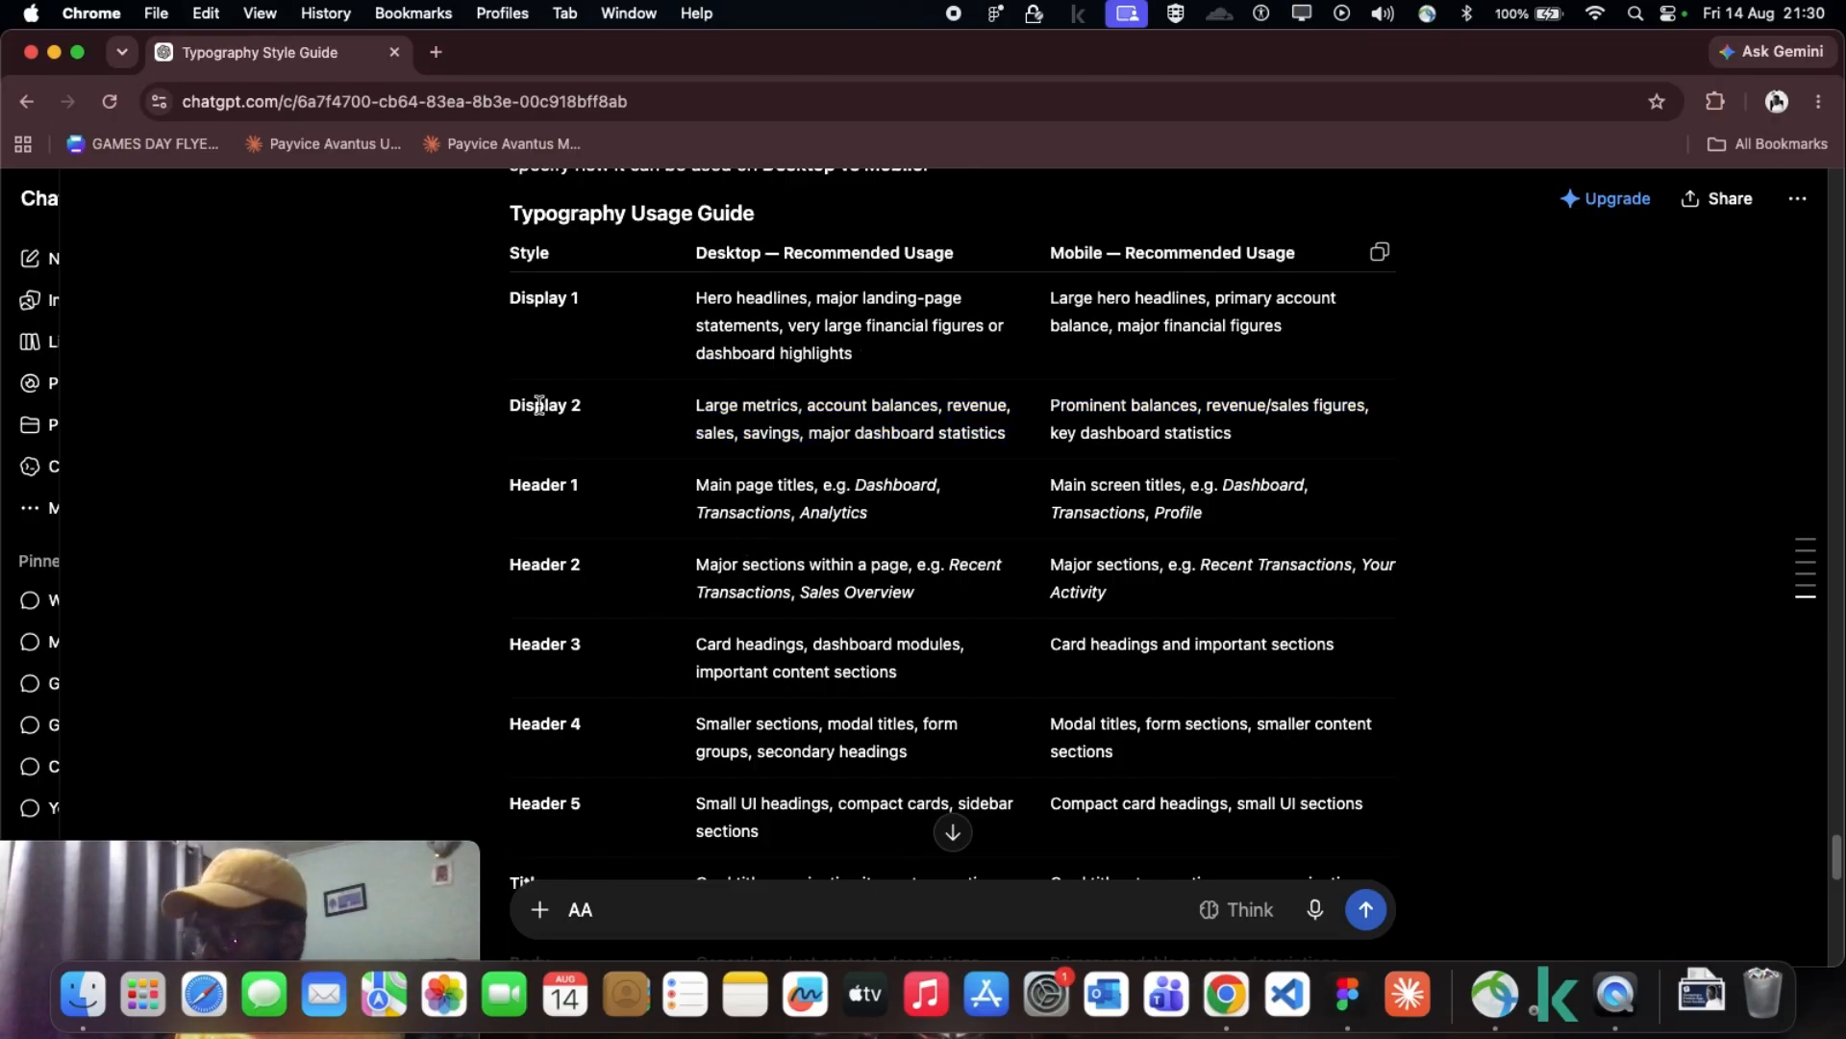
Step: Read the desktop and mobile recommended usage for Header 1 and Header 2 in the Typography Usage Guide
scroll(564, 421, down, 1)
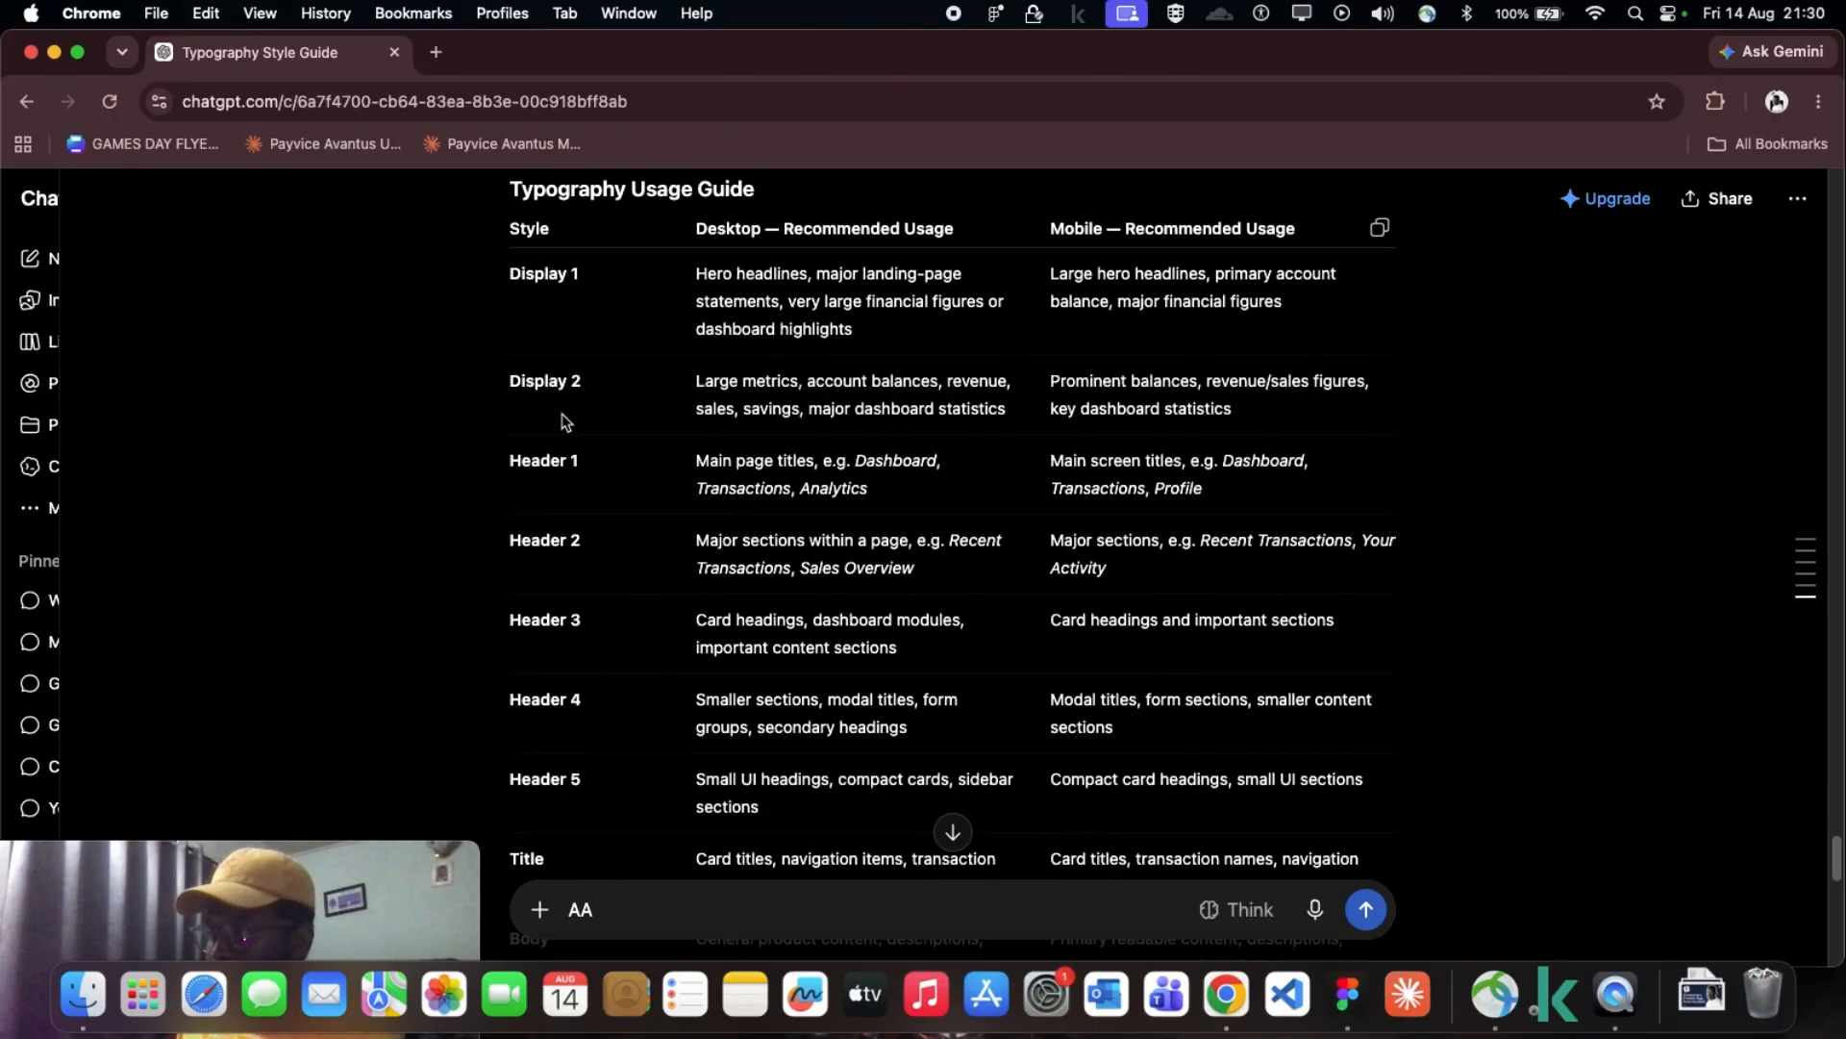
scroll(565, 421, down, 2)
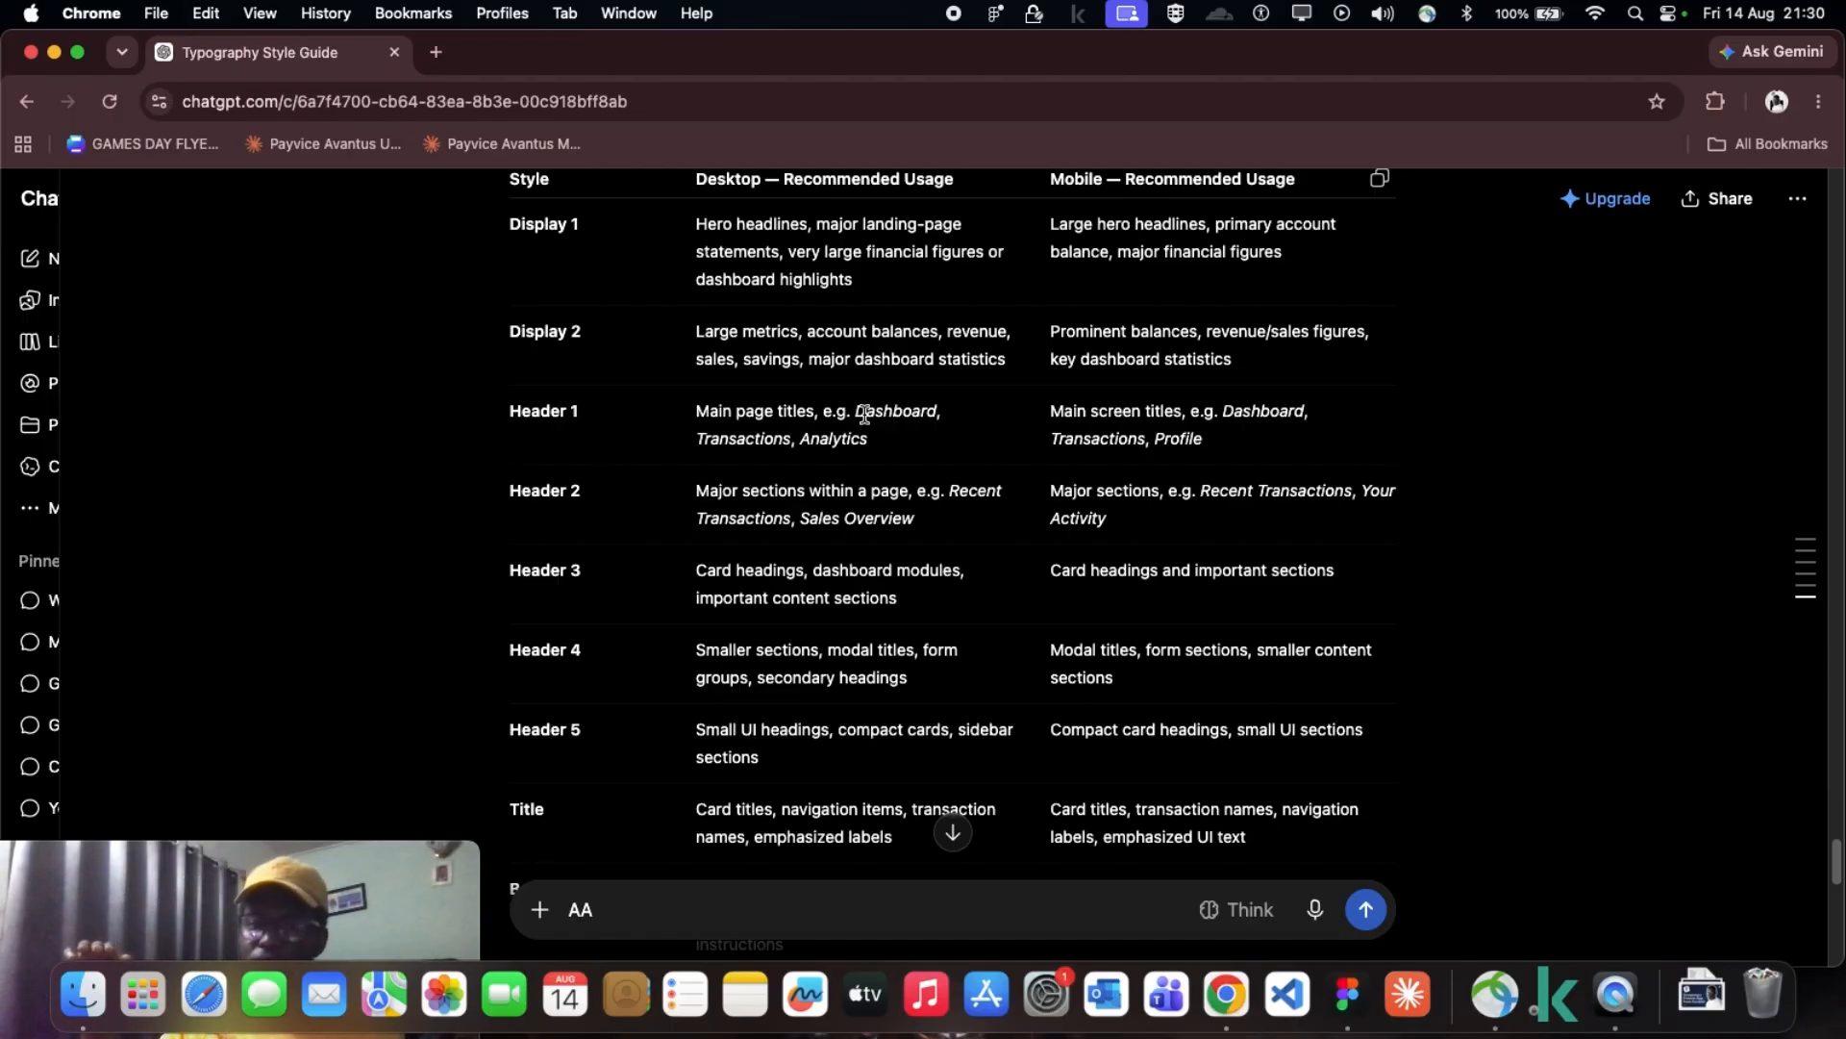
scroll(720, 484, down, 1)
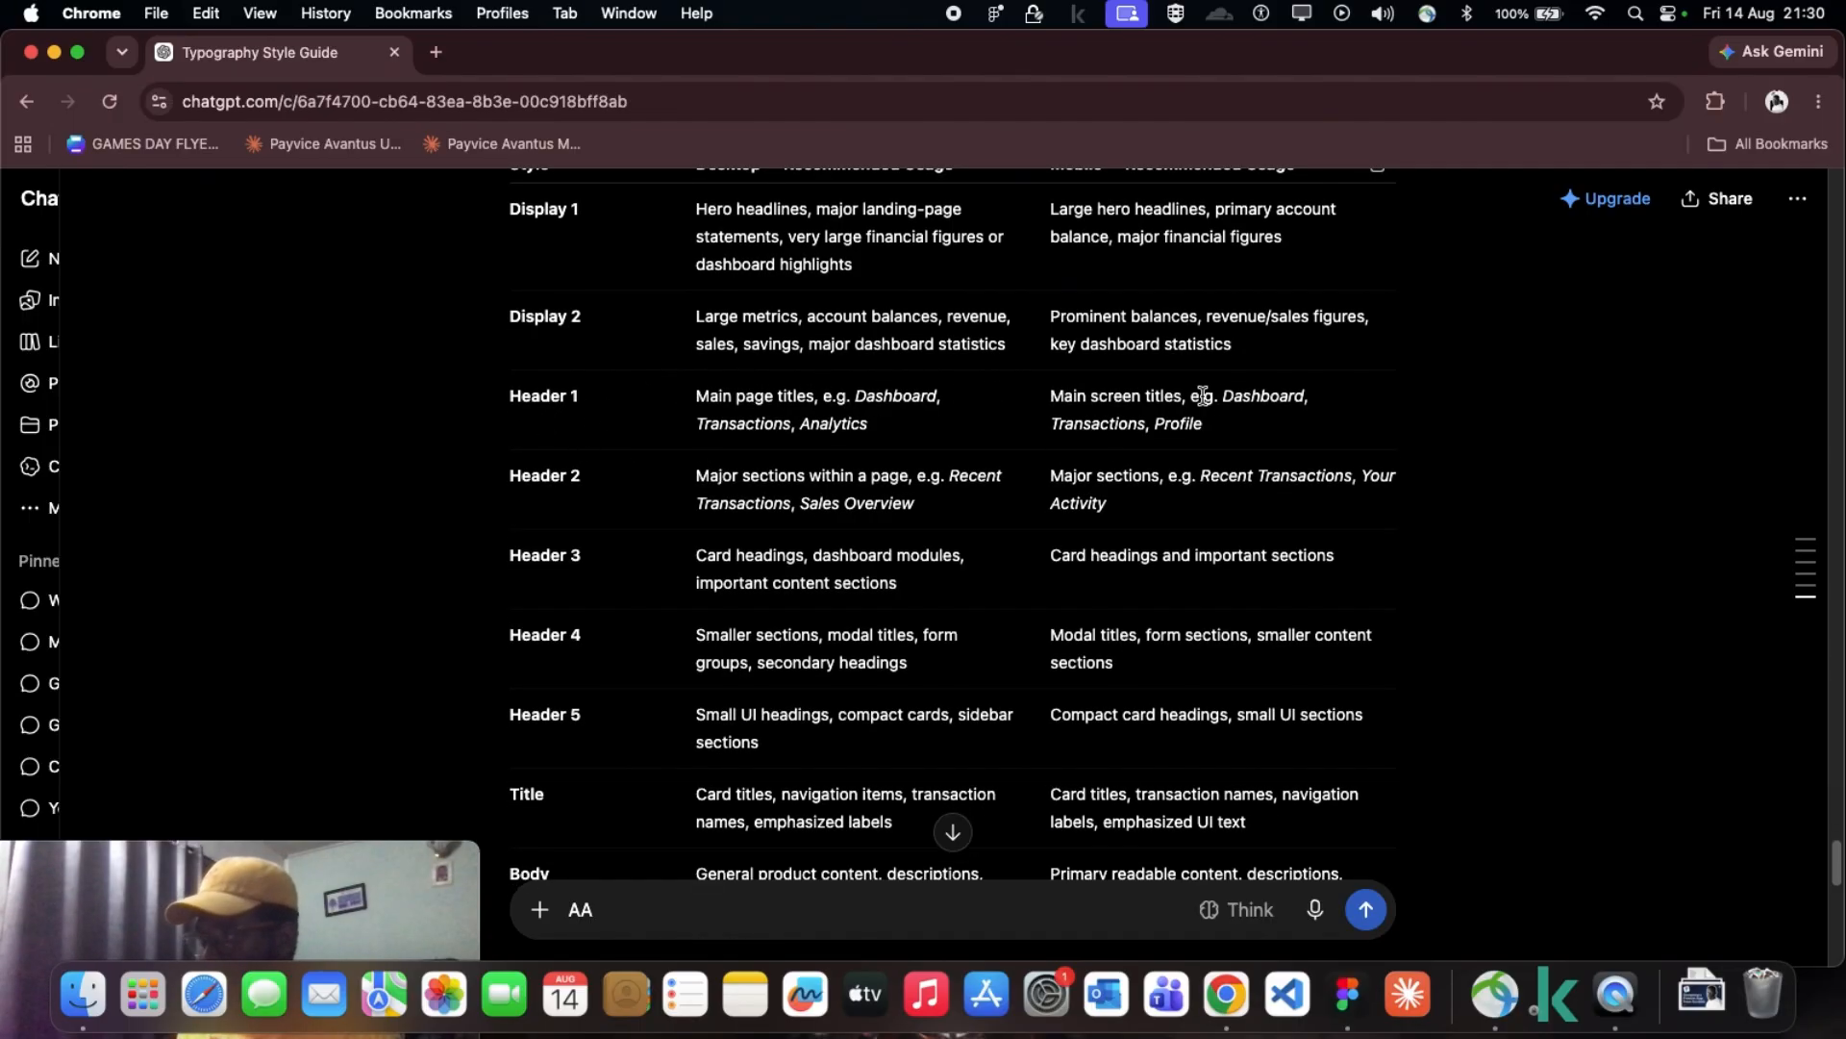
scroll(699, 504, down, 1)
scroll(694, 512, down, 2)
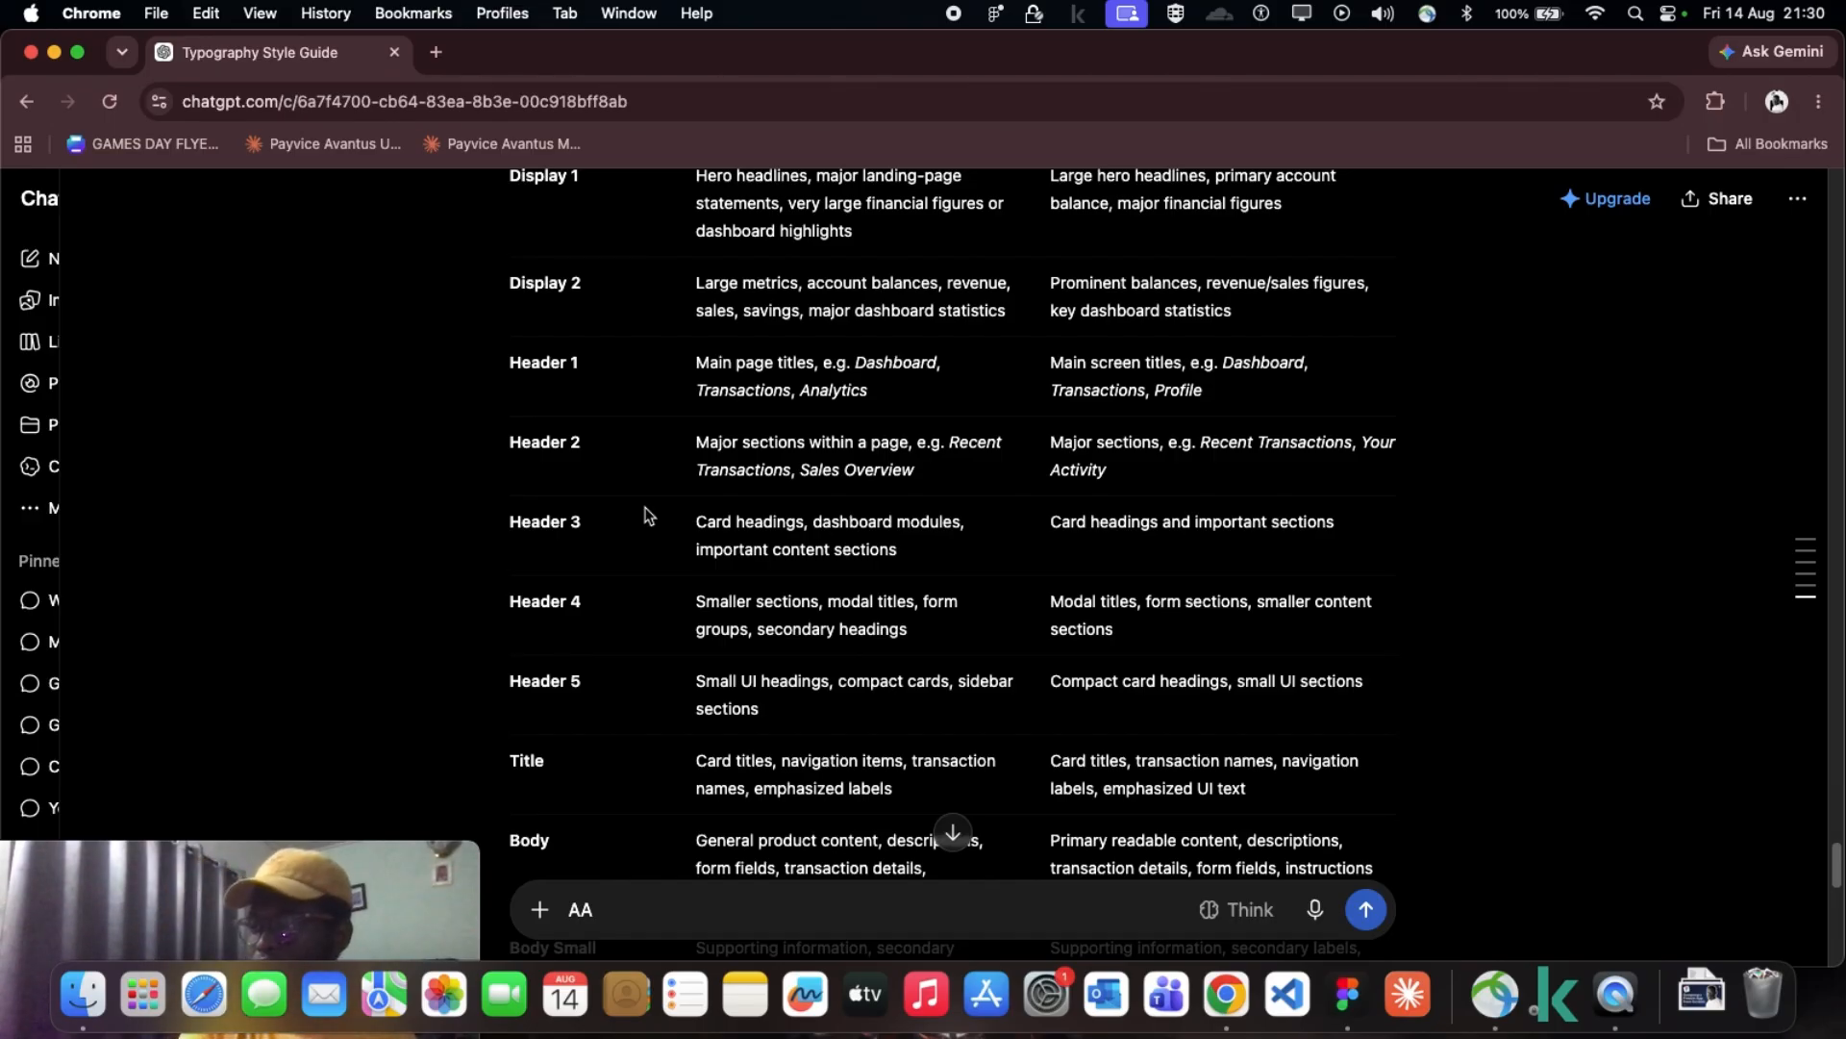
Step: Read the desktop and mobile recommended usage for Header 3 through Caption in the Typography Usage Guide
scroll(607, 415, down, 2)
scroll(615, 415, down, 1)
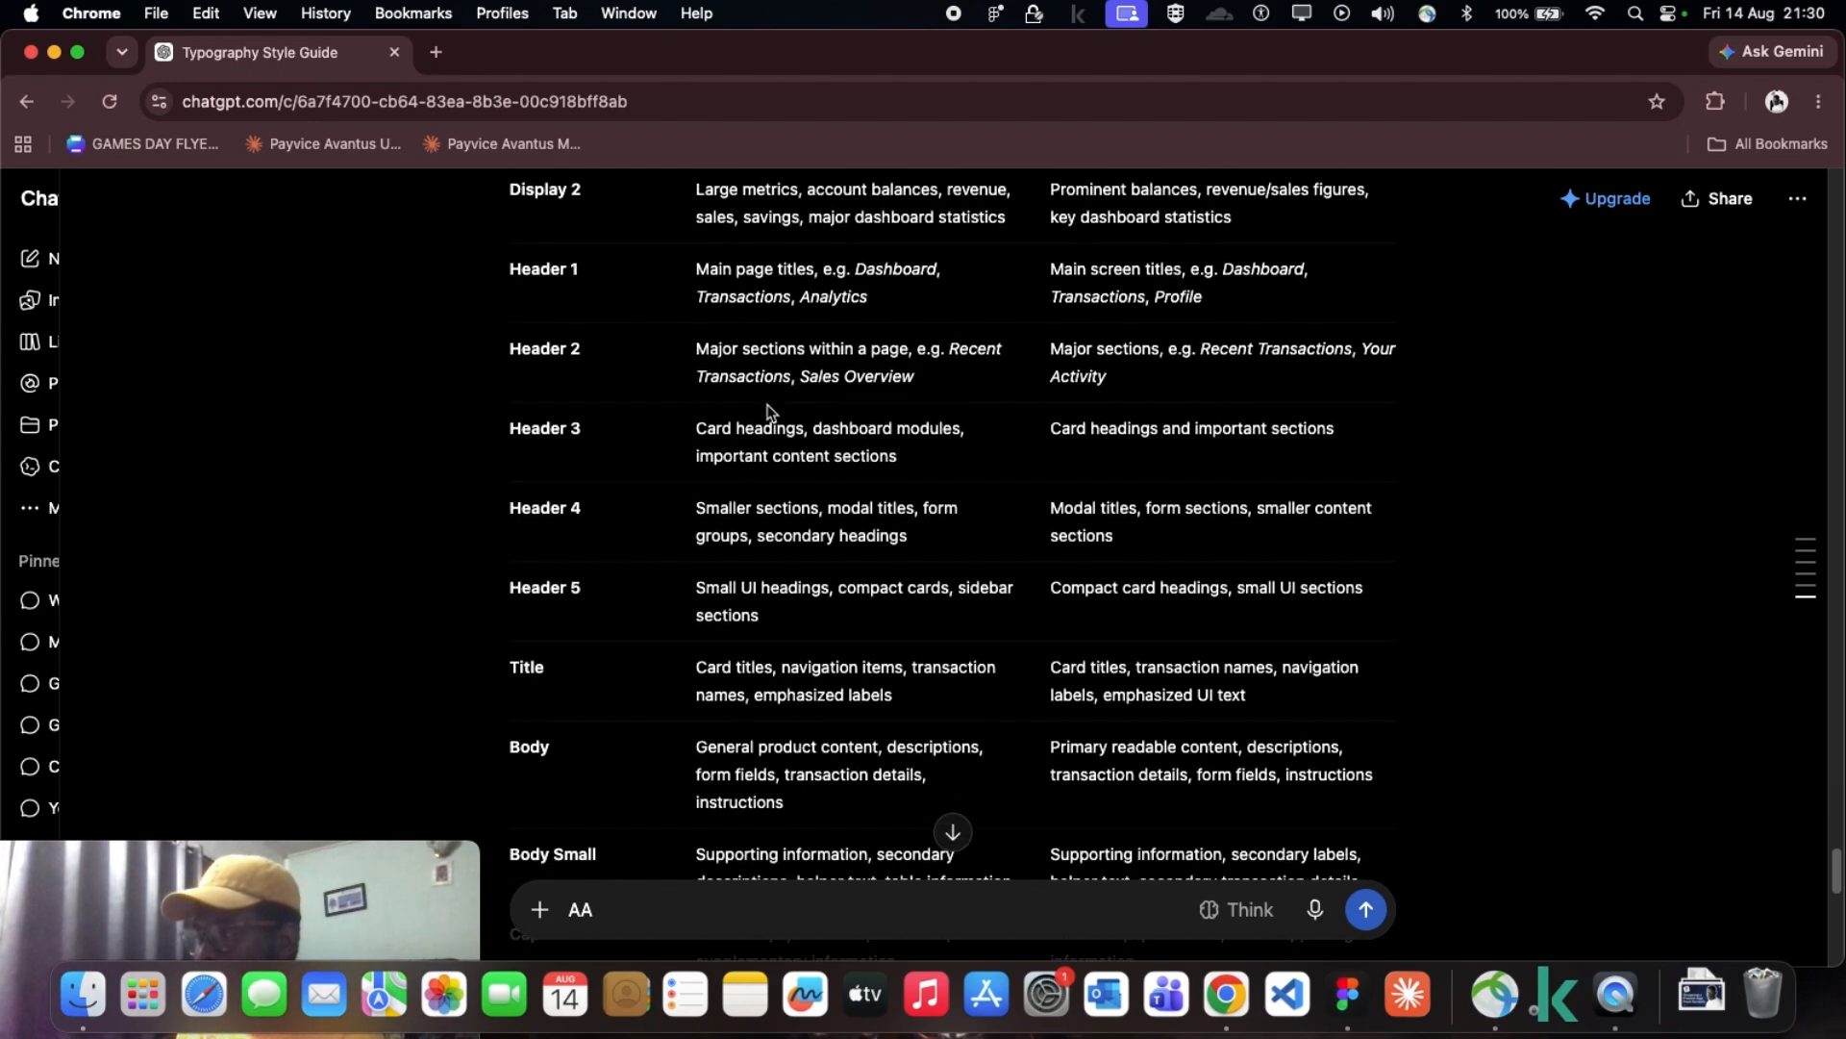
scroll(626, 485, down, 2)
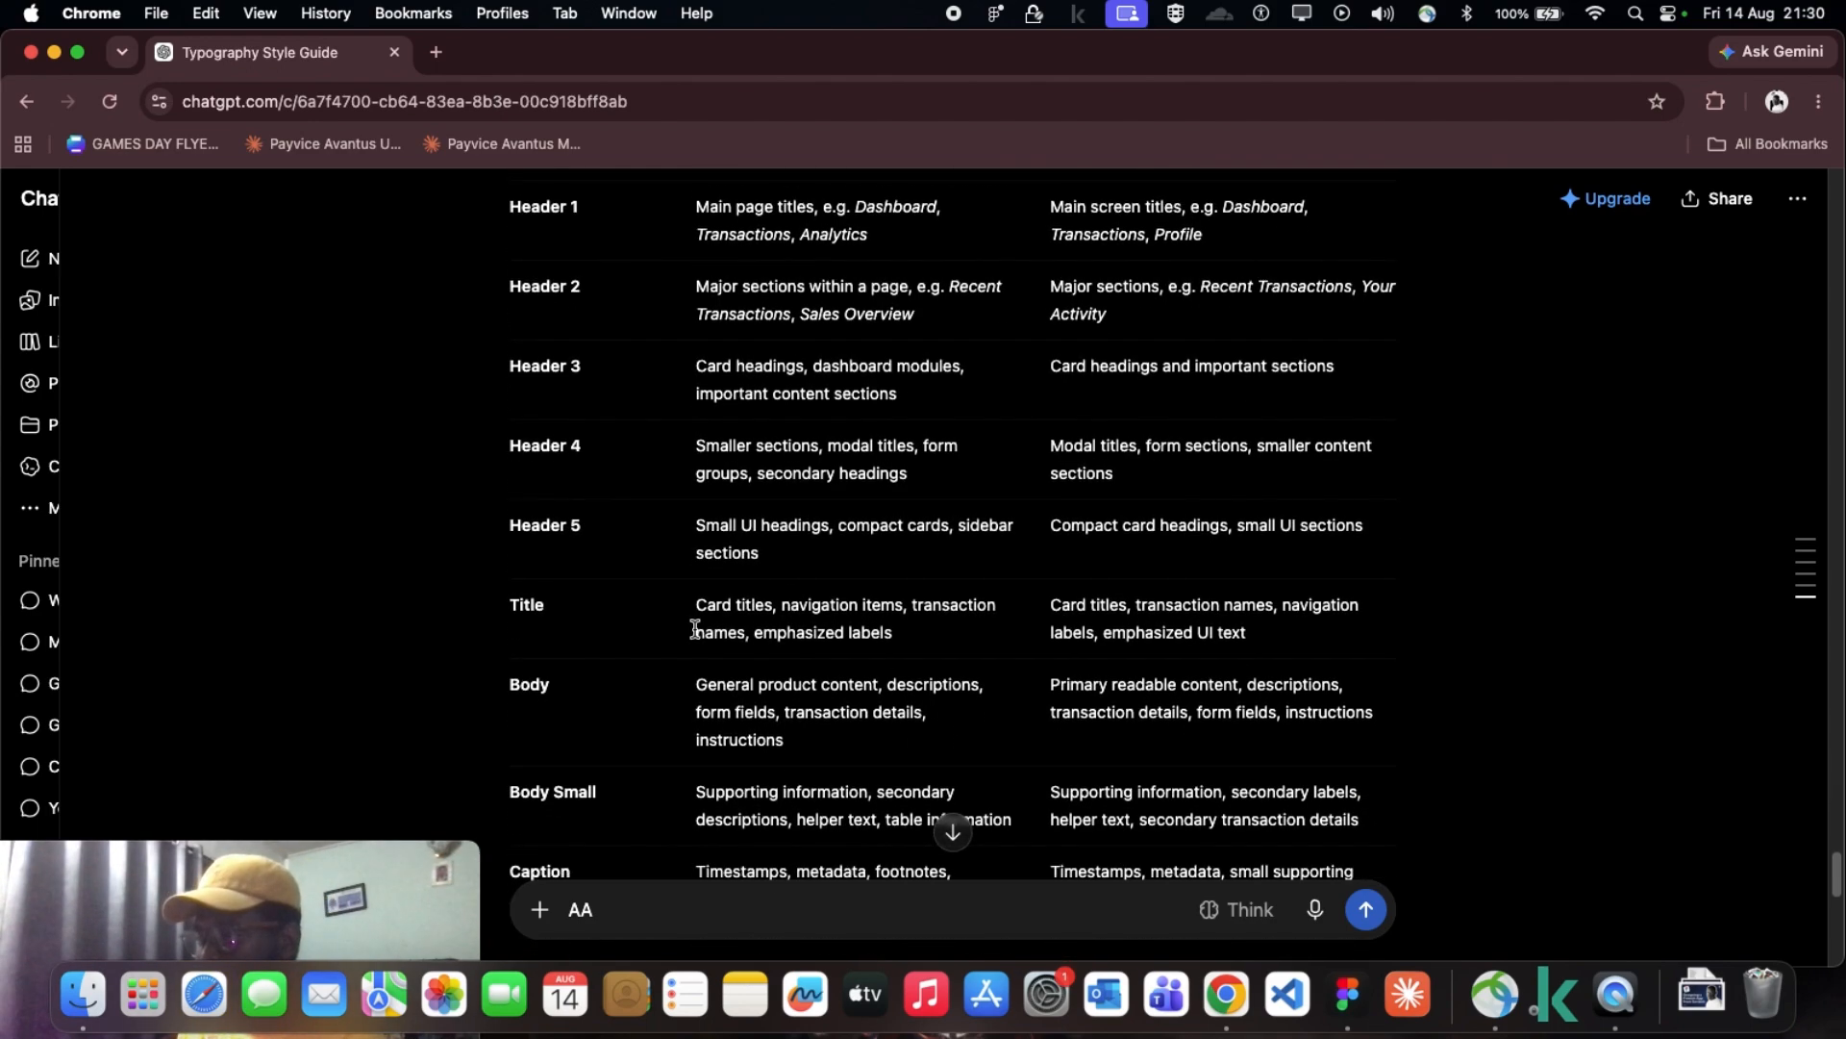
scroll(693, 577, down, 1)
scroll(625, 452, up, 1)
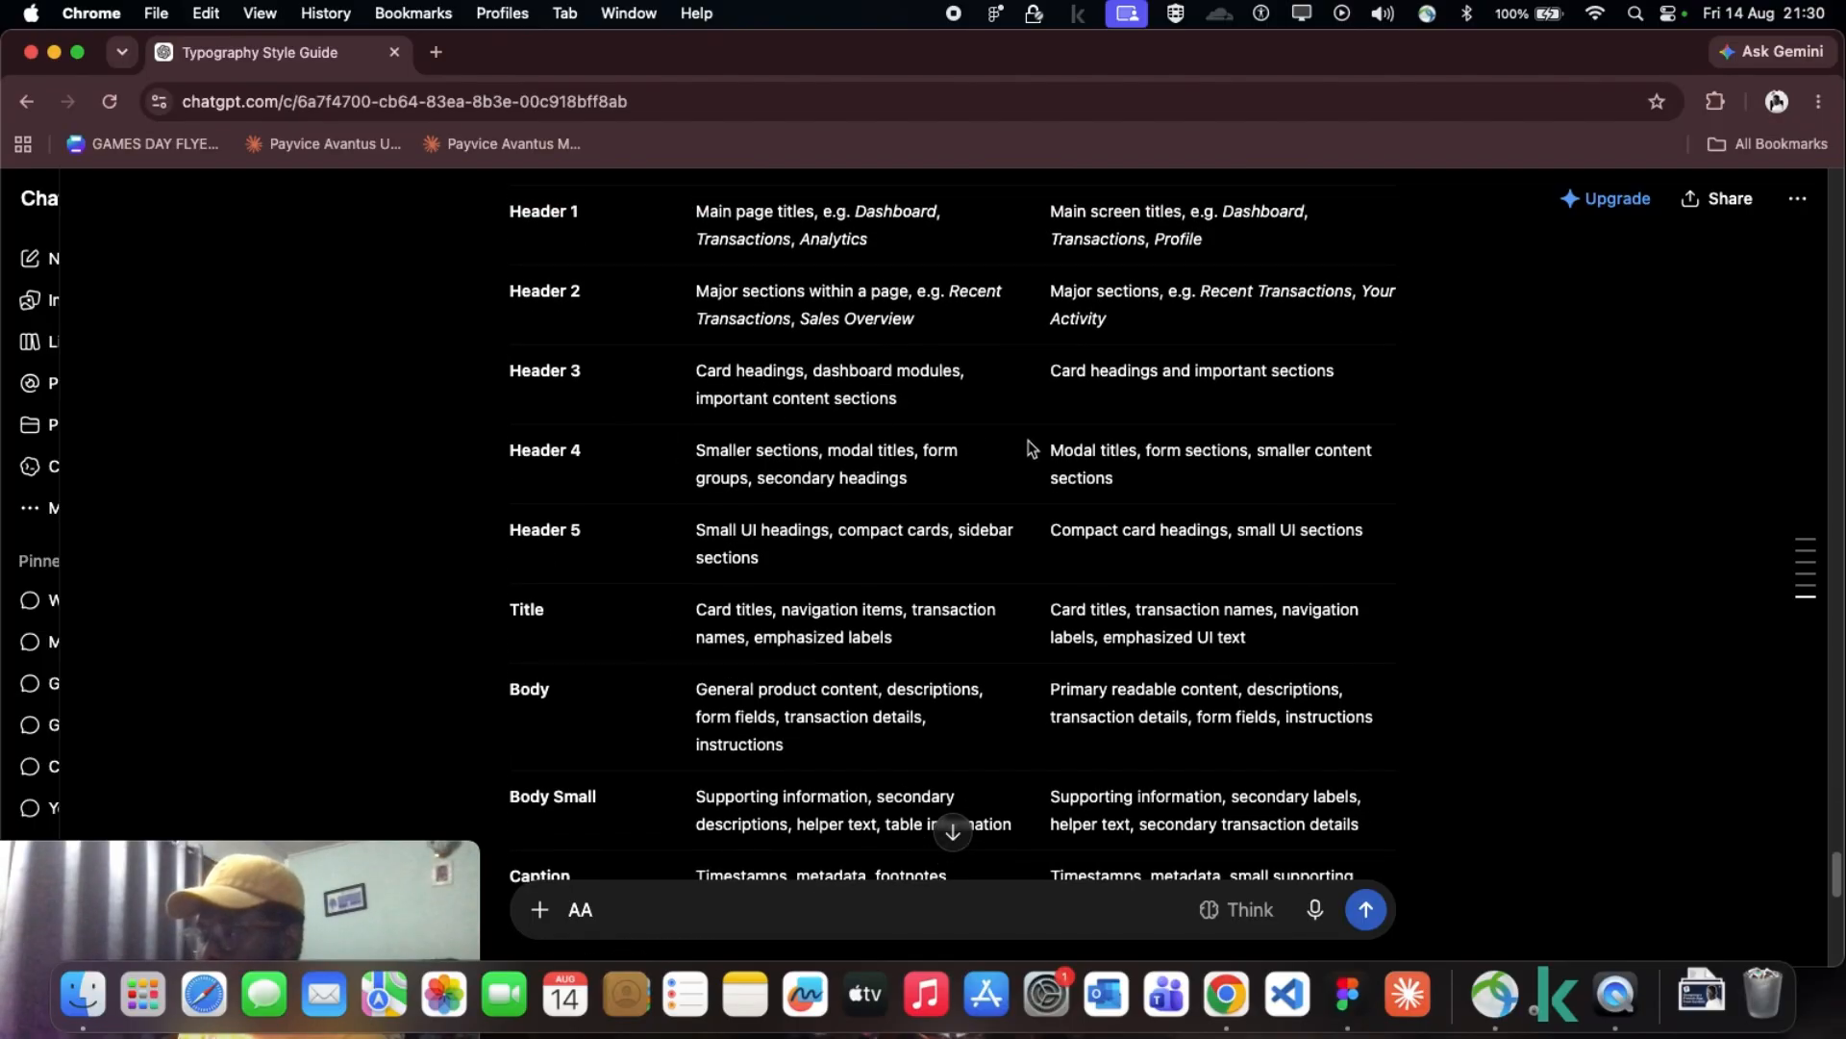
scroll(1025, 496, down, 2)
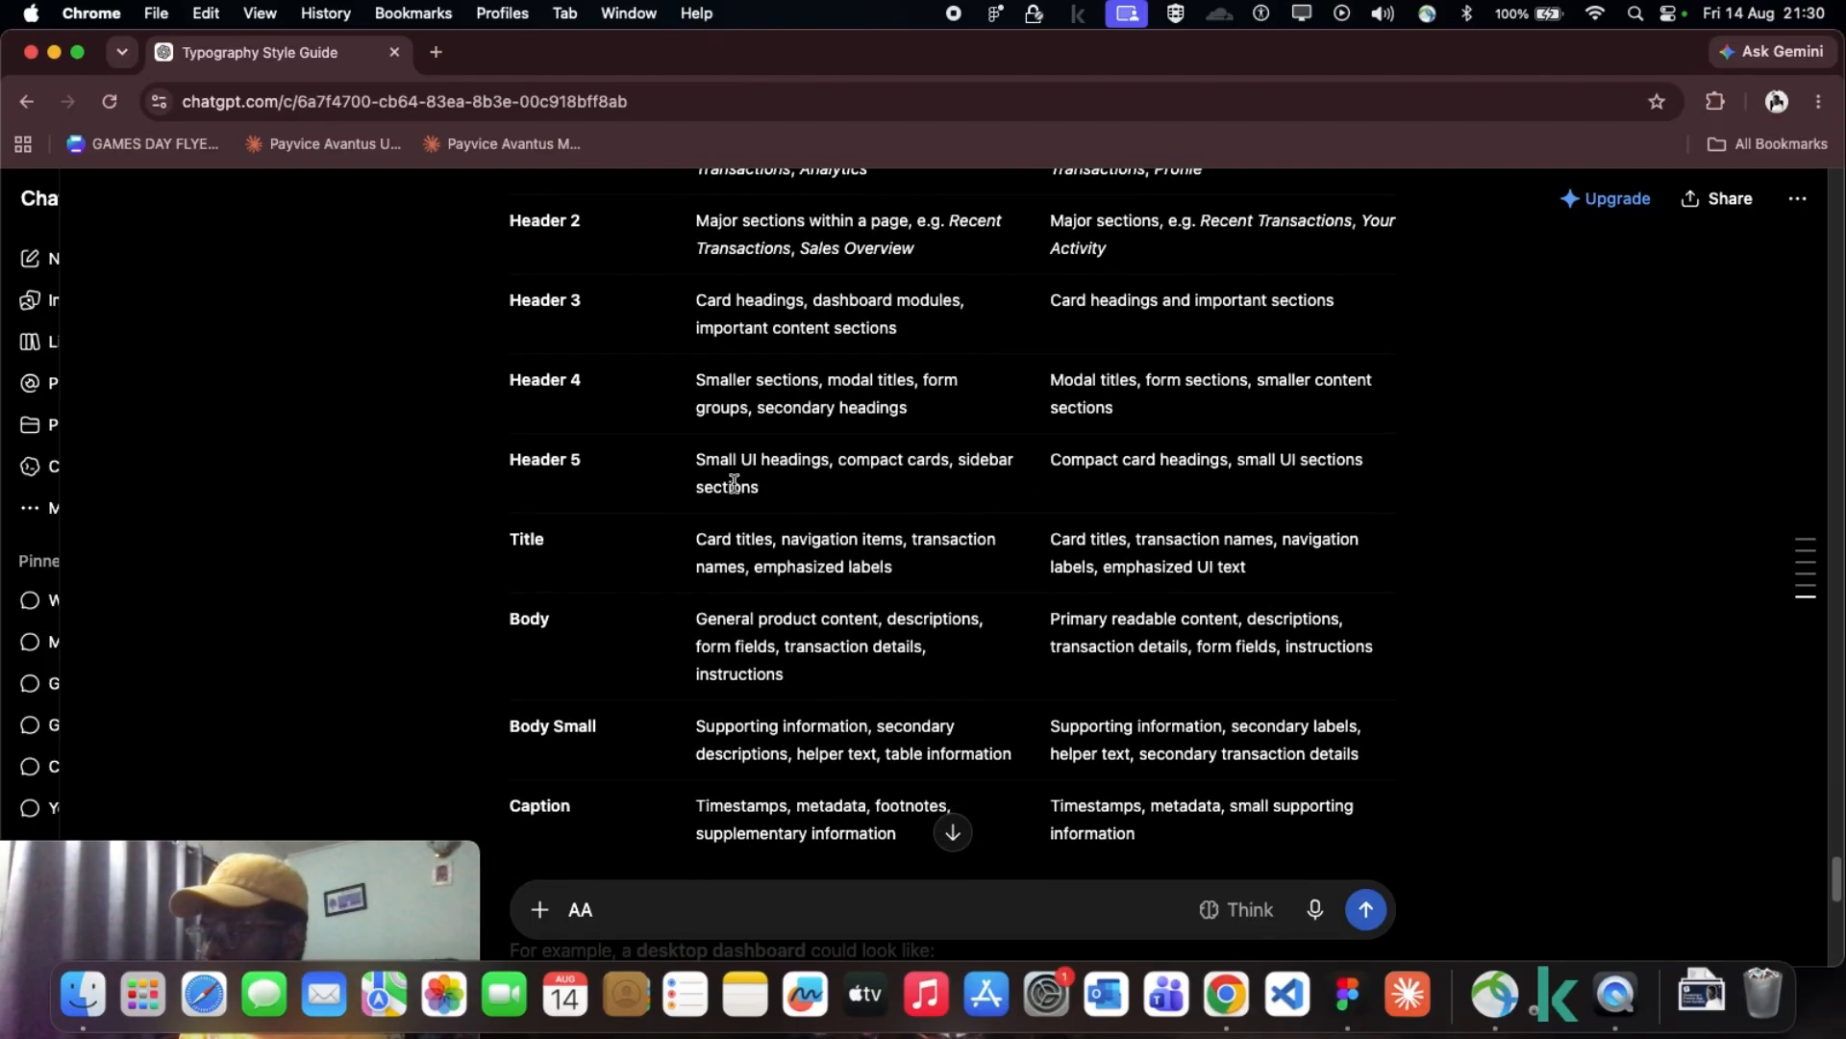
scroll(798, 443, down, 6)
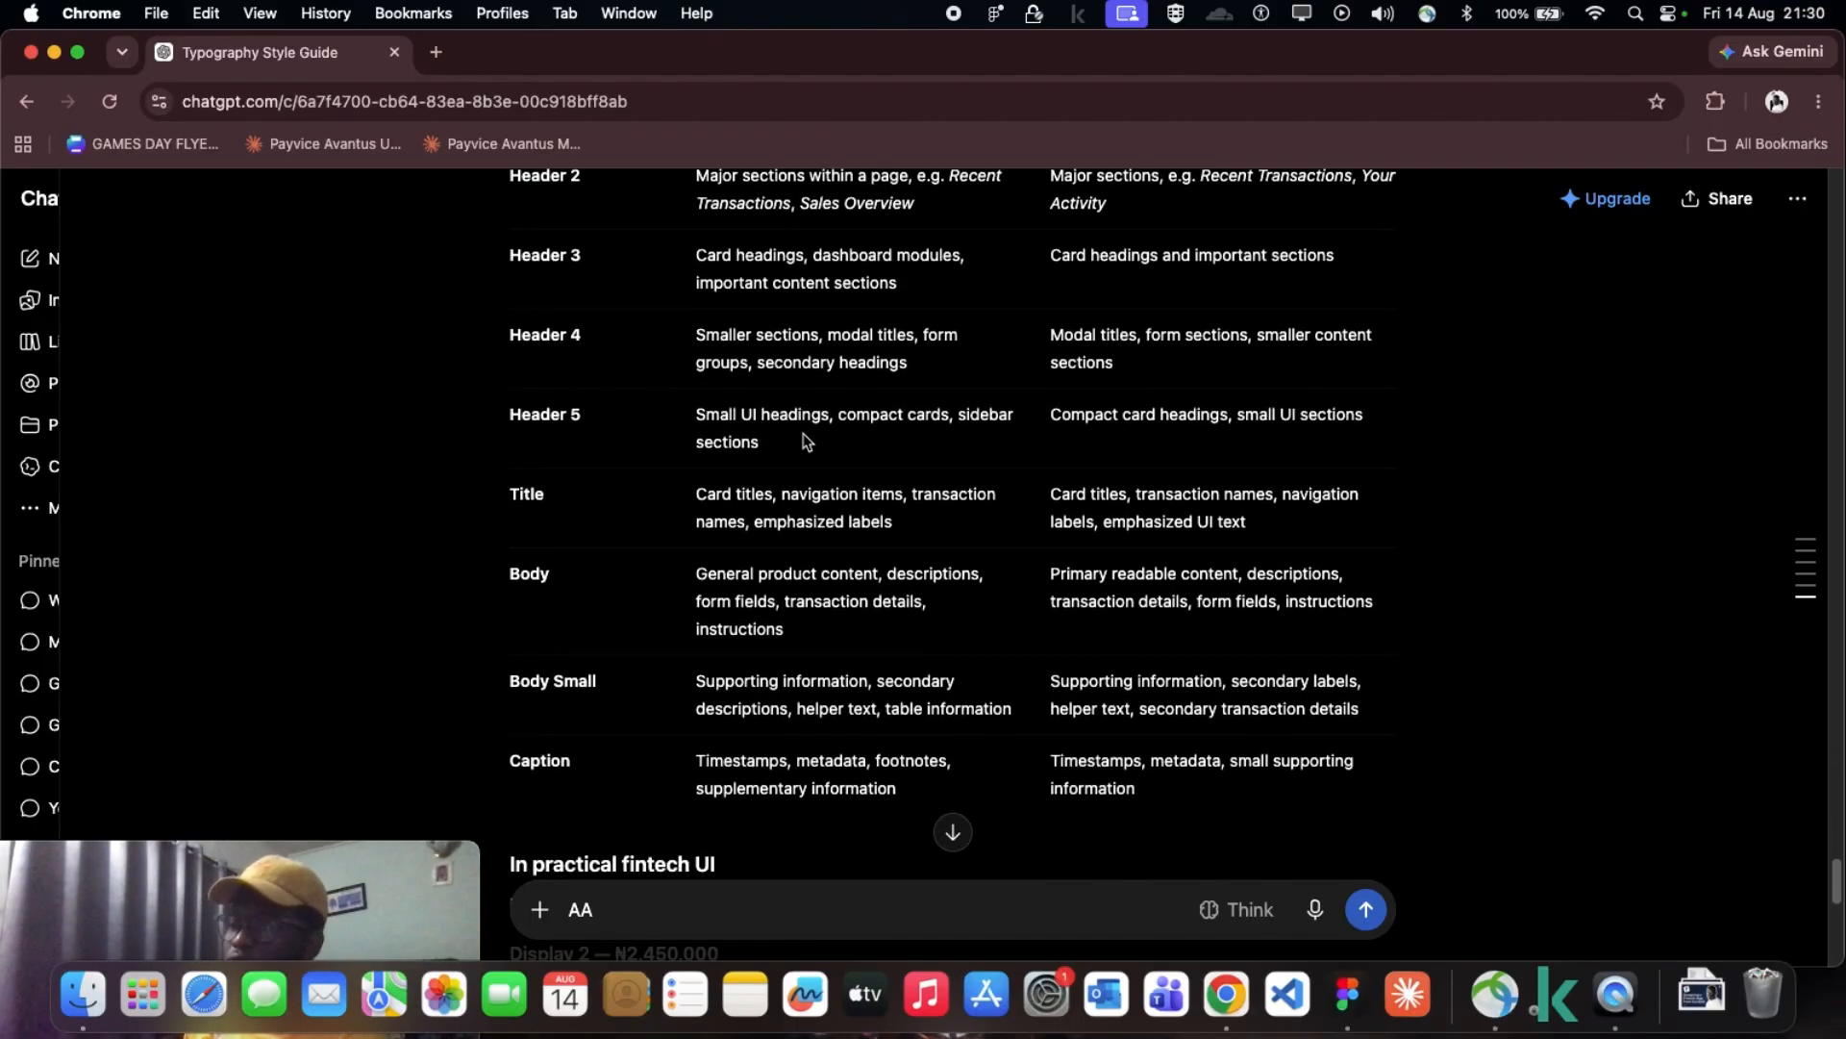
scroll(787, 448, down, 1)
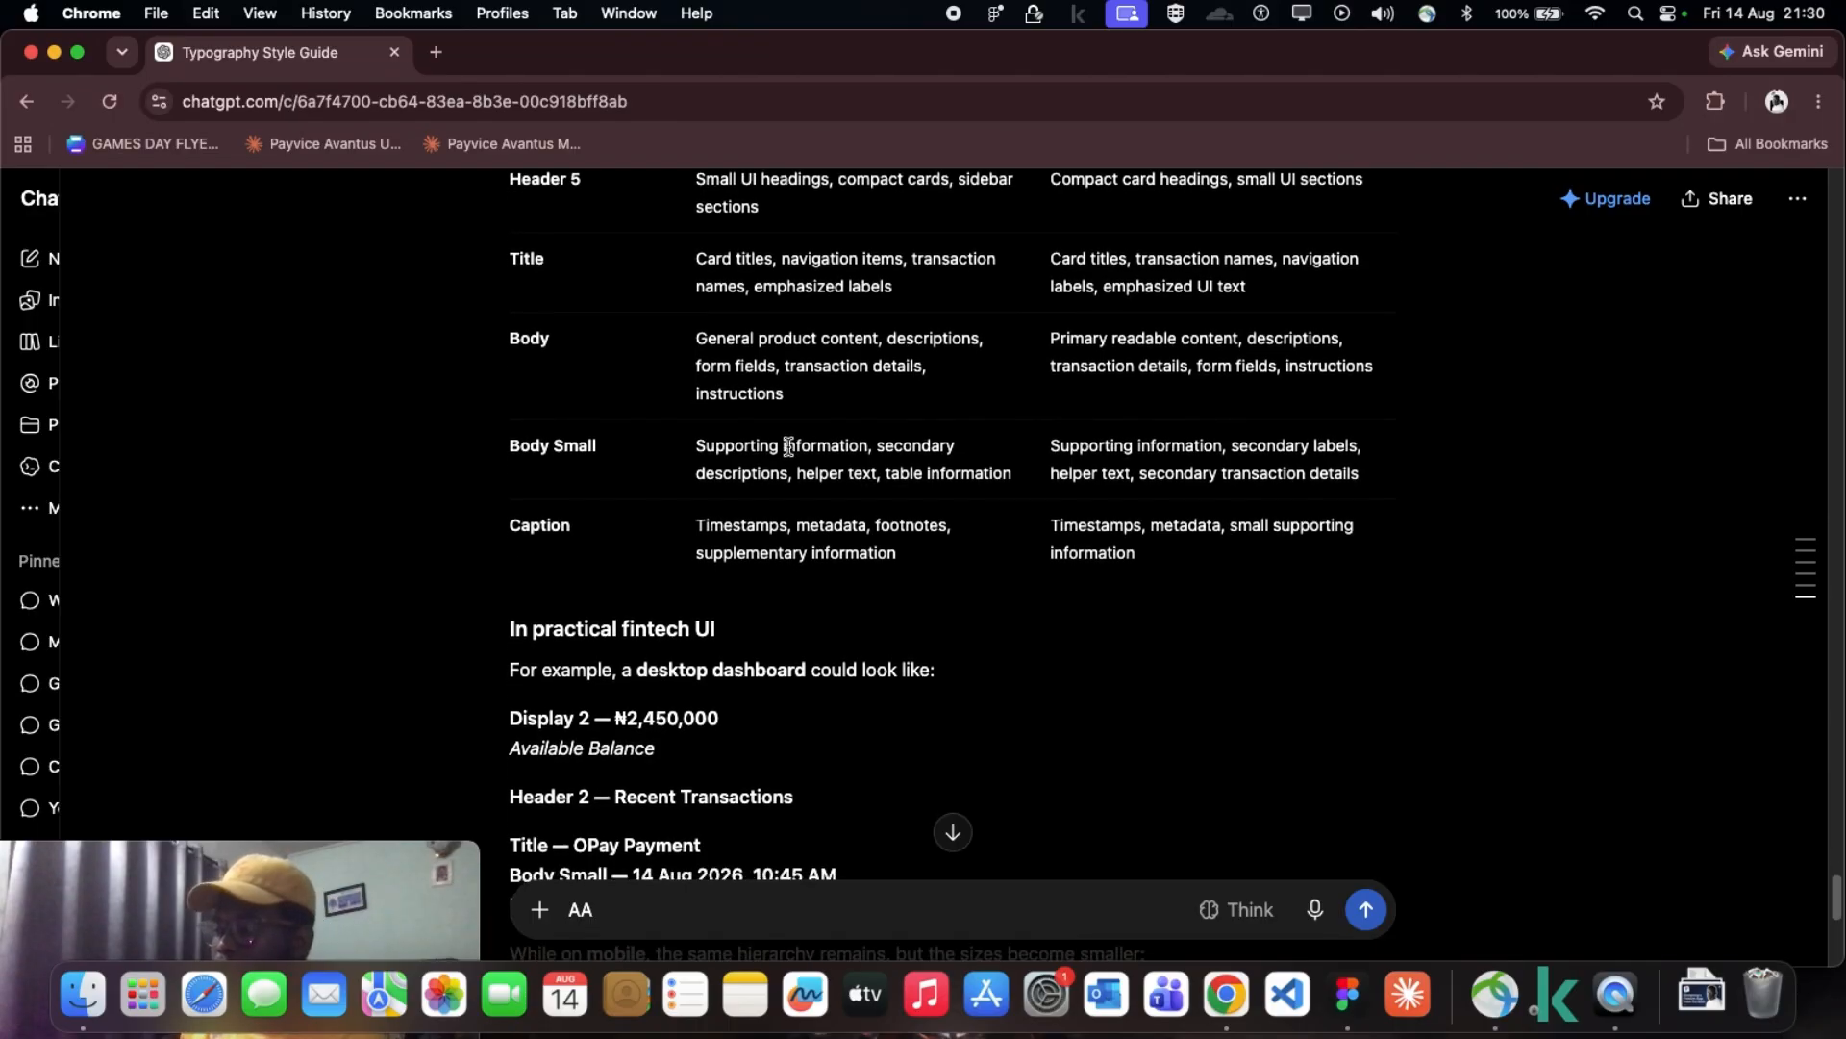
scroll(786, 445, down, 2)
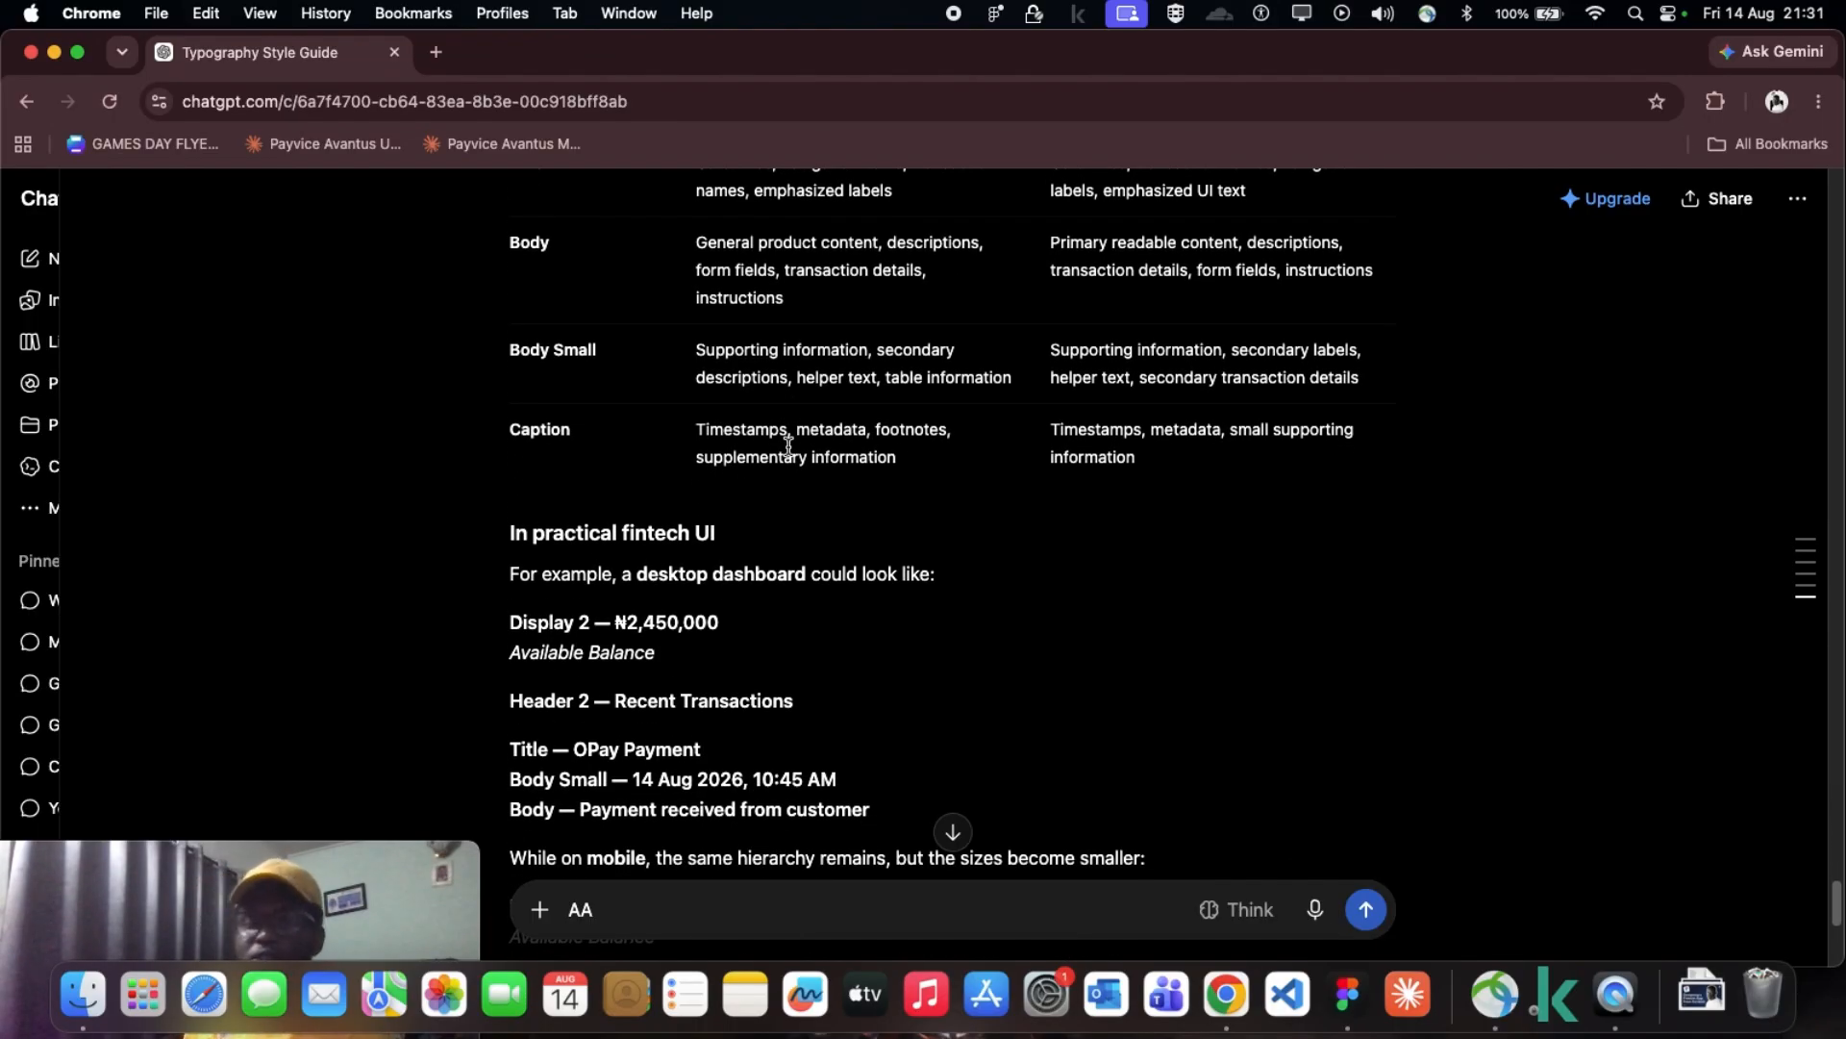
Step: Return to the Header 4 and Header 5 rows and reread their desktop and mobile recommended usage
scroll(789, 446, up, 9)
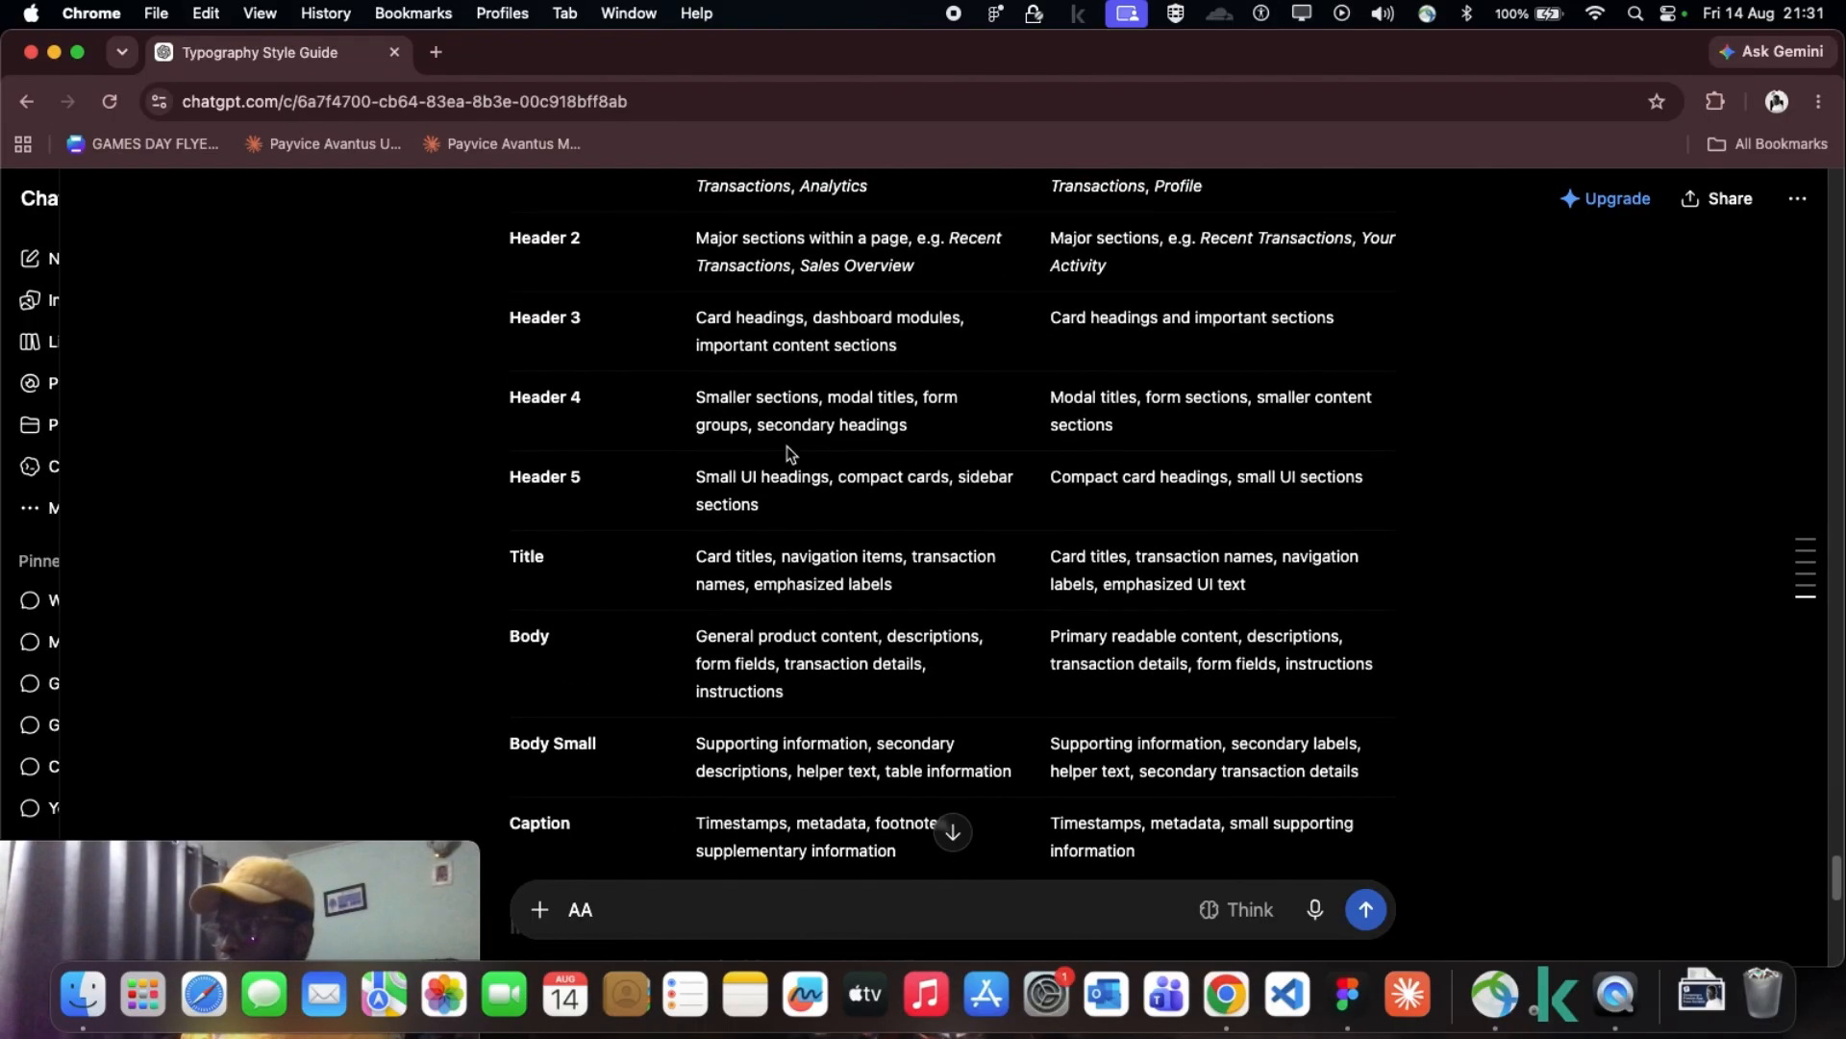
scroll(786, 446, up, 1)
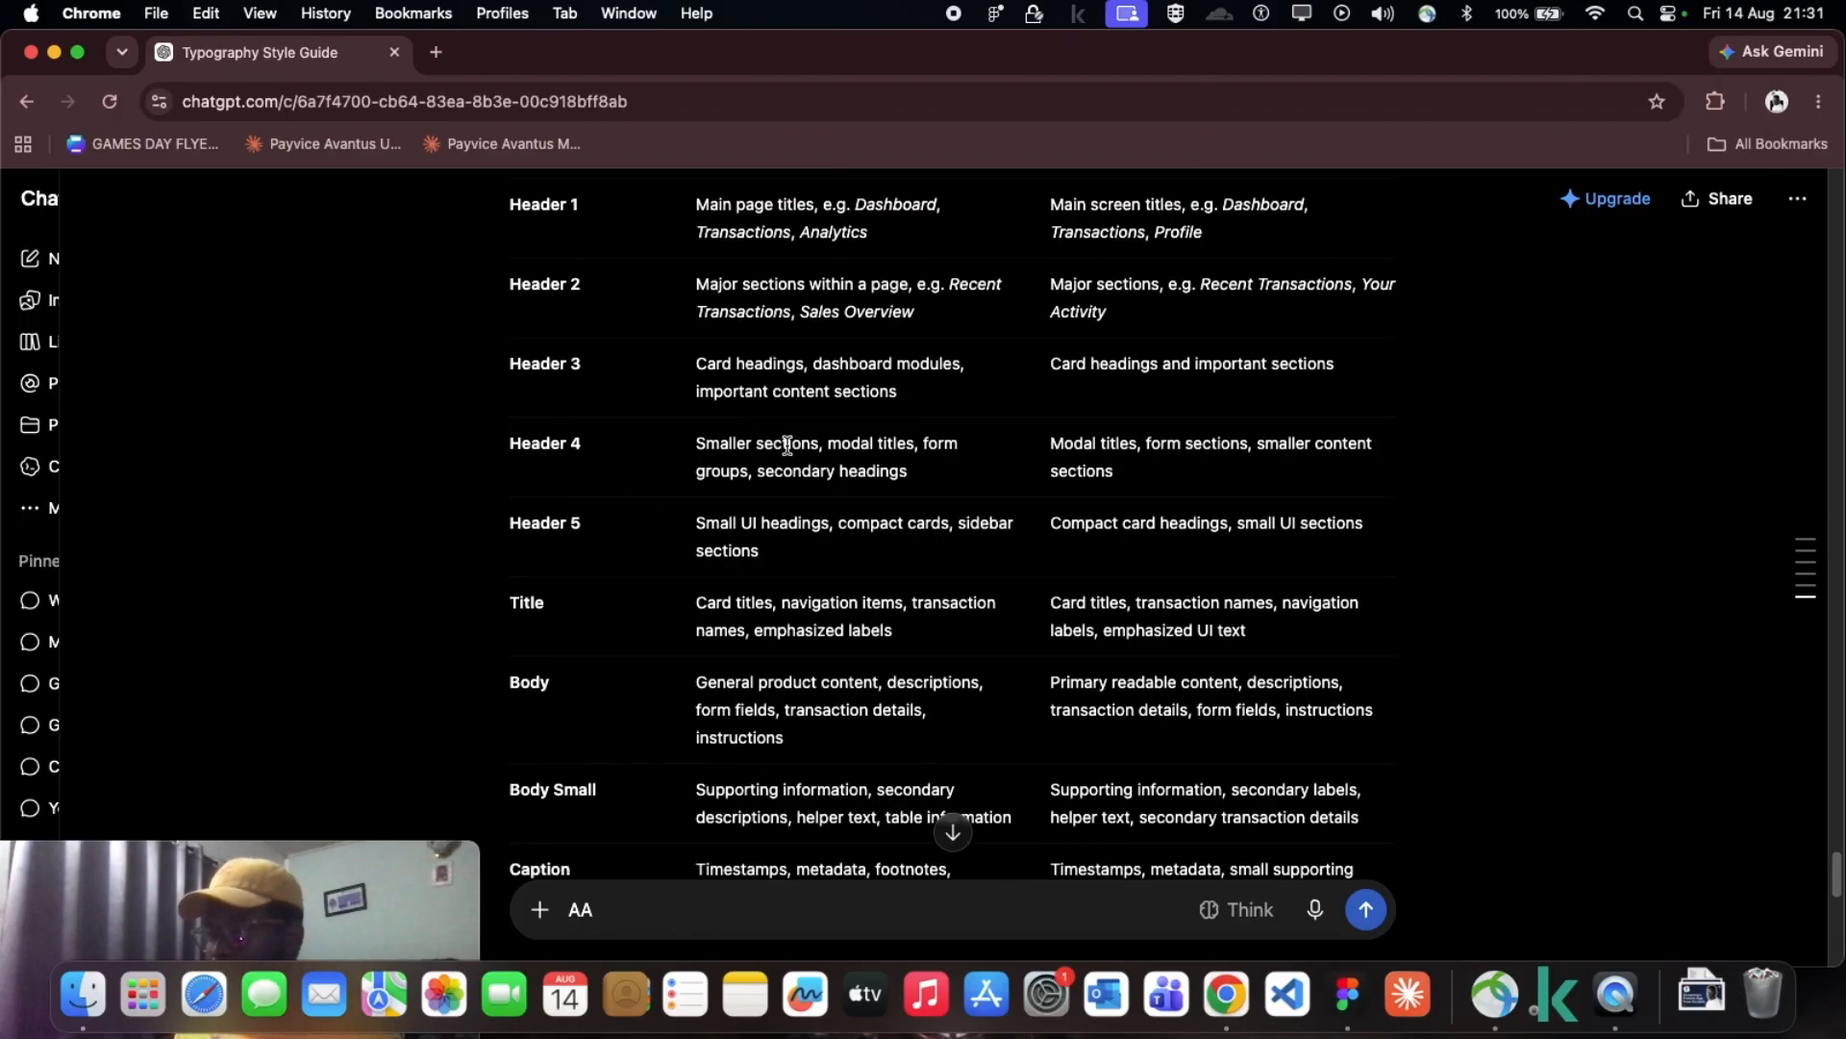
scroll(833, 336, down, 2)
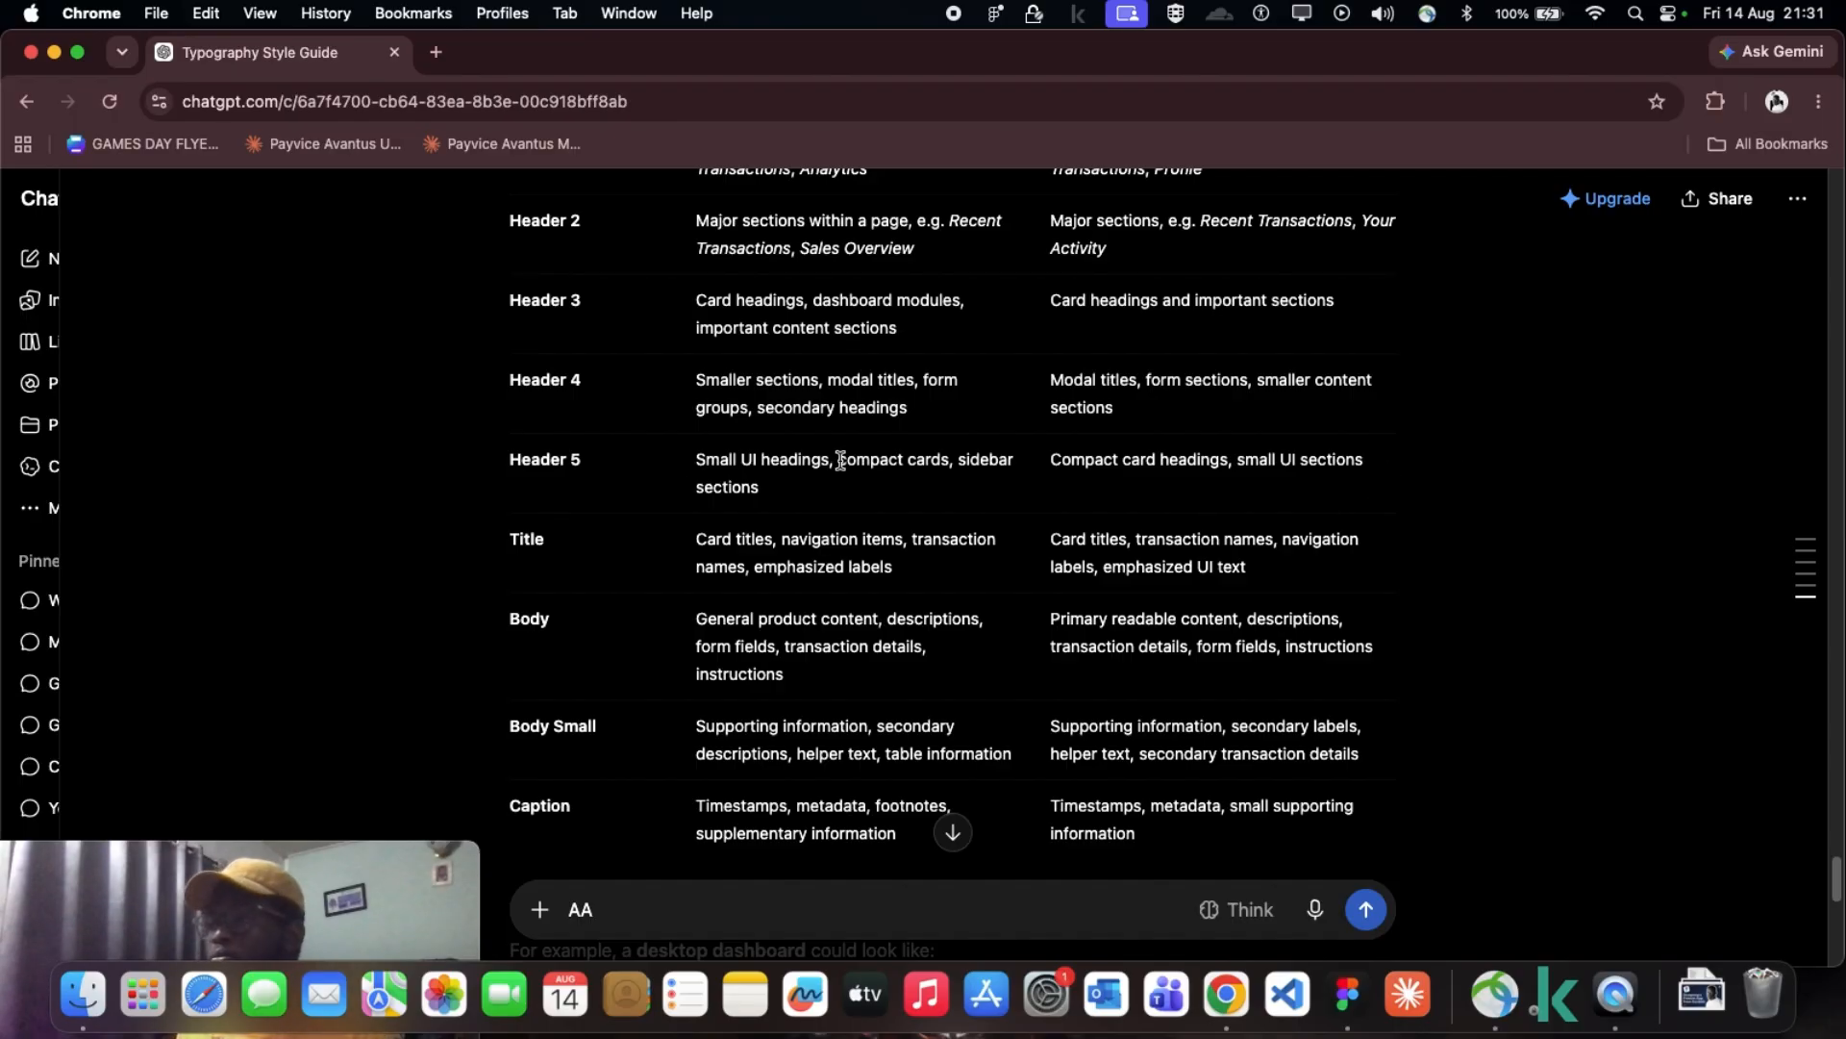
scroll(836, 462, down, 1)
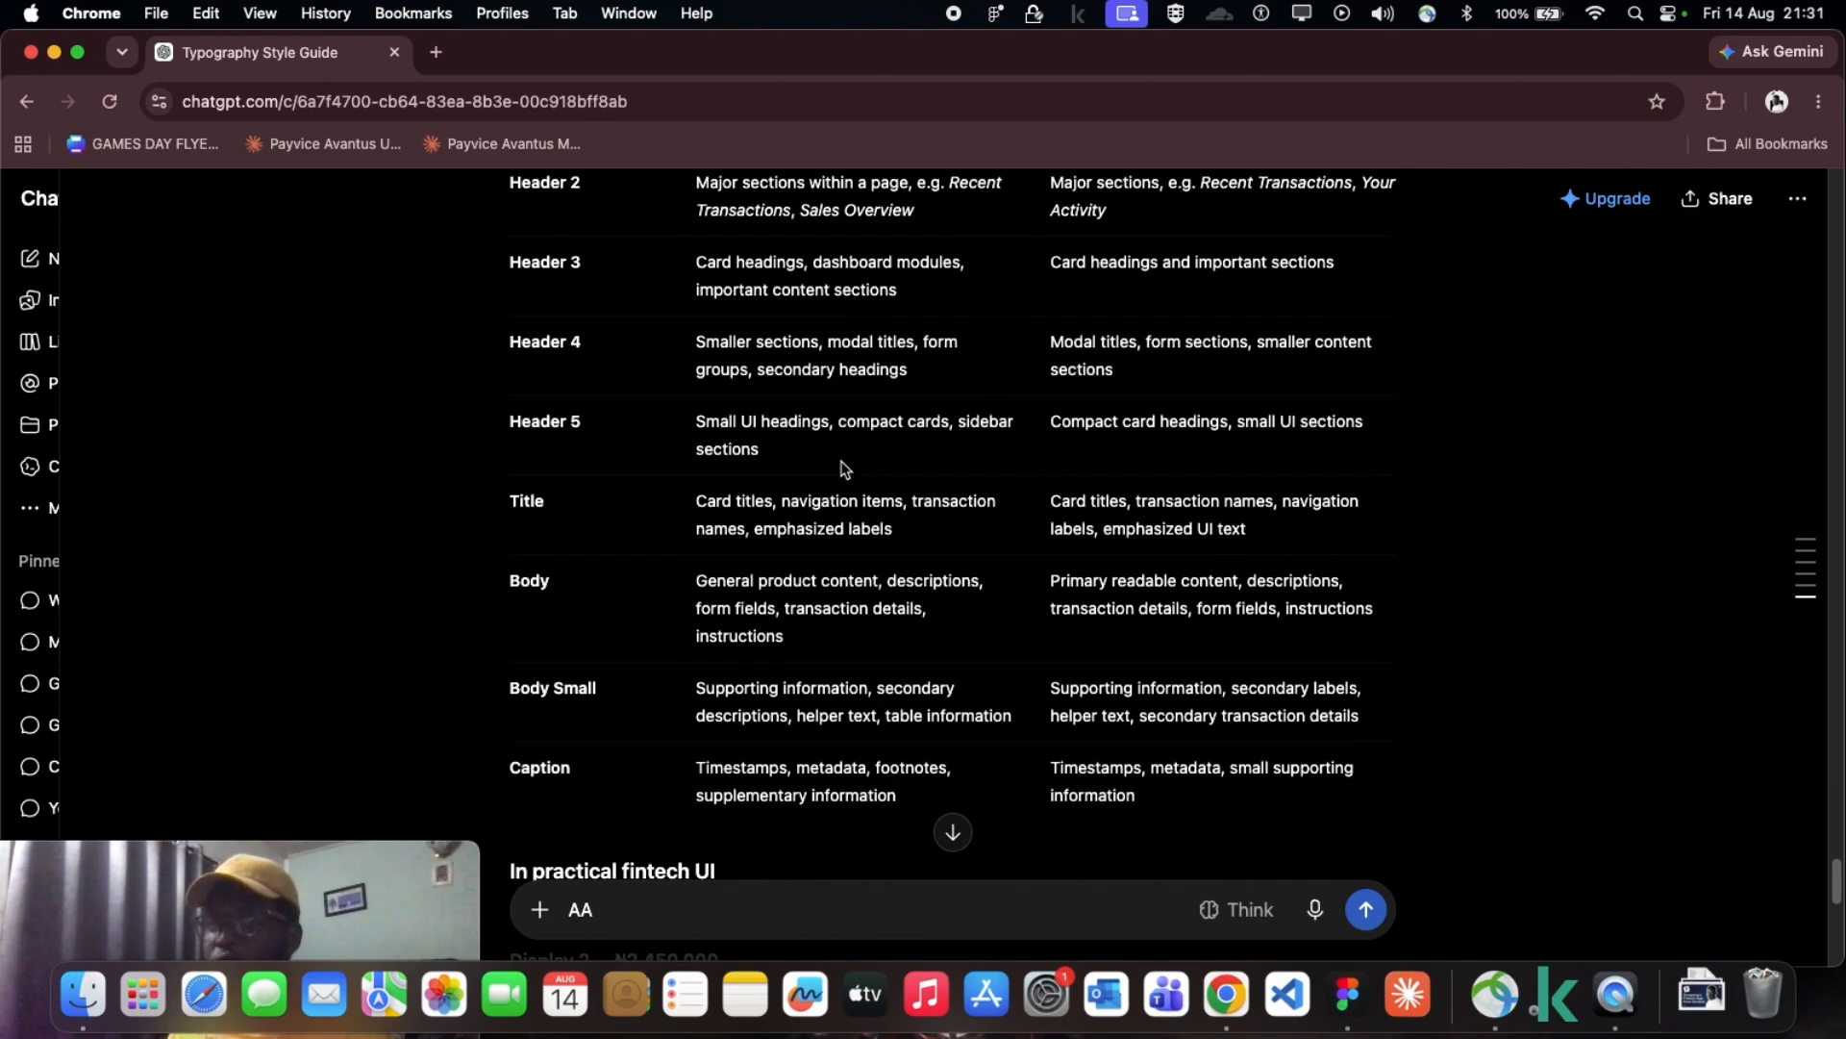
scroll(1187, 523, up, 1)
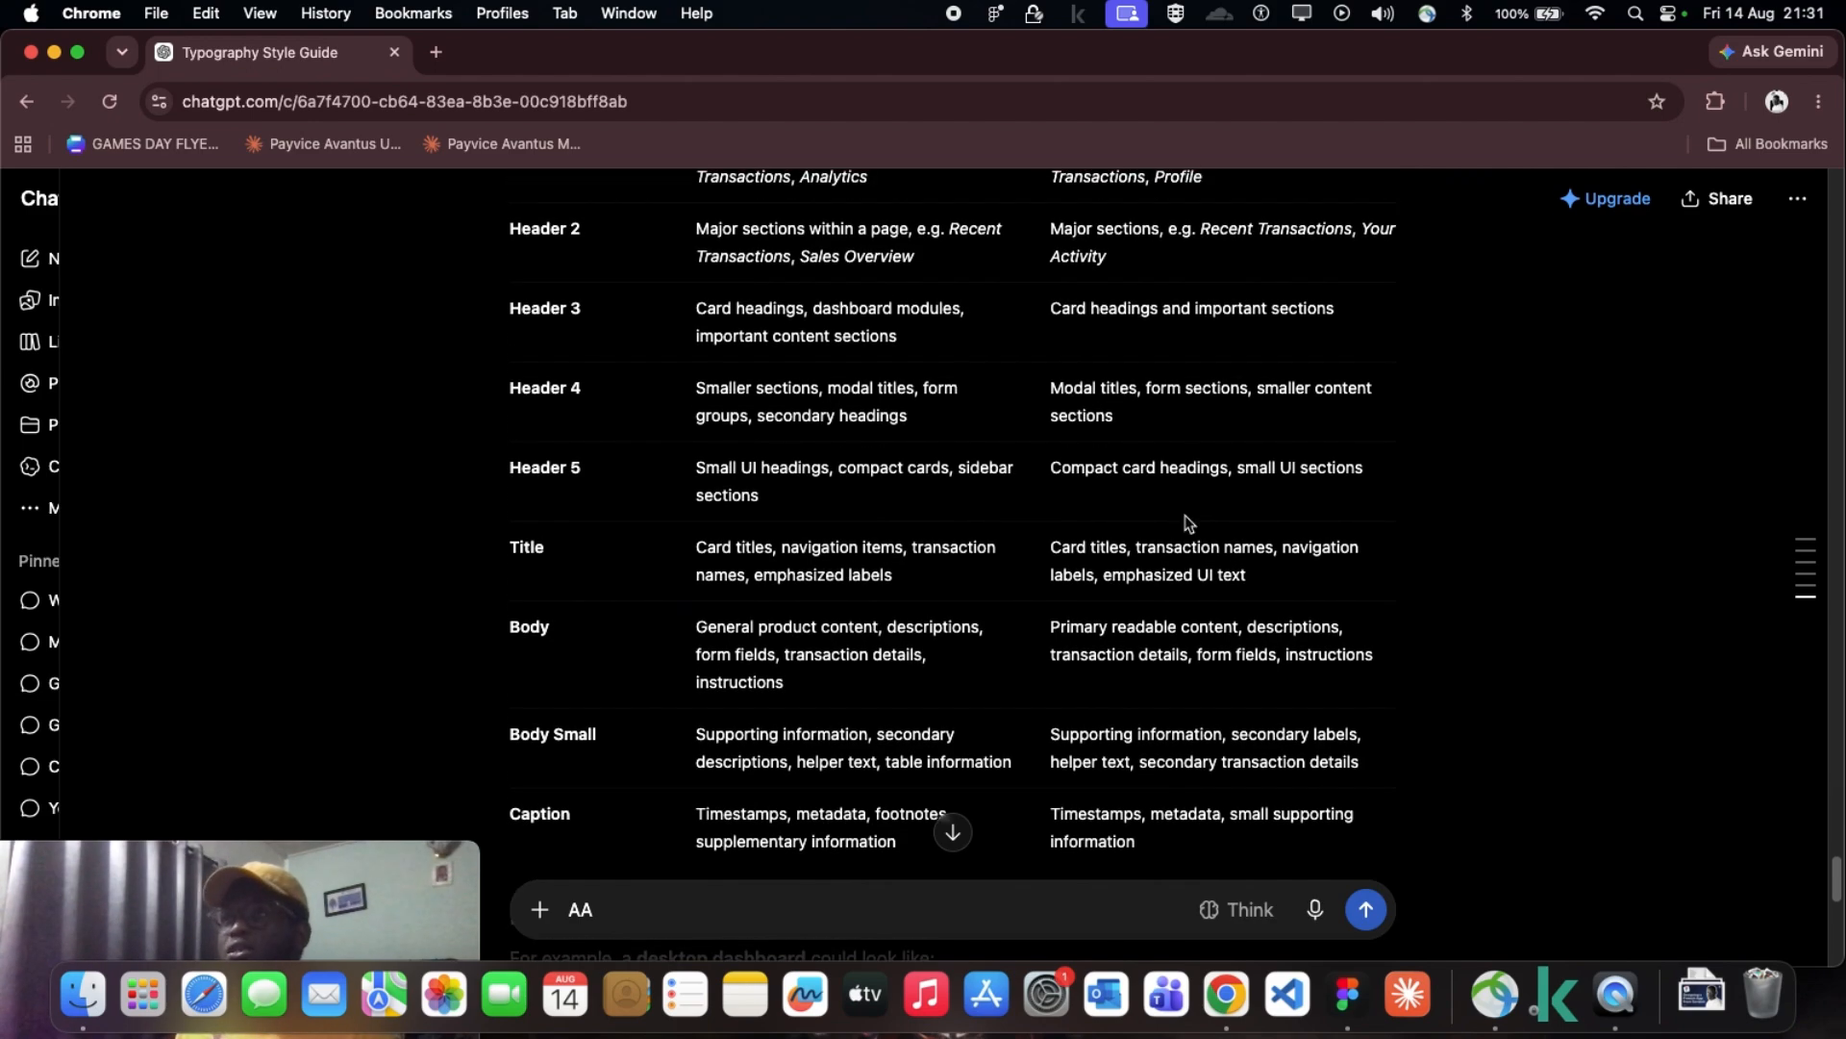
scroll(804, 668, down, 2)
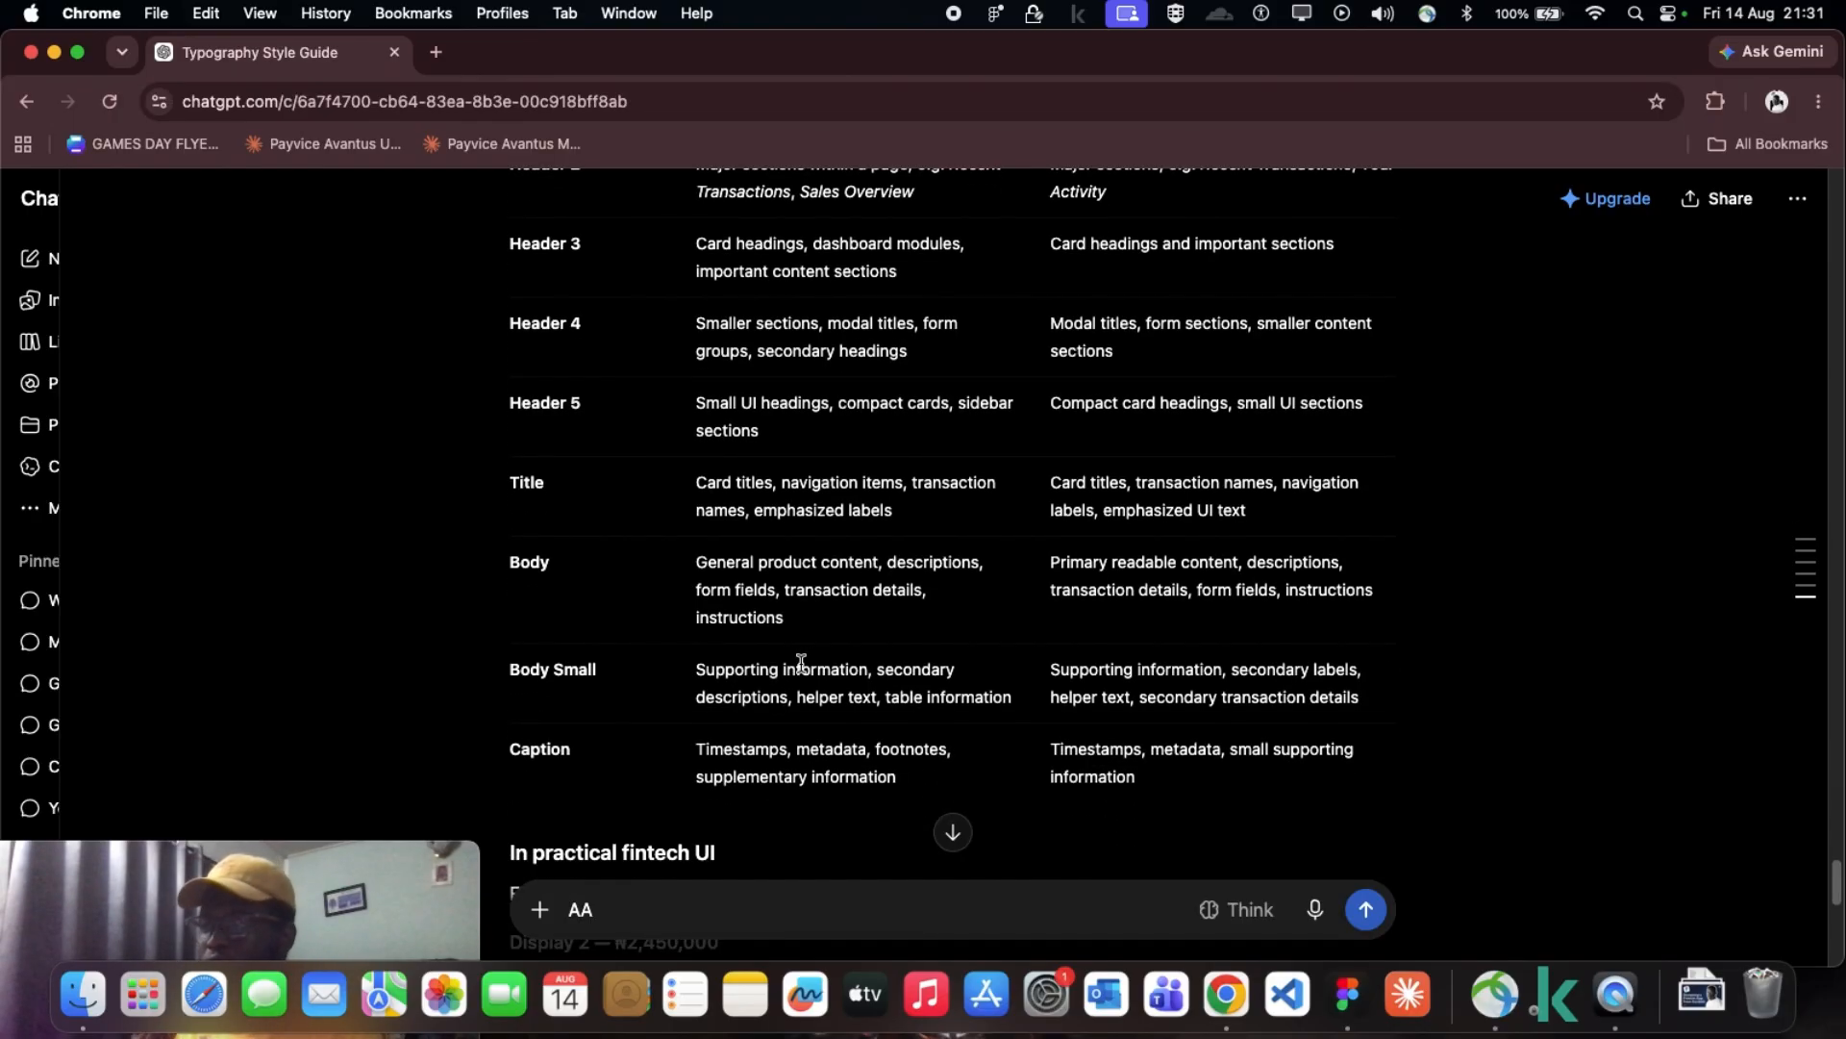
Step: Compare the desktop and mobile usage for Header 3, Title, Body, Body Small and Caption
scroll(846, 596, up, 3)
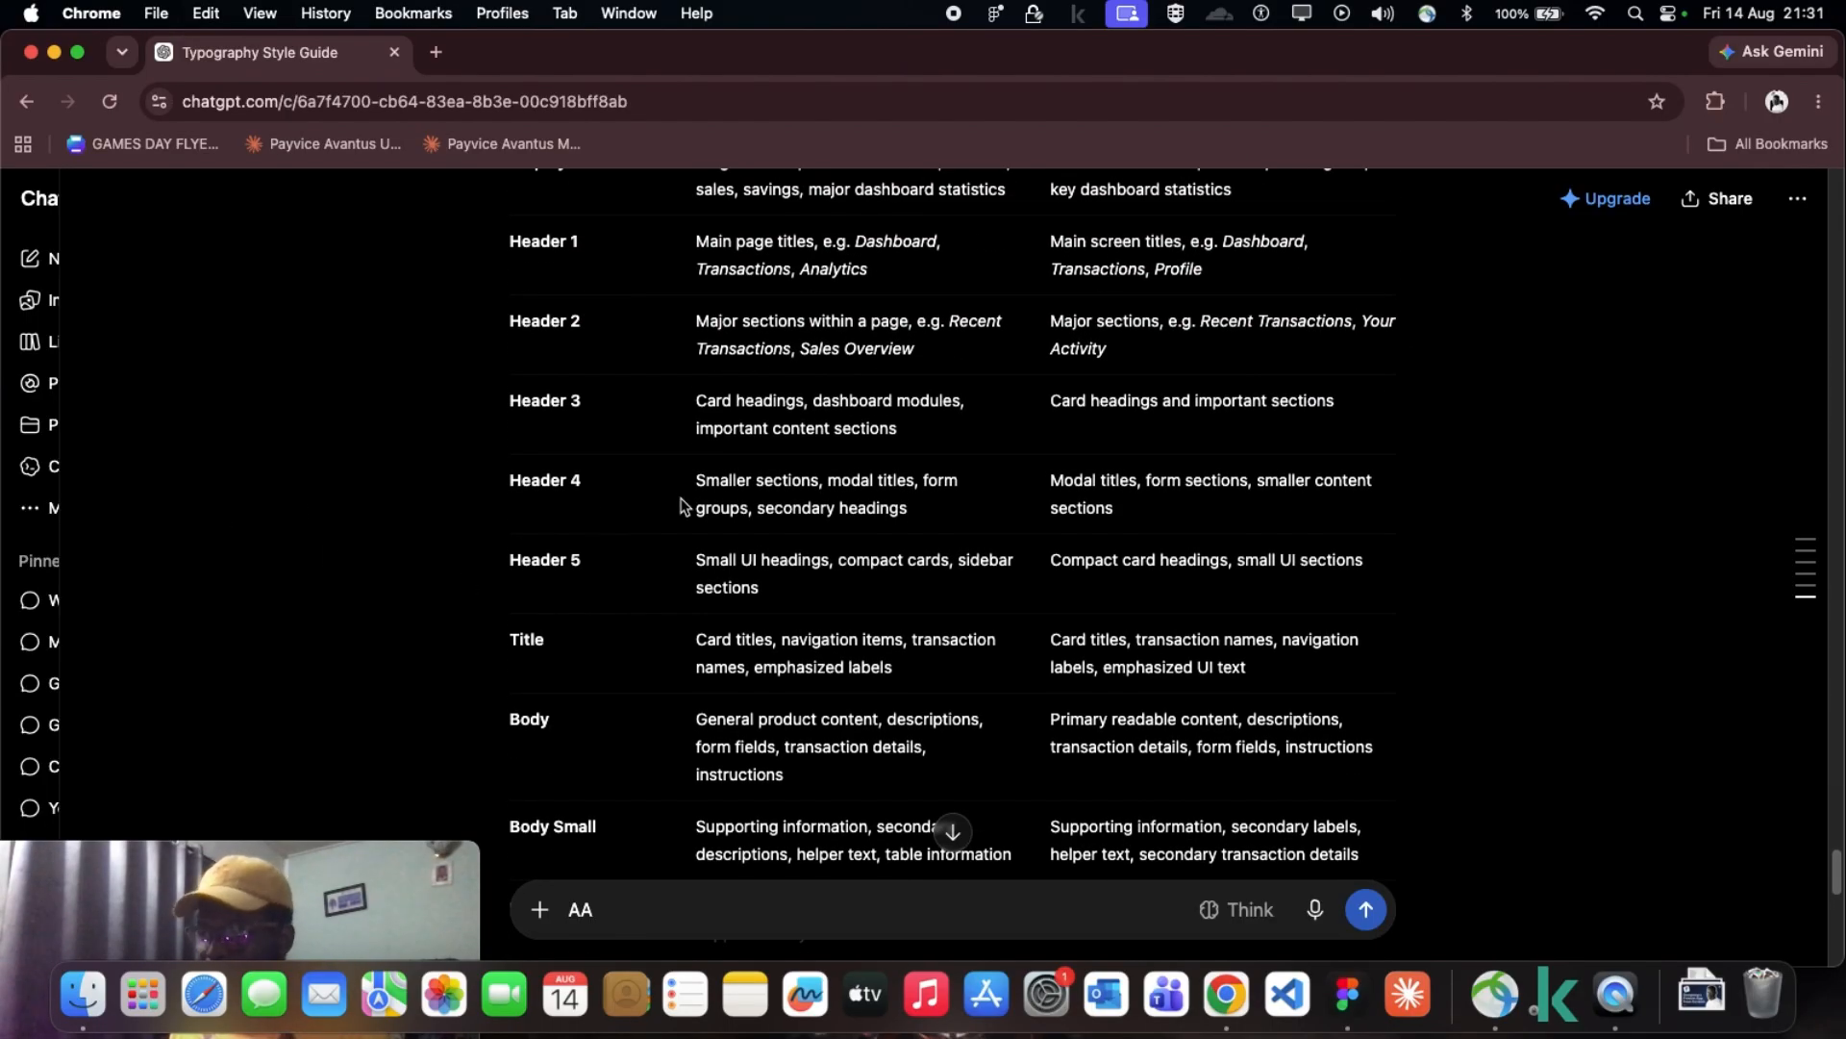
scroll(865, 472, up, 1)
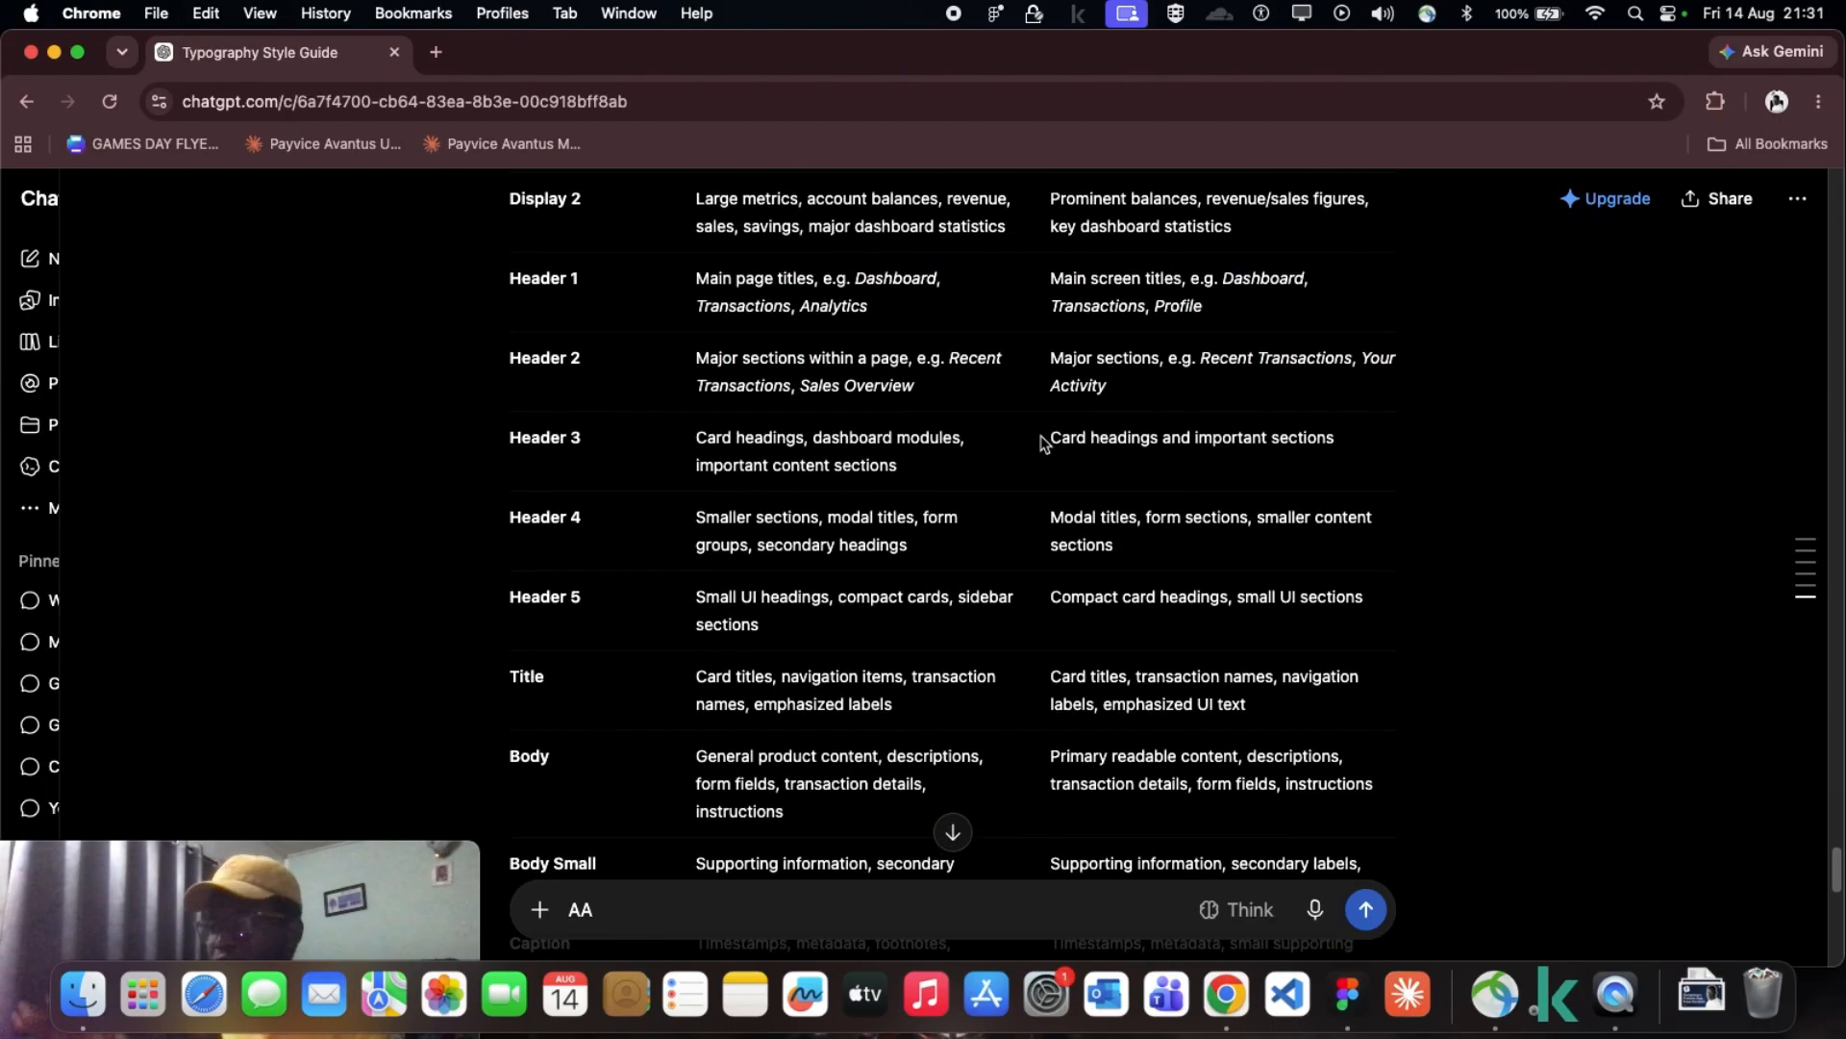
scroll(1006, 400, down, 1)
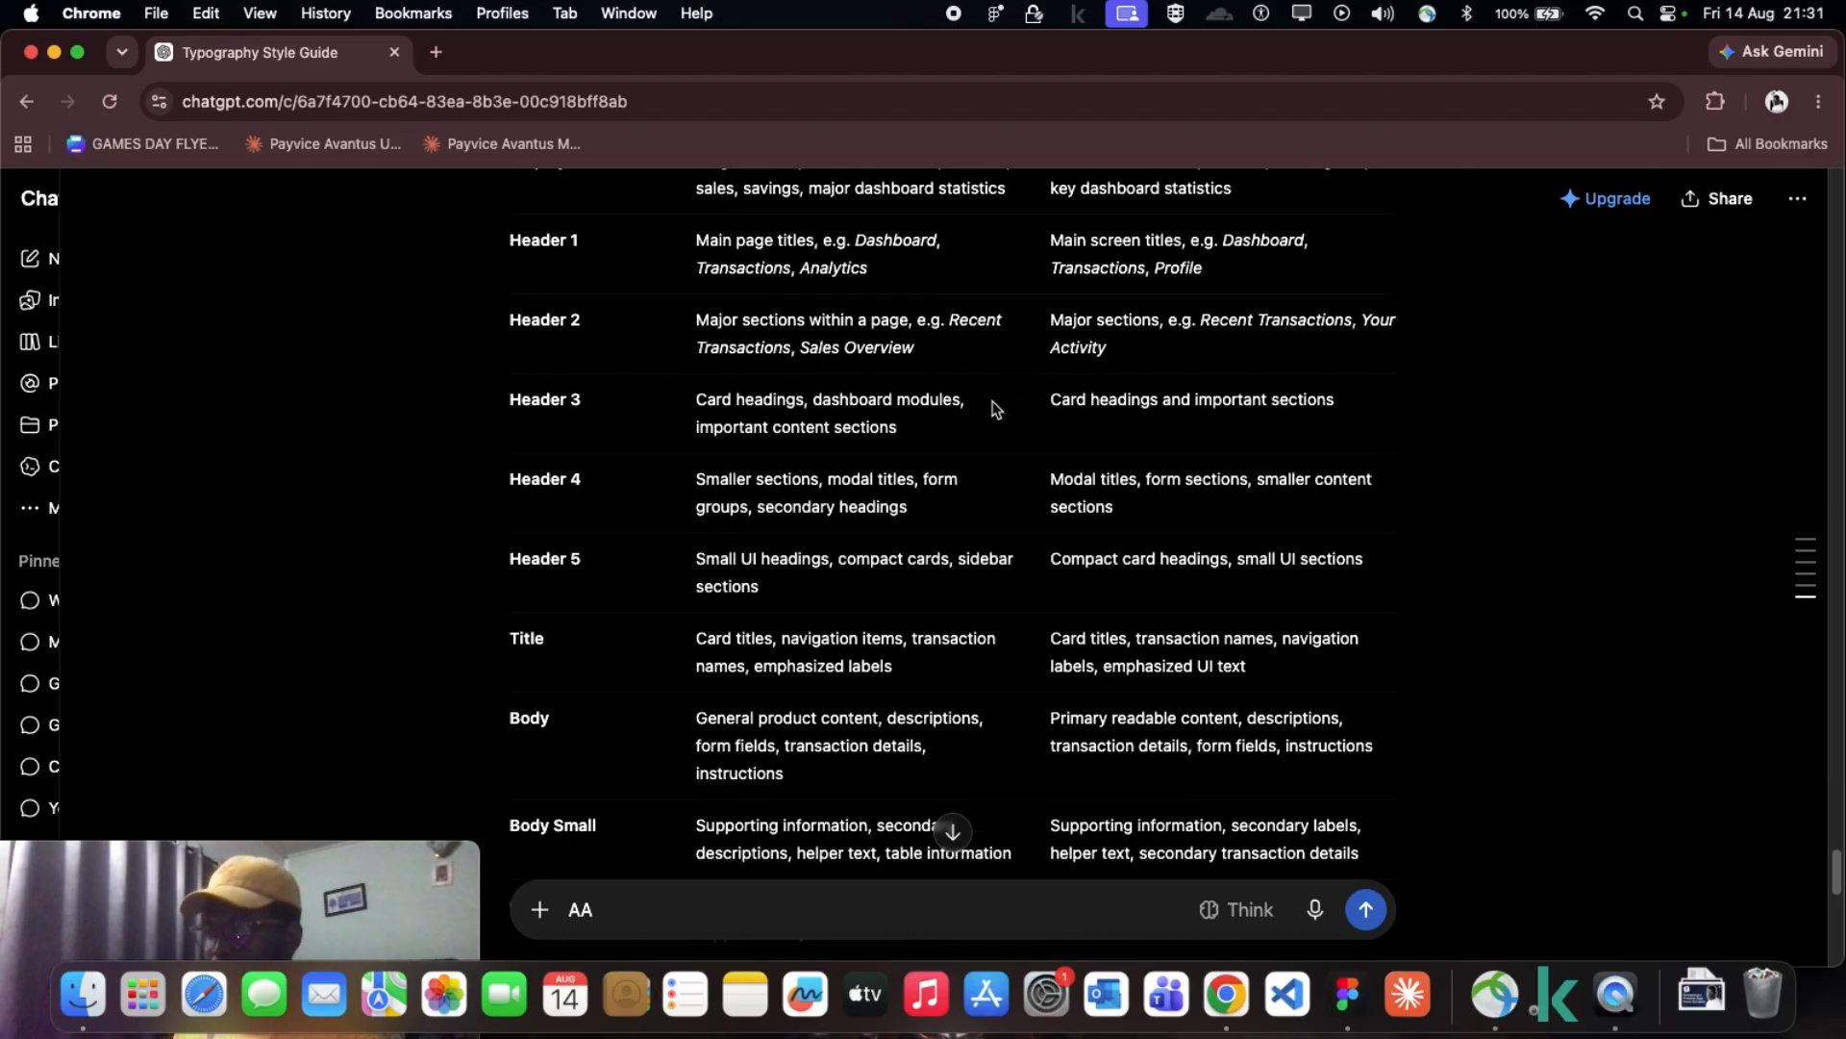
scroll(1121, 629, down, 2)
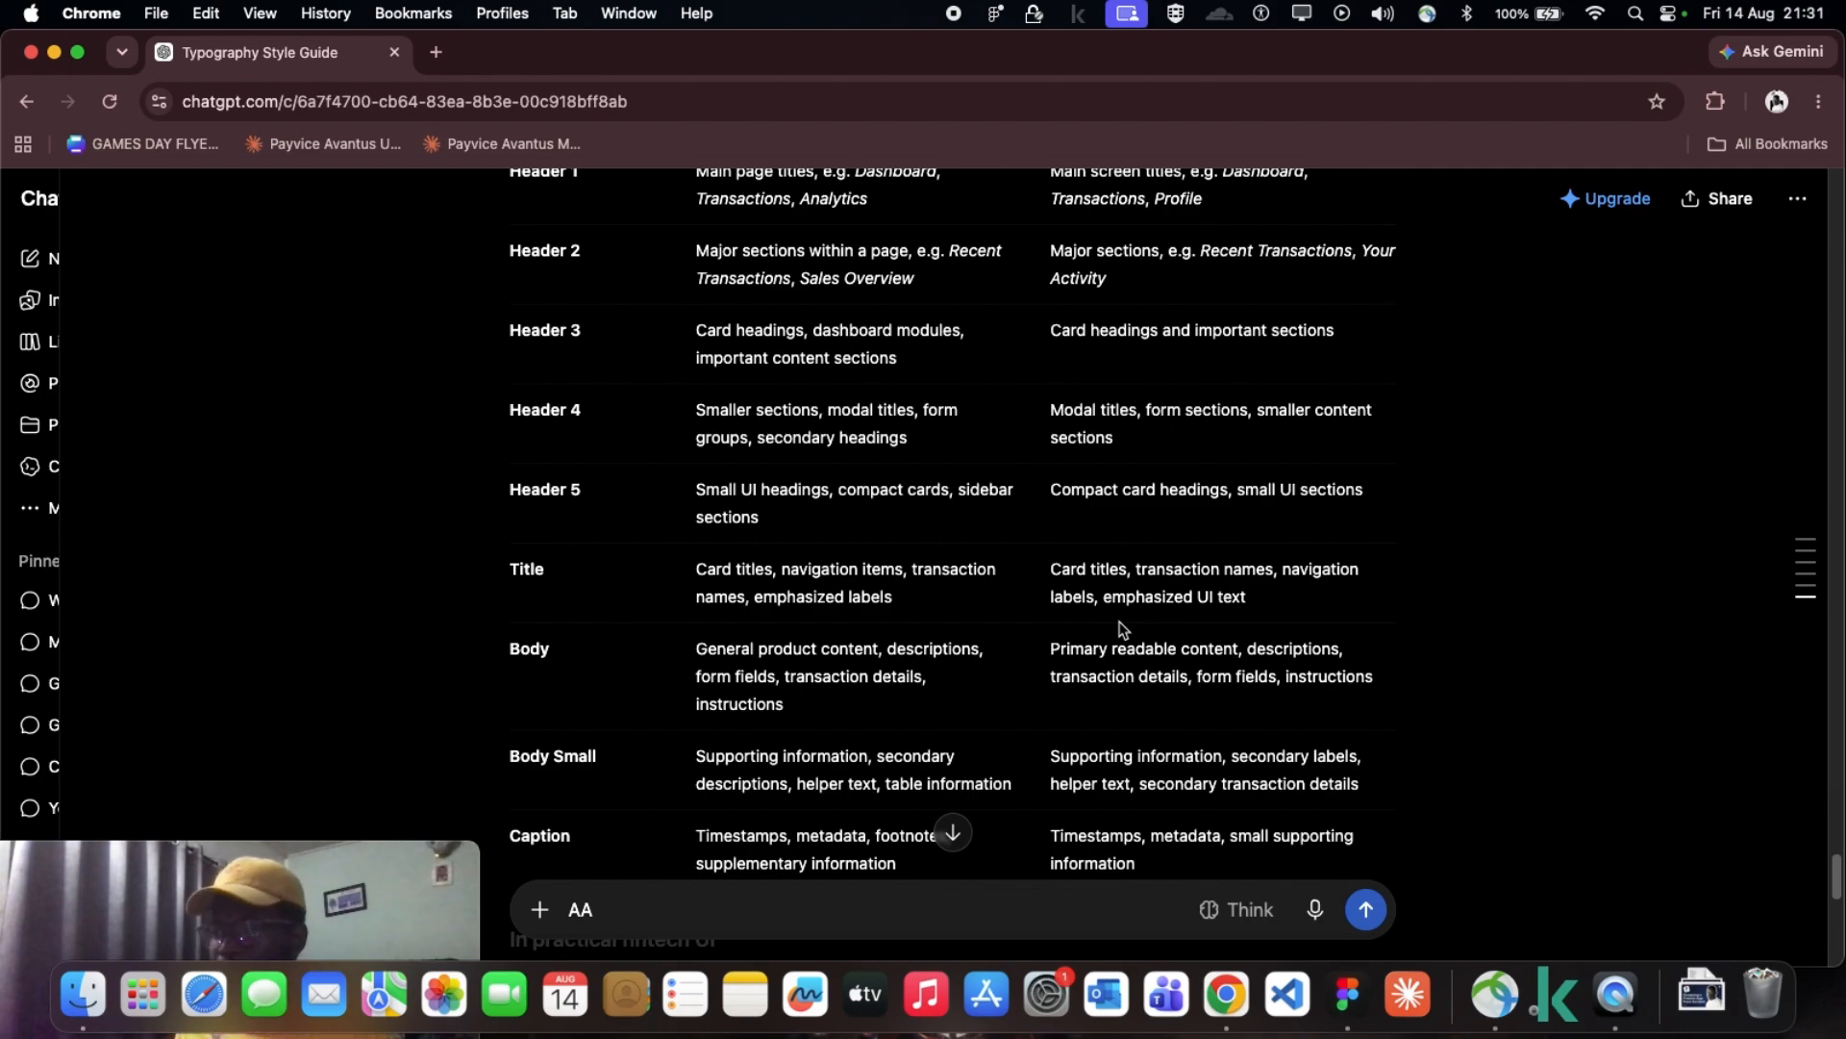
scroll(1001, 701, down, 2)
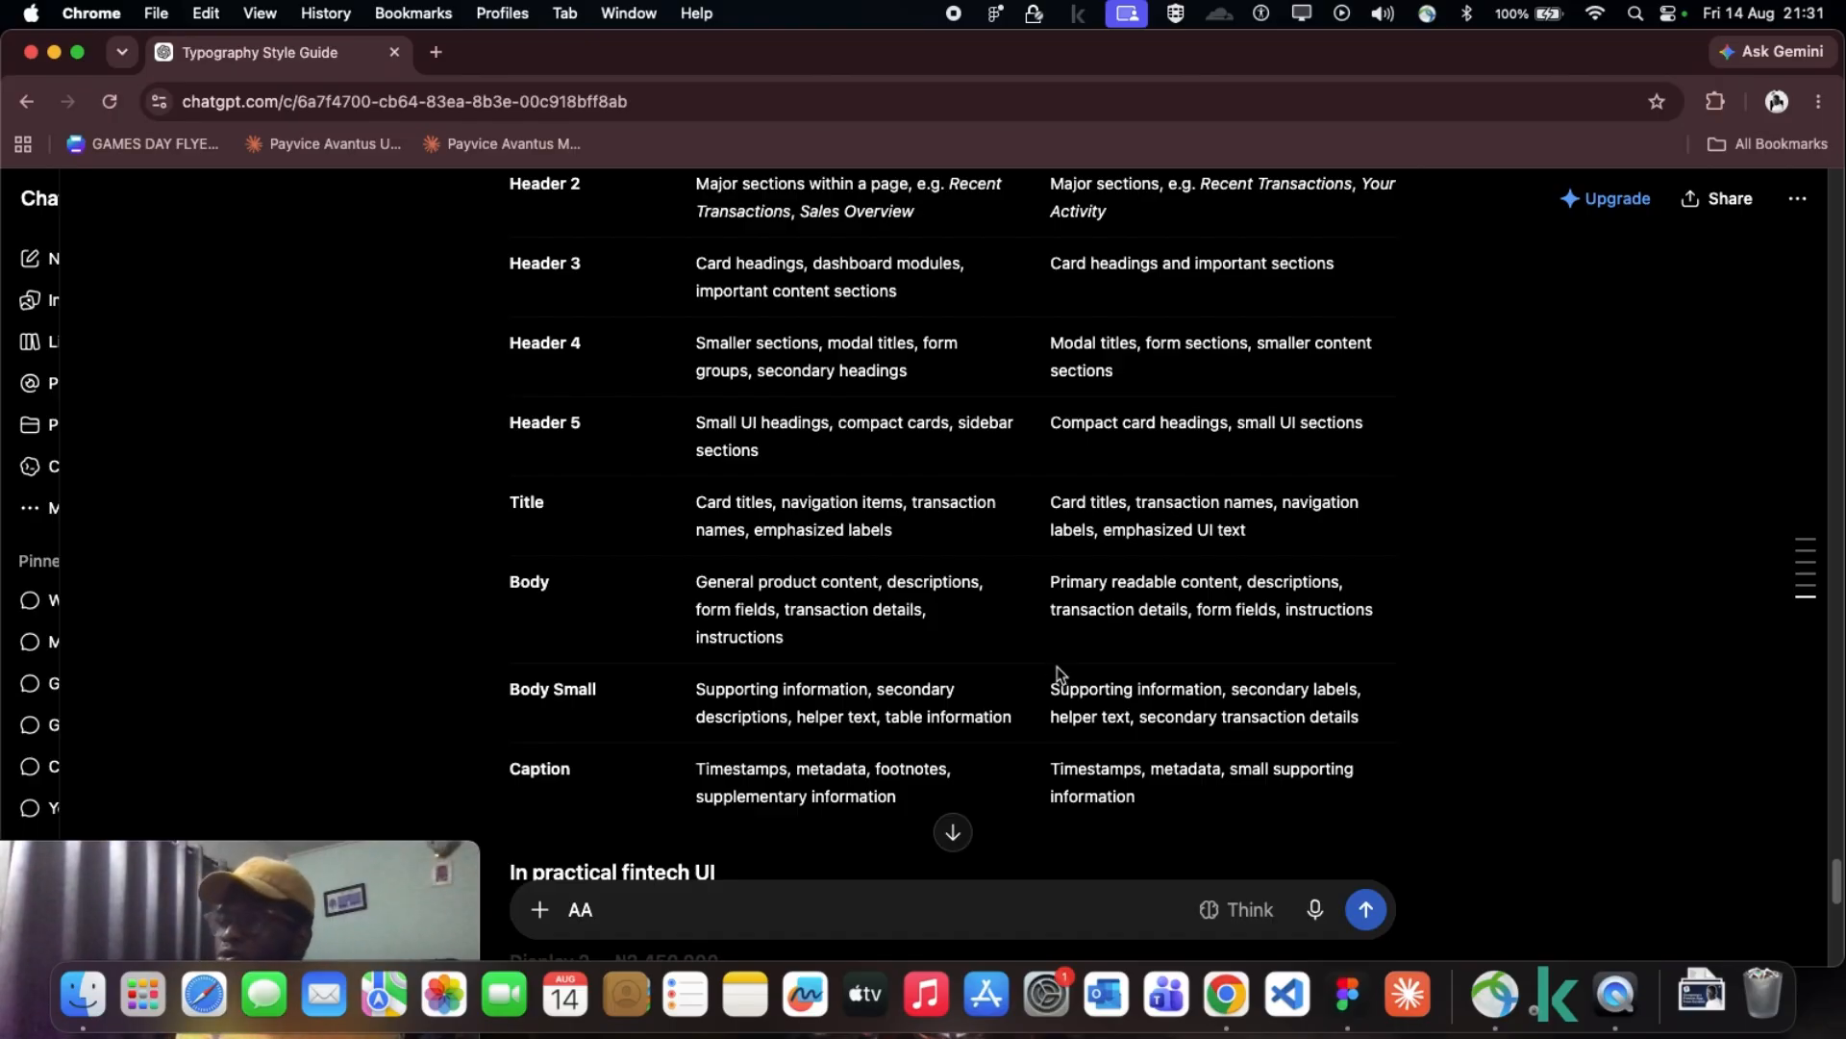
scroll(1058, 673, up, 1)
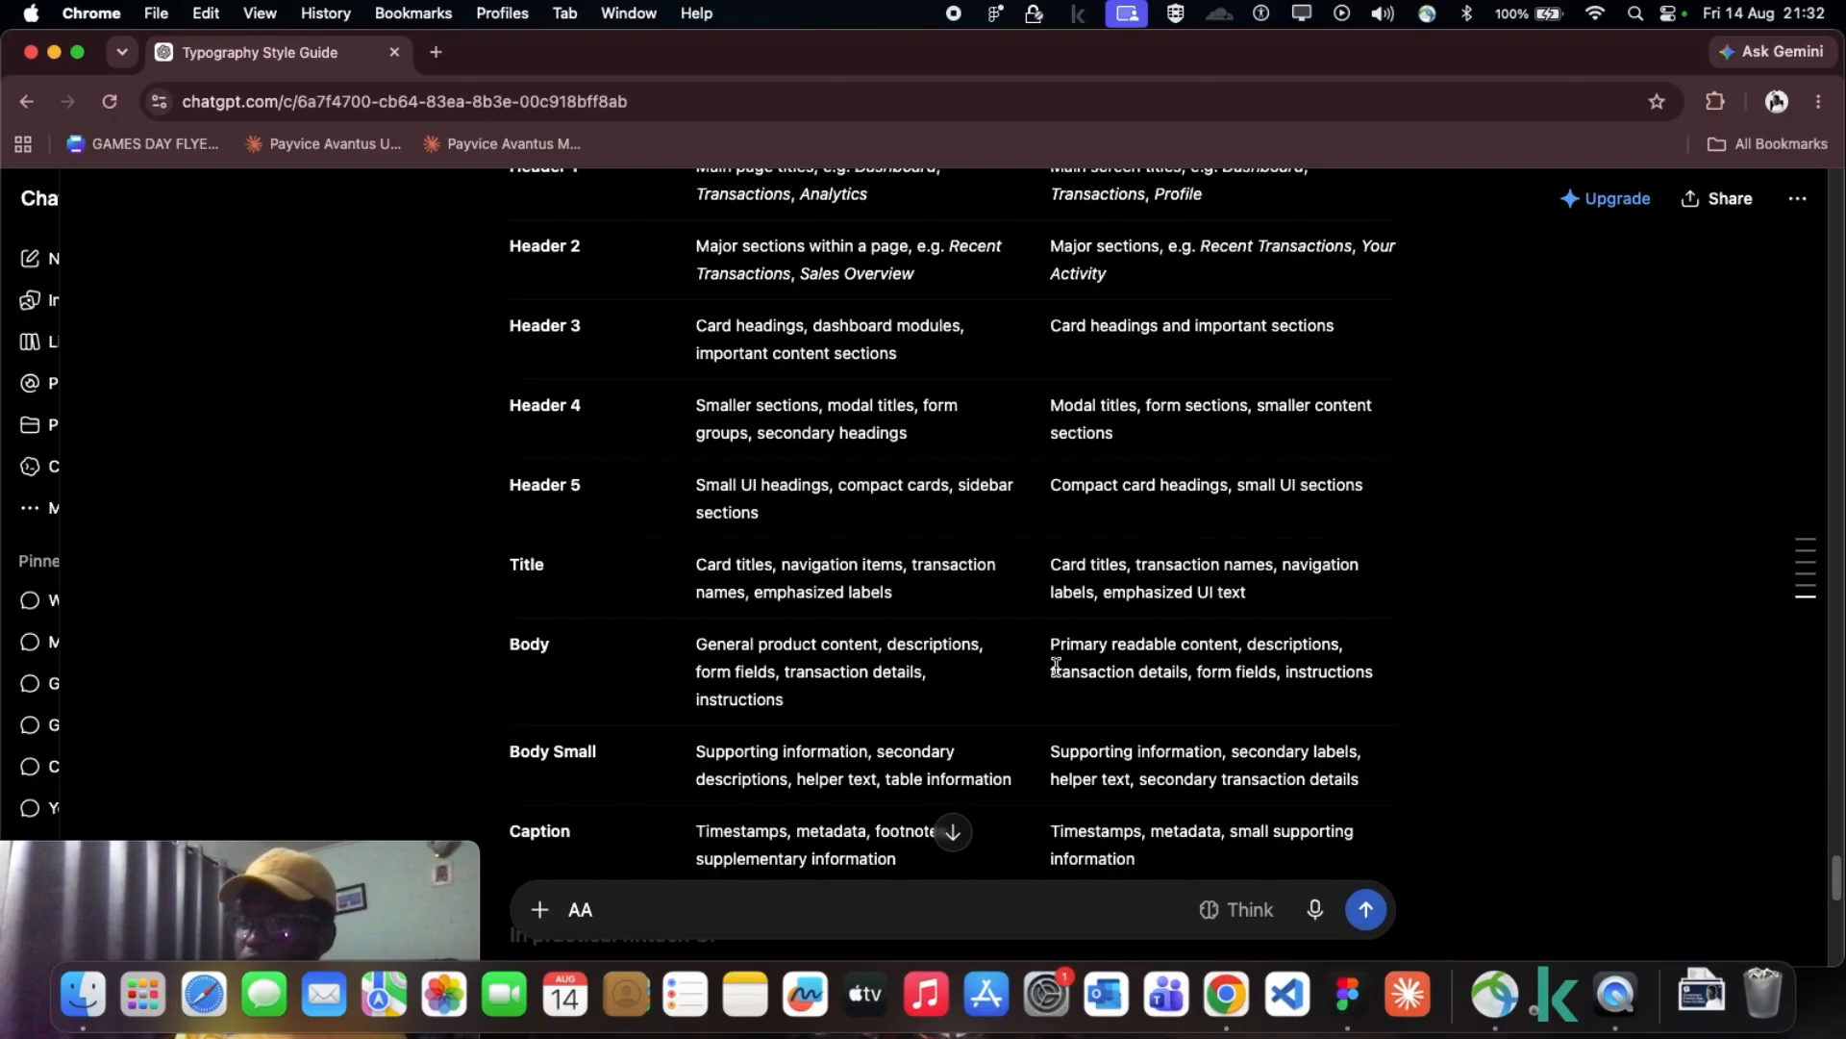
scroll(1106, 837, down, 1)
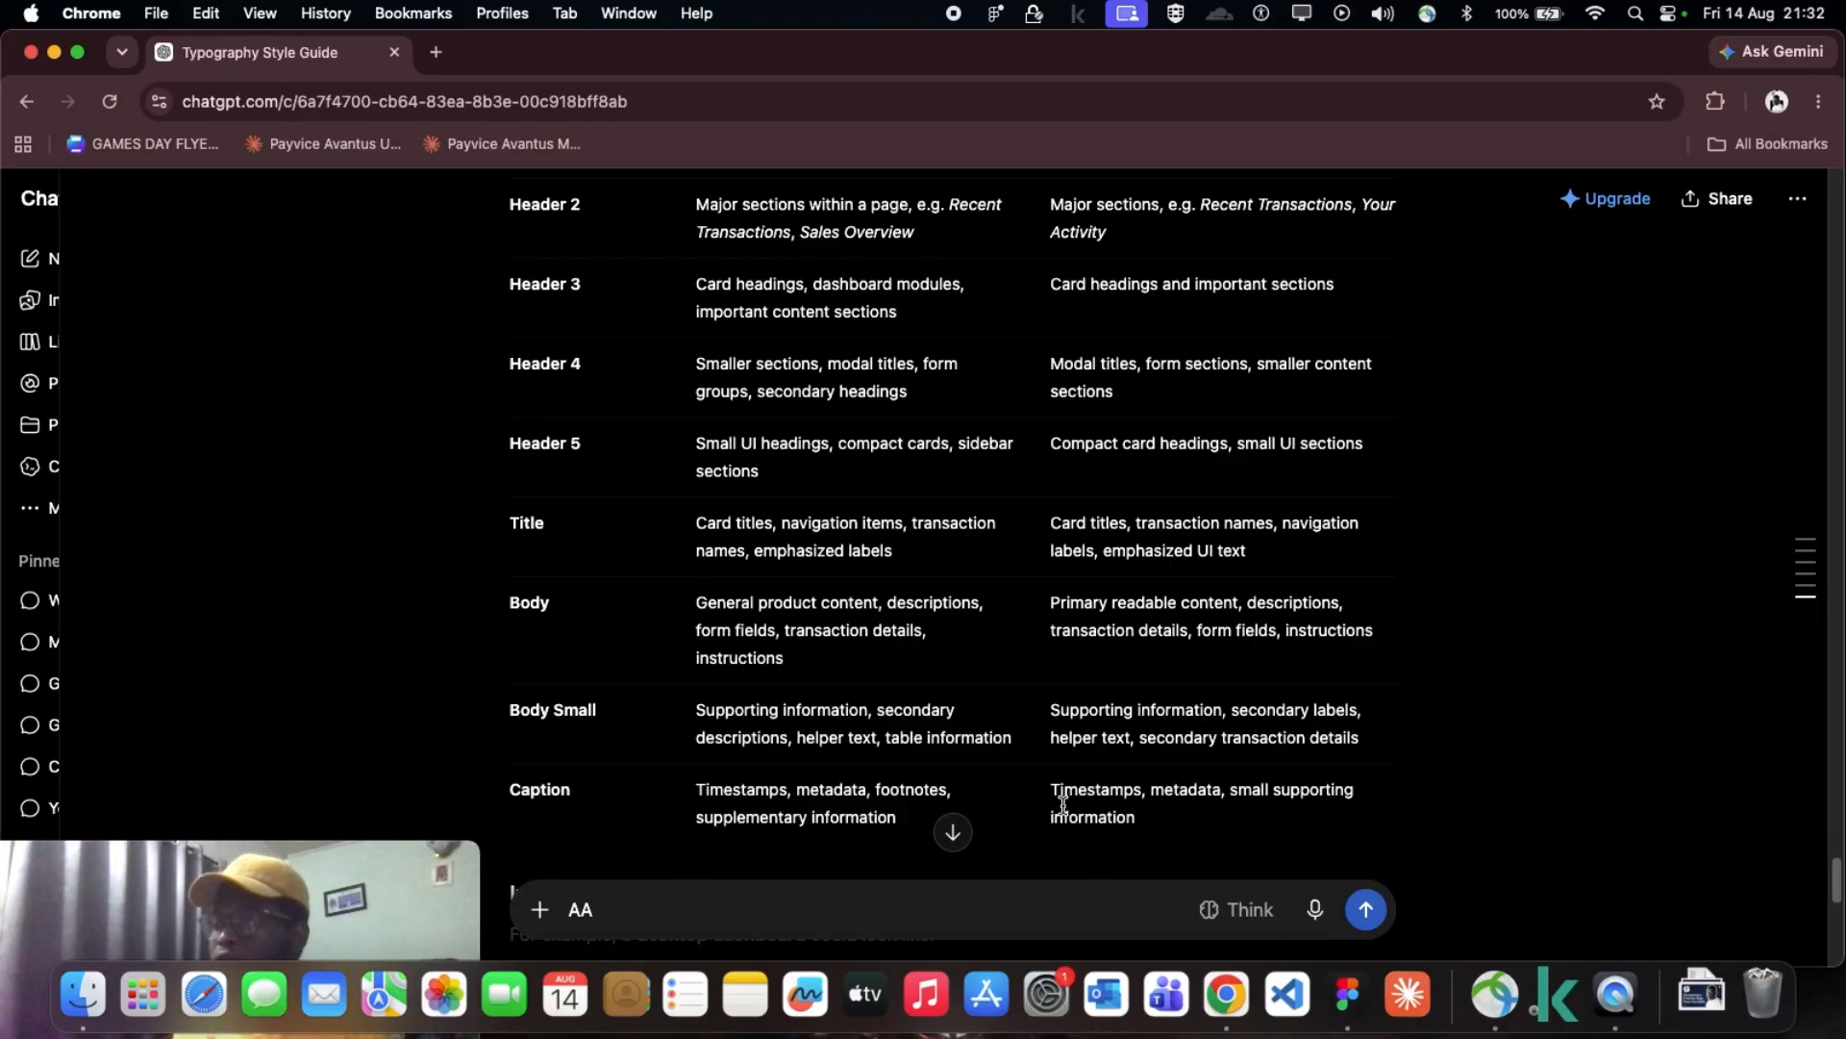
Step: Read the "In practical fintech UI" section with its desktop dashboard and mobile hierarchy examples
scroll(1048, 587, down, 2)
scroll(928, 607, down, 2)
scroll(941, 606, up, 5)
scroll(775, 629, down, 10)
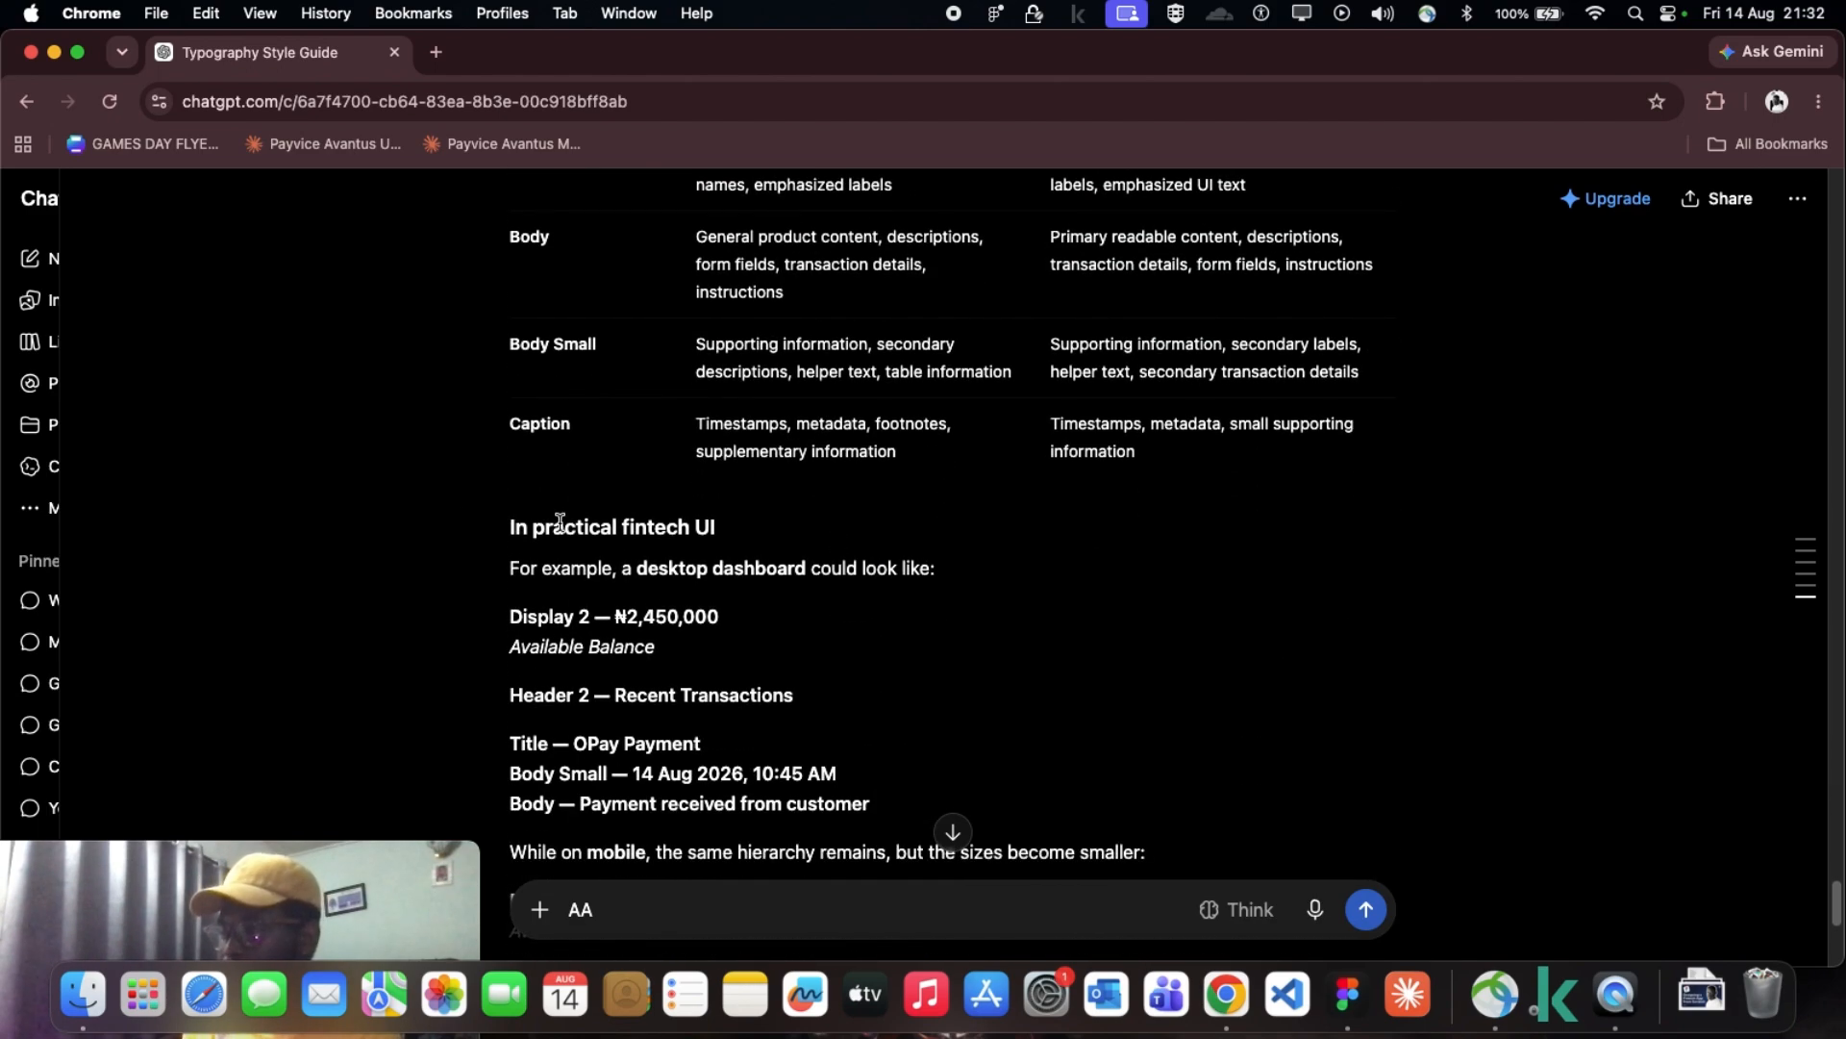
scroll(559, 521, down, 6)
scroll(689, 402, down, 1)
scroll(616, 409, down, 1)
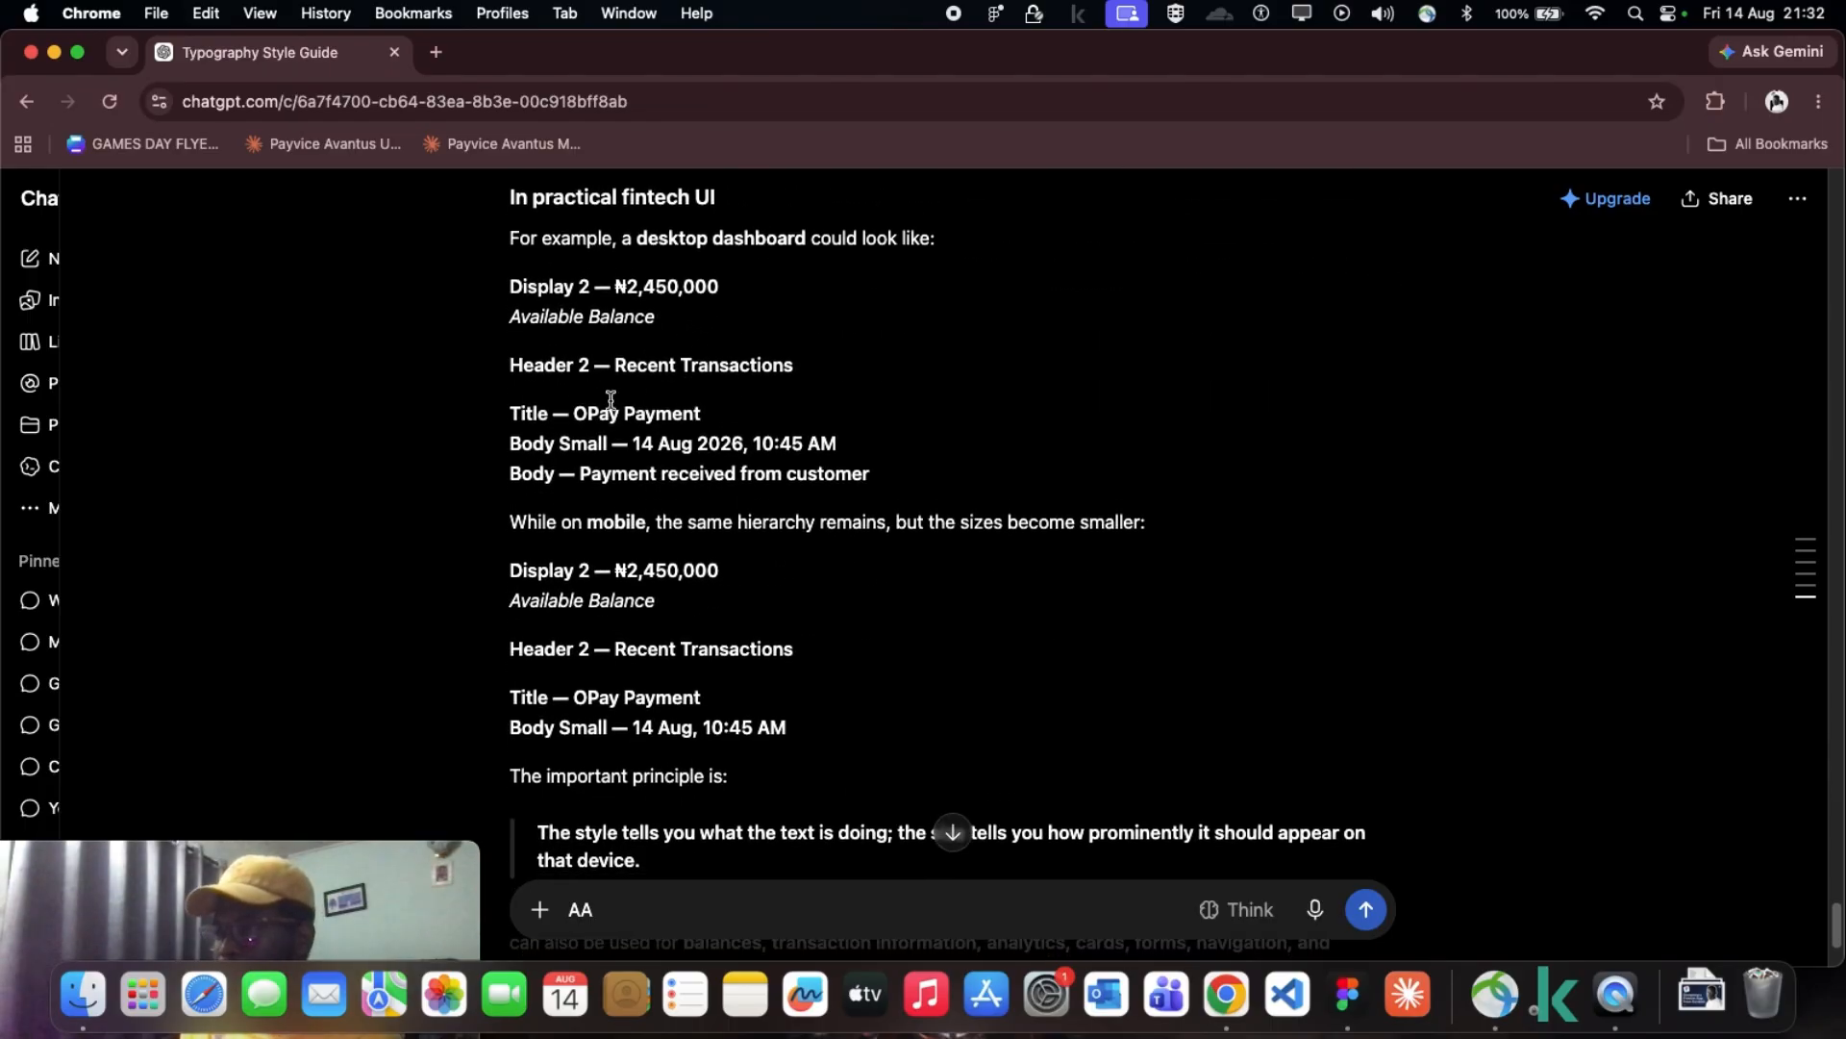
scroll(615, 404, down, 1)
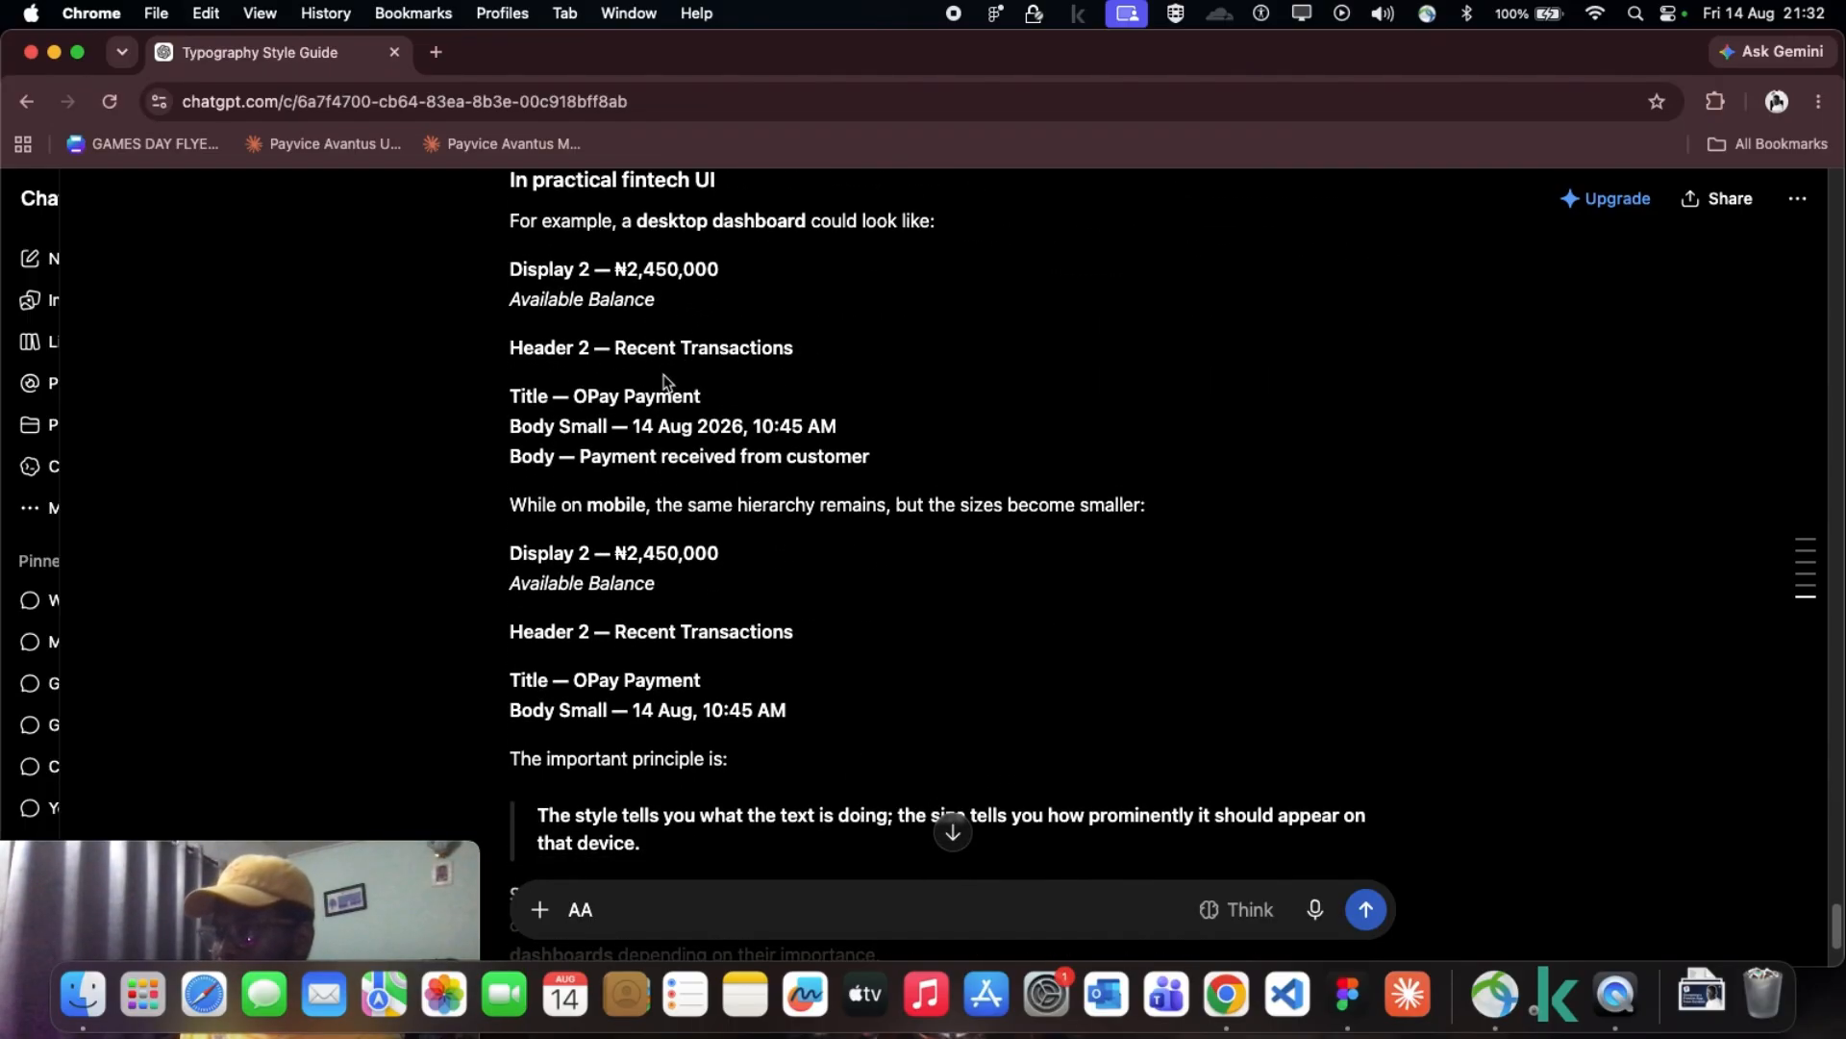
scroll(577, 442, down, 2)
scroll(580, 474, down, 3)
scroll(901, 525, up, 5)
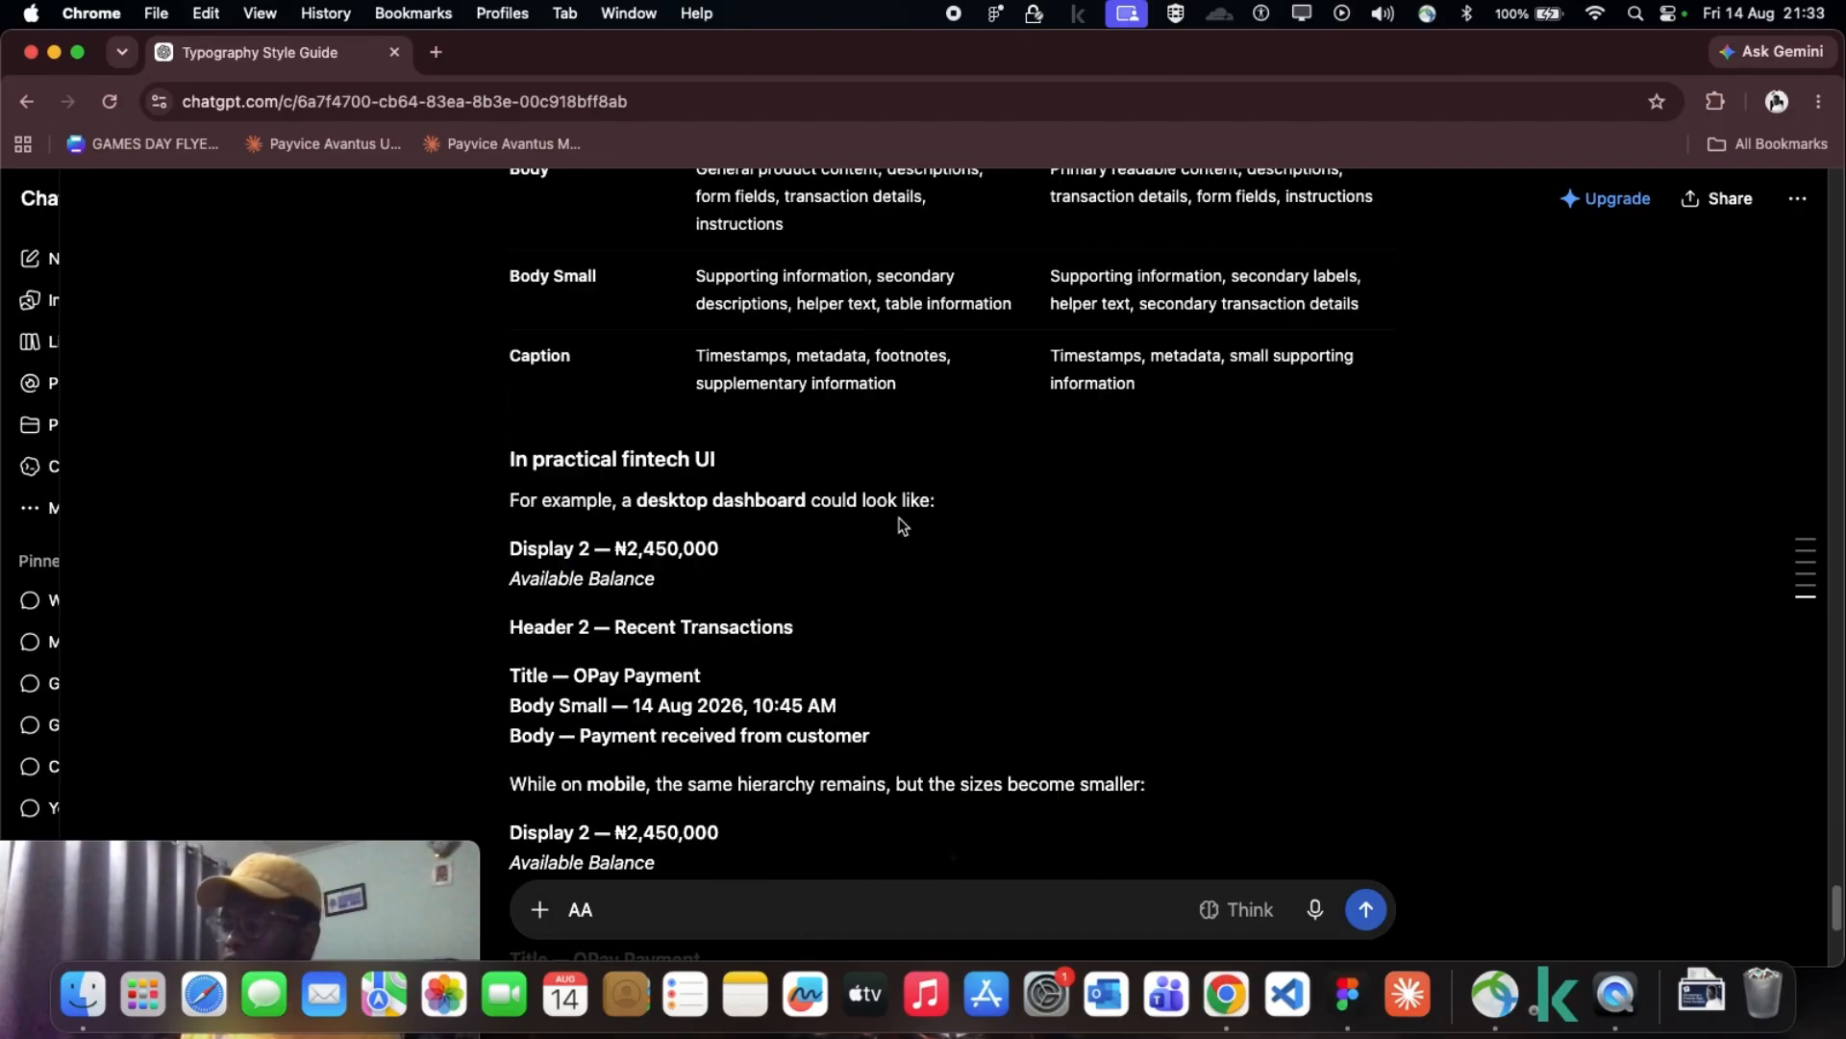
Step: Go back over the Typography Usage Guide table from Display 1 down to Body Small
scroll(902, 524, up, 7)
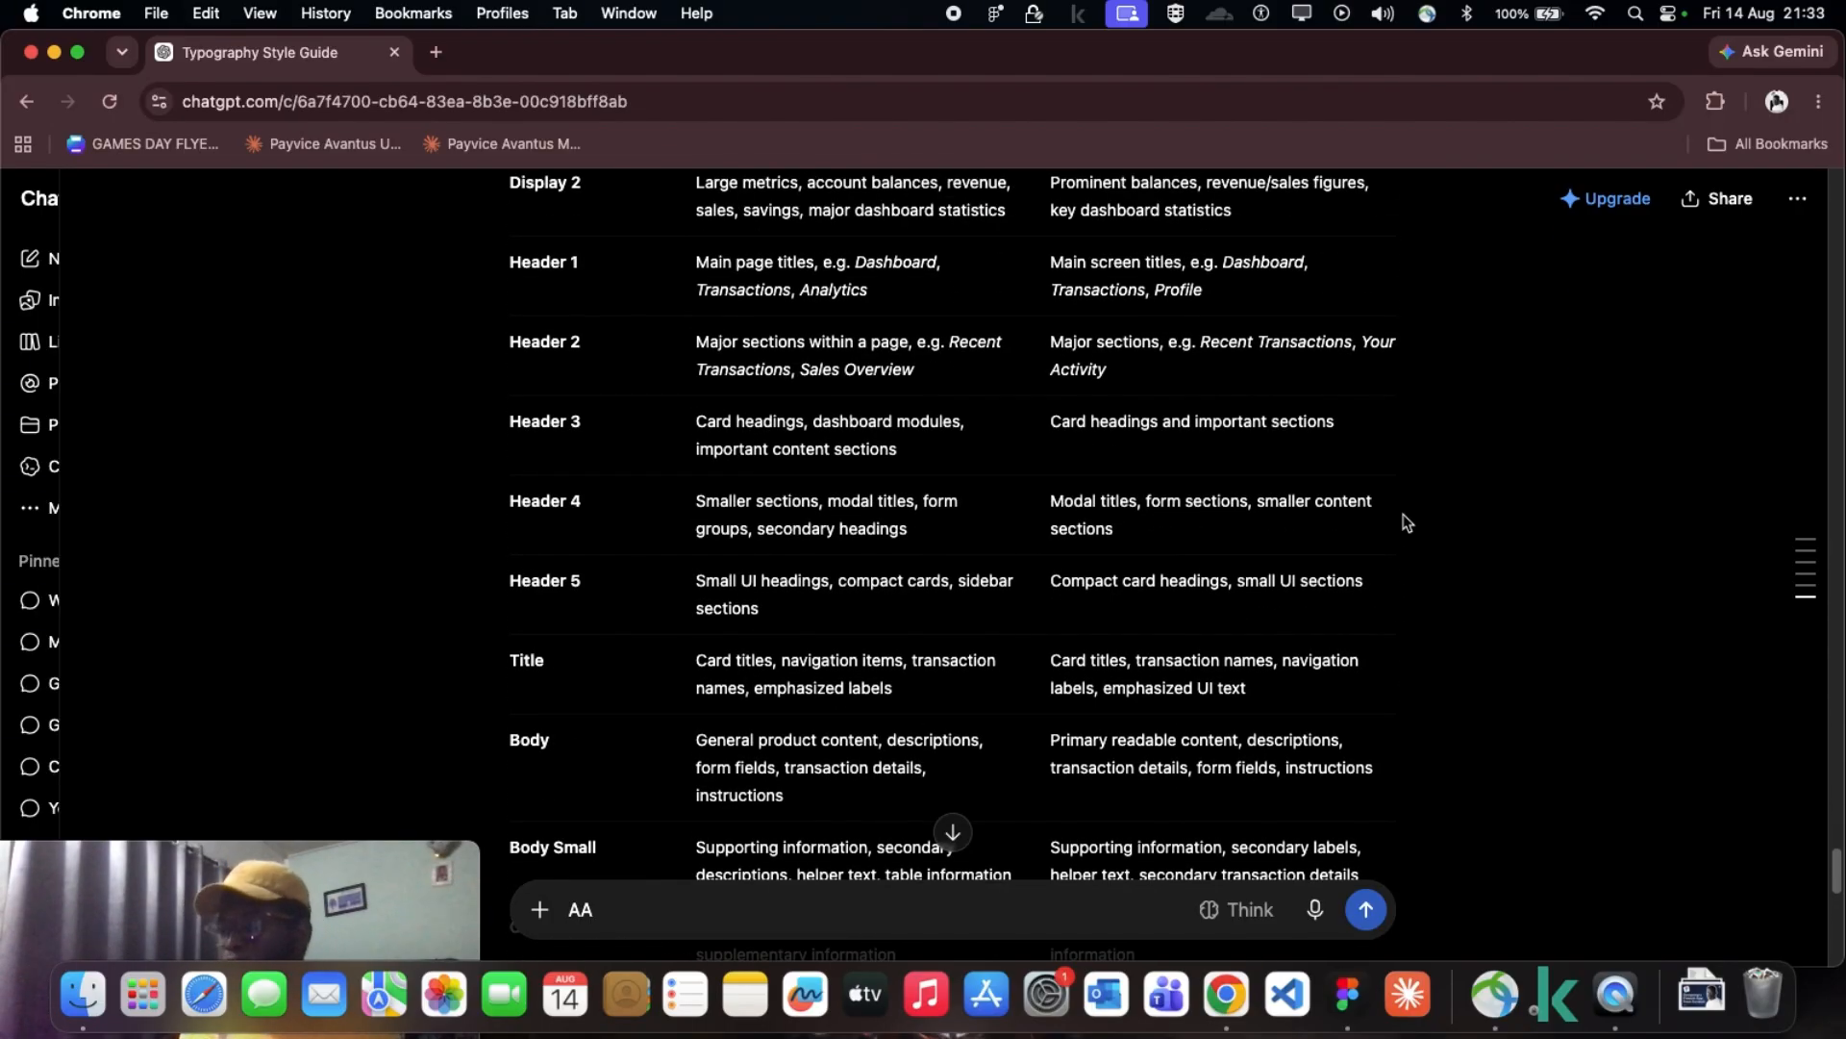
scroll(1409, 524, up, 3)
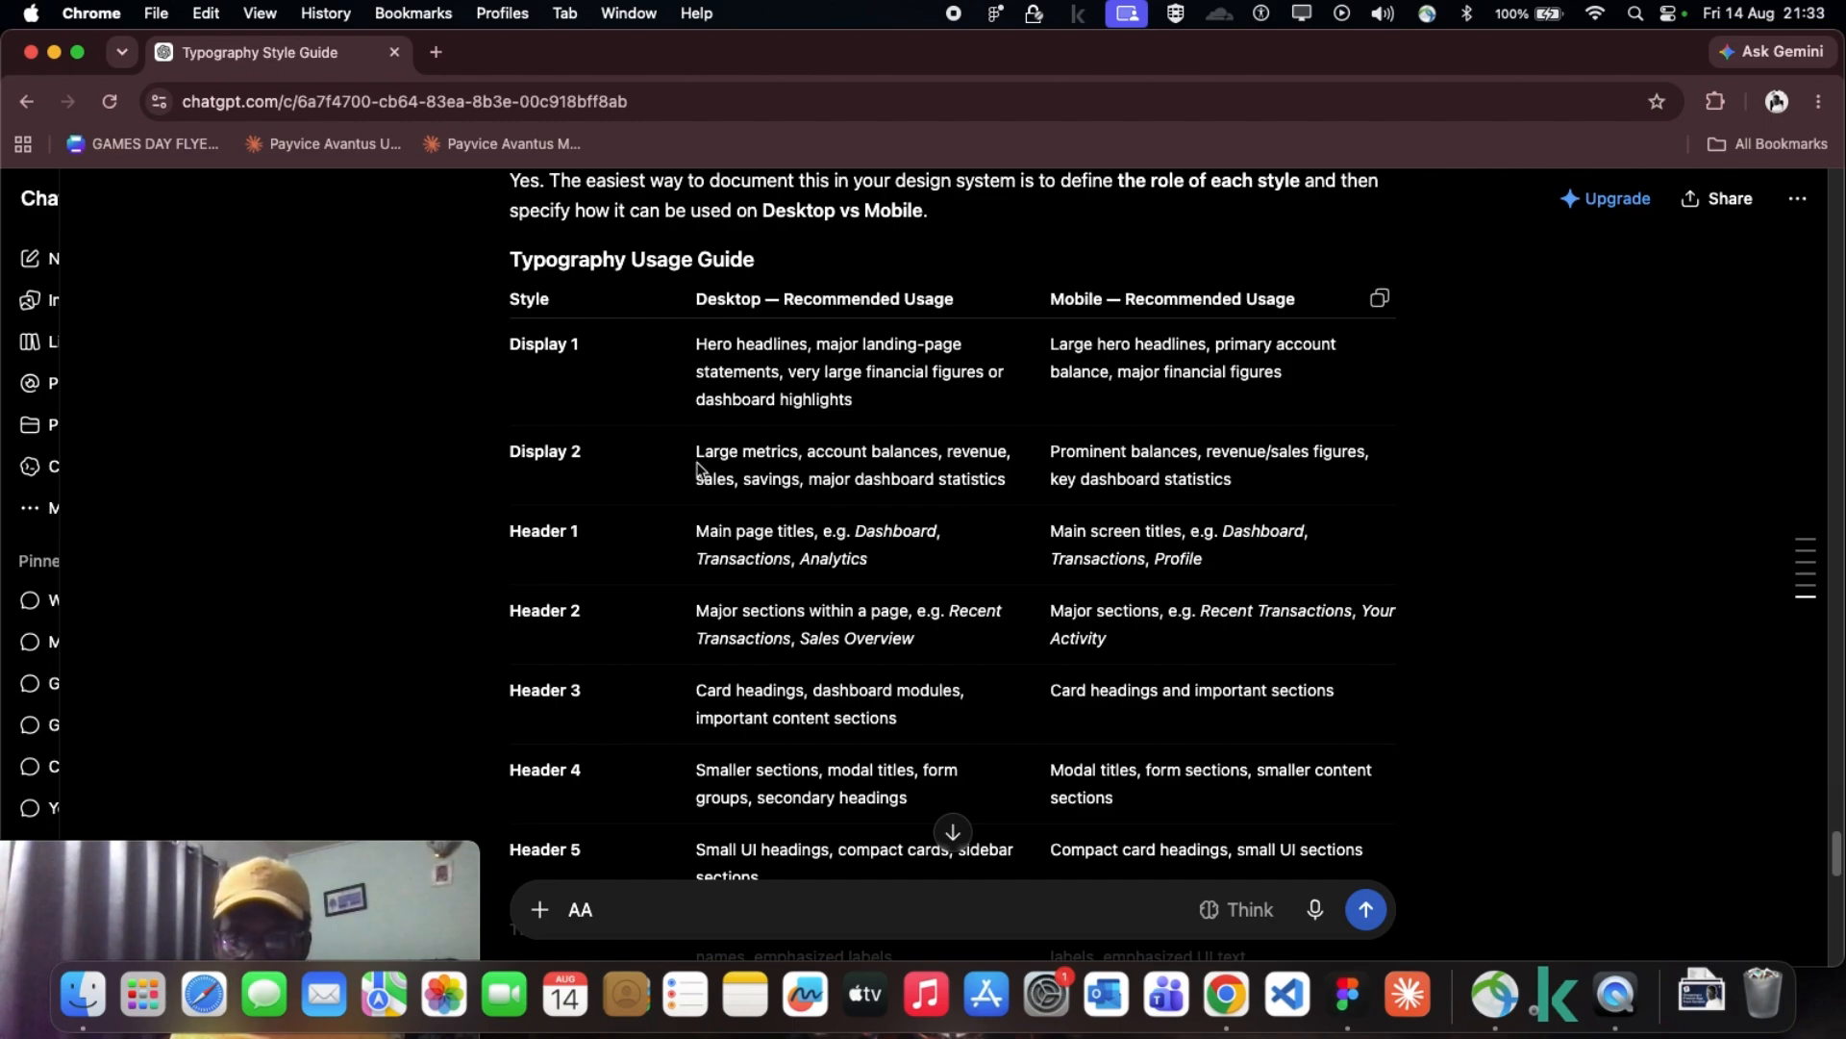
scroll(698, 471, down, 2)
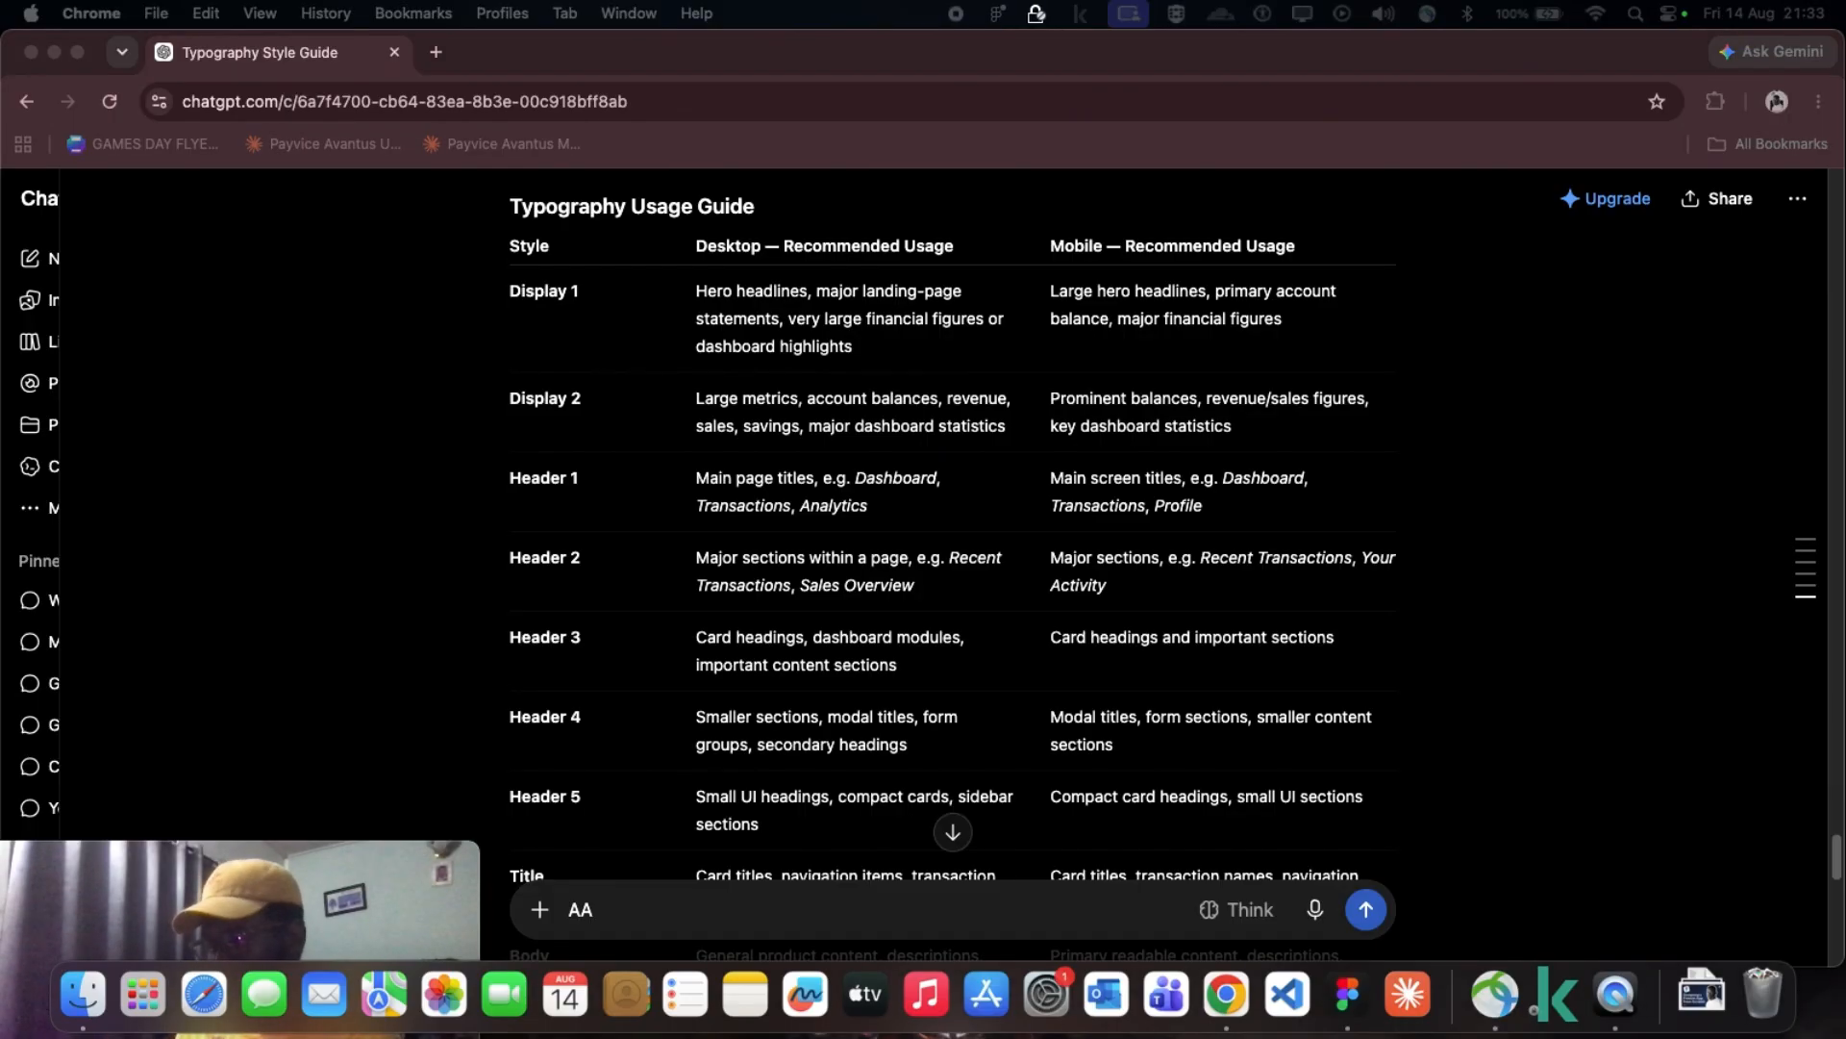
scroll(678, 500, down, 5)
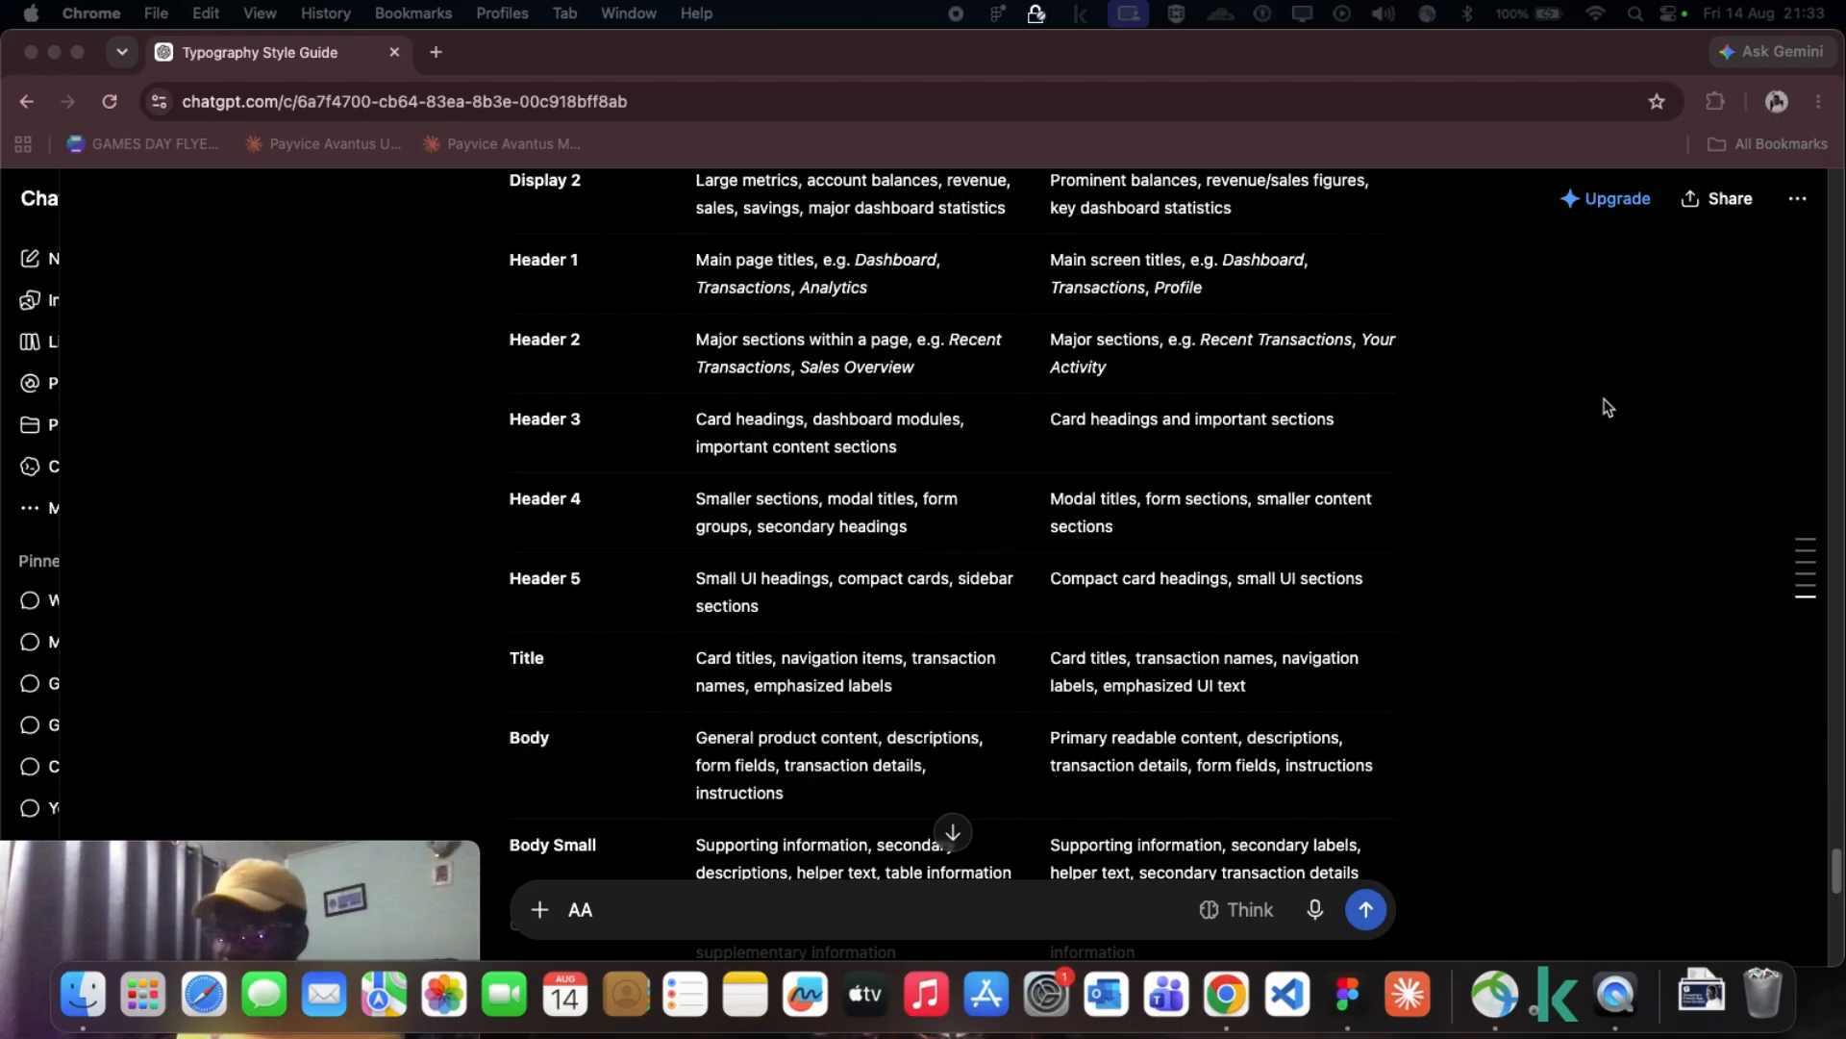
Step: Switch to Figma and select the "Get The Best Quality Shirt Here" text in the iPhone 16 - 1 frame, nudging it up slightly to Y 96
click(1350, 990)
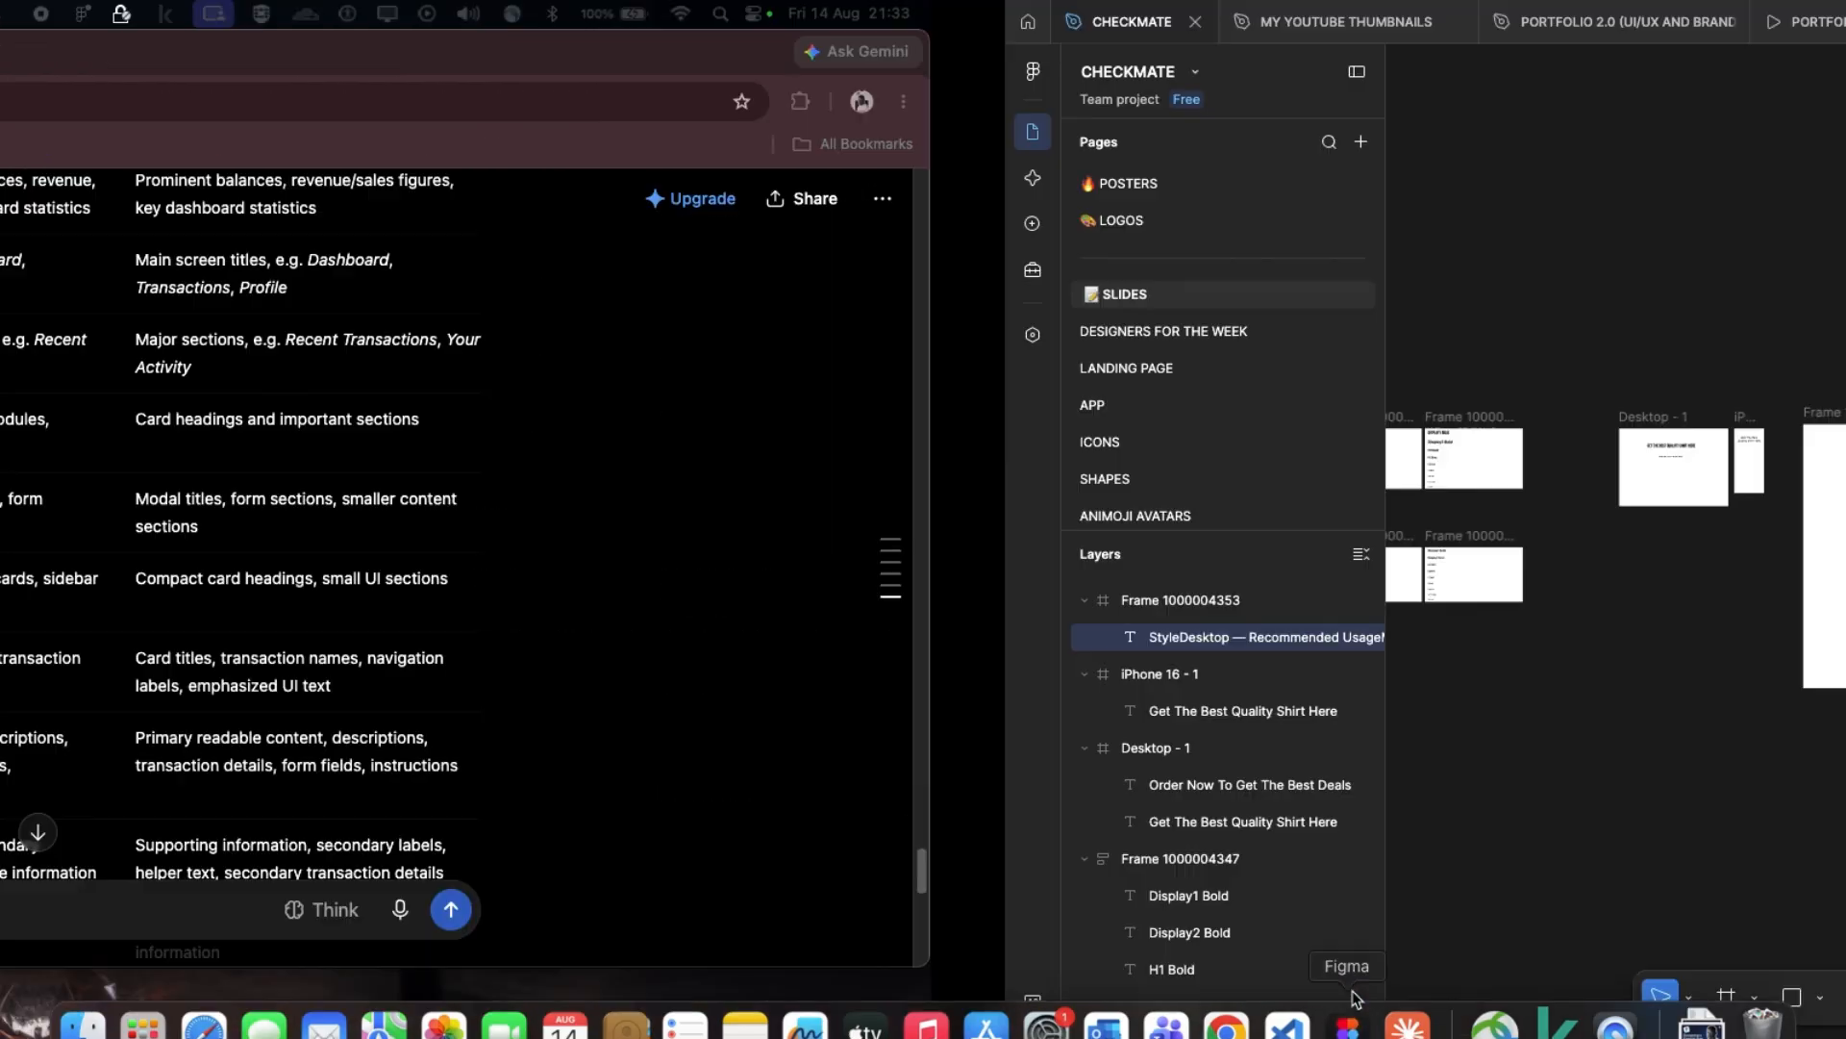
scroll(721, 417, left, 6)
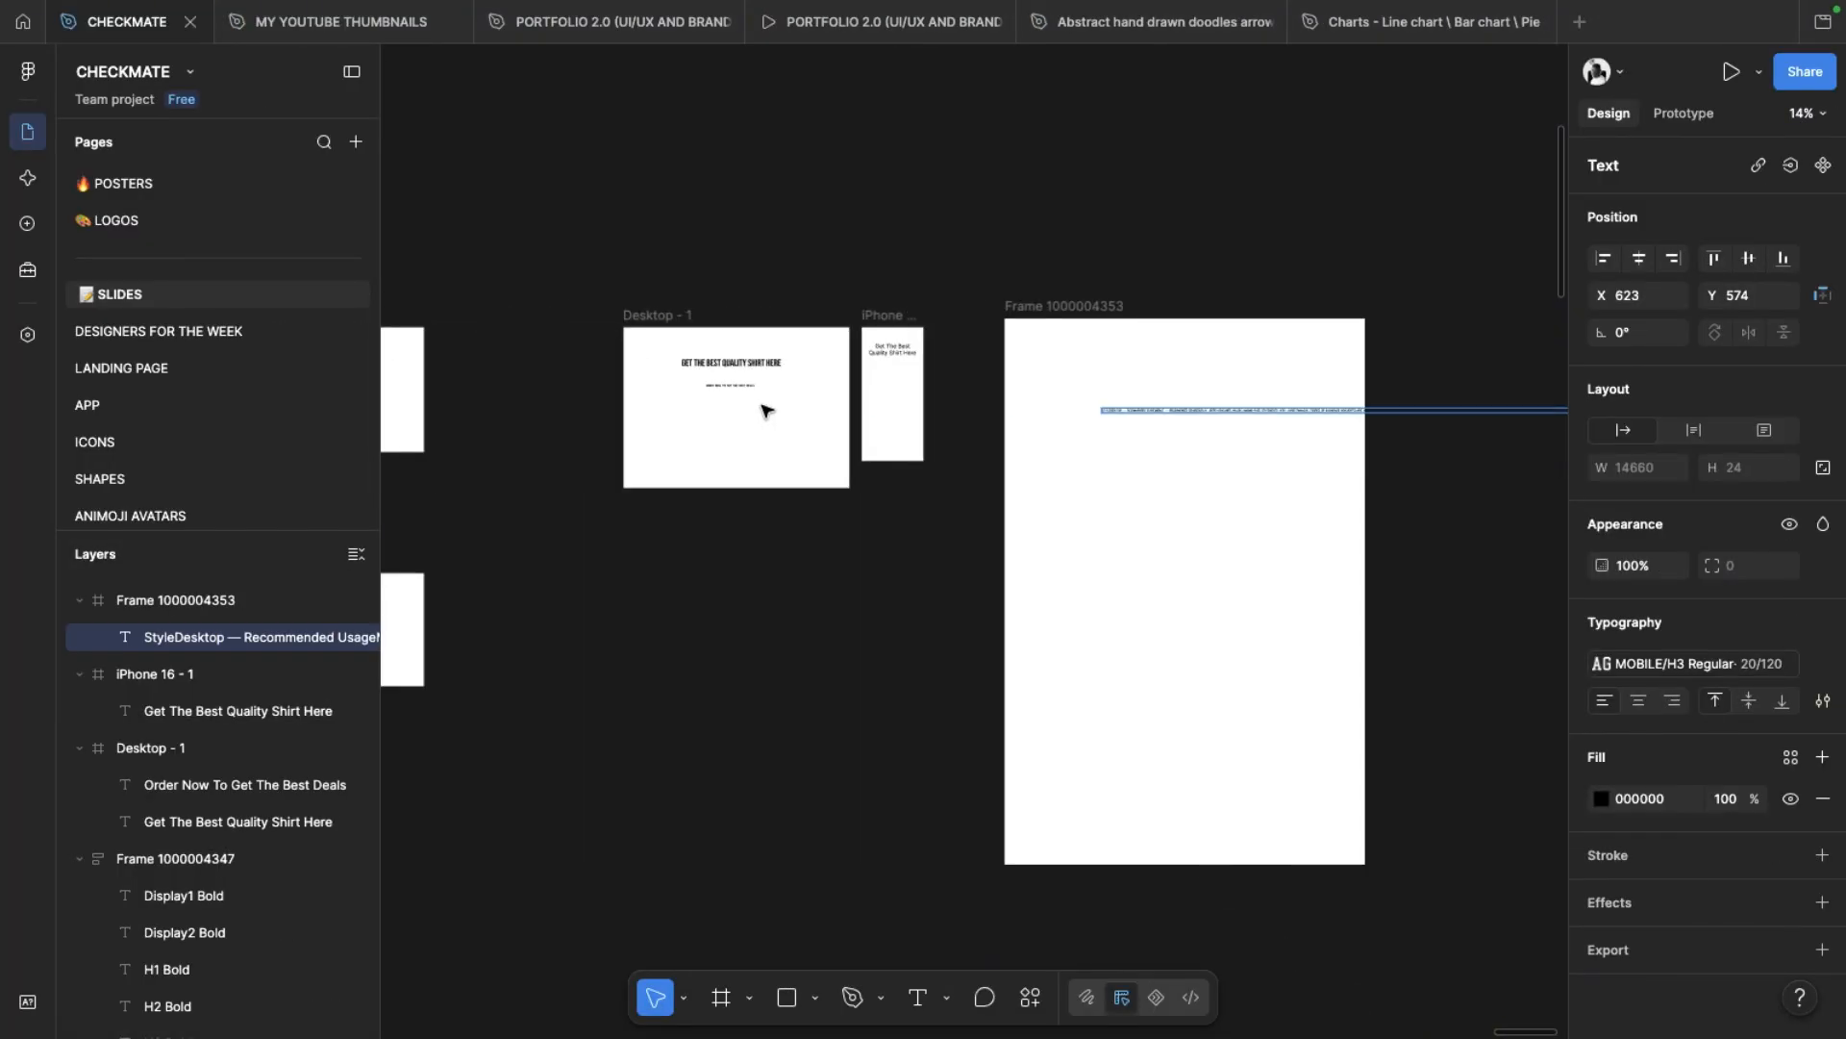
ctrl+scroll(788, 400, up, 3)
scroll(1072, 381, up, 4)
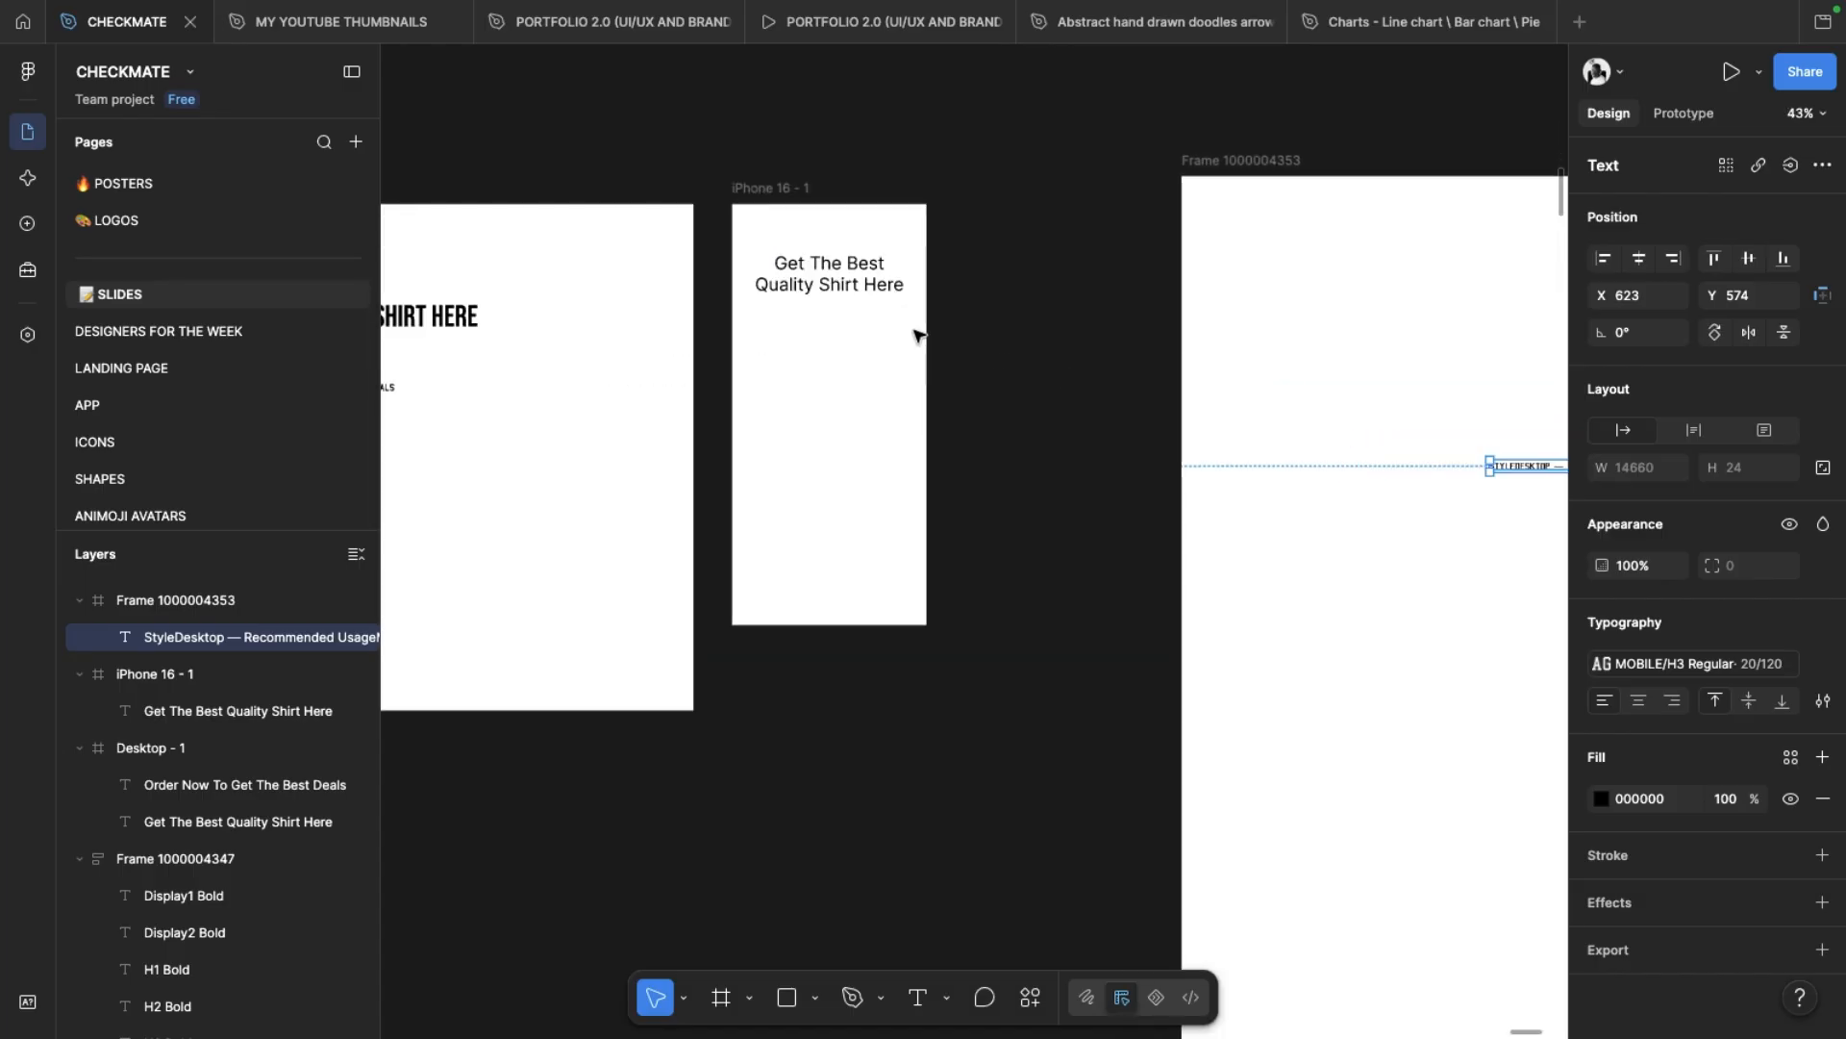
click(913, 332)
click(853, 292)
scroll(851, 292, up, 4)
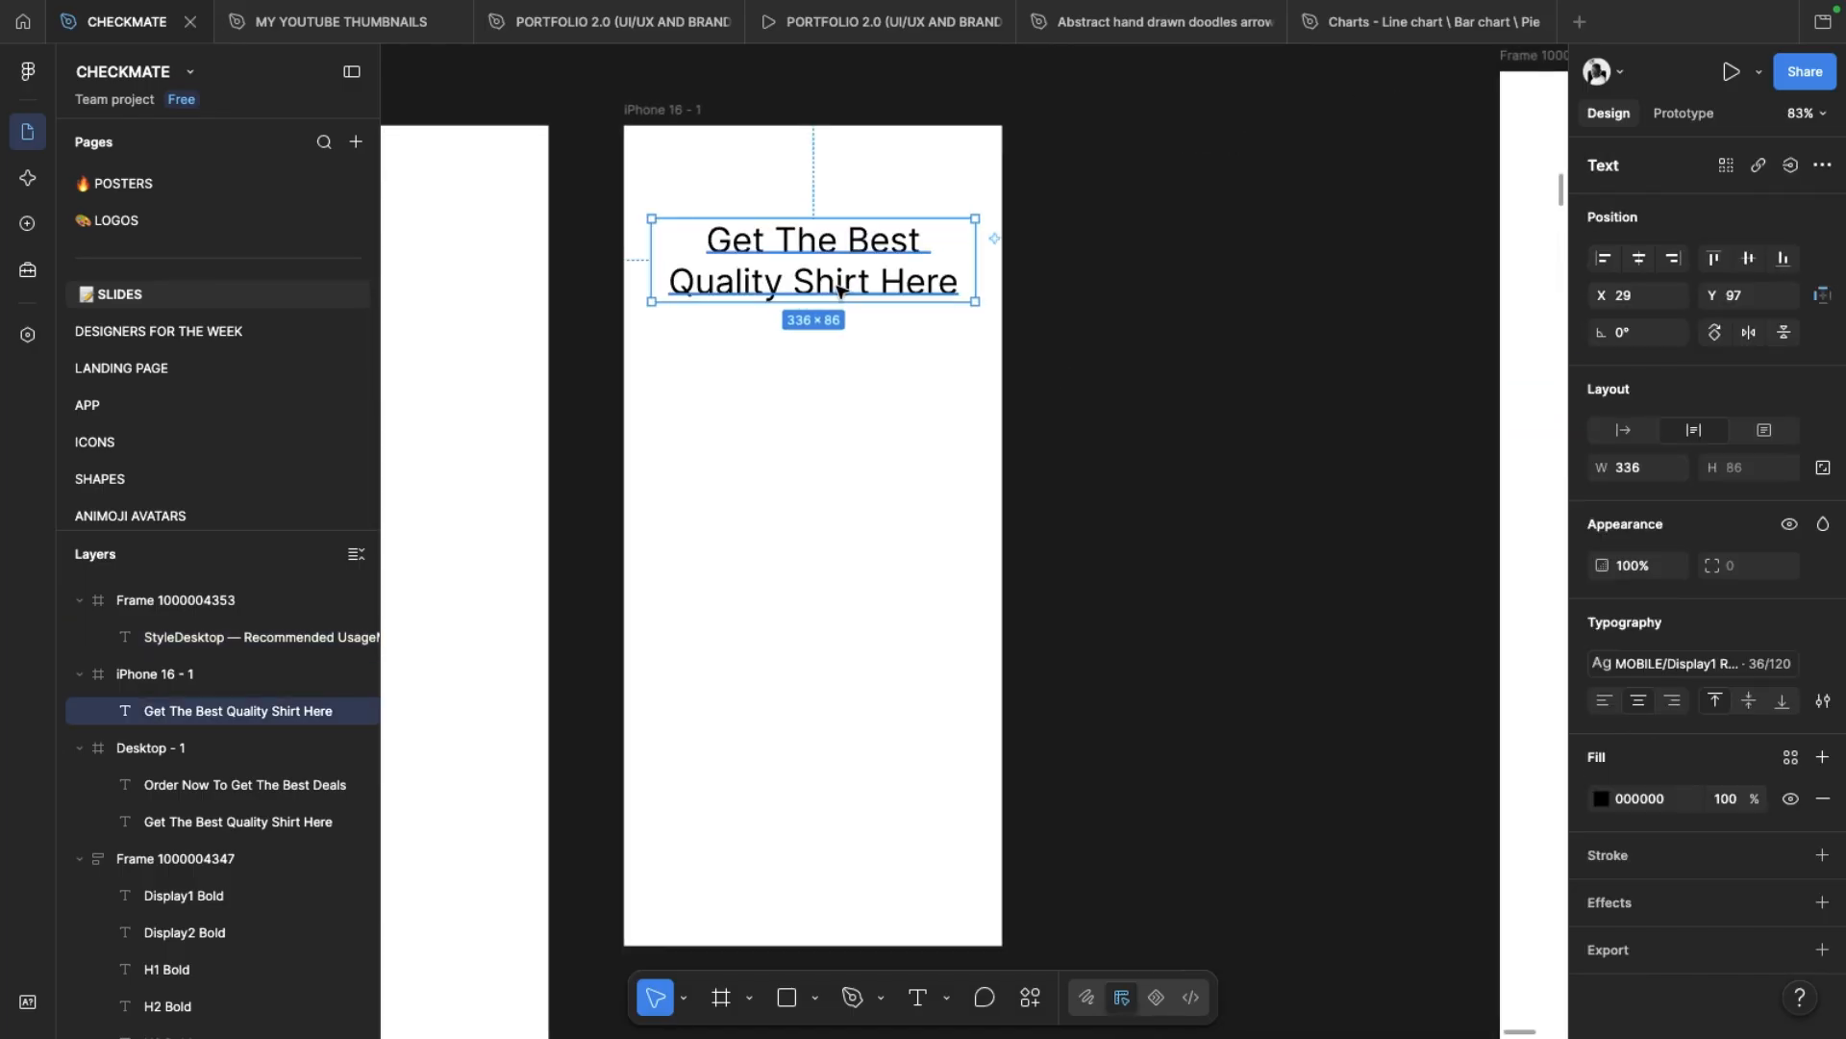
mouse_move(791, 278)
mouse_down()
mouse_move(771, 272)
mouse_move(791, 278)
mouse_up()
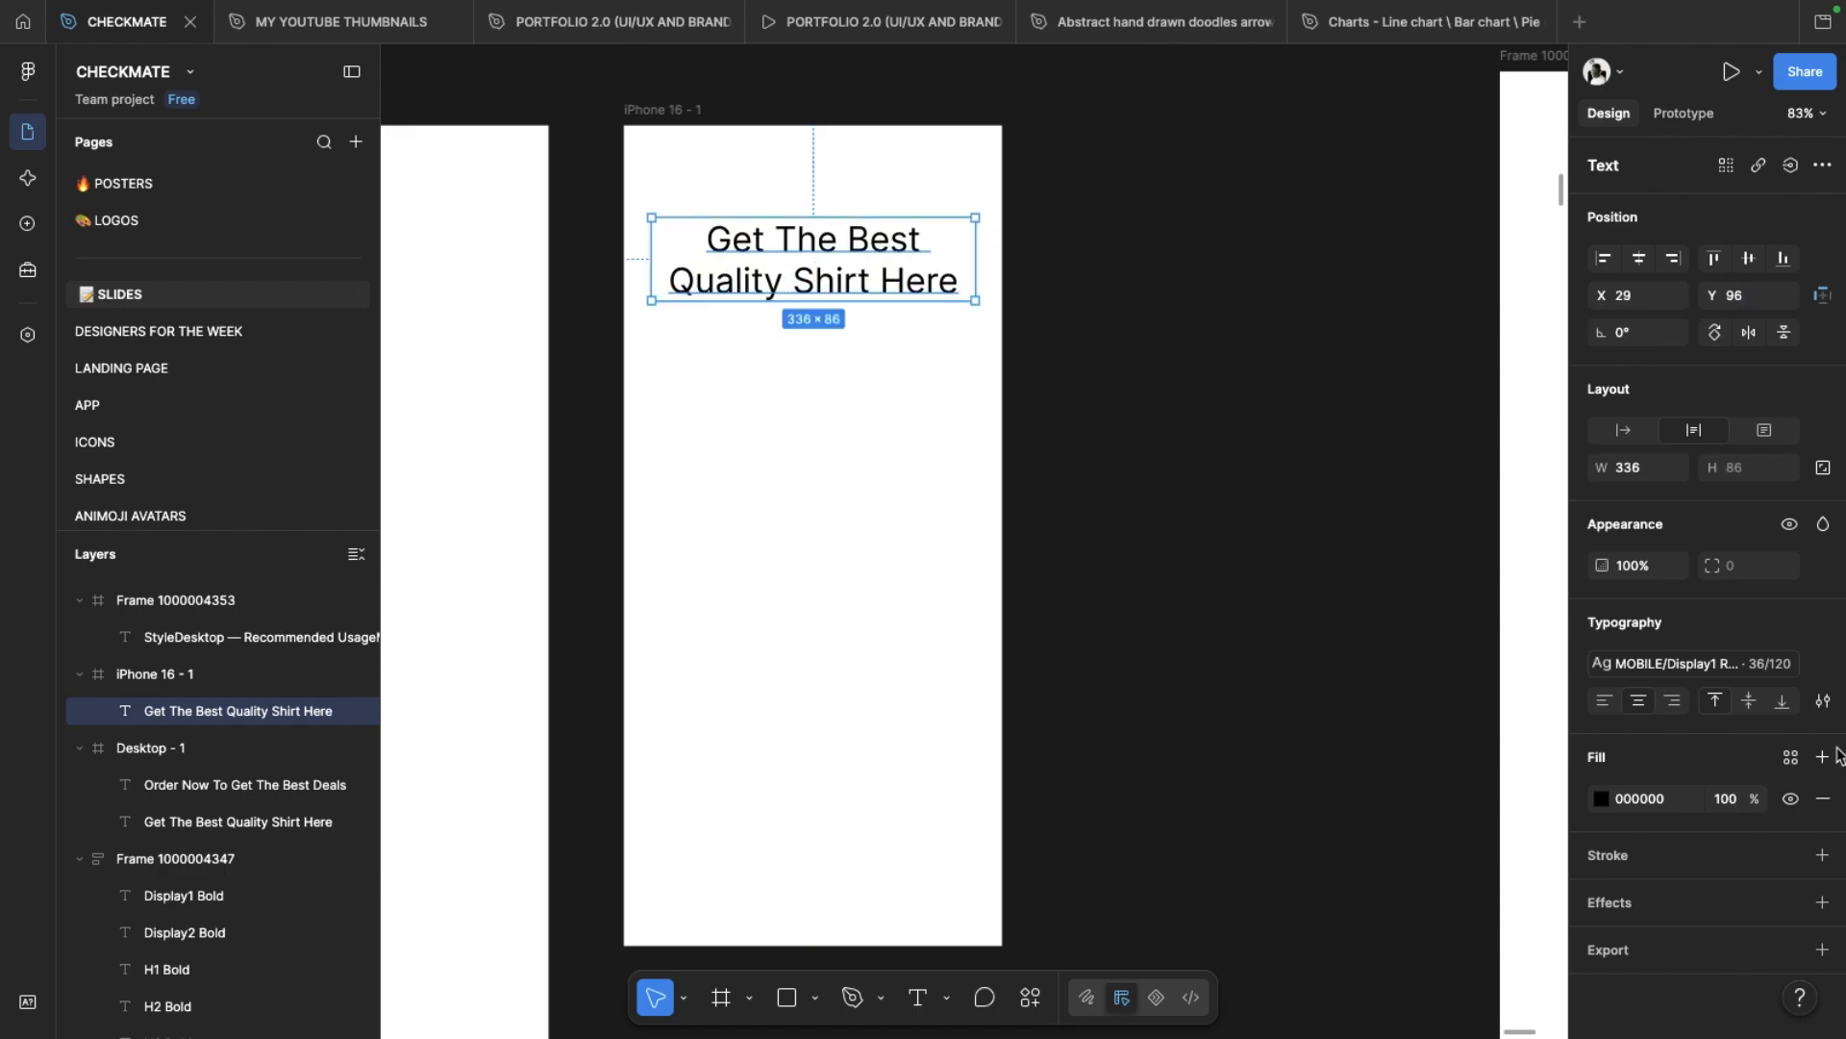
Step: Apply the MOBILE Display1 Medium text style to the "Get The Best Quality Shirt Here" heading in iPhone 16 - 1
click(1726, 679)
scroll(1418, 923, down, 4)
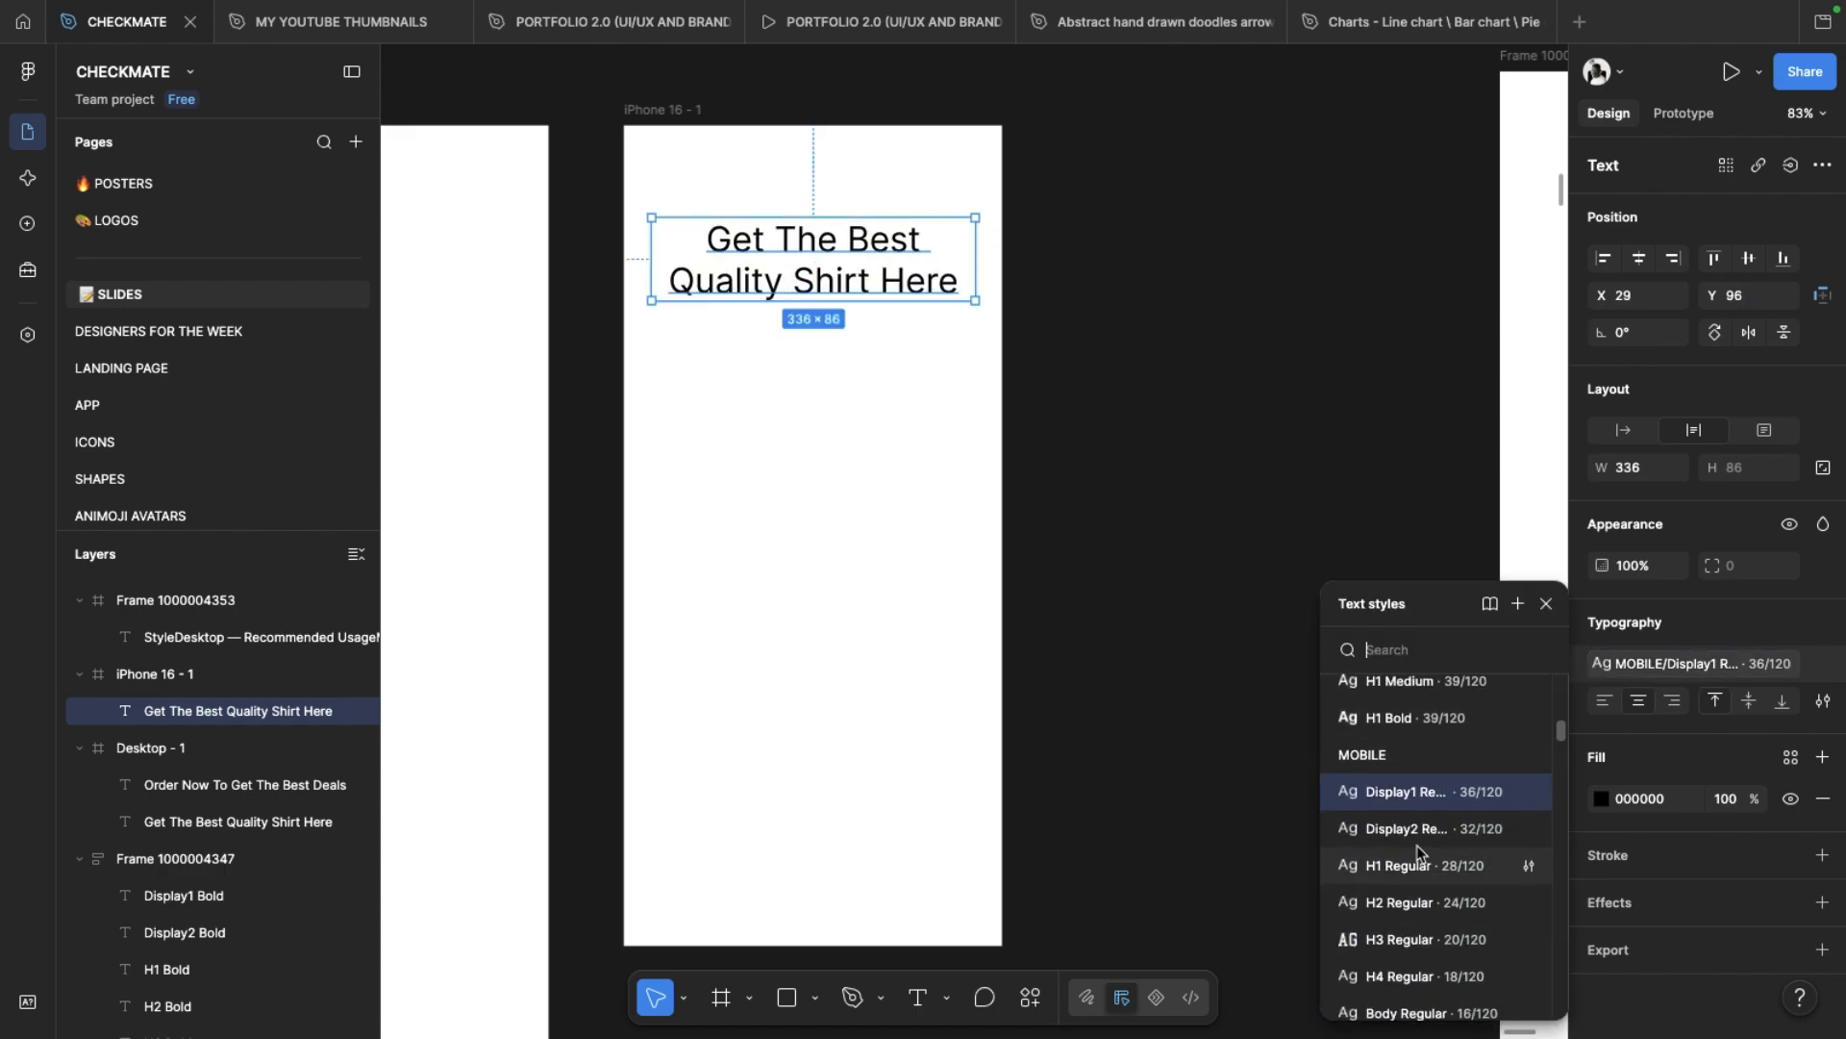
scroll(1415, 871, down, 1)
scroll(1415, 871, down, 4)
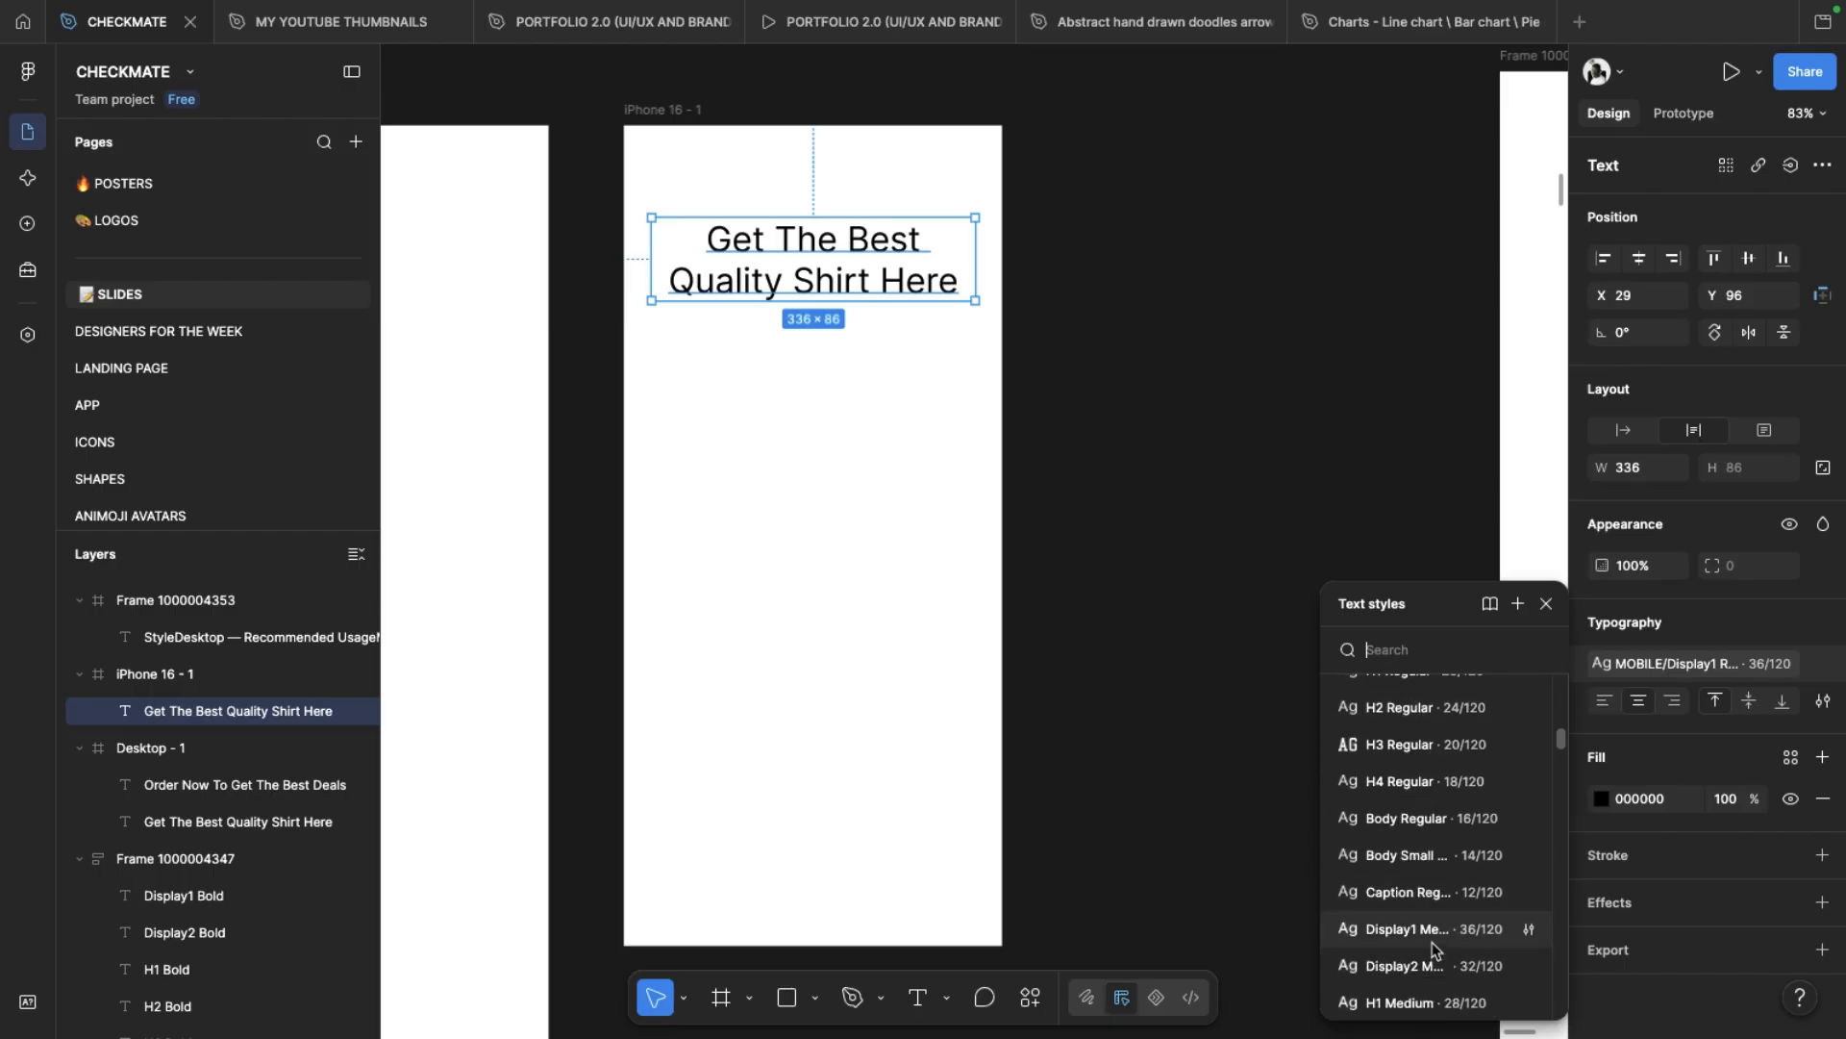
click(1433, 940)
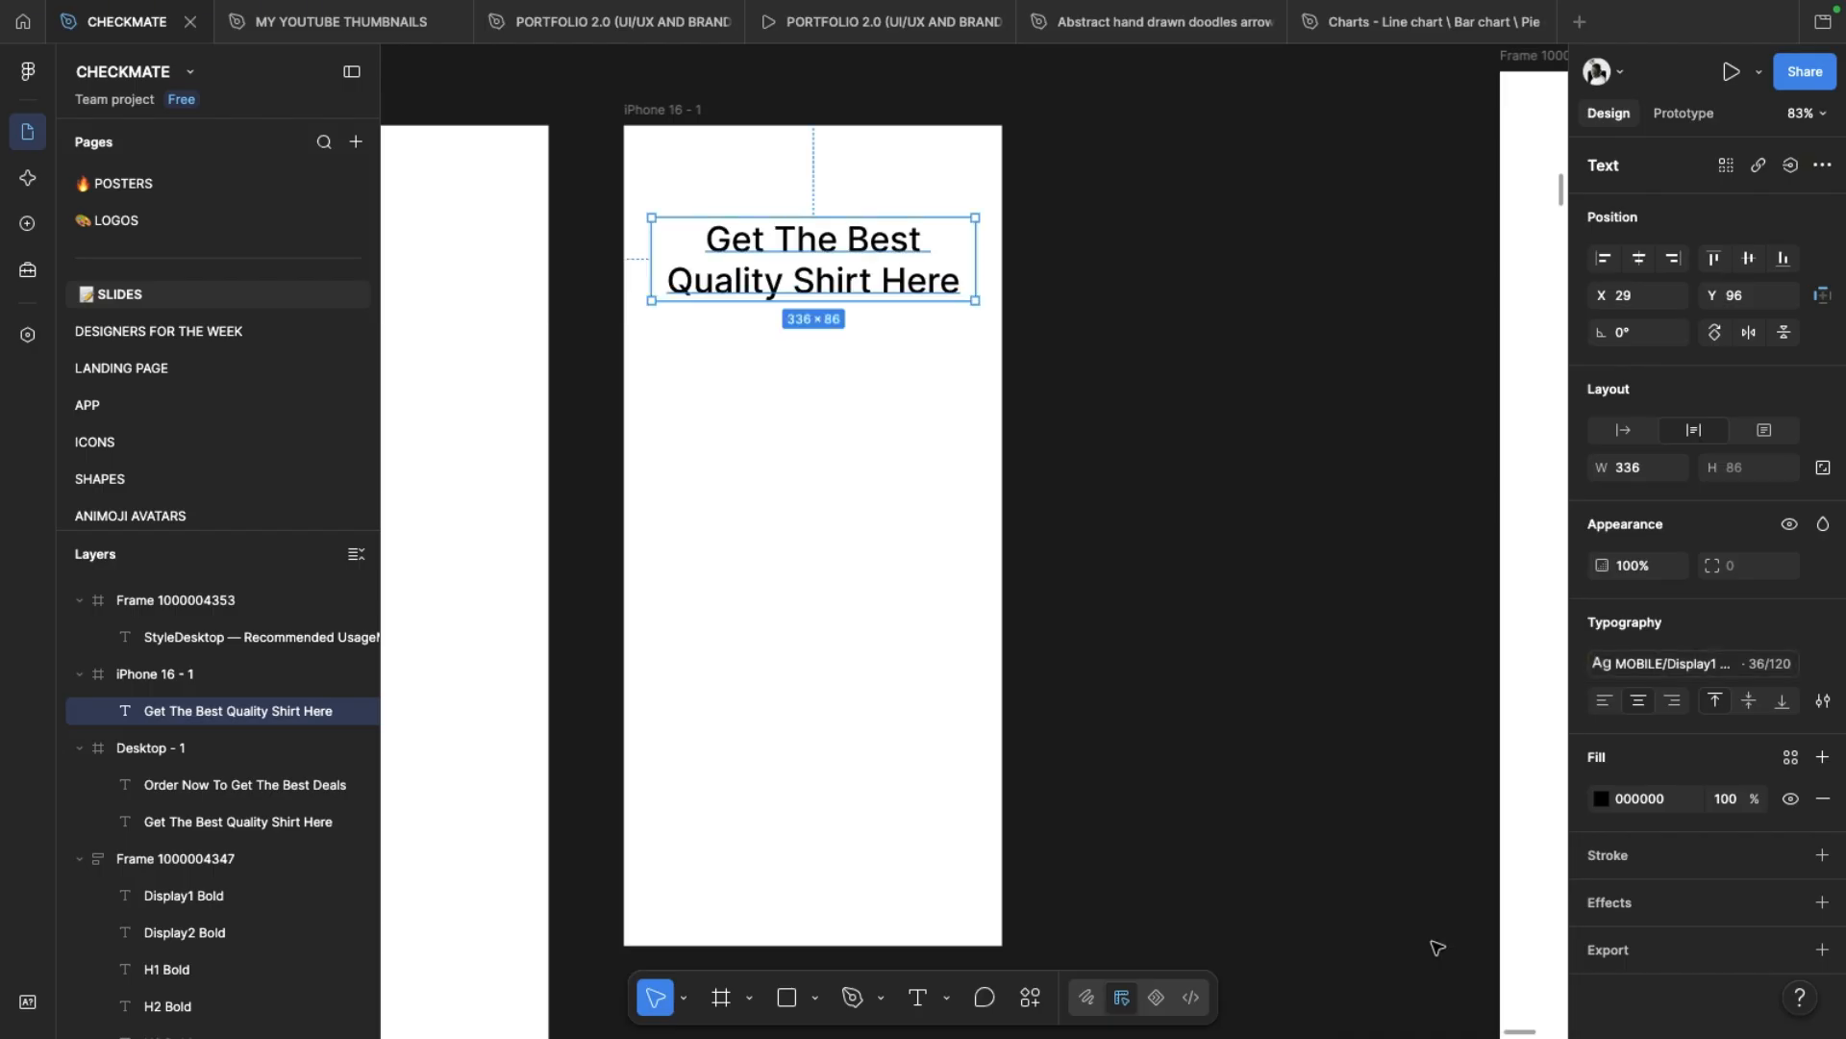
Step: Change the iPhone 16 - 1 heading to the MOBILE Display1 Bold text style and deselect it
click(1663, 664)
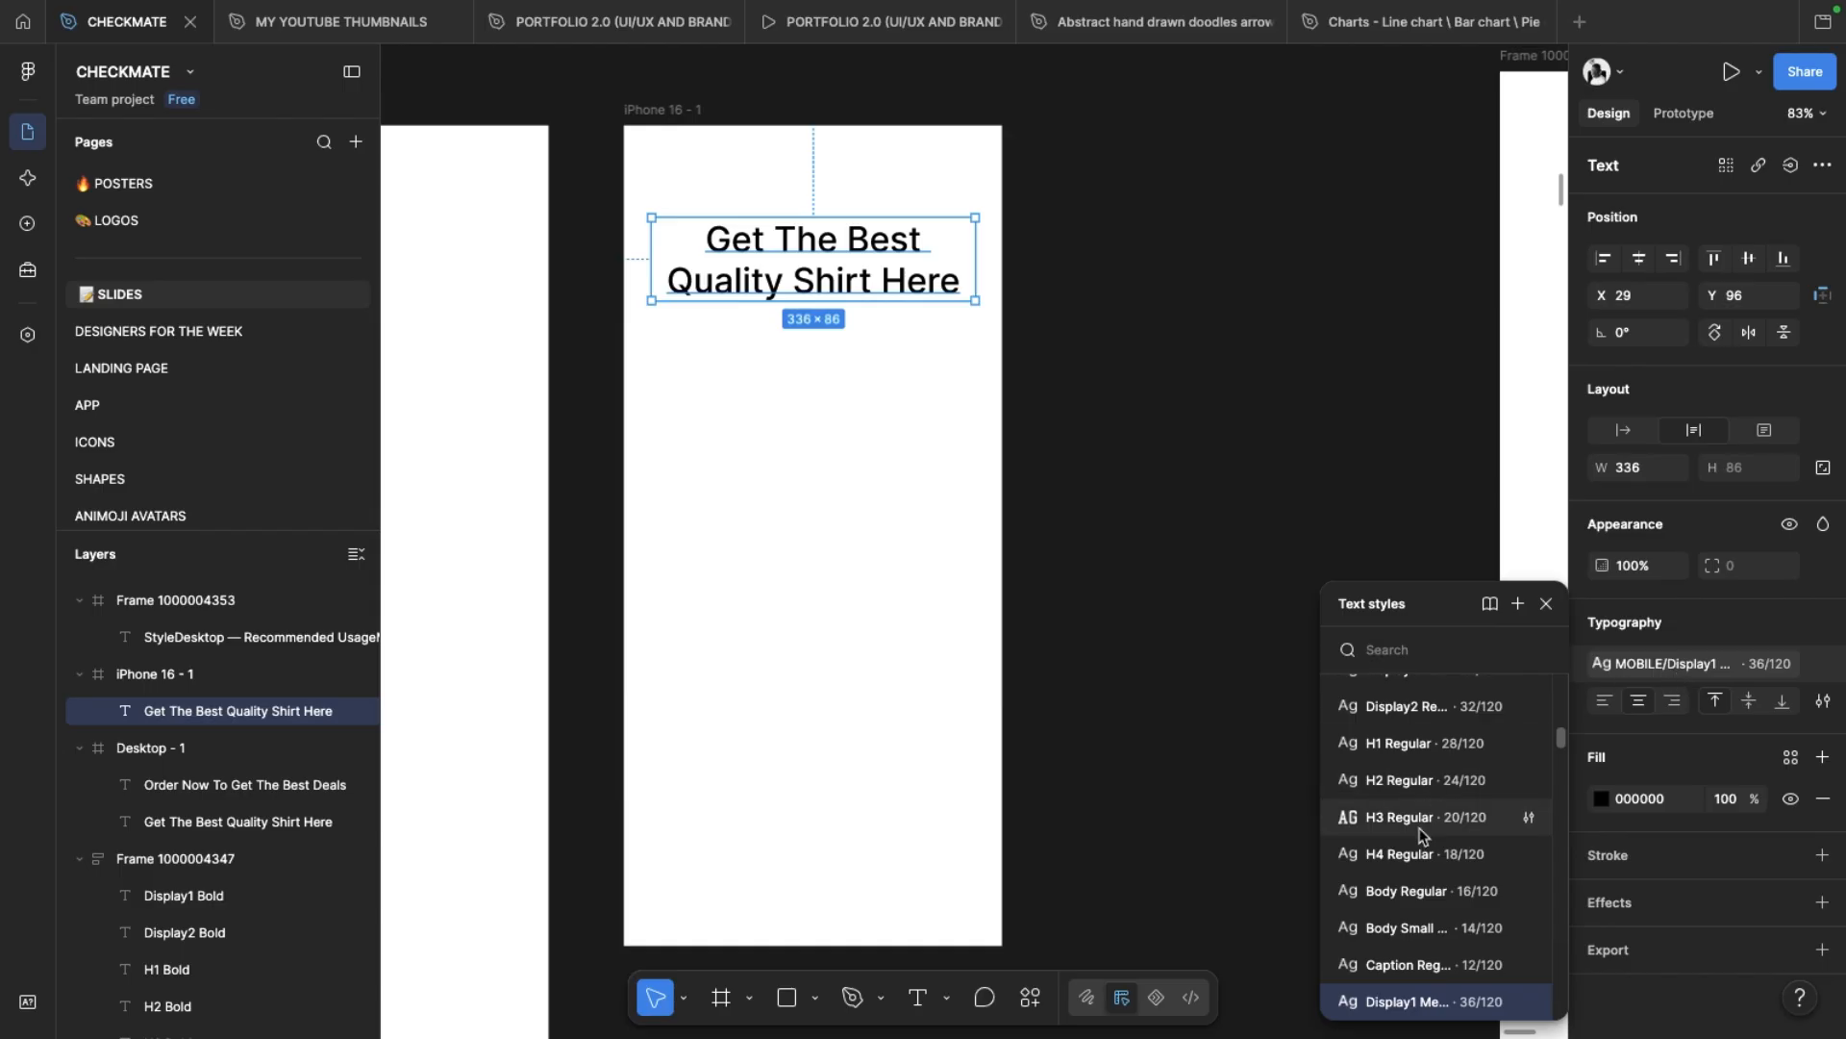
scroll(1417, 871, down, 5)
scroll(1420, 872, down, 4)
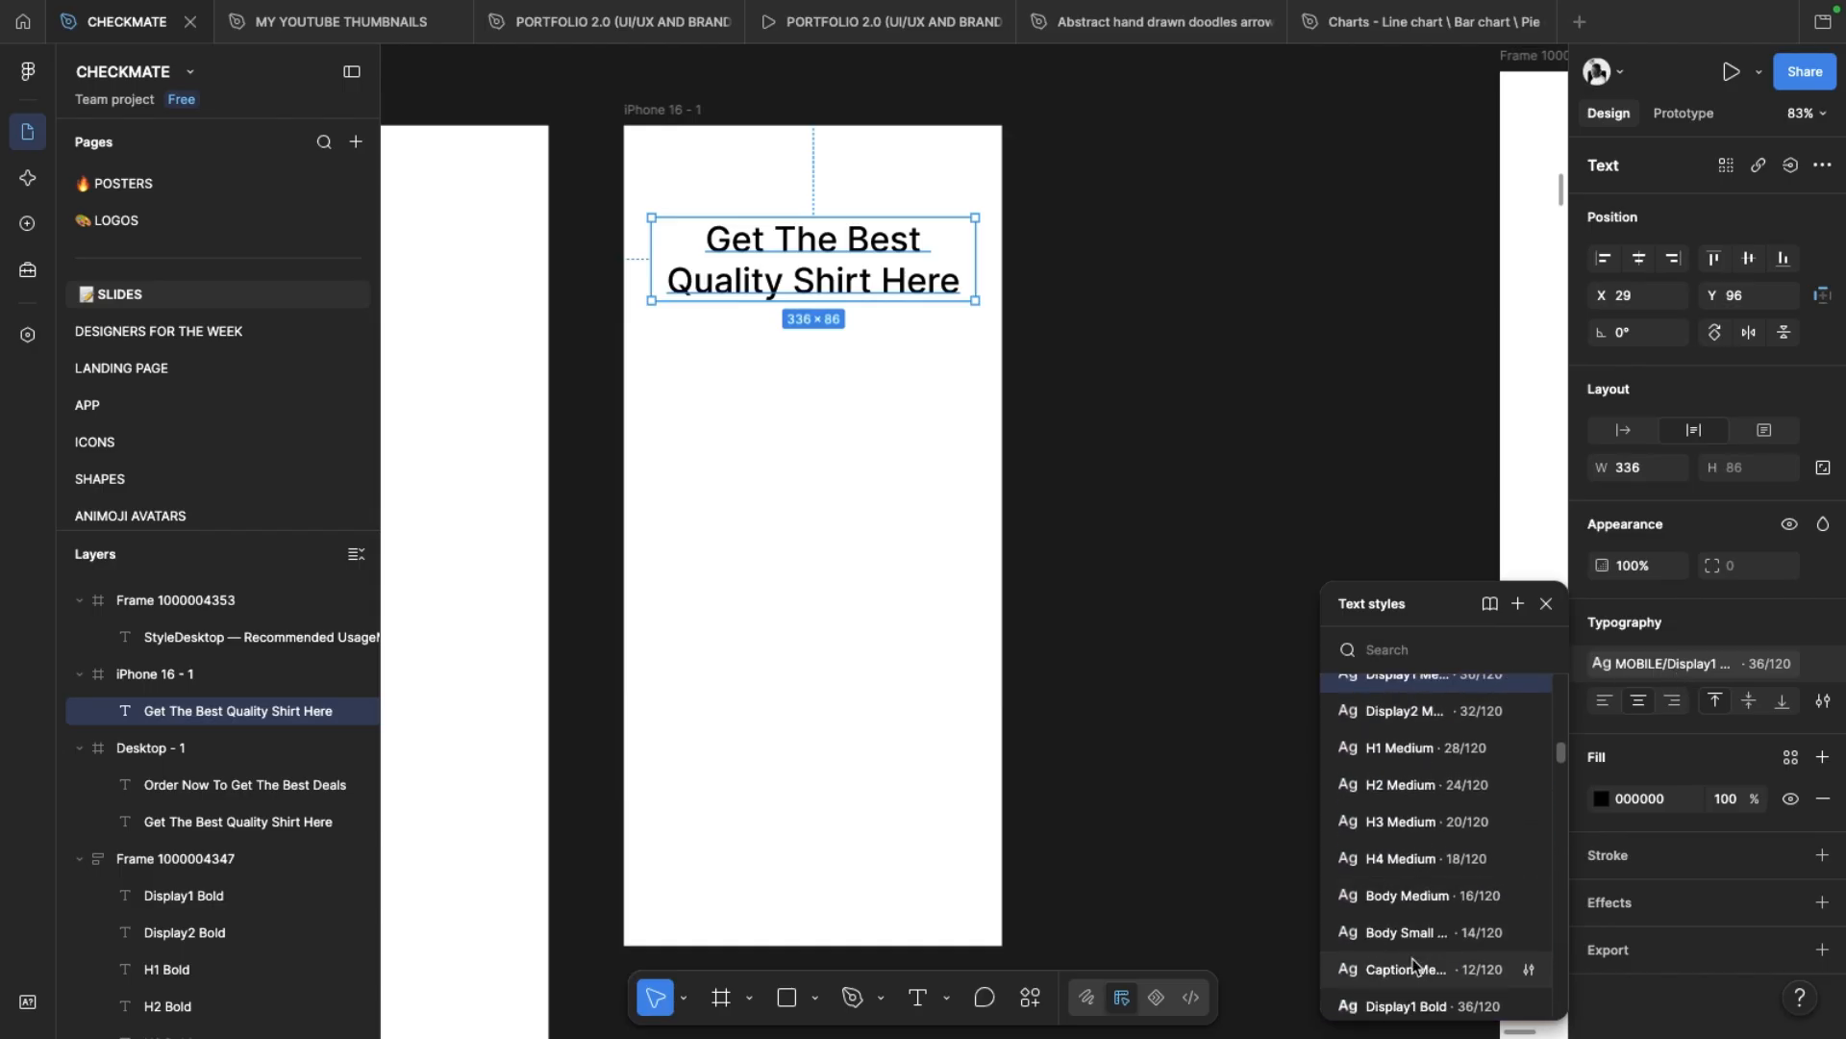
click(1415, 991)
click(941, 393)
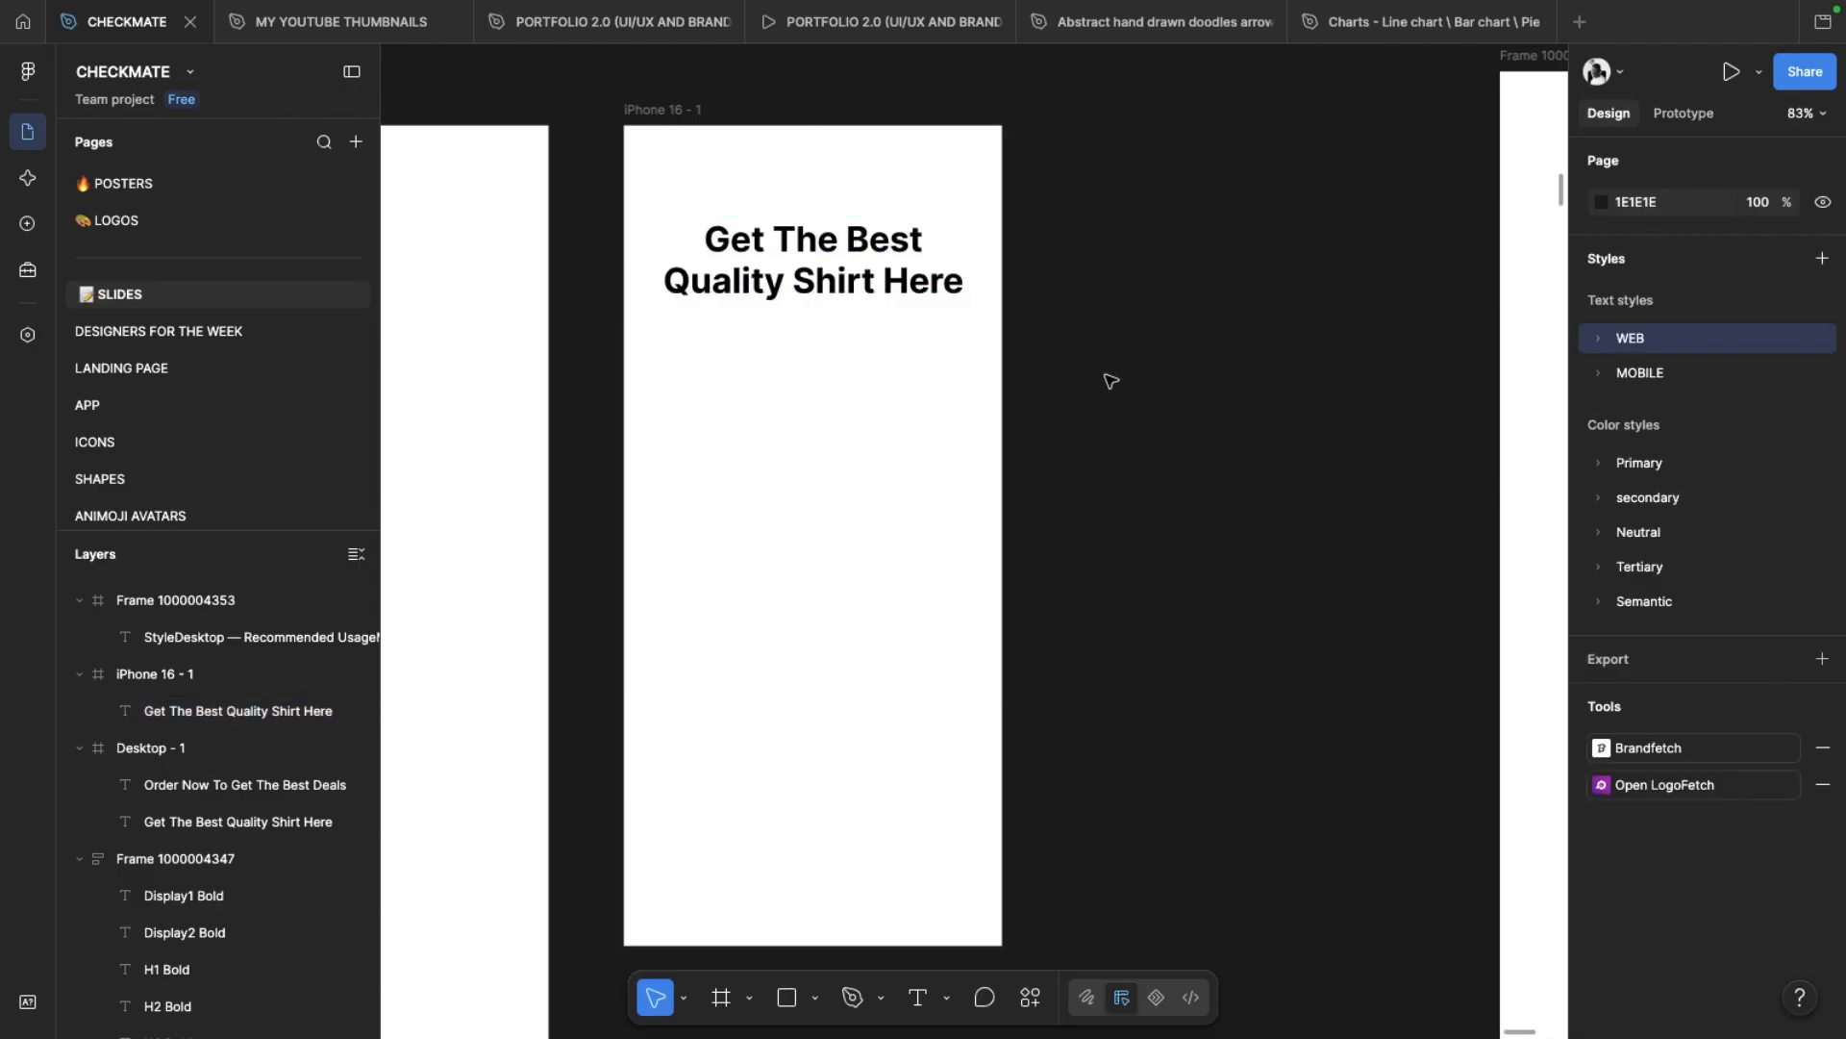
Step: Duplicate the iPhone 16 - 1 heading and place the copy directly below the original at Y 195
scroll(1111, 379, up, 1)
scroll(1108, 378, left, 5)
scroll(1250, 360, right, 3)
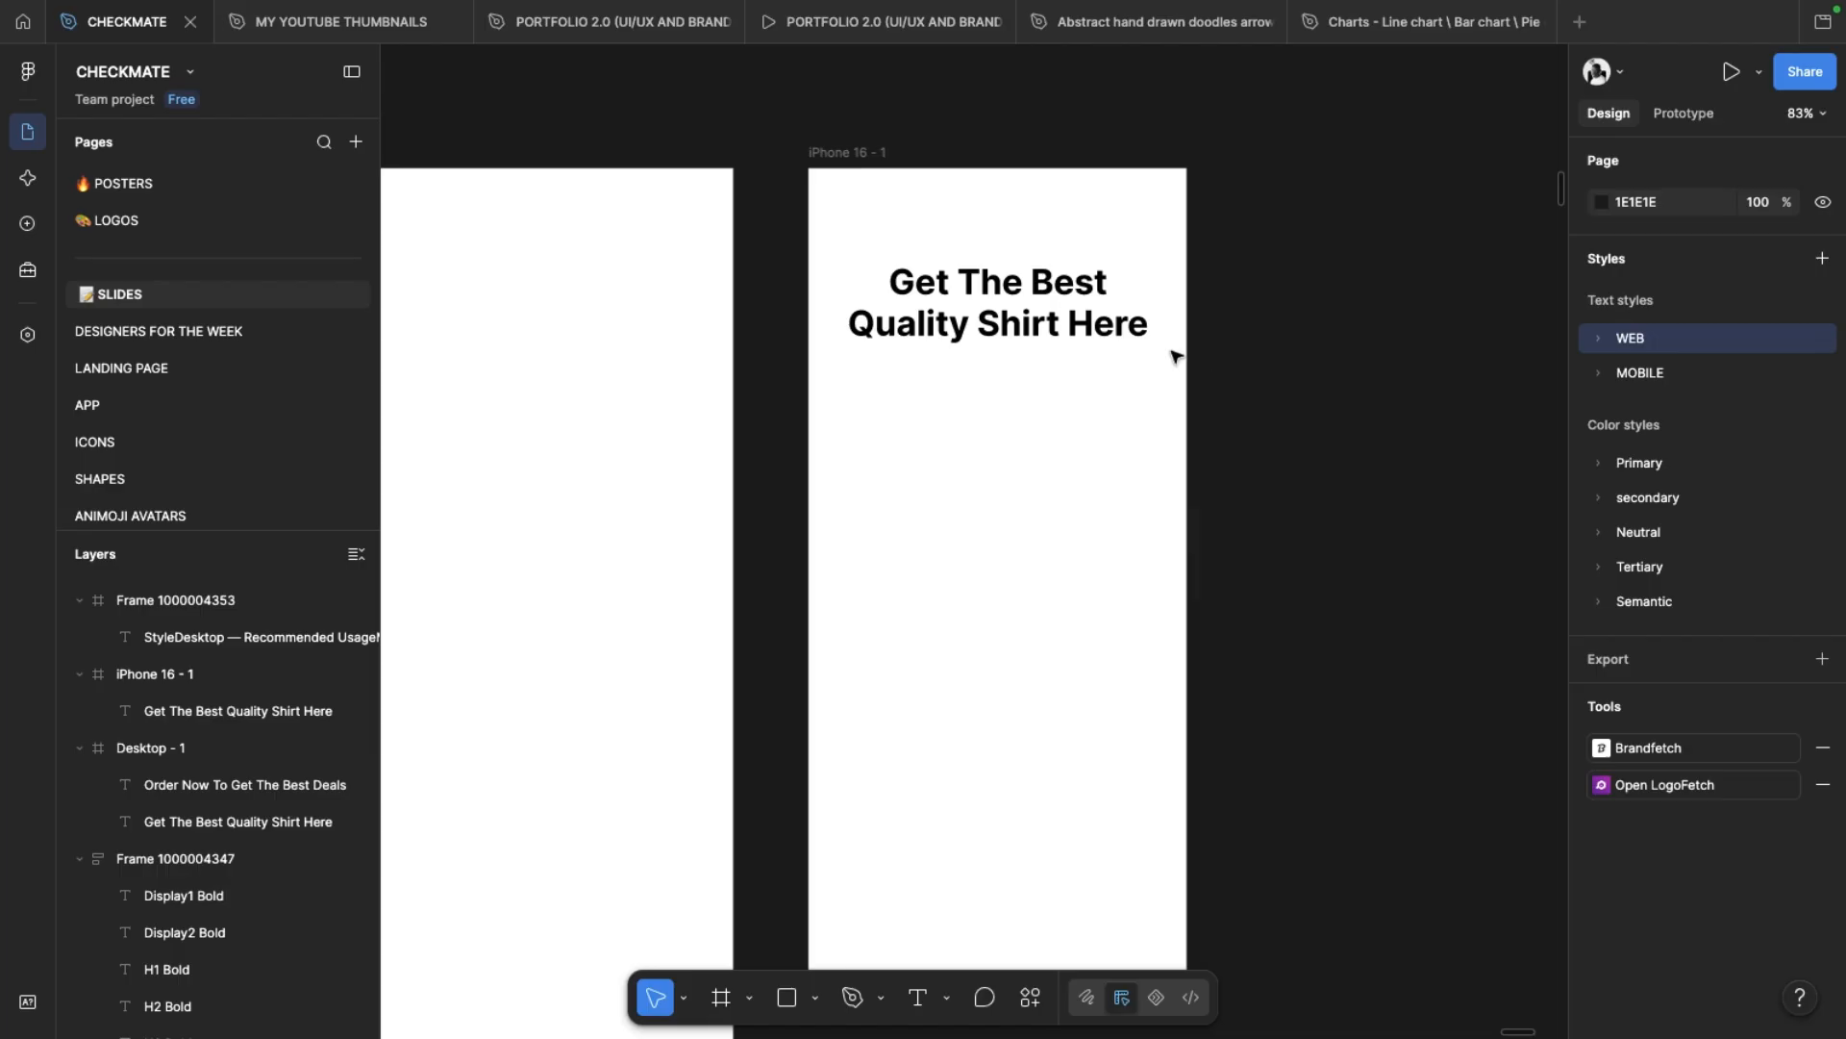
scroll(1175, 357, down, 1)
drag(1069, 328, 1037, 415)
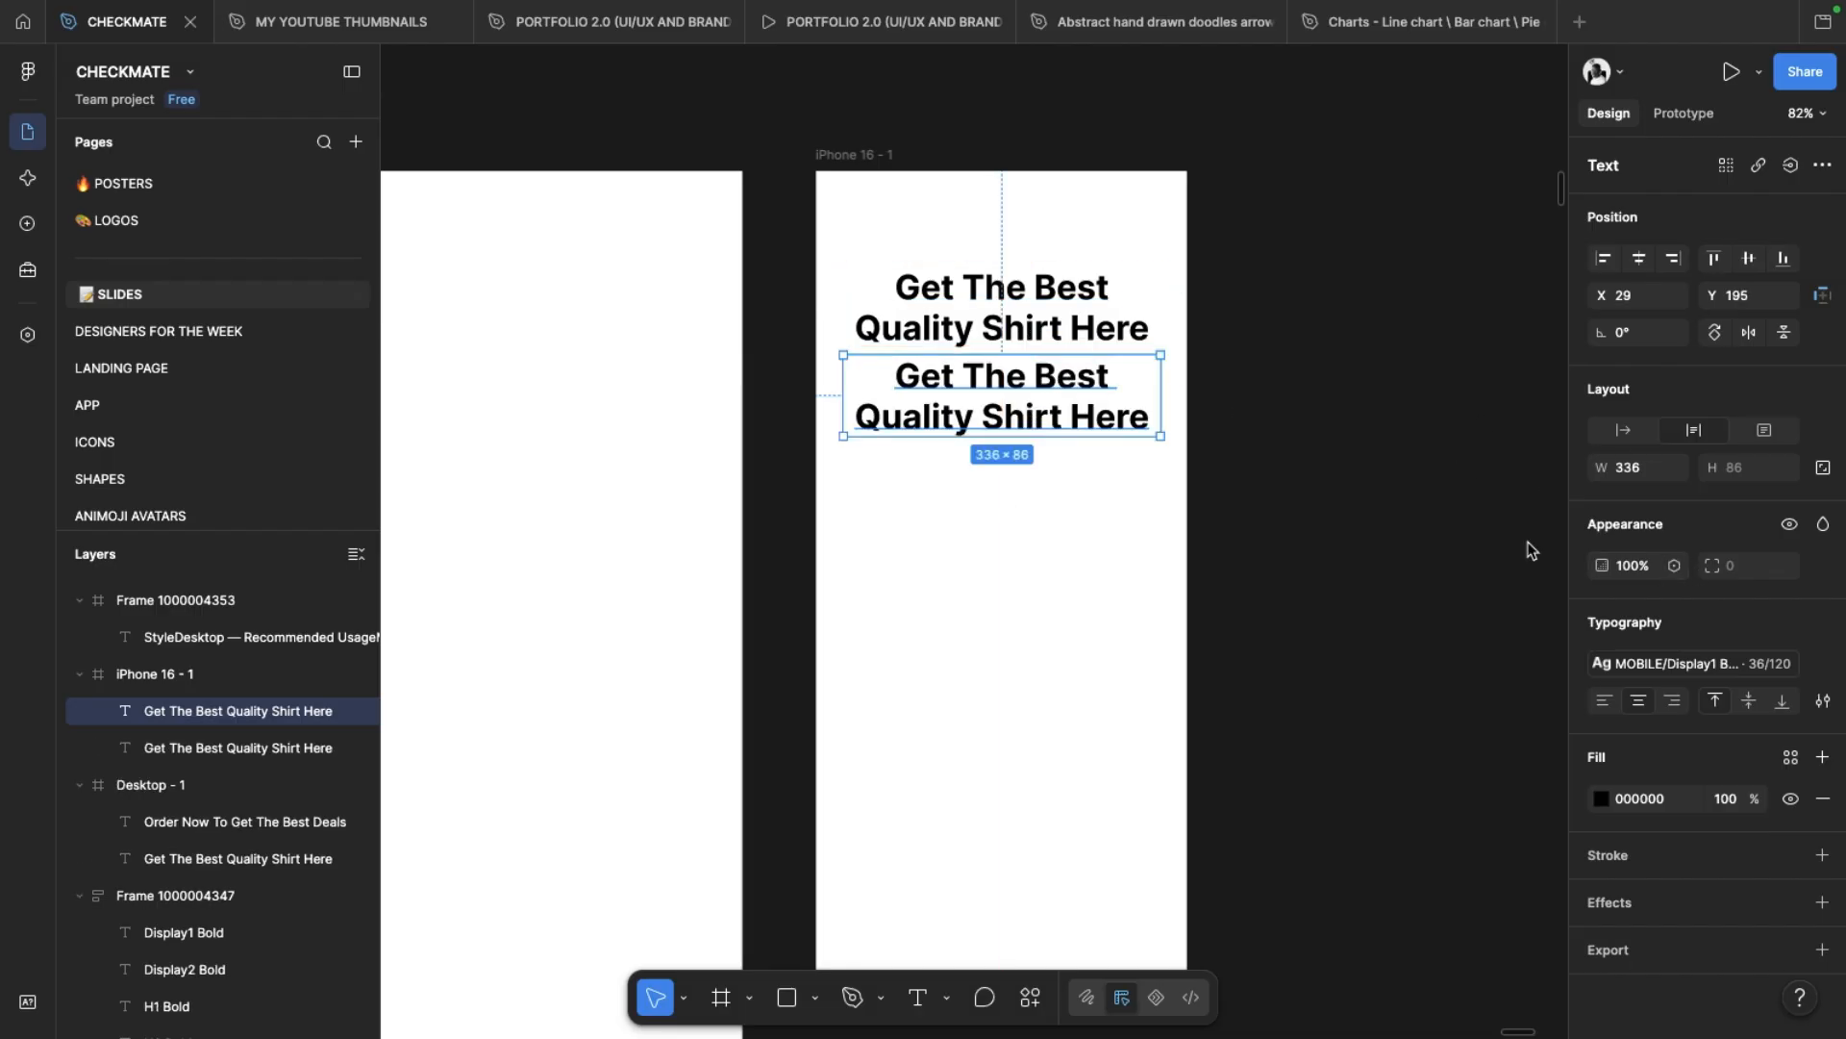
Step: Examine the Display1 Bold text style used by the "Get The Best Quality Shirt Here" heading in Desktop - 1
scroll(1306, 420, left, 2)
scroll(1306, 420, left, 10)
click(784, 527)
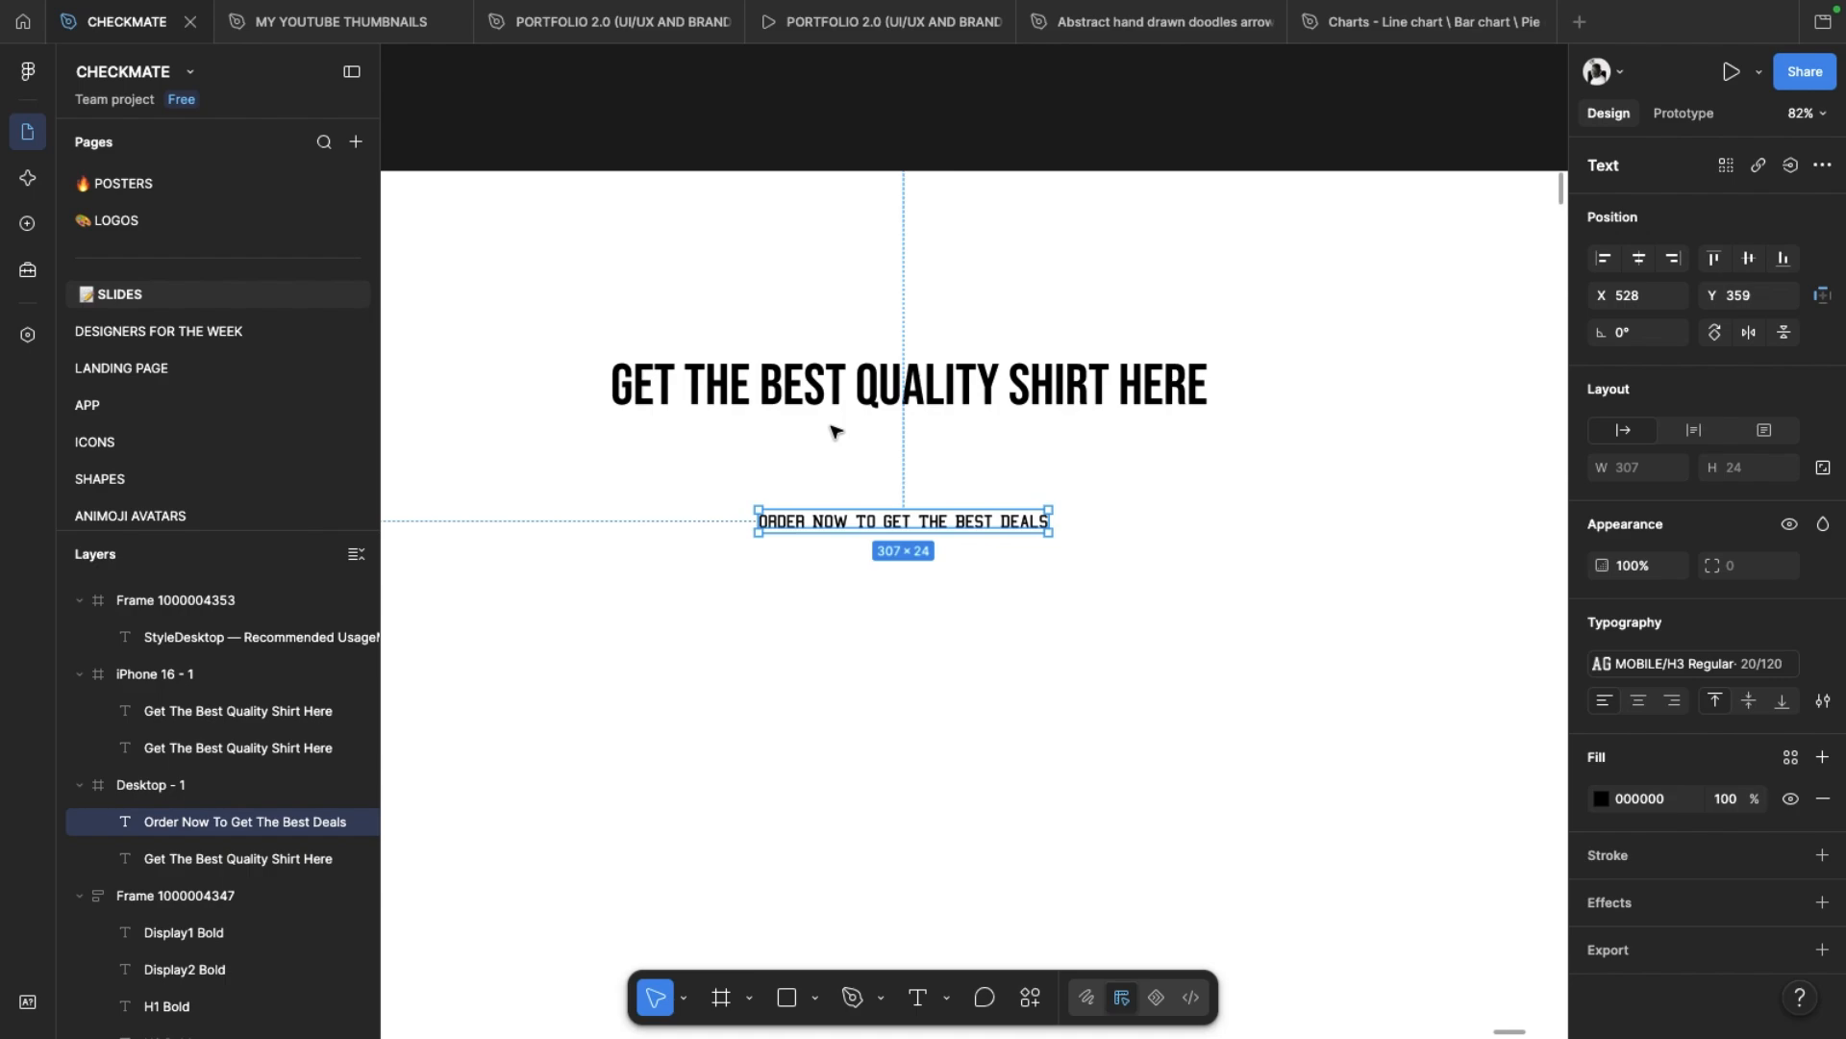
scroll(832, 432, down, 5)
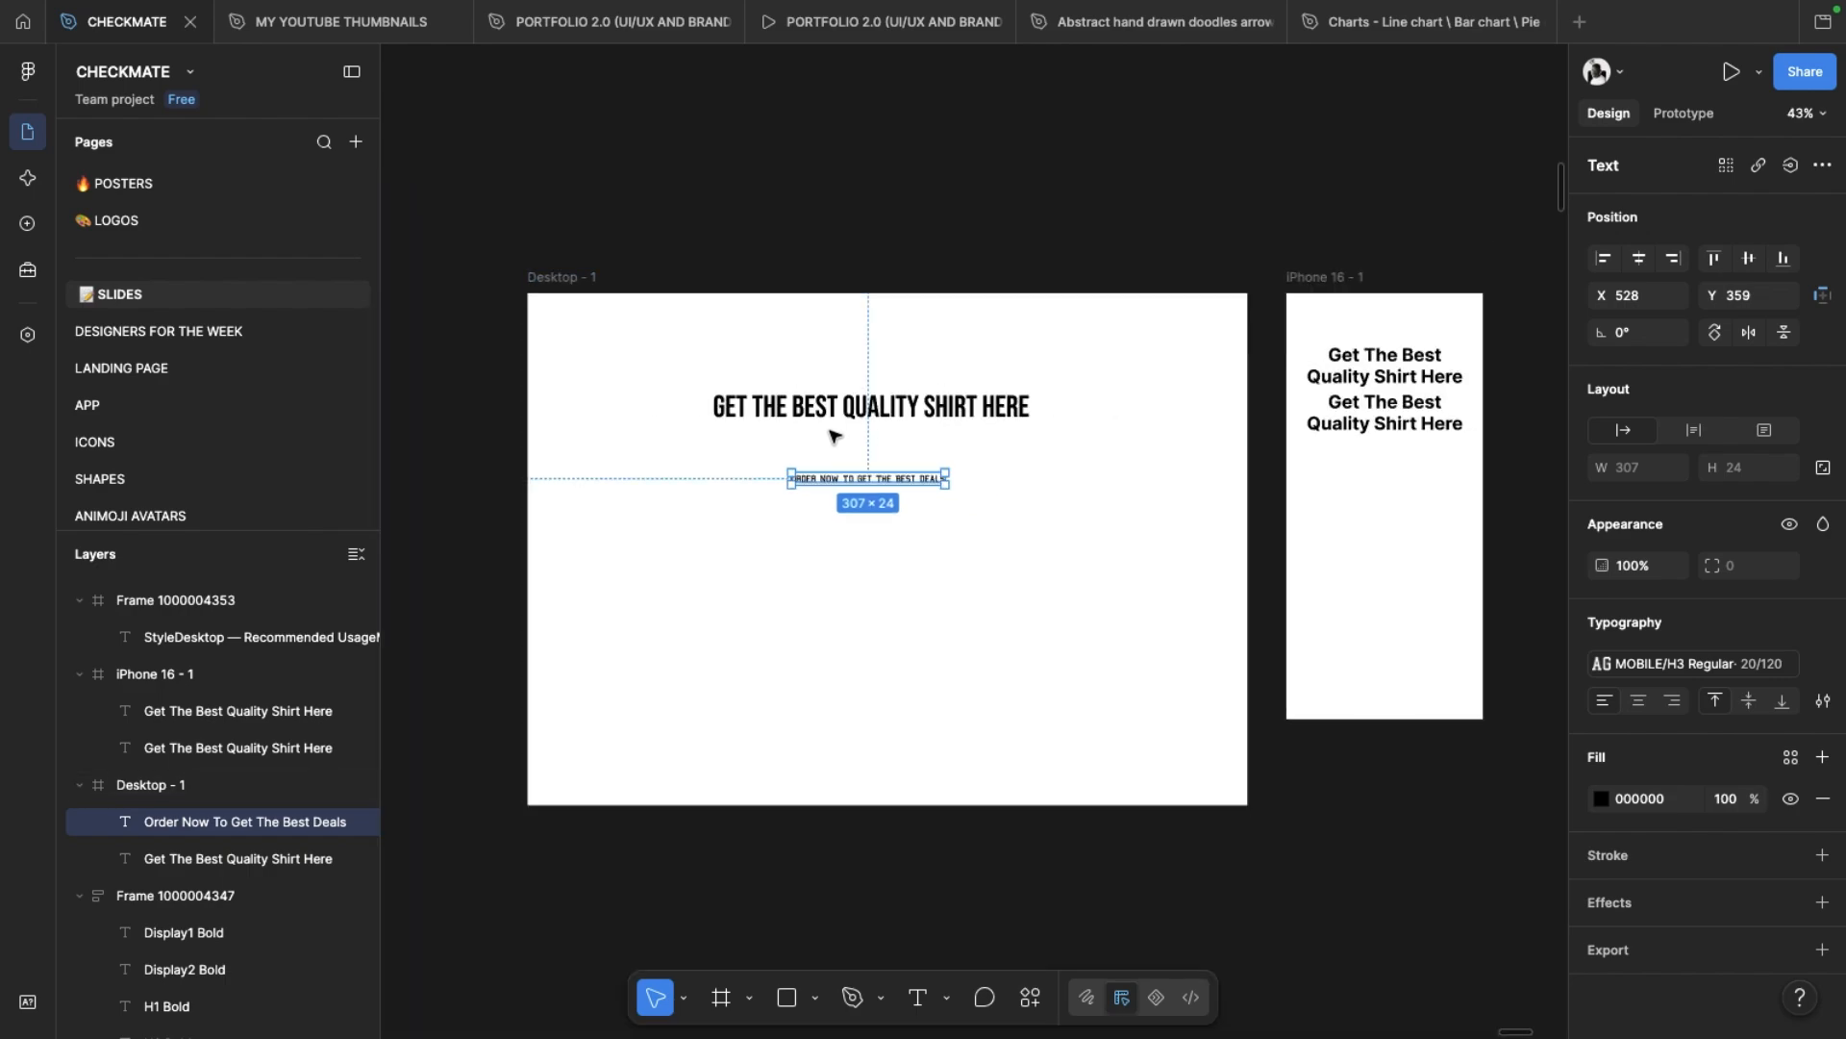
scroll(833, 435, up, 5)
scroll(833, 433, down, 5)
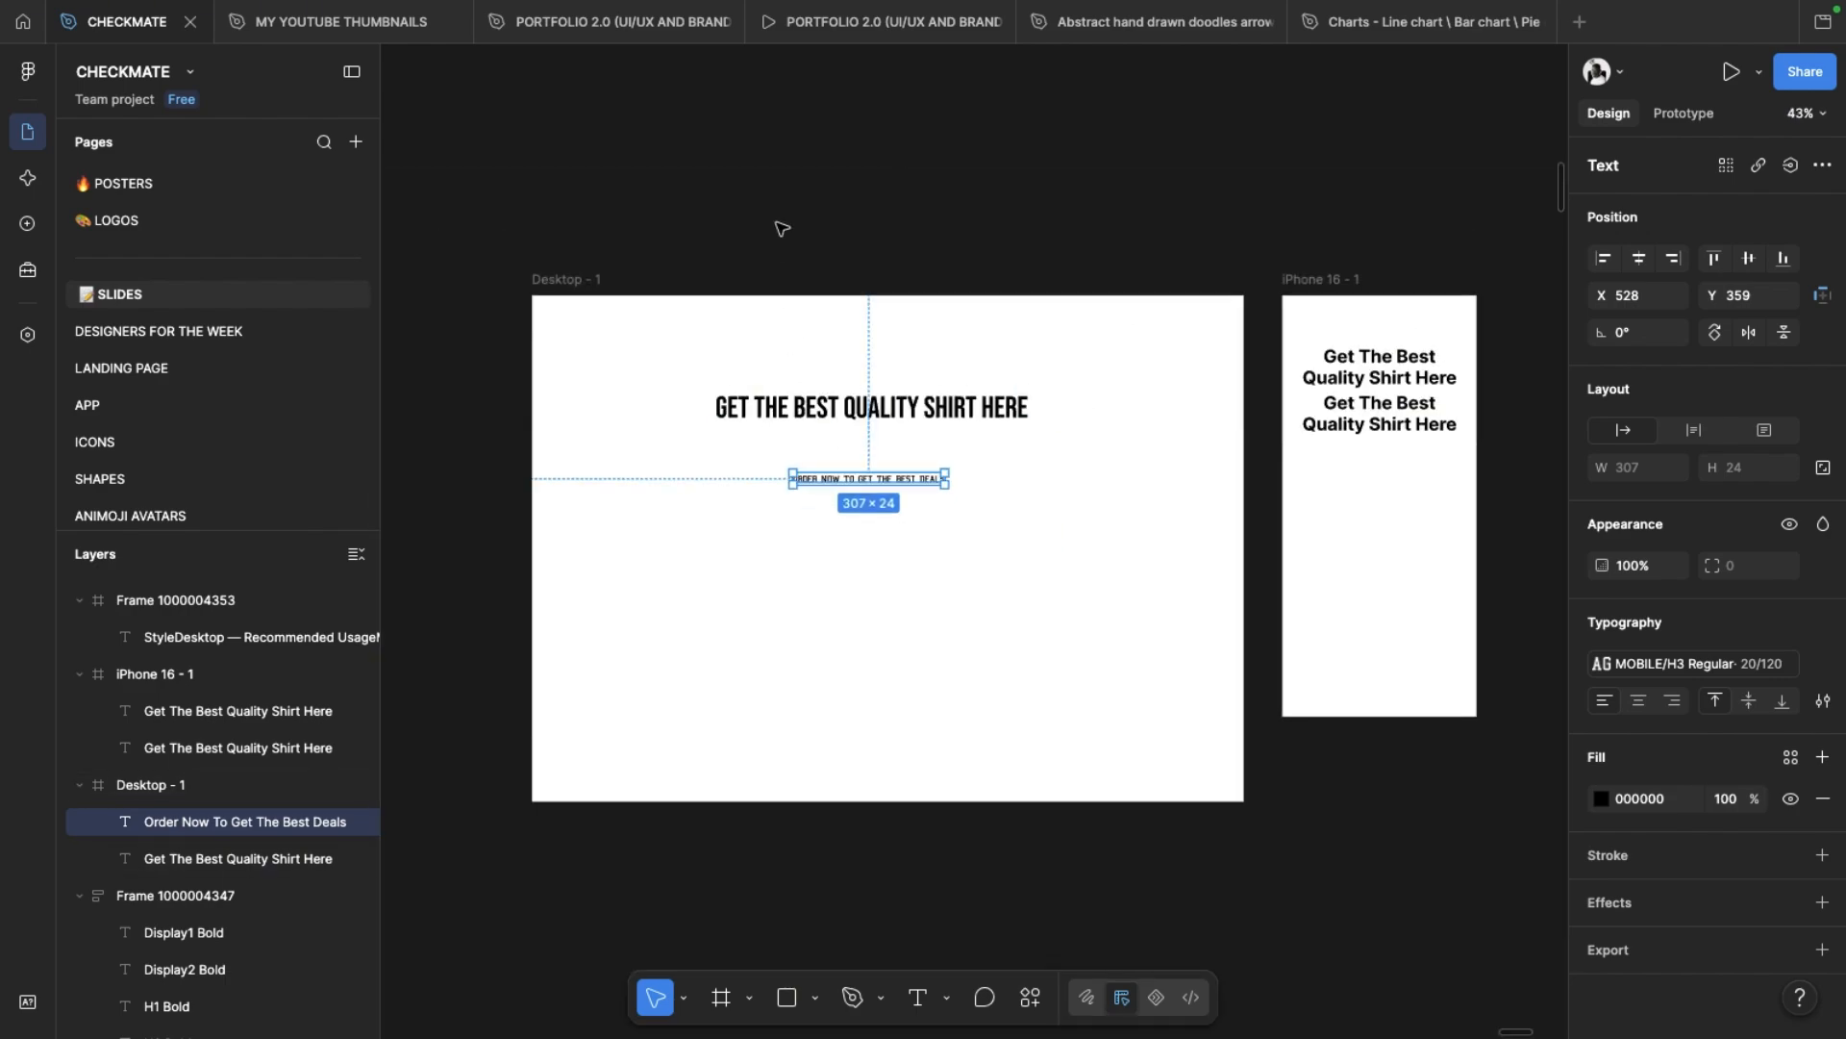
click(782, 229)
click(837, 409)
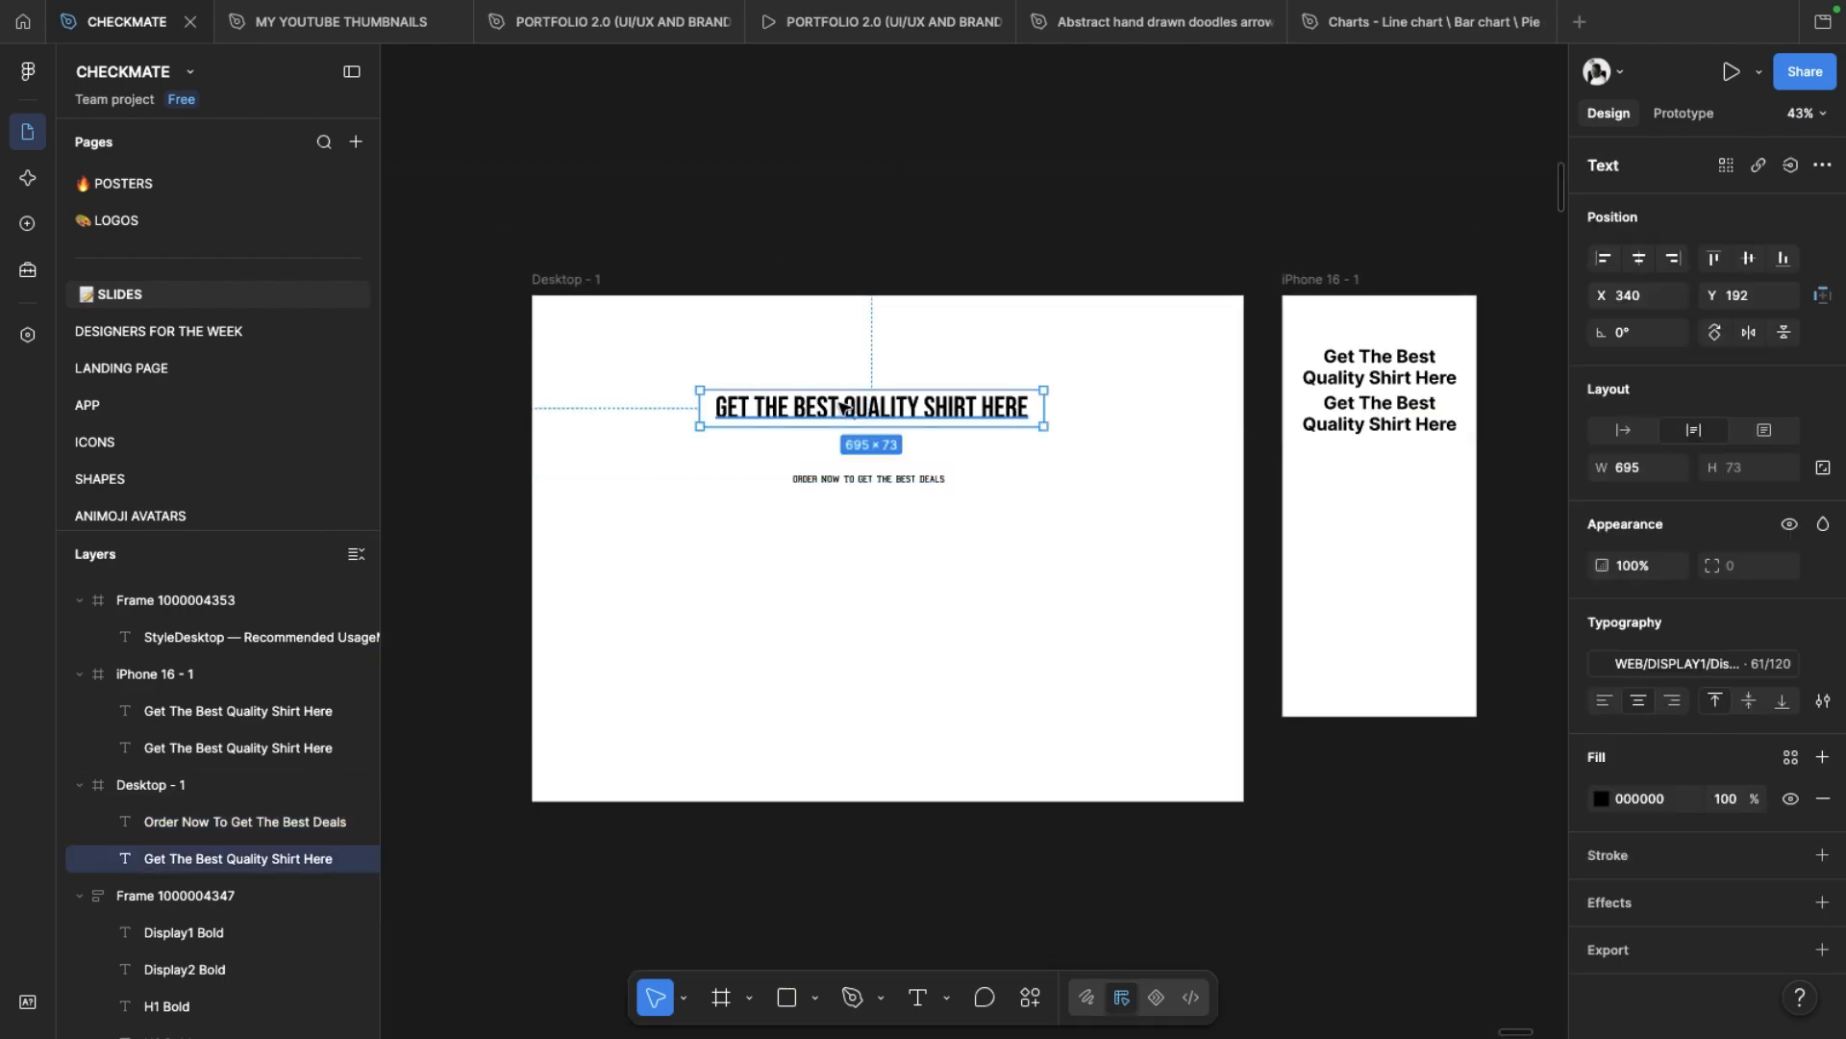
click(1726, 663)
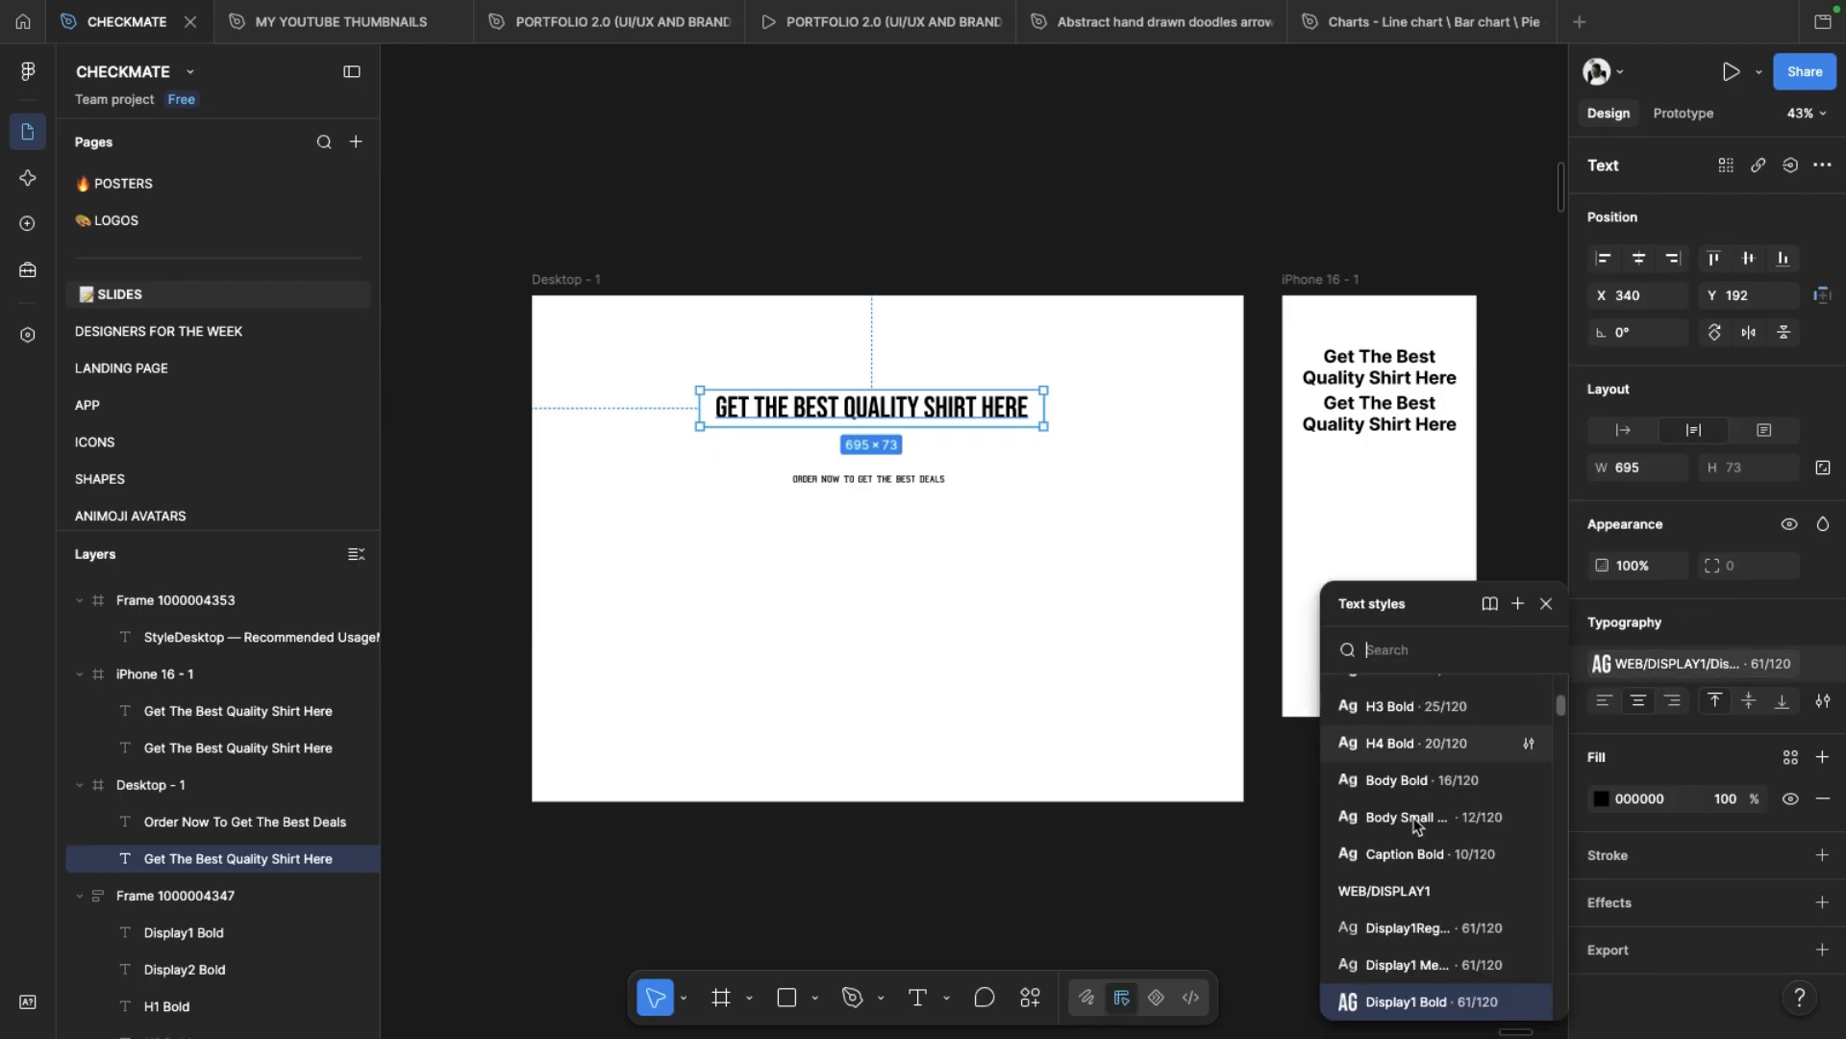
scroll(1415, 727, down, 2)
scroll(867, 390, up, 2)
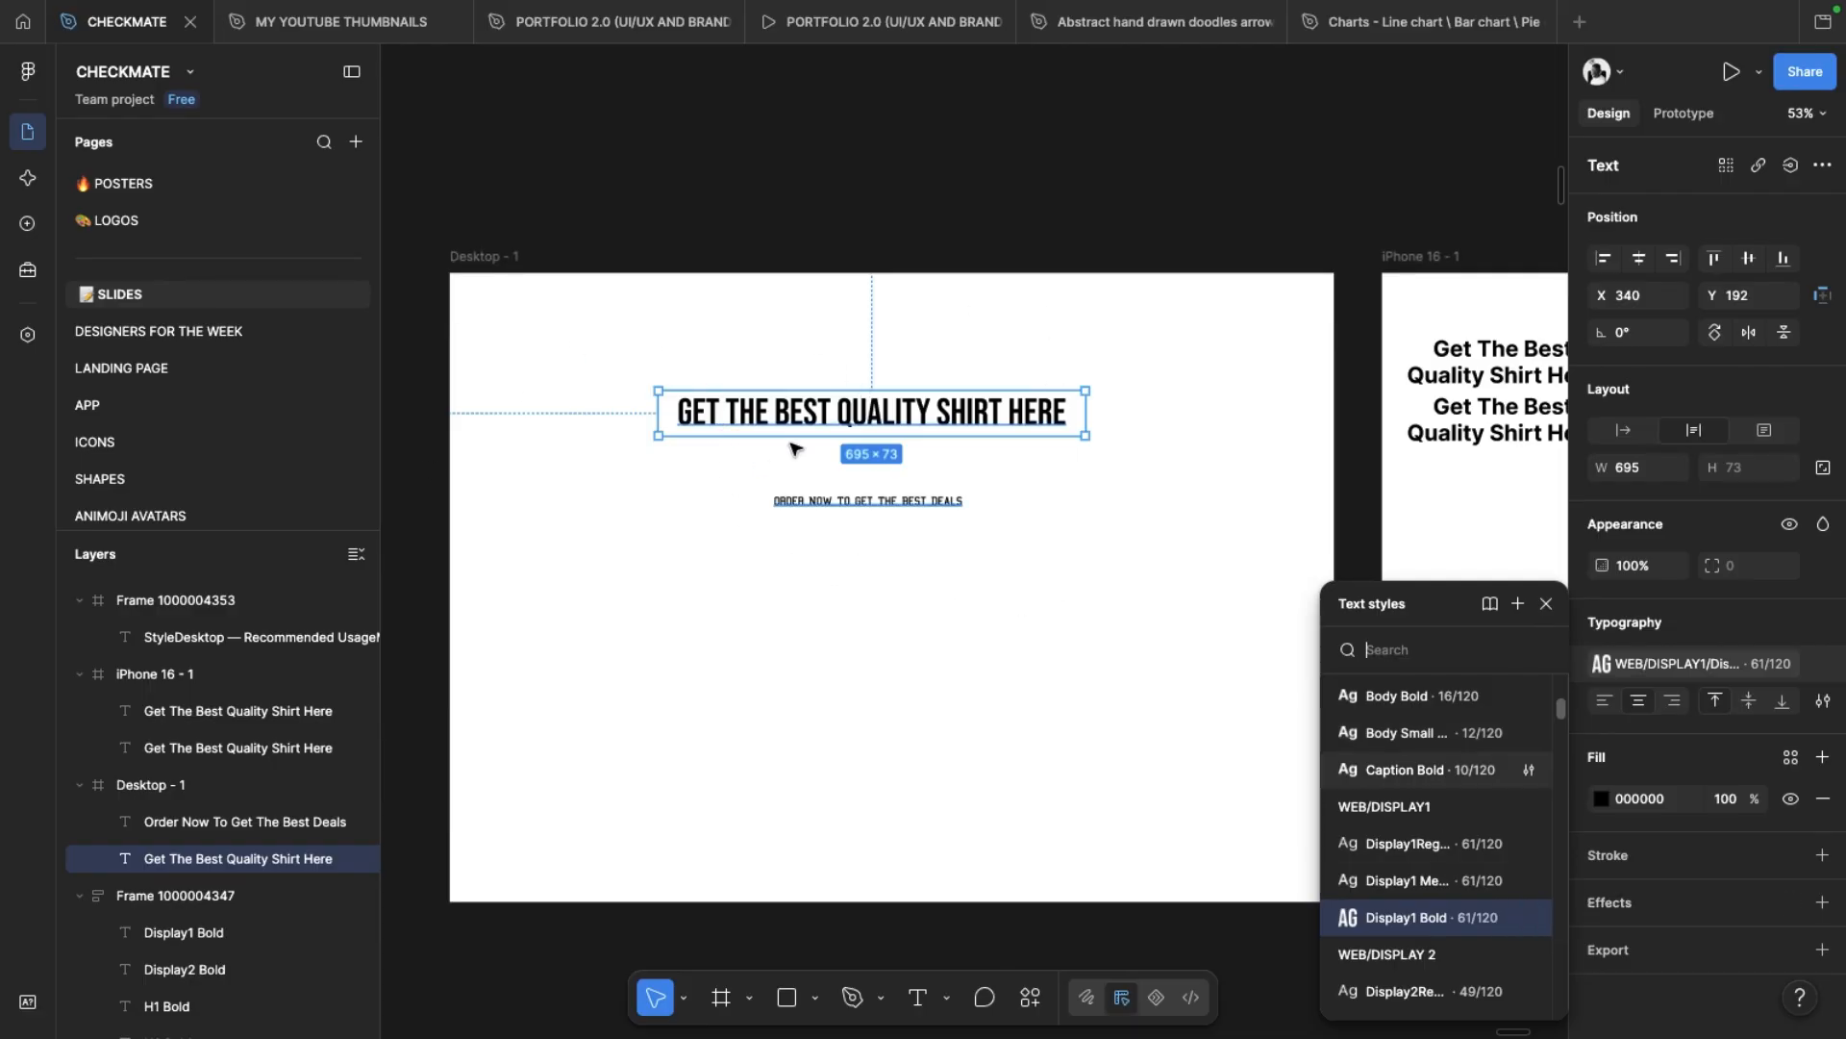
scroll(1500, 885, down, 1)
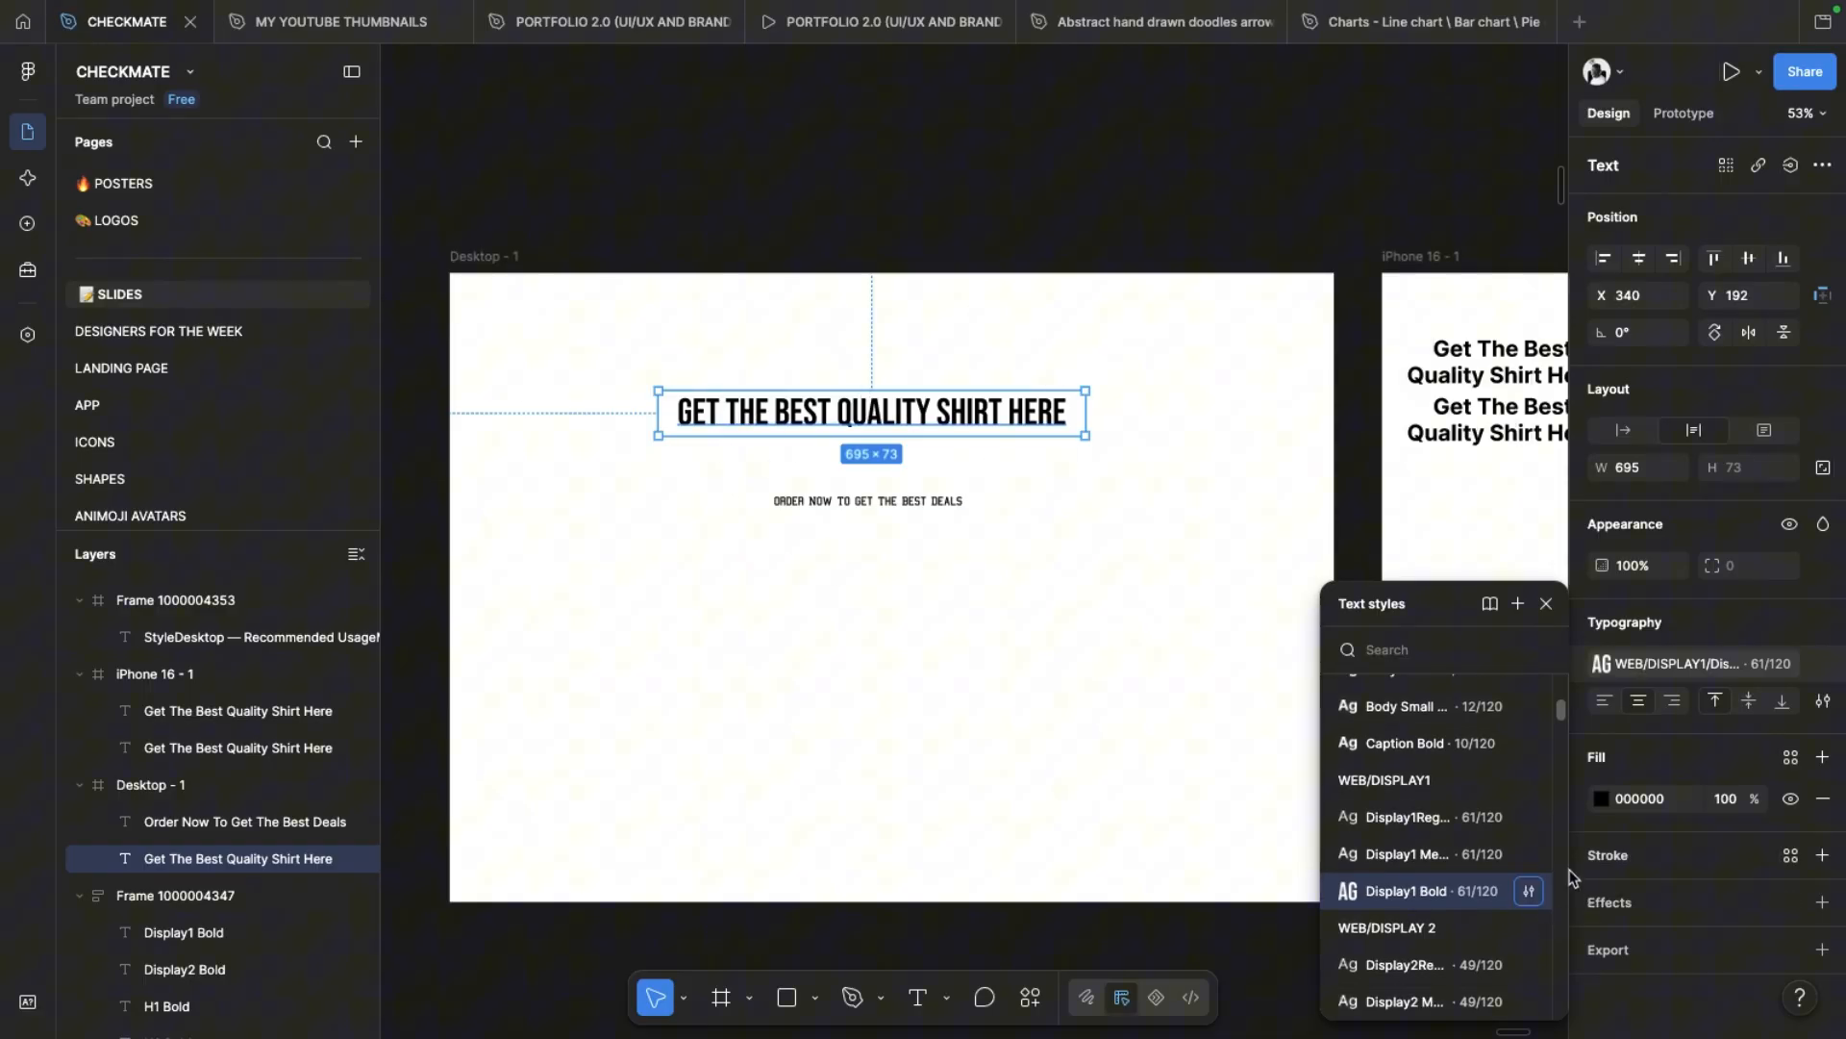
click(1527, 892)
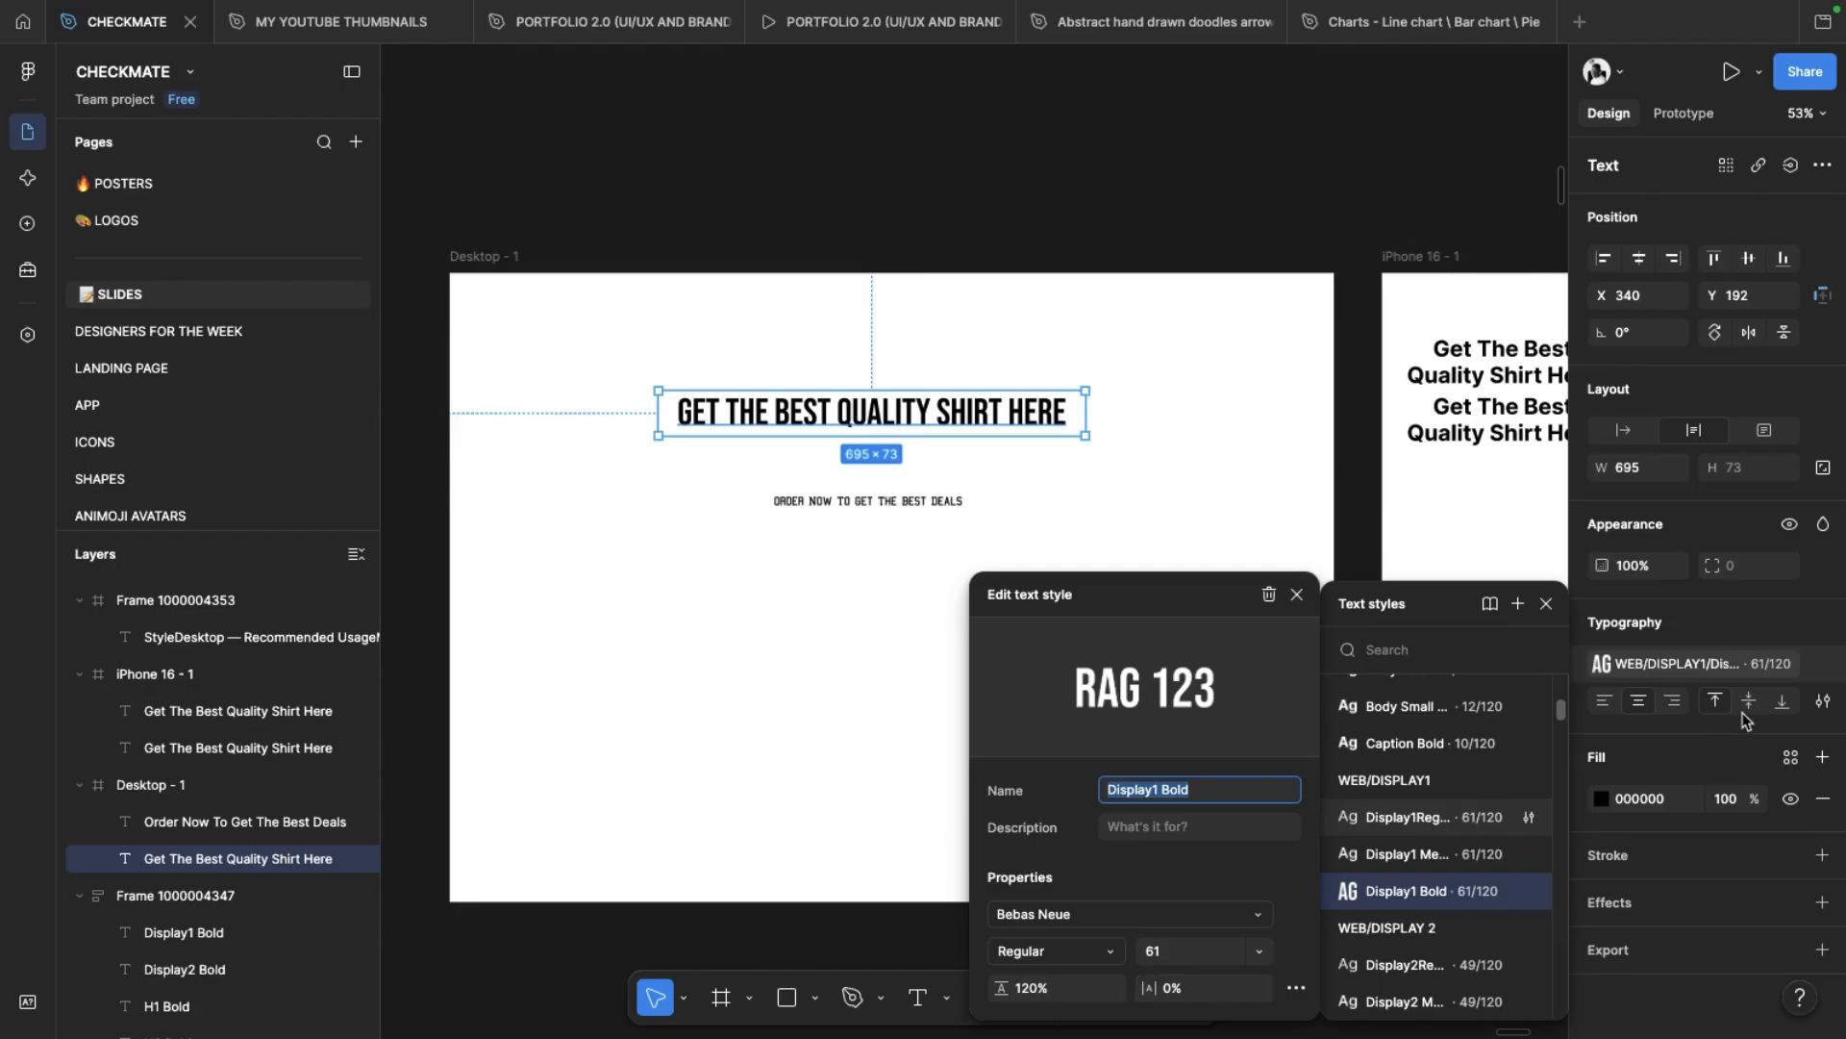
Step: Detach the text style from the desktop heading, keep the Bebas Neue font and set its size to 100
click(1812, 663)
click(1812, 664)
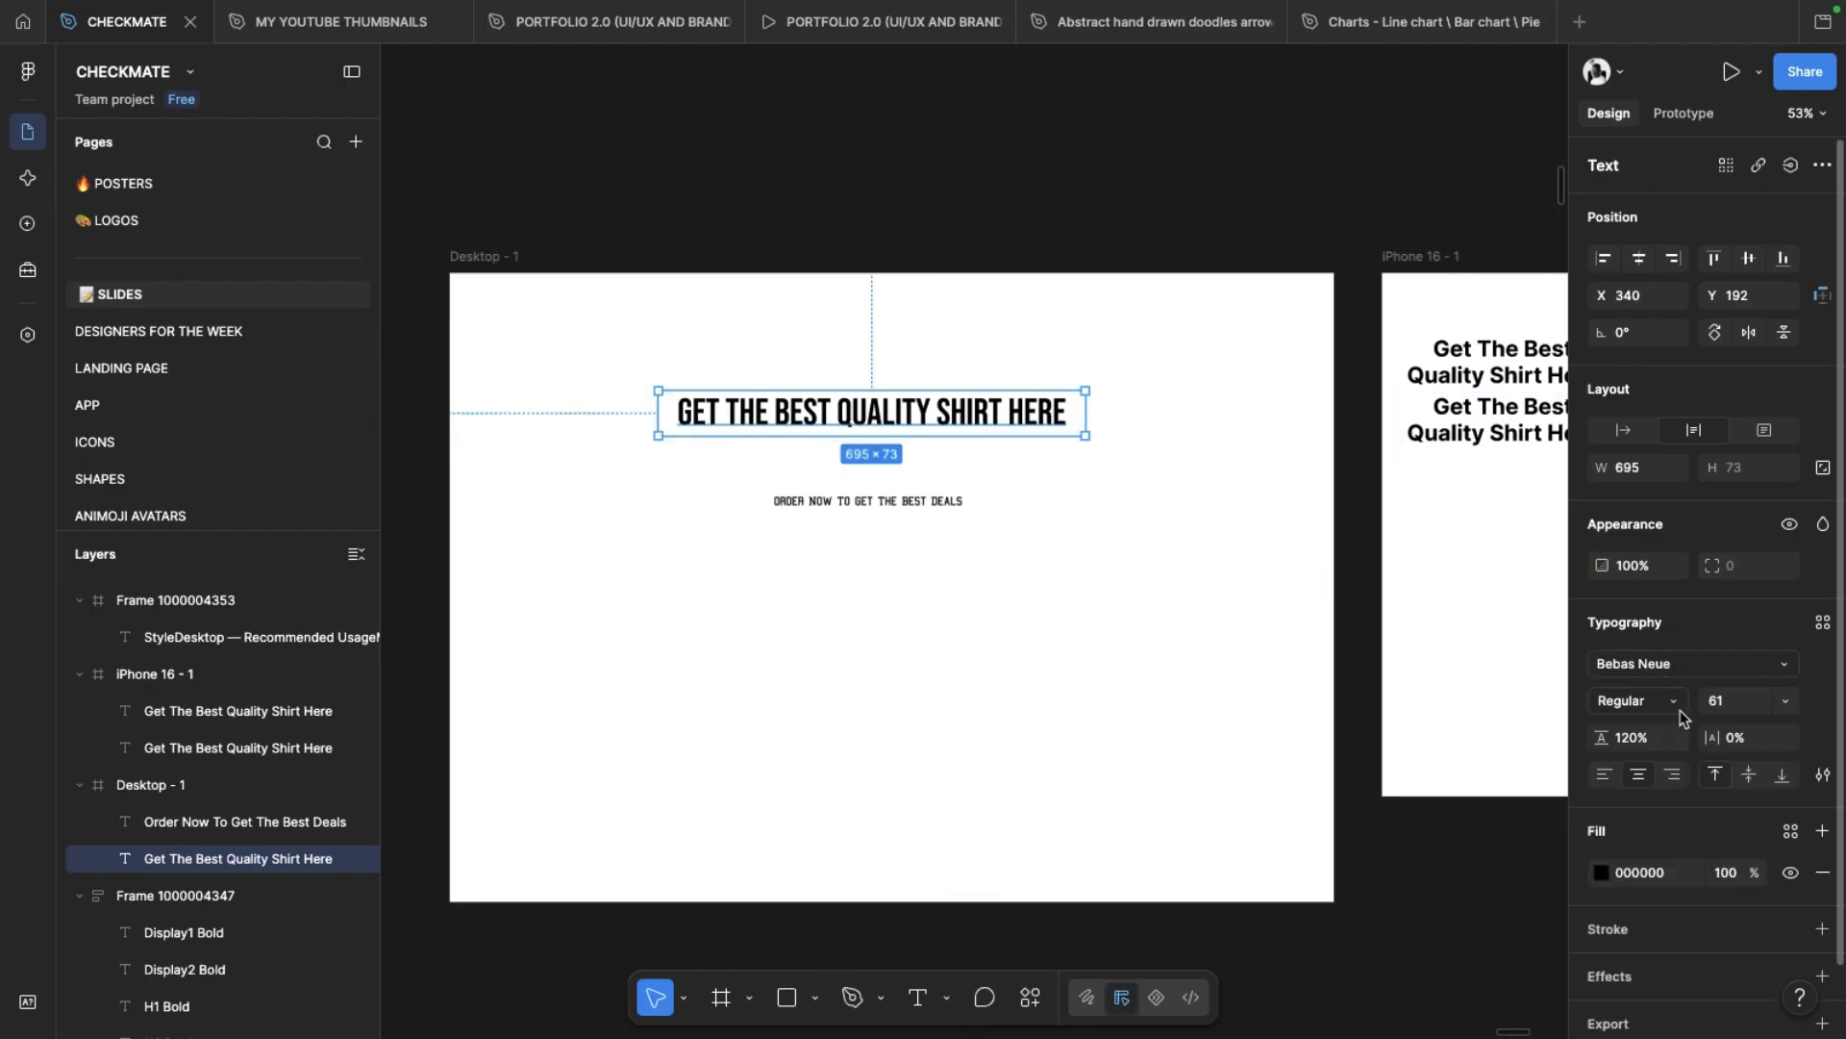
click(1653, 664)
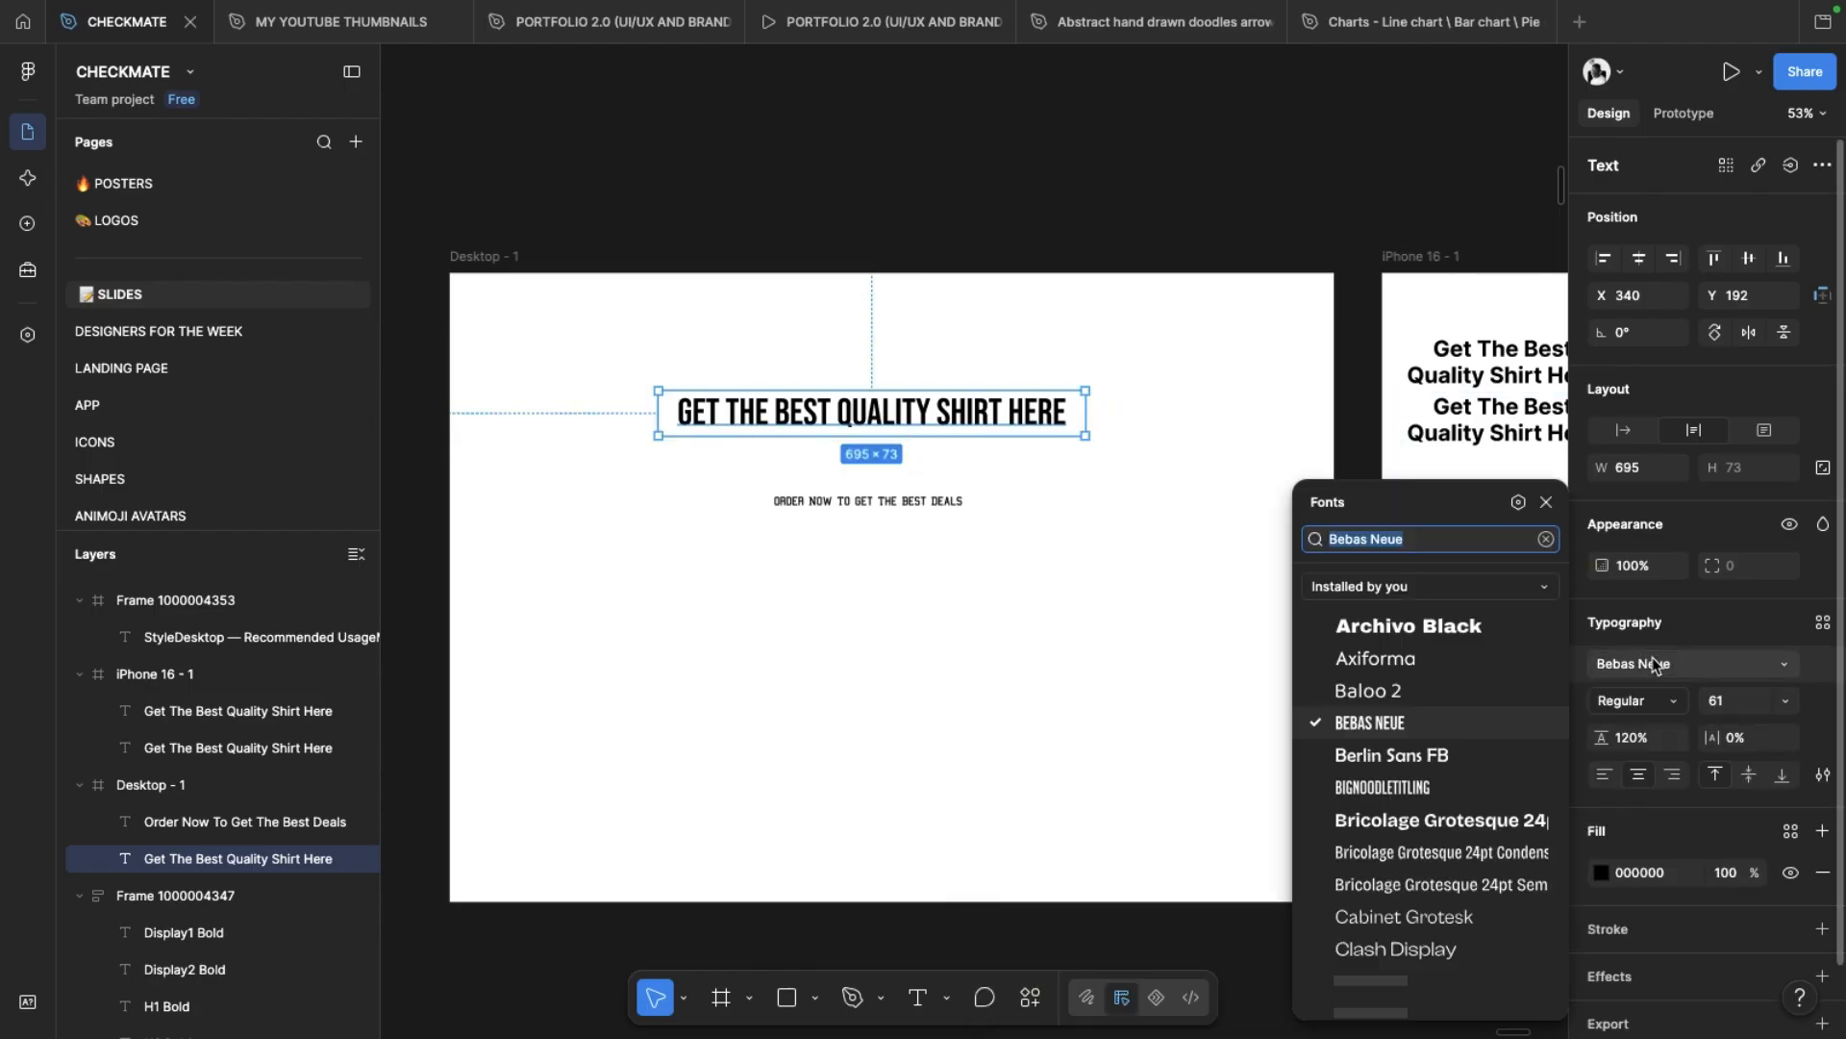
click(1403, 731)
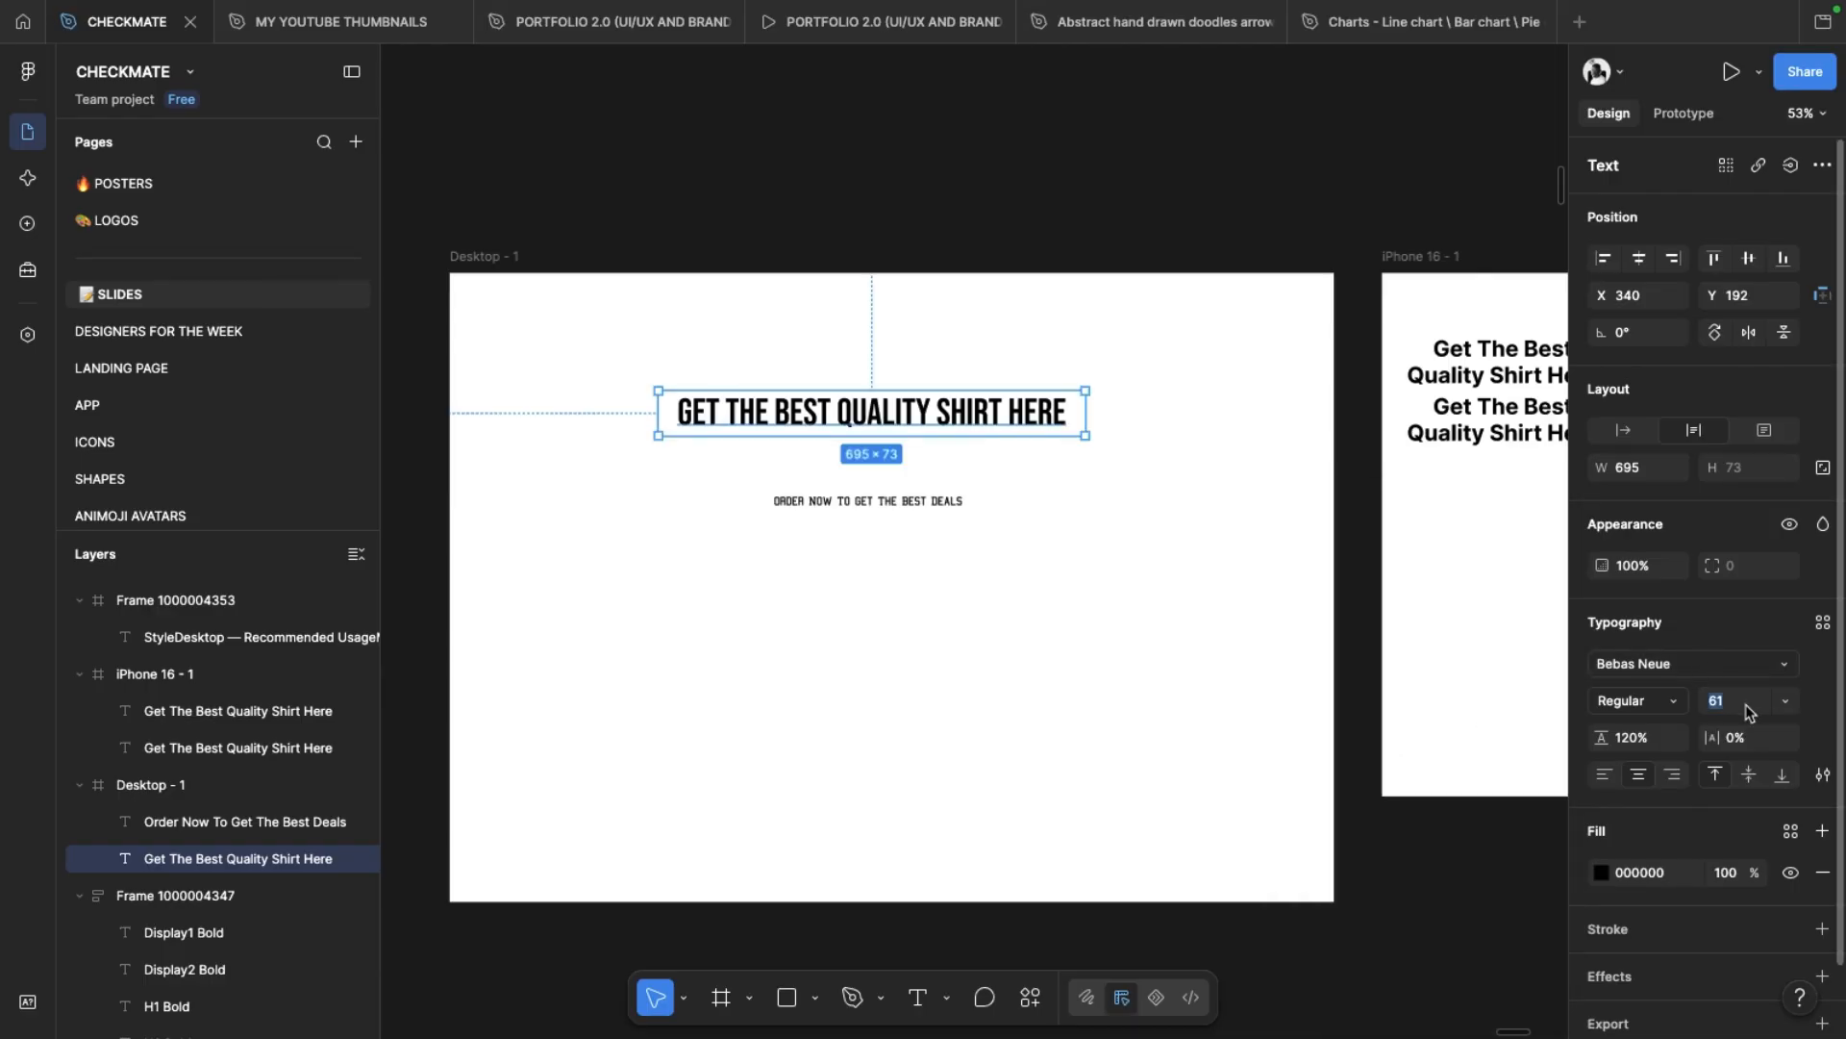
text(100)
key(Return)
Step: Left-align the desktop heading's text and move it toward the frame's upper left, at about X 101, Y 173
drag(1028, 456, 883, 466)
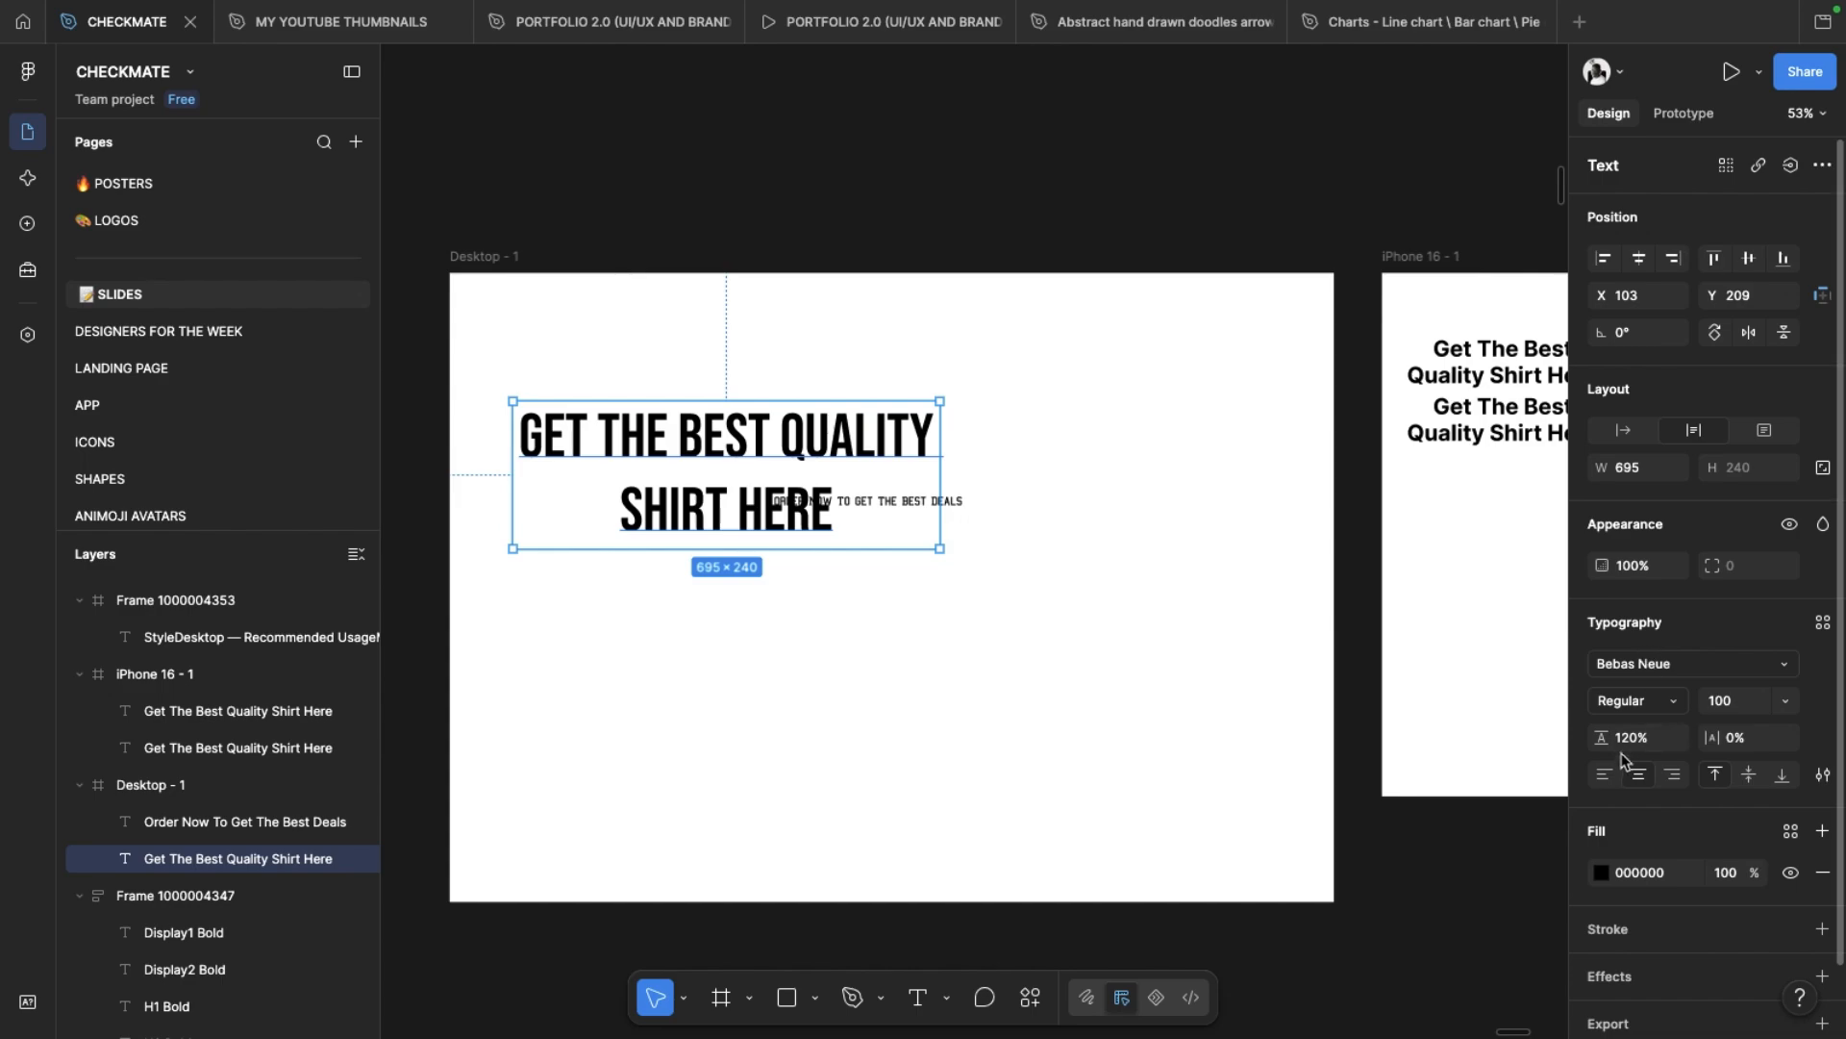
click(1605, 774)
mouse_move(684, 474)
mouse_down()
mouse_move(630, 448)
mouse_move(683, 444)
mouse_up()
Step: Move the "Order Now To Get The Best Deals" line below the heading, aligned with its left edge at X 101, Y 427
click(825, 502)
drag(825, 521, 582, 550)
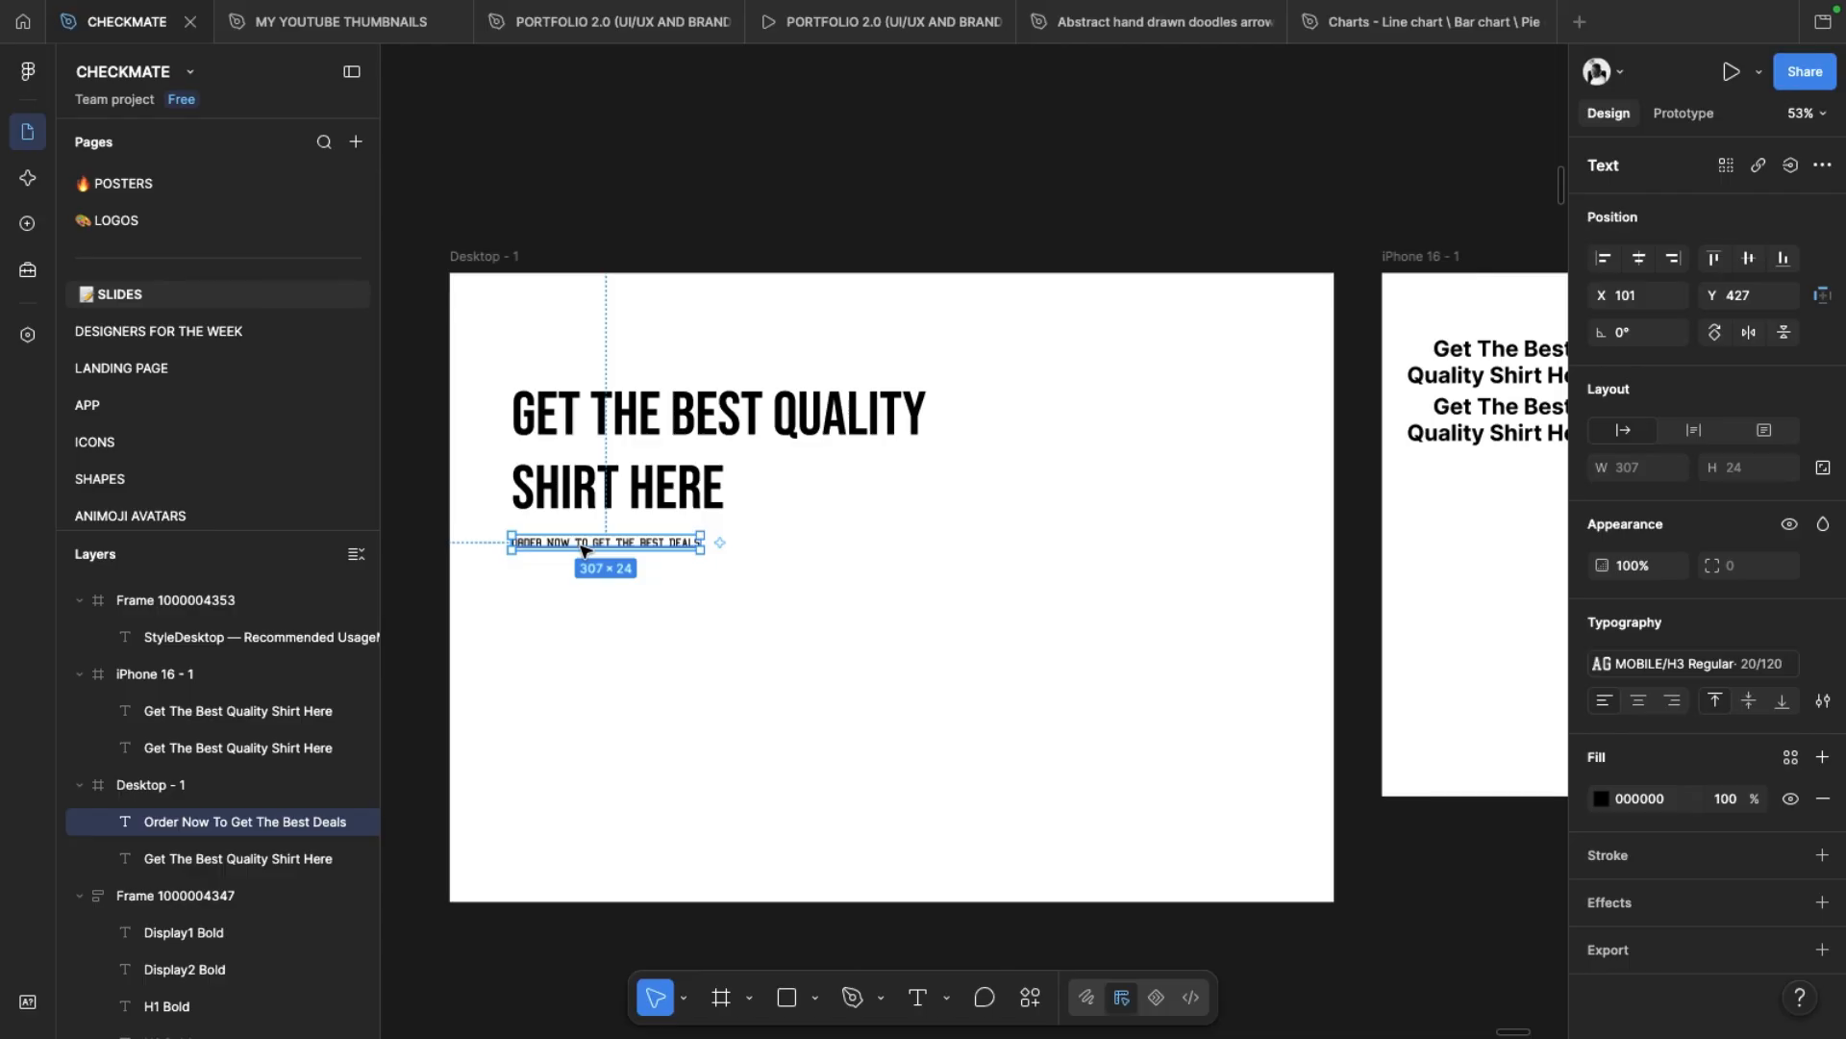
scroll(584, 550, up, 4)
scroll(779, 689, down, 4)
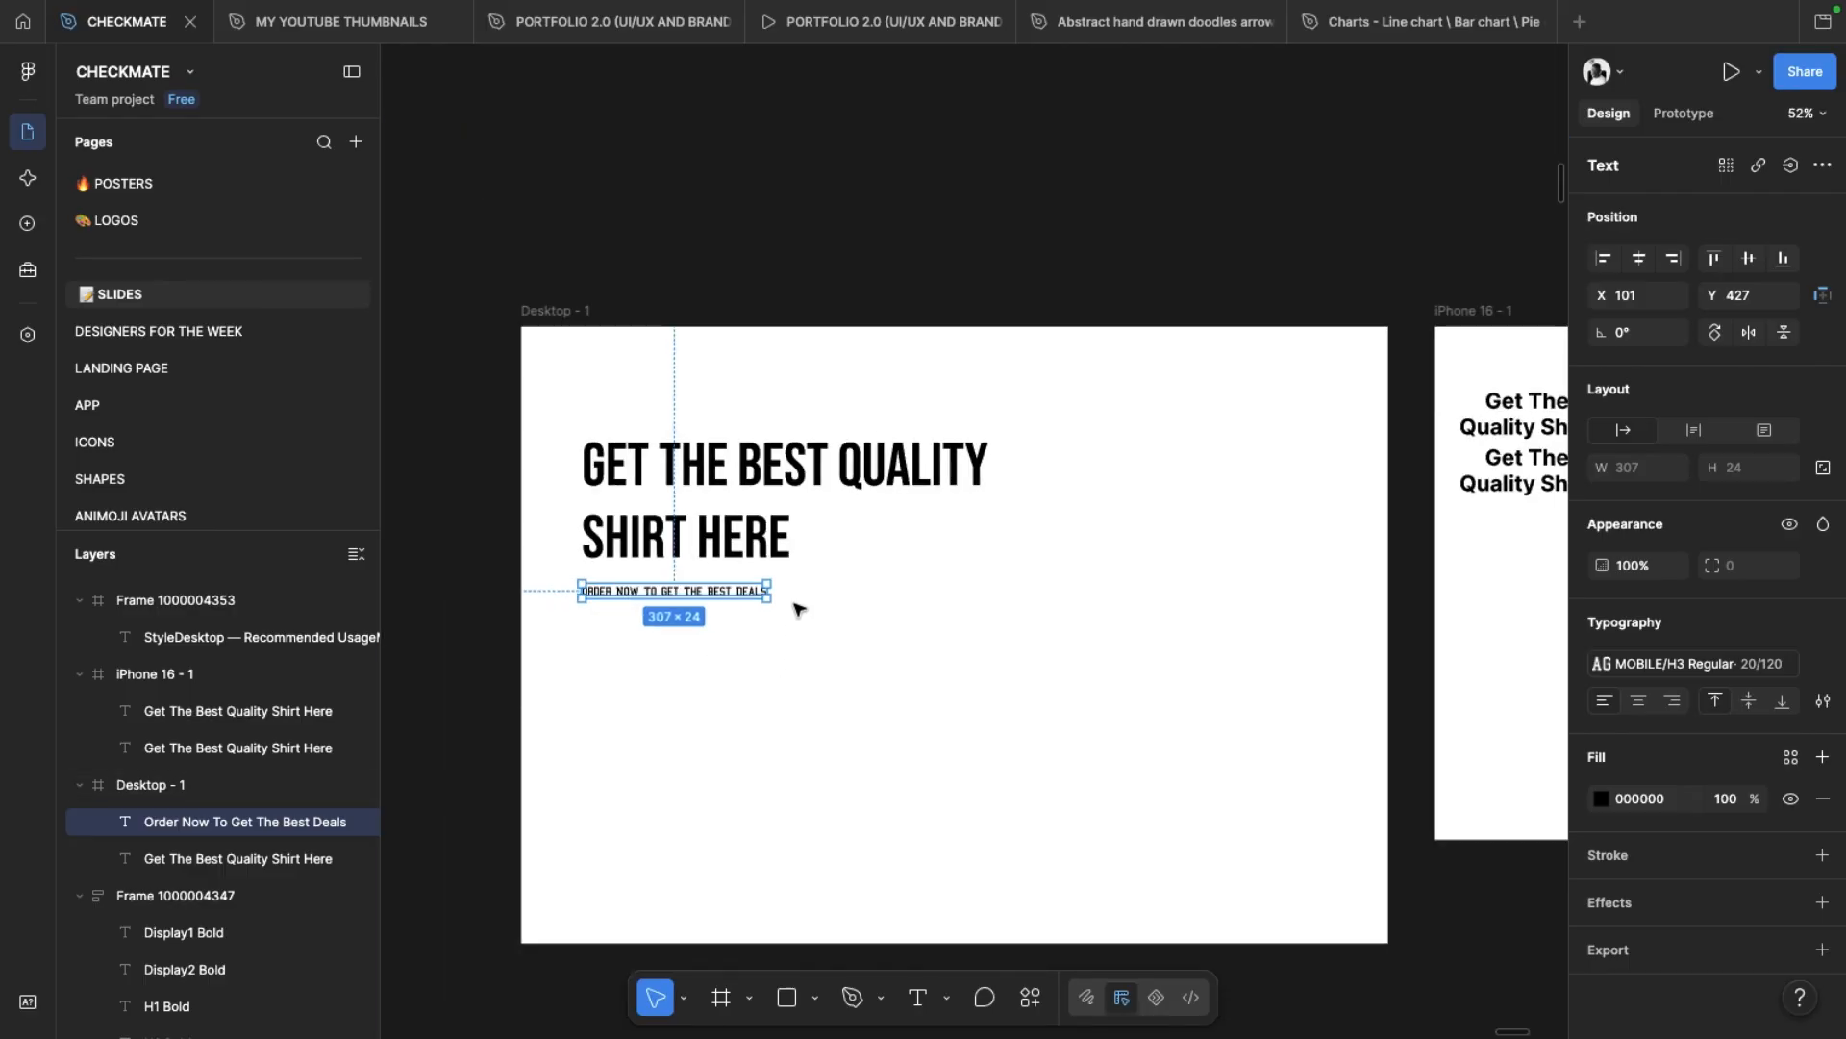
Step: Shorten the desktop heading's text box to a height of 218 and move the "Order Now" line up to Y 404
click(699, 276)
click(669, 507)
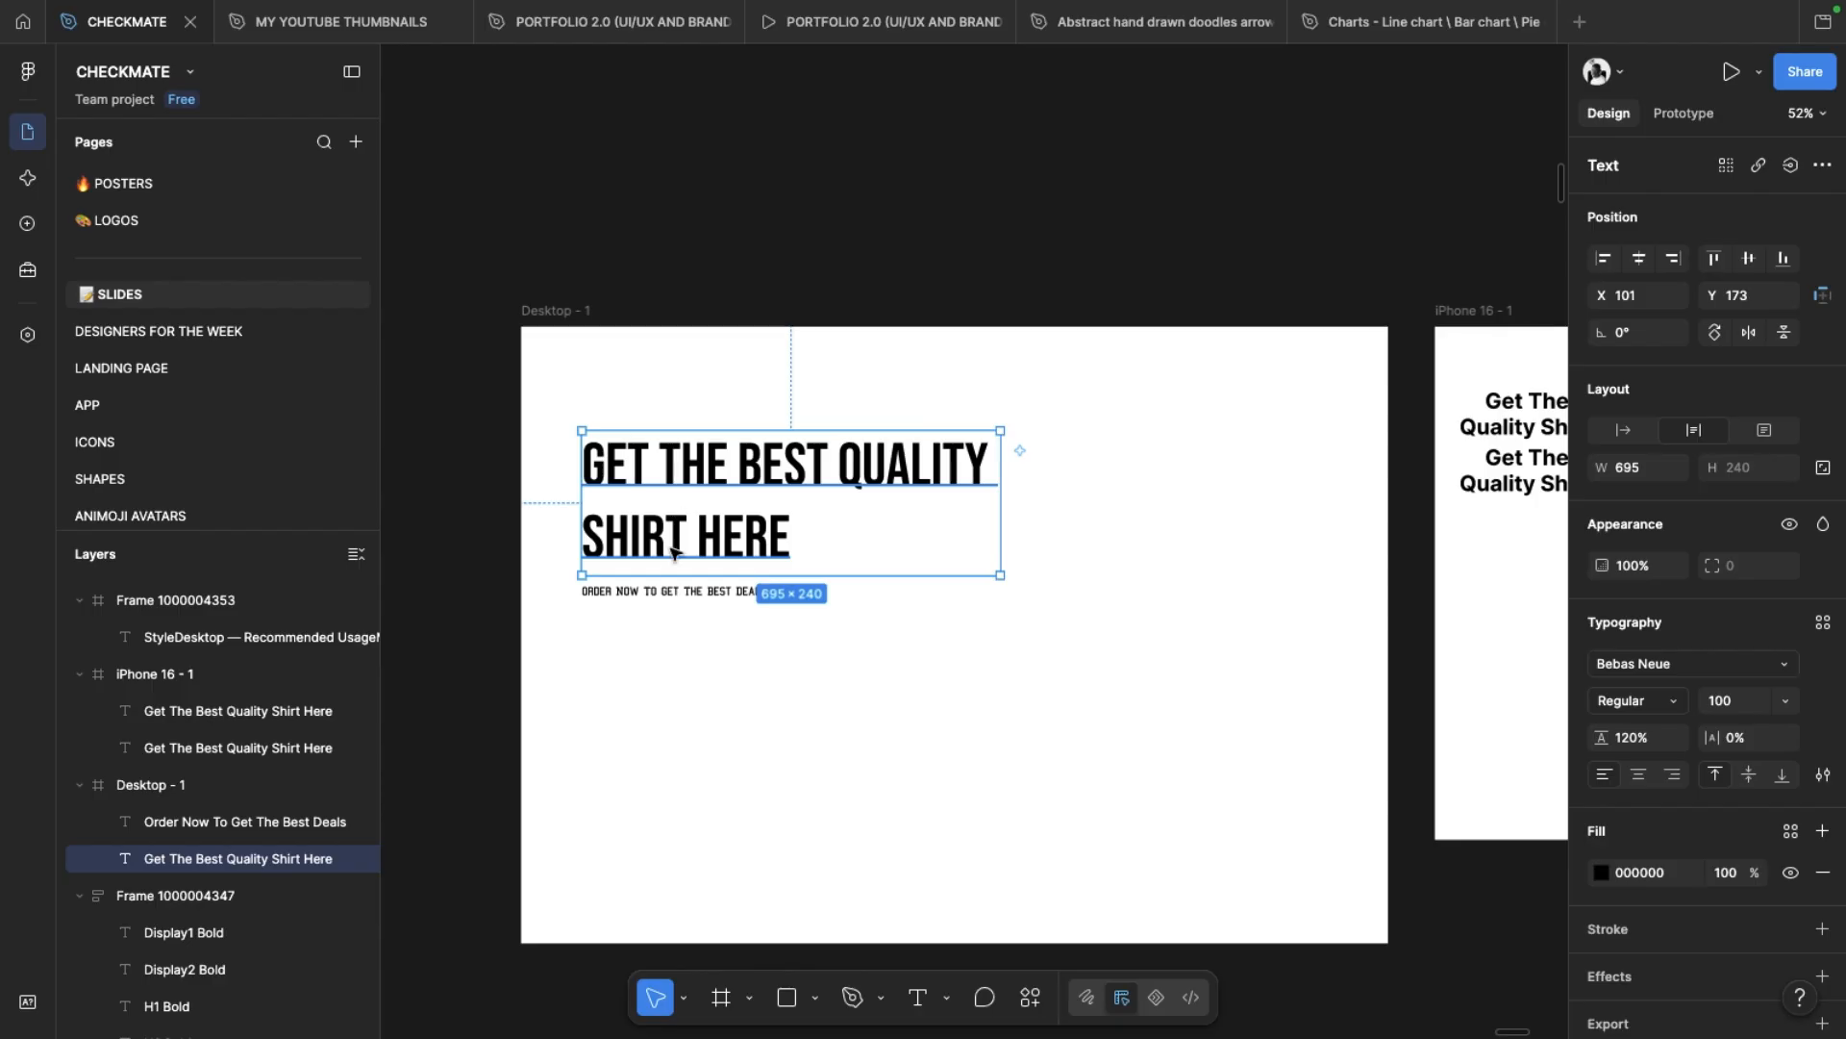
drag(684, 575, 686, 561)
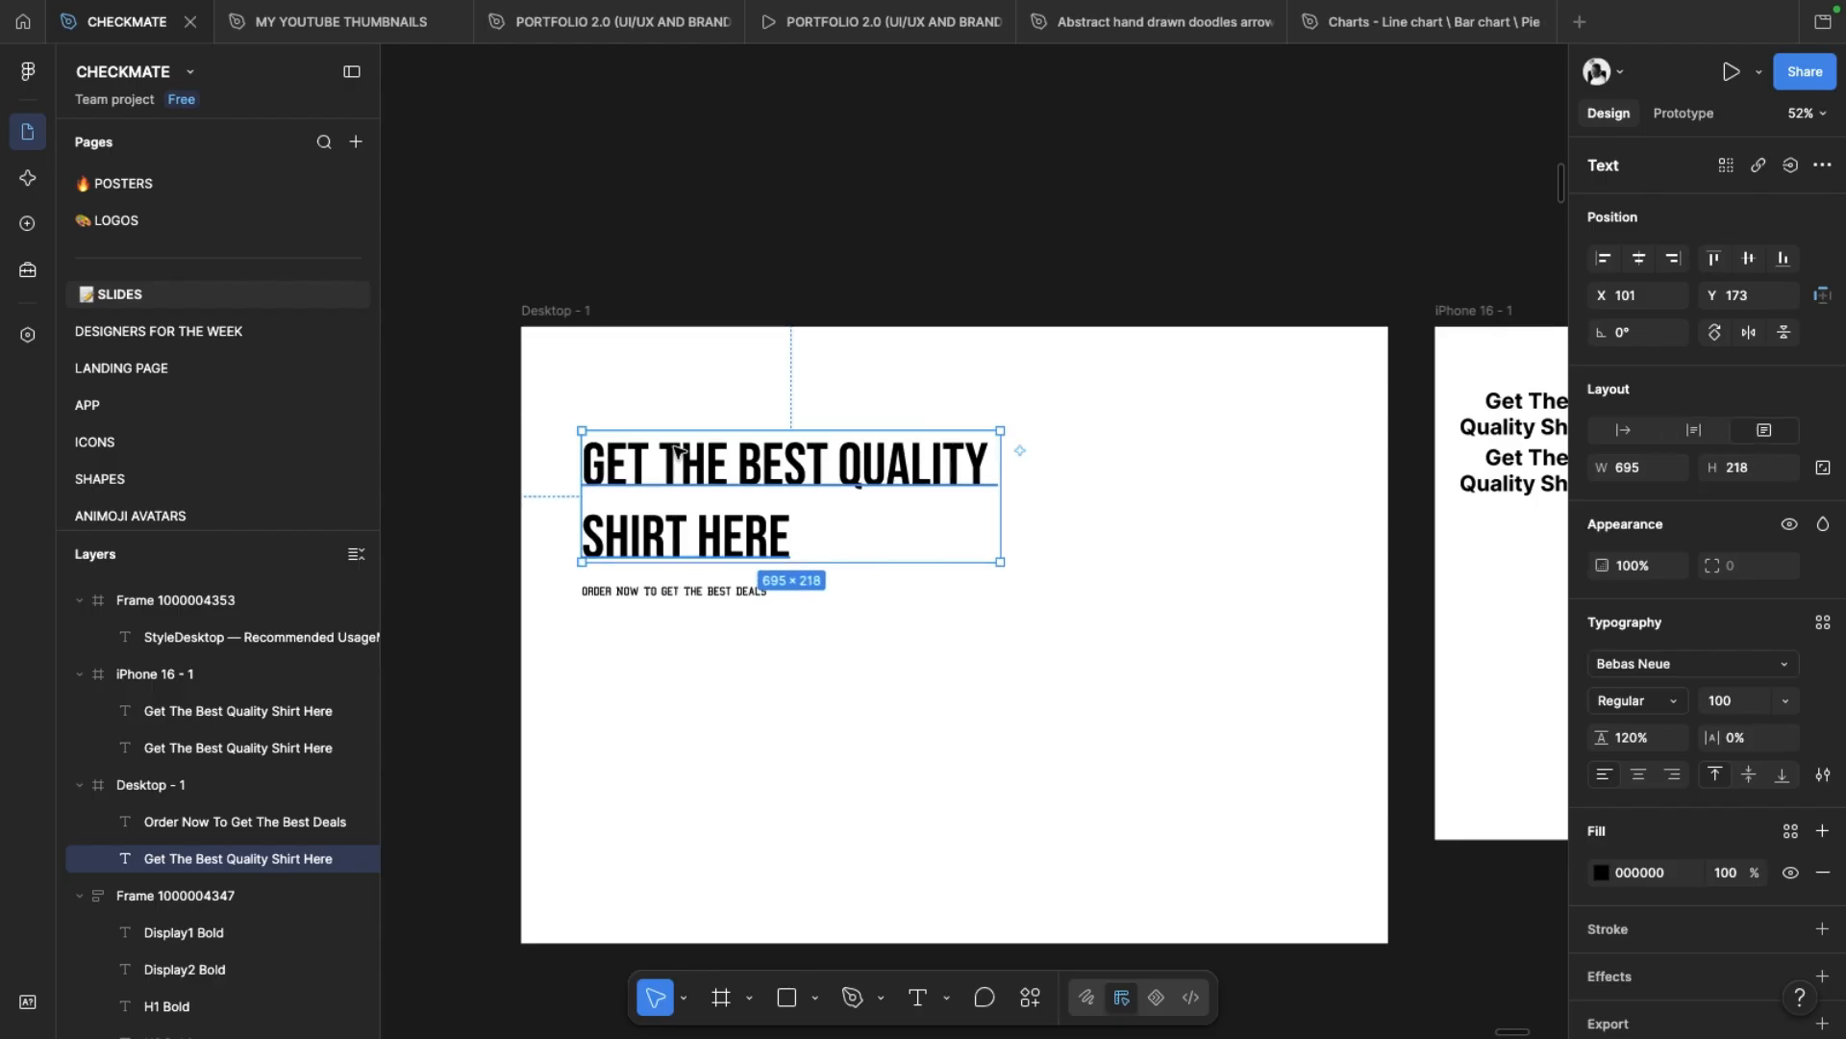
click(721, 283)
click(689, 575)
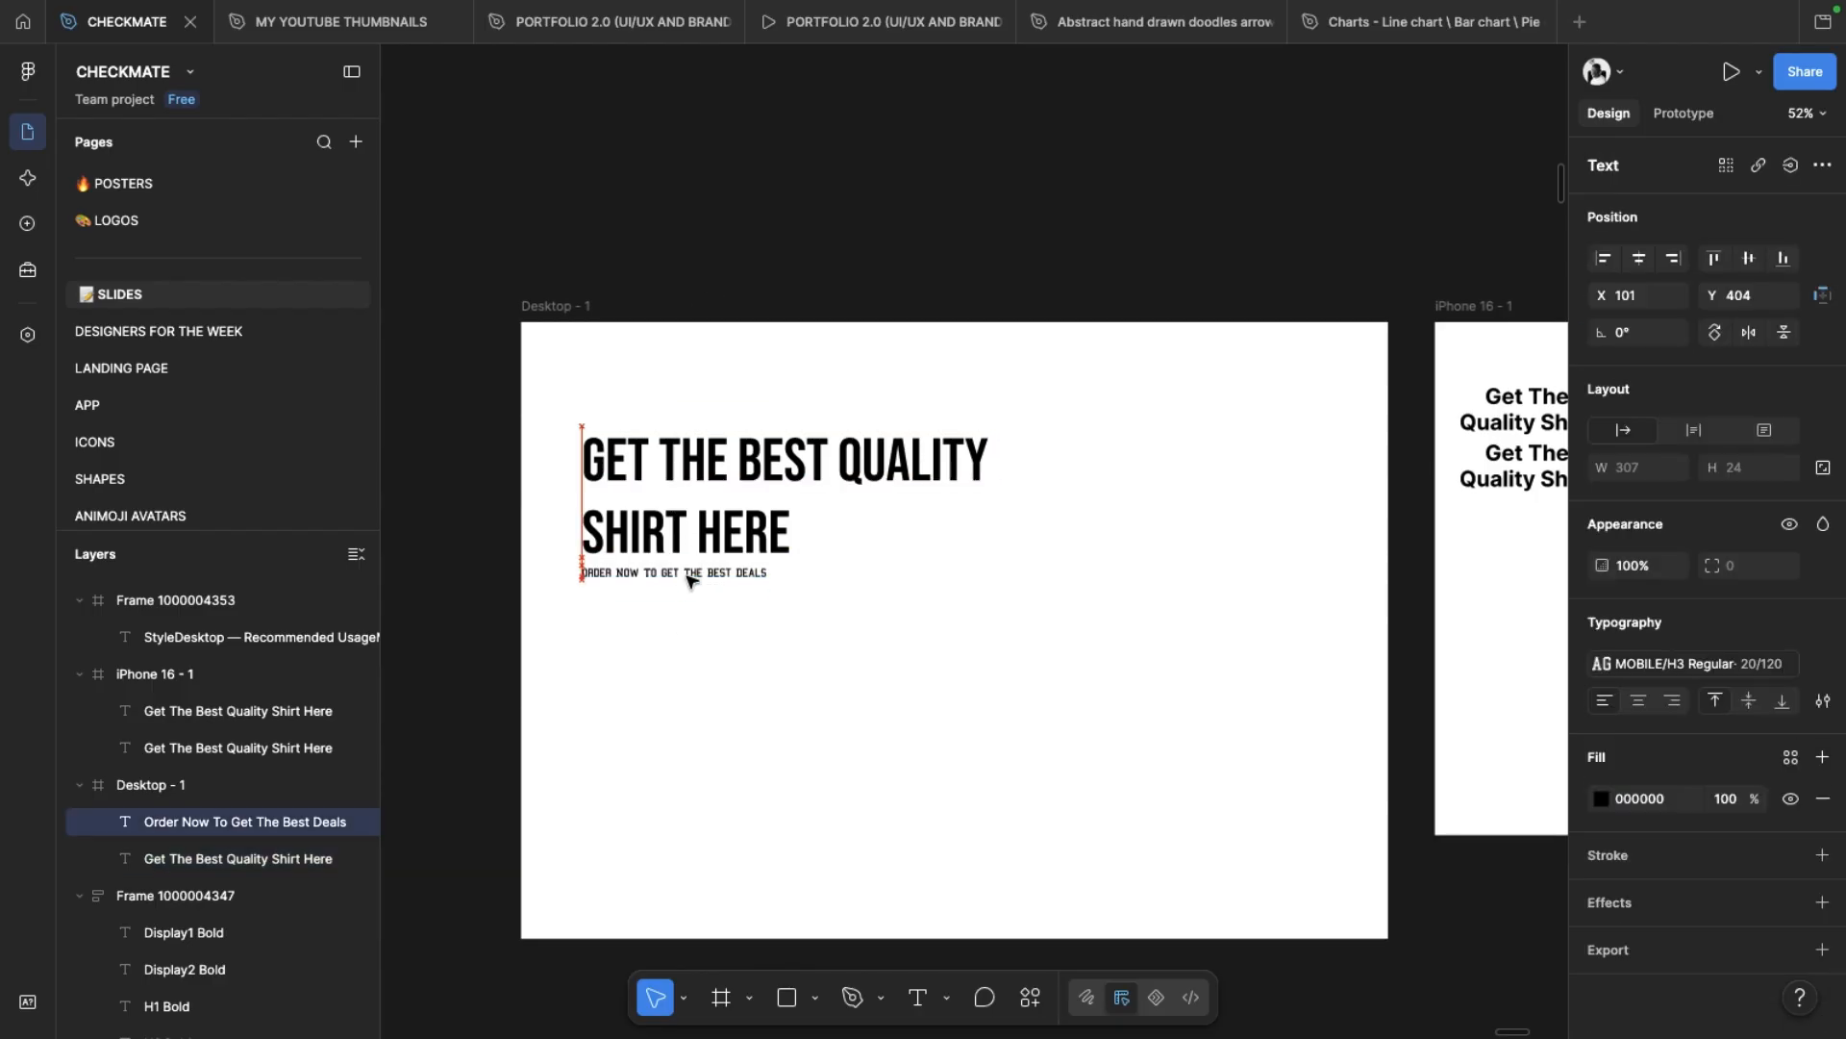
Step: Set the line height of the desktop heading to 100%
click(230, 857)
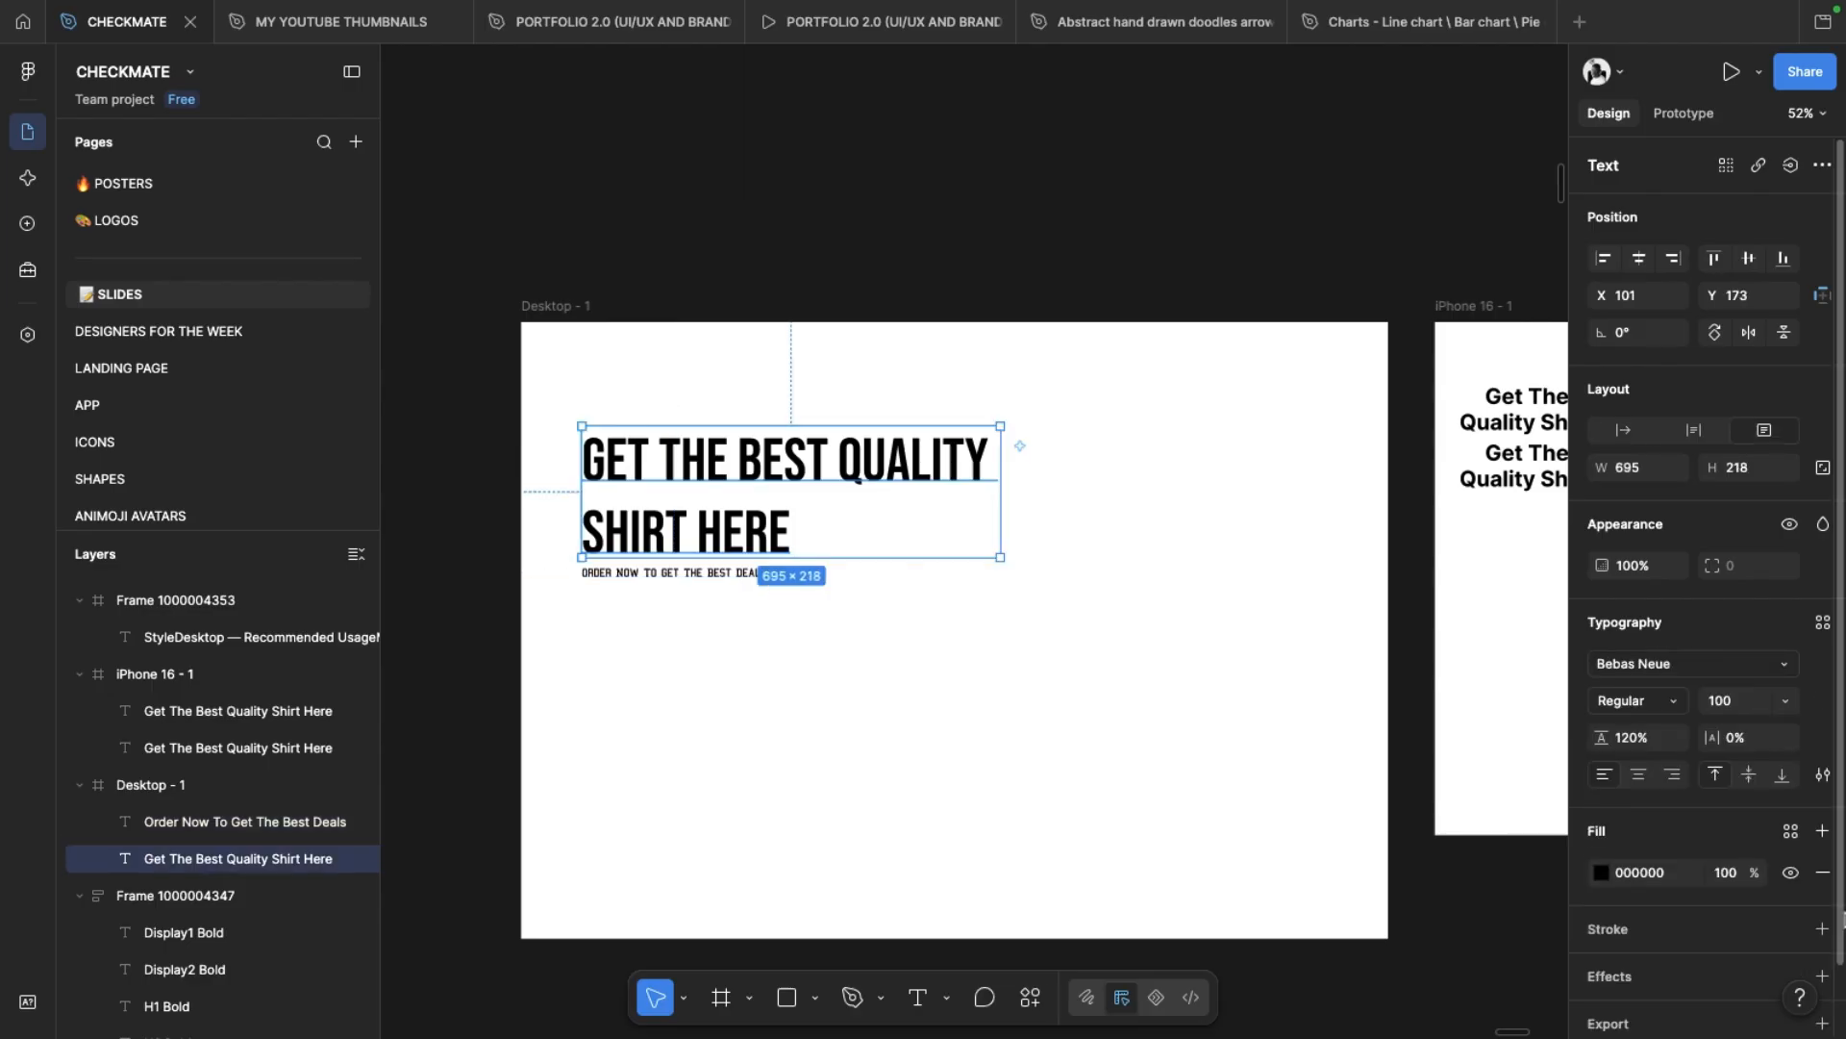
click(1651, 738)
key(Down)
key(Down)
key(Down)
key(Down)
key(Down)
key(Down)
key(Down)
key(Down)
key(Down)
key(Down)
key(Down)
key(Down)
key(Down)
key(Down)
key(Down)
key(Down)
key(Down)
key(Down)
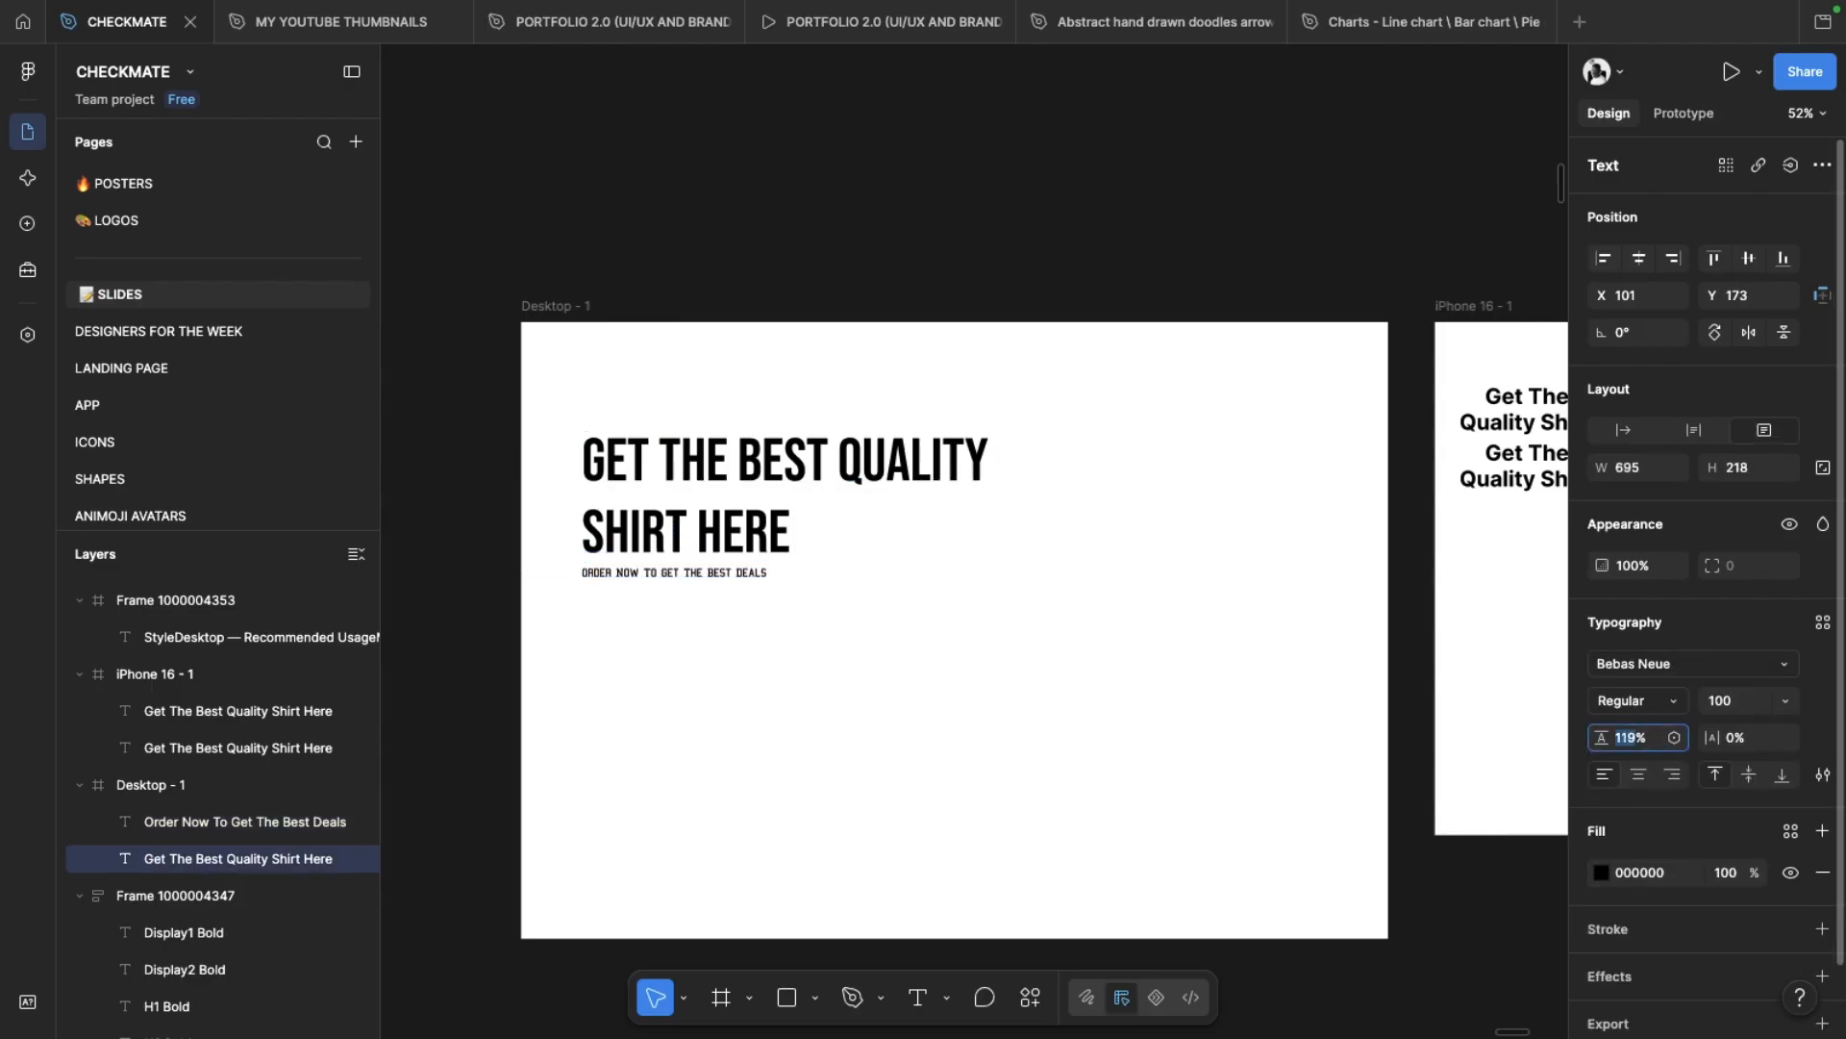
key(Down)
key(Down)
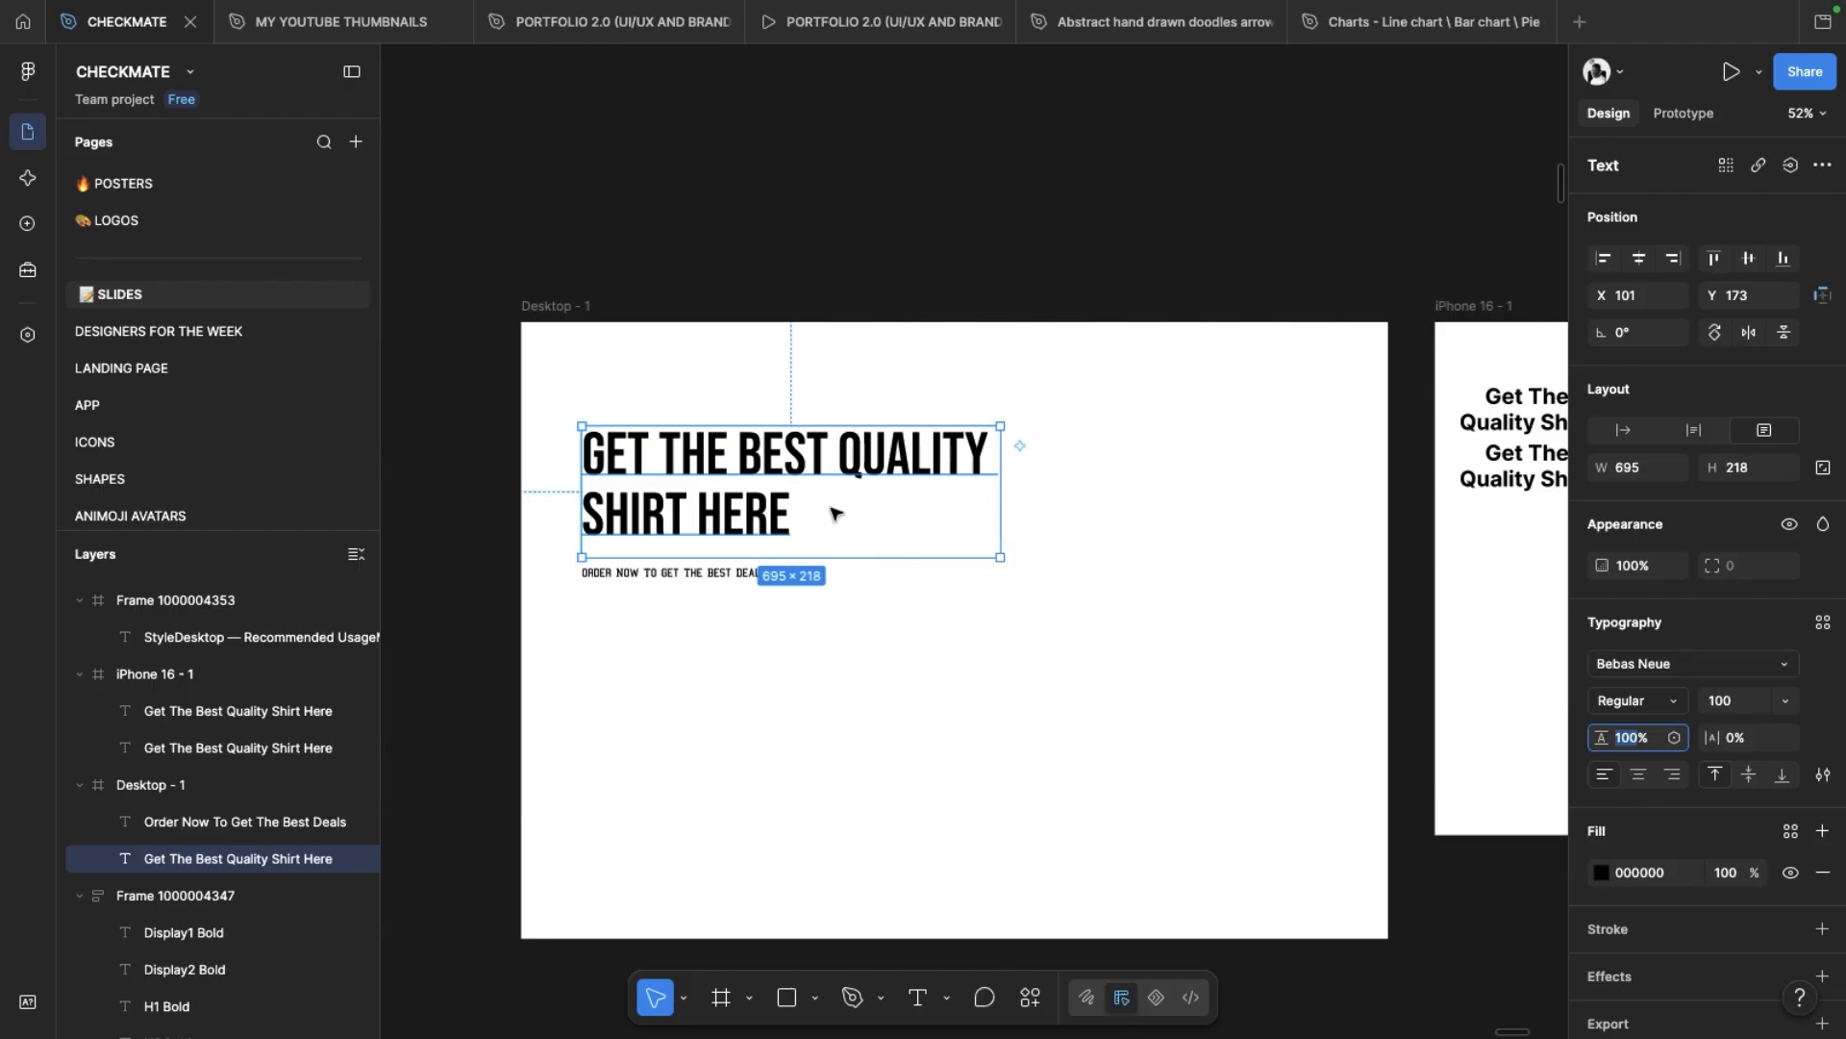
Step: Resize the desktop heading's text box to about 519 × 287 and place the "Order Now" line beneath it at Y 488
drag(998, 491, 894, 491)
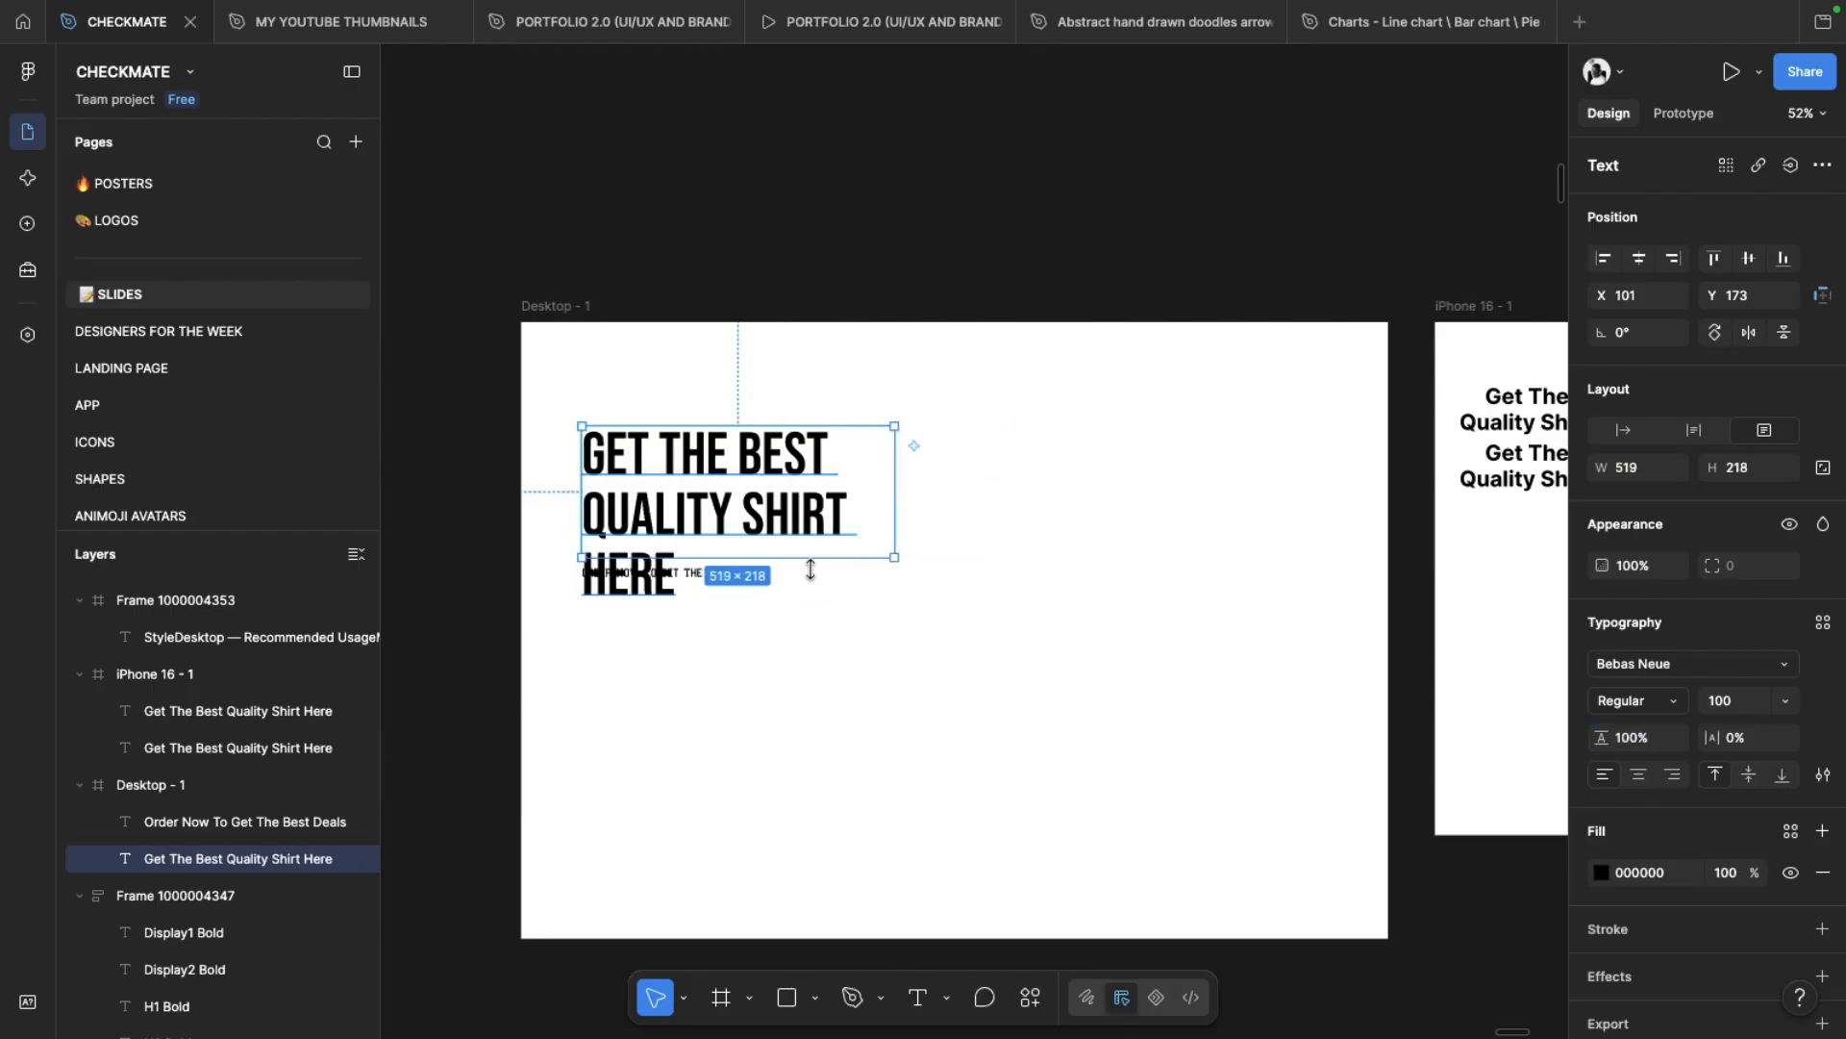
drag(695, 581, 654, 609)
click(650, 582)
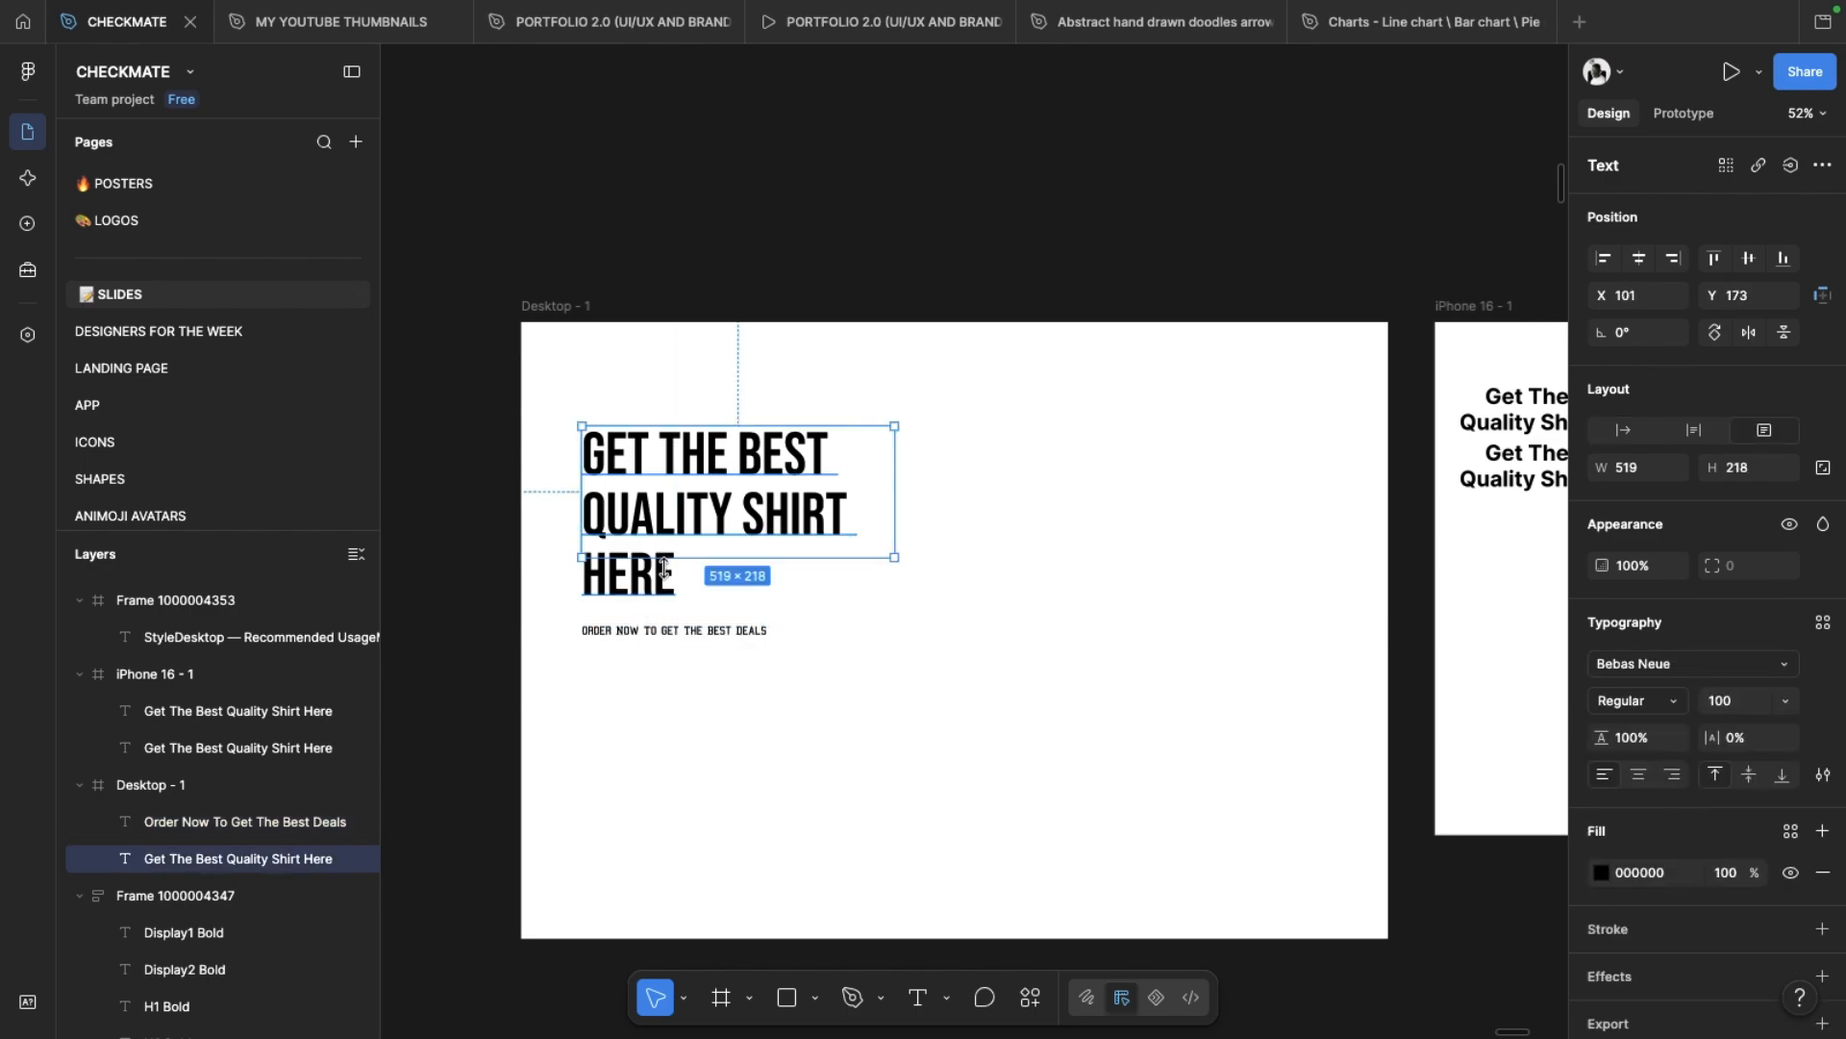
drag(660, 557, 655, 598)
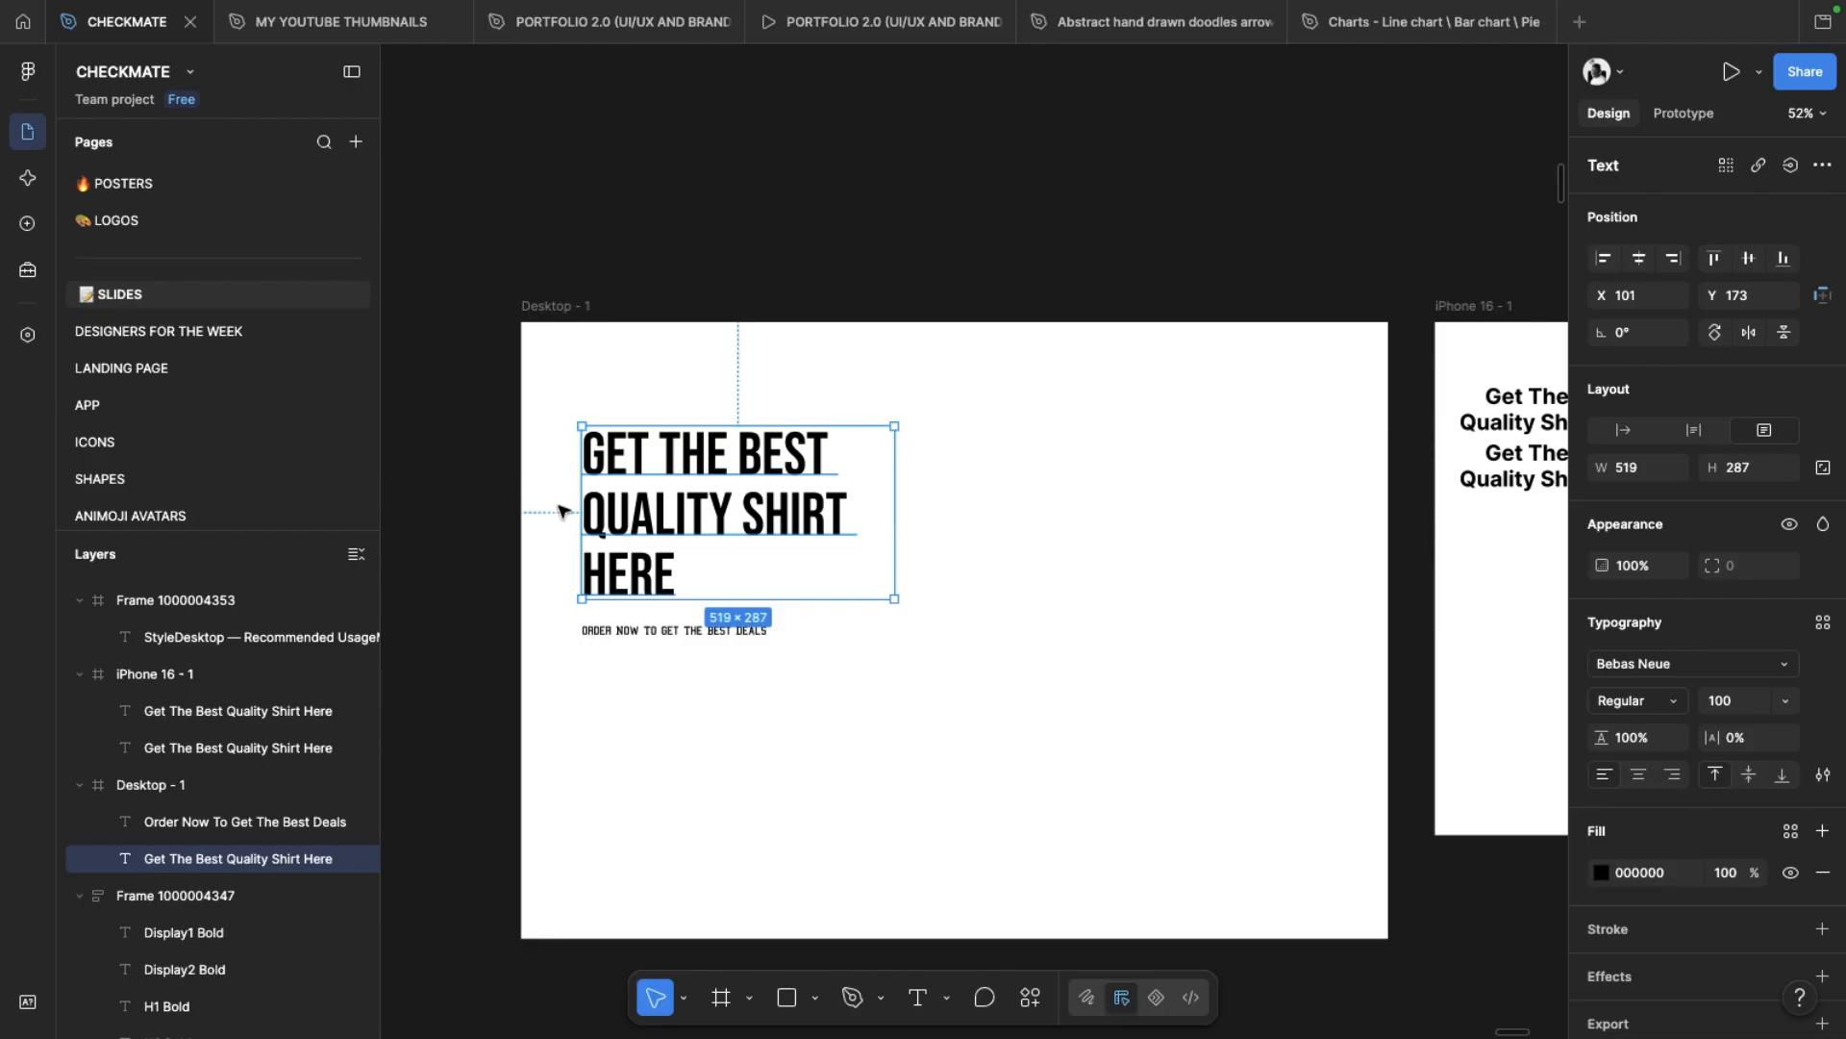
click(611, 631)
drag(620, 630, 619, 623)
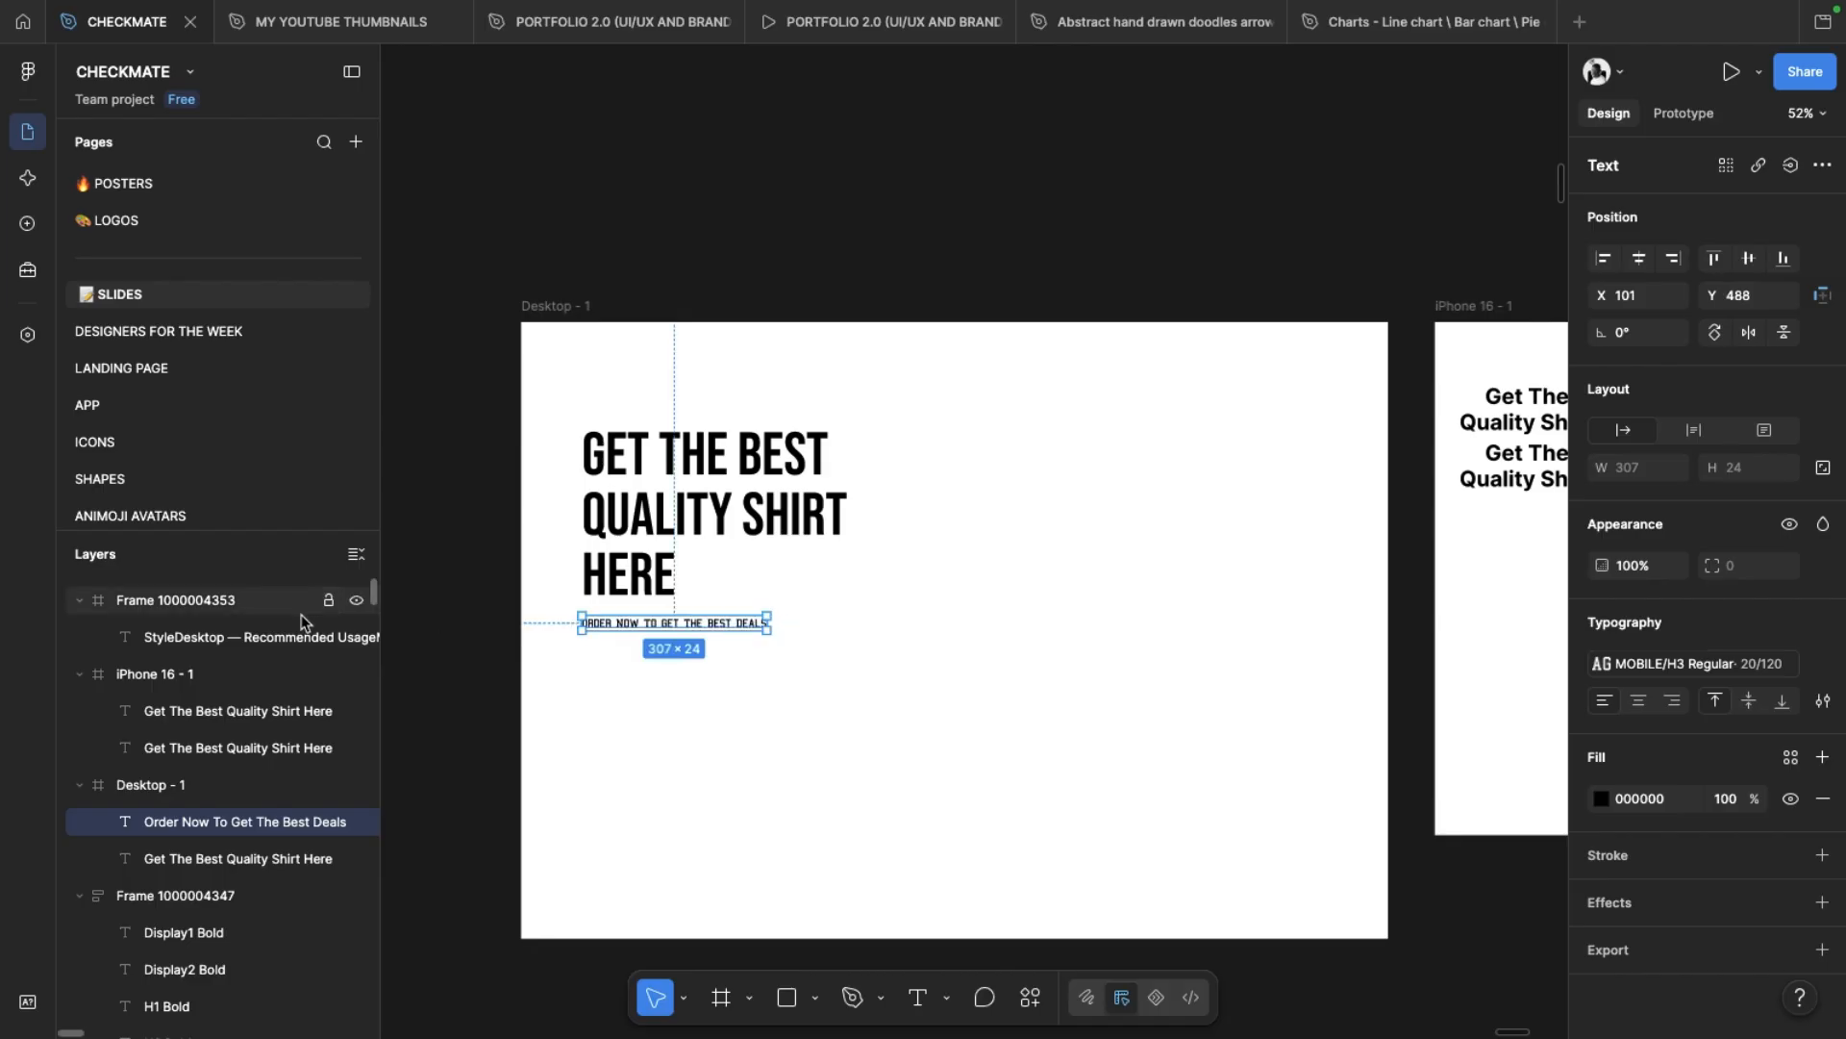
scroll(490, 524, down, 2)
mouse_move(887, 8)
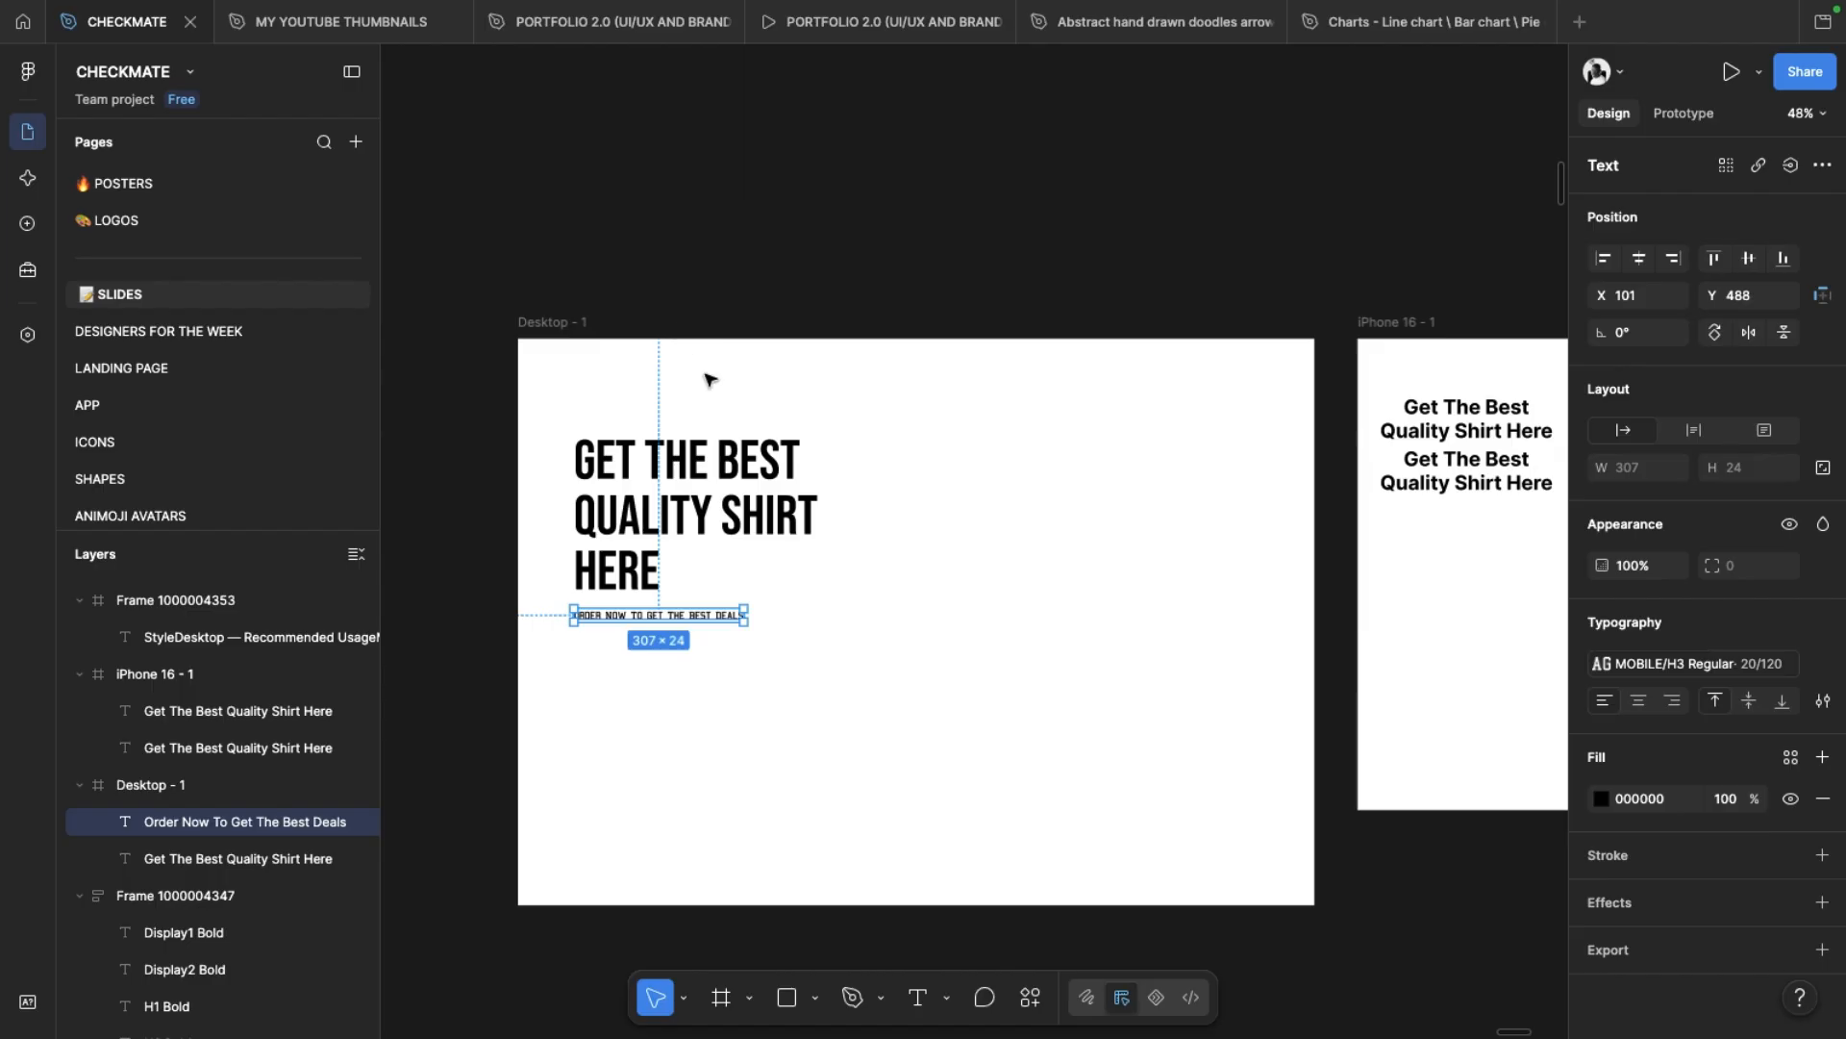
scroll(788, 510, left, 2)
scroll(769, 505, right, 3)
scroll(765, 501, down, 5)
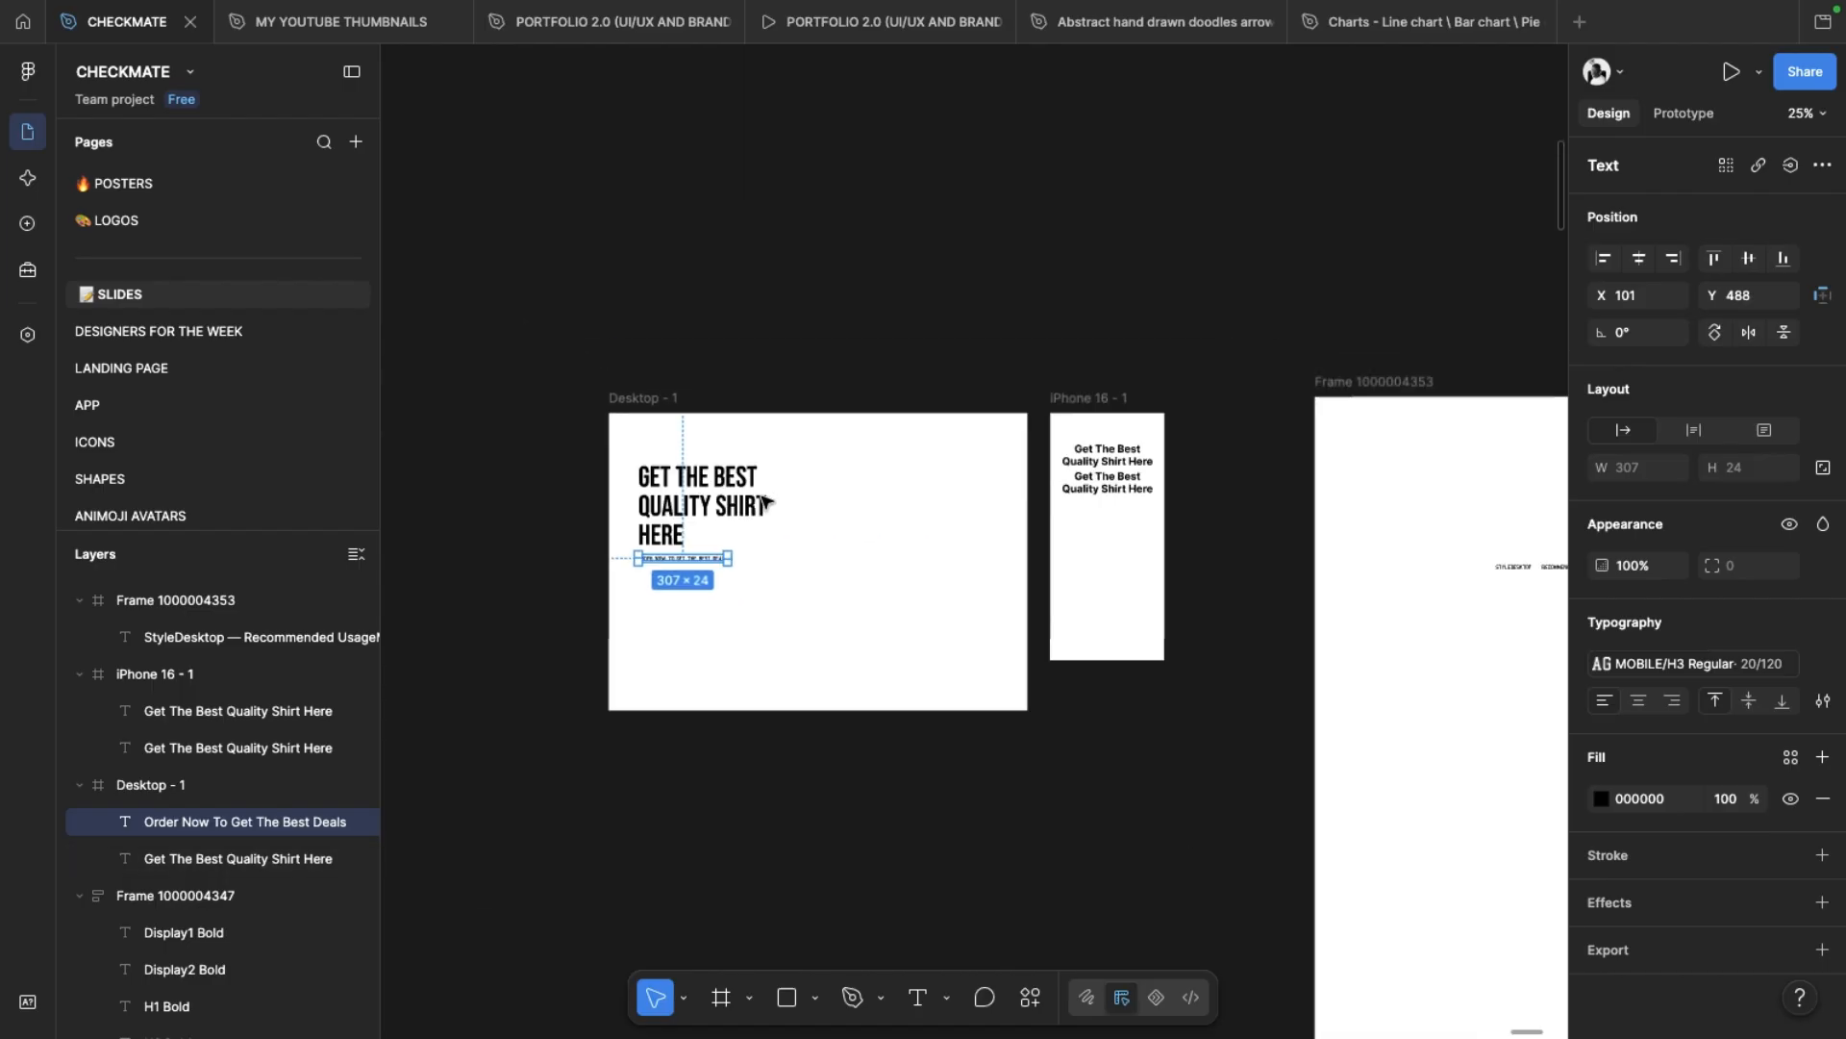
scroll(827, 568, left, 10)
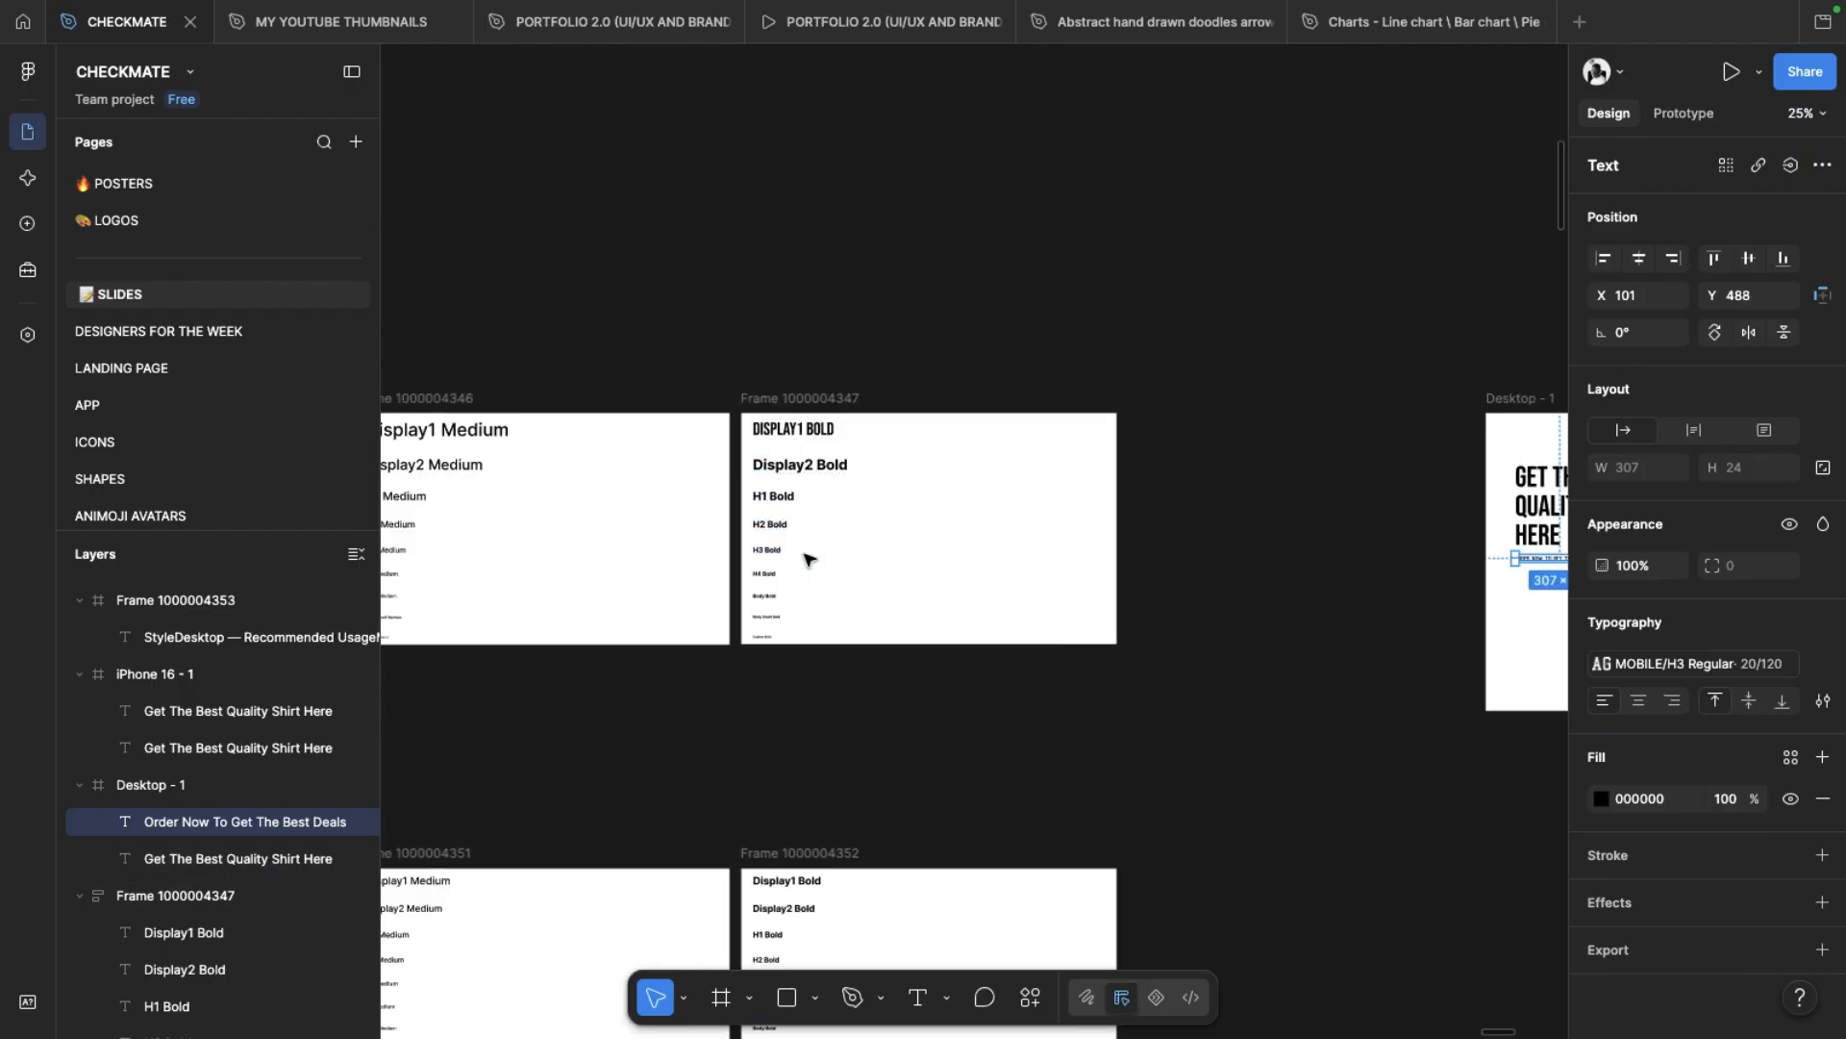
Step: Compare the web and mobile text style sample frames across their Regular, Medium and Bold weights
scroll(806, 558, down, 4)
scroll(804, 557, down, 4)
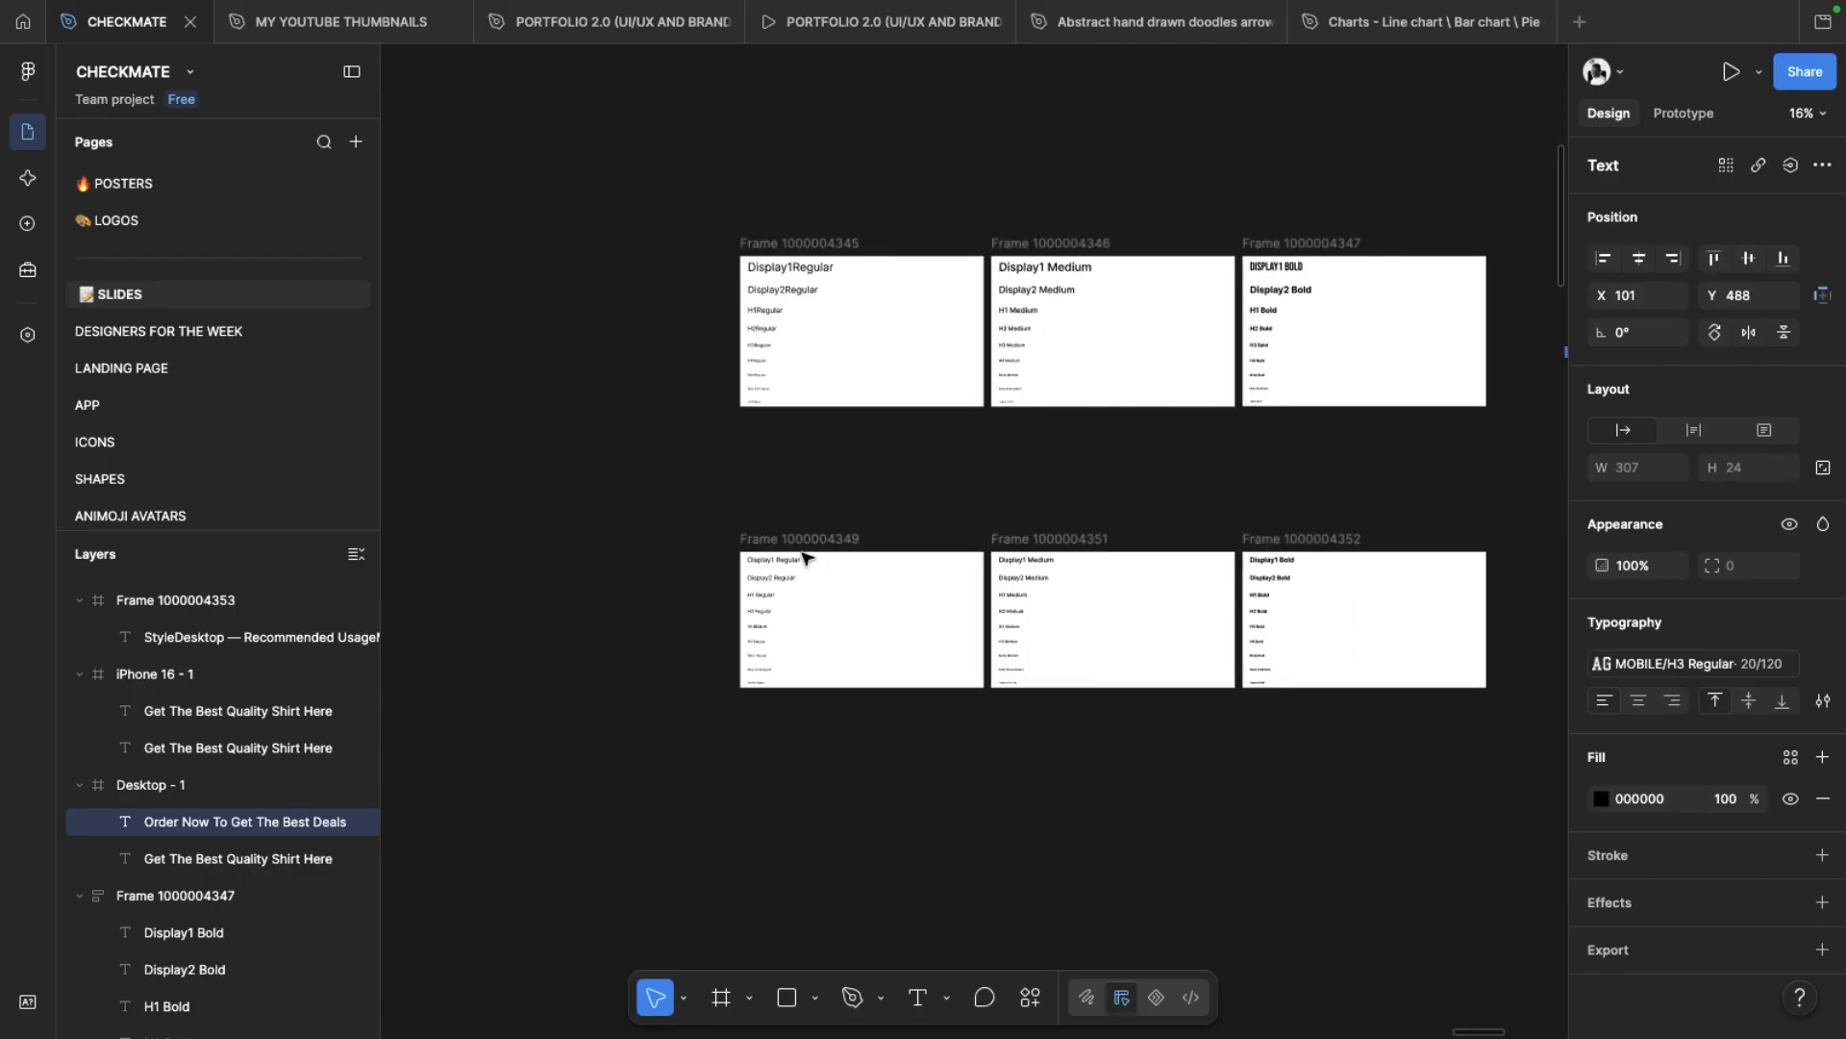
scroll(804, 557, right, 2)
scroll(803, 557, up, 4)
scroll(747, 540, up, 3)
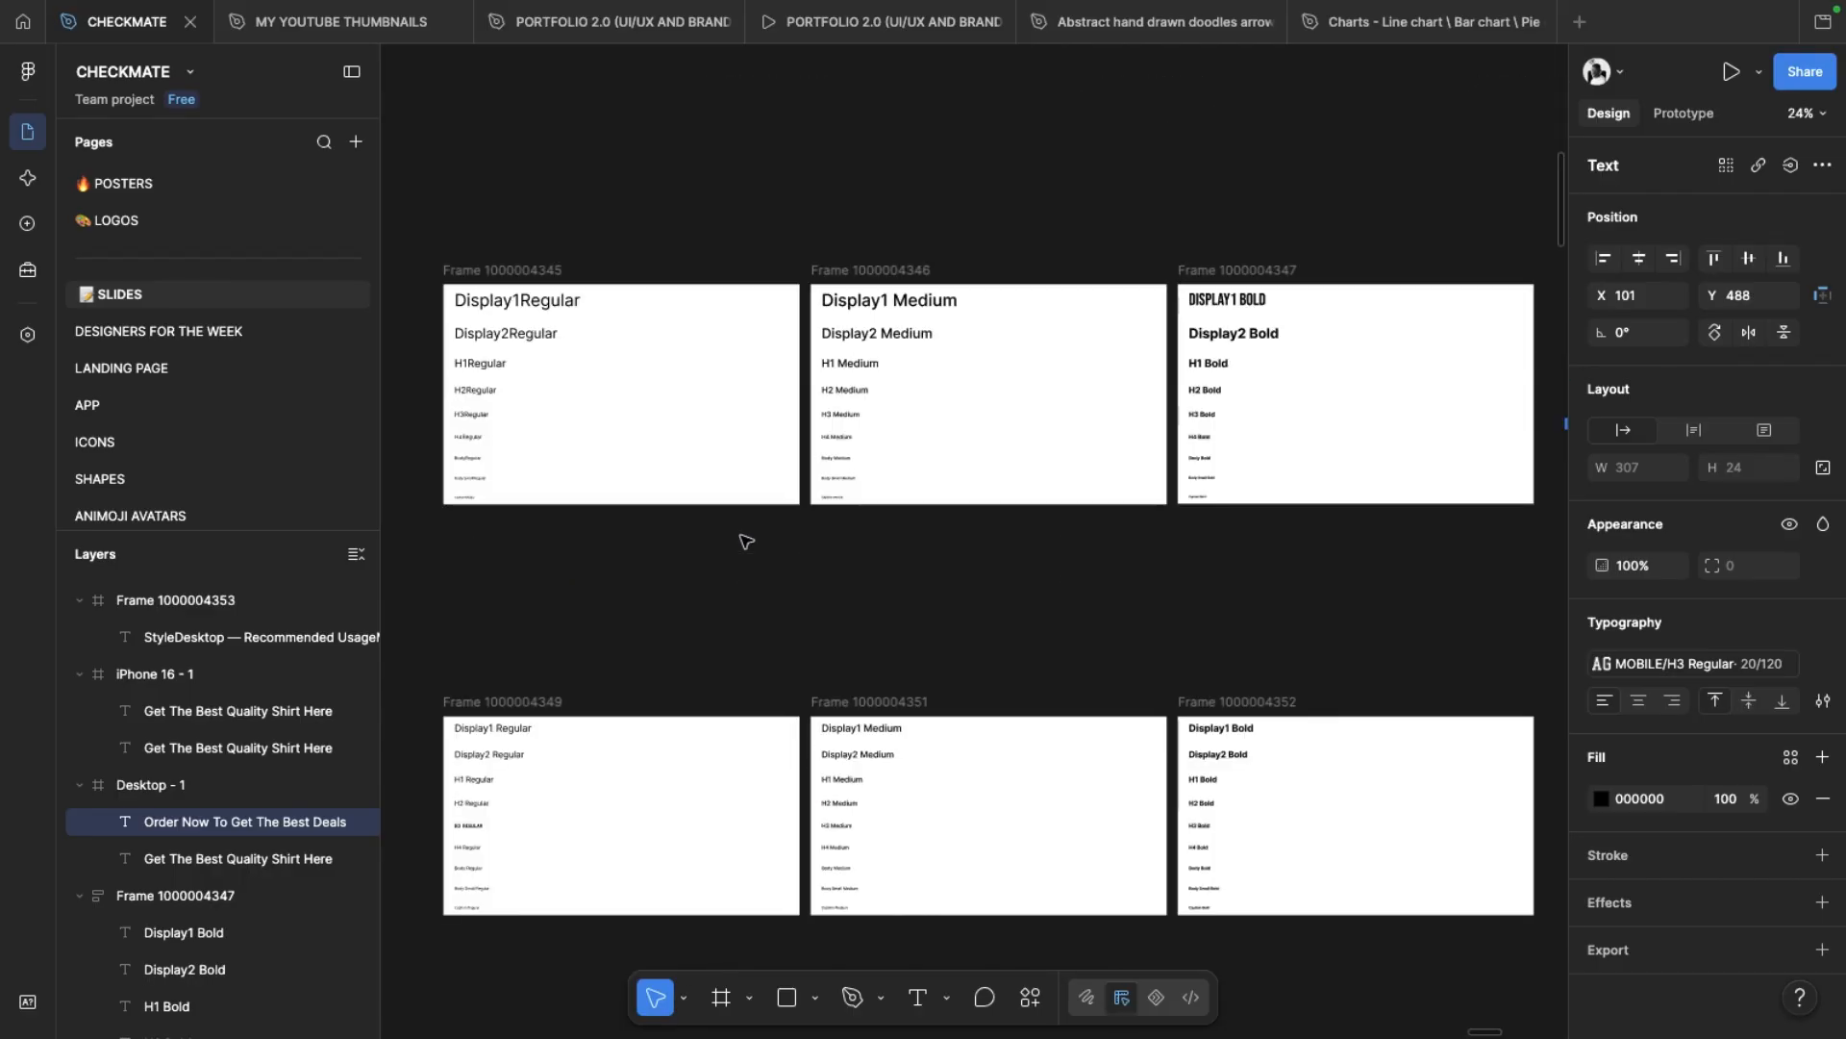
scroll(747, 541, down, 3)
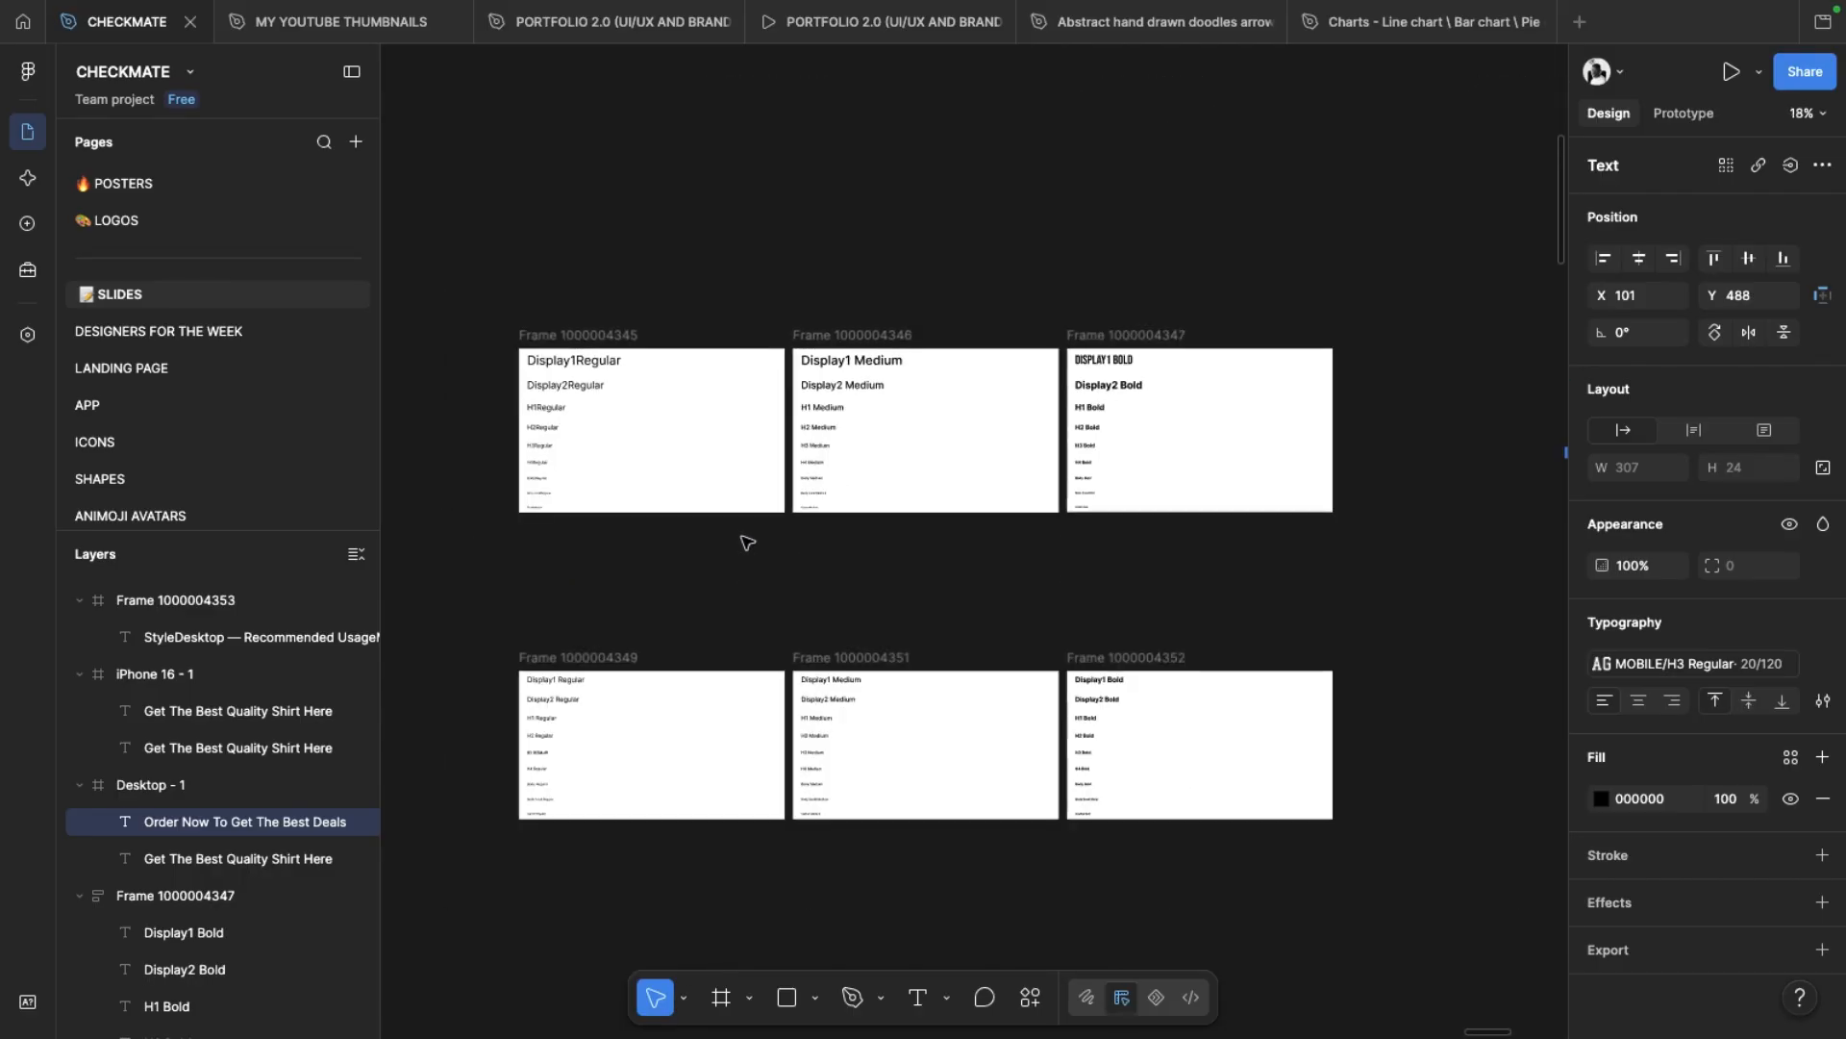
scroll(836, 614, down, 1)
scroll(839, 614, right, 6)
scroll(837, 611, right, 5)
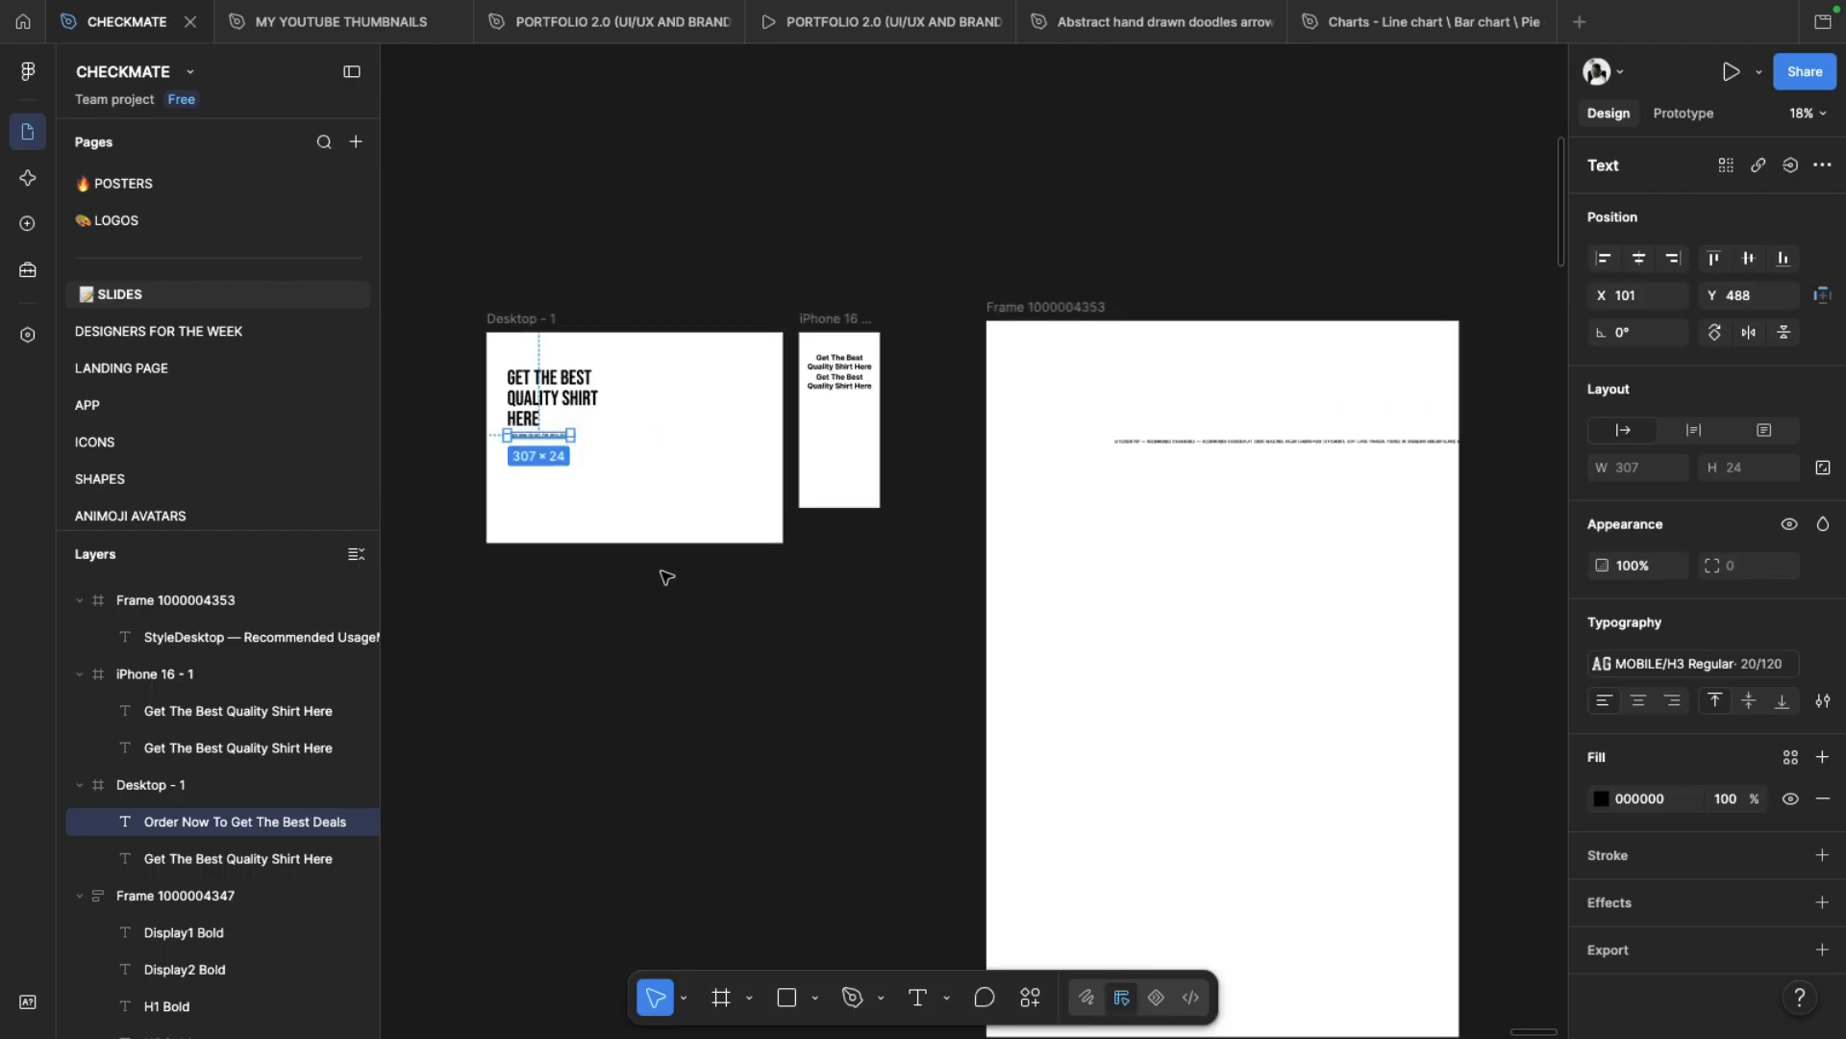
Step: Review the Desktop - 1 and iPhone 16 - 1 sample frames against the text style sample frames
click(662, 618)
scroll(664, 616, up, 2)
scroll(663, 616, up, 3)
scroll(709, 577, up, 2)
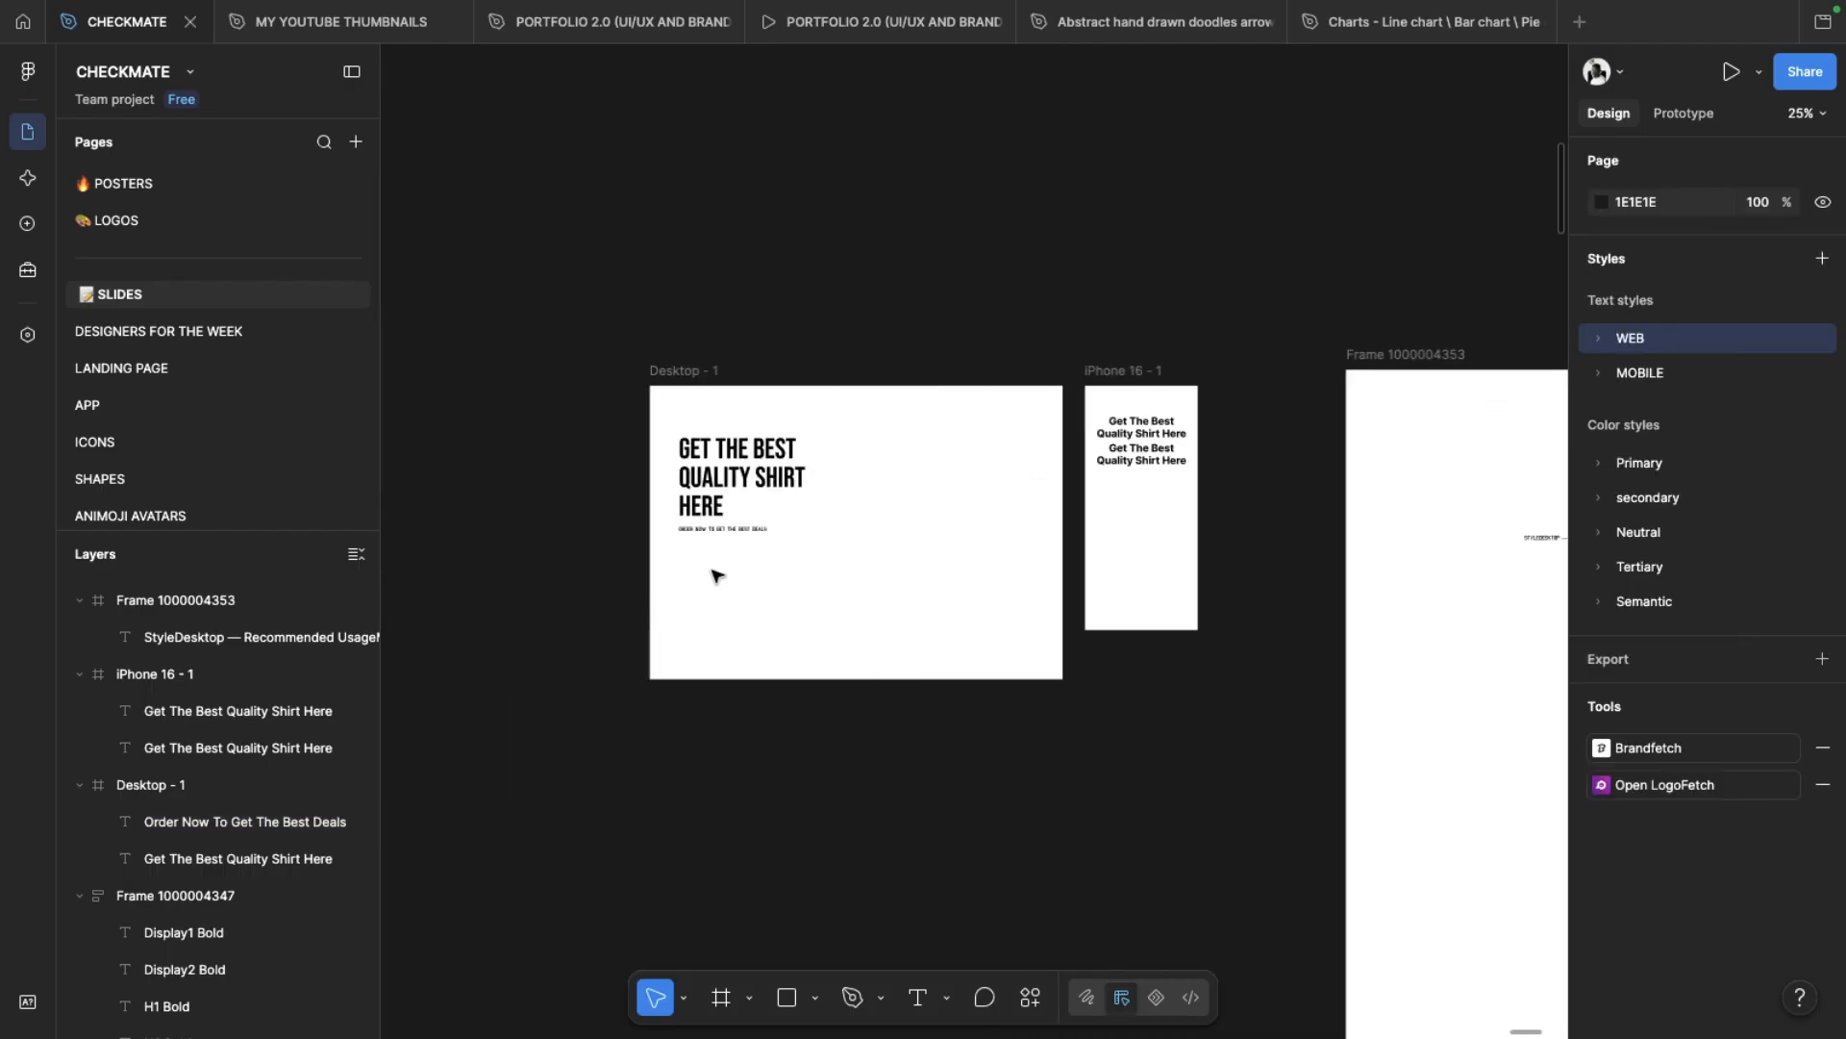
scroll(716, 567, down, 5)
scroll(717, 567, left, 6)
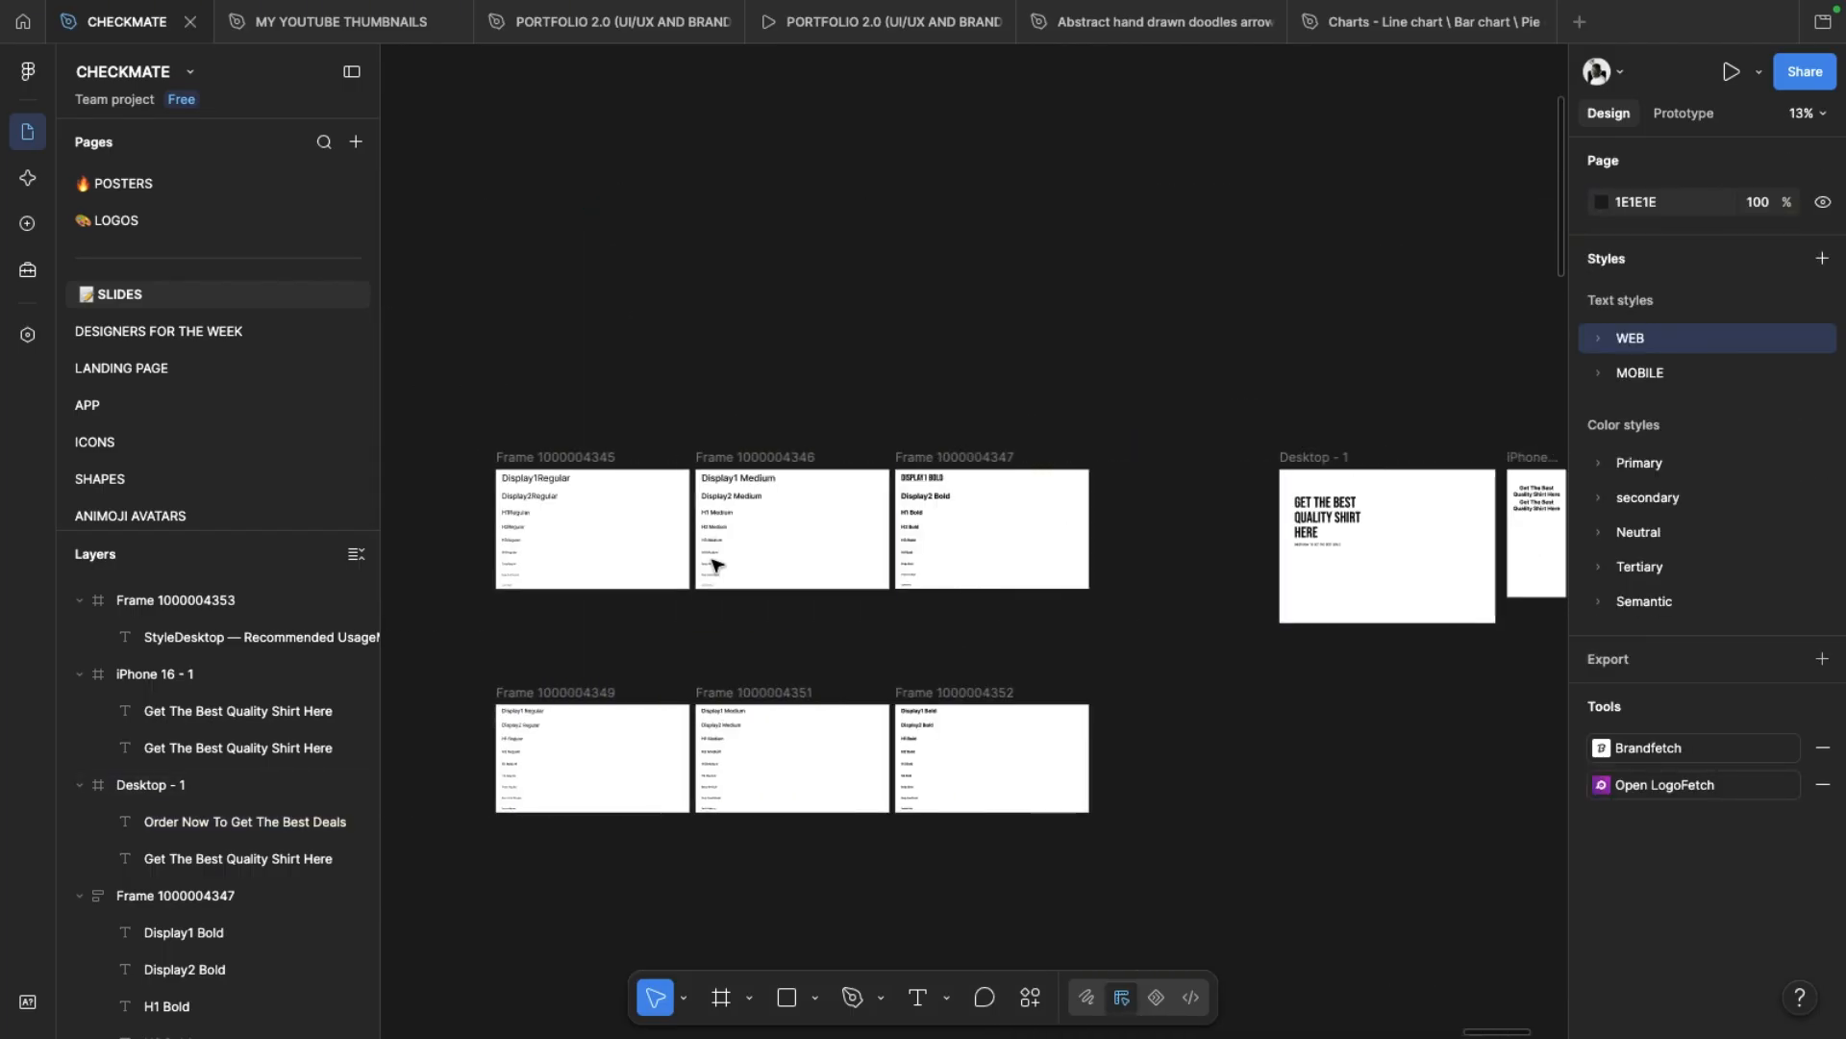
scroll(713, 564, left, 2)
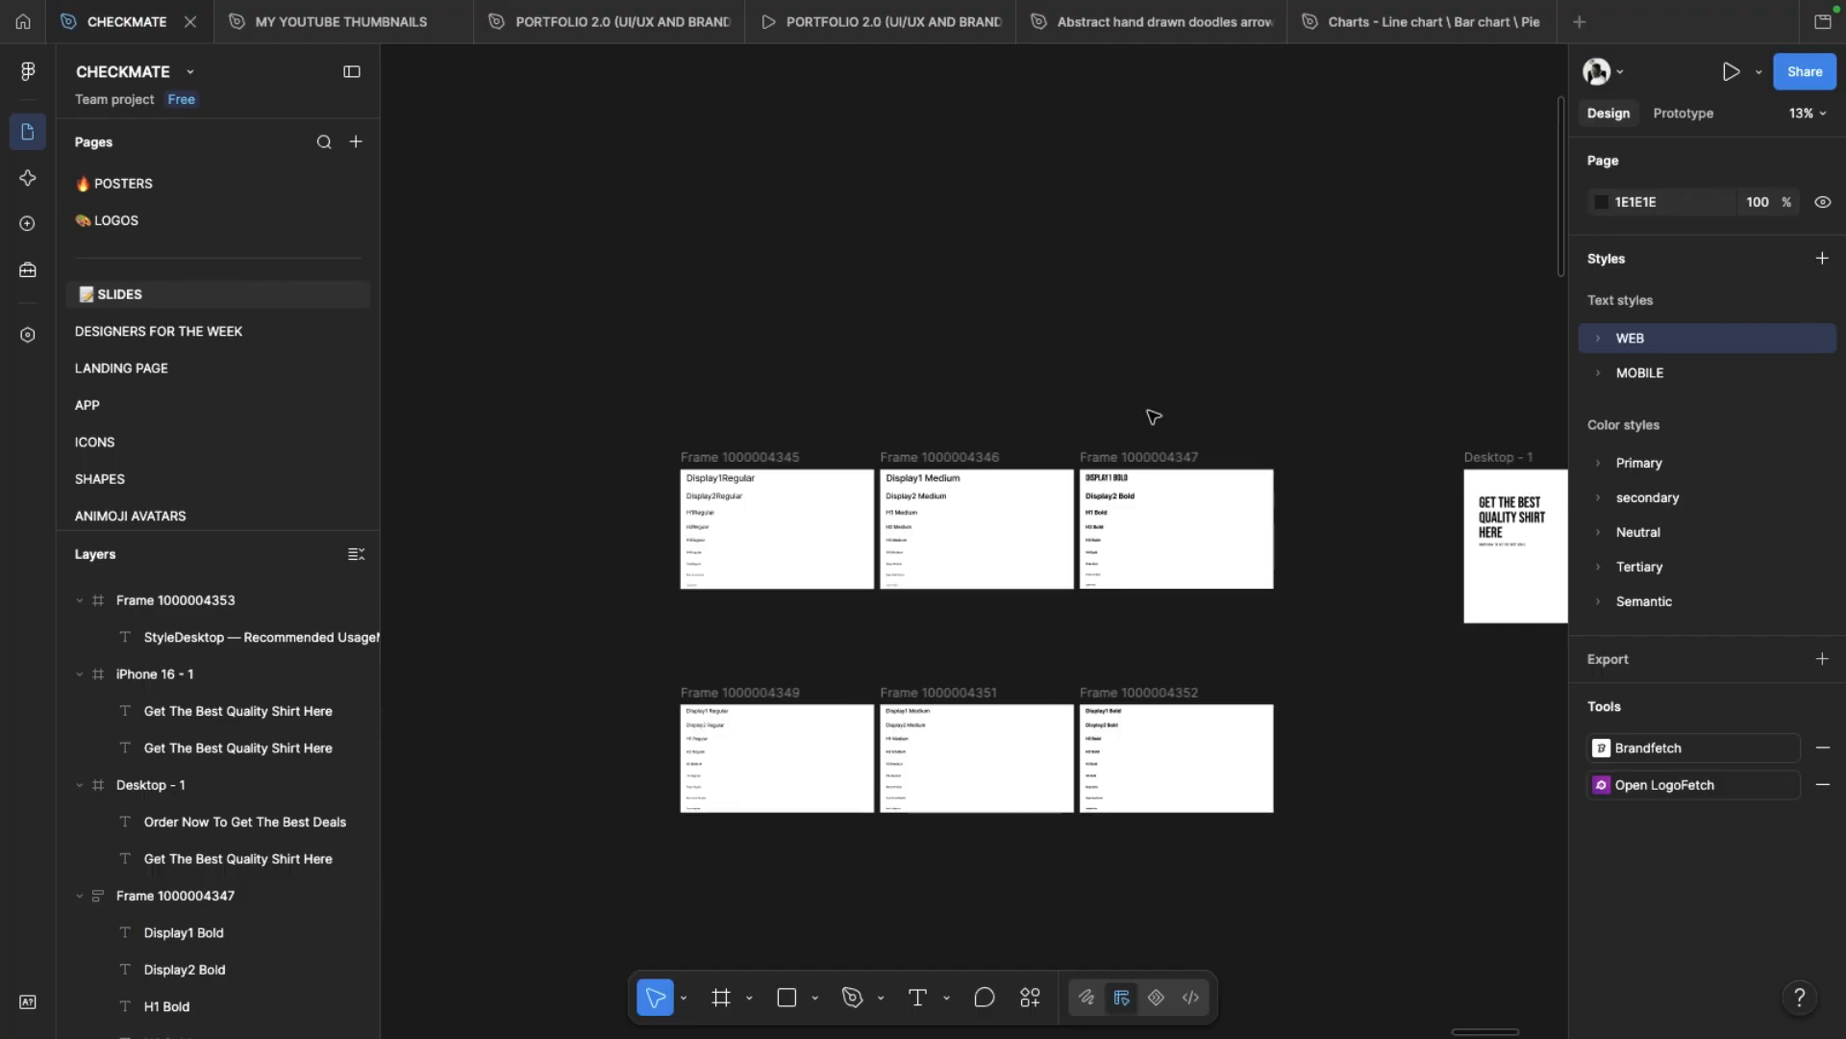
scroll(416, 411, right, 5)
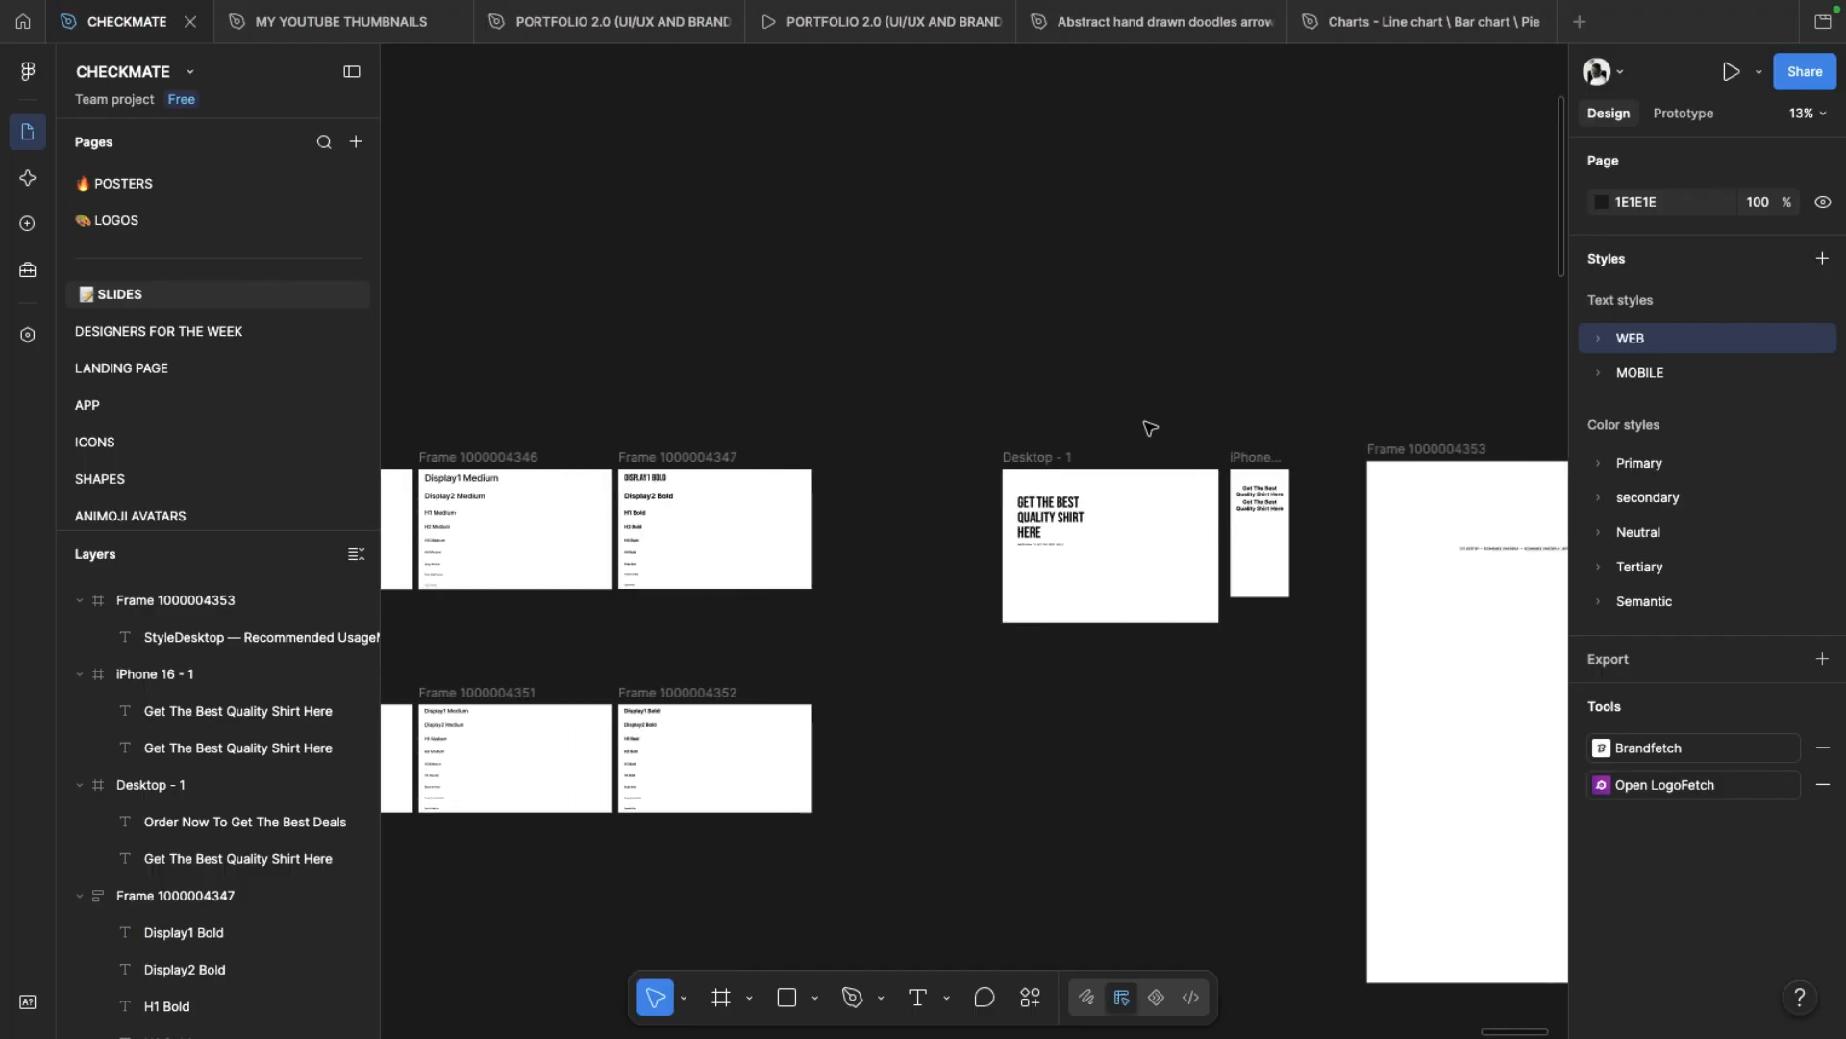
click(1658, 381)
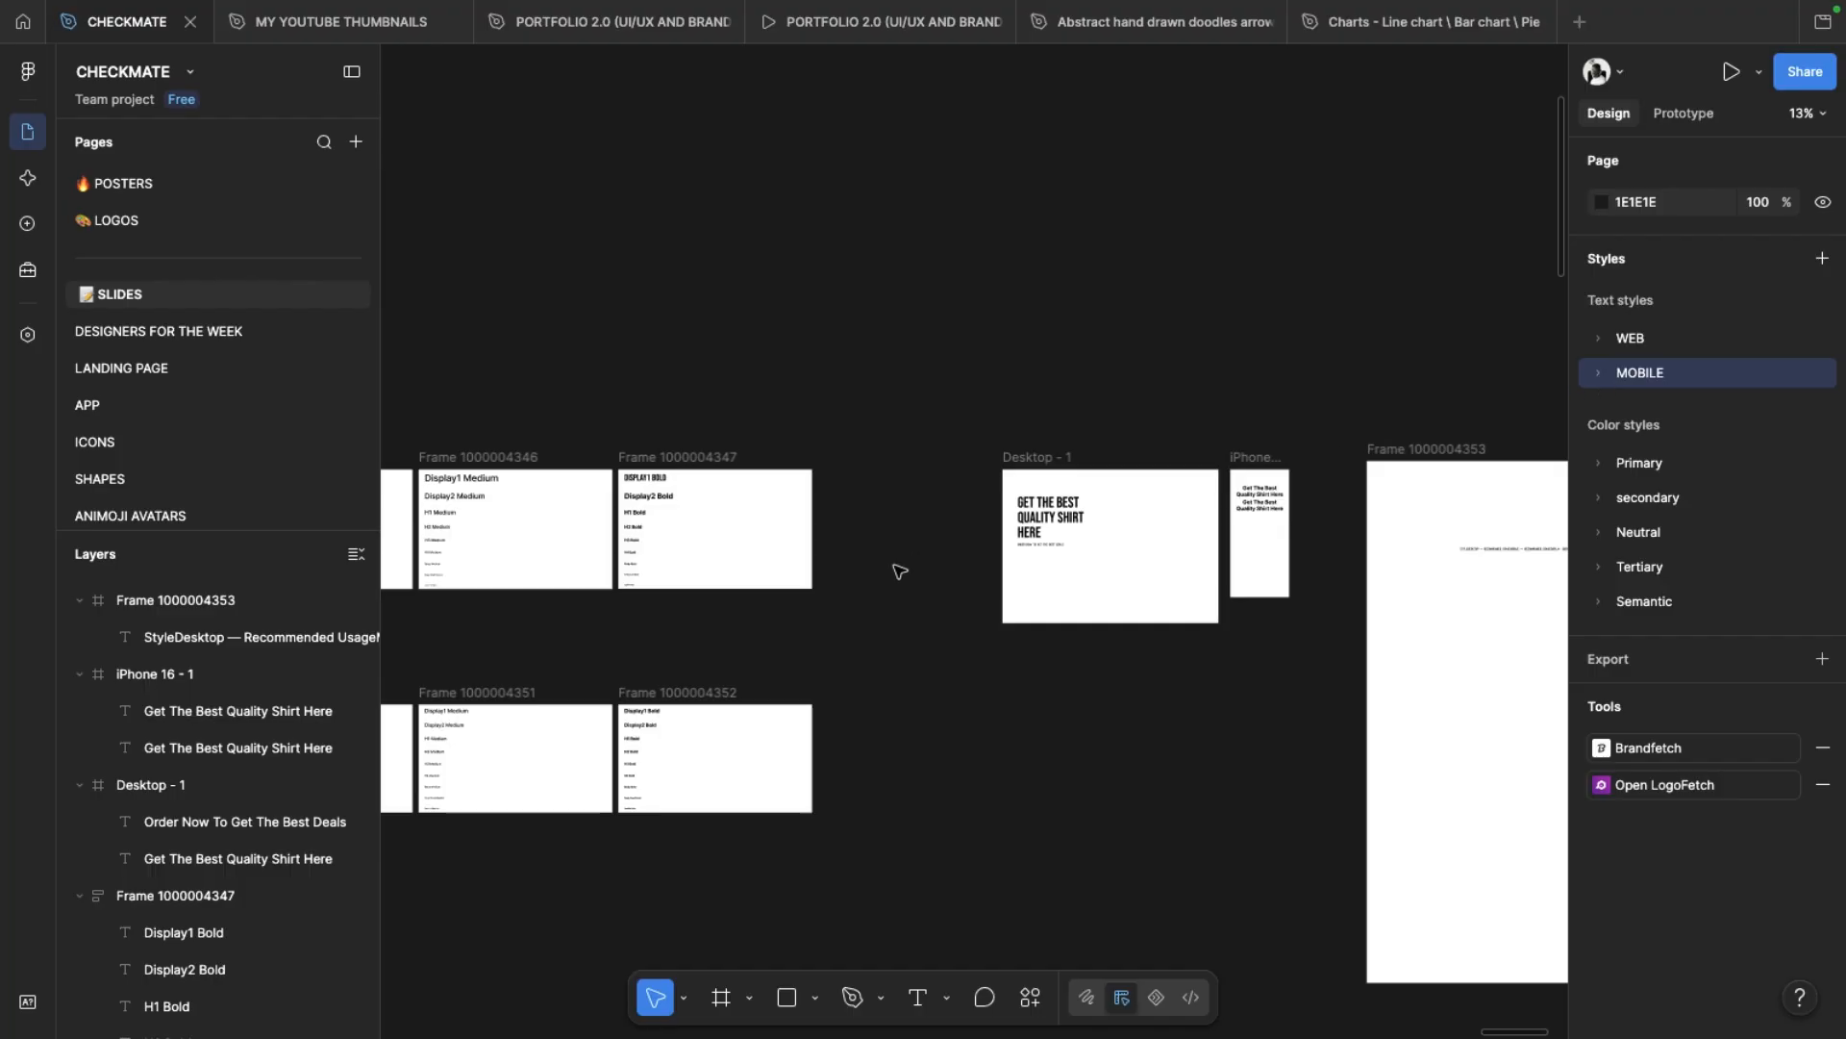
scroll(894, 569, left, 5)
scroll(995, 550, left, 5)
scroll(784, 769, up, 5)
scroll(757, 697, left, 3)
scroll(769, 336, up, 3)
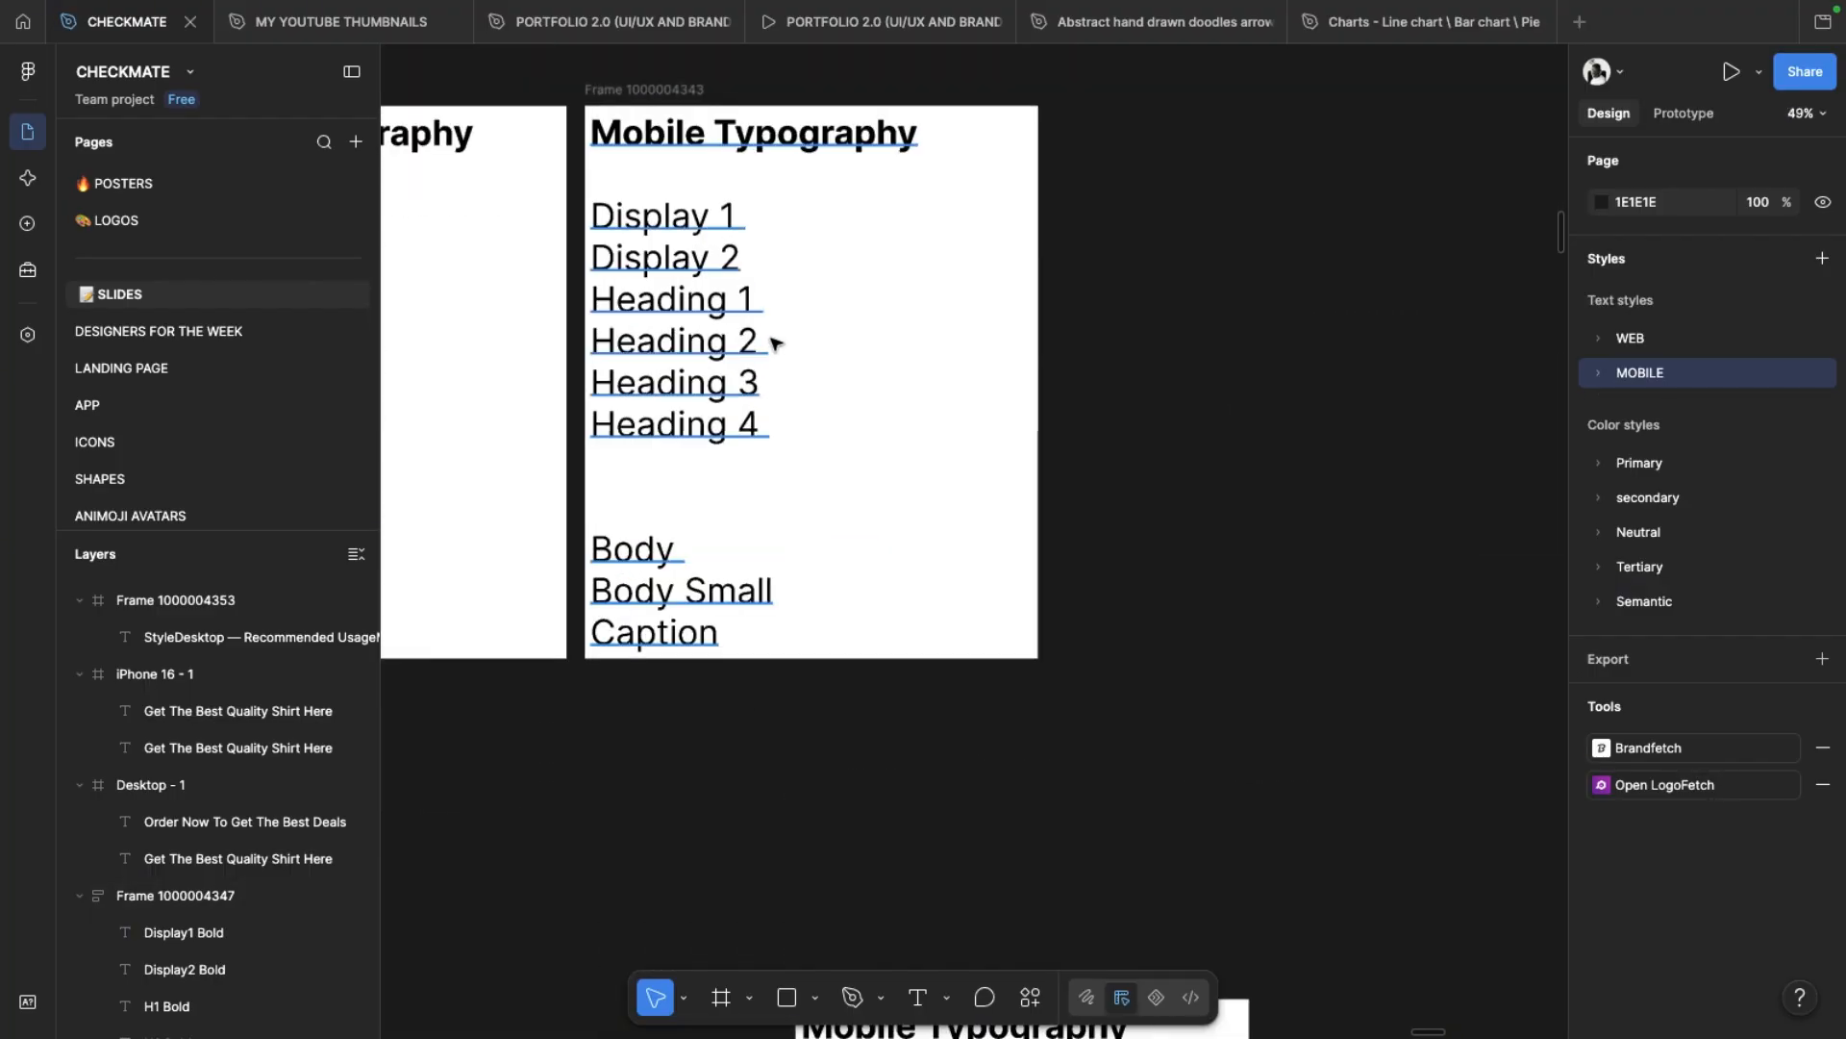
scroll(756, 368, down, 2)
scroll(757, 369, left, 3)
scroll(1210, 710, right, 4)
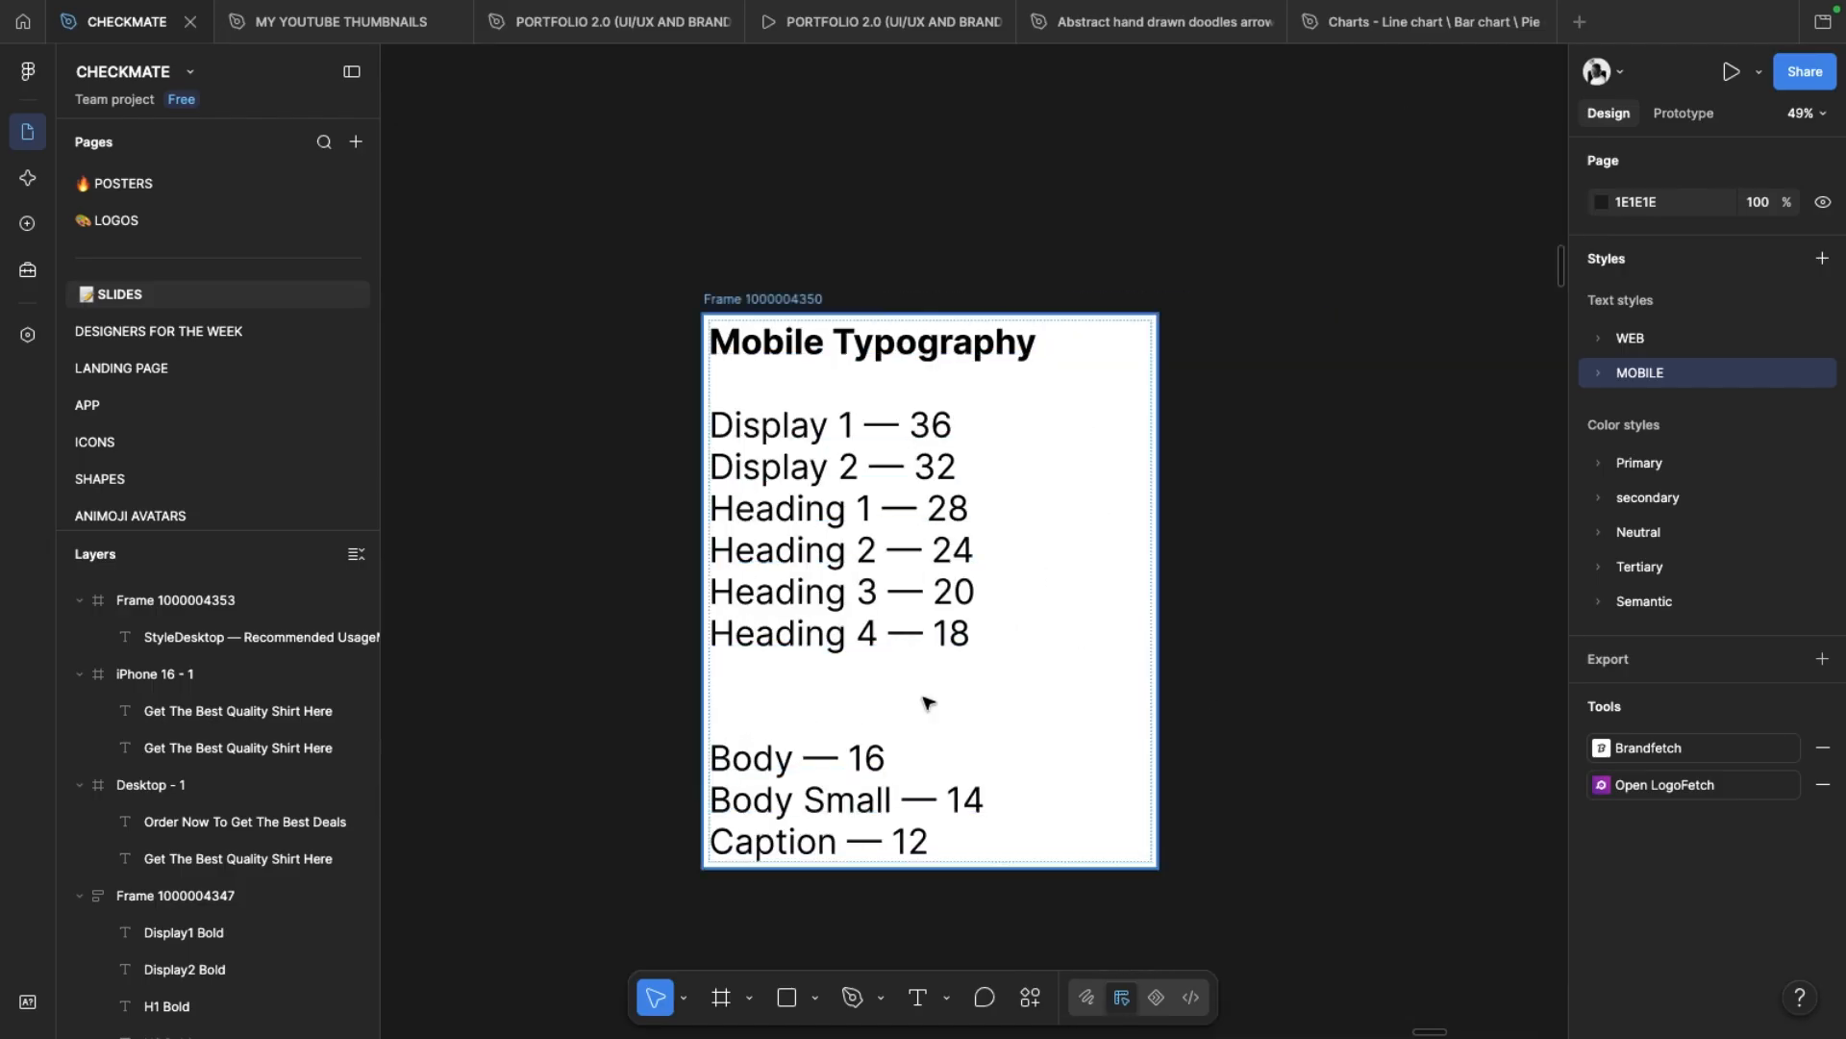
scroll(878, 609, down, 2)
scroll(816, 524, right, 1)
scroll(815, 524, right, 5)
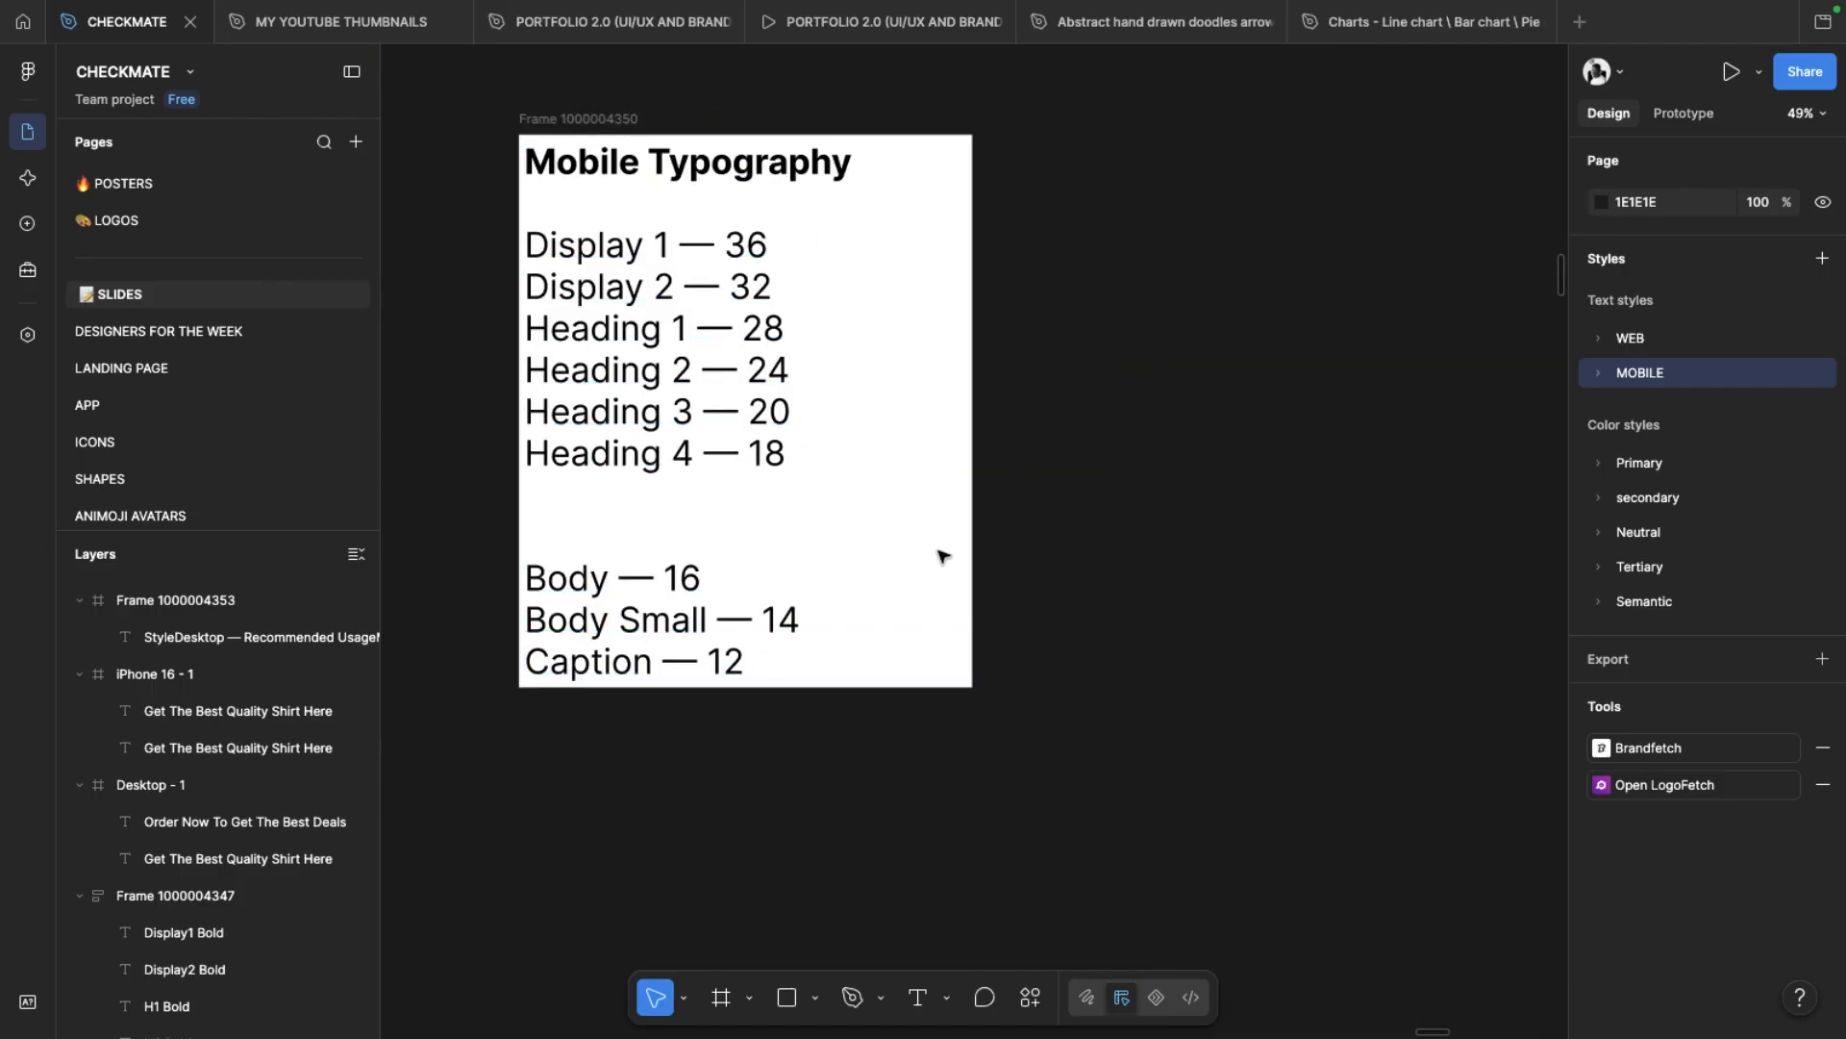
ctrl+scroll(1080, 535, down, 3)
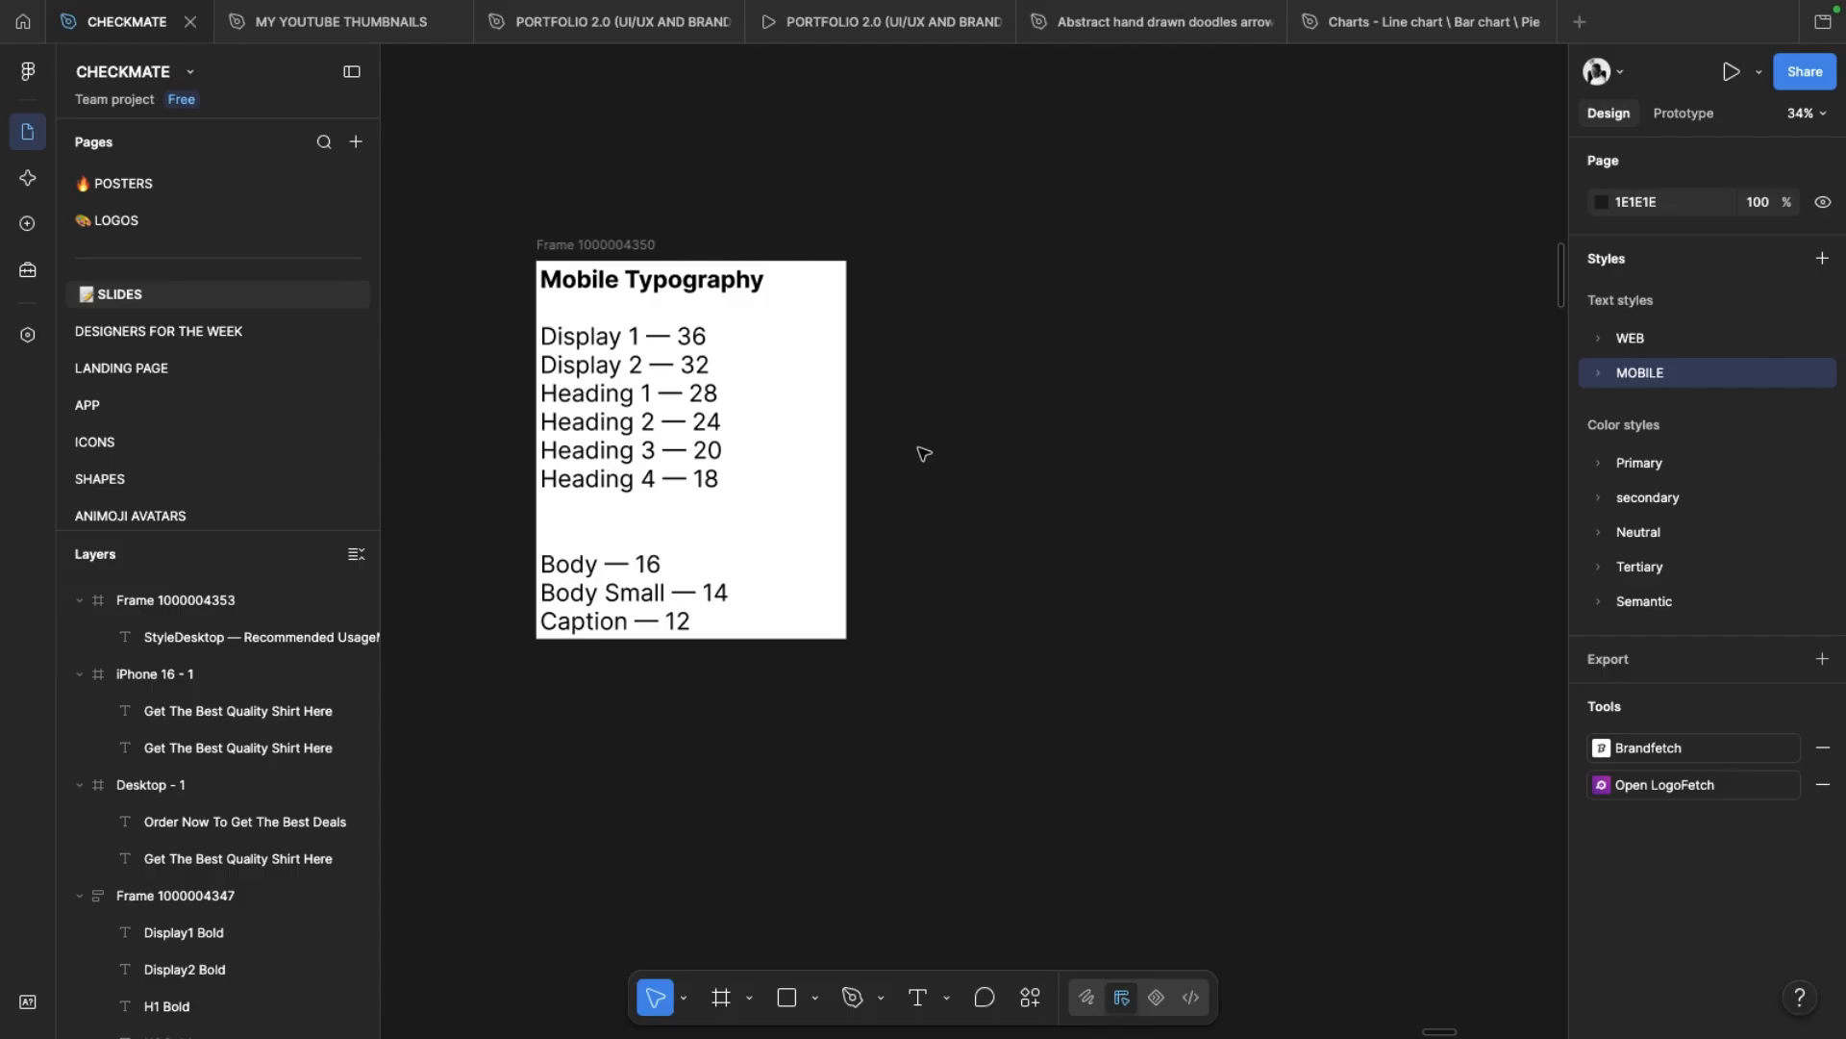
double_click(692, 351)
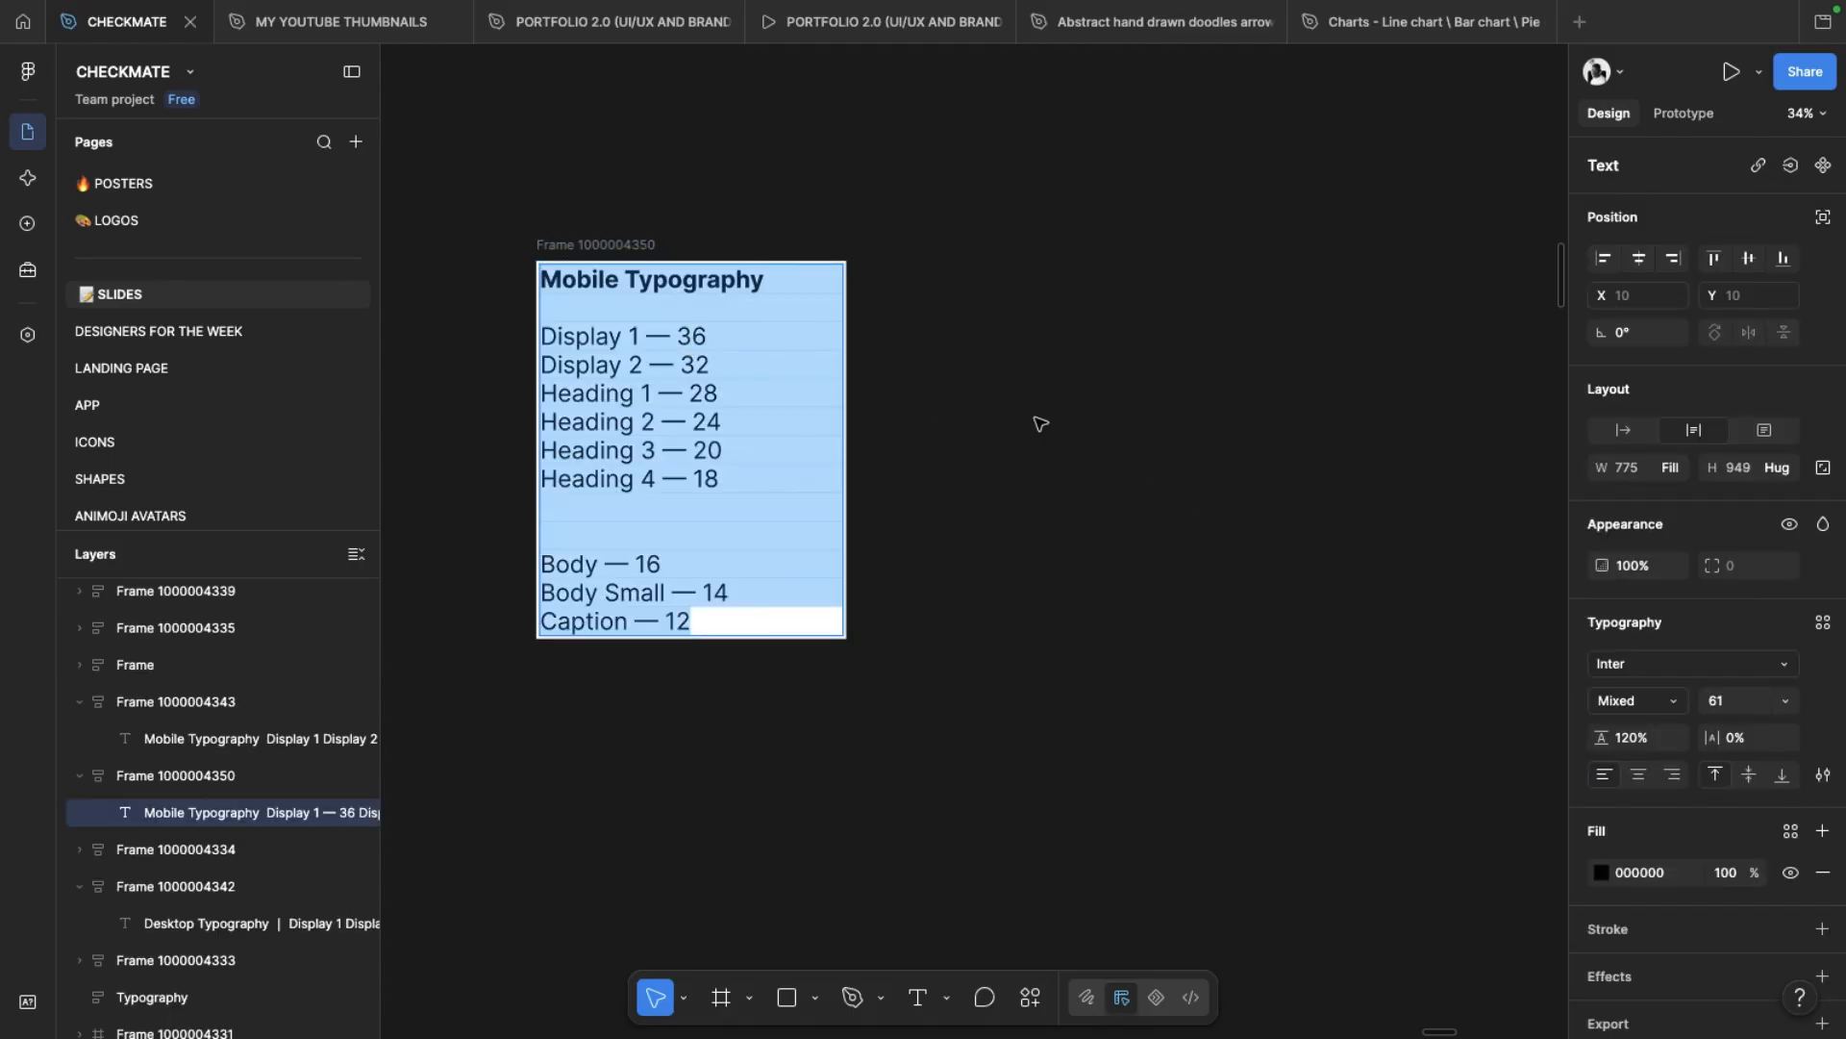
scroll(931, 404, up, 3)
ctrl+scroll(1088, 433, down, 5)
ctrl+scroll(972, 408, up, 5)
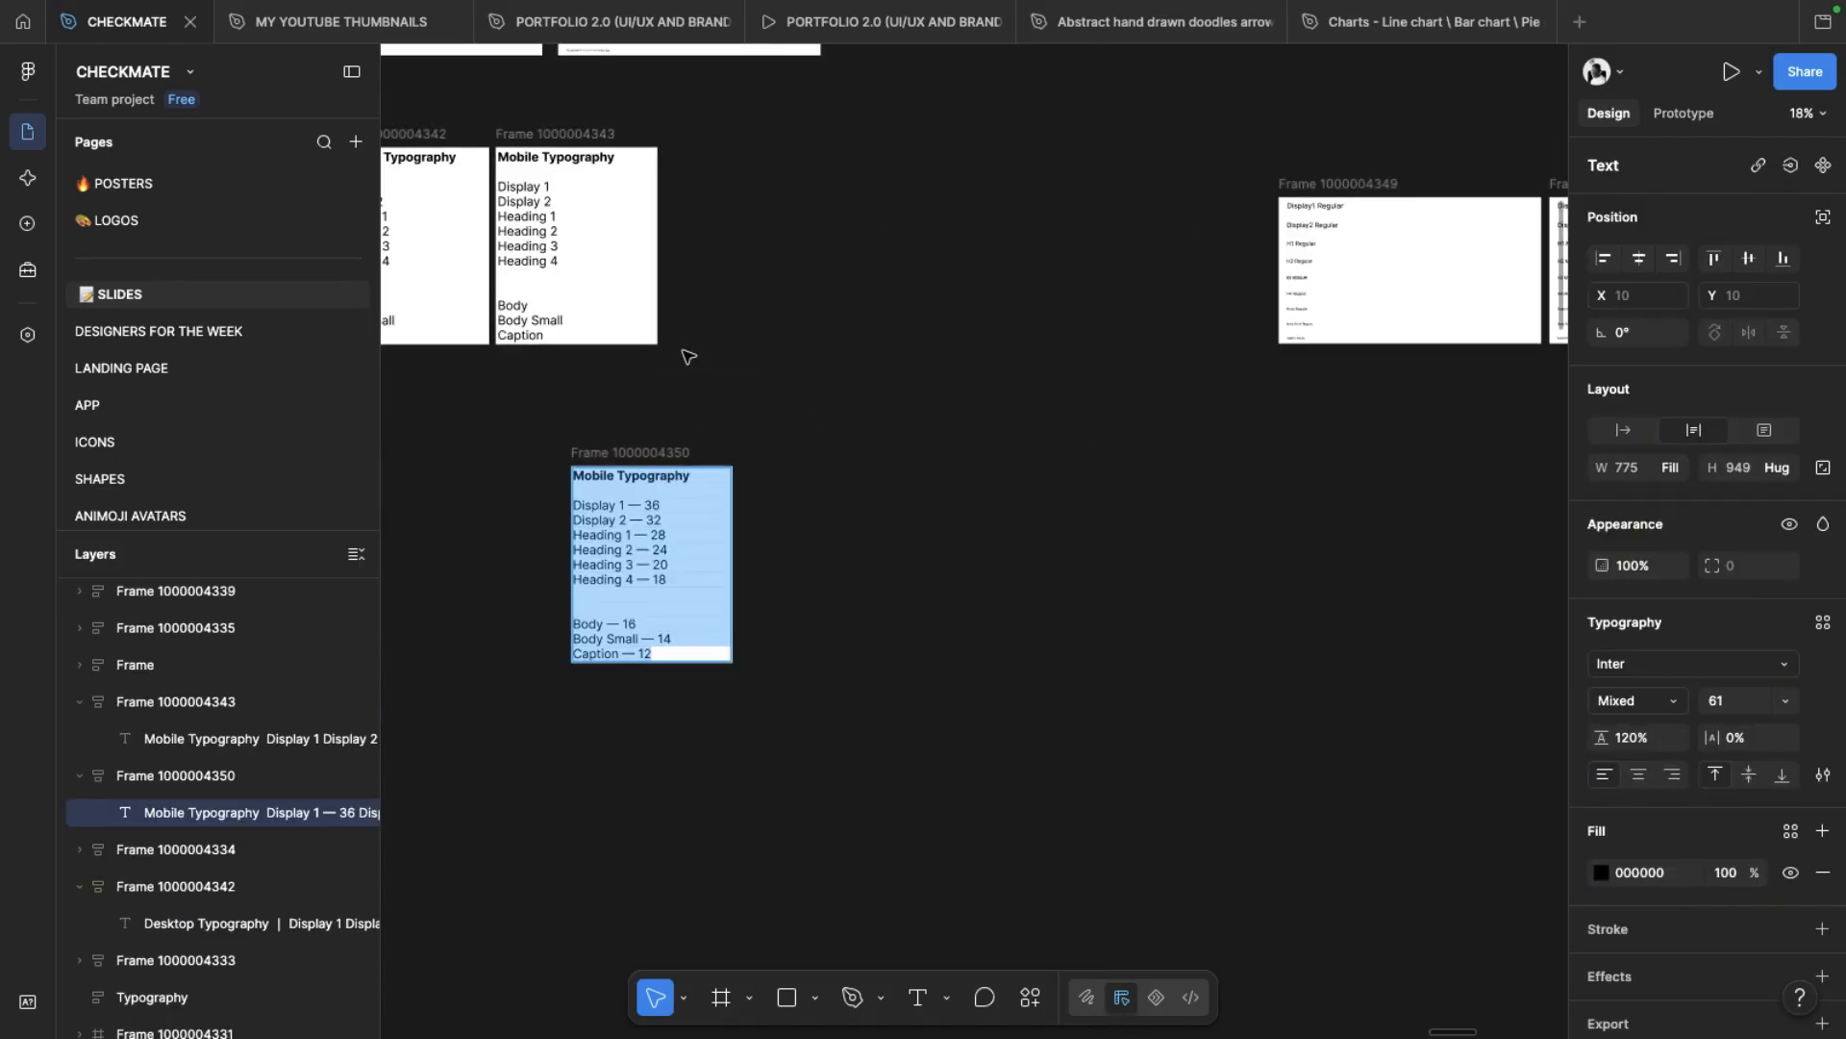
scroll(689, 359, up, 1)
scroll(783, 391, right, 5)
ctrl+scroll(789, 387, up, 2)
scroll(789, 387, up, 2)
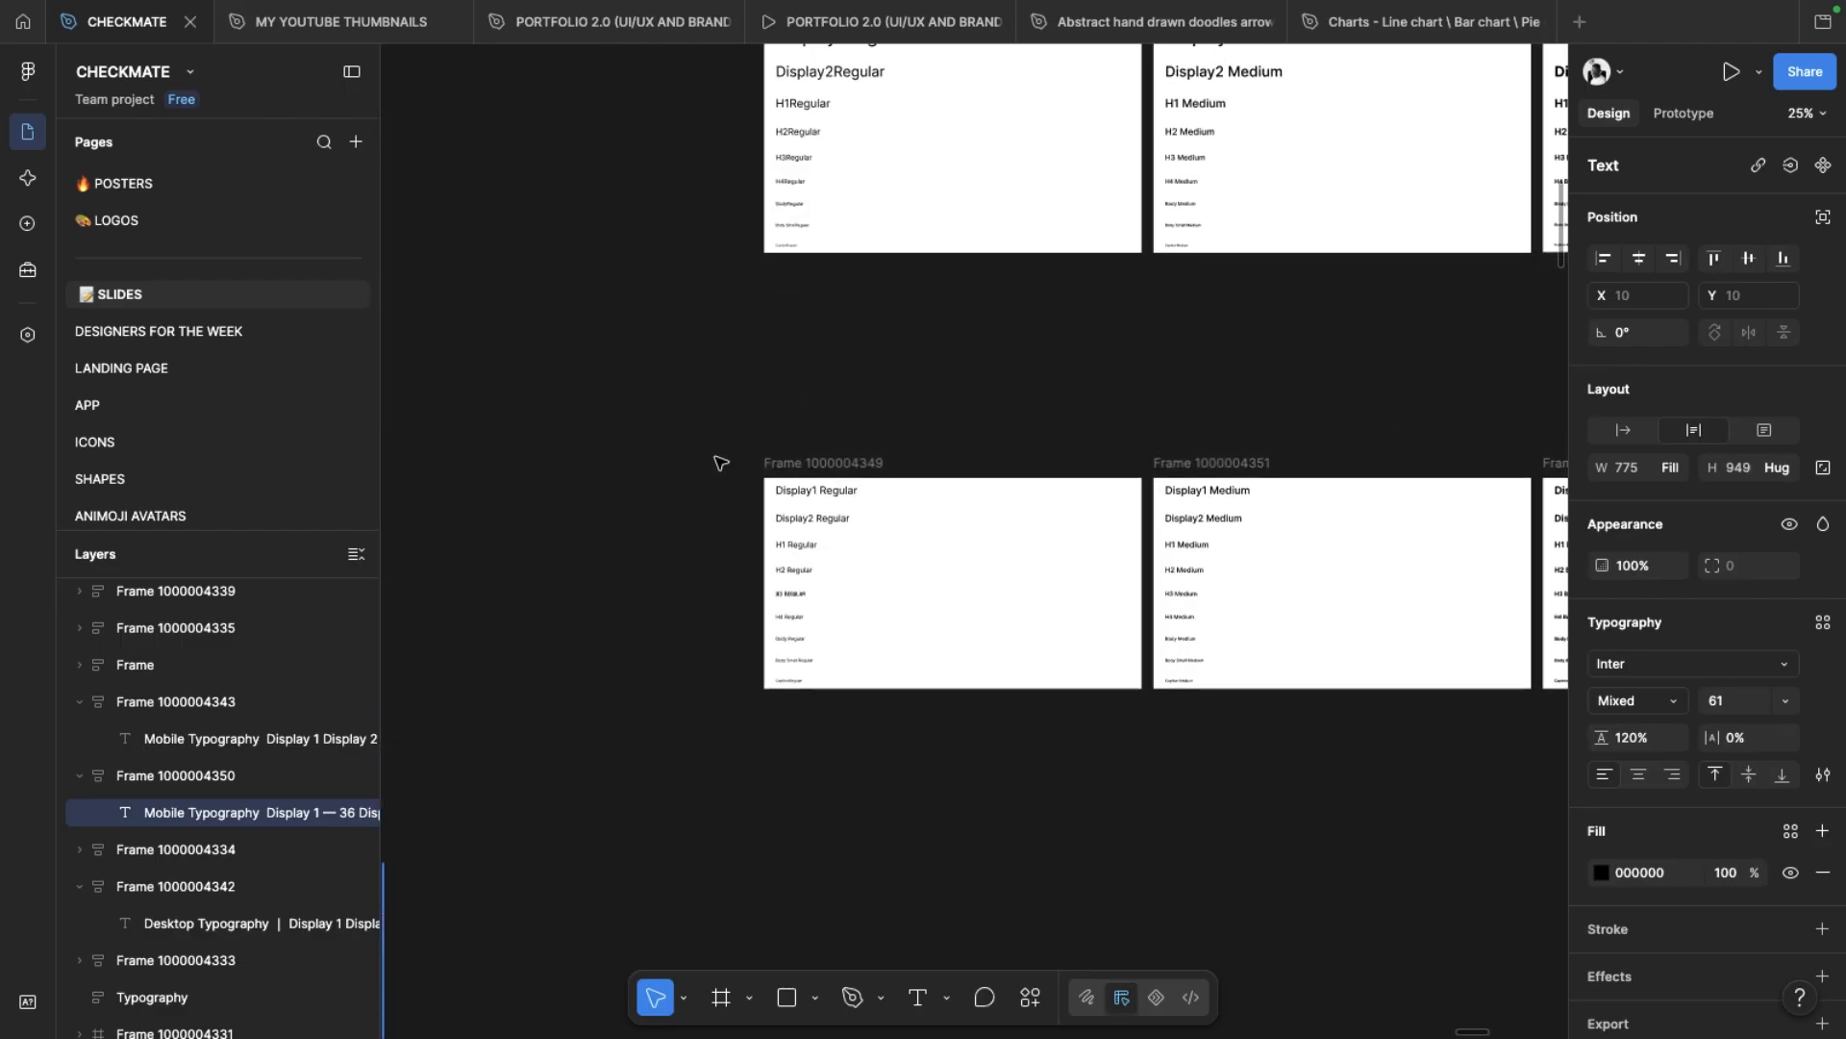
ctrl+scroll(775, 494, up, 1)
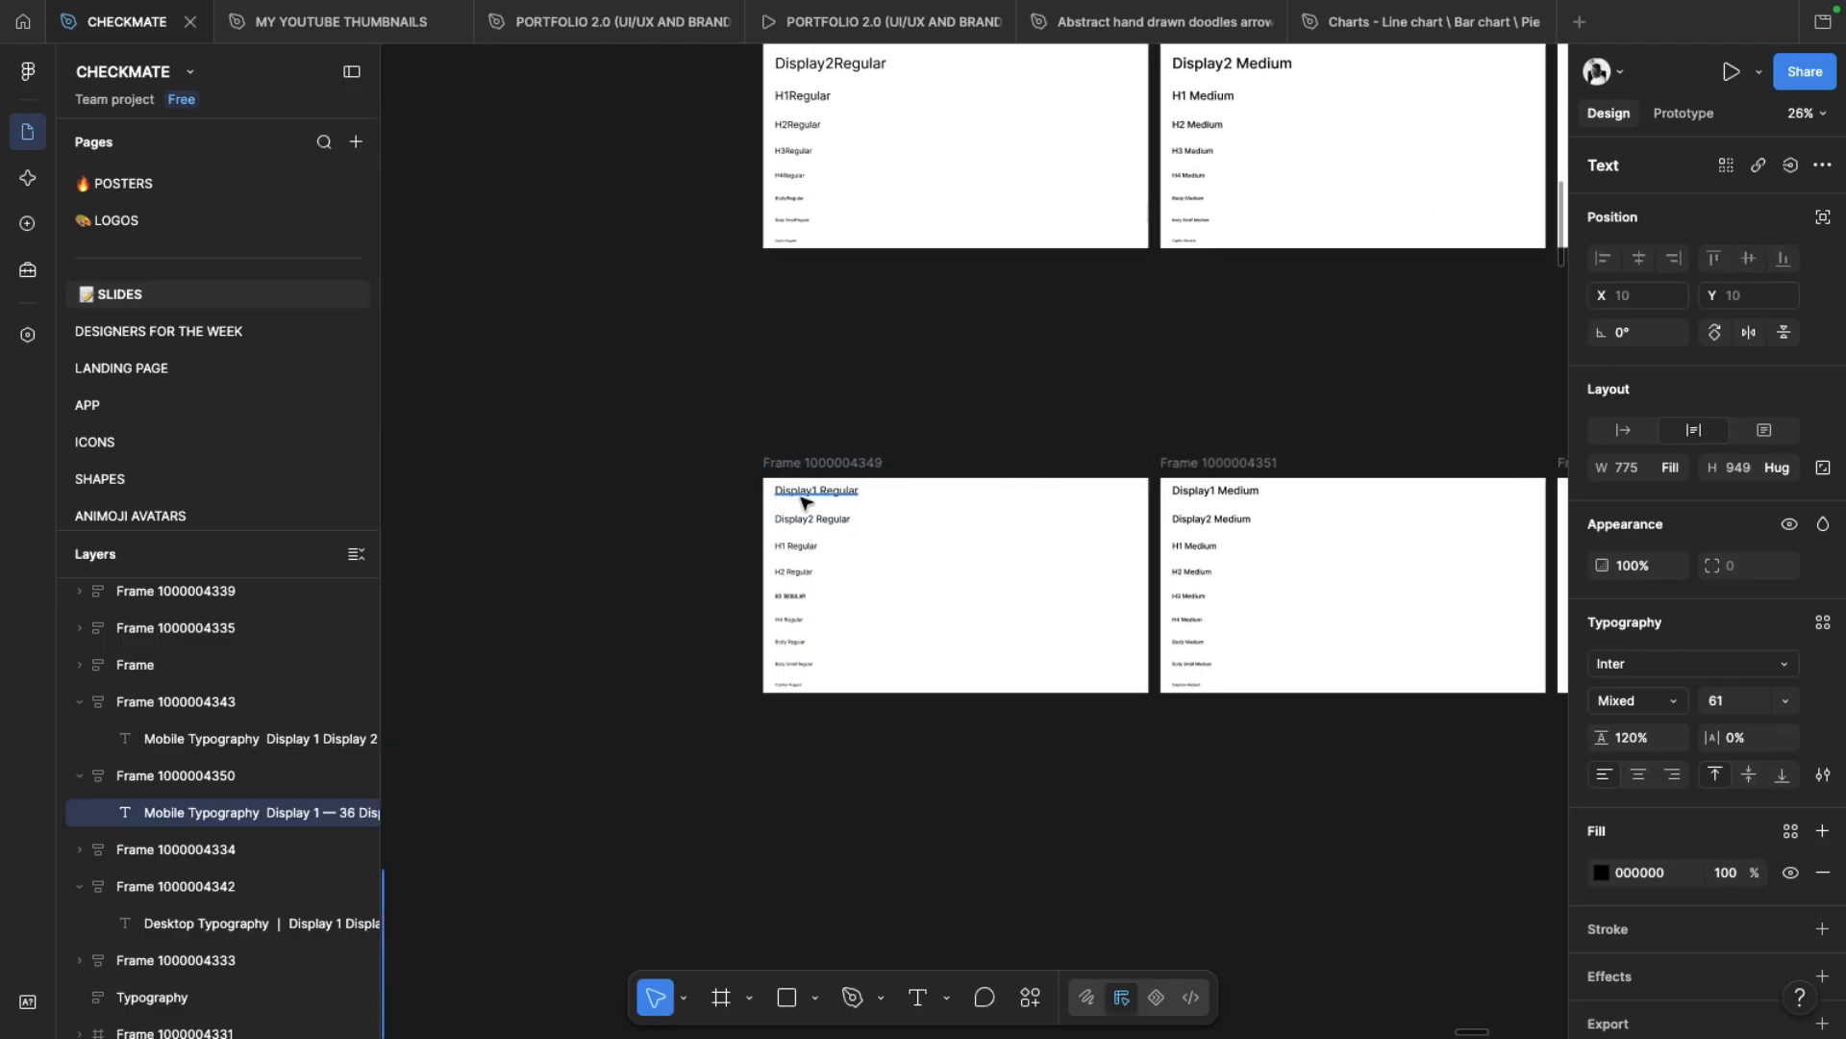
click(806, 495)
drag(817, 492, 804, 816)
click(1818, 662)
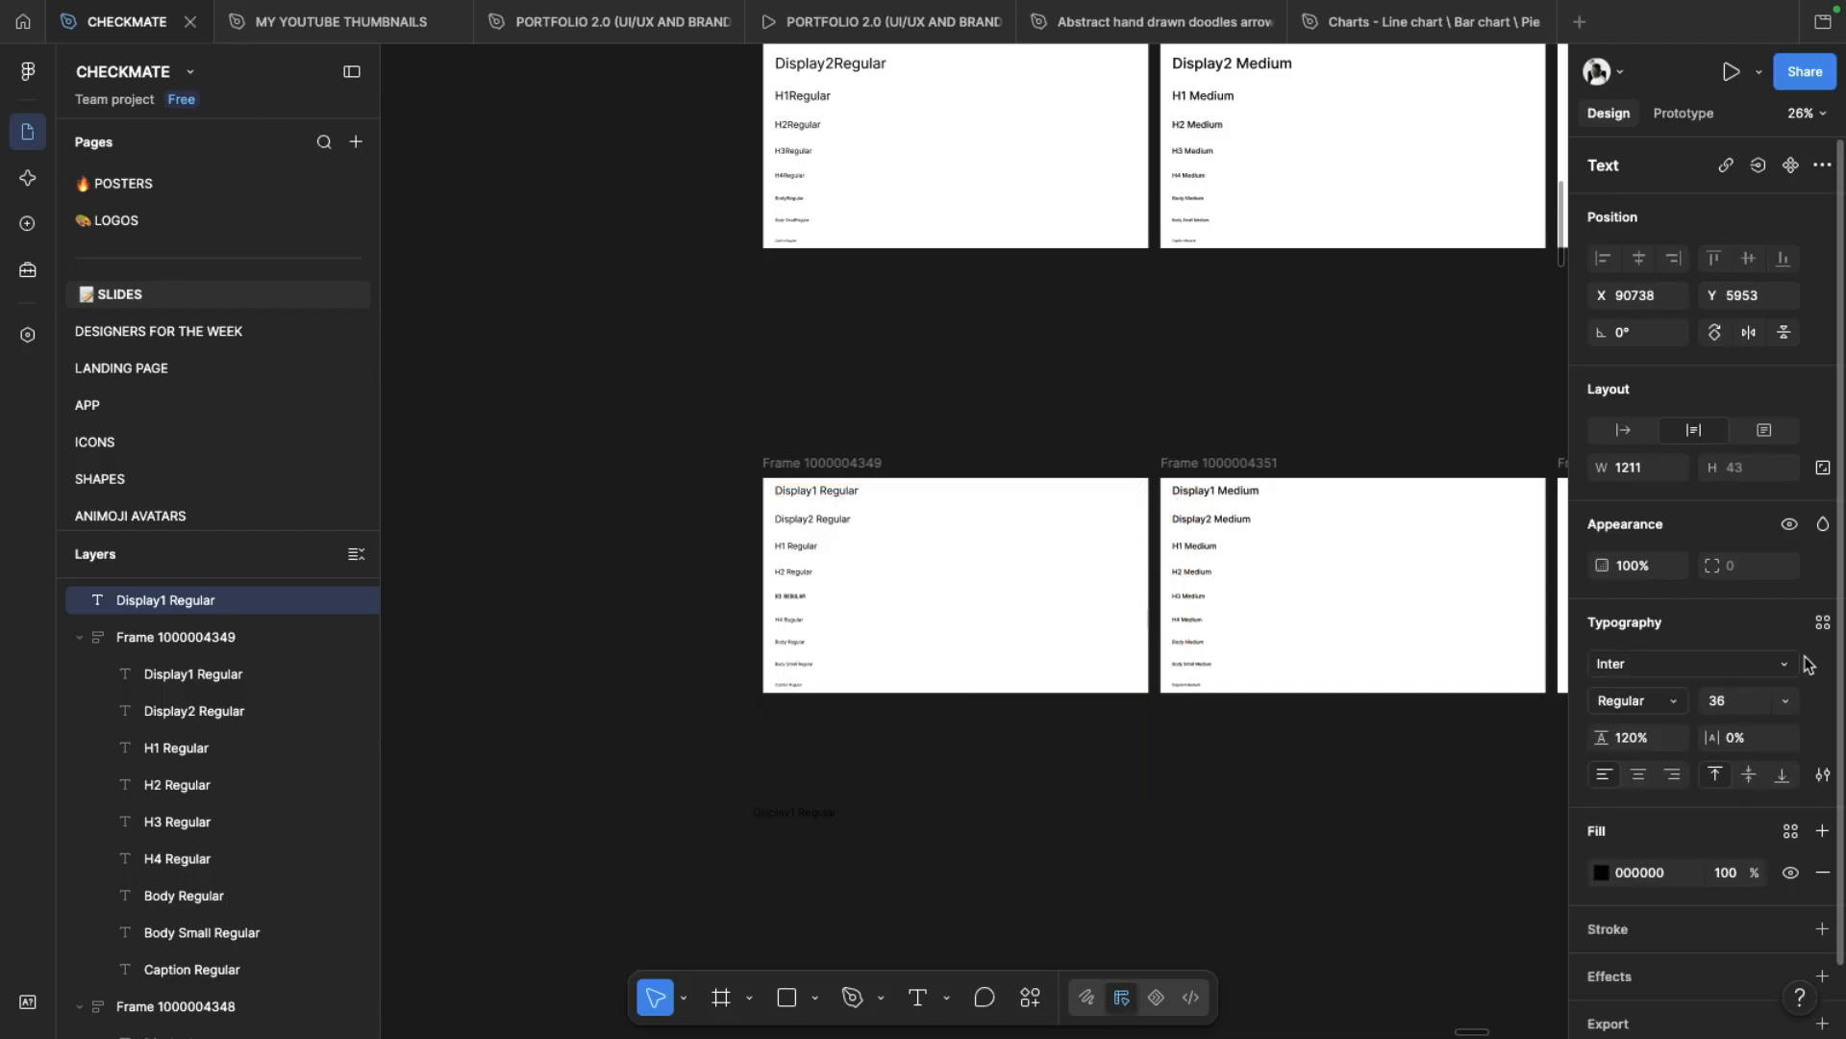
Step: Create a new text style named DISPLAY 1 from the copied Display1 Regular text
ctrl+scroll(1299, 770, up, 5)
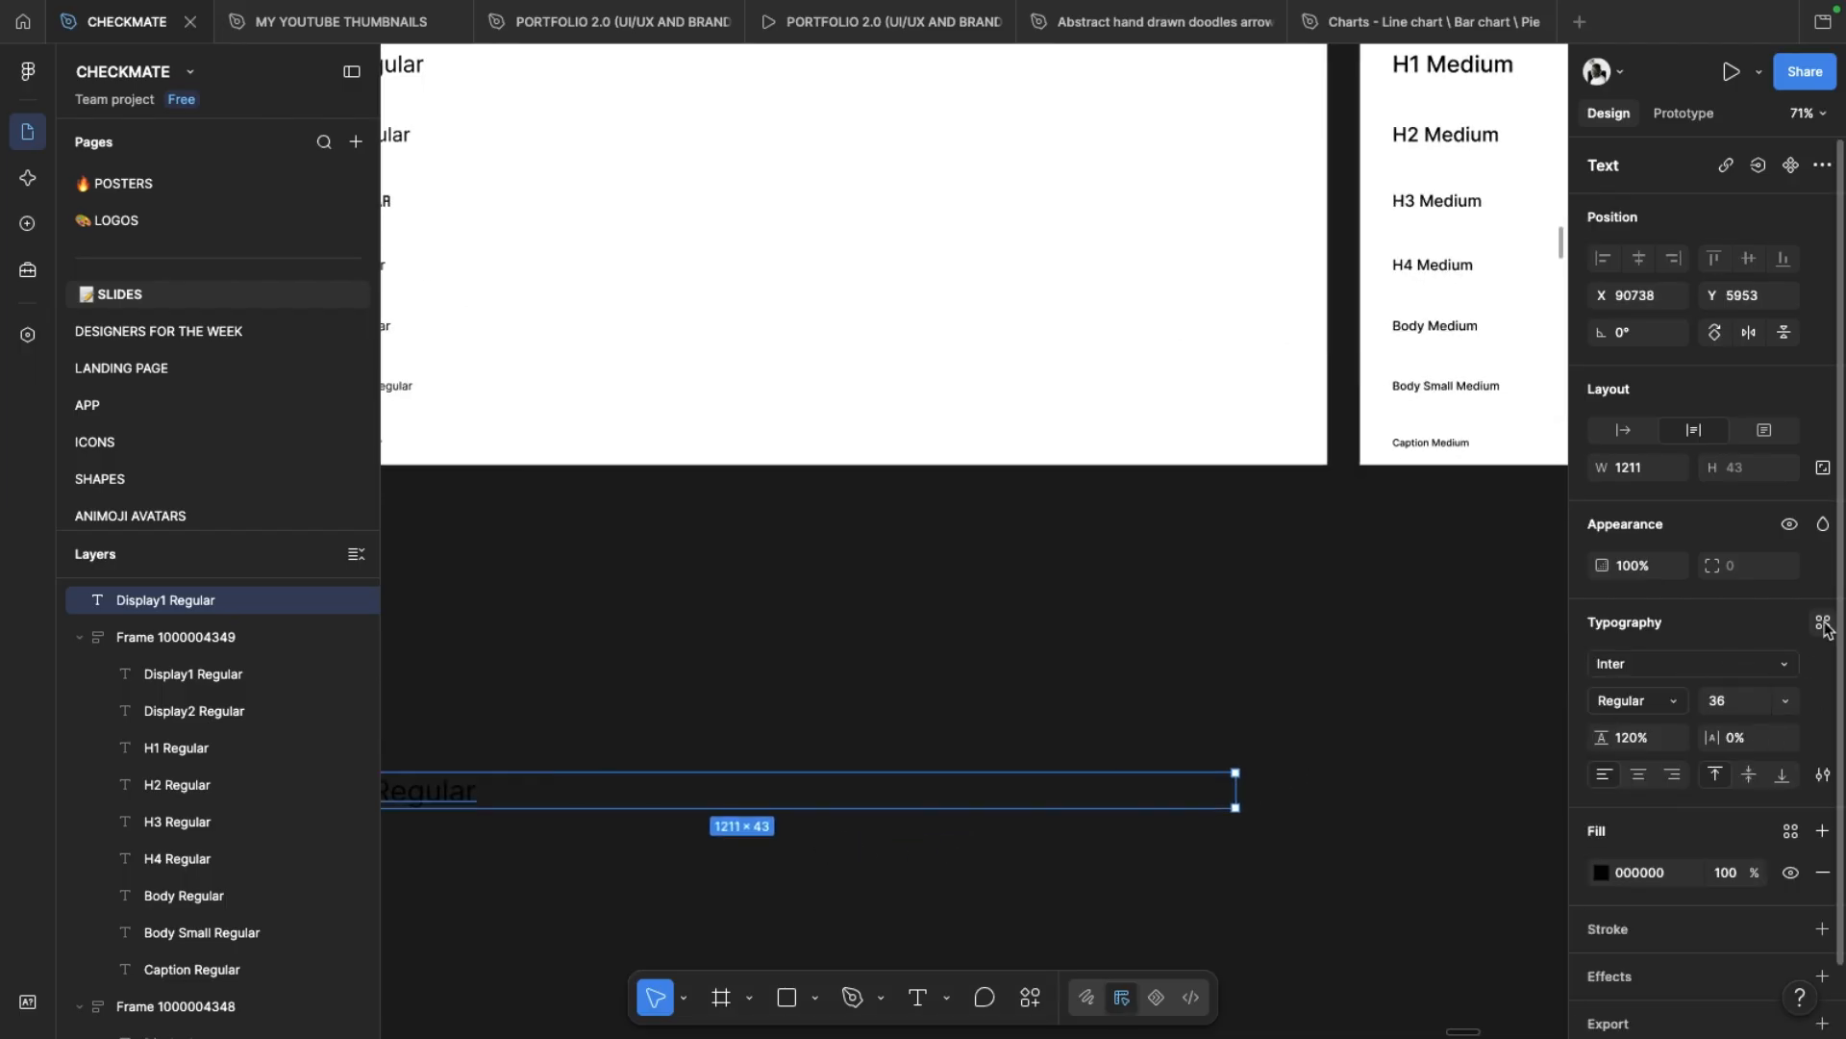
click(1821, 626)
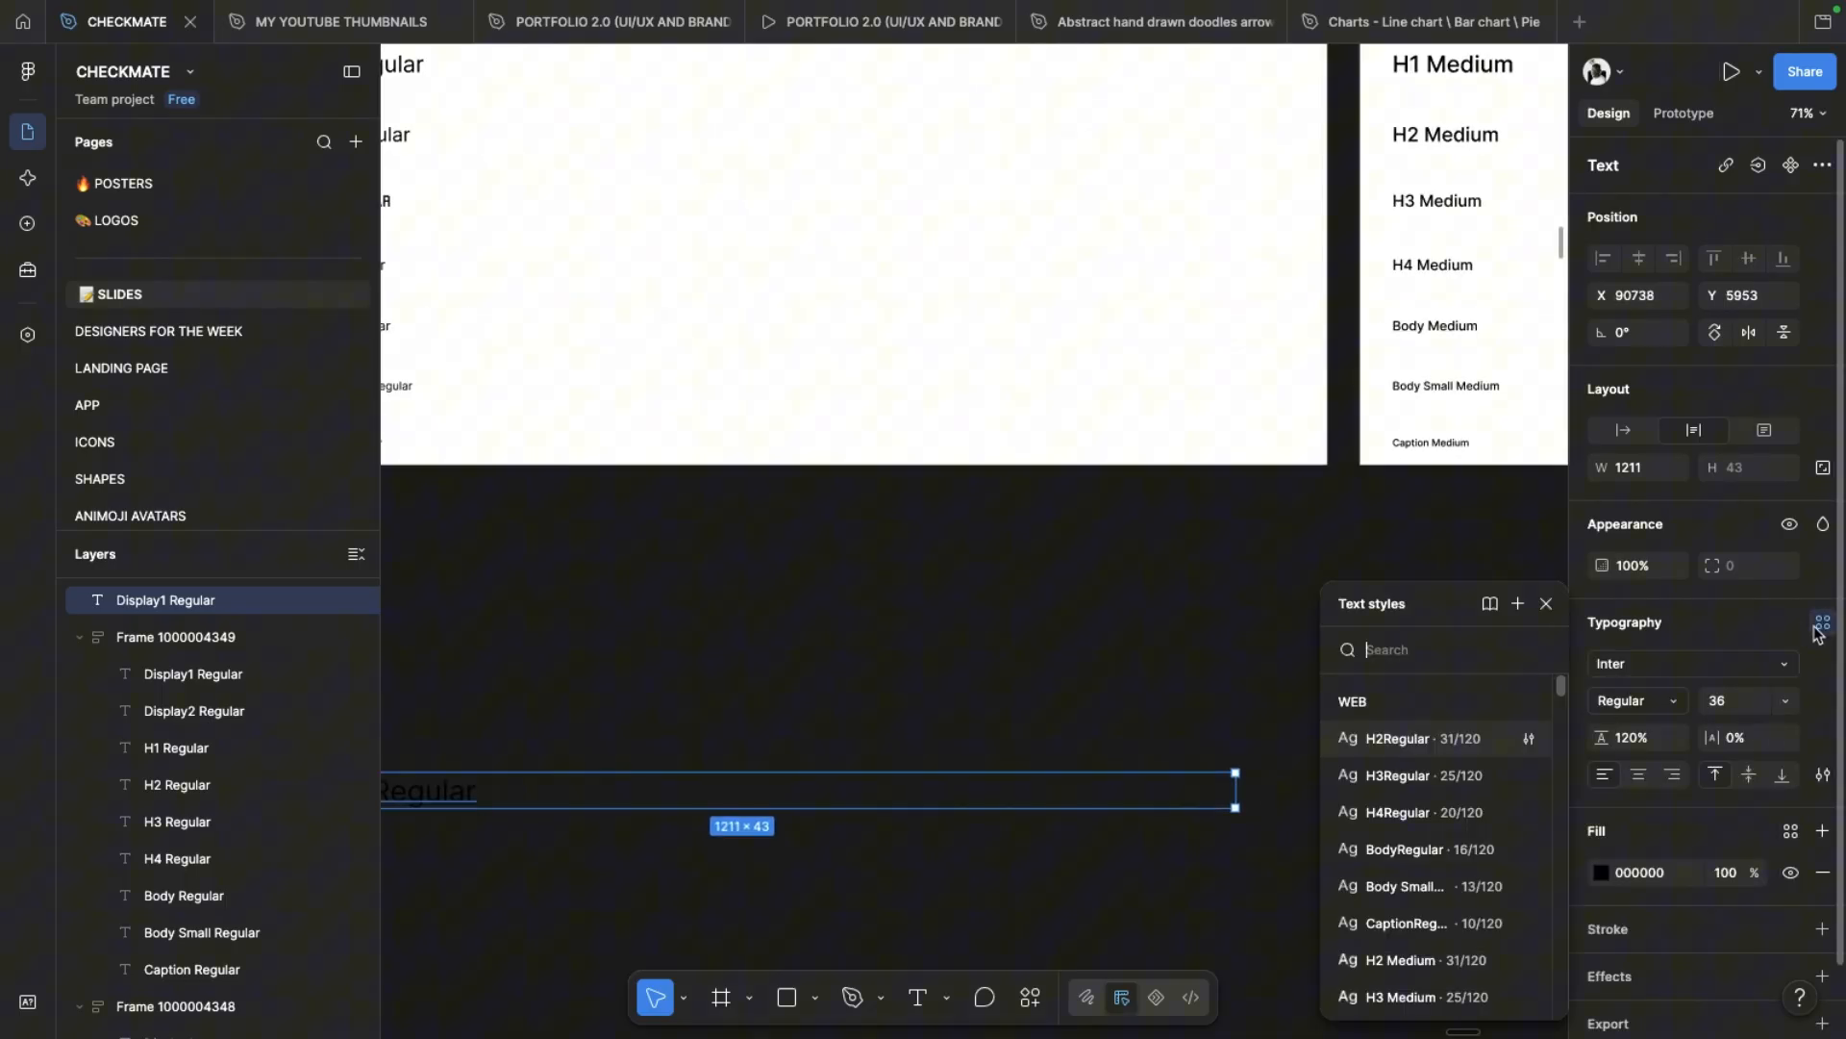
click(1519, 607)
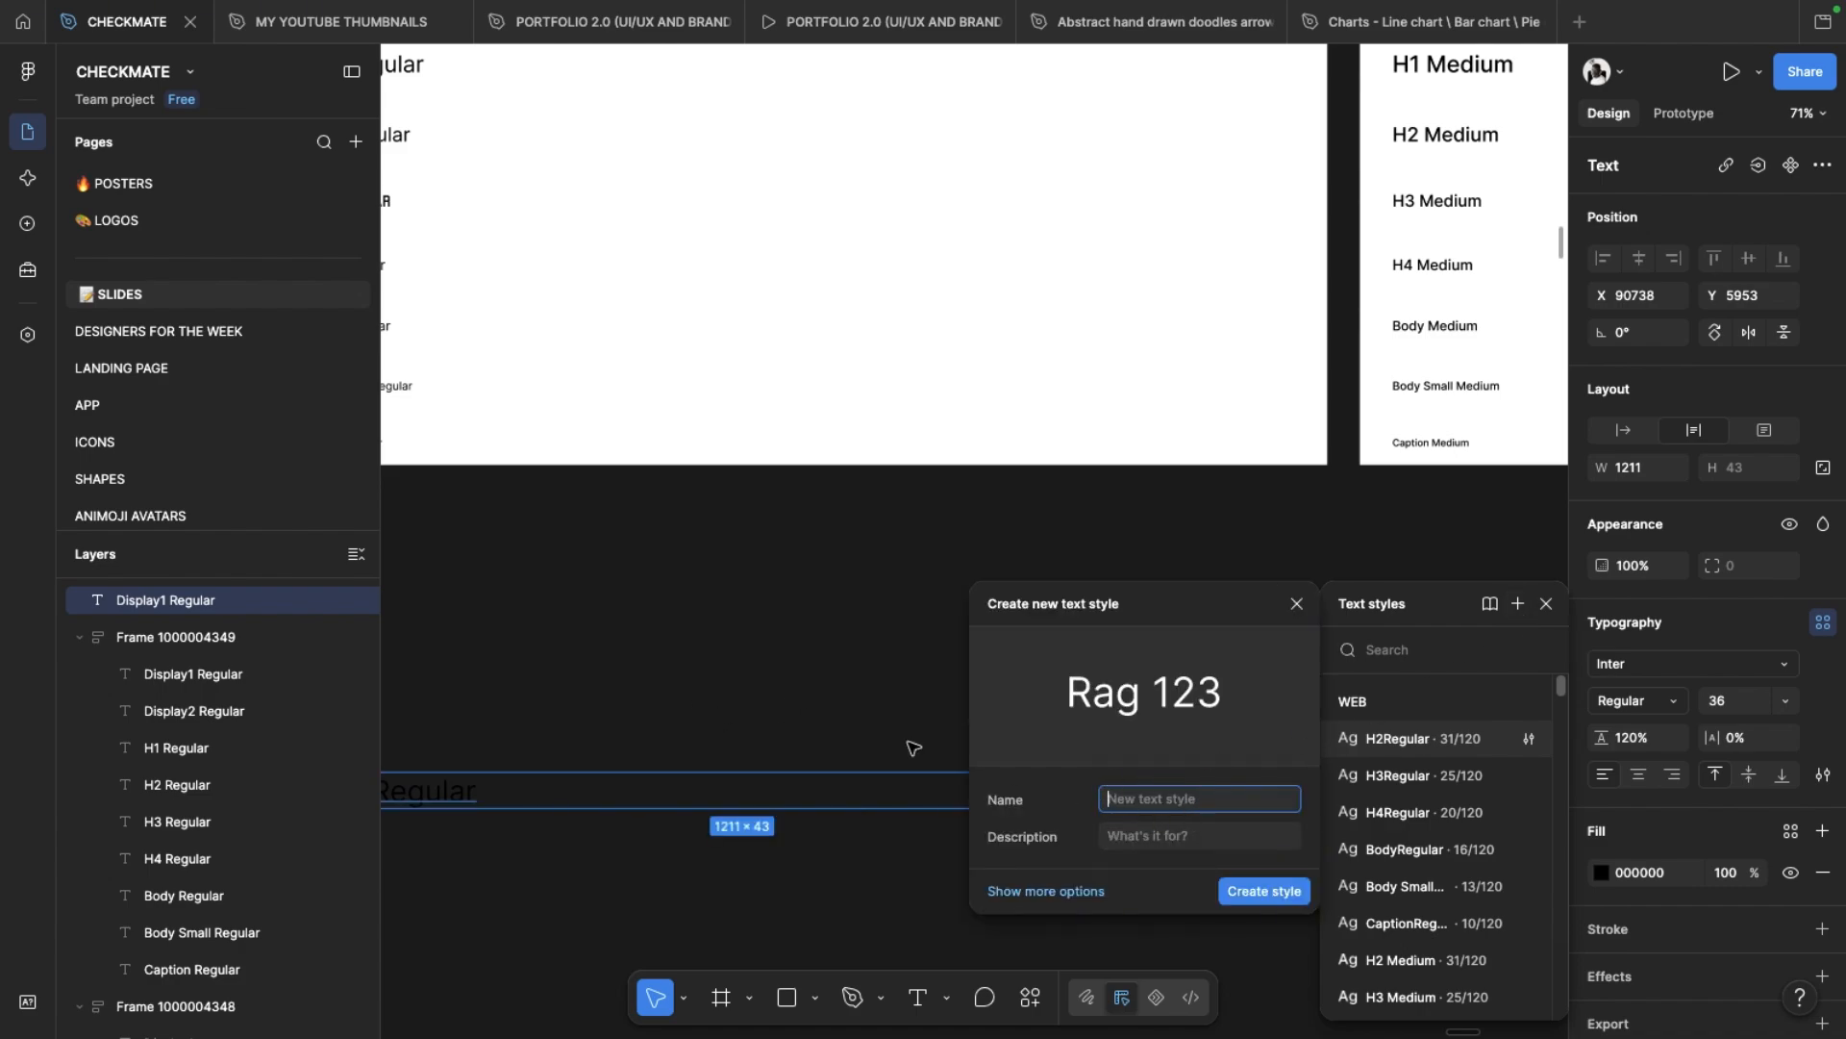
scroll(519, 730, left, 4)
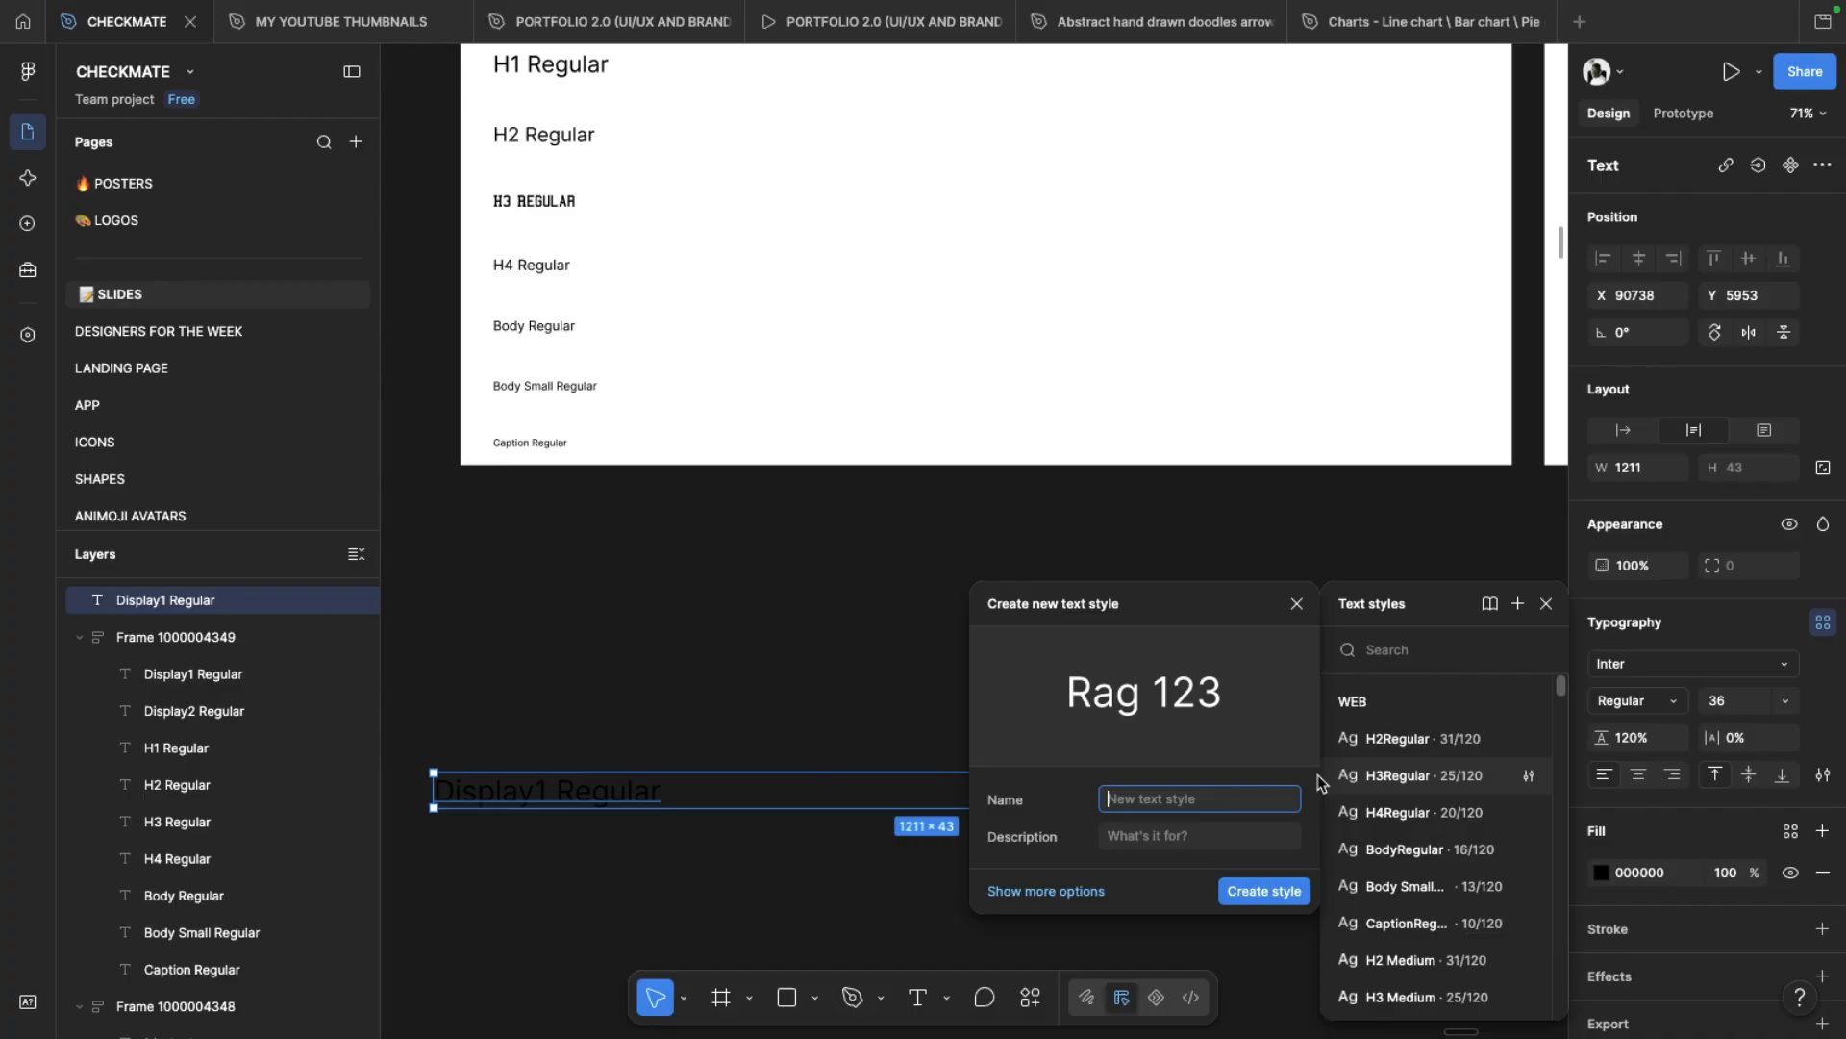
text(FDIS)
click(1285, 890)
Step: Deselect the text and locate the new DISPLAY 1 style among the page's text styles, outside the WEB and MOBILE folders
scroll(1221, 869, down, 3)
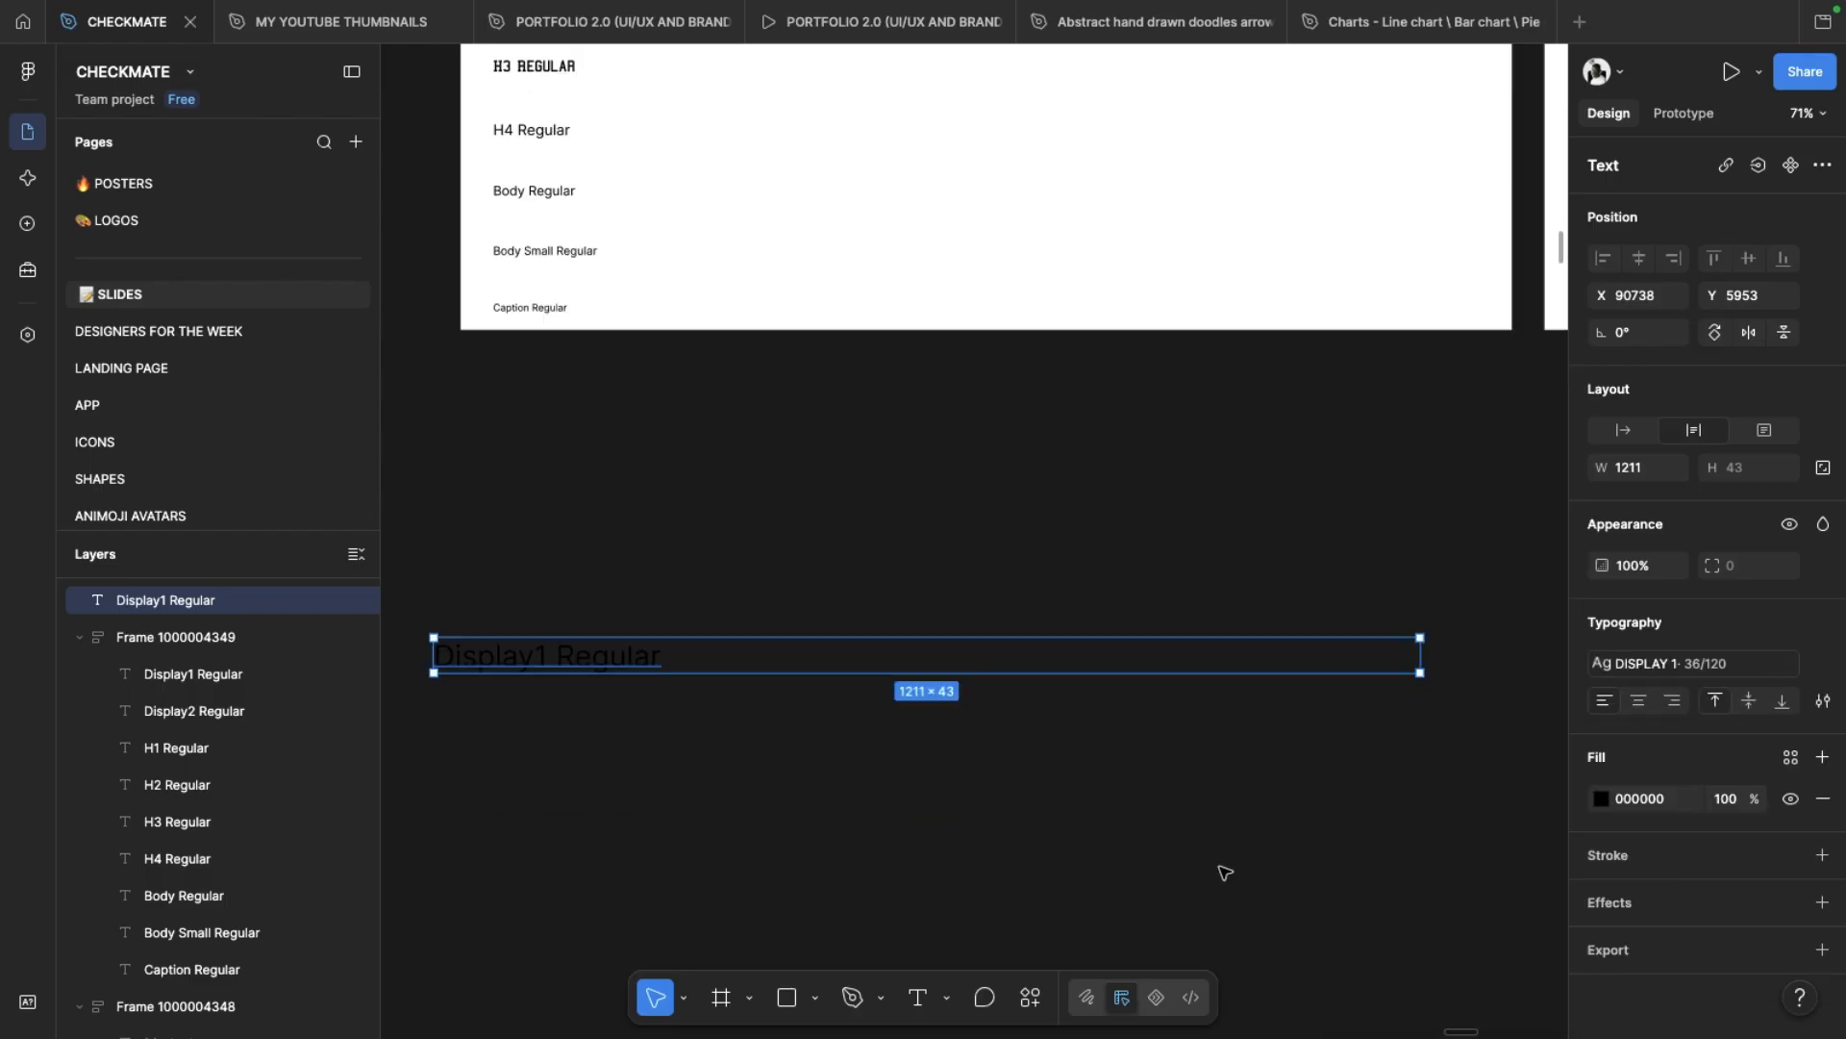
scroll(1187, 689, left, 3)
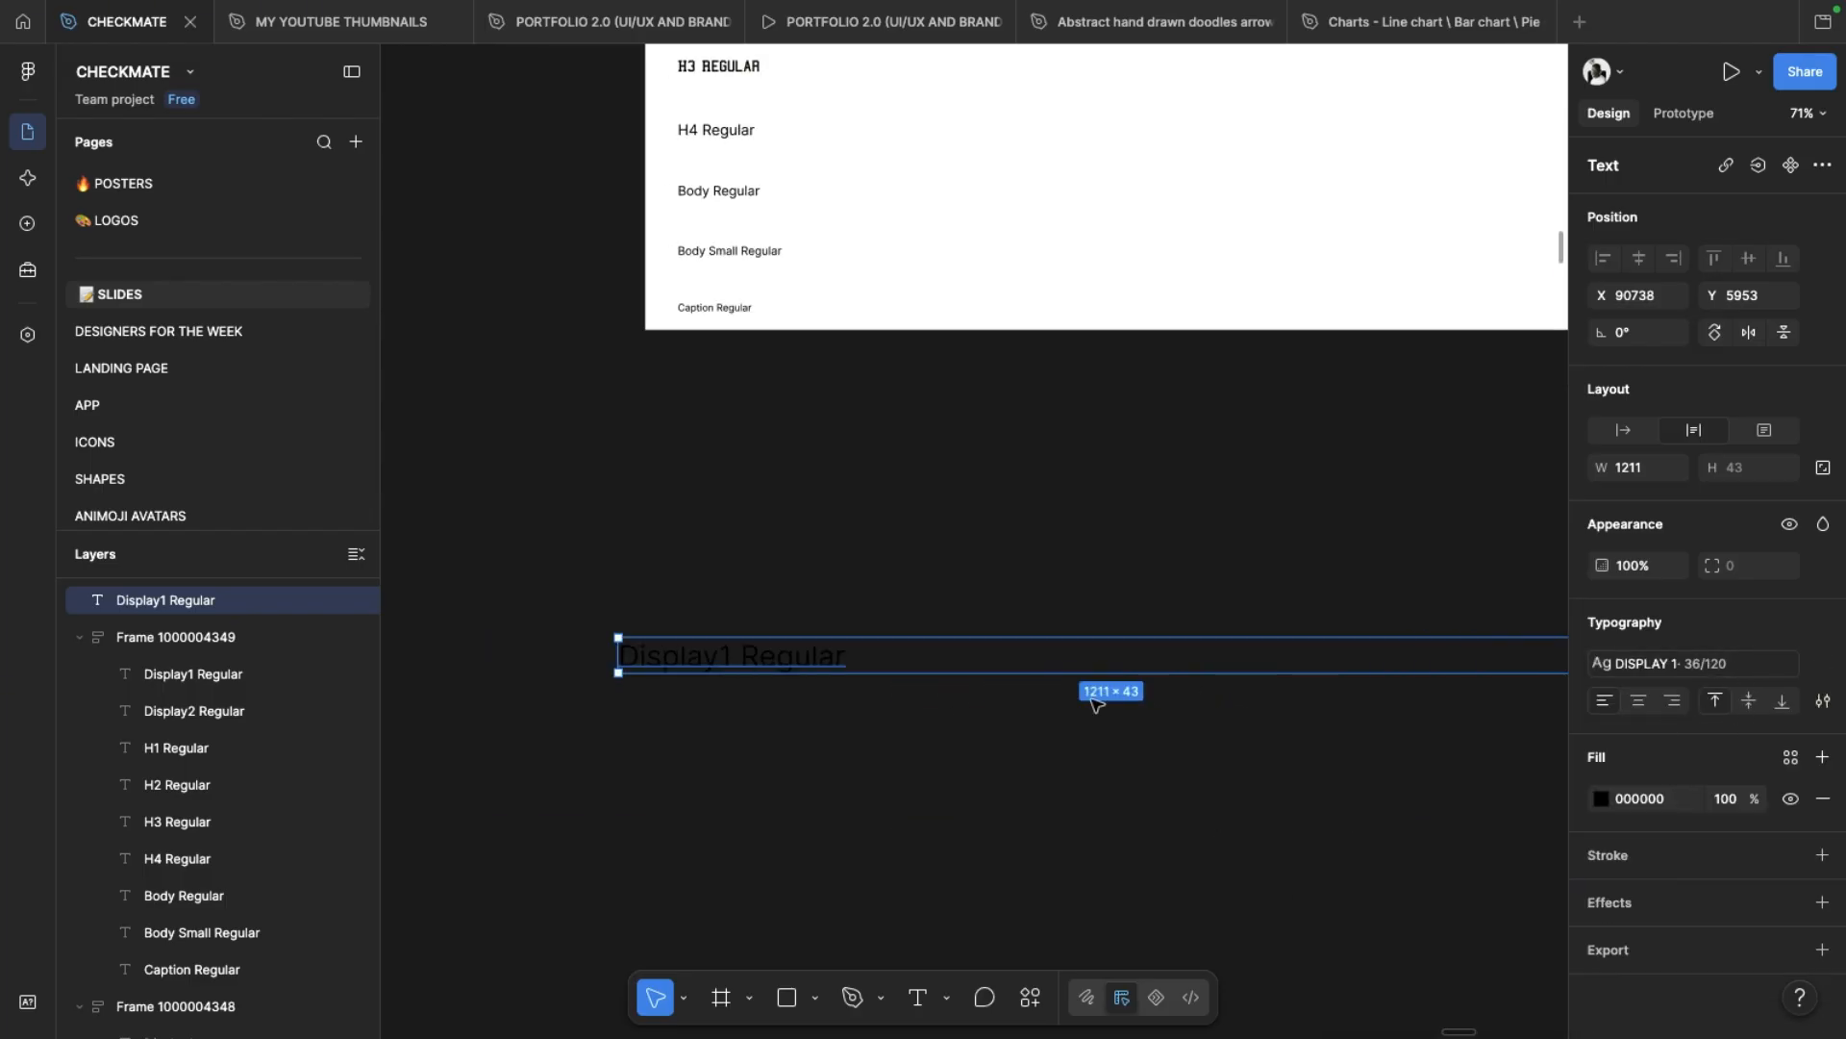
click(1219, 559)
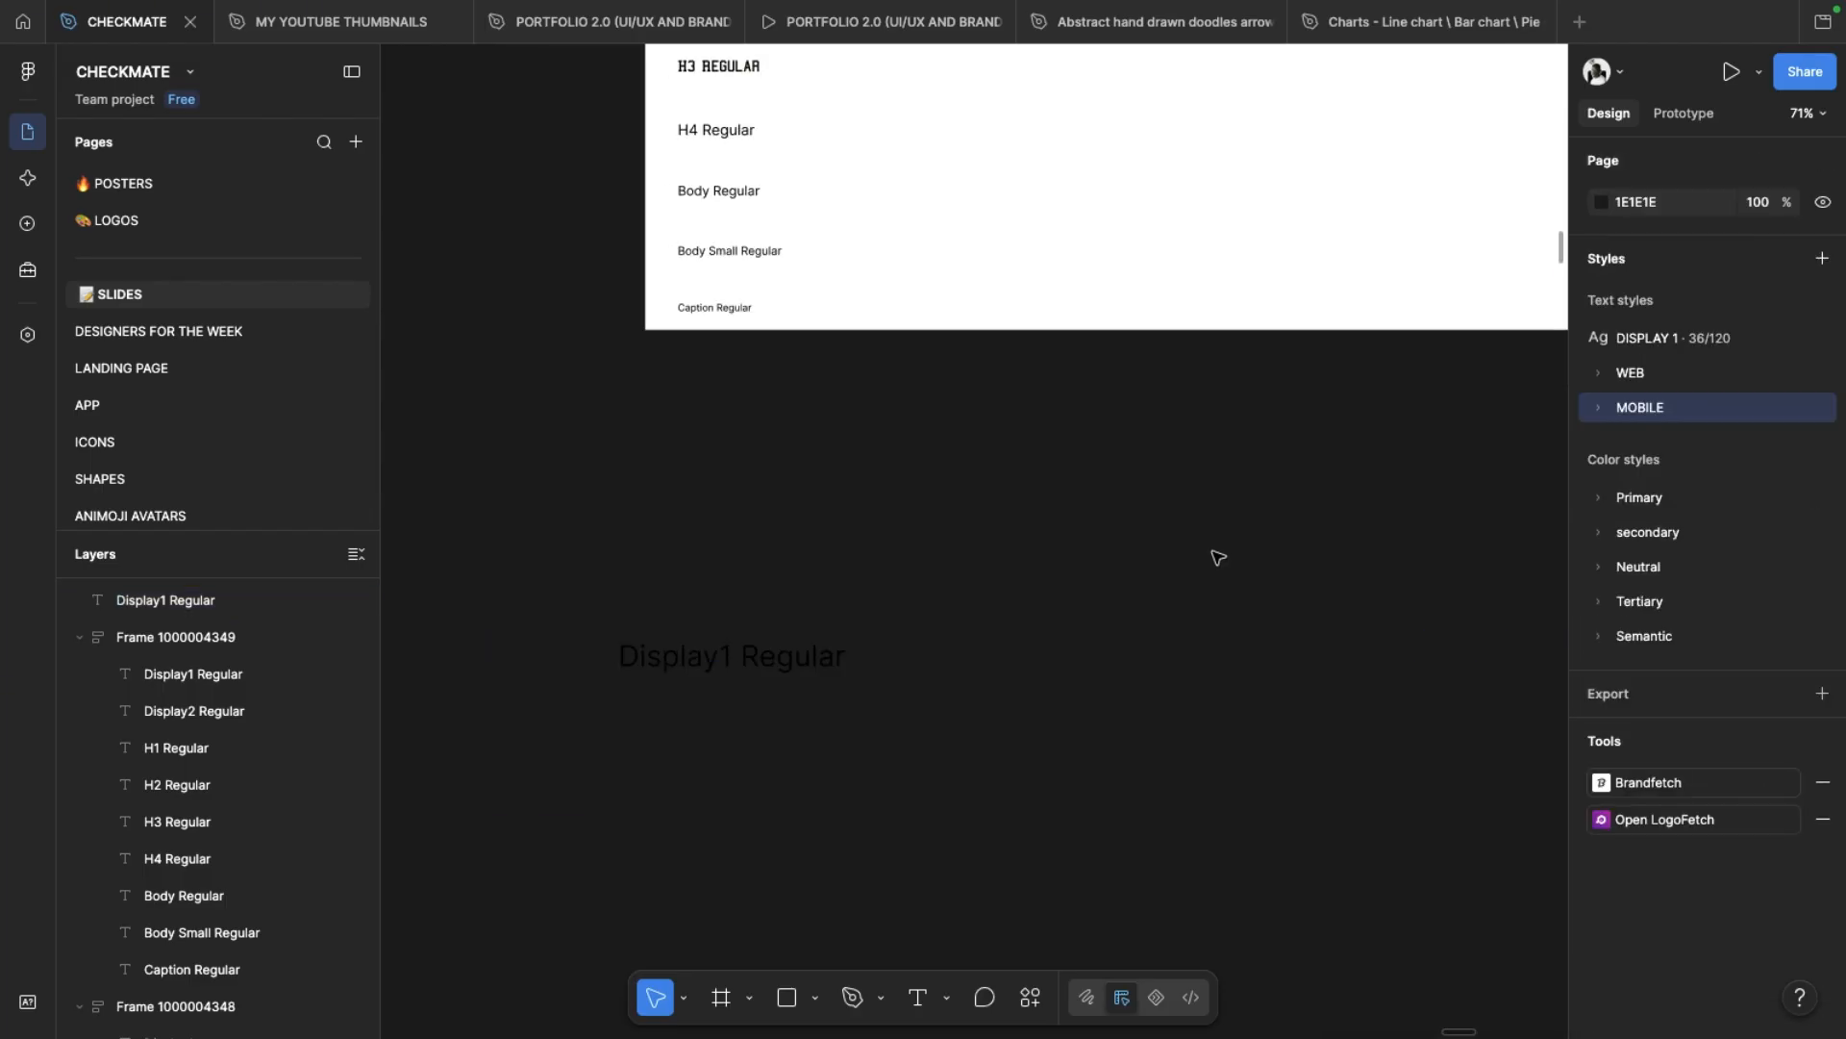
click(1652, 340)
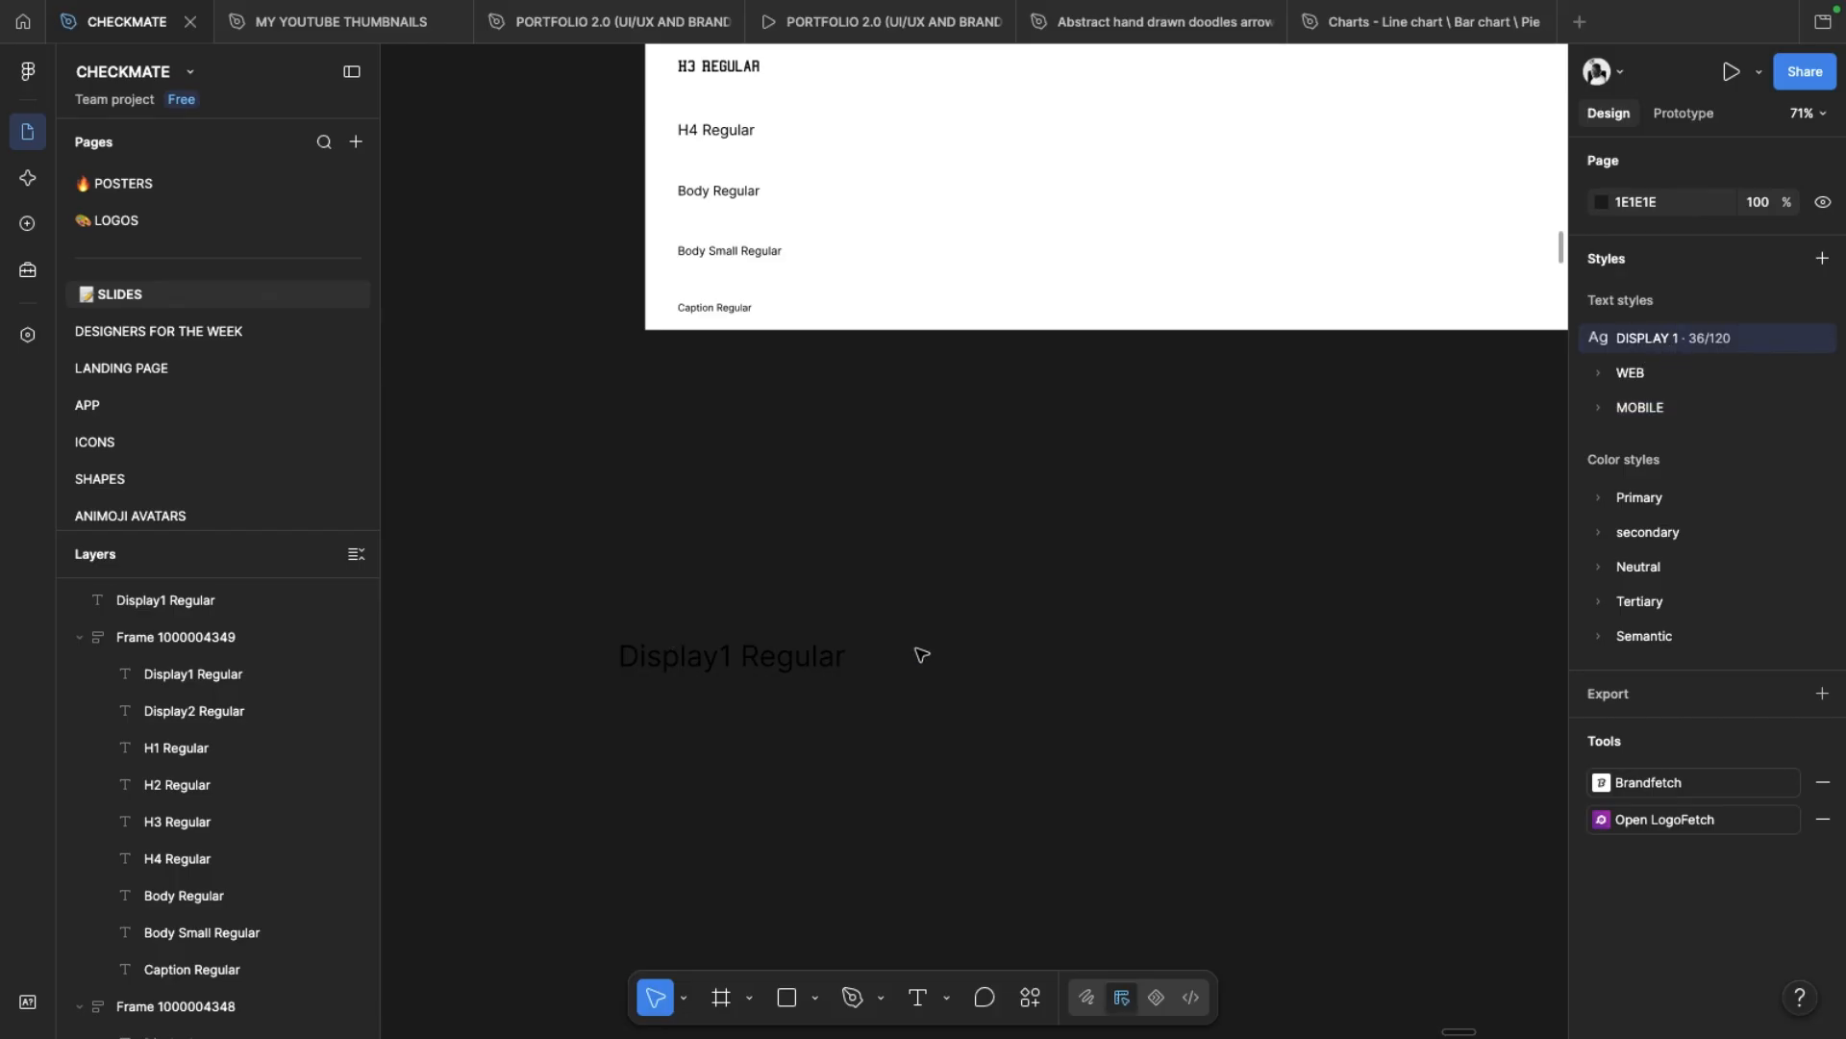
Step: Switch the copied Display1 Regular text to auto width and move it to X 90771, Y 5925
drag(673, 668, 697, 656)
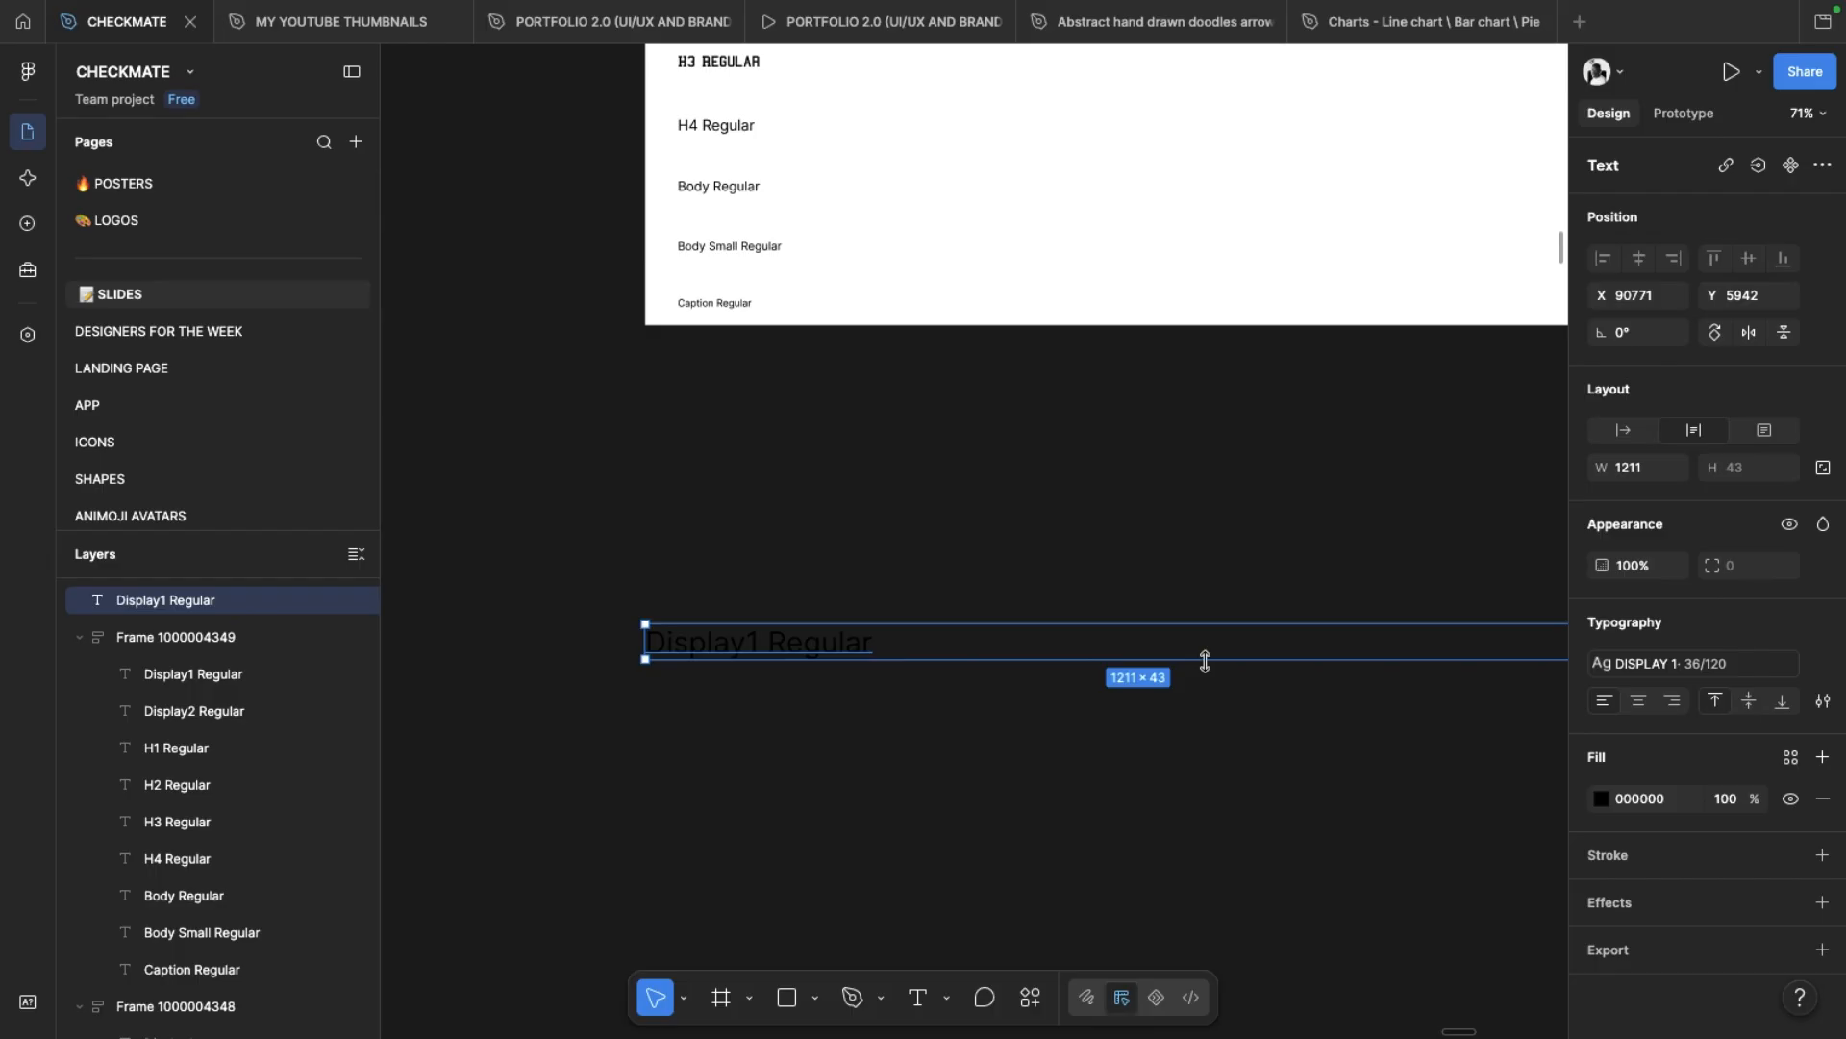
scroll(1433, 654, right, 1)
click(1611, 440)
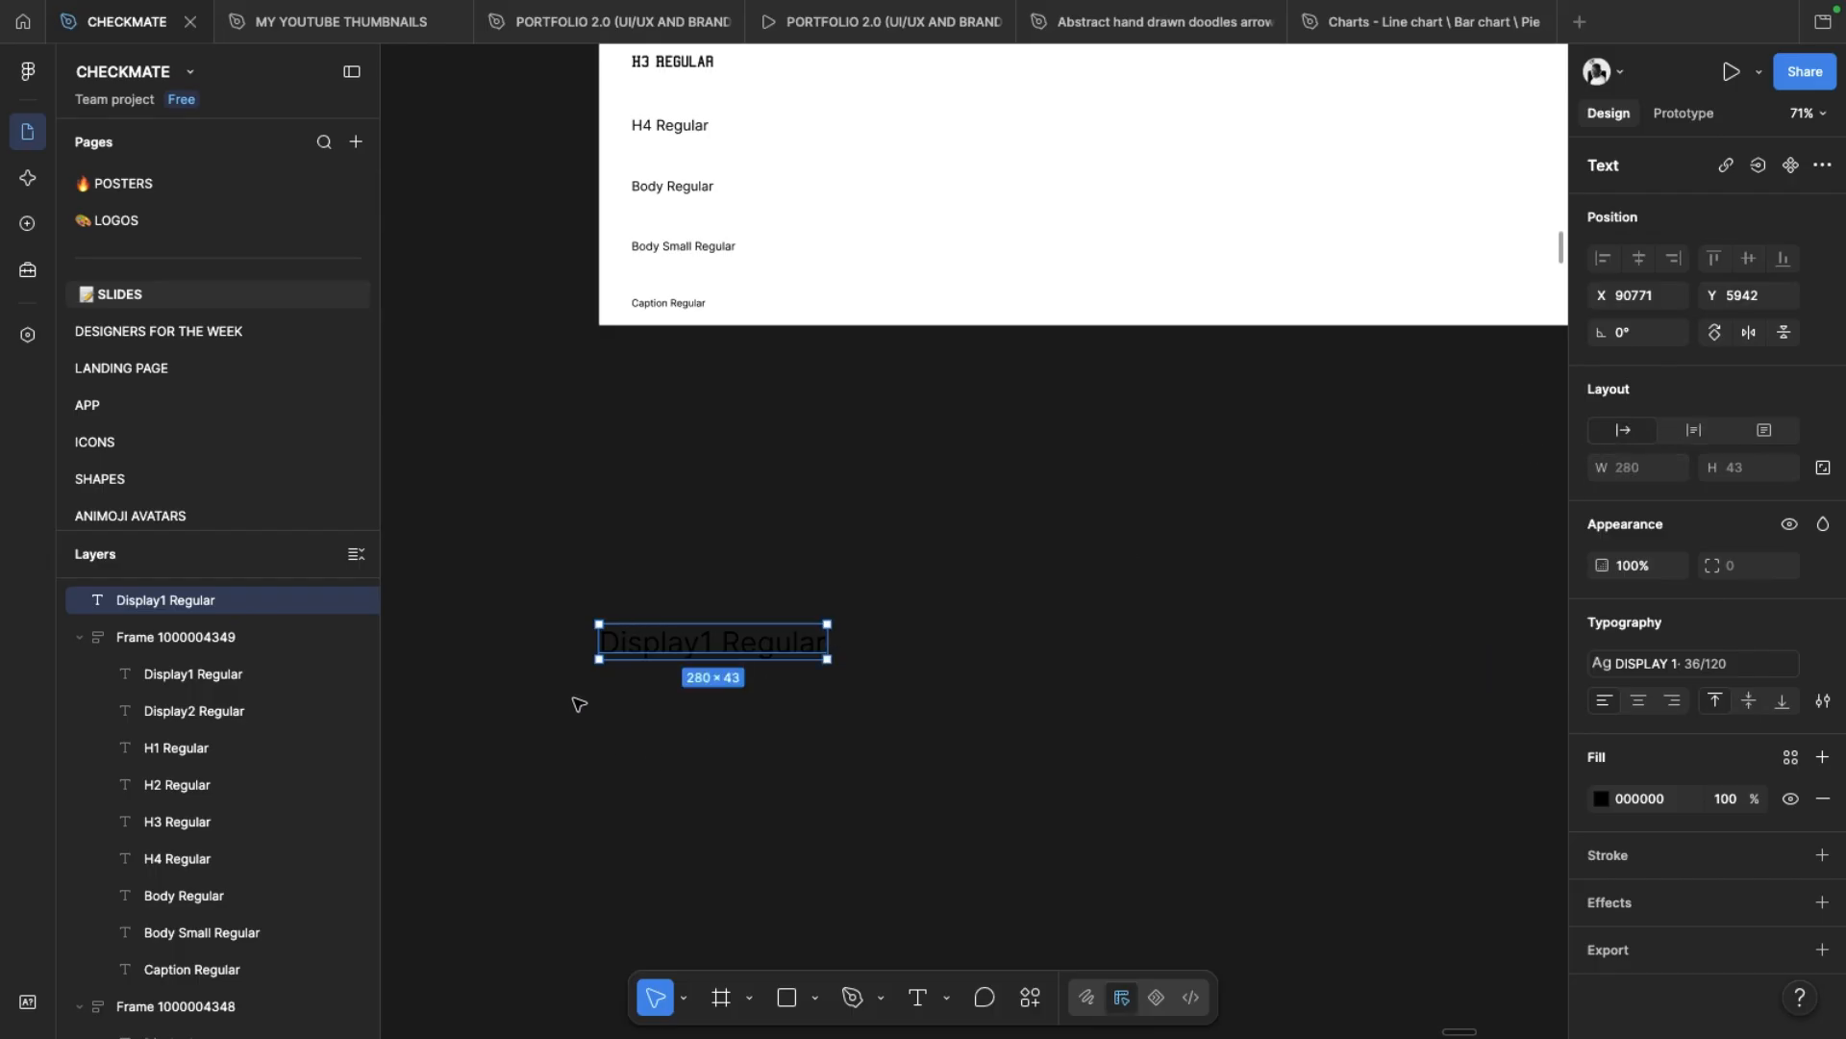
drag(627, 649, 628, 637)
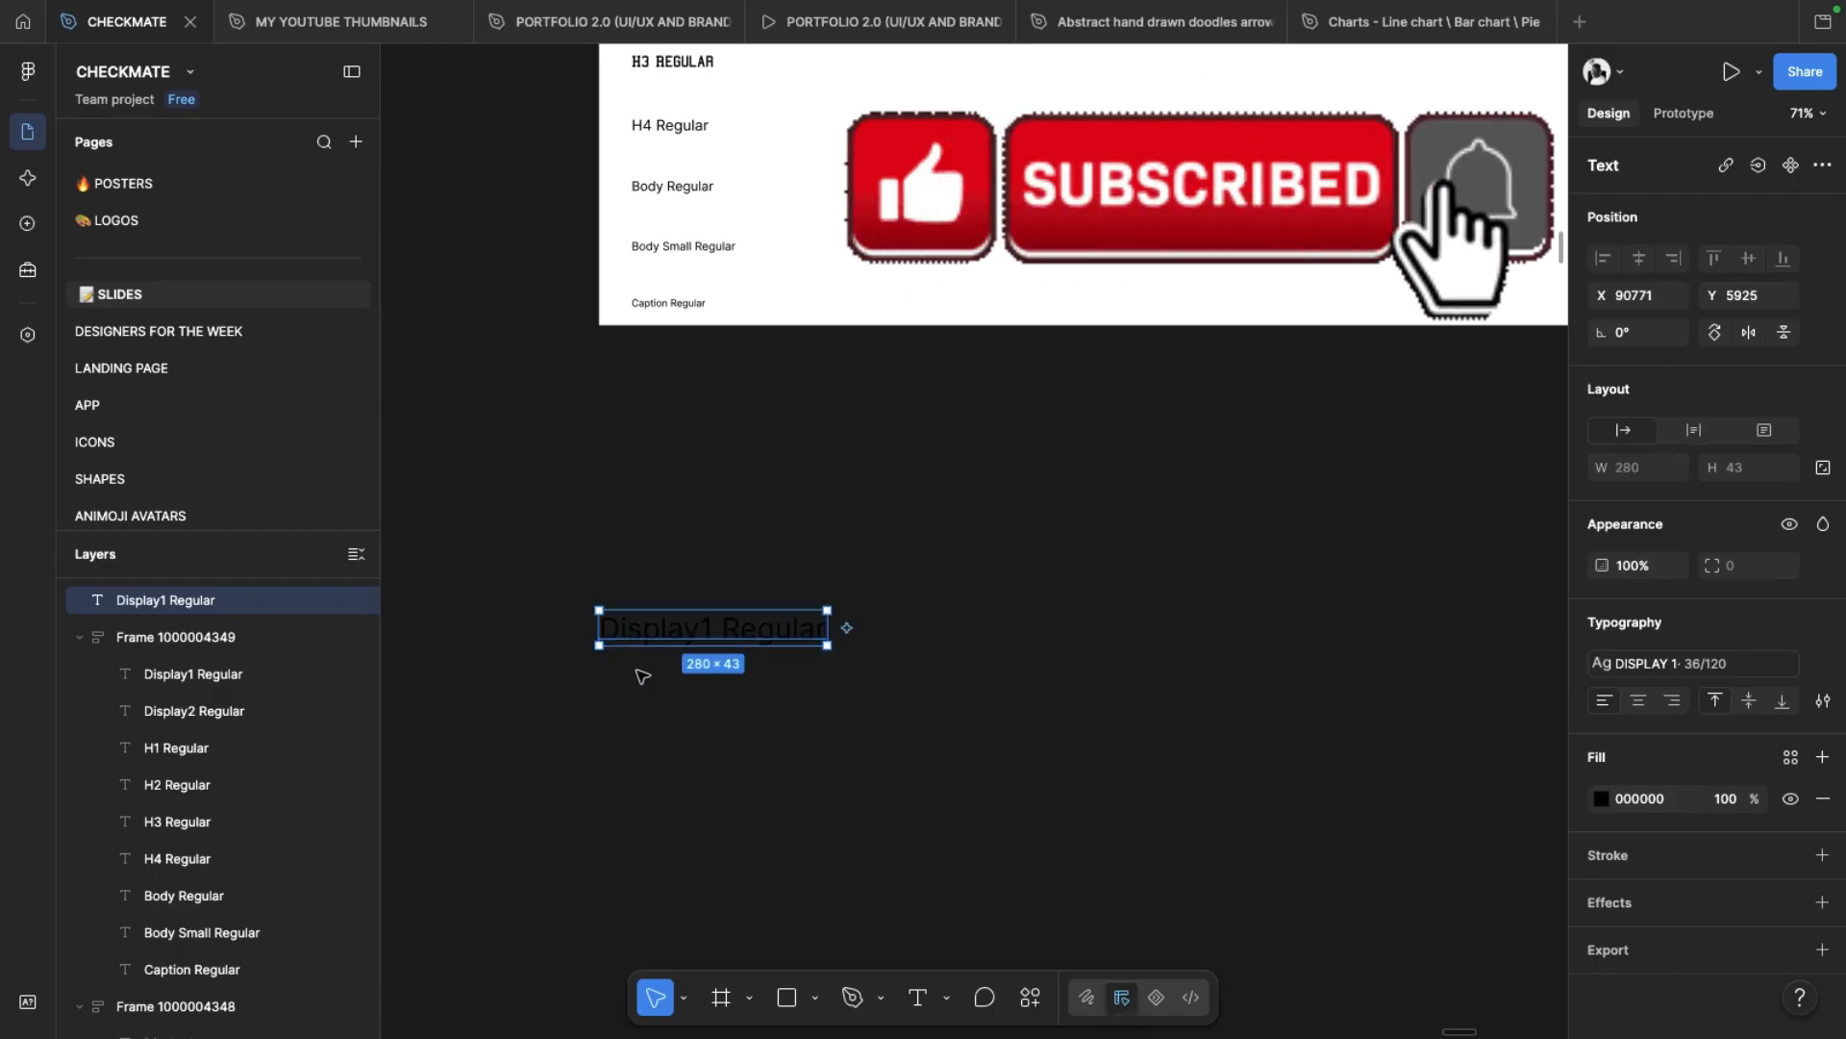
scroll(770, 632, up, 3)
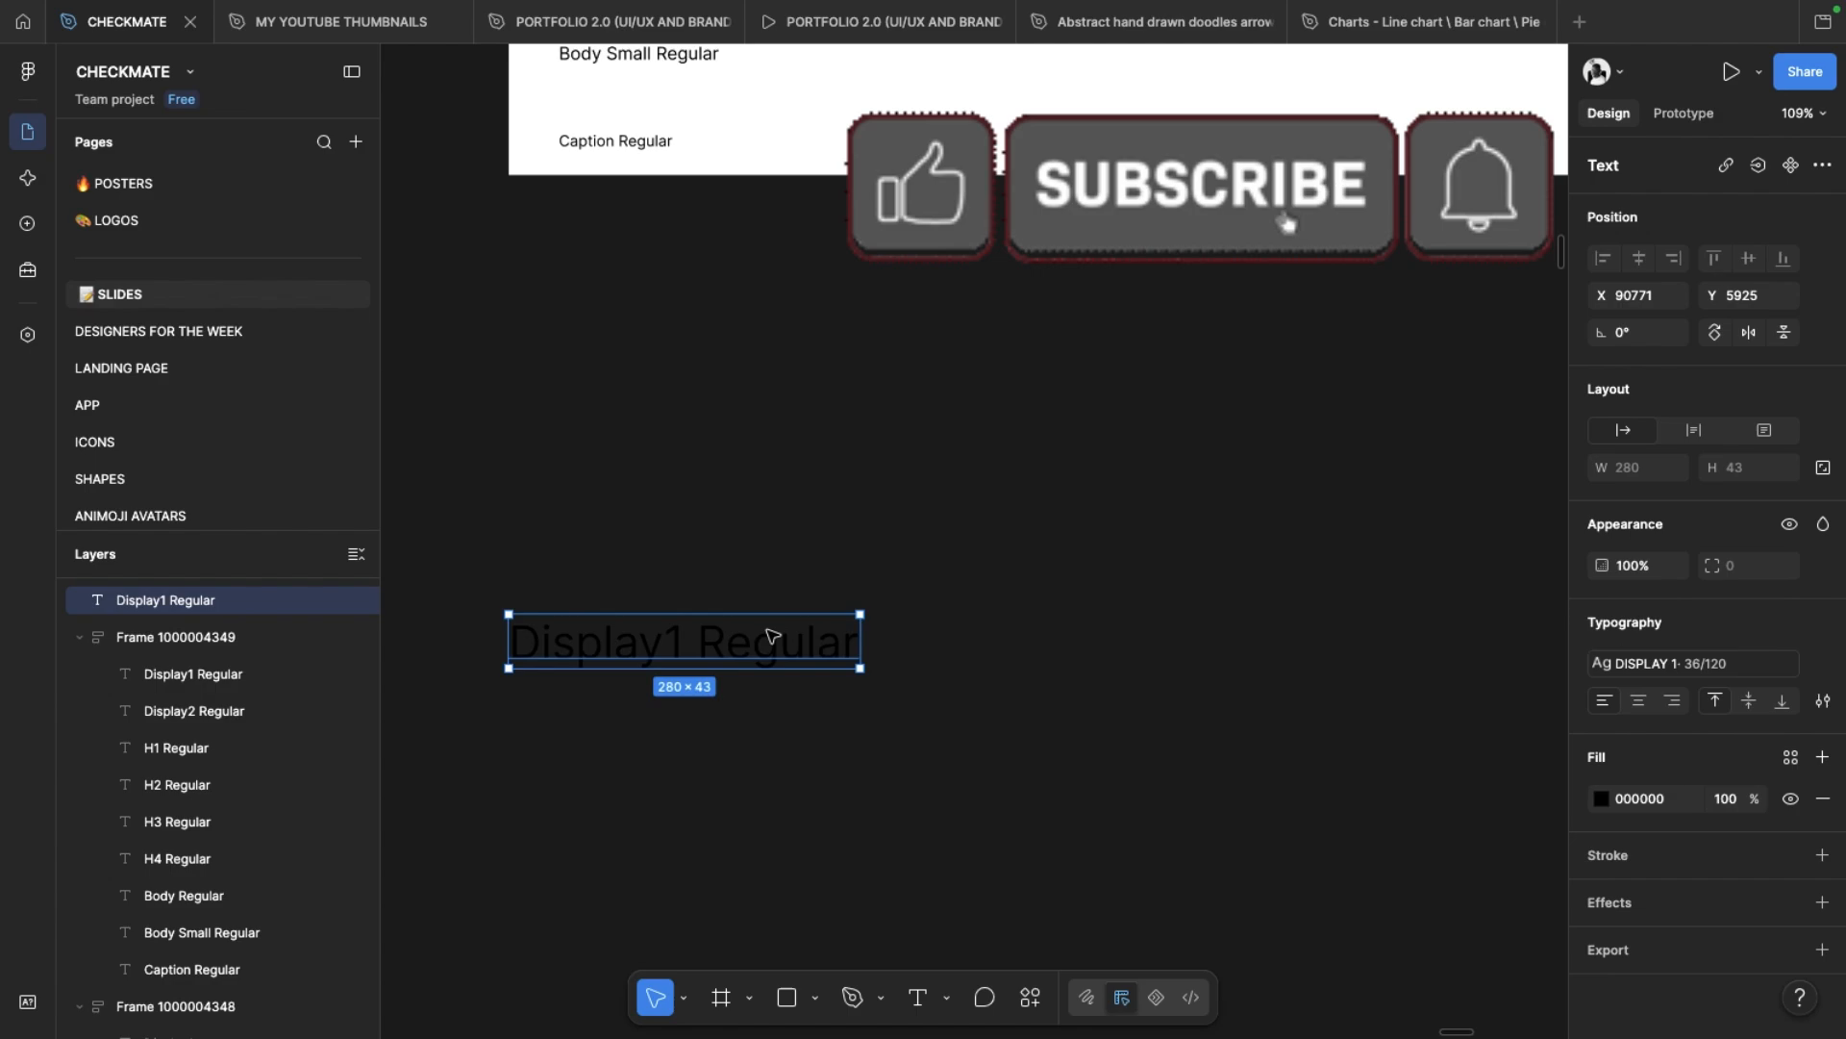
scroll(770, 635, down, 4)
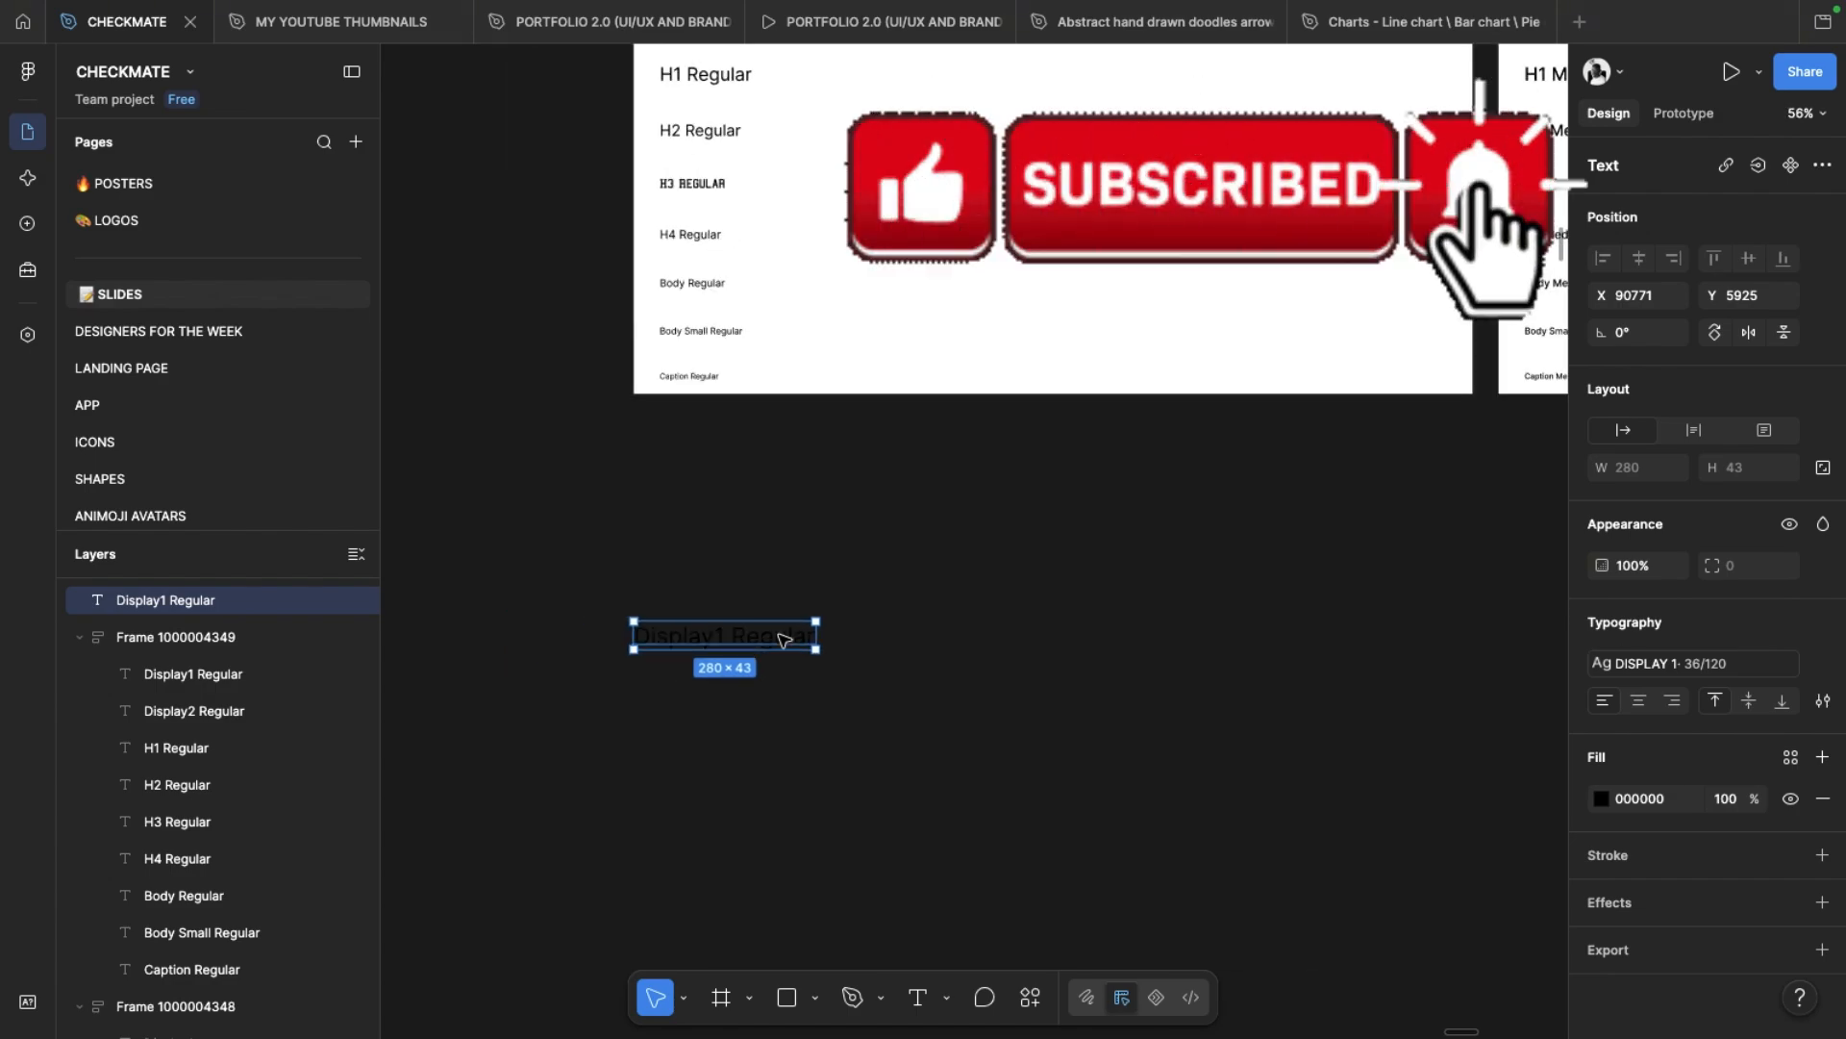
scroll(673, 697, up, 2)
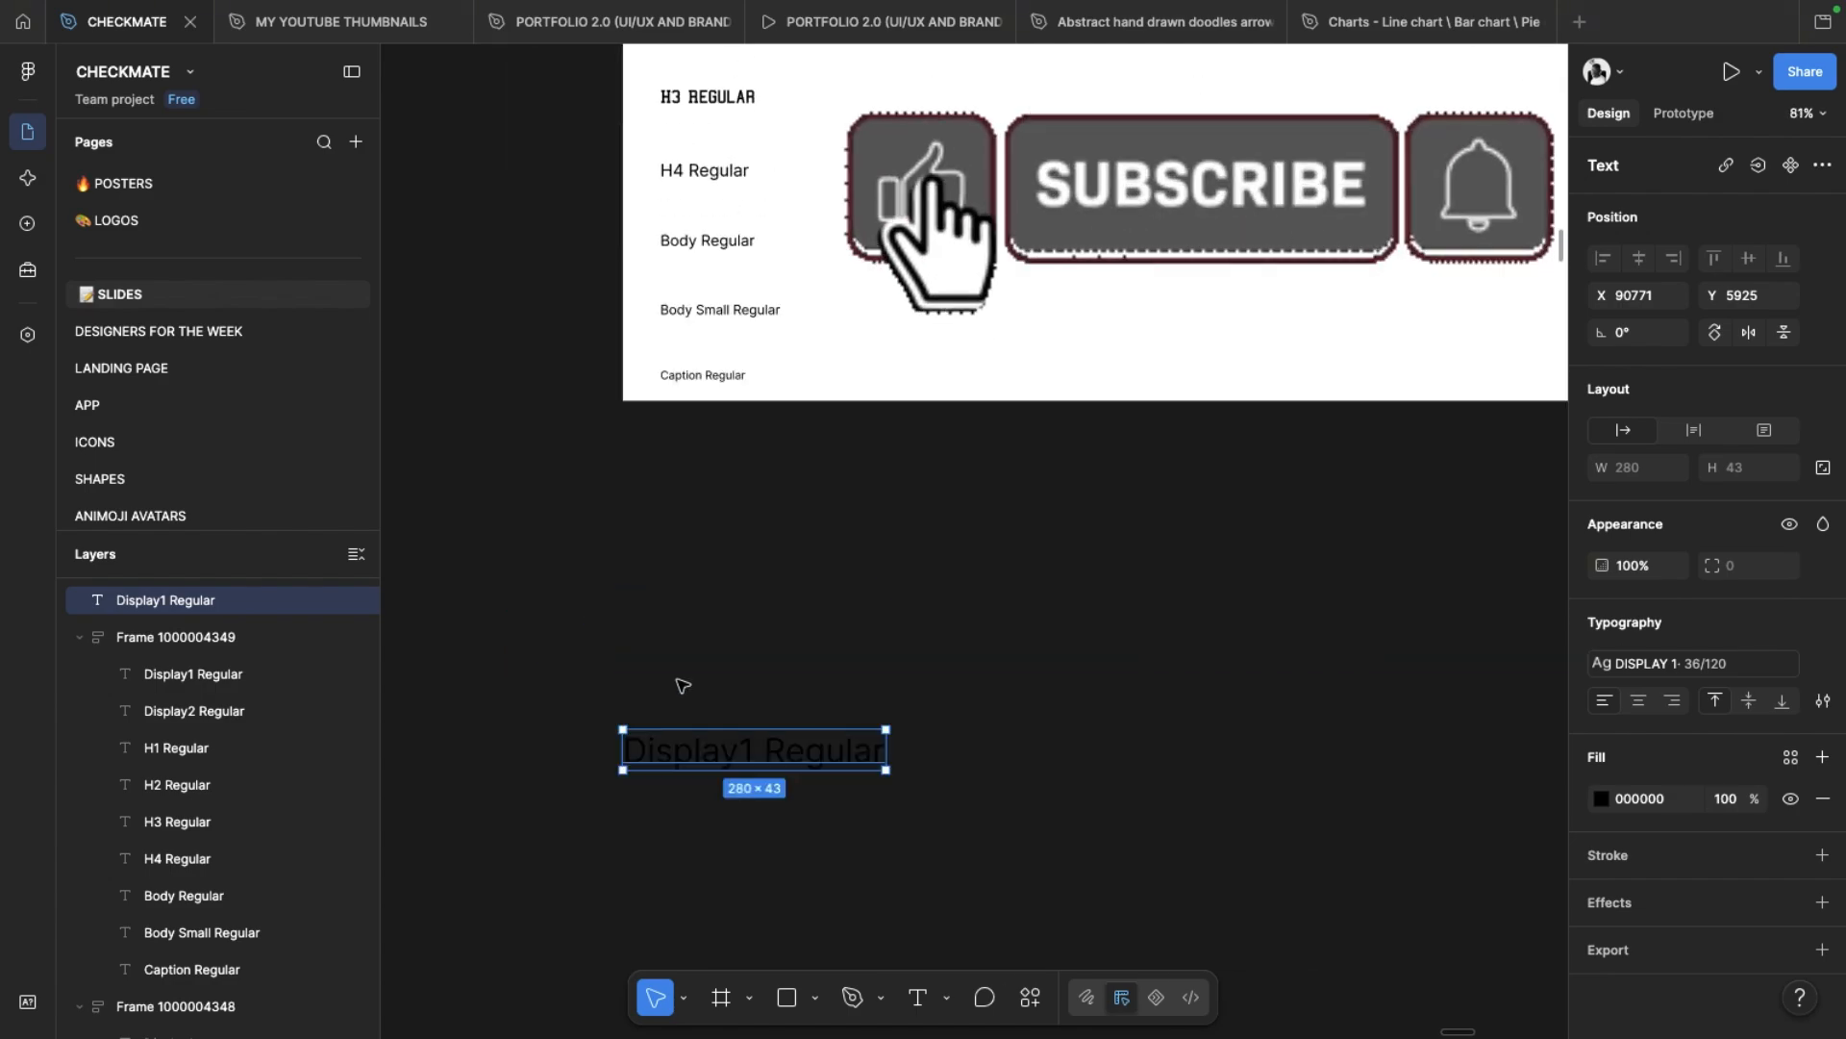